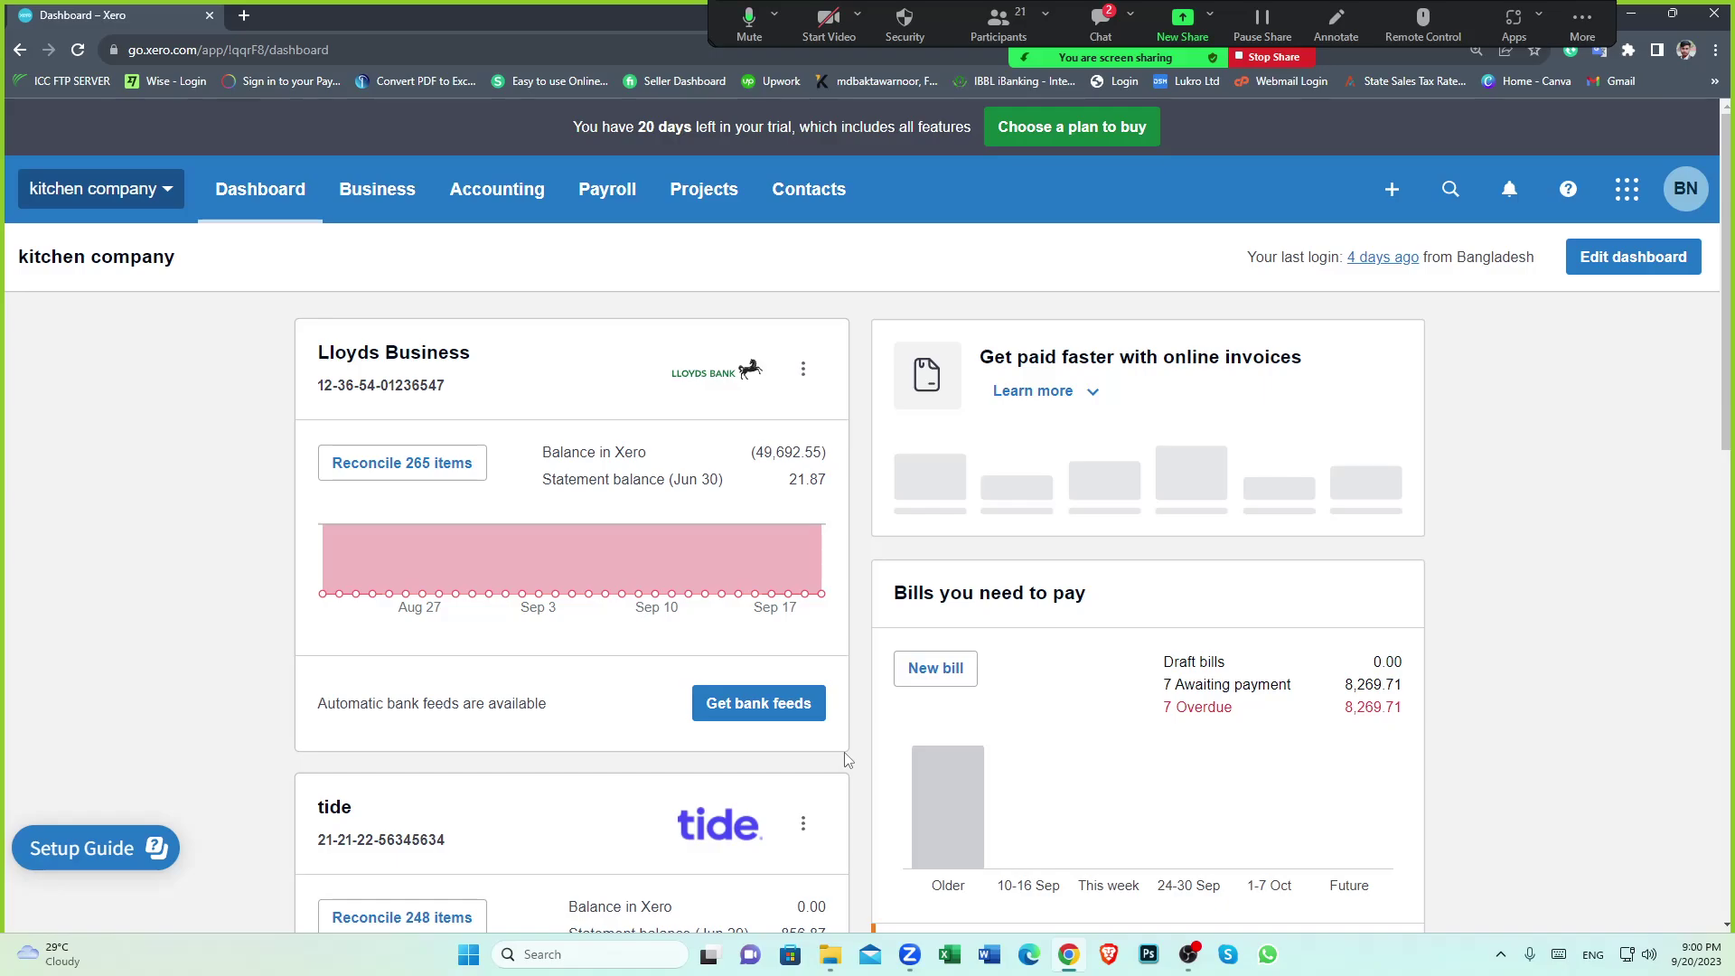
Open the 'transfers 1st Jan to 30rd June-20' workbook from Kitchen company > Bank Statement > Transfer Wise-20
scroll(849, 754, "down", 2)
scroll(854, 745, "up", 1)
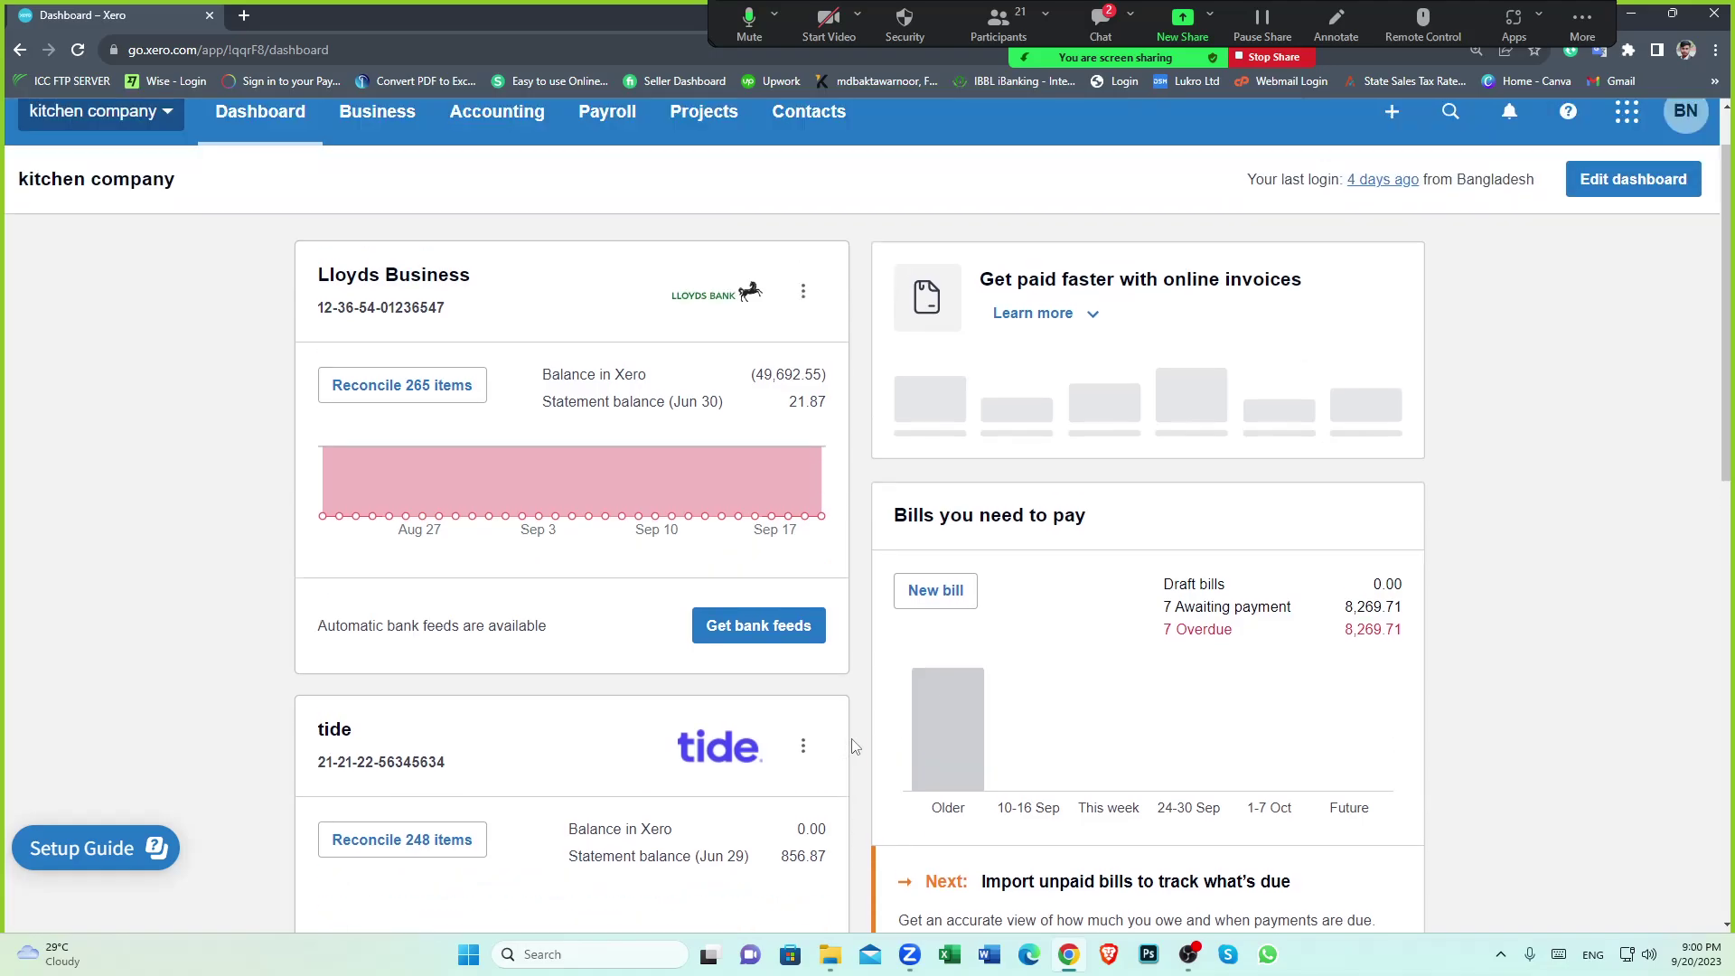
scroll(854, 746, "up", 1)
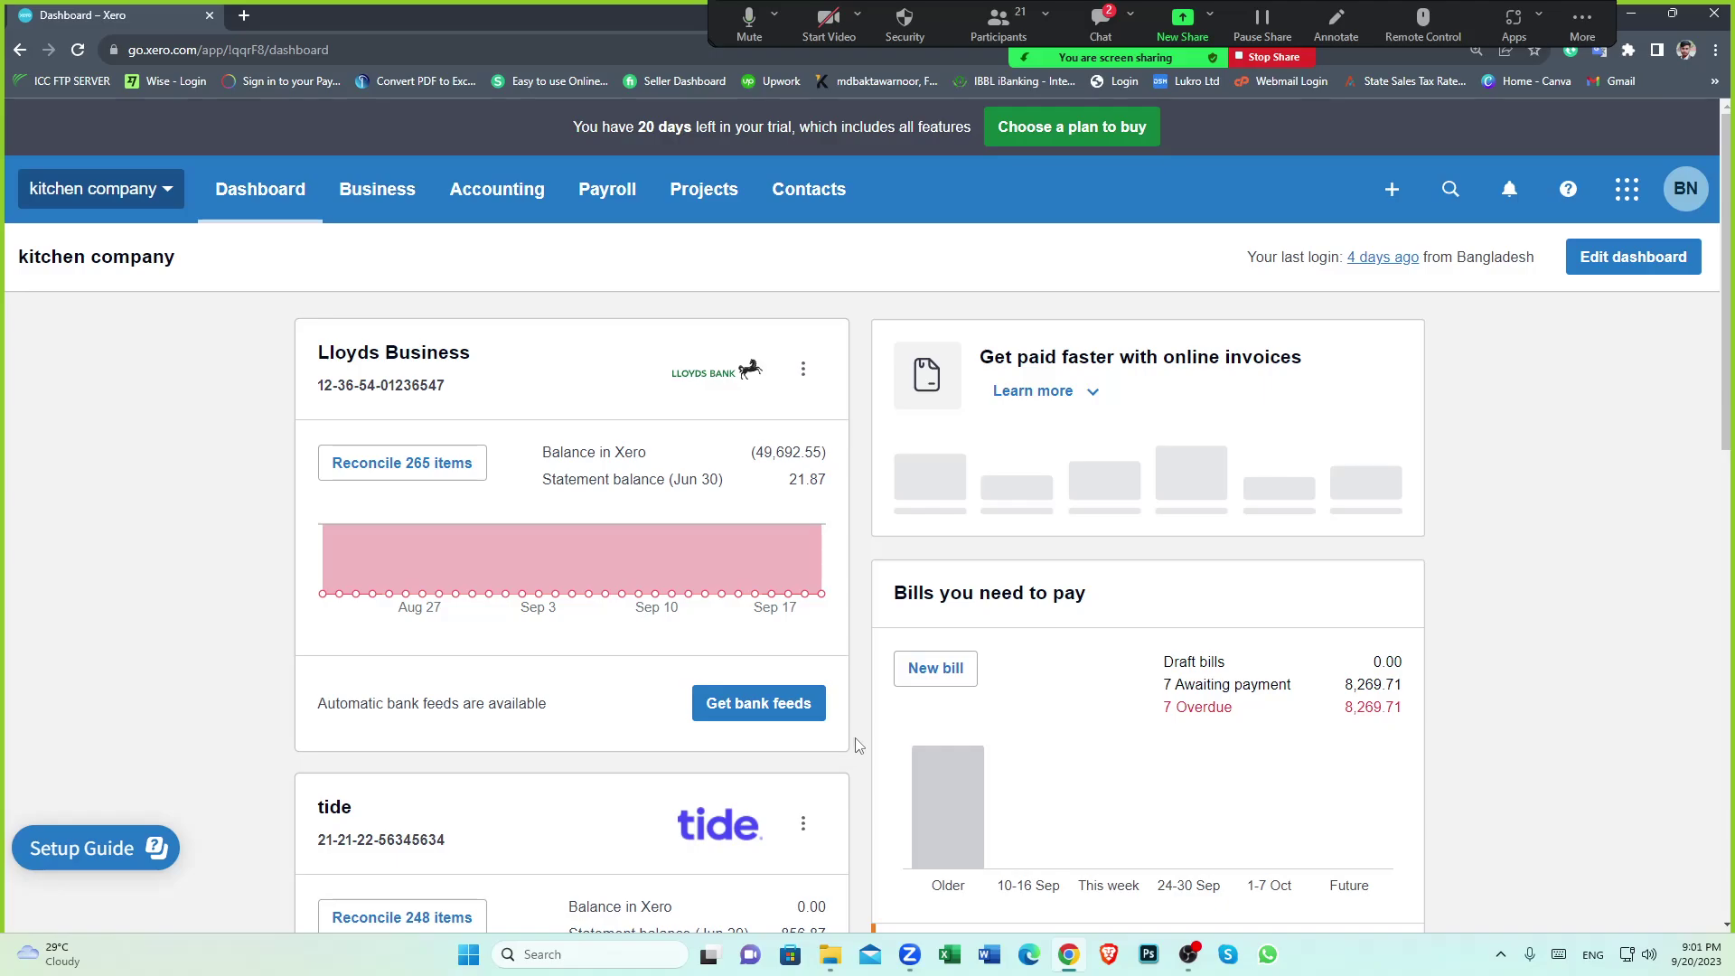
left_click(829, 954)
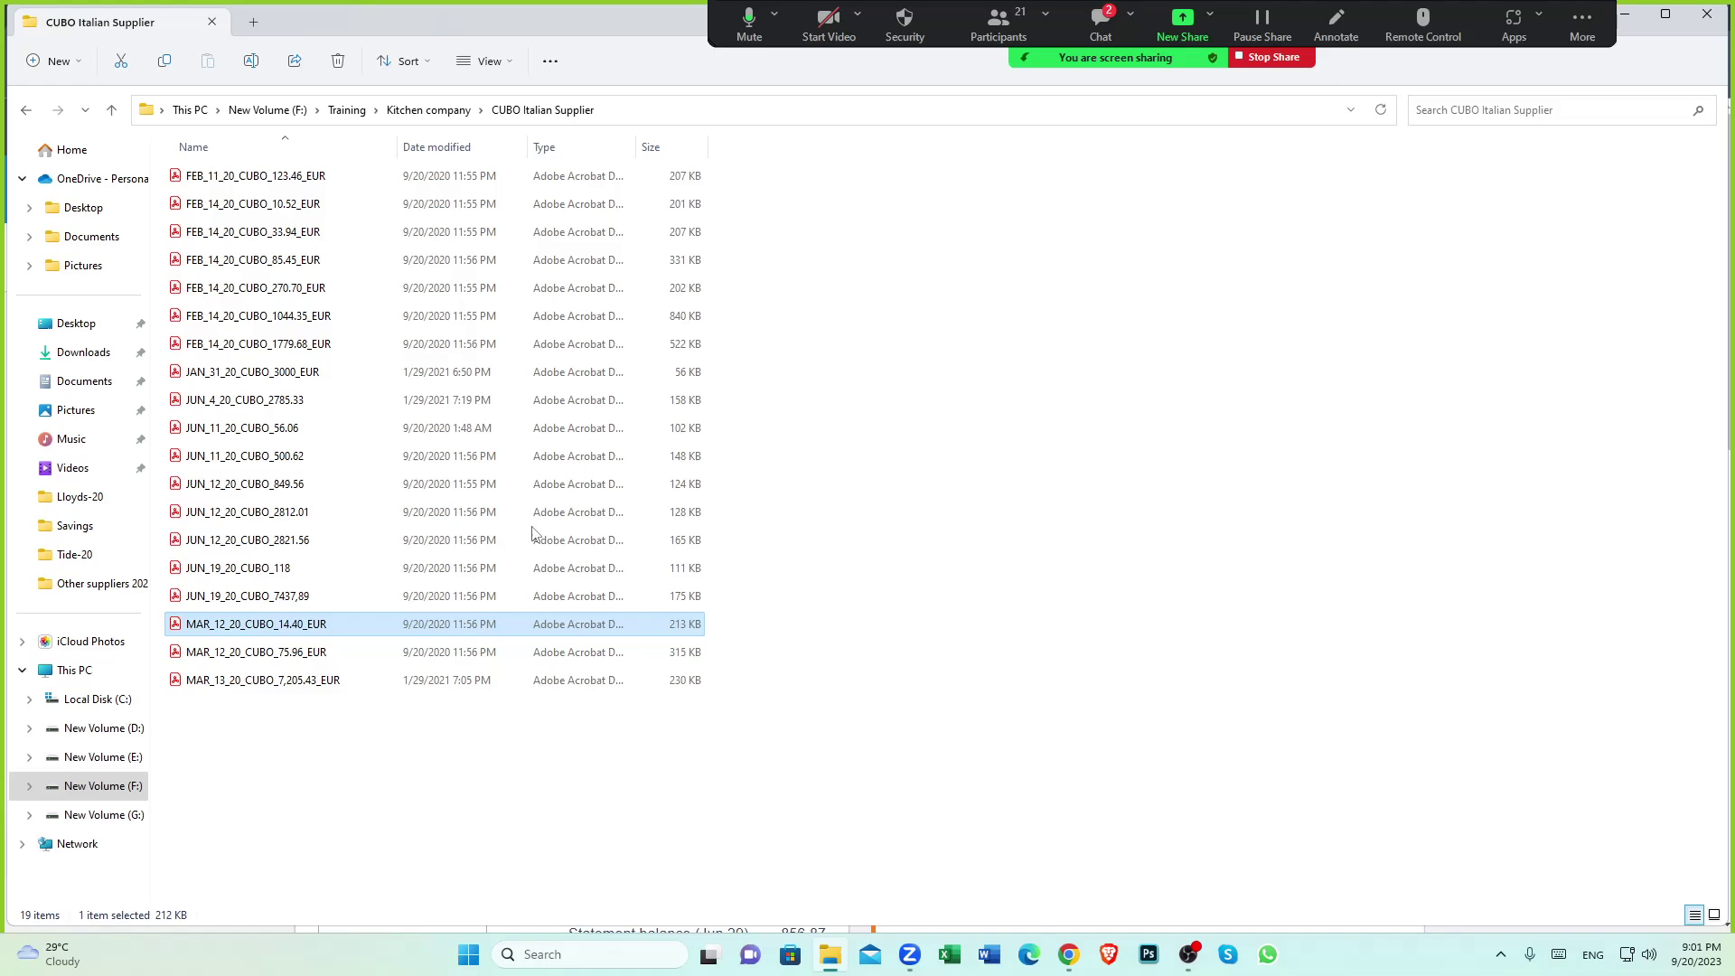
left_click(109, 111)
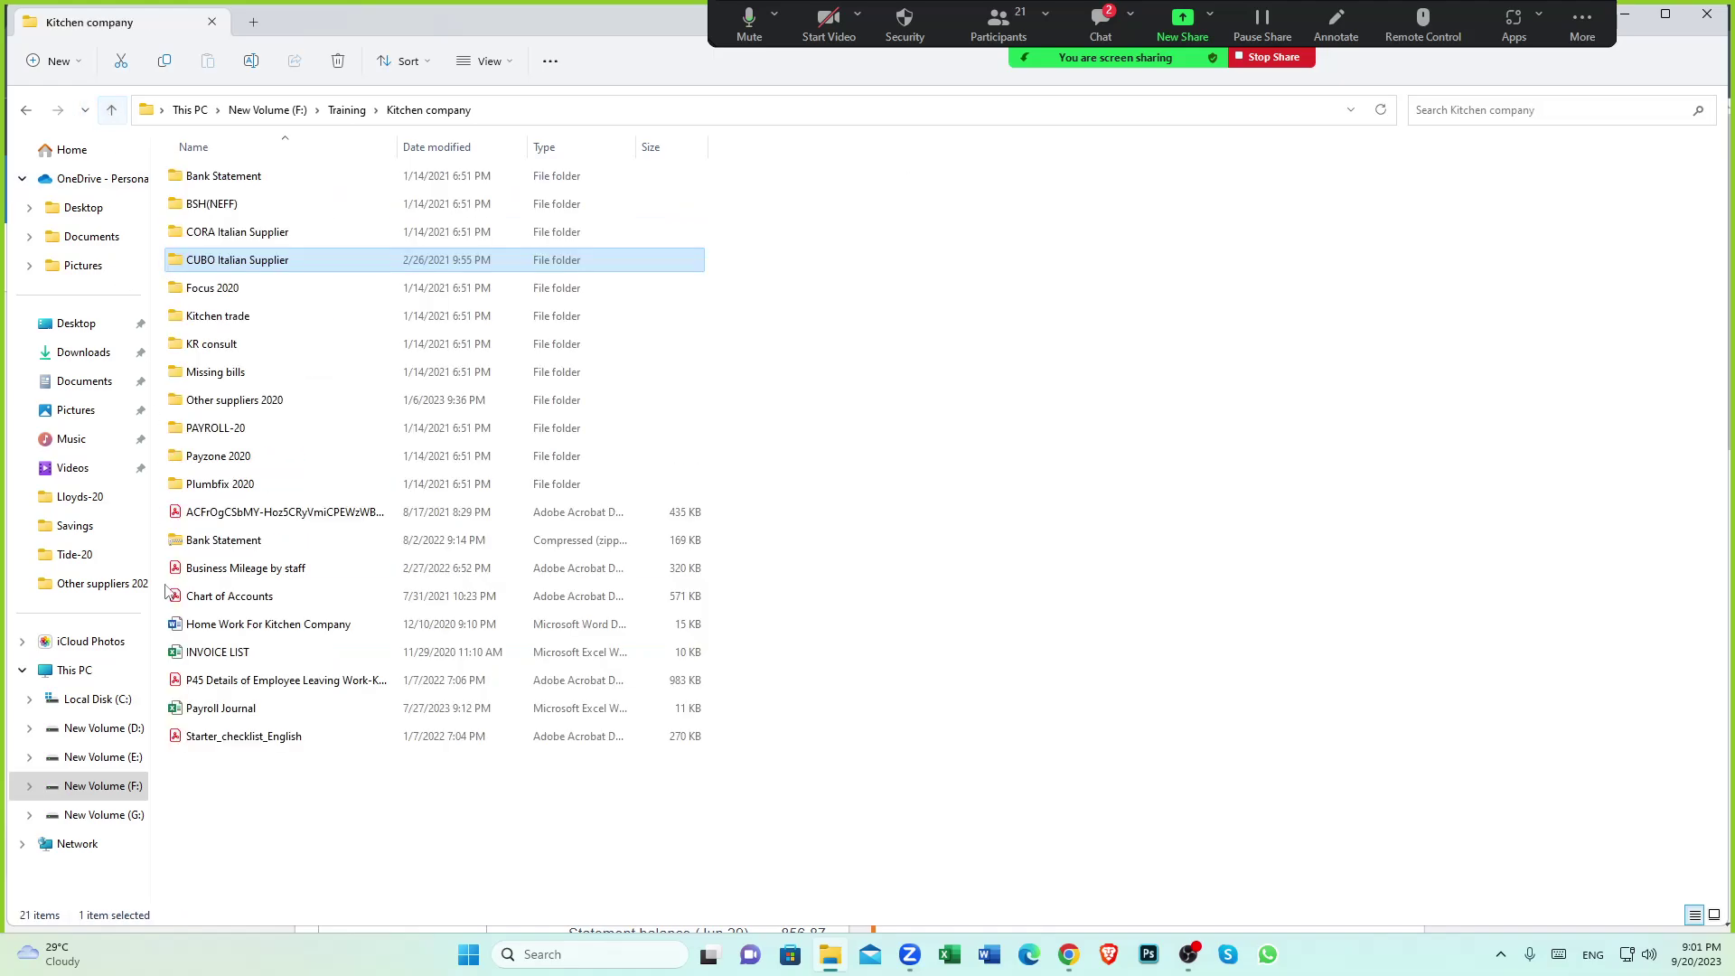
double_click(232, 179)
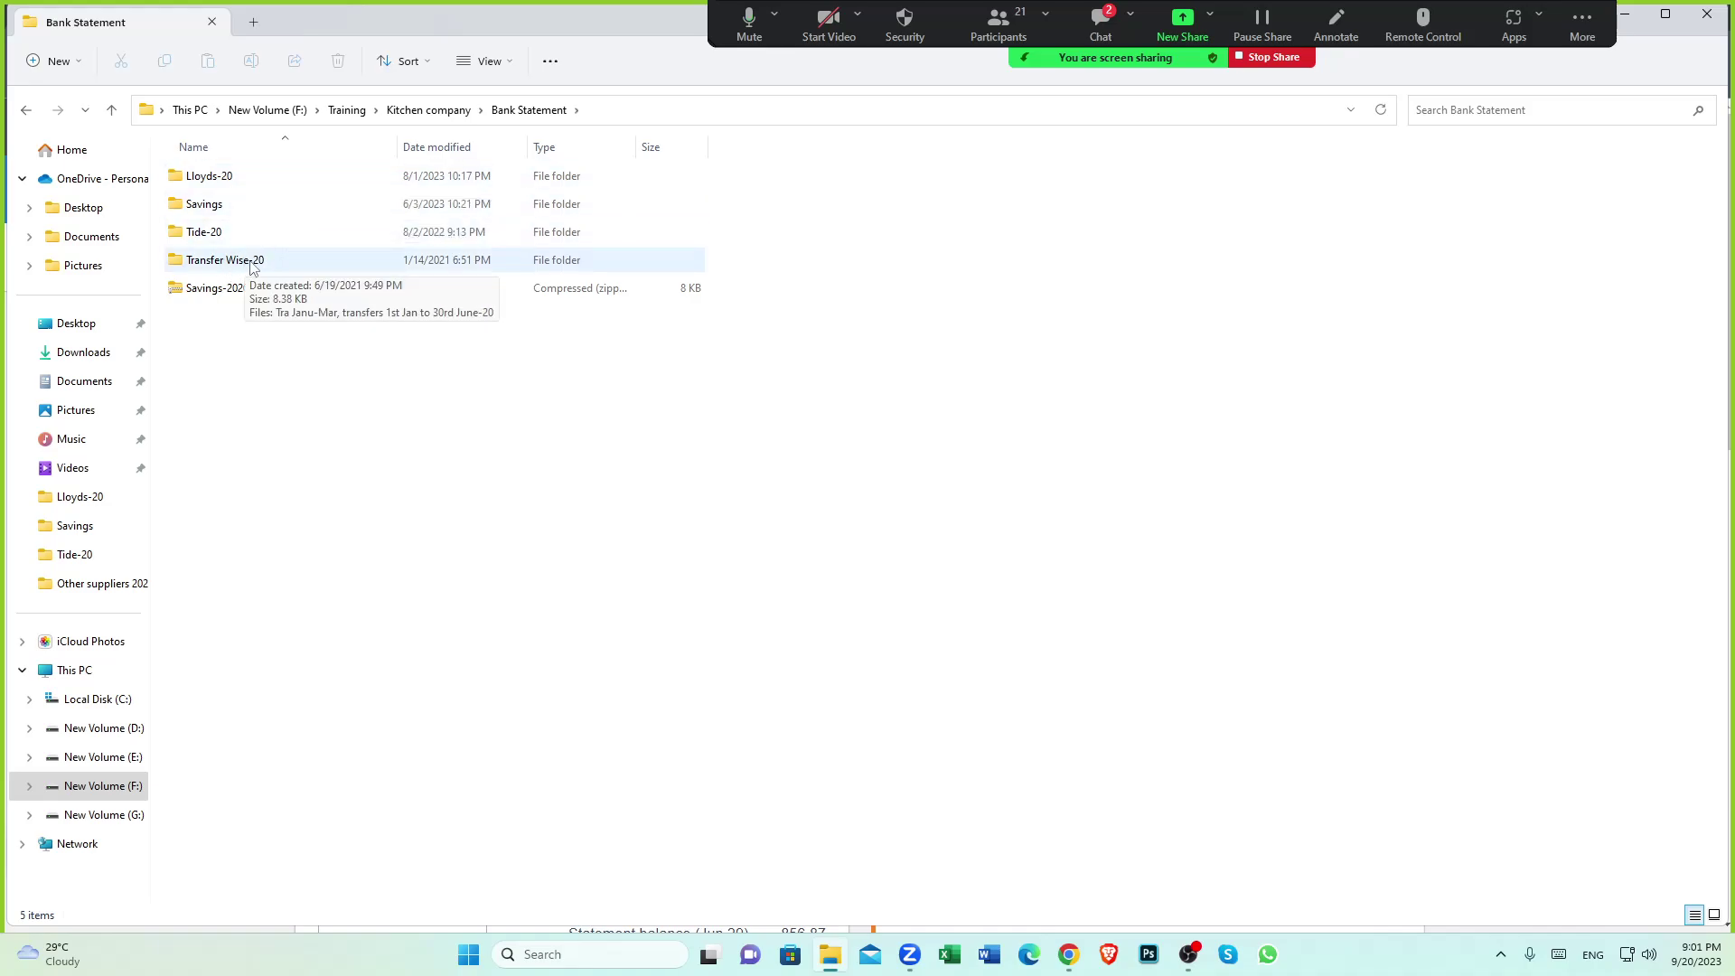
double_click(234, 264)
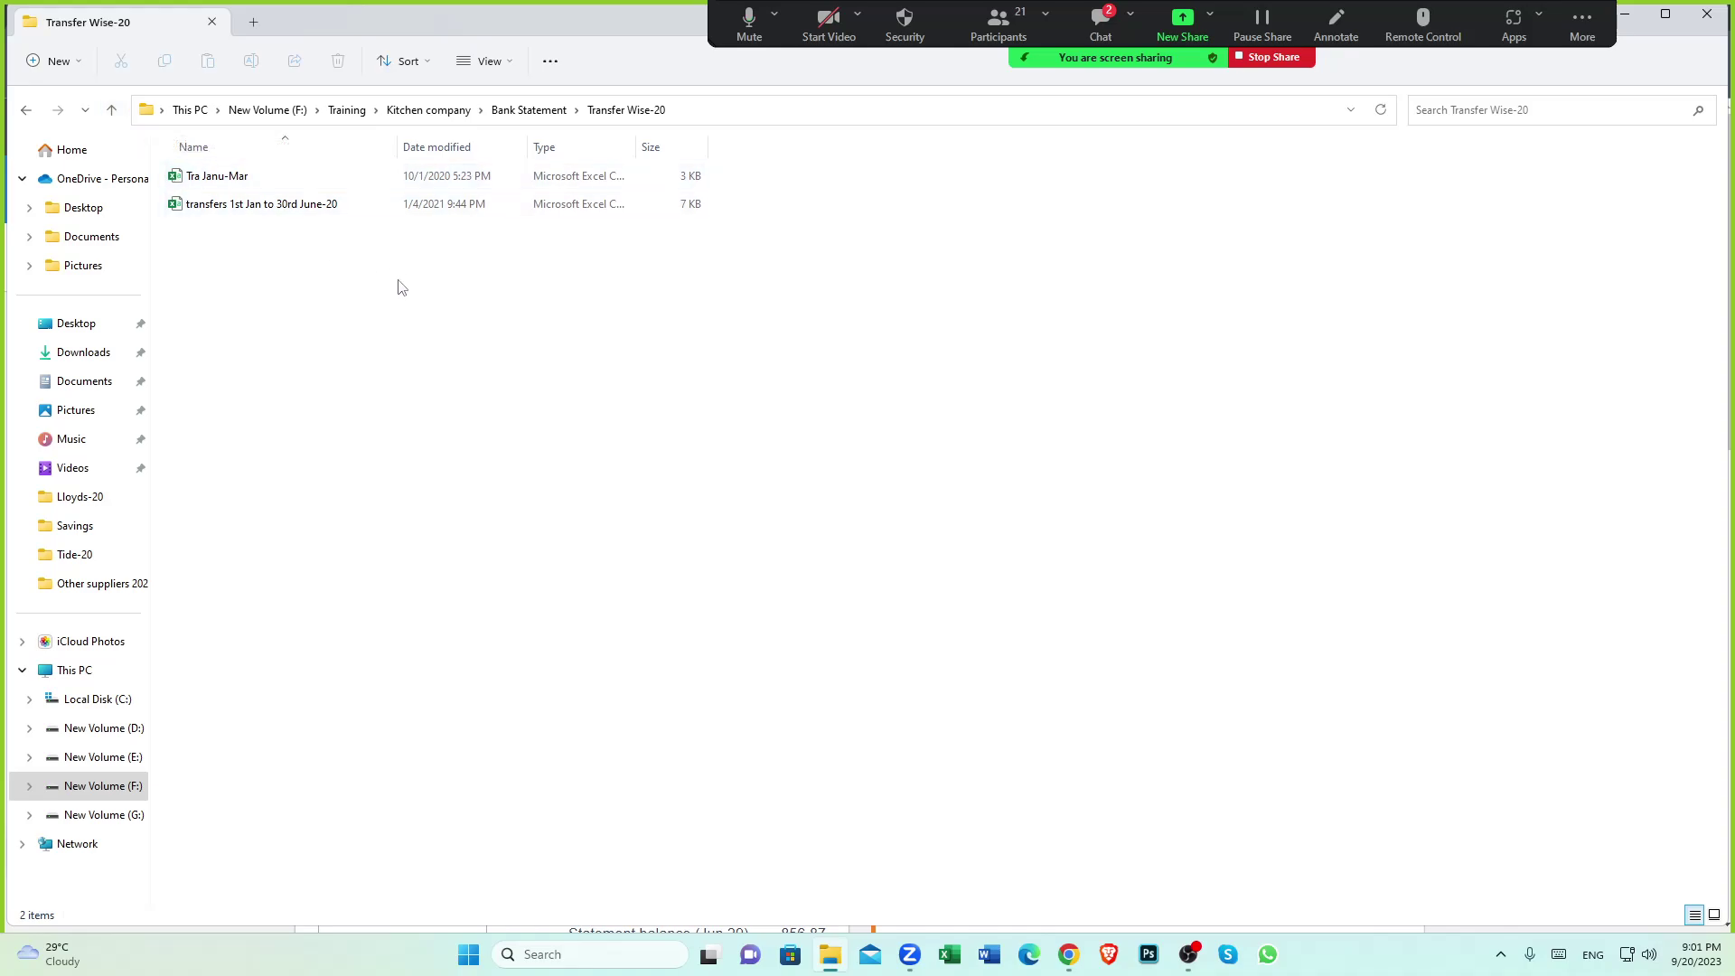
double_click(264, 217)
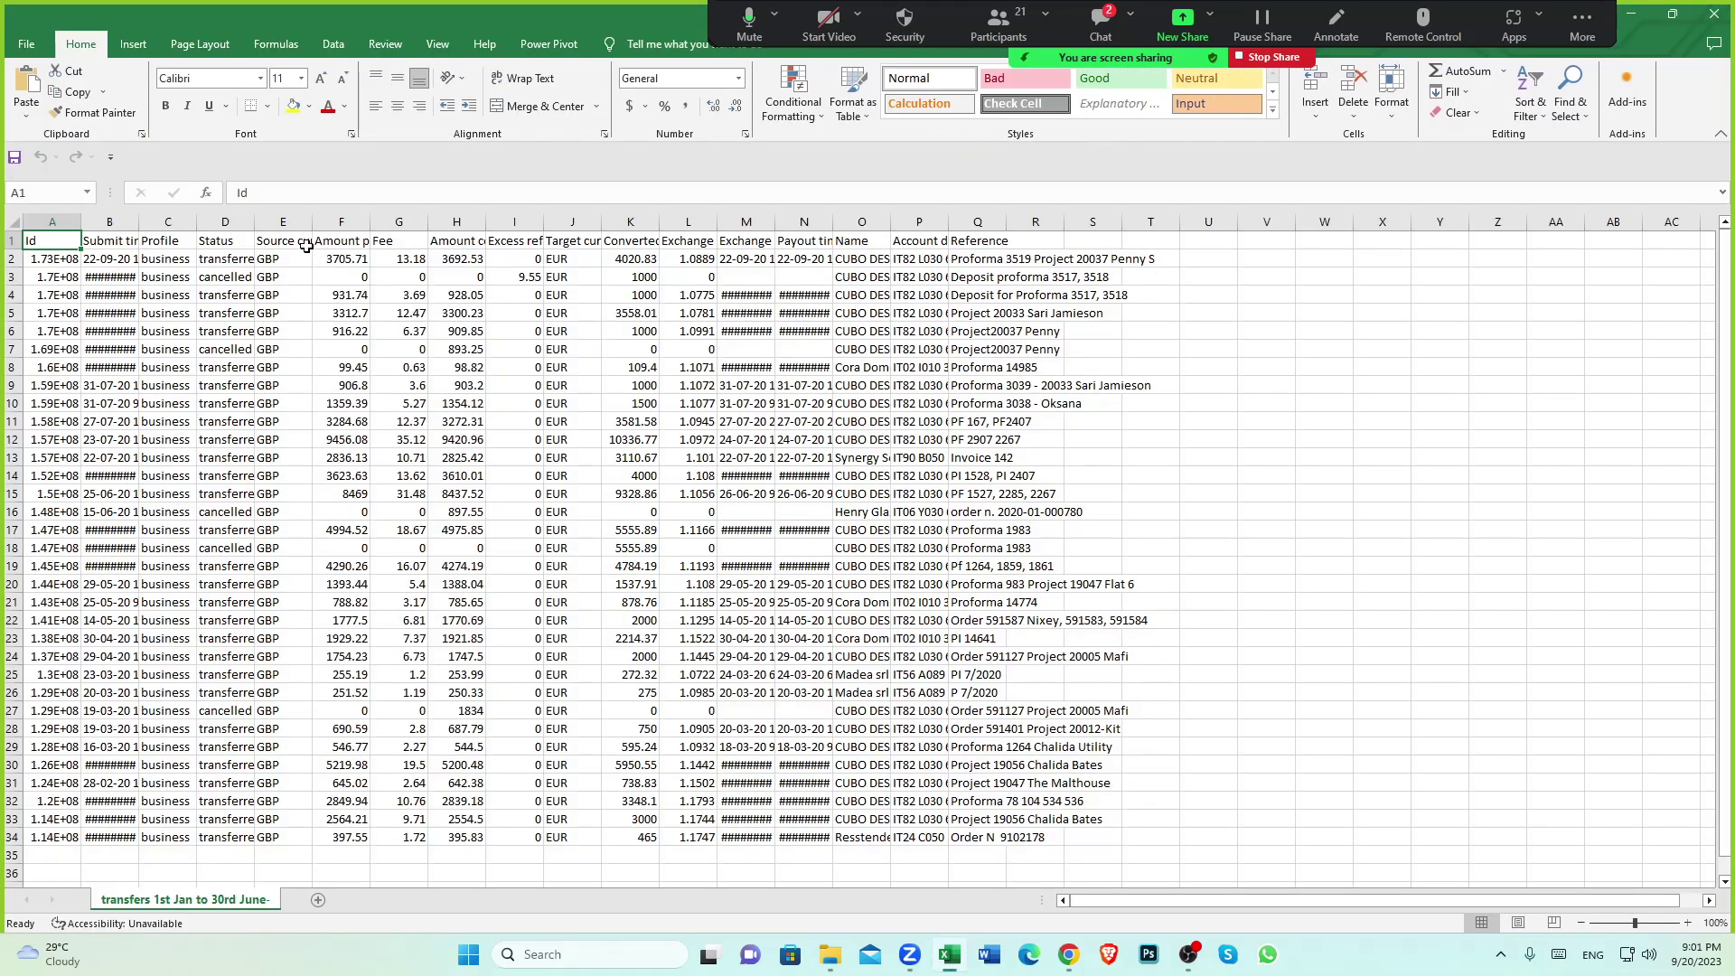
Dismiss the Office licence warning and the privacy notice, declining optional data
left_click(1229, 235)
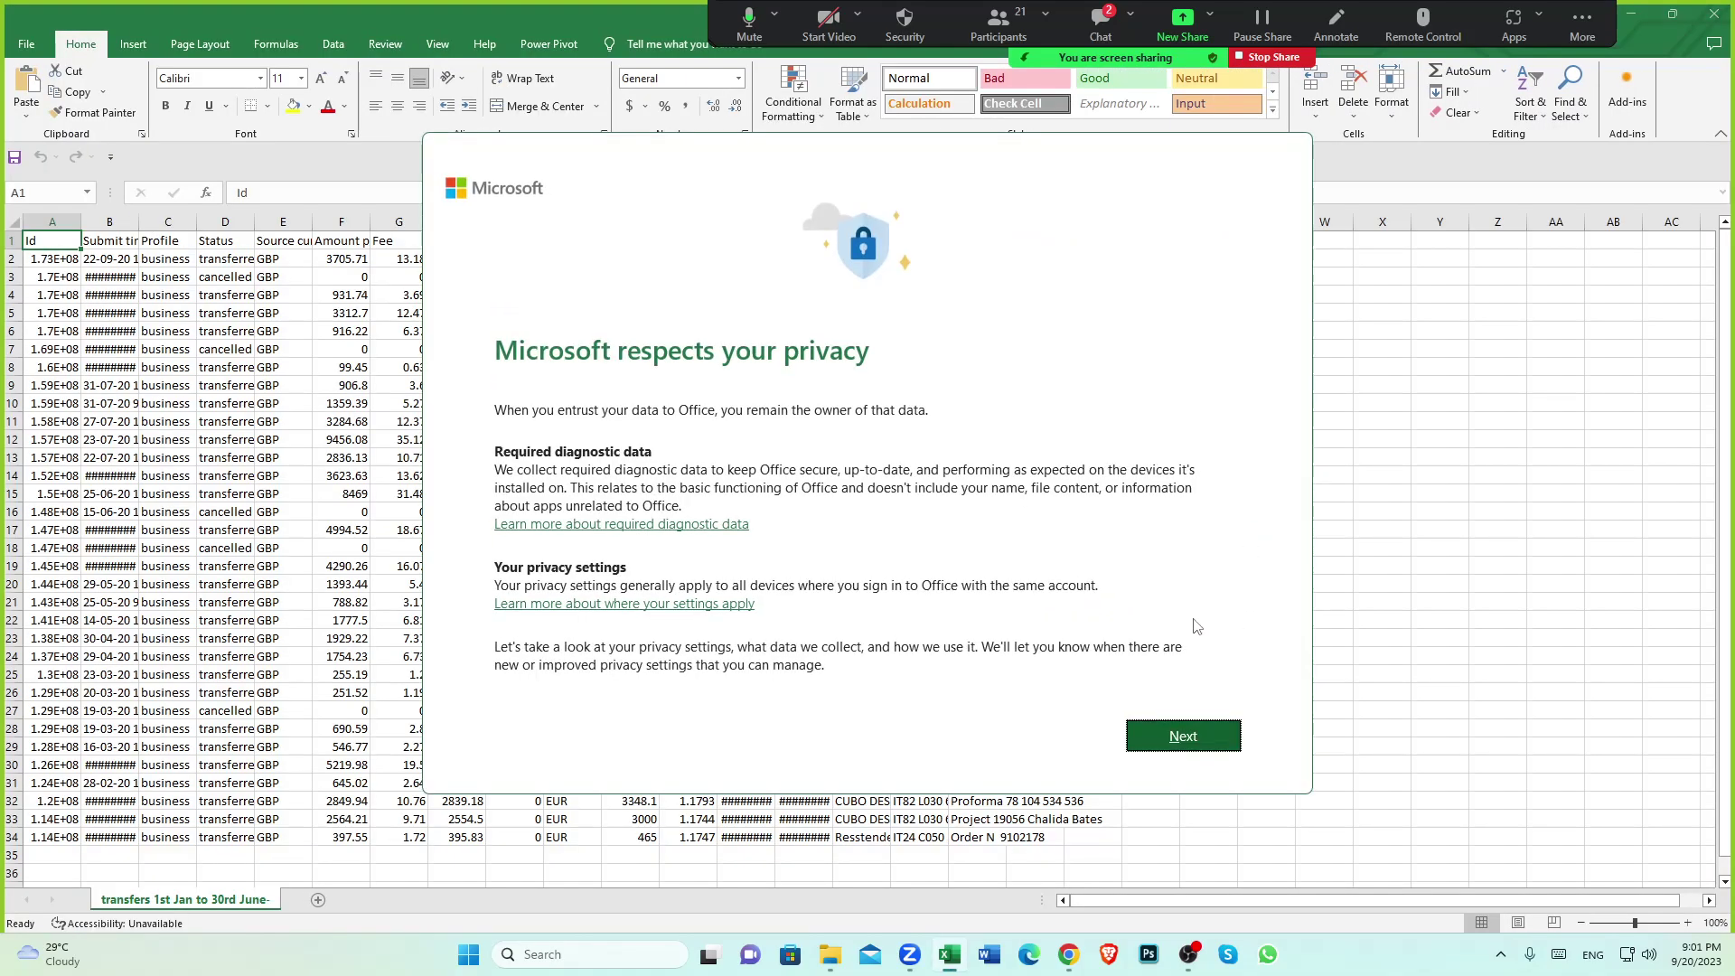
left_click(1184, 742)
left_click(1179, 732)
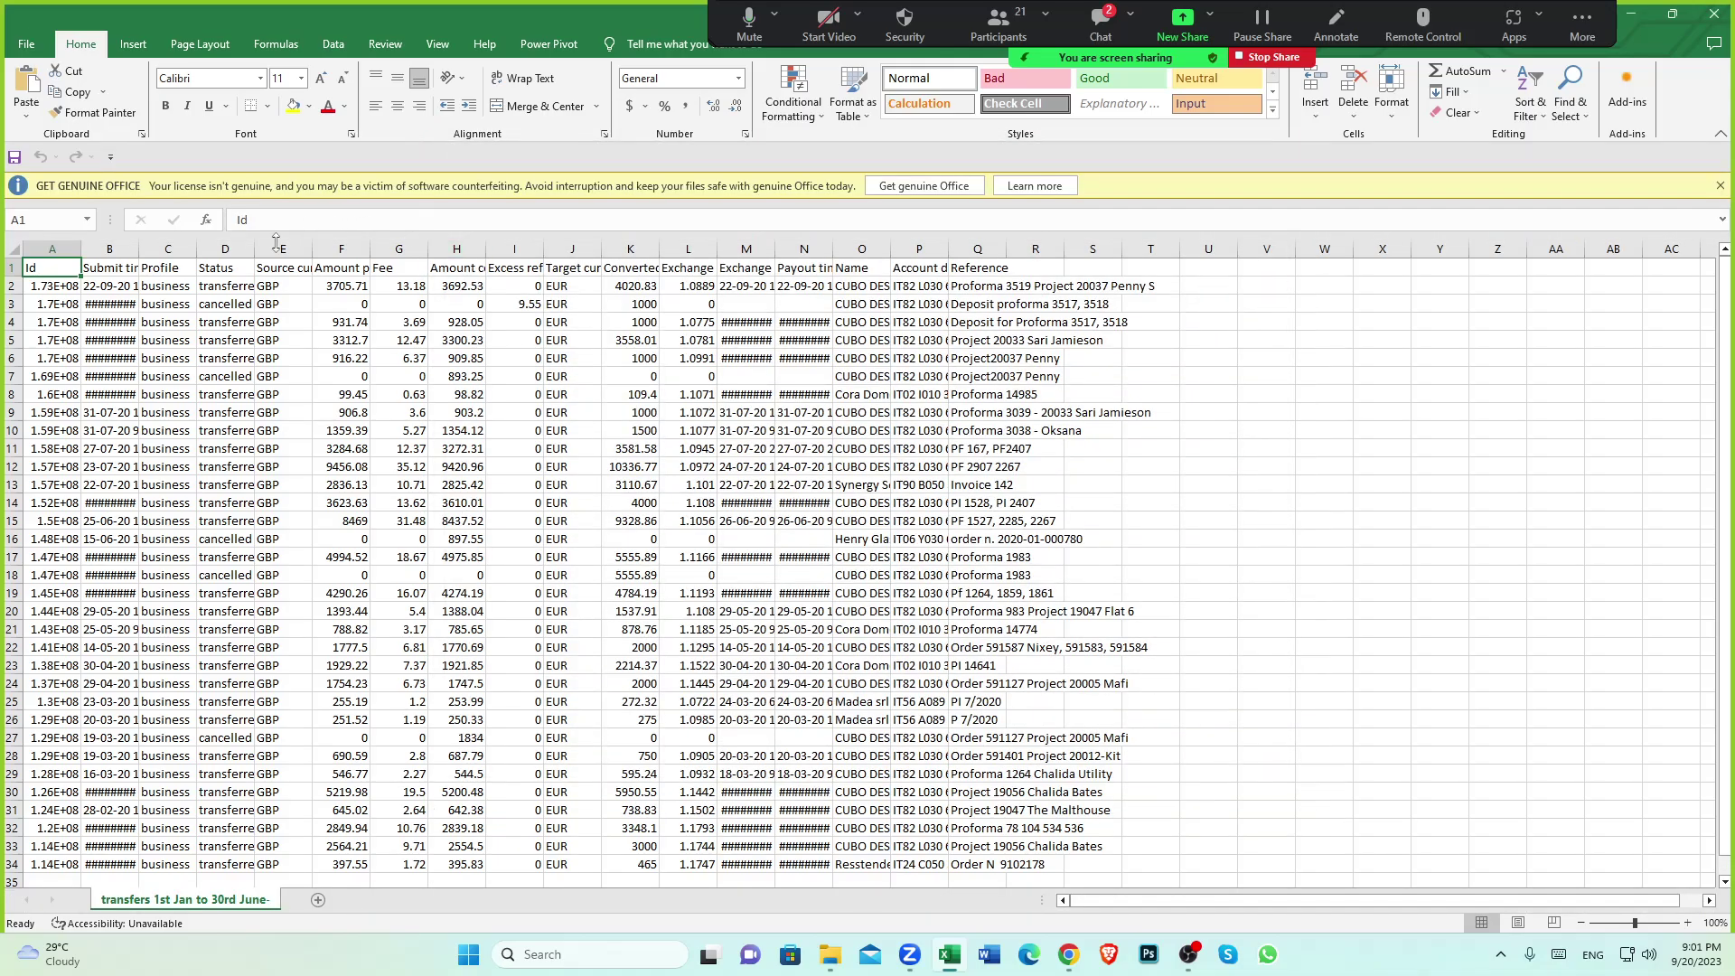
Autofit columns A to H so Ids, dates, currency and amount headings show fully
double_click(138, 249)
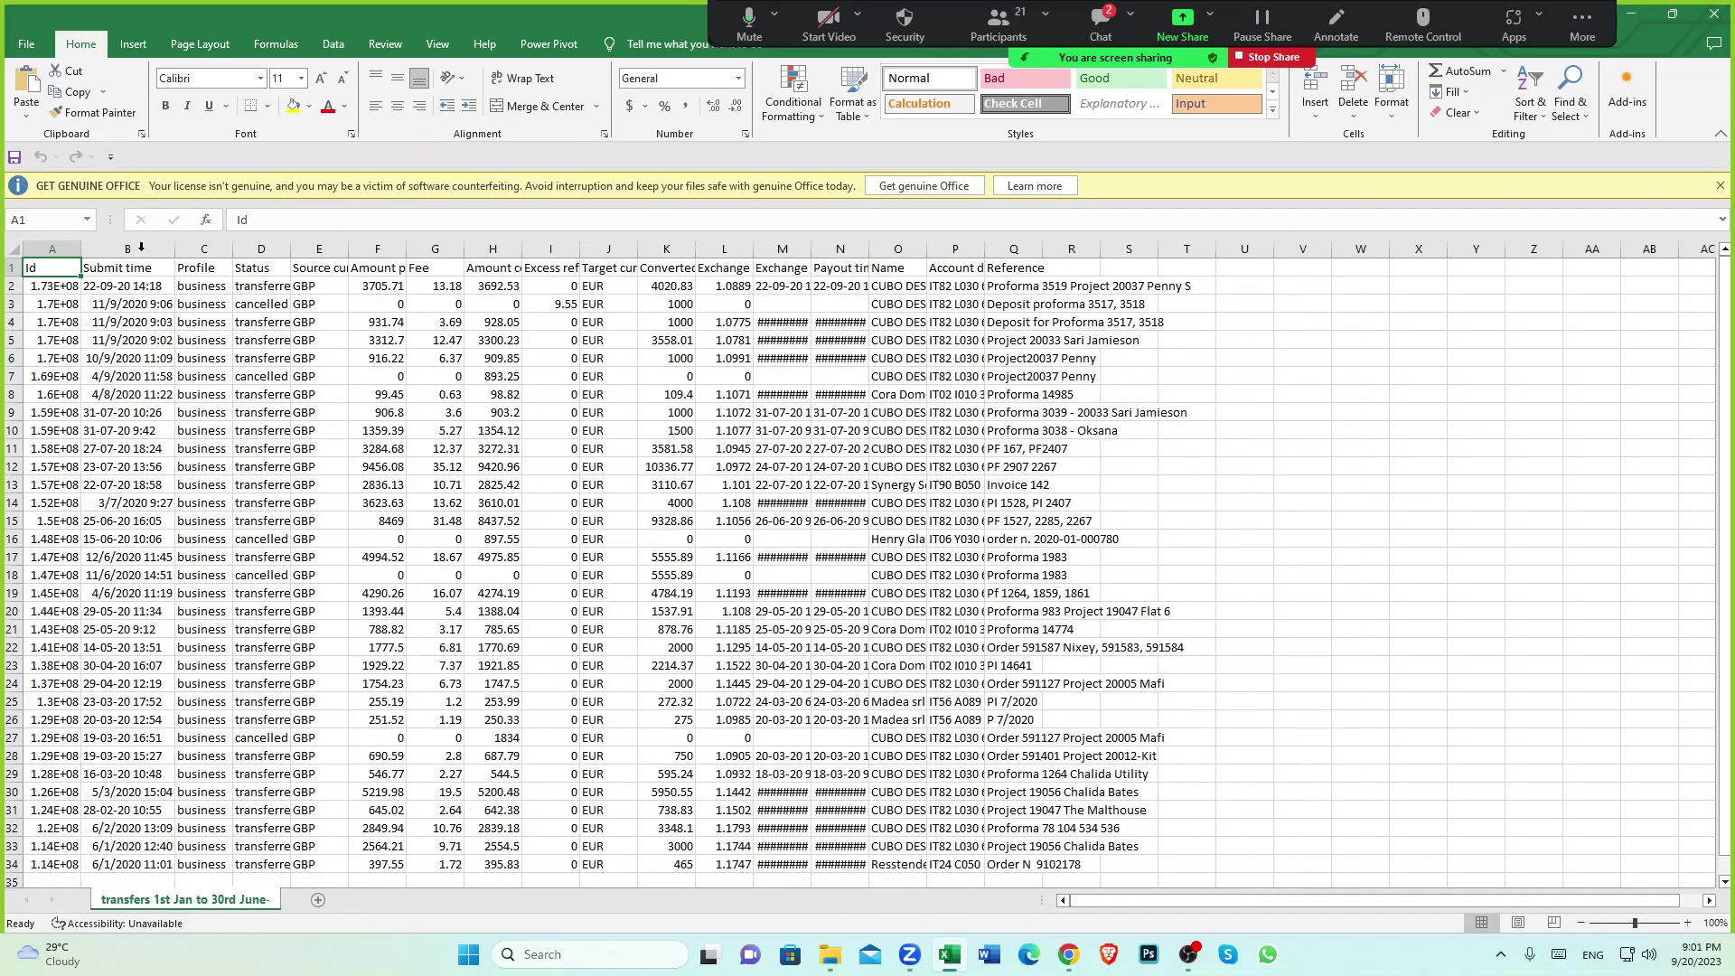
double_click(81, 249)
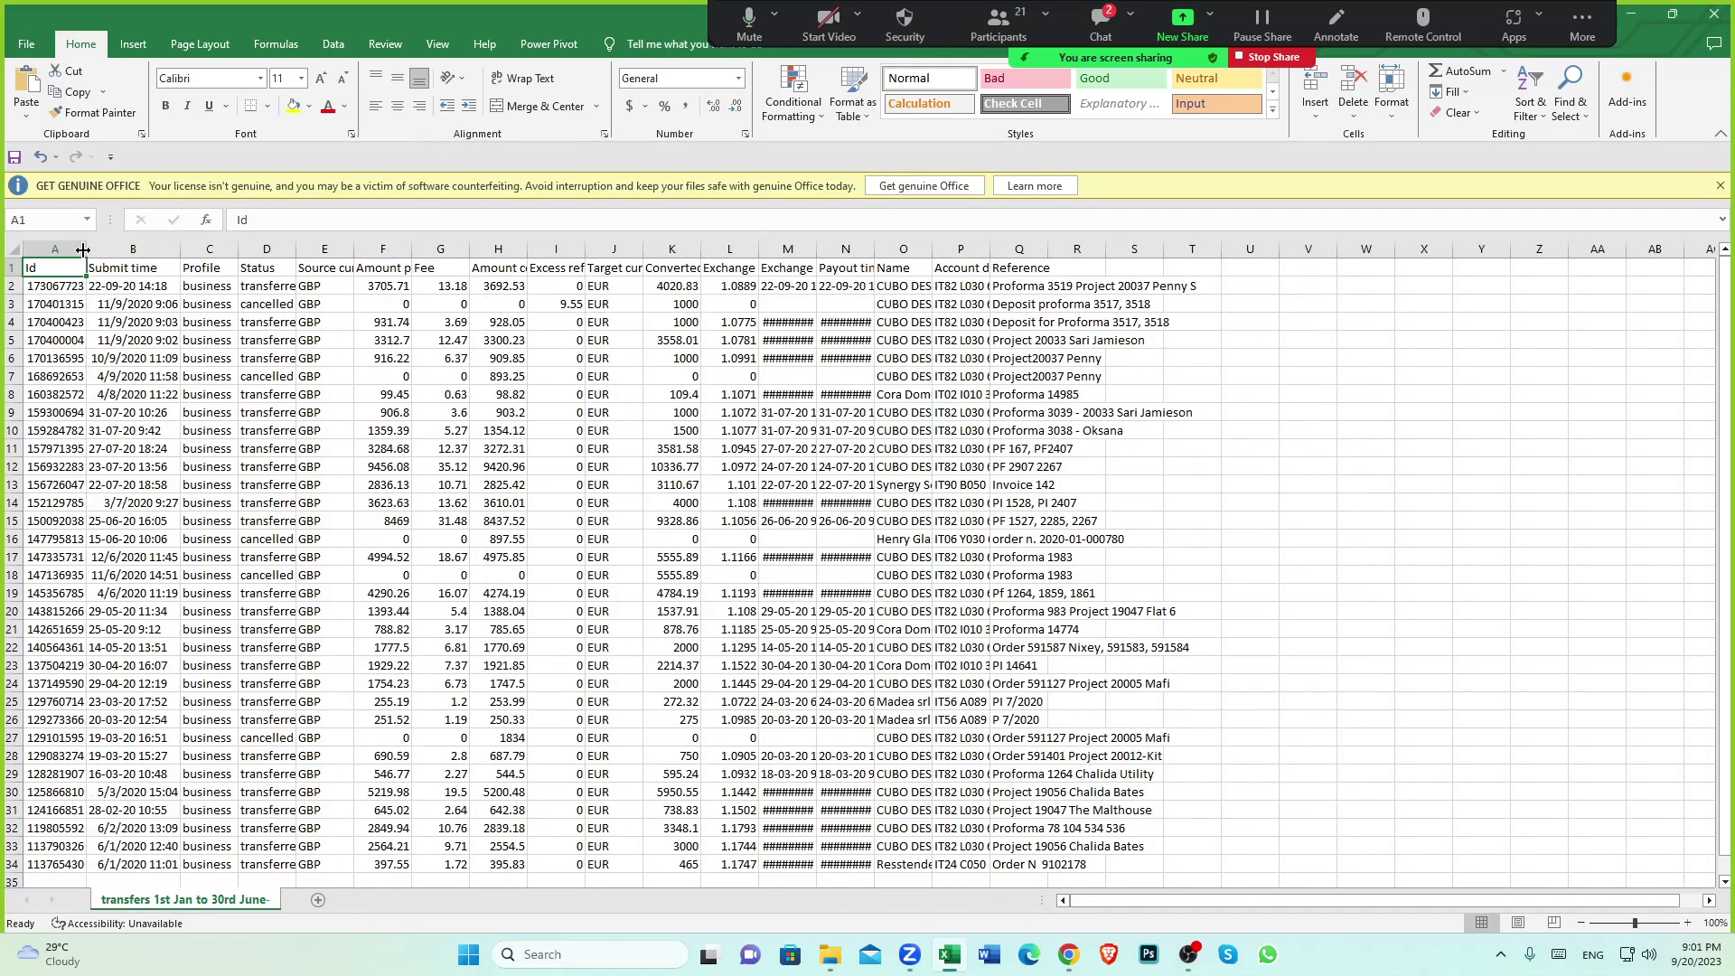
double_click(238, 250)
double_click(294, 249)
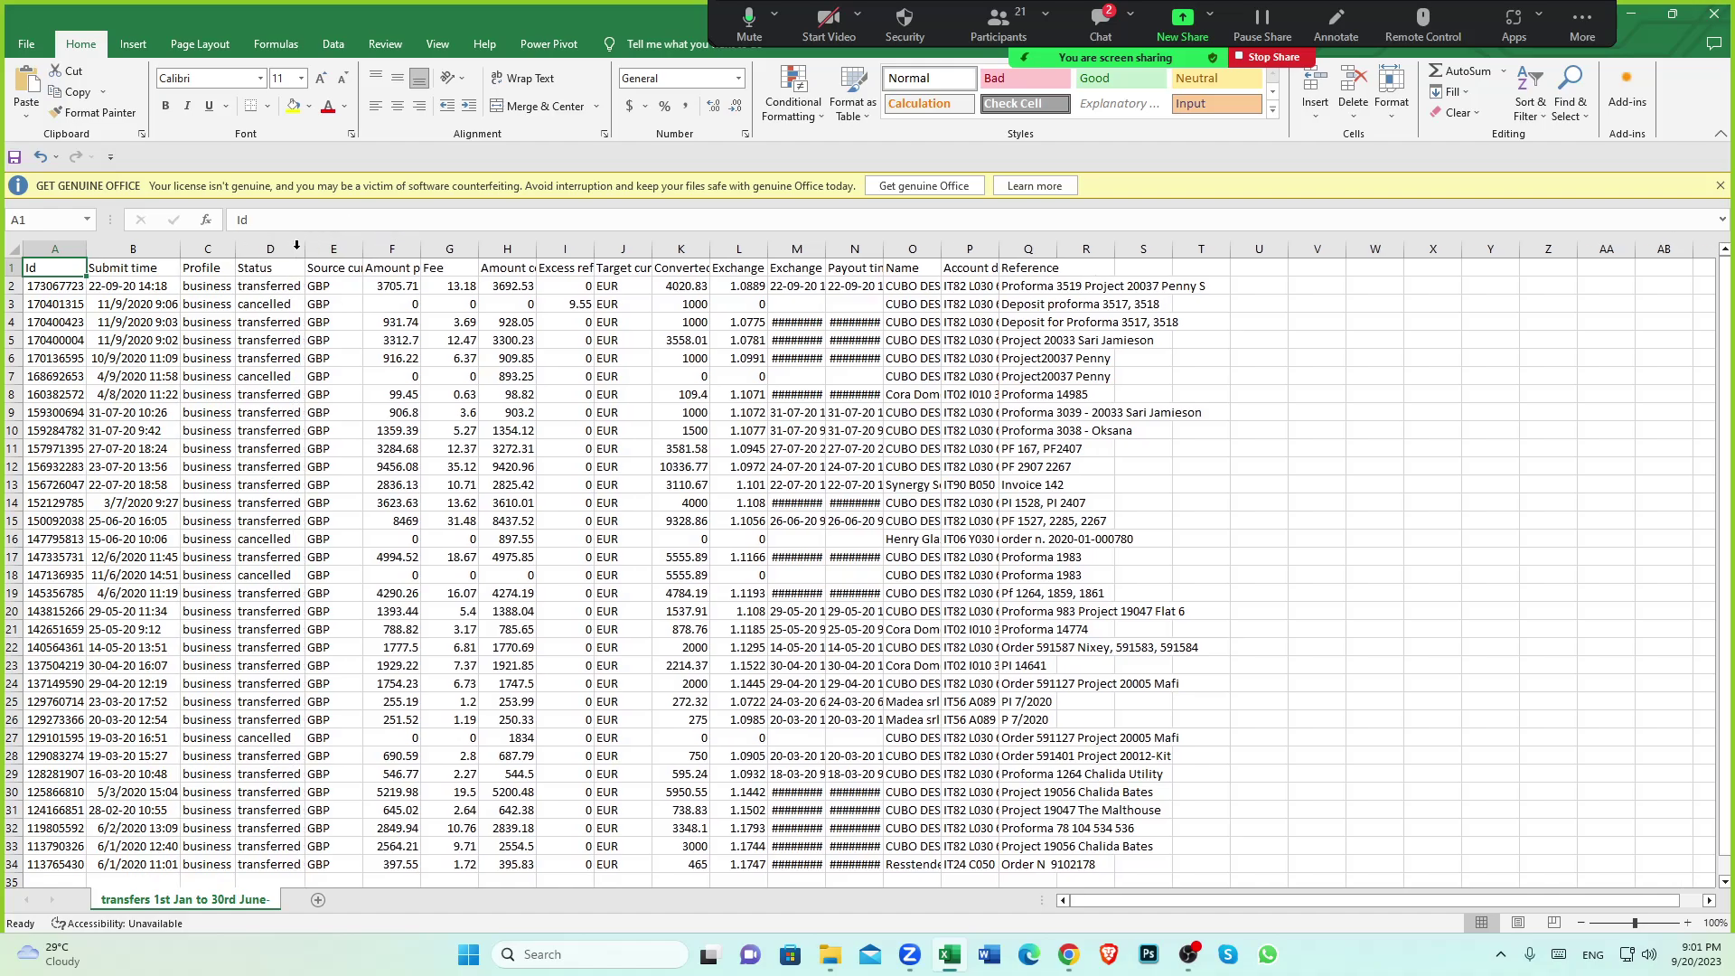
double_click(362, 249)
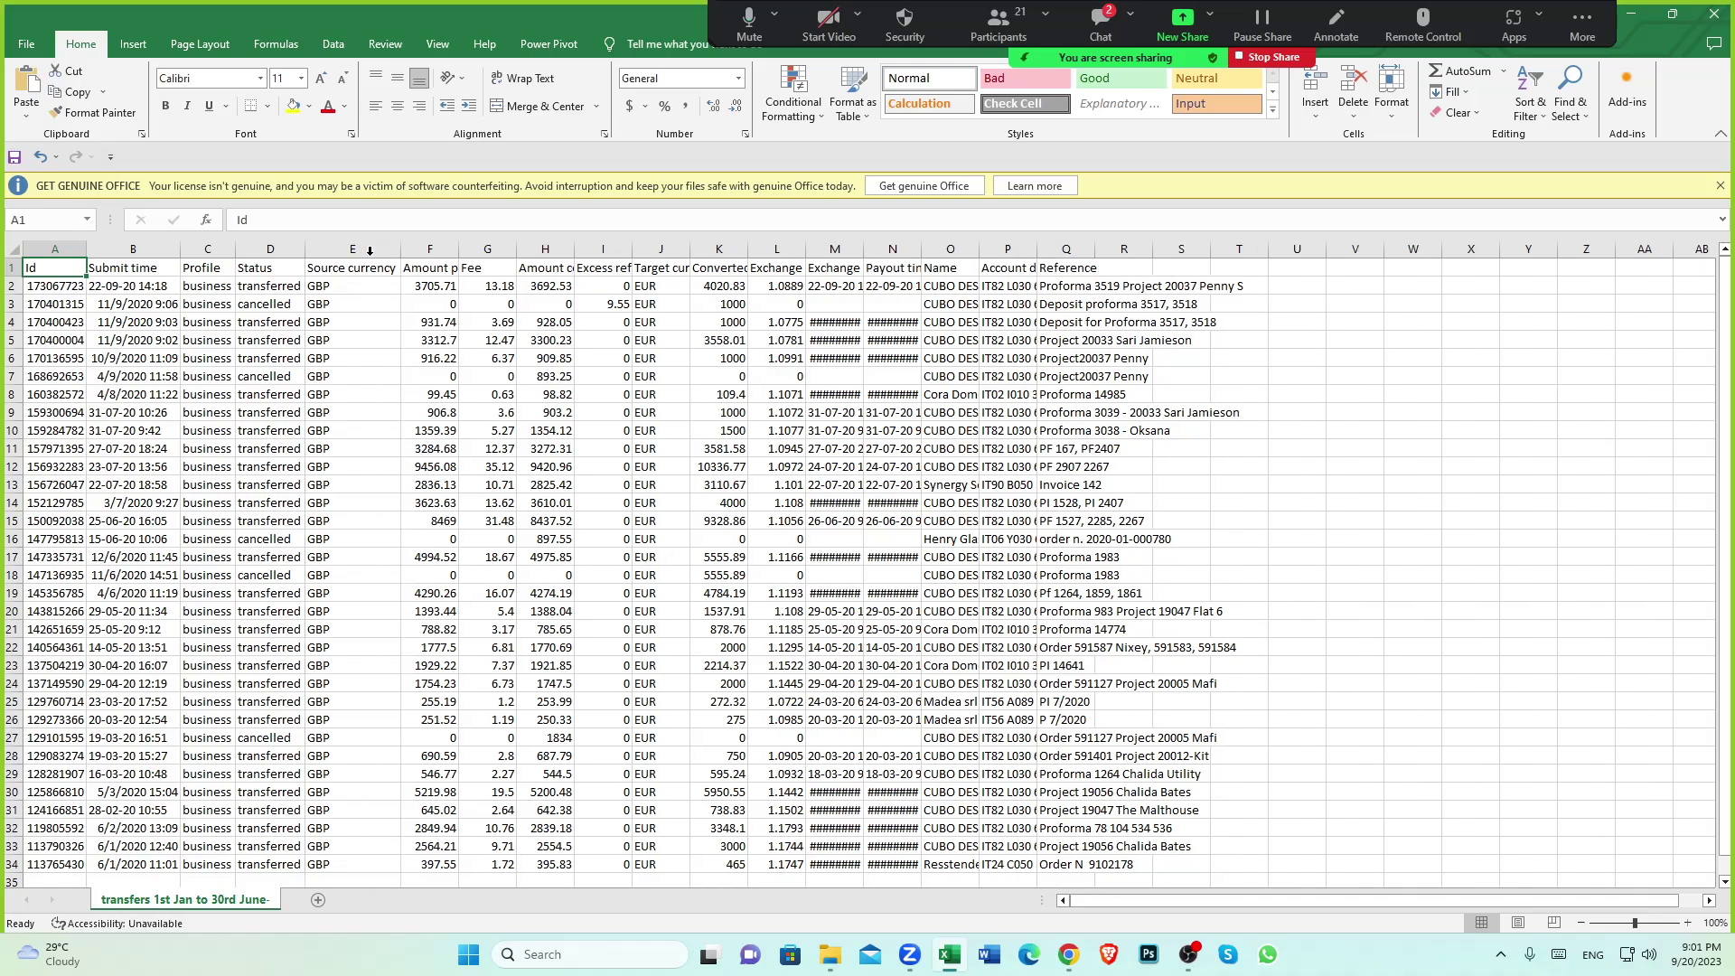
double_click(458, 248)
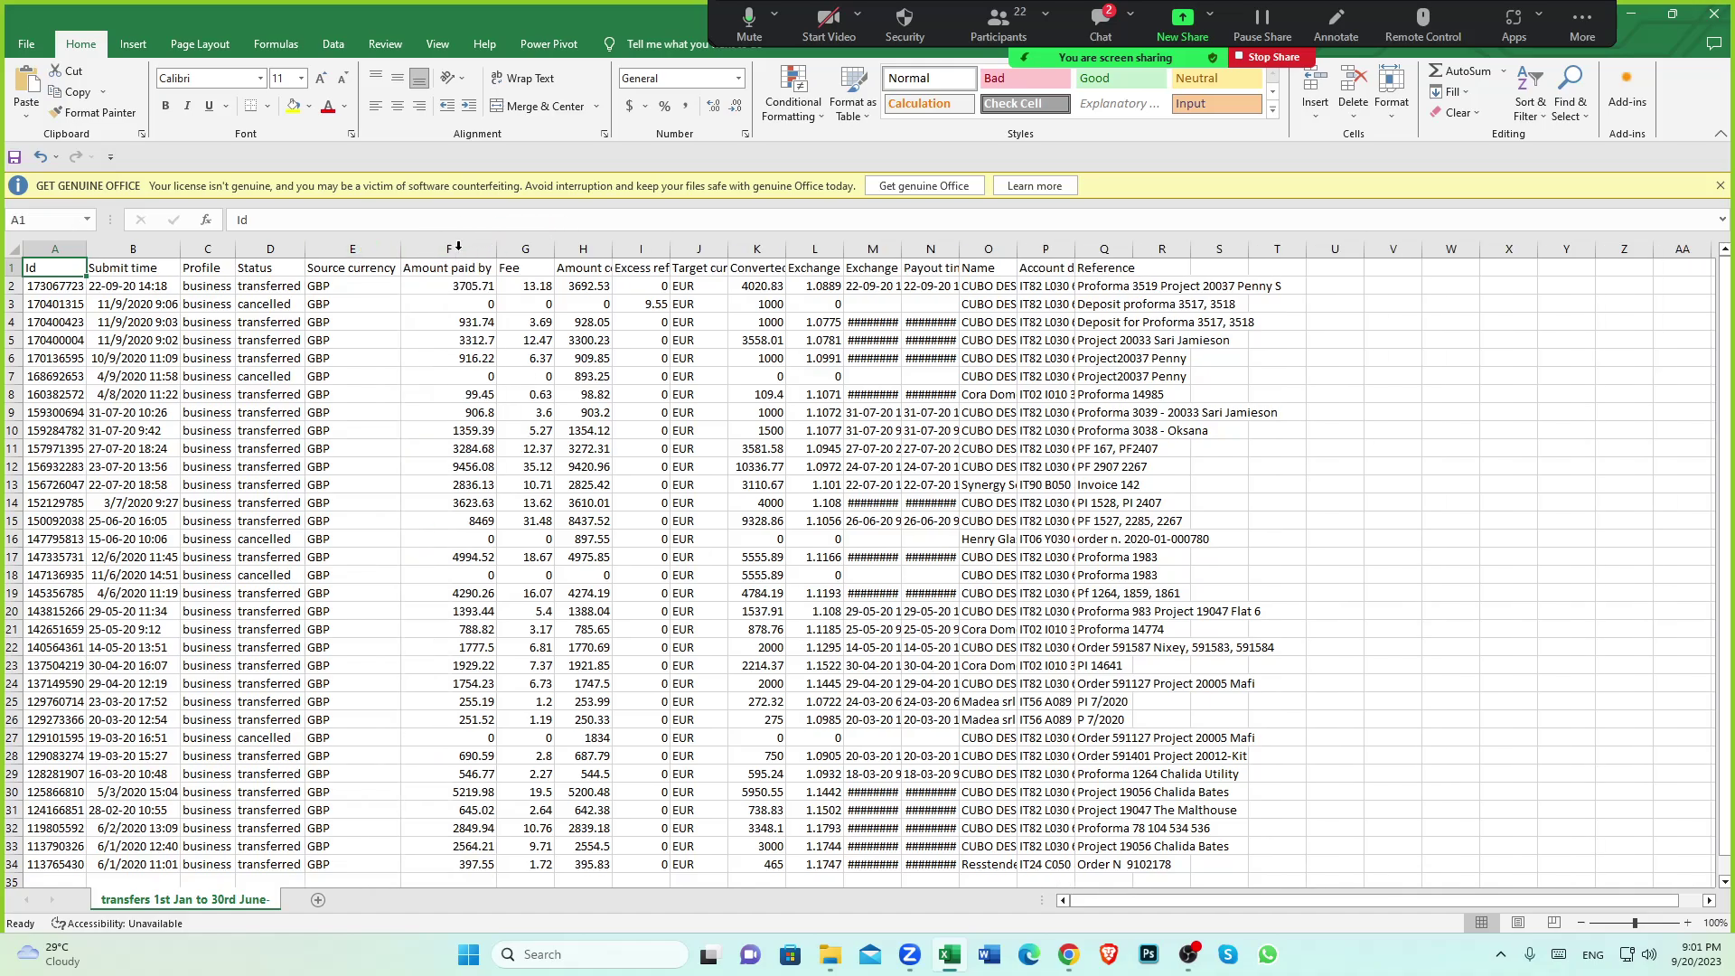
double_click(610, 248)
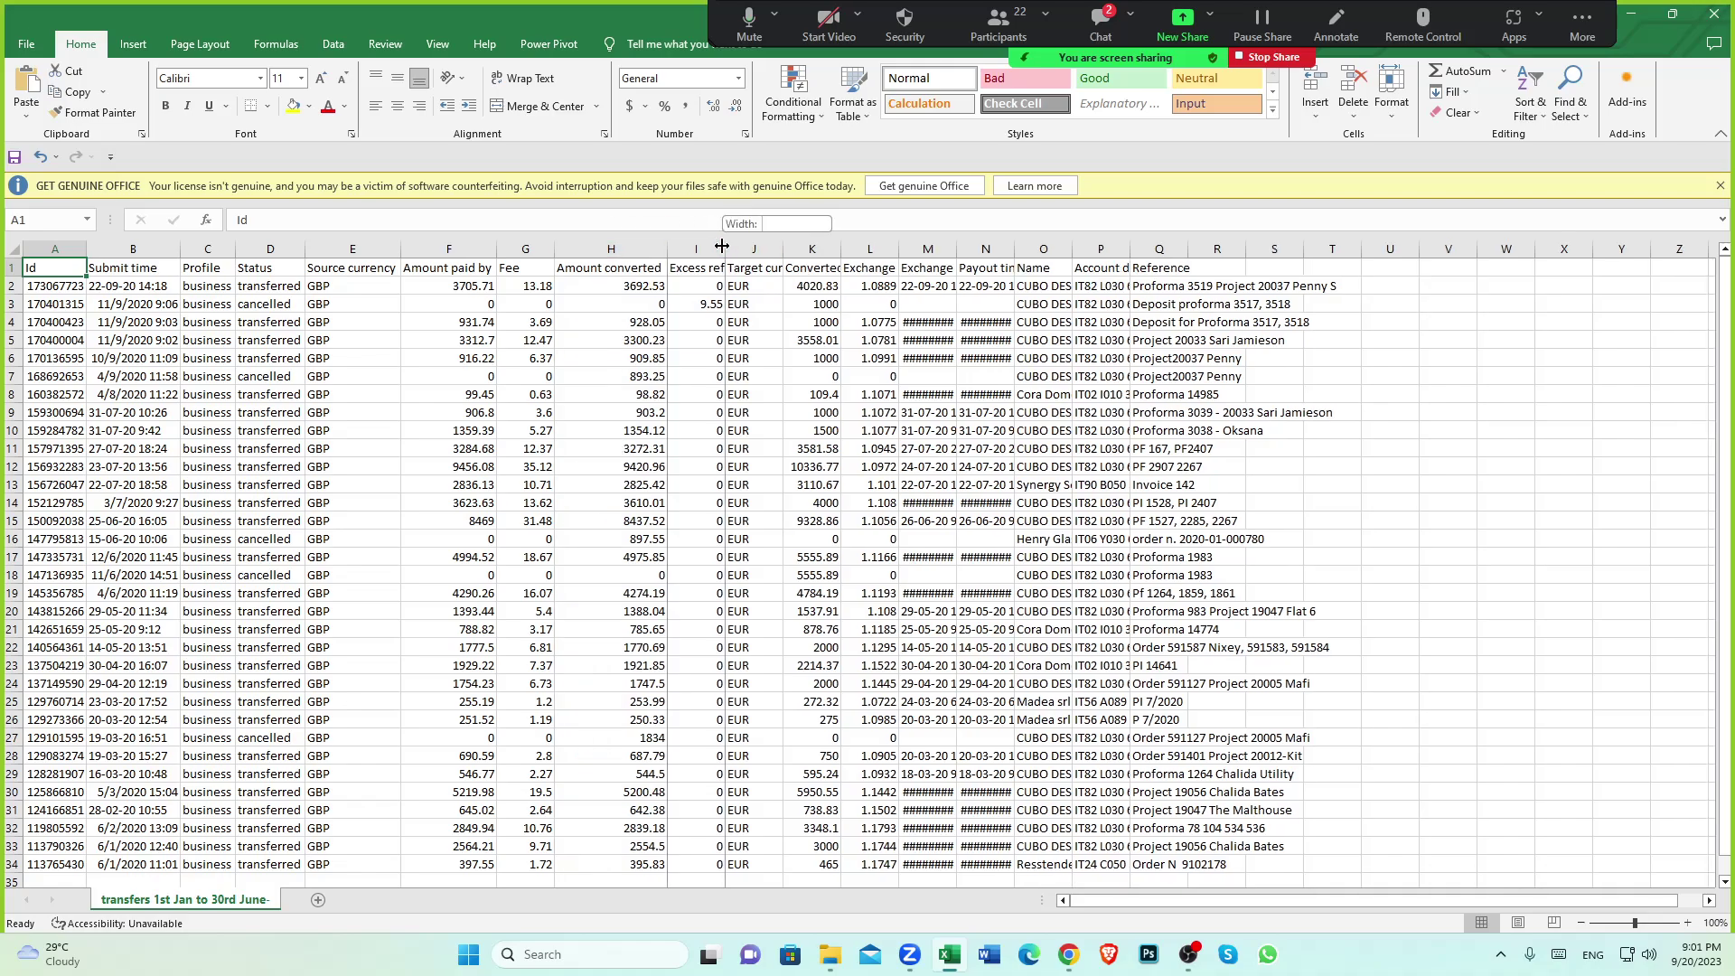
Autofit columns I to P so exchange rates, payout times, names and account details show fully
double_click(724, 243)
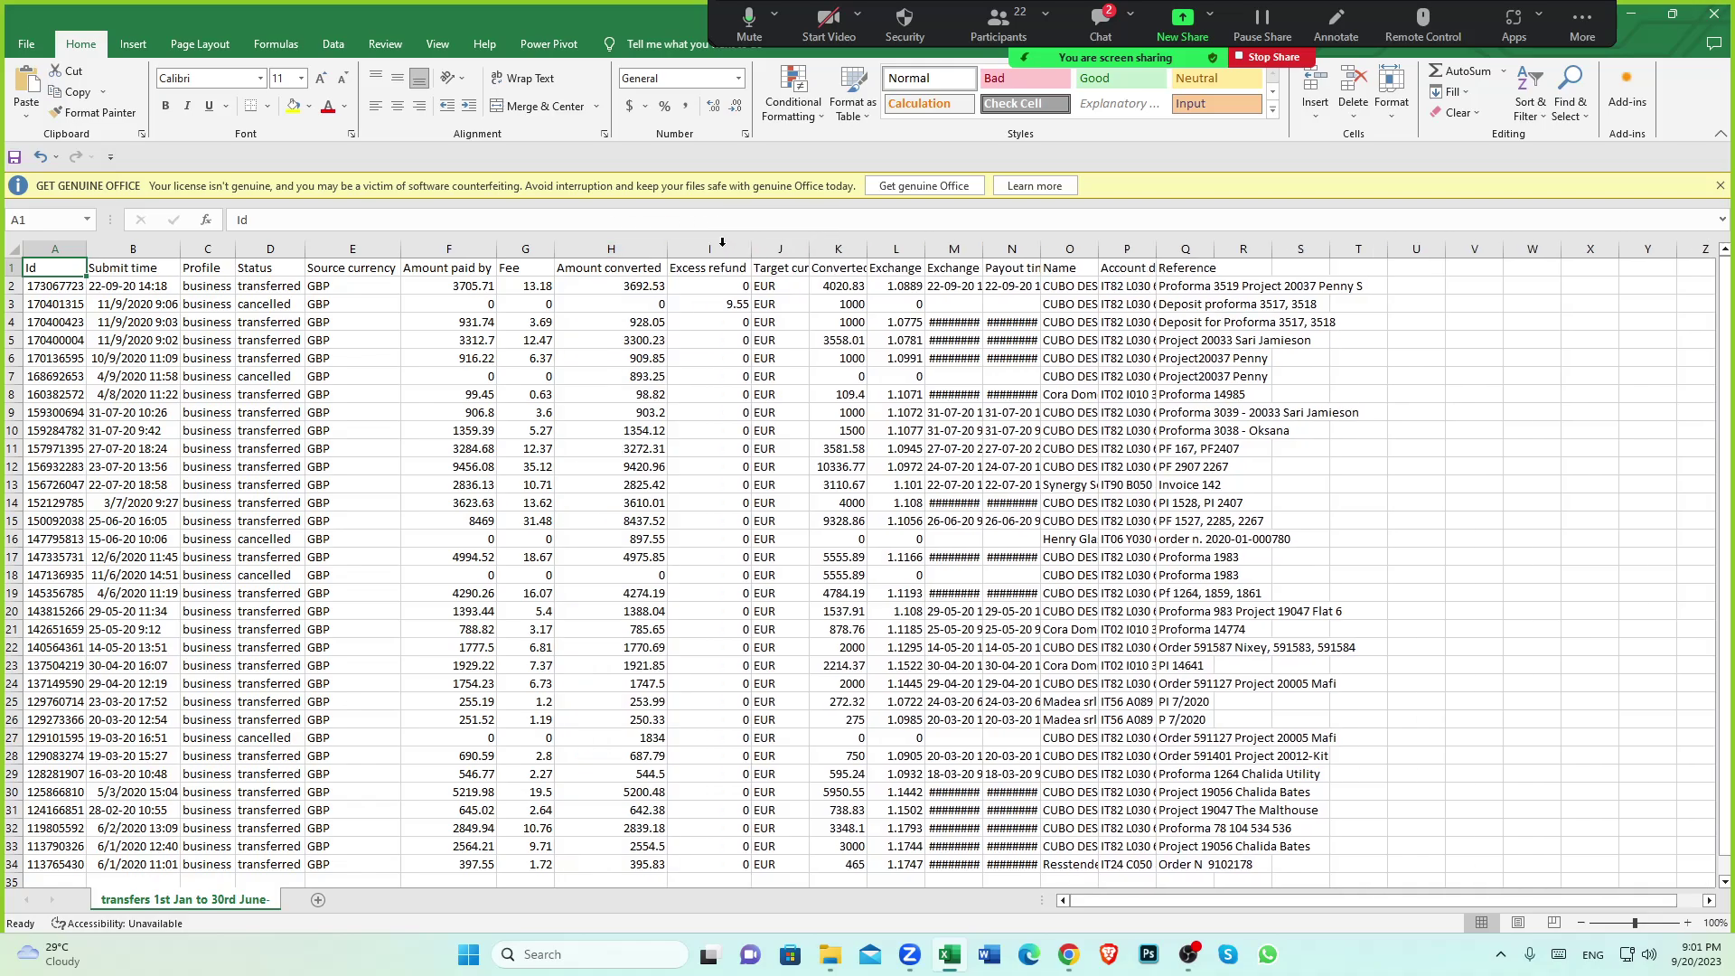
double_click(809, 249)
double_click(902, 248)
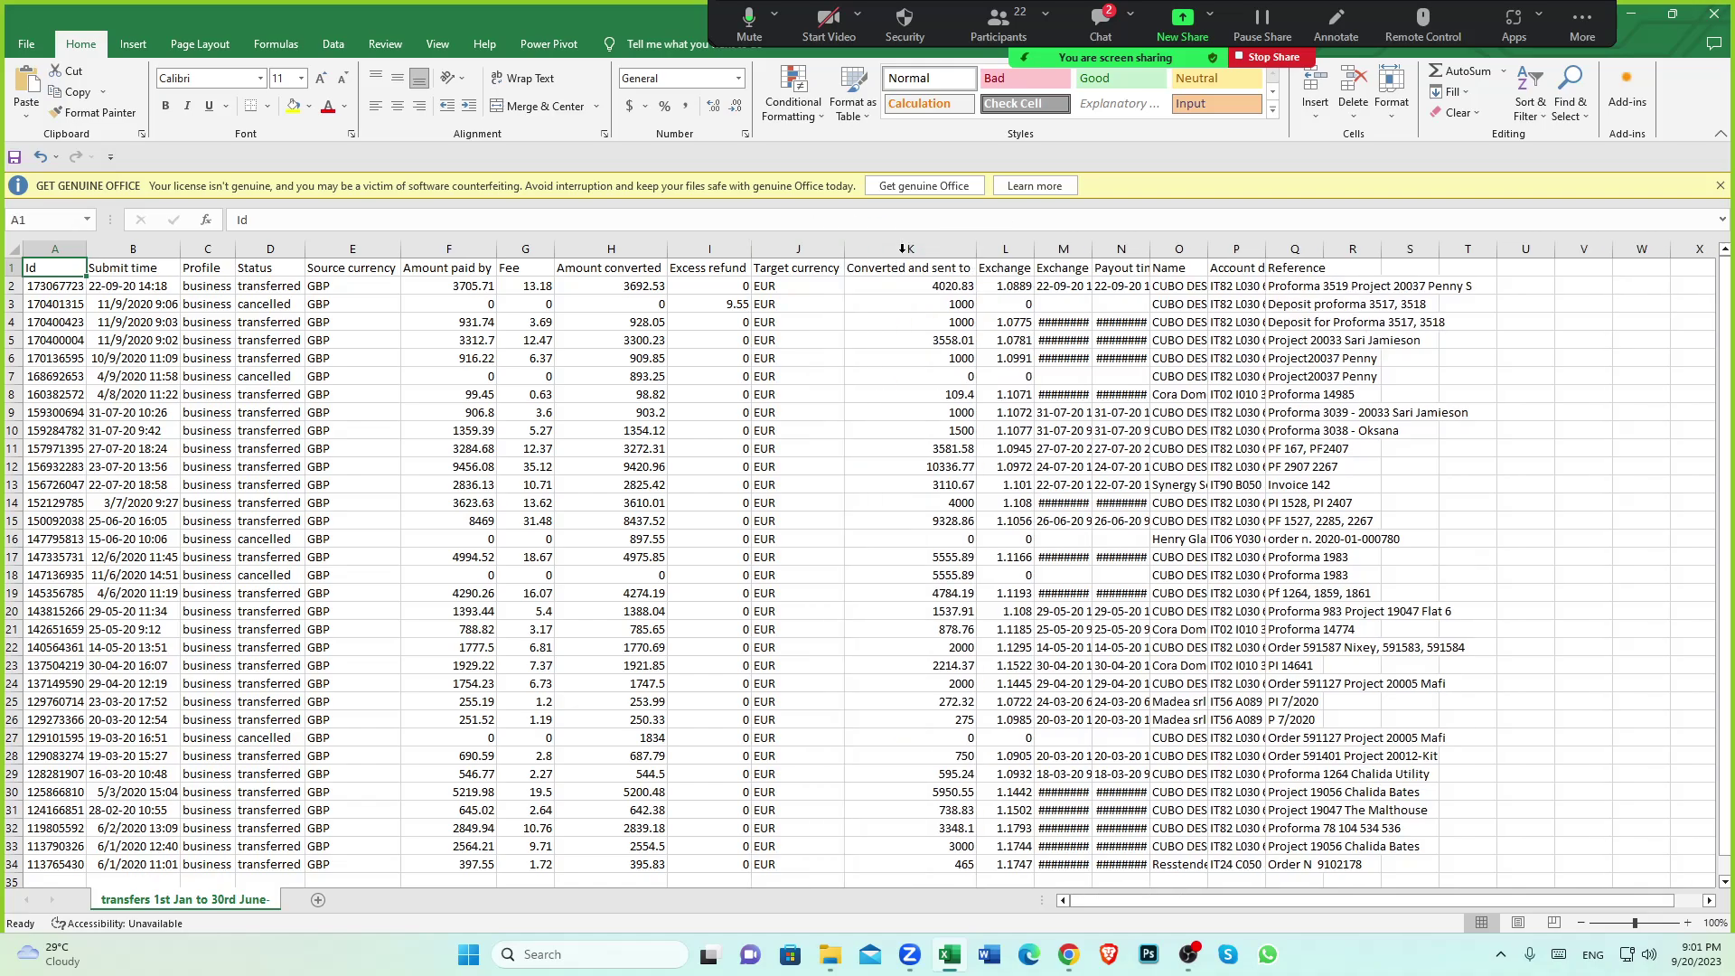
double_click(1034, 249)
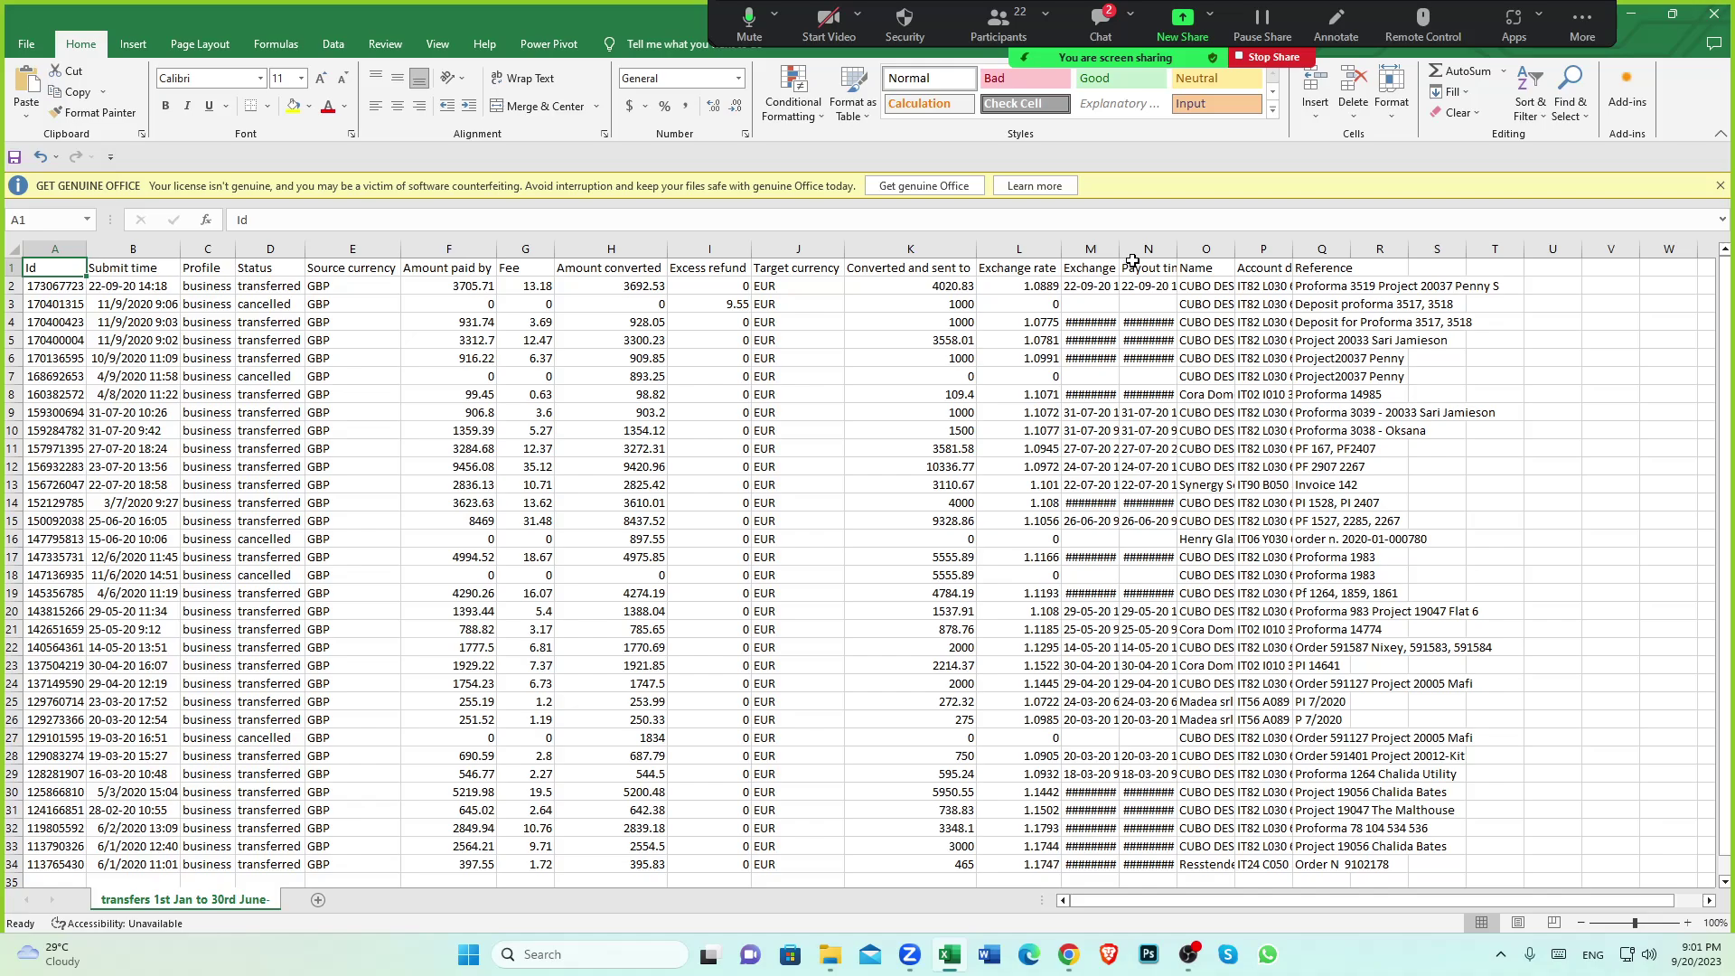
double_click(1122, 250)
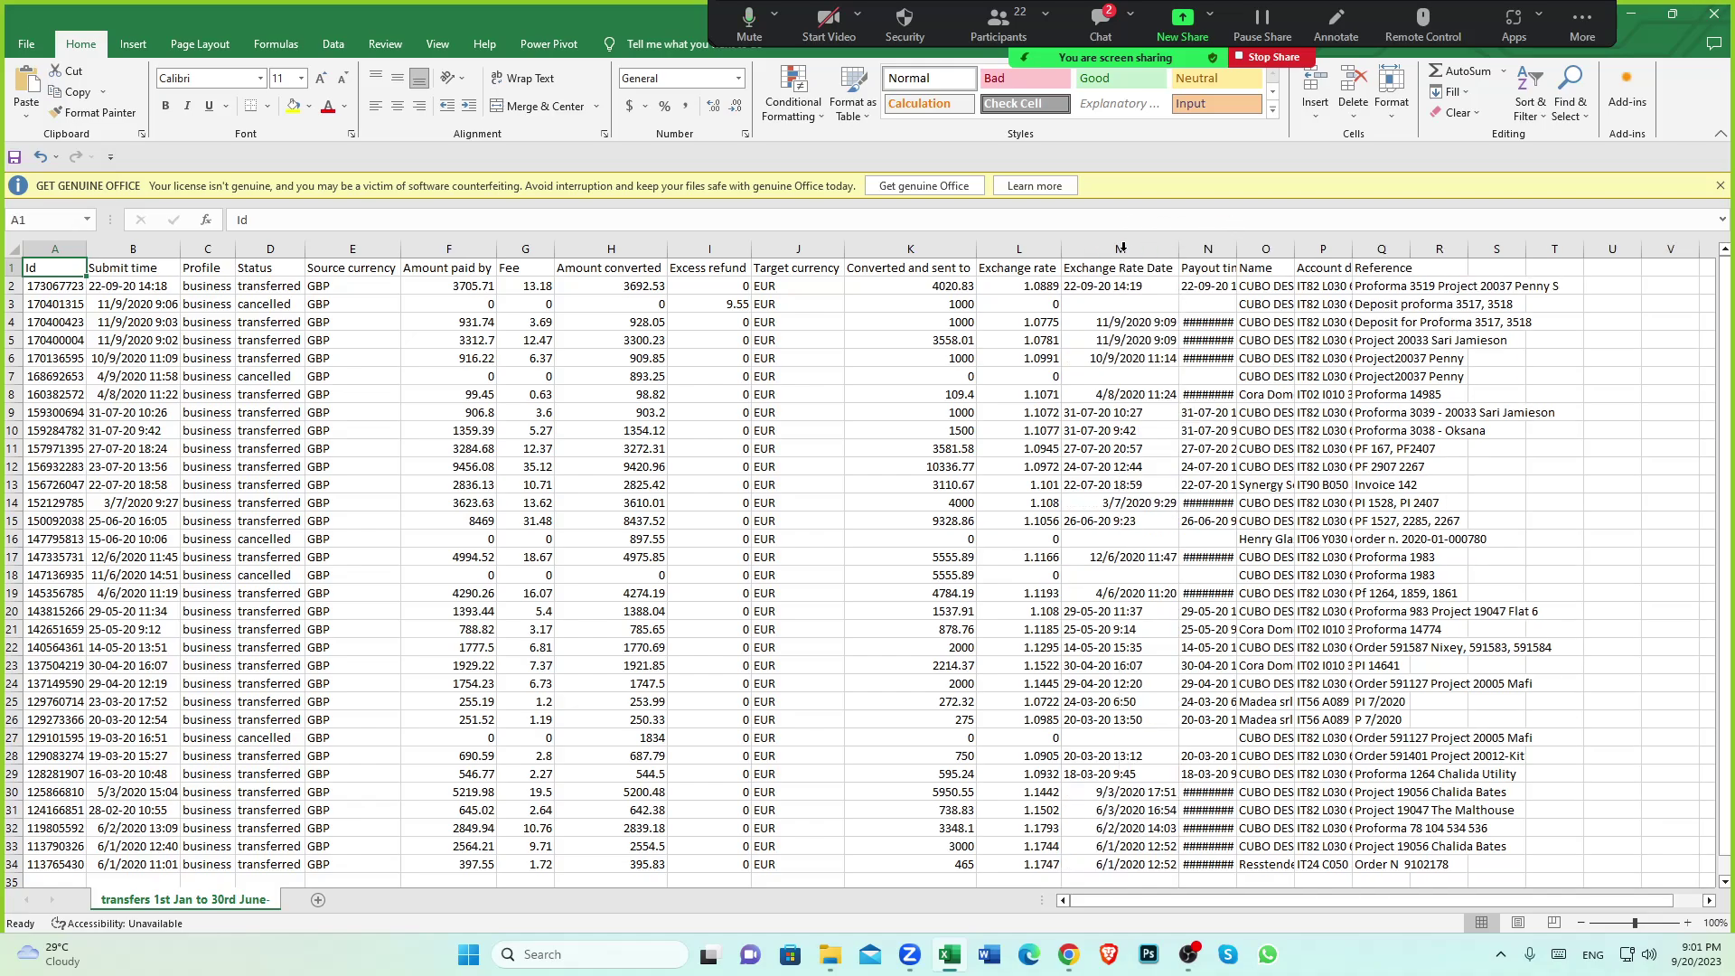
double_click(1237, 249)
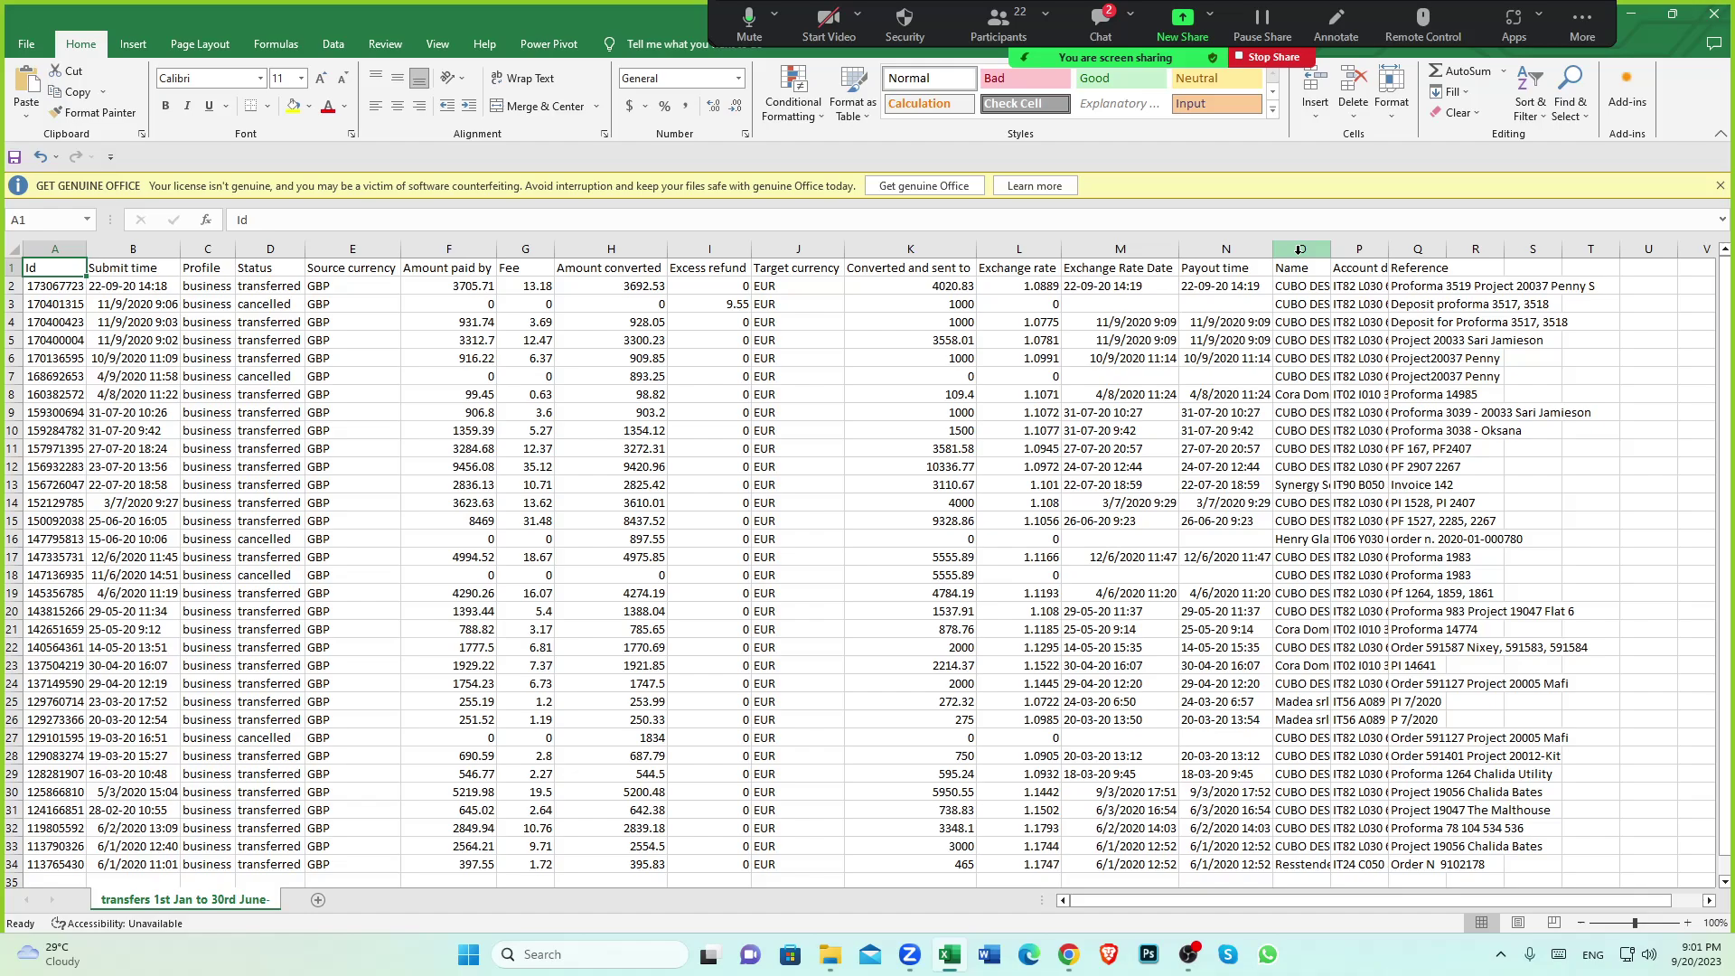
double_click(1331, 248)
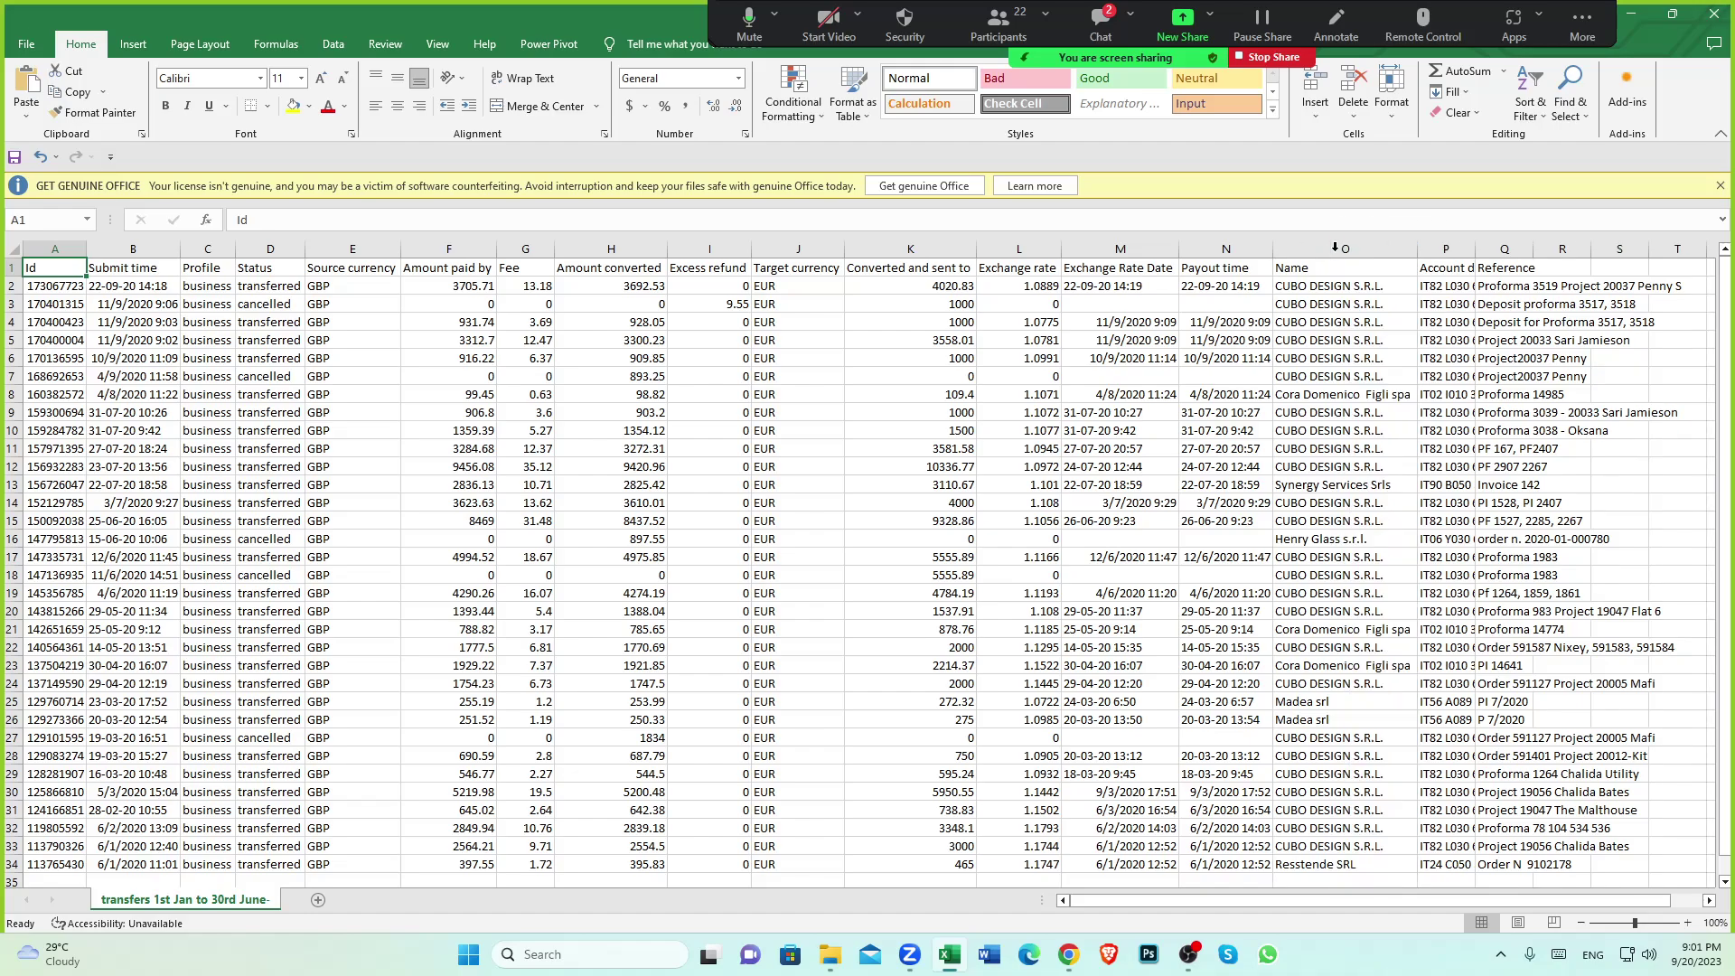
double_click(1476, 249)
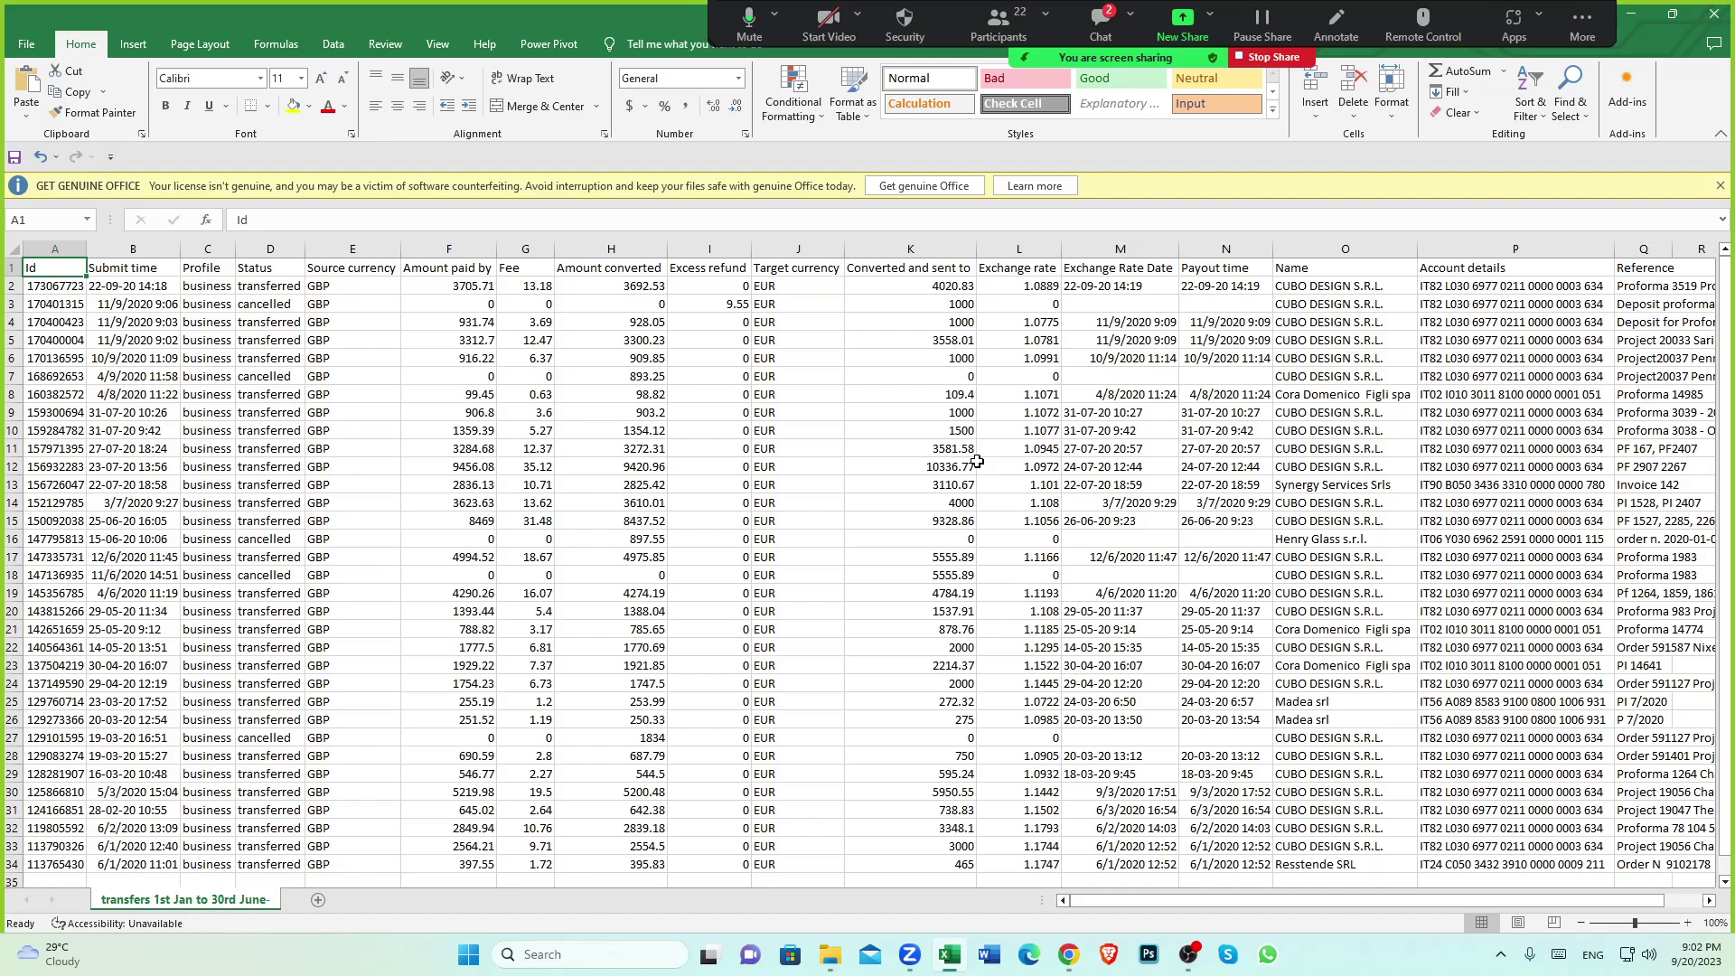
Check row 34's 395.83 converted amount and EUR target currency, then return to Xero in Chrome
scroll(901, 546, "down", 5)
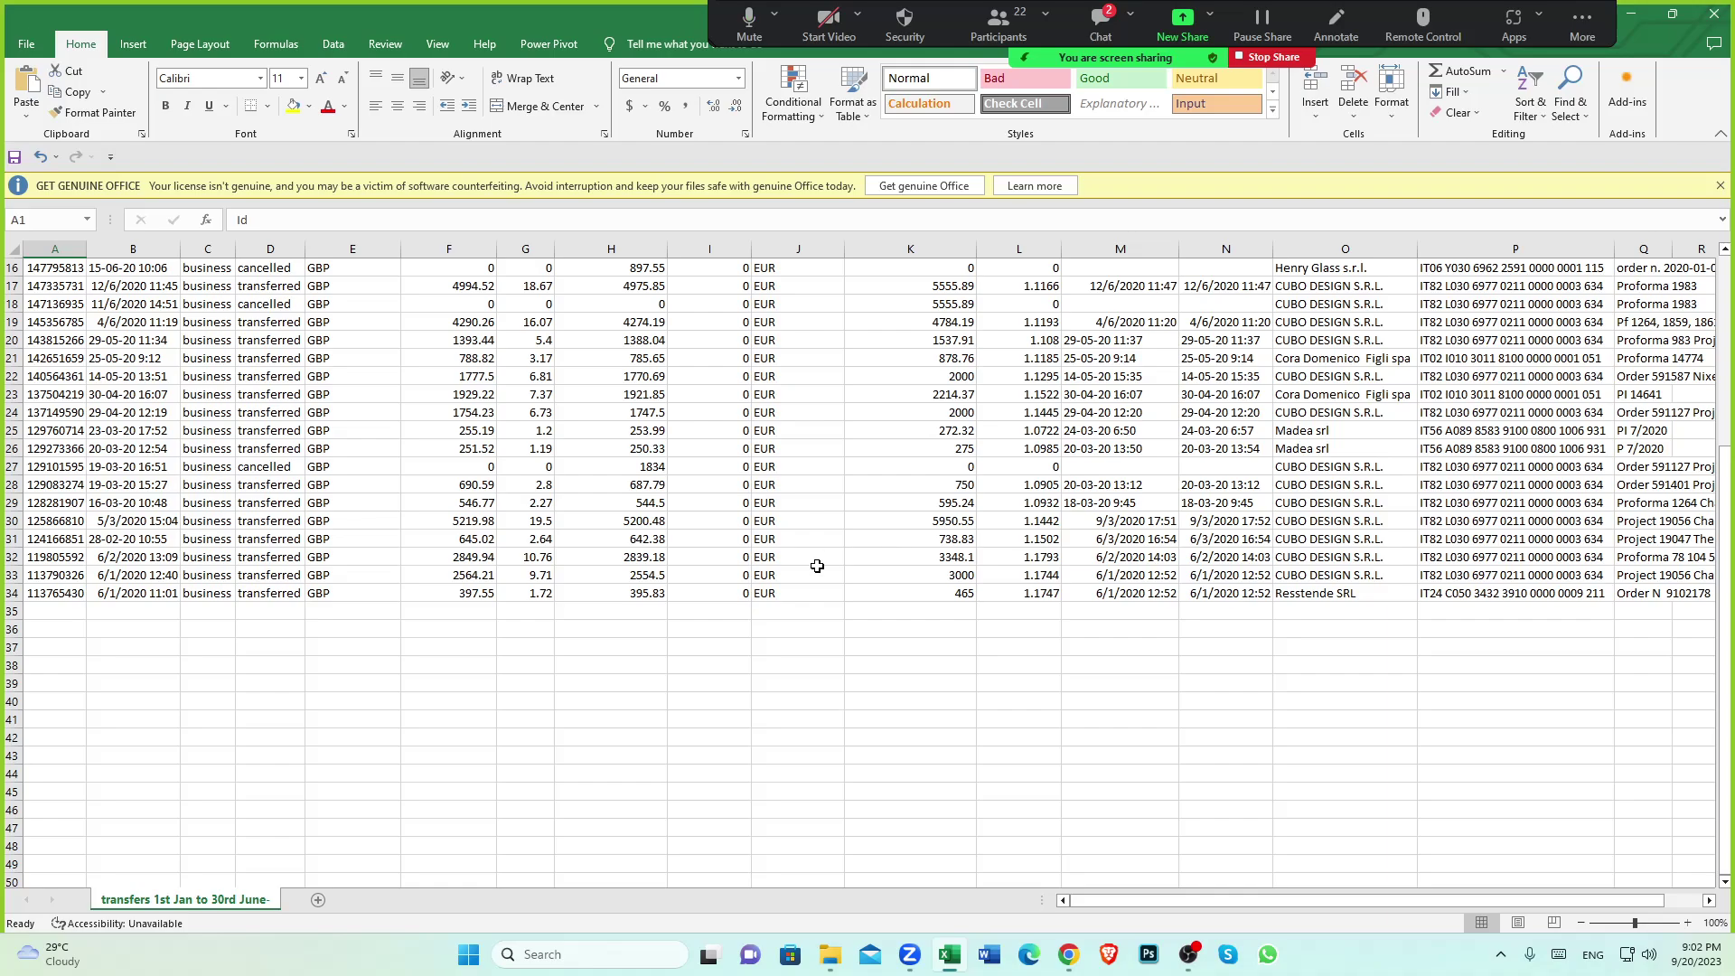
left_click(632, 596)
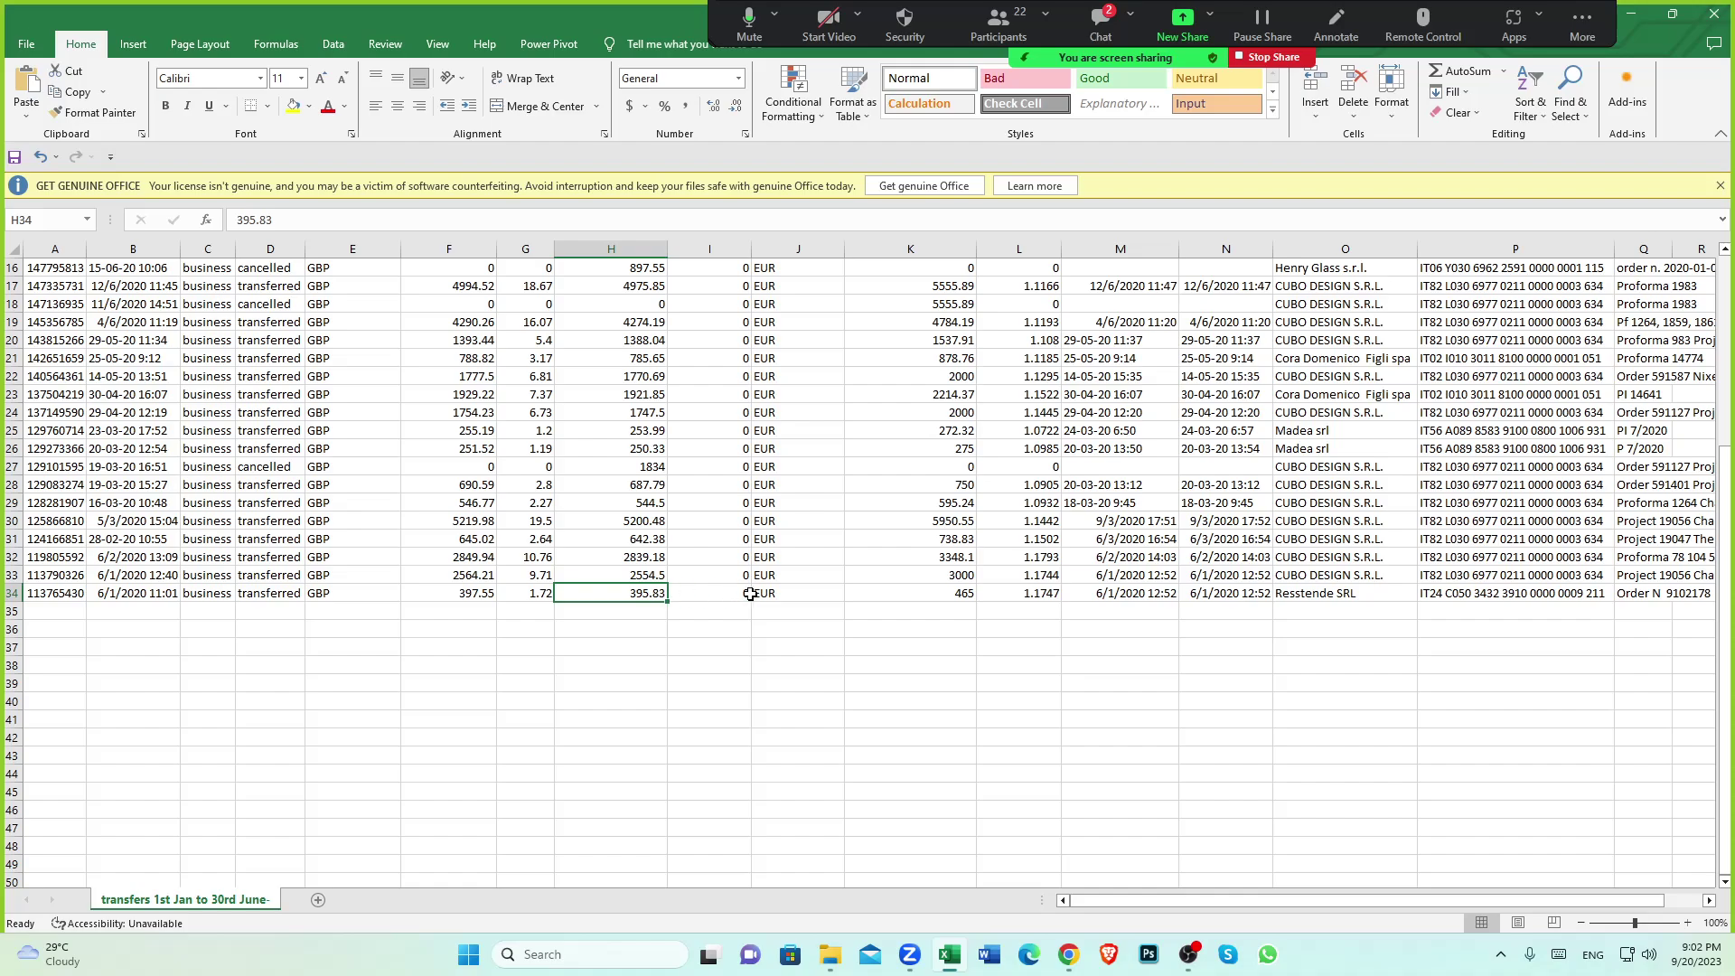
left_click(800, 596)
left_click(651, 594)
left_click(1069, 954)
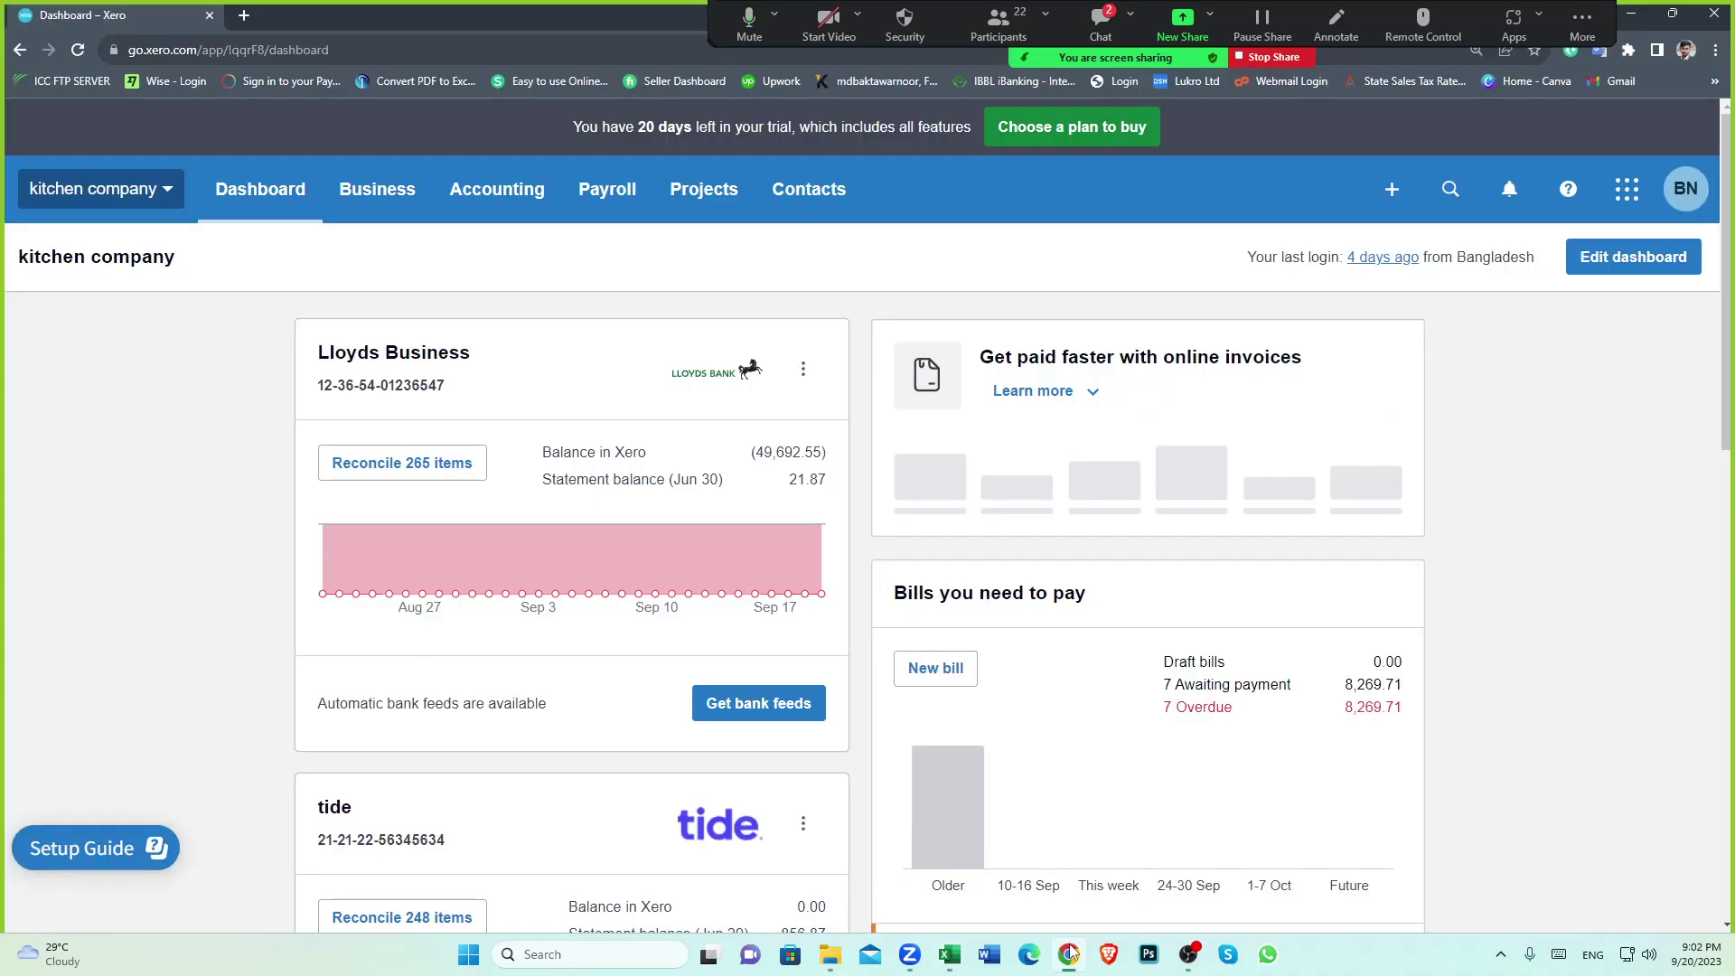
Search Google for 'WISE' in a new tab and open the wise.com homepage
left_click(243, 15)
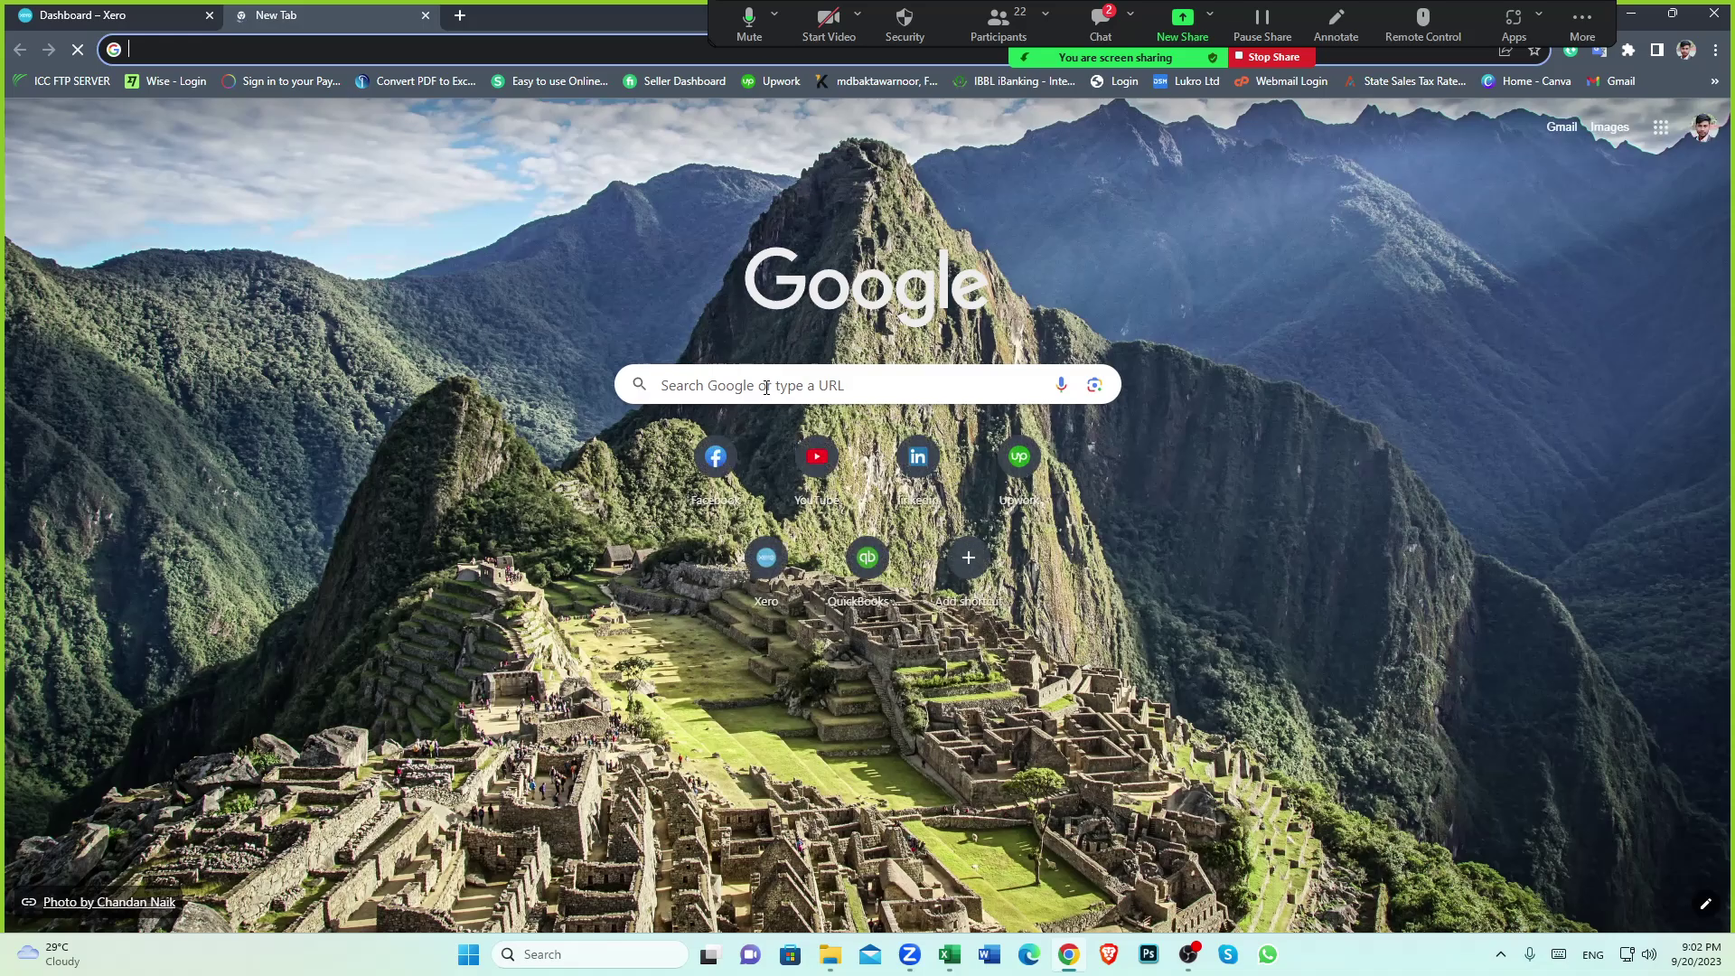
left_click(766, 387)
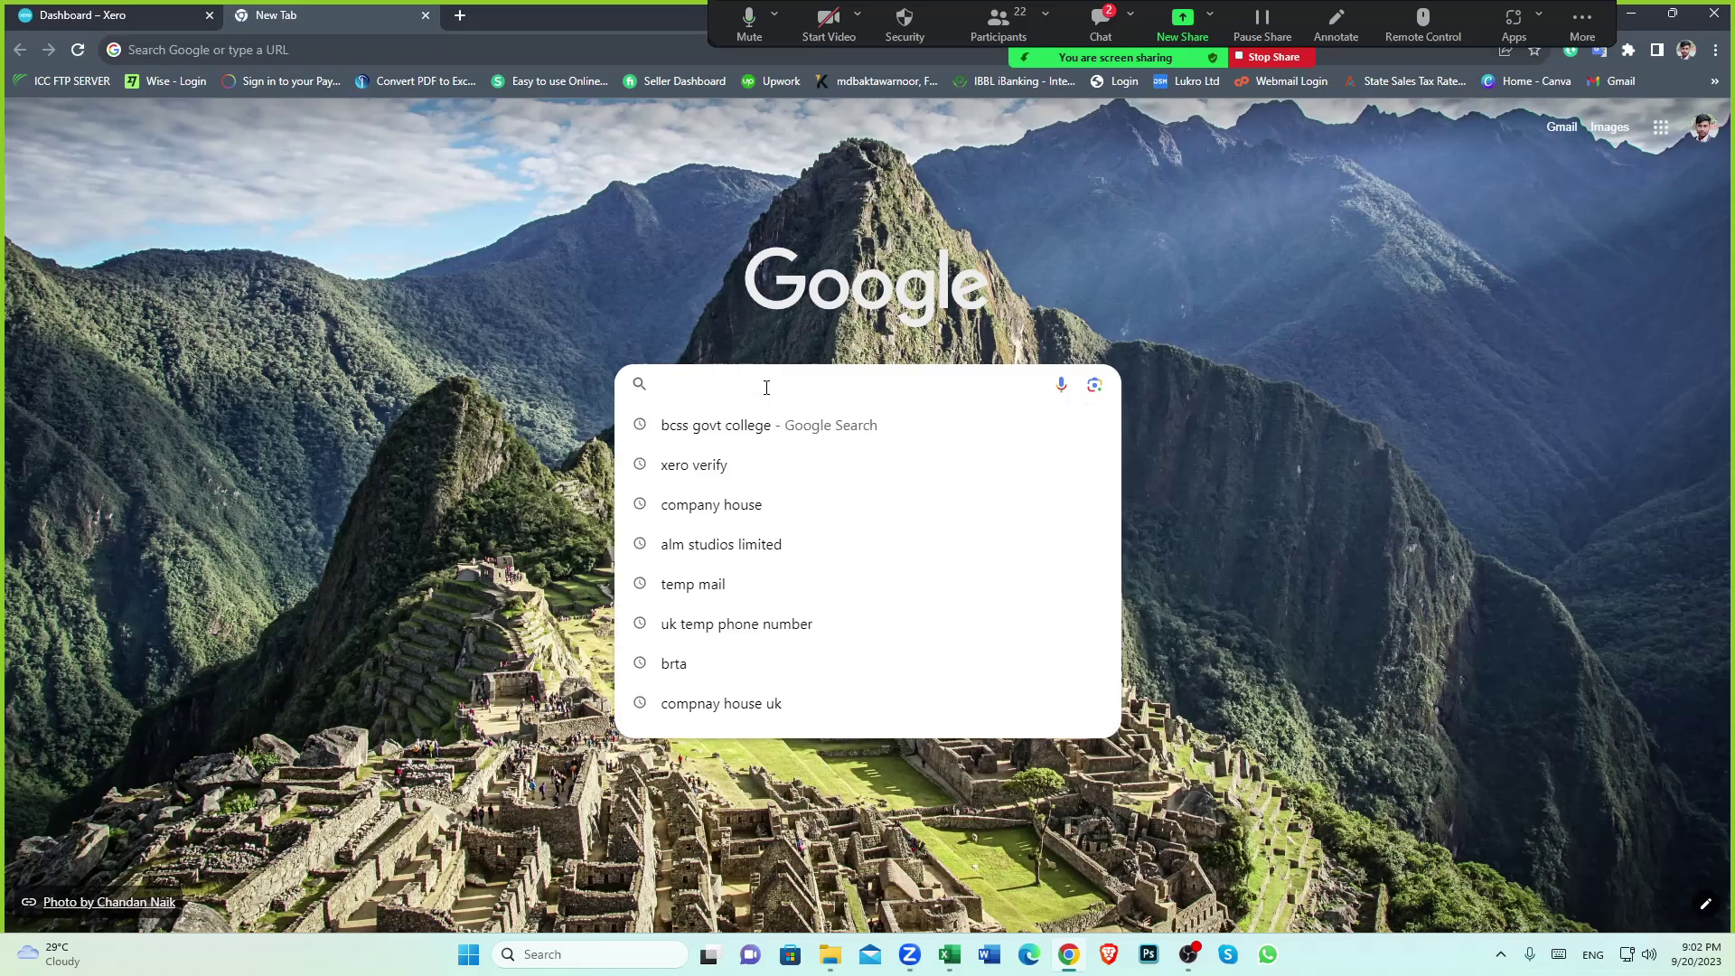
type("WISE")
key("Return")
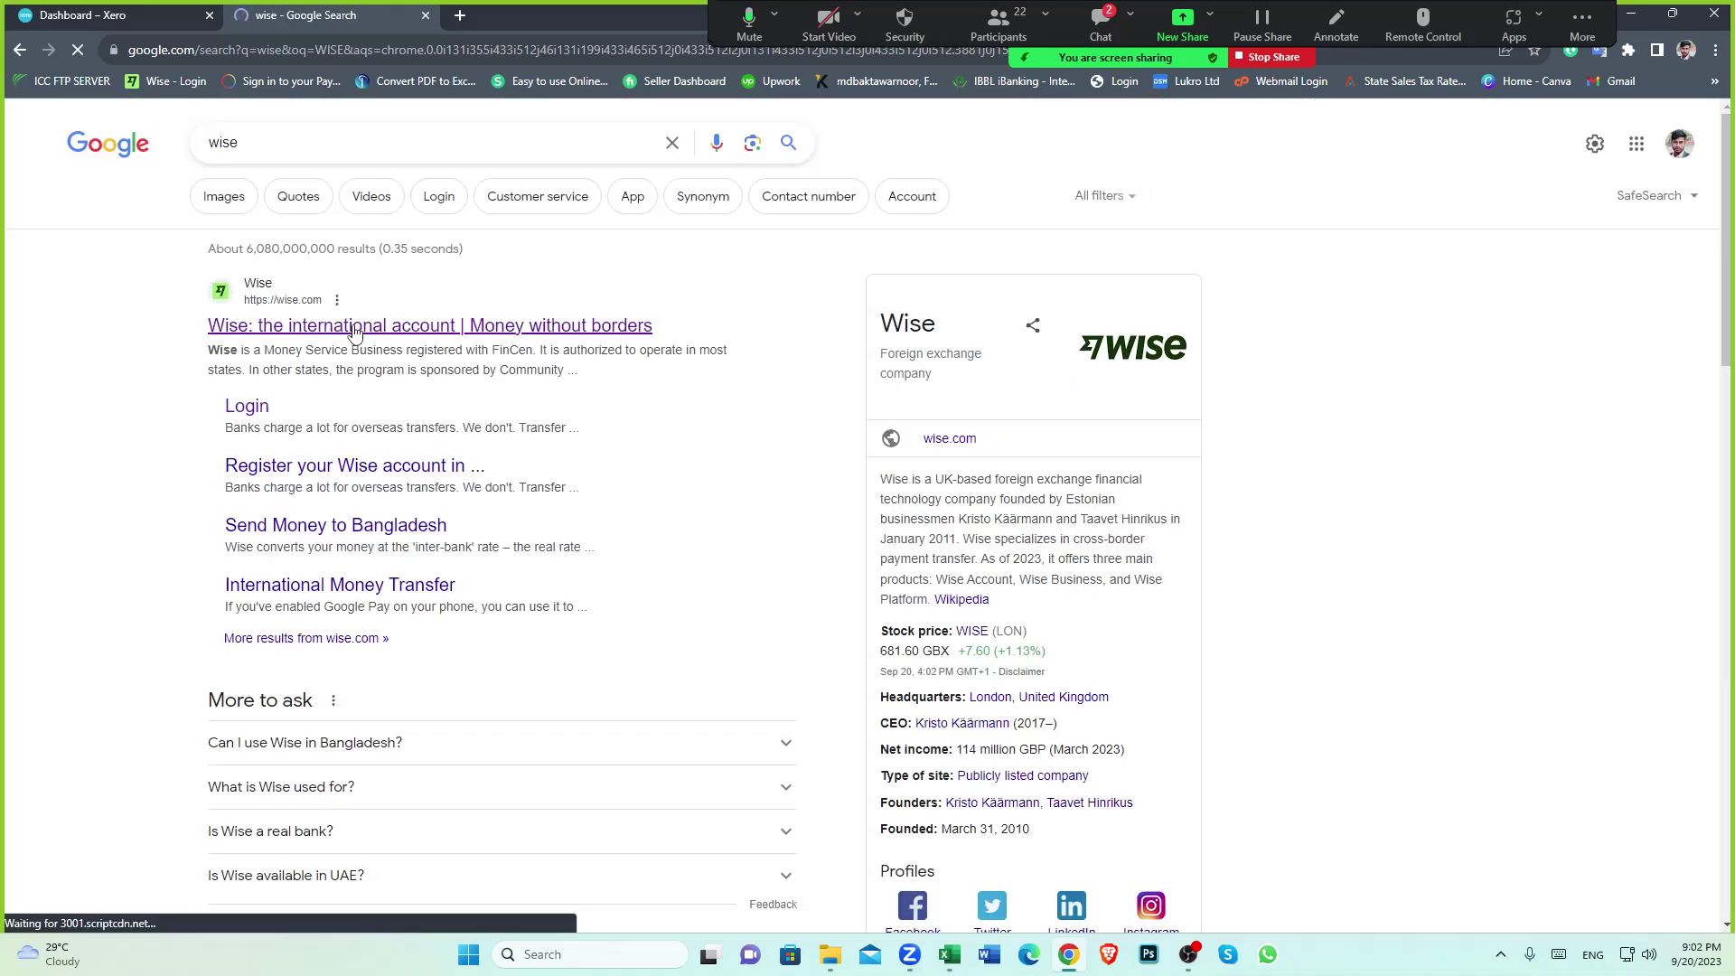
left_click(354, 332)
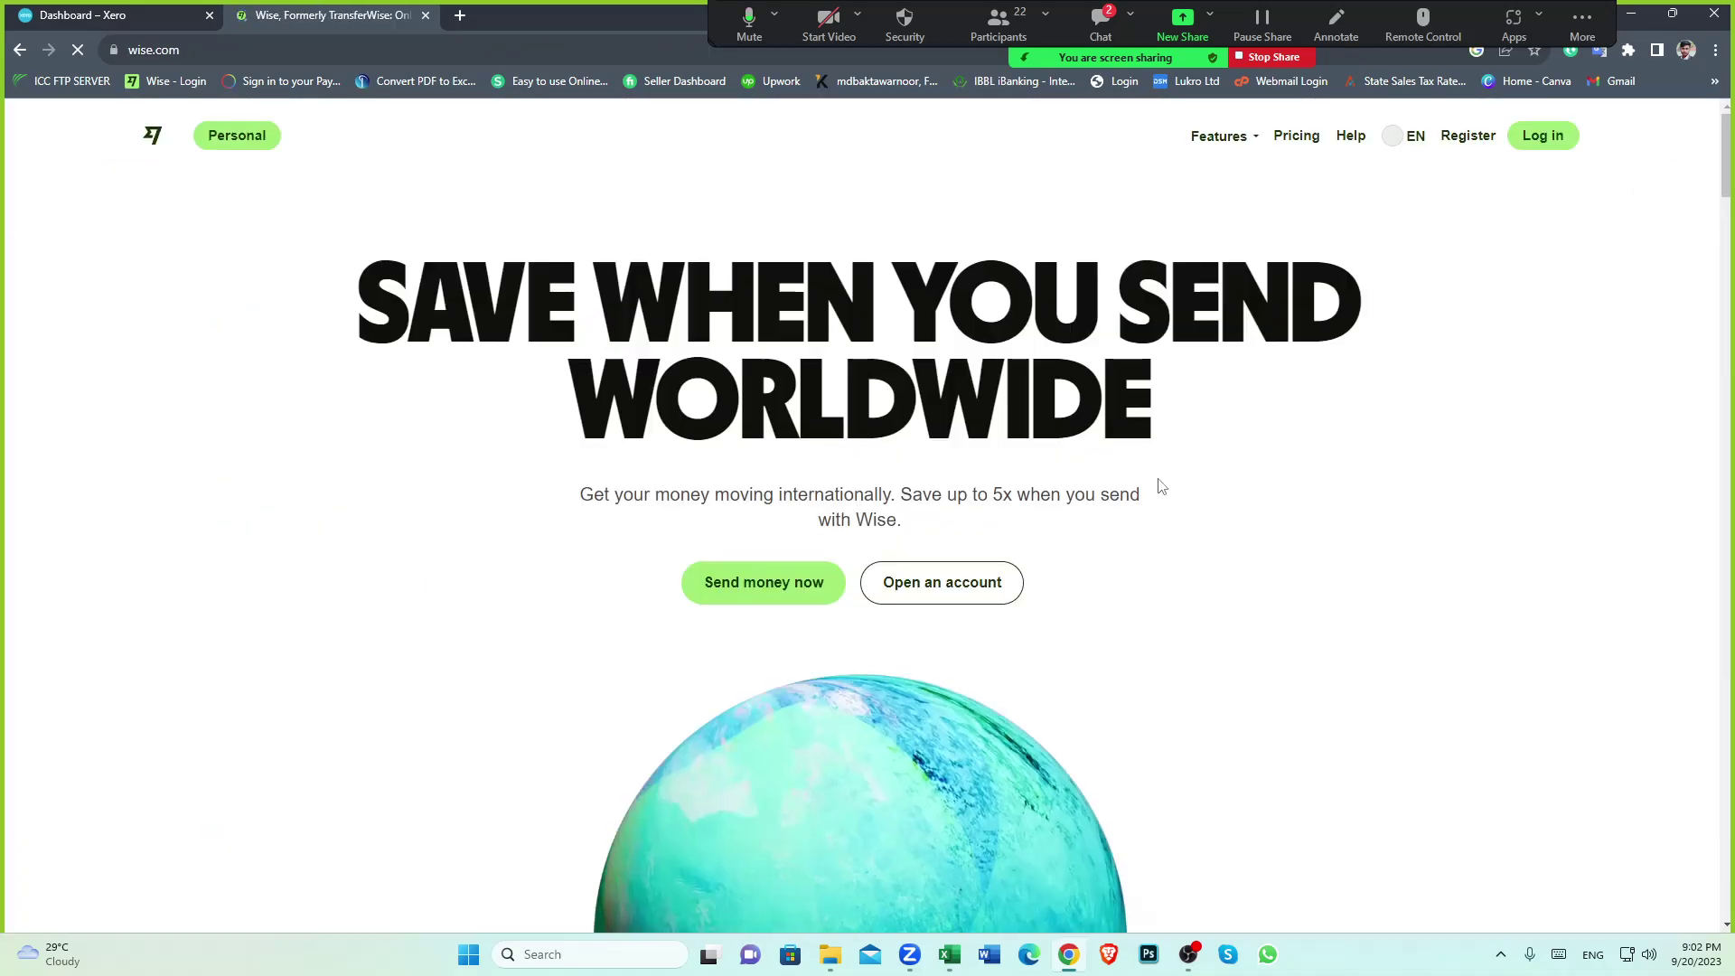
scroll(1161, 486, "down", 10)
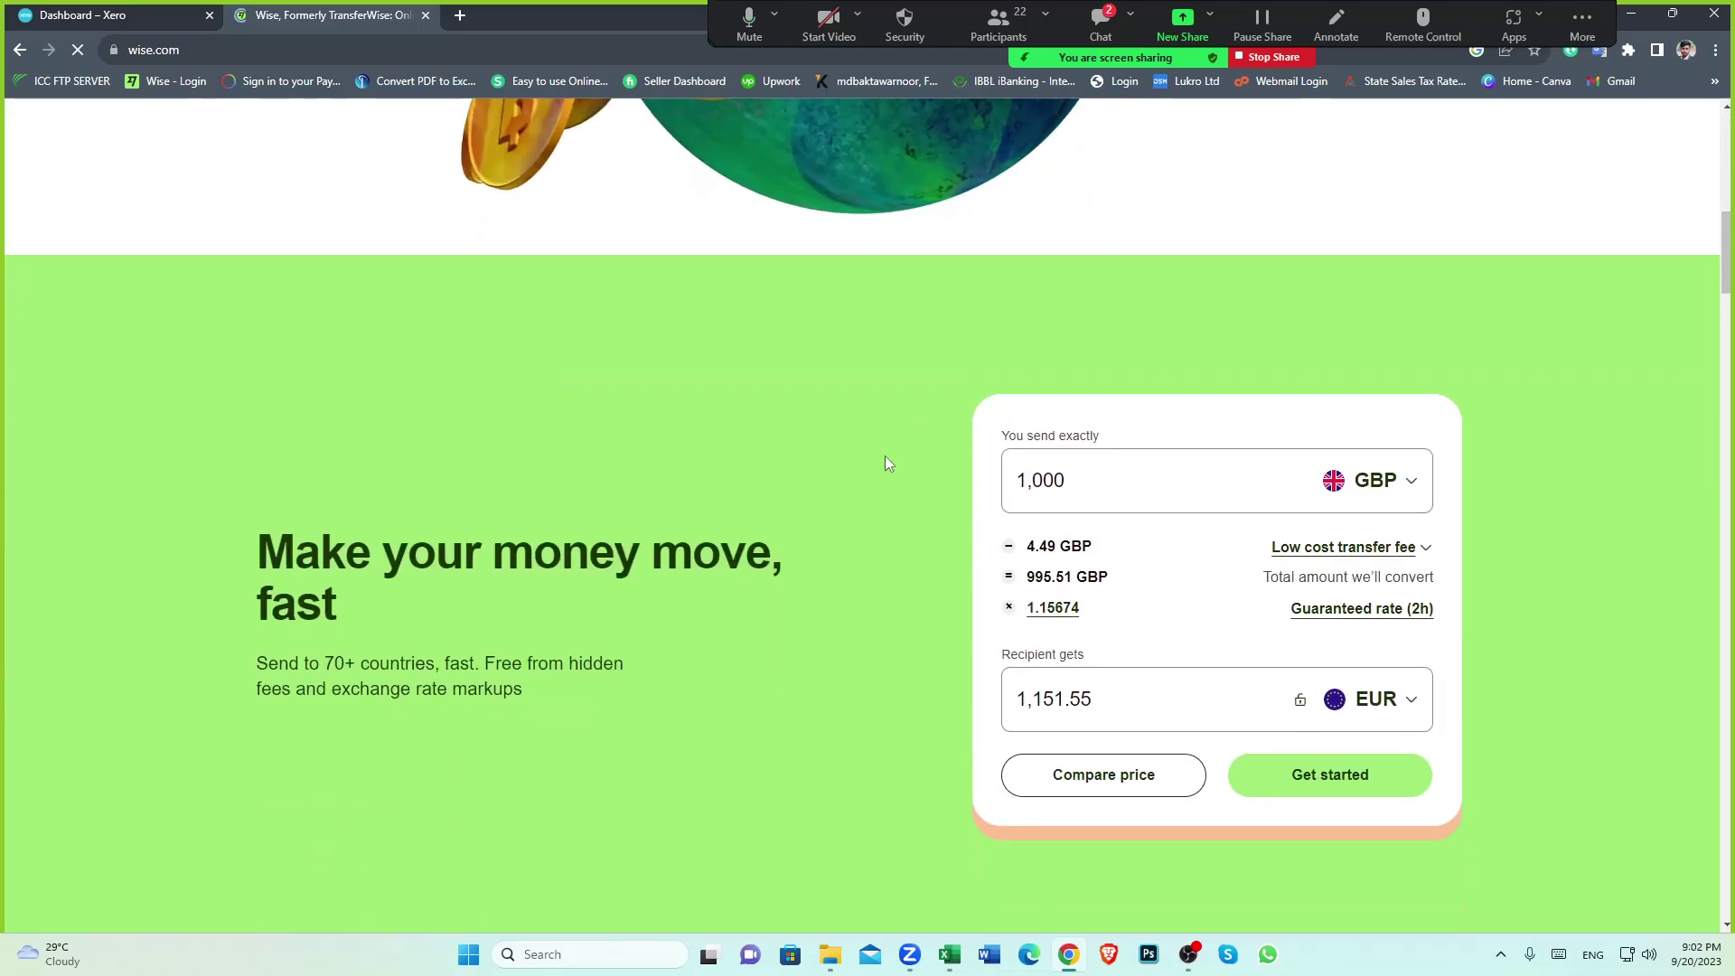
scroll(886, 455, "down", 1)
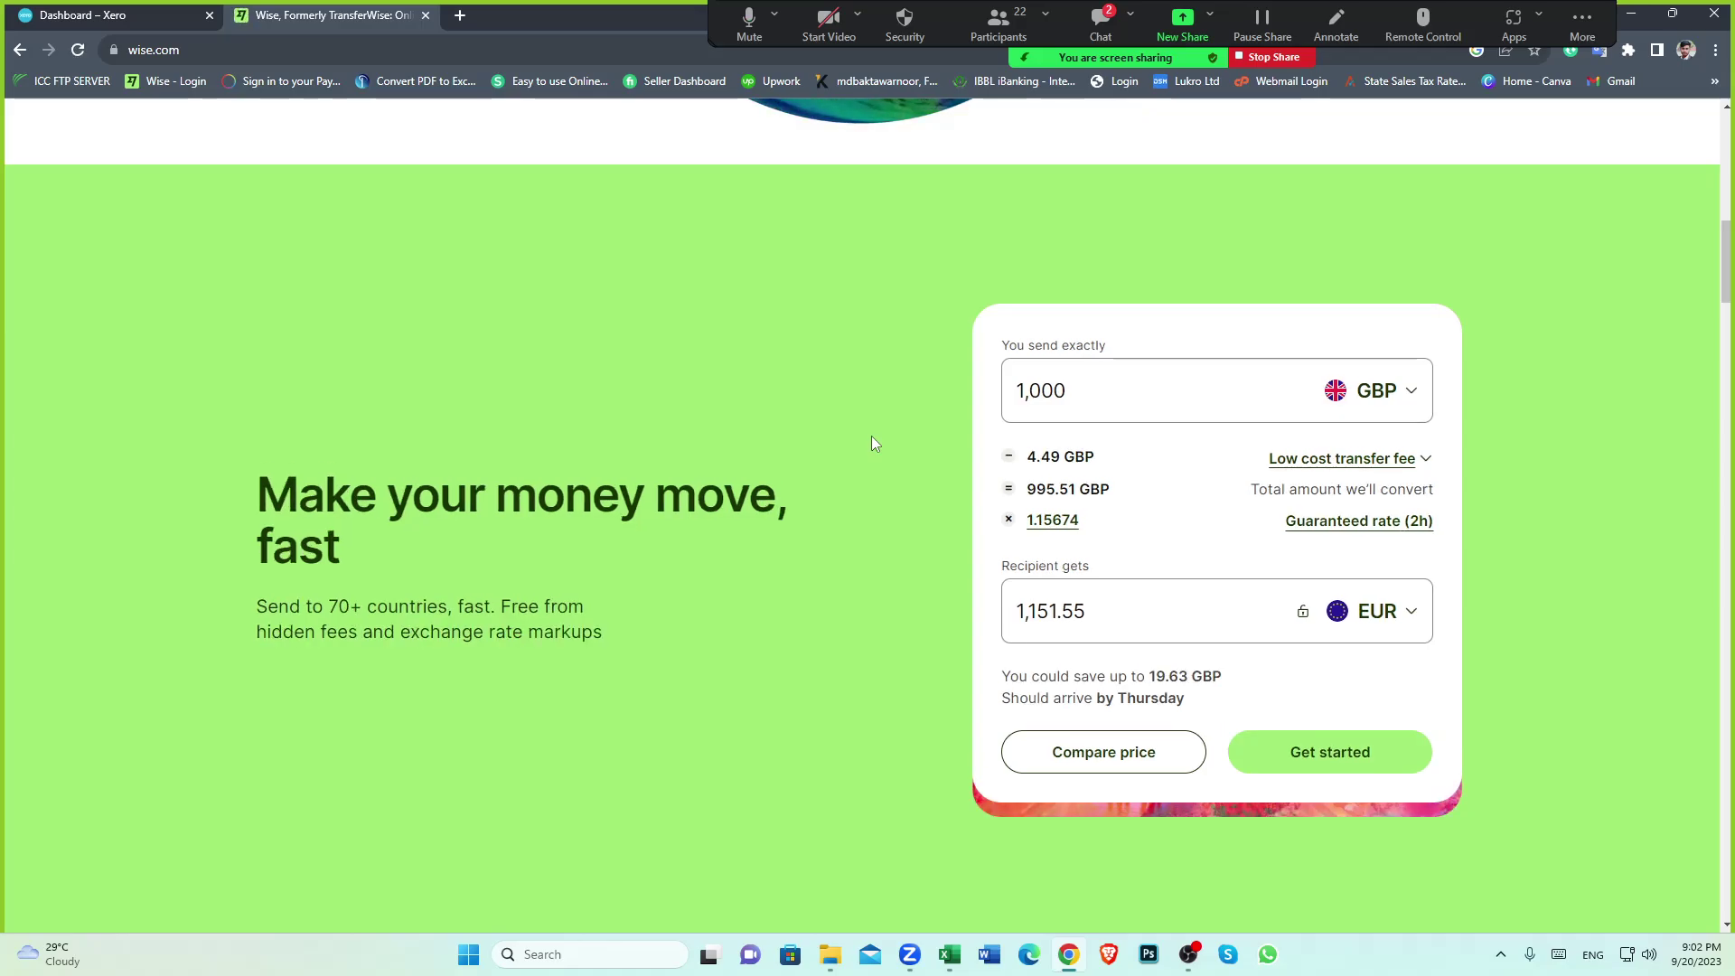
scroll(853, 436, "up", 11)
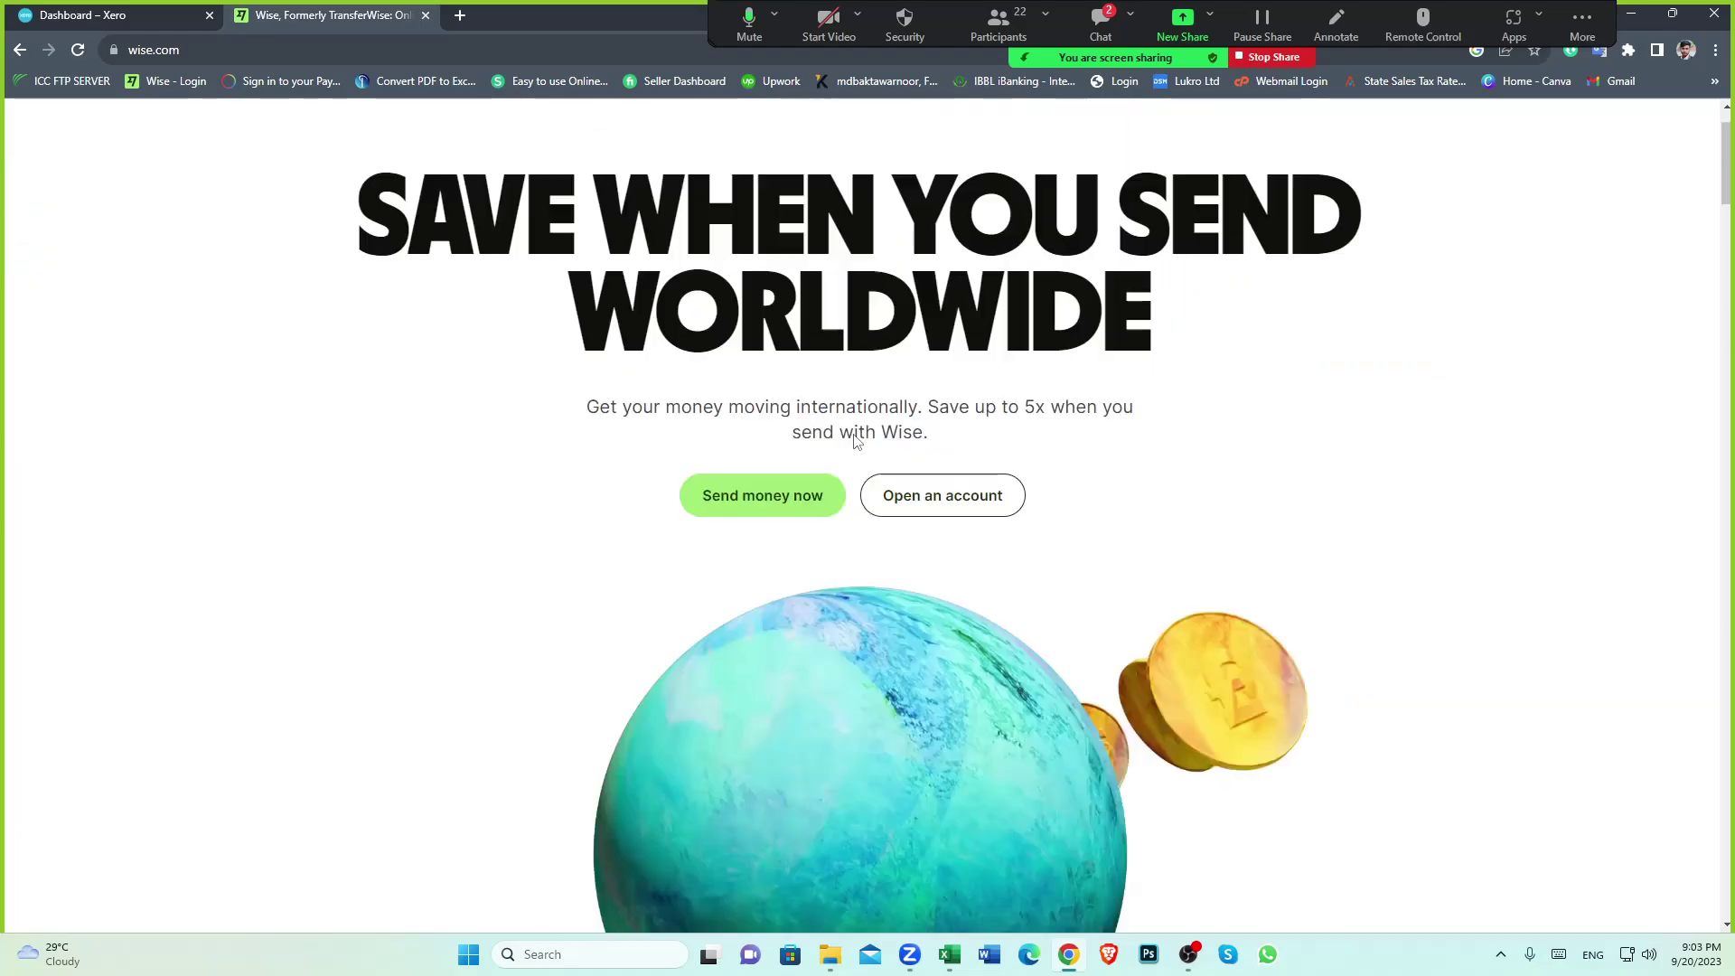
scroll(849, 436, "down", 10)
scroll(850, 437, "down", 2)
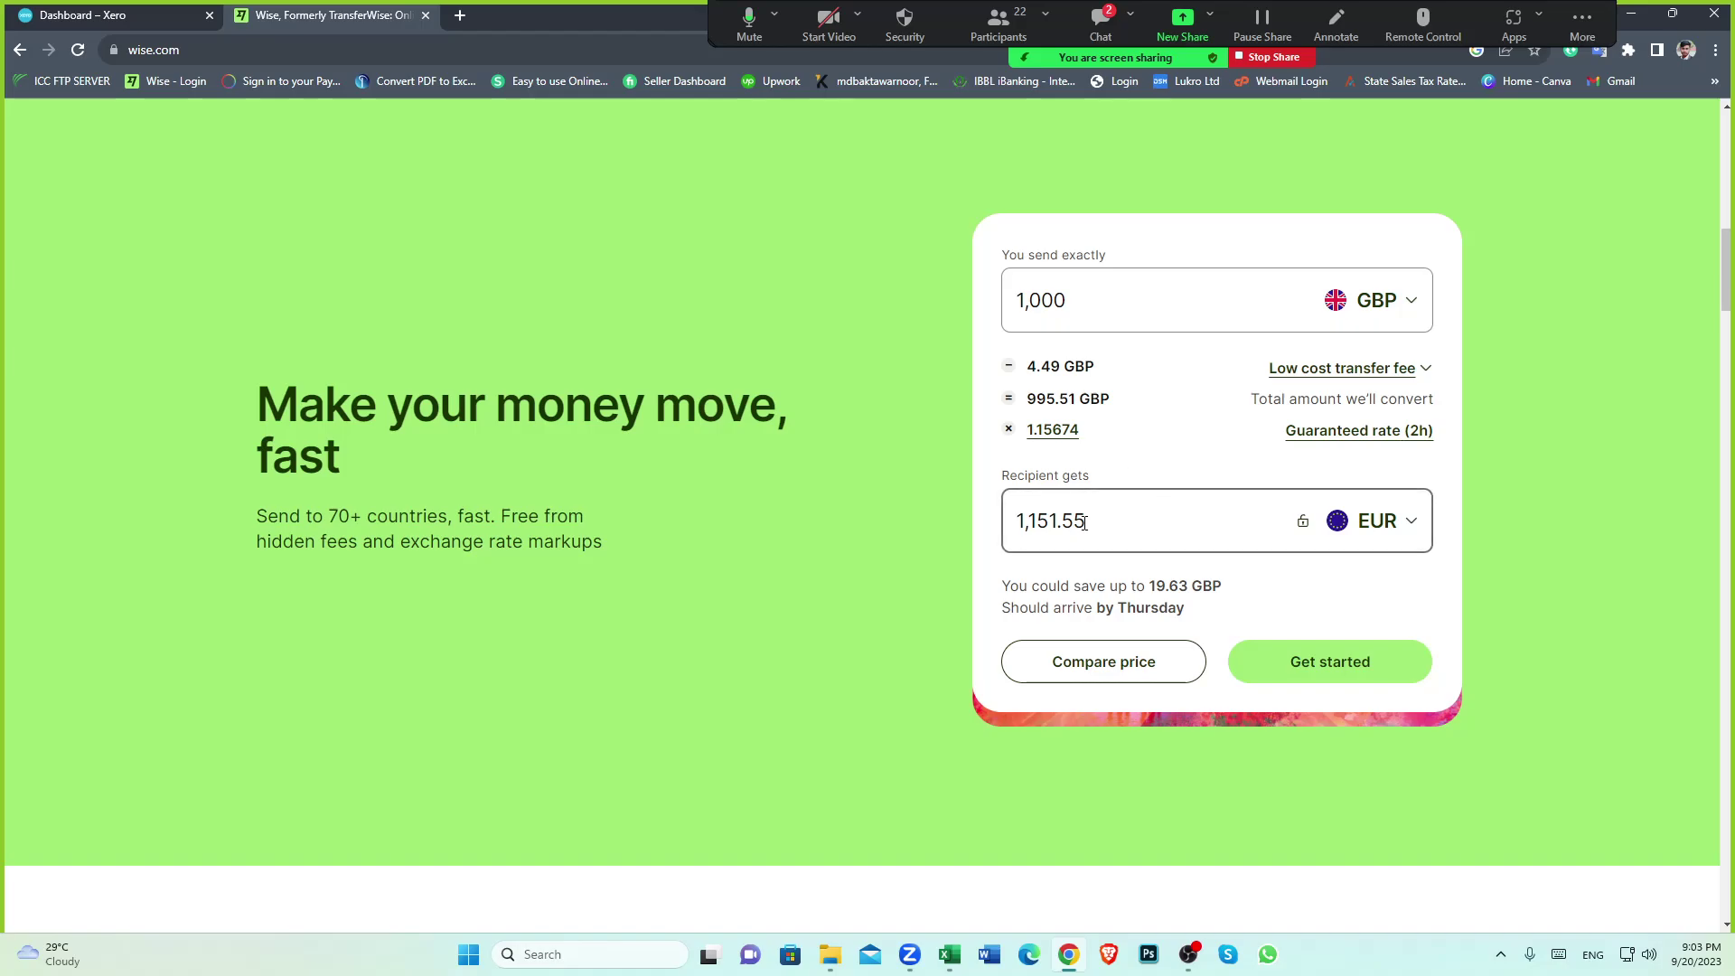
Review the 1,000 GBP quote (4.49 fee, 995.51 converted, 1,151.55 received) and open the recipient currency list
left_click_drag(1078, 522, 1010, 524)
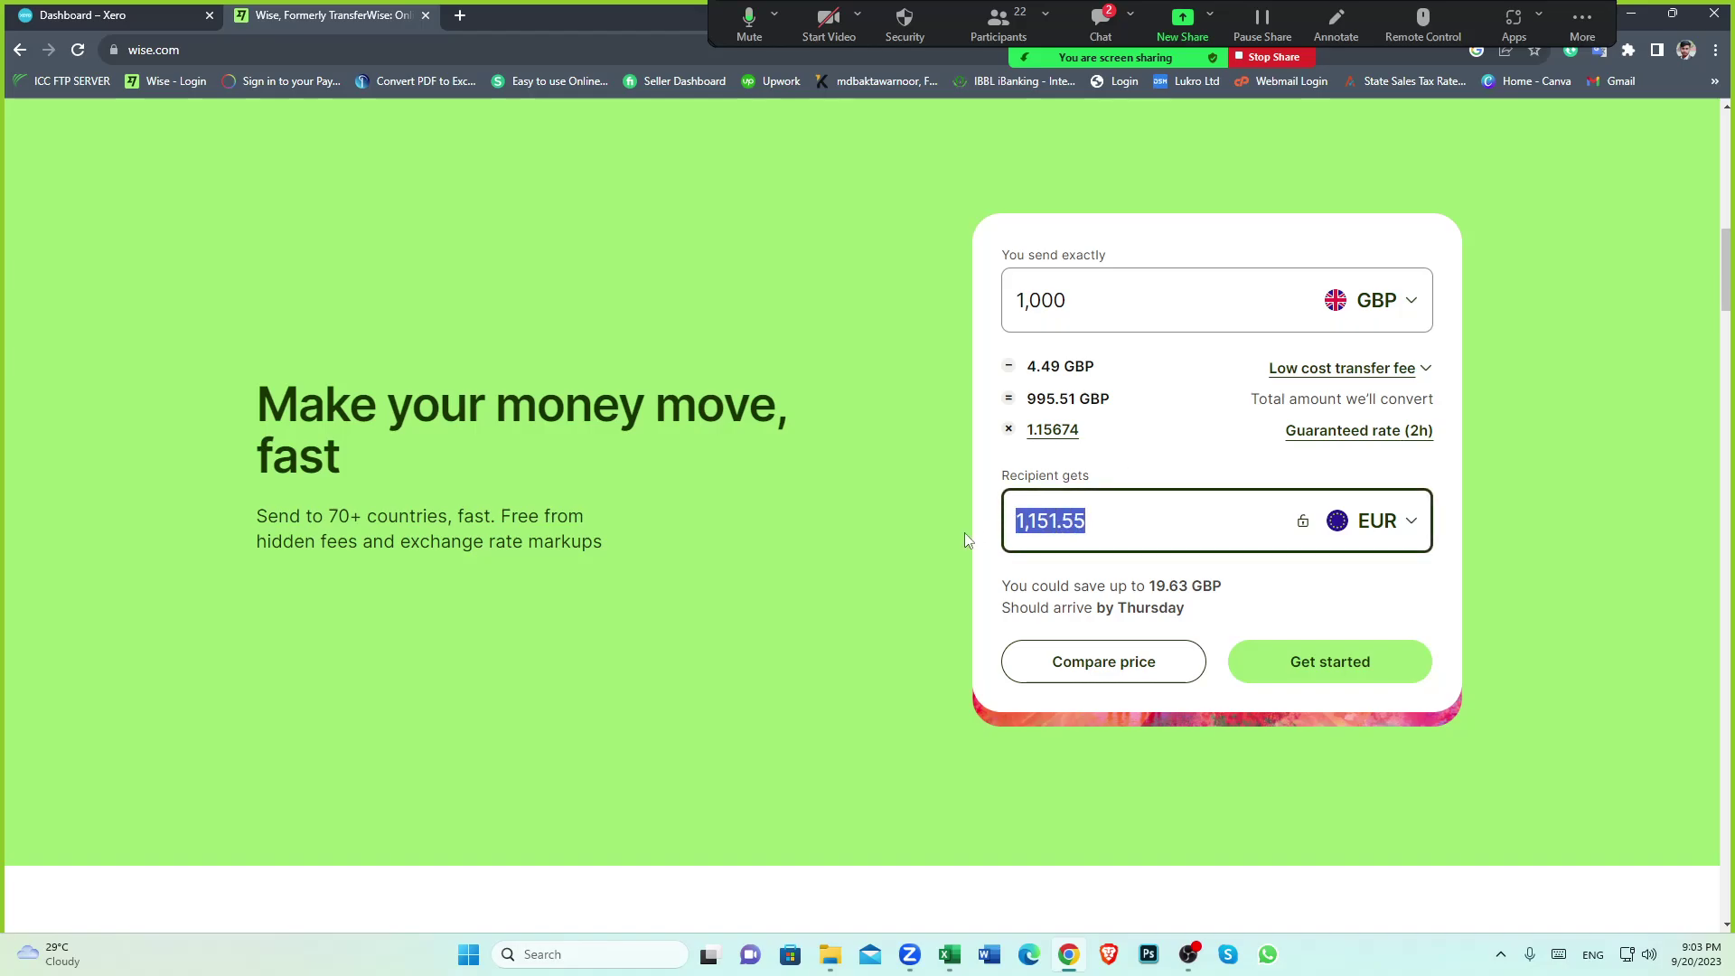
left_click(992, 543)
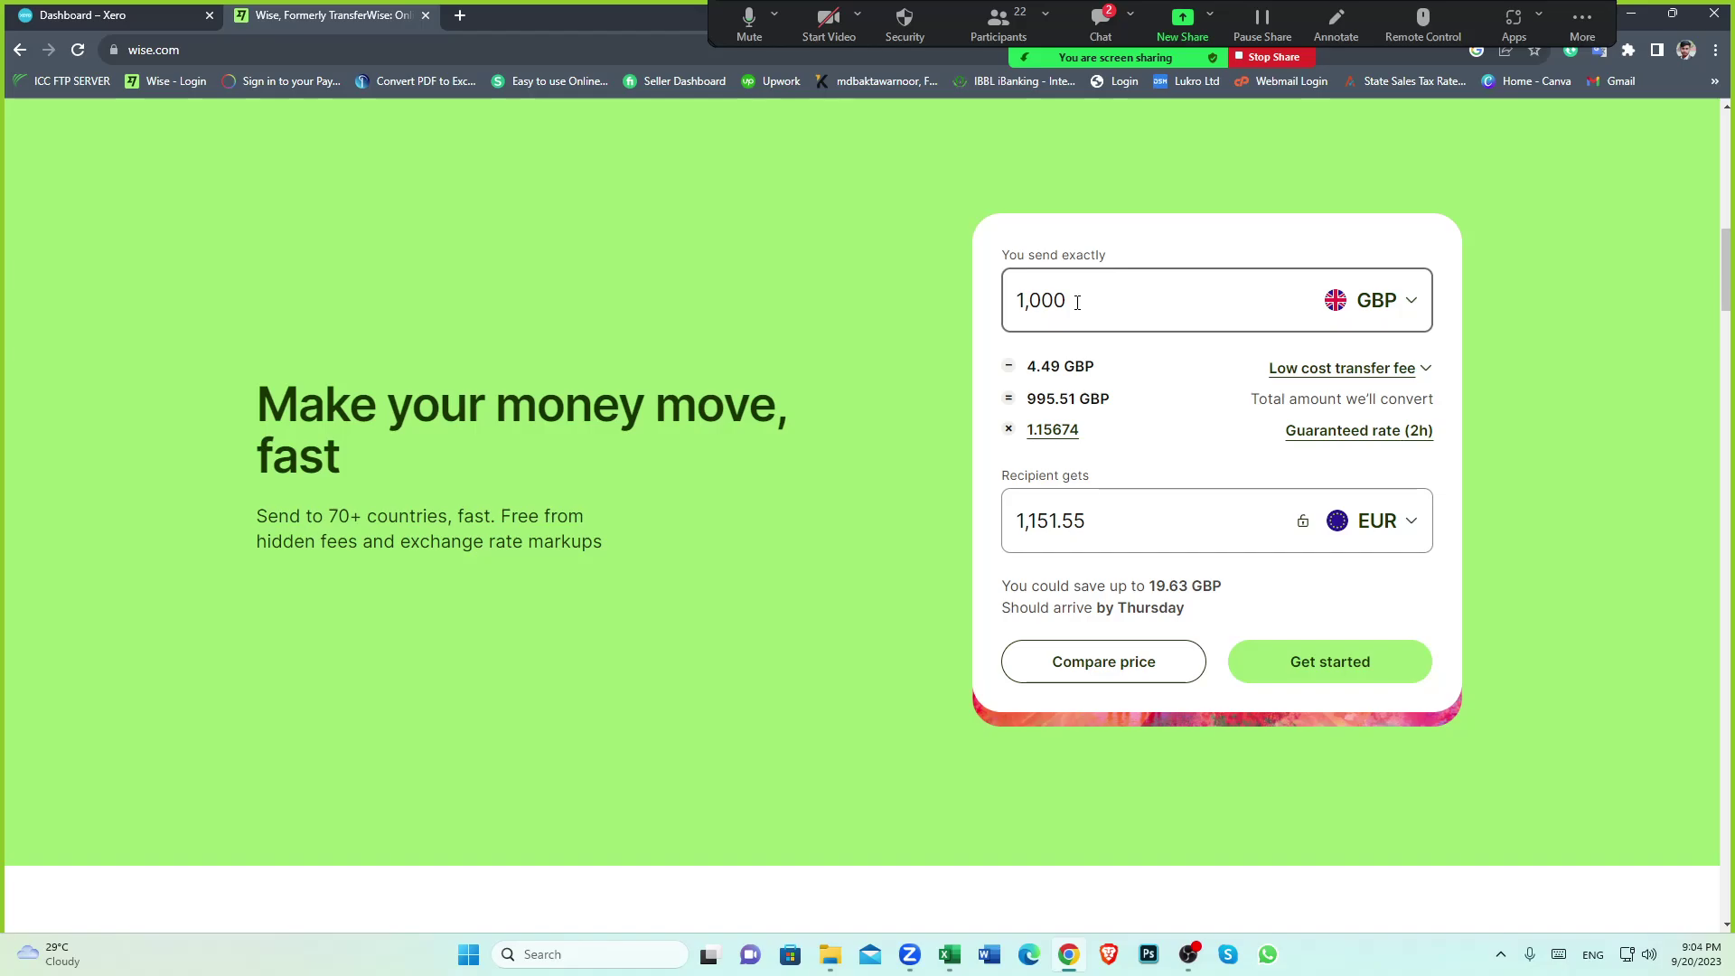
left_click_drag(1067, 302, 1012, 300)
left_click(983, 356)
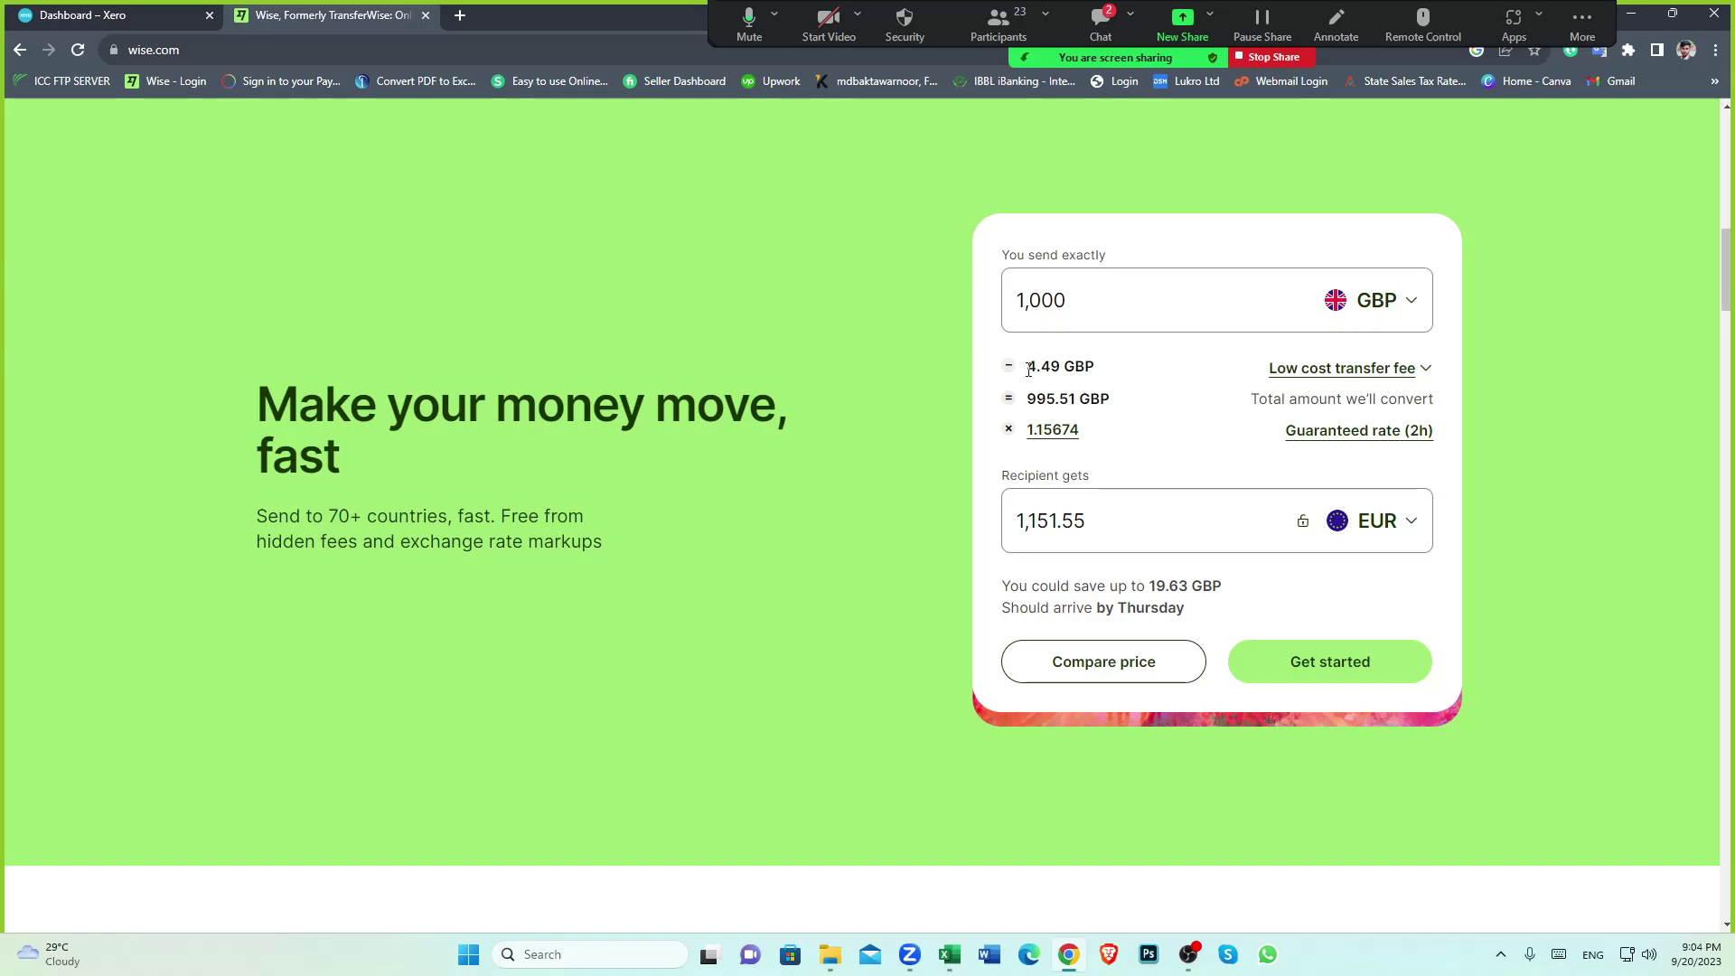
left_click_drag(1028, 369, 1062, 369)
left_click(991, 382)
left_click_drag(1026, 398, 1075, 400)
left_click(1409, 528)
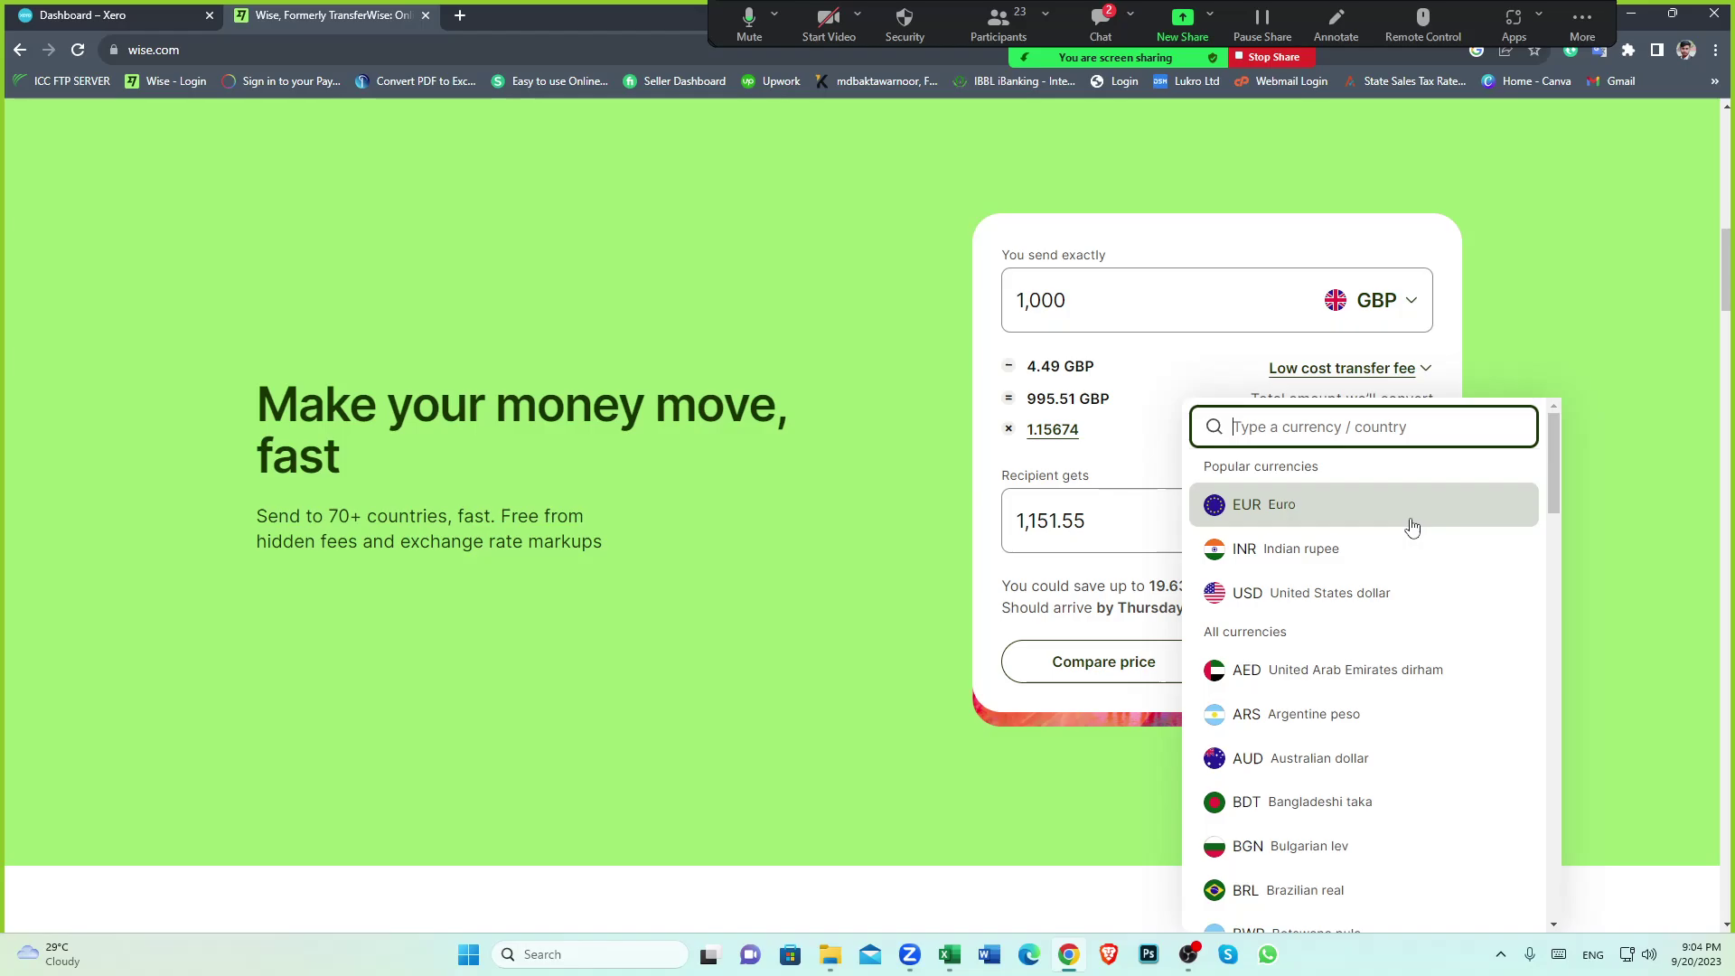
Change the recipient currency to Bangladeshi taka (BDT)
scroll(1366, 600, "down", 2)
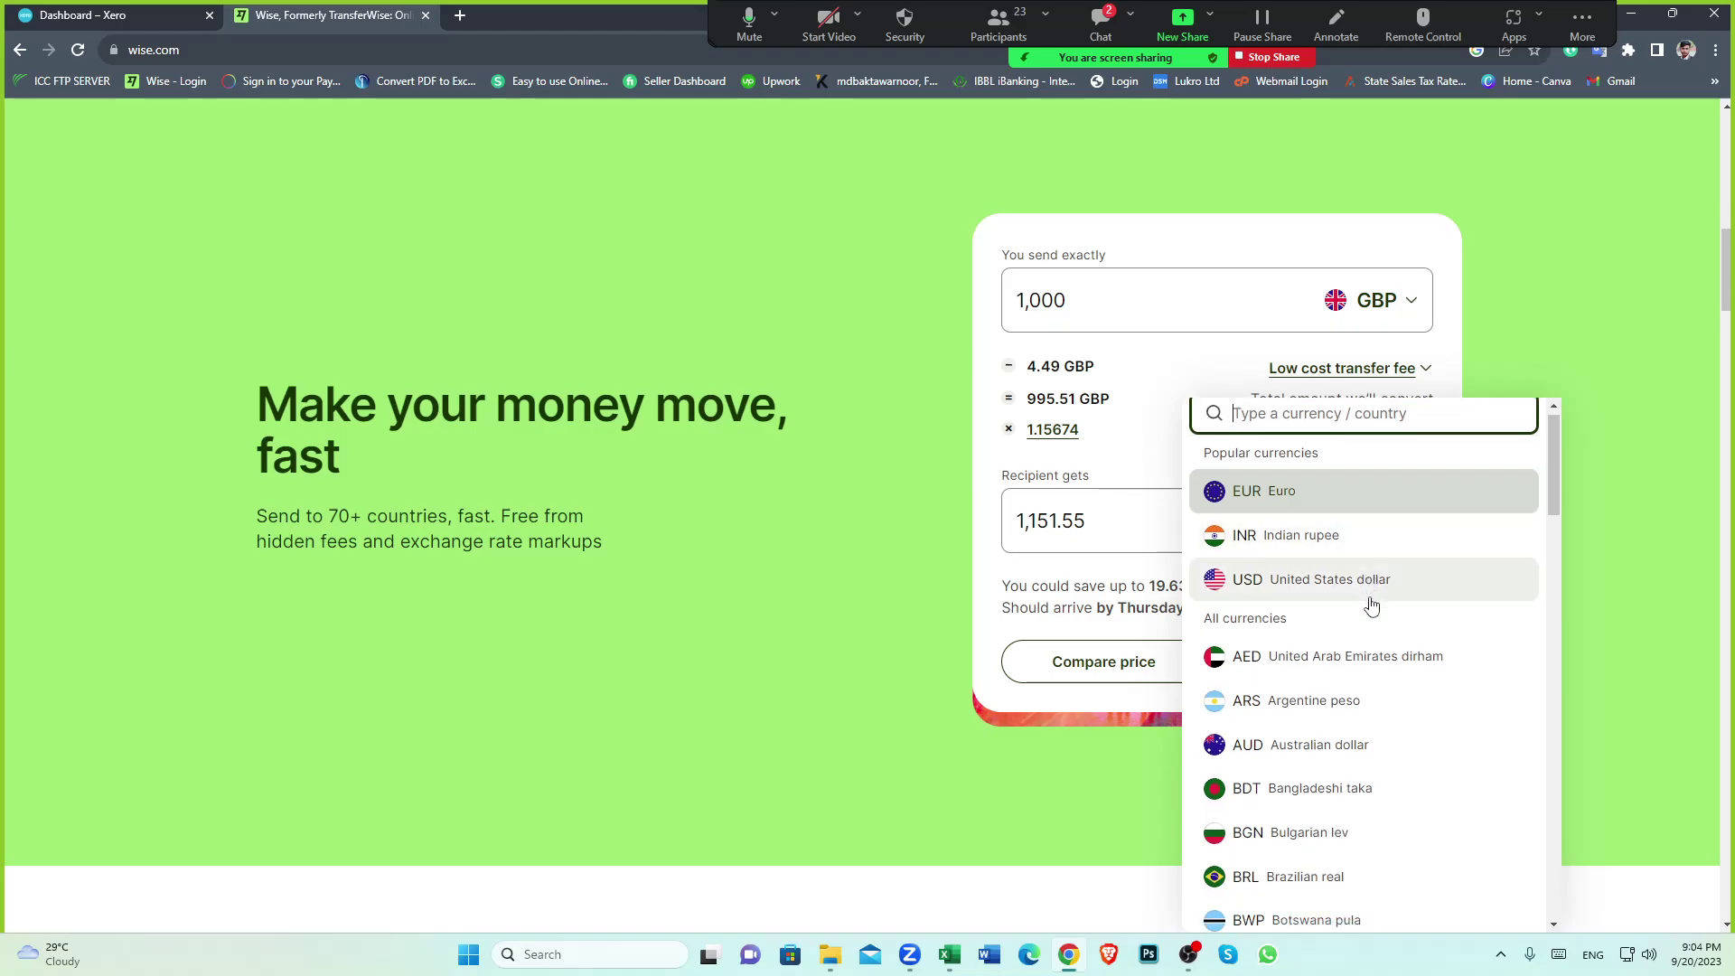
left_click(1265, 622)
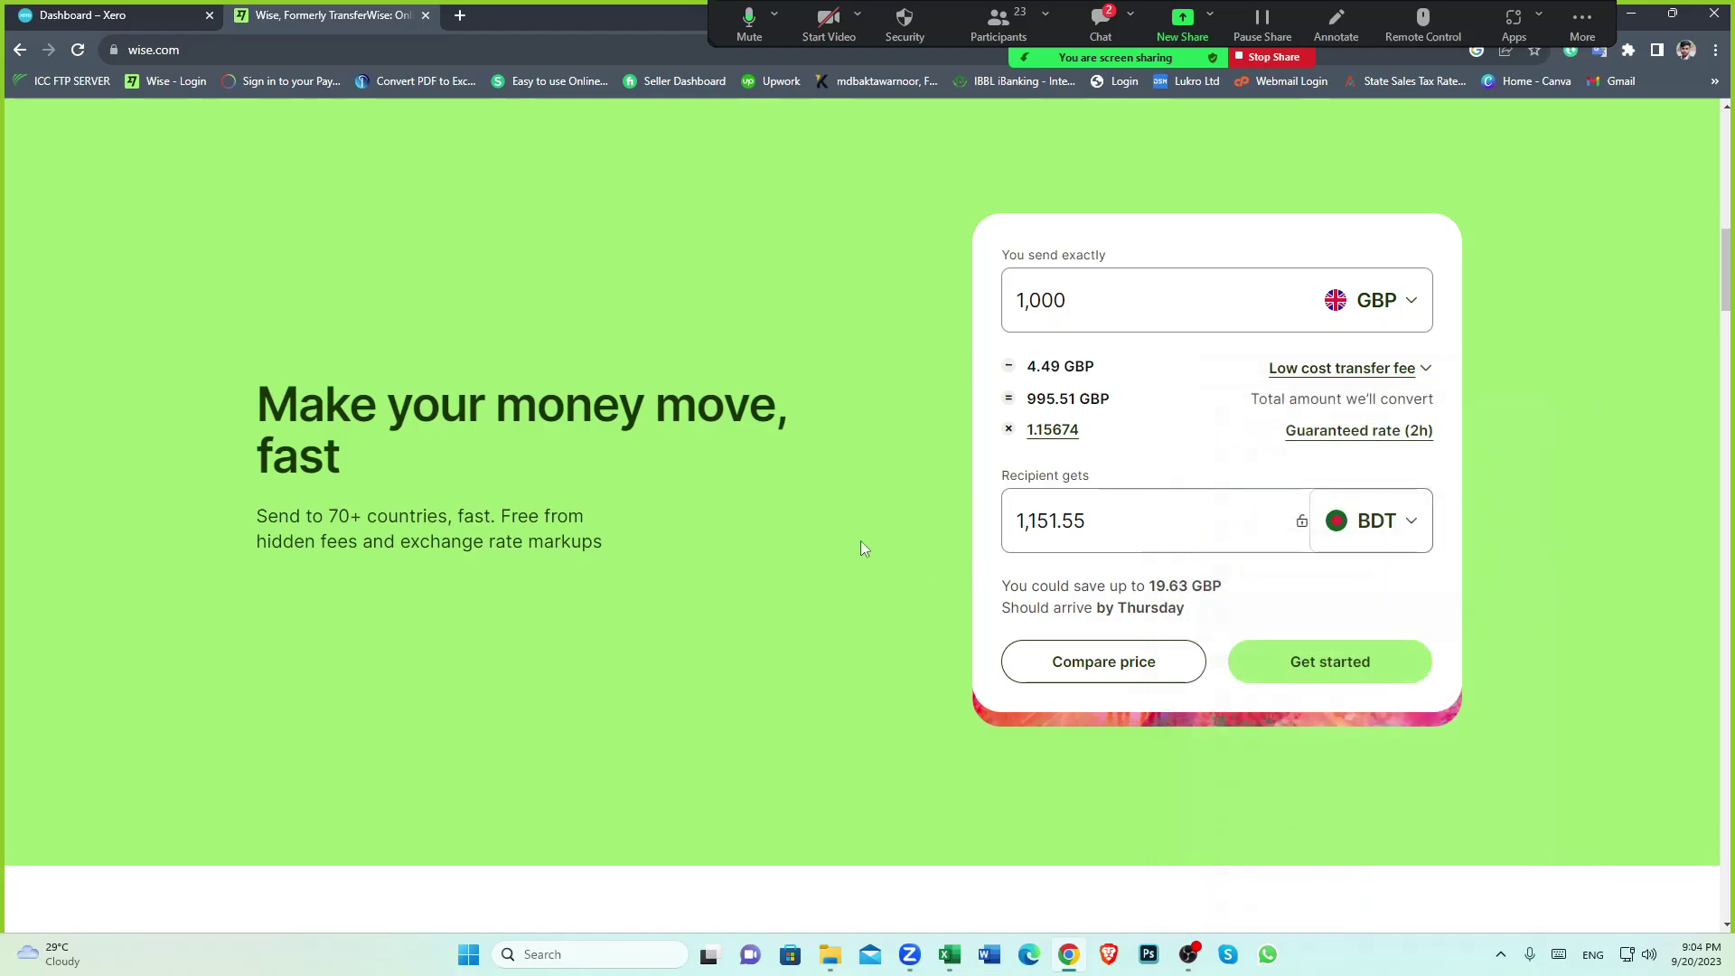
left_click(1042, 449)
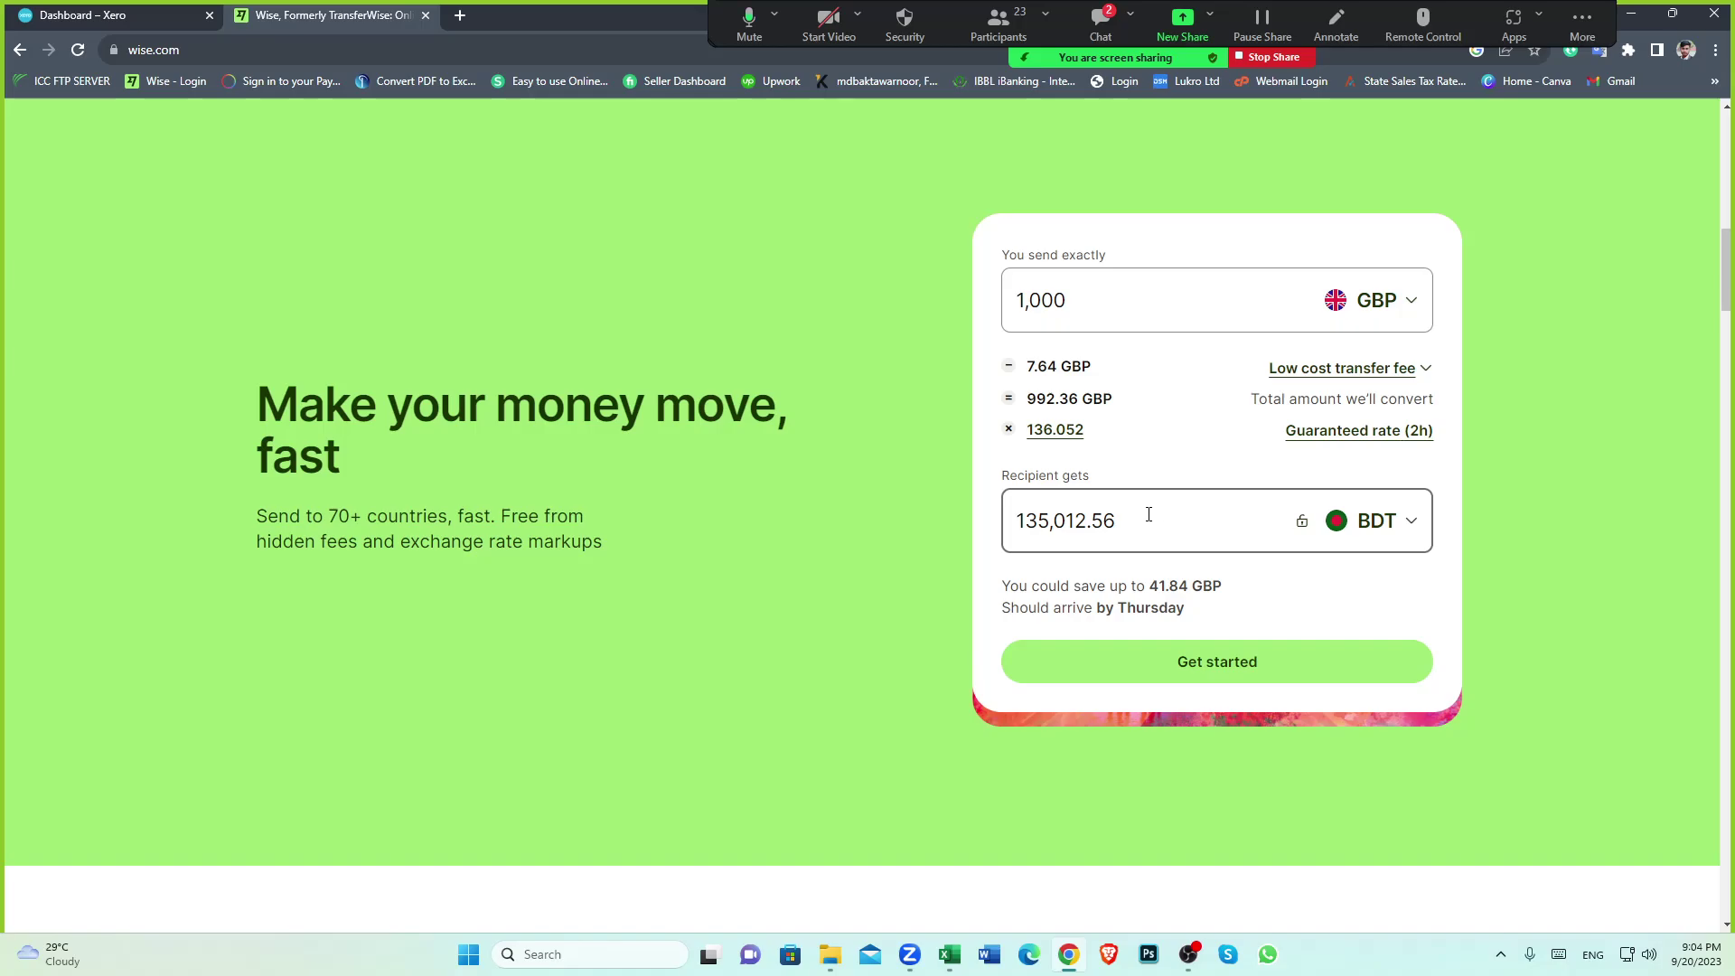
Review the BDT quote (1,000 GBP sent, 7.64 GBP fee, 135,012.56 BDT received), then return to Excel
scroll(1149, 514, "down", 1)
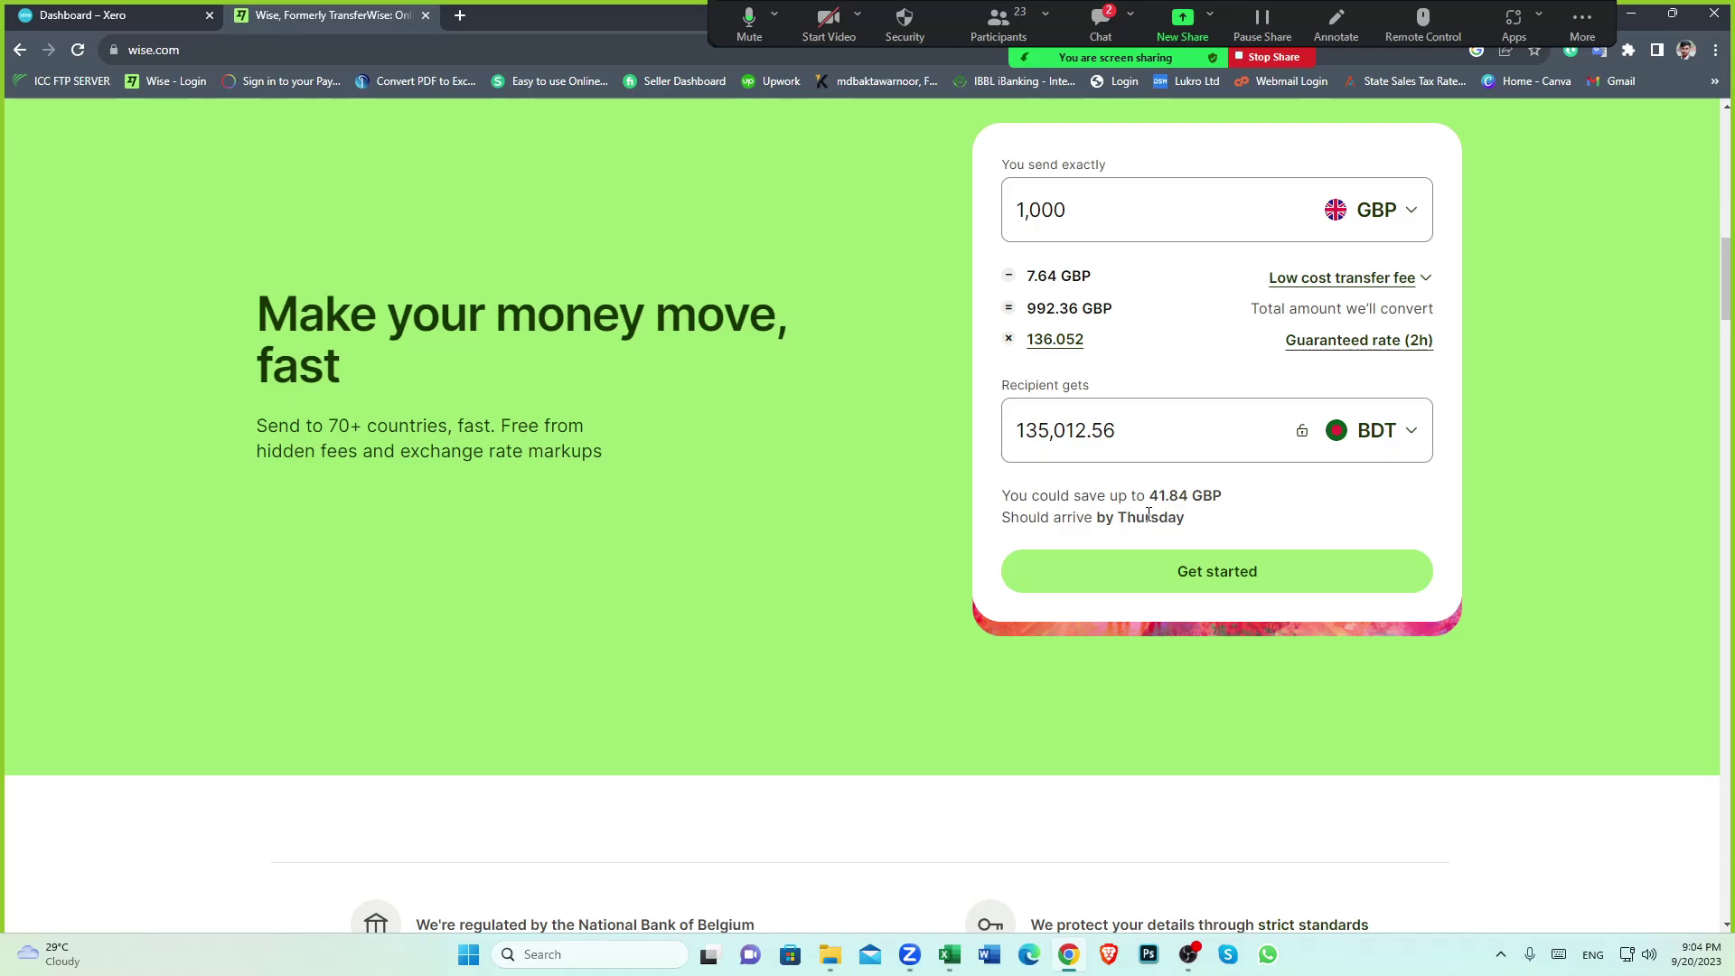
scroll(1148, 514, "up", 1)
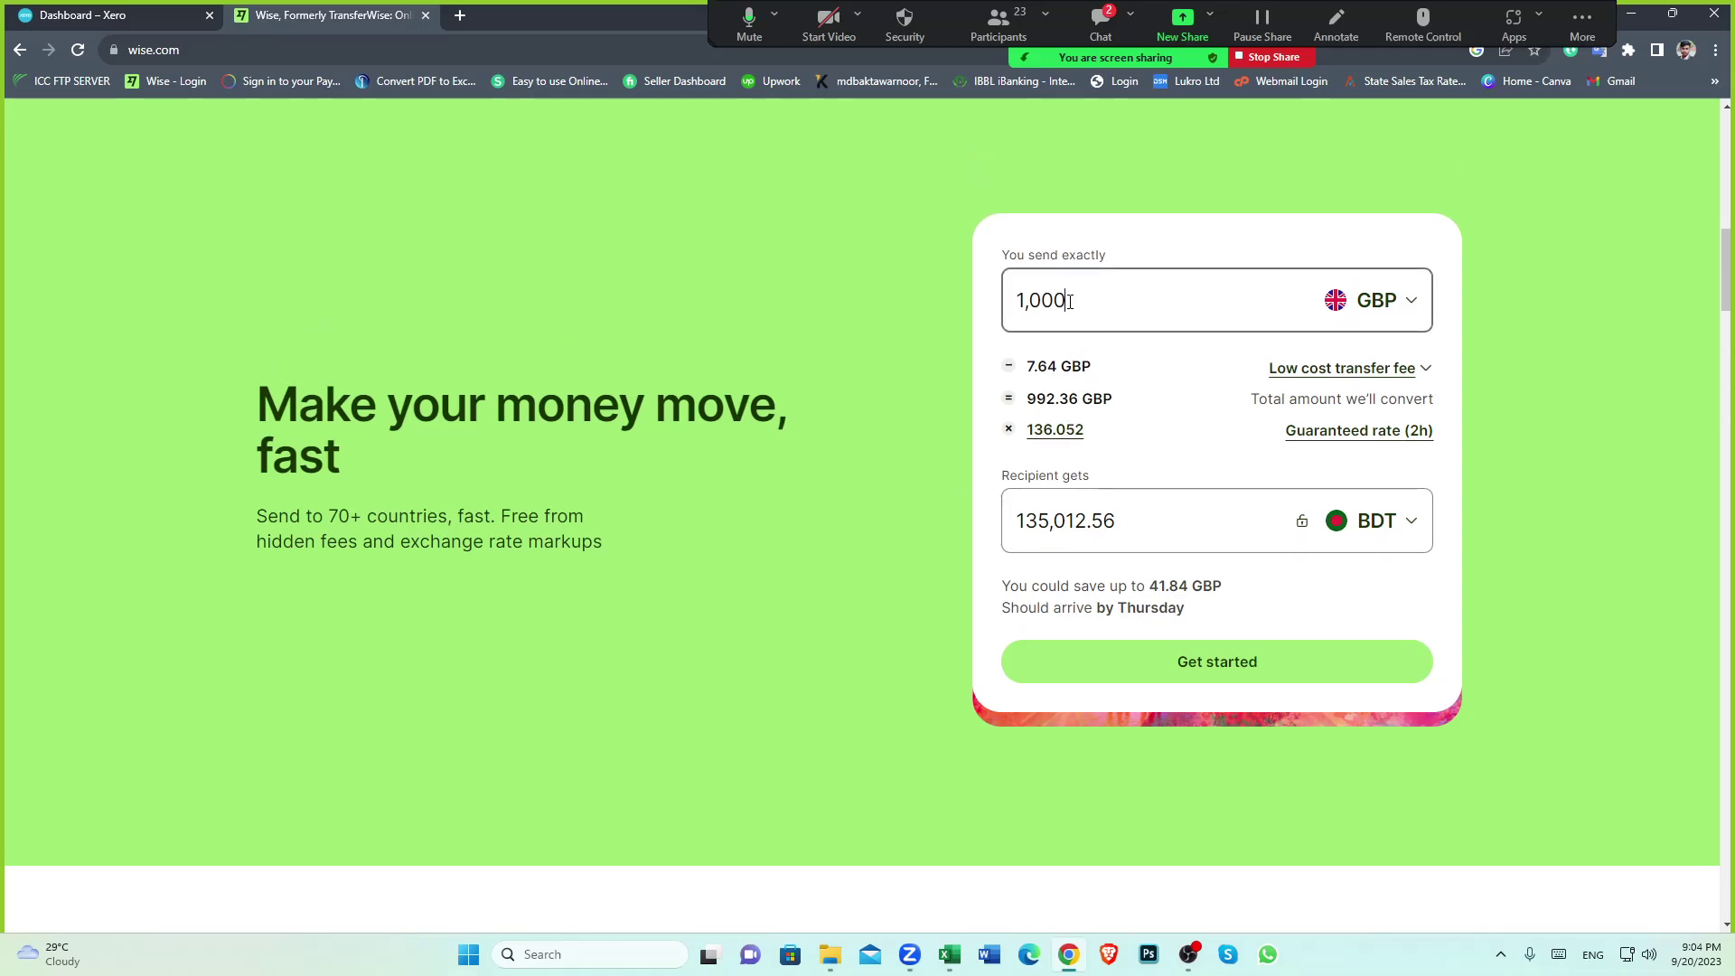
left_click_drag(1069, 301, 957, 316)
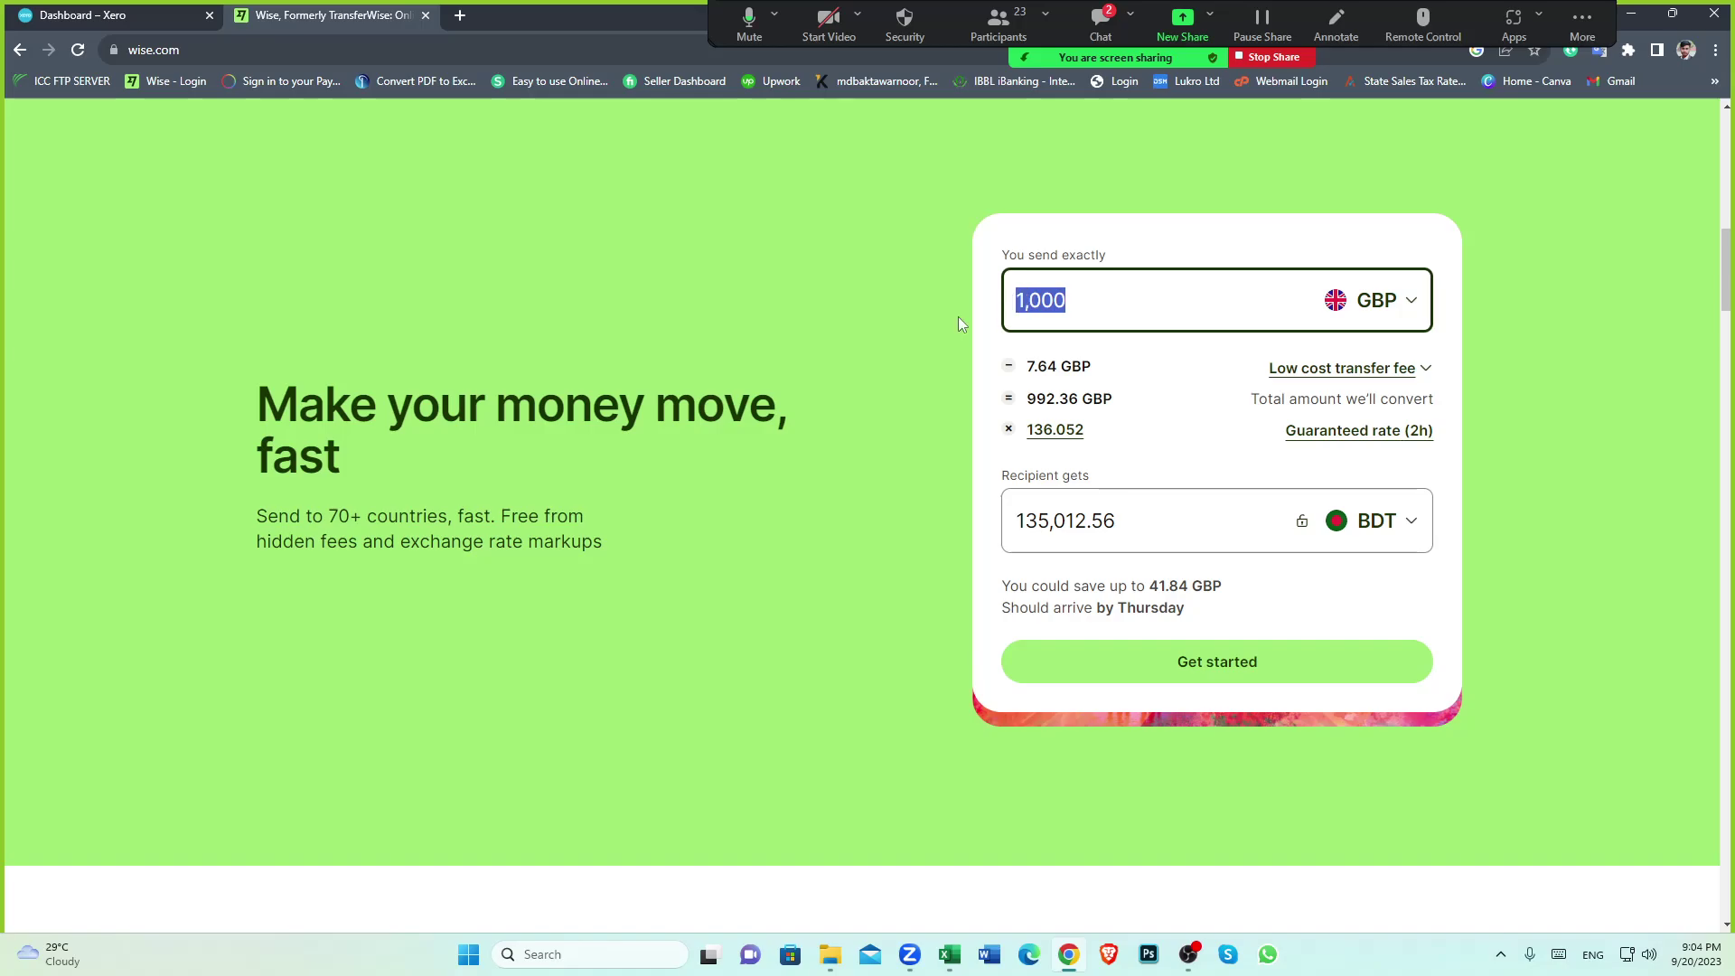
left_click(822, 408)
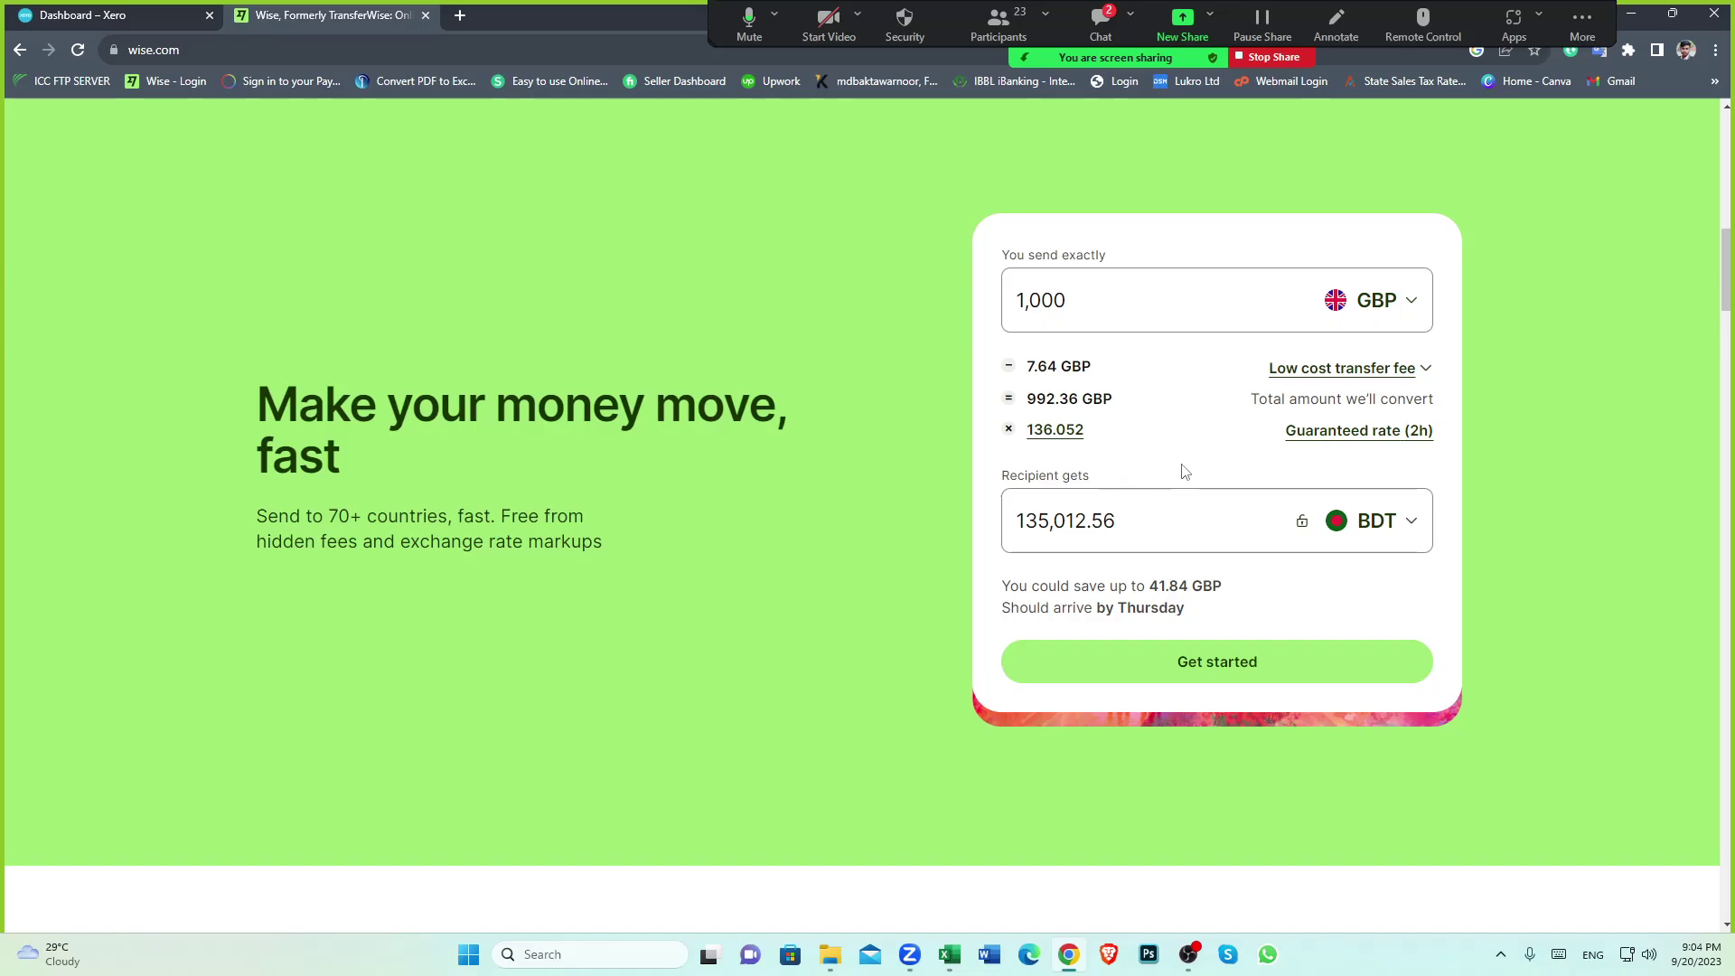
left_click_drag(1115, 527, 994, 542)
left_click(991, 547)
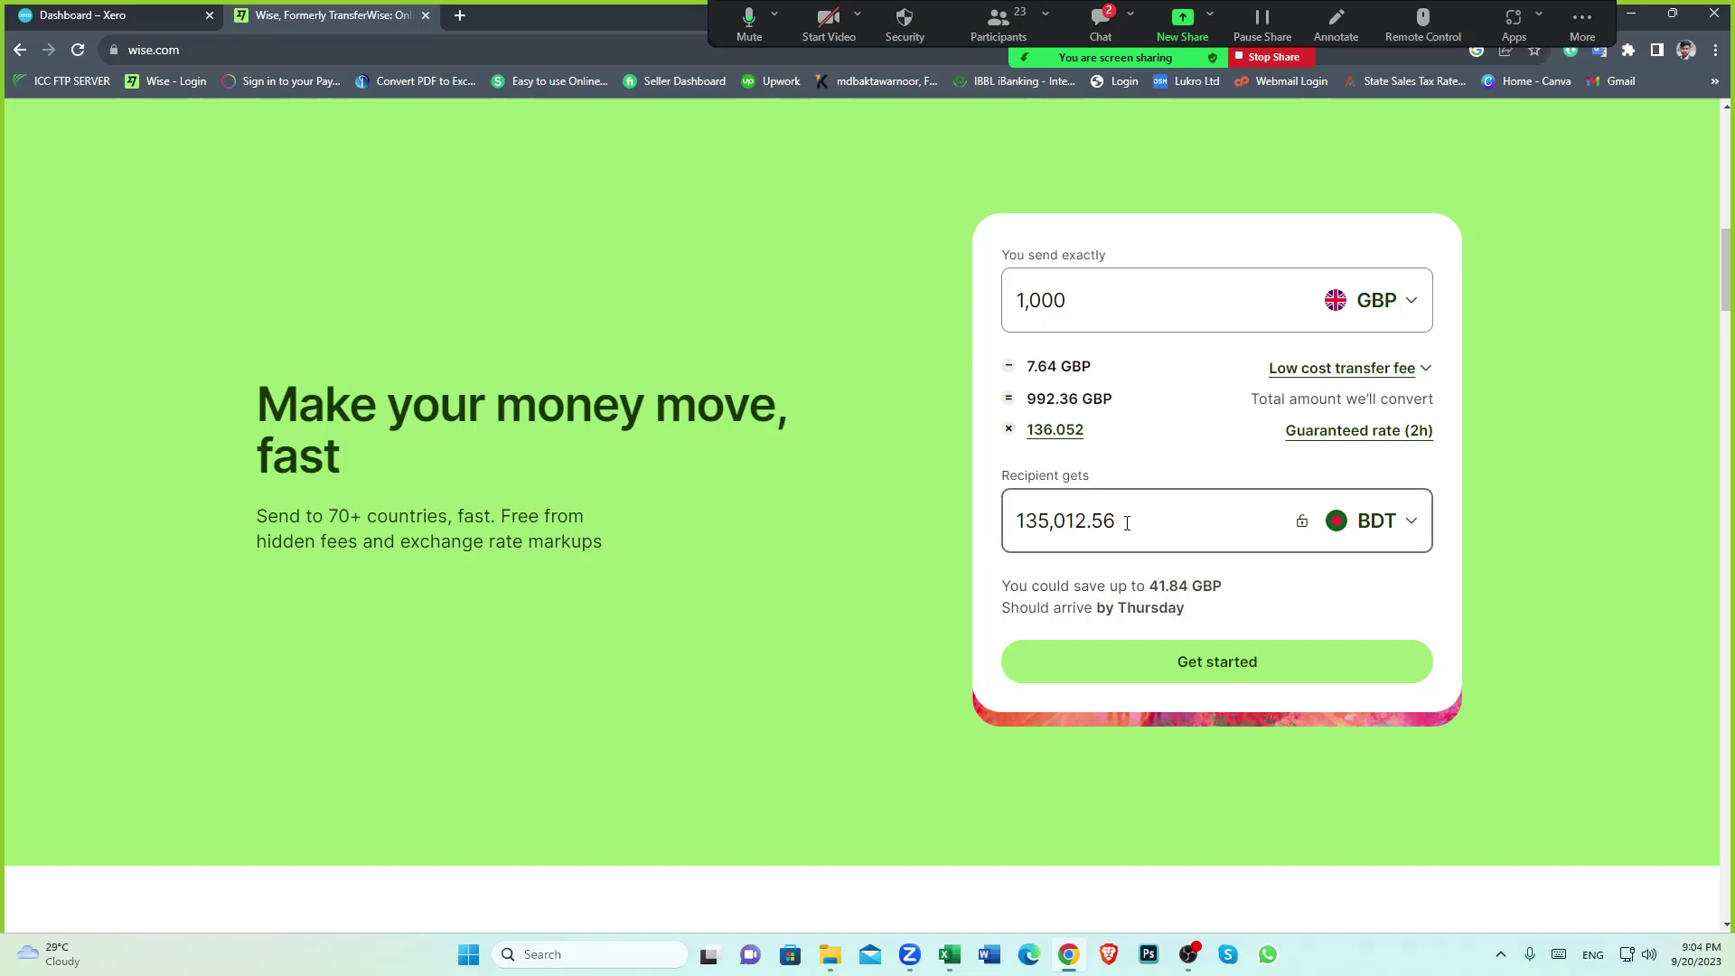
left_click_drag(1120, 527, 996, 542)
left_click(985, 549)
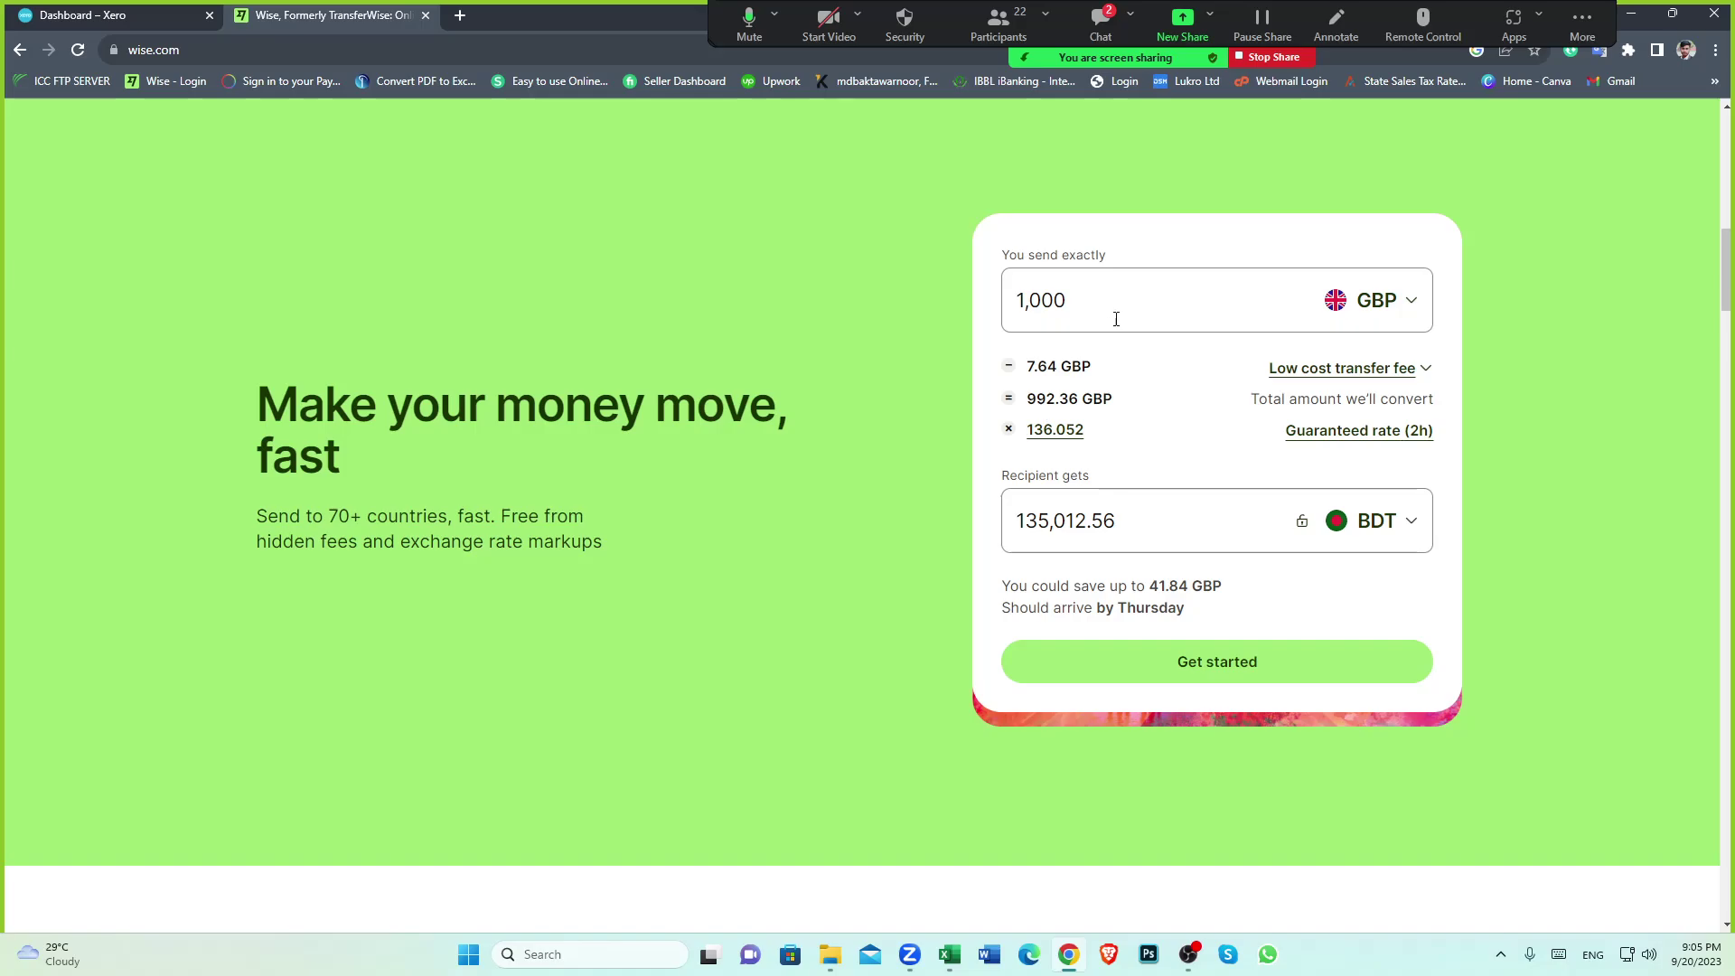
double_click(1034, 365)
left_click(986, 390)
scroll(825, 710, "up", 1)
scroll(831, 714, "down", 1)
left_click(950, 956)
scroll(325, 542, "up", 5)
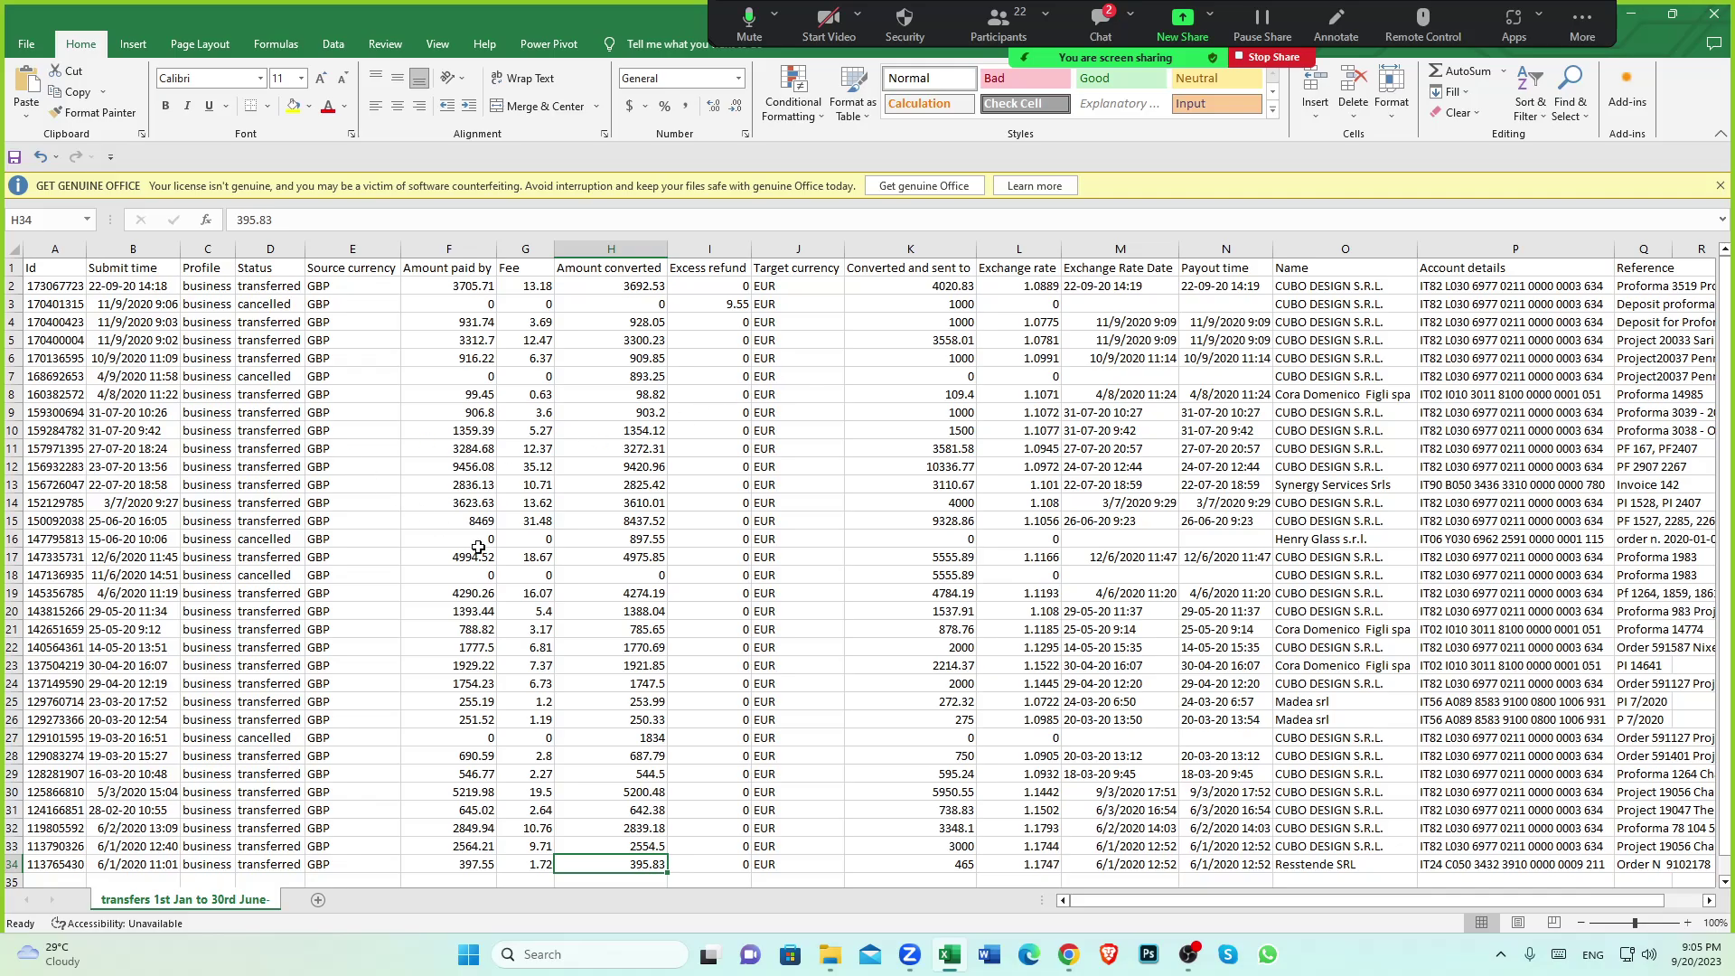
scroll(474, 544, "down", 2)
scroll(408, 558, "up", 2)
left_click(277, 242)
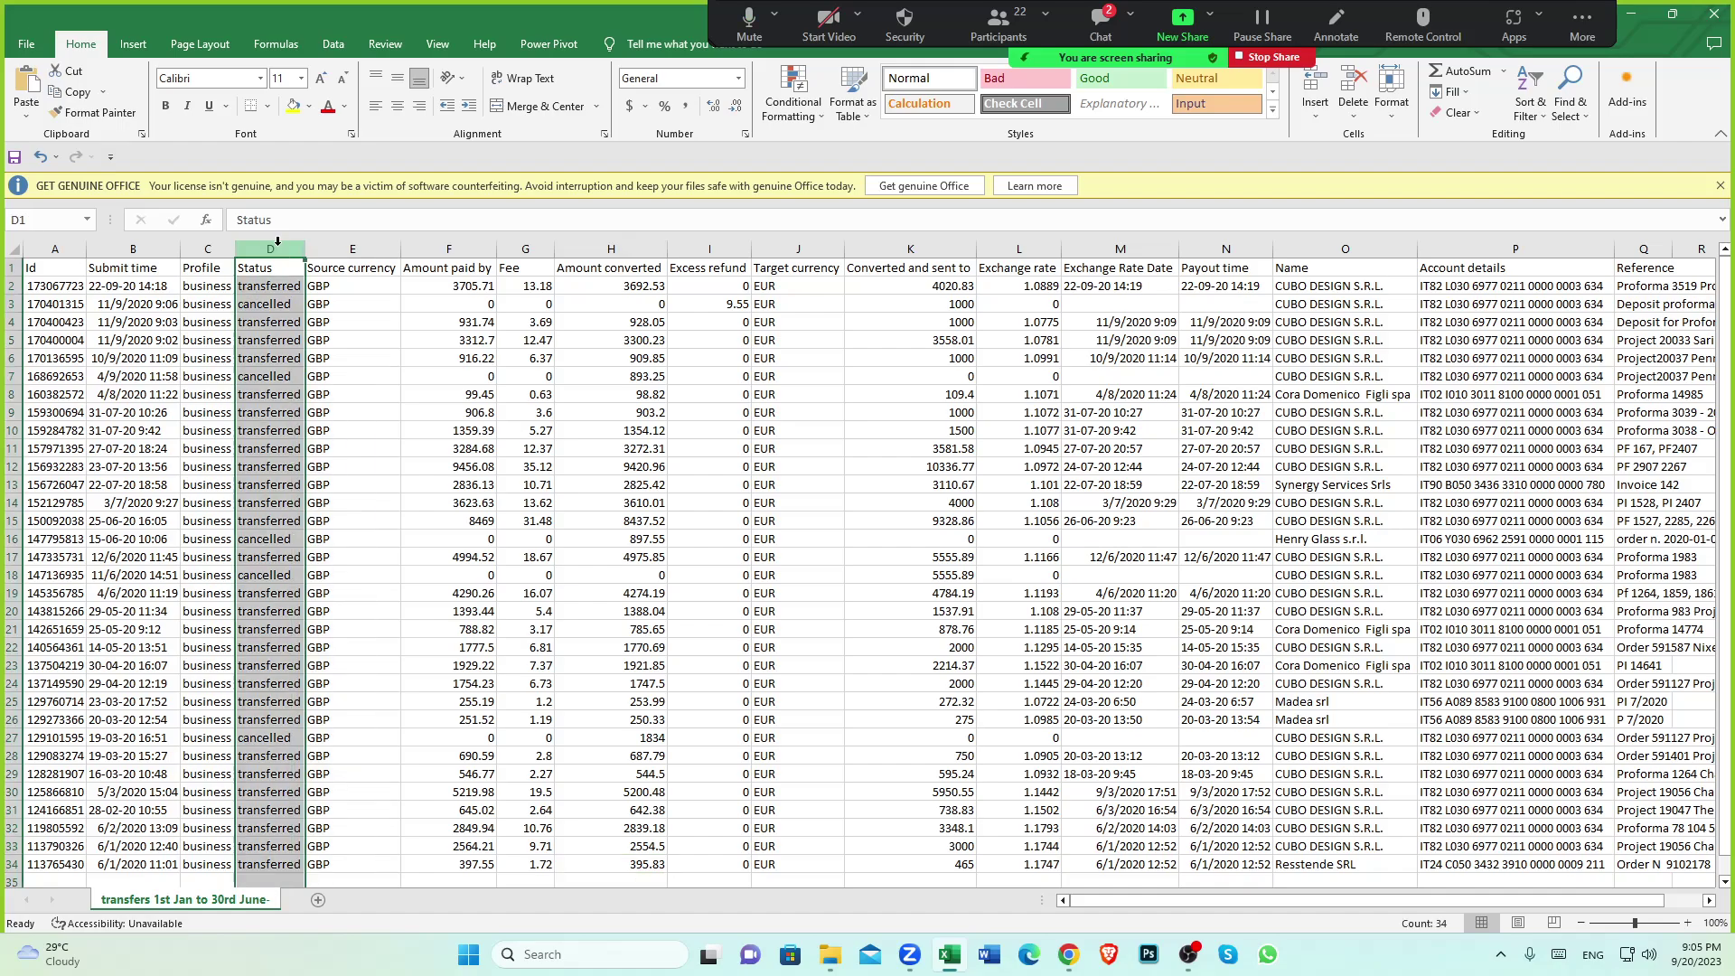
left_click(416, 517)
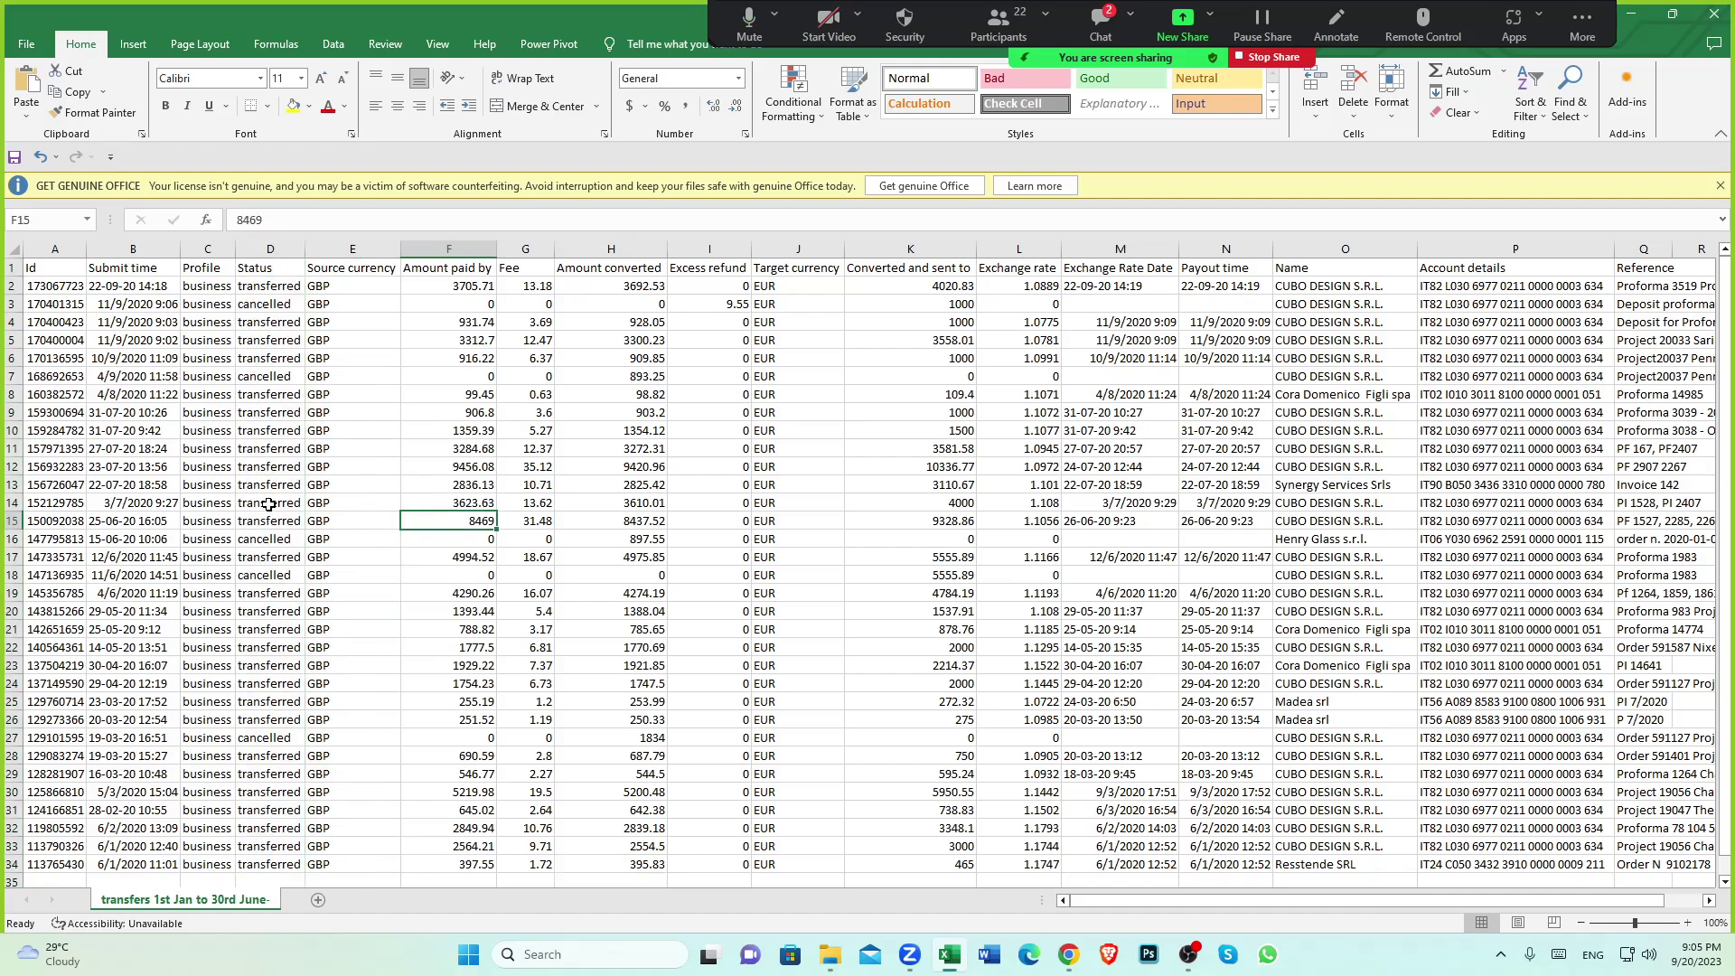
scroll(286, 651, "down", 1)
left_click(283, 809)
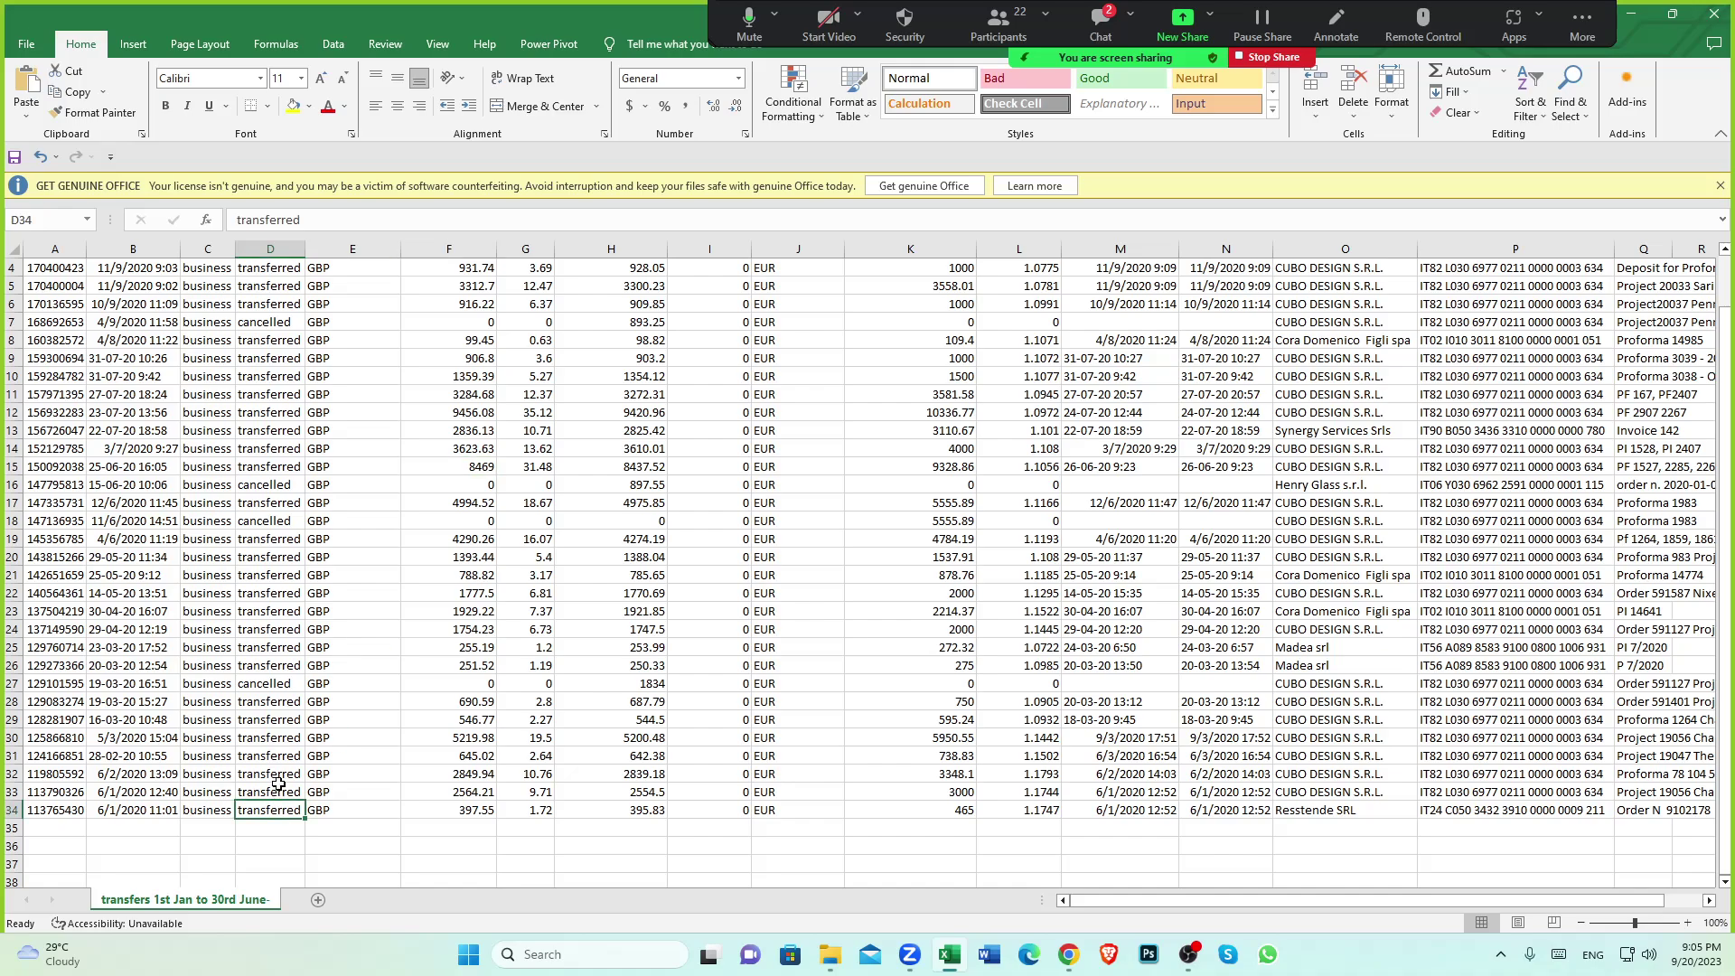
left_click(279, 787)
left_click(271, 685)
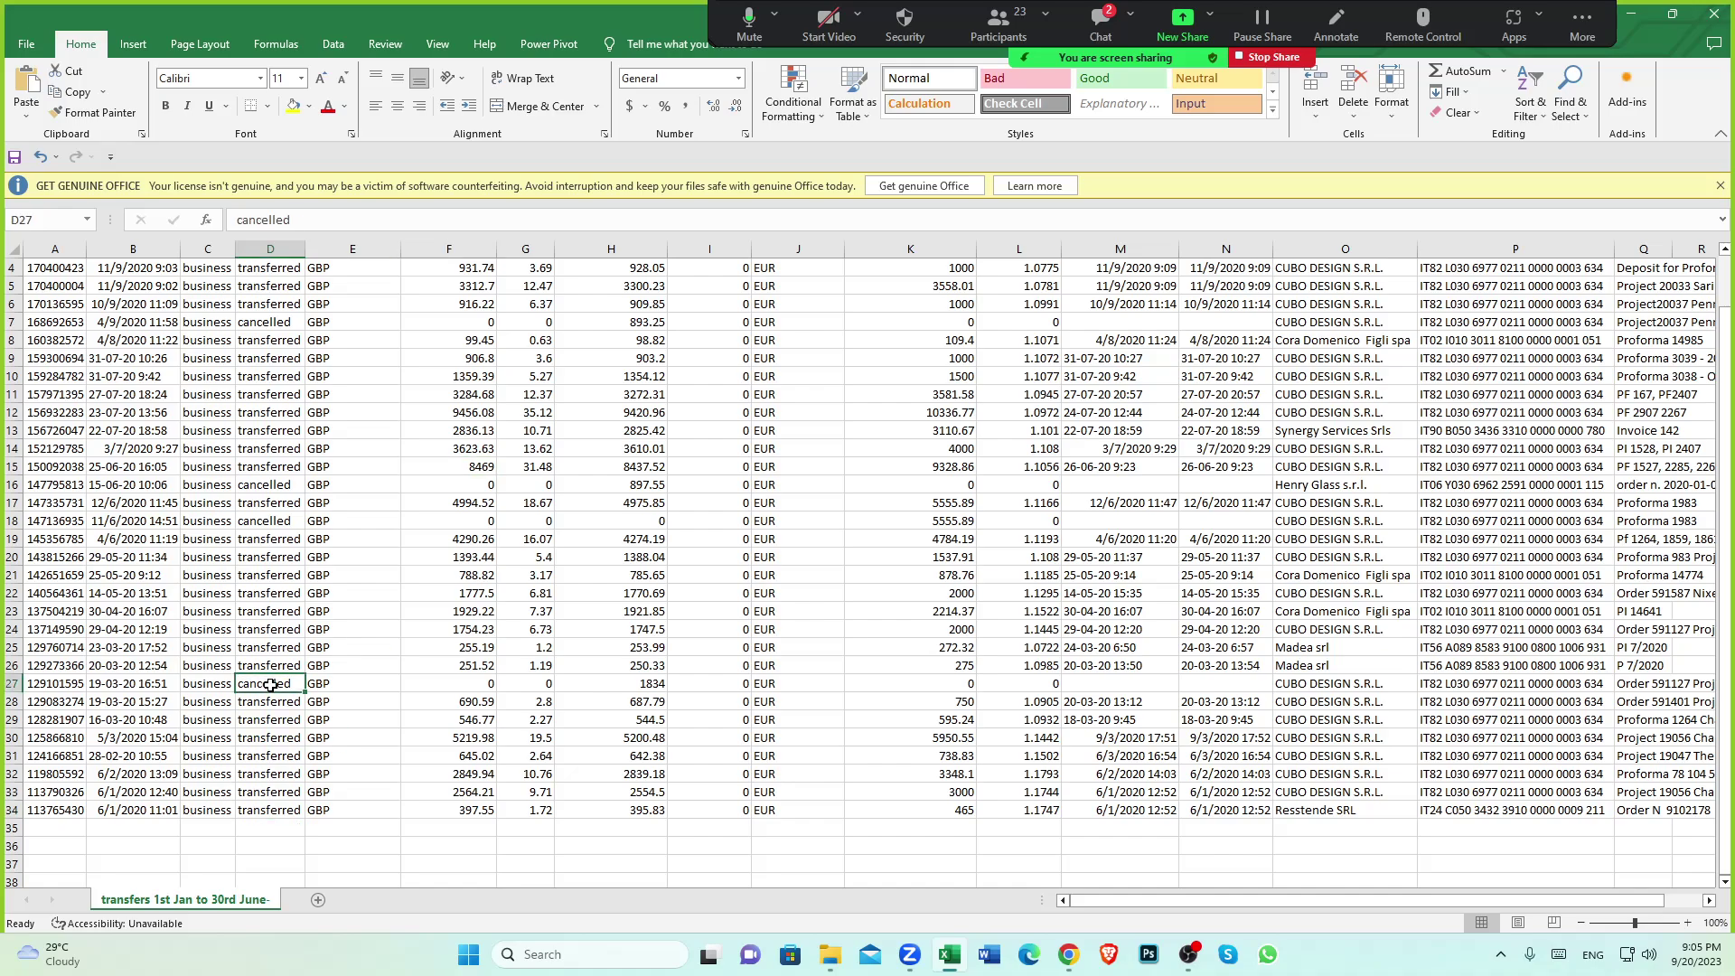
scroll(271, 685, "down", 1)
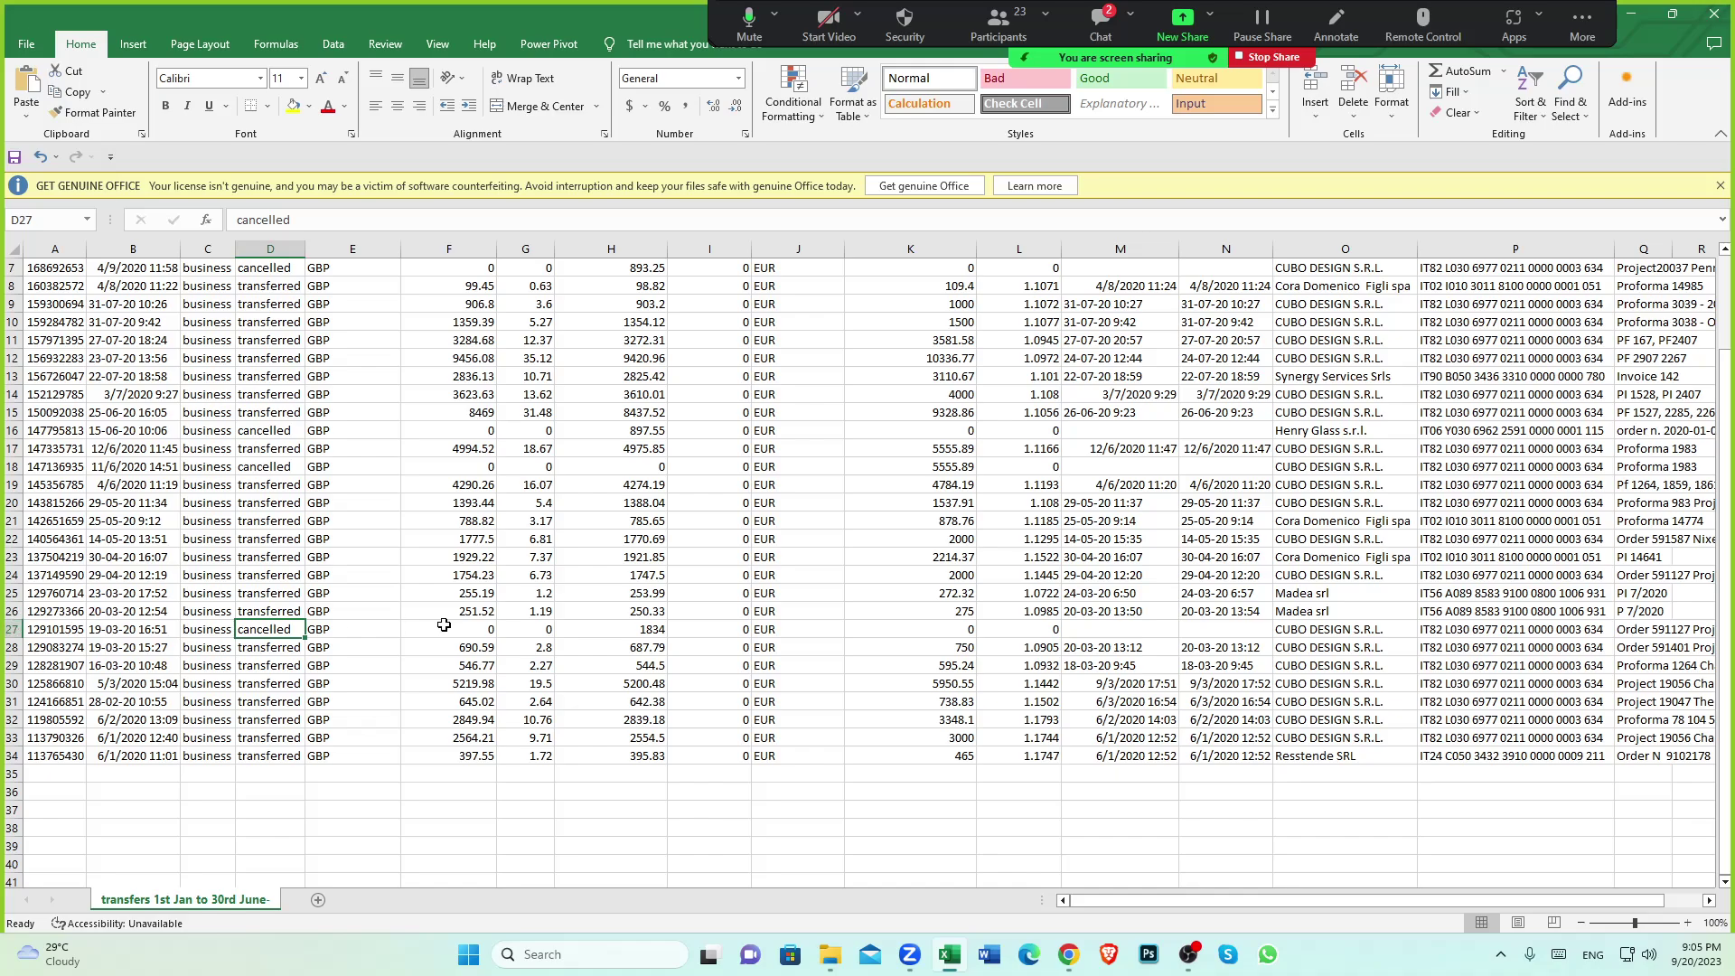
left_click(272, 663)
left_click(280, 760)
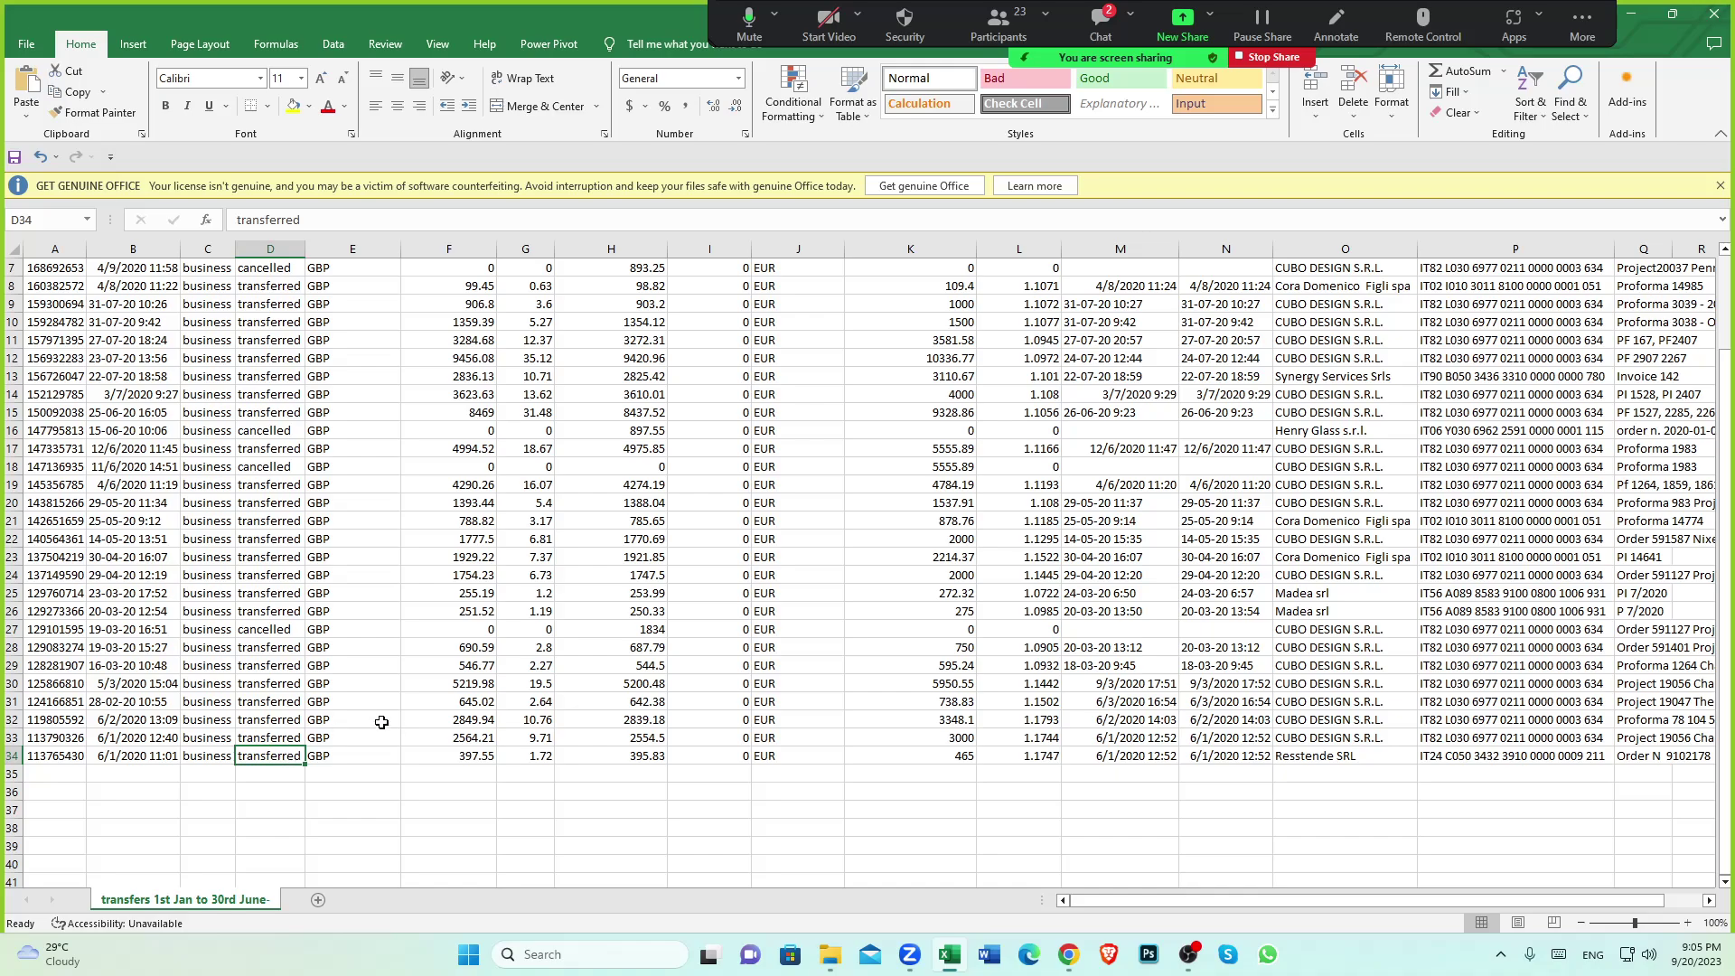
scroll(379, 723, "down", 2)
left_click(263, 628)
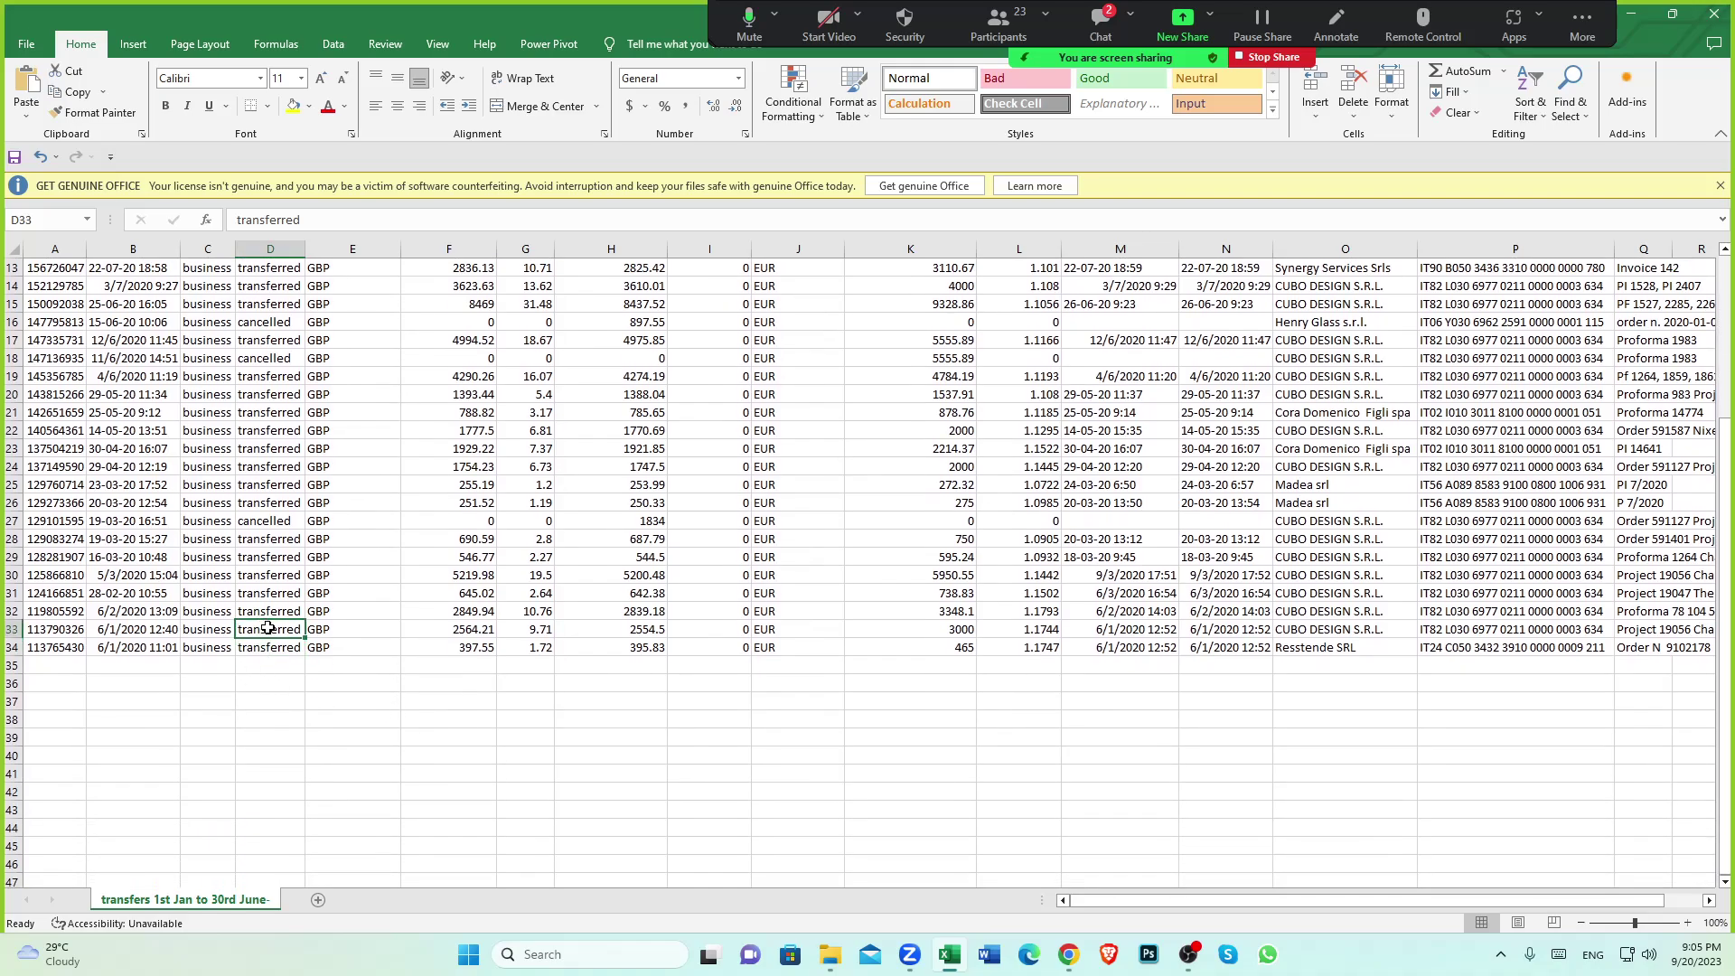
scroll(263, 628, "up", 4)
left_click(370, 249)
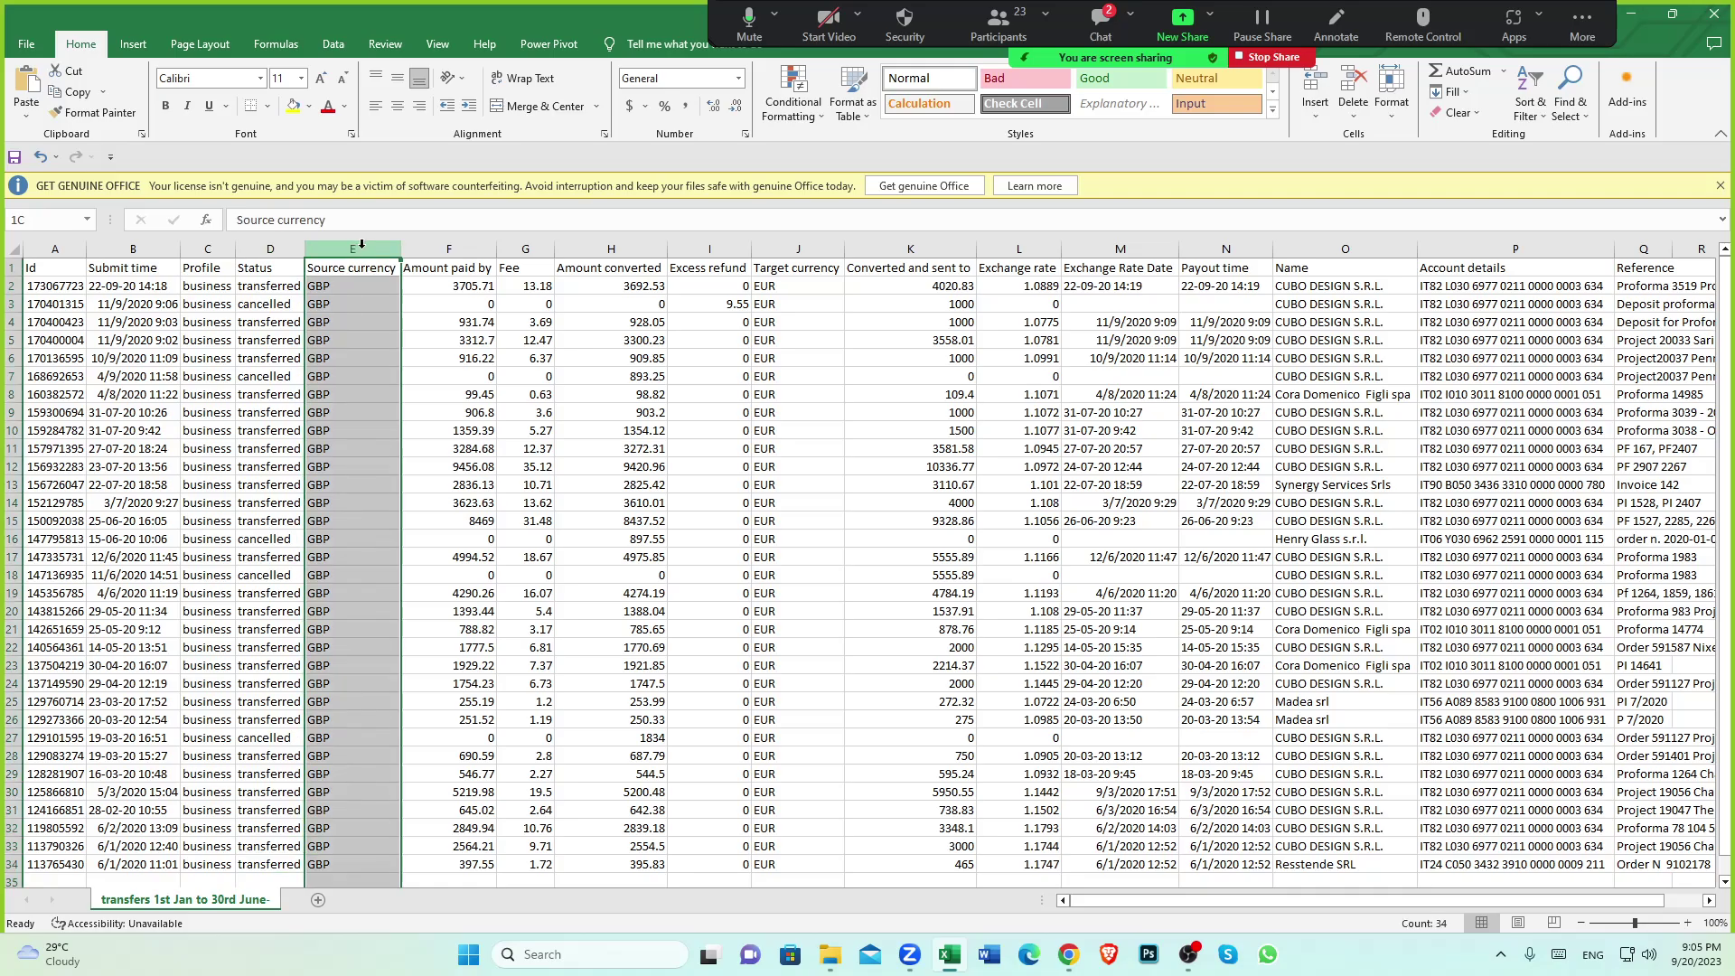
scroll(374, 600, "down", 2)
scroll(374, 600, "down", 2)
left_click(330, 662)
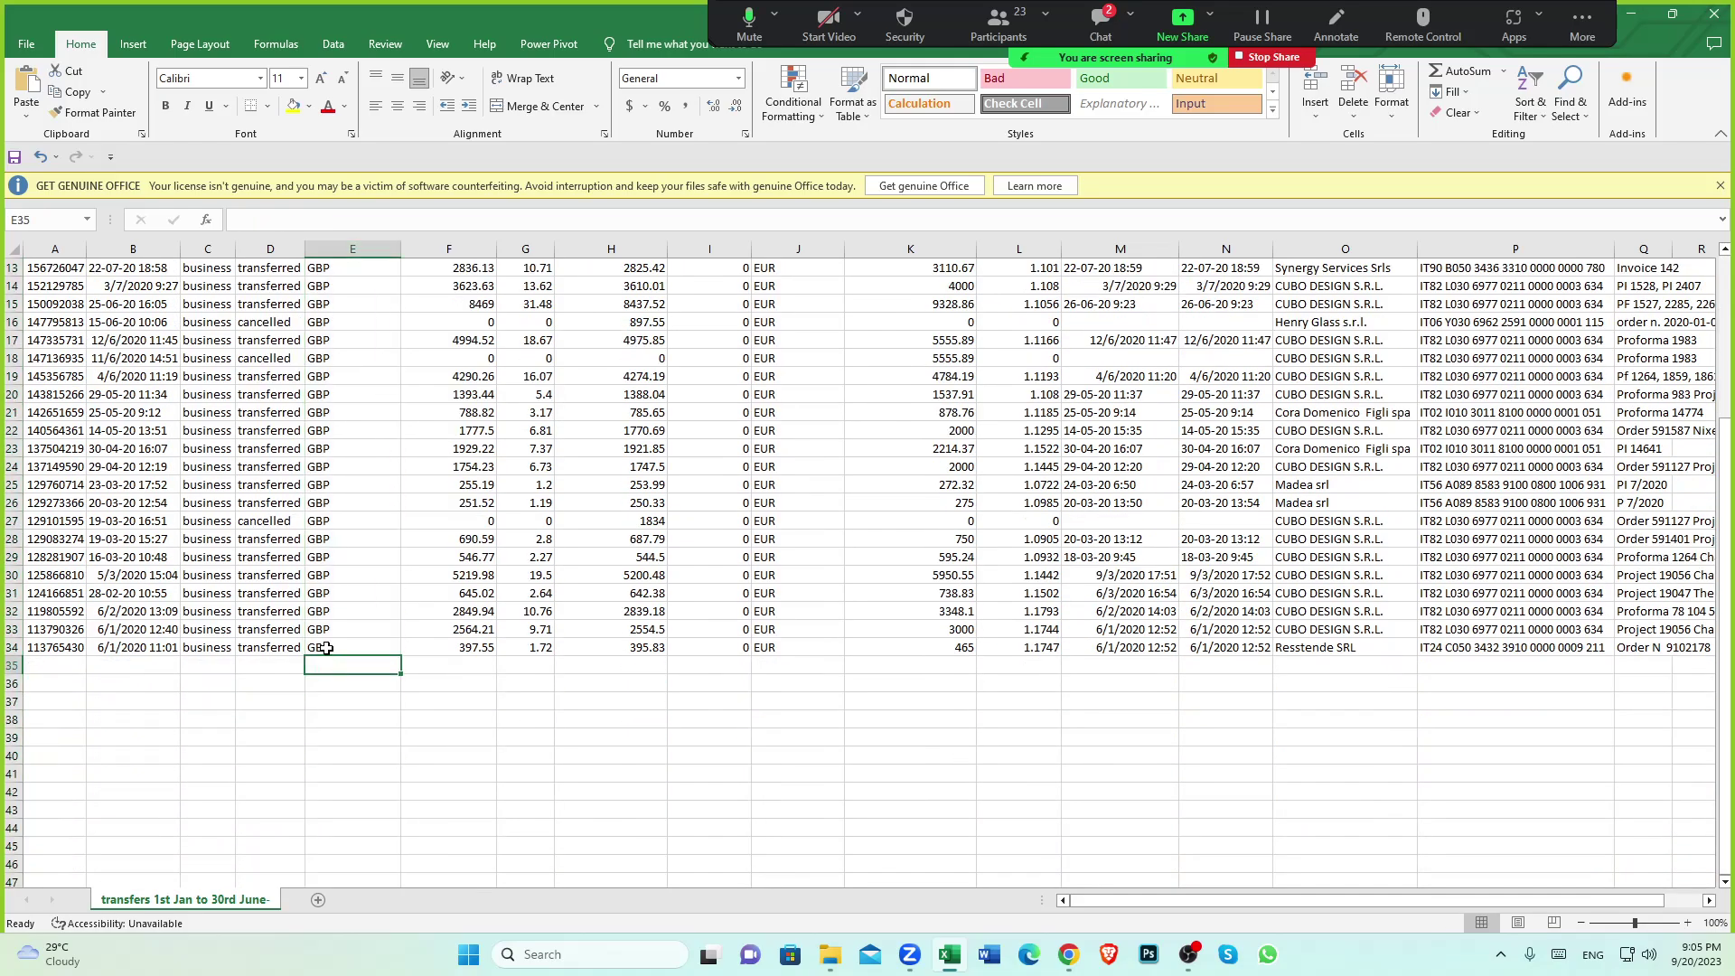
scroll(377, 633, "up", 4)
left_click(469, 252)
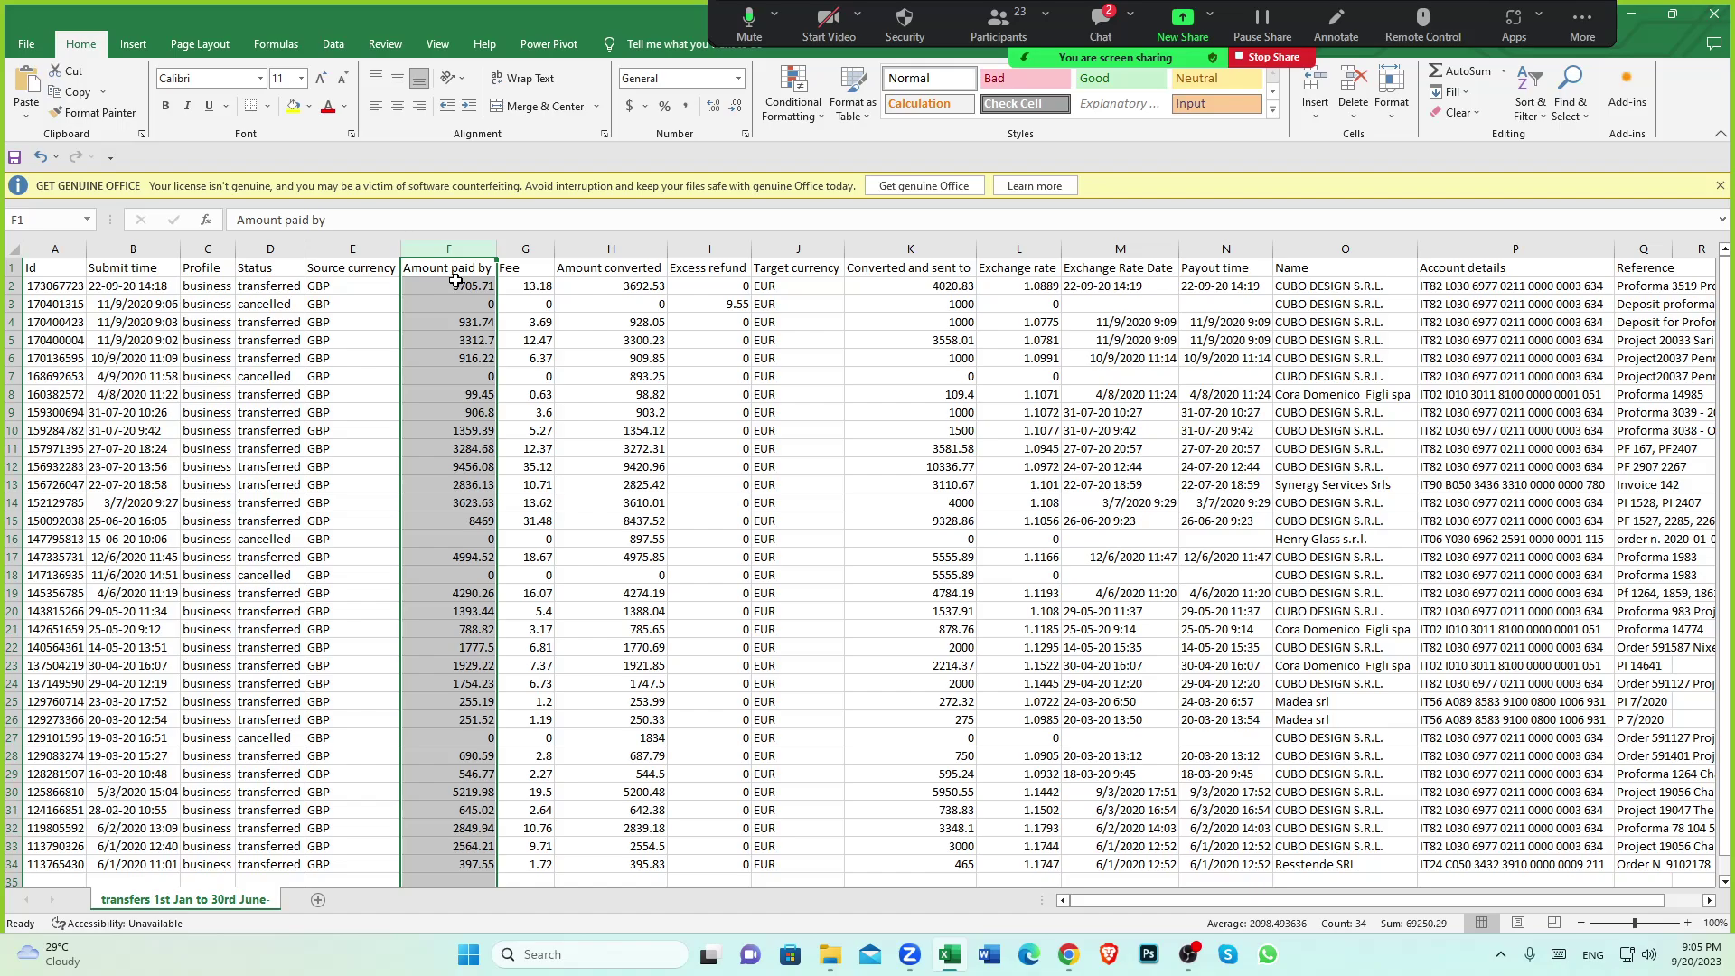
left_click(459, 284)
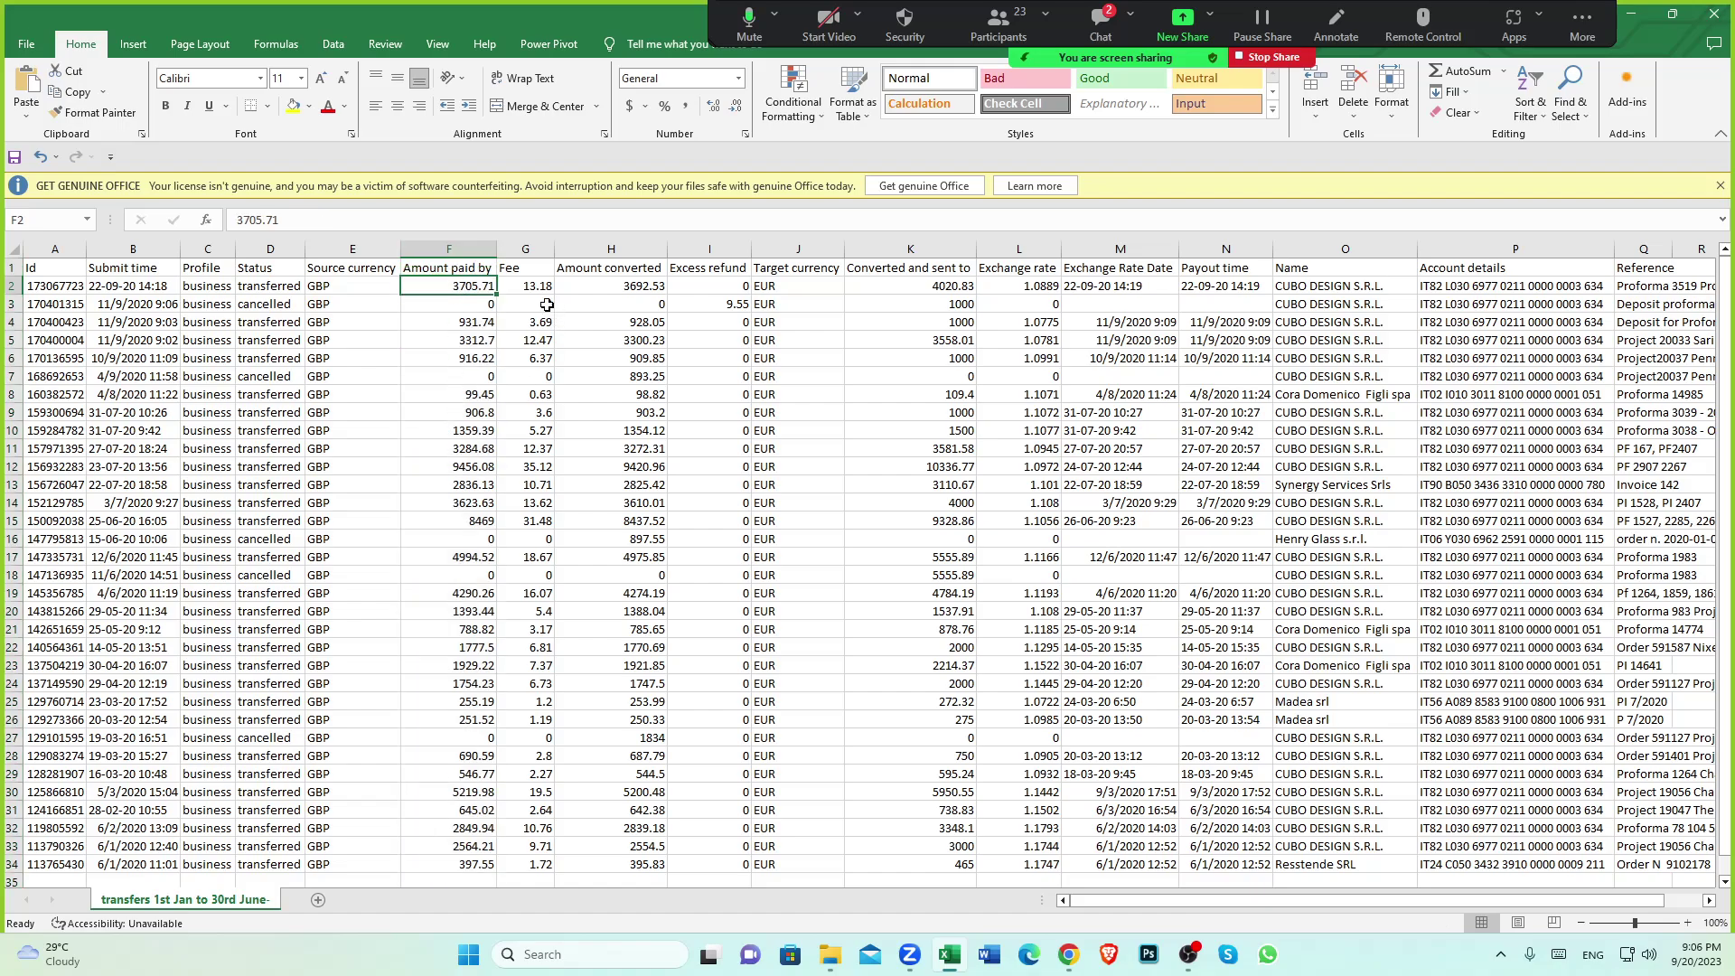
left_click(526, 251)
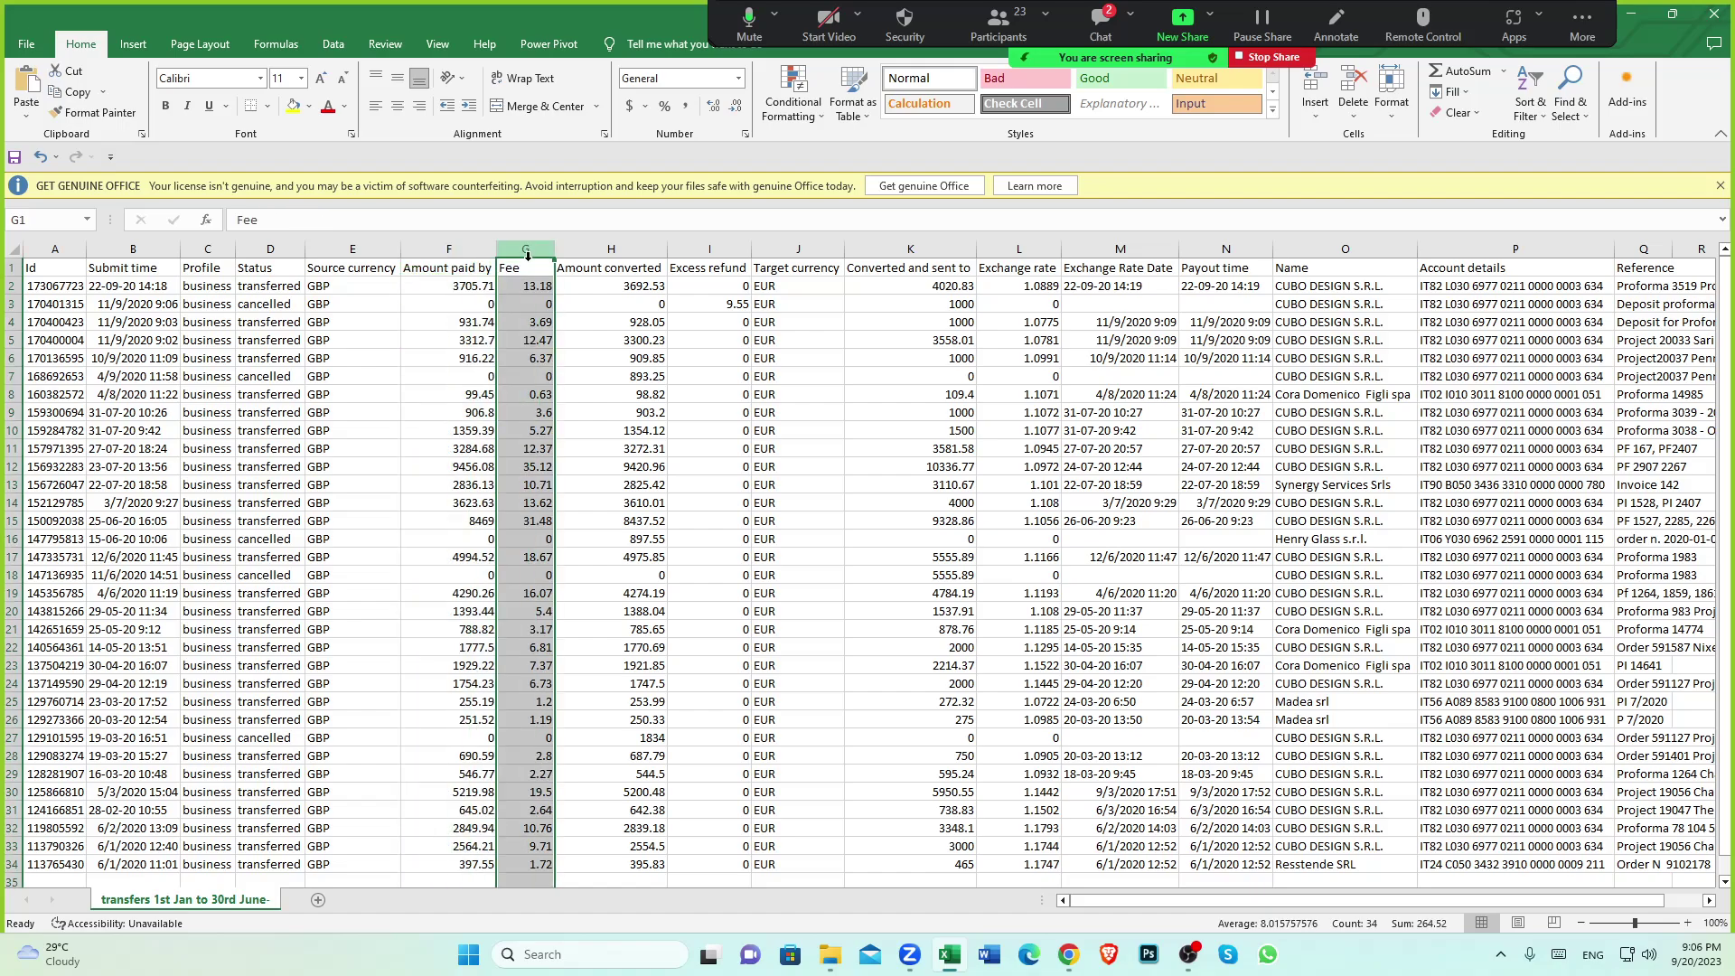
left_click(611, 249)
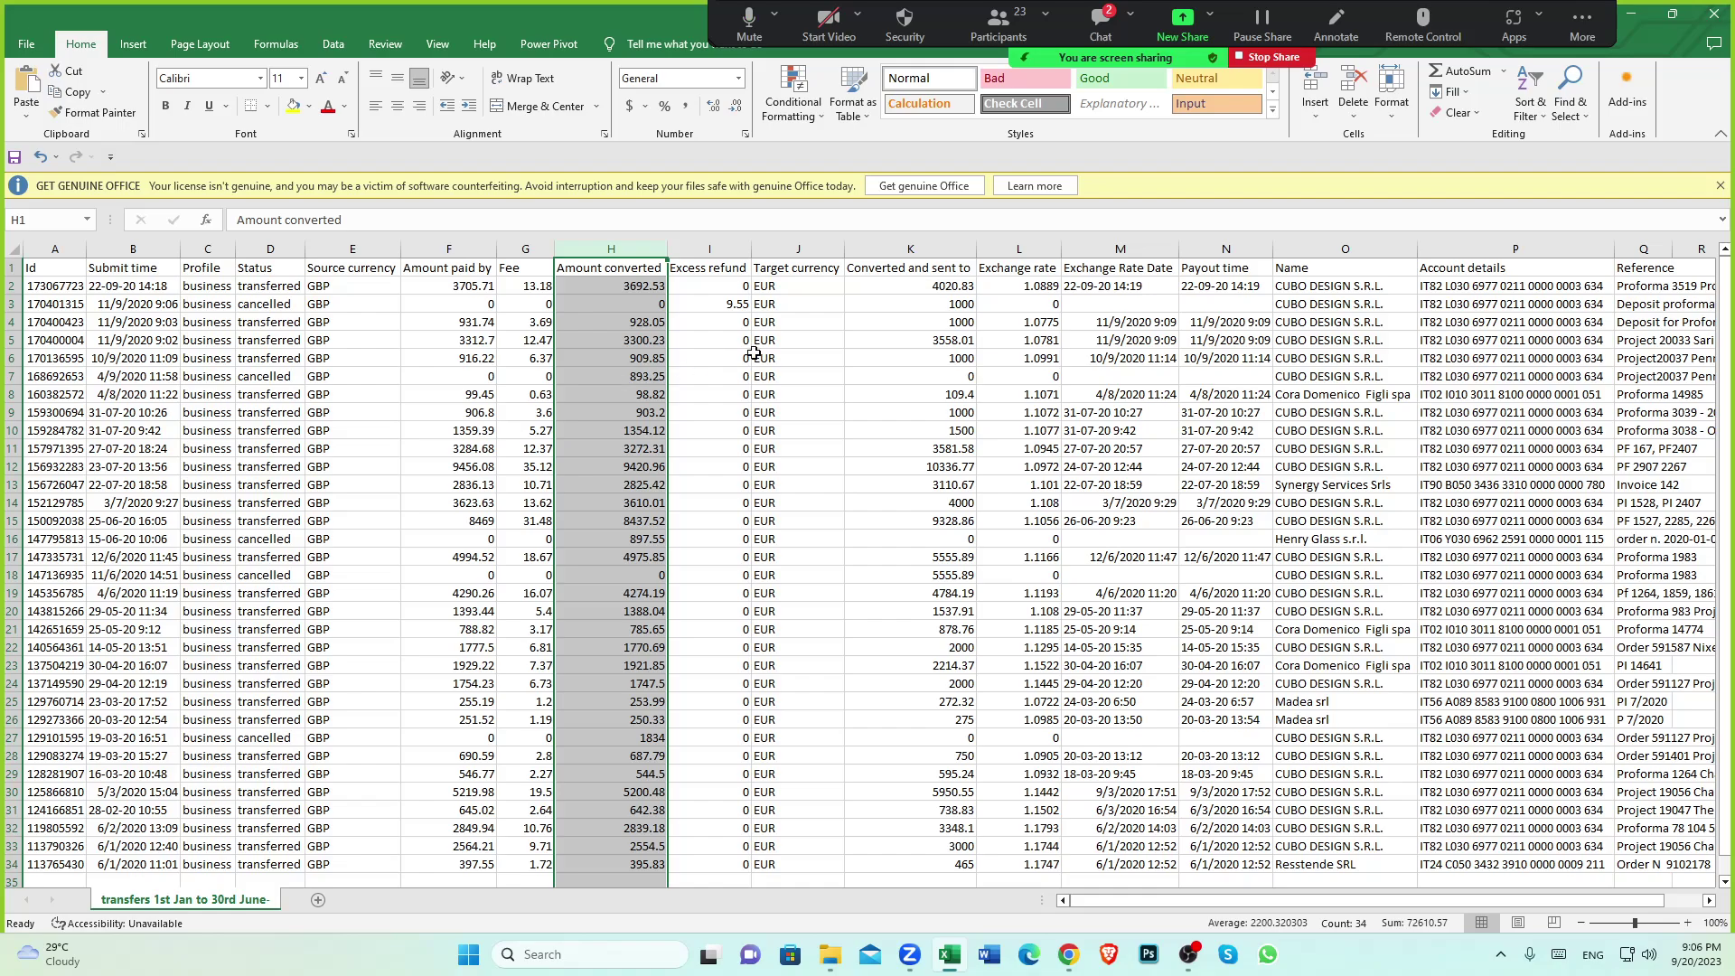
left_click(798, 249)
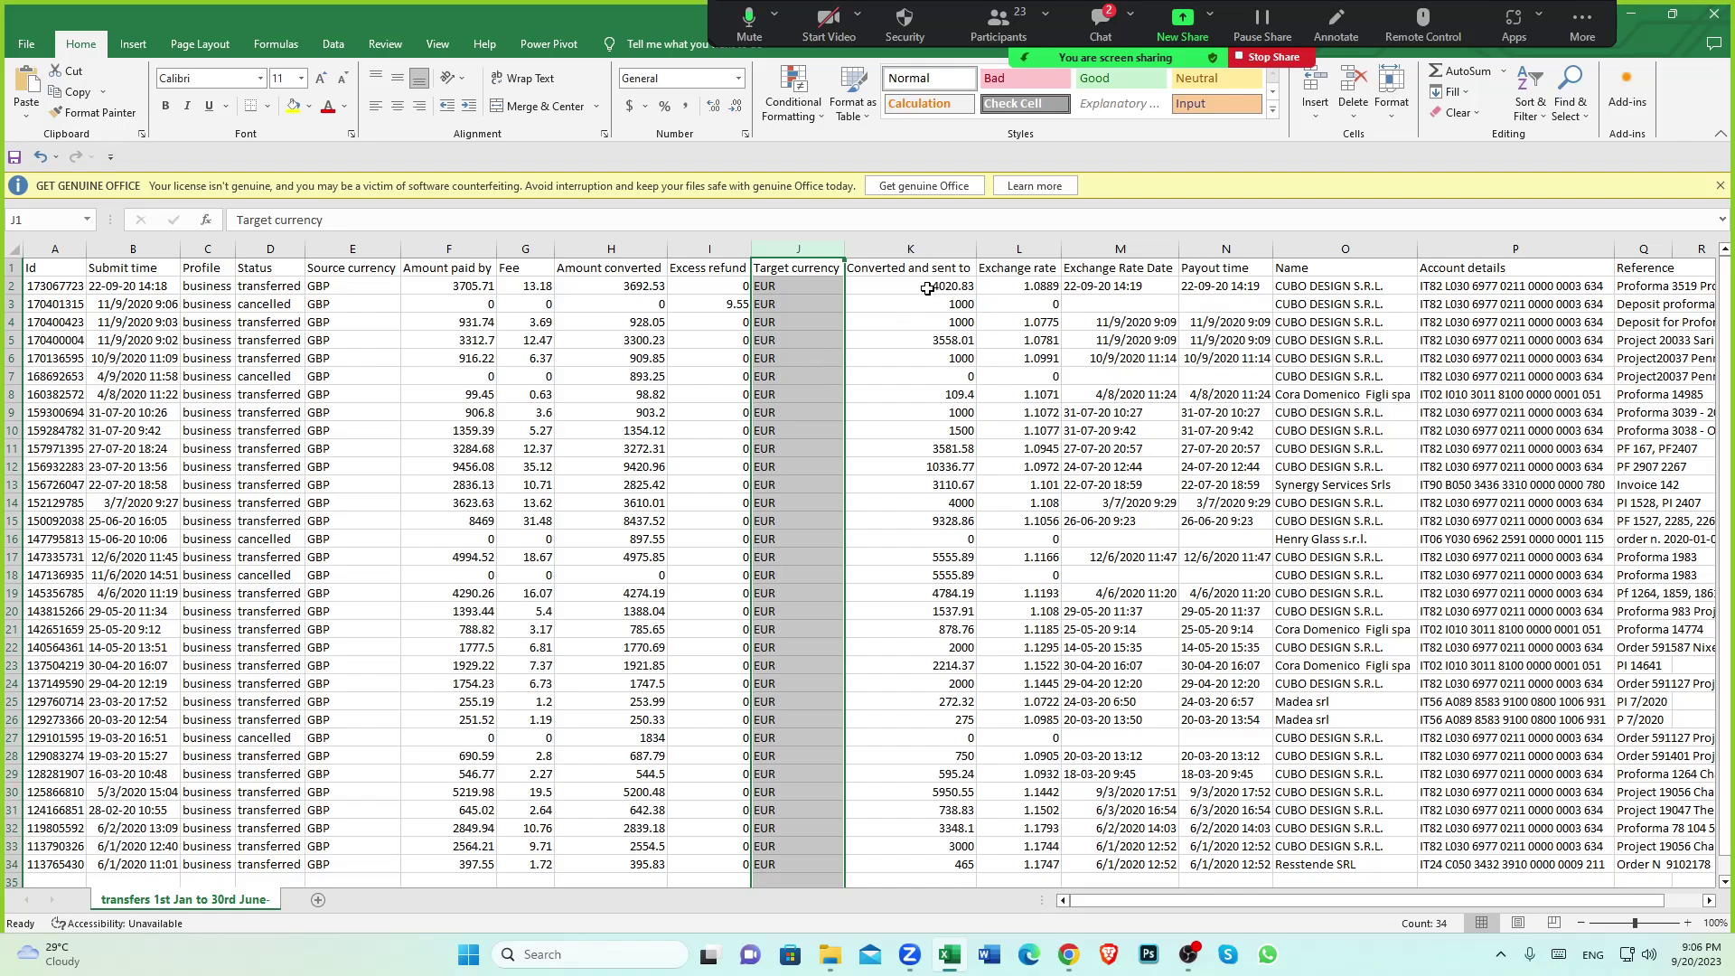
left_click(929, 246)
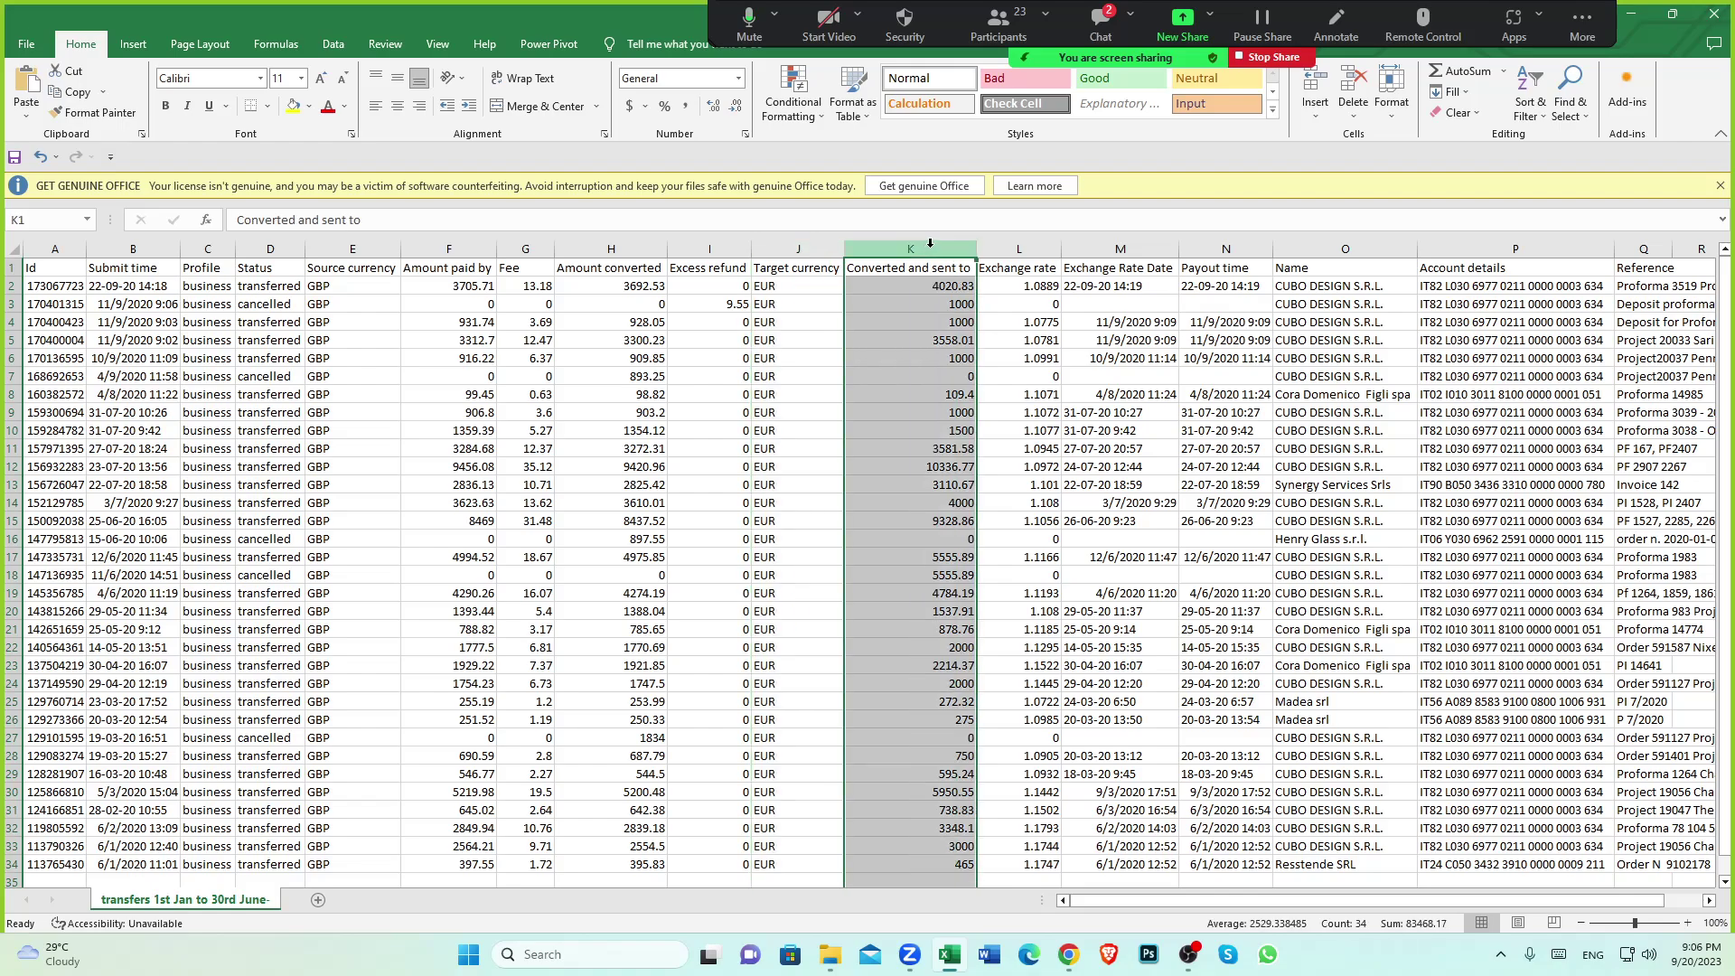
left_click(1046, 250)
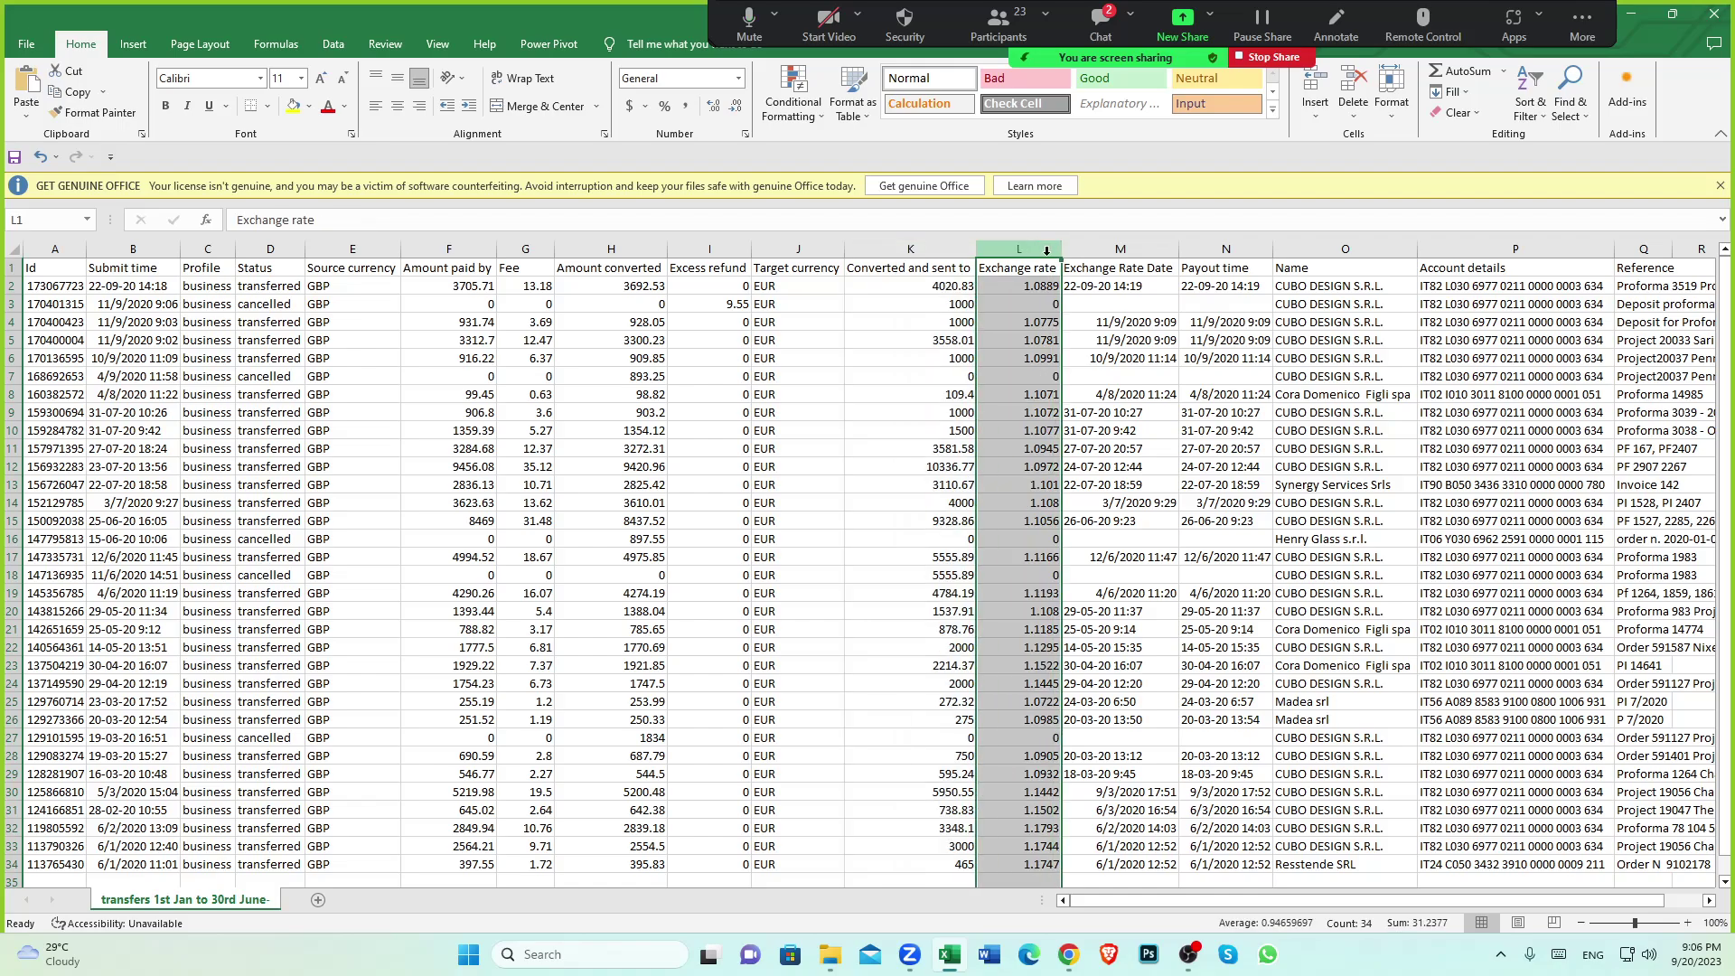
left_click(904, 376)
left_click(1012, 251)
left_click(911, 397)
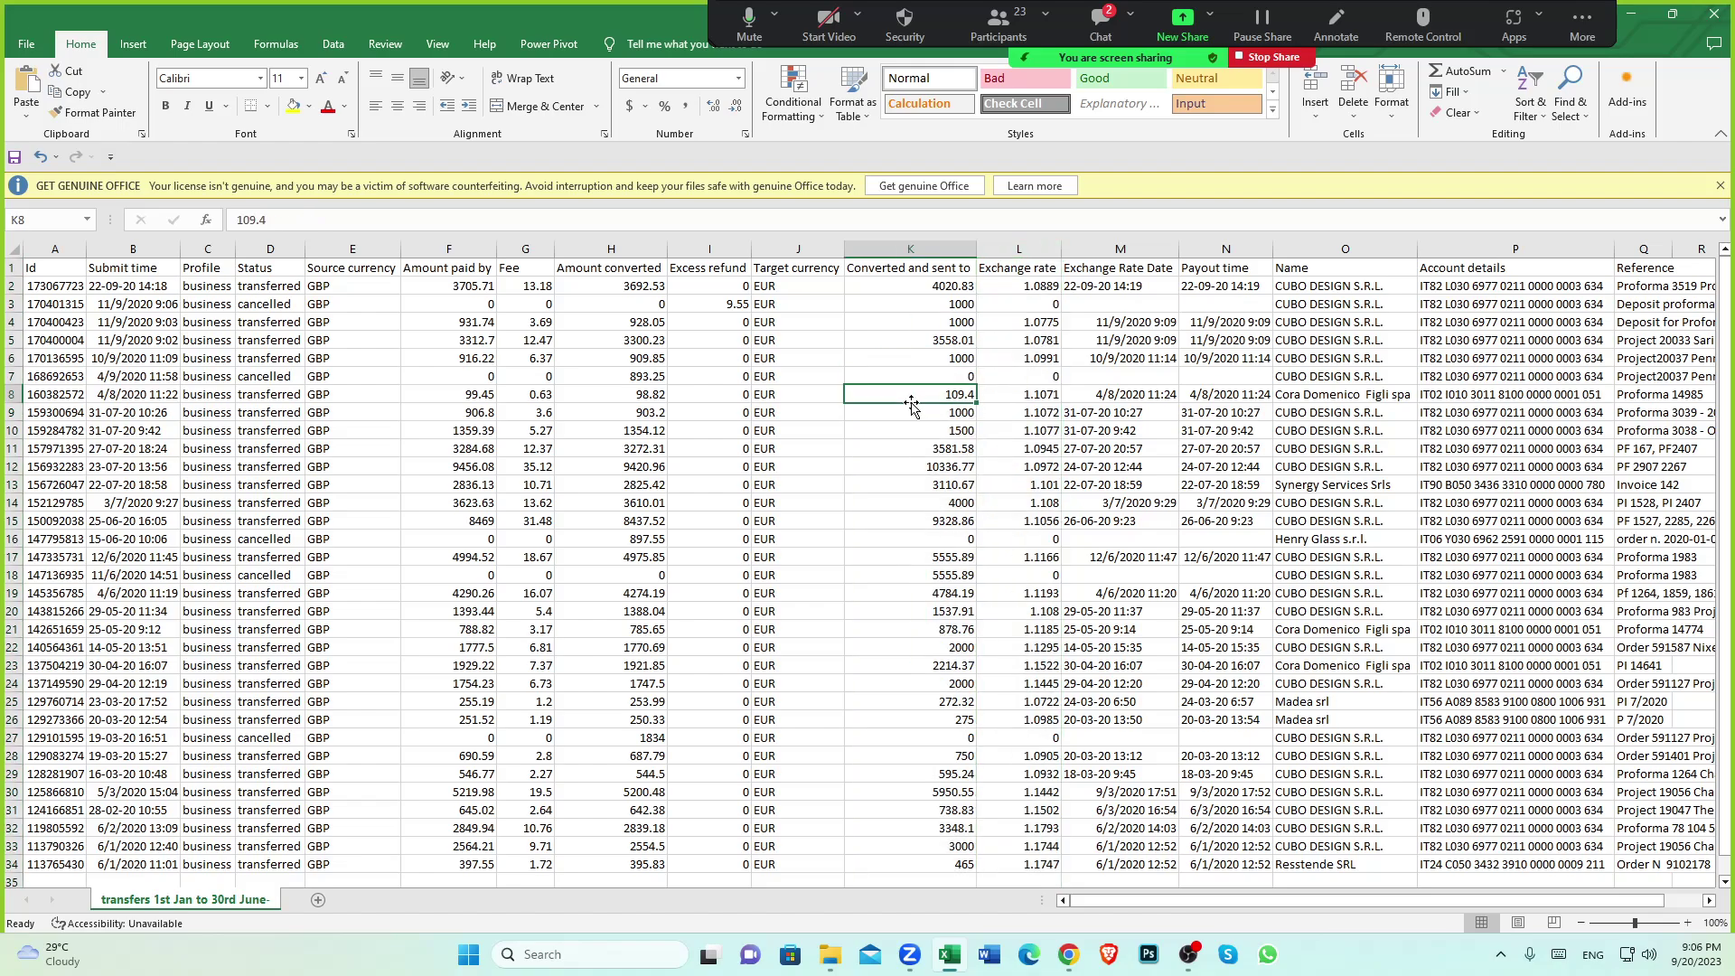
left_click(1130, 262)
left_click(1213, 247)
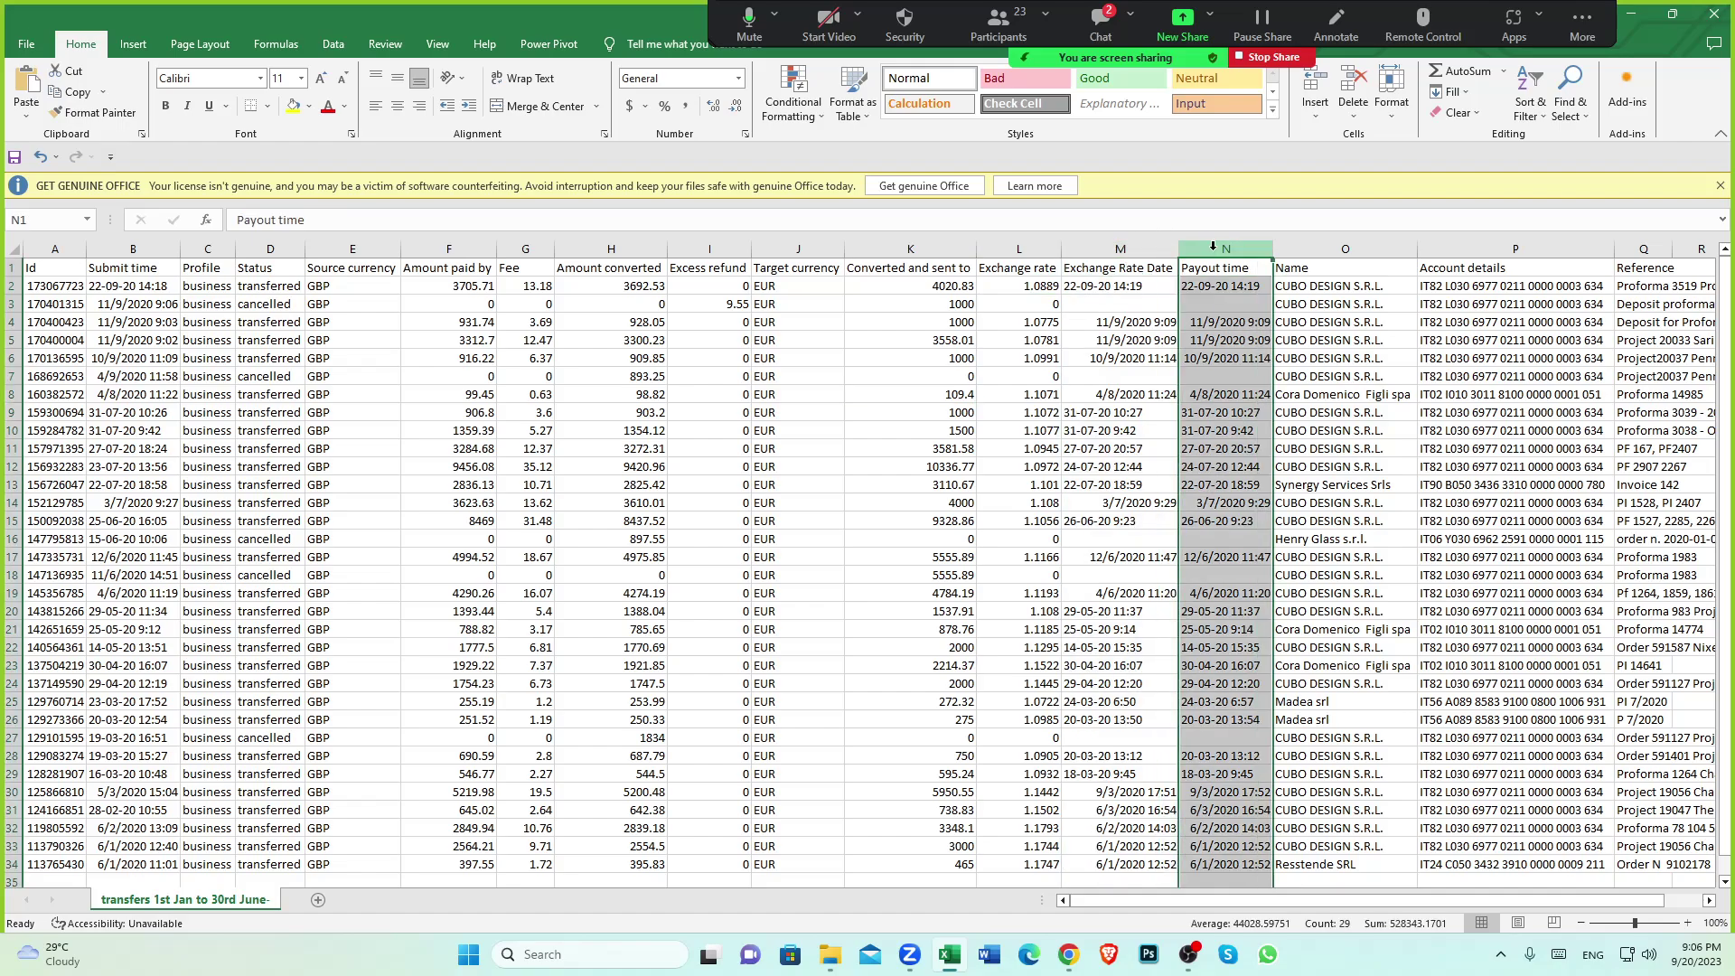
left_click(1316, 247)
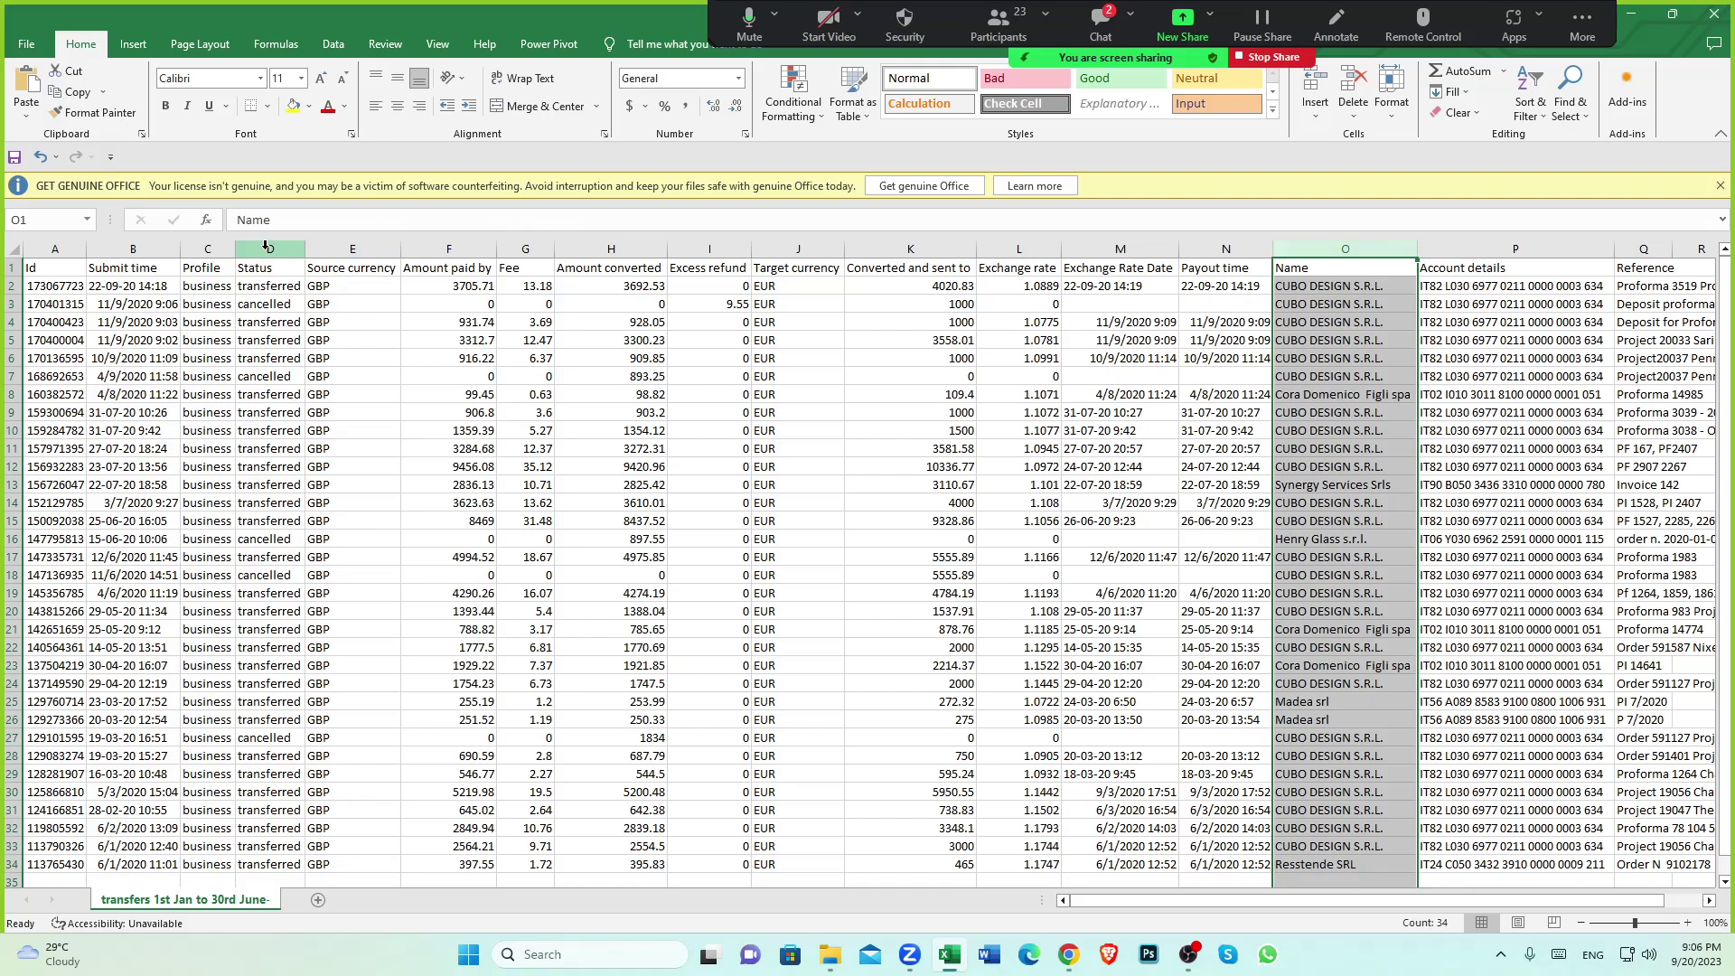
left_click_drag(259, 245, 1382, 252)
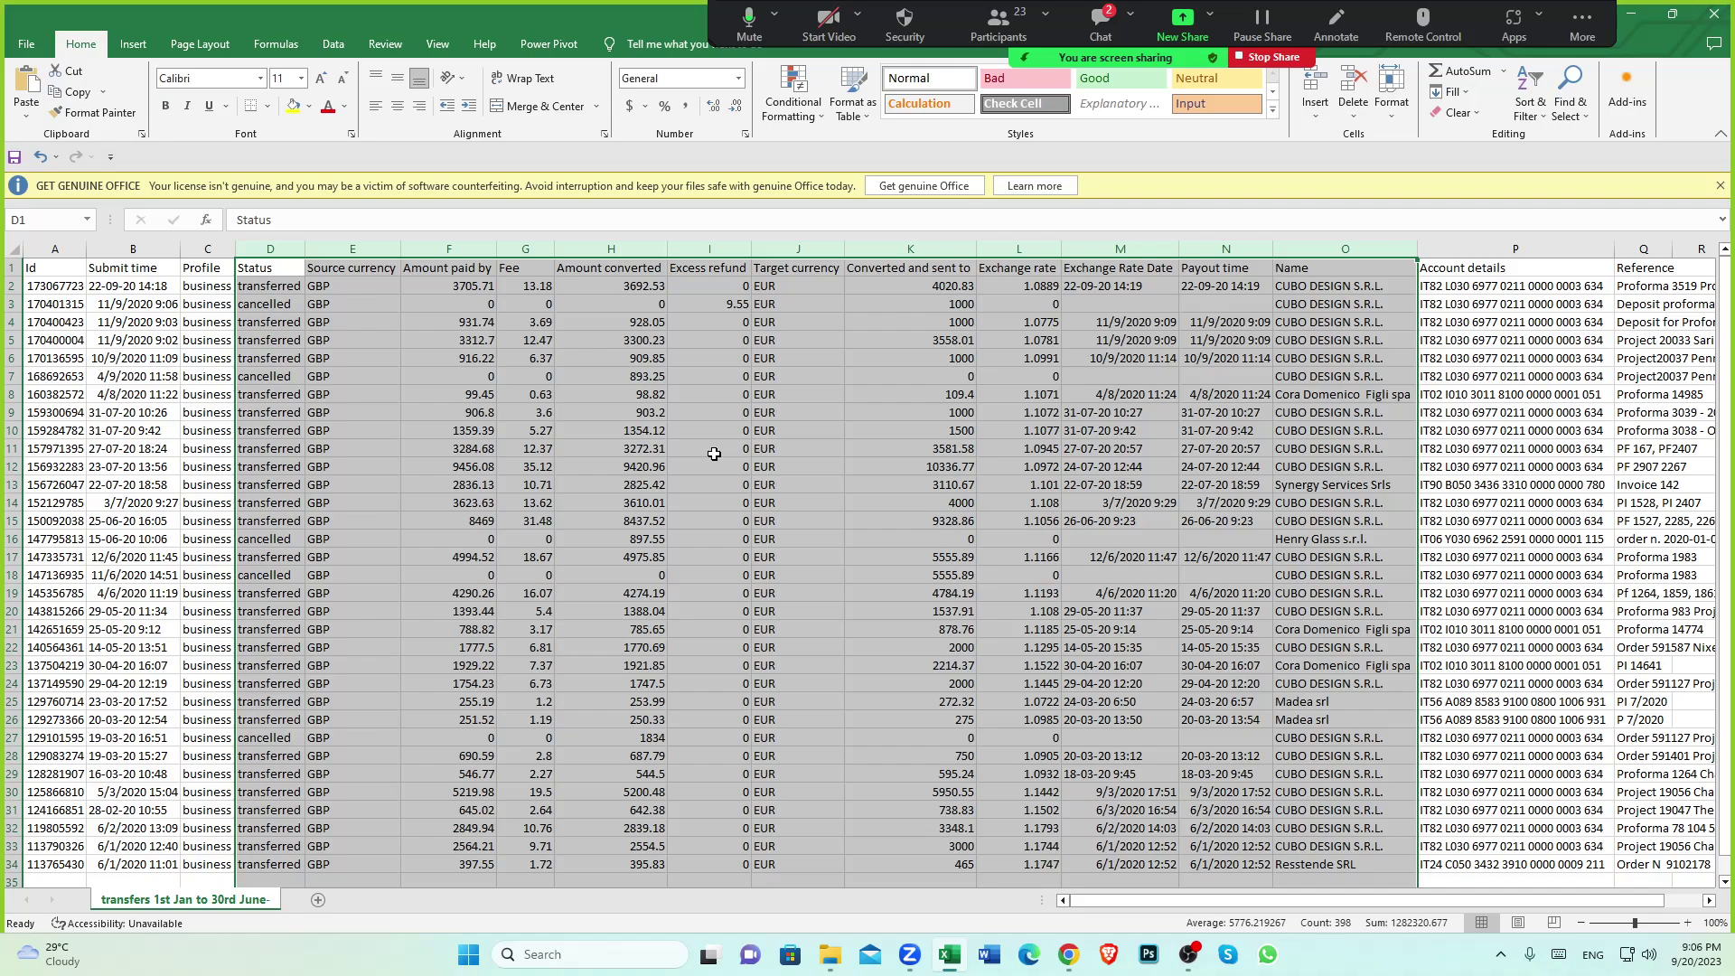
scroll(714, 453, "down", 2)
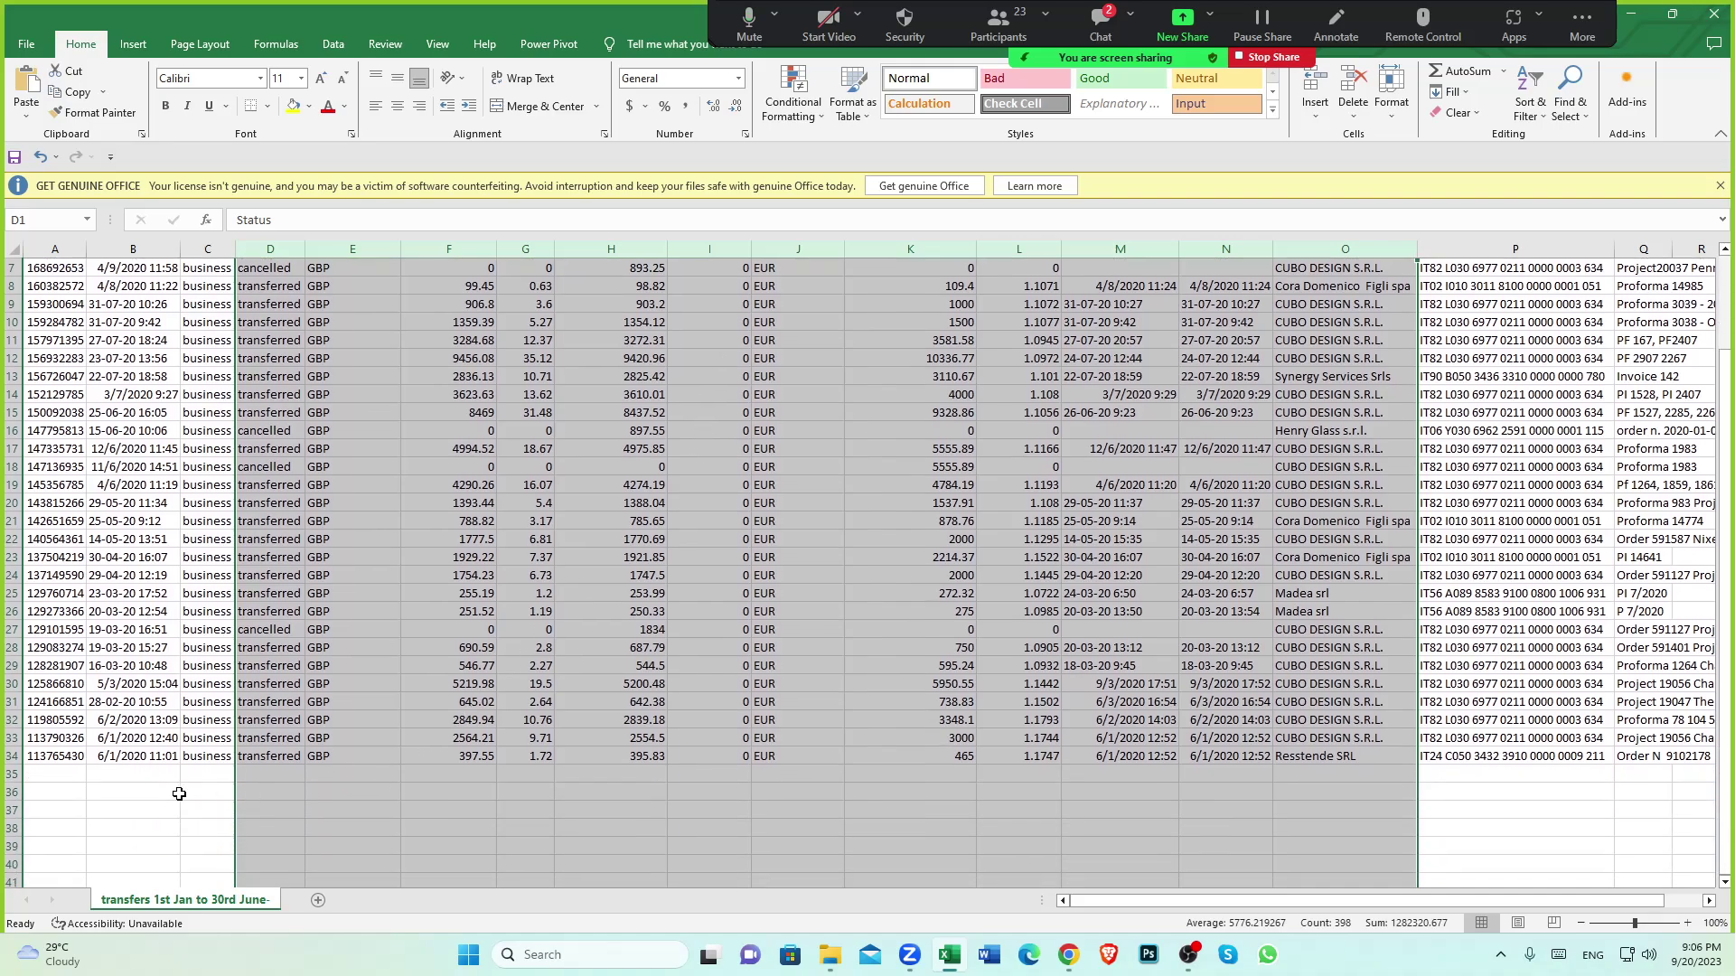
left_click(173, 793)
scroll(583, 751, "up", 2)
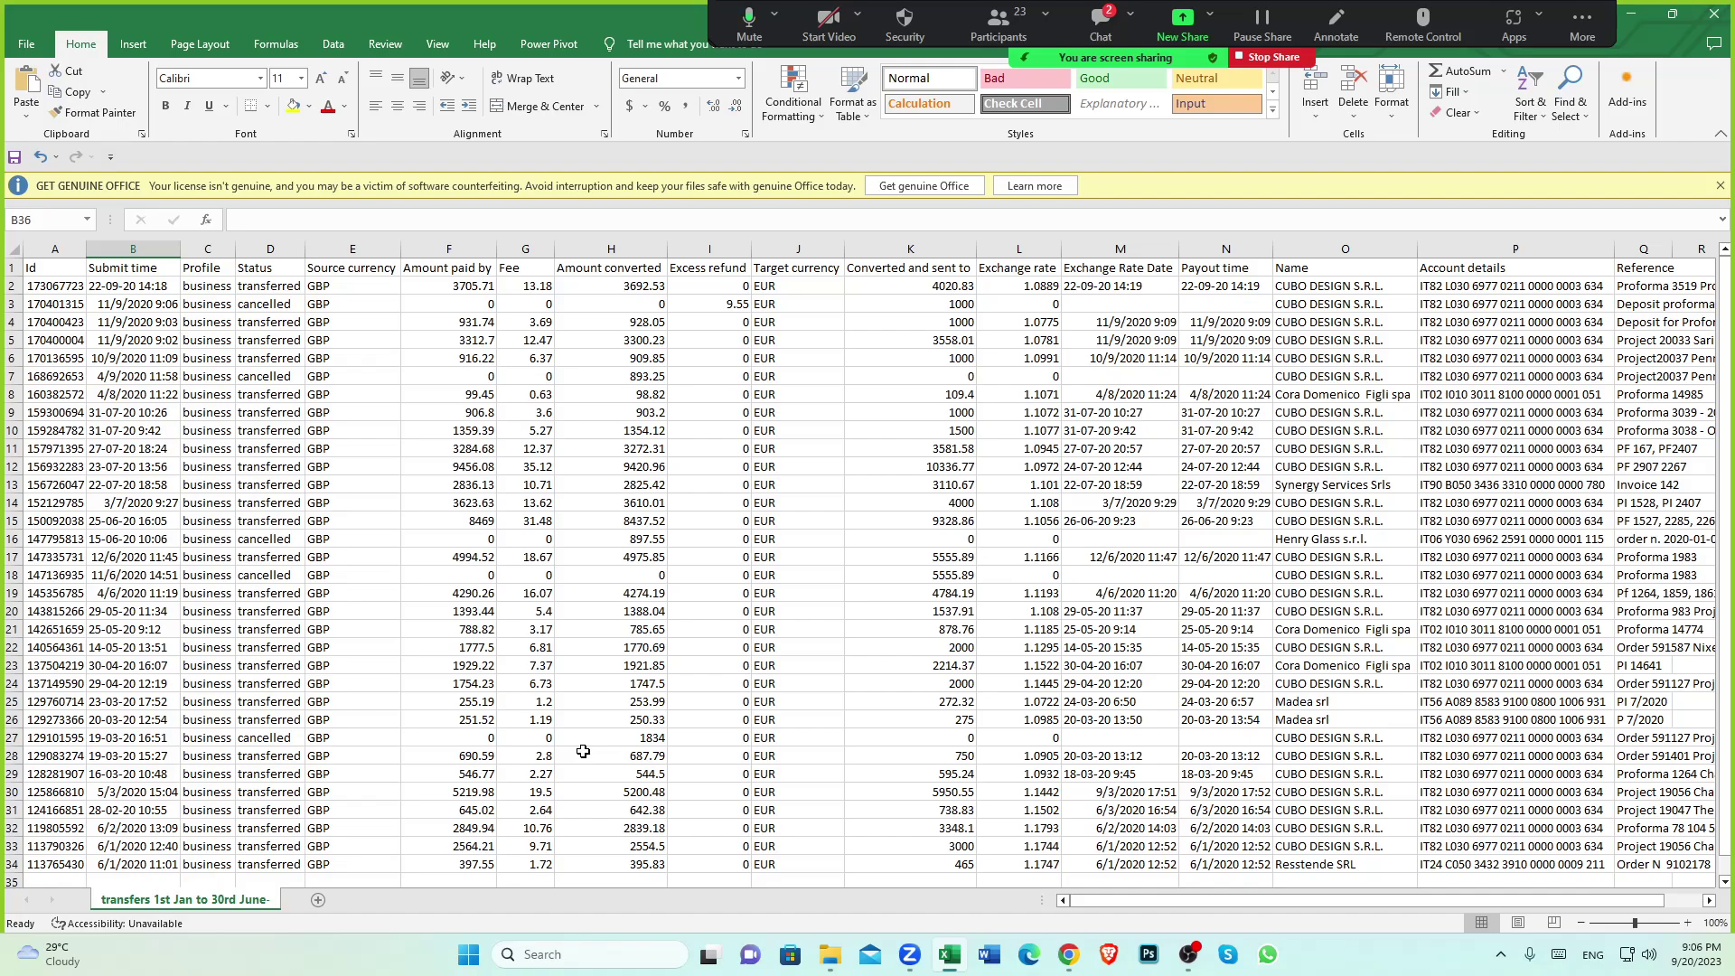
left_click(341, 268)
scroll(405, 496, "down", 3)
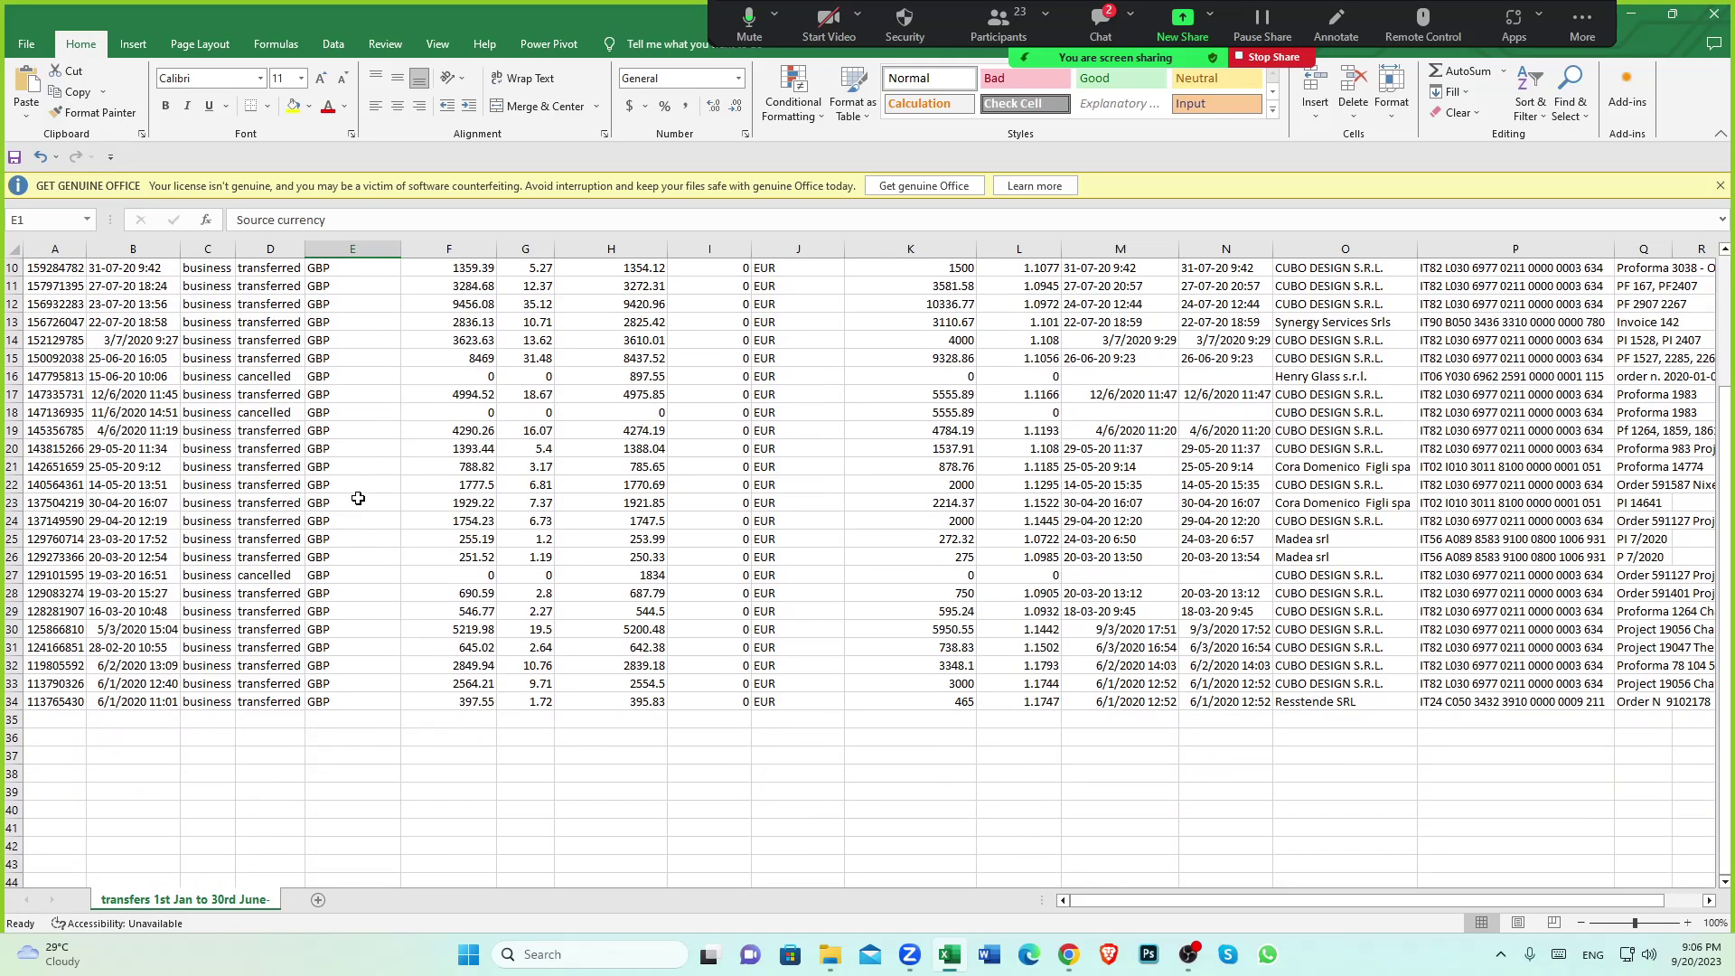
left_click(334, 705)
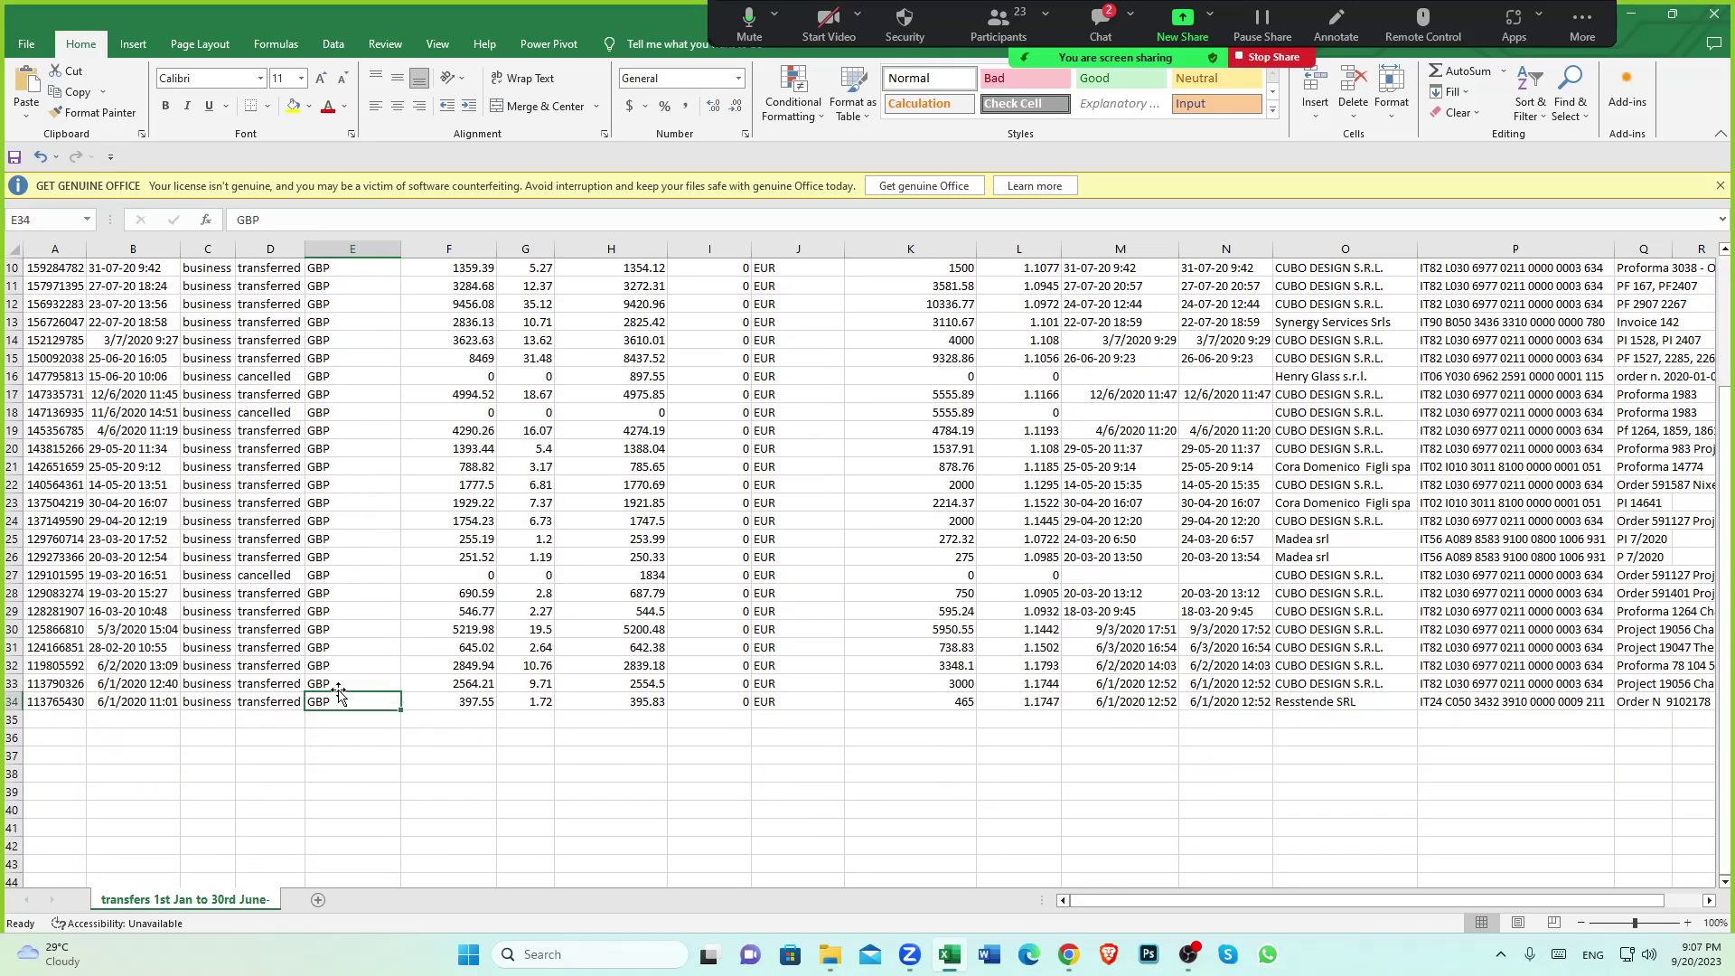
left_click(332, 680)
left_click(334, 702)
scroll(334, 701, "up", 3)
left_click(327, 304)
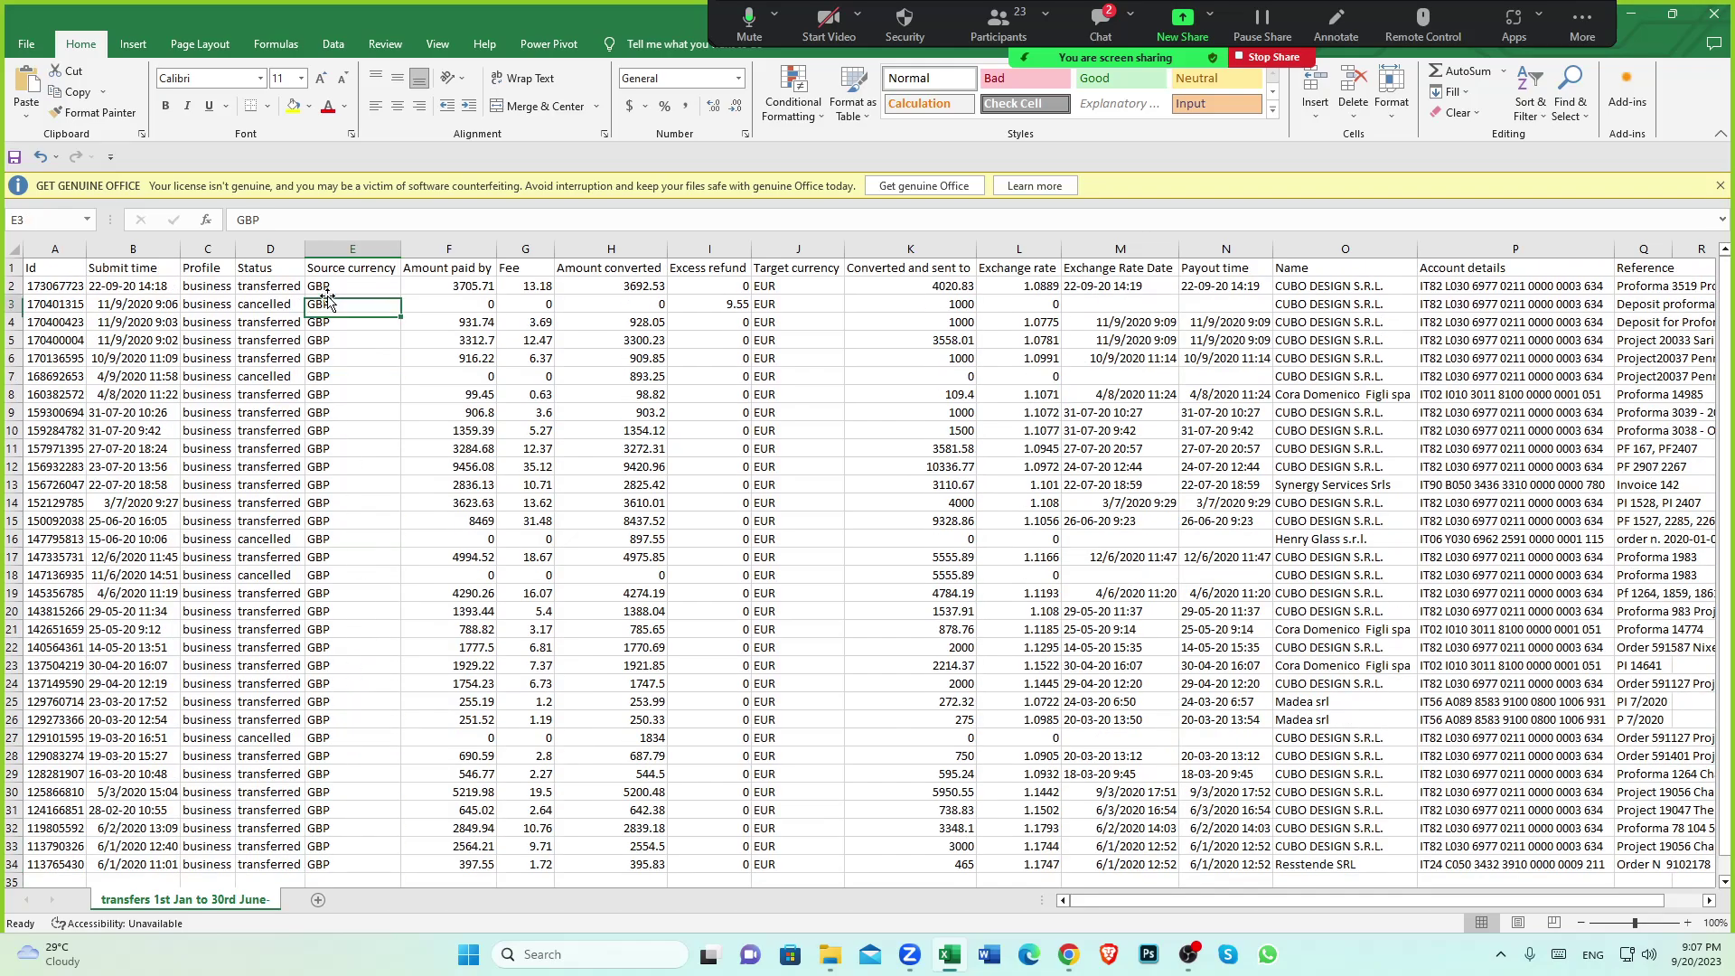
scroll(327, 339, "down", 3)
left_click(323, 699)
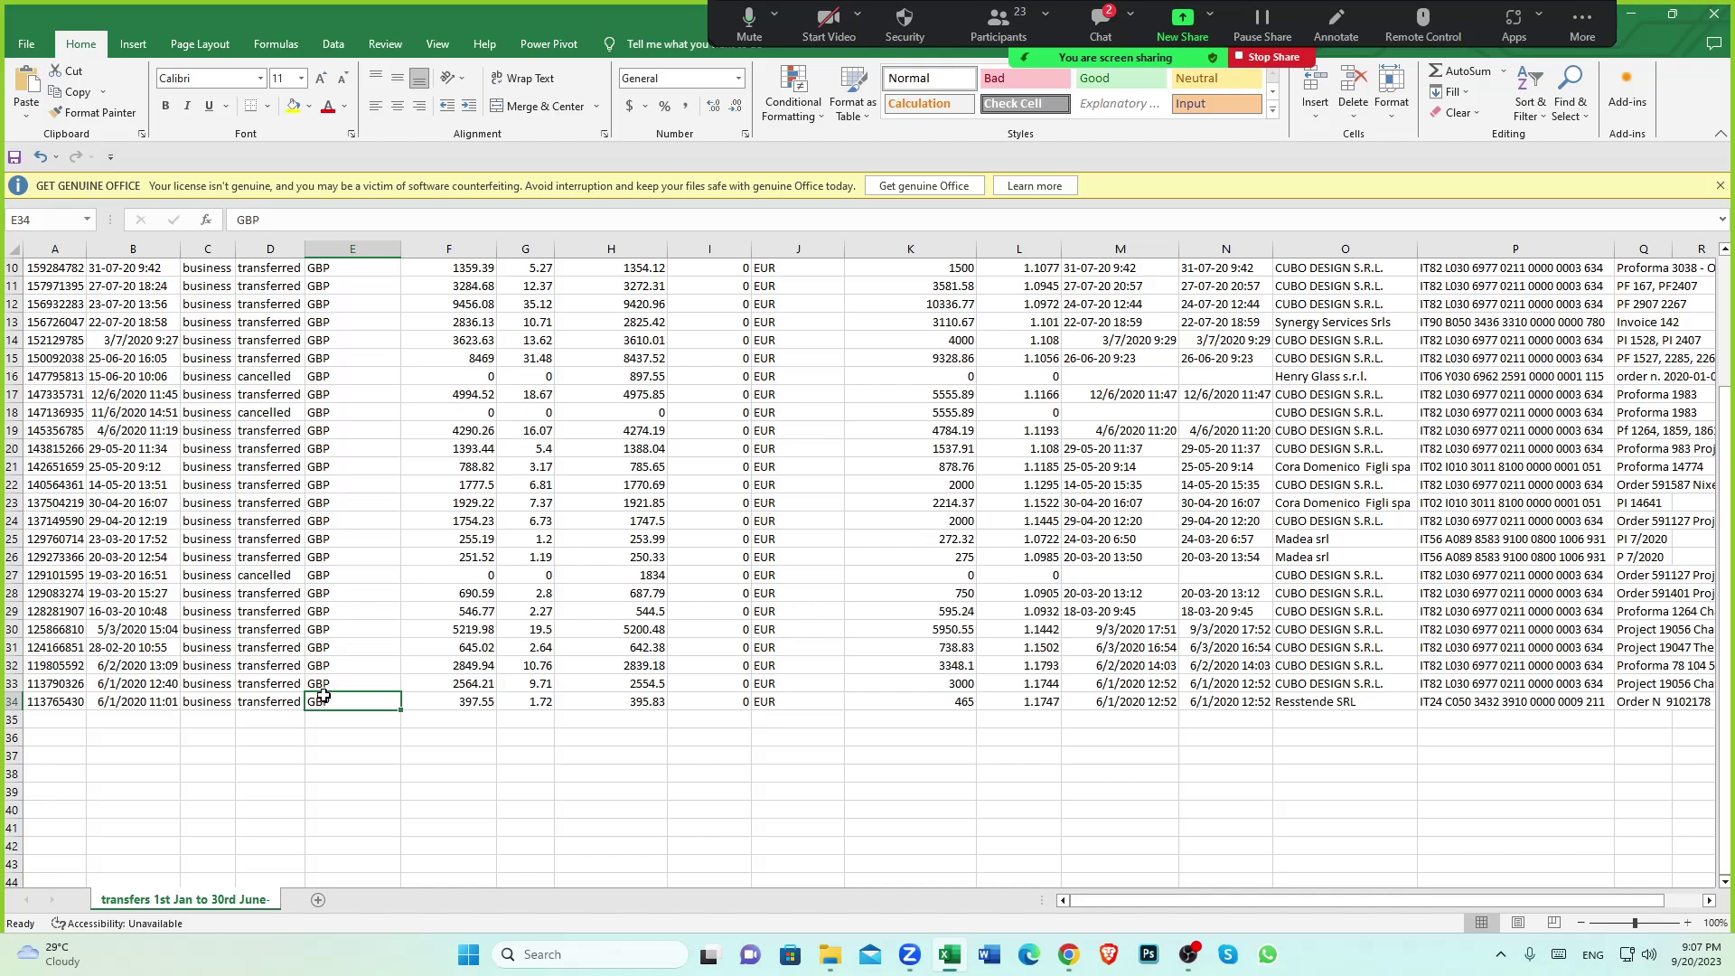
scroll(334, 691, "down", 2)
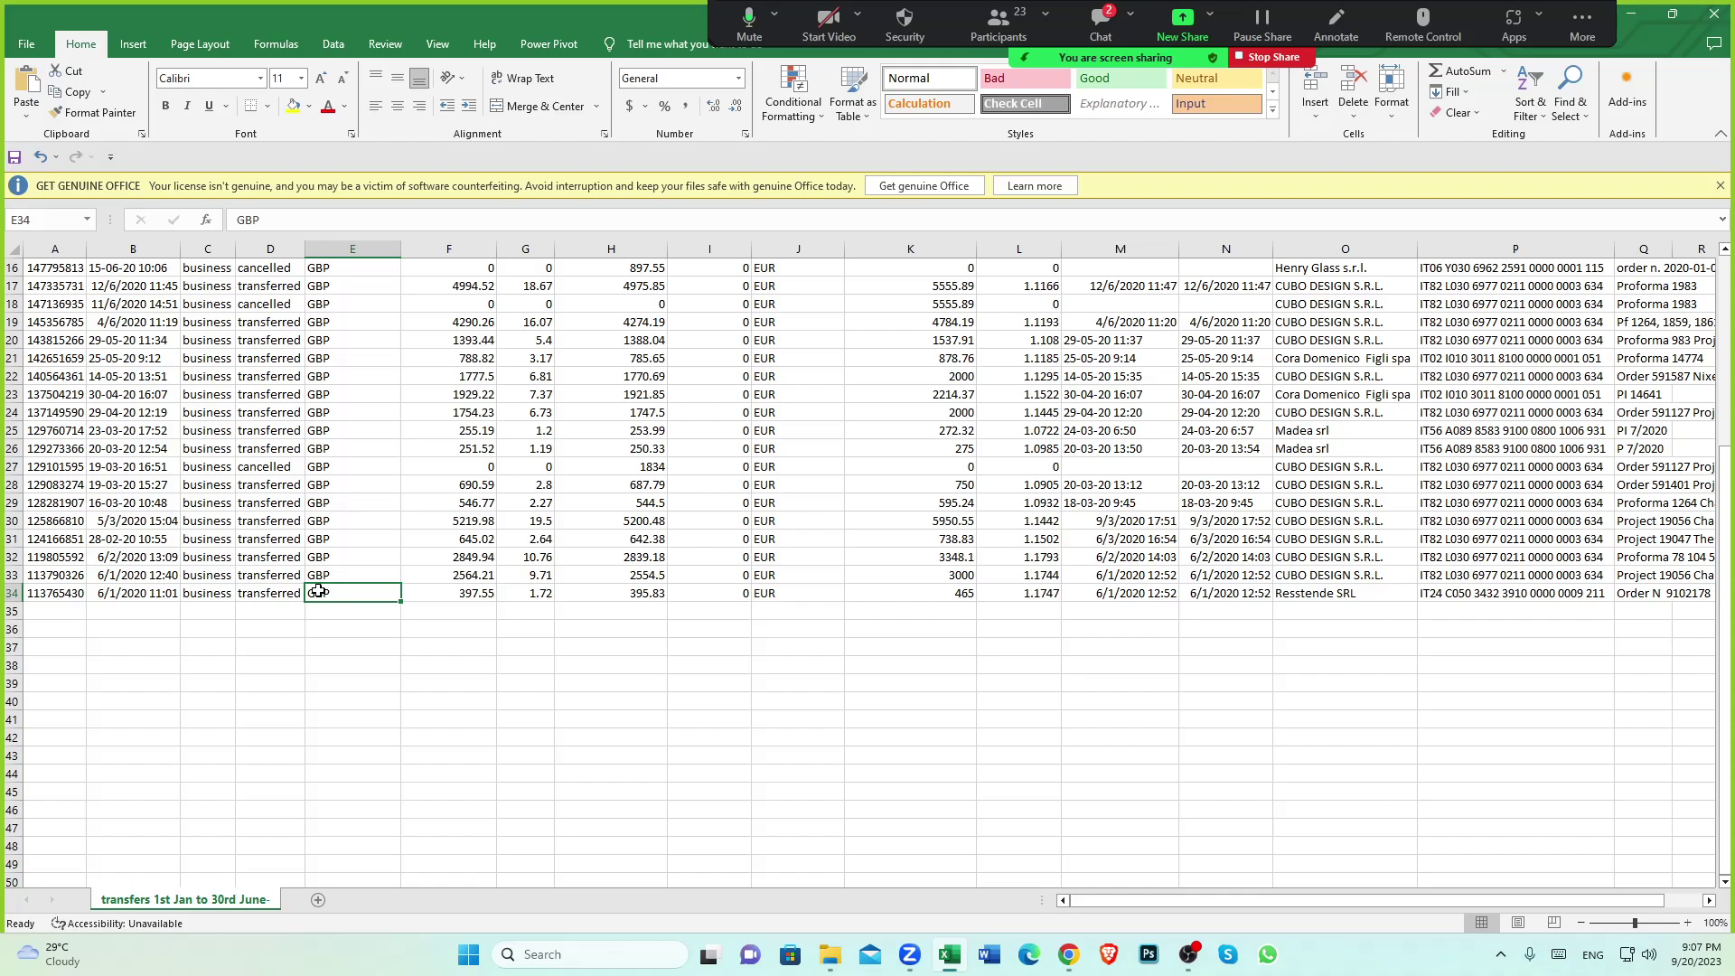
scroll(372, 608, "up", 5)
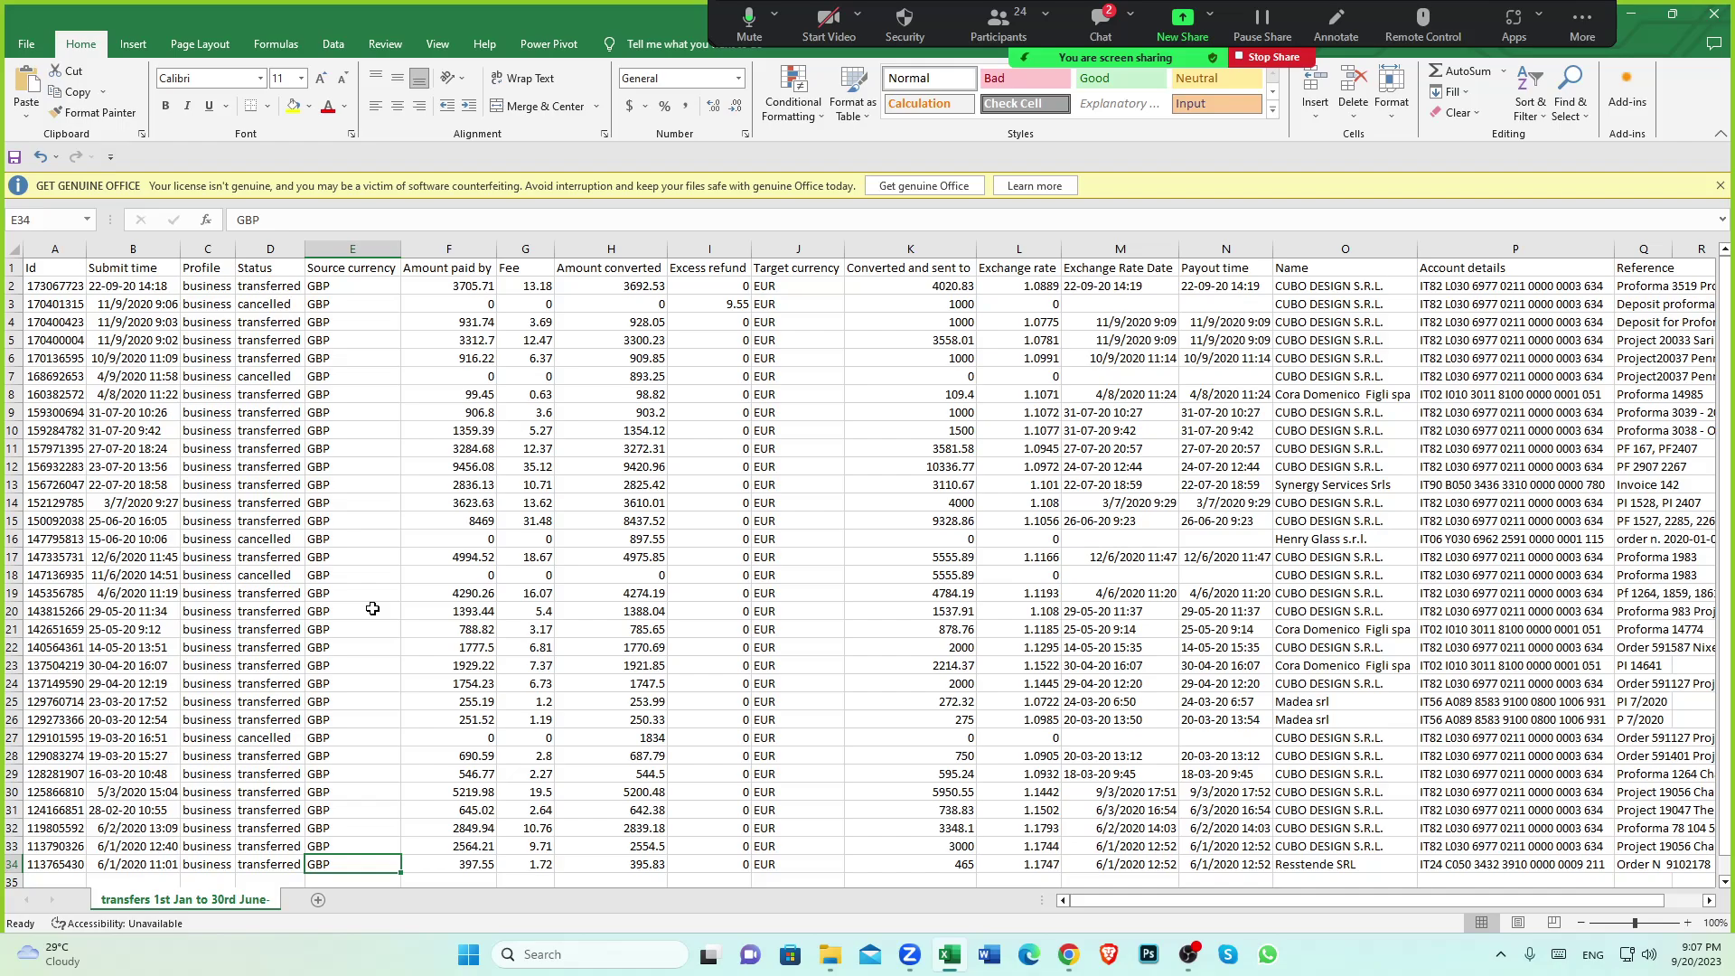
left_click(449, 249)
left_click(434, 304)
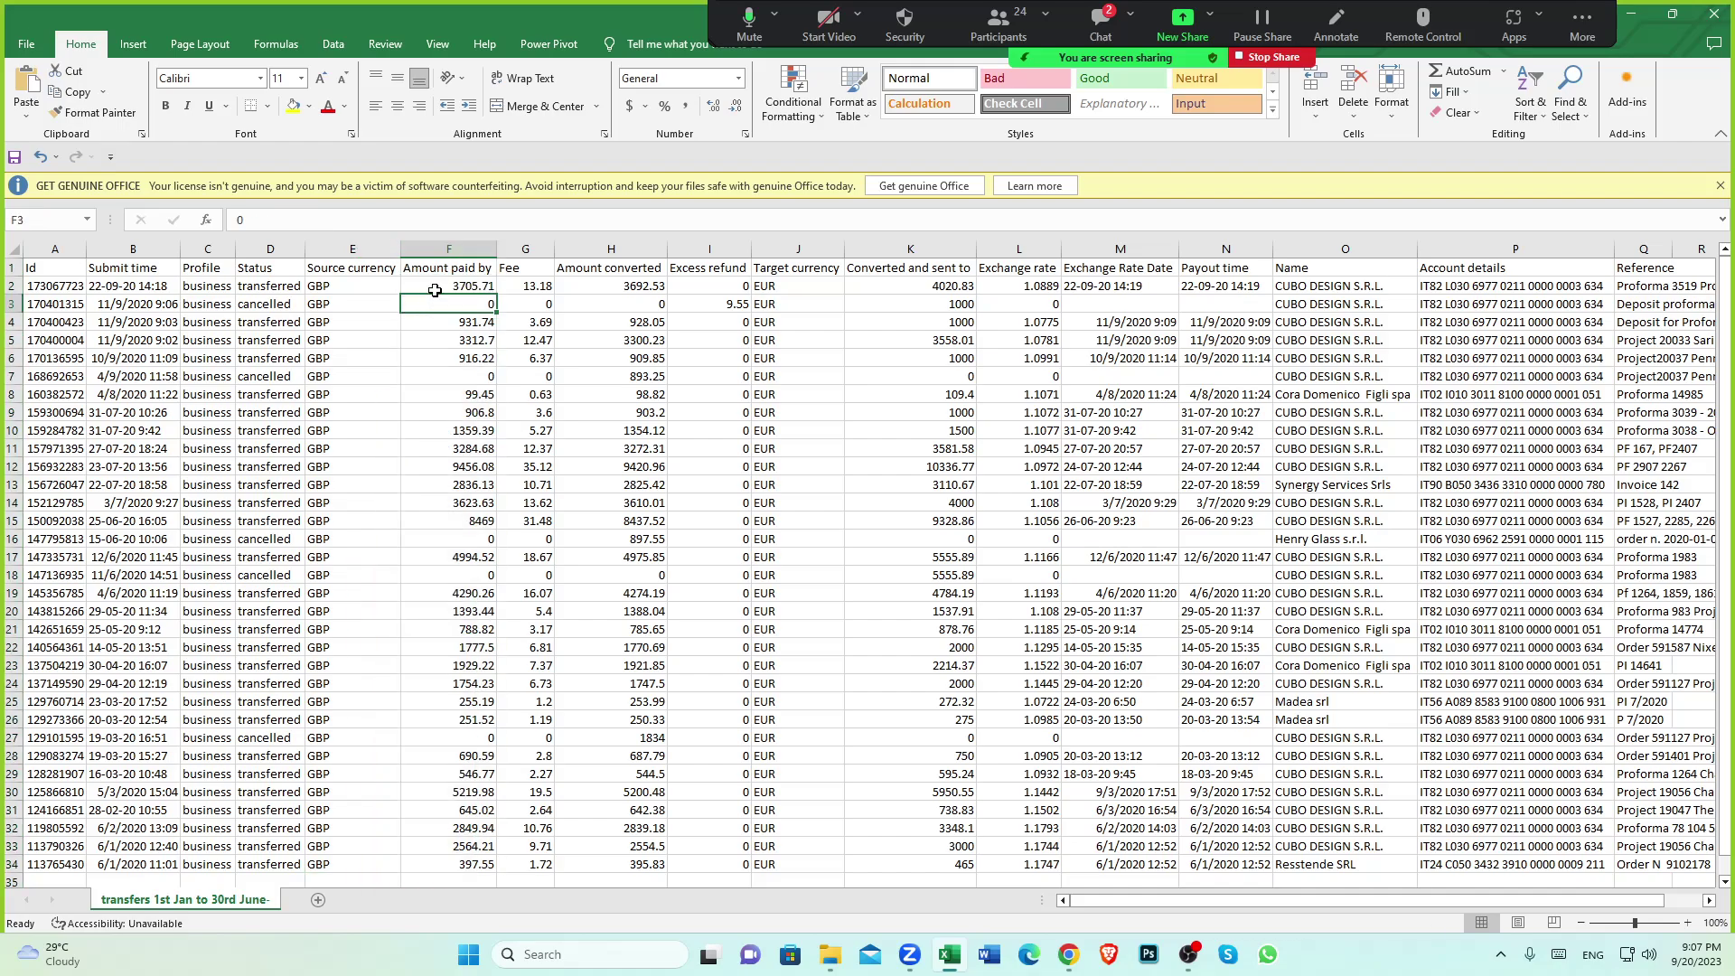
left_click(430, 267)
scroll(447, 443, "down", 4)
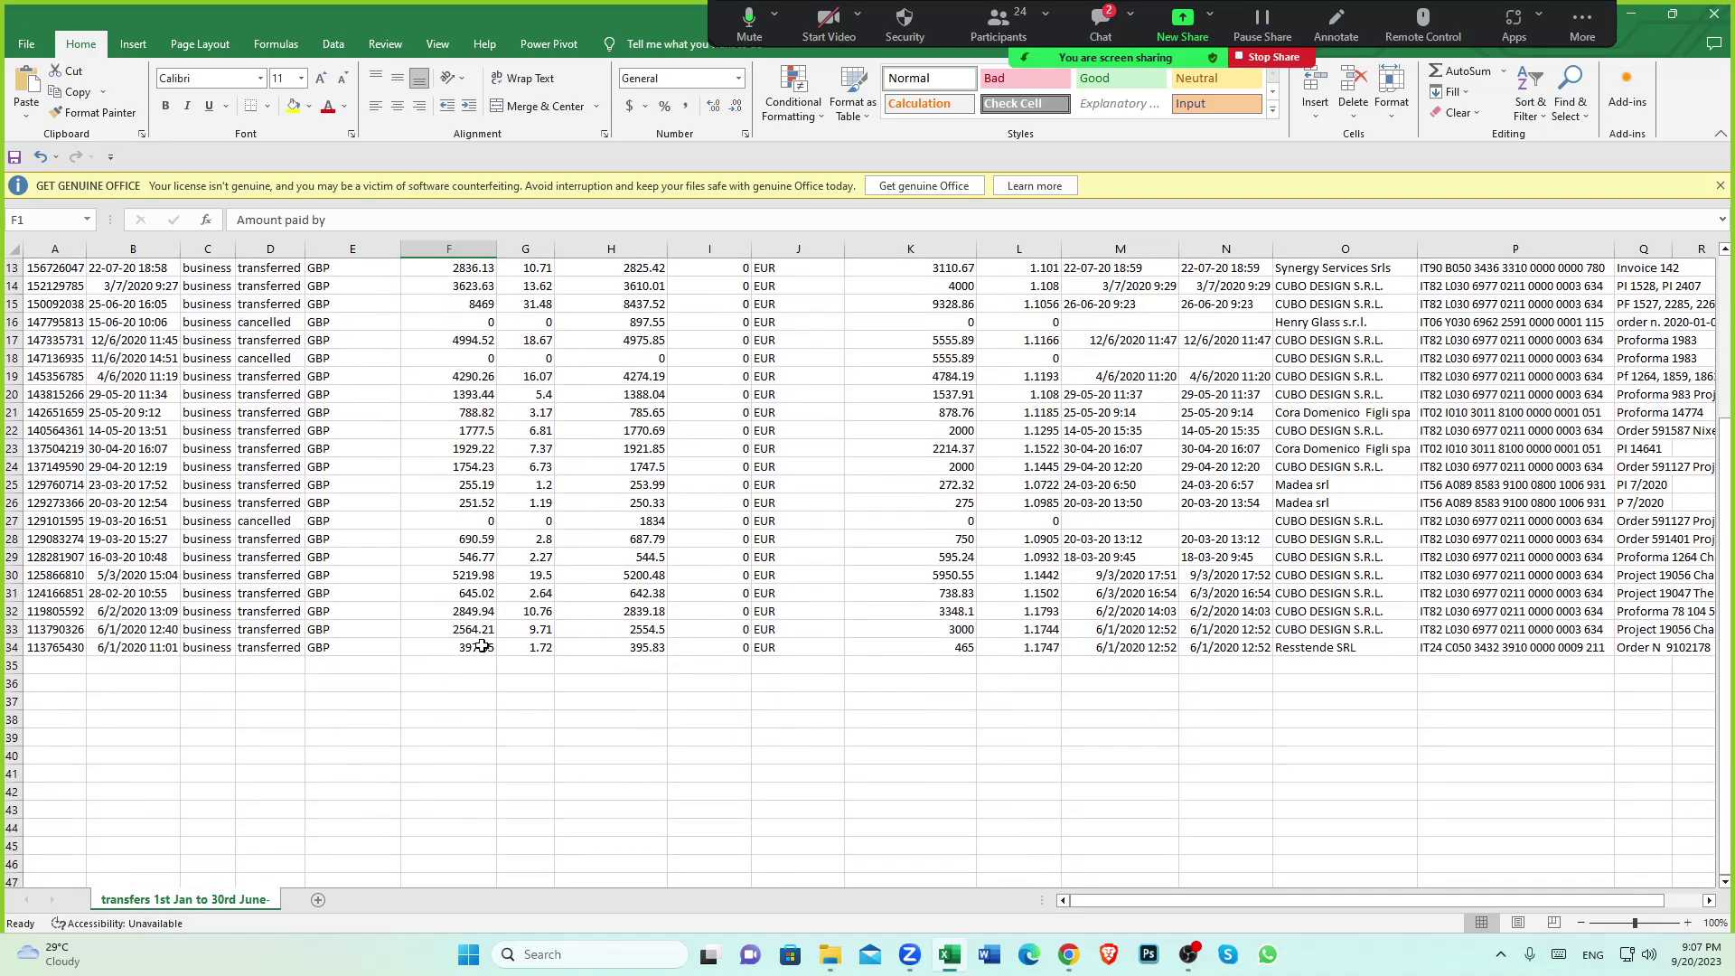
left_click(482, 645)
left_click(482, 680)
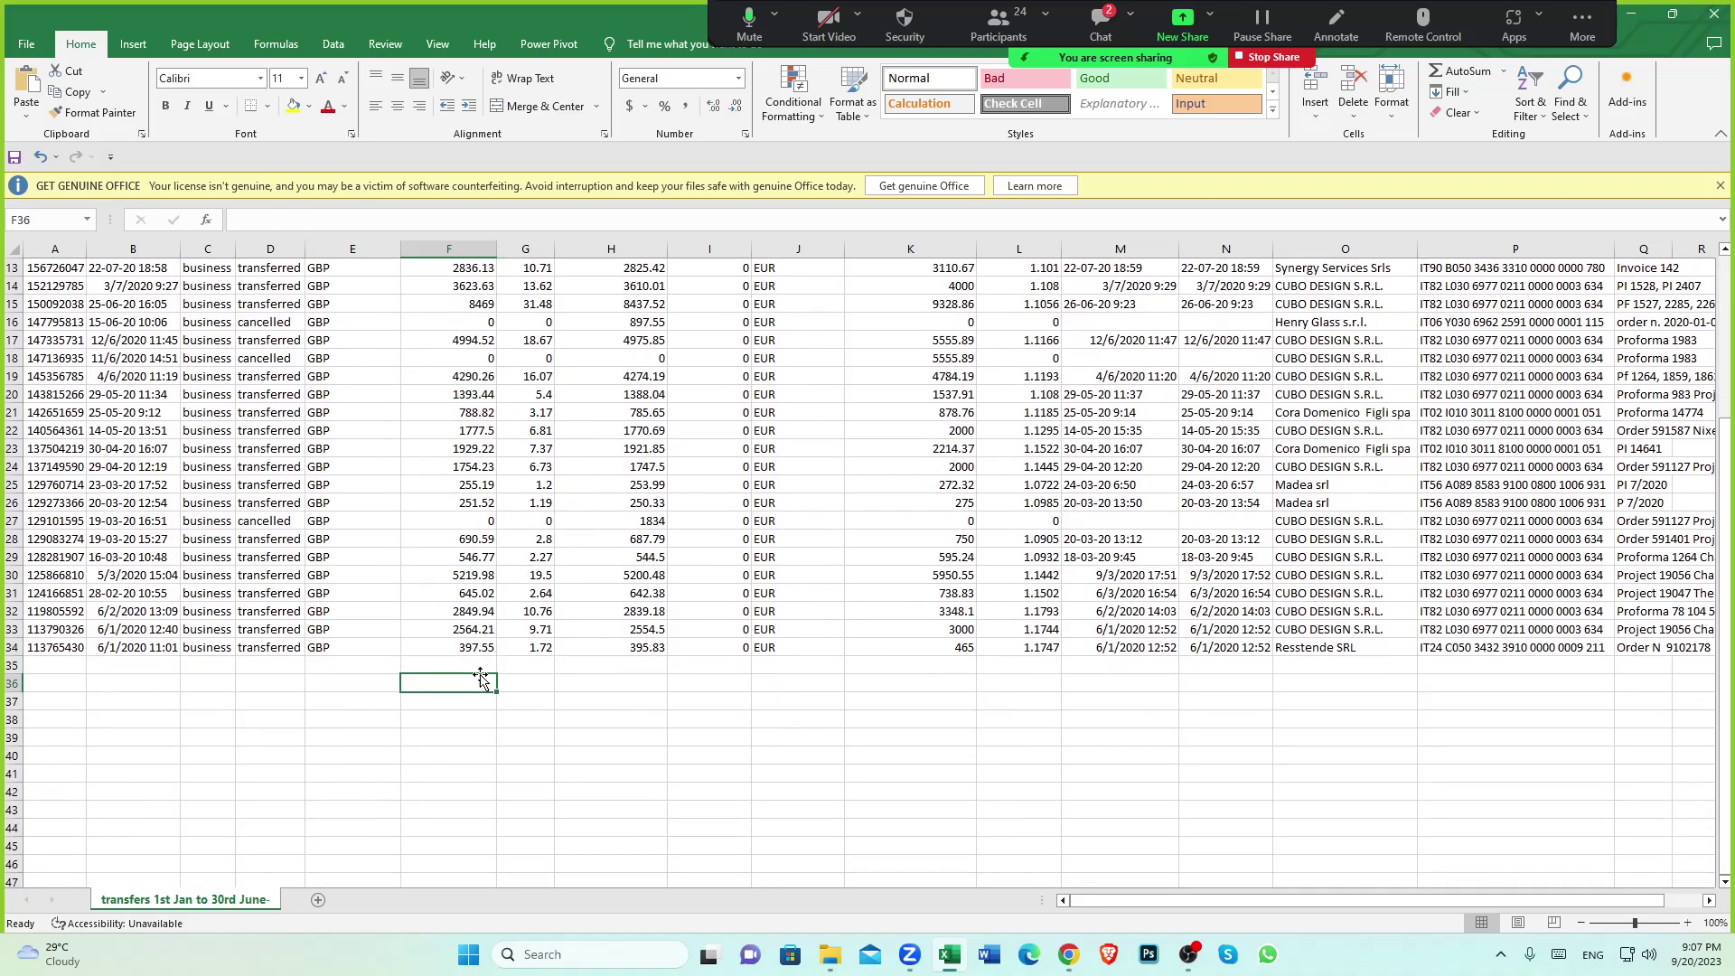
left_click(473, 646)
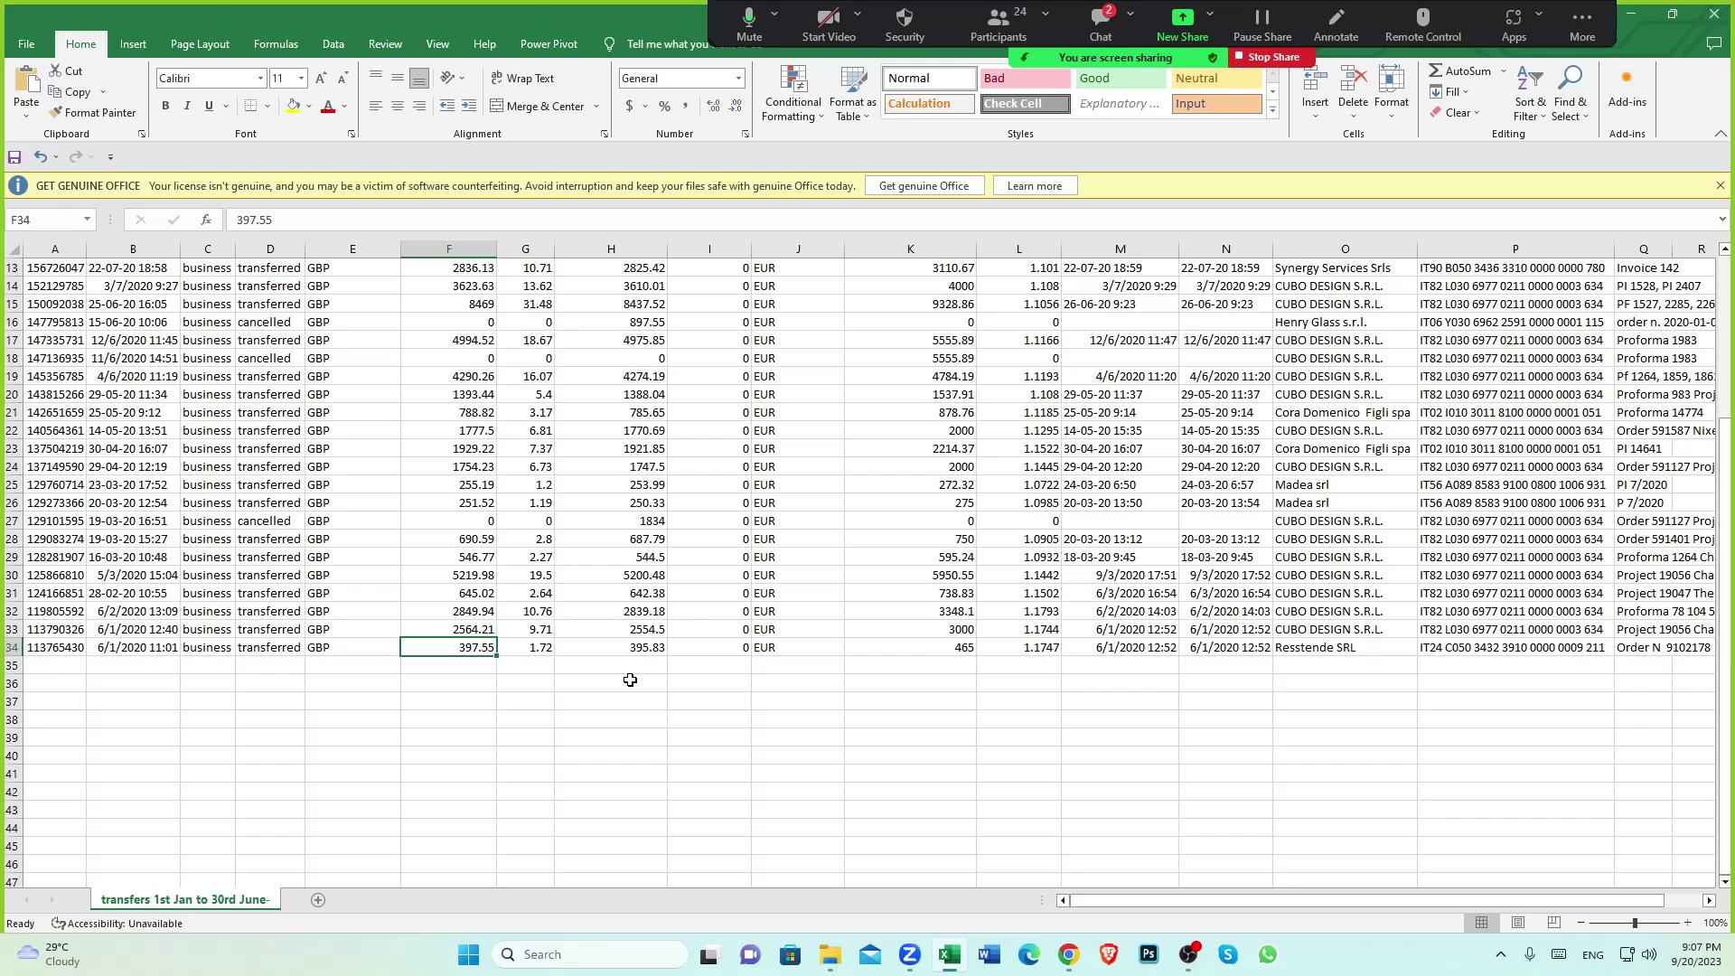
scroll(650, 677, "up", 4)
scroll(551, 633, "down", 5)
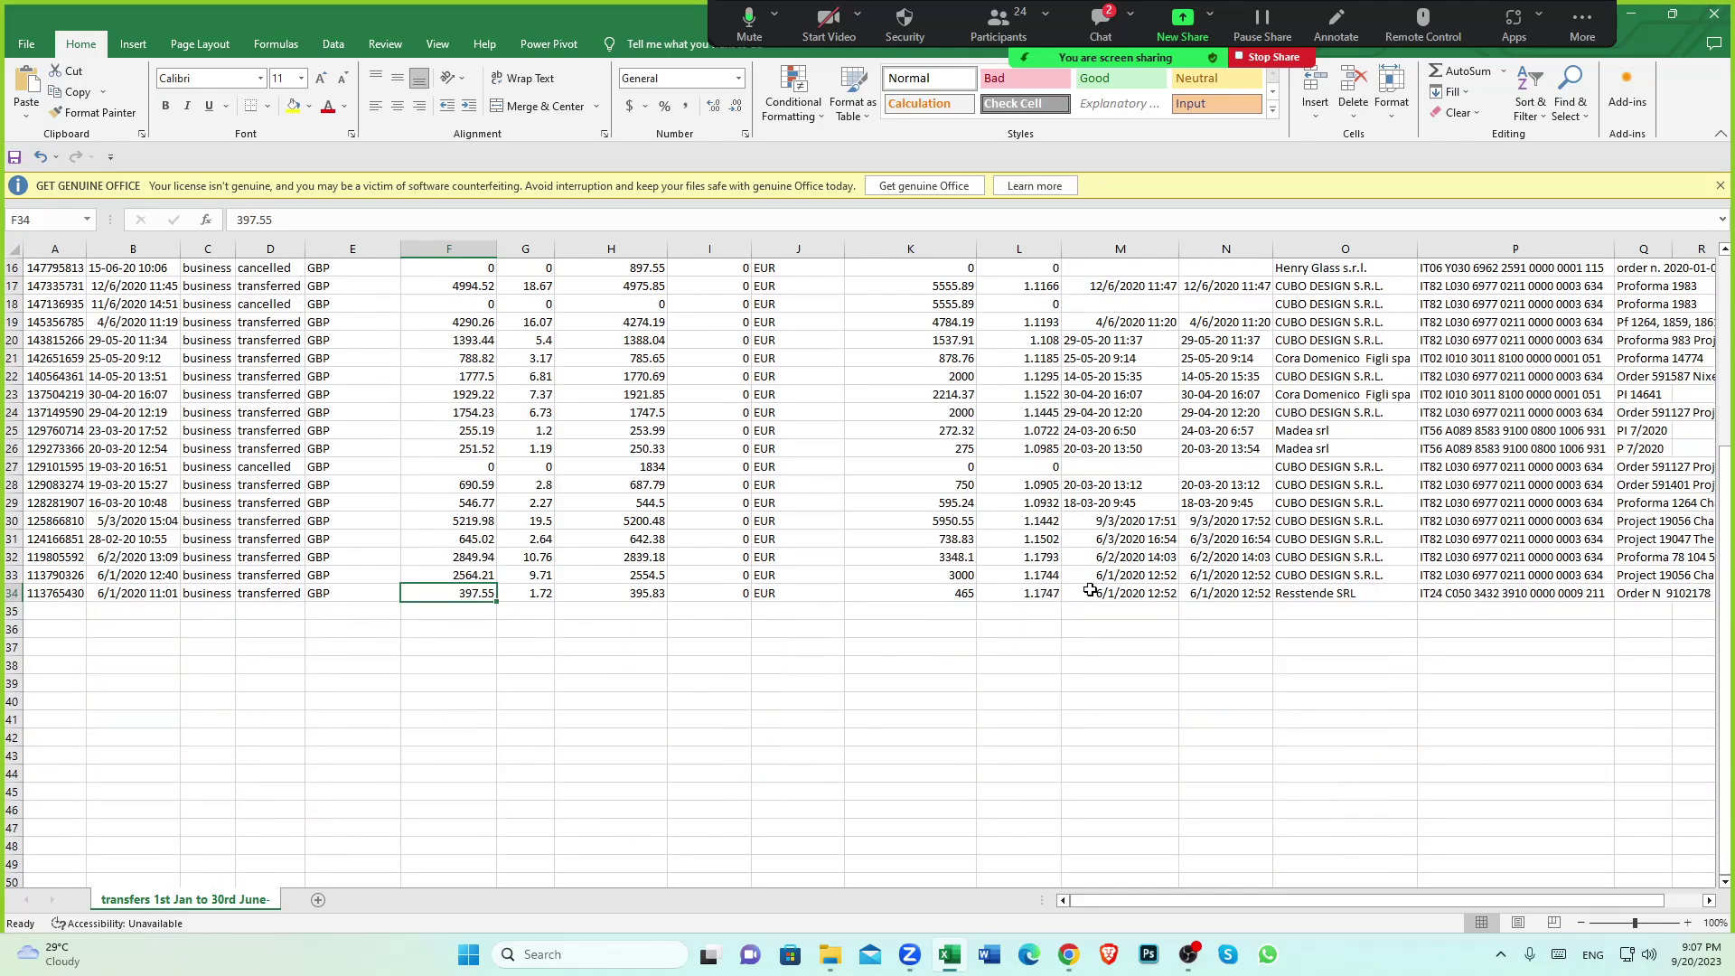
left_click(969, 596)
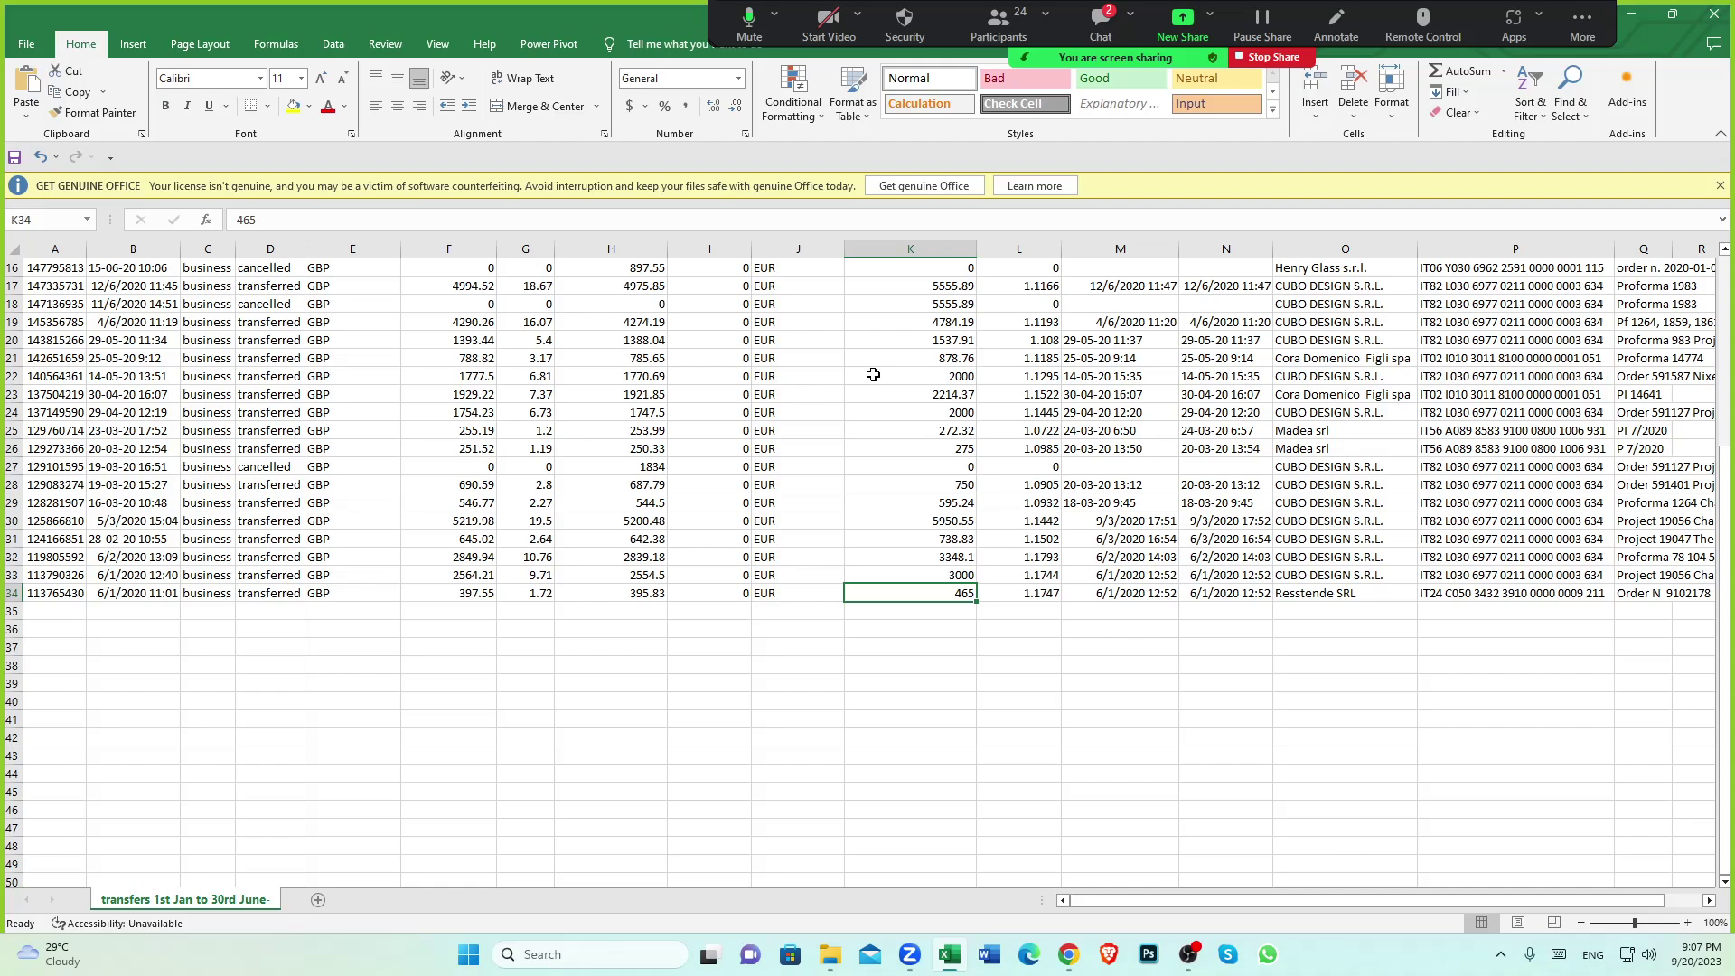
scroll(582, 434, "up", 5)
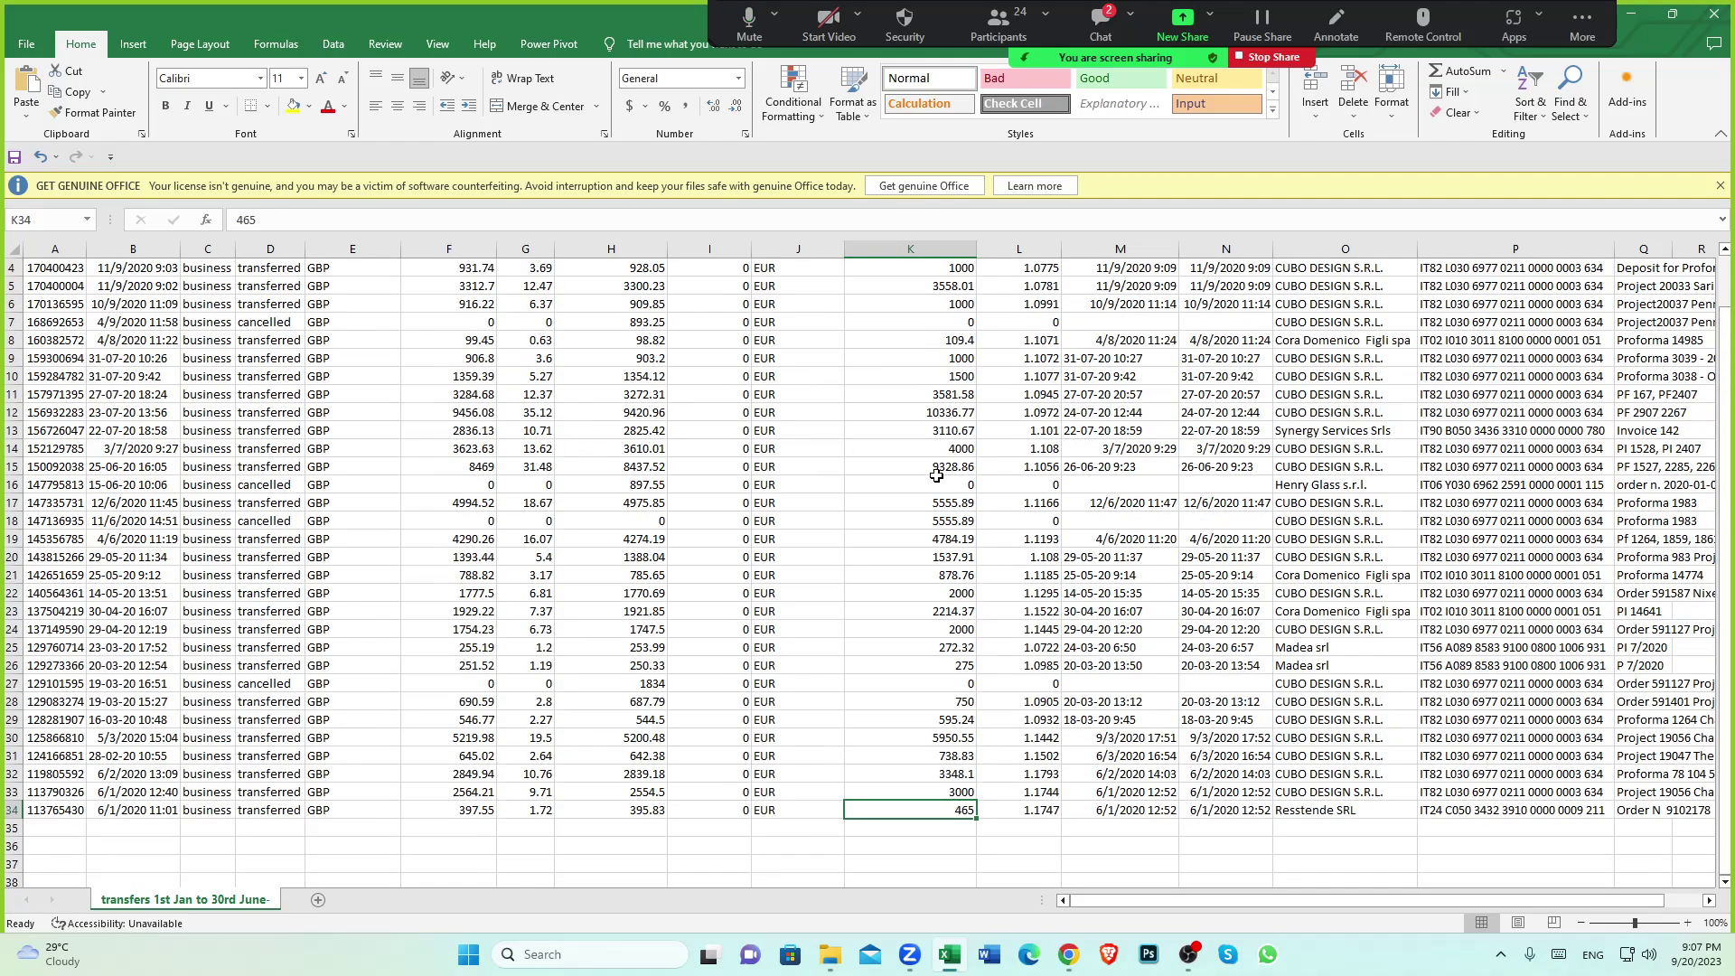
scroll(1019, 500, "up", 1)
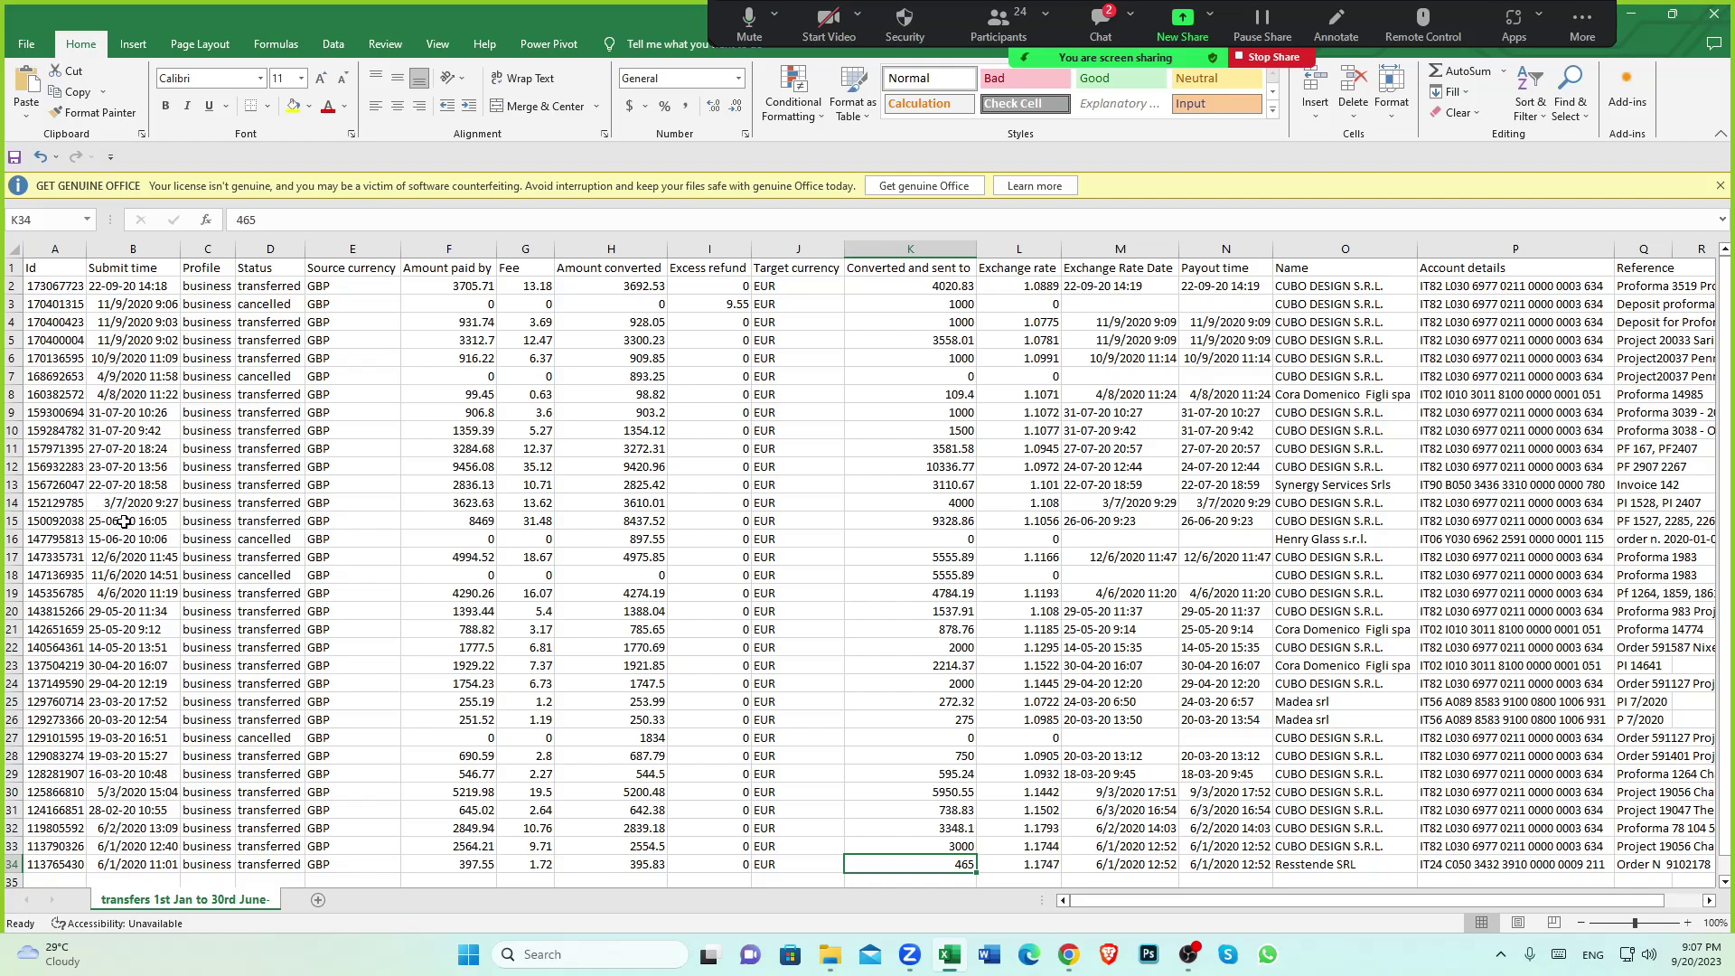
left_click(124, 521)
scroll(195, 529, "down", 1)
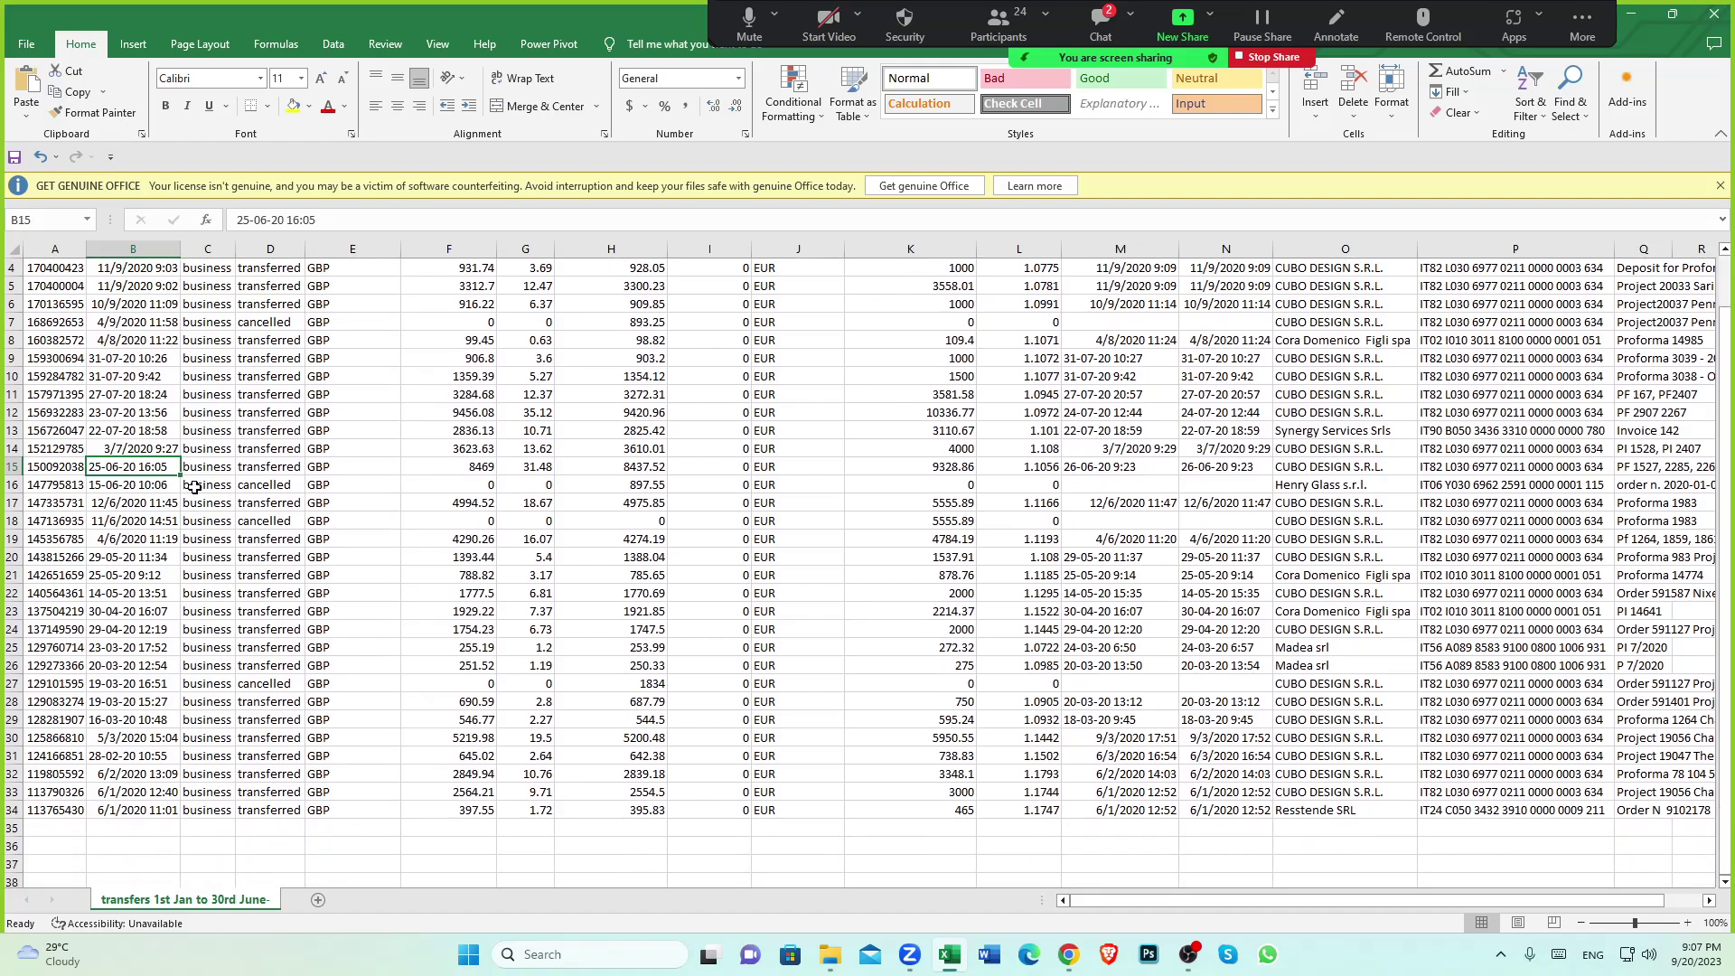
left_click_drag(13, 466, 75, 812)
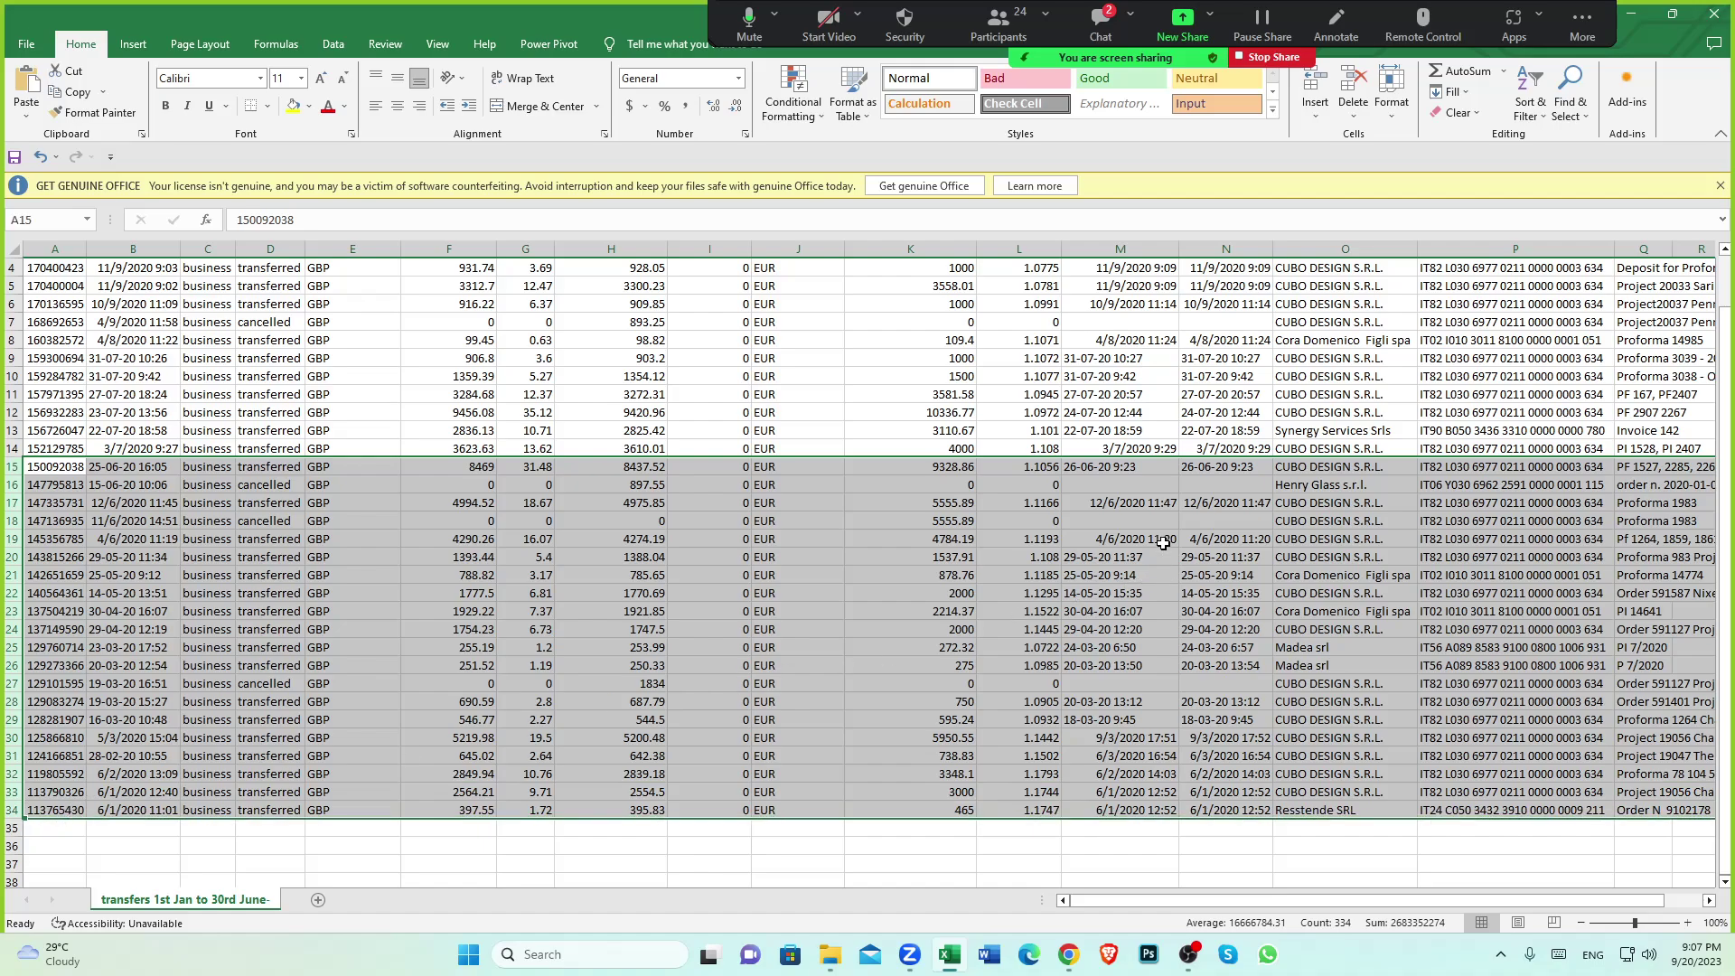
scroll(1025, 520, "down", 2)
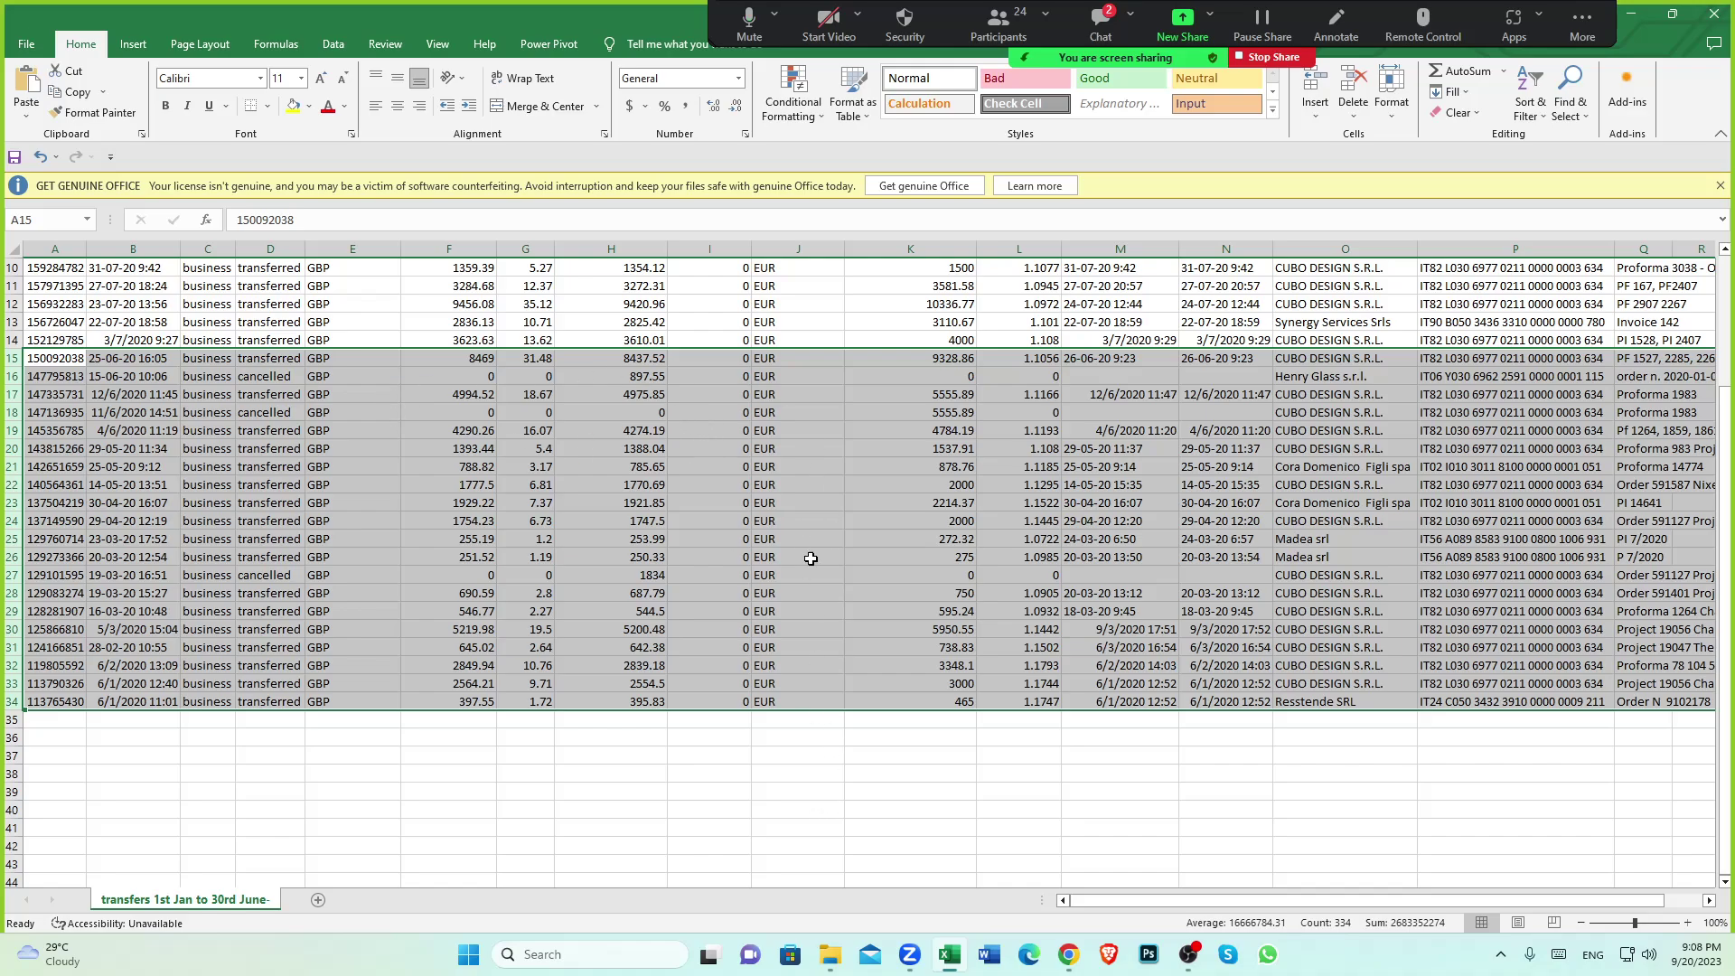
scroll(822, 581, "up", 3)
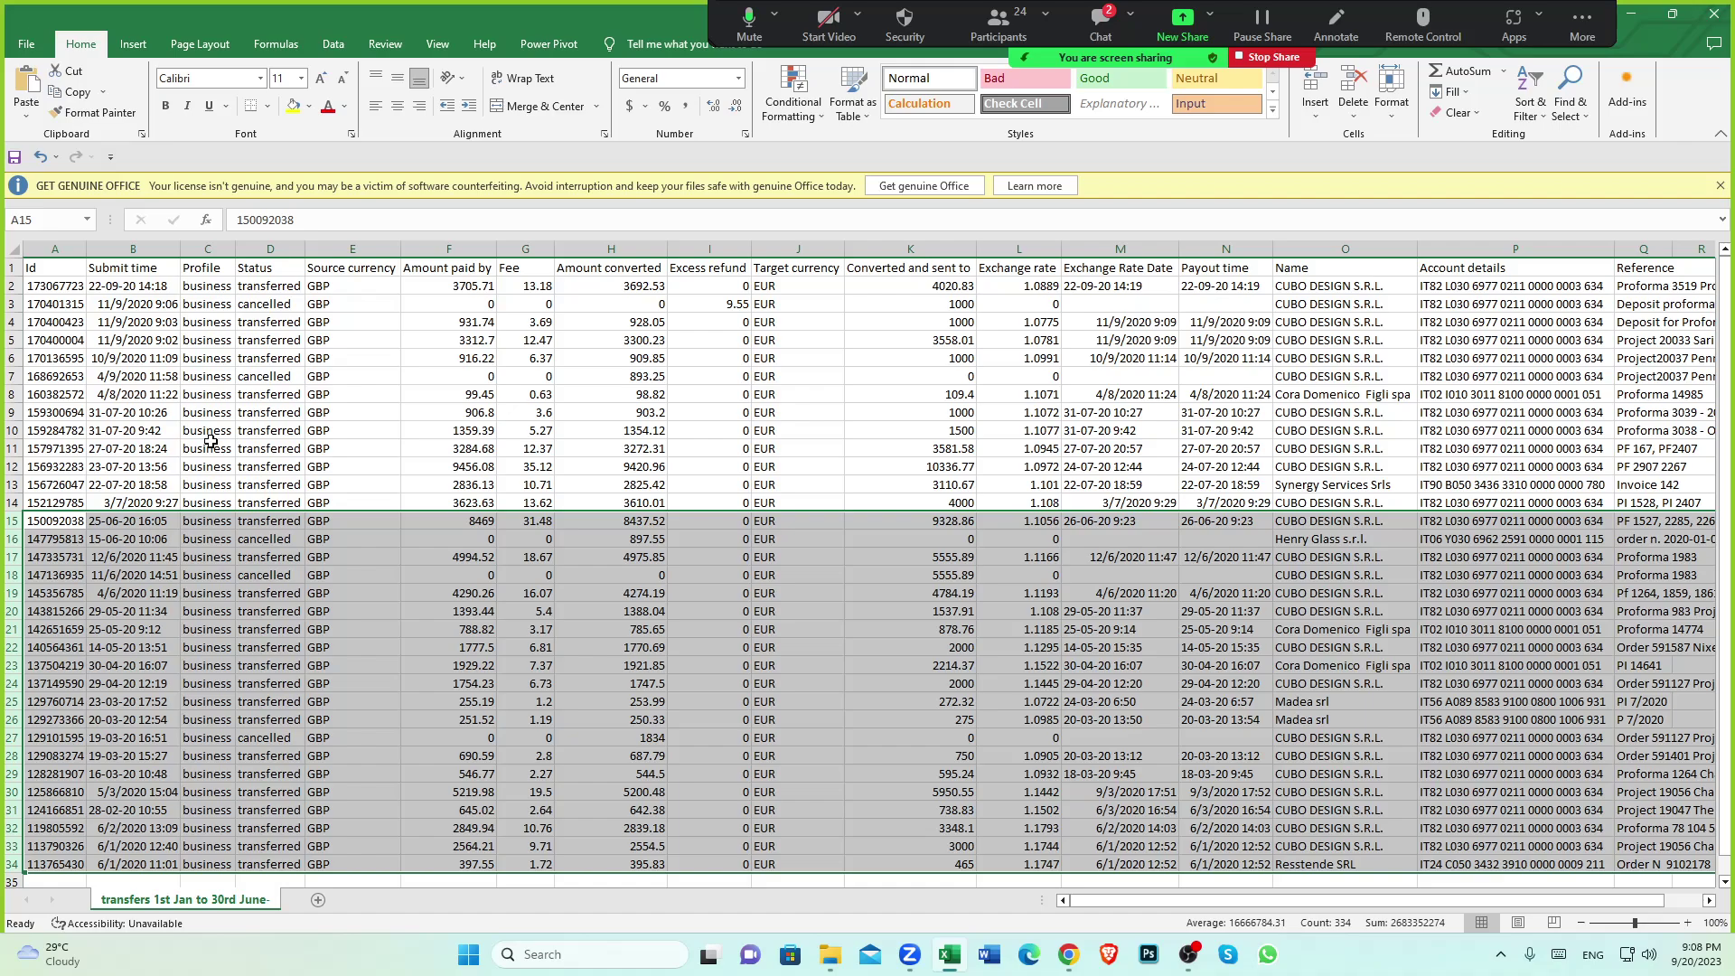
scroll(848, 539, "down", 2)
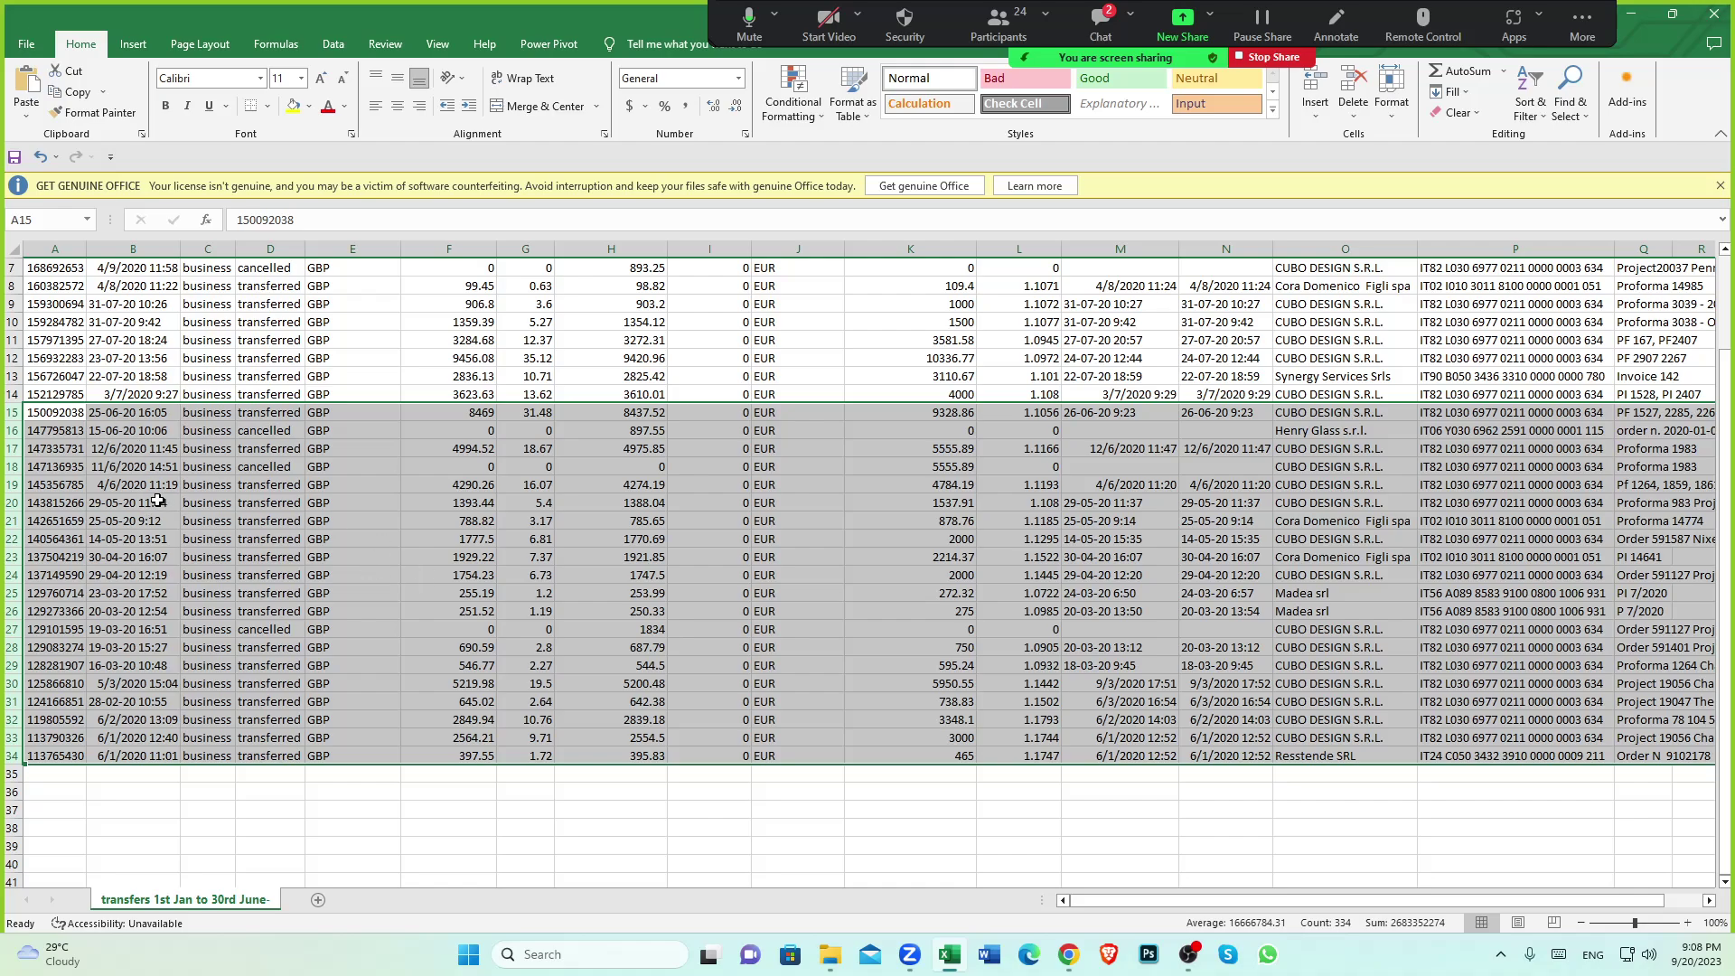
left_click(154, 501)
scroll(153, 500, "up", 2)
left_click(124, 271)
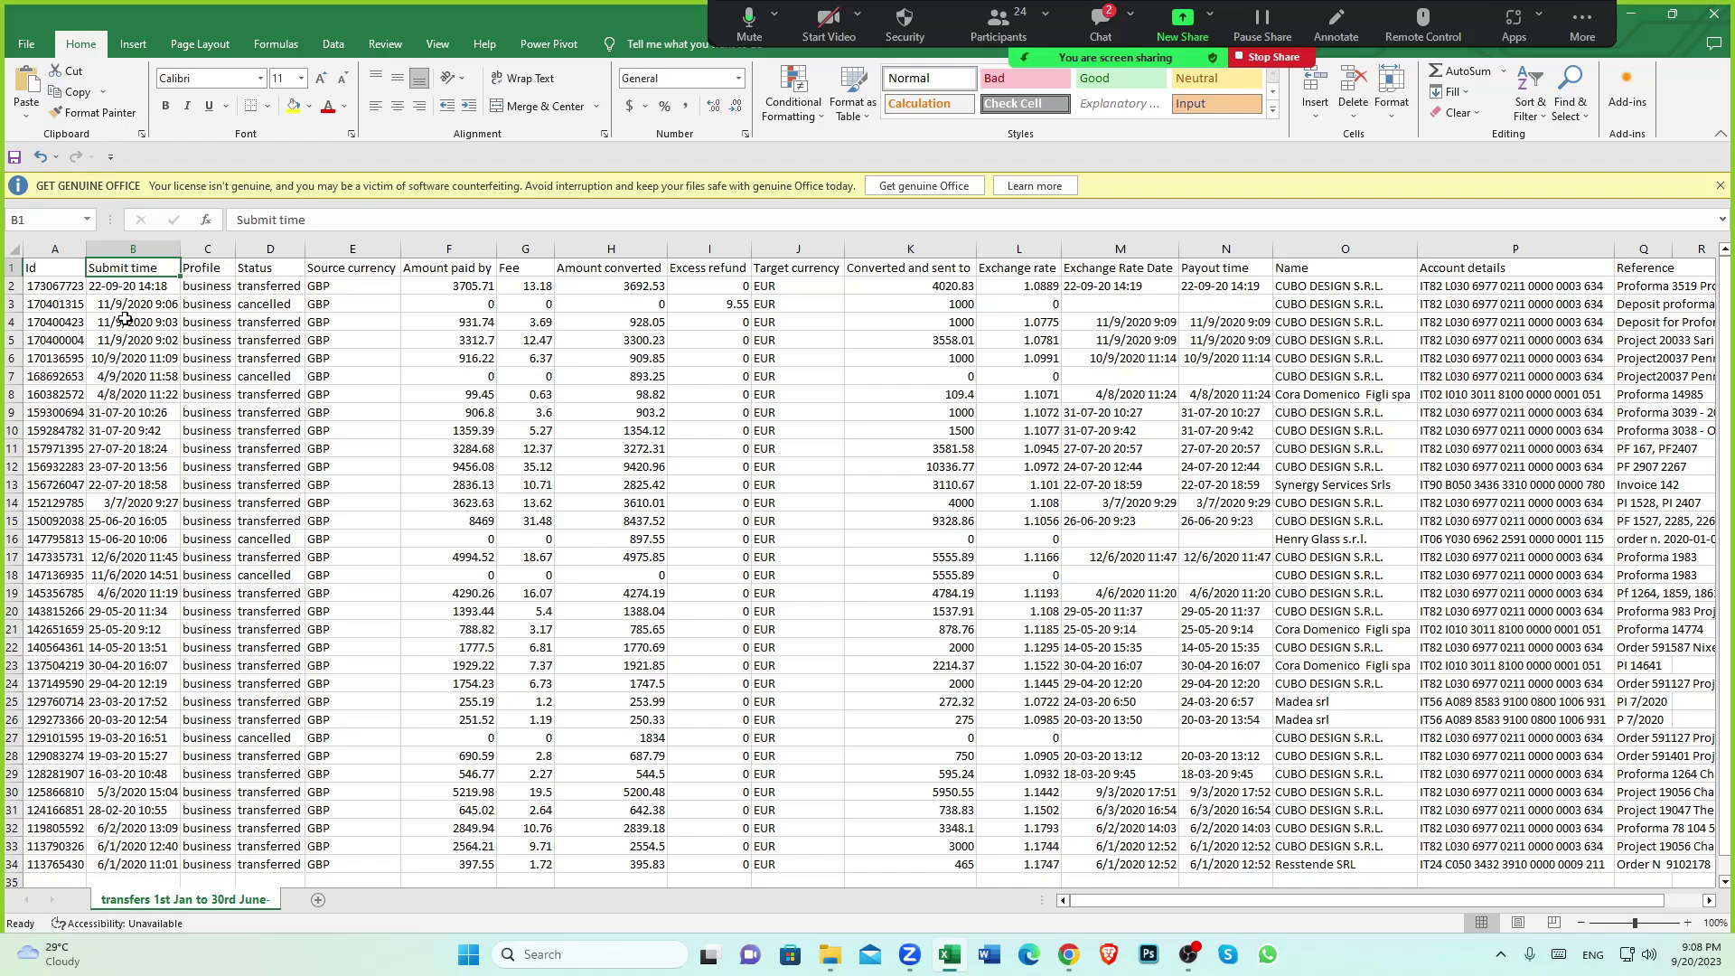
scroll(135, 385, "down", 2)
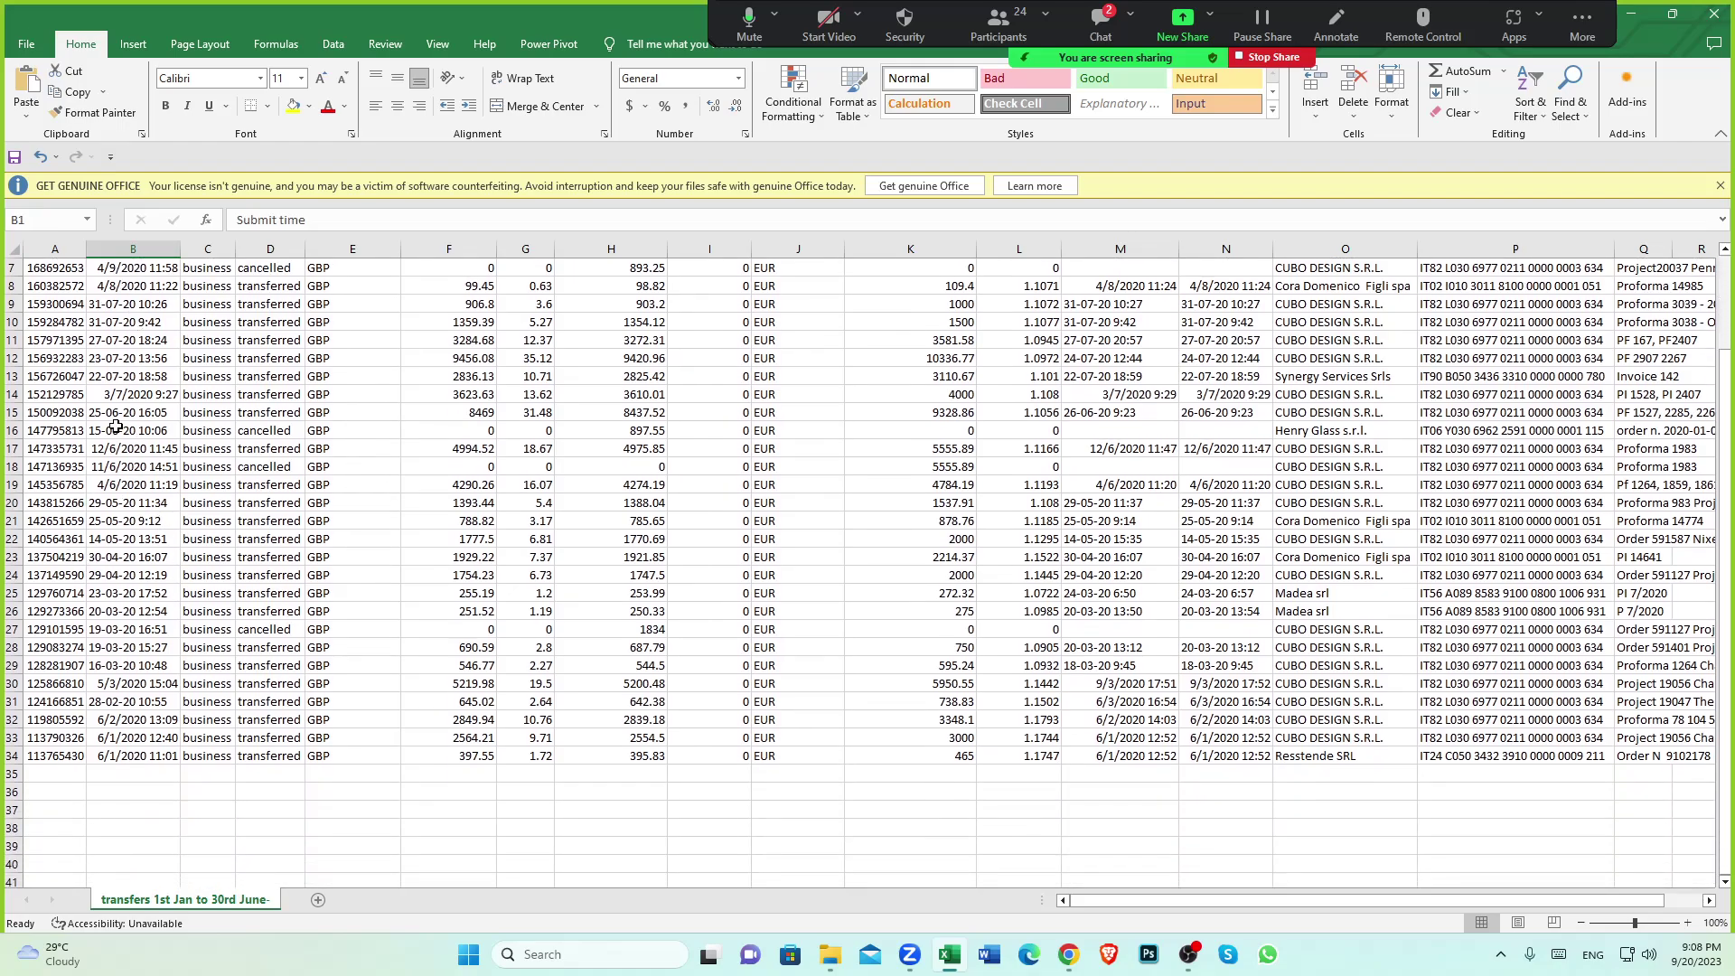
left_click(109, 416)
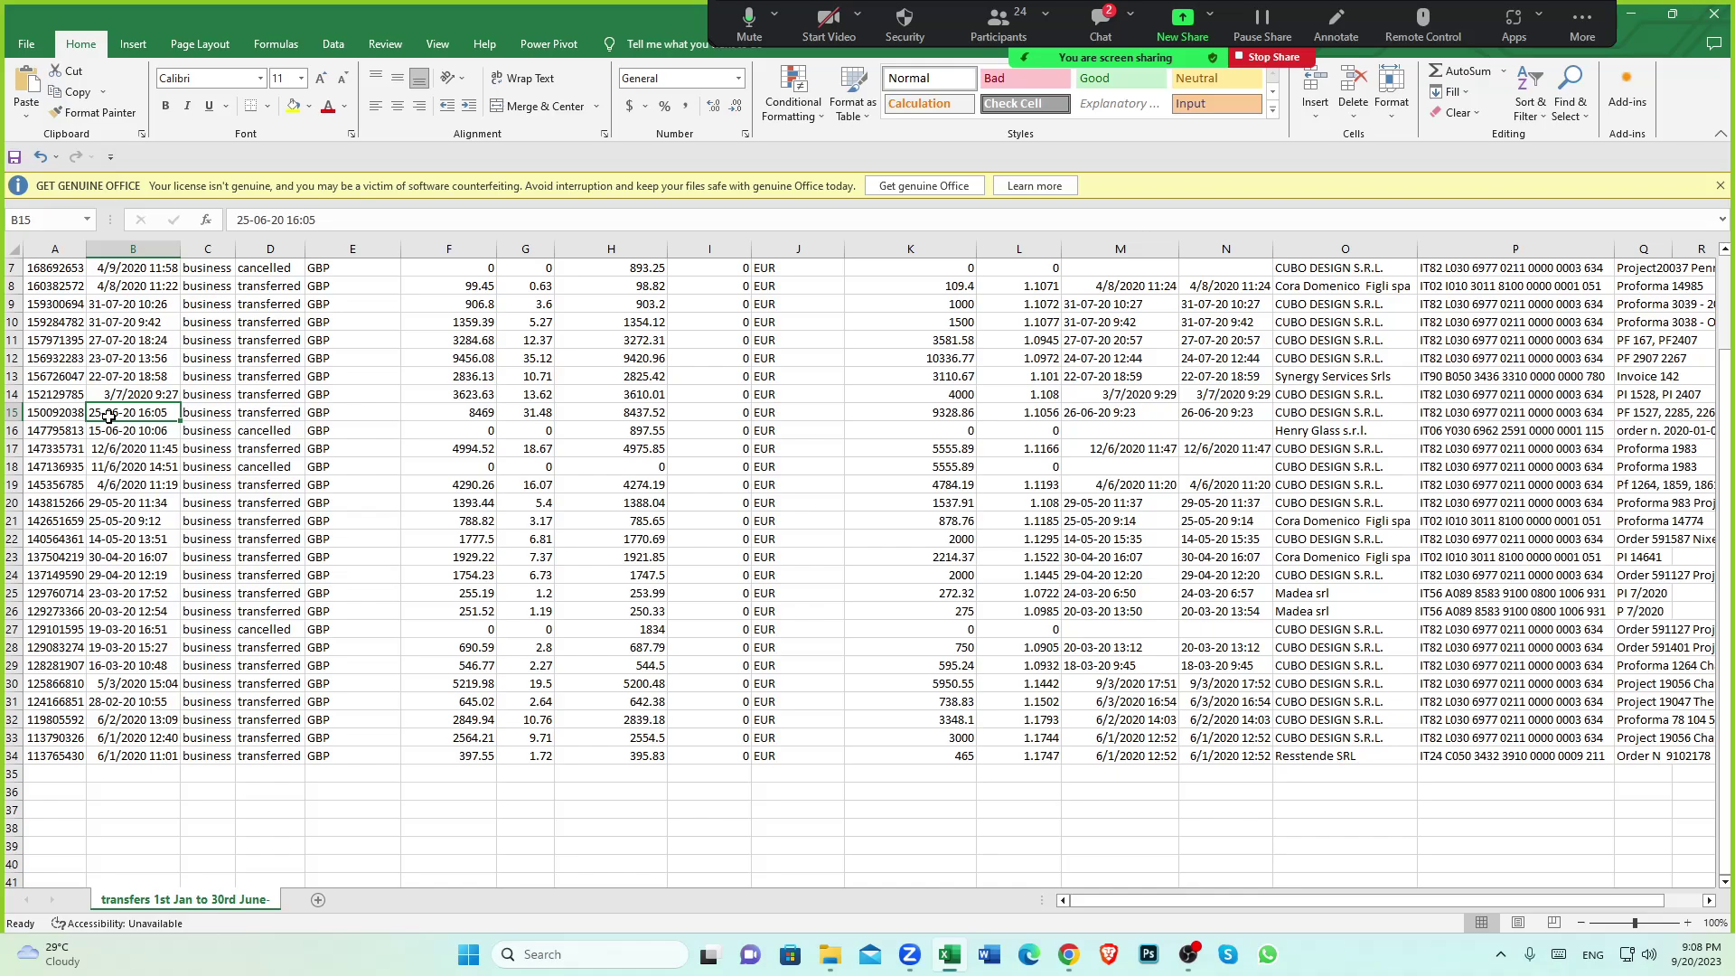
left_click(140, 482)
left_click(117, 414)
left_click_drag(17, 412, 17, 401)
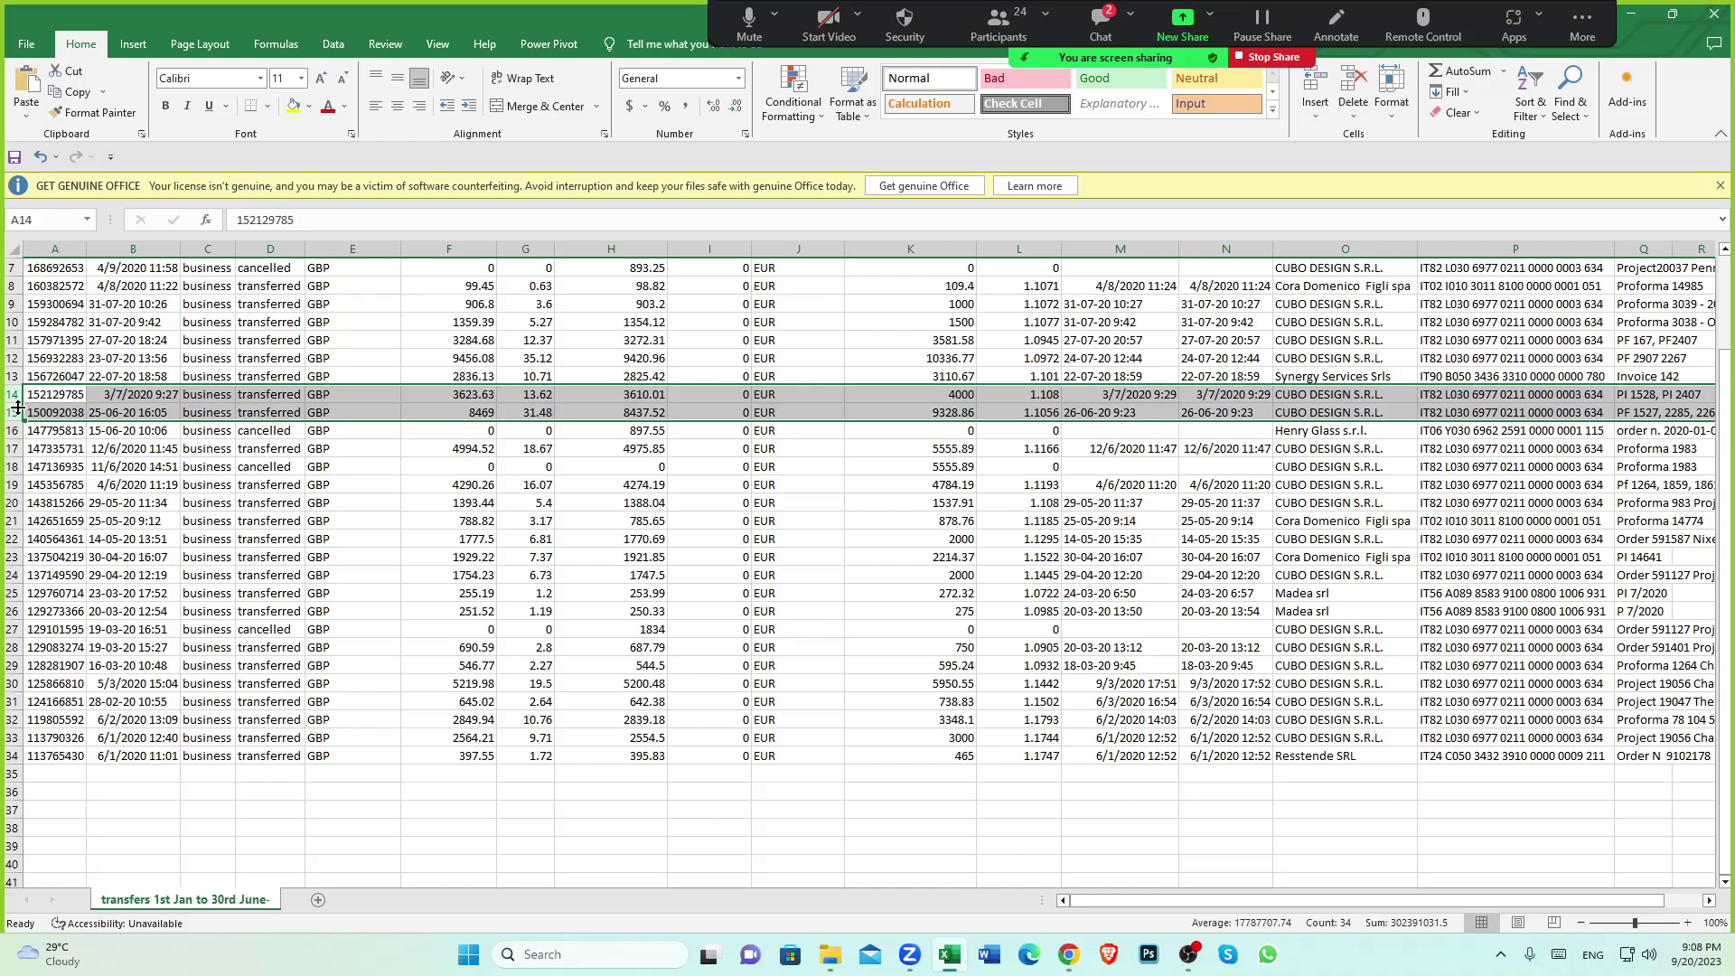
left_click(134, 452)
left_click_drag(109, 414, 113, 722)
left_click(647, 756)
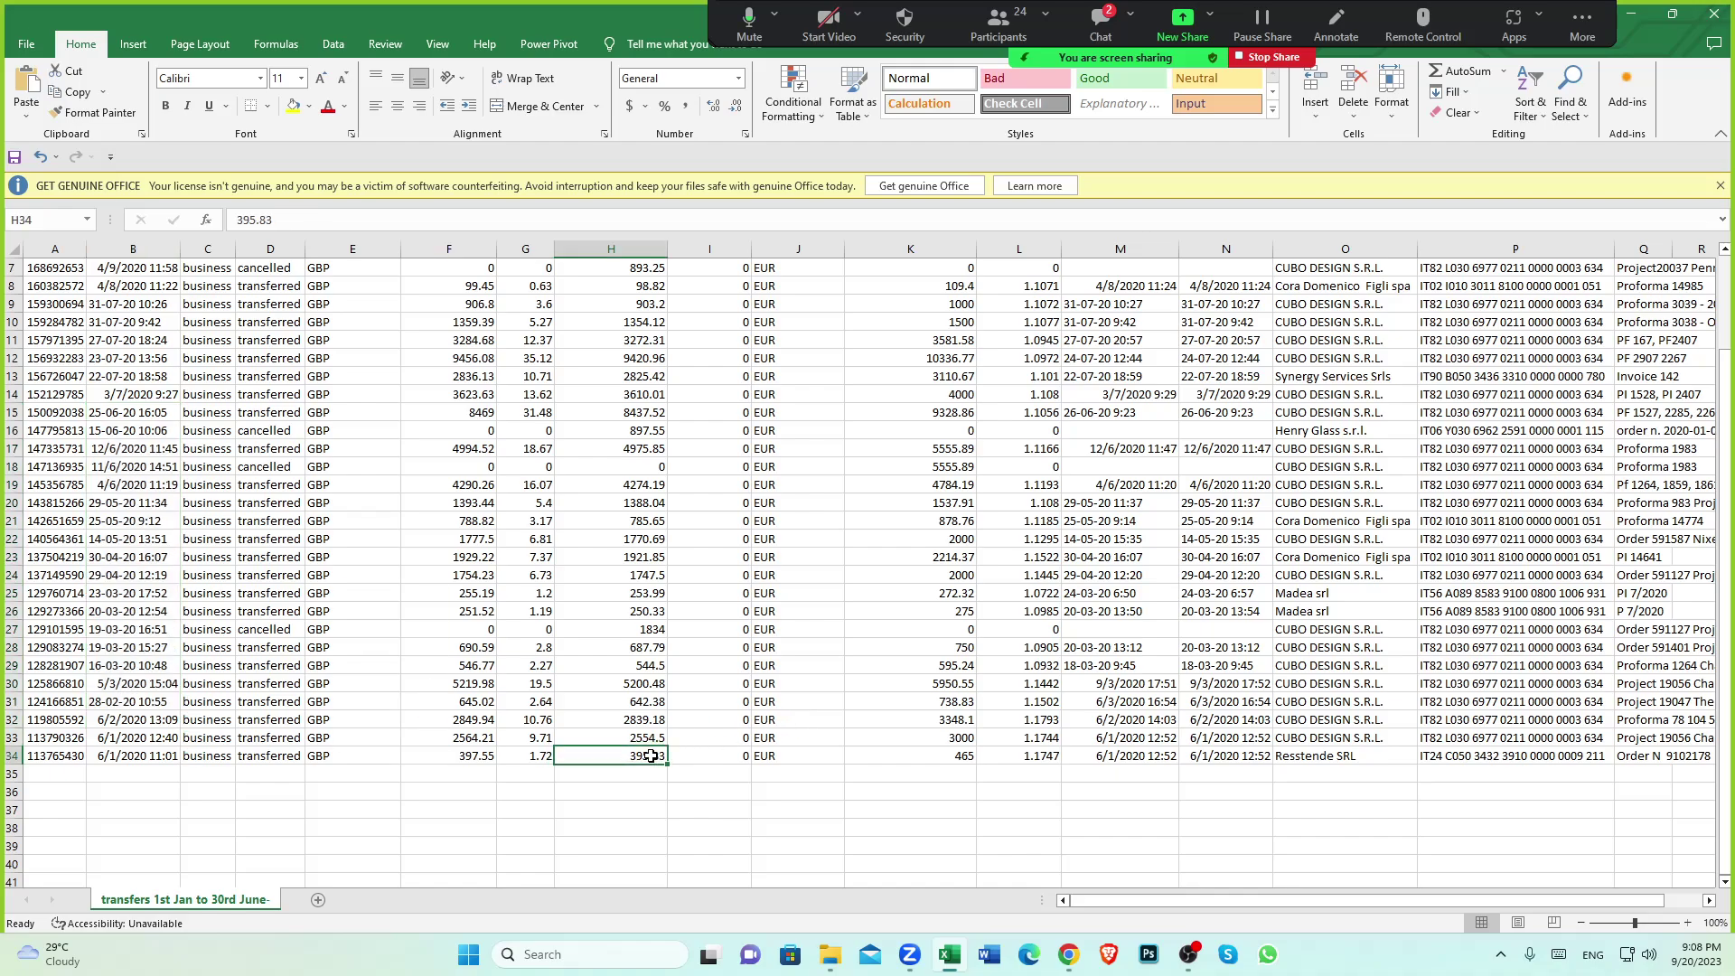
left_click(389, 757)
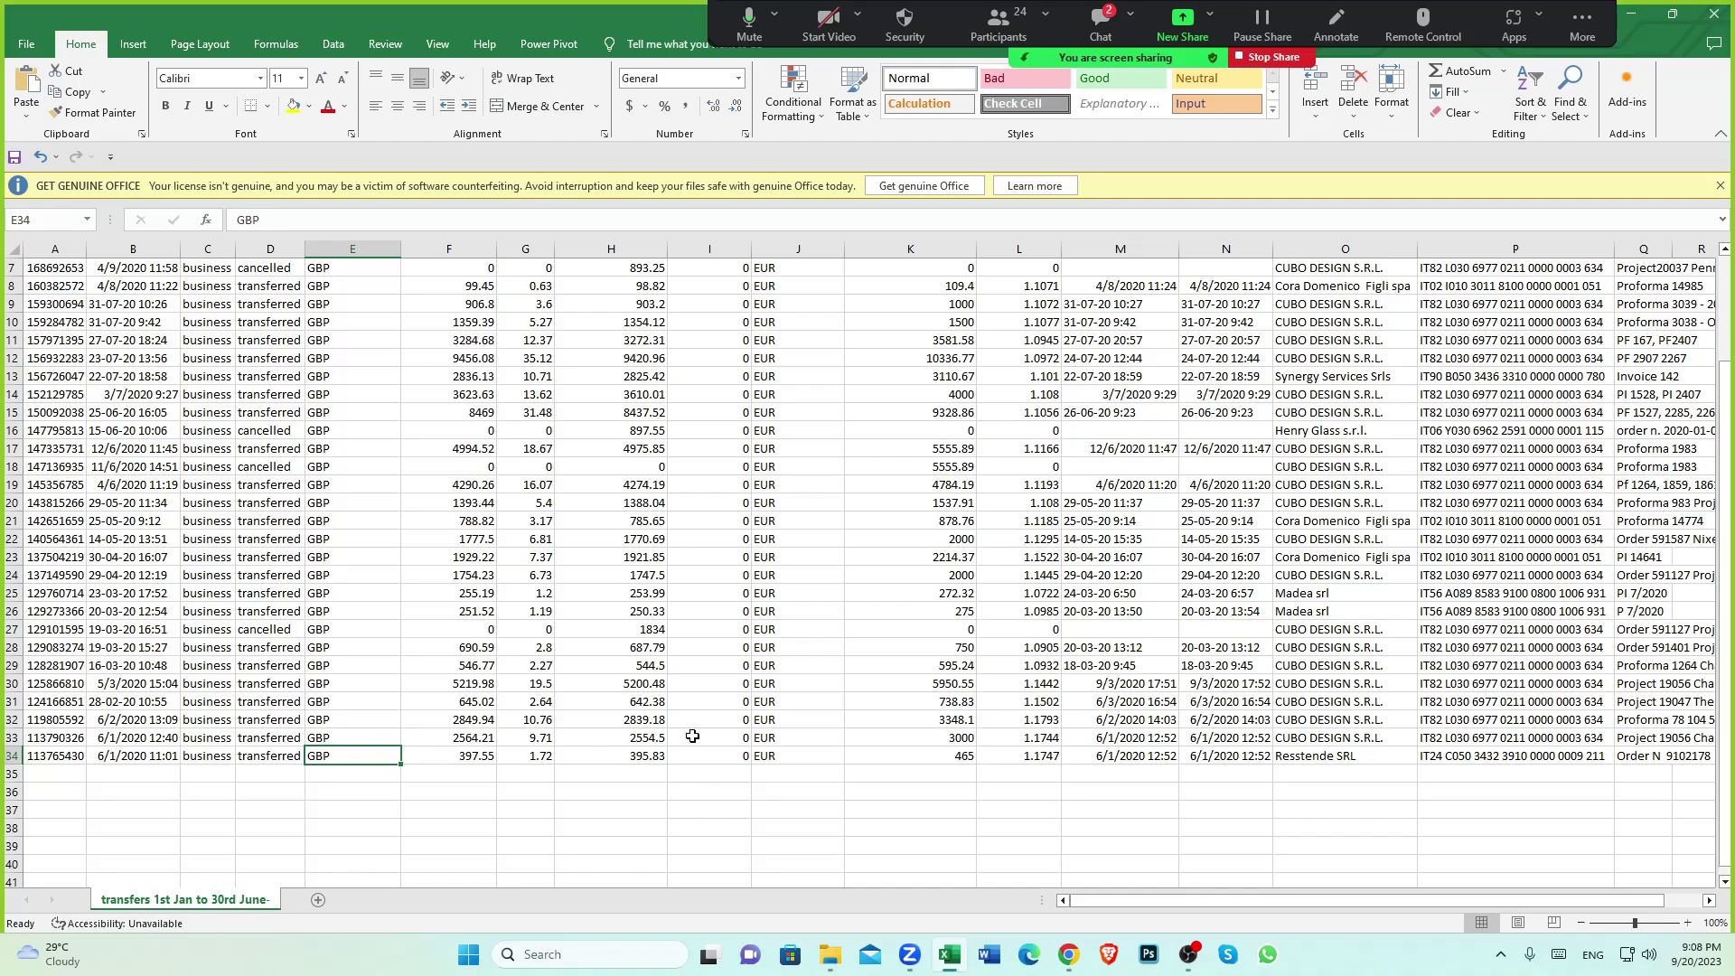
scroll(669, 743, "down", 2)
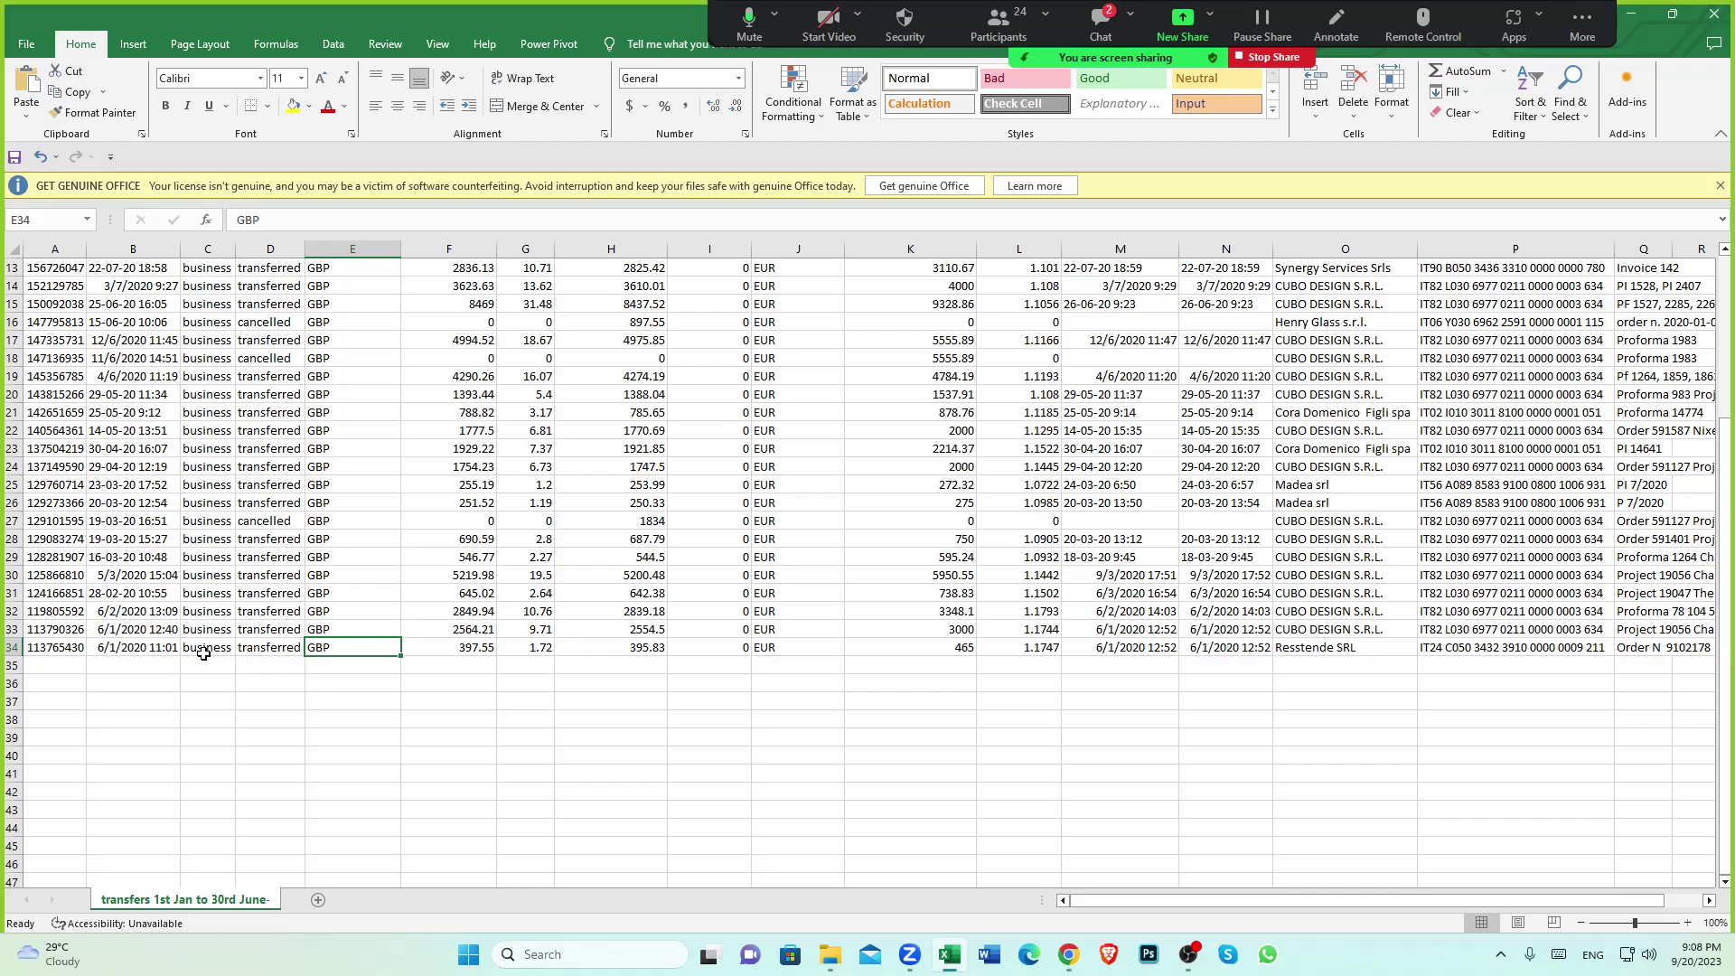
left_click(624, 736)
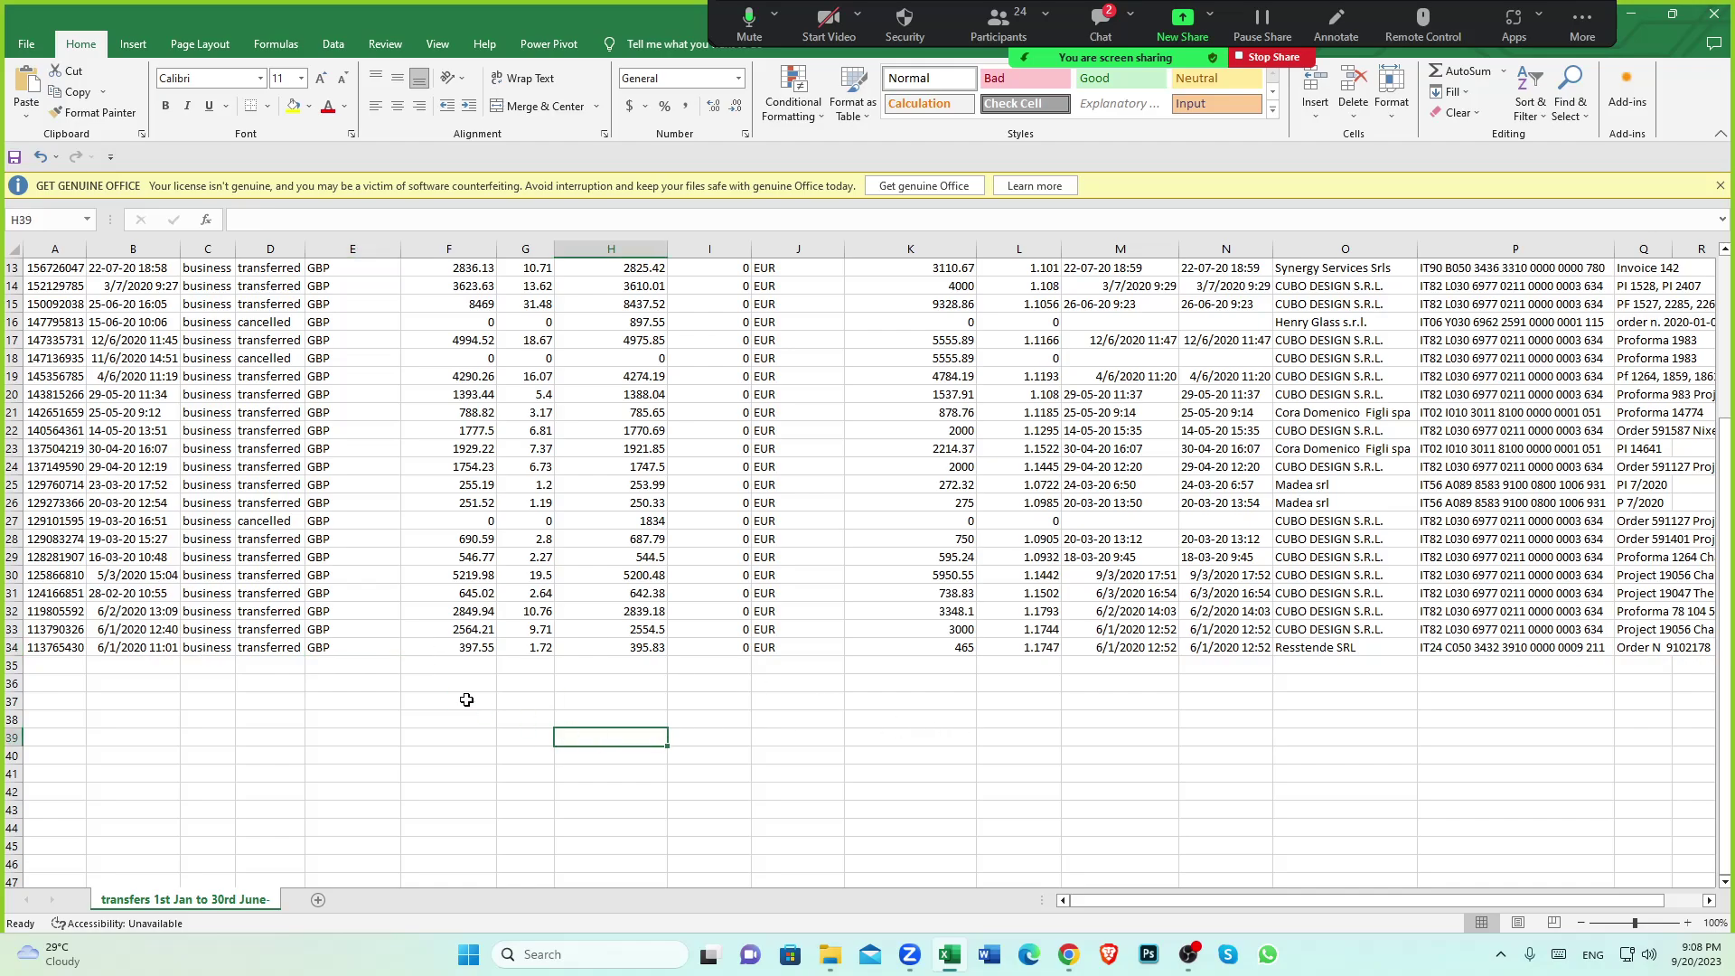
left_click(475, 650)
left_click_drag(475, 649, 542, 650)
left_click(438, 379)
scroll(464, 437, "up", 4)
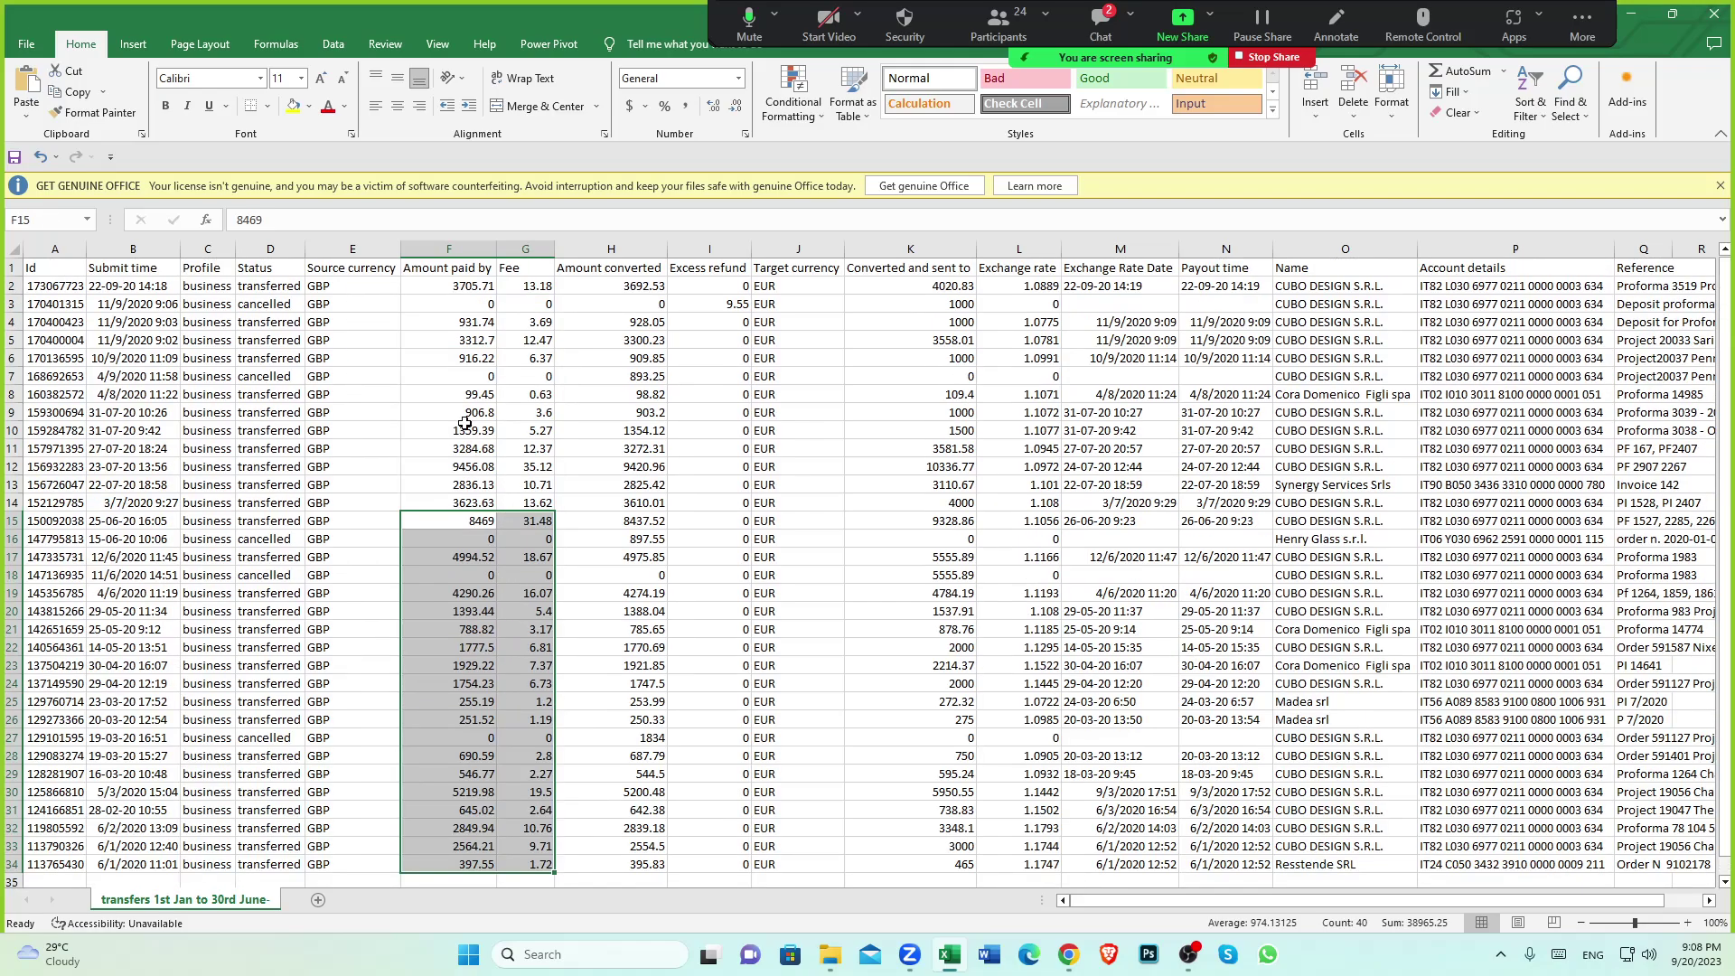
left_click(461, 619)
scroll(627, 694, "down", 4)
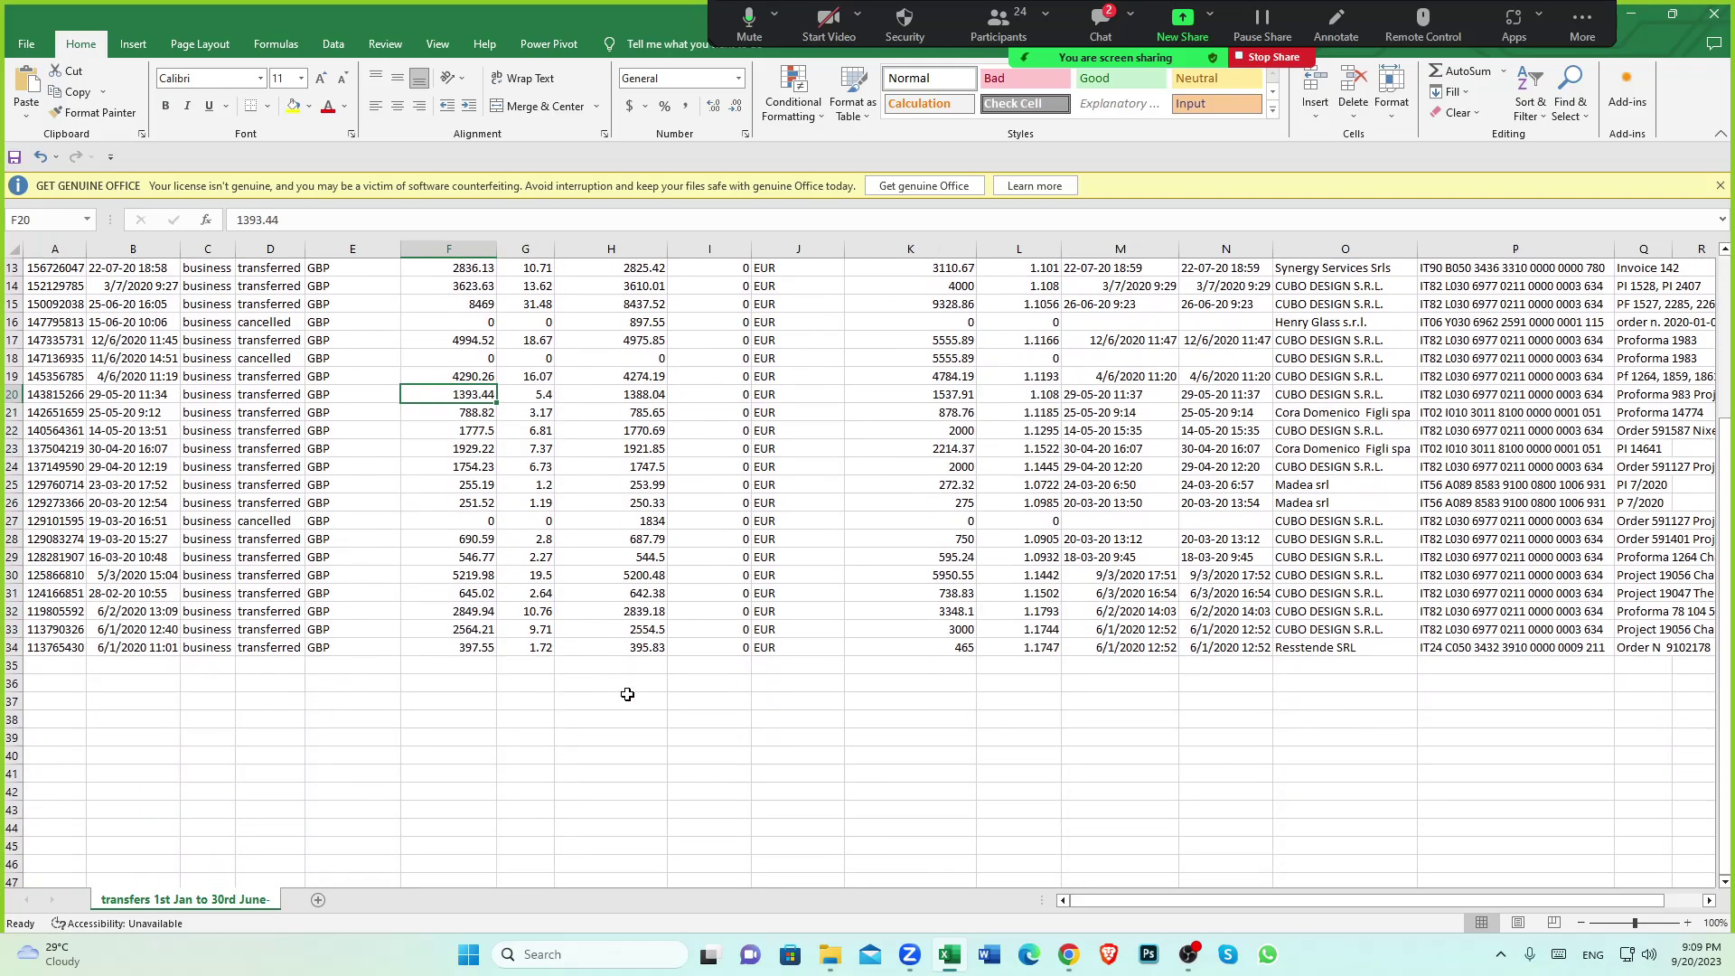
scroll(627, 694, "down", 1)
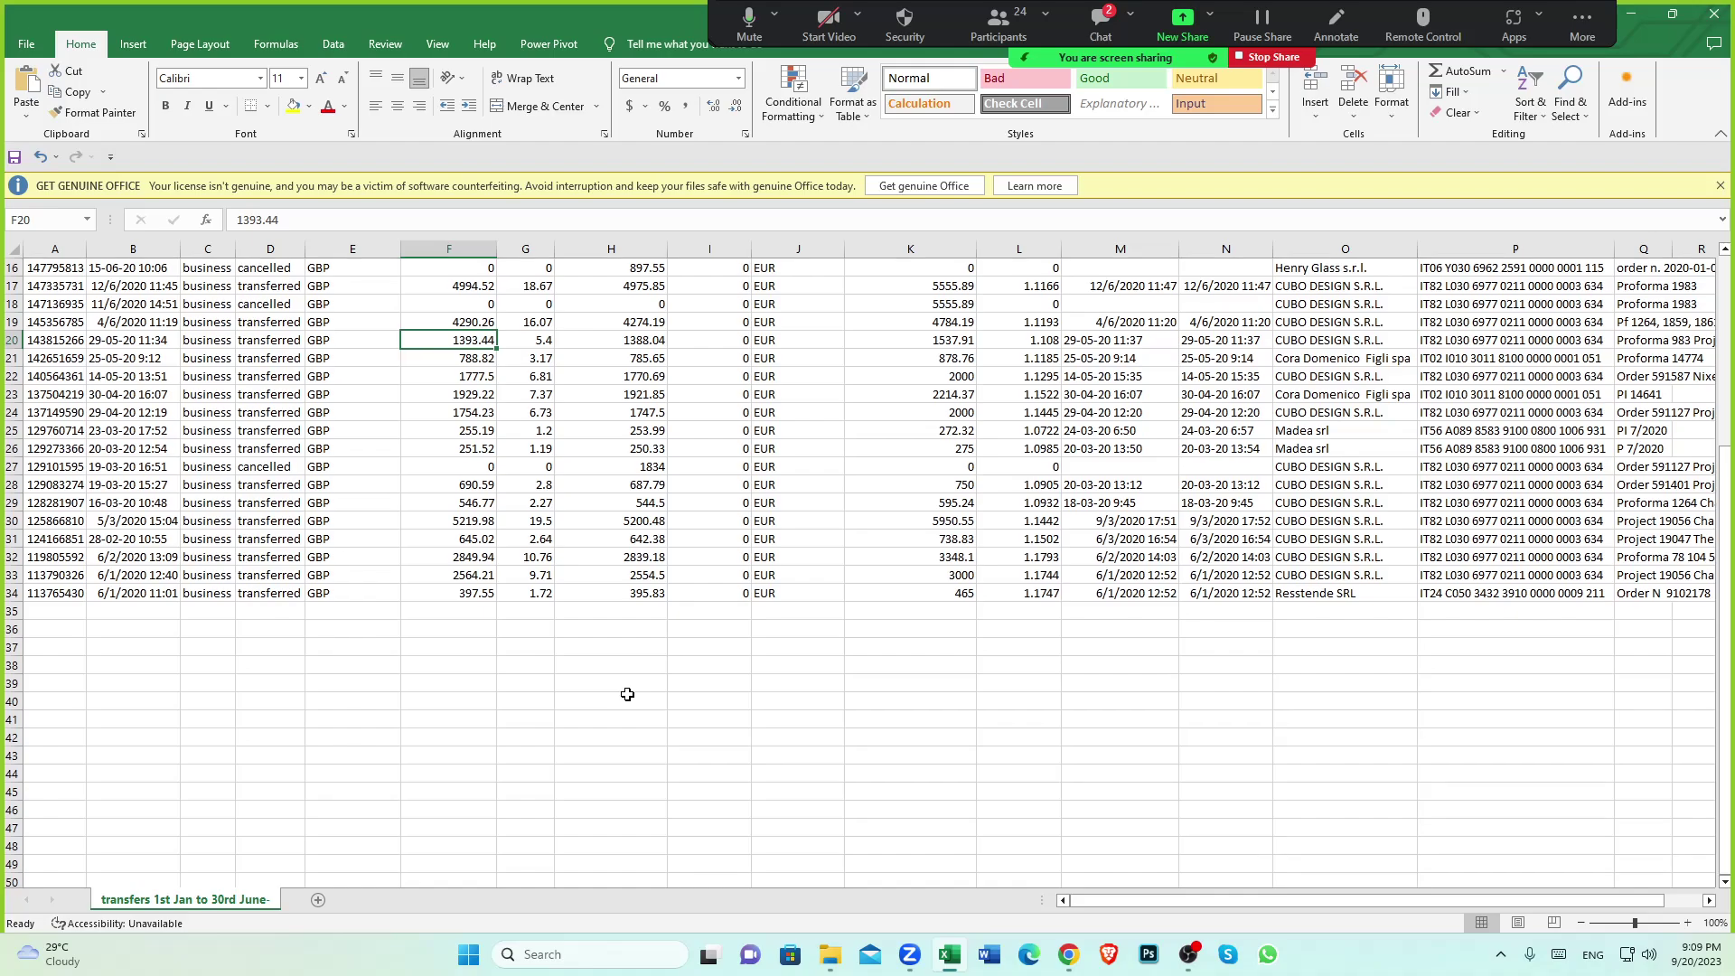
left_click(461, 594)
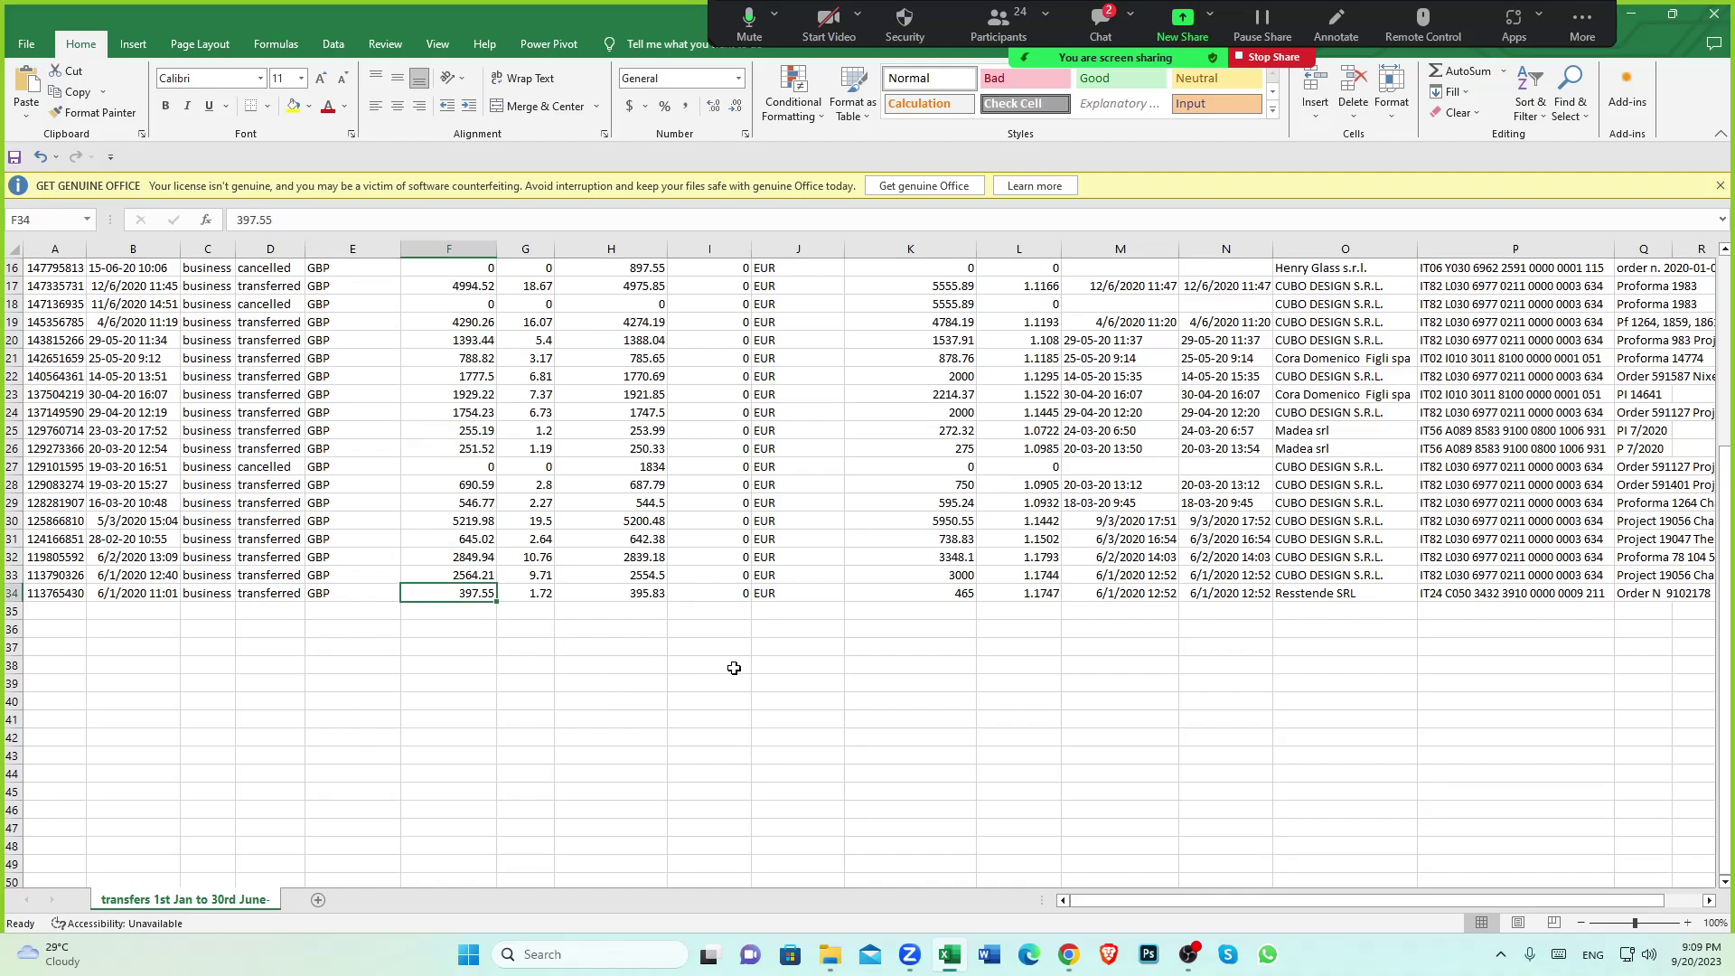
left_click(464, 605)
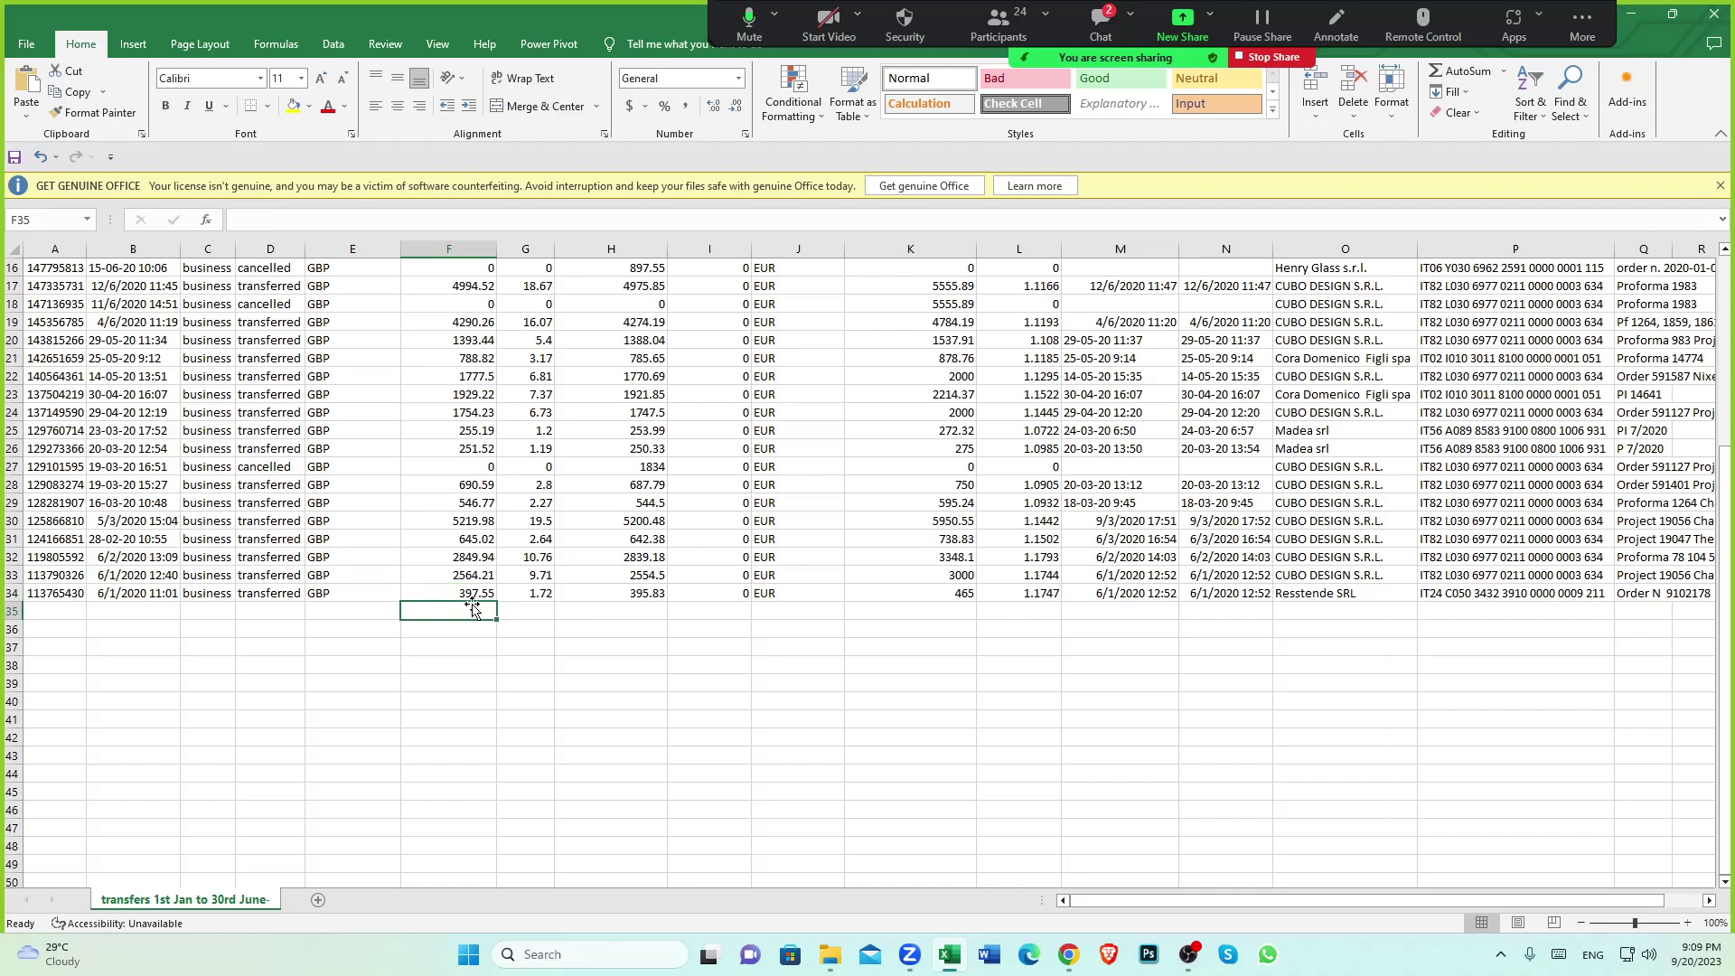
left_click(467, 593)
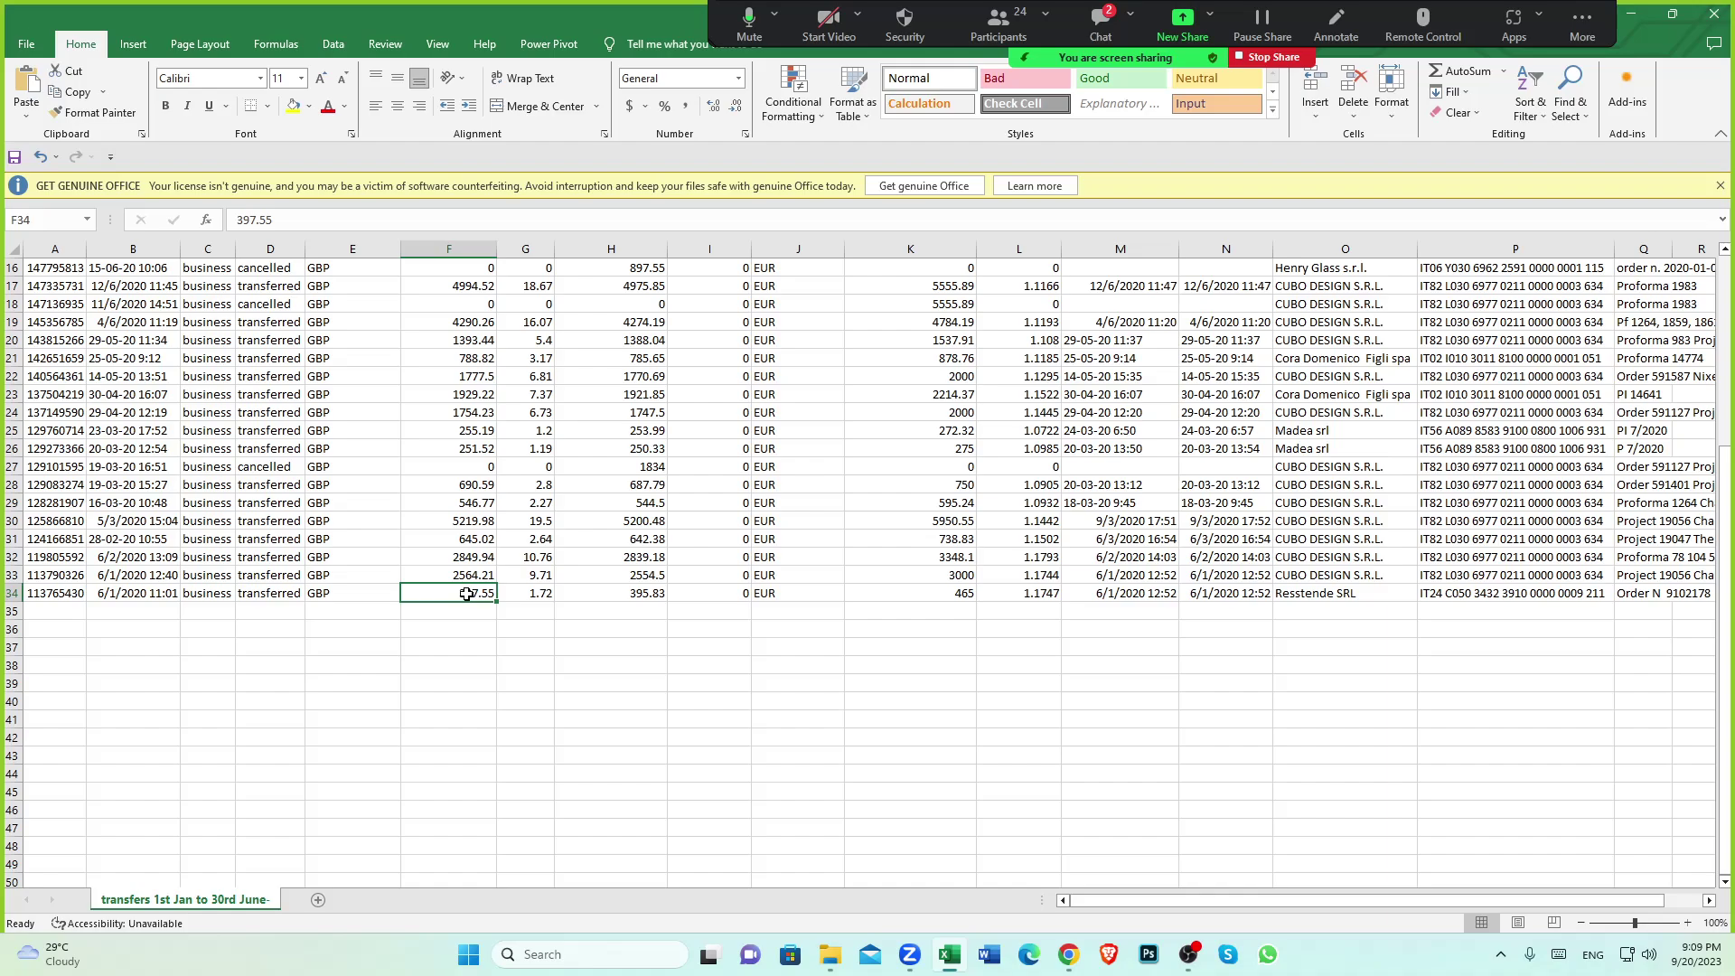
scroll(468, 594, "down", 2)
left_click(460, 520)
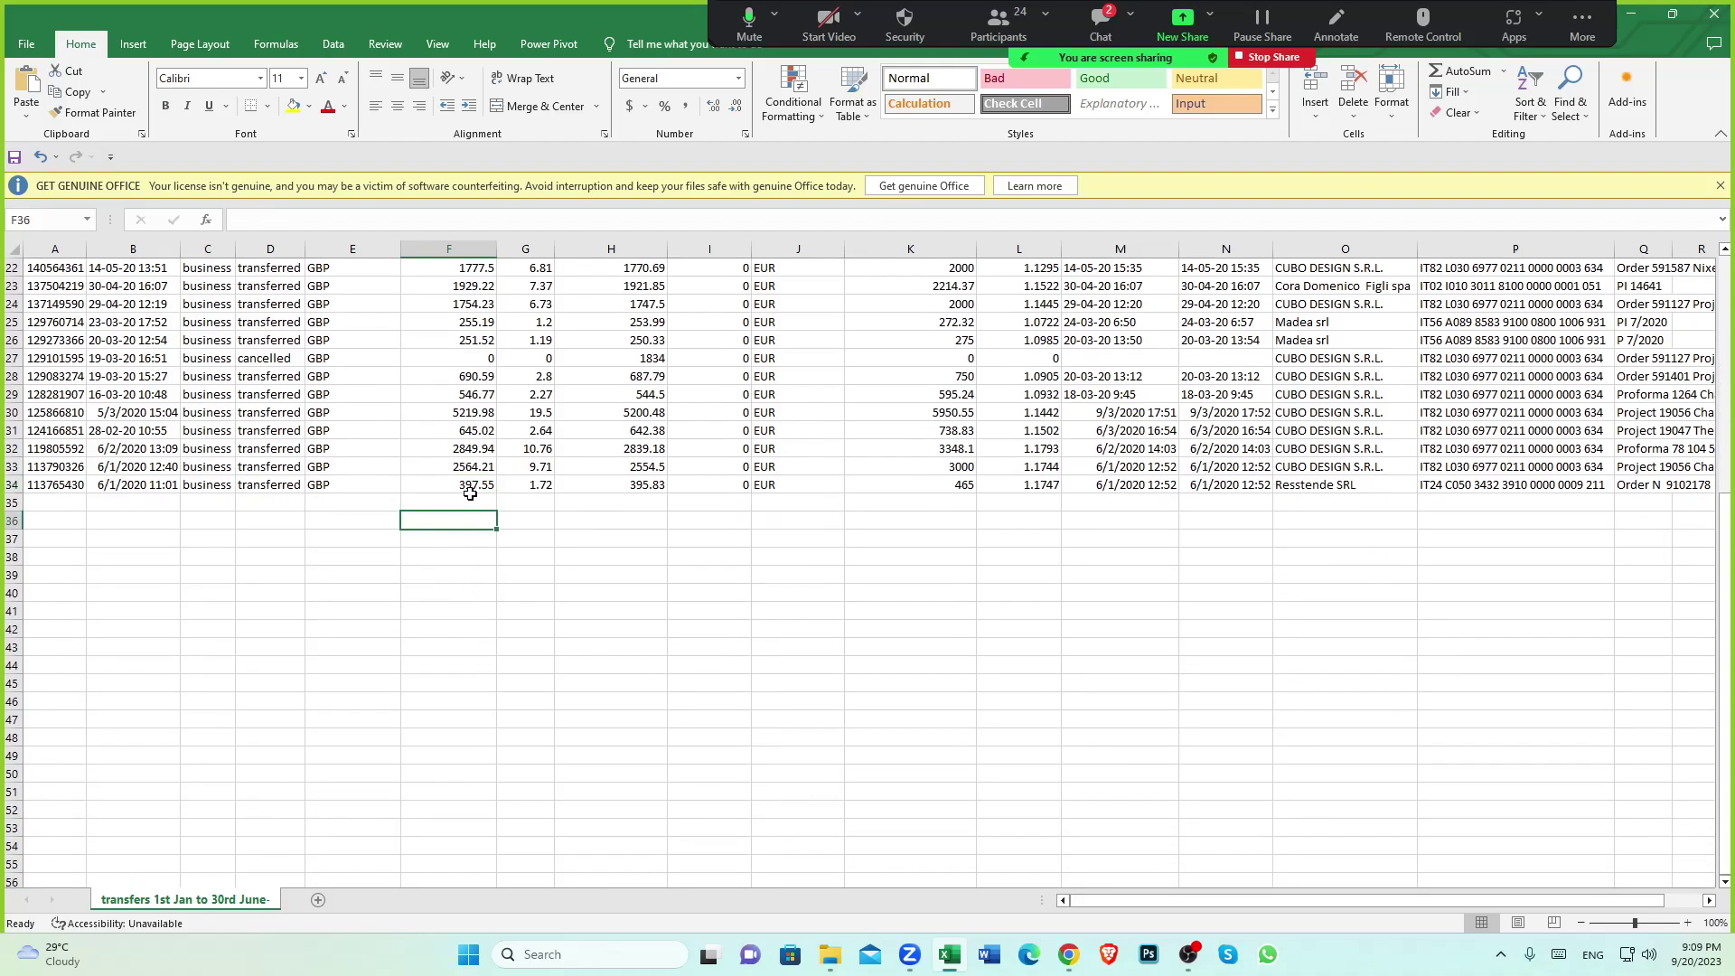
left_click(466, 488)
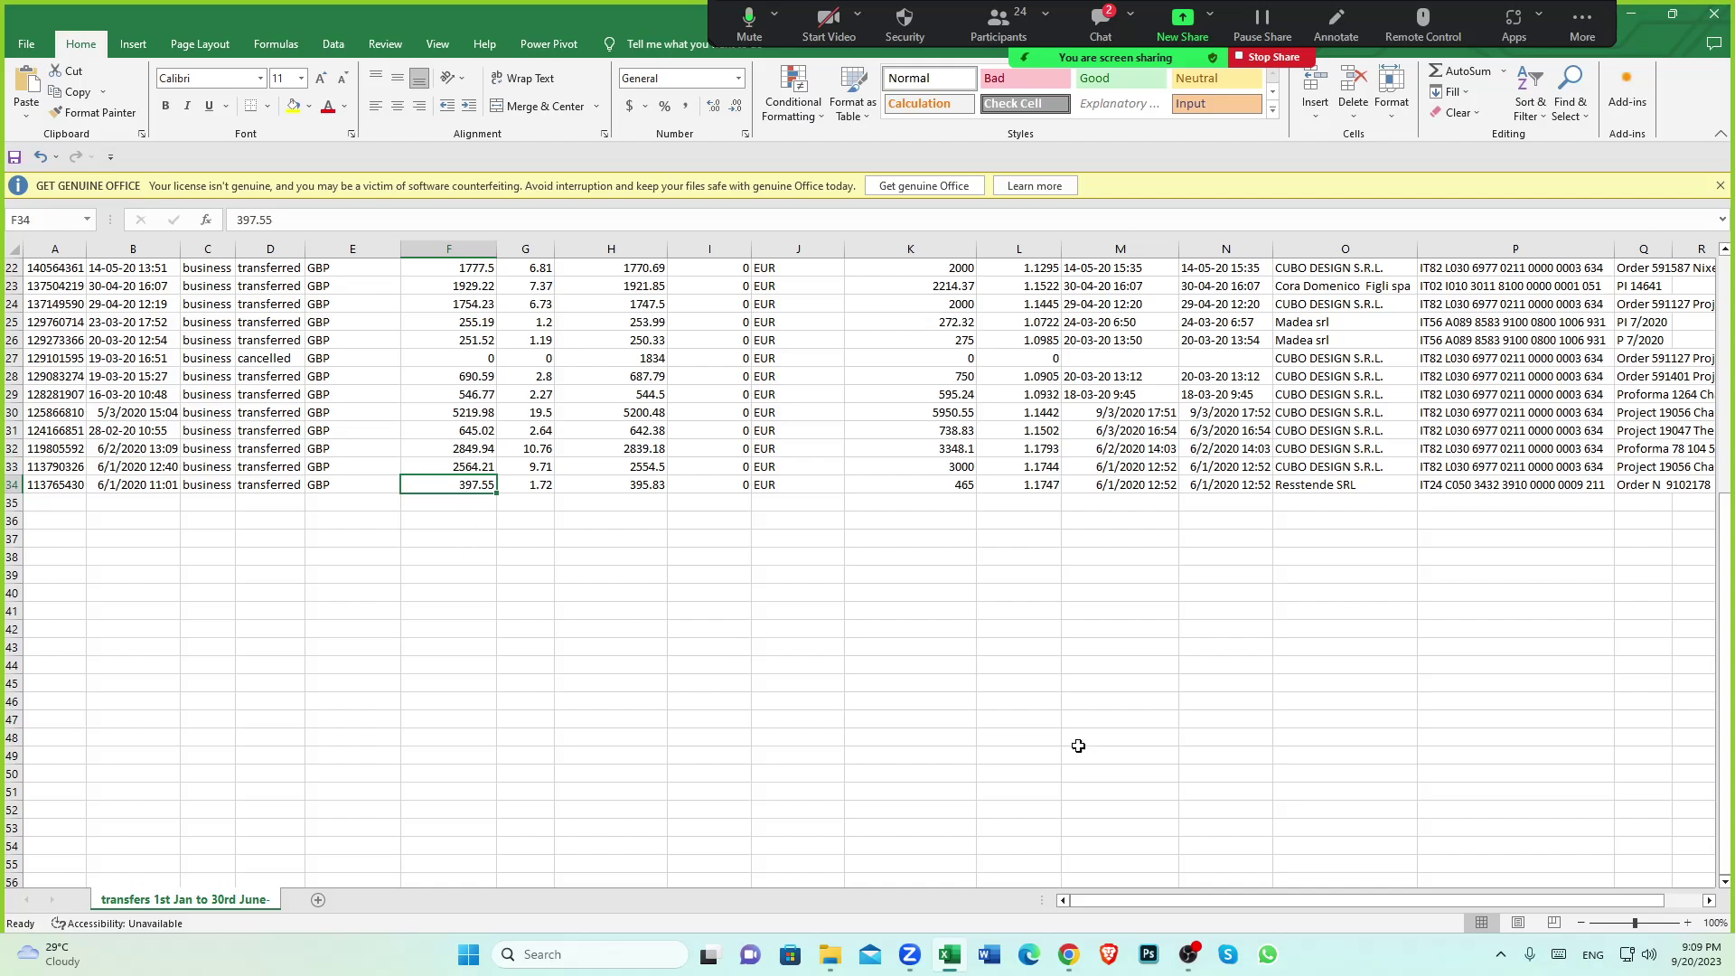
left_click(1068, 953)
Open Lloyds Business's Bank statements tab with the search filters showing, then bring Excel back up
scroll(867, 578, "up", 7)
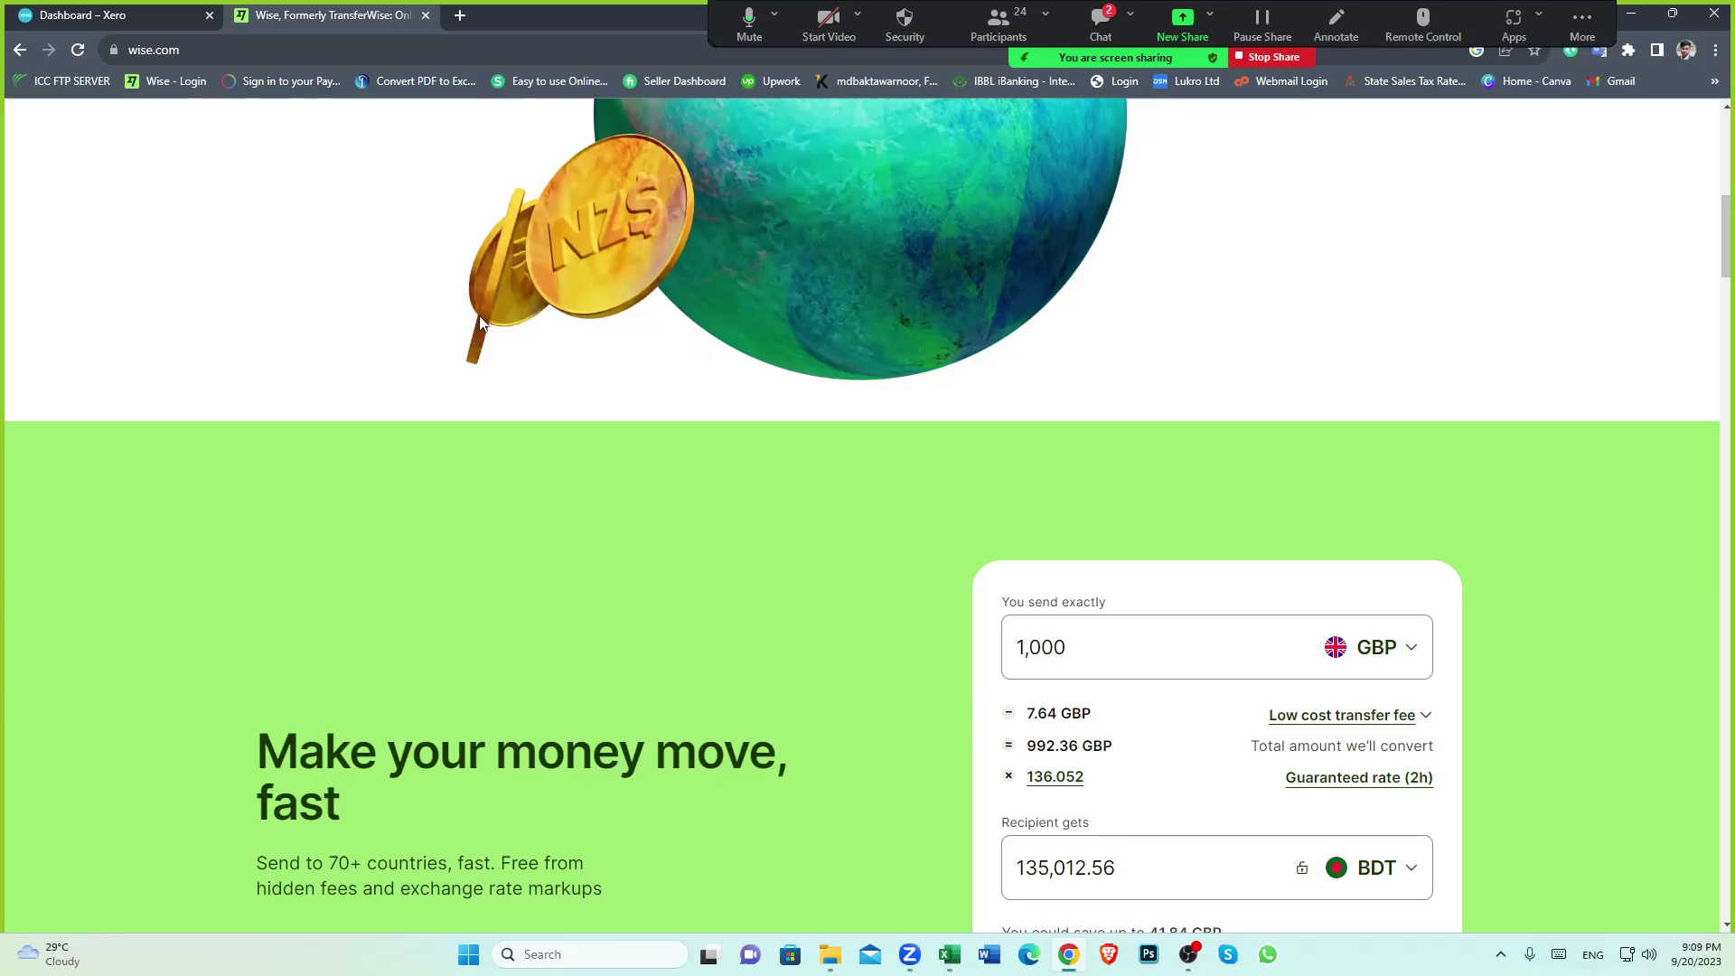
left_click(129, 10)
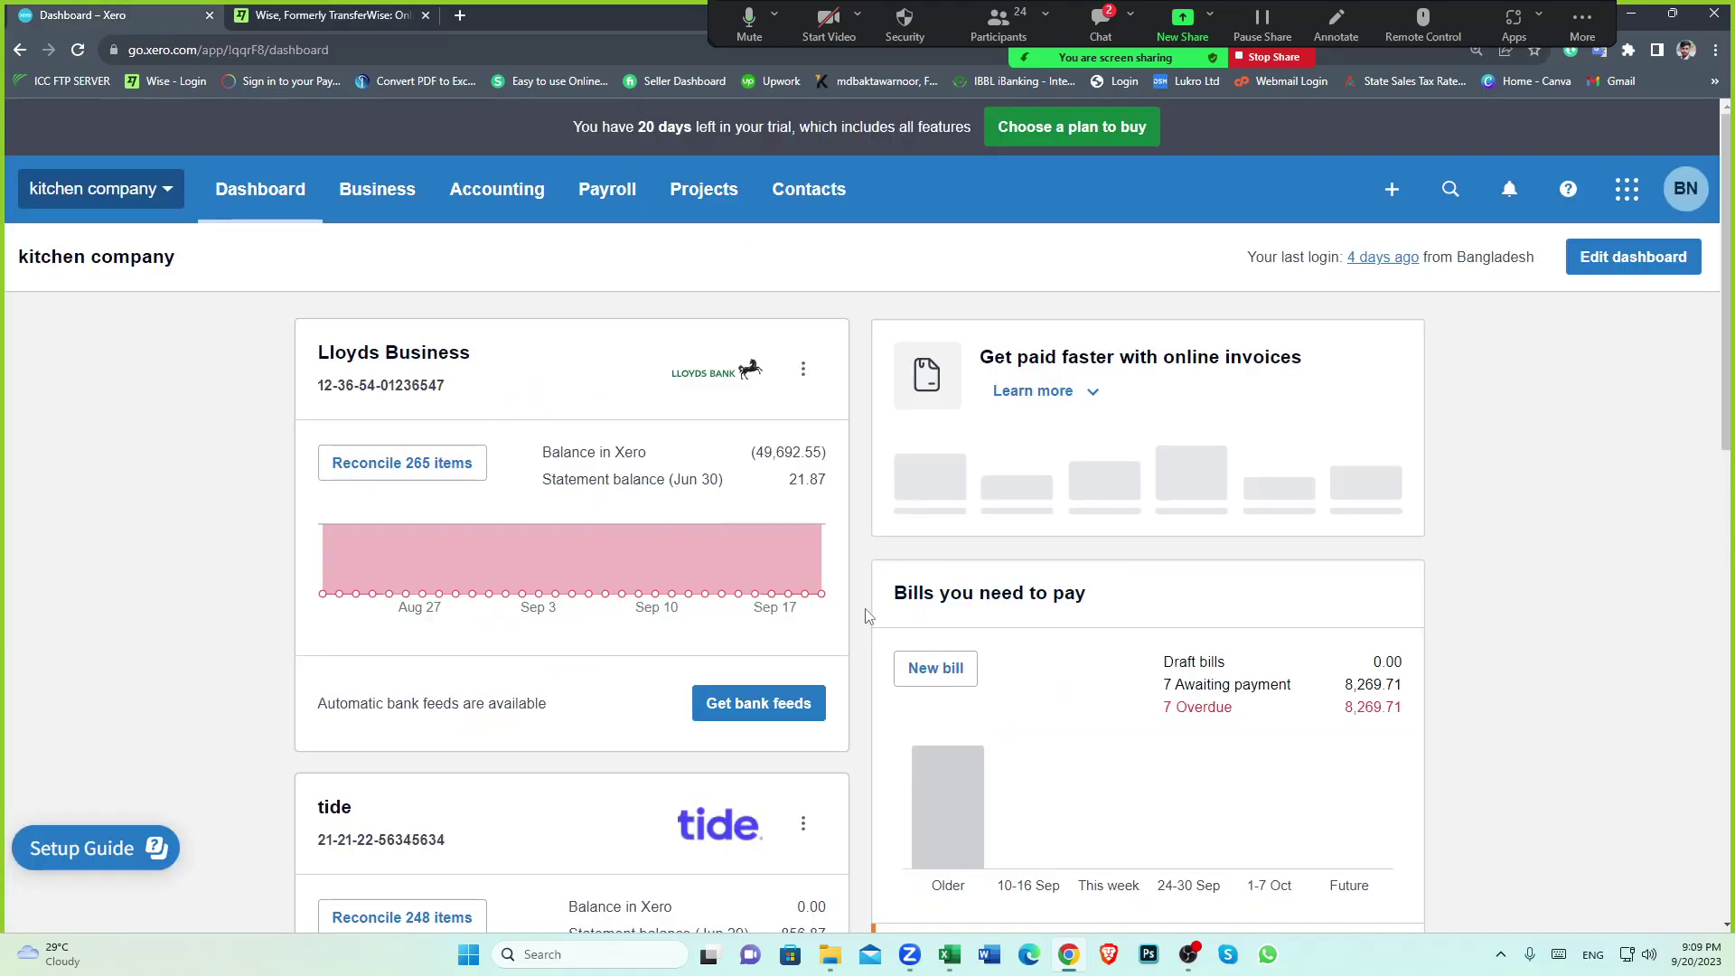
scroll(863, 617, "down", 1)
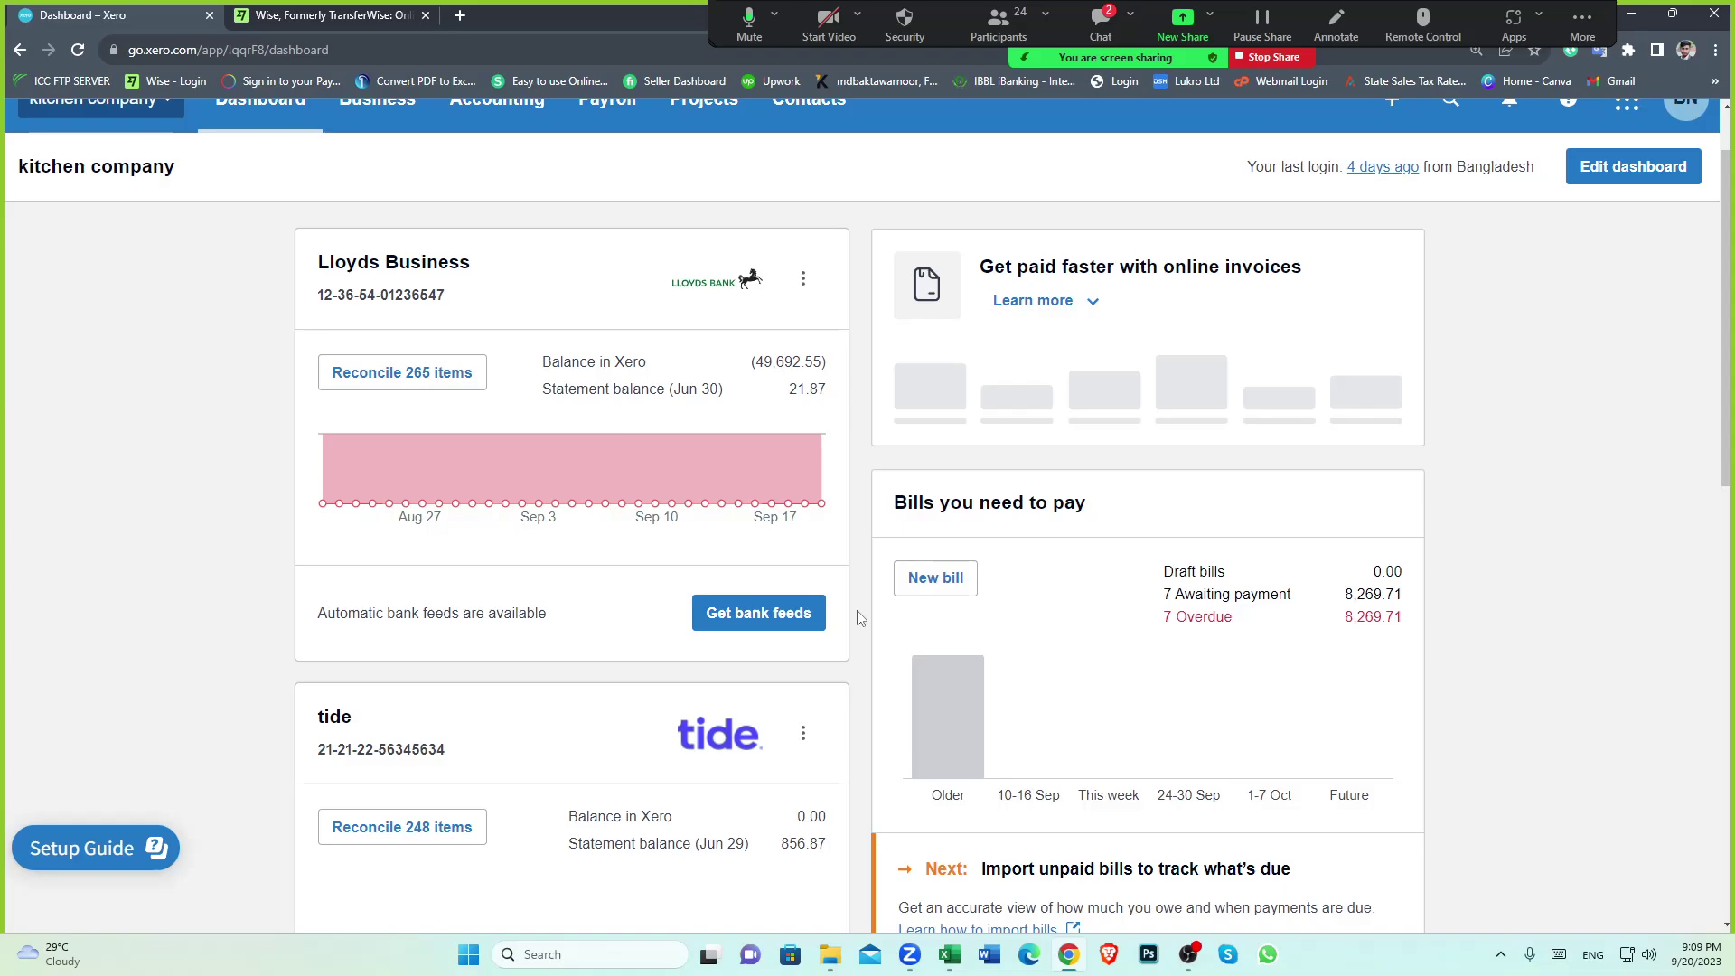
left_click(381, 265)
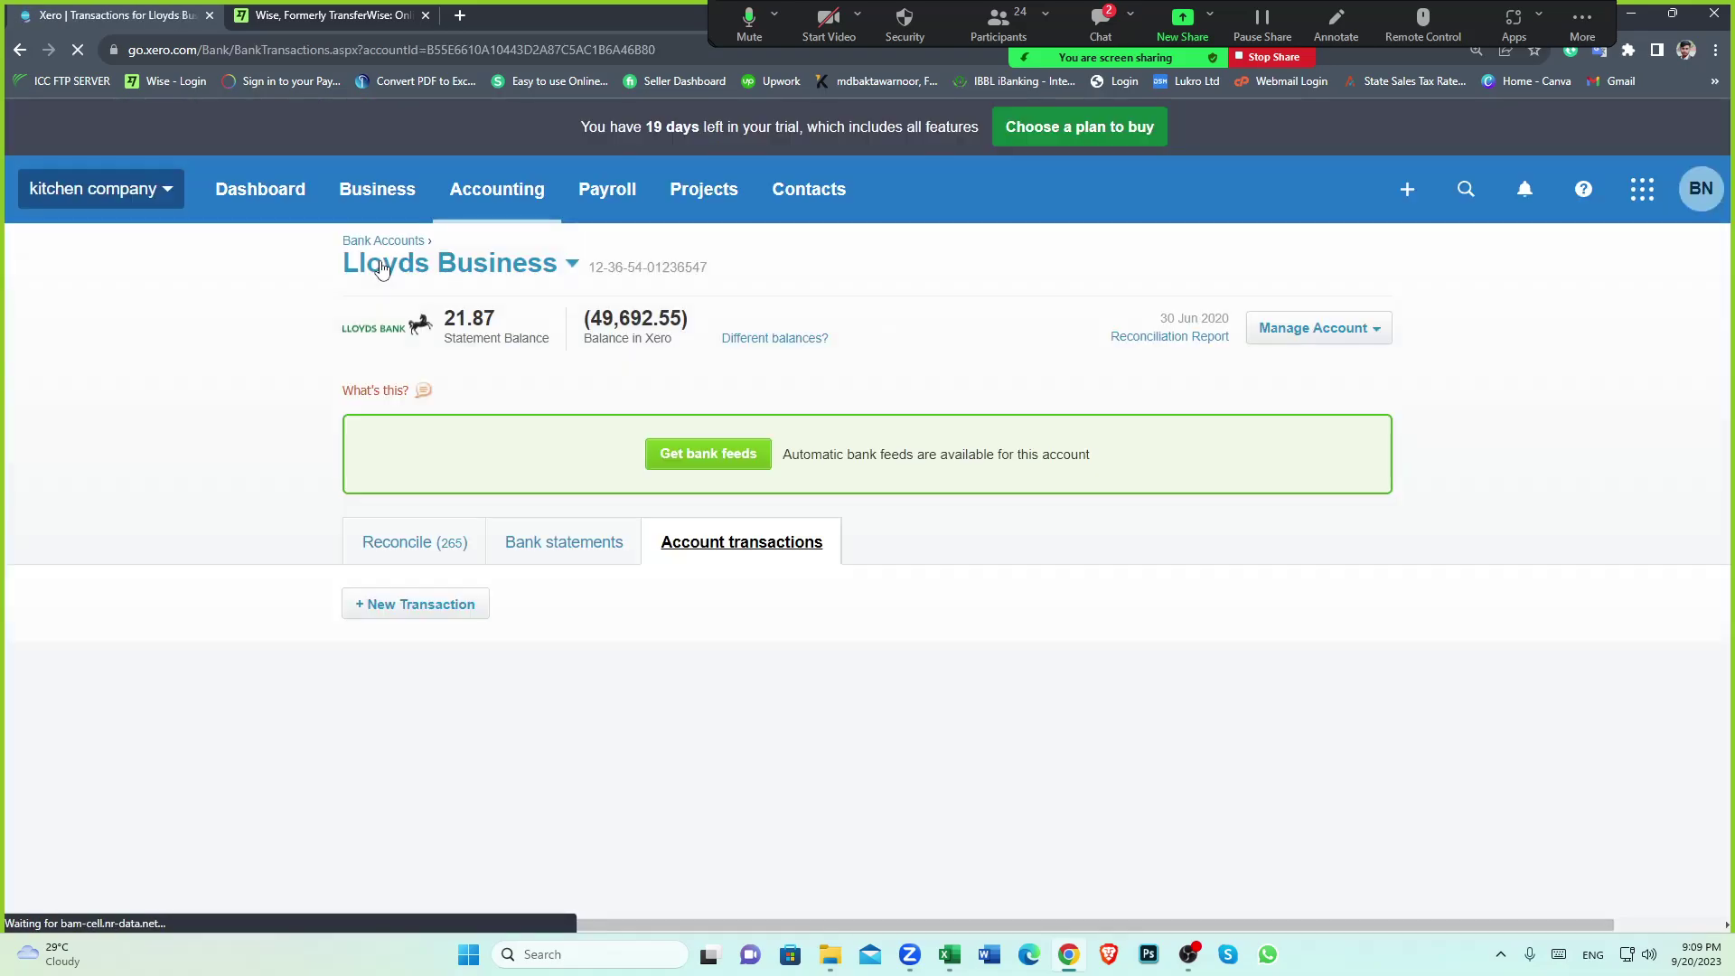
left_click(529, 554)
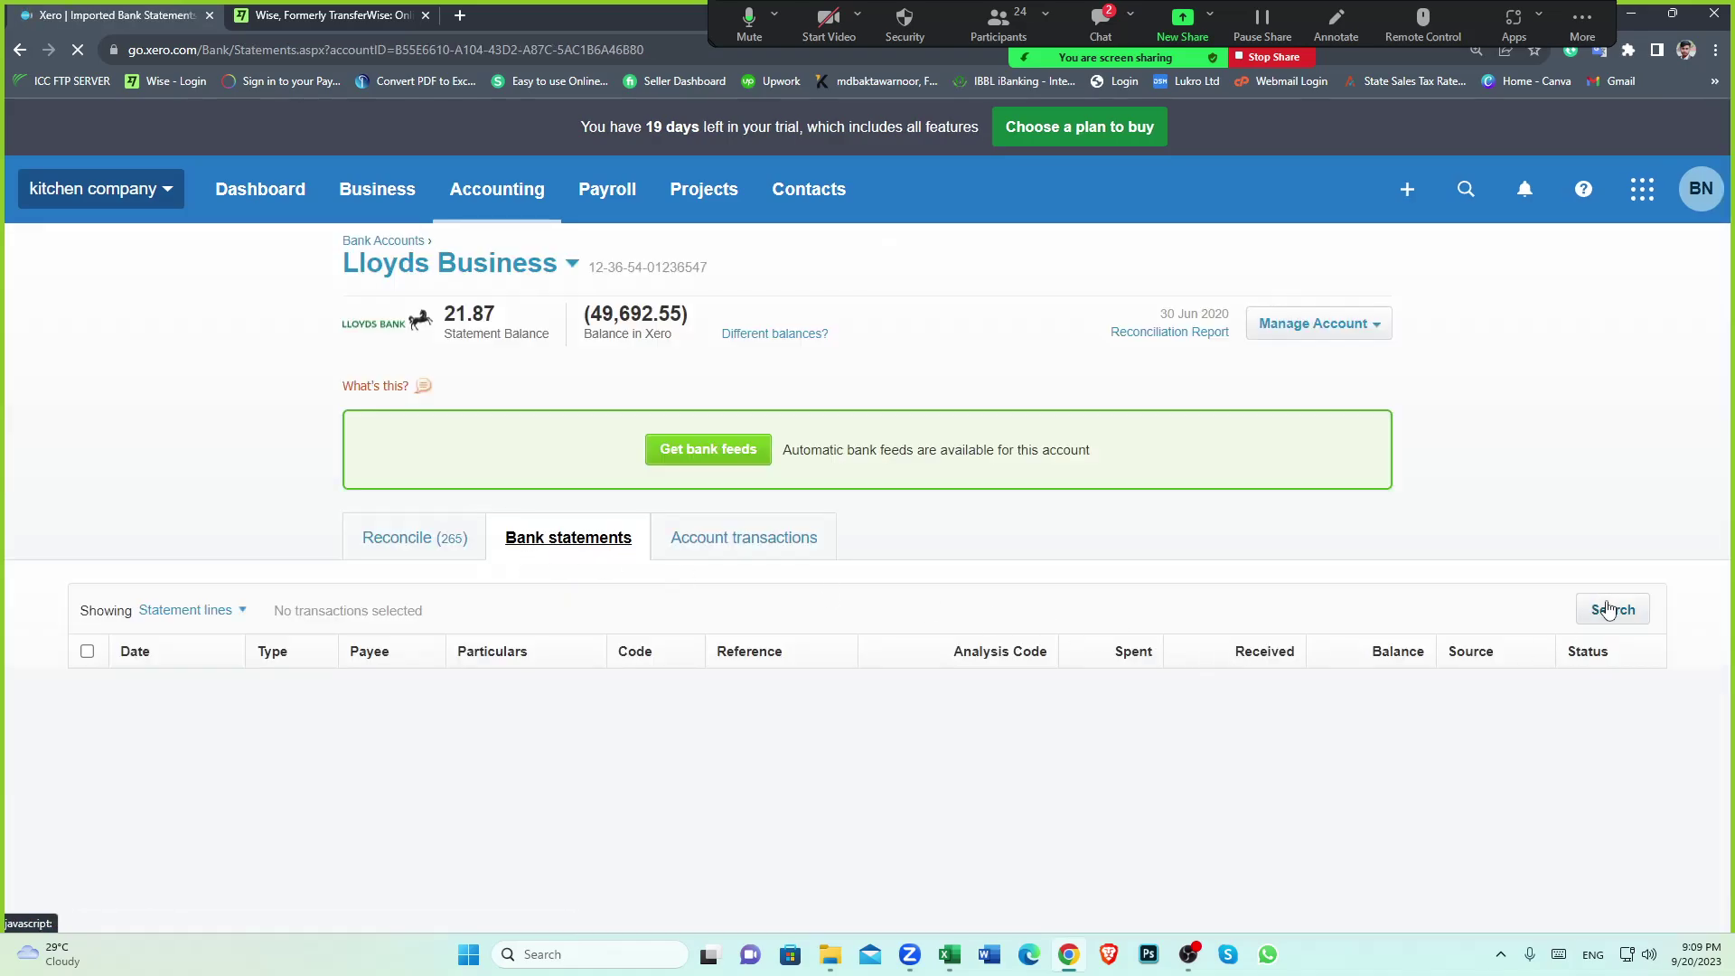
left_click(1608, 610)
scroll(828, 692, "down", 4)
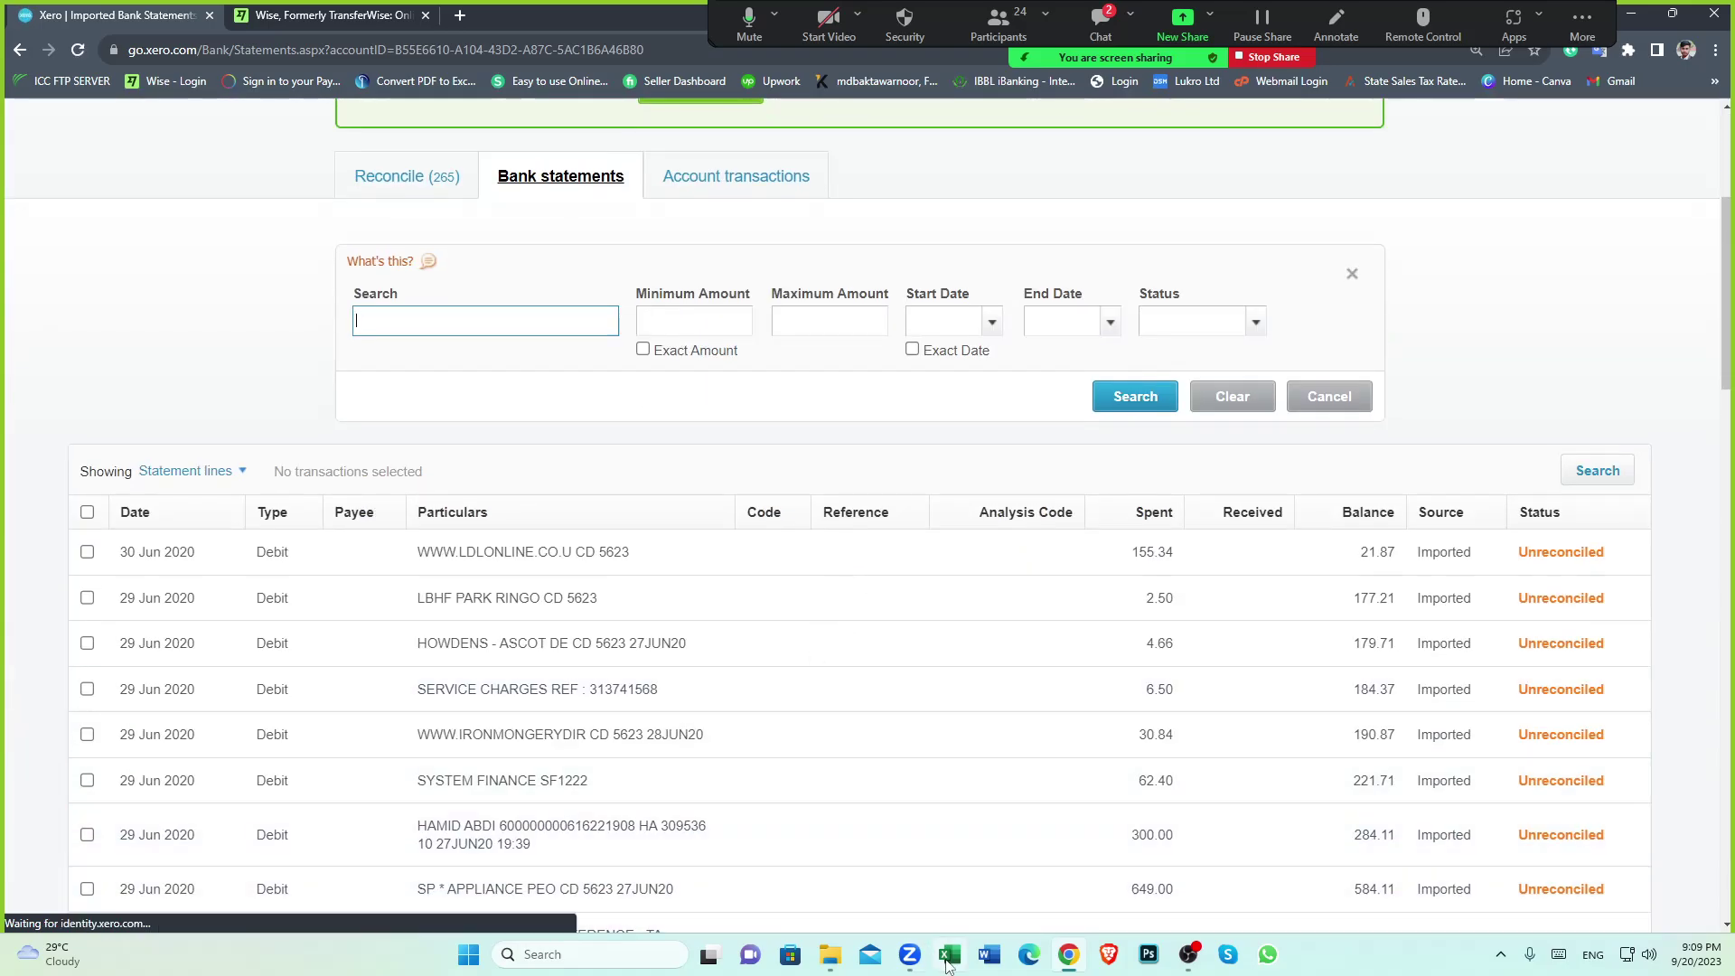
left_click(947, 955)
Select cell F34 to recheck the 397.55 GBP amount paid
left_click(463, 502)
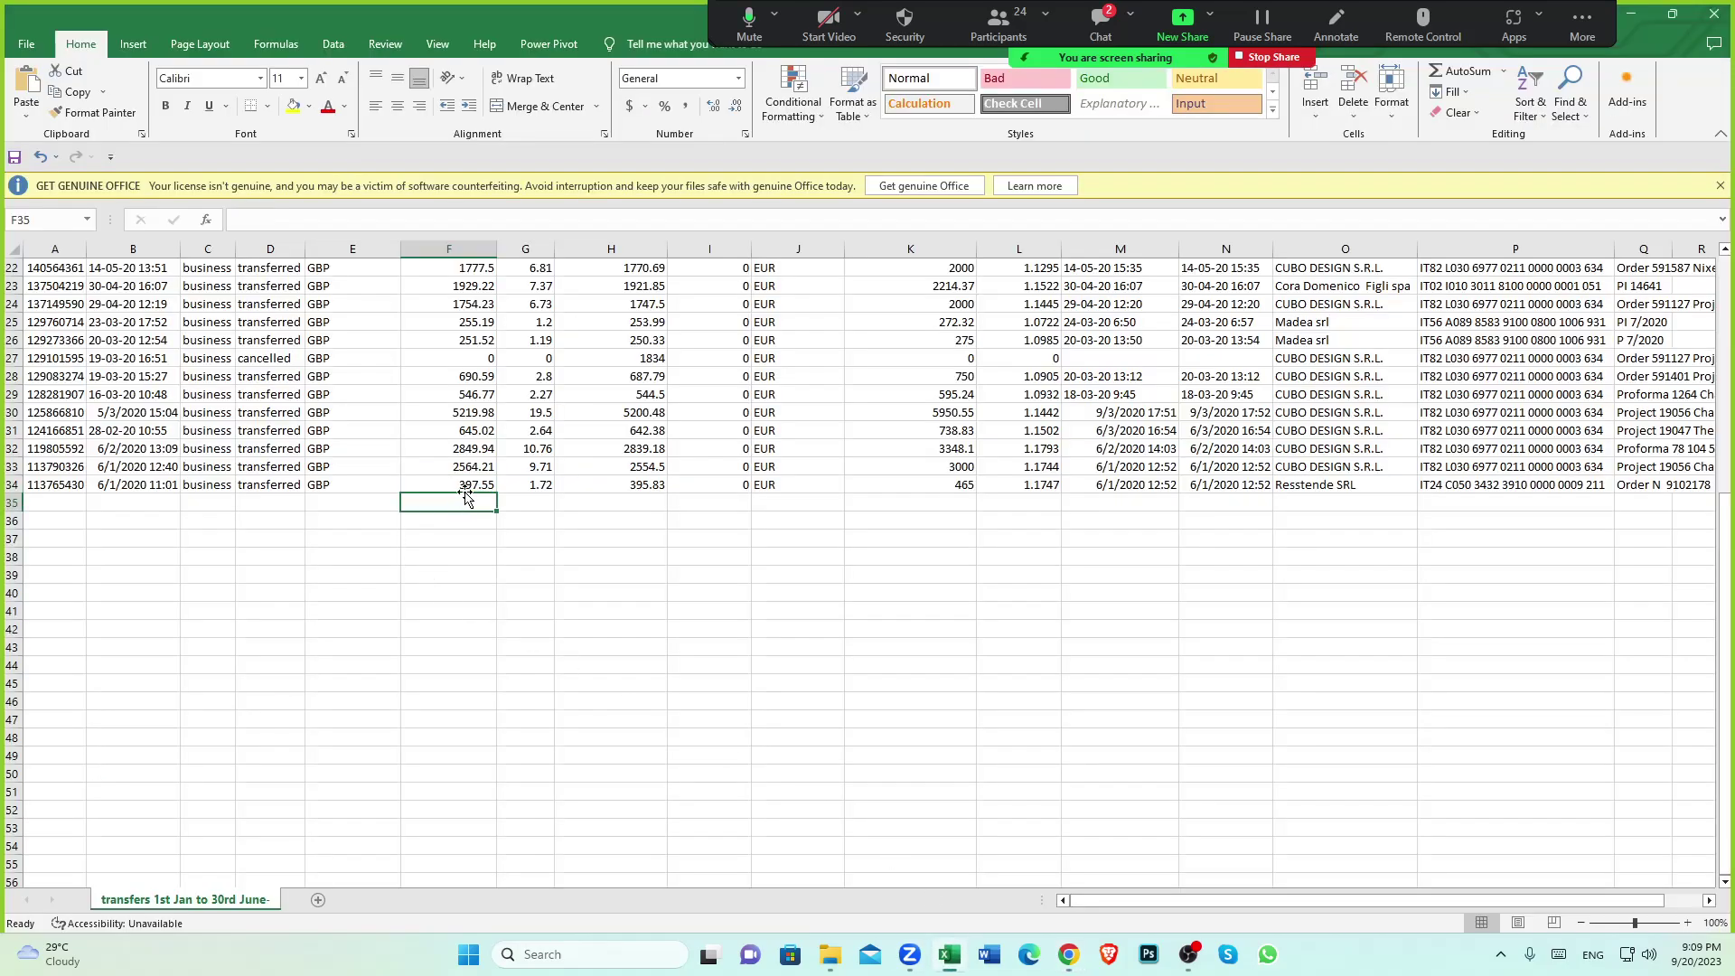
left_click(459, 482)
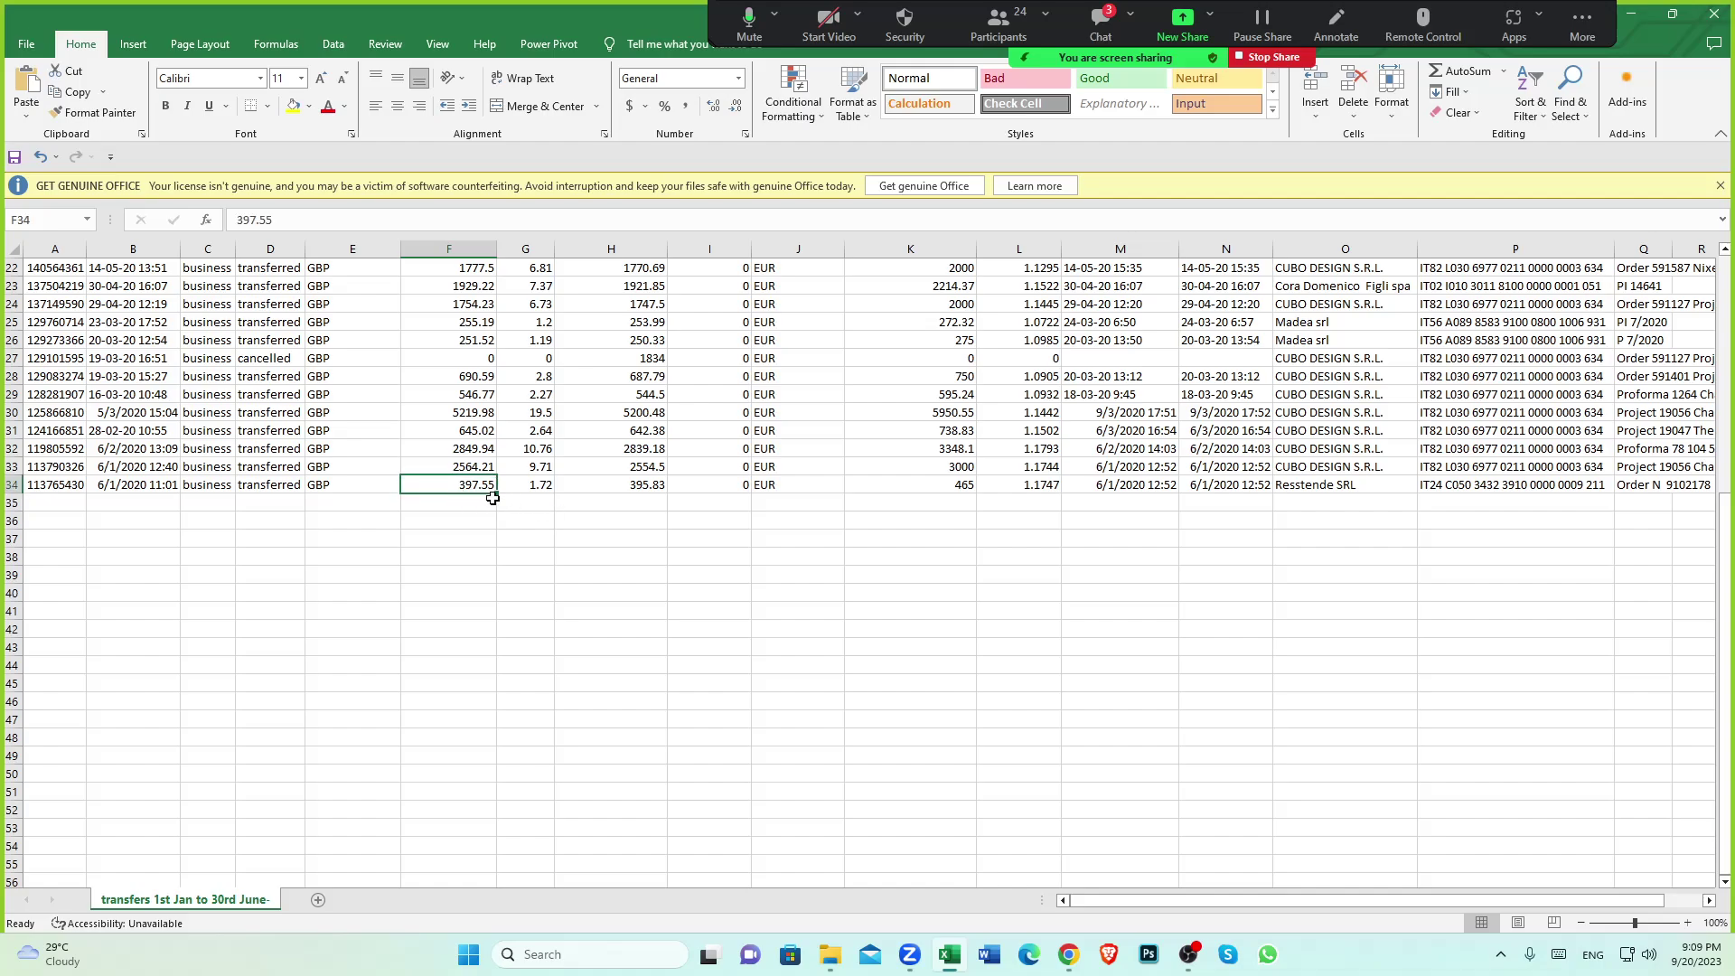
Search Lloyds Business statement lines for an exact amount of 397.55, finding no matches
left_click(1069, 954)
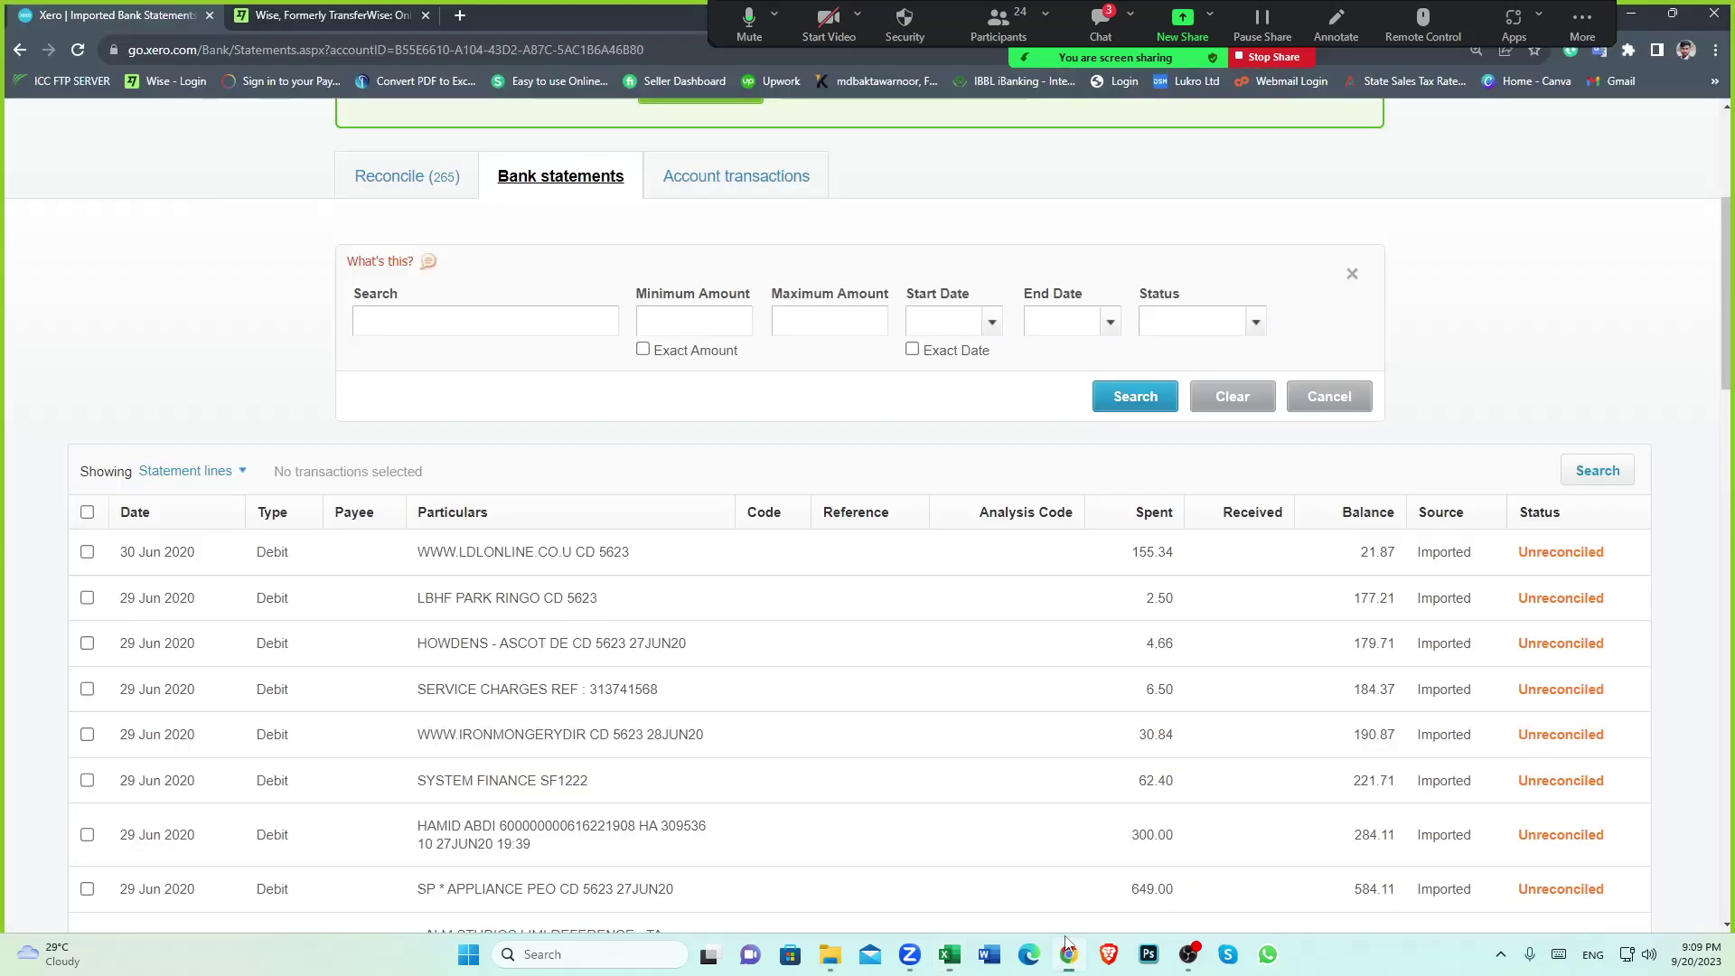
left_click(642, 349)
left_click(690, 309)
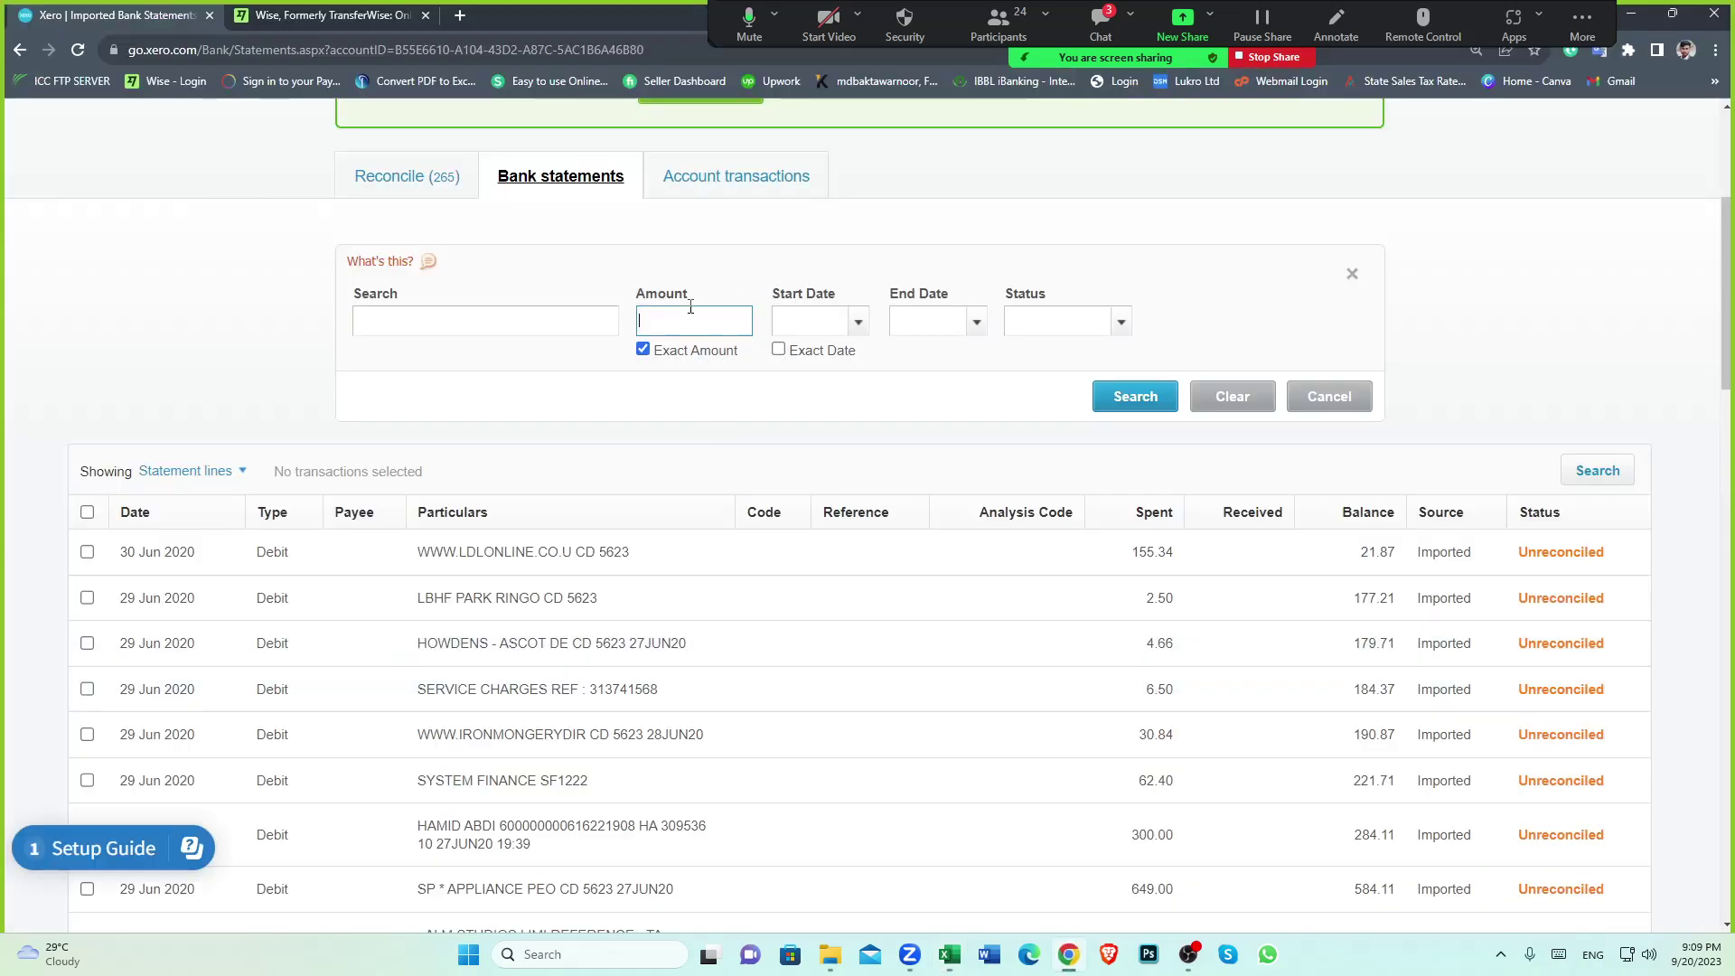
type("397.55")
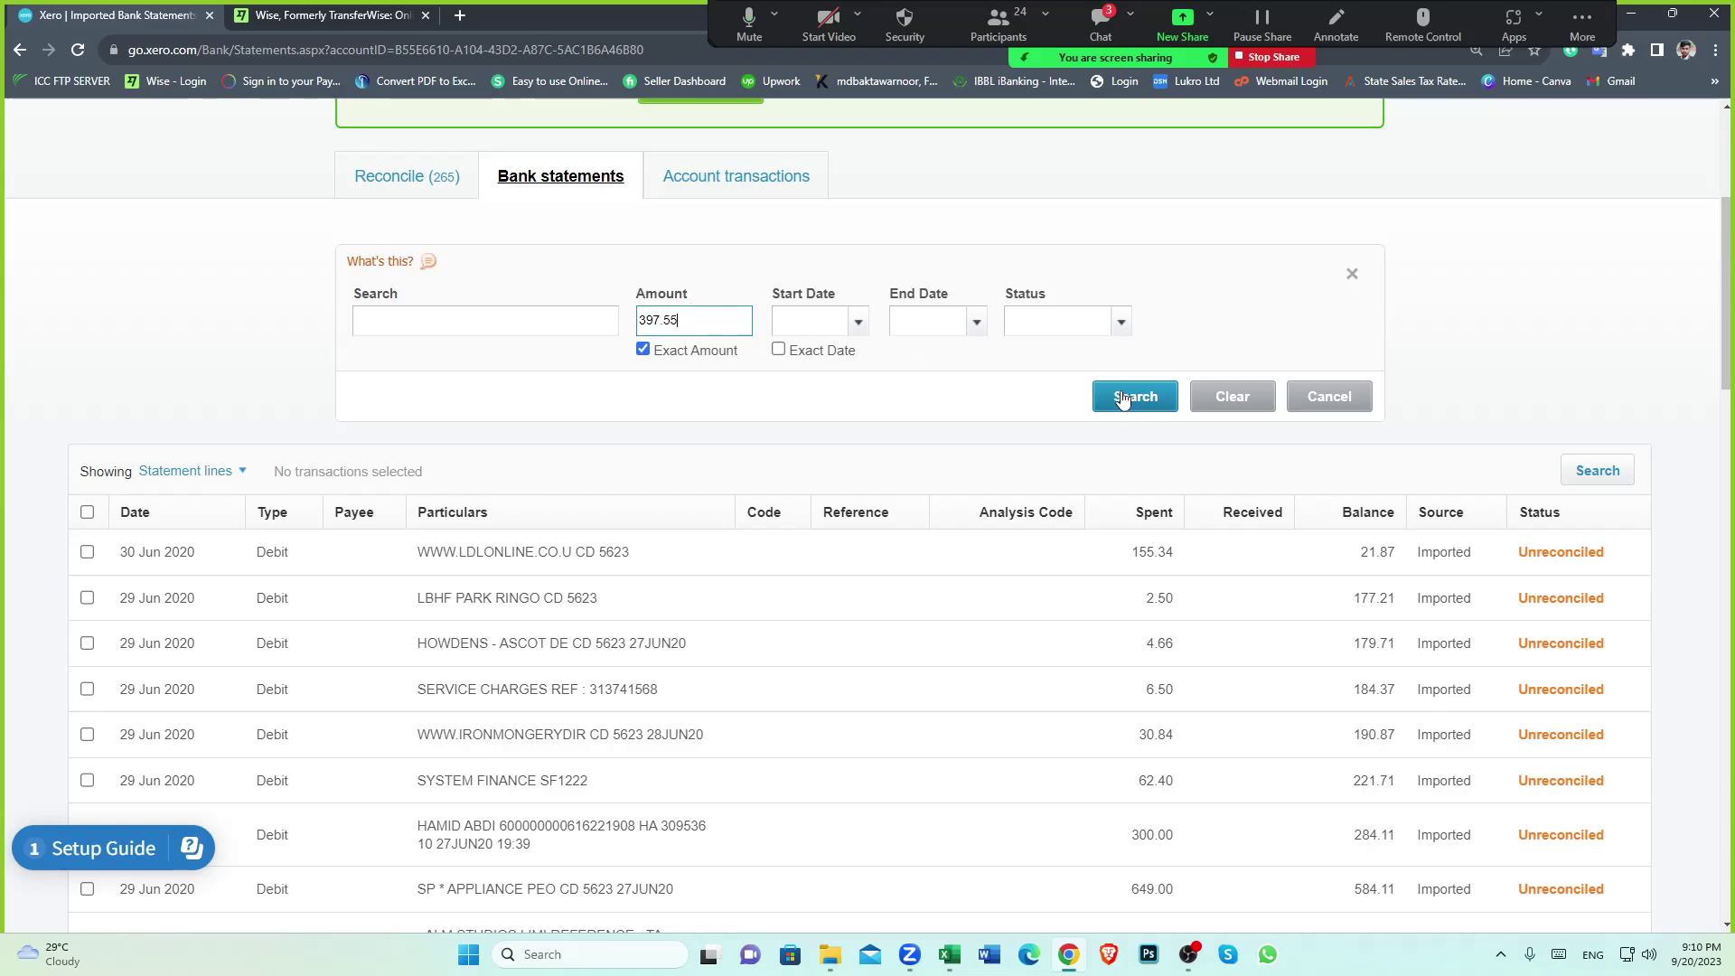
left_click(1131, 394)
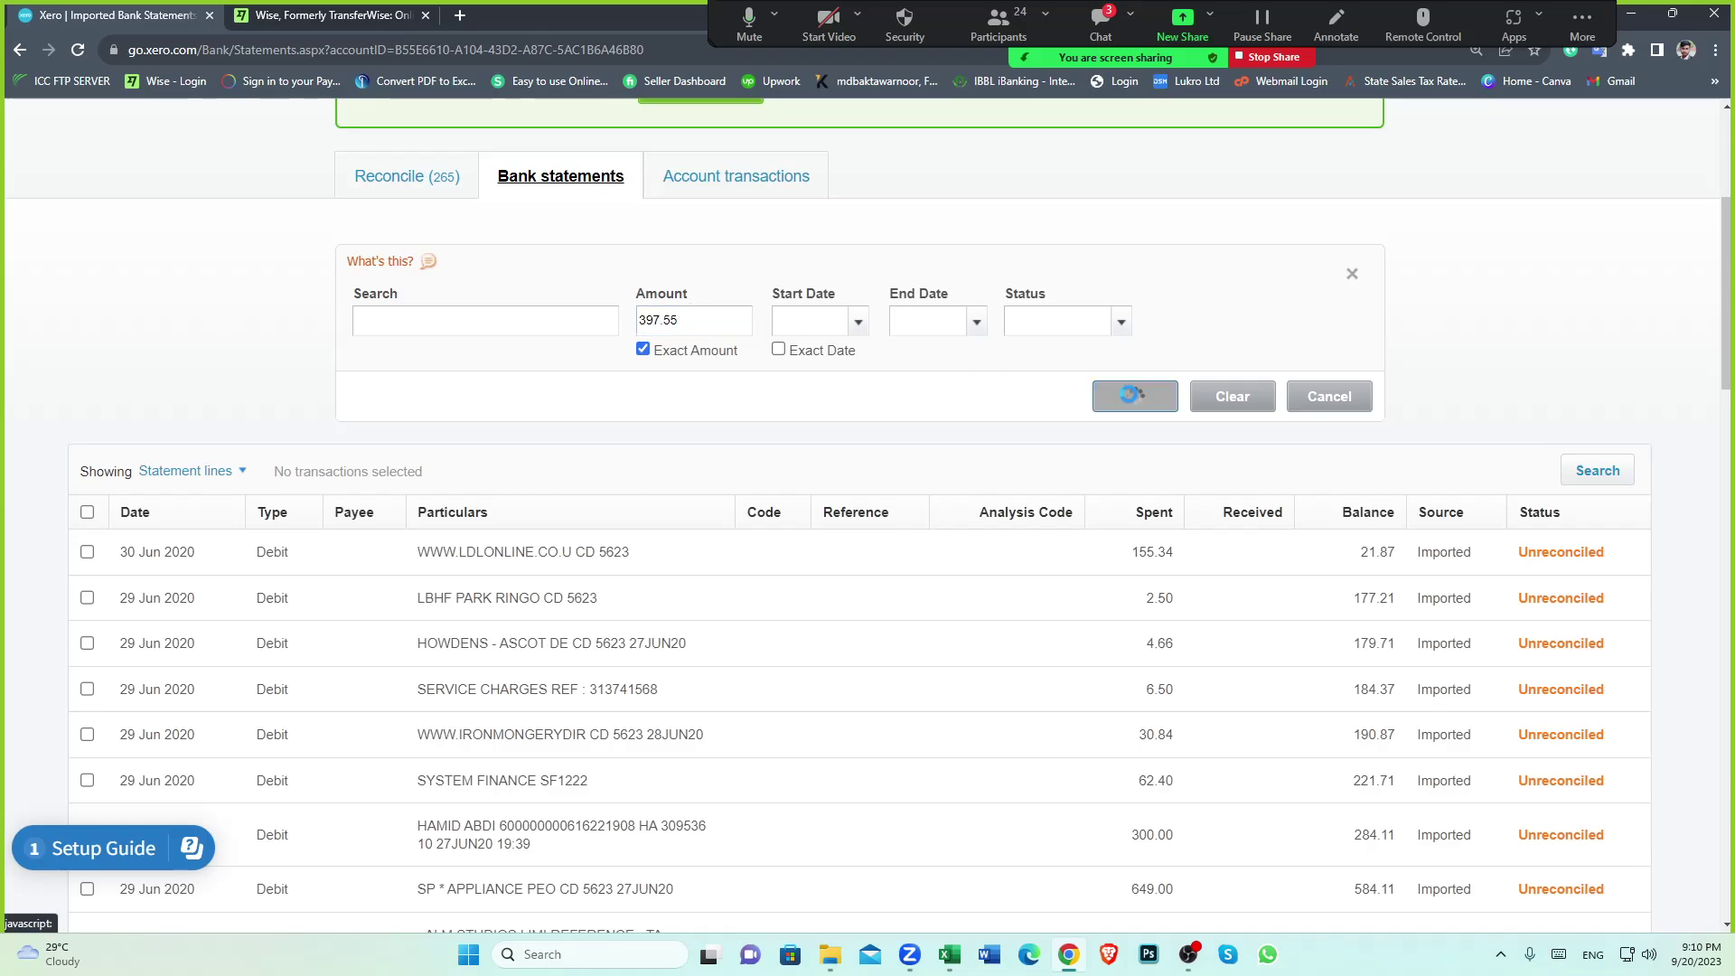
Open the bank account dropdown beside Lloyds Business to see the other accounts
scroll(624, 523, "up", 2)
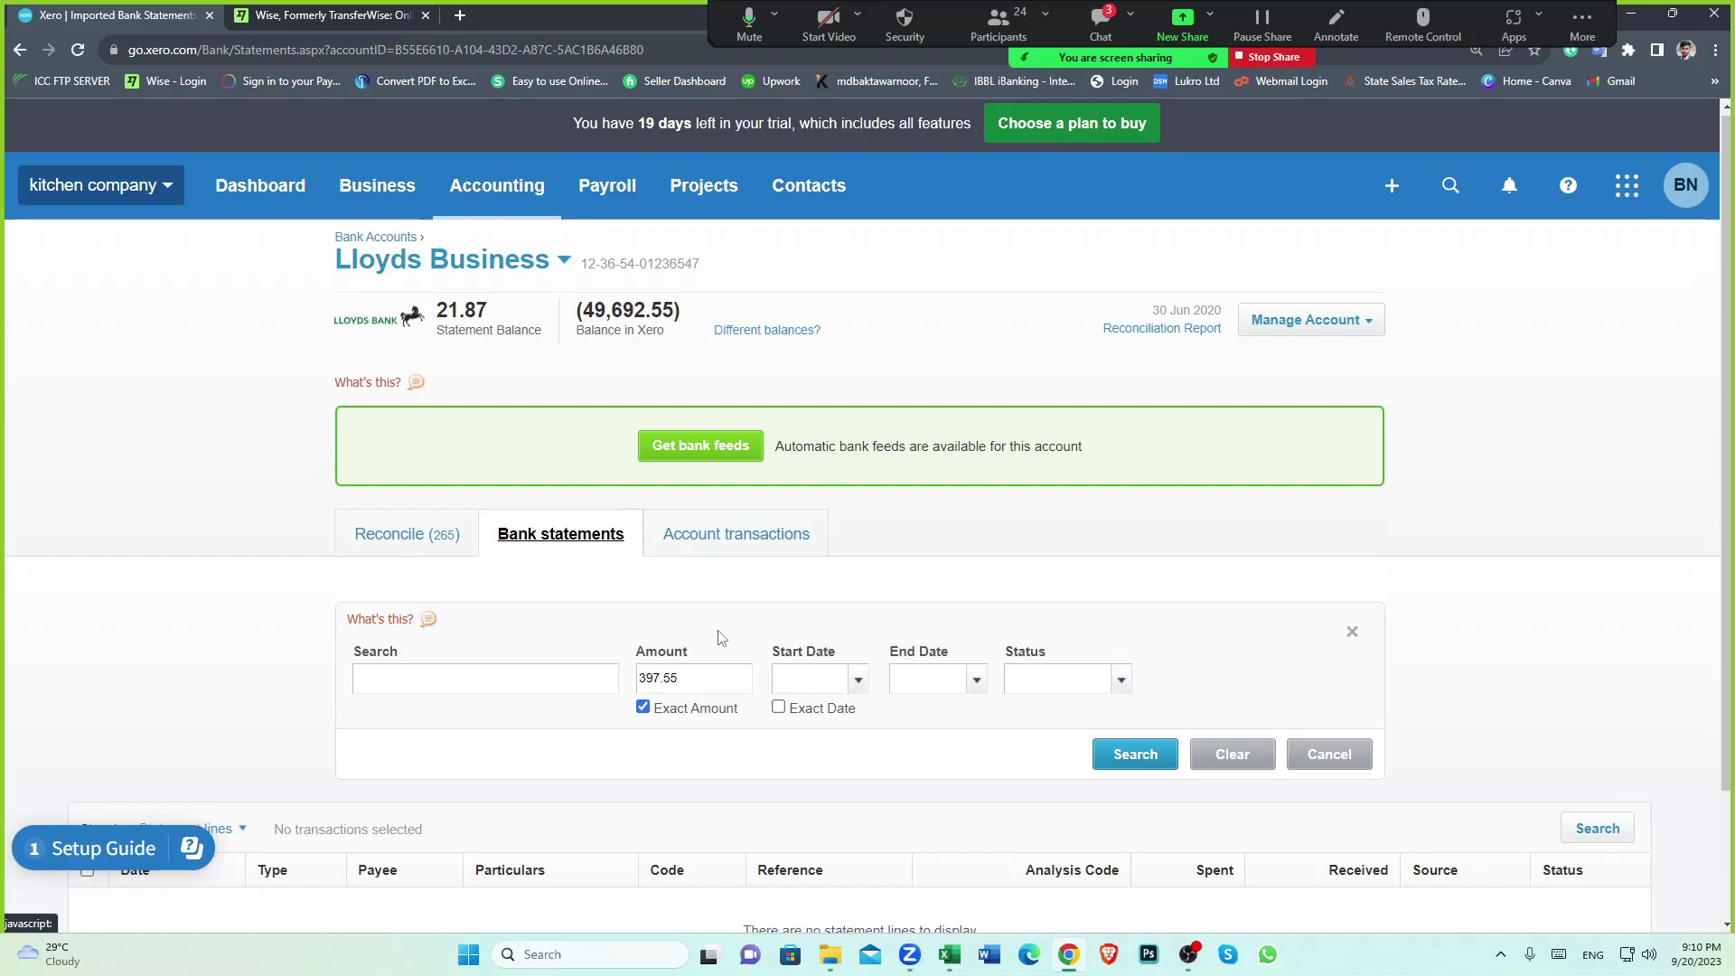
scroll(720, 635, "down", 2)
scroll(651, 528, "up", 2)
left_click(564, 263)
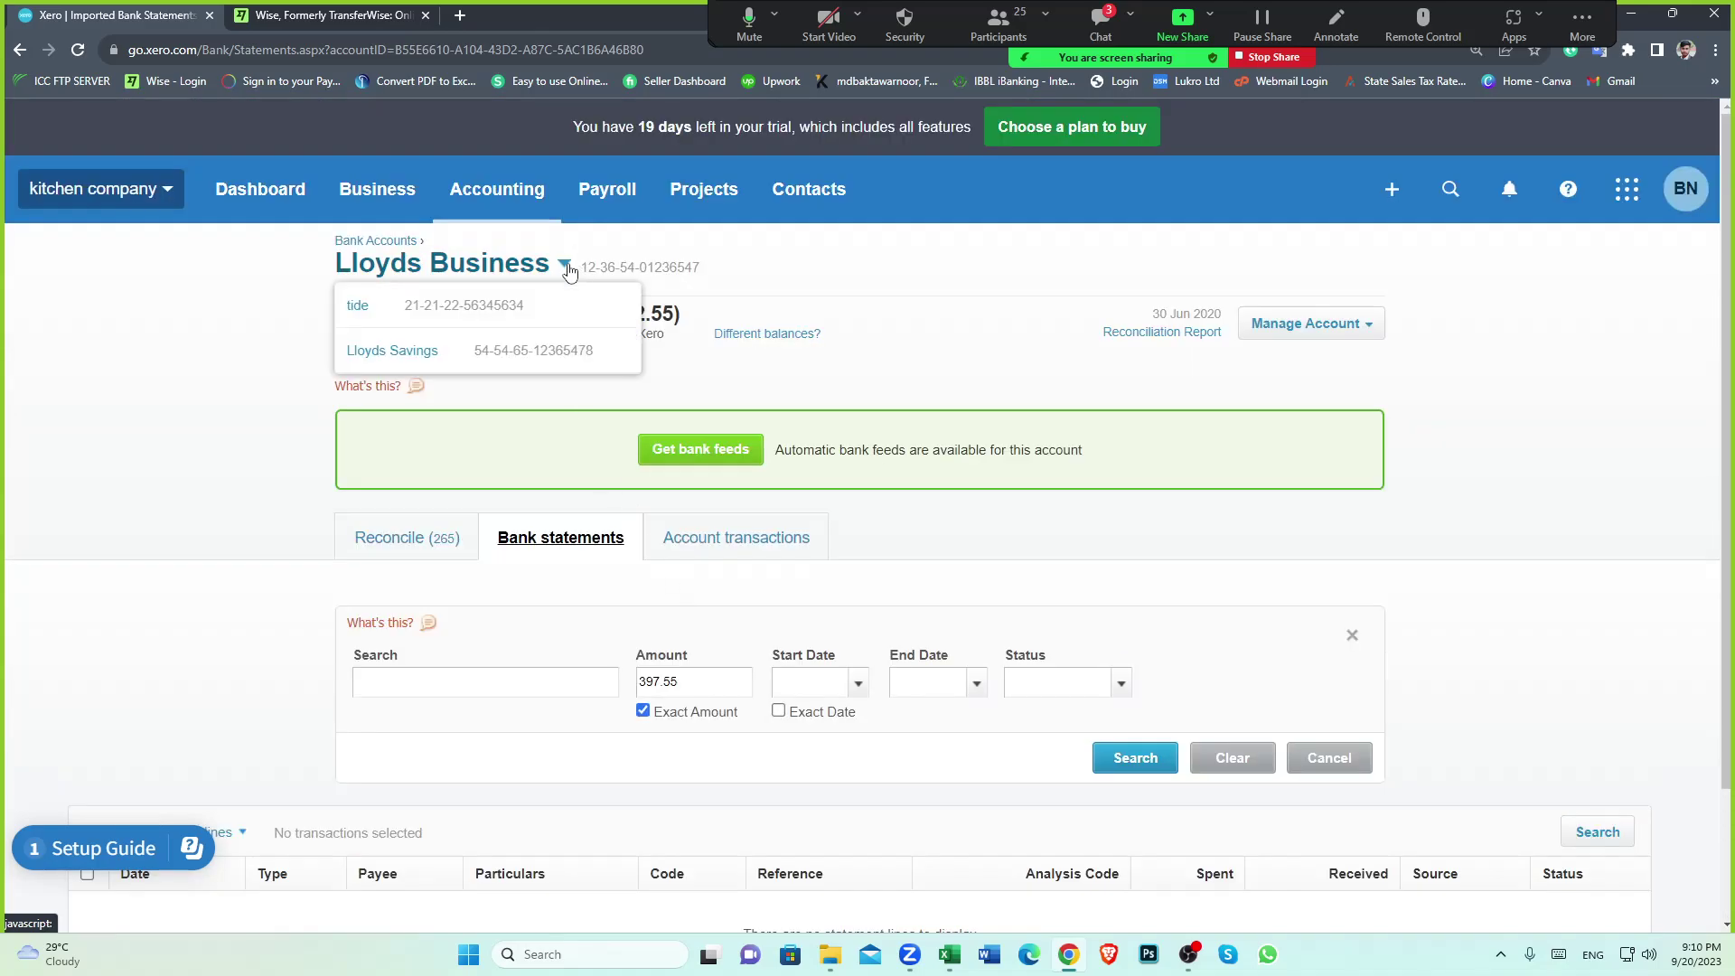
left_click(389, 322)
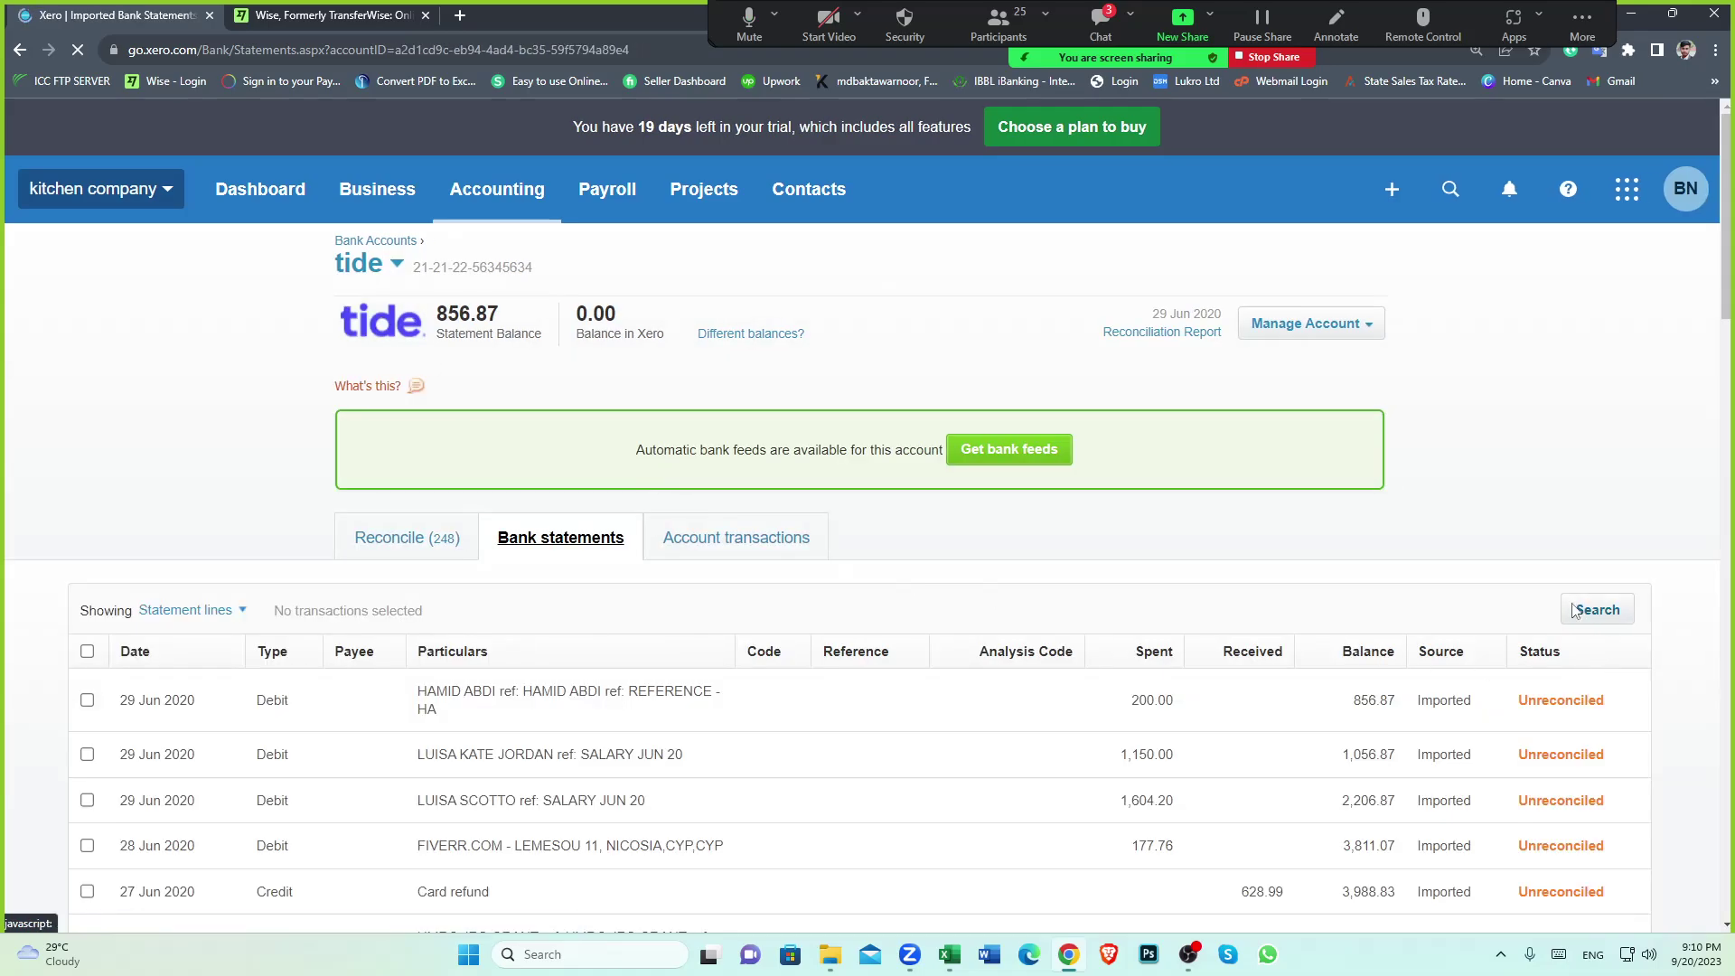
left_click(1572, 610)
left_click(664, 714)
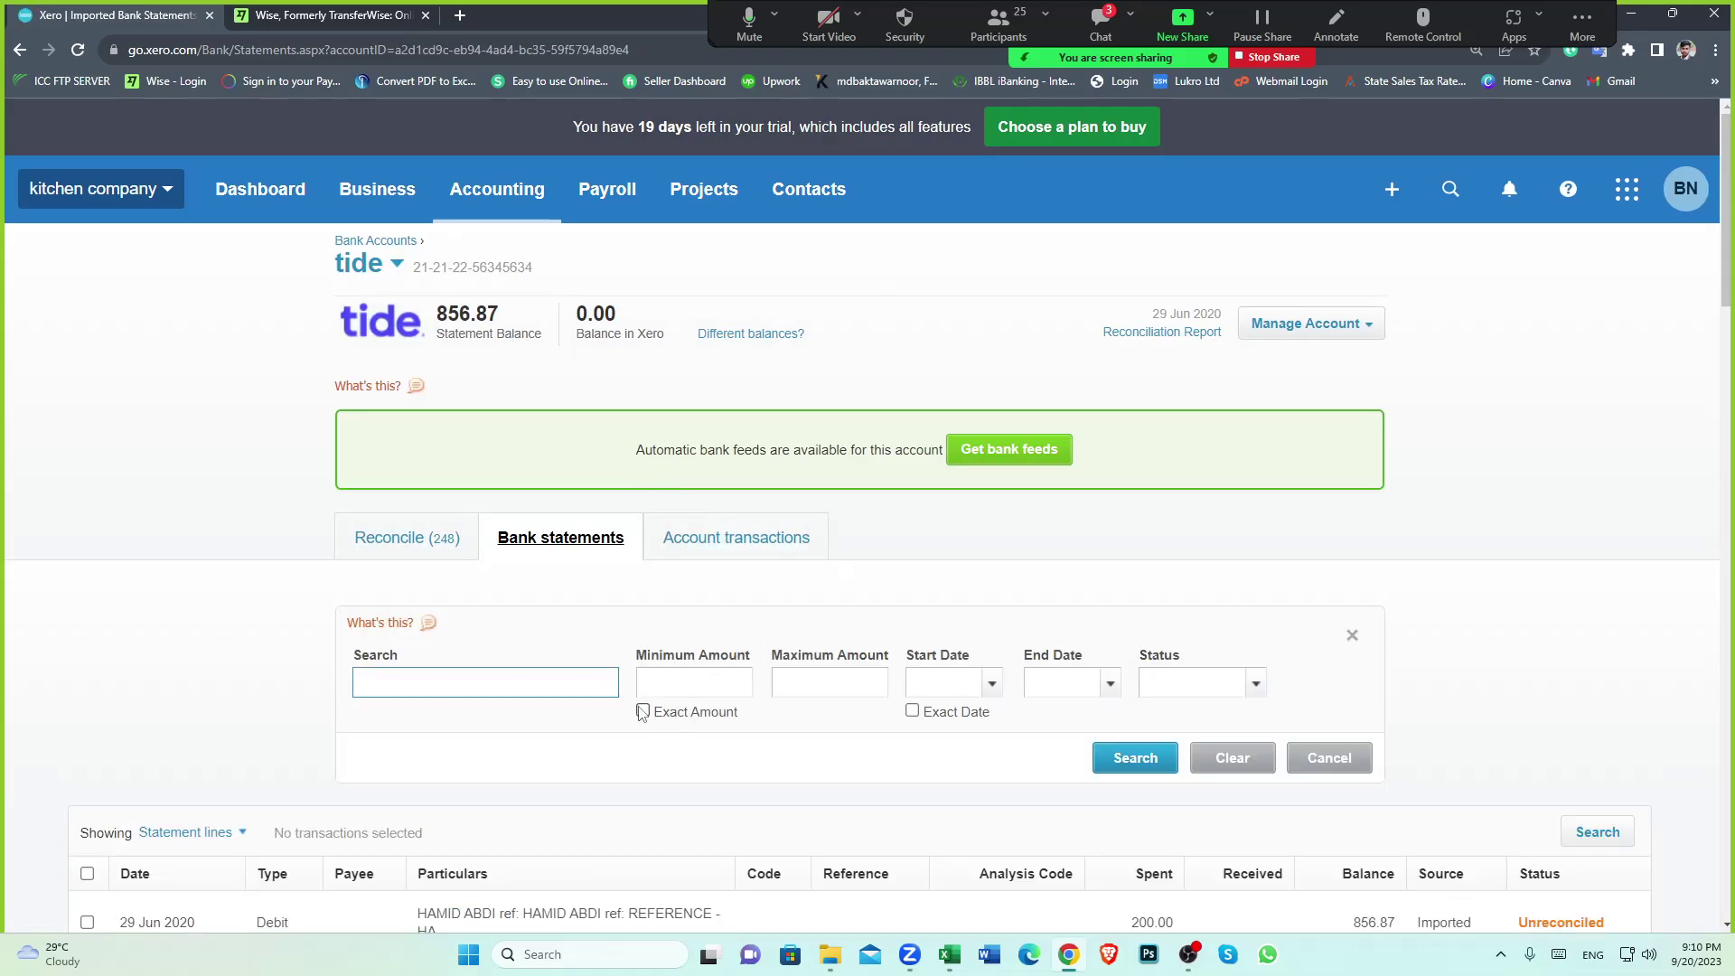
left_click(694, 691)
type("397.55")
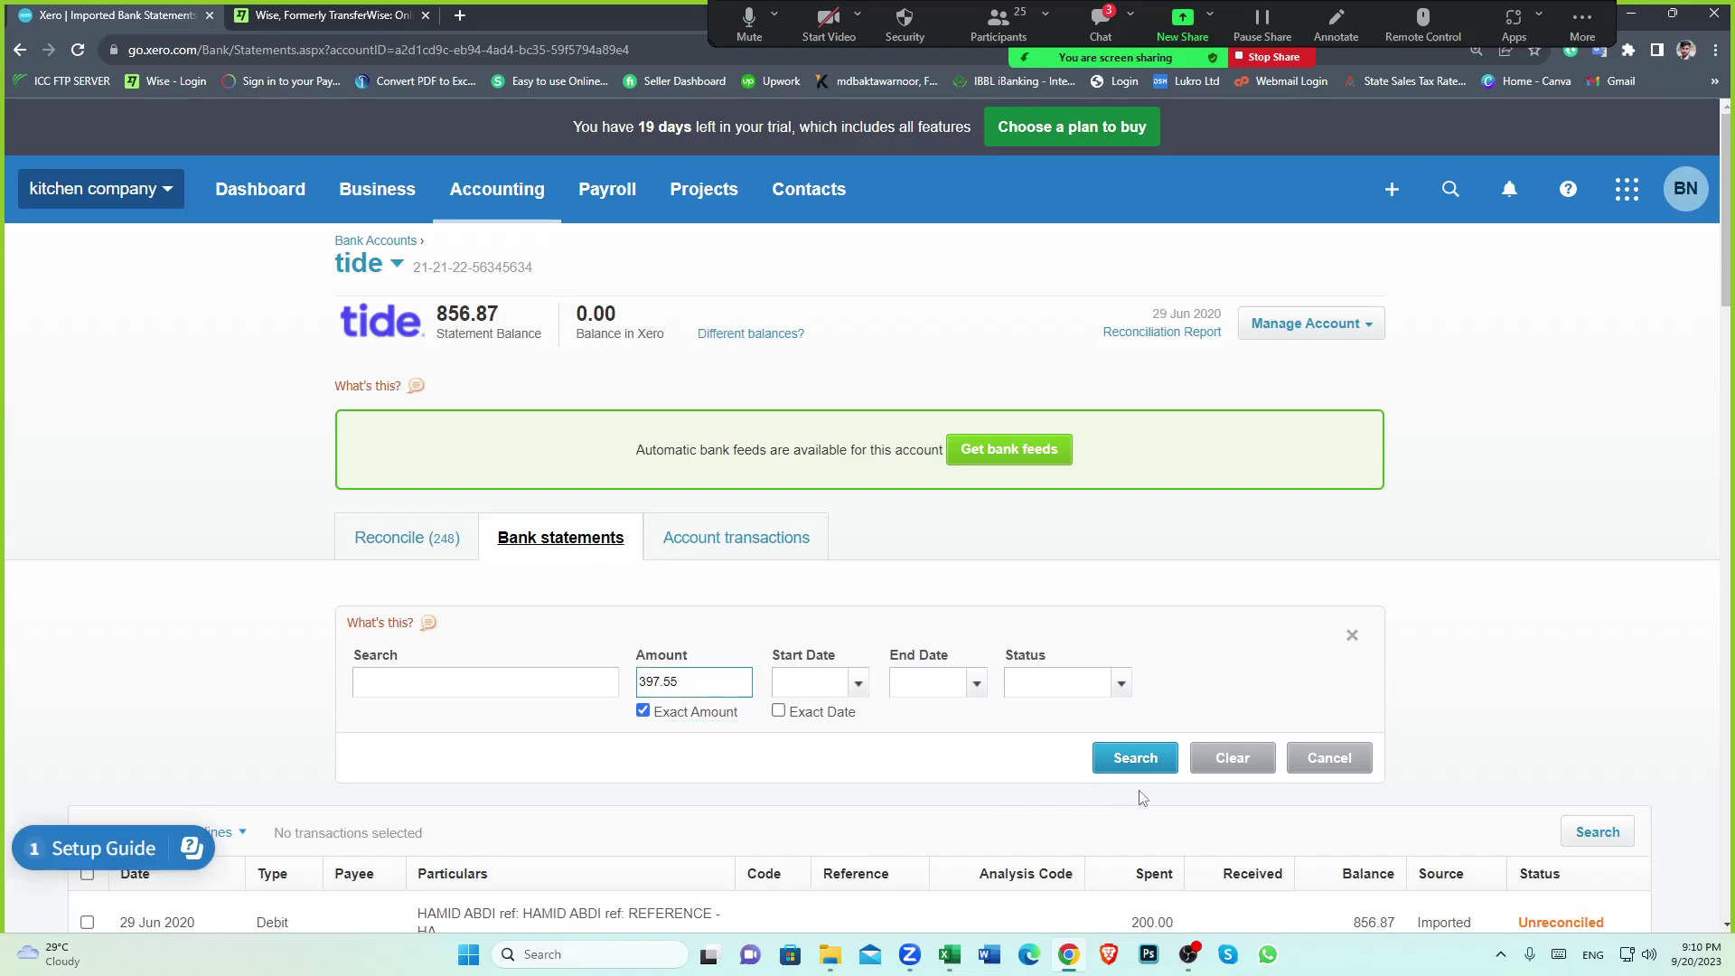
left_click(1130, 759)
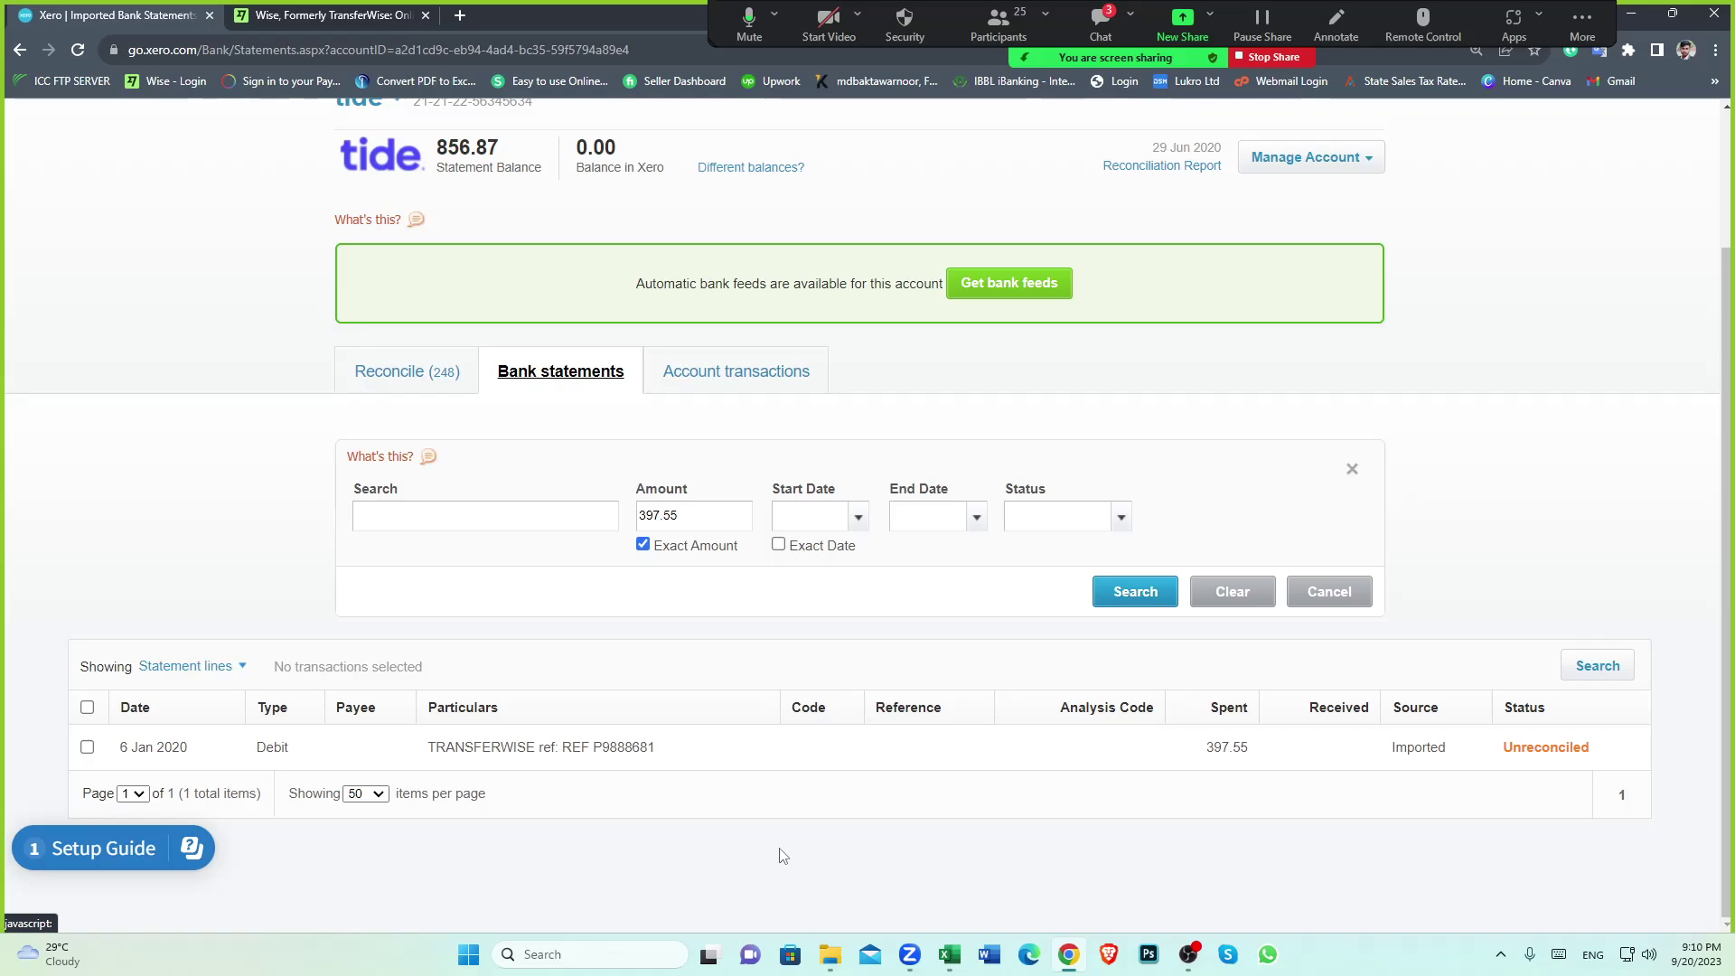
scroll(784, 856, "up", 2)
scroll(783, 857, "down", 2)
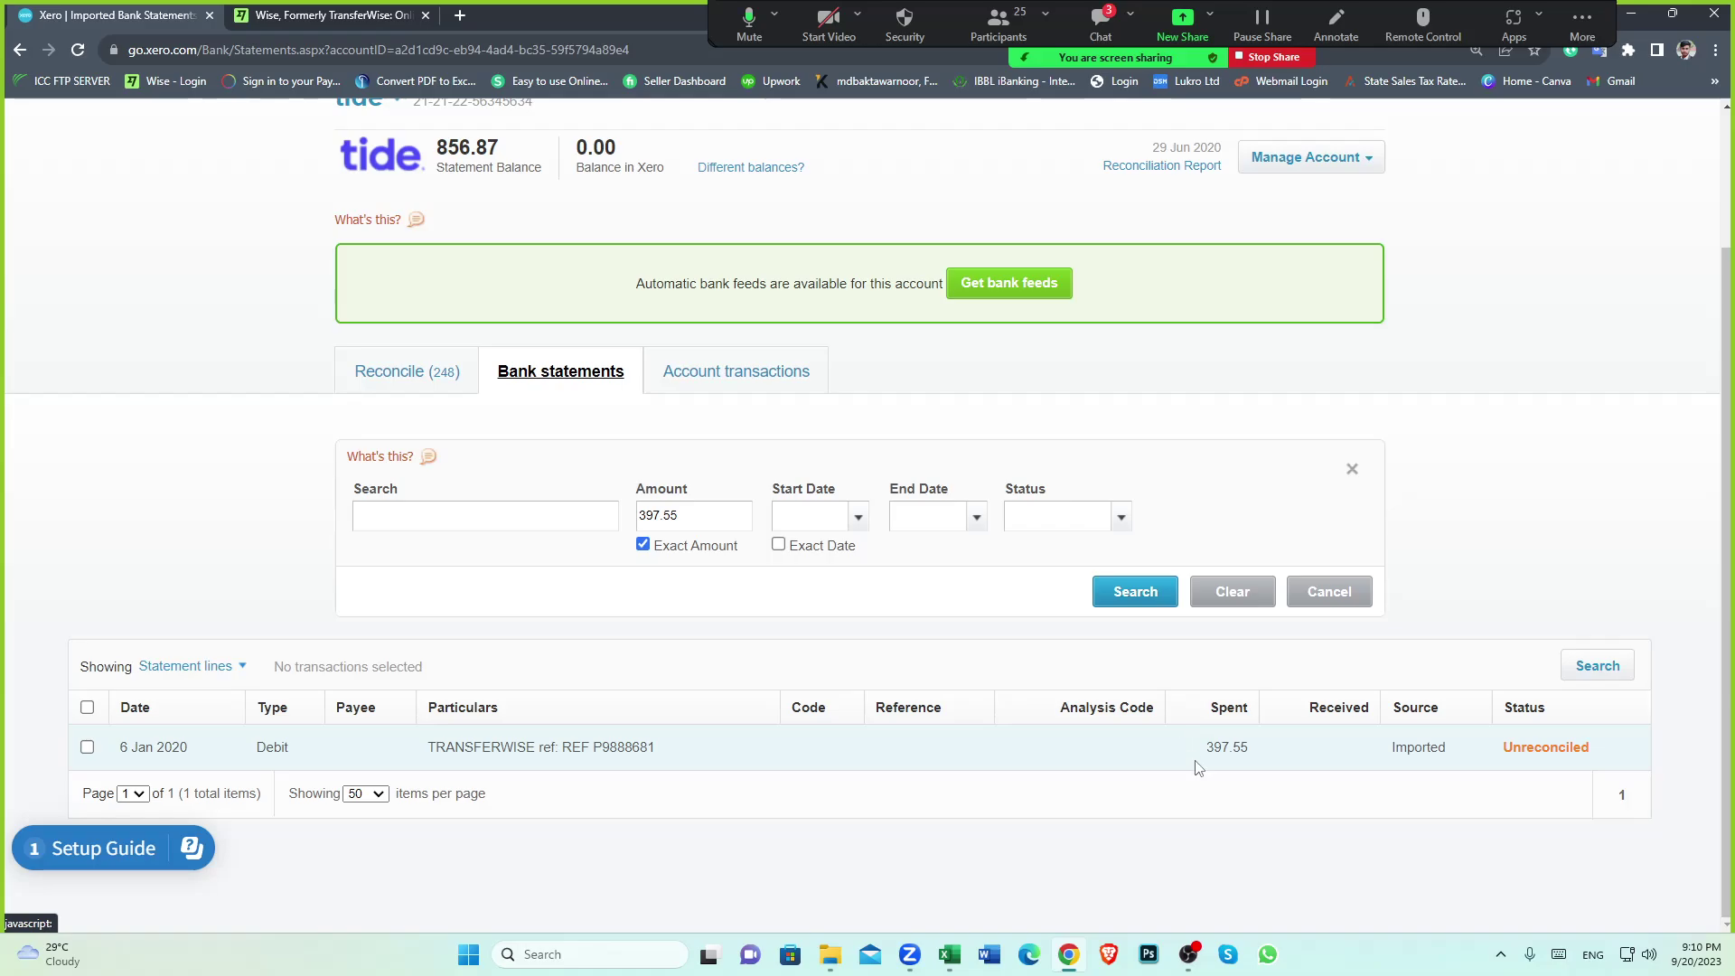
scroll(1197, 766, "up", 2)
scroll(836, 701, "down", 2)
scroll(994, 741, "up", 2)
scroll(772, 715, "down", 2)
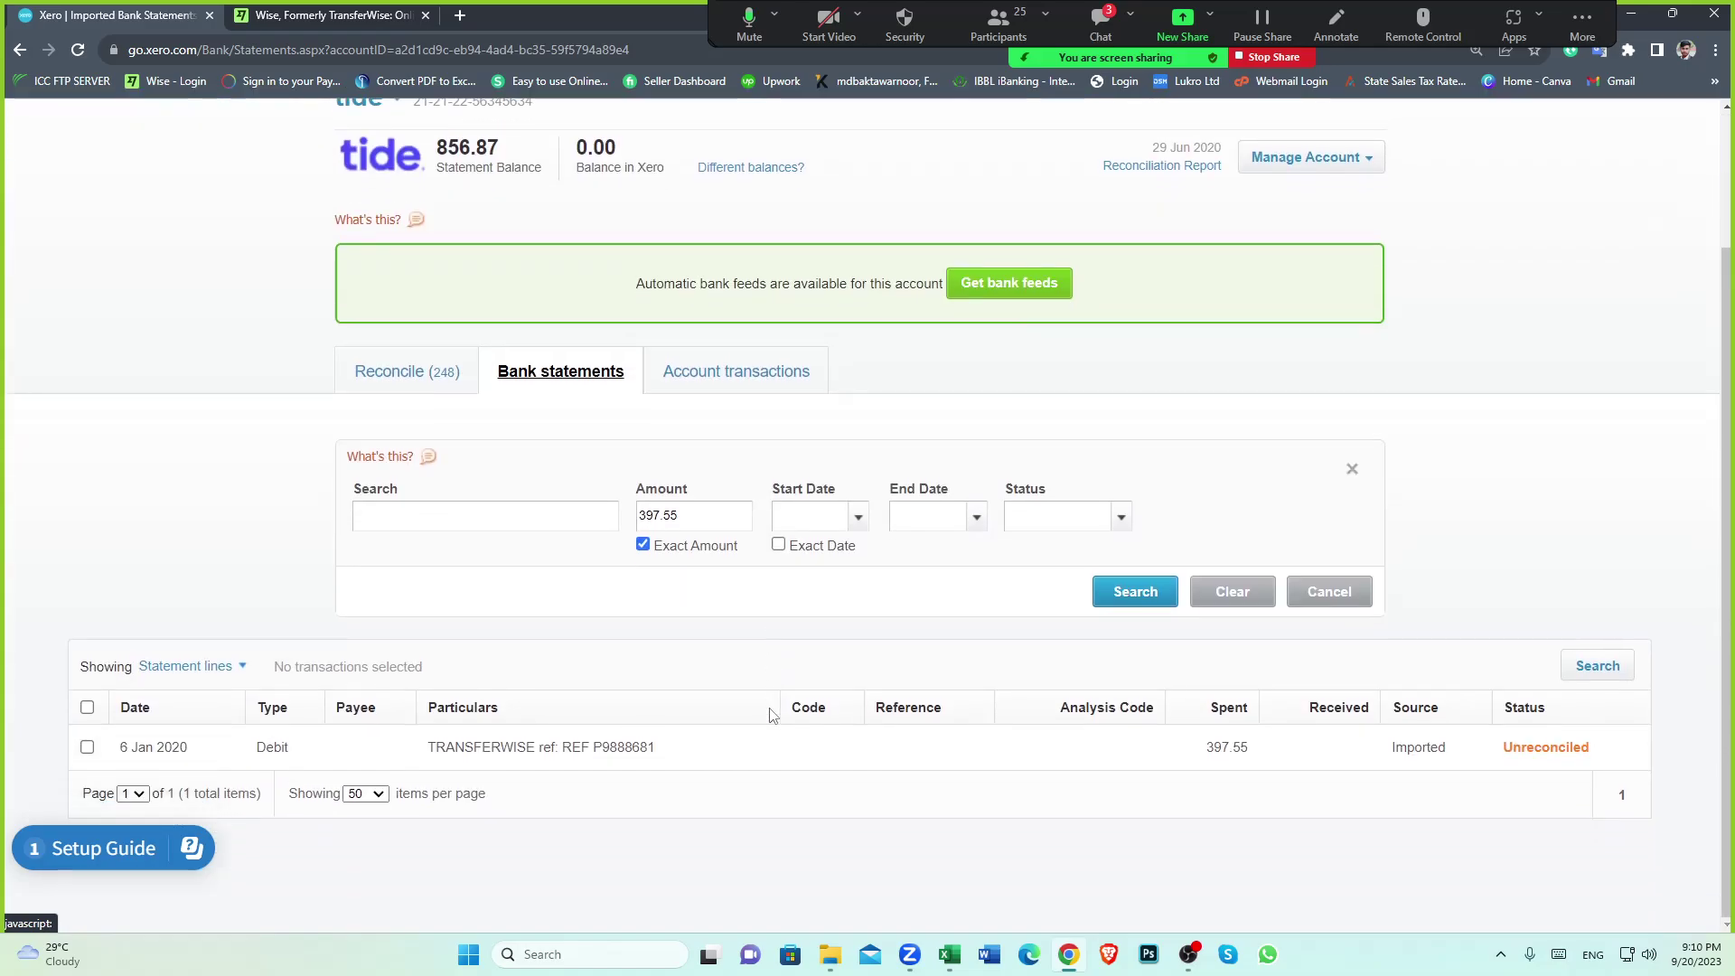
scroll(772, 715, "up", 2)
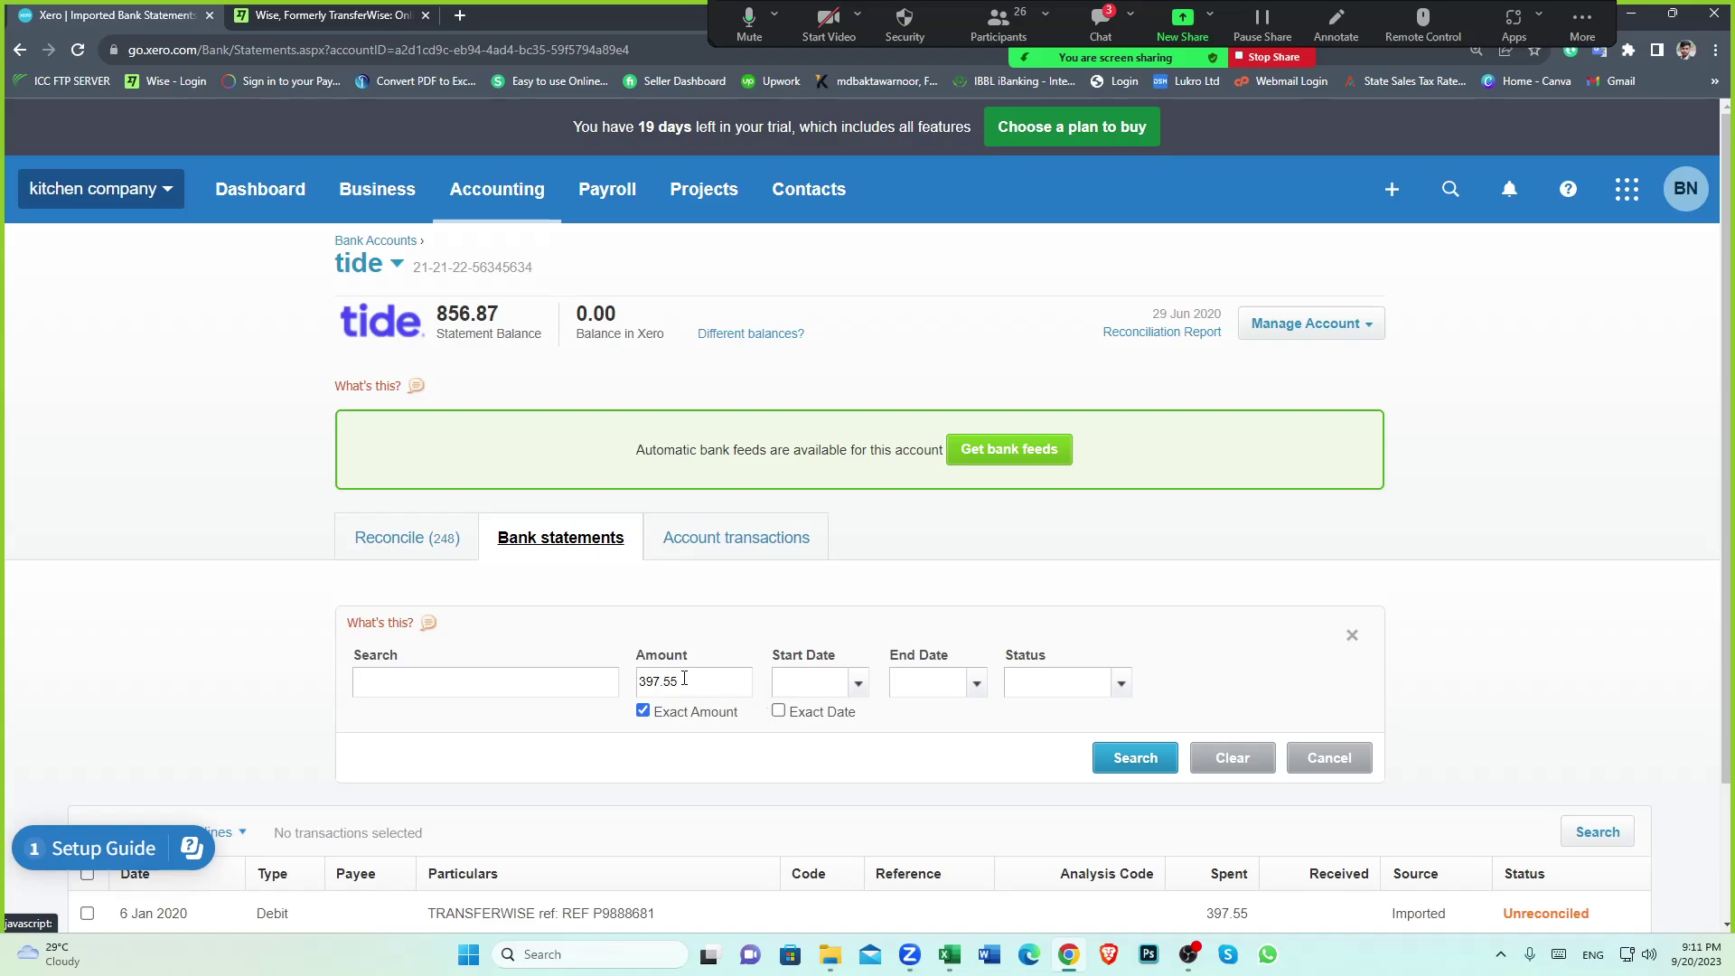
scroll(723, 696, "down", 1)
scroll(683, 678, "up", 1)
scroll(683, 678, "down", 1)
scroll(683, 678, "up", 1)
From Accounting > Chart of accounts, add a bank account, search 'WISE', pick Wise Business and skip the feed
left_click(498, 201)
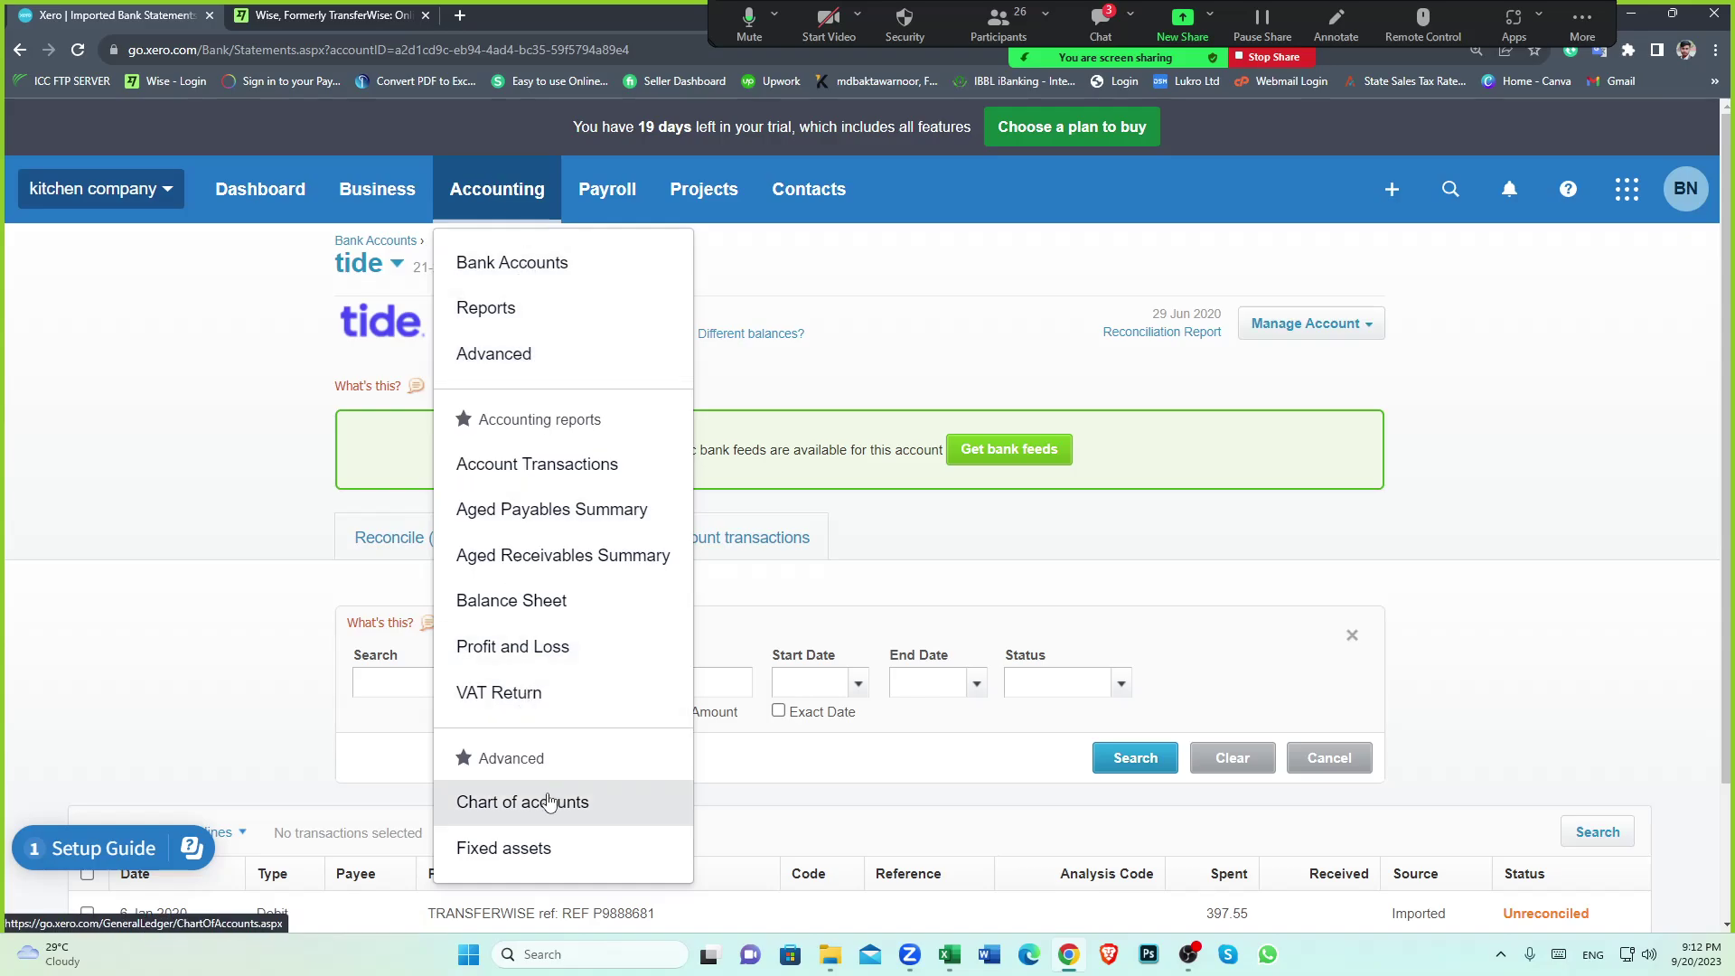
left_click(522, 801)
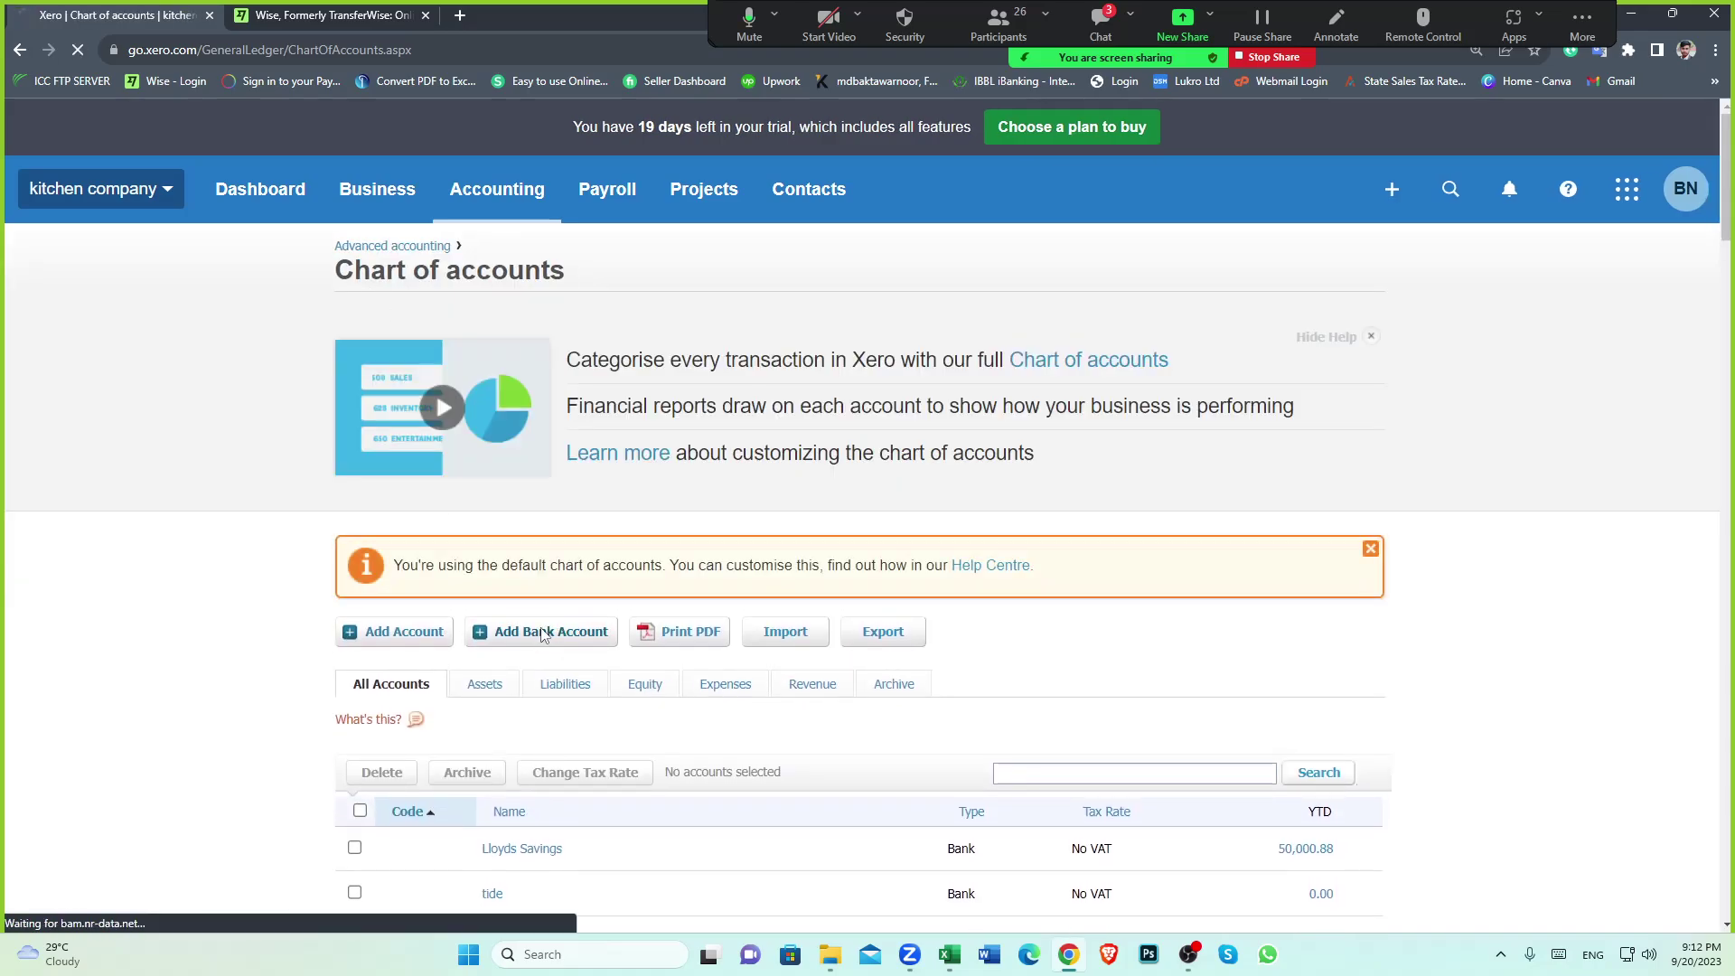
left_click(543, 633)
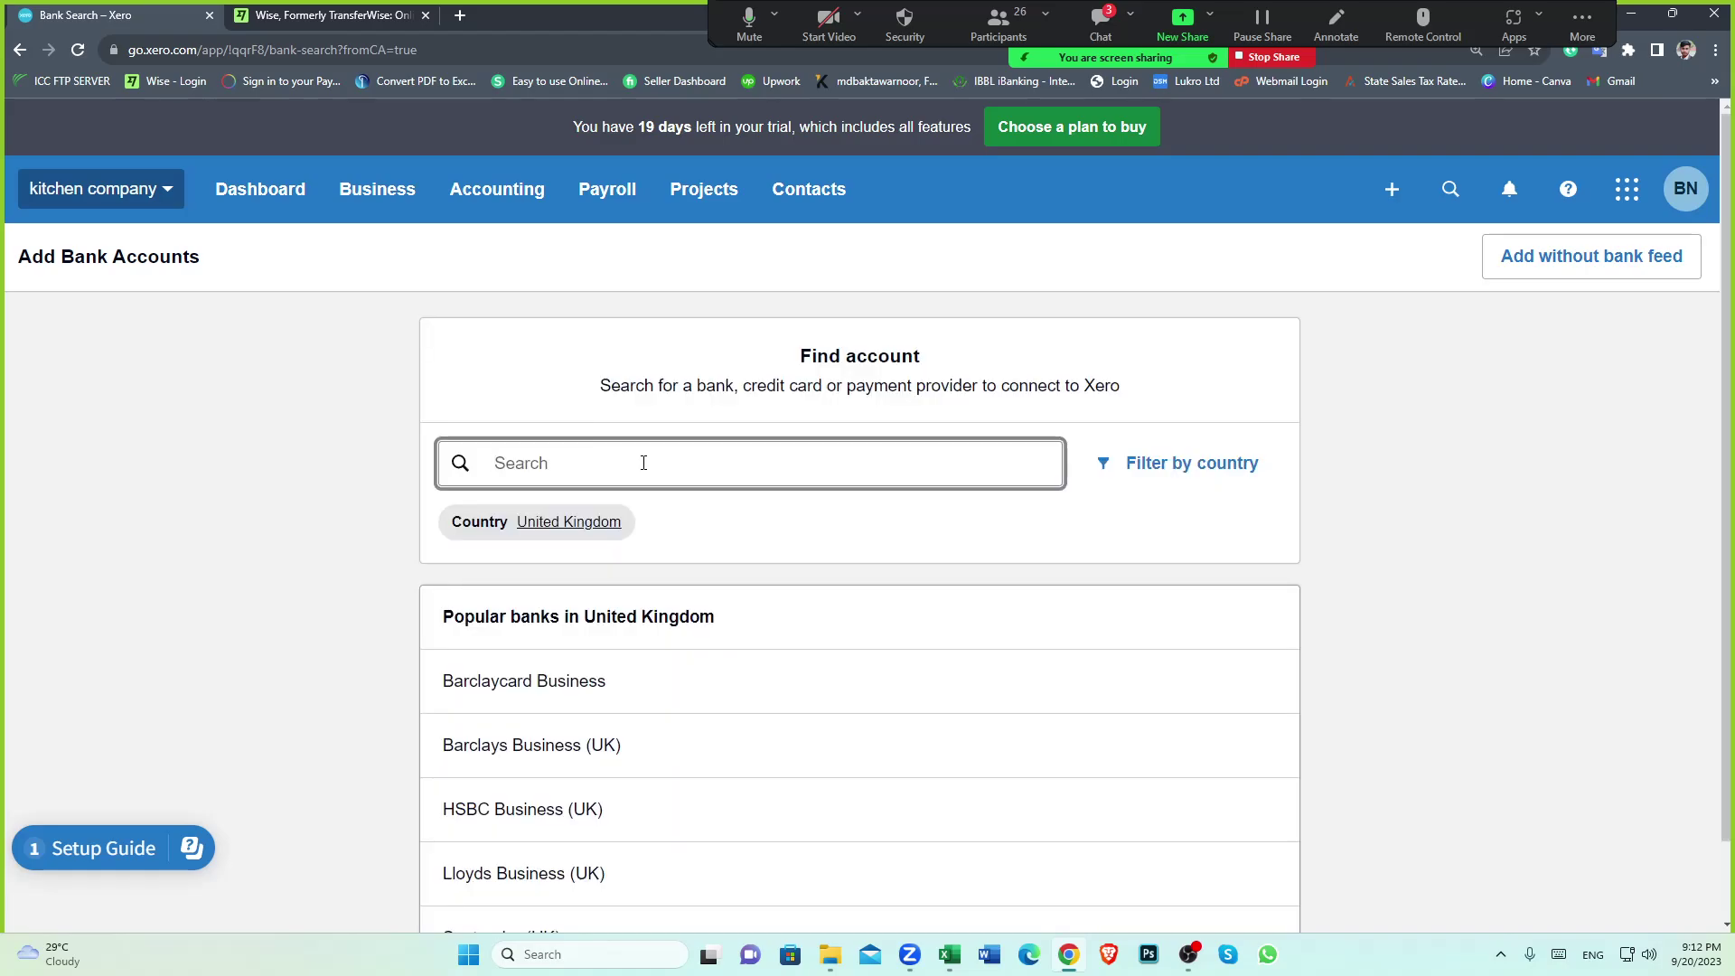
type("WISE")
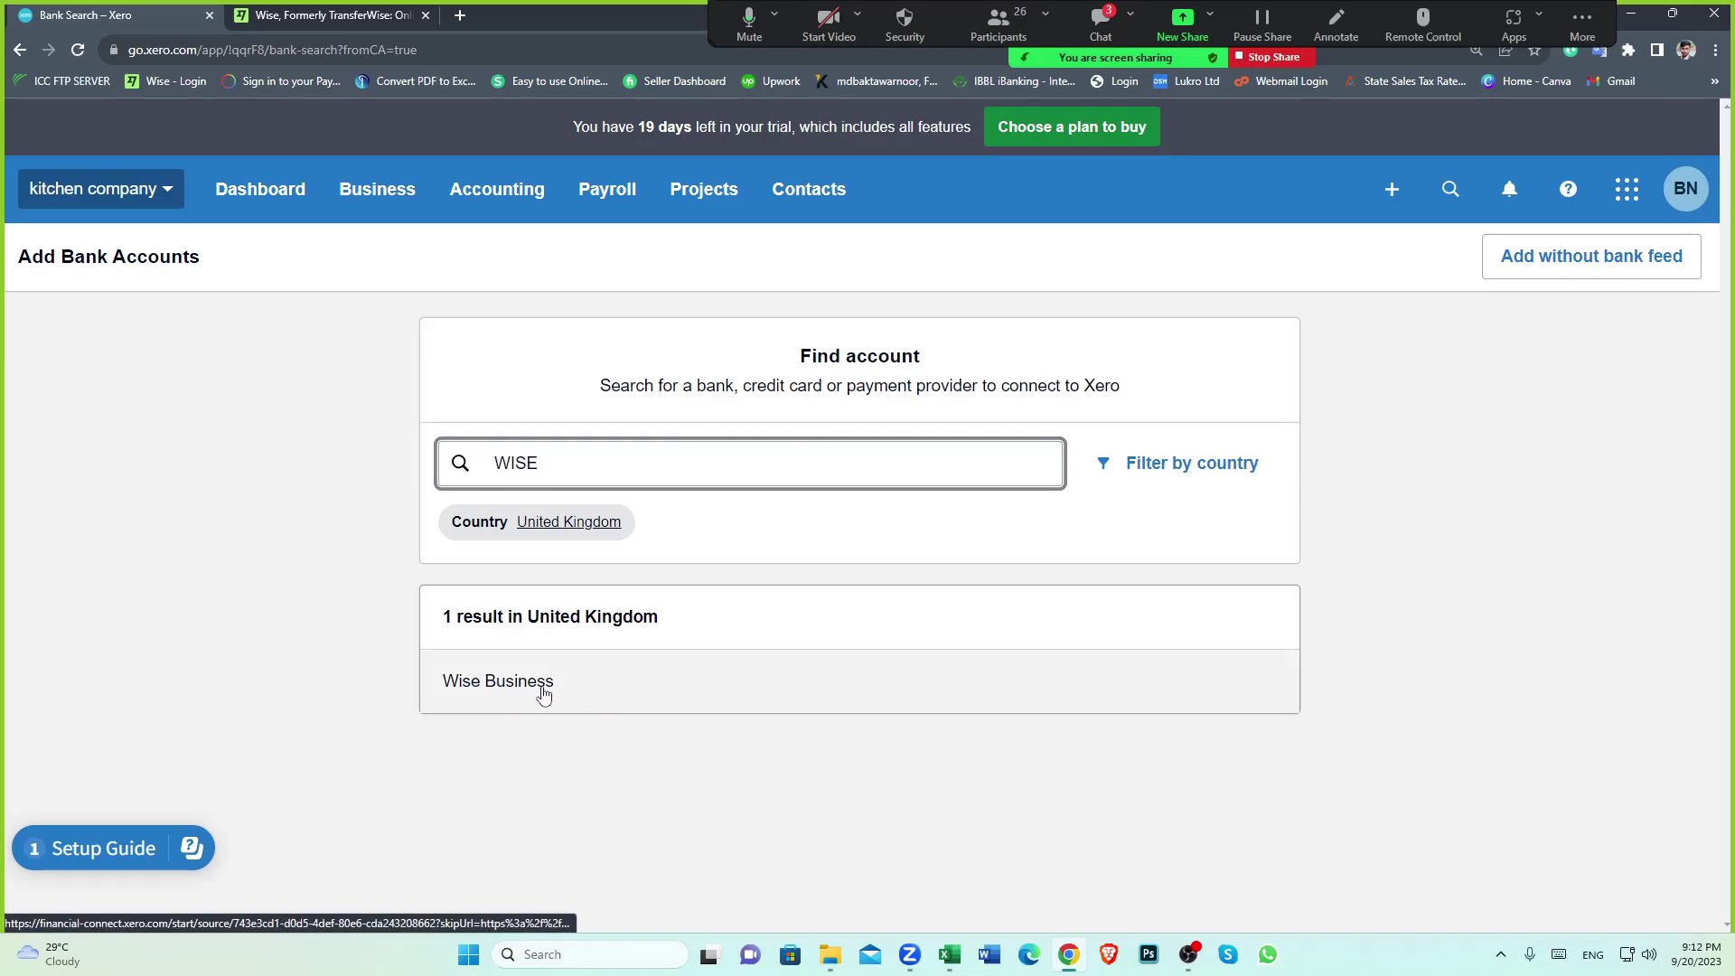
left_click(529, 688)
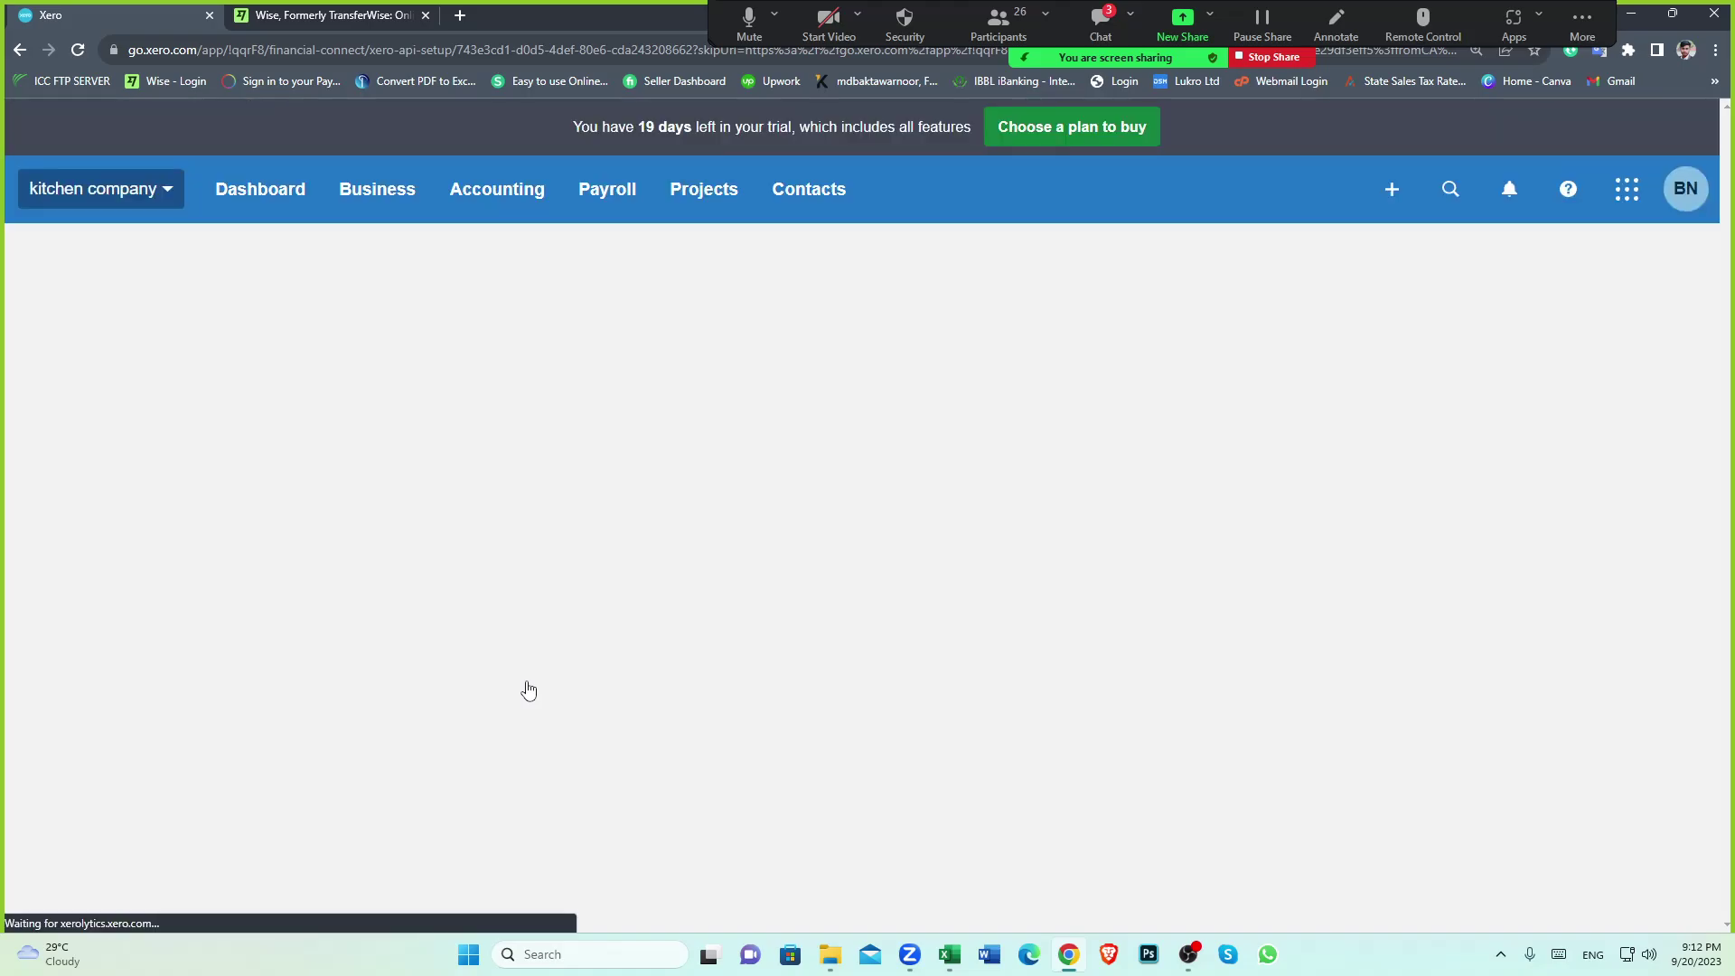
left_click(1028, 725)
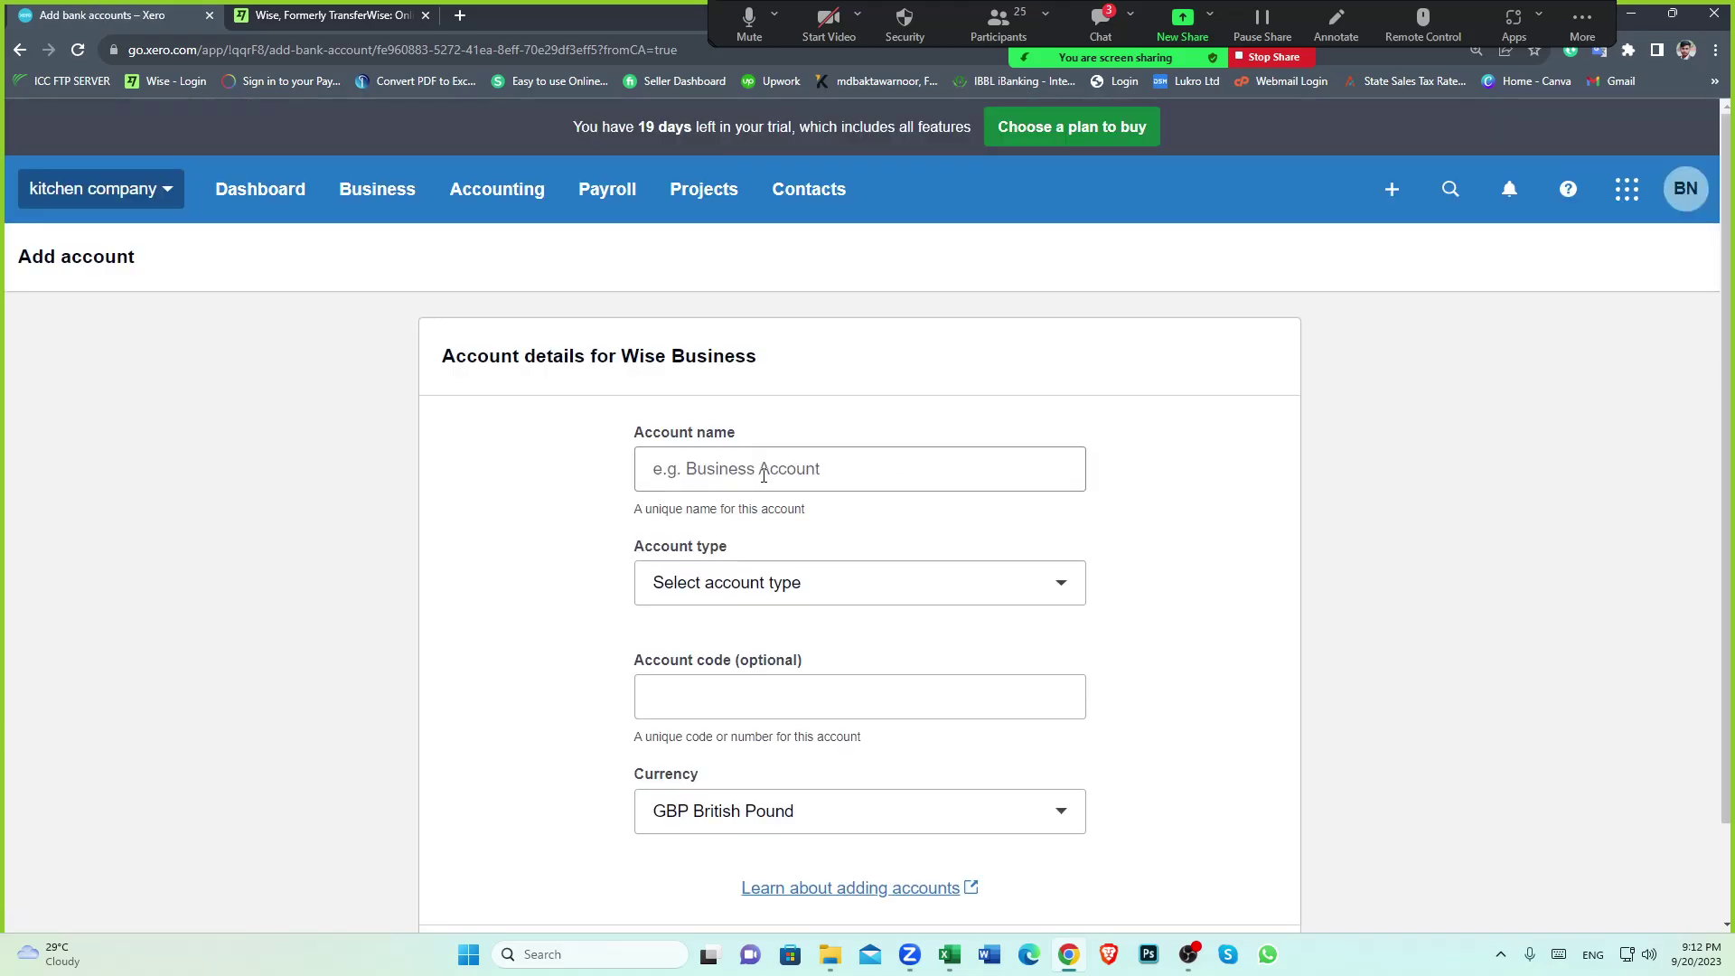
Name the new bank account 'wise clearing account'
left_click(763, 475)
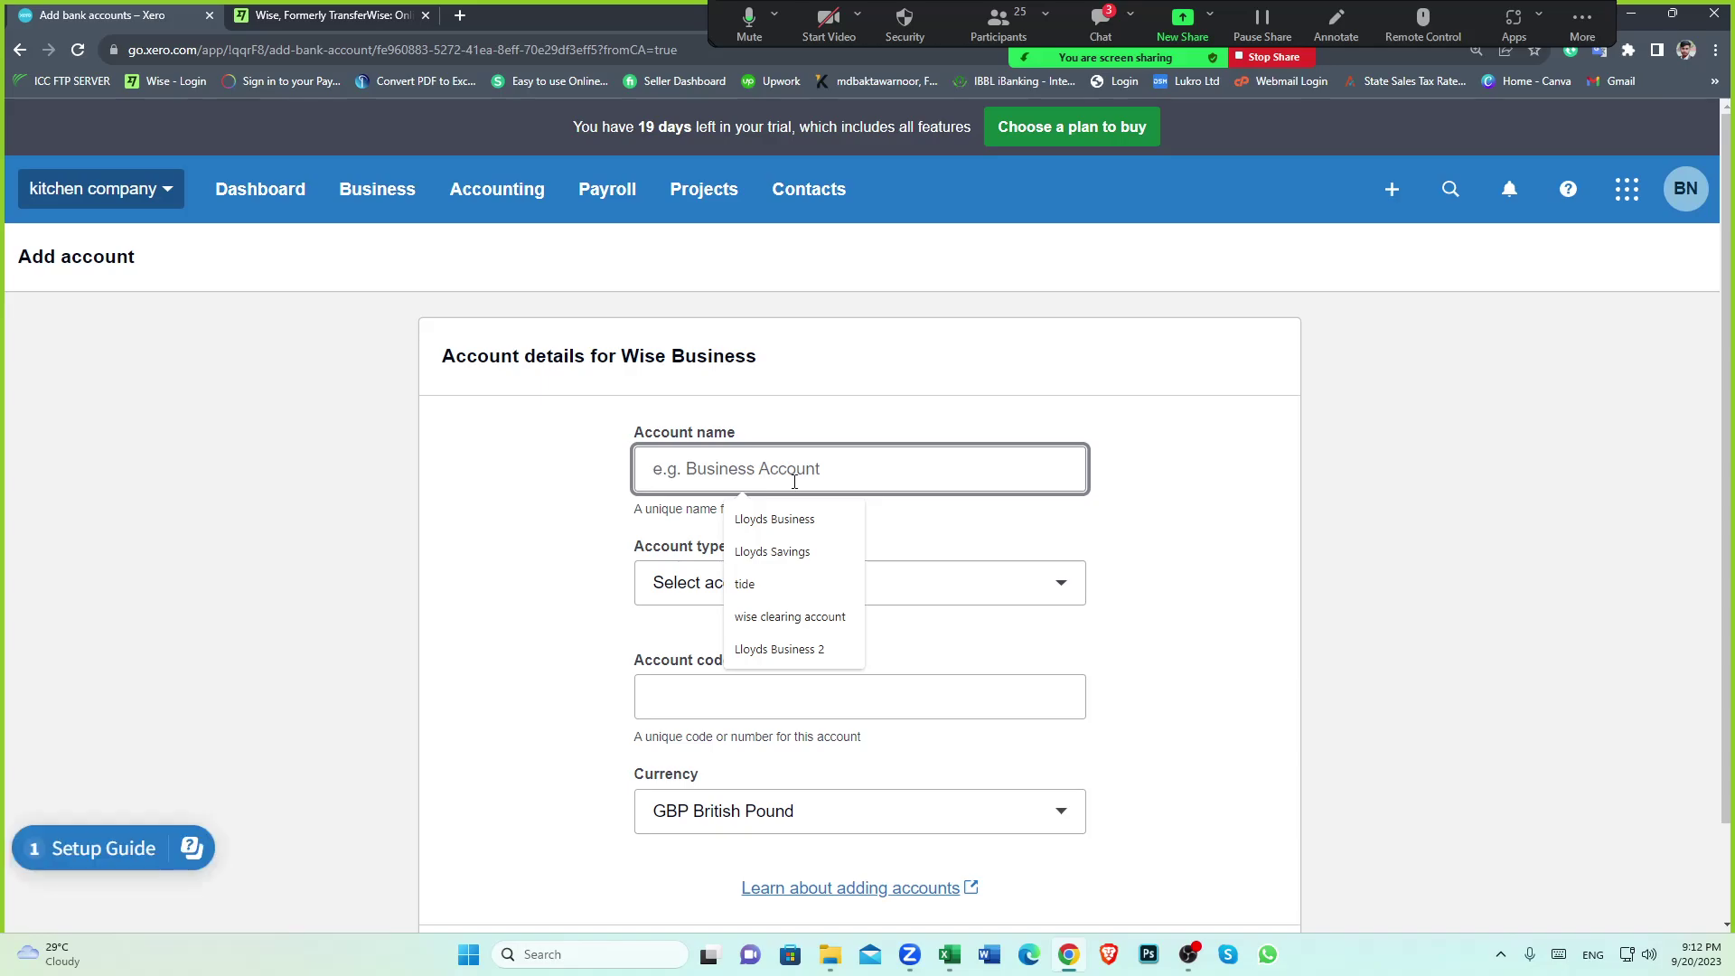
left_click(795, 618)
left_click(1141, 552)
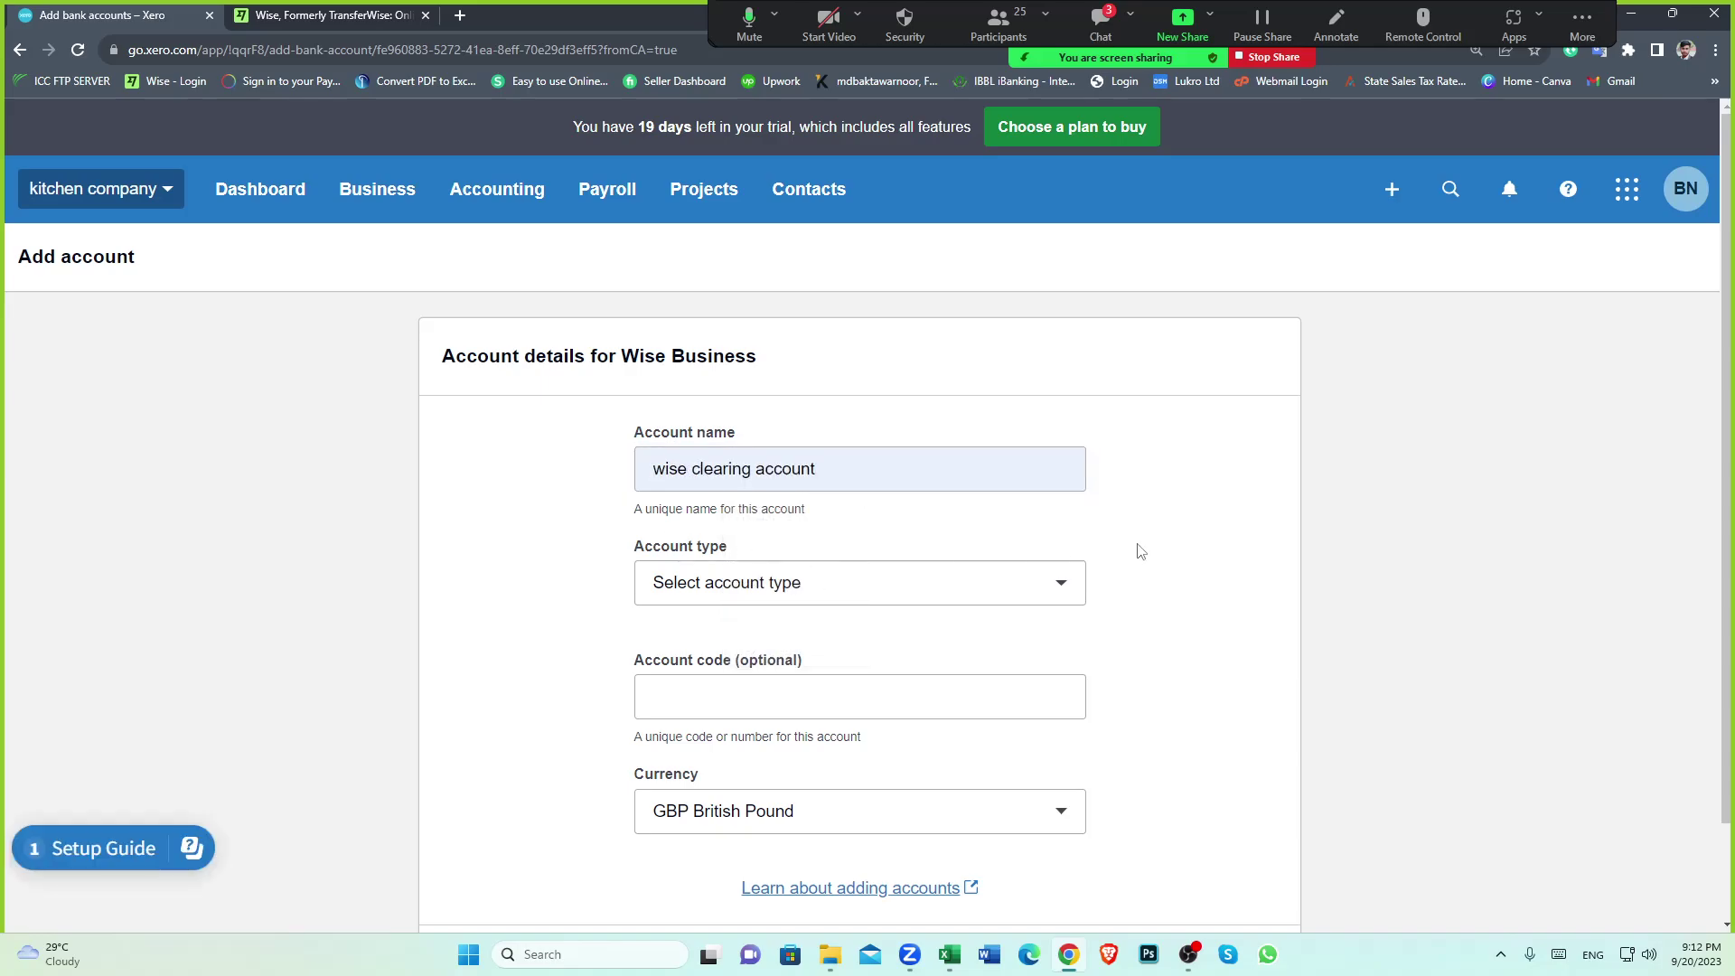
scroll(1140, 551, "down", 1)
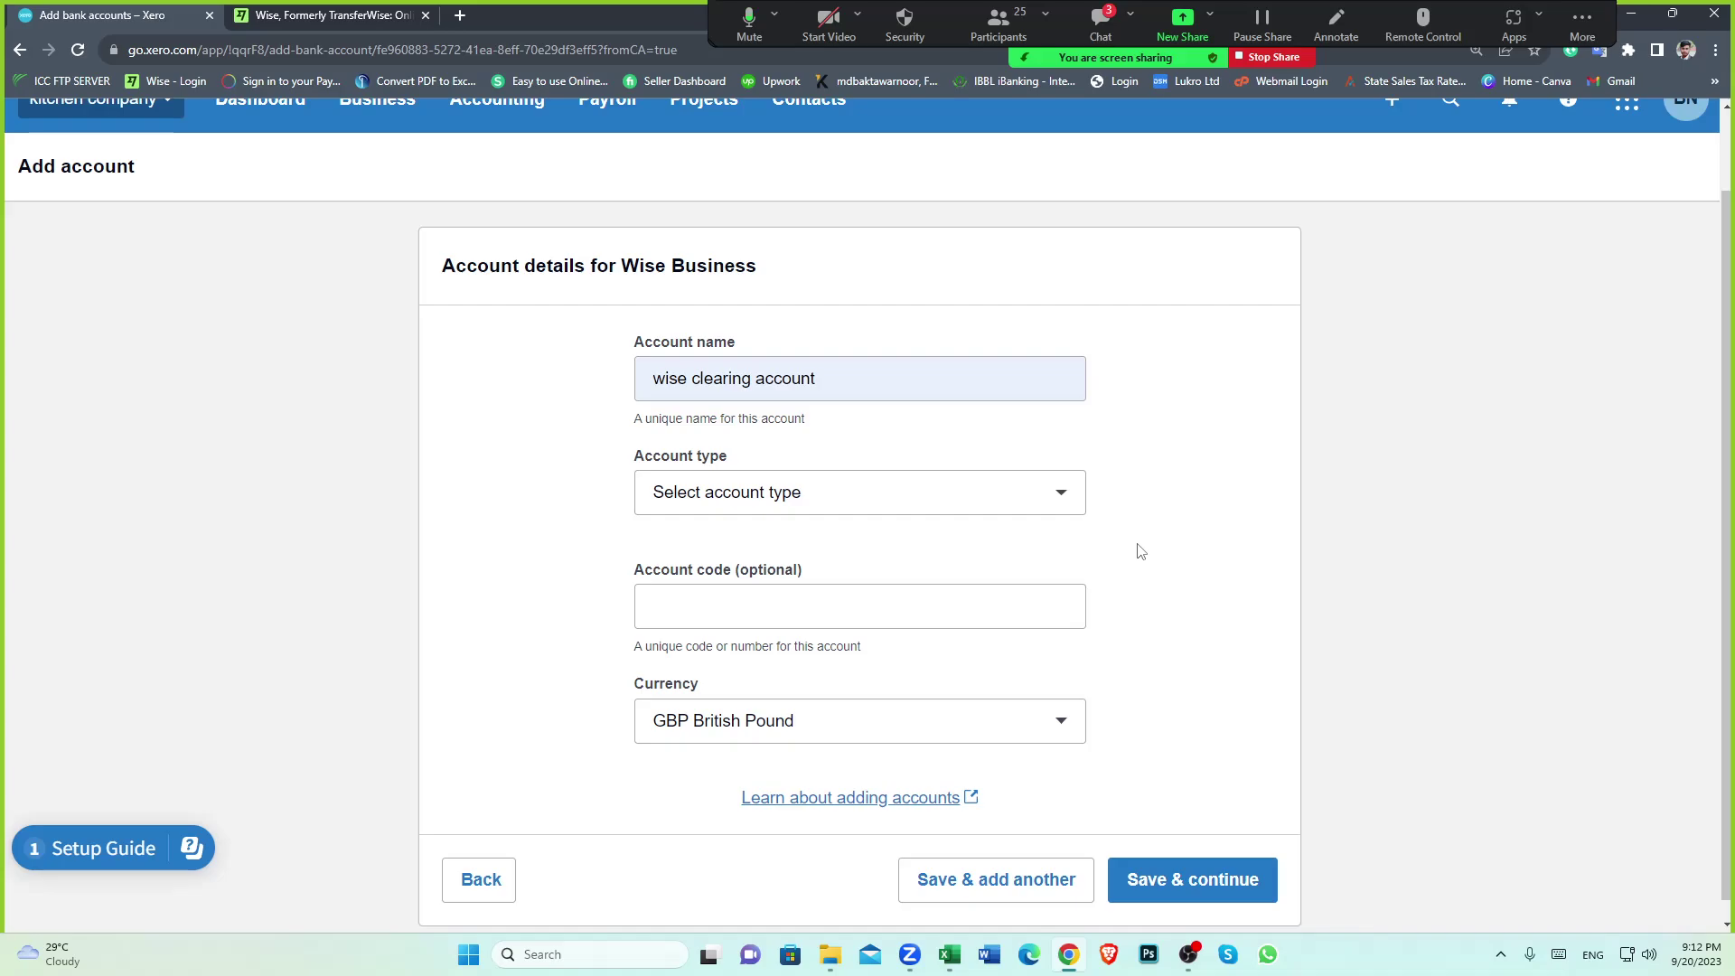
scroll(554, 585, "down", 1)
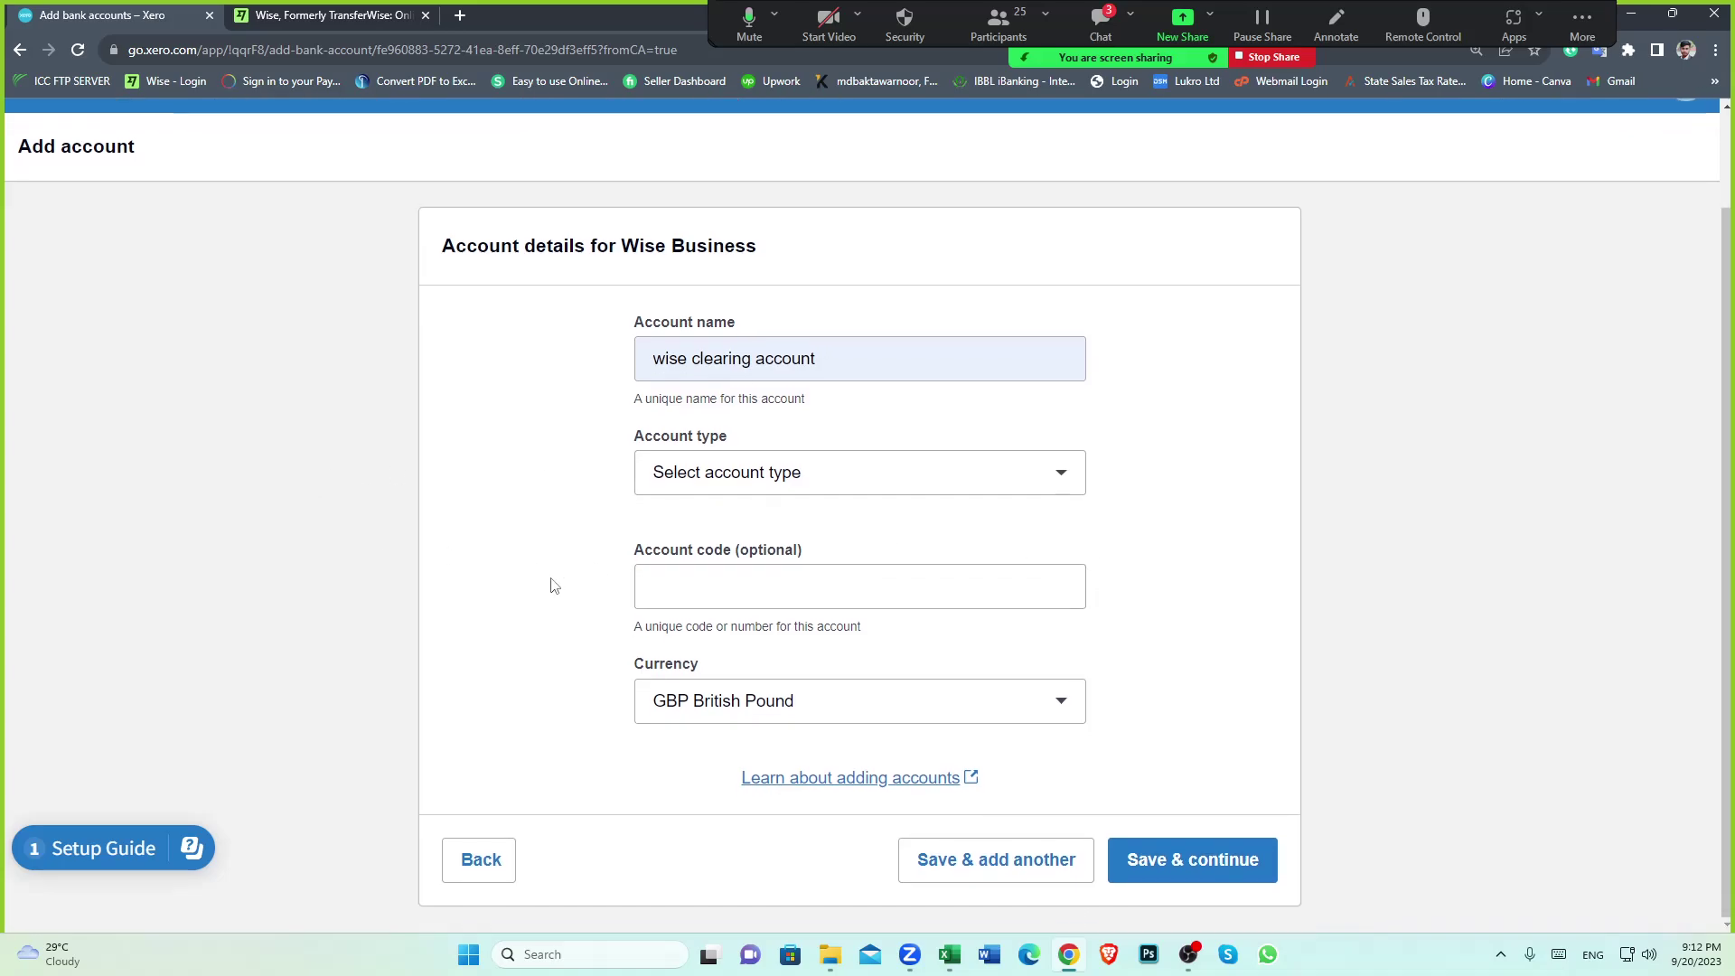
scroll(533, 575, "up", 1)
scroll(533, 566, "down", 1)
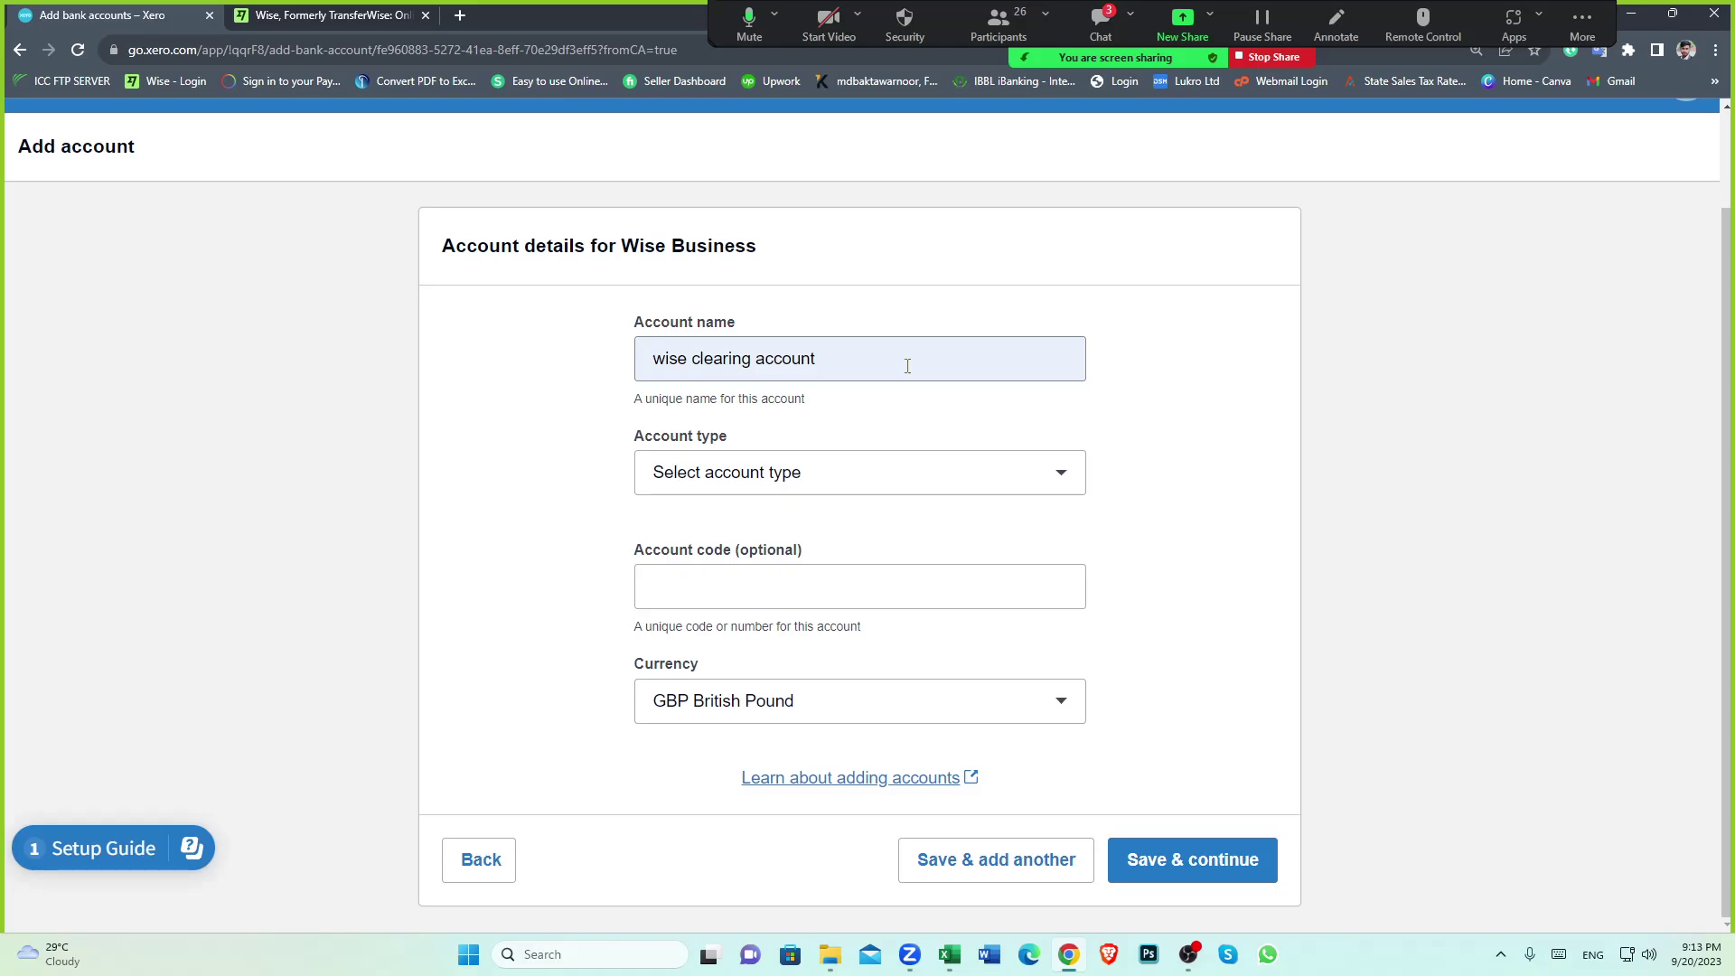
Set the account type to Everyday and enter the sort code and account number
left_click(1063, 488)
left_click(808, 551)
scroll(831, 569, "down", 2)
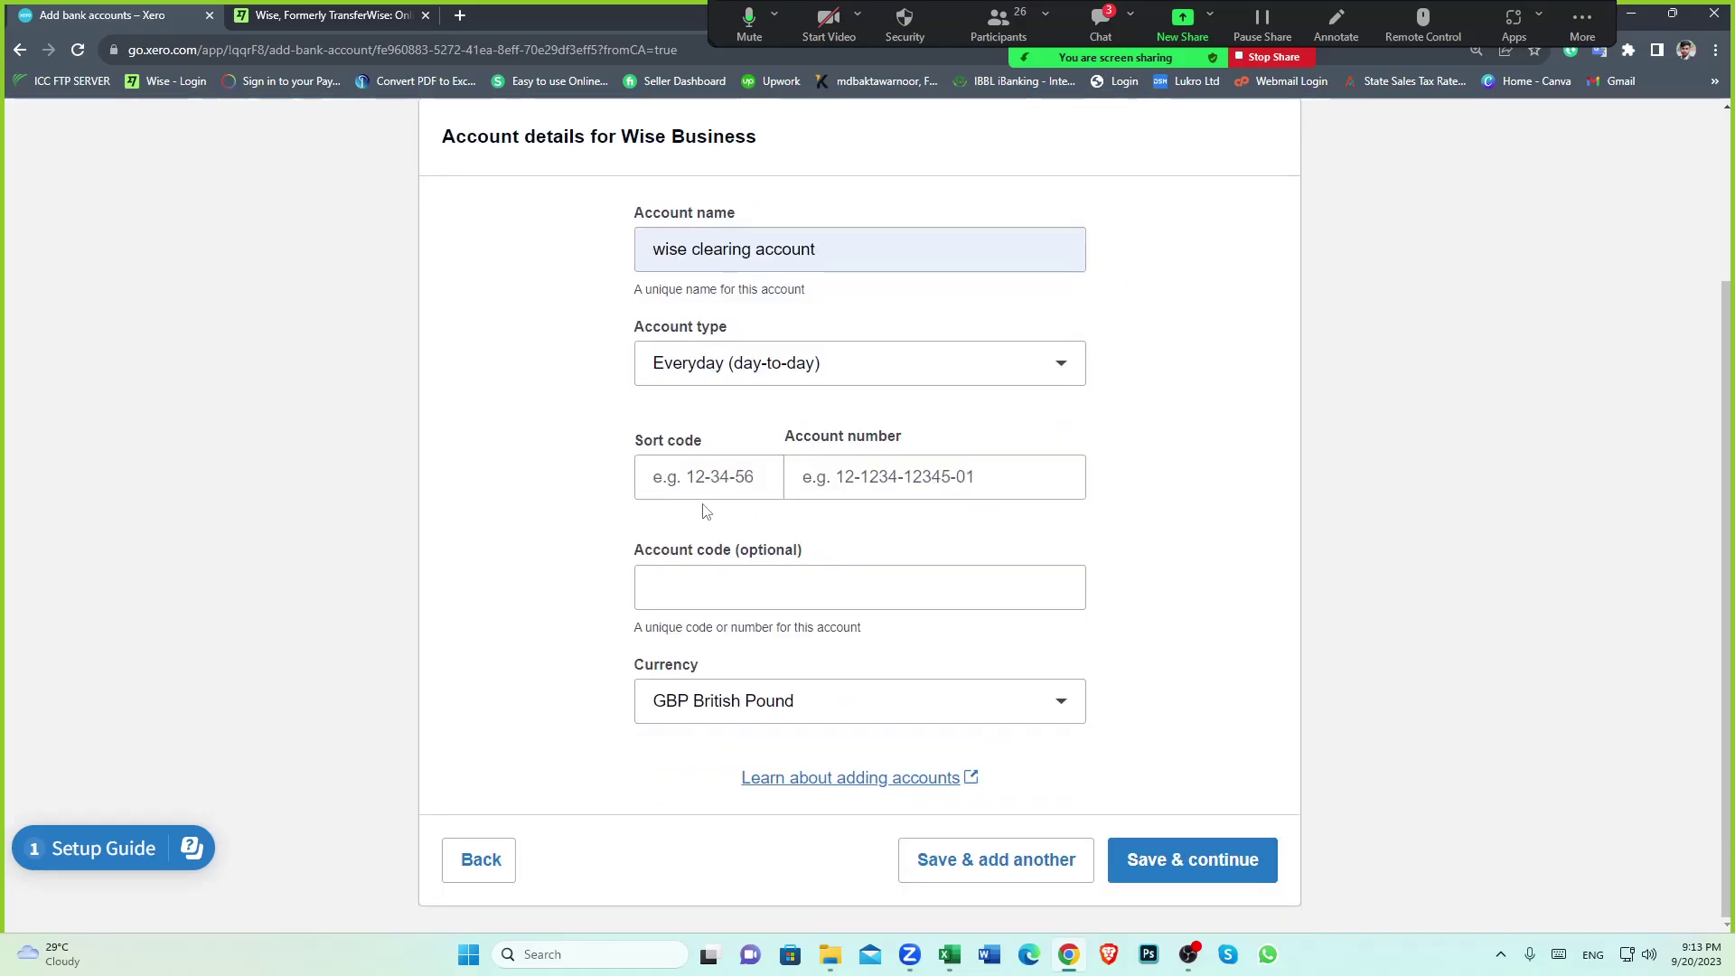
left_click(679, 489)
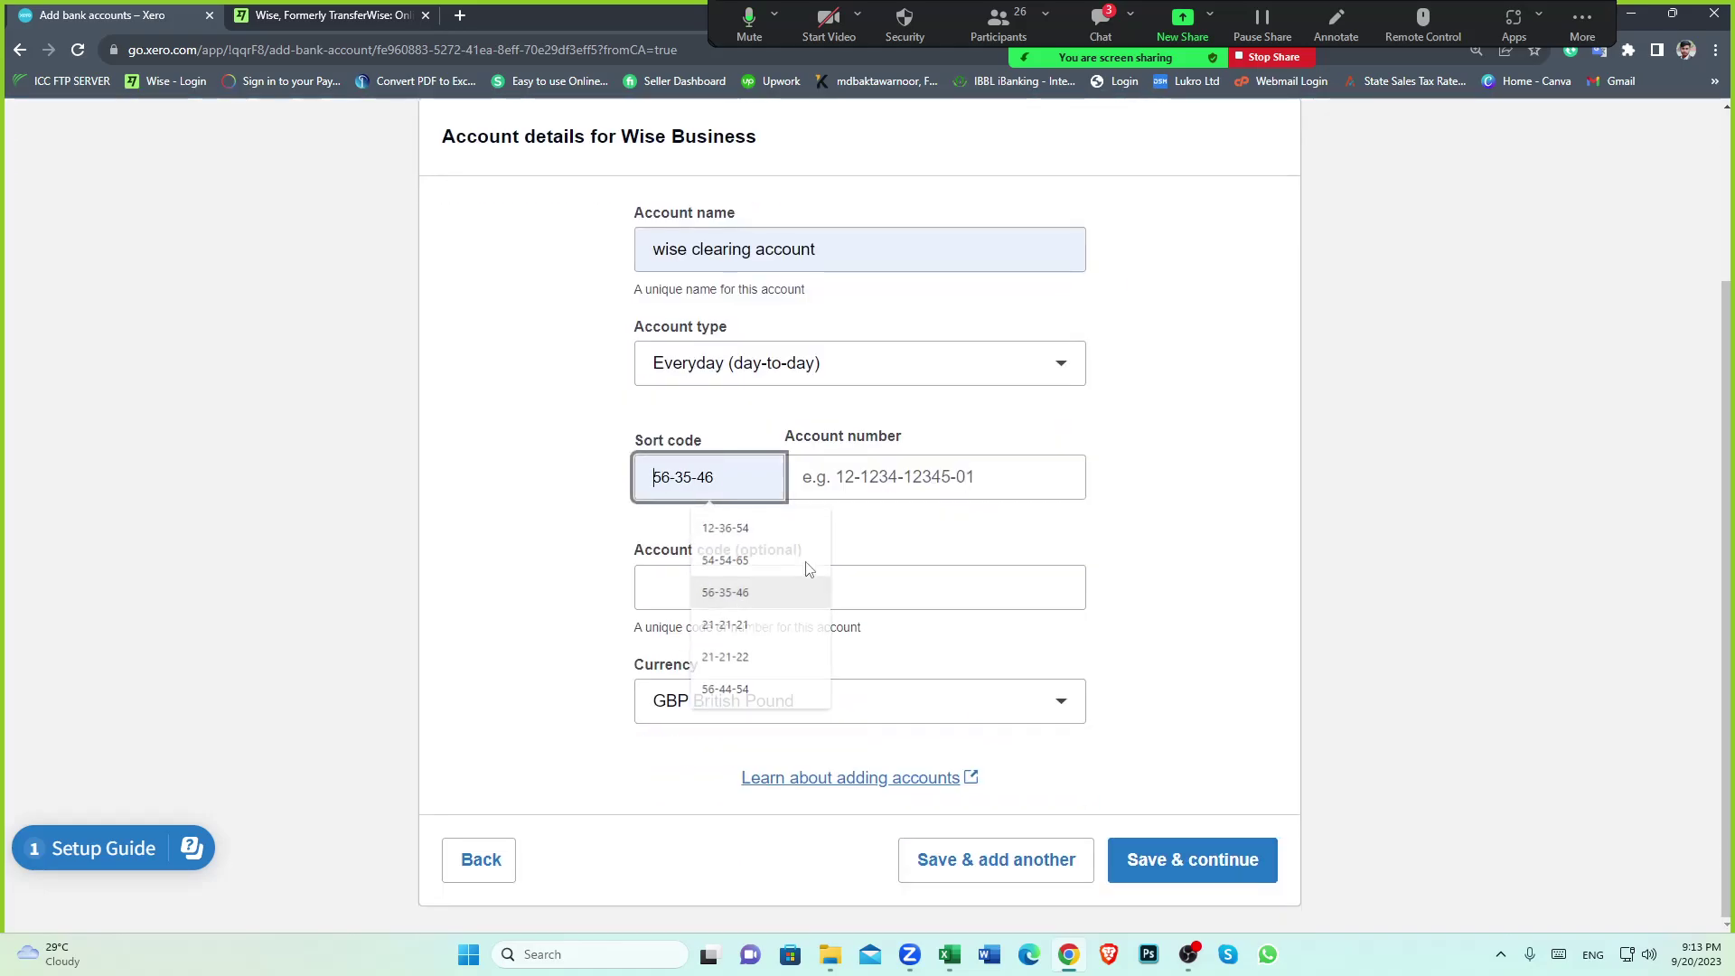
left_click(810, 585)
left_click(854, 486)
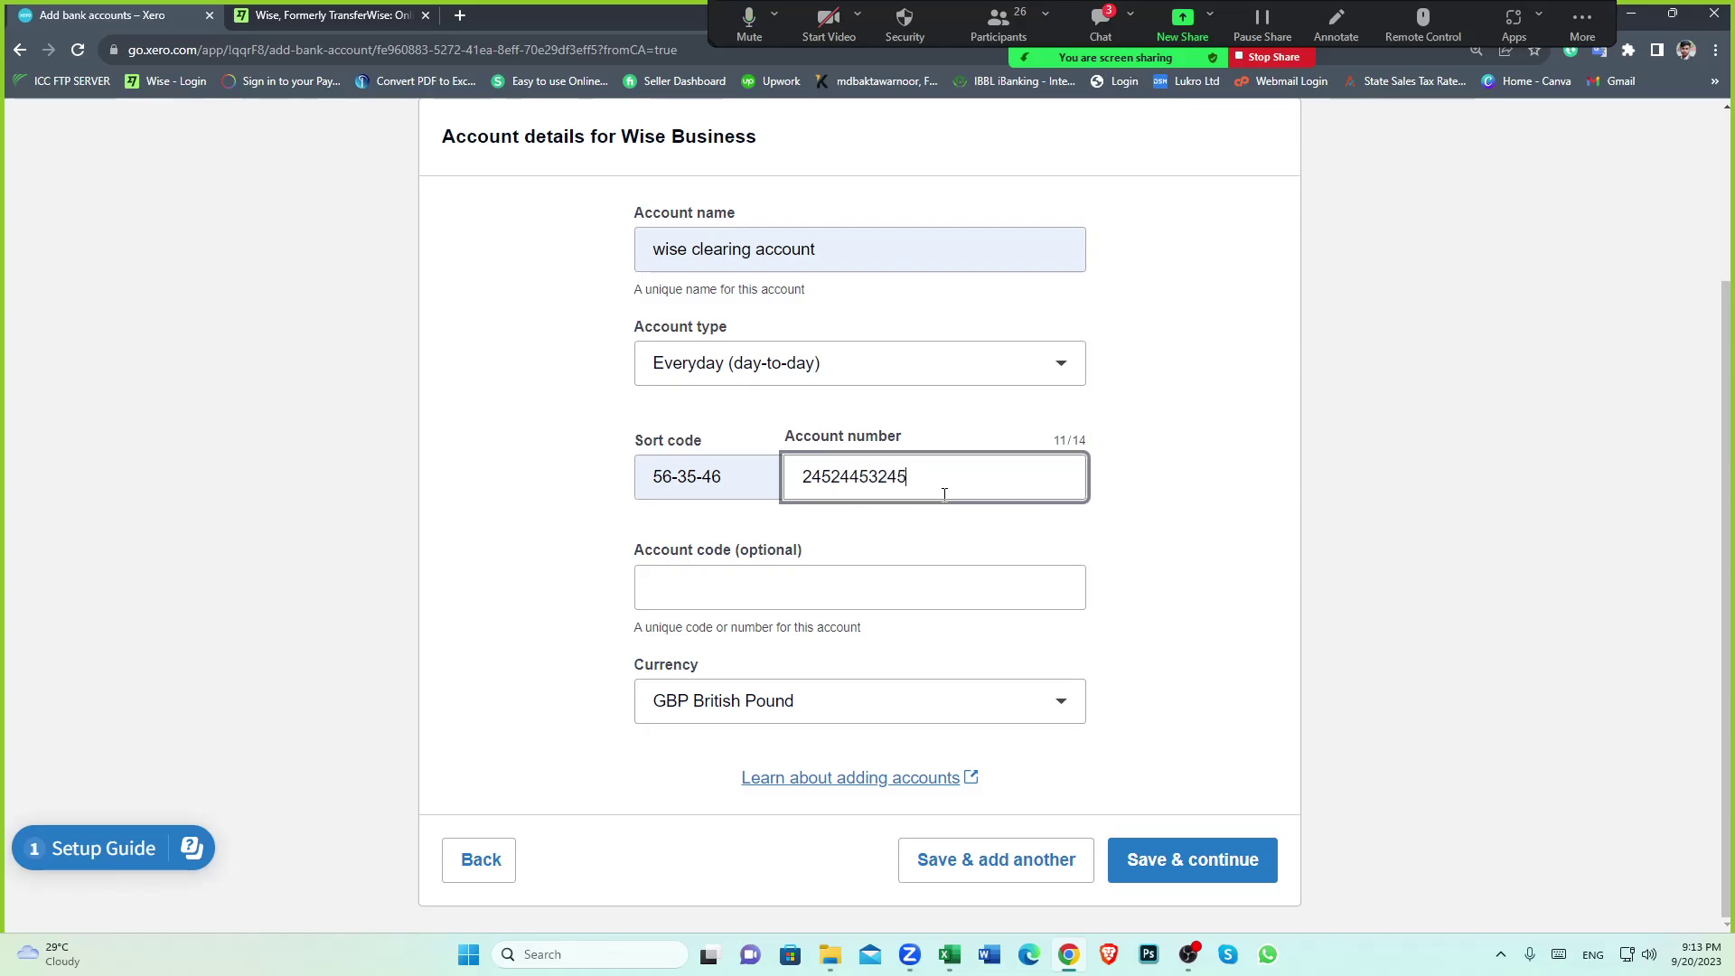
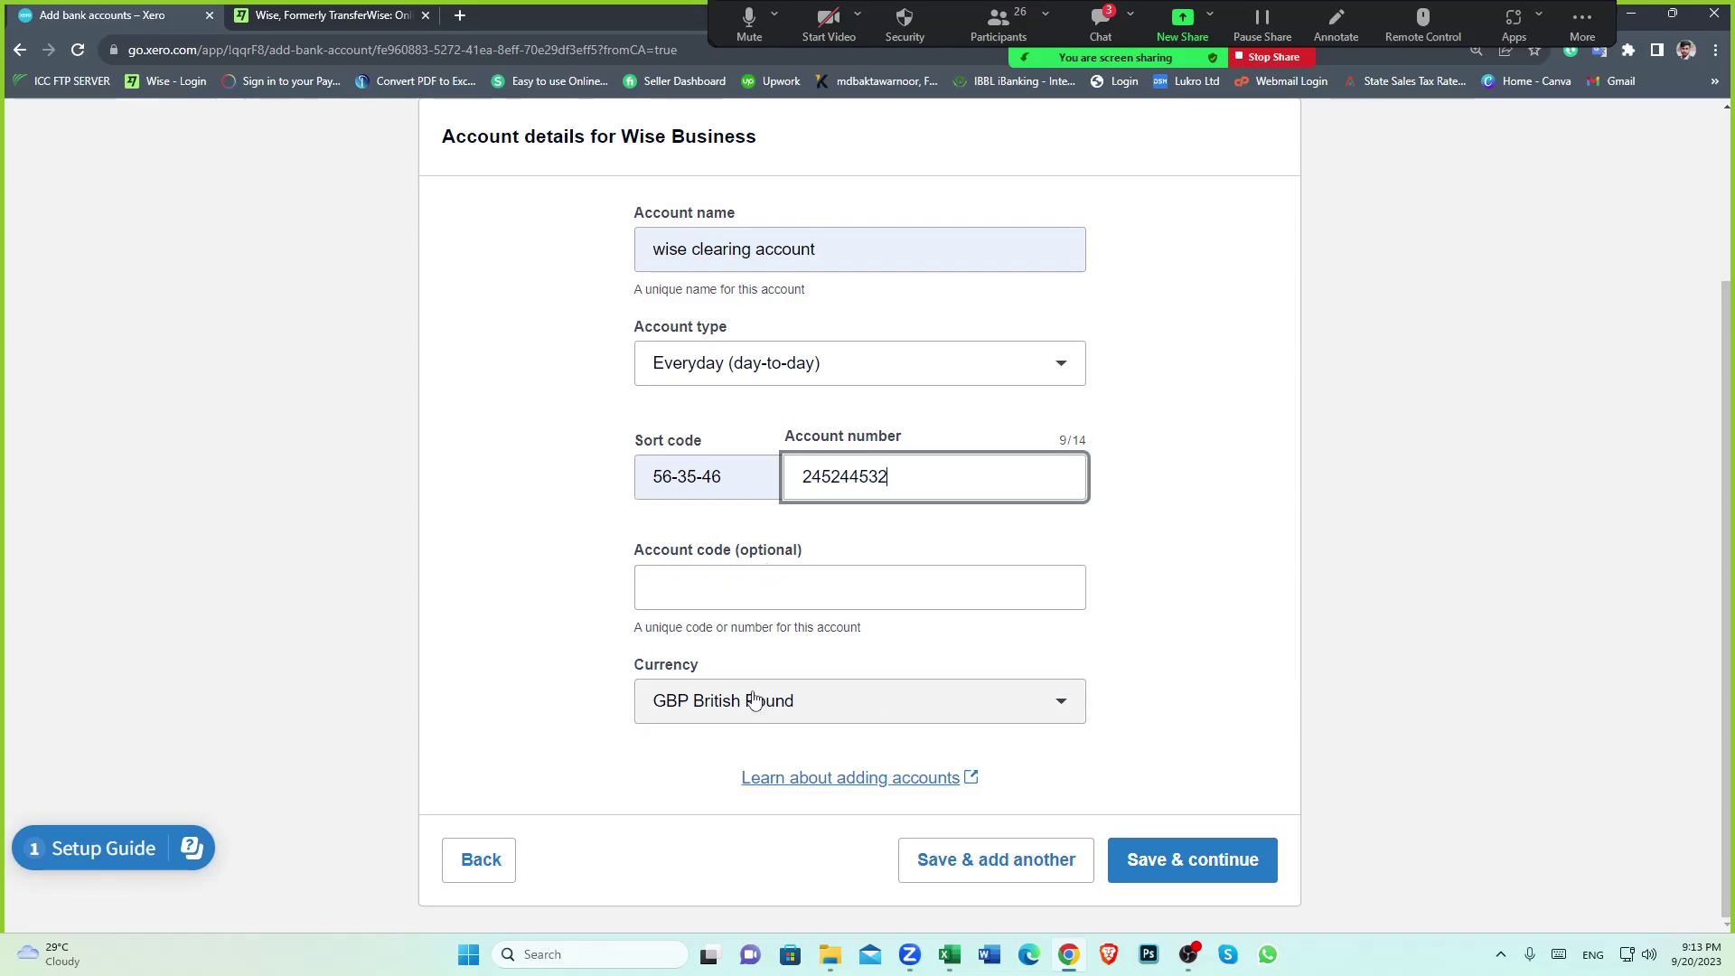
Set the account currency to EUR Euro
left_click(1060, 708)
left_click(1155, 654)
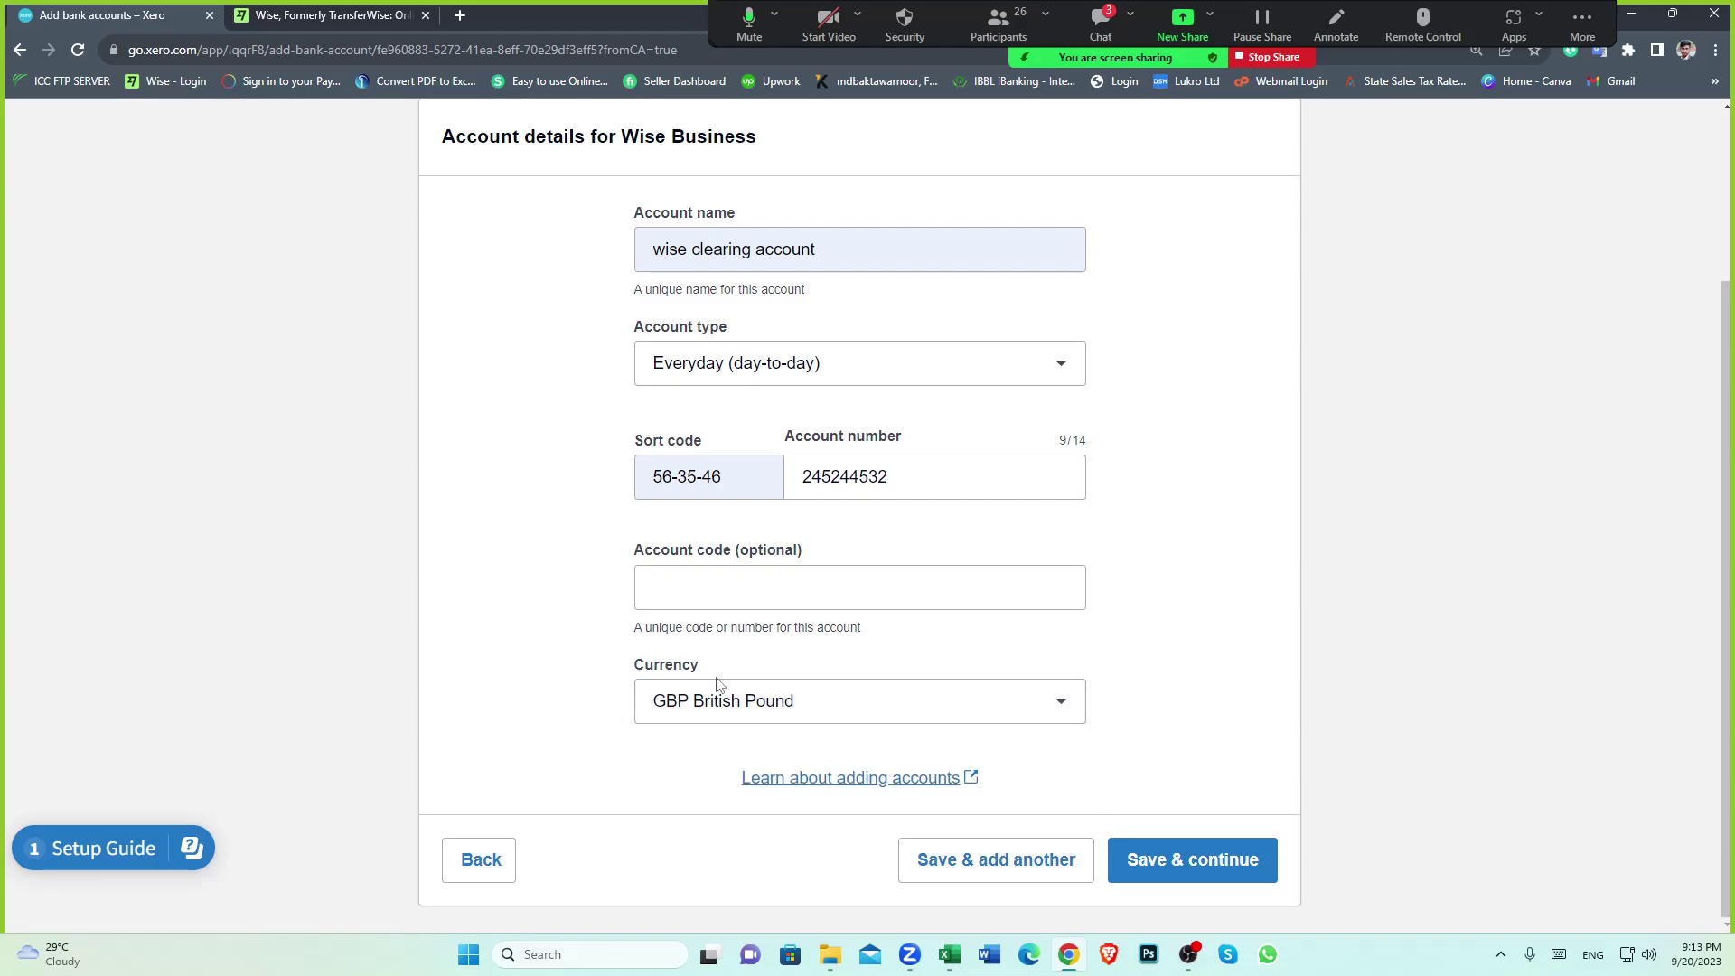
left_click(1067, 701)
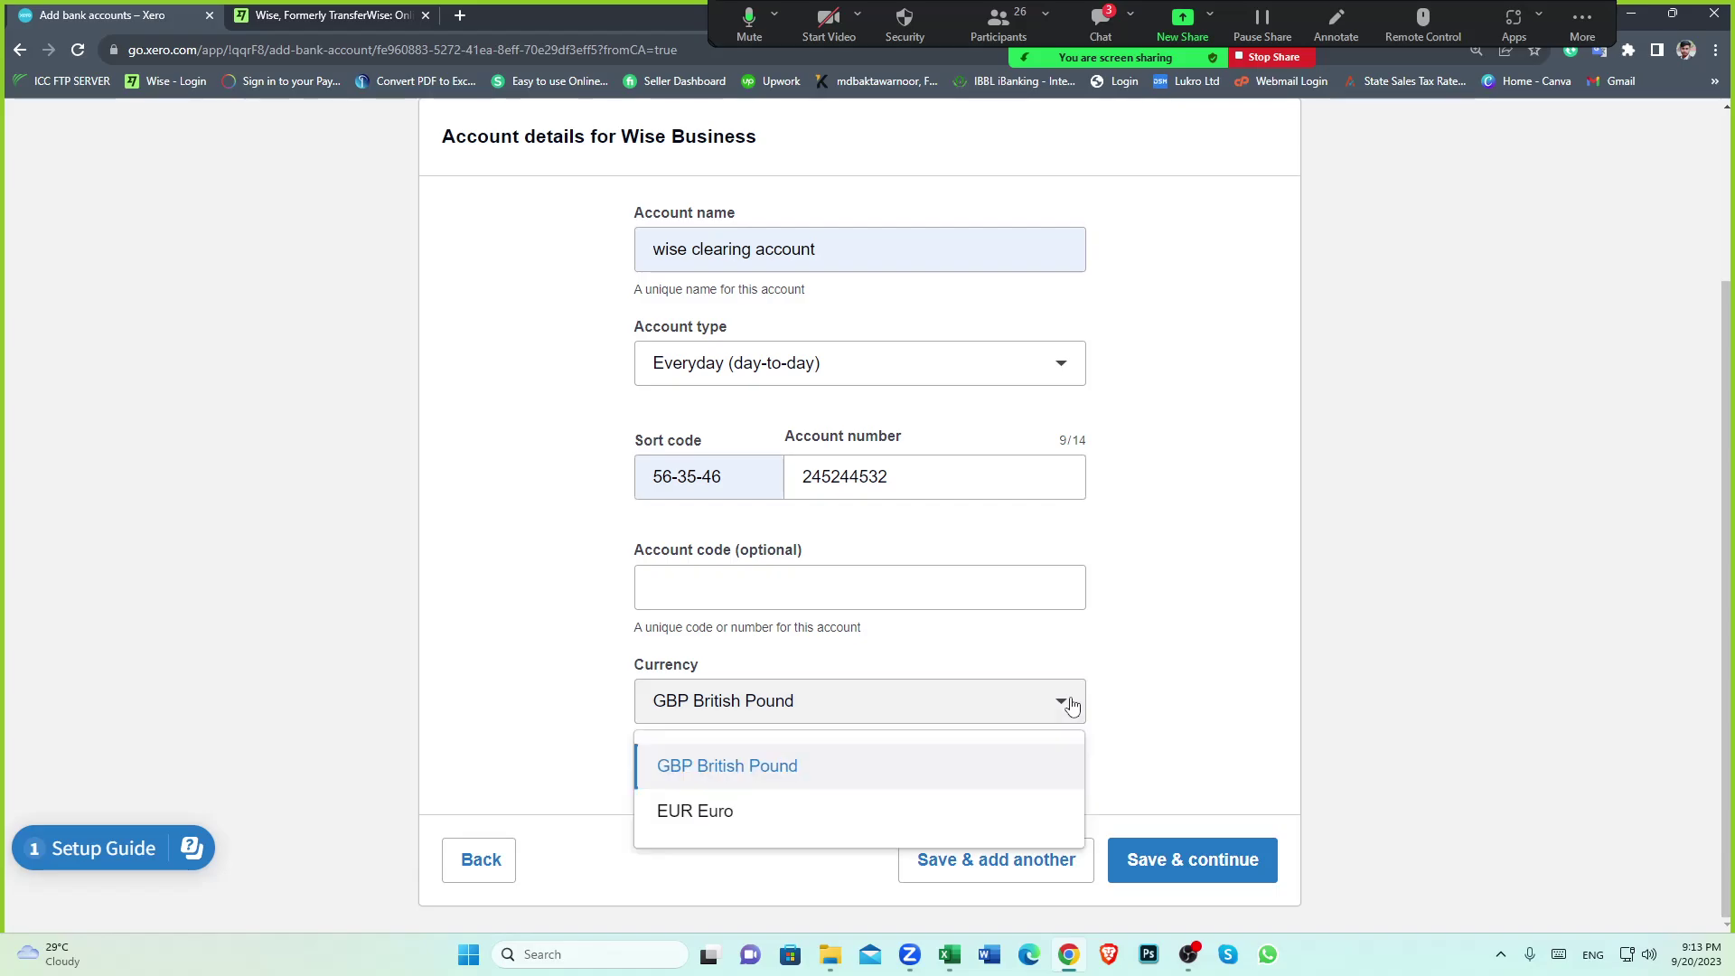
left_click(709, 811)
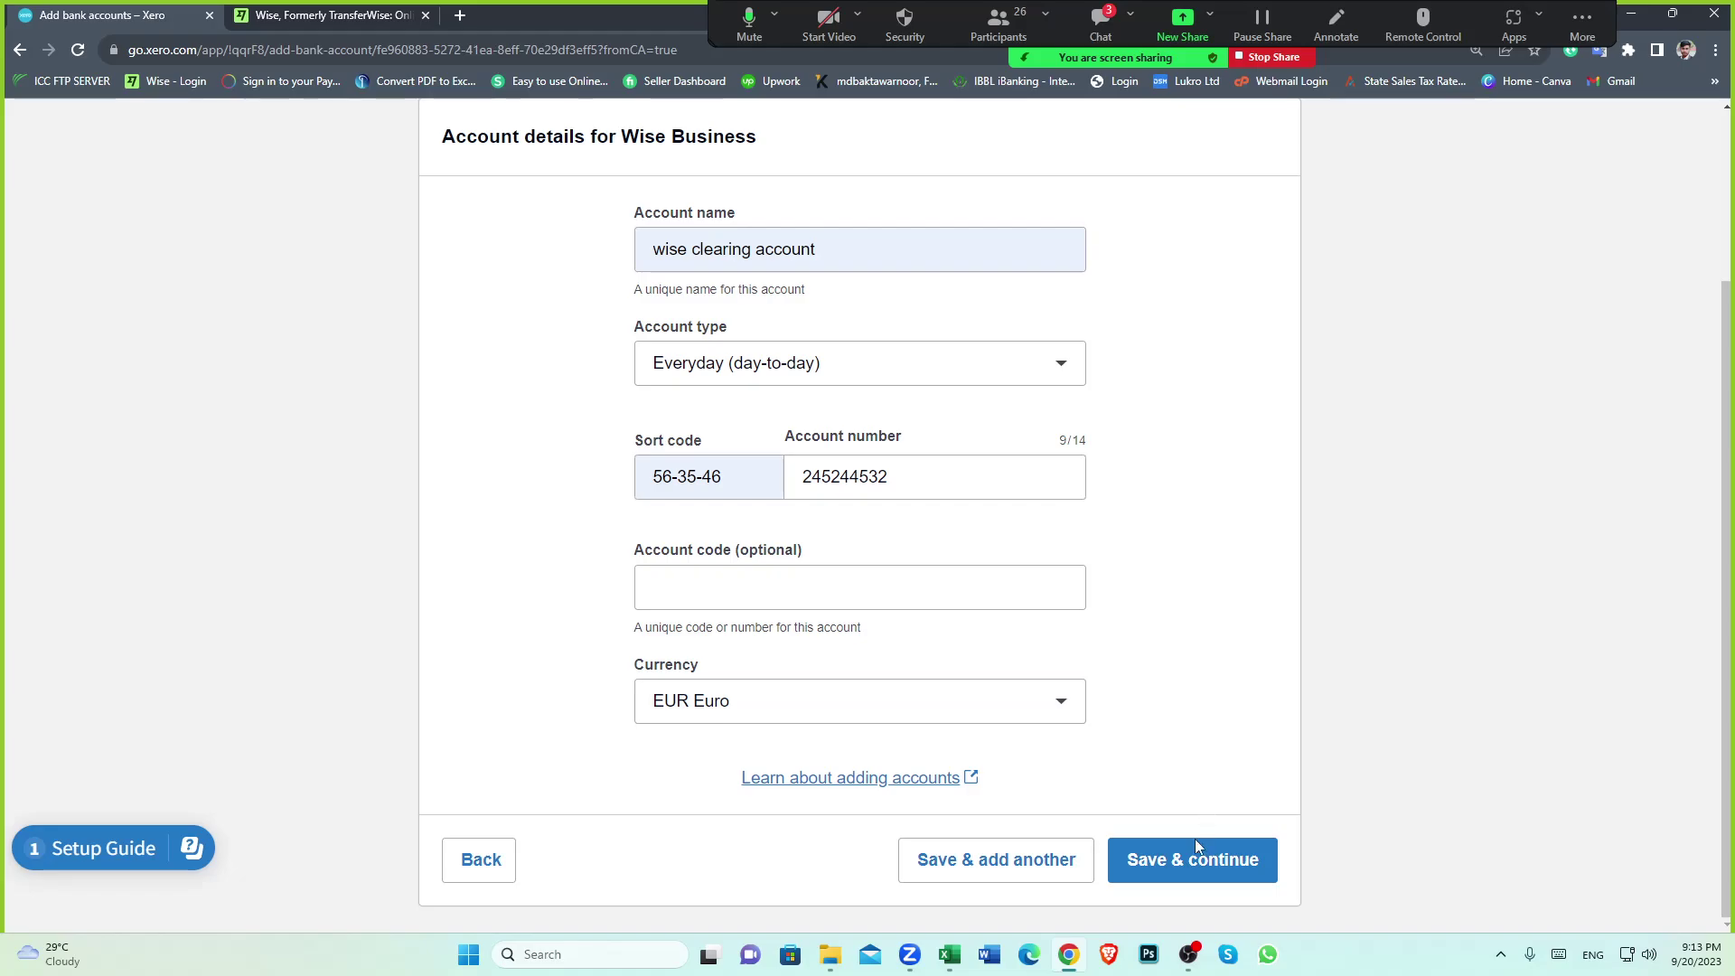
Save the wise clearing account and go to the All Contacts list
left_click(1176, 859)
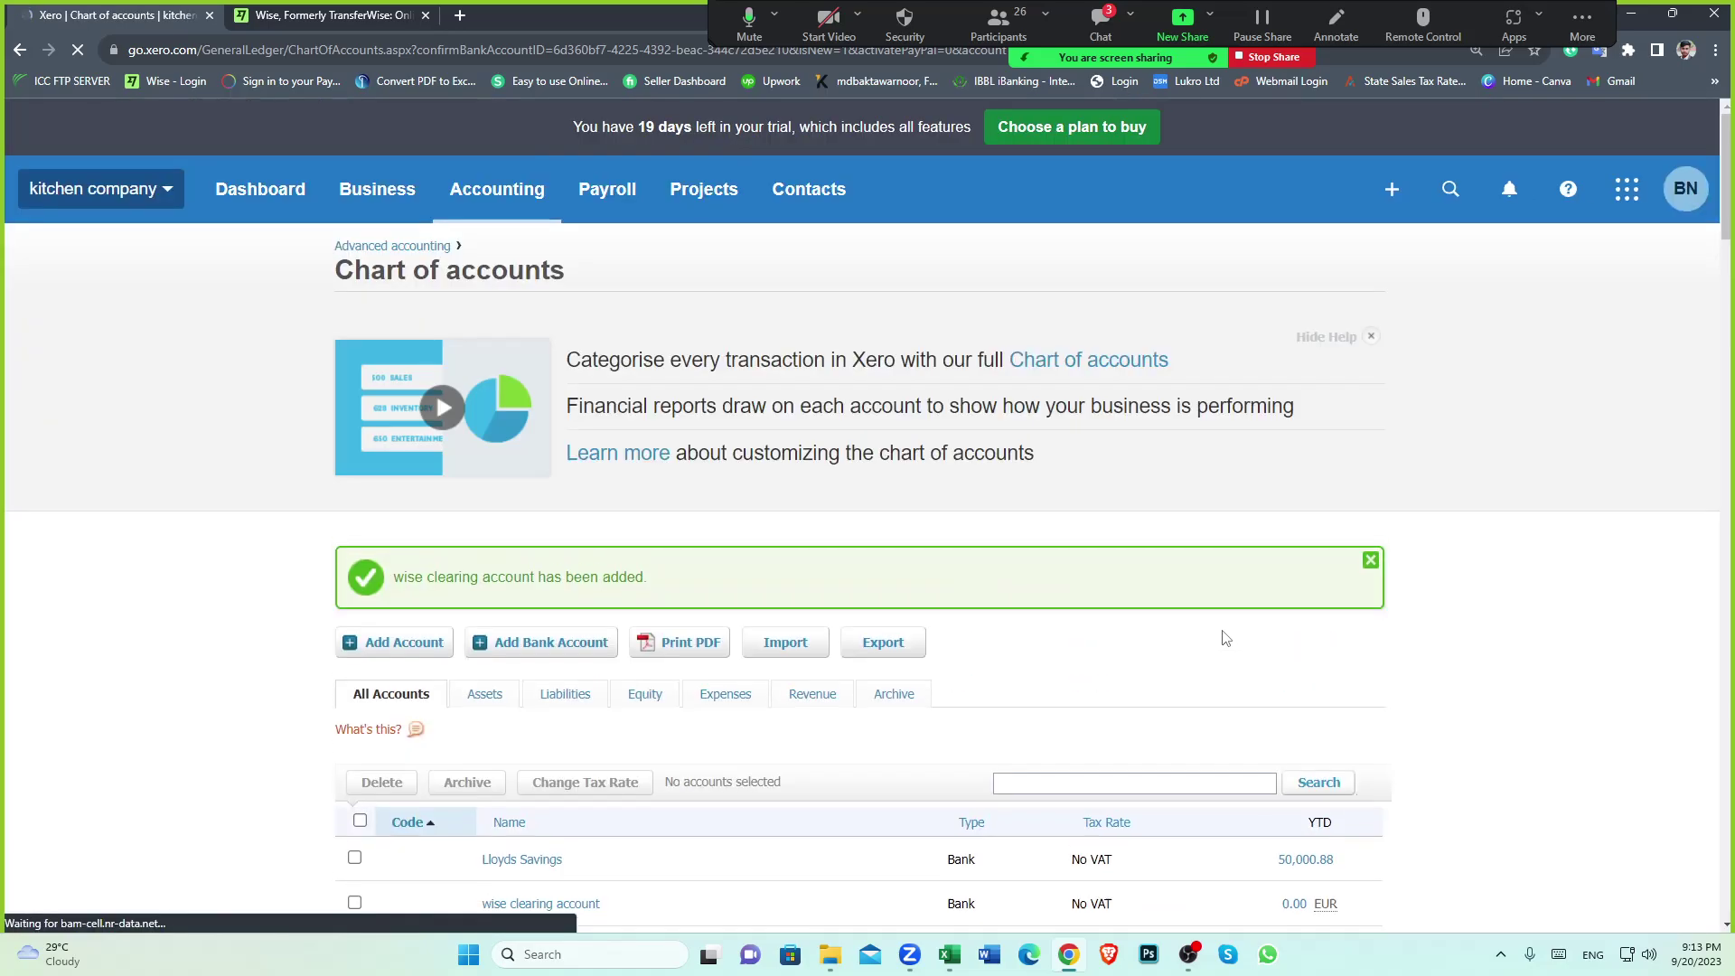
scroll(851, 627, "down", 5)
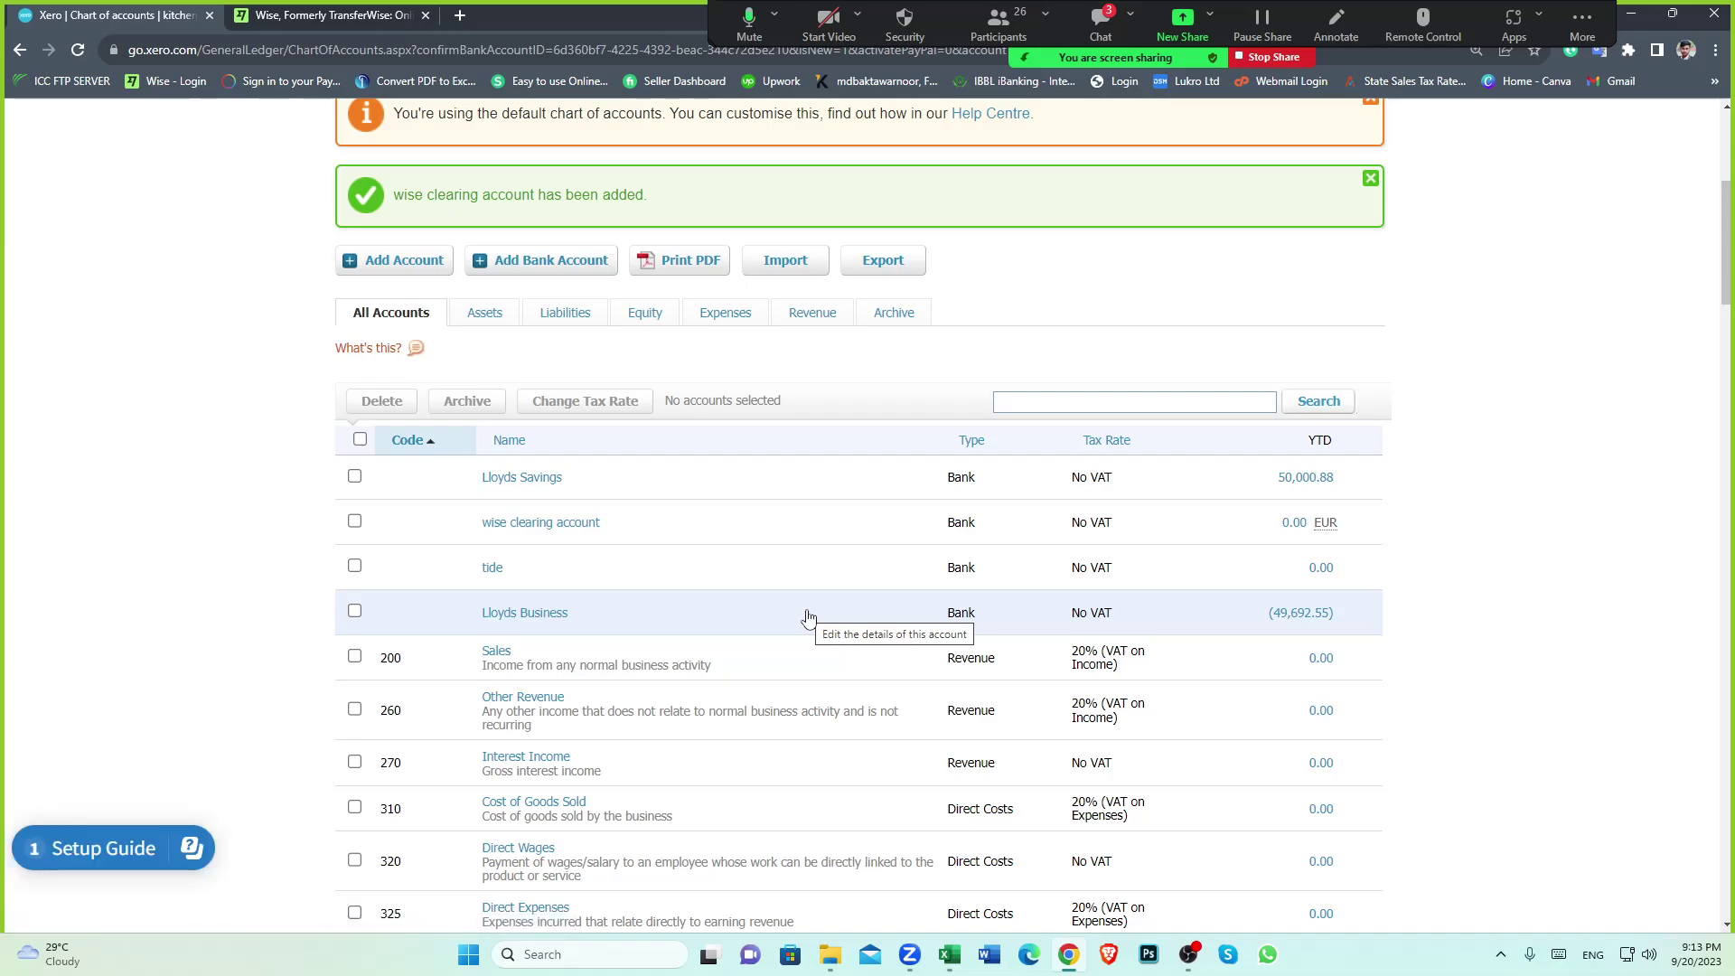
scroll(809, 617, "up", 5)
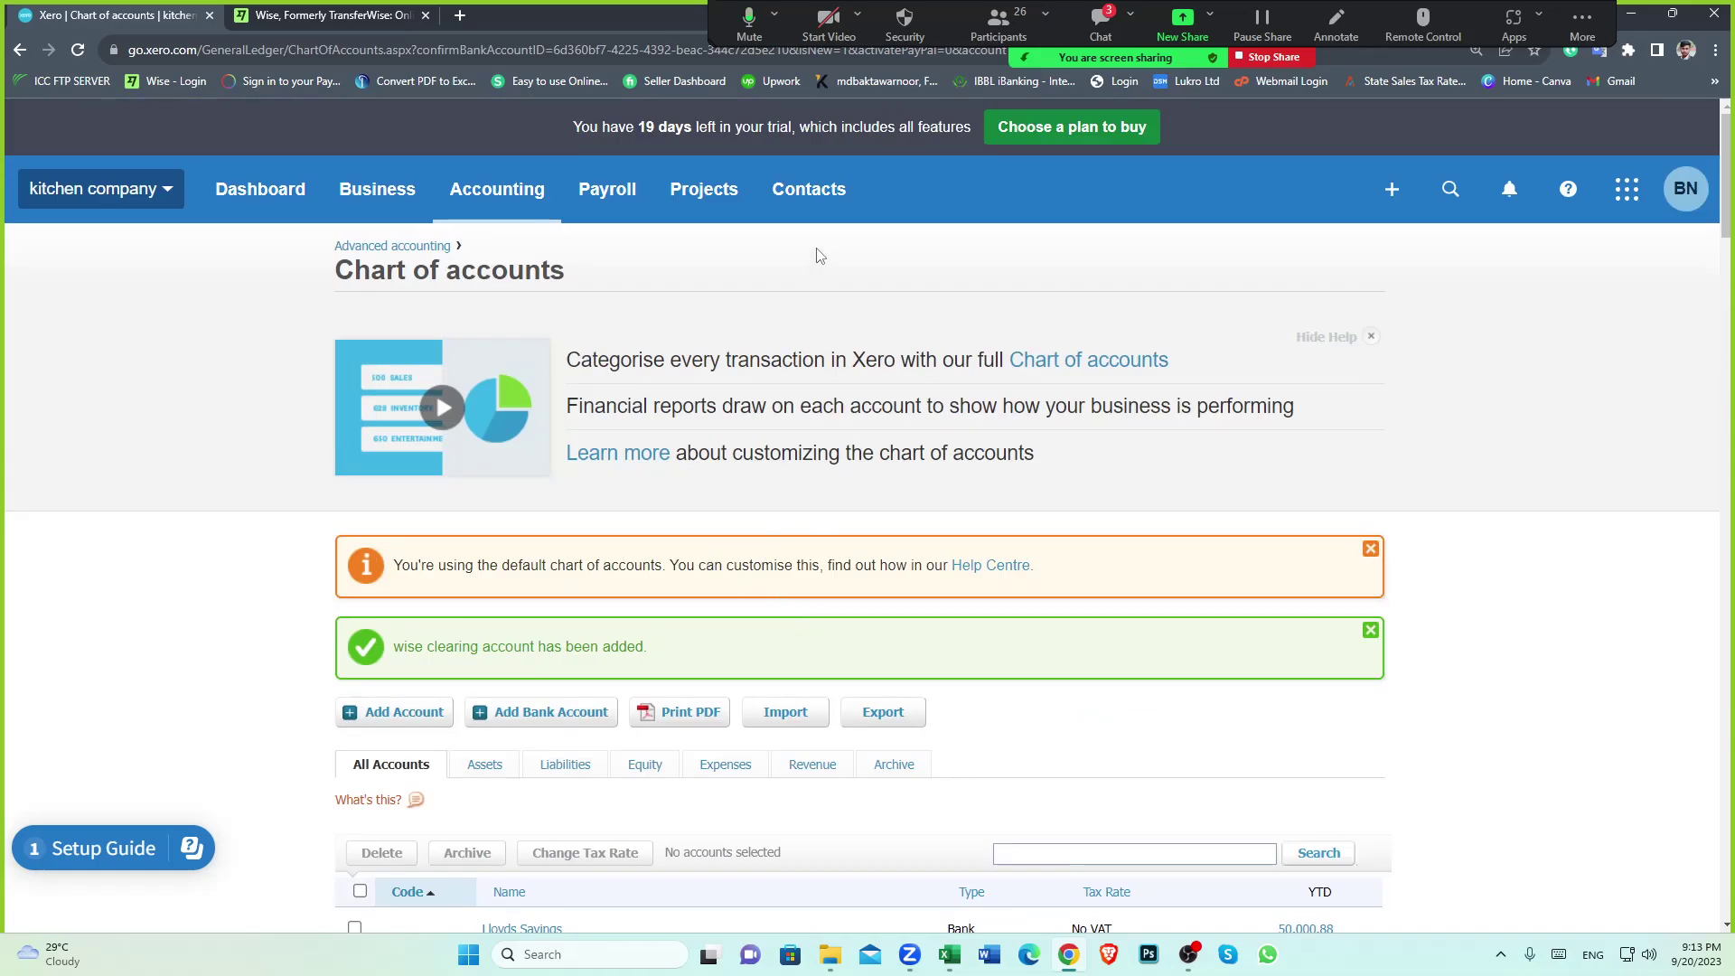
left_click(803, 198)
left_click(817, 262)
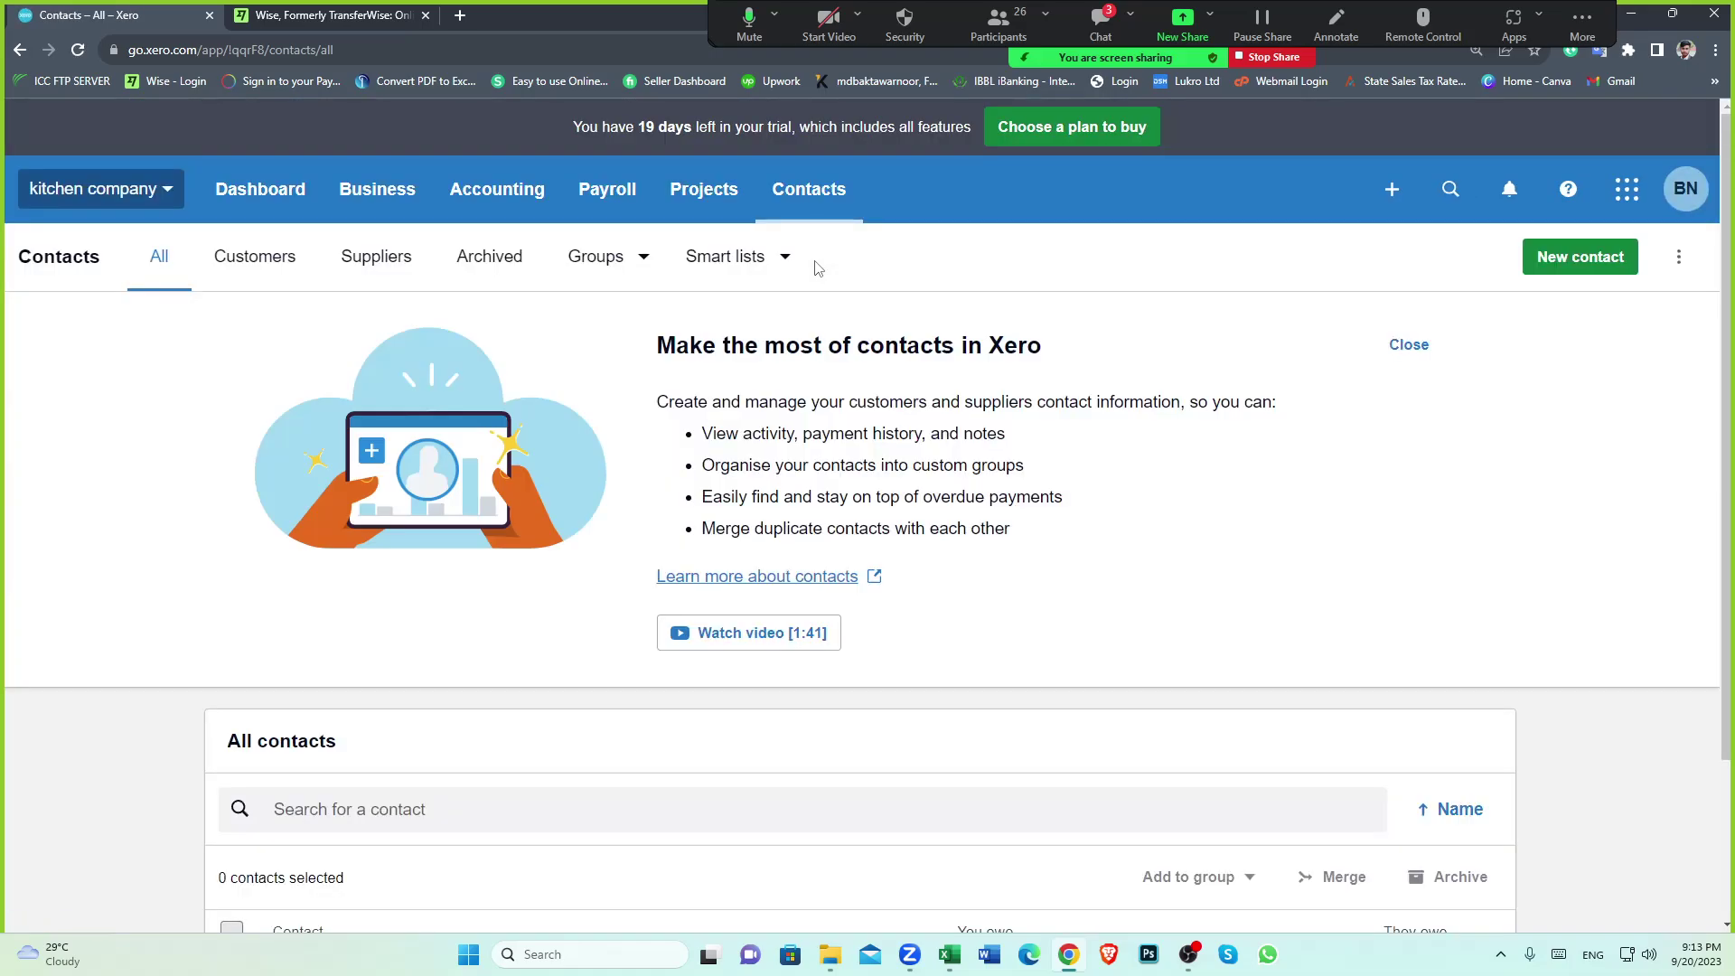
Add a new contact named 'transferwise fee' and save and close it
scroll(1092, 496, "down", 5)
scroll(918, 581, "up", 5)
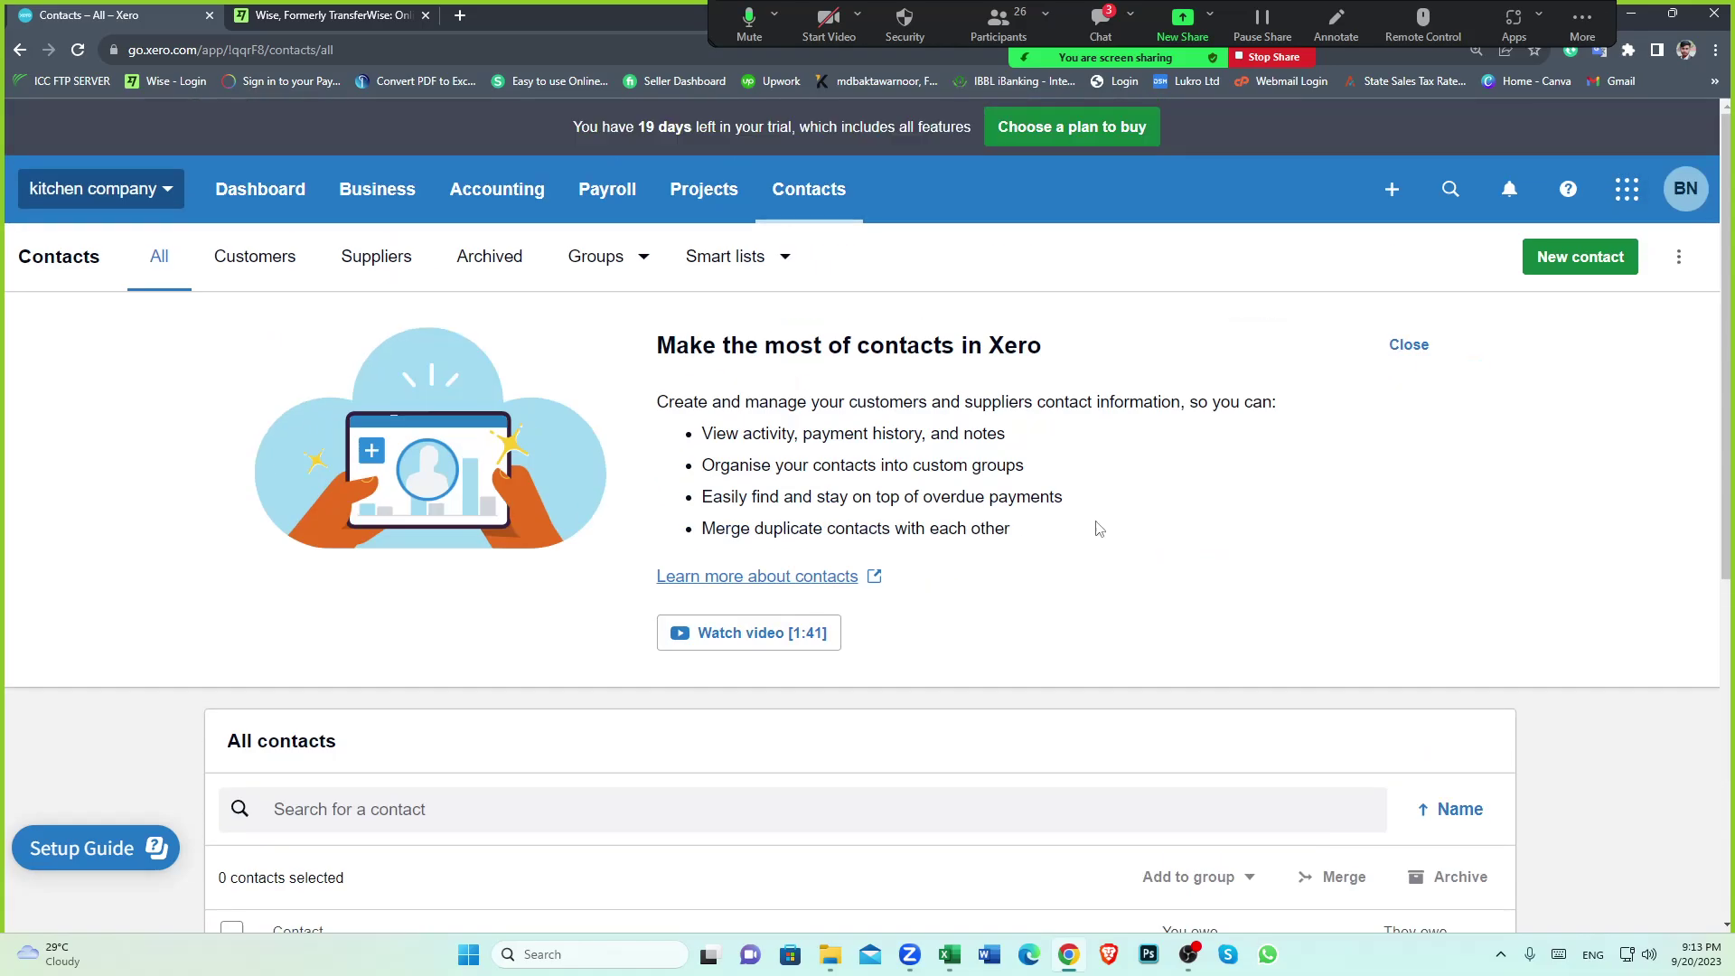
left_click(1551, 278)
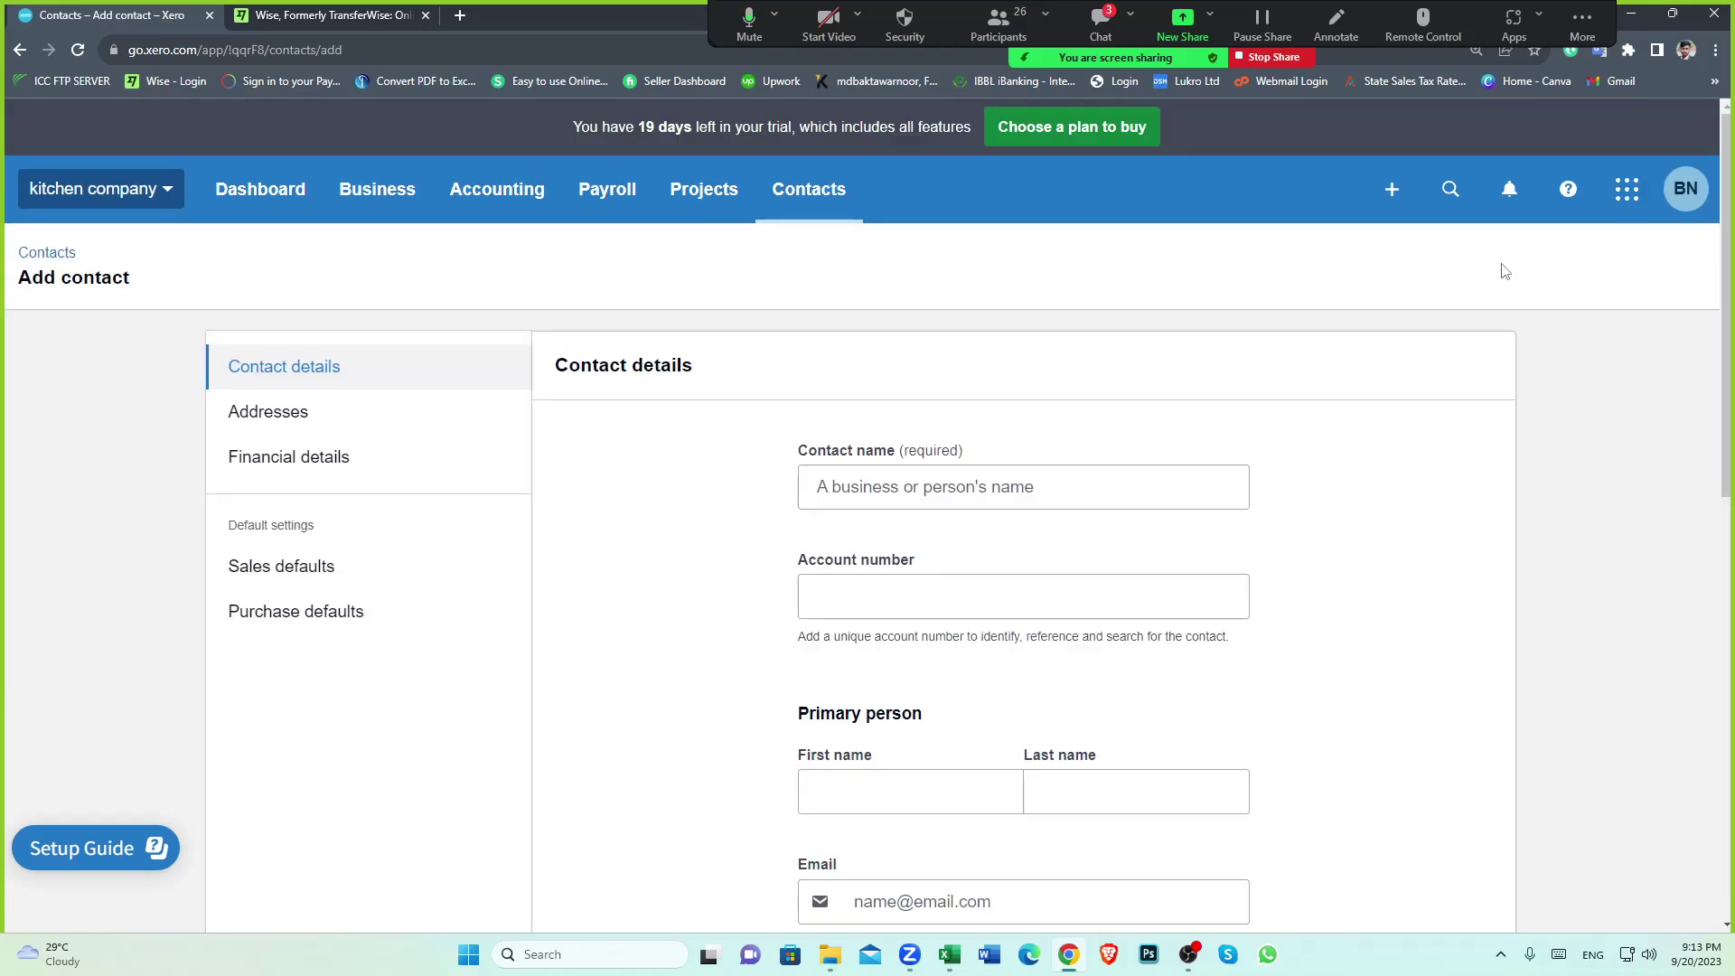
left_click(929, 488)
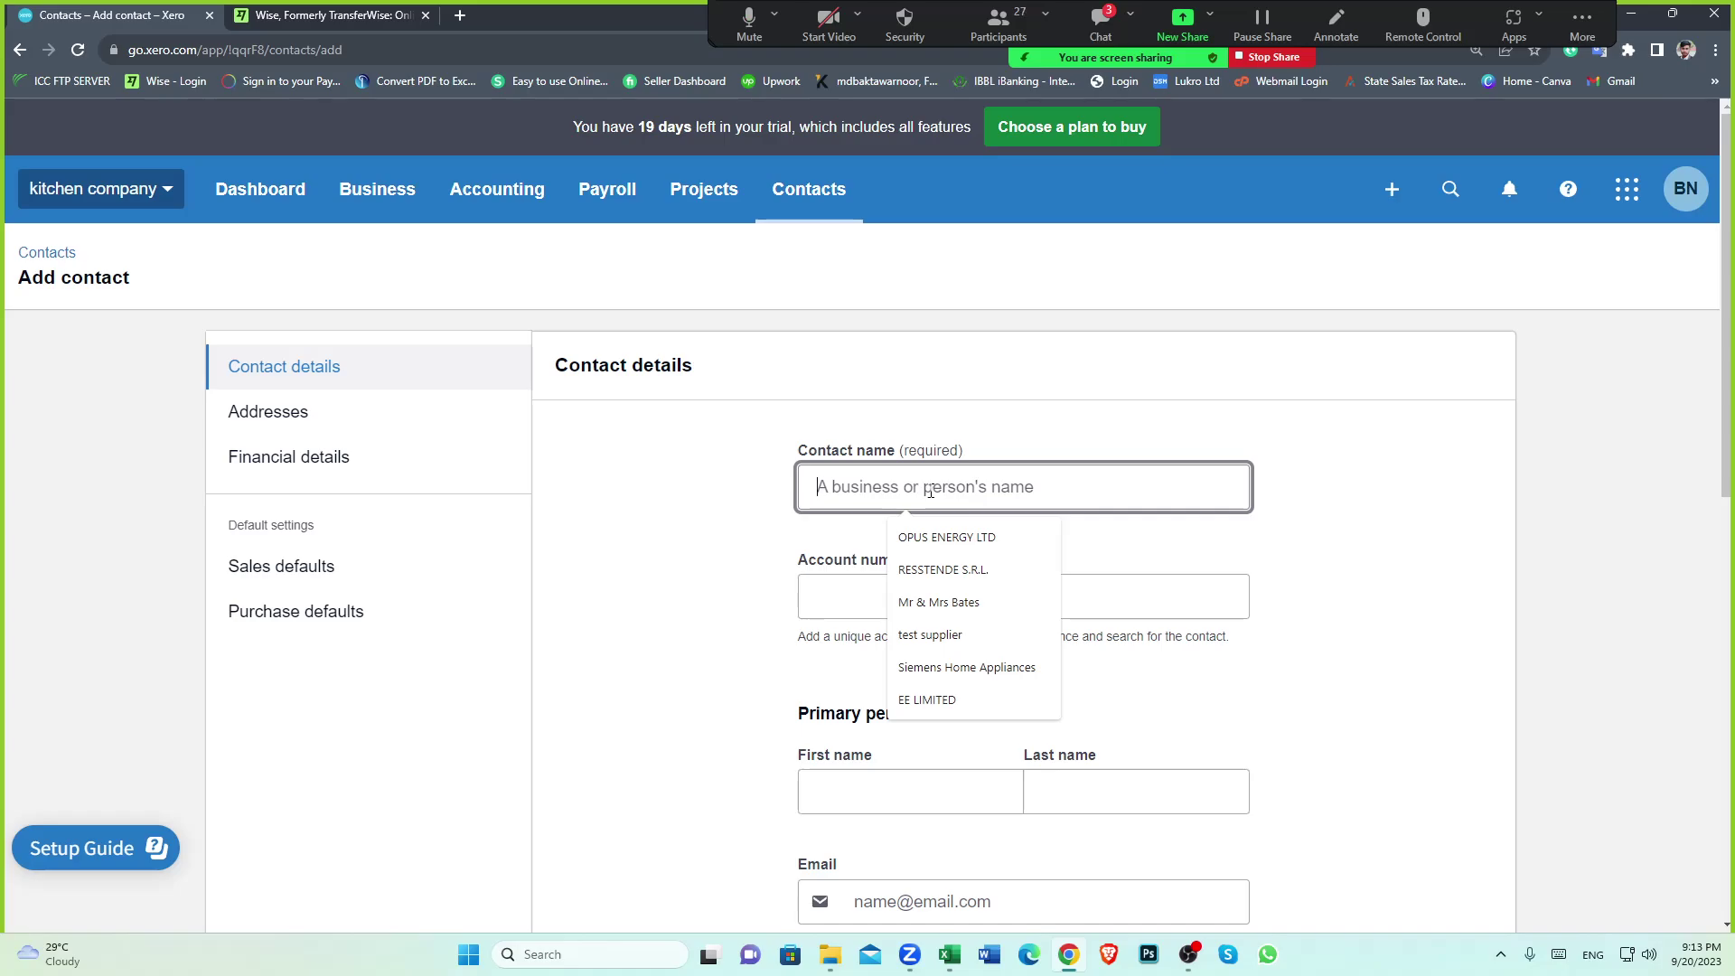
type("T")
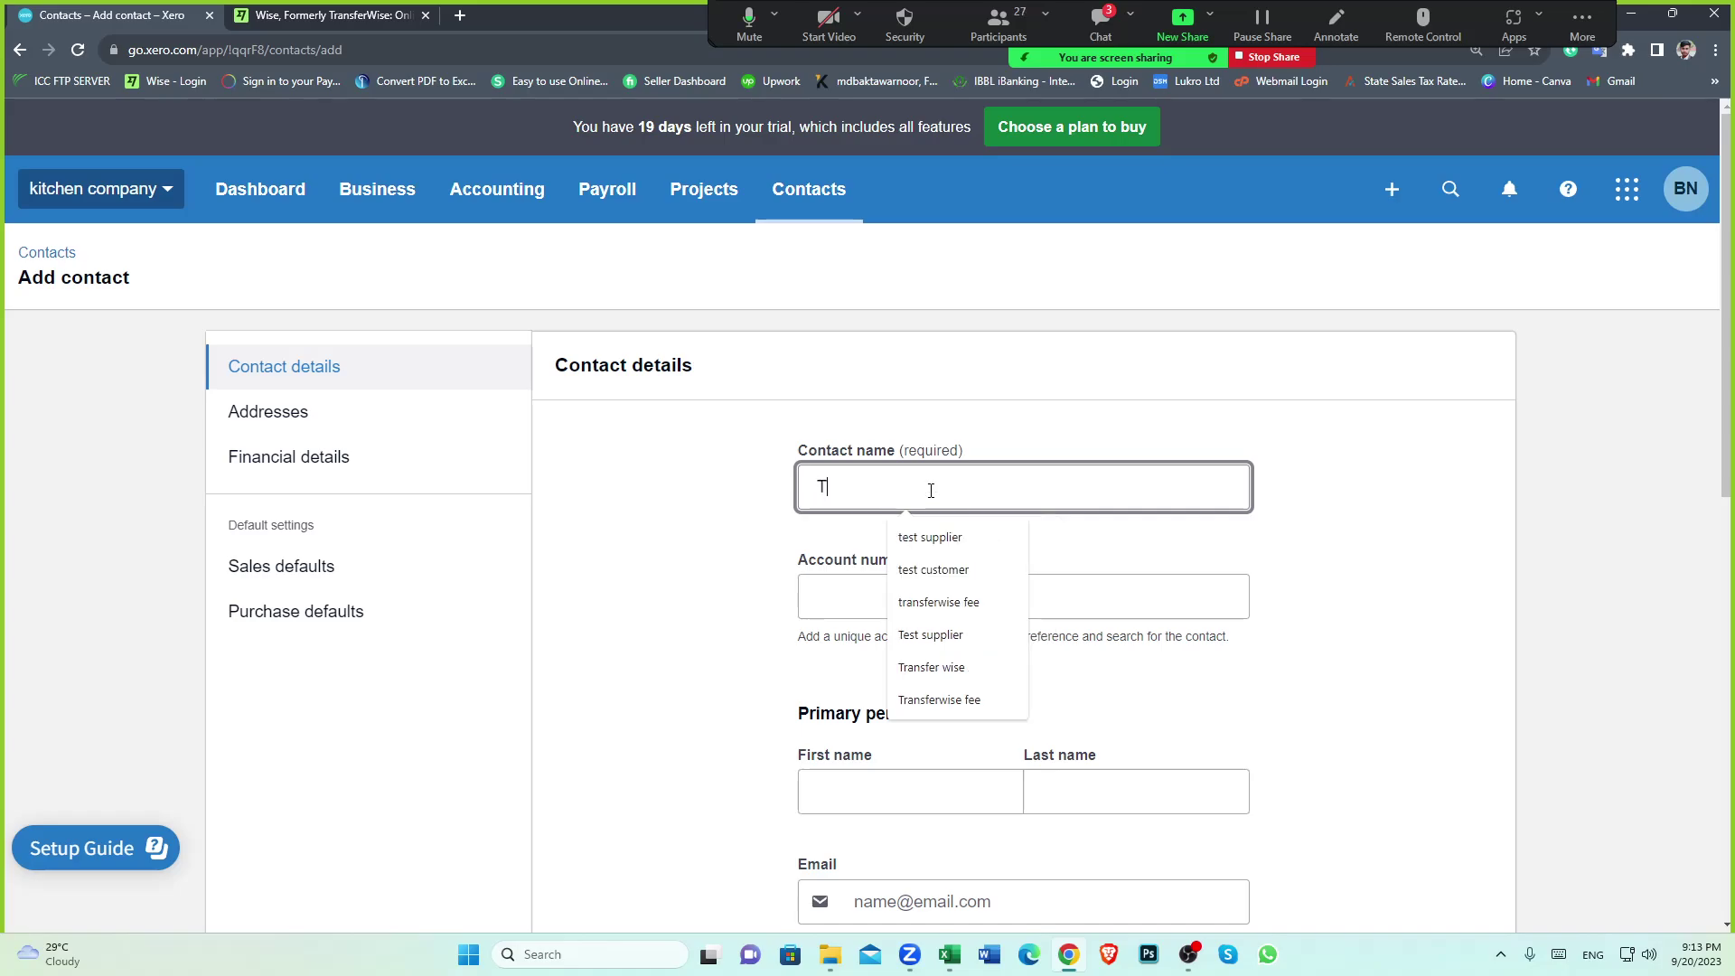
left_click(944, 601)
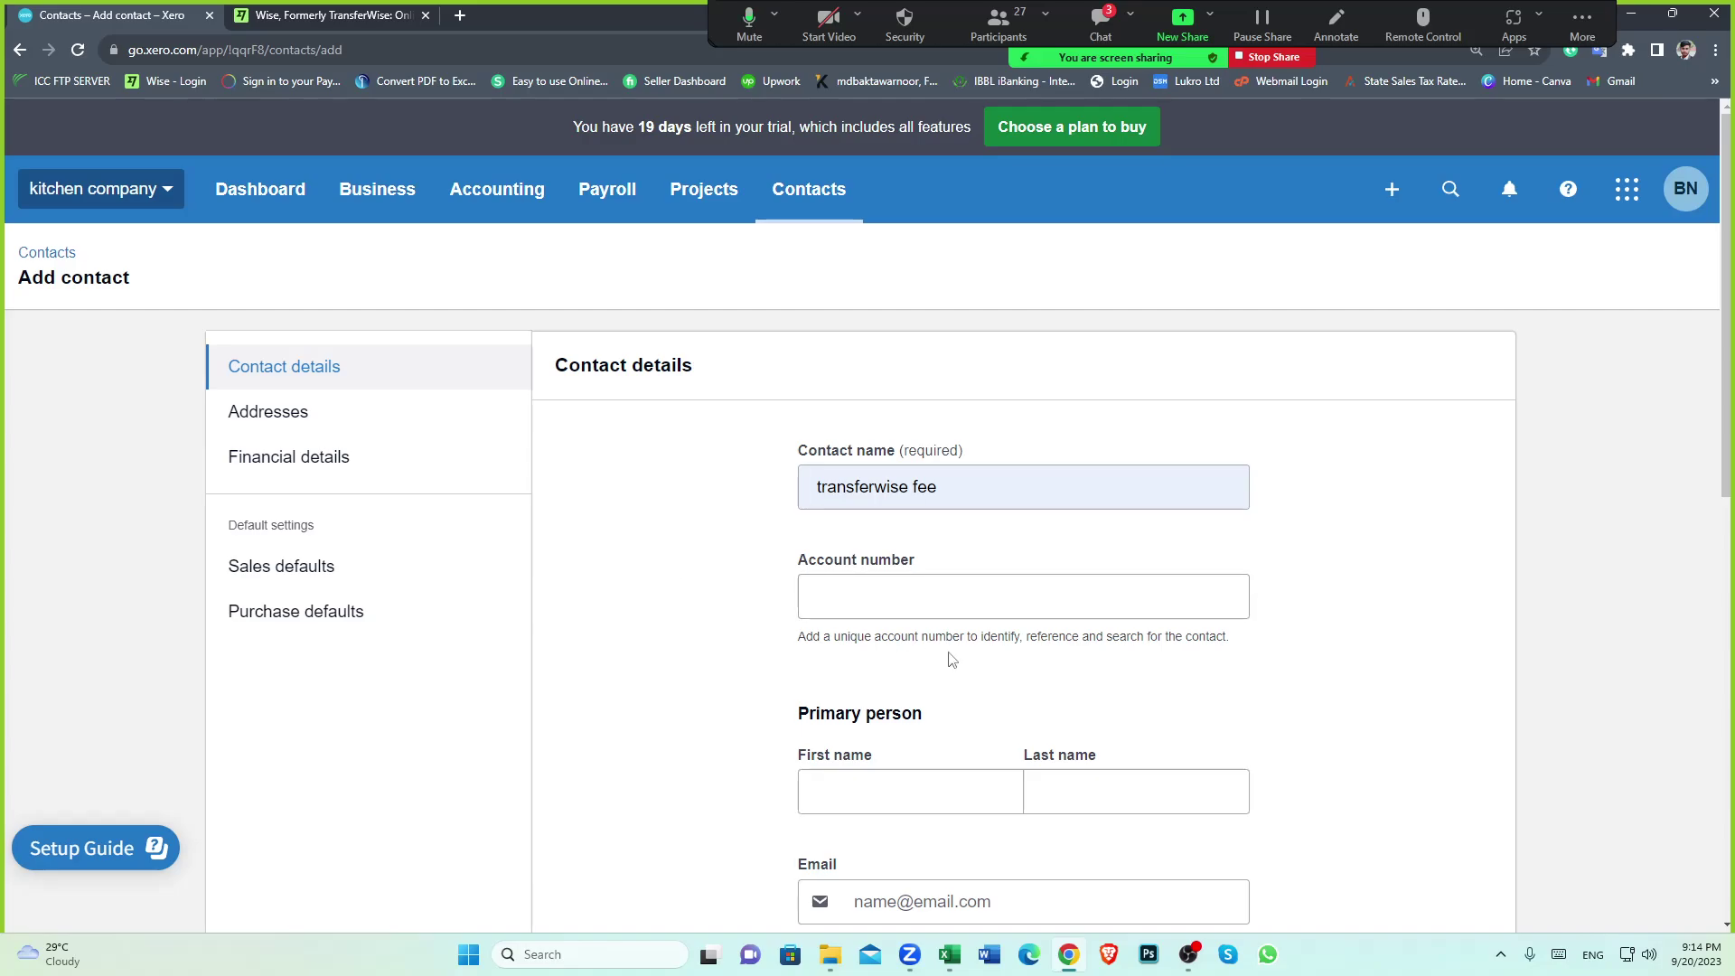
scroll(1410, 747, "down", 10)
left_click(1436, 874)
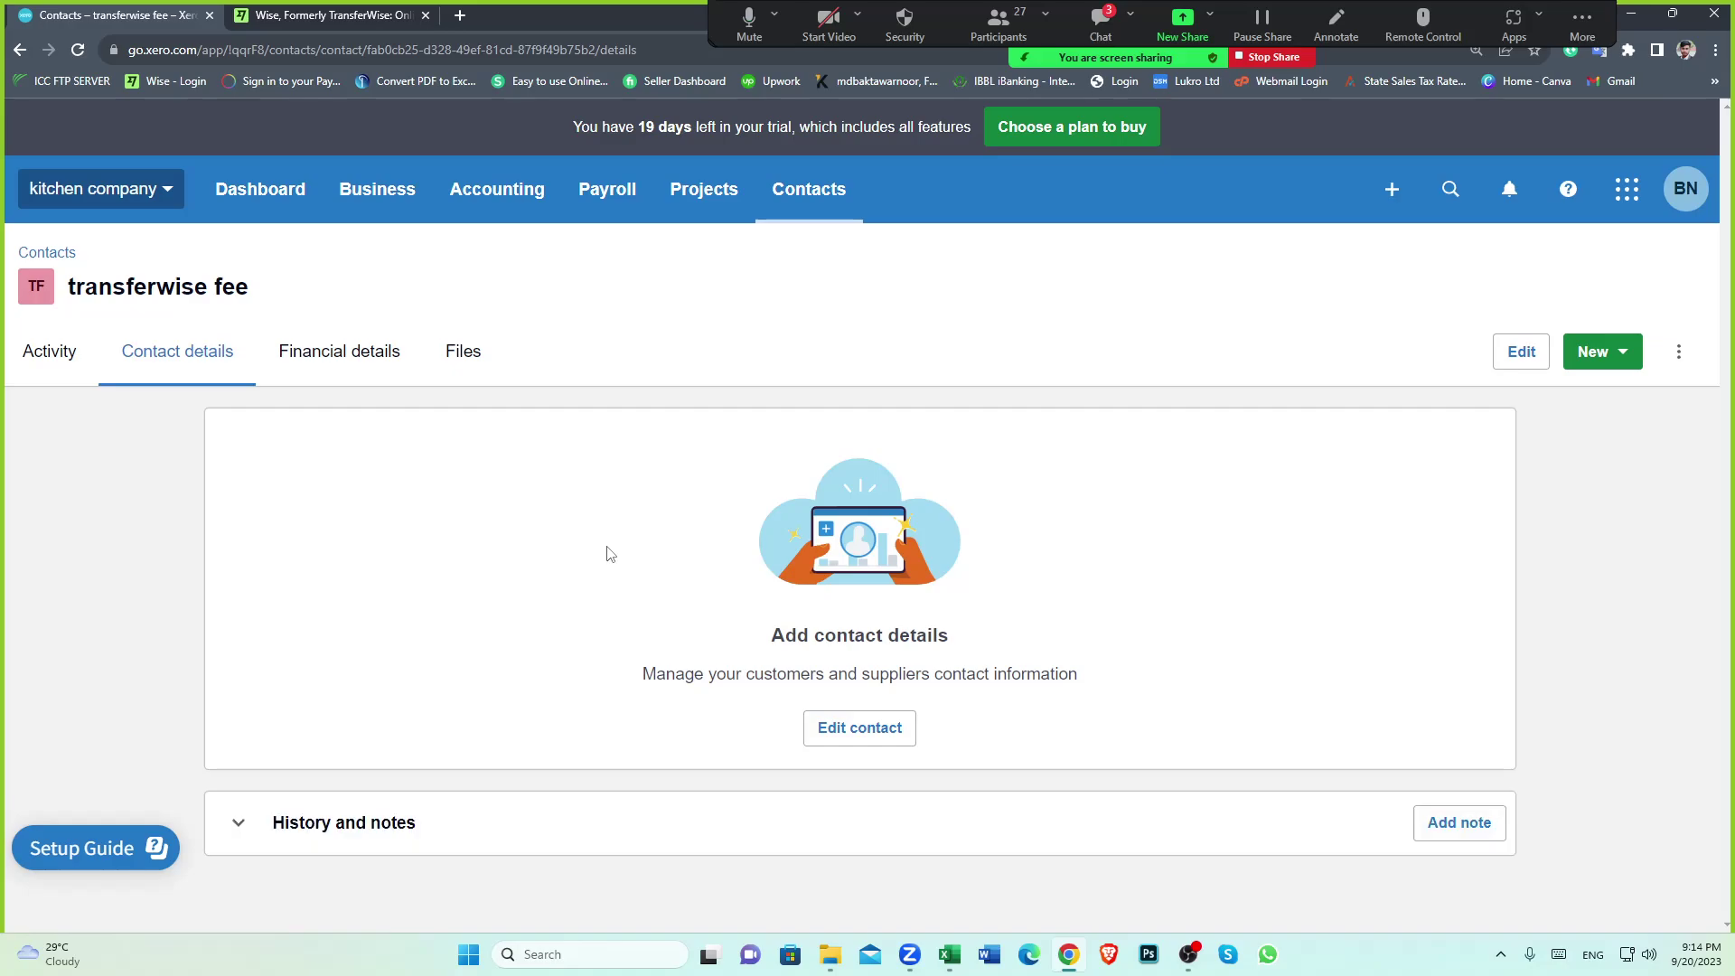
Start a new Expense account from the chart of accounts
left_click(496, 210)
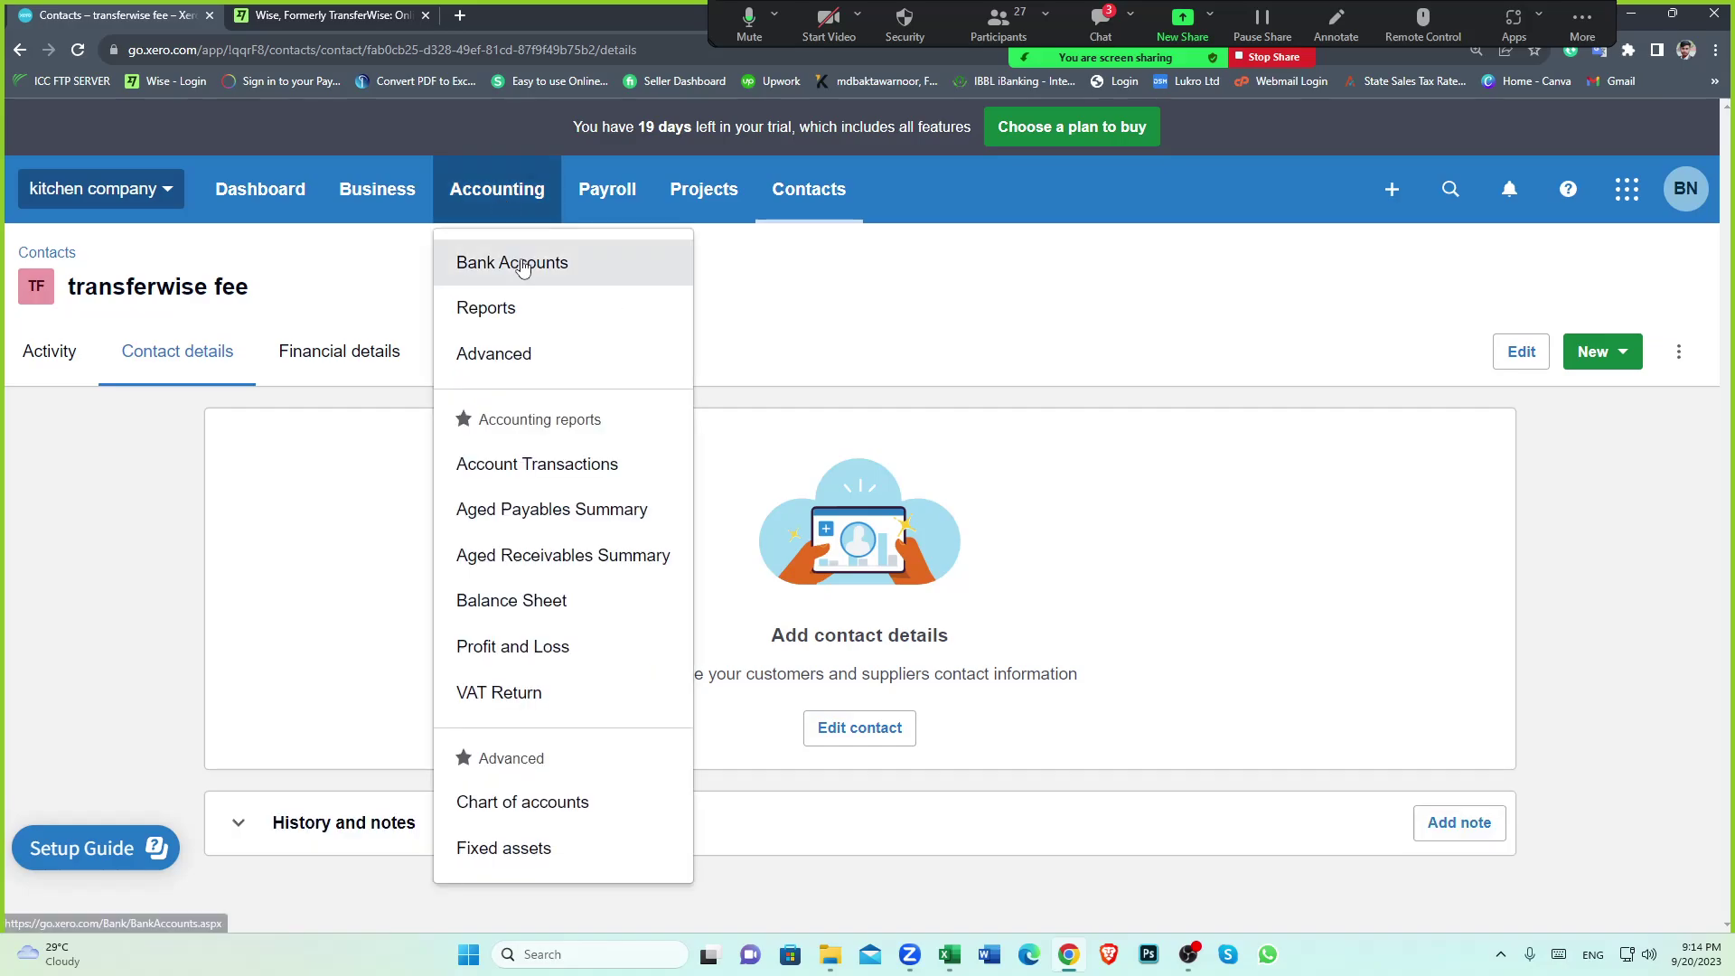
left_click(524, 803)
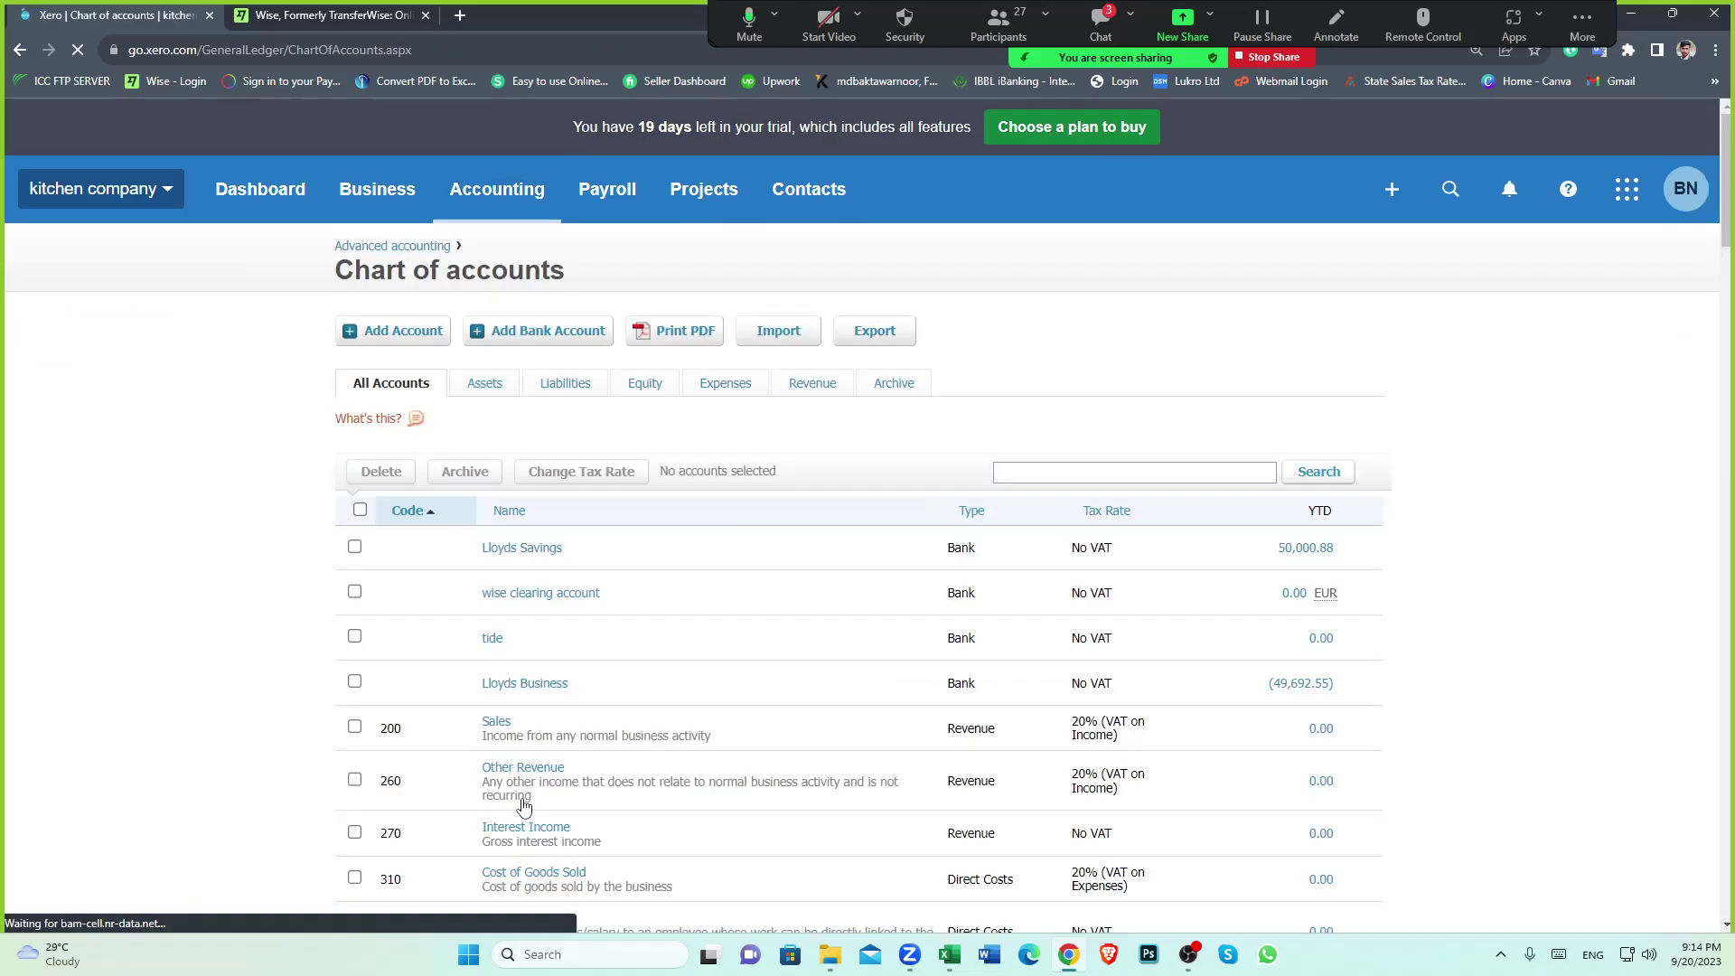
scroll(771, 716, "down", 1)
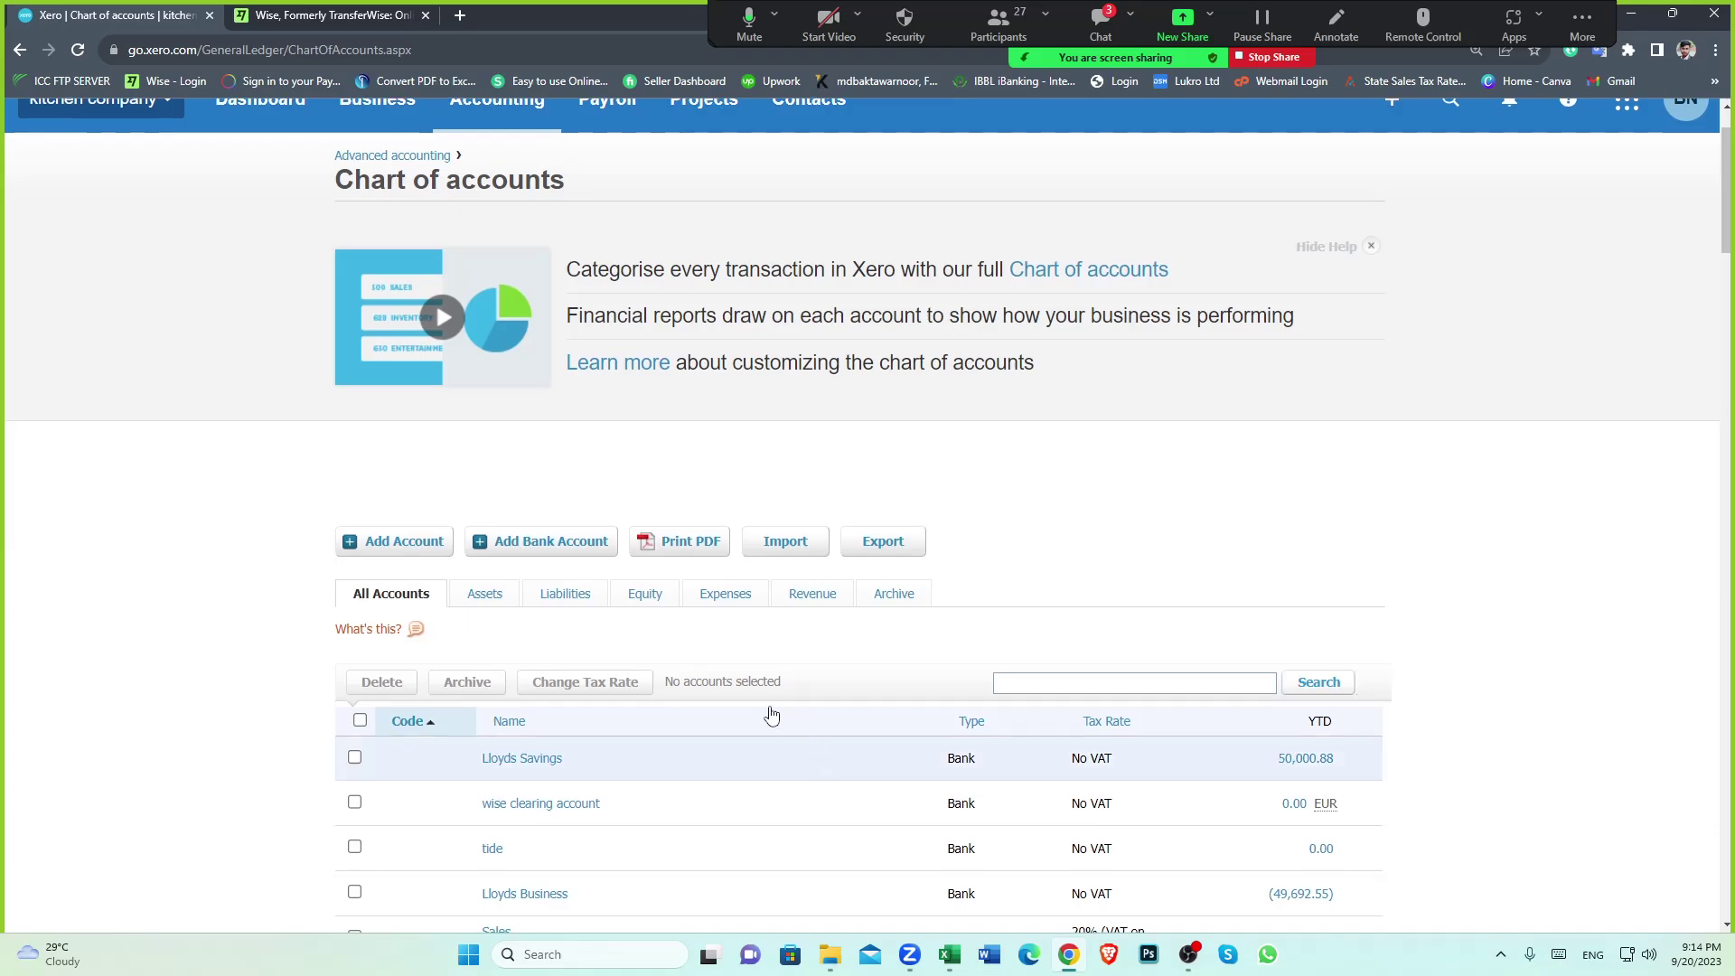
scroll(771, 715, "down", 2)
left_click(394, 361)
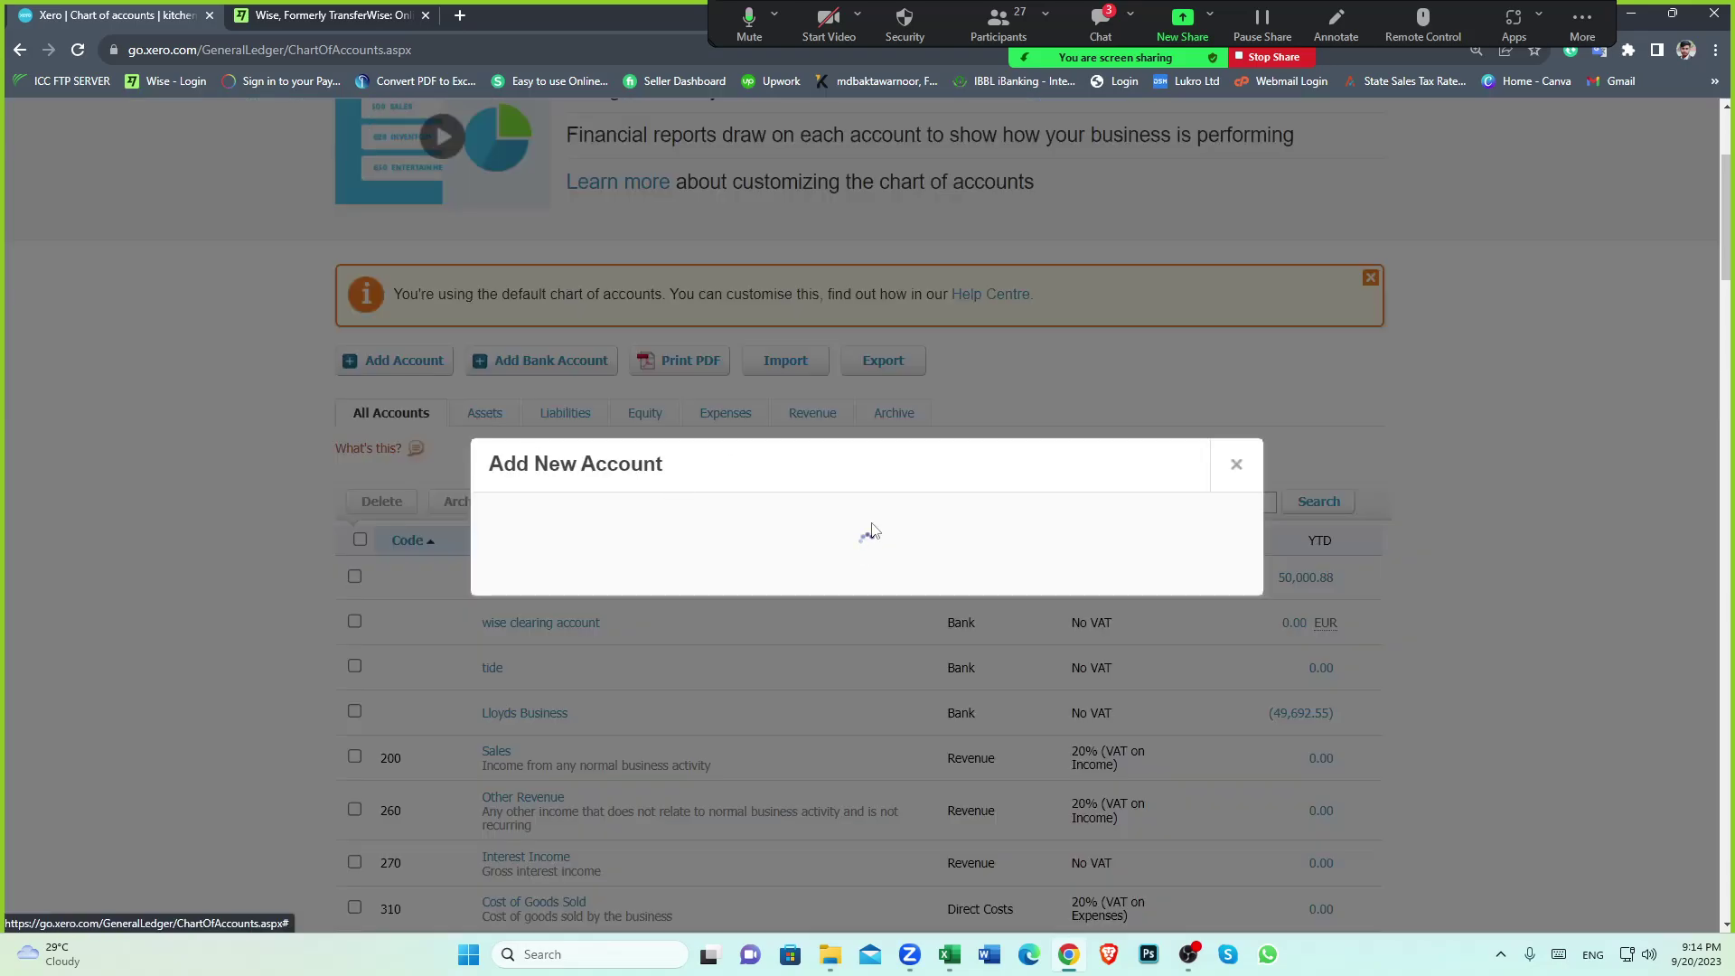
left_click(656, 327)
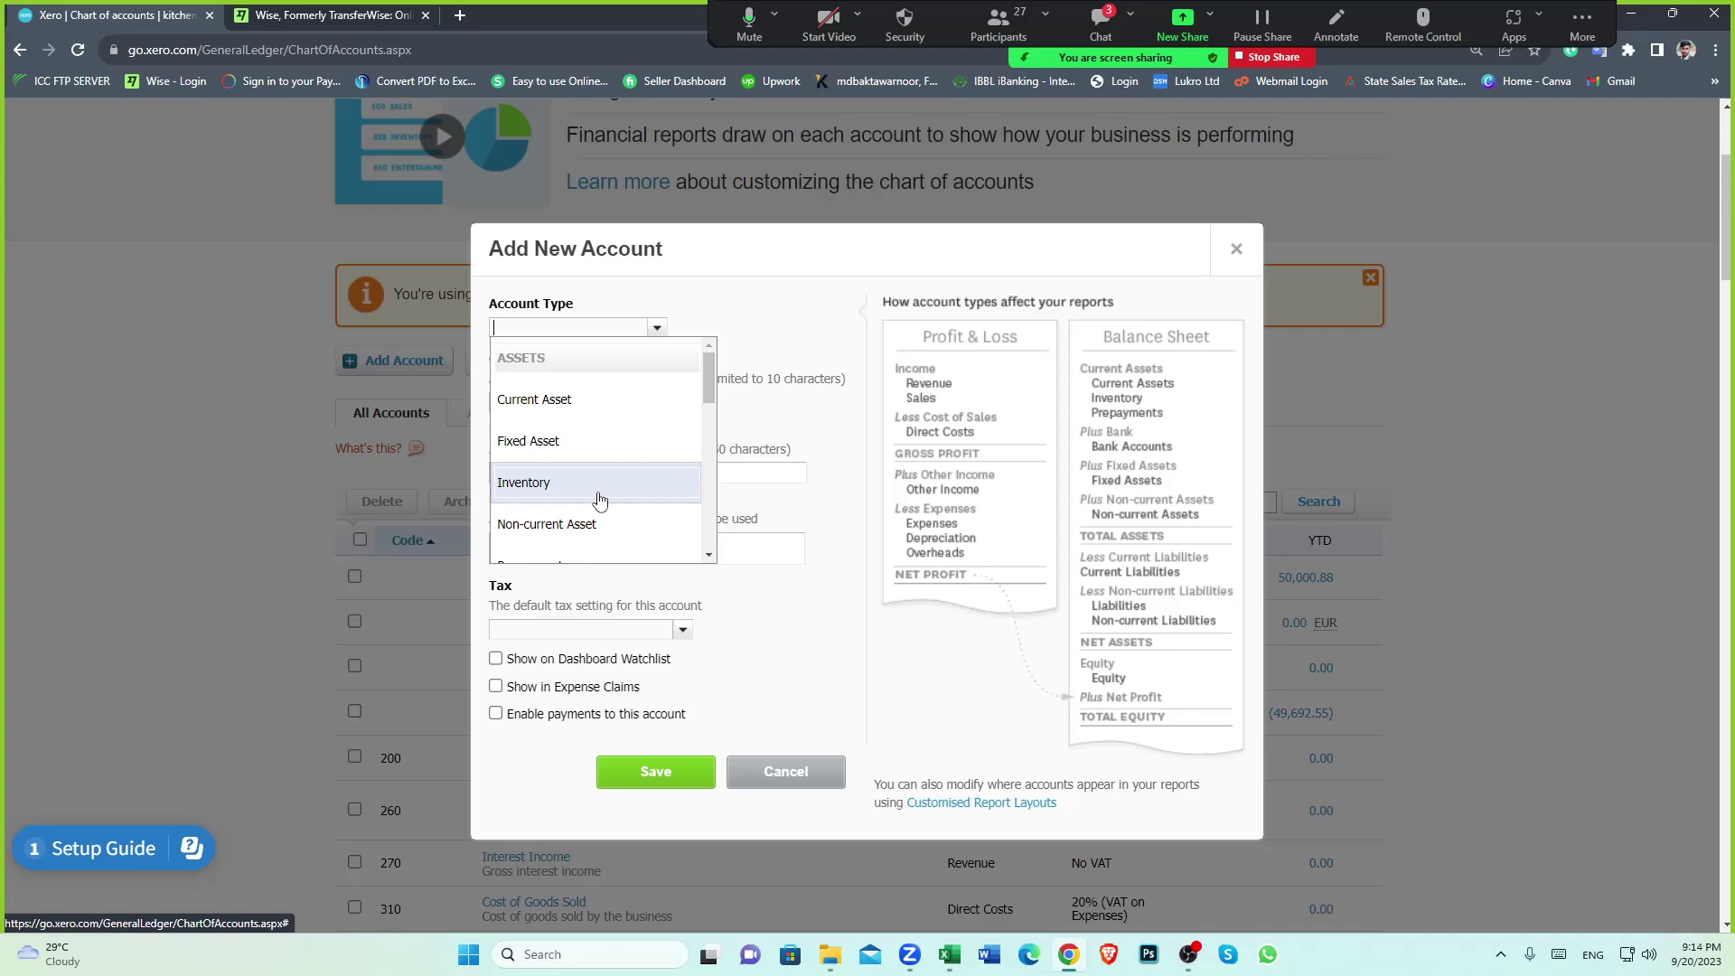
scroll(597, 502, "down", 5)
left_click(527, 359)
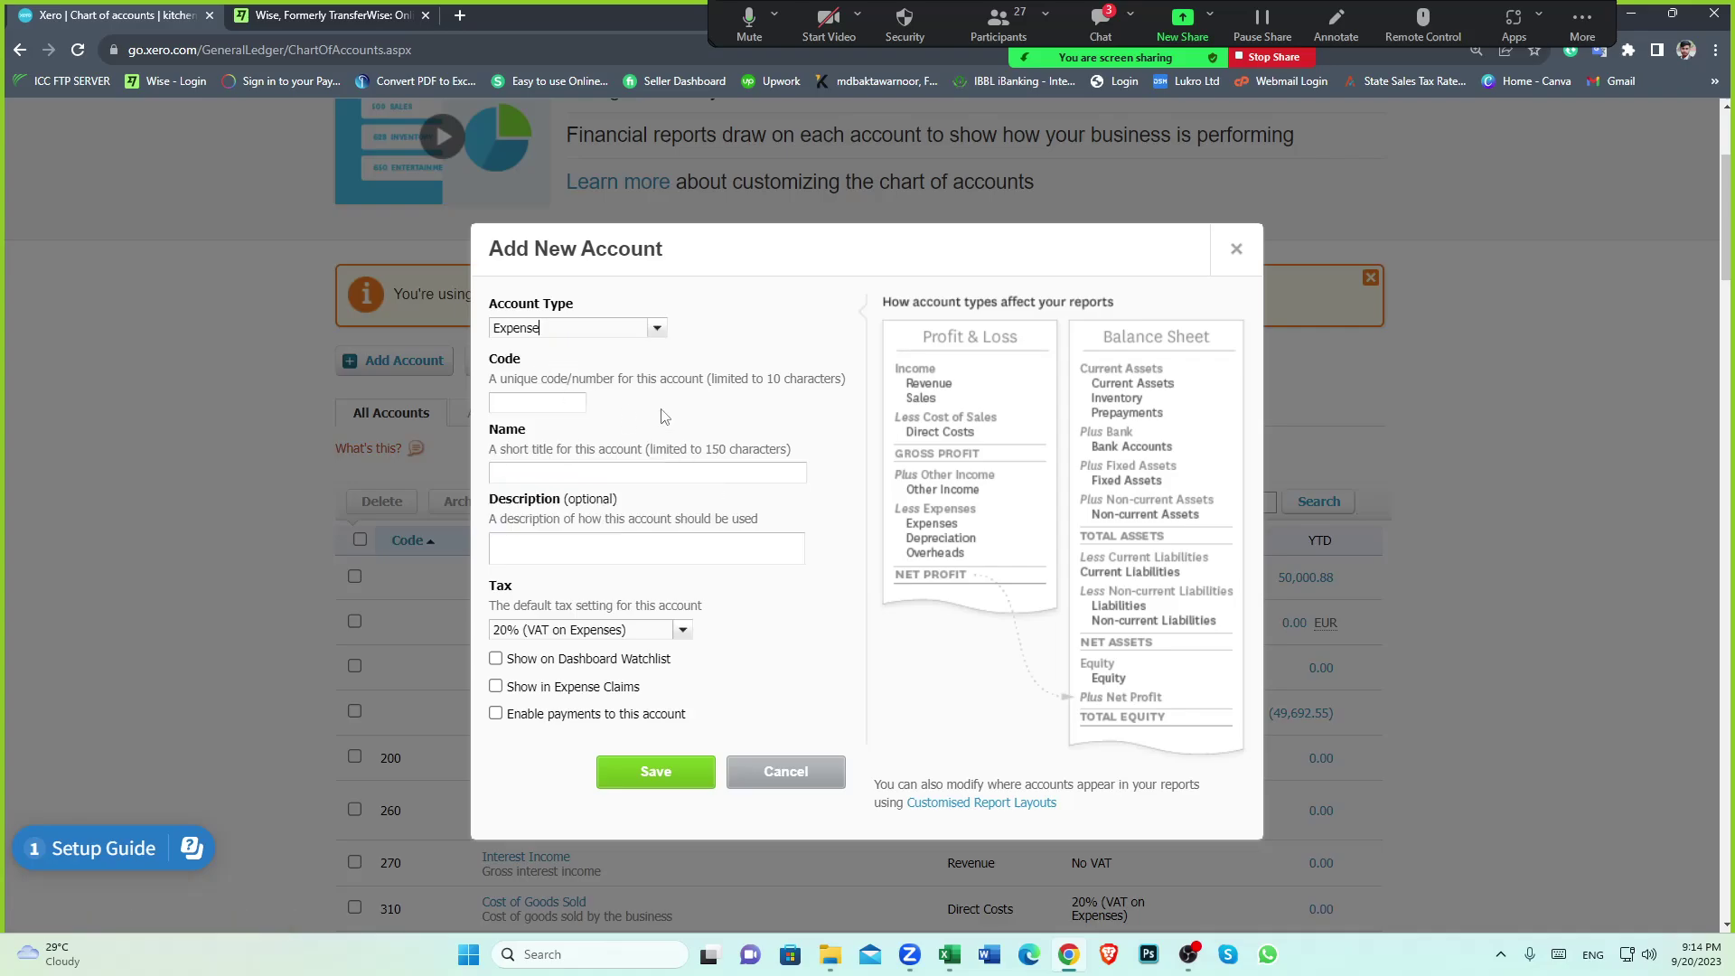
Give the account code 415, name WISE FEE and No VAT tax, and save it
left_click(556, 401)
scroll(441, 692, "down", 9)
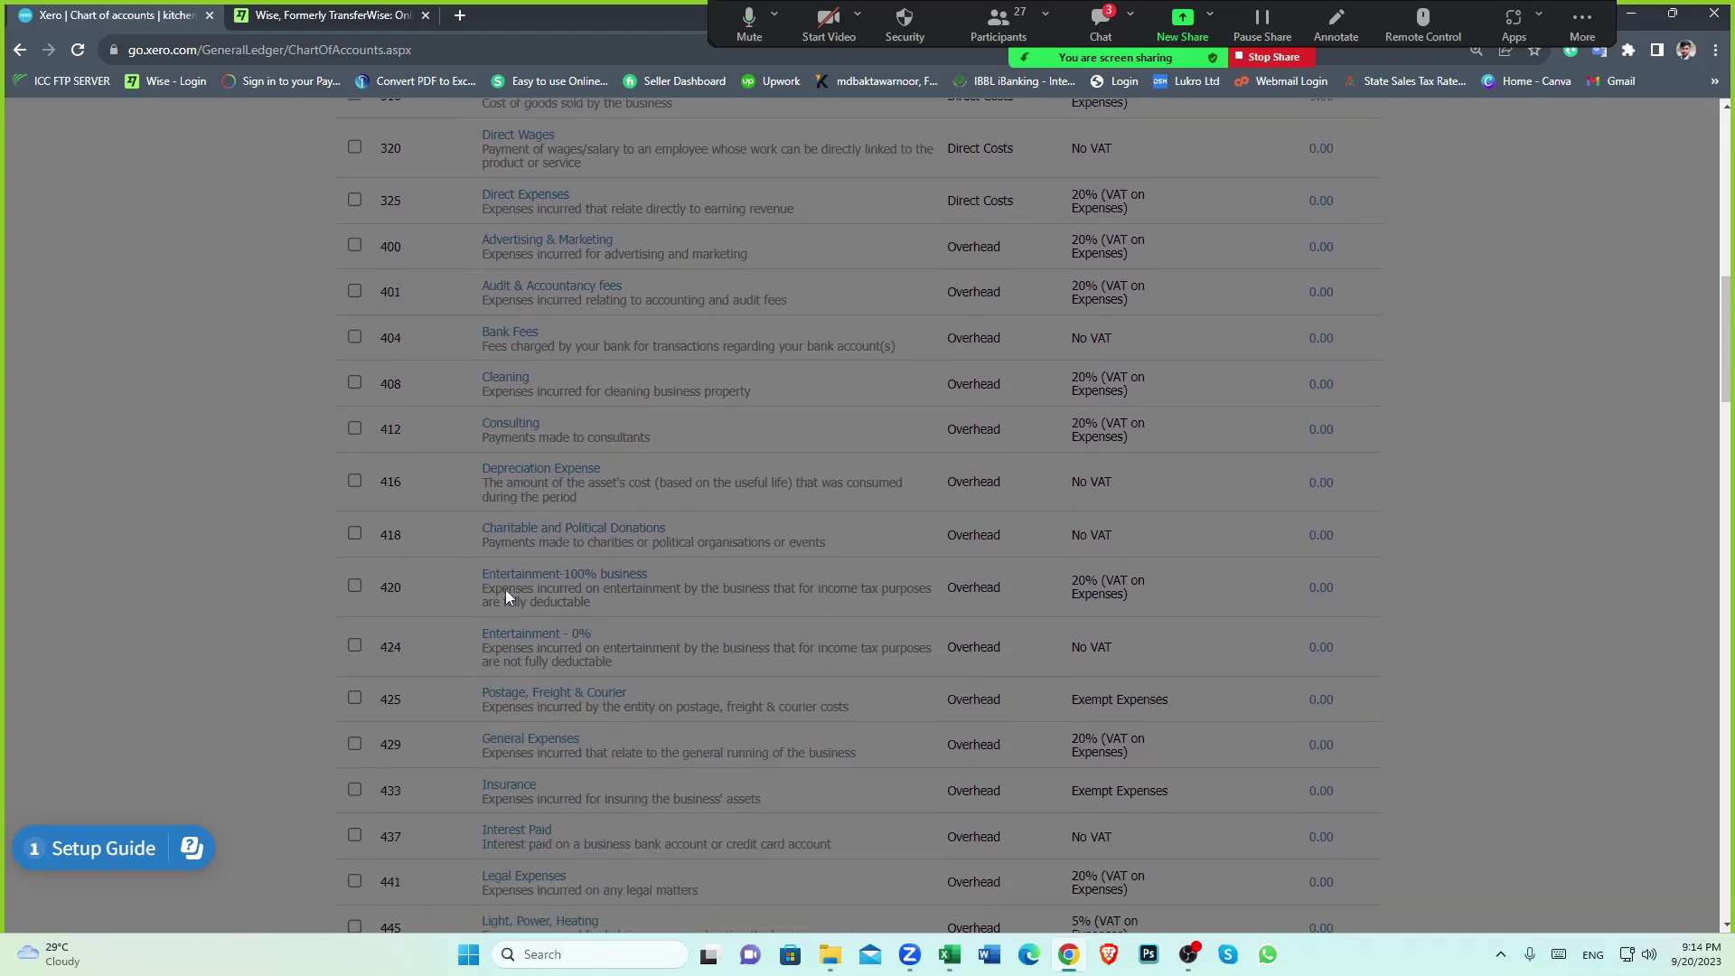
scroll(506, 589, "up", 10)
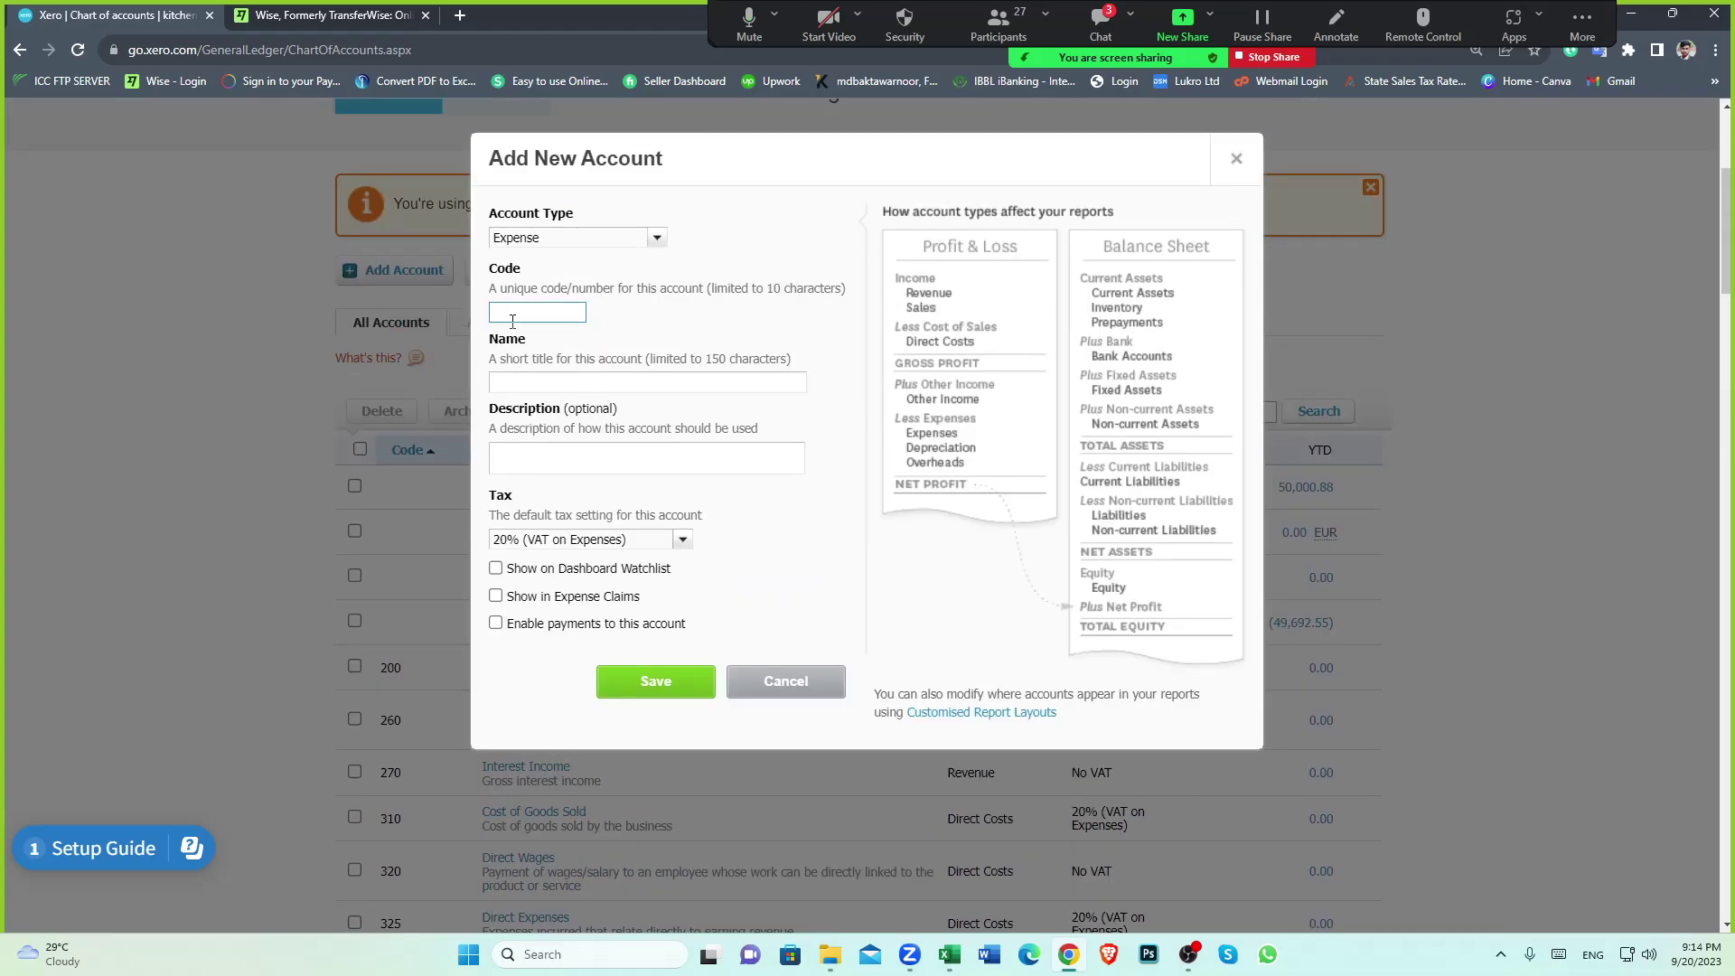
left_click(669, 381)
type("WISE FEE")
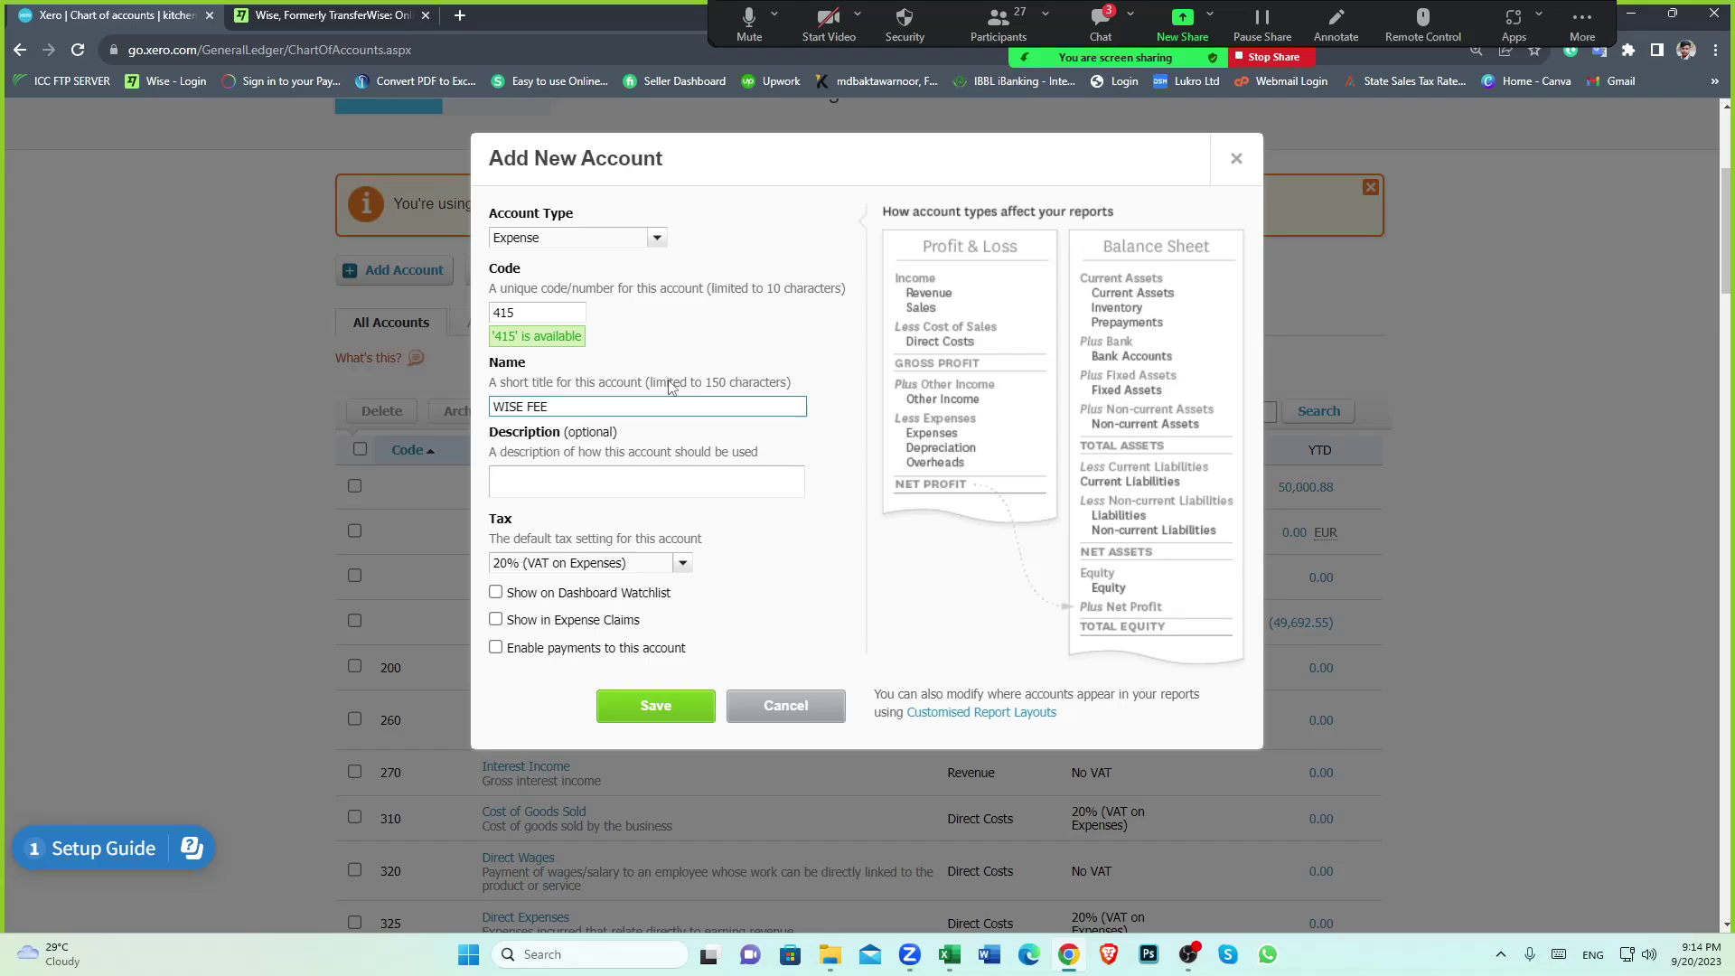
scroll(832, 459, "down", 1)
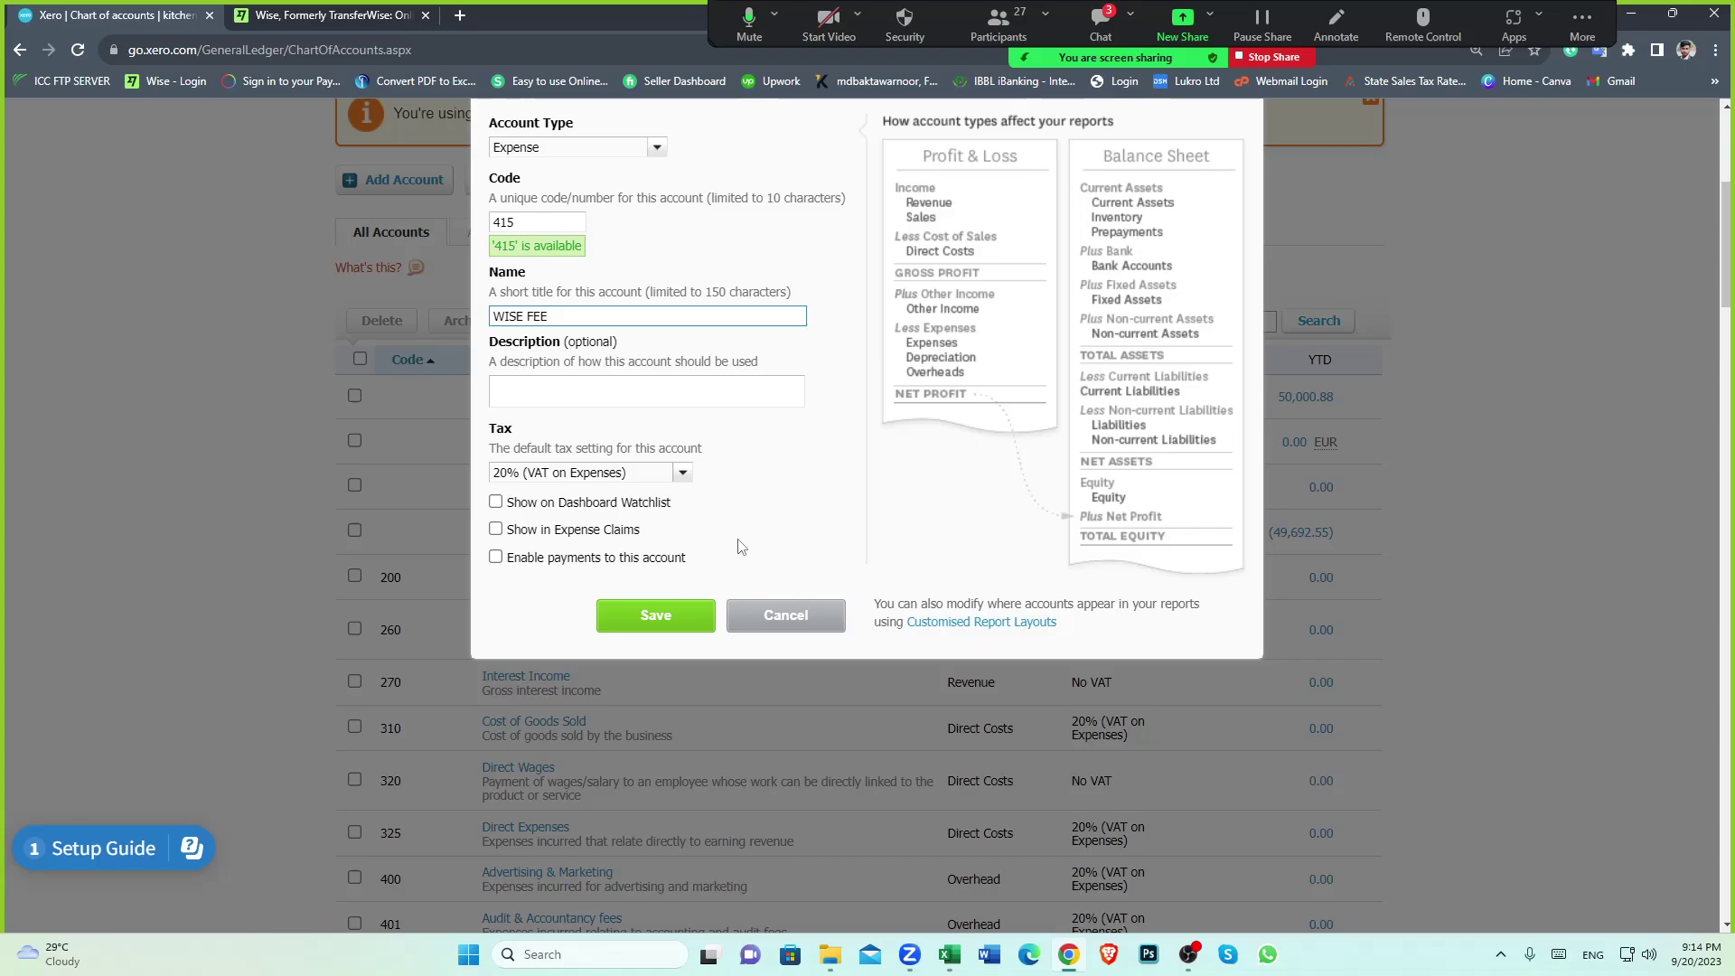
left_click(682, 472)
left_click(546, 649)
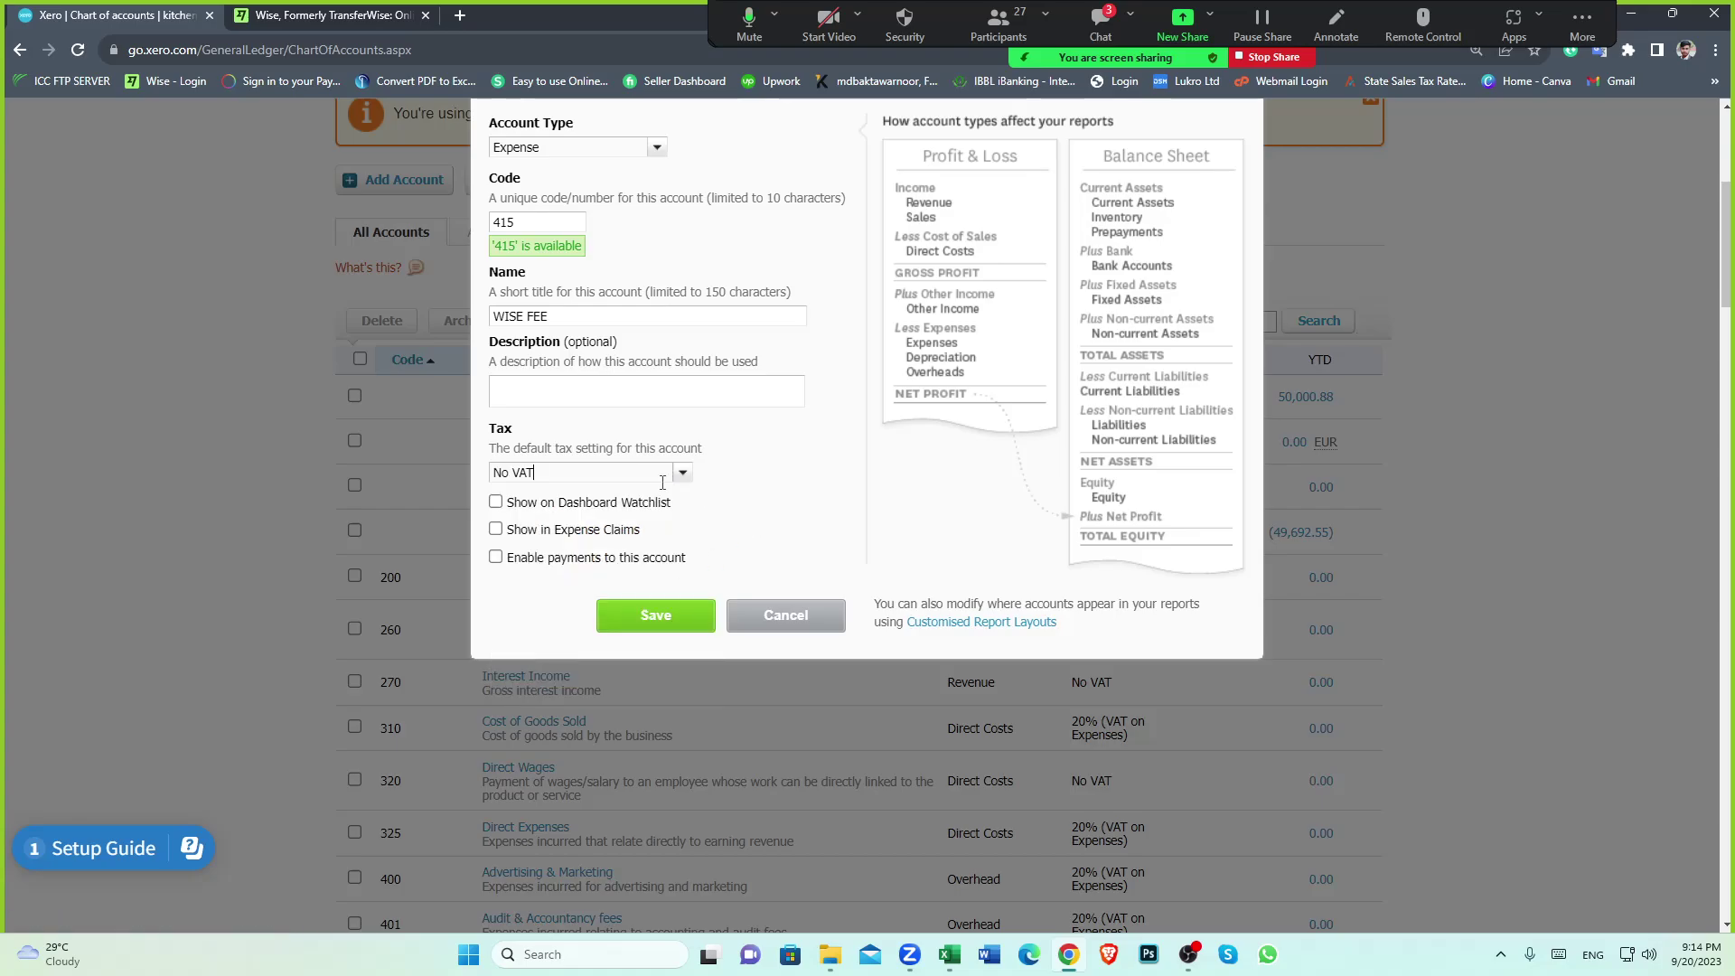
left_click(662, 617)
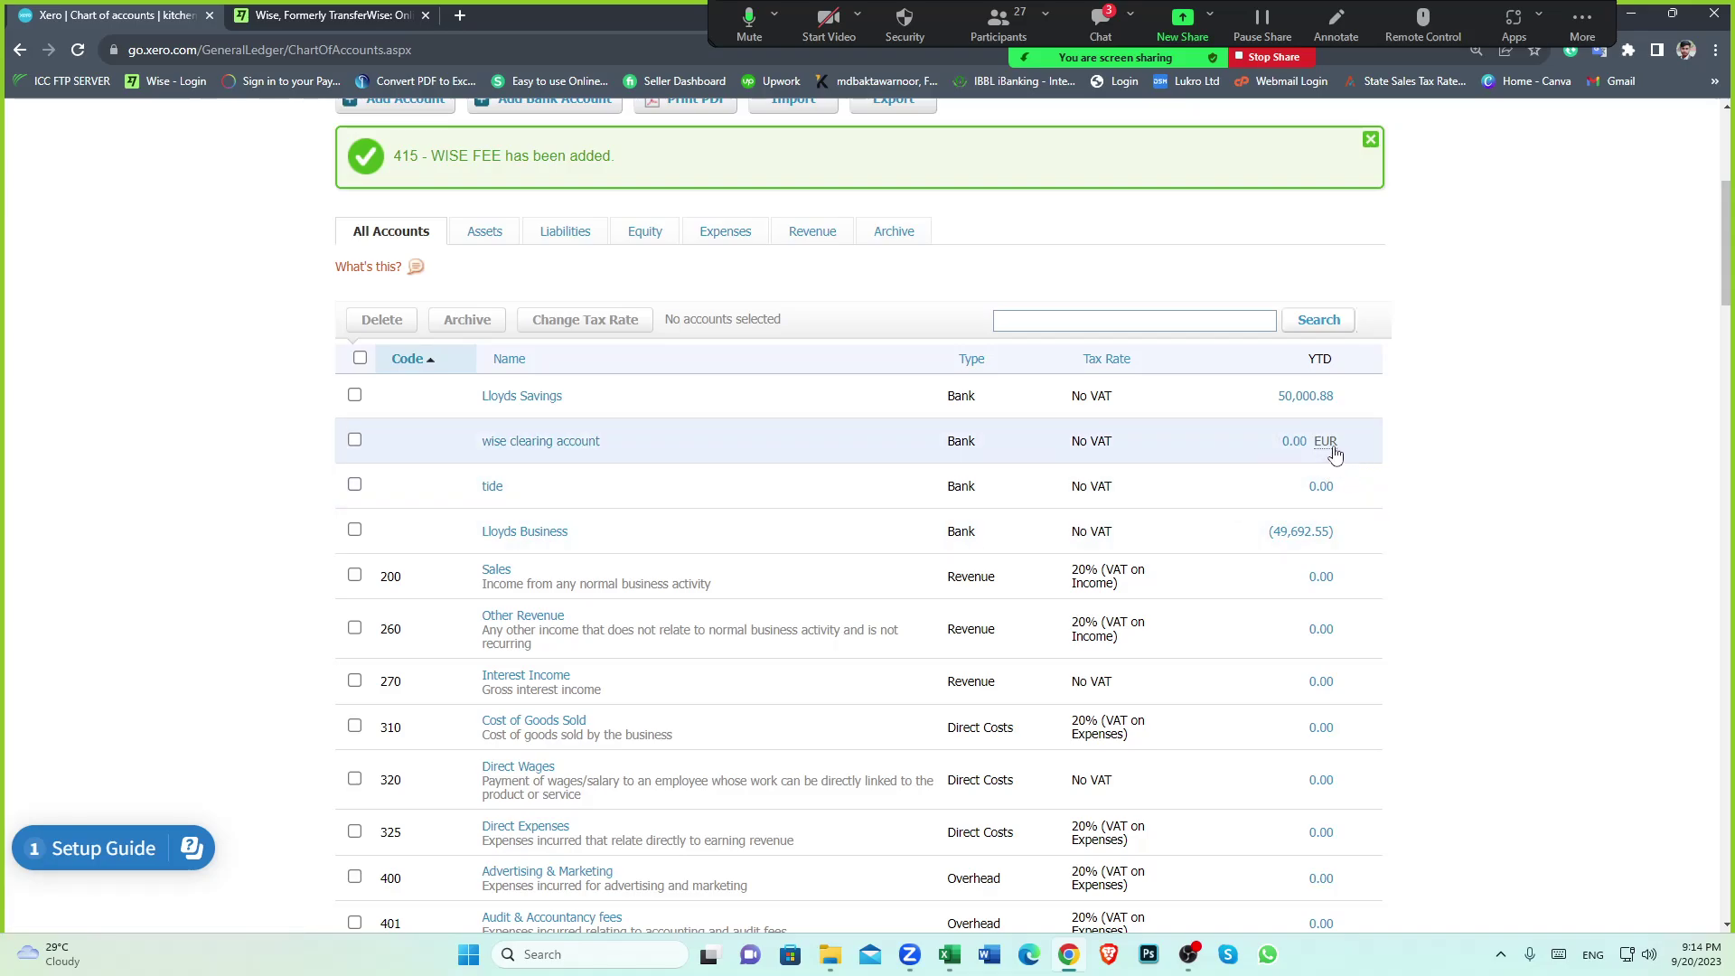
Check the new 415 - WISE FEE account in the list and return to the dashboard
scroll(467, 589, "up", 5)
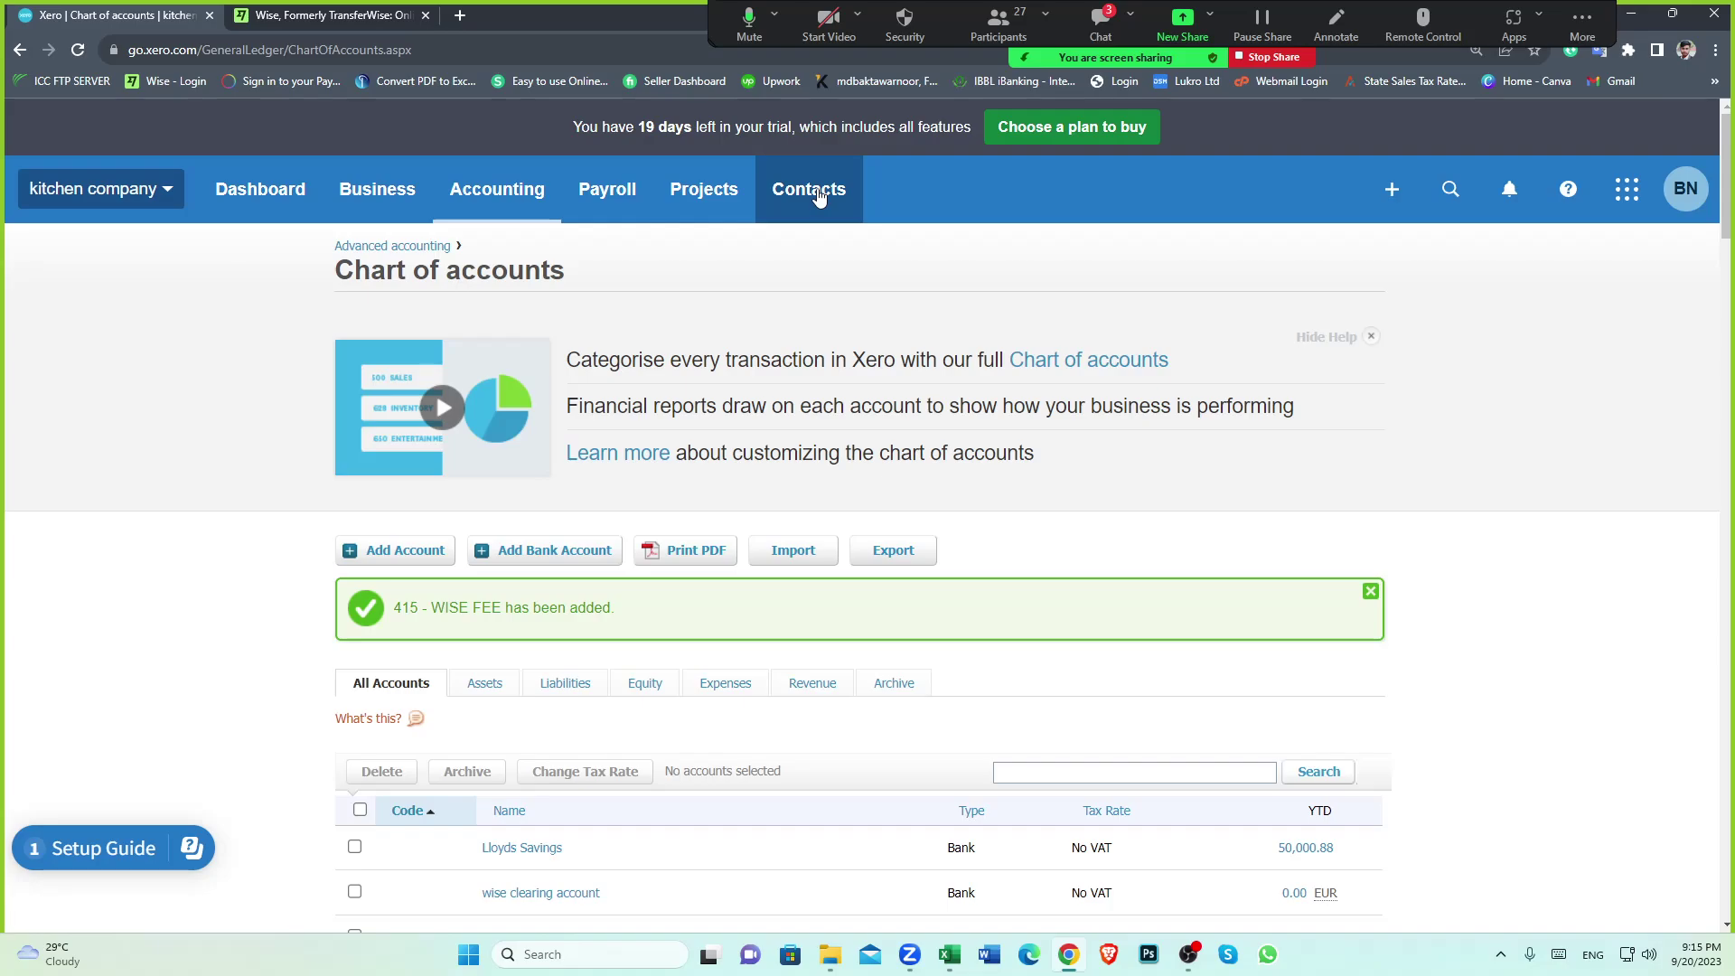
scroll(906, 491, "down", 5)
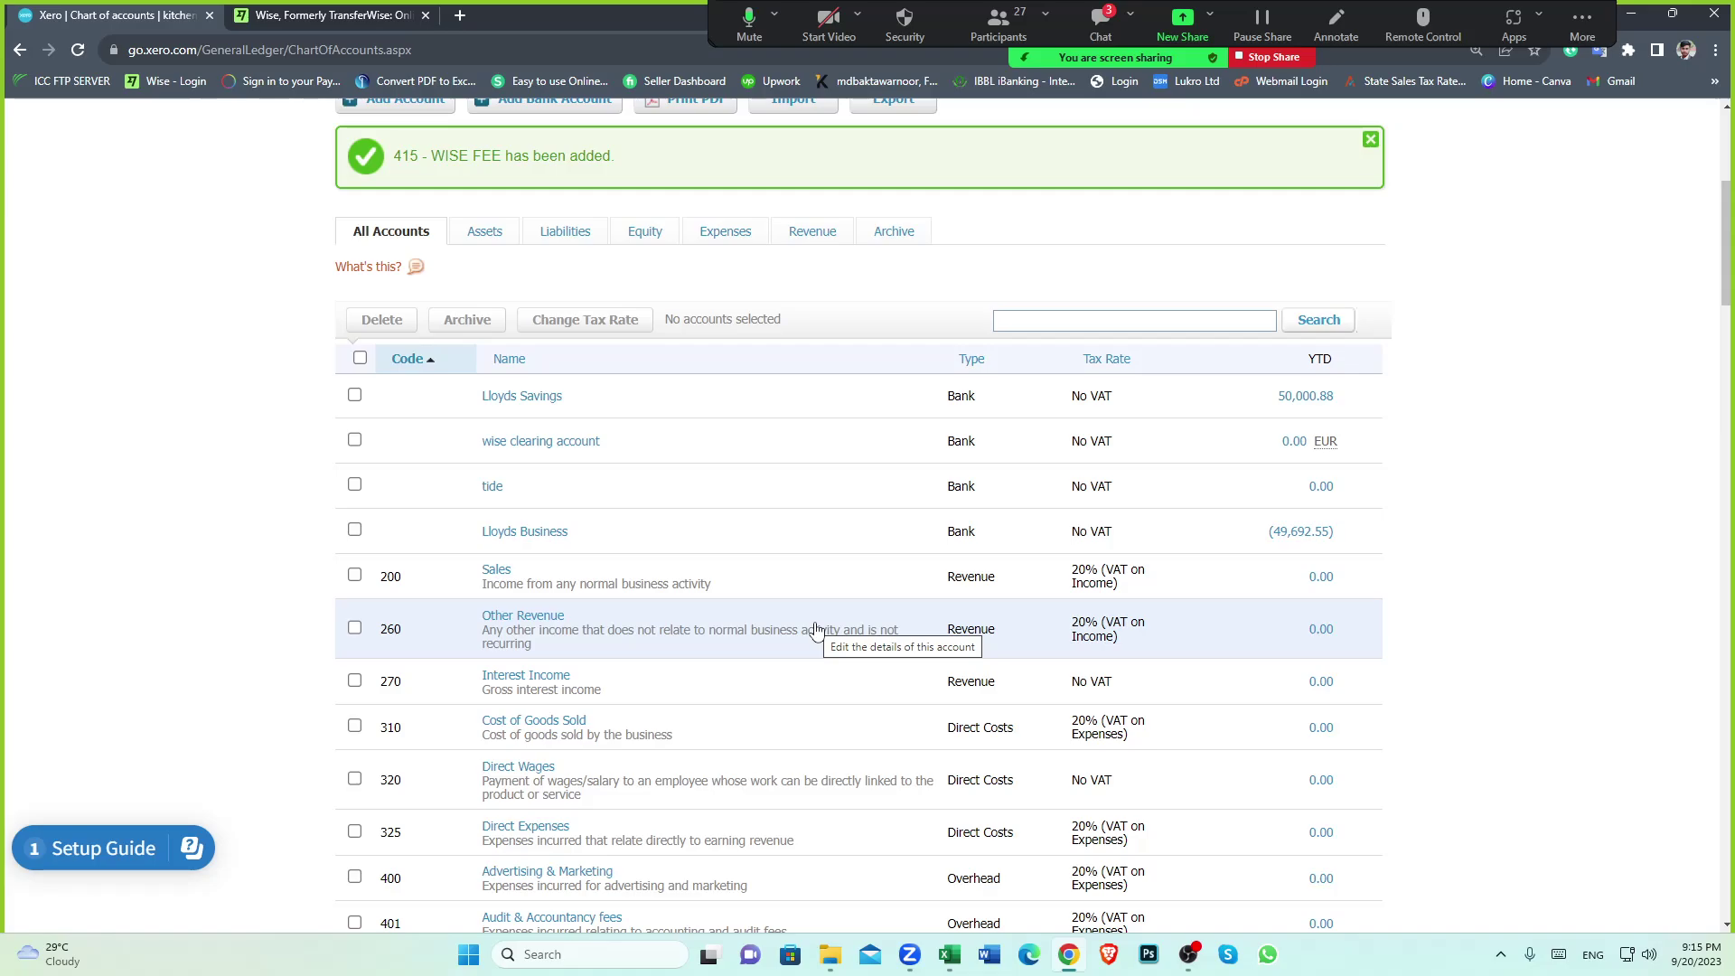
scroll(813, 623, "up", 5)
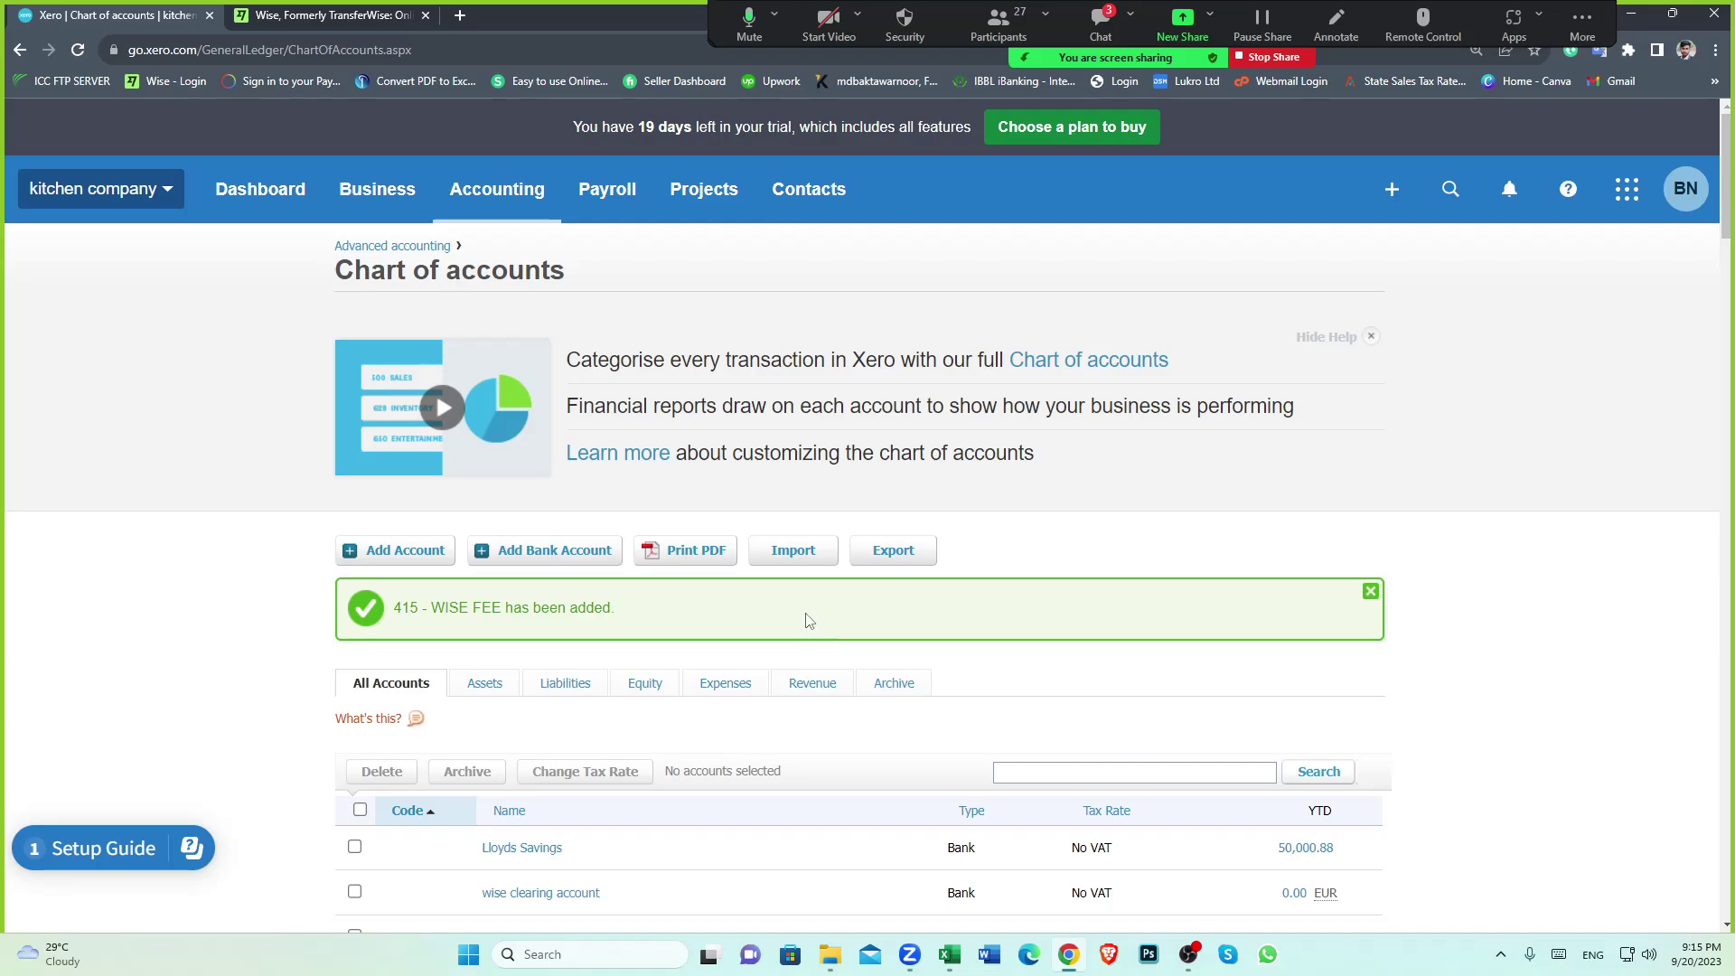
left_click(262, 204)
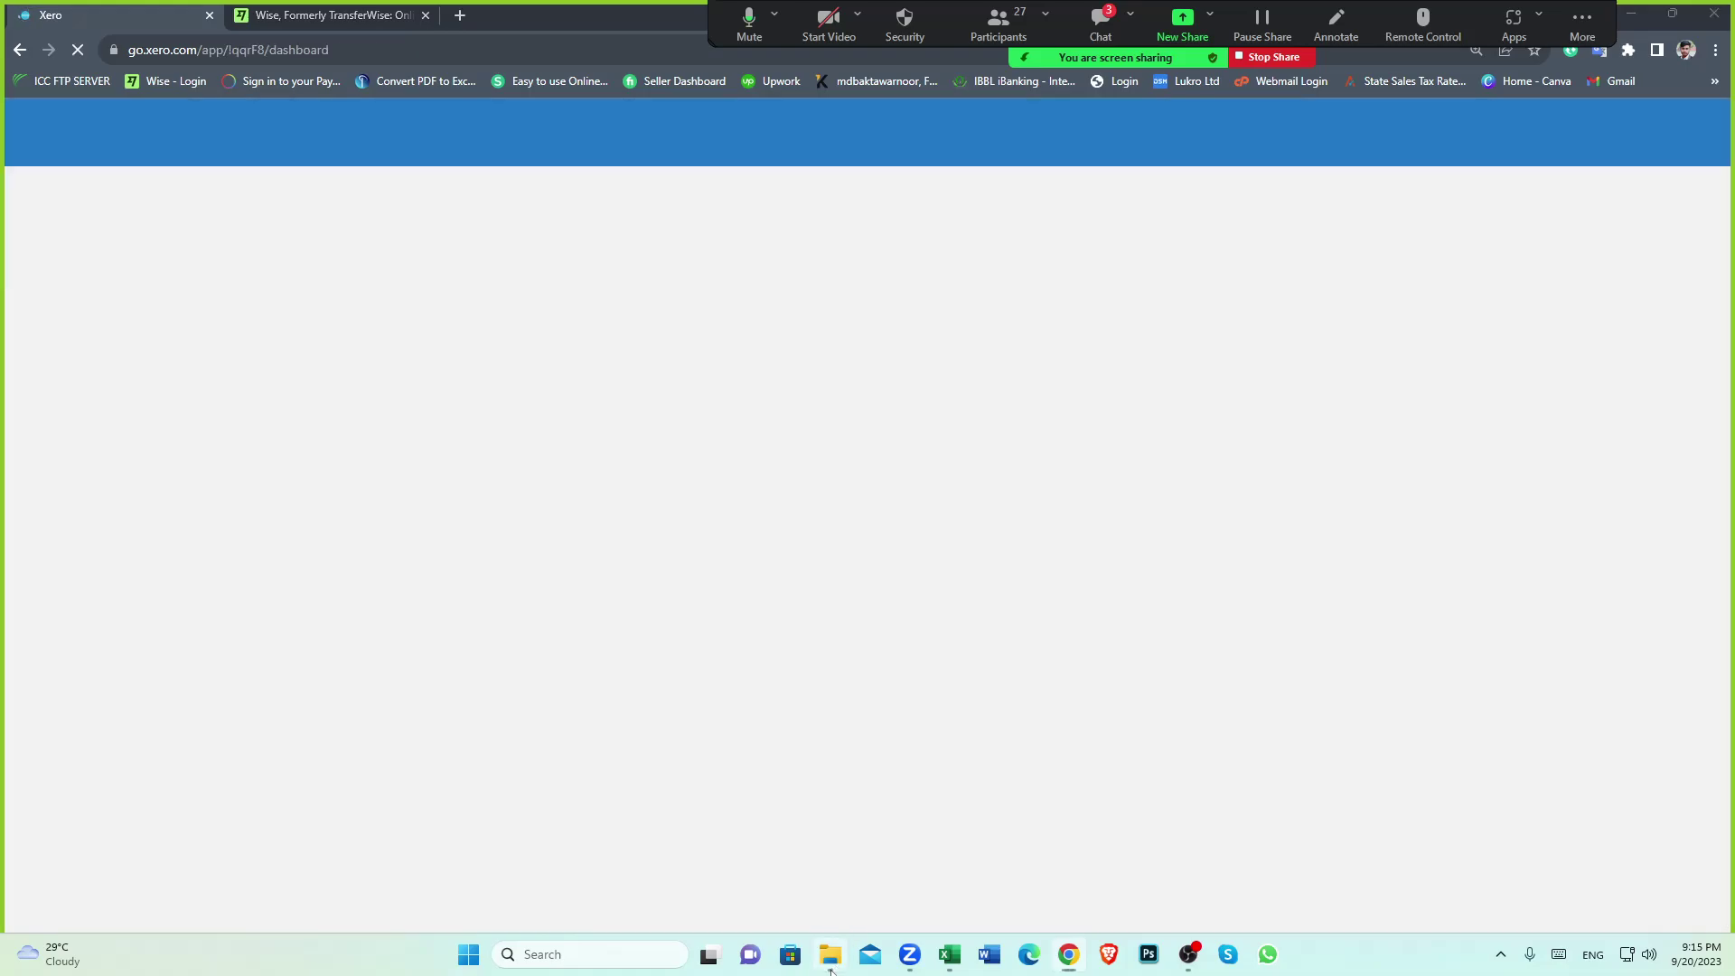
Bring up the Excel transfers workbook and find the 397.55 amount in F34
left_click(829, 954)
left_click(959, 960)
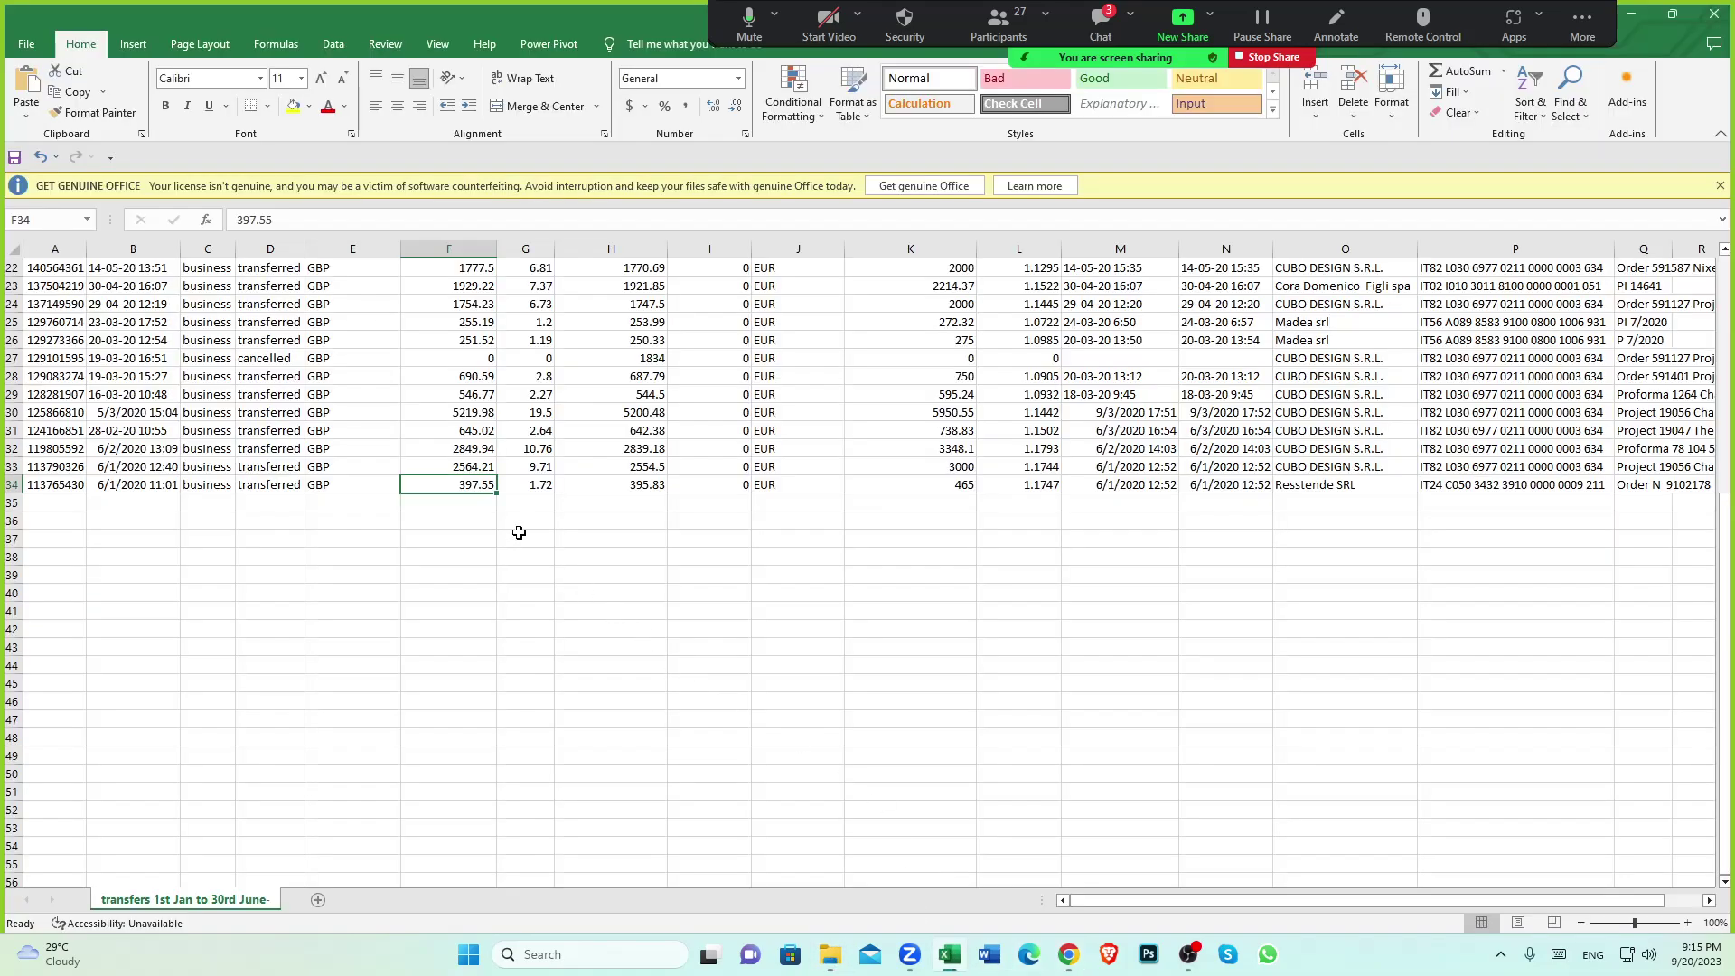
left_click(502, 575)
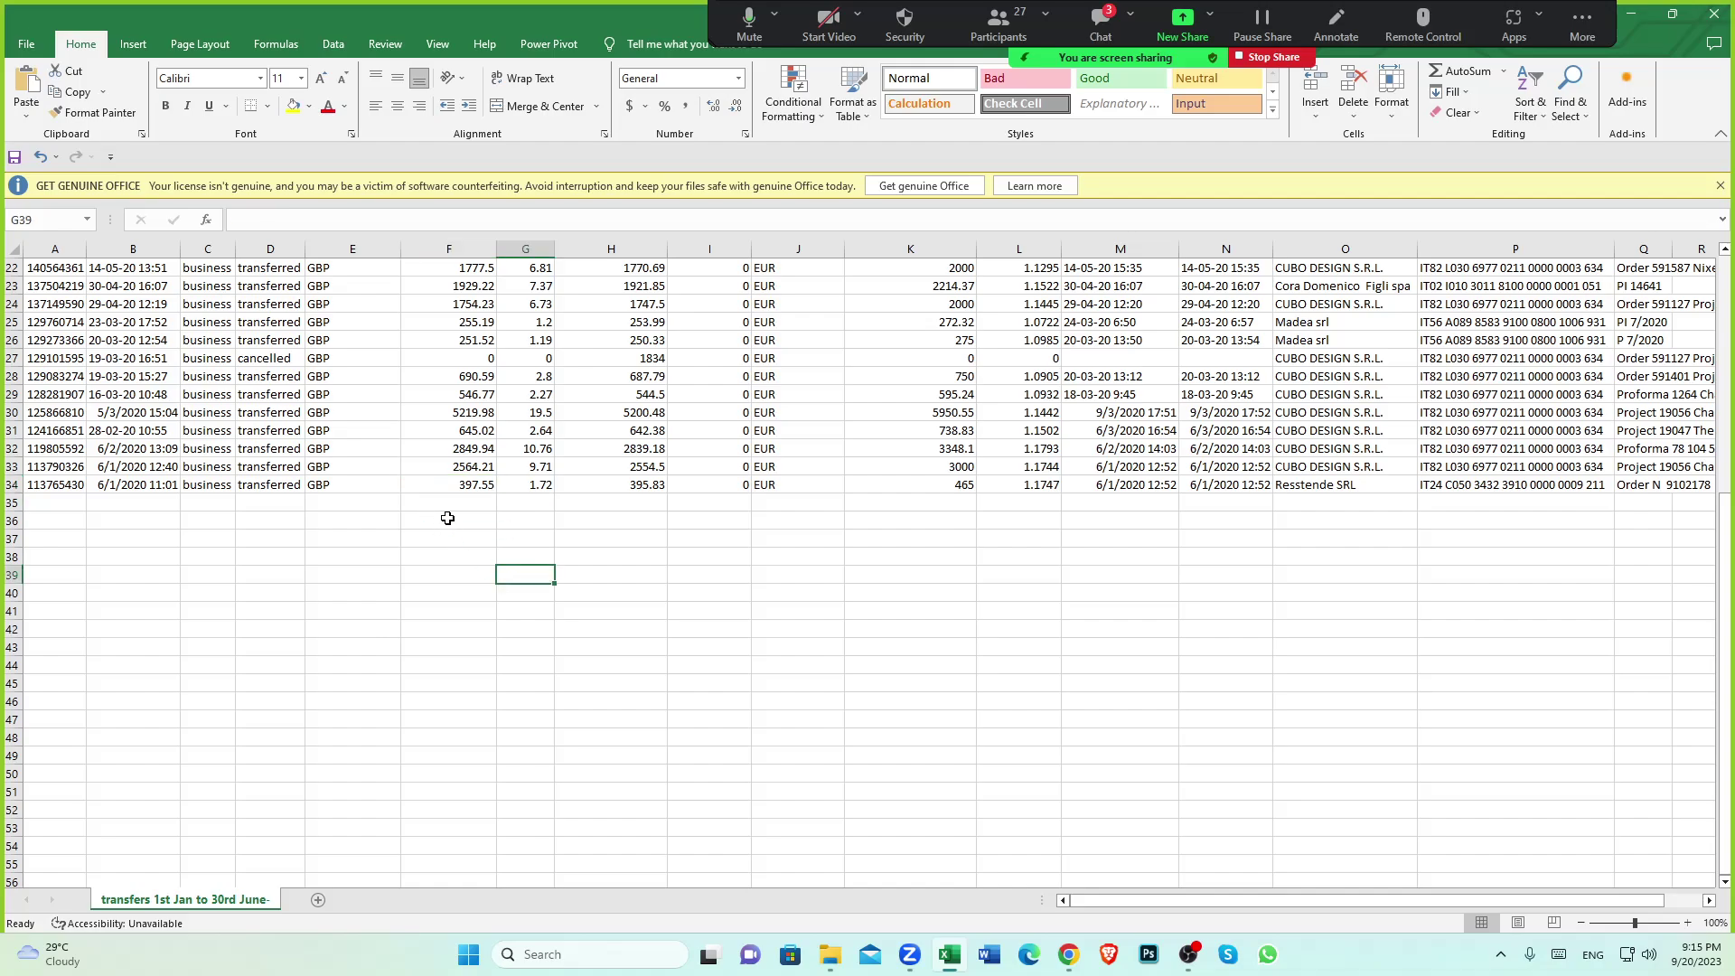
scroll(447, 523, "up", 7)
left_click(449, 248)
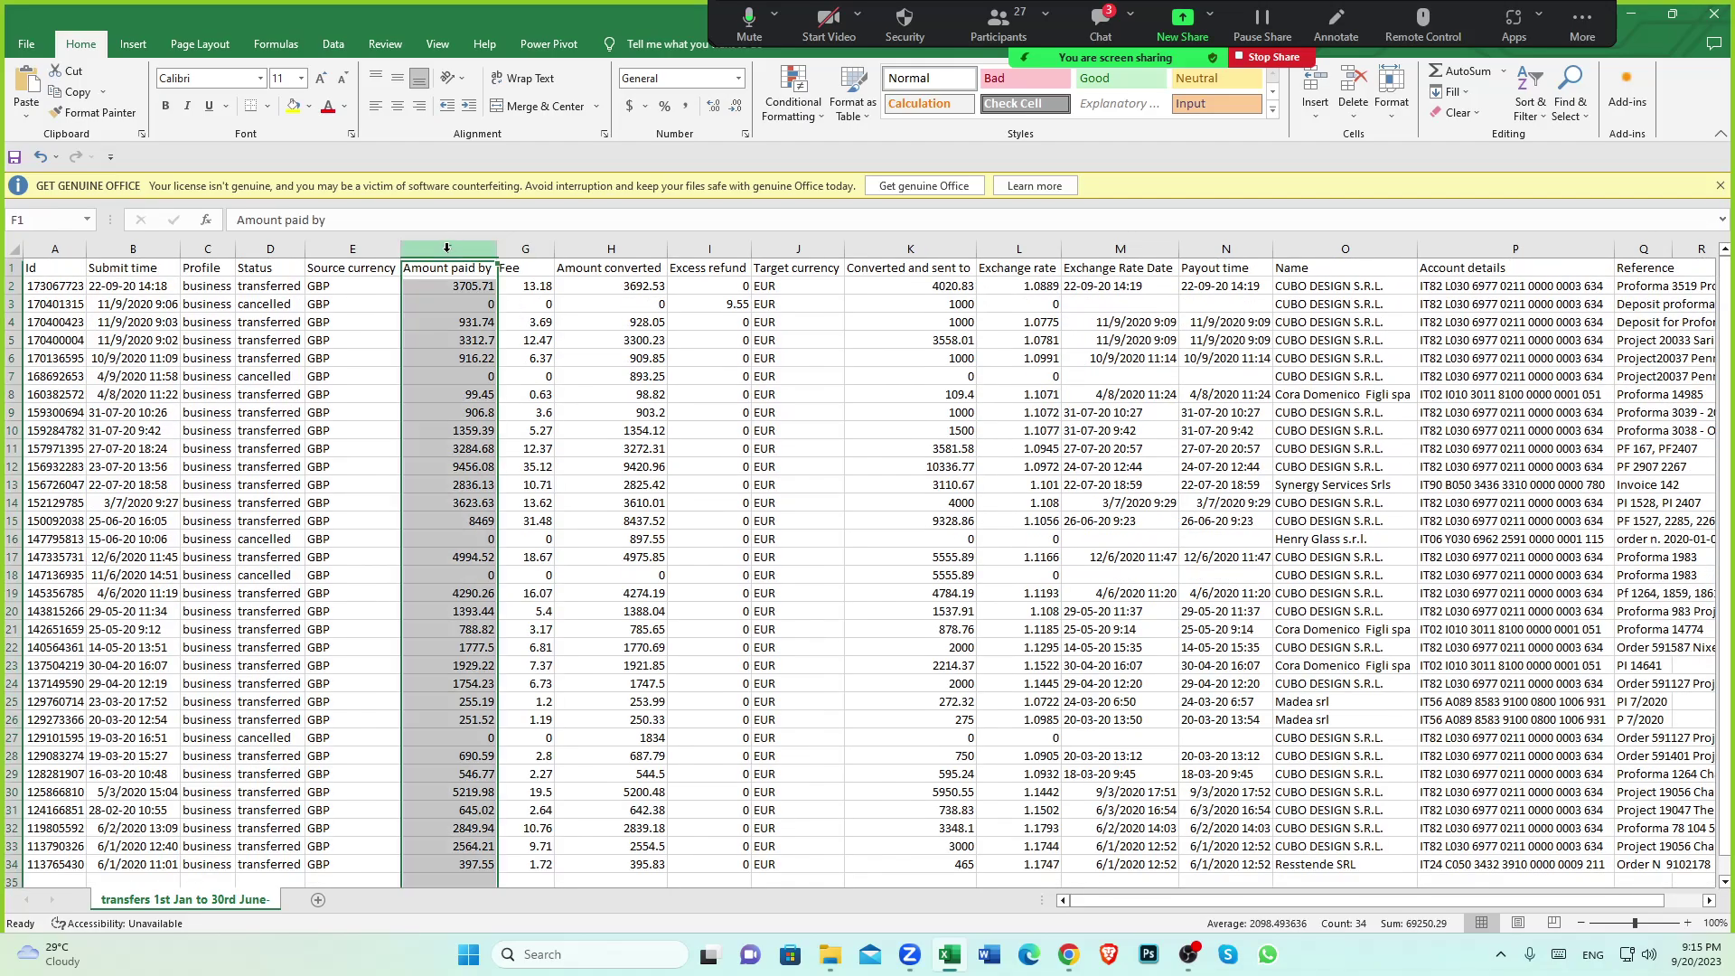
scroll(462, 701, "down", 4)
left_click(462, 713)
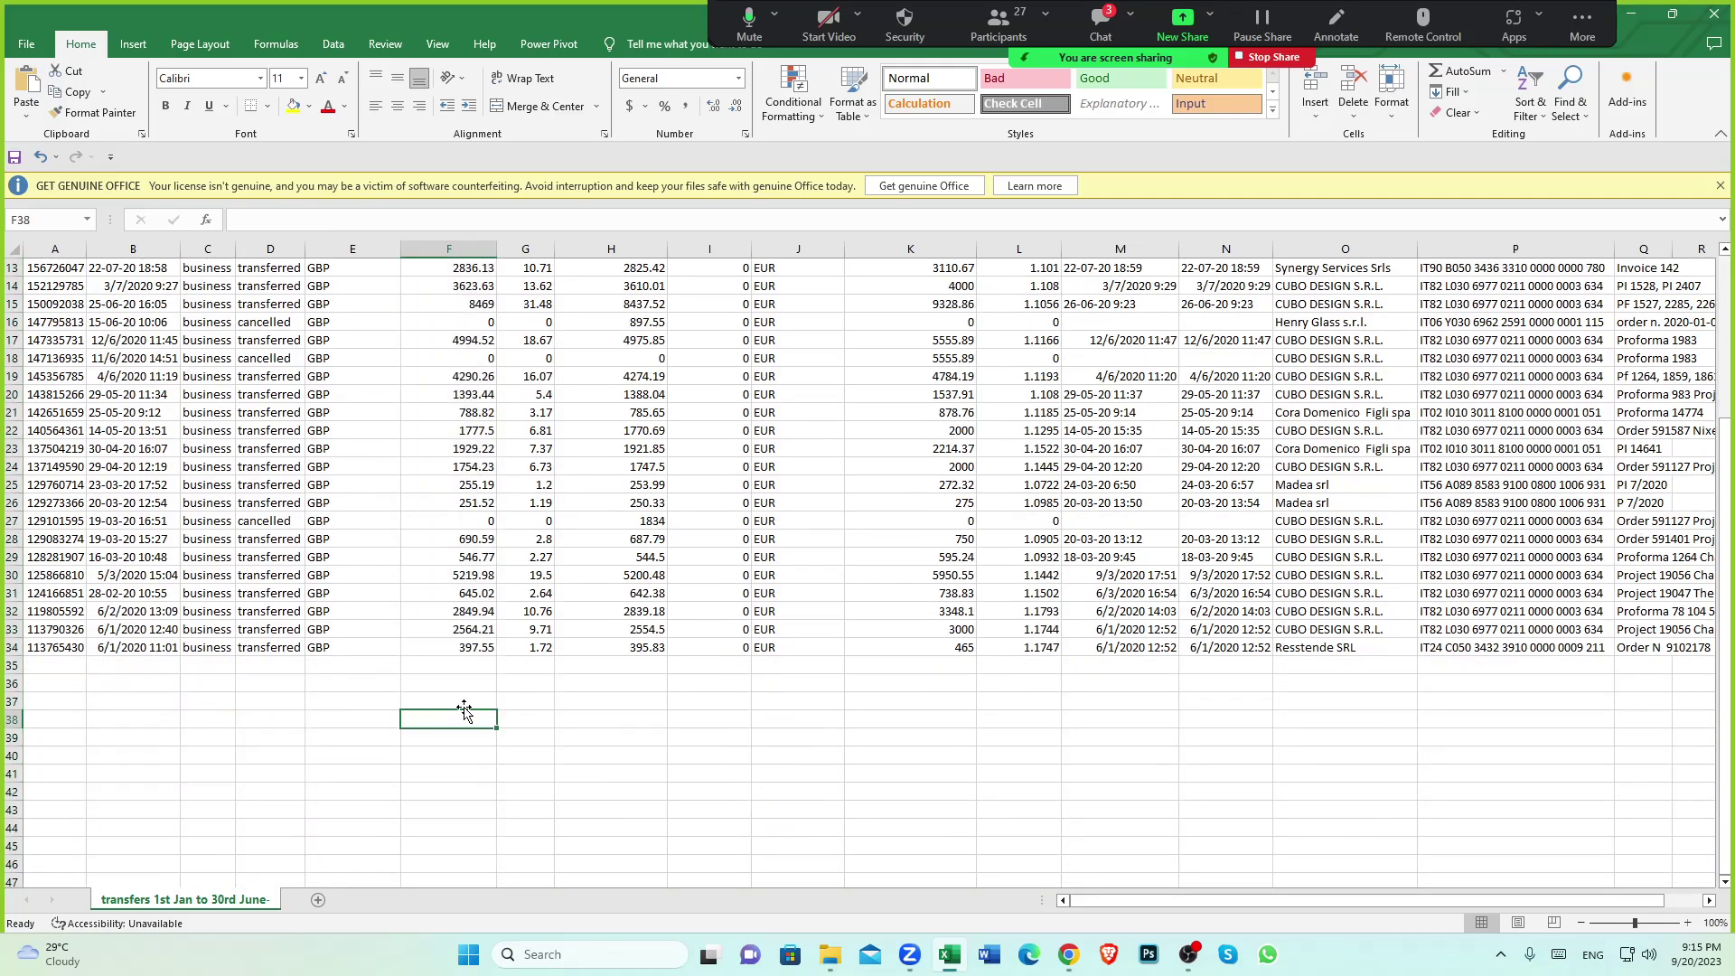
scroll(465, 714, "down", 1)
left_click(473, 595)
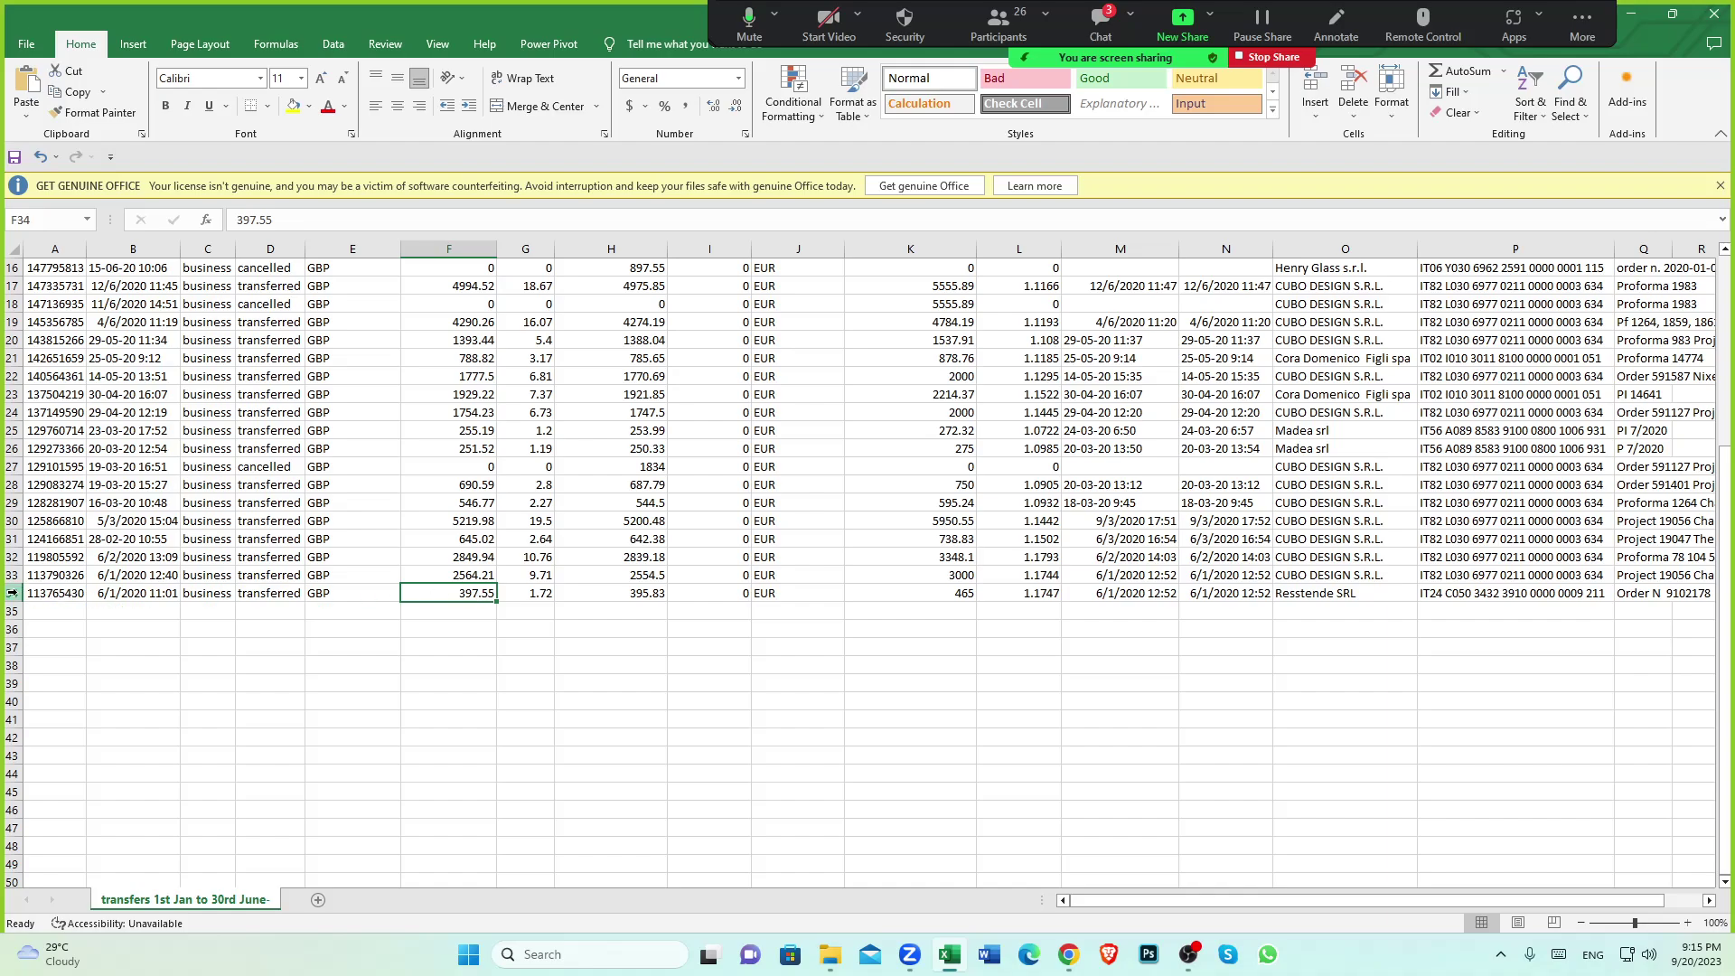
Inspect the row 34 and row 33 transfers in the sheet
left_click(12, 592)
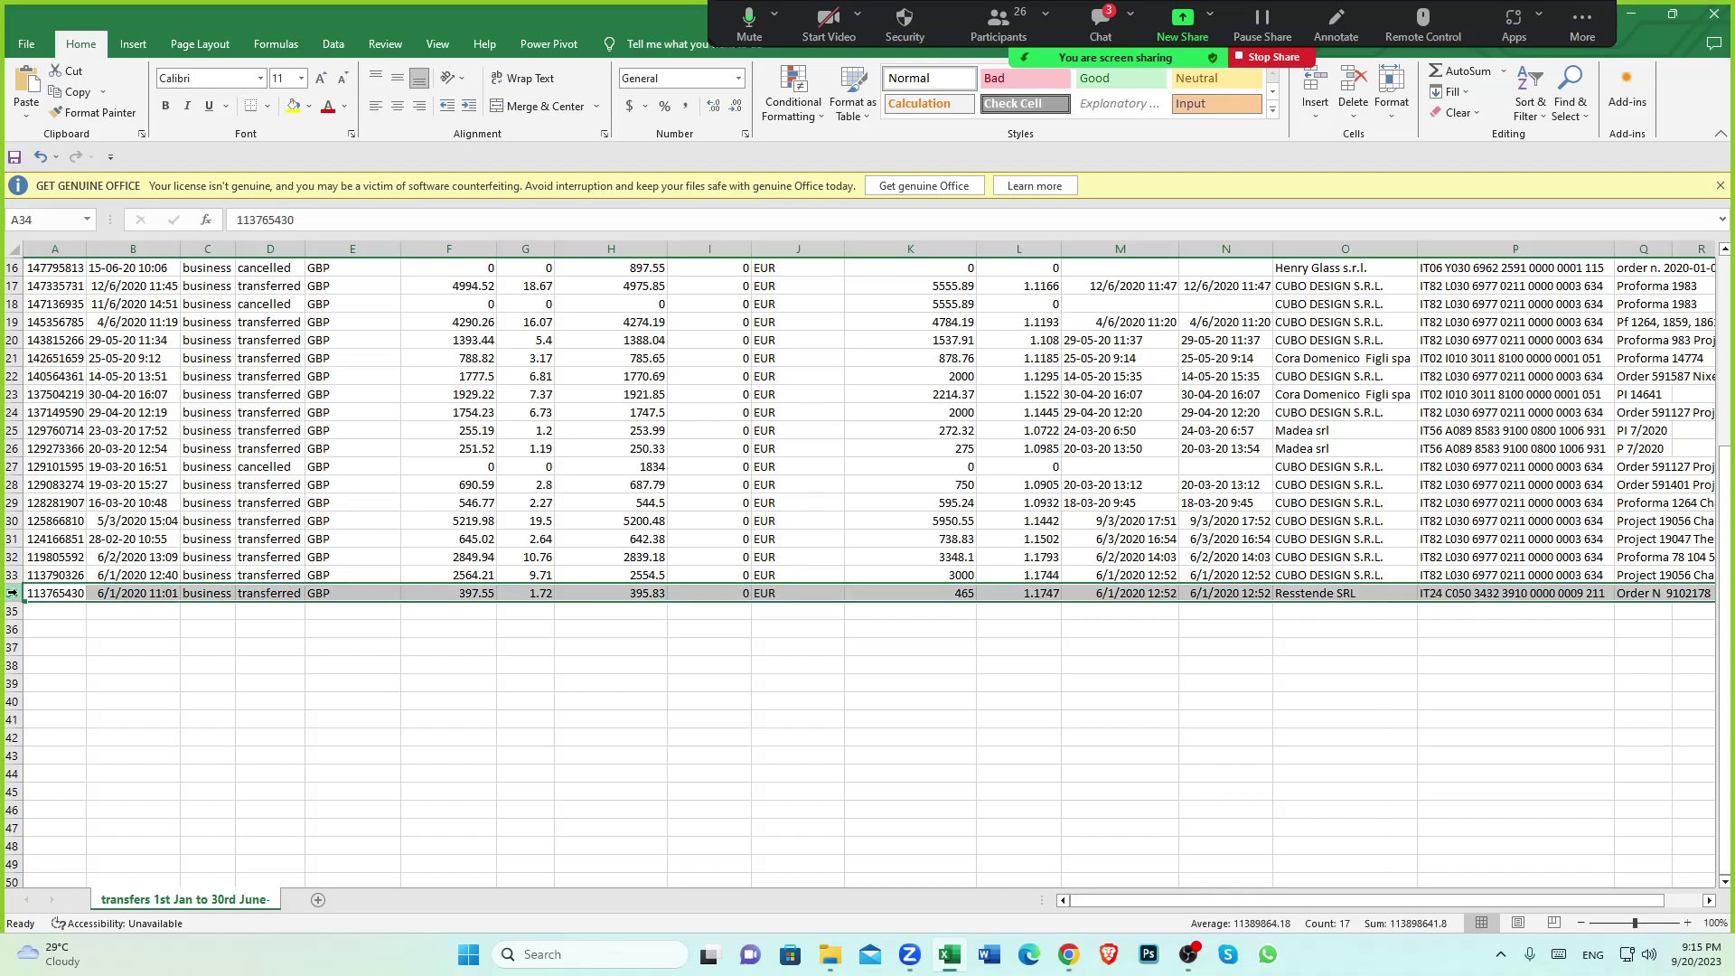
left_click(527, 693)
left_click(11, 590)
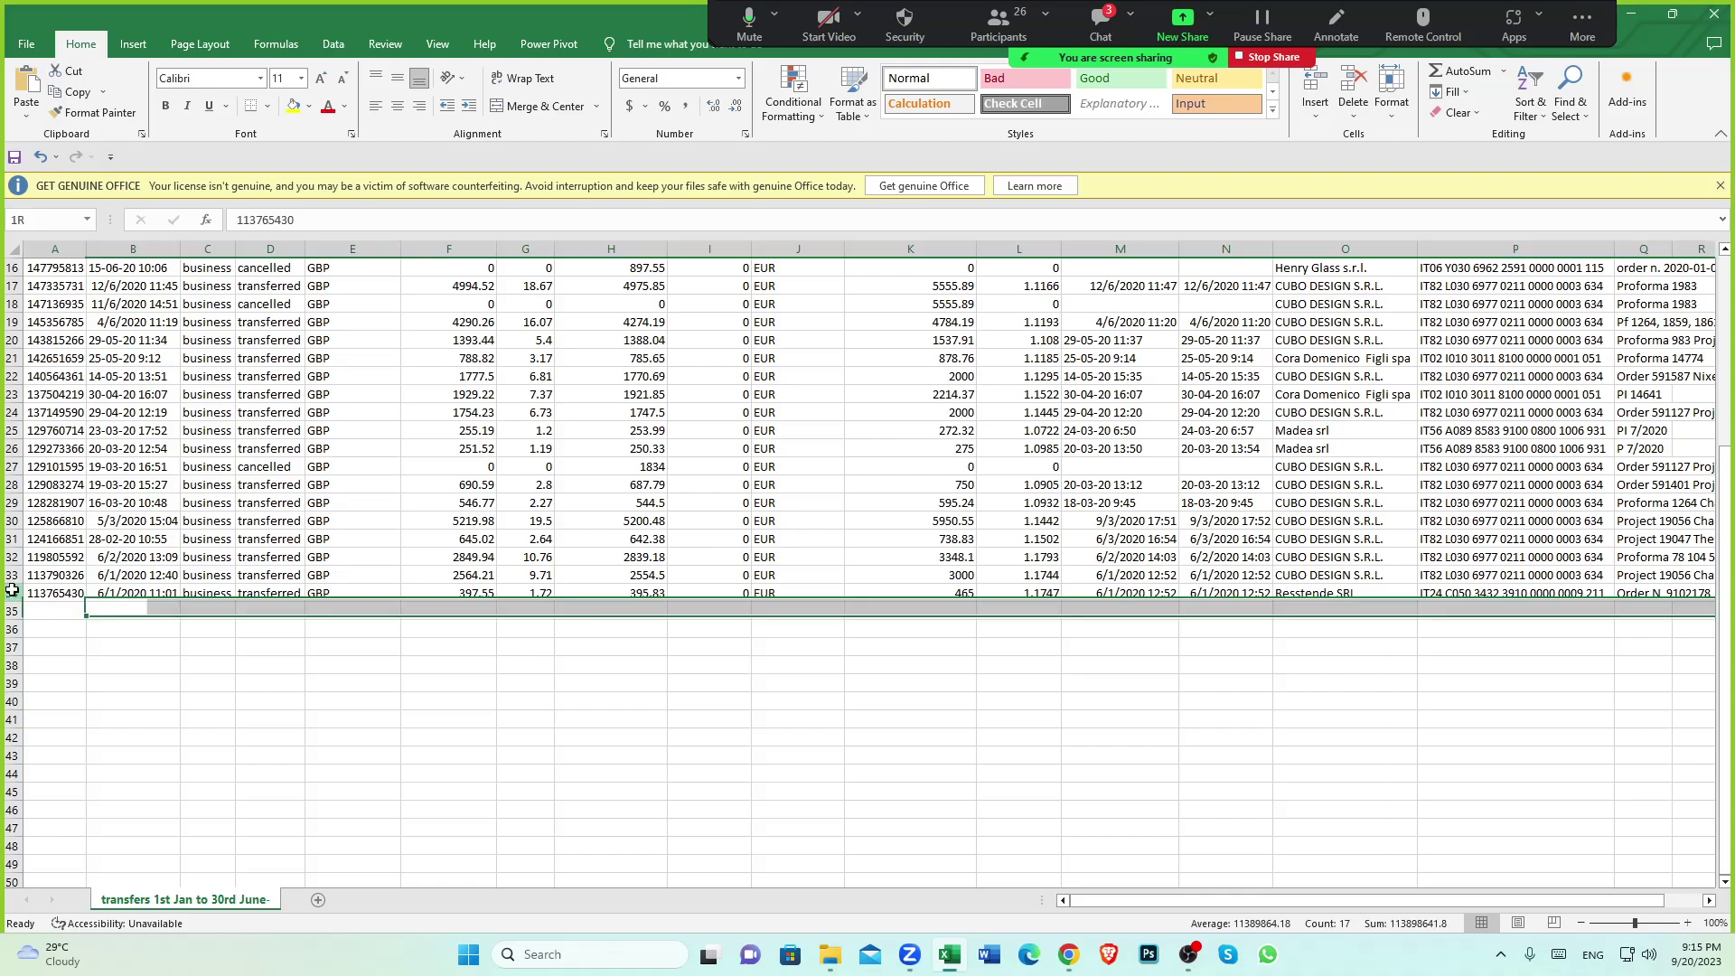
left_click(618, 704)
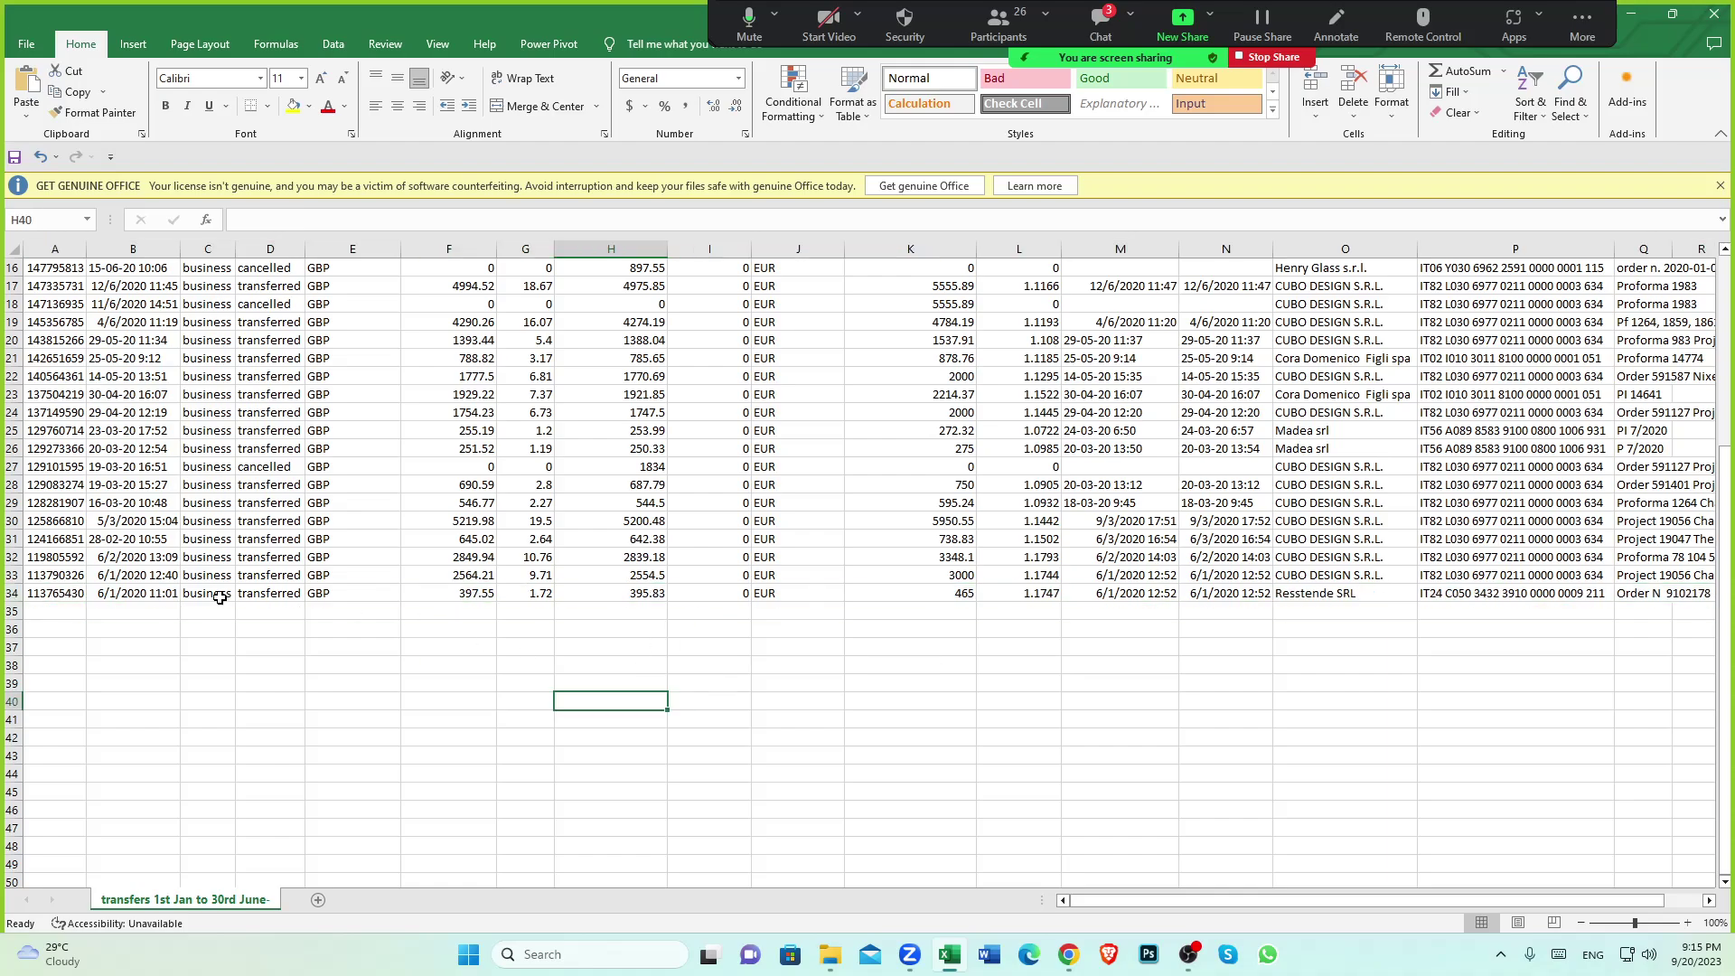
left_click(9, 576)
left_click(388, 667)
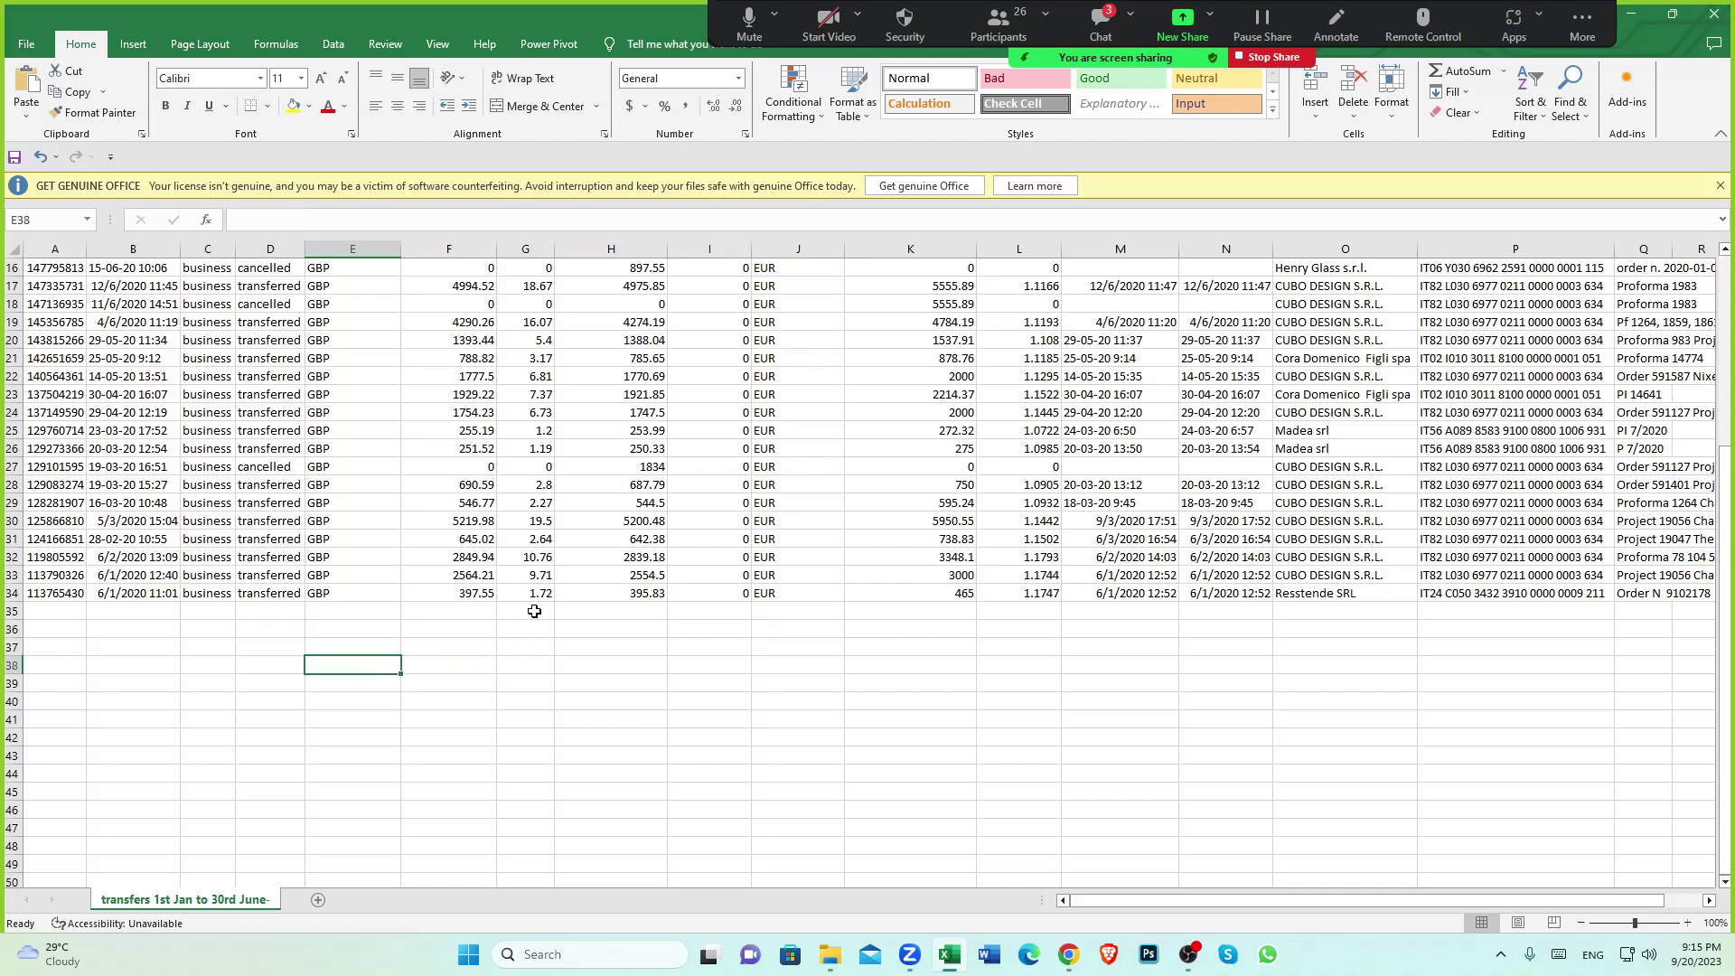
scroll(534, 611, "up", 5)
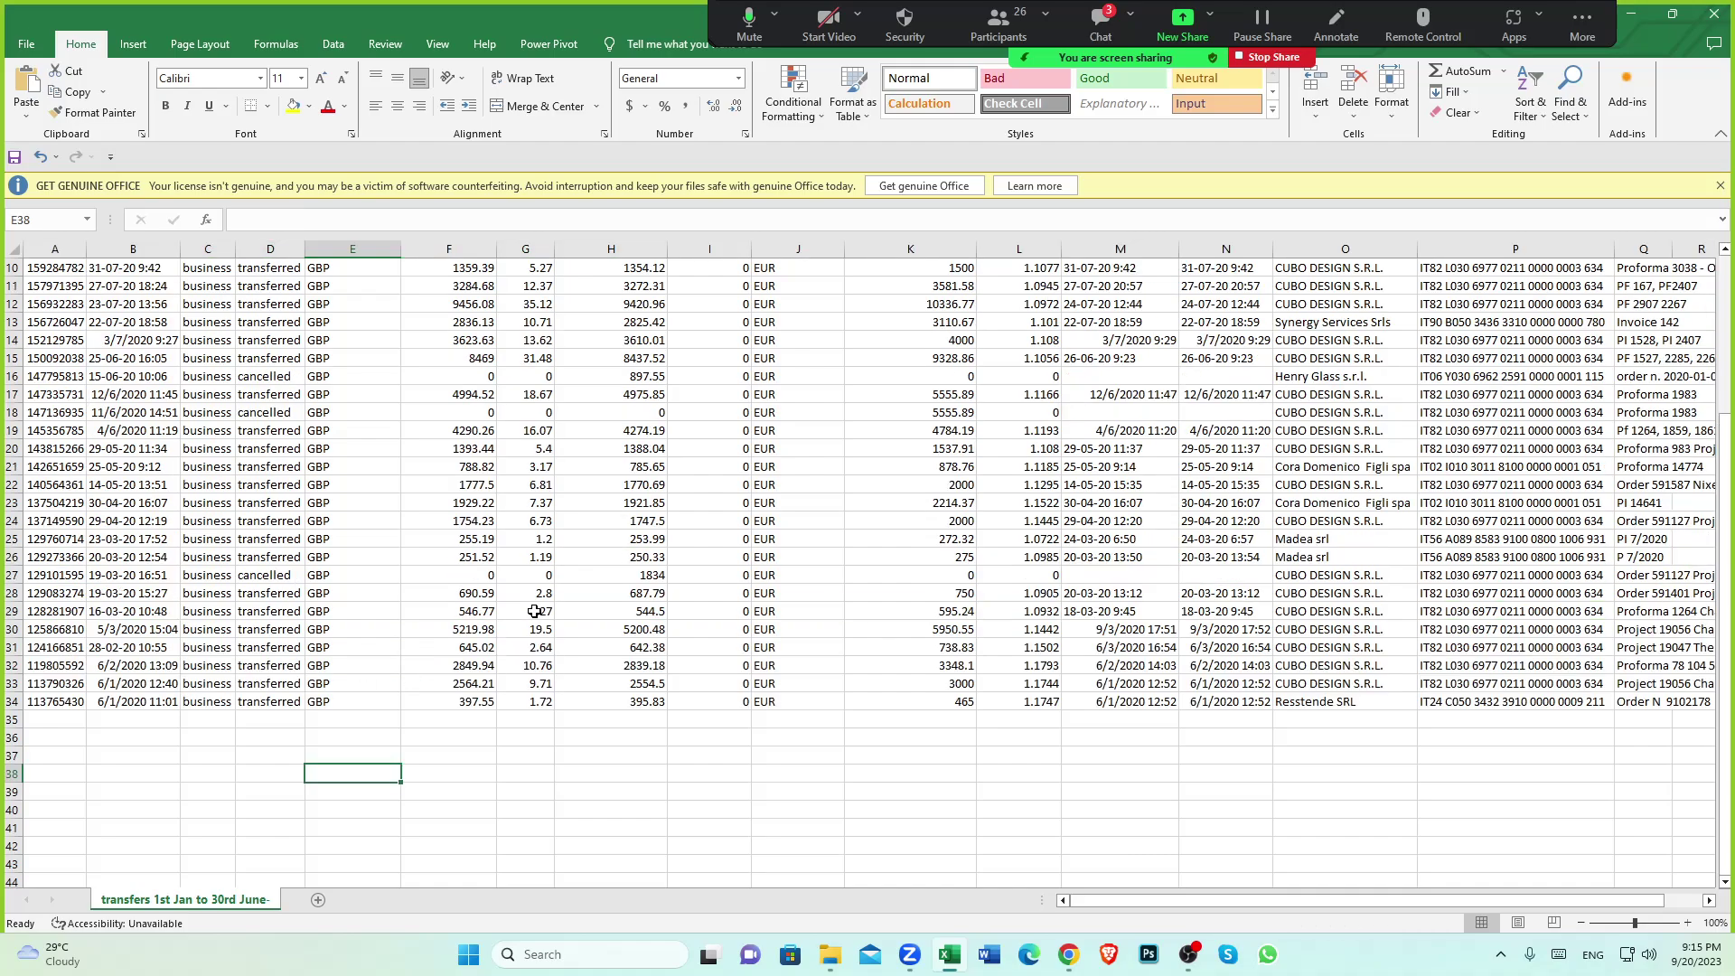
scroll(546, 463, "down", 5)
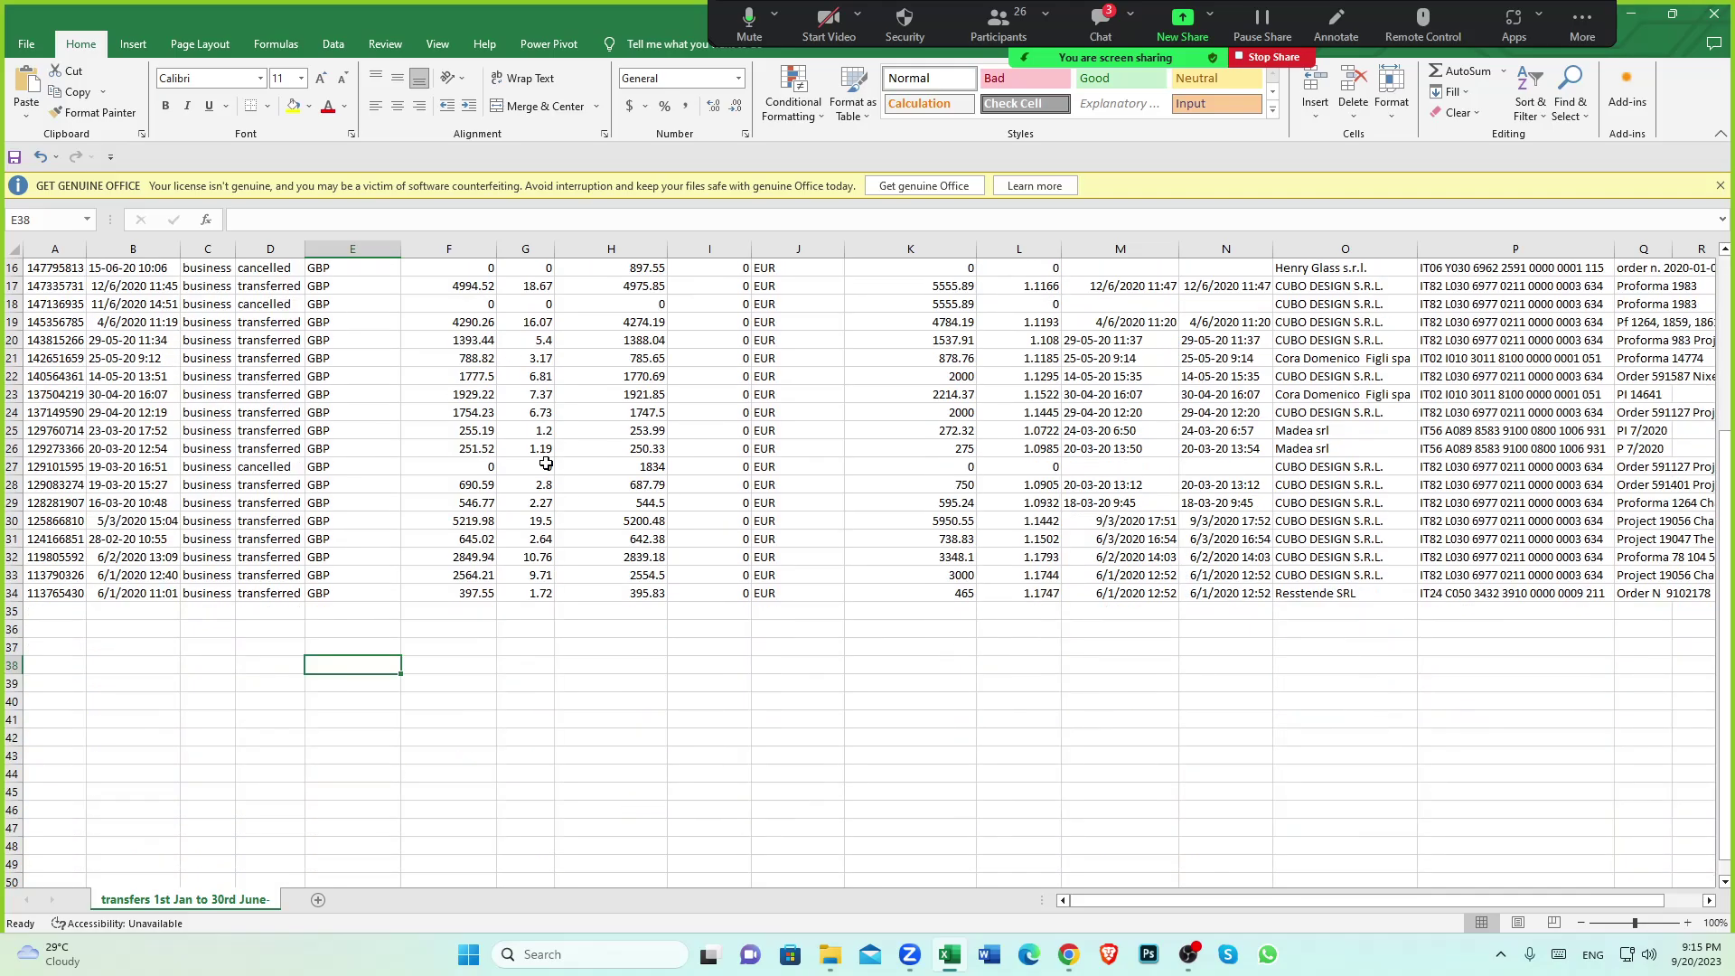
Recheck F34's 397.55 against the Amount paid by header, then return to Xero
left_click(469, 593)
scroll(470, 593, "up", 5)
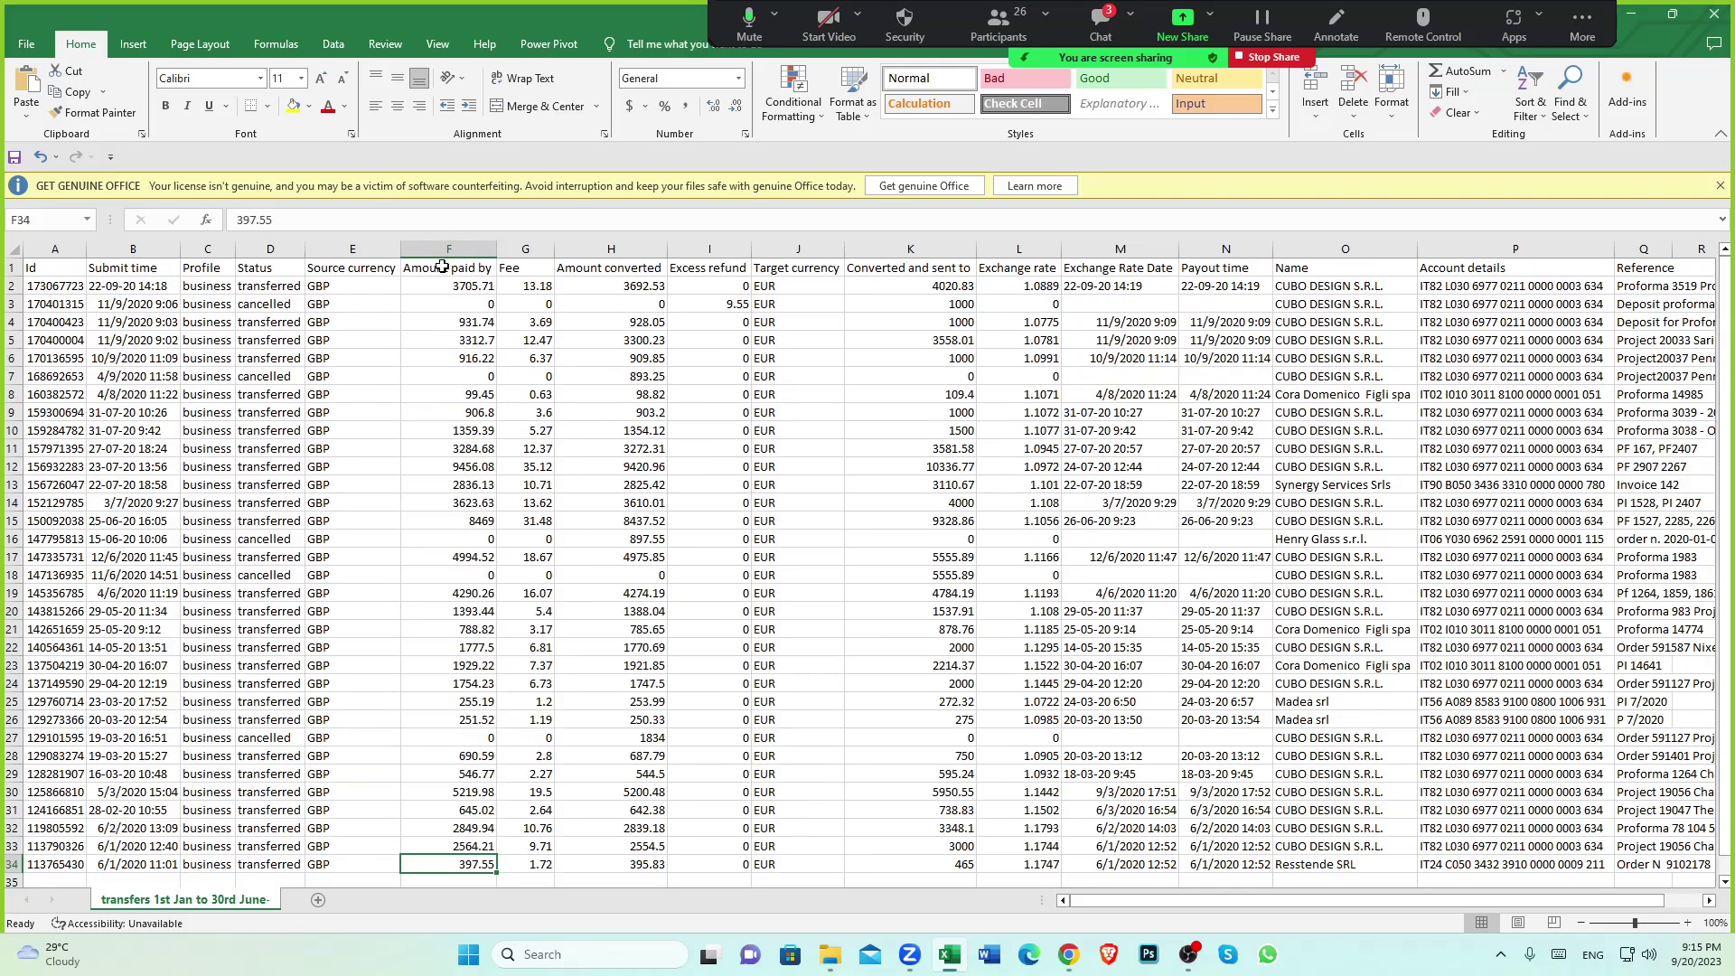
left_click(442, 267)
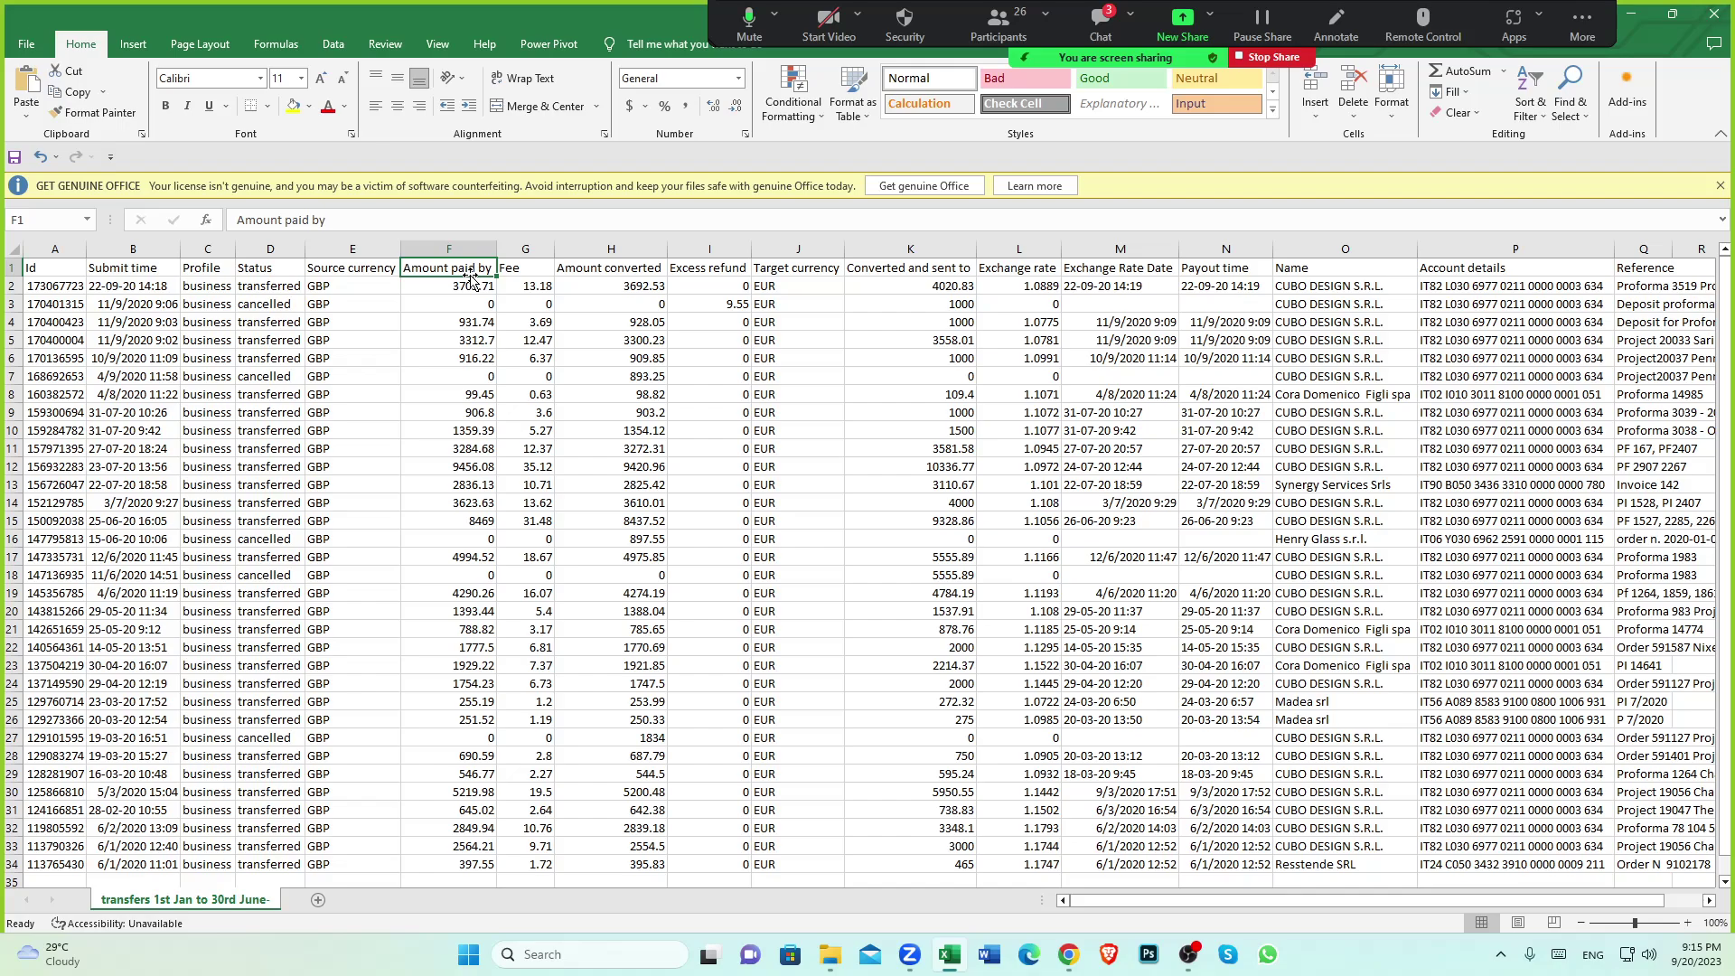
scroll(470, 289, "down", 4)
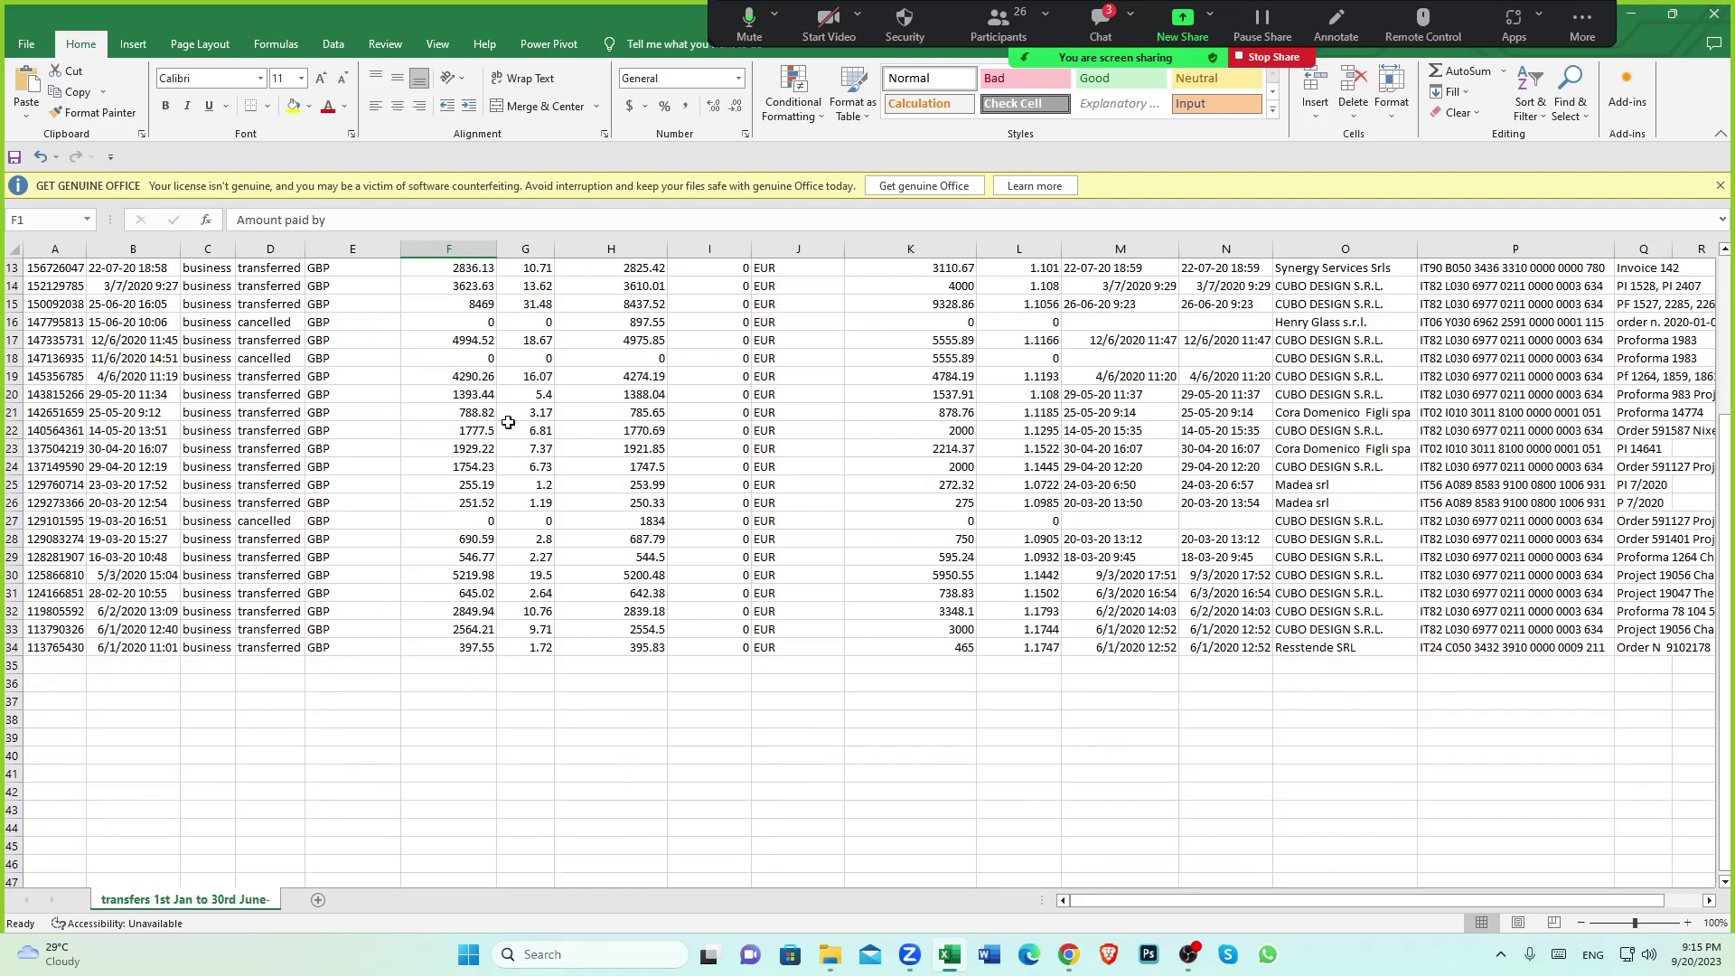
left_click(460, 644)
scroll(474, 632, "down", 1)
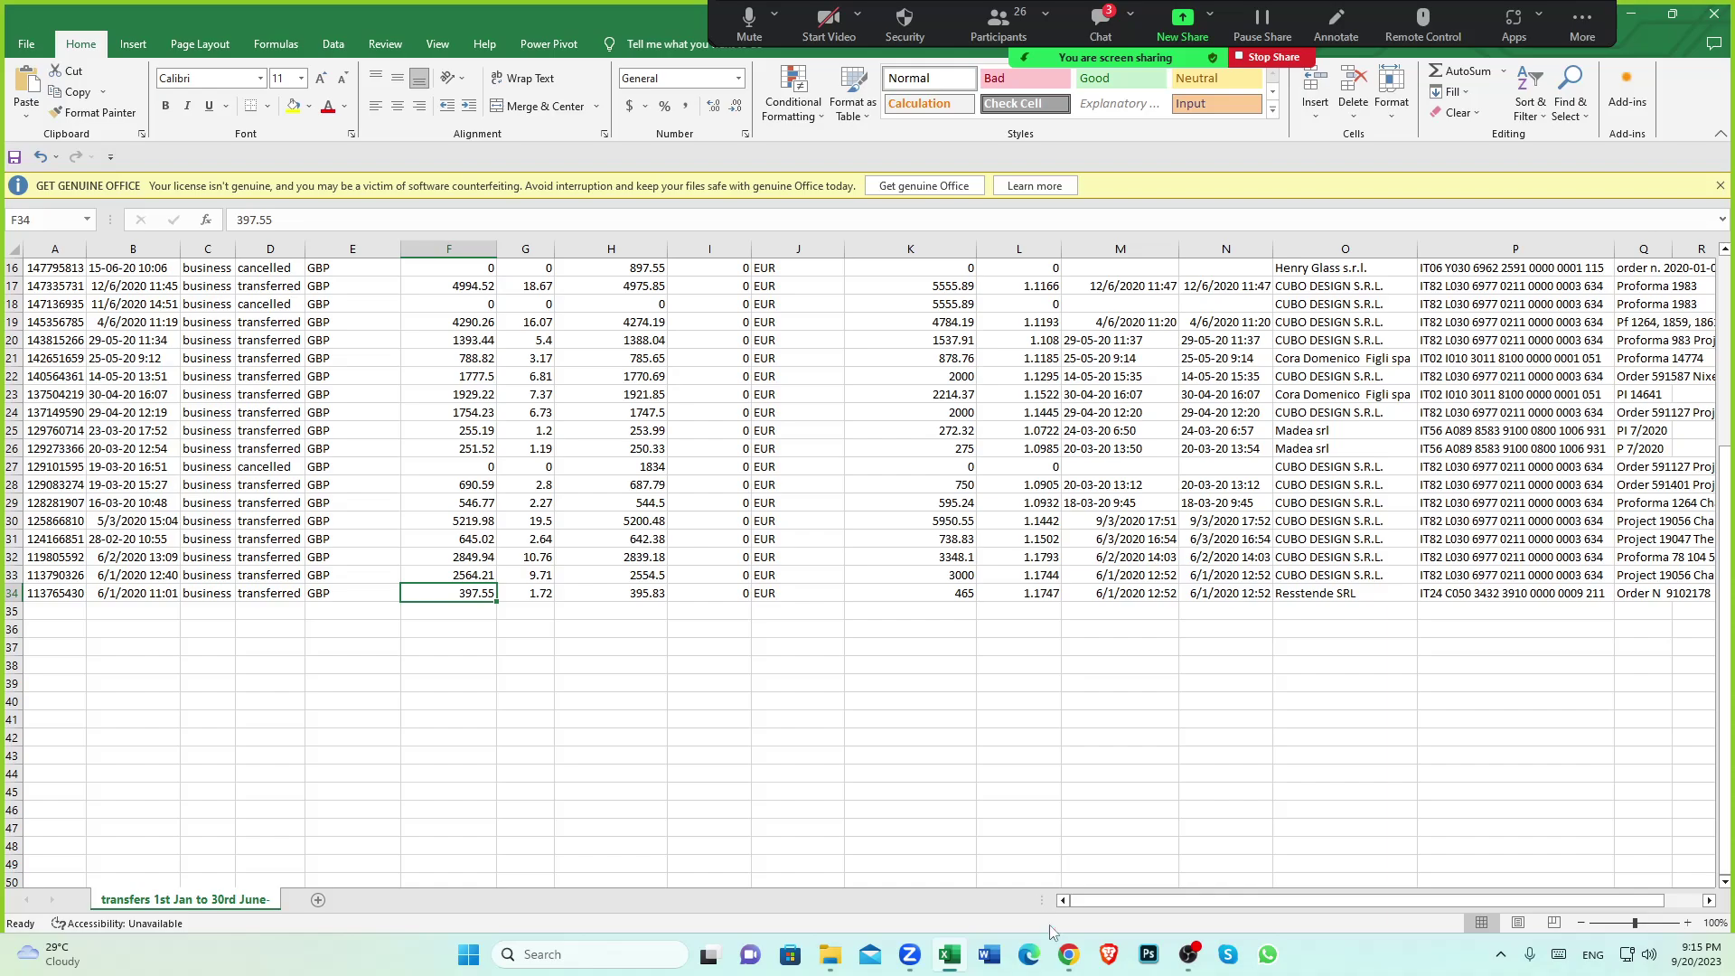
left_click(1068, 954)
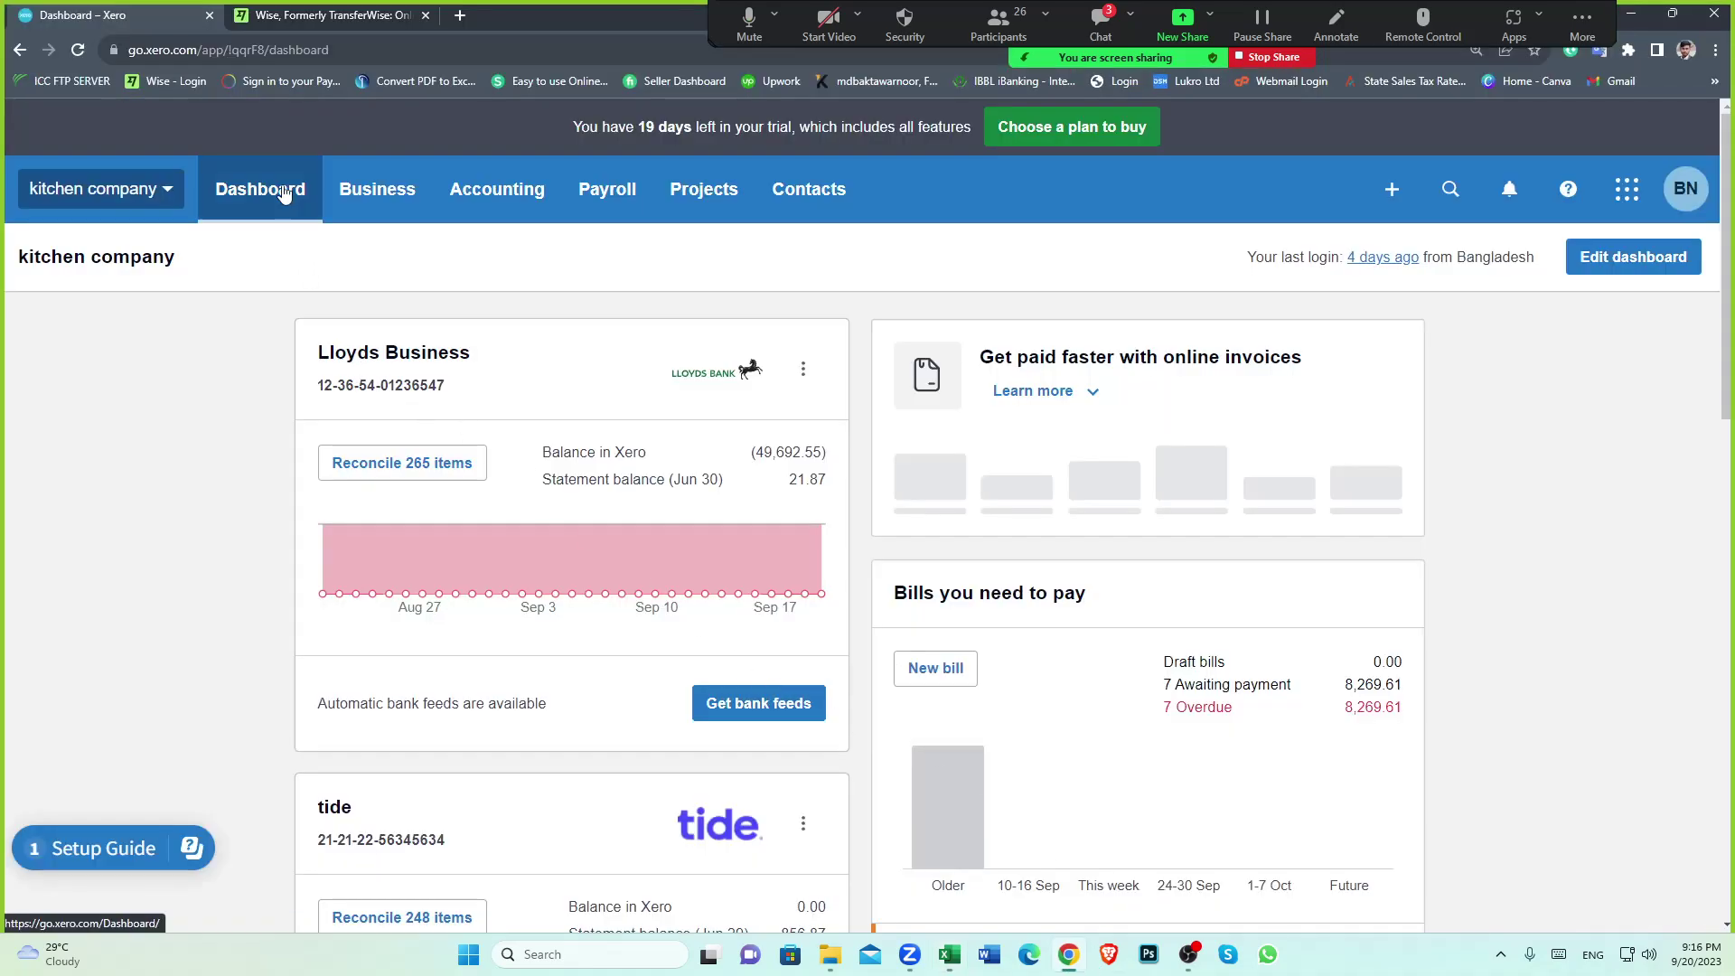
Reload the dashboard and open the tide account's bank transactions
left_click(278, 192)
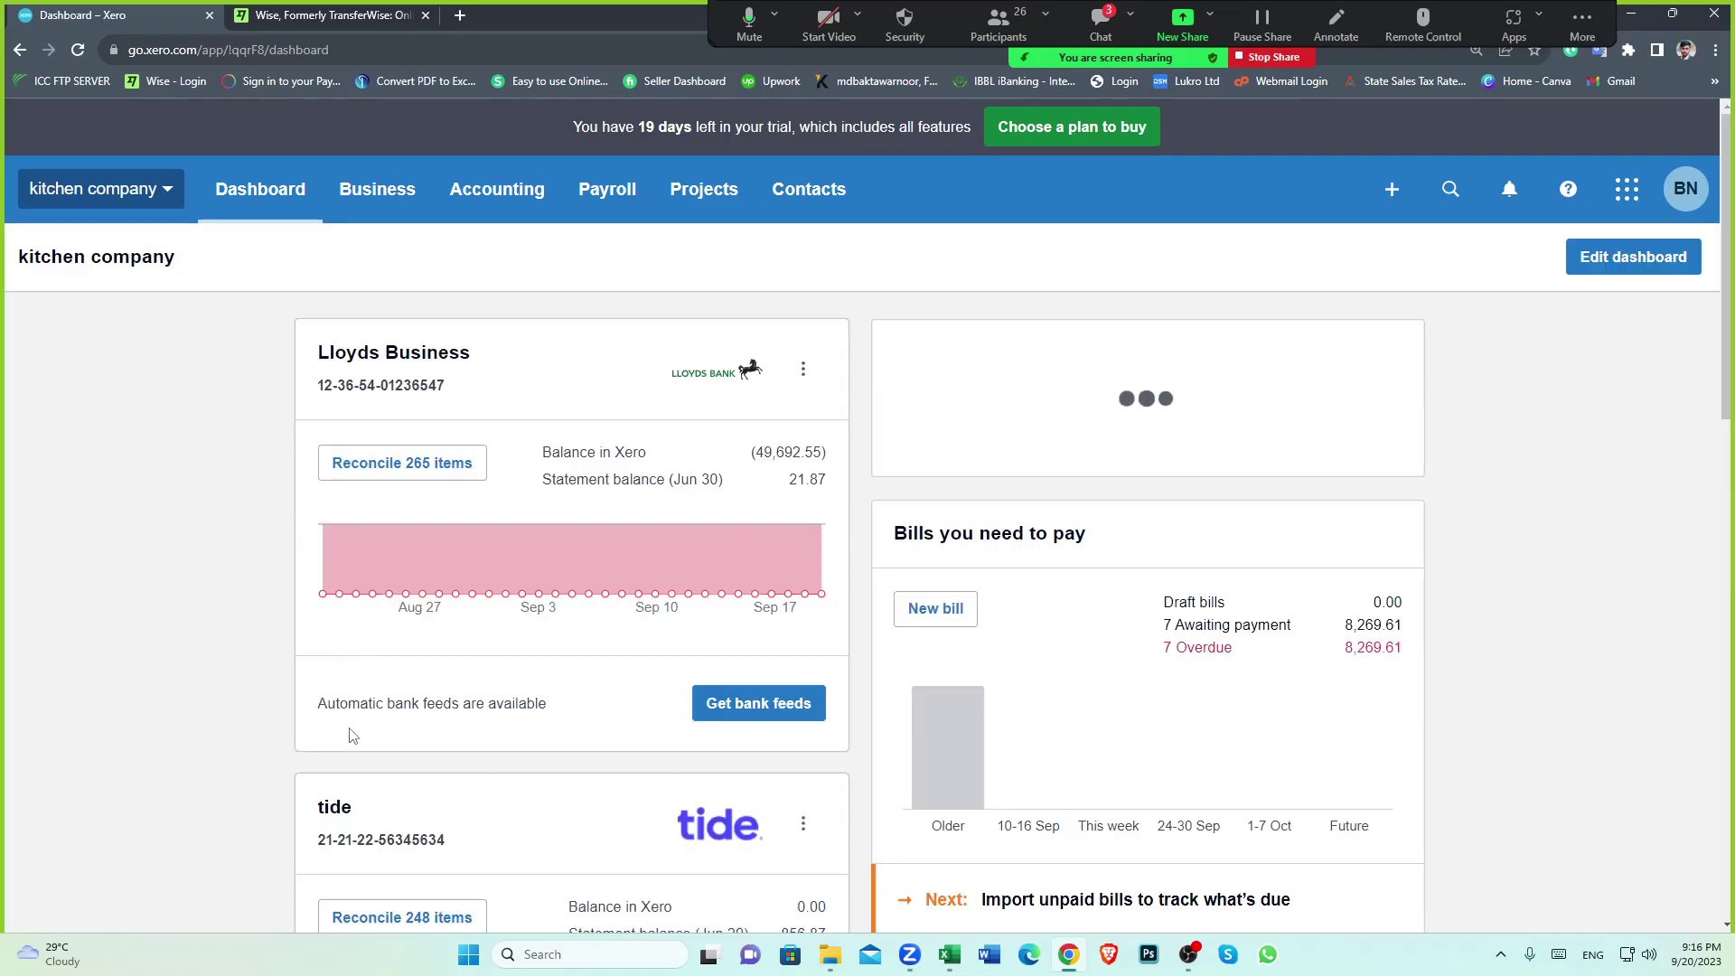
left_click(331, 806)
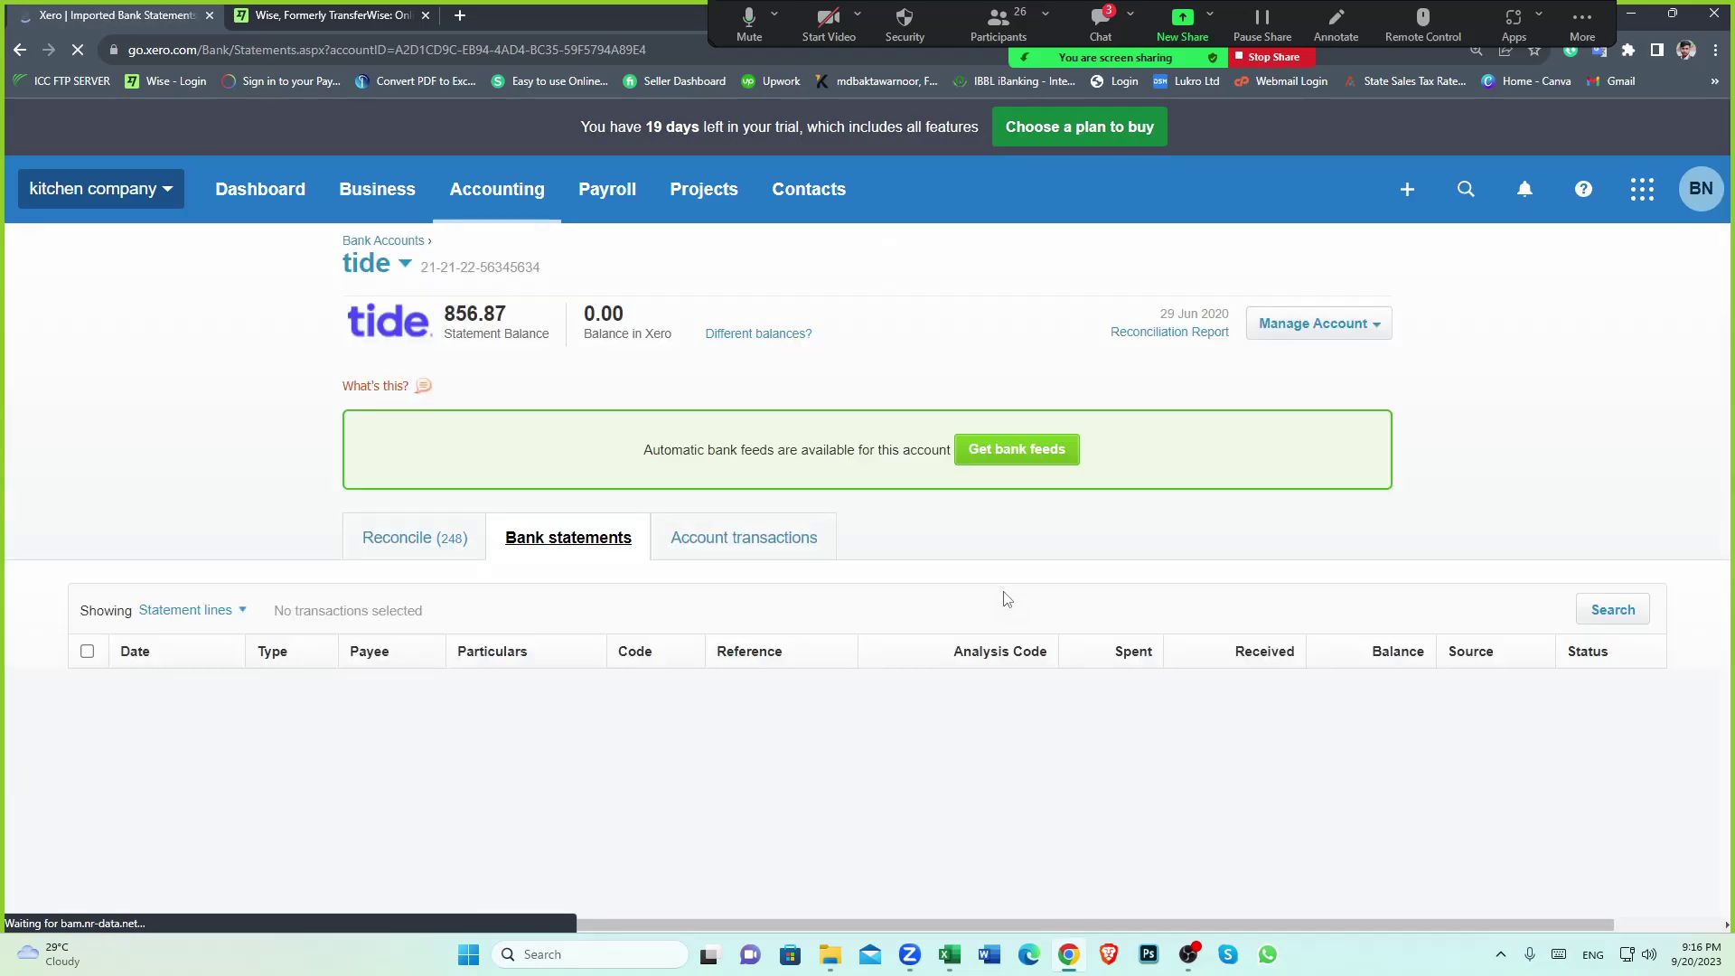
Search tide's statement lines for exactly 397.55, then open the Reconcile tab
left_click(1597, 610)
left_click(643, 710)
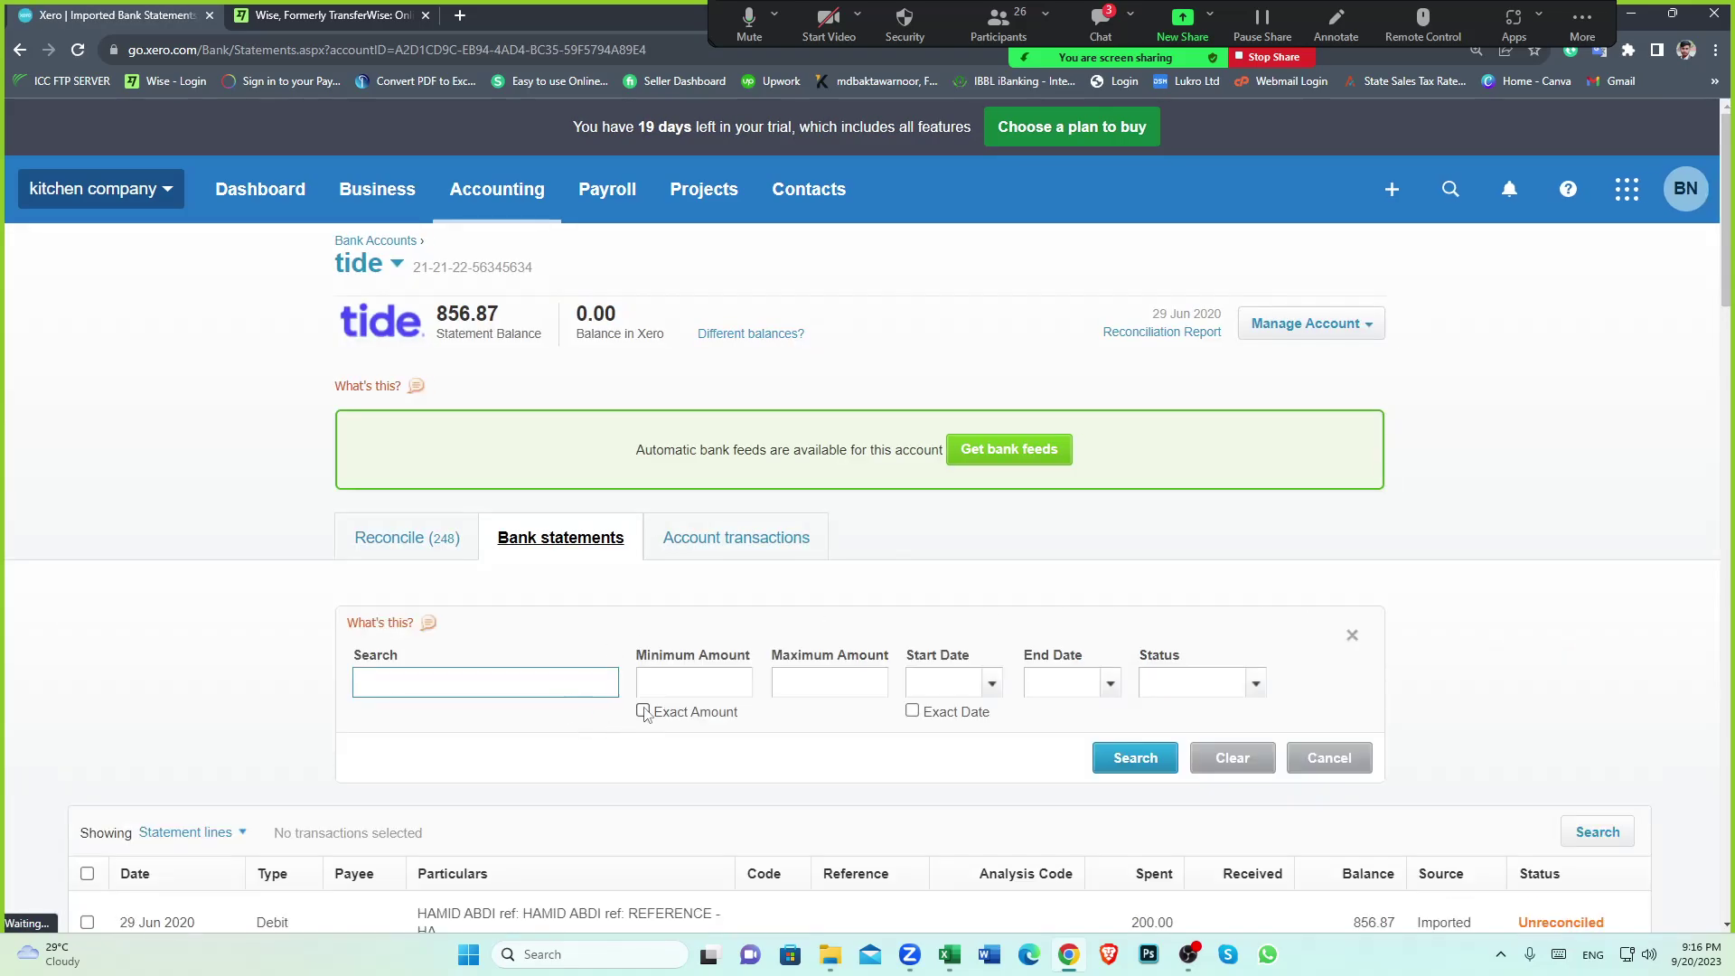
left_click(716, 680)
type("397")
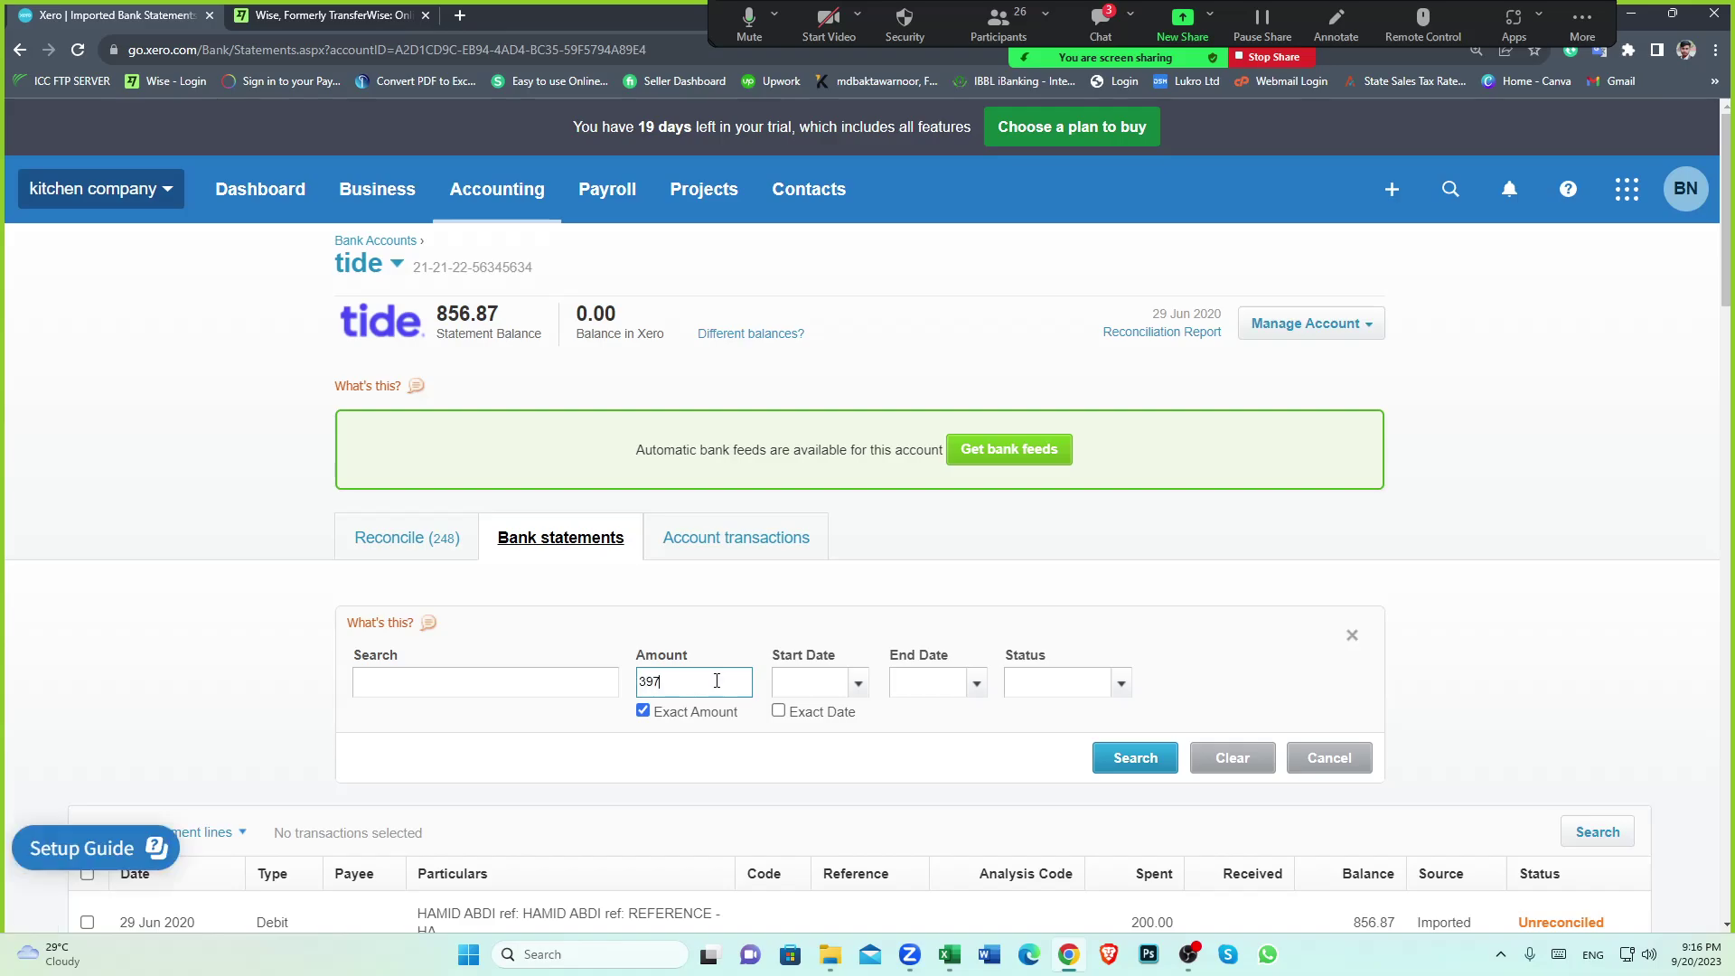
type(".55")
key("Return")
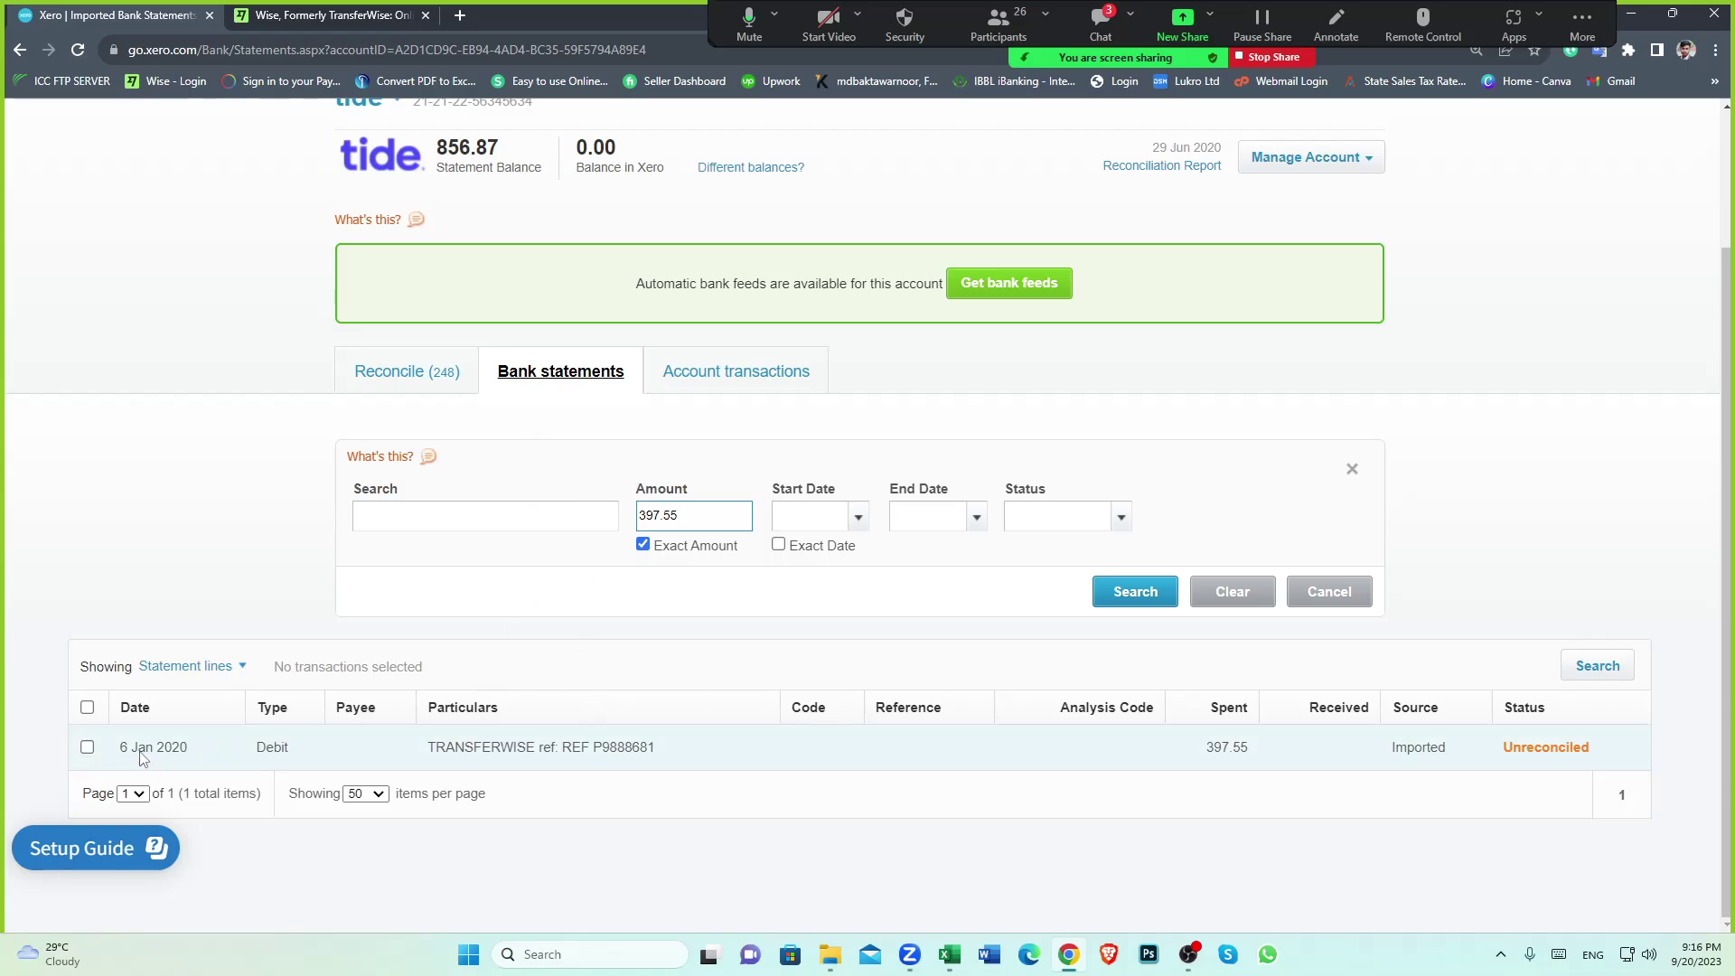
left_click(395, 376)
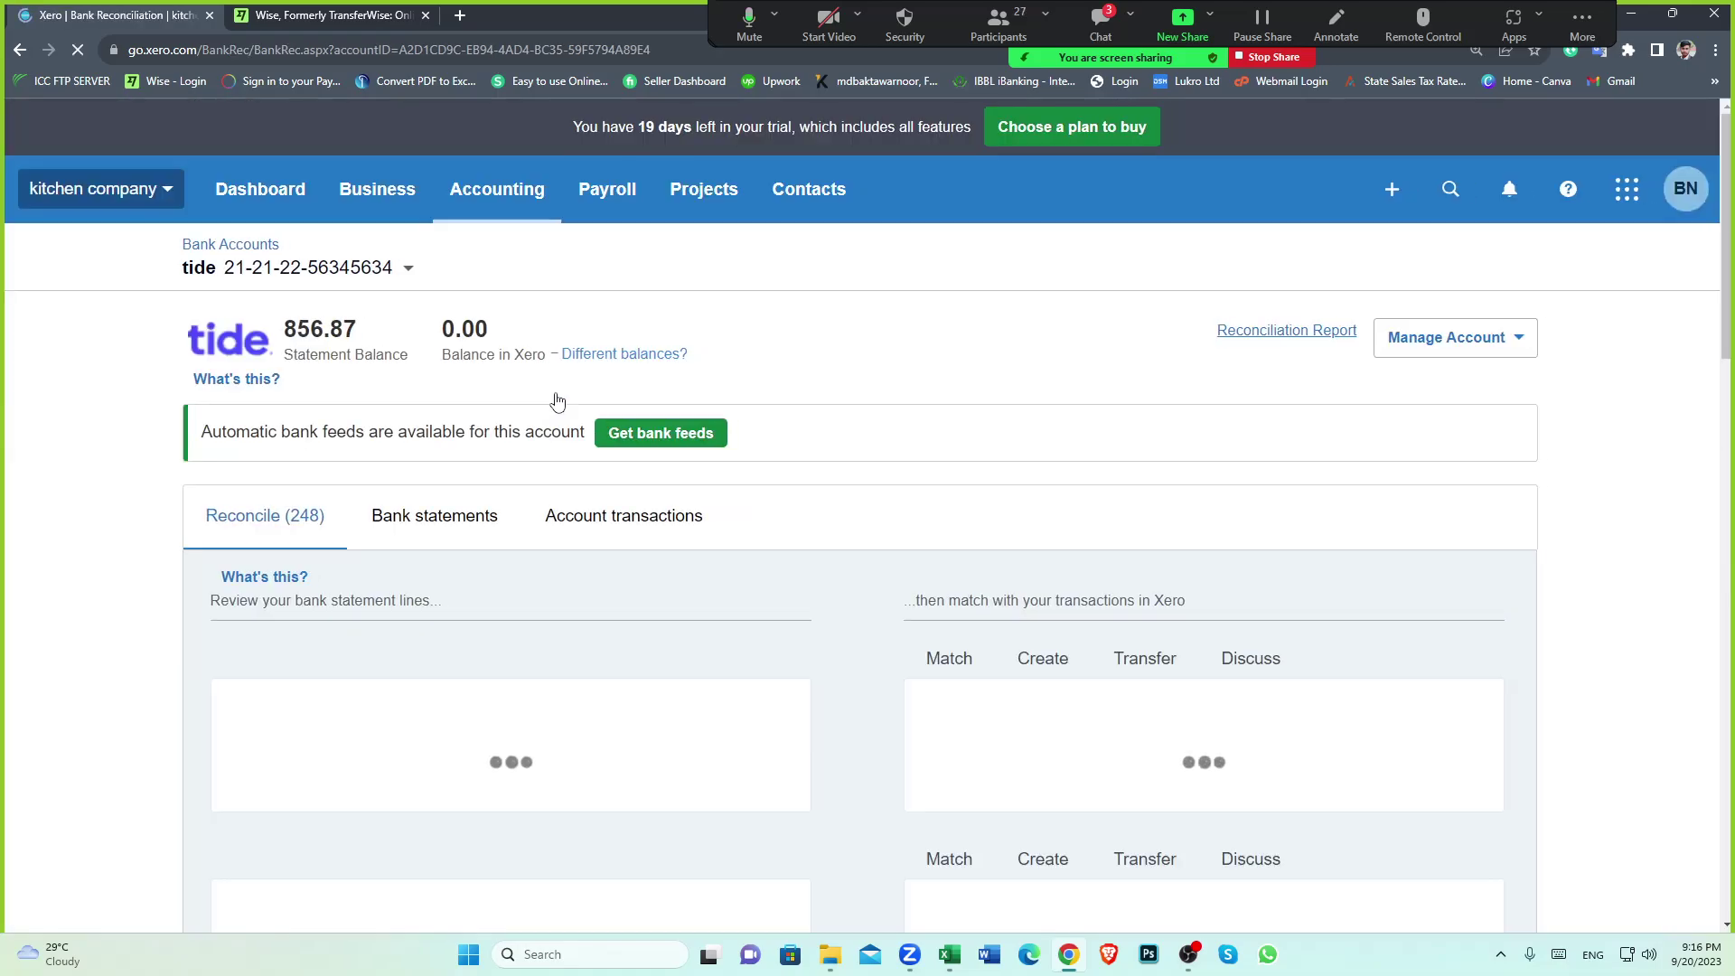
Scroll through the first page of reconcile lines and move to page 2
scroll(895, 706, "down", 3)
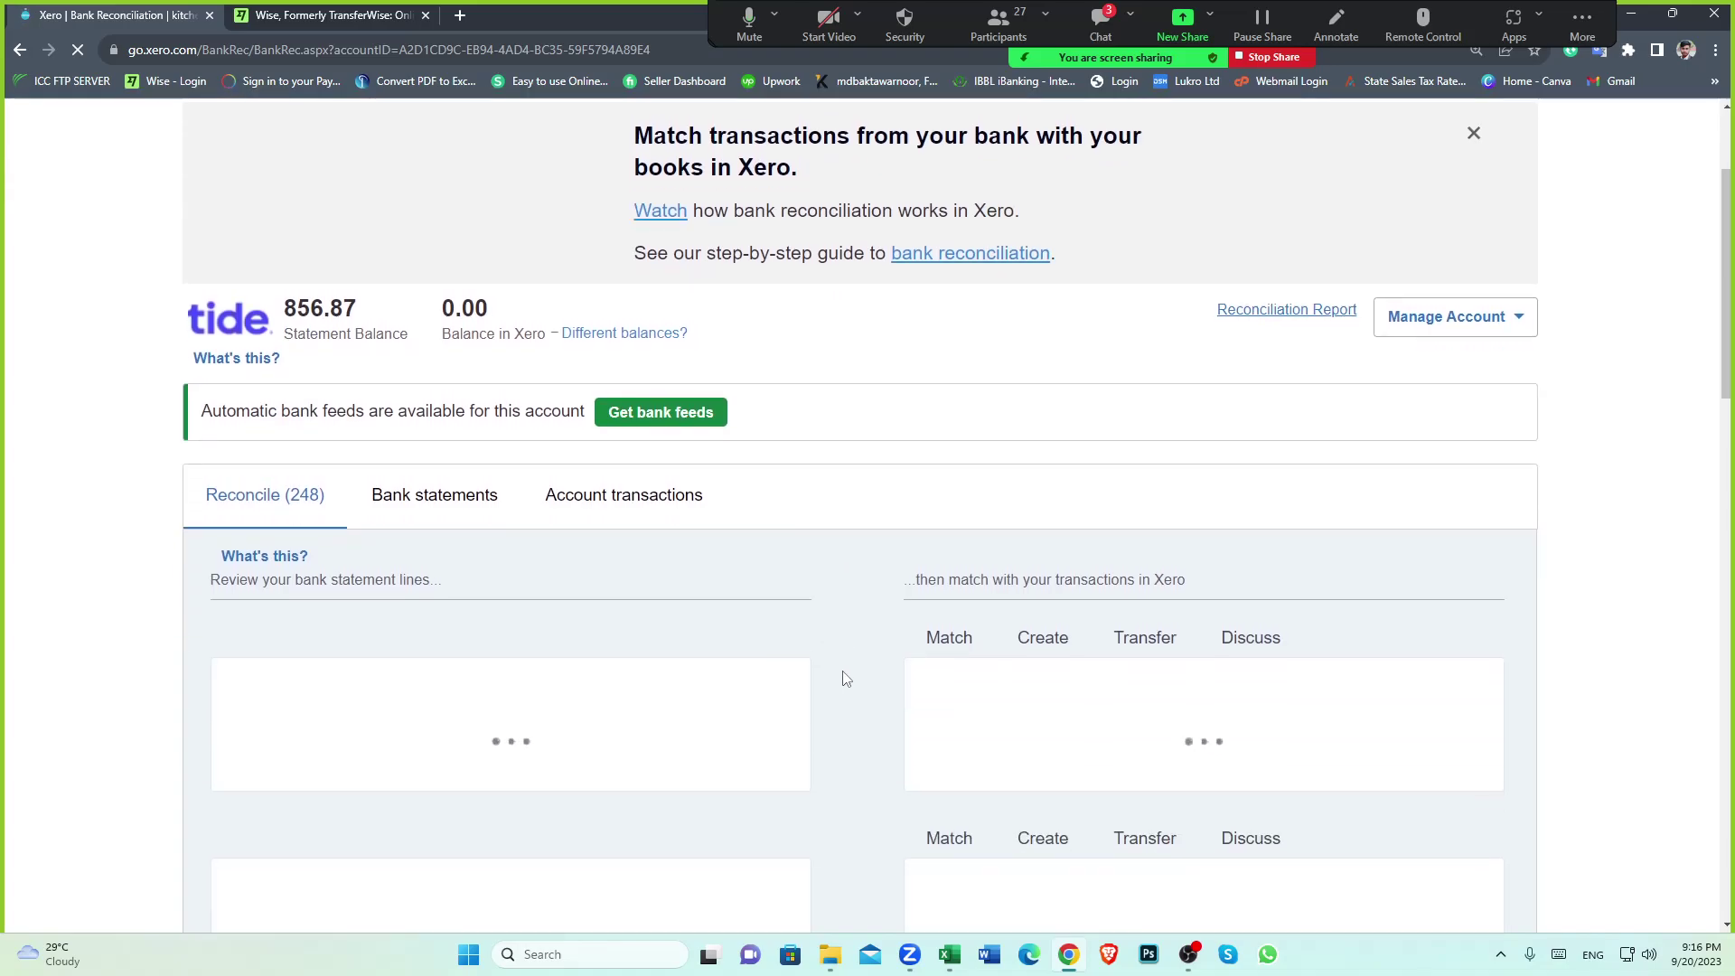
scroll(845, 678, "down", 2)
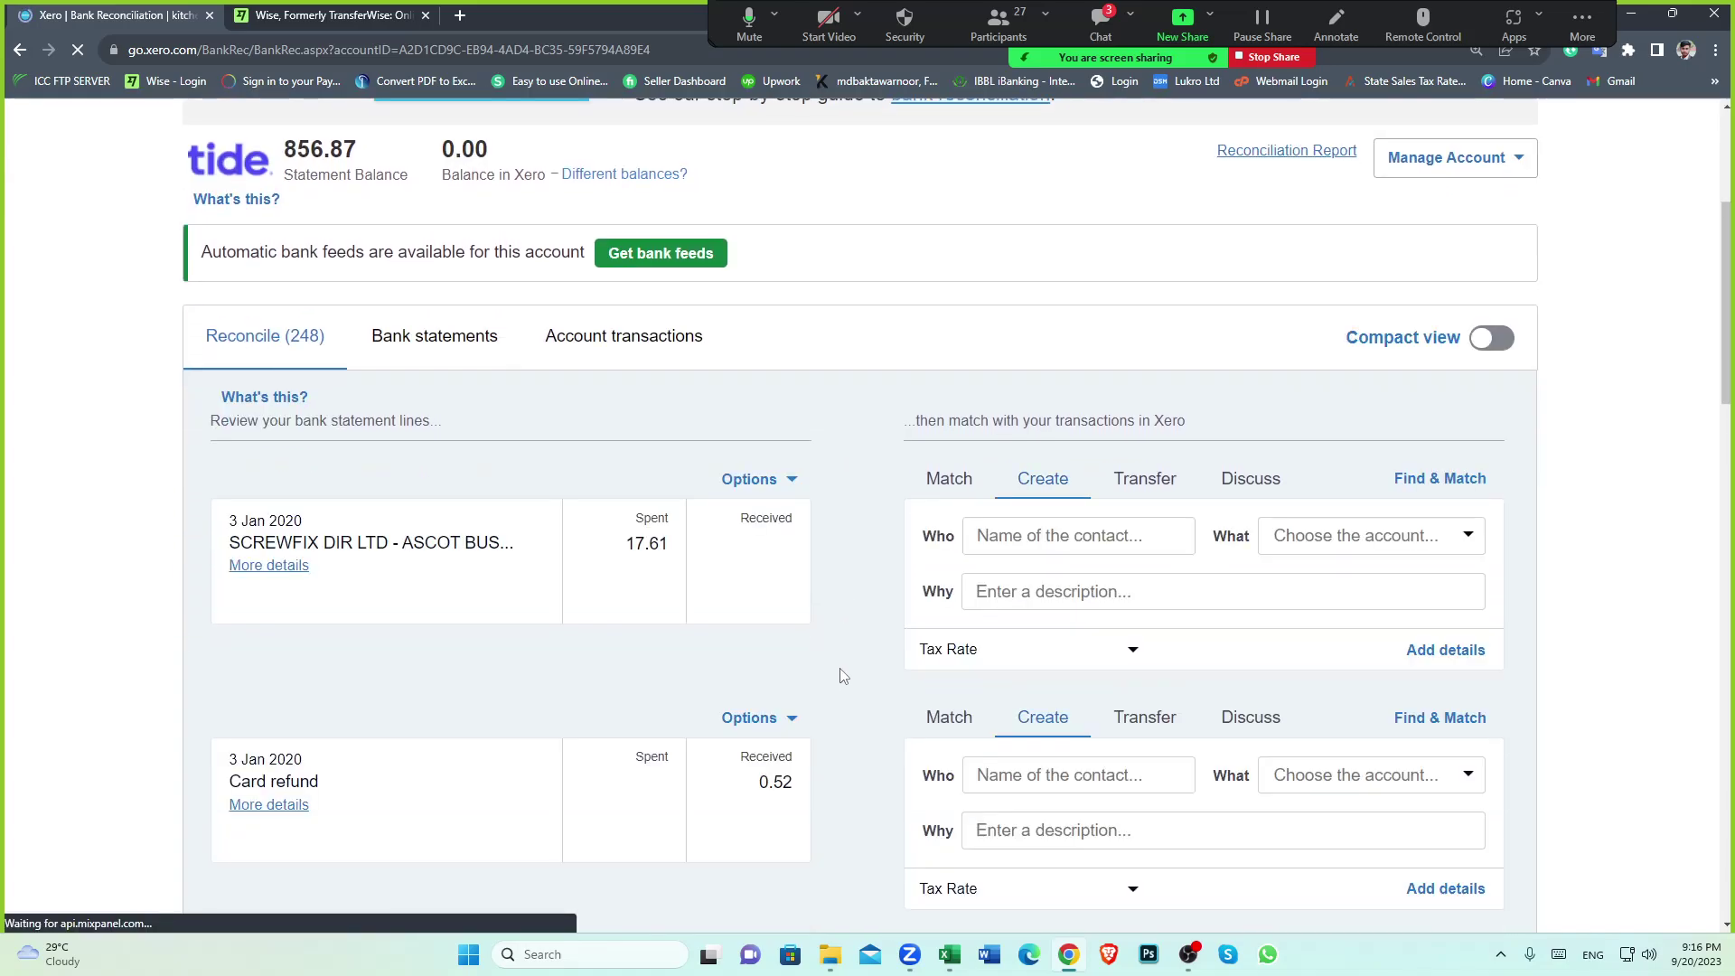
scroll(842, 675, "down", 12)
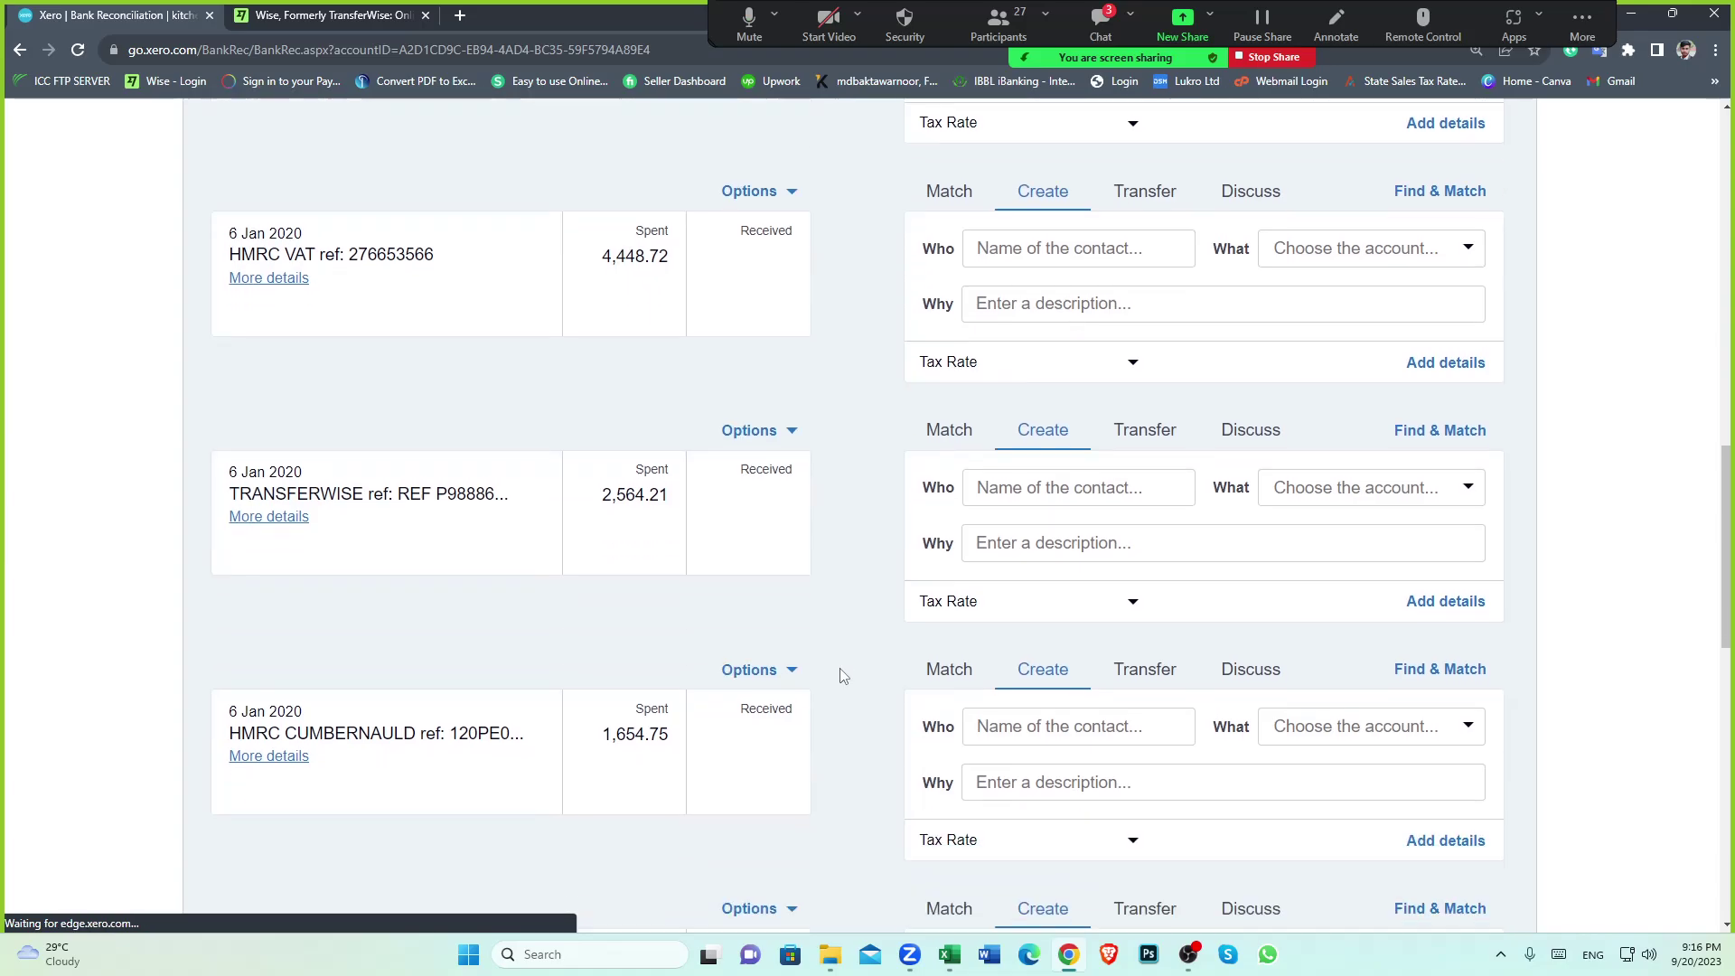
scroll(840, 676, "down", 3)
scroll(798, 548, "down", 5)
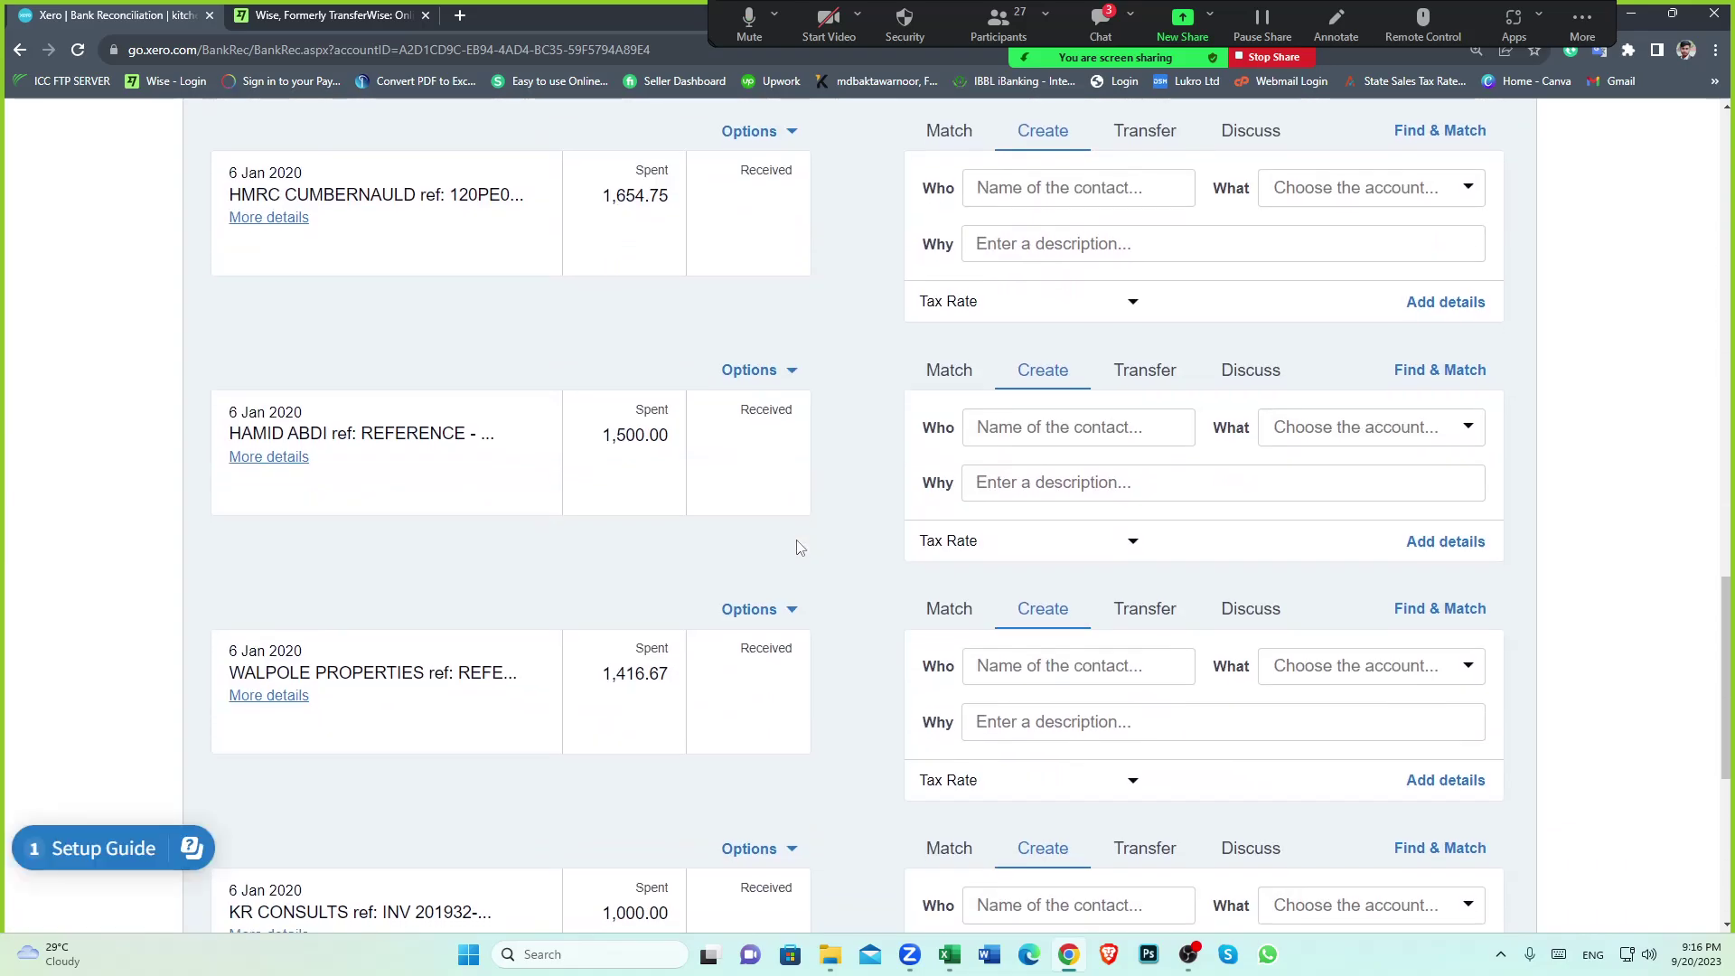
scroll(799, 548, "down", 6)
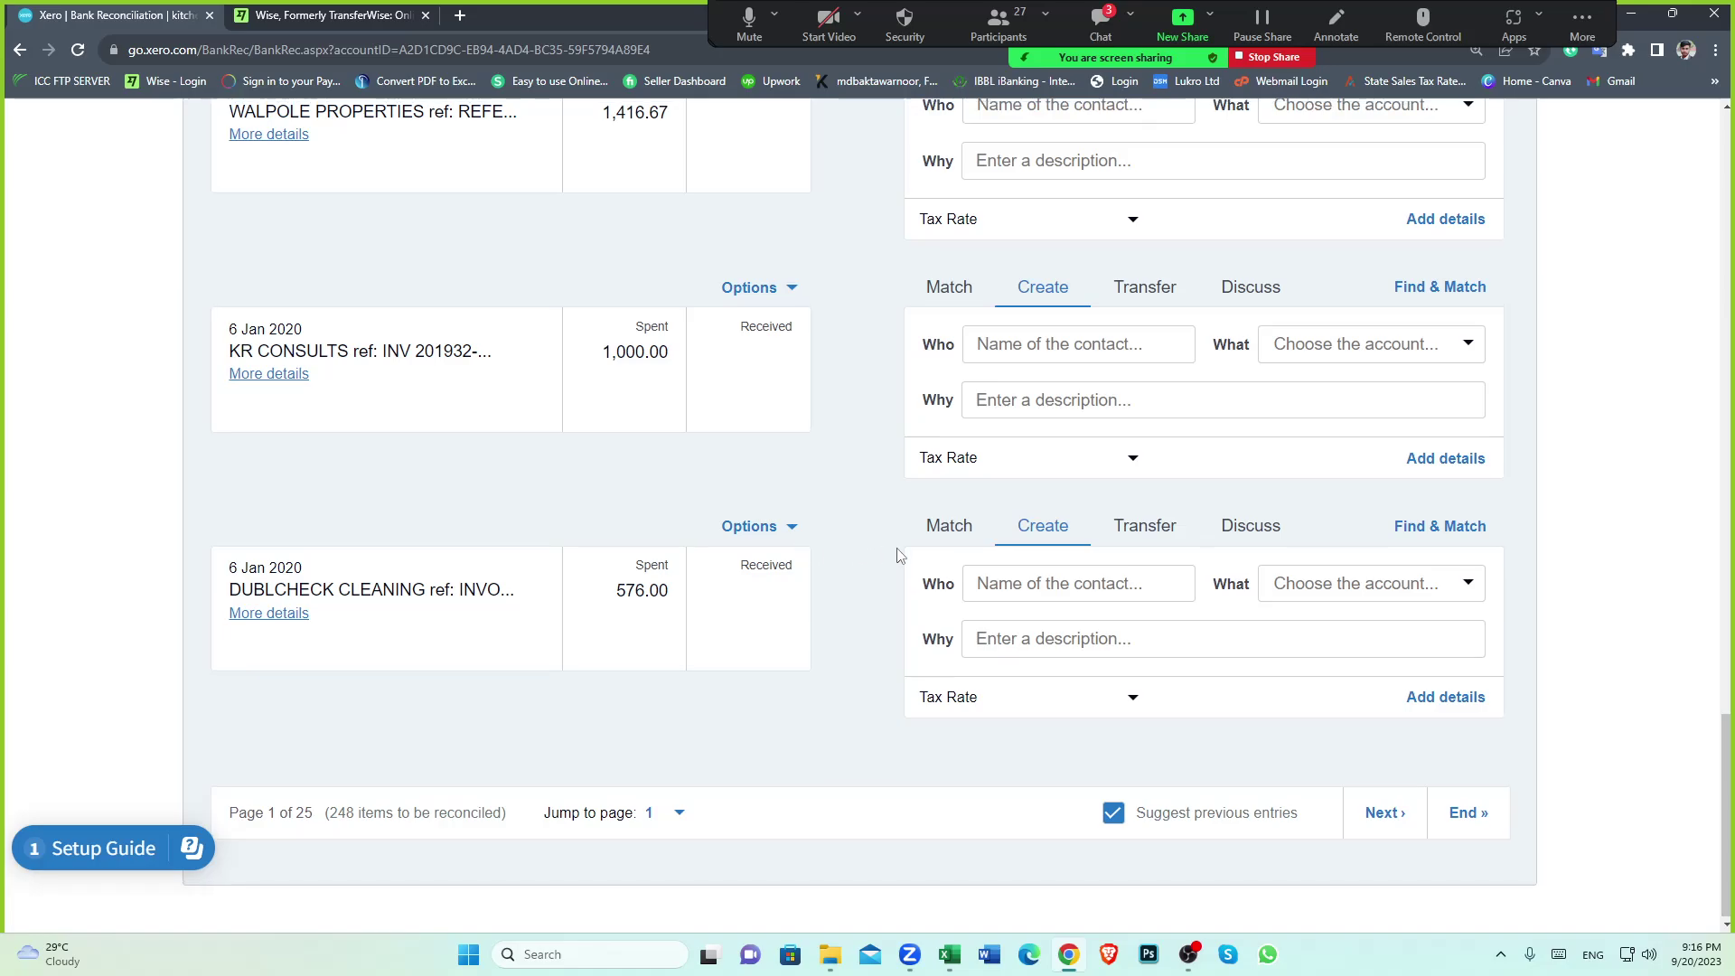
scroll(897, 555, "up", 13)
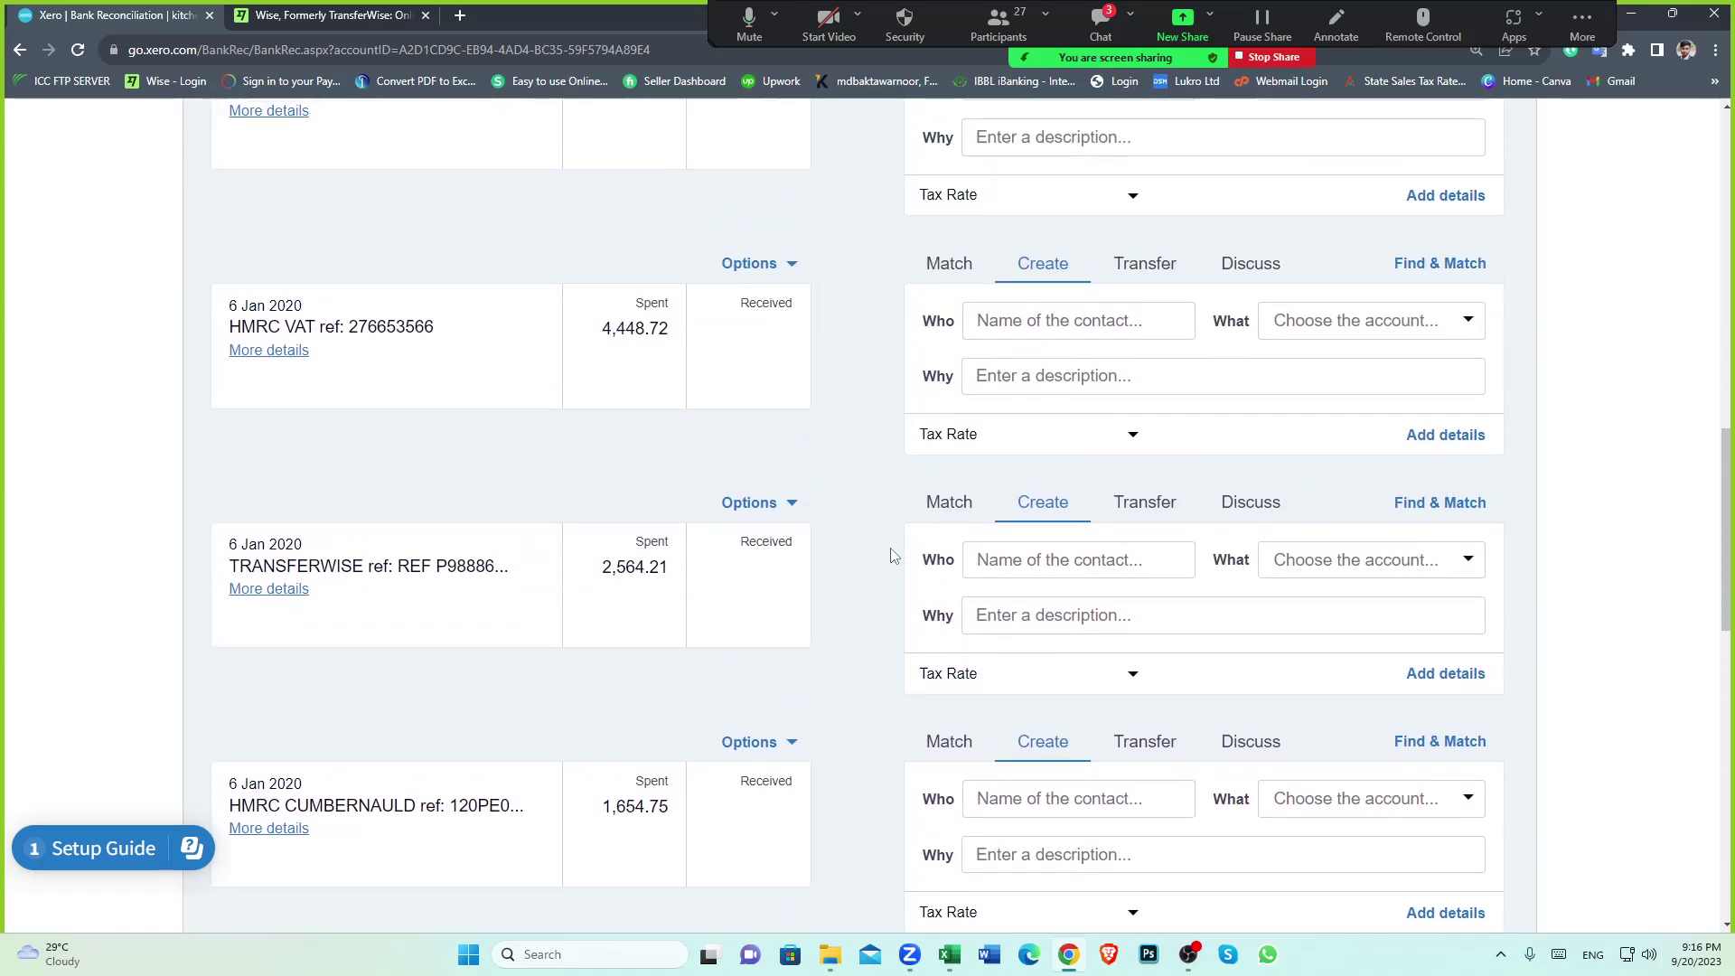
scroll(890, 554, "up", 10)
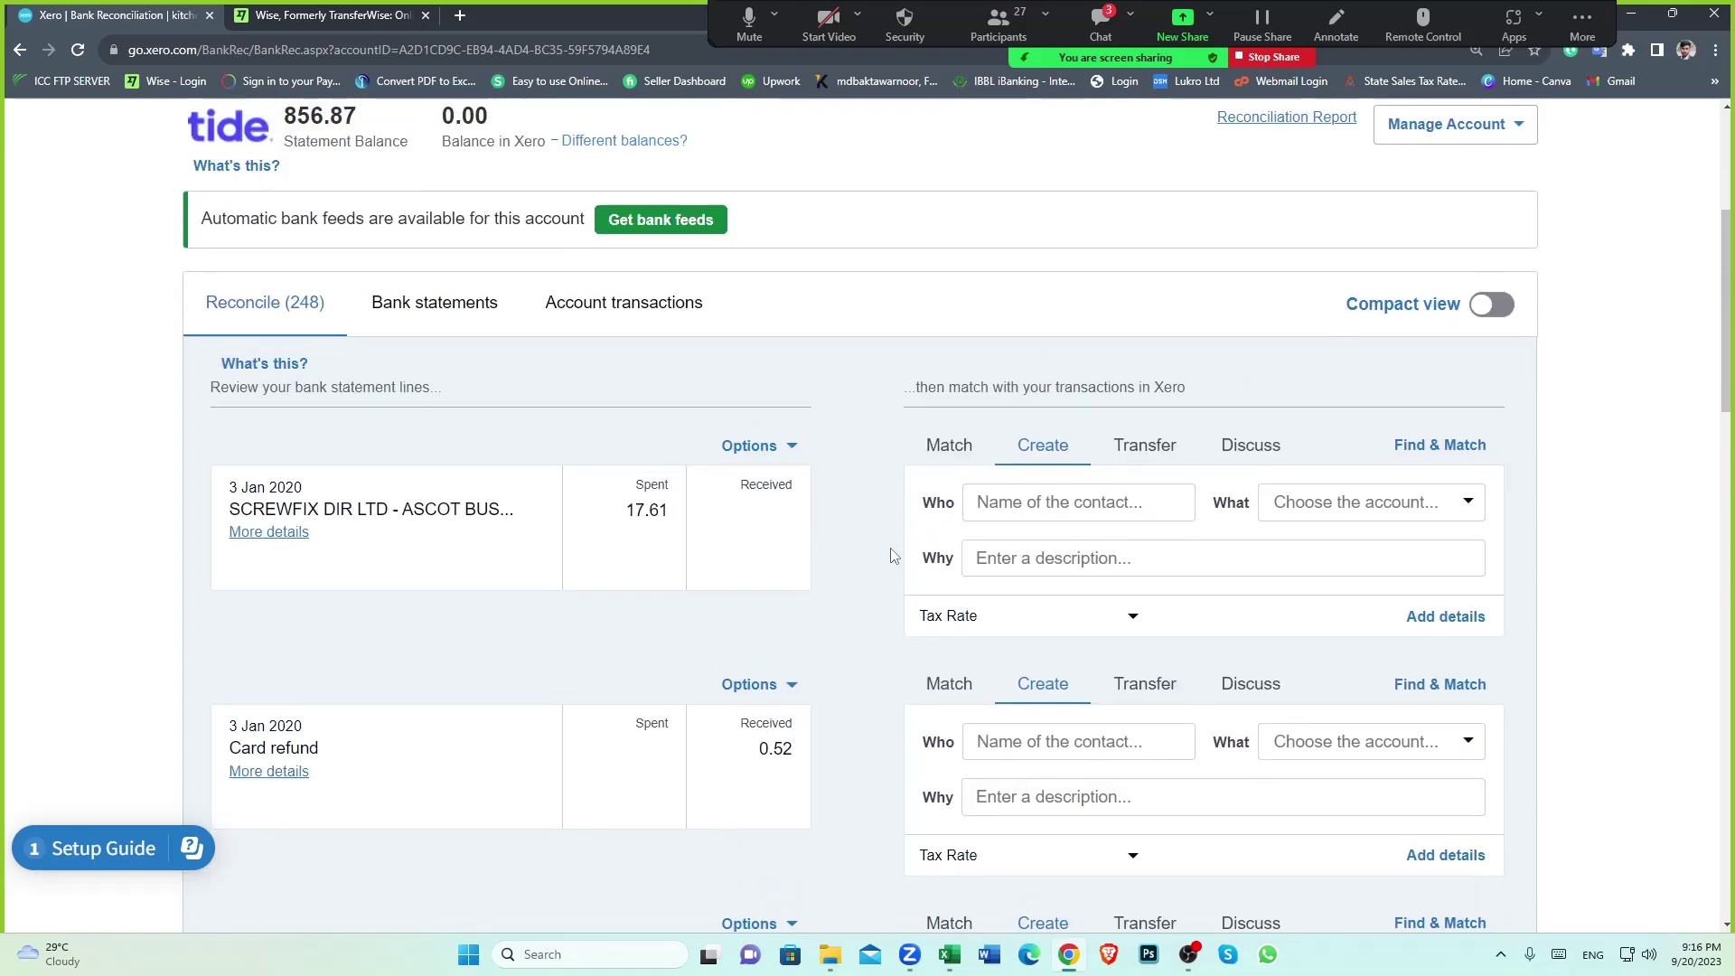
scroll(890, 555, "down", 12)
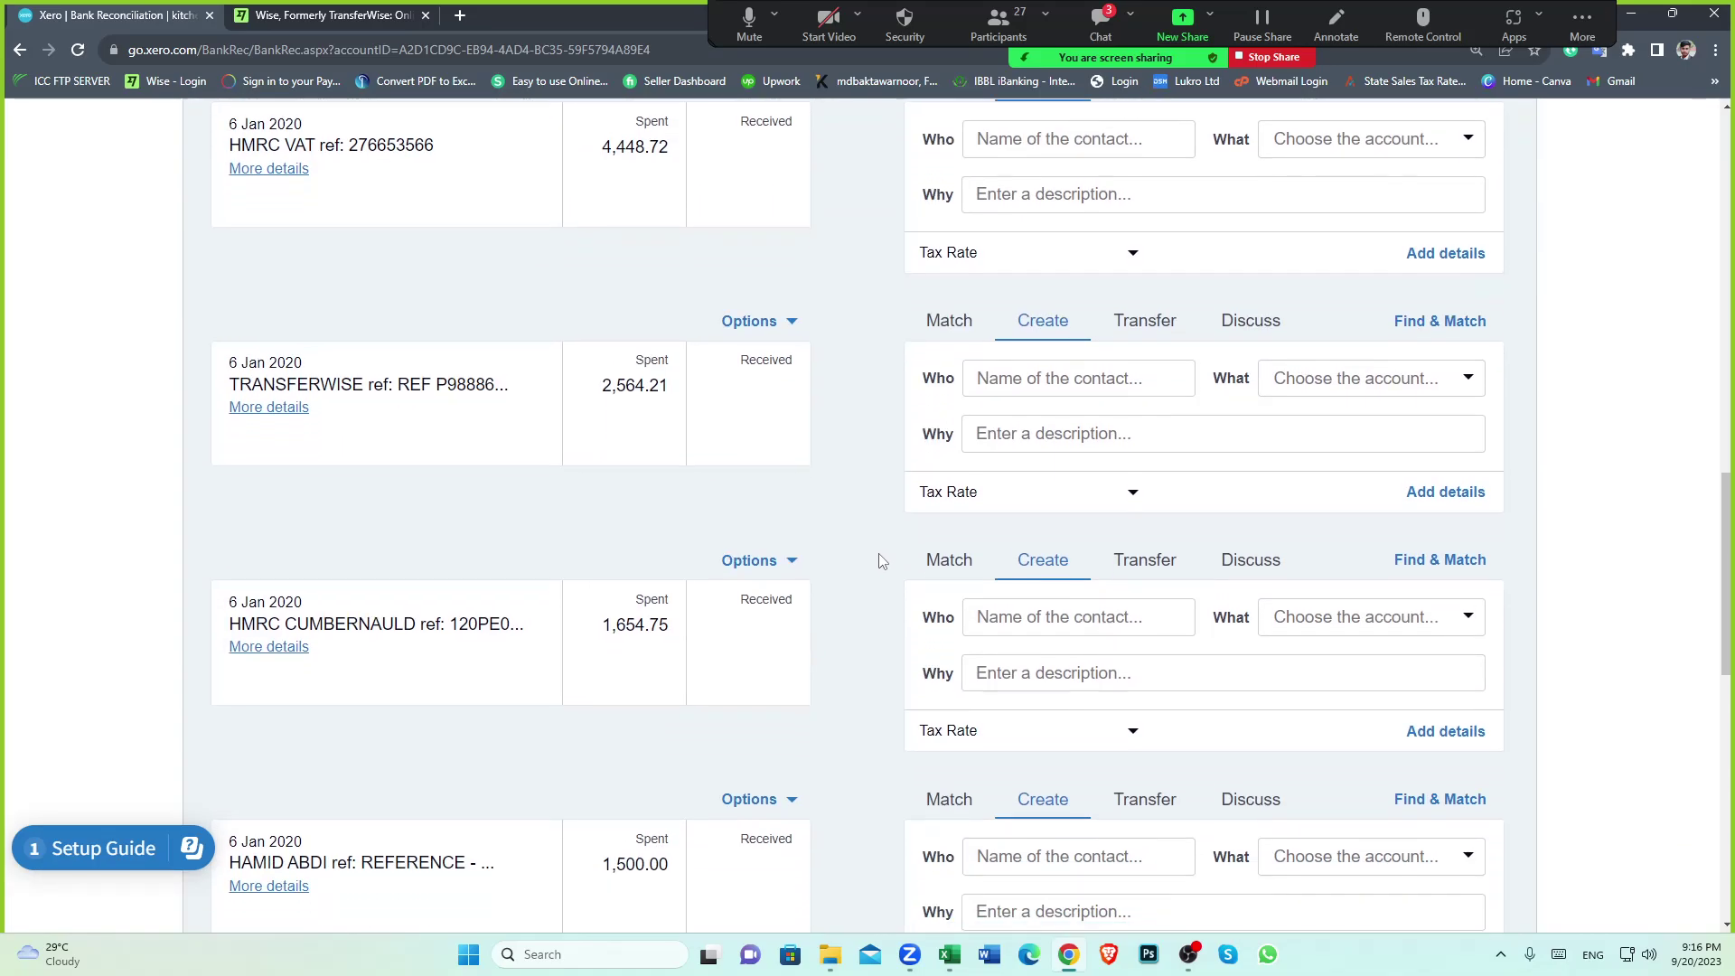
scroll(880, 560, "down", 11)
left_click(1385, 809)
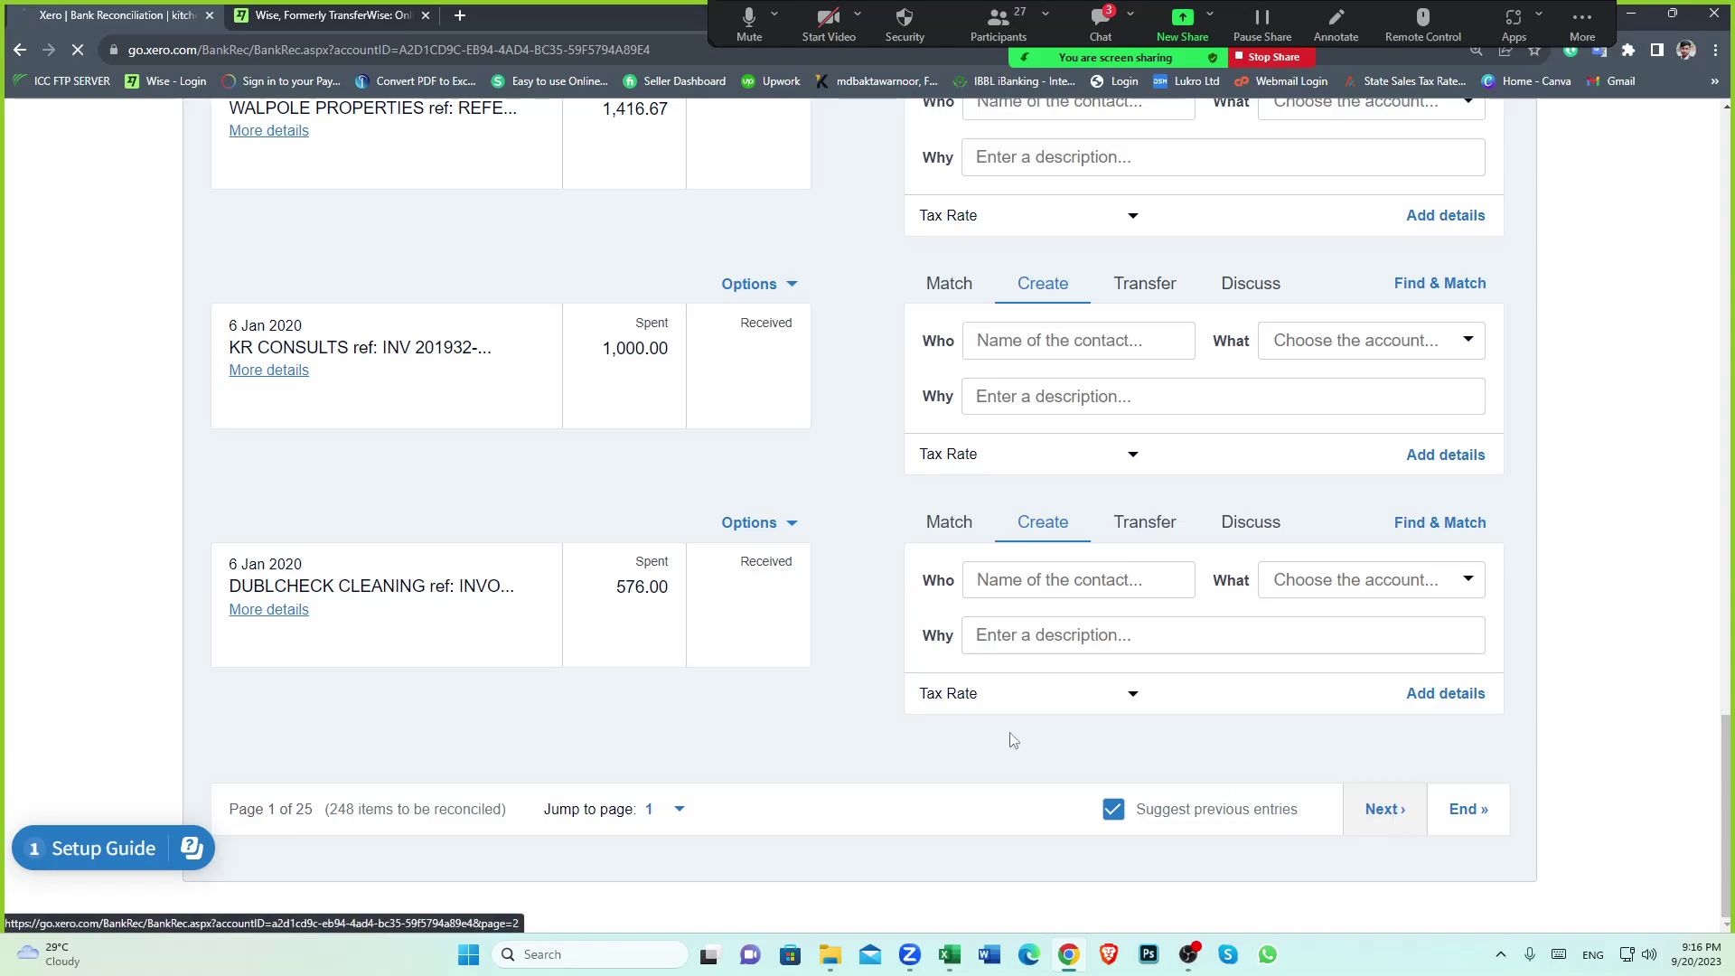
Choose Transfer on the TRANSFERWISE 397.55 line
scroll(939, 549, "down", 2)
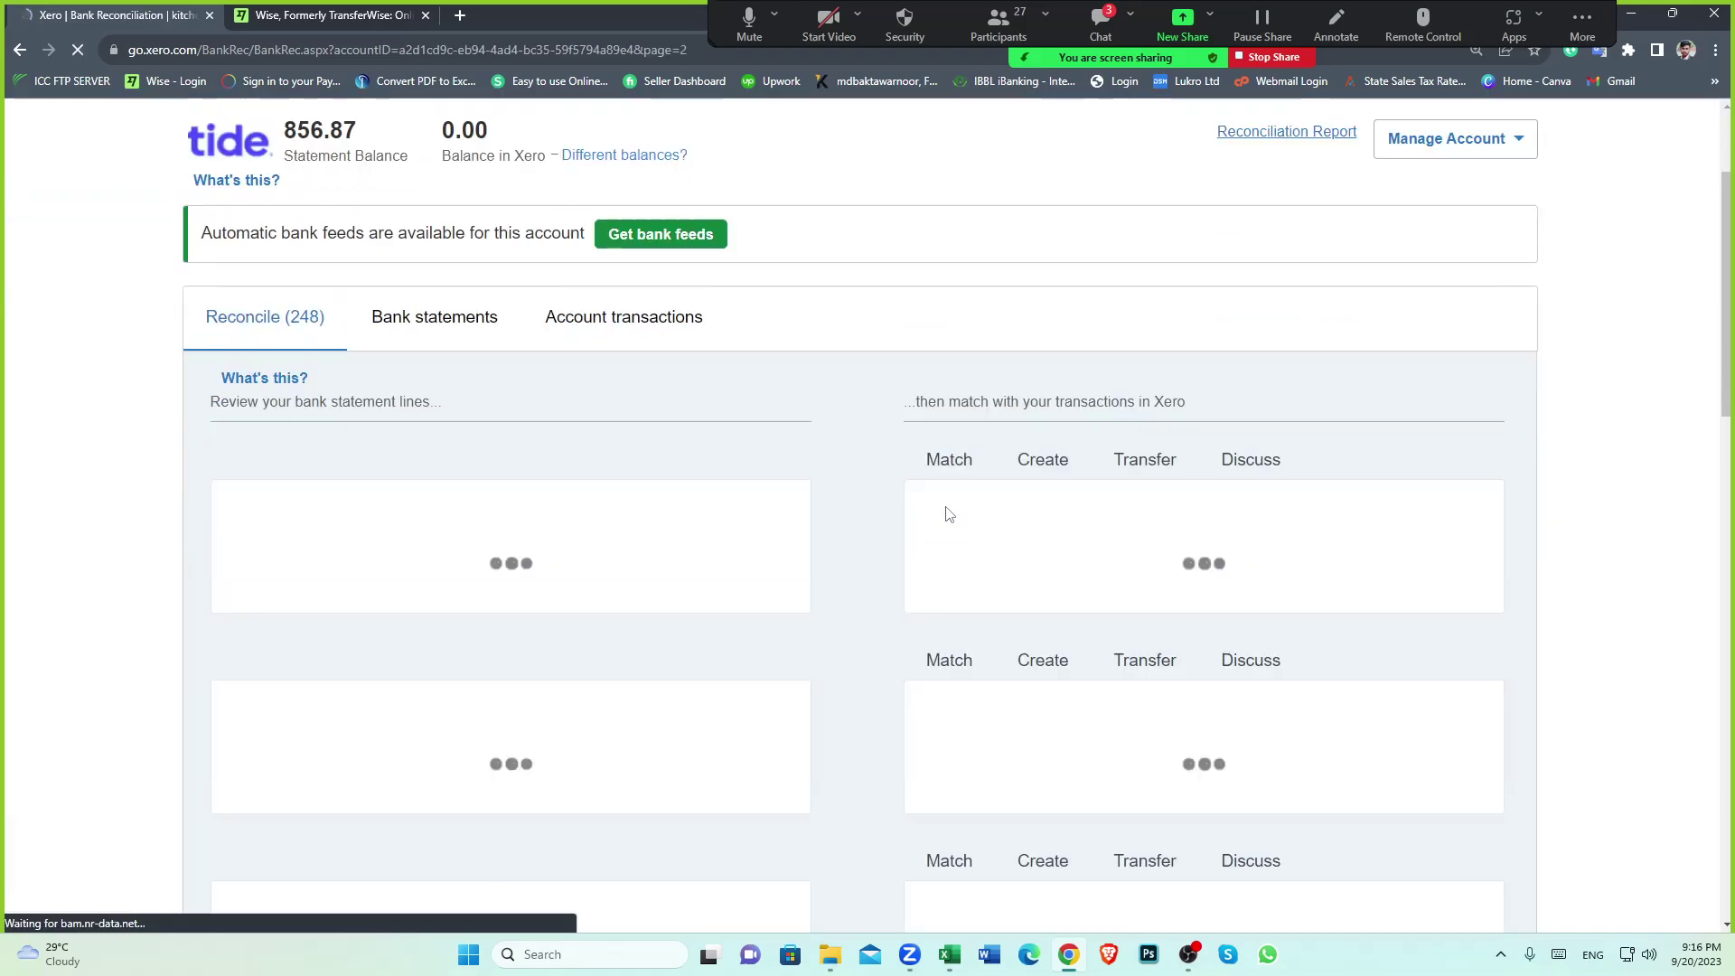
scroll(873, 559, "down", 1)
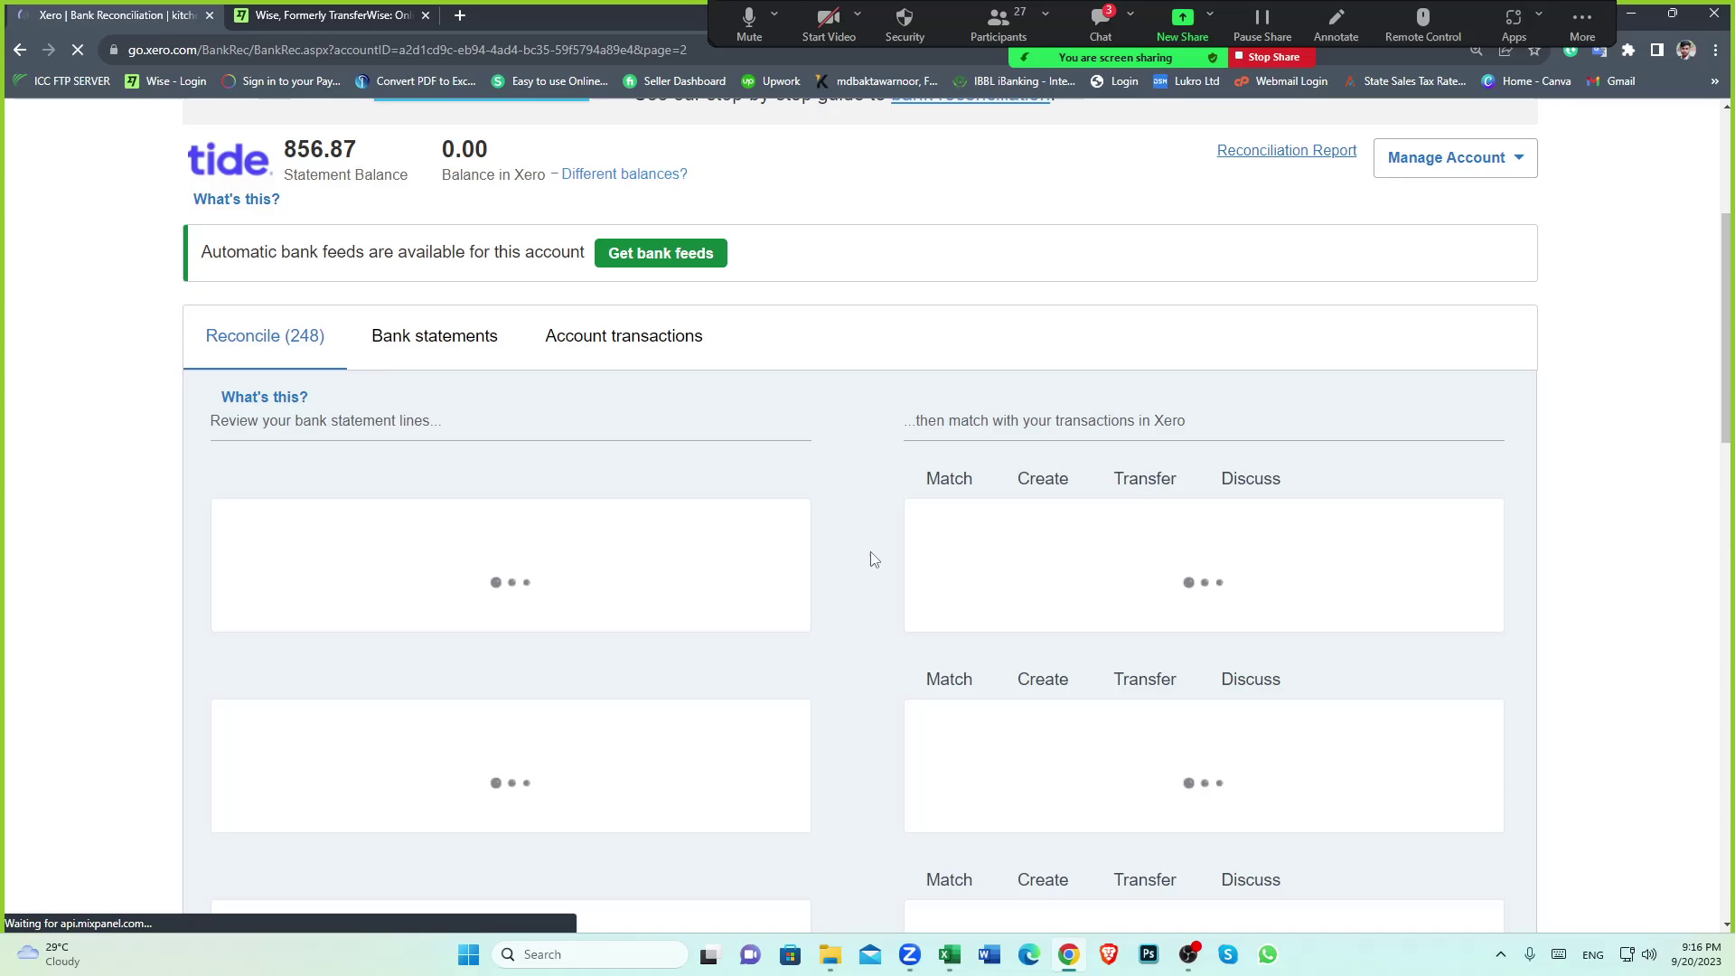
scroll(868, 554, "down", 4)
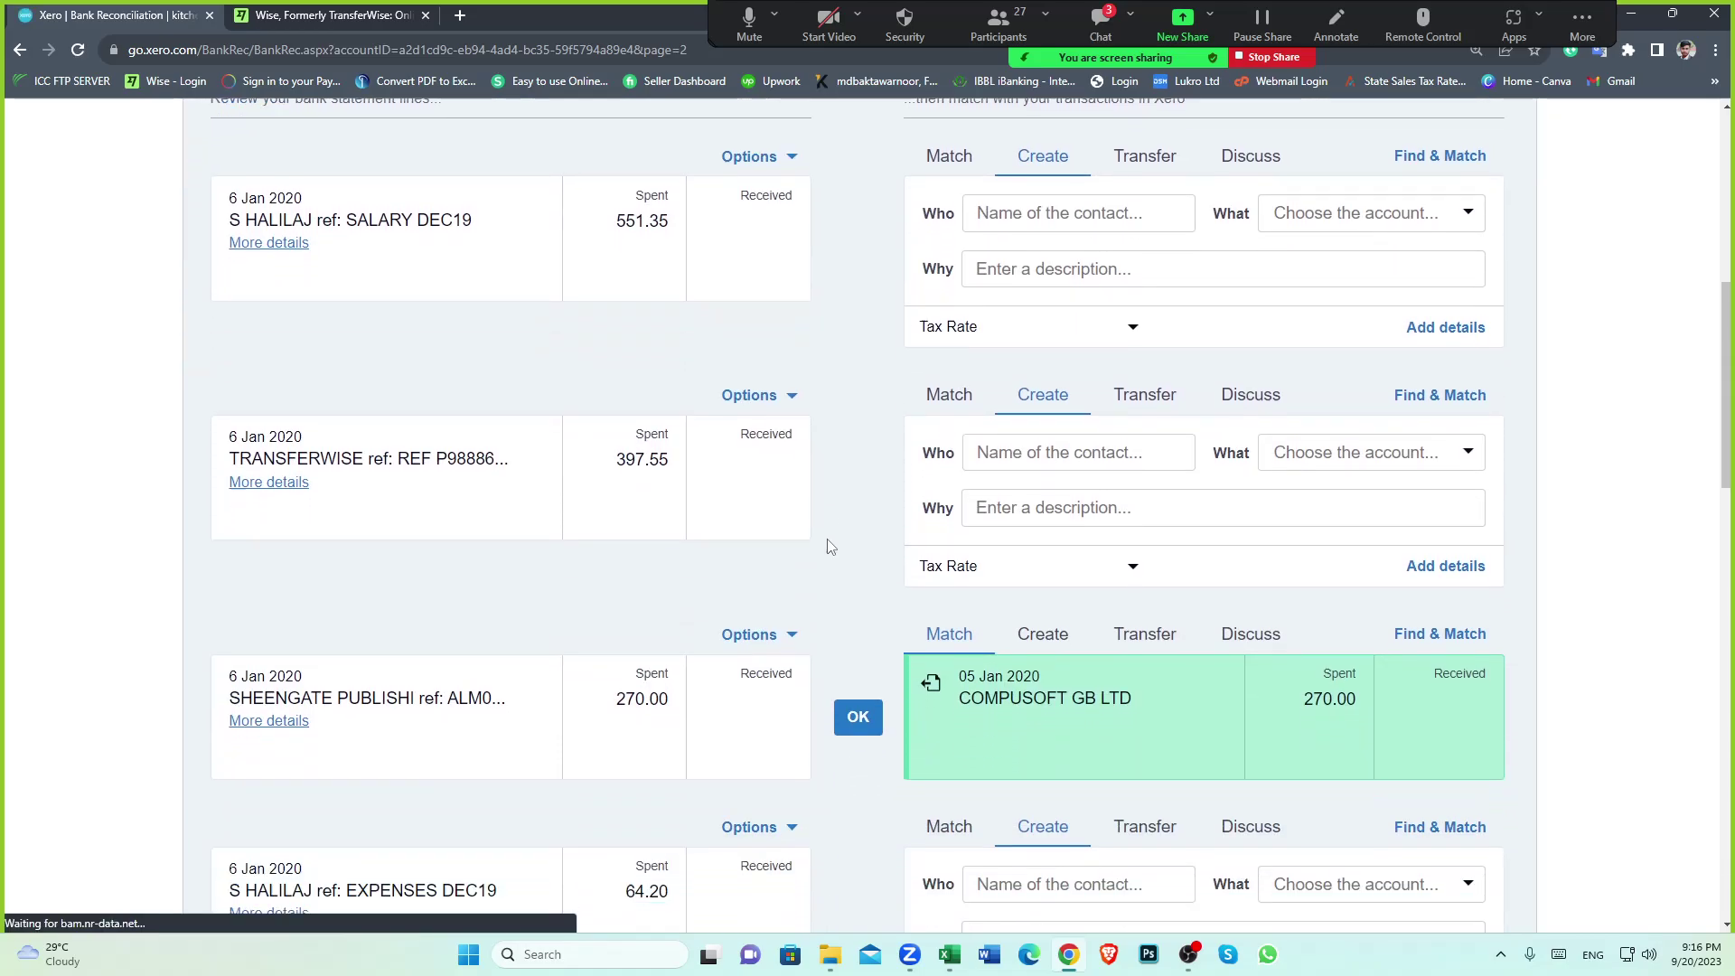
scroll(829, 546, "down", 2)
scroll(612, 376, "up", 1)
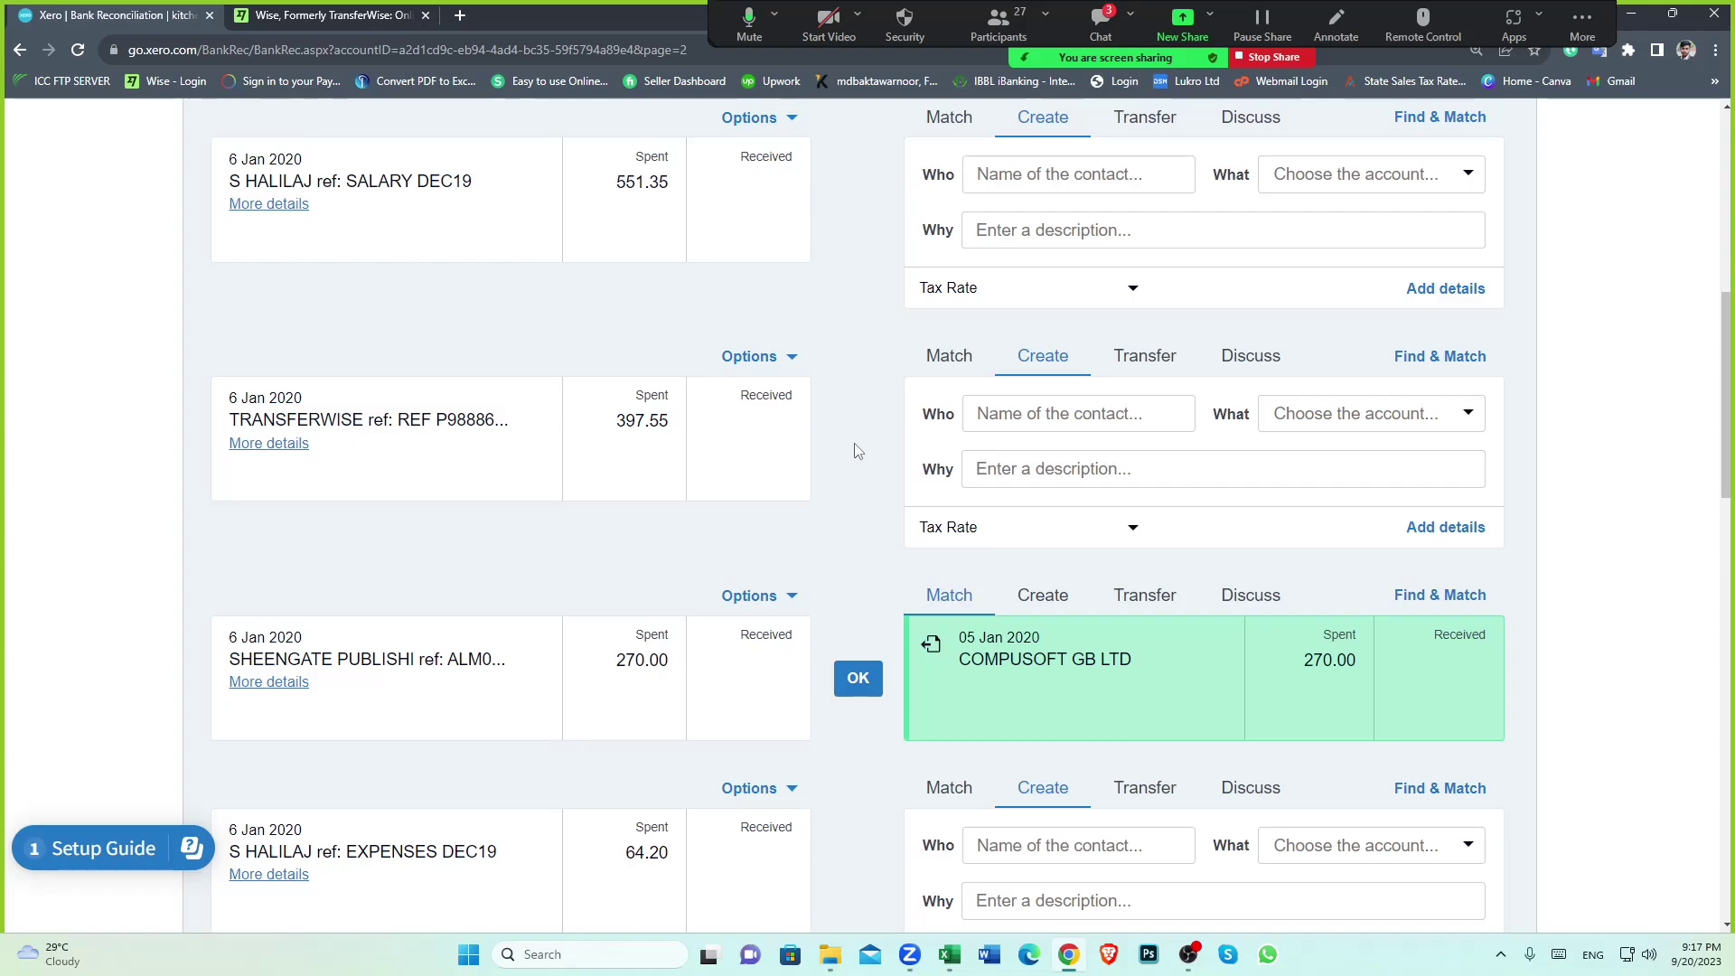
left_click(1147, 364)
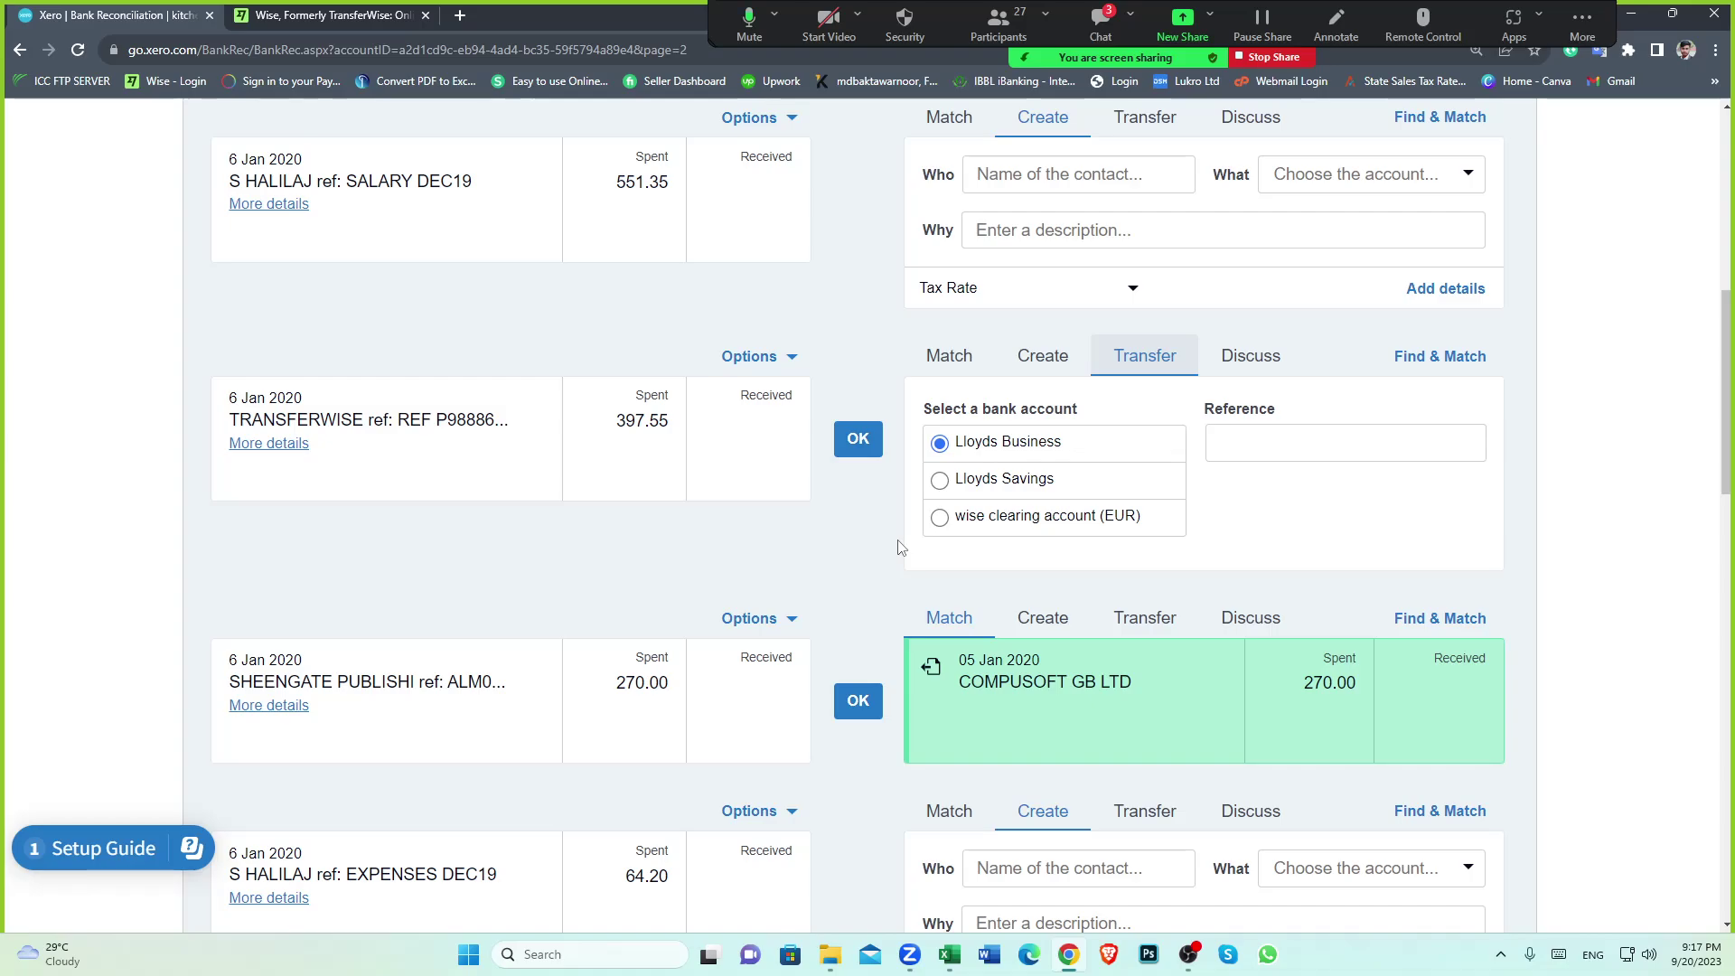
Send the 397.55 transfer to wise clearing account (EUR) and ready the Amount EUR field
left_click(939, 517)
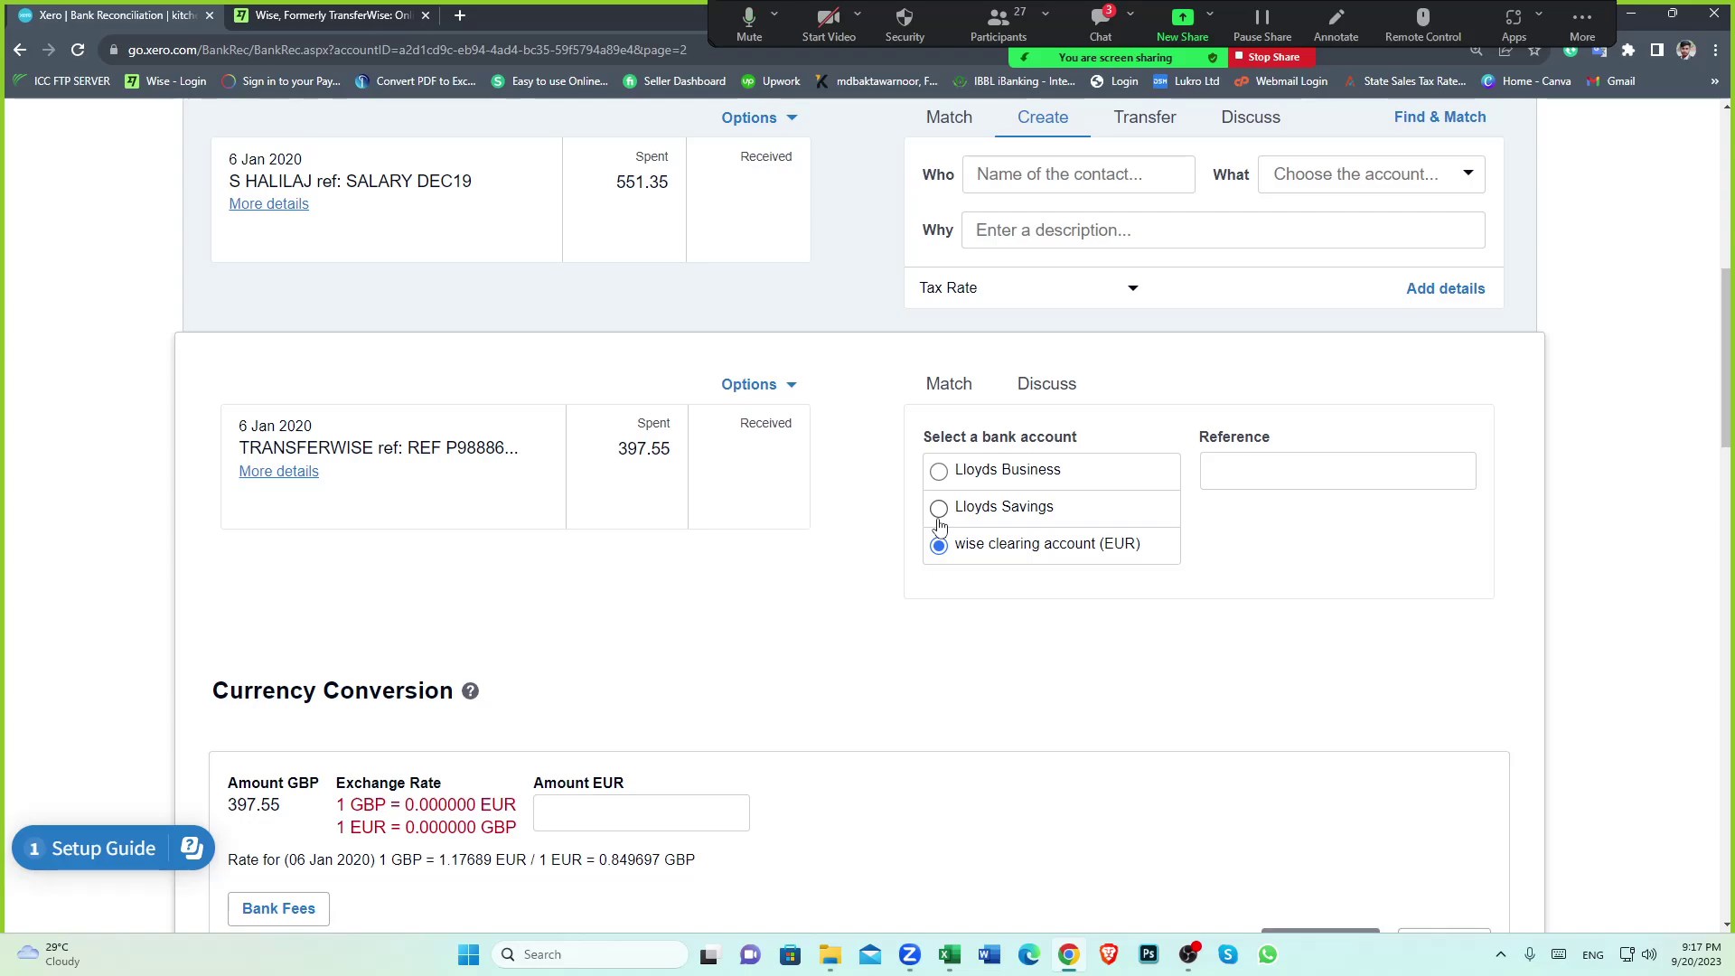
scroll(858, 536, "down", 1)
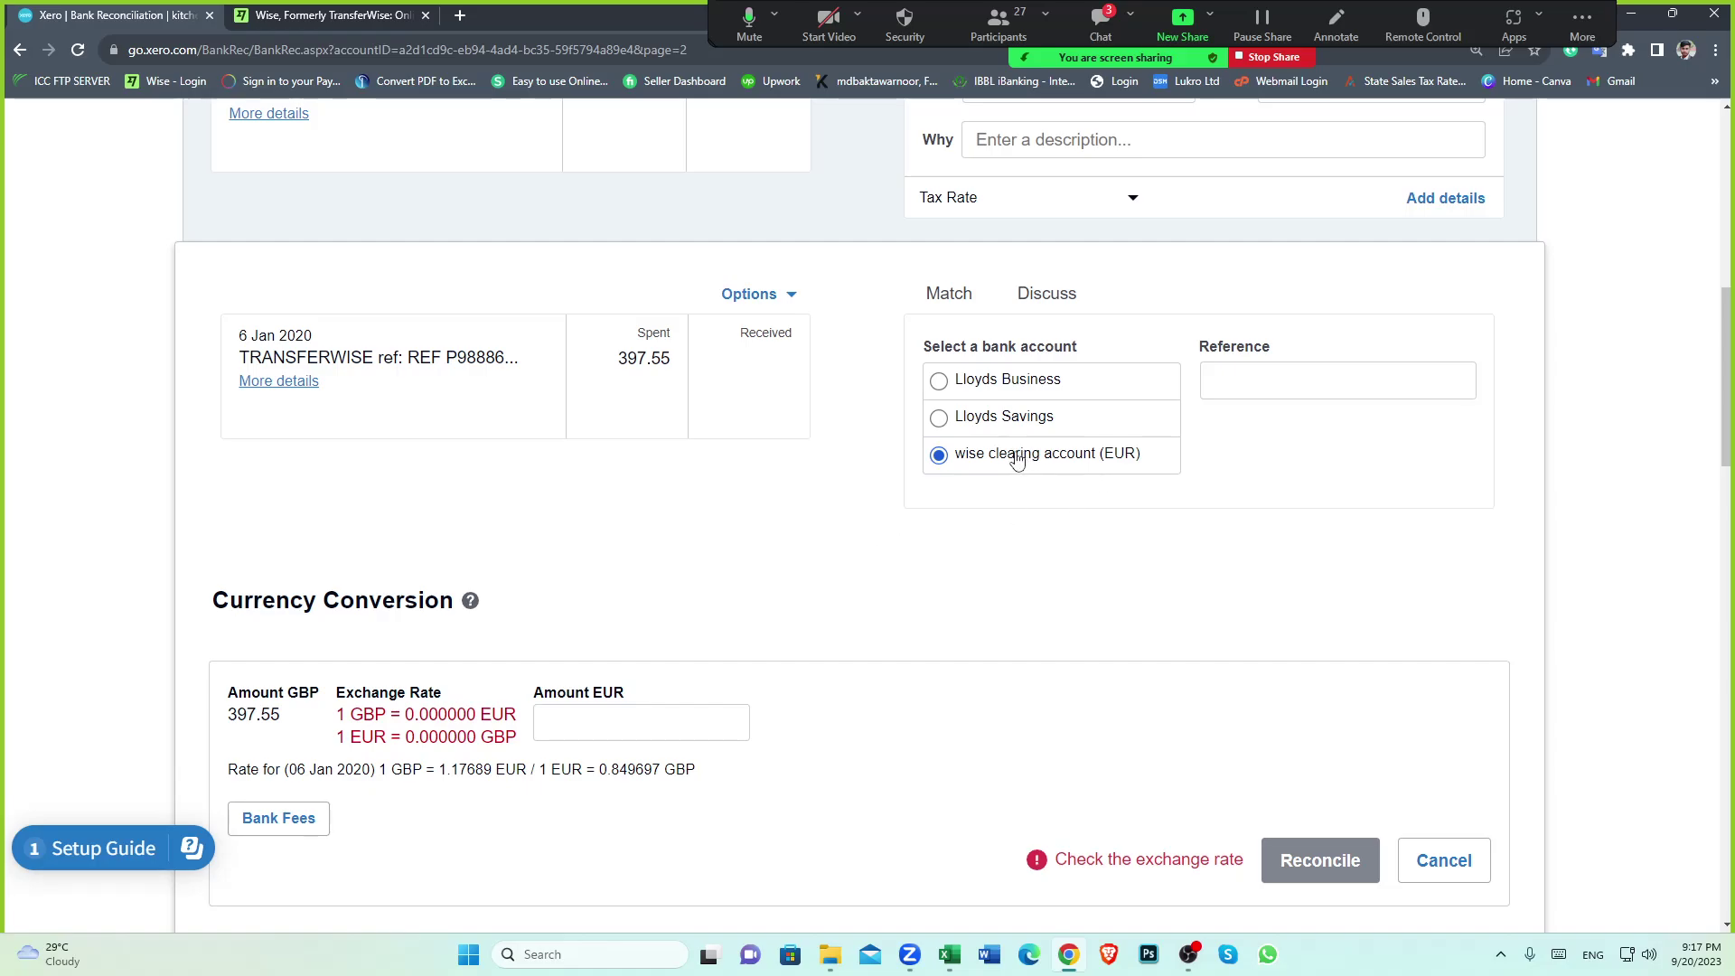
scroll(851, 513, "down", 2)
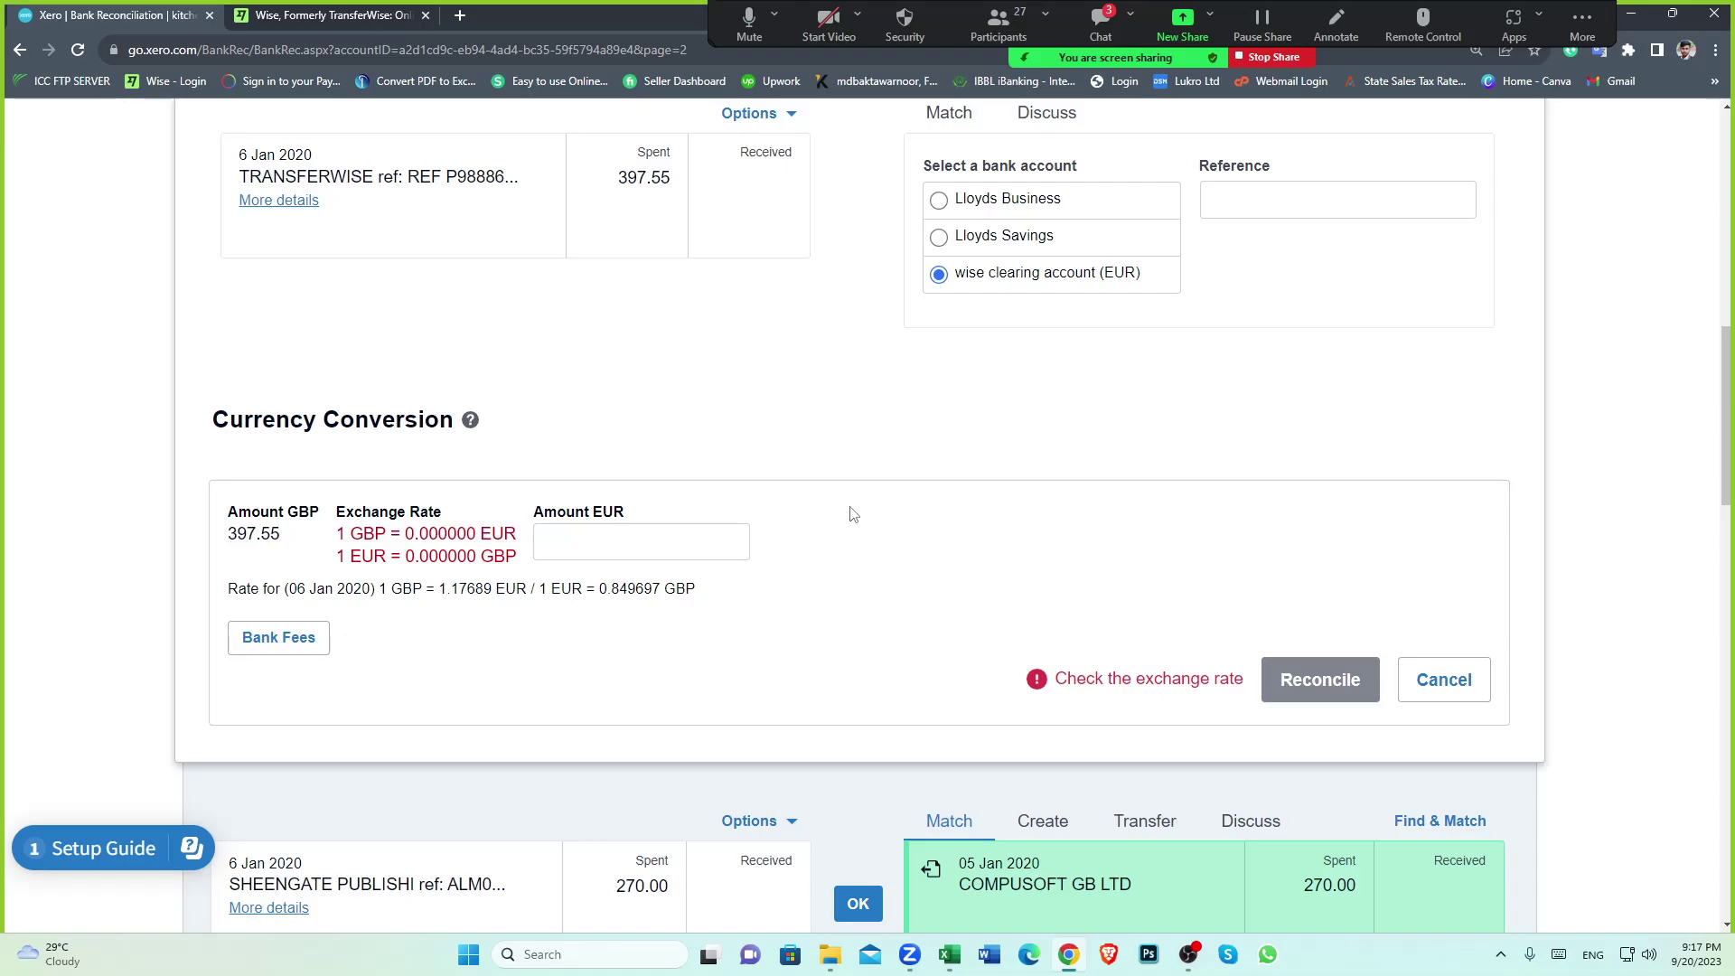
left_click(578, 540)
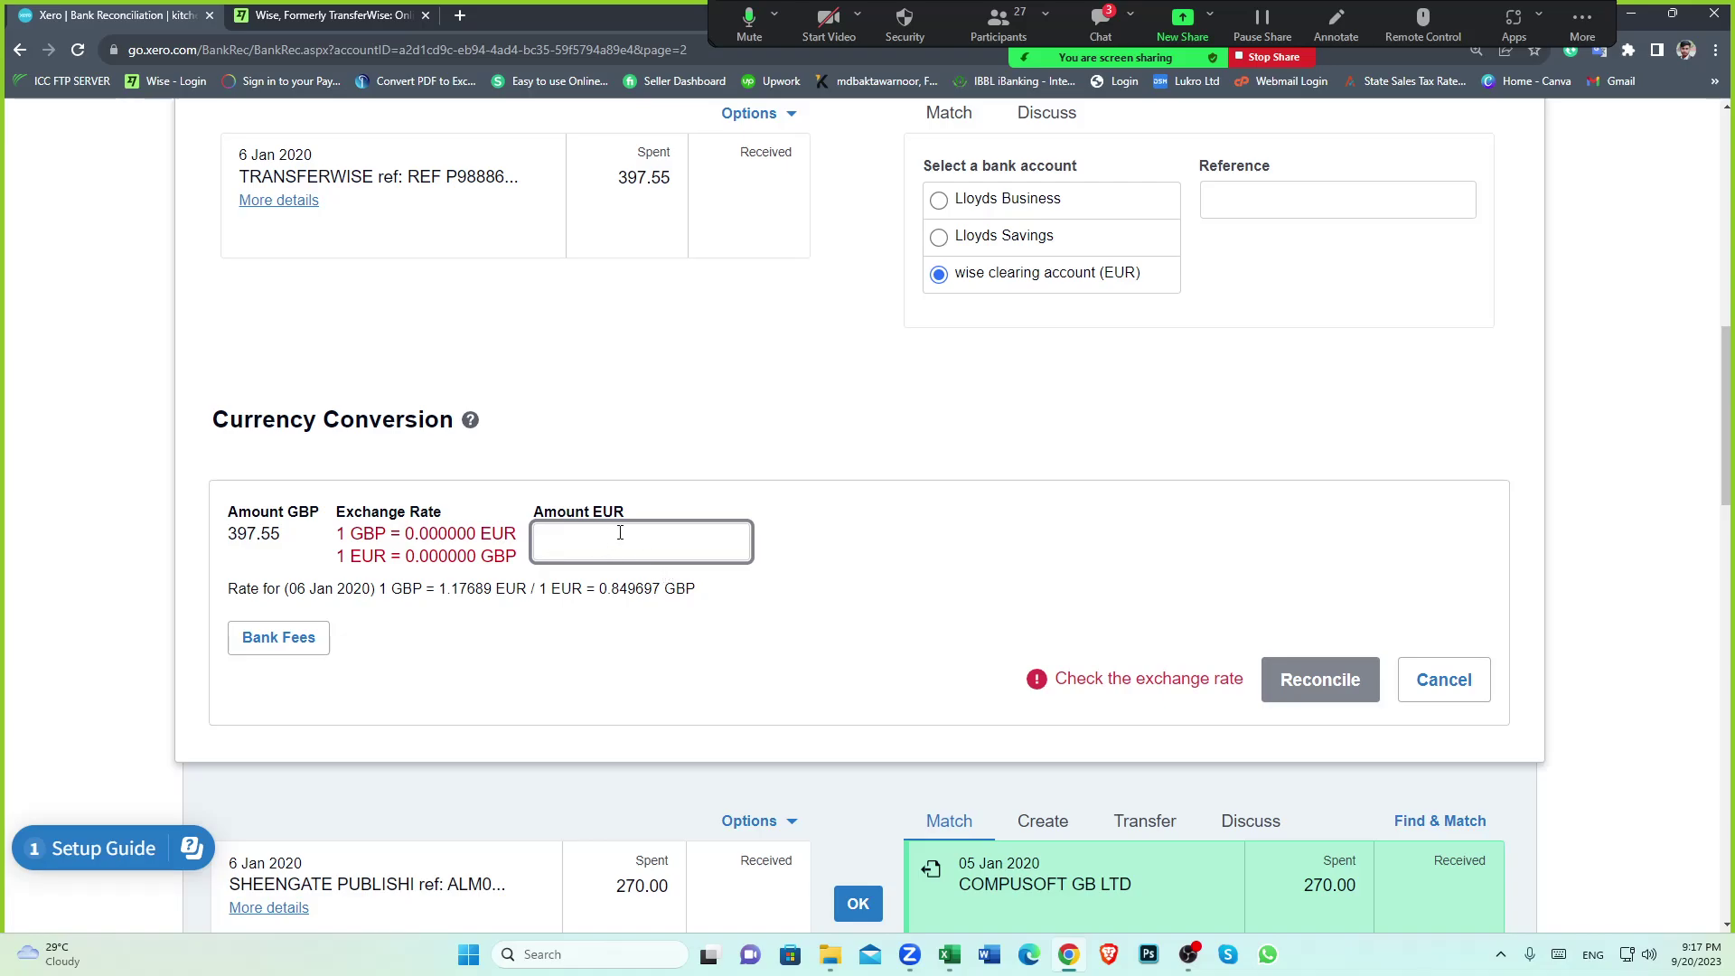
In the transfers sheet, match F34's 397.55 with K34's 465 under their column headings
left_click(949, 954)
left_click(491, 599)
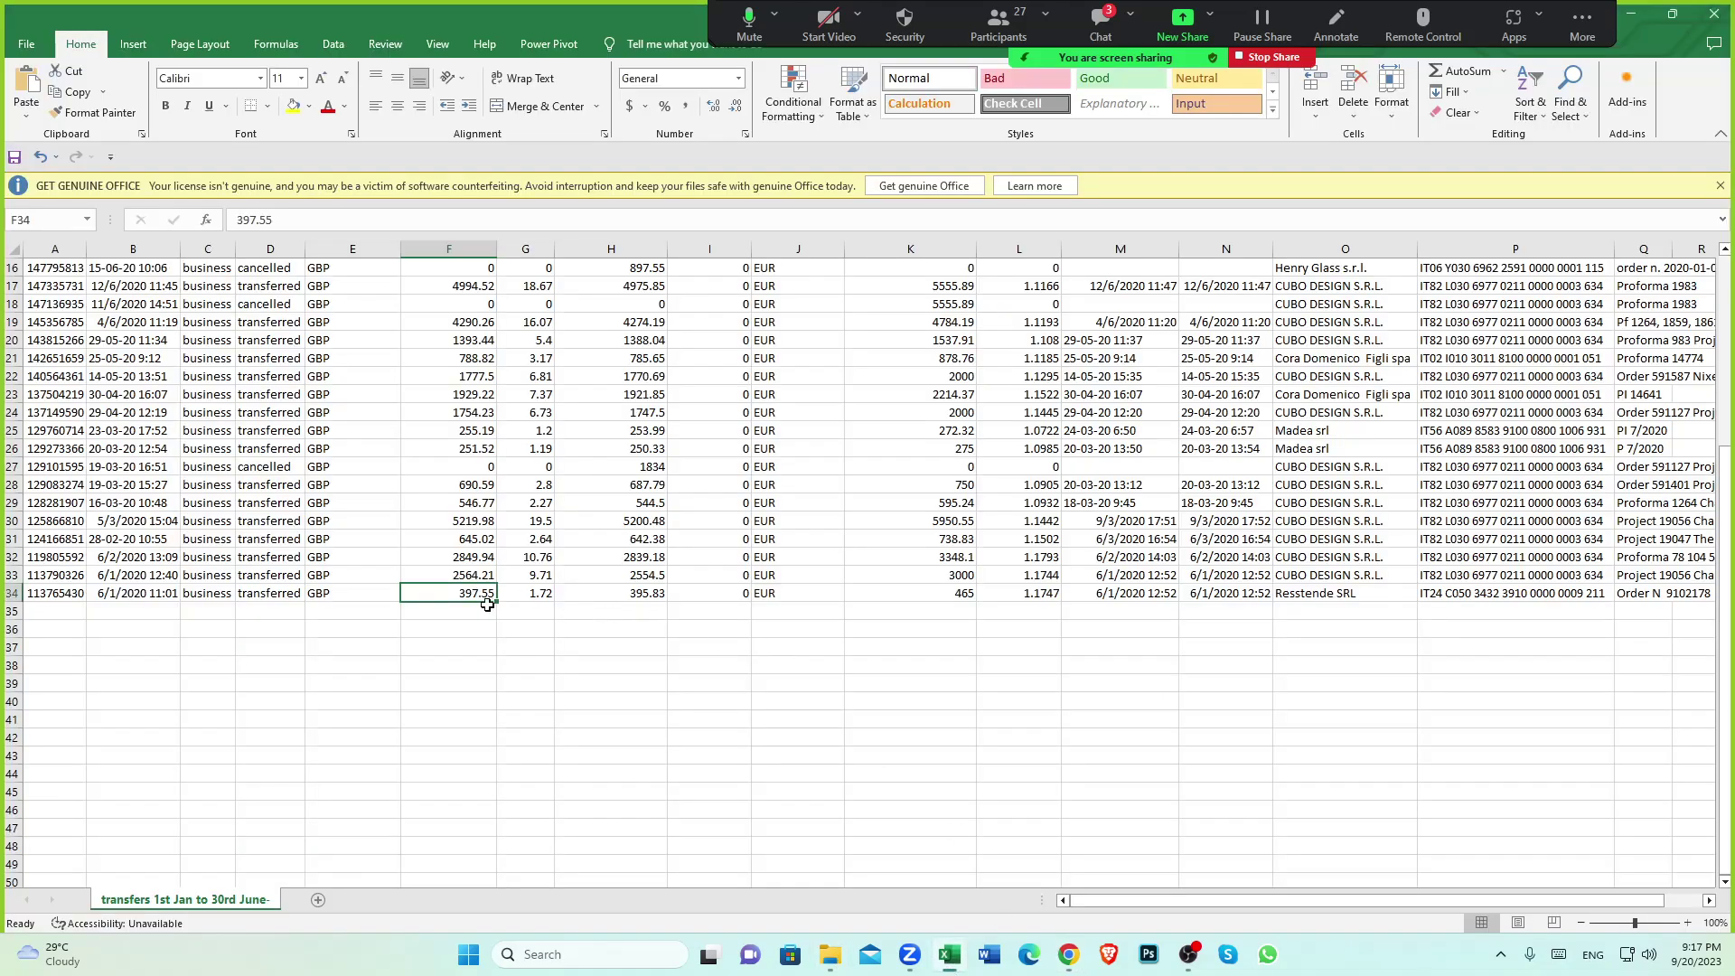
left_click(961, 599)
scroll(795, 578, "up", 5)
left_click(791, 269)
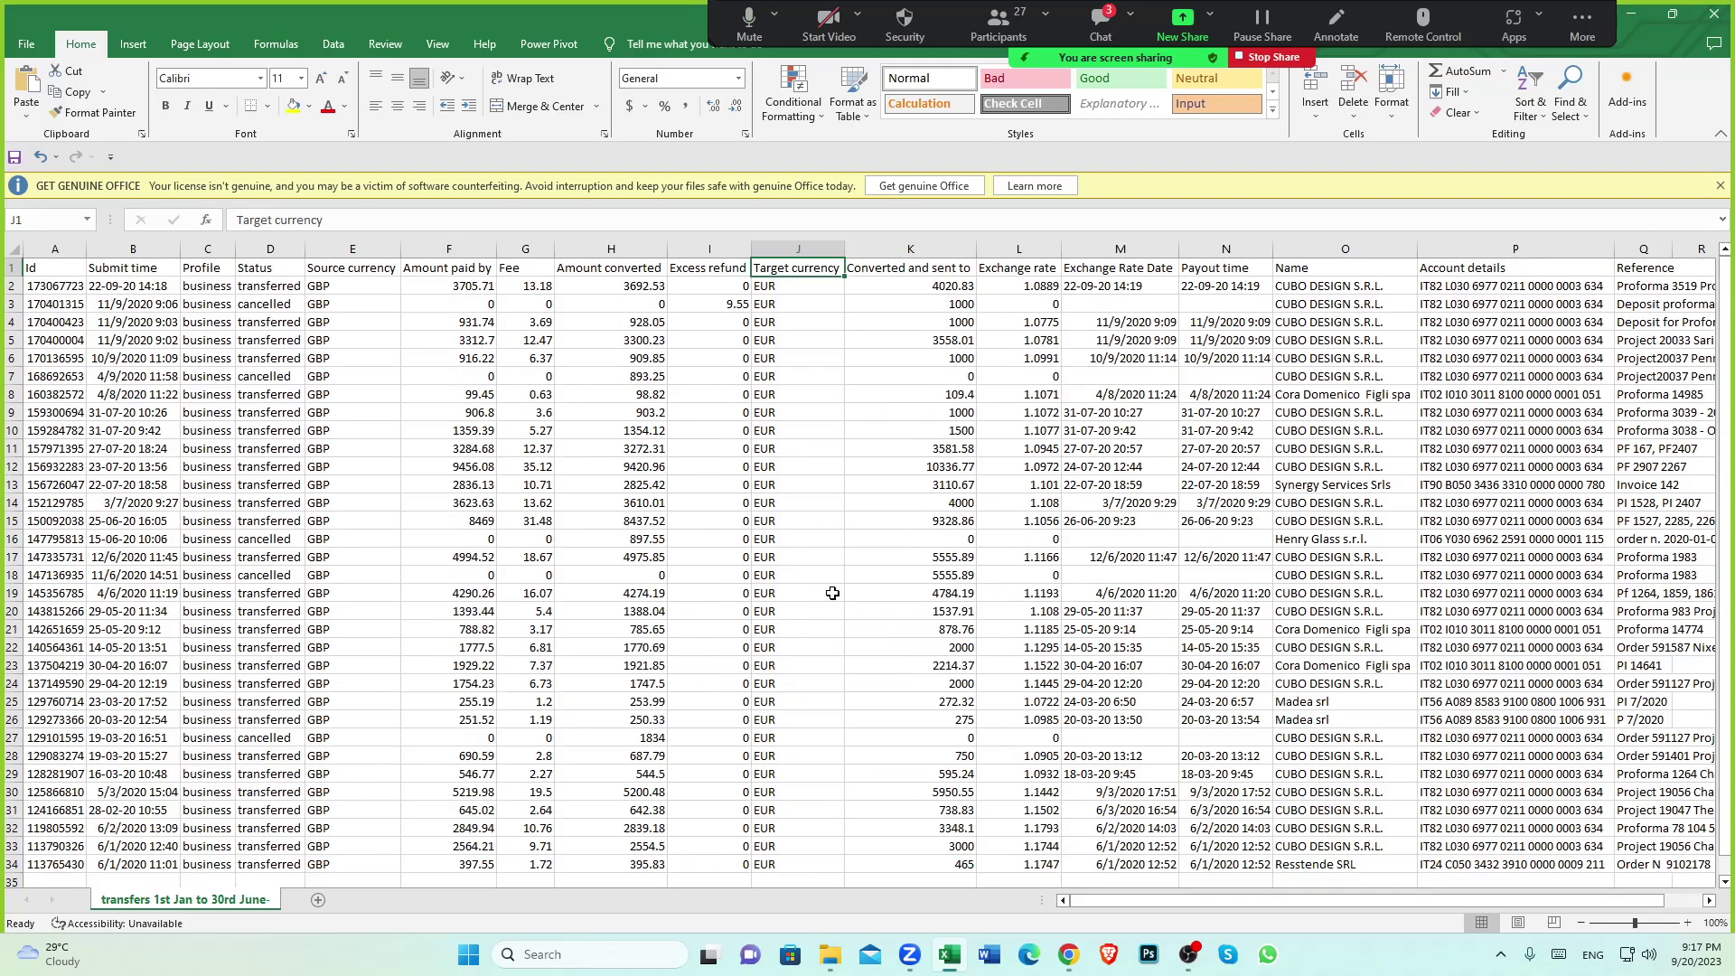
scroll(830, 622, "down", 3)
left_click(960, 702)
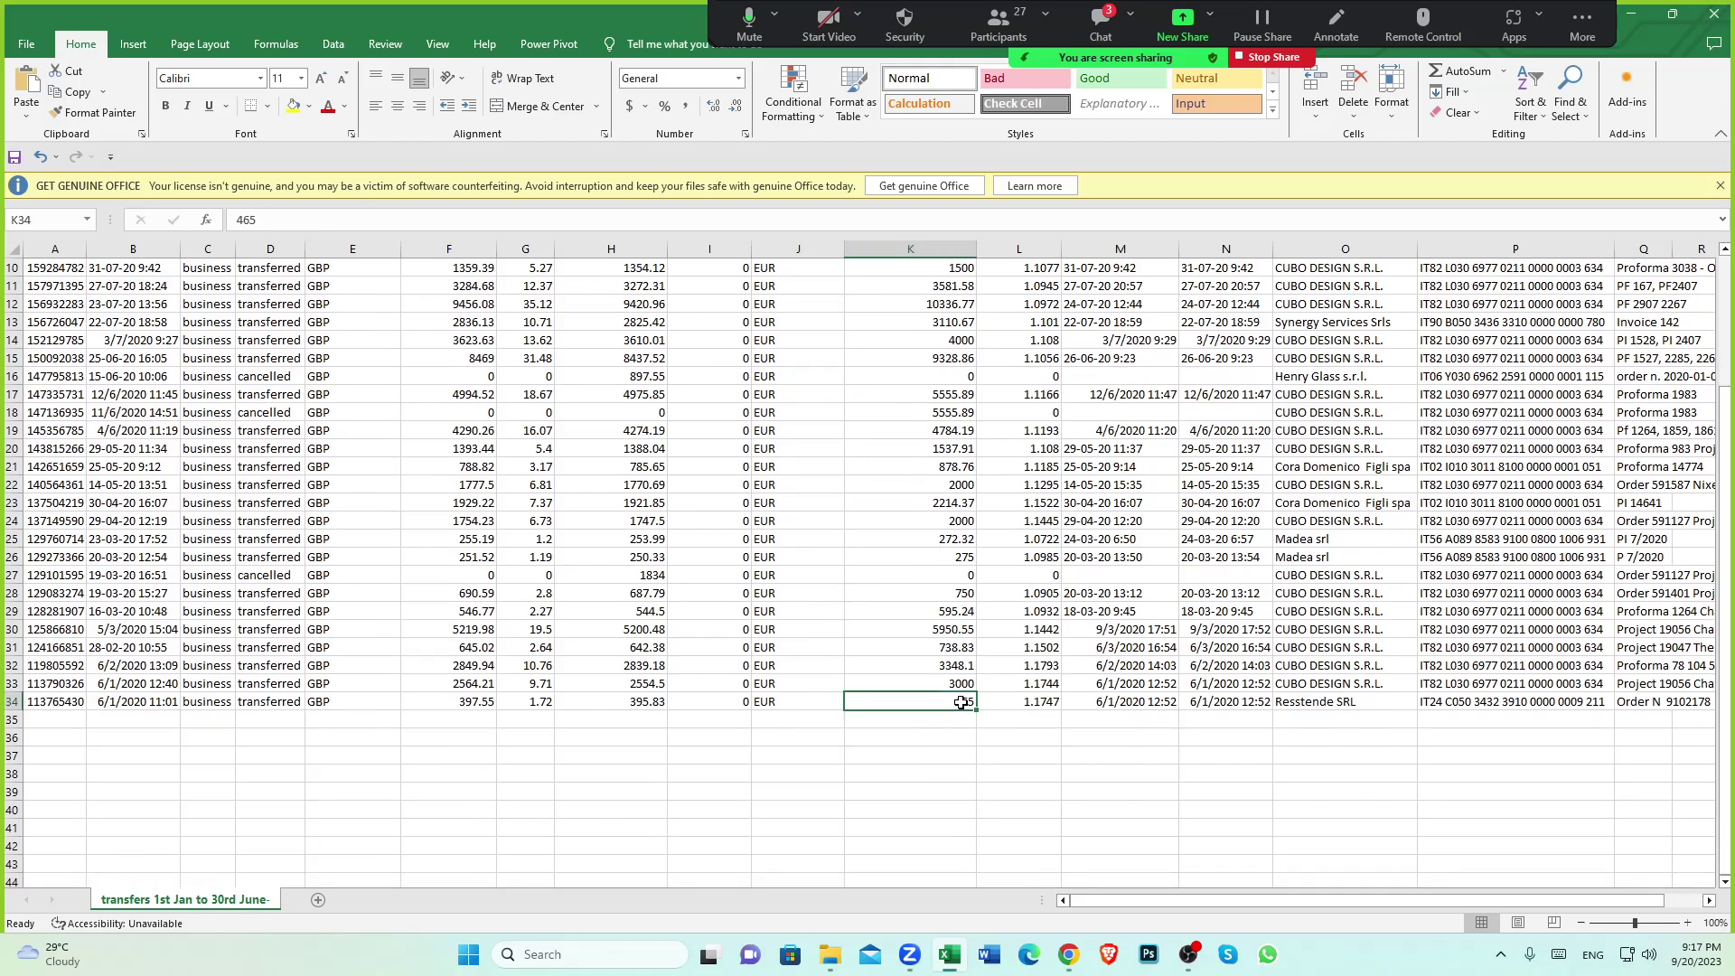
scroll(961, 702, "up", 3)
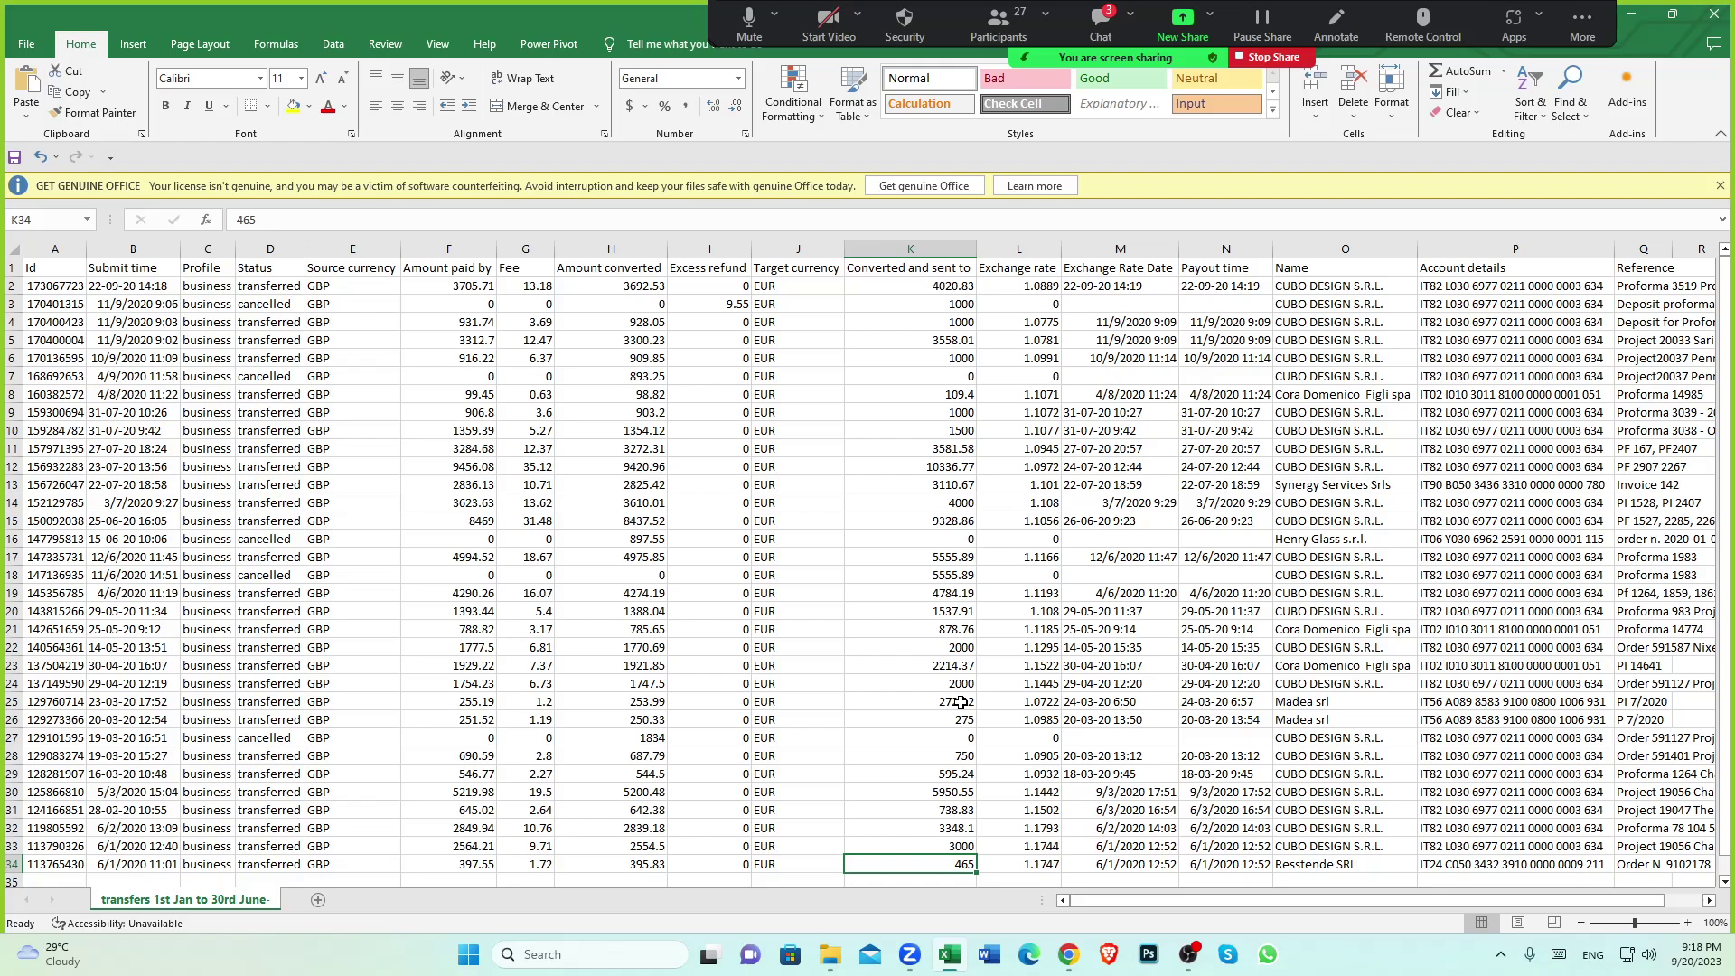
left_click(922, 270)
scroll(950, 545, "down", 2)
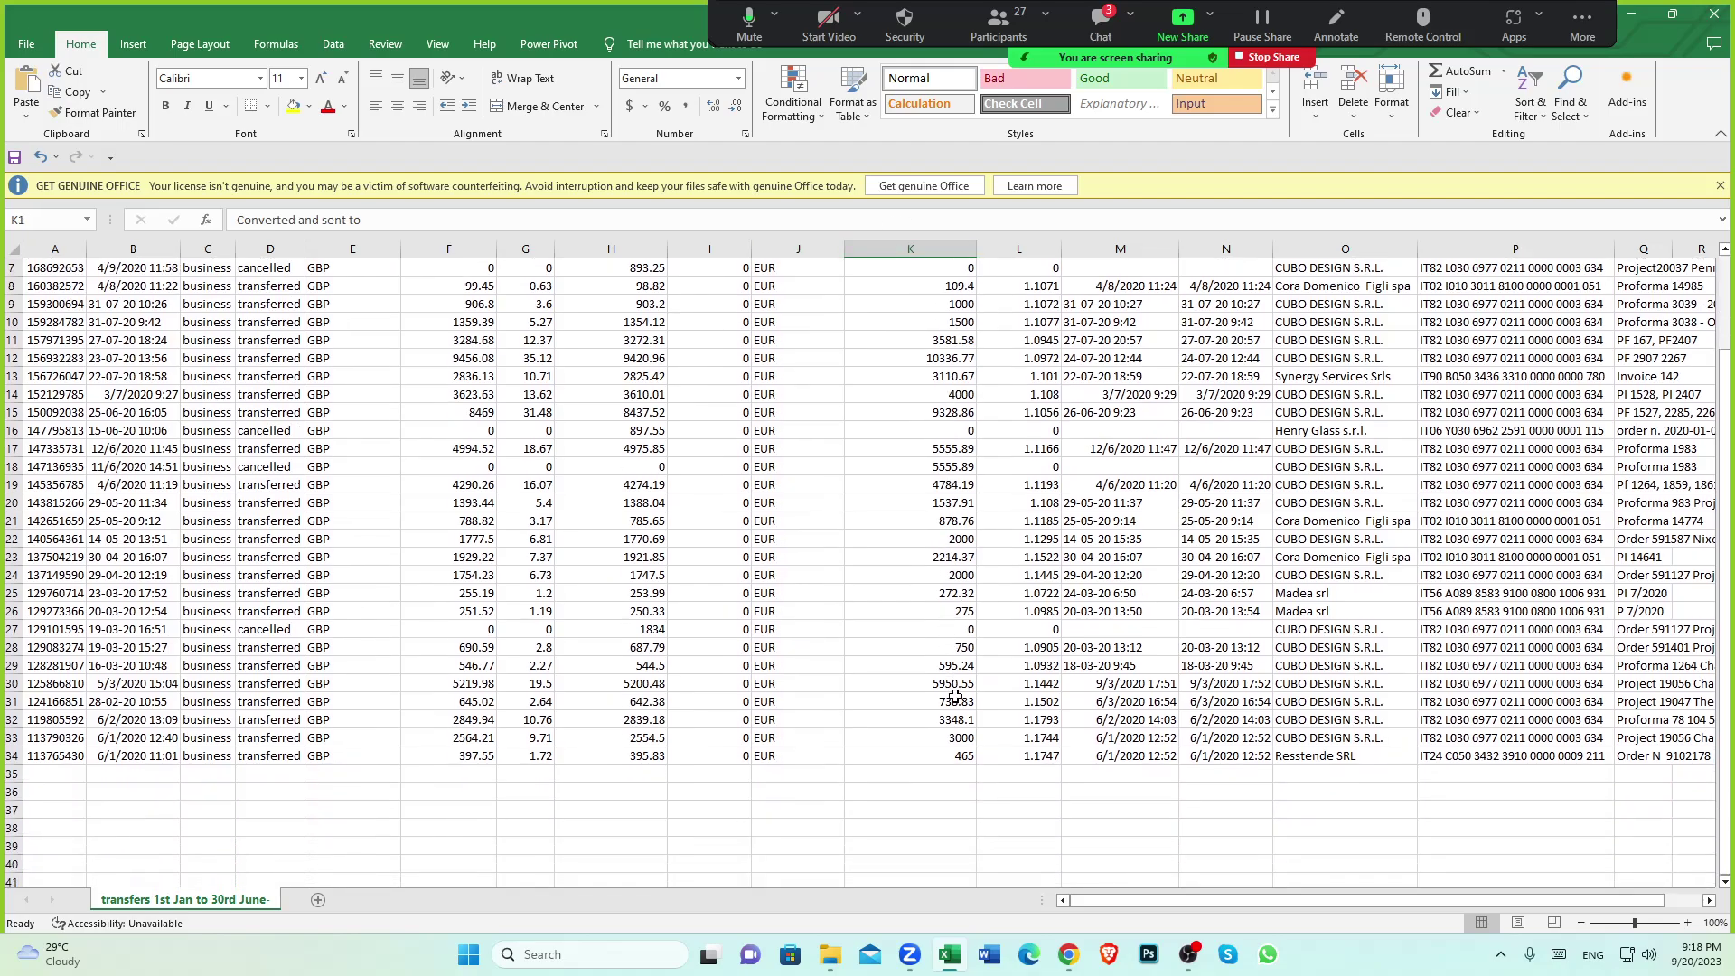
left_click(962, 759)
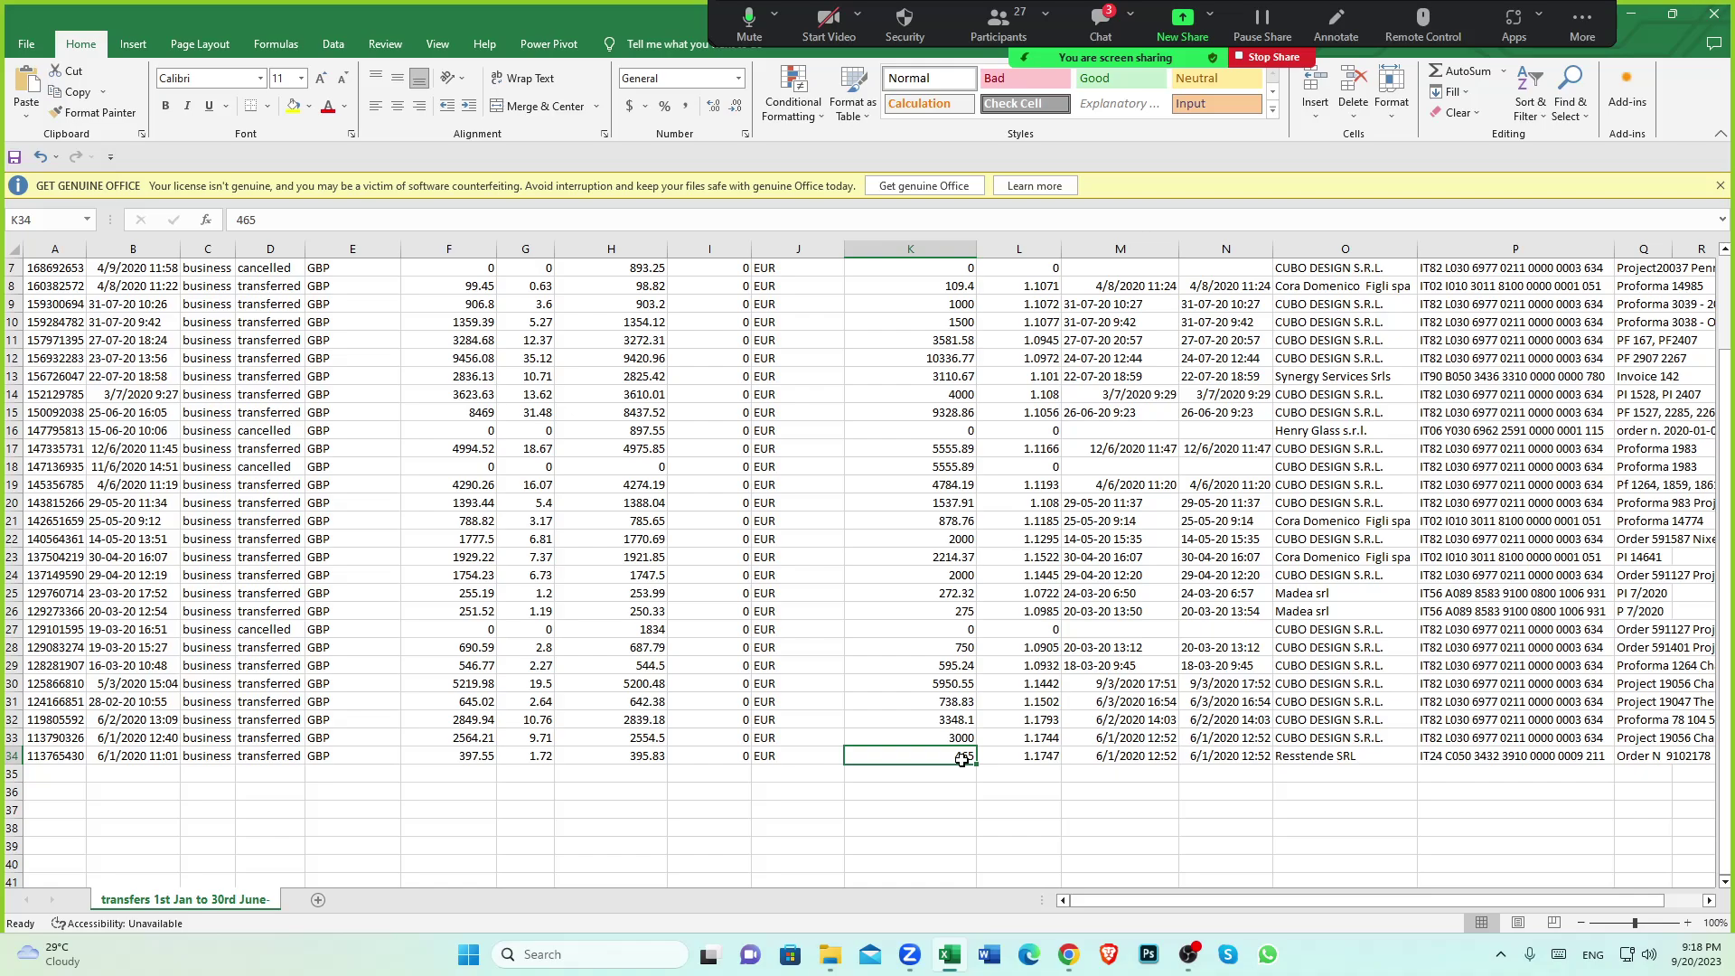
Read row 34's GBP 397.55 paid, 1.72 fee, 395.83 converted and EUR target currency
scroll(962, 759, "up", 2)
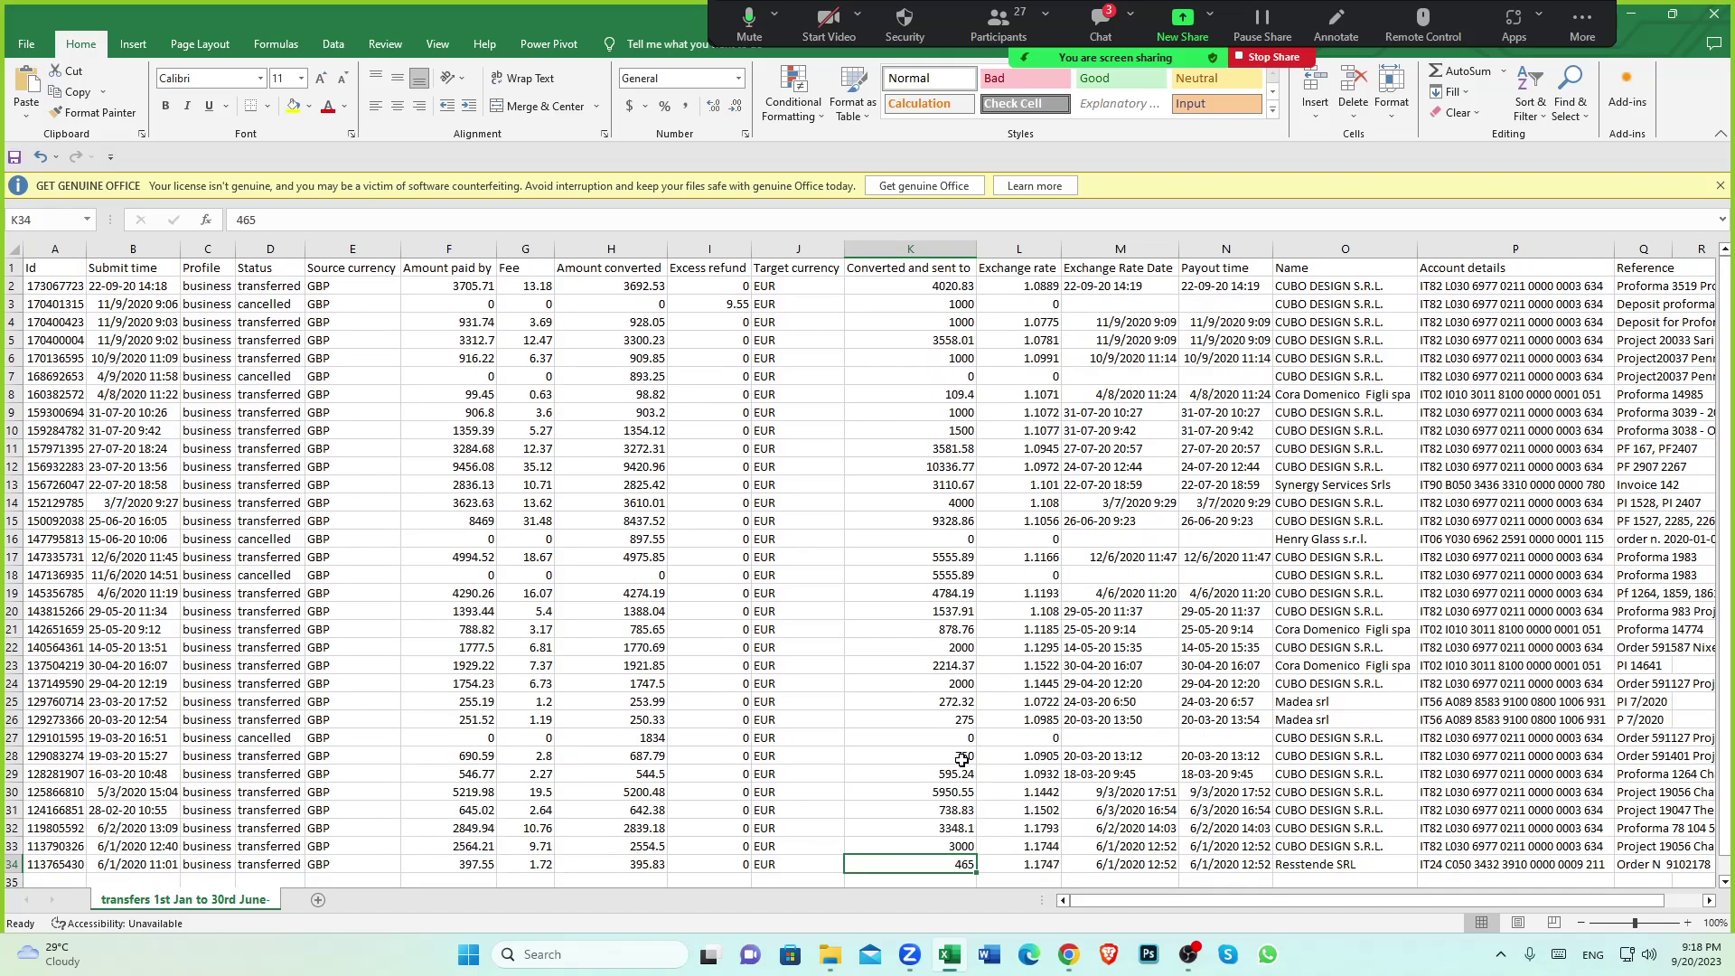
left_click(328, 288)
left_click(475, 318)
scroll(479, 615, "down", 3)
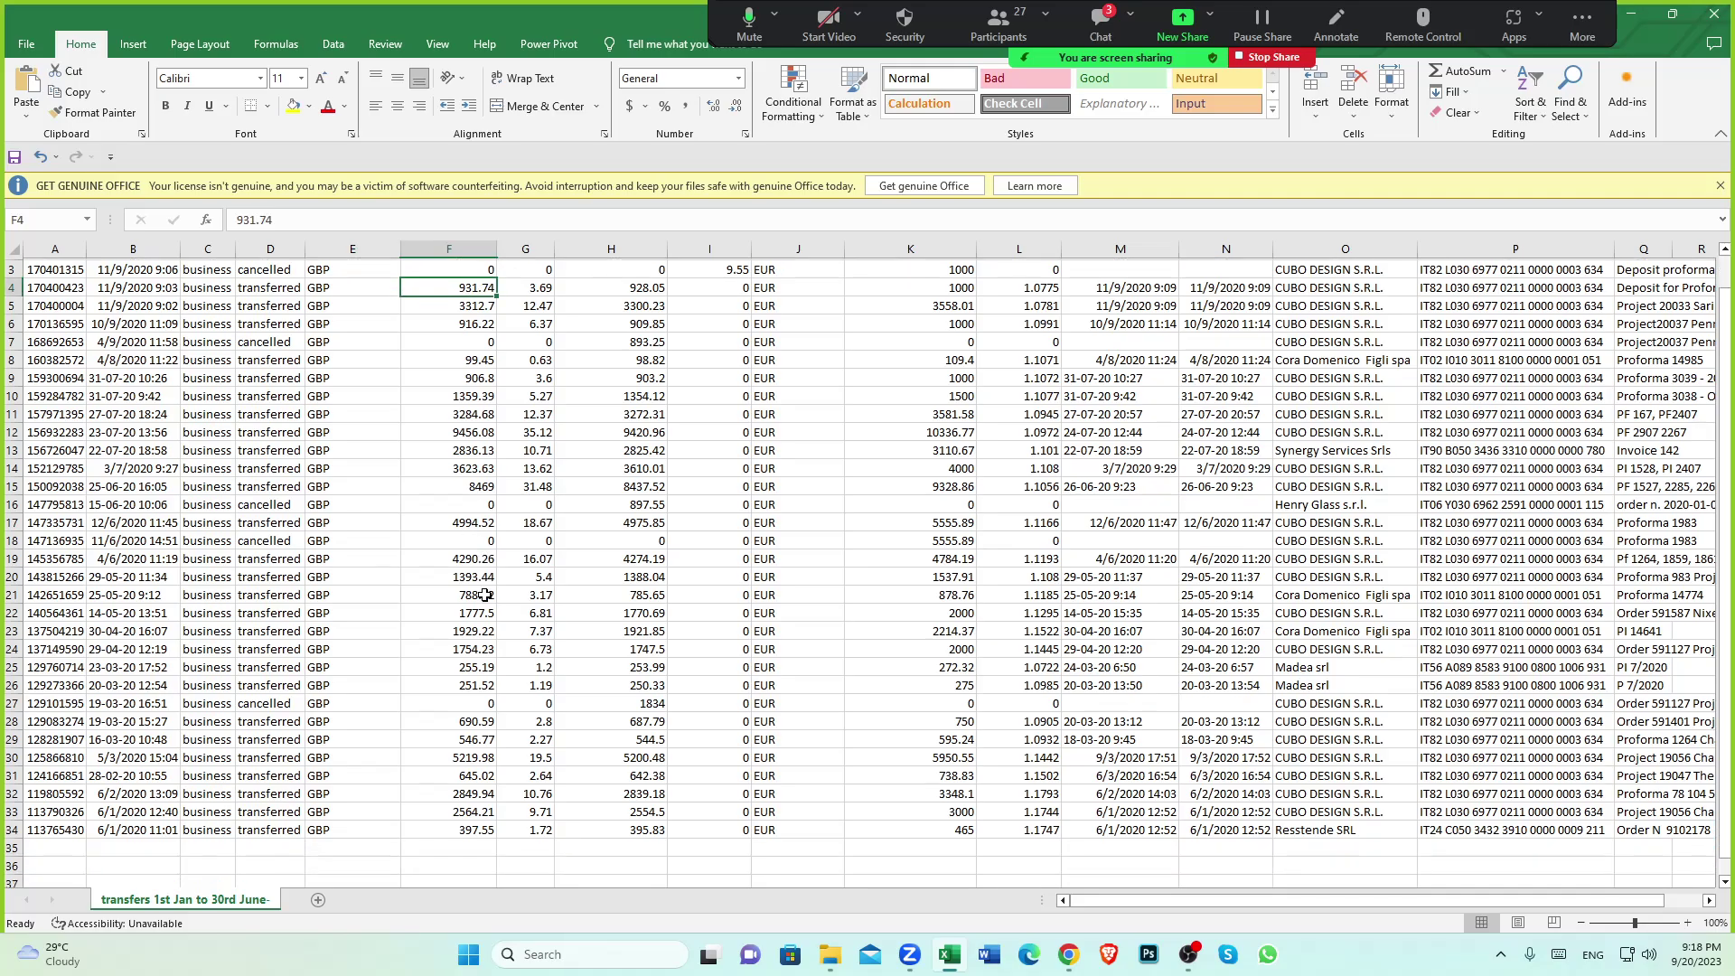
left_click(470, 705)
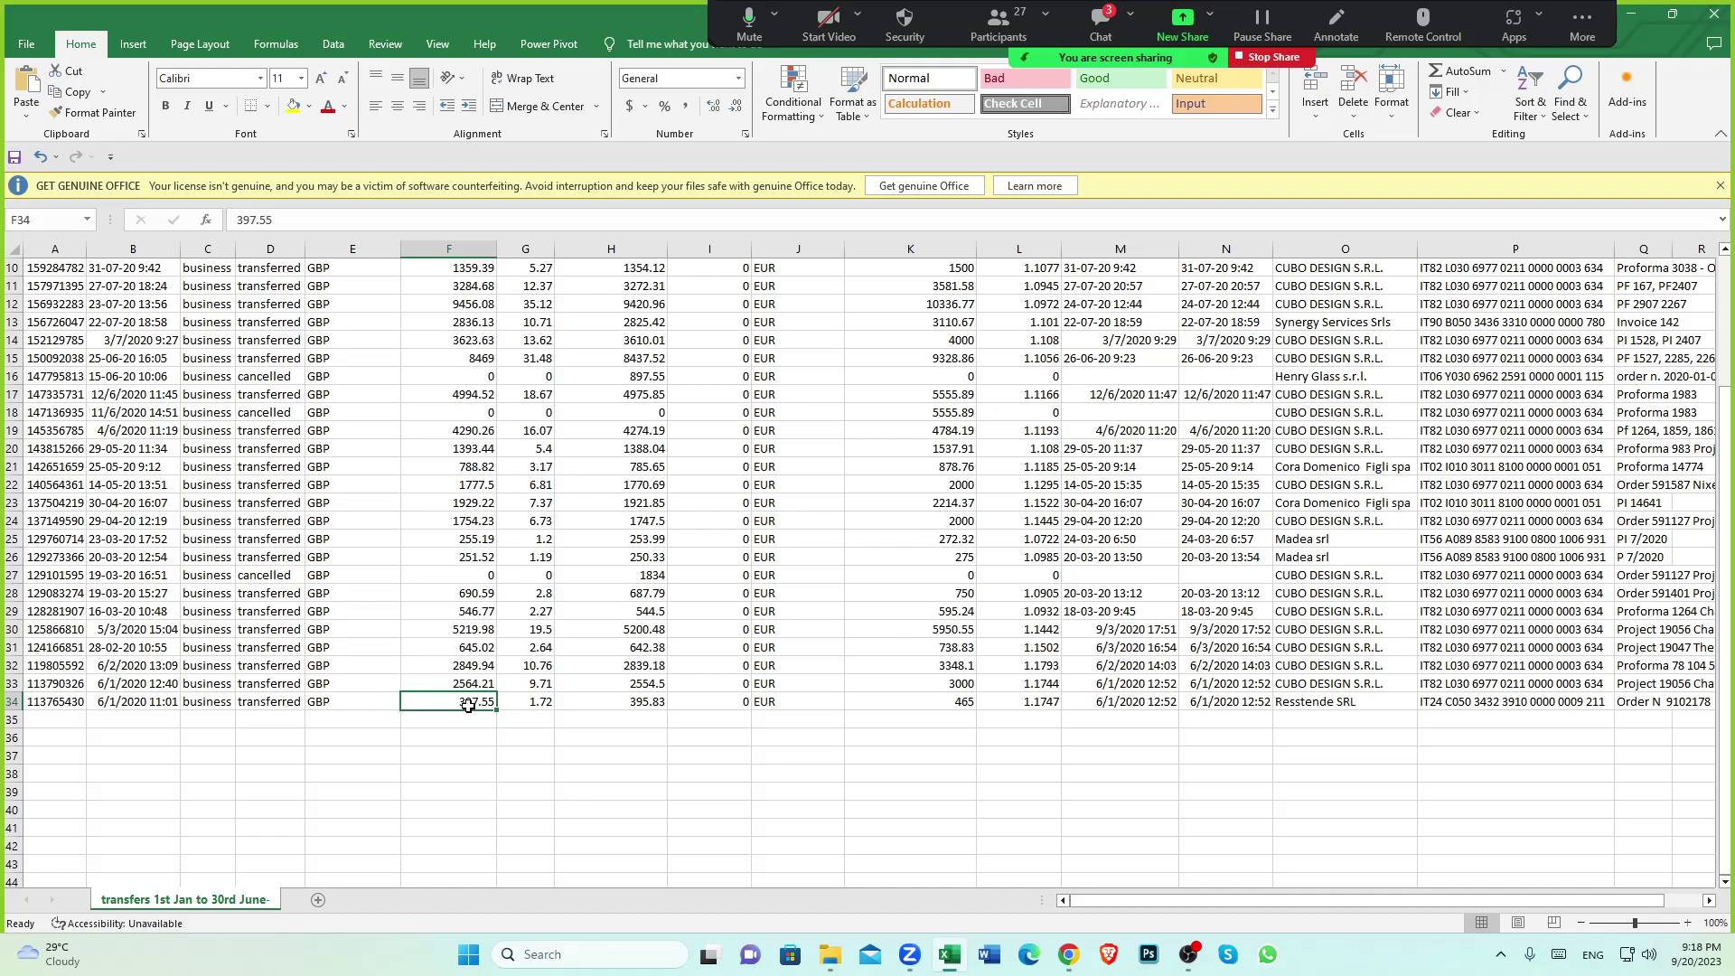
left_click(542, 704)
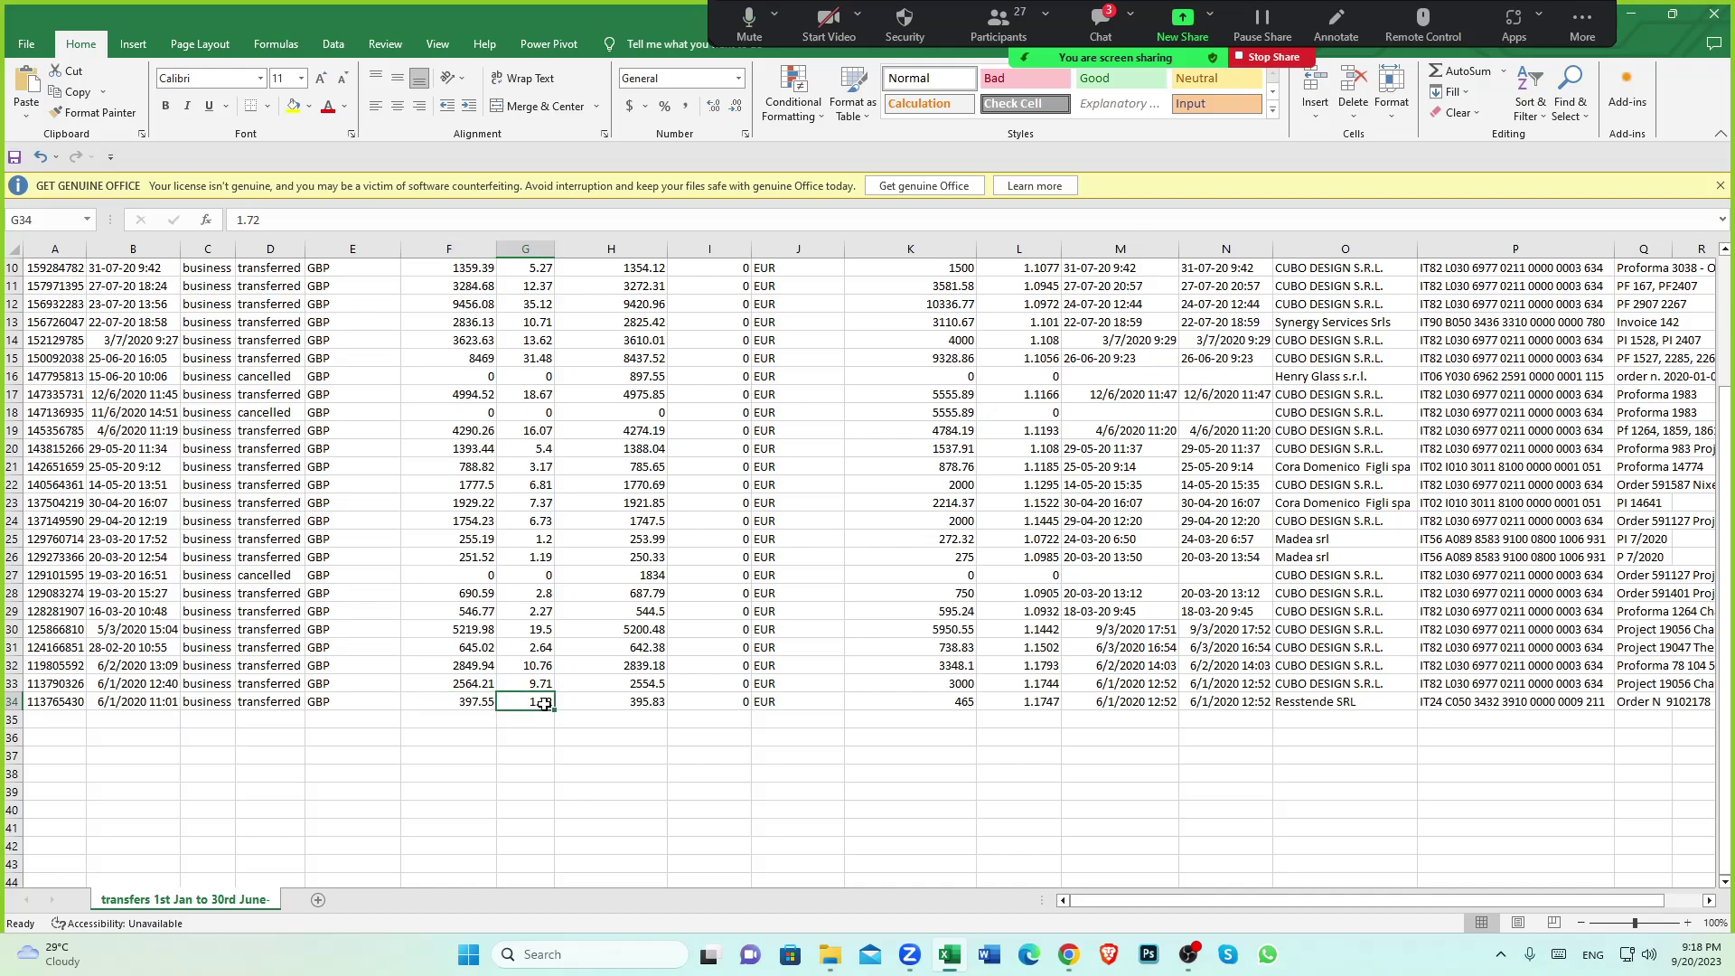
left_click(650, 702)
scroll(795, 632, "up", 3)
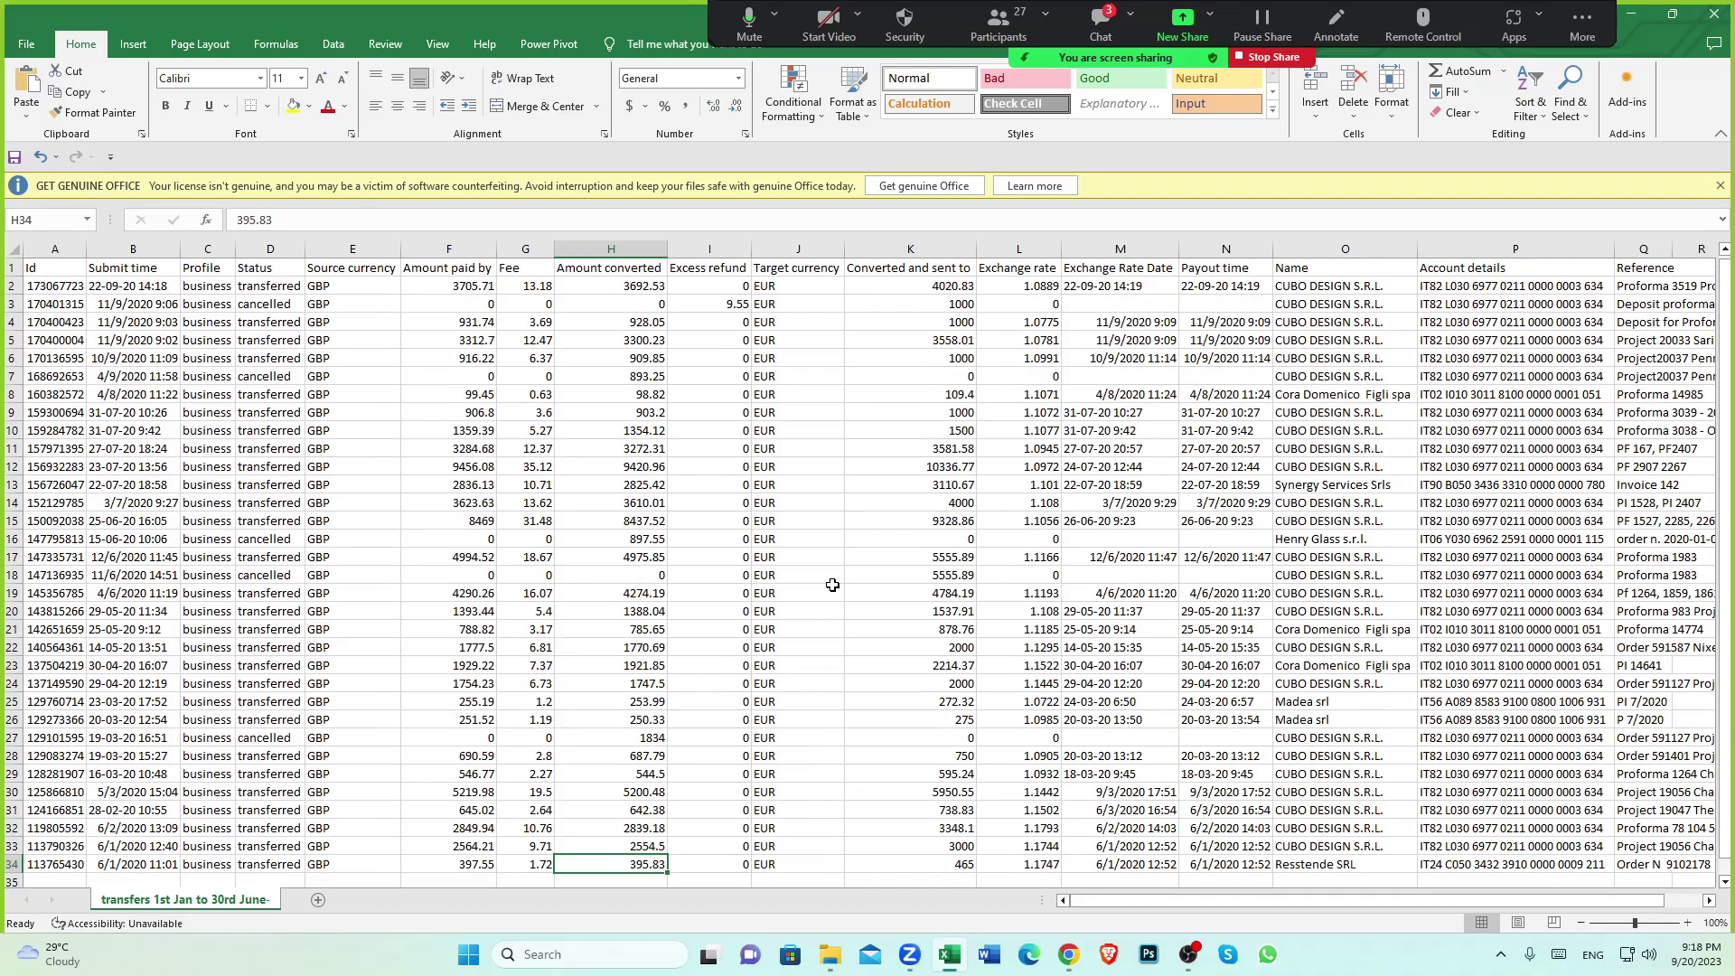
left_click(788, 269)
scroll(780, 673, "down", 3)
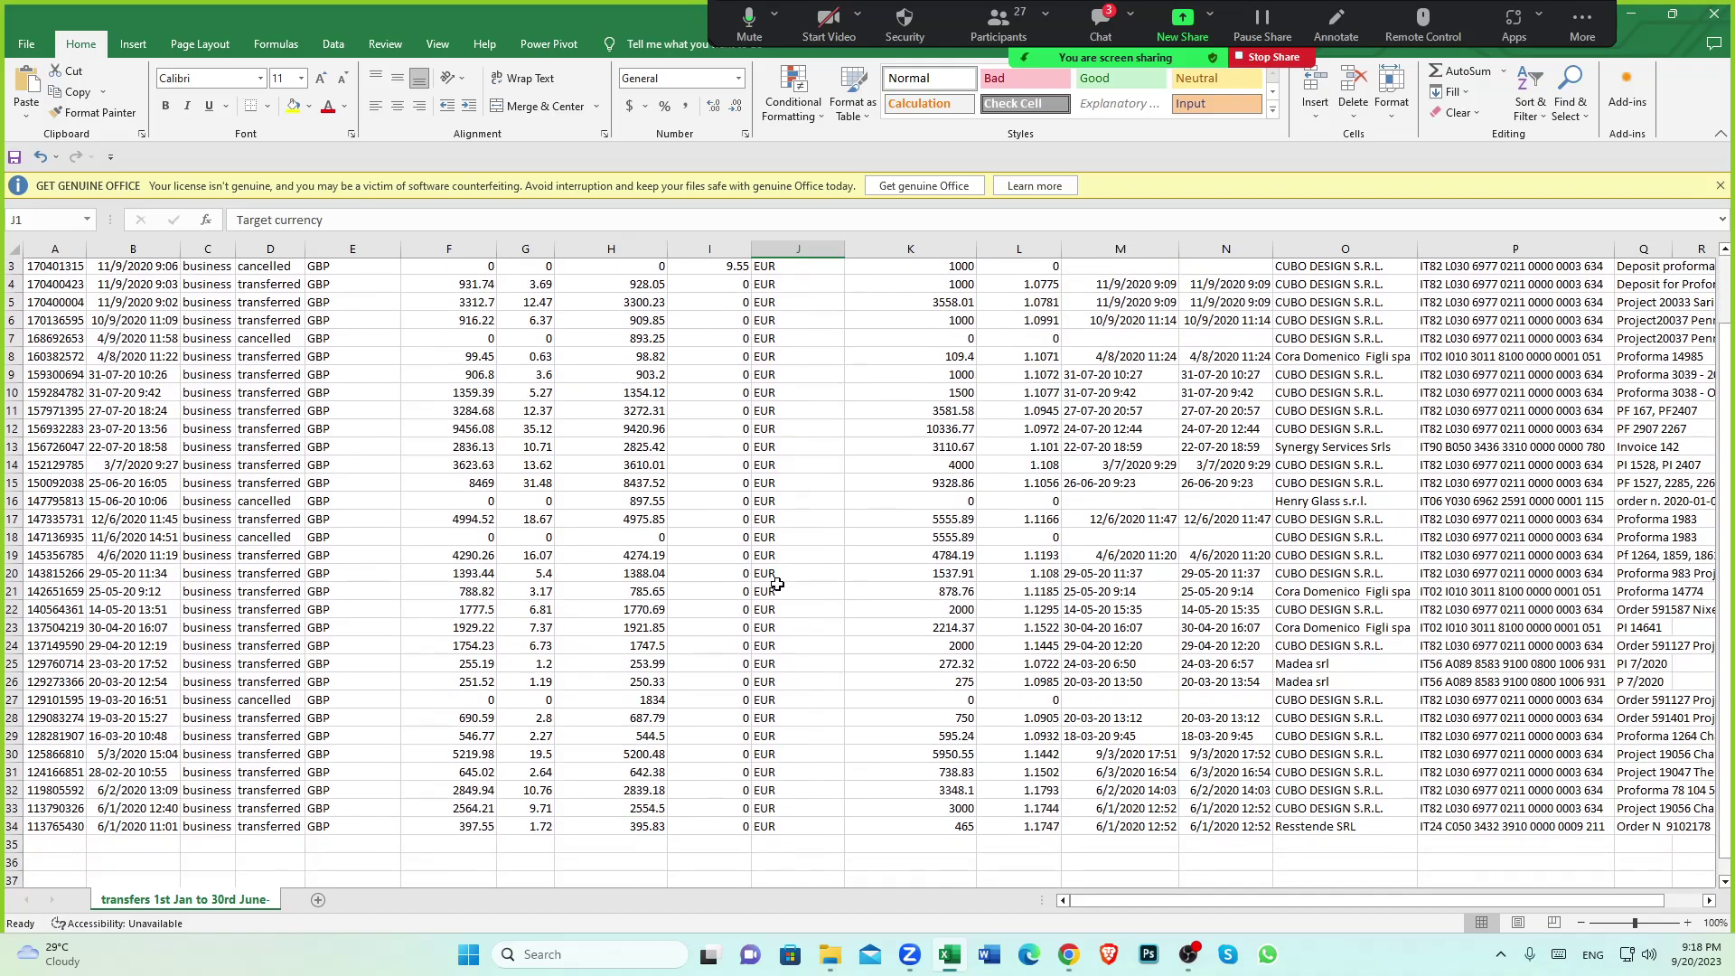
left_click(783, 704)
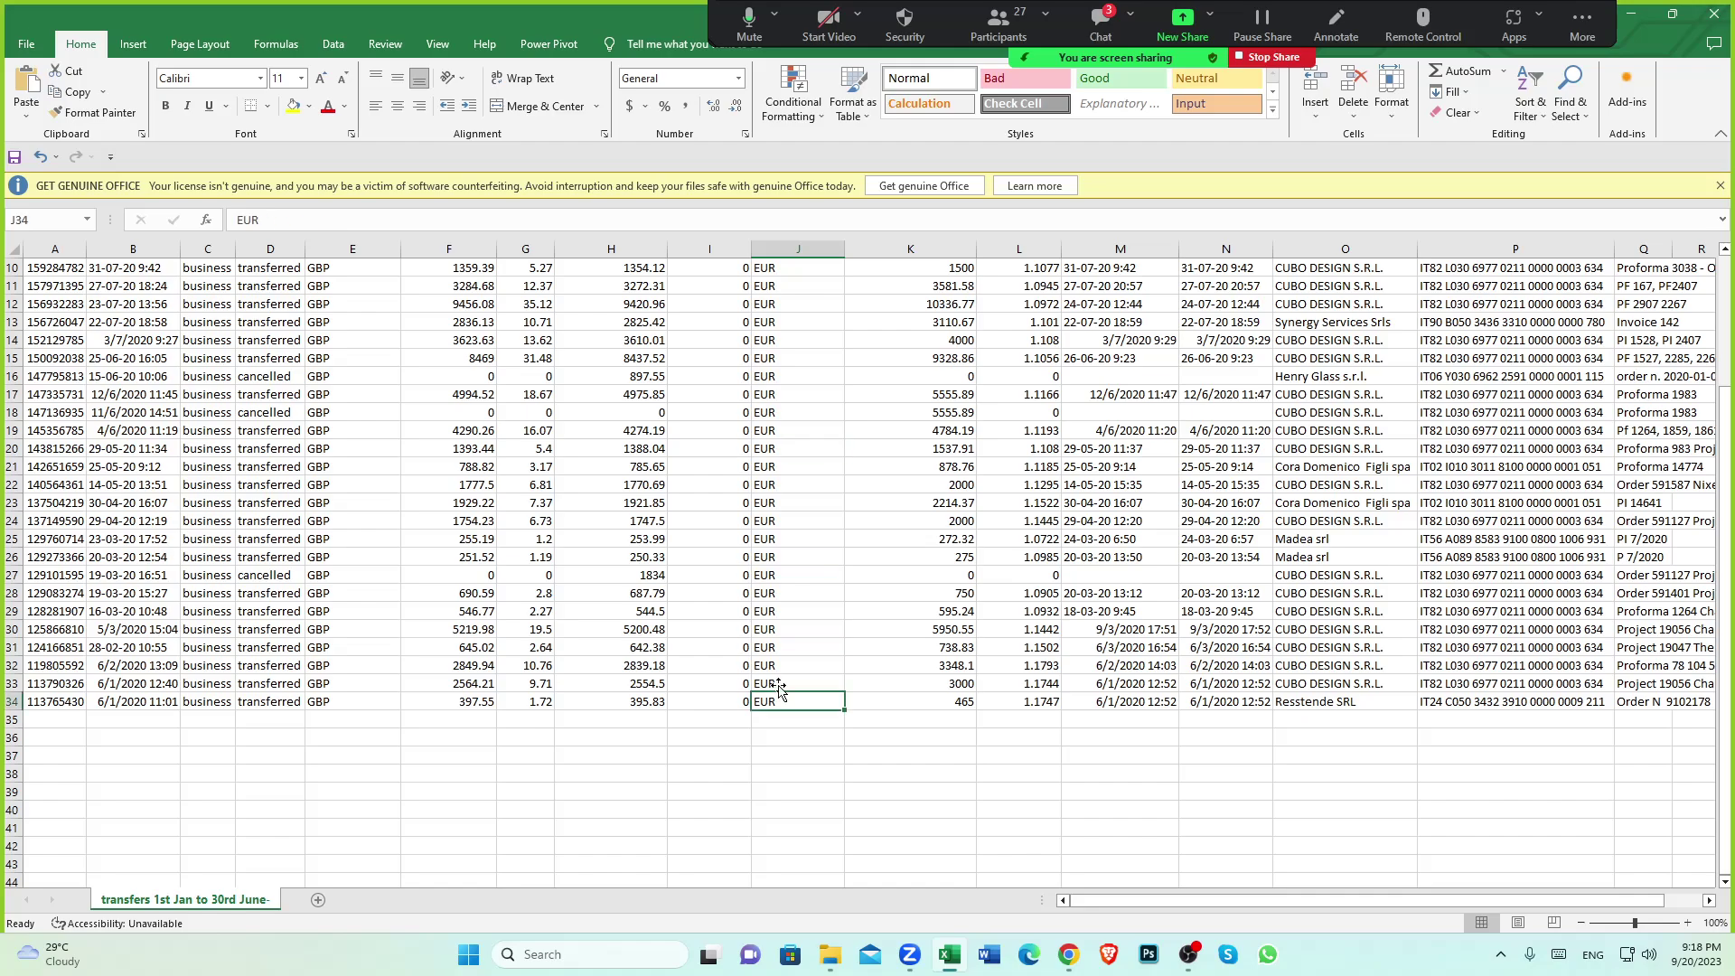
Confirm row 34 sent 465 EUR for the 397.55 GBP paid
left_click(334, 451)
left_click(795, 450)
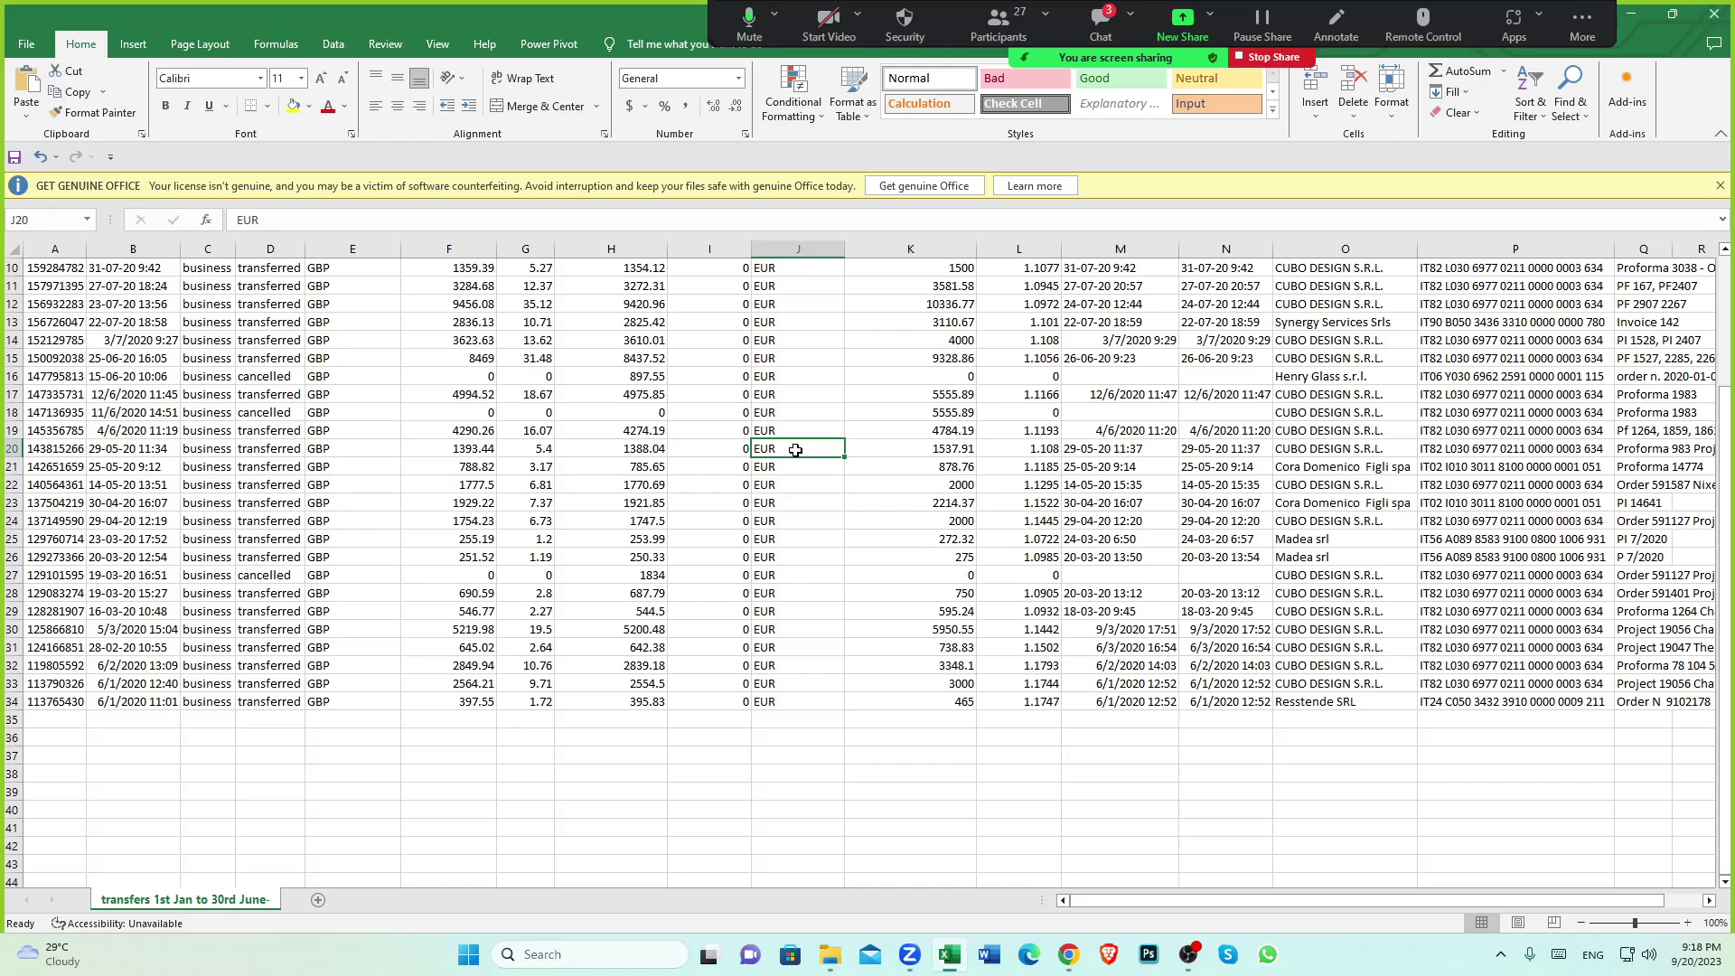
left_click(802, 701)
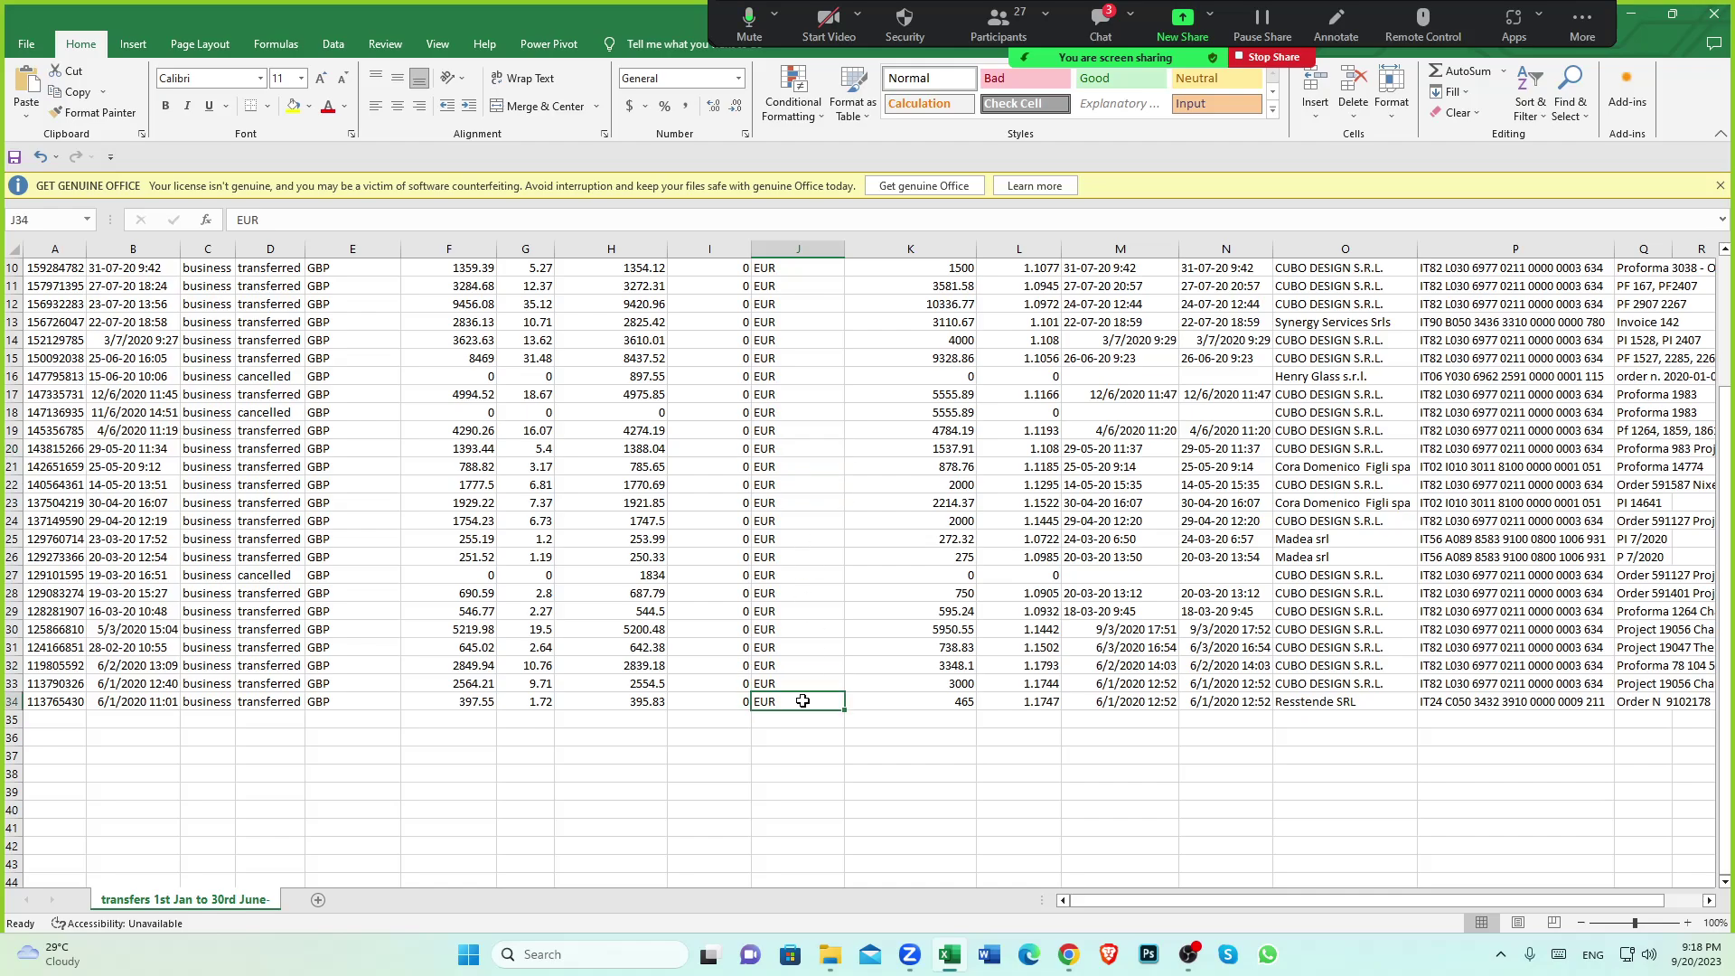
left_click(963, 706)
scroll(963, 706, "up", 3)
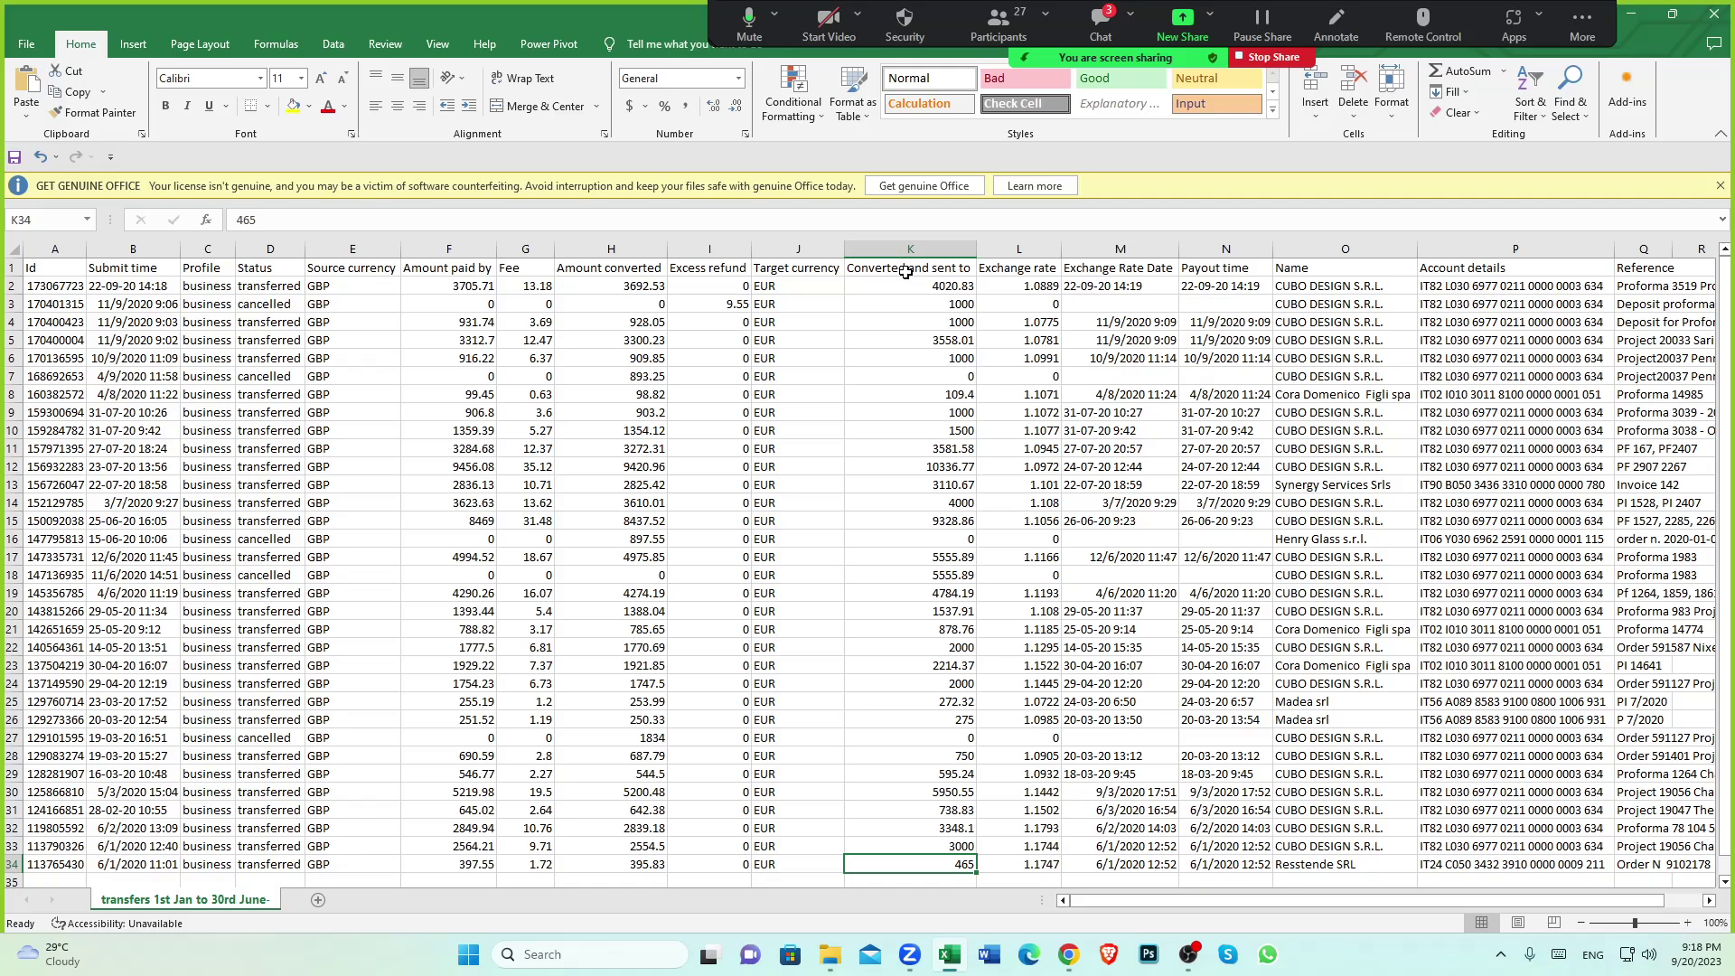
left_click(885, 277)
scroll(920, 474, "down", 5)
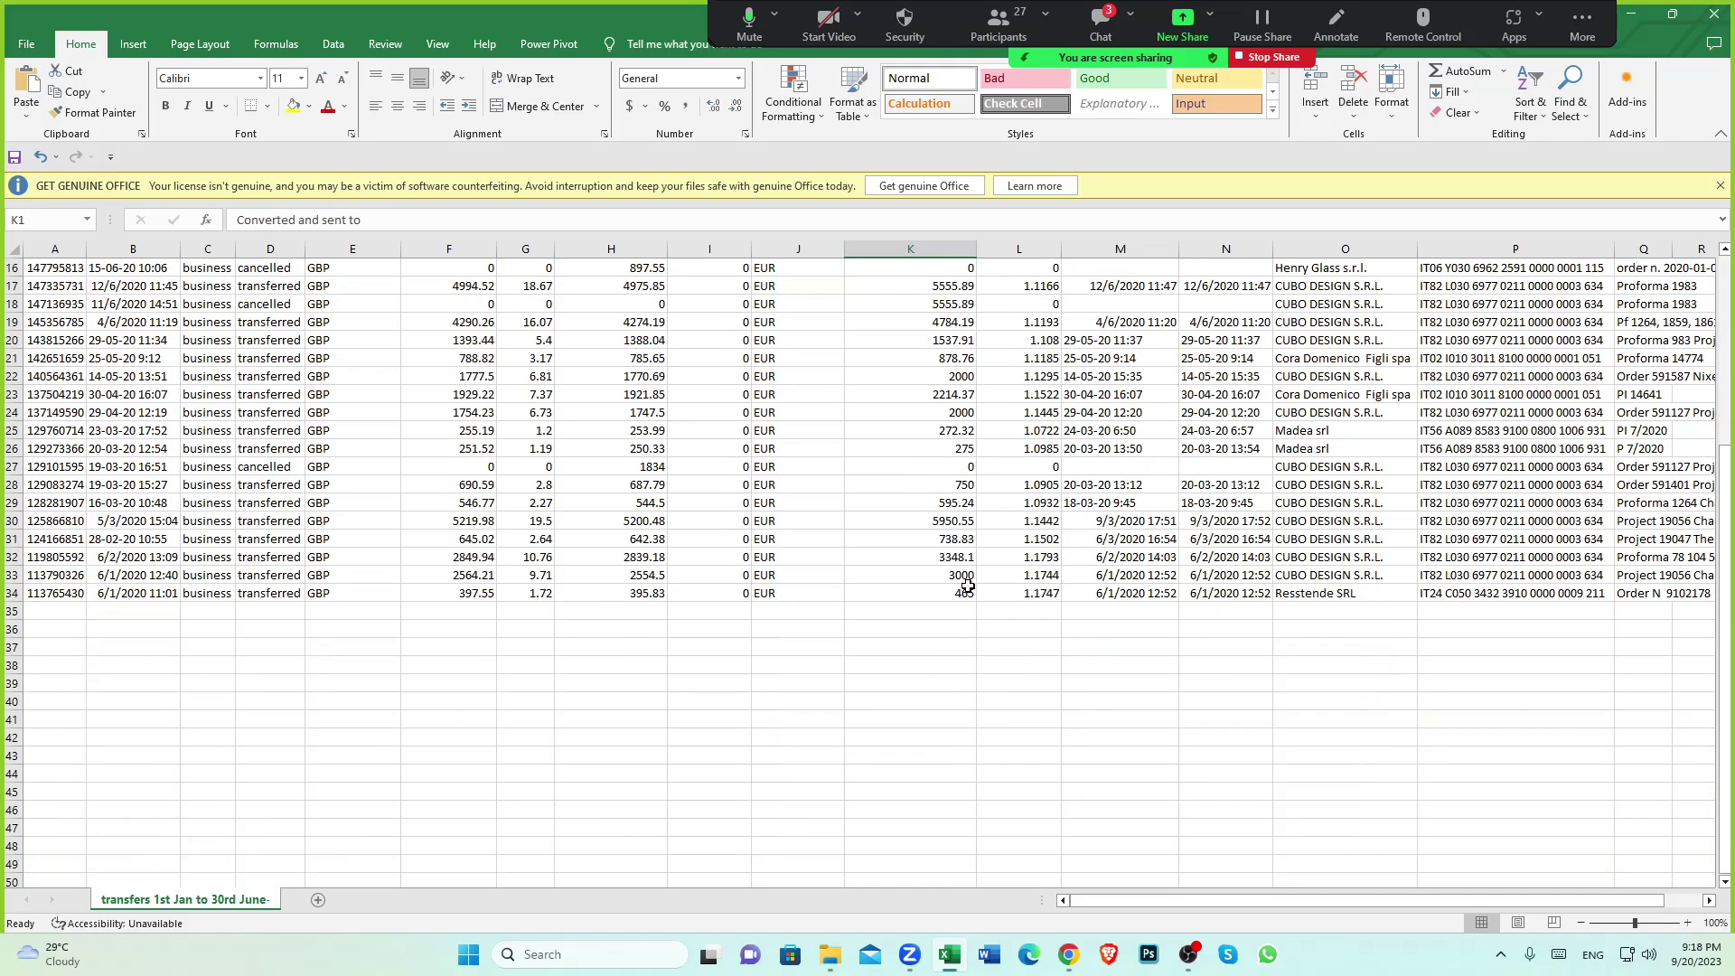
left_click(948, 595)
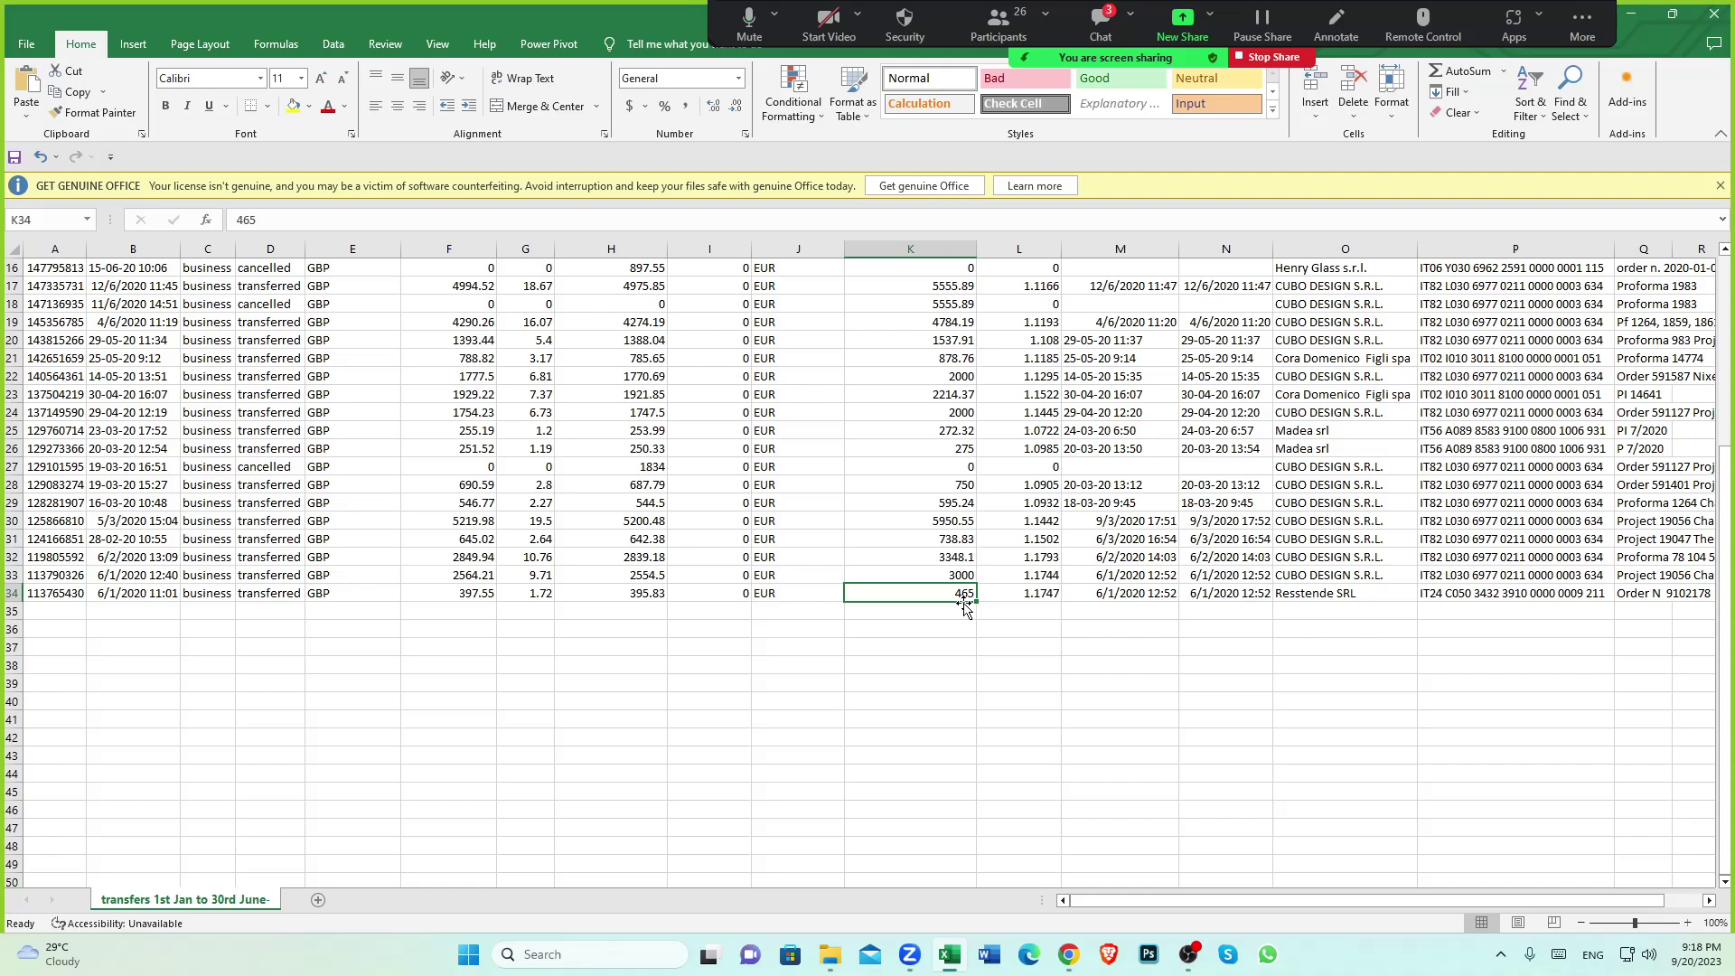
left_click(956, 646)
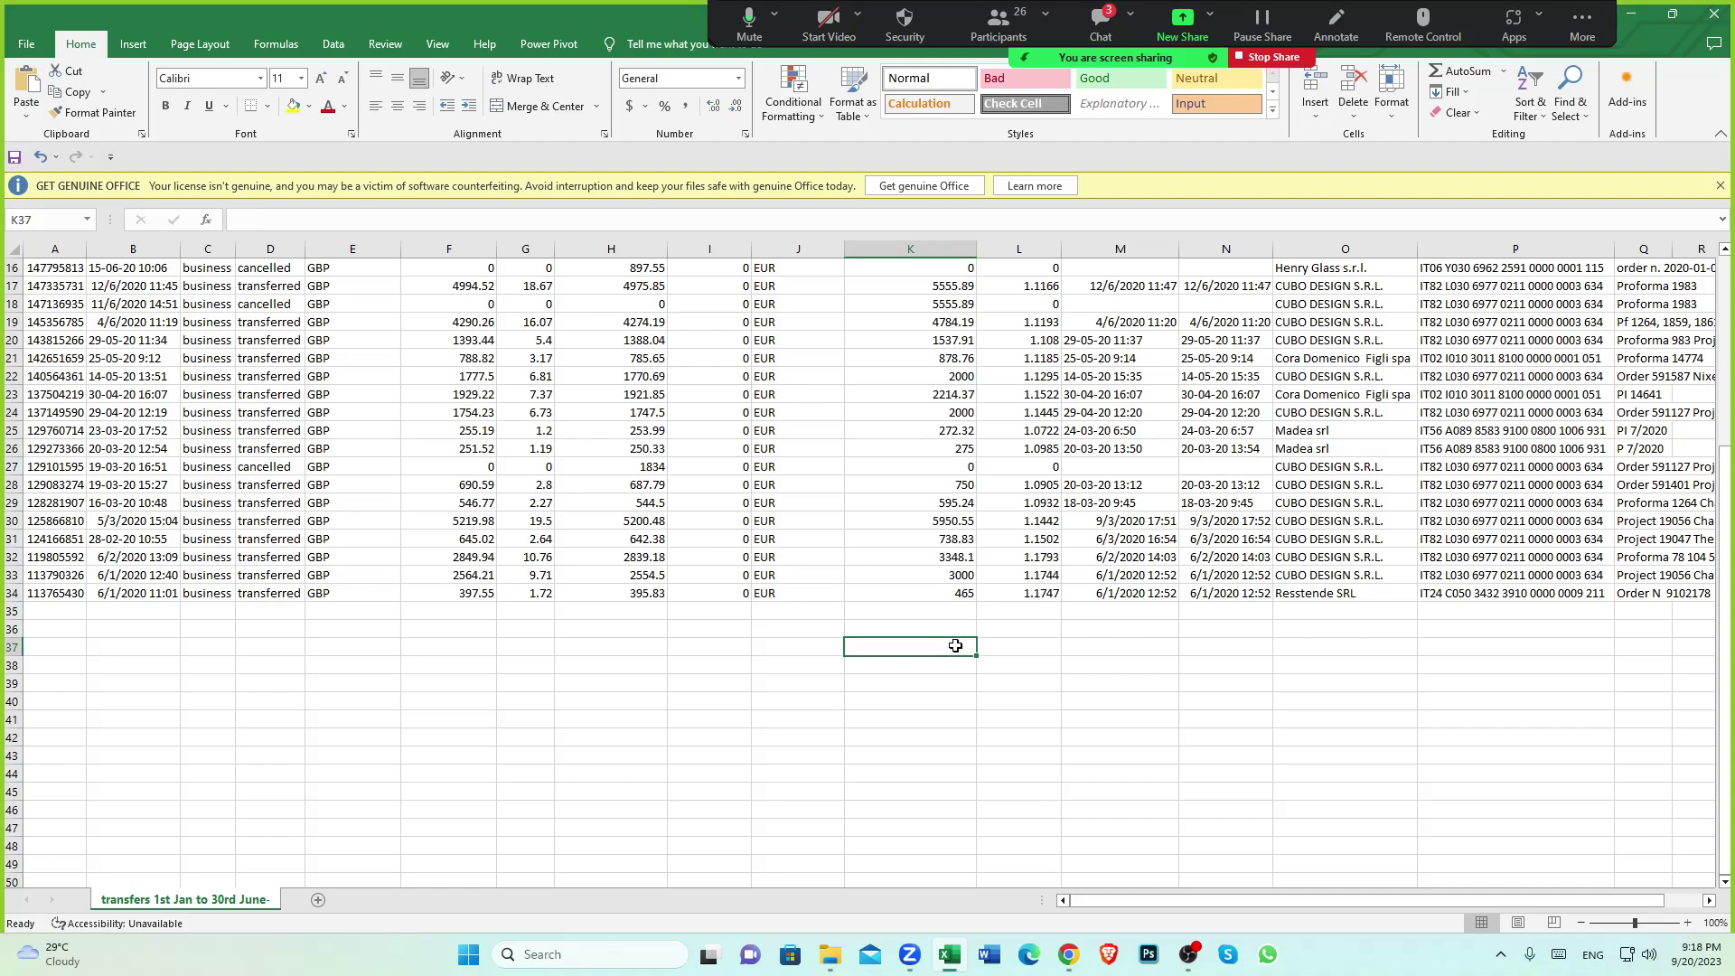
left_click(953, 593)
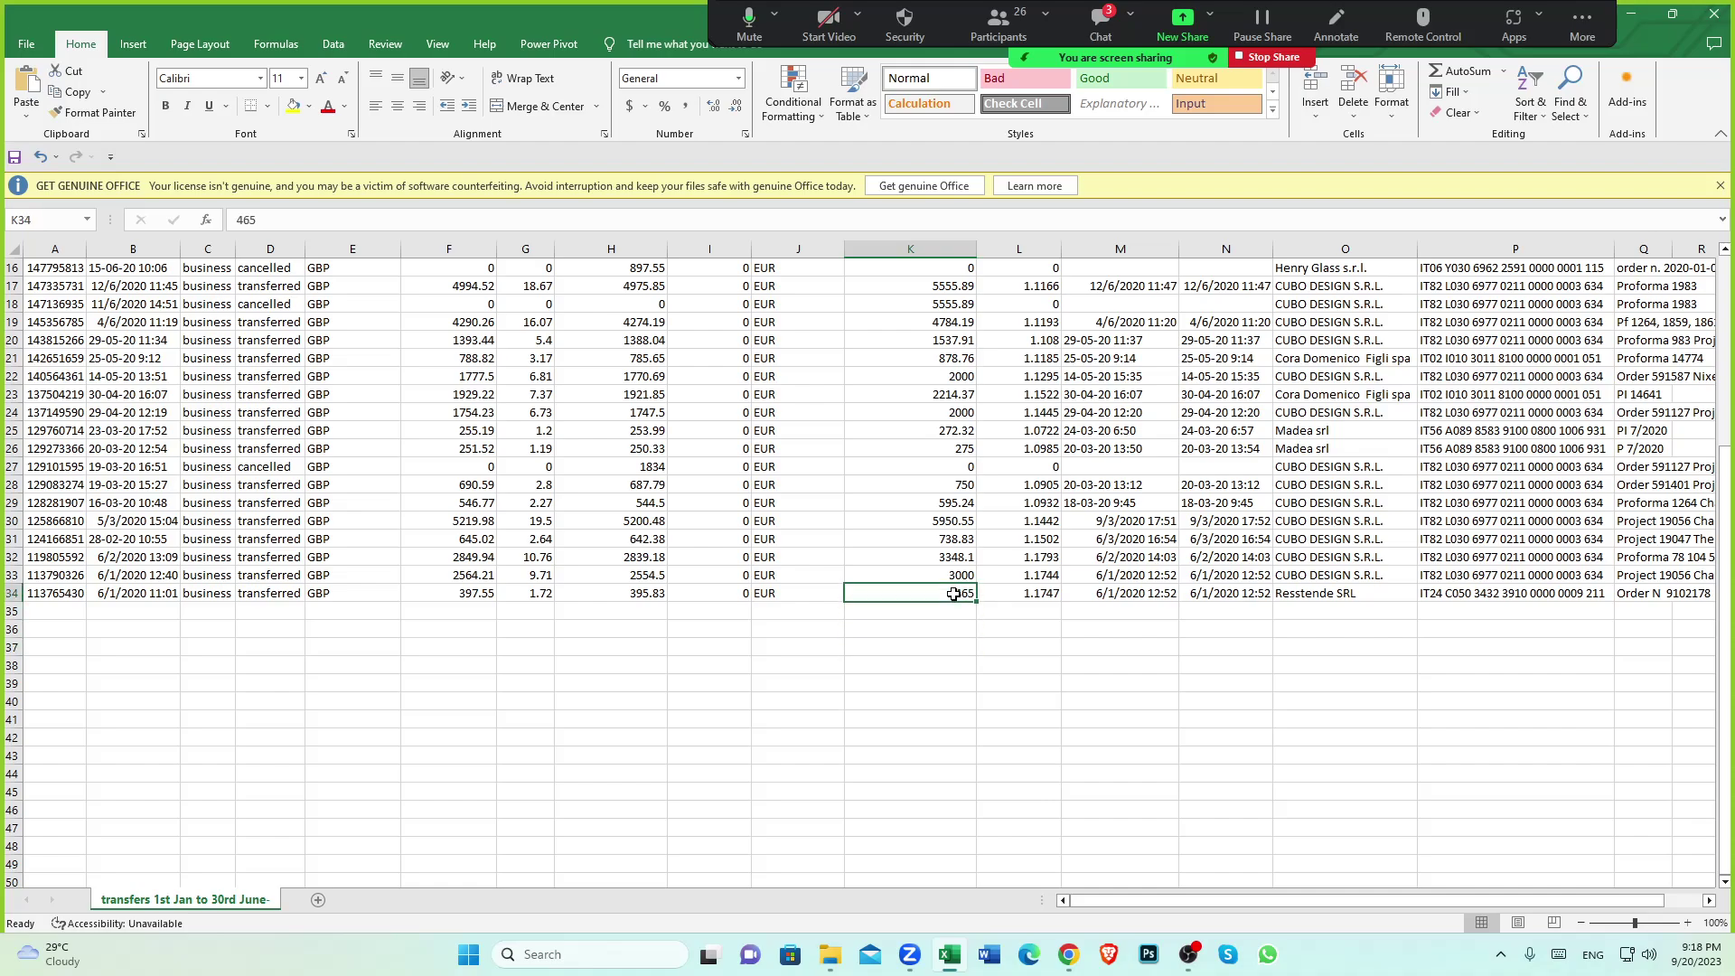
left_click(473, 592)
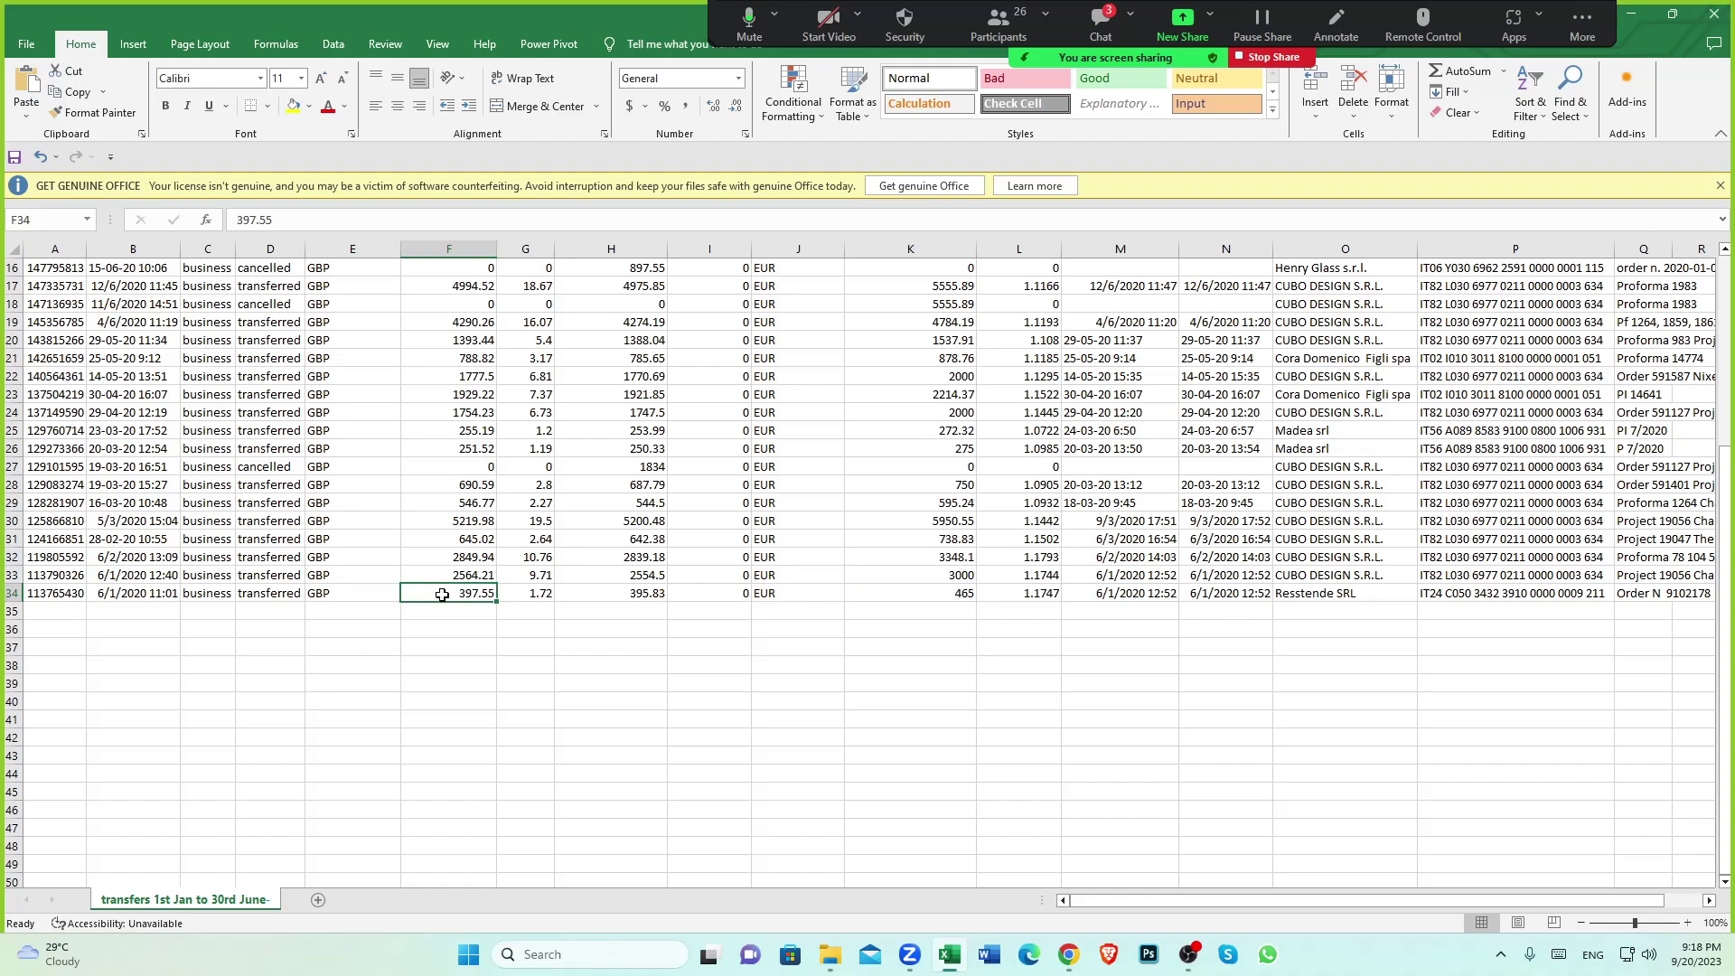
left_click(960, 594)
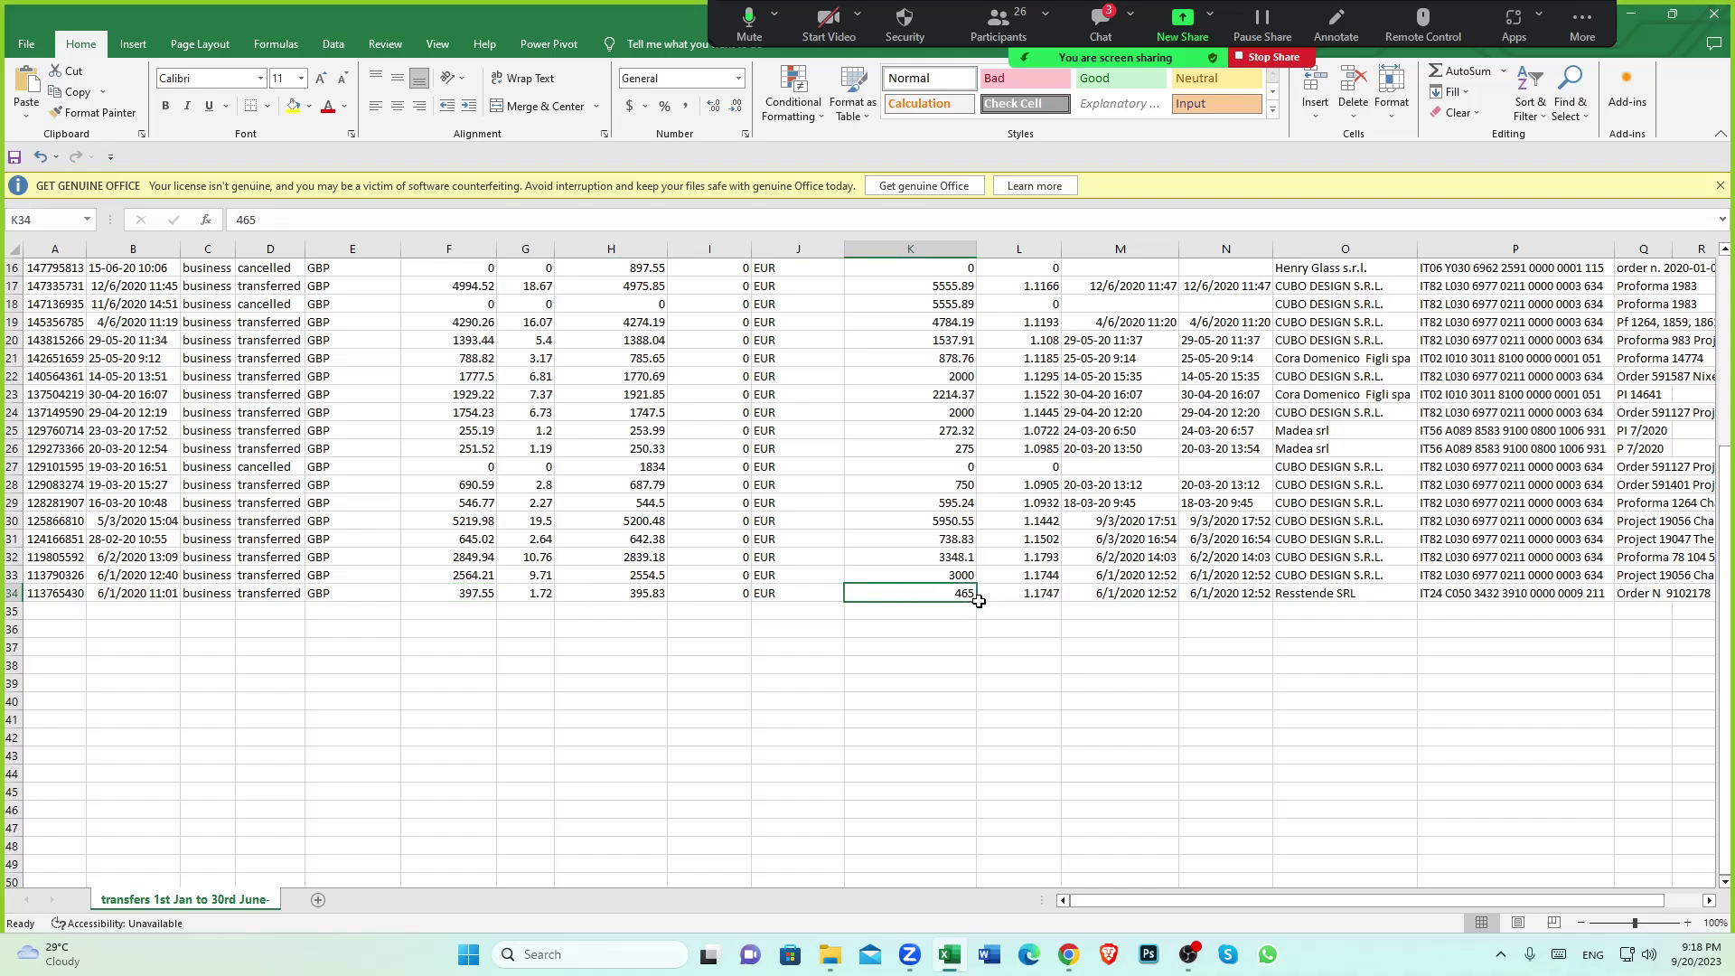
Enter 465 as the Amount EUR in Xero's Currency Conversion panel and apply it
left_click(1069, 954)
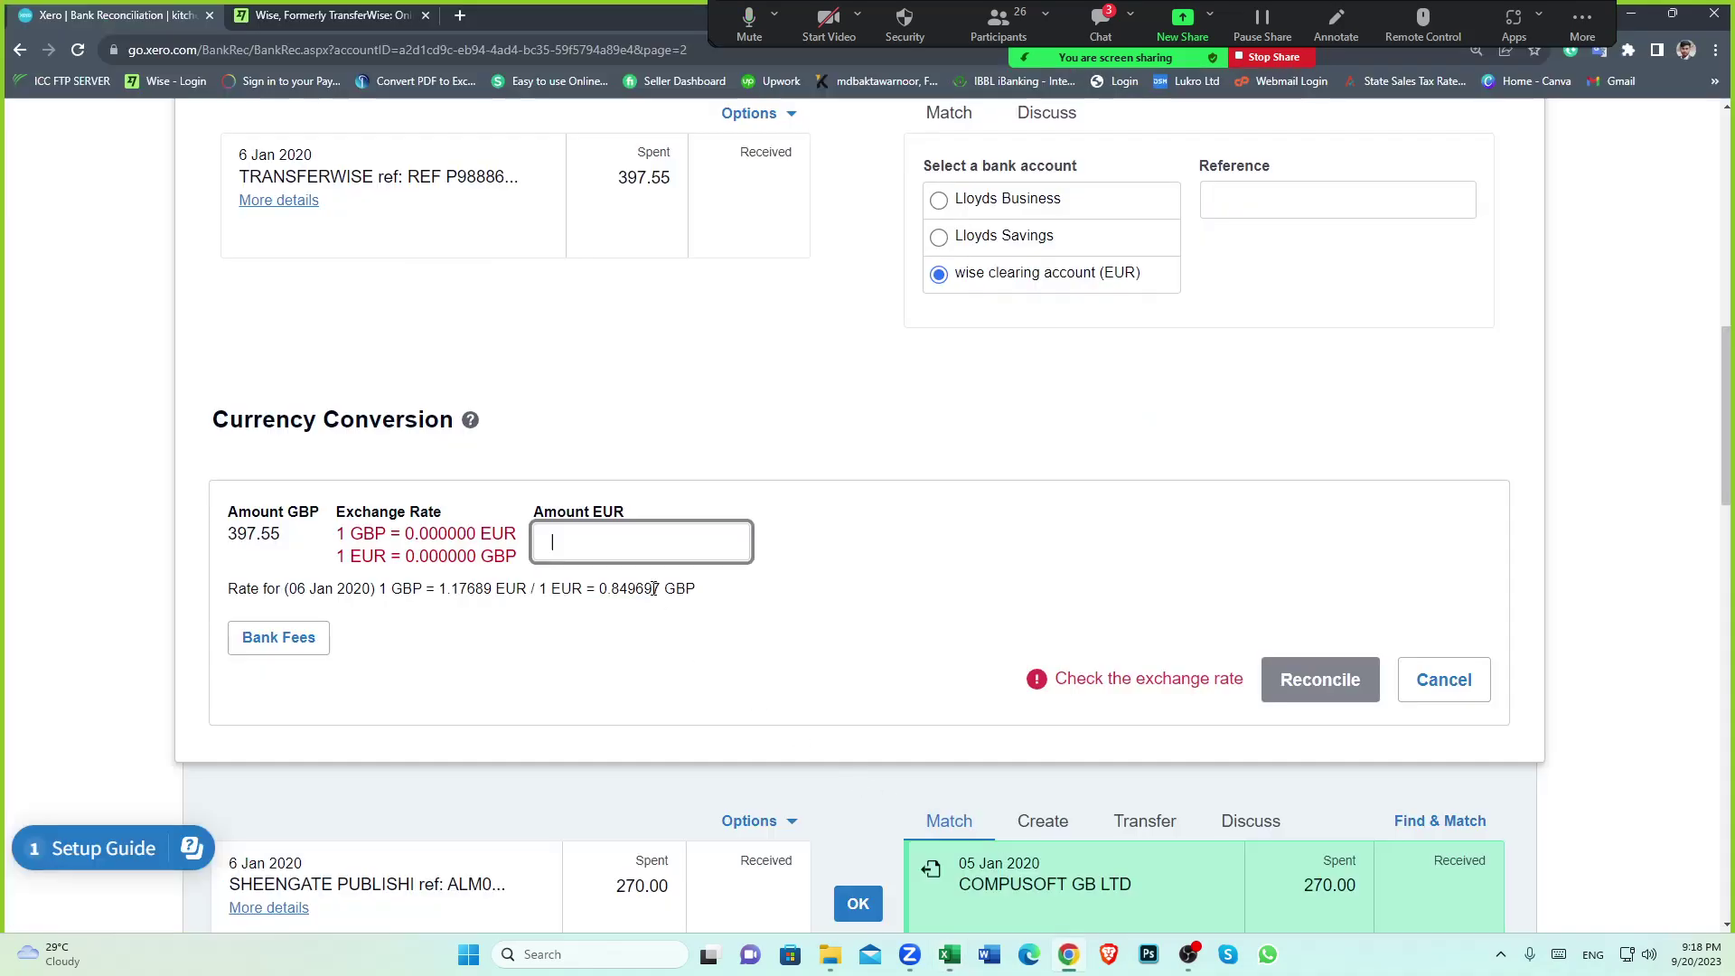
type("465")
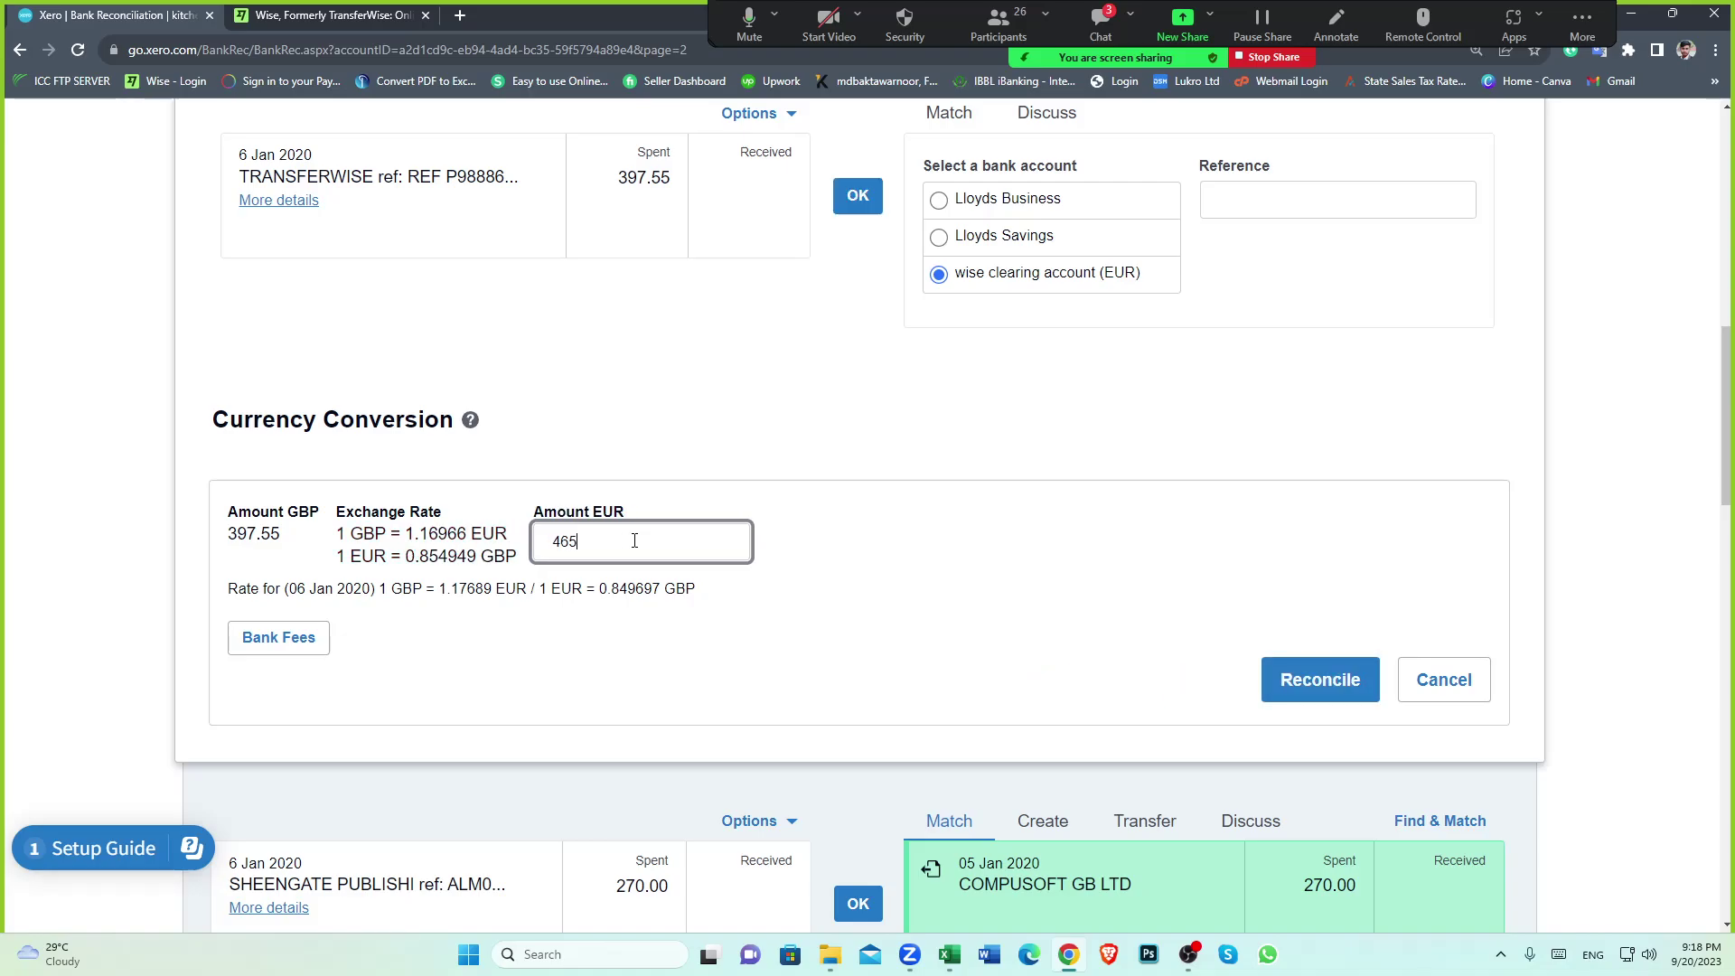
left_click(873, 582)
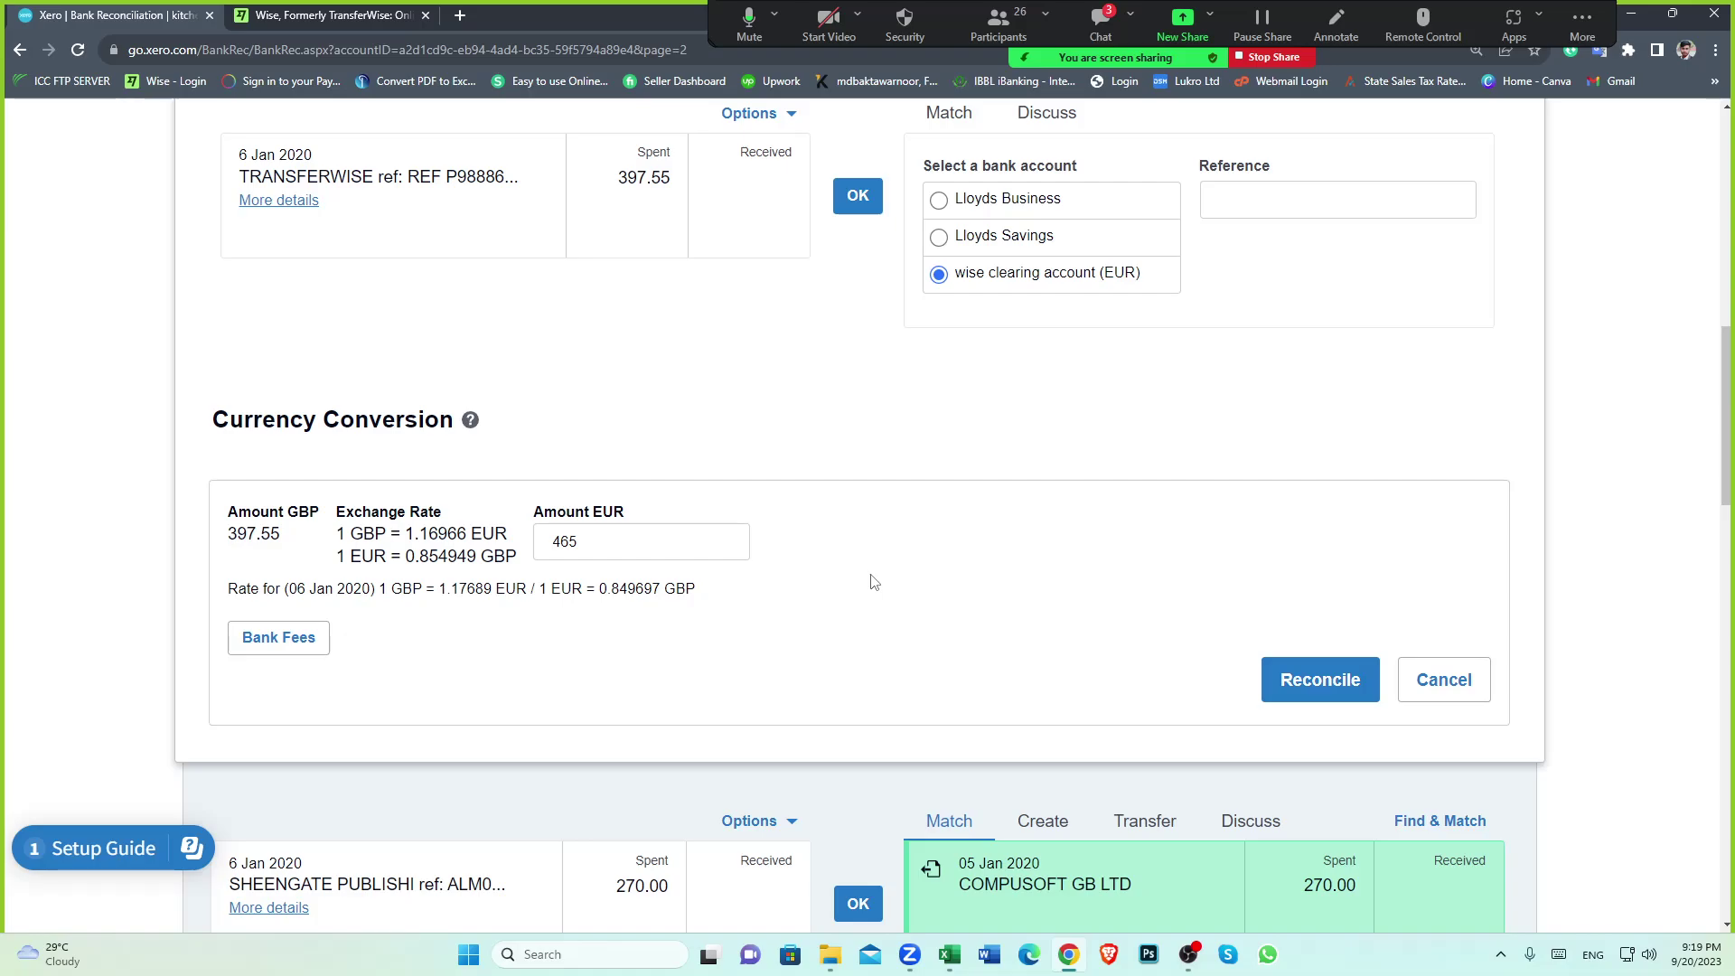
Inspect the 397.55 spent amount on the bank line, then return to the Excel transfers sheet
scroll(885, 637, "up", 1)
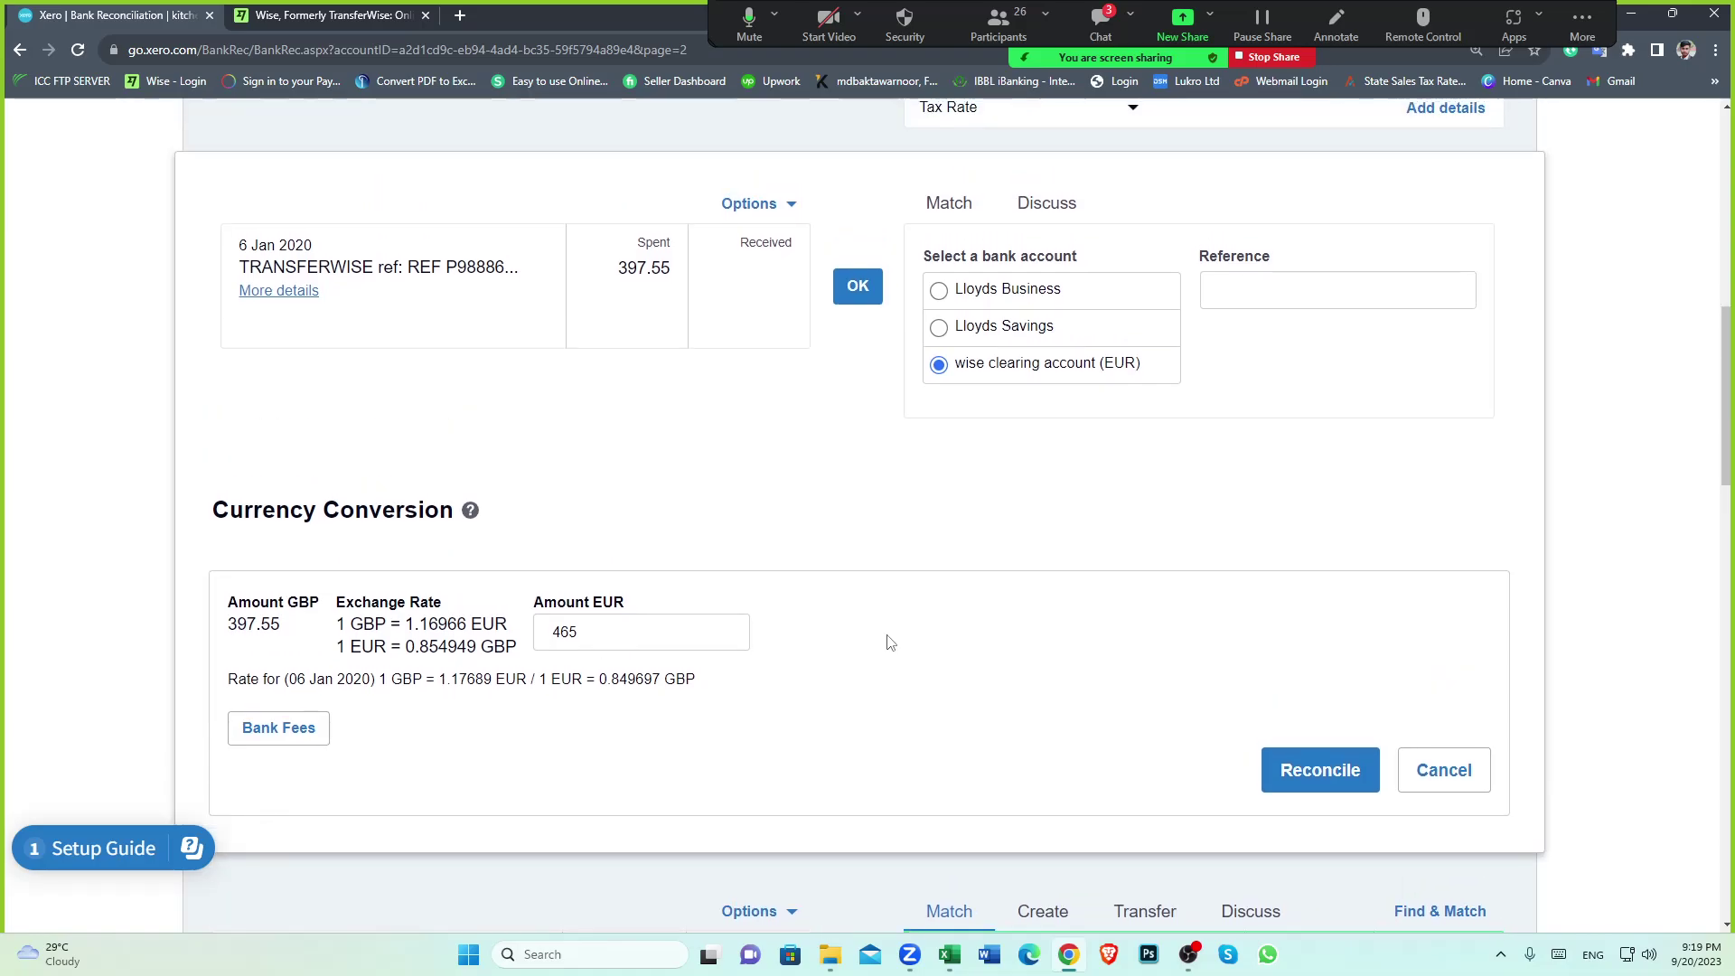
scroll(865, 637, "down", 1)
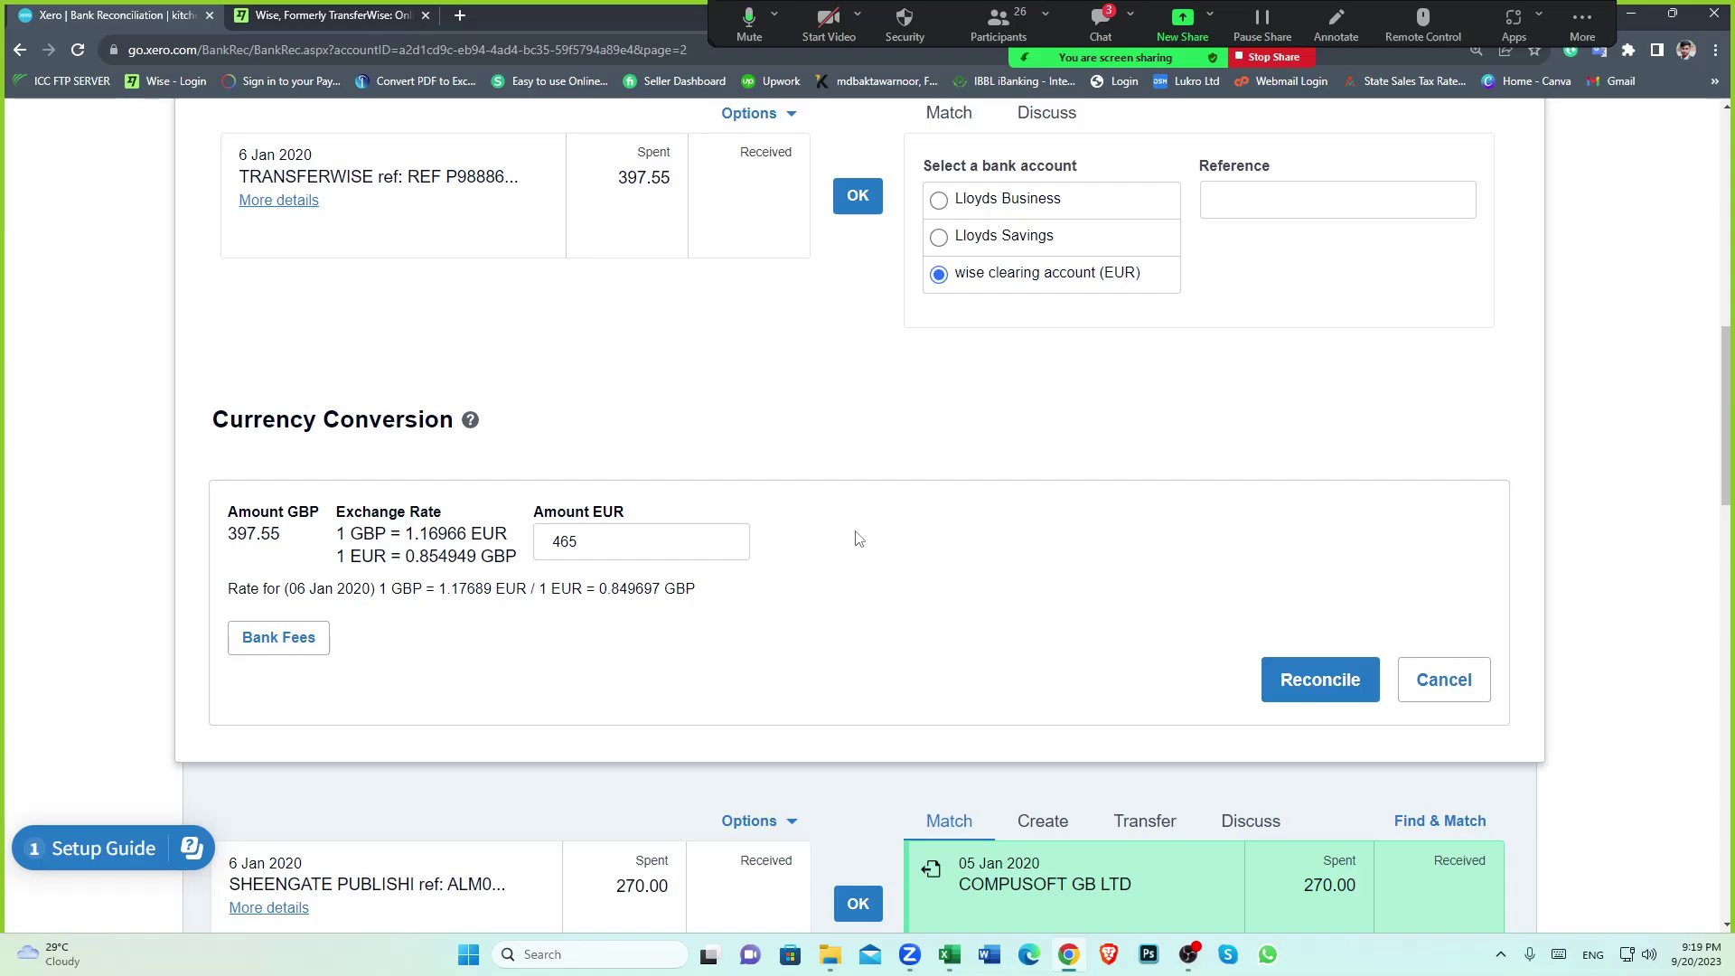
scroll(858, 539, "up", 1)
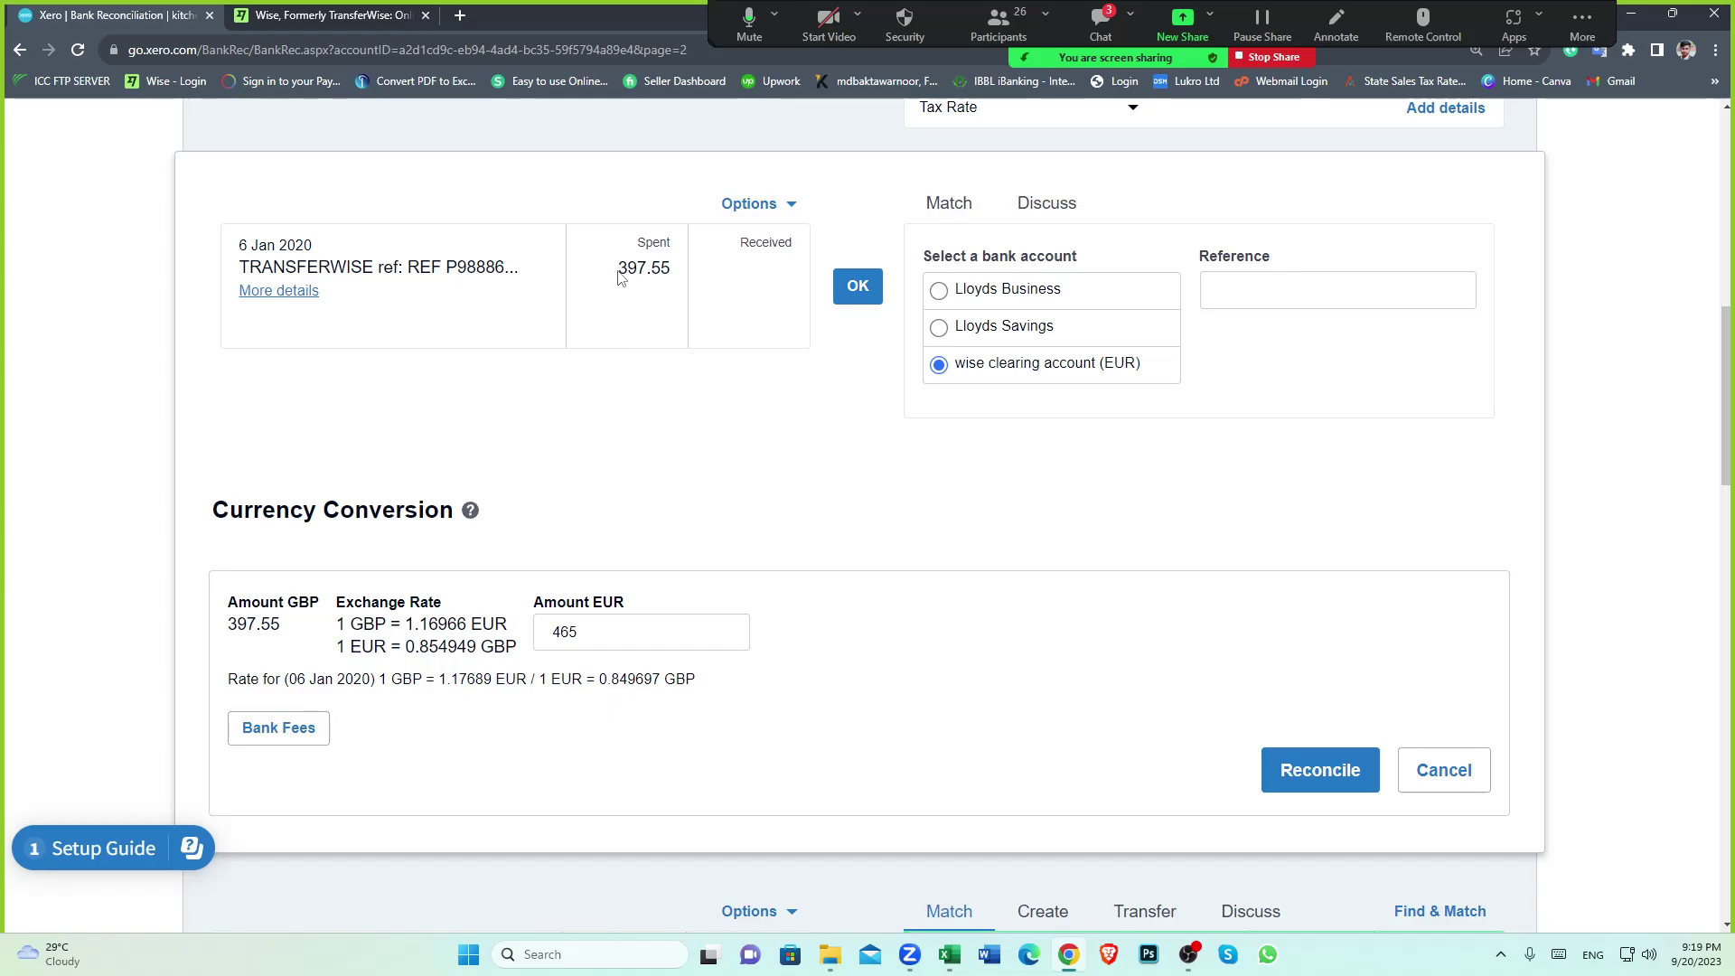
left_click_drag(622, 266, 678, 275)
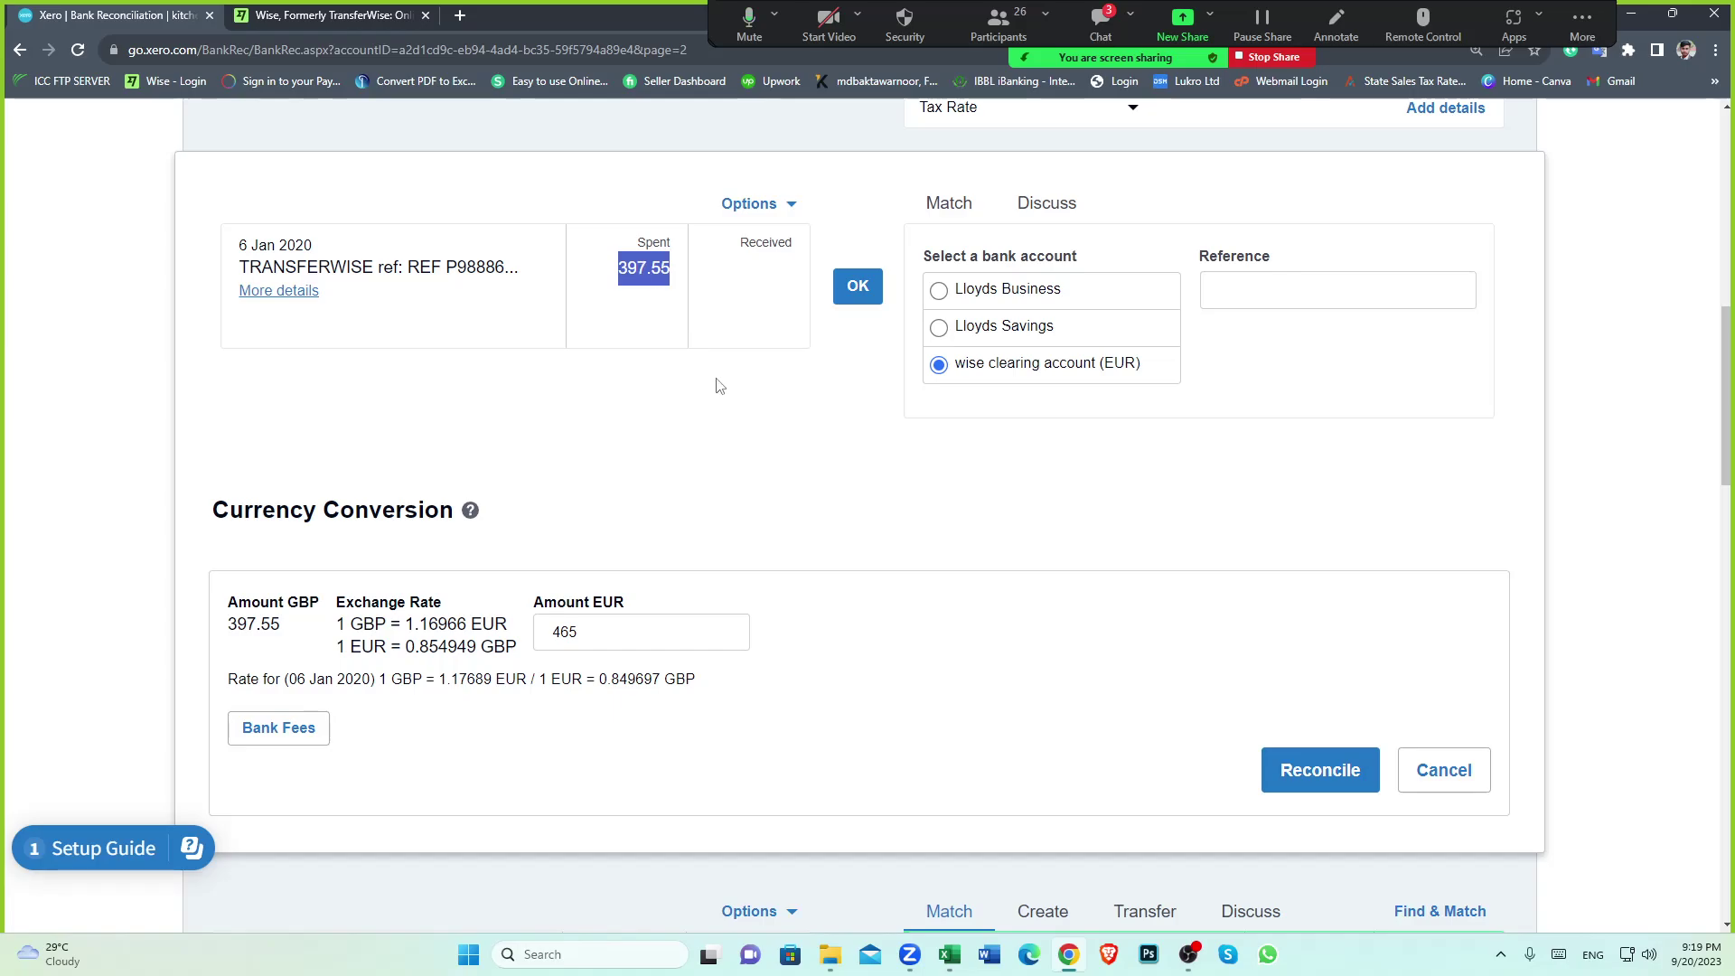
left_click(746, 443)
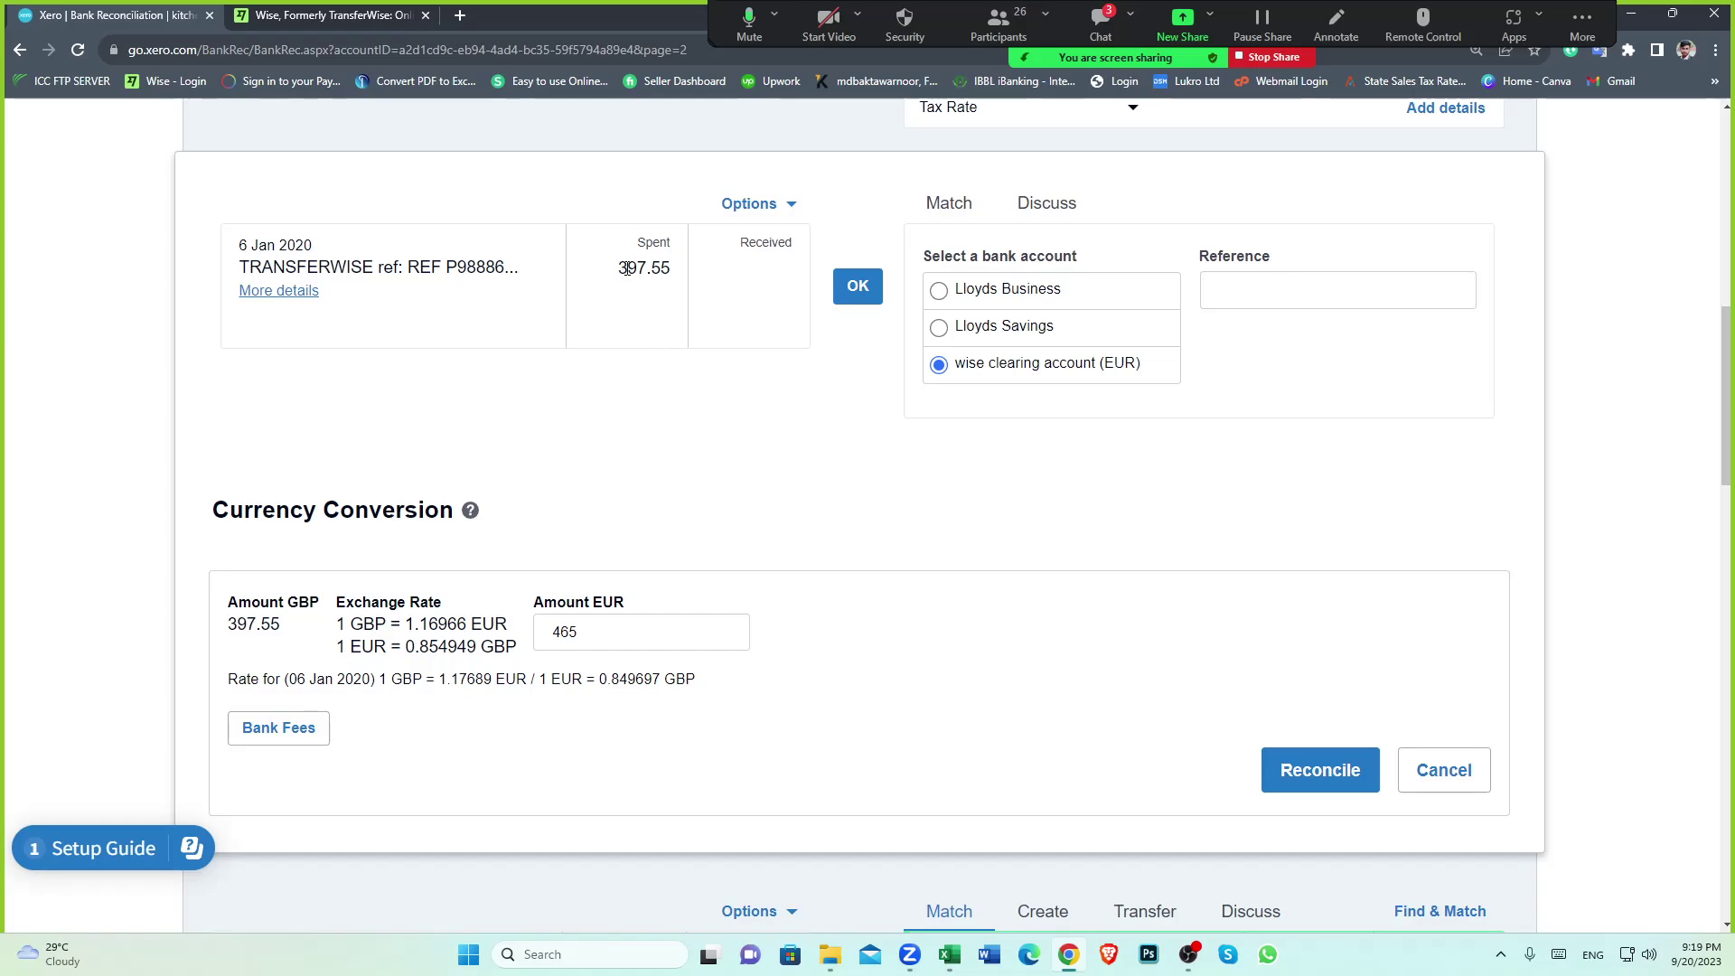
left_click_drag(620, 269, 660, 268)
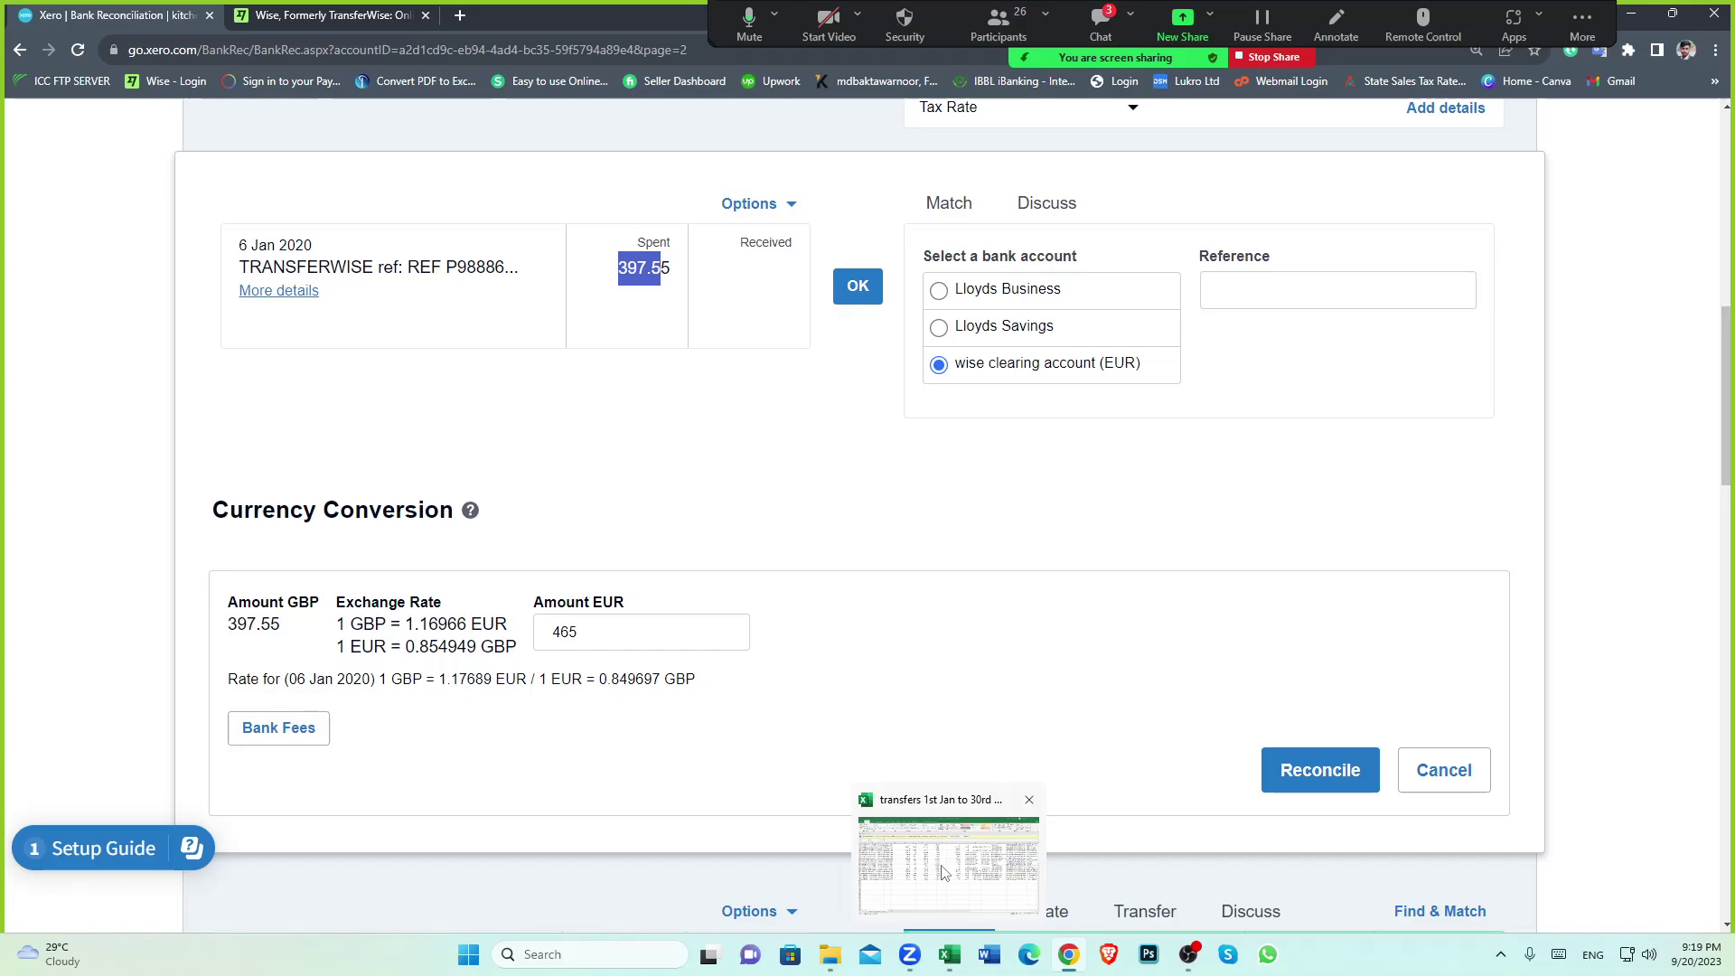
left_click(948, 836)
left_click(478, 684)
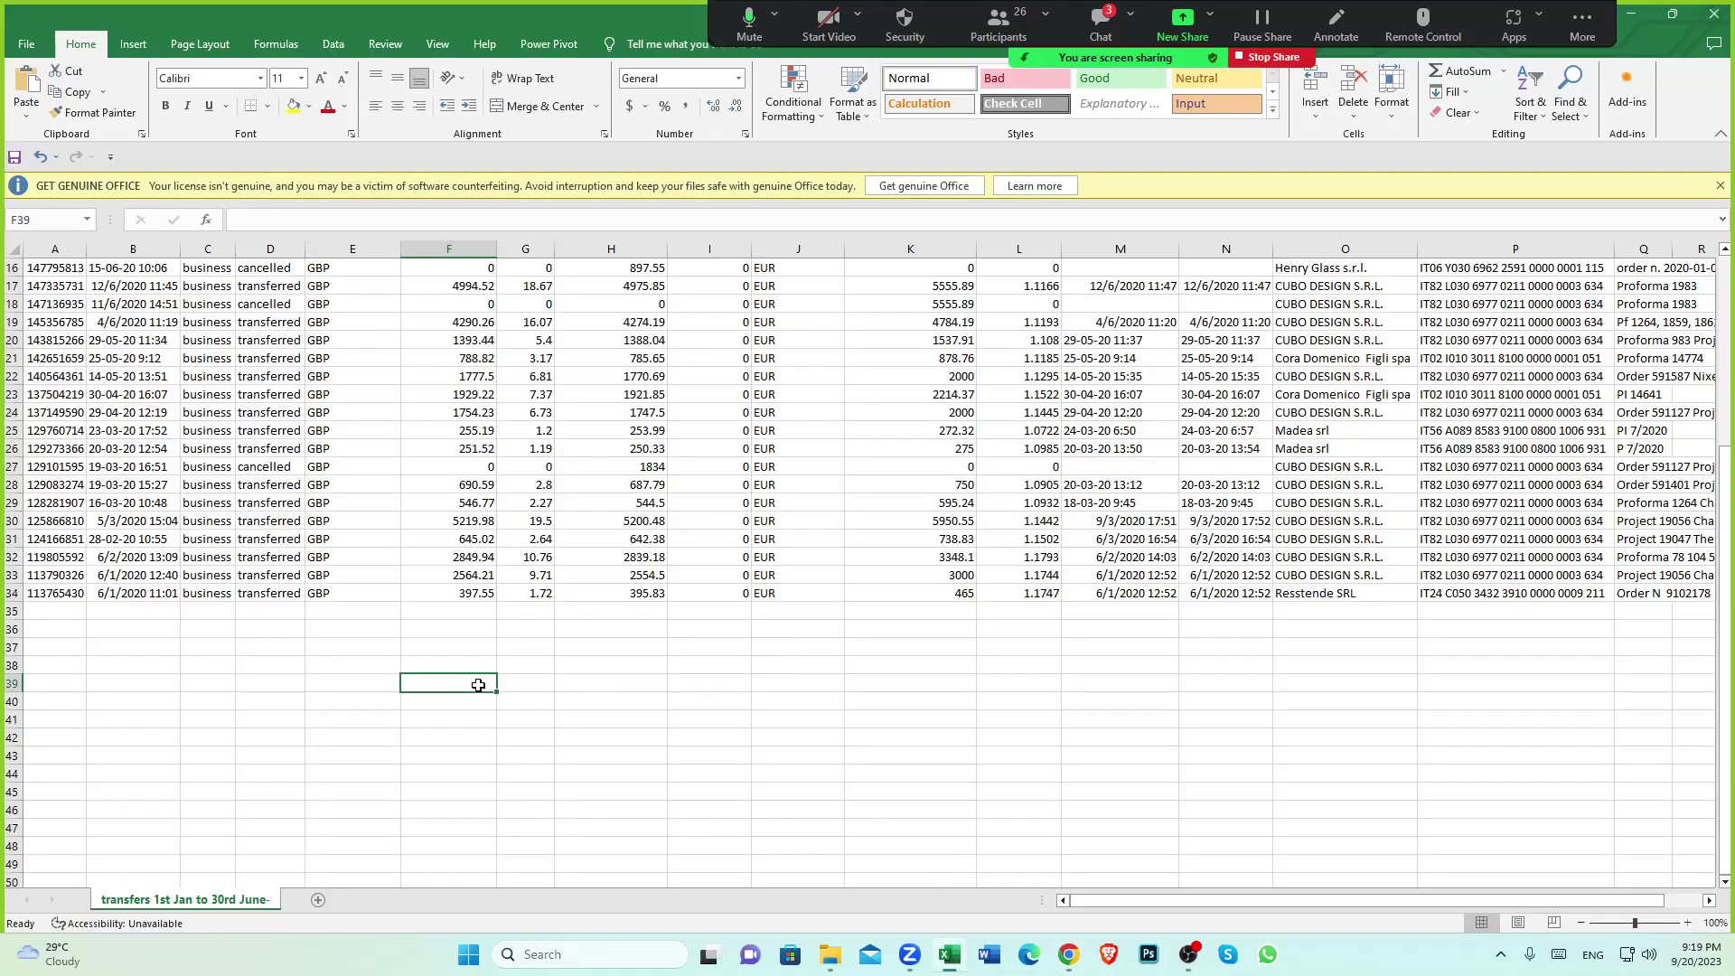
left_click(465, 597)
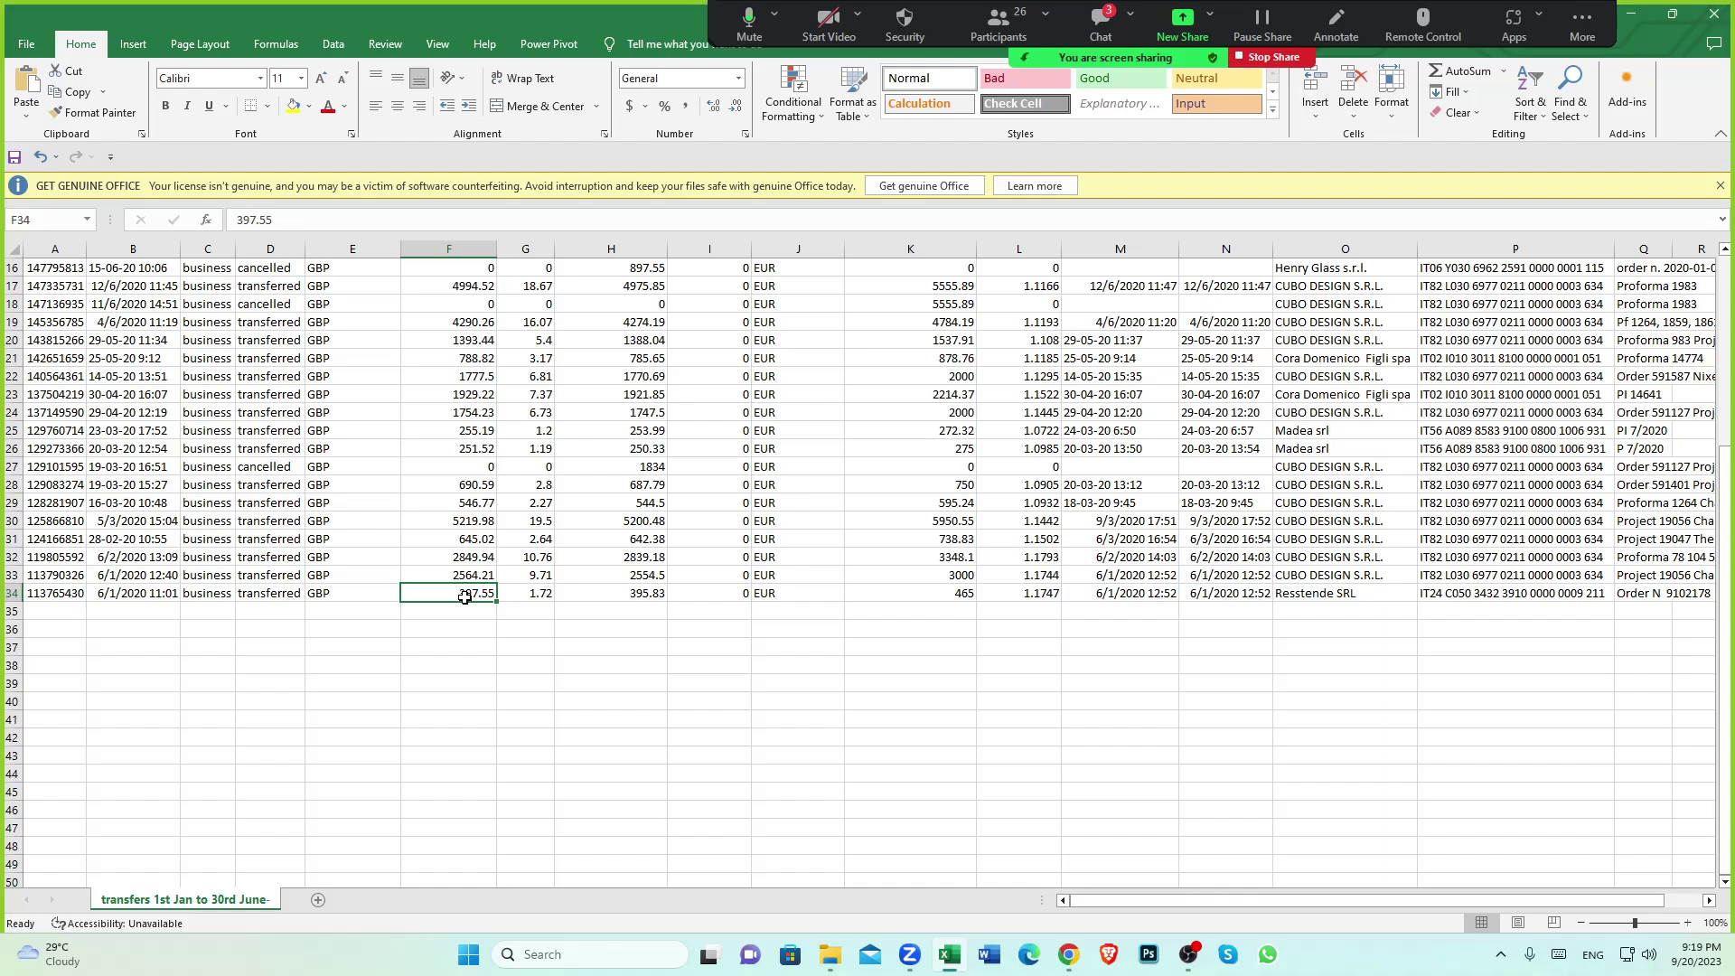
left_click(543, 600)
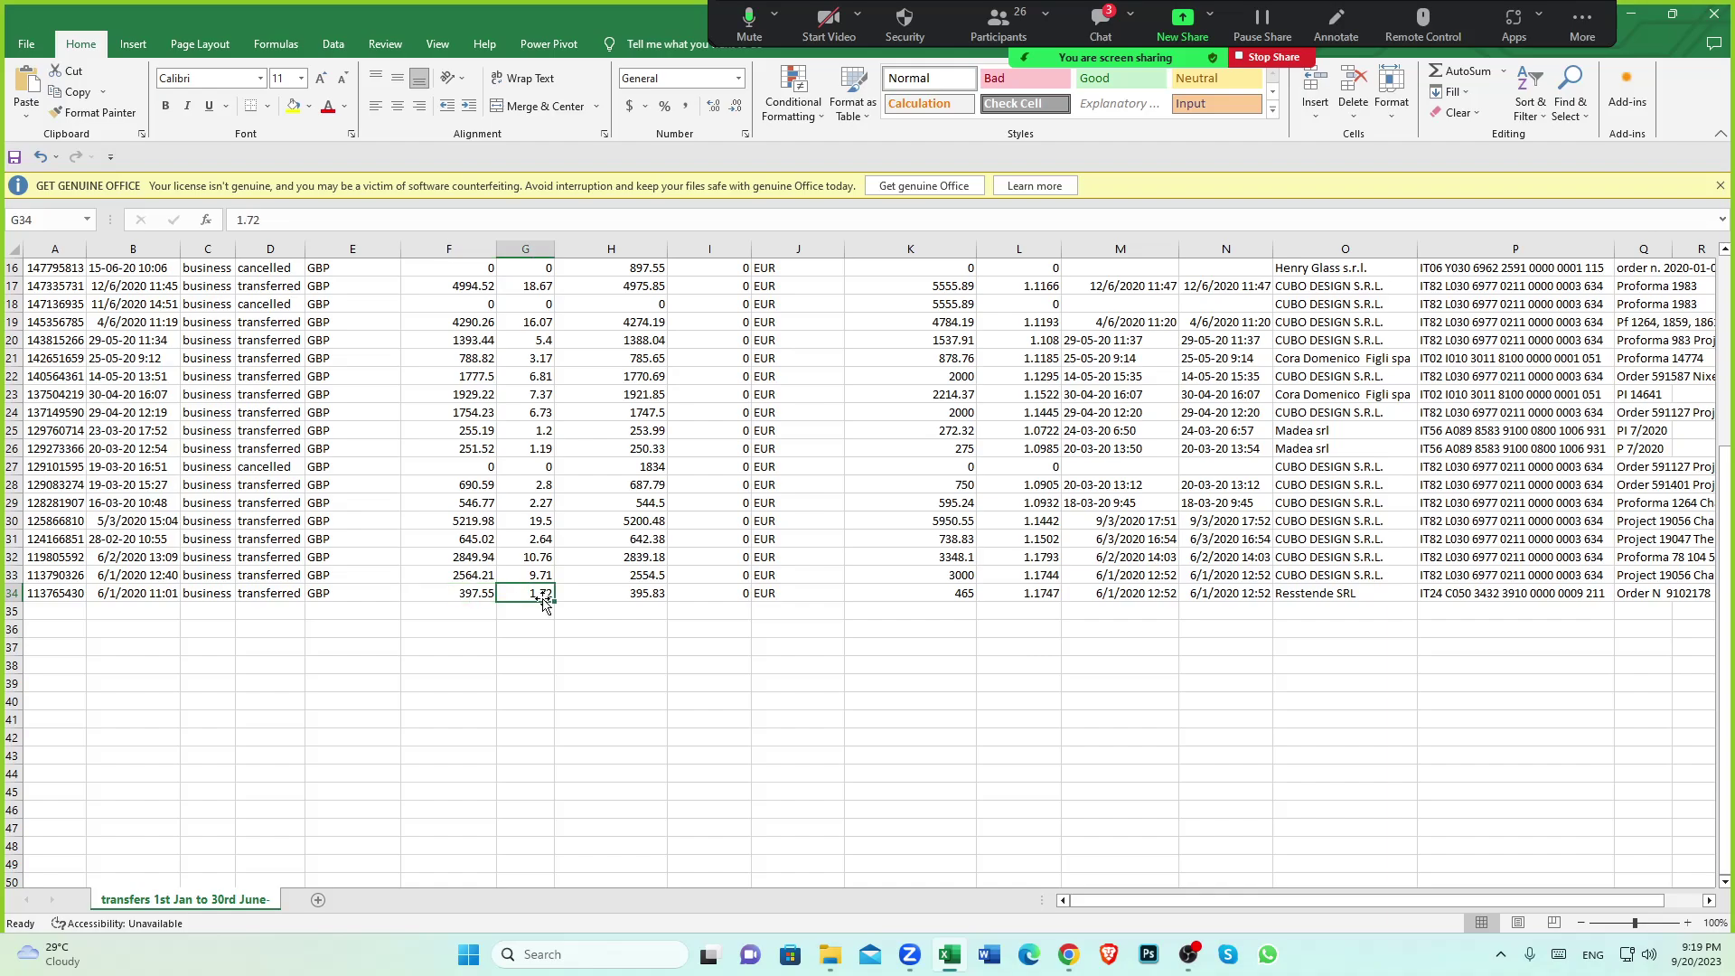
left_click(468, 596)
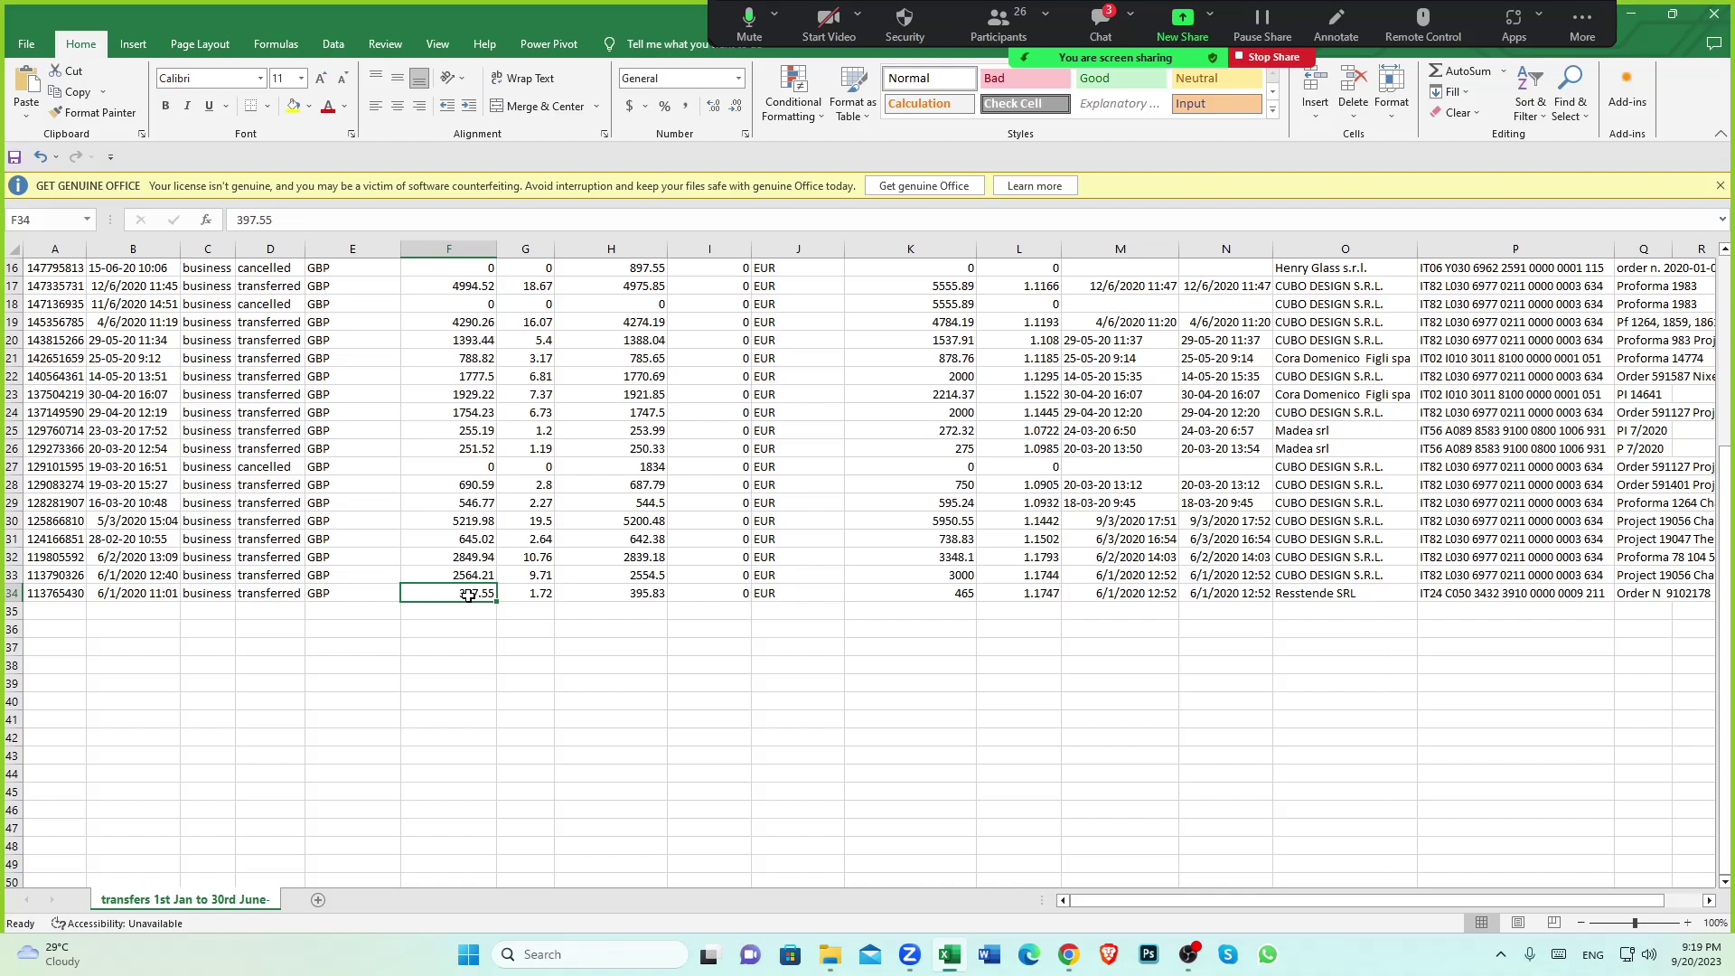
left_click(541, 602)
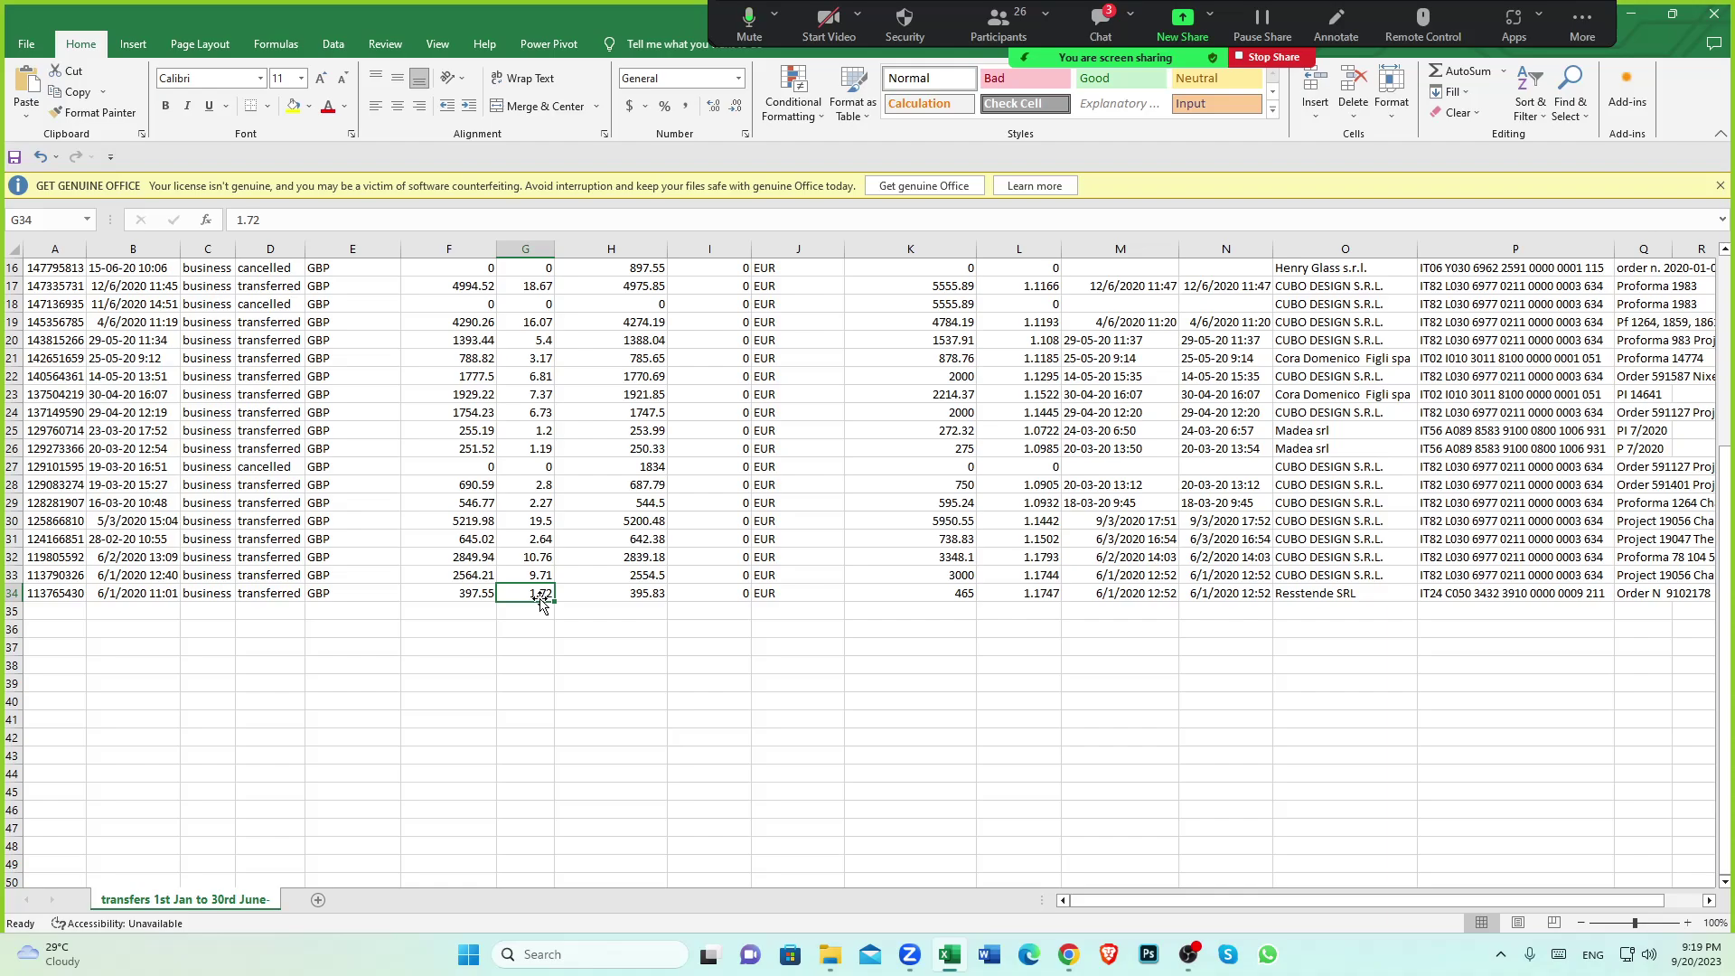
left_click(632, 594)
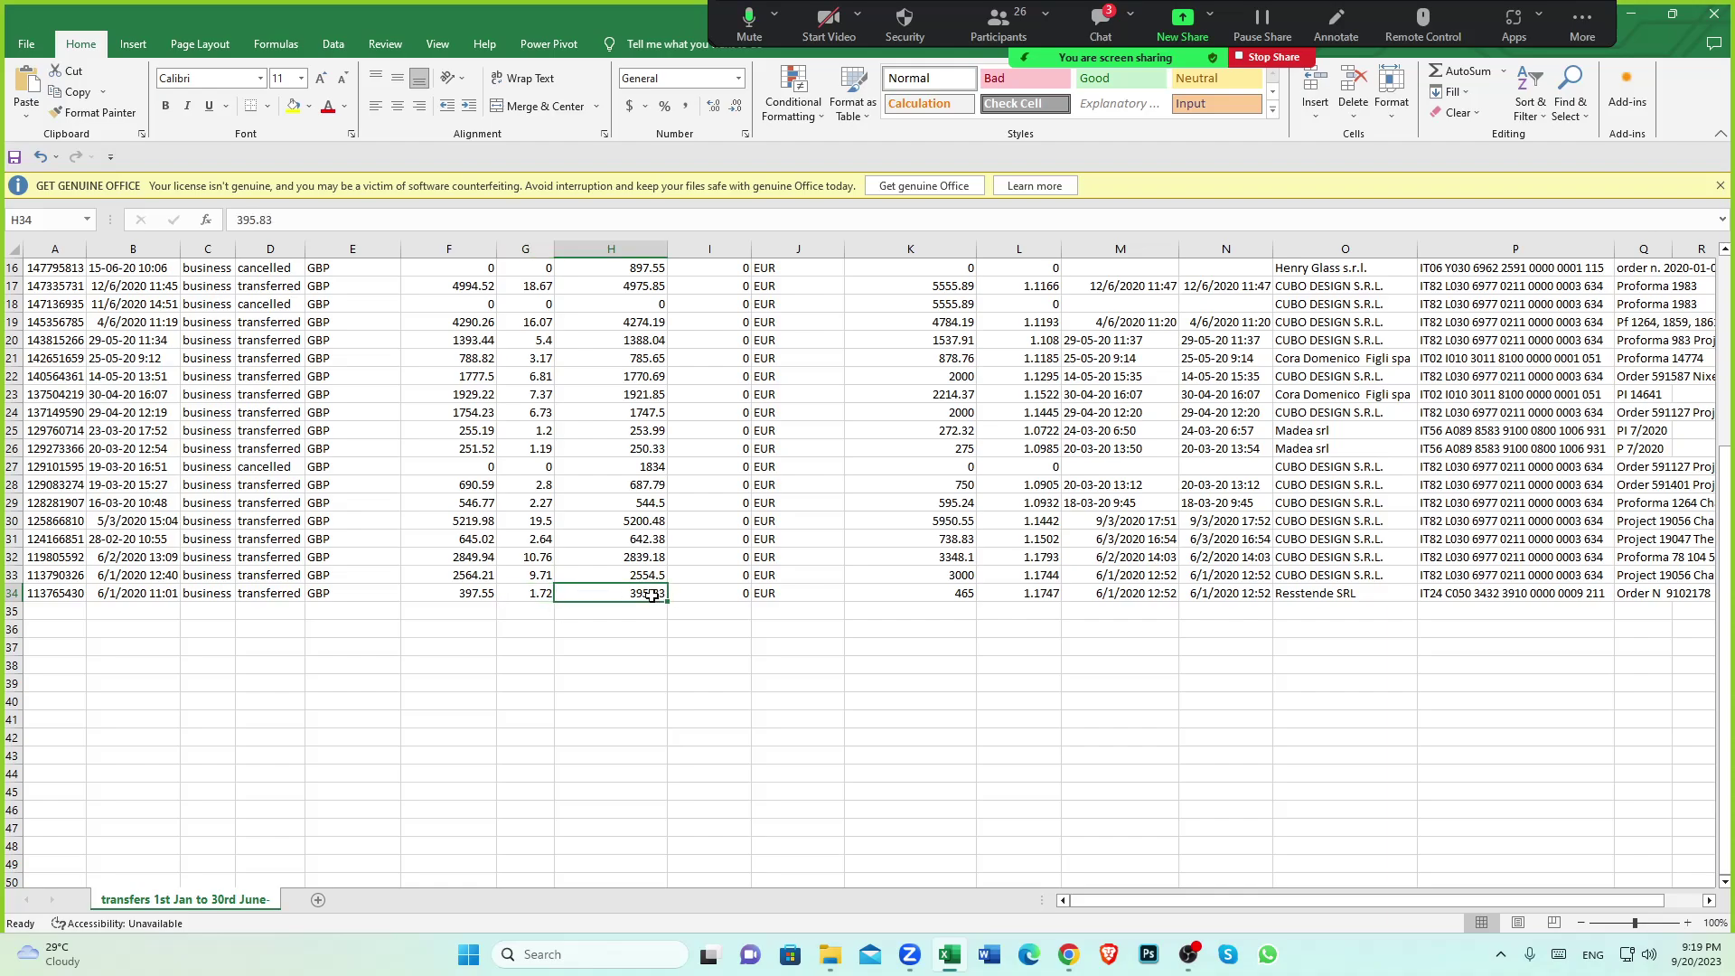
left_click(456, 601)
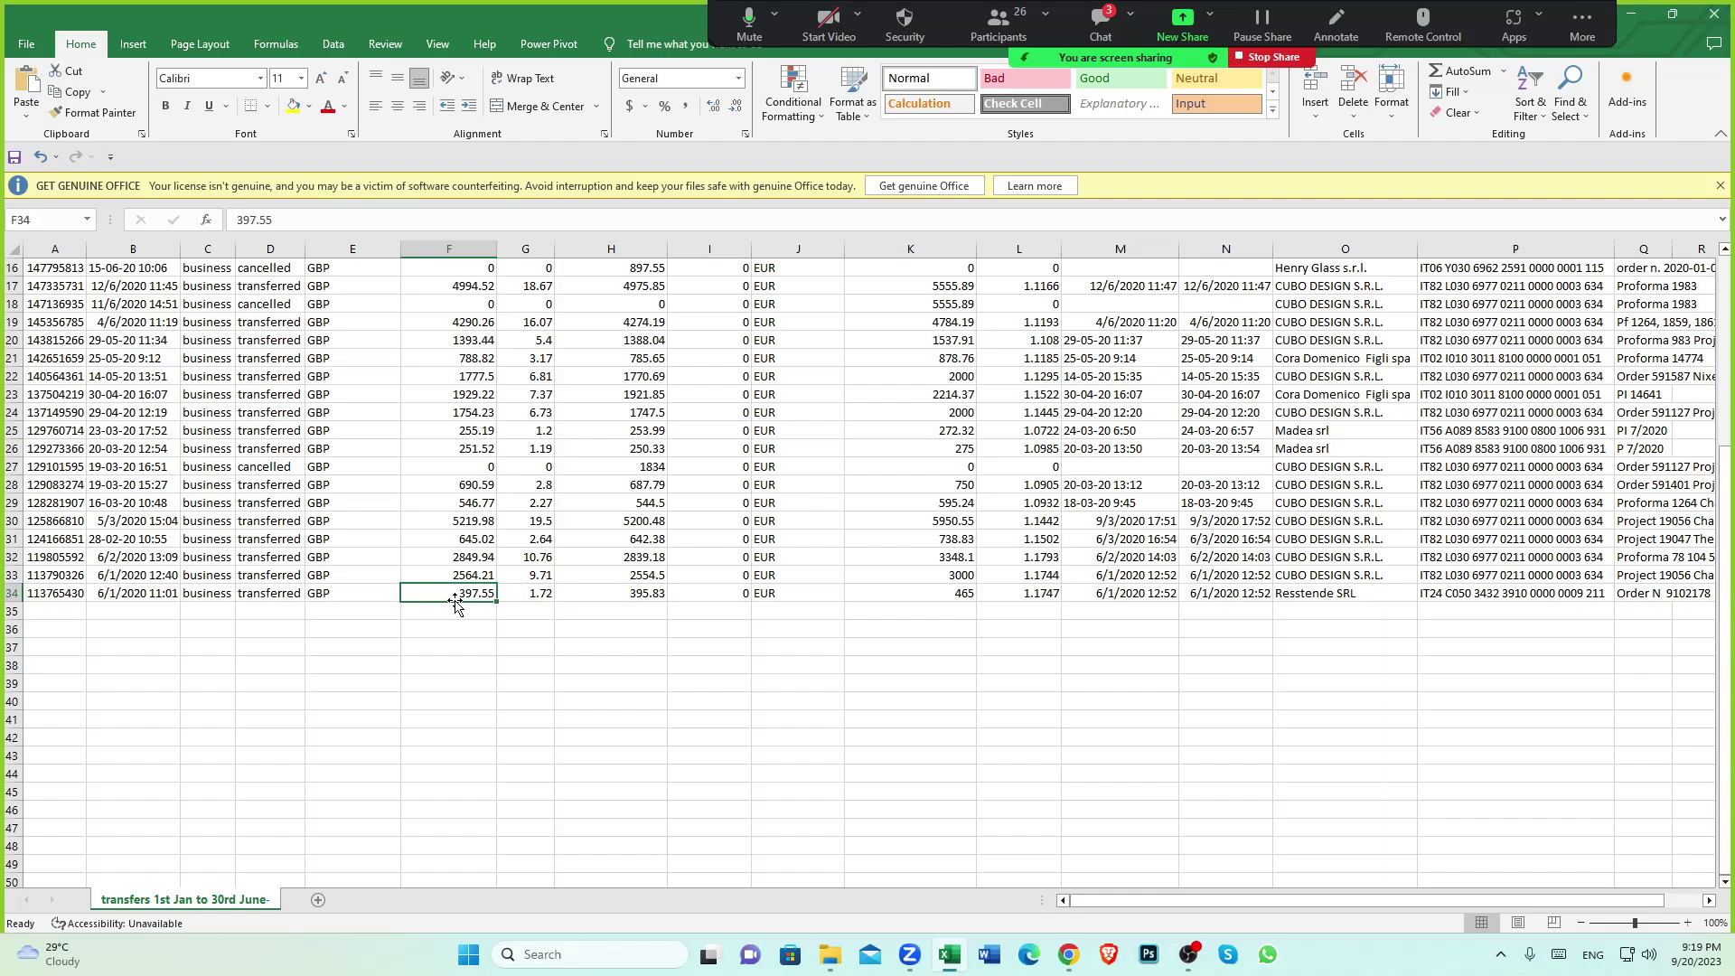
scroll(542, 598, "up", 5)
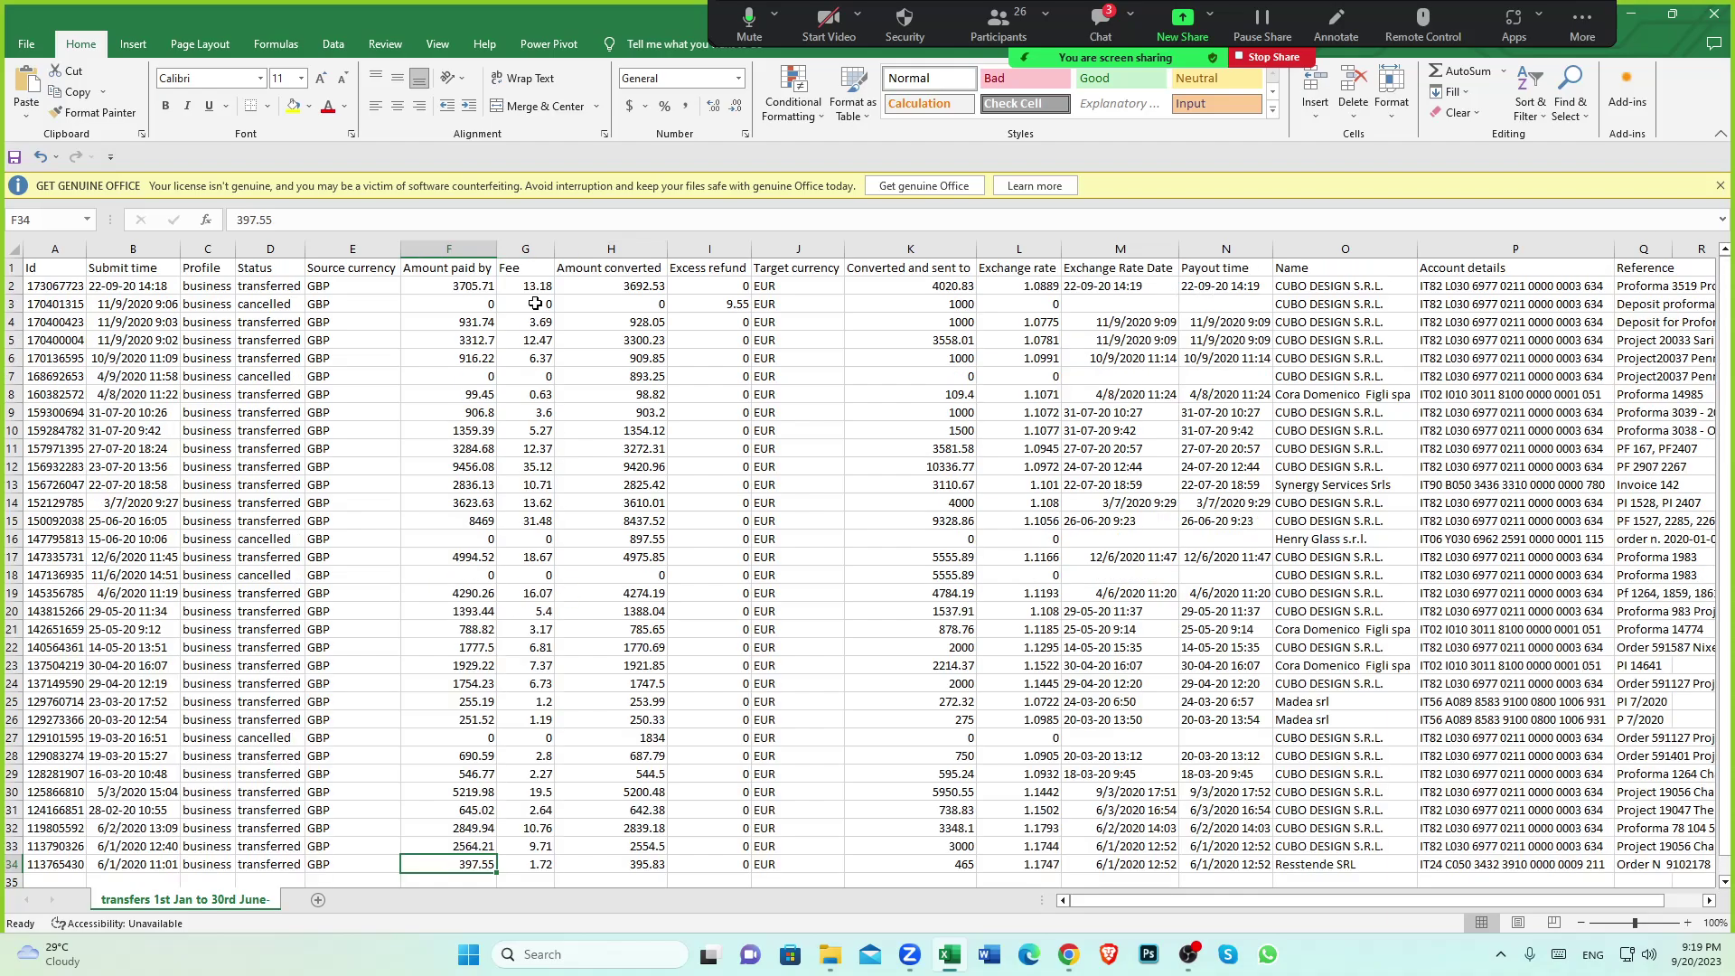
left_click(527, 269)
scroll(533, 483, "down", 5)
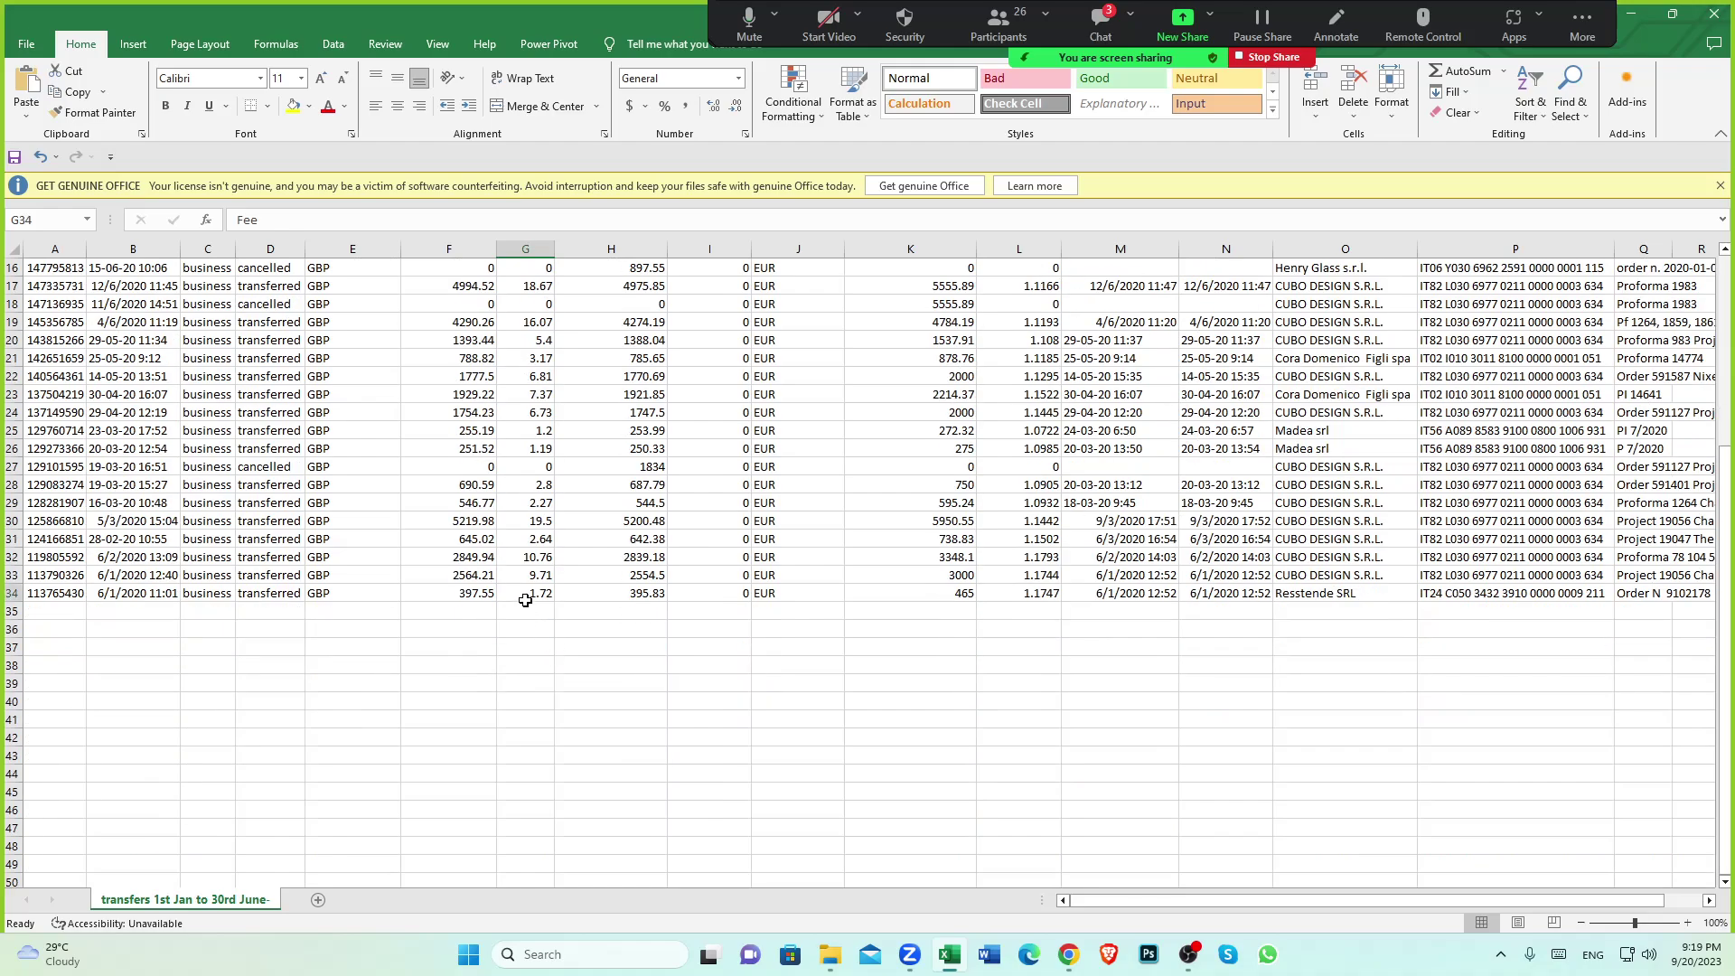
left_click(527, 598)
left_click(640, 600)
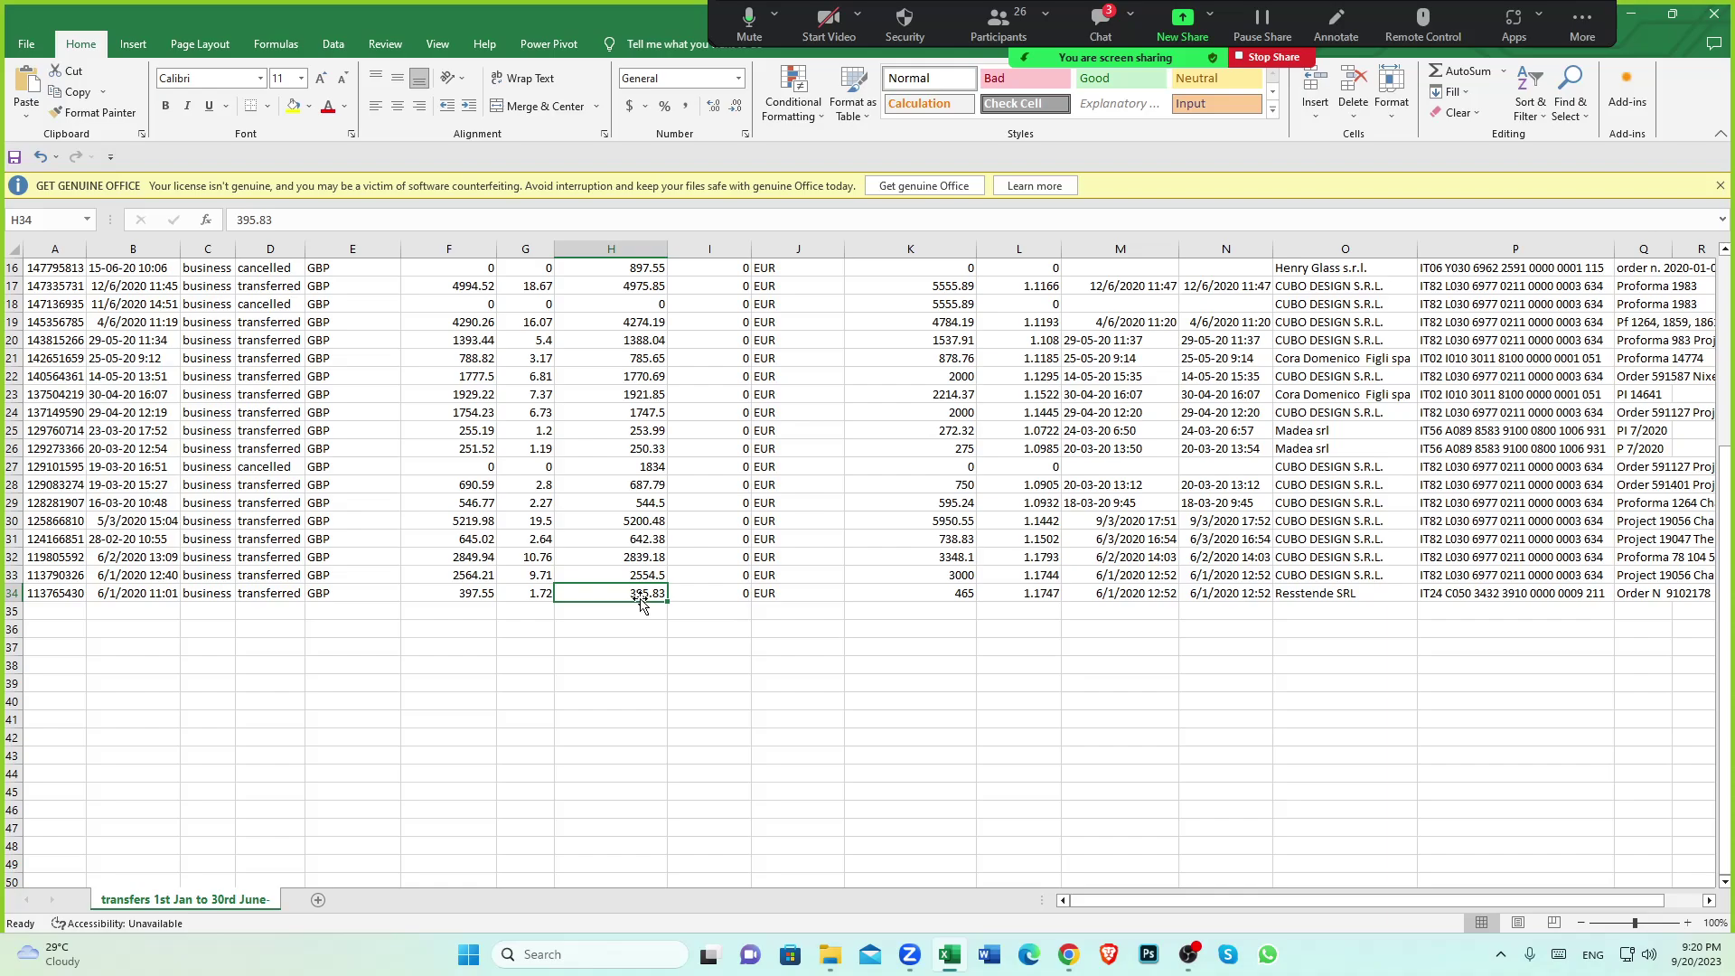
left_click(530, 598)
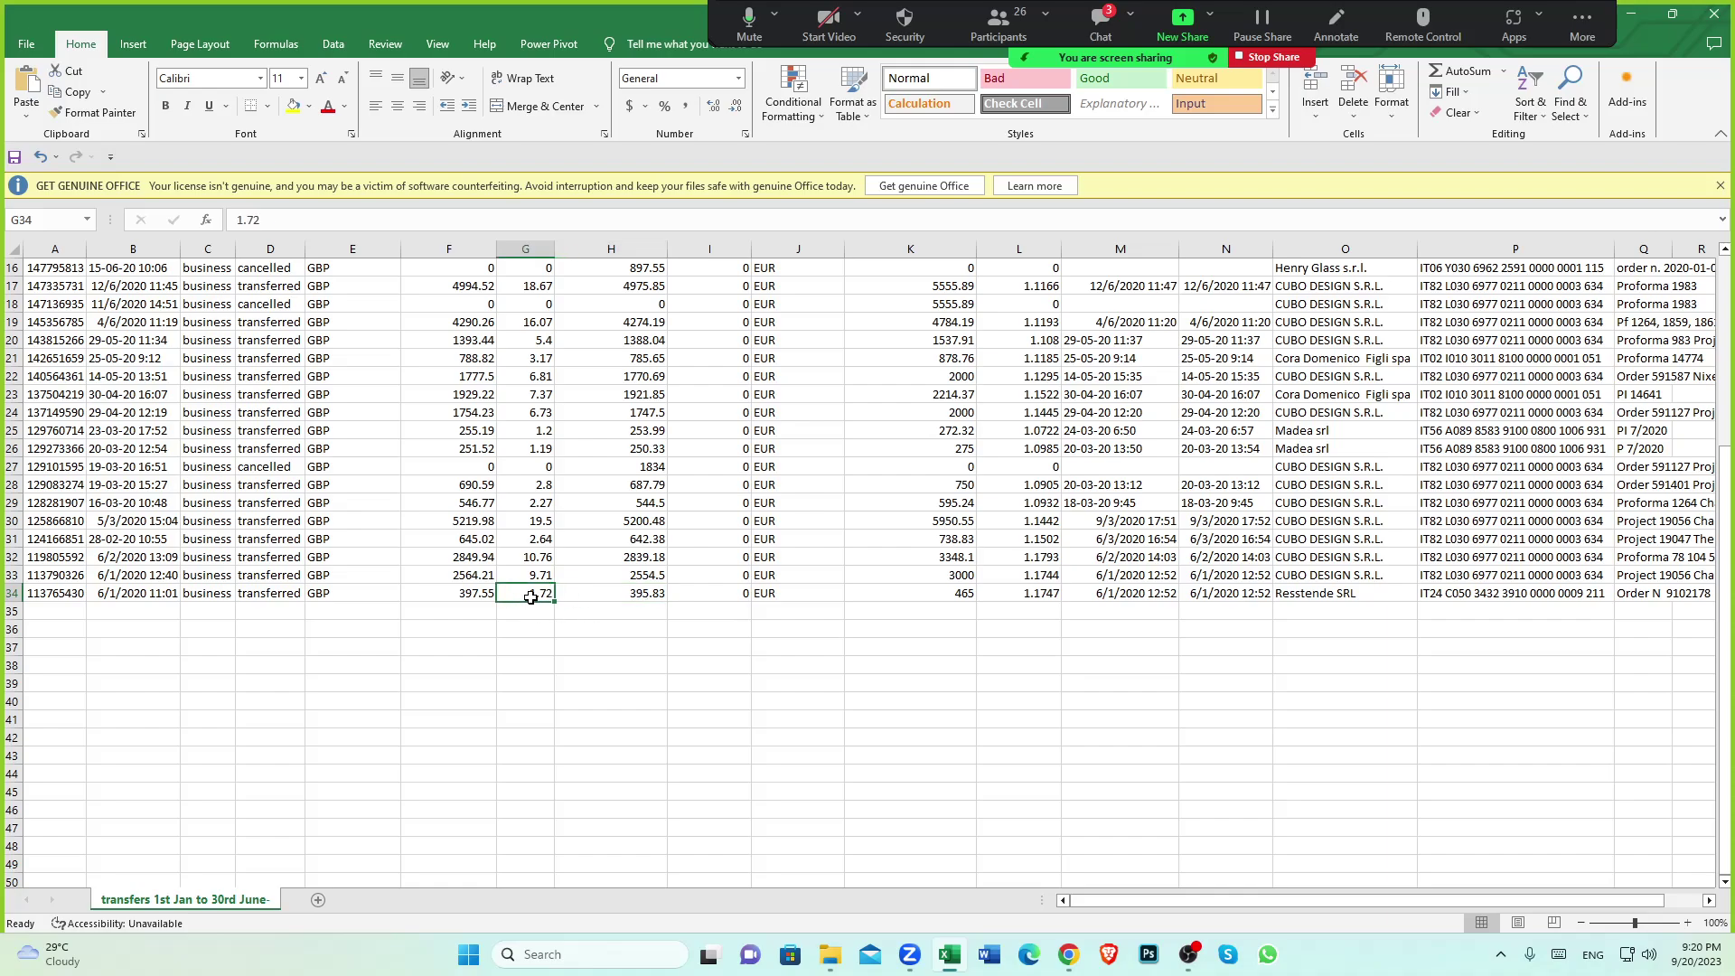
left_click(657, 595)
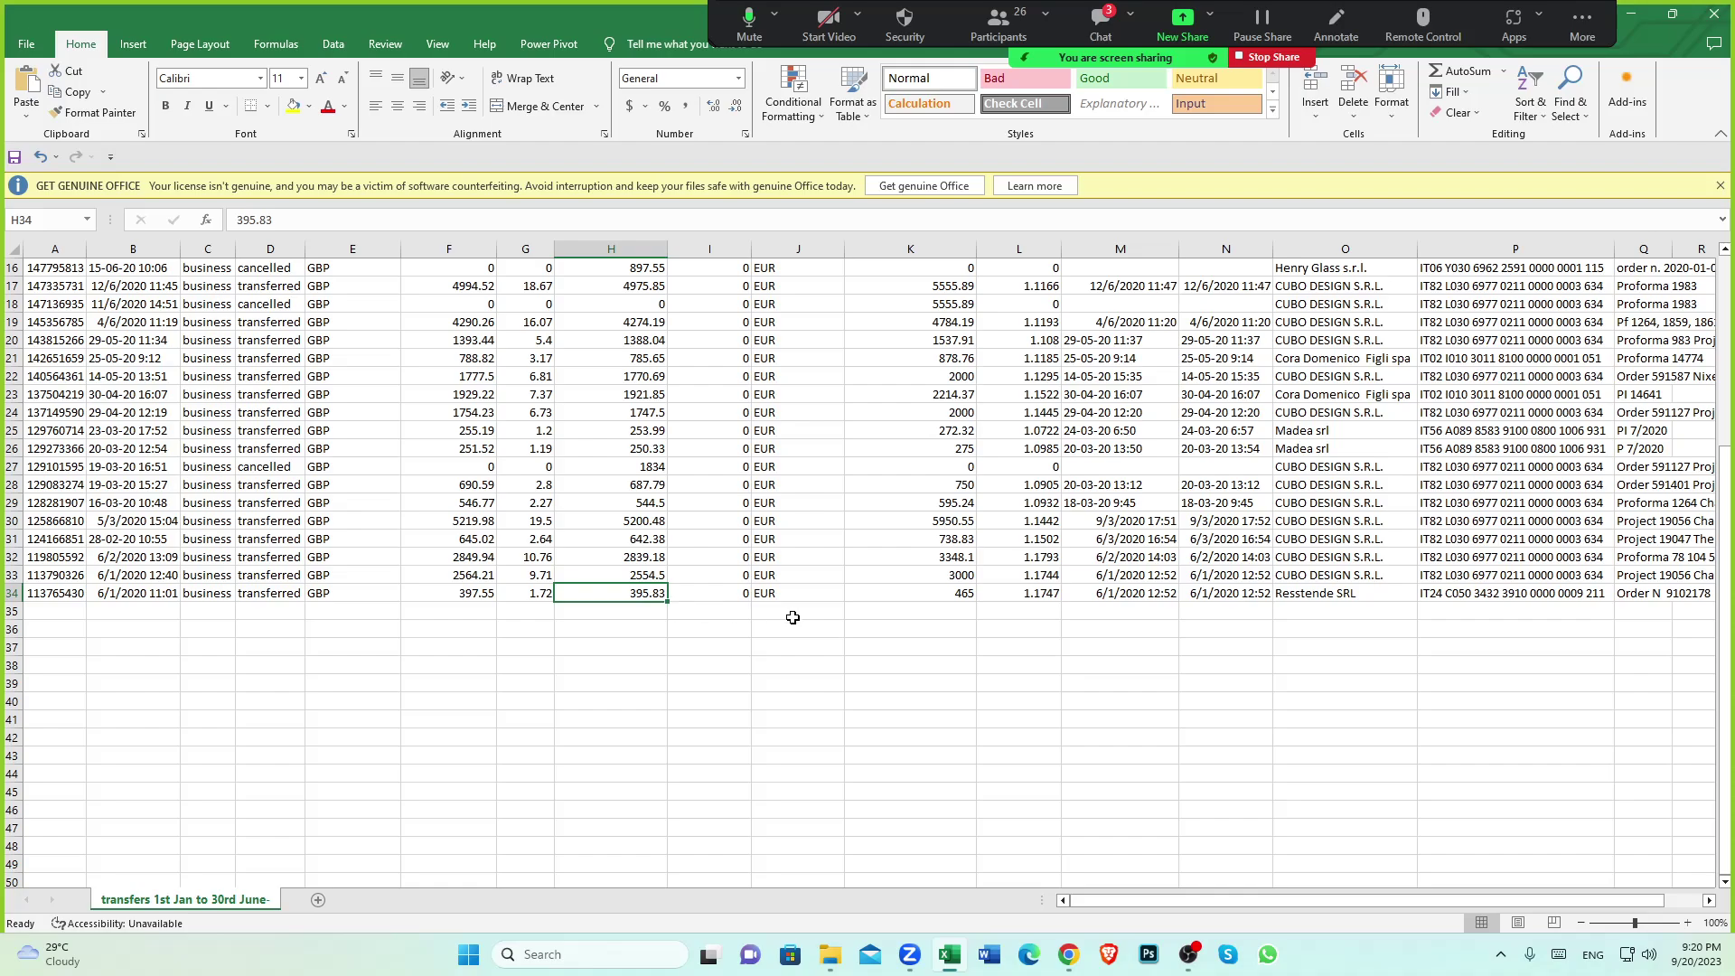
left_click(652, 614)
left_click(639, 593)
left_click(963, 595)
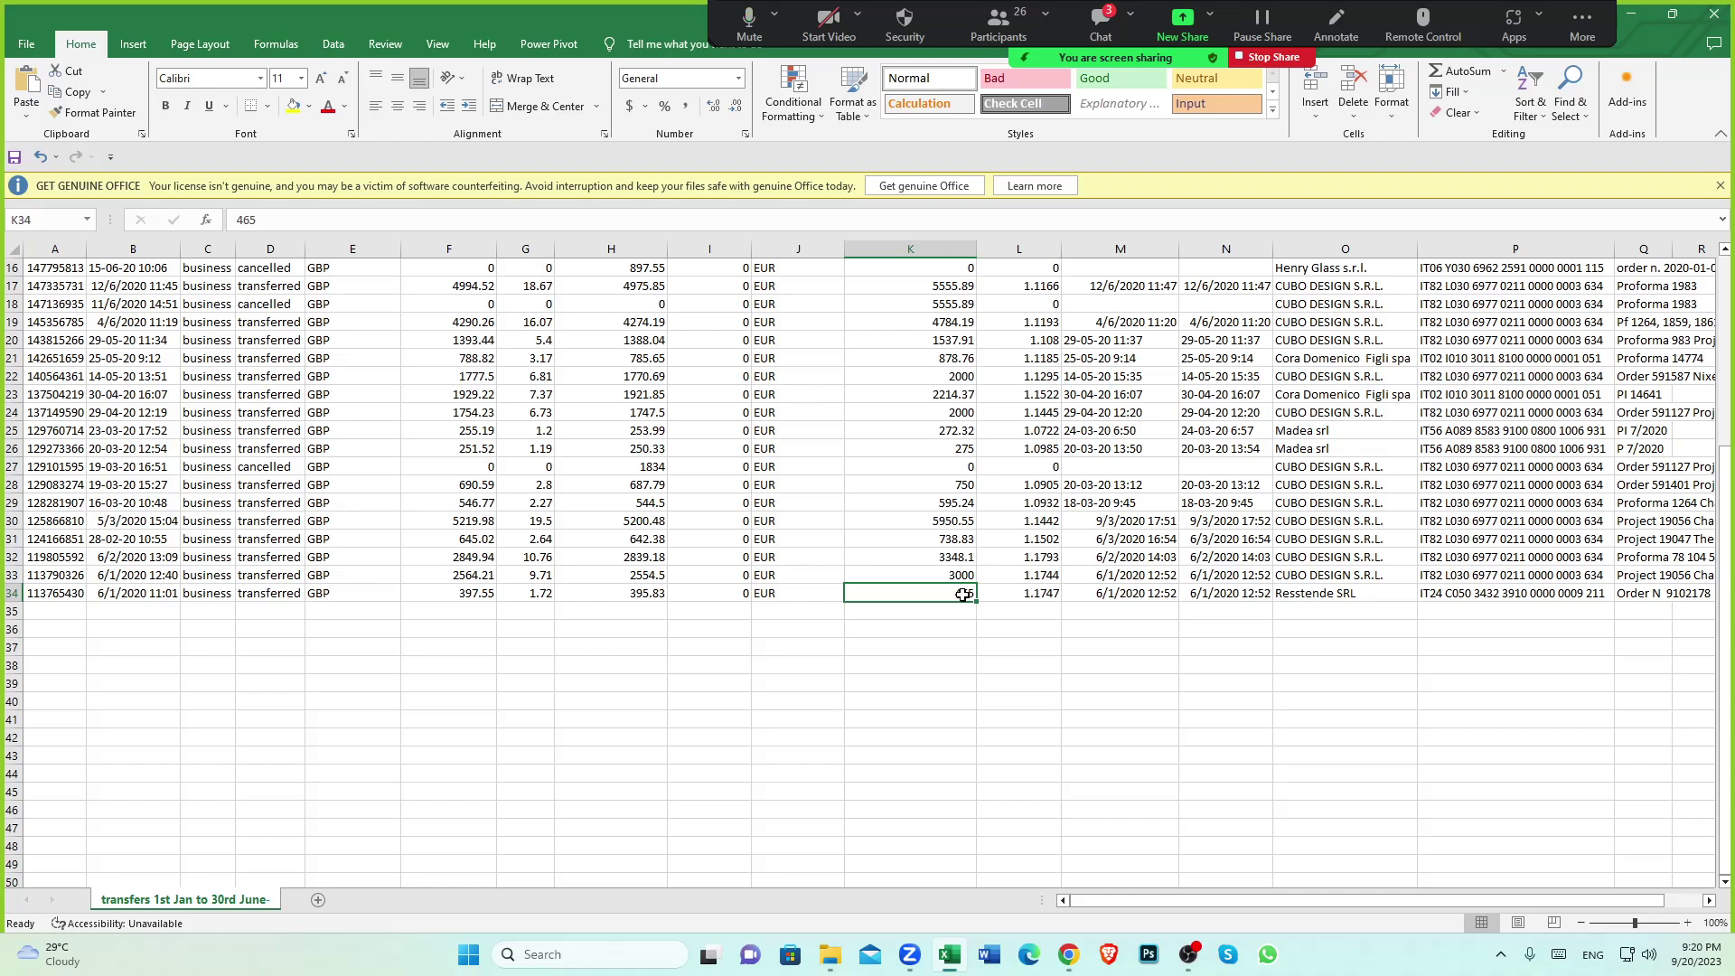
left_click(638, 594)
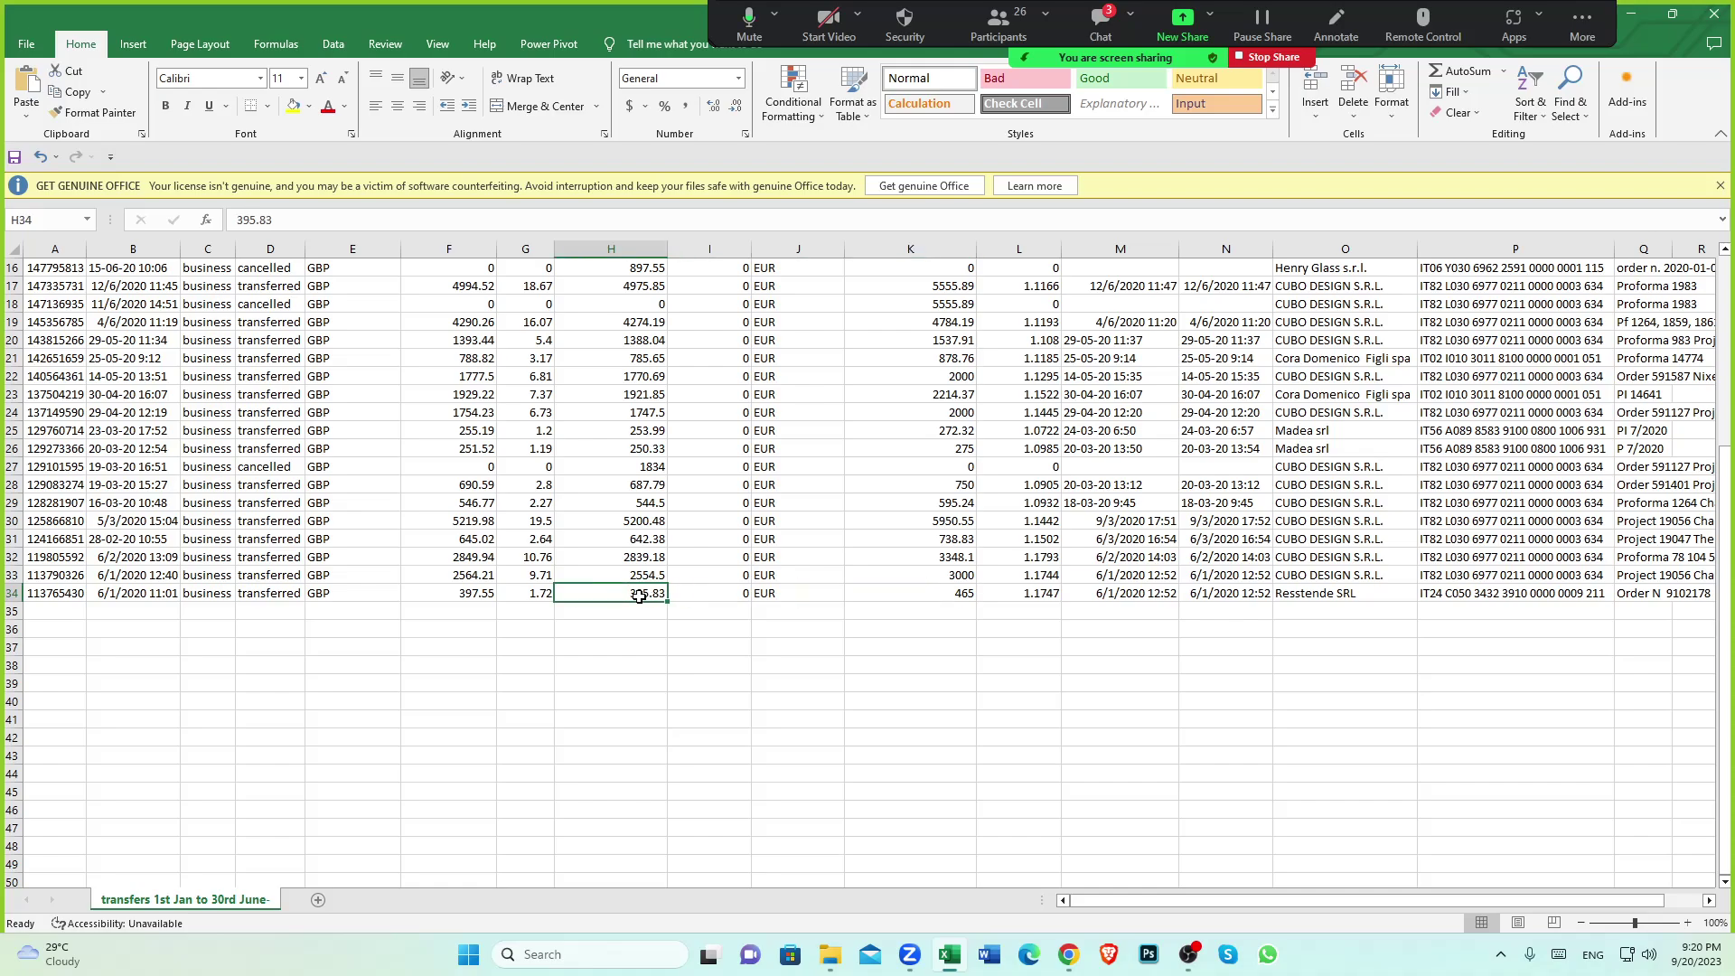
left_click(950, 597)
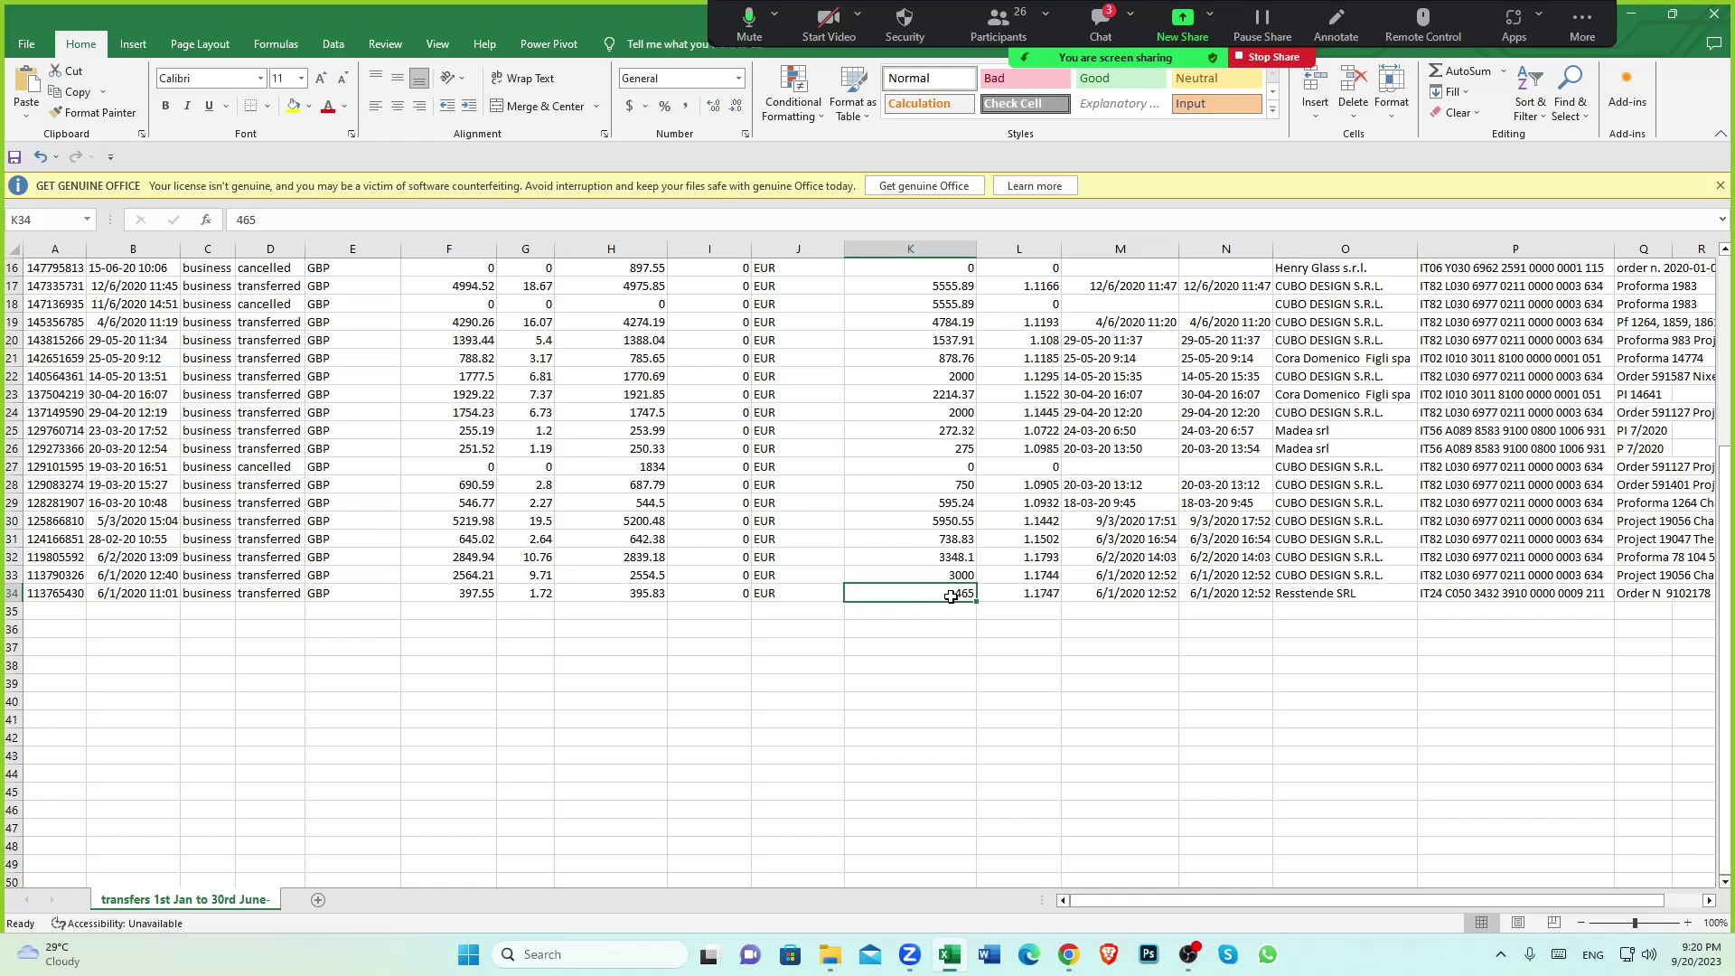
left_click(646, 594)
left_click(545, 593)
left_click(646, 596)
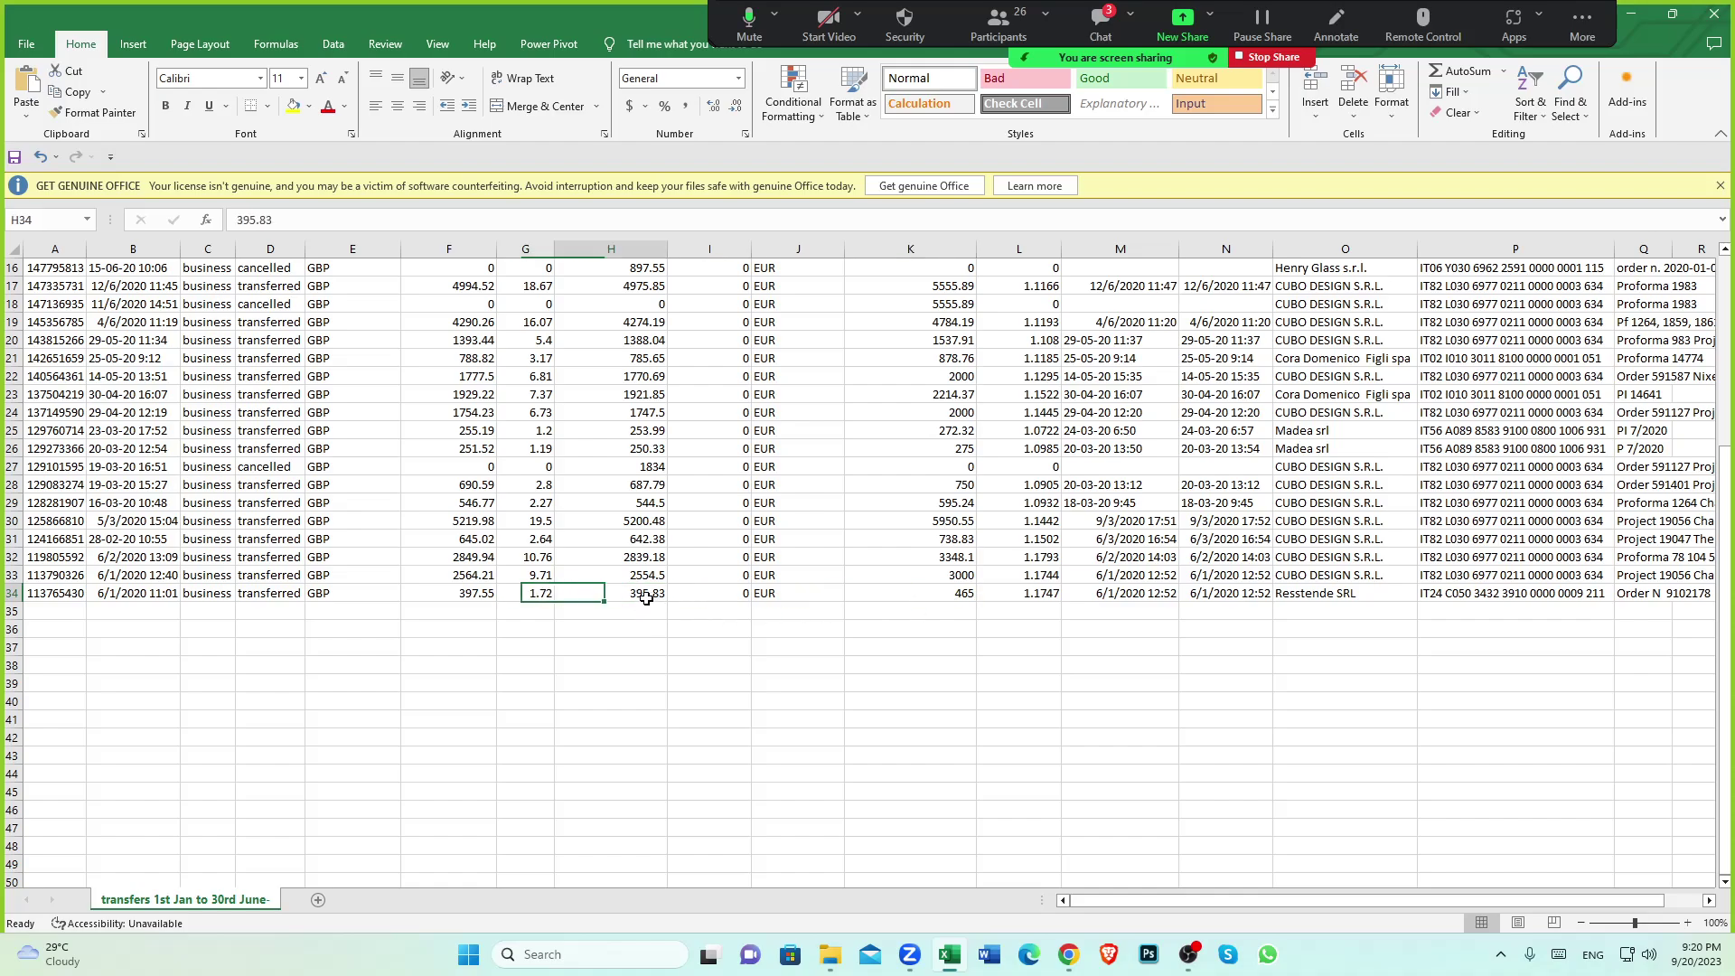
Review the Amount converted column's 395.83 and the 465 EUR sent, and stop a meeting participant's video
scroll(647, 594, "up", 5)
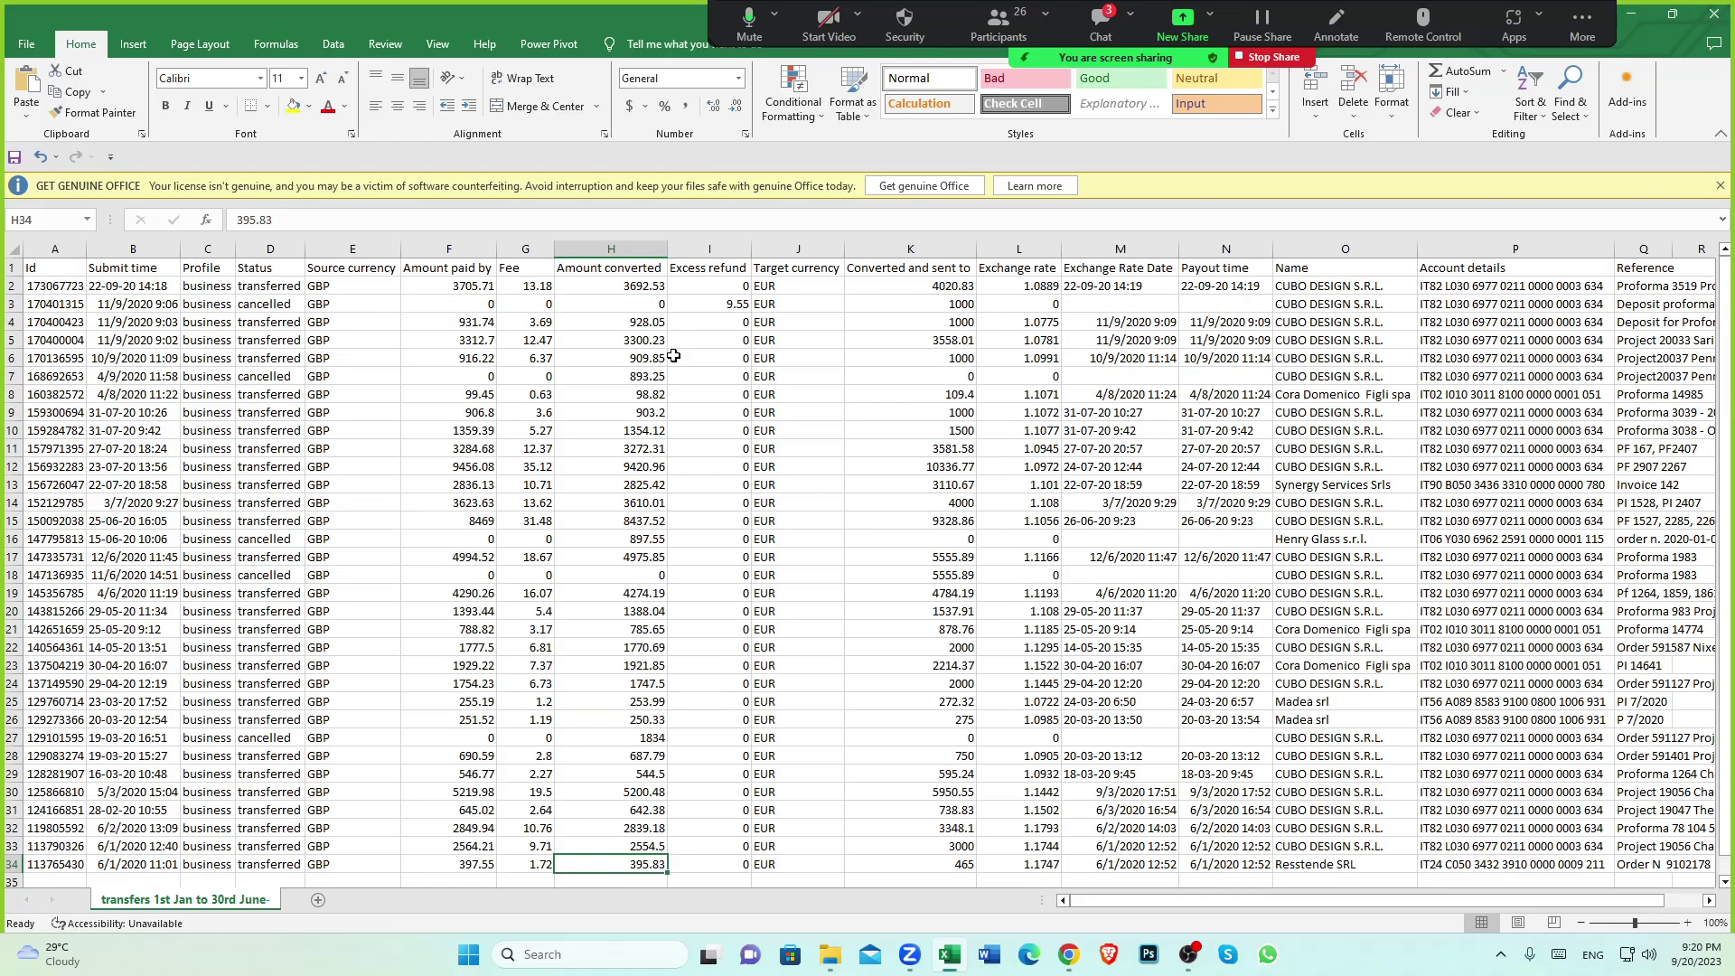
left_click(640, 271)
scroll(660, 803, "down", 3)
left_click(646, 703)
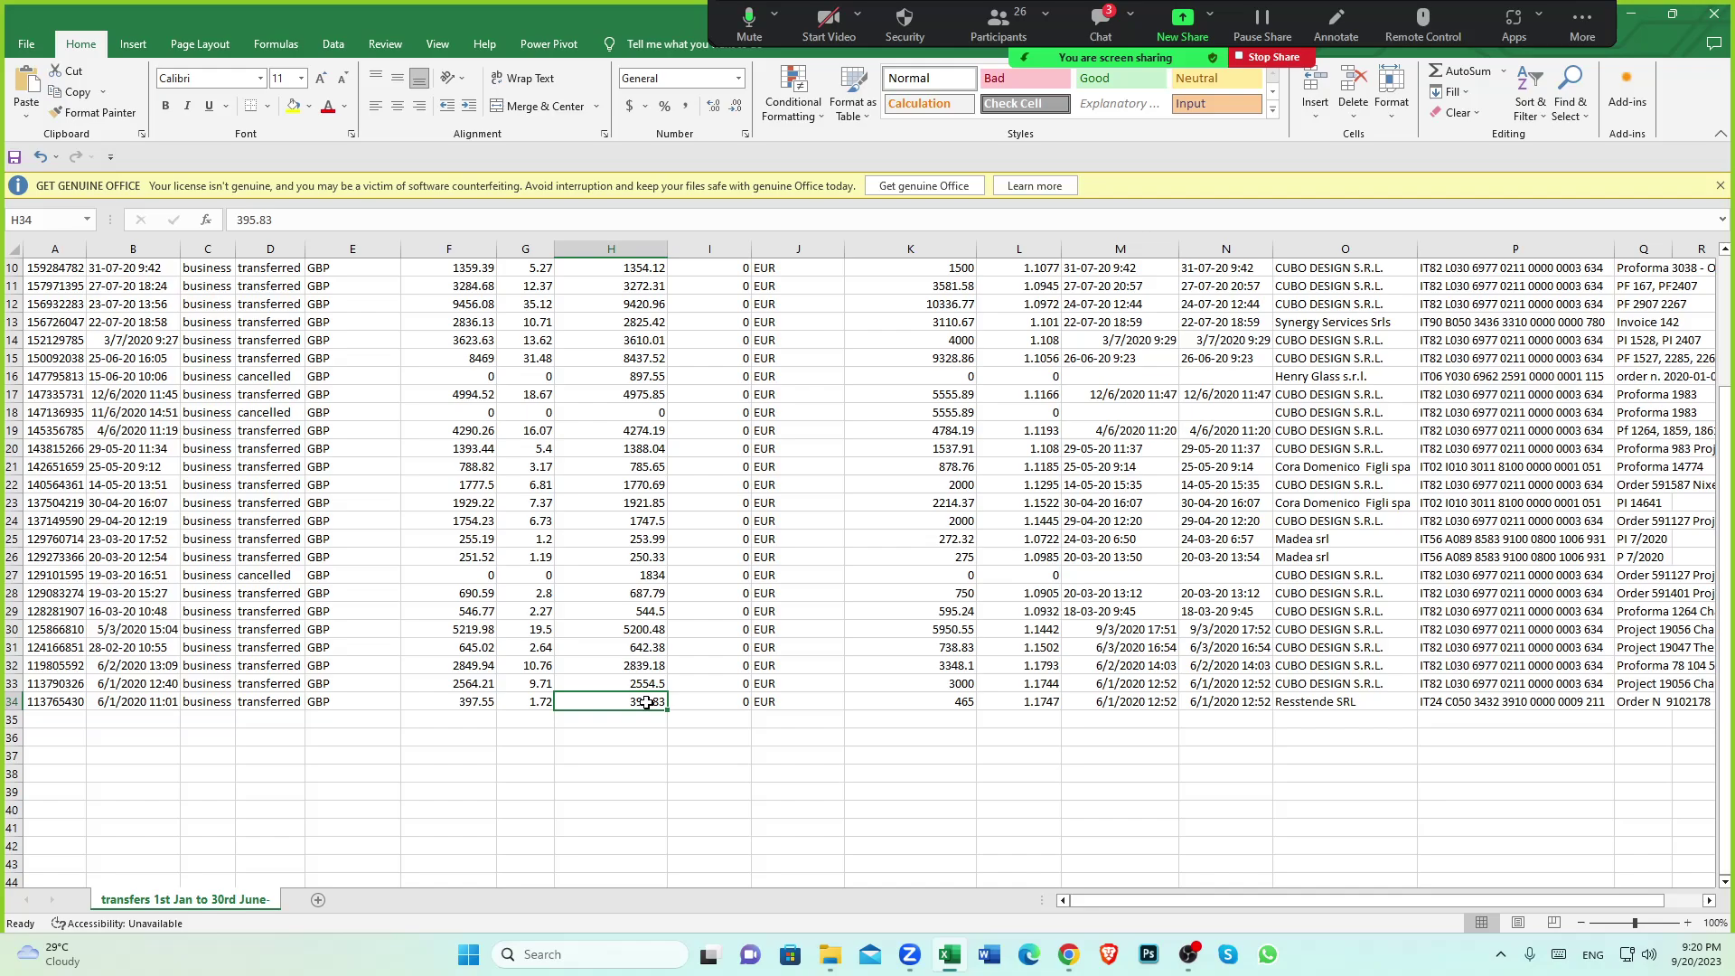
left_click(969, 703)
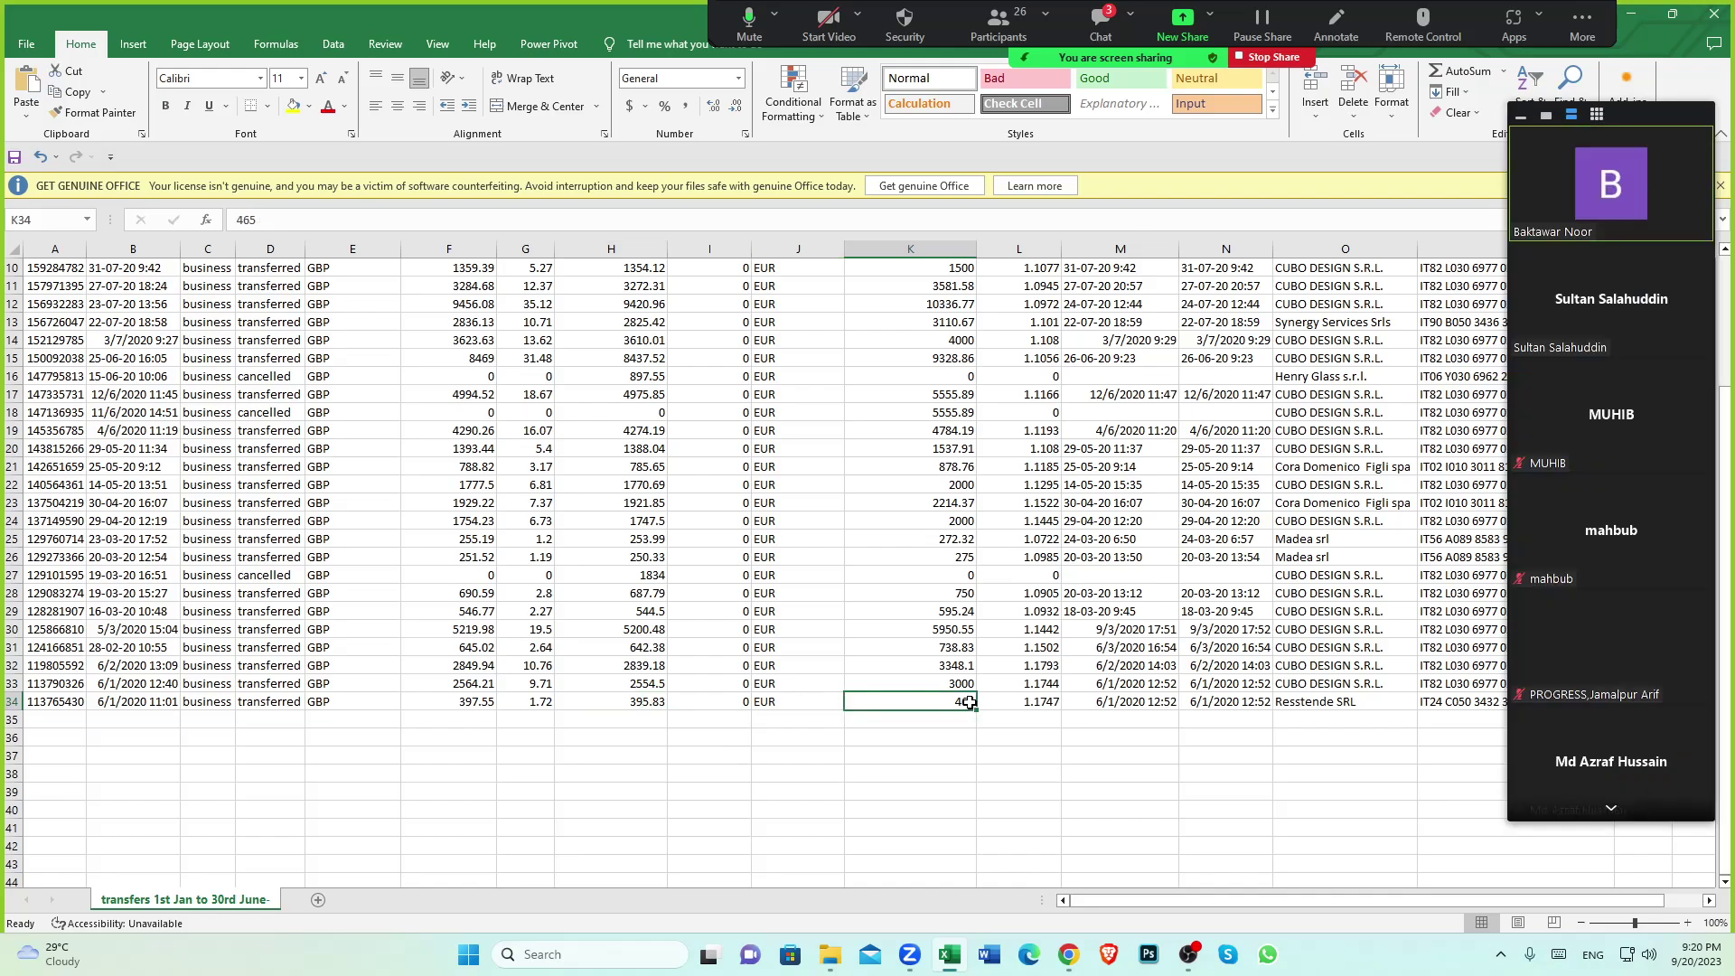
left_click(1700, 602)
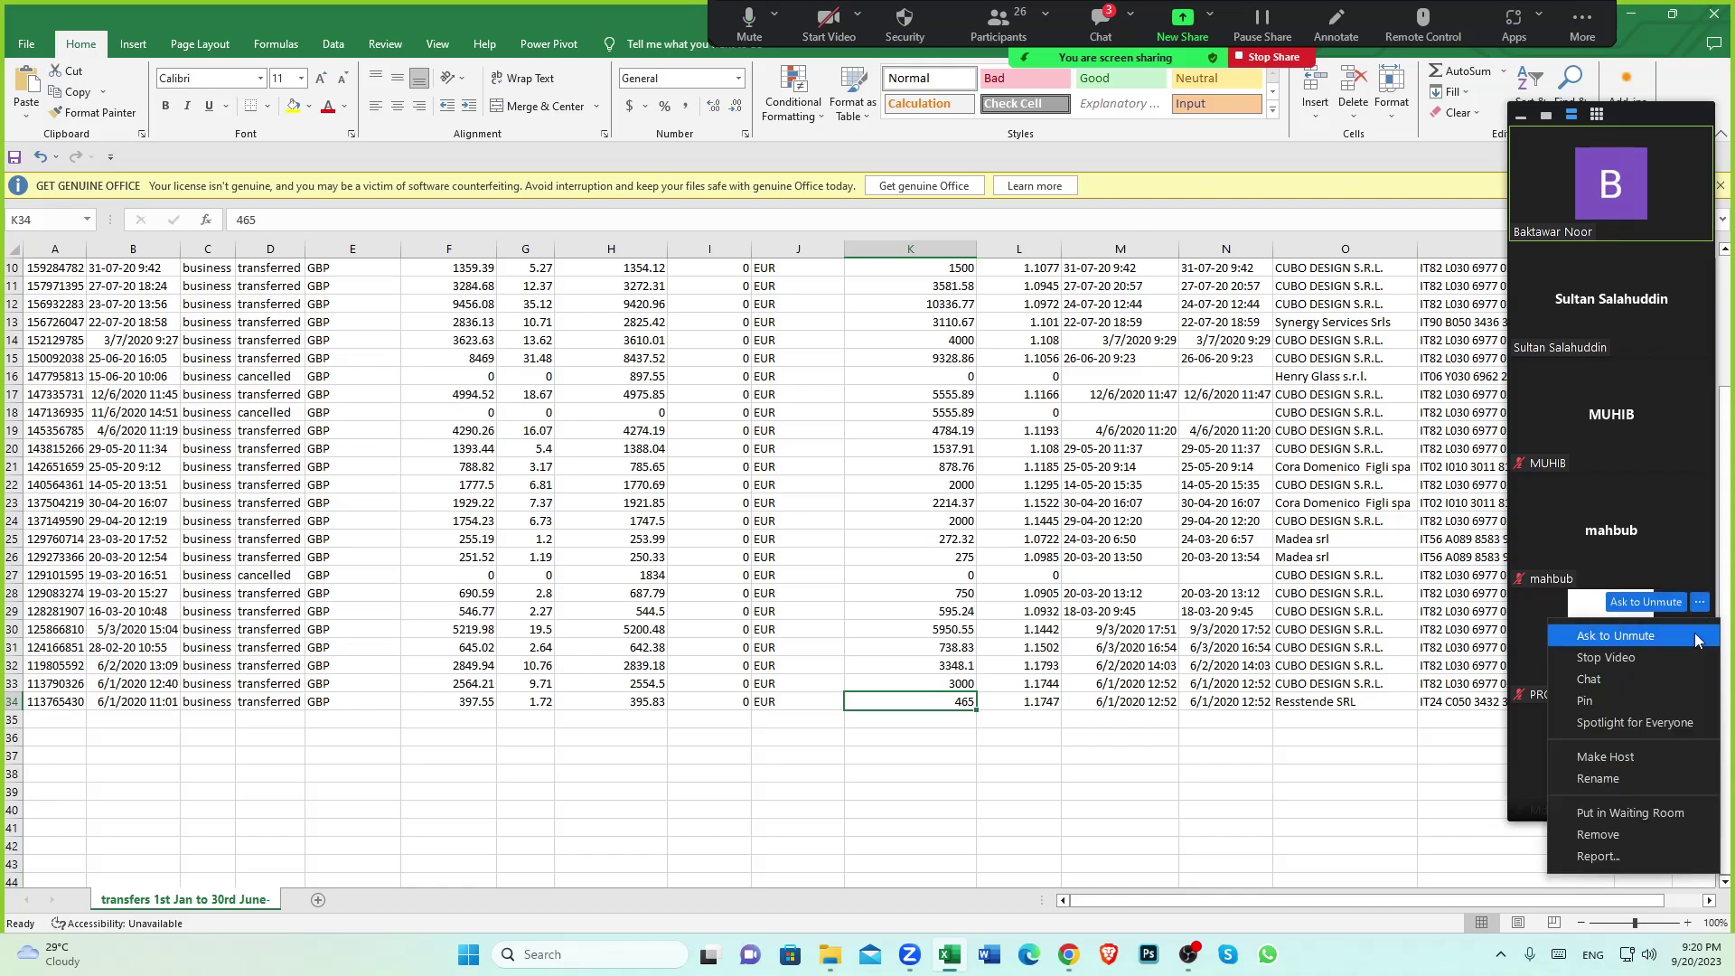
left_click(1614, 657)
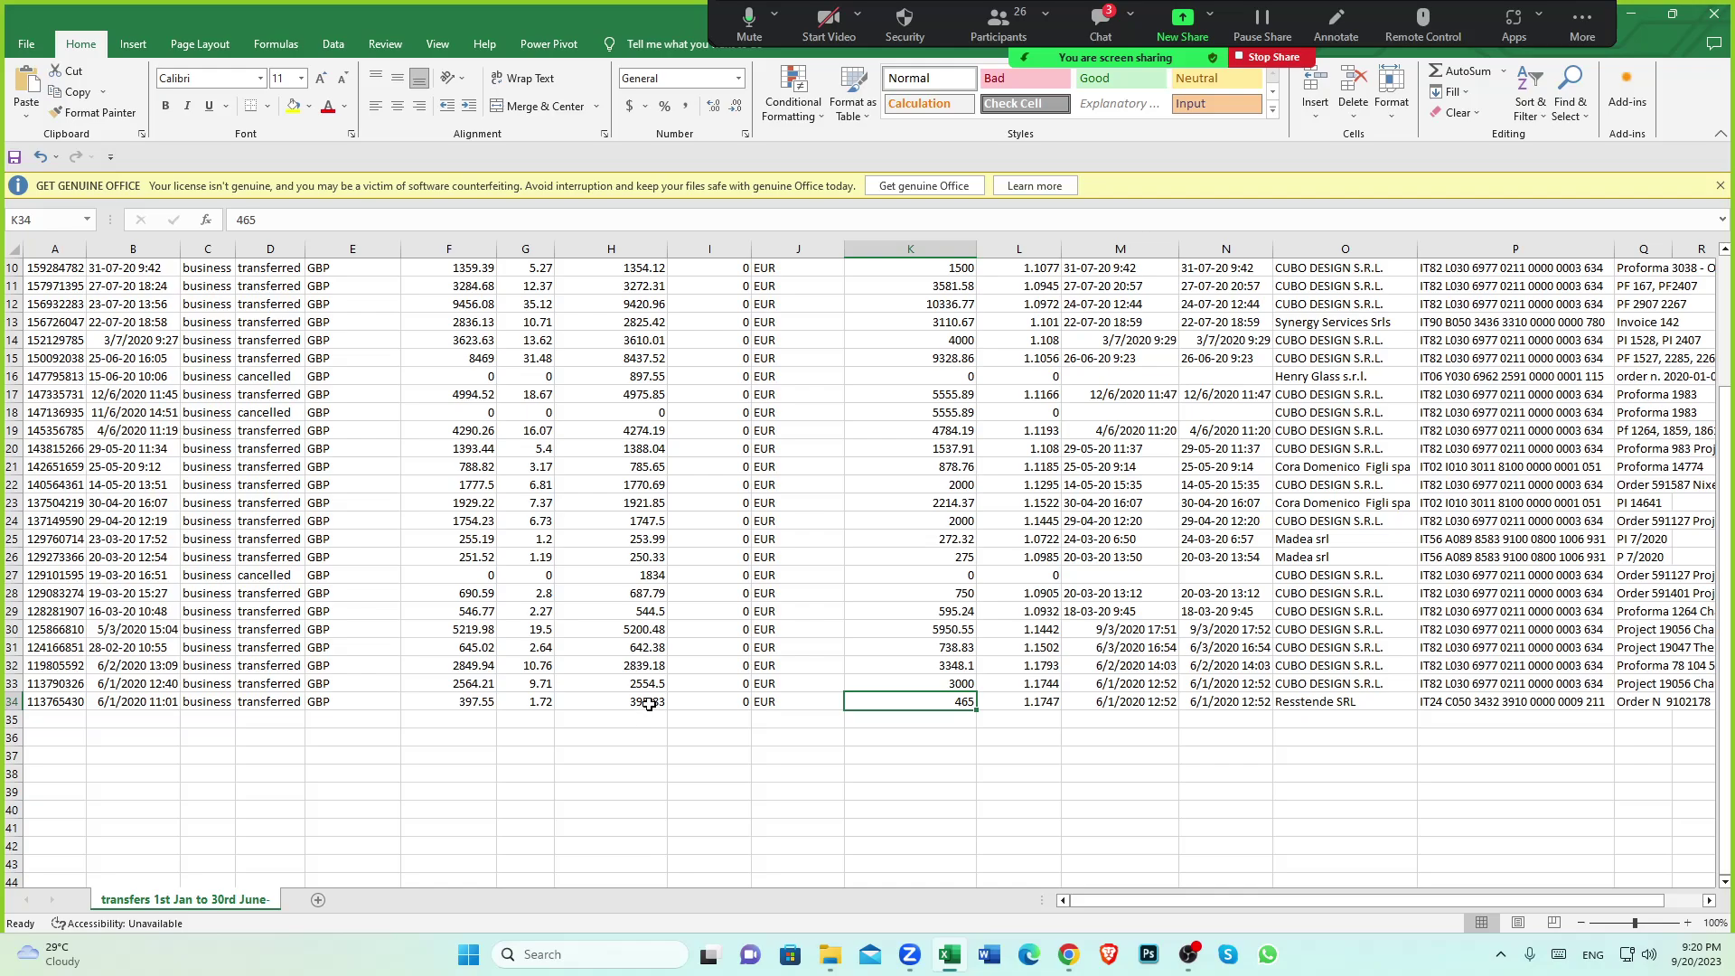
Recheck row 34's 395.83 converted, 465 EUR sent and 397.55 GBP paid, then go back to Xero
left_click(640, 703)
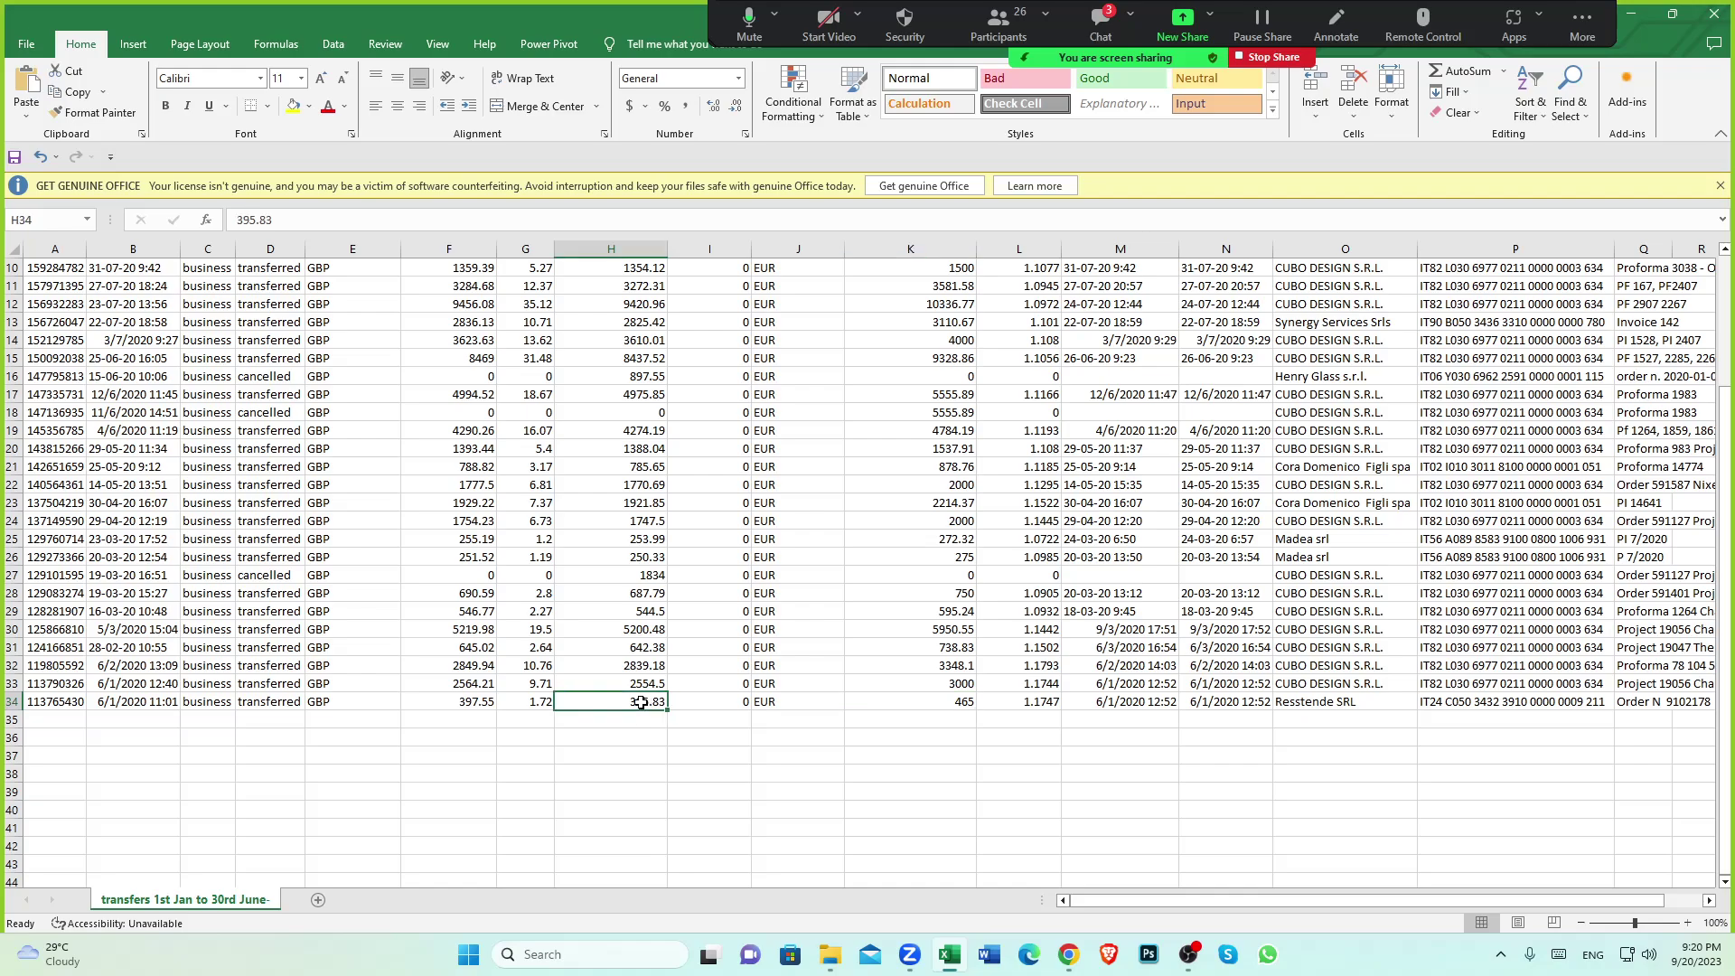
left_click(960, 701)
scroll(899, 702, "down", 2)
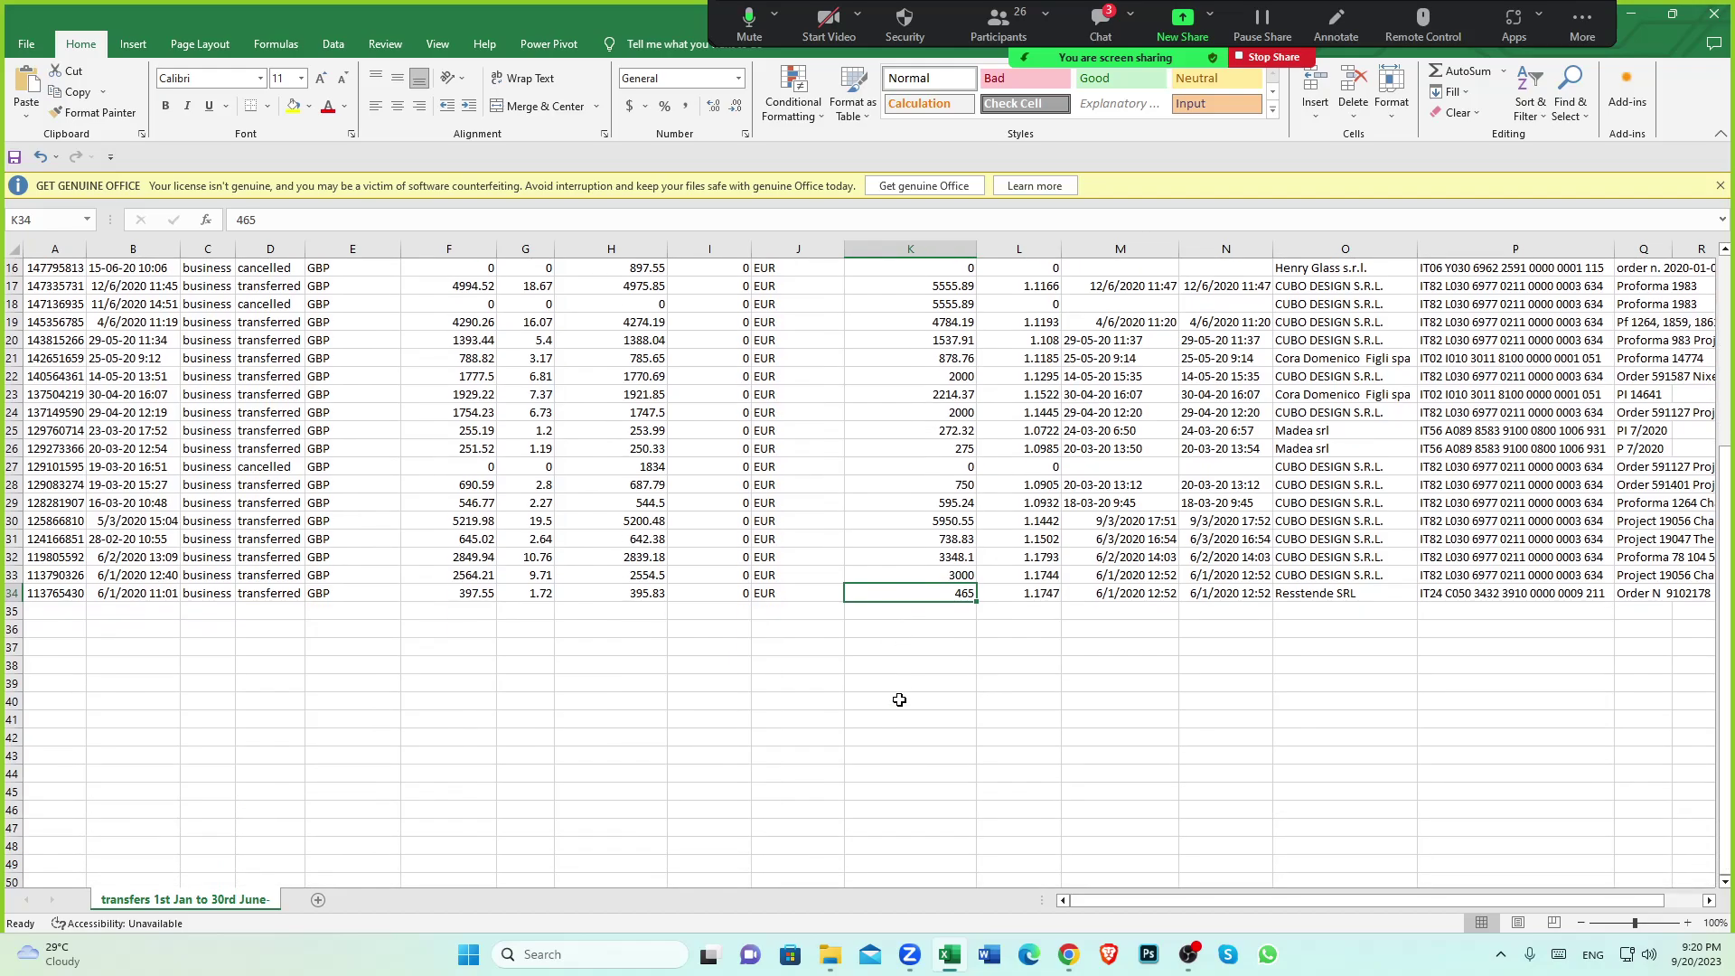
left_click(643, 594)
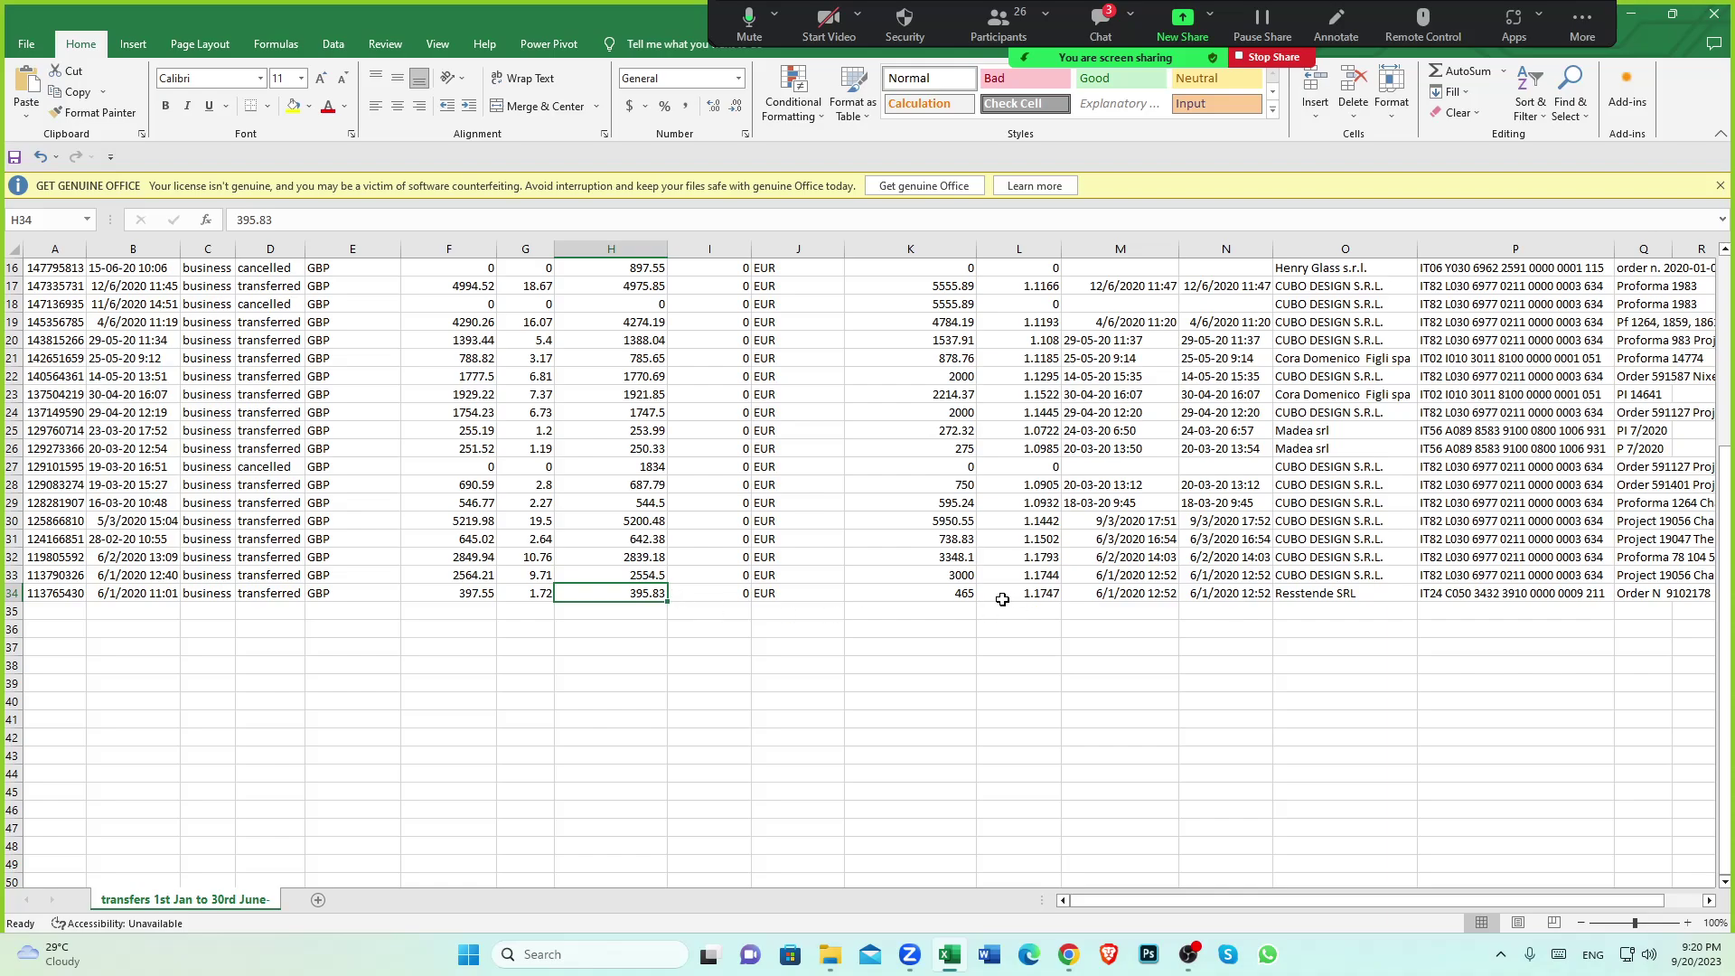
left_click(971, 597)
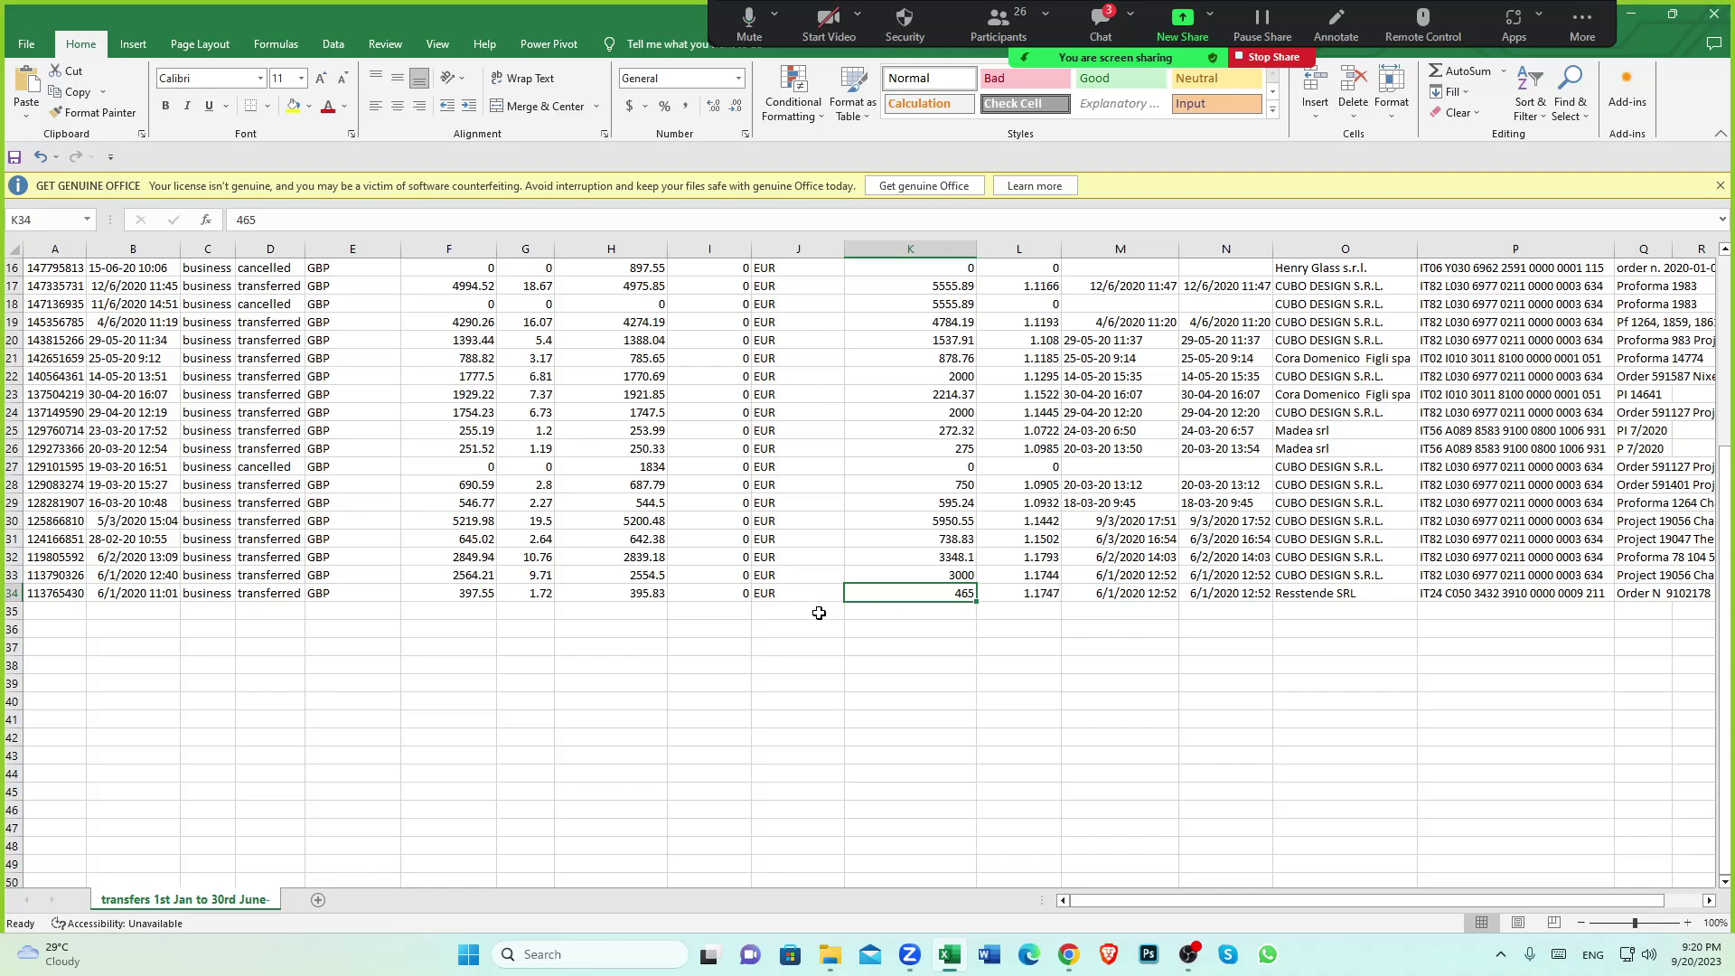
left_click(470, 600)
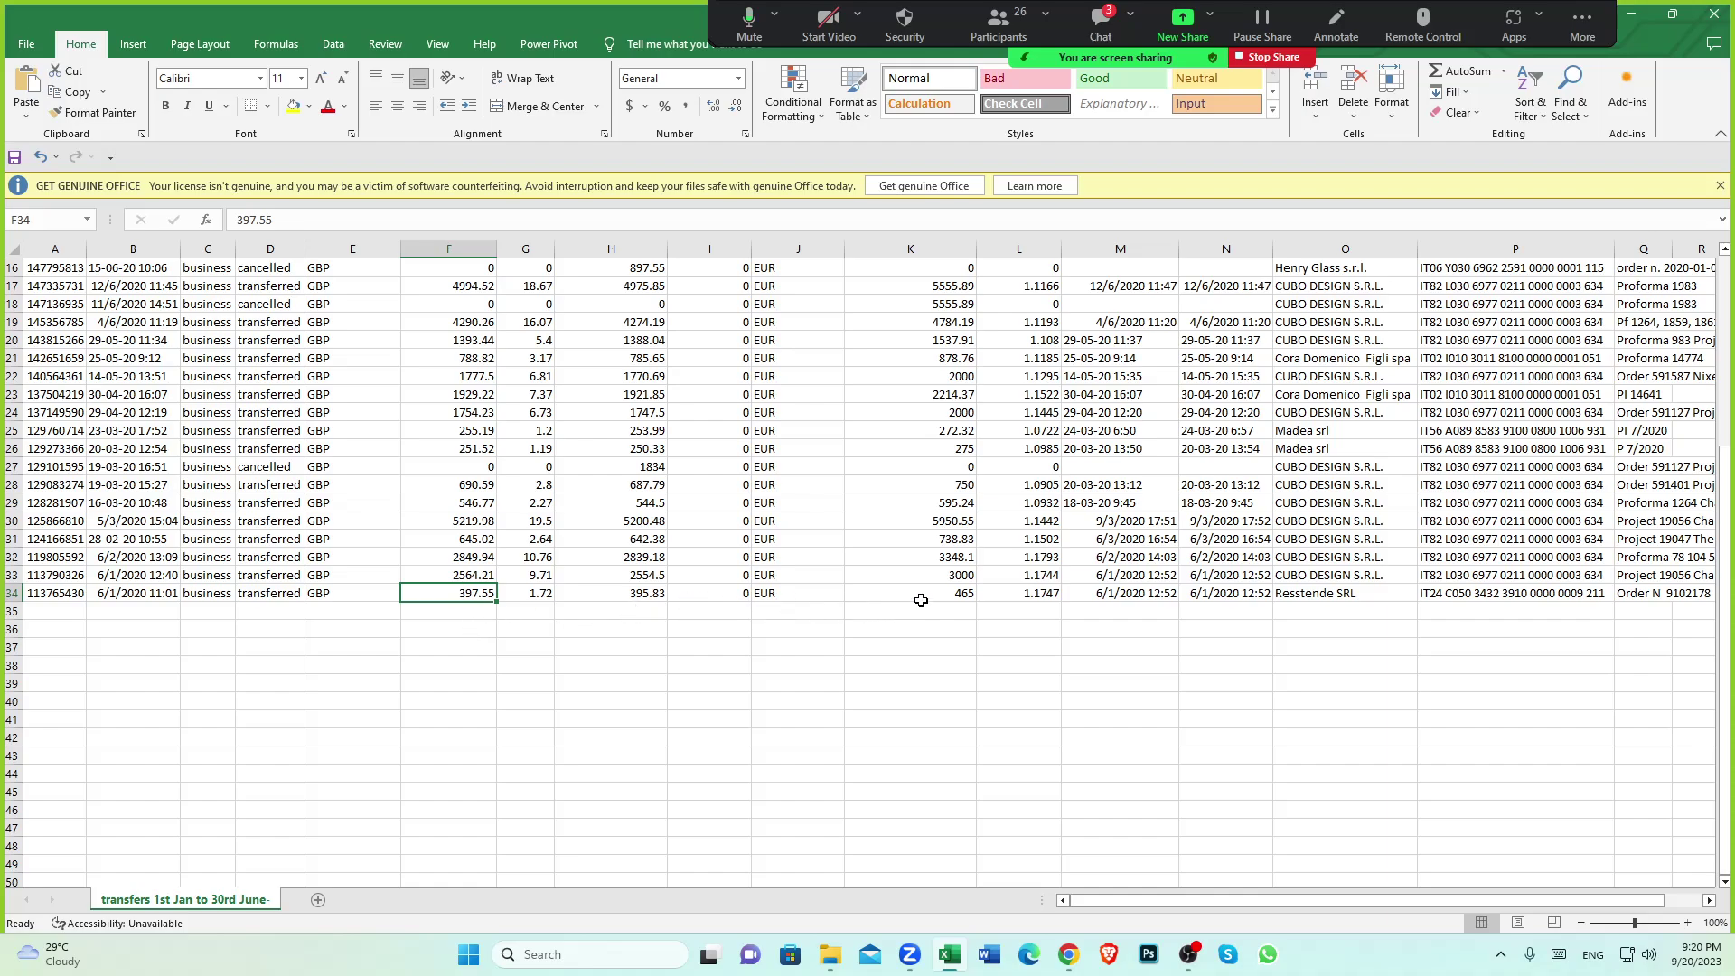
left_click(1069, 954)
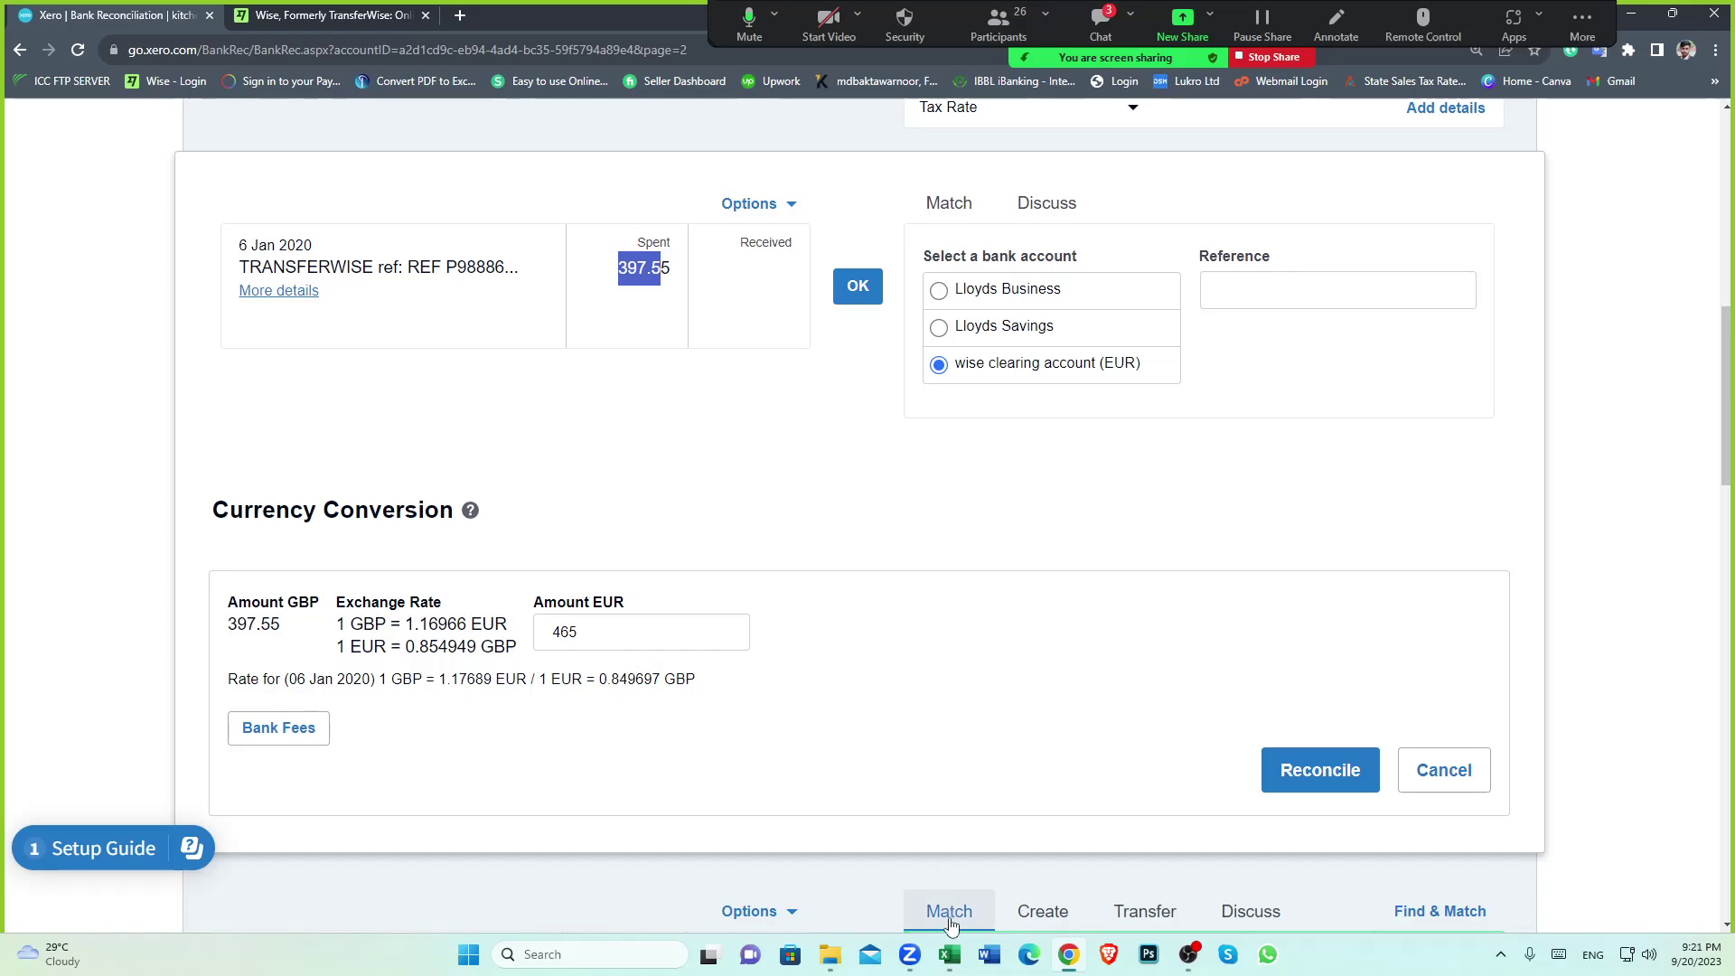
Recheck row 34's 395.83 converted, 1.72 fee and 465 EUR sent figures in Excel
left_click(949, 954)
left_click(644, 596)
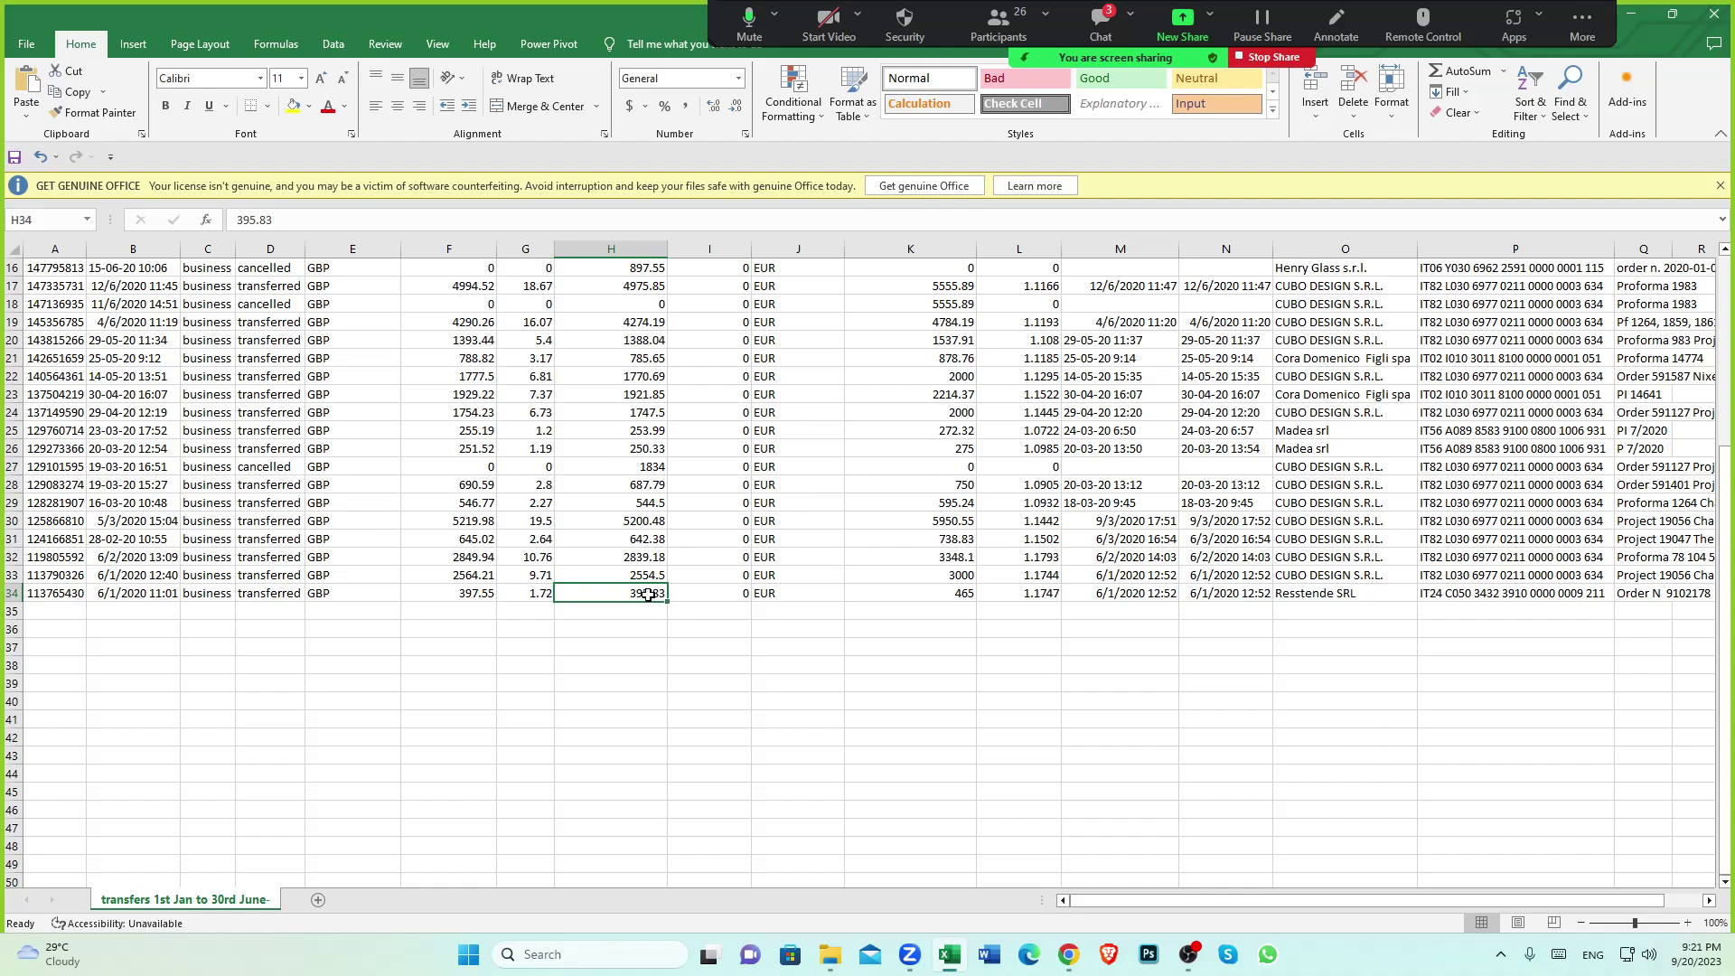
left_click(959, 596)
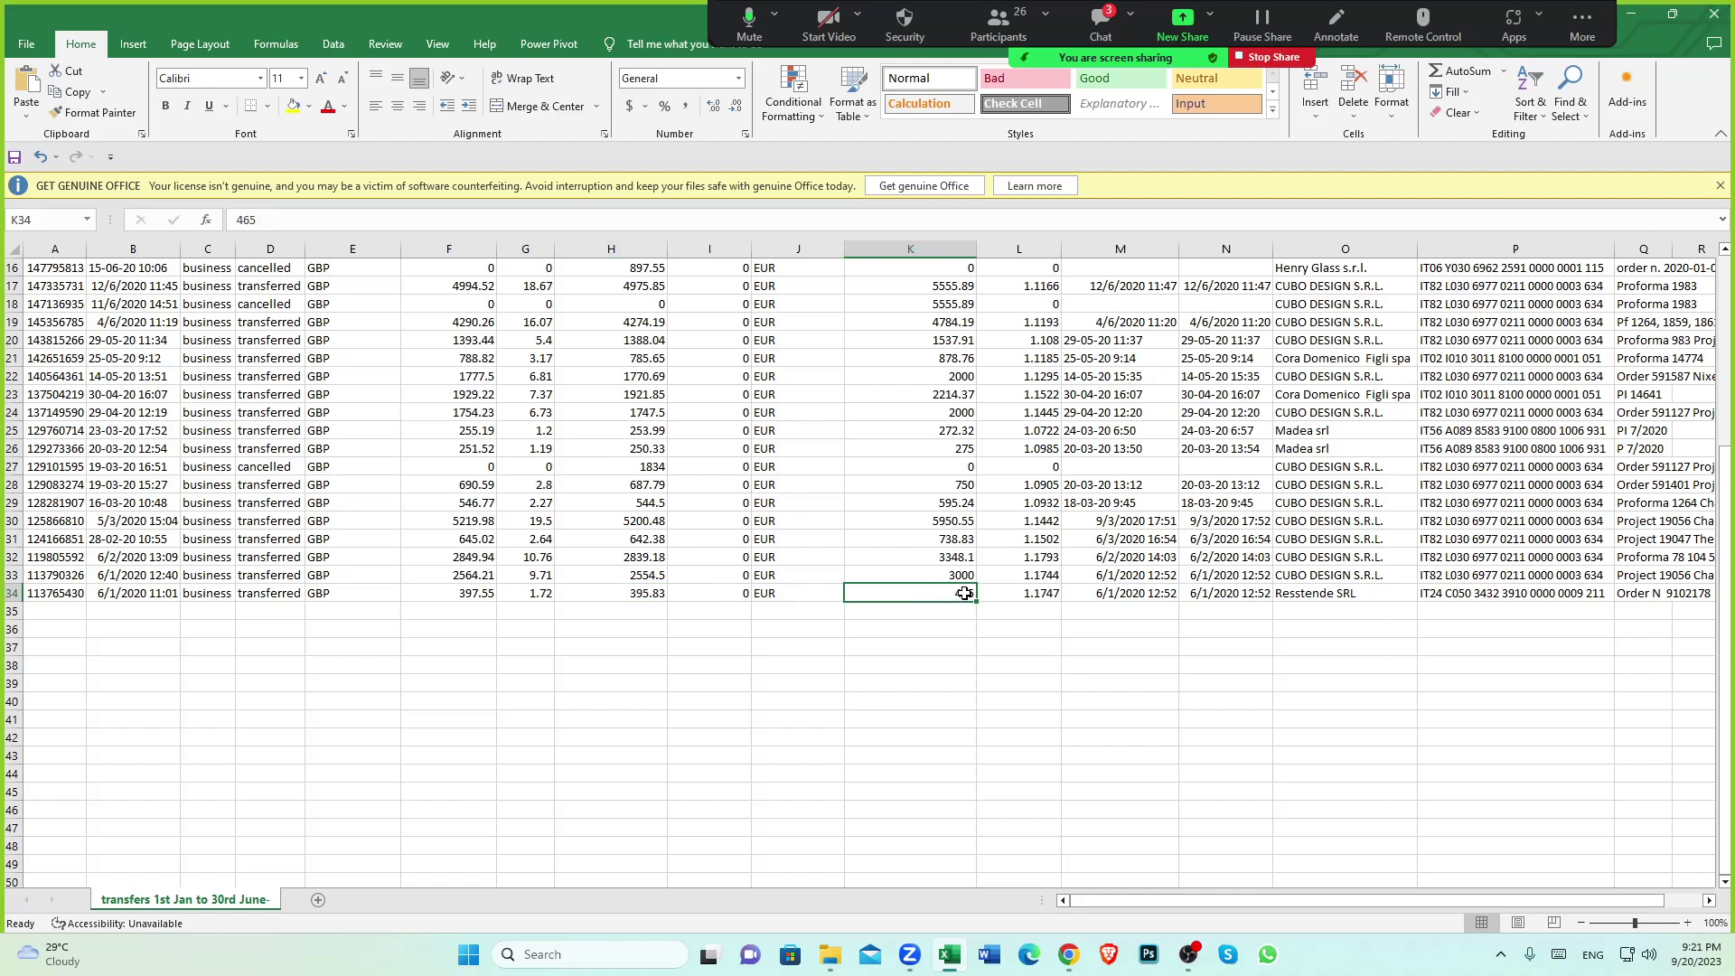
left_click(647, 594)
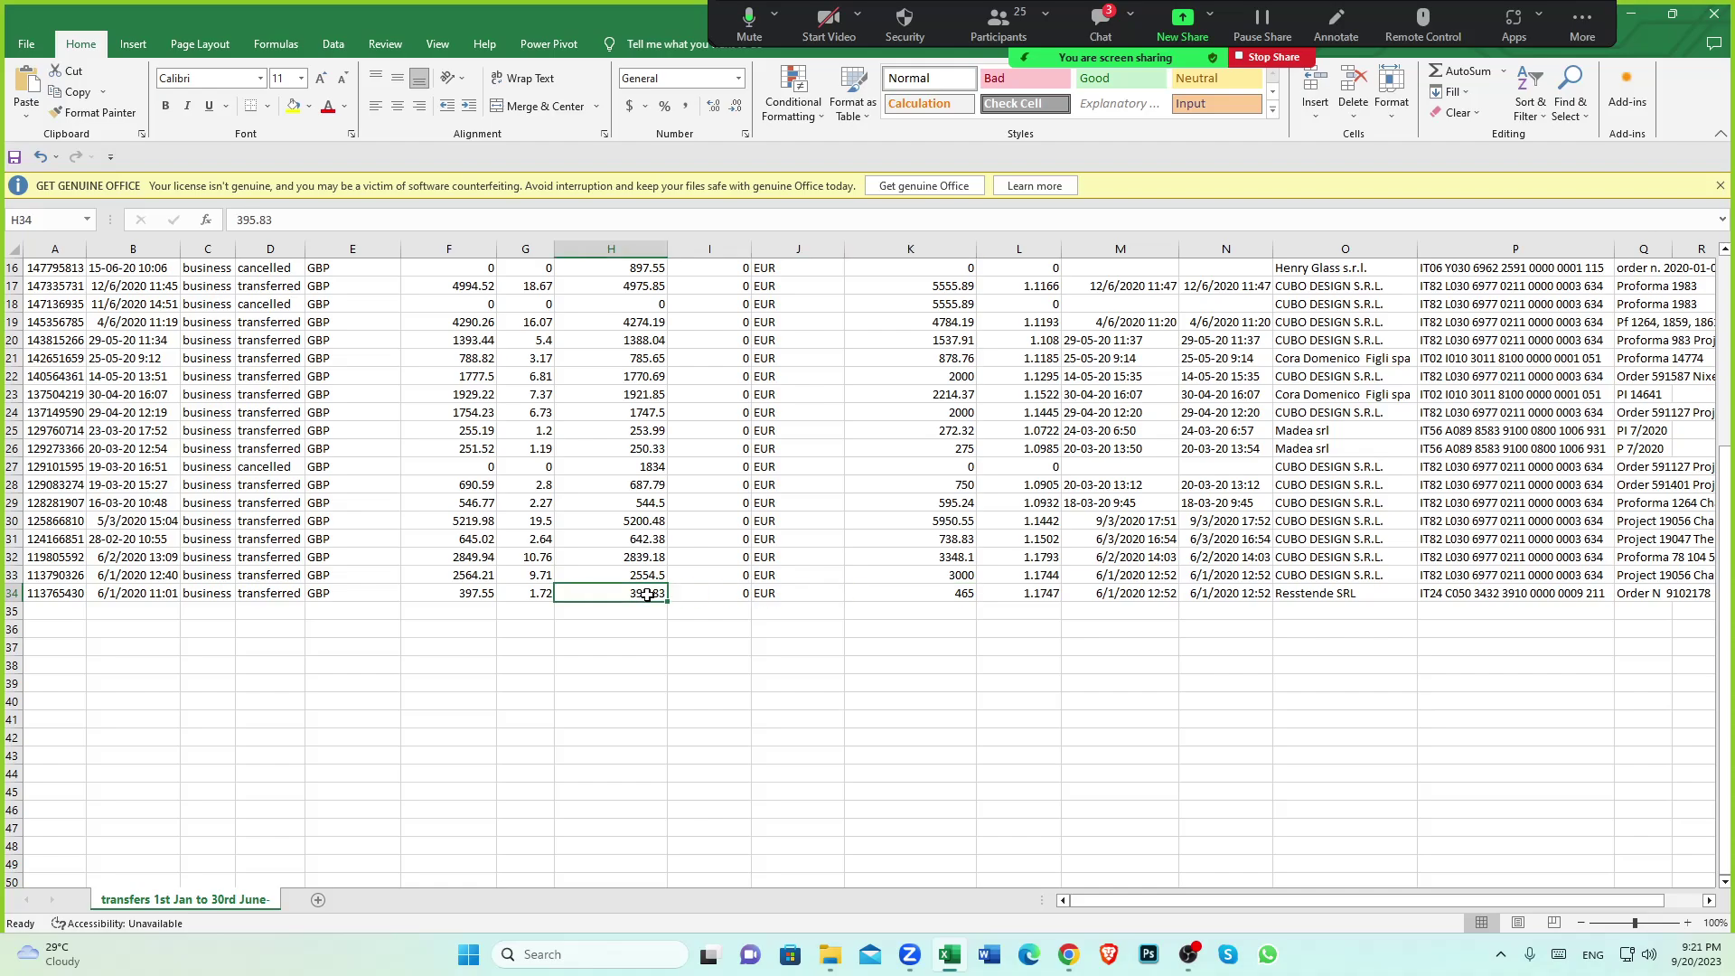
left_click(542, 593)
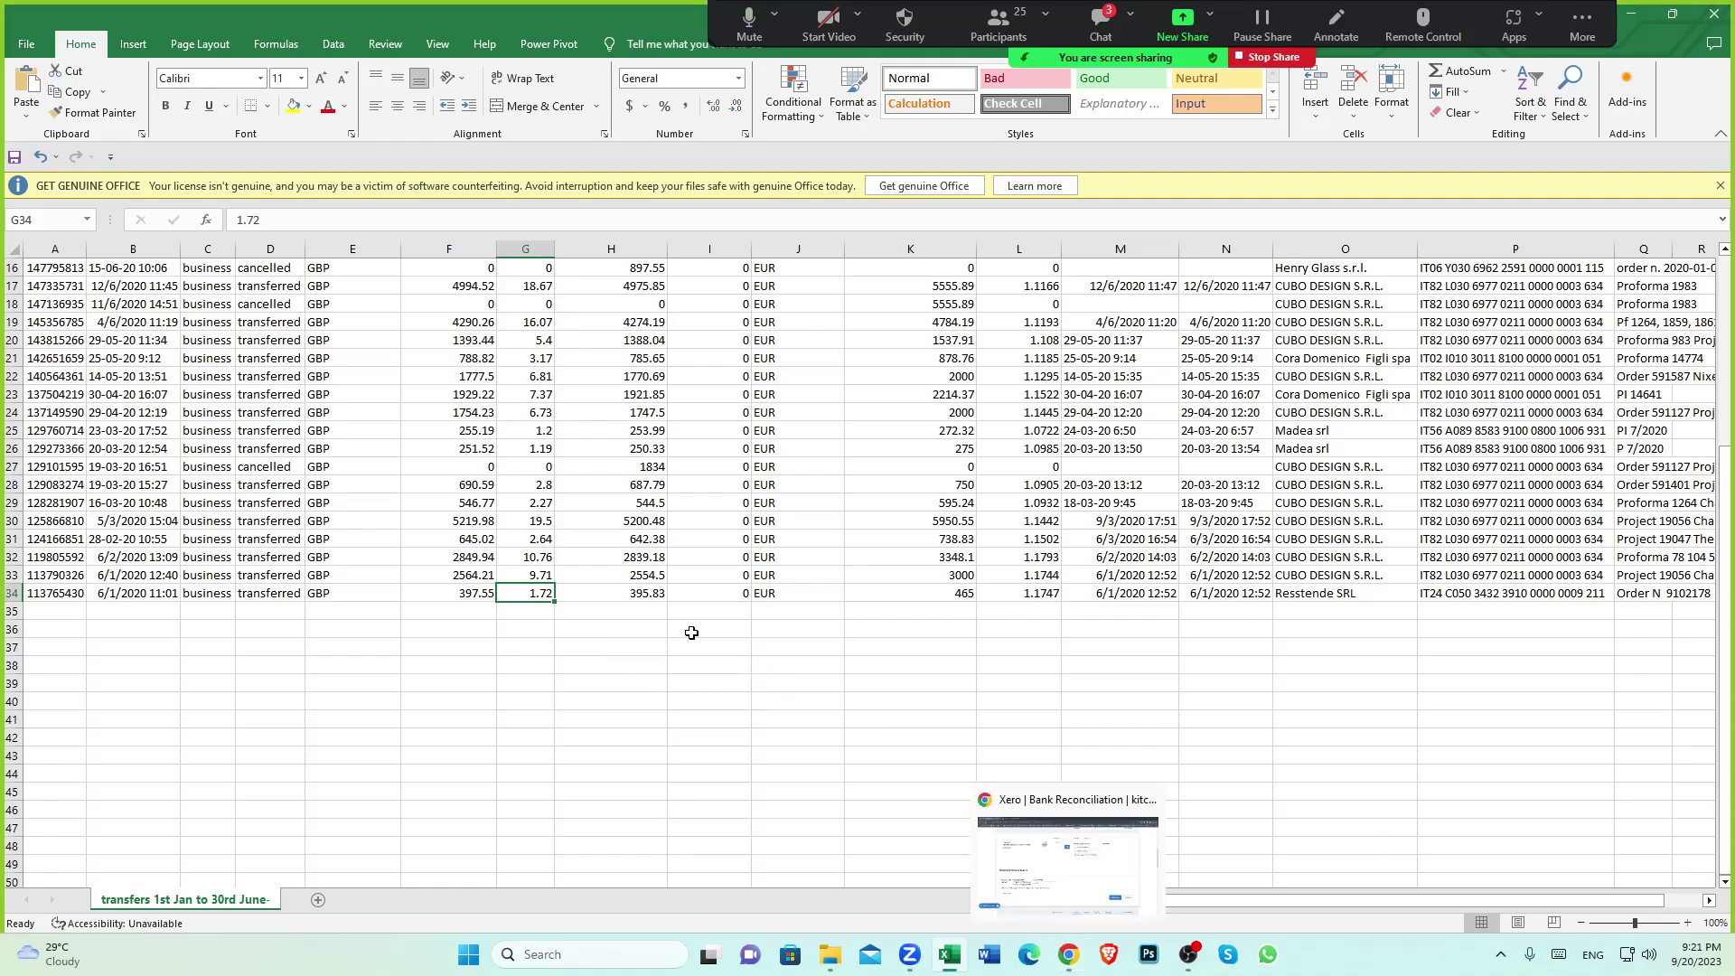
key("Right")
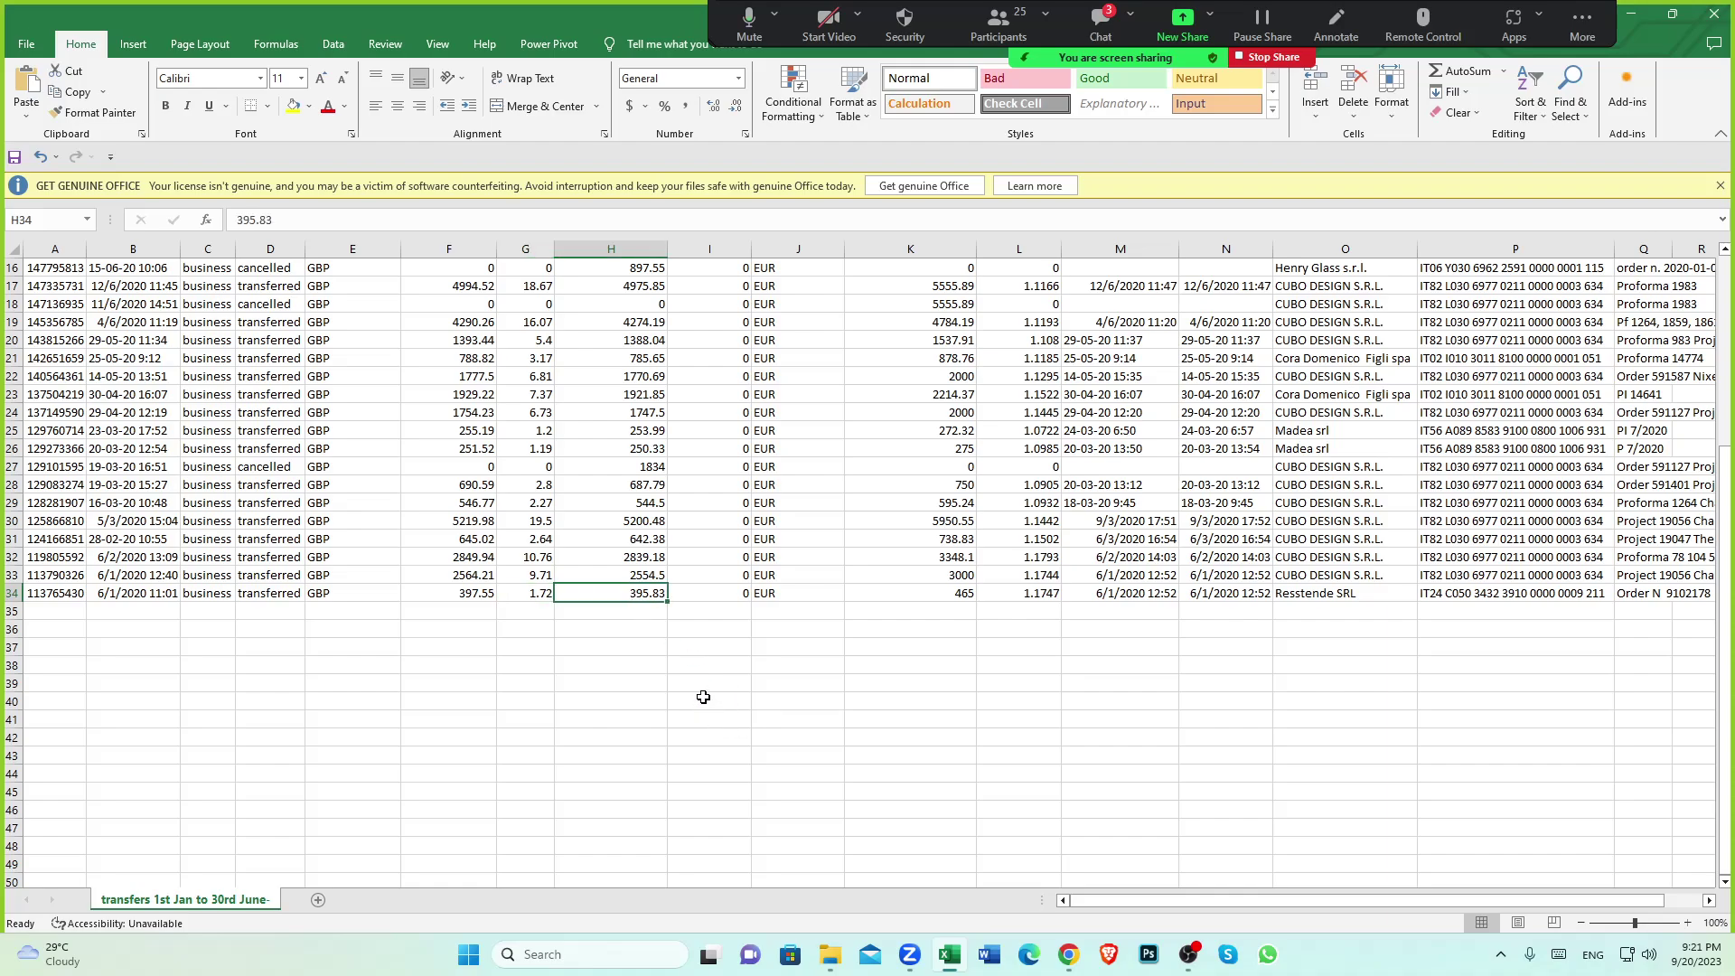
left_click(966, 595)
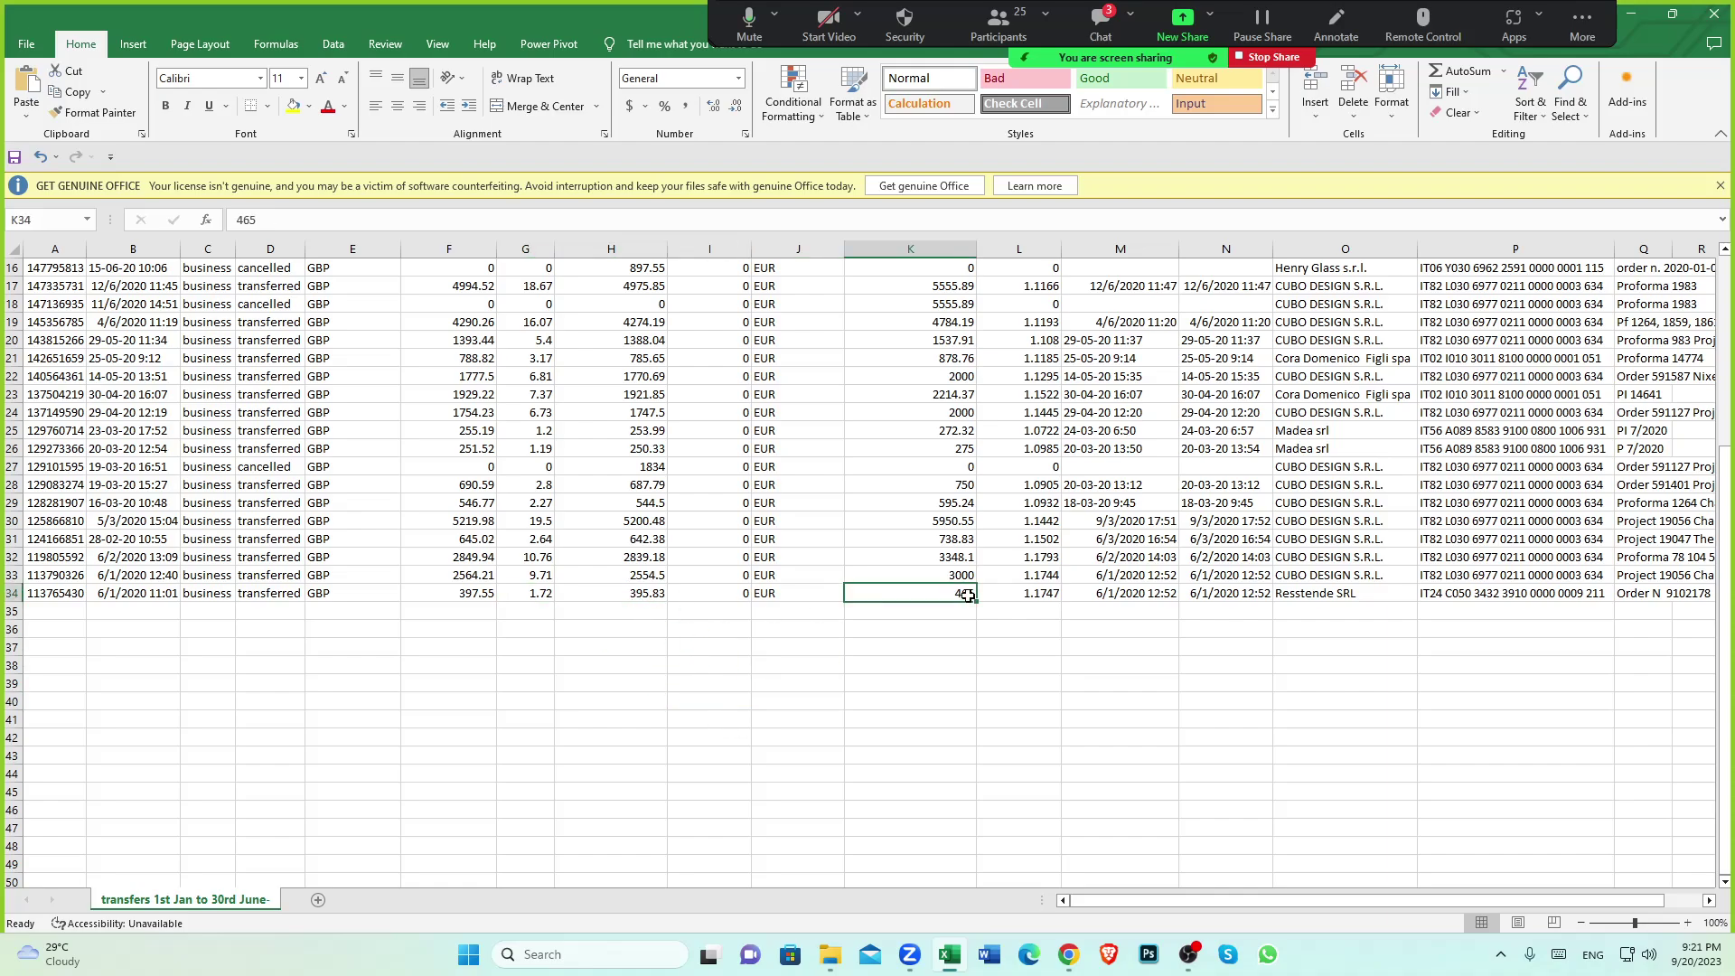
Back in Xero, confirm the Amount EUR field still holds 465 and leave it unchanged
left_click(1069, 954)
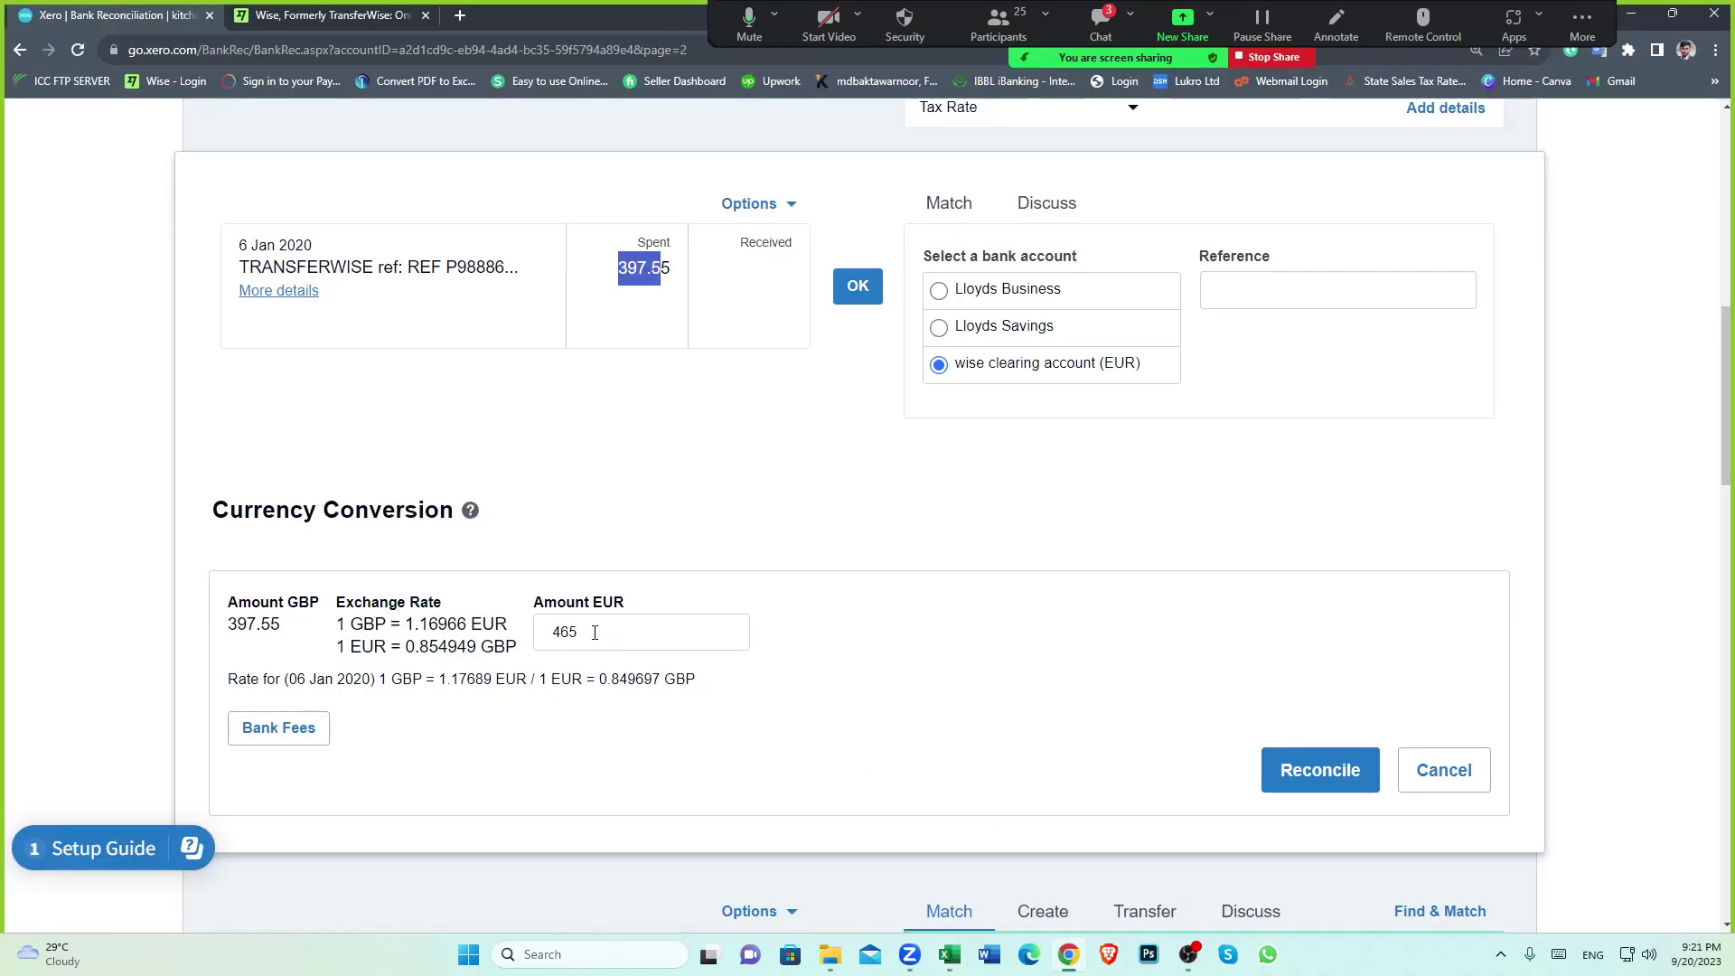
double_click(536, 630)
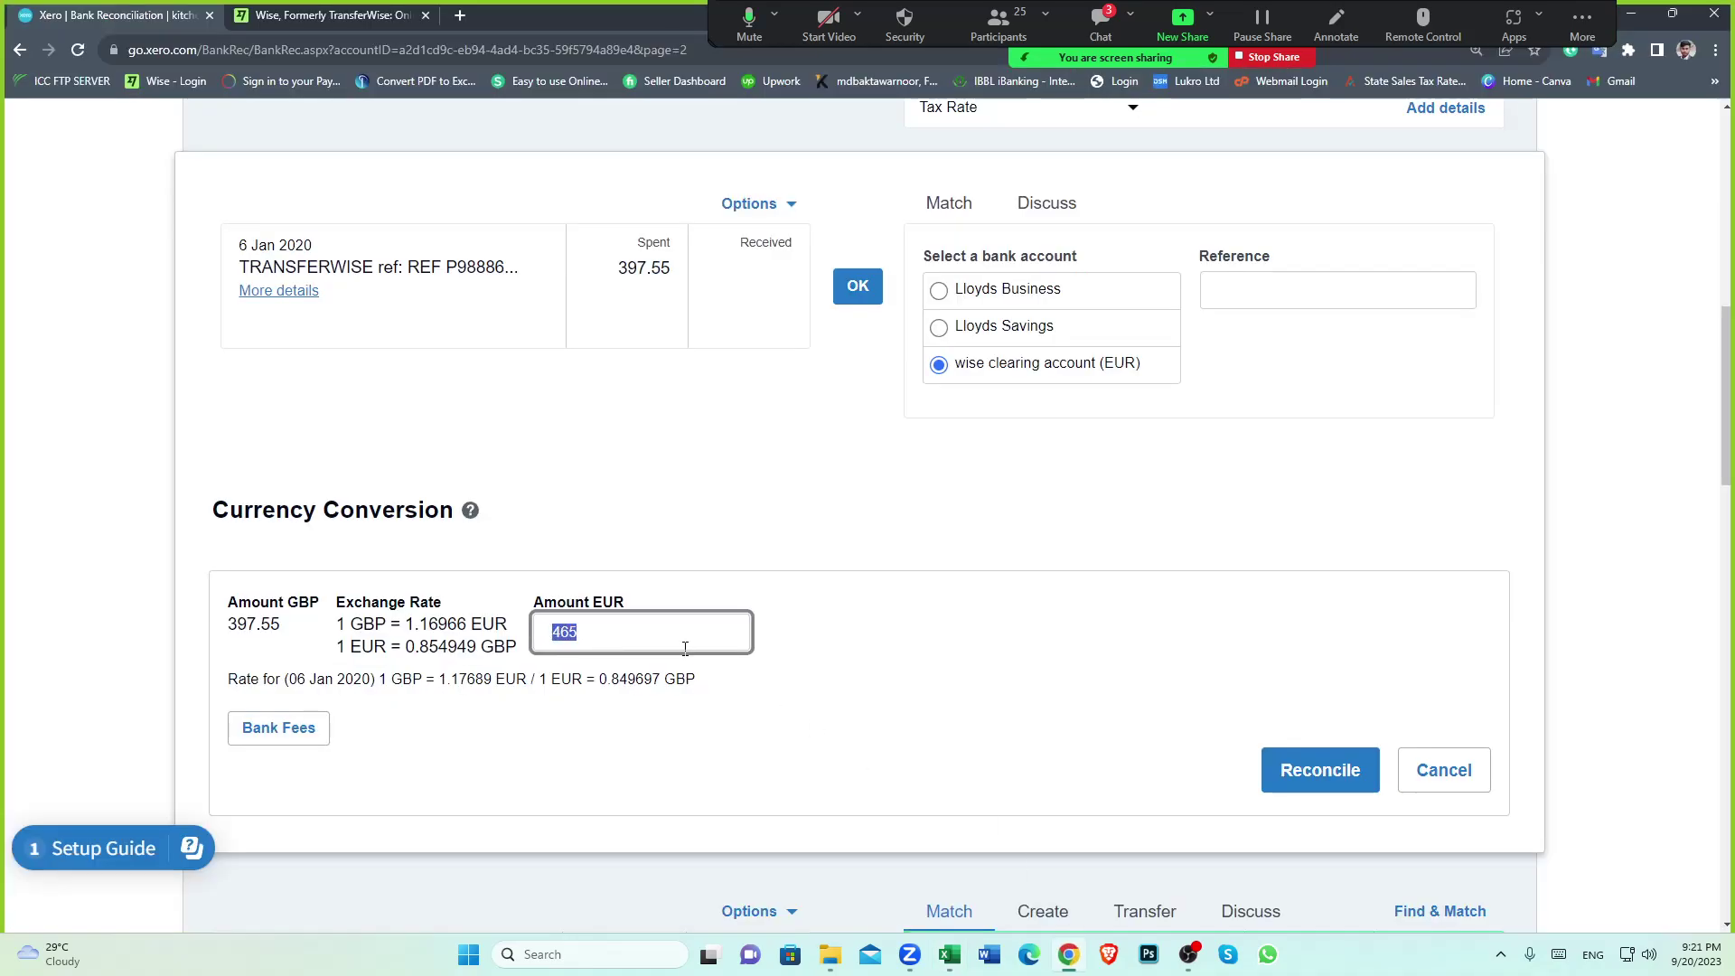
scroll(696, 388, "up", 1)
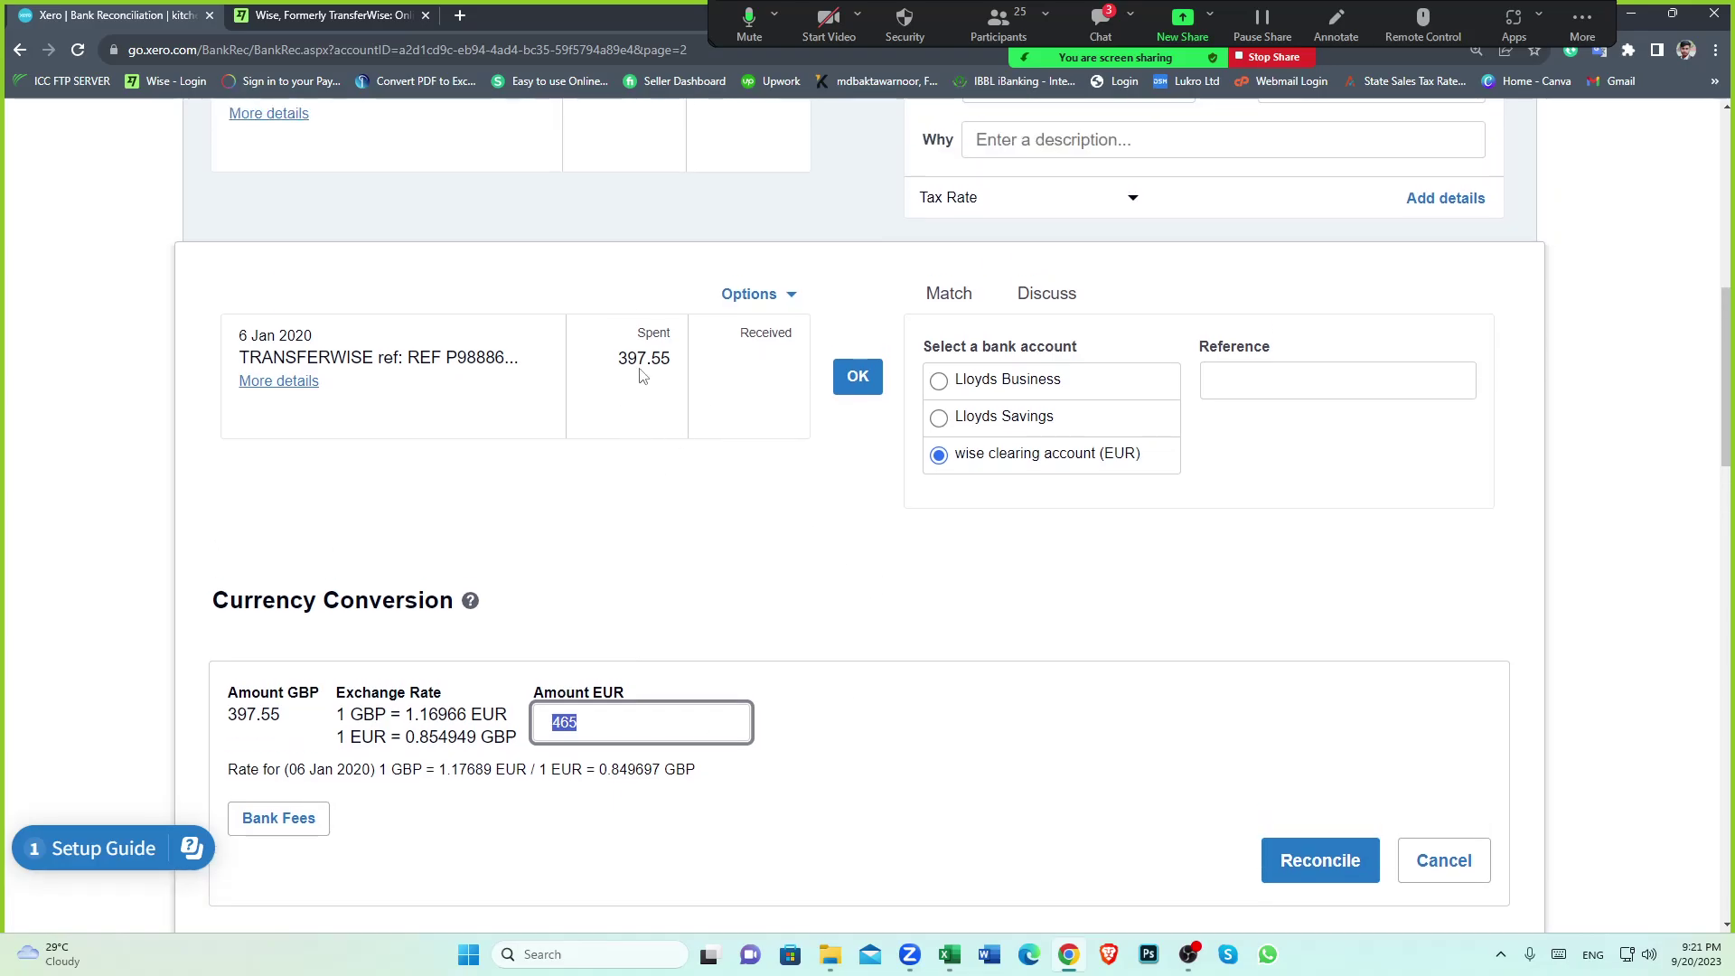
left_click(632, 445)
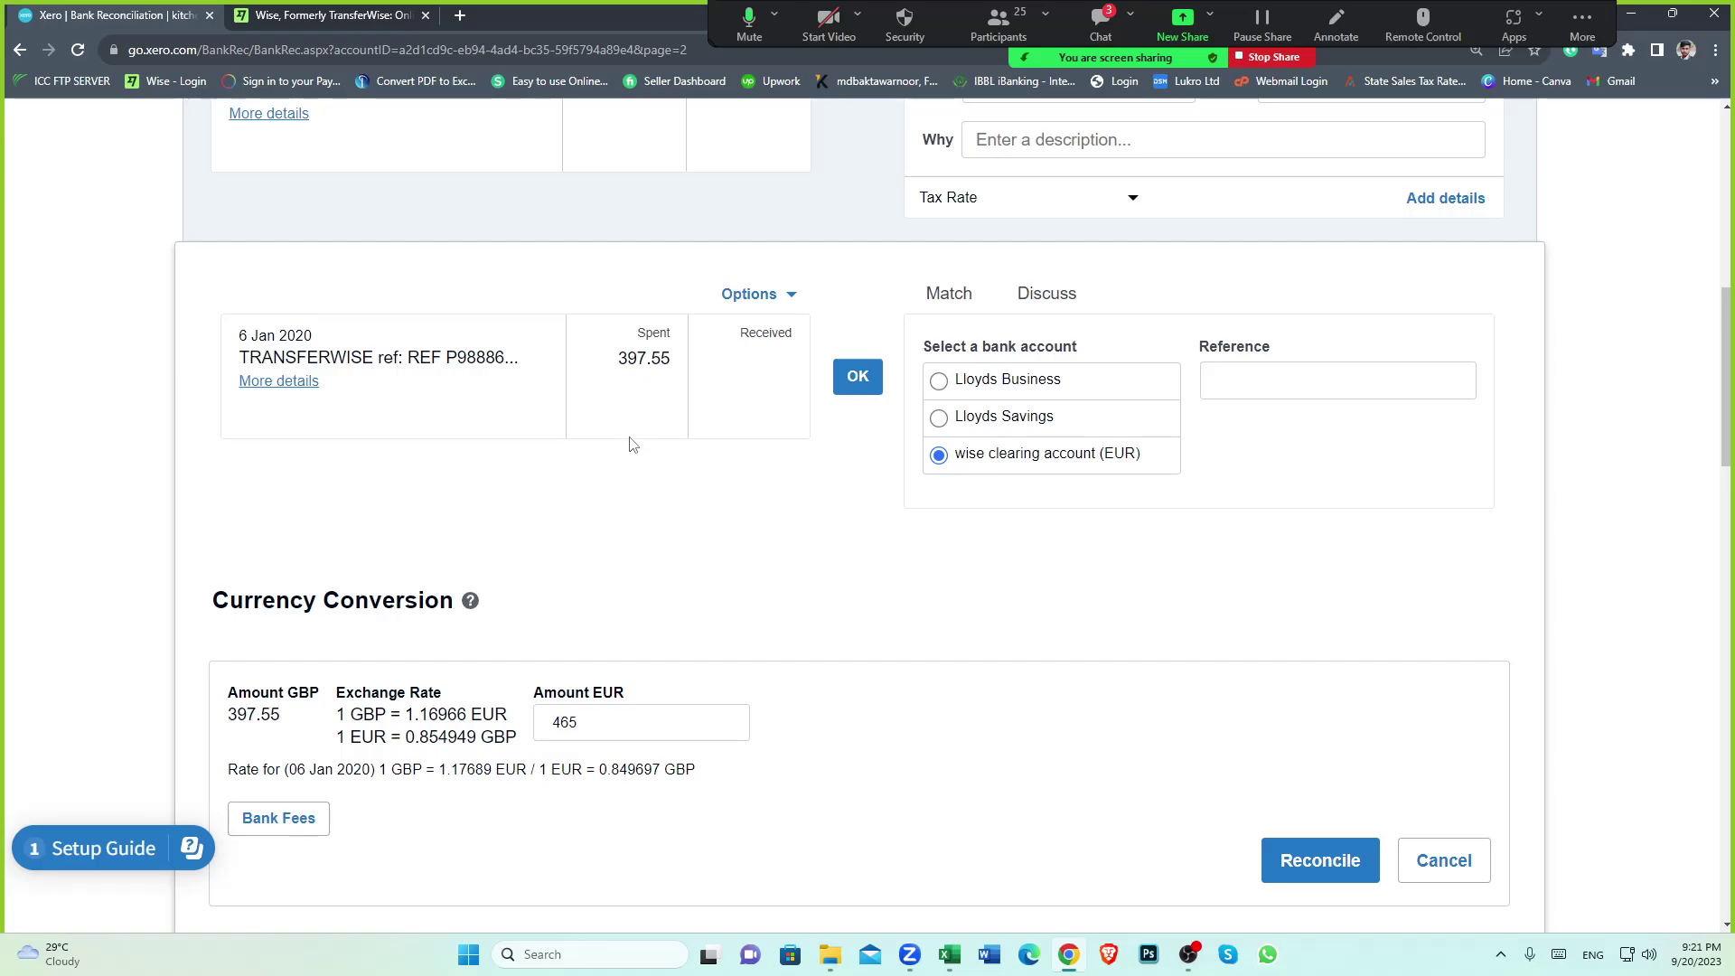
scroll(723, 515, "down", 2)
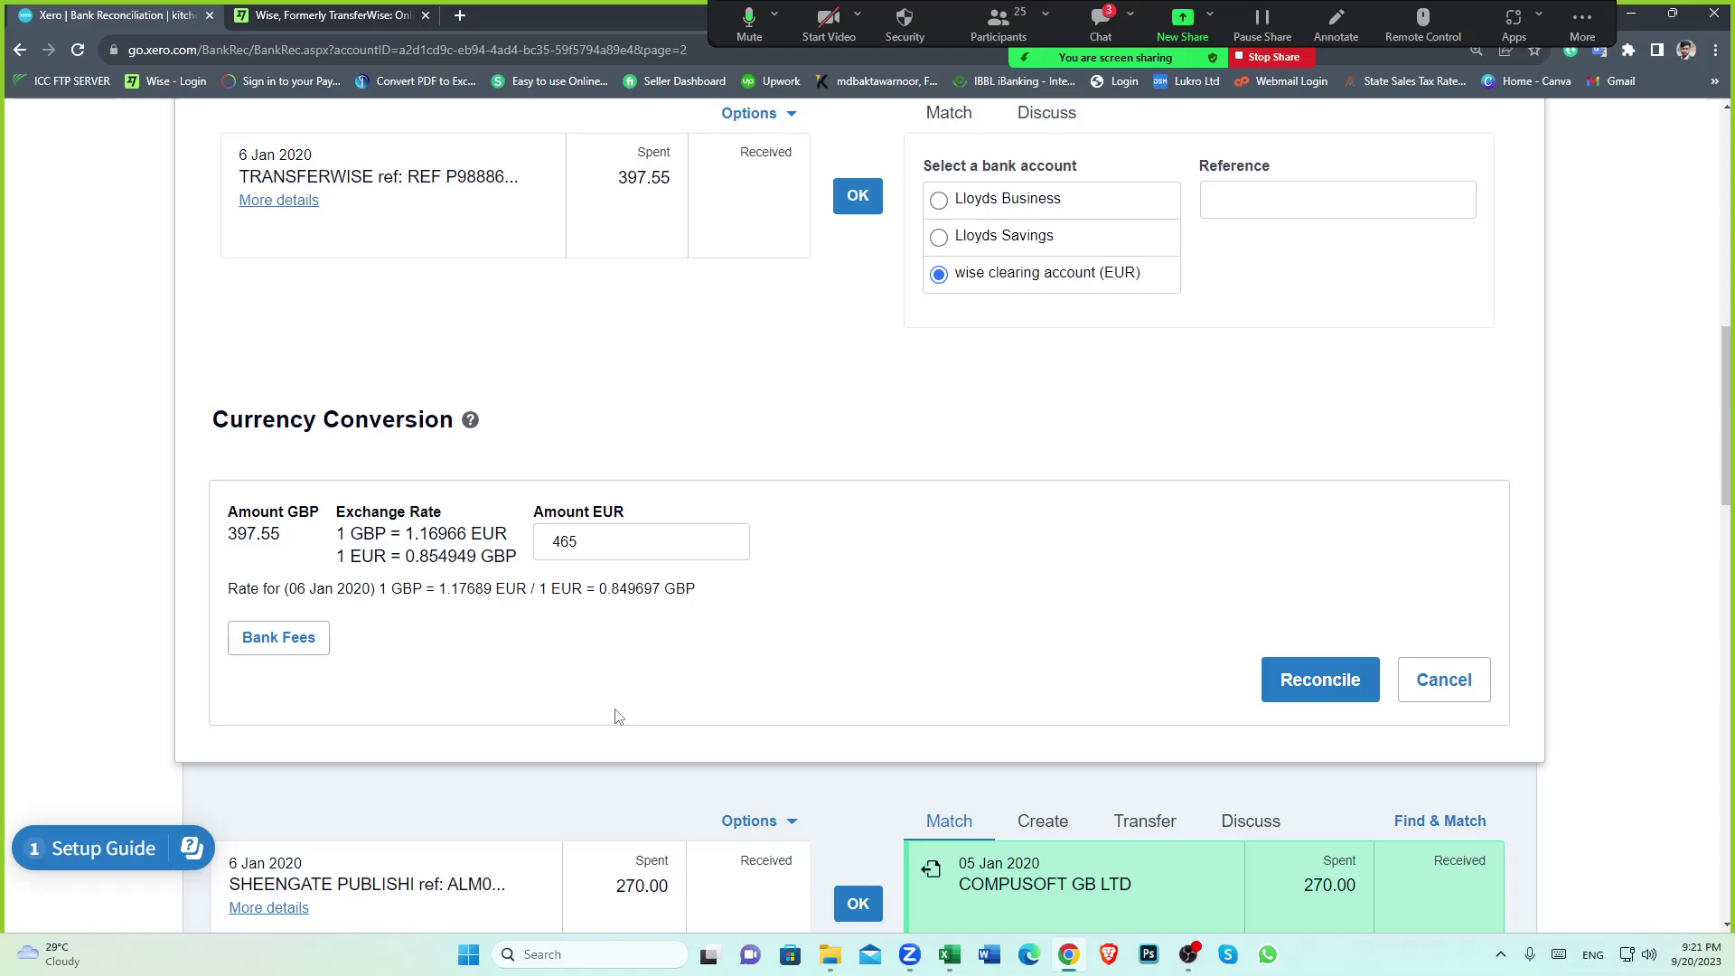
Mute all meeting participants, then add a bank fee line to the 397.55 conversion
left_click(994, 22)
left_click(865, 600)
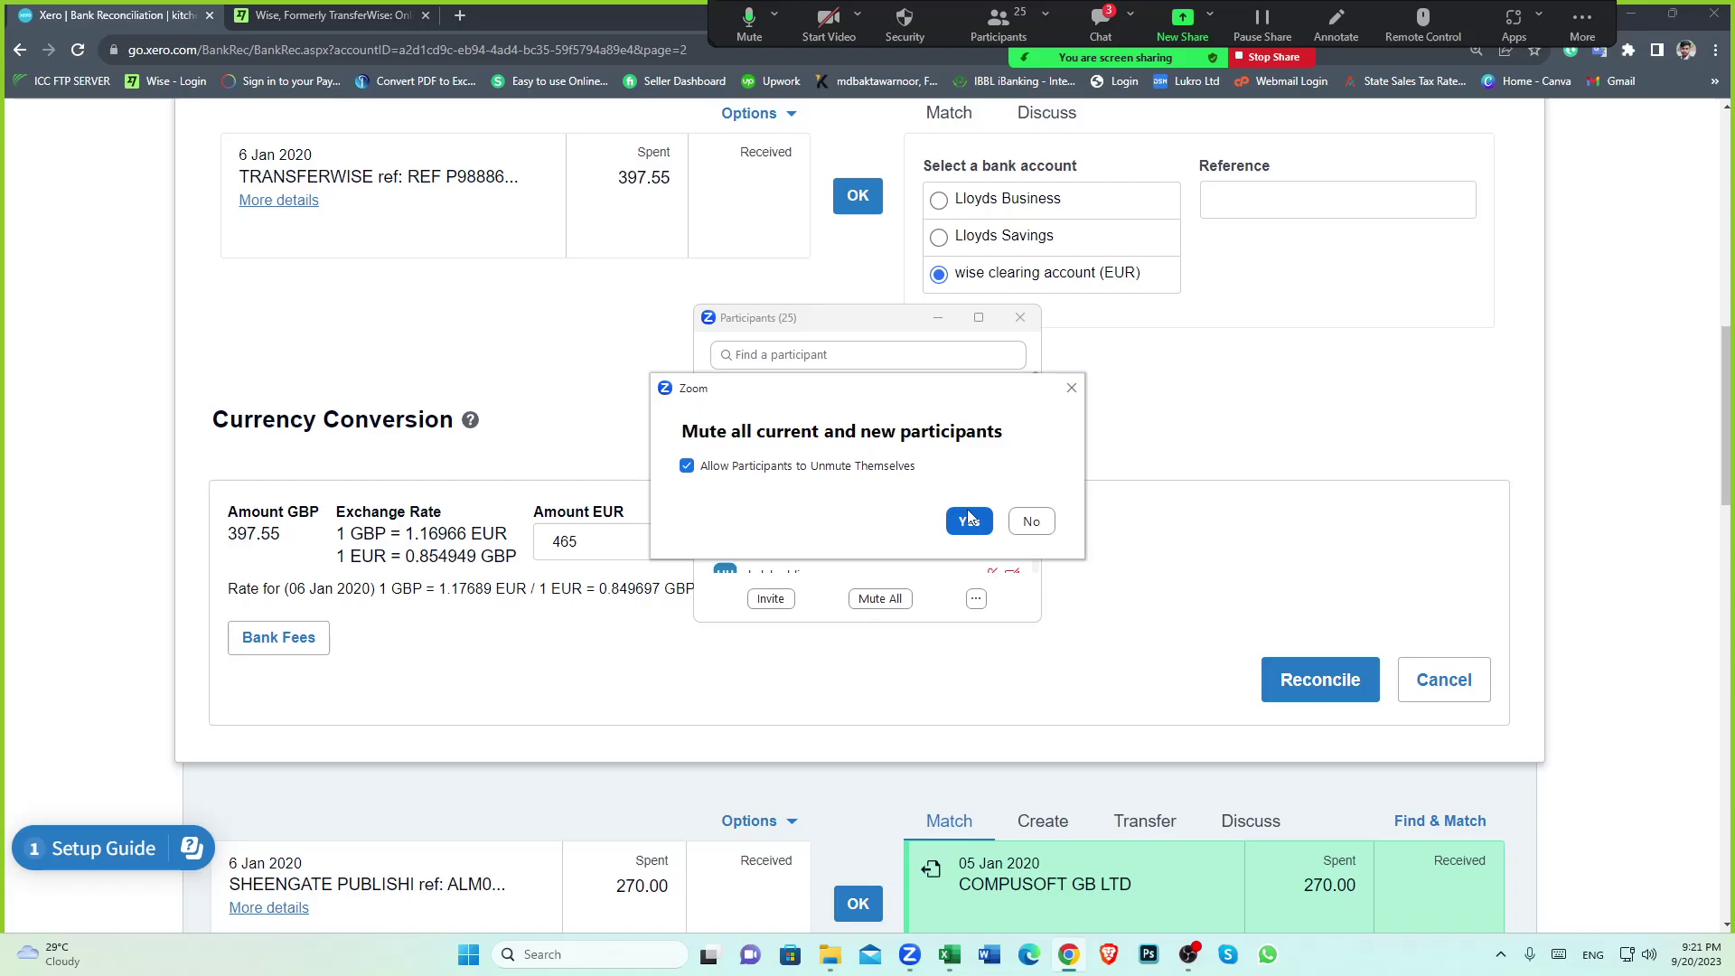
left_click(965, 517)
left_click(1020, 317)
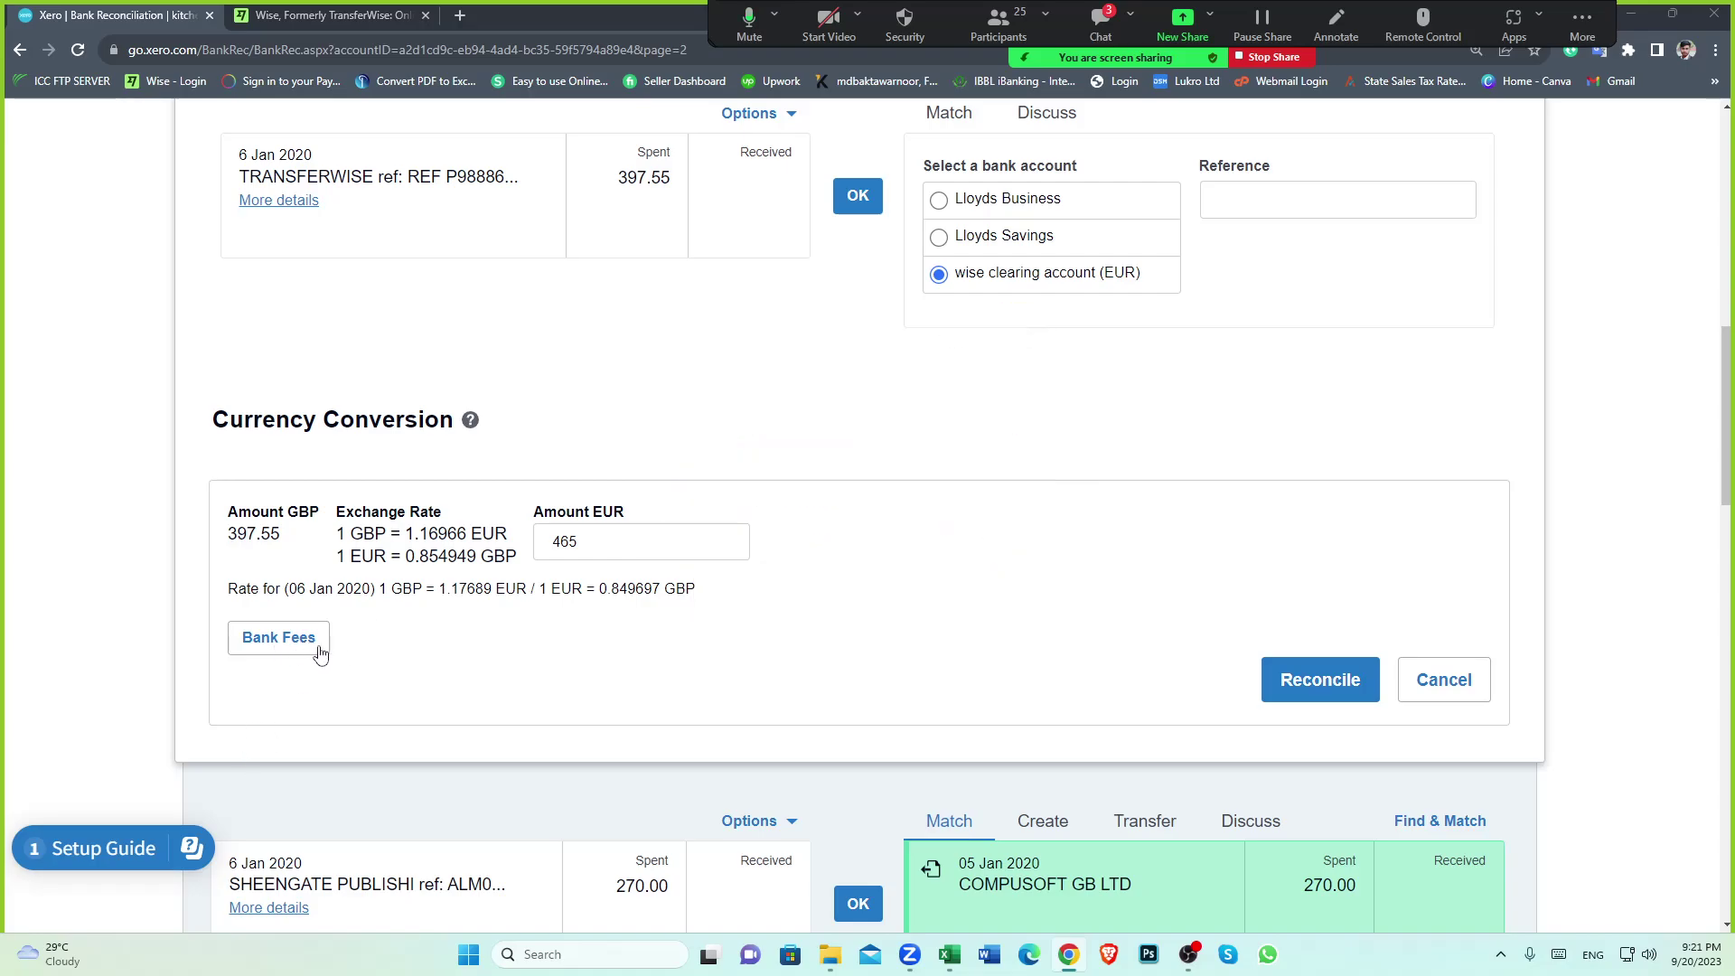
left_click(287, 651)
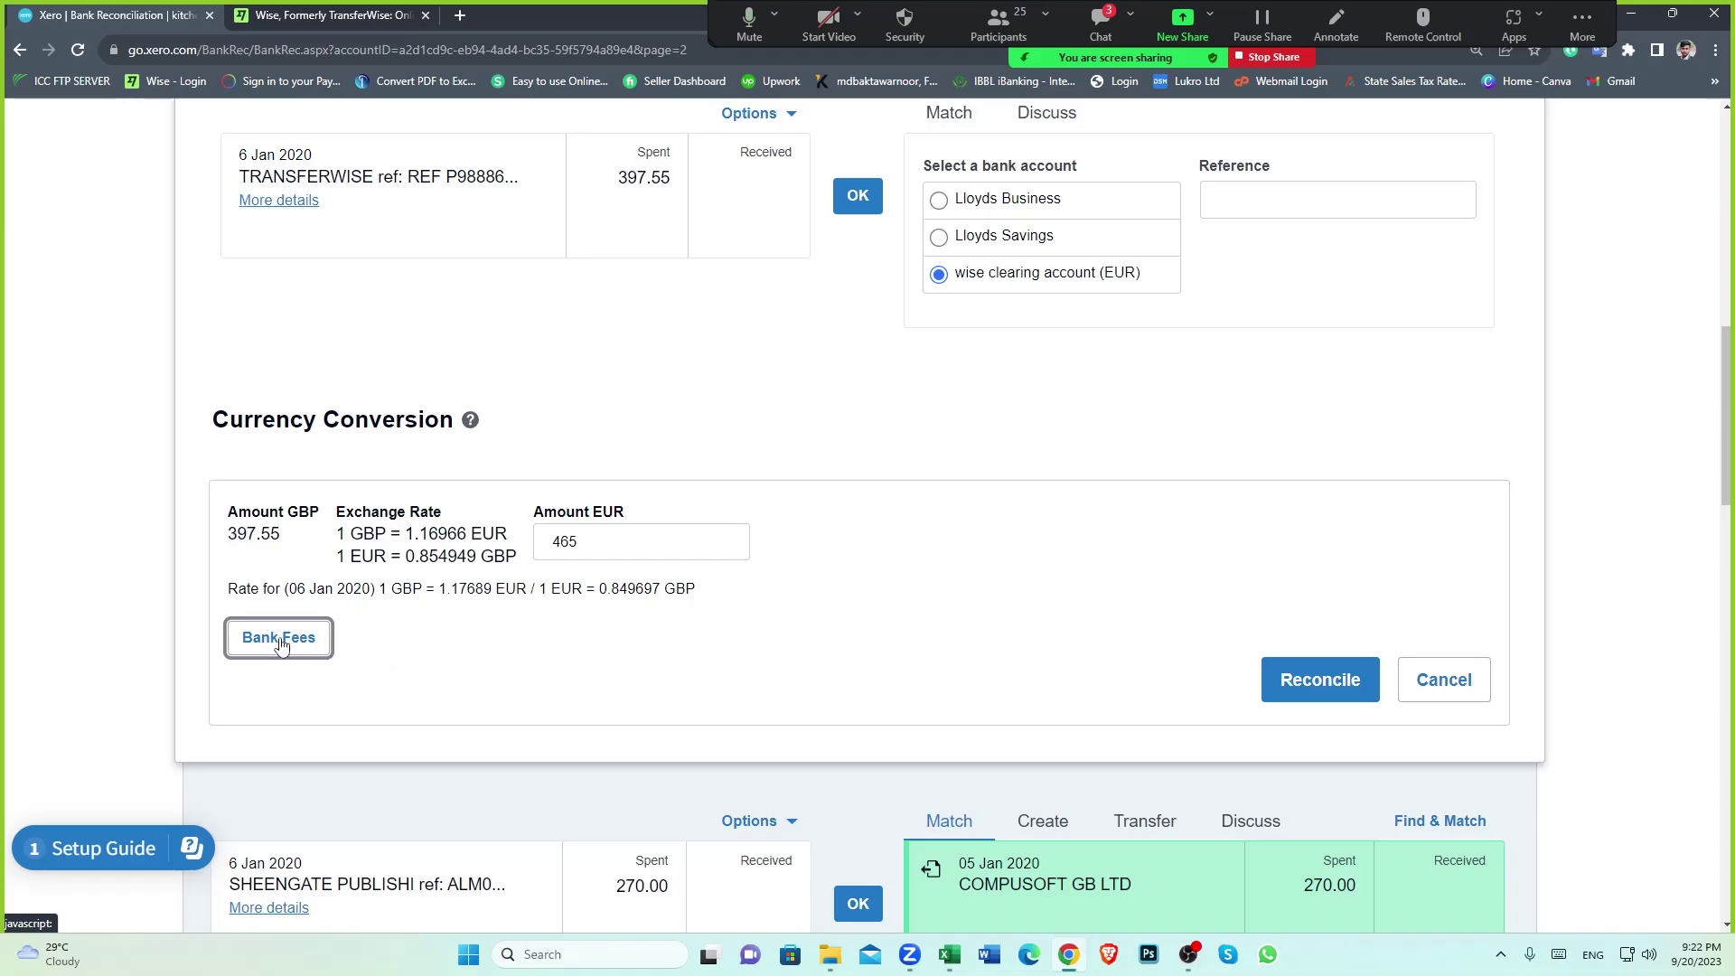
Show the bank fees row and choose 'transferwise fee' as its payee
left_click(283, 638)
scroll(671, 664, "down", 1)
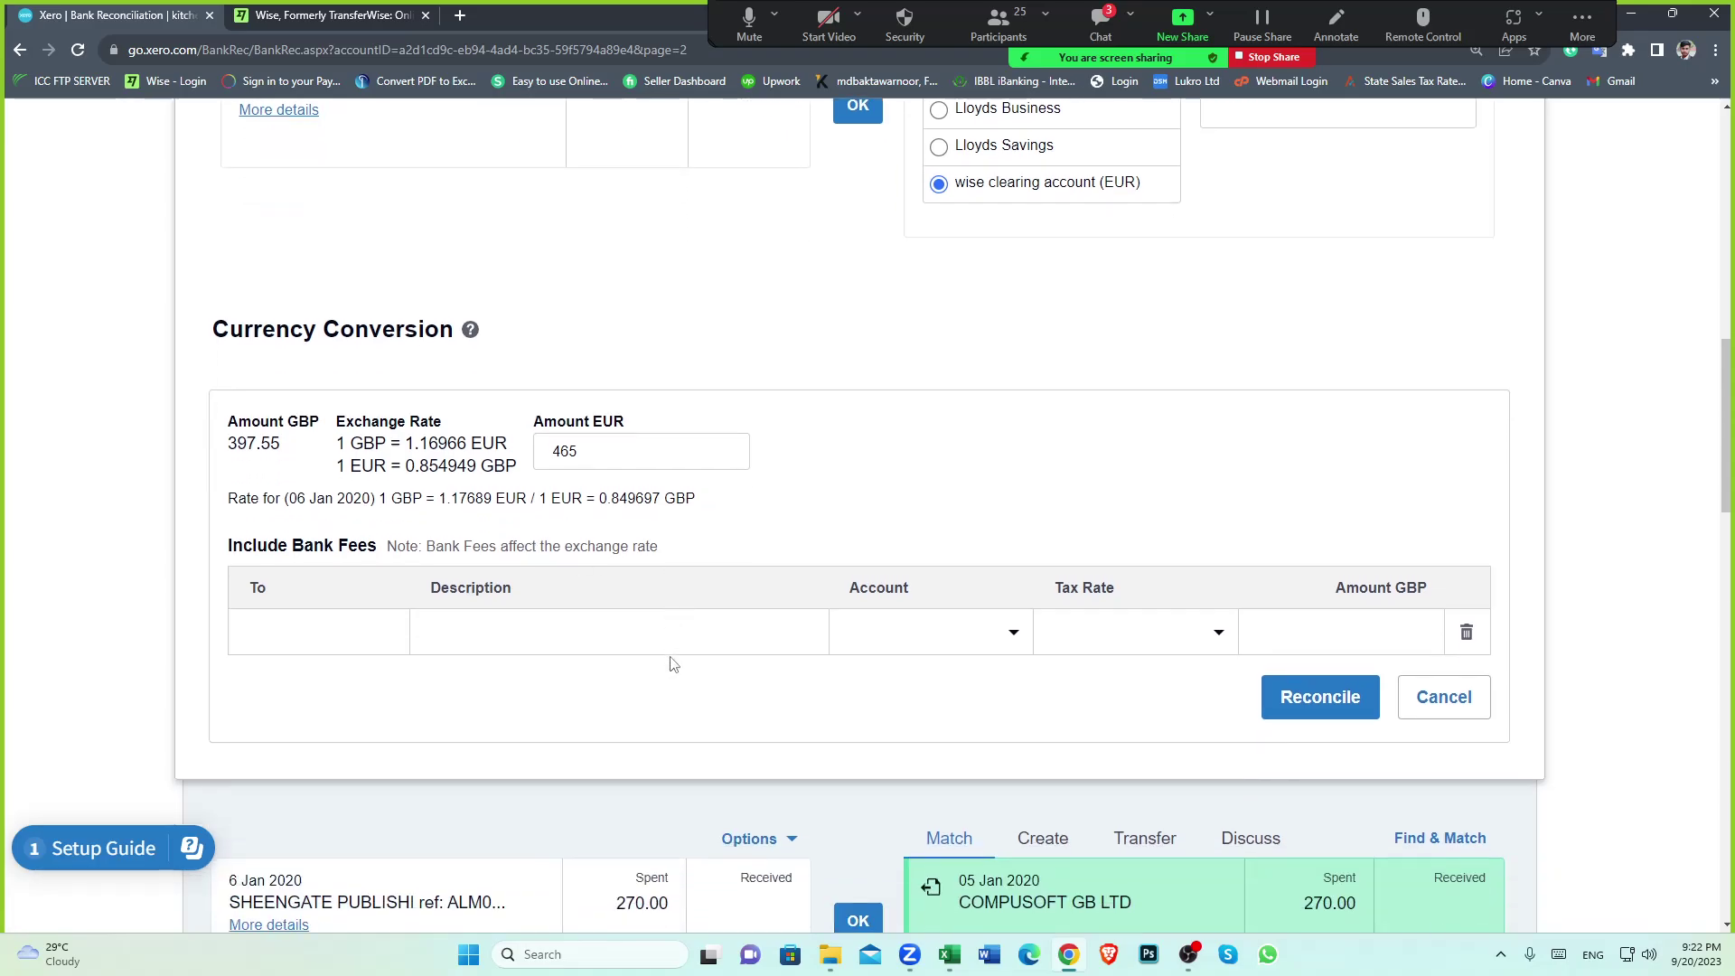
left_click(352, 646)
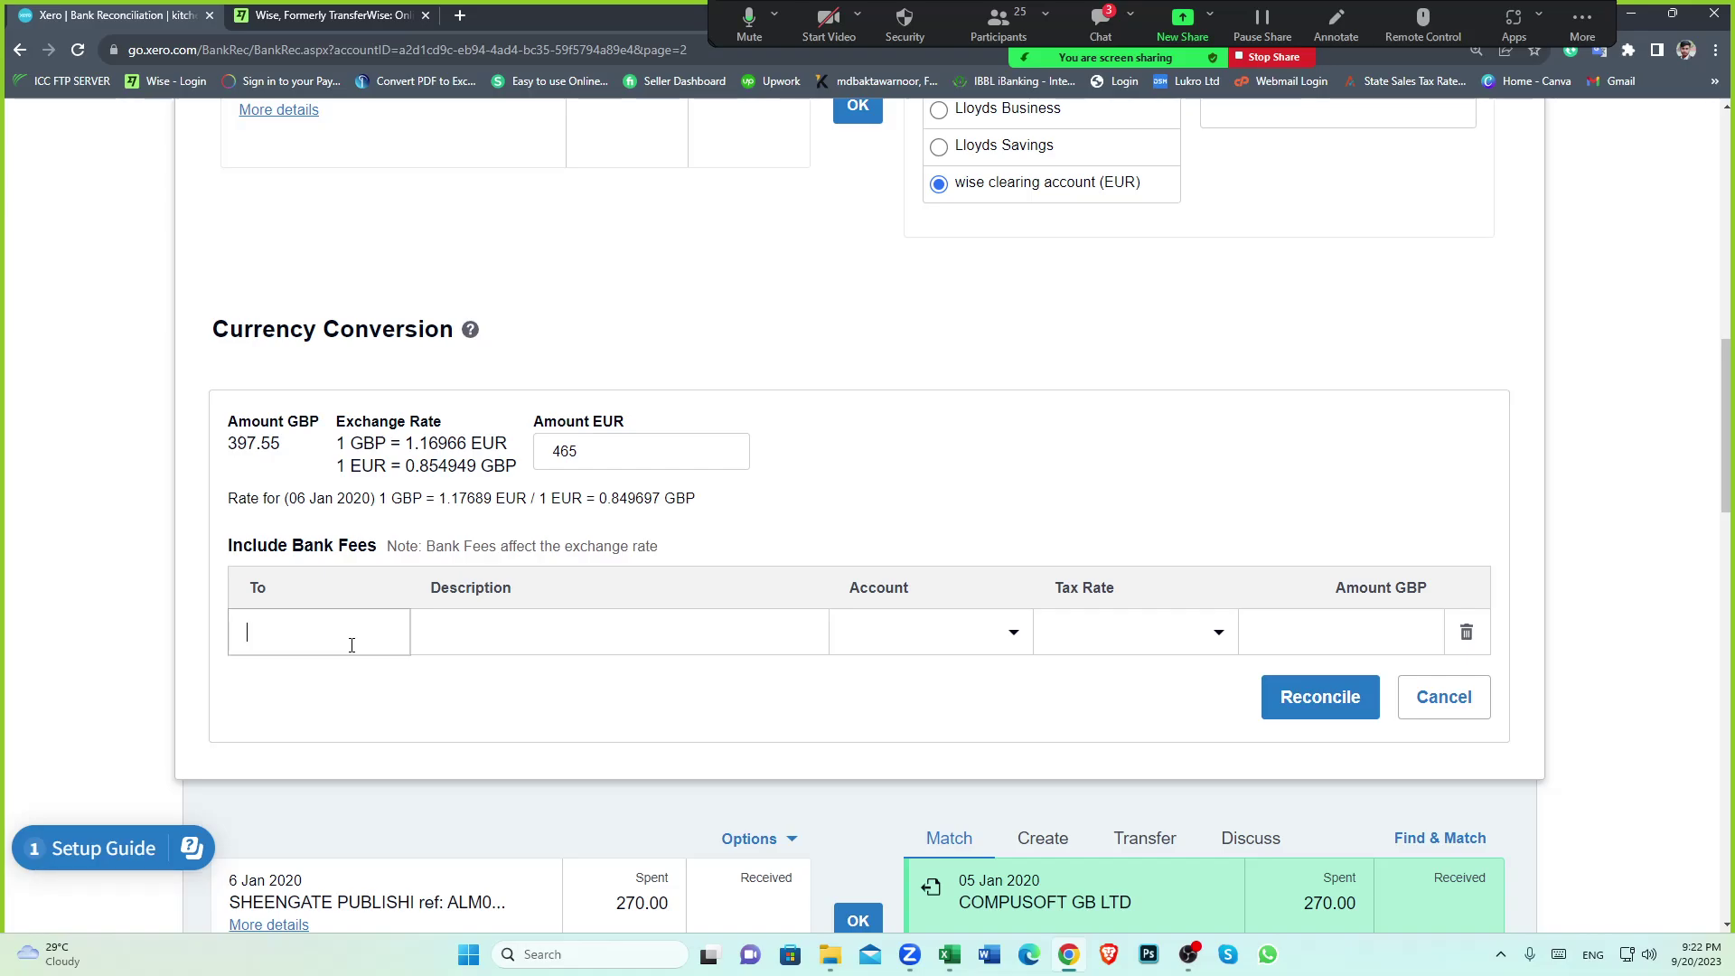
type("FEE")
key("BackSpace")
key("BackSpace")
key("BackSpace")
type("TR")
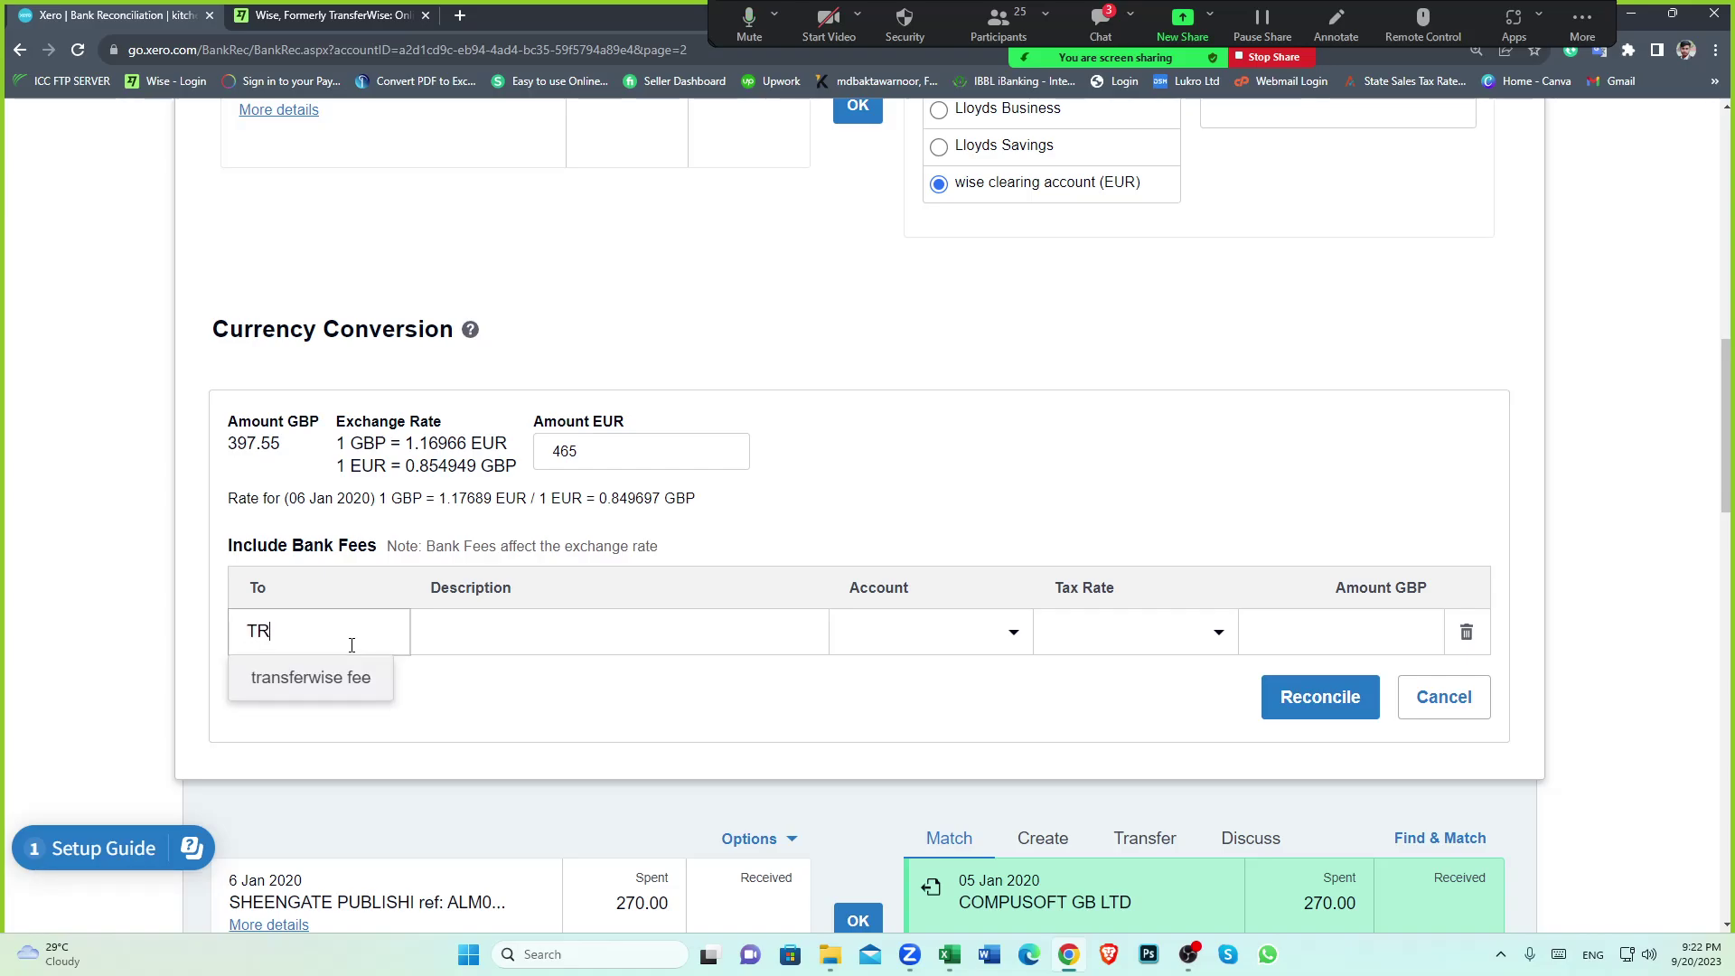
key("BackSpace")
left_click(301, 691)
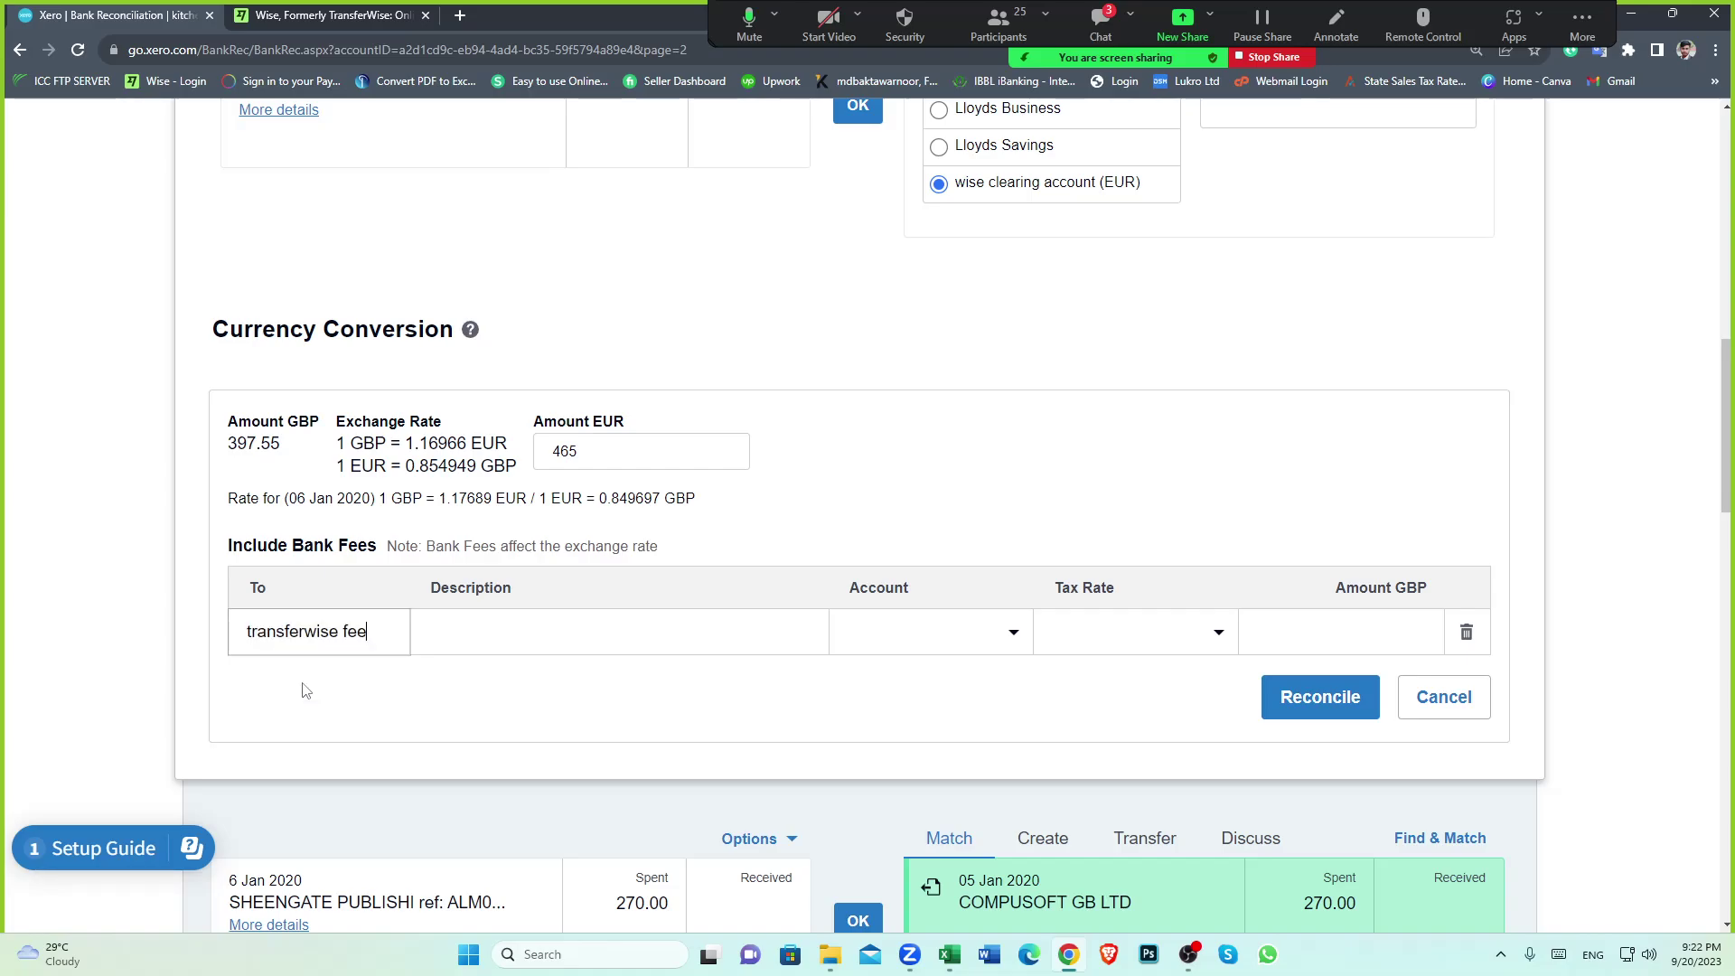
Describe the fee as 'fee' and code it to 415 - WISE FEE with No VAT
left_click(572, 619)
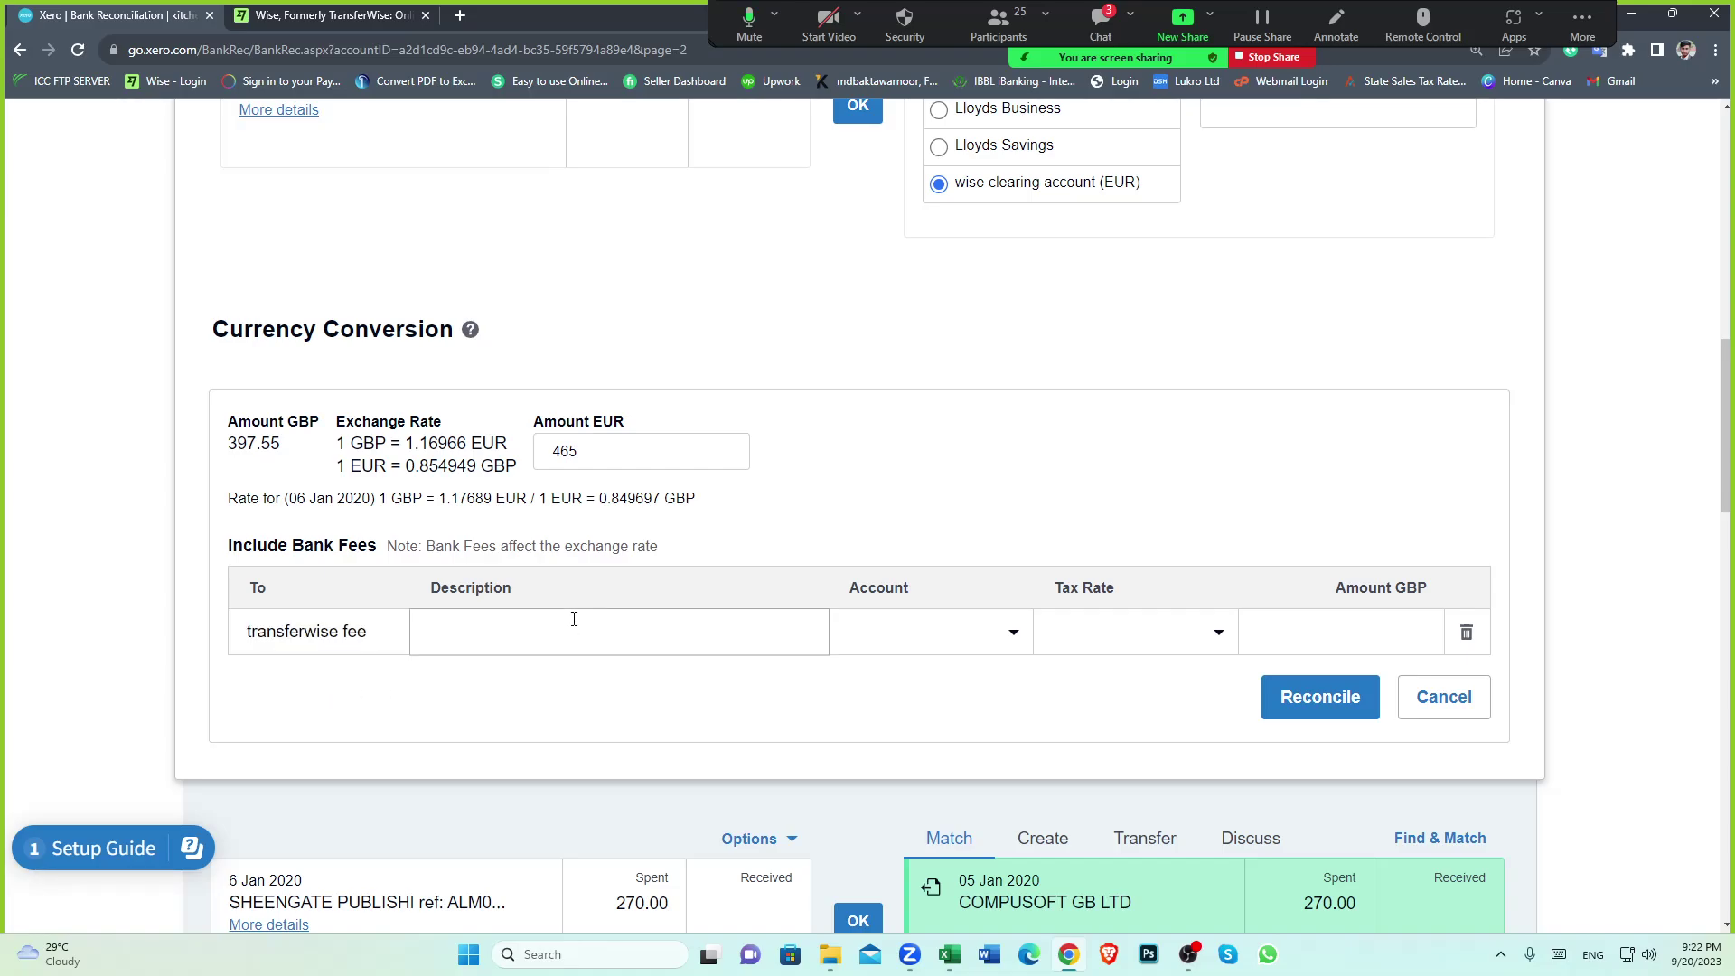
type("fee")
left_click(1013, 634)
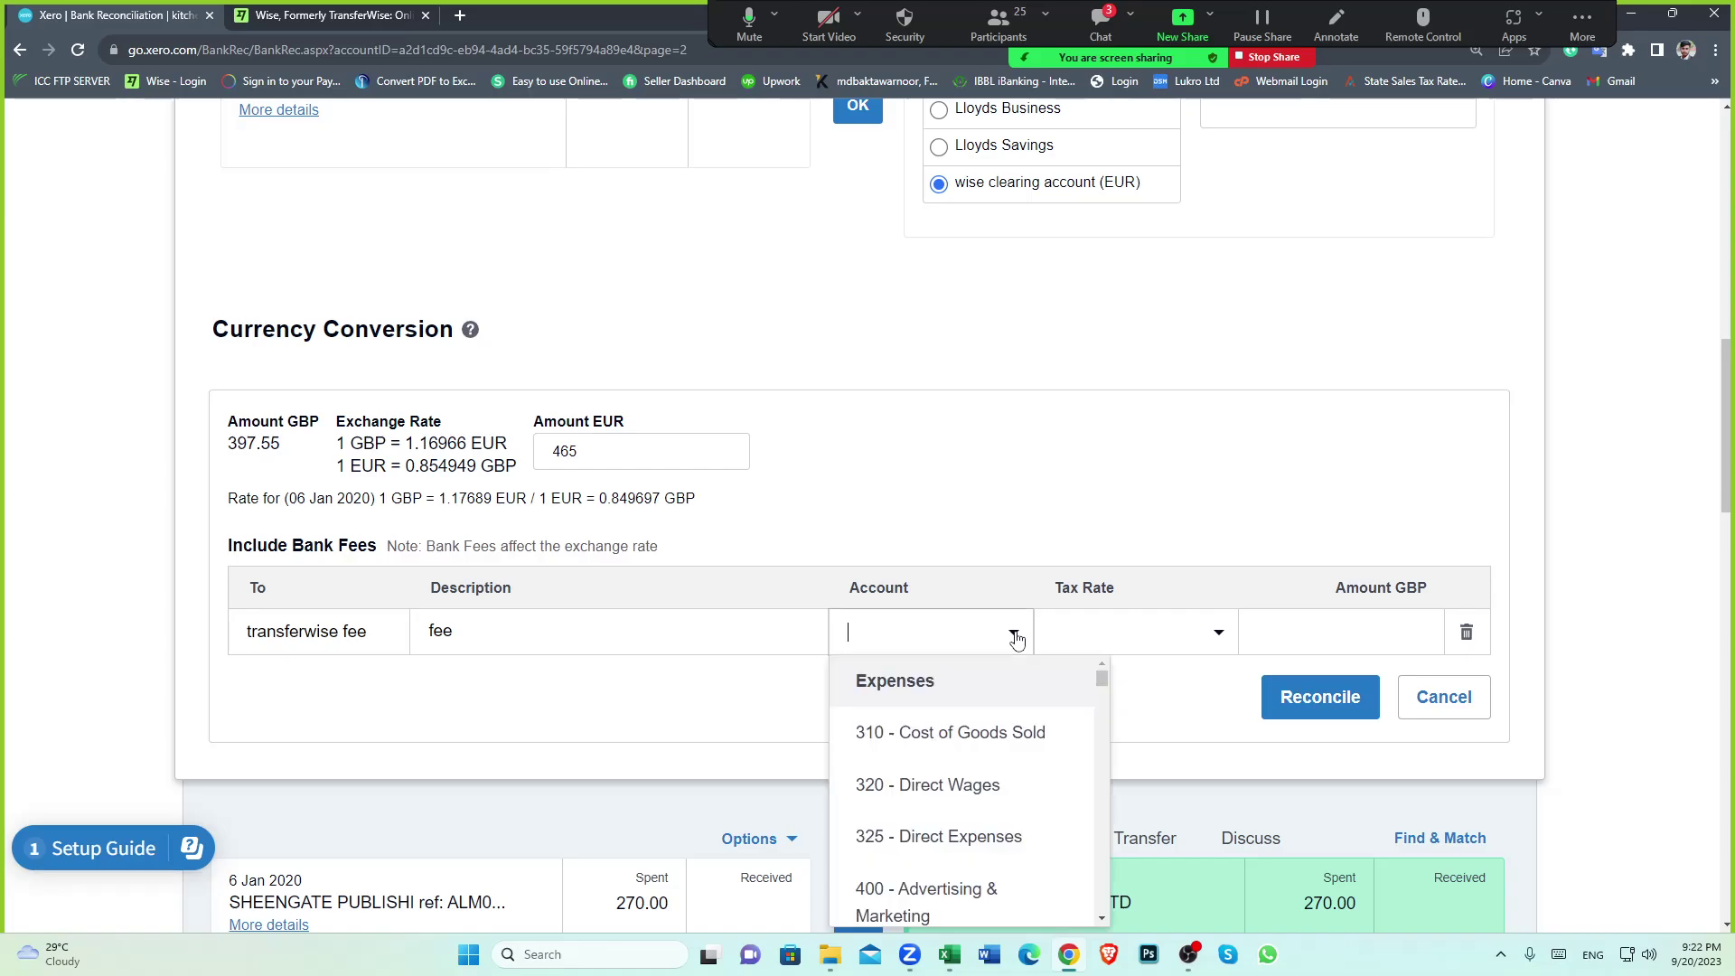
type("fee")
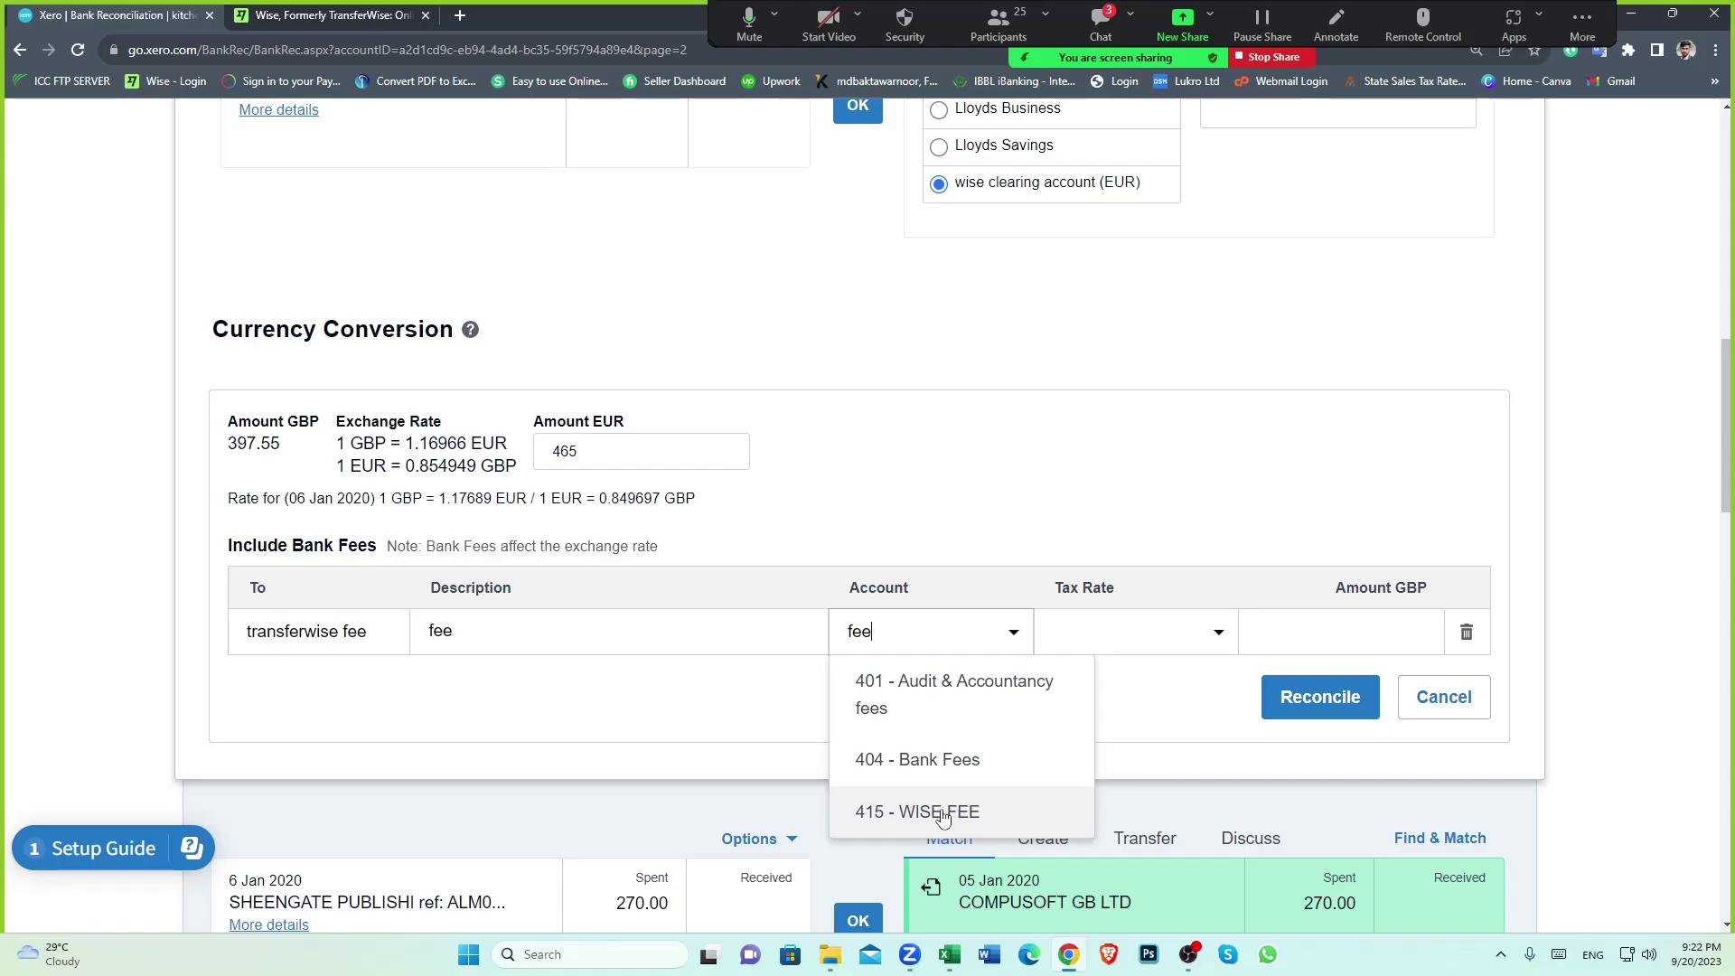
left_click(942, 813)
left_click(1219, 638)
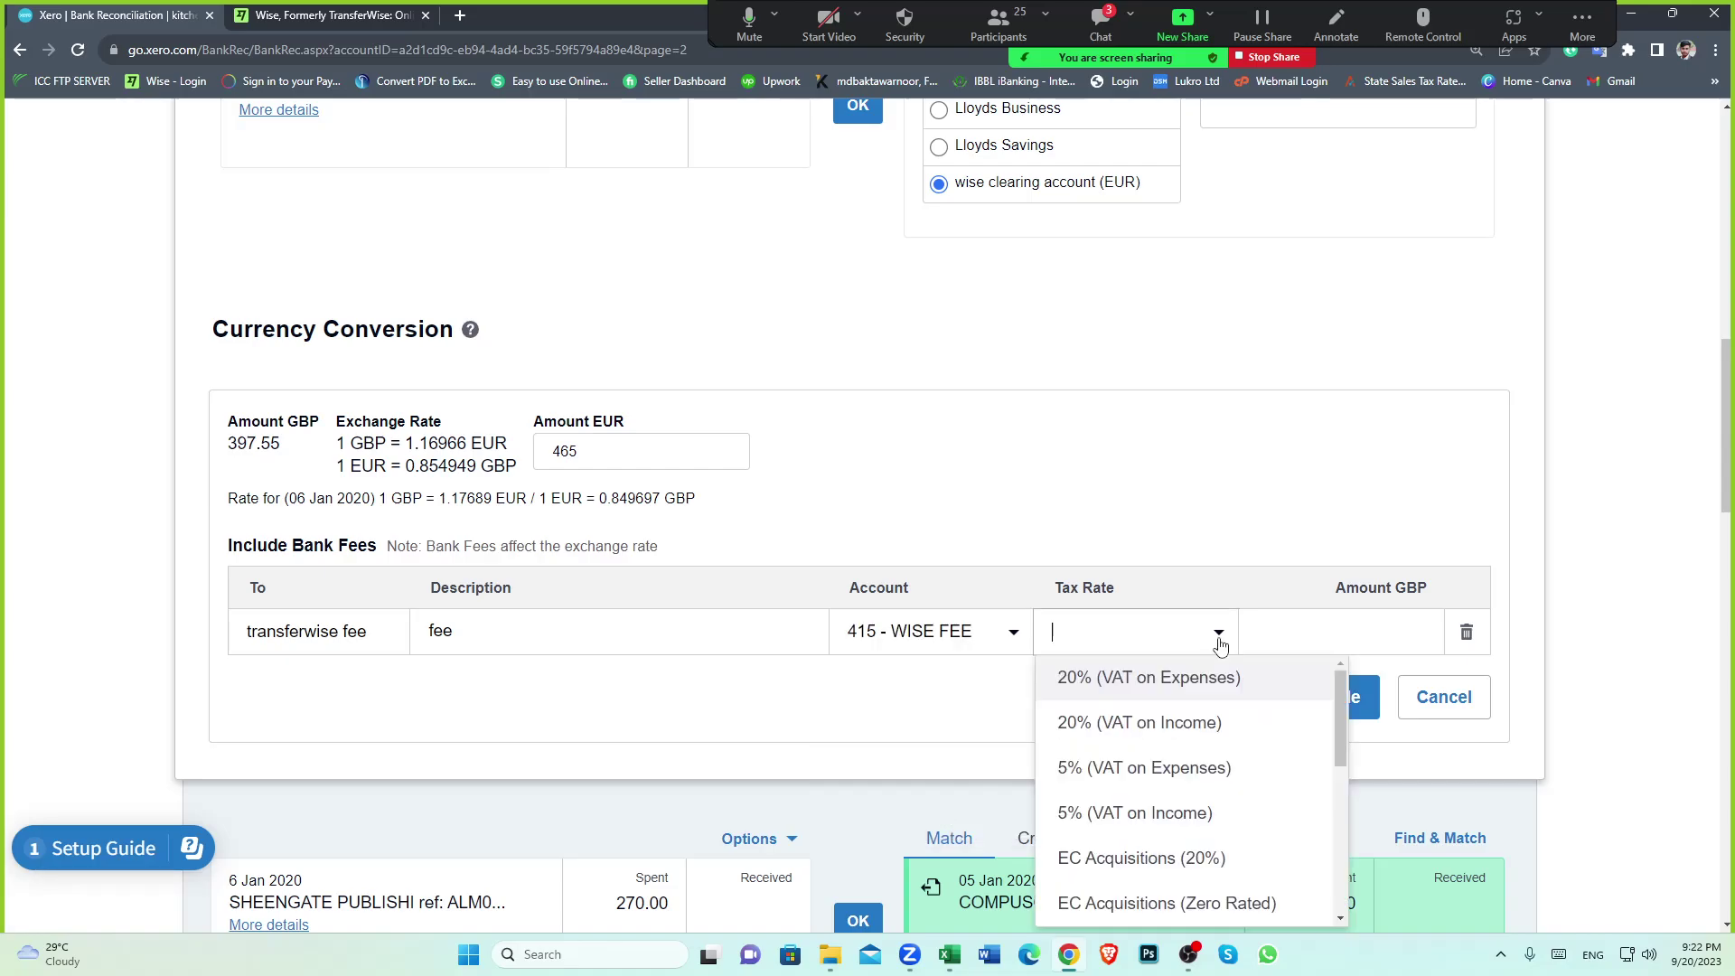
scroll(1188, 810, "down", 3)
left_click(1120, 775)
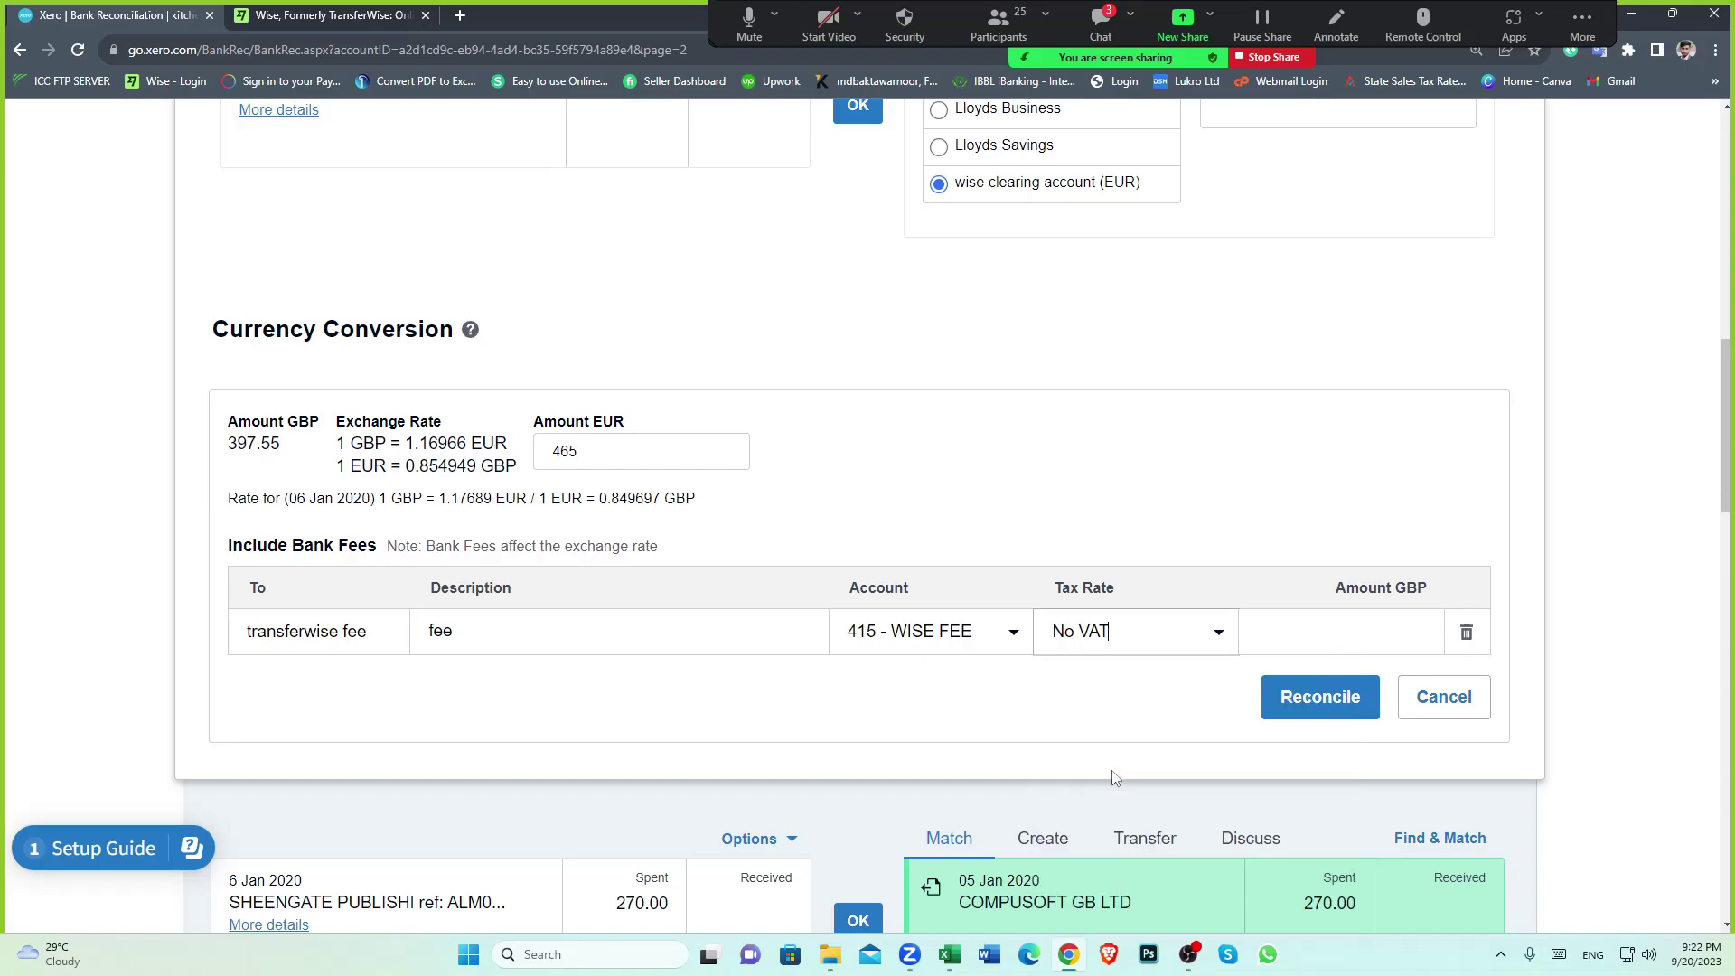
Select the fee row's Amount GBP cell, ready for the fee value
left_click(1401, 628)
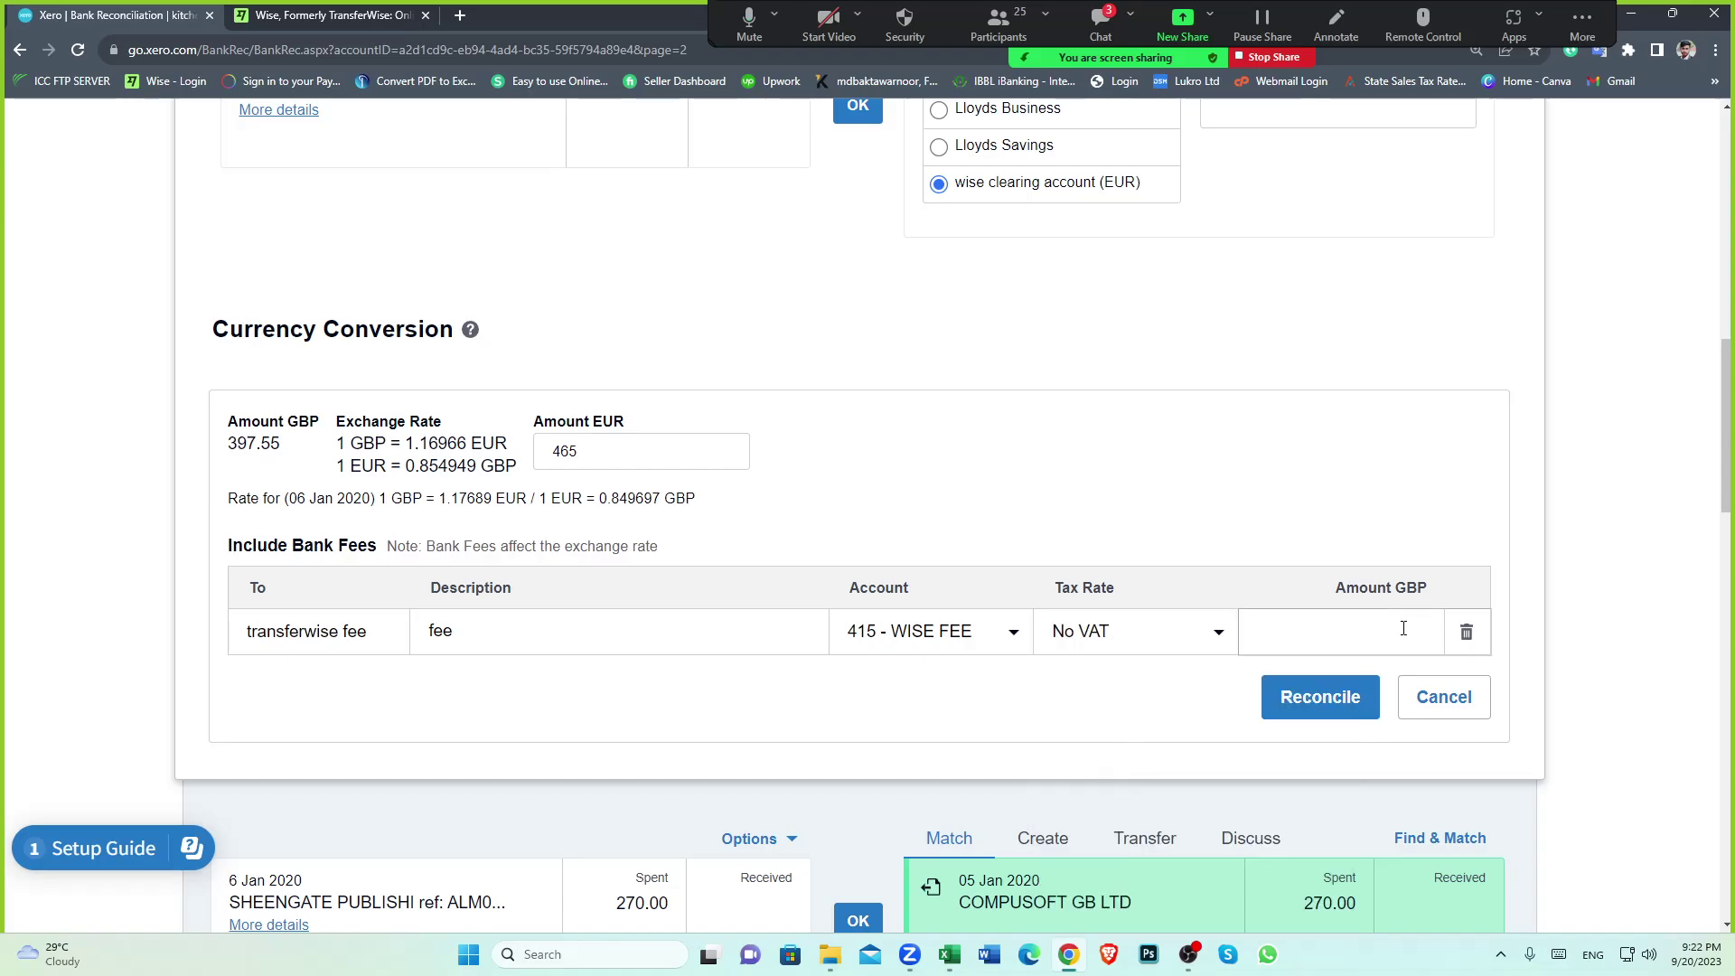
left_click_drag(1336, 587, 1426, 587)
left_click(1424, 664)
left_click(1418, 640)
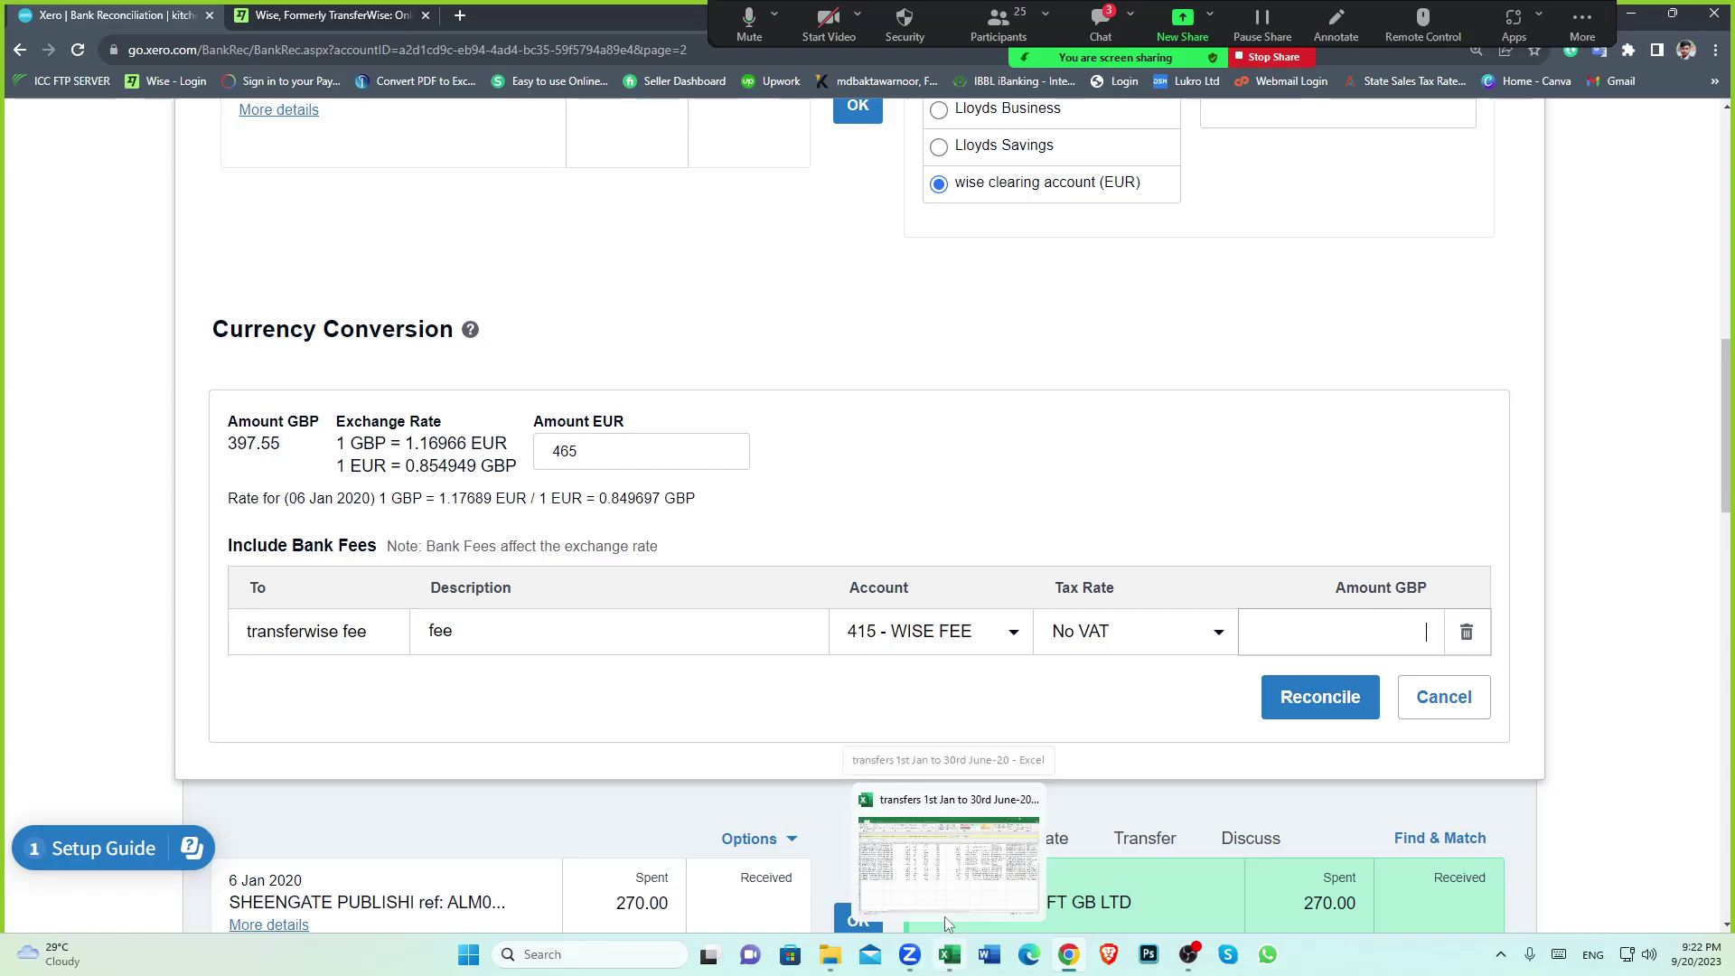
left_click(928, 893)
left_click(529, 595)
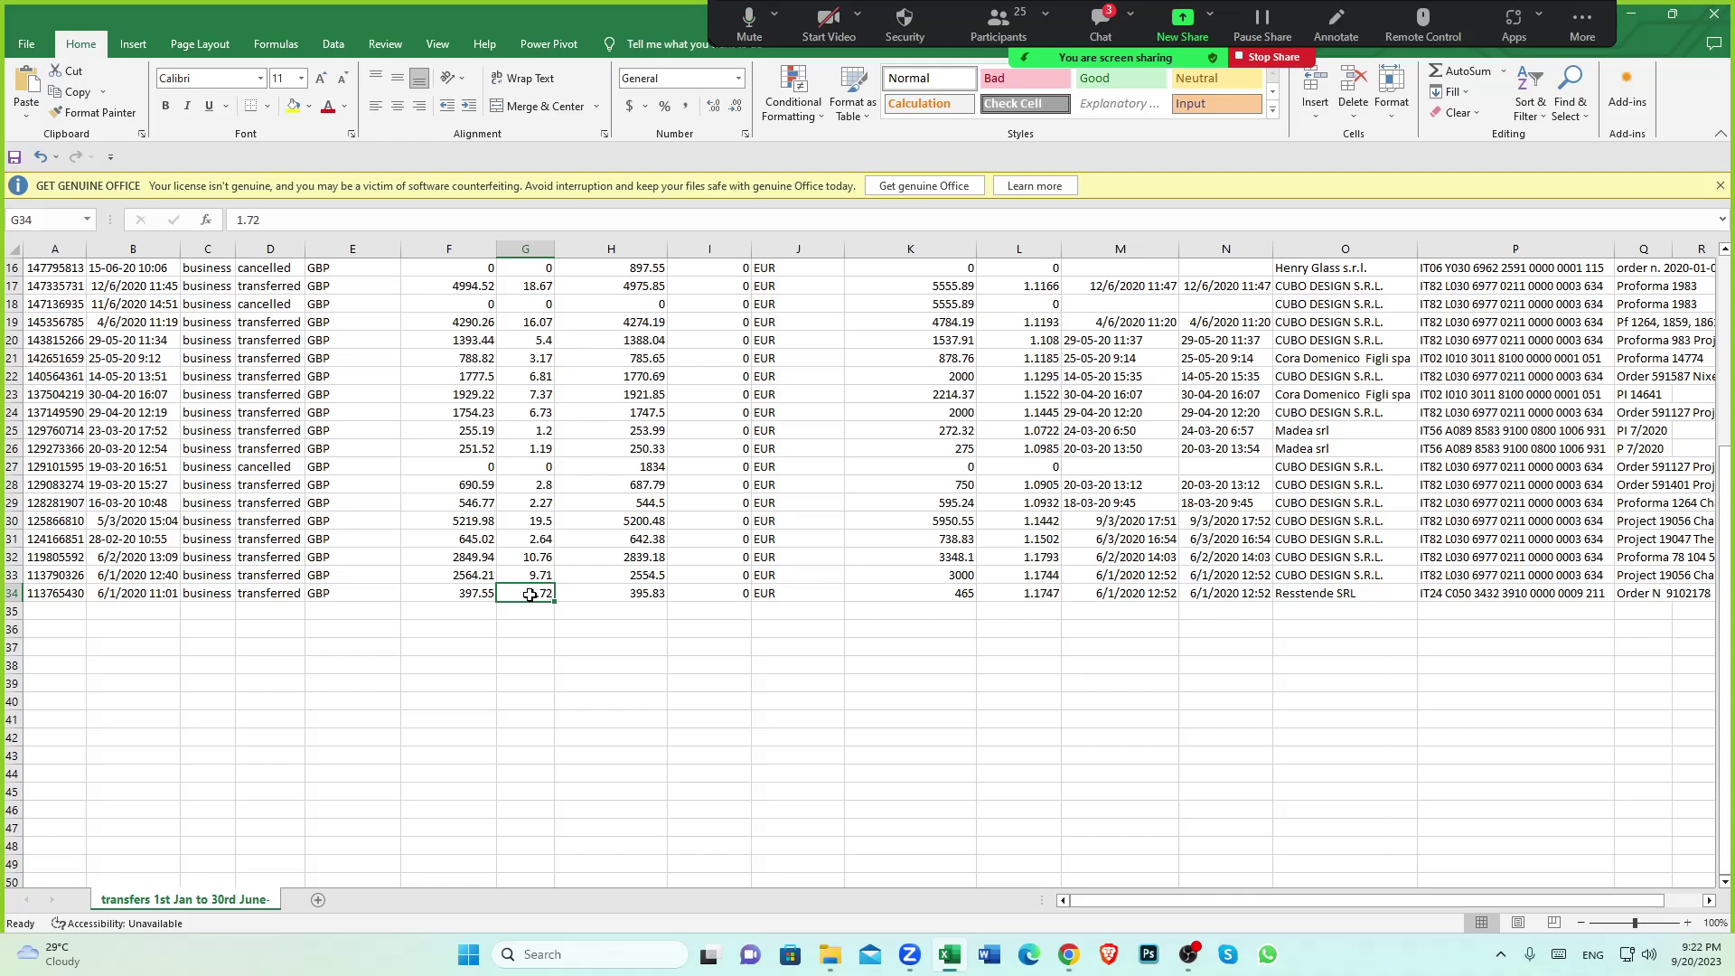
left_click(327, 594)
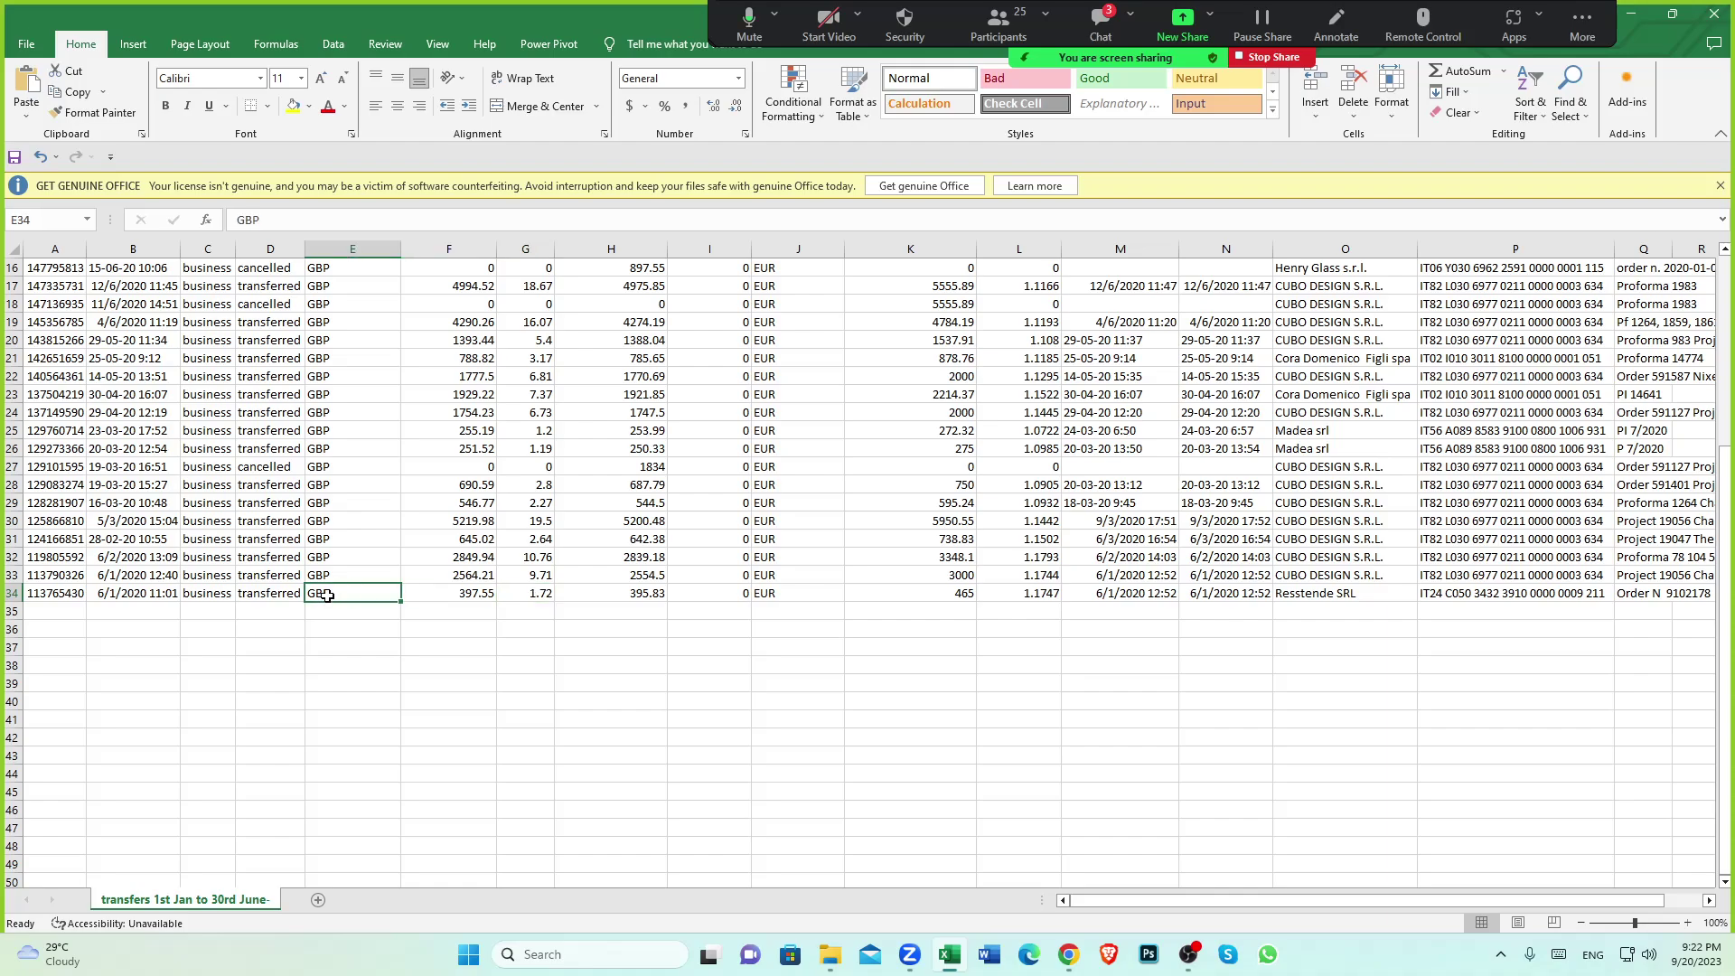
left_click(455, 602)
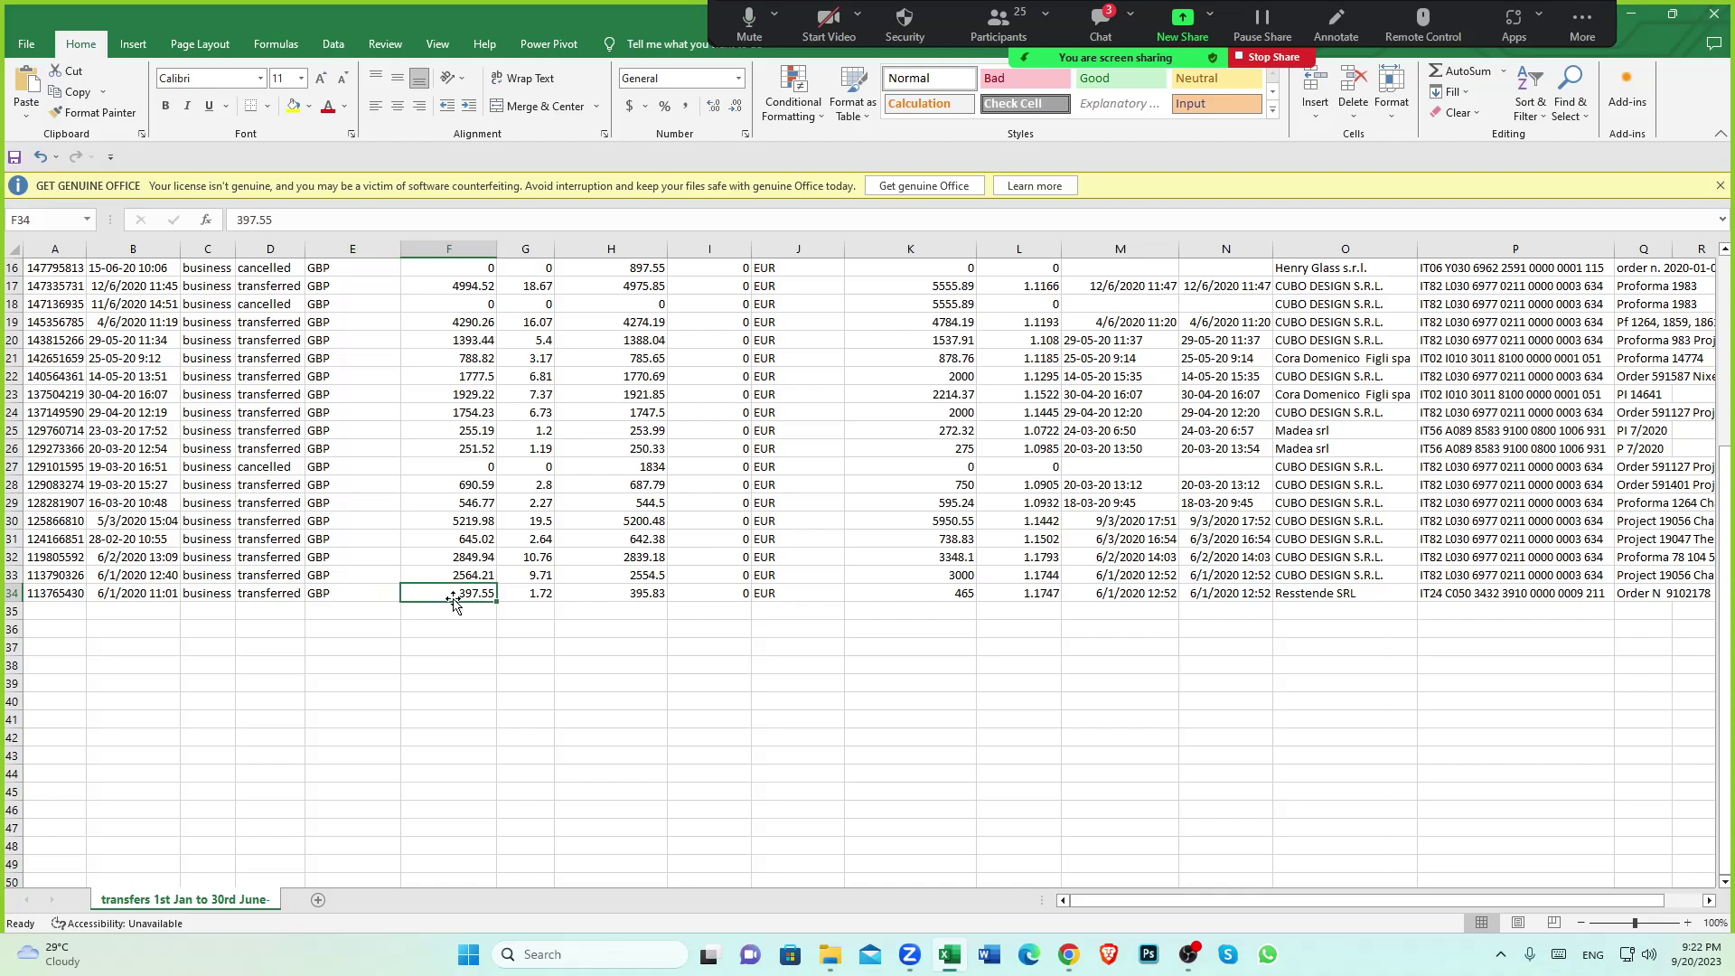
left_click(543, 592)
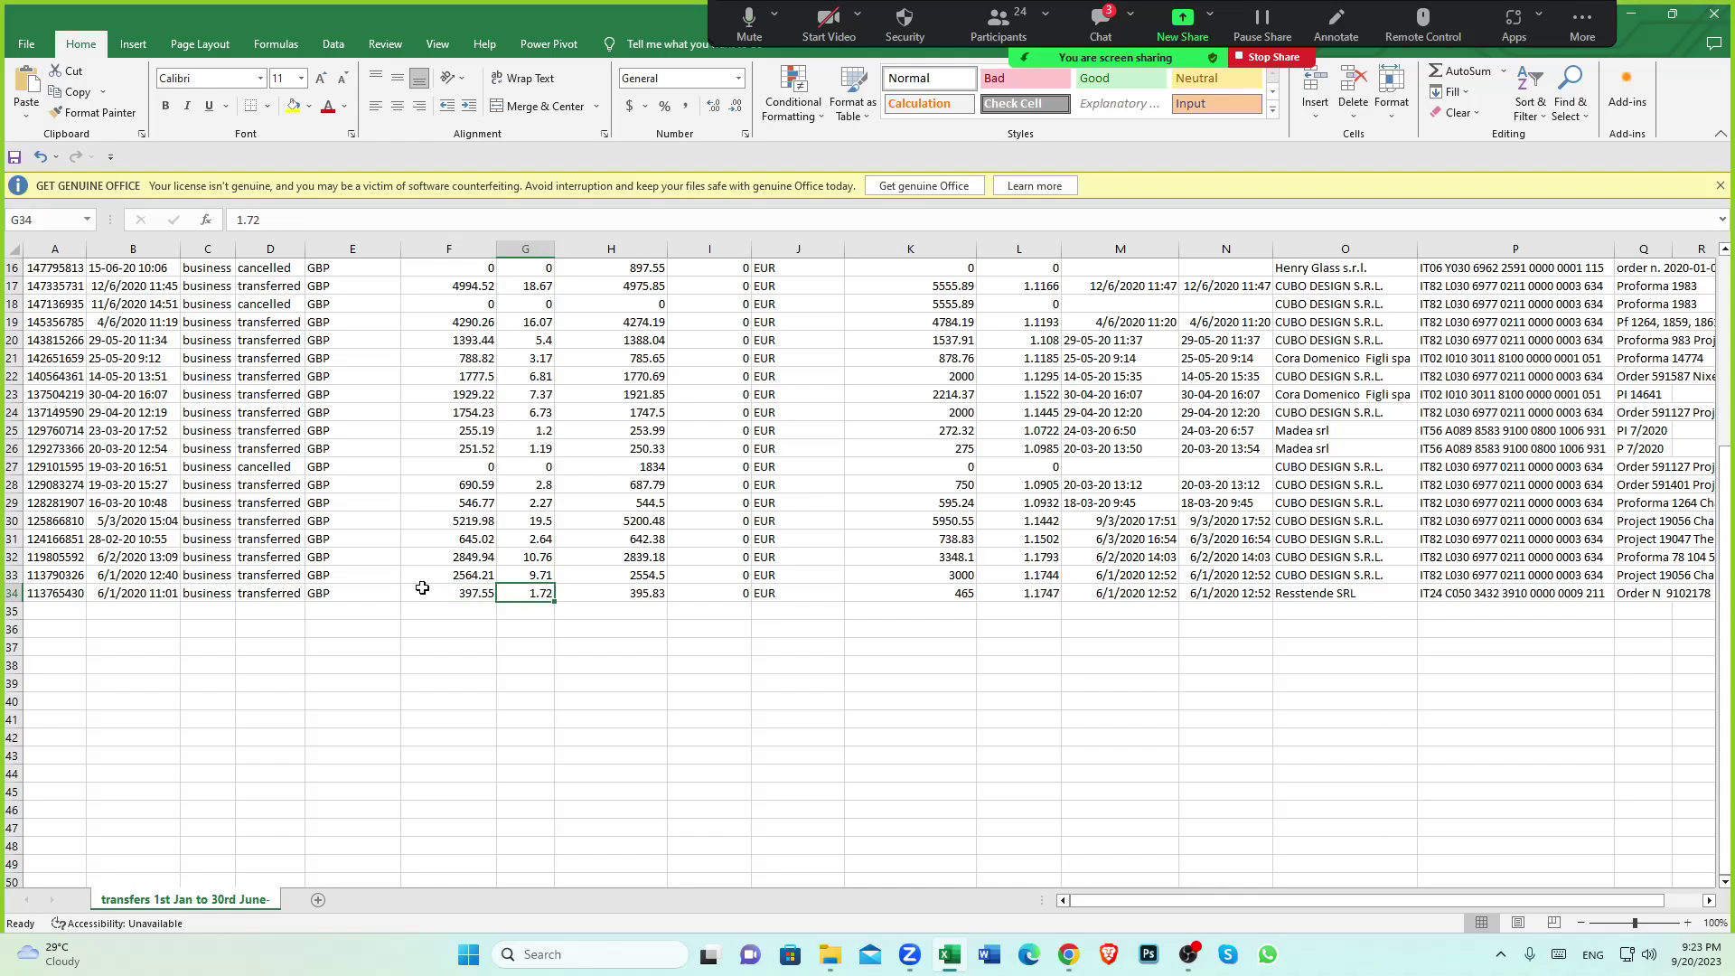
left_click(328, 593)
left_click(546, 594)
left_click(1067, 955)
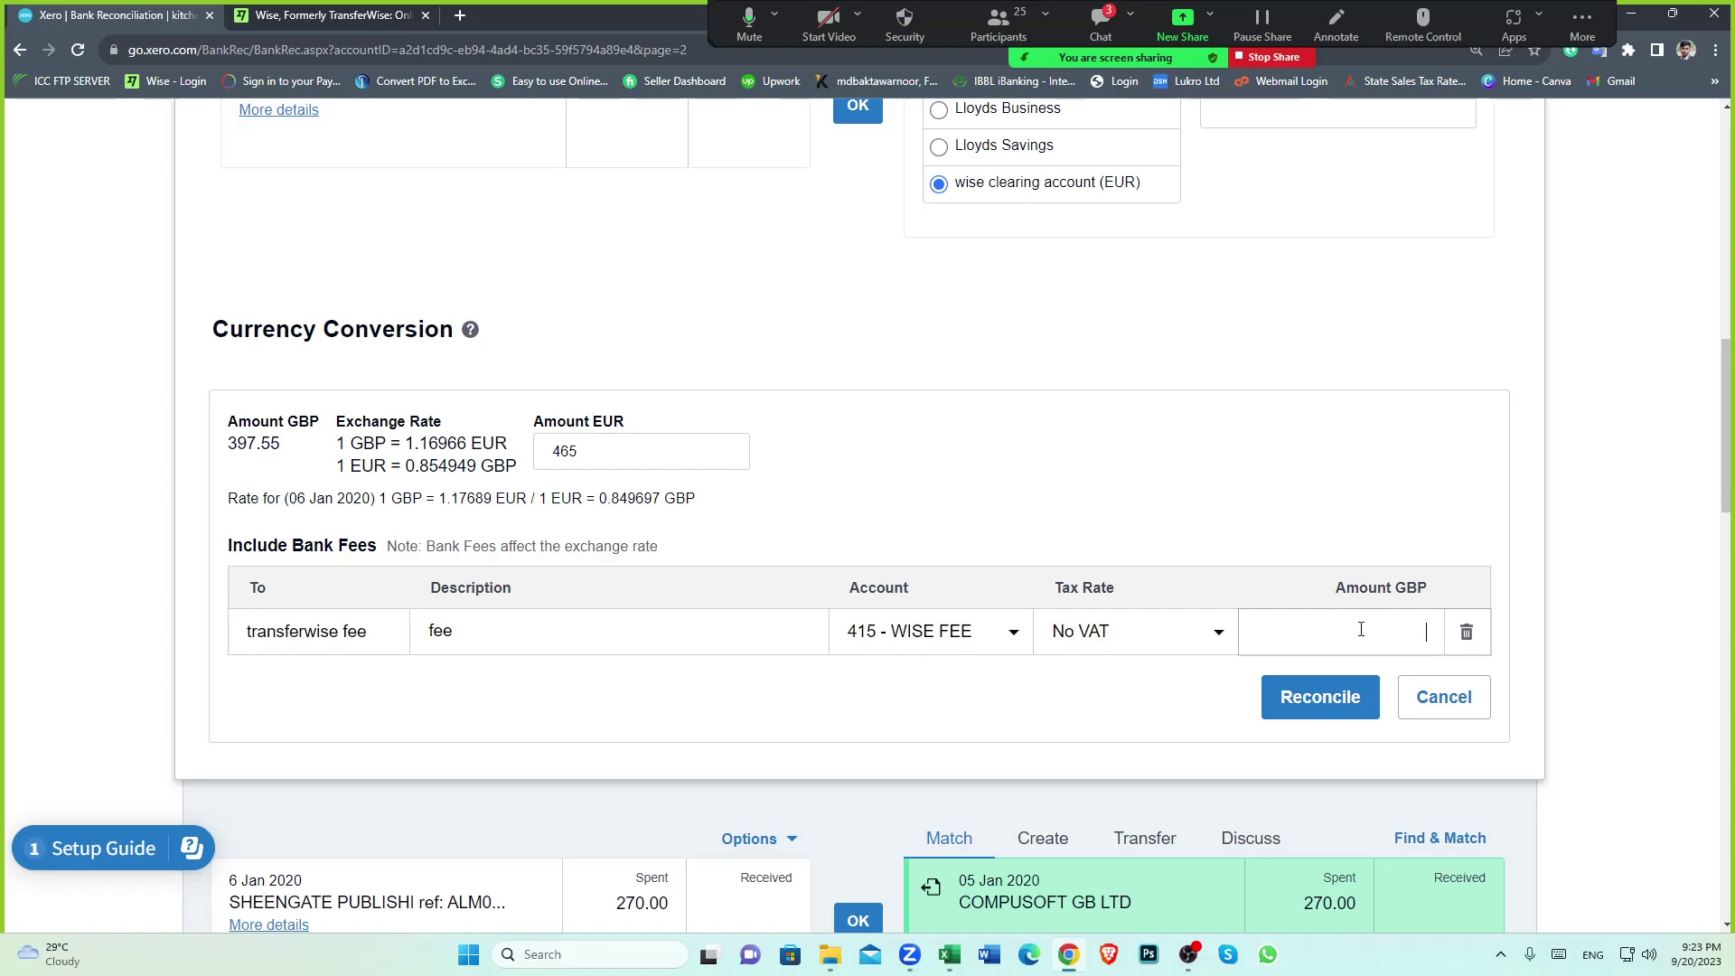
Enter 1.72 GBP as the transferwise fee and review the completed conversion
type("1.72")
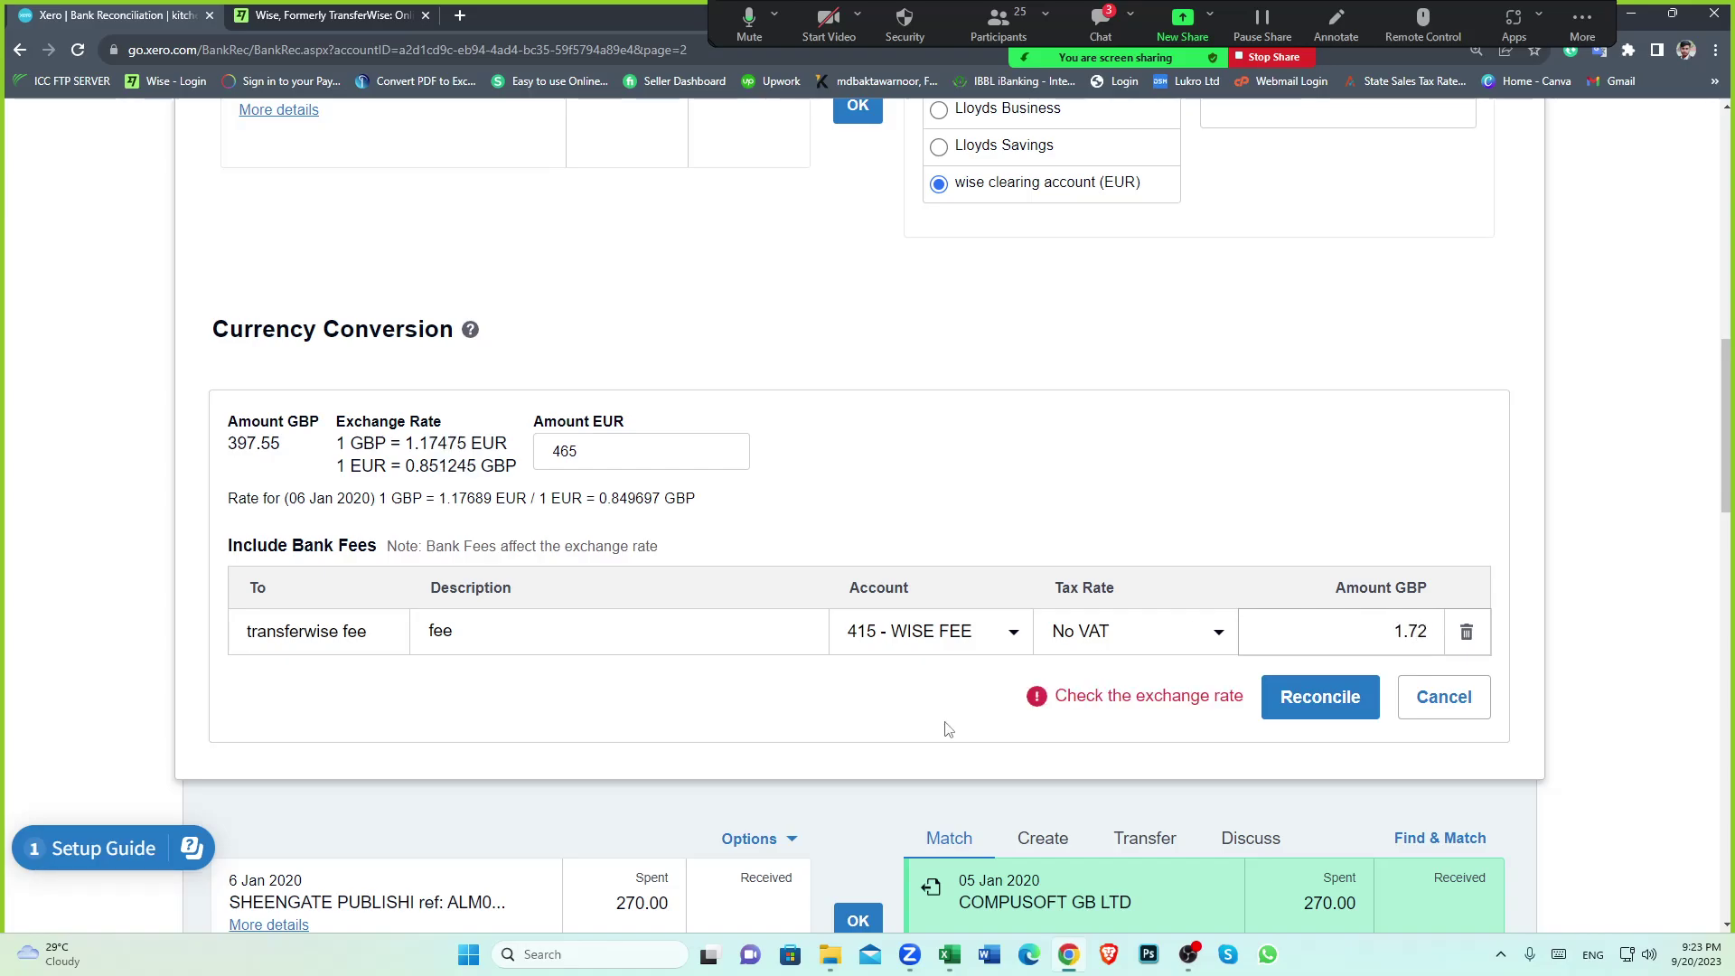
left_click(789, 710)
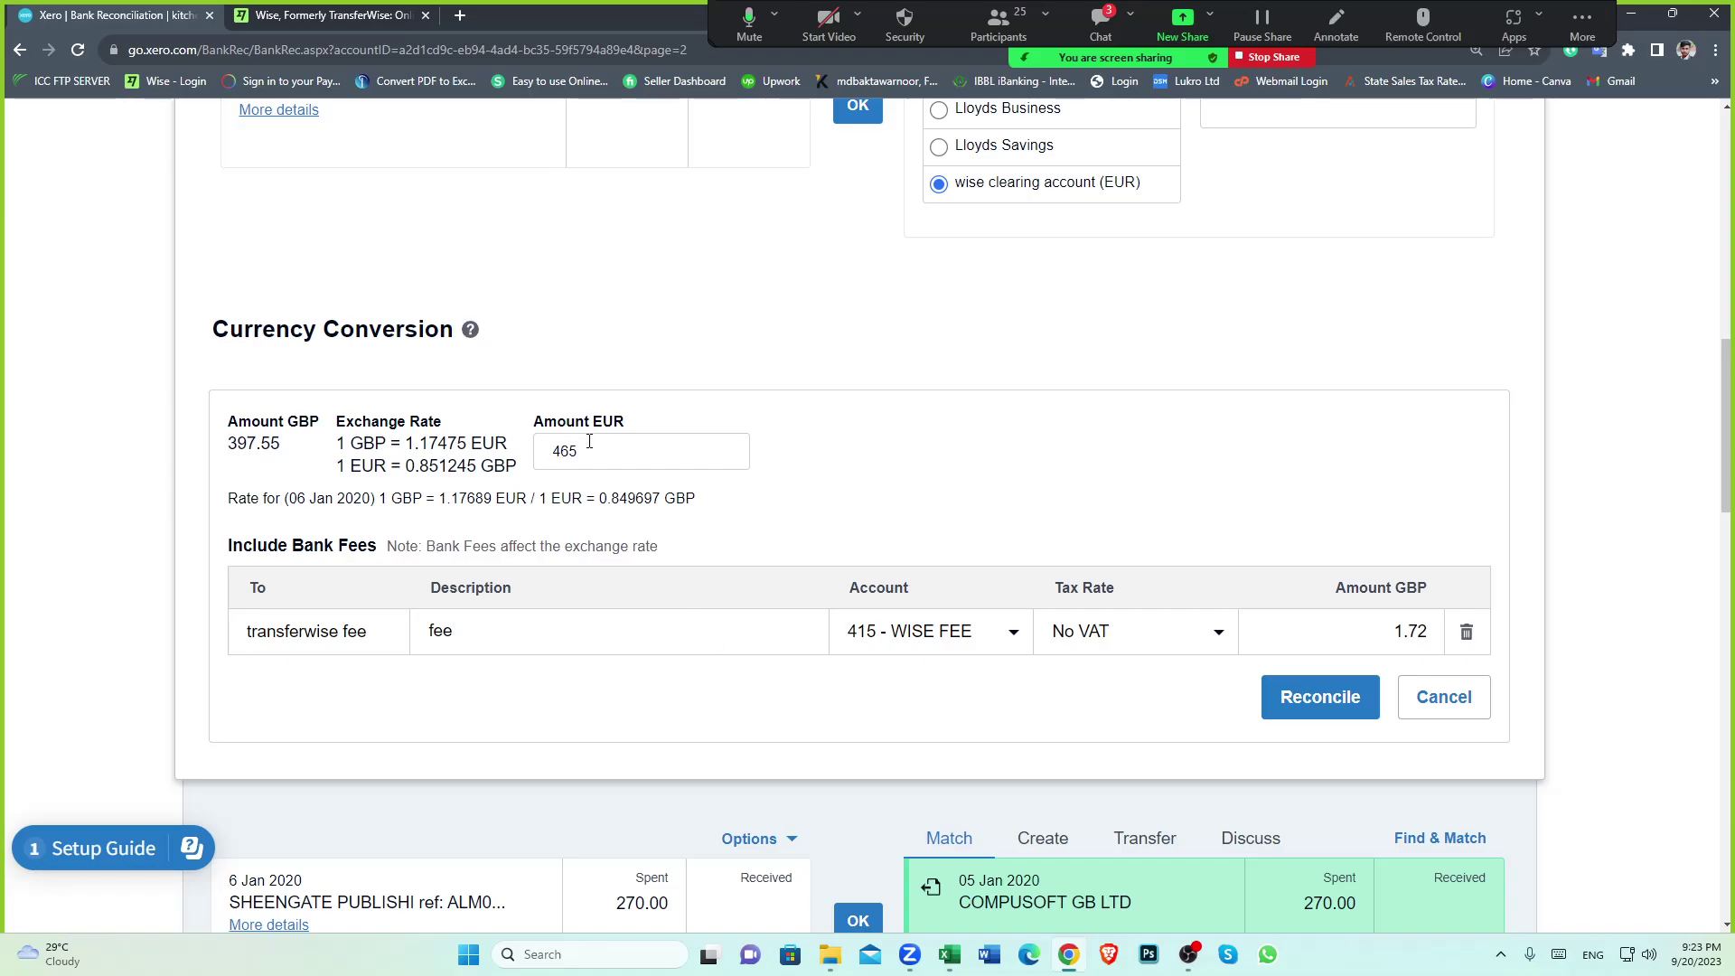
scroll(581, 449, "up", 1)
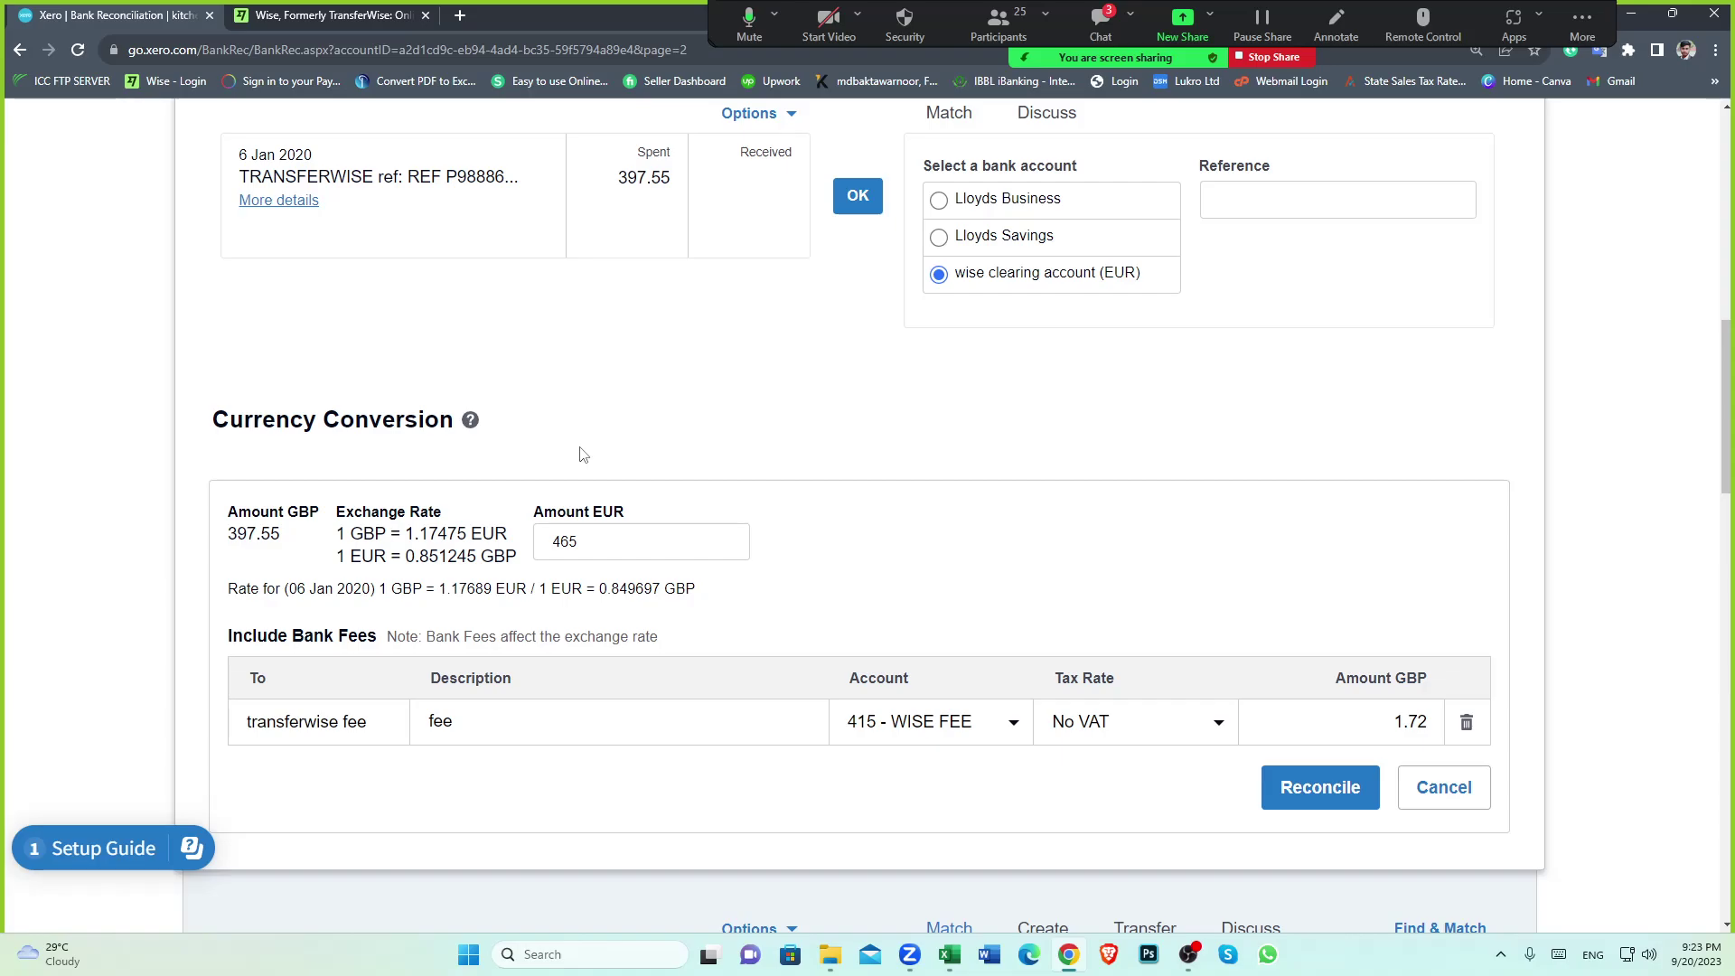
scroll(583, 454, "down", 1)
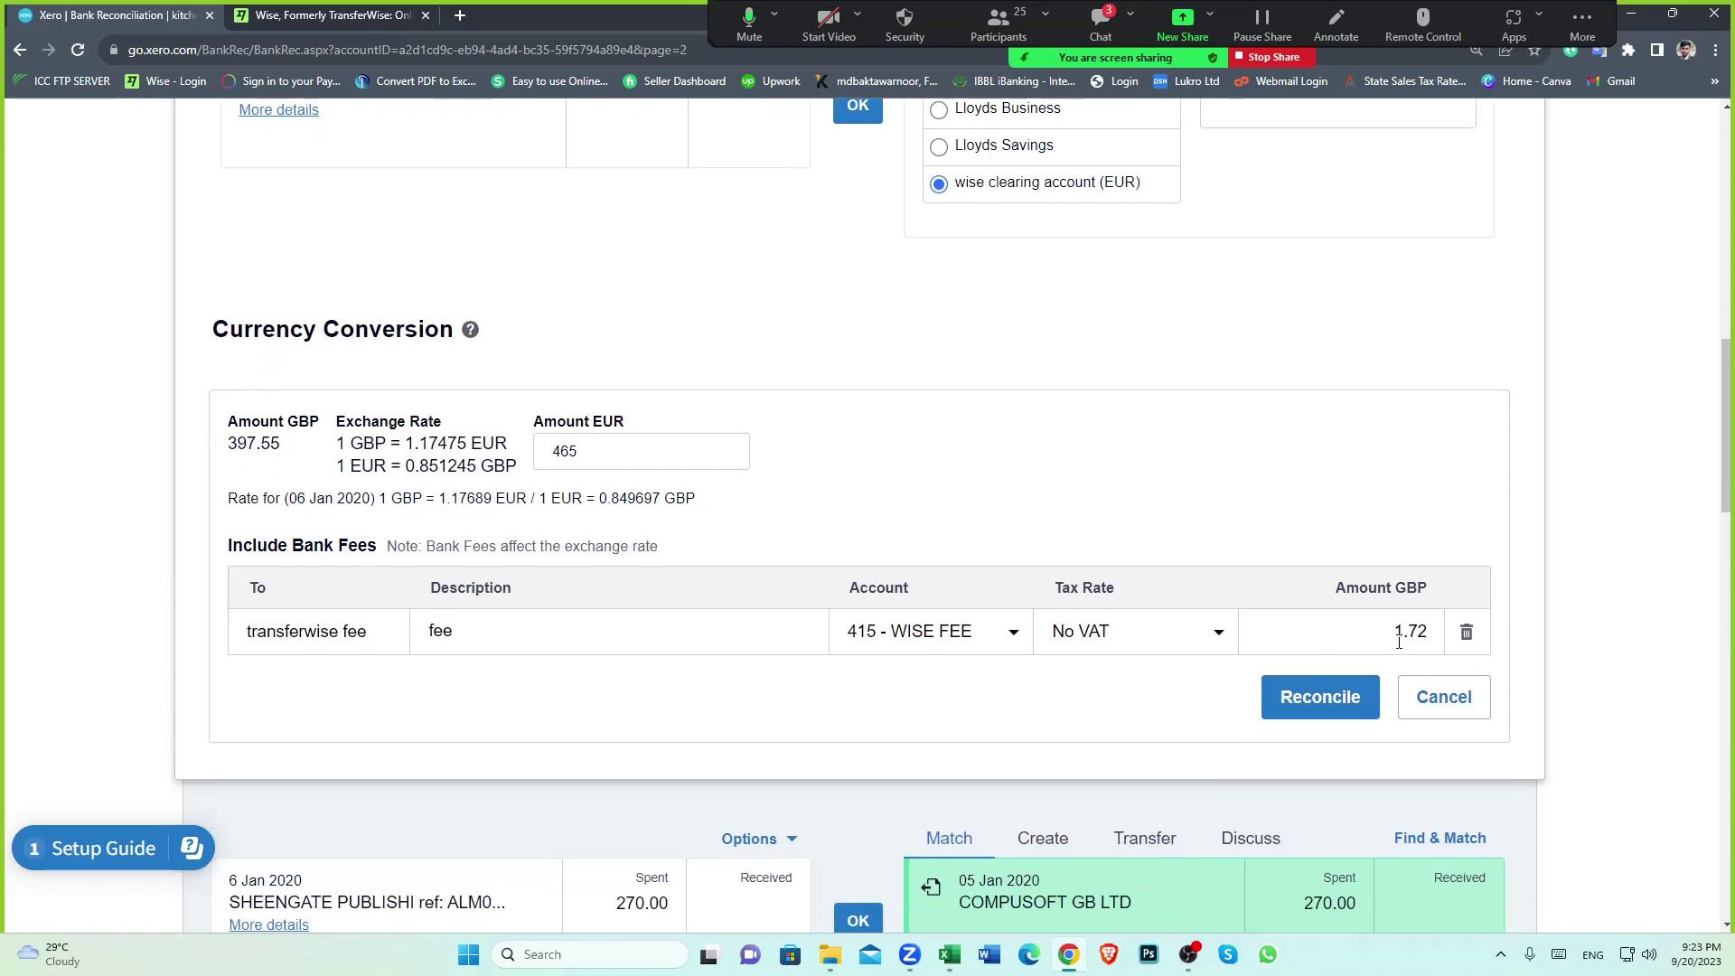
scroll(1184, 546, "up", 2)
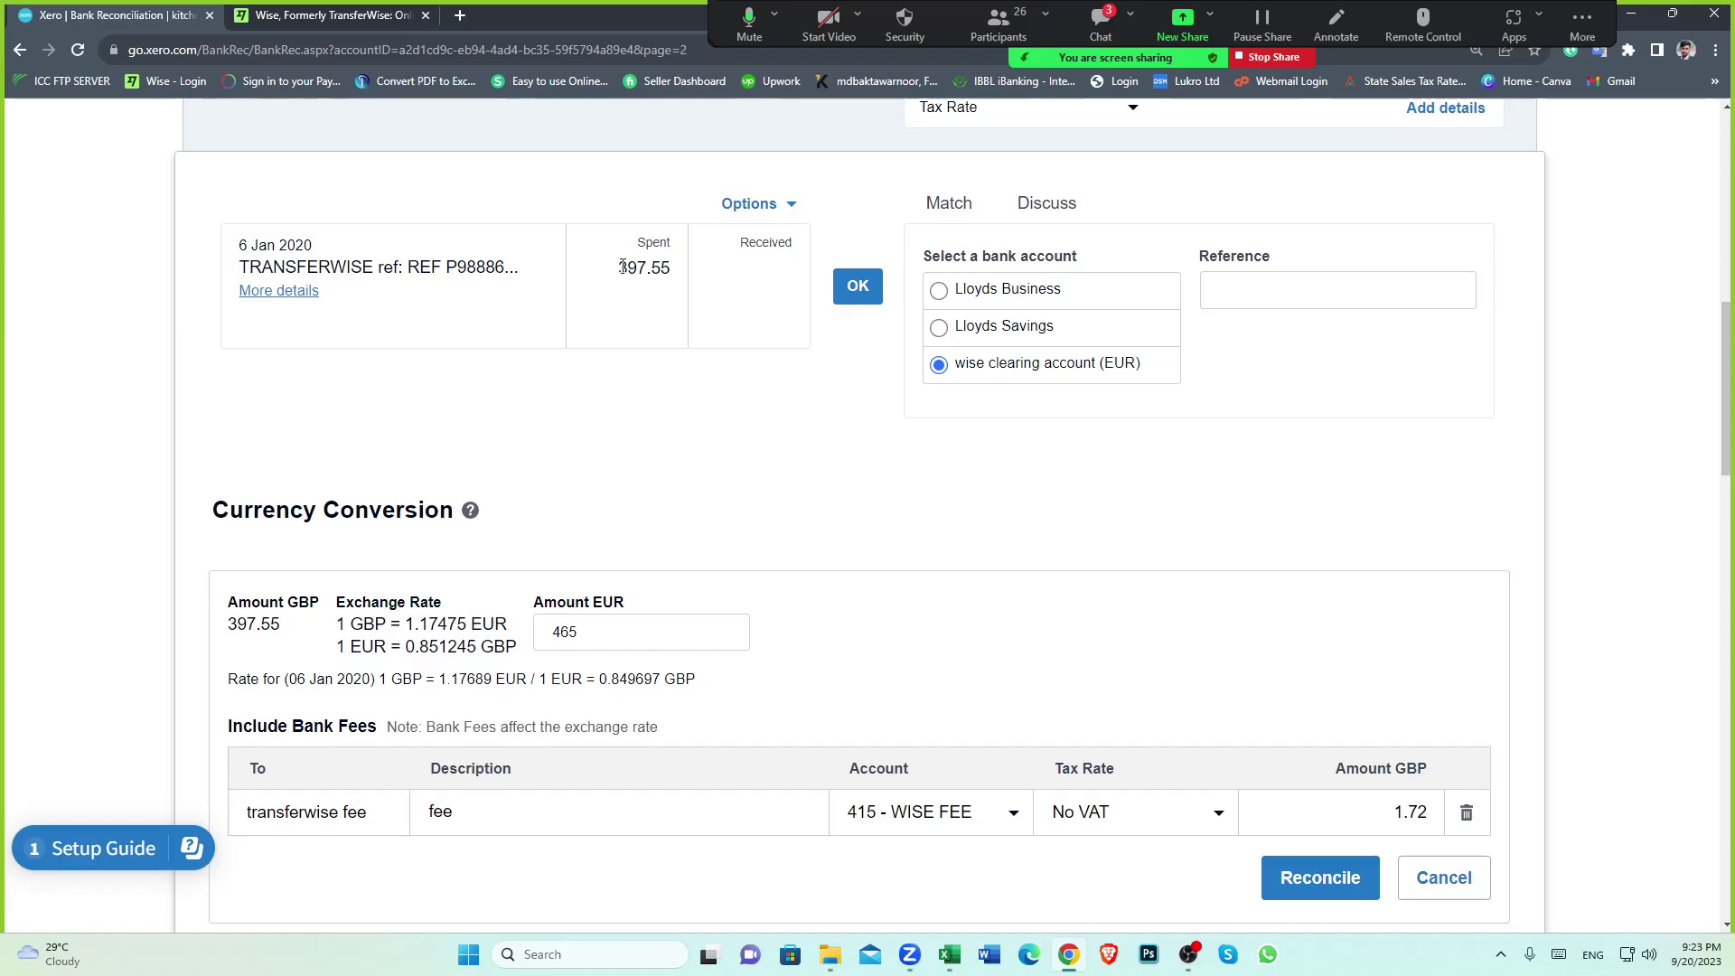
left_click_drag(618, 267, 670, 265)
left_click(975, 639)
scroll(816, 569, "up", 1)
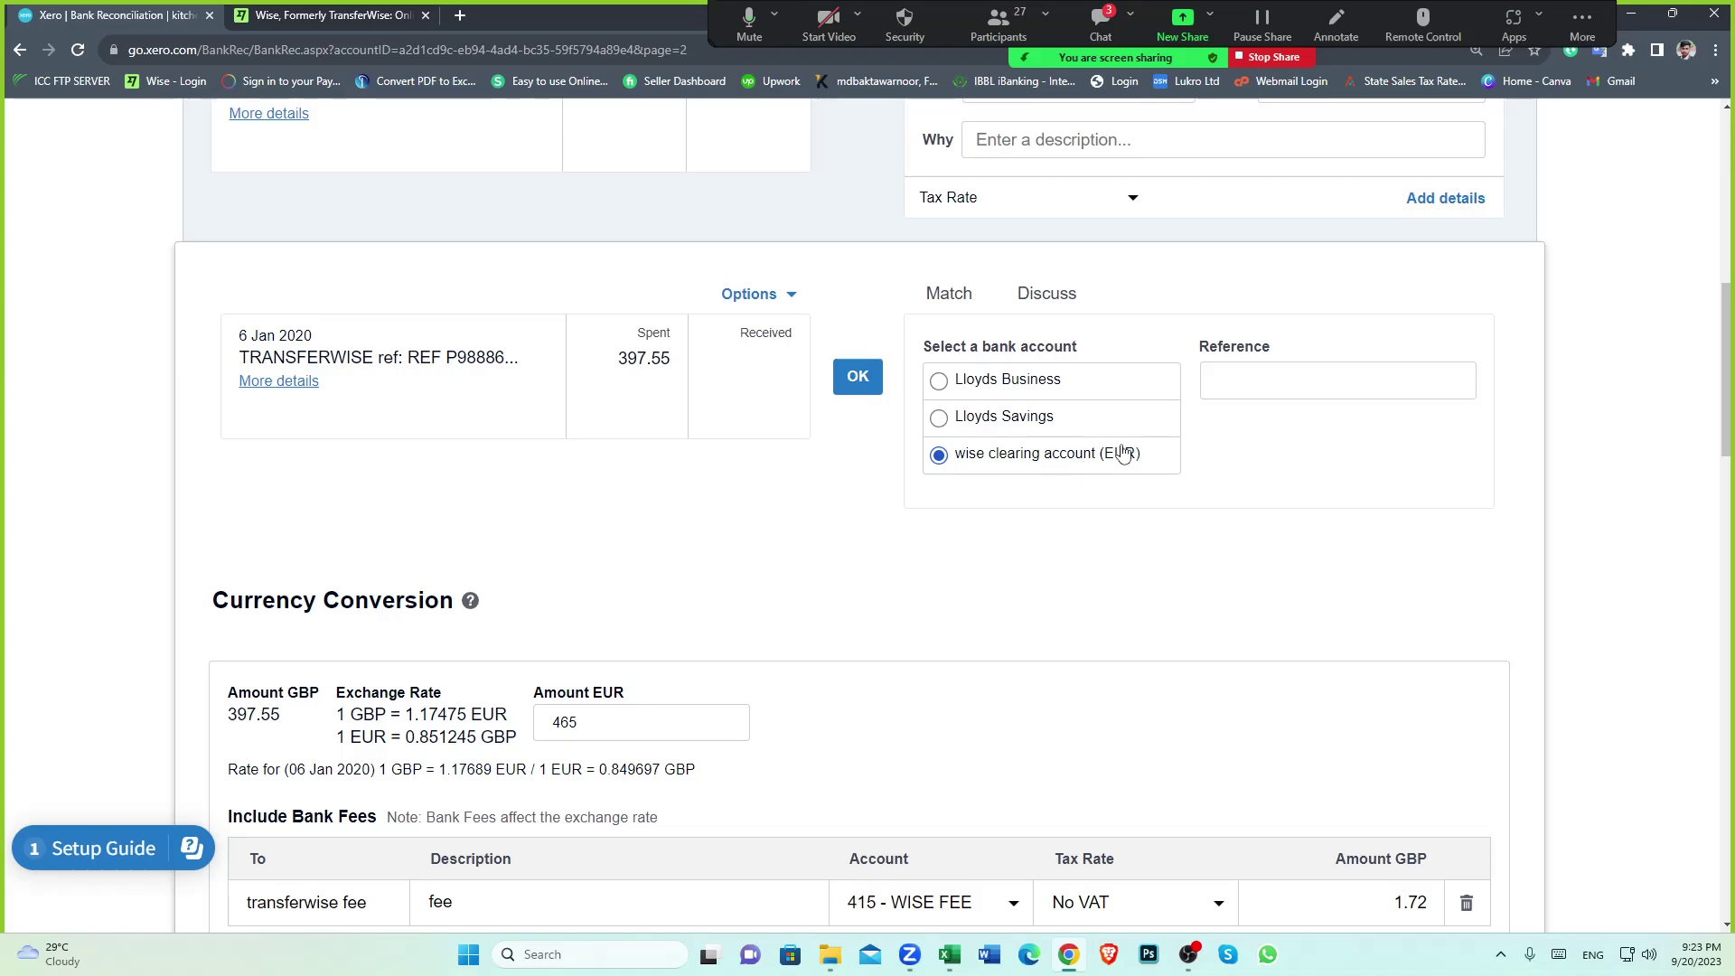
scroll(1123, 451, "down", 4)
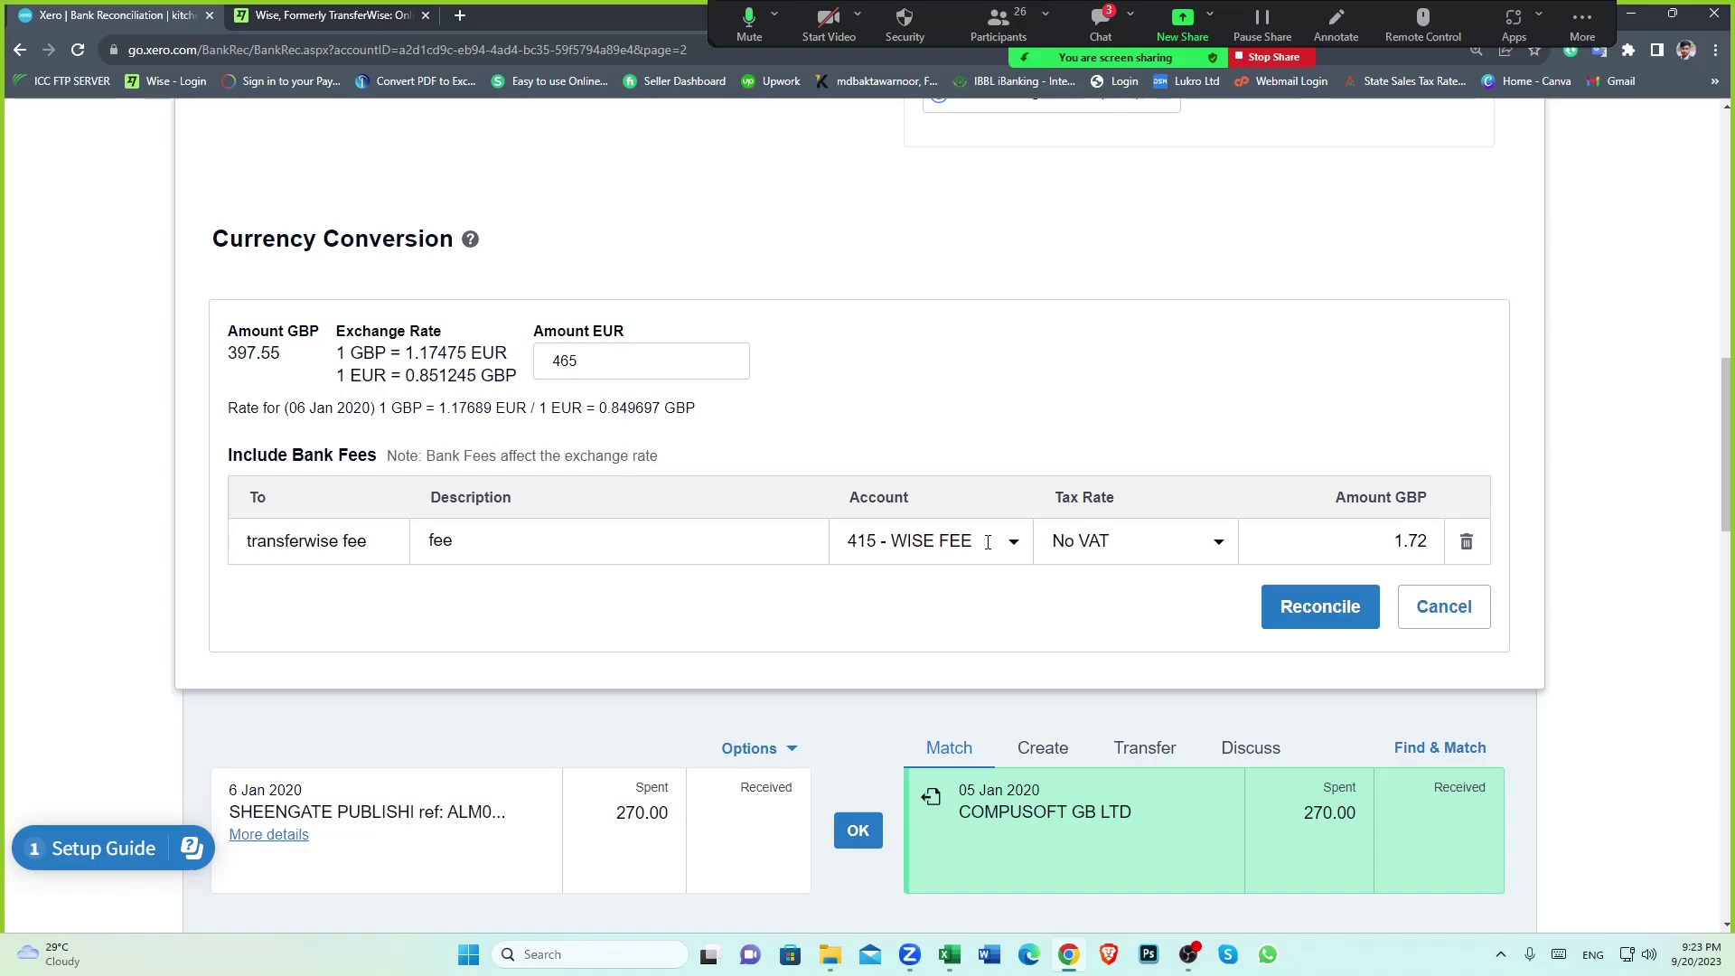
scroll(987, 542, "up", 3)
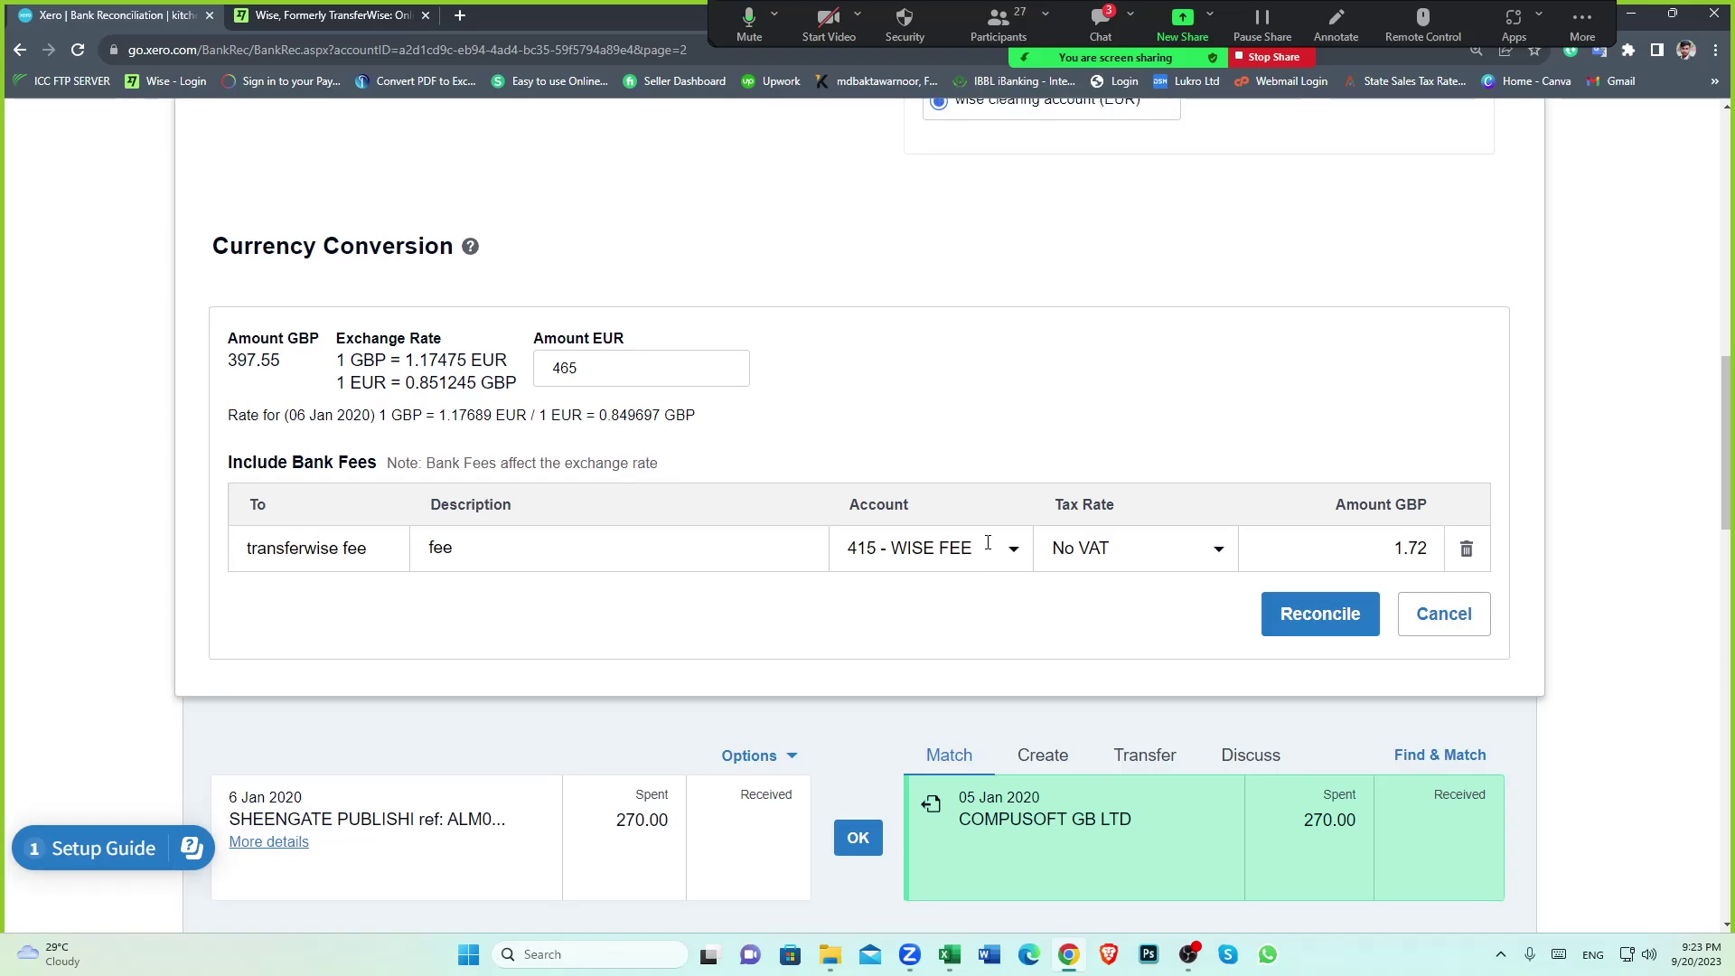
In Excel, recheck row 34's 1.72 fee and 397.55 amount, then return to Xero
left_click(951, 956)
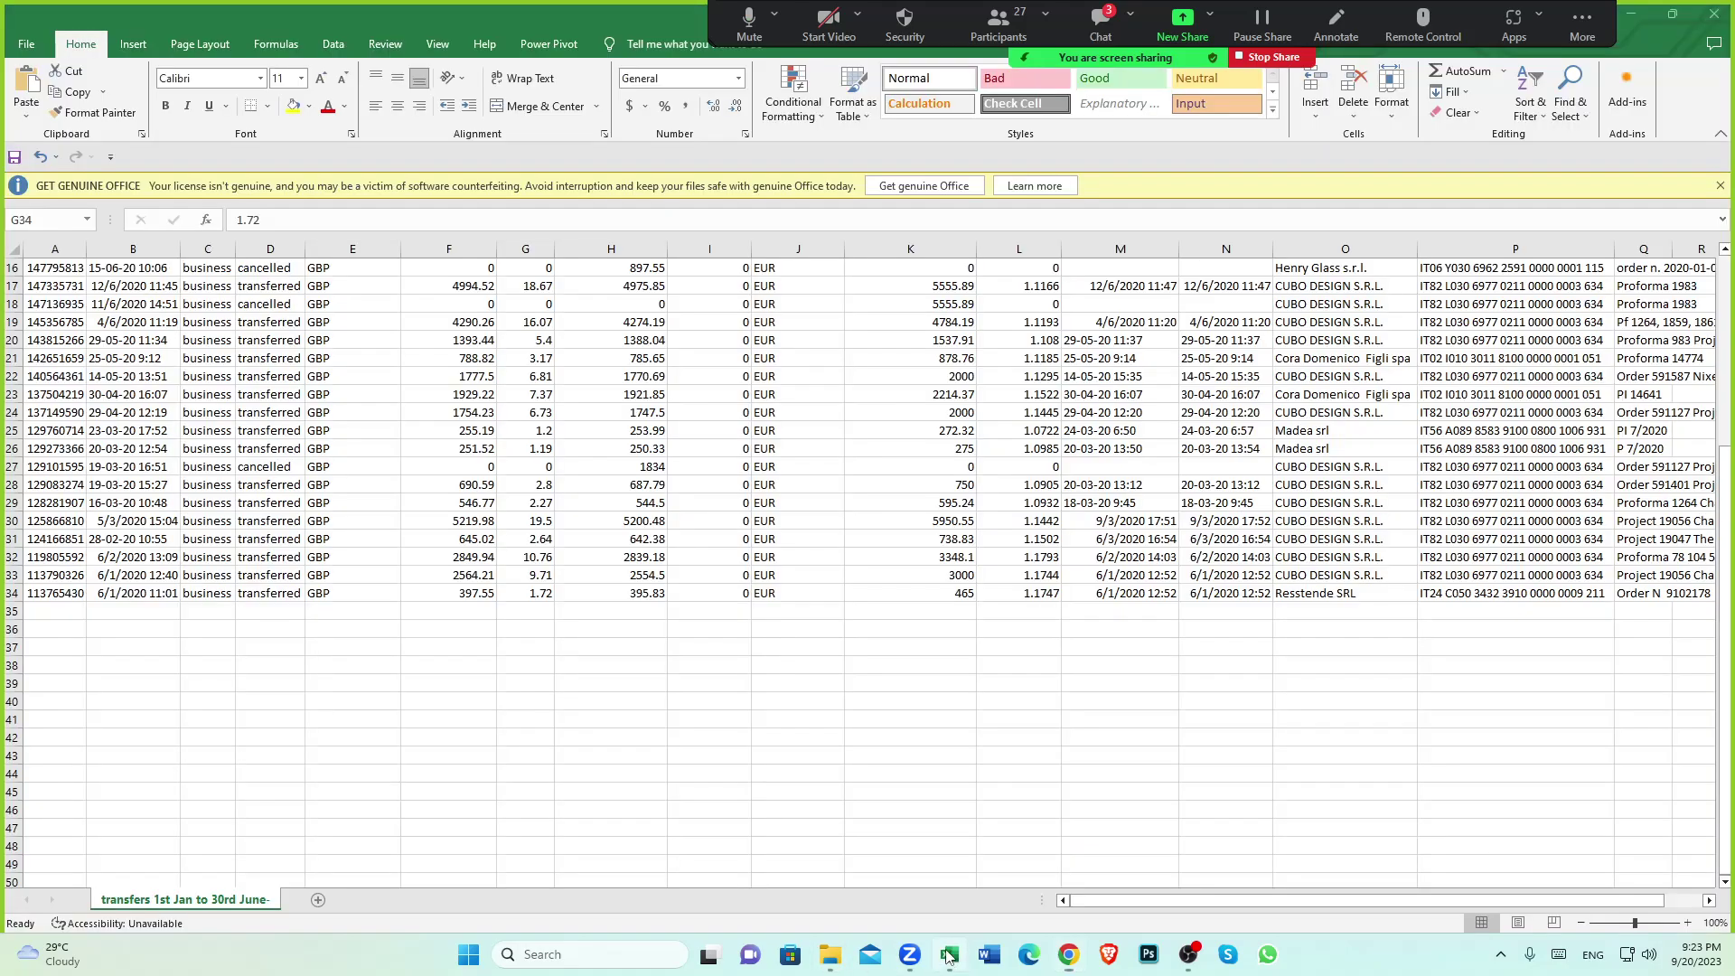
left_click(502, 596)
left_click(458, 600)
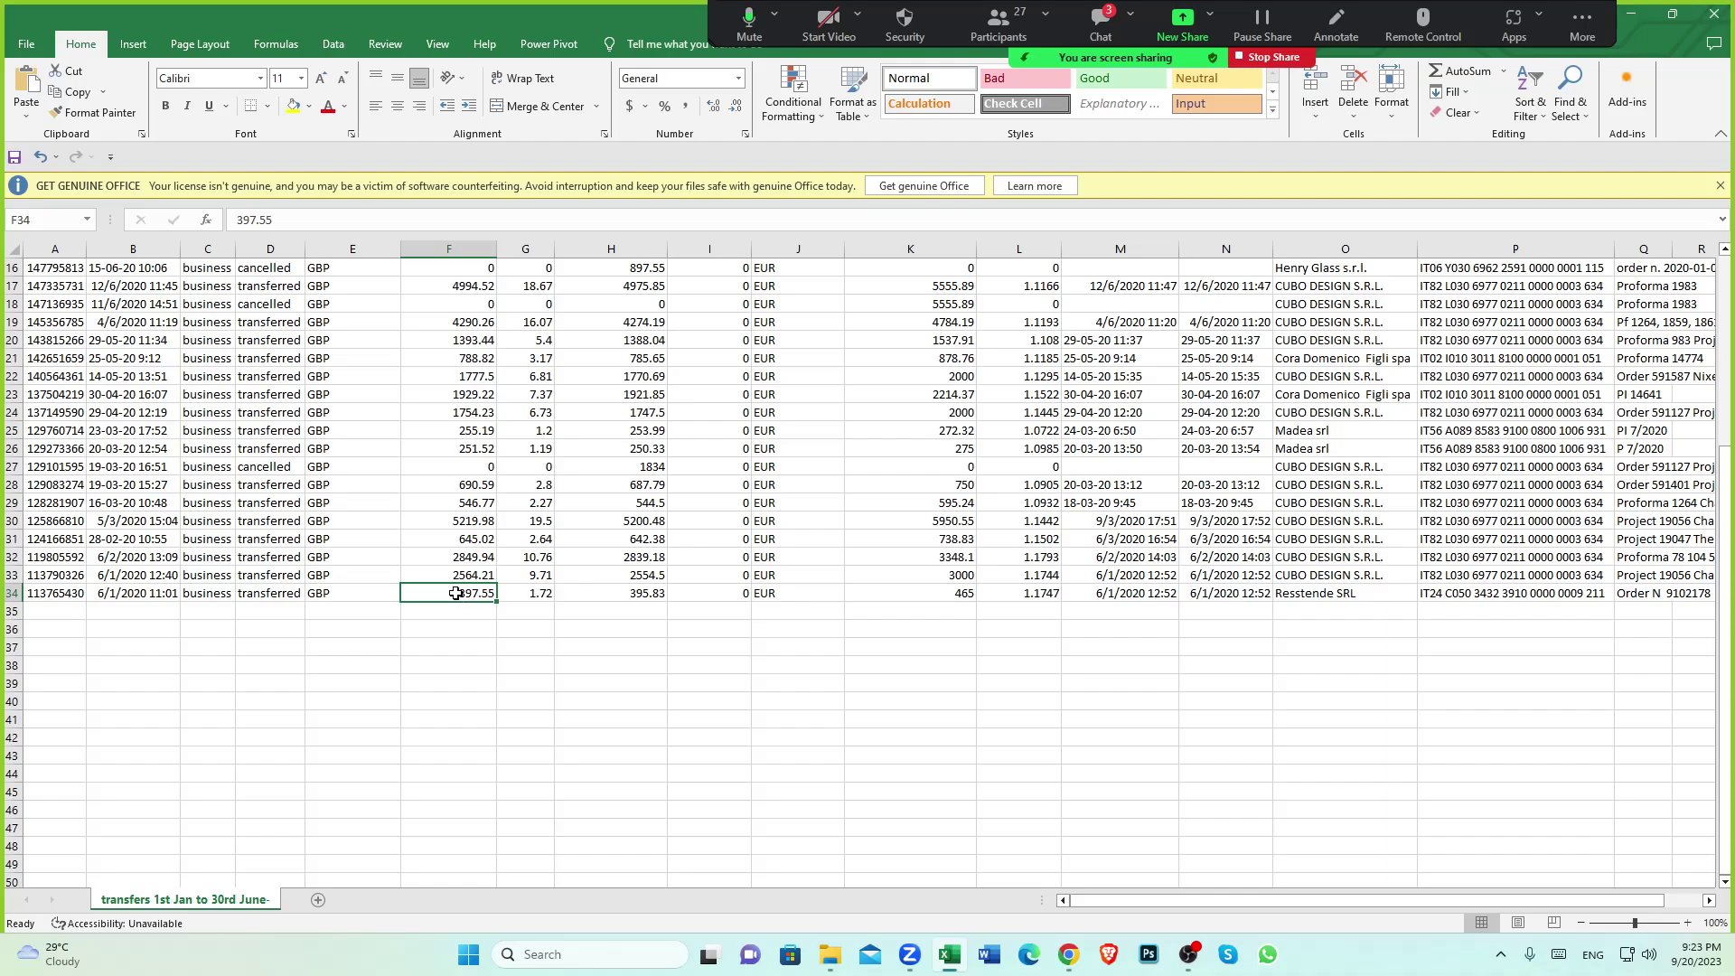
scroll(458, 603, "up", 5)
scroll(456, 633, "down", 4)
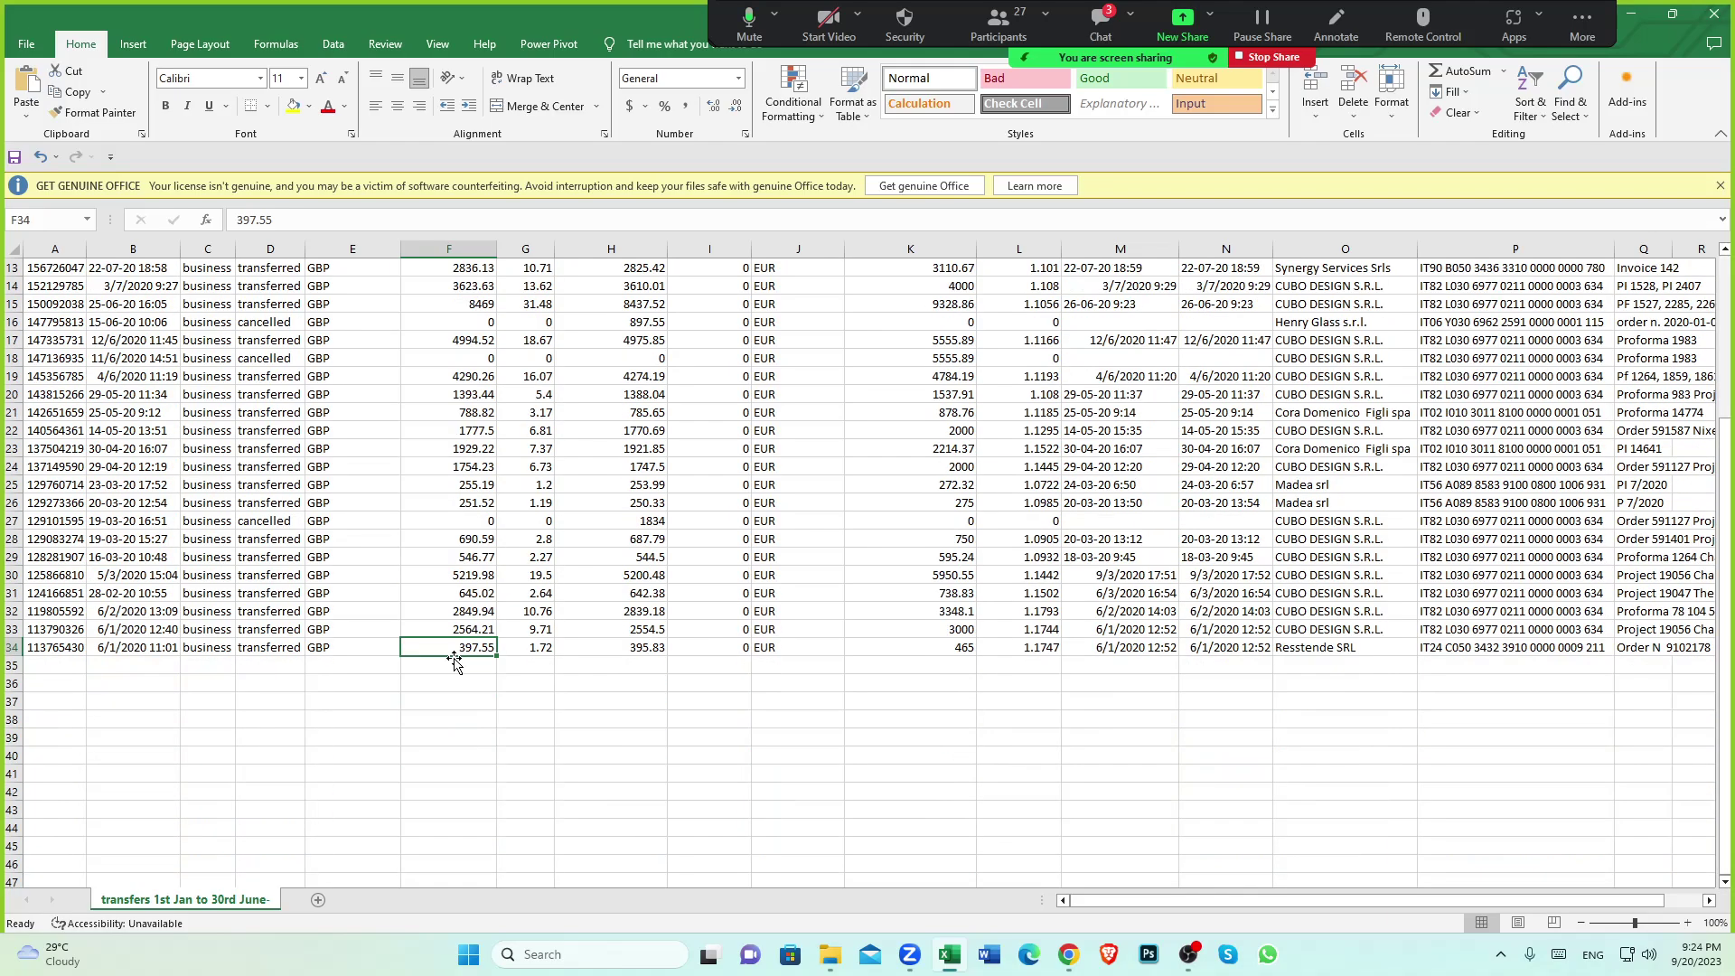
left_click(1068, 954)
scroll(949, 741, "up", 1)
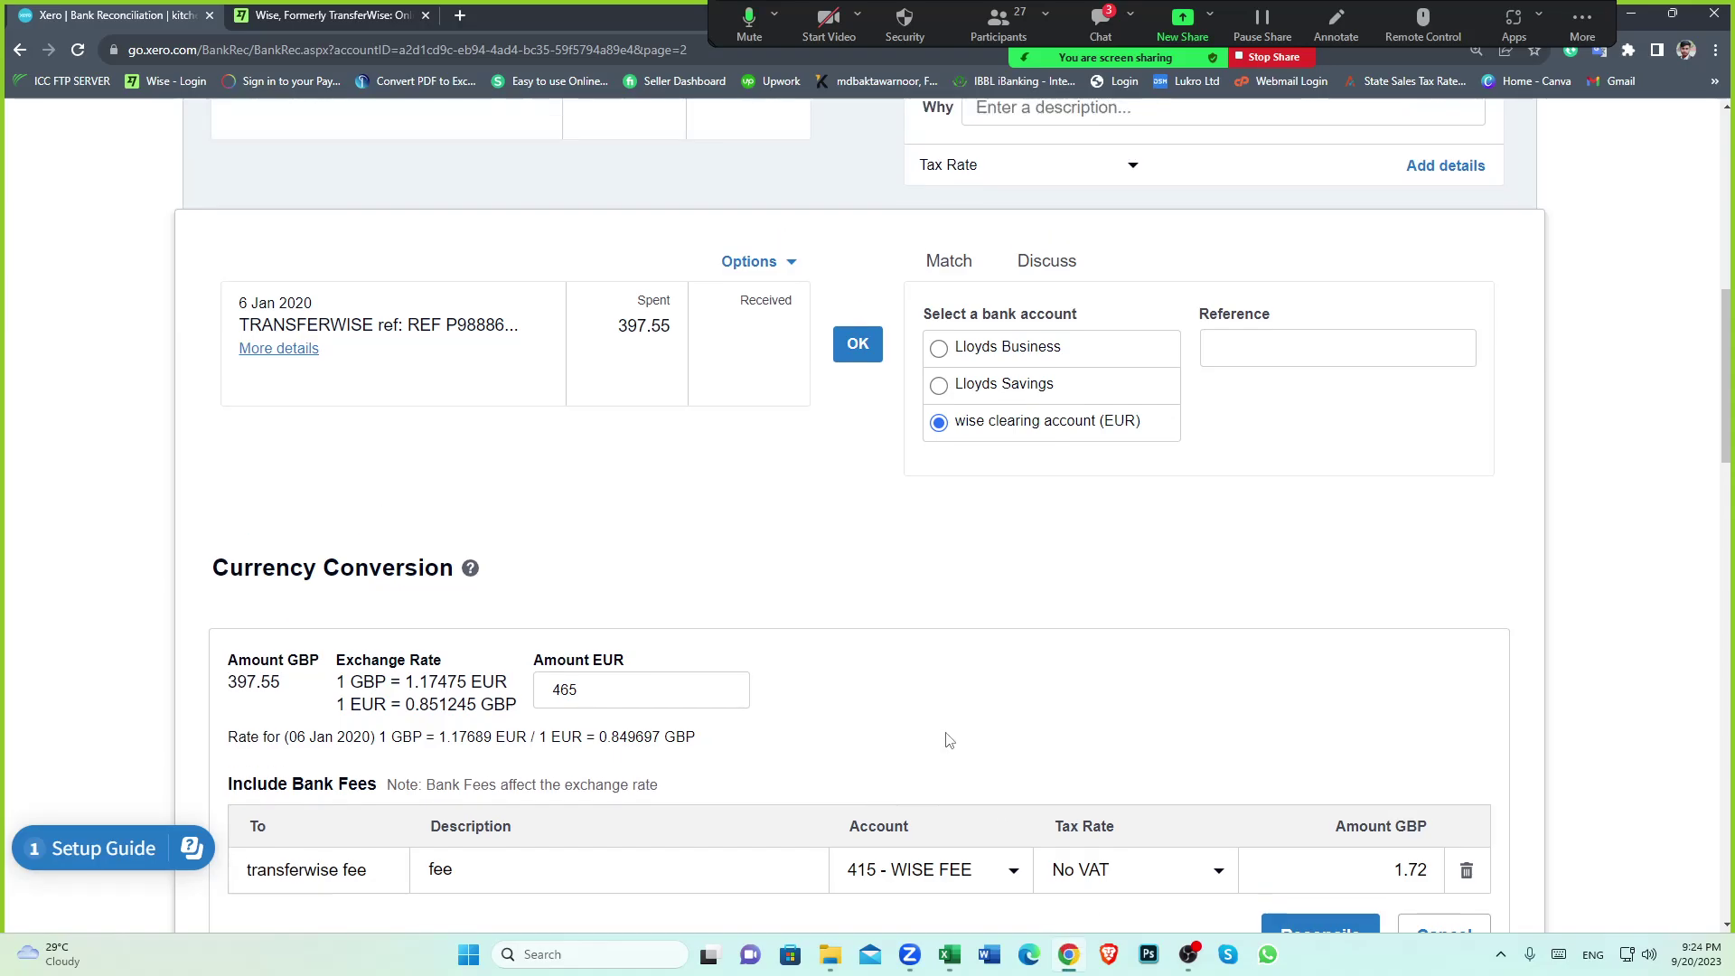
Scroll through the conversion, recheck the 465 EUR amount, then switch to the spreadsheet
scroll(891, 613, "up", 1)
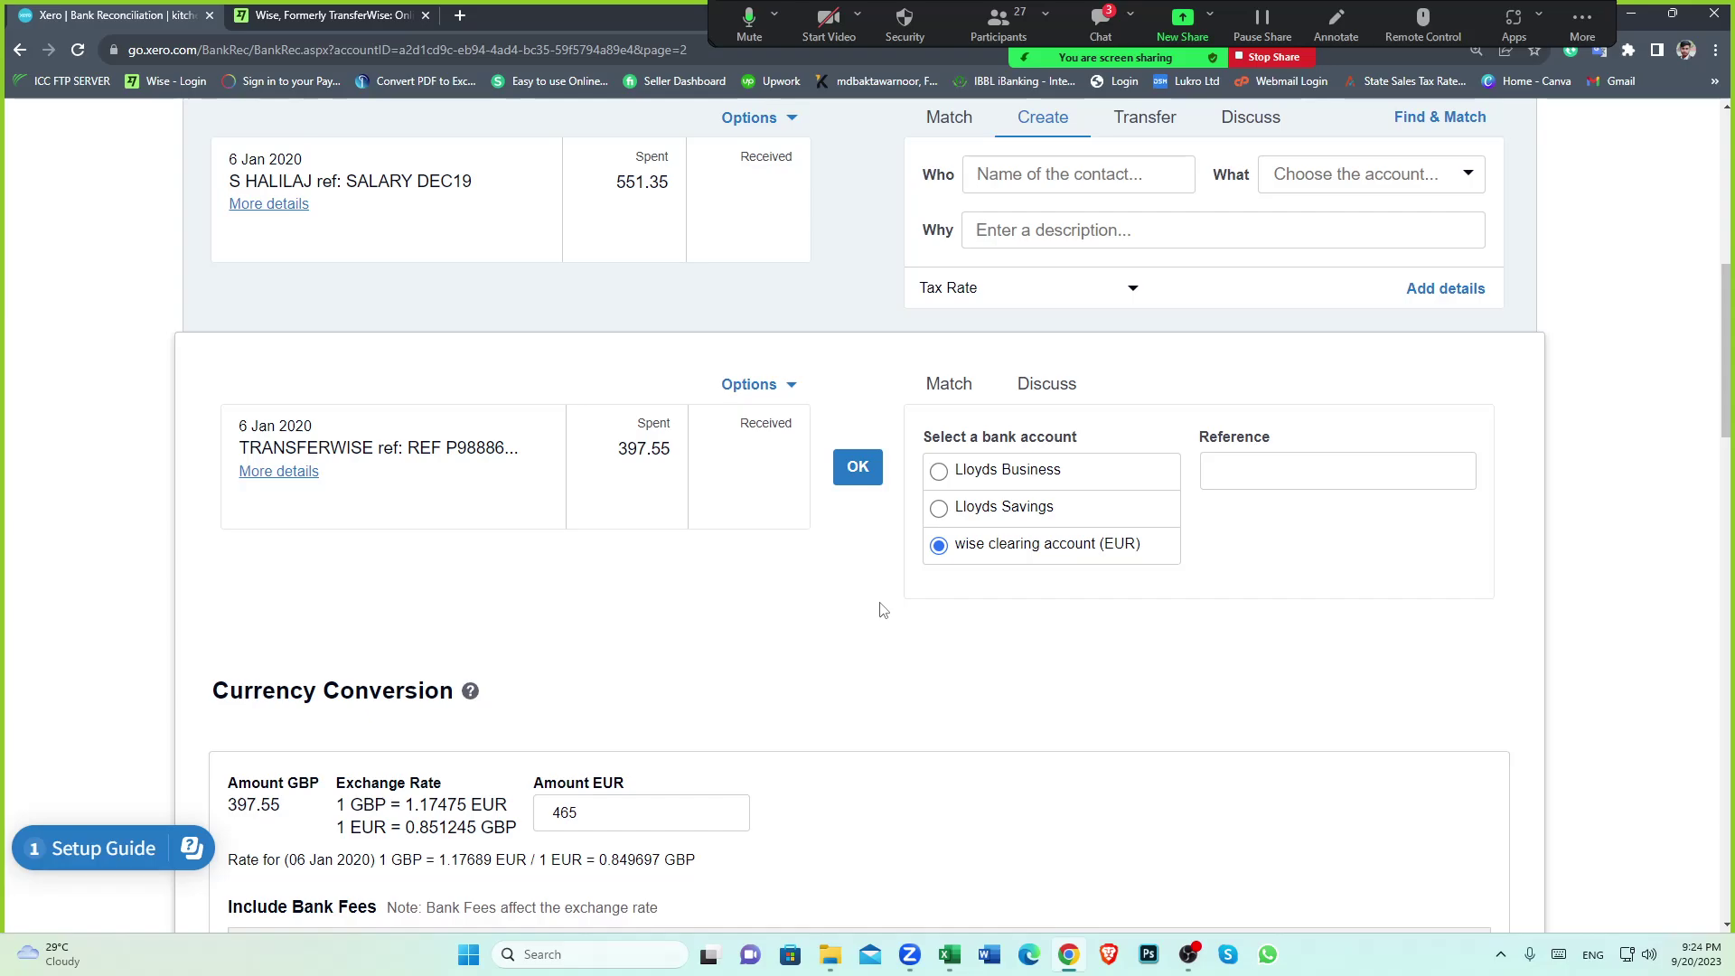
scroll(864, 600, "down", 1)
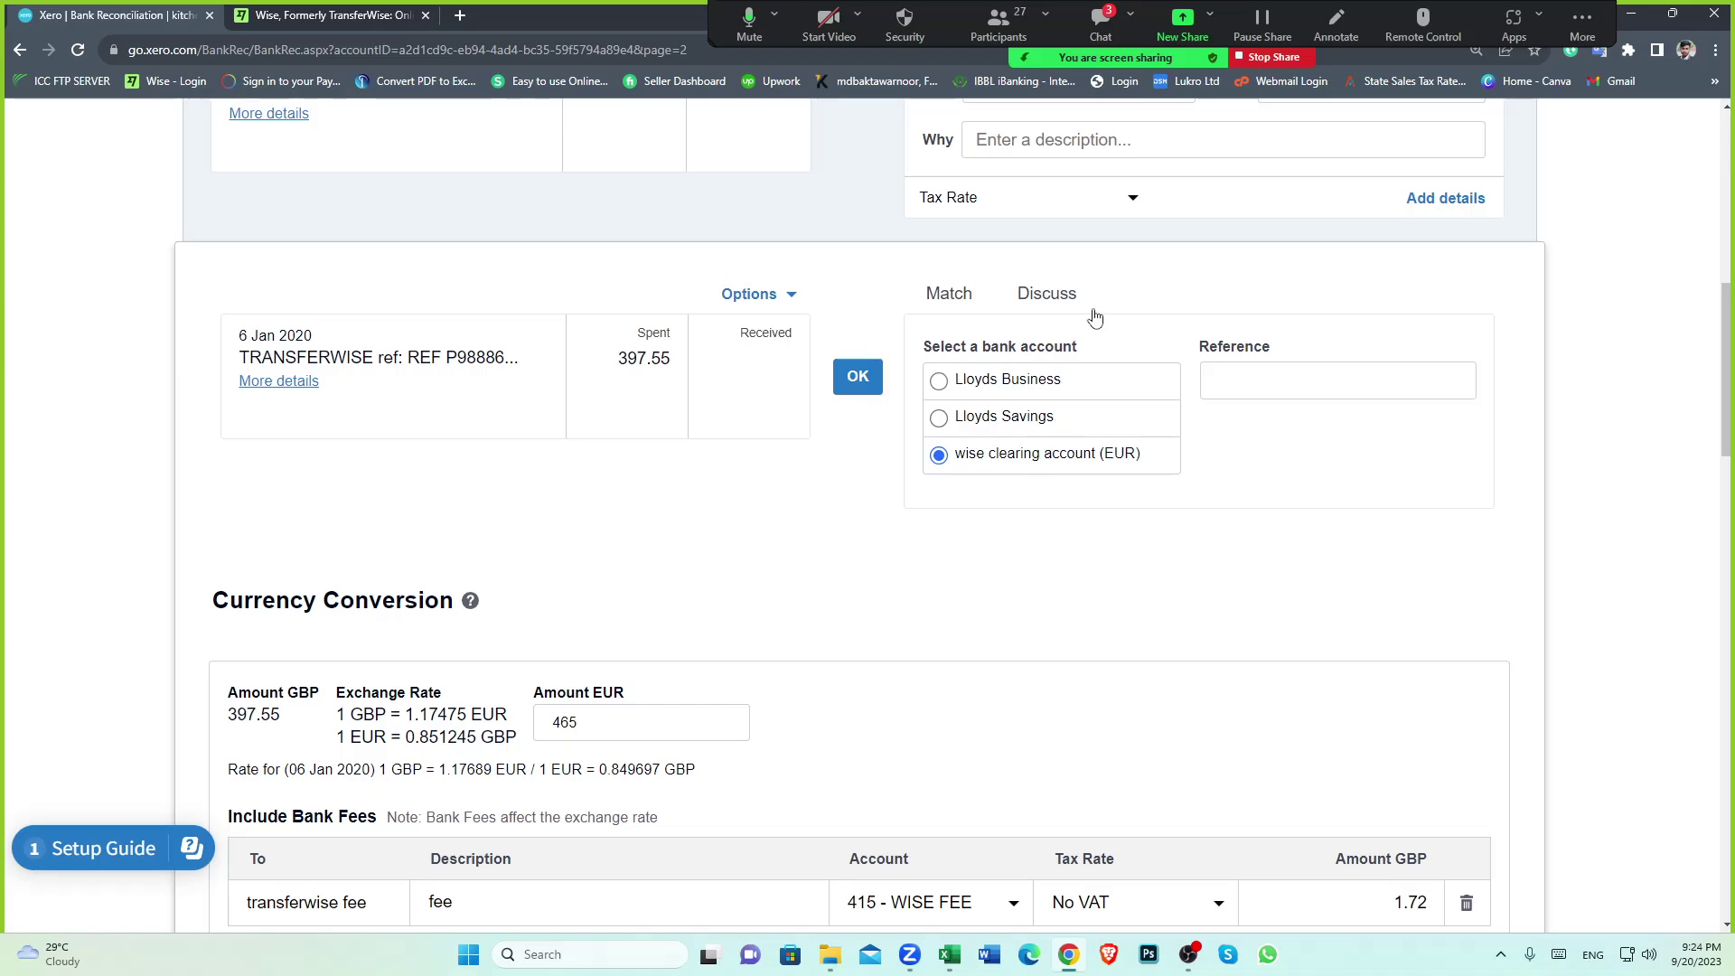
scroll(1160, 448, "down", 1)
scroll(1160, 447, "down", 1)
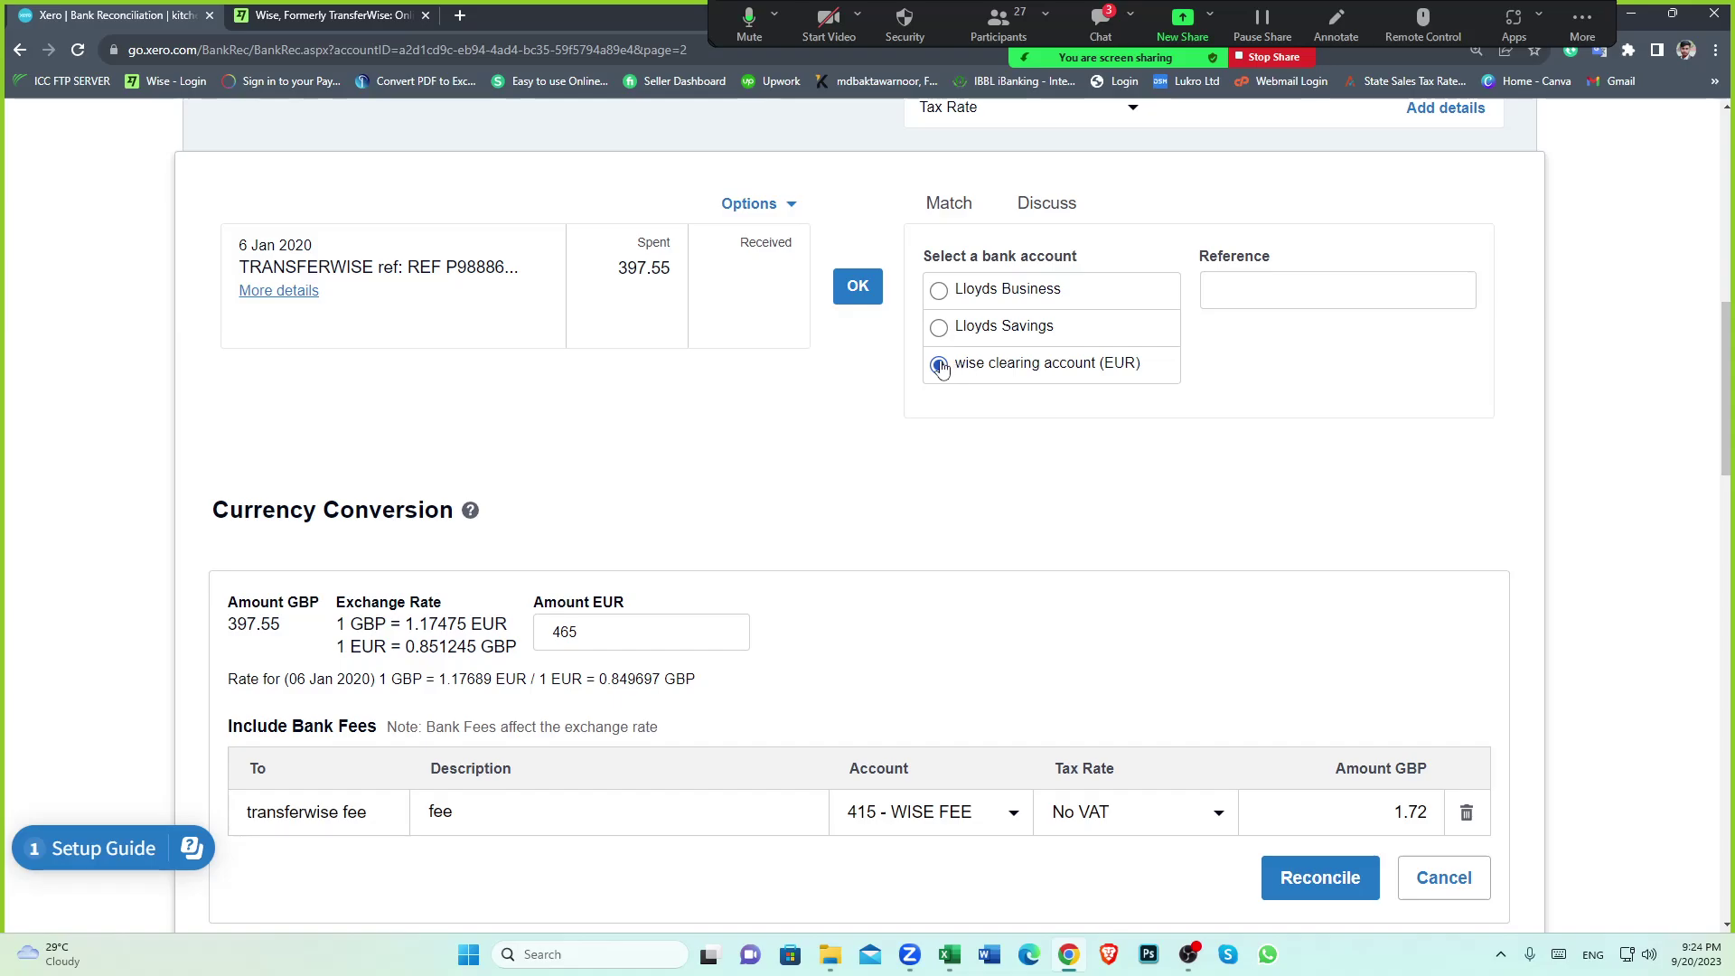
scroll(805, 422, "down", 4)
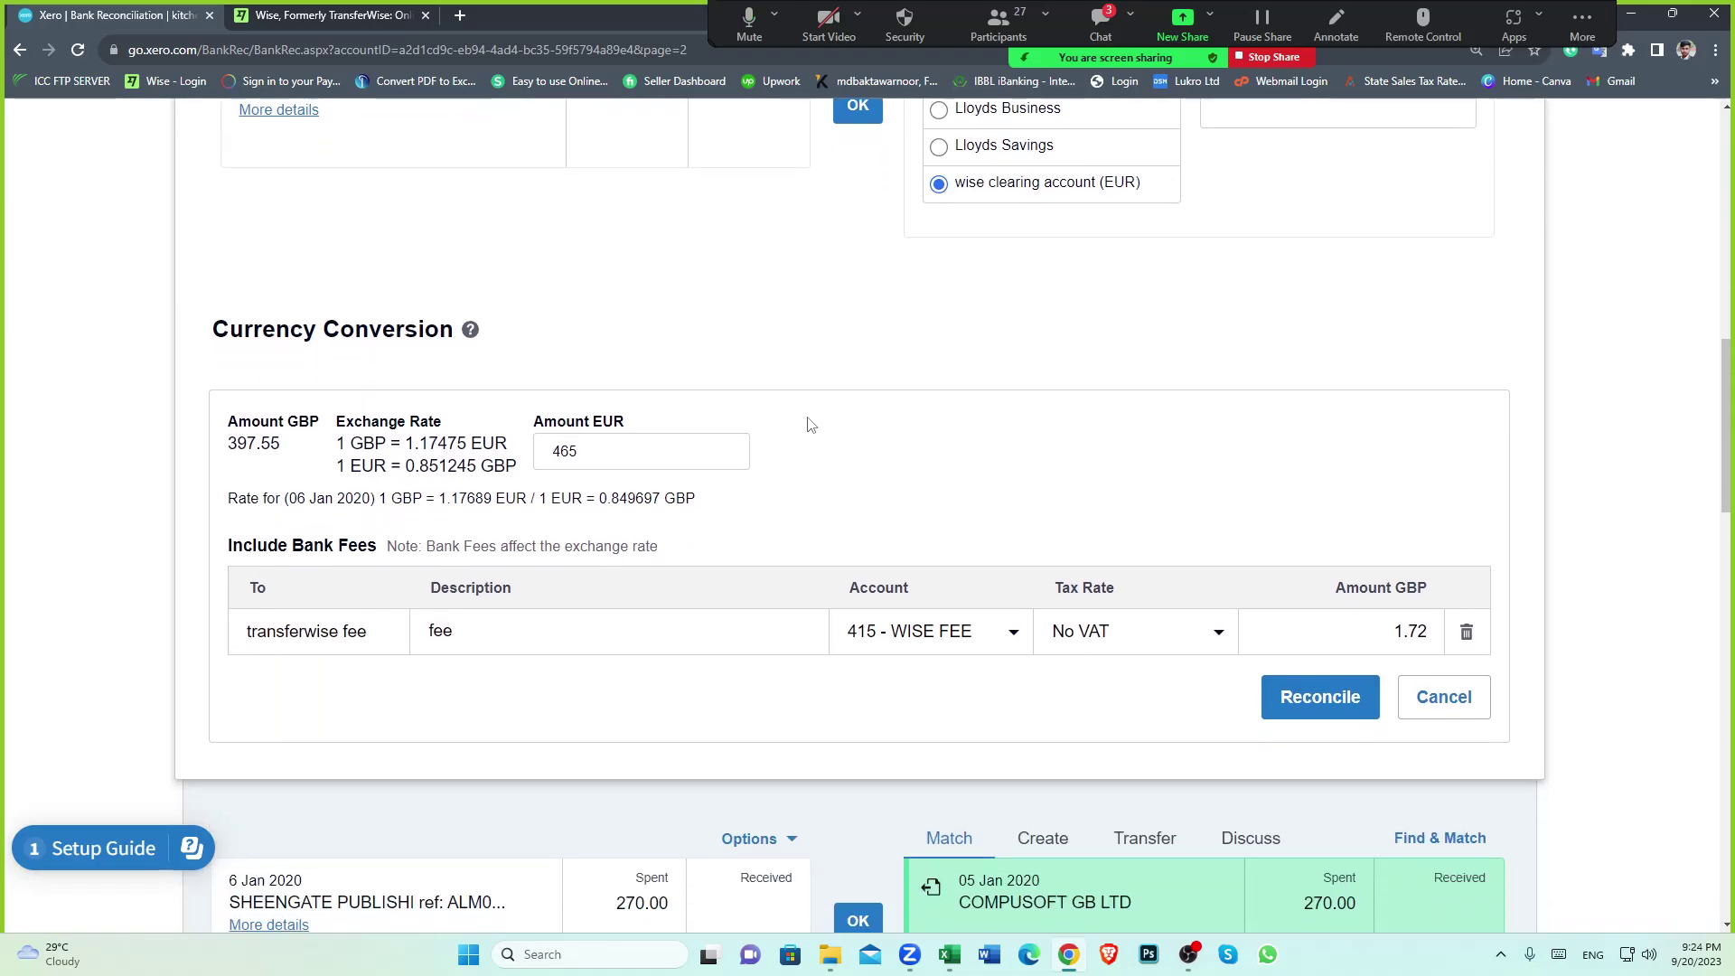
left_click(598, 452)
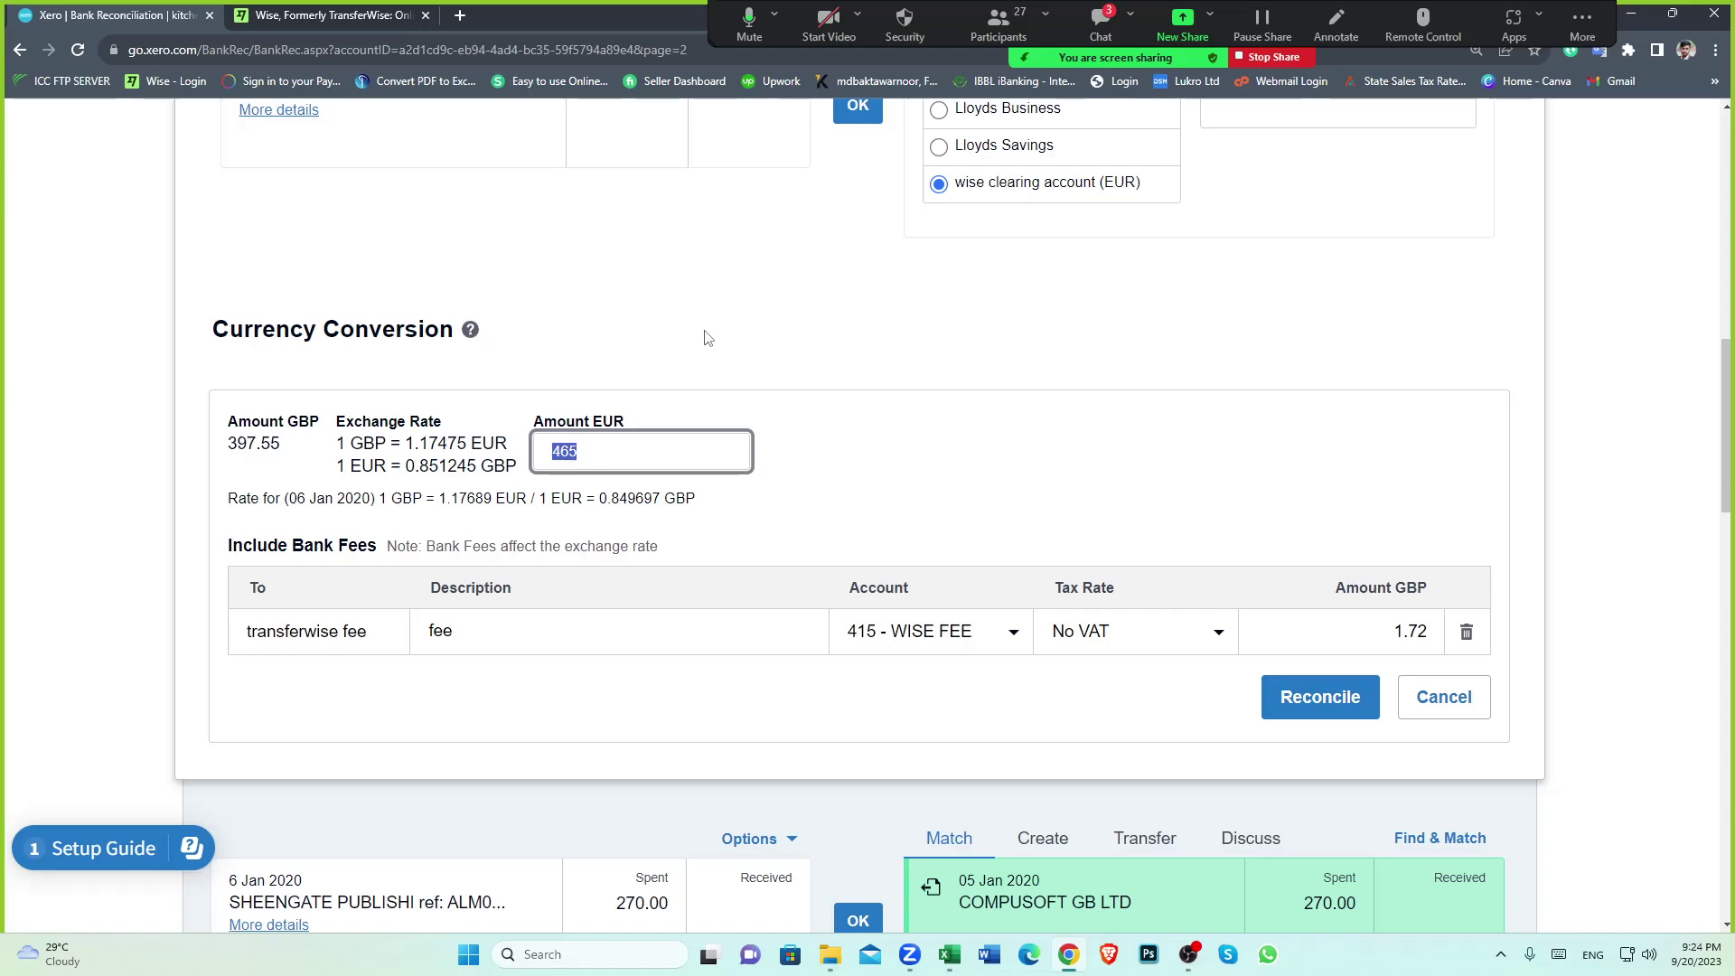
left_click(951, 956)
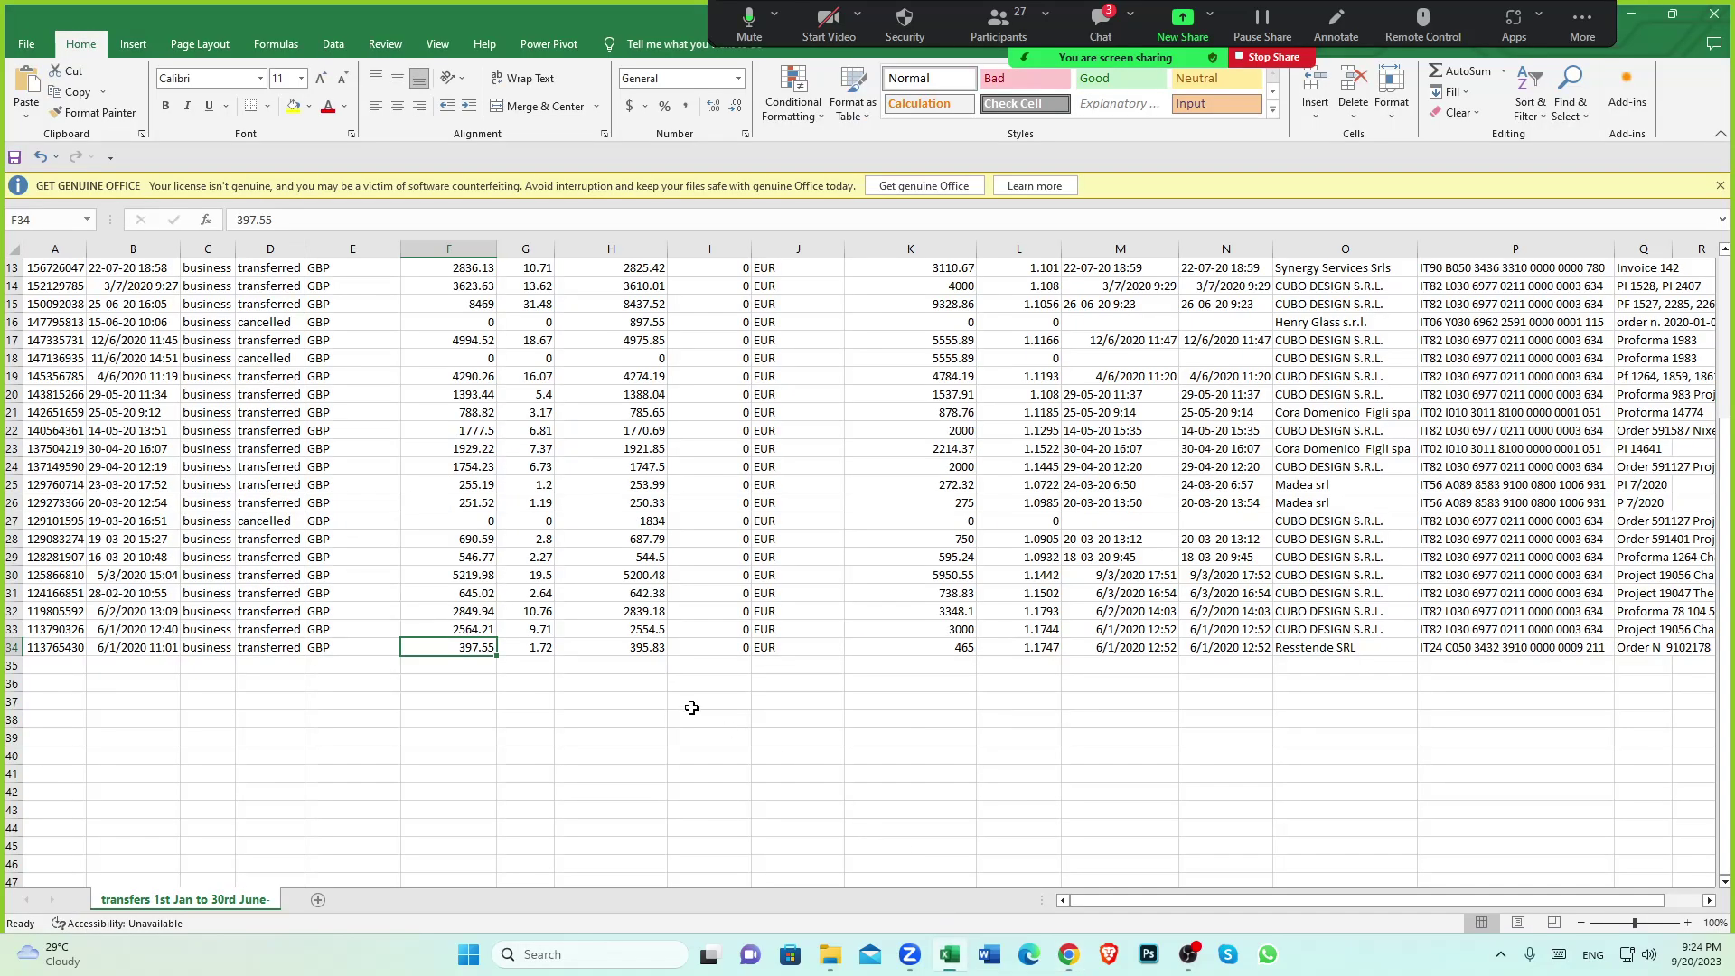
Check F34's 397.55 and the converted amounts 465 (K34) and 3000 (K33), then return to Xero
left_click(484, 649)
left_click(959, 647)
left_click(961, 631)
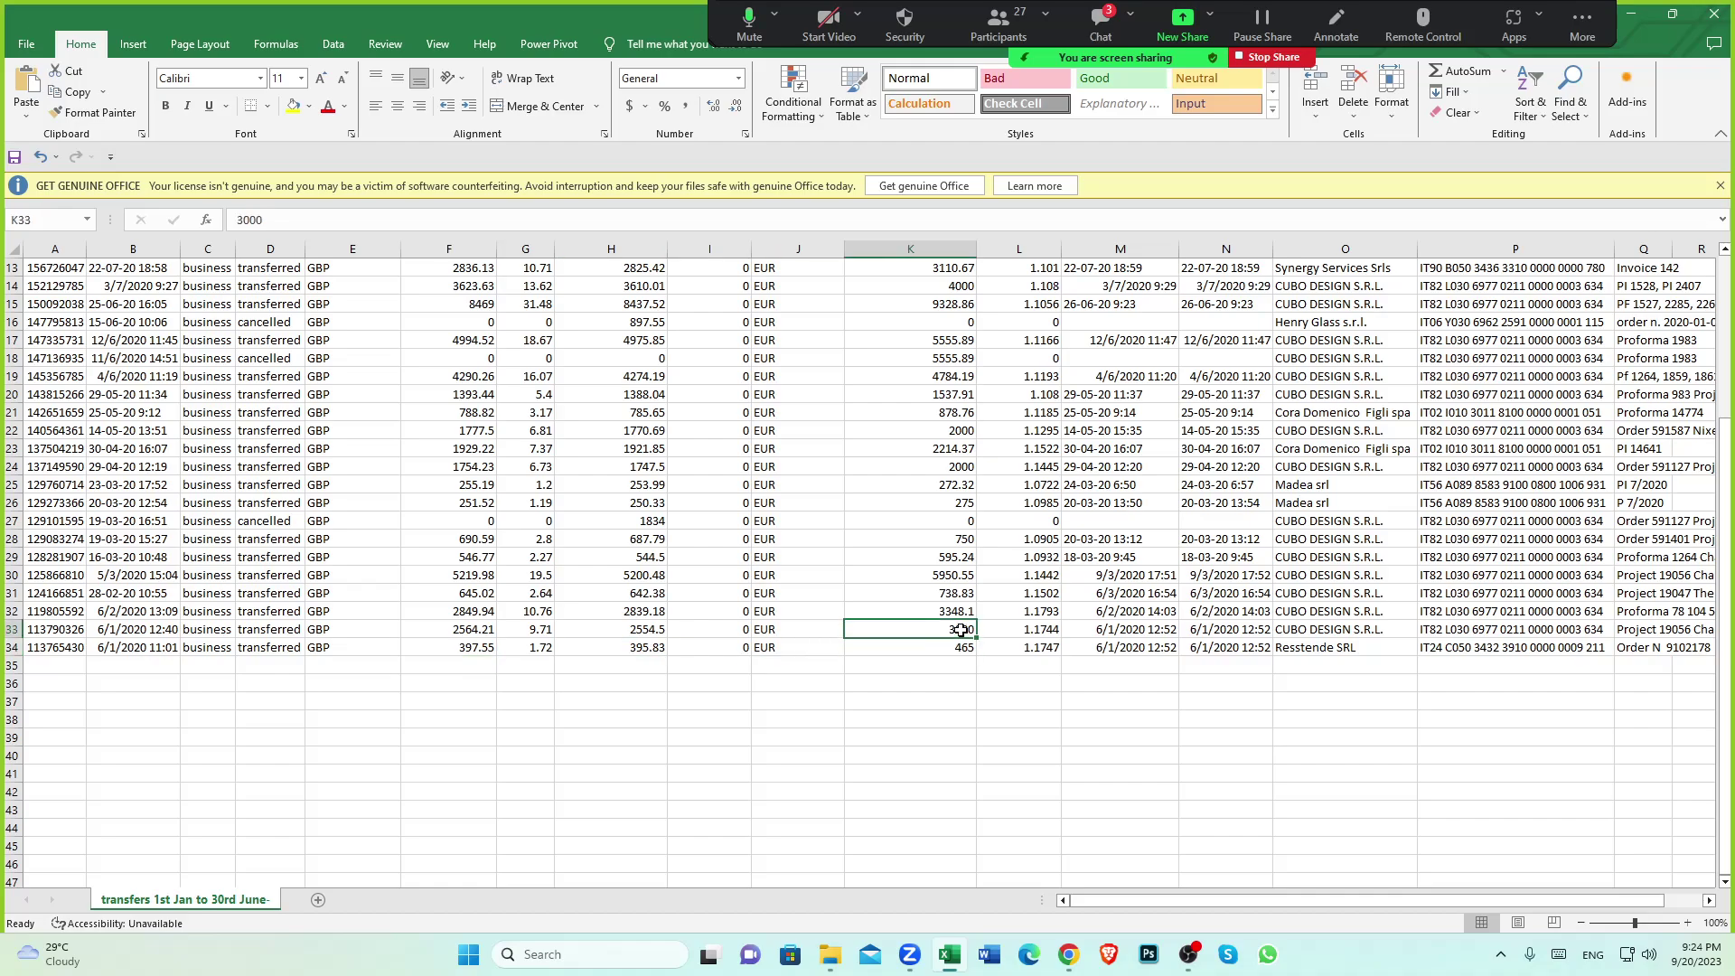
left_click(1068, 954)
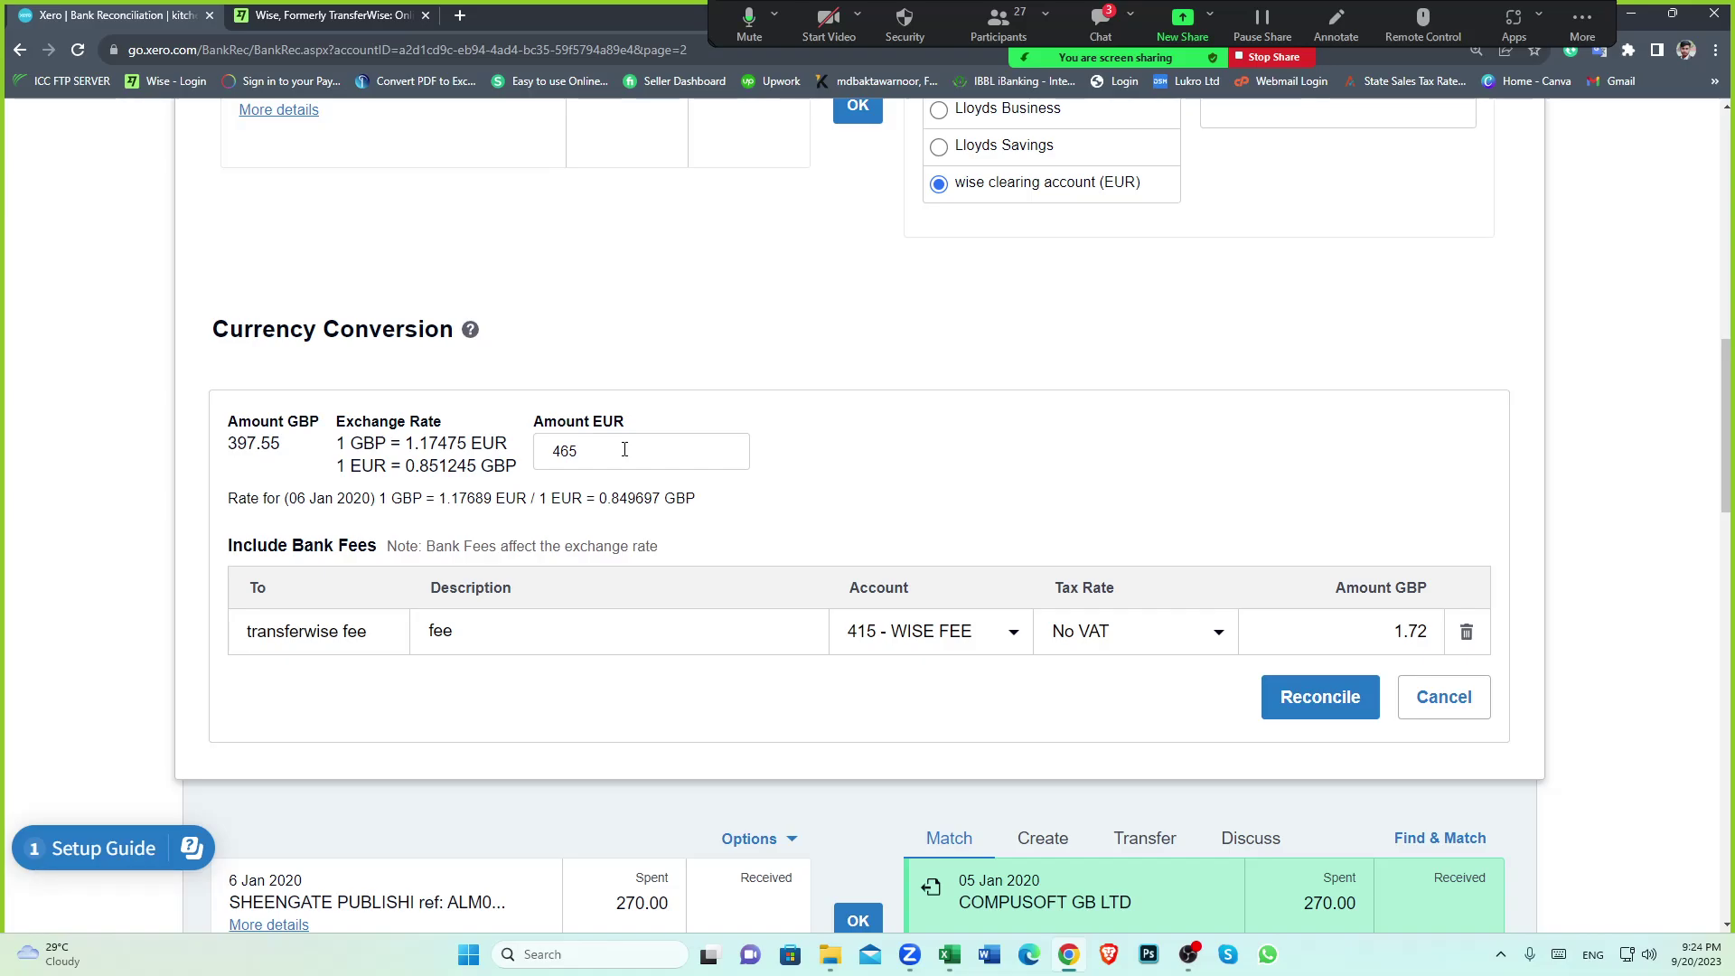
Reconcile the 397.55 payment as a 465 EUR transfer with a 1.72 fee
scroll(623, 450, "down", 1)
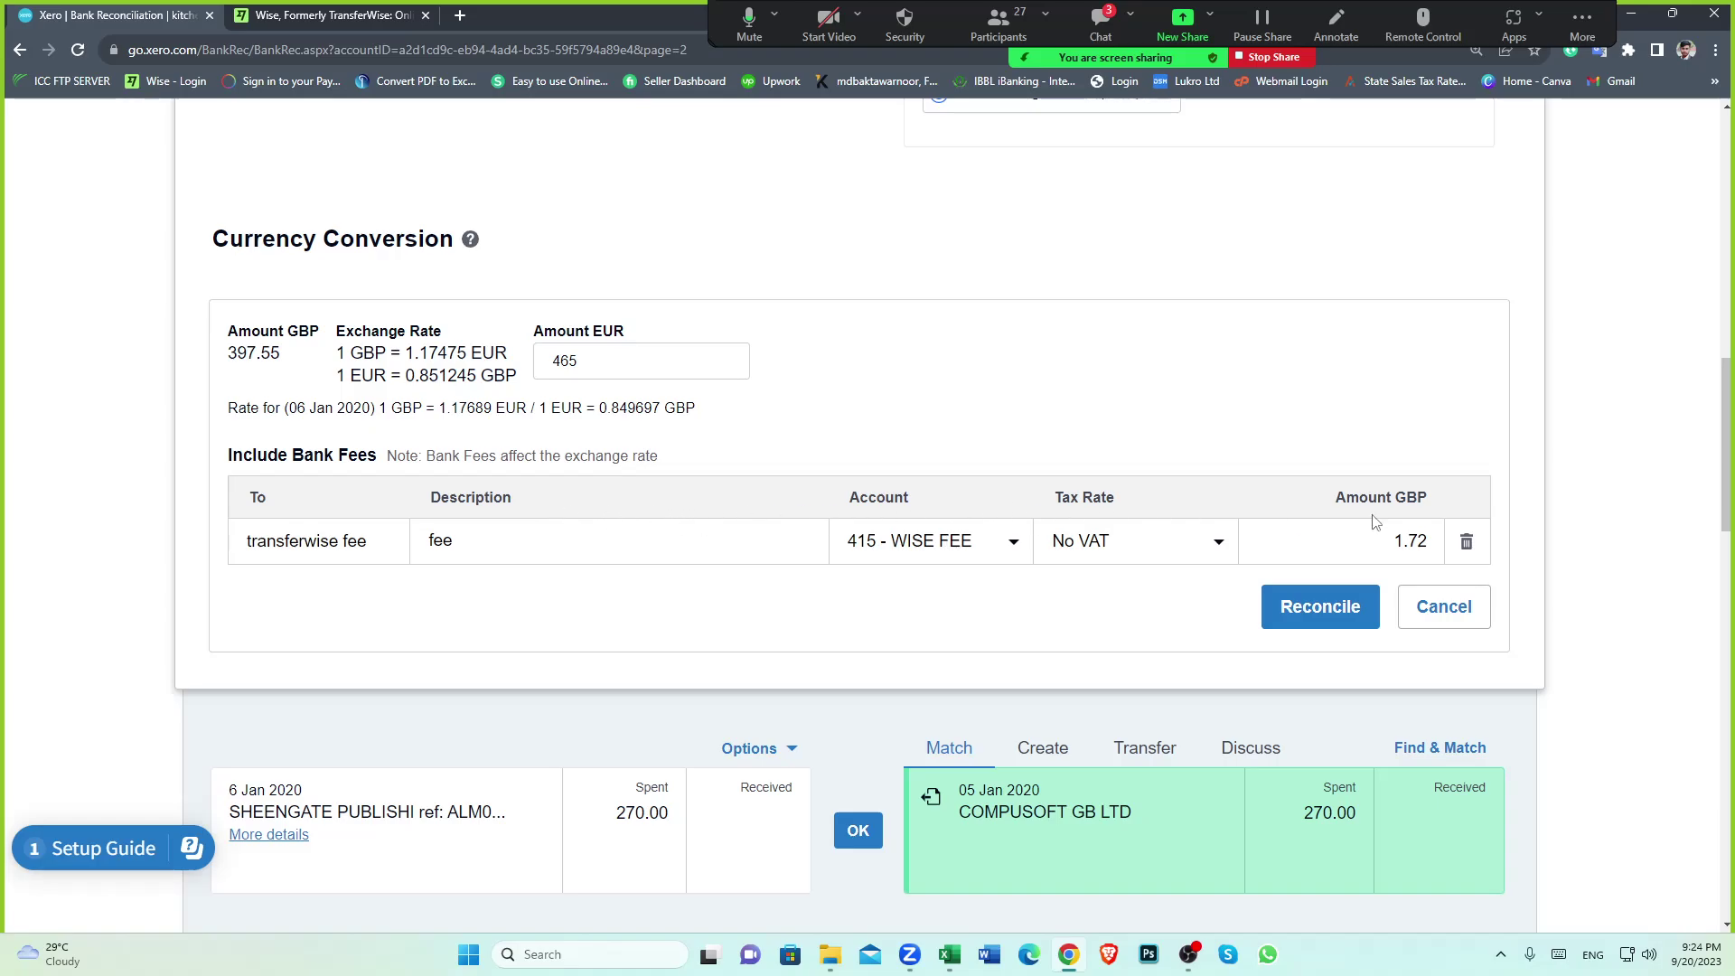
left_click(1307, 620)
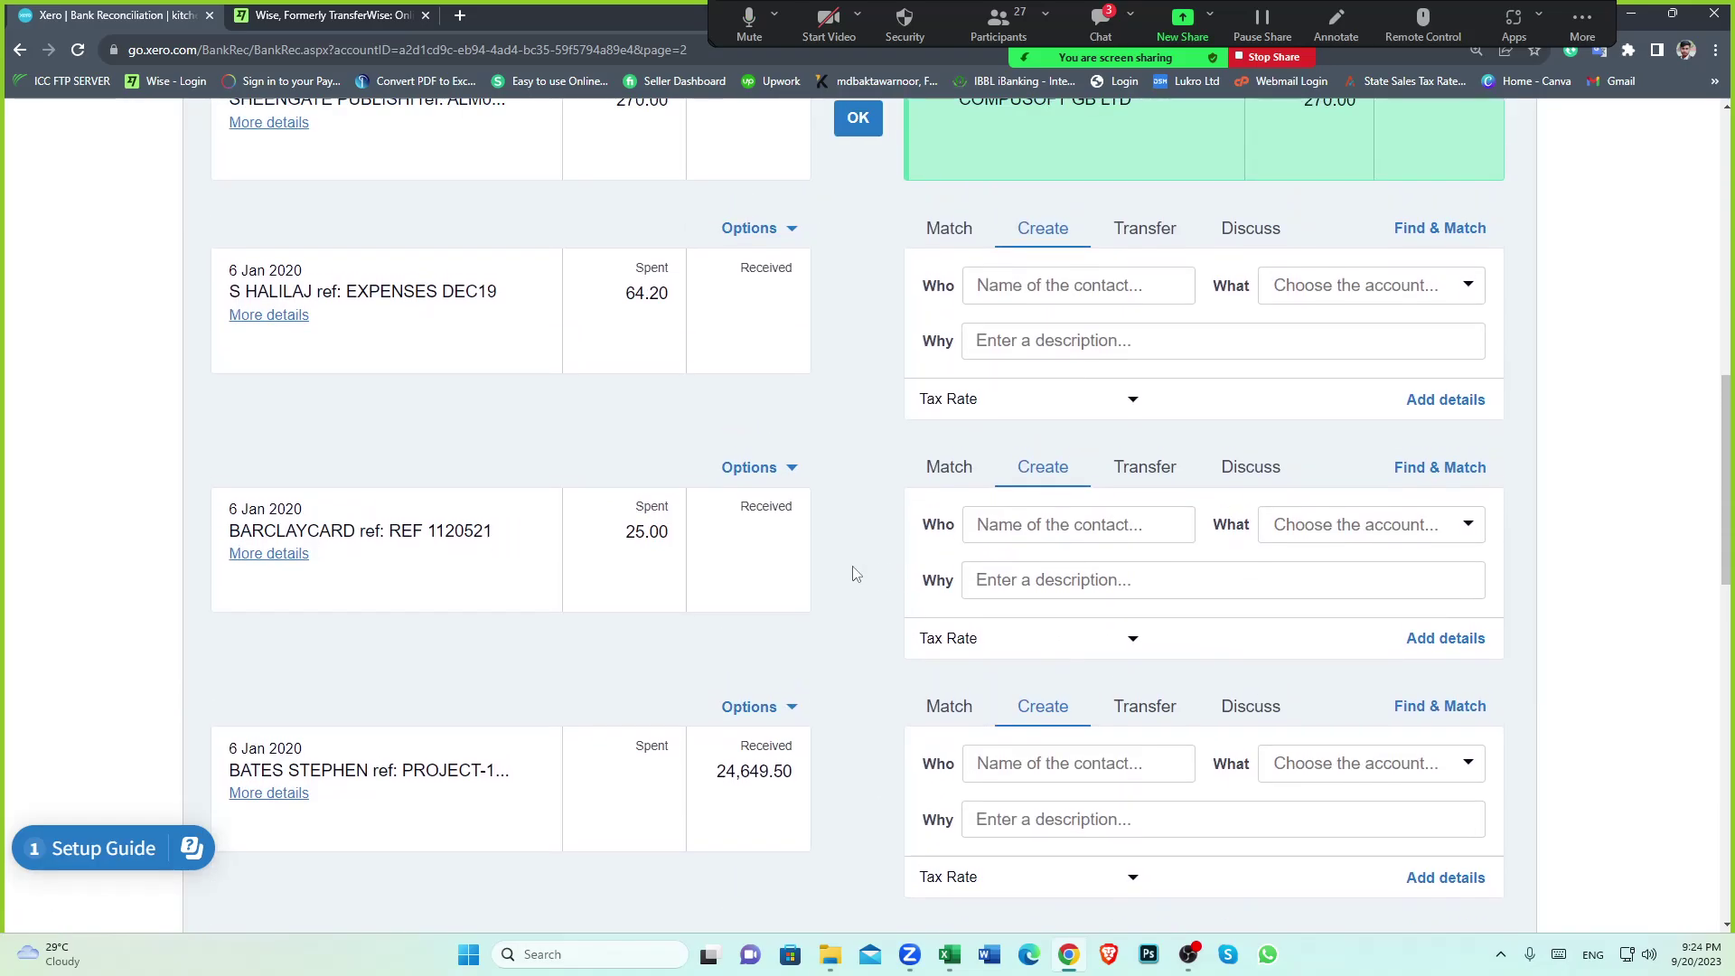
scroll(854, 574, "up", 6)
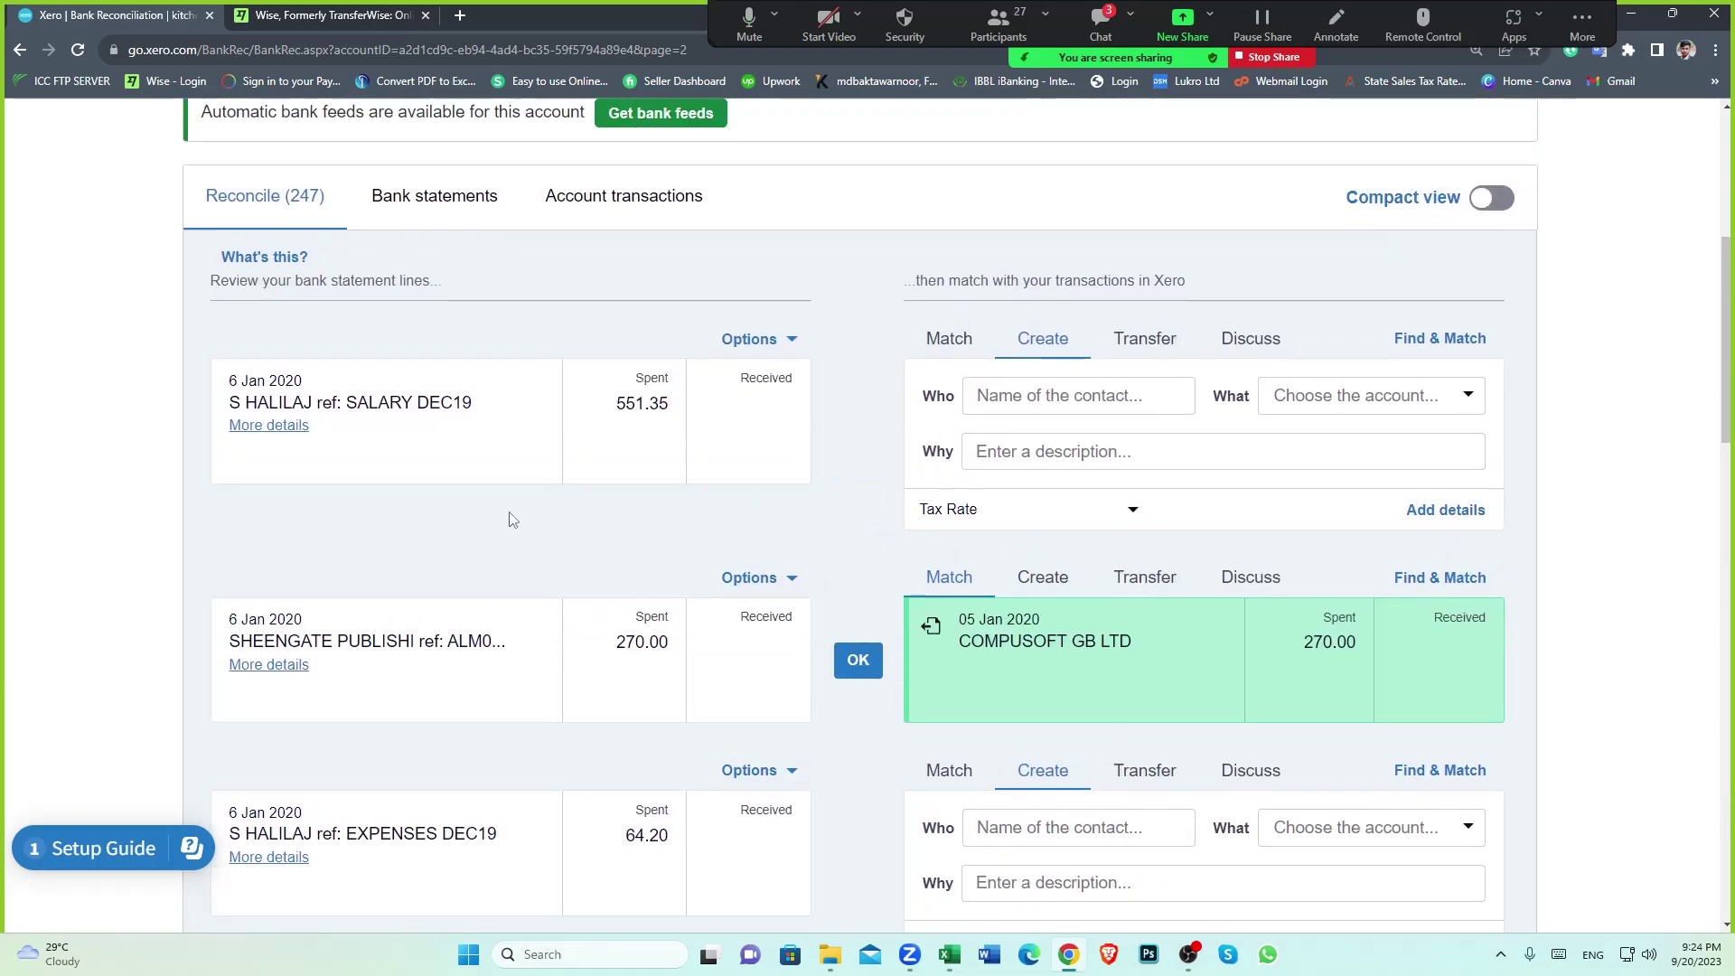
scroll(770, 560, "up", 4)
scroll(857, 564, "down", 2)
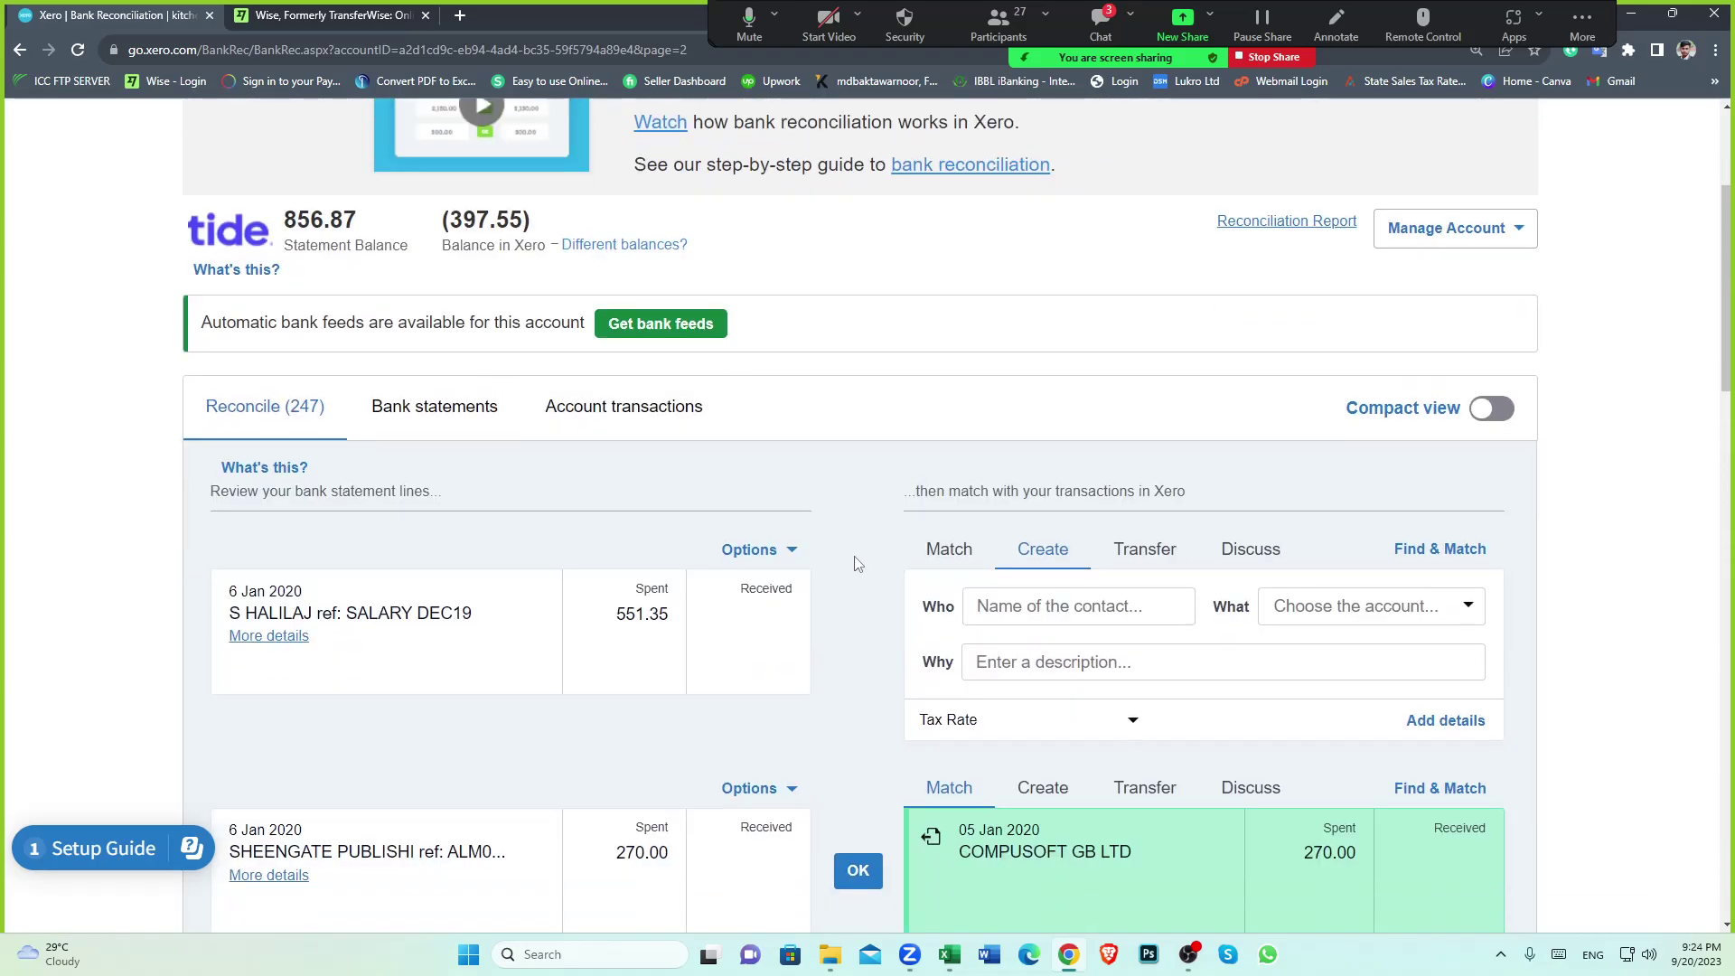
scroll(858, 564, "down", 1)
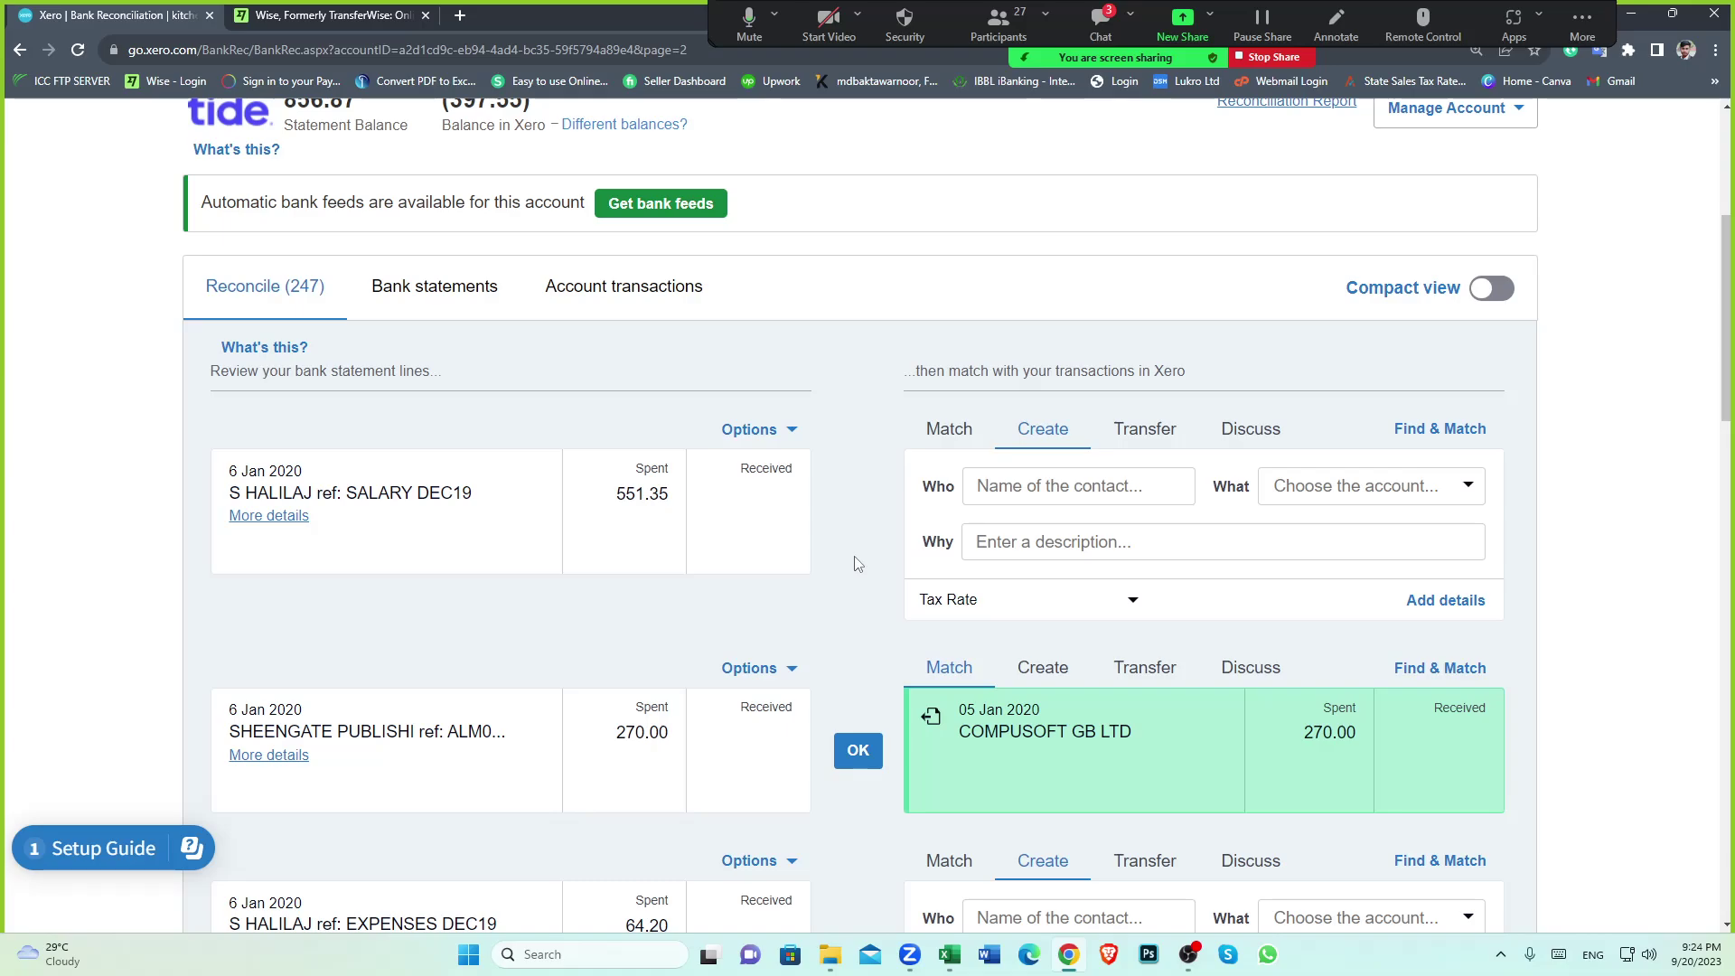
scroll(857, 563, "up", 3)
scroll(763, 565, "down", 2)
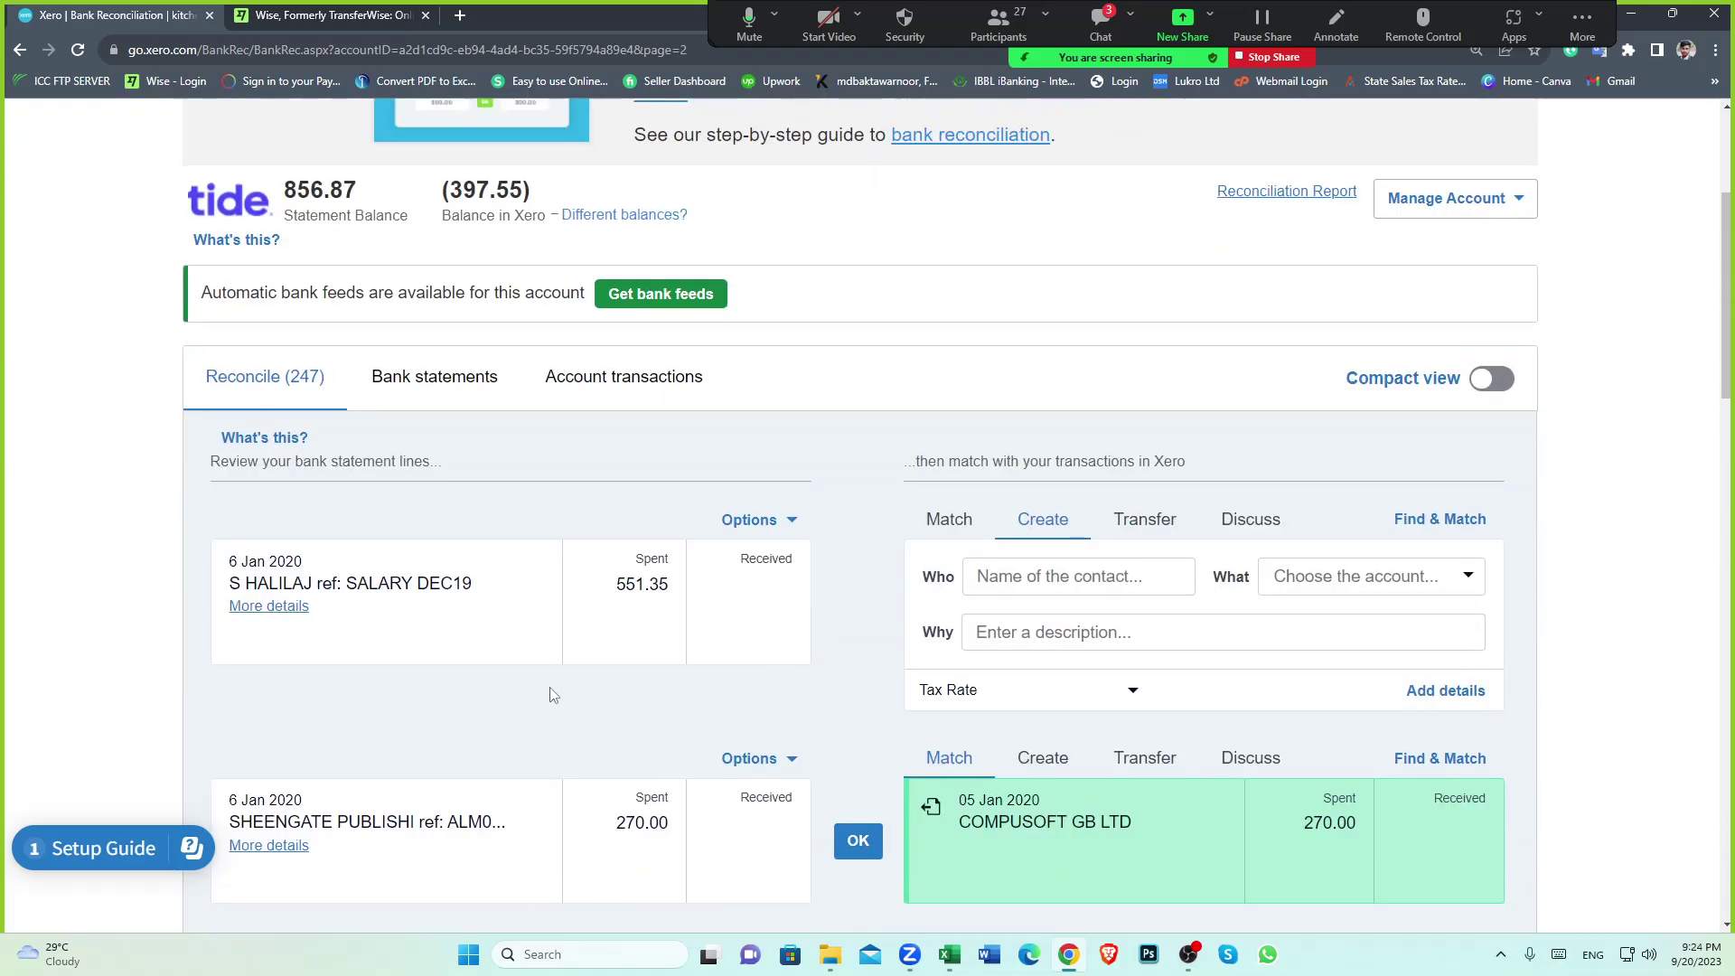
scroll(705, 639, "down", 5)
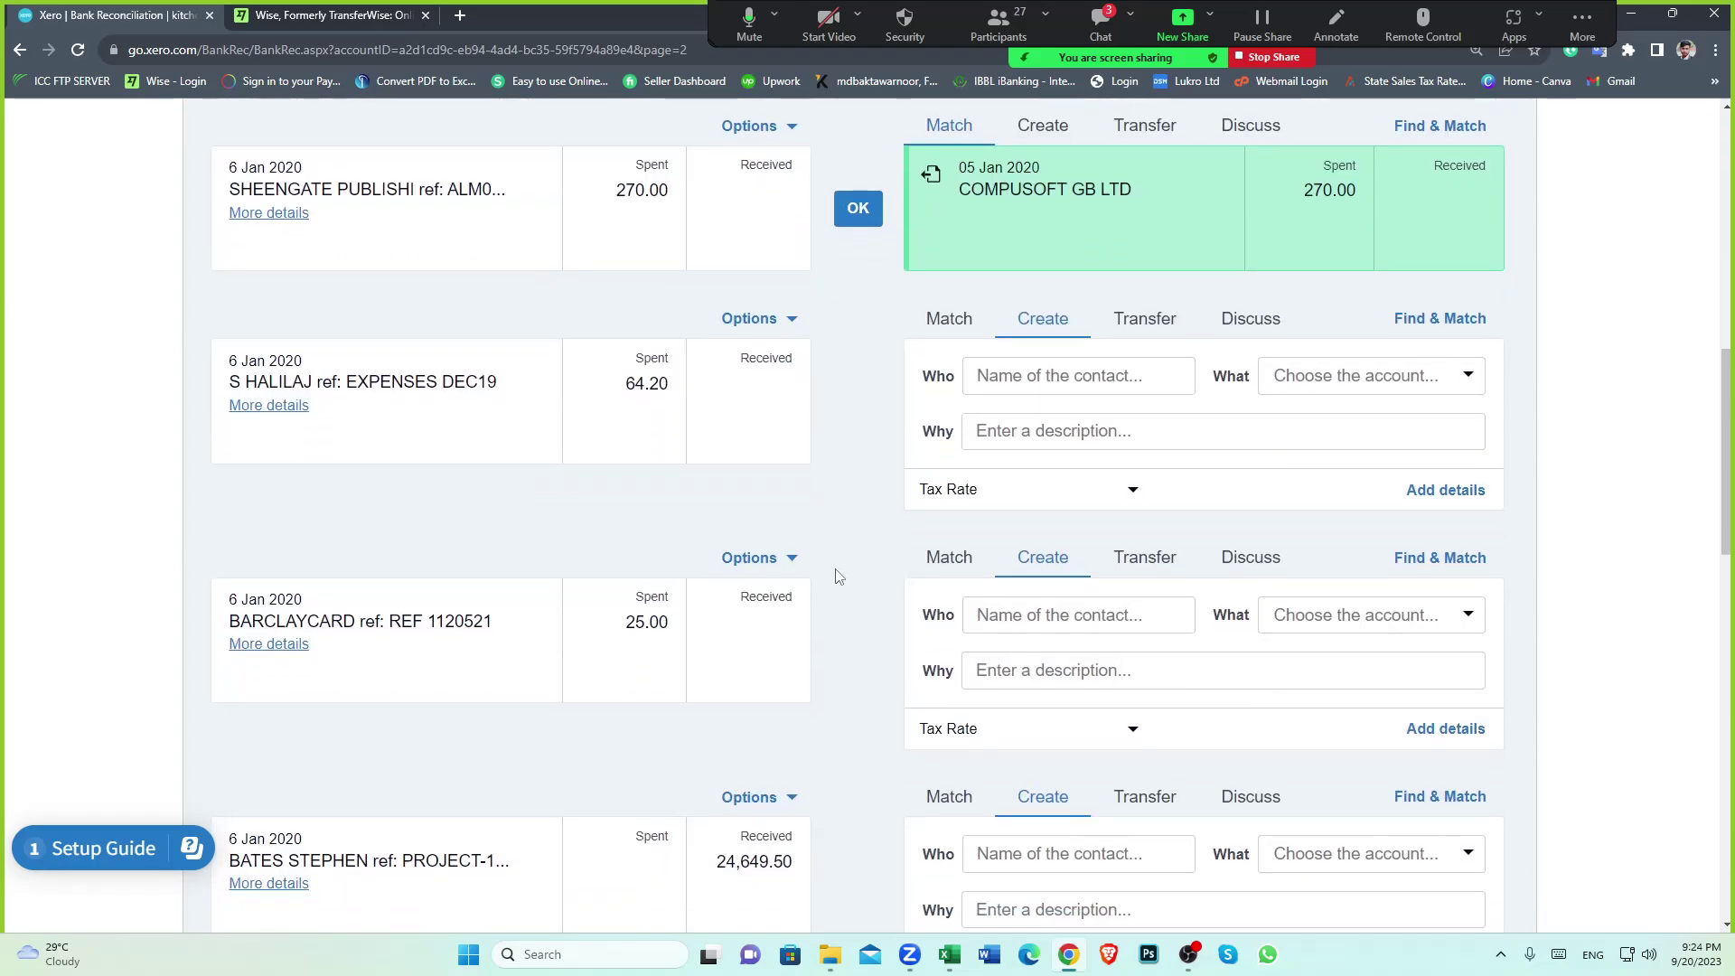
scroll(836, 576, "up", 5)
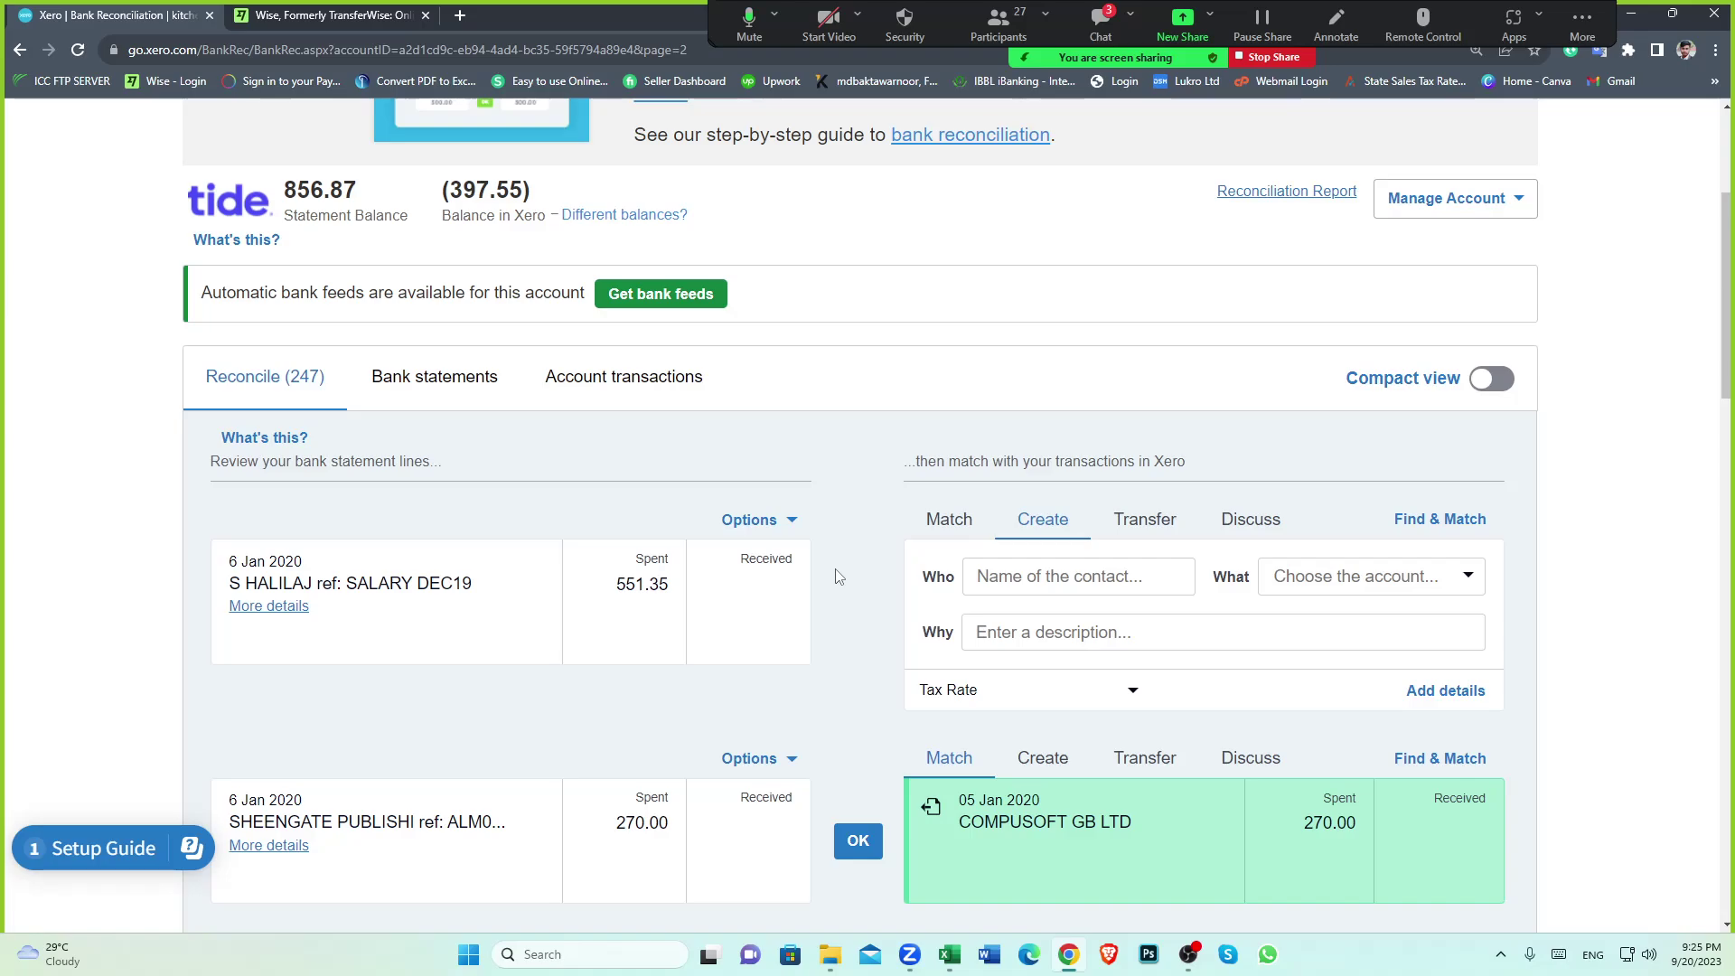
scroll(845, 577, "up", 3)
scroll(846, 574, "down", 1)
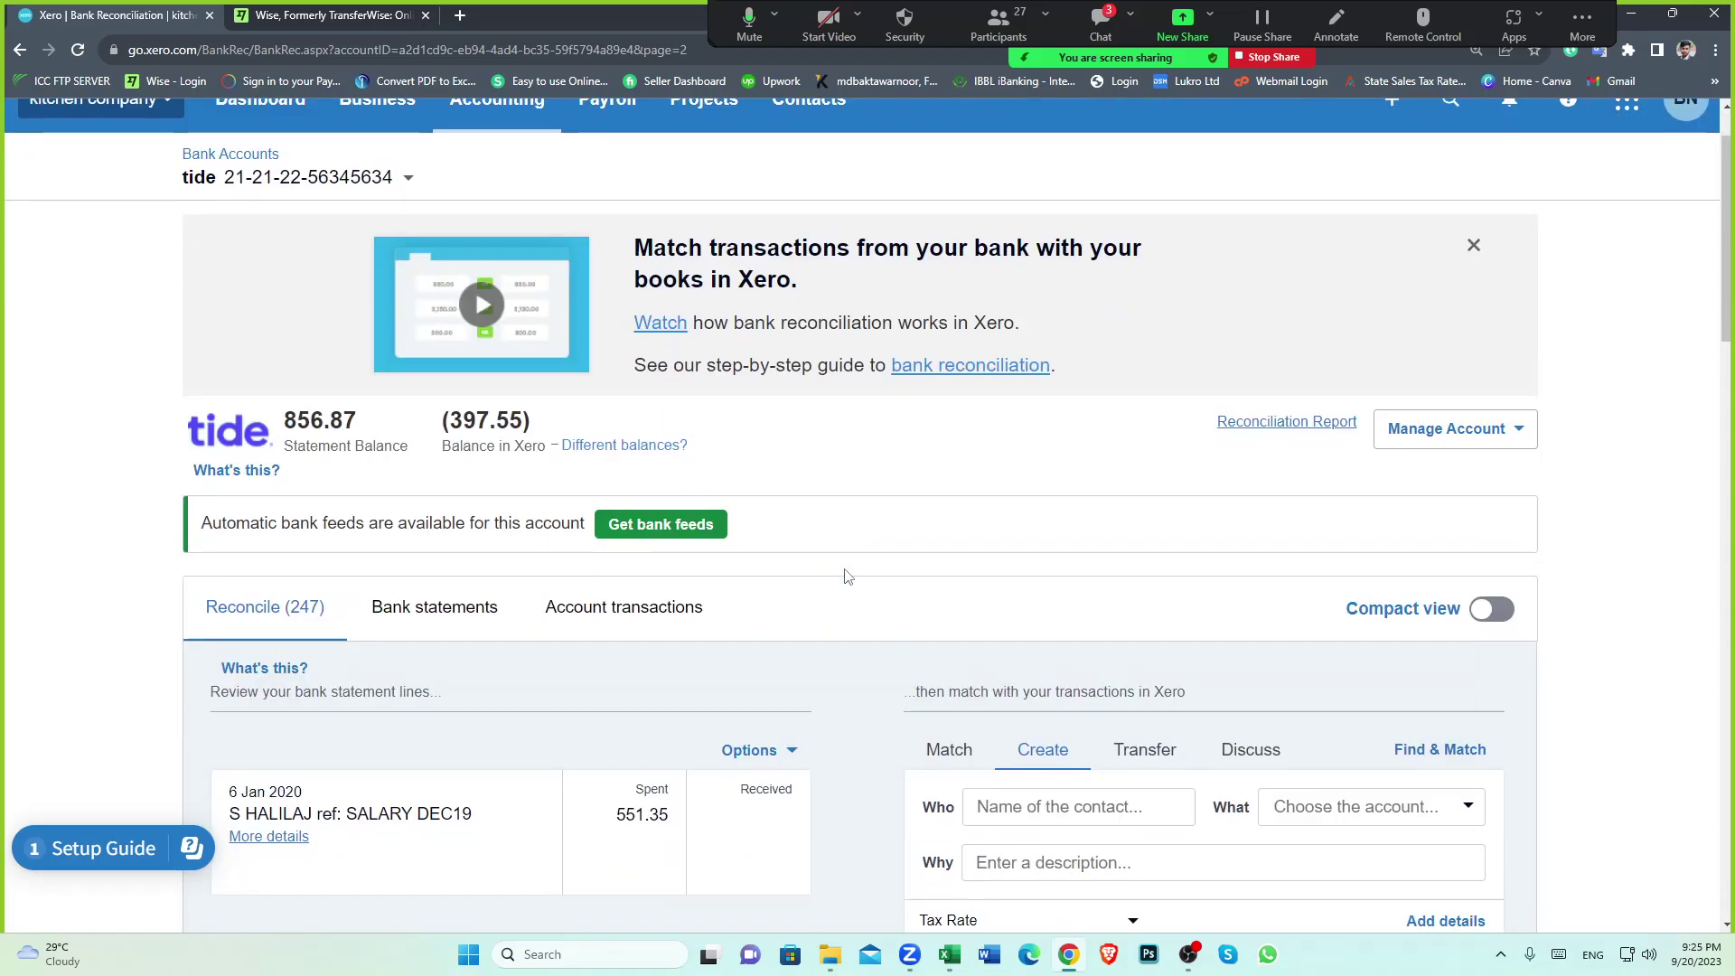
scroll(846, 574, "up", 1)
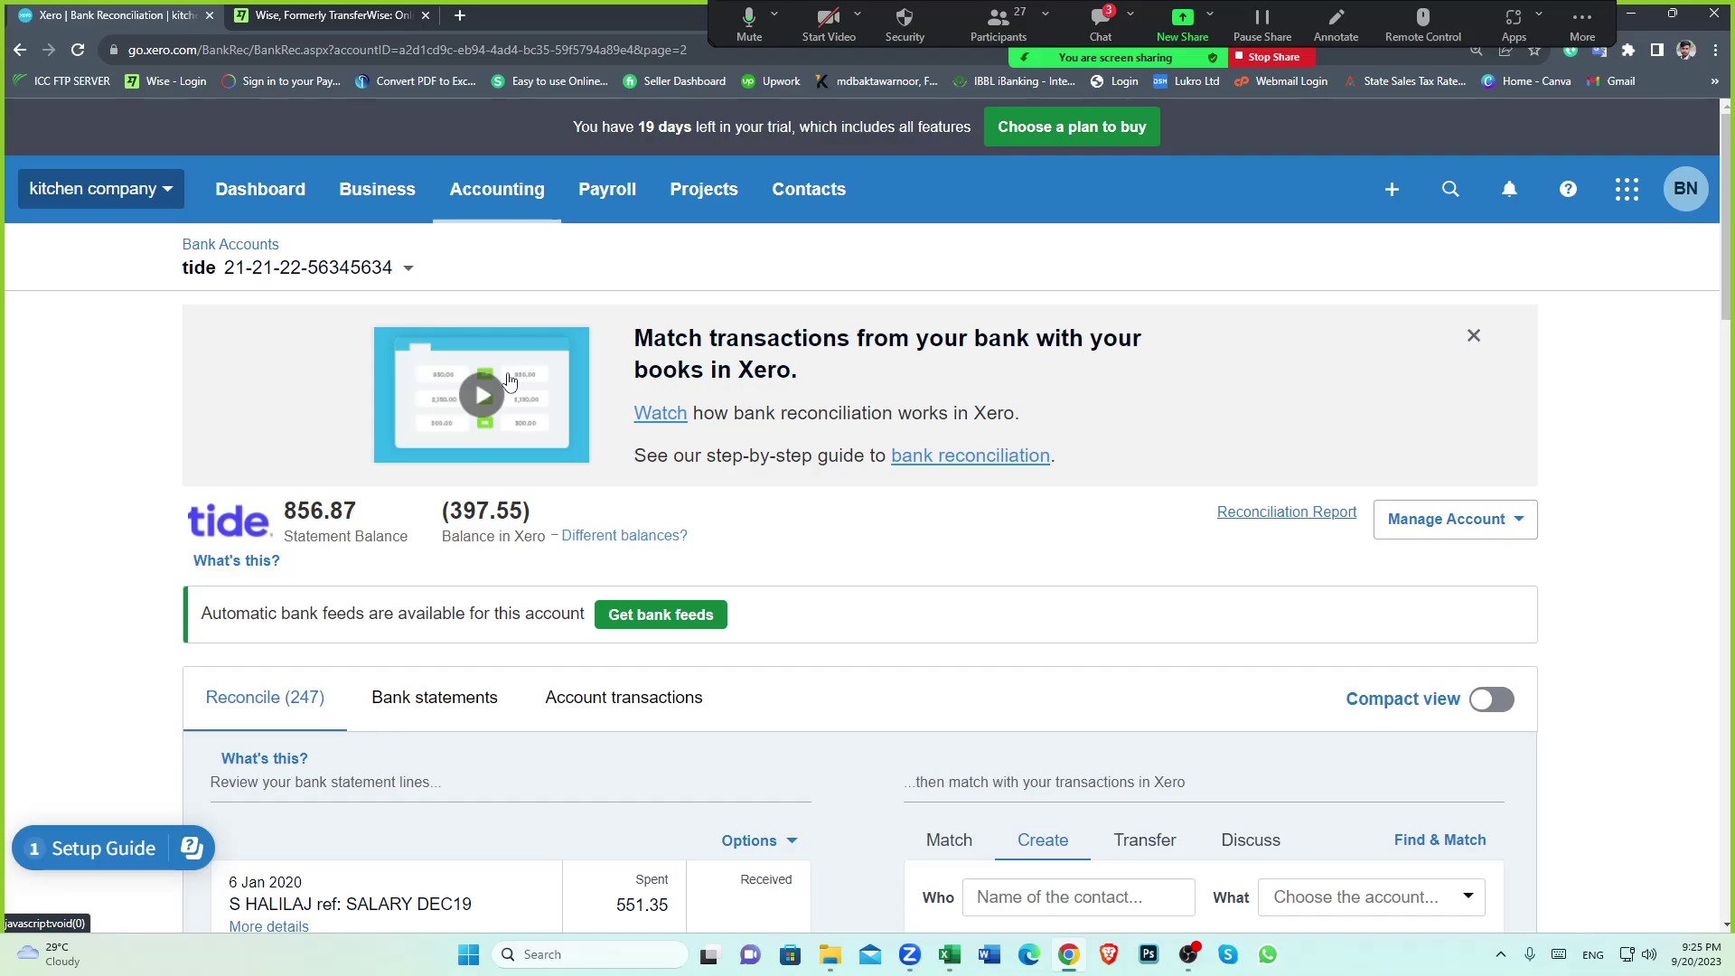
scroll(886, 546, "down", 1)
scroll(633, 497, "up", 1)
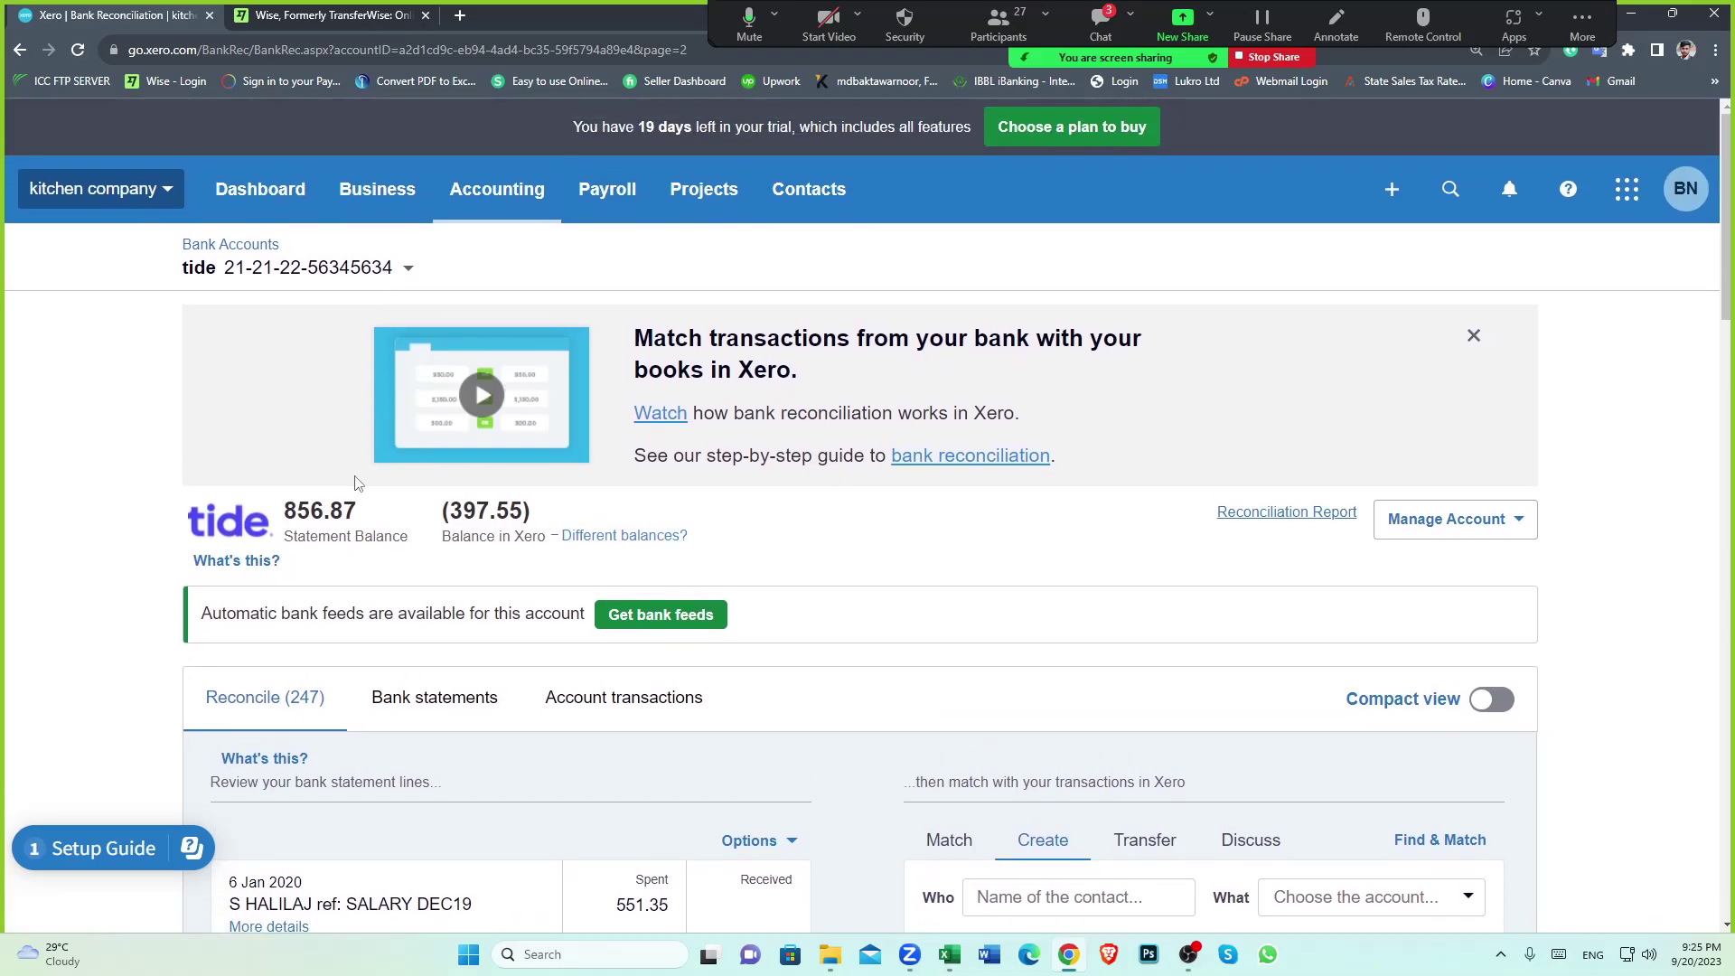
Switch to the wise clearing account to see the unreconciled 465 EUR tide transfer, then return to Excel
left_click(408, 269)
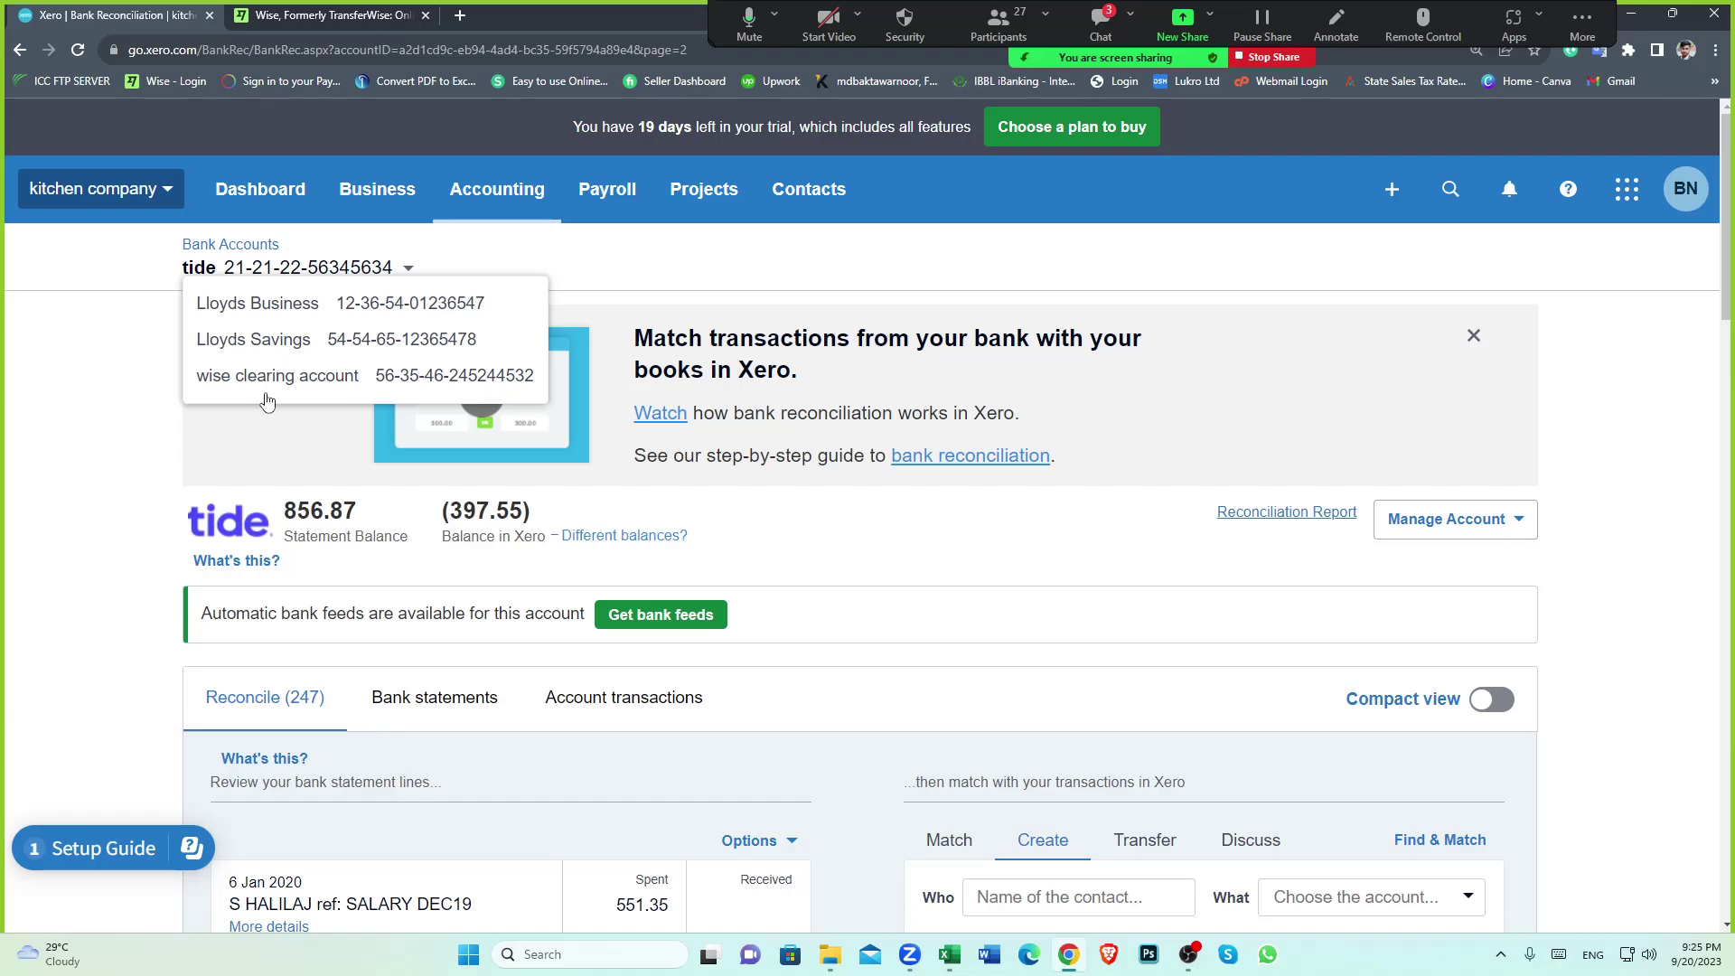
left_click(237, 376)
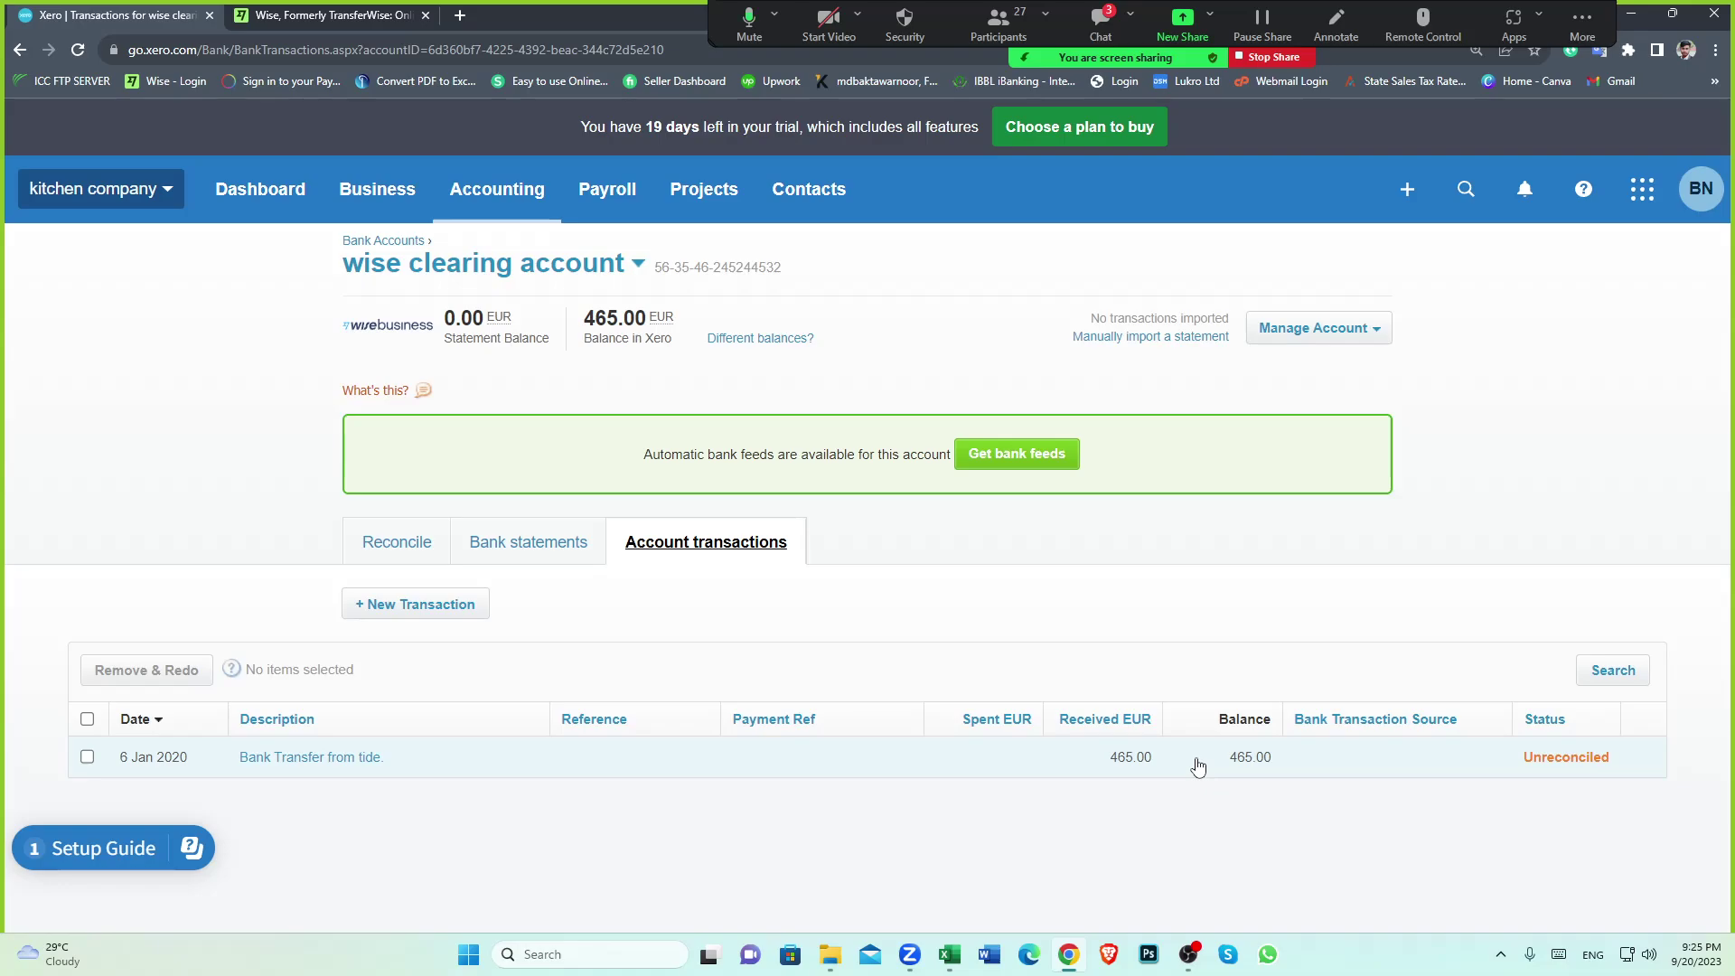
left_click(949, 954)
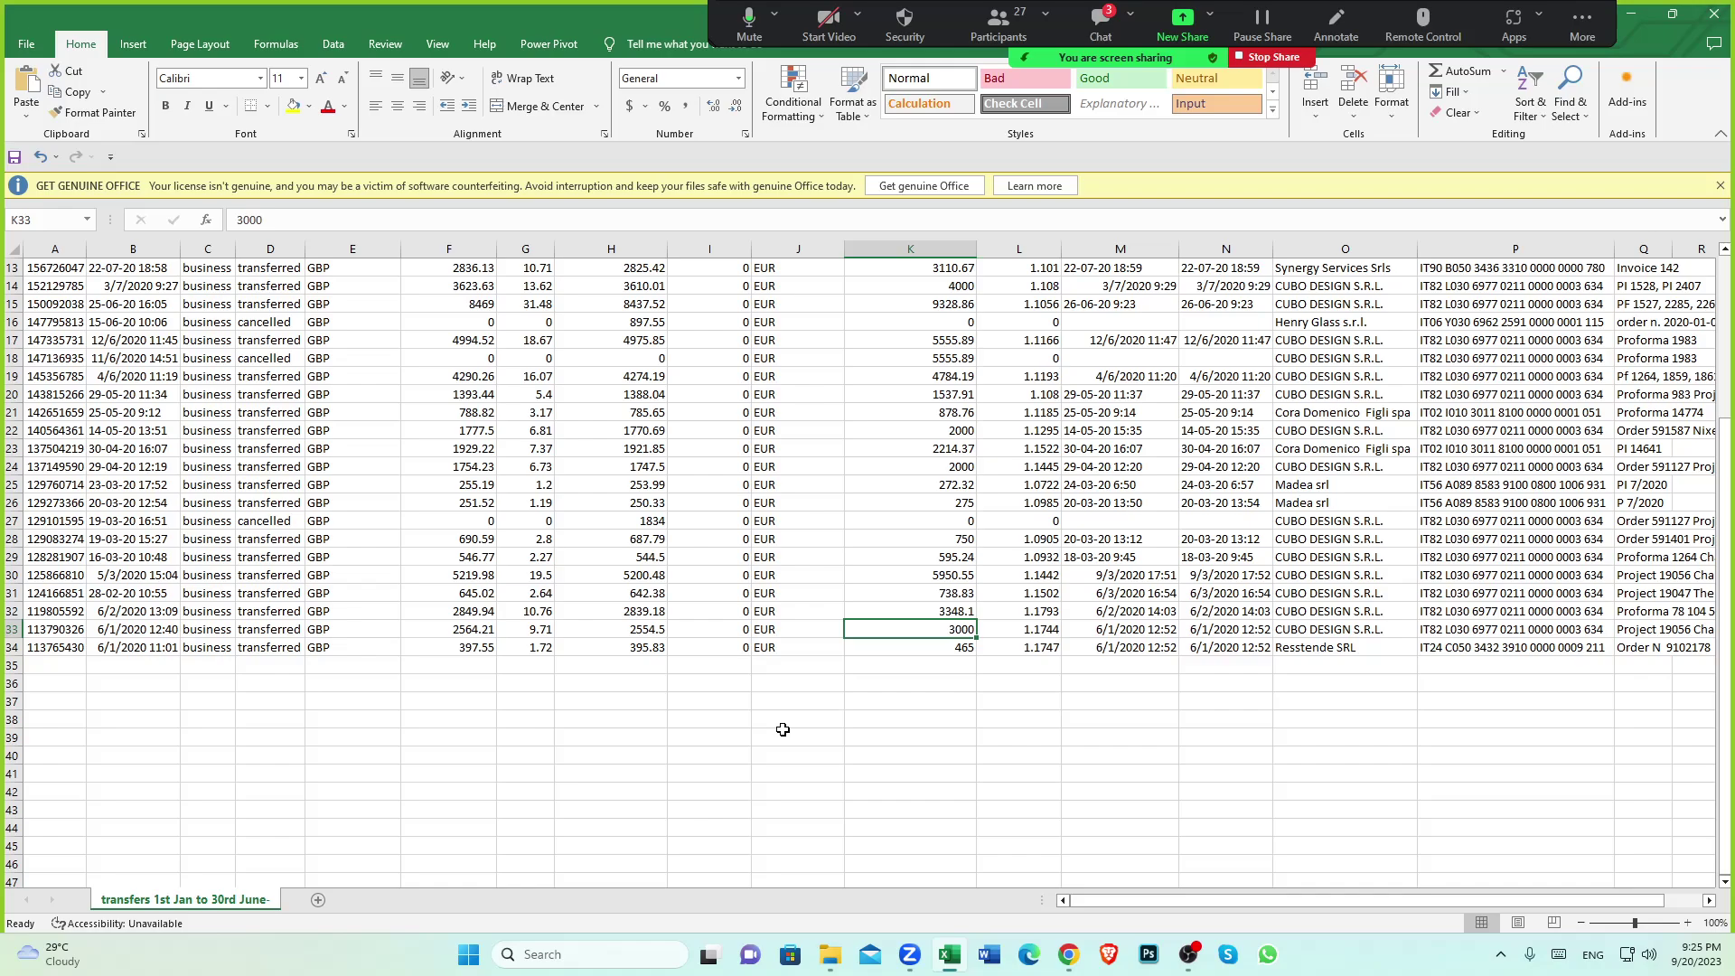
Check the Resstende SRL payee in O34 and the 465 EUR sent in K34, then return to Xero
left_click(1323, 645)
scroll(1321, 645, "up", 4)
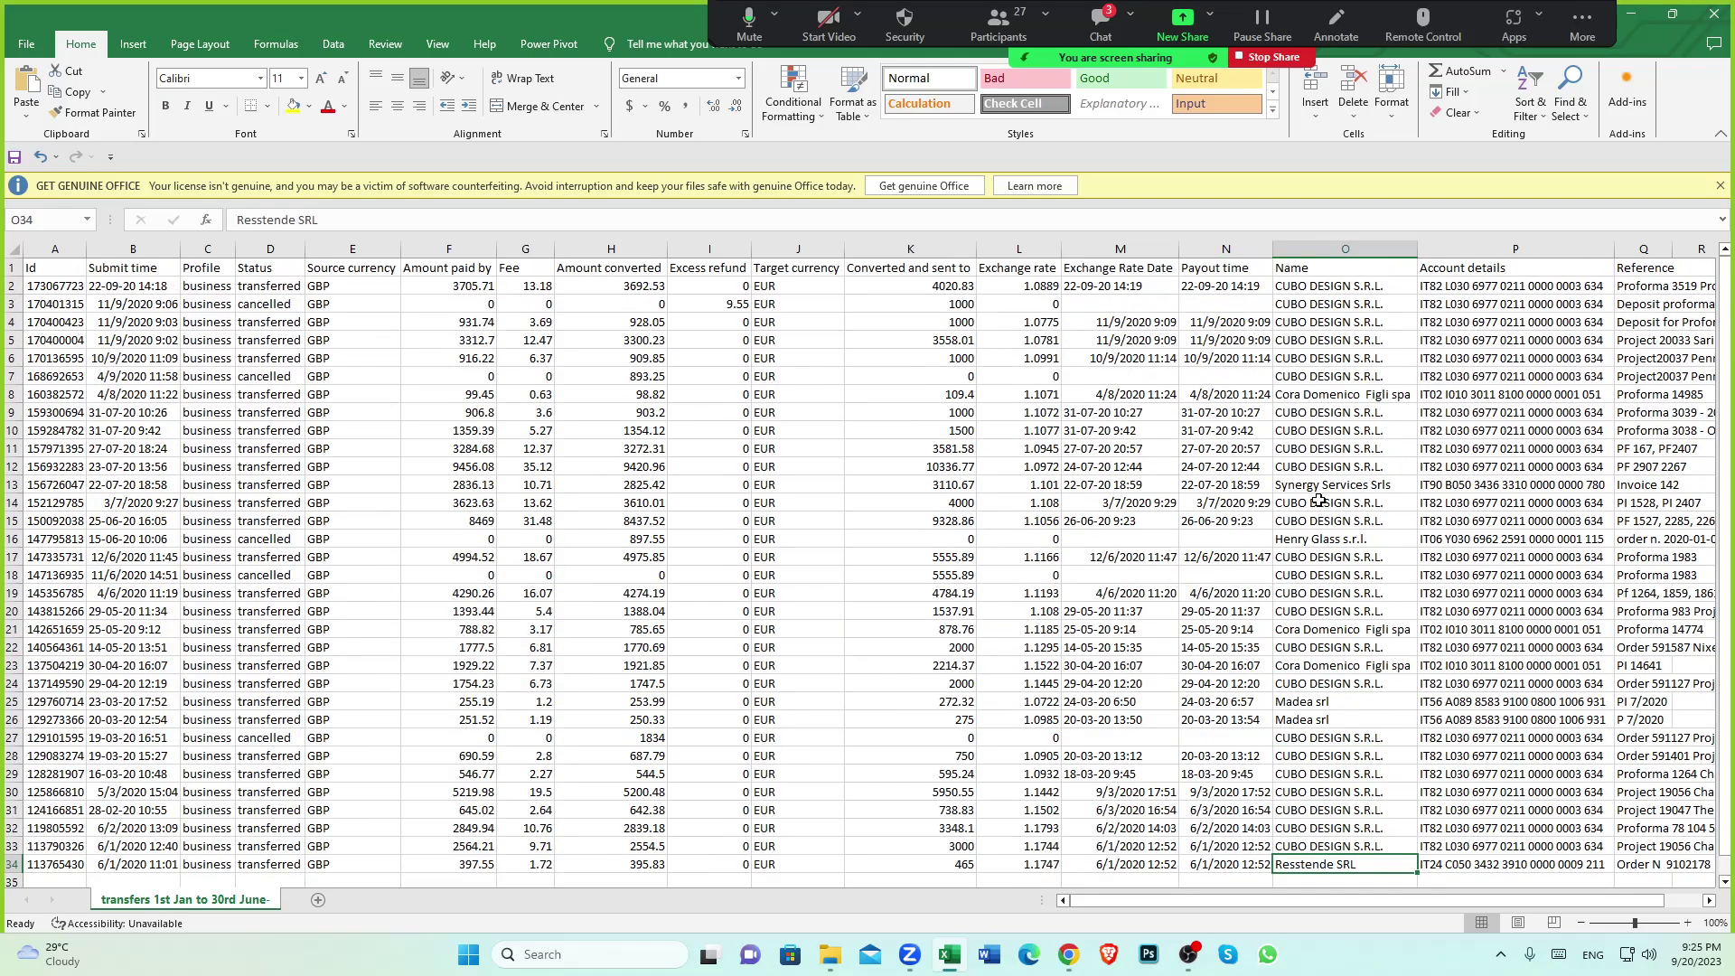
scroll(1076, 353, "down", 4)
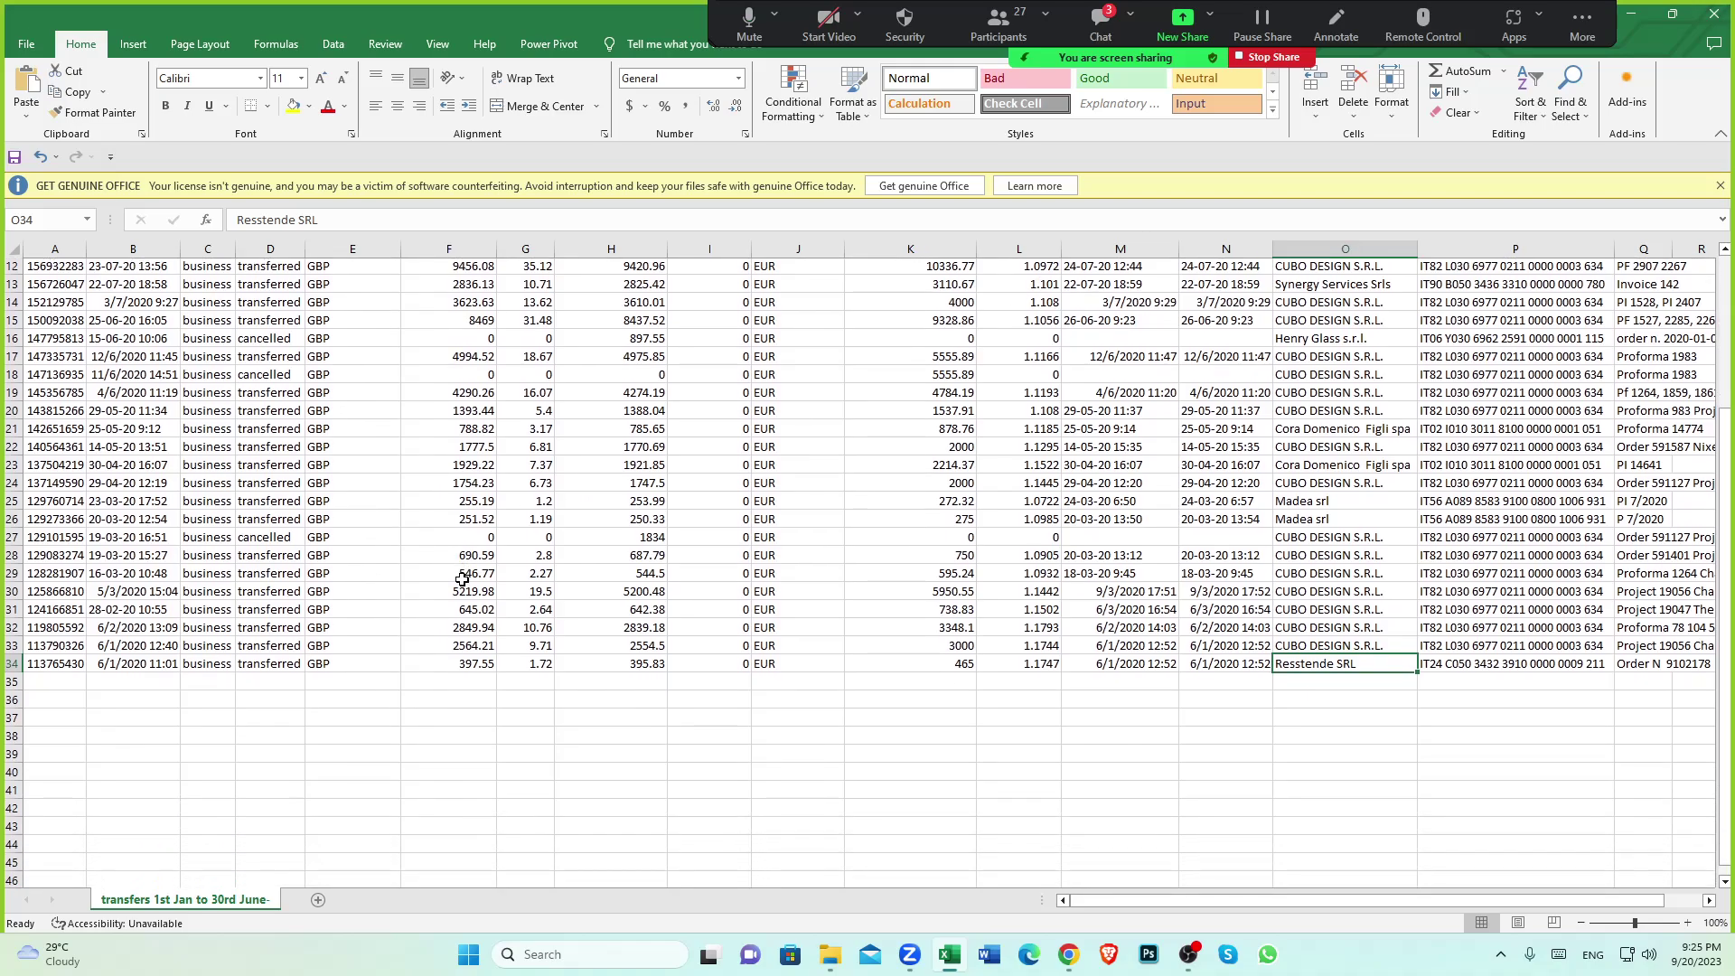
scroll(462, 579, "down", 2)
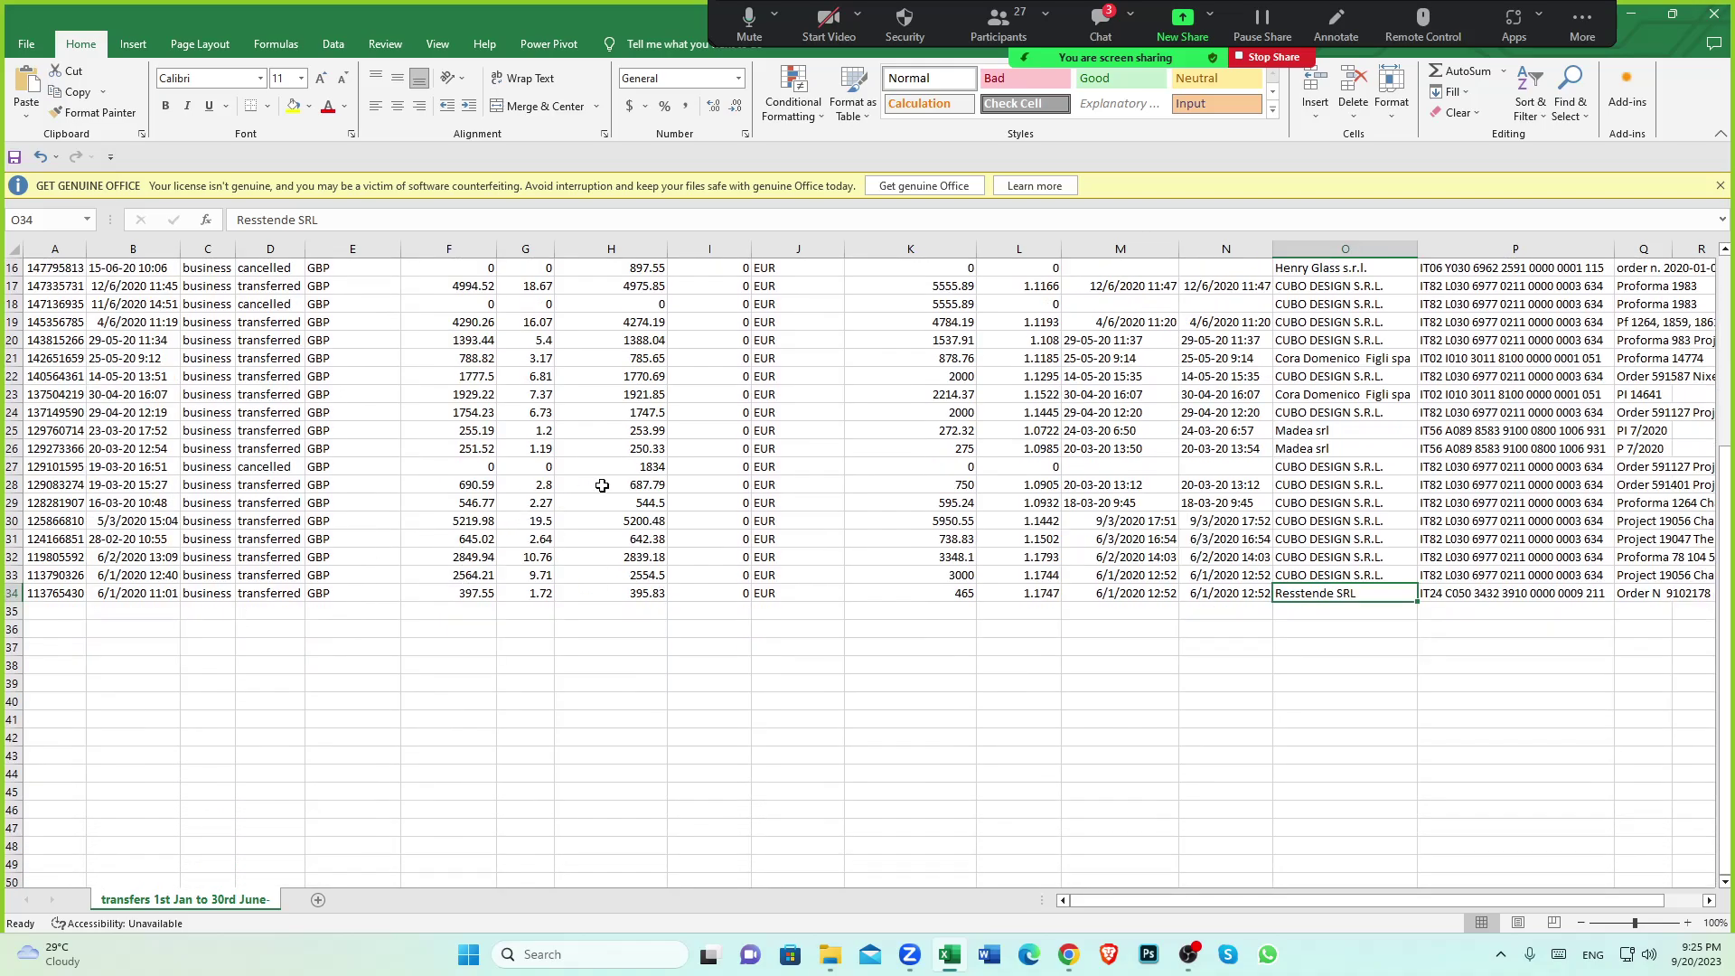
scroll(1321, 605, "up", 5)
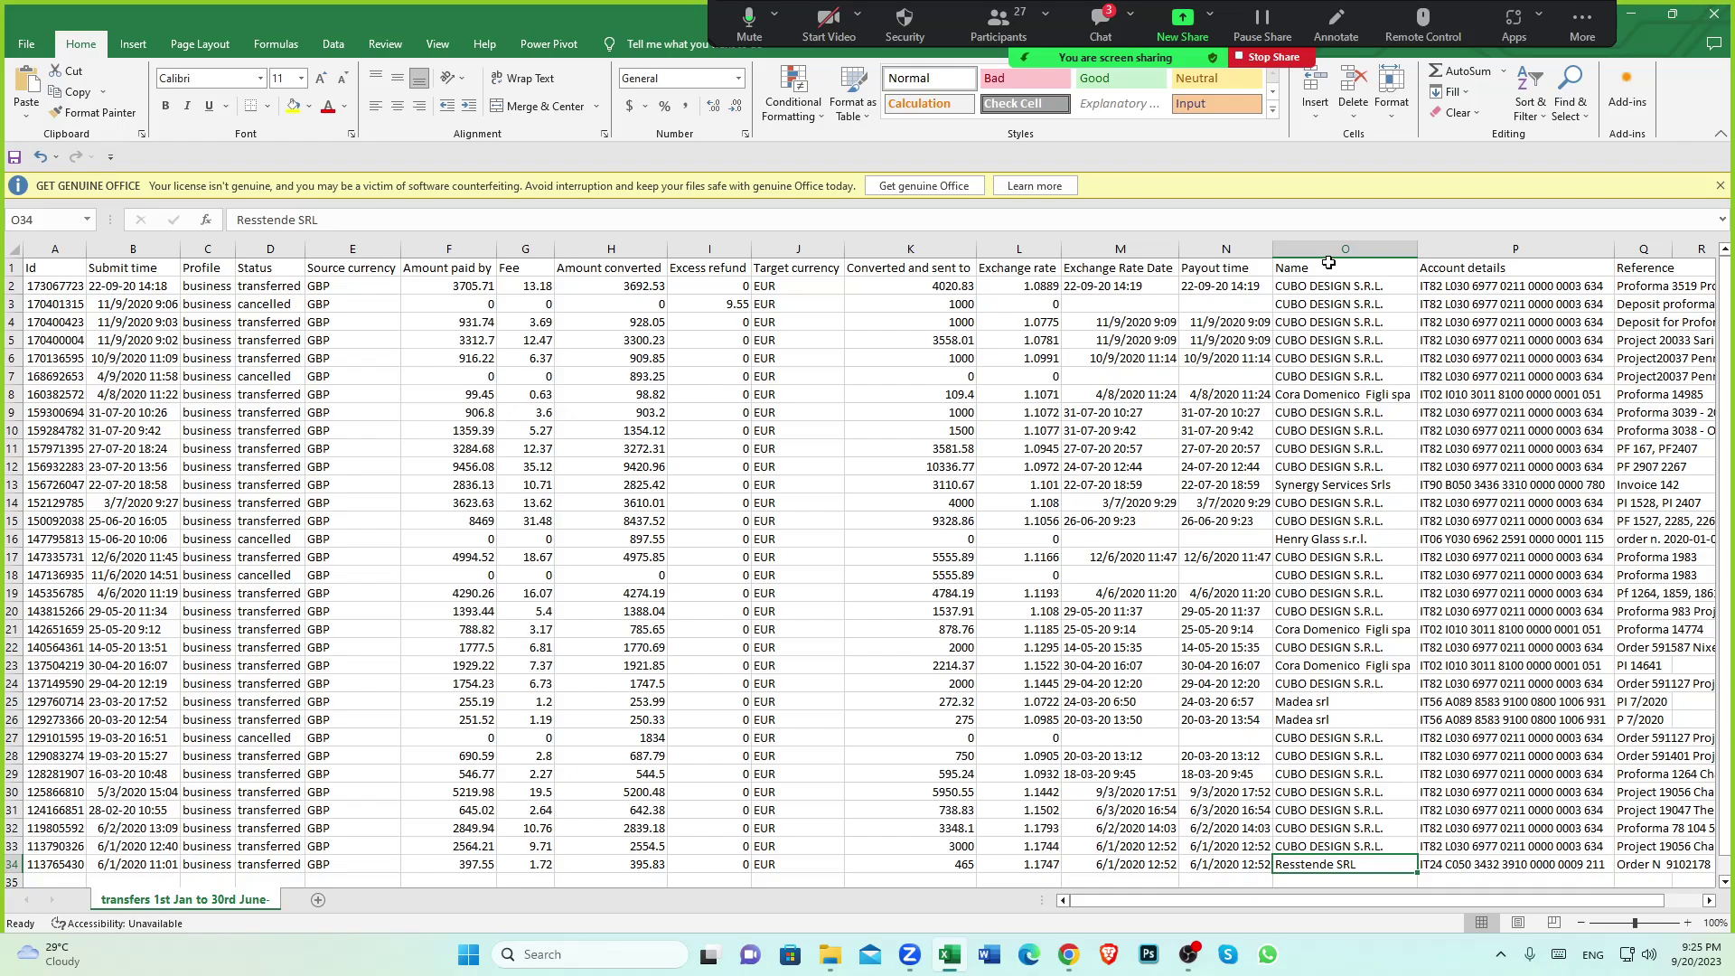
scroll(1337, 434, "down", 5)
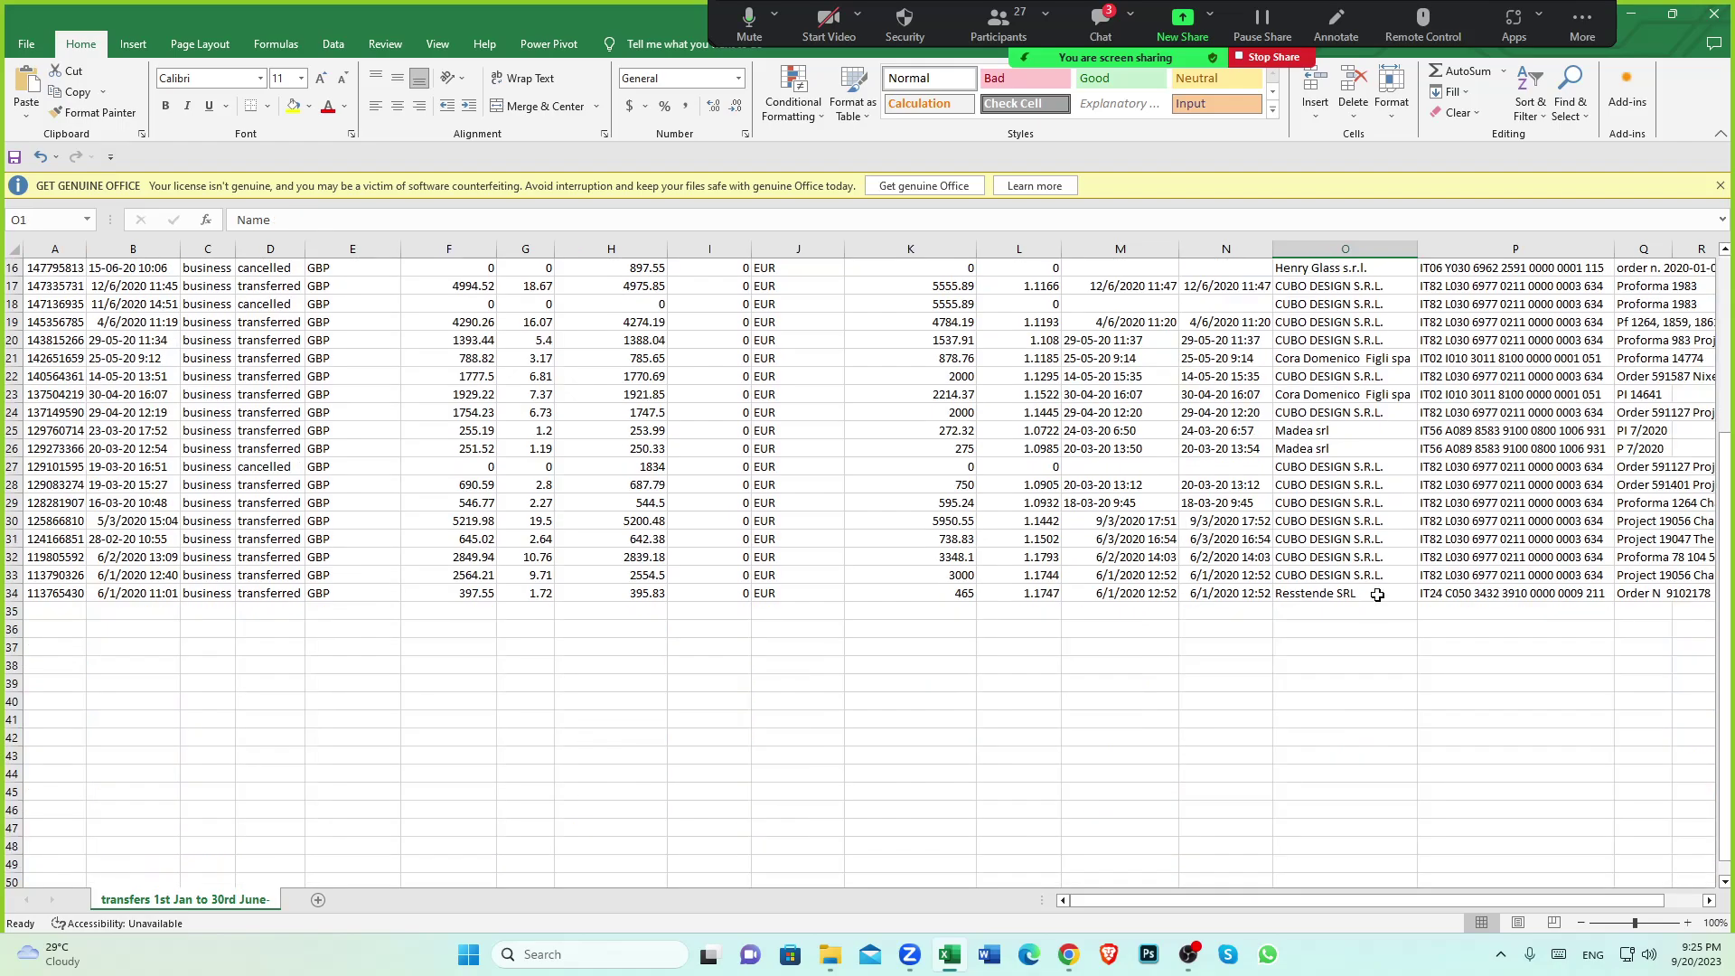
left_click(1332, 593)
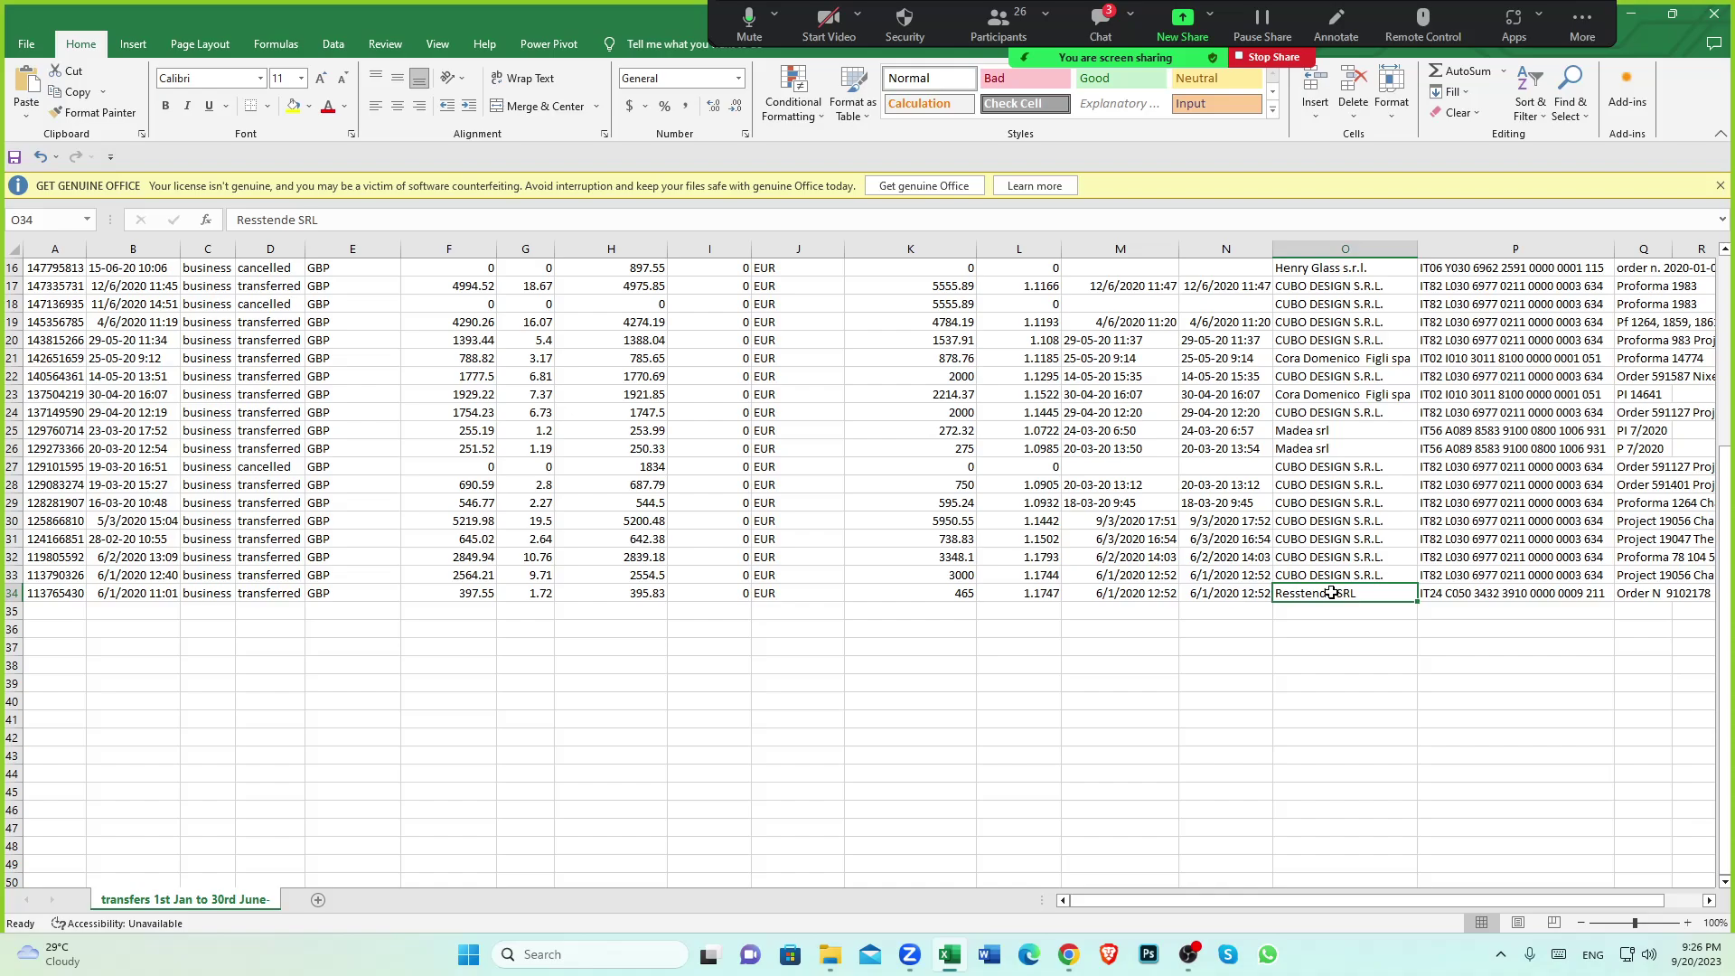
left_click(1346, 646)
left_click(1312, 596)
left_click(956, 600)
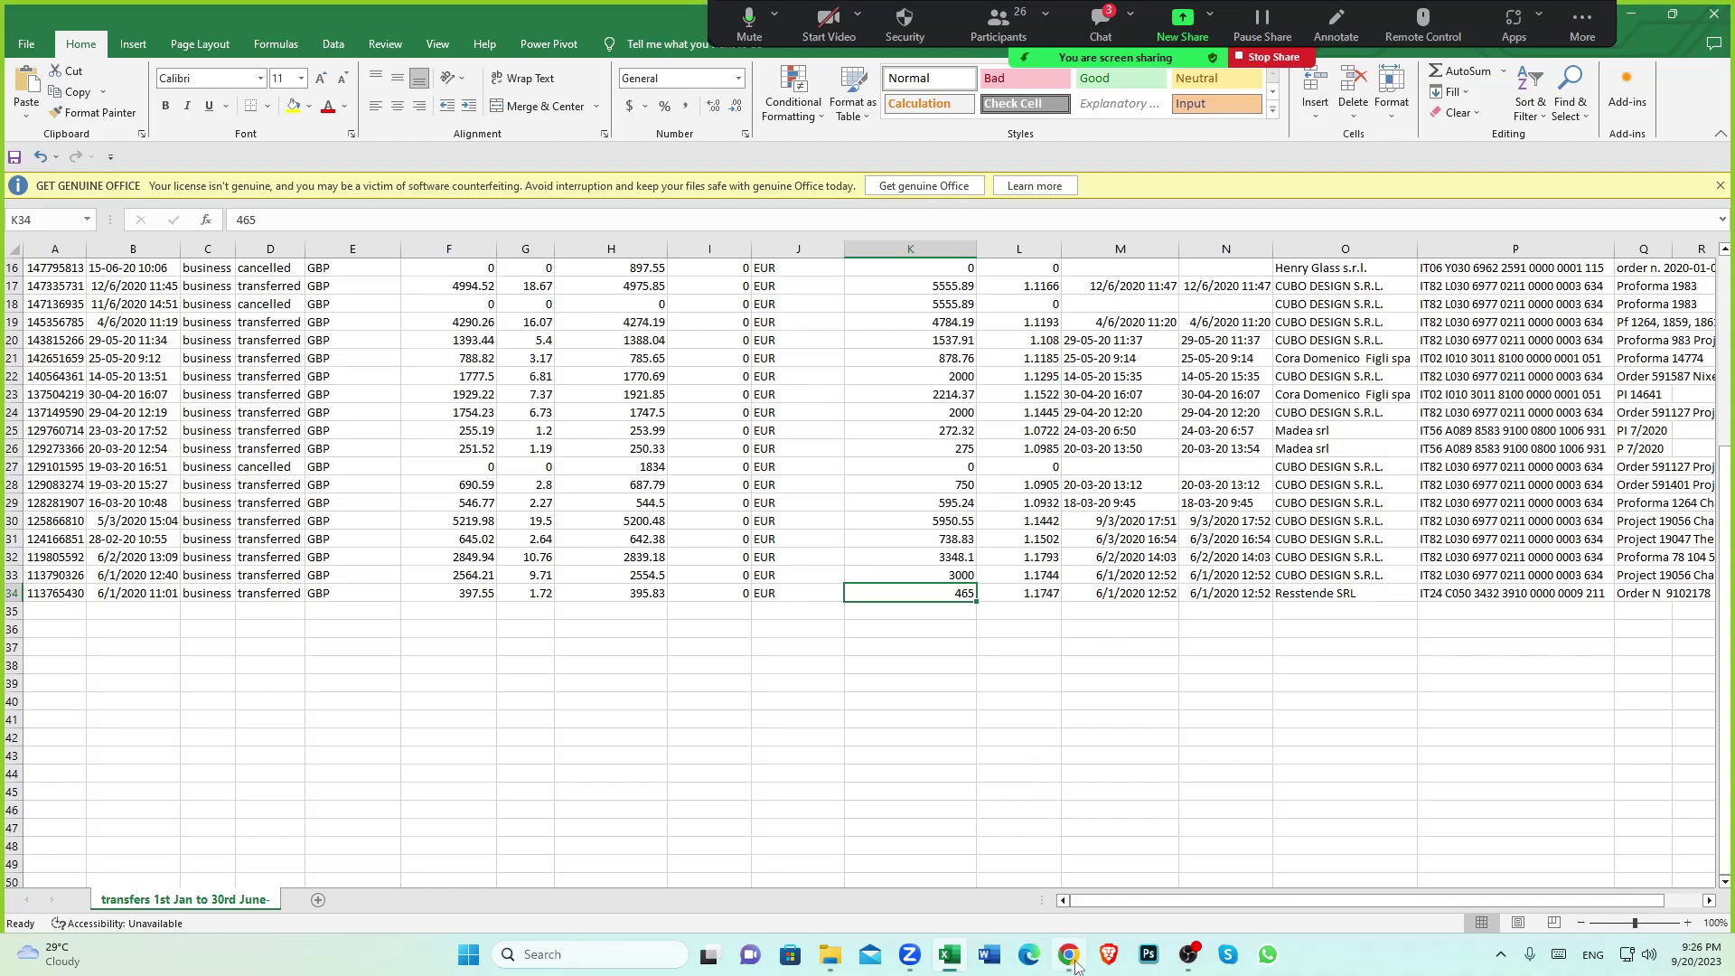
left_click(1341, 597)
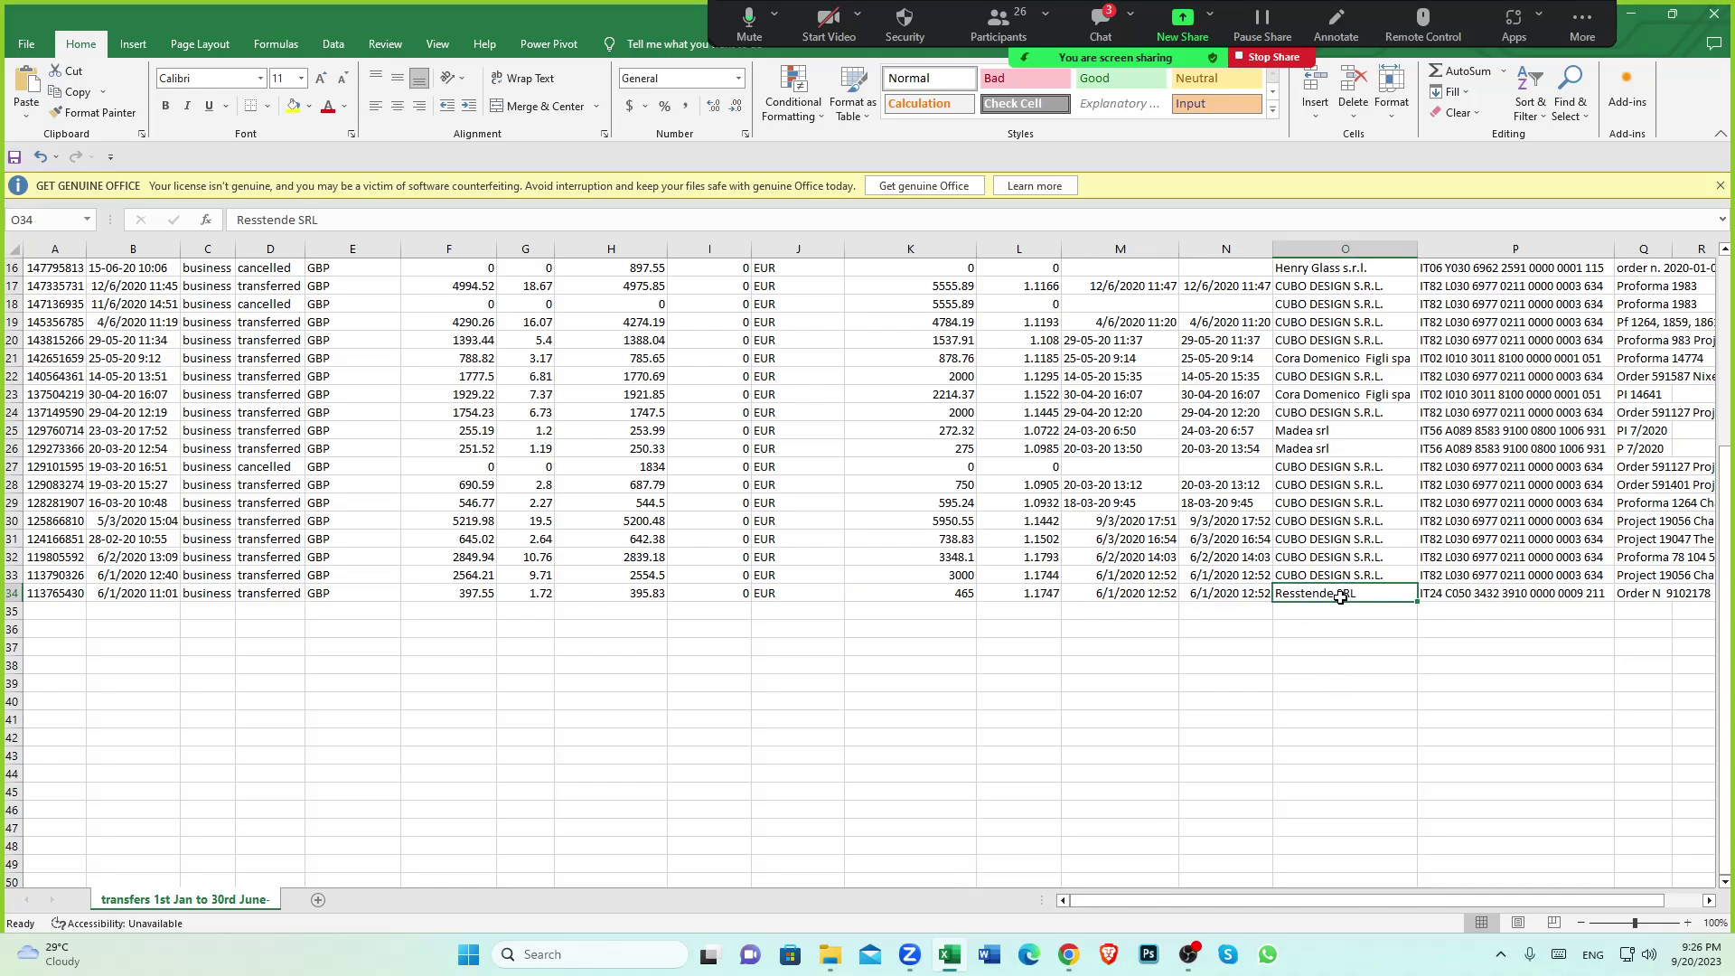
left_click(1068, 954)
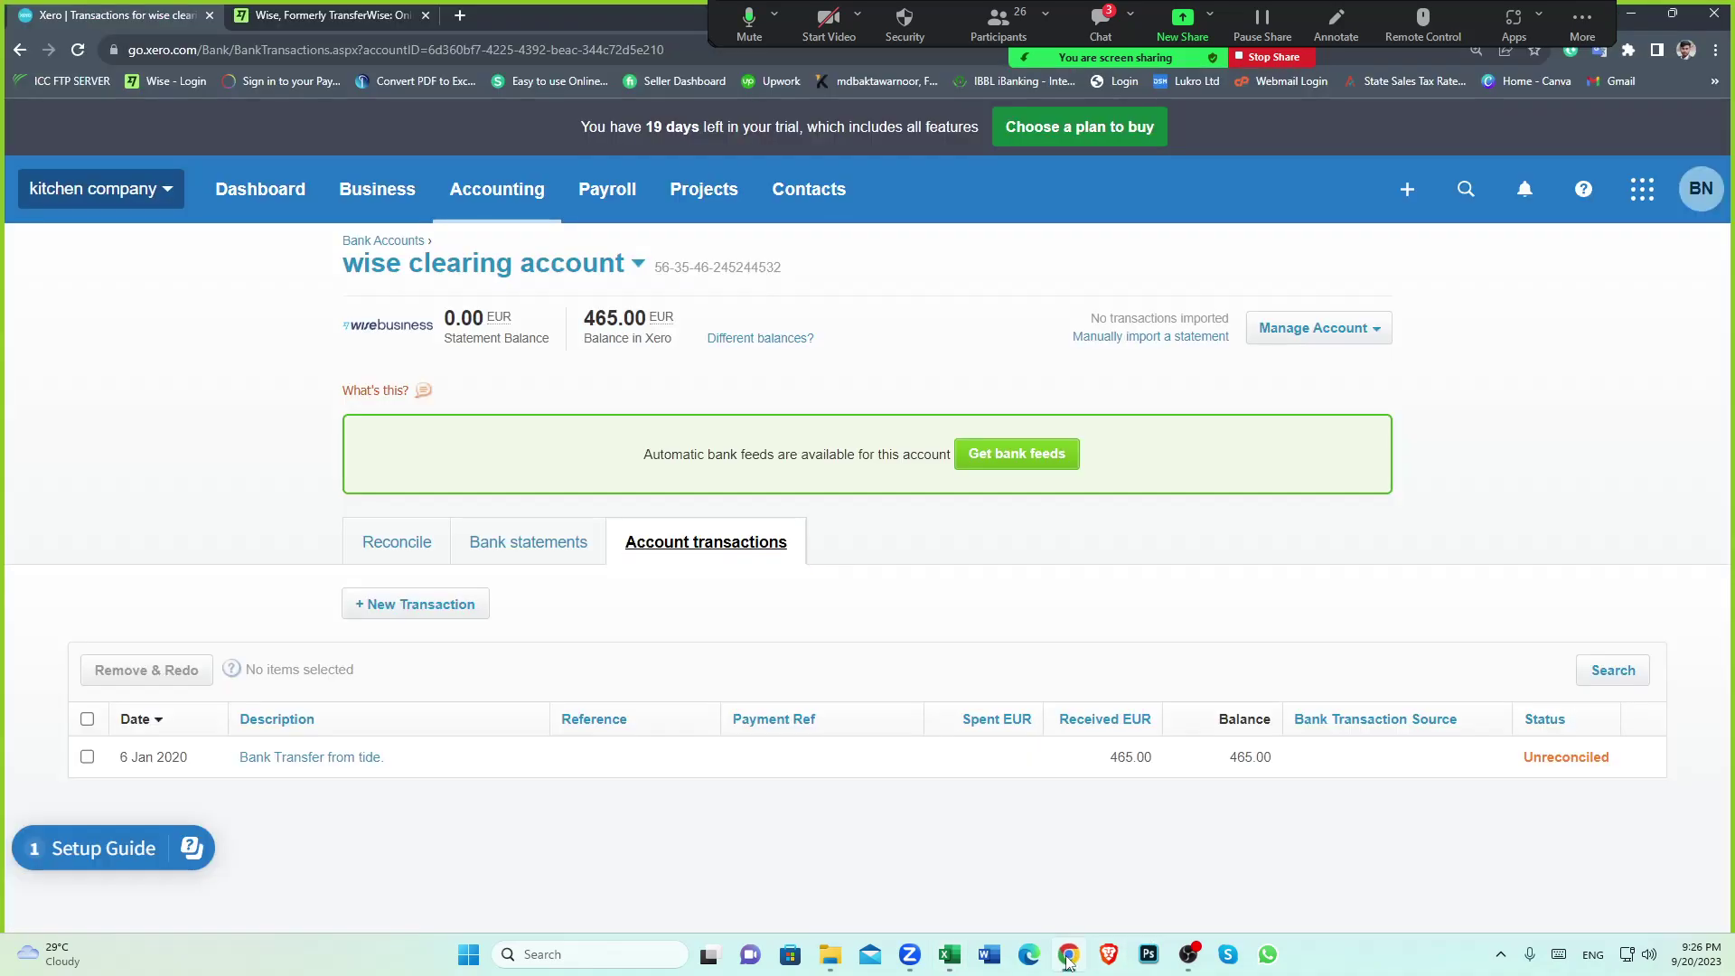
From All Contacts, open RESSTENDE S.R.L. and its 17 Jan 2020 bill for 465.00 EUR
left_click(818, 204)
left_click(820, 261)
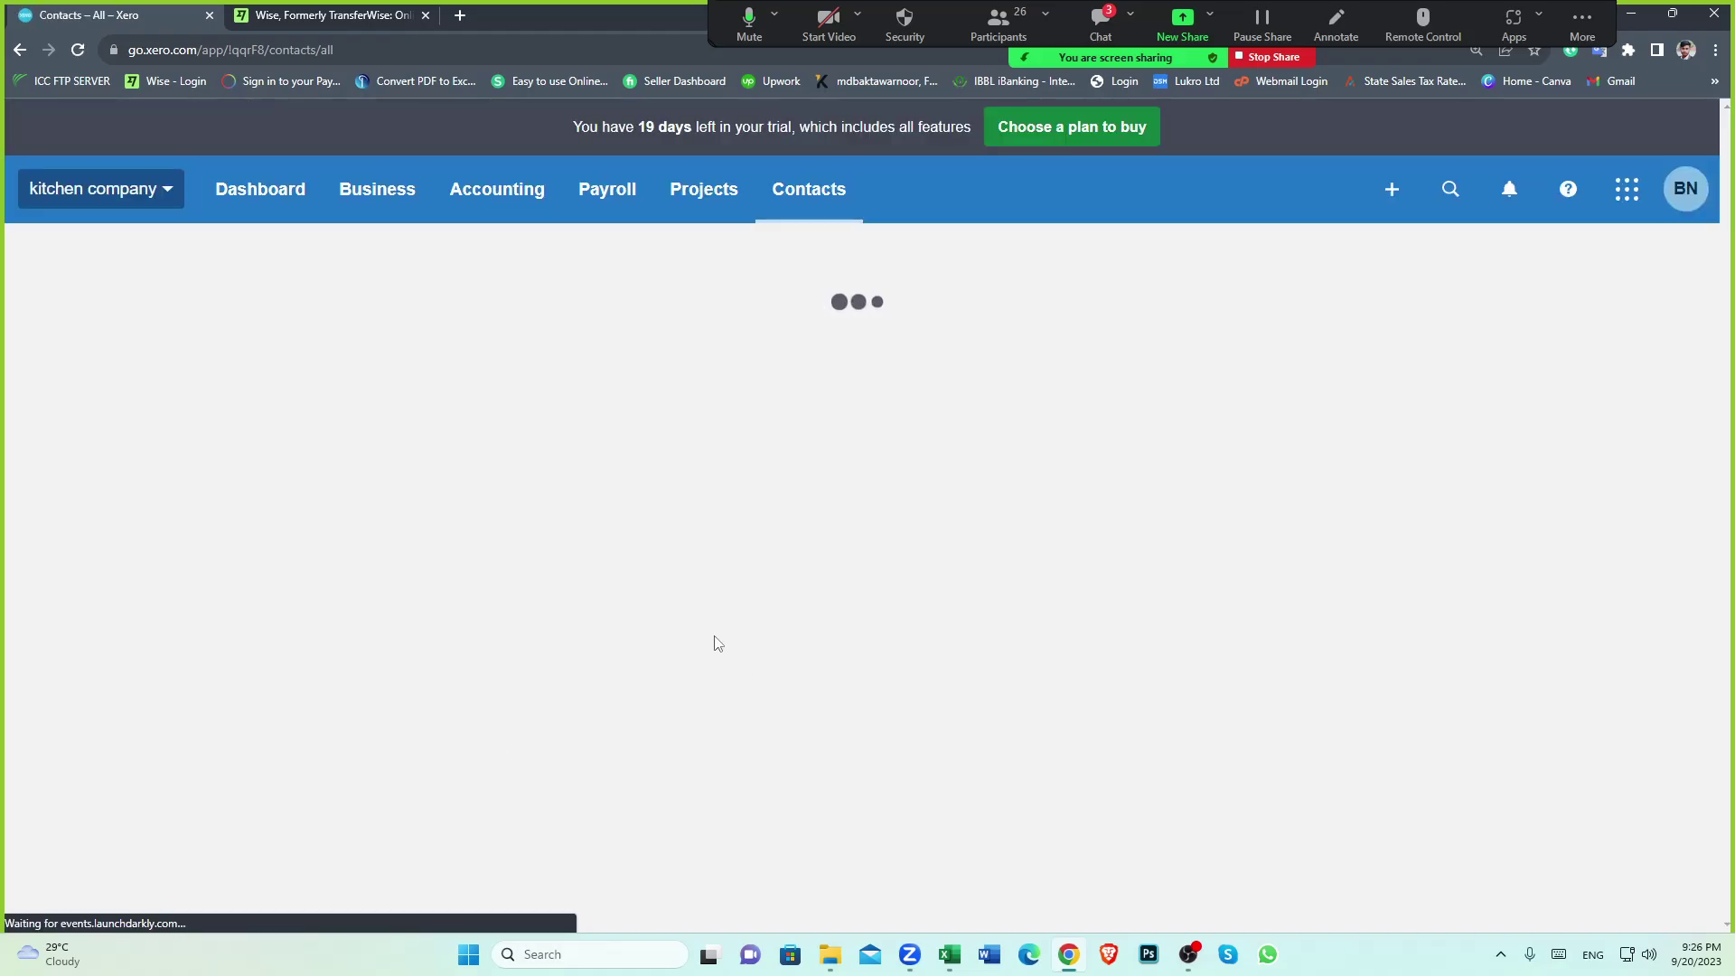
scroll(525, 713, "down", 3)
scroll(524, 713, "down", 2)
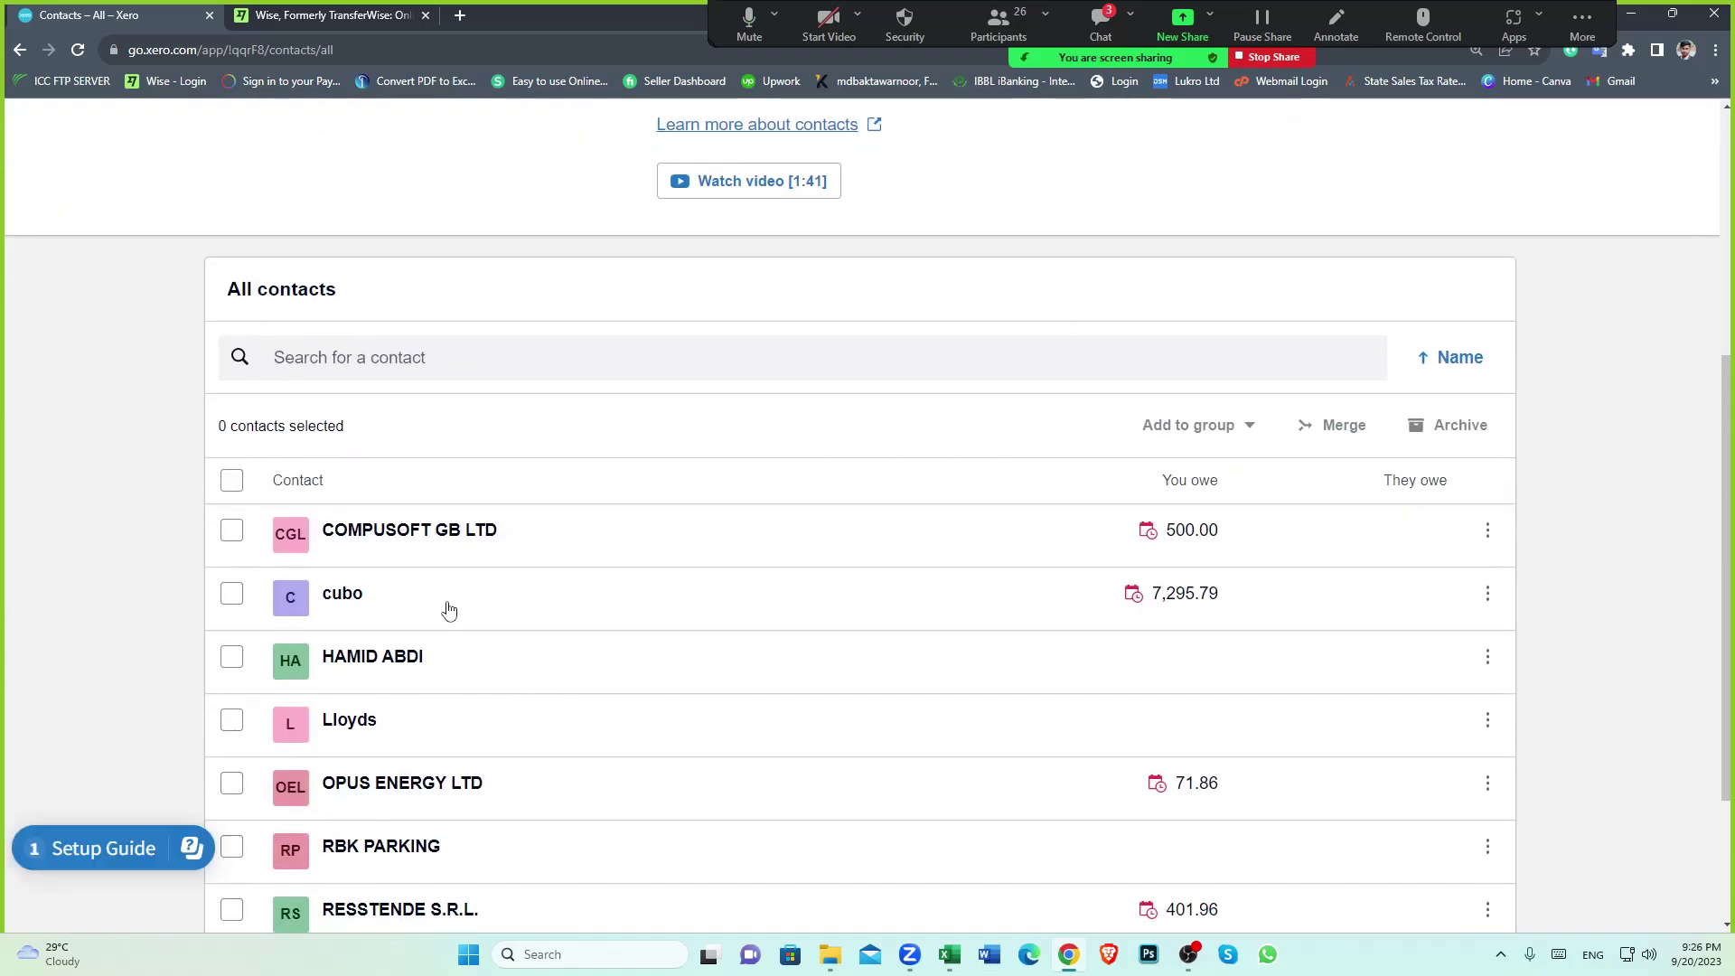
scroll(470, 673, "down", 2)
left_click(378, 732)
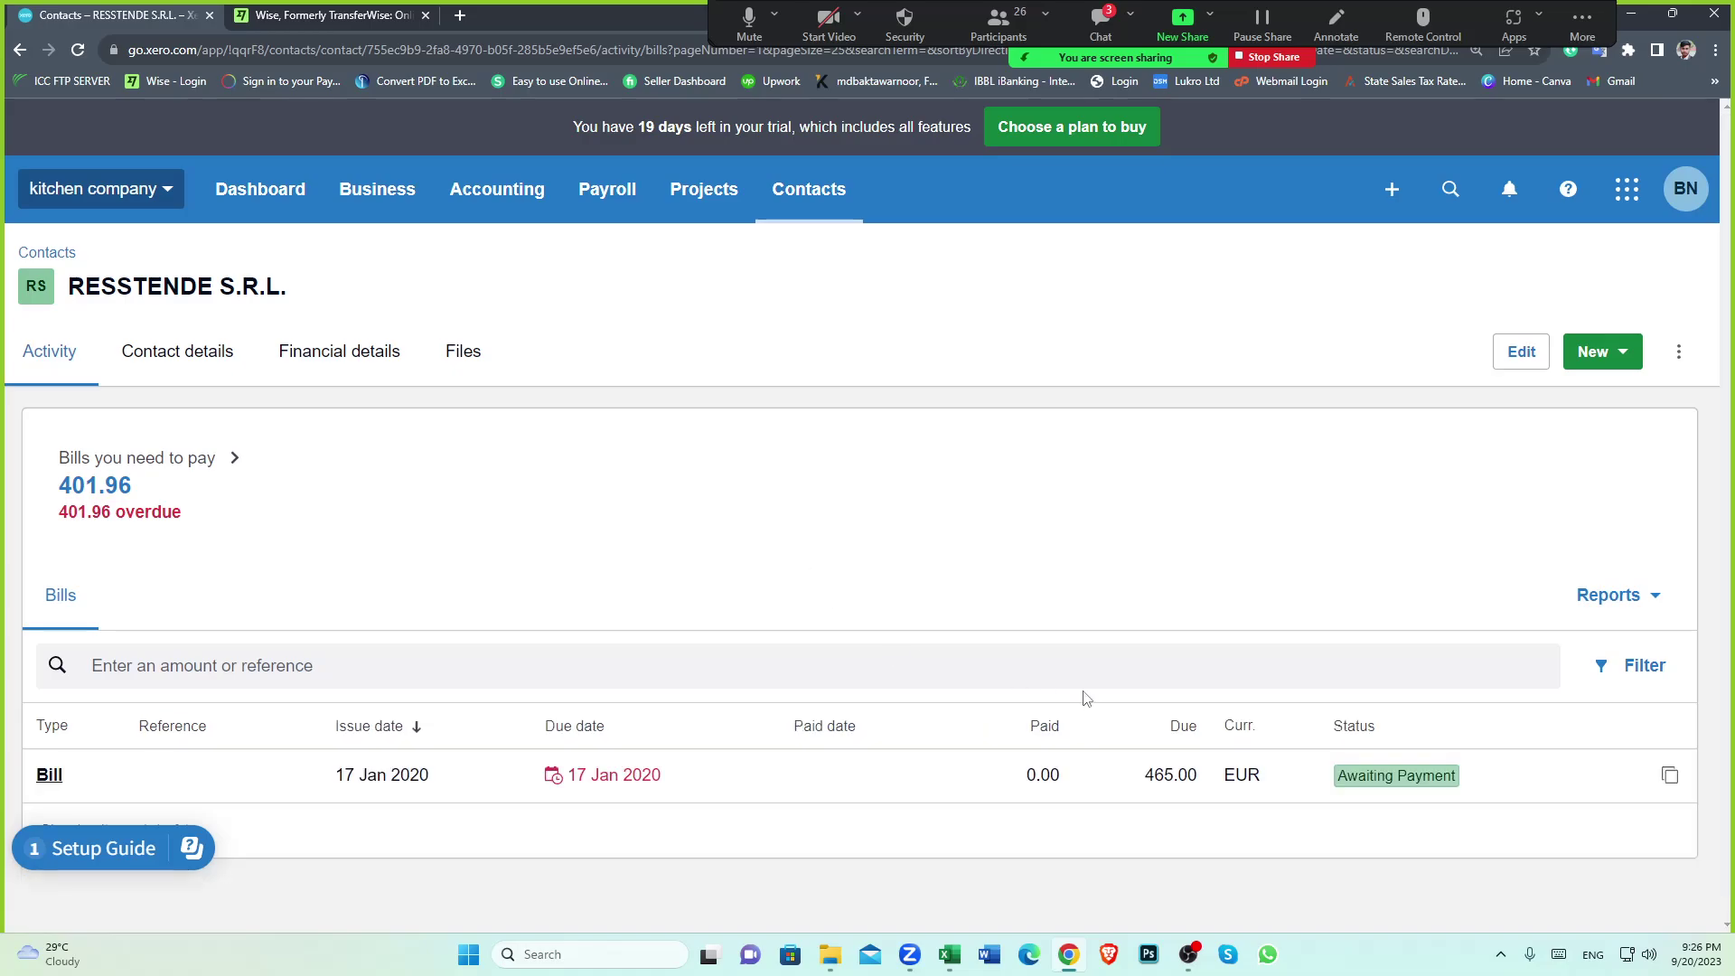
left_click(908, 790)
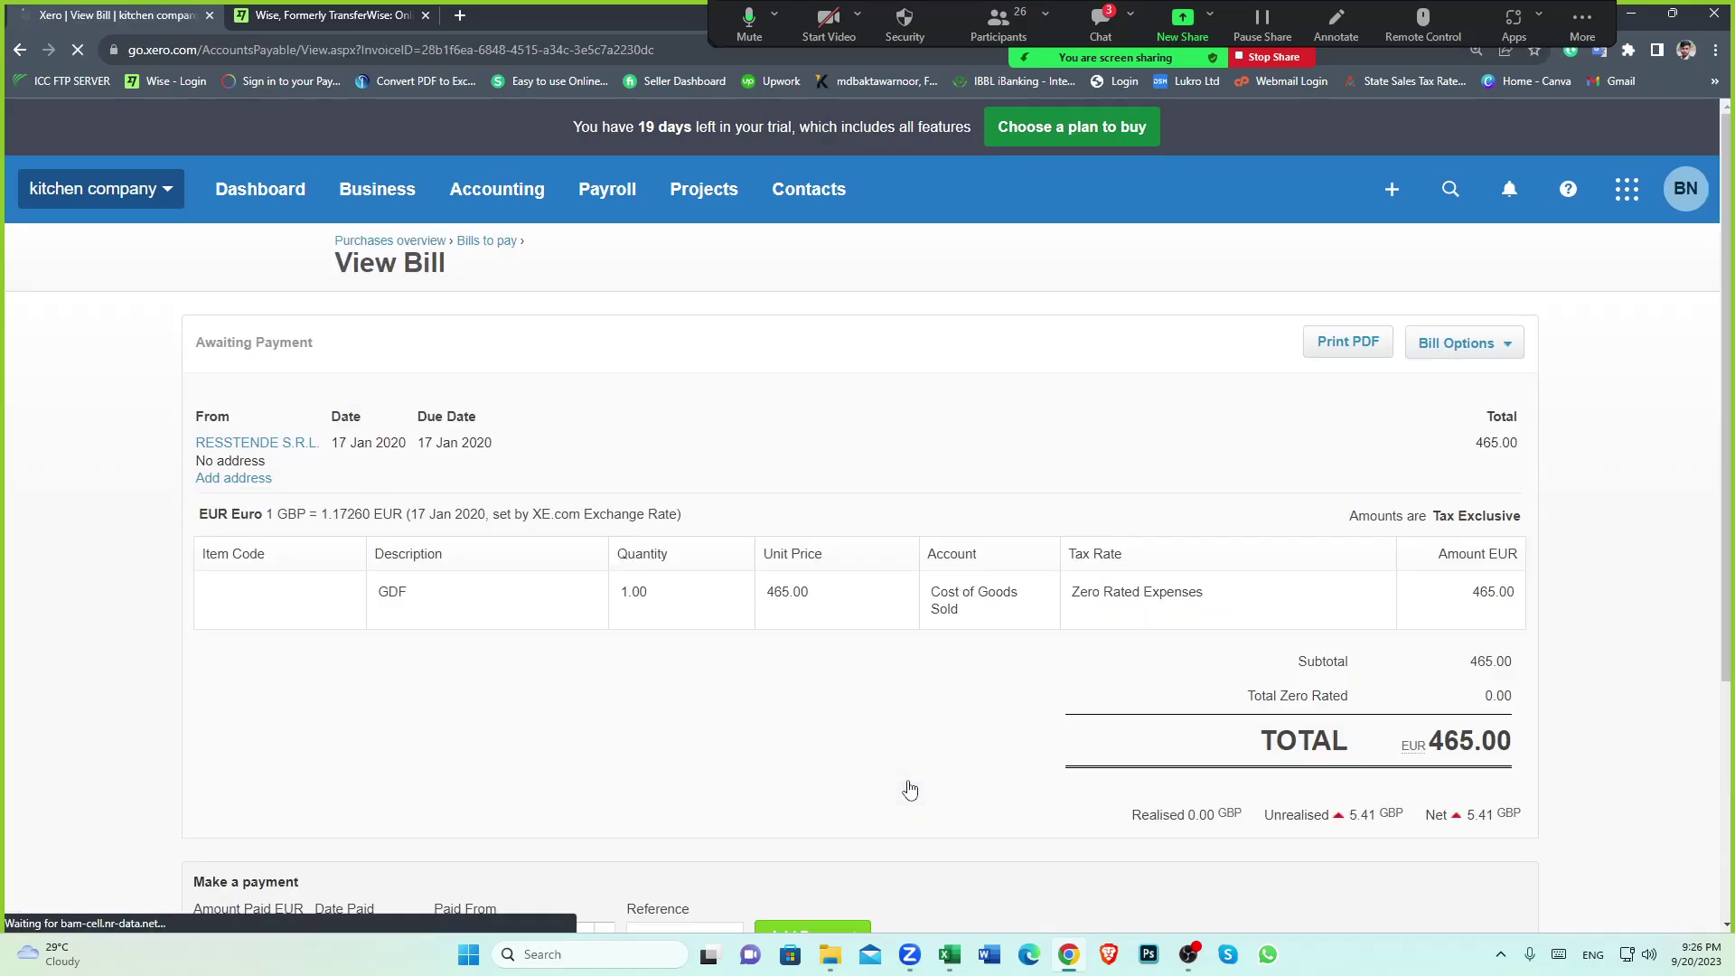
Check the Resstende bill's Make a payment section, then bring back the Excel transfers sheet
scroll(907, 789, "down", 4)
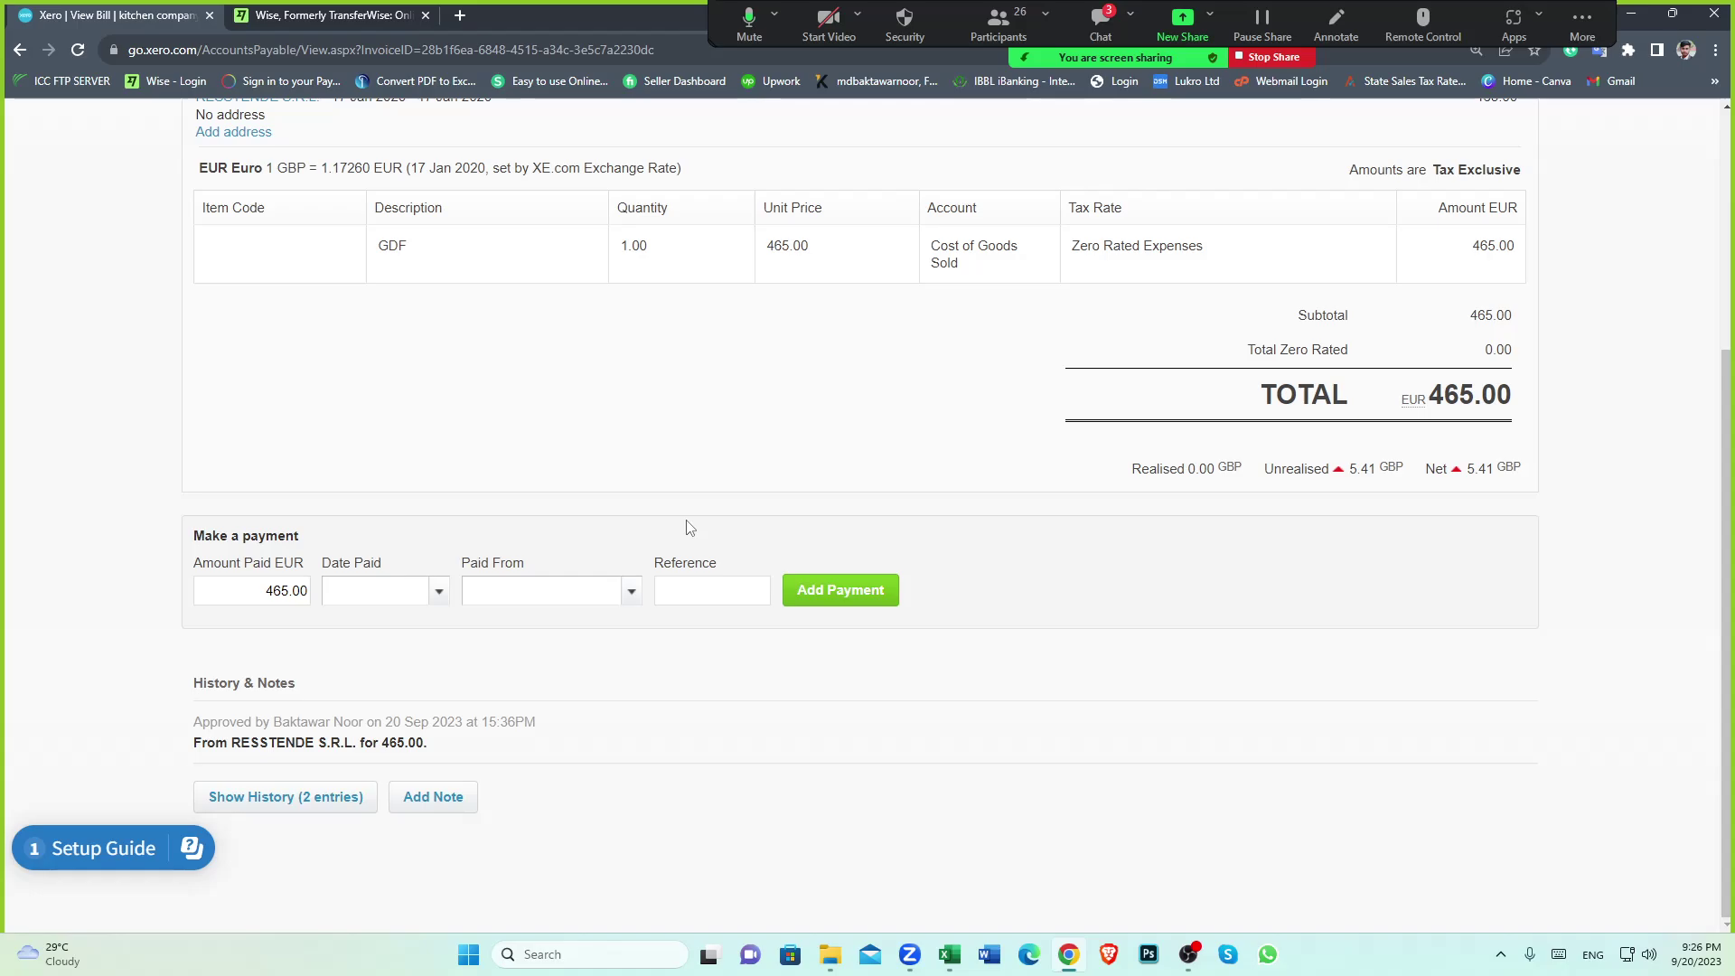
scroll(515, 480, "up", 3)
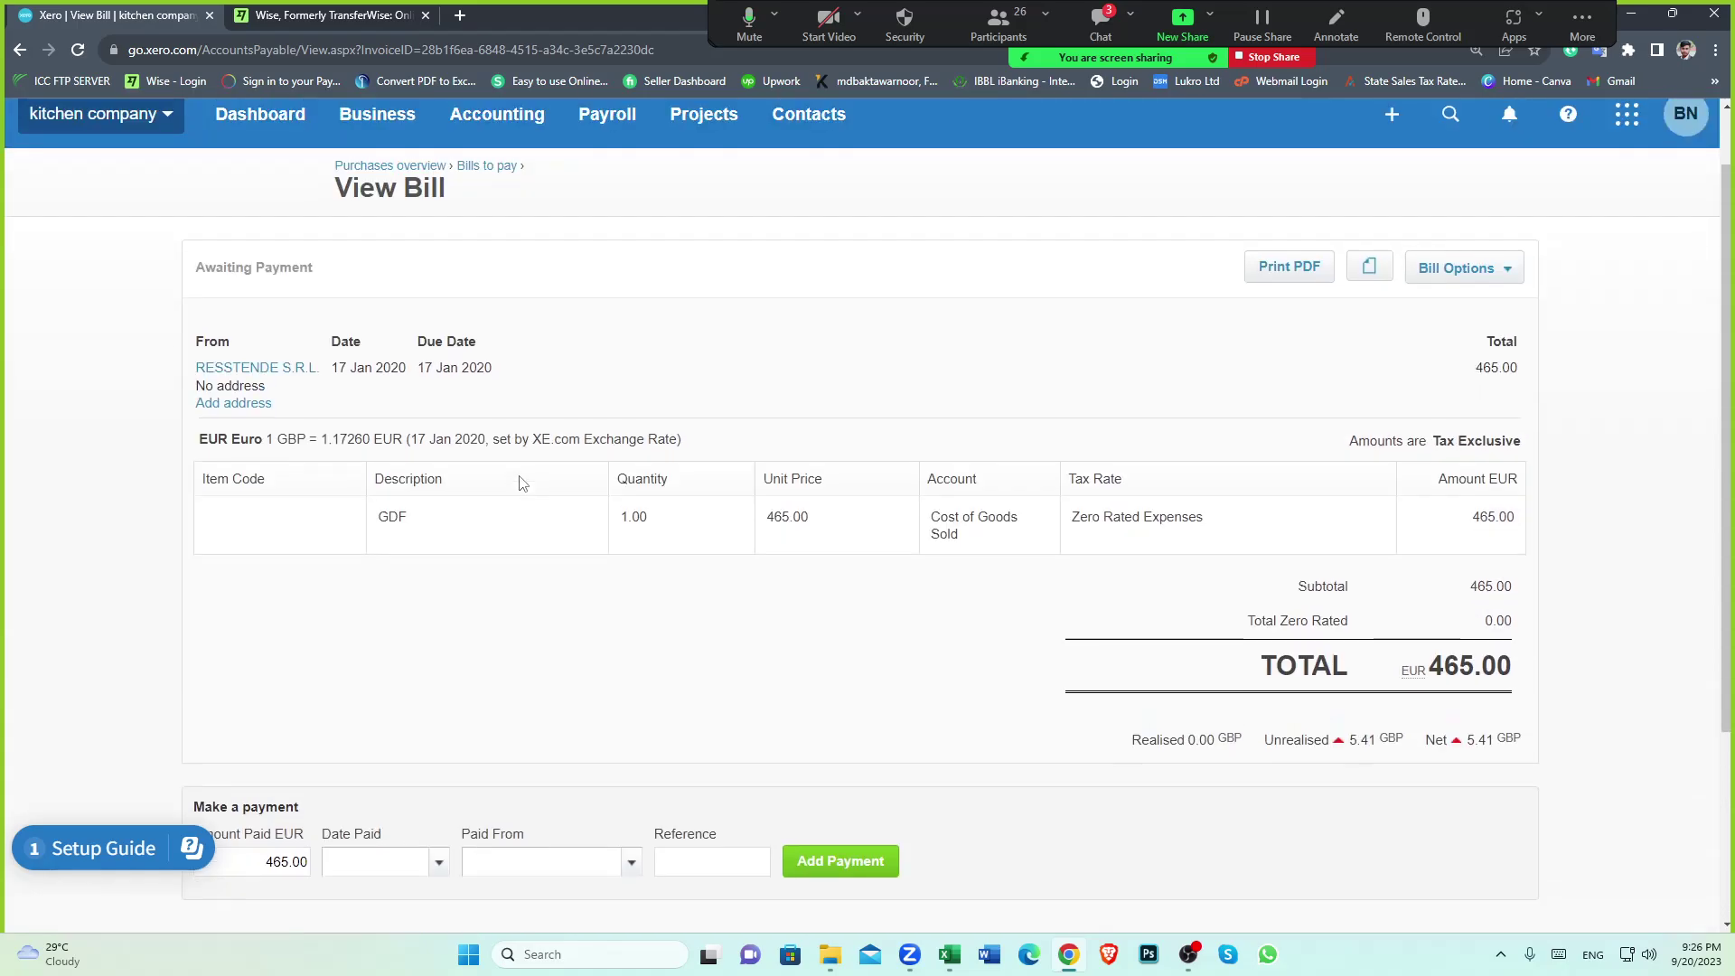
scroll(522, 483, "down", 3)
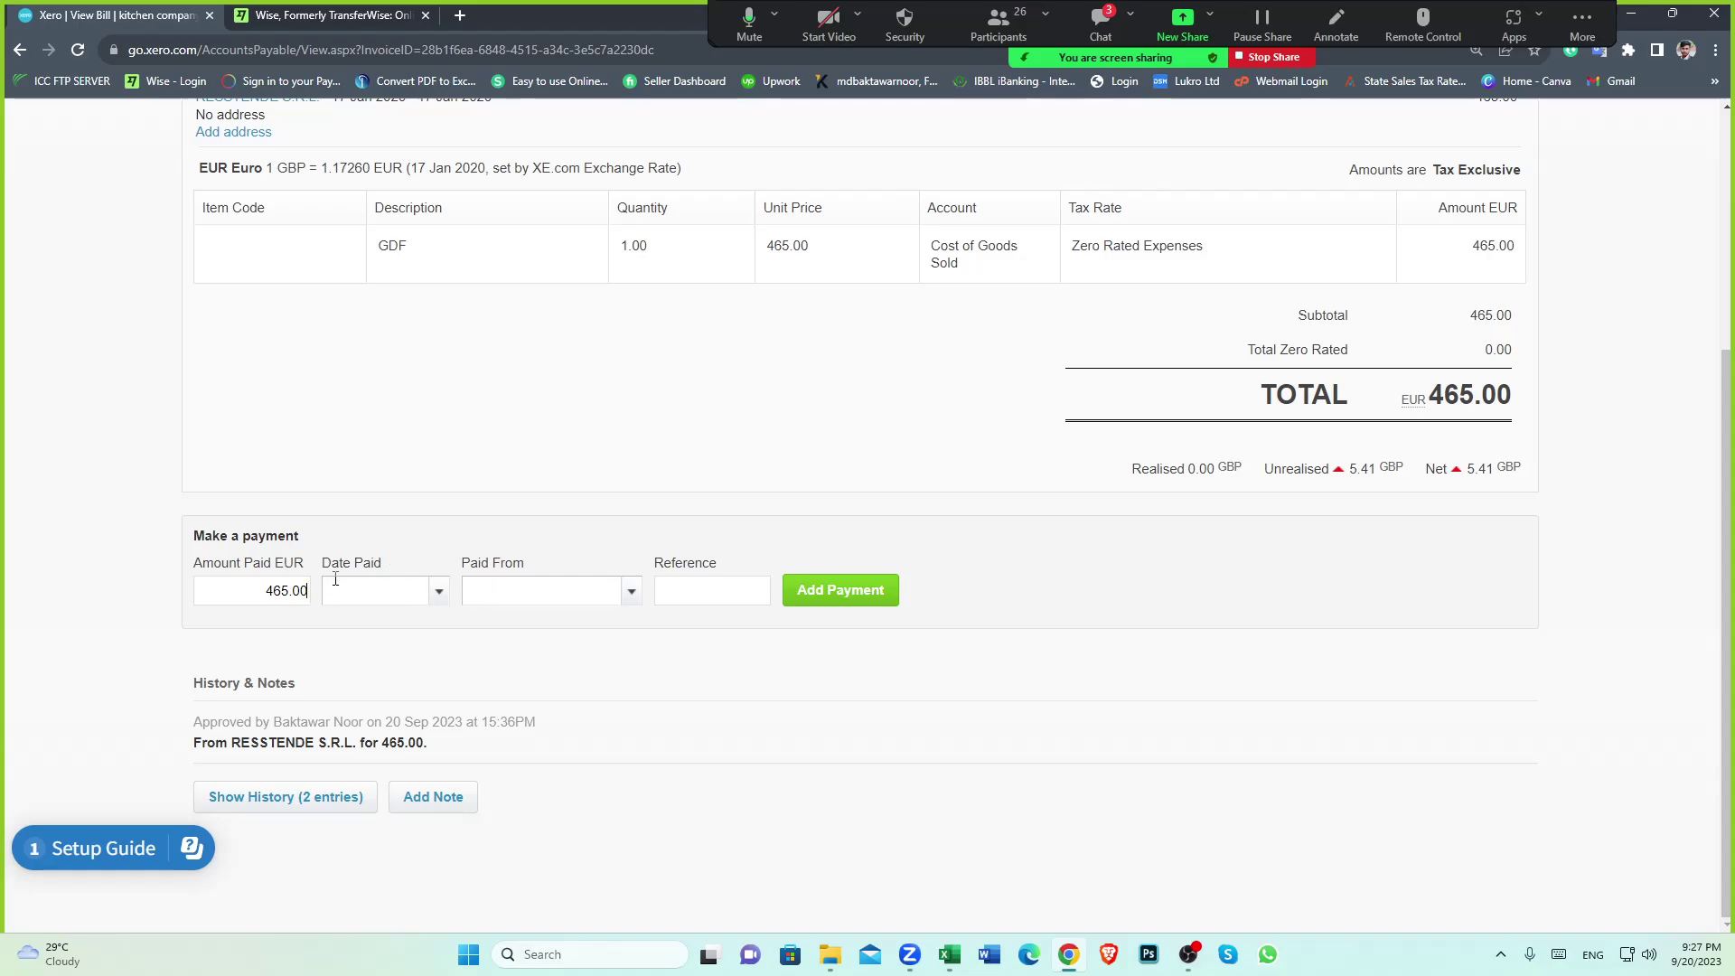
left_click_drag(323, 567, 410, 566)
left_click(446, 566)
left_click(952, 965)
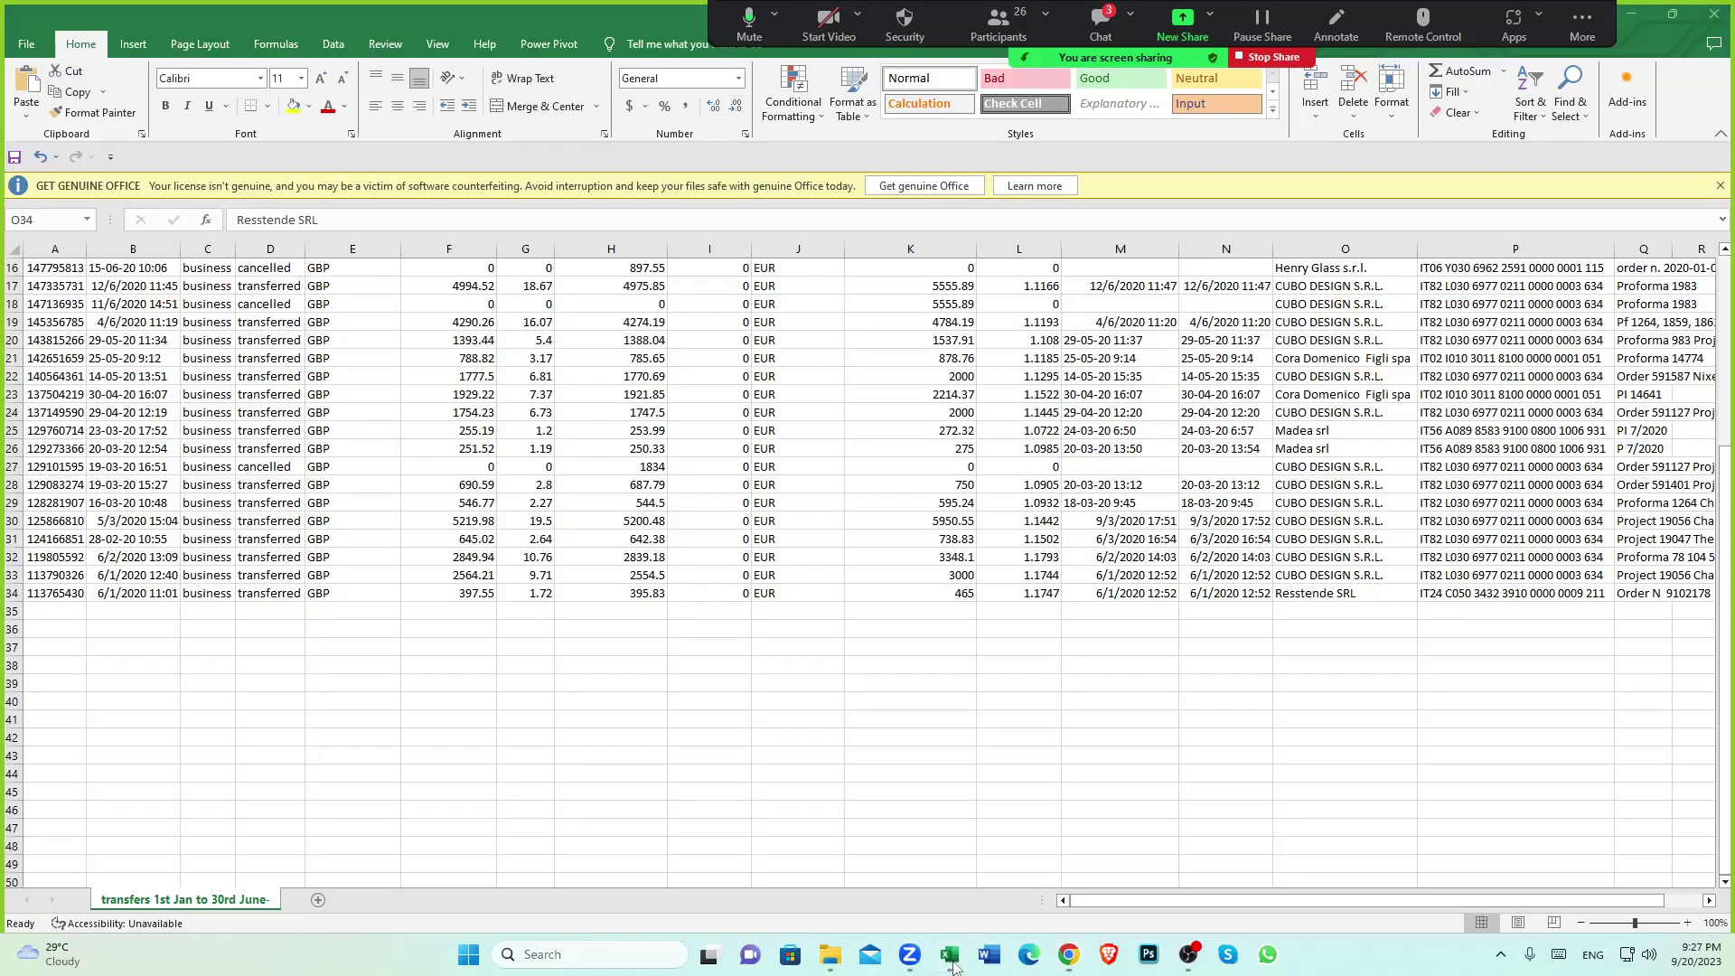
Confirm row 34's Resstende transfer (397.55 GBP) paid out 6/1/2020 12:52, then return to Xero
left_click(461, 594)
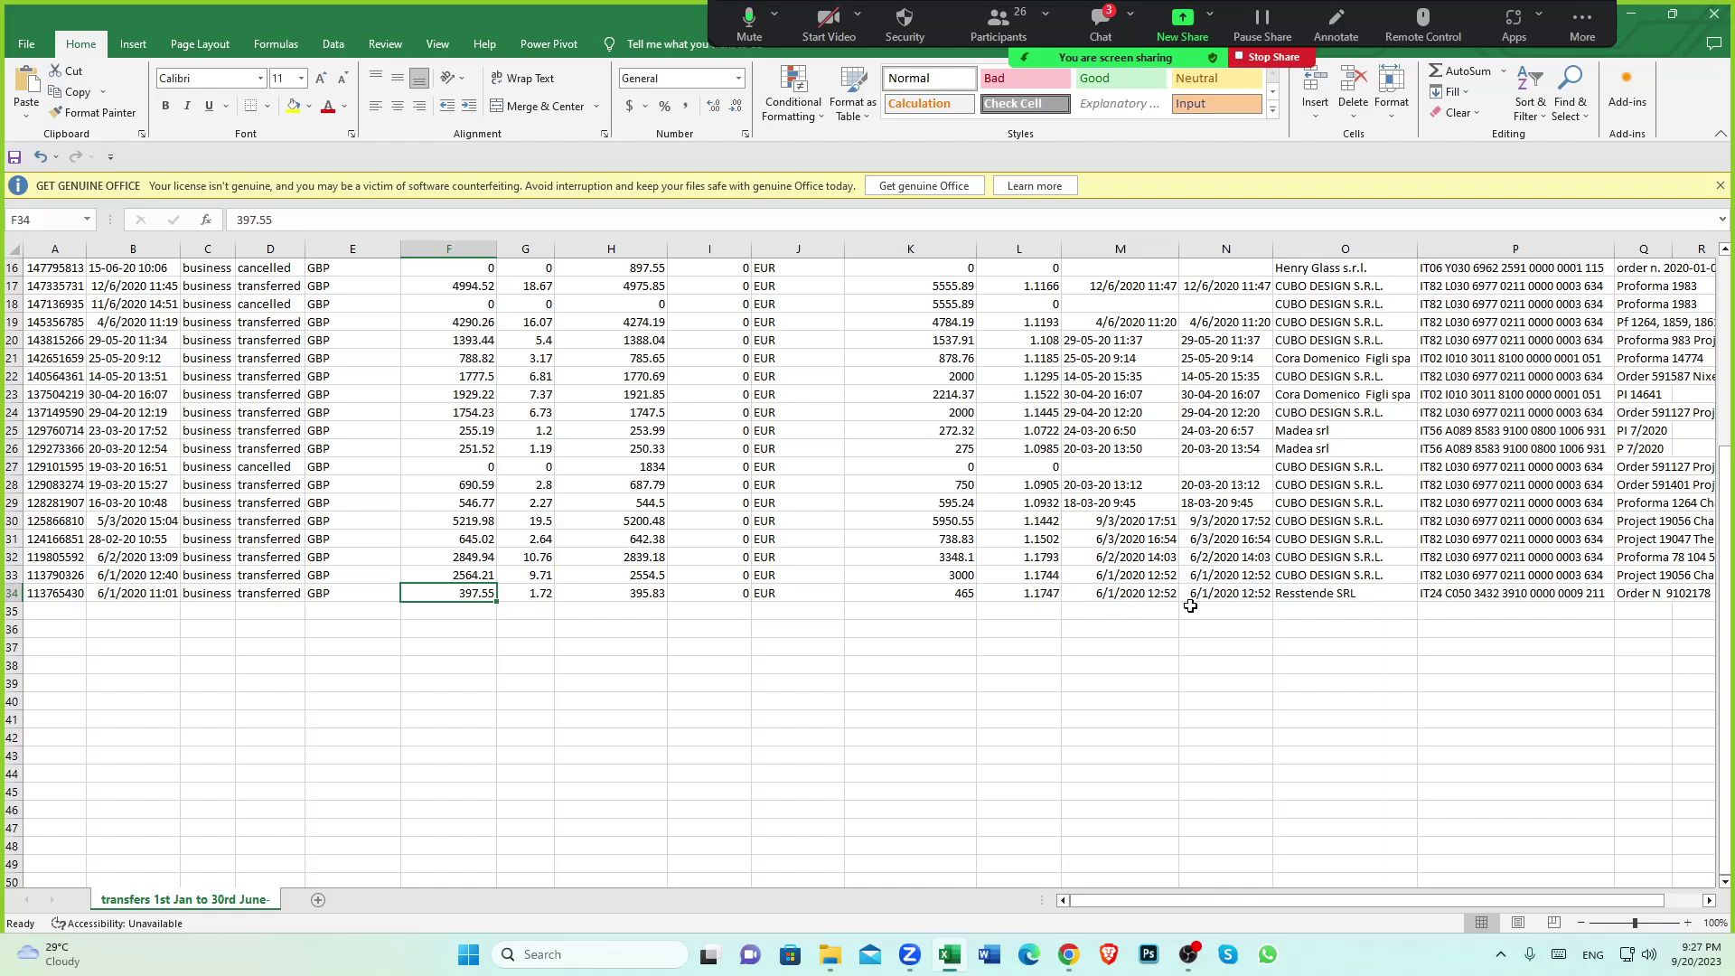
left_click(1229, 594)
scroll(1229, 596, "up", 5)
left_click(1235, 267)
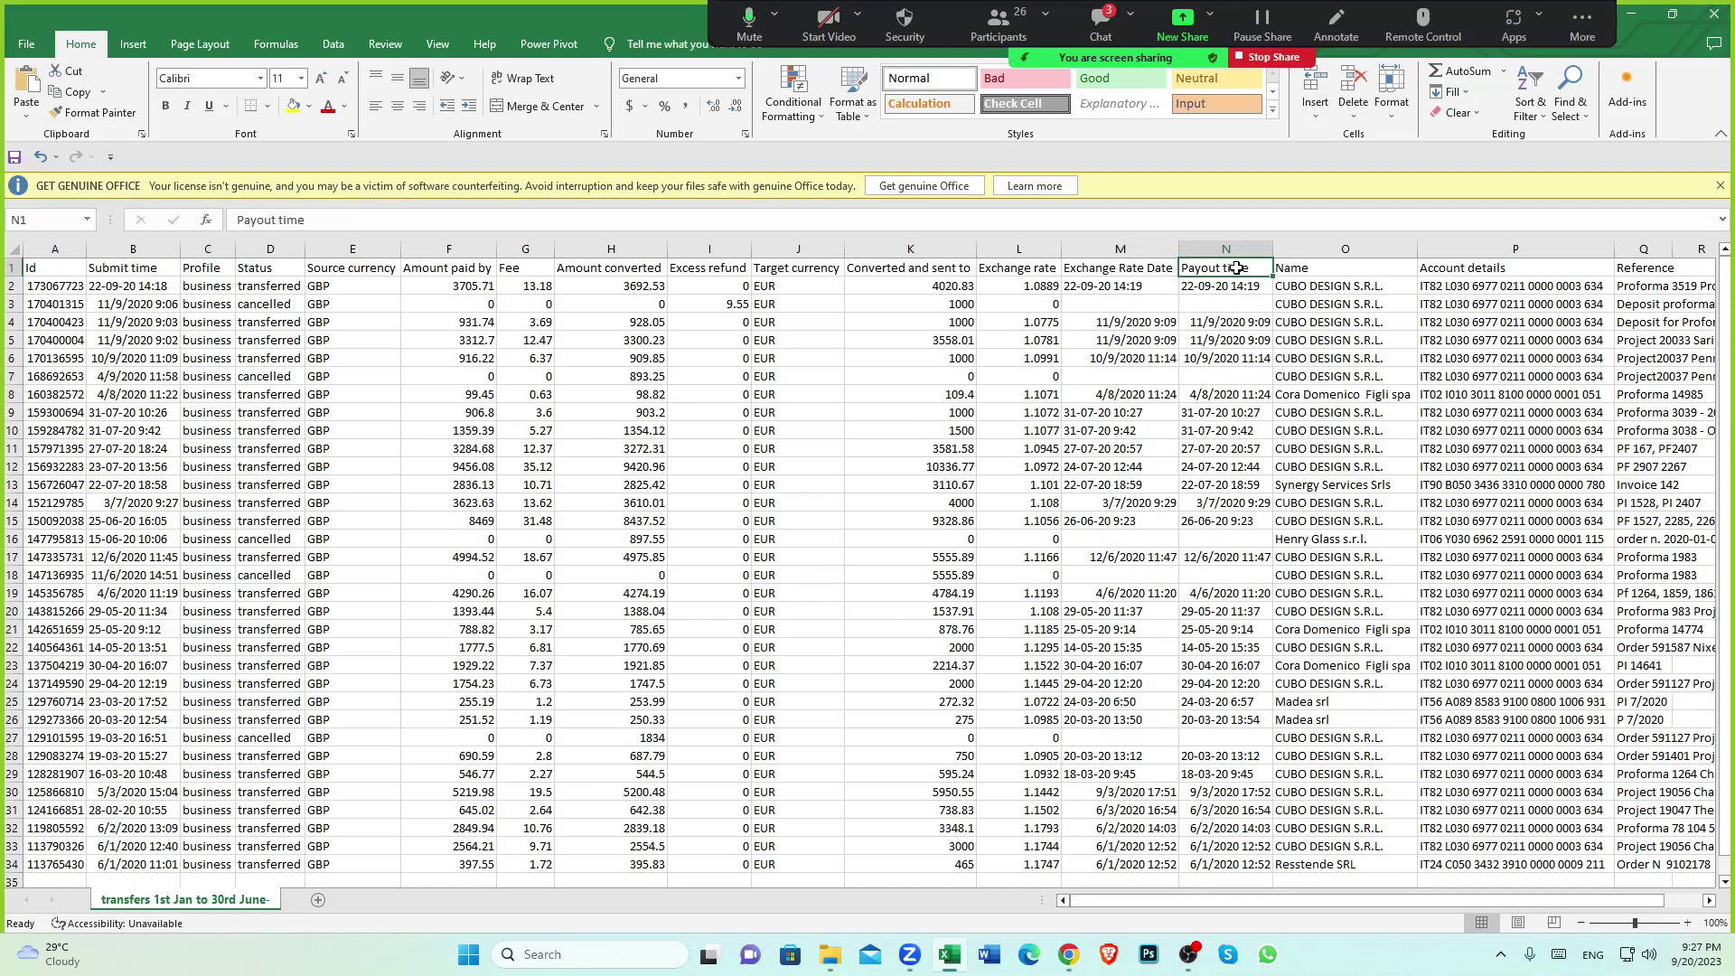
scroll(1226, 362, "down", 4)
left_click(1224, 647)
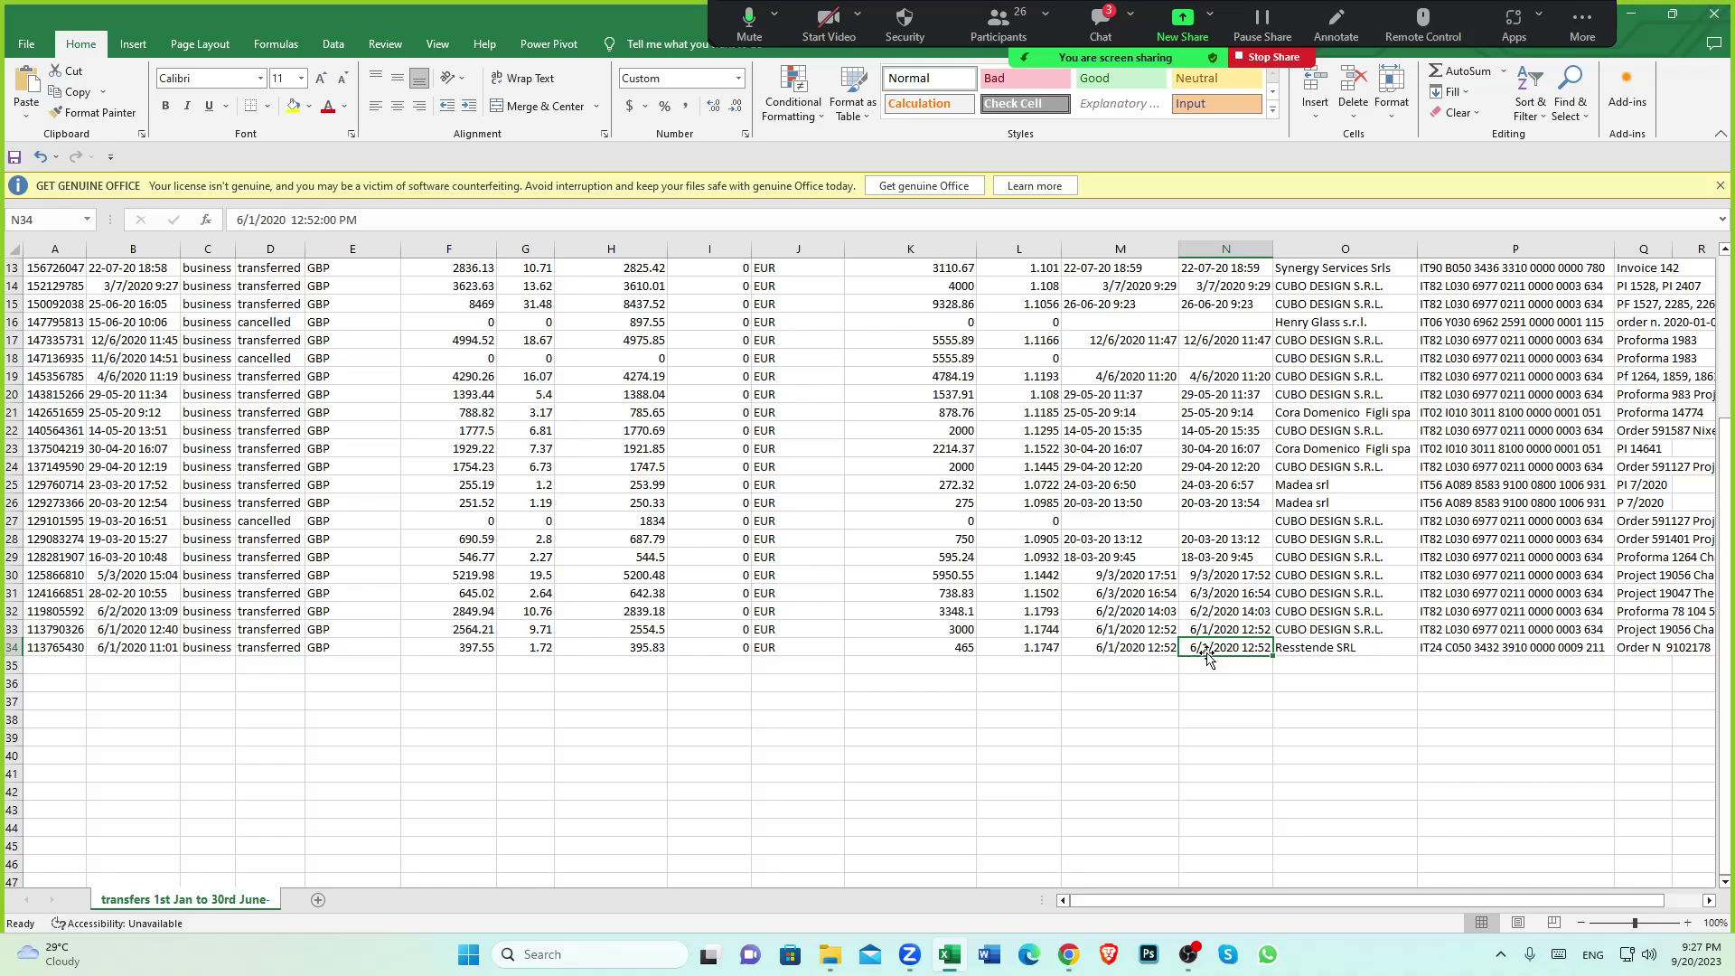
scroll(1205, 564, "up", 4)
scroll(1228, 422, "down", 5)
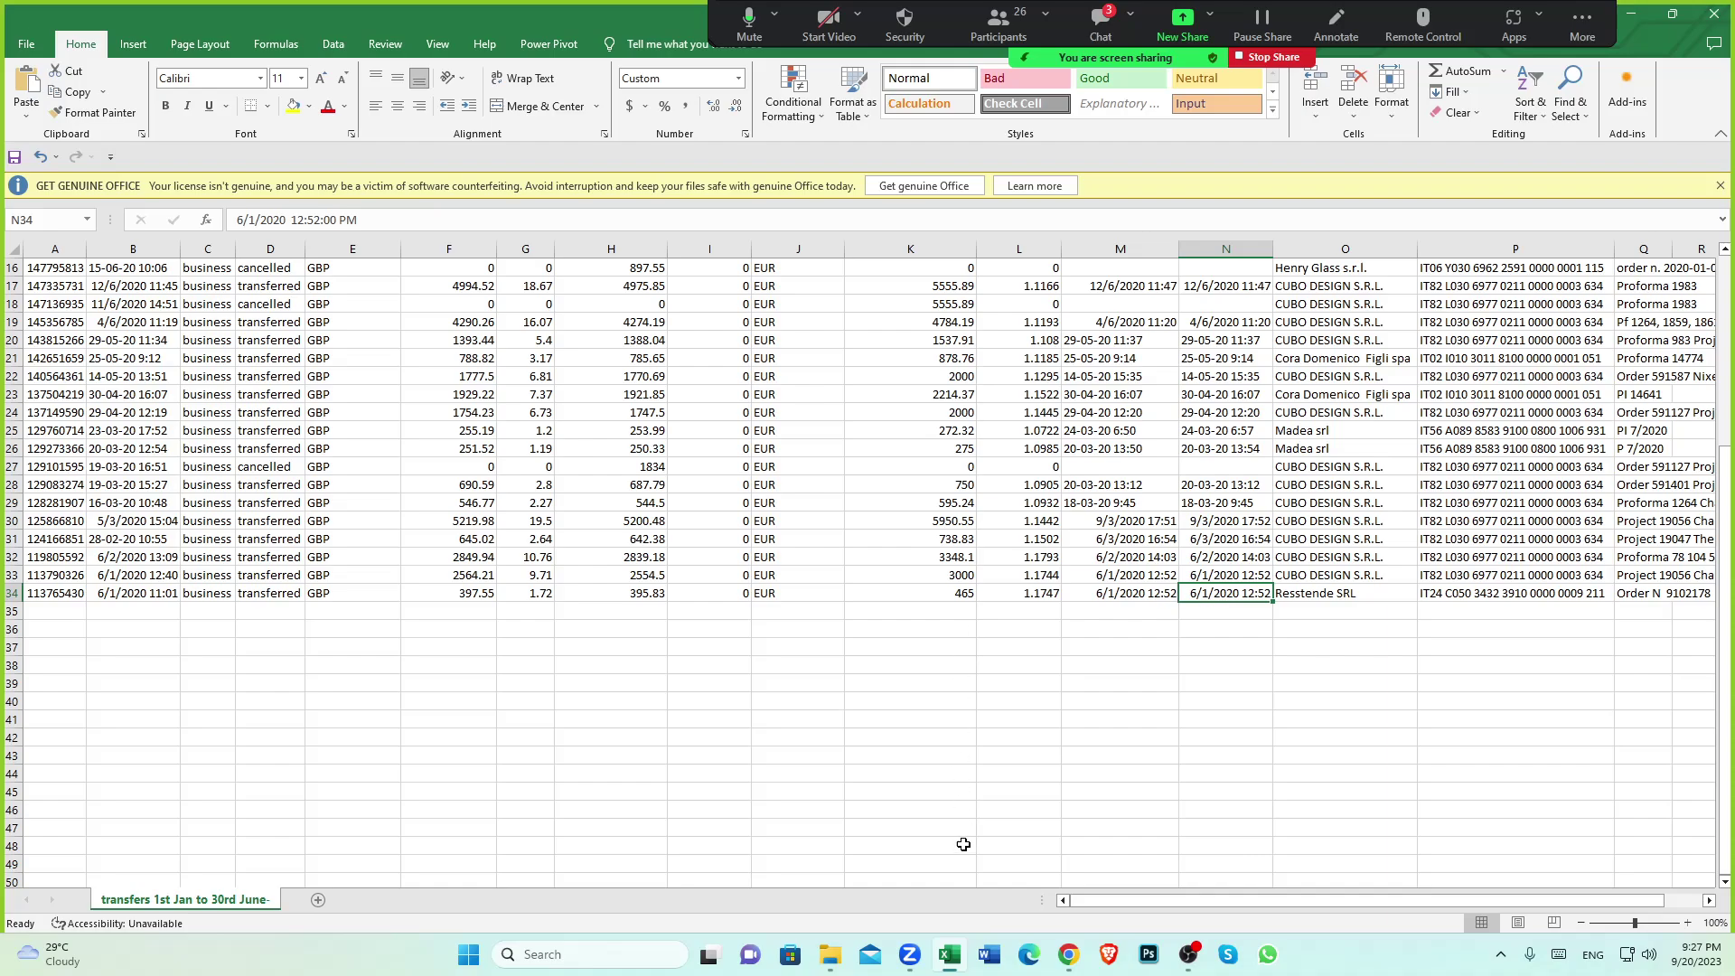
left_click(1068, 954)
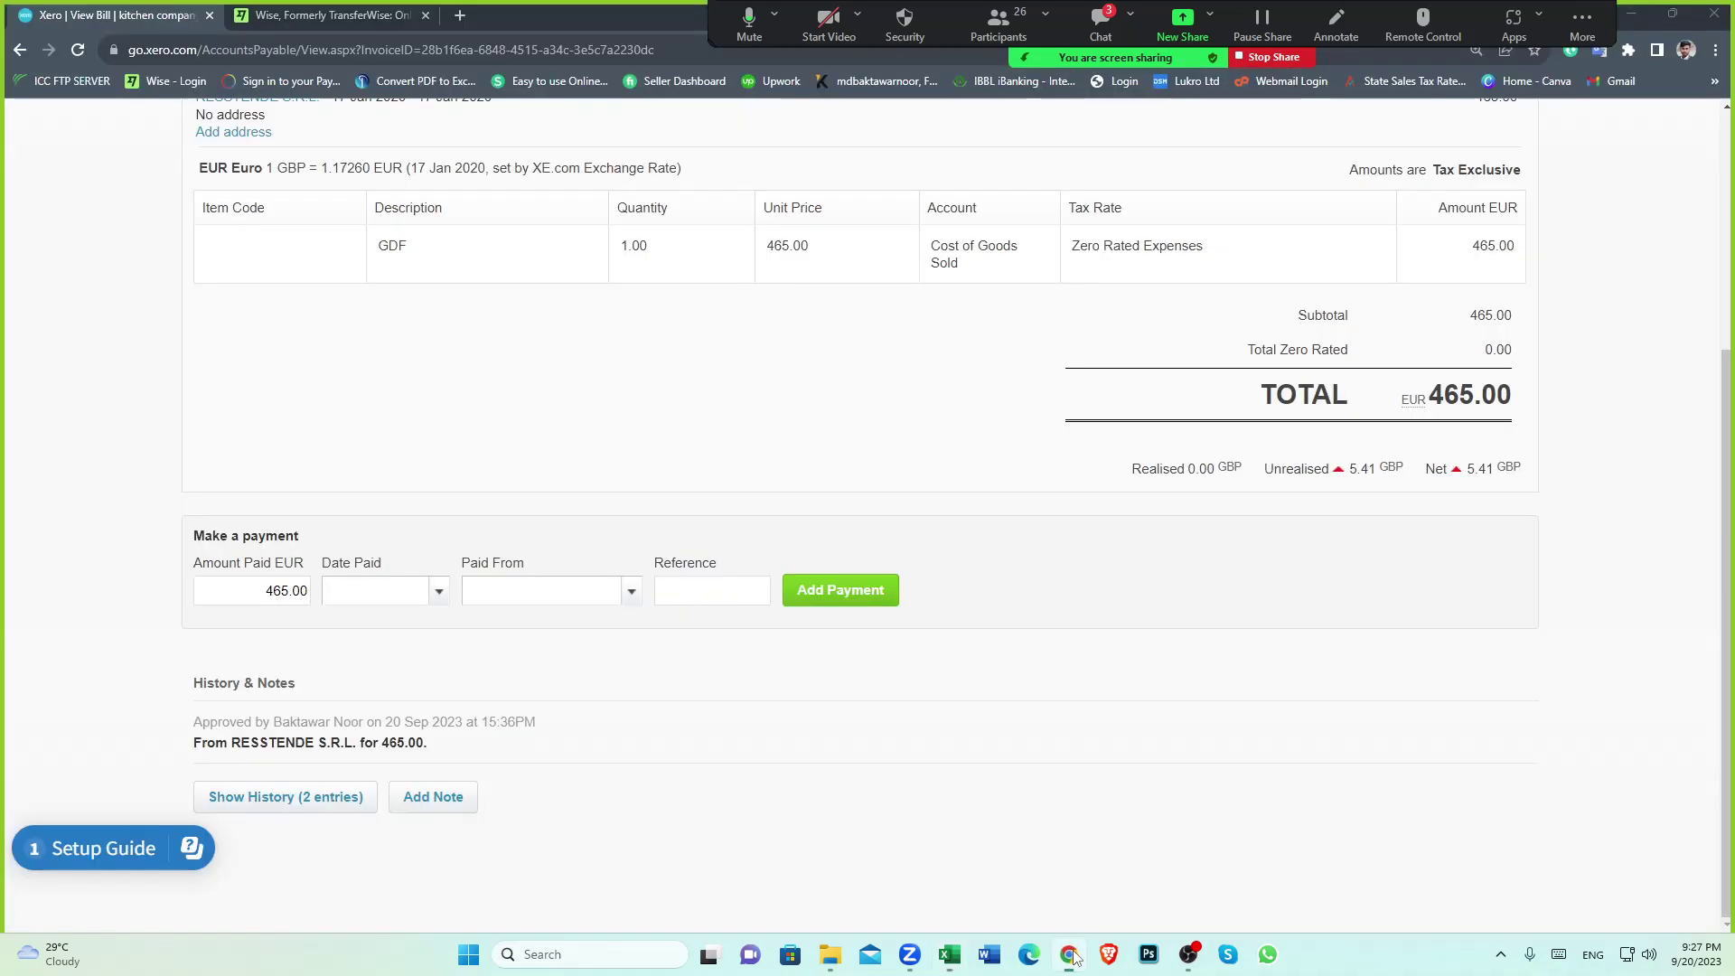
Set Date Paid to 6 Jan 2020 and accept the earlier-than-bill-date warning
left_click(443, 594)
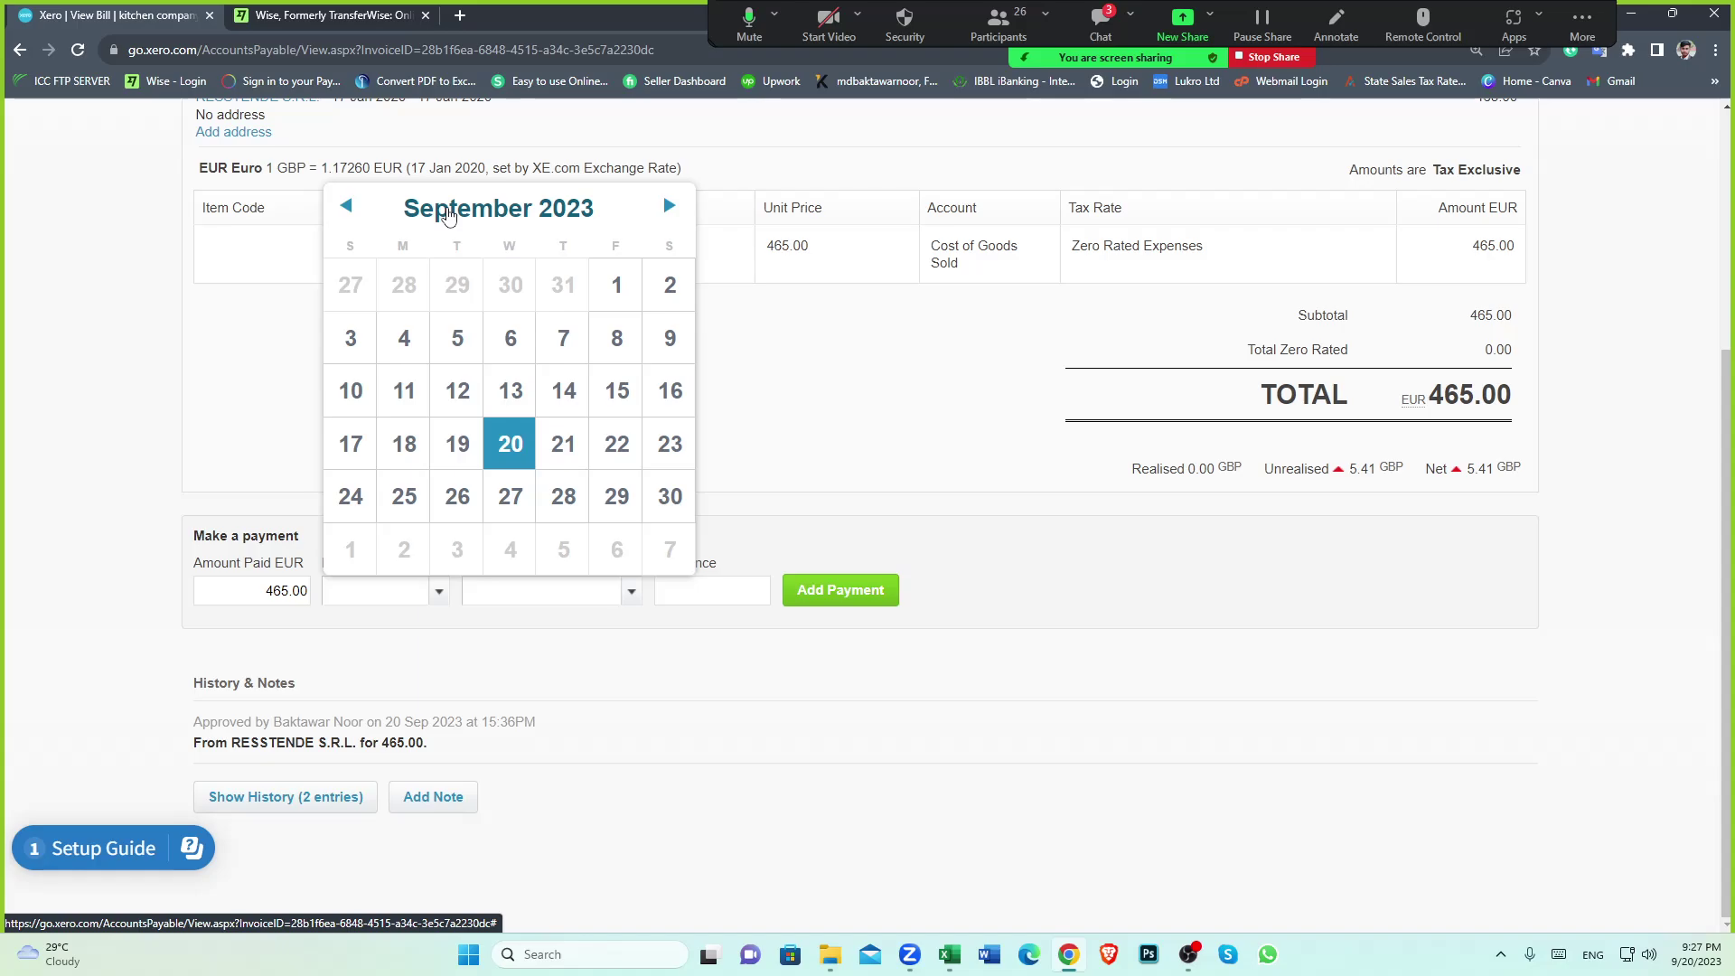
left_click(447, 214)
left_click(549, 318)
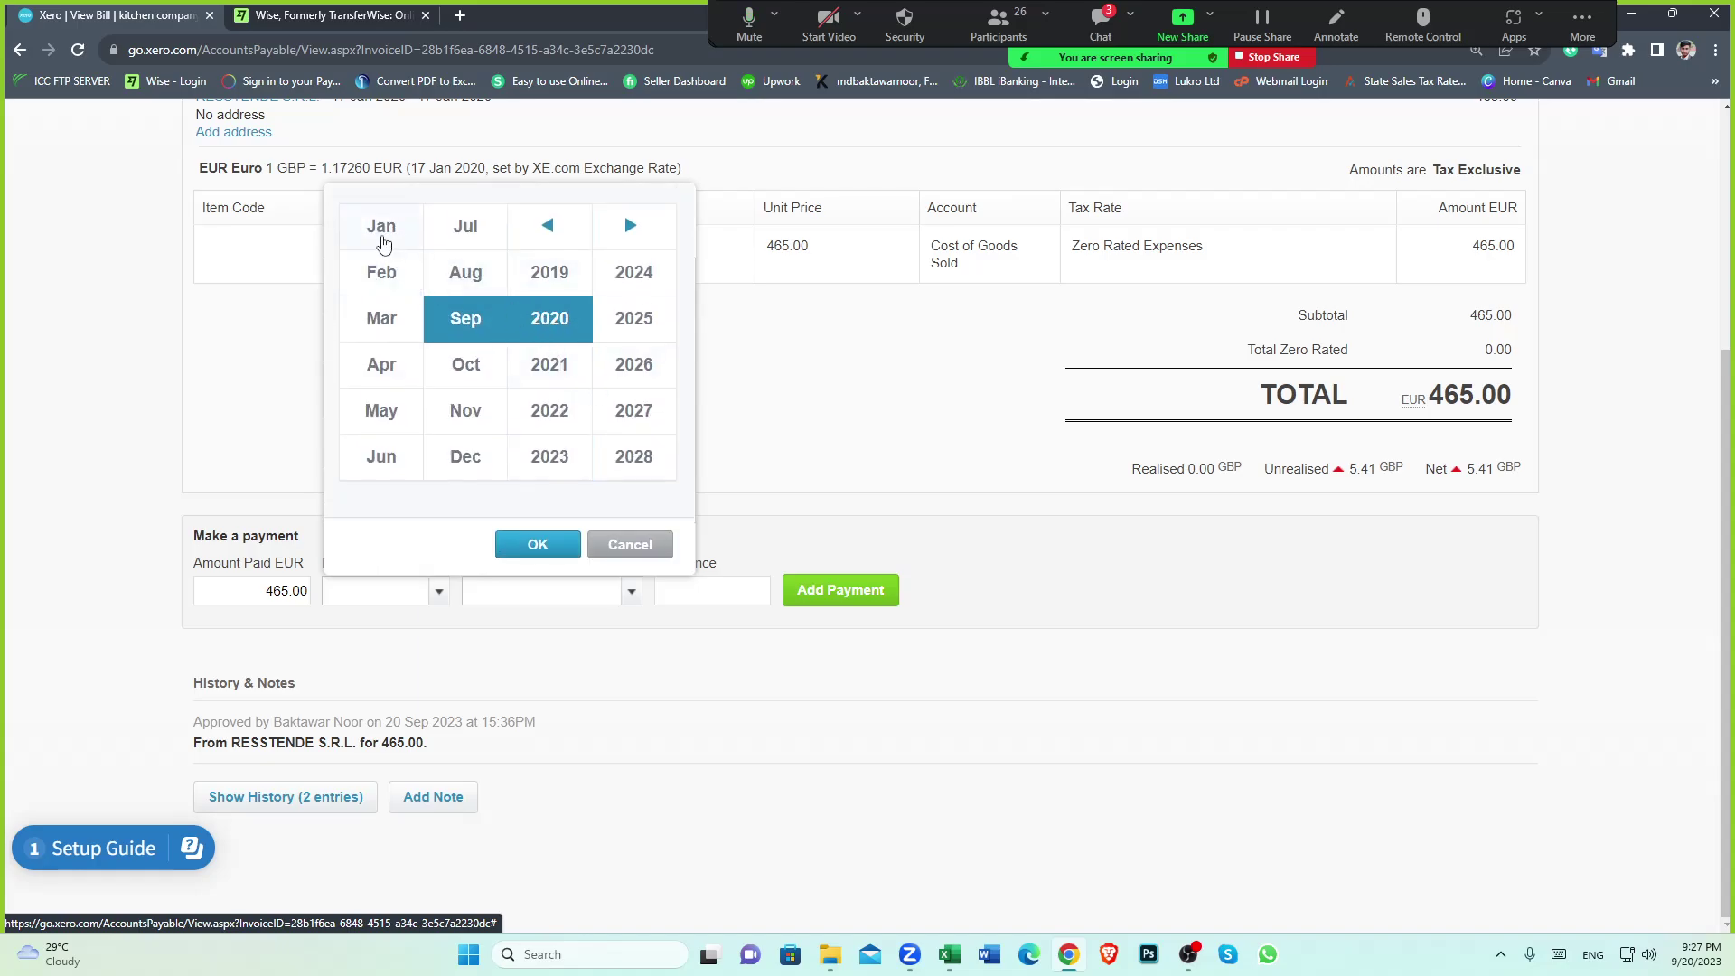
left_click(382, 230)
left_click(538, 544)
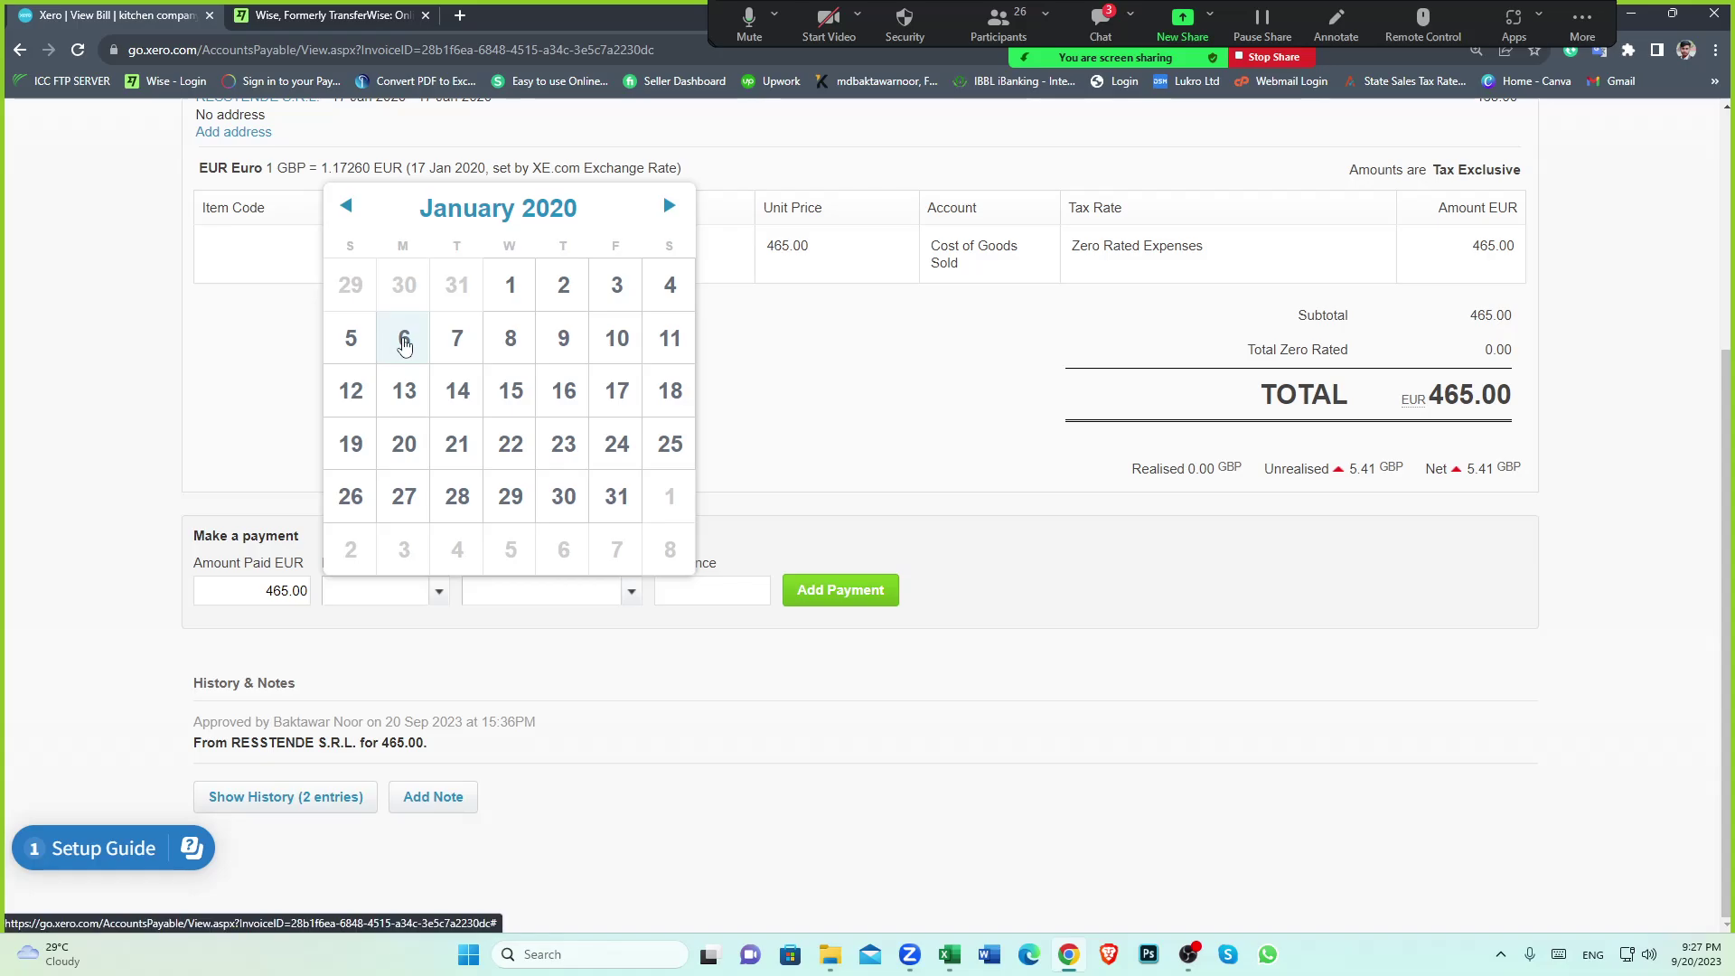
left_click(404, 338)
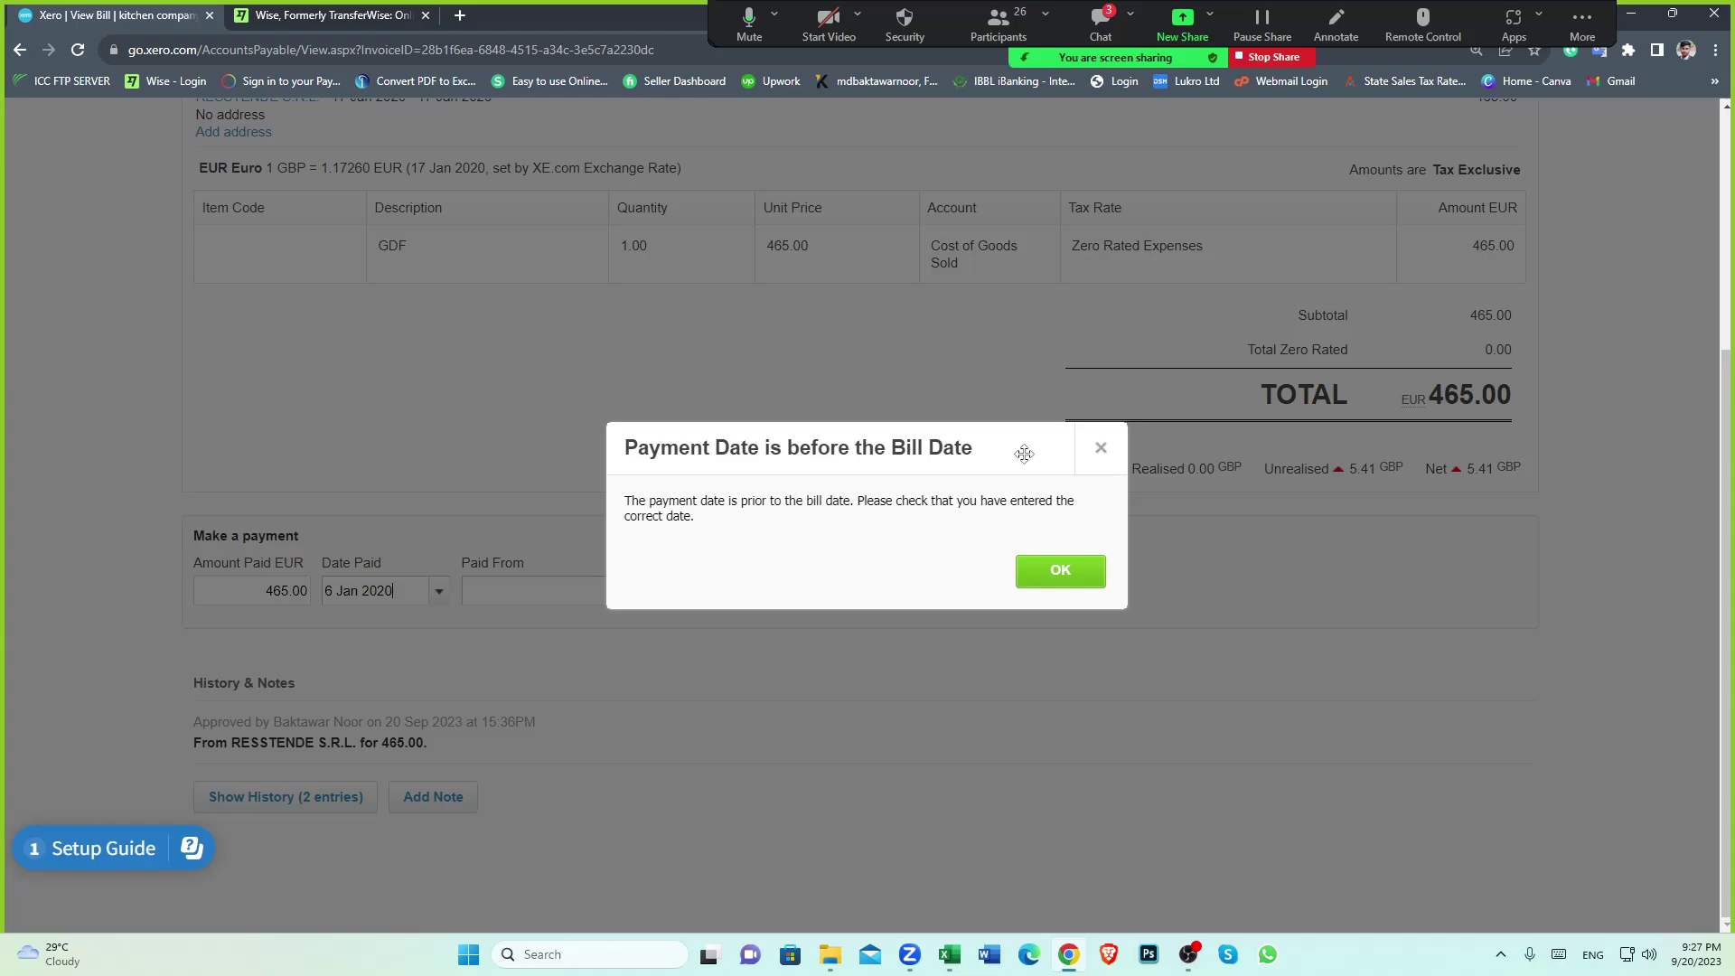
scroll(1298, 291, "up", 2)
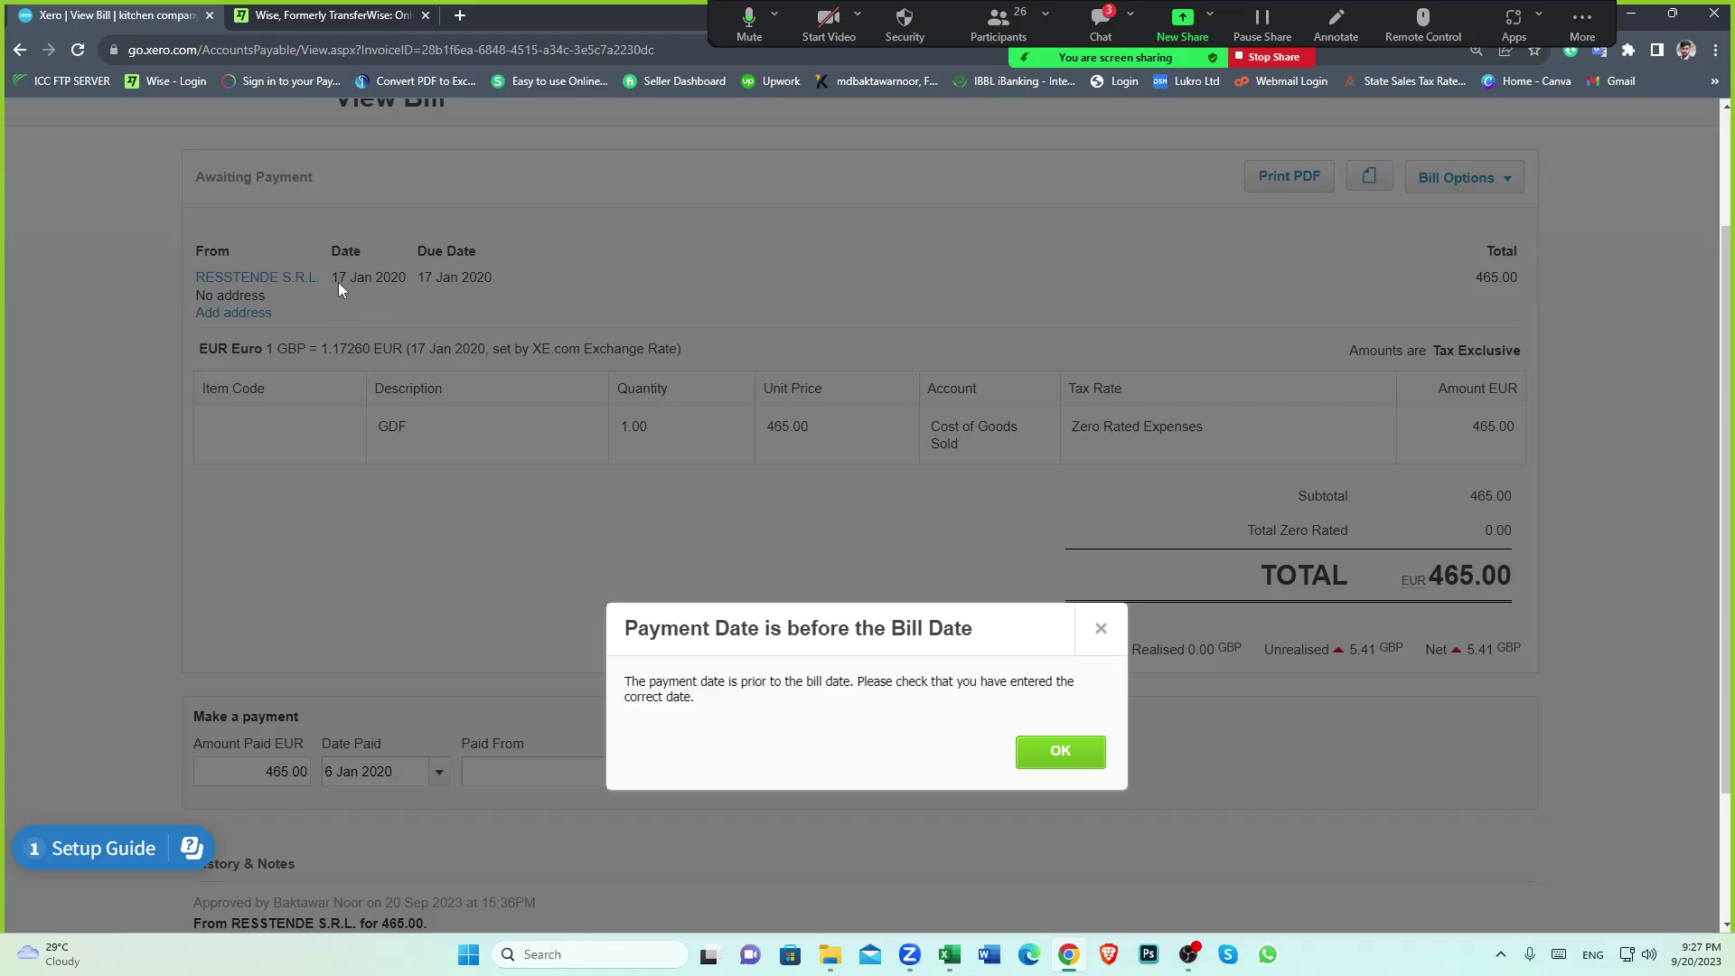
scroll(380, 560, "down", 1)
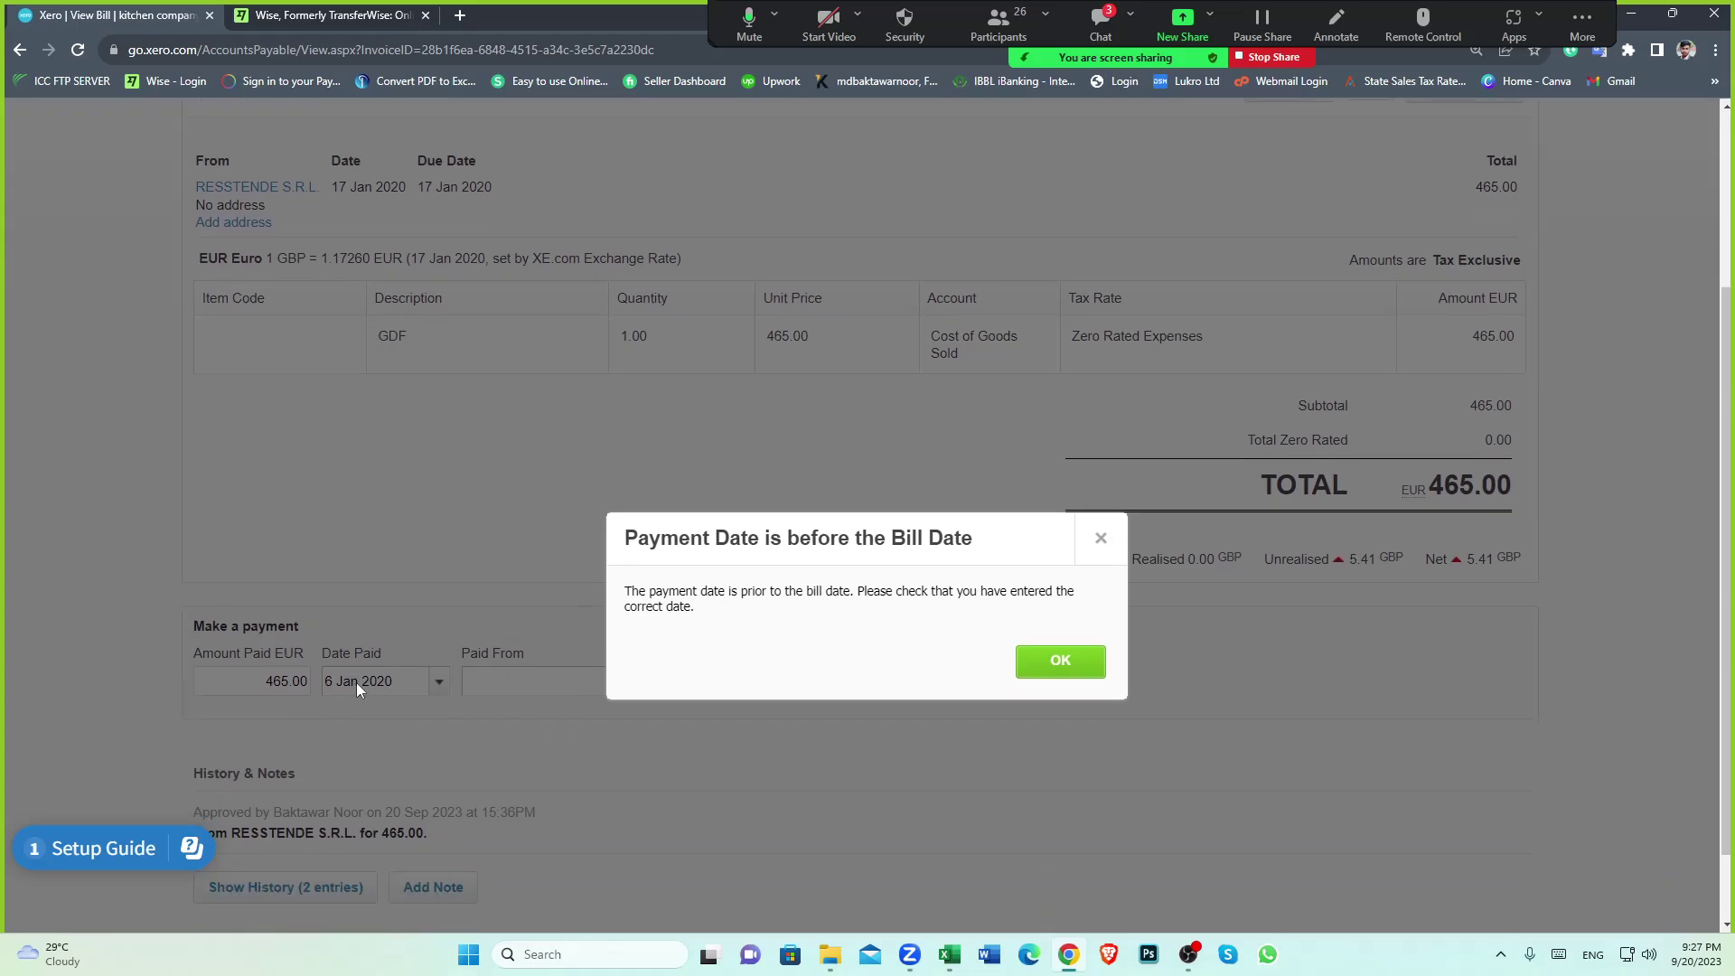
left_click(1055, 673)
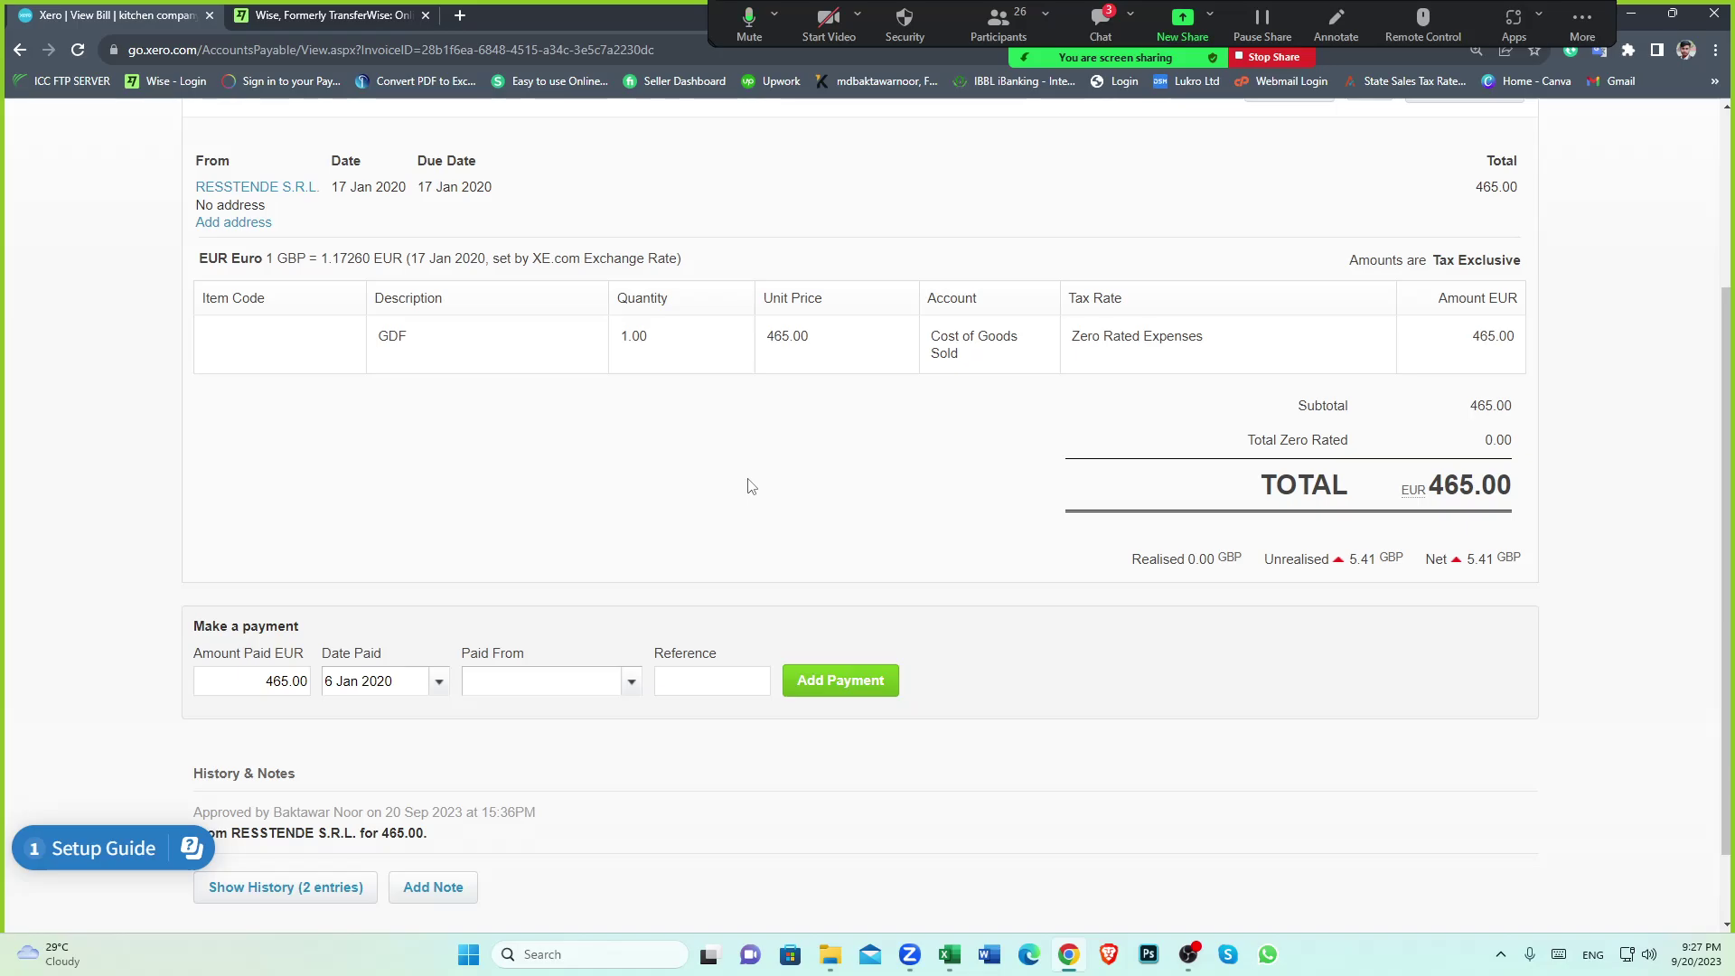
Recheck in Excel that N34's payout time for Resstende SRL is 6/1/2020 12:52
scroll(608, 492, "down", 1)
scroll(605, 493, "up", 1)
scroll(362, 673, "down", 1)
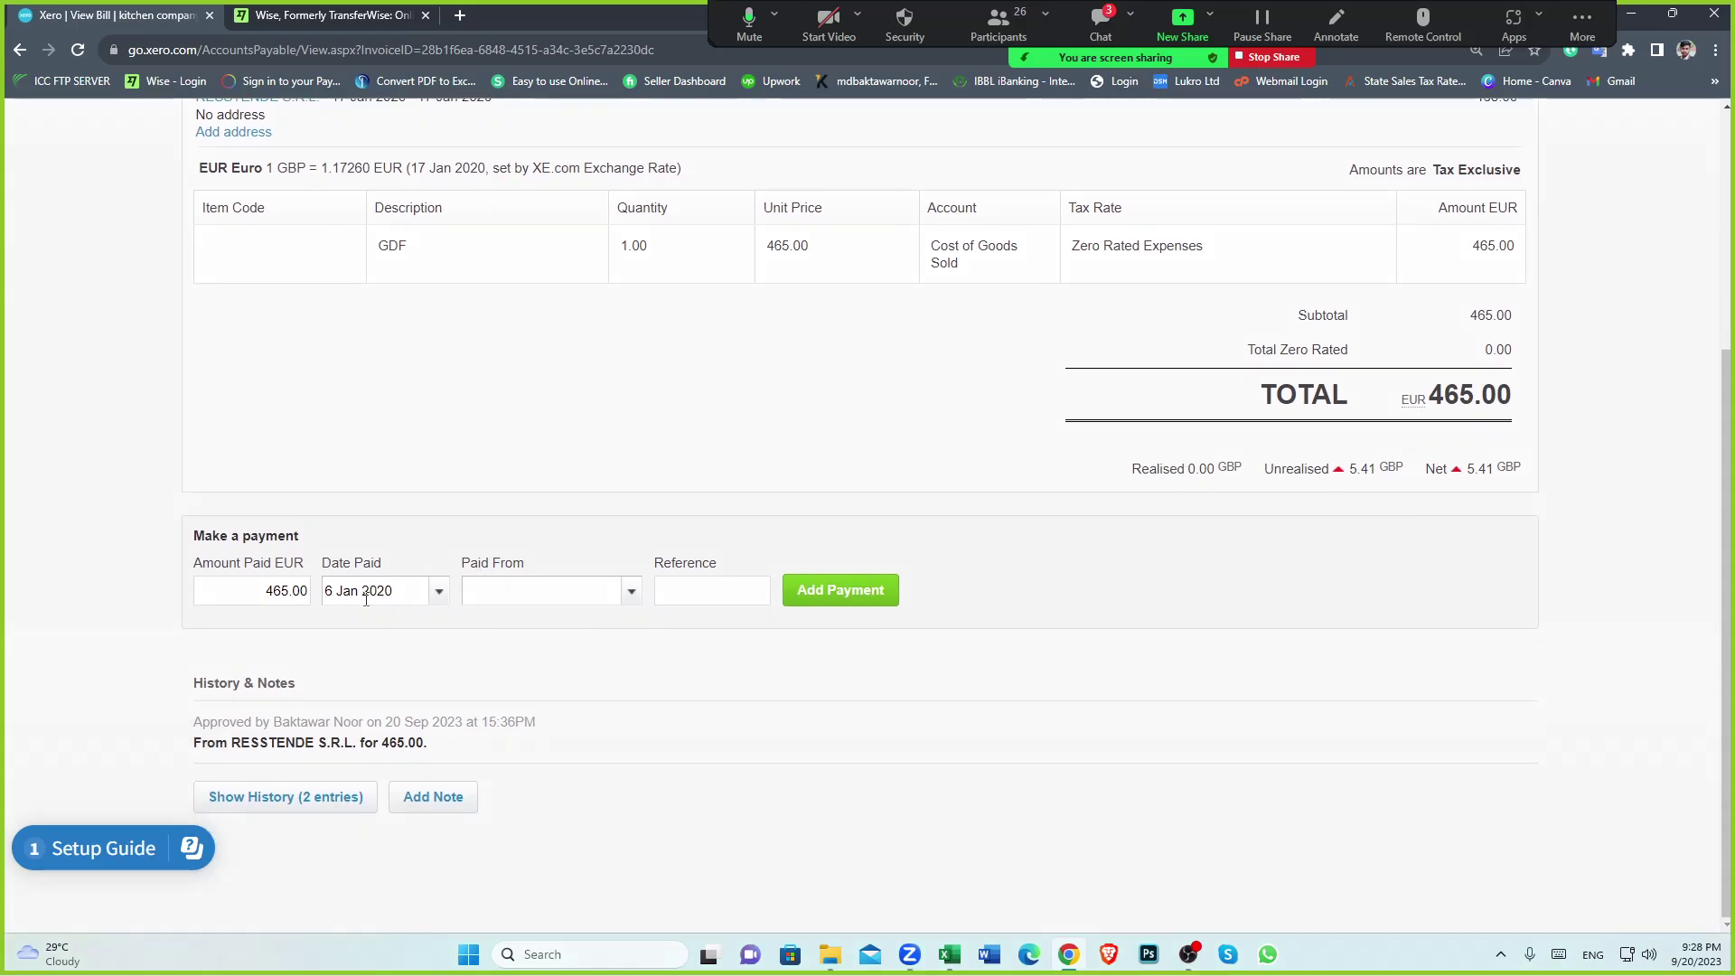
key("alt+Tab")
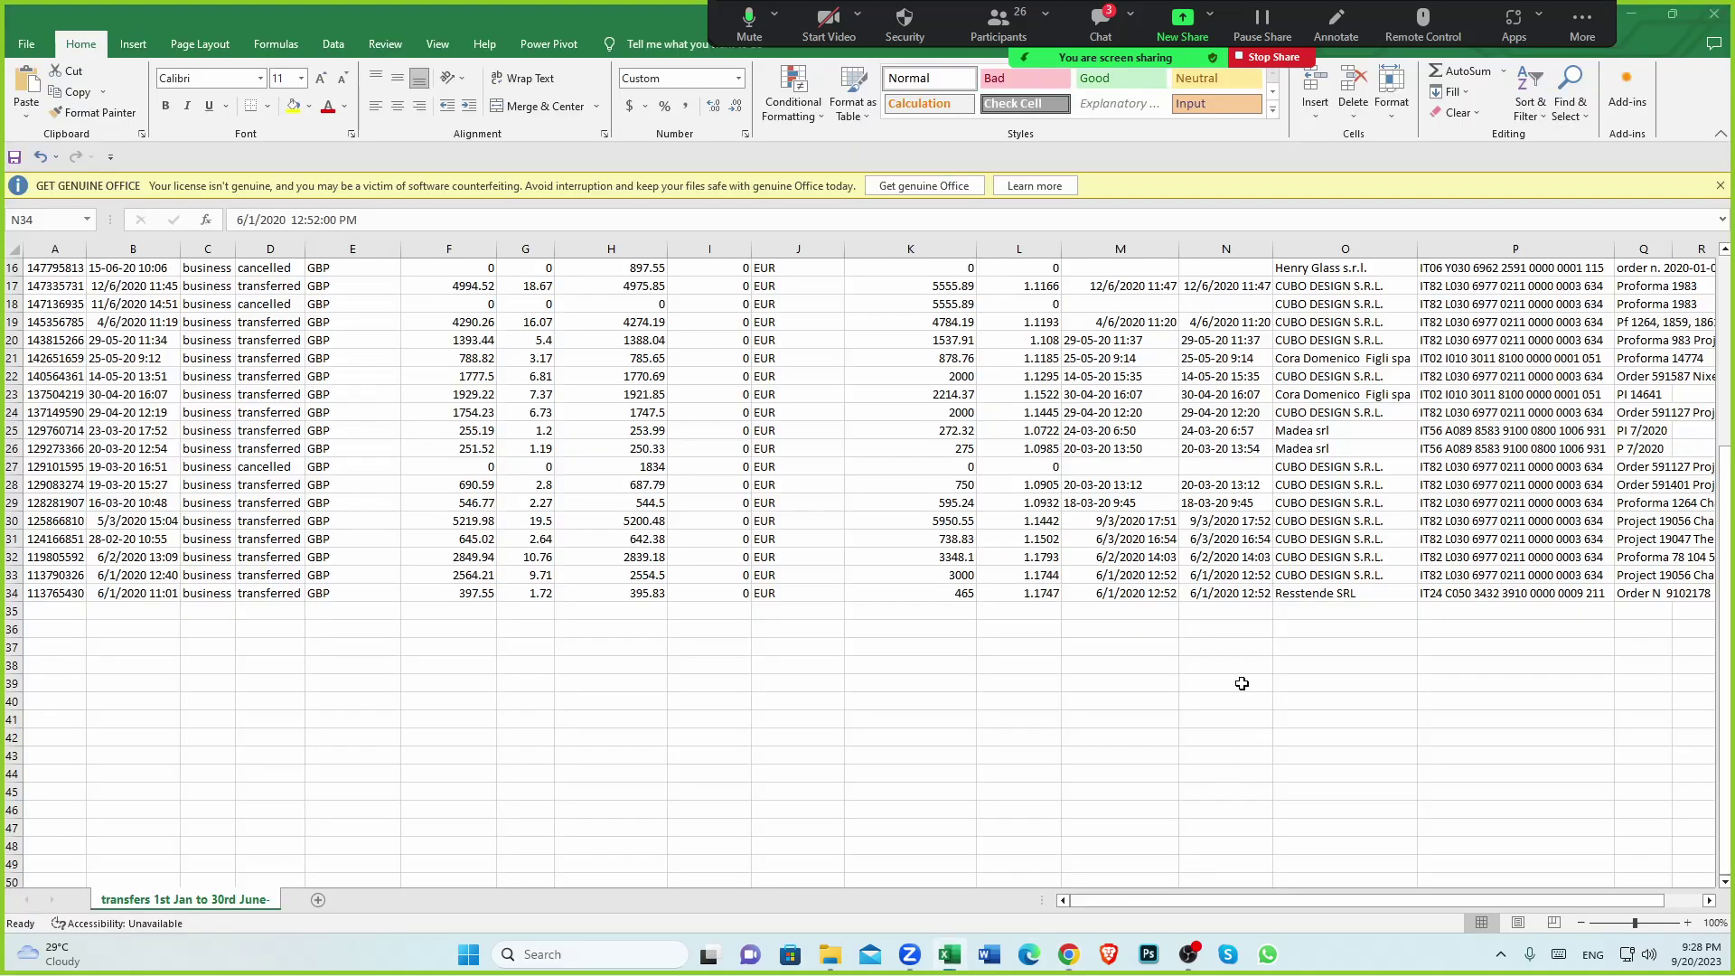
left_click(1225, 597)
scroll(1225, 492, "up", 5)
left_click(1221, 268)
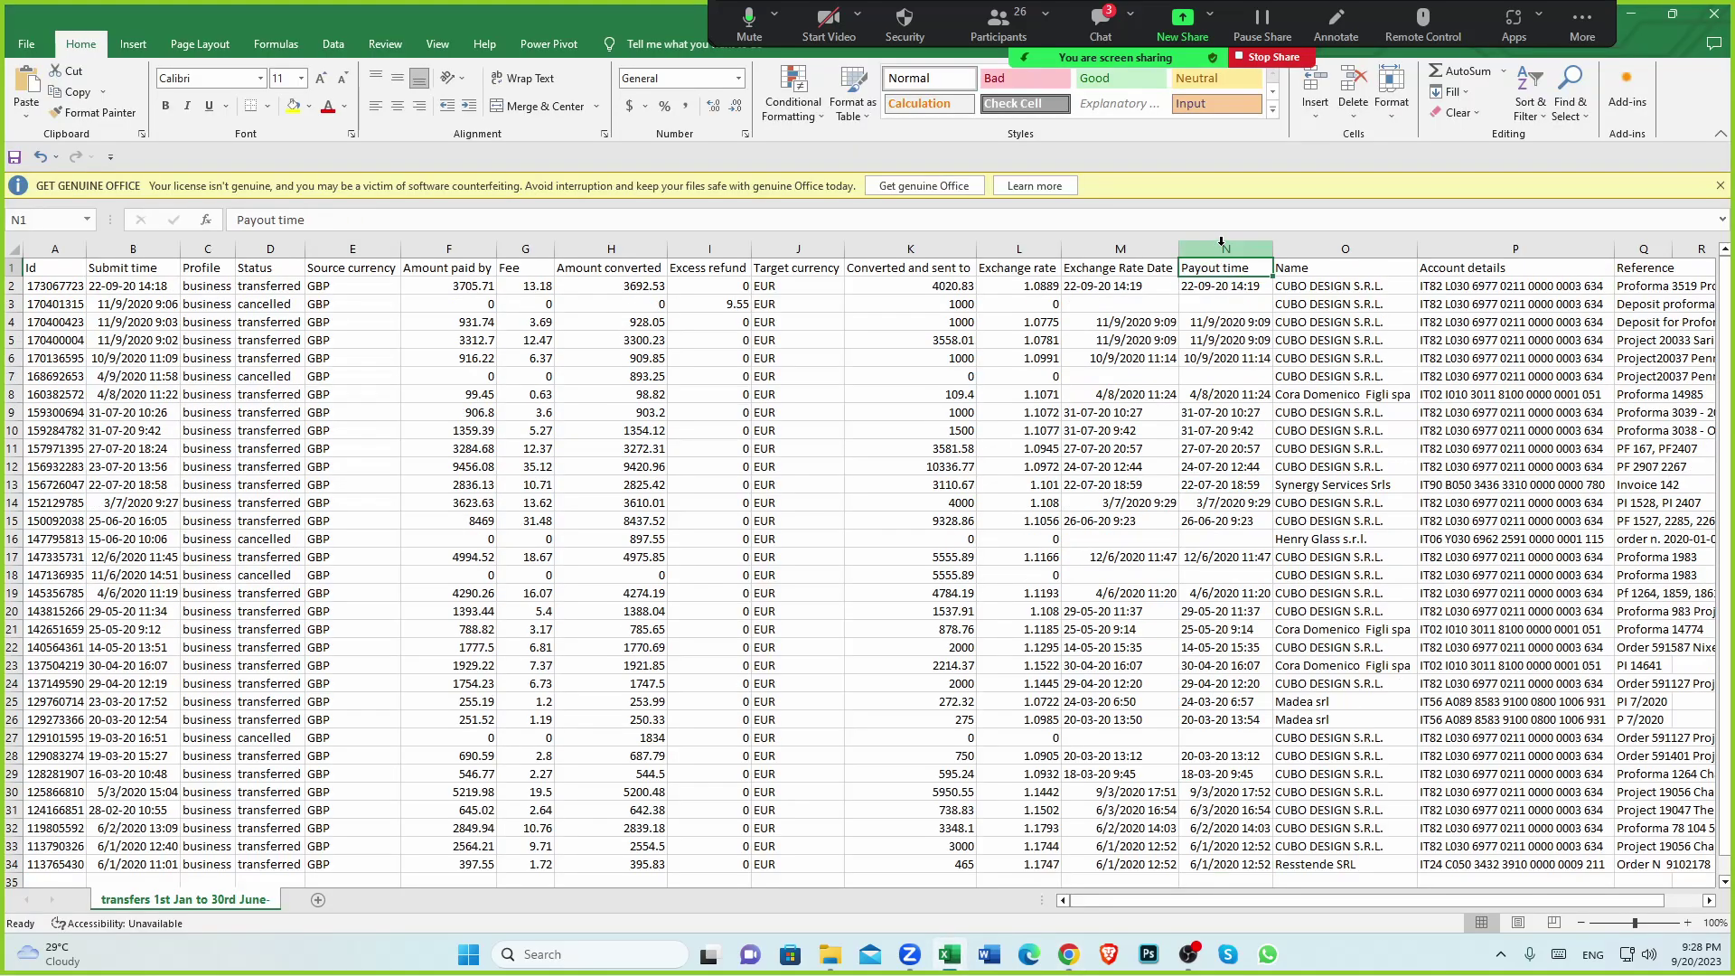
left_click(1225, 248)
scroll(1245, 608, "down", 4)
left_click(1211, 719)
left_click(1213, 647)
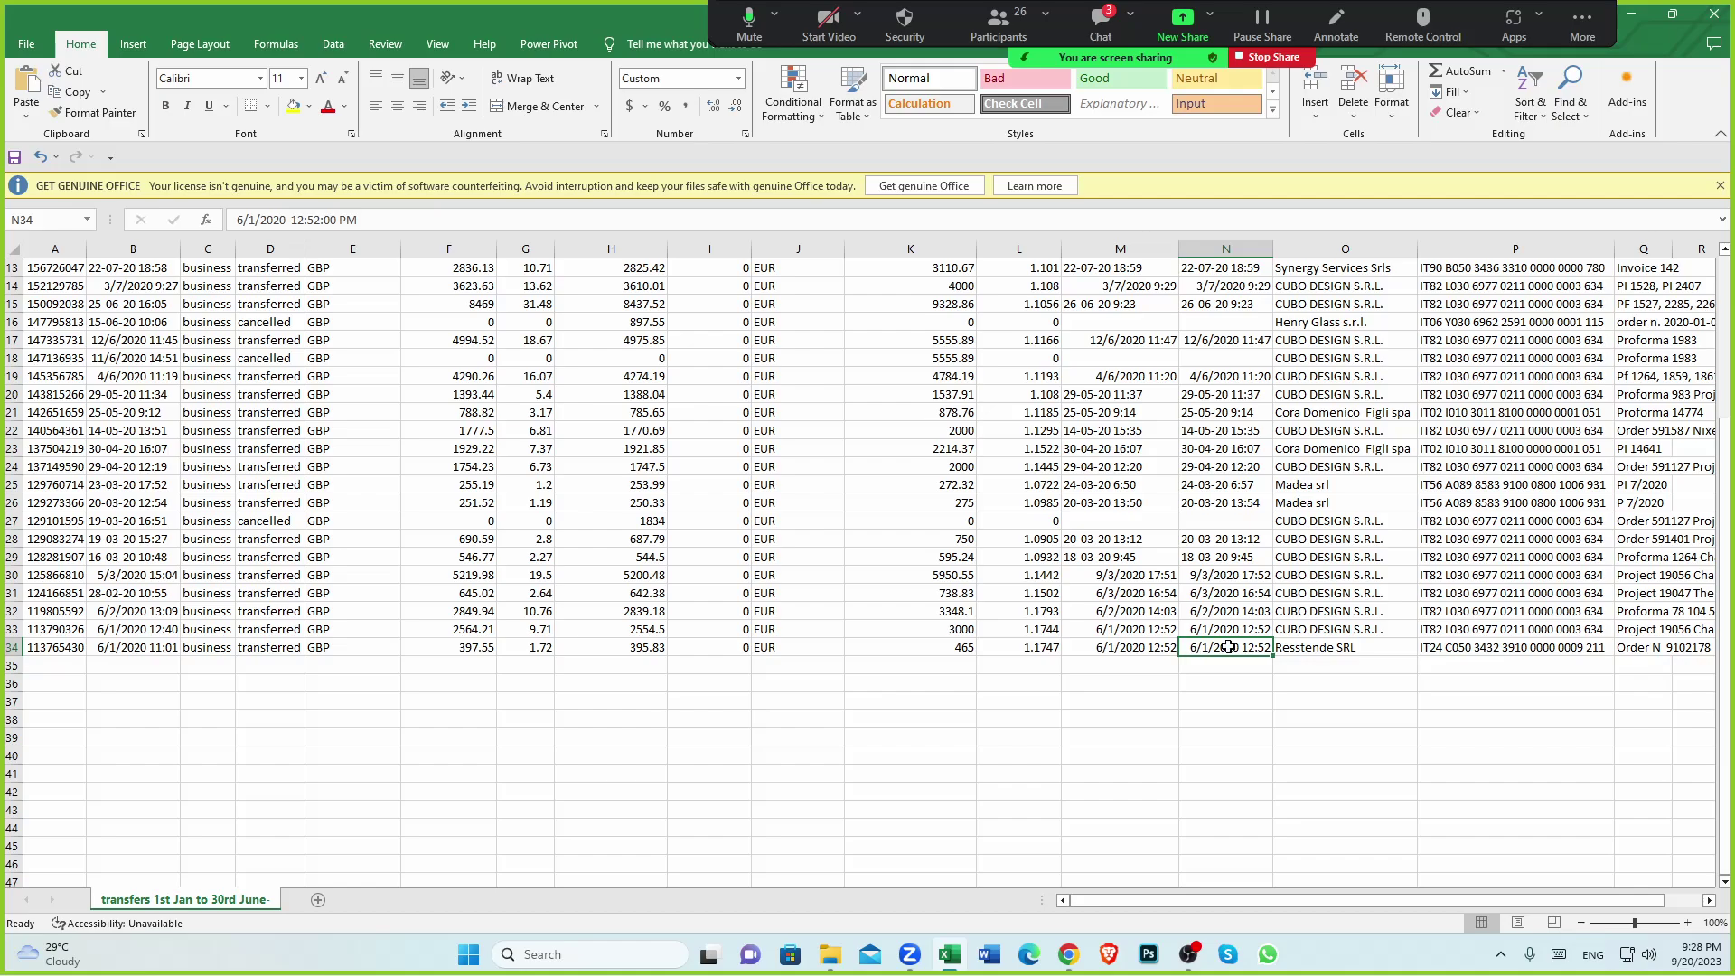
Add the 465.00 EUR payment paid from the wise clearing account (EUR)
left_click(1068, 954)
left_click(633, 595)
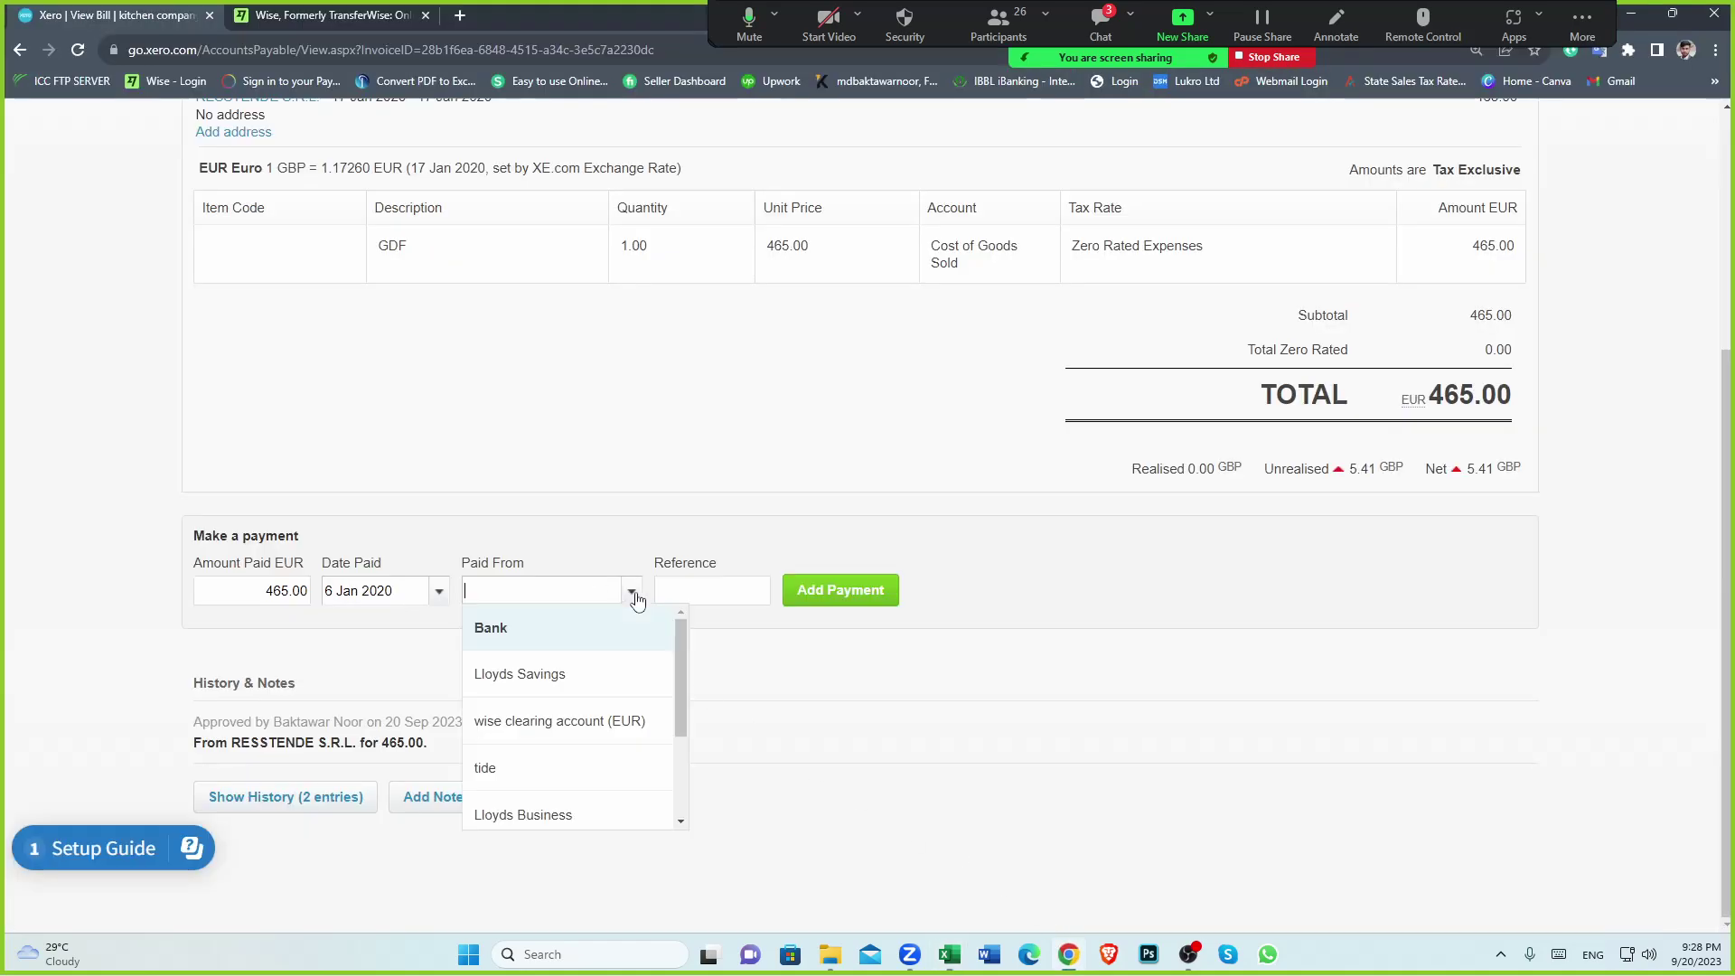
left_click(580, 730)
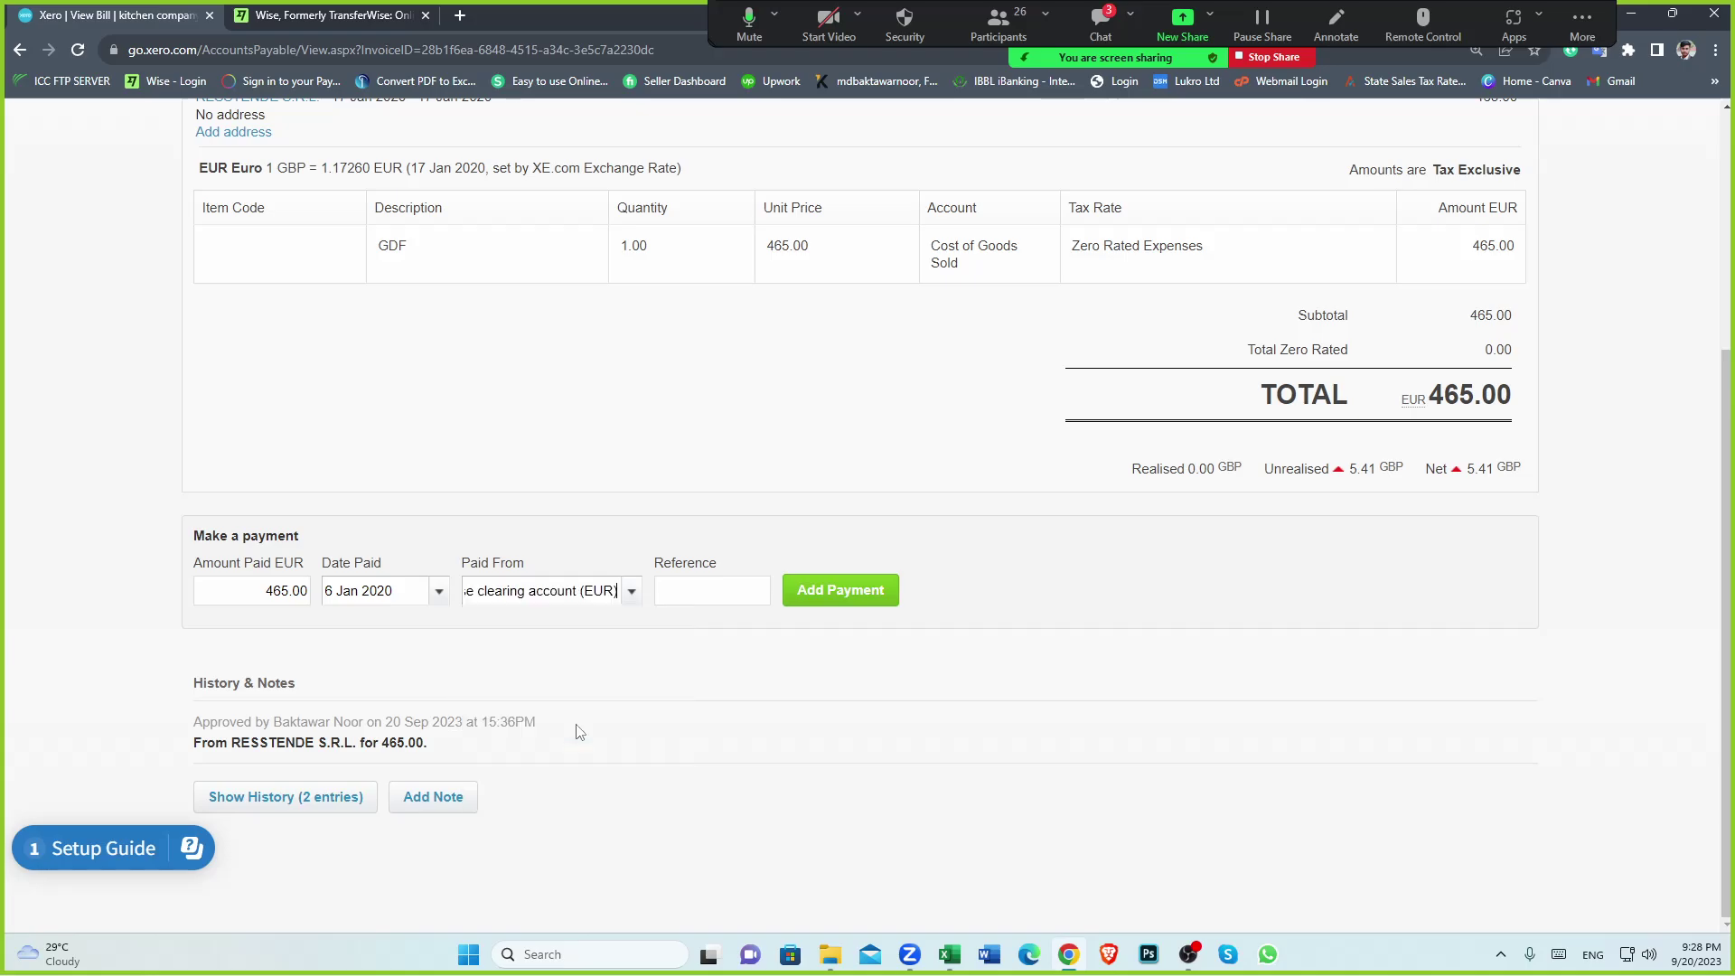
left_click(878, 604)
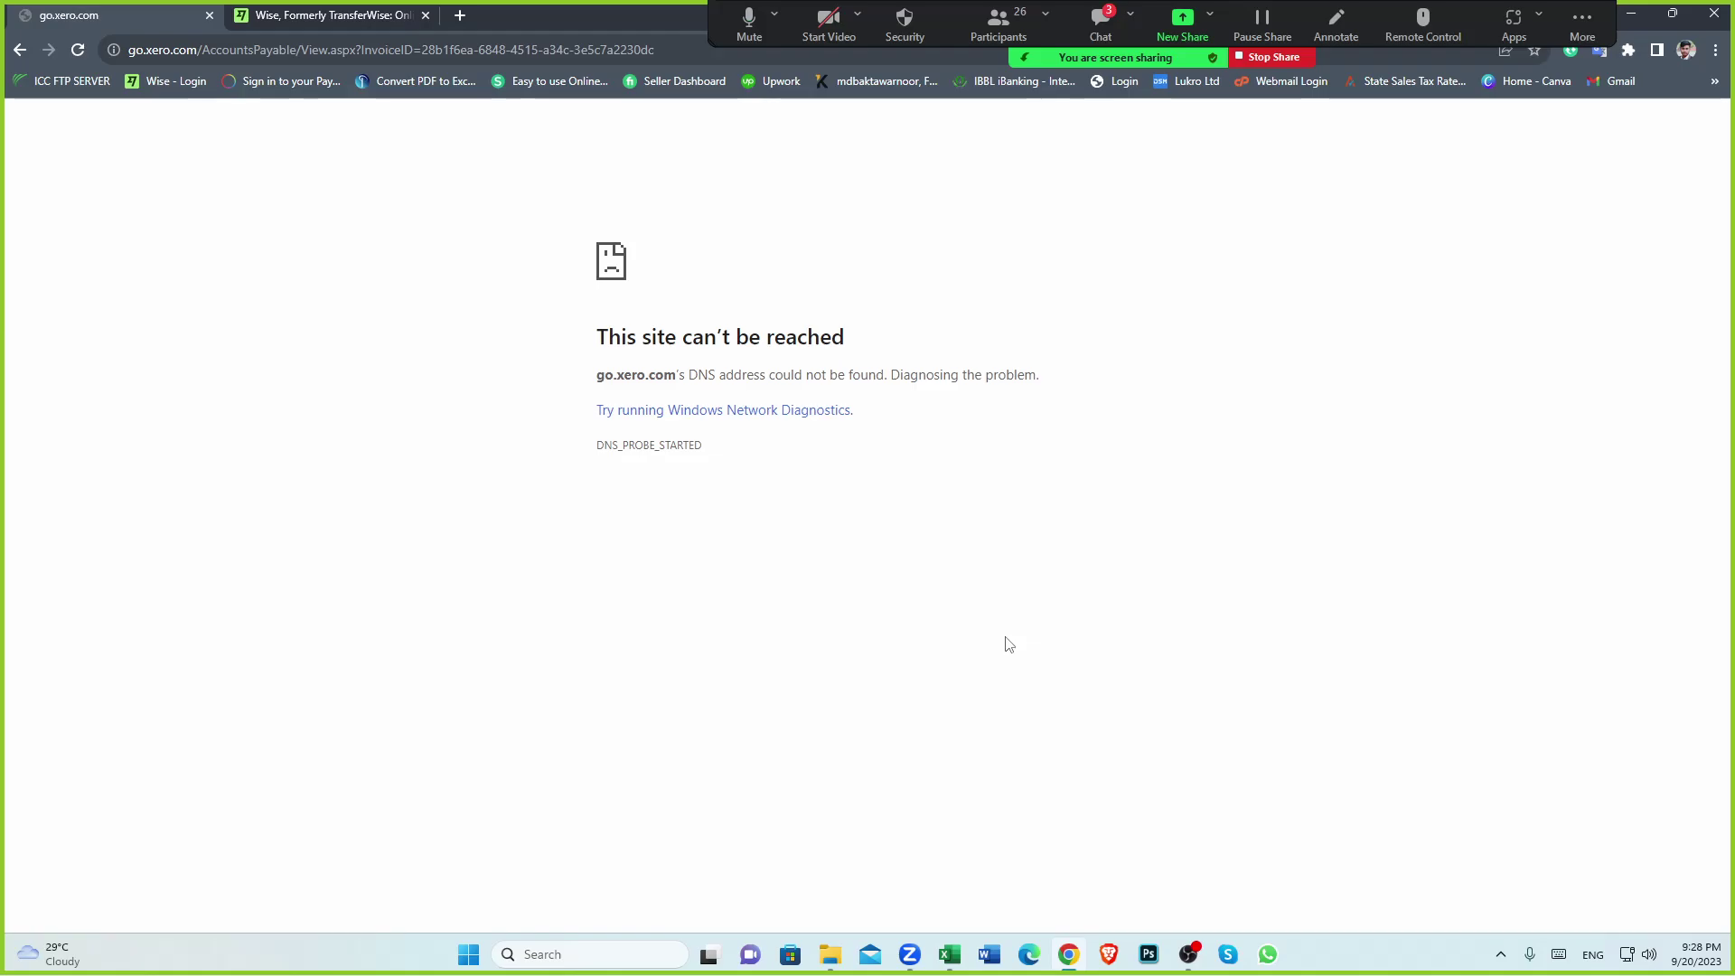
Pause and resume the OBS recording, then reshare the whole screen in Zoom
left_click(1188, 954)
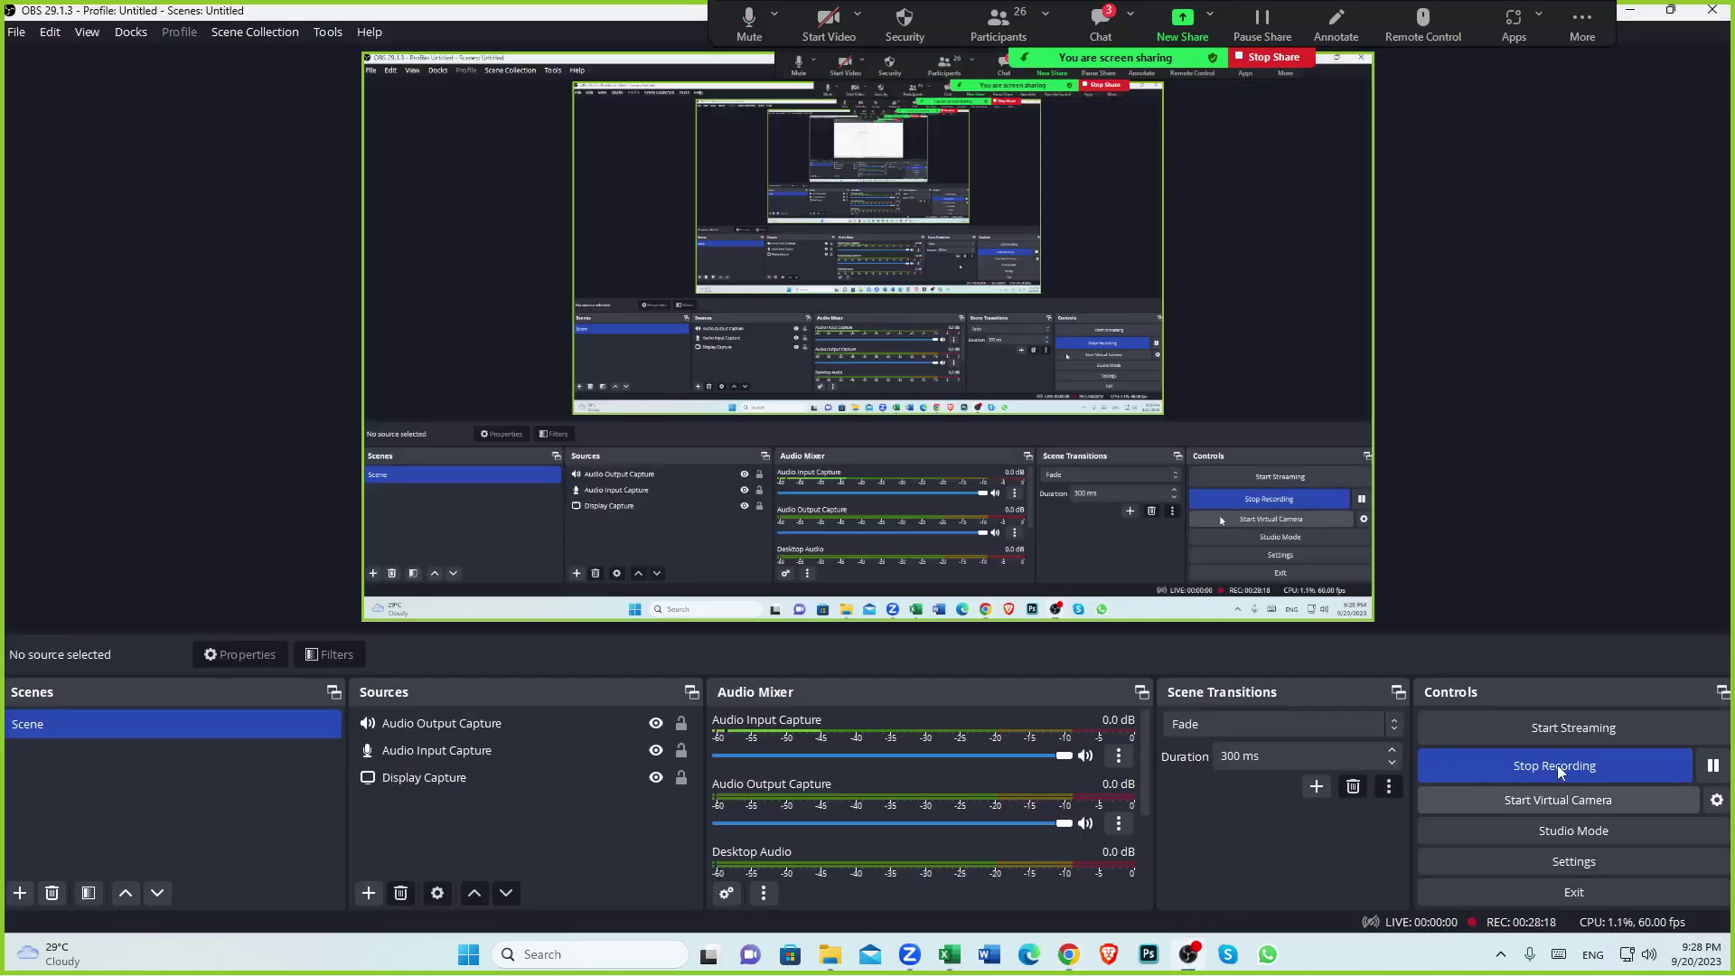
left_click(1714, 766)
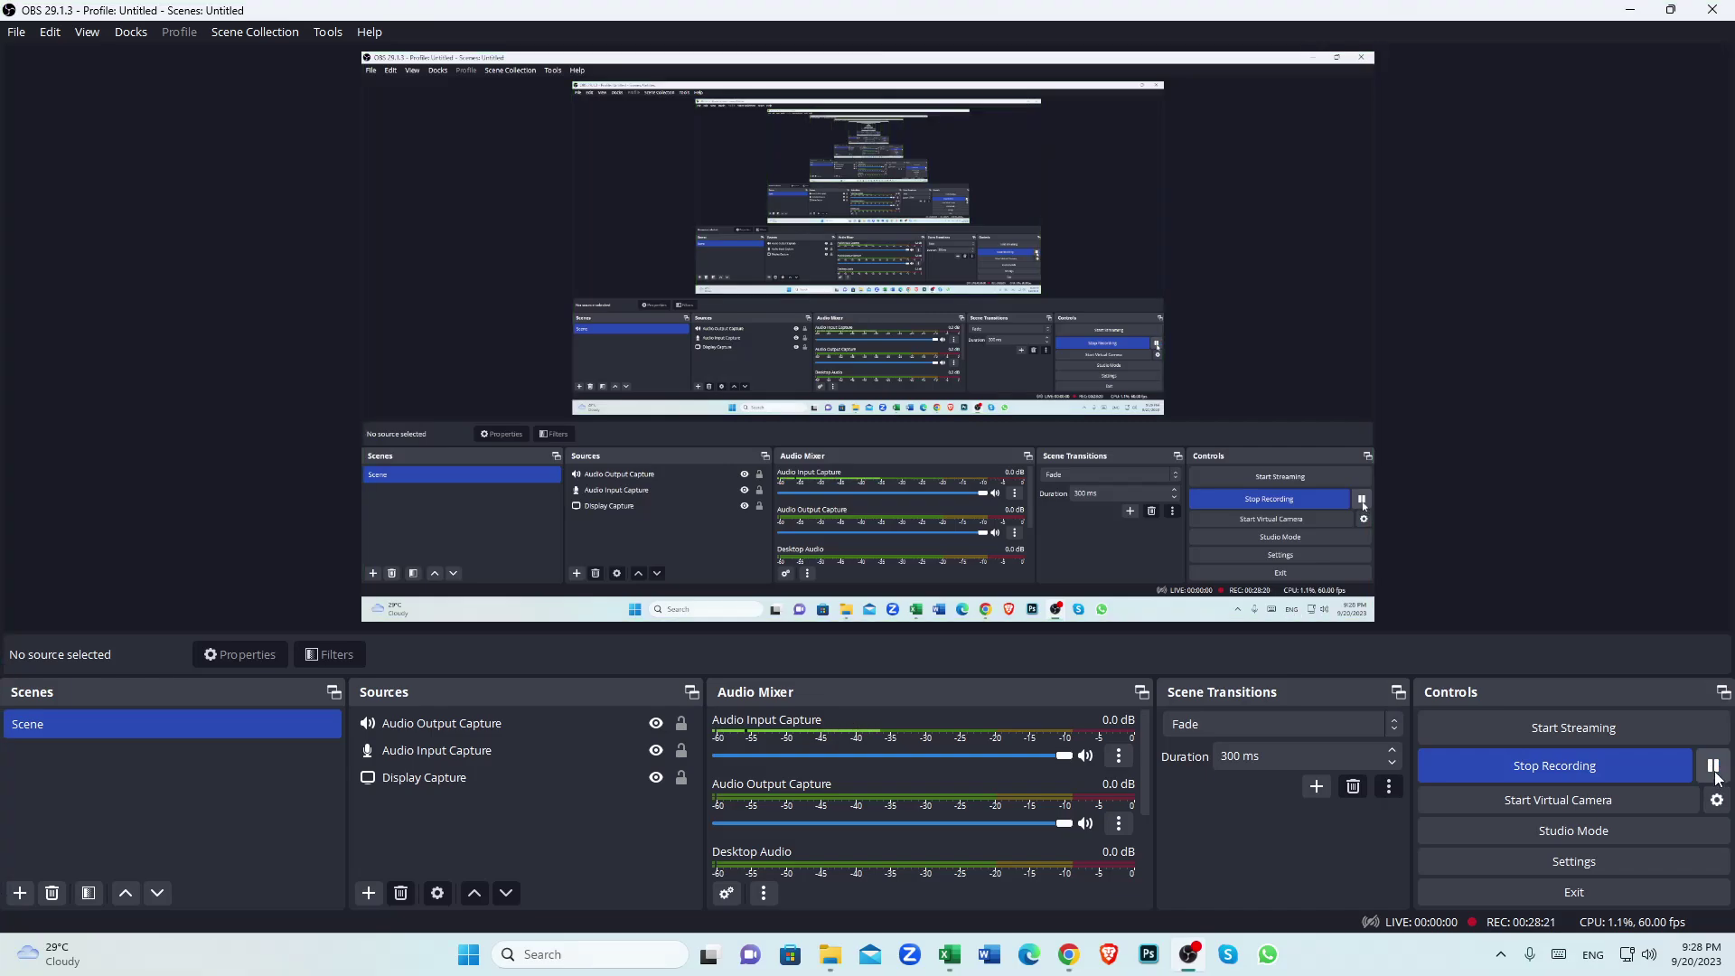
left_click(1714, 766)
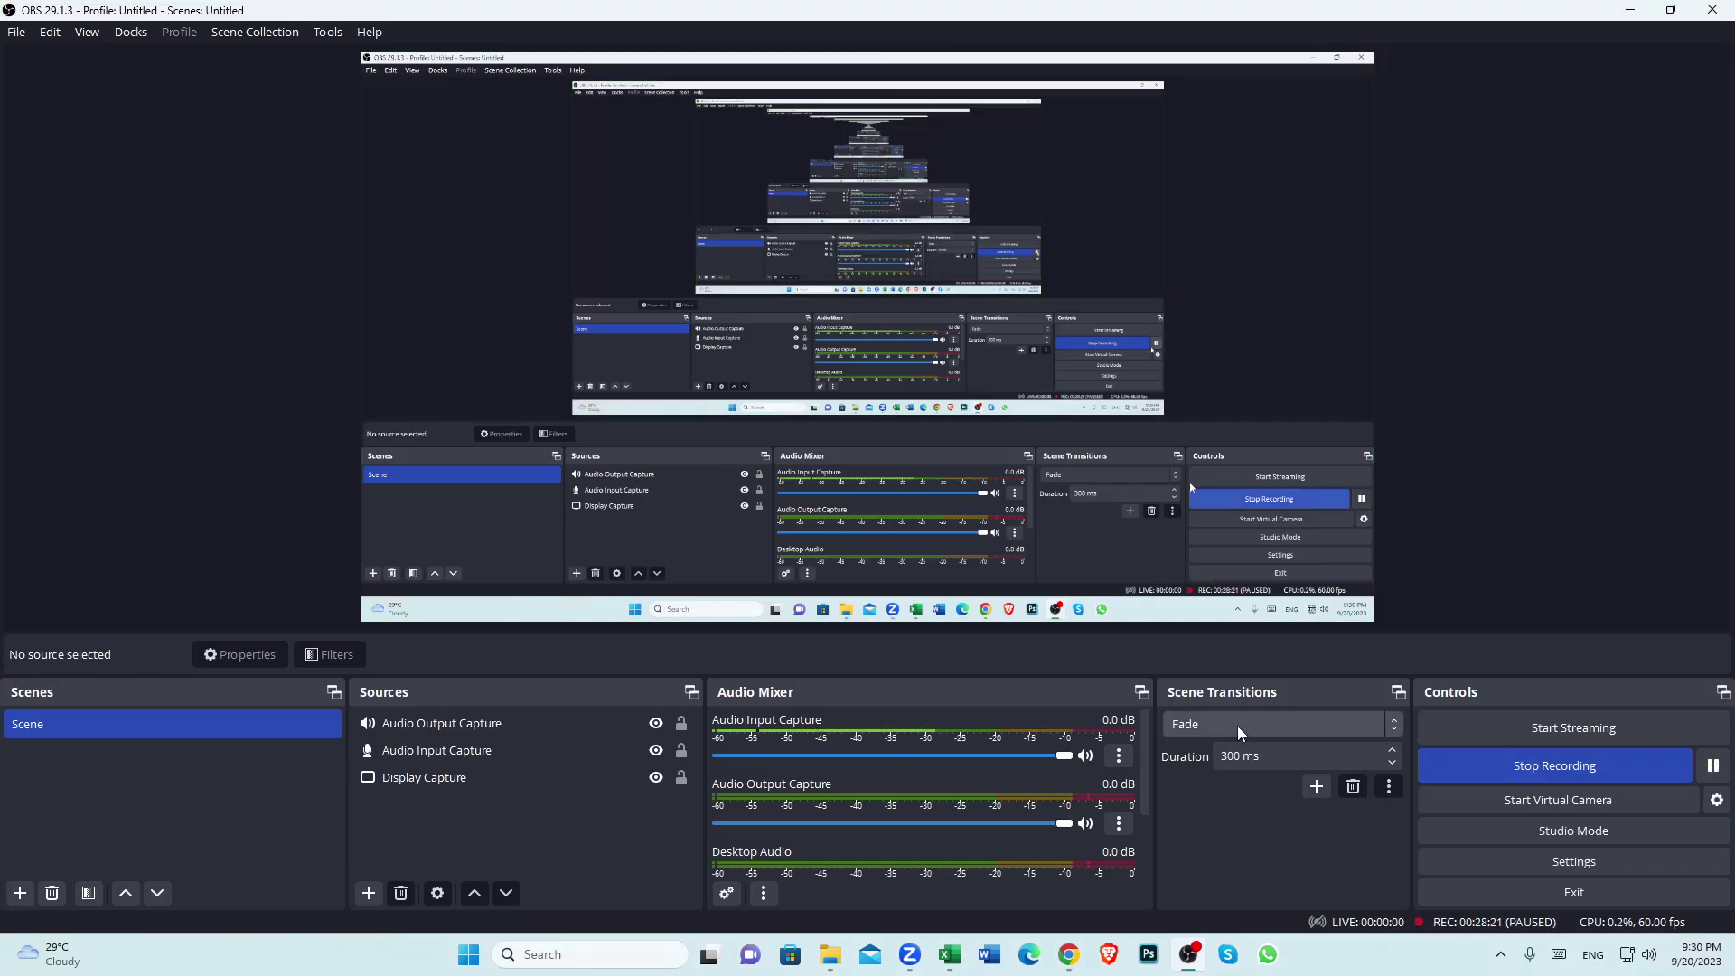
left_click(909, 954)
left_click(851, 830)
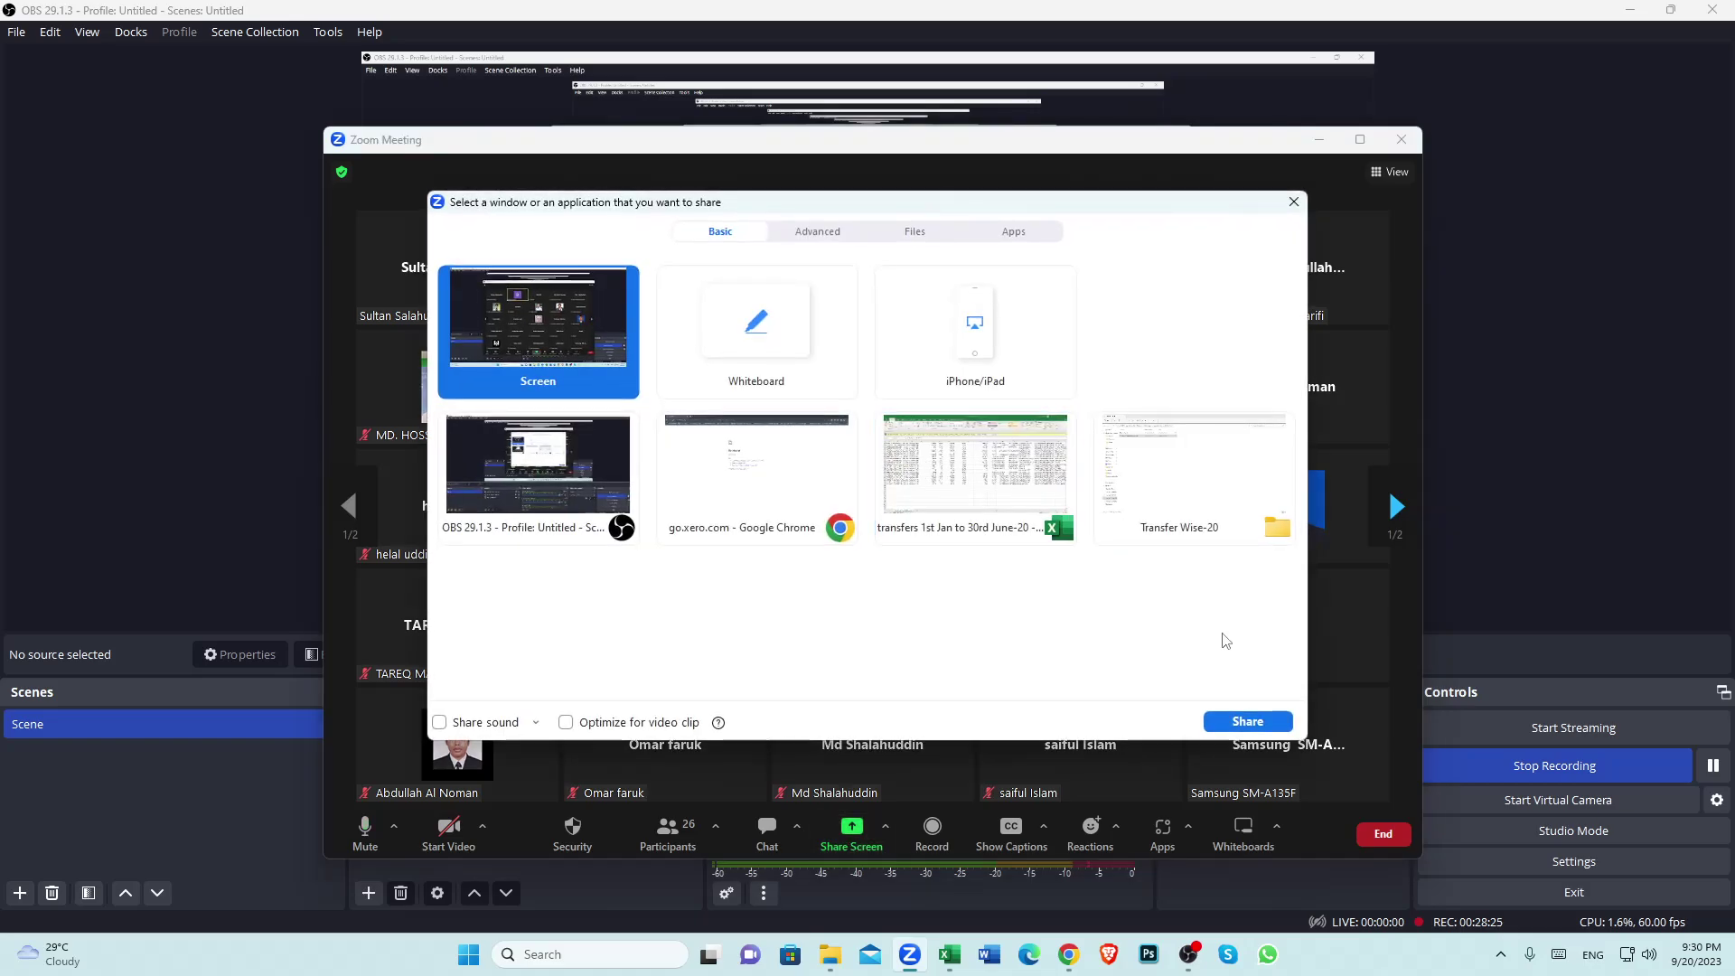
left_click(1246, 721)
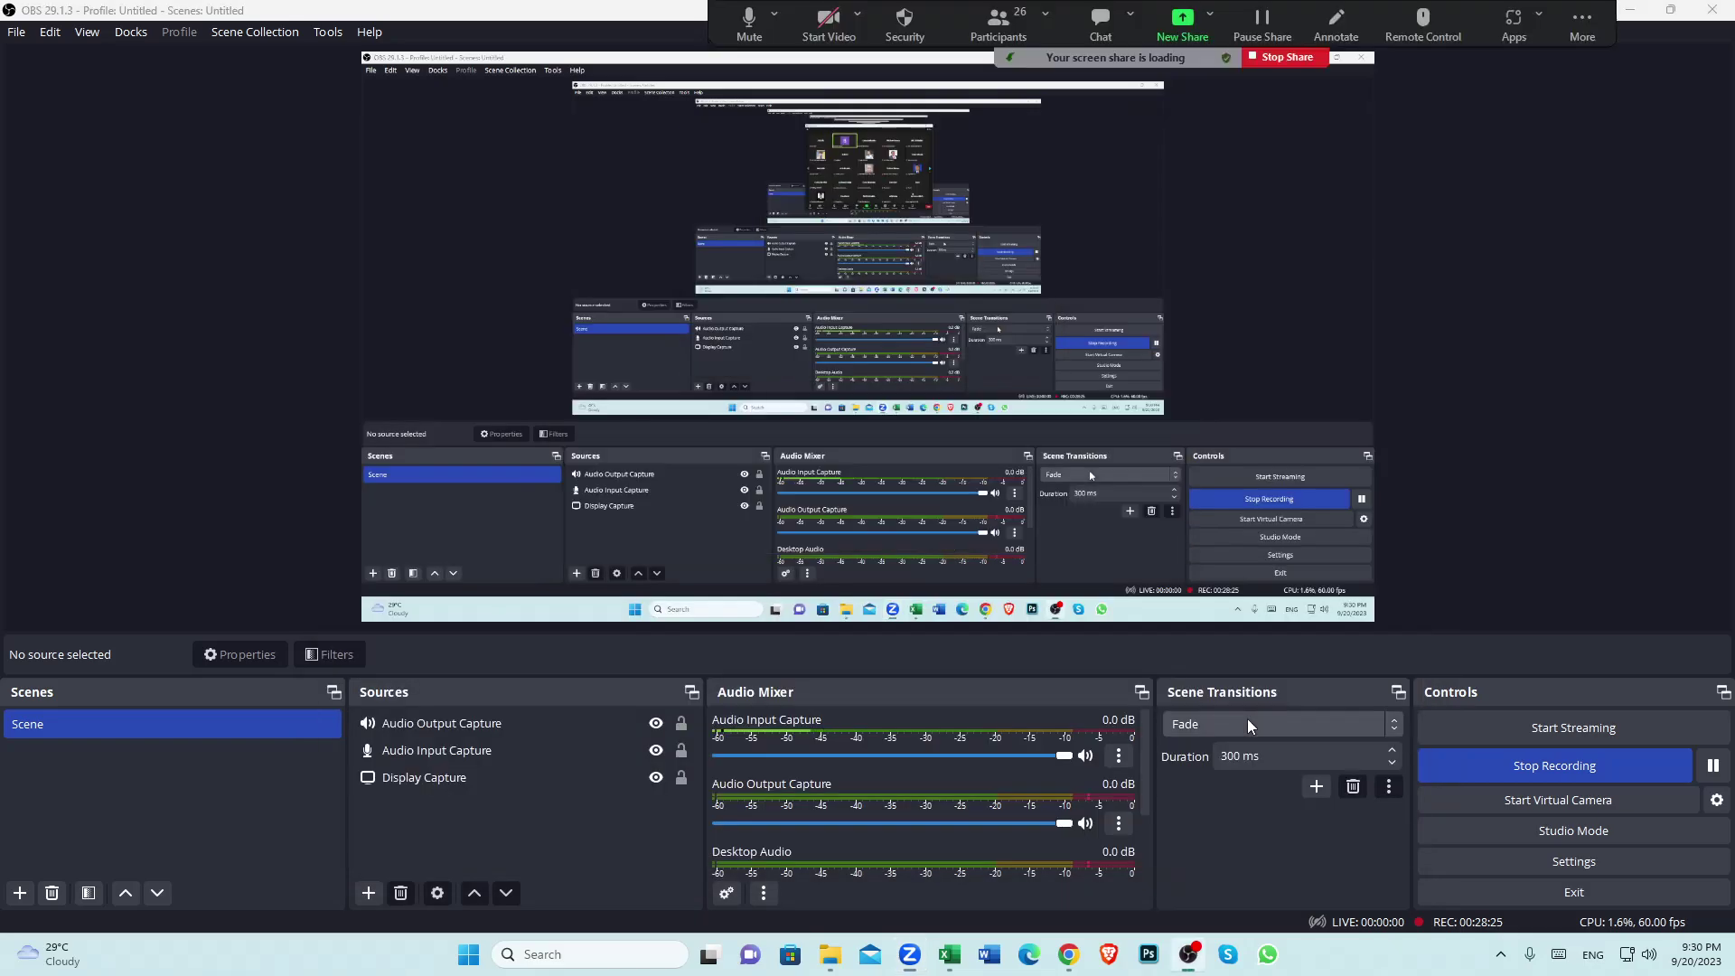
Reload the failed Xero bill payment page and resubmit the form
left_click(1069, 956)
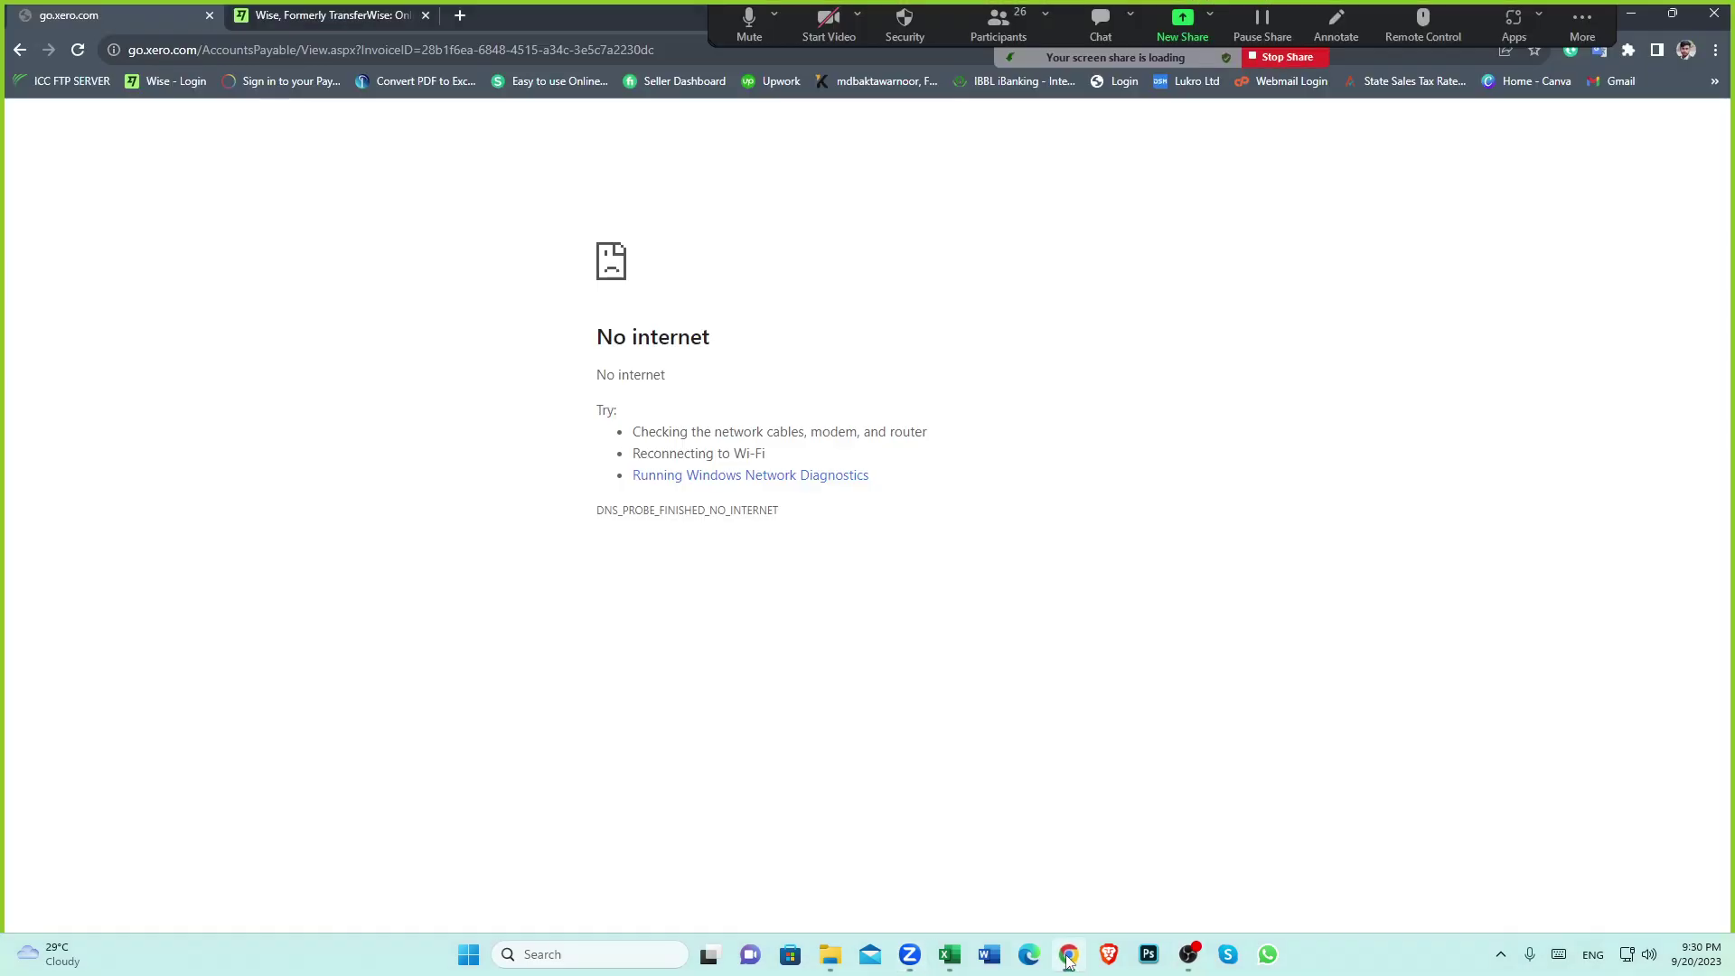
left_click(79, 50)
left_click(933, 189)
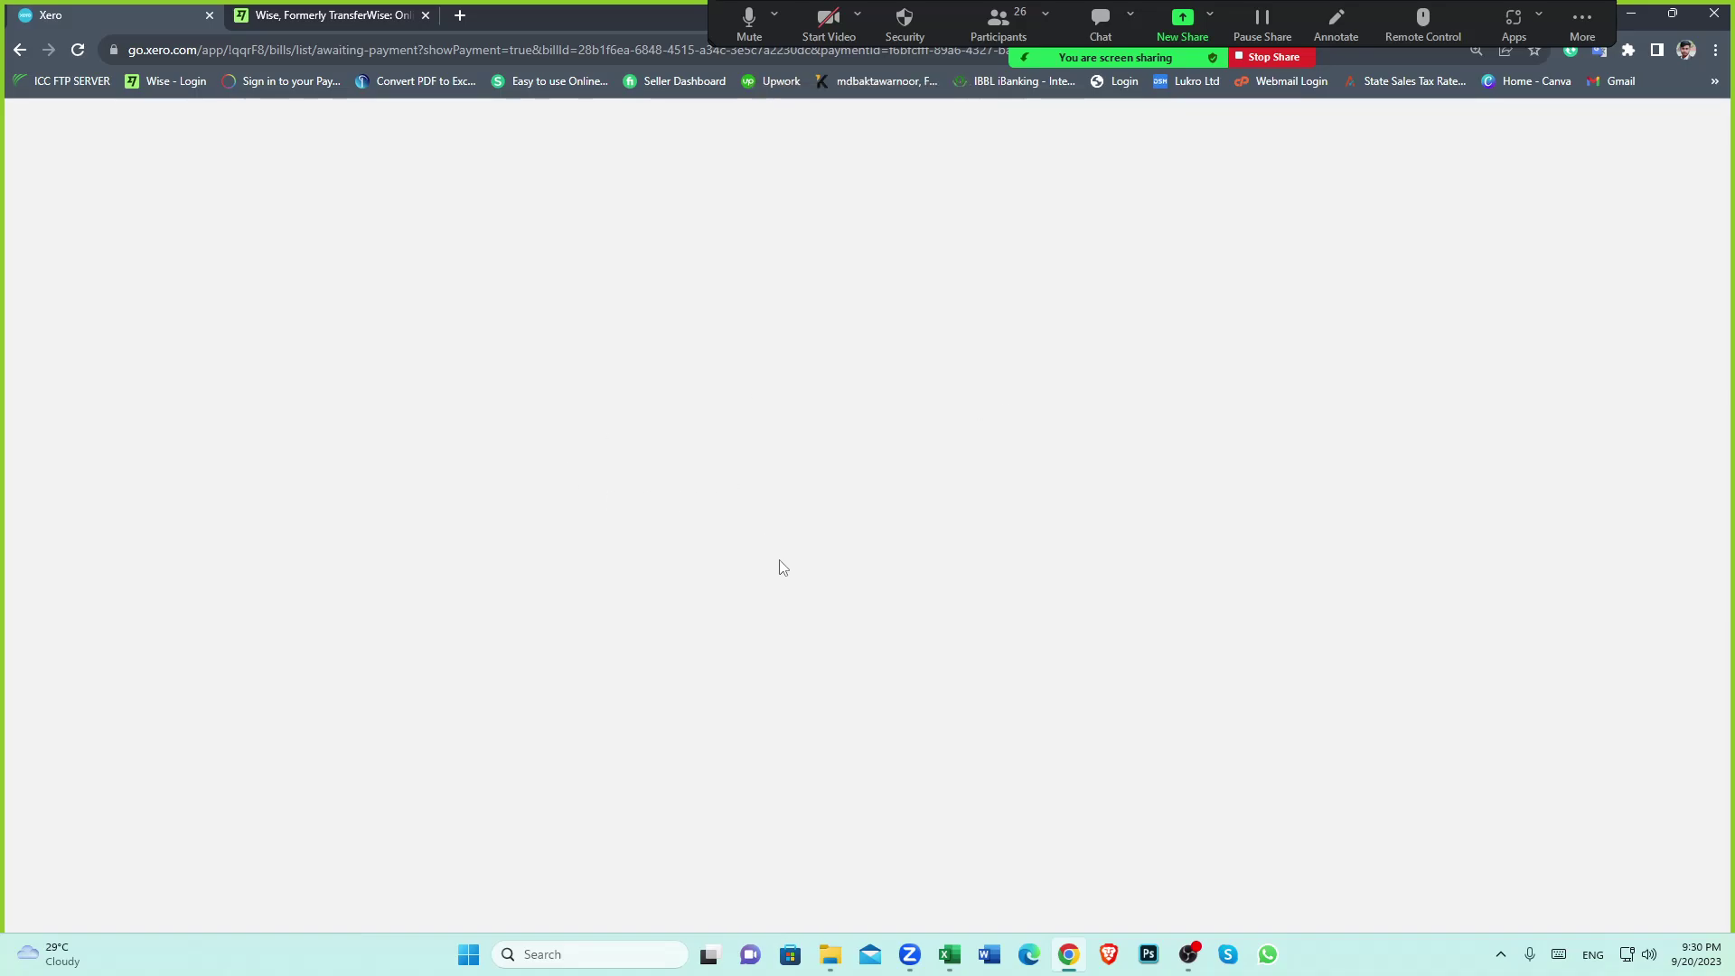
Reload Xero and go to the All Contacts list
left_click(80, 49)
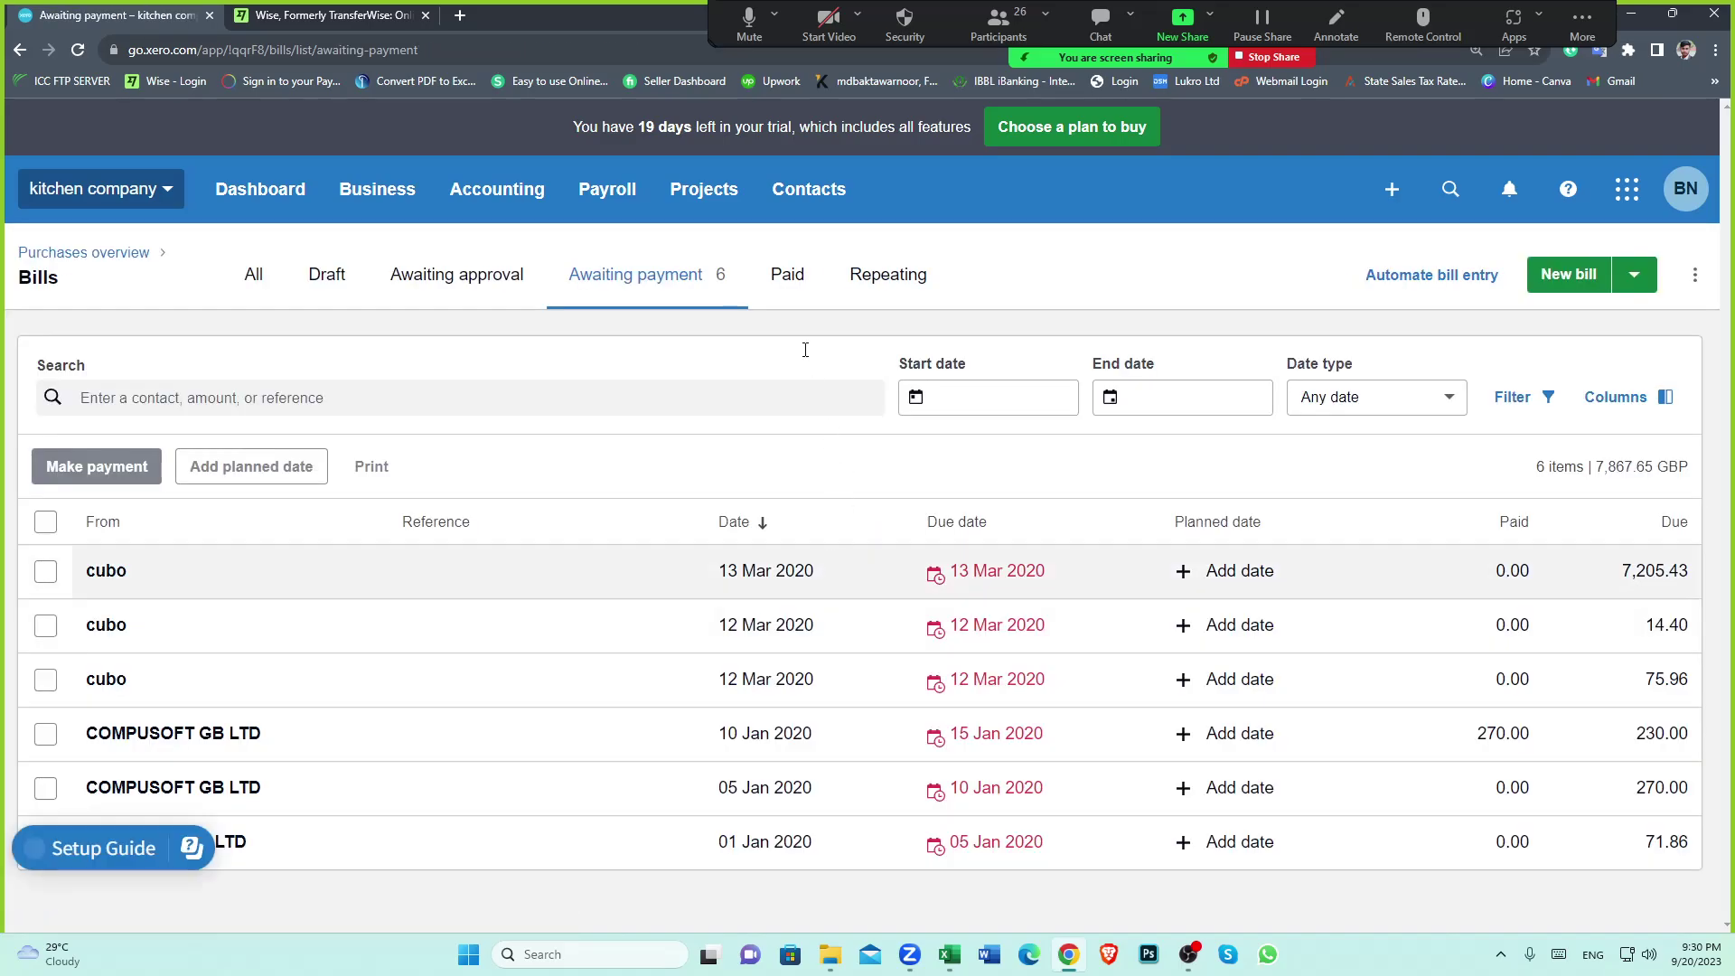
left_click(806, 190)
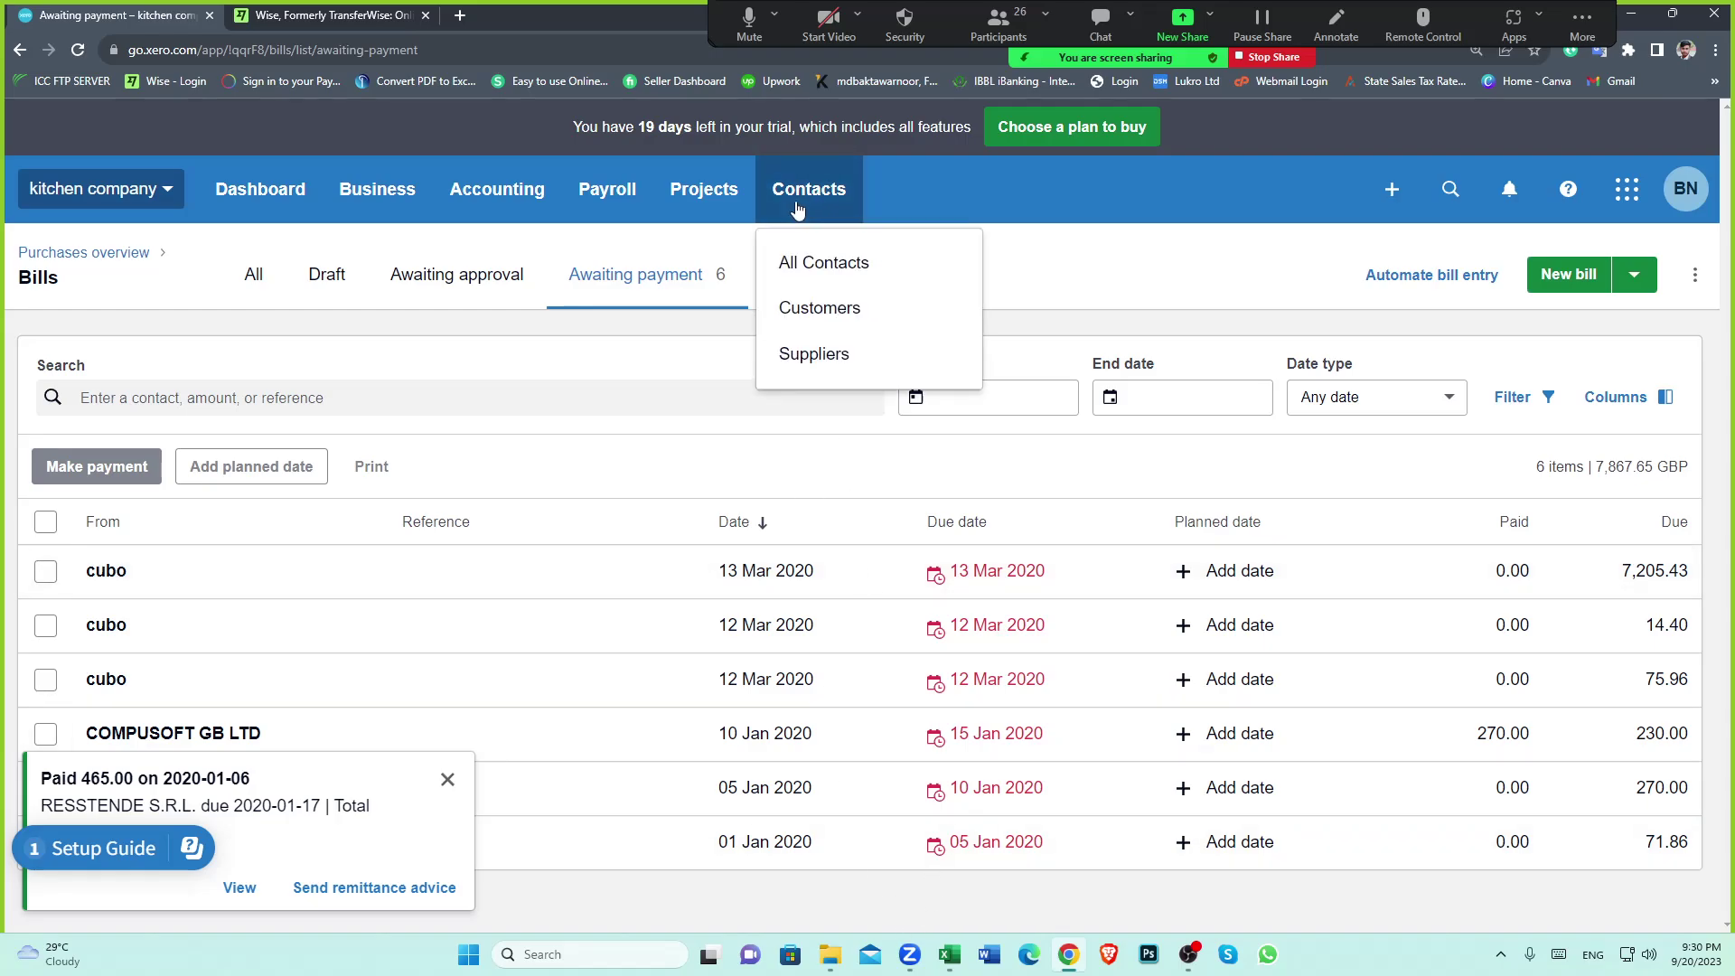
left_click(836, 262)
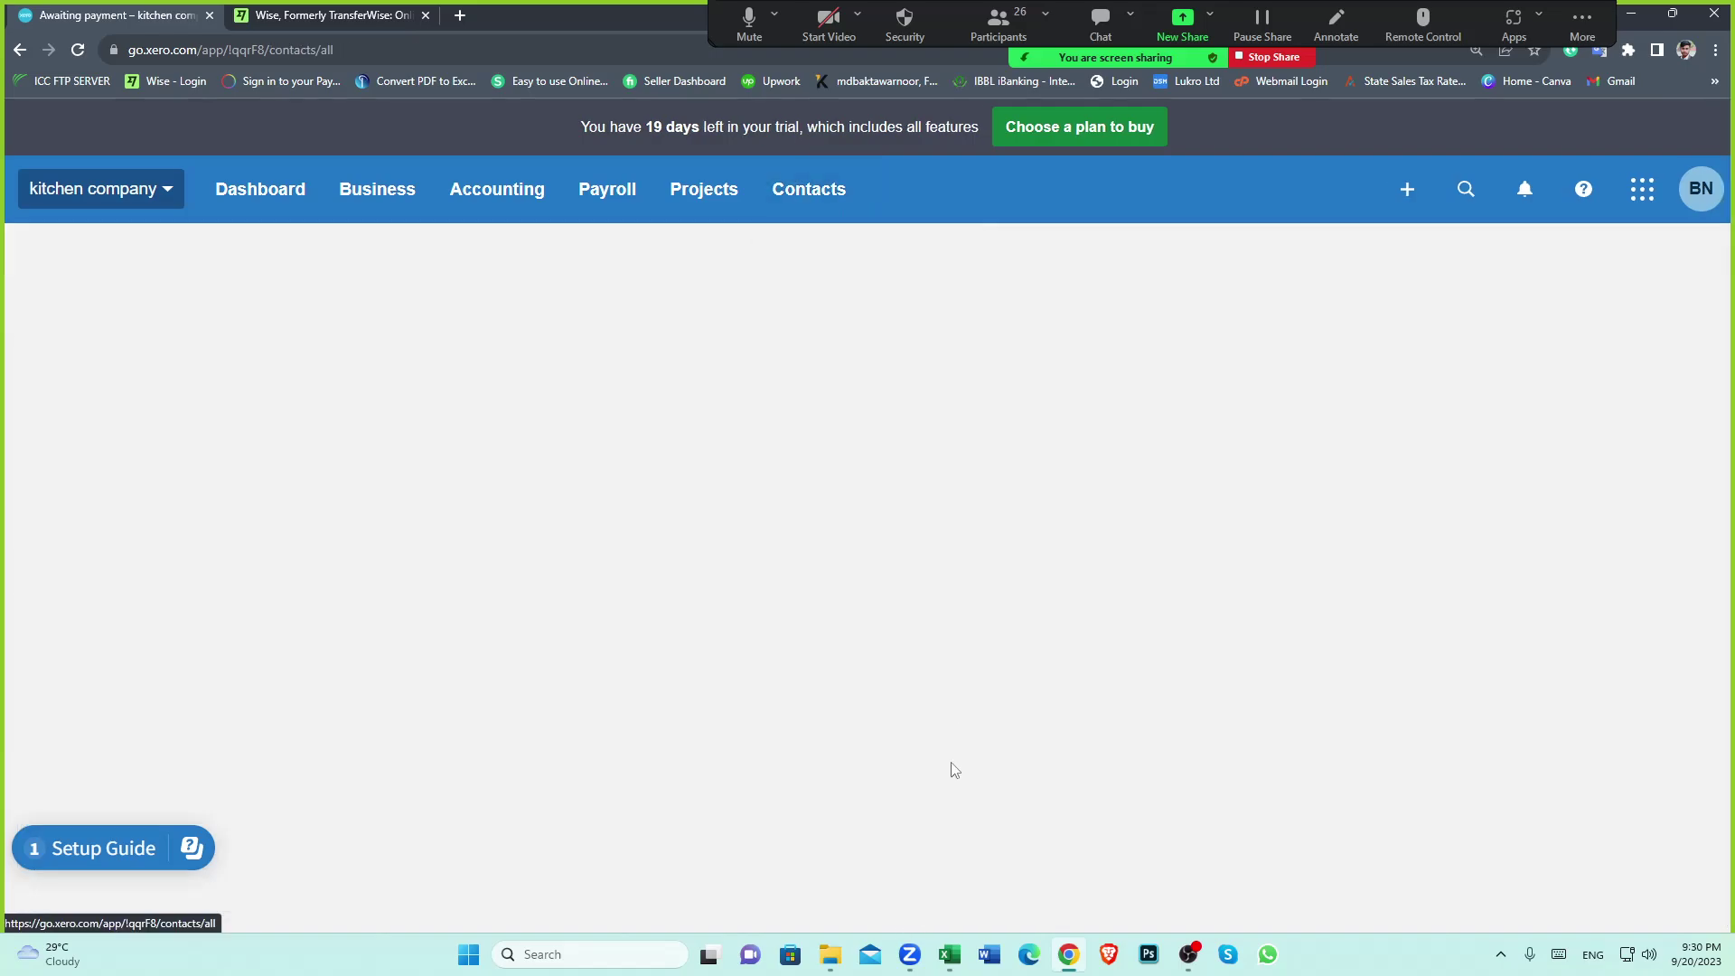
left_click(949, 954)
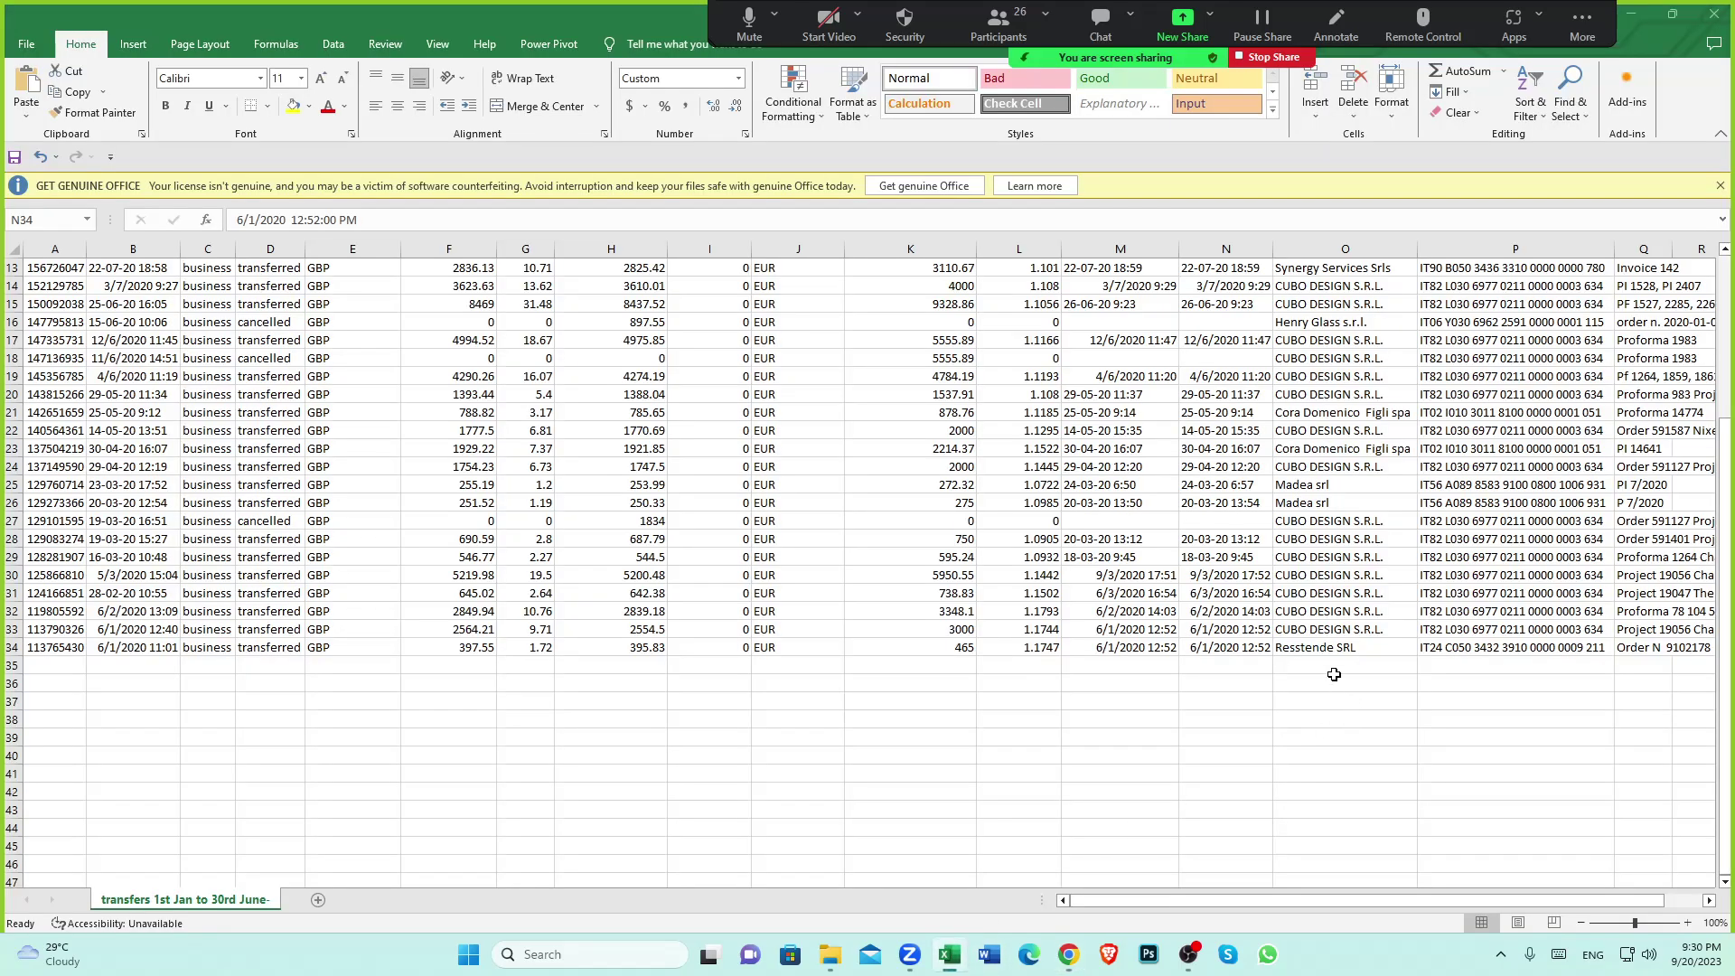
left_click(1067, 954)
Open the RESSTENDE S.R.L. bill and confirm it shows Paid with 0.00 due
scroll(790, 524, "down", 4)
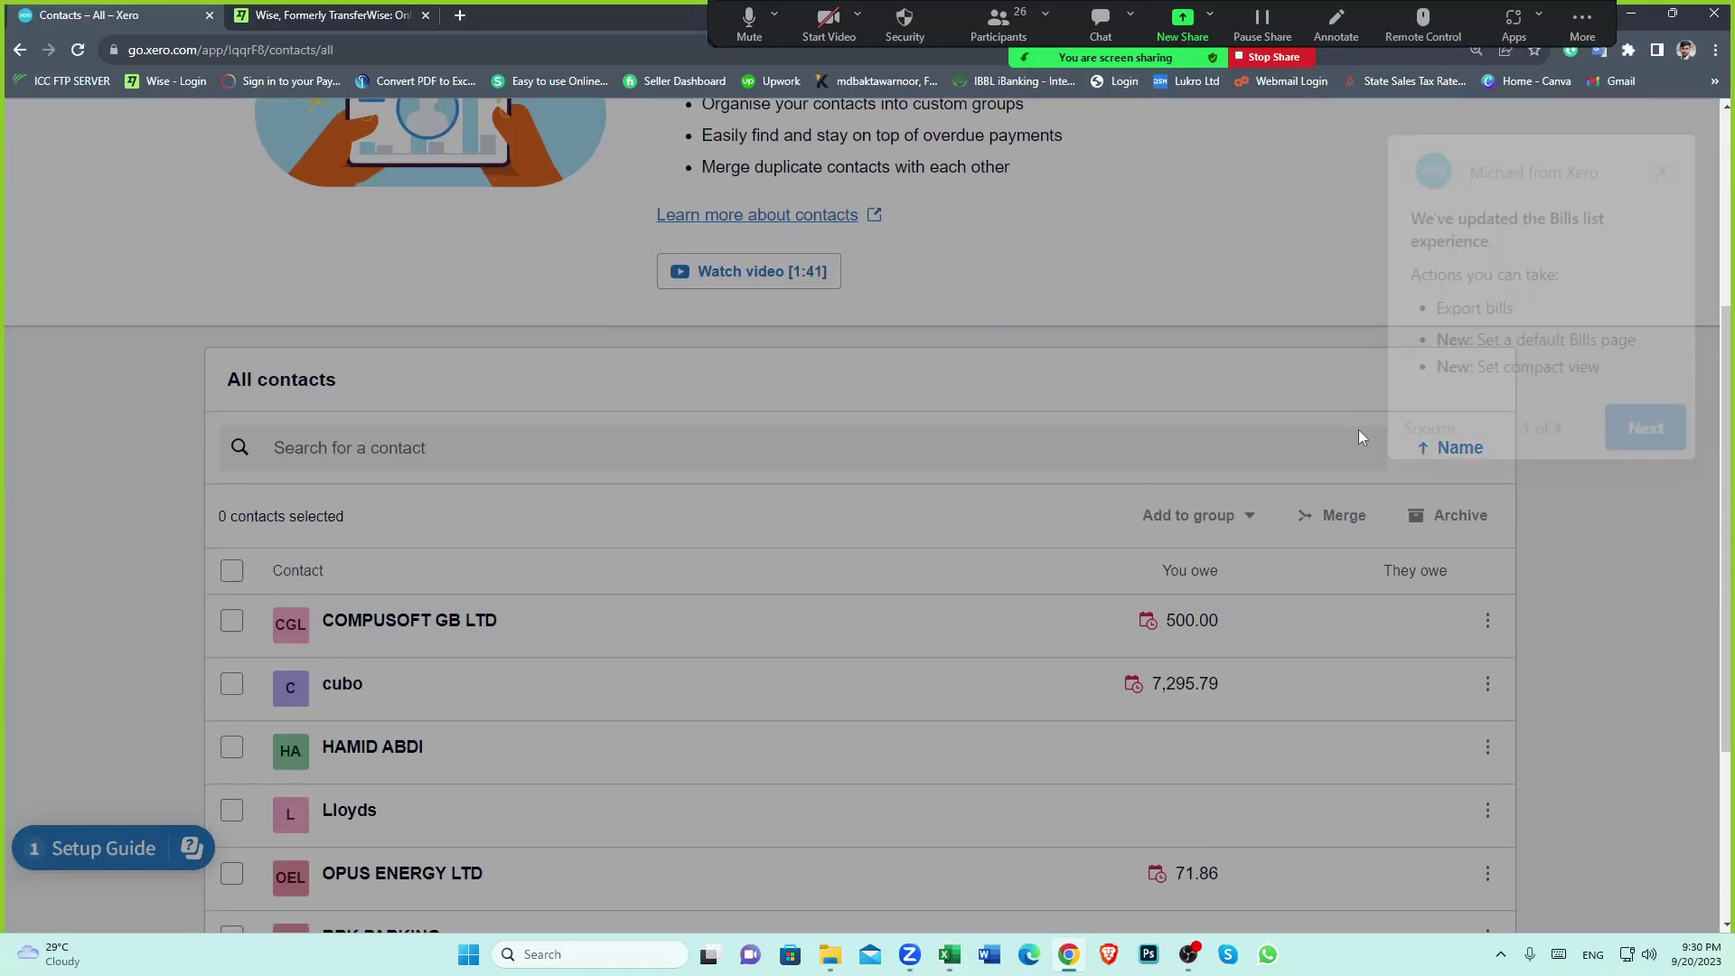
scroll(789, 522, "down", 3)
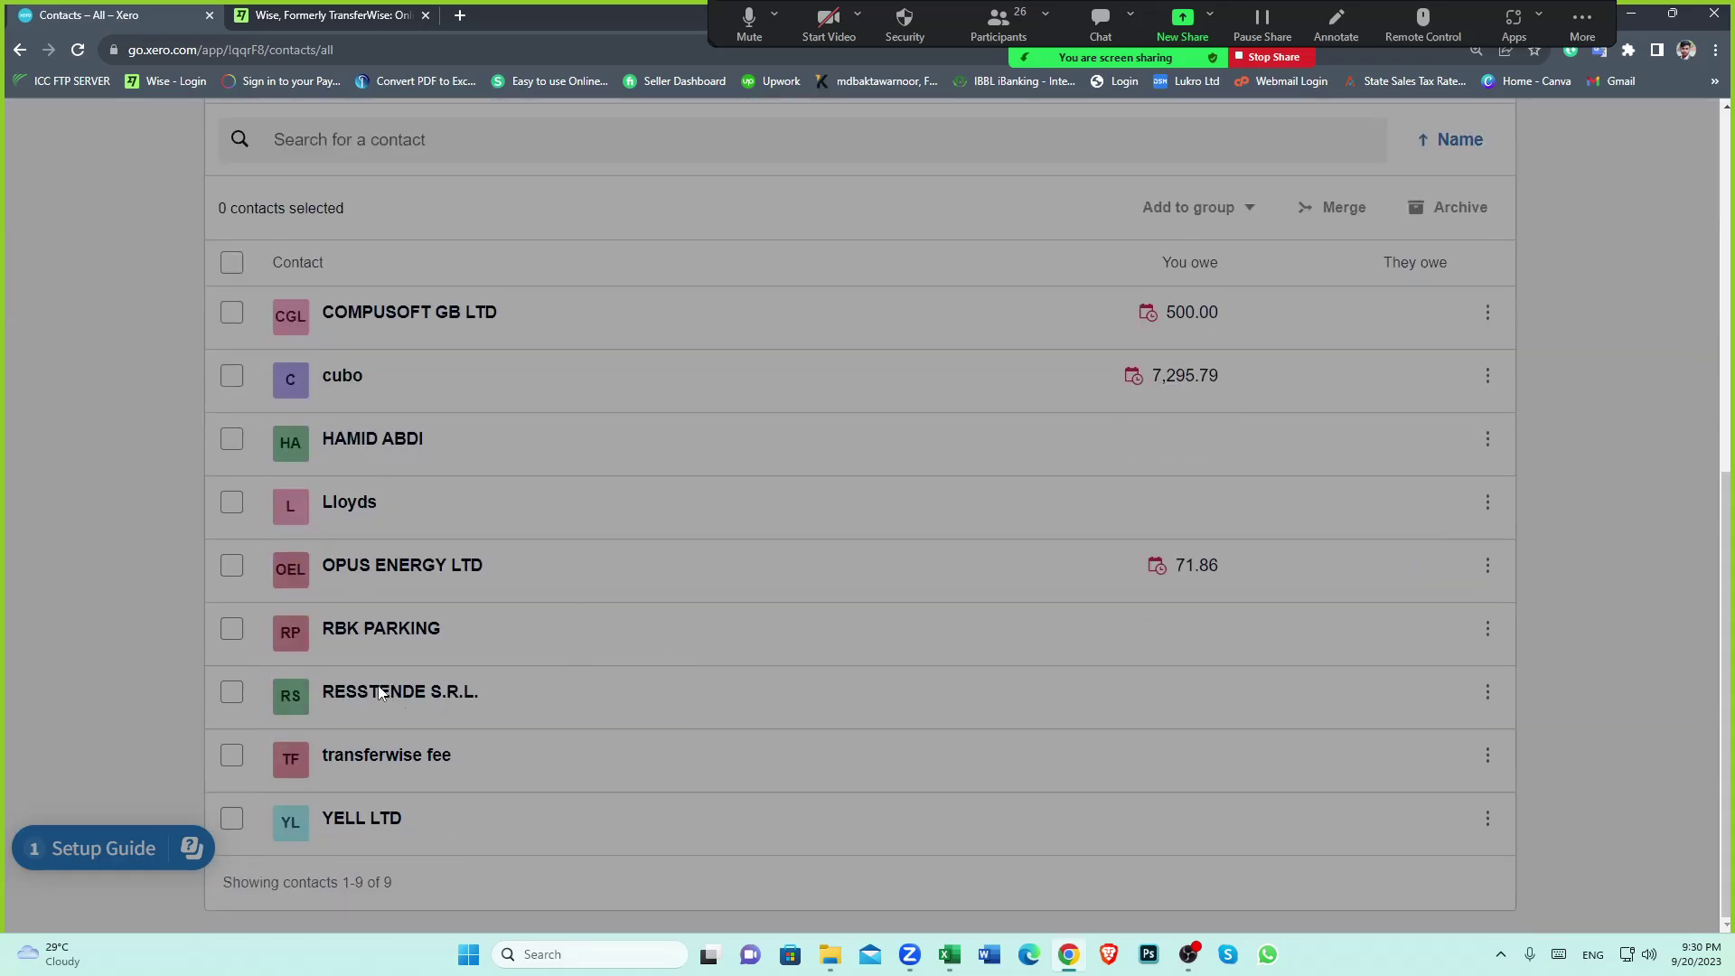
scroll(963, 496, "up", 7)
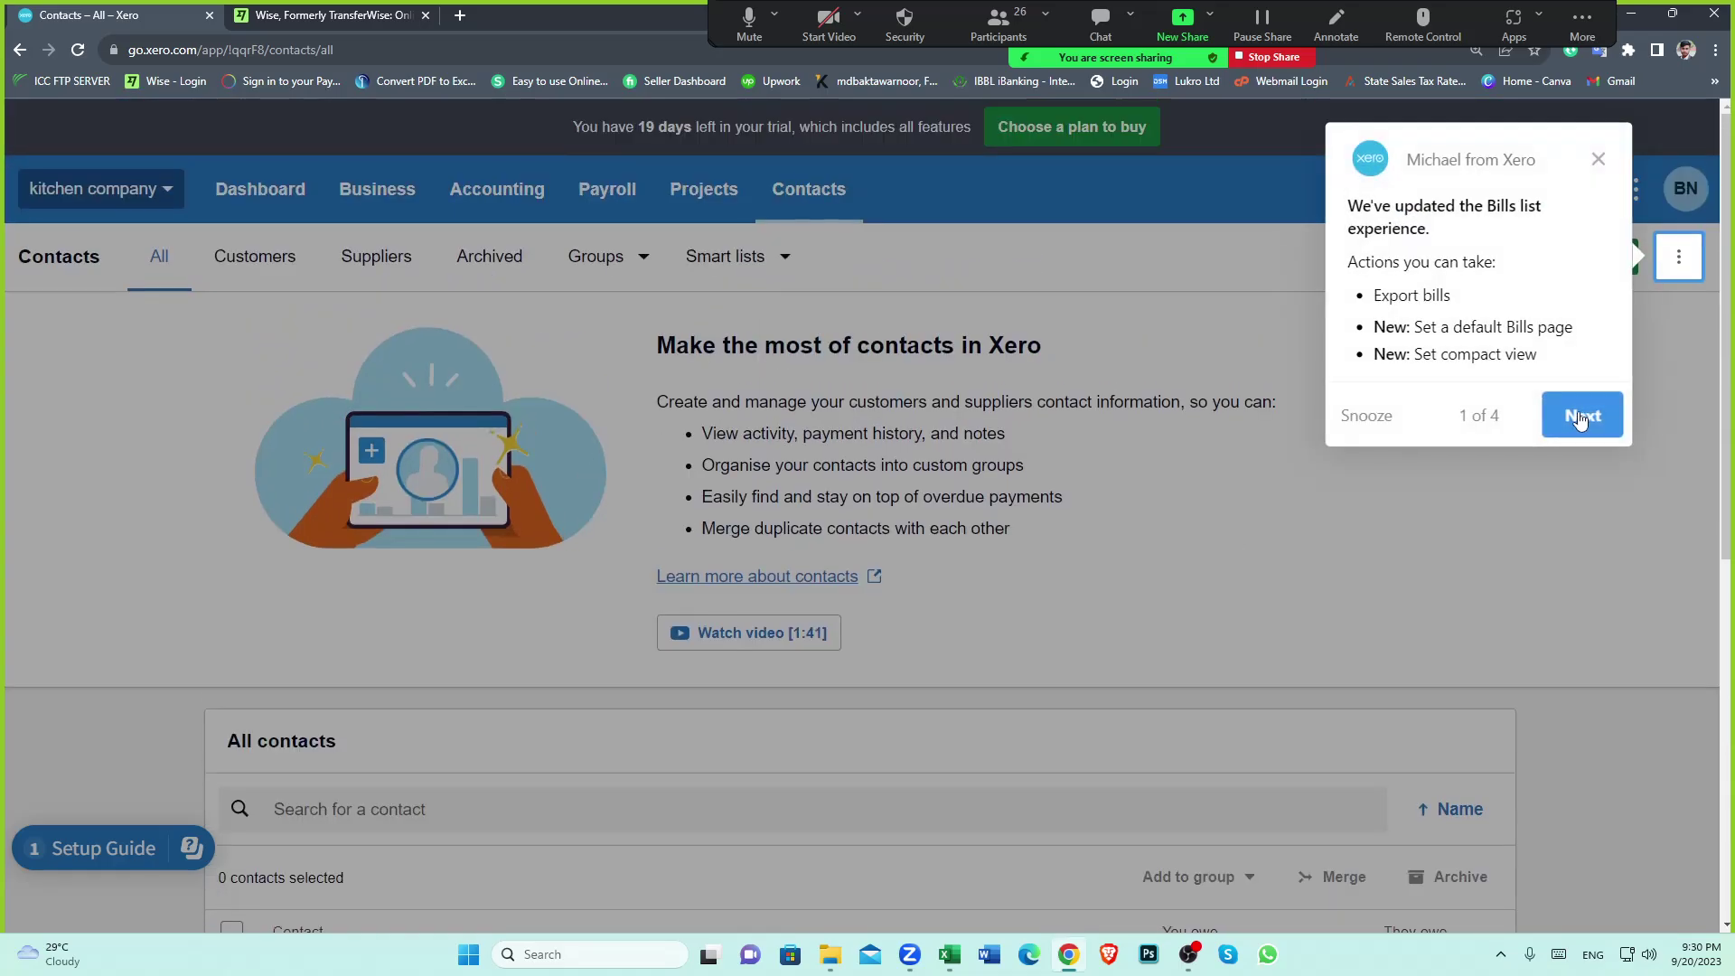
left_click(1599, 162)
scroll(469, 596, "down", 7)
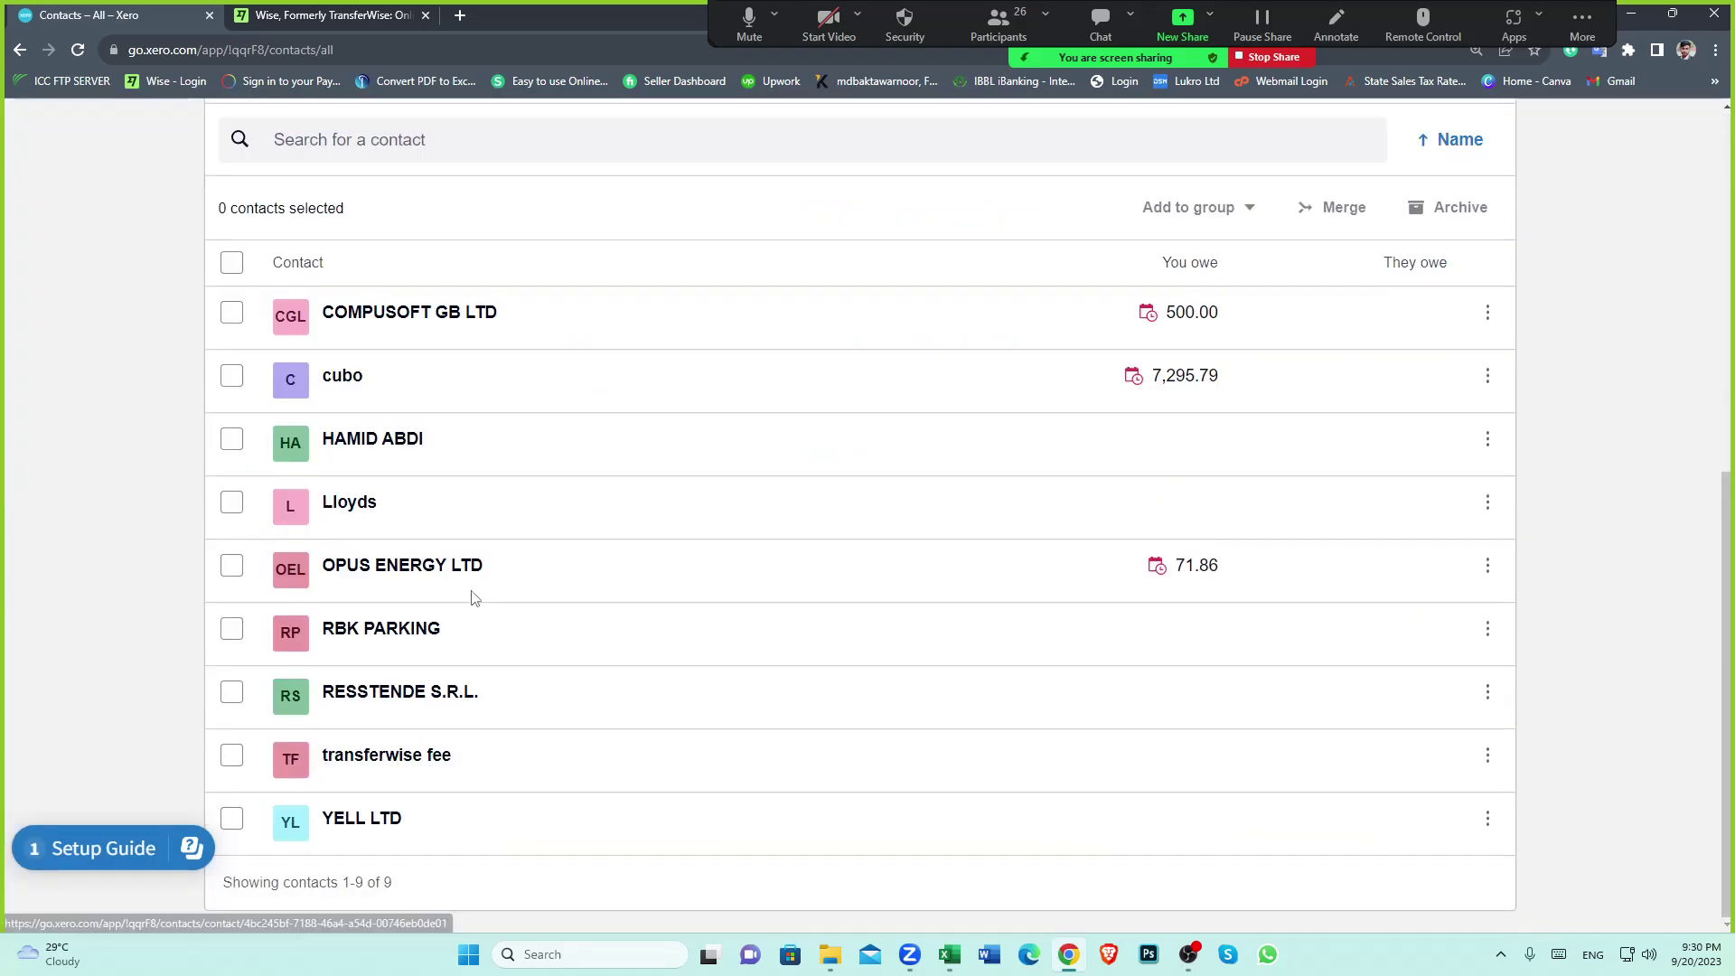
left_click(370, 694)
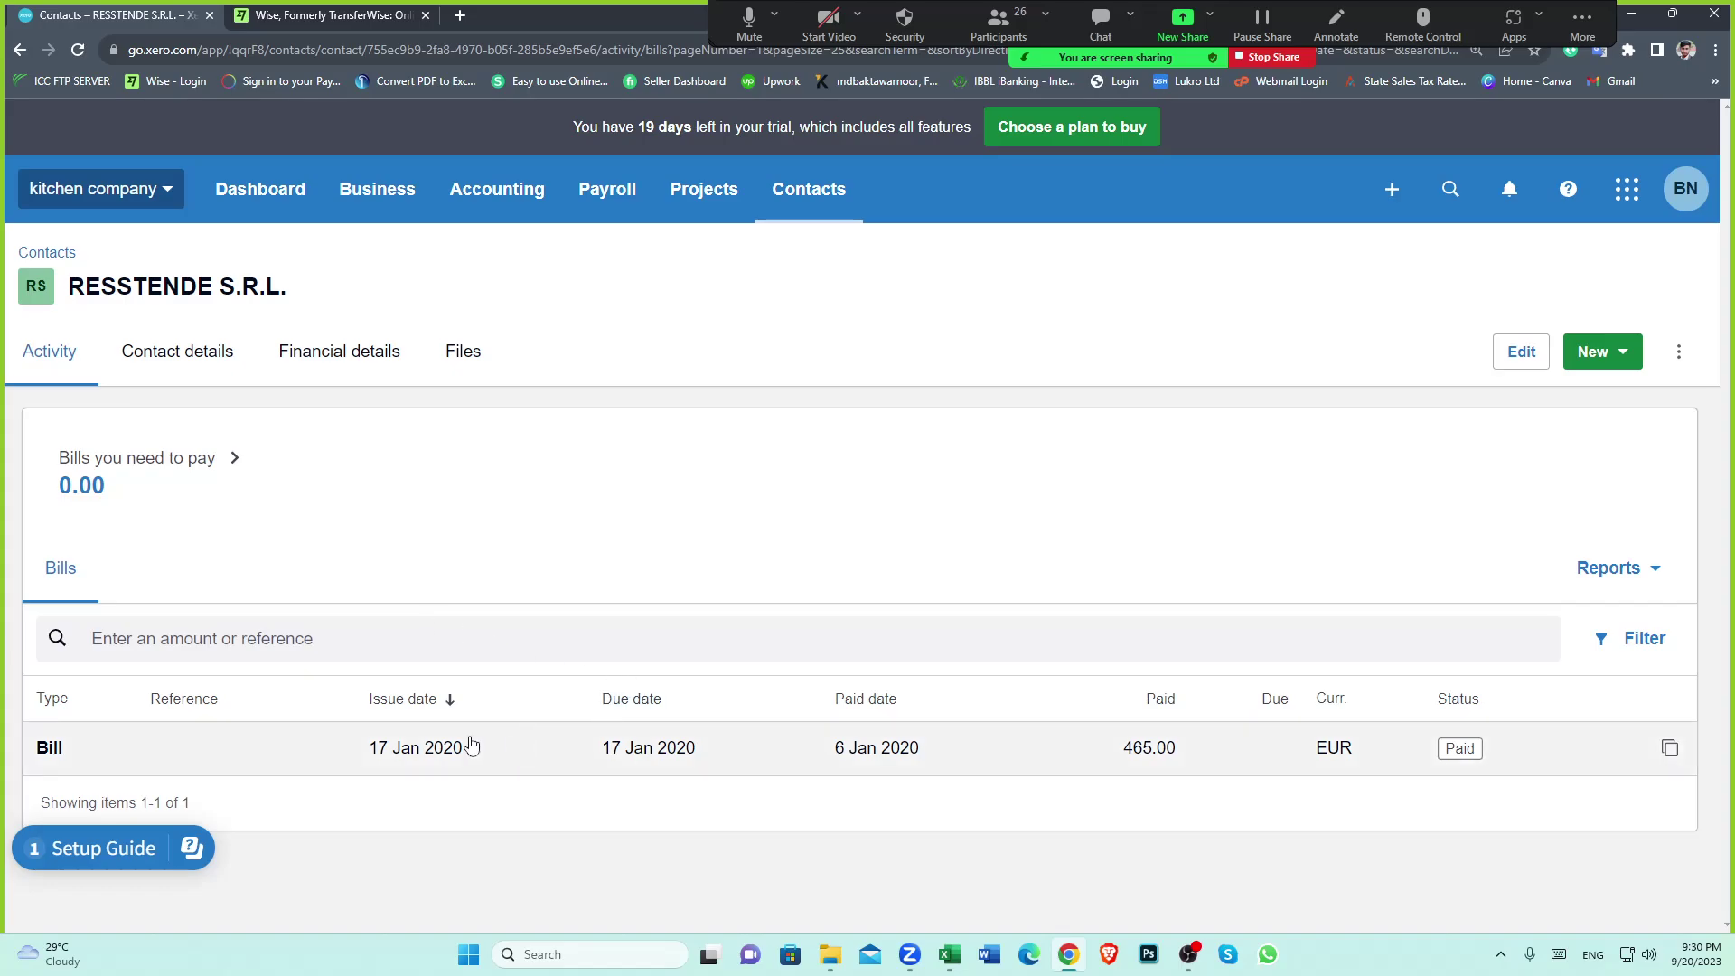
left_click(470, 746)
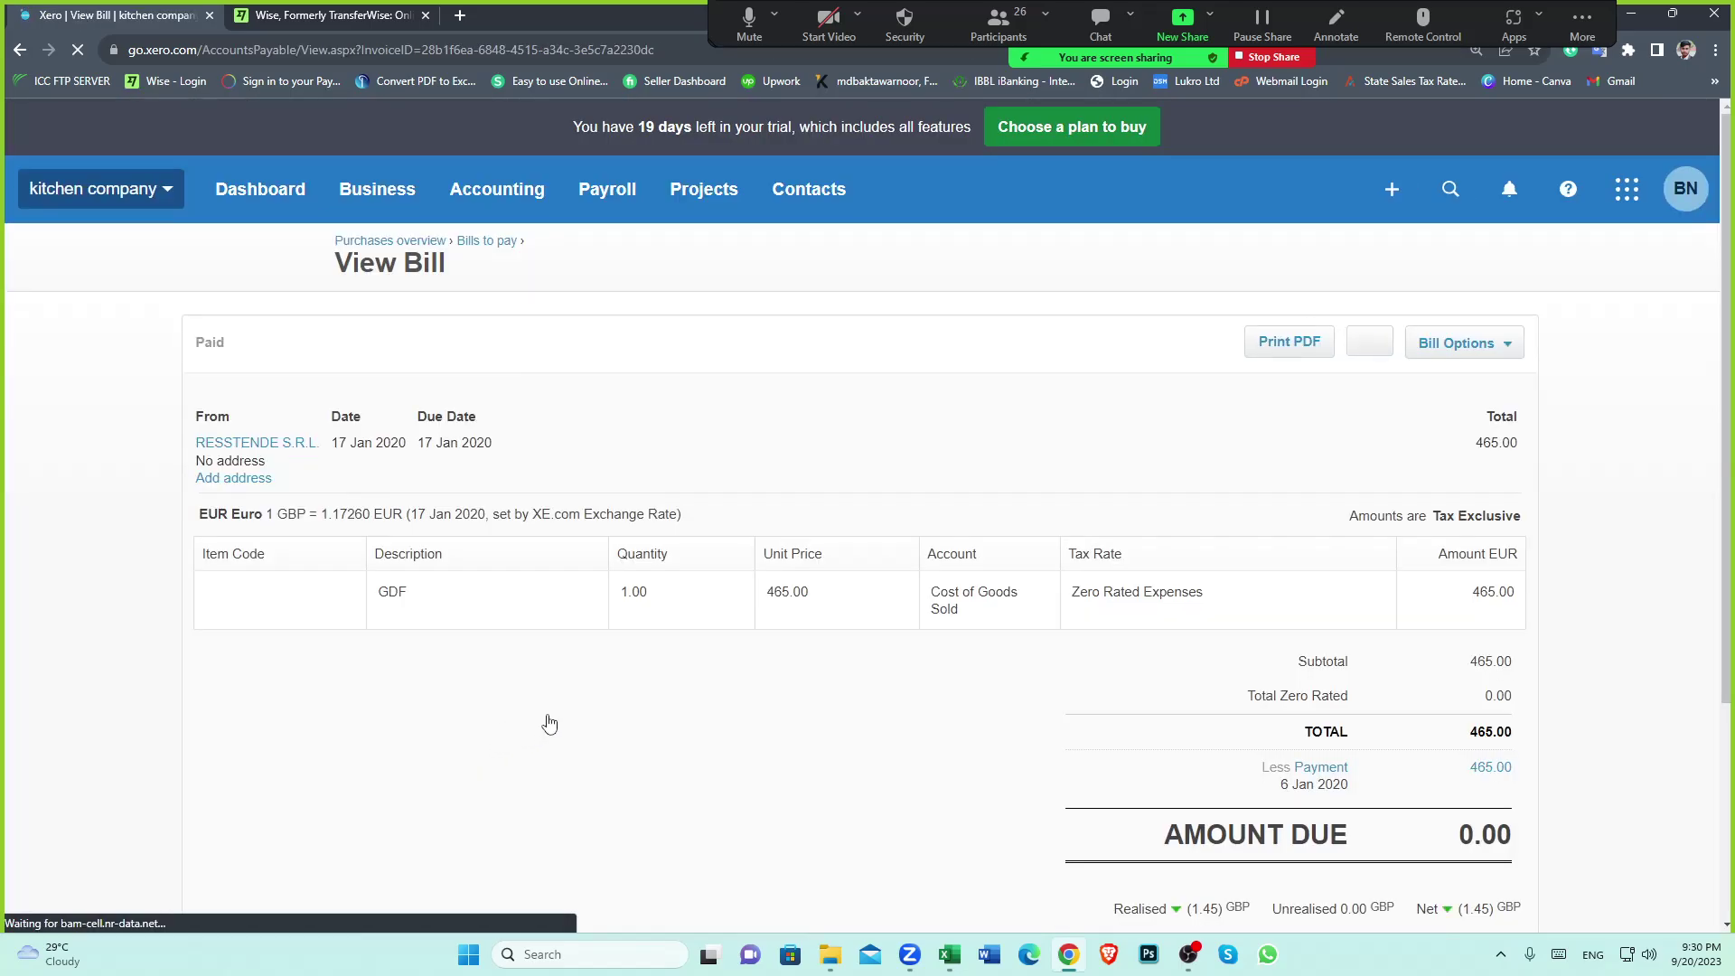
scroll(671, 658, "down", 3)
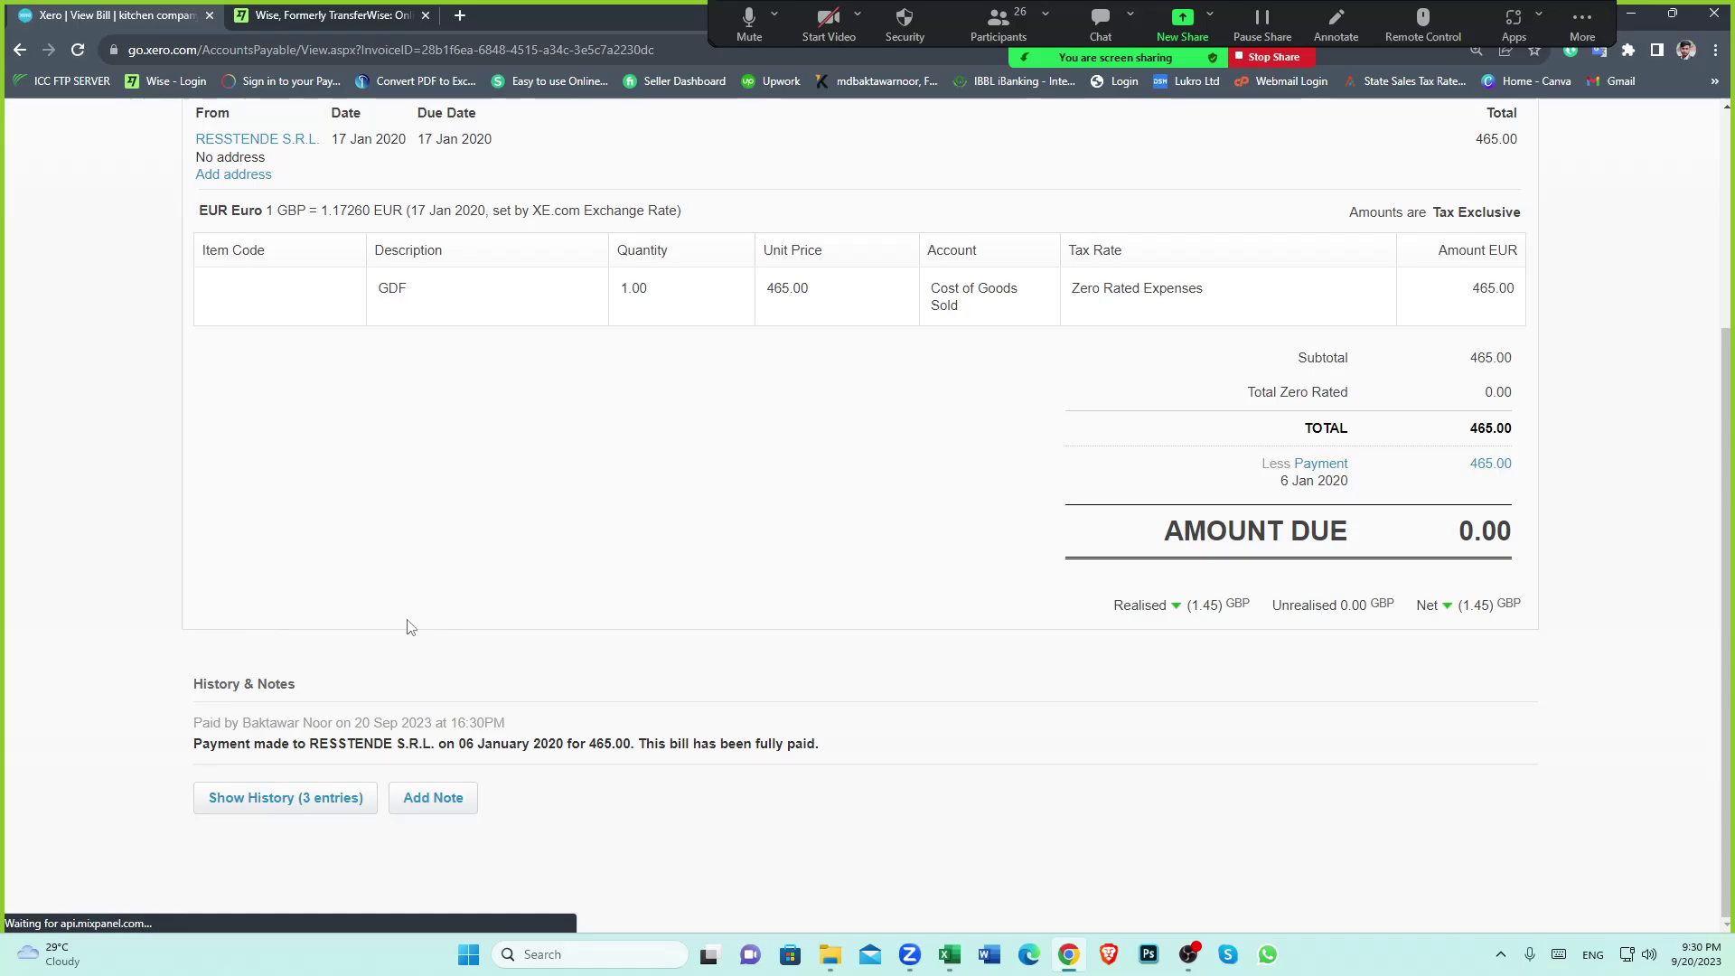
left_click(948, 954)
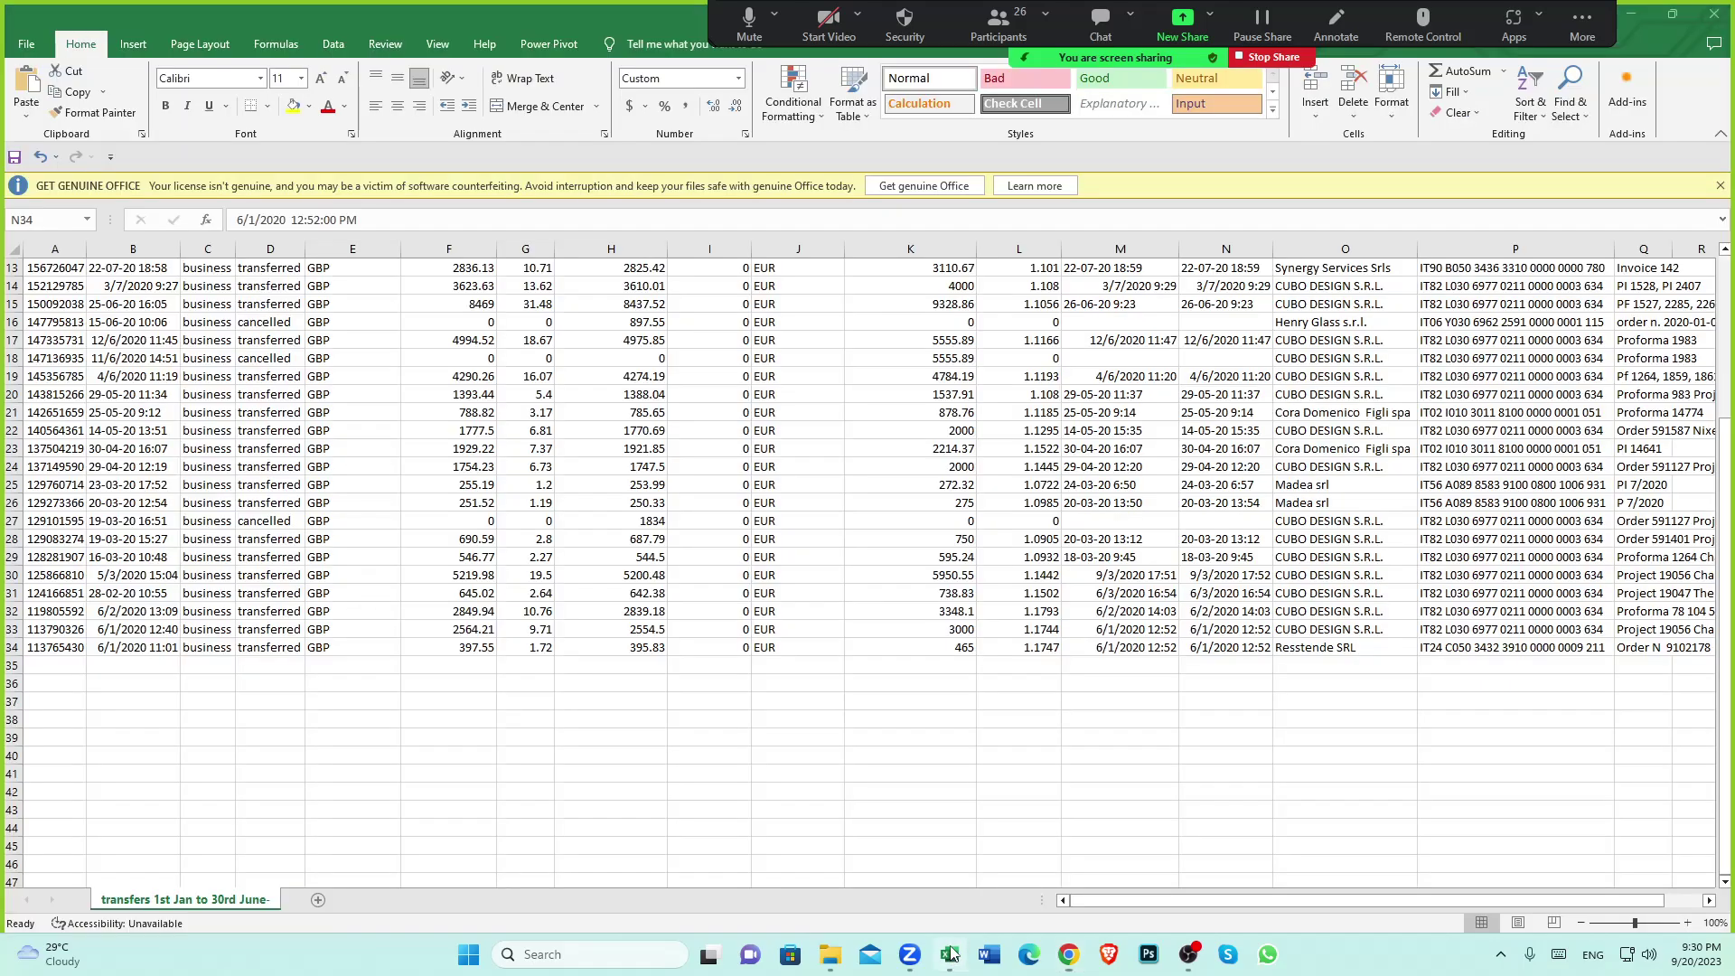
Recheck the Resstende SRL payout time in N34, then return to the paid Xero bill
scroll(1228, 600, "up", 4)
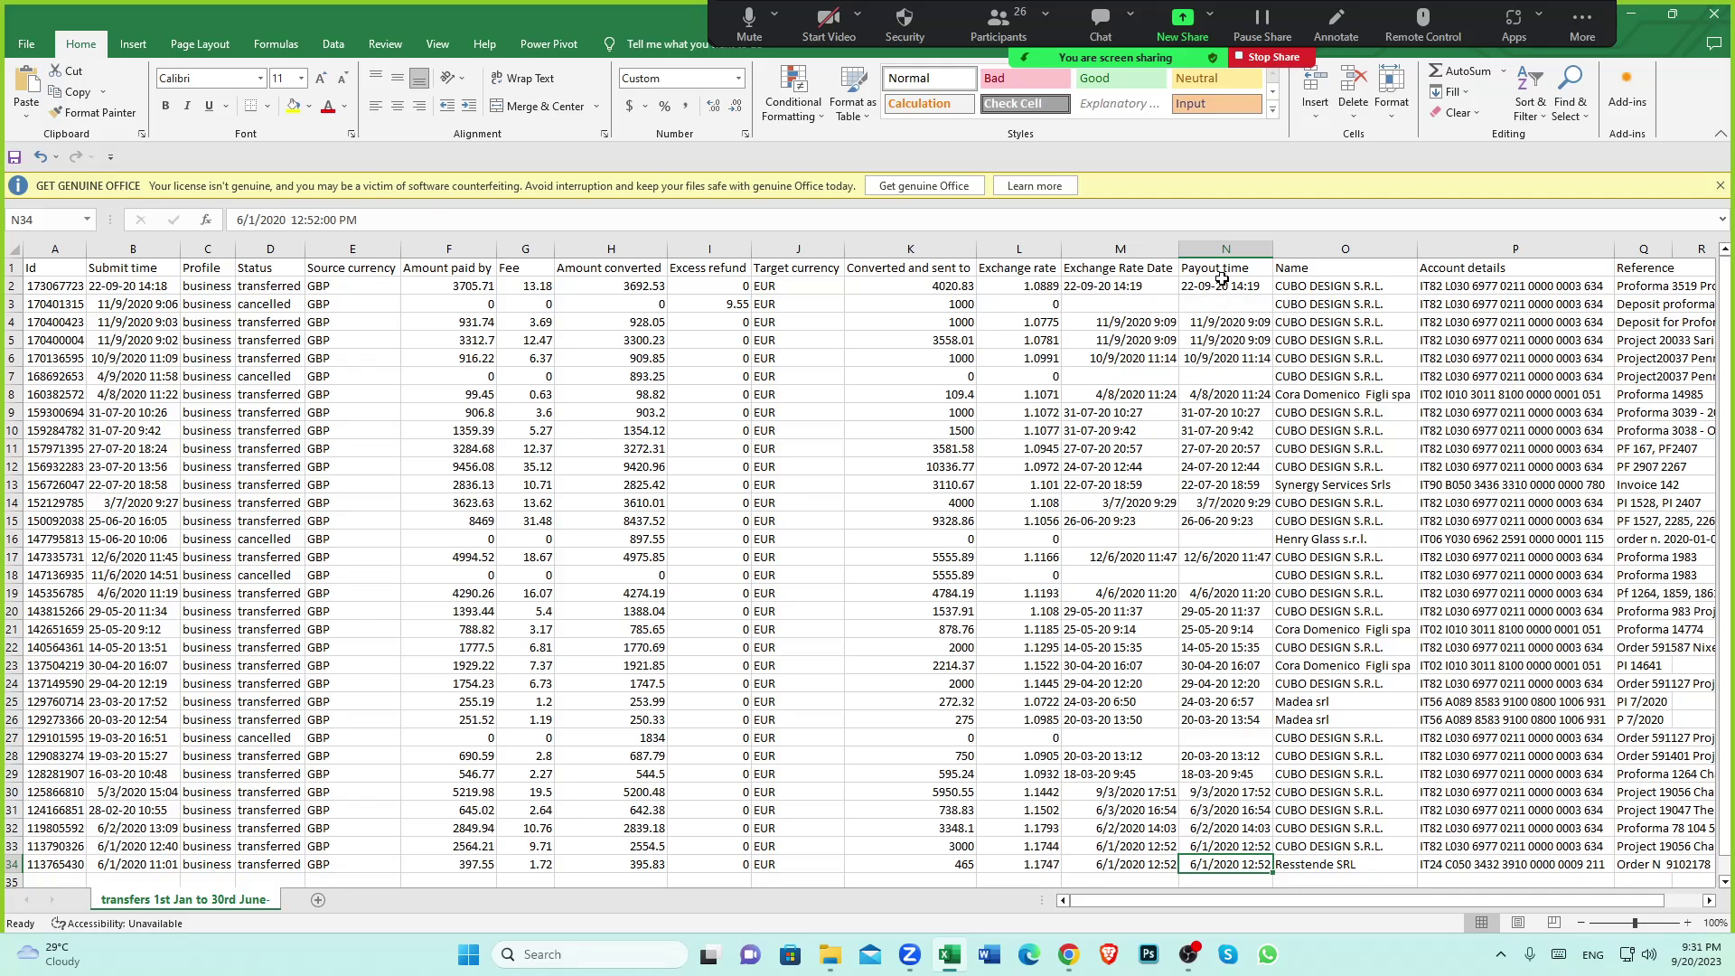
left_click(1222, 273)
scroll(1261, 562, "down", 5)
left_click(1209, 594)
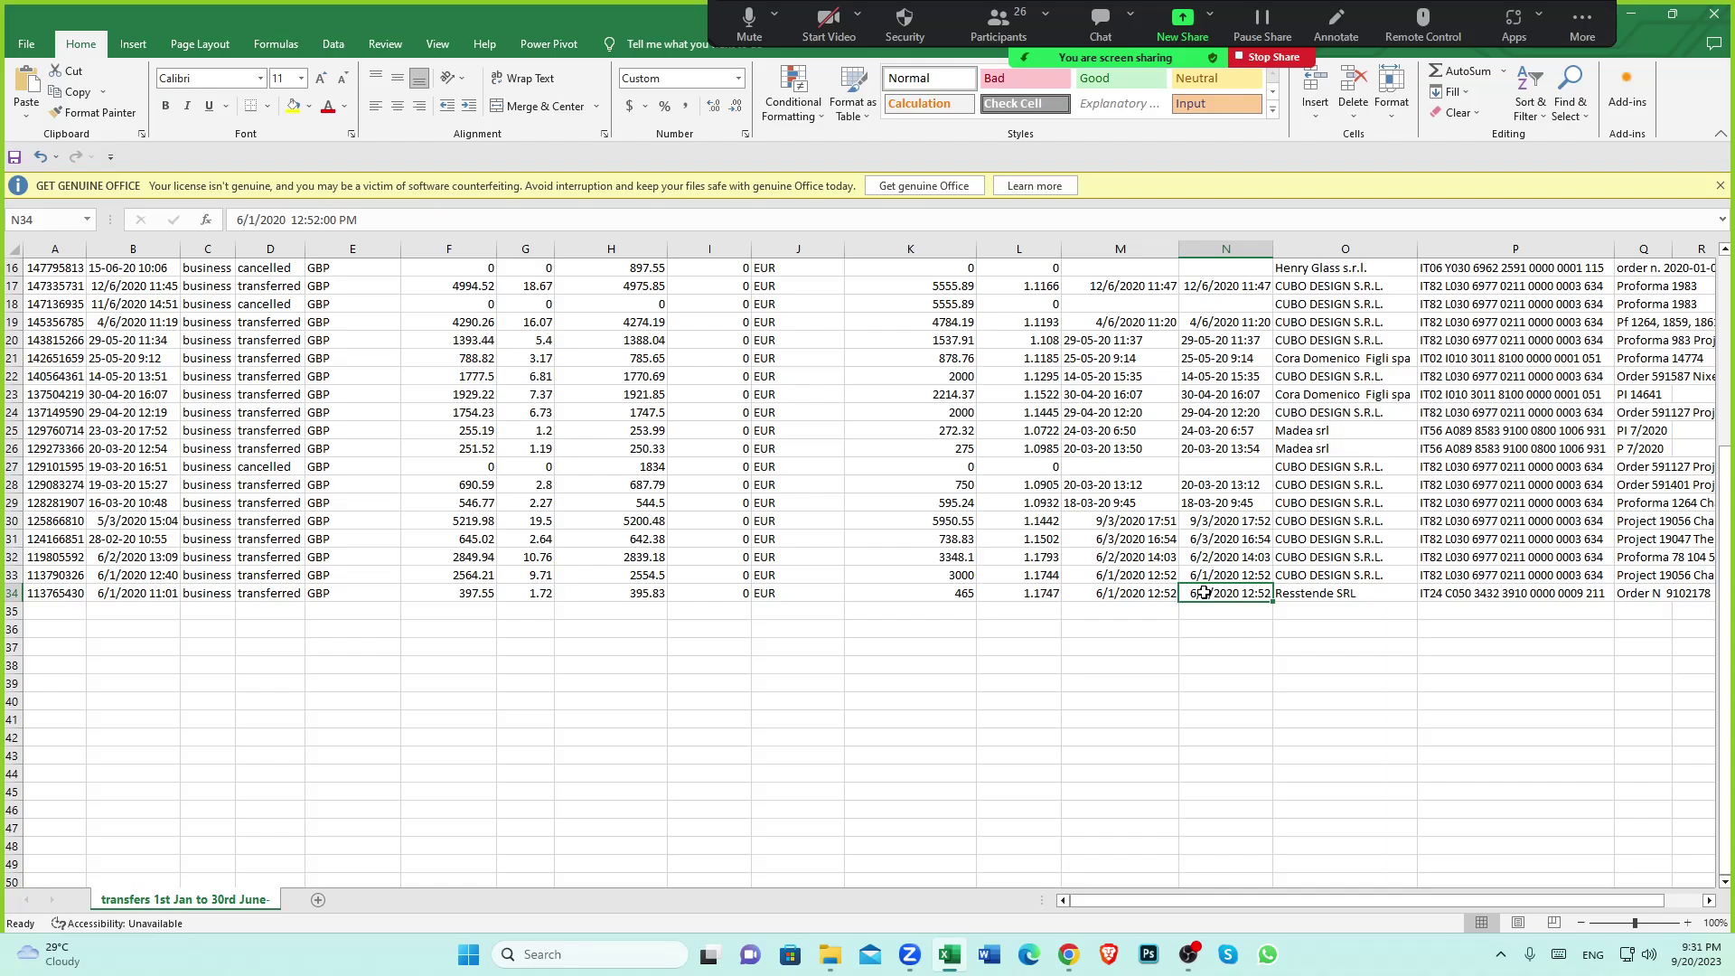
left_click(1144, 614)
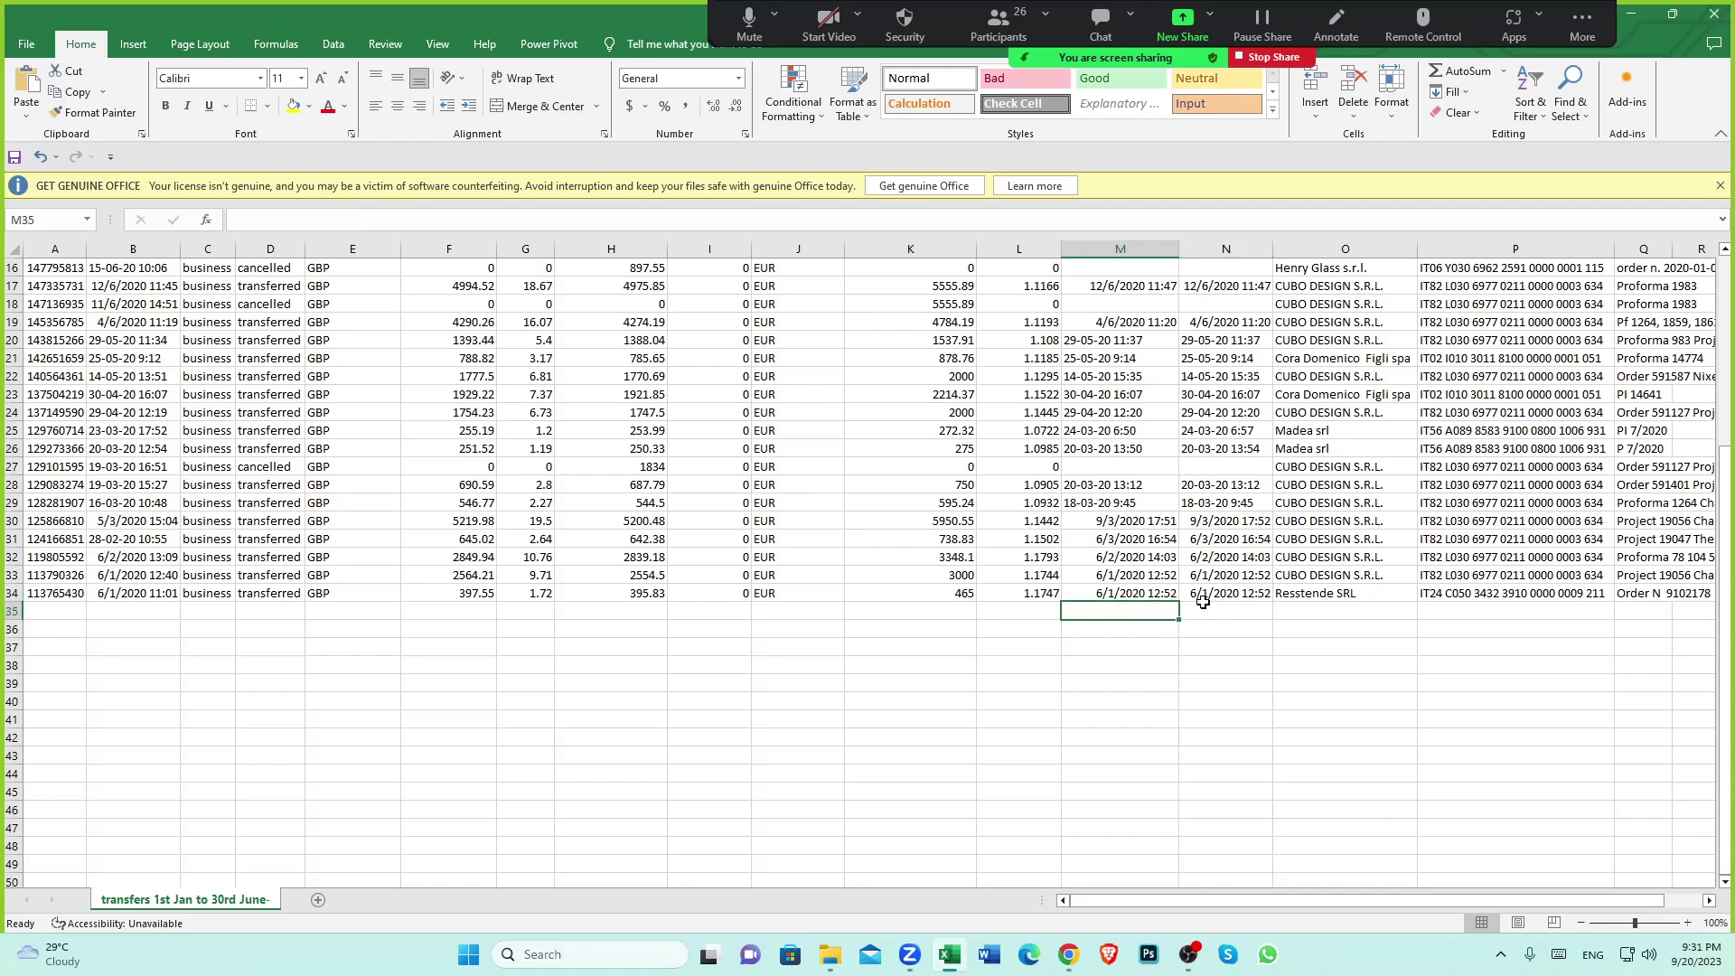
left_click(1202, 601)
left_click(1068, 956)
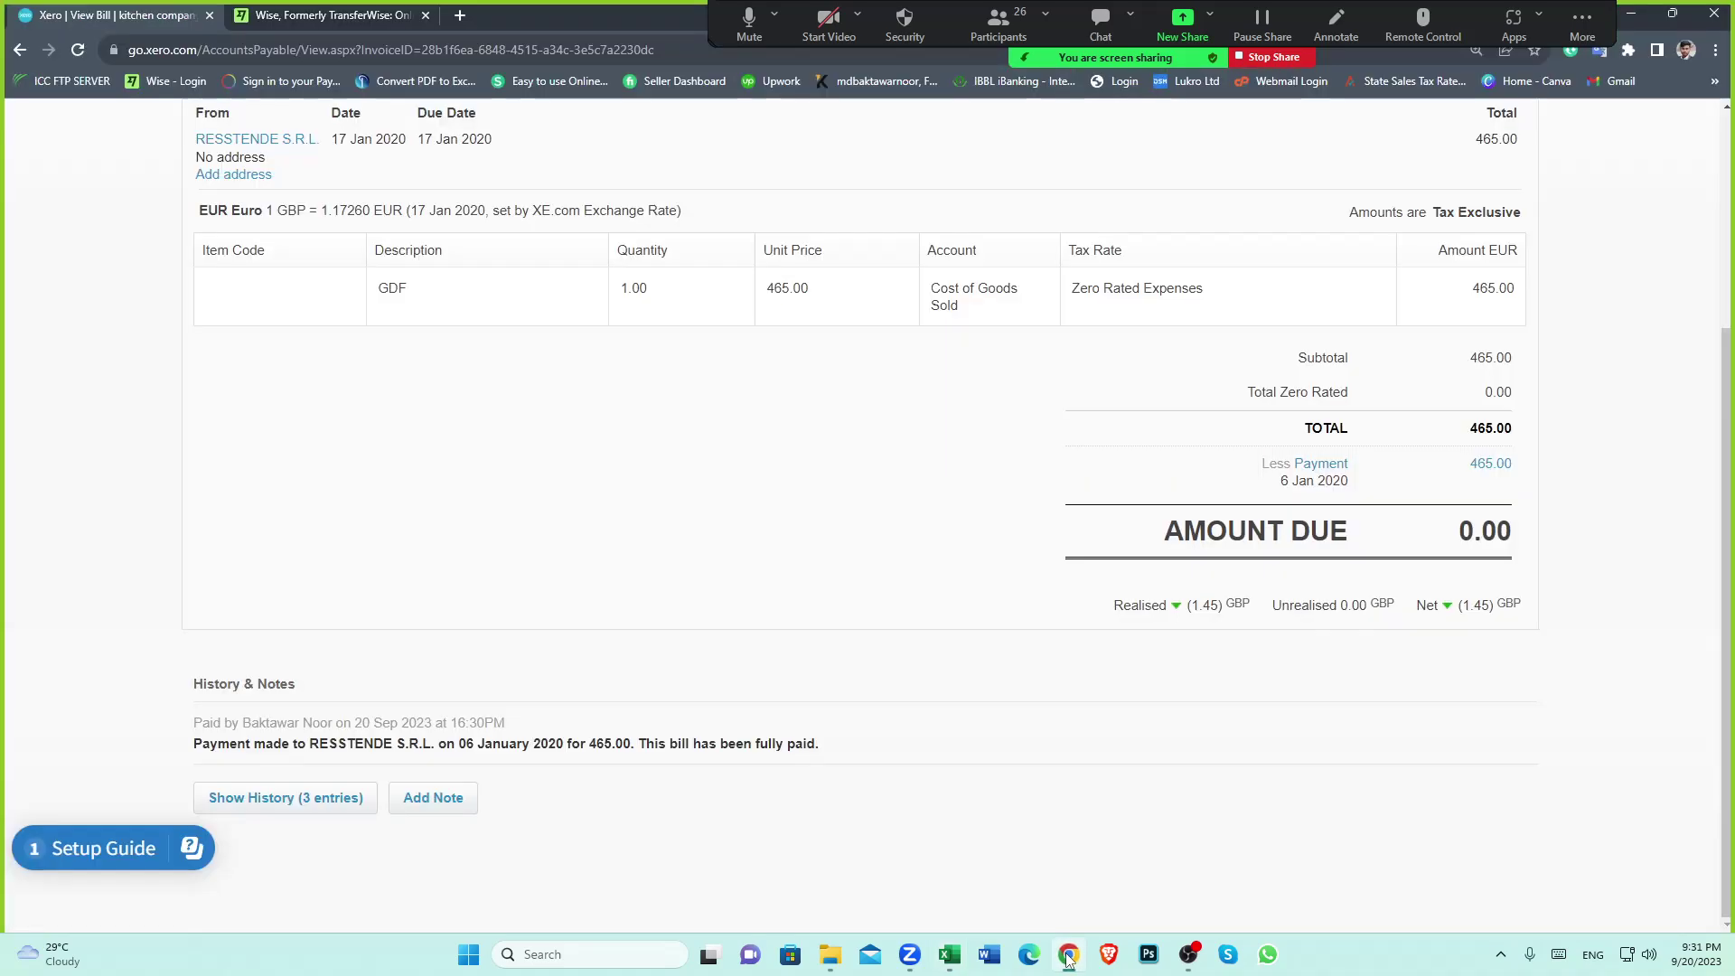
Review the wise clearing account's 465.00 RESSTENDE entries, then select transfer row 34 in Excel
scroll(596, 703, "up", 3)
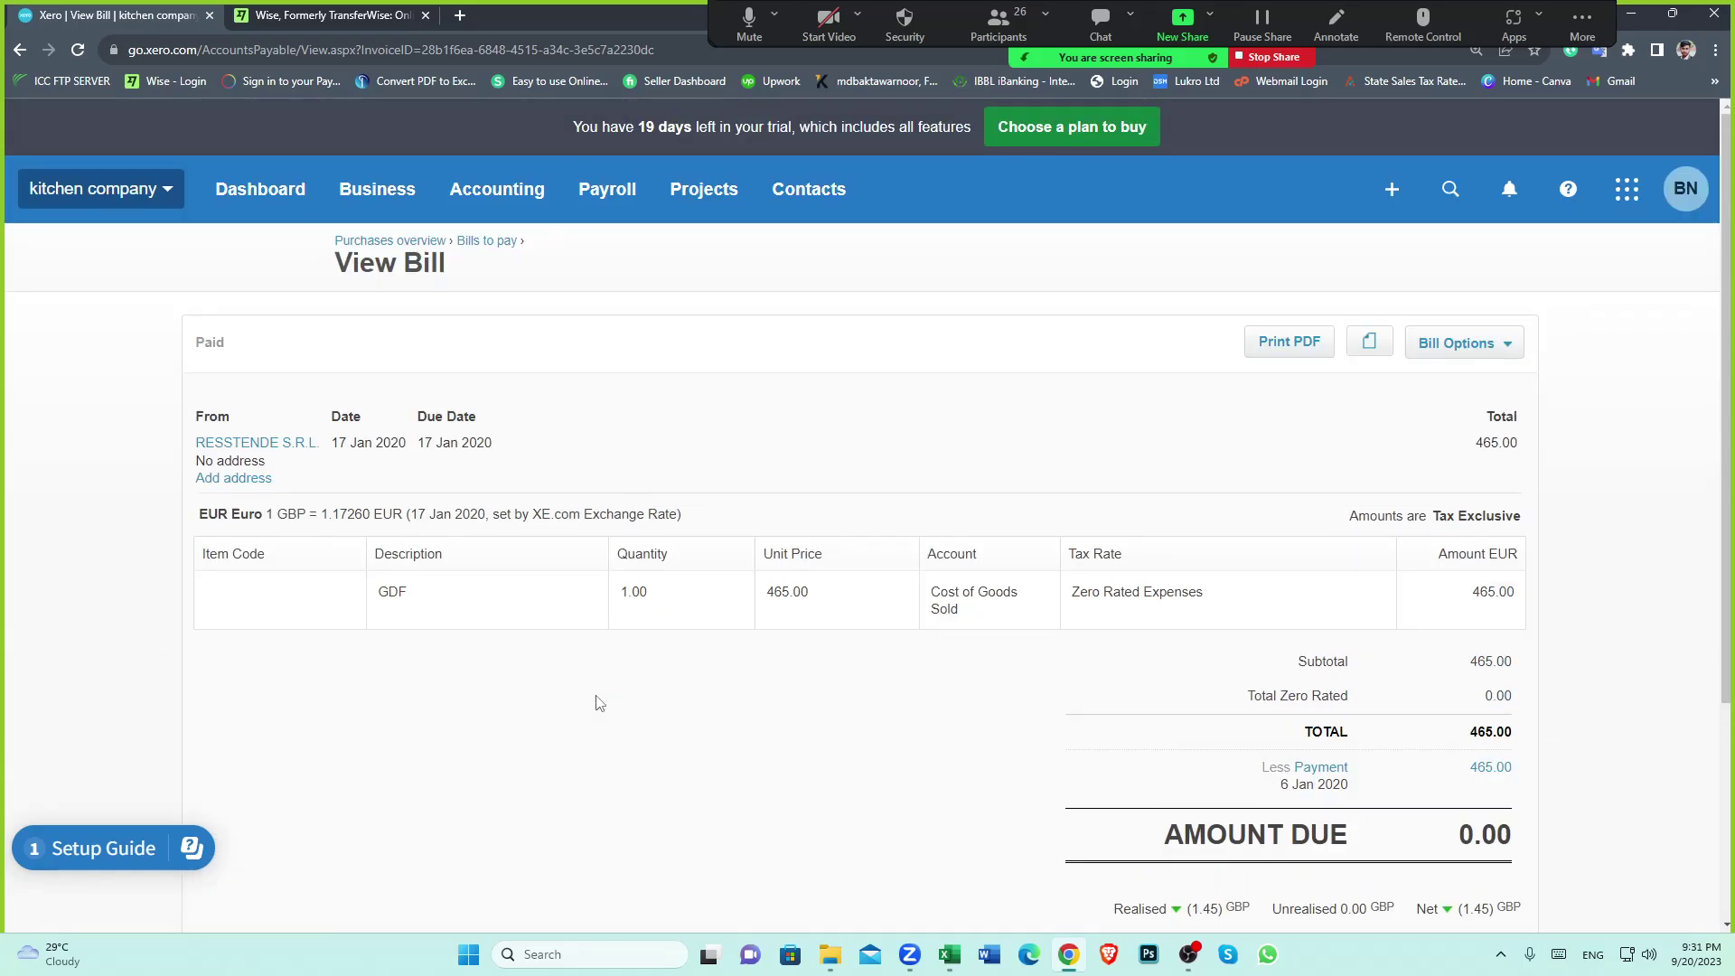
left_click(258, 201)
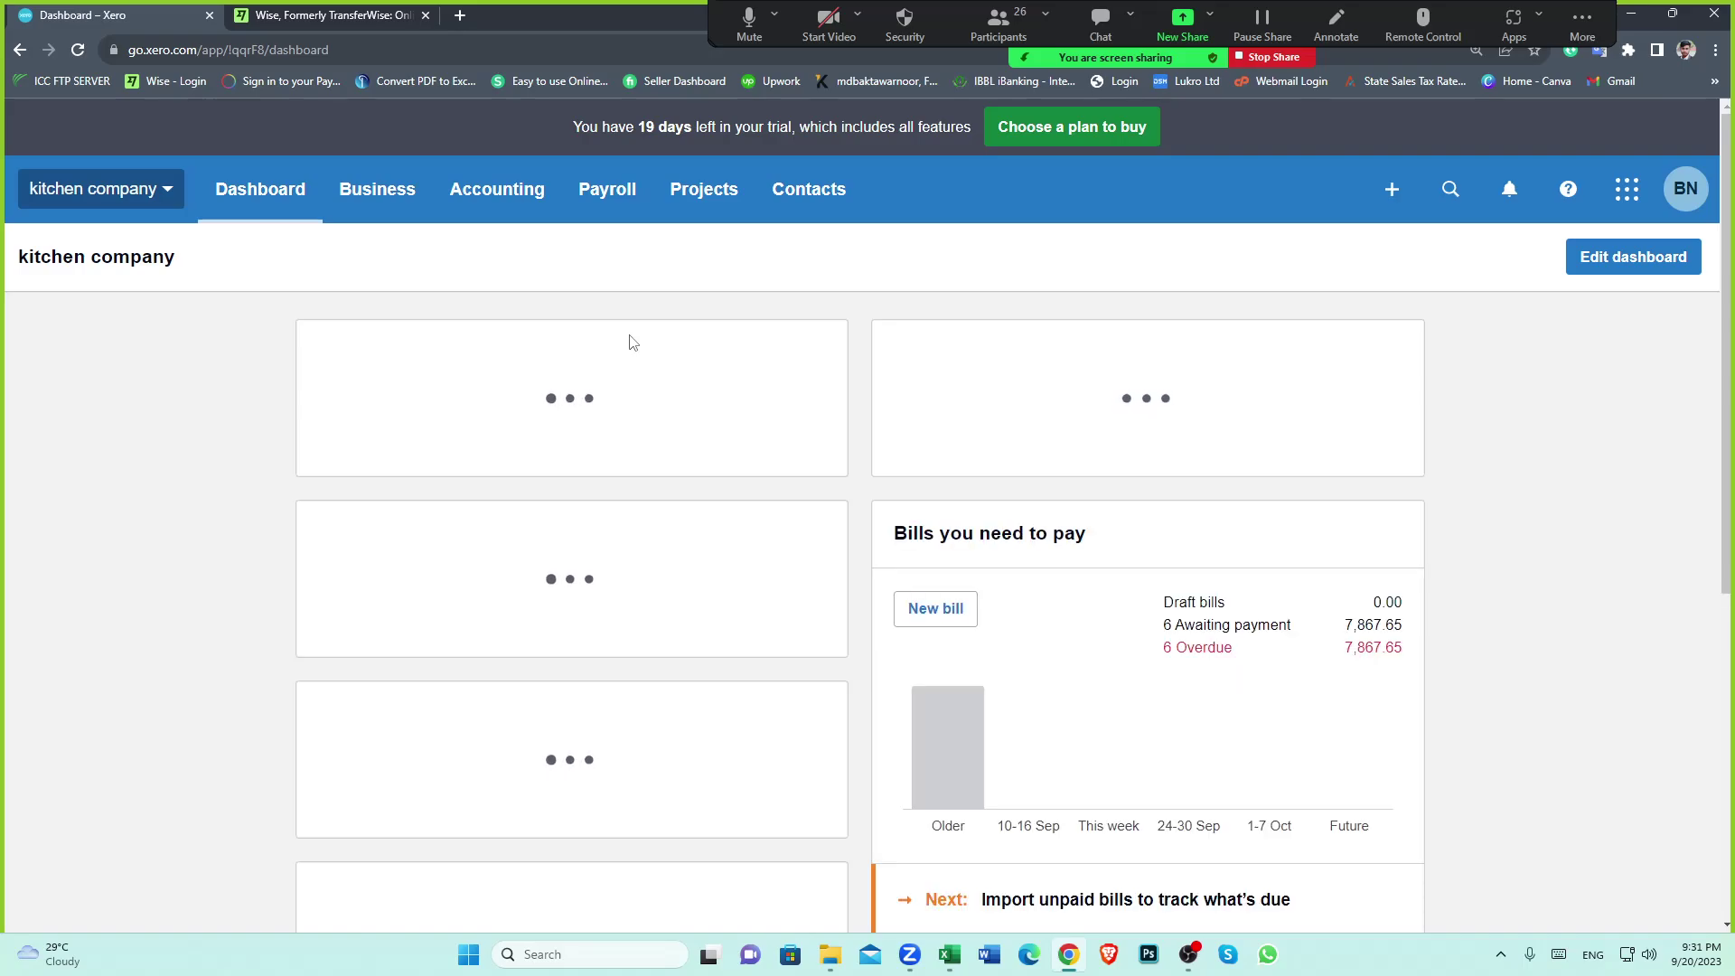
scroll(551, 560, "down", 7)
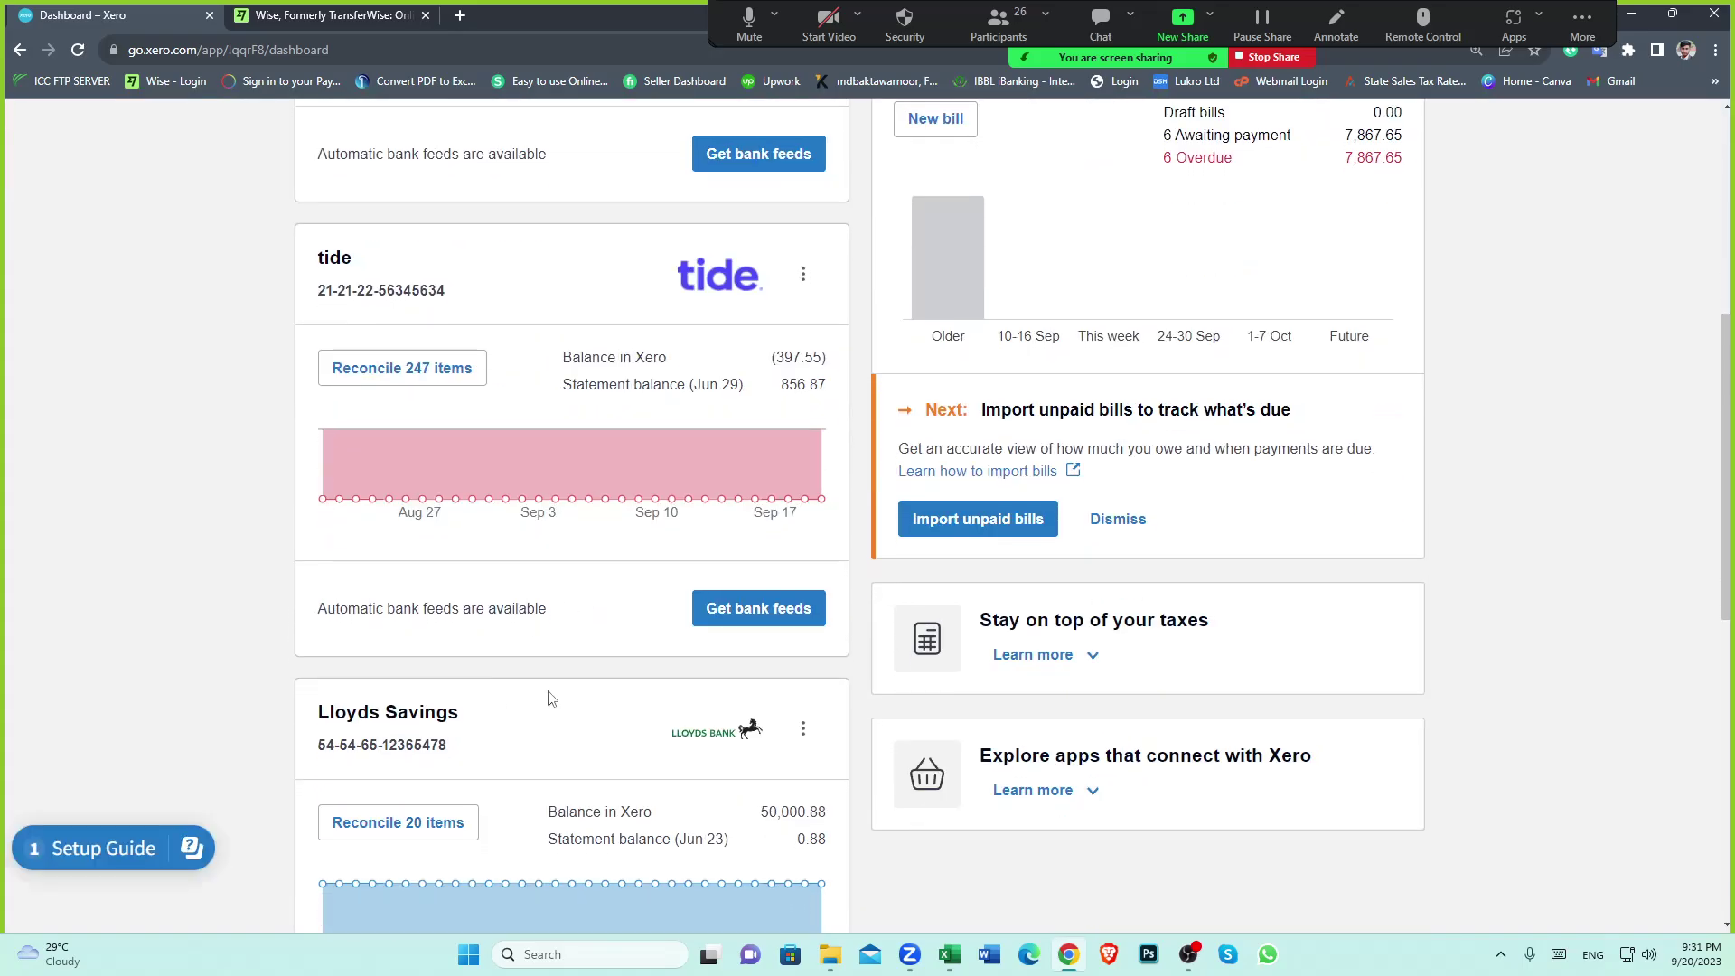
scroll(551, 698, "down", 6)
left_click(422, 633)
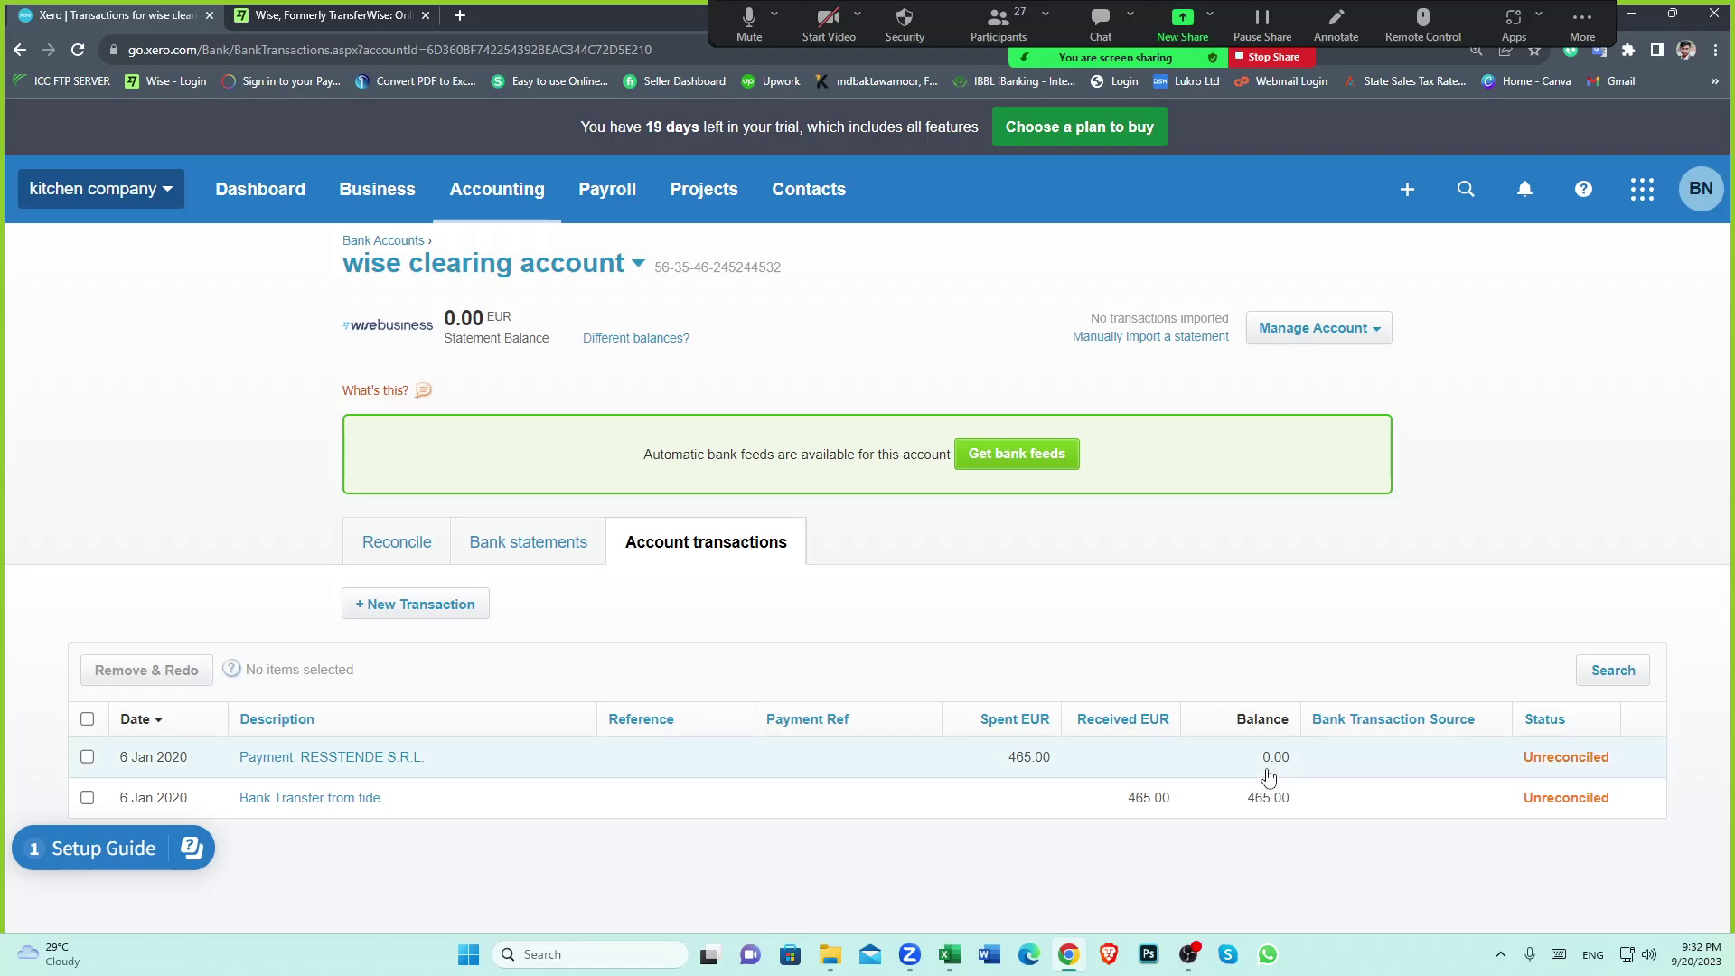
left_click(950, 955)
left_click(13, 593)
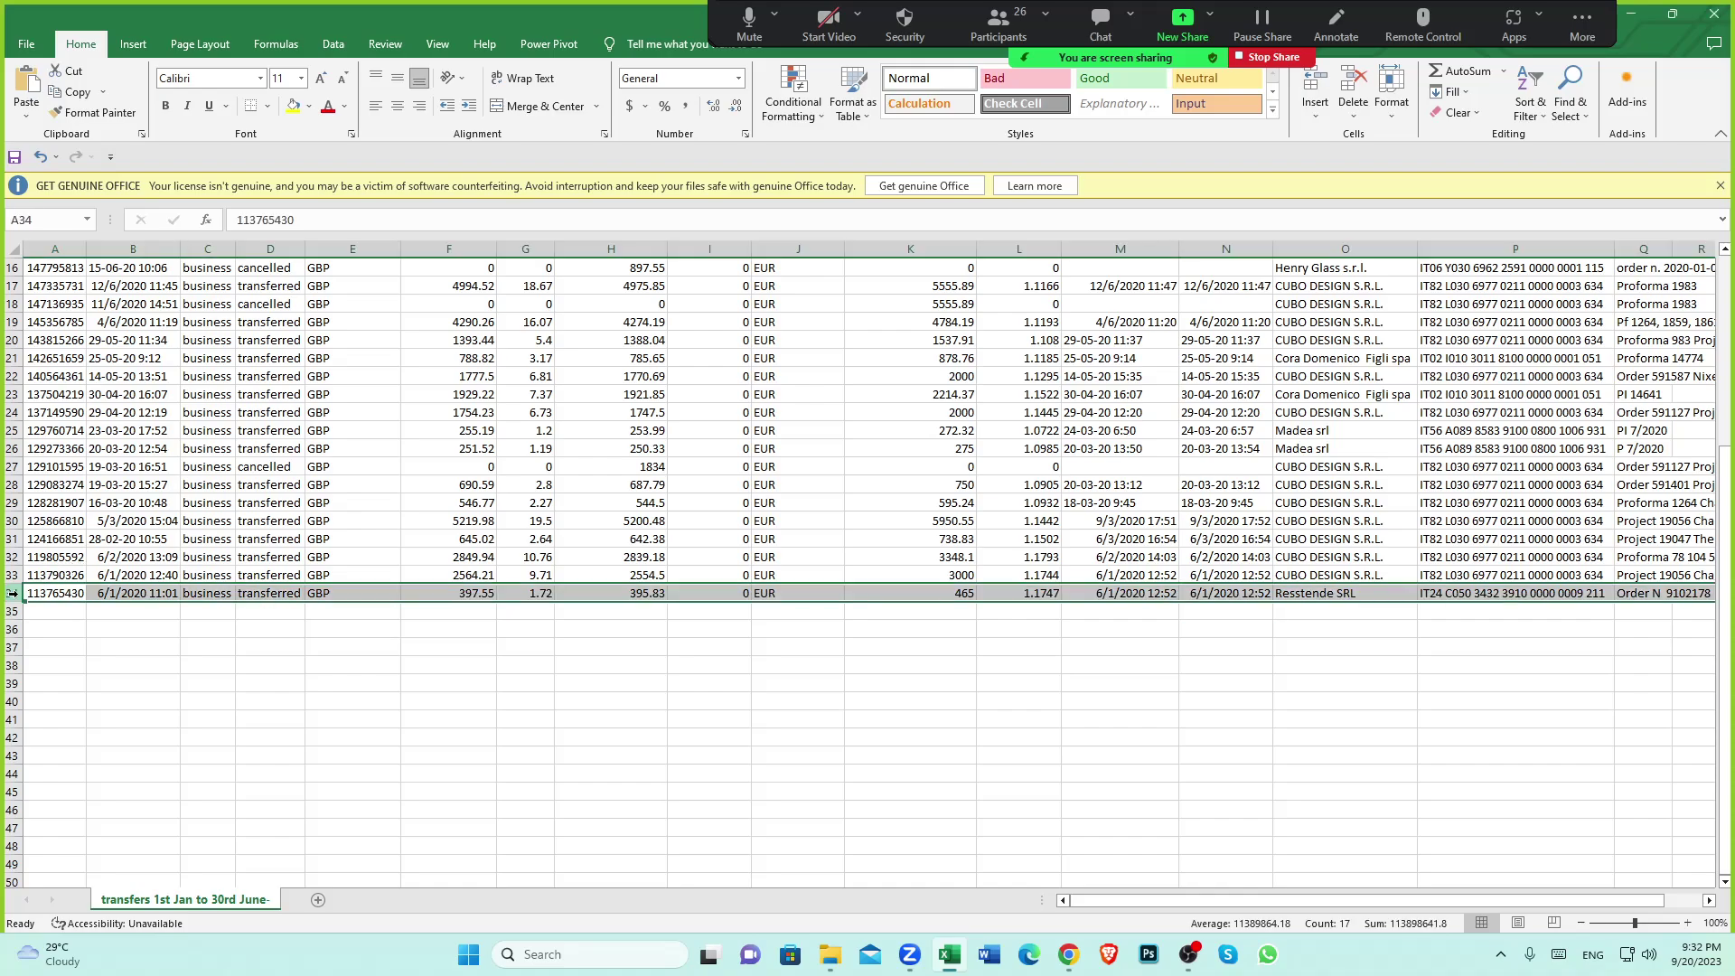
left_click(716, 616)
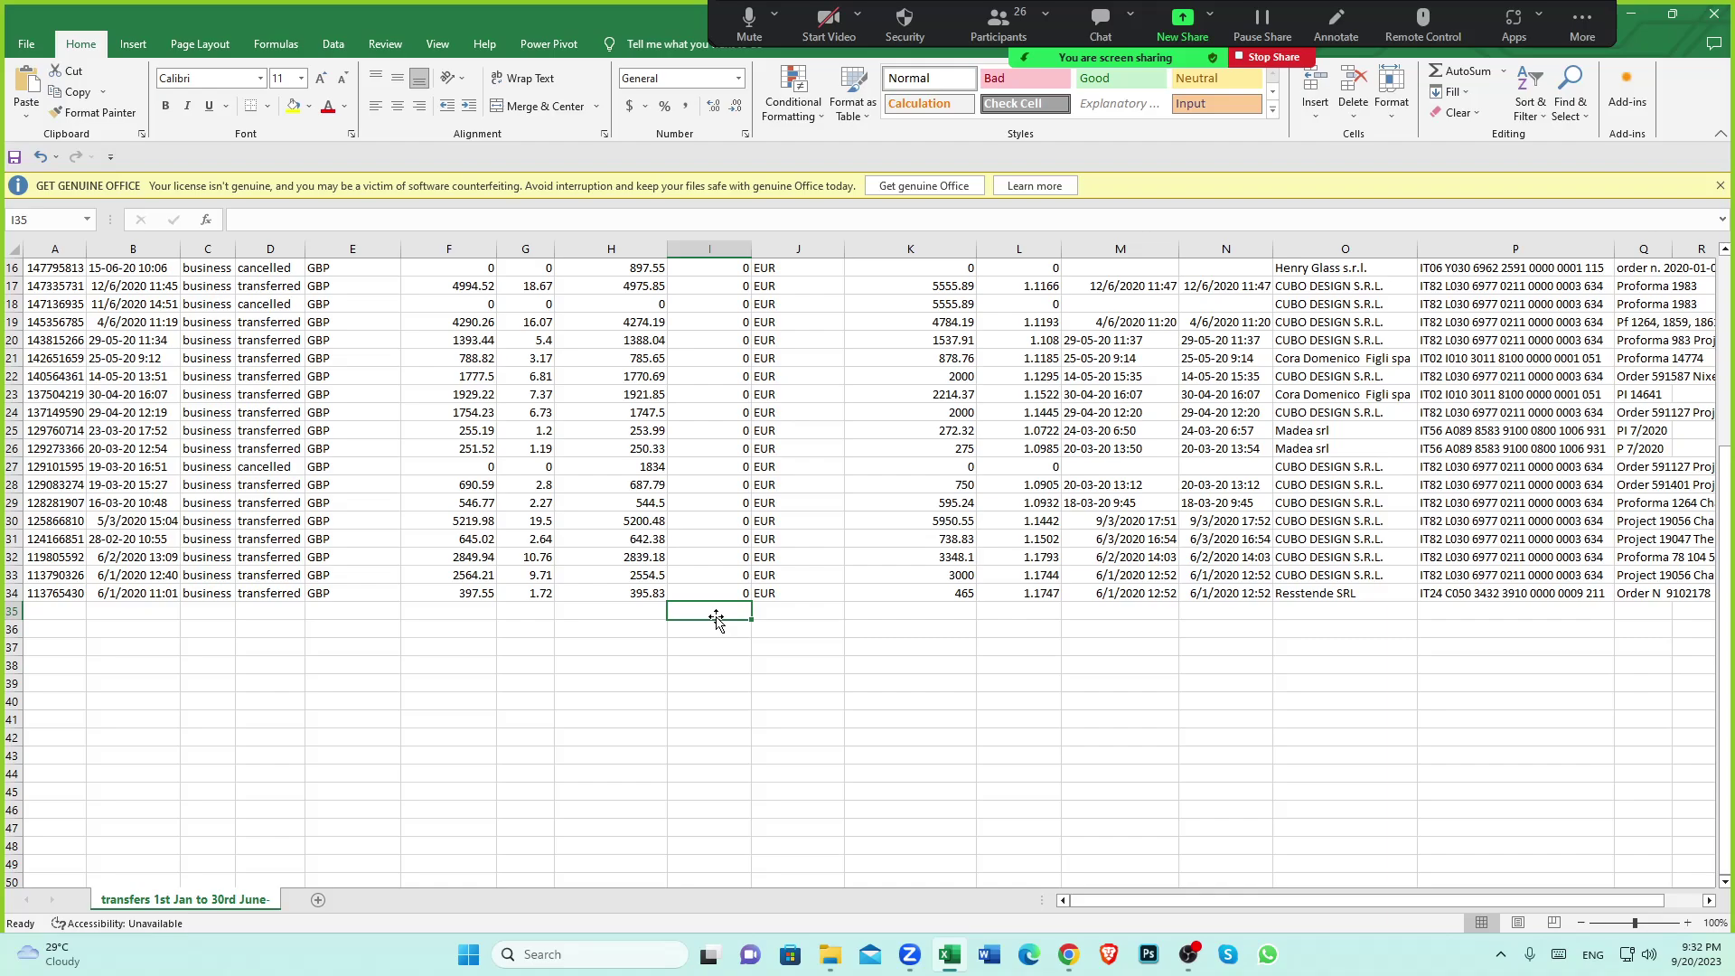
left_click(1068, 954)
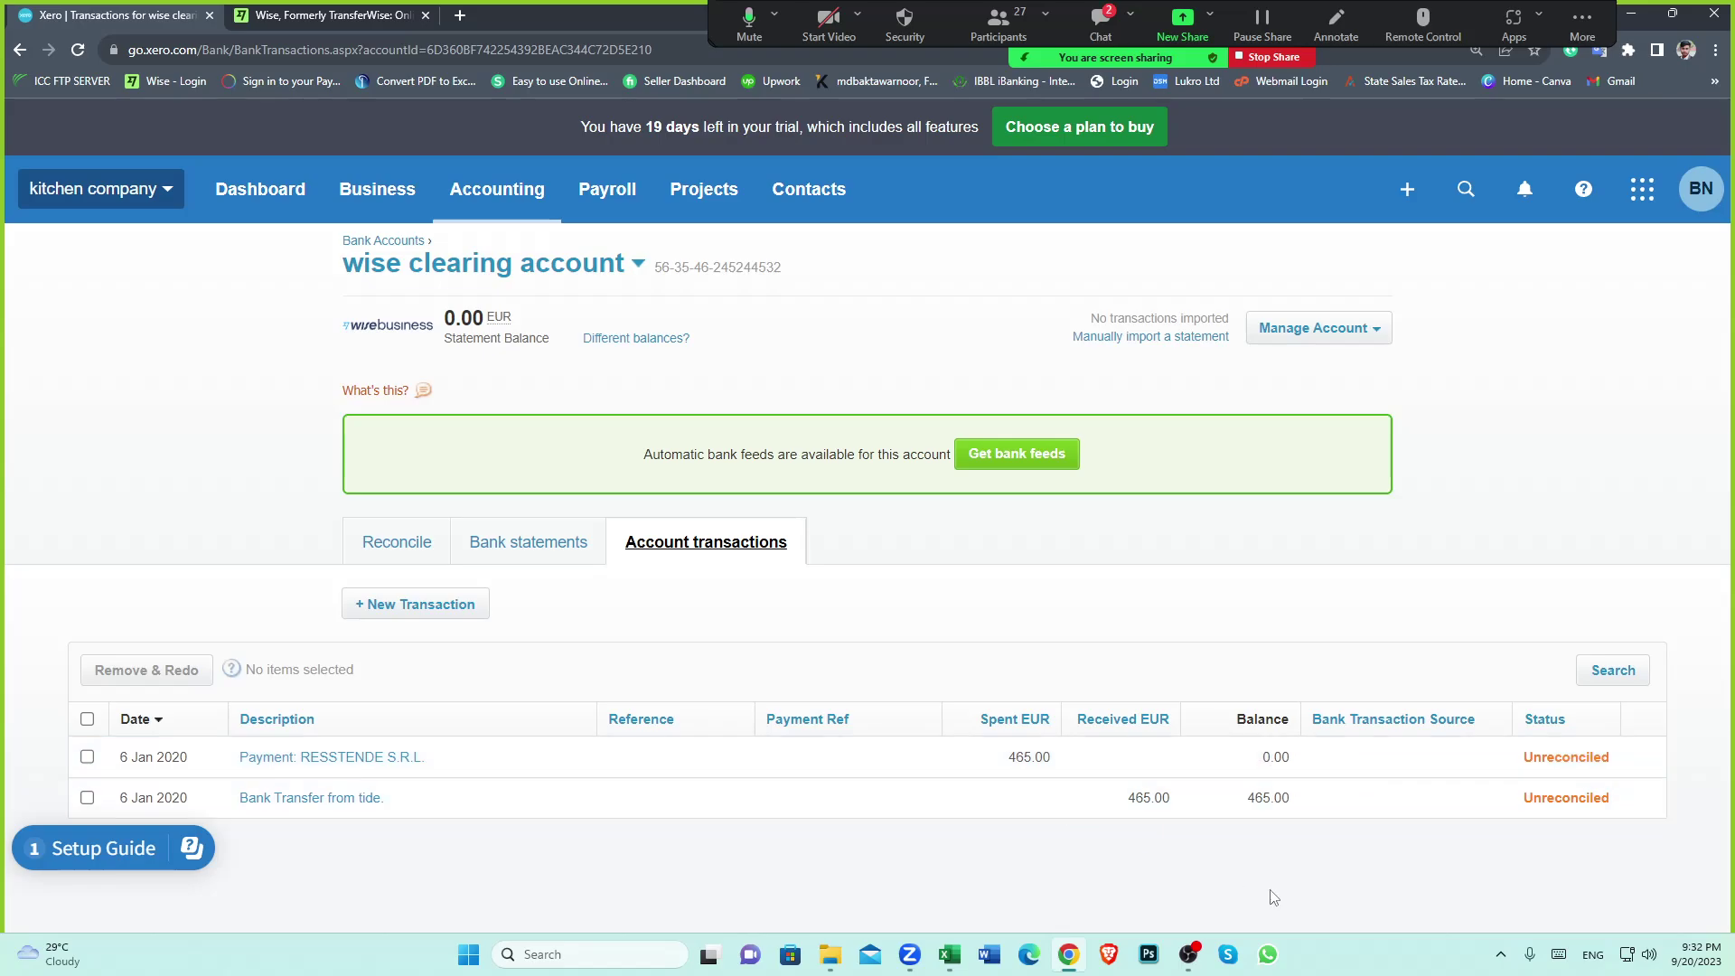
left_click(951, 951)
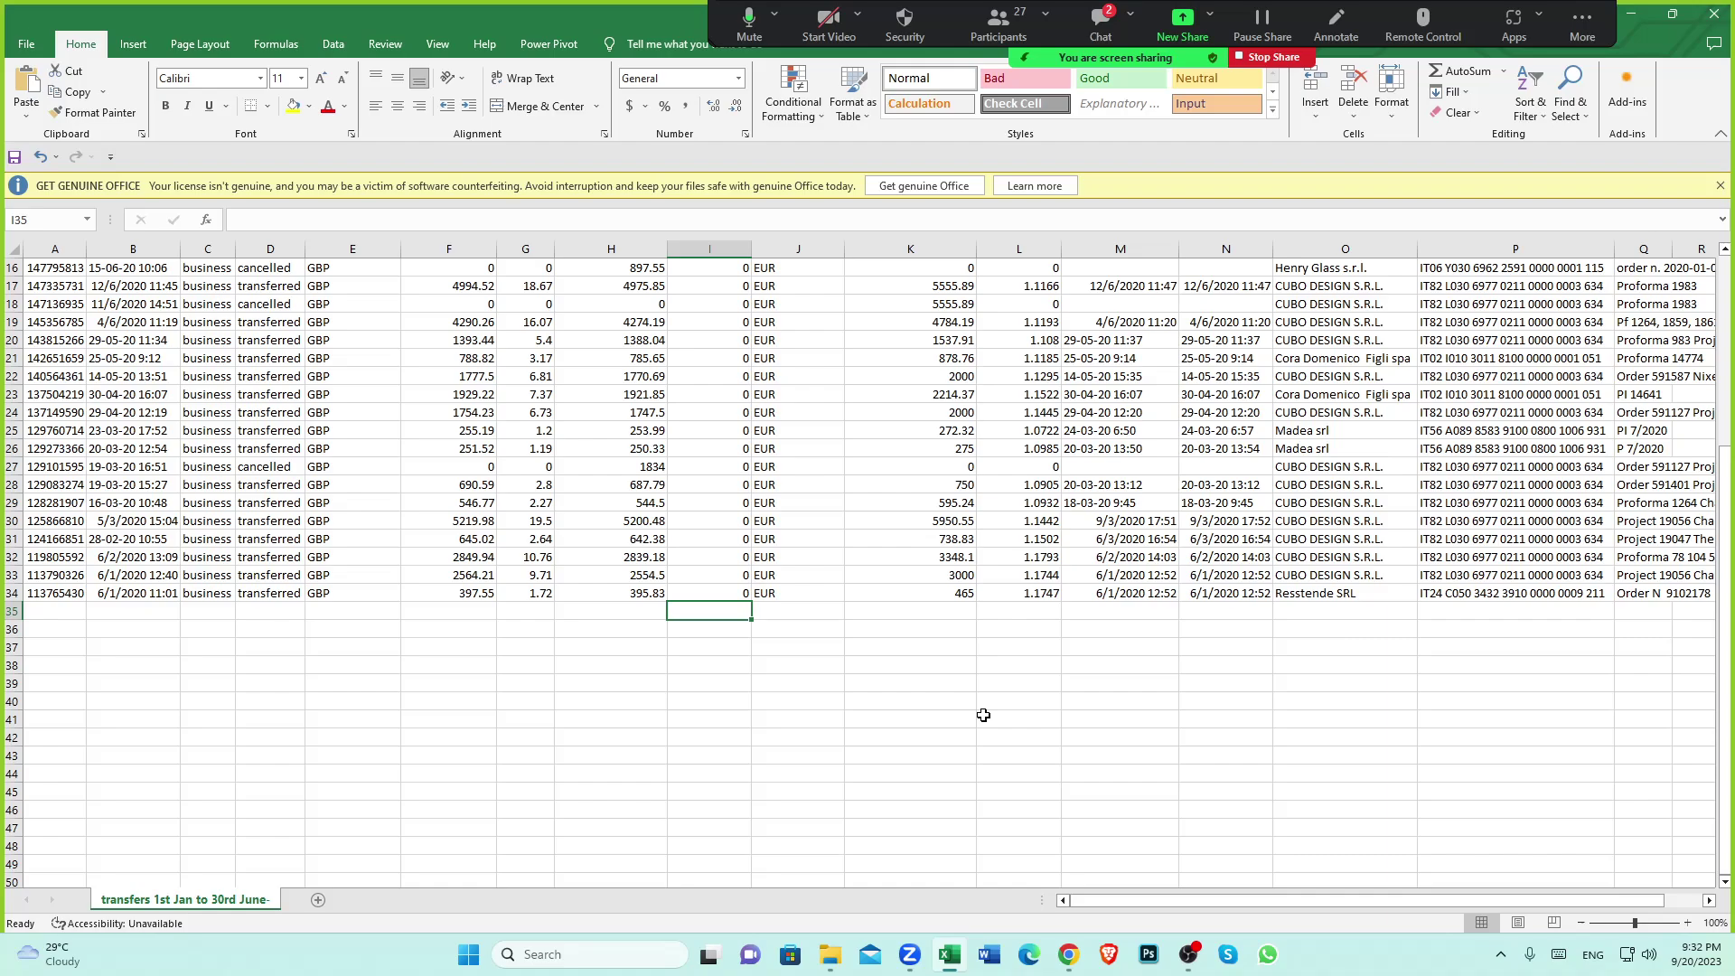
left_click(942, 594)
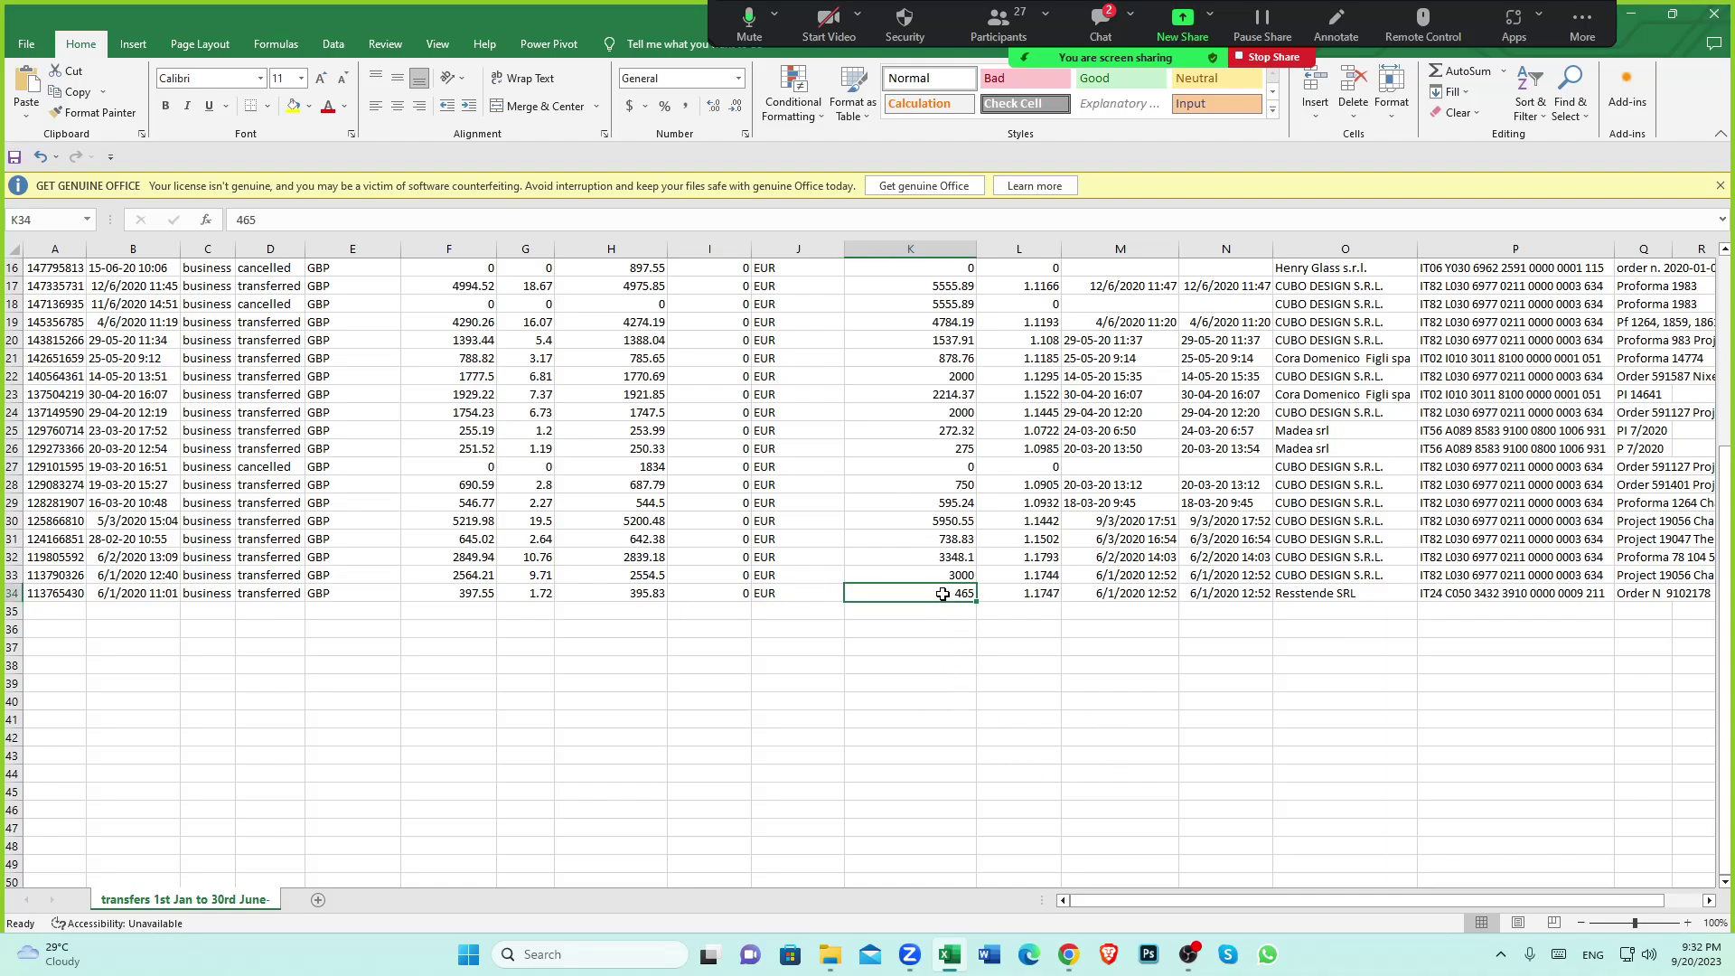
left_click(962, 669)
left_click(938, 591)
left_click(12, 593)
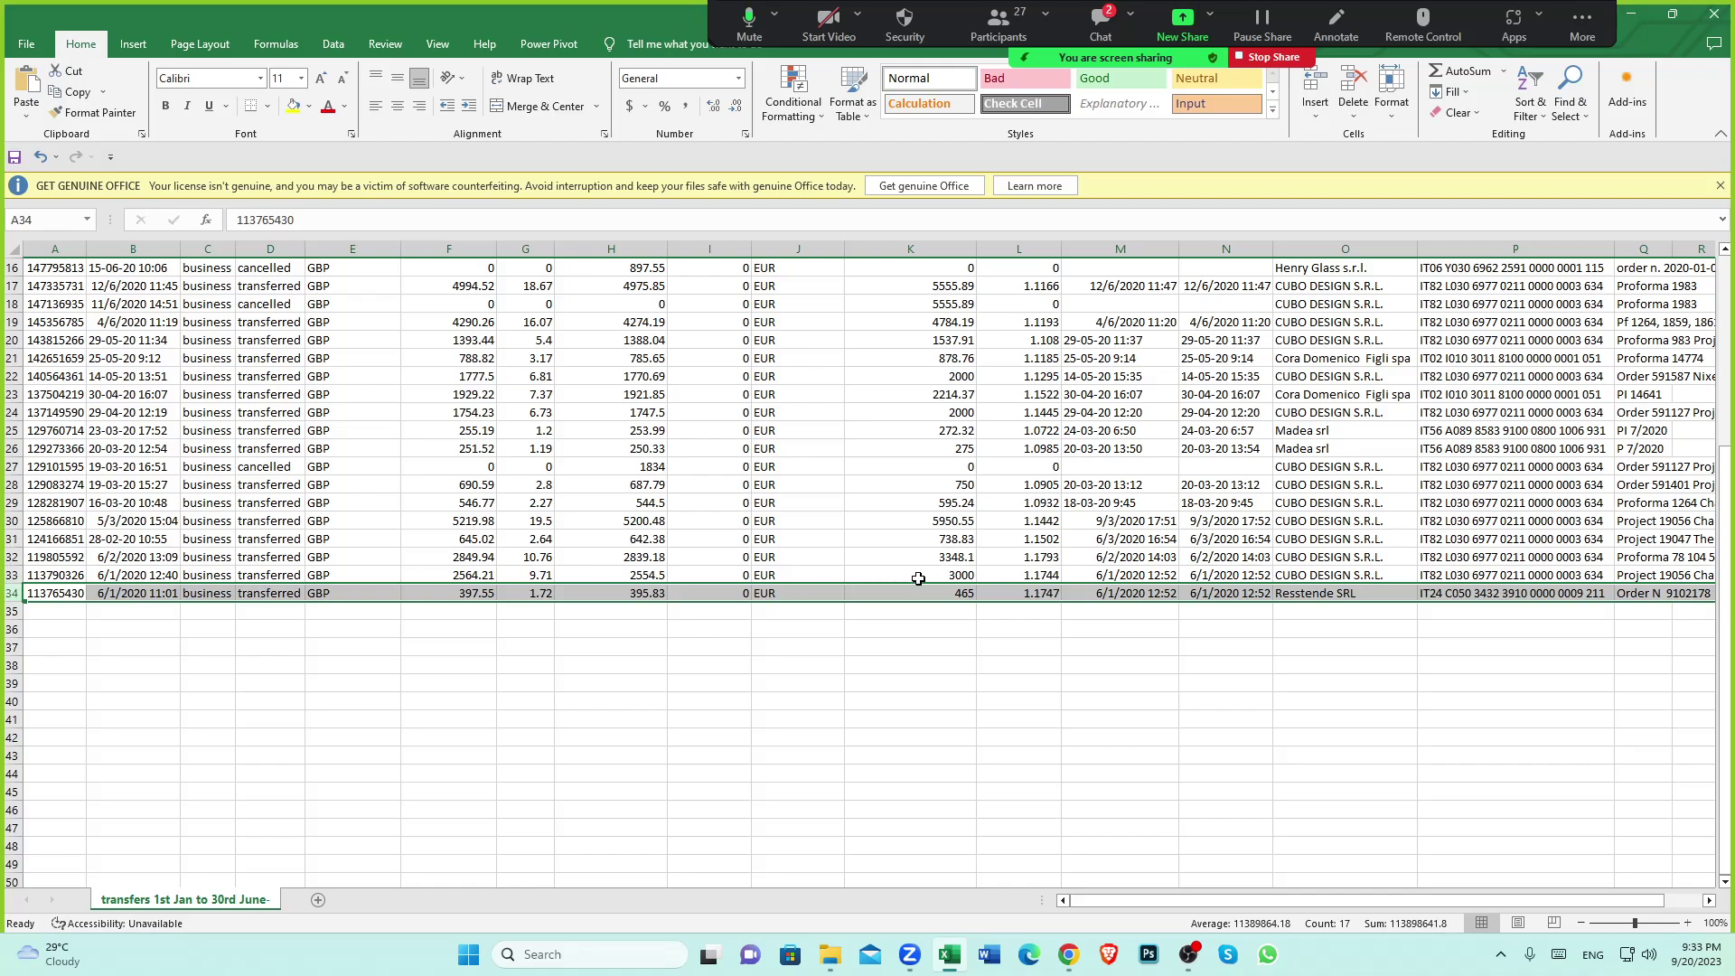
left_click(957, 576)
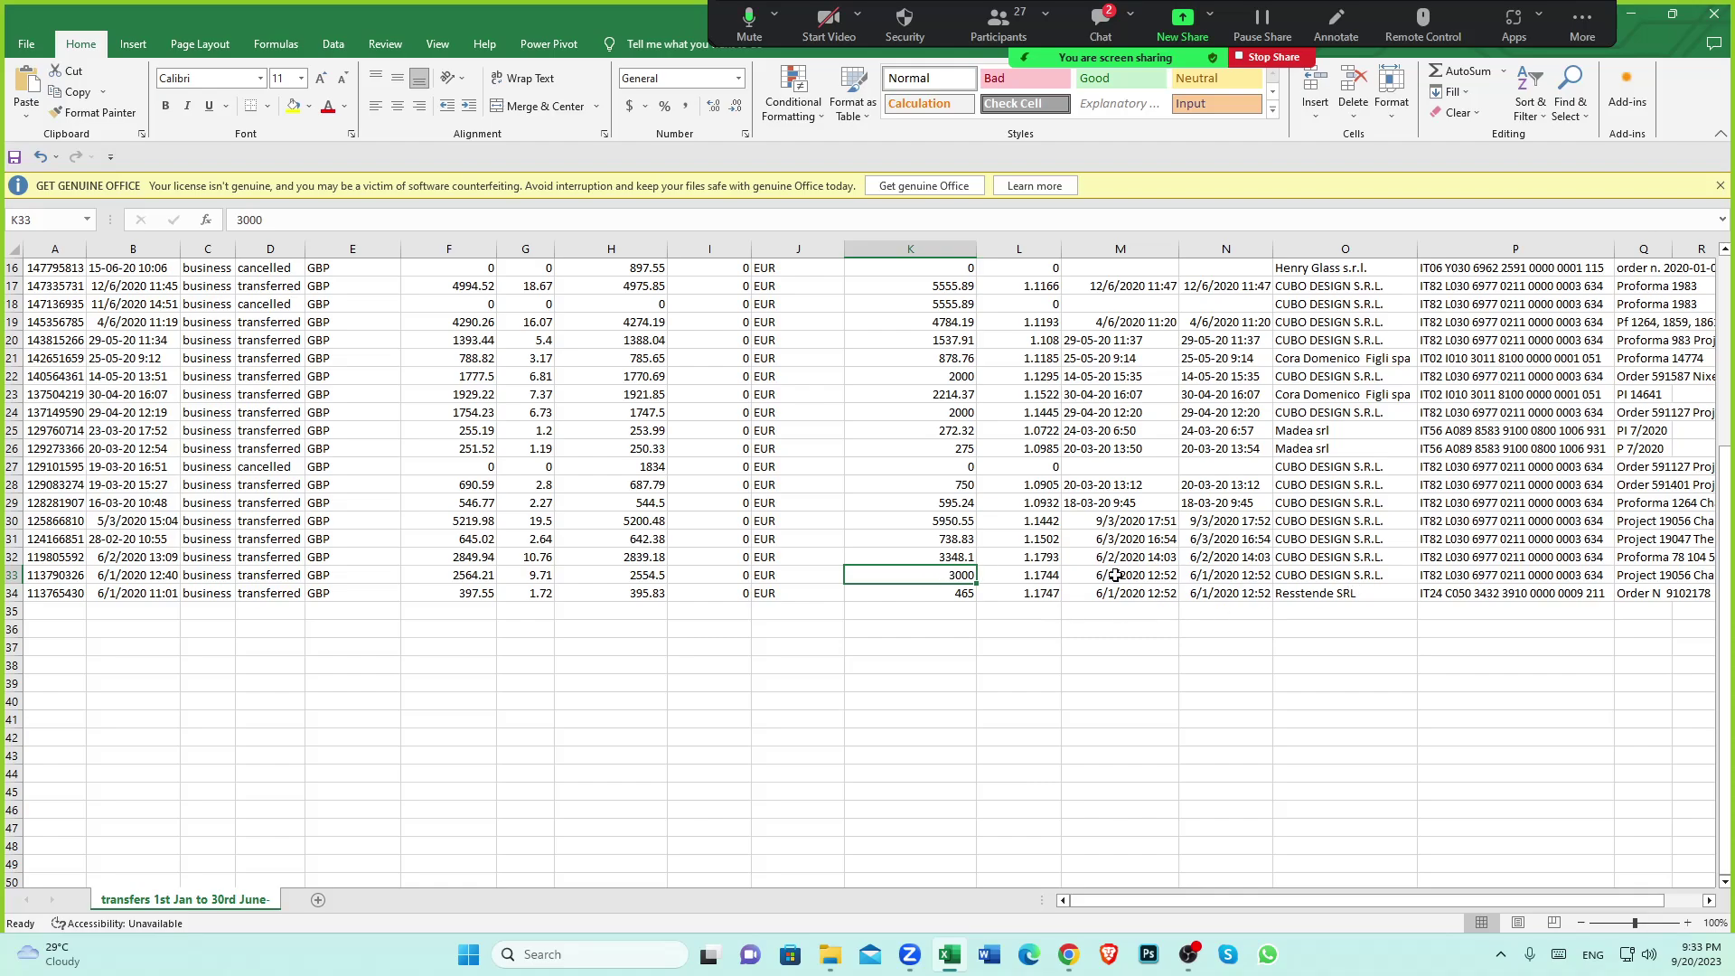
left_click(1320, 578)
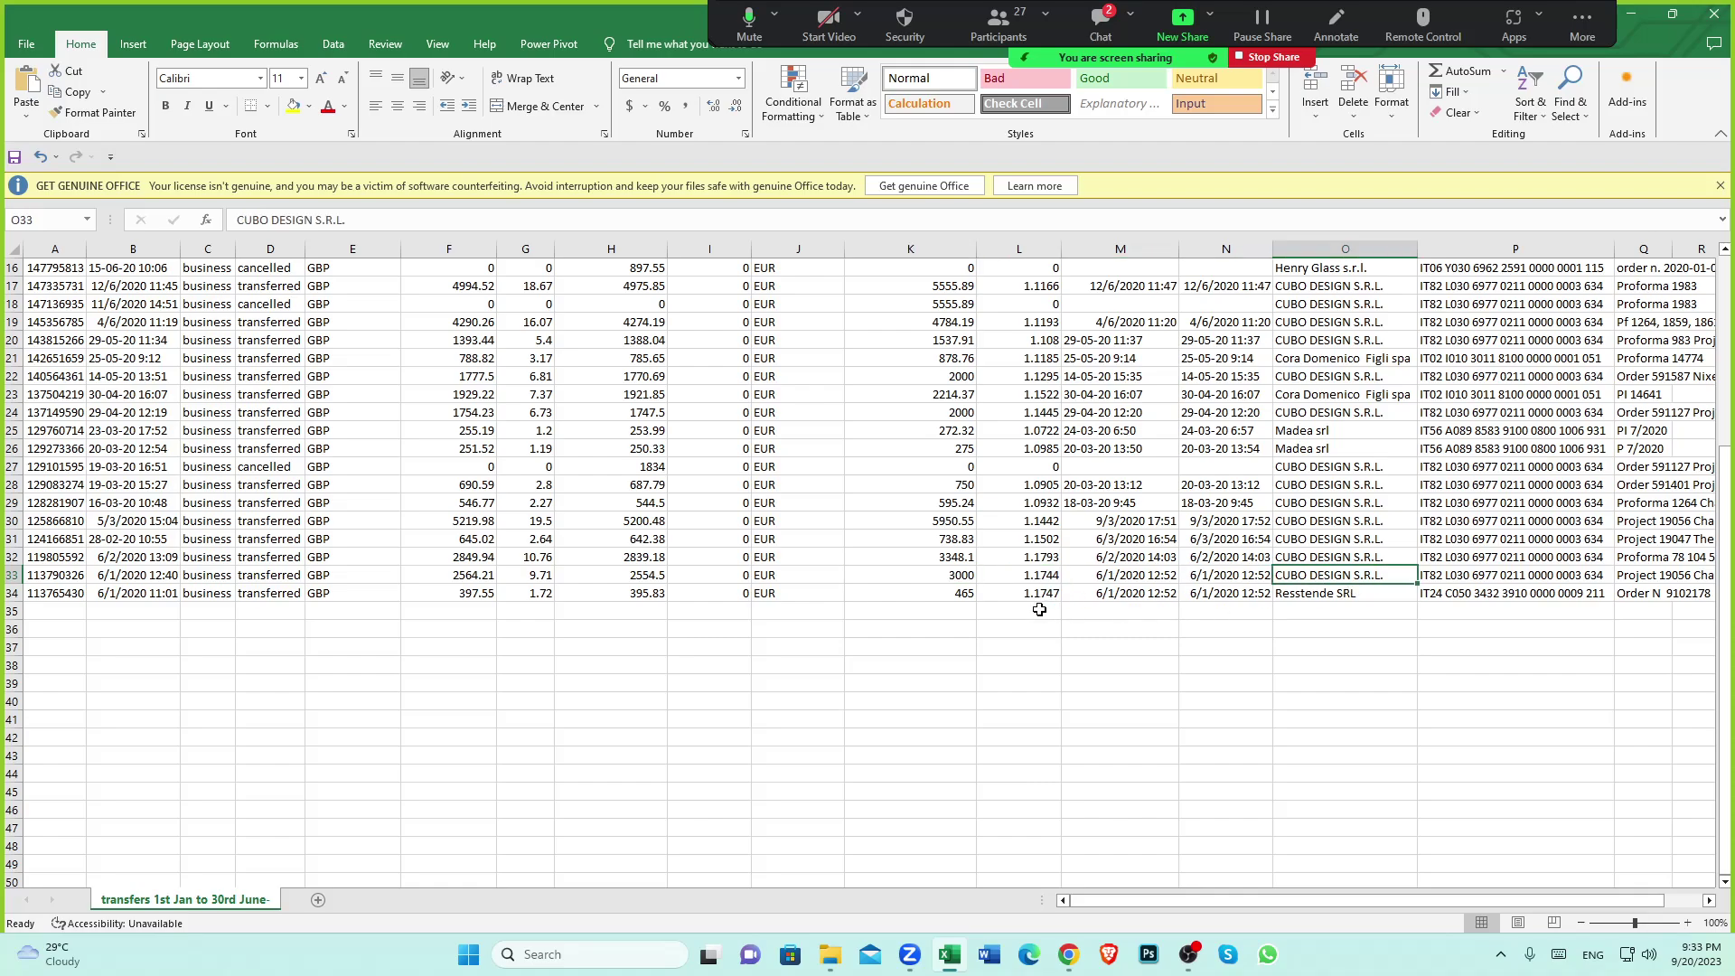
left_click(951, 579)
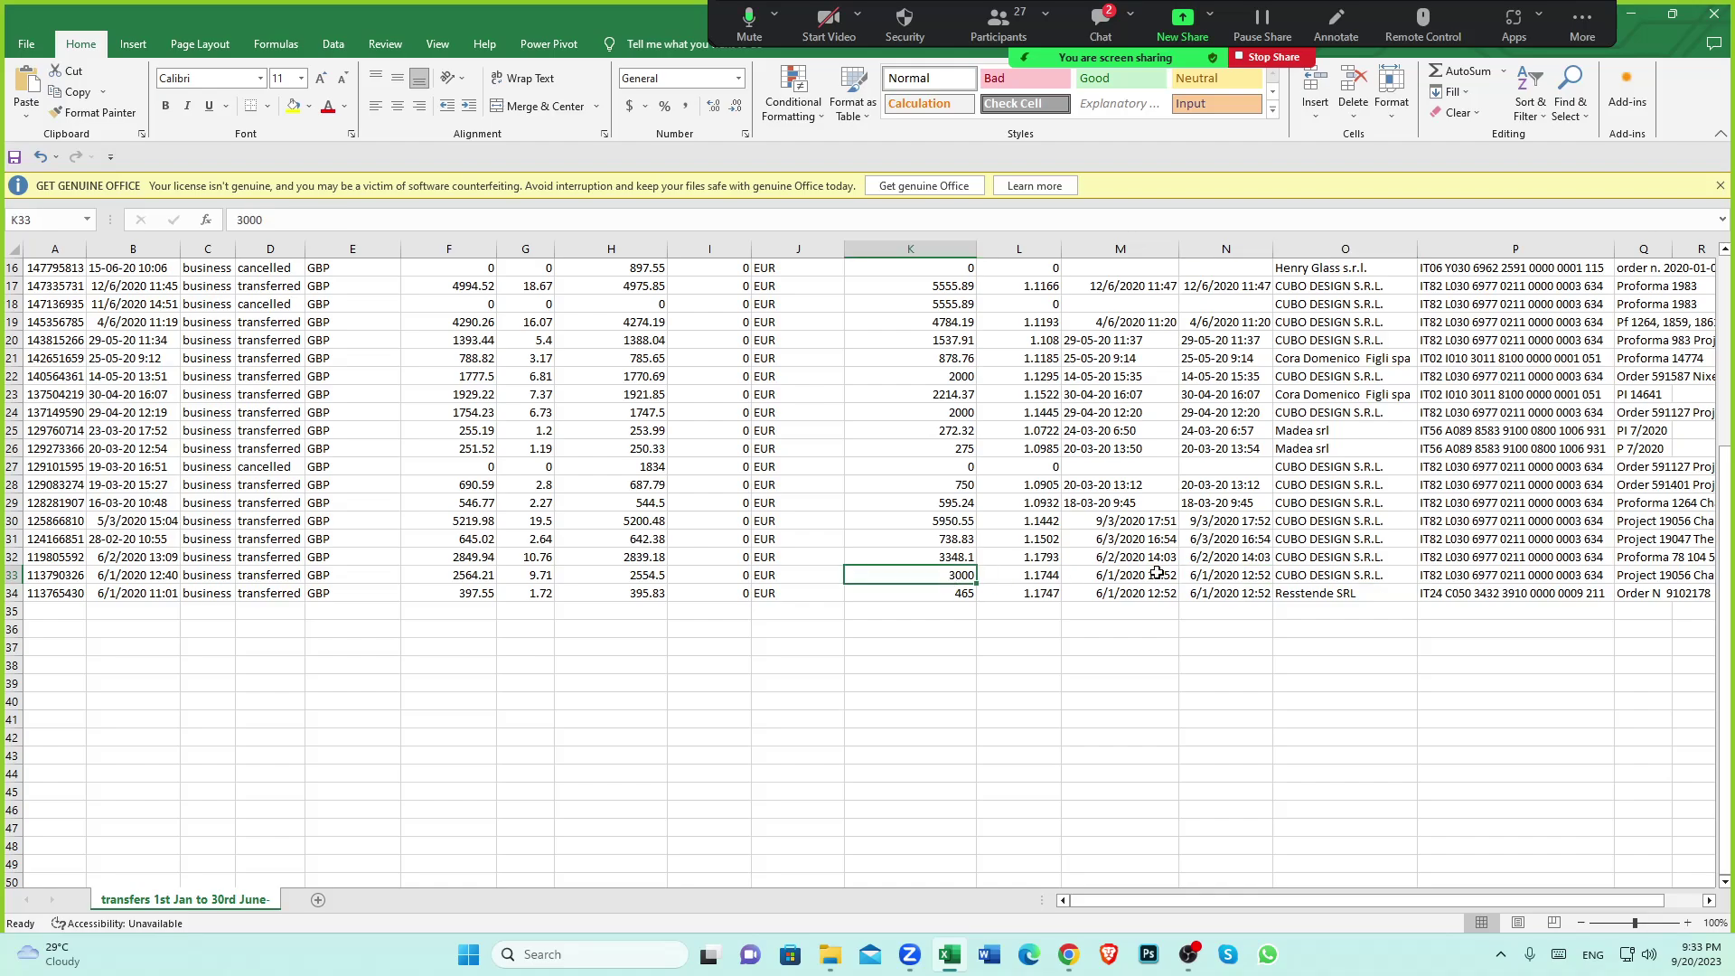
left_click(1306, 580)
left_click(944, 575)
left_click(1289, 575)
left_click(953, 576)
Open Kitchen company's CUBO Italian Supplier folder, showing the JAN_31_20_CUBO_3000_EUR PDF
left_click(831, 956)
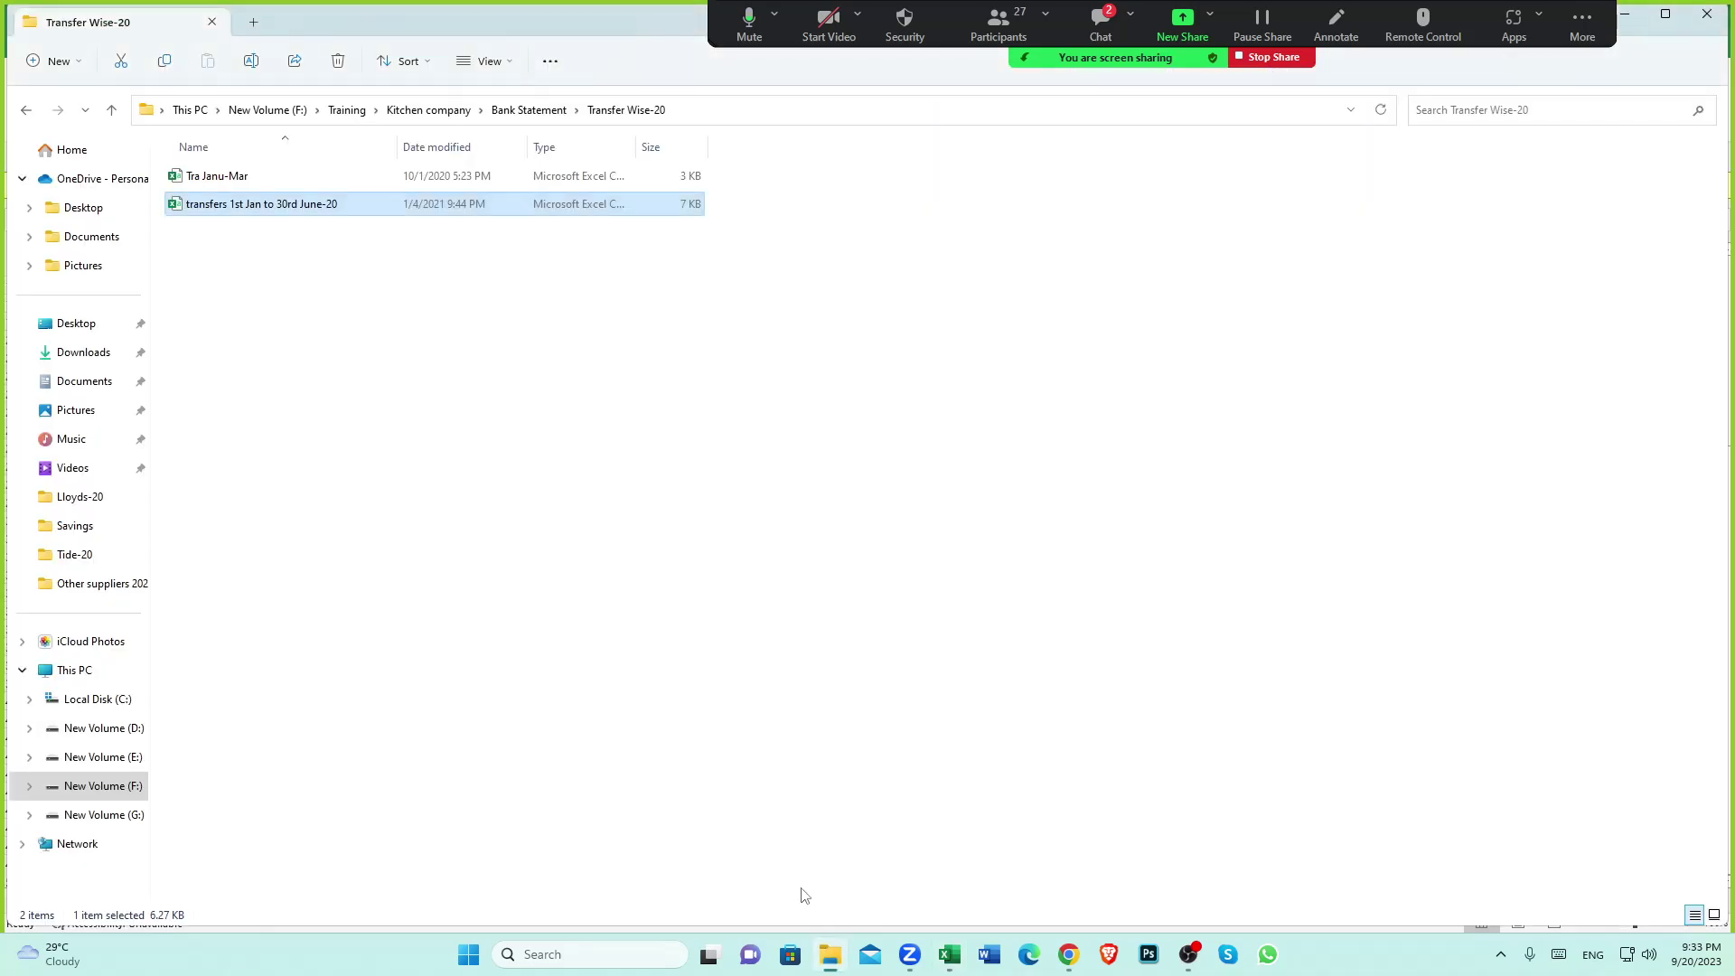
left_click(112, 109)
left_click(112, 109)
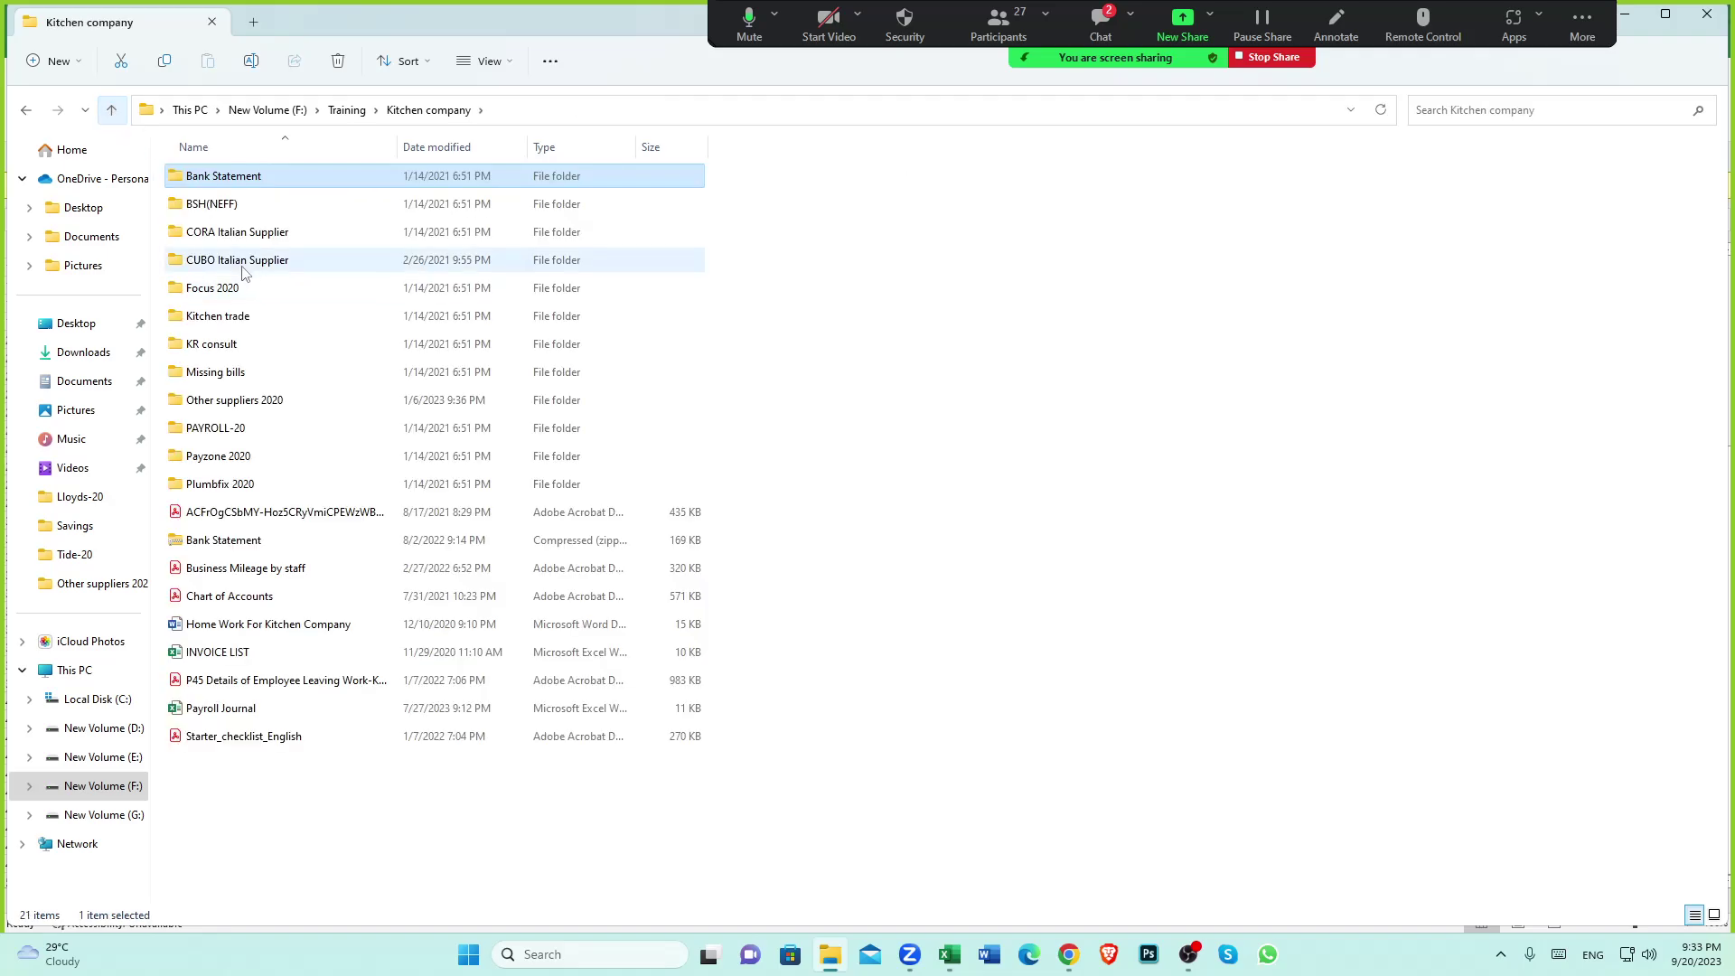
left_click(236, 263)
double_click(236, 264)
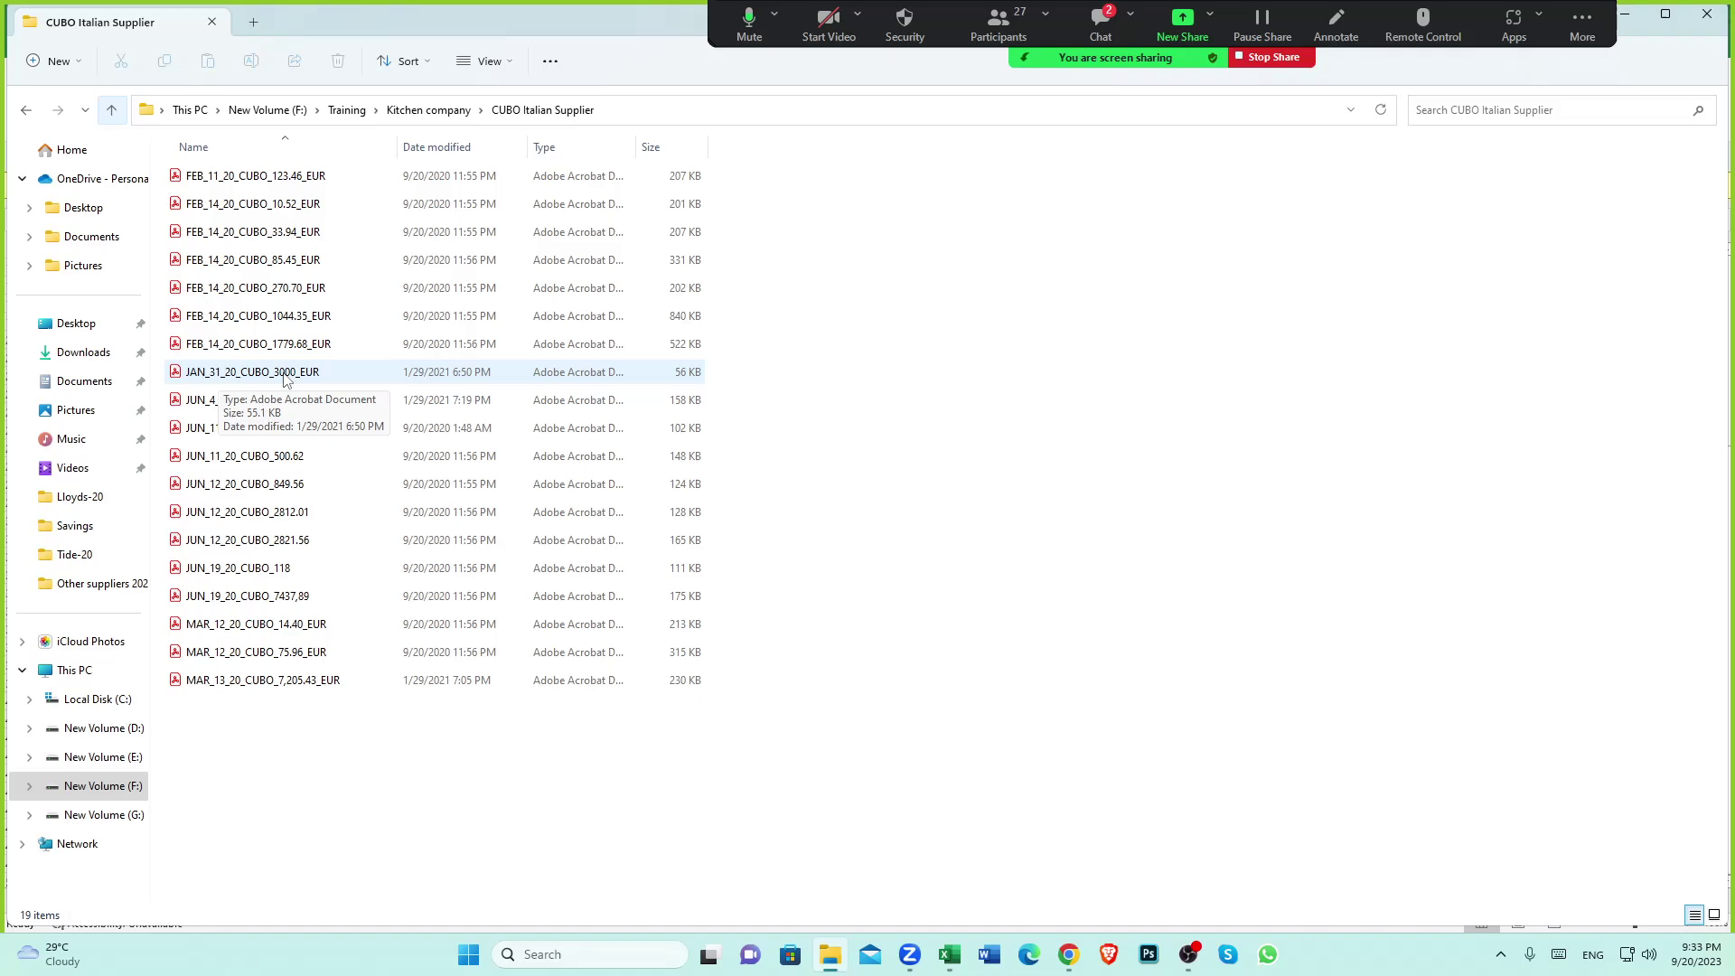
left_click(947, 955)
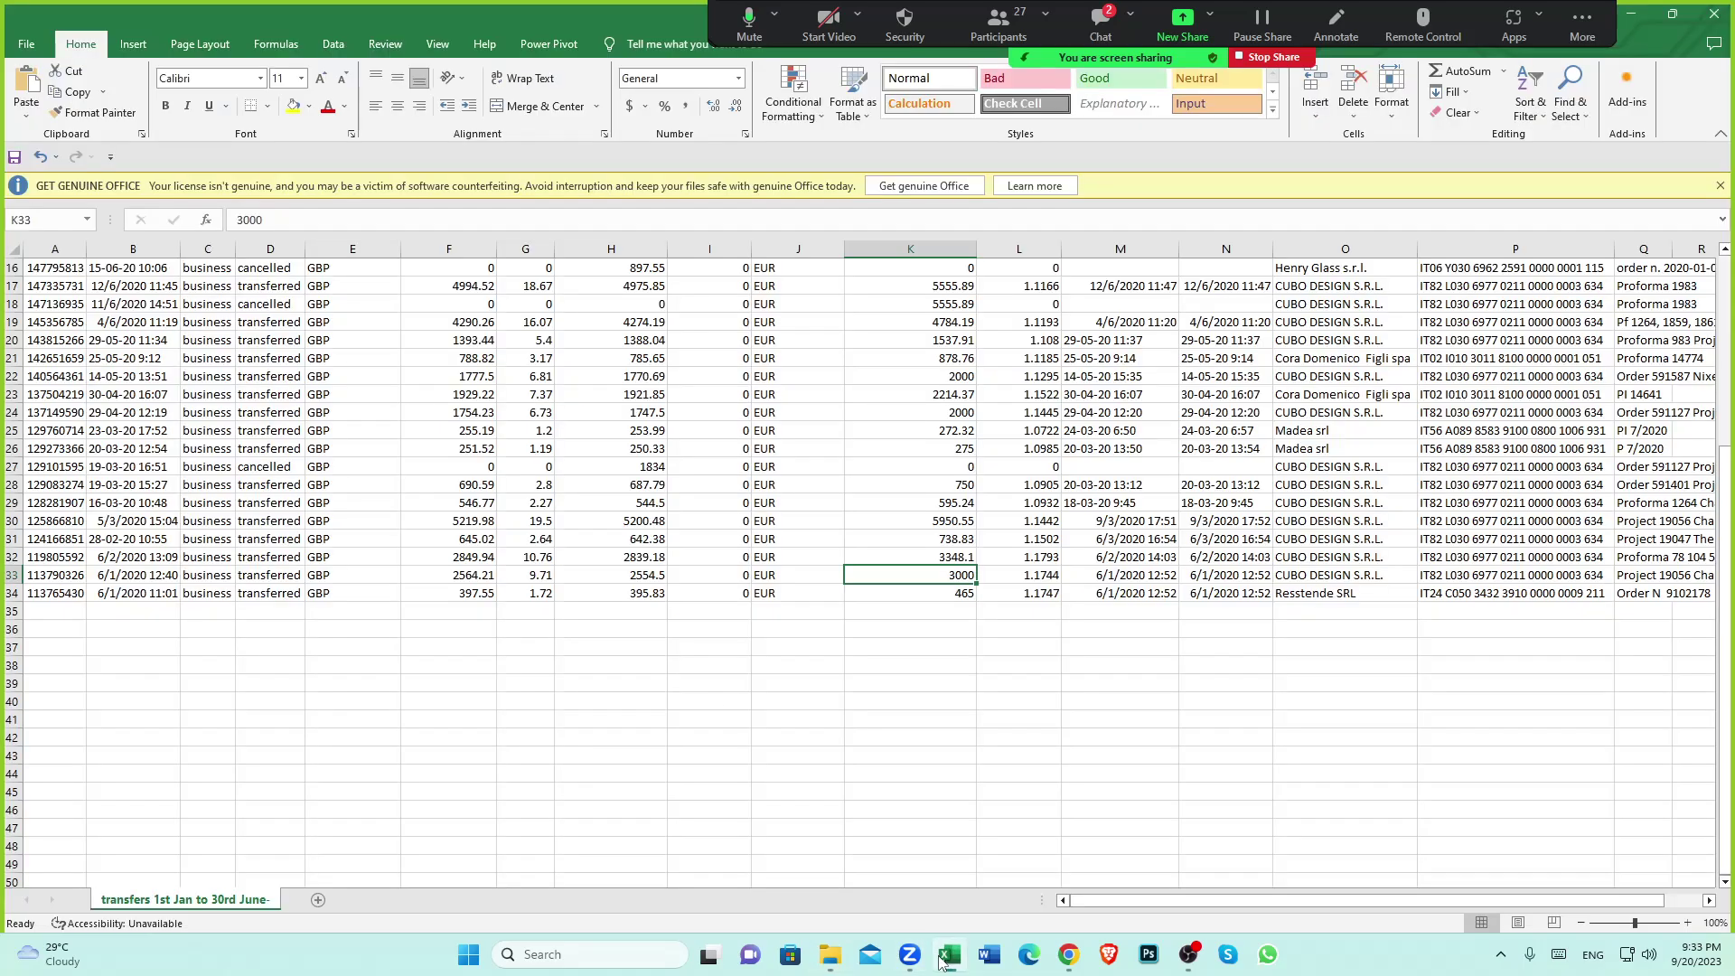
Inspect the 3348.1 EUR amount in cell K32
left_click(886, 555)
left_click(898, 654)
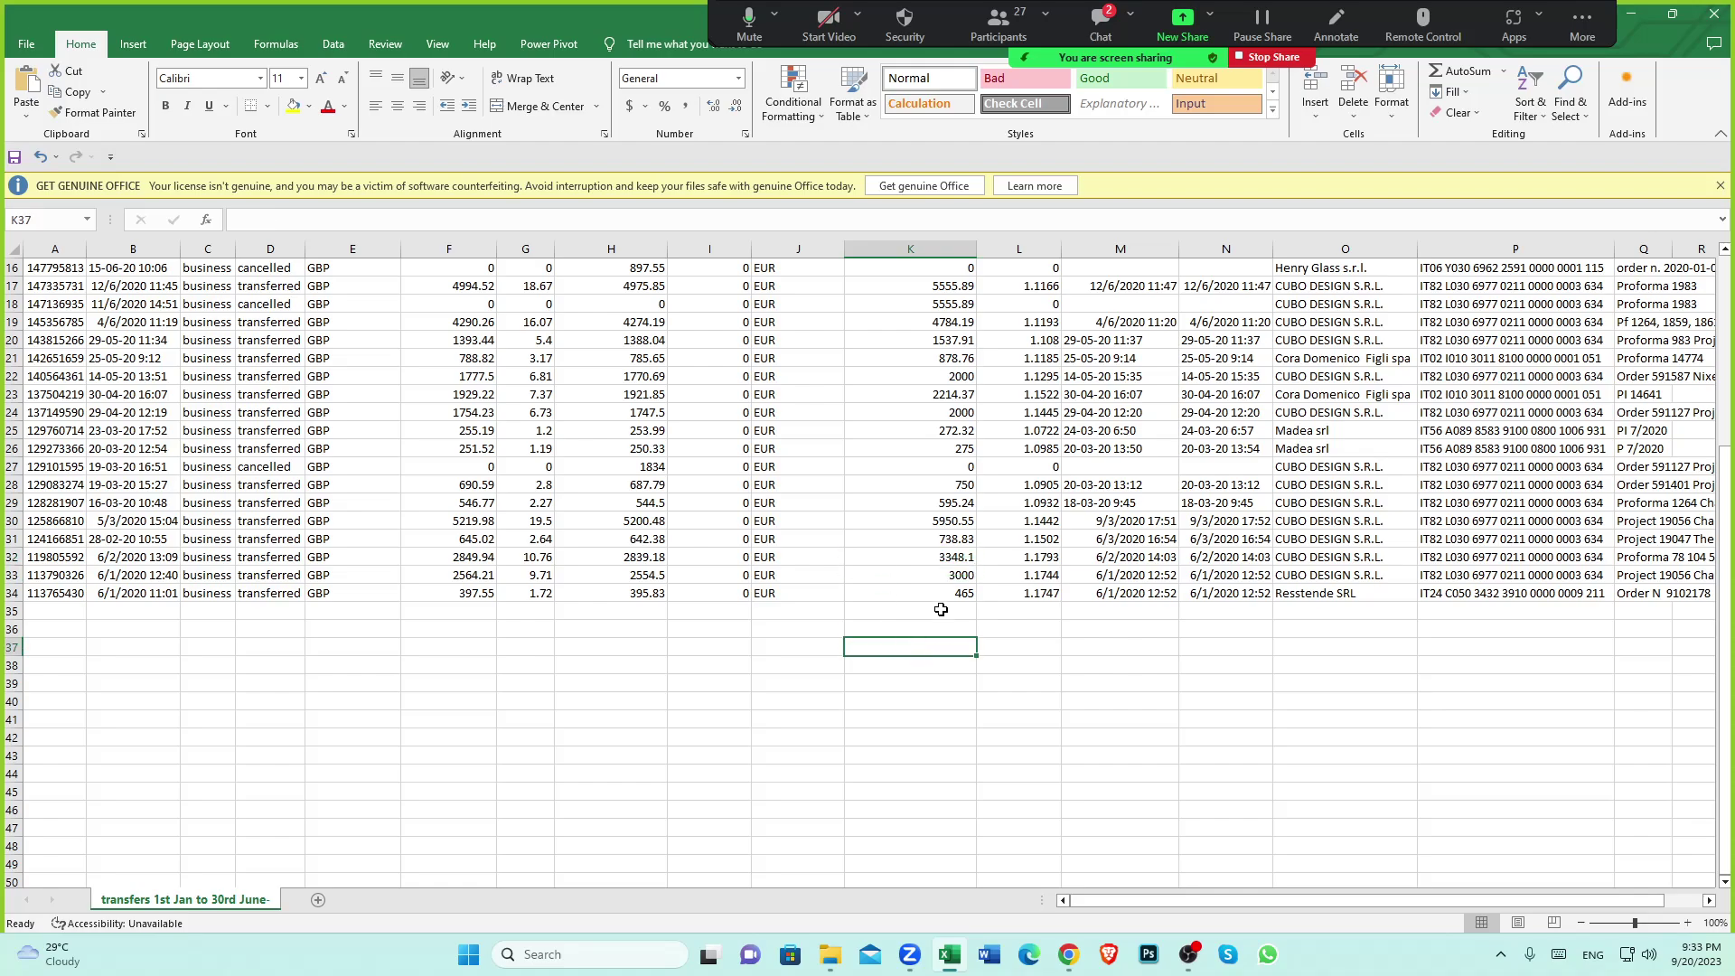
left_click(904, 556)
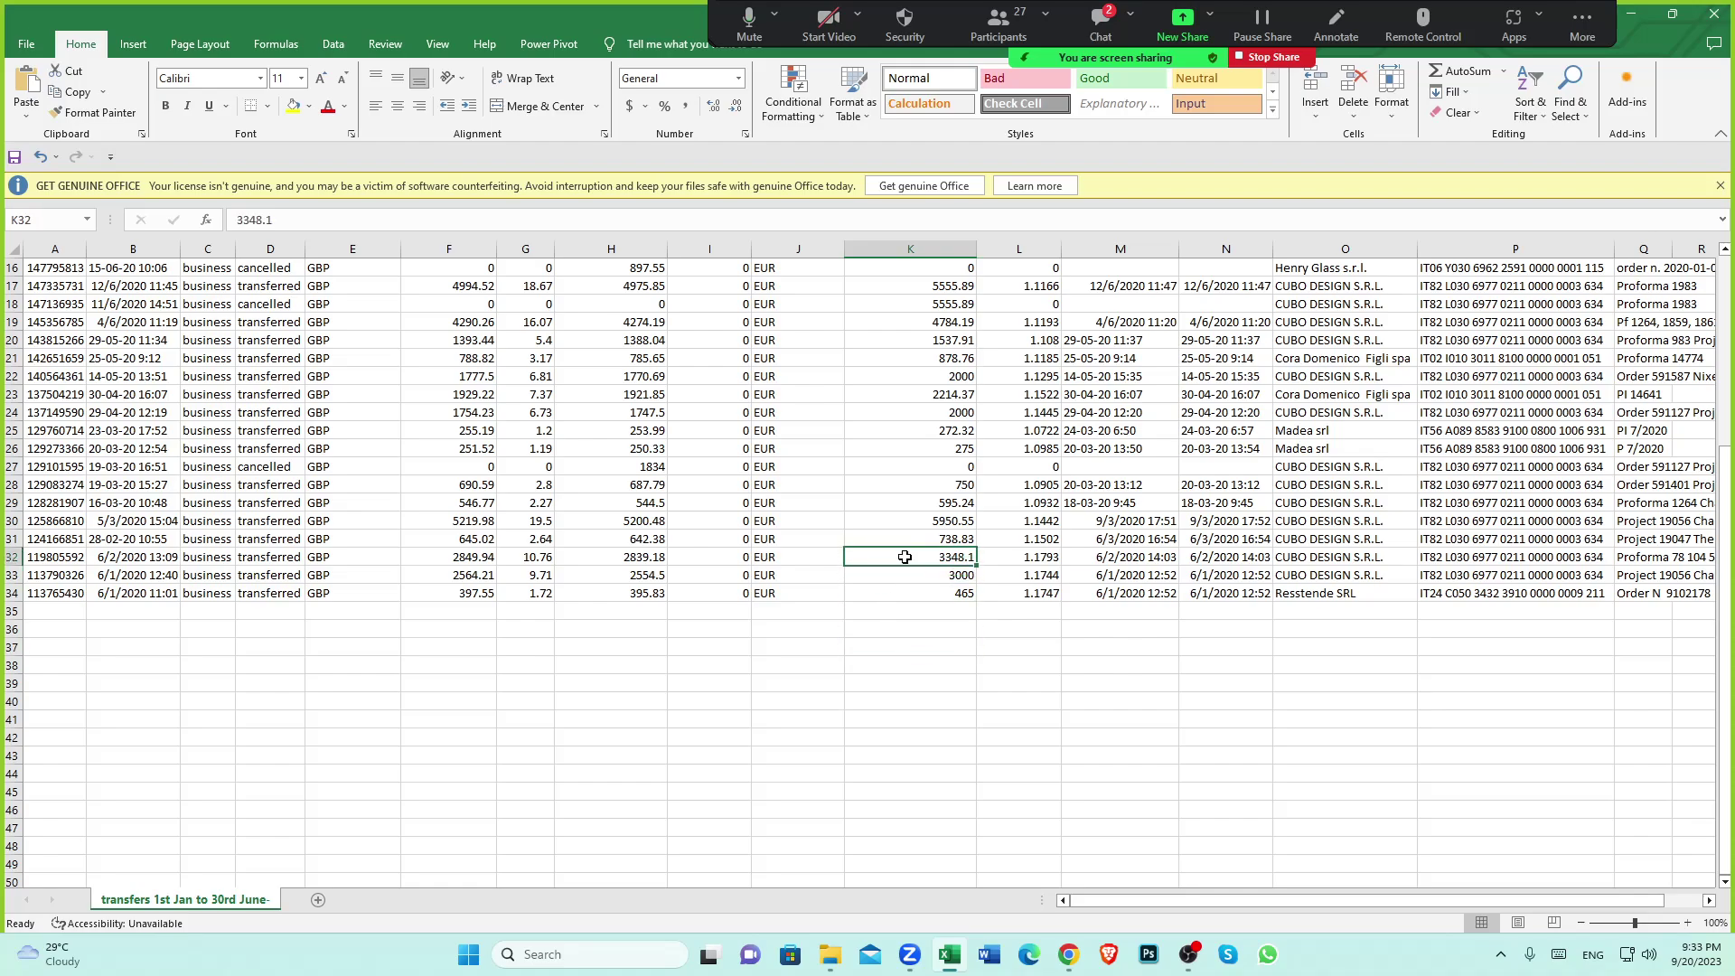
left_click(945, 606)
left_click(954, 554)
Read the status-bar totals for the K33:K35 amounts and the CUBO amounts in K28:K32
left_click_drag(960, 577, 953, 607)
left_click(945, 610)
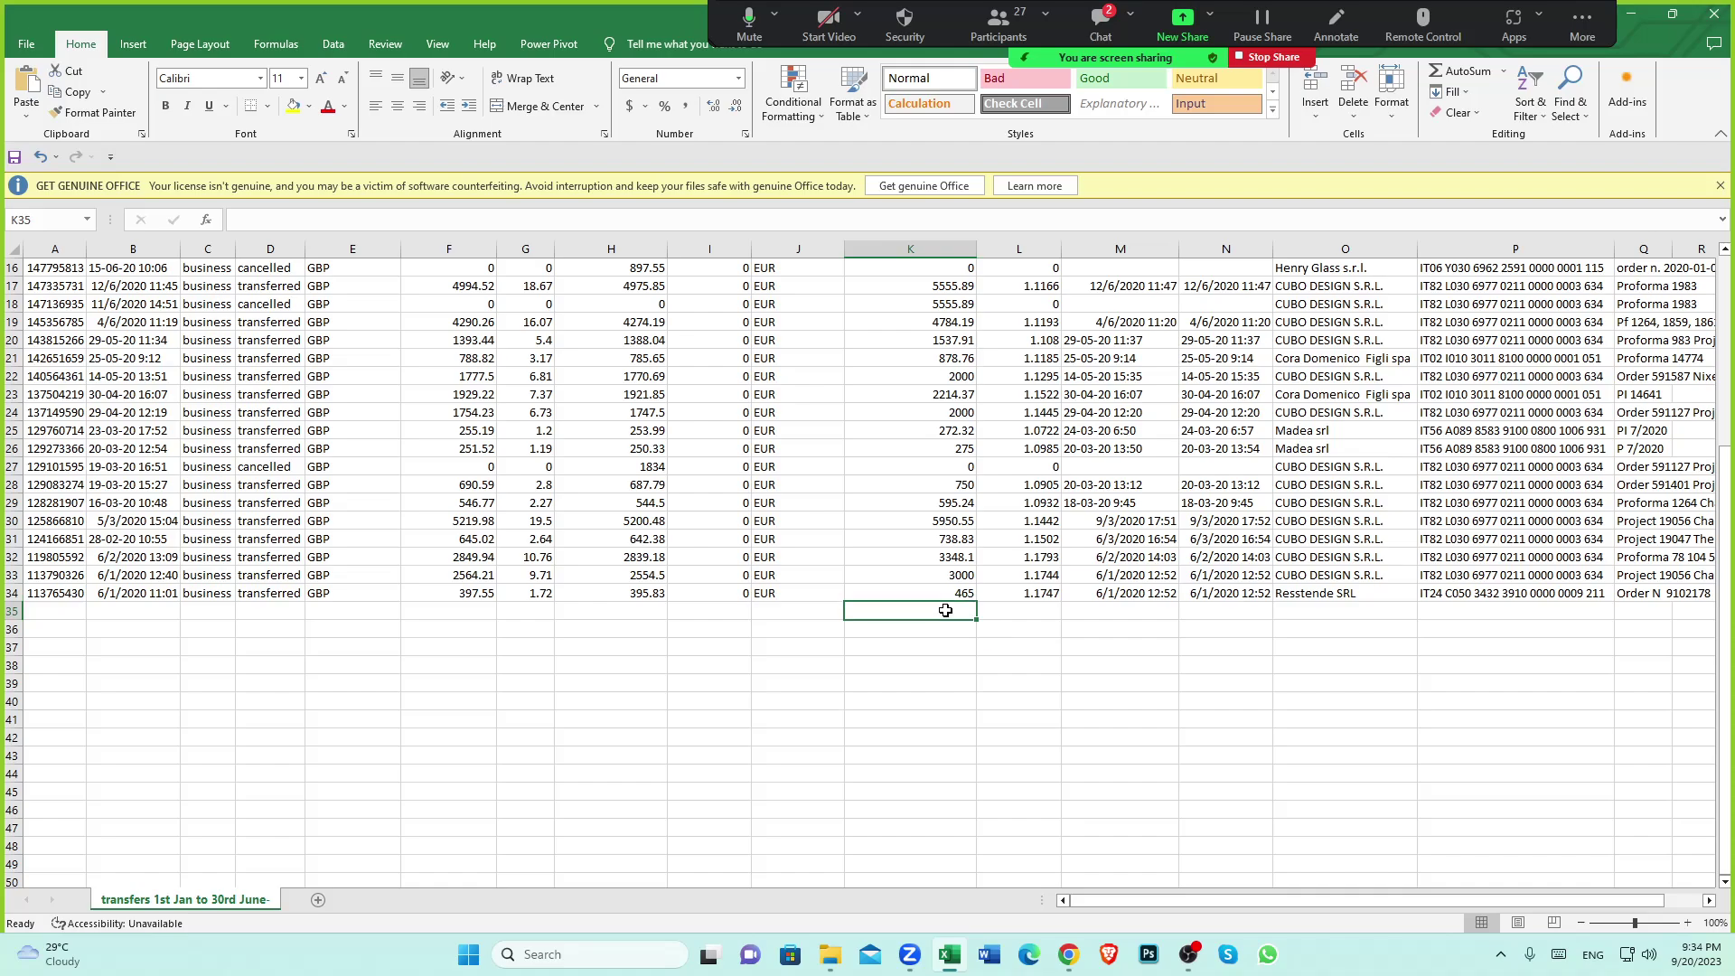
left_click_drag(946, 558, 903, 490)
left_click(915, 647)
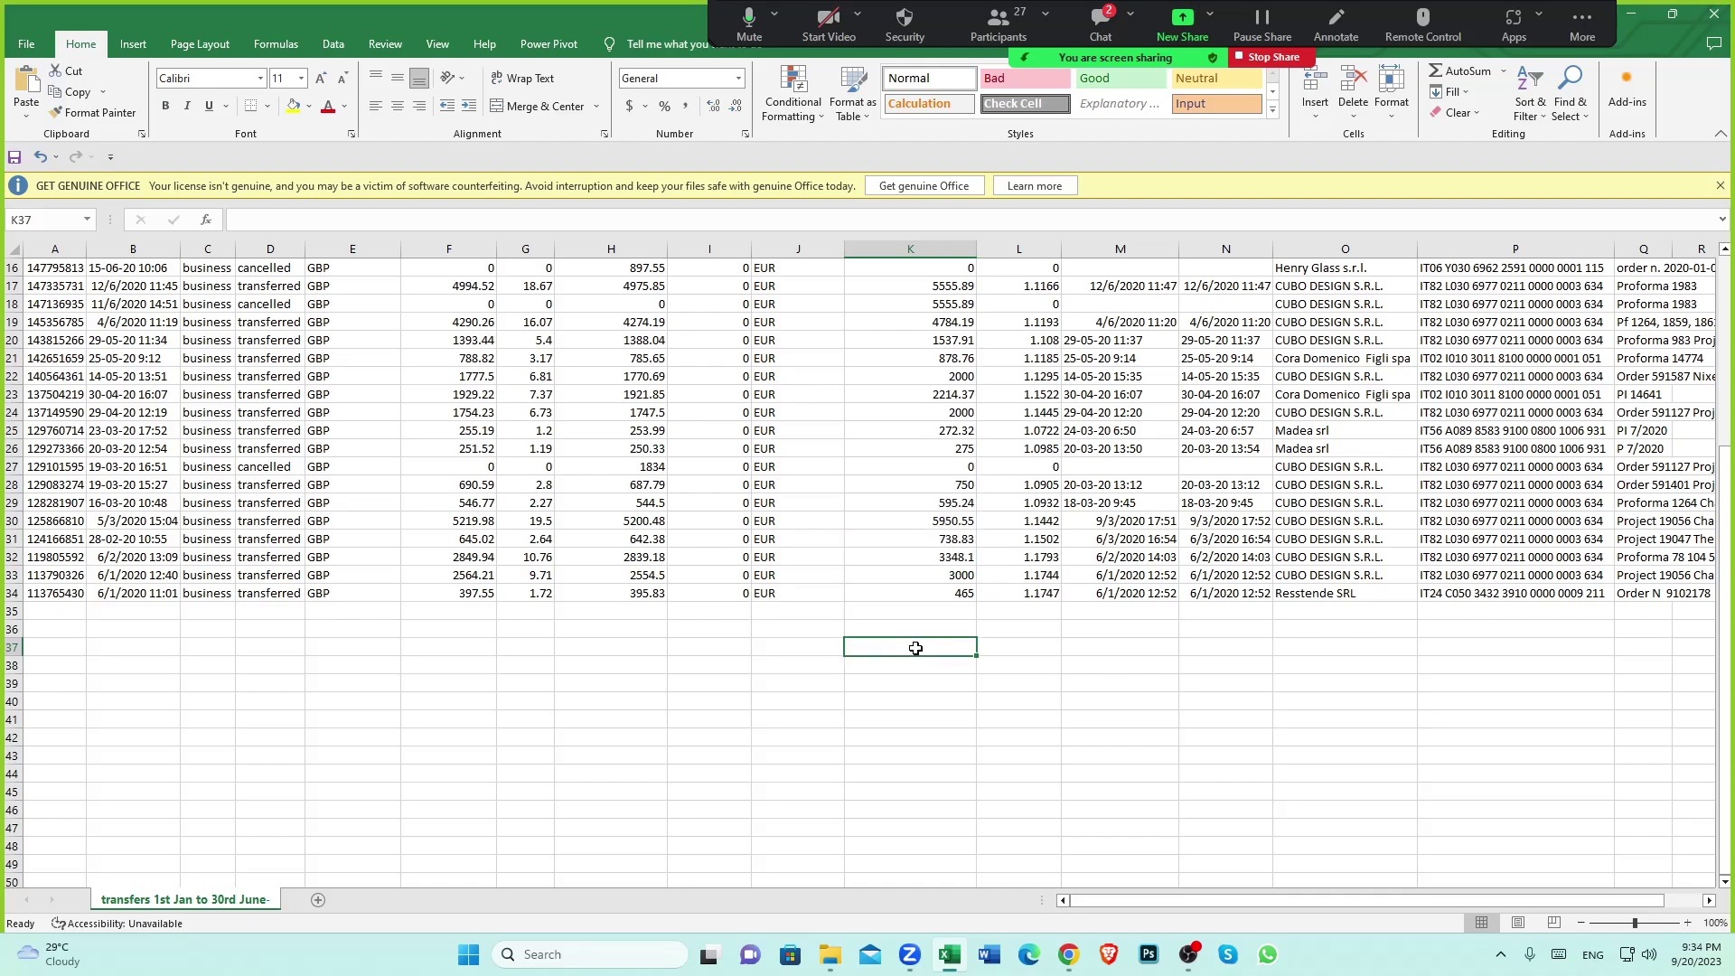
Recheck the 3348.1 amount in K32, then return to Xero's wise clearing account transactions
left_click(942, 557)
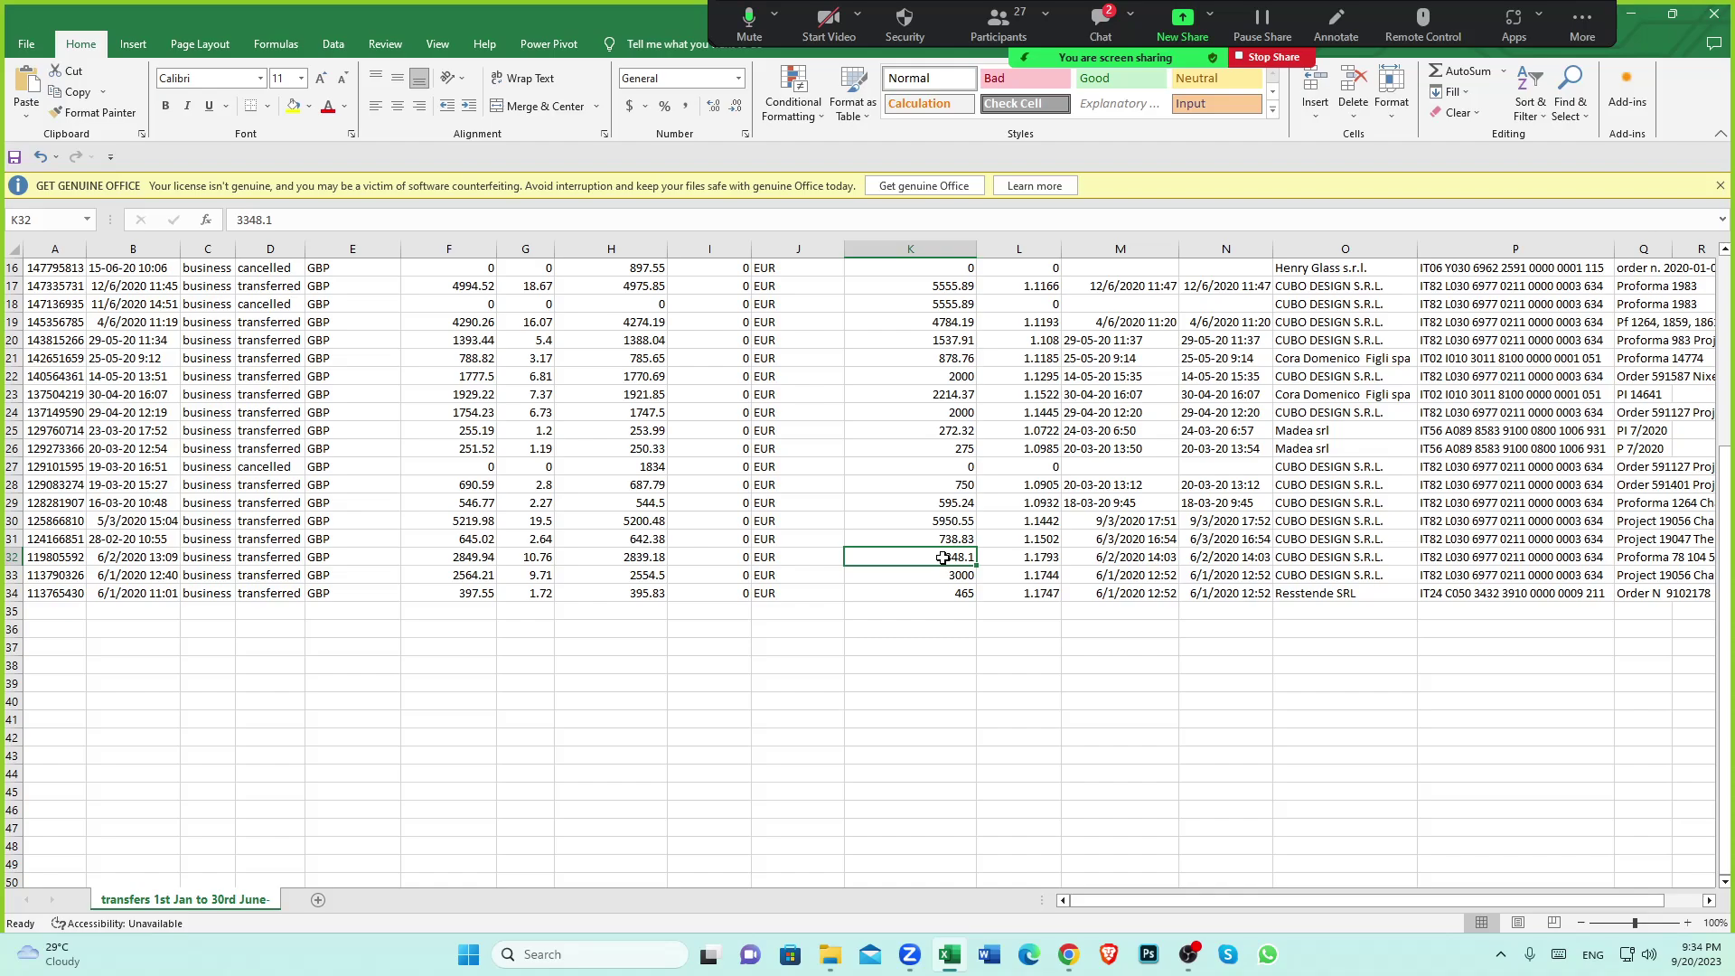
left_click(913, 646)
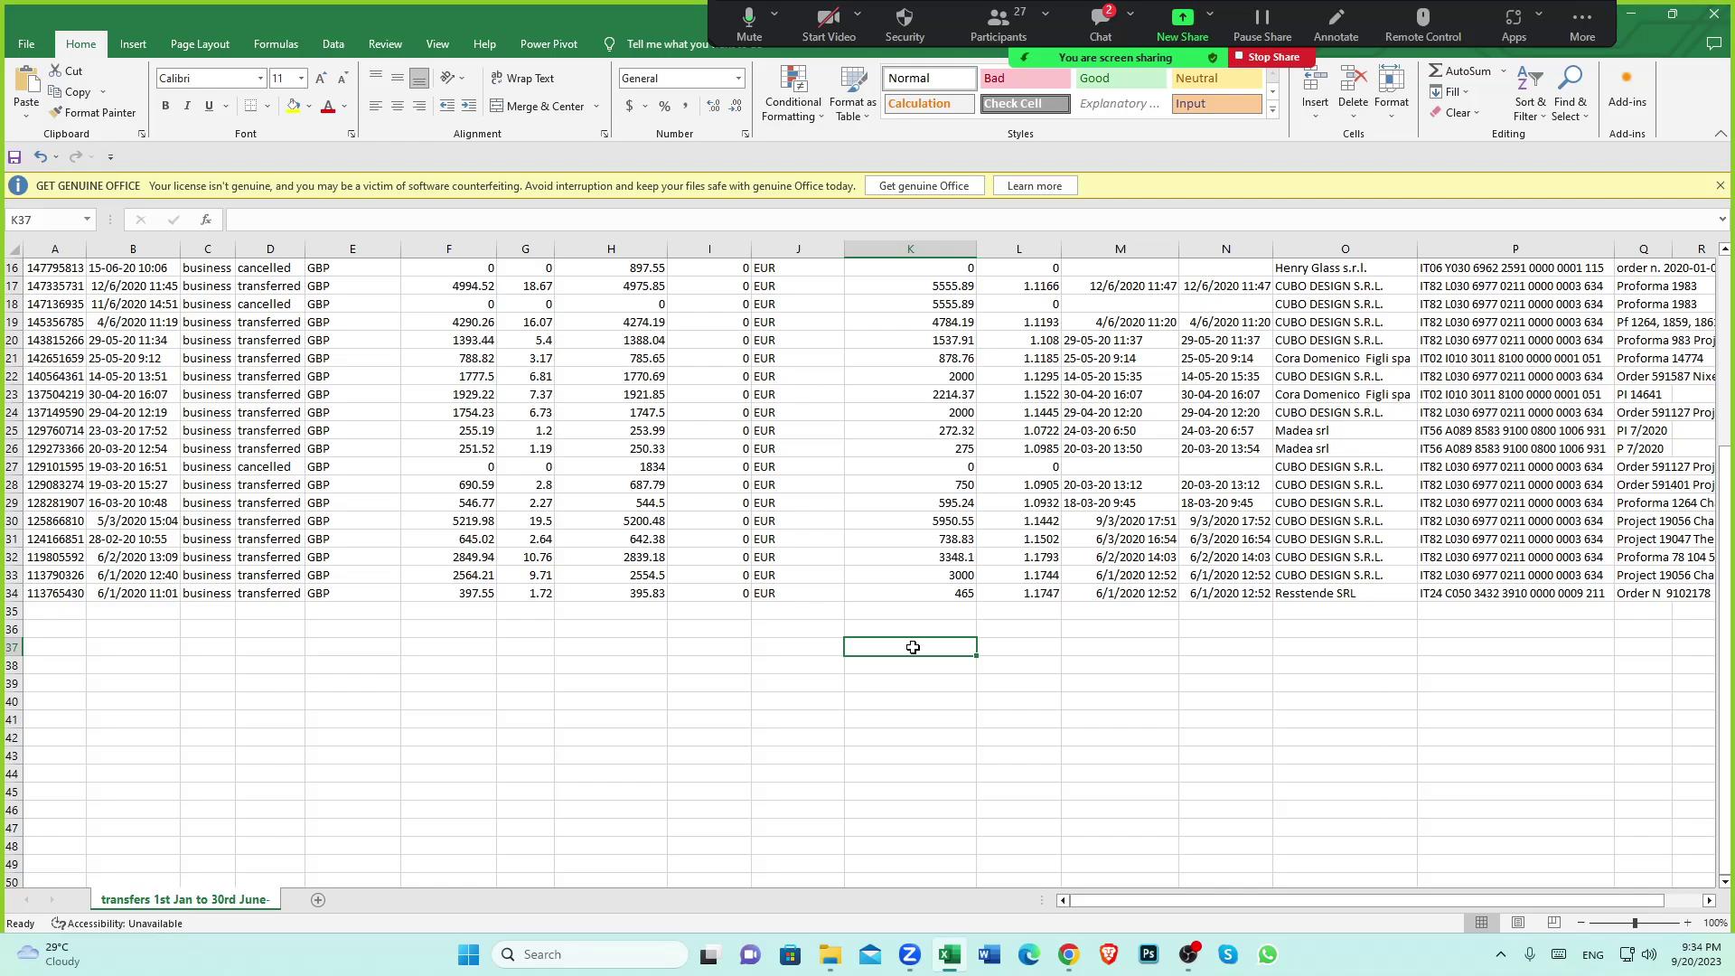
left_click(928, 556)
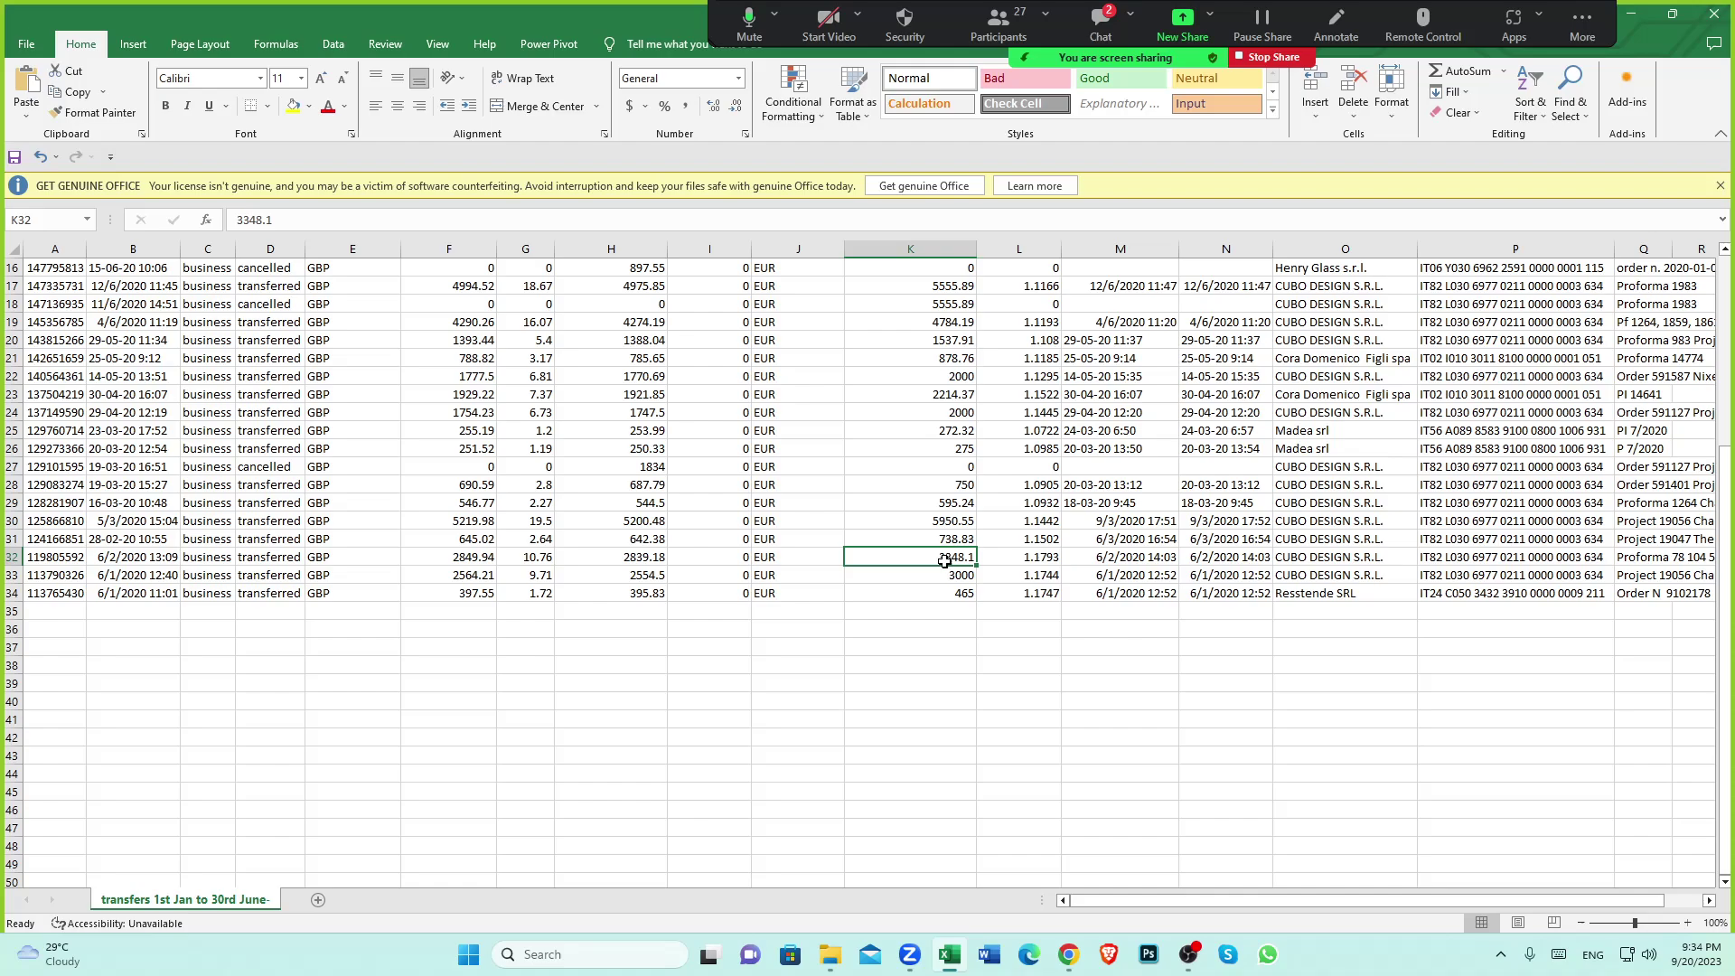
scroll(950, 565, "up", 5)
scroll(975, 673, "down", 4)
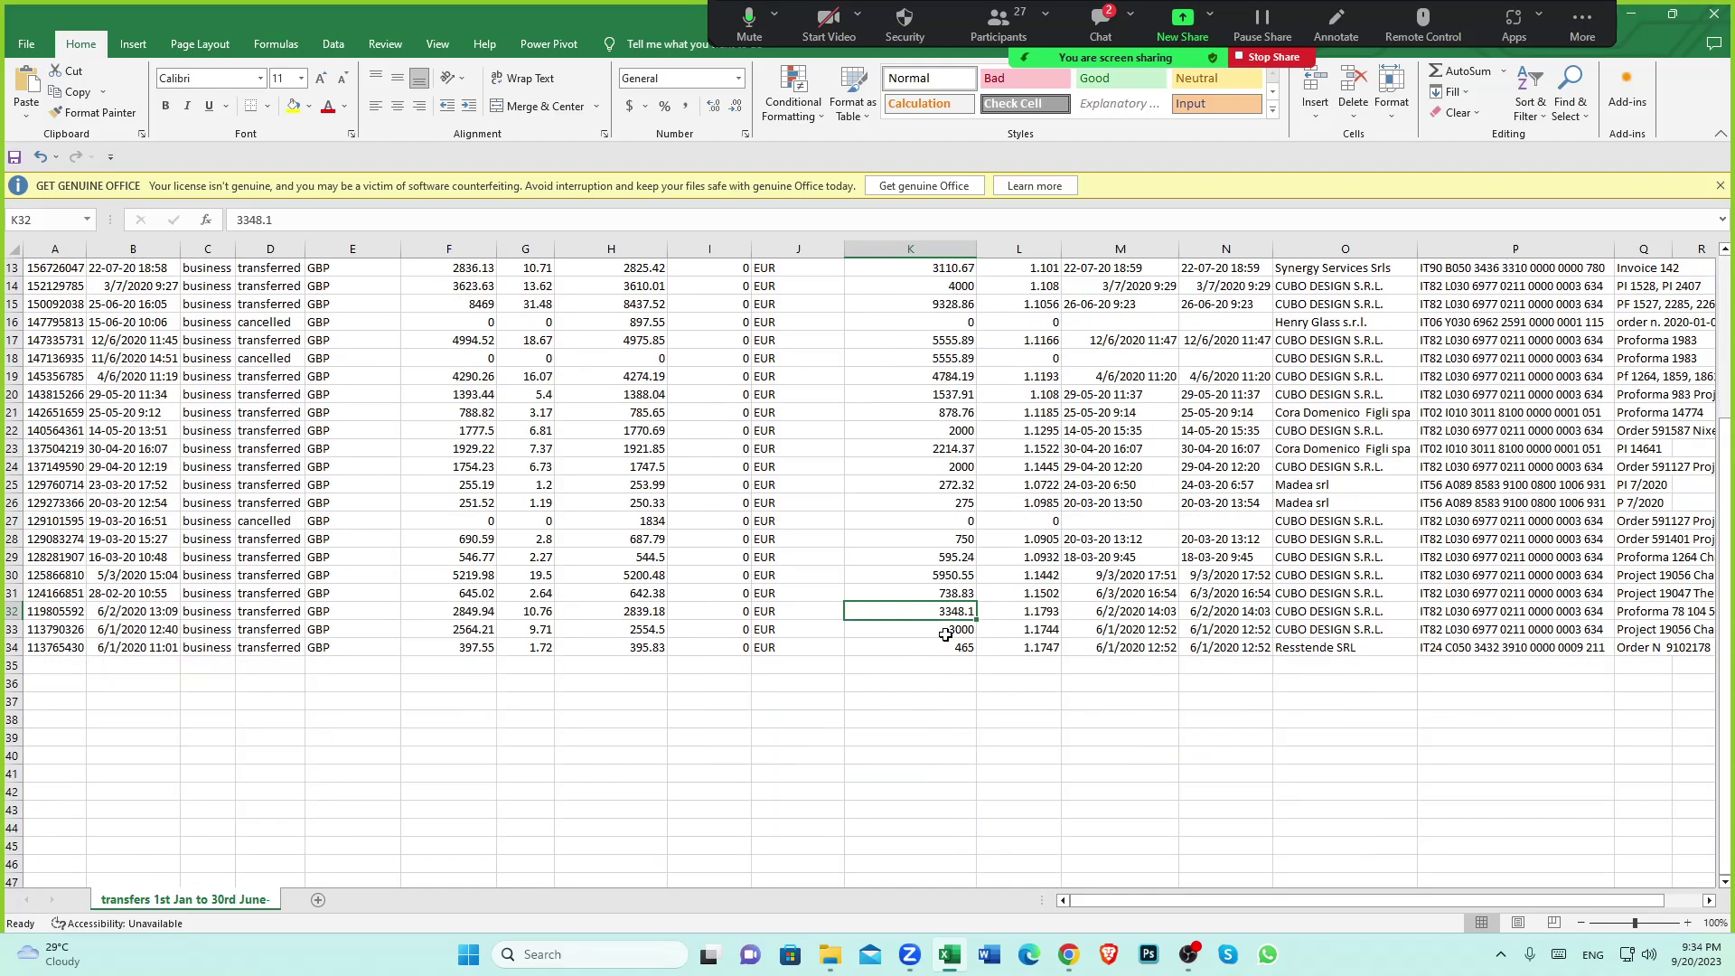
scroll(911, 676, "down", 1)
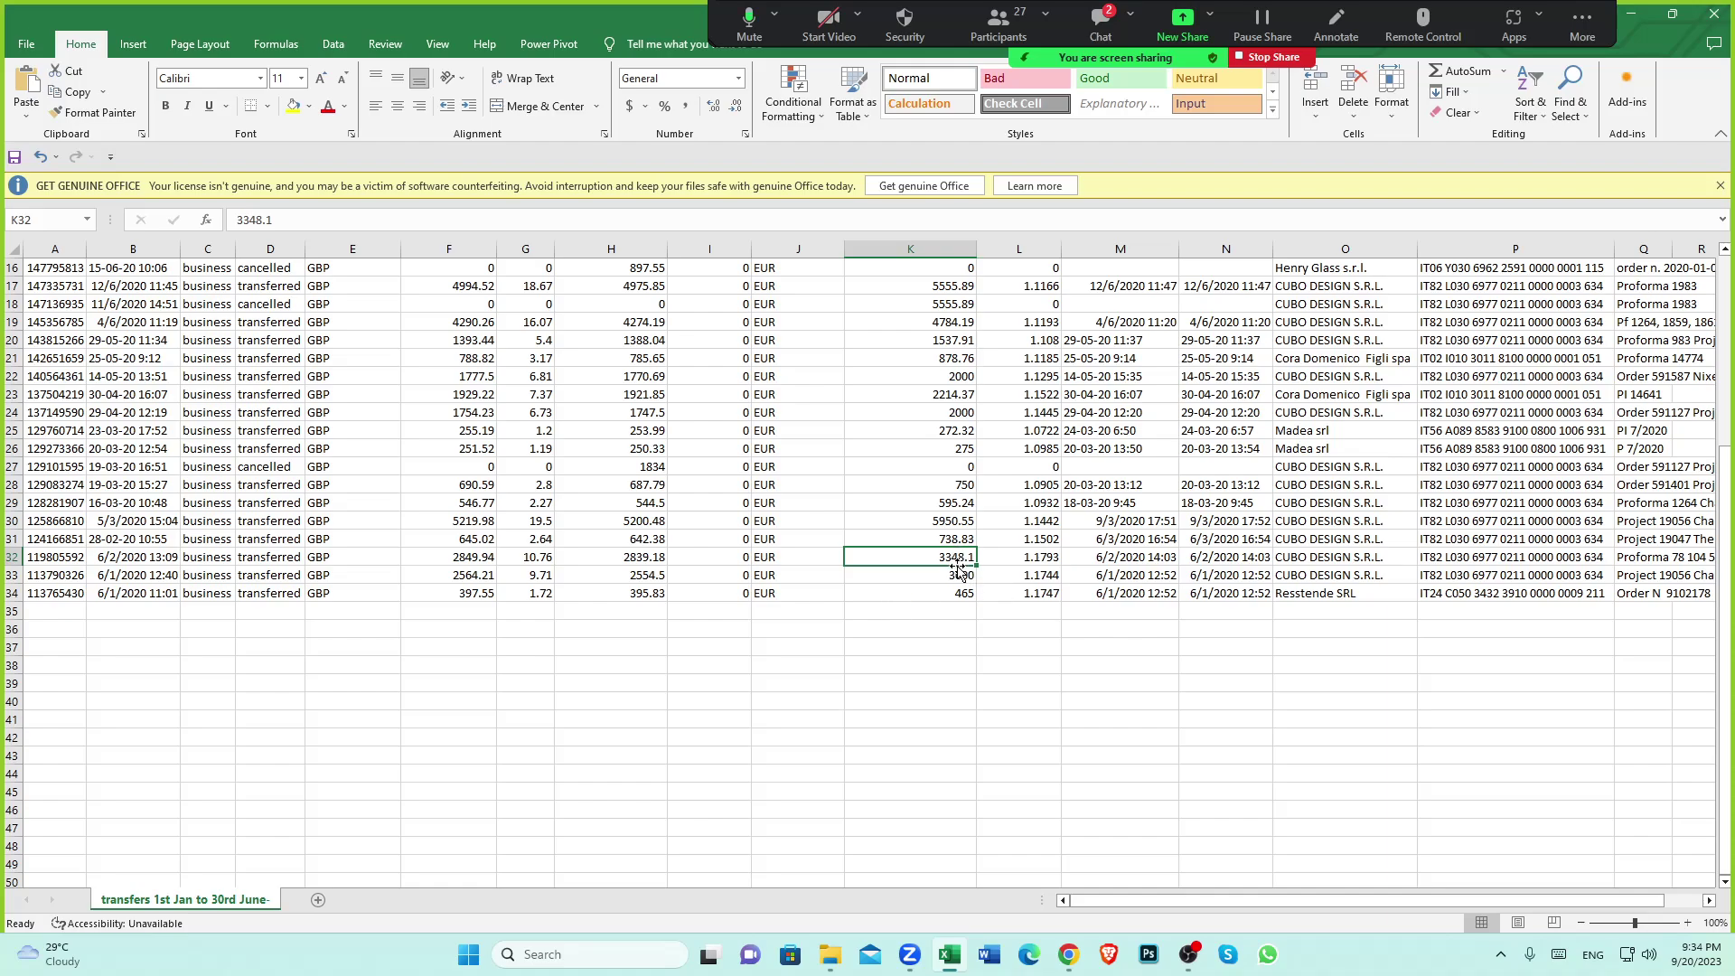
left_click(1069, 955)
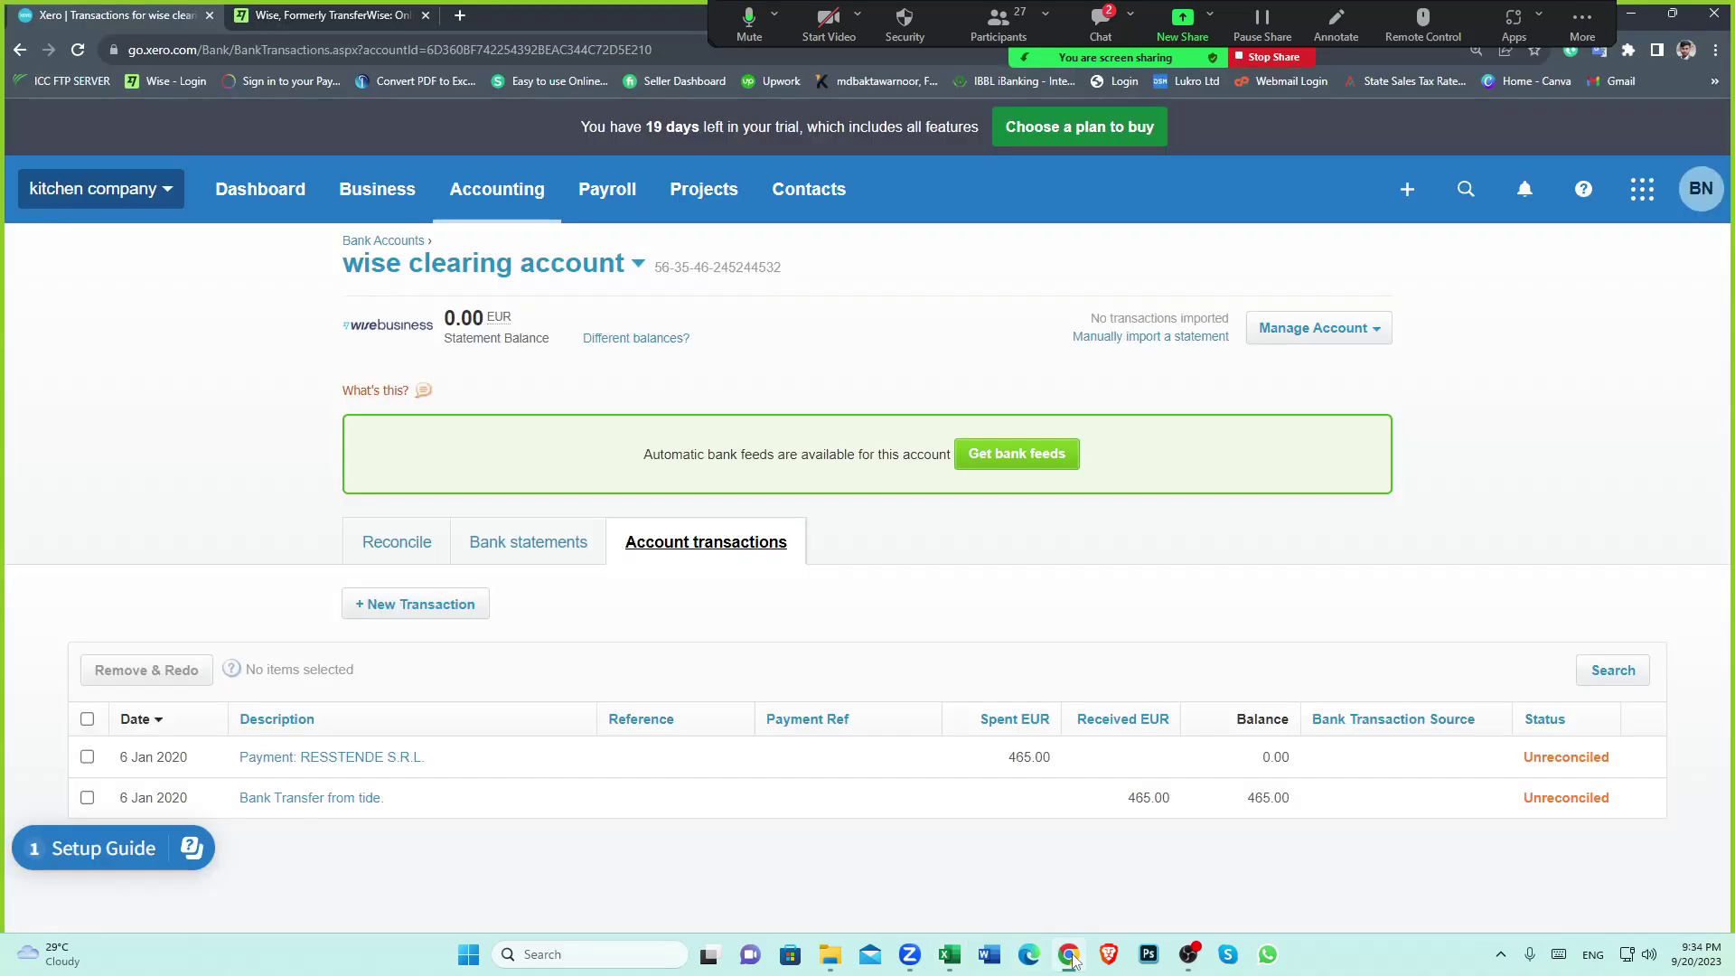
Look over the CUBO Italian Supplier invoice folder, then return through Xero to the transfers spreadsheet
left_click(827, 955)
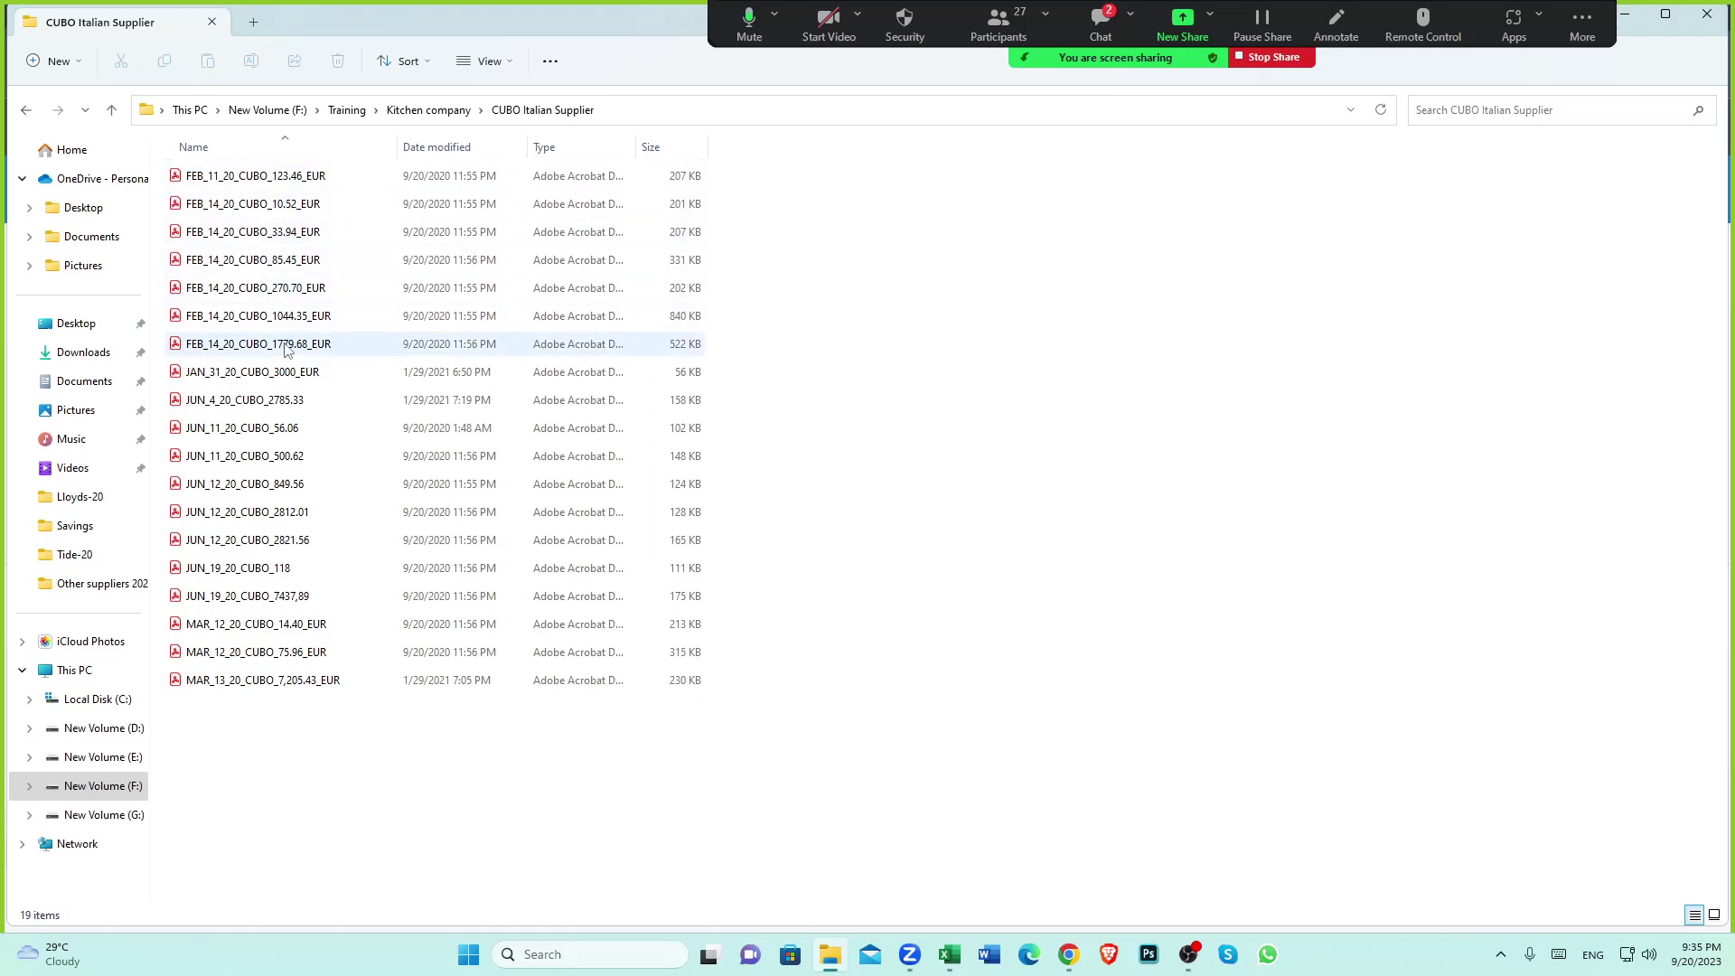
left_click(1068, 956)
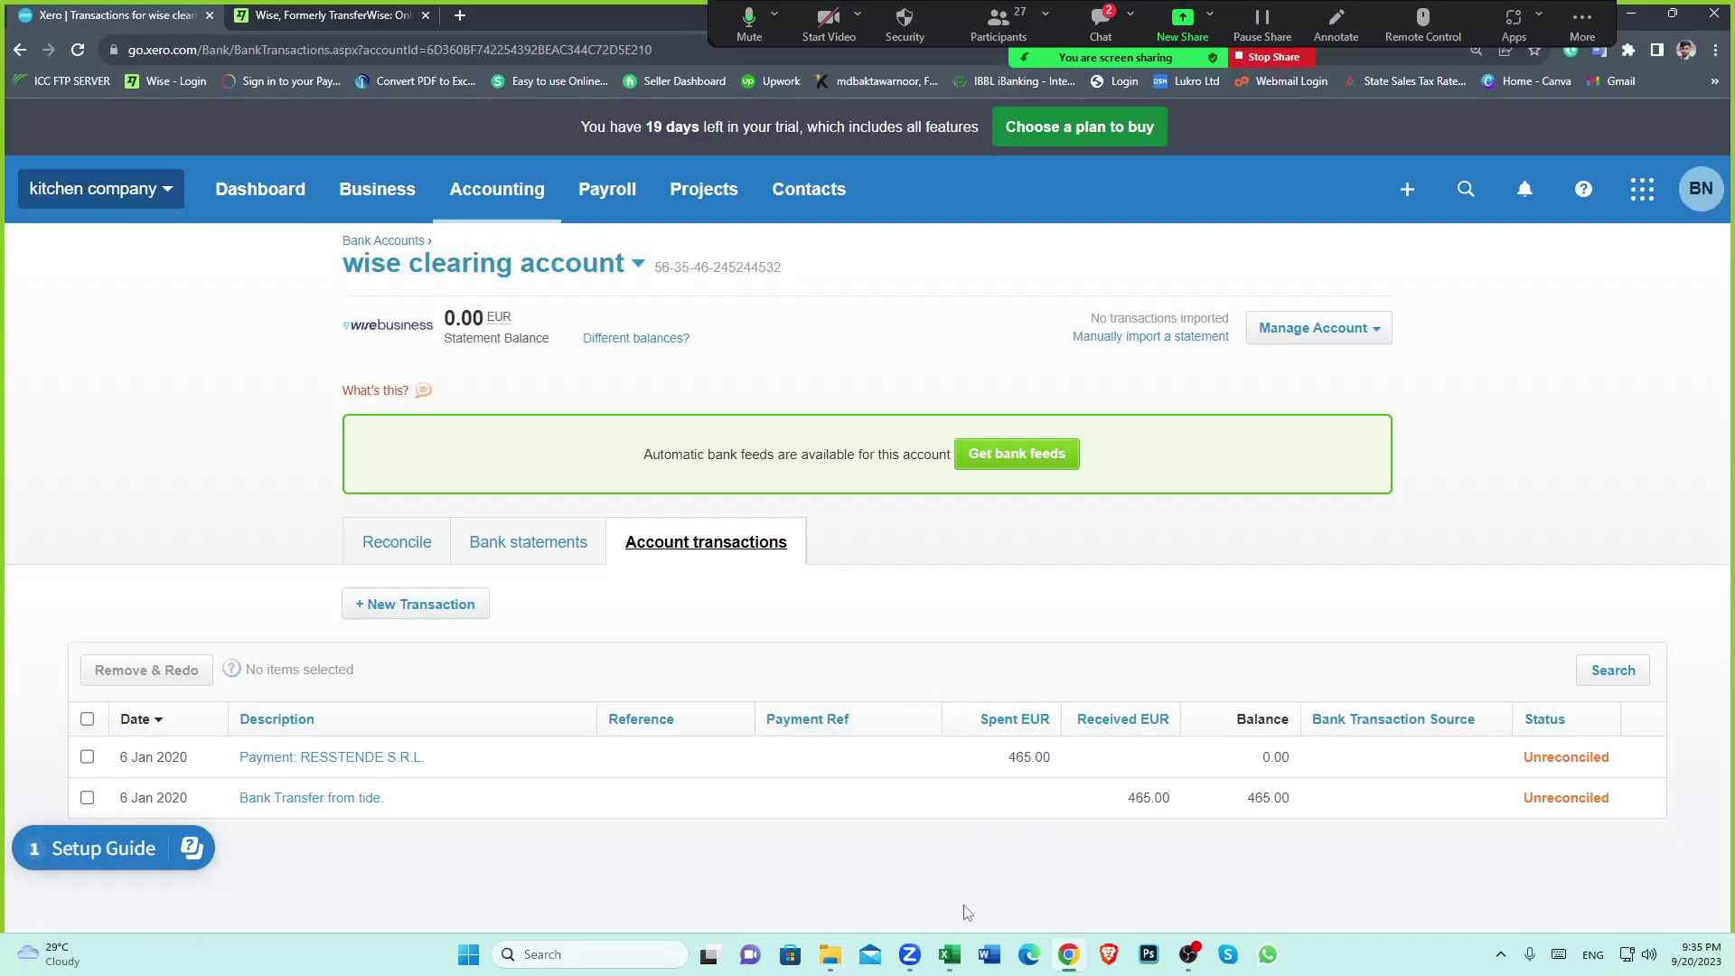
left_click(948, 954)
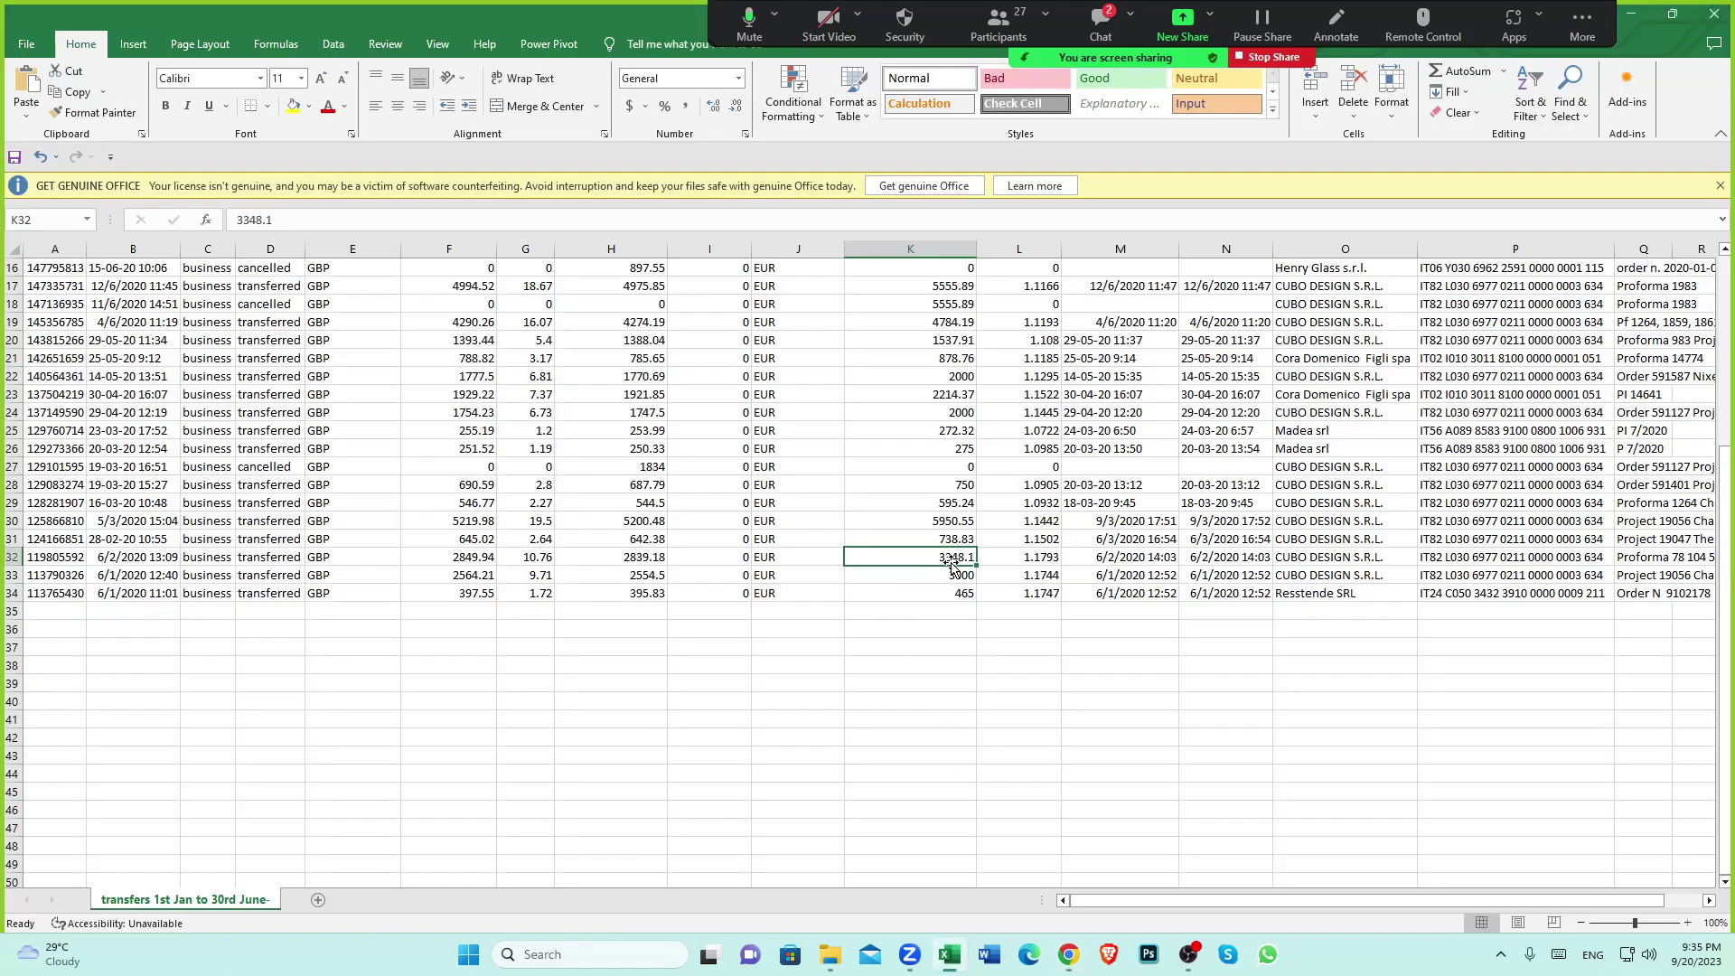
Review the 3348.1 EUR CUBO transfer in K32, then go back to Xero's wise clearing account
left_click(926, 605)
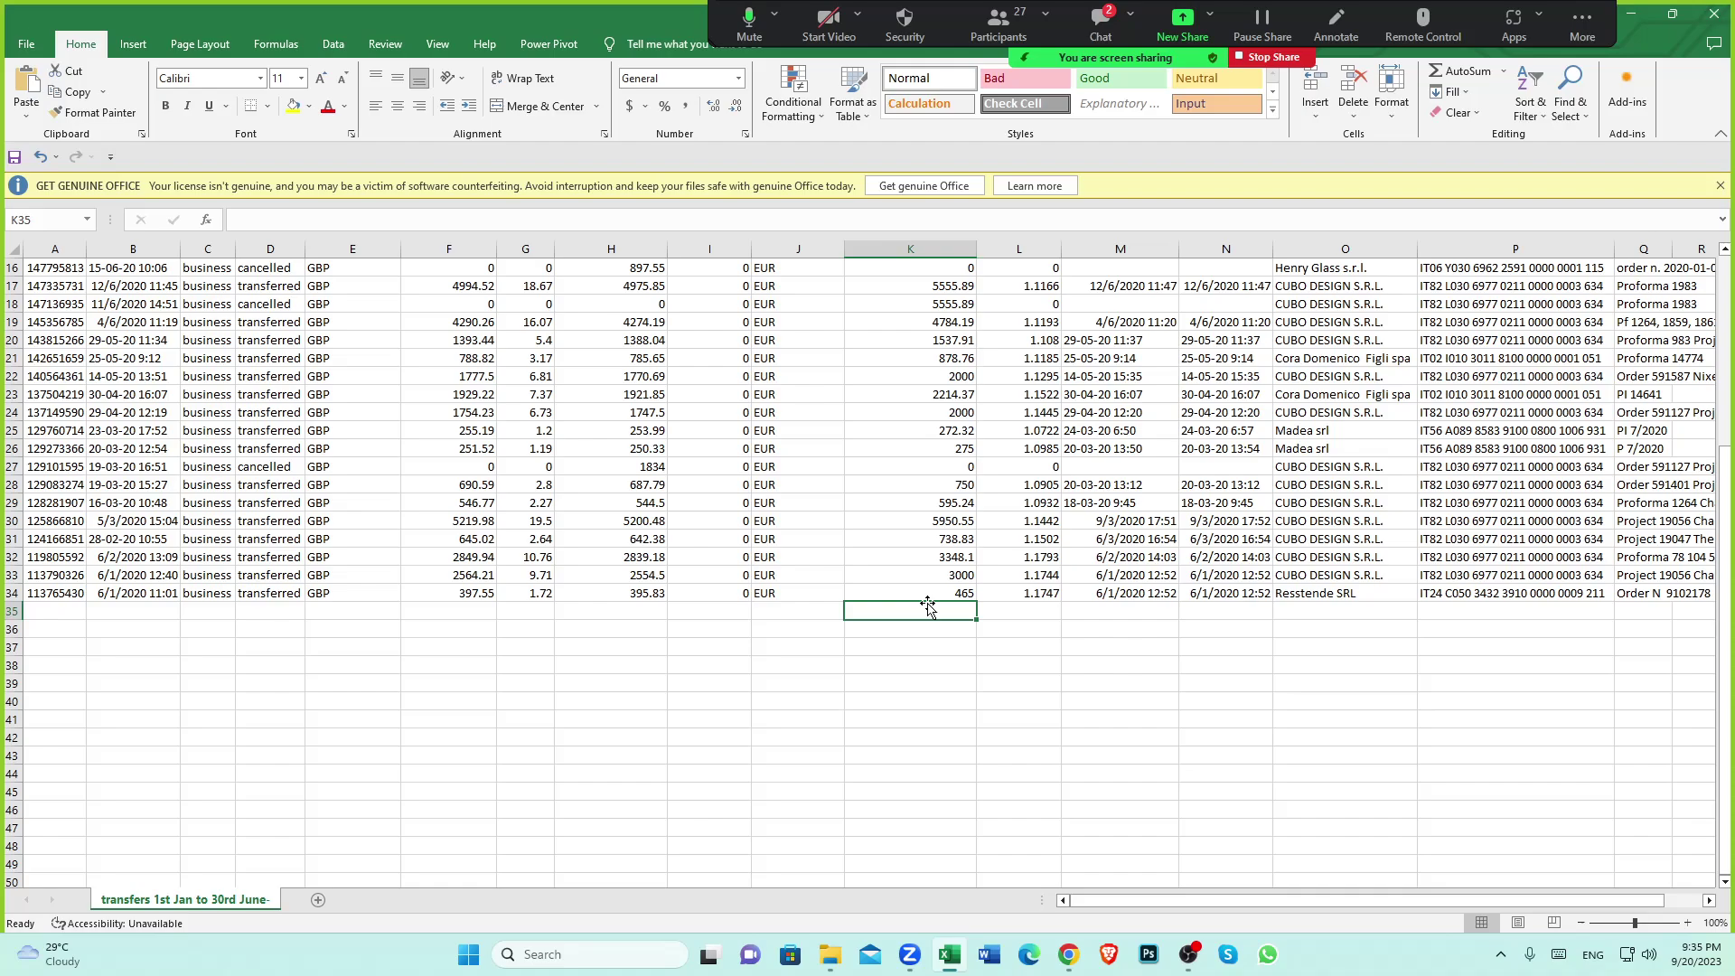
left_click(962, 558)
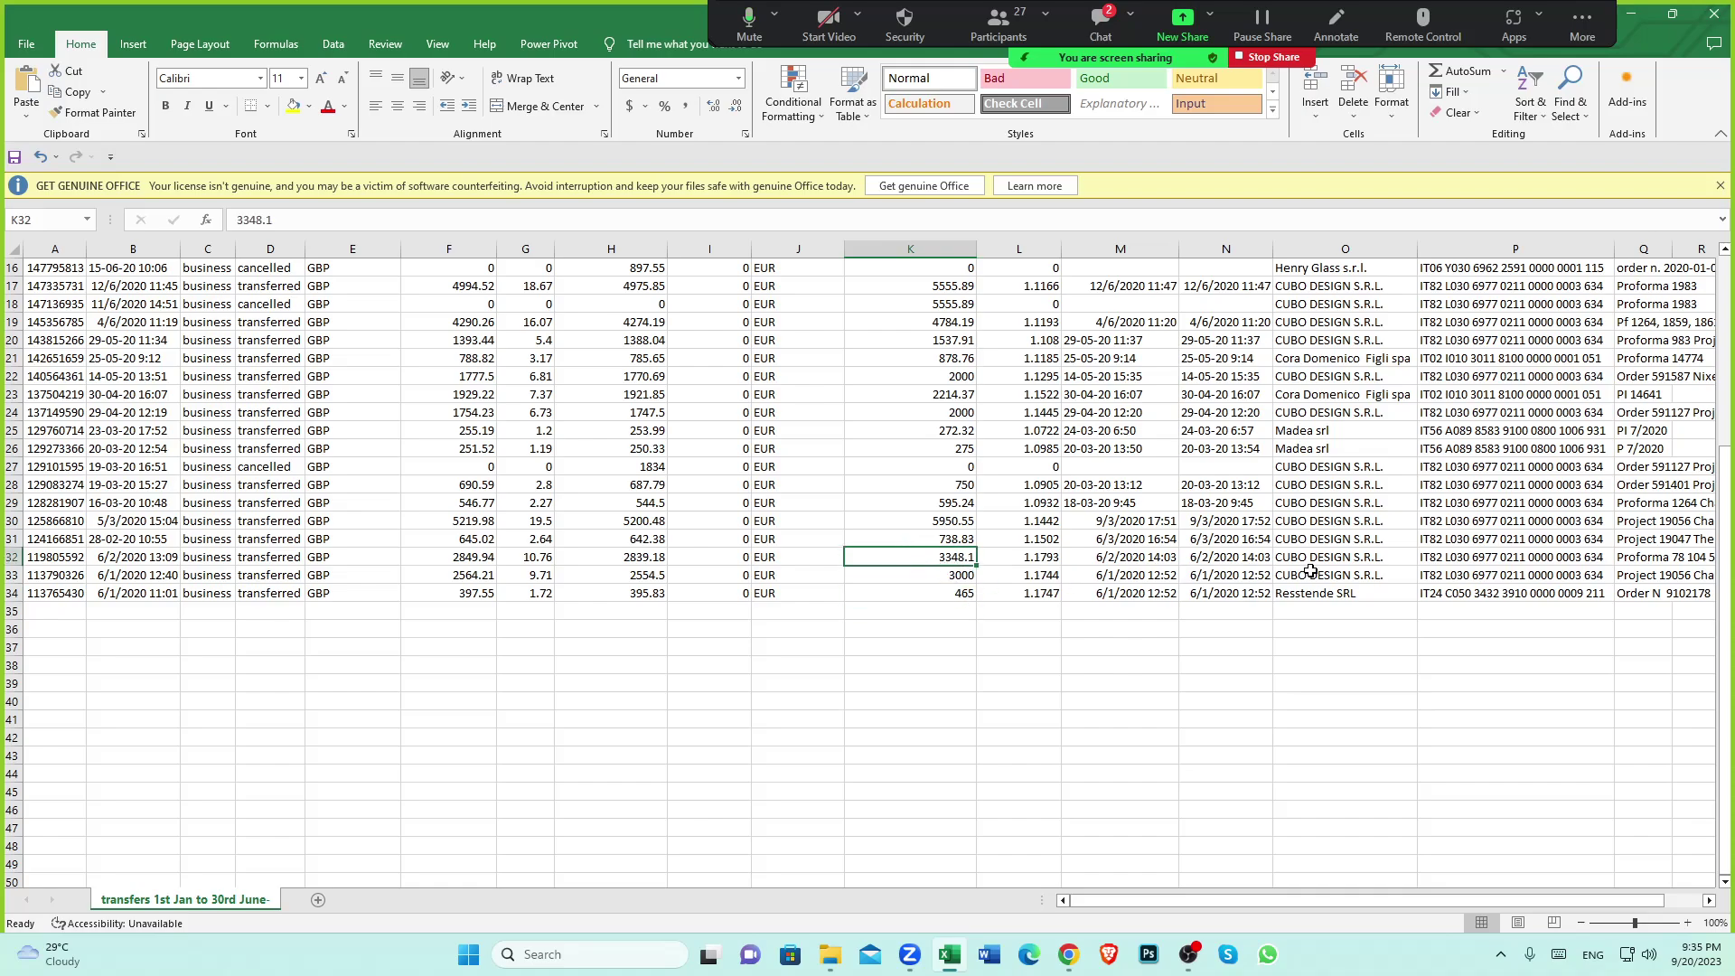
left_click(929, 612)
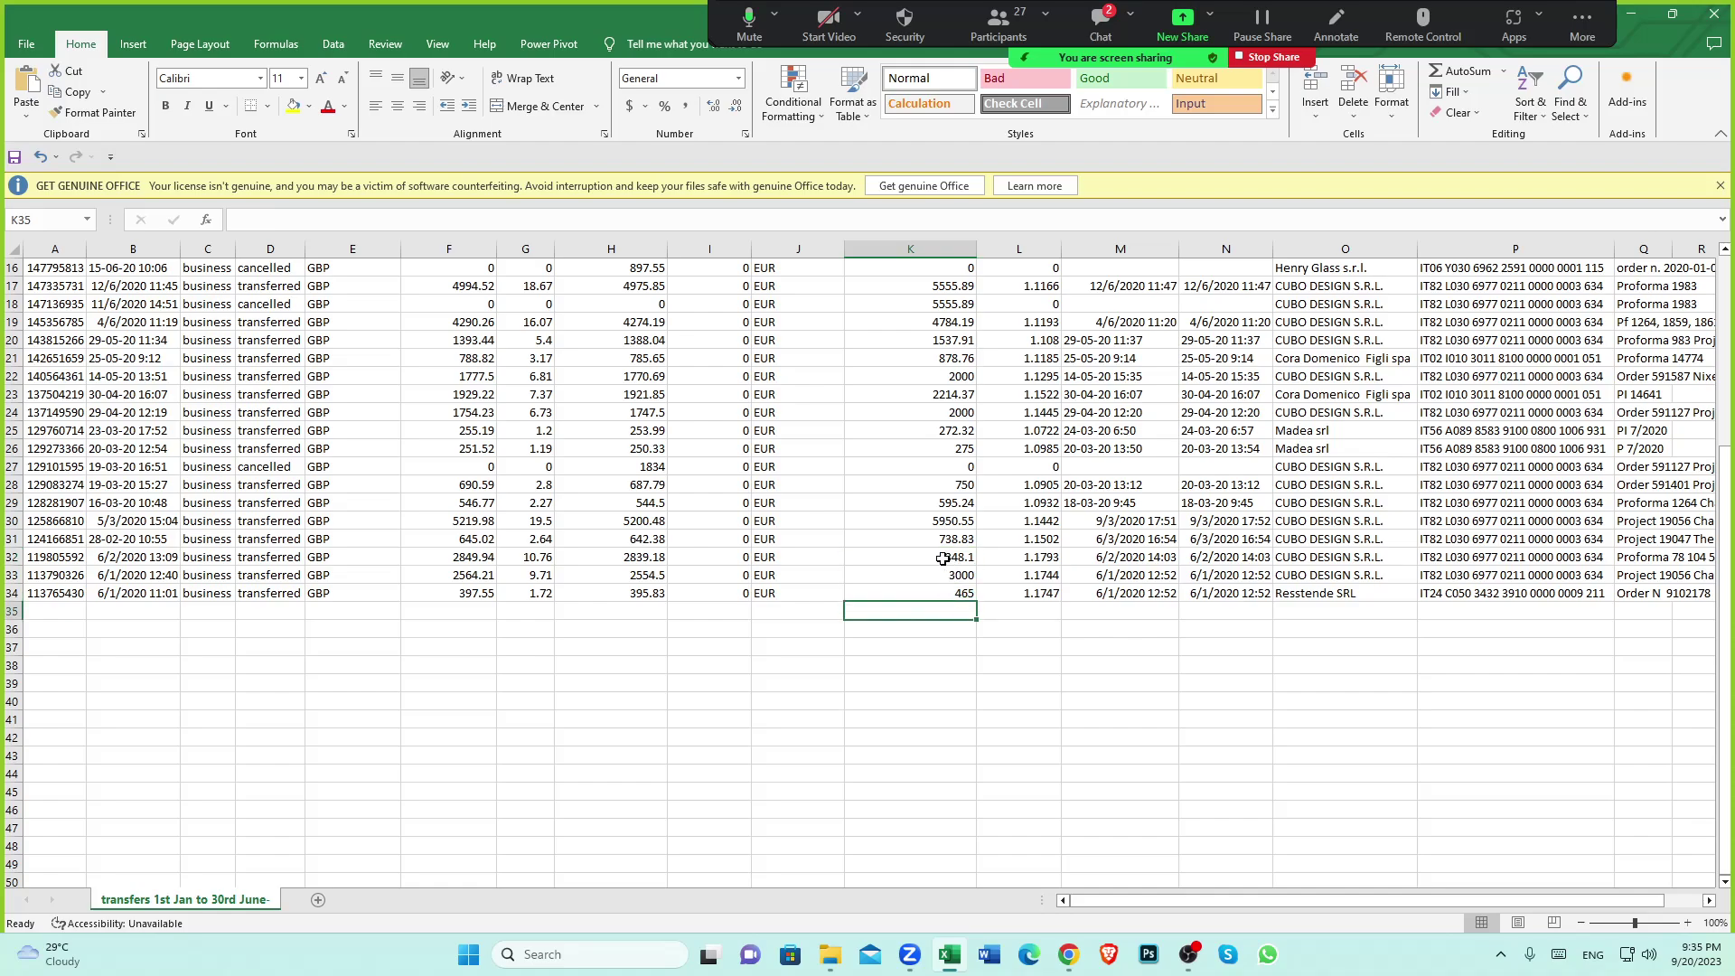
left_click(942, 558)
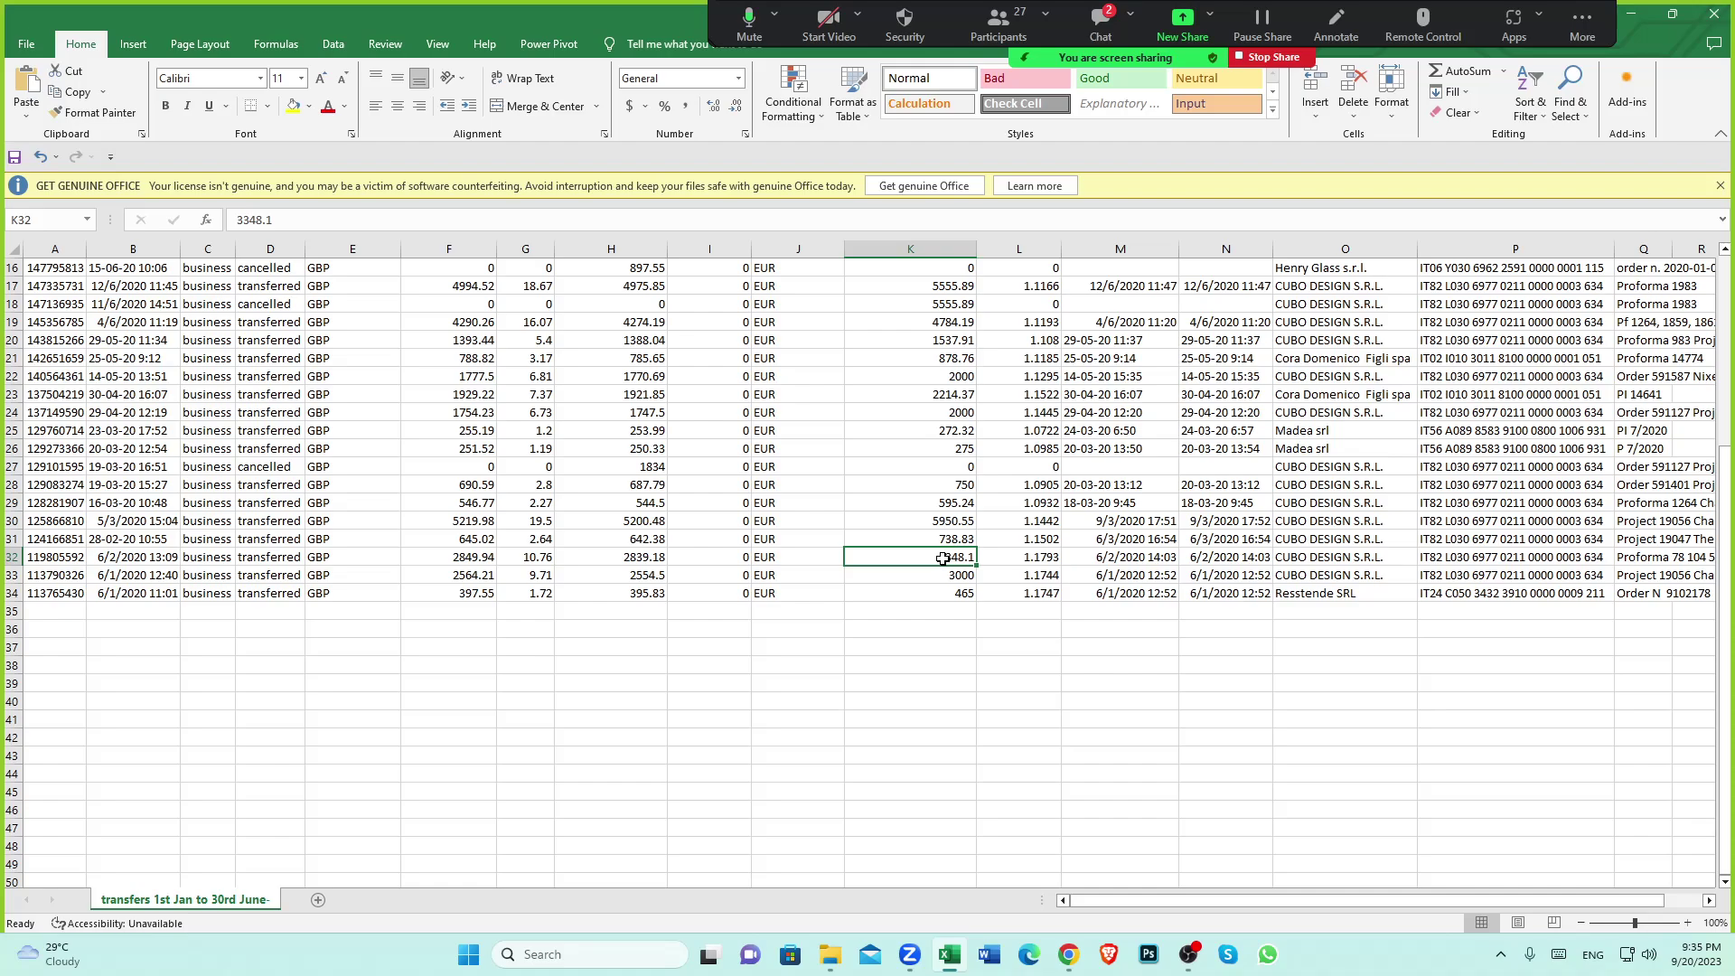
left_click(908, 629)
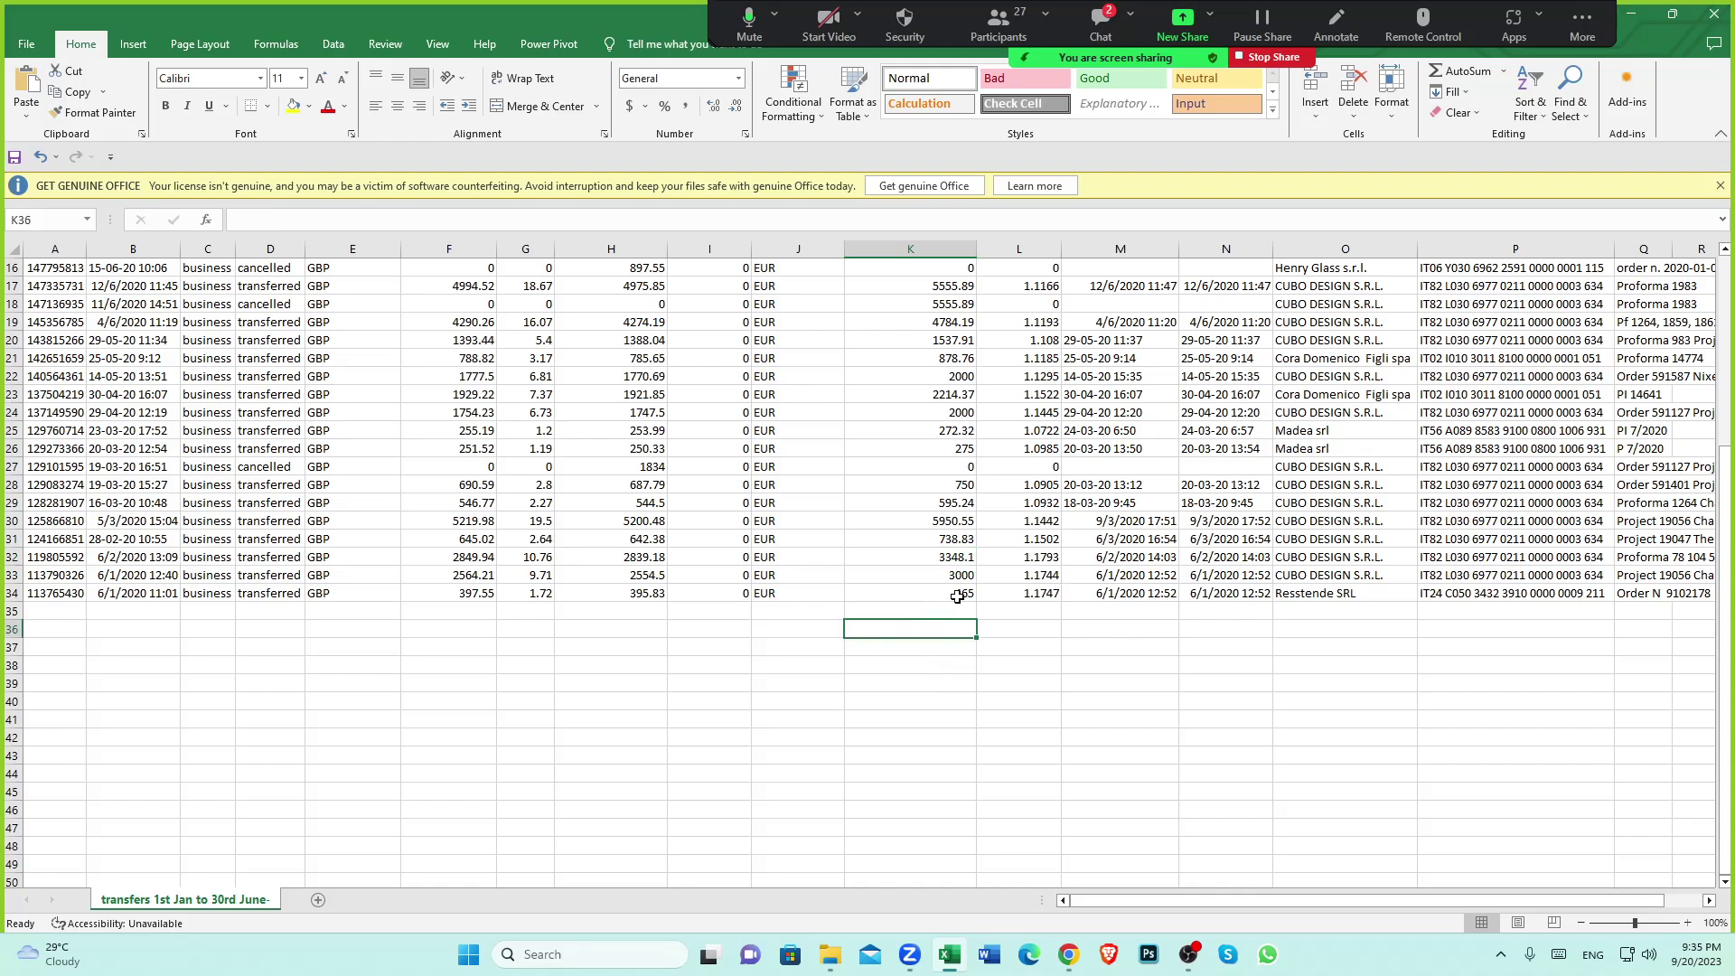
left_click(939, 558)
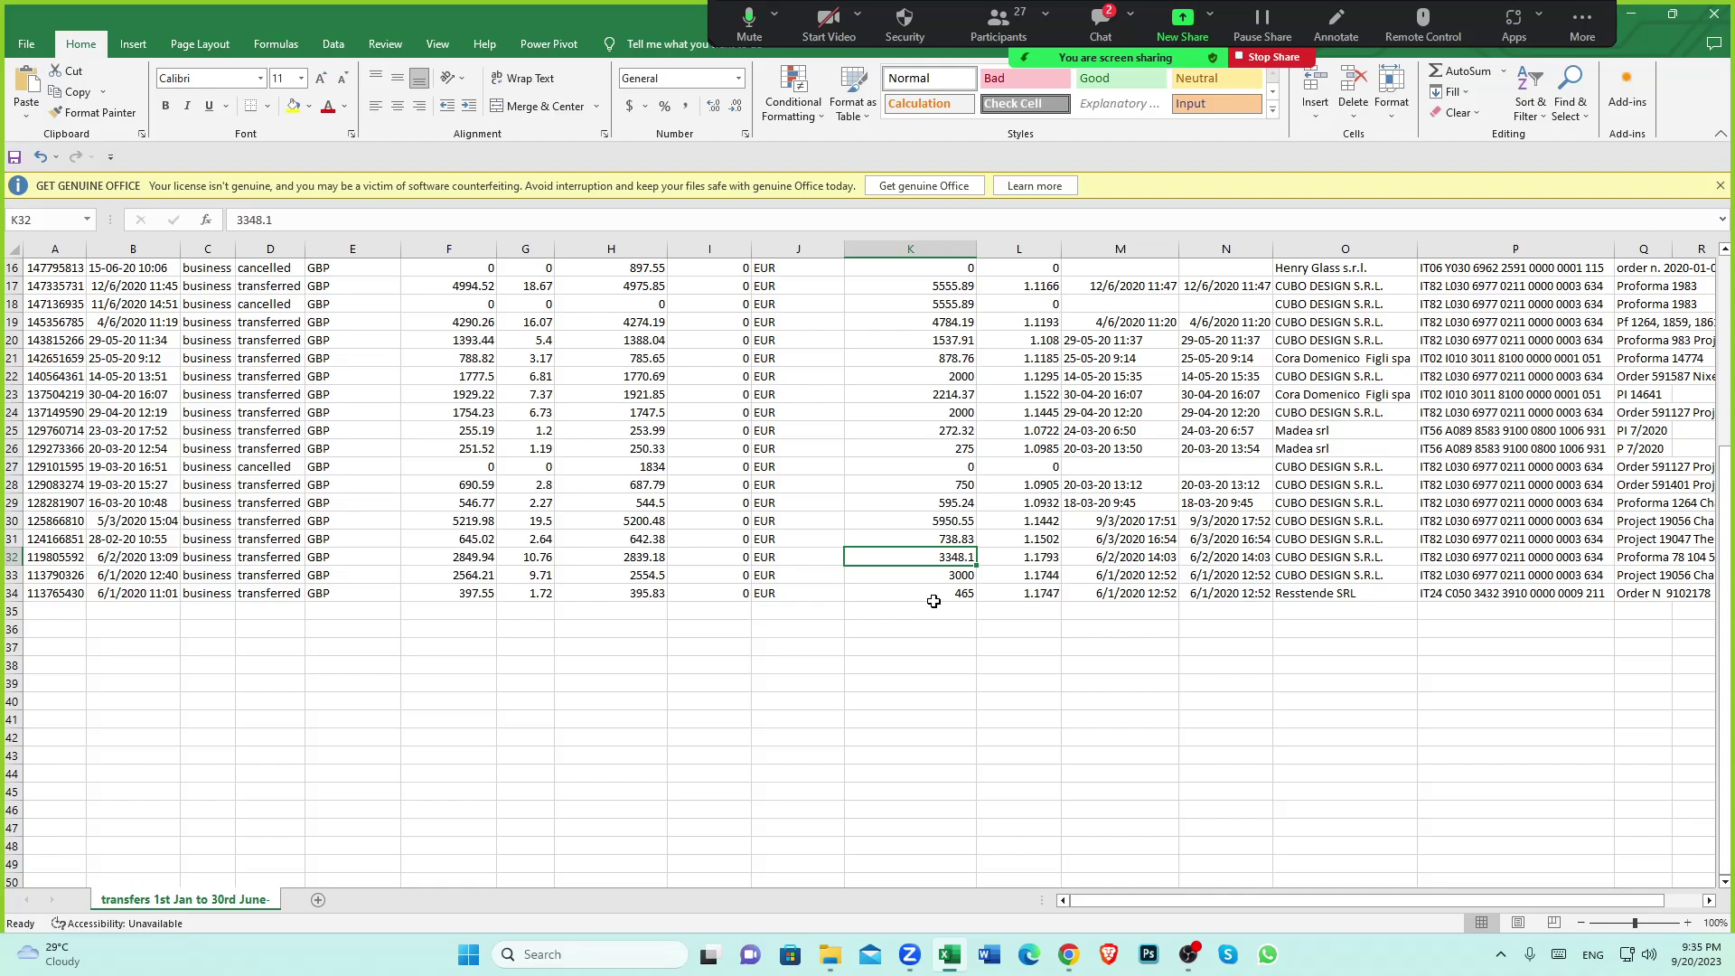
left_click(1068, 954)
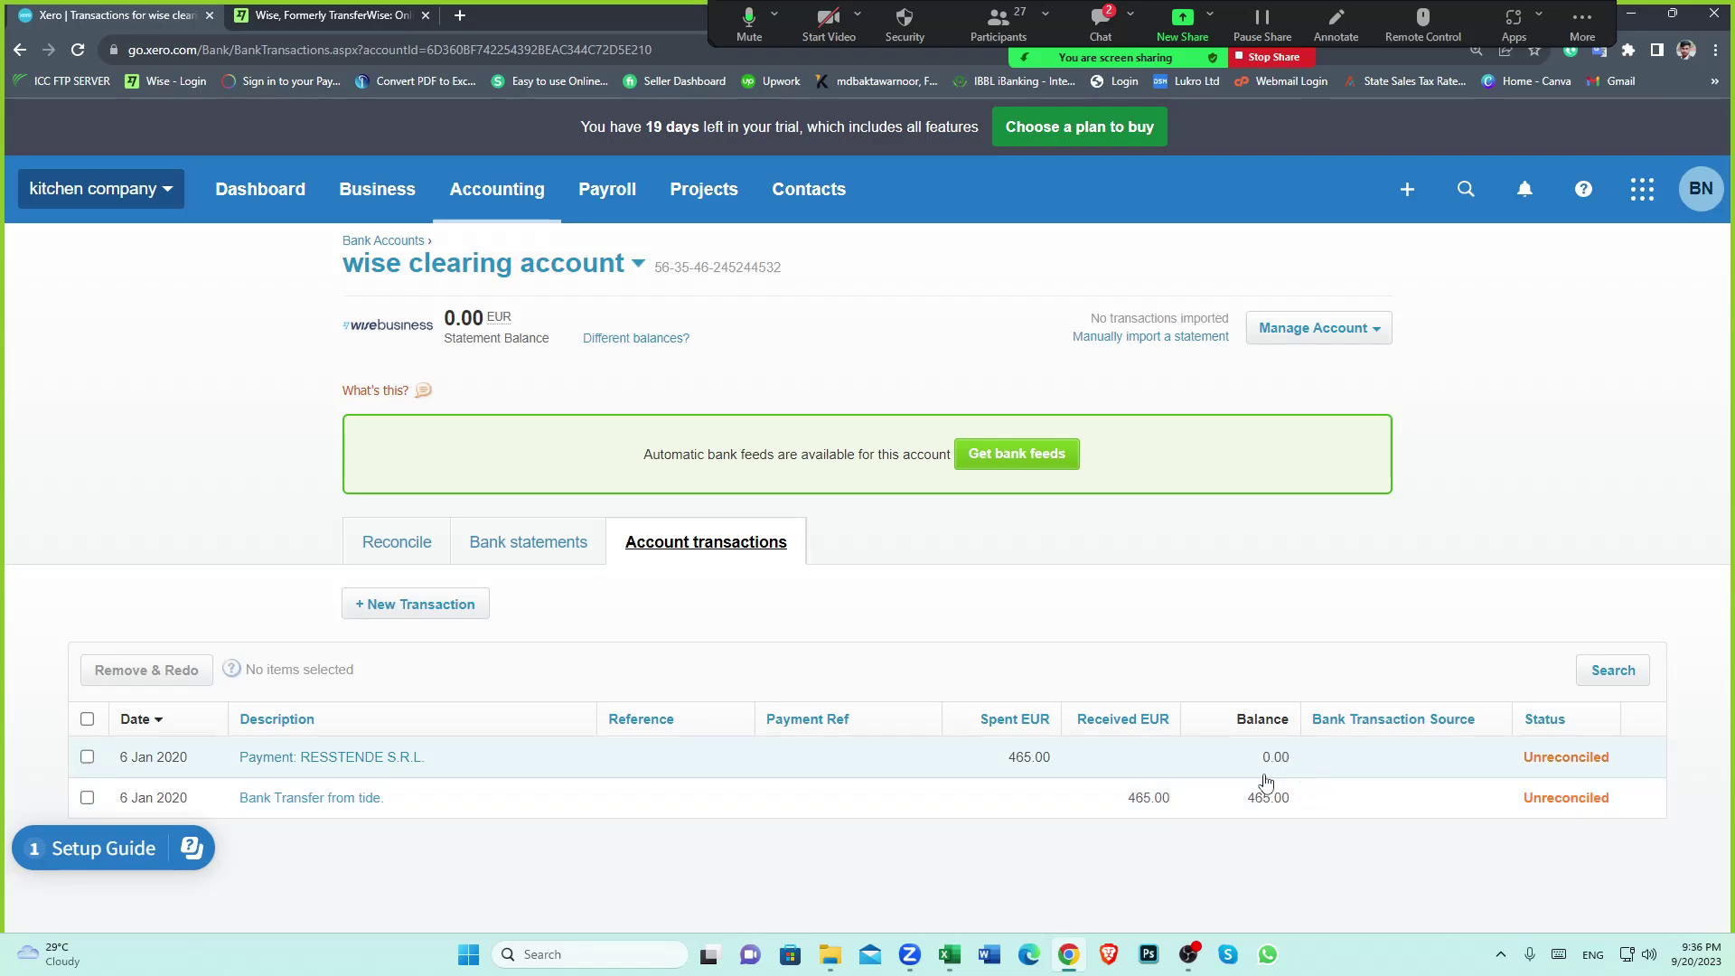
Open the cubo contact from All contacts to see its bills totalling 7,295.79, then go to the Dashboard
left_click(811, 208)
left_click(823, 263)
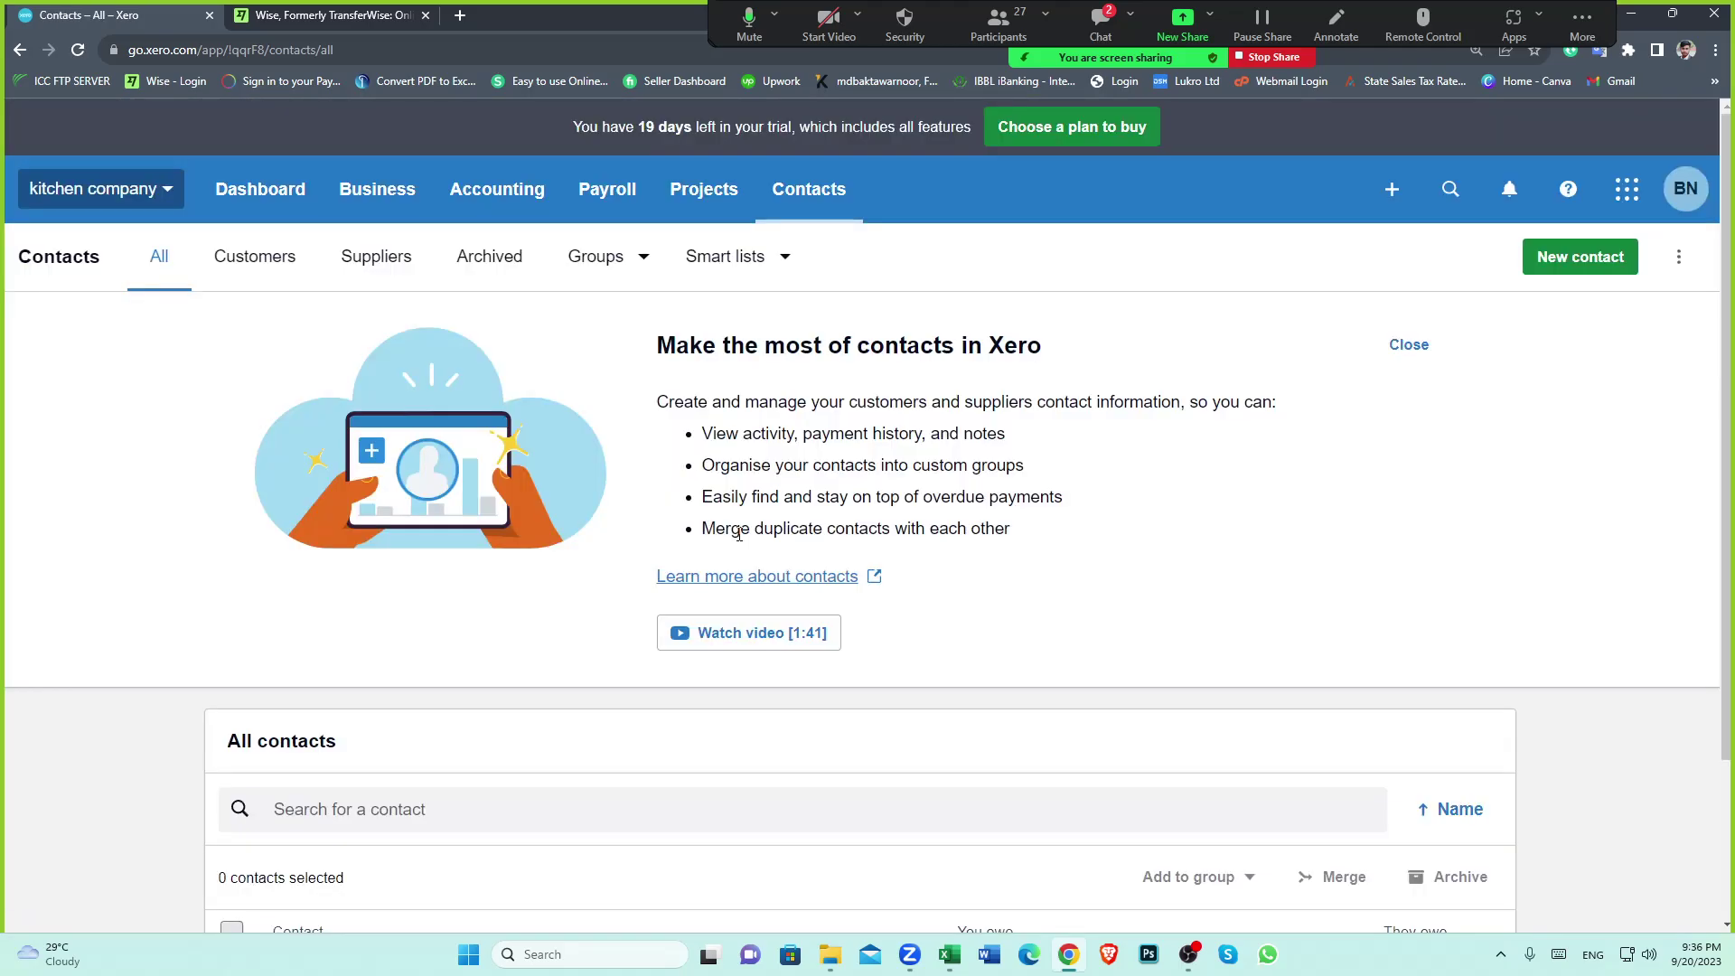
scroll(738, 533, "down", 7)
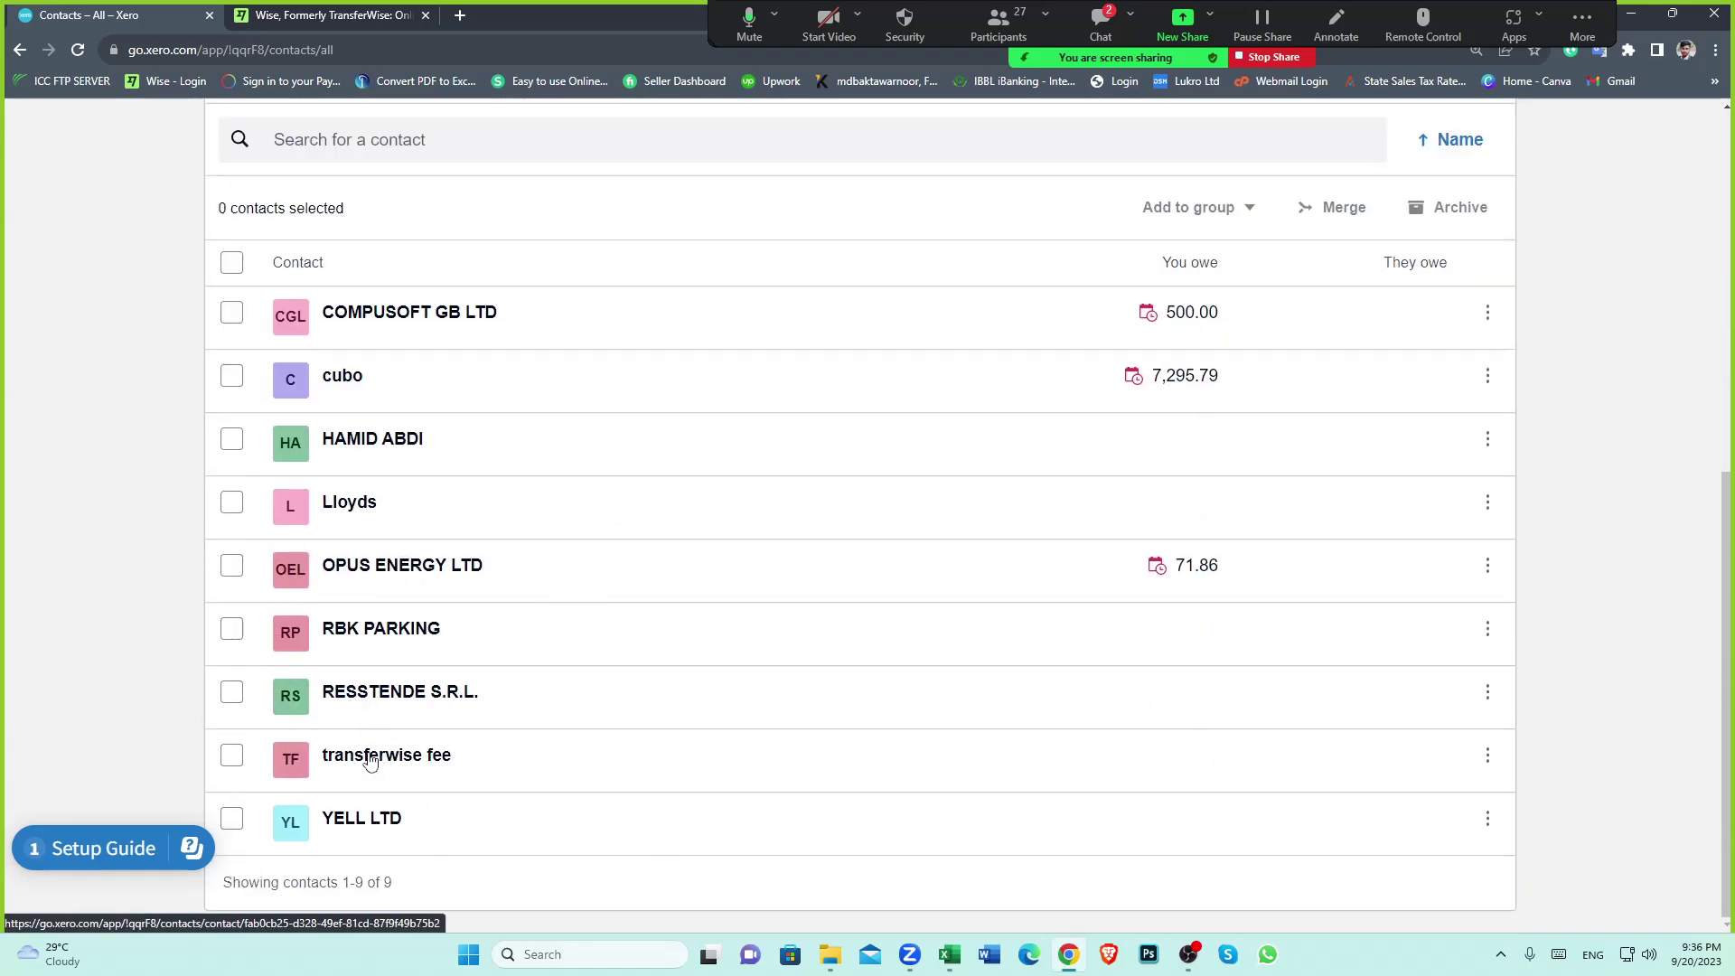
left_click(351, 381)
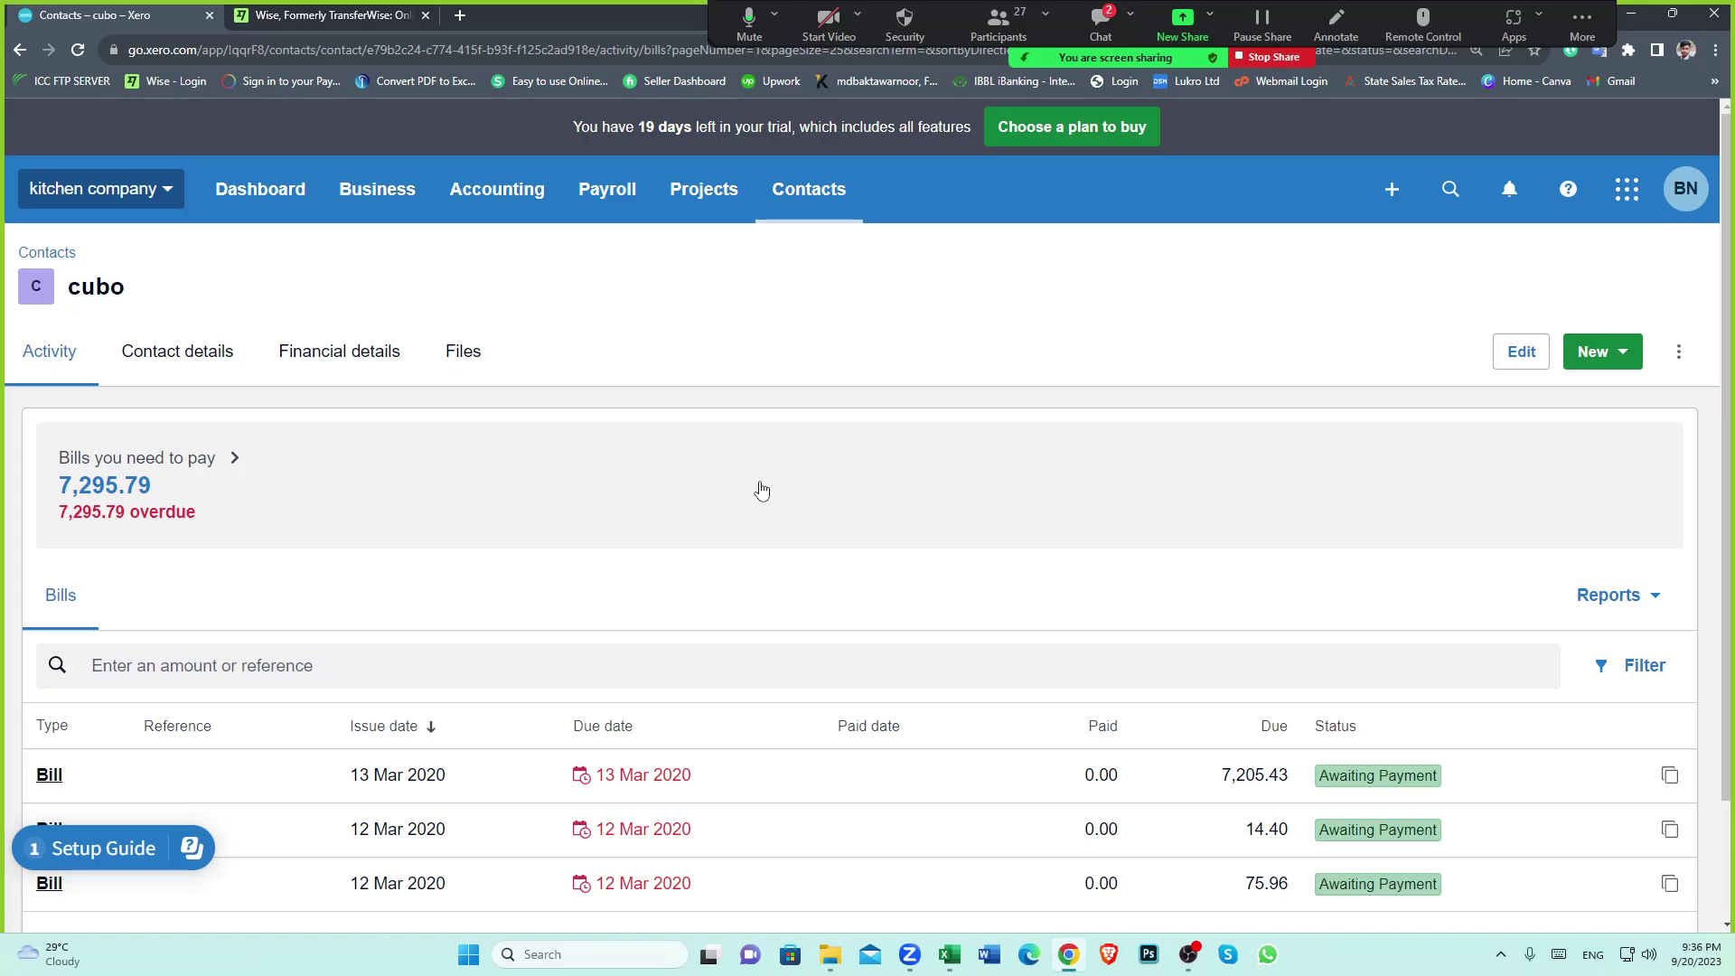
scroll(762, 491, "down", 2)
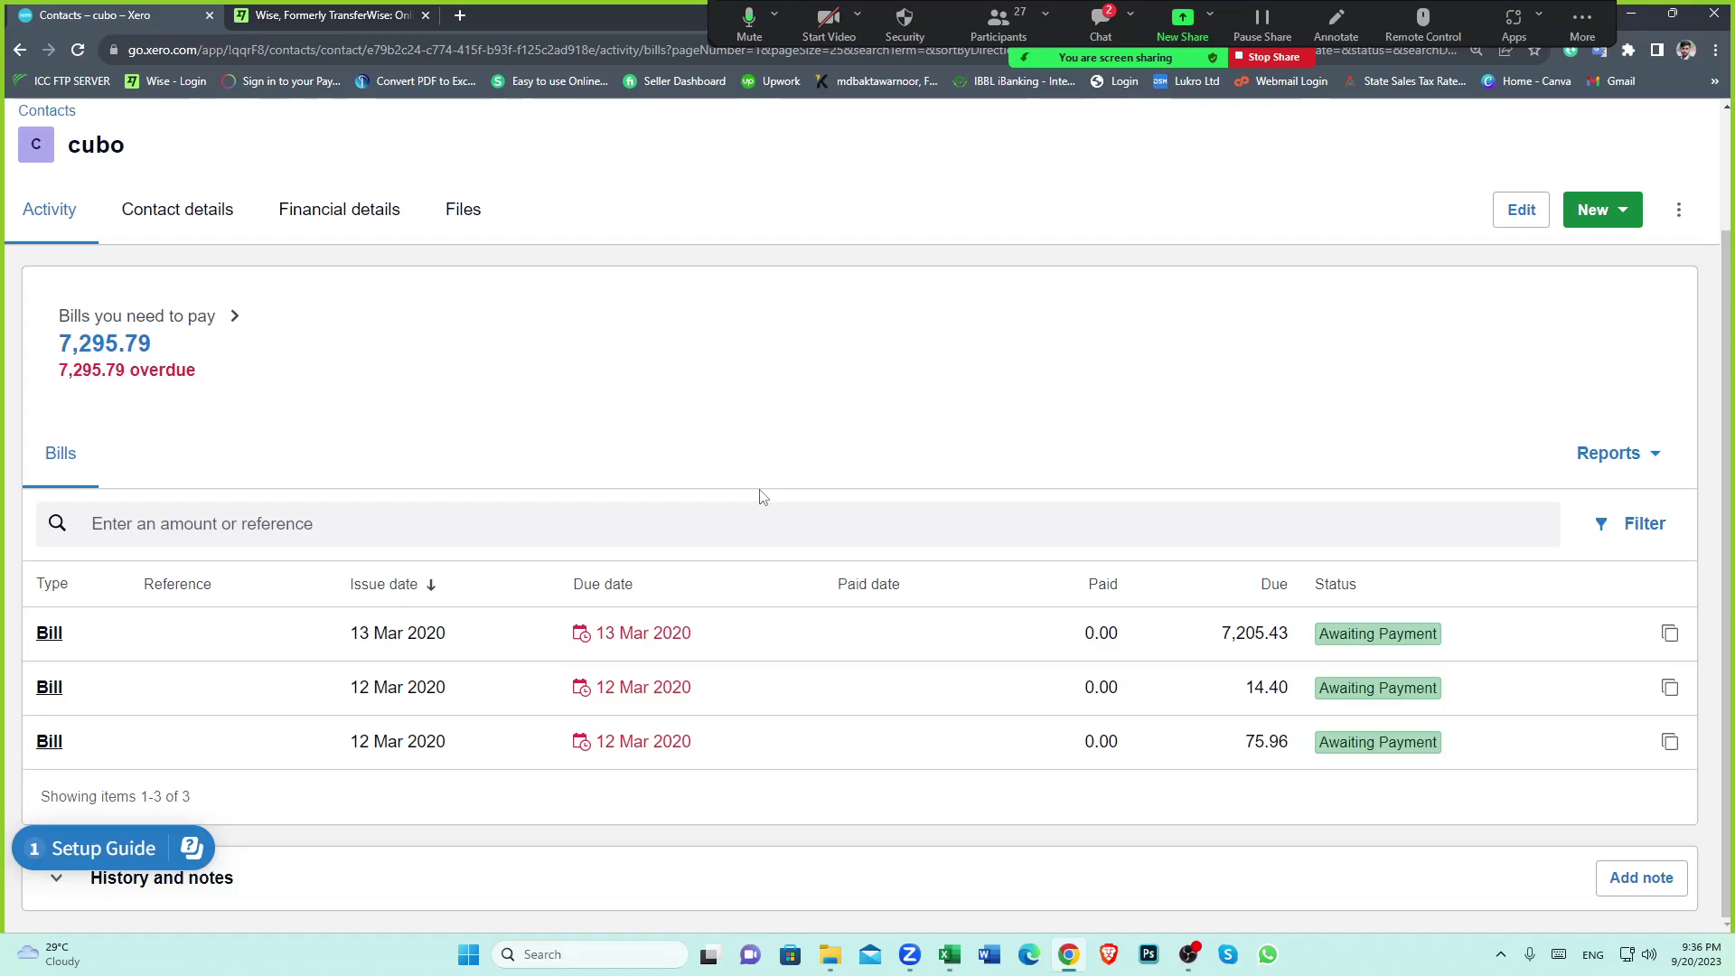
scroll(837, 666, "up", 2)
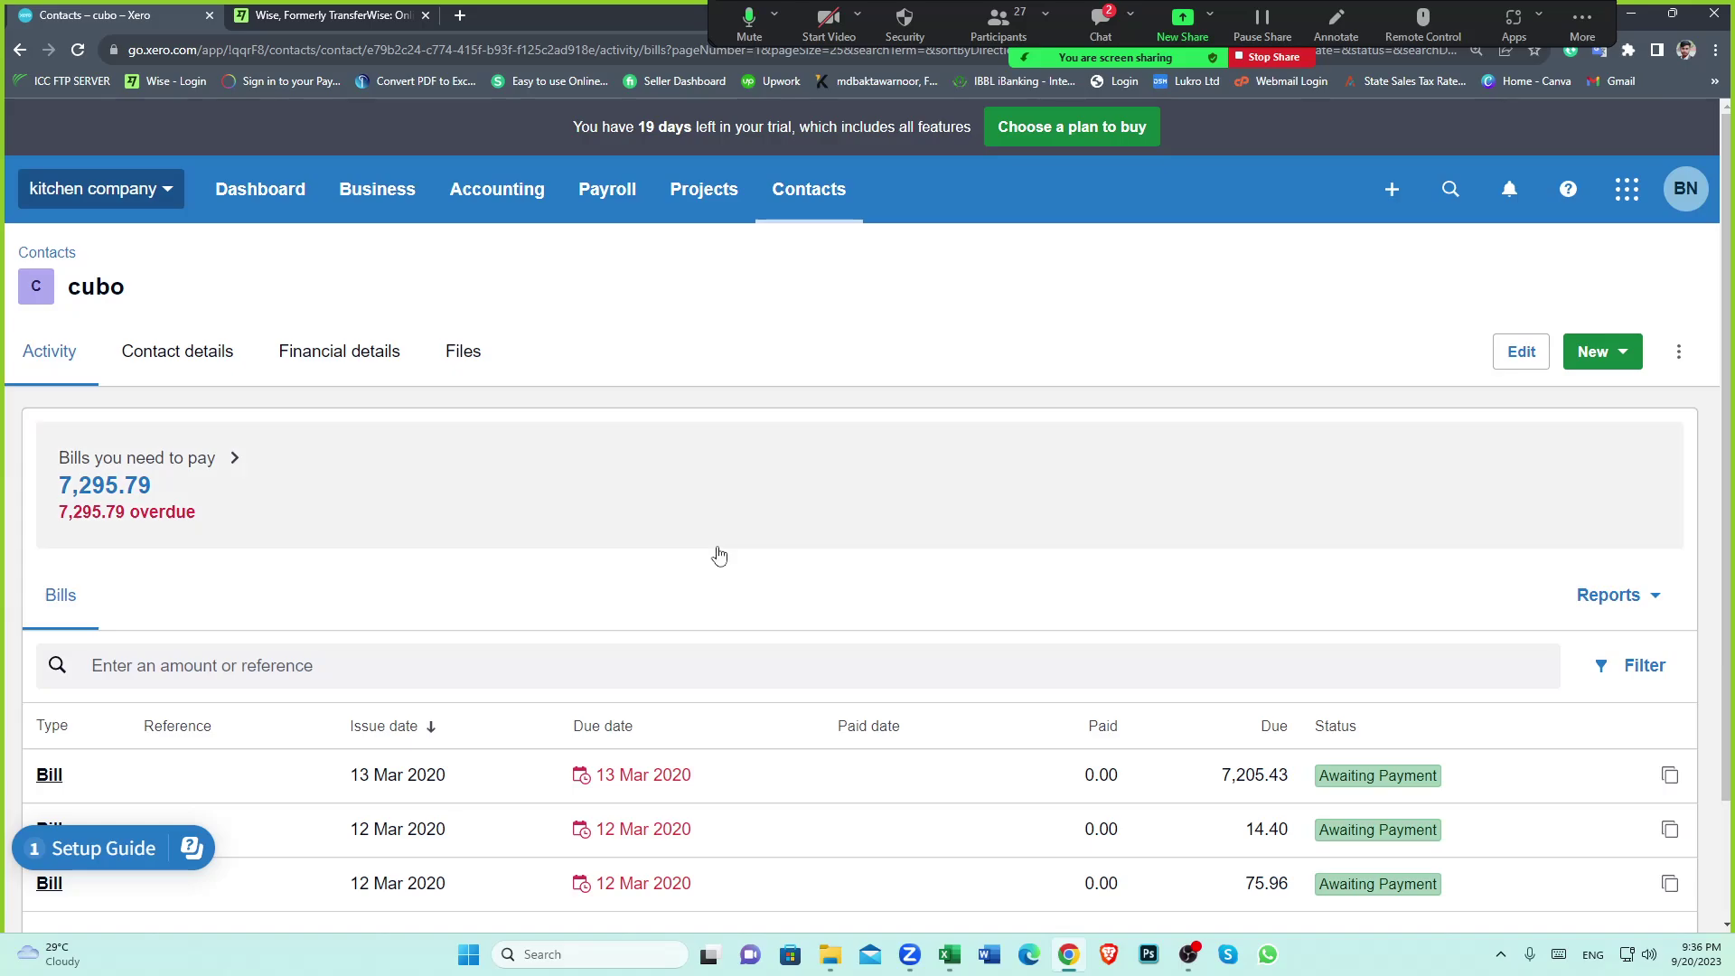
left_click(271, 200)
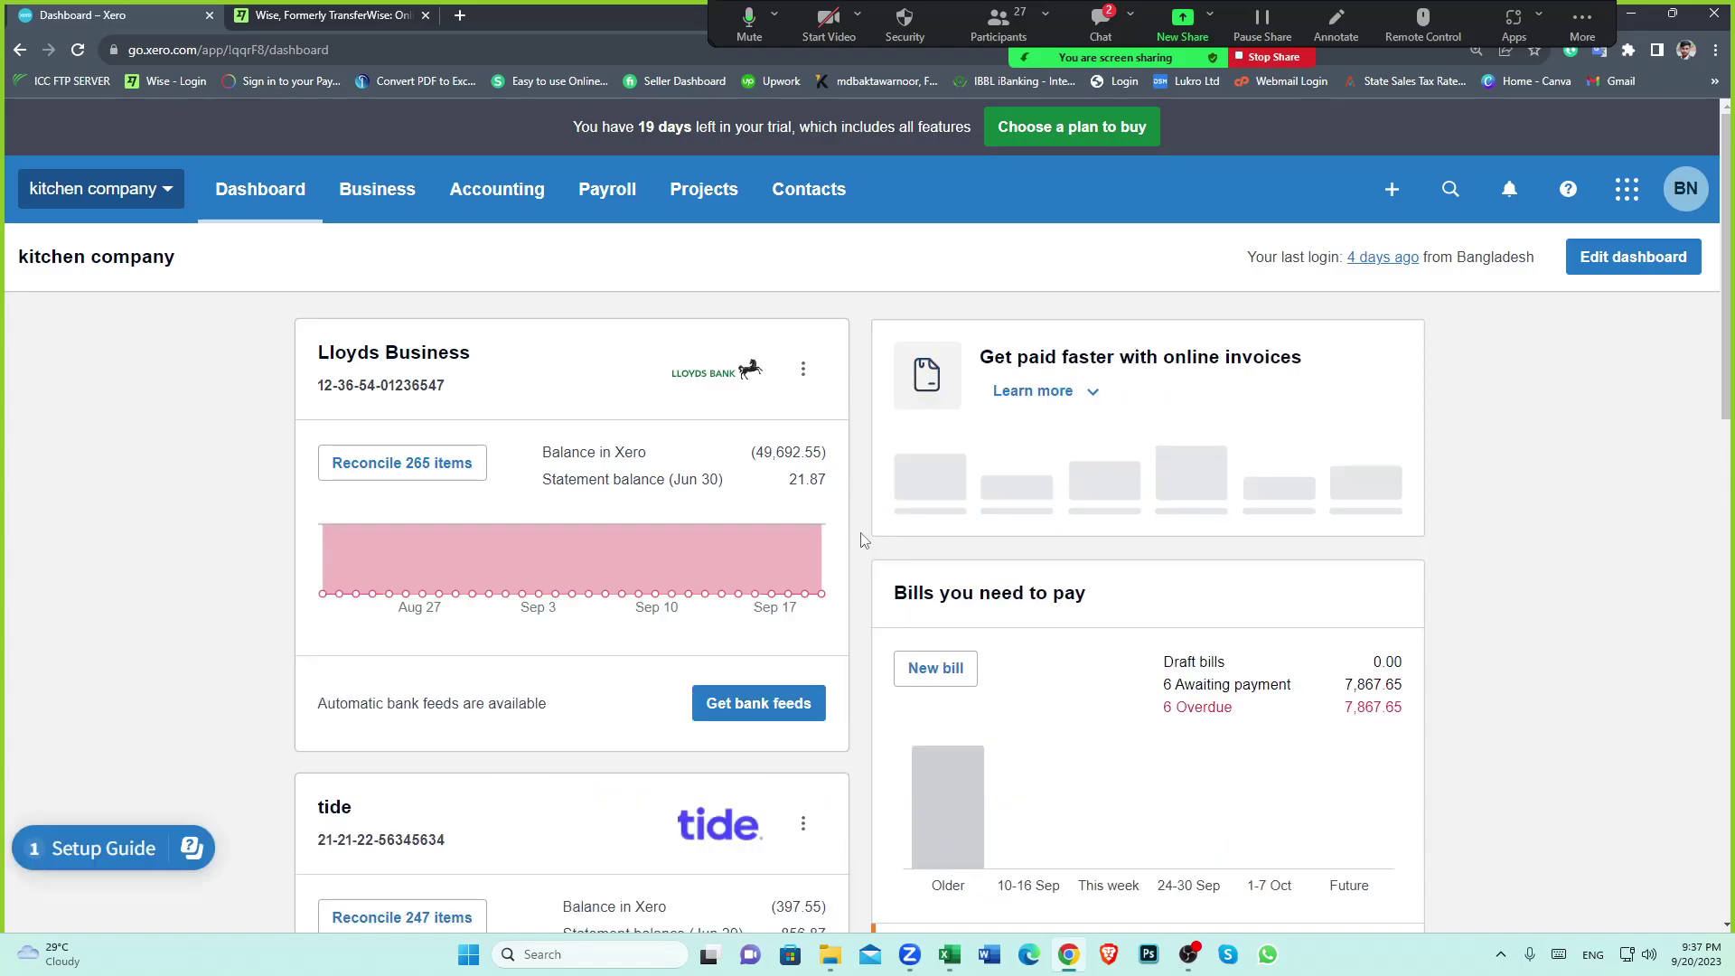
Open the wise clearing account's transactions from the dashboard, then bring up the CUBO invoice folder
scroll(861, 540, "down", 12)
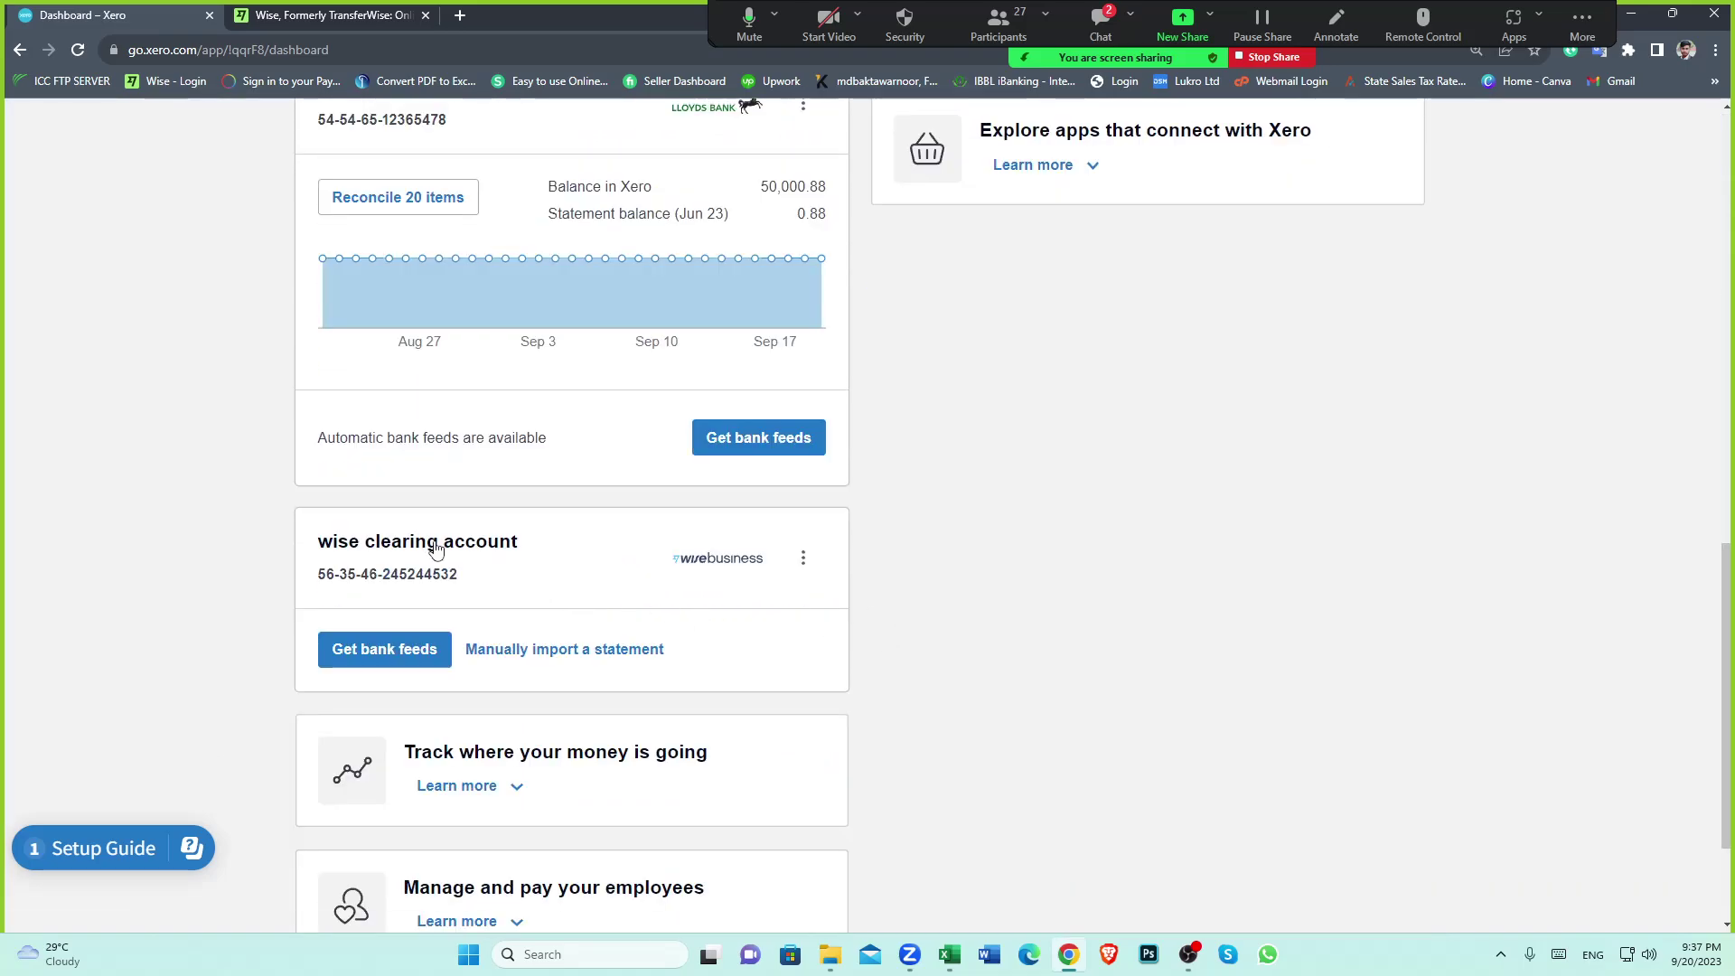
left_click(434, 544)
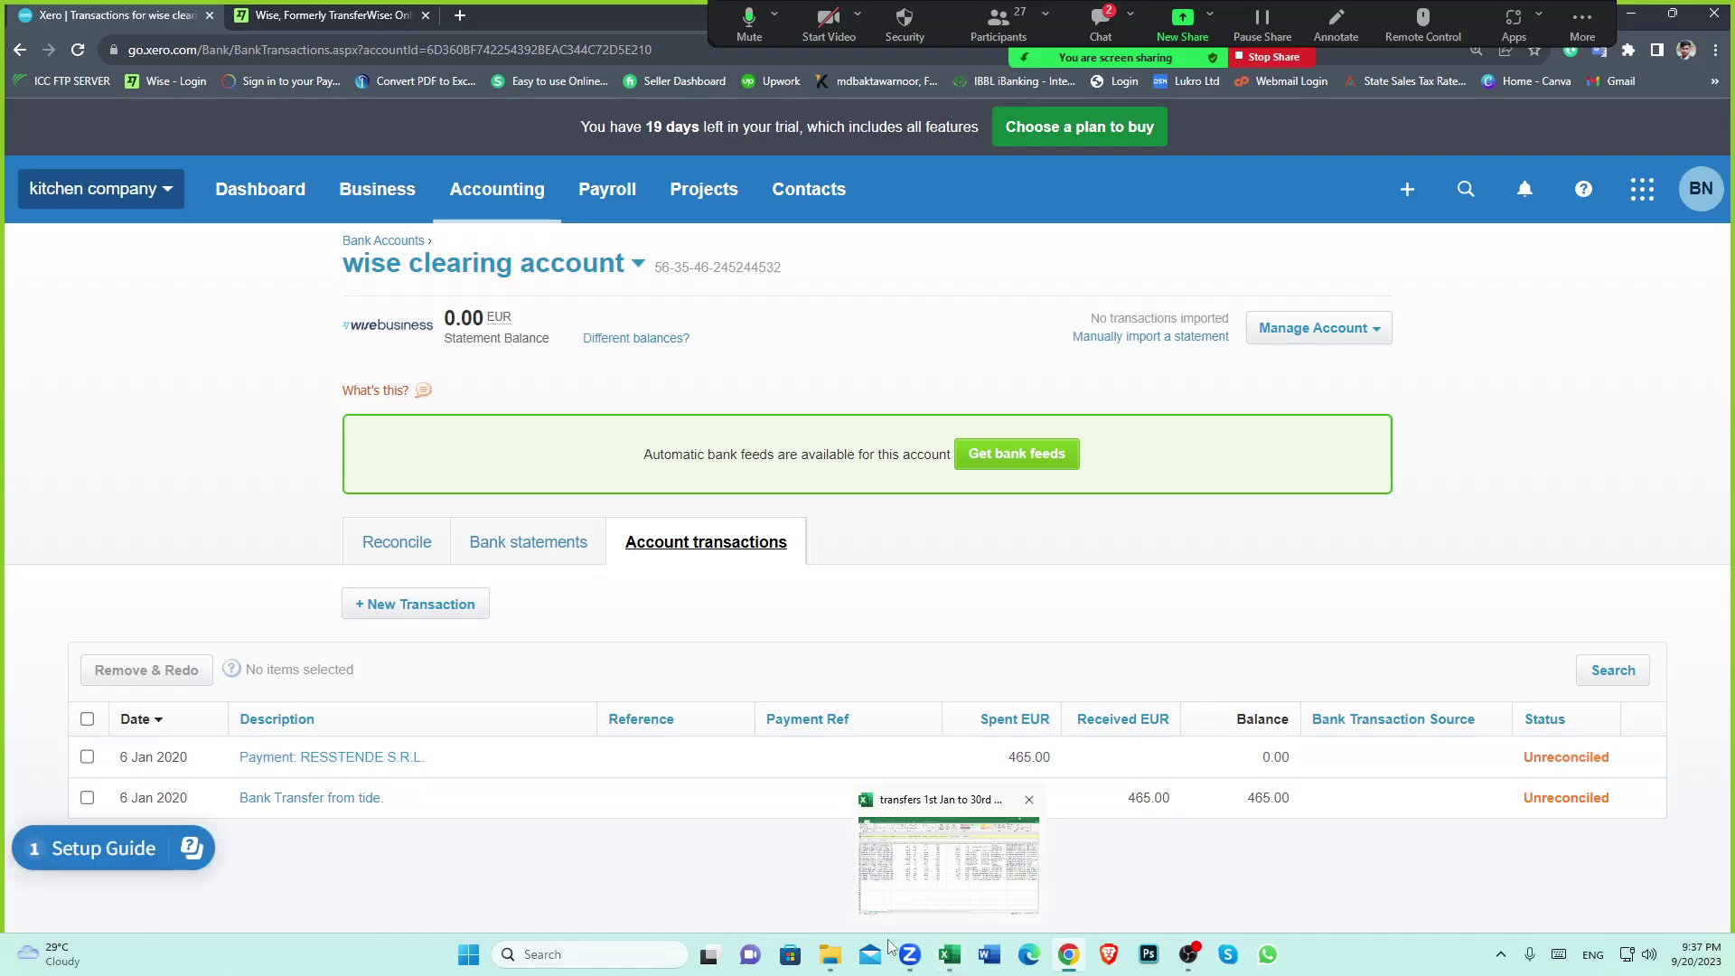
left_click(830, 954)
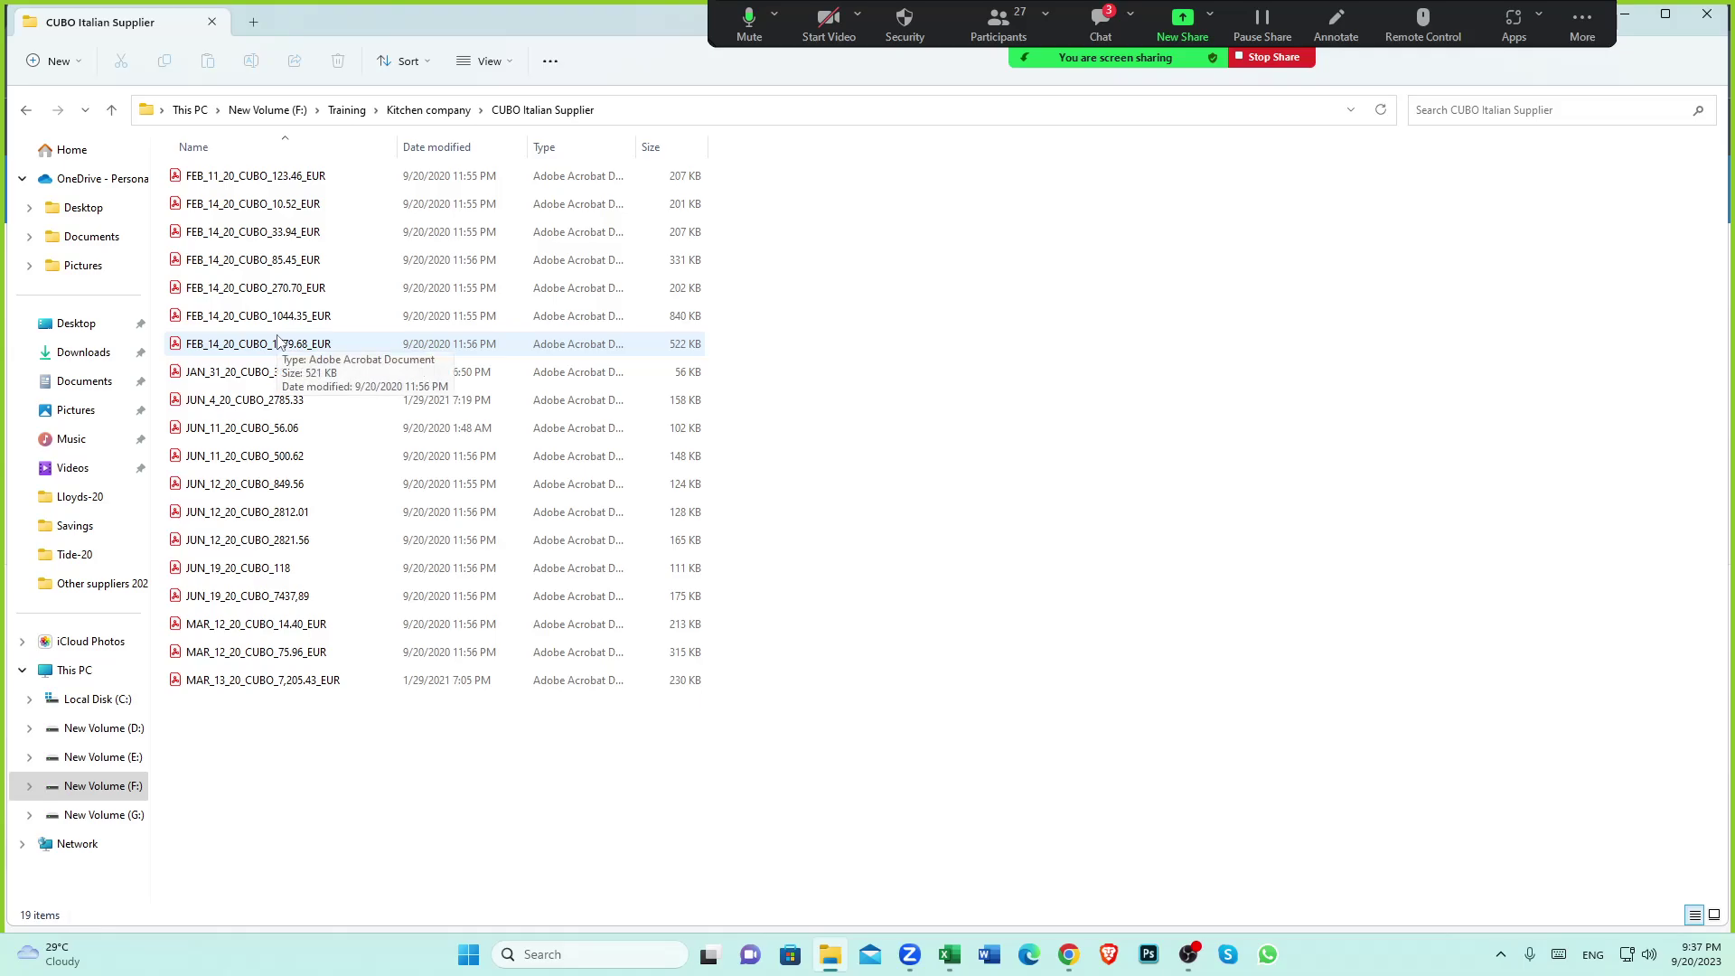
In the transfers sheet, check the 738.83 CUBO transfer in K31 and its payee in O31
left_click(950, 956)
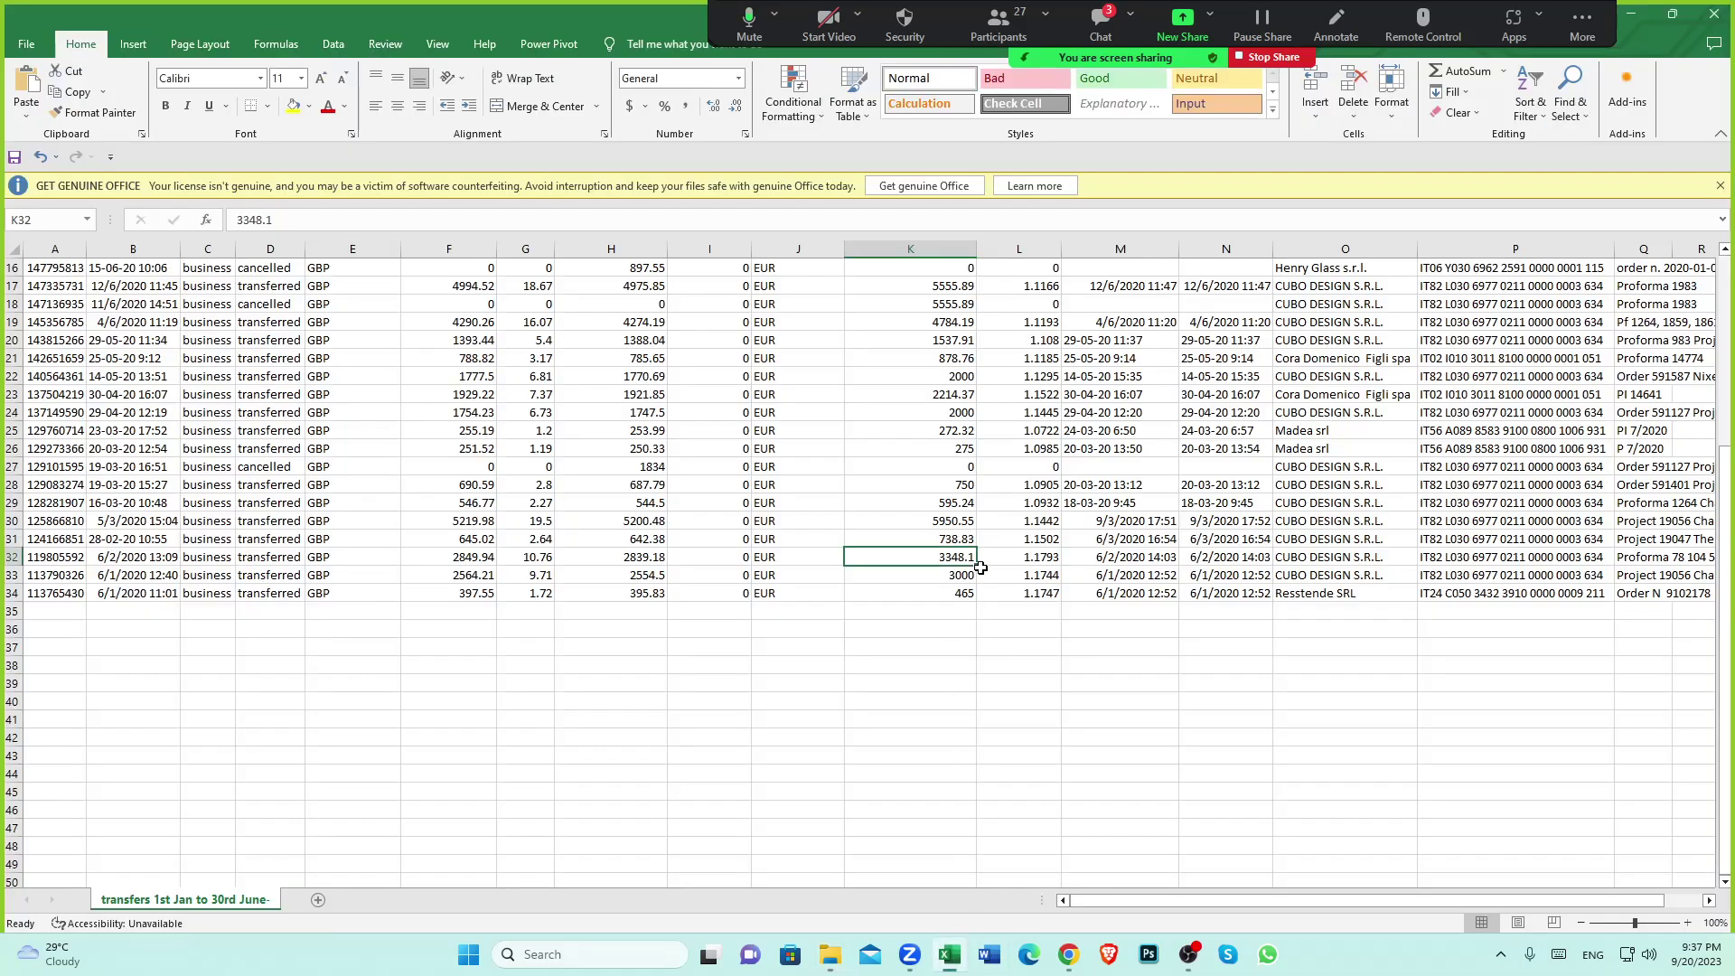
left_click(942, 540)
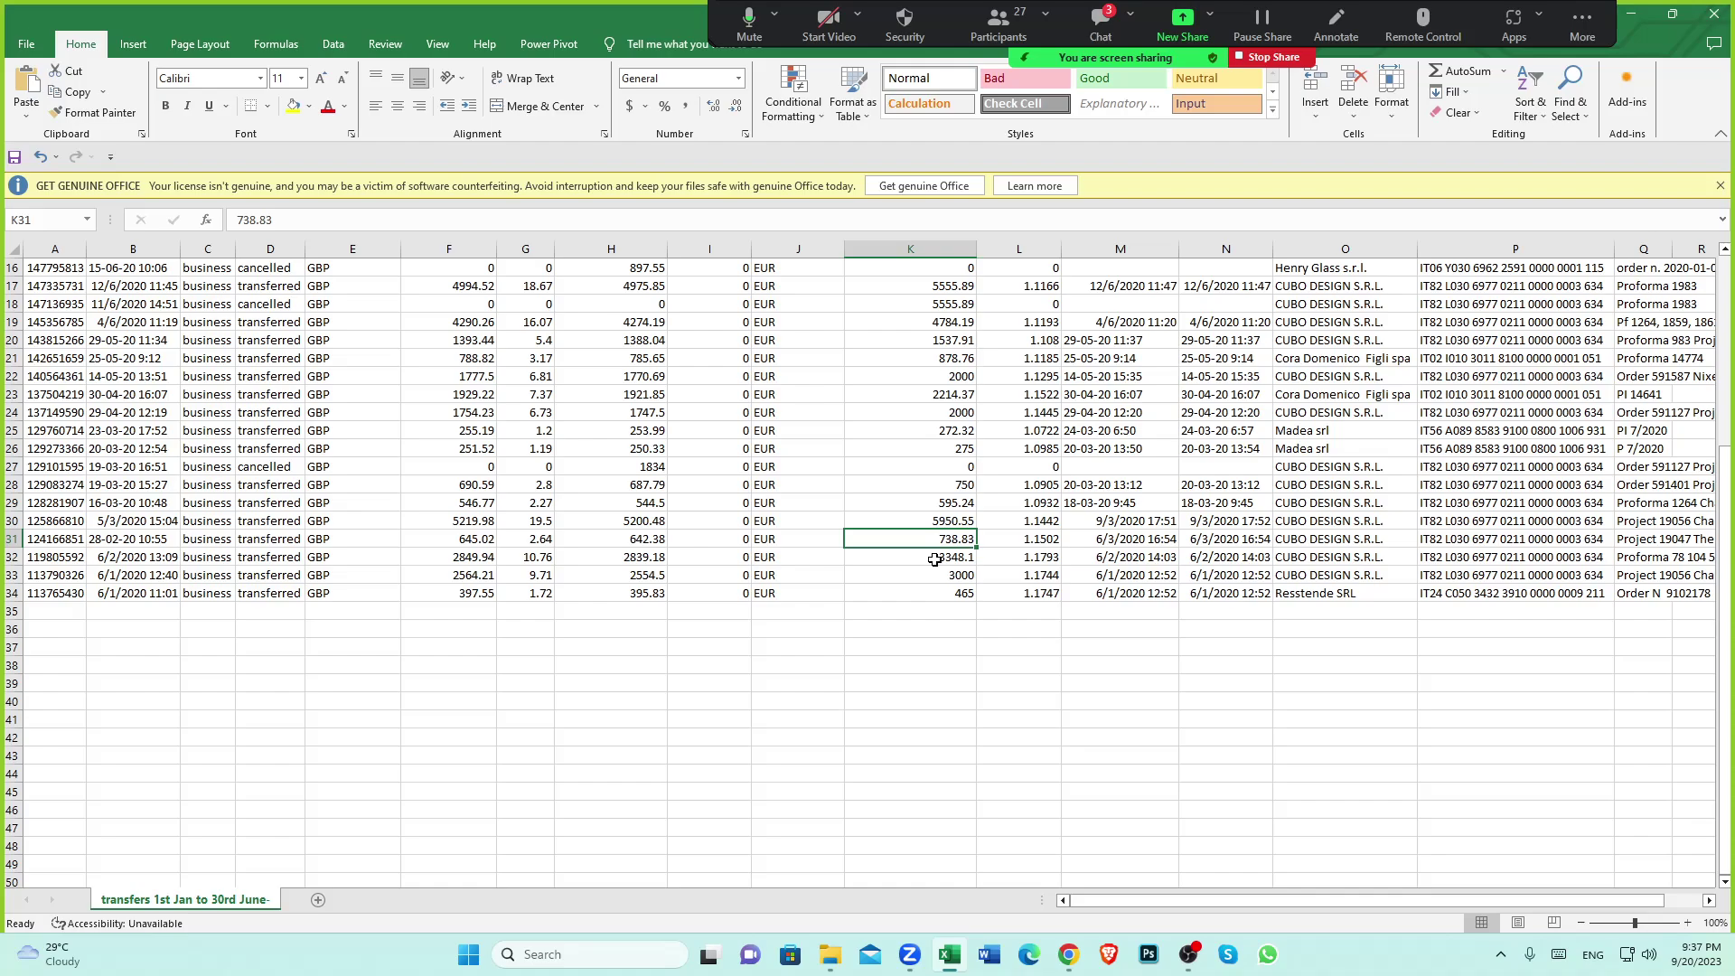
left_click(1325, 546)
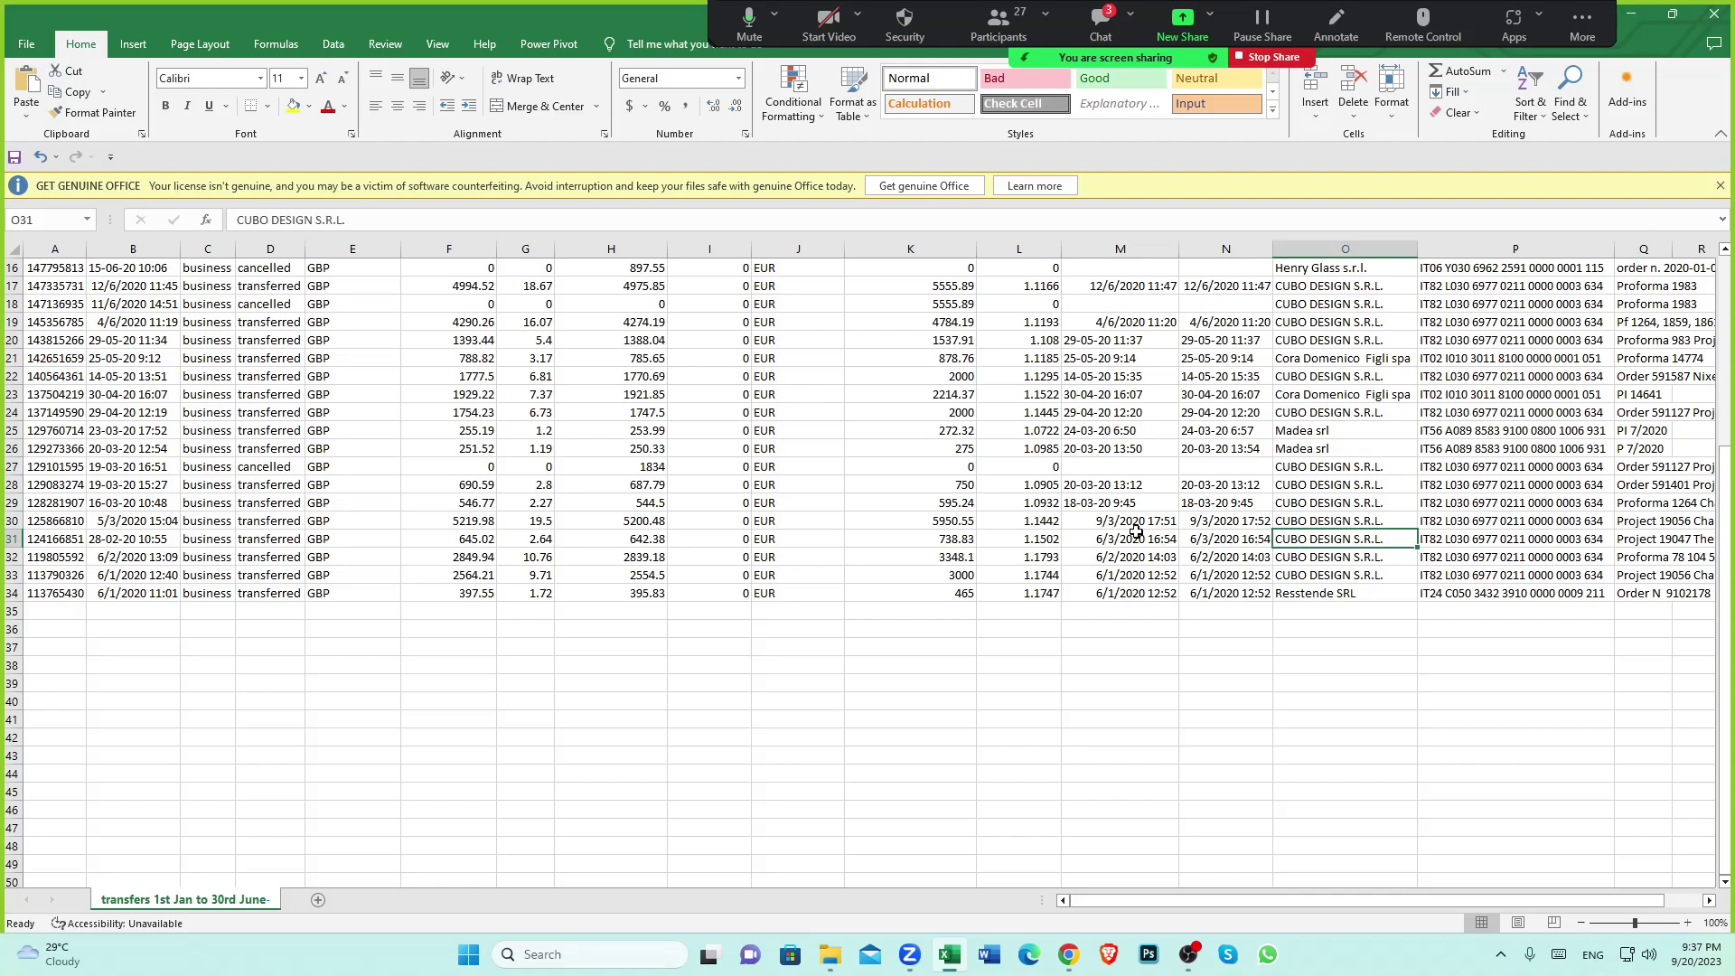
left_click(963, 540)
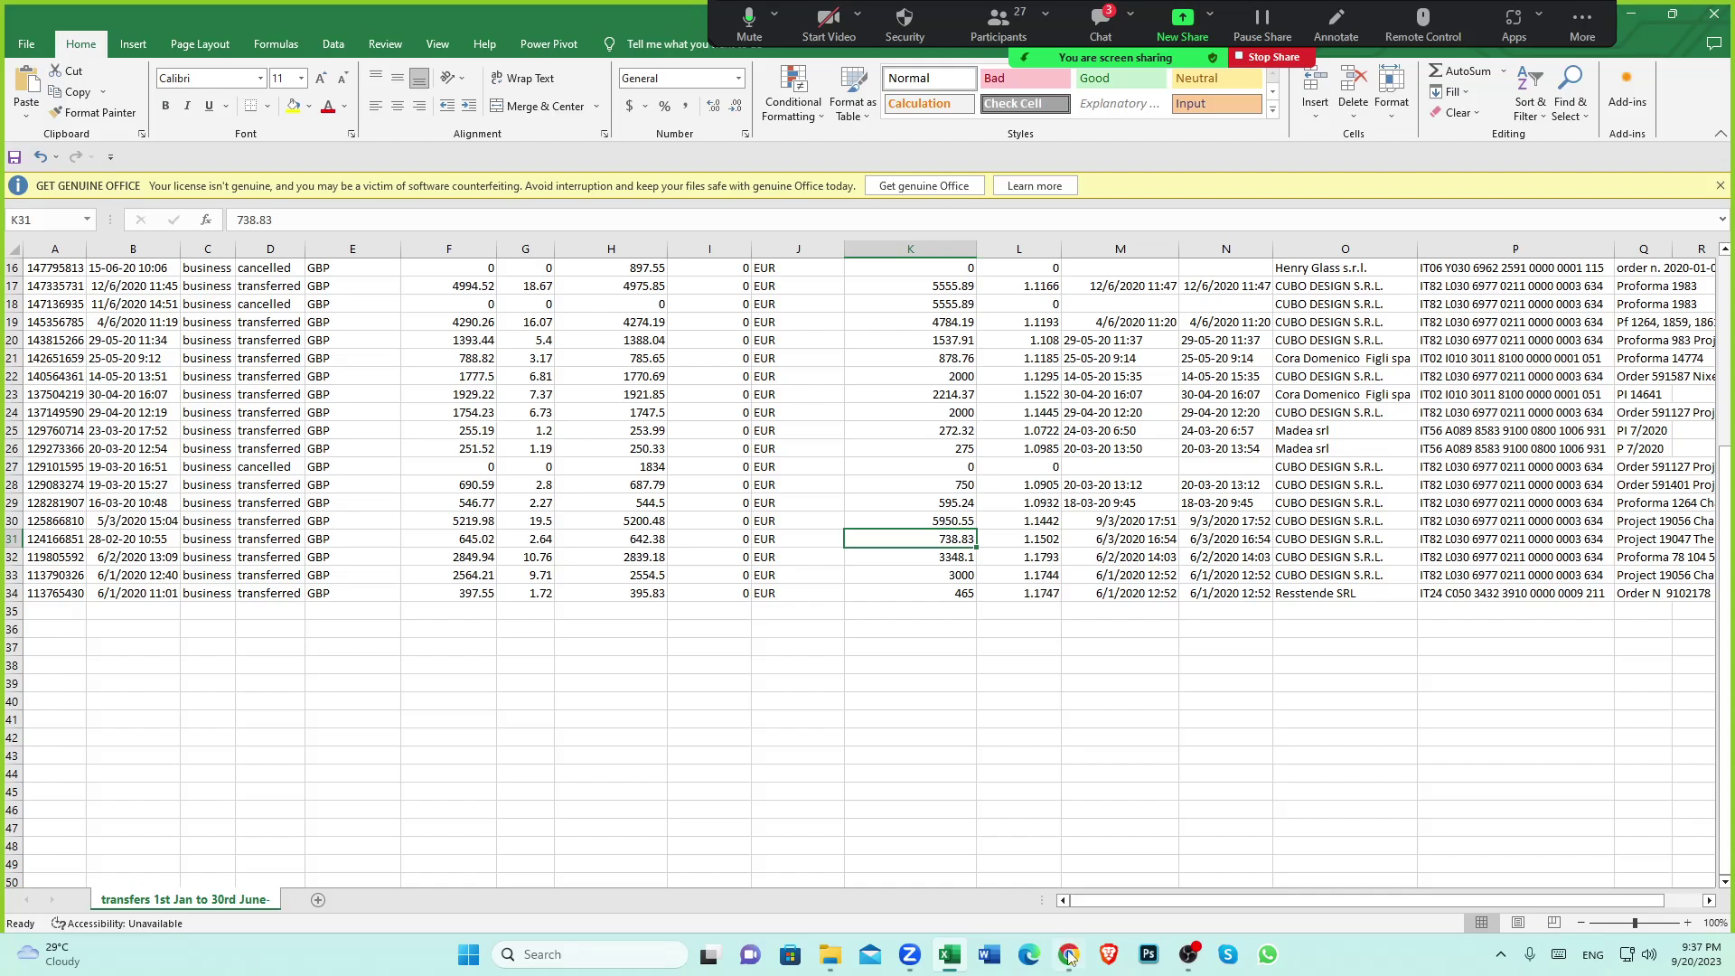
Select the JAN_31_20_CUBO_3000_EUR invoice in the CUBO Italian Supplier folder
mouse_move(1068, 944)
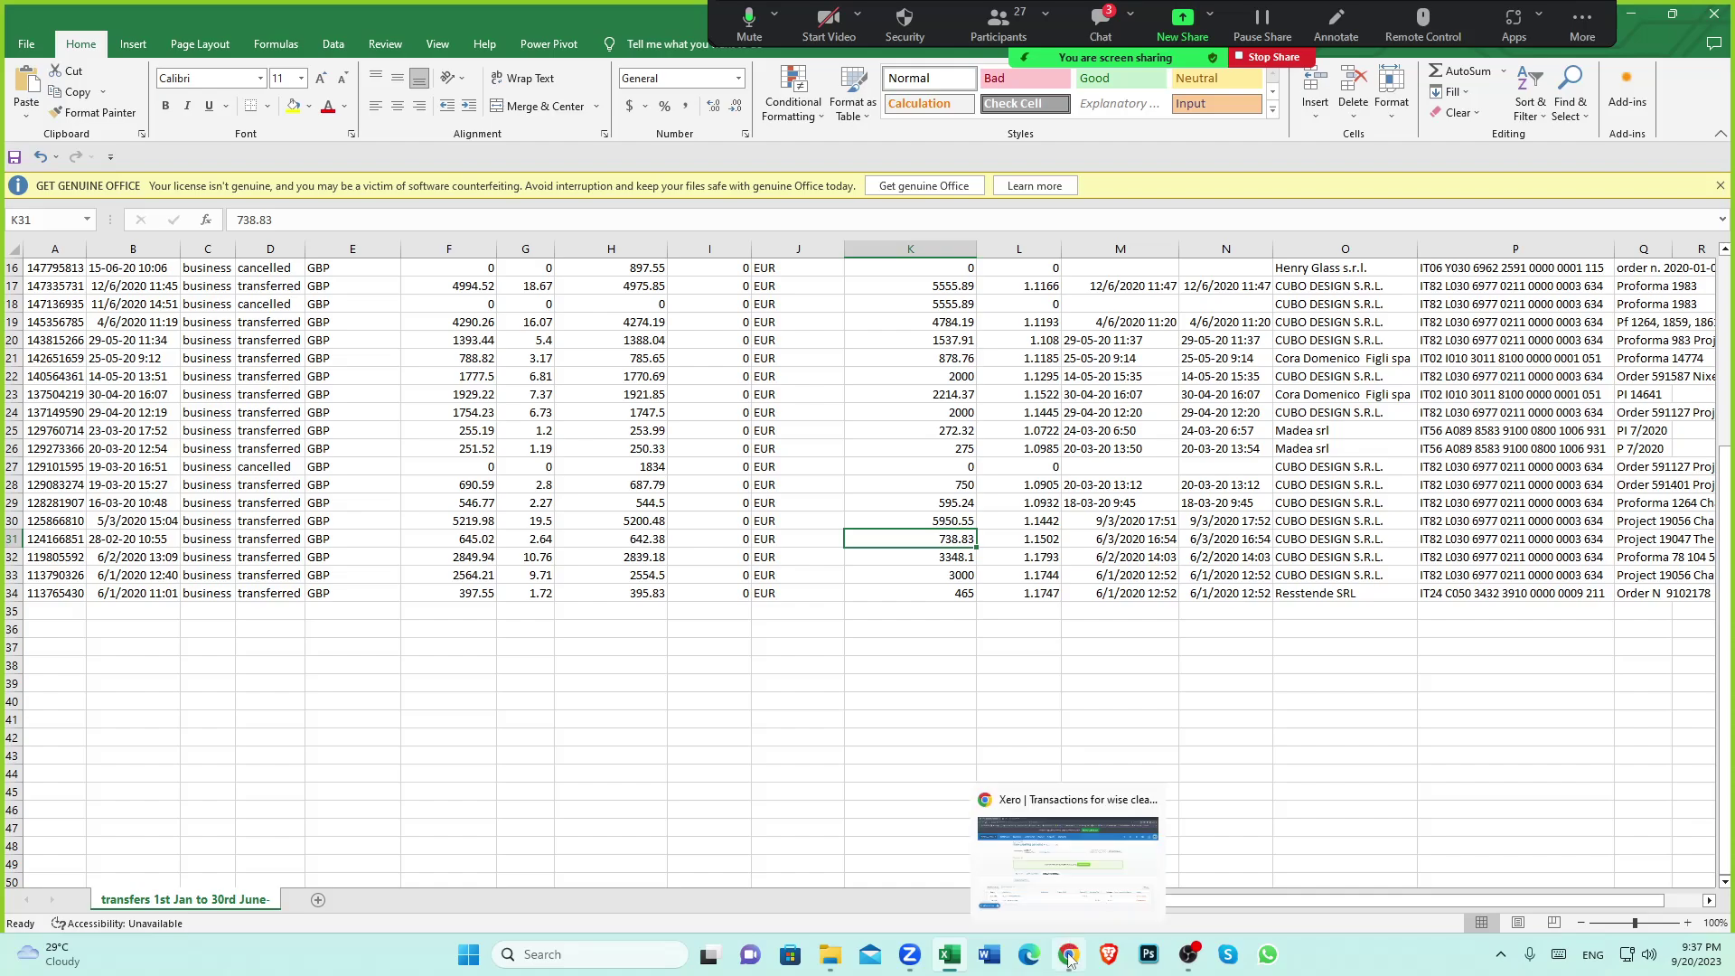
left_click(830, 954)
left_click(216, 374)
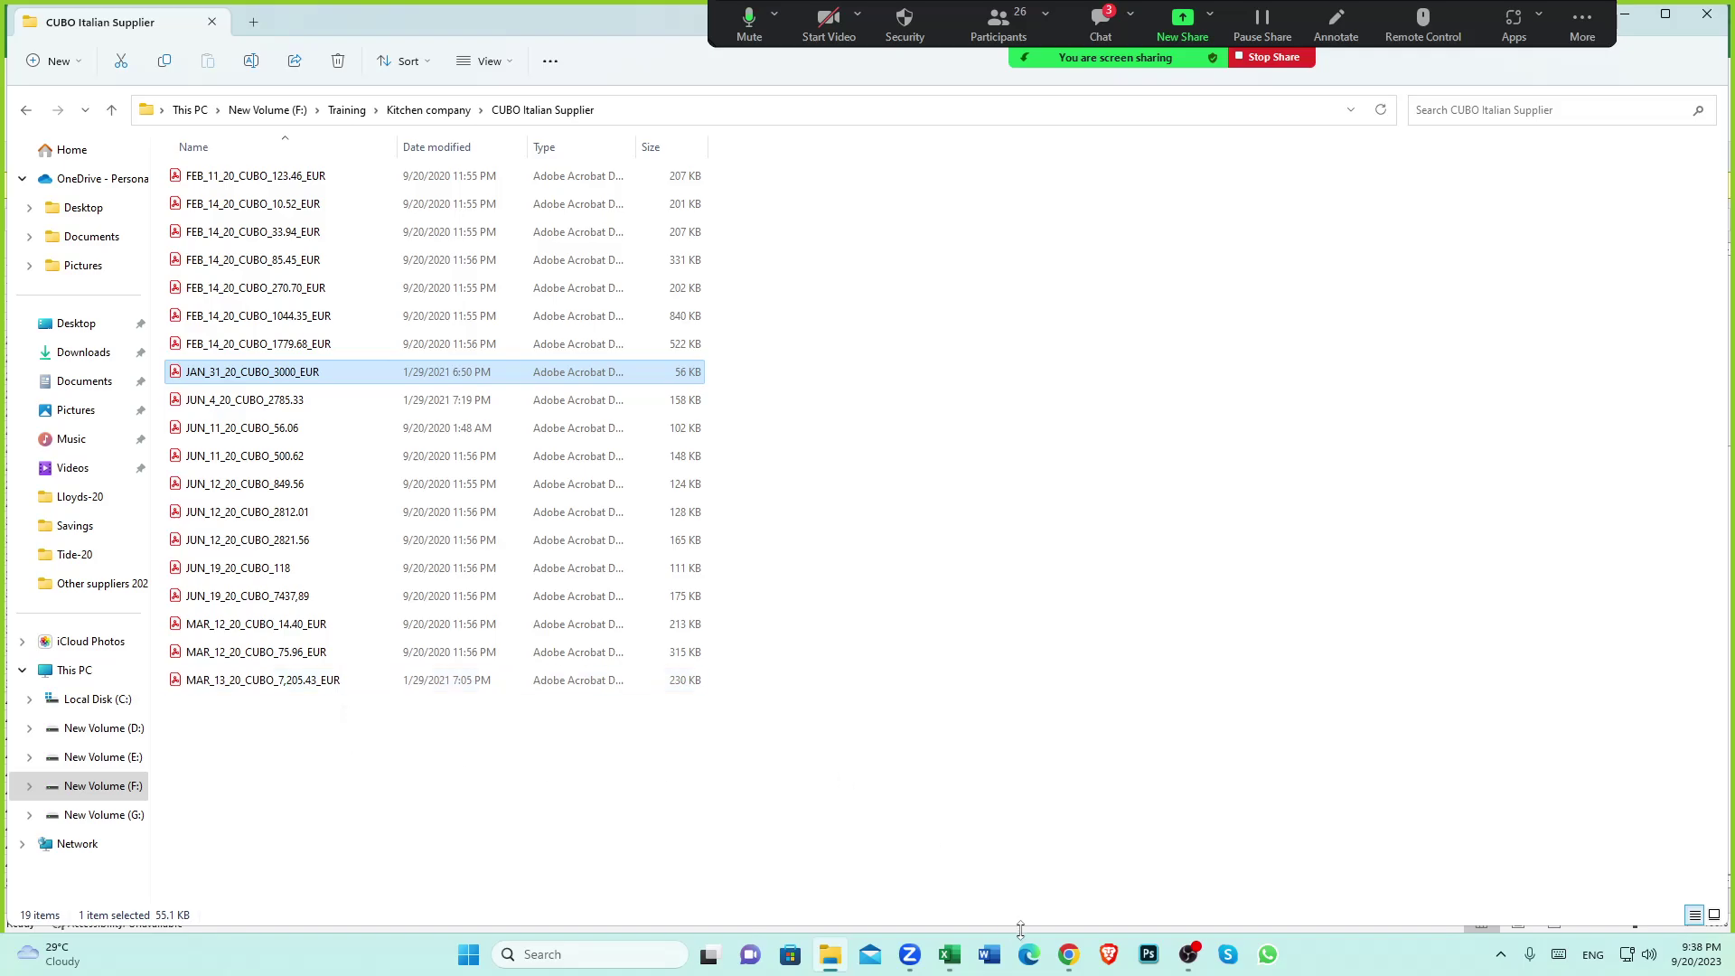
Bring the Excel transfers sheet back, with row 31's 738.83 EUR to CUBO DESIGN S.R.L
mouse_move(1062, 967)
mouse_move(948, 958)
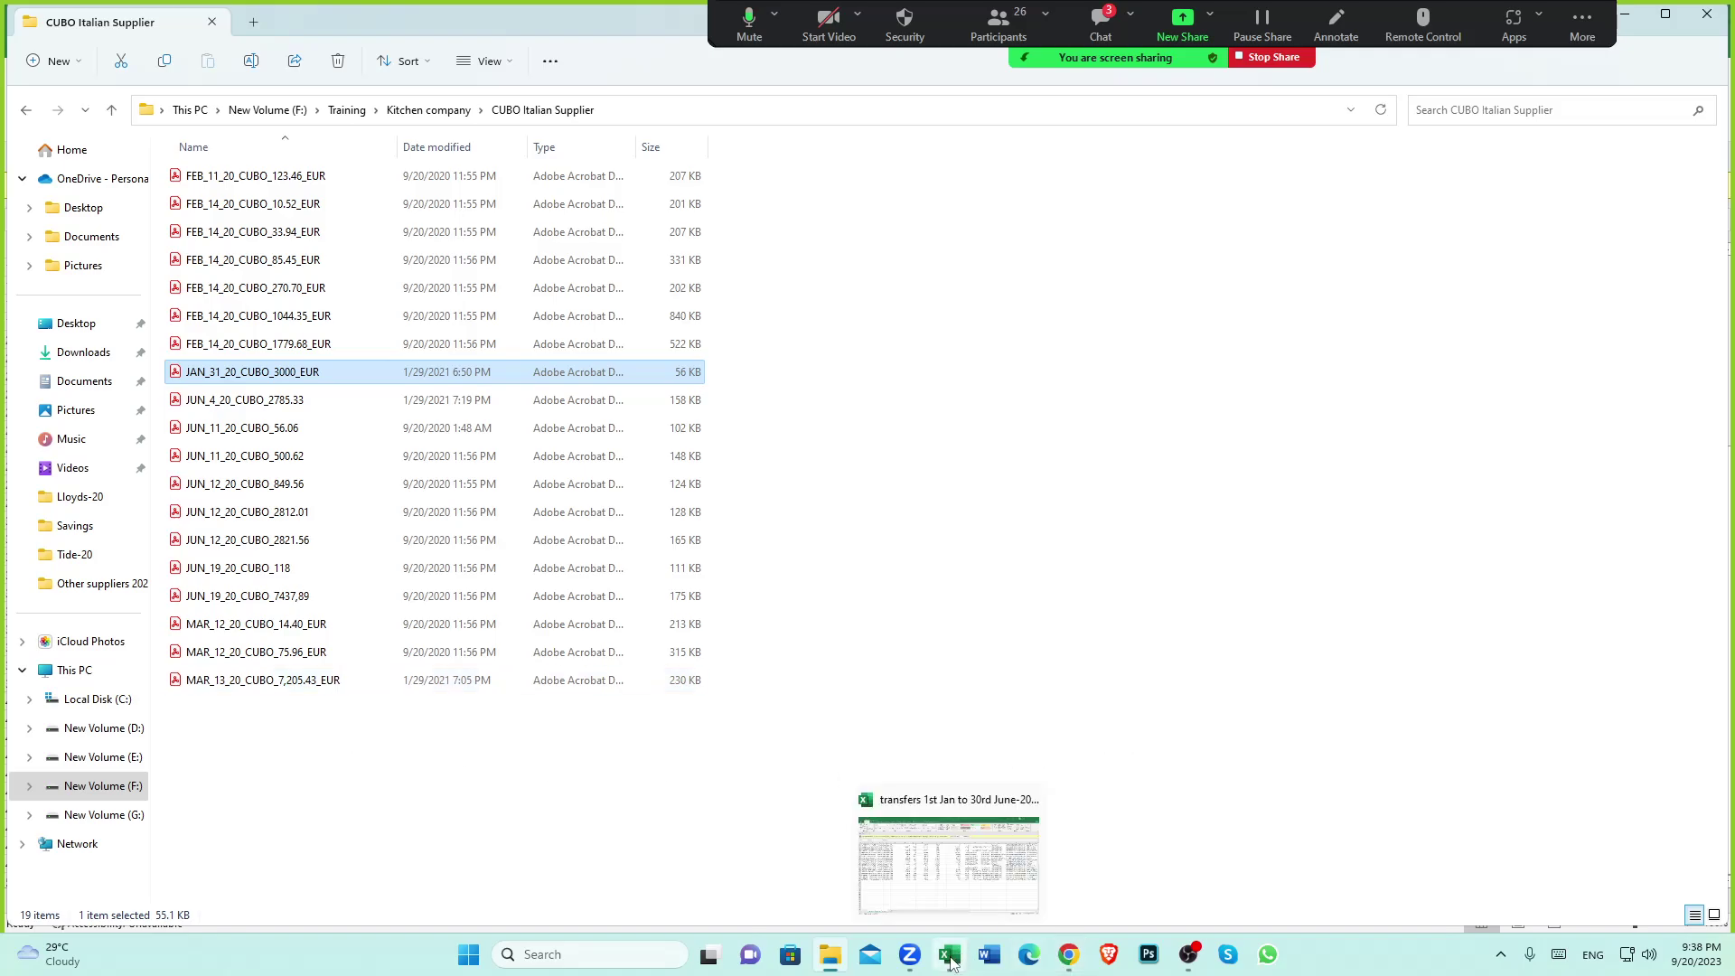
left_click(931, 867)
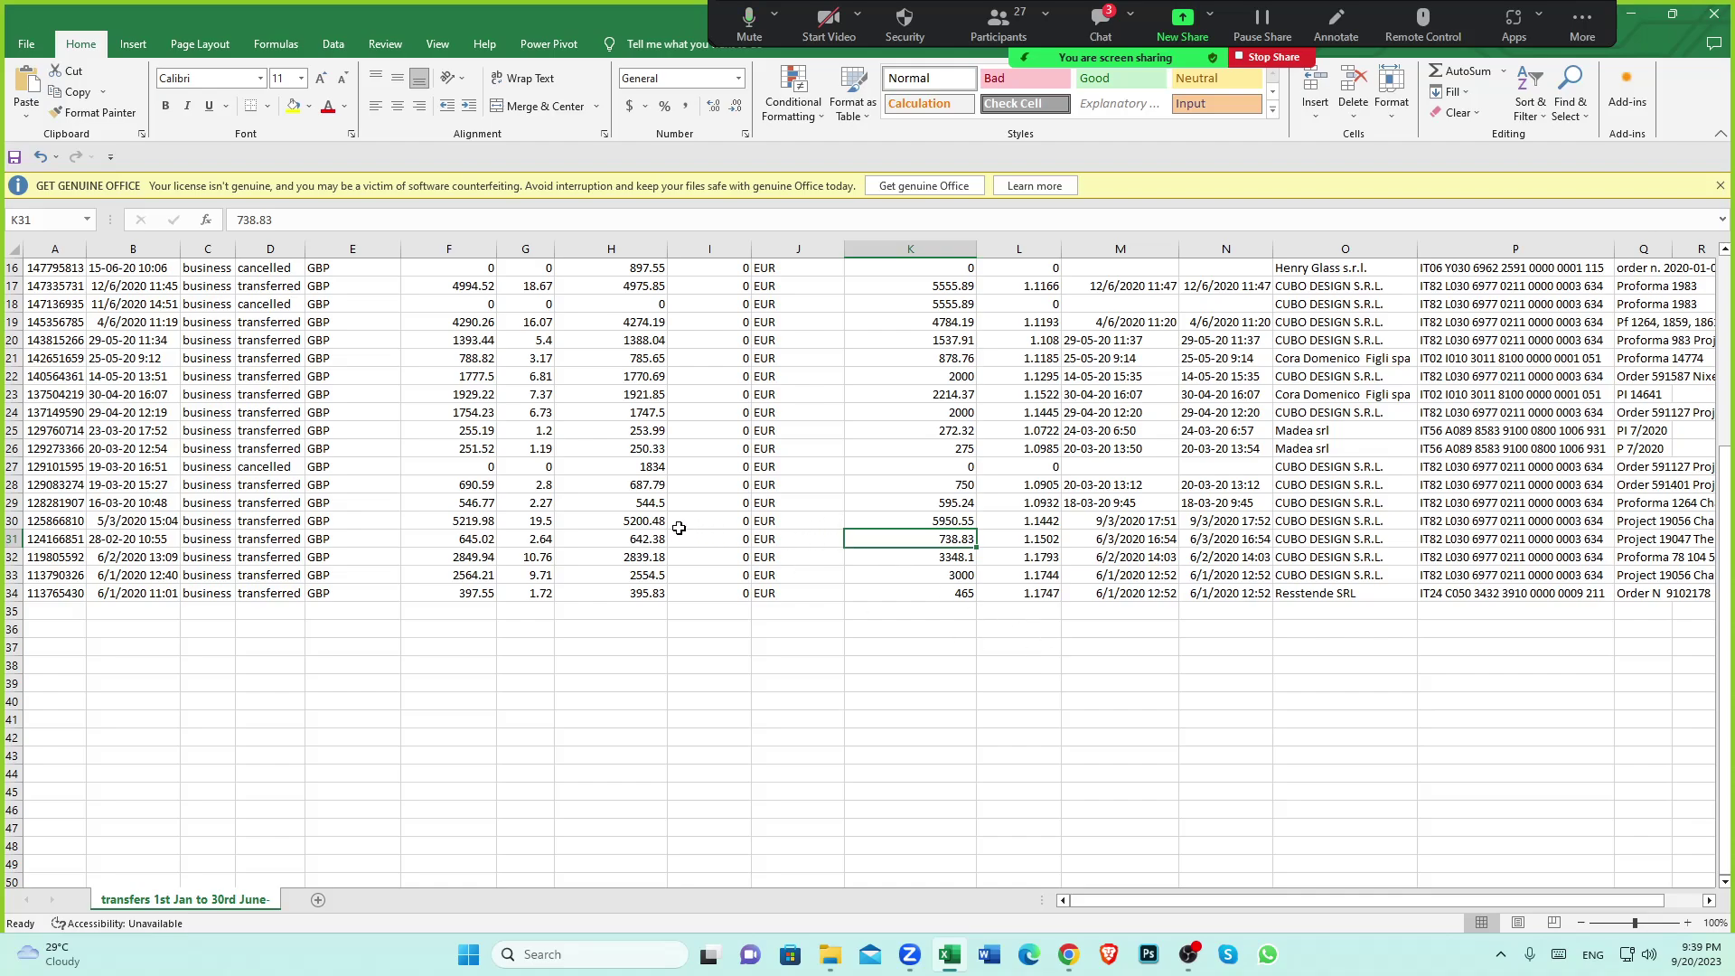
Note row 31's 645.02 GBP amount in F31, then return to Xero's wise clearing account
left_click(469, 540)
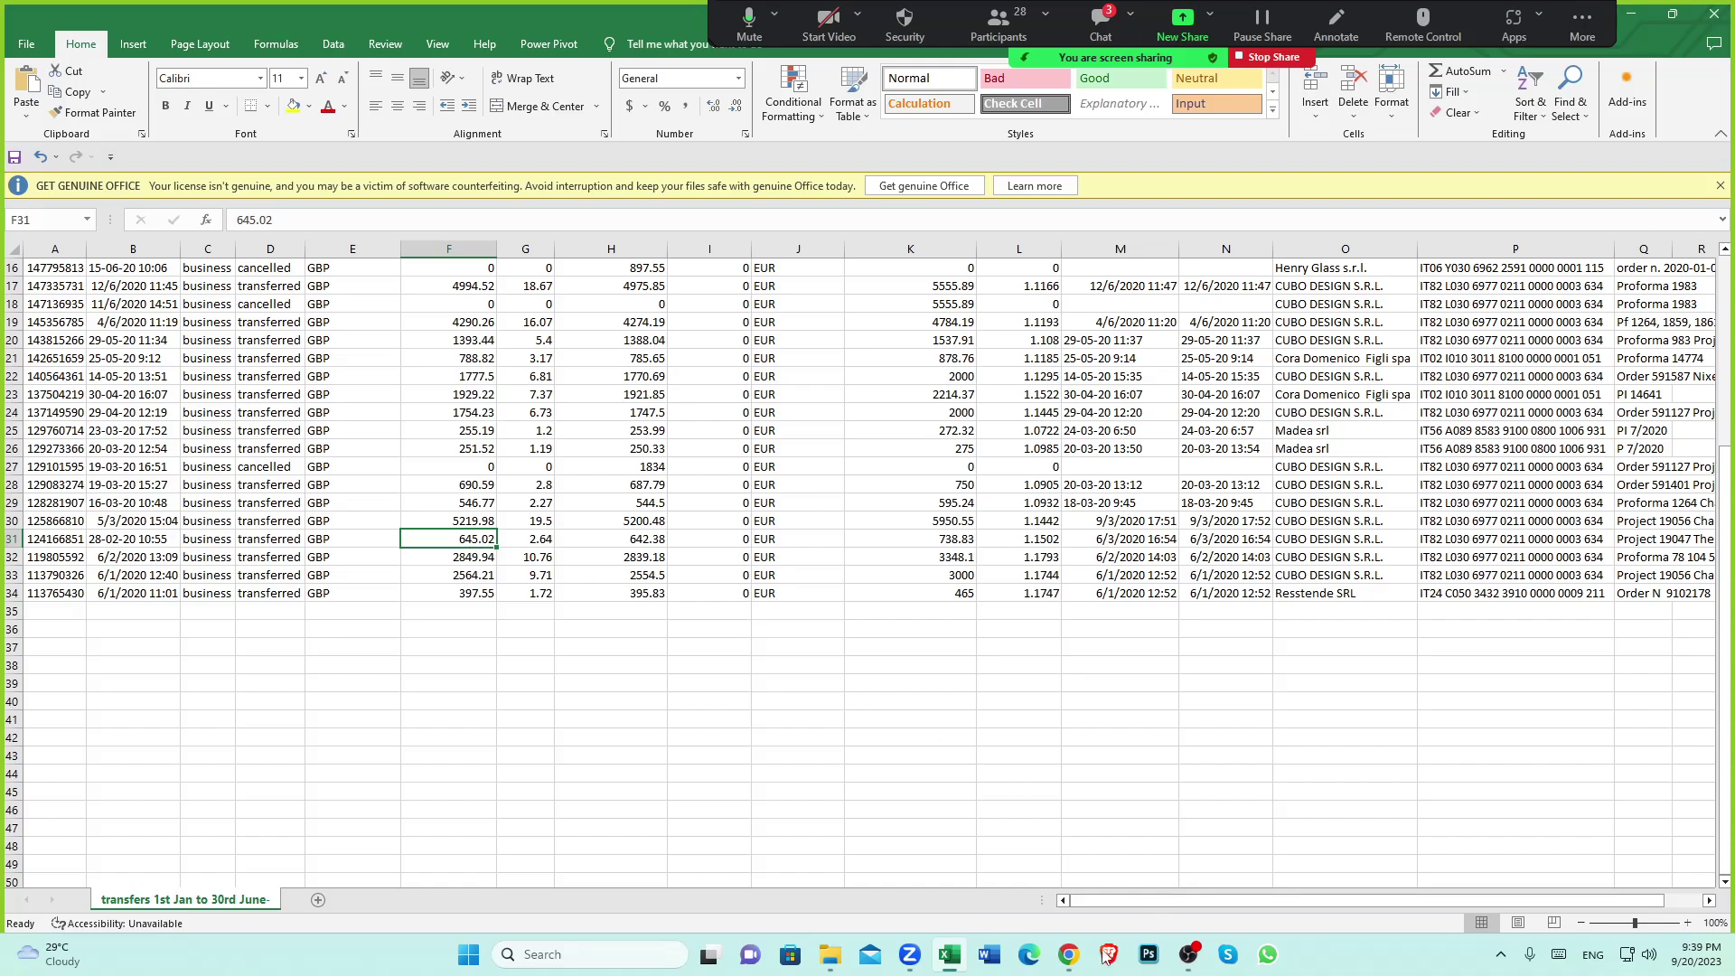
left_click(1068, 955)
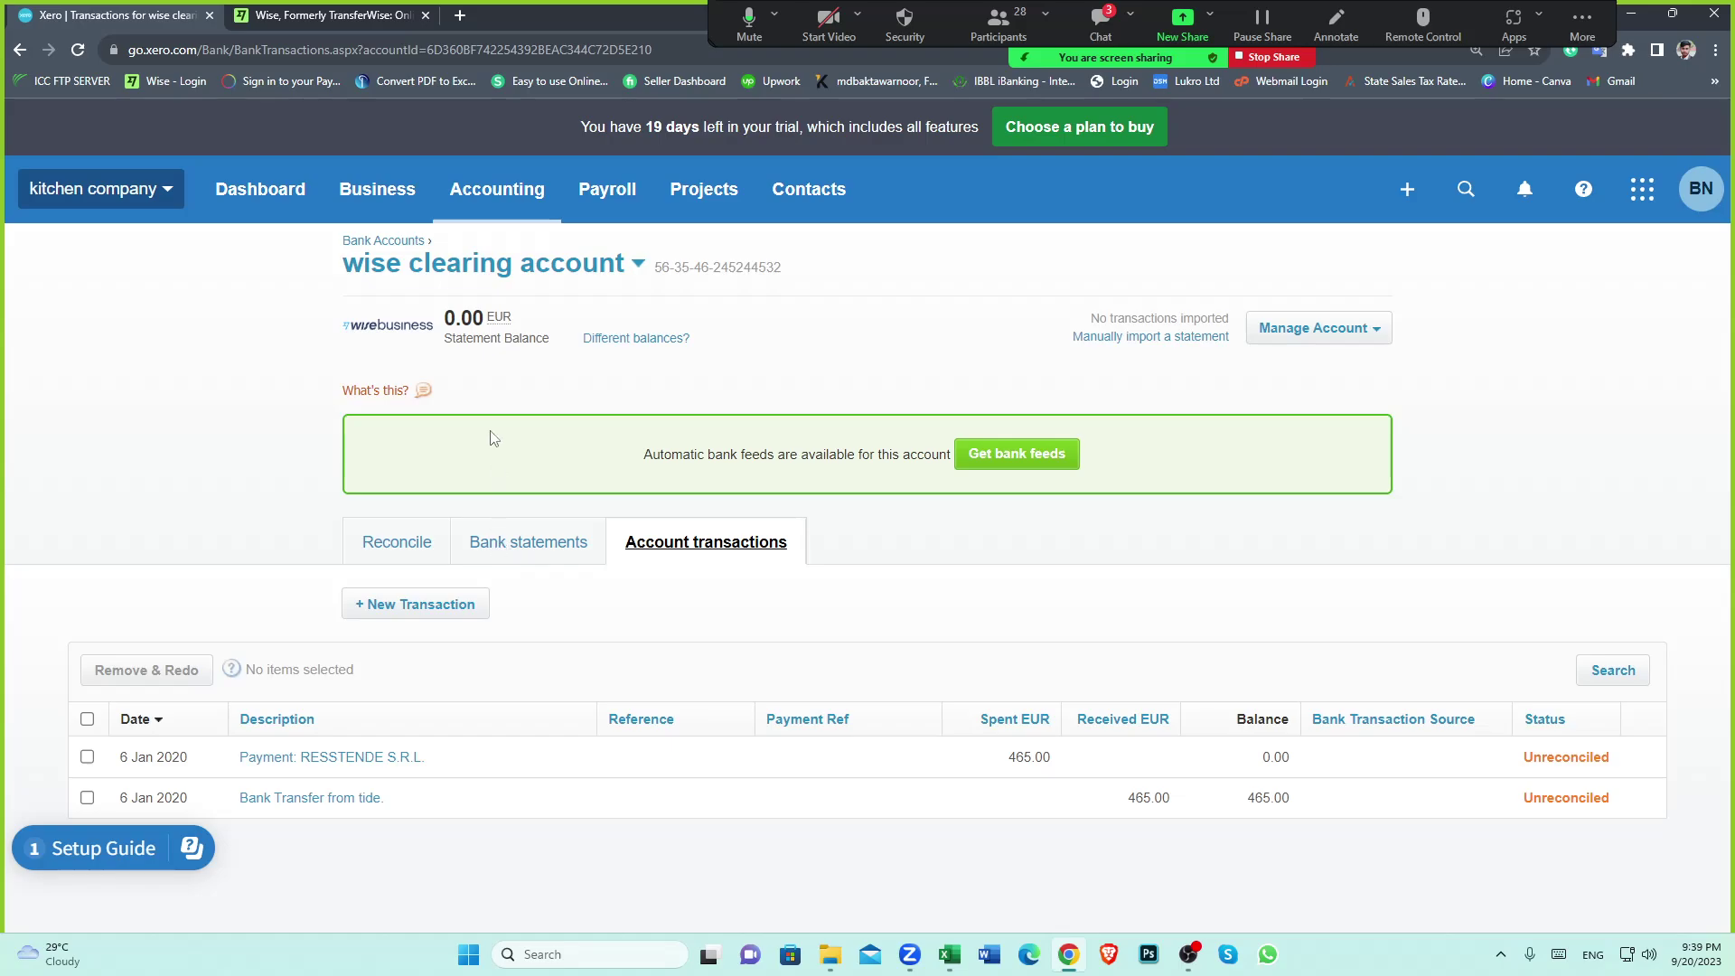
Search the tide account's bank statements for the exact amount 645.02, then open its reconcile list
left_click(637, 264)
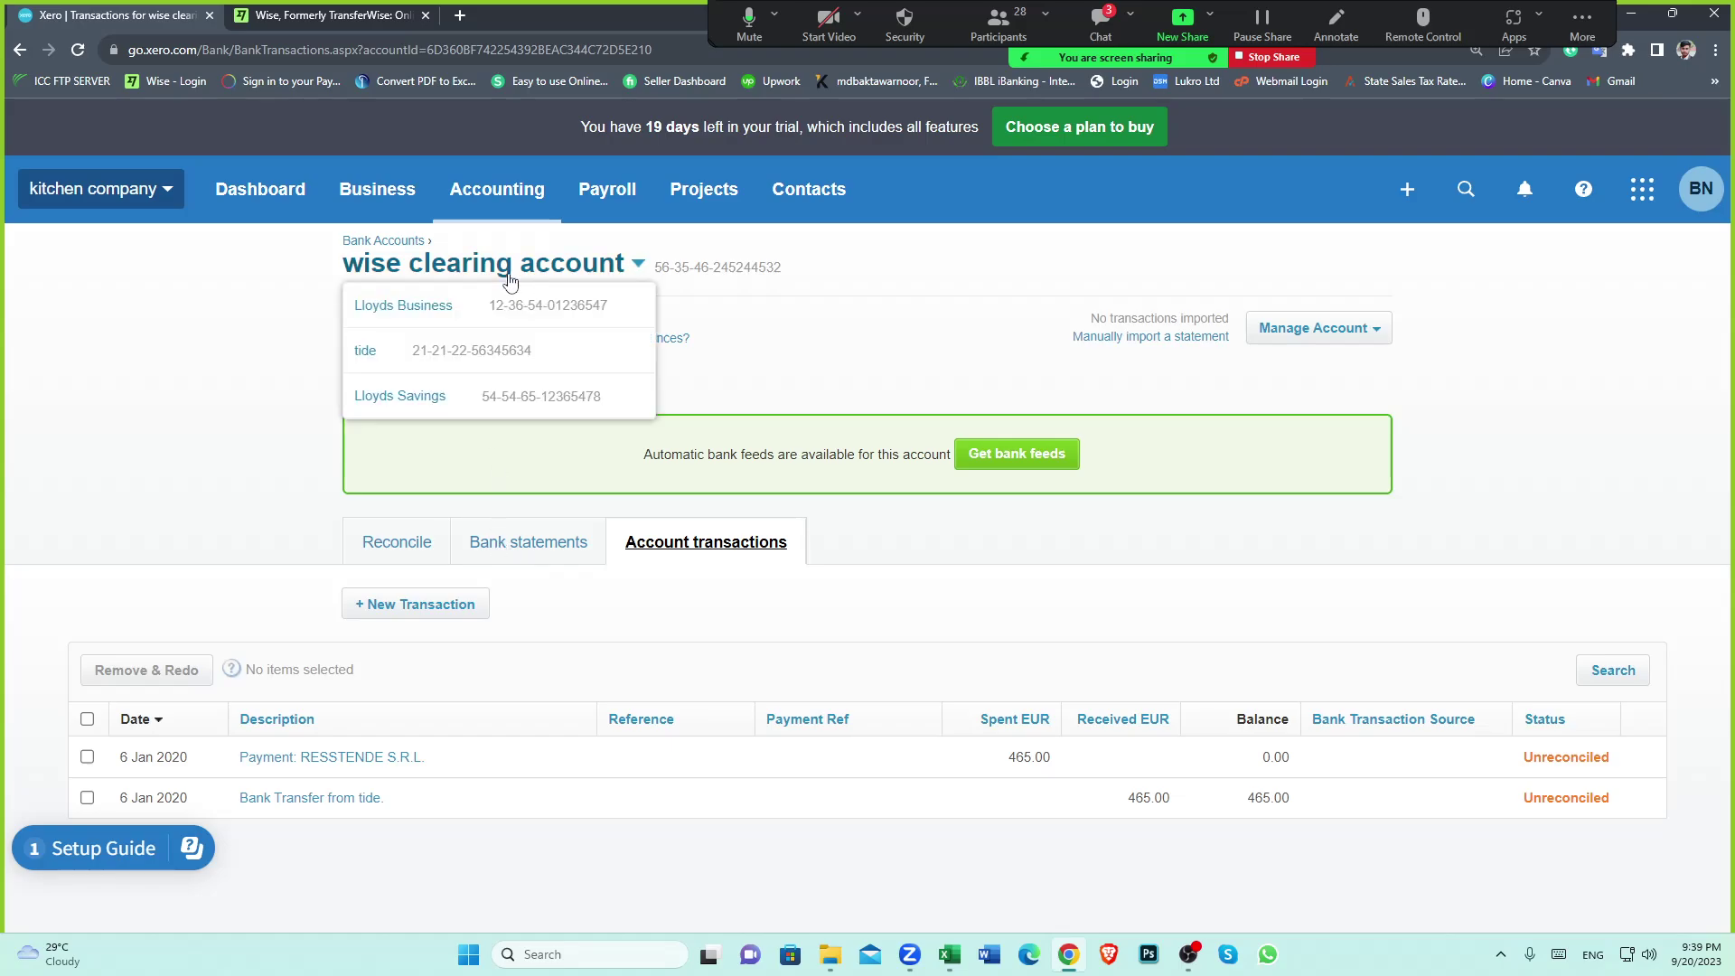
left_click(386, 341)
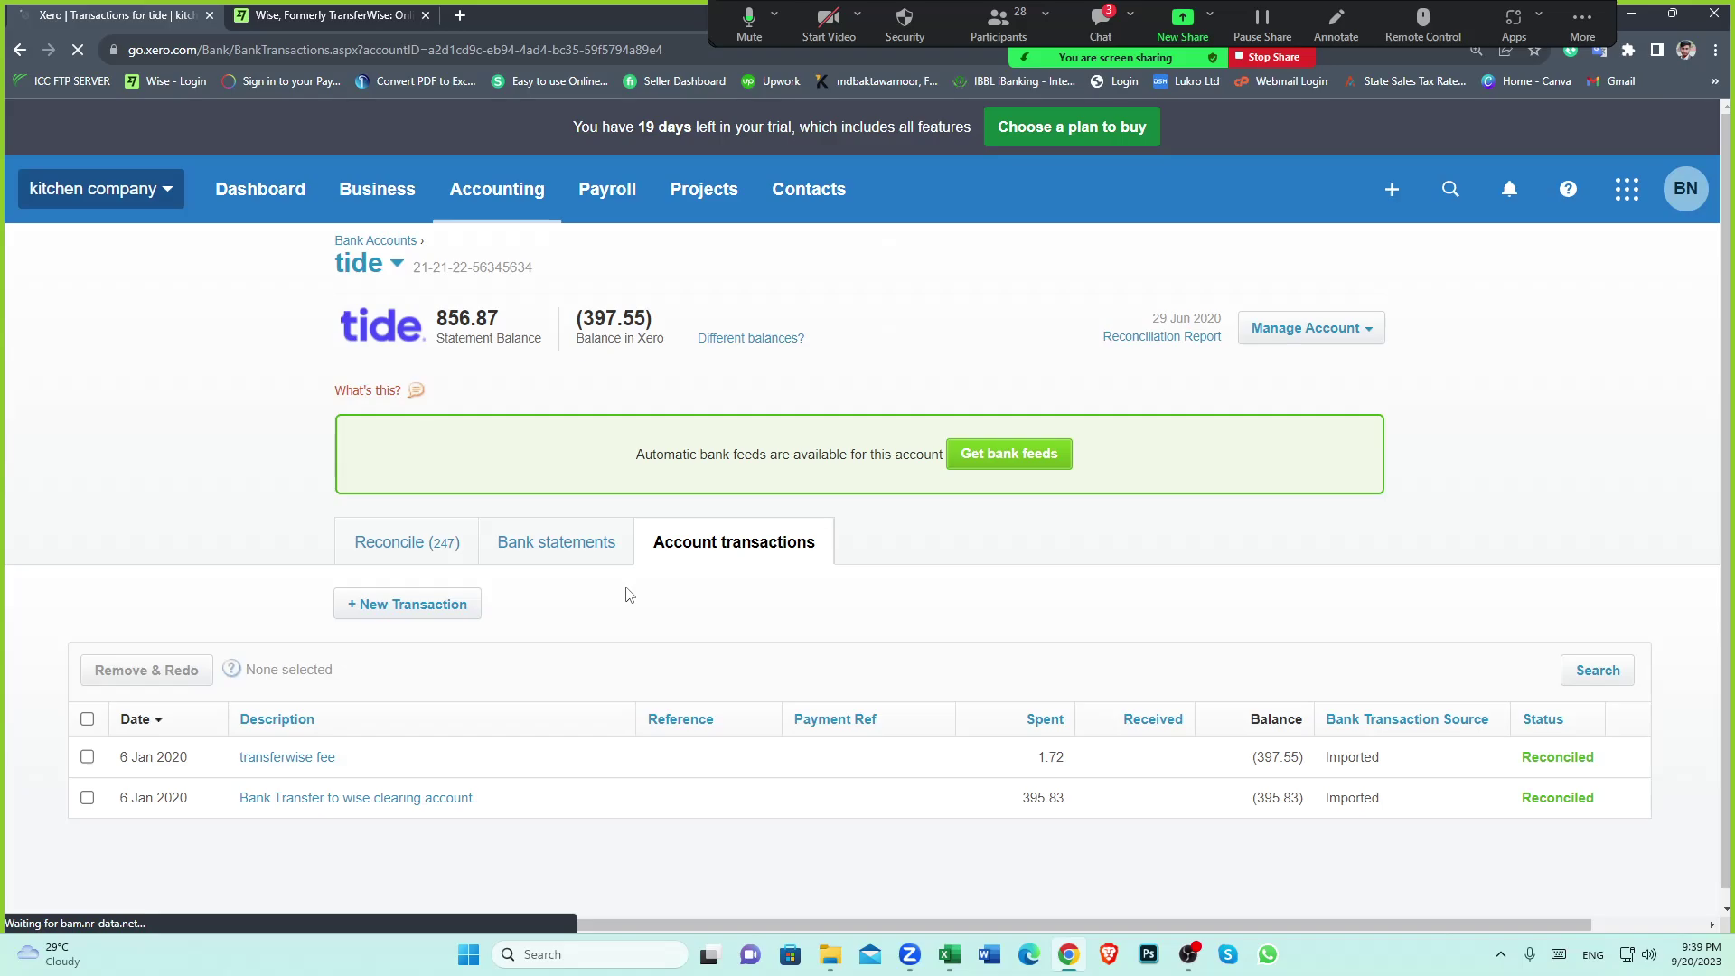
left_click(537, 550)
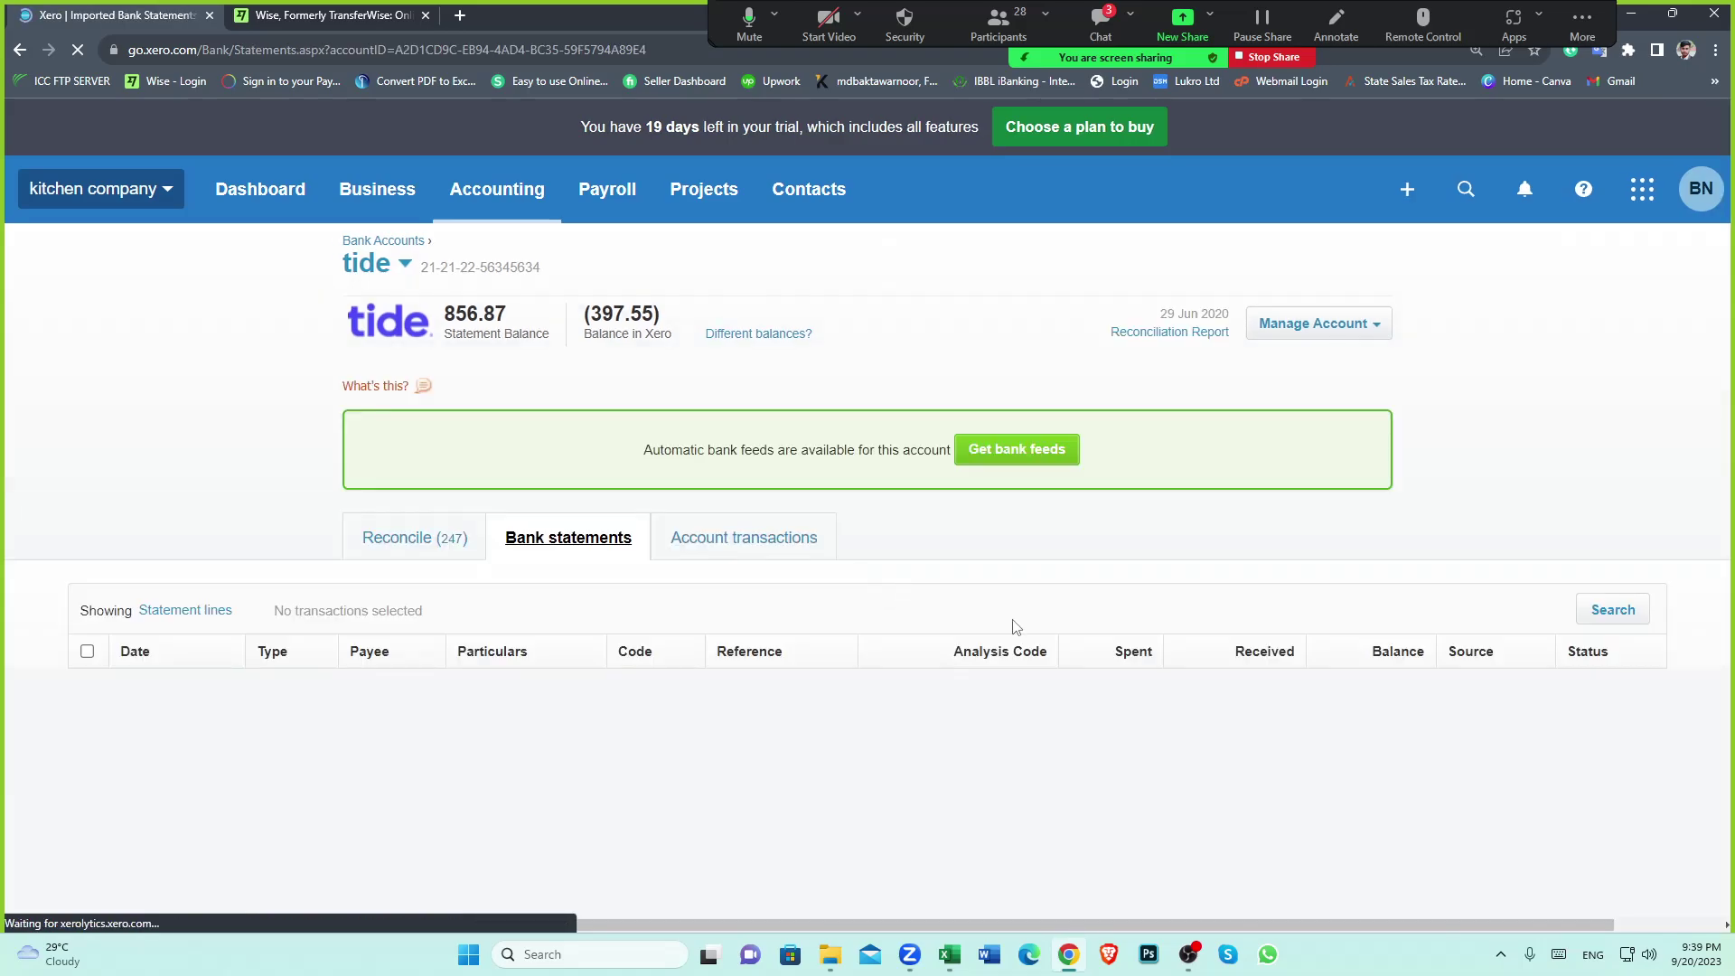
left_click(1591, 619)
left_click(694, 711)
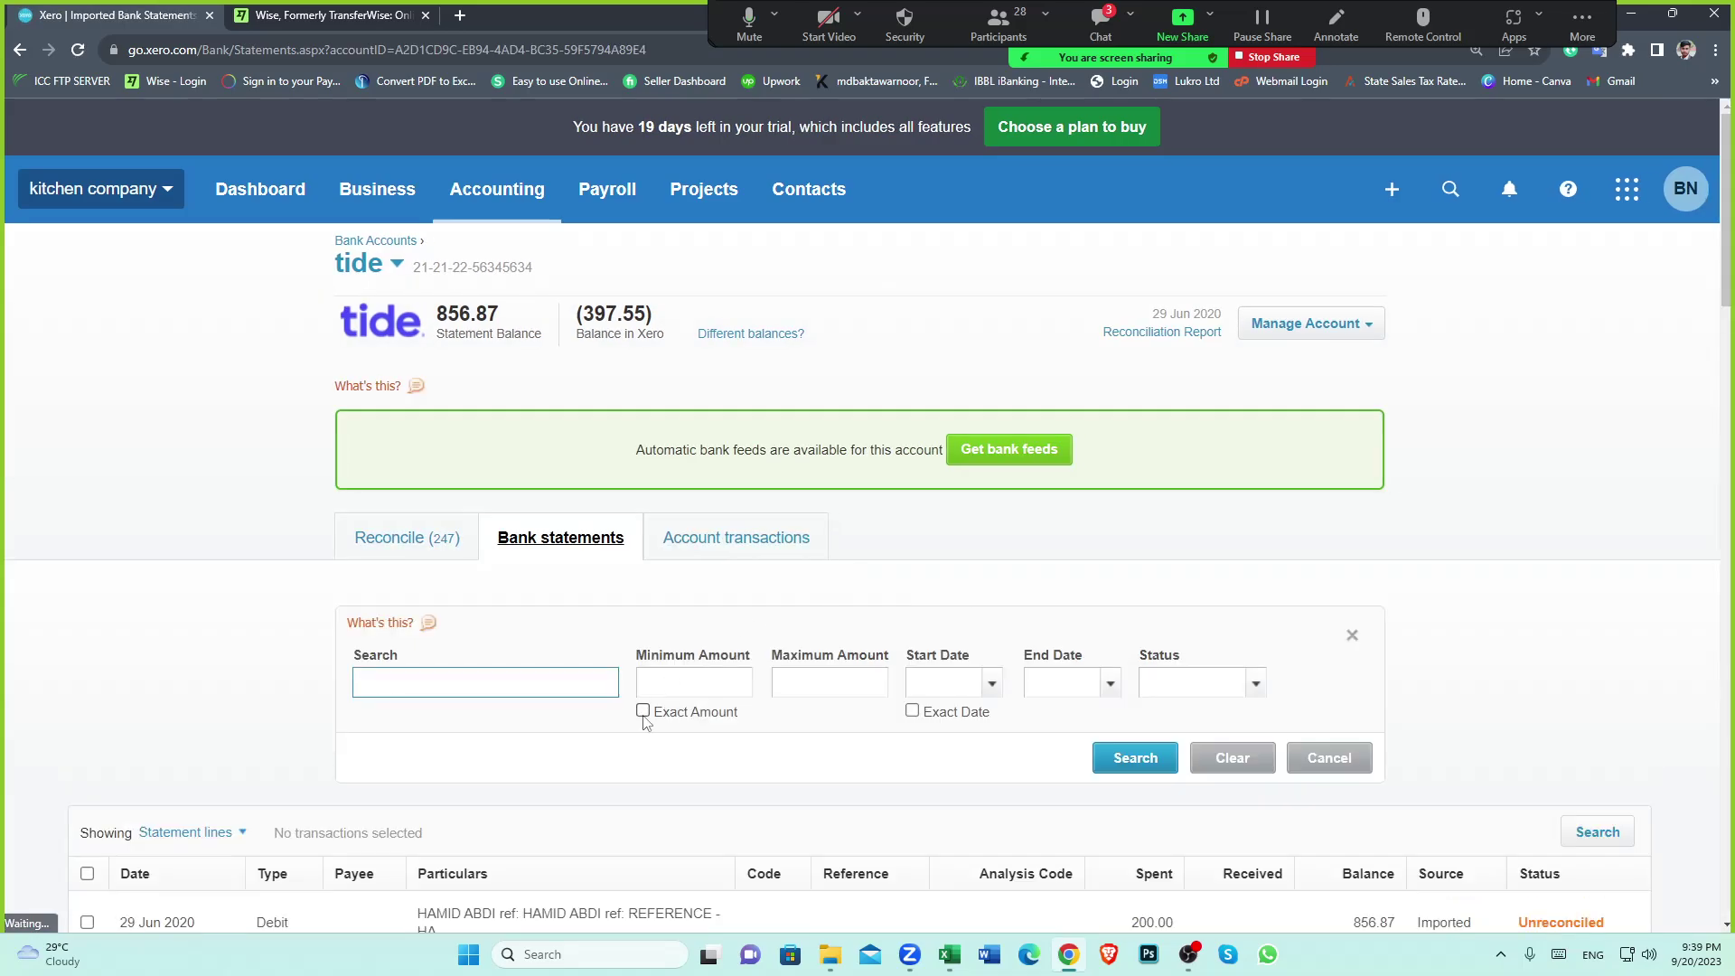
left_click(721, 670)
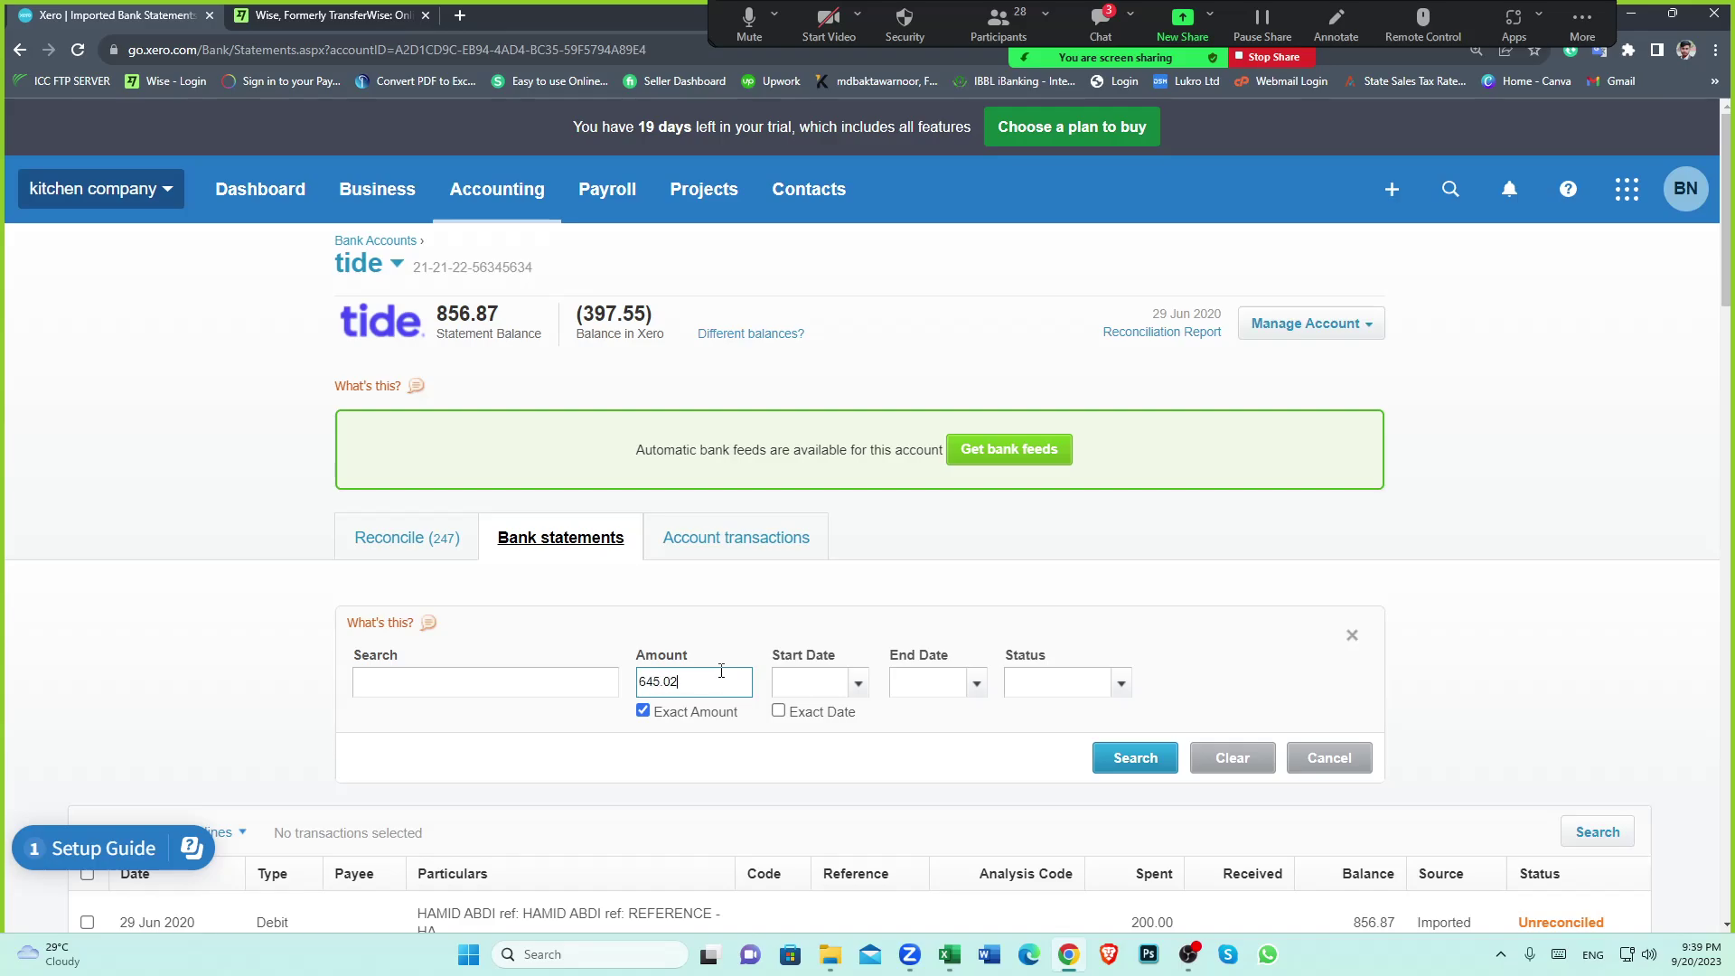
key("Return")
scroll(1430, 840, "down", 2)
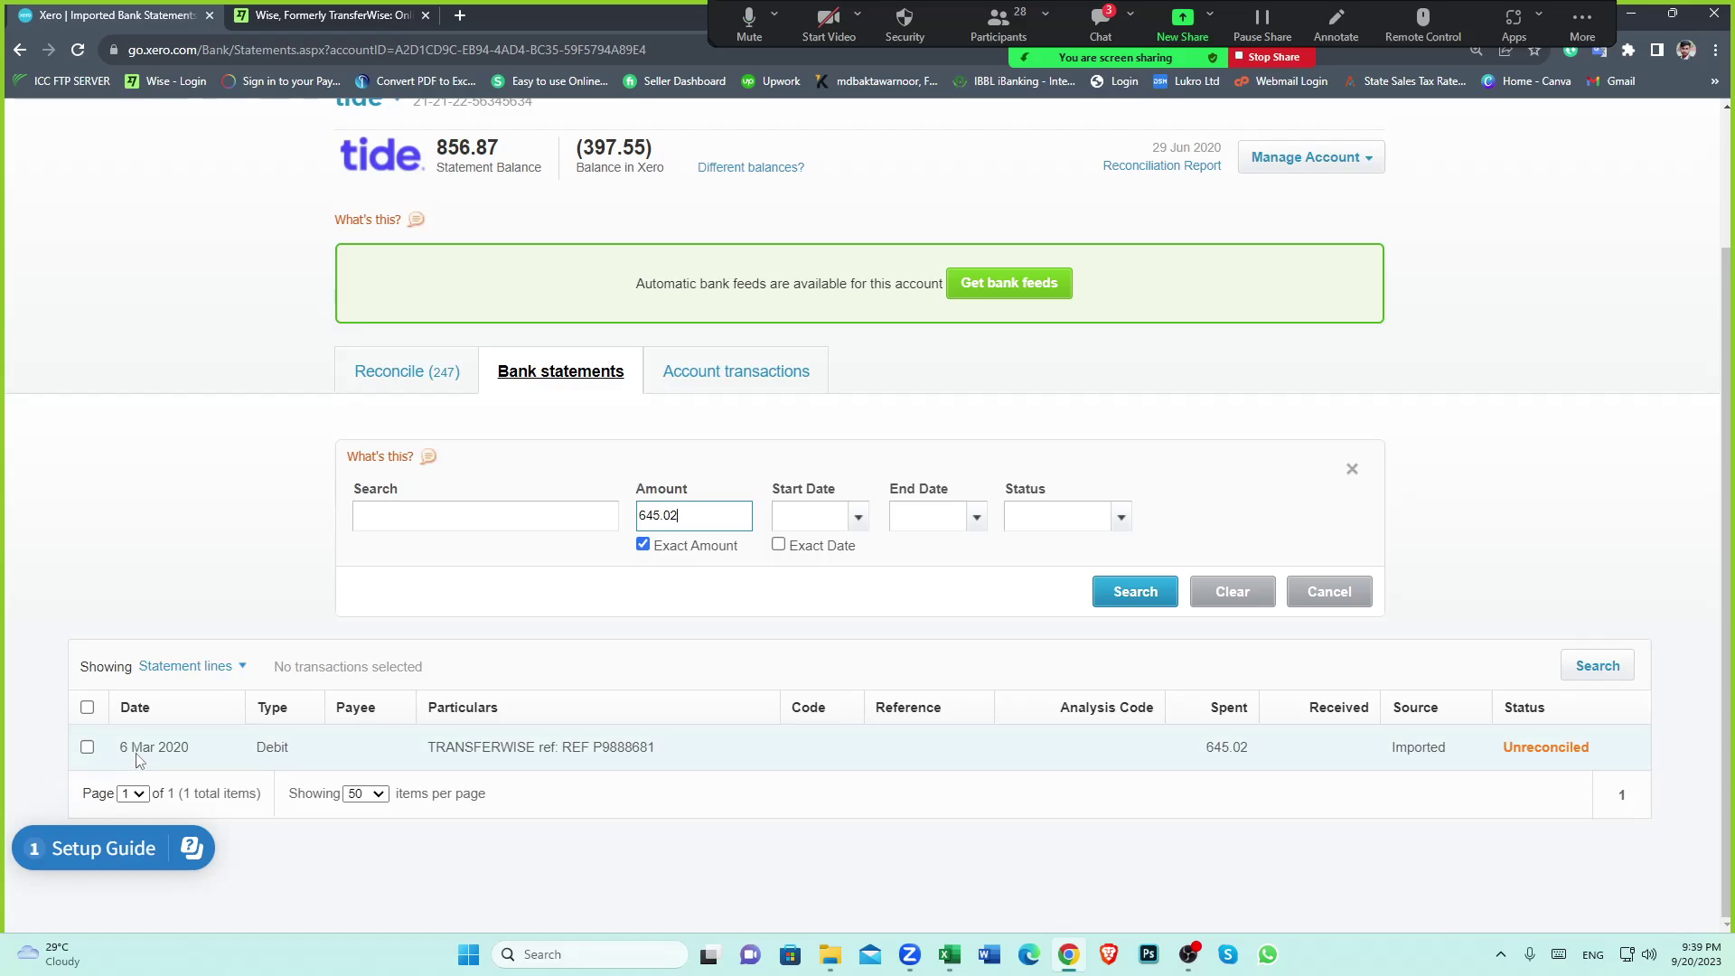
left_click(402, 374)
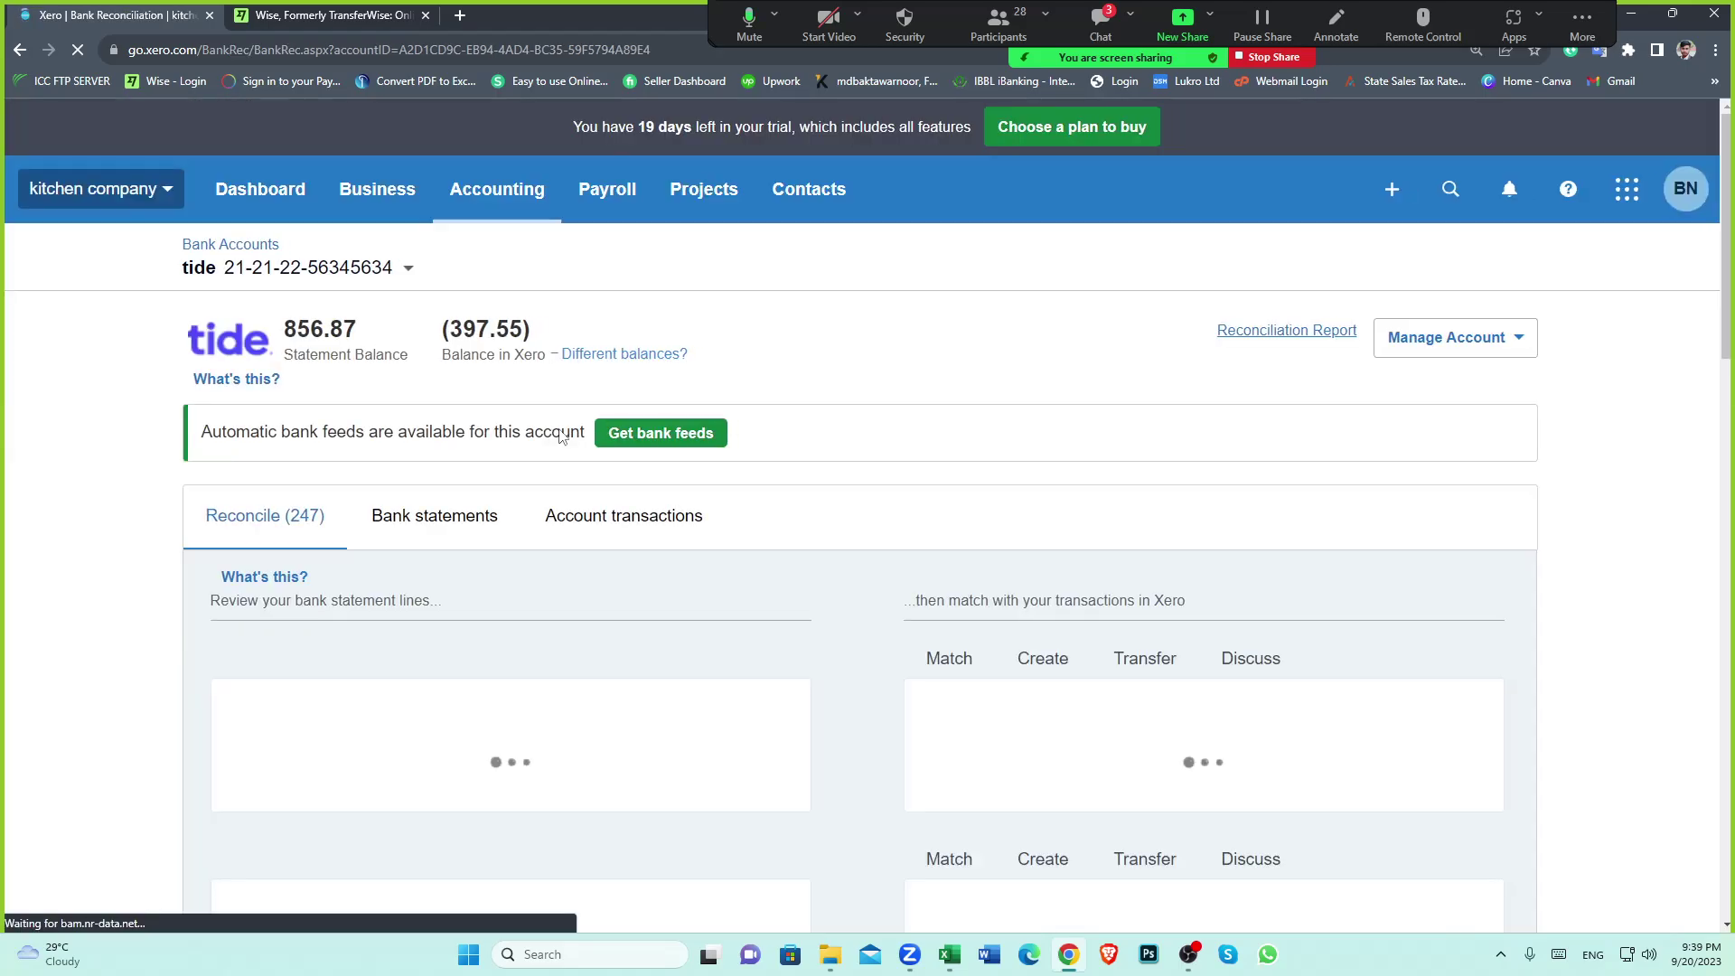
Page through the tide reconcile list, jumping to pages 20, 17 and 15
scroll(849, 673, "down", 15)
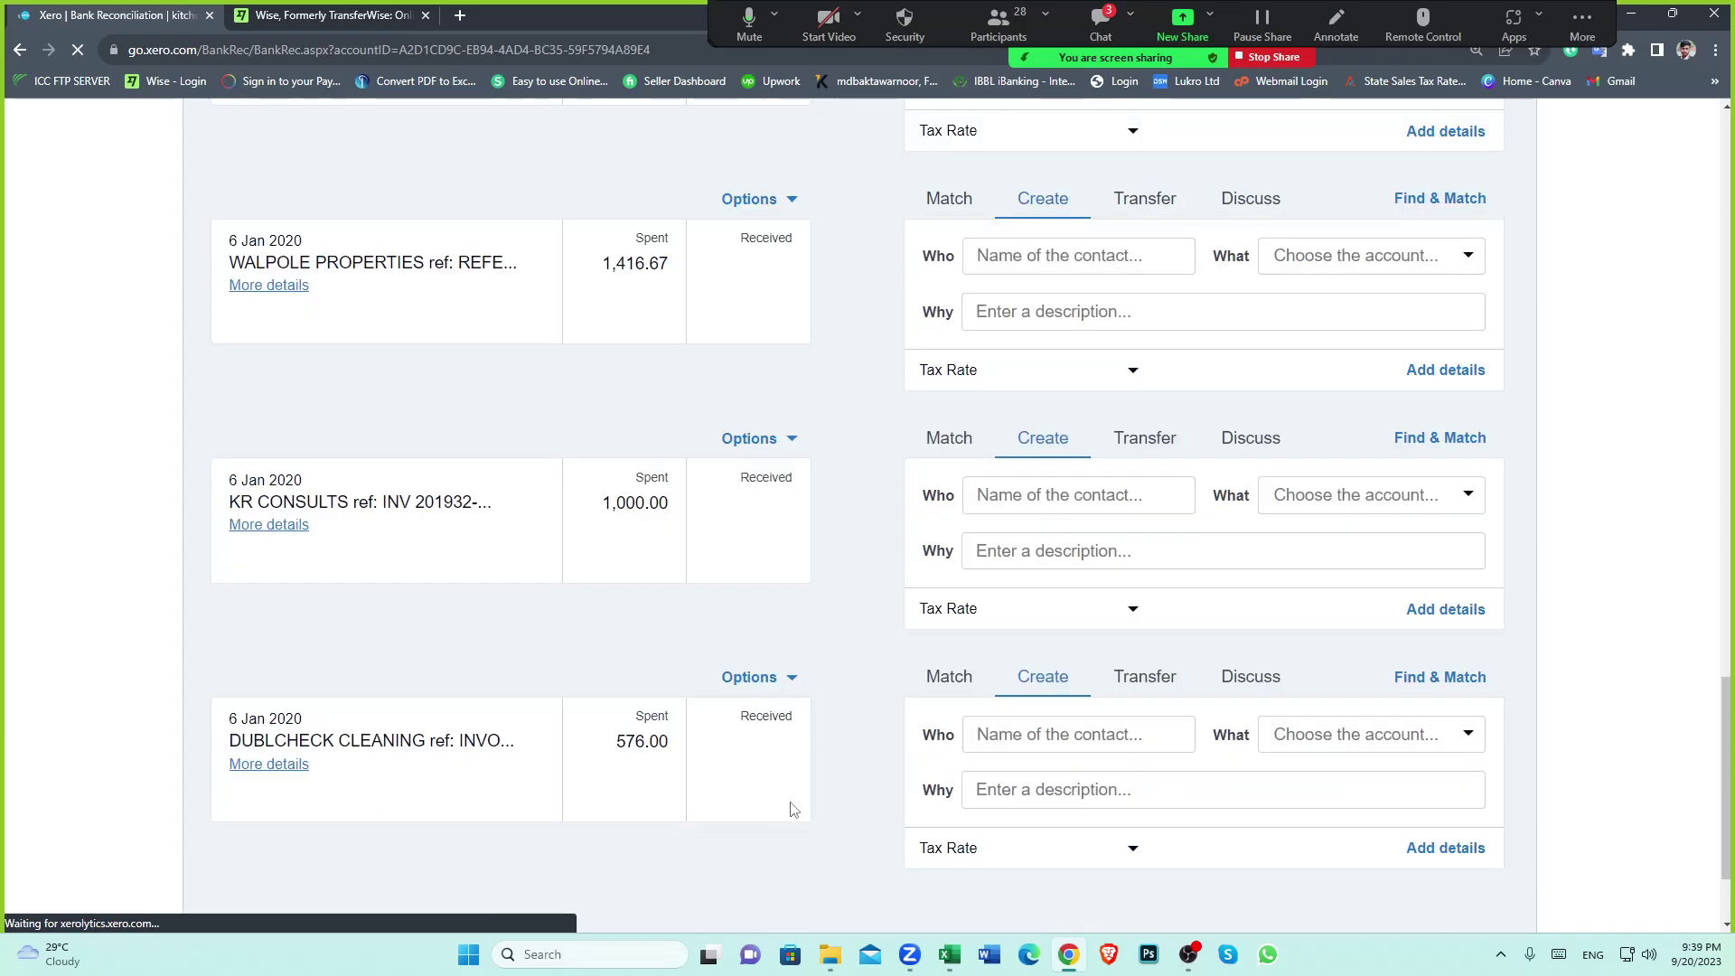
scroll(813, 804, "down", 2)
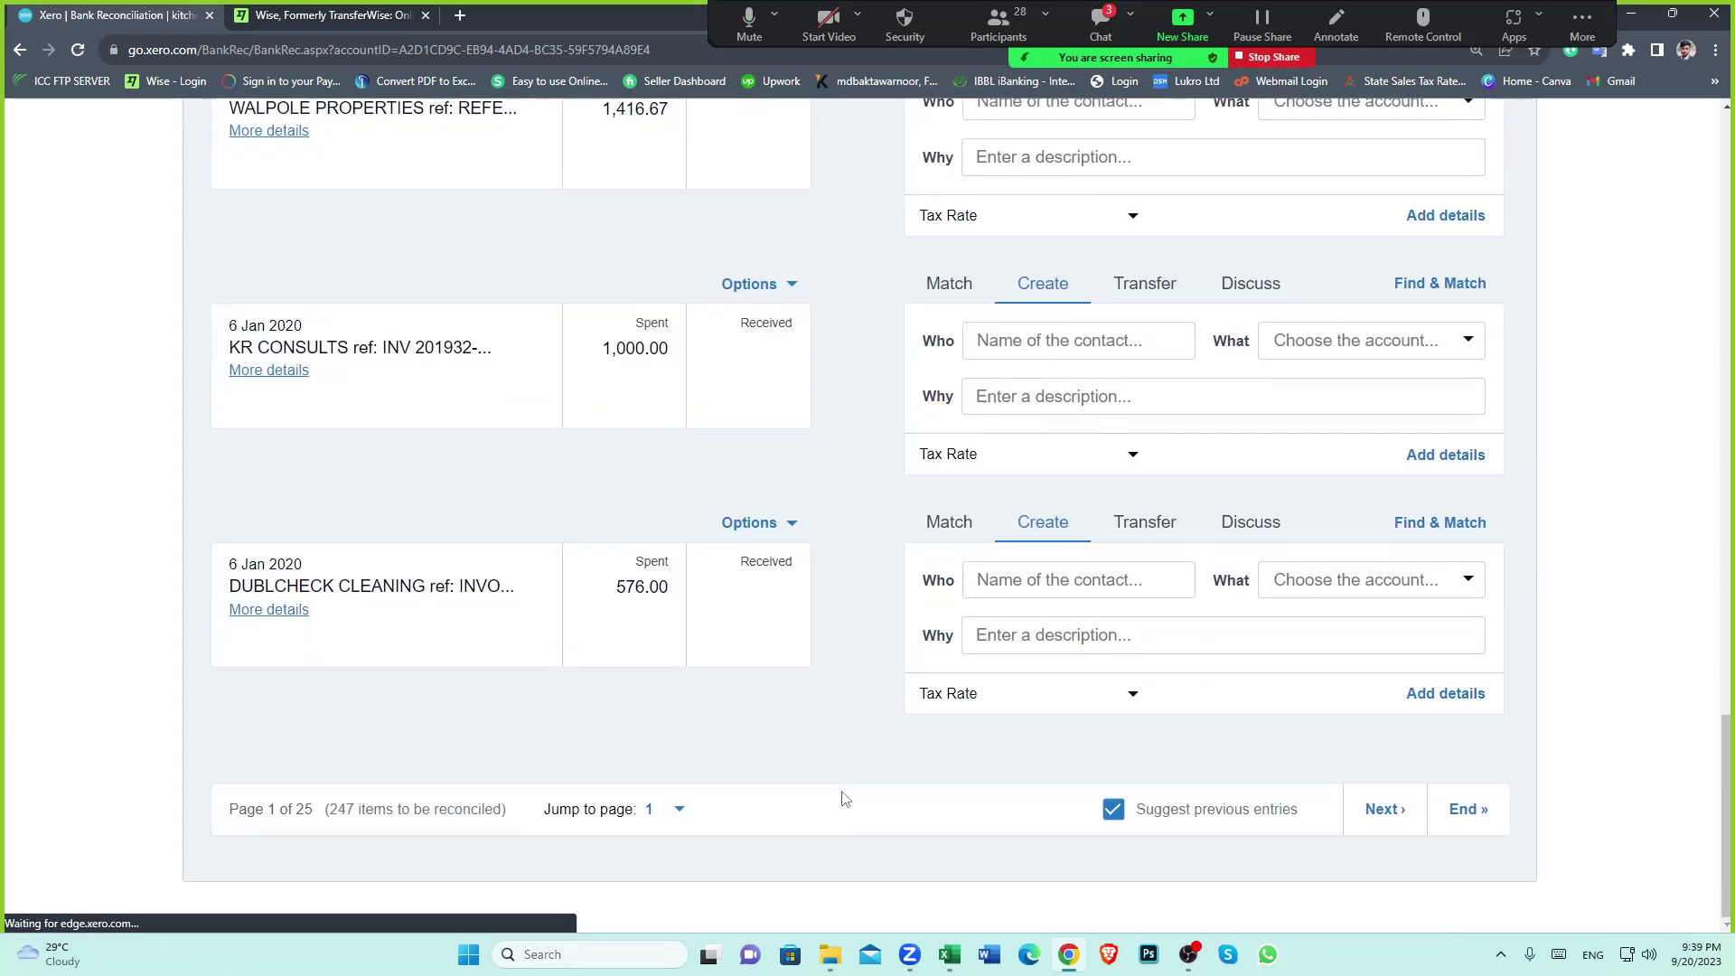
left_click(684, 809)
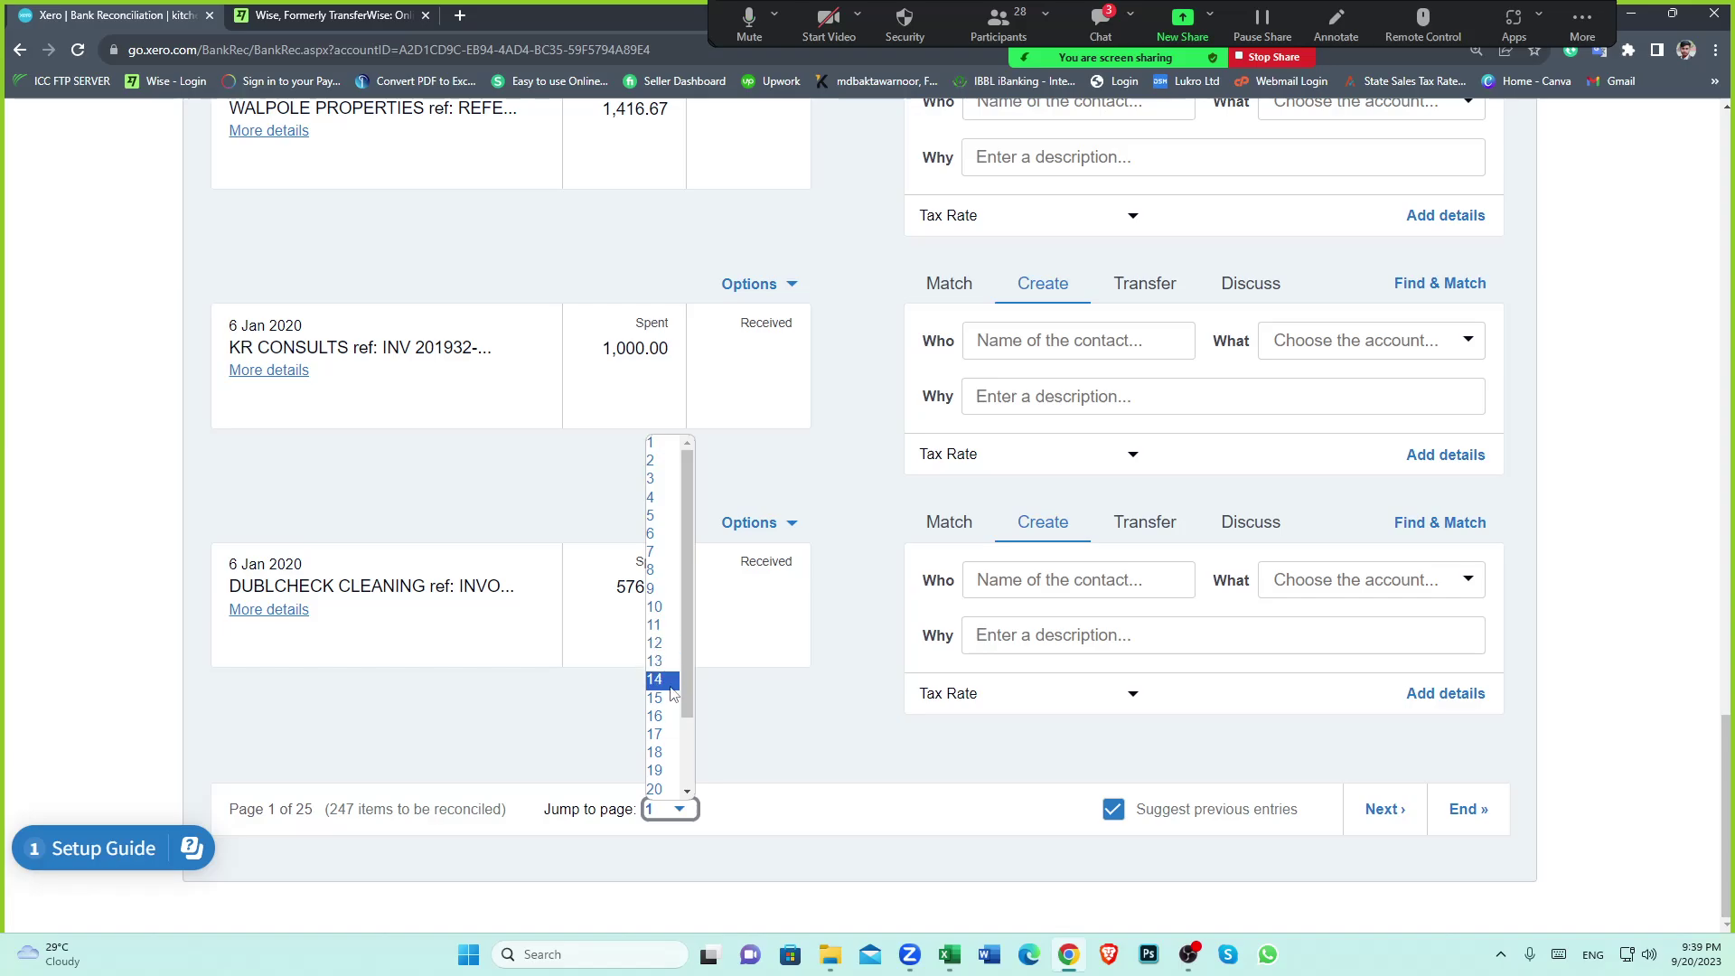
left_click(657, 788)
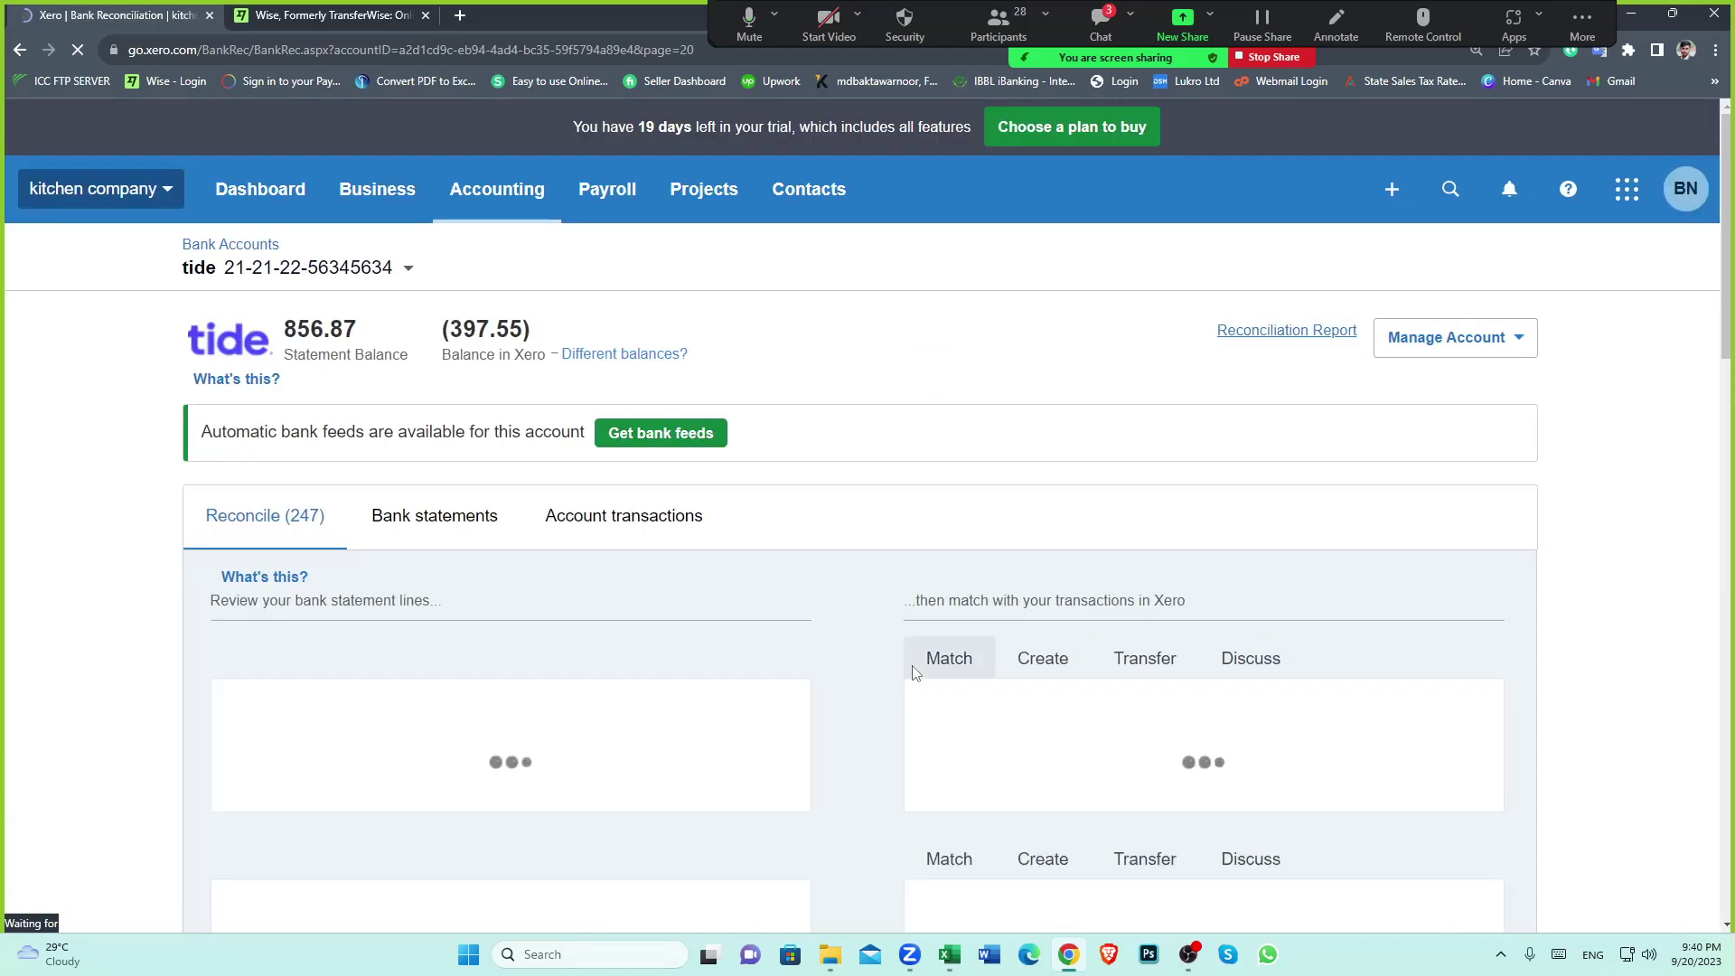
scroll(832, 611, "down", 1)
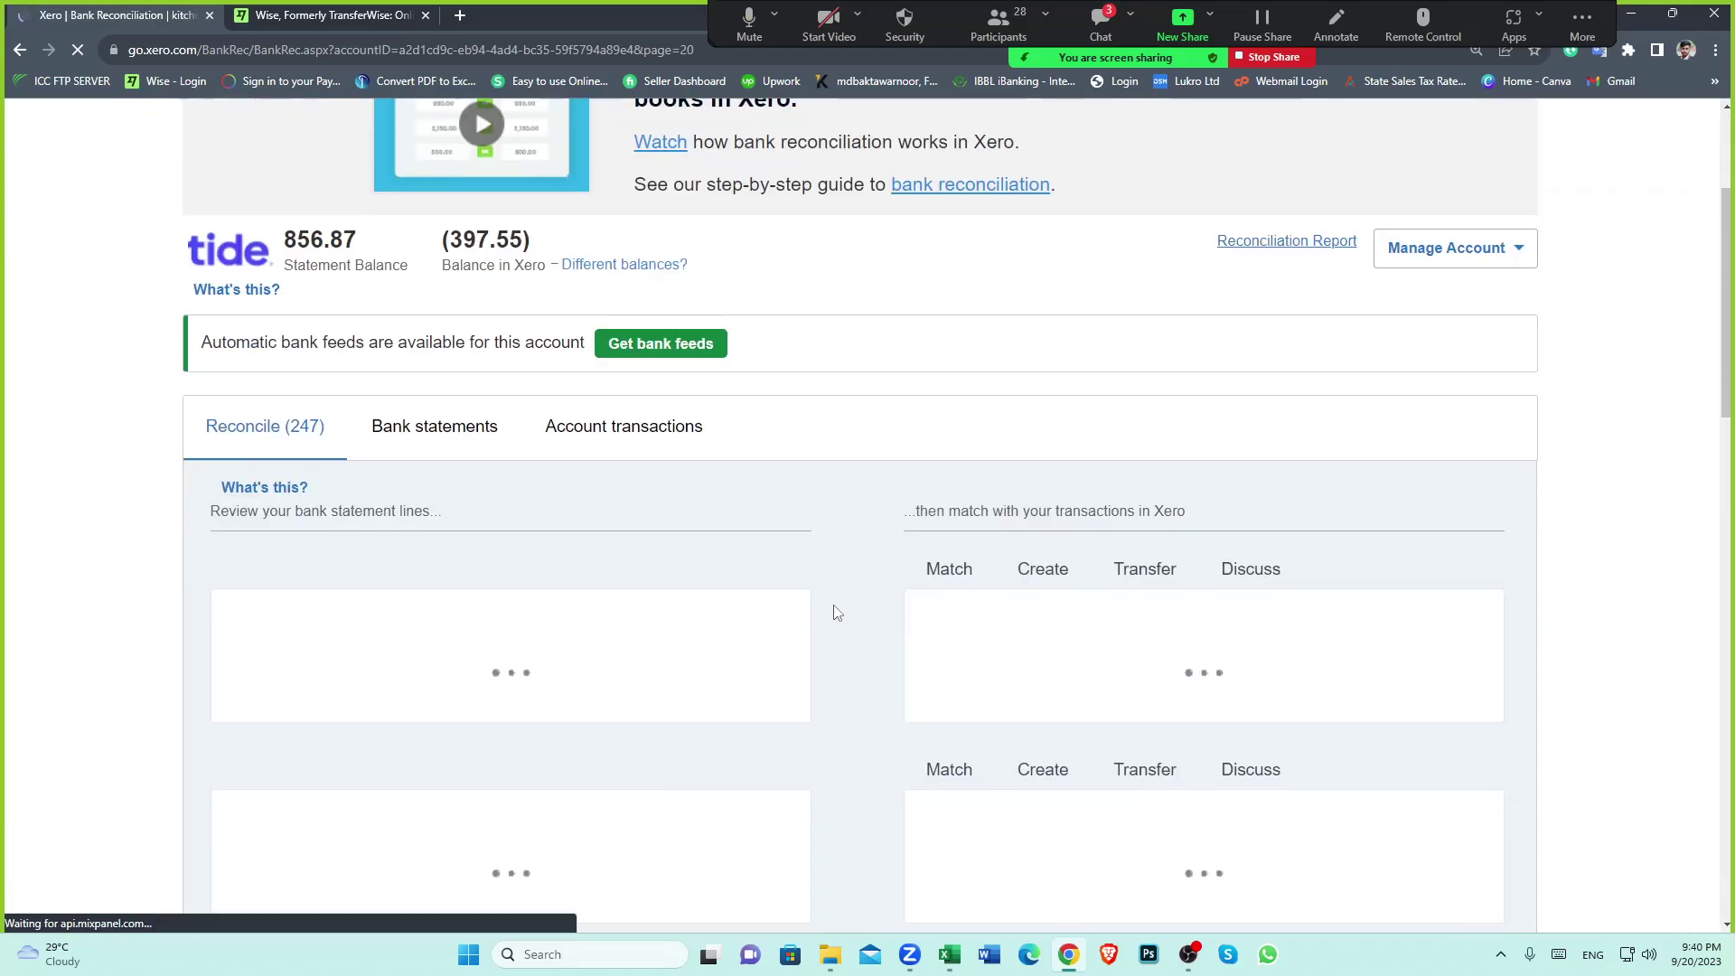
scroll(836, 612, "down", 15)
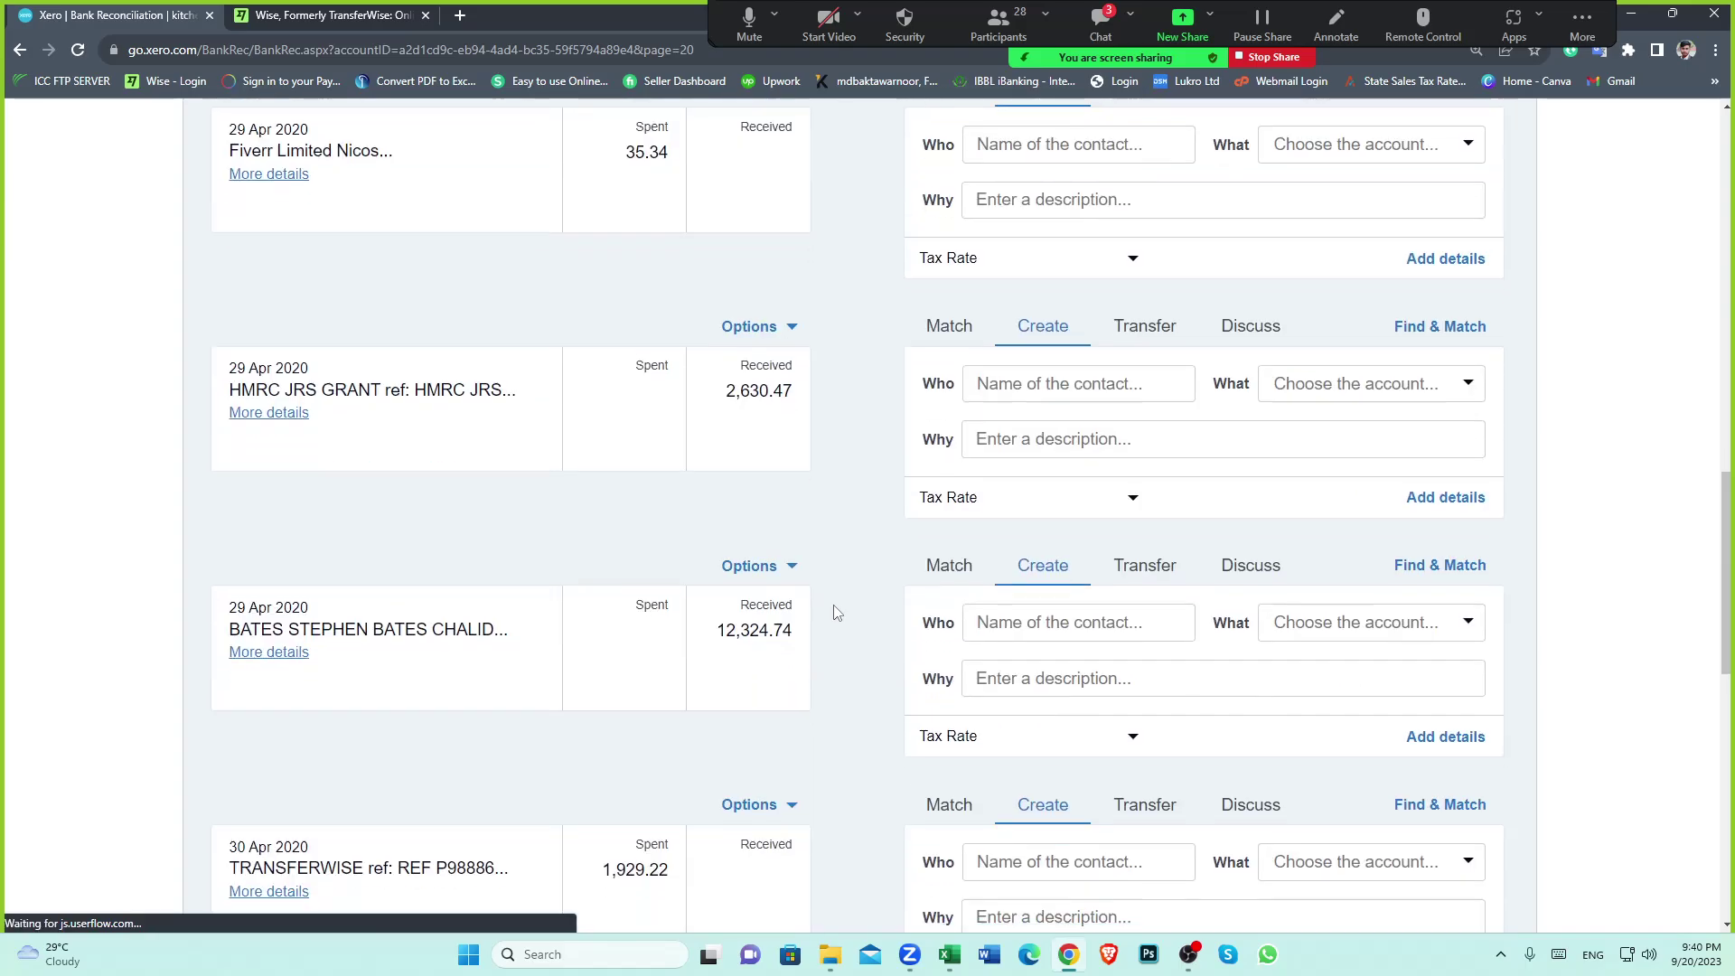
scroll(833, 610, "down", 10)
left_click(689, 809)
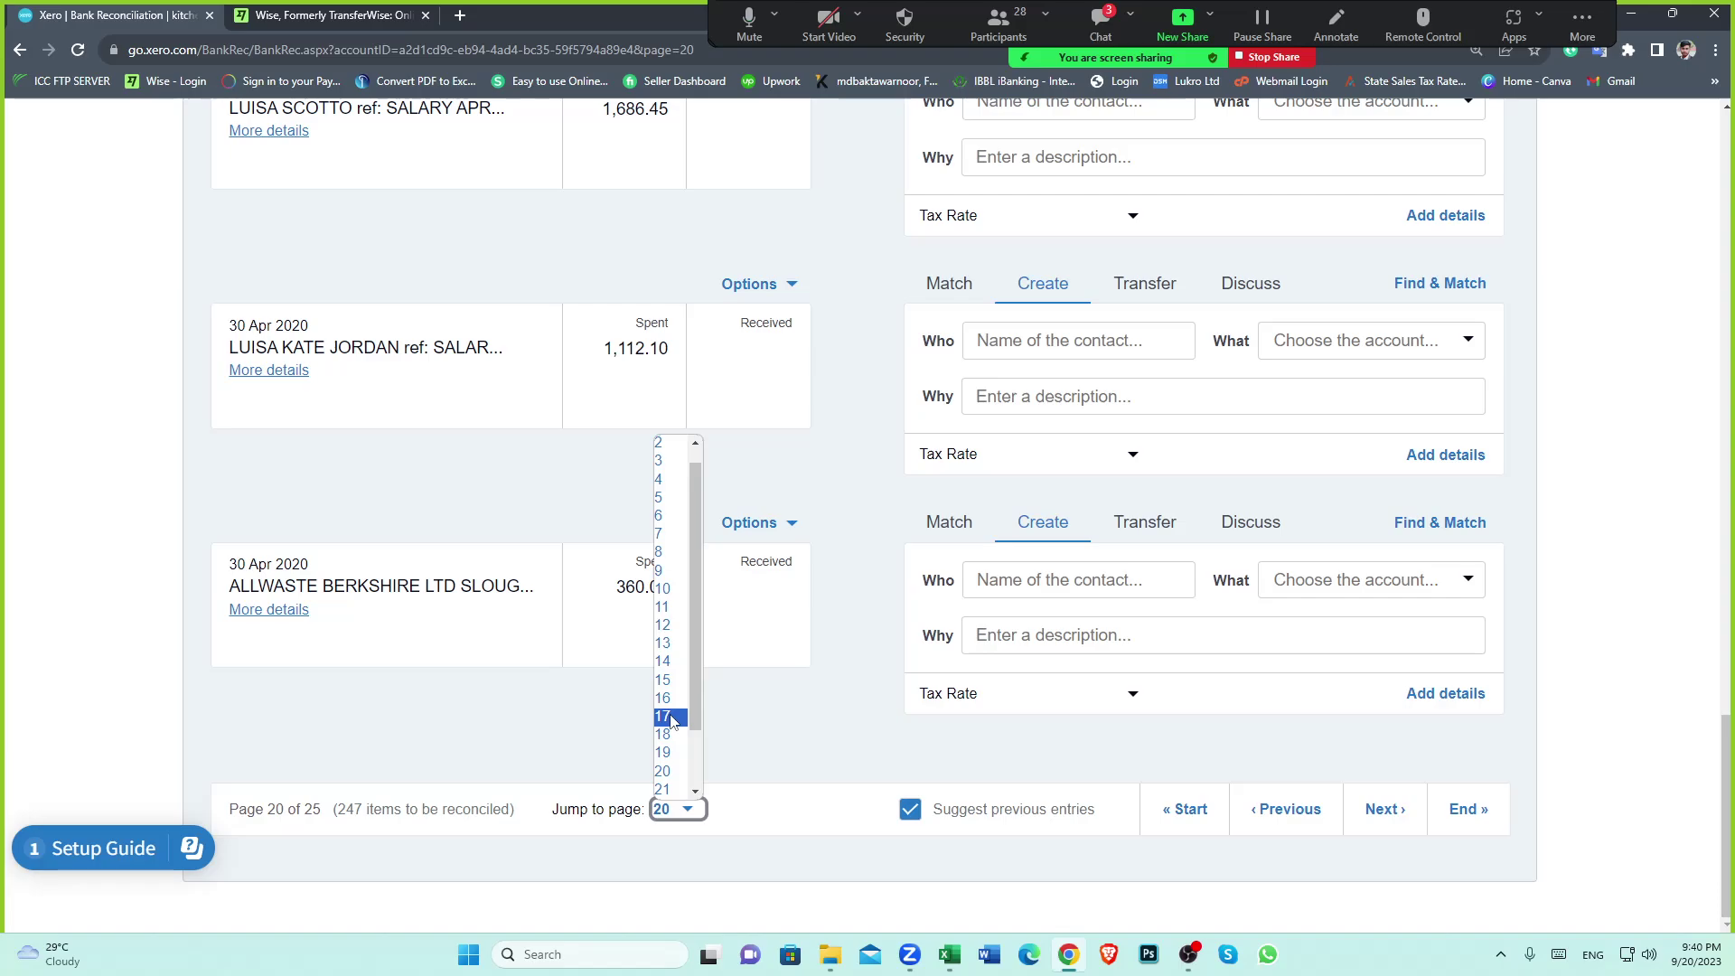
left_click(669, 716)
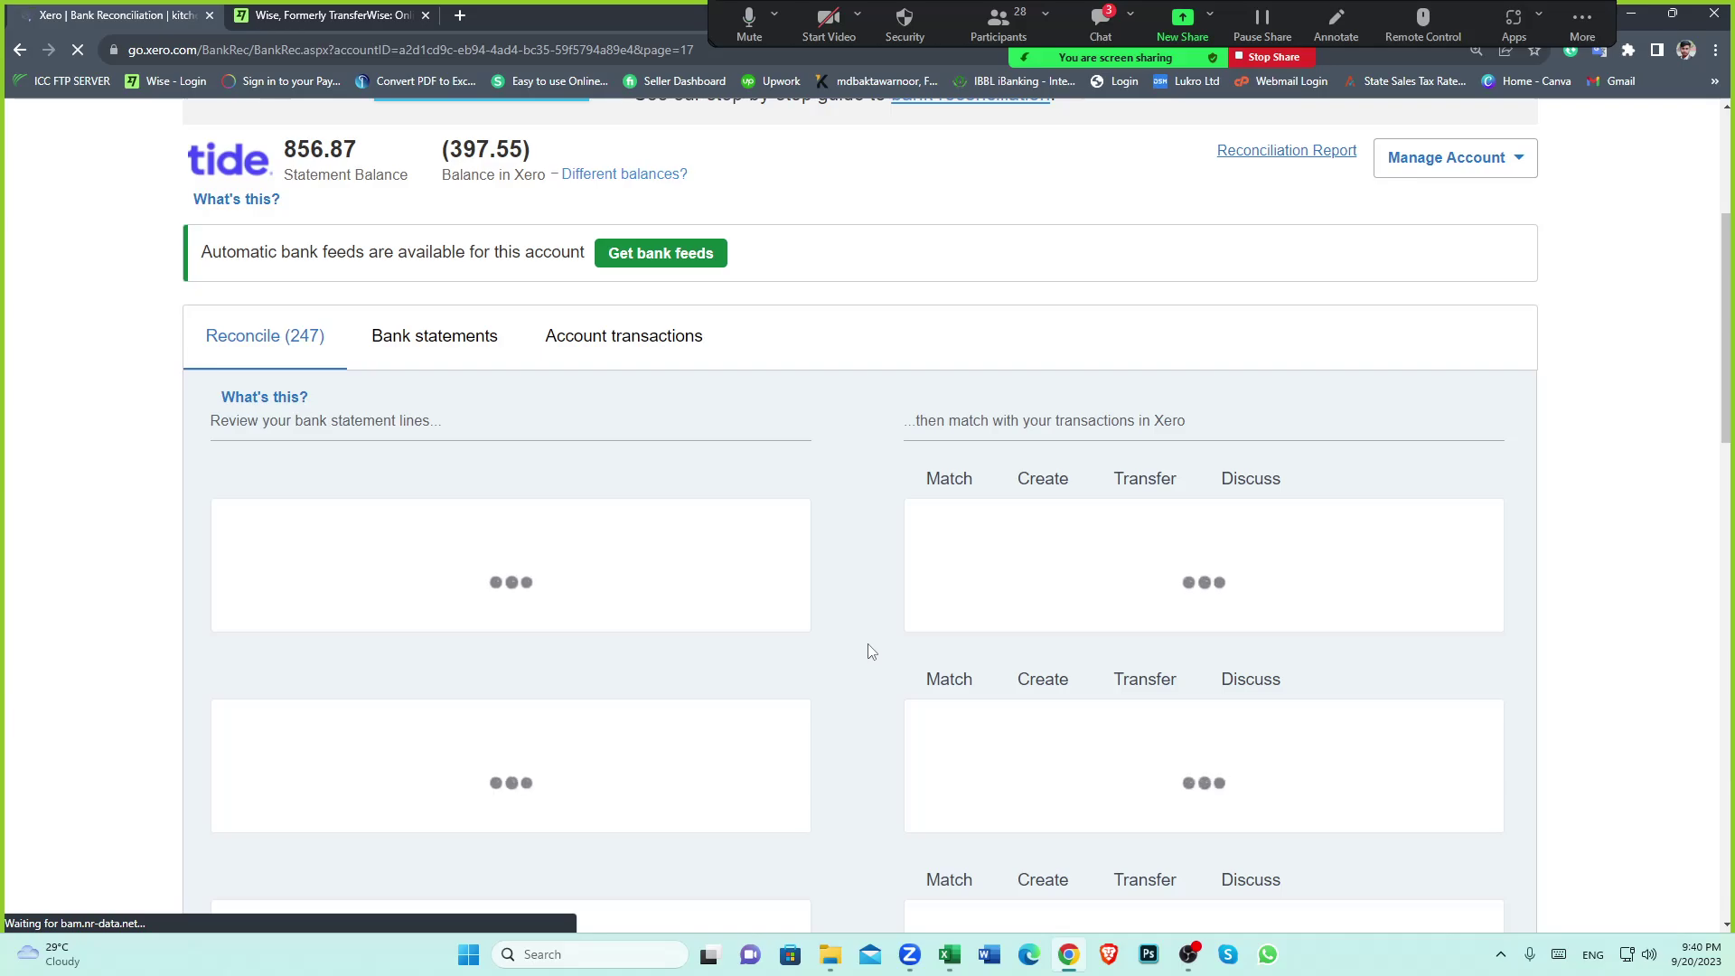
scroll(870, 650, "down", 10)
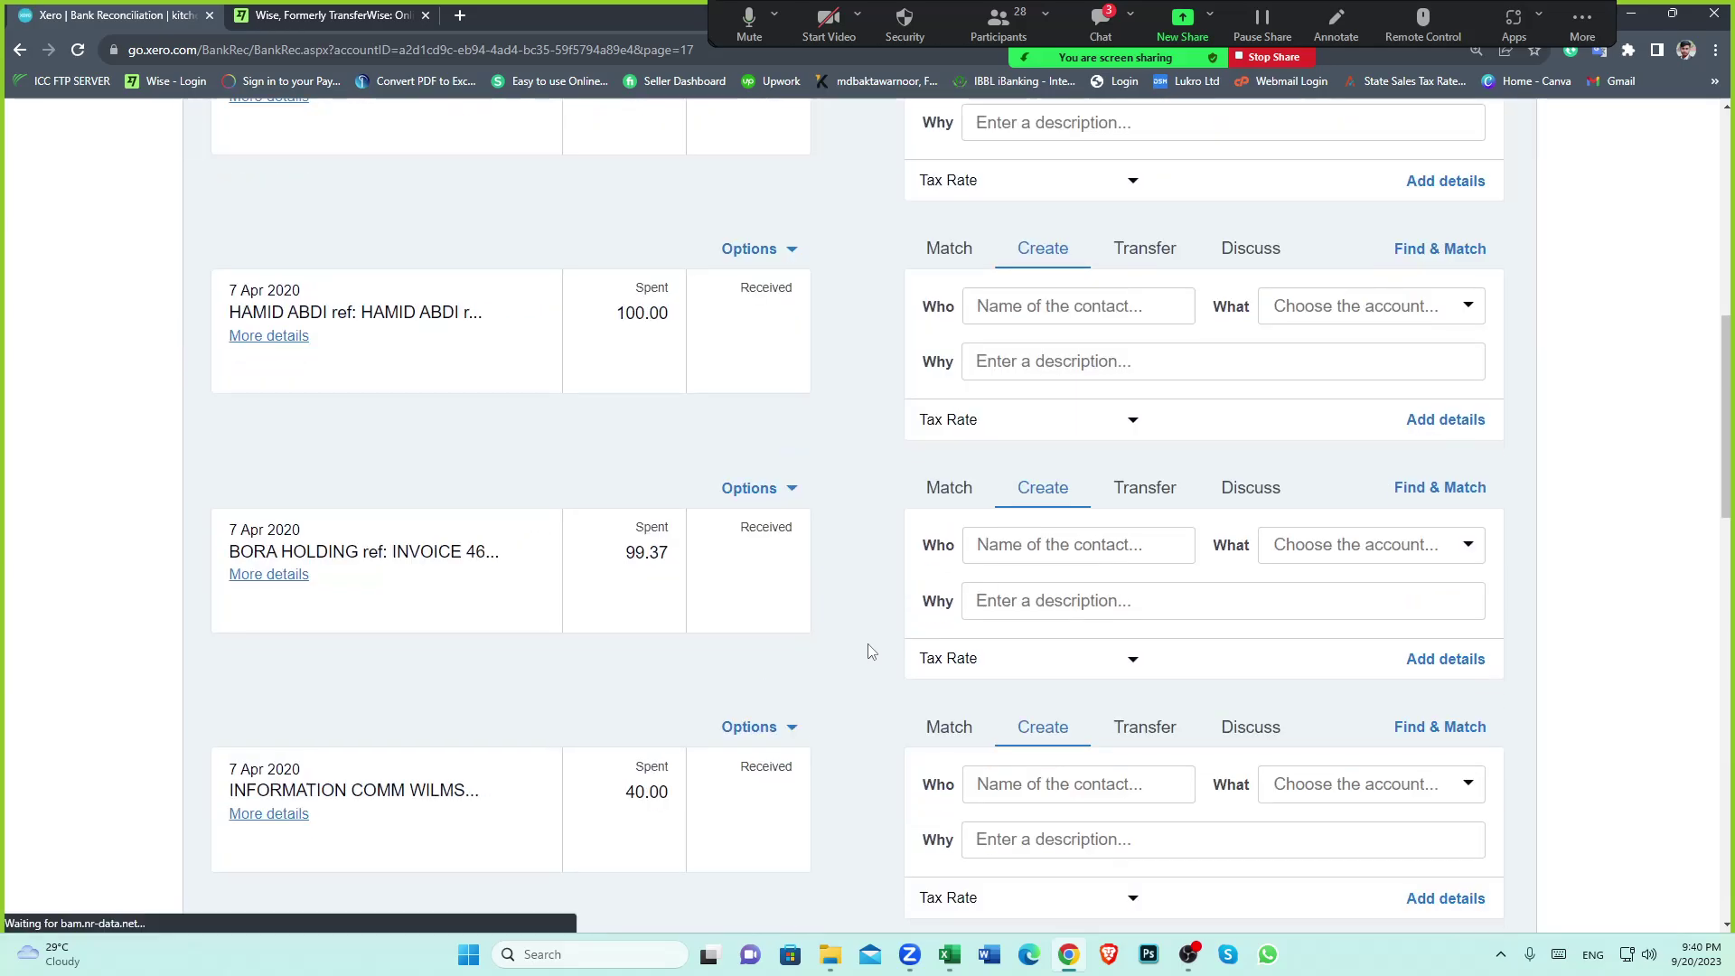
scroll(870, 651, "down", 11)
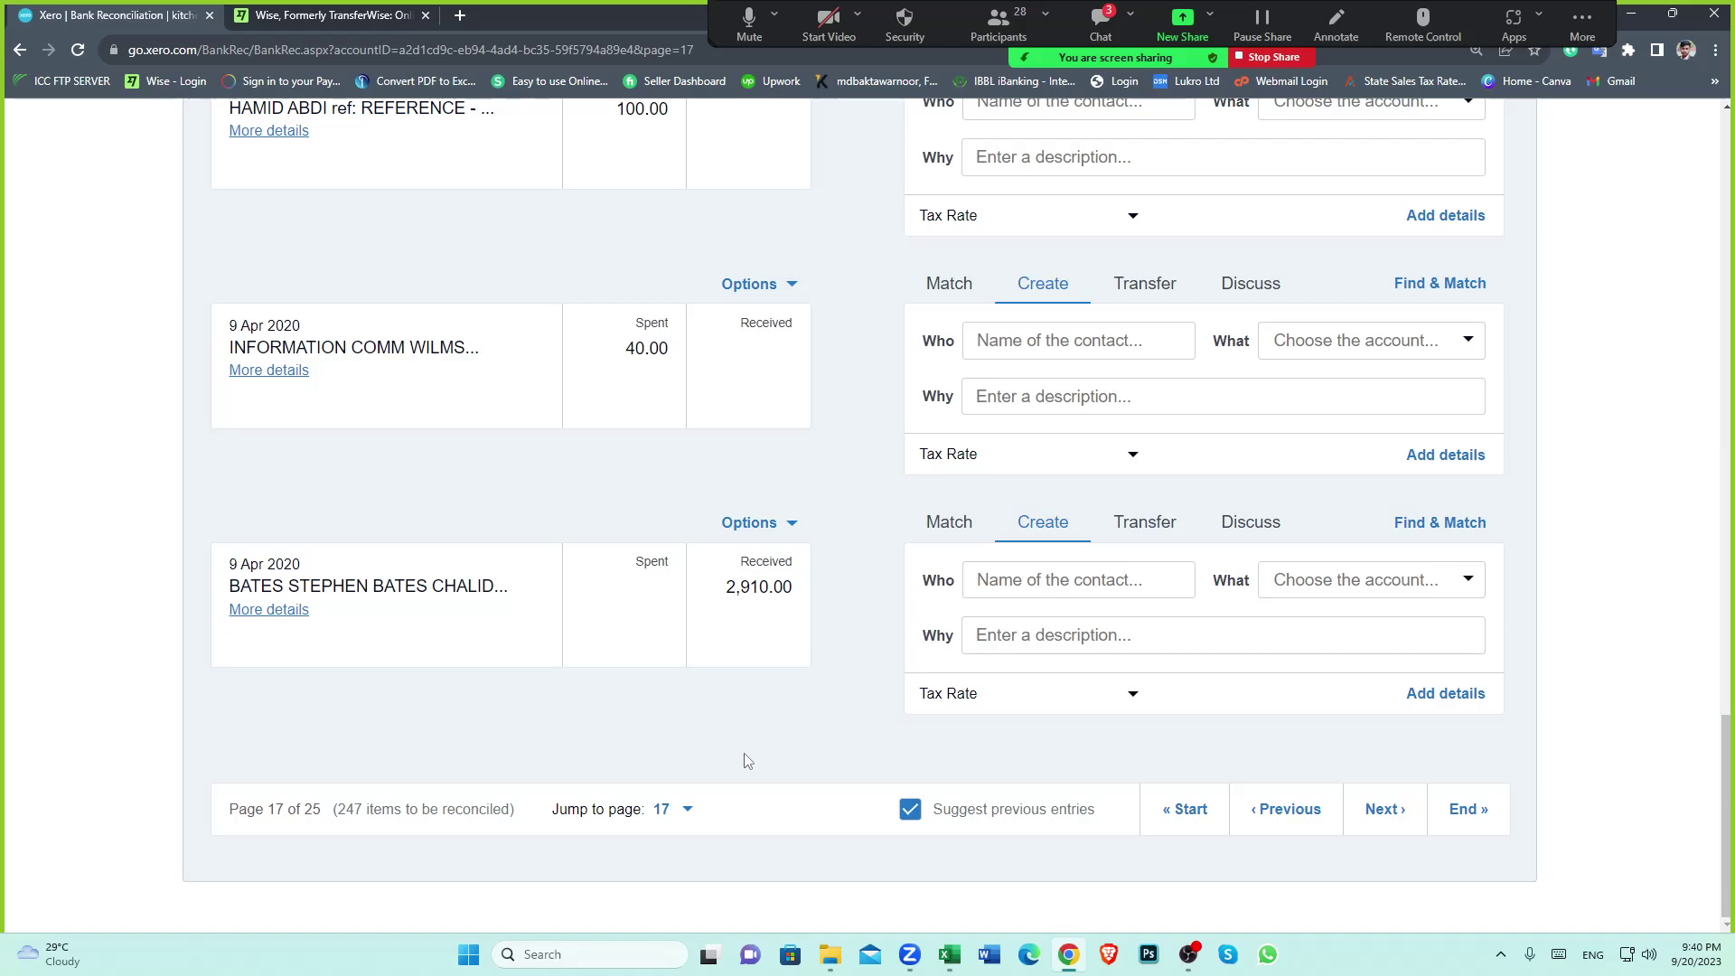
left_click(689, 811)
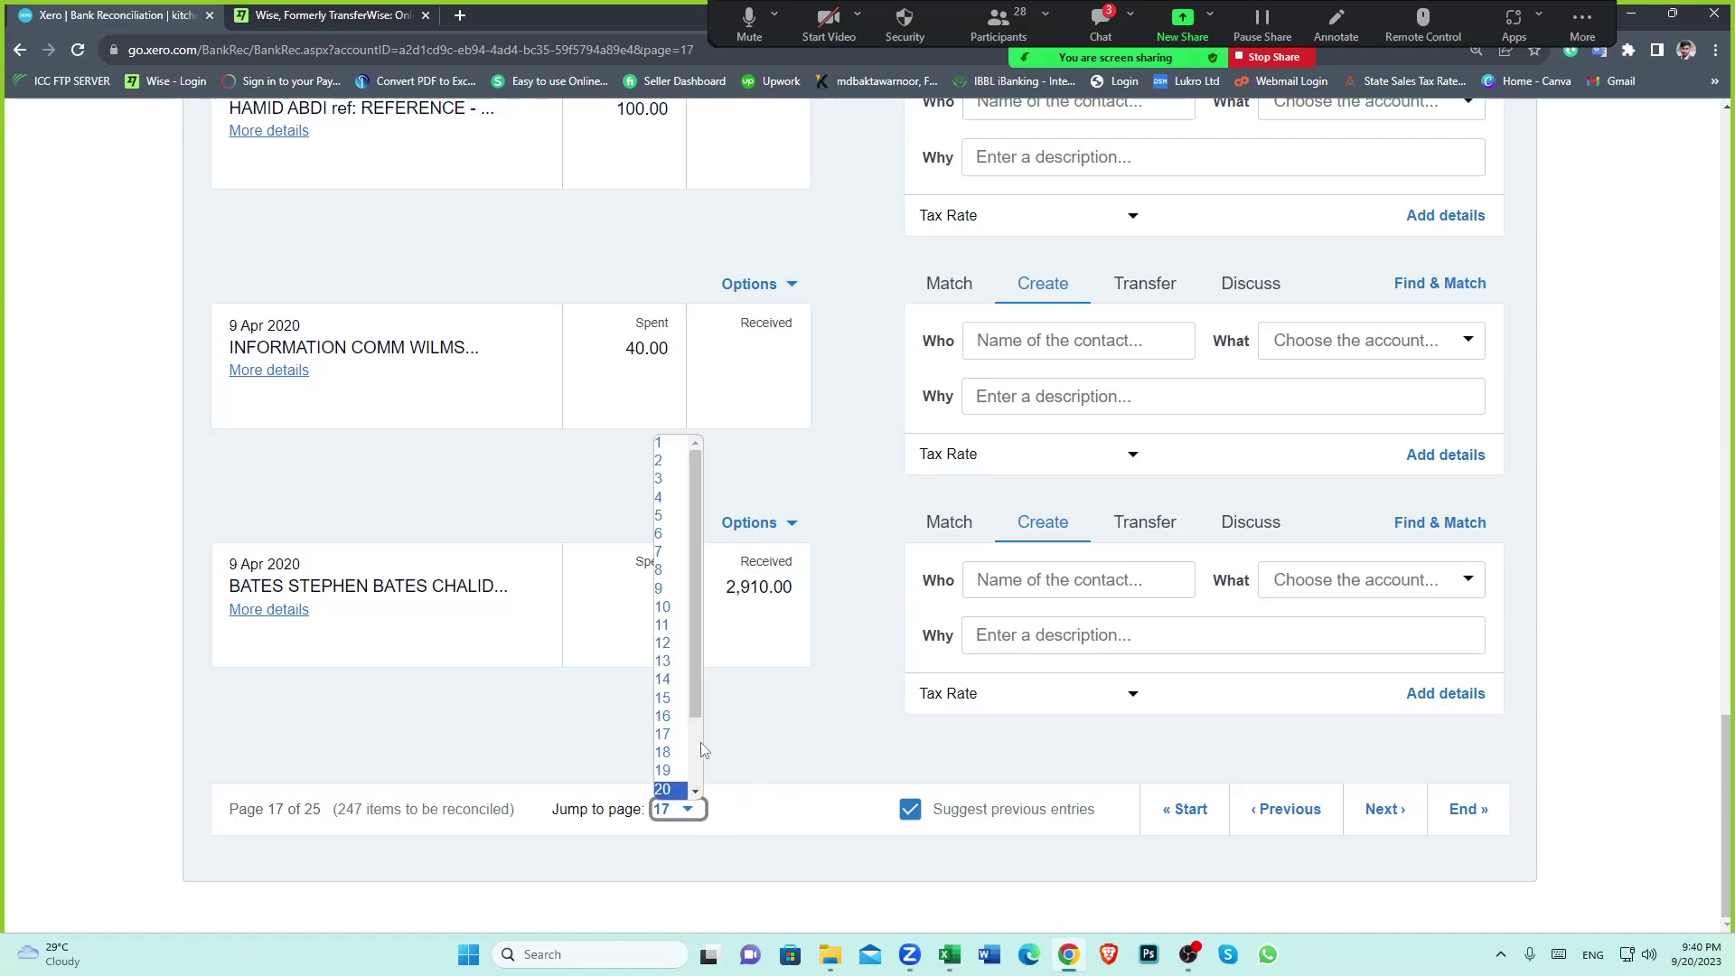
left_click(670, 703)
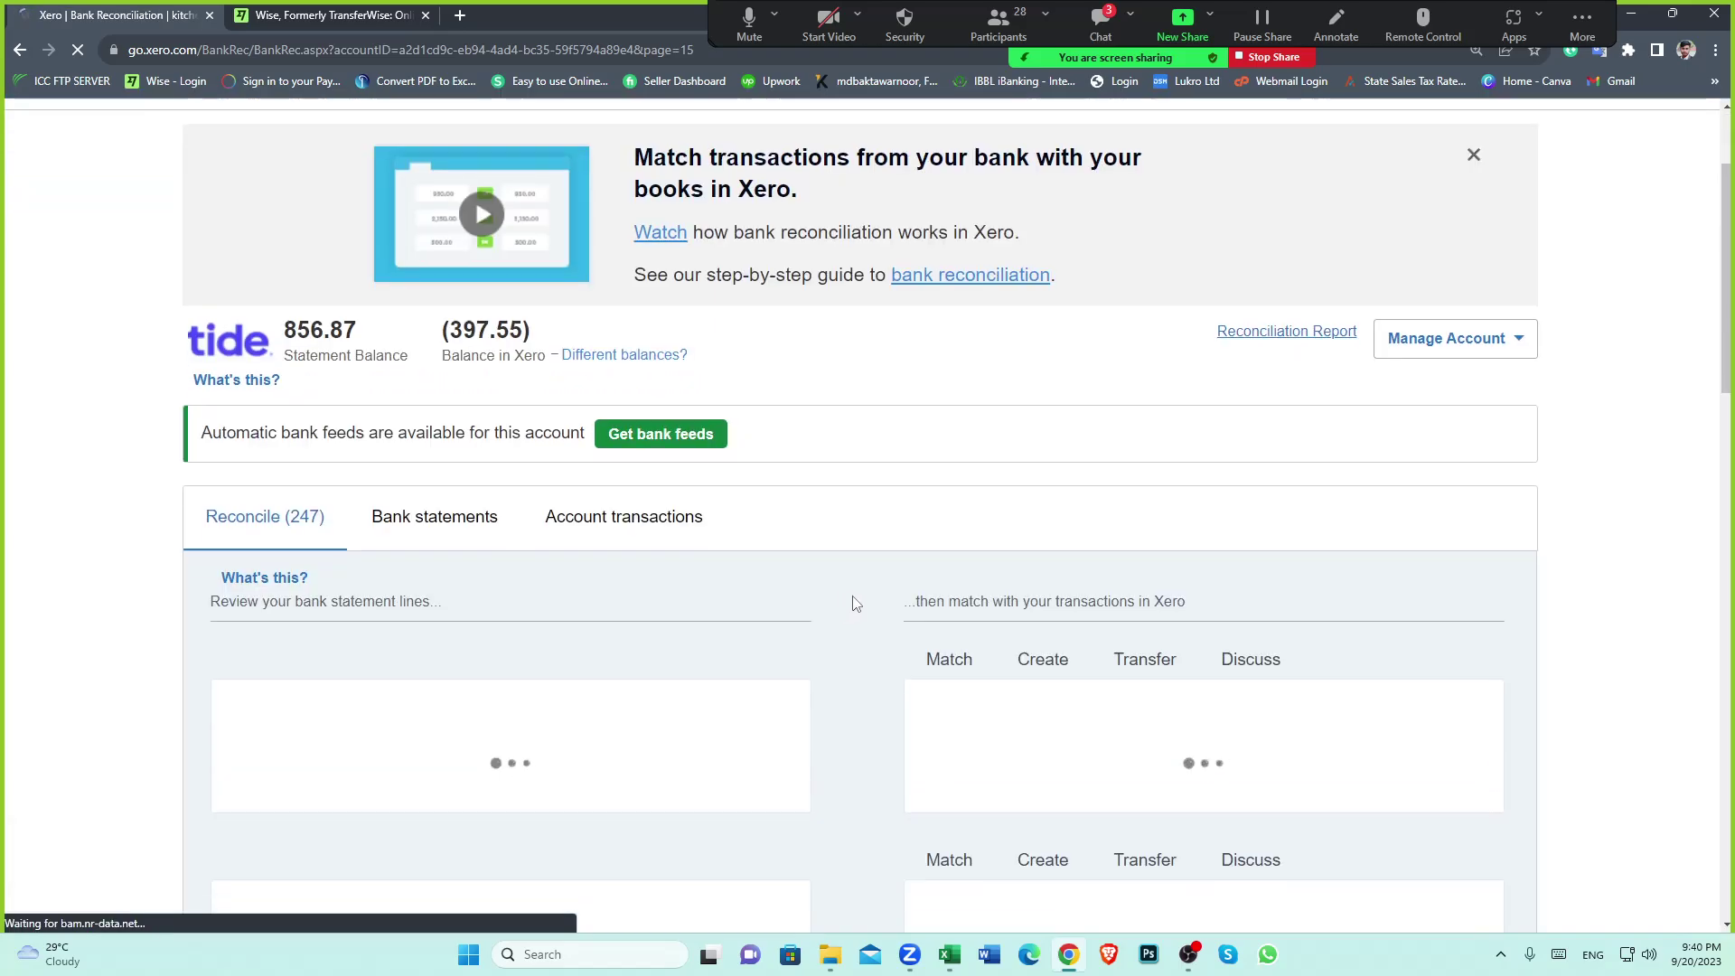
Jump to pages 12 then 10 and scroll to the 6 Mar TRANSFERWISE 645.02 line
scroll(856, 603, "down", 2)
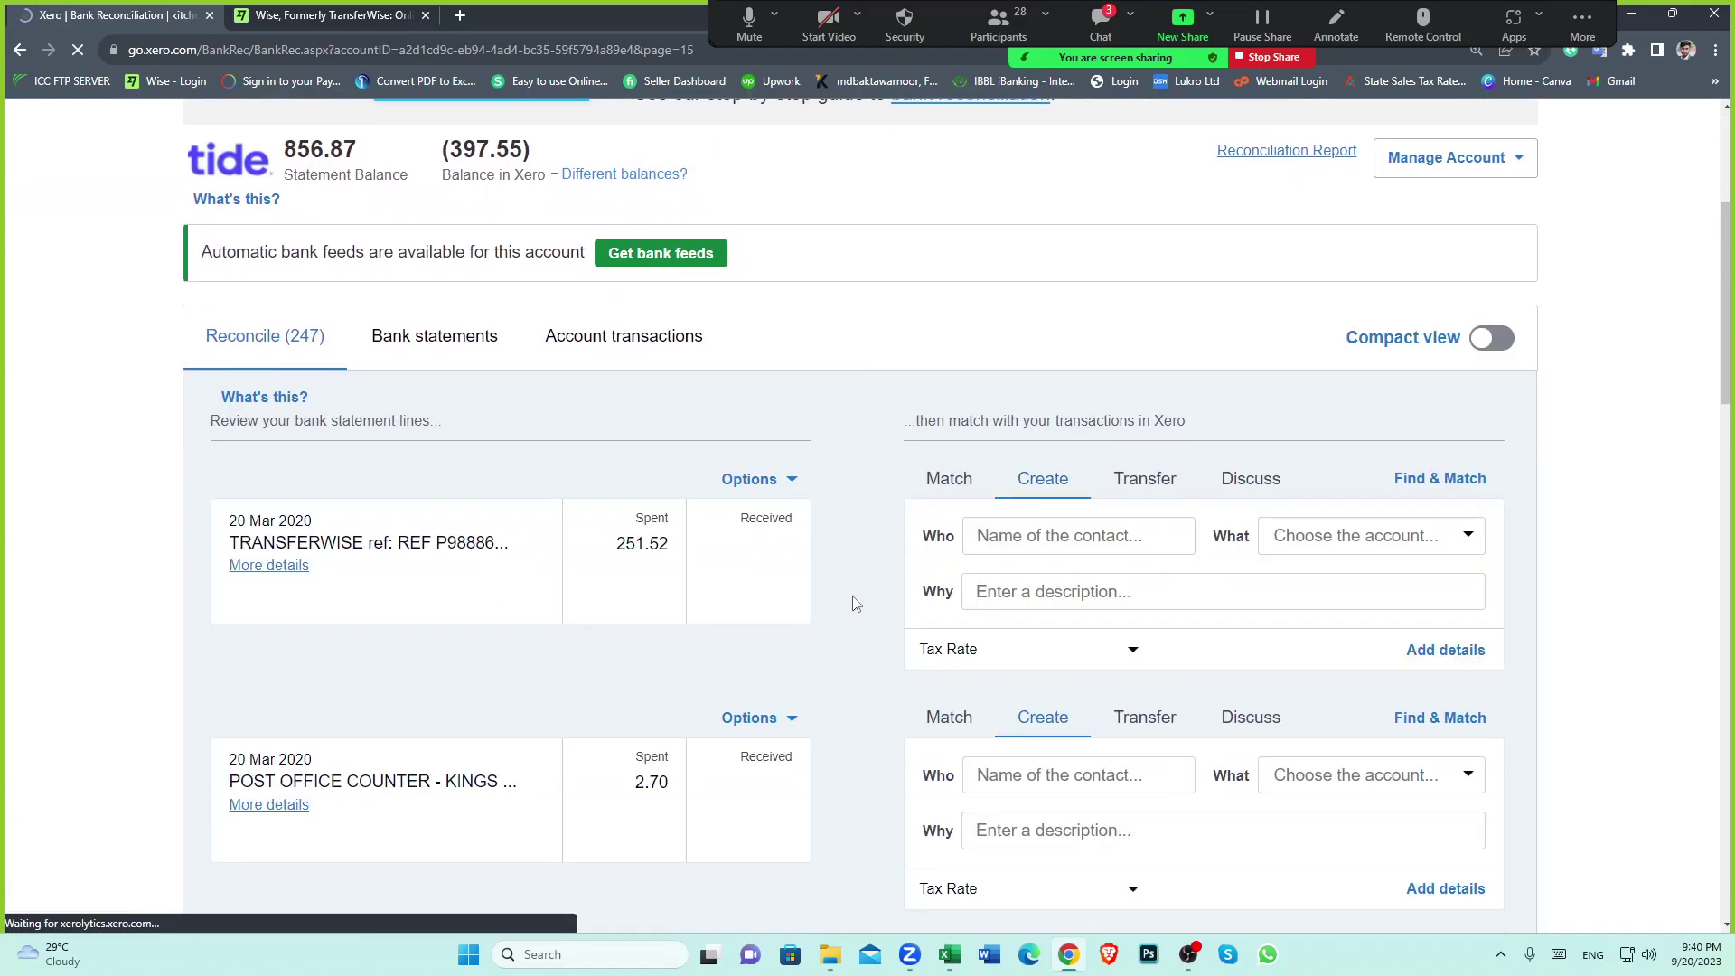
scroll(855, 604, "down", 18)
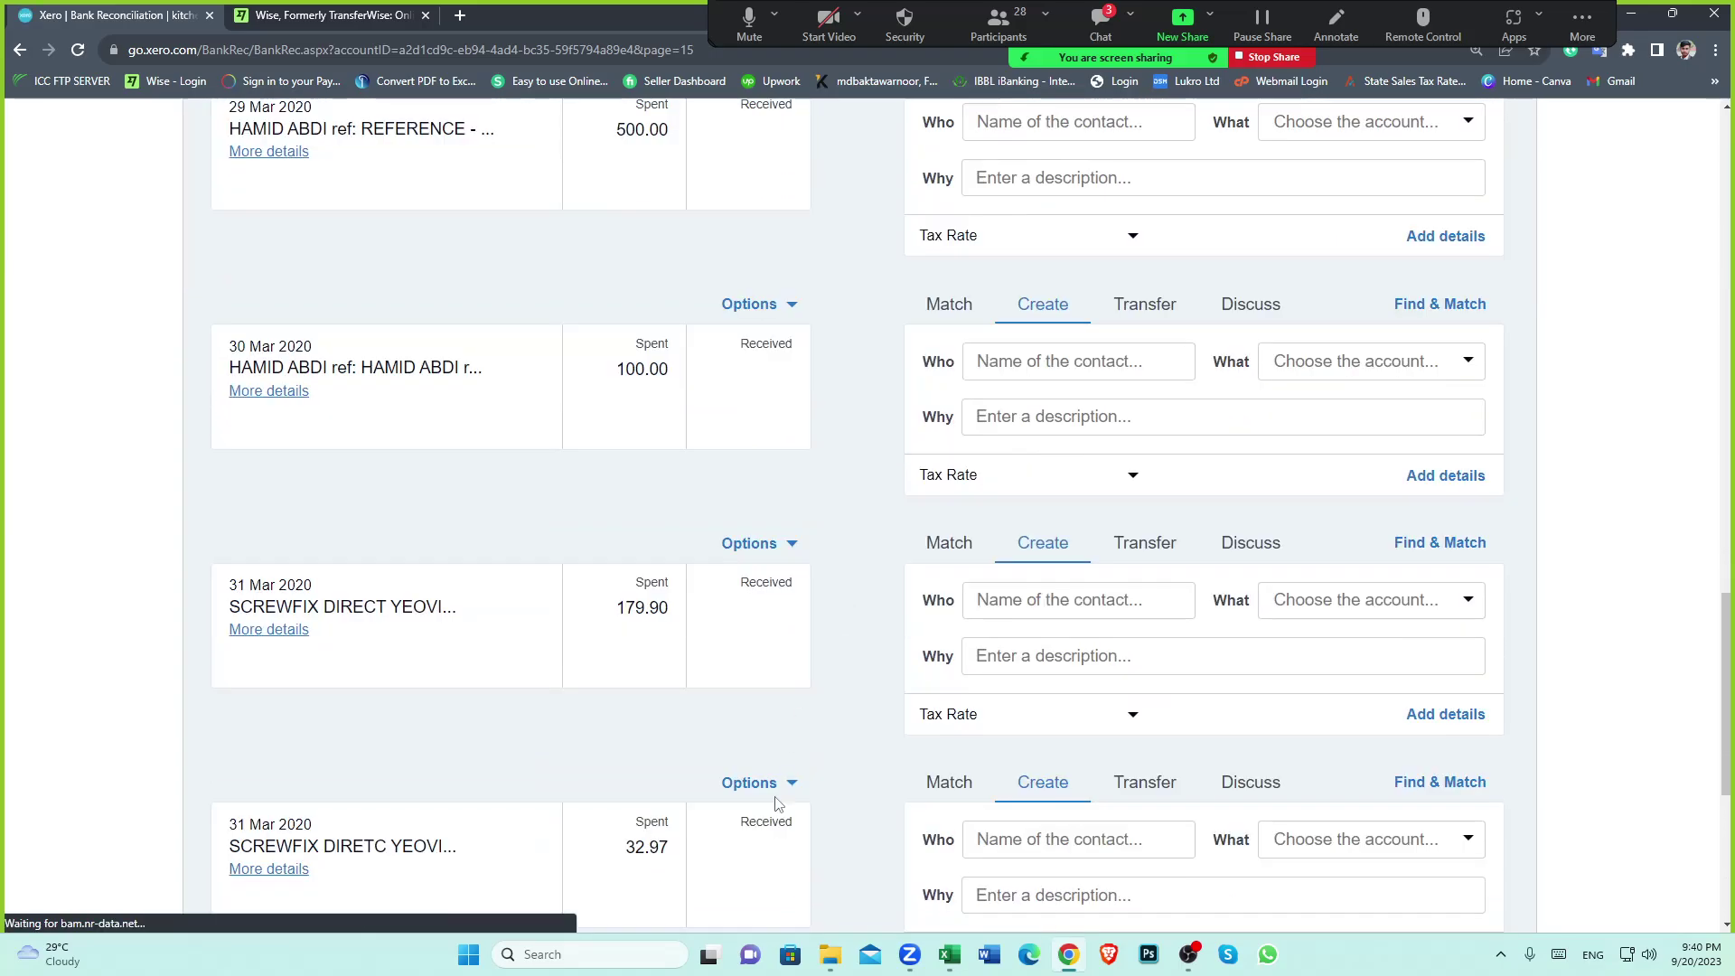
scroll(776, 802, "down", 5)
left_click(688, 842)
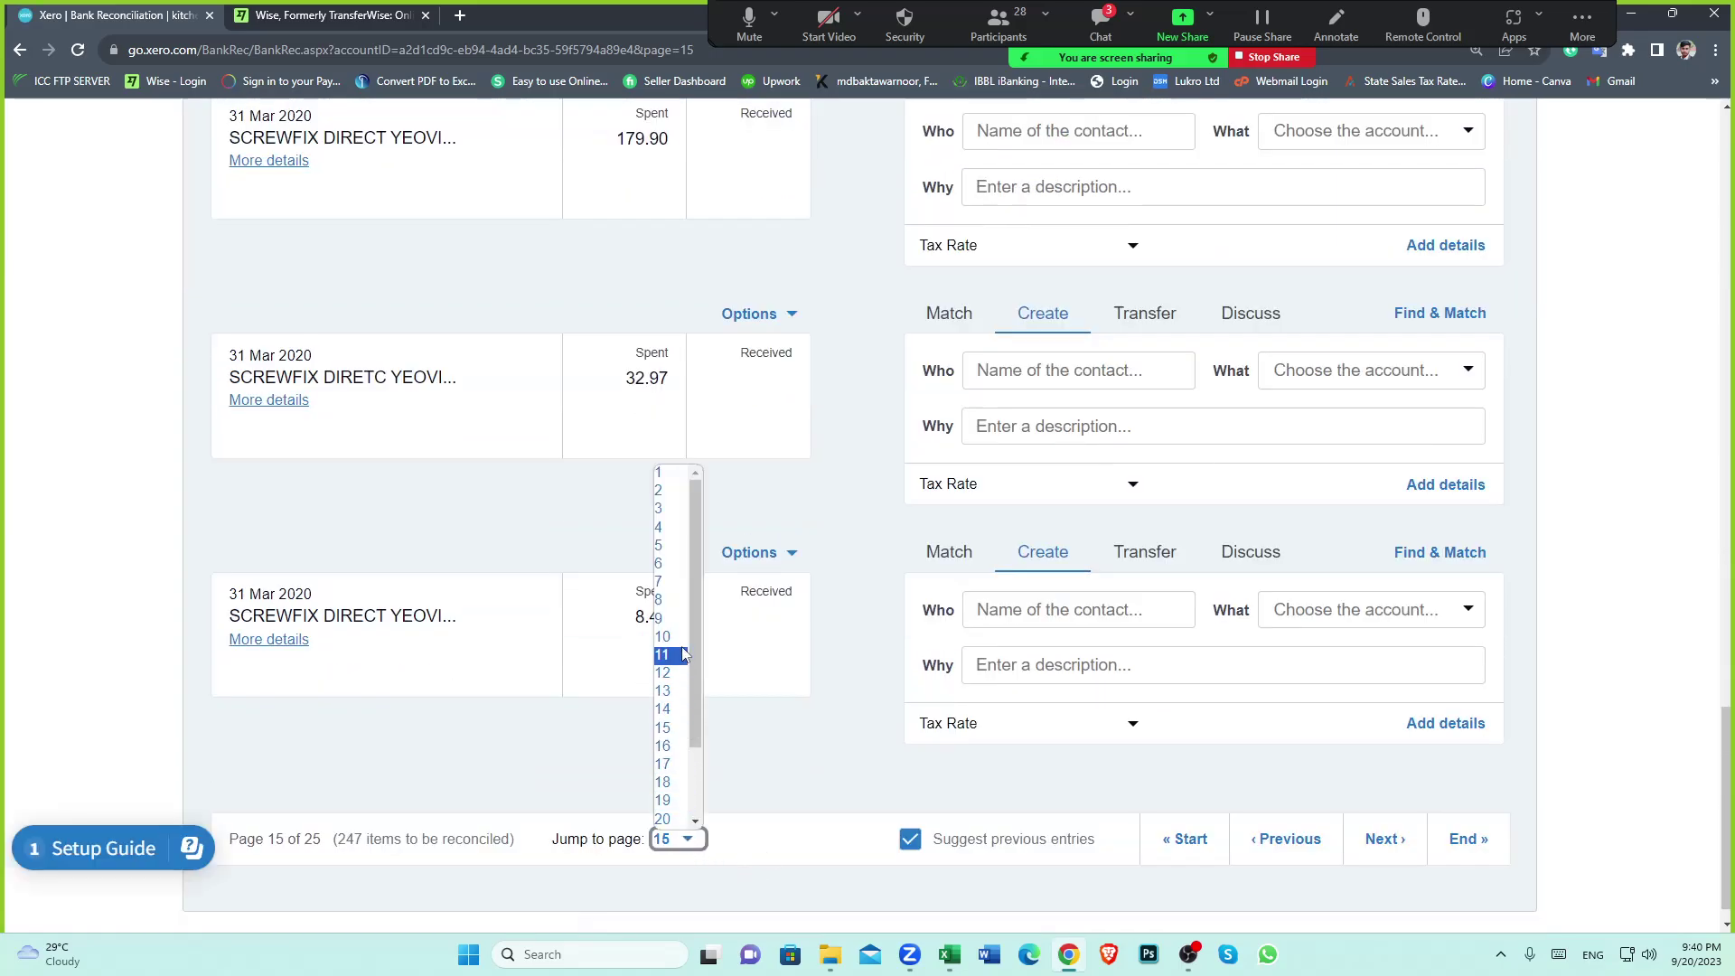
left_click(679, 673)
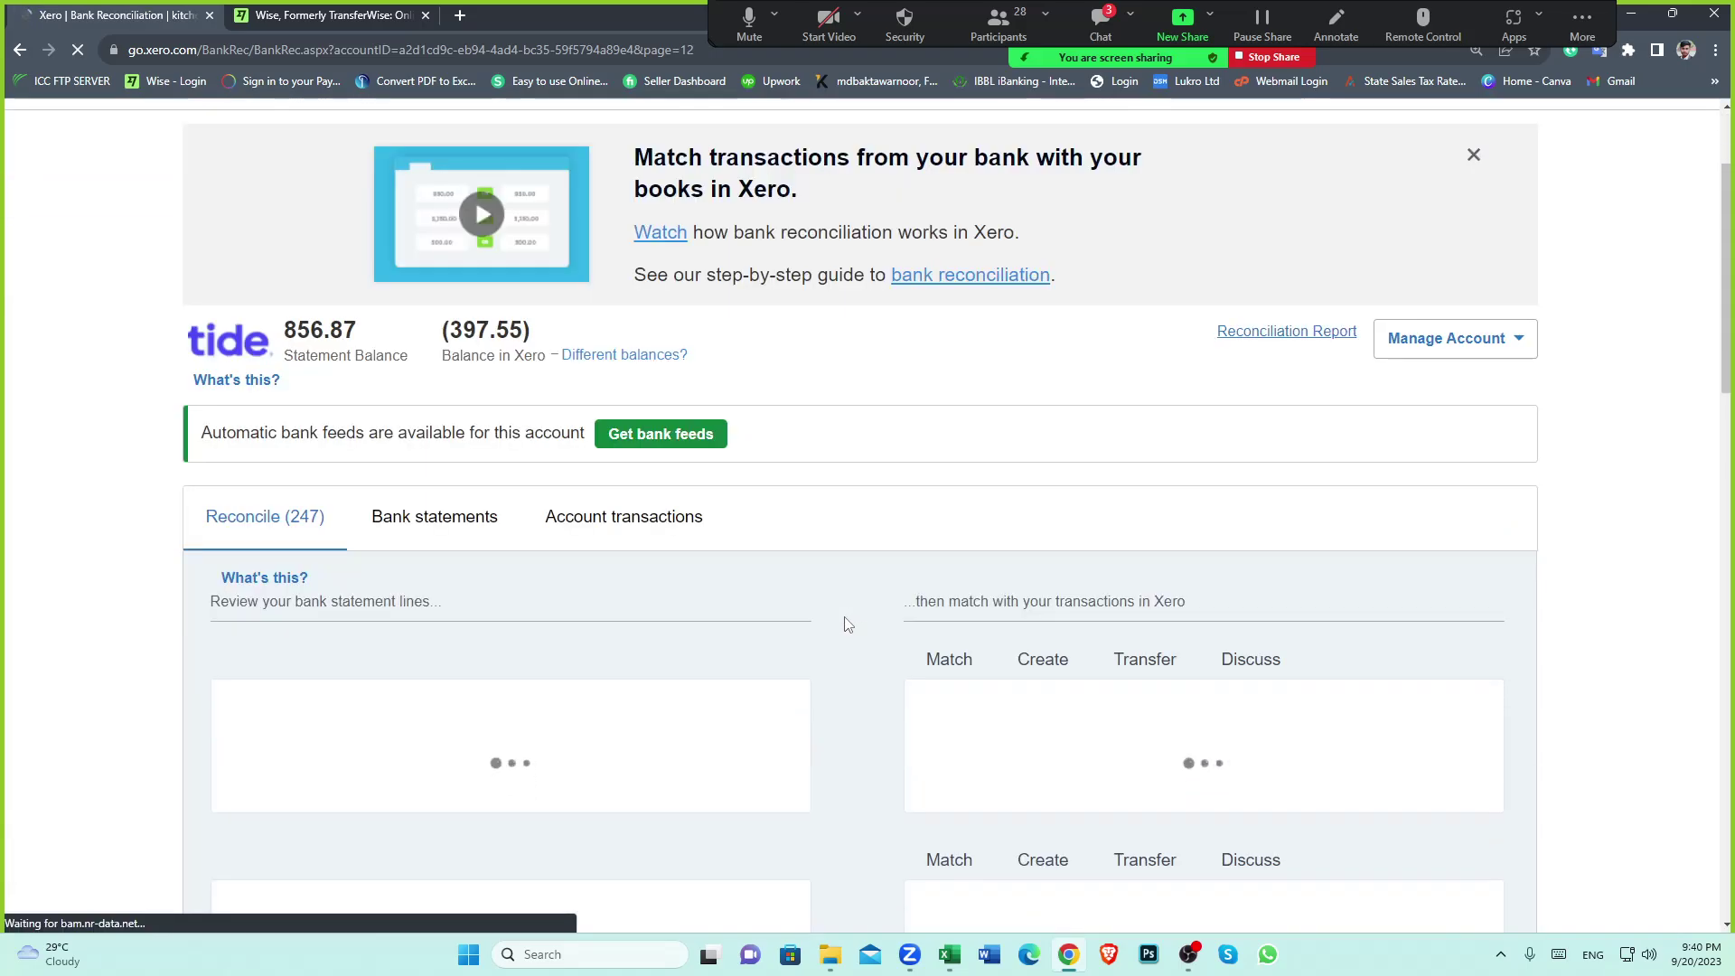
scroll(847, 623, "down", 15)
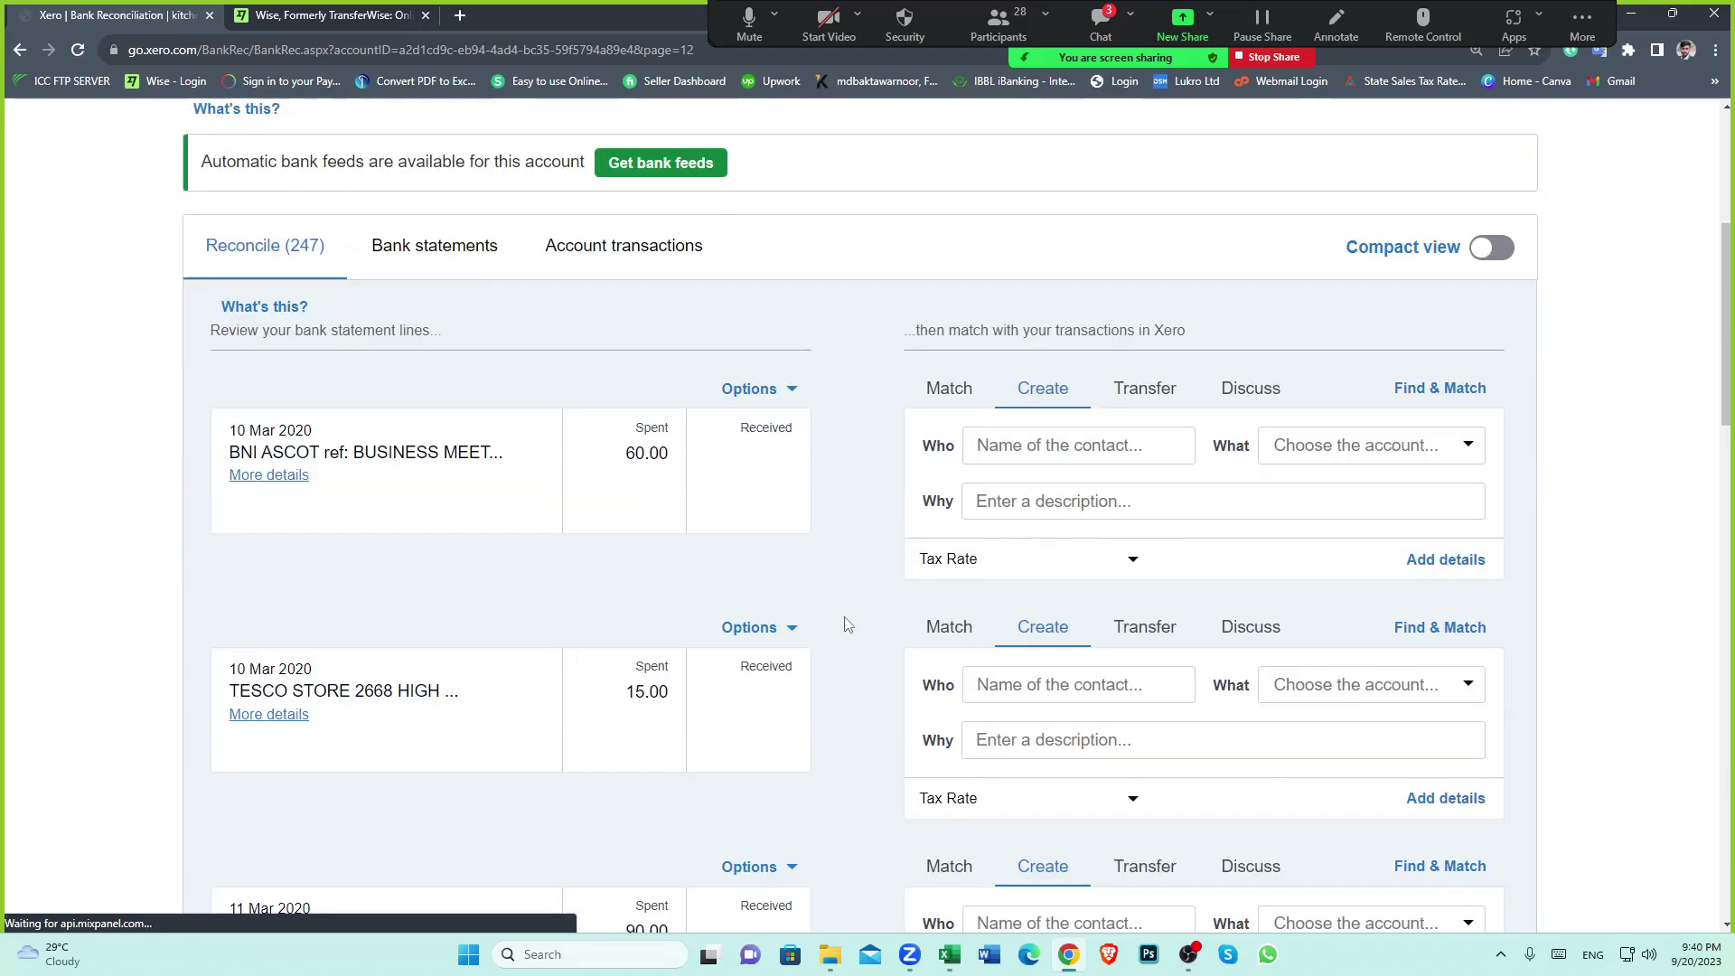
scroll(847, 643, "down", 6)
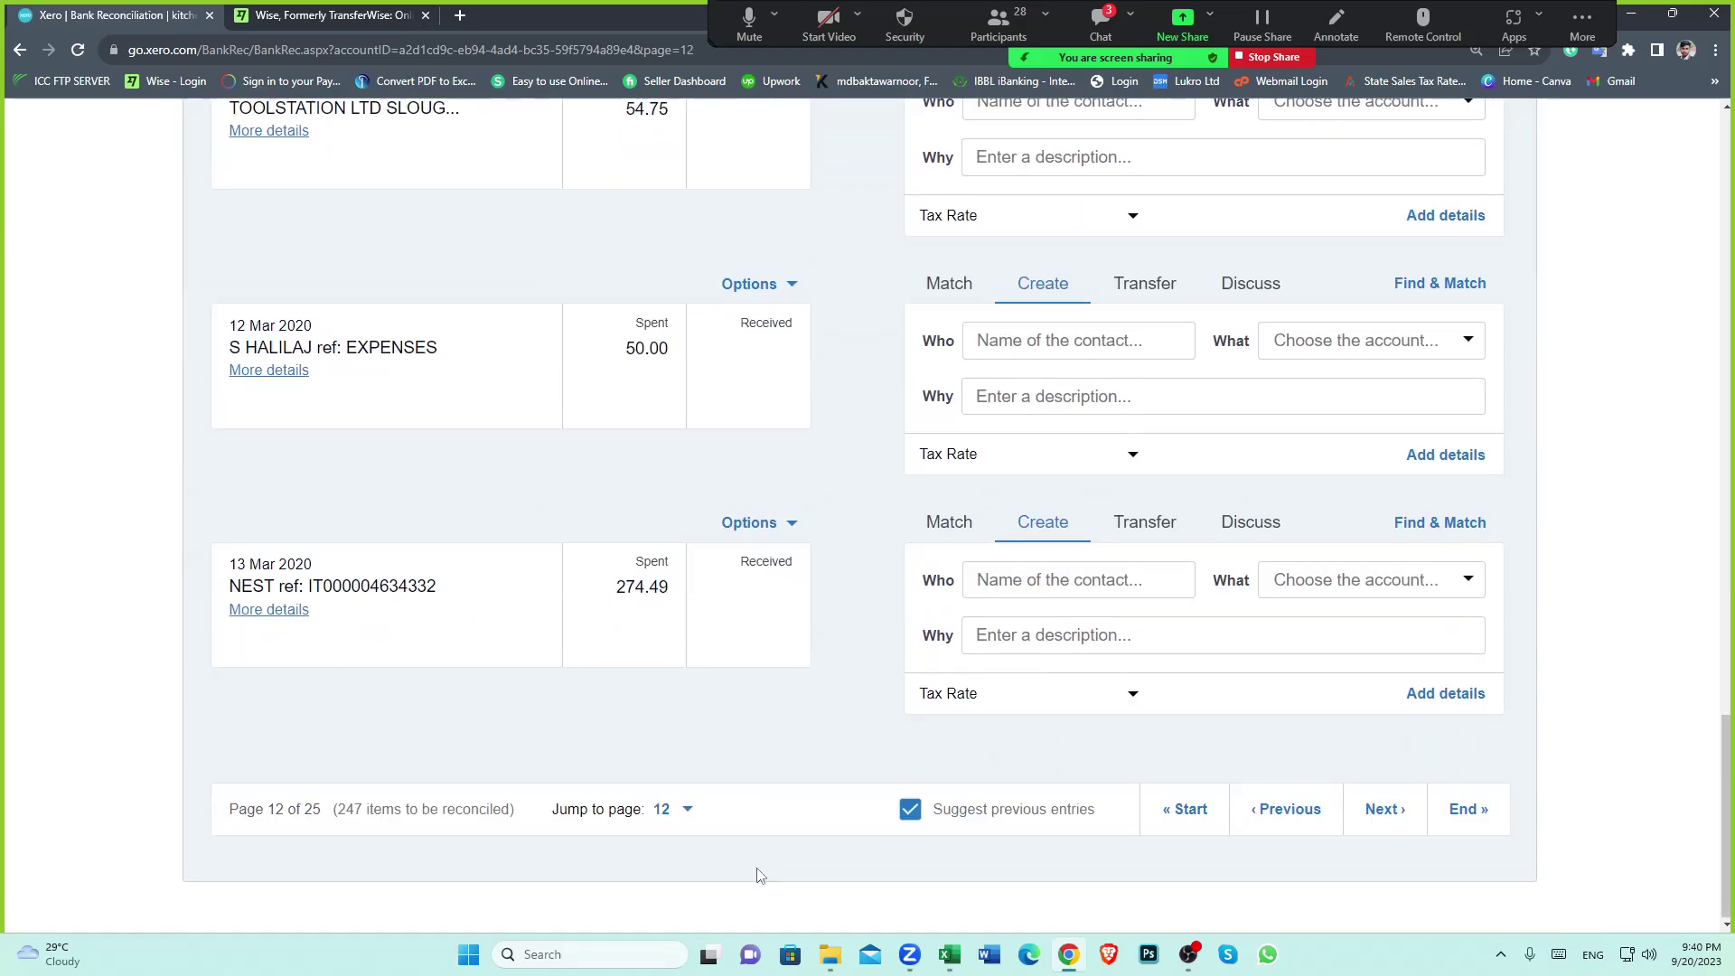
left_click(686, 809)
left_click(676, 606)
scroll(898, 554, "down", 3)
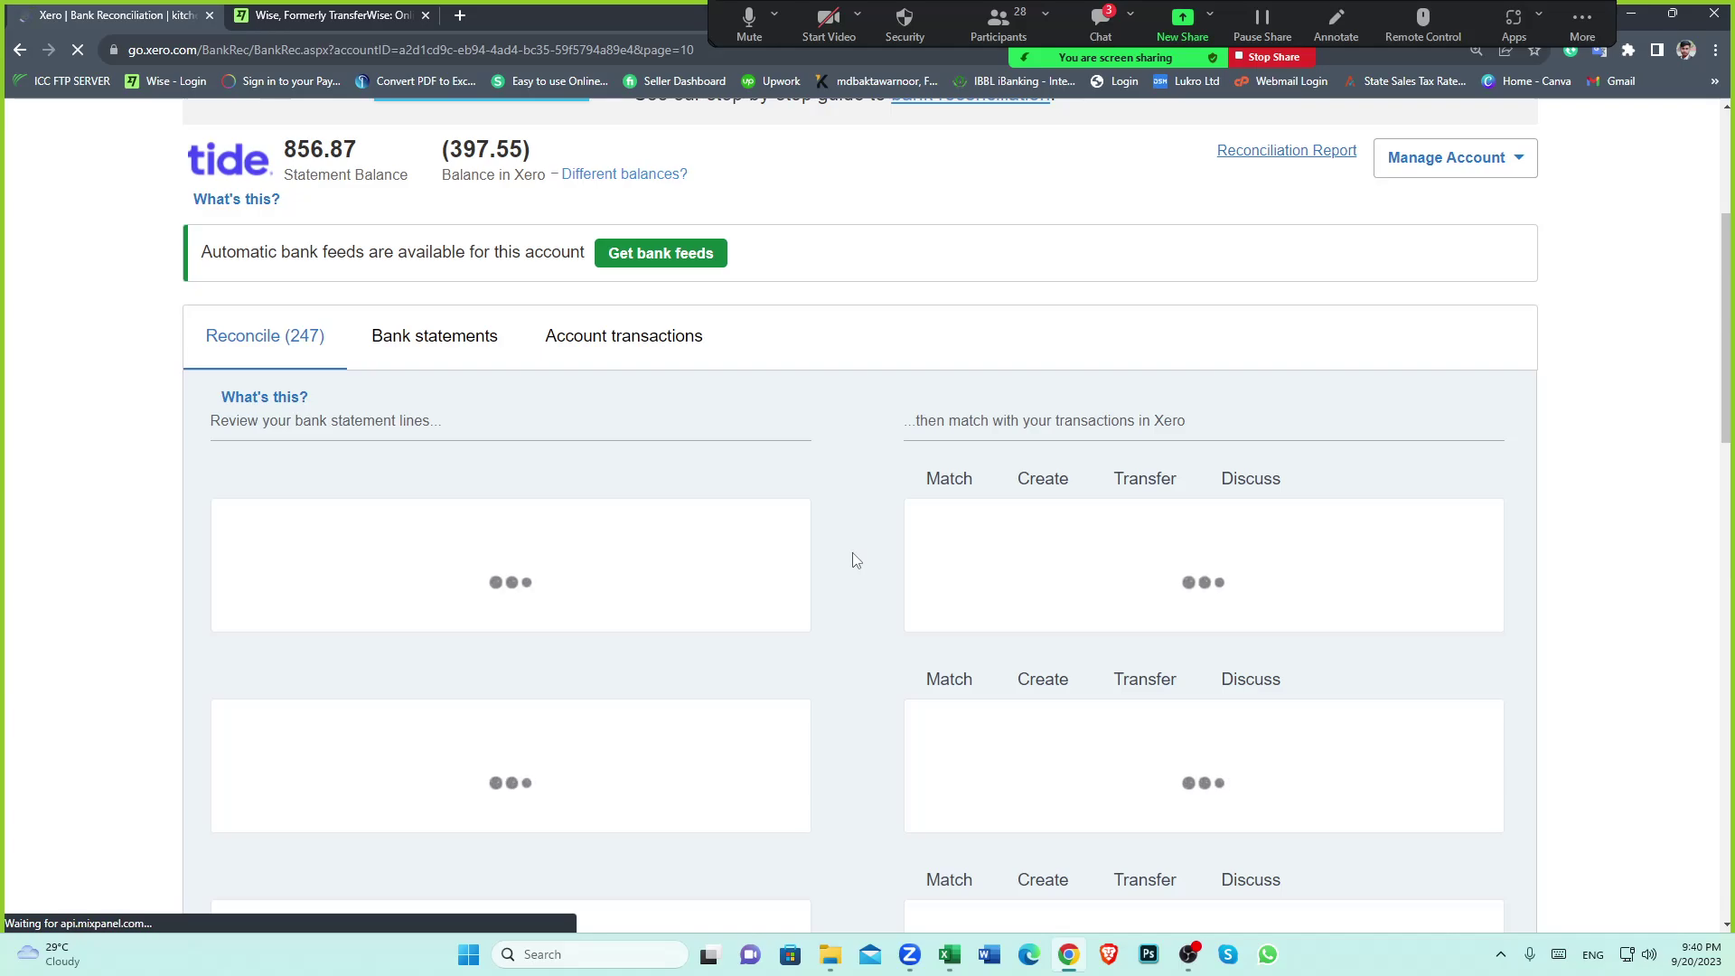
scroll(849, 560, "down", 20)
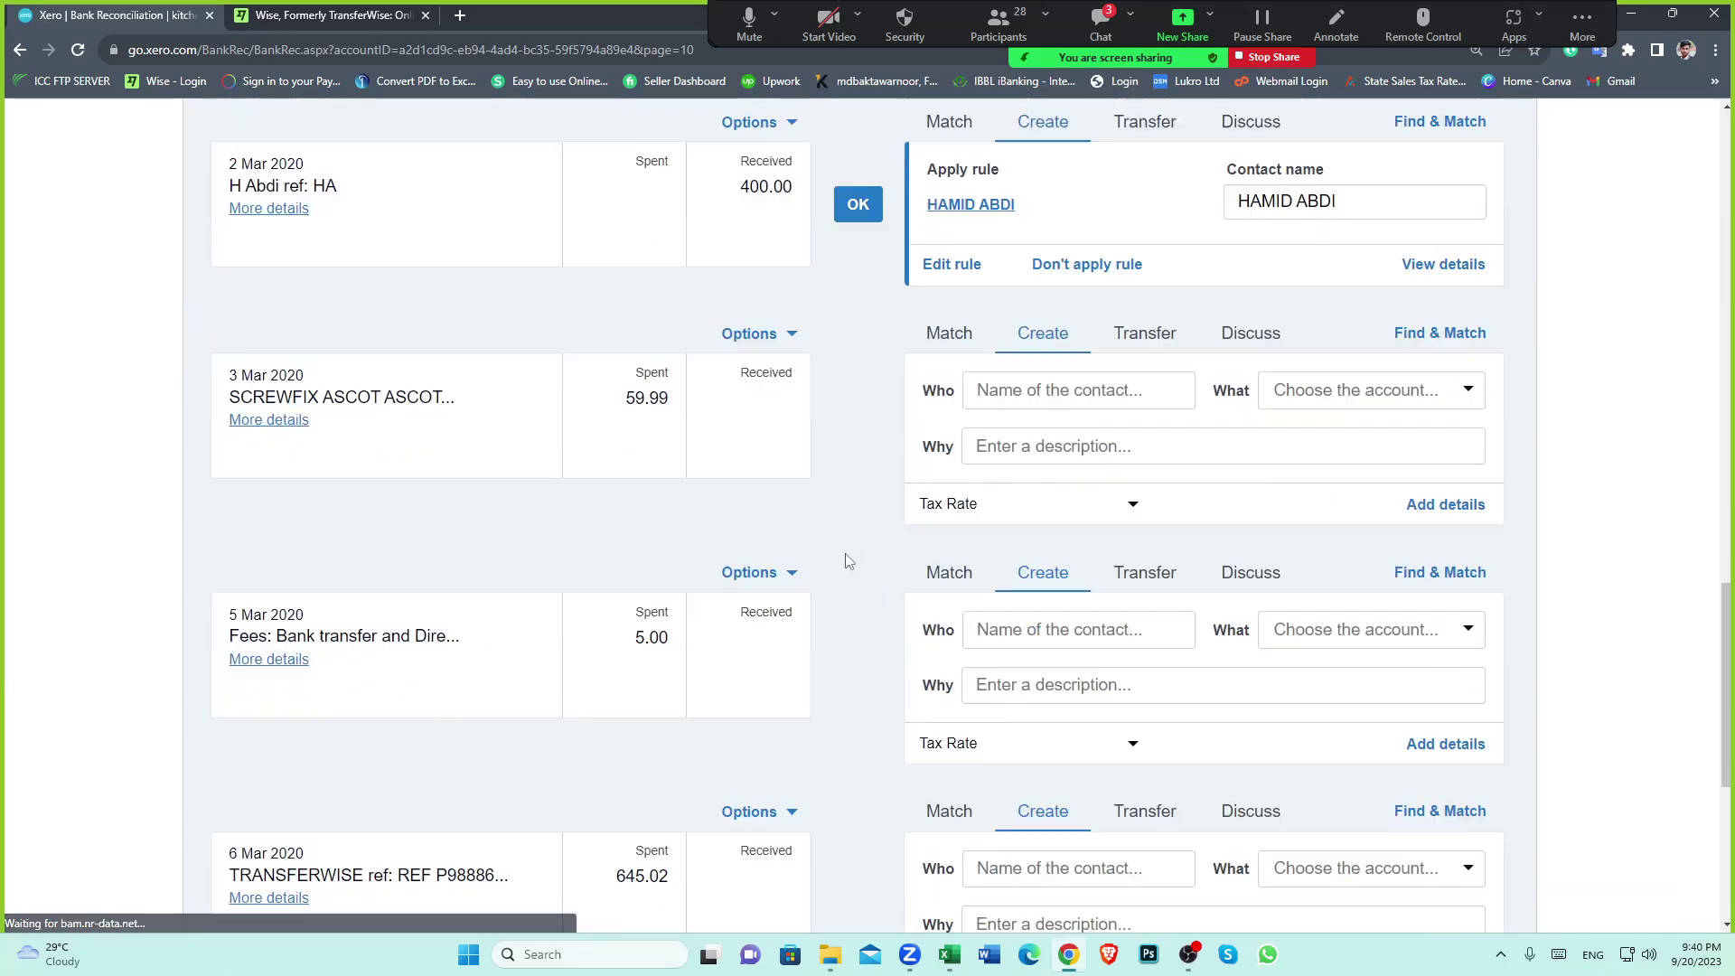
scroll(620, 581, "down", 2)
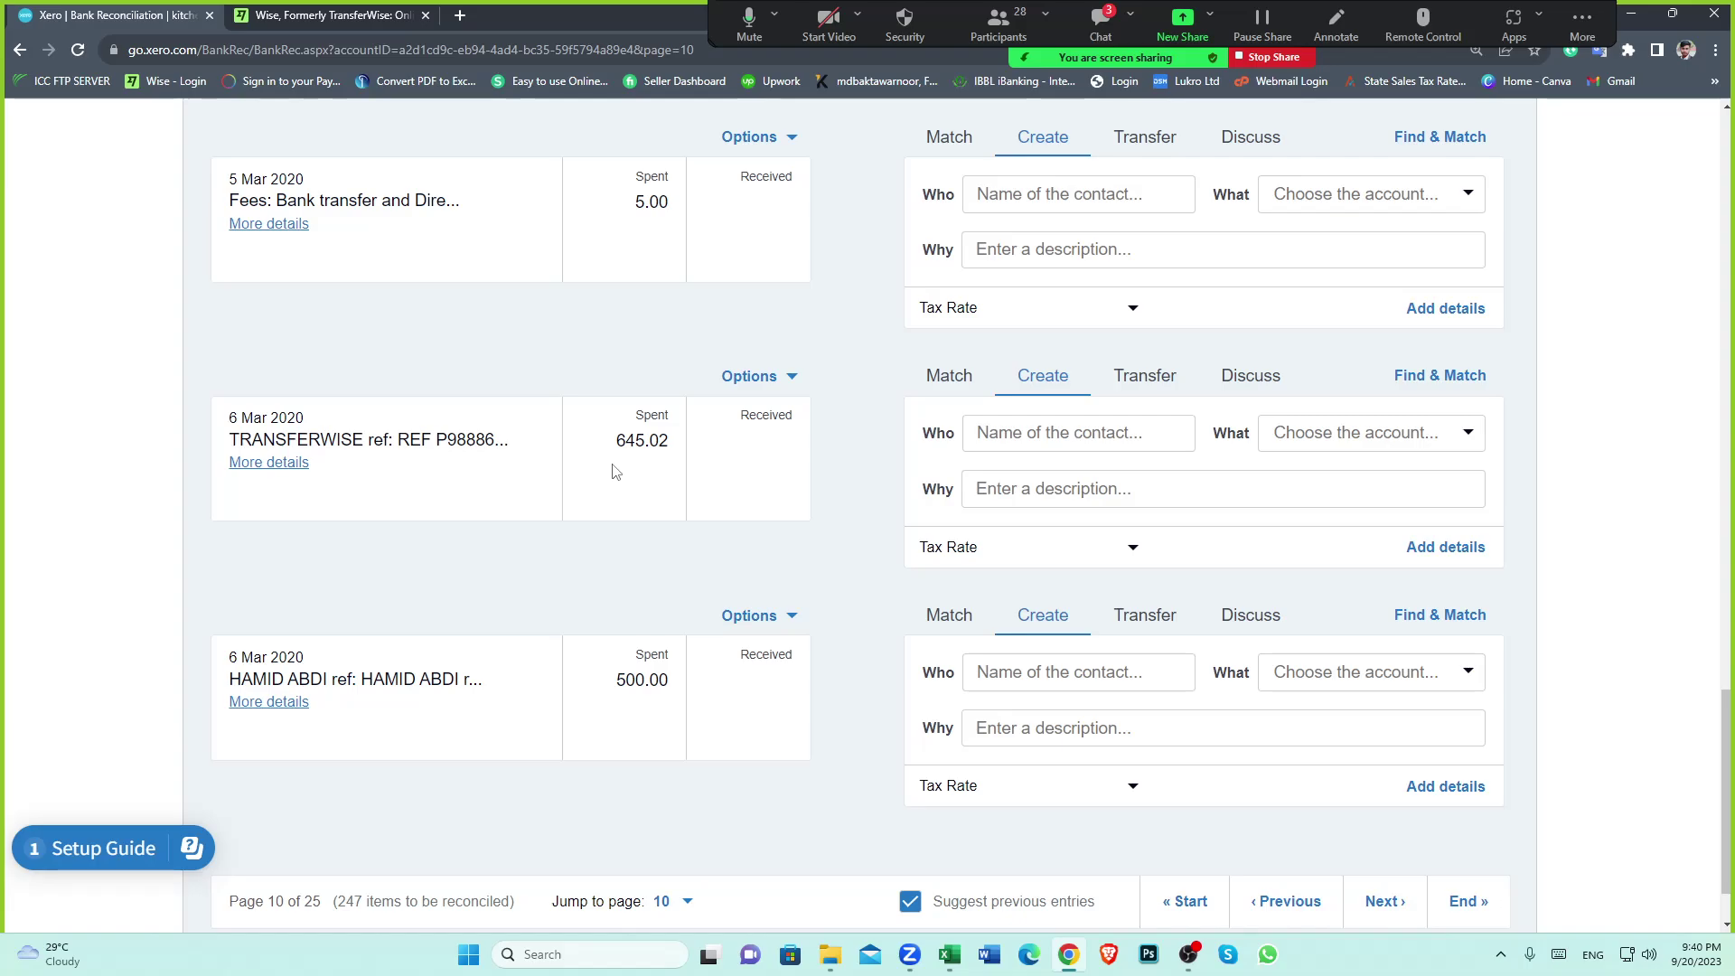
Record the 6 Mar 645.02 TRANSFERWISE payment as a transfer to wise clearing account (EUR)
left_click(1140, 380)
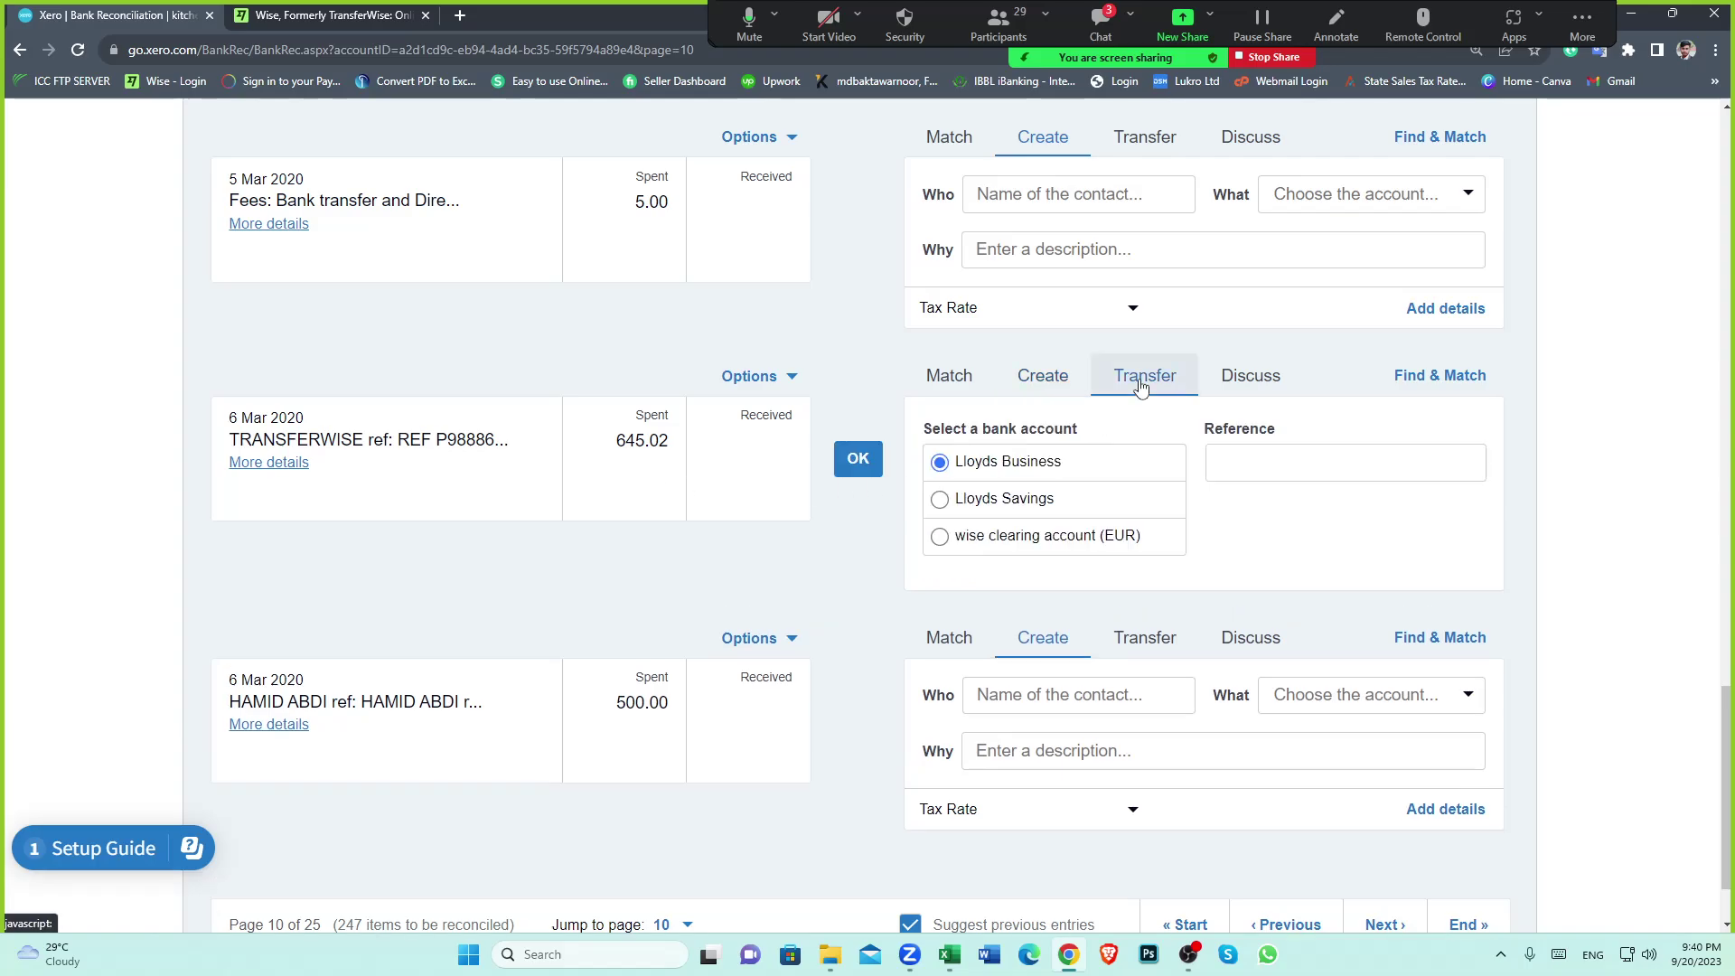
left_click(939, 536)
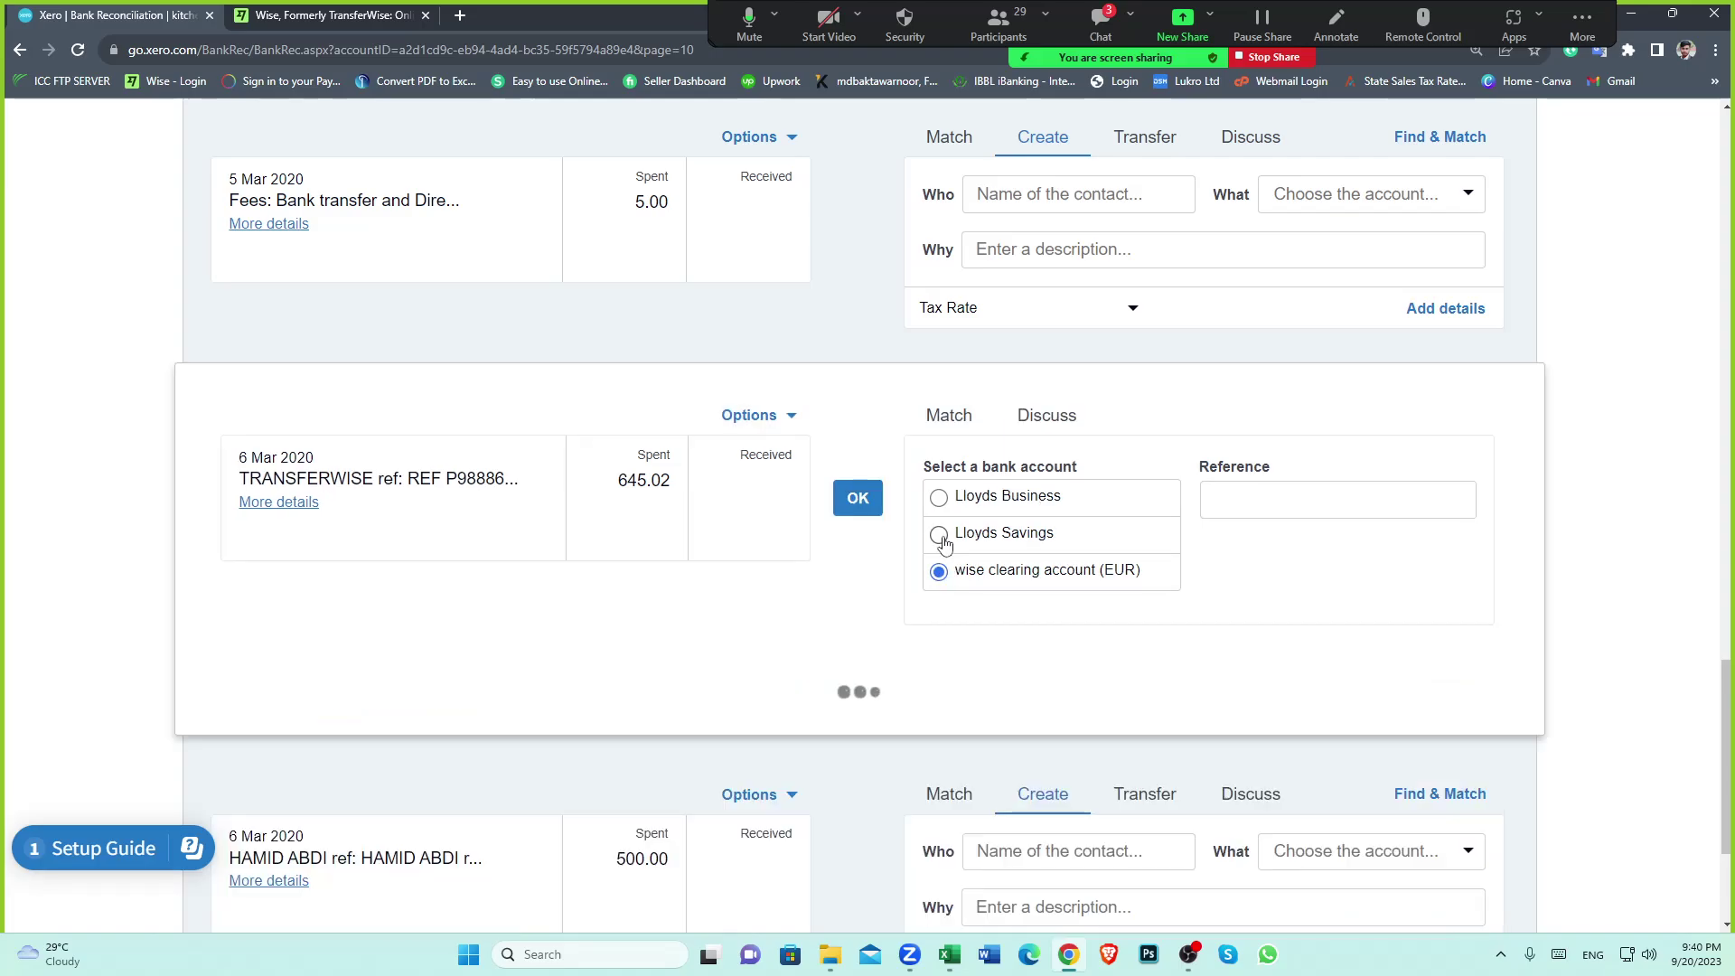
scroll(810, 569, "down", 3)
left_click(583, 570)
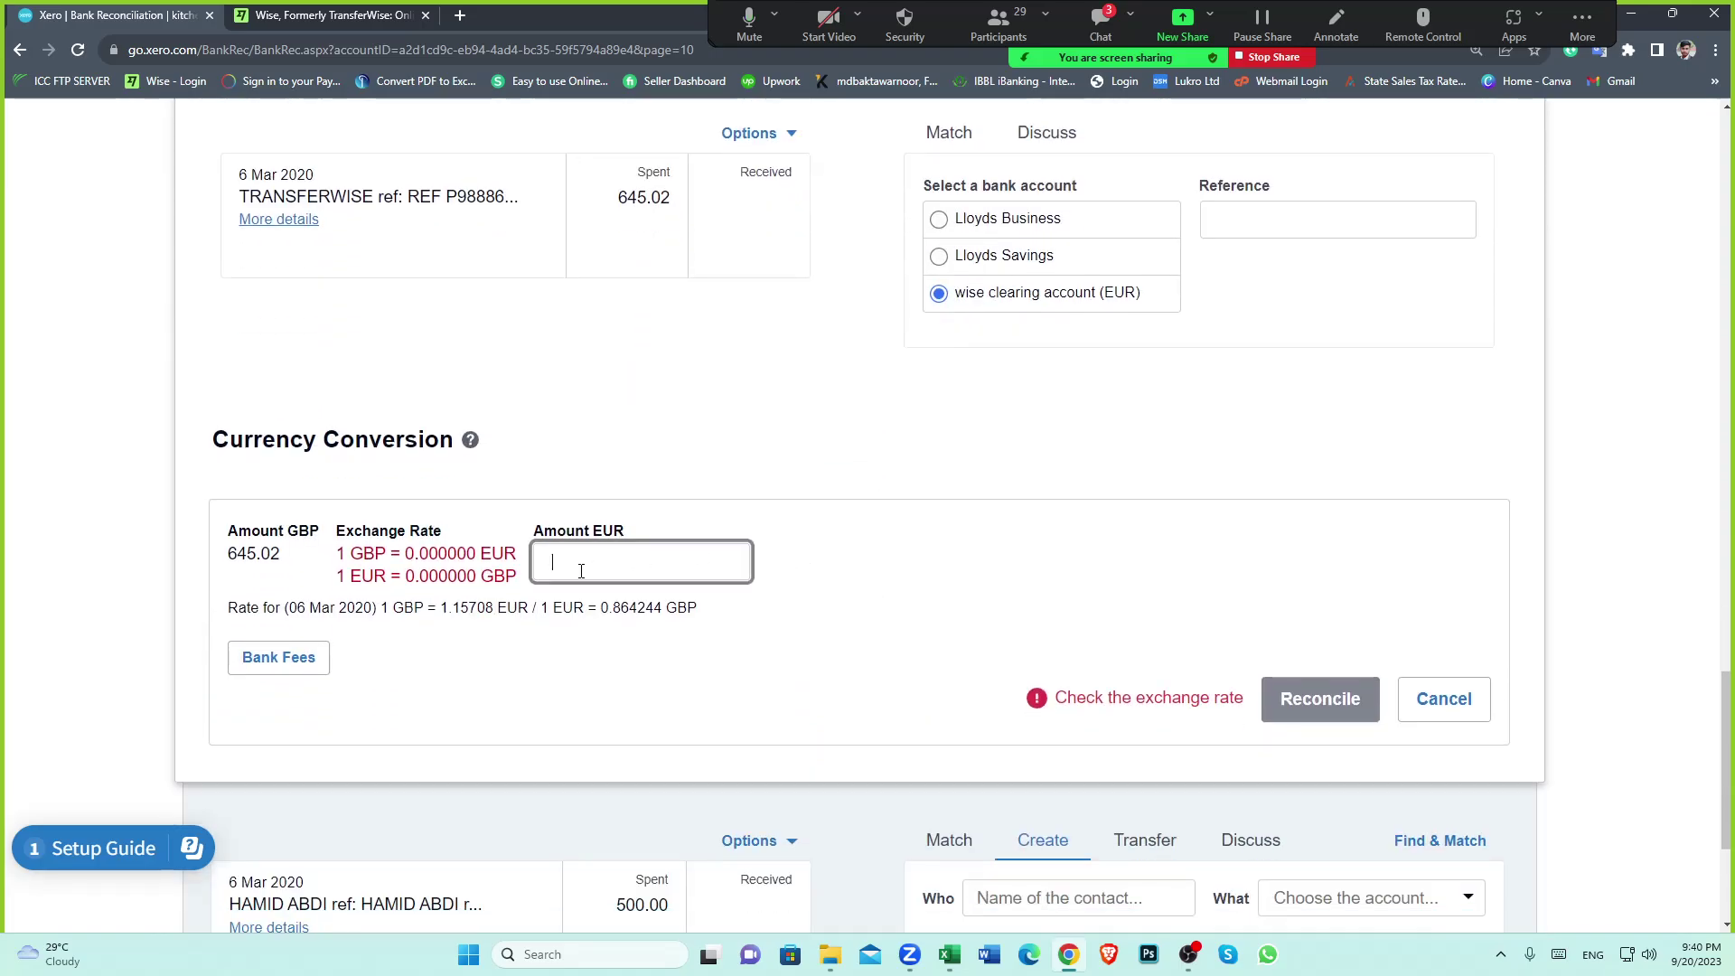
Look up the matching 738.83 EUR amount for the 645.02 GBP payment in the spreadsheet
left_click(949, 954)
left_click(482, 540)
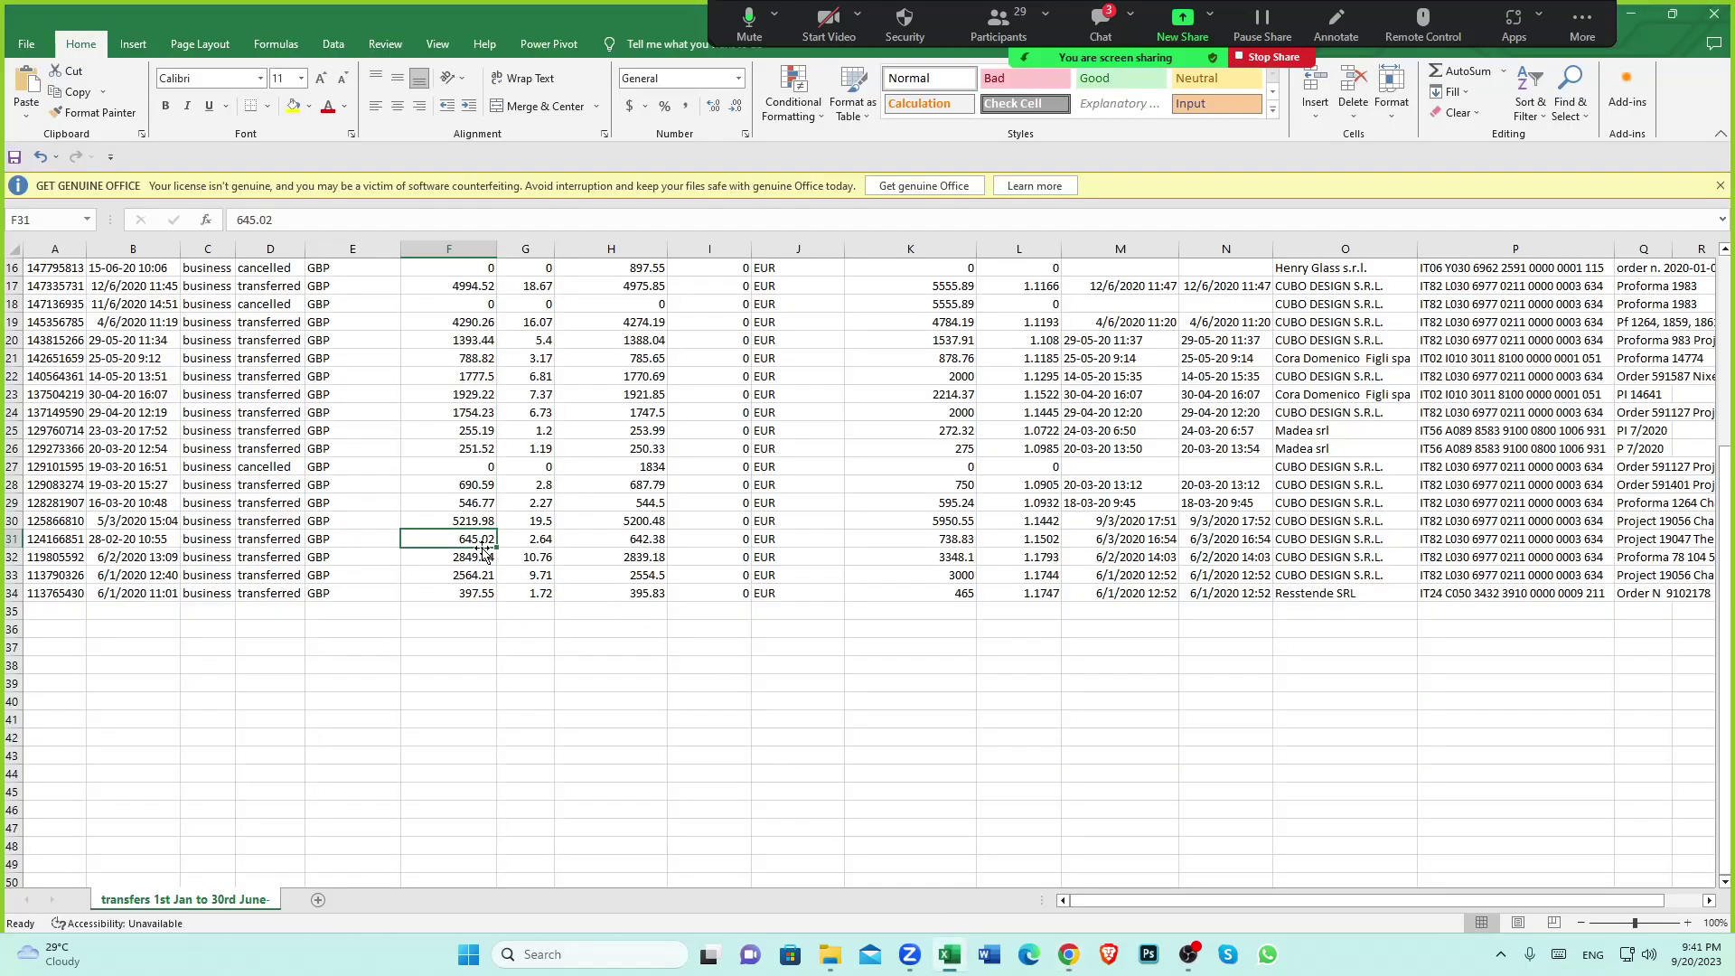
left_click(961, 540)
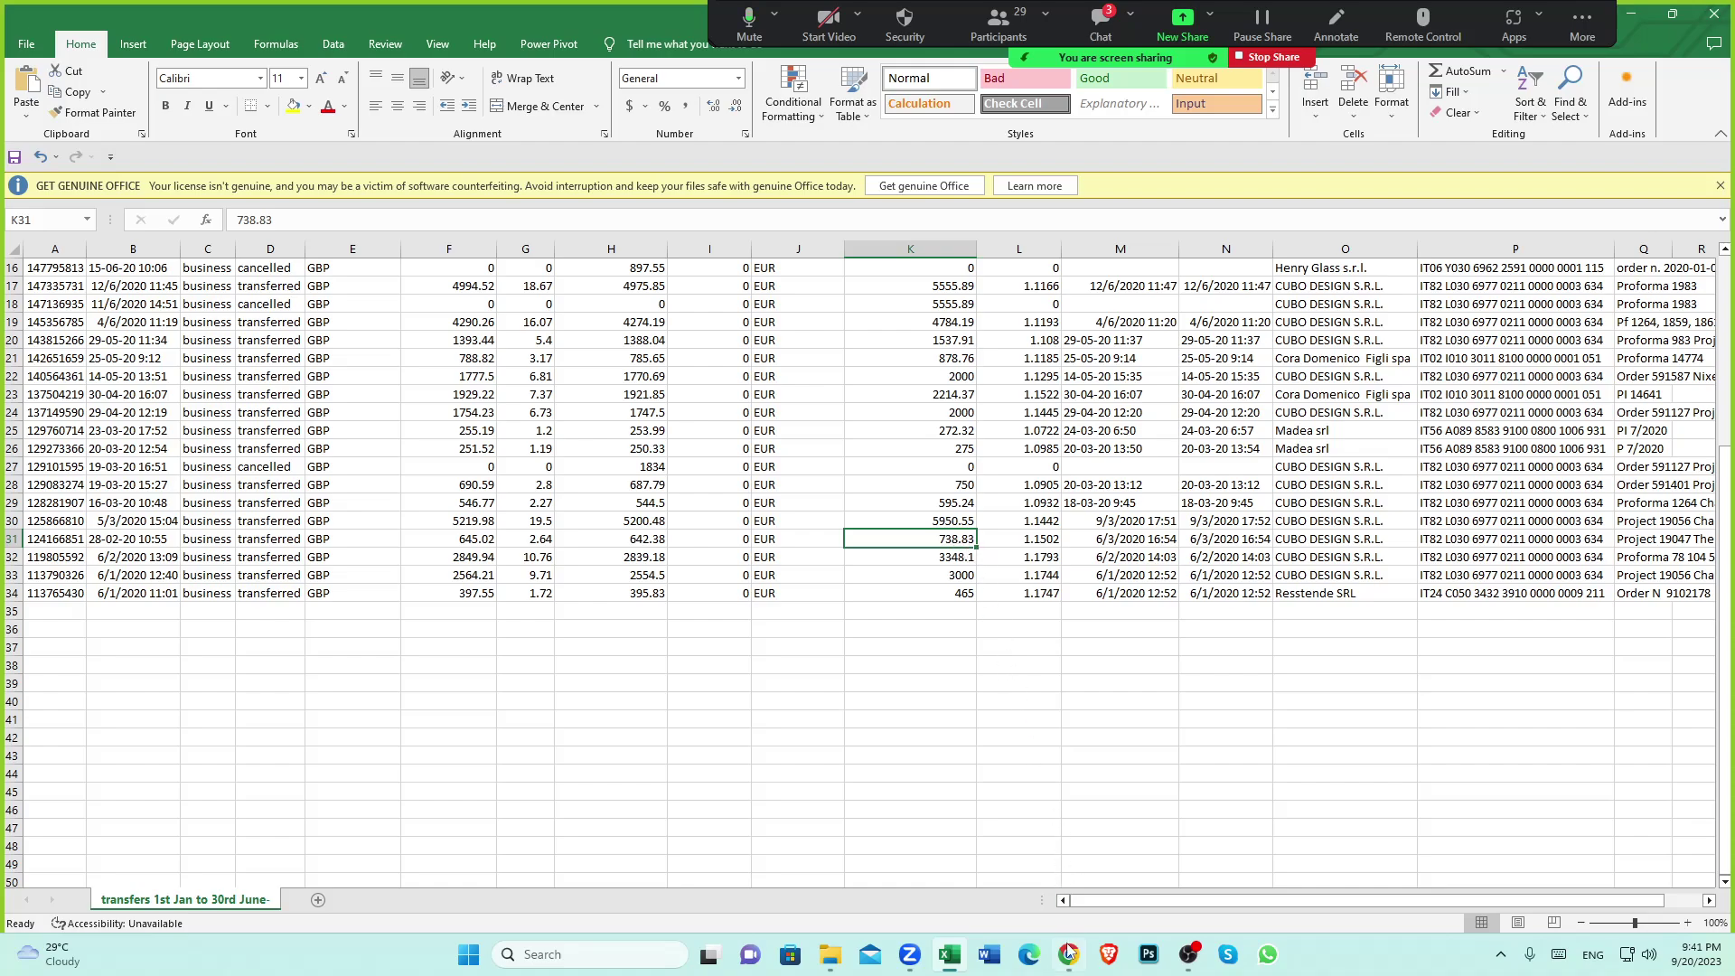
left_click(1026, 800)
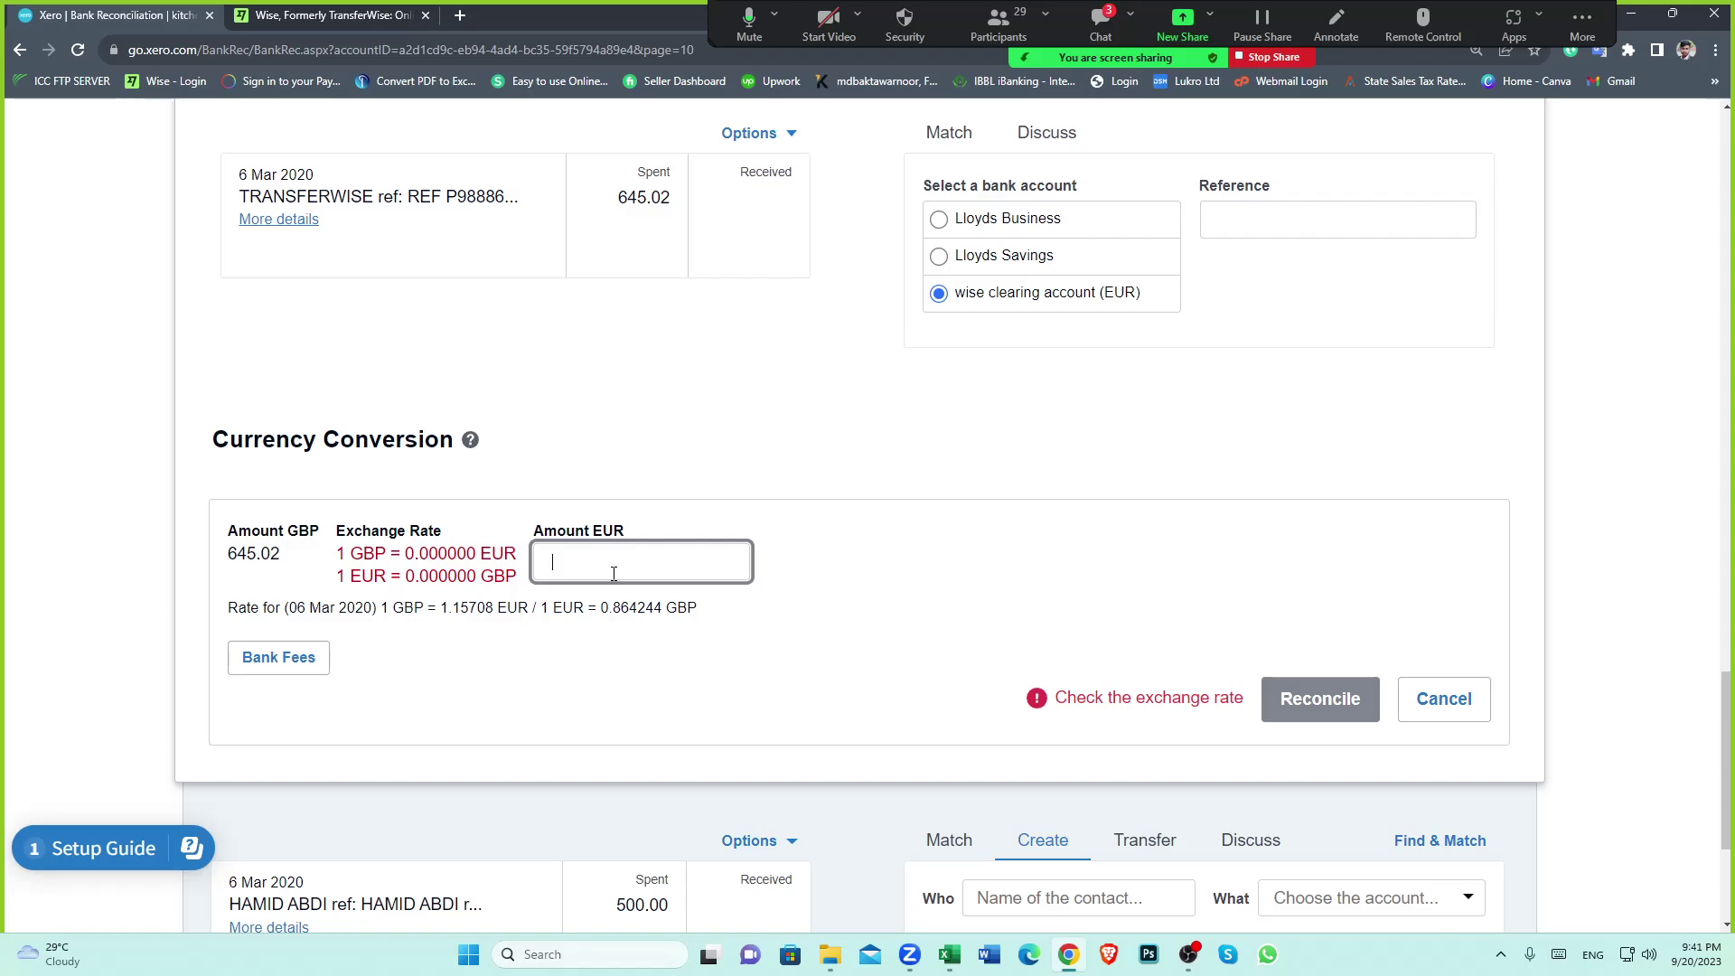
Enter 738.83 as the EUR amount, giving a rate of 1 GBP = 1.14544 EUR
type("738.8")
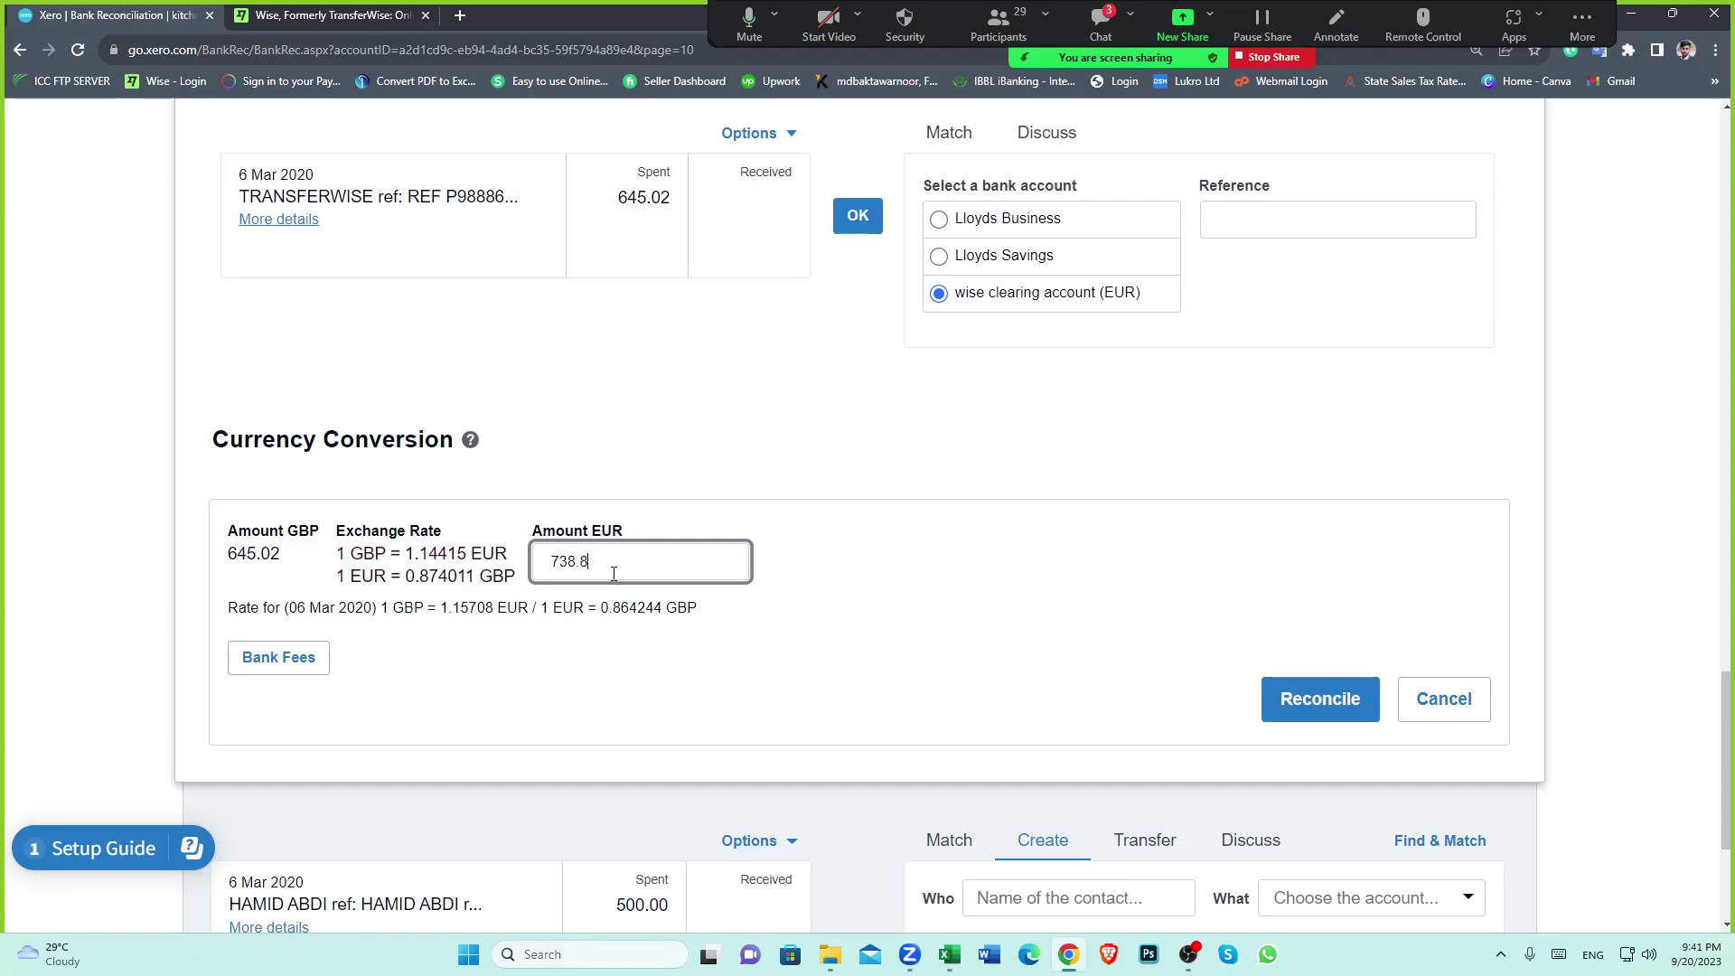
type("3")
left_click(835, 543)
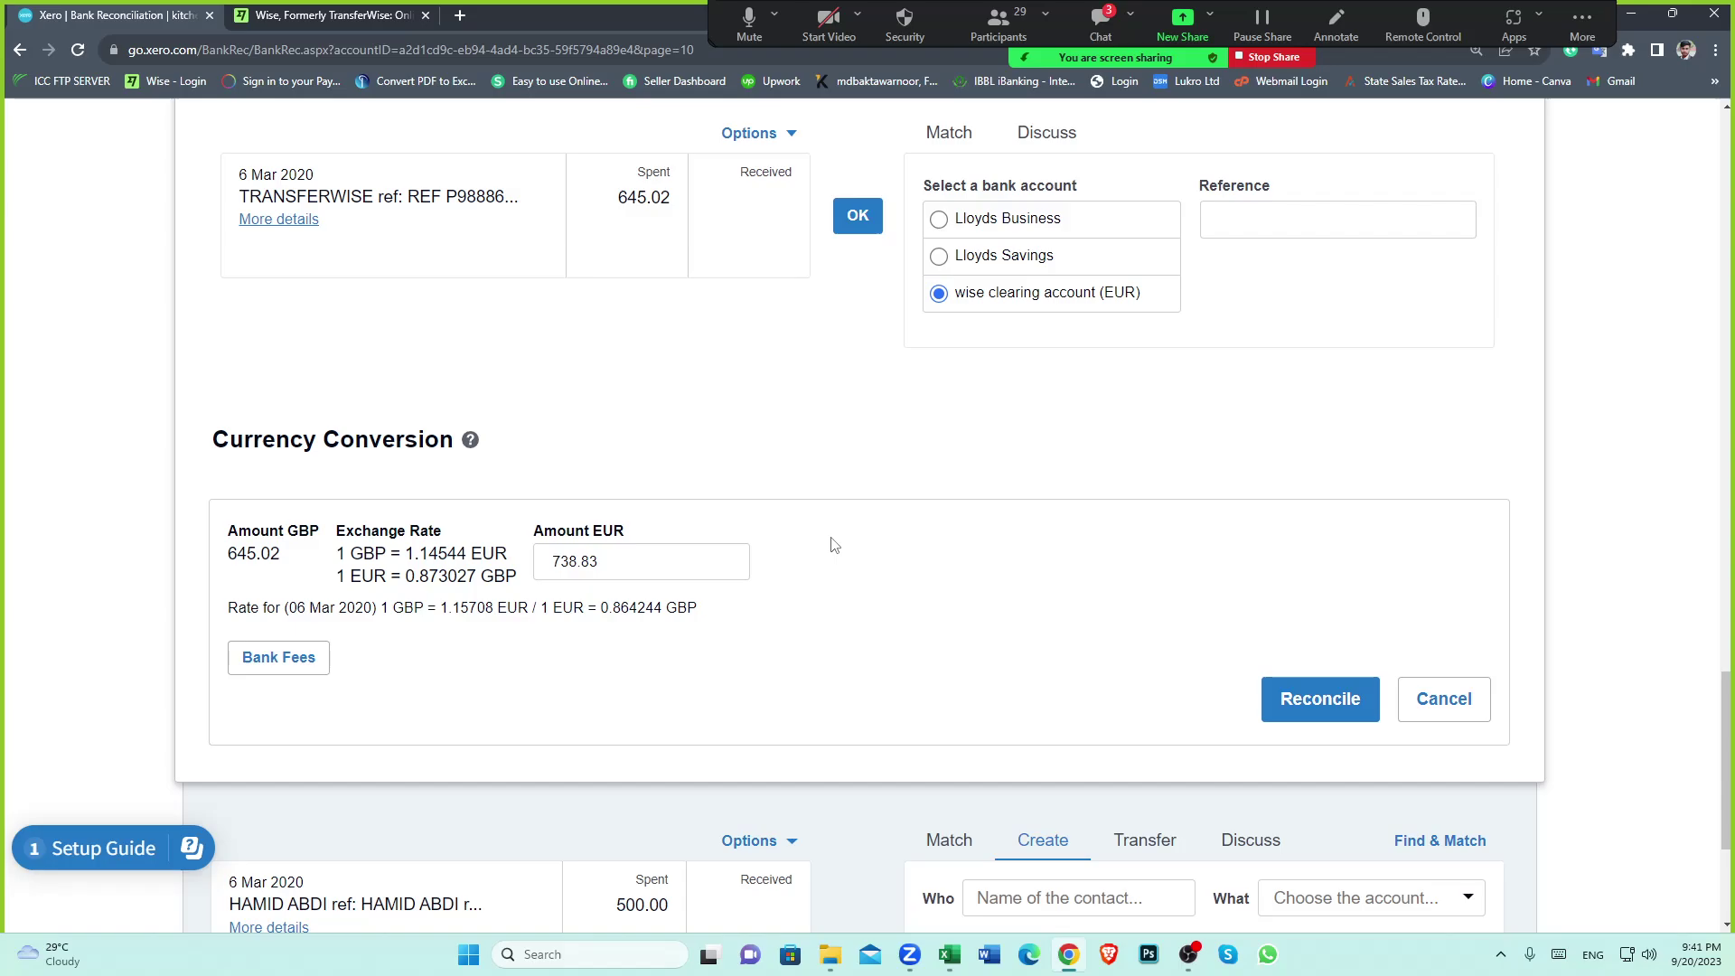
scroll(849, 502, "down", 1)
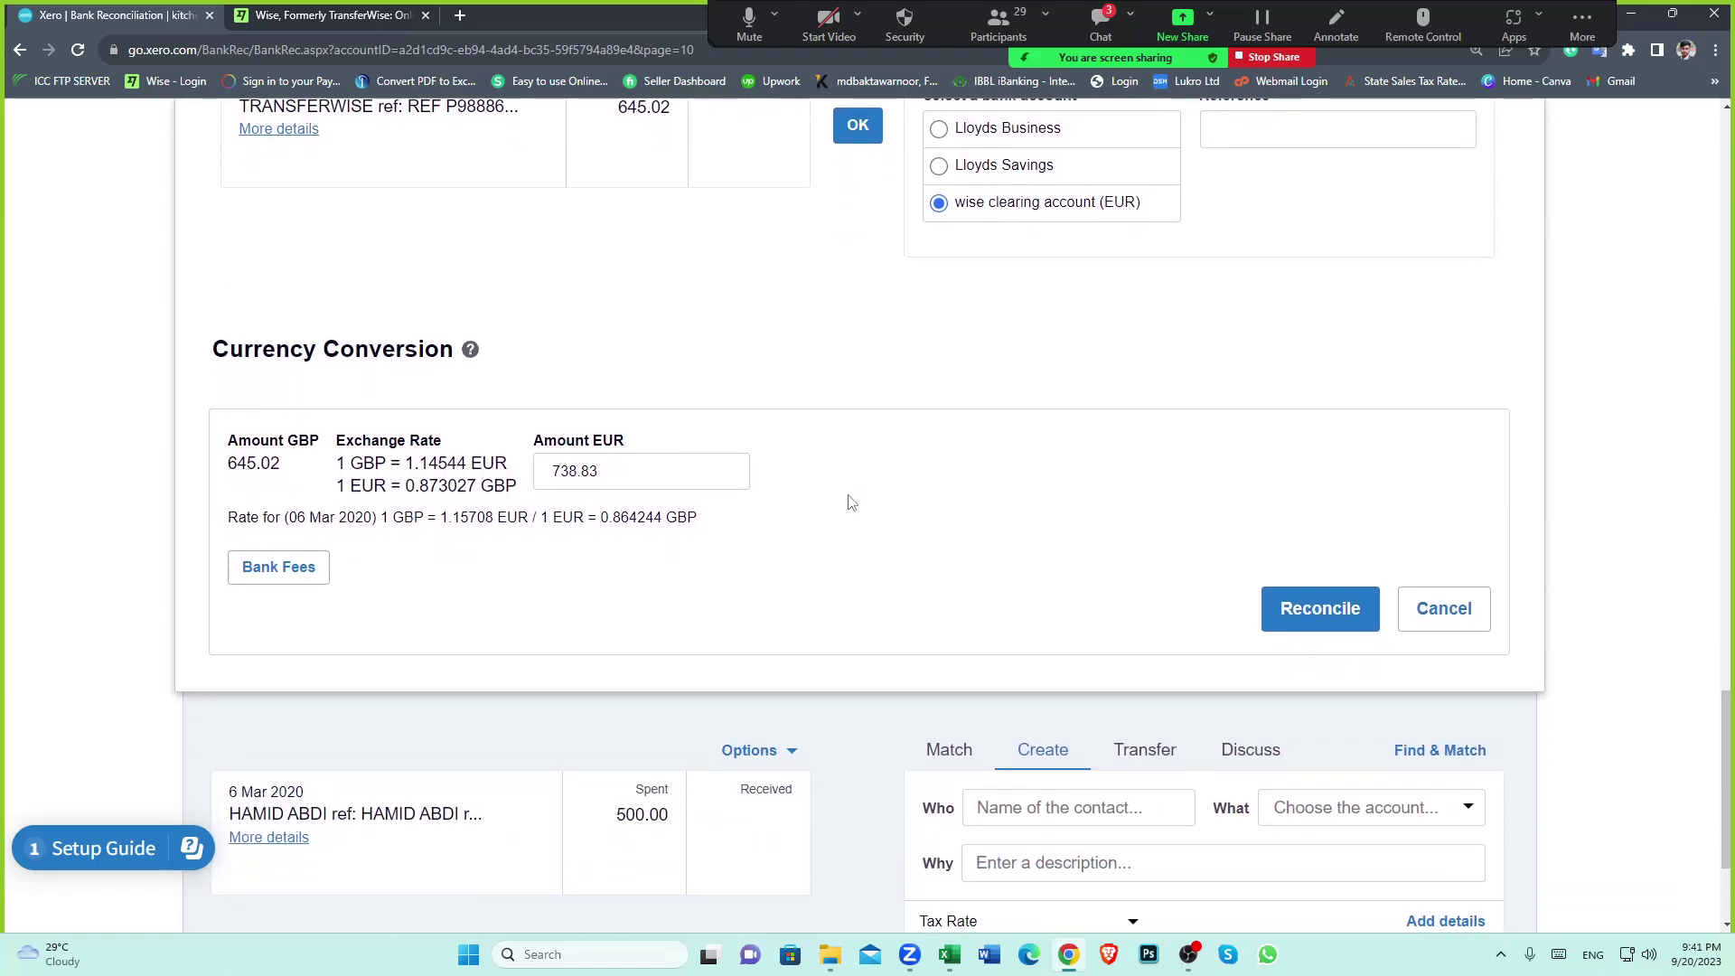
Add an empty bank fees line to the currency conversion
left_click(307, 569)
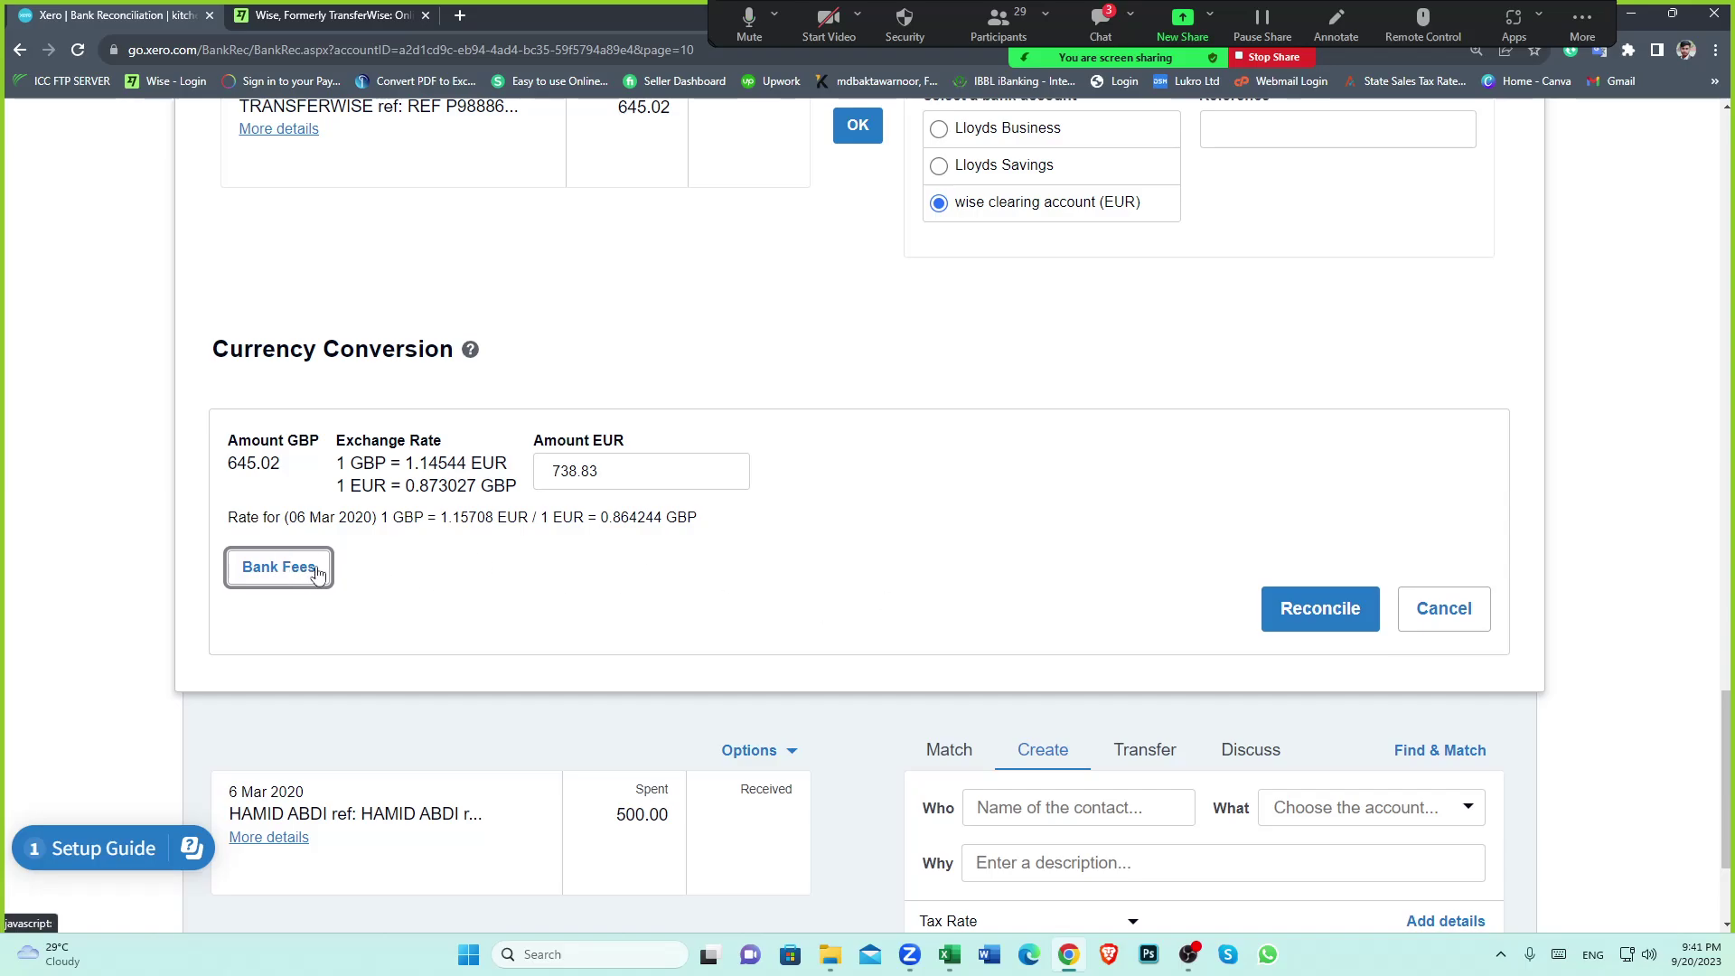
scroll(650, 578, "down", 2)
scroll(875, 620, "up", 4)
scroll(876, 623, "down", 4)
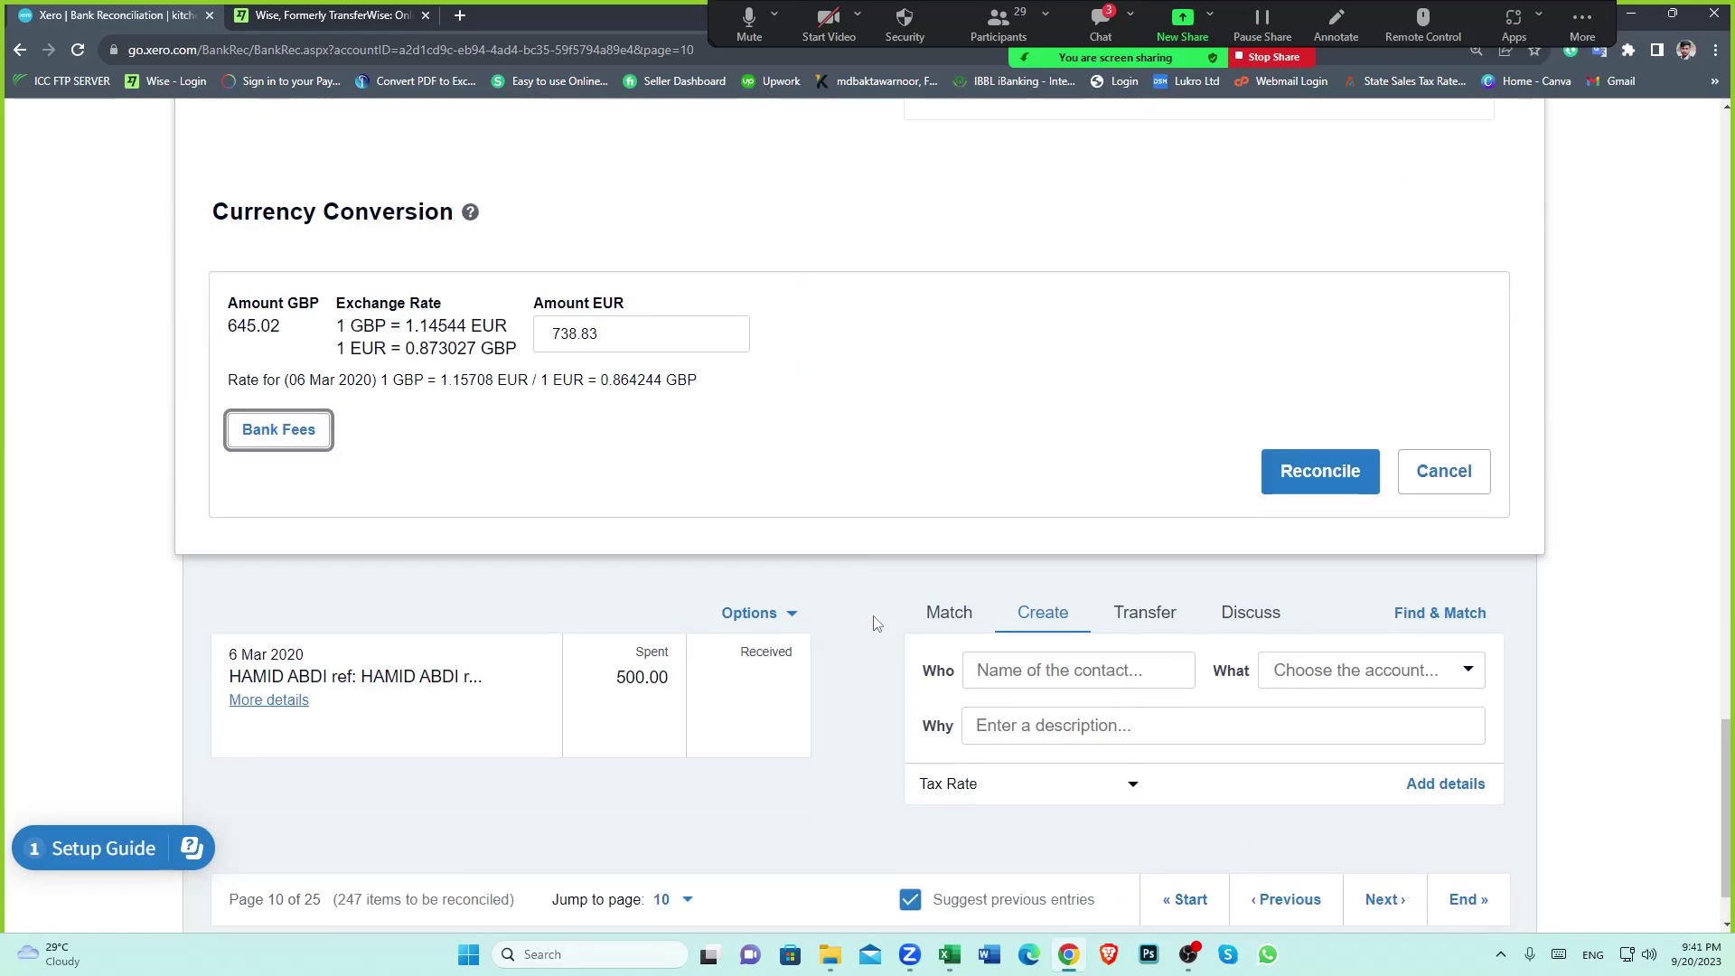
scroll(876, 623, "up", 2)
left_click(280, 610)
Fill the fee line with payee transferwise, description 'fee' and account 415 - WISE FEE
scroll(629, 636, "down", 2)
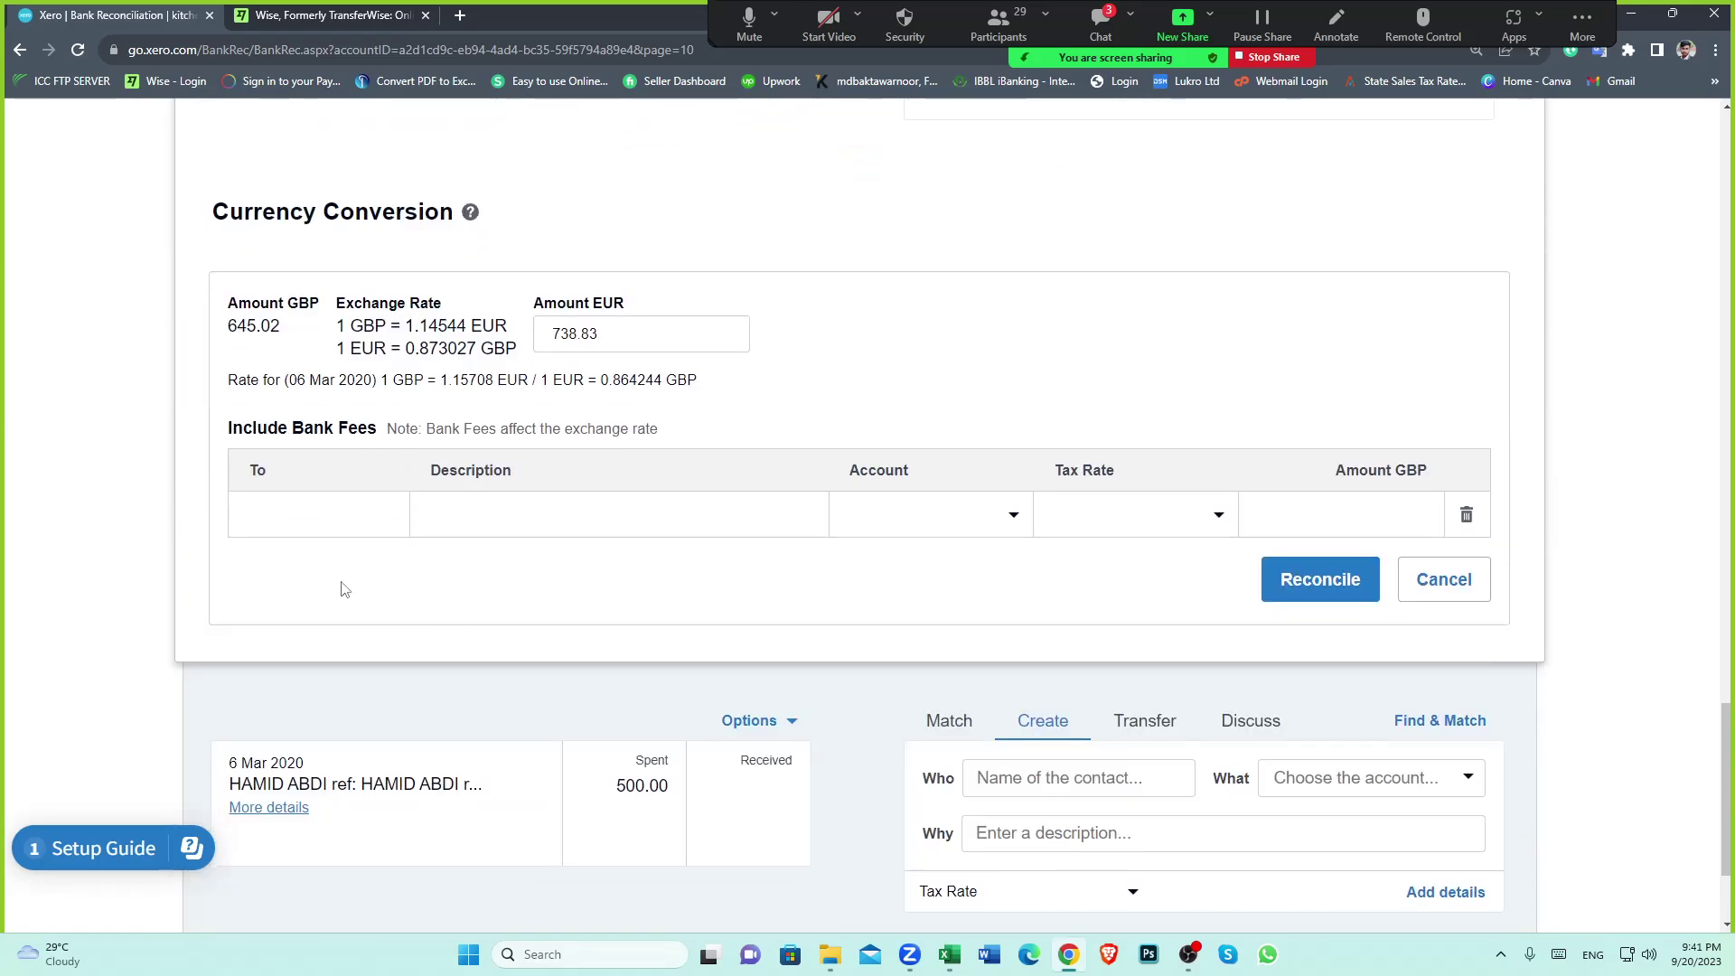
left_click(349, 512)
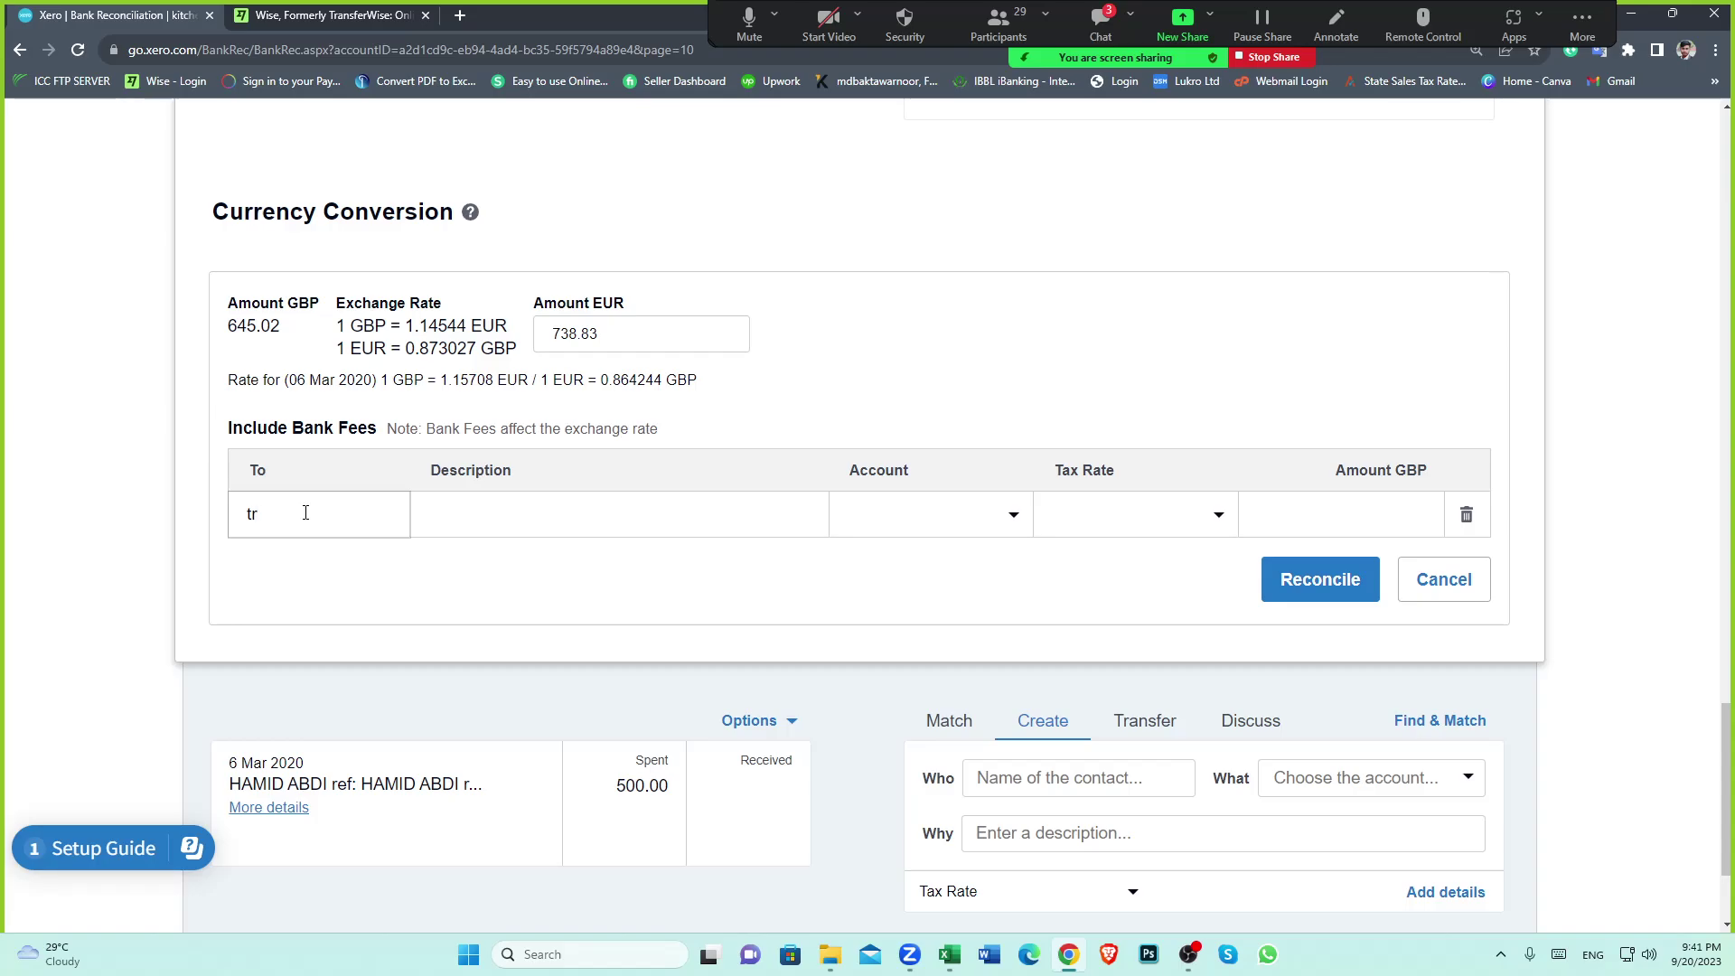
key("Escape")
left_click(305, 512)
type("tr")
left_click(308, 560)
left_click(617, 517)
type("fee")
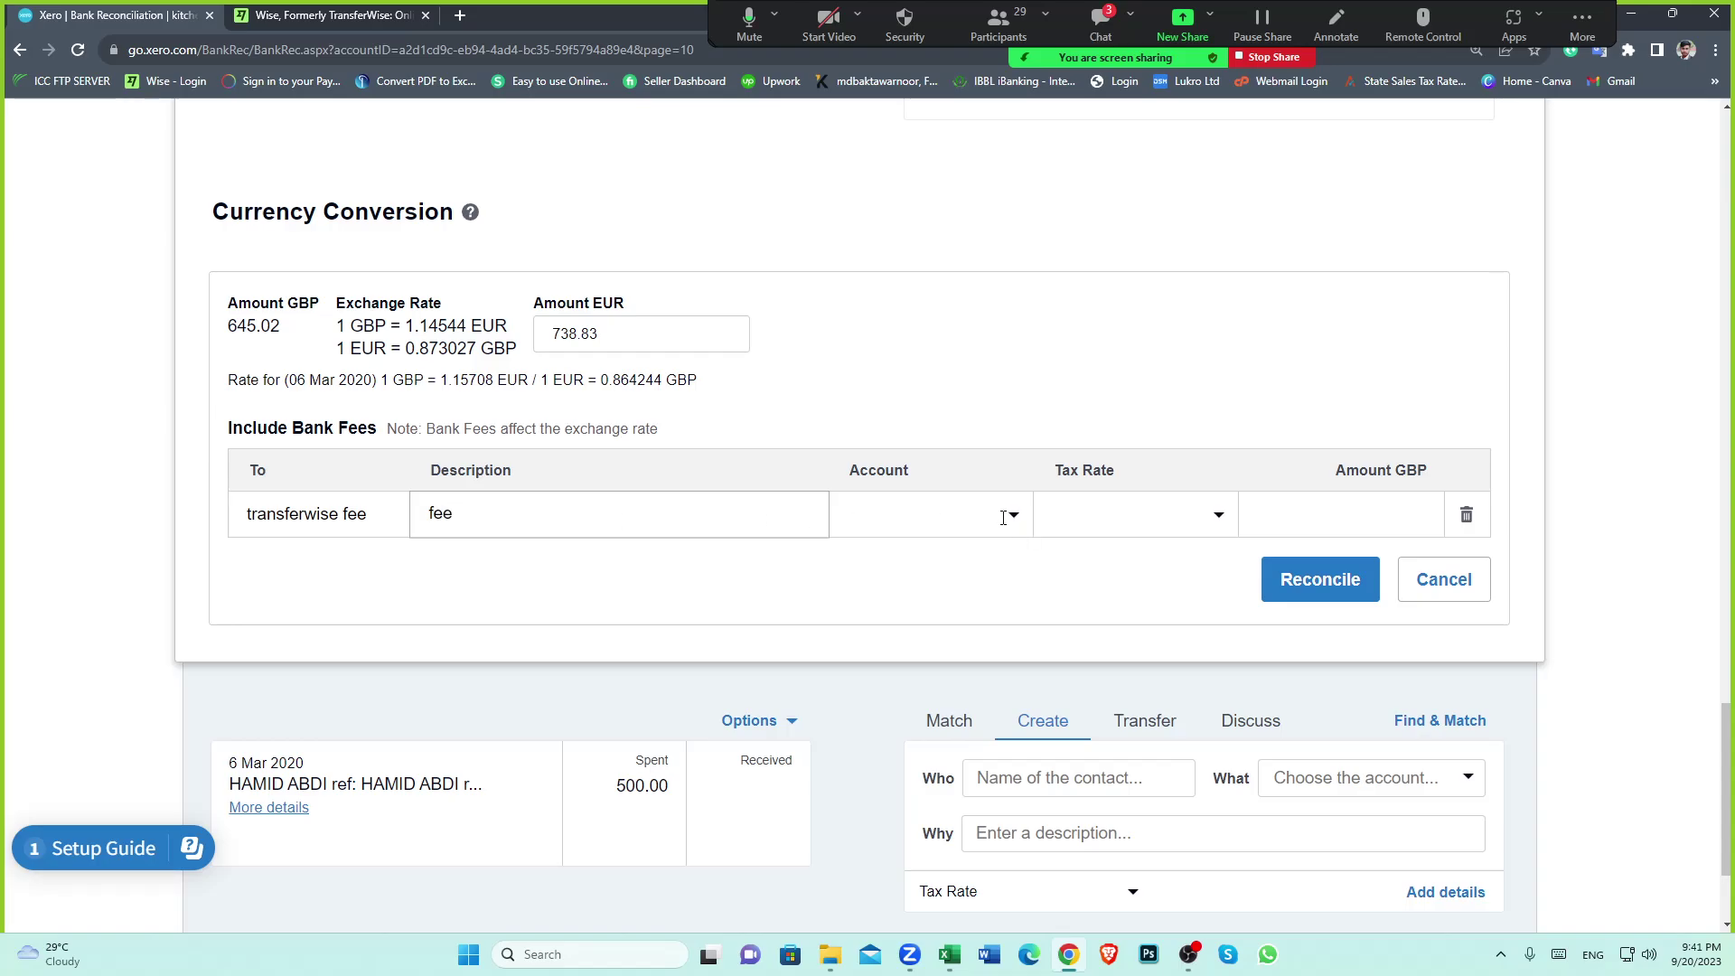
left_click(1013, 516)
type("fee")
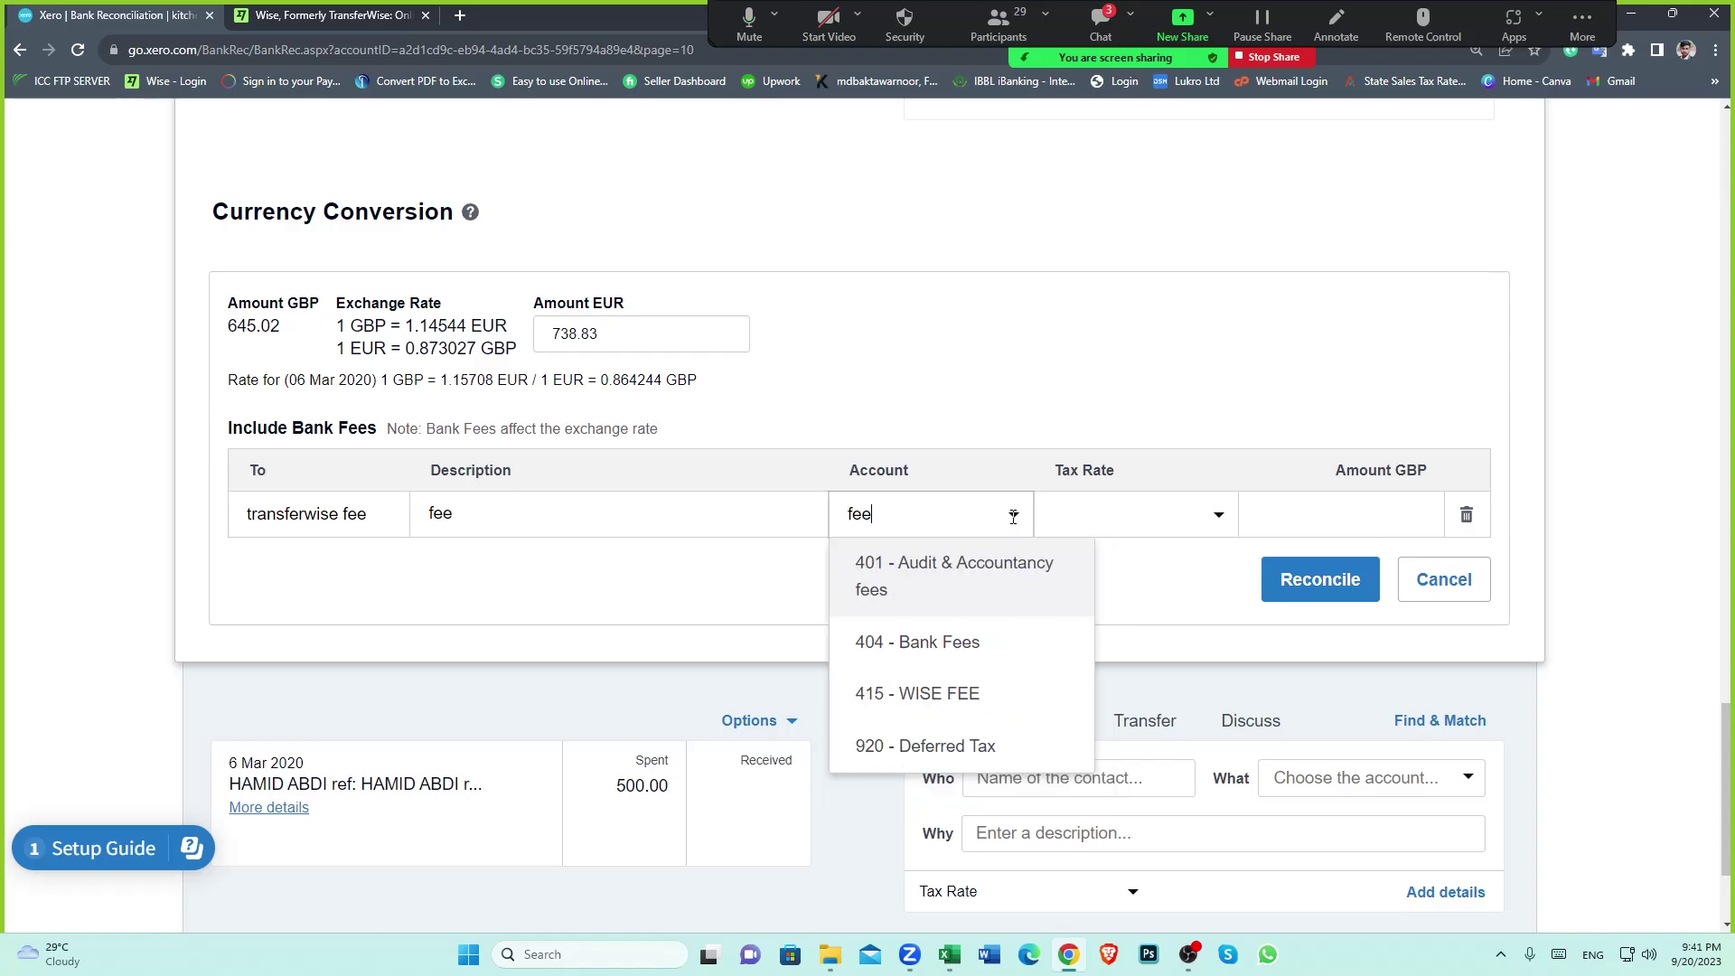
left_click(960, 691)
Set the fee line's tax rate to No VAT
left_click(1215, 513)
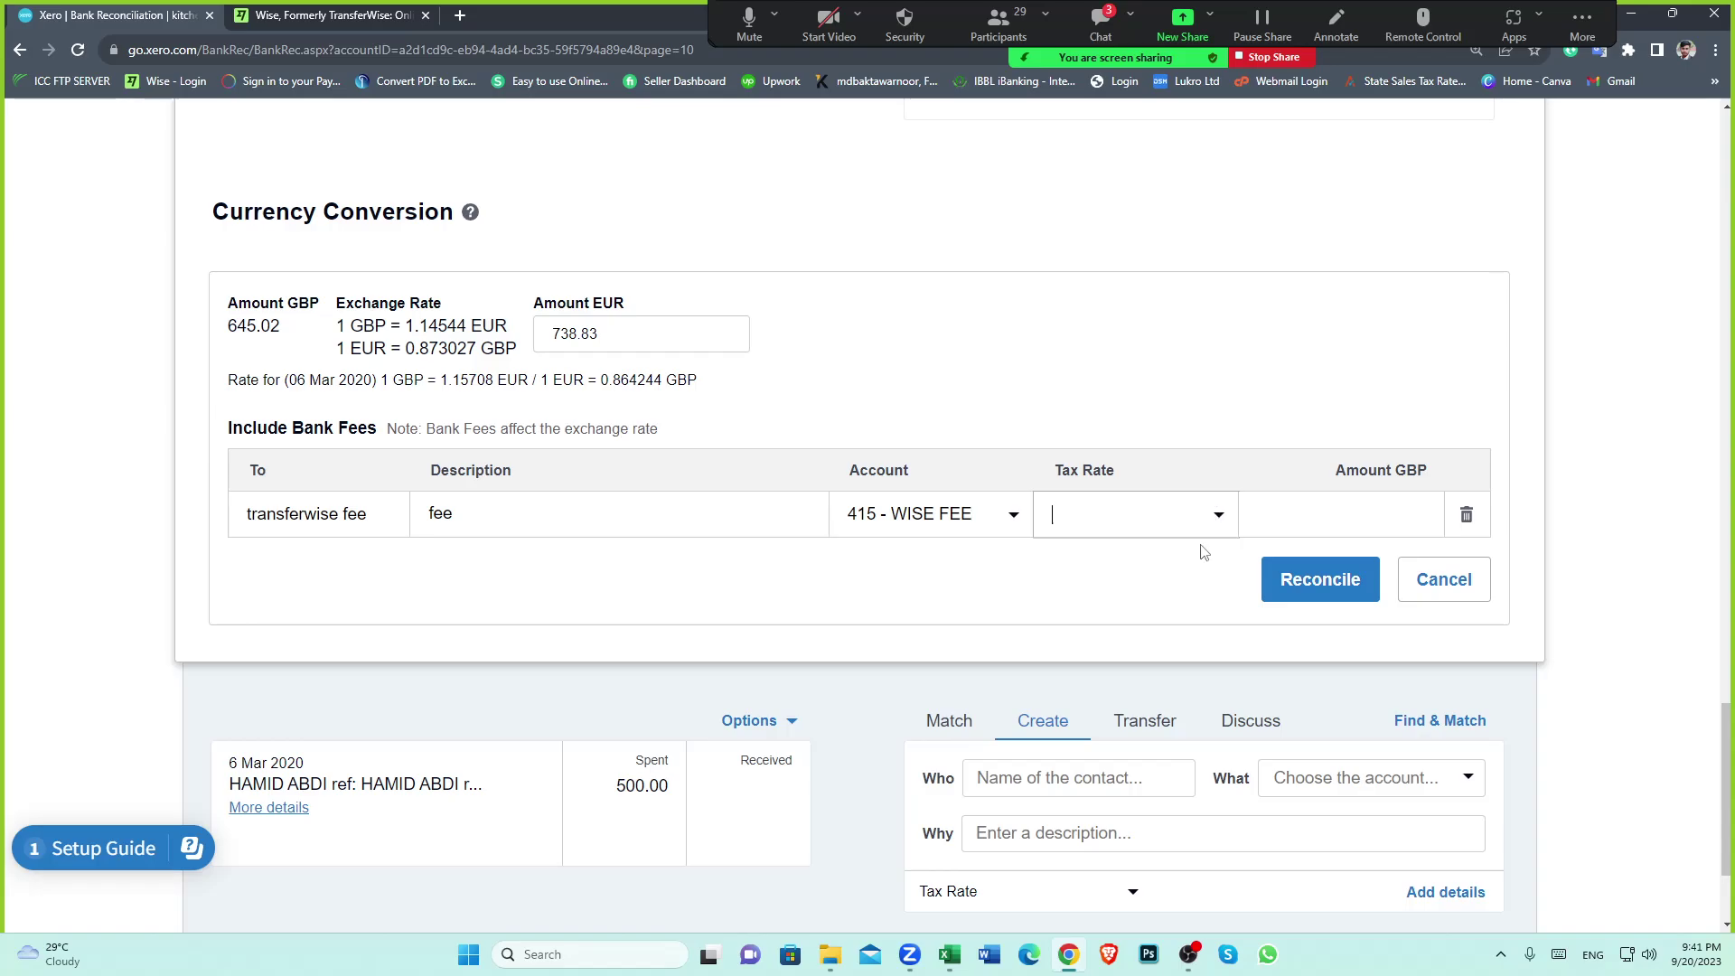
left_click(1216, 511)
scroll(1152, 723, "down", 5)
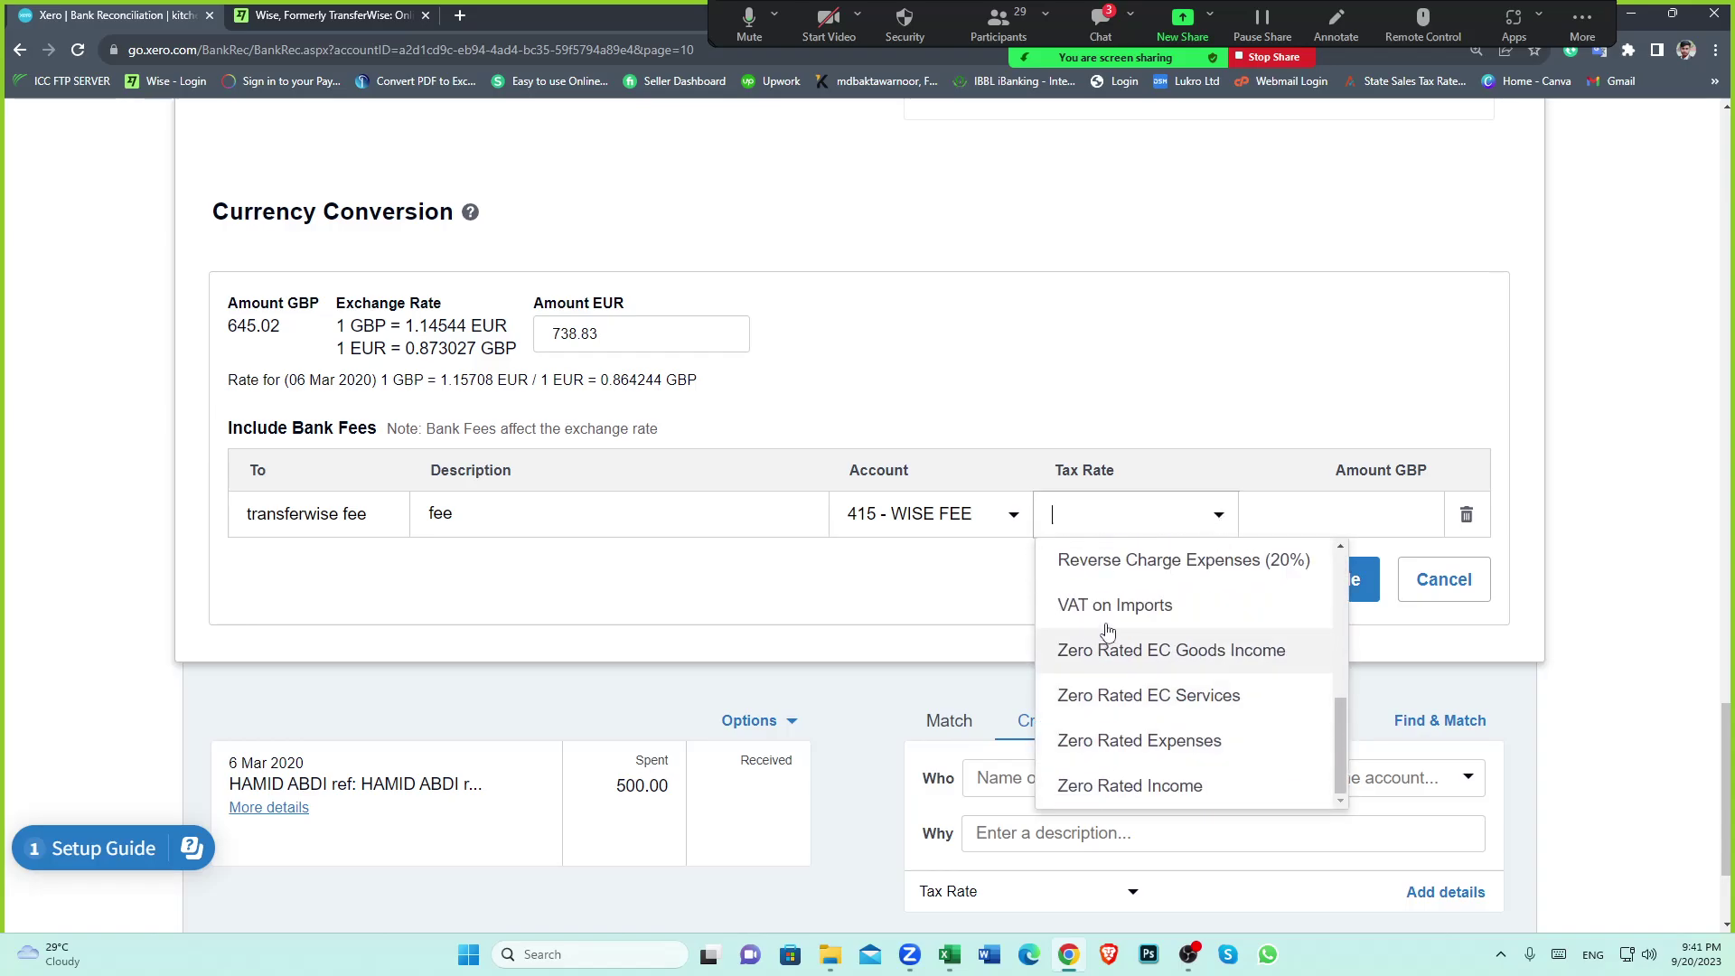
scroll(1113, 623, "down", 2)
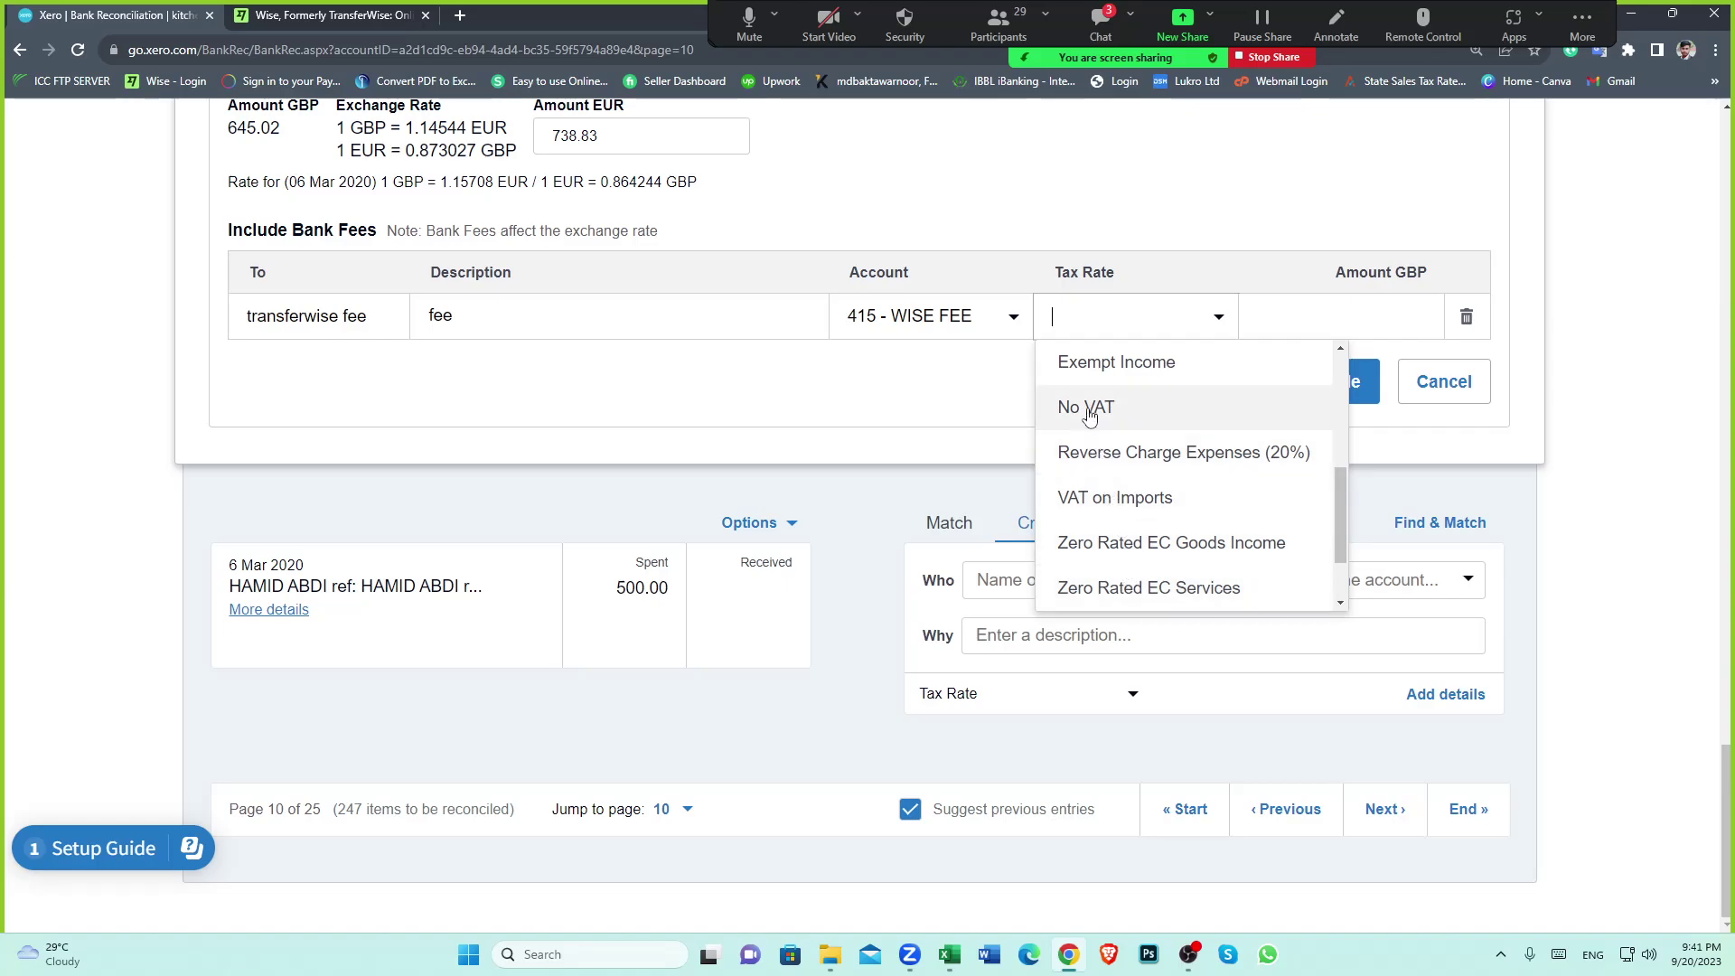
left_click(1096, 407)
scroll(1235, 446, "up", 2)
Enter the 2.64 GBP fee found in the spreadsheet and reconcile the transfer
left_click(1306, 495)
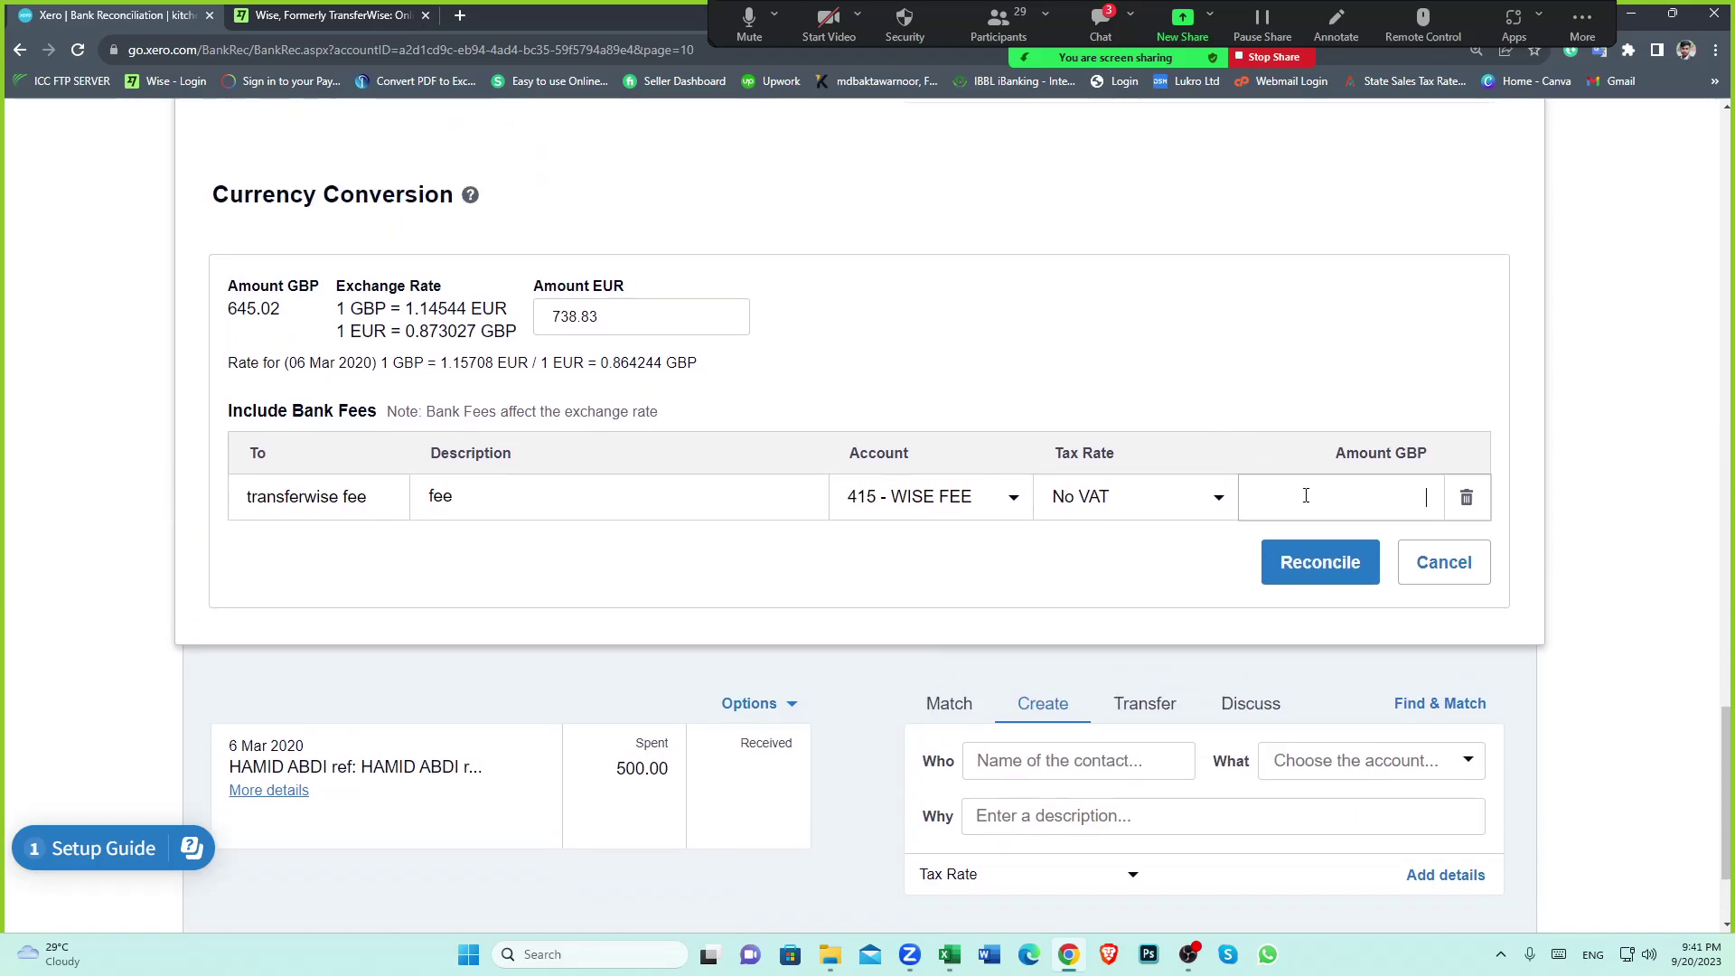
left_click(949, 954)
left_click(534, 540)
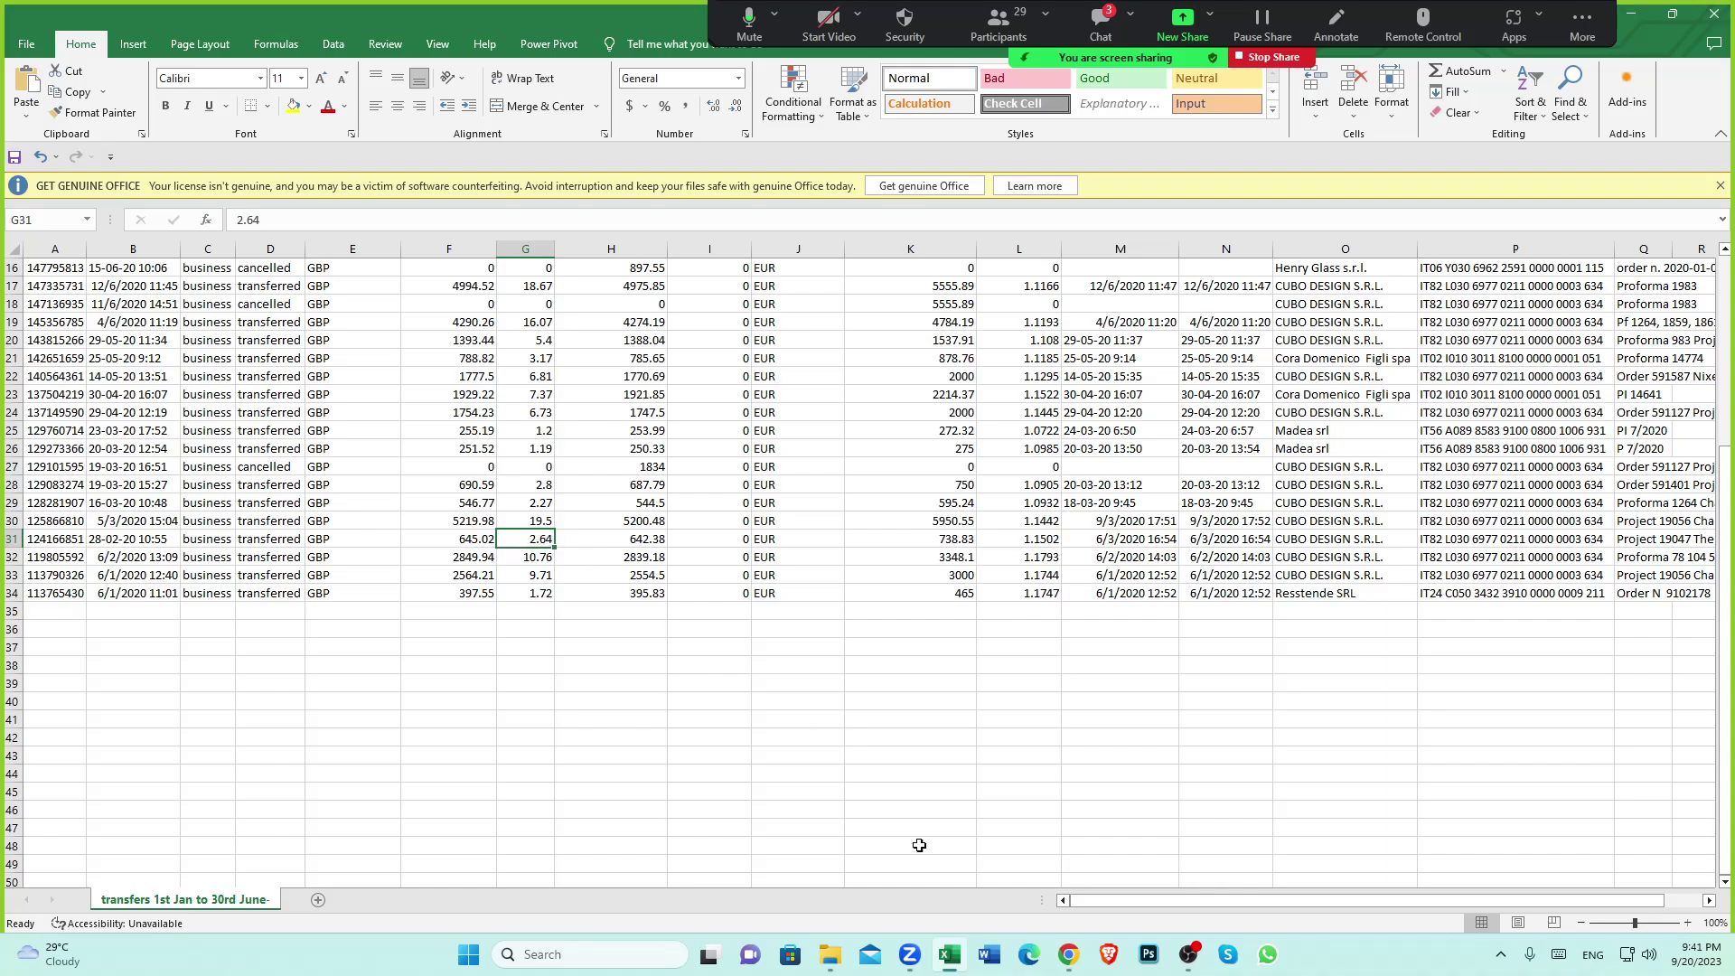
left_click(1069, 954)
left_click(1321, 505)
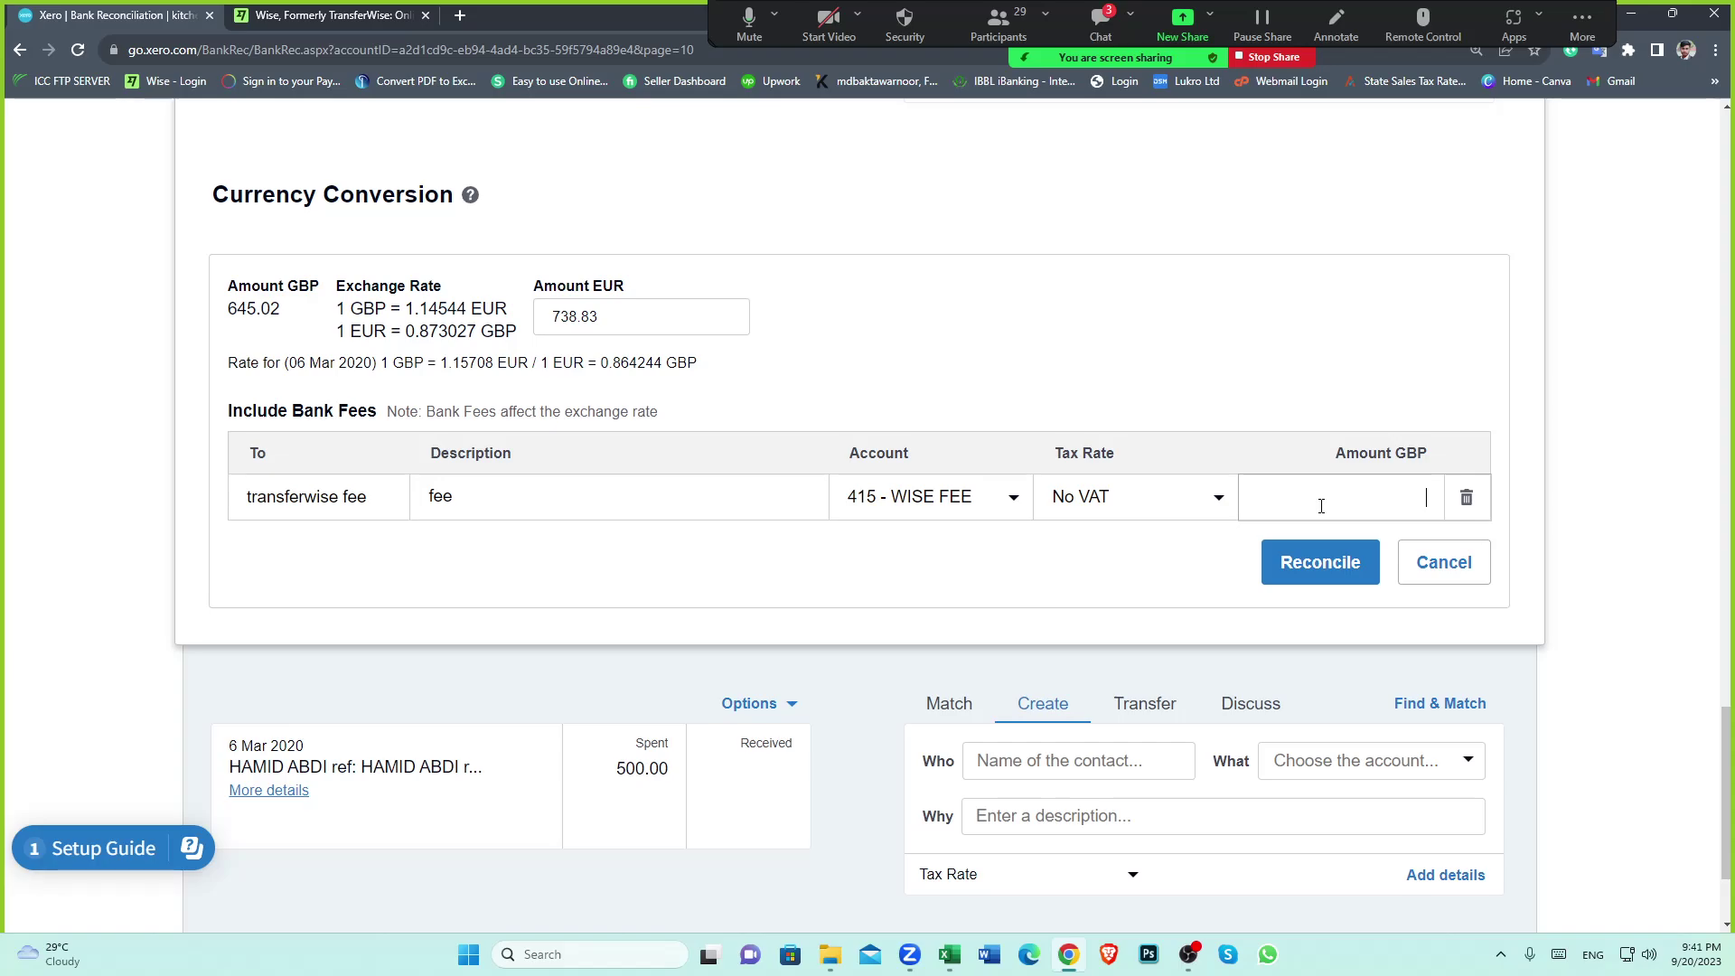
type("2.64")
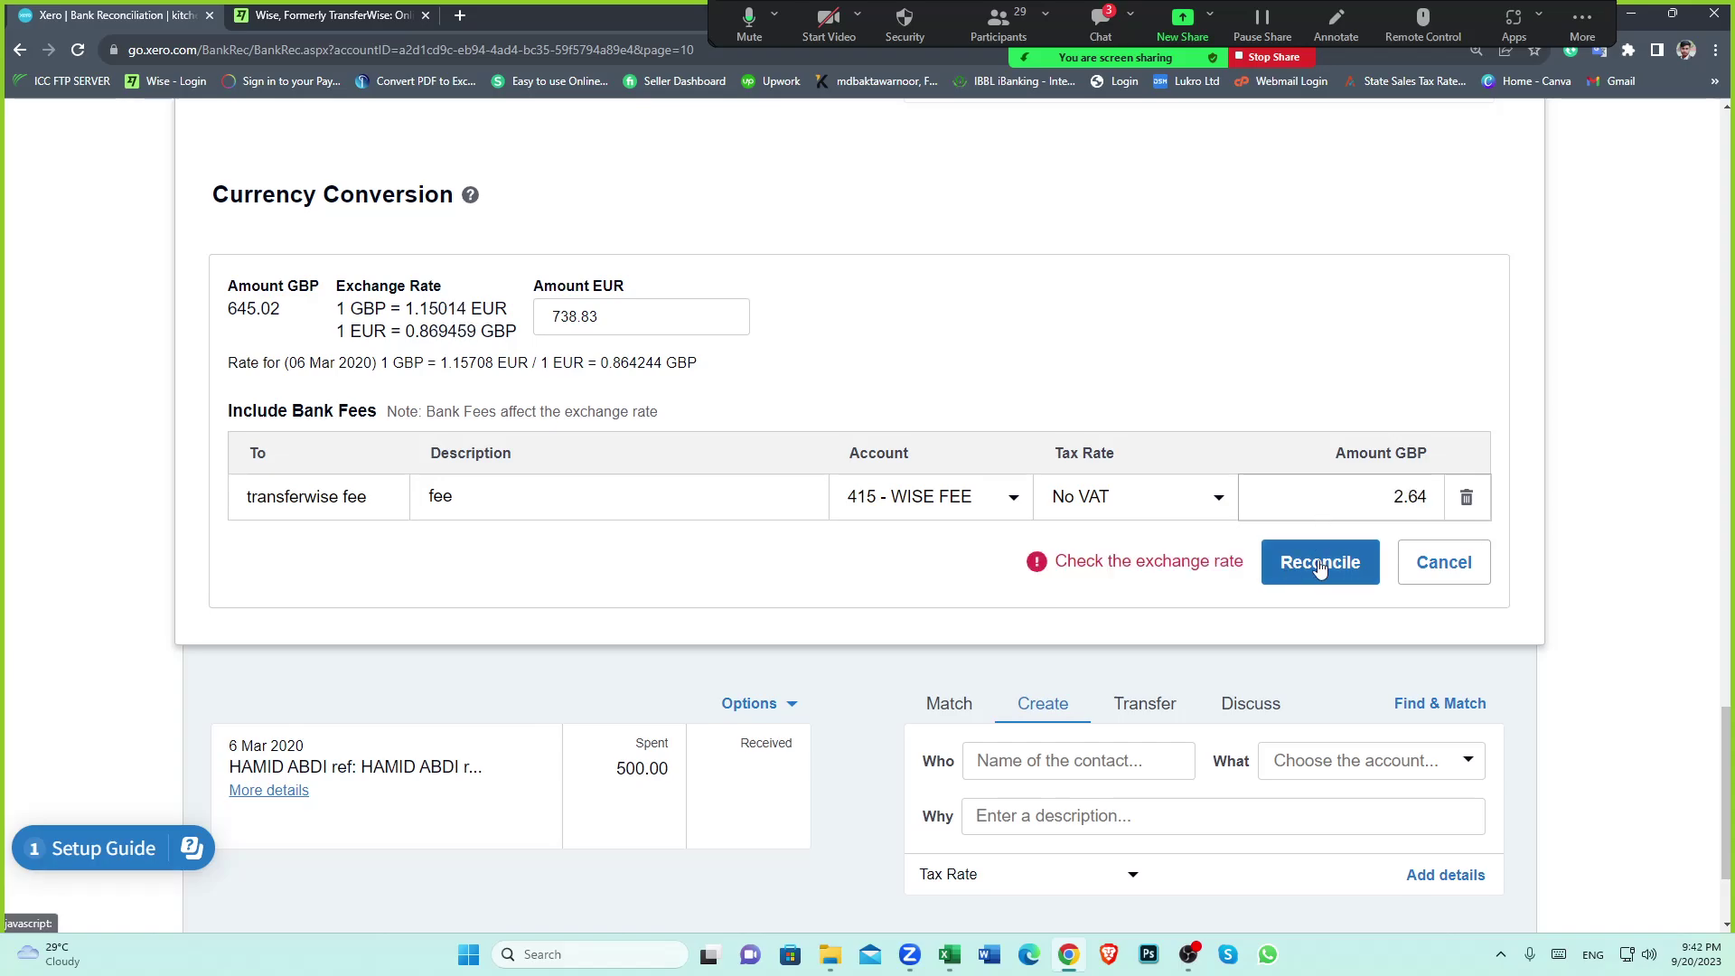
left_click(1321, 562)
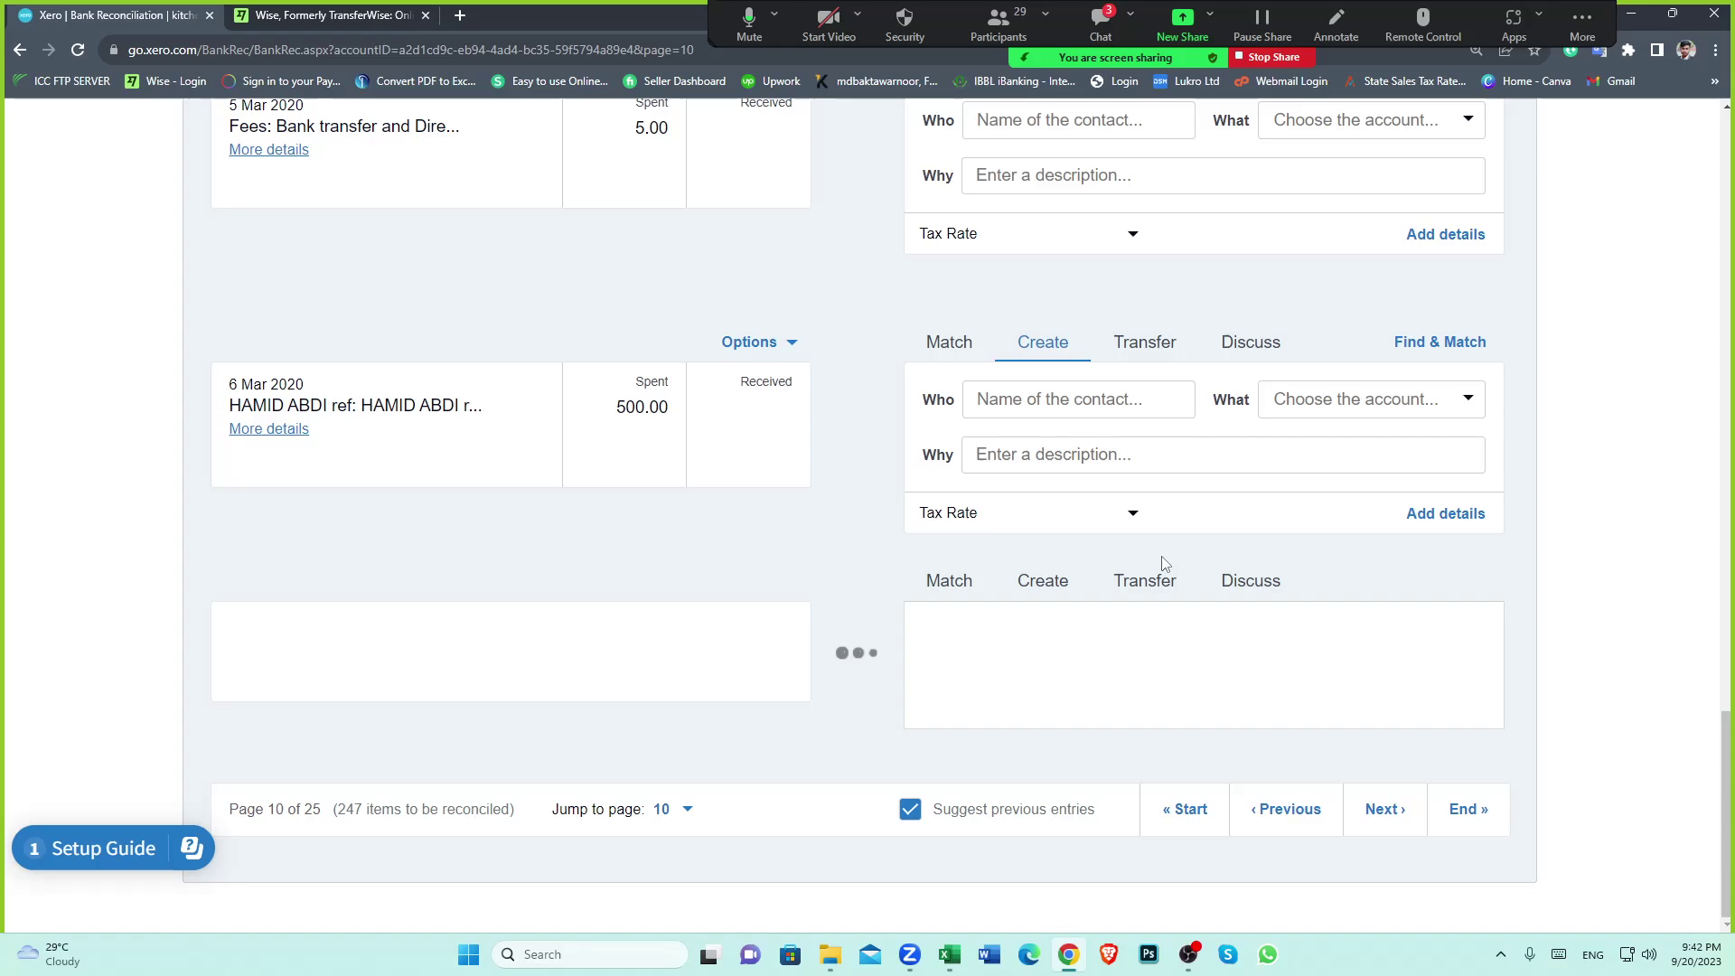
scroll(949, 587, "up", 15)
scroll(920, 593, "up", 5)
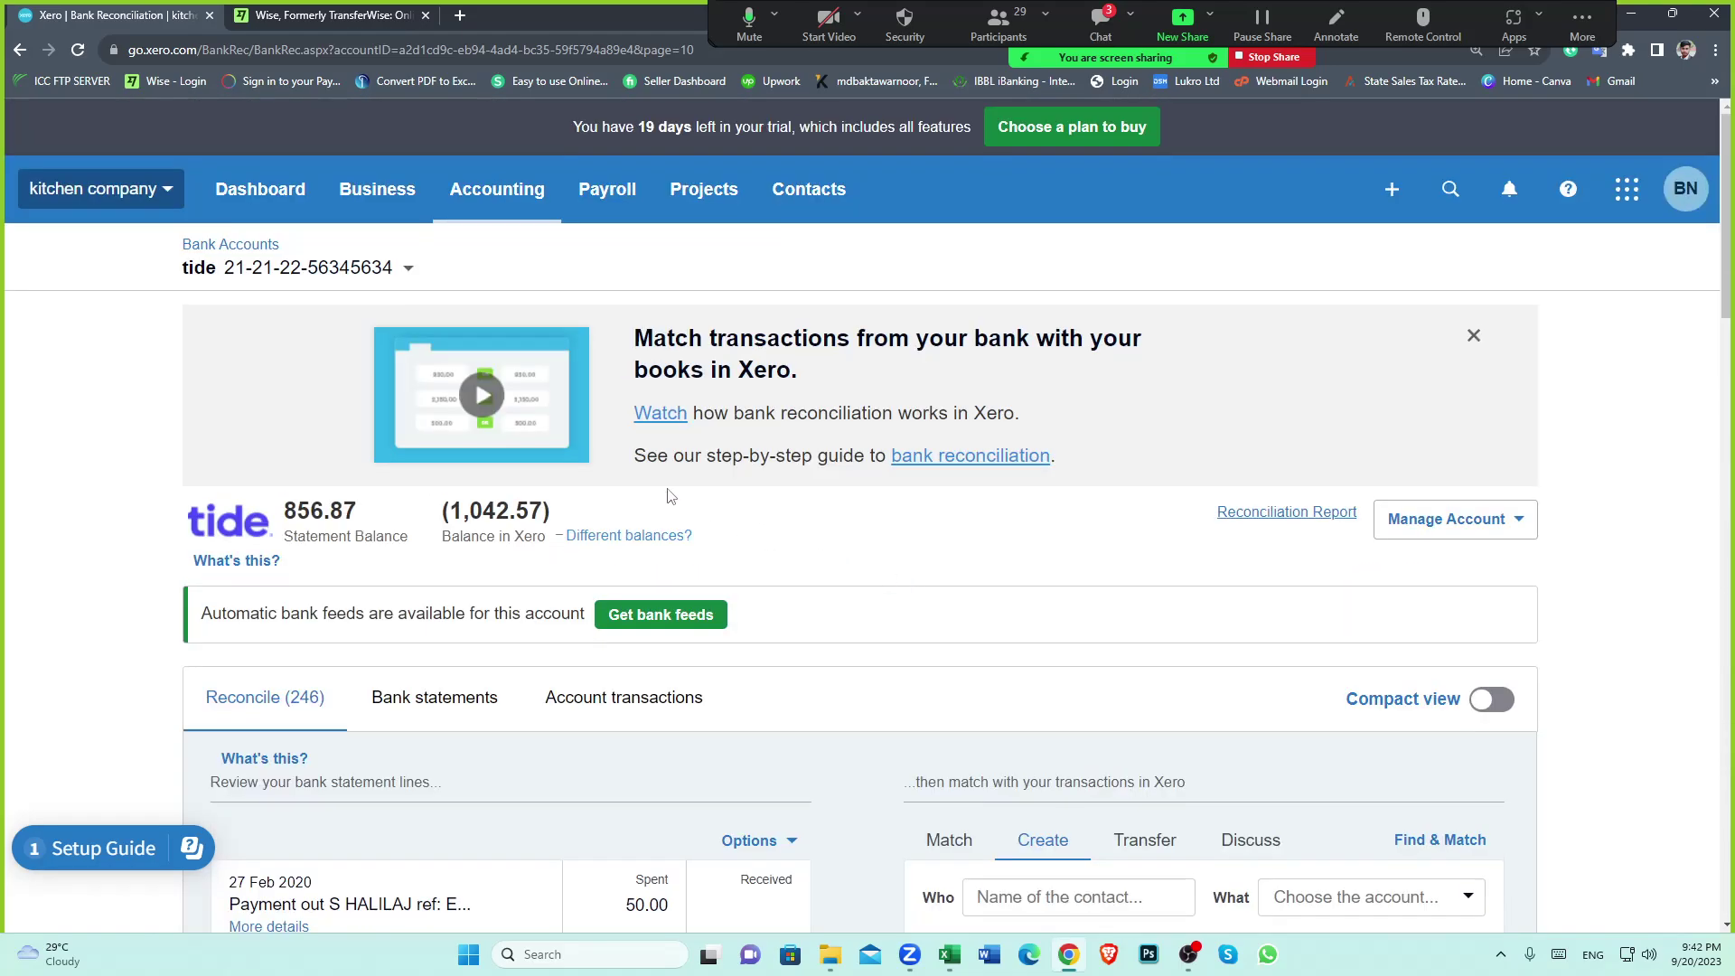
Show the wise clearing account's transactions with the 738.83 EUR tide transfer, then the CUBO folder
left_click(407, 267)
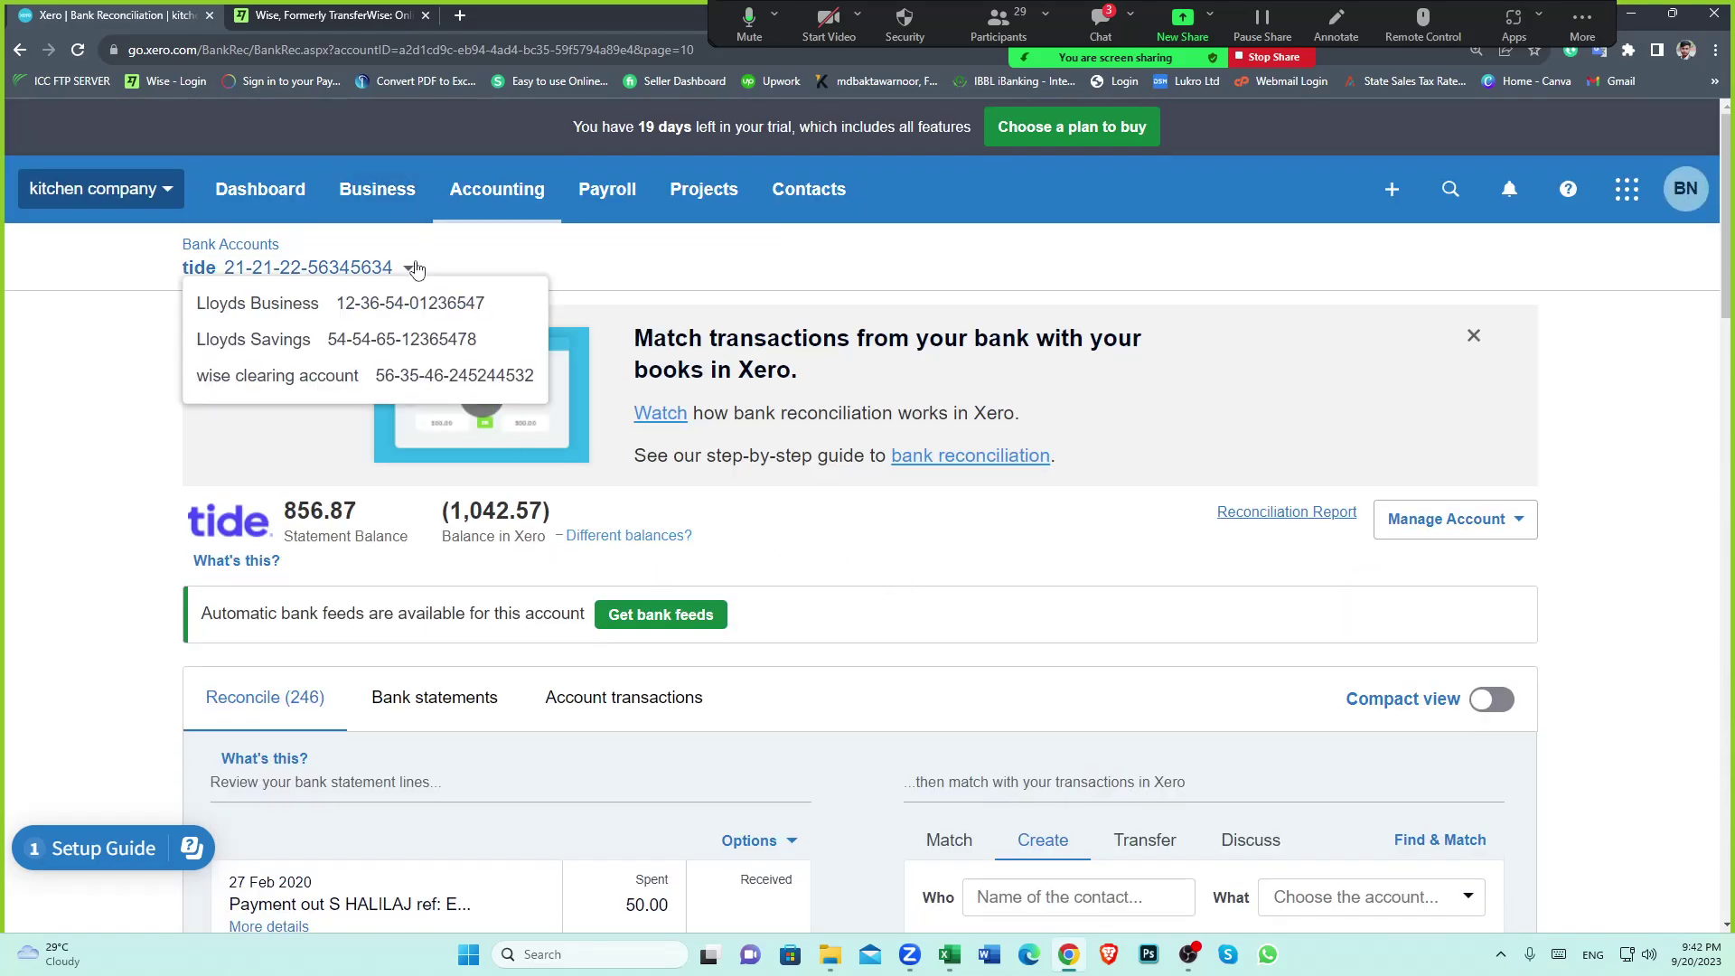
left_click(279, 375)
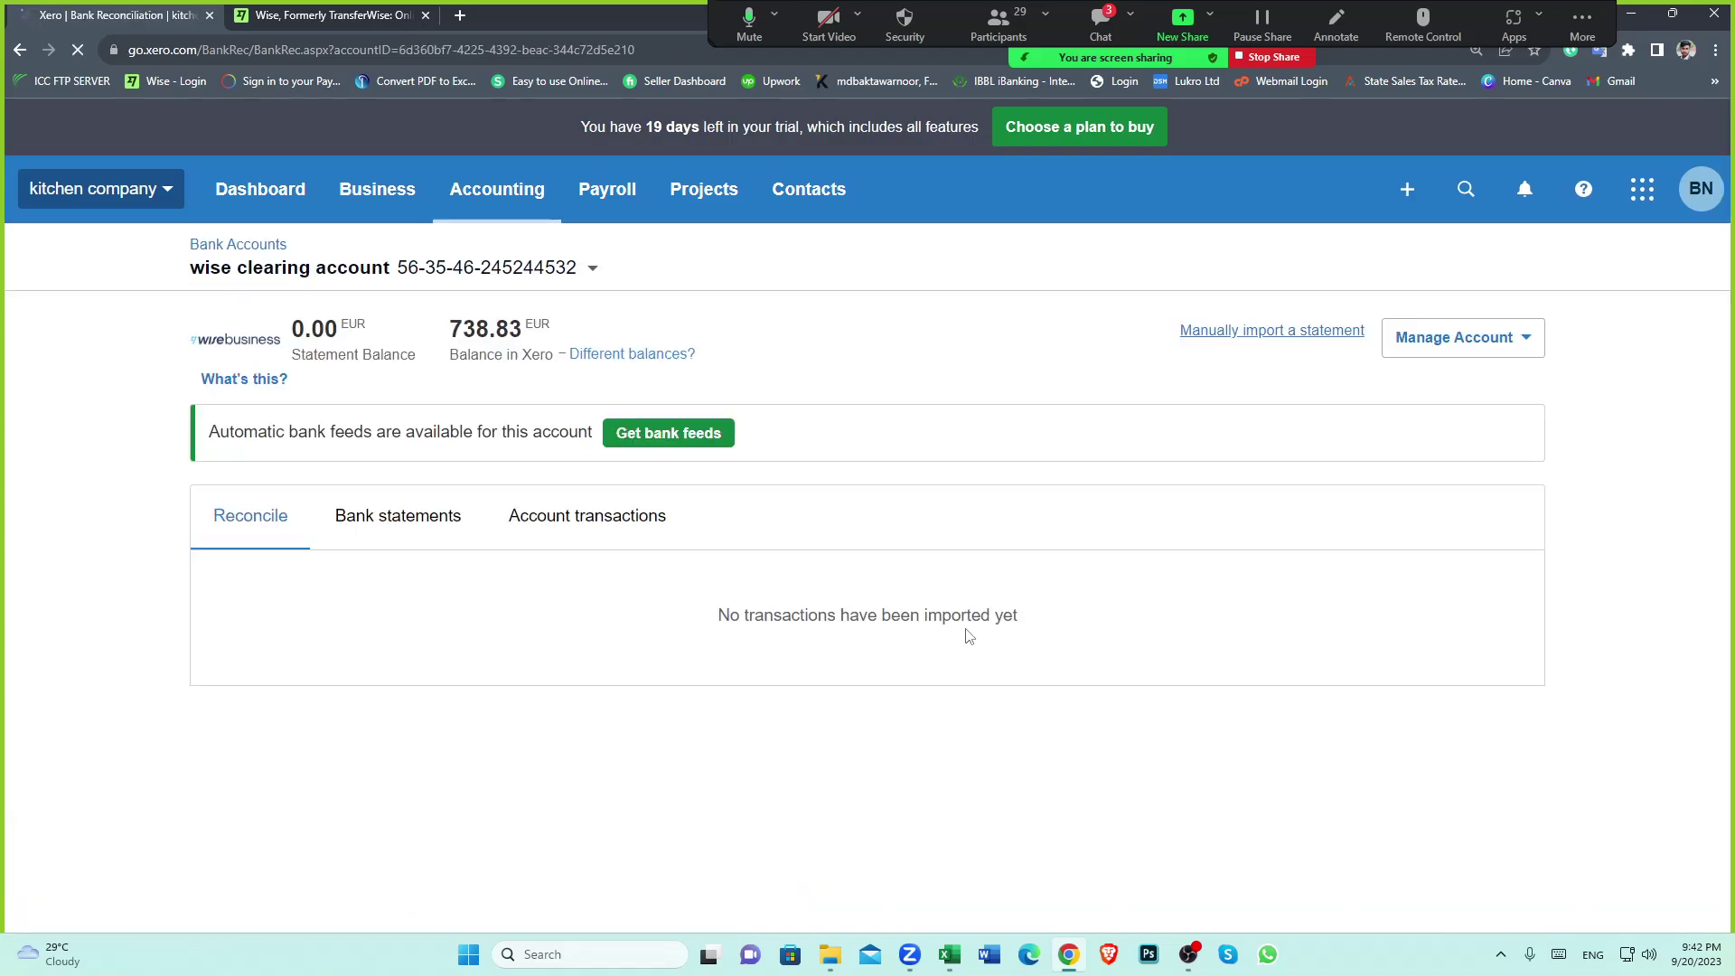
left_click(569, 691)
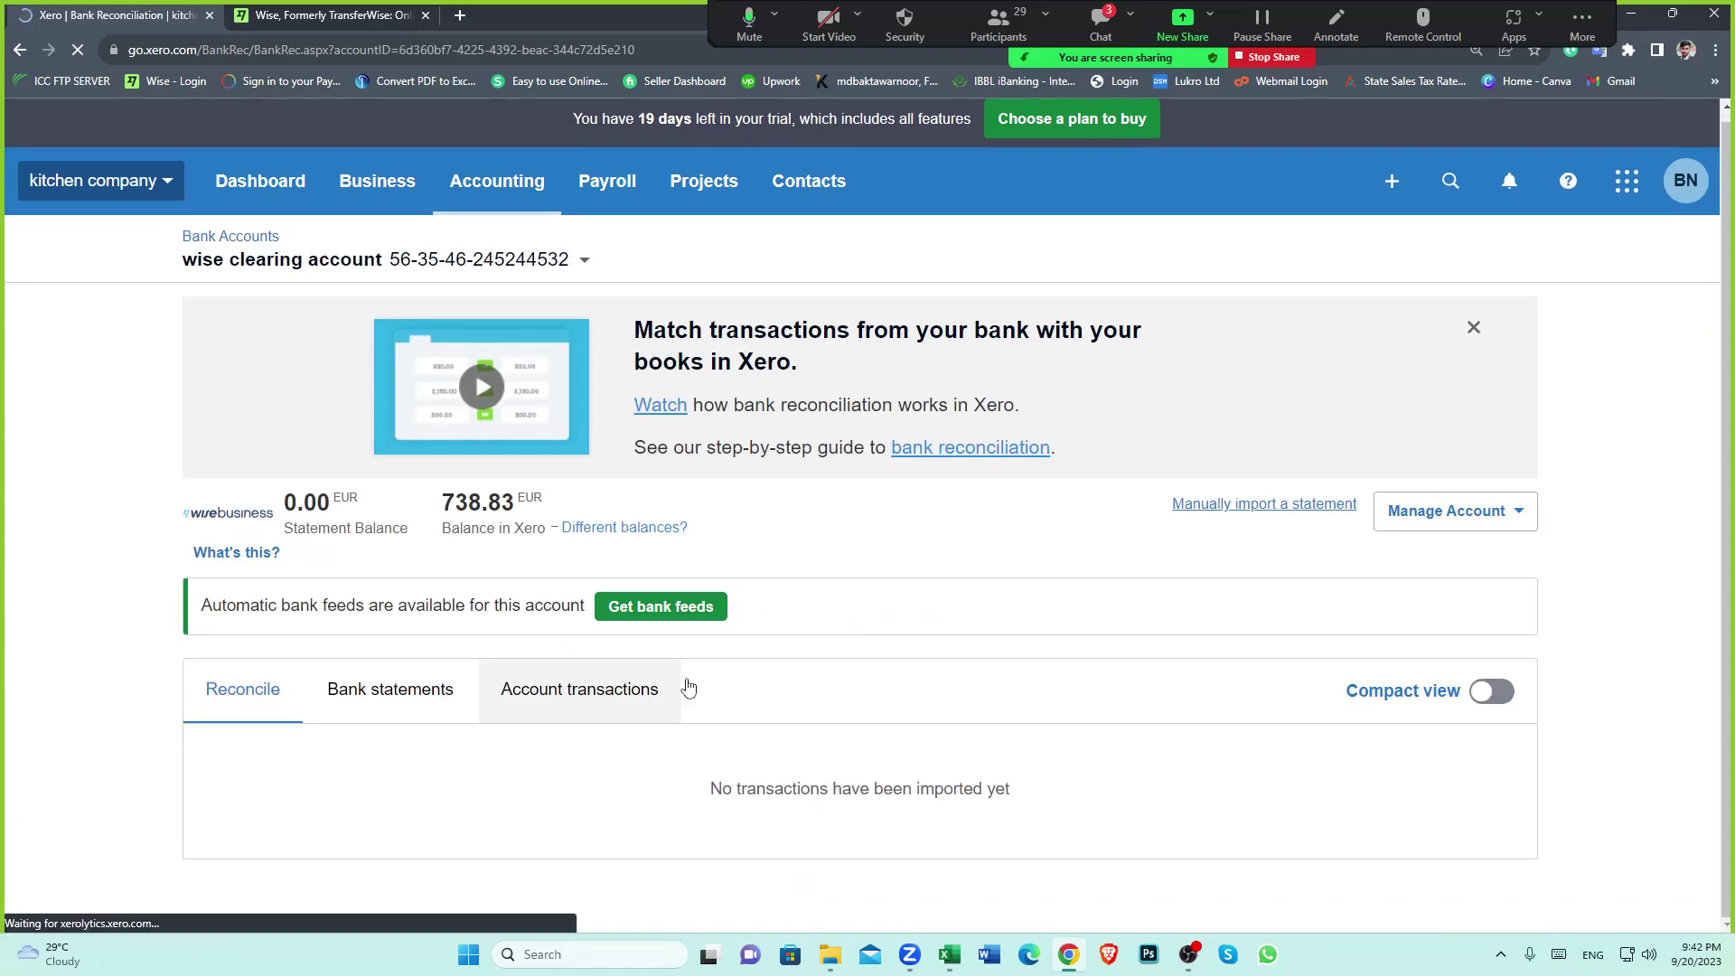
scroll(935, 640, "down", 1)
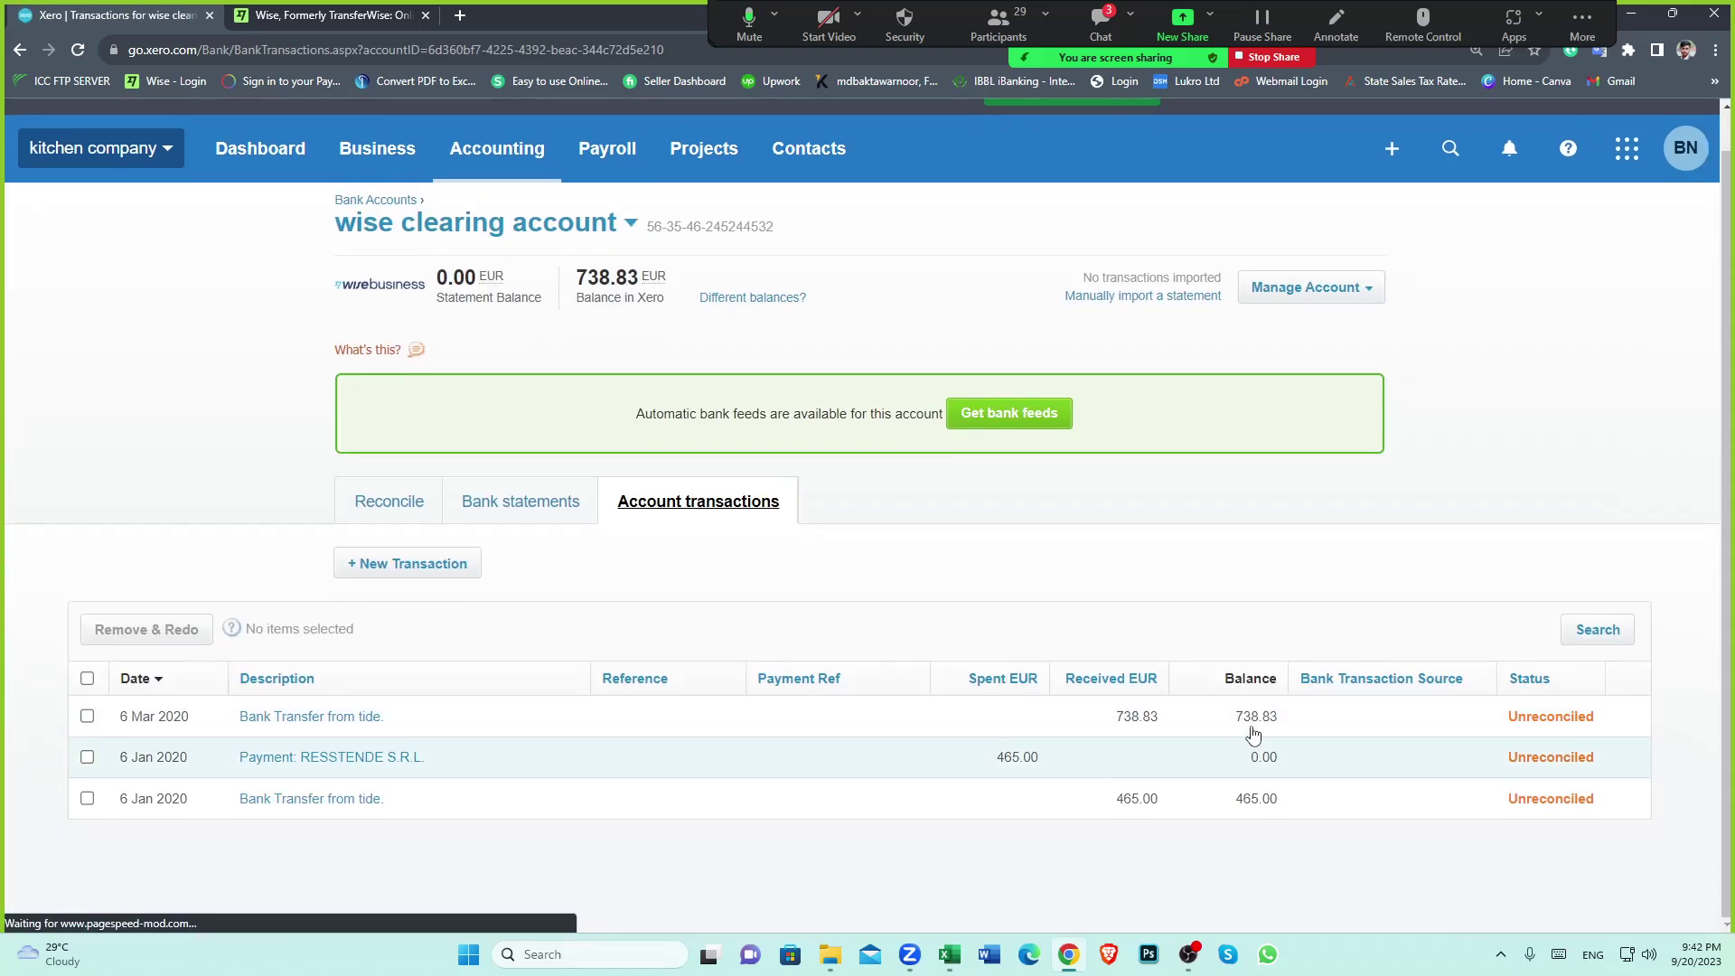
left_click(829, 954)
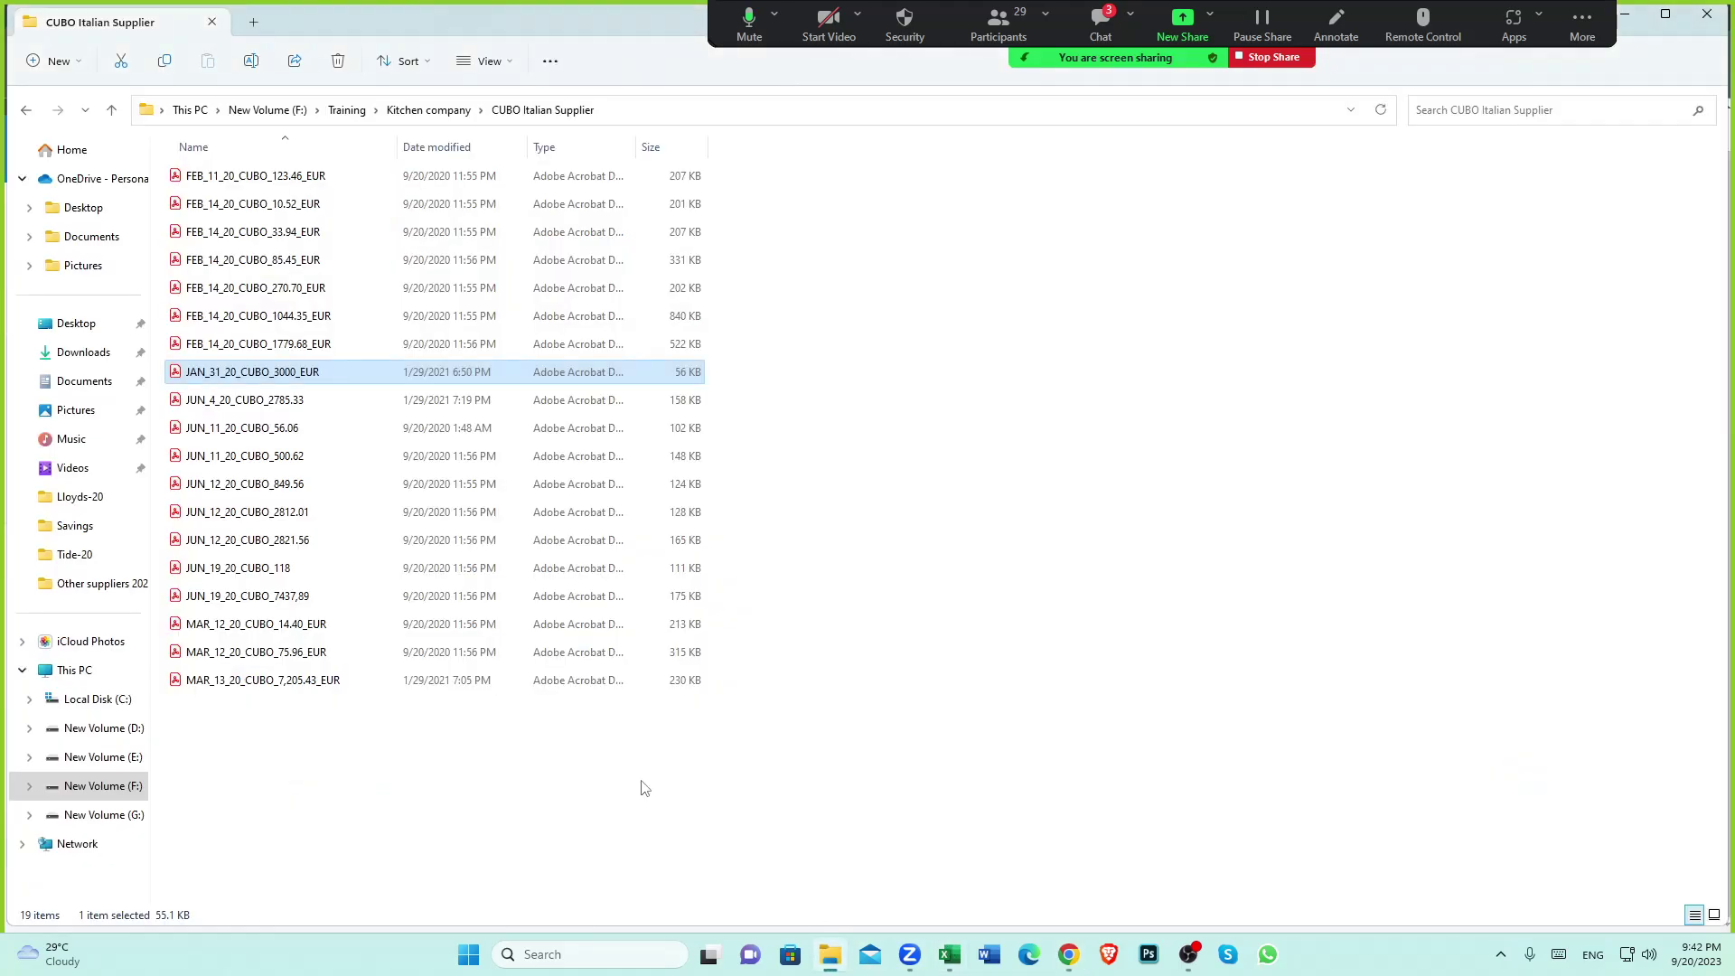
Confirm in the spreadsheet that the 645.02 transfer paid CUBO DESIGN S.R.L., then return to Xero
left_click(1069, 954)
left_click(949, 954)
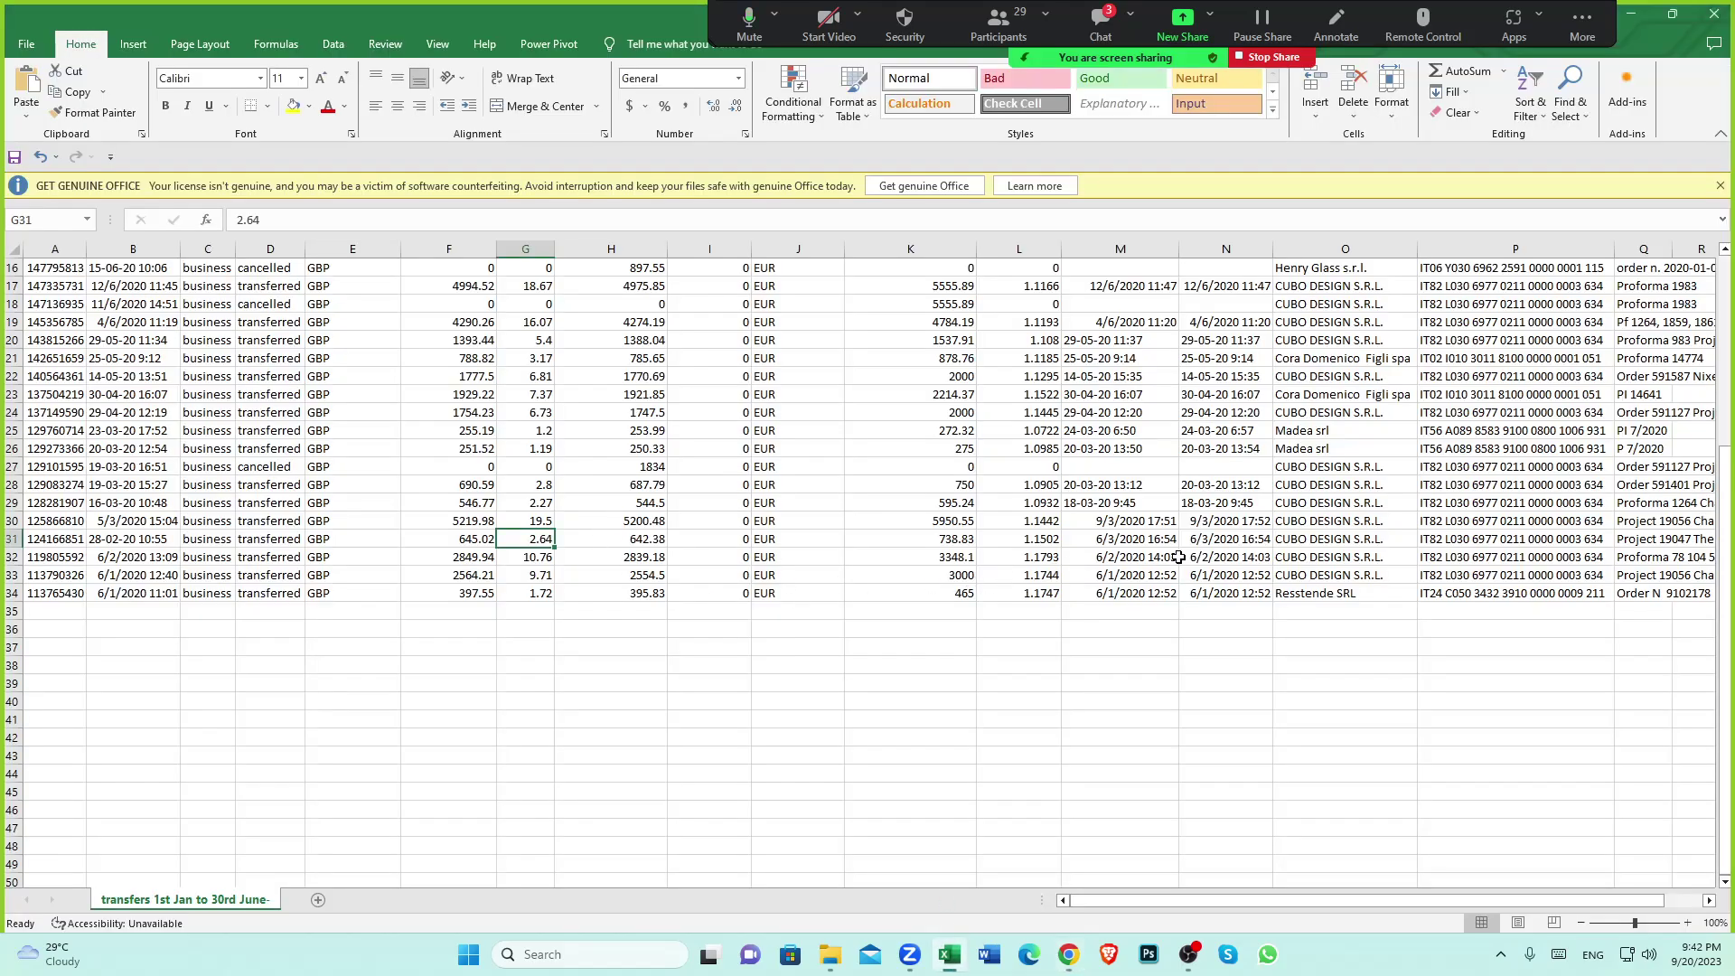
left_click(1311, 540)
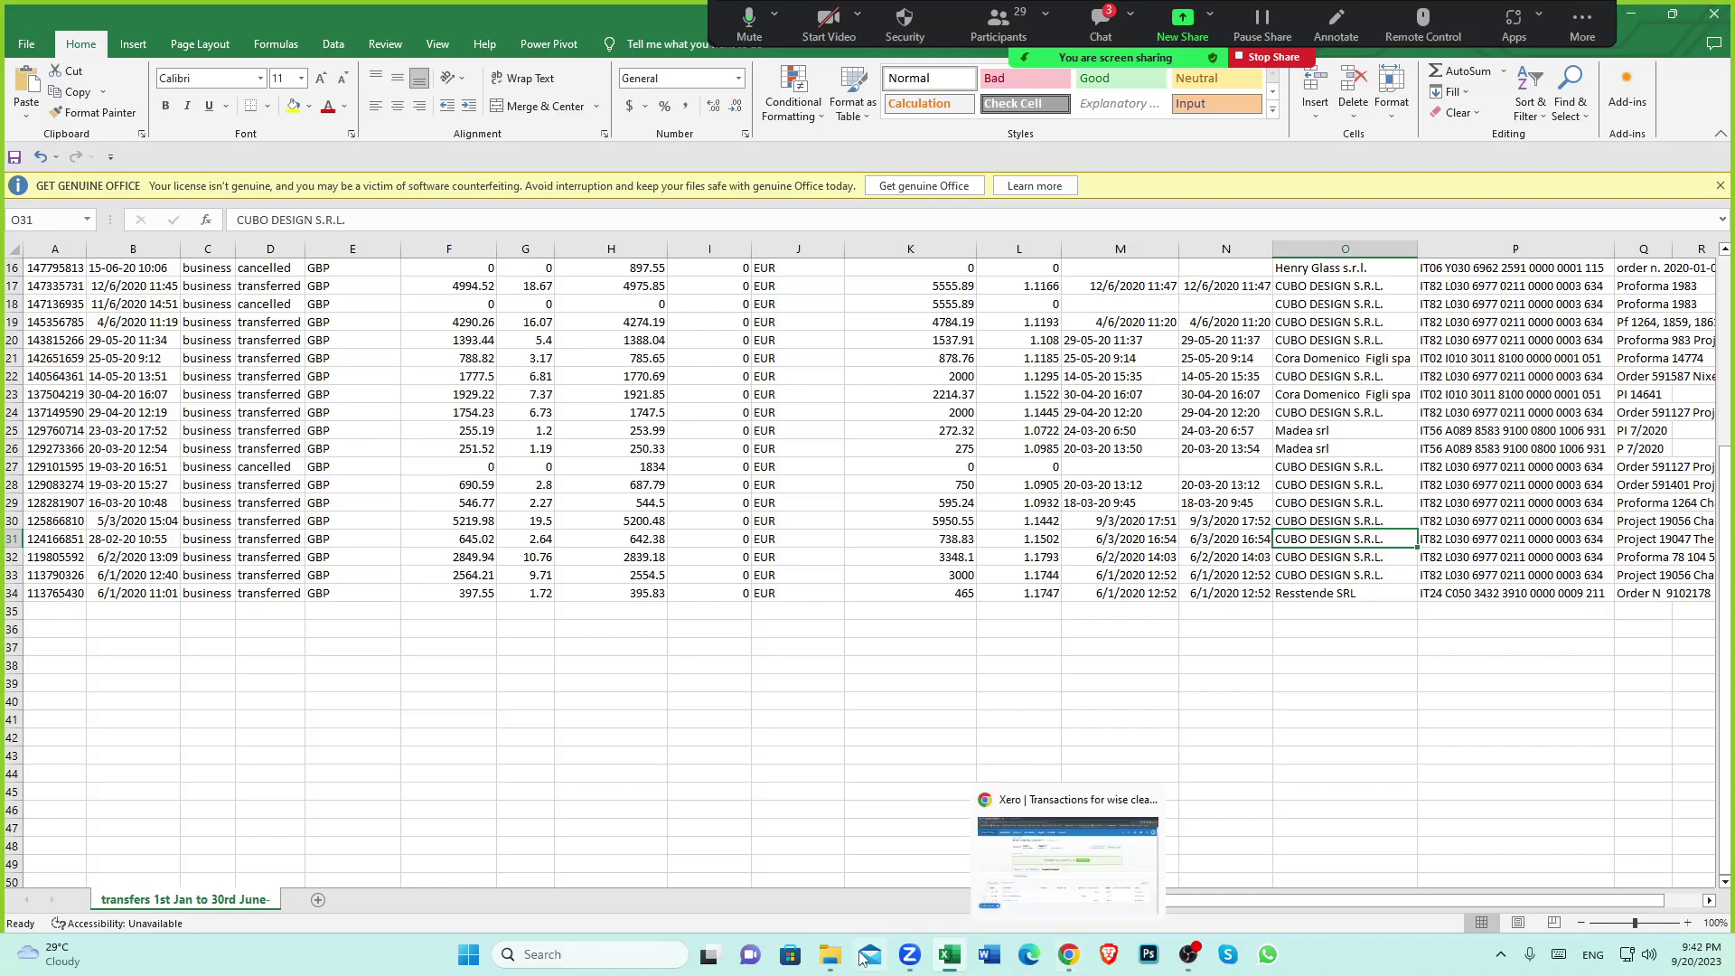
left_click(830, 951)
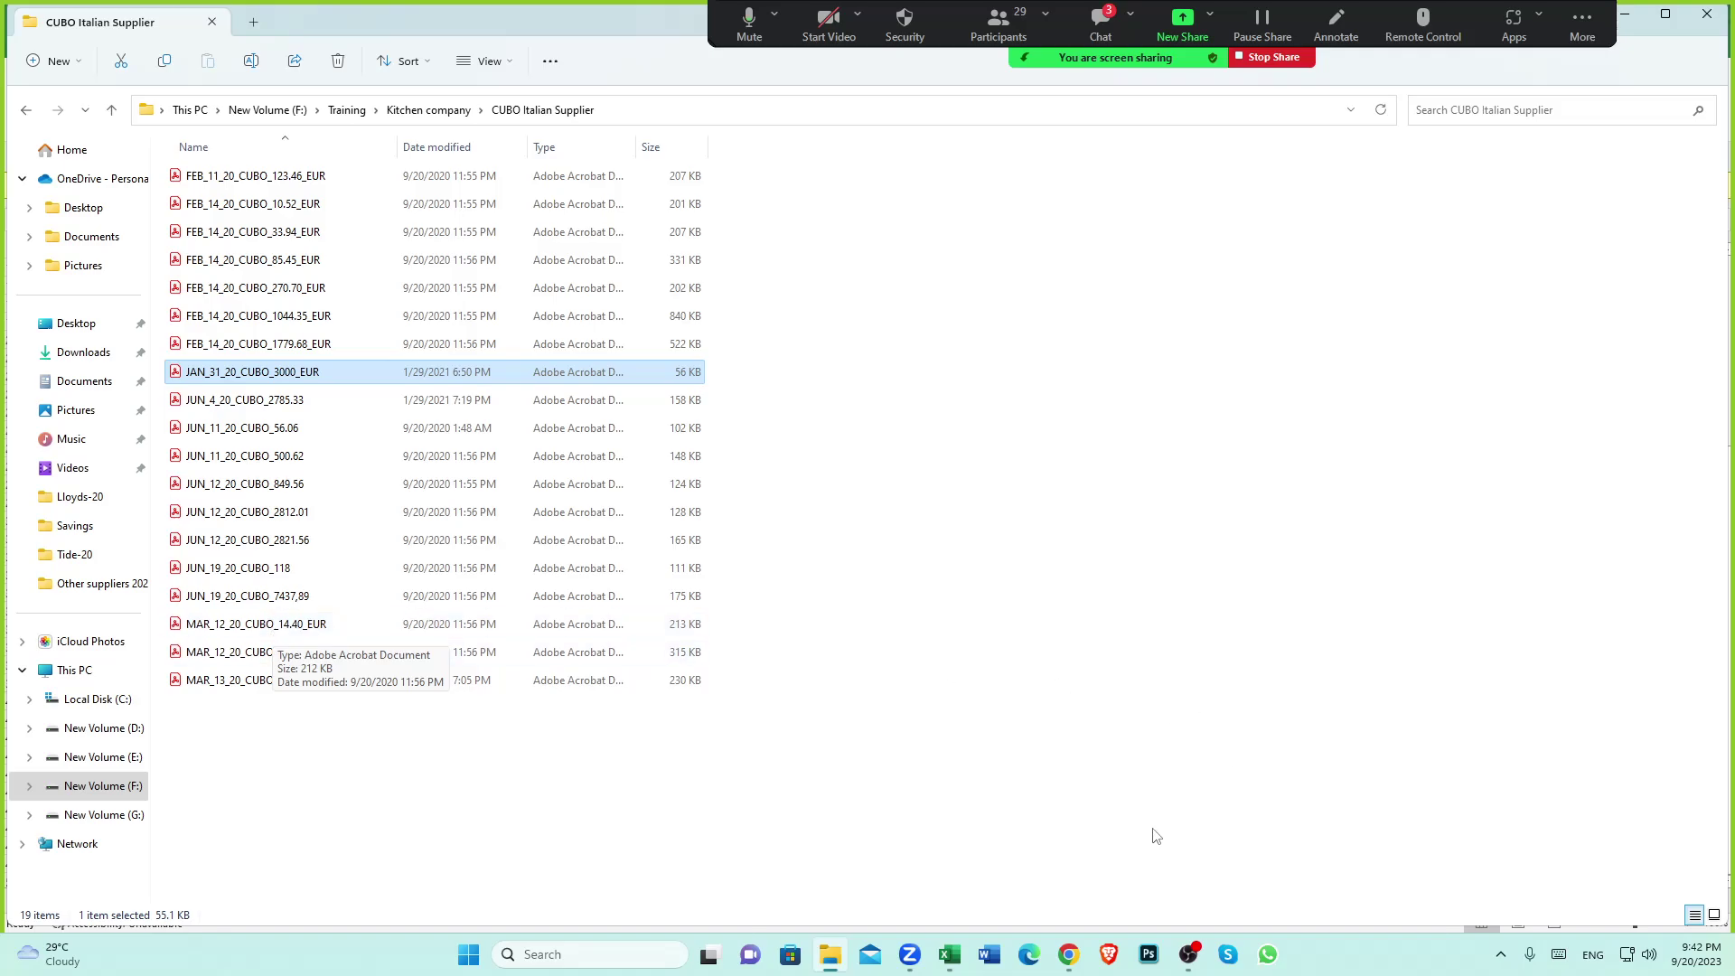
left_click(1068, 954)
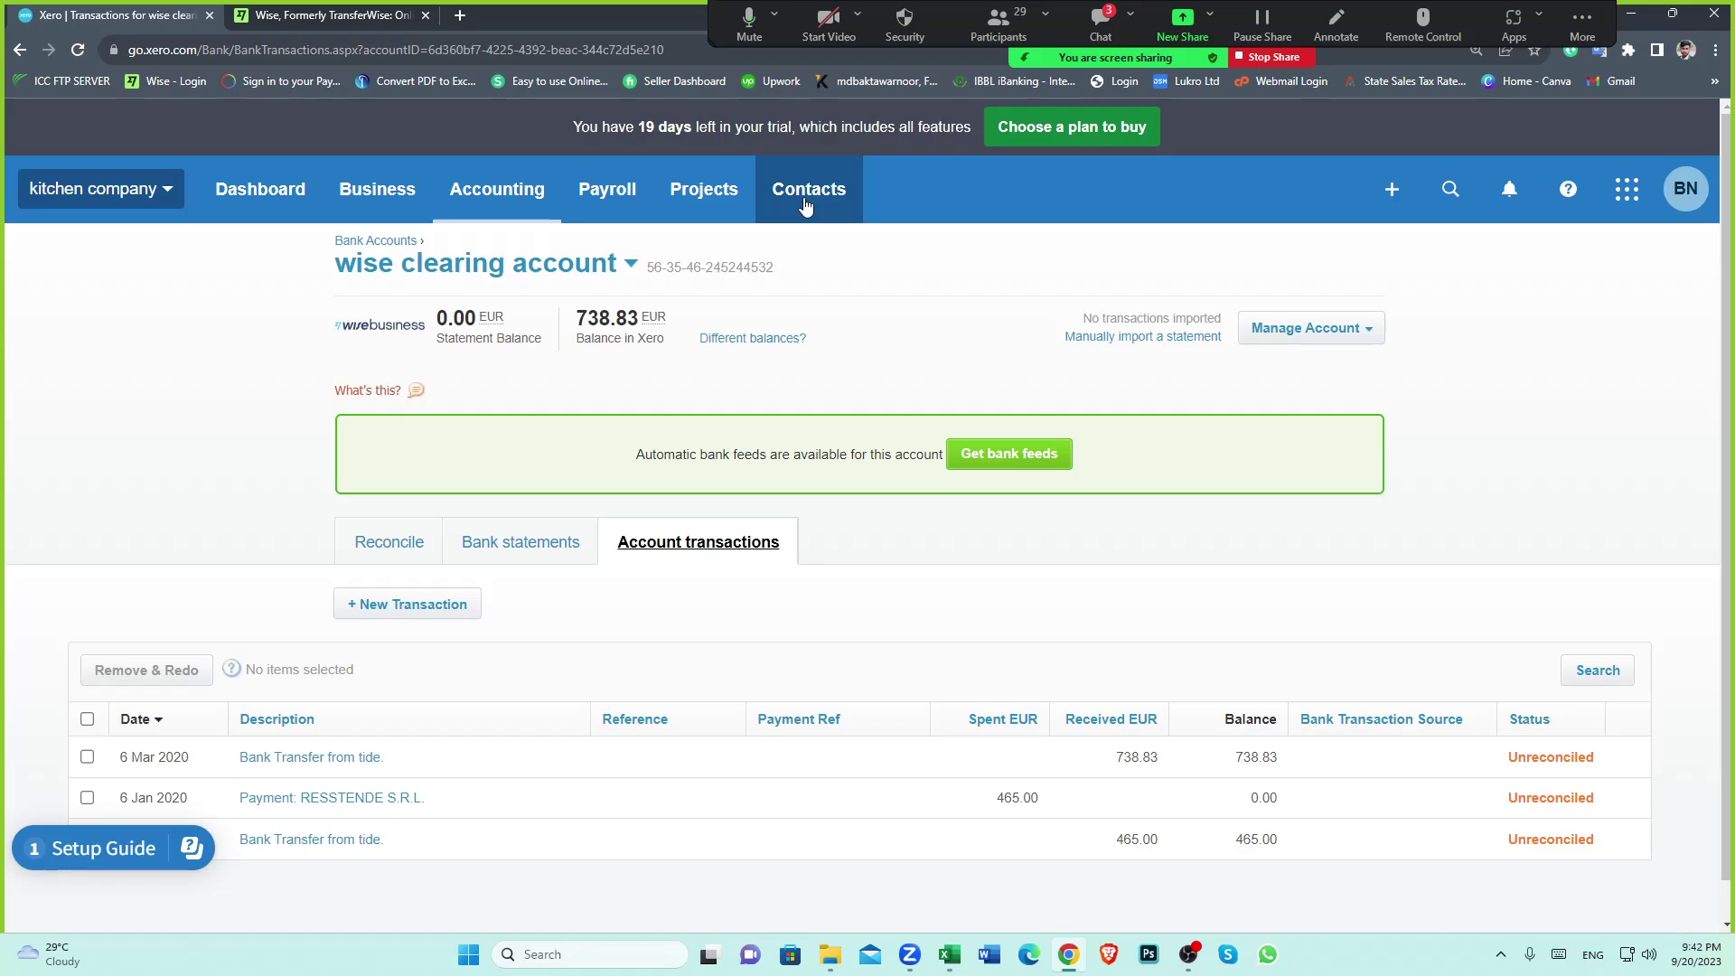
Duplicate the Xero browser tab and close the Wise website tab
left_click(805, 204)
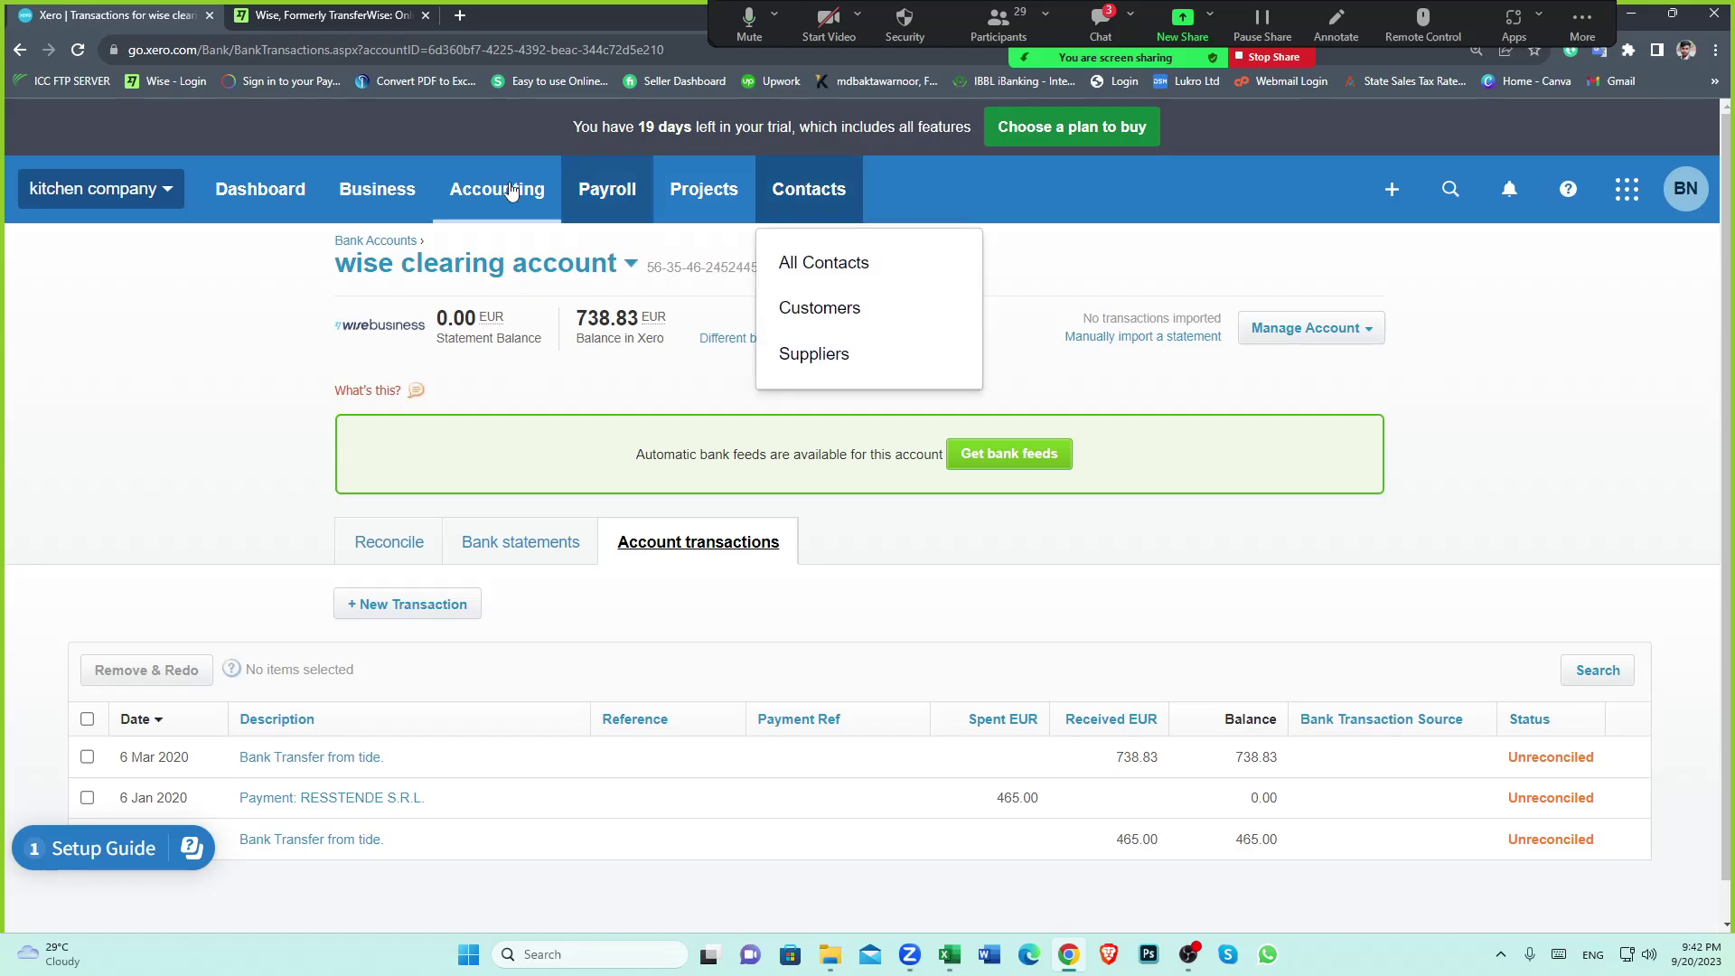
right_click(112, 18)
left_click(149, 155)
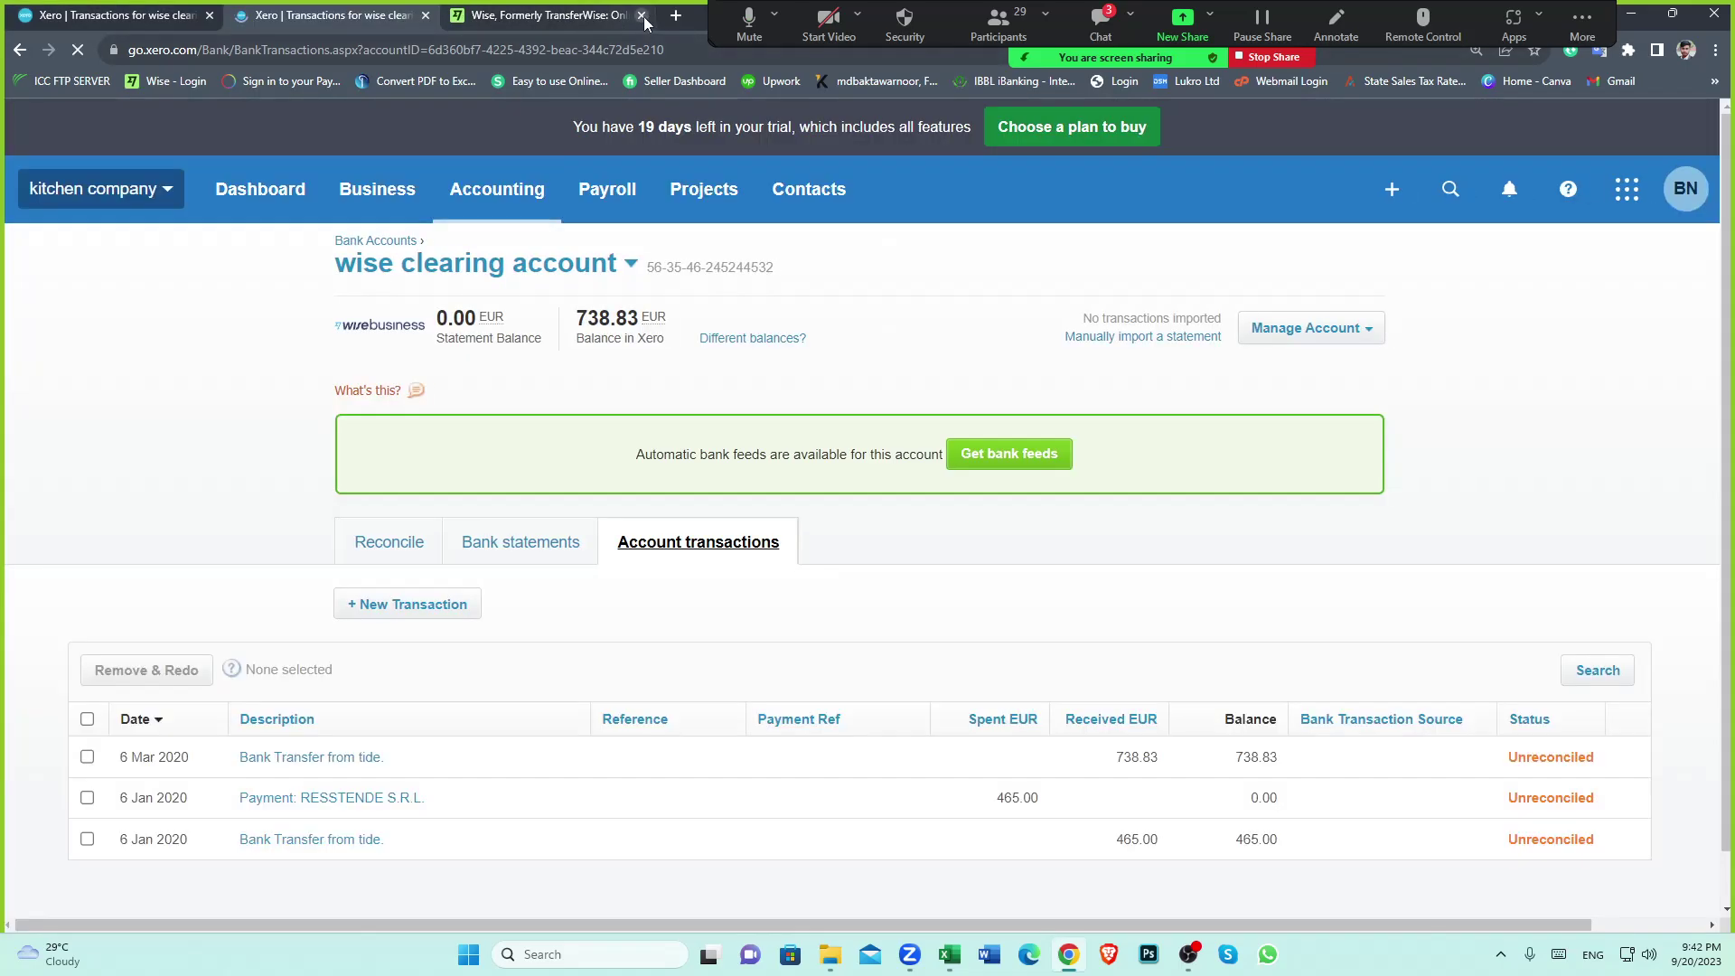
left_click(641, 15)
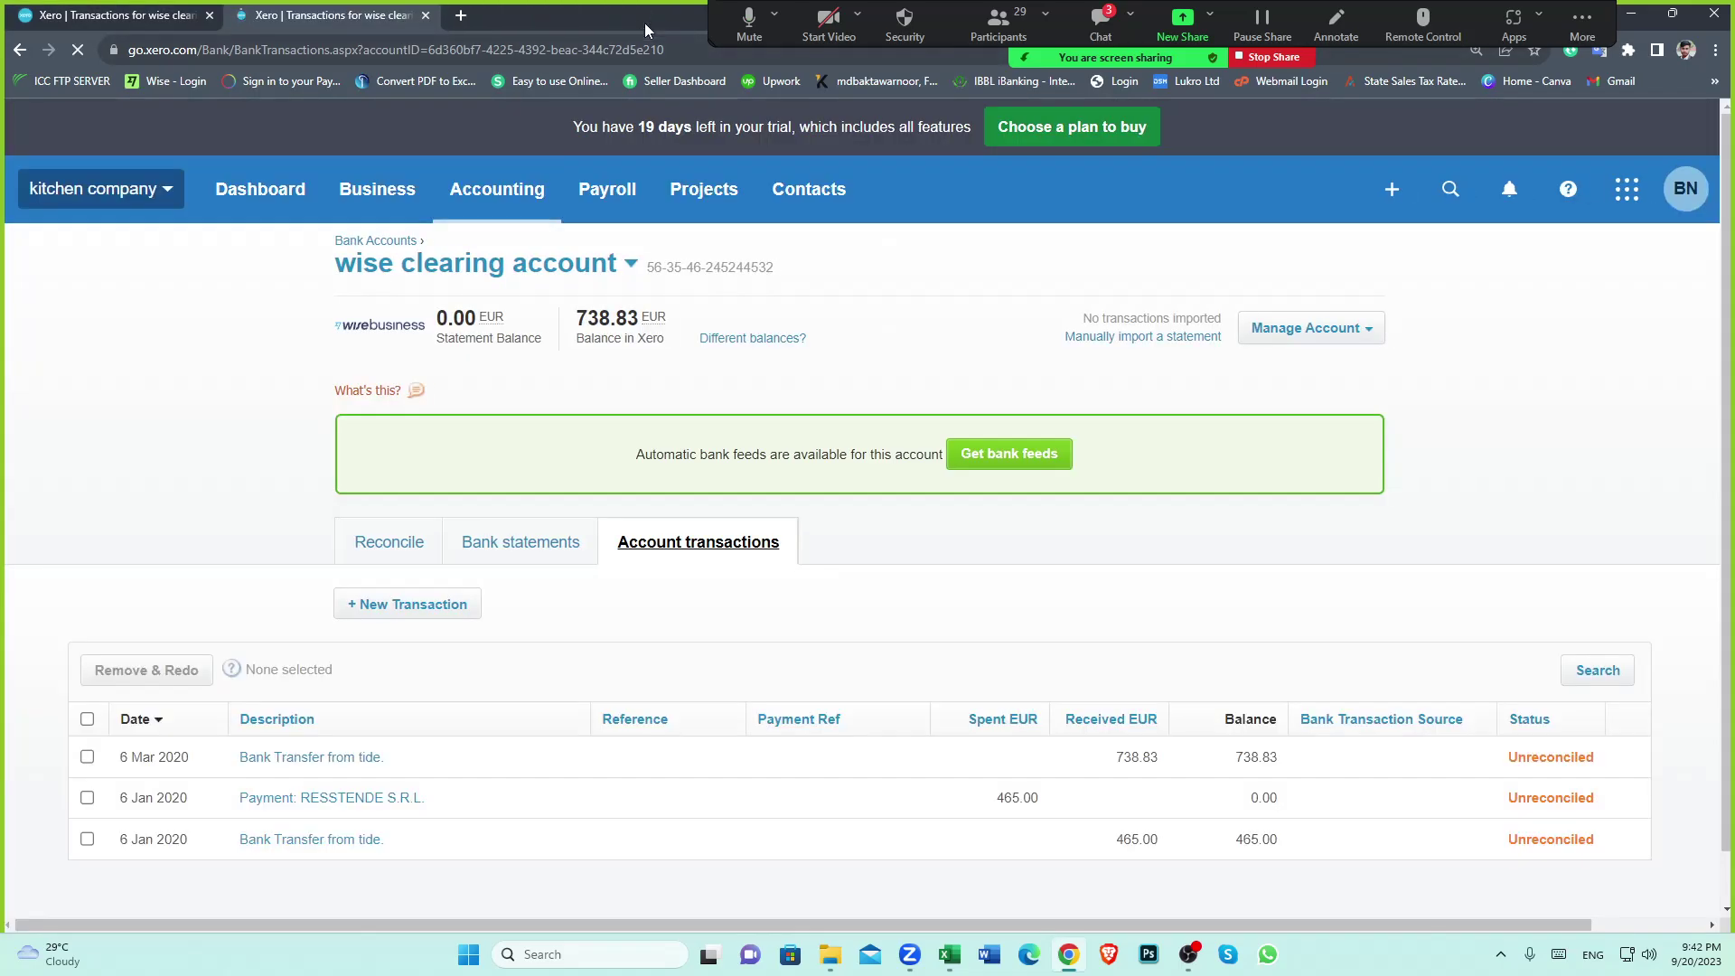
Open the cubo contact from All Contacts and select its 75.96 bill awaiting payment
left_click(849, 193)
left_click(820, 263)
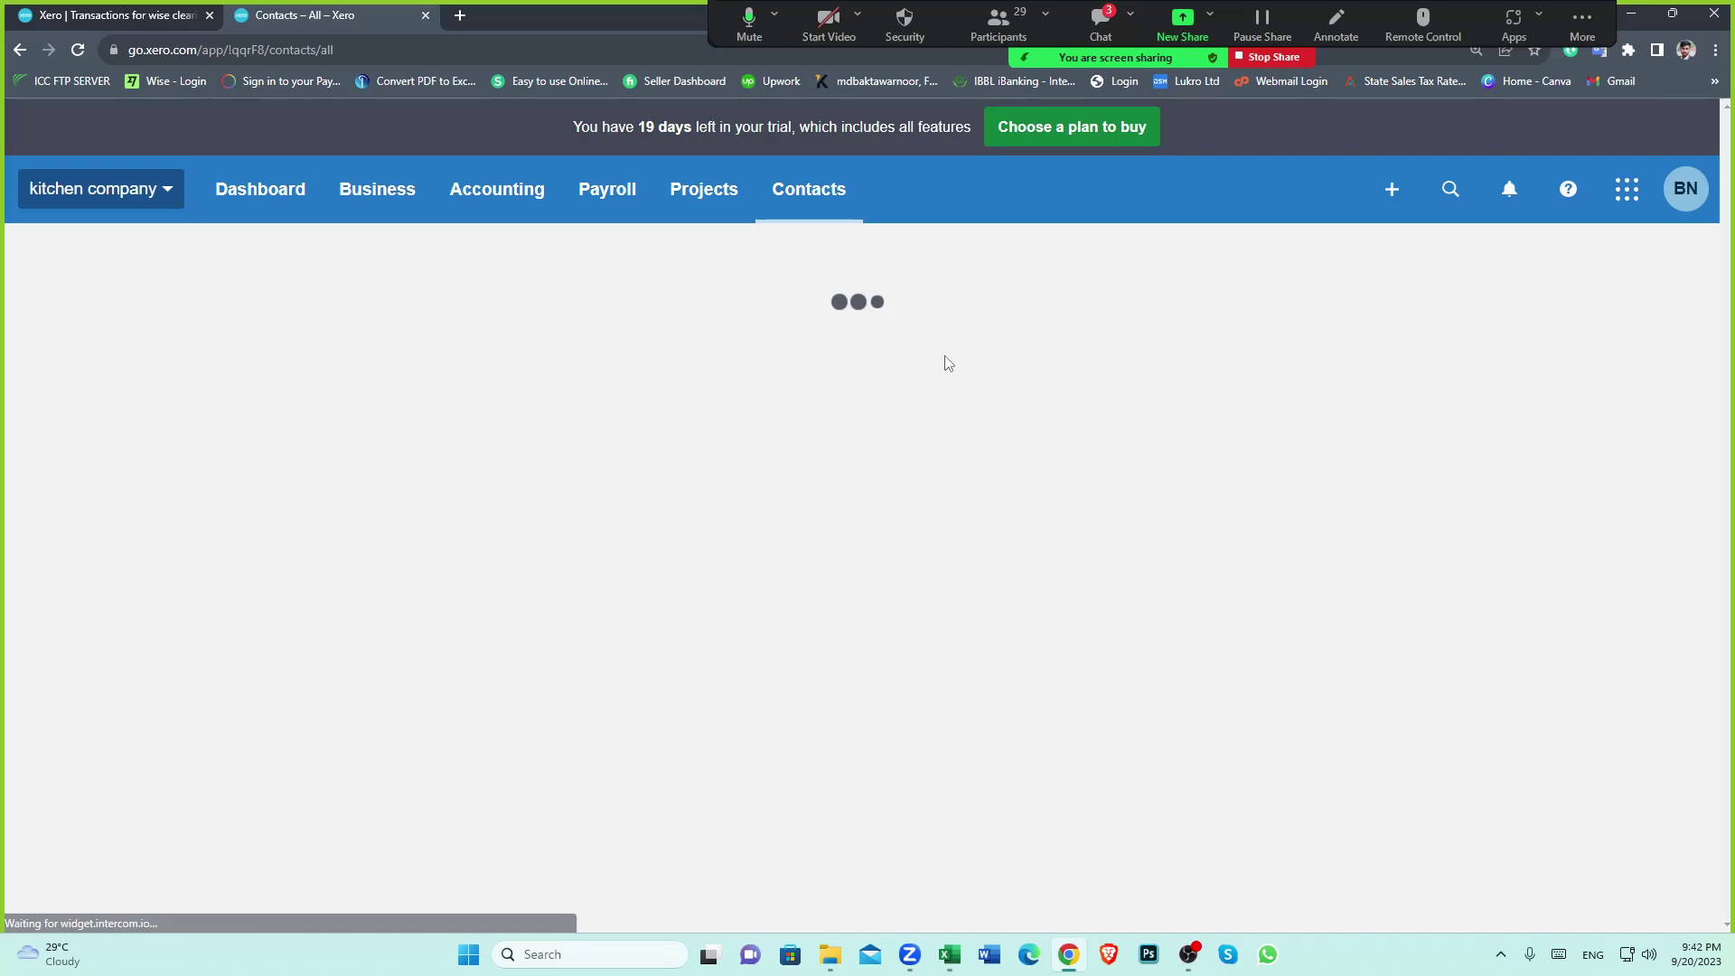
scroll(697, 561, "down", 7)
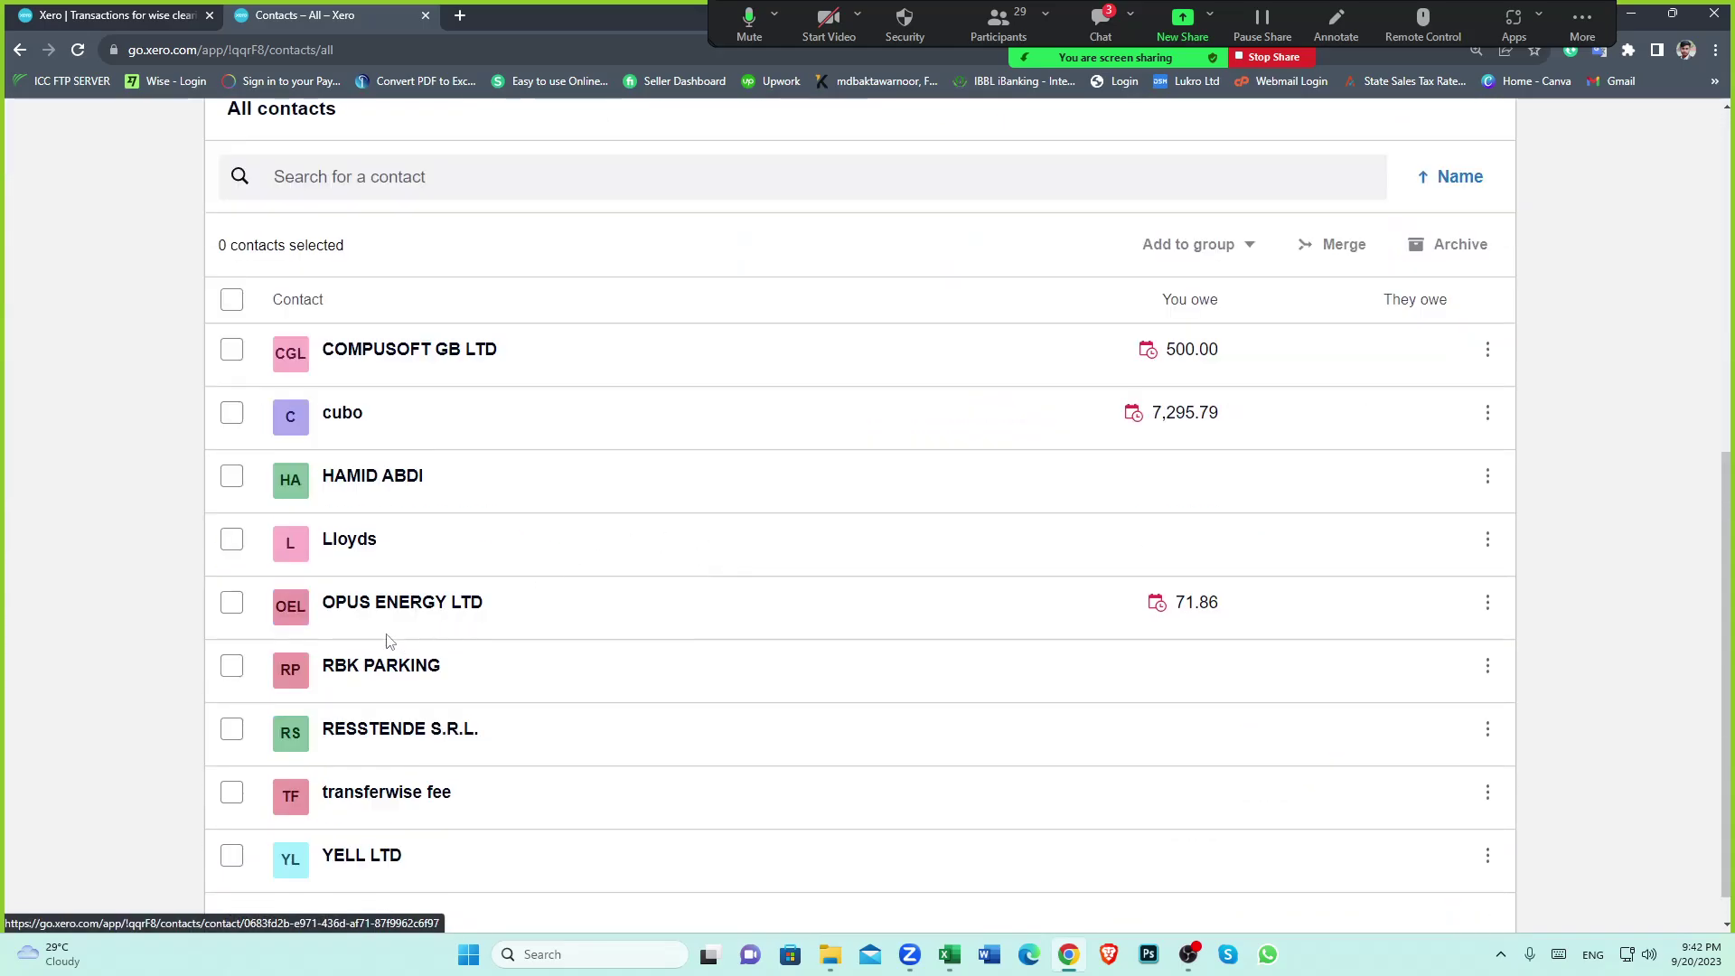
left_click(343, 417)
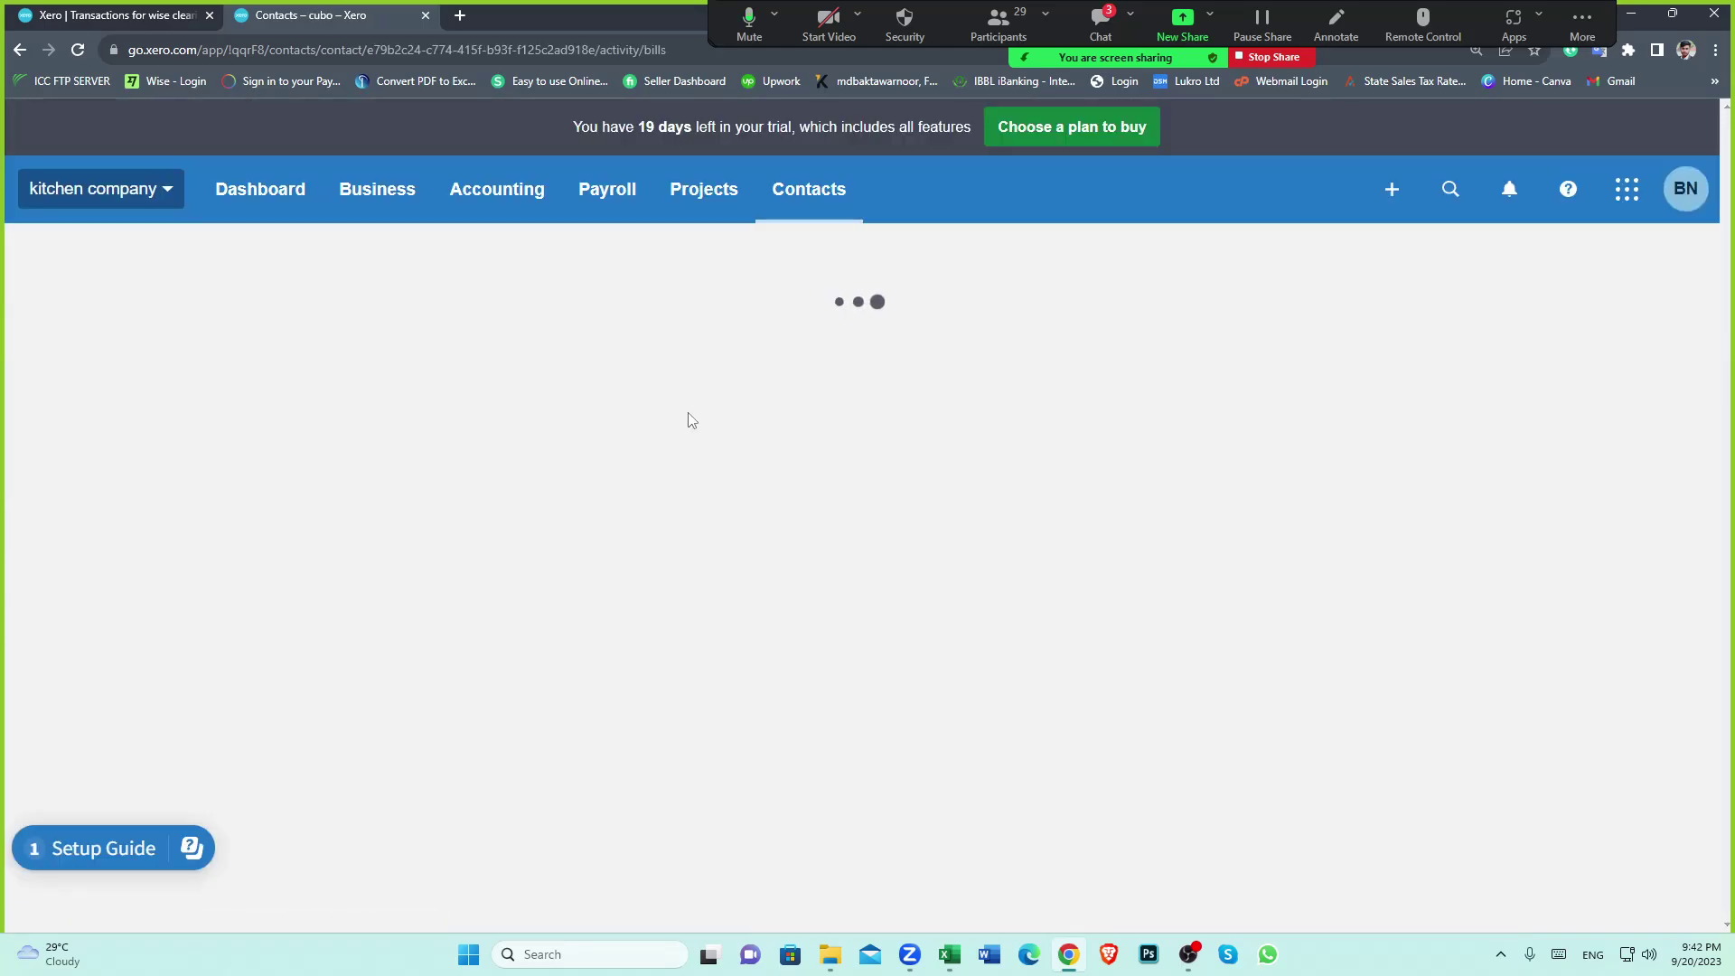
scroll(639, 446, "down", 2)
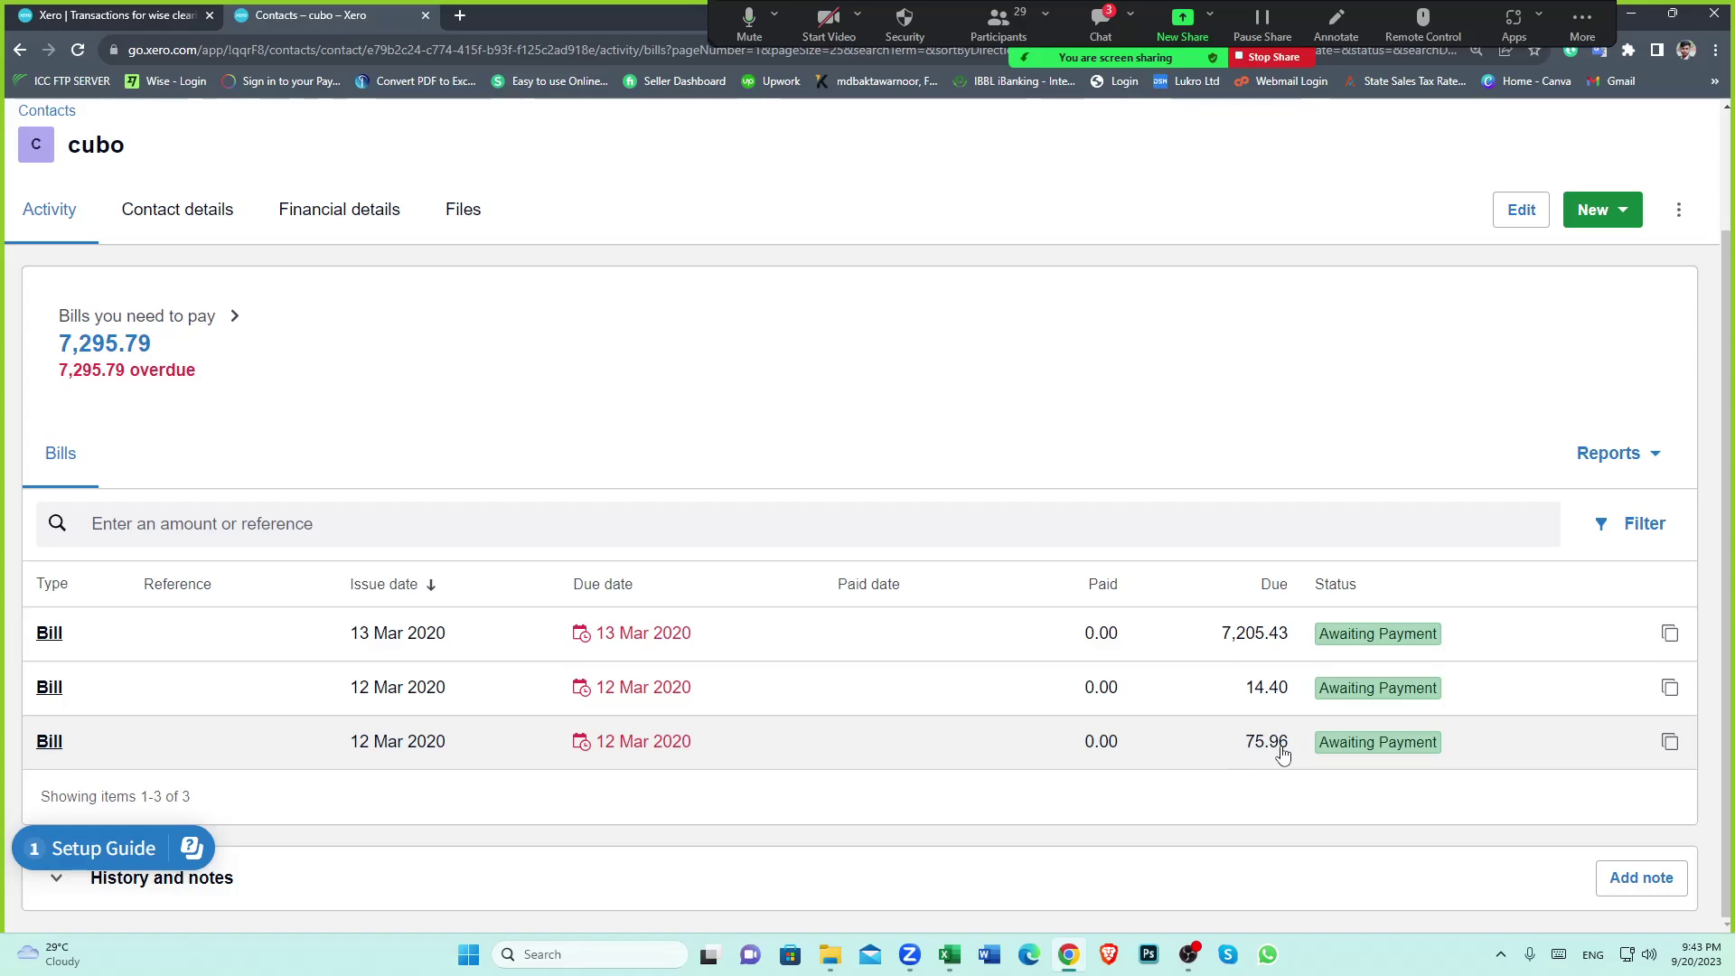
left_click(116, 11)
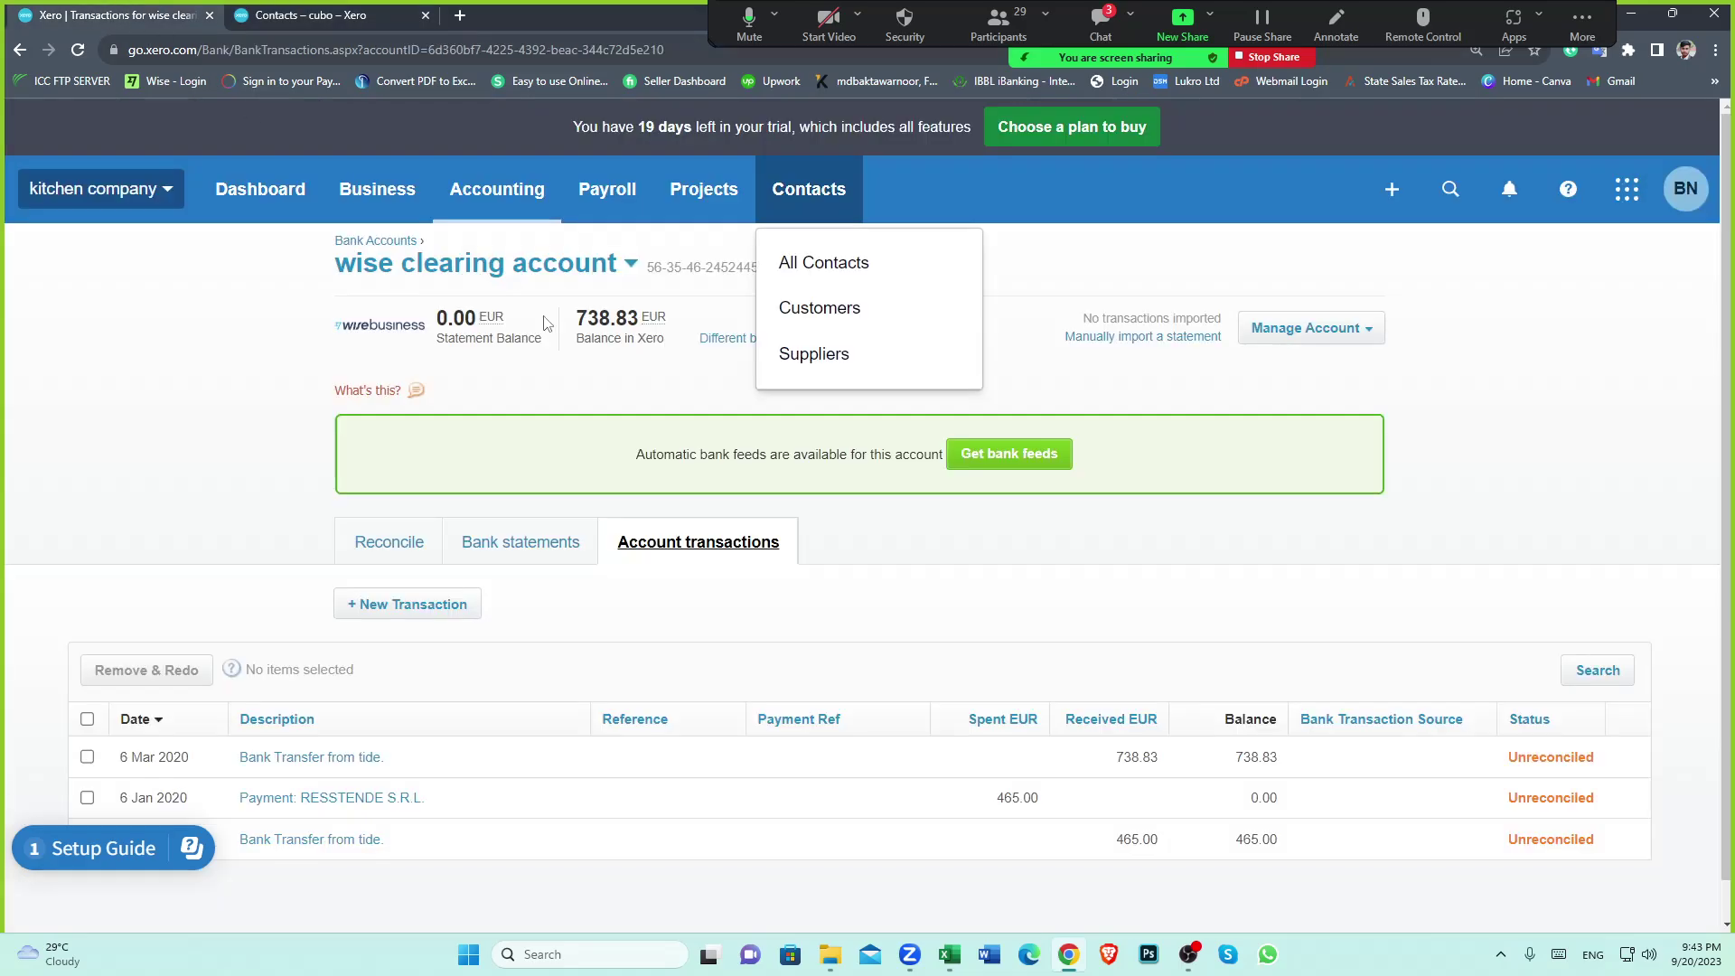
scroll(943, 510, "down", 1)
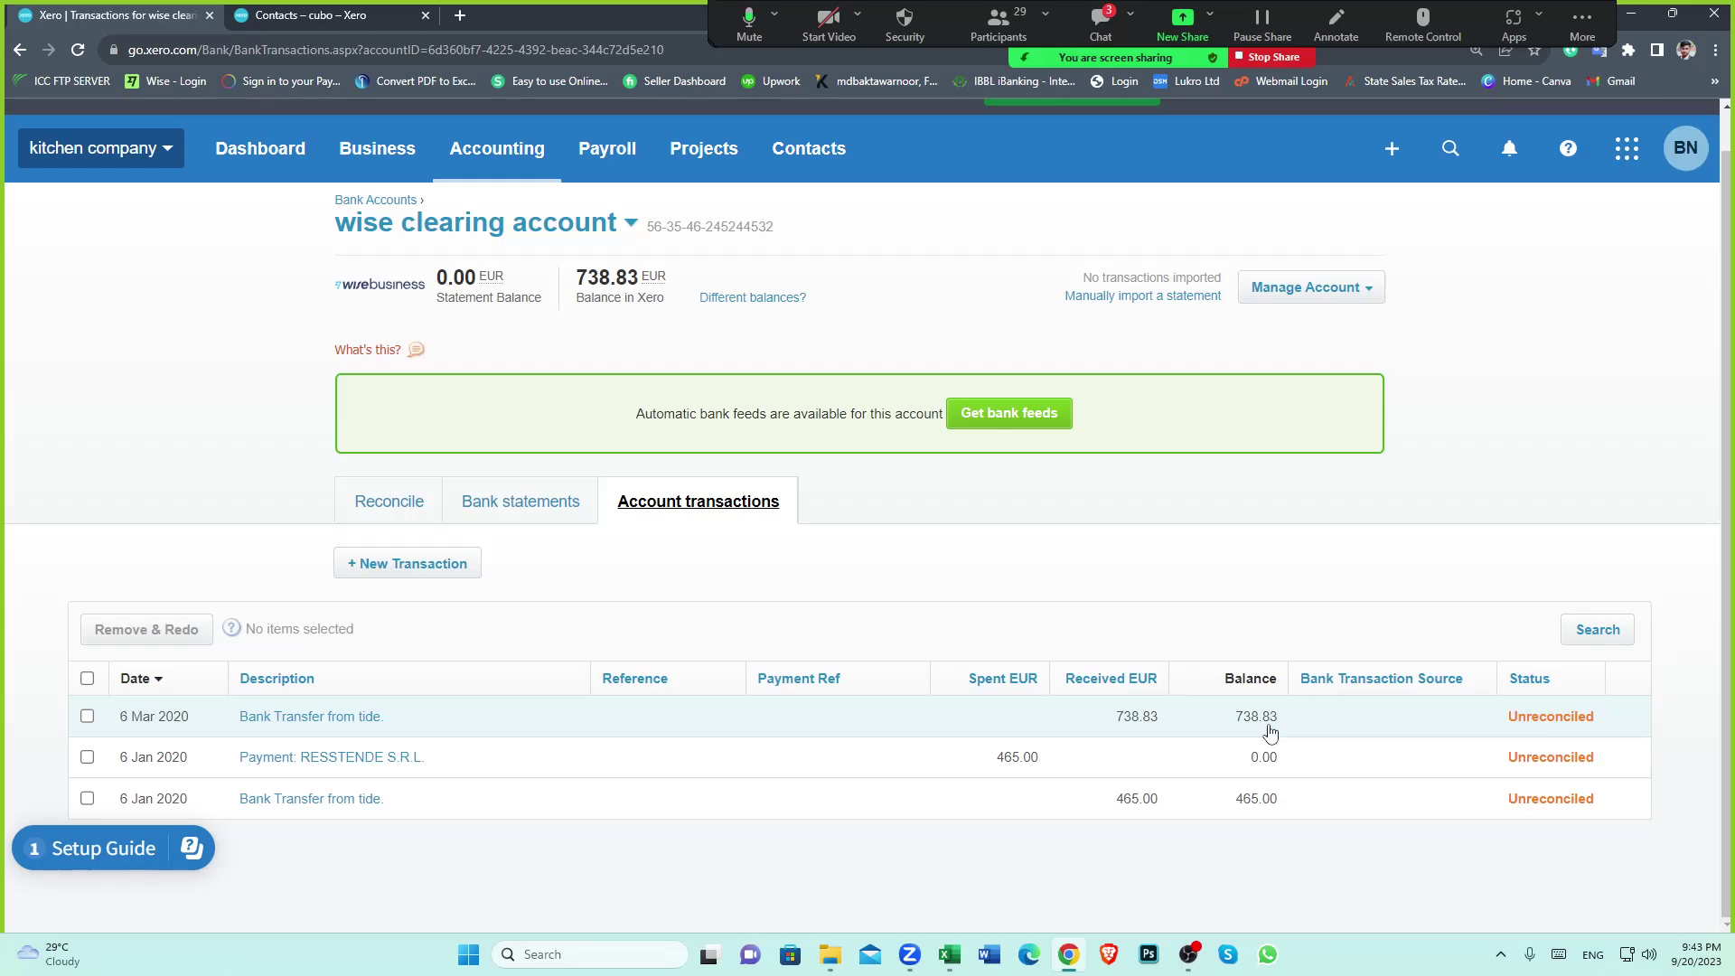
left_click(348, 15)
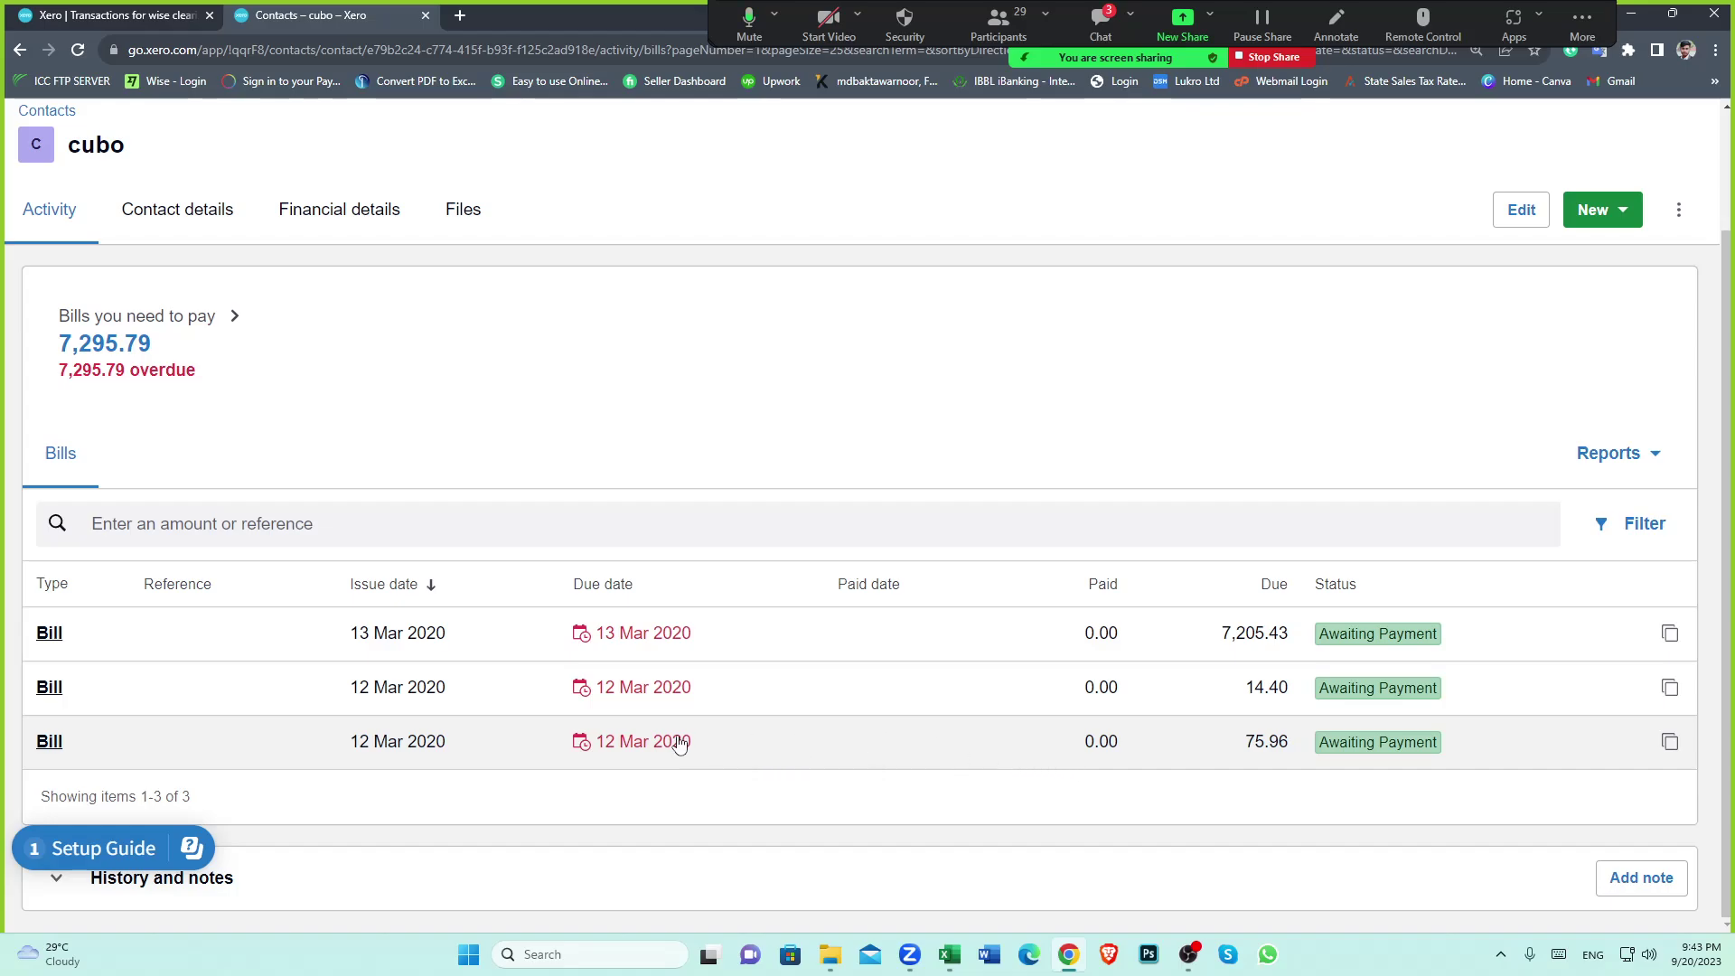
left_click(585, 745)
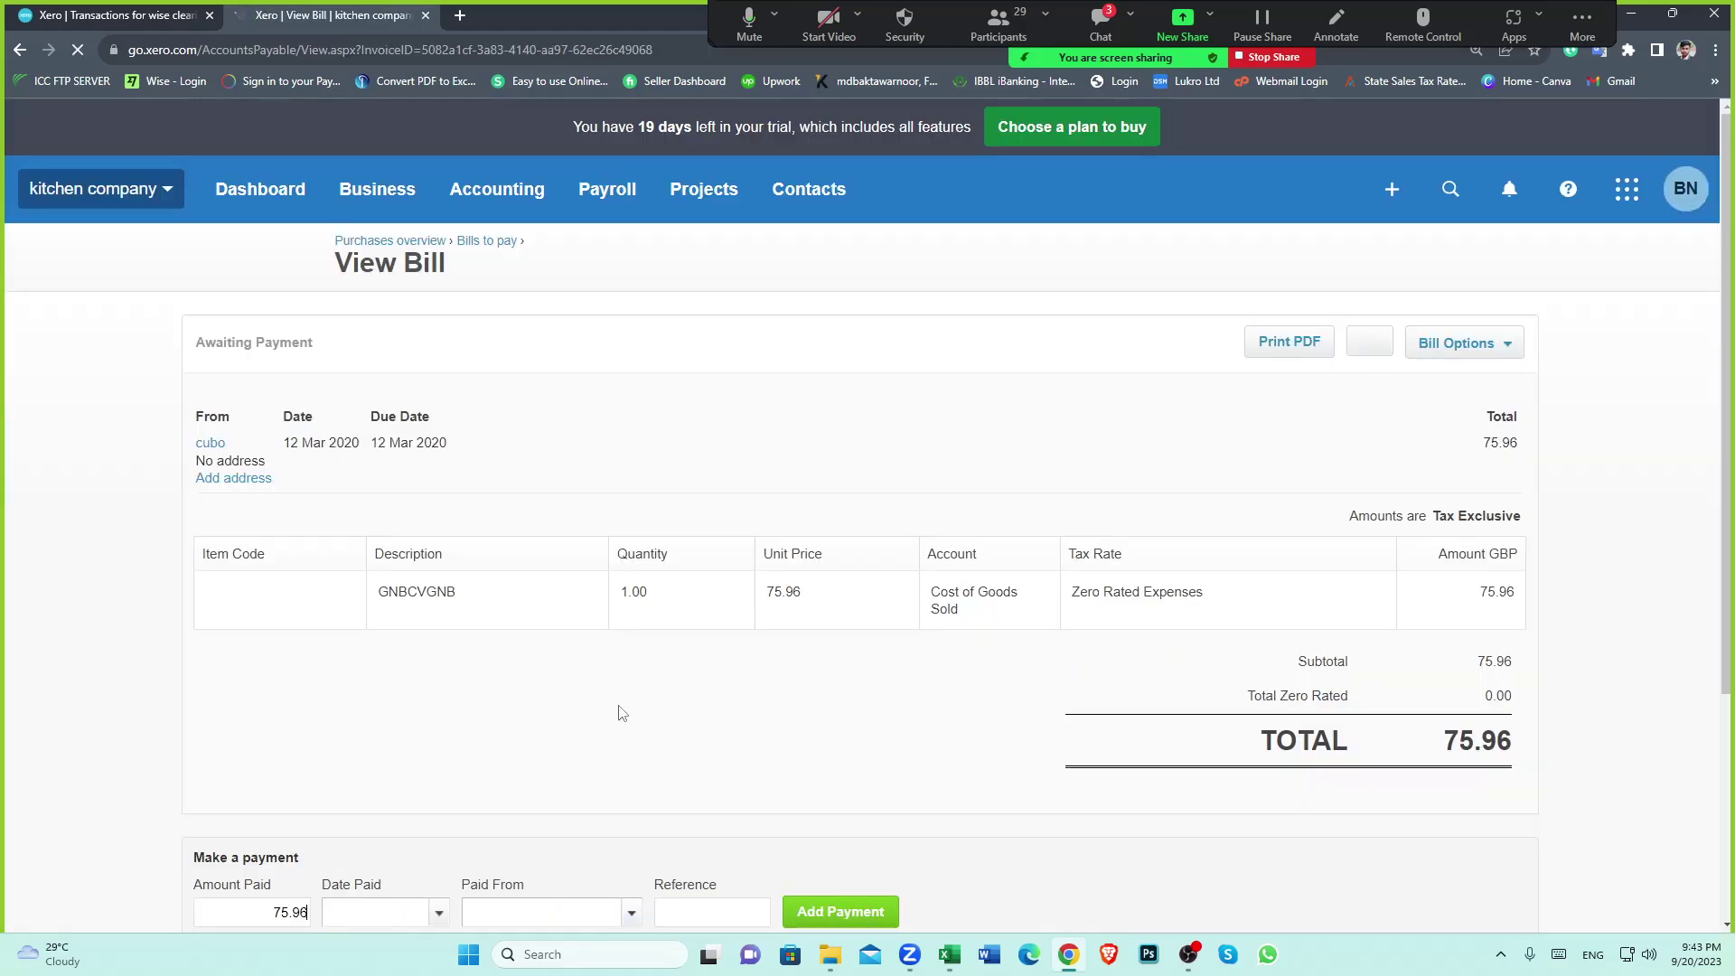
Look up the transfer date in spreadsheet cell N31
scroll(617, 687, "down", 3)
scroll(615, 641, "down", 1)
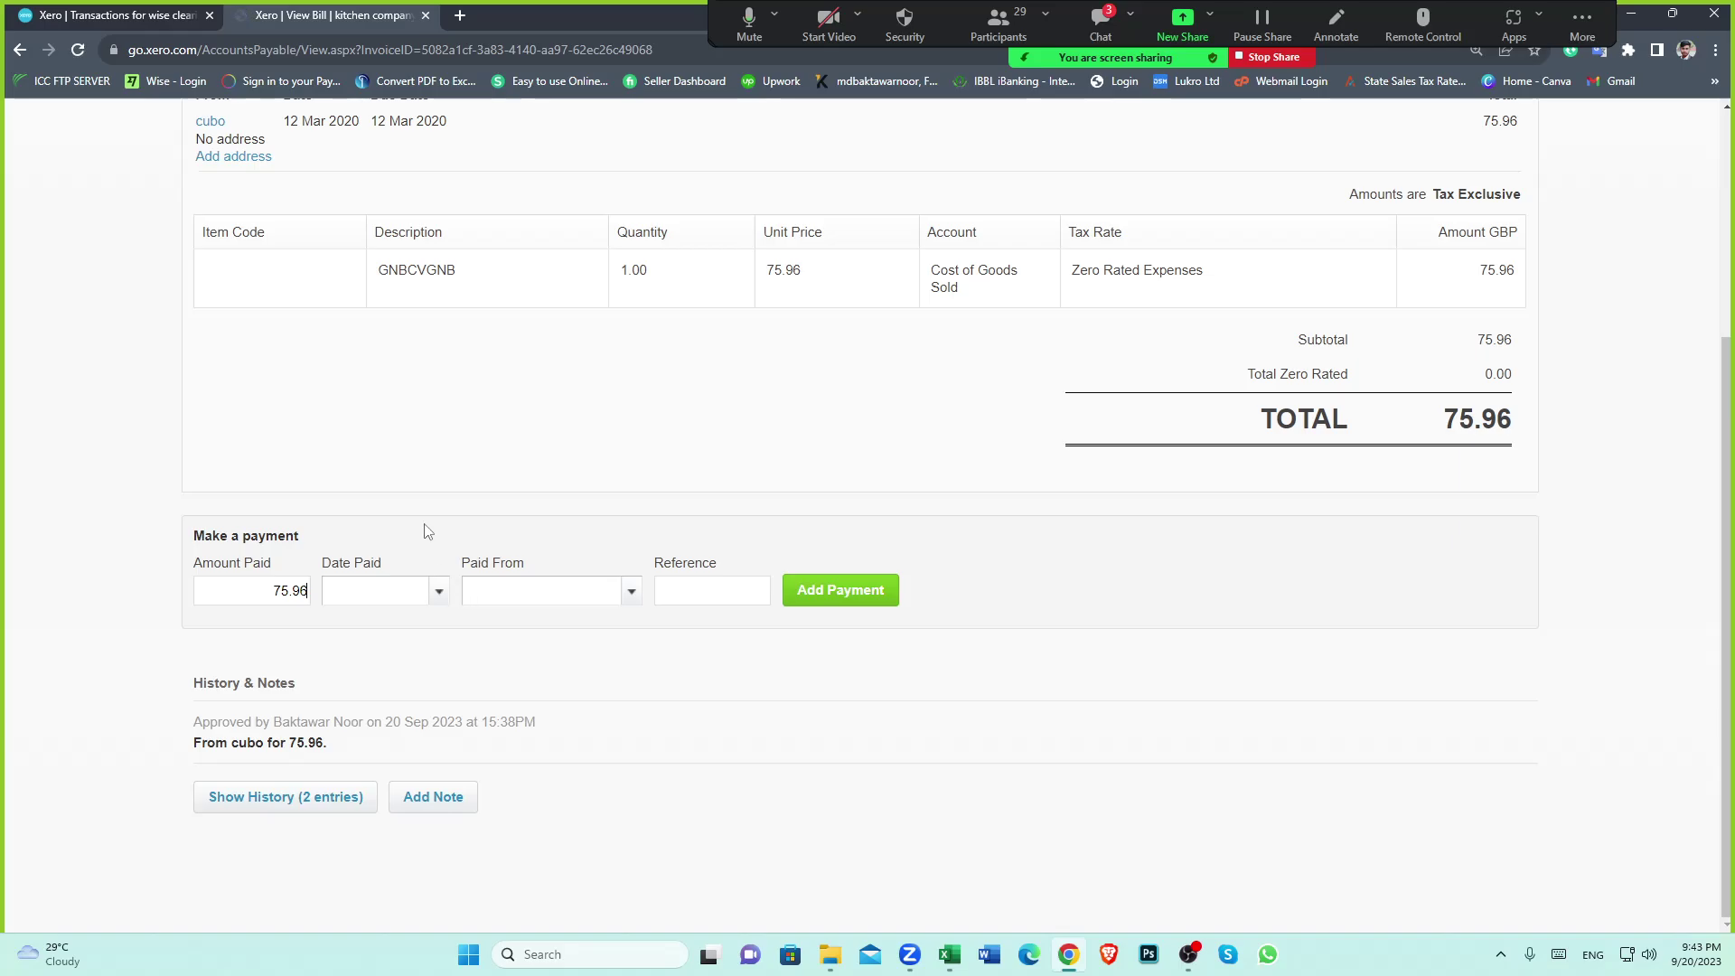
left_click(949, 954)
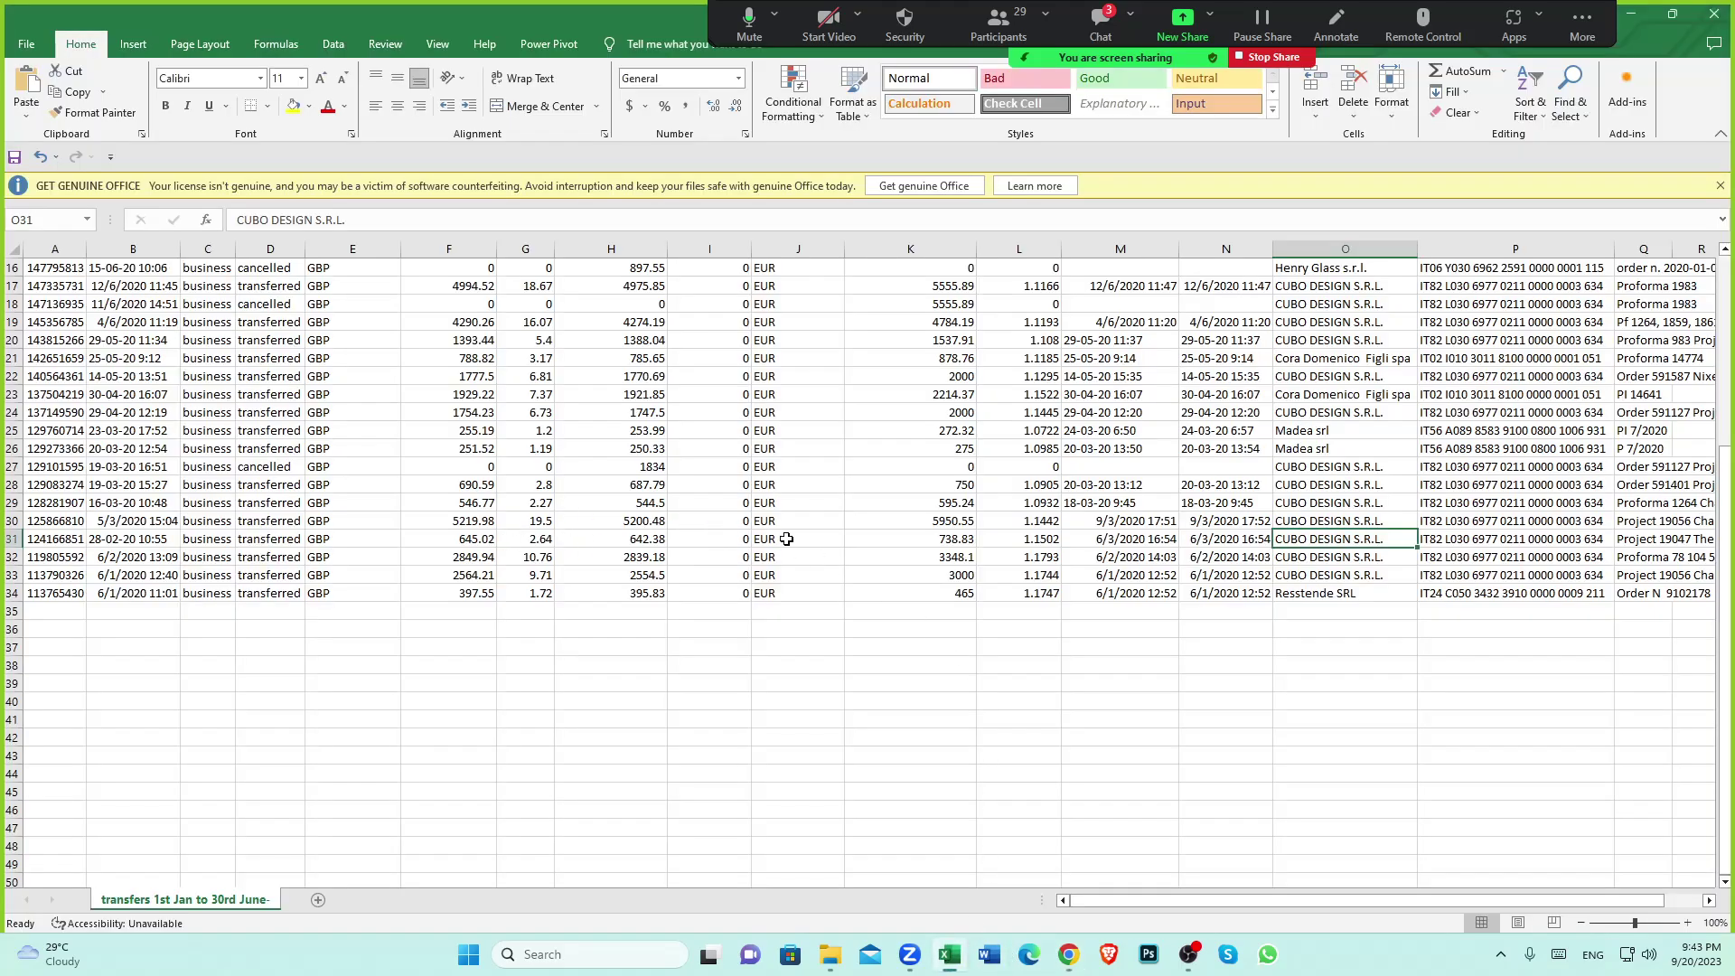
left_click(1225, 538)
scroll(1225, 539, "up", 5)
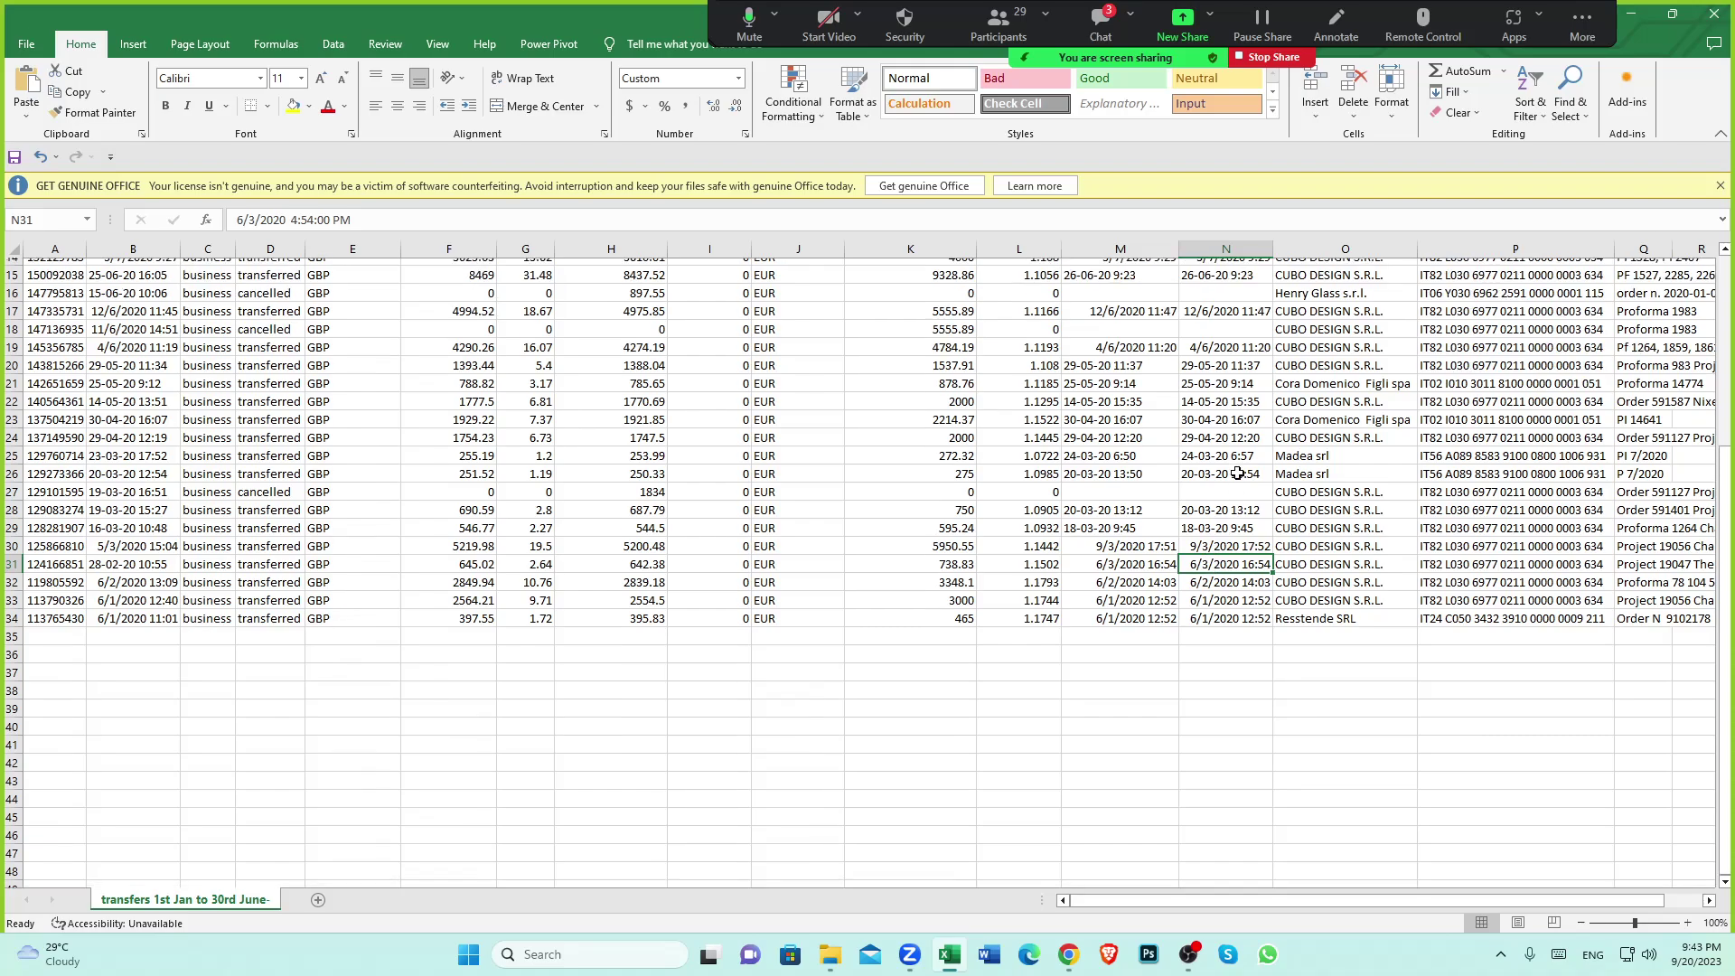
scroll(1236, 524, "down", 5)
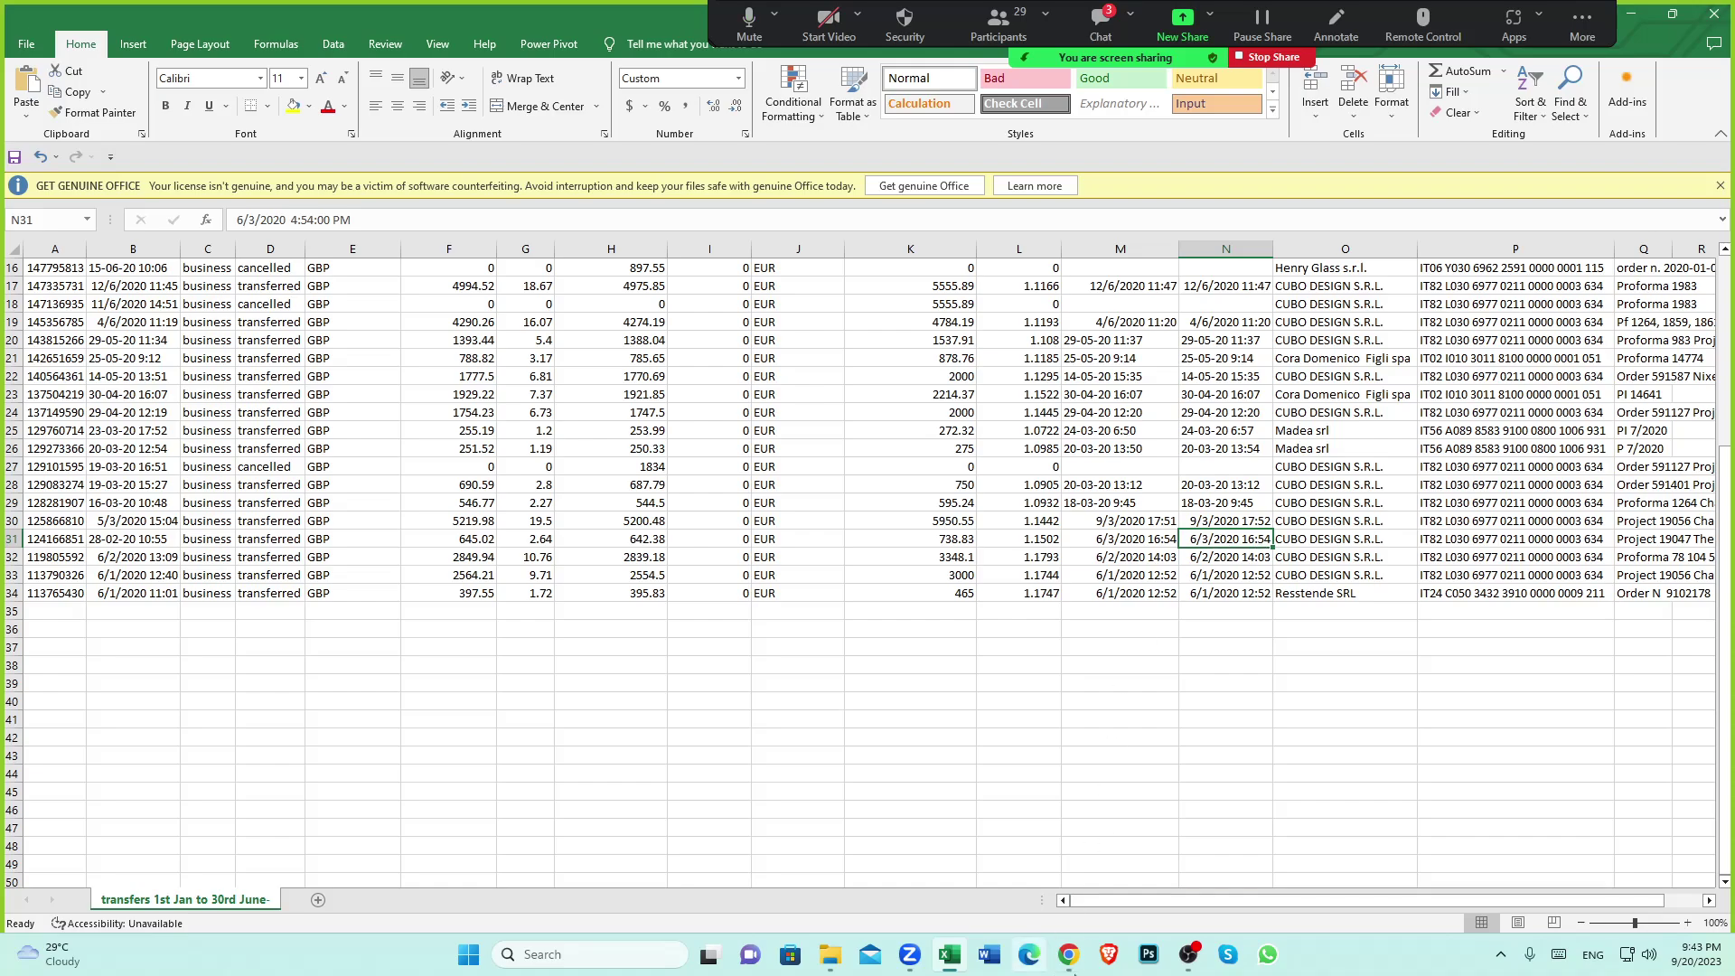
mouse_move(1075, 971)
left_click(1056, 894)
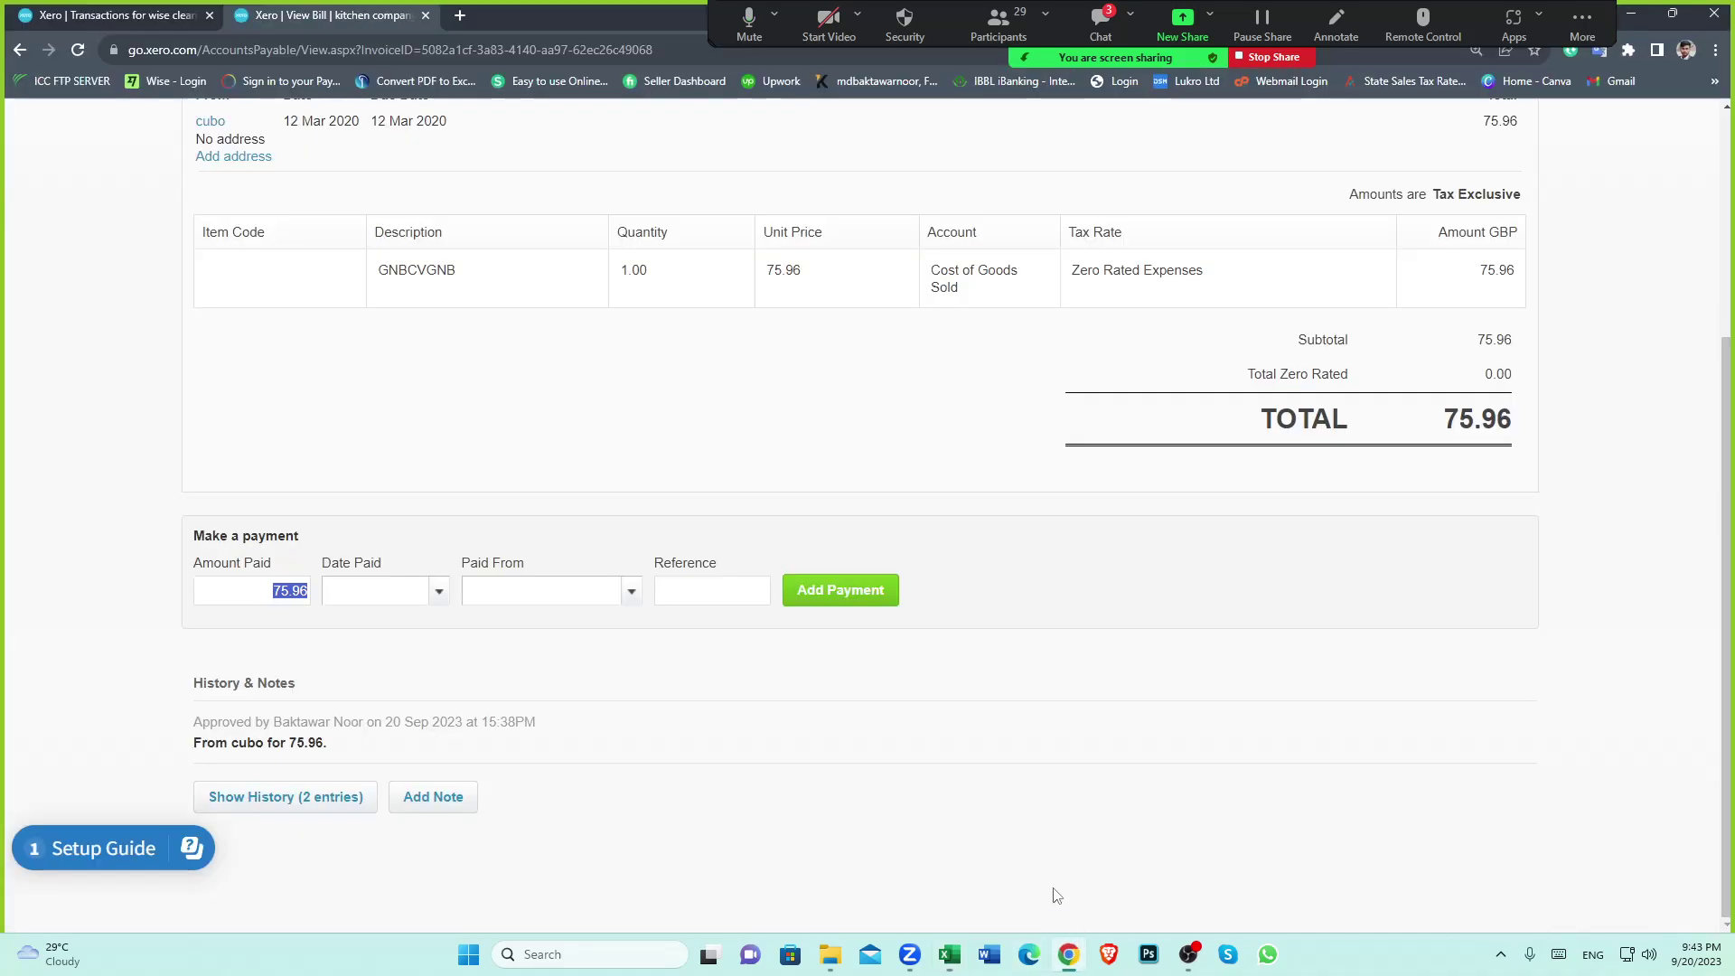
Set the payment's Date Paid to 6 Mar 2020, accepting the before-bill-date warning
left_click(438, 592)
left_click(506, 209)
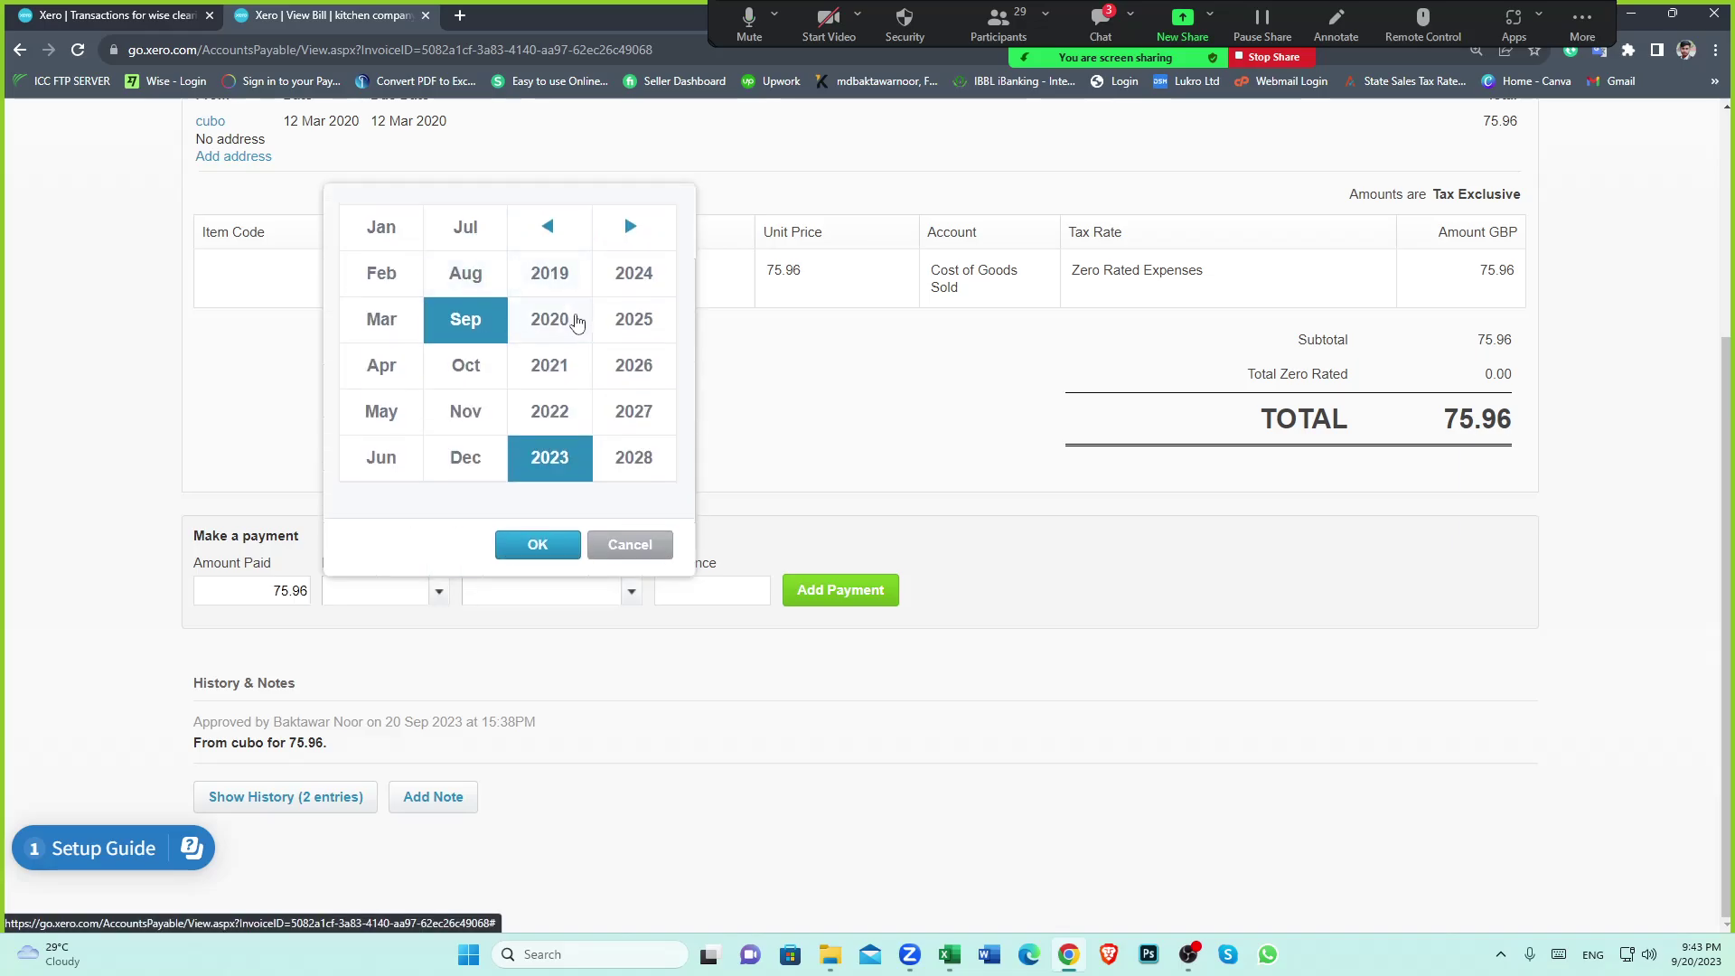
left_click(576, 323)
left_click(396, 327)
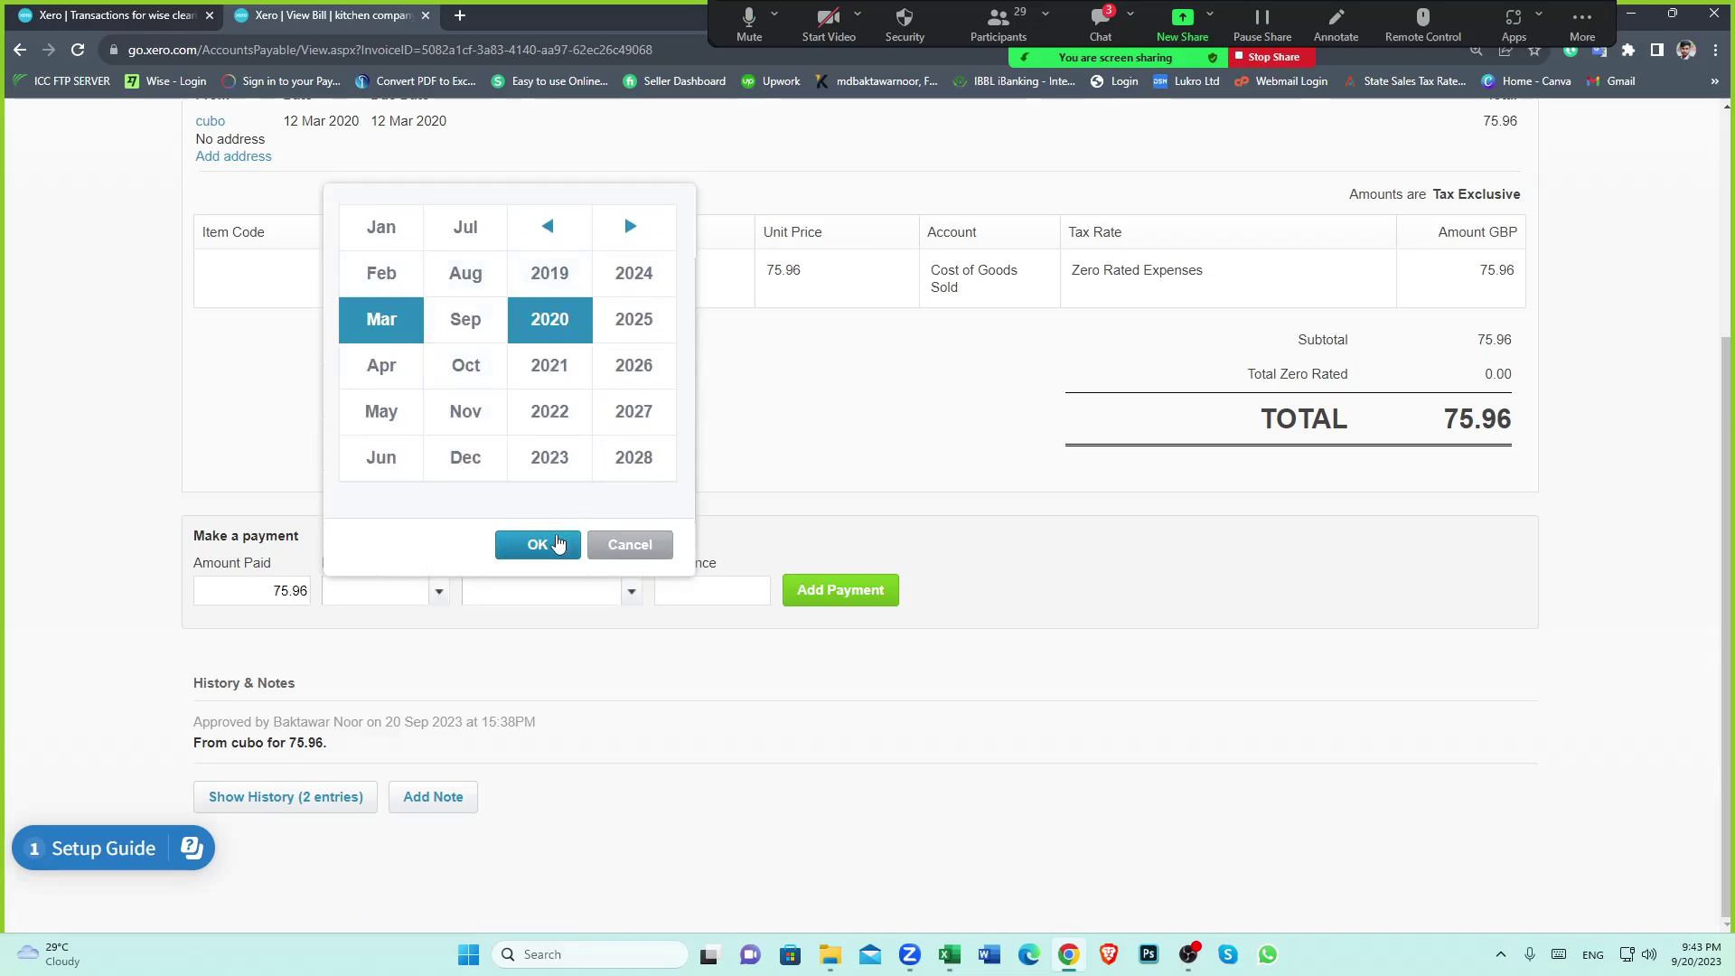
left_click(553, 544)
left_click(611, 360)
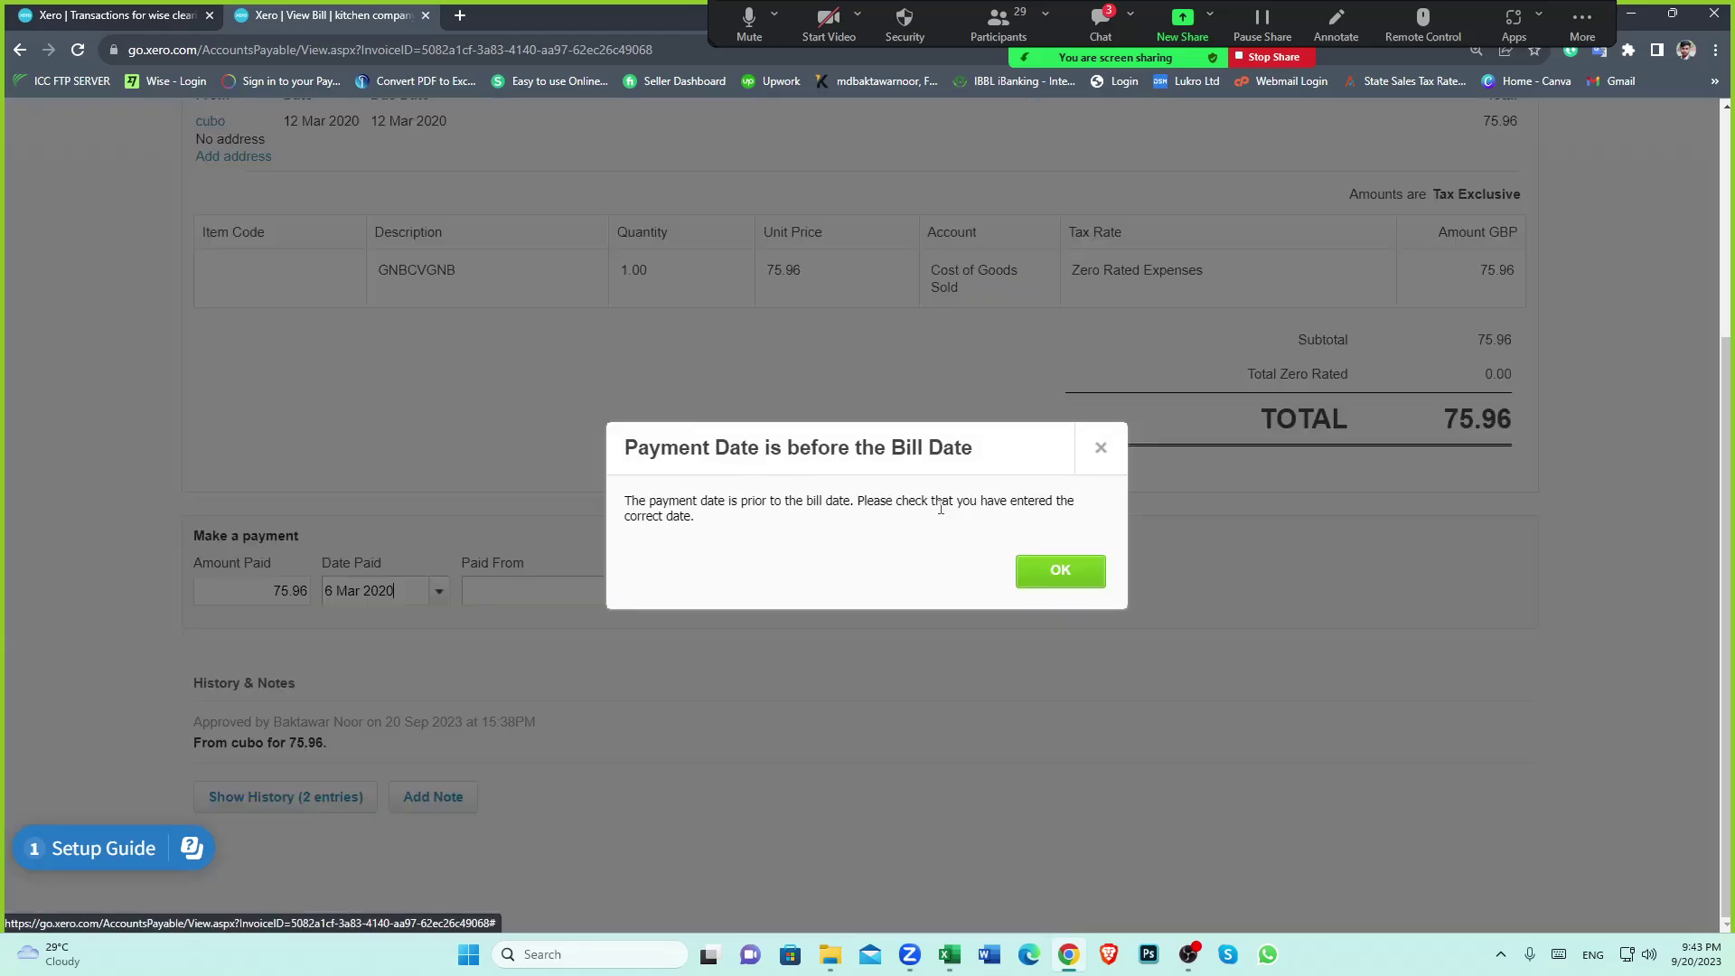
left_click(1058, 568)
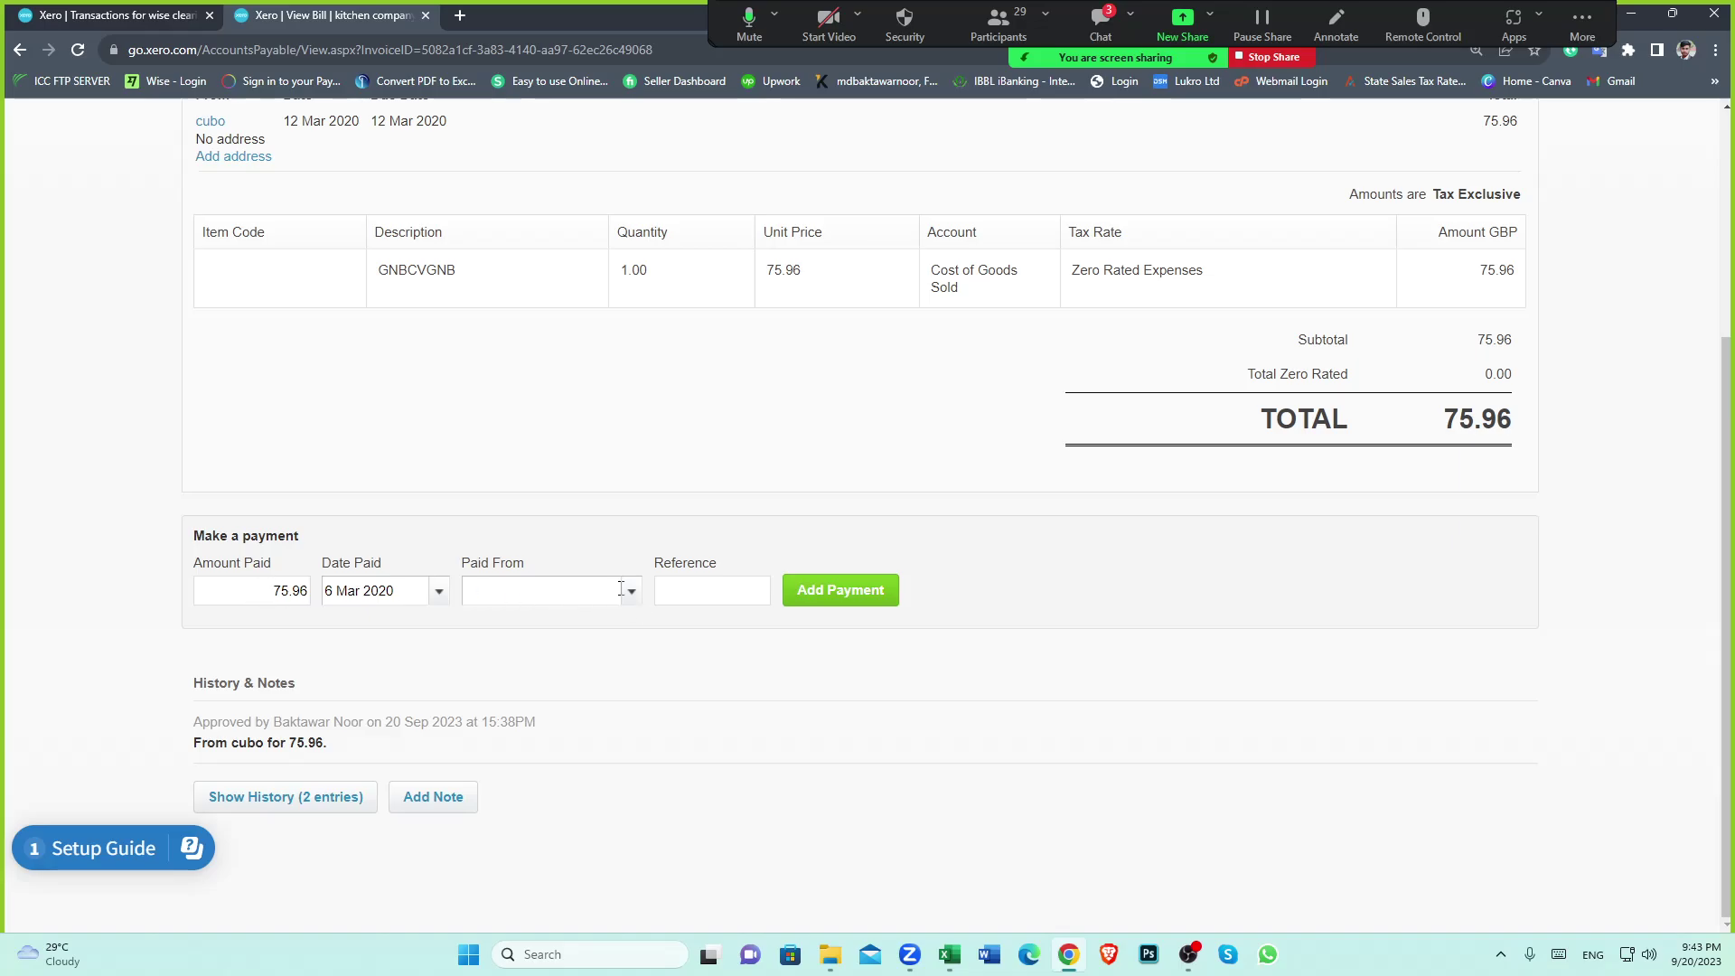
Set the bill payment's Paid From account to wise clearing account (EUR)
left_click(176, 12)
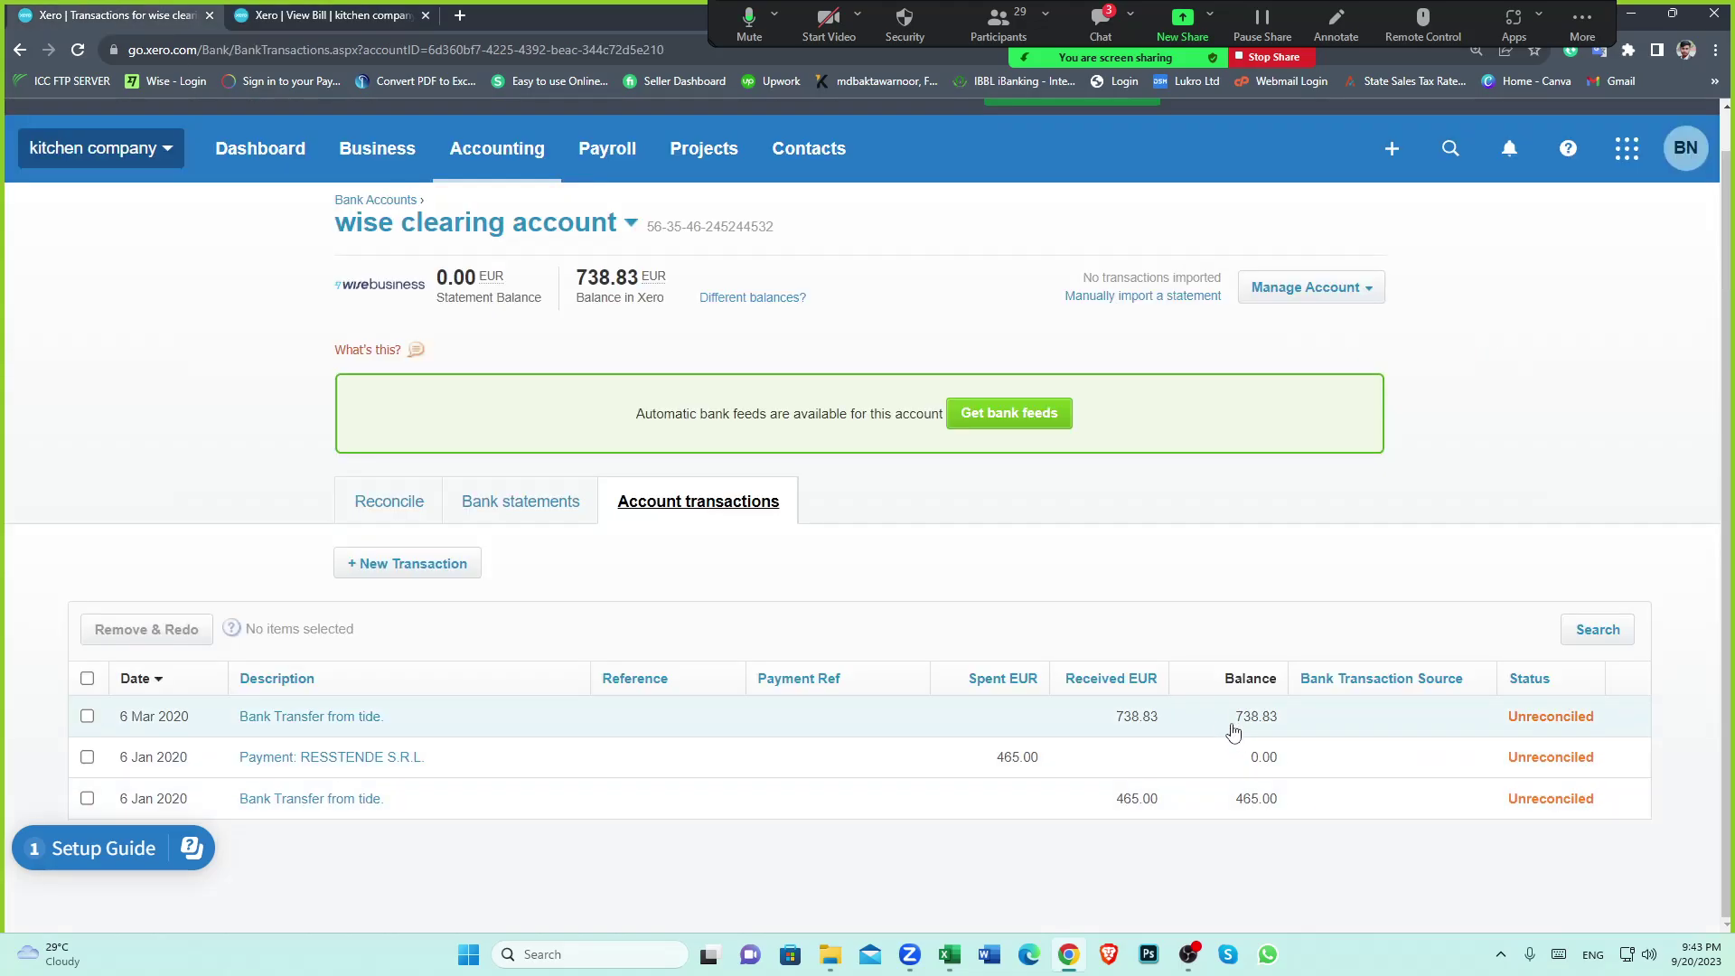
left_click(317, 14)
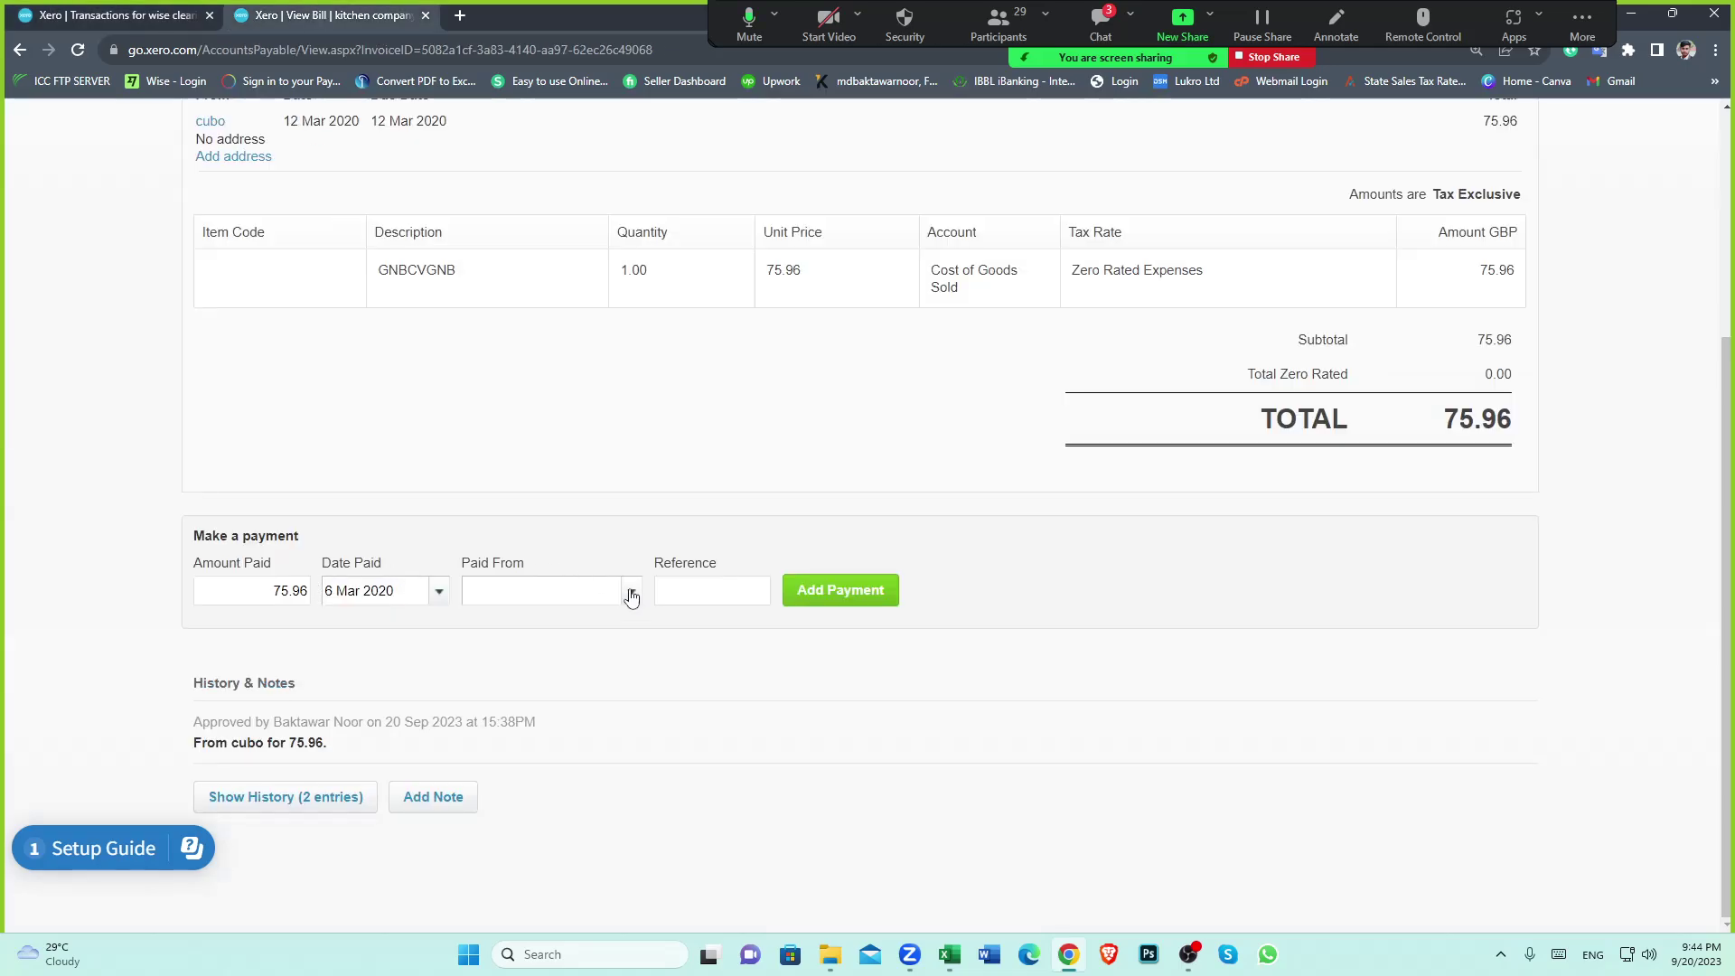
left_click(631, 591)
left_click(603, 724)
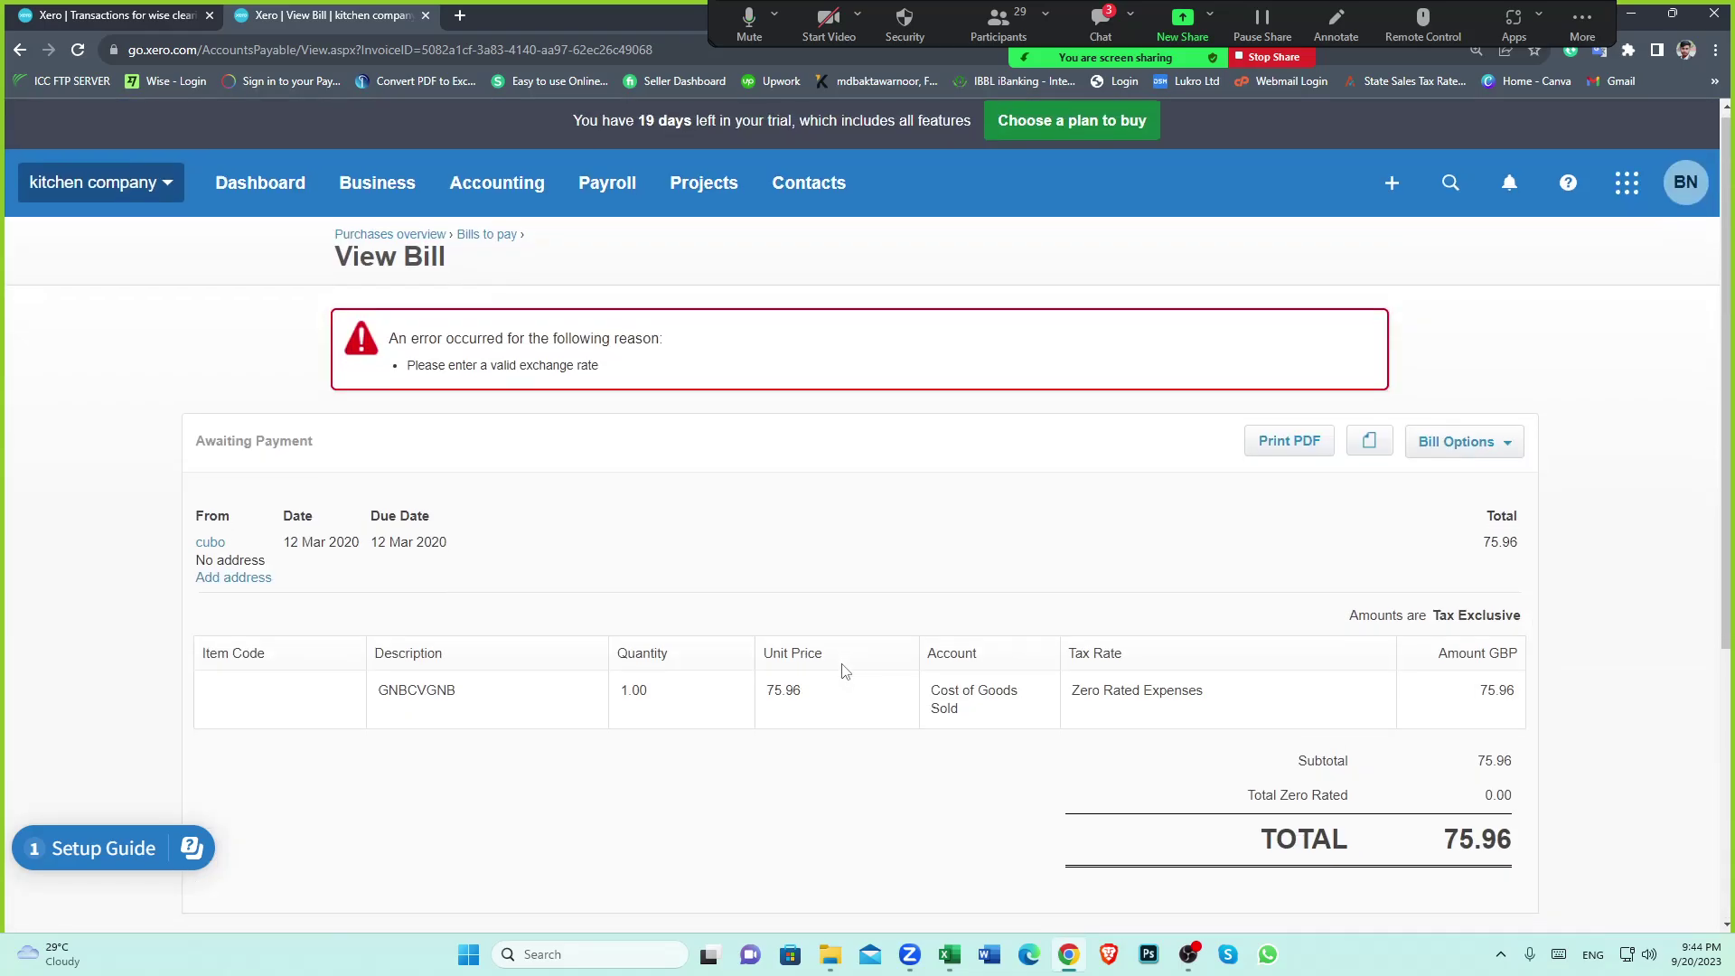
scroll(804, 669, "down", 5)
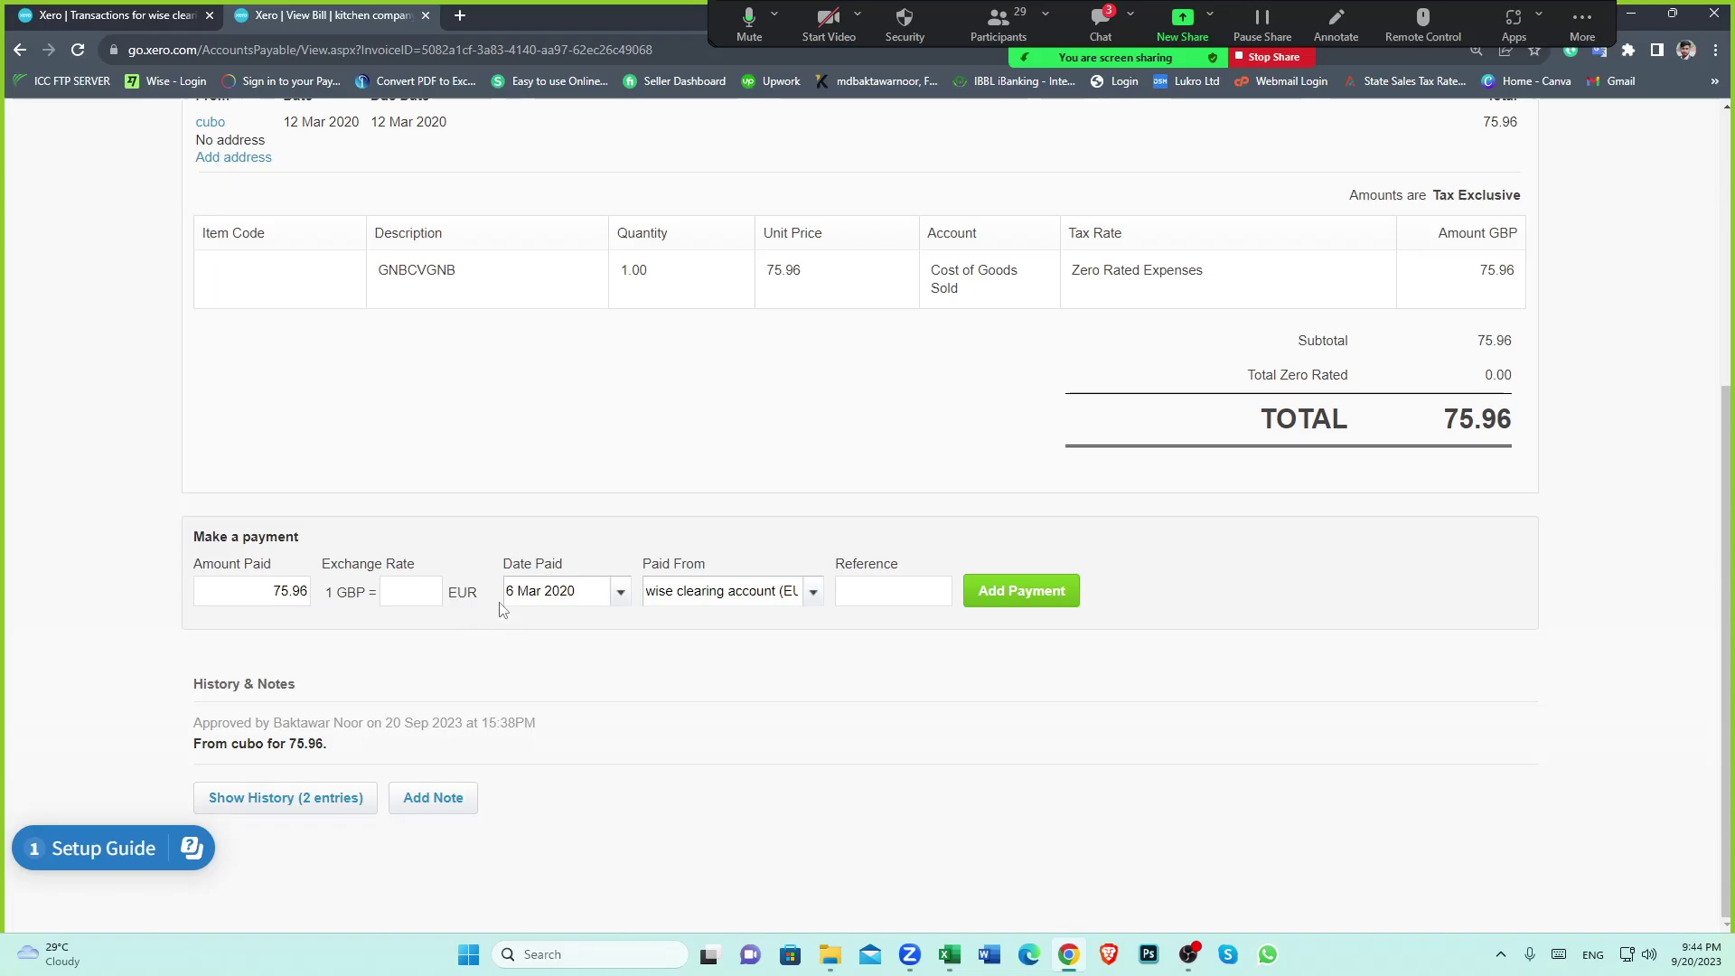
left_click(812, 591)
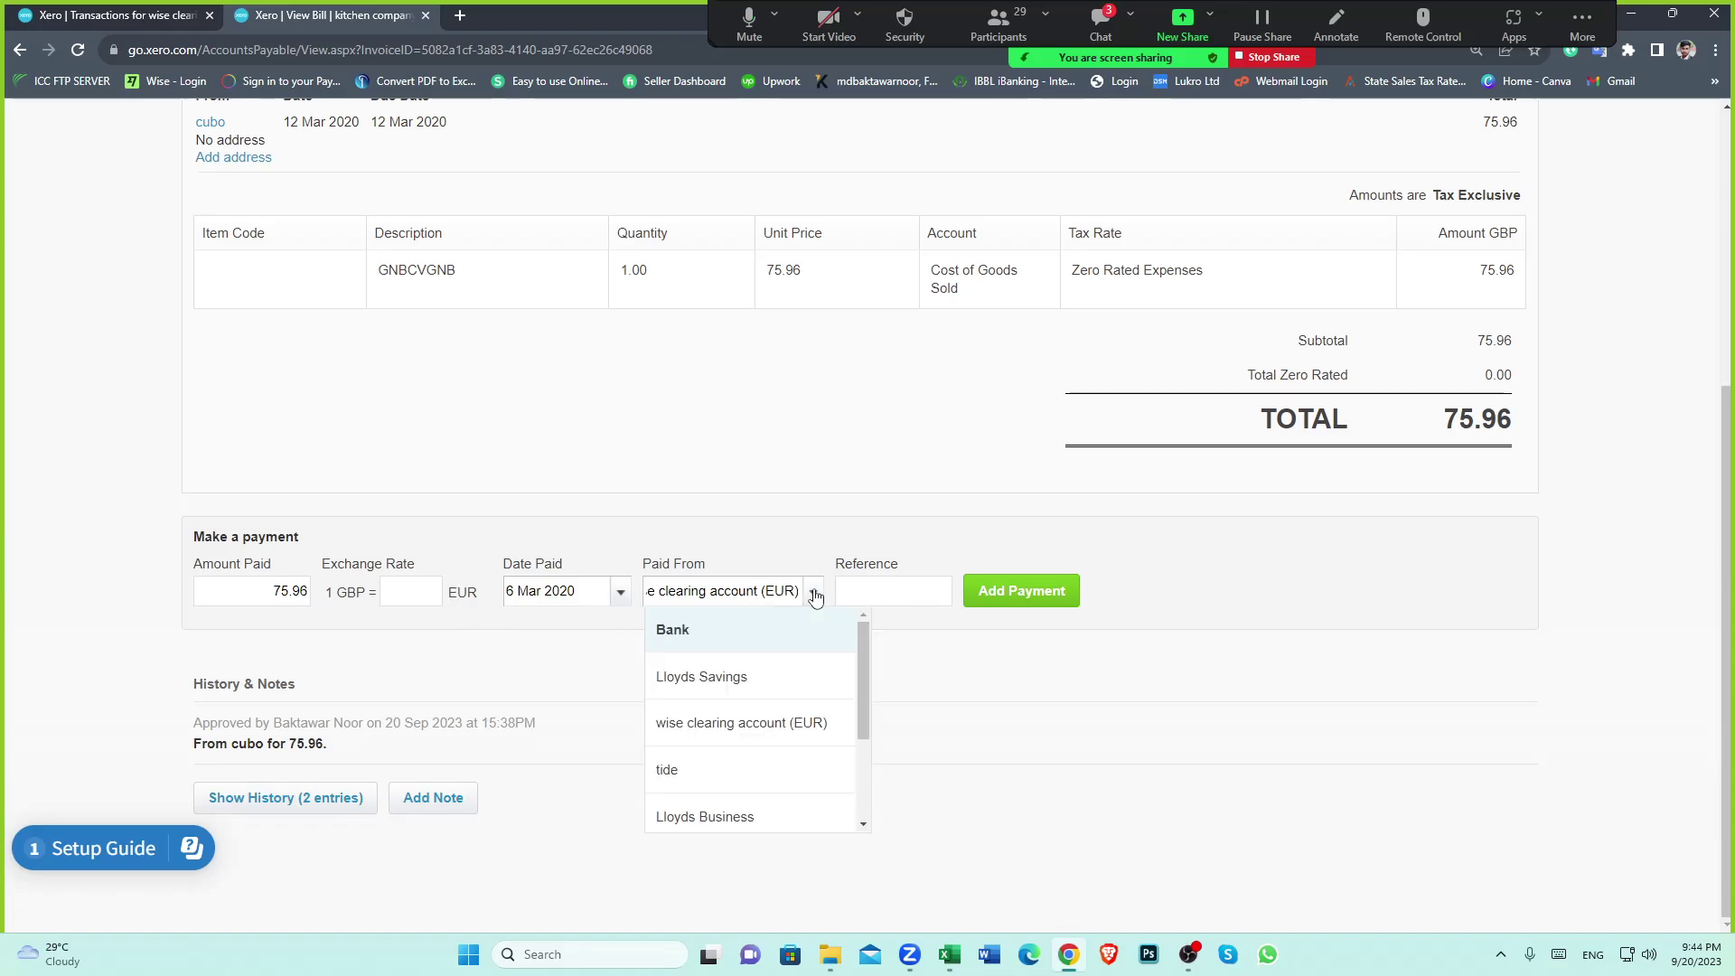
left_click(730, 734)
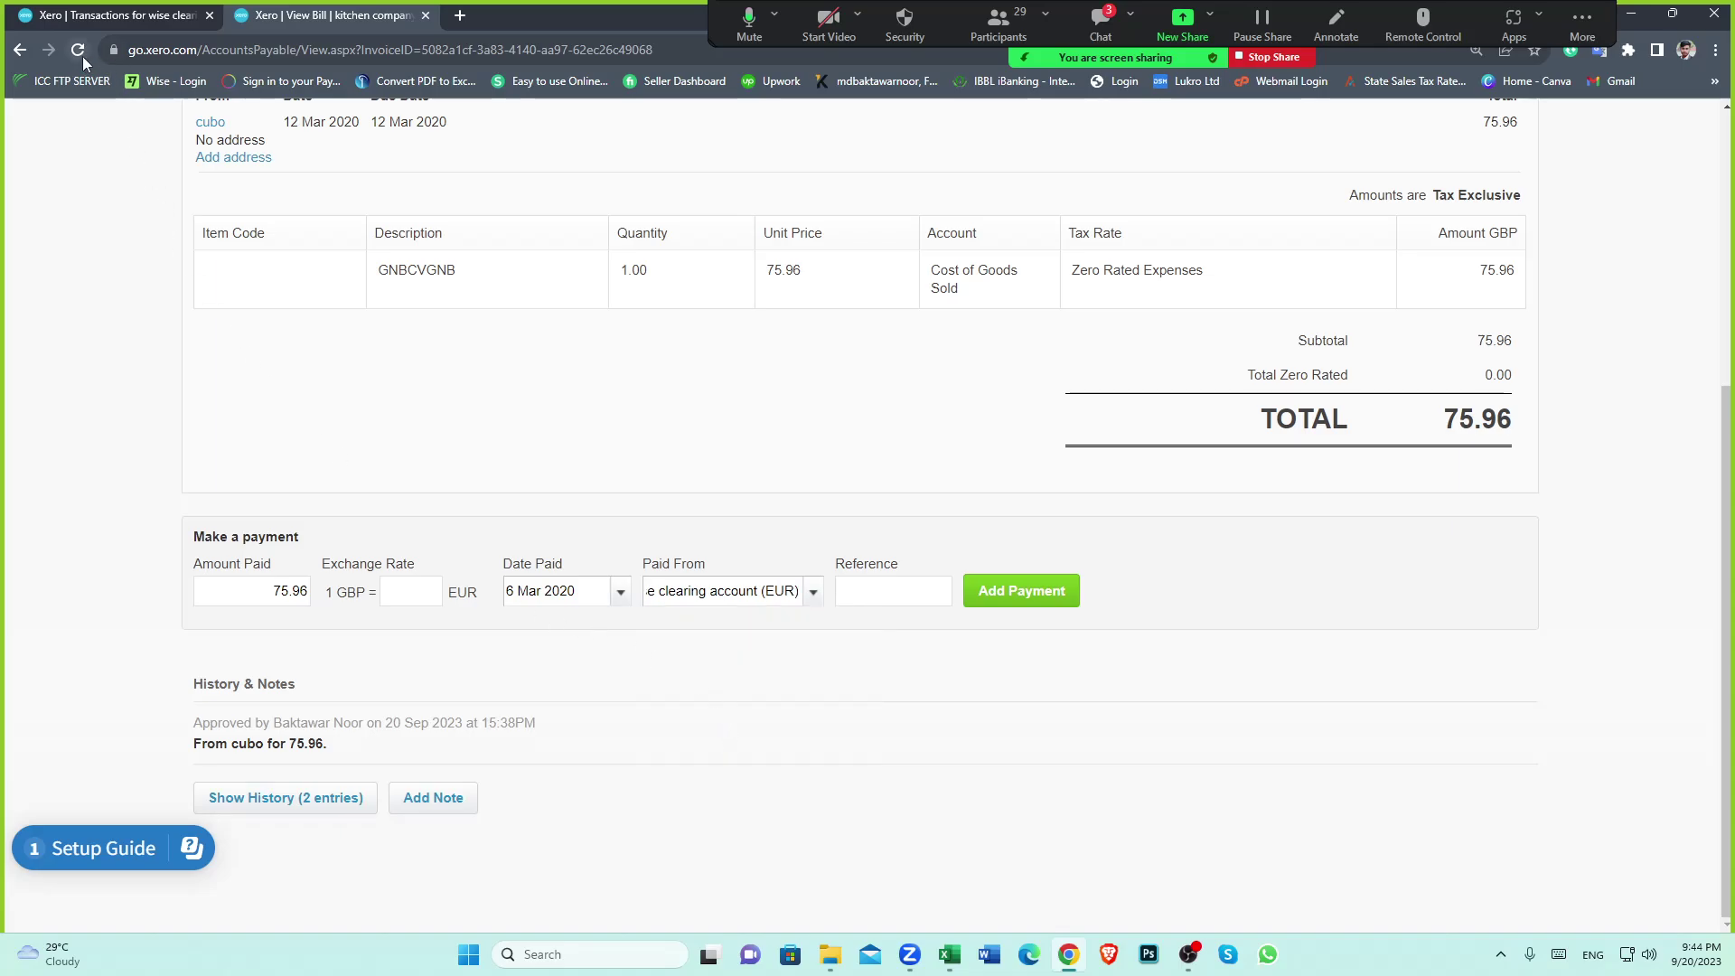
Move into the still-blank Exchange Rate field for the GBP to EUR rate
scroll(1014, 465, "up", 5)
scroll(762, 526, "down", 1)
scroll(761, 526, "down", 4)
left_click(400, 592)
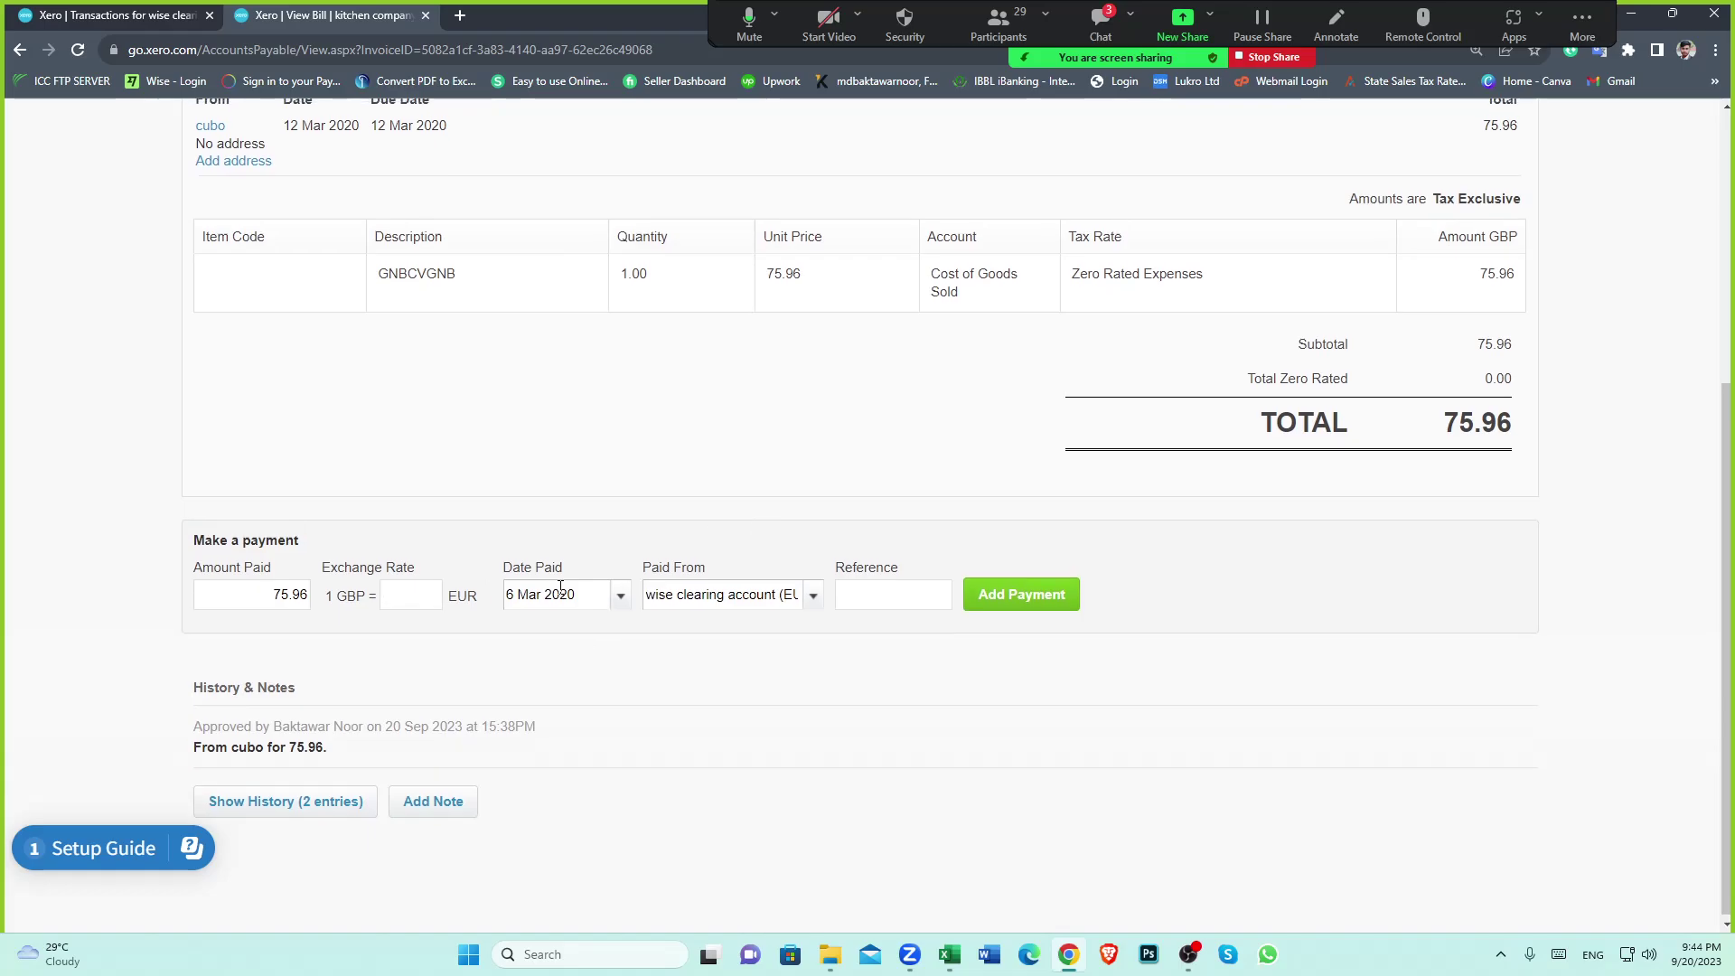
scroll(560, 588, "up", 5)
scroll(516, 436, "down", 5)
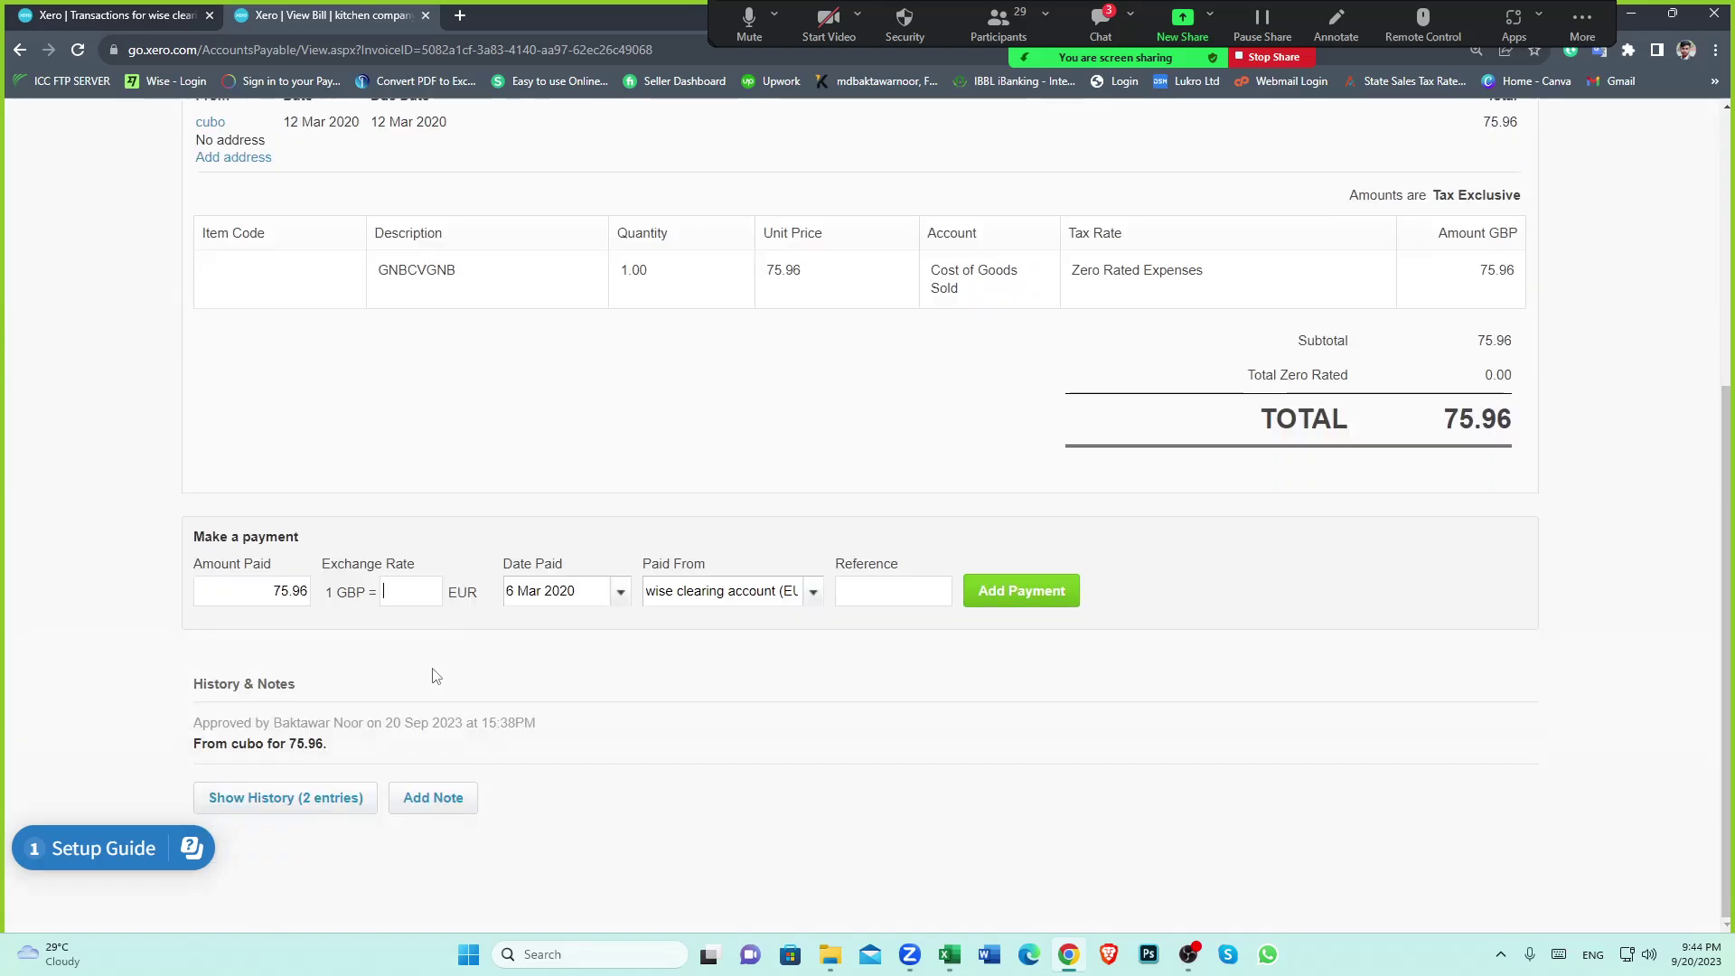
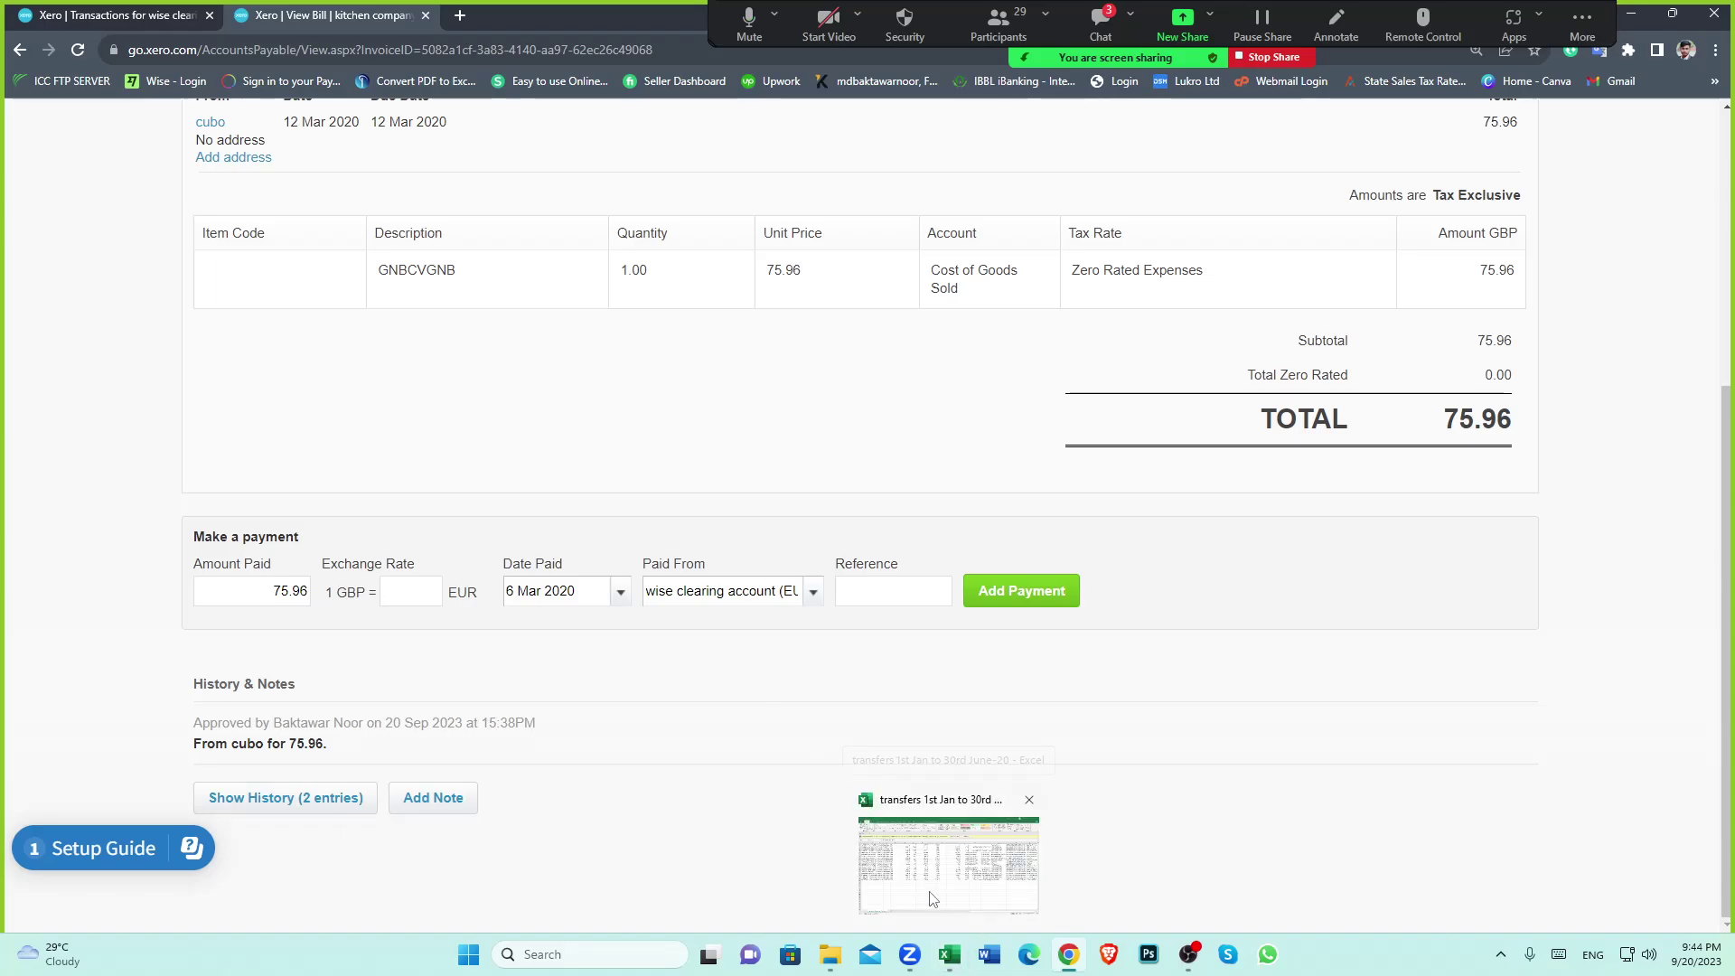
Review the transfers' exchange rates in column L of the Wise transfers spreadsheet
left_click(949, 954)
left_click(1018, 592)
scroll(1015, 362, "up", 5)
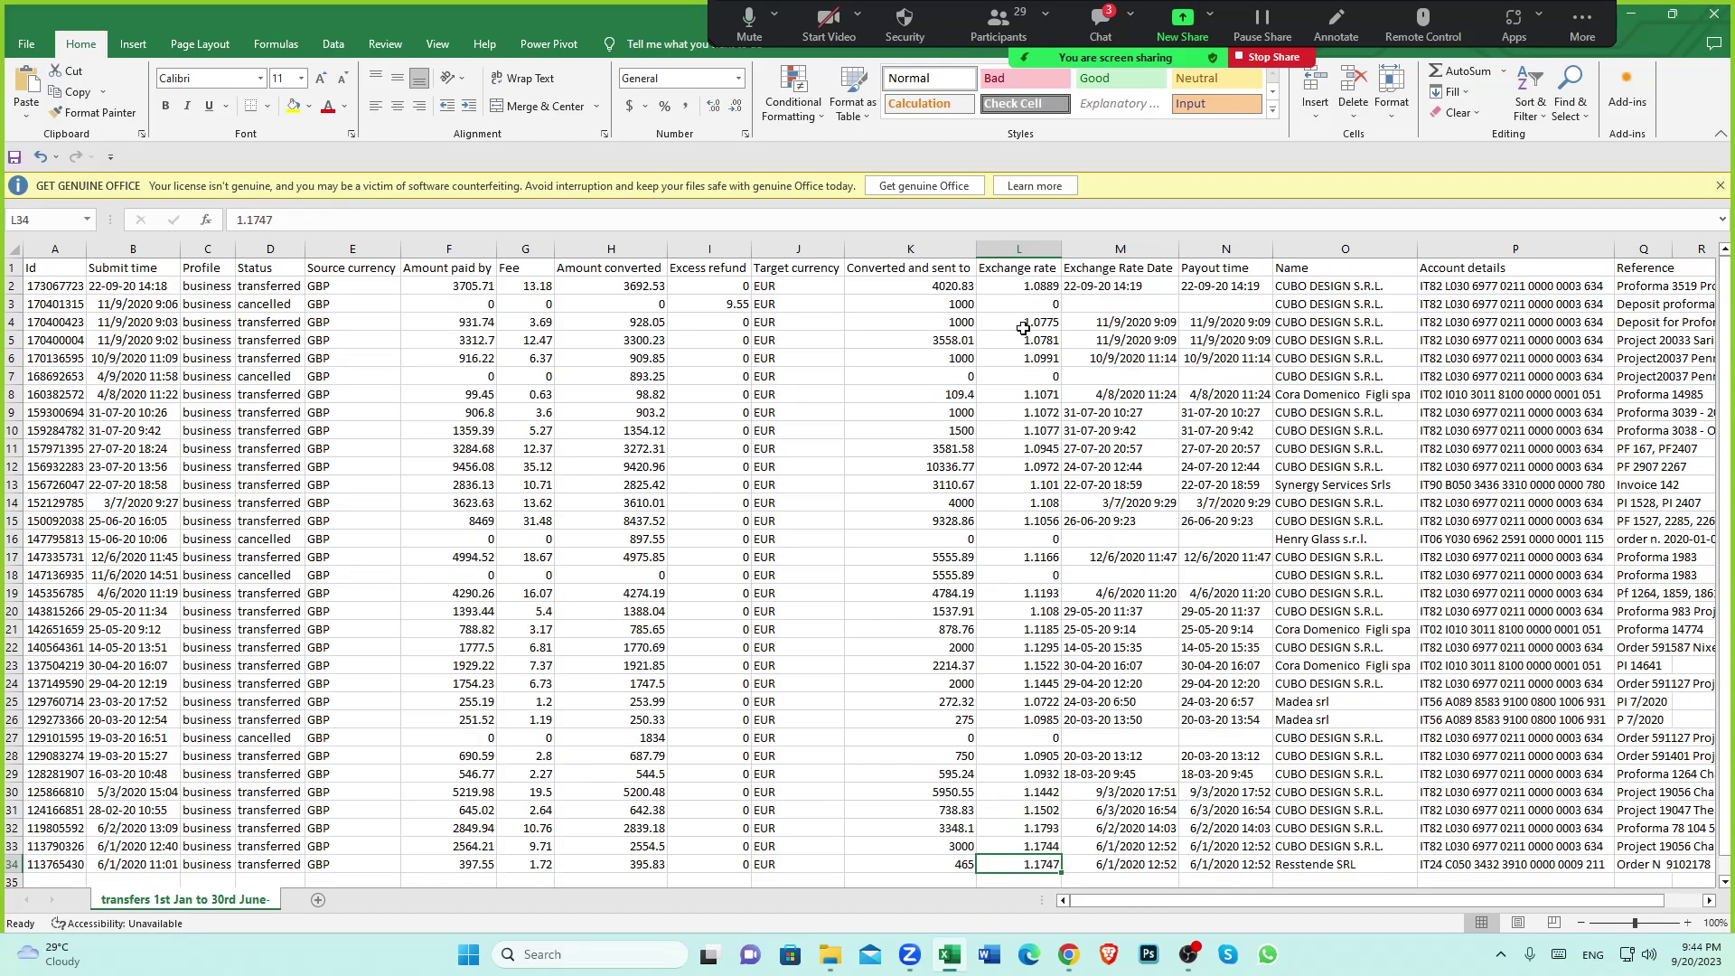
scroll(1030, 488, "down", 6)
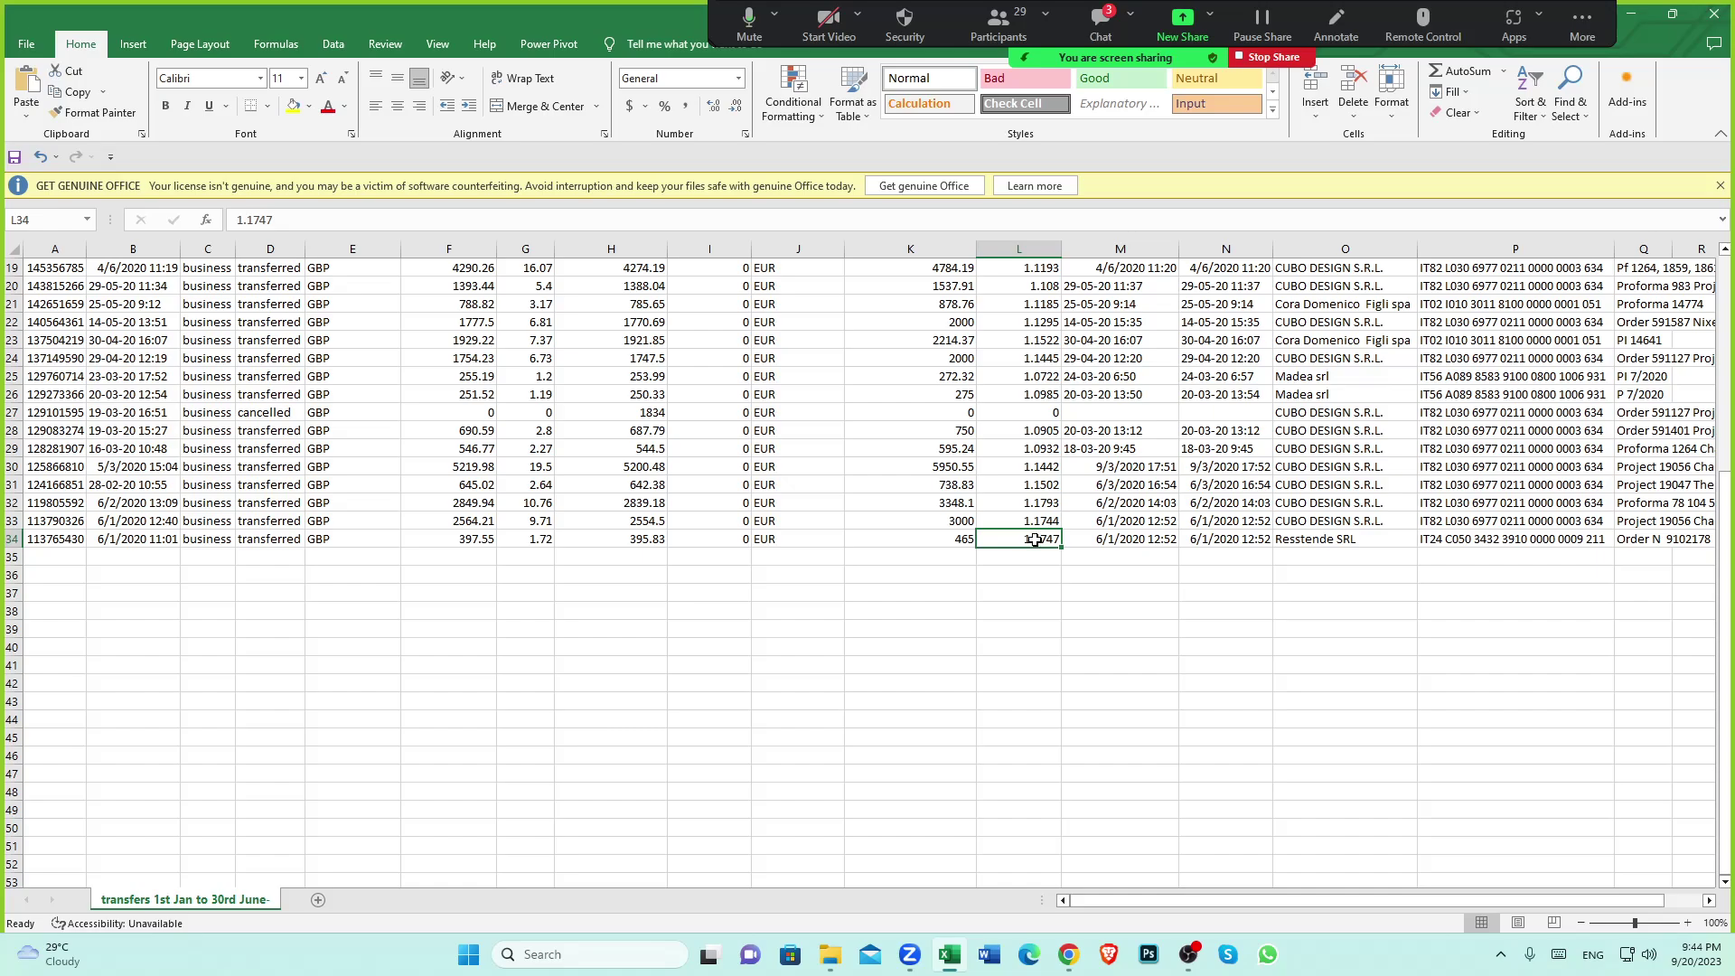
left_click(1044, 579)
left_click(1038, 542)
left_click(1048, 596)
left_click(1028, 546)
scroll(1017, 506, "up", 6)
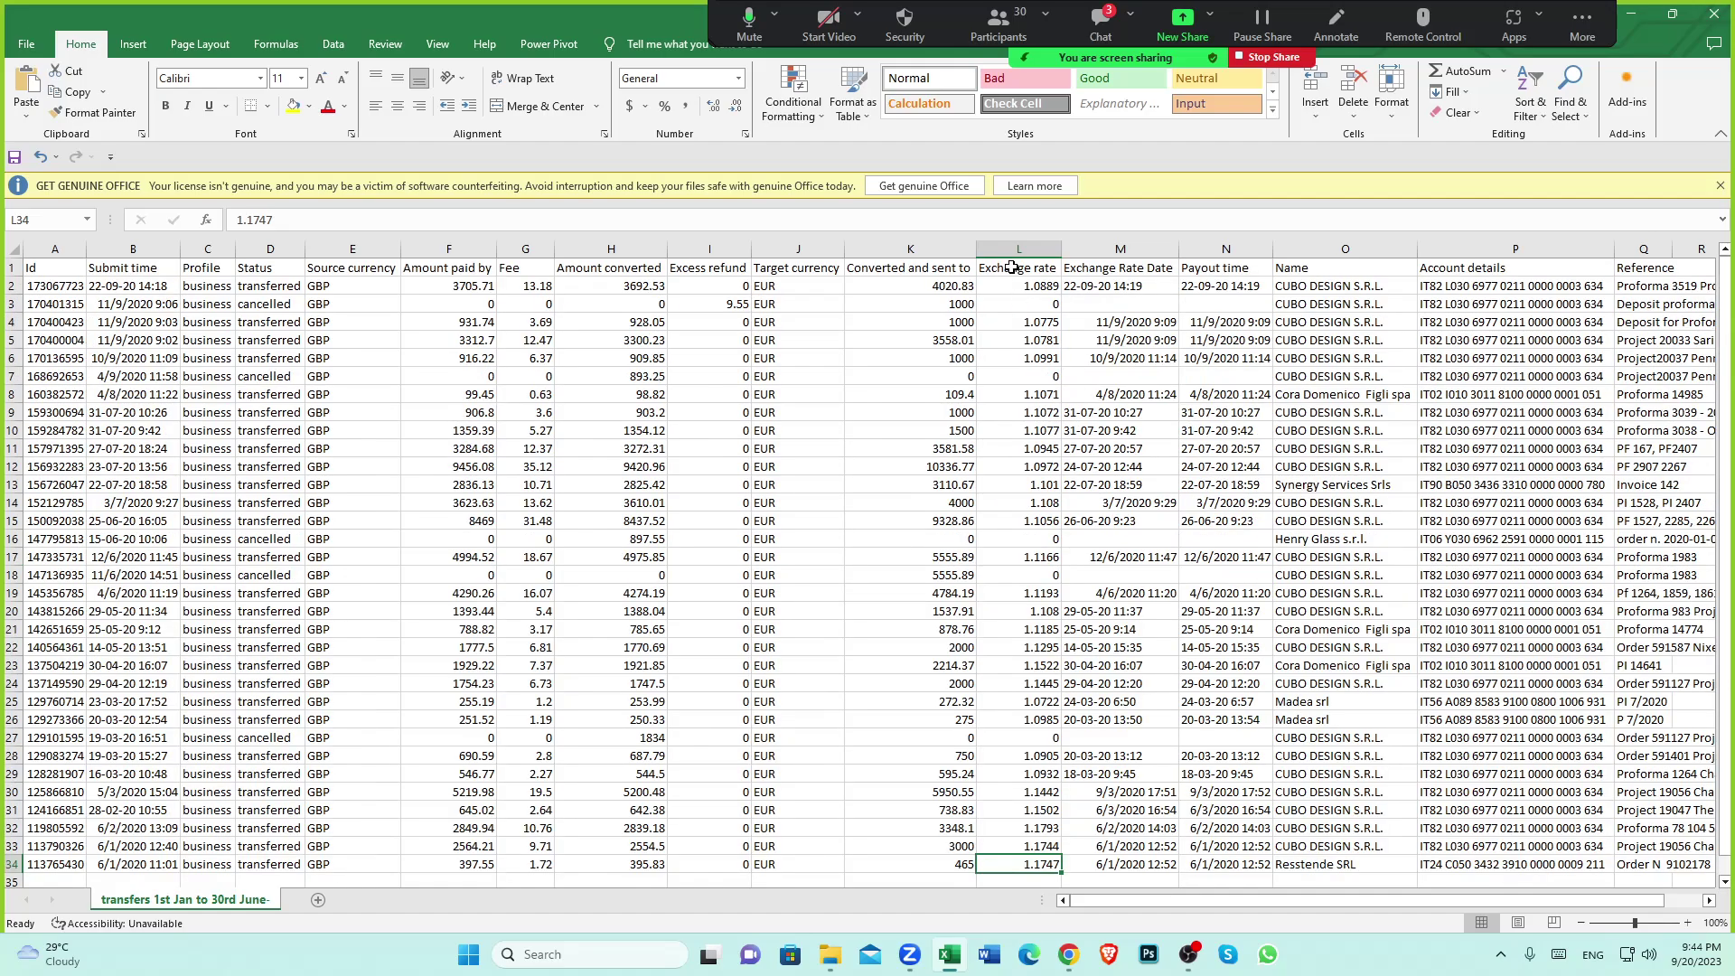
key("ctrl+Up")
scroll(976, 542, "down", 6)
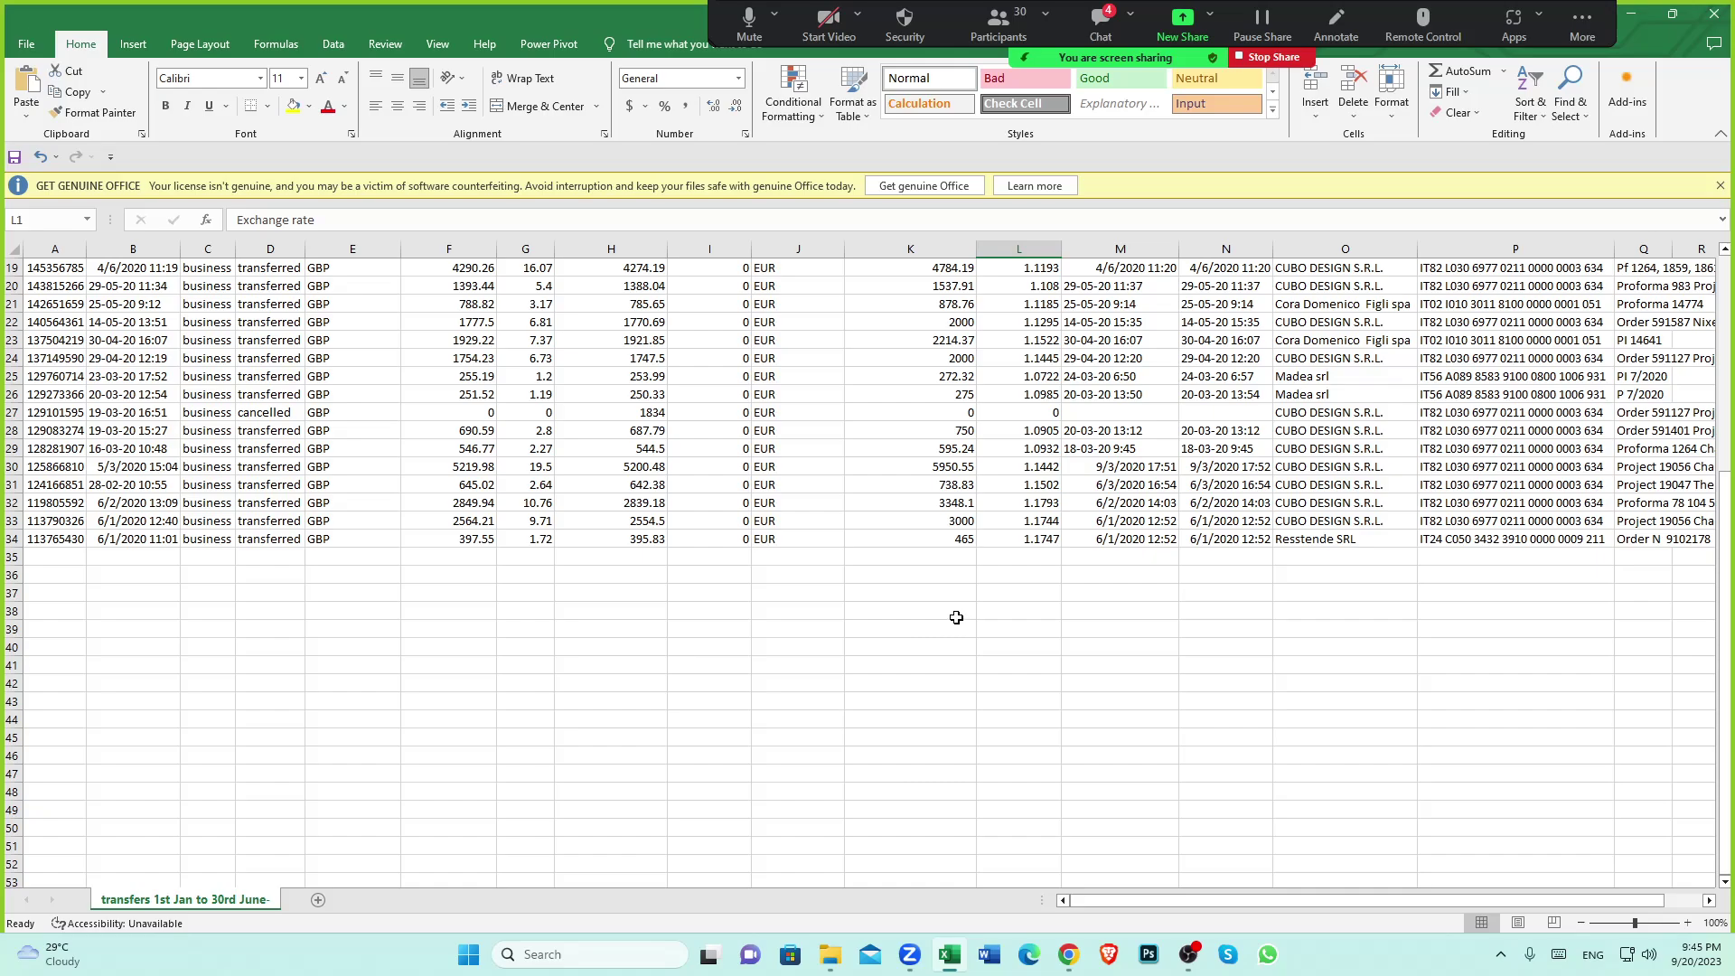
Try recording the Xero payment without a rate; it is rejected, so return to Excel
left_click(1068, 954)
key("Return")
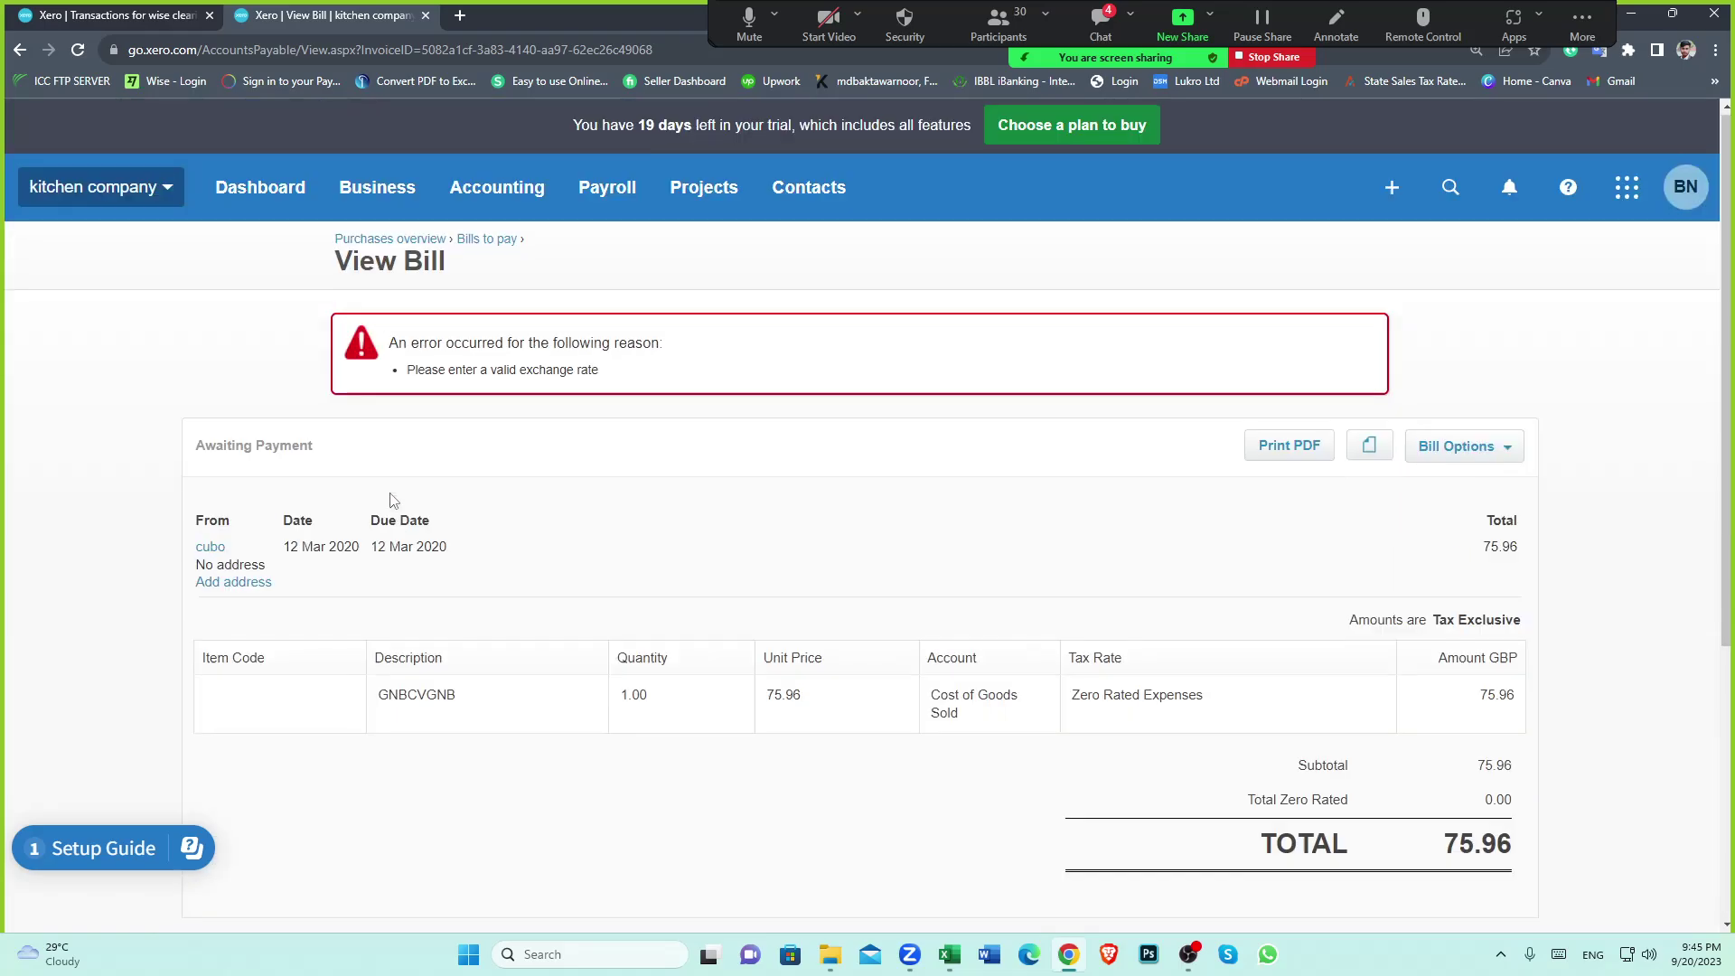
scroll(344, 631, "down", 5)
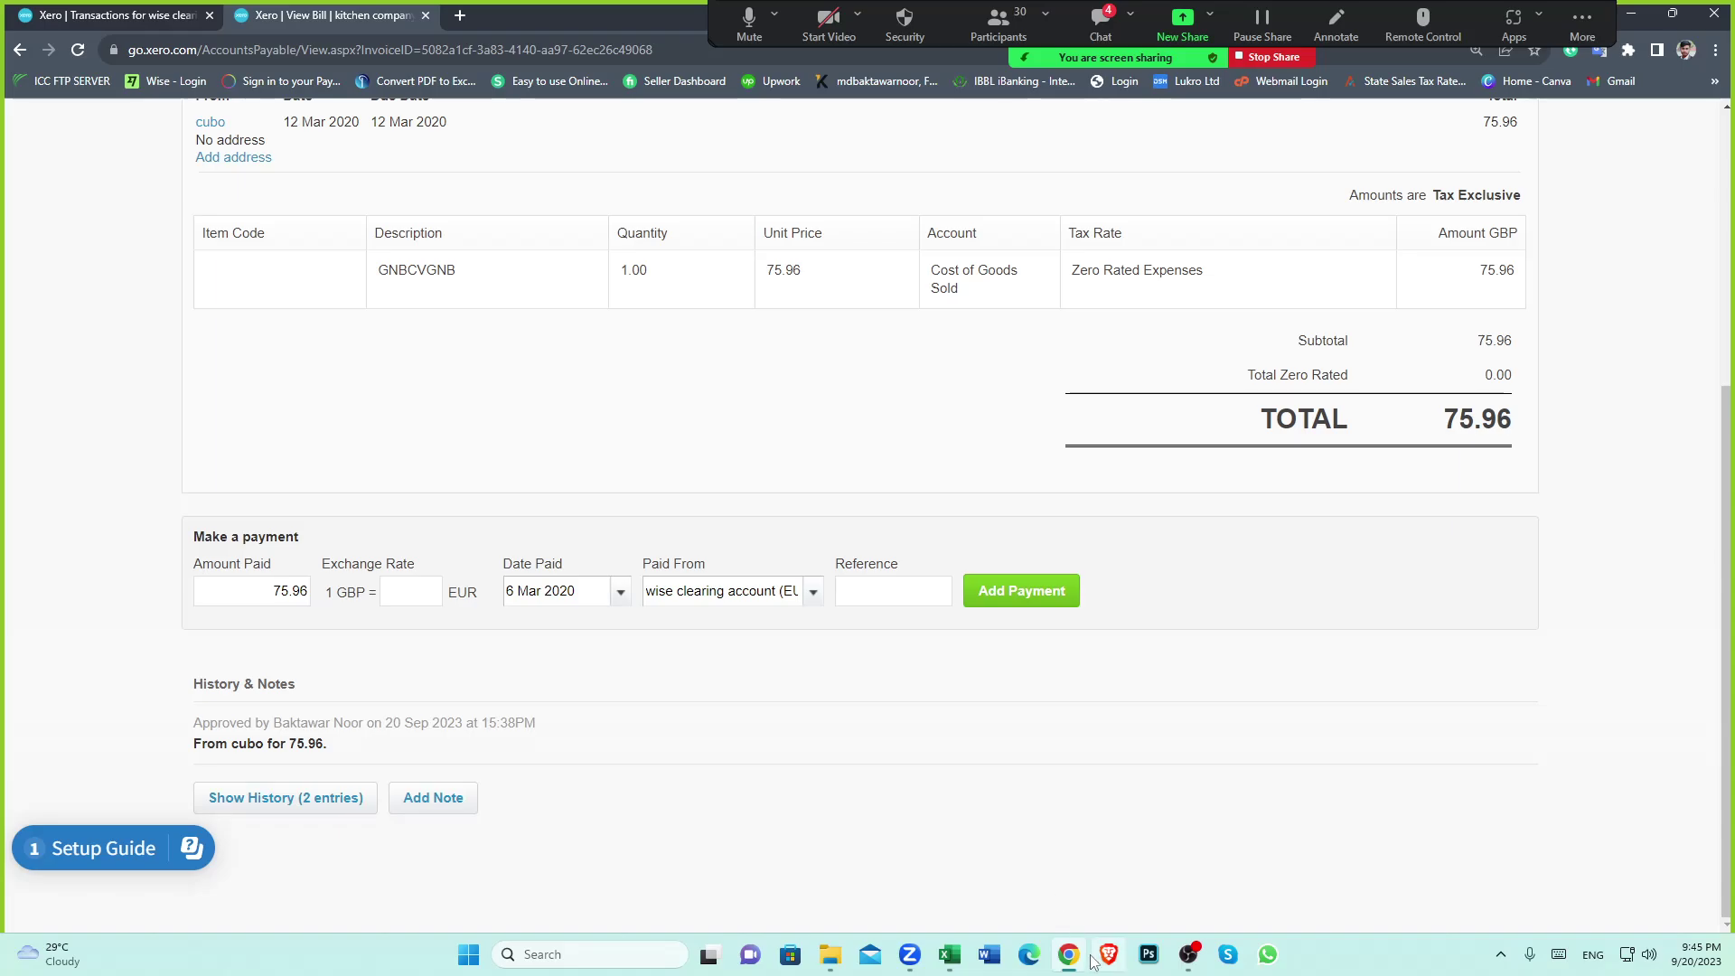
mouse_move(950, 958)
left_click(967, 900)
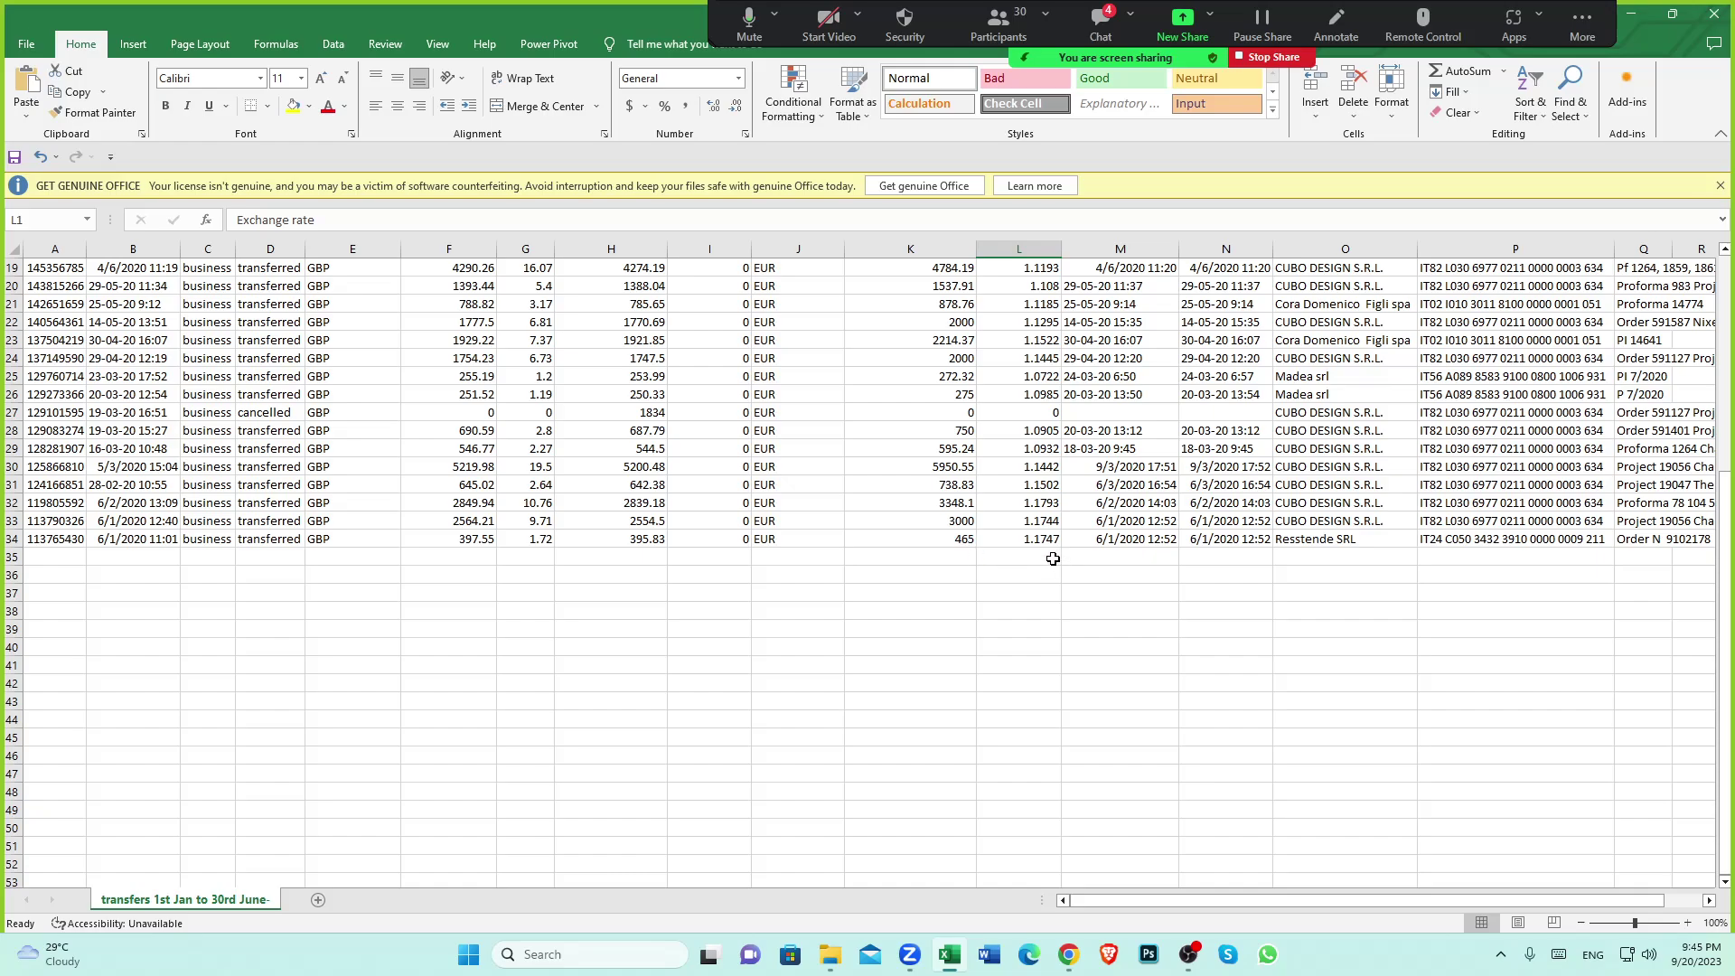
Check the 465 EUR transfer's 1.1747 rate, then copy the 1.1502 rate from L31
left_click(970, 539)
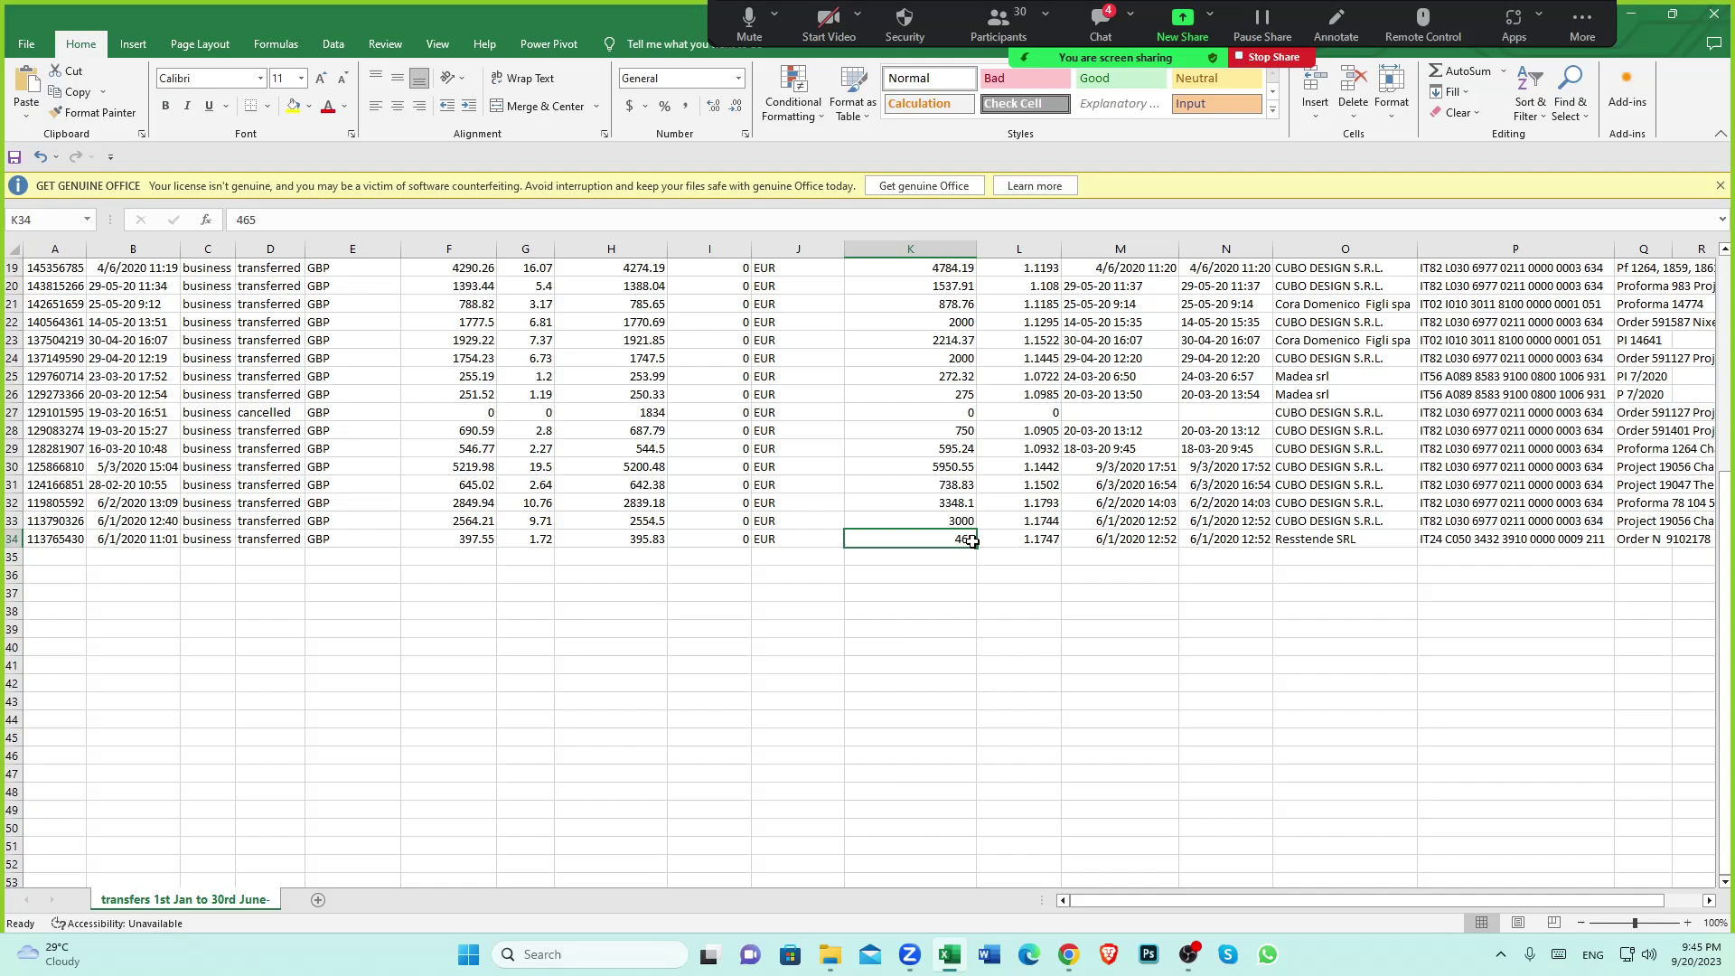
left_click(1029, 541)
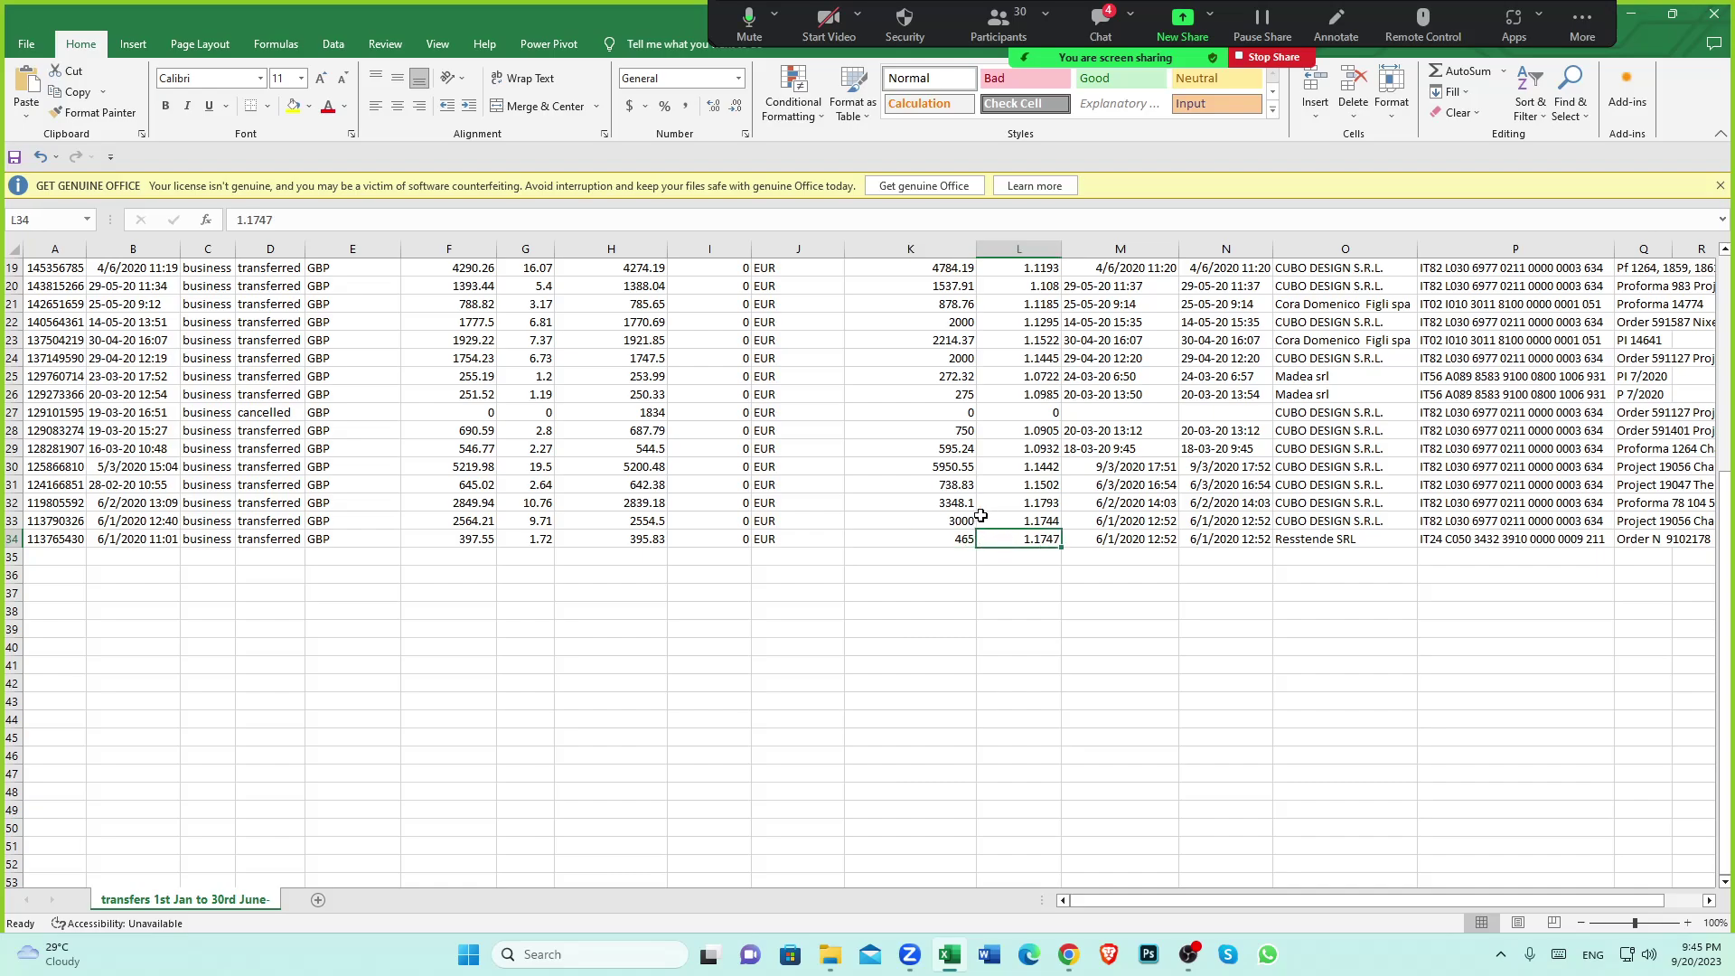
left_click(1031, 486)
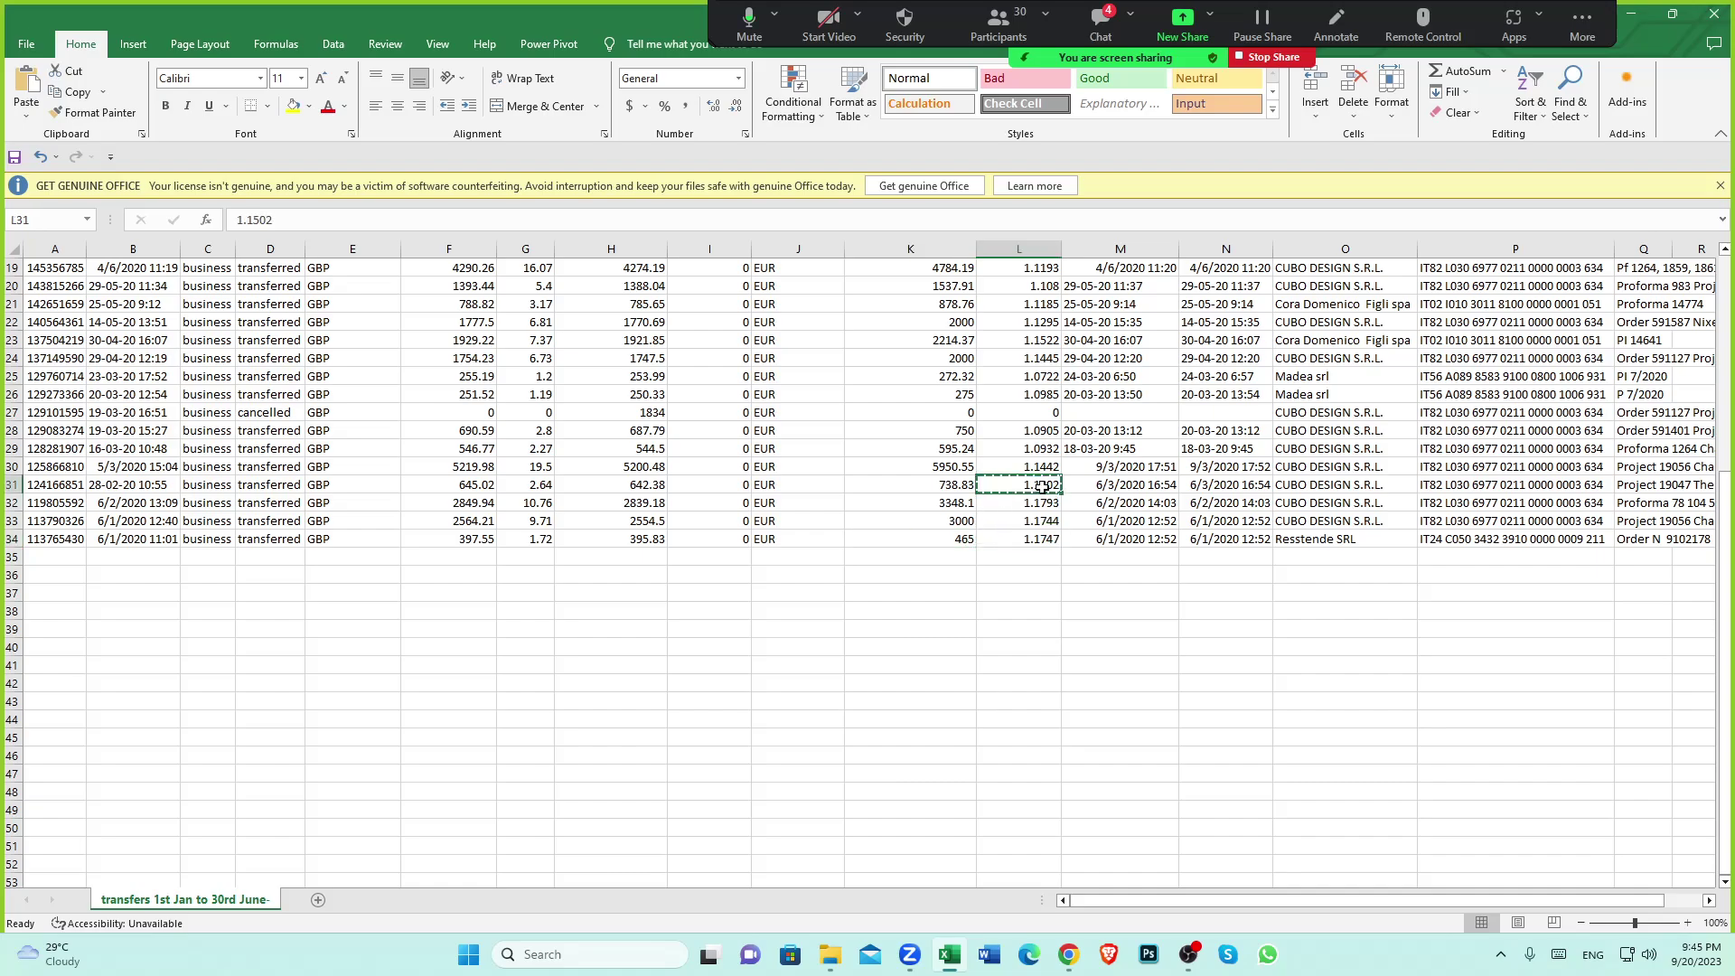
key("ctrl+c")
scroll(1026, 283, "up", 6)
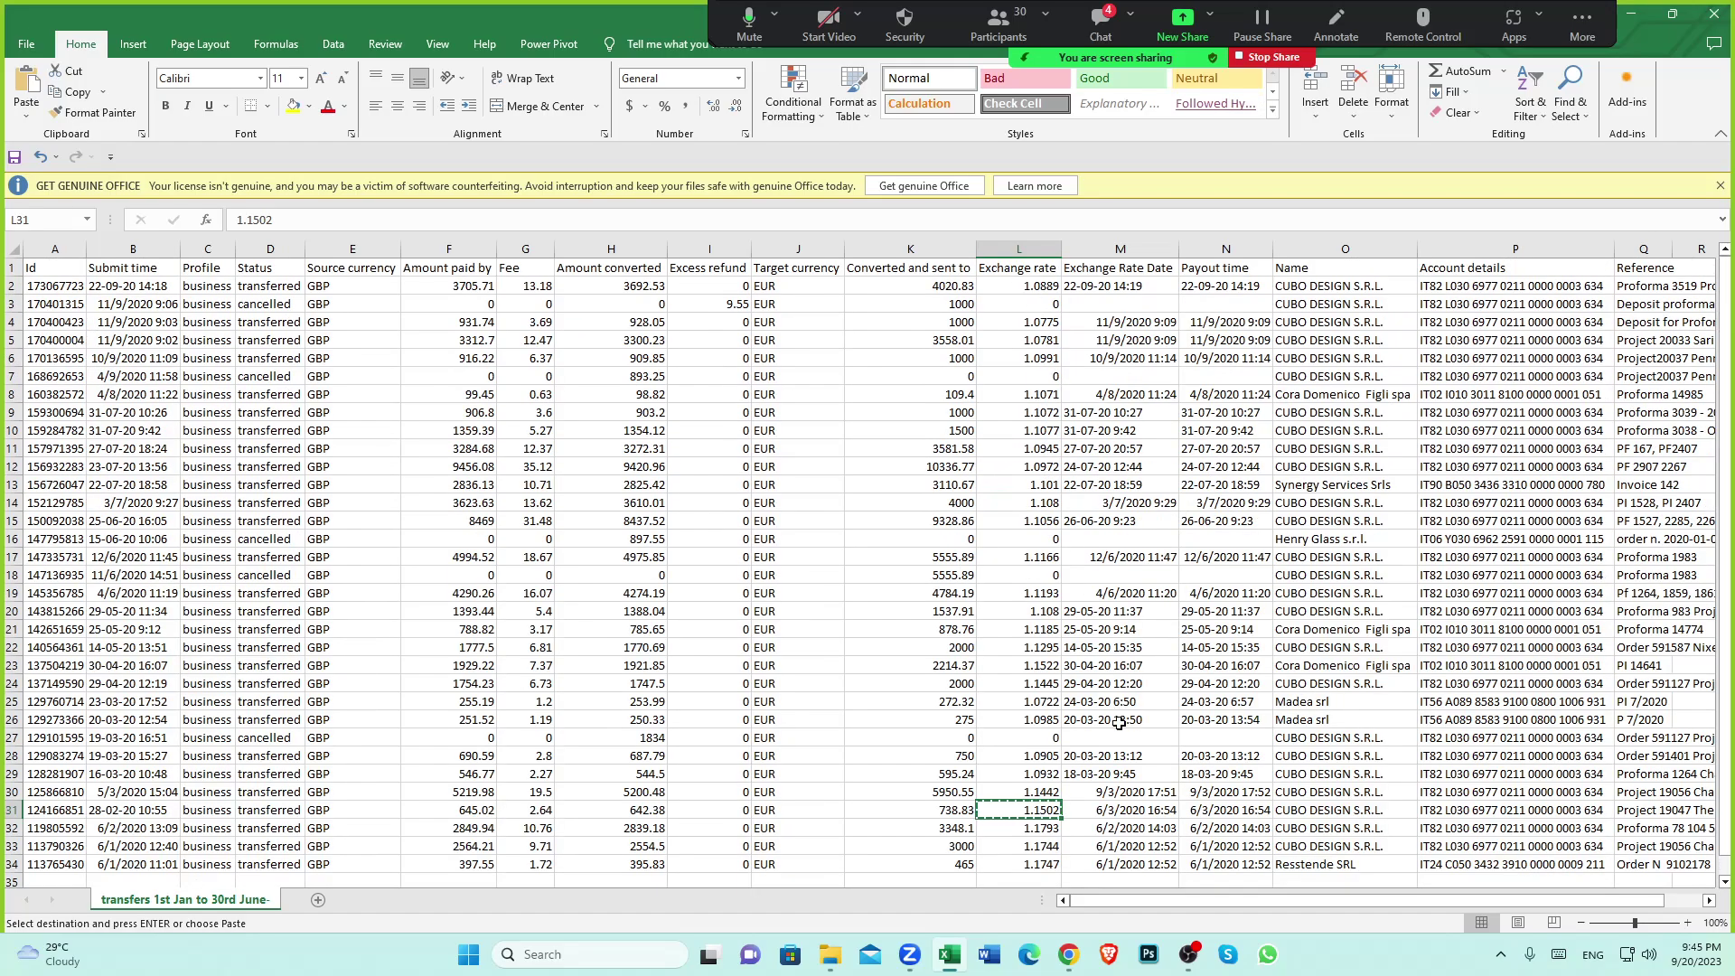
scroll(1120, 722, "down", 3)
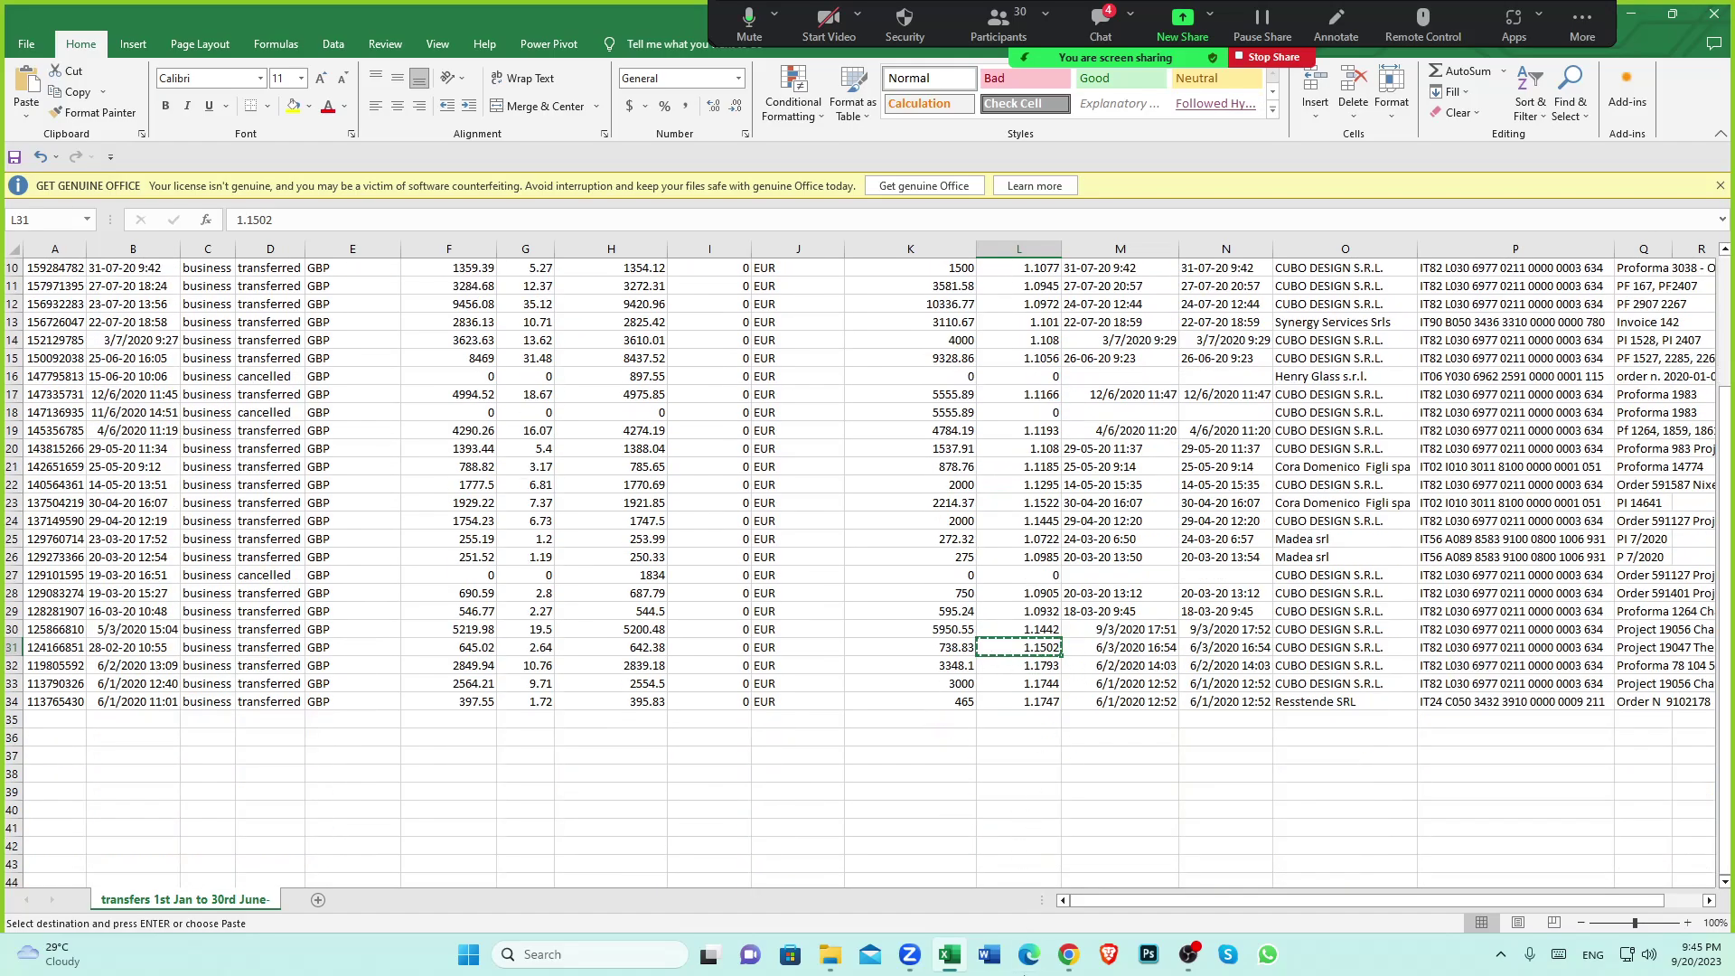
Record the 75.96 cubo payment at 1.1502 and see 87.37 EUR in the wise clearing account
left_click(1068, 954)
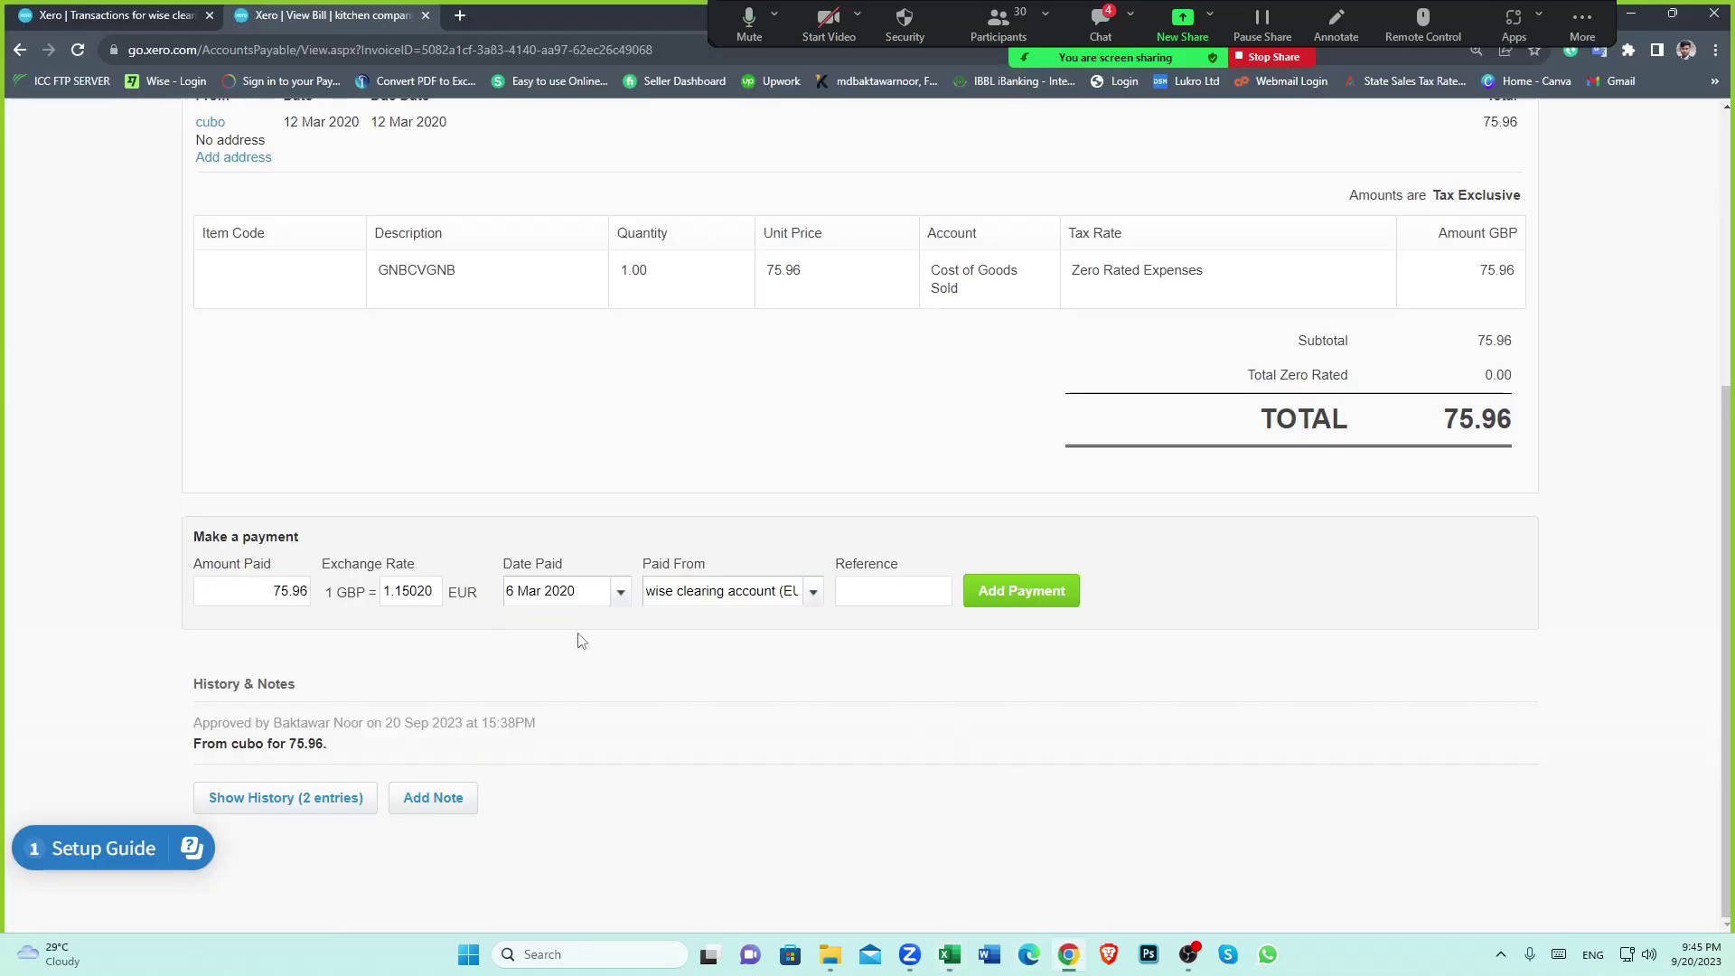
left_click(999, 605)
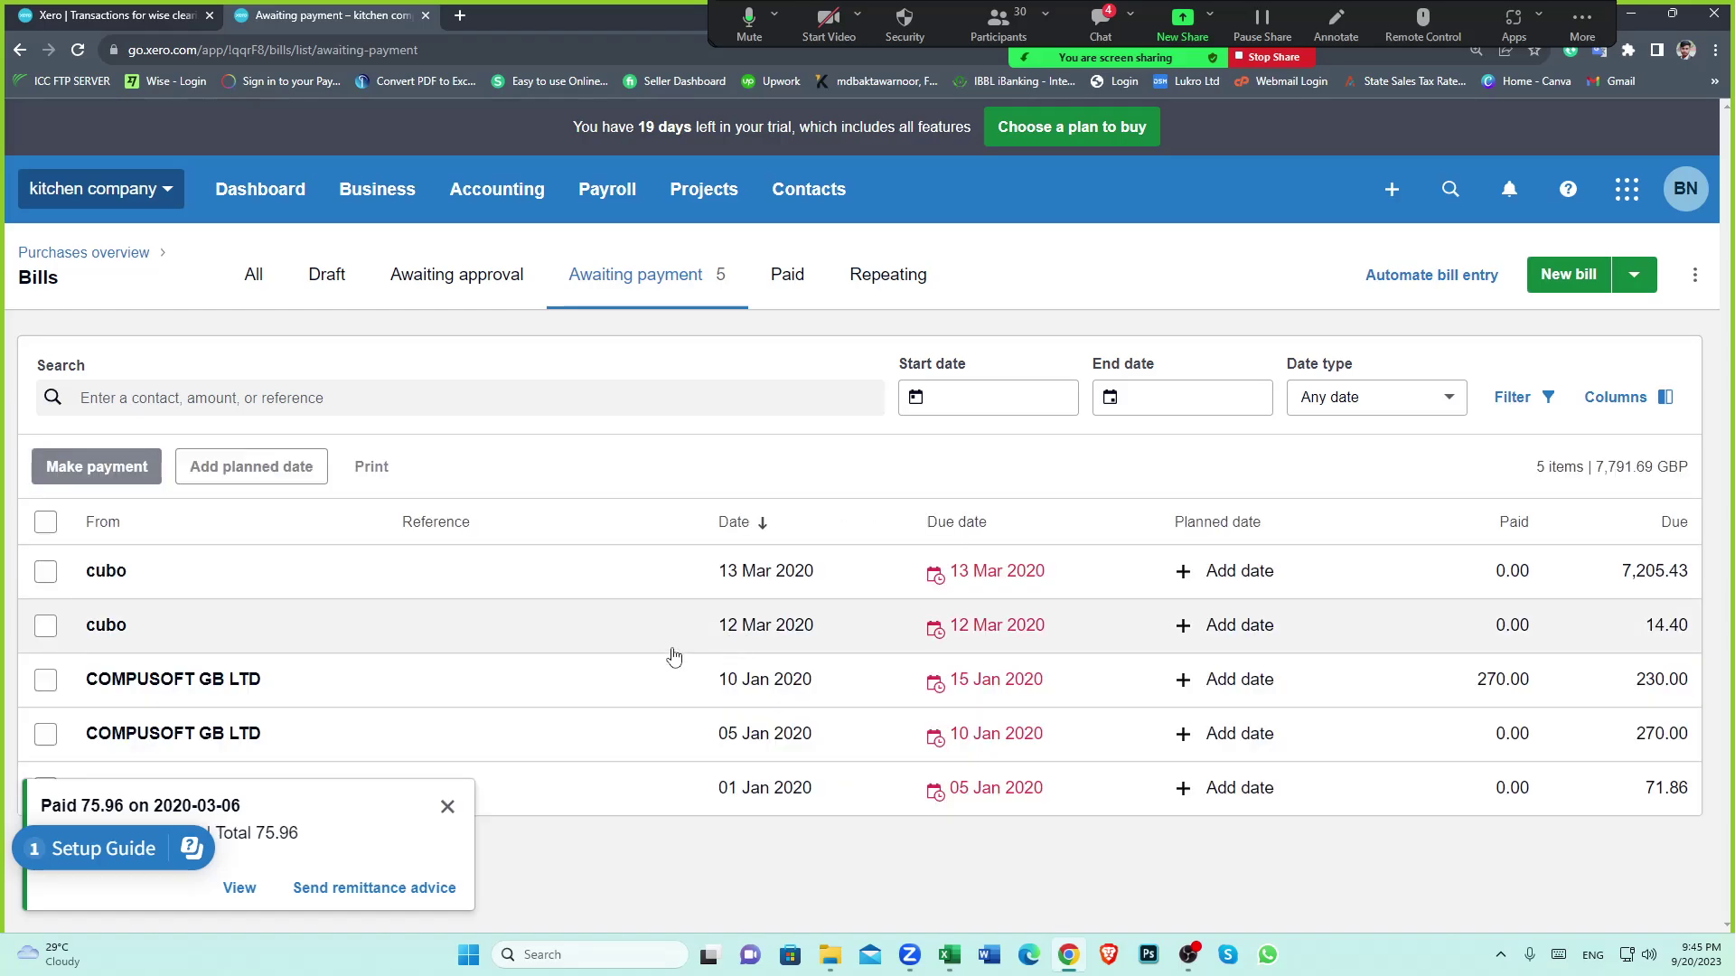
left_click(449, 804)
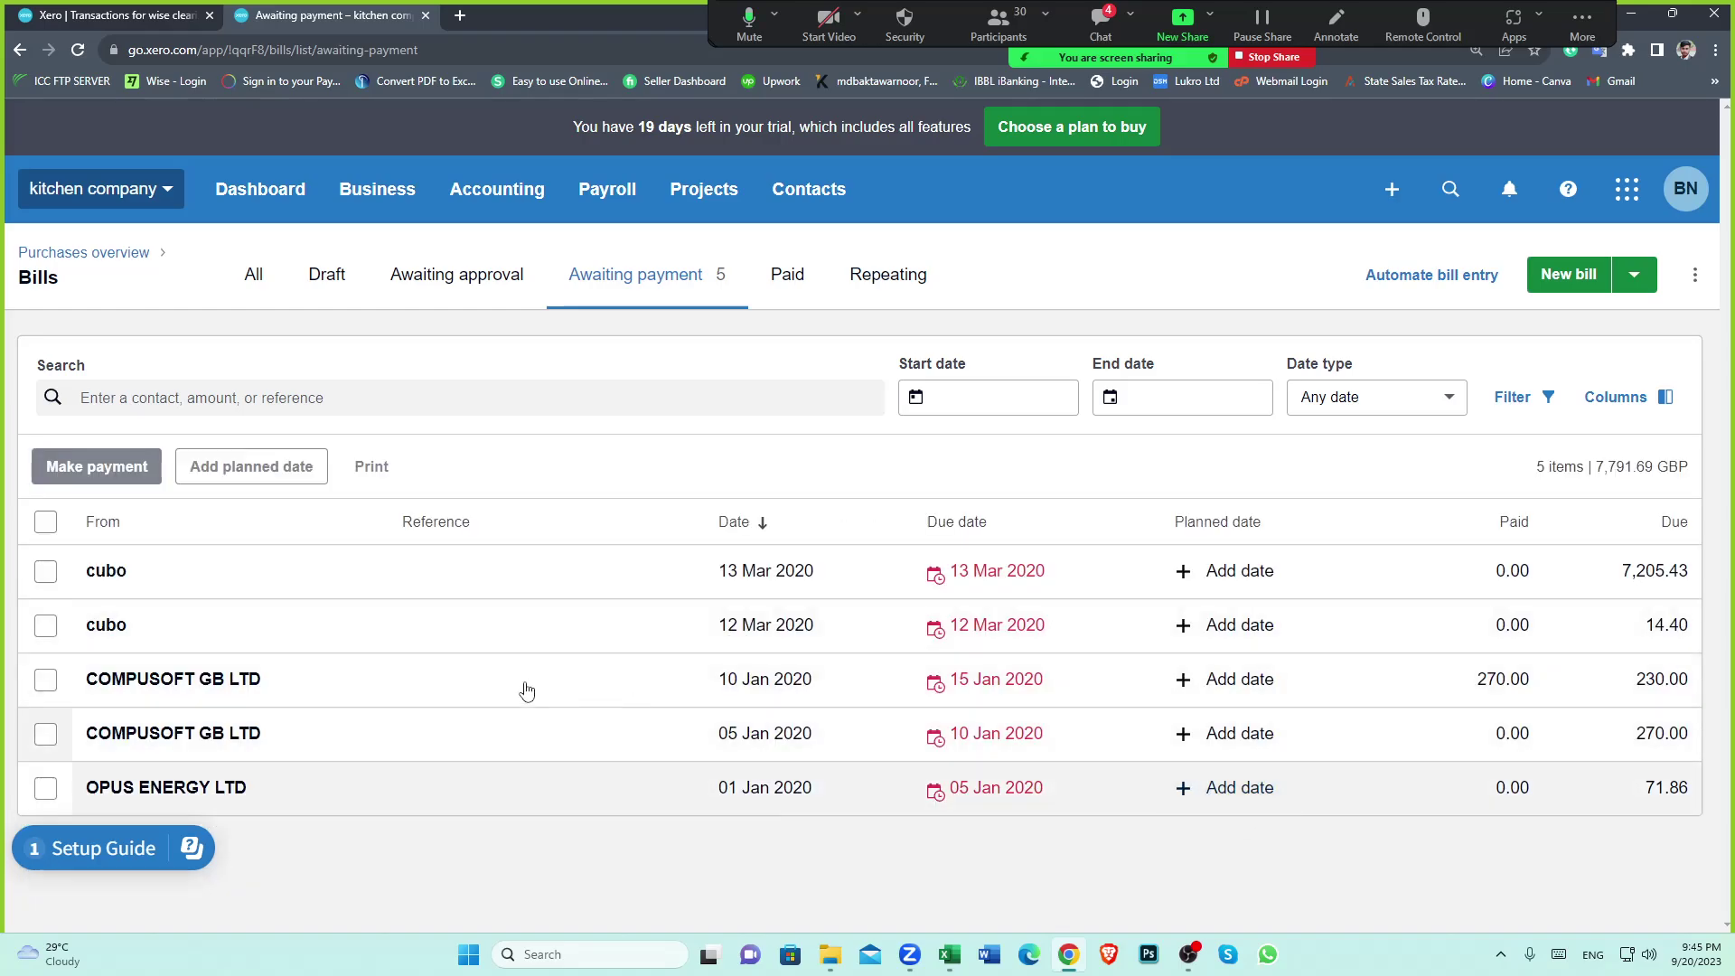
left_click(113, 16)
left_click(78, 49)
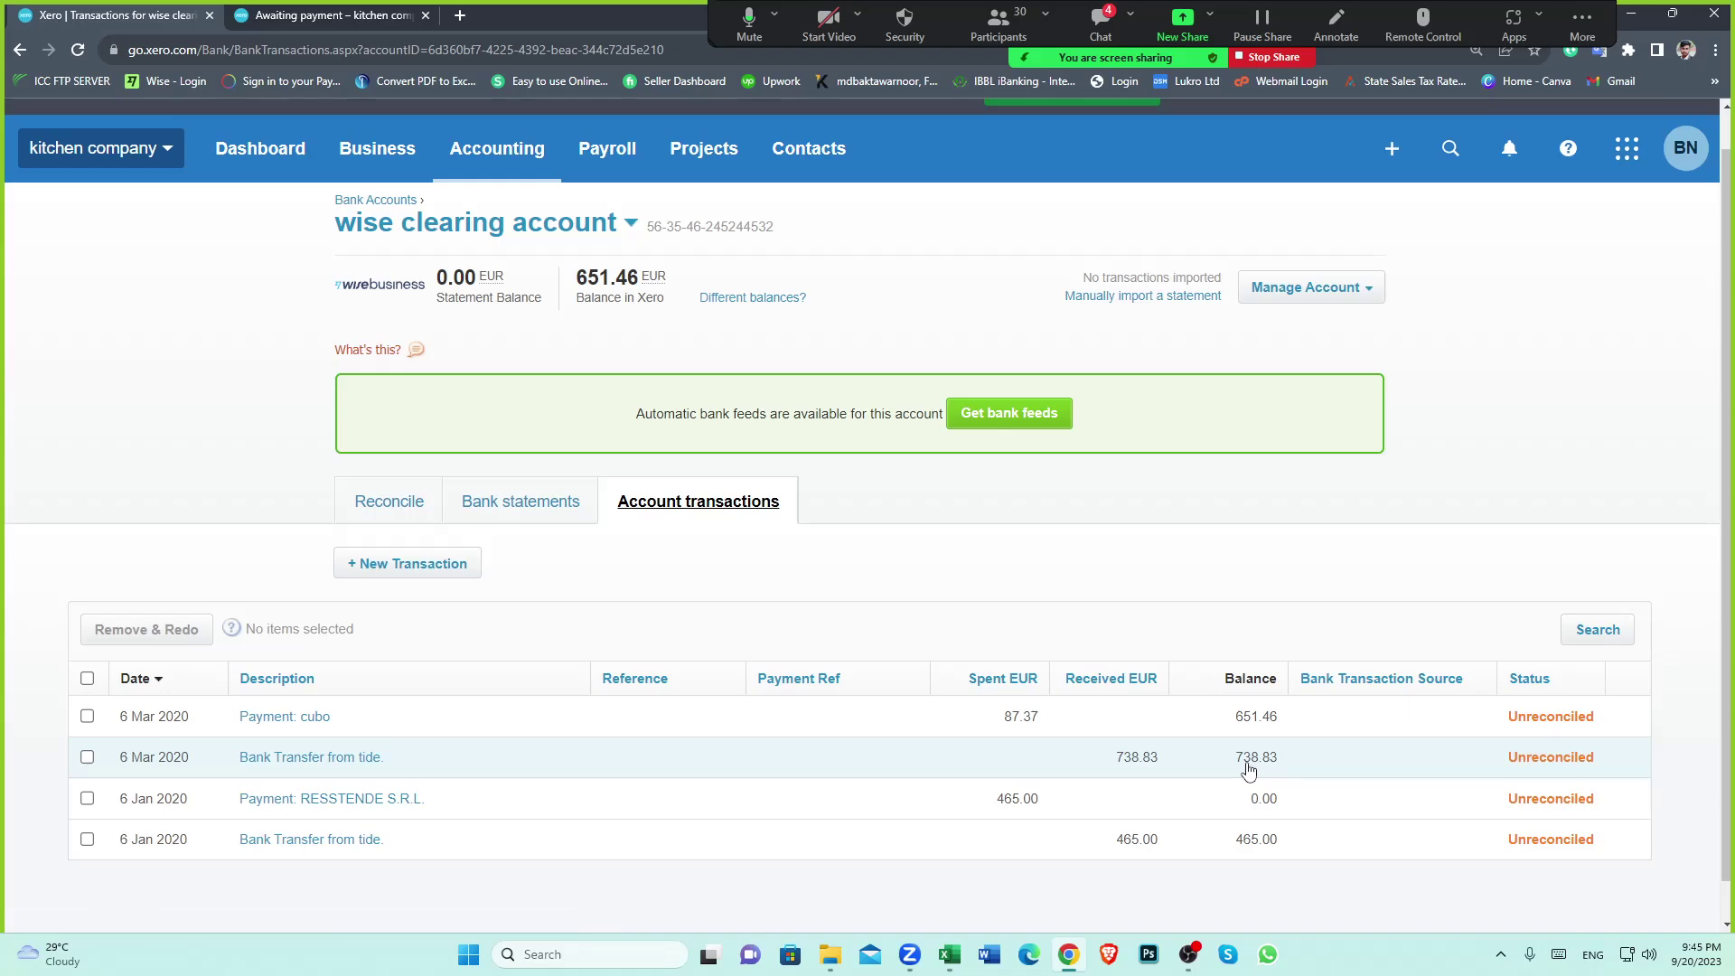
Open the Payment: cubo transaction and remove it with Options > Remove & Redo
scroll(1222, 727, "down", 1)
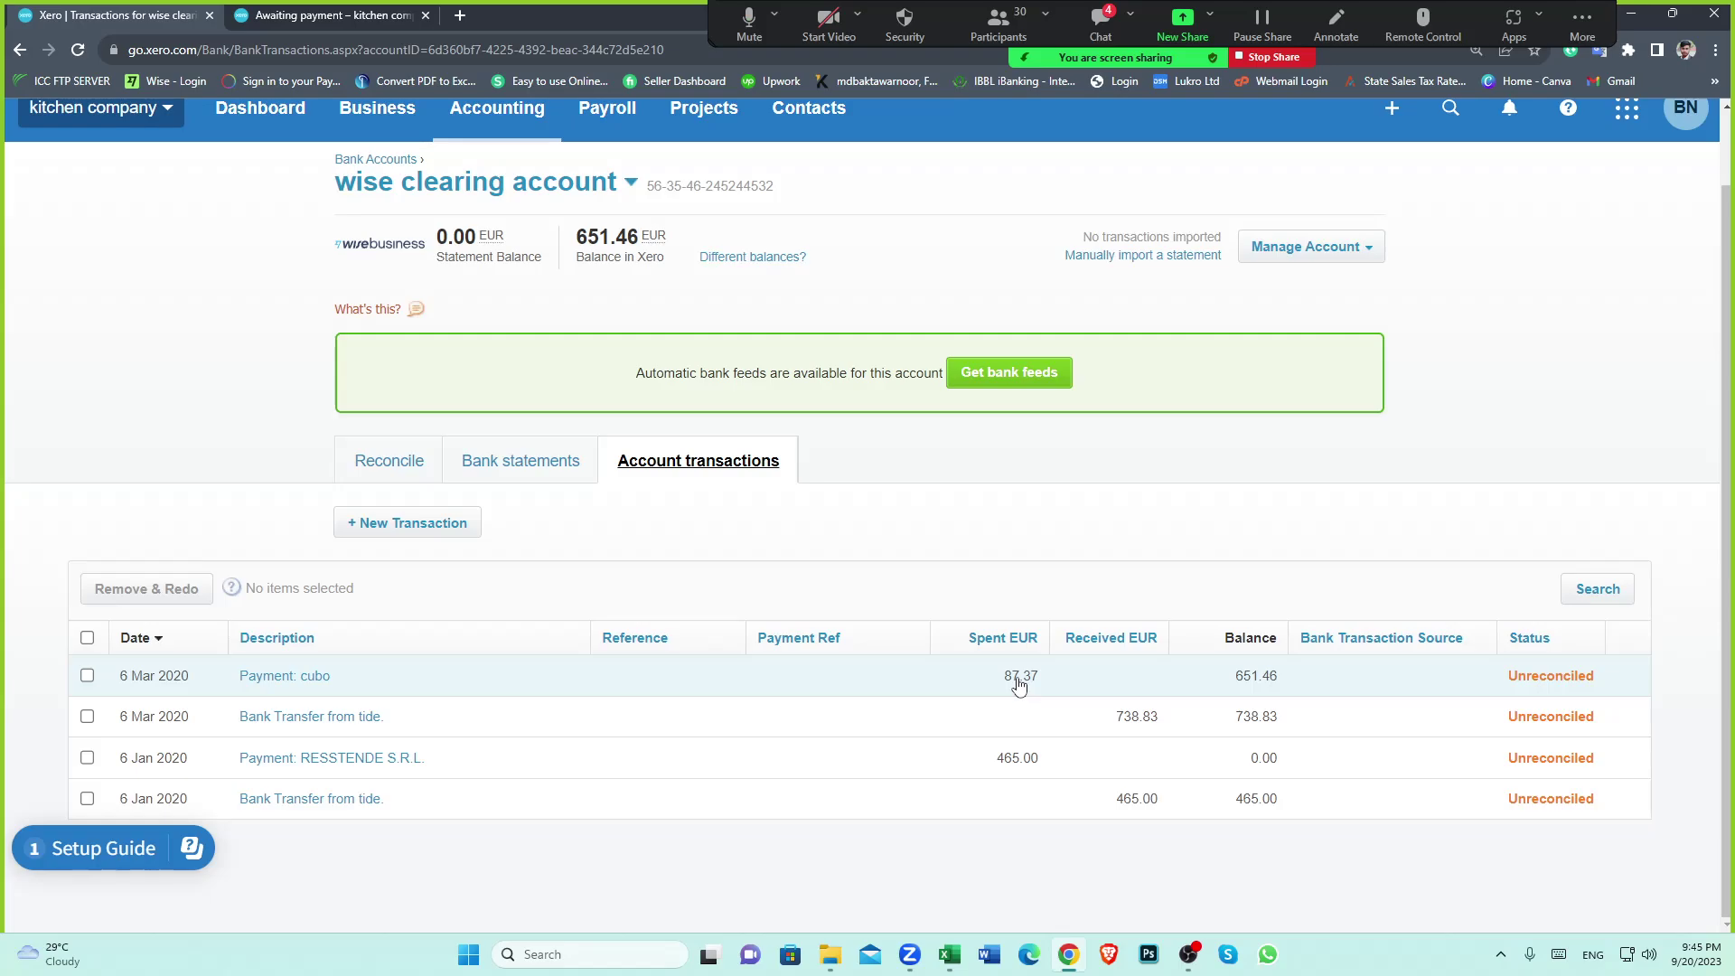
scroll(1023, 694, "up", 2)
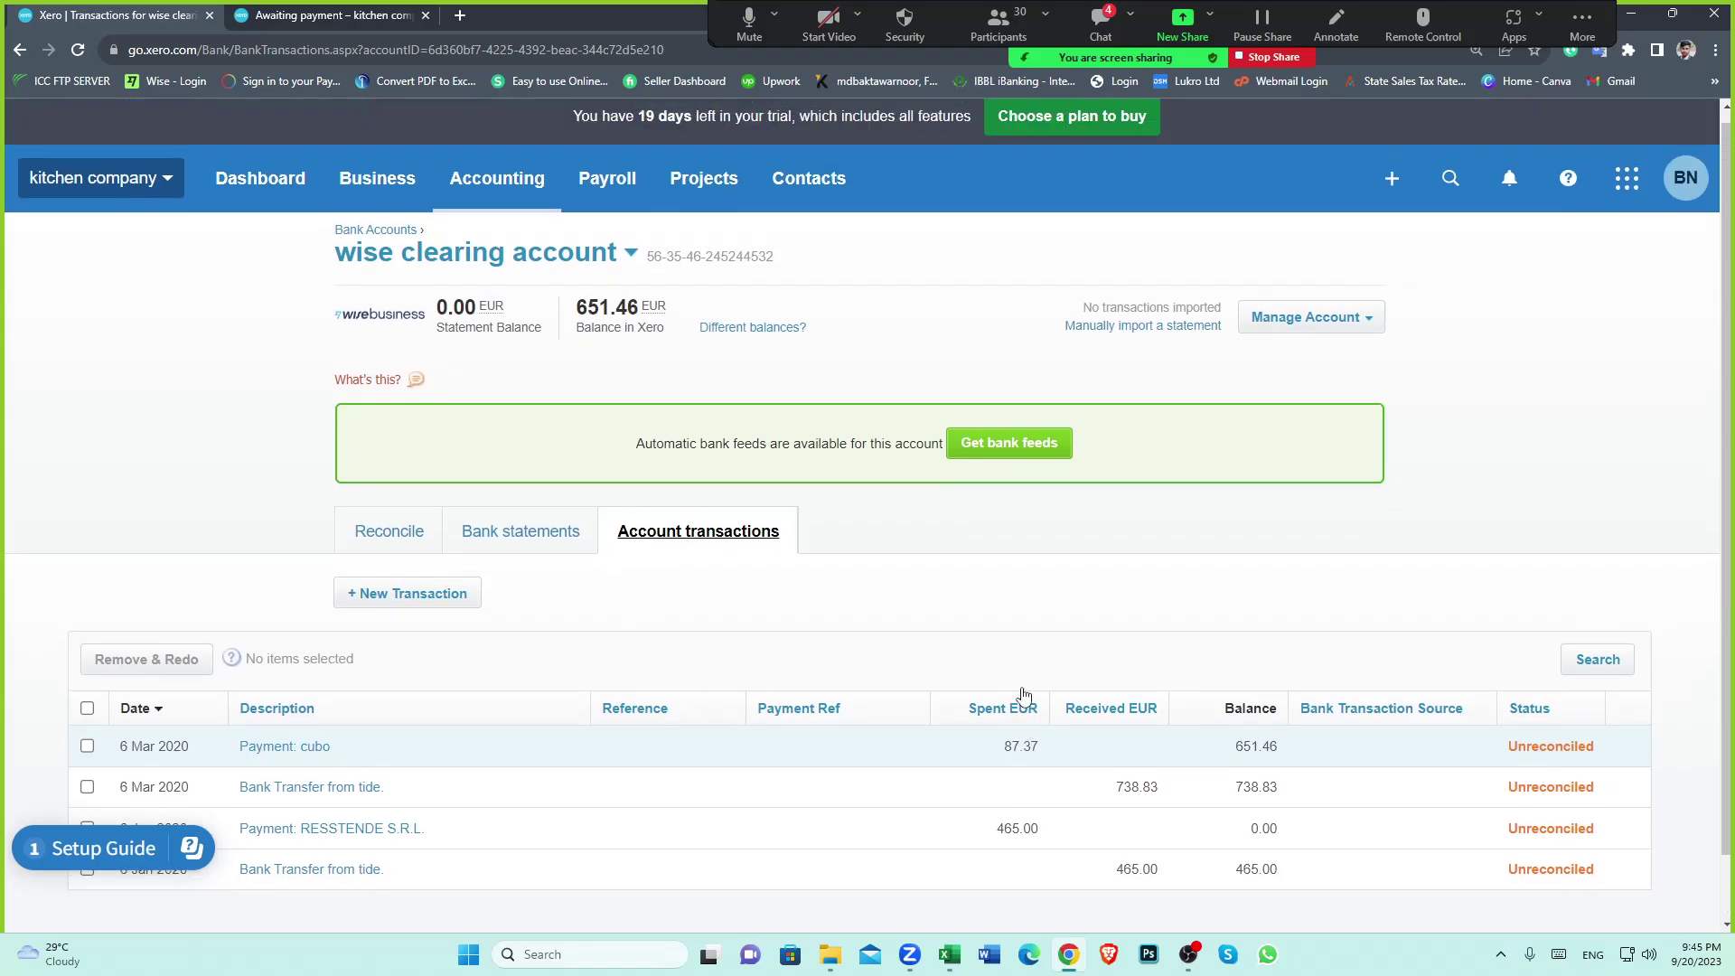
scroll(1022, 694, "down", 2)
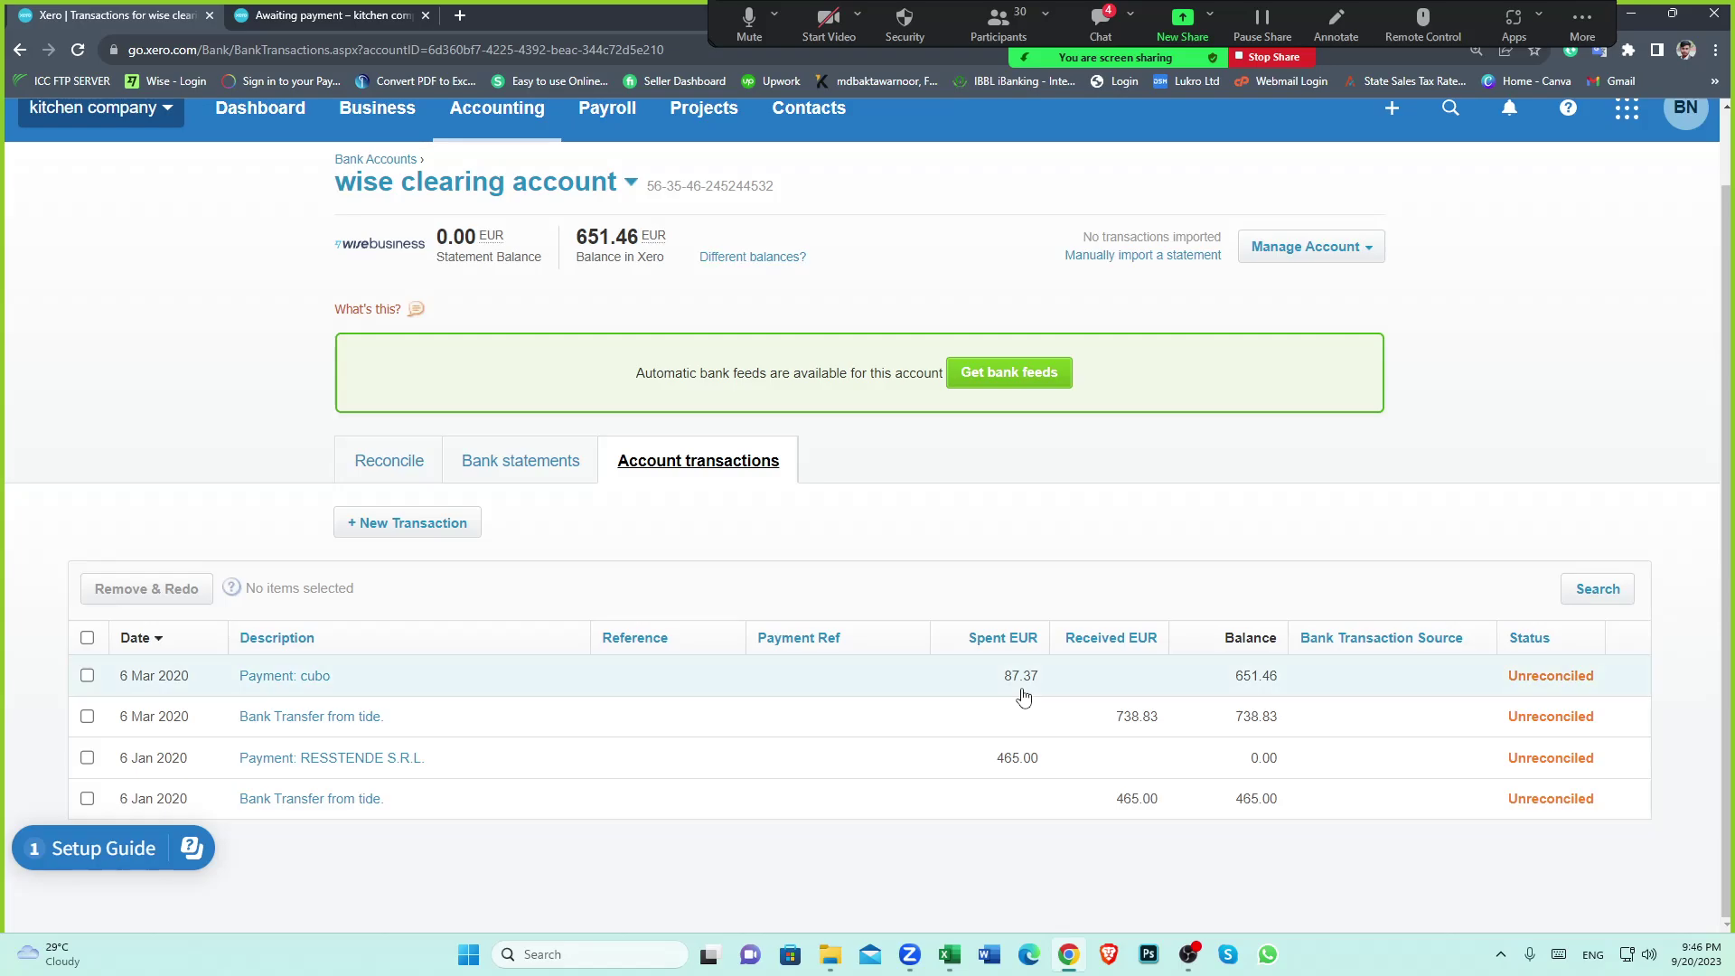
scroll(1022, 694, "up", 2)
scroll(1022, 693, "down", 2)
left_click(275, 677)
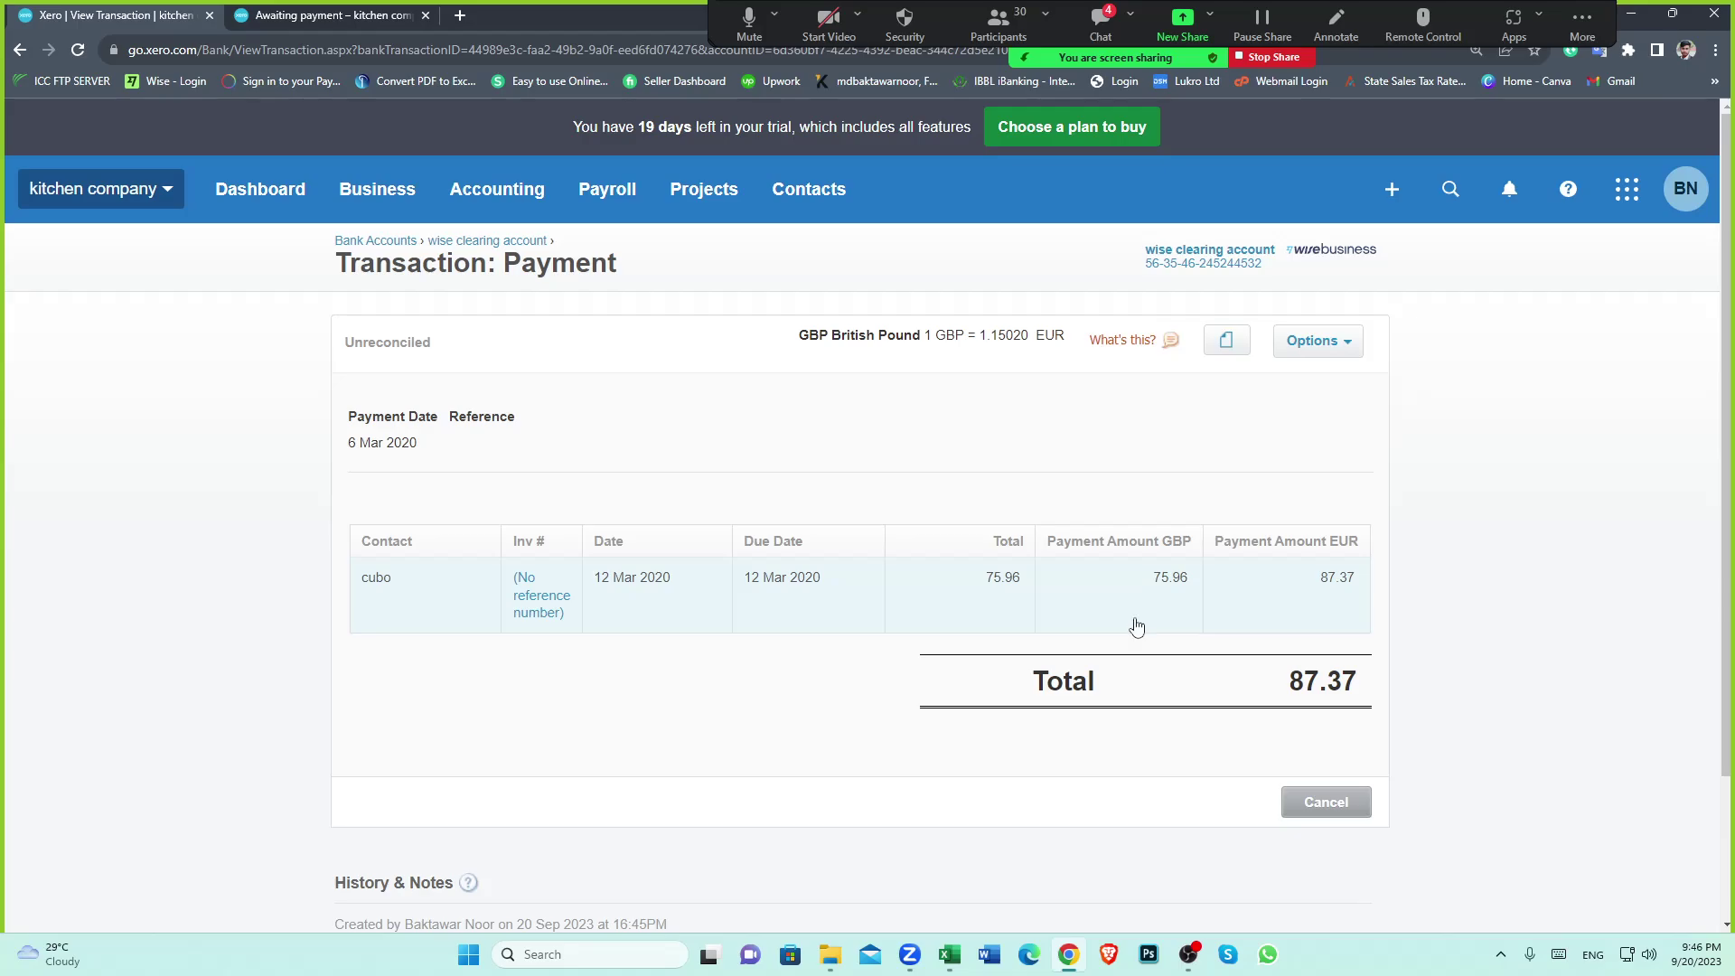
scroll(1066, 637, "down", 2)
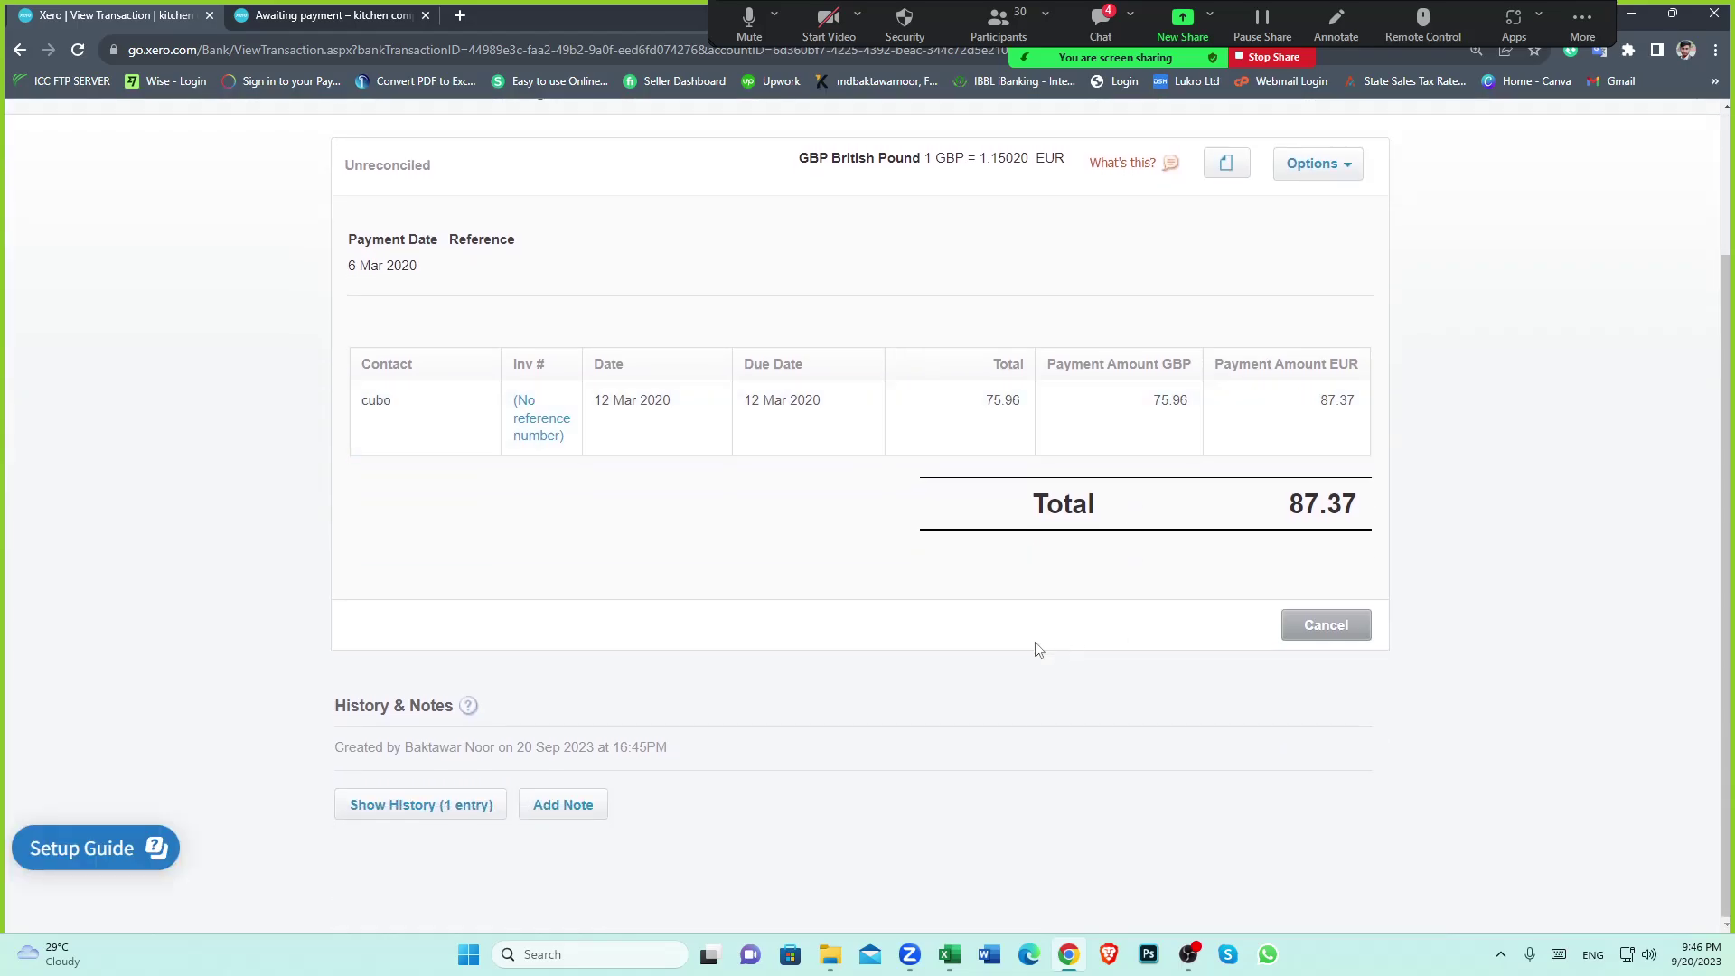
scroll(958, 615, "up", 2)
left_click(1340, 344)
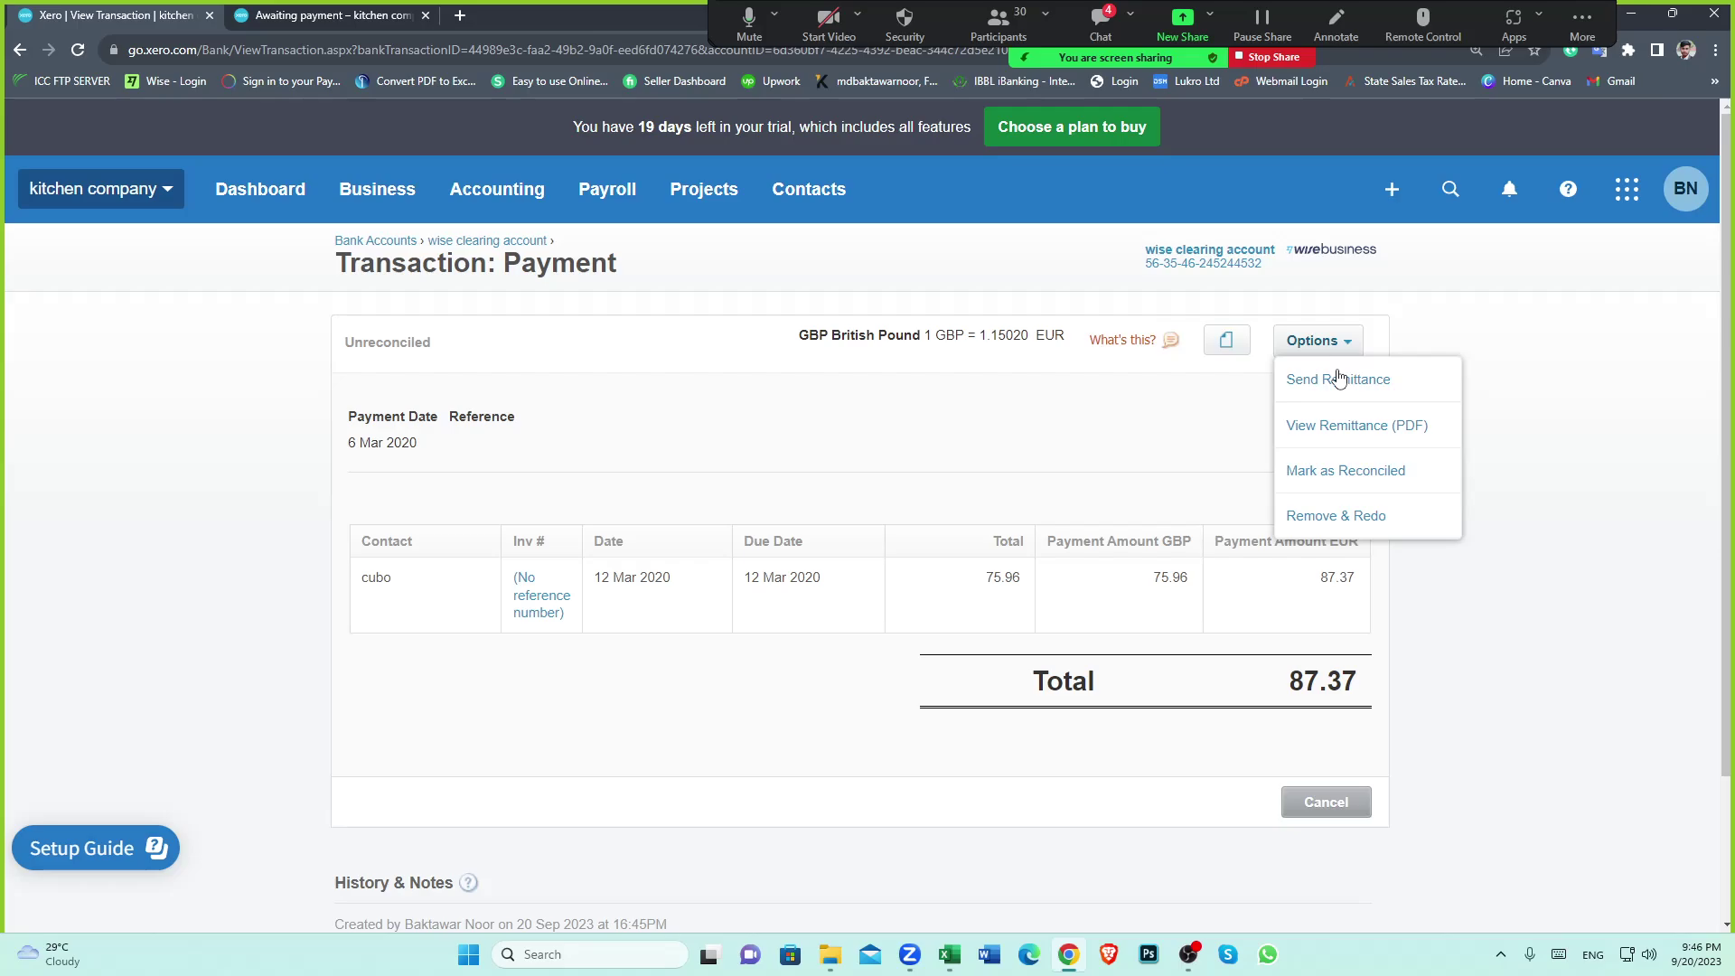
left_click(1328, 516)
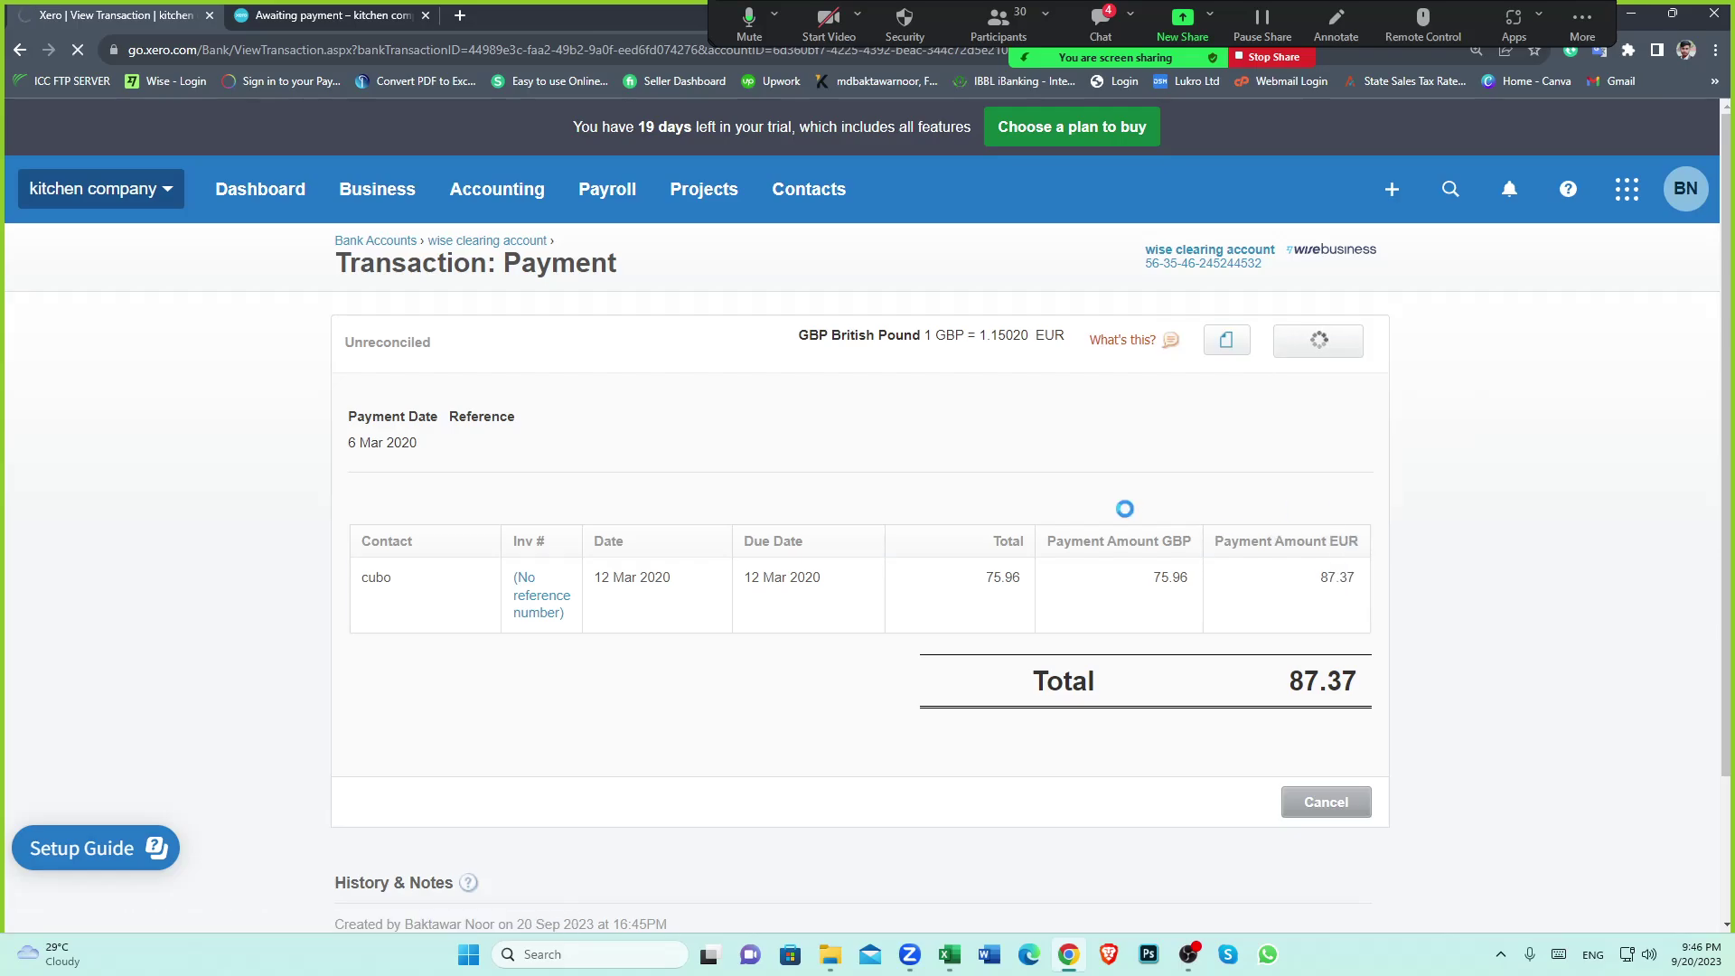
scroll(786, 692, "down", 5)
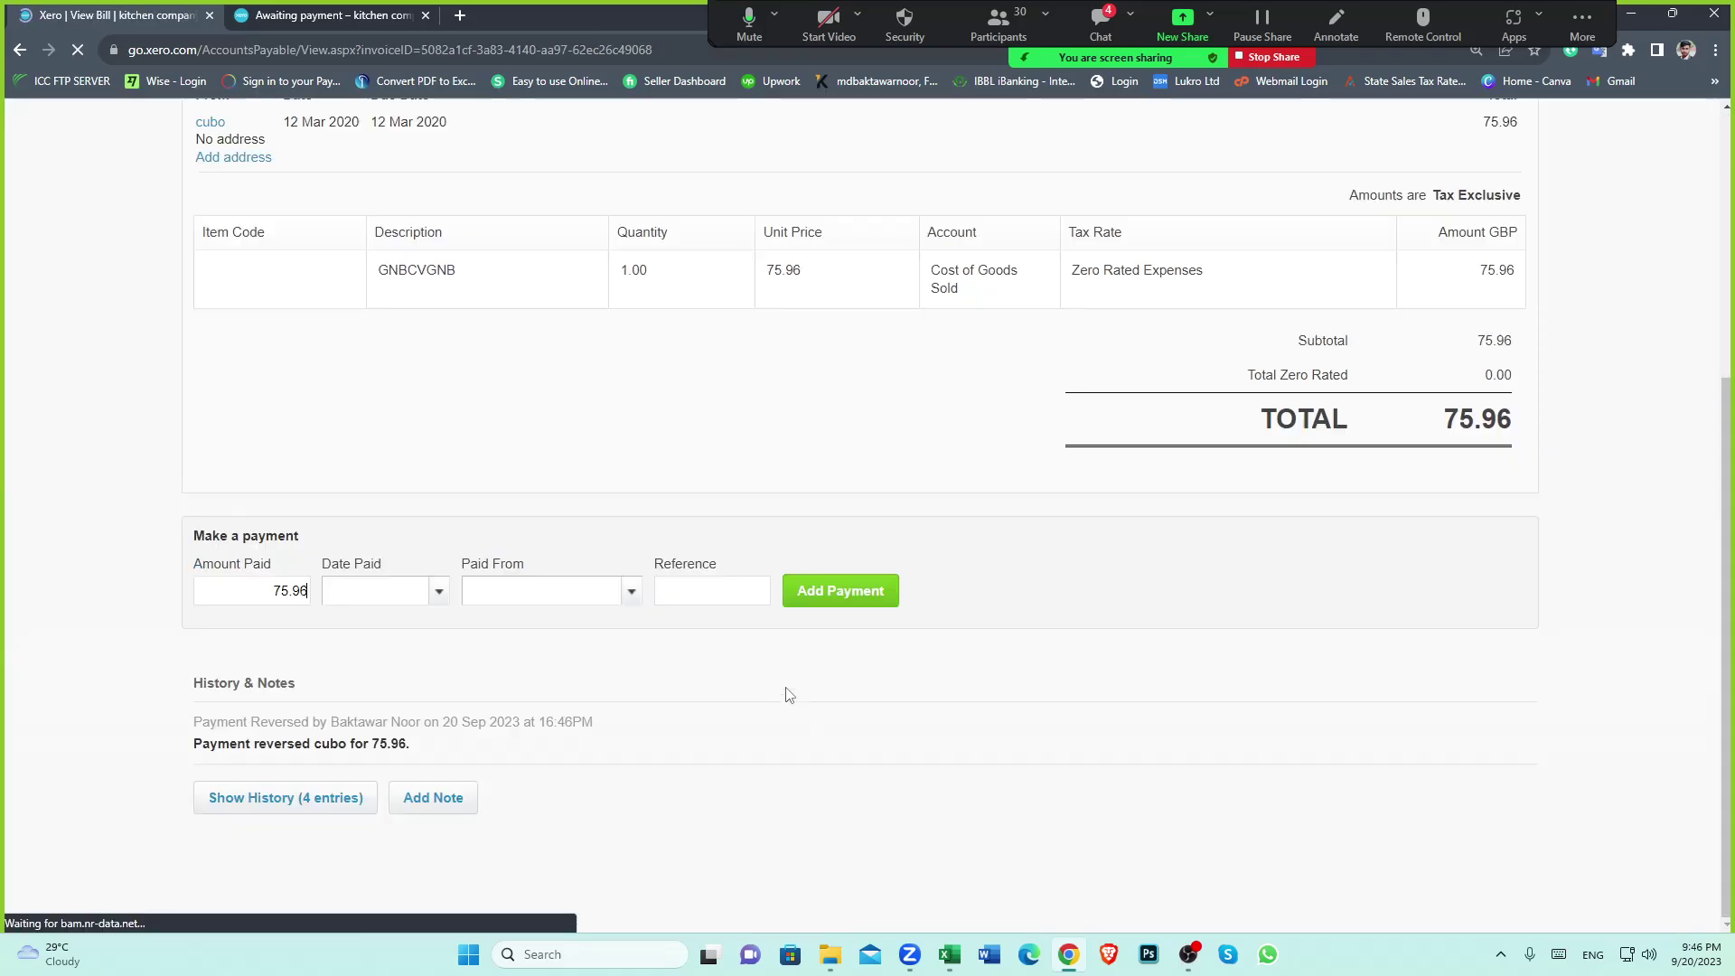
Set Date Paid to 6 Mar 2020, accepting the before-bill-date warning
scroll(722, 677, "up", 5)
scroll(587, 649, "down", 5)
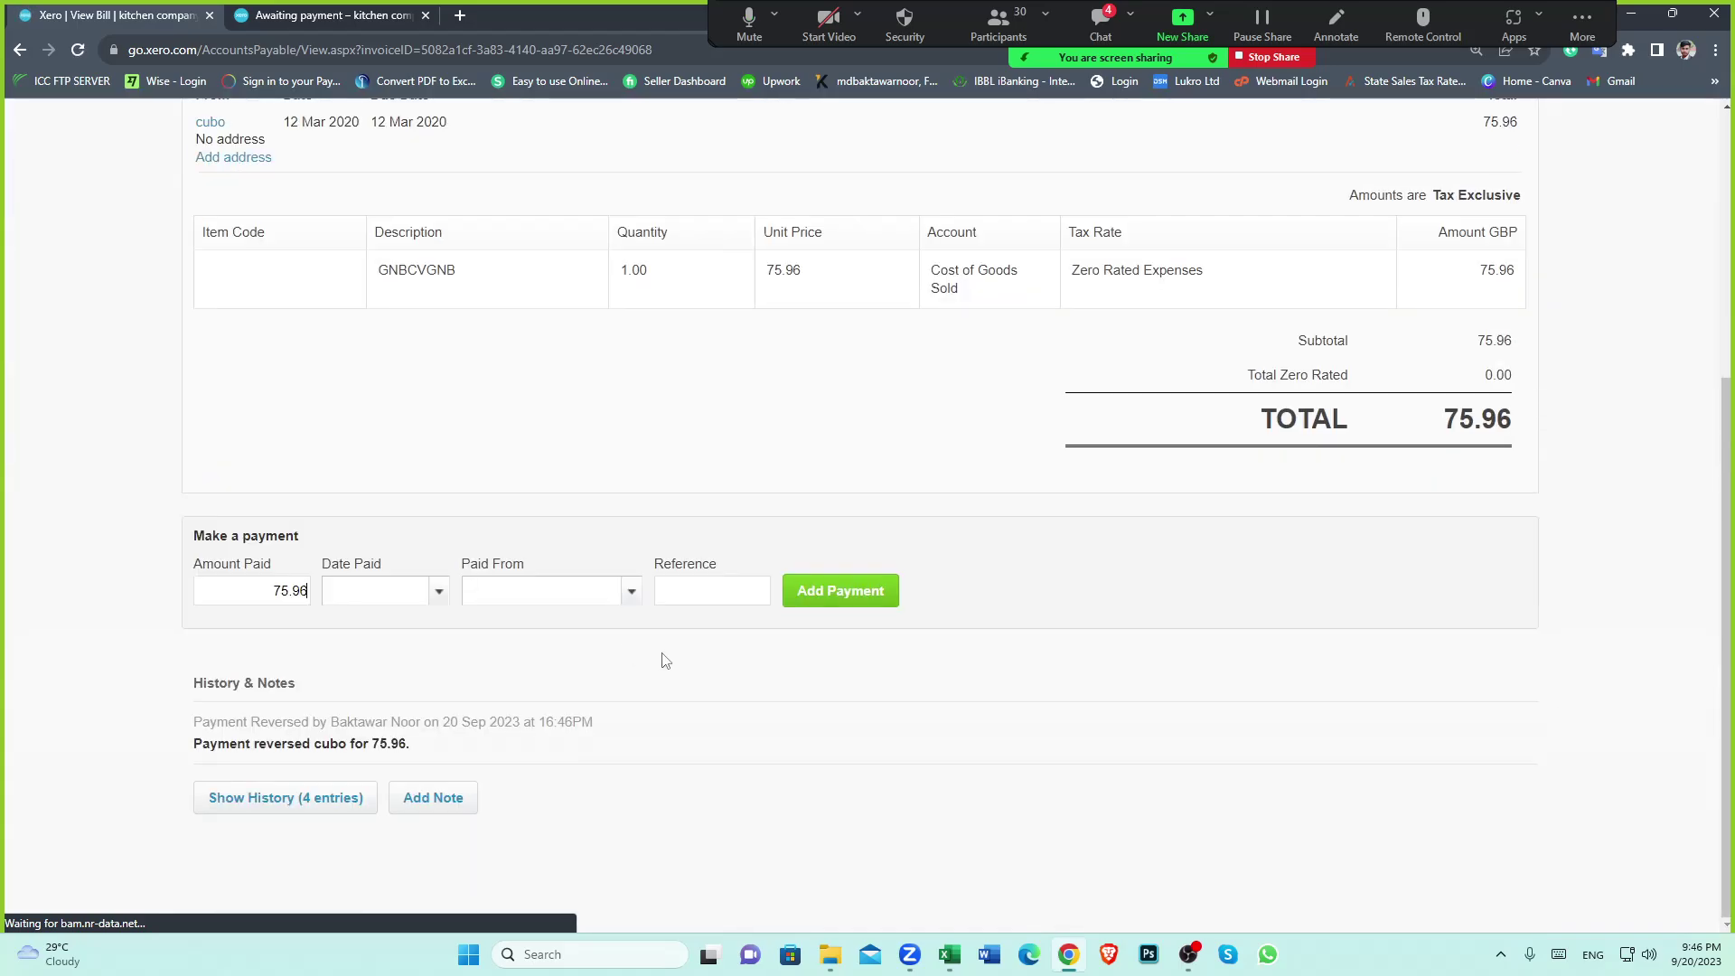
left_click(440, 593)
left_click(461, 212)
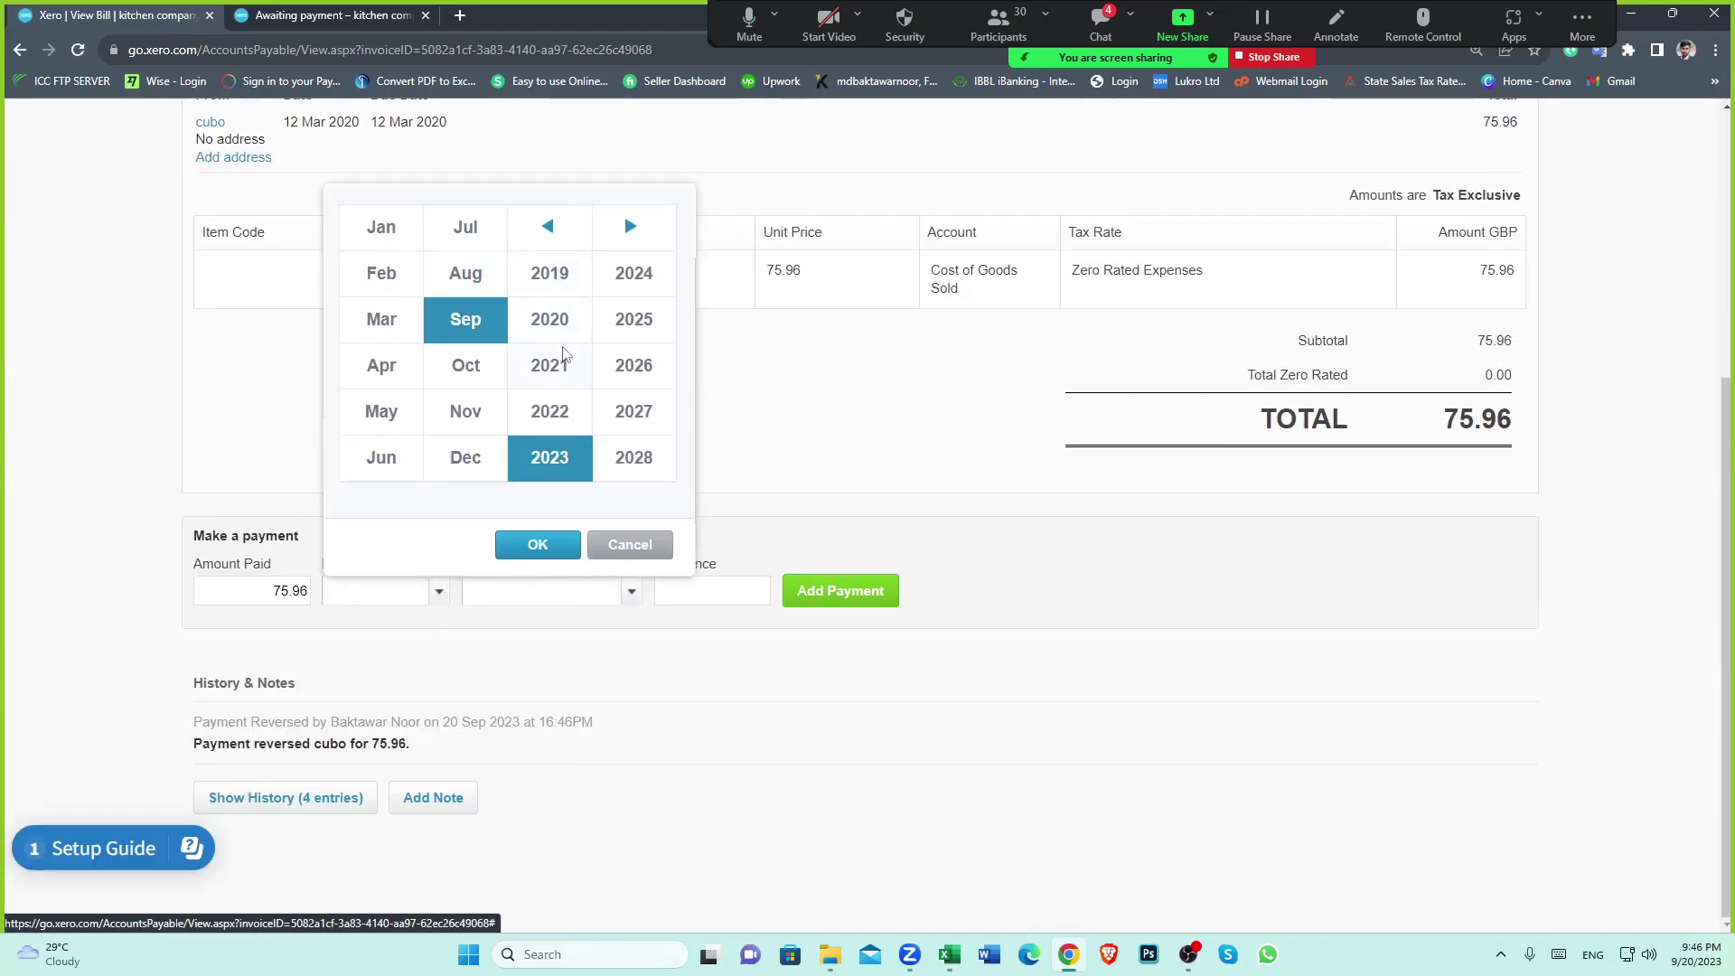
left_click(553, 324)
left_click(378, 326)
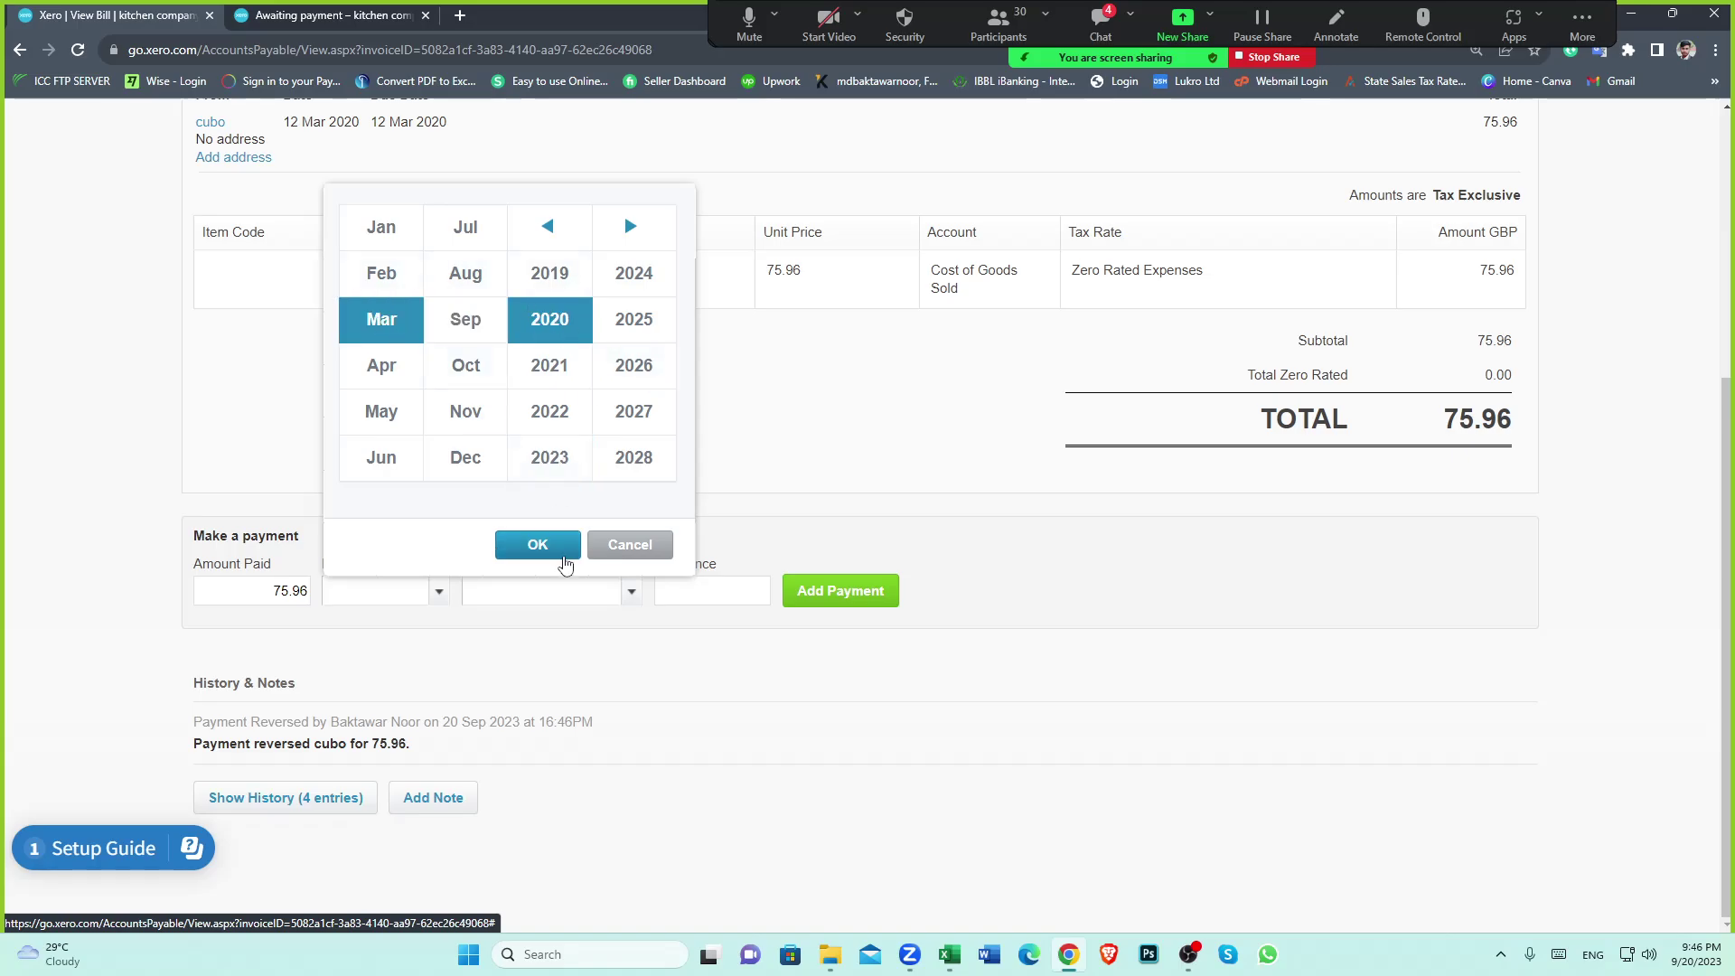
left_click(558, 549)
left_click(617, 339)
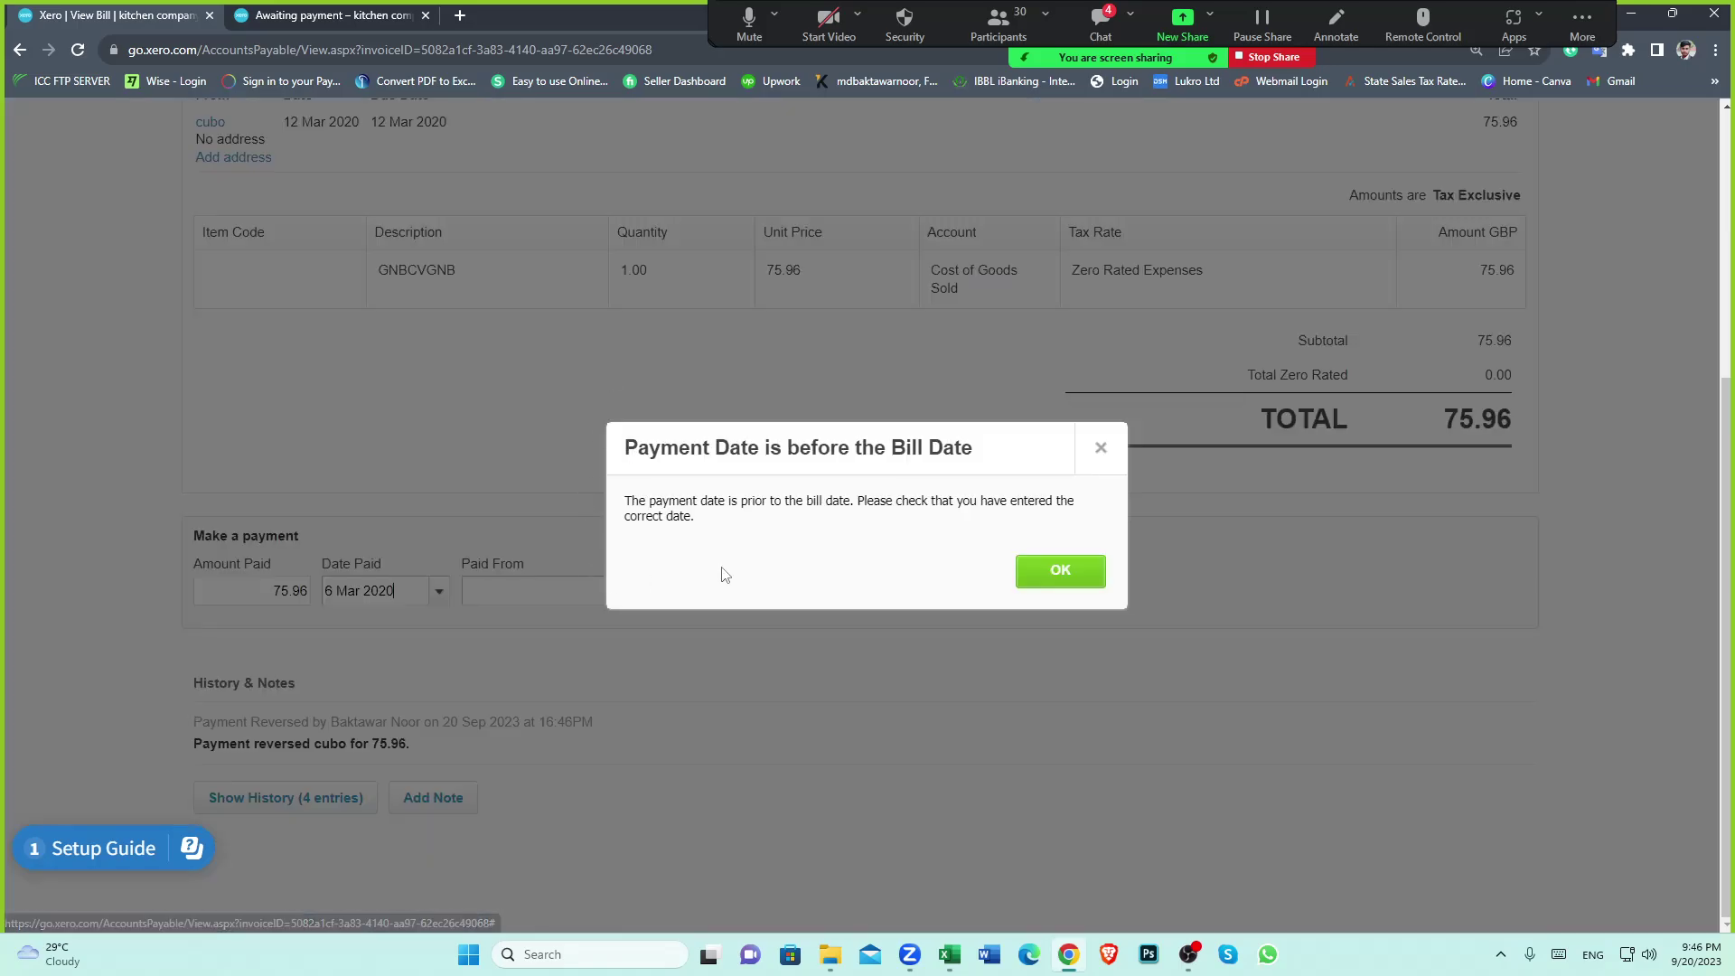
left_click(1054, 571)
Pay from the wise clearing account (EUR), leaving the Exchange Rate field blank
left_click(639, 593)
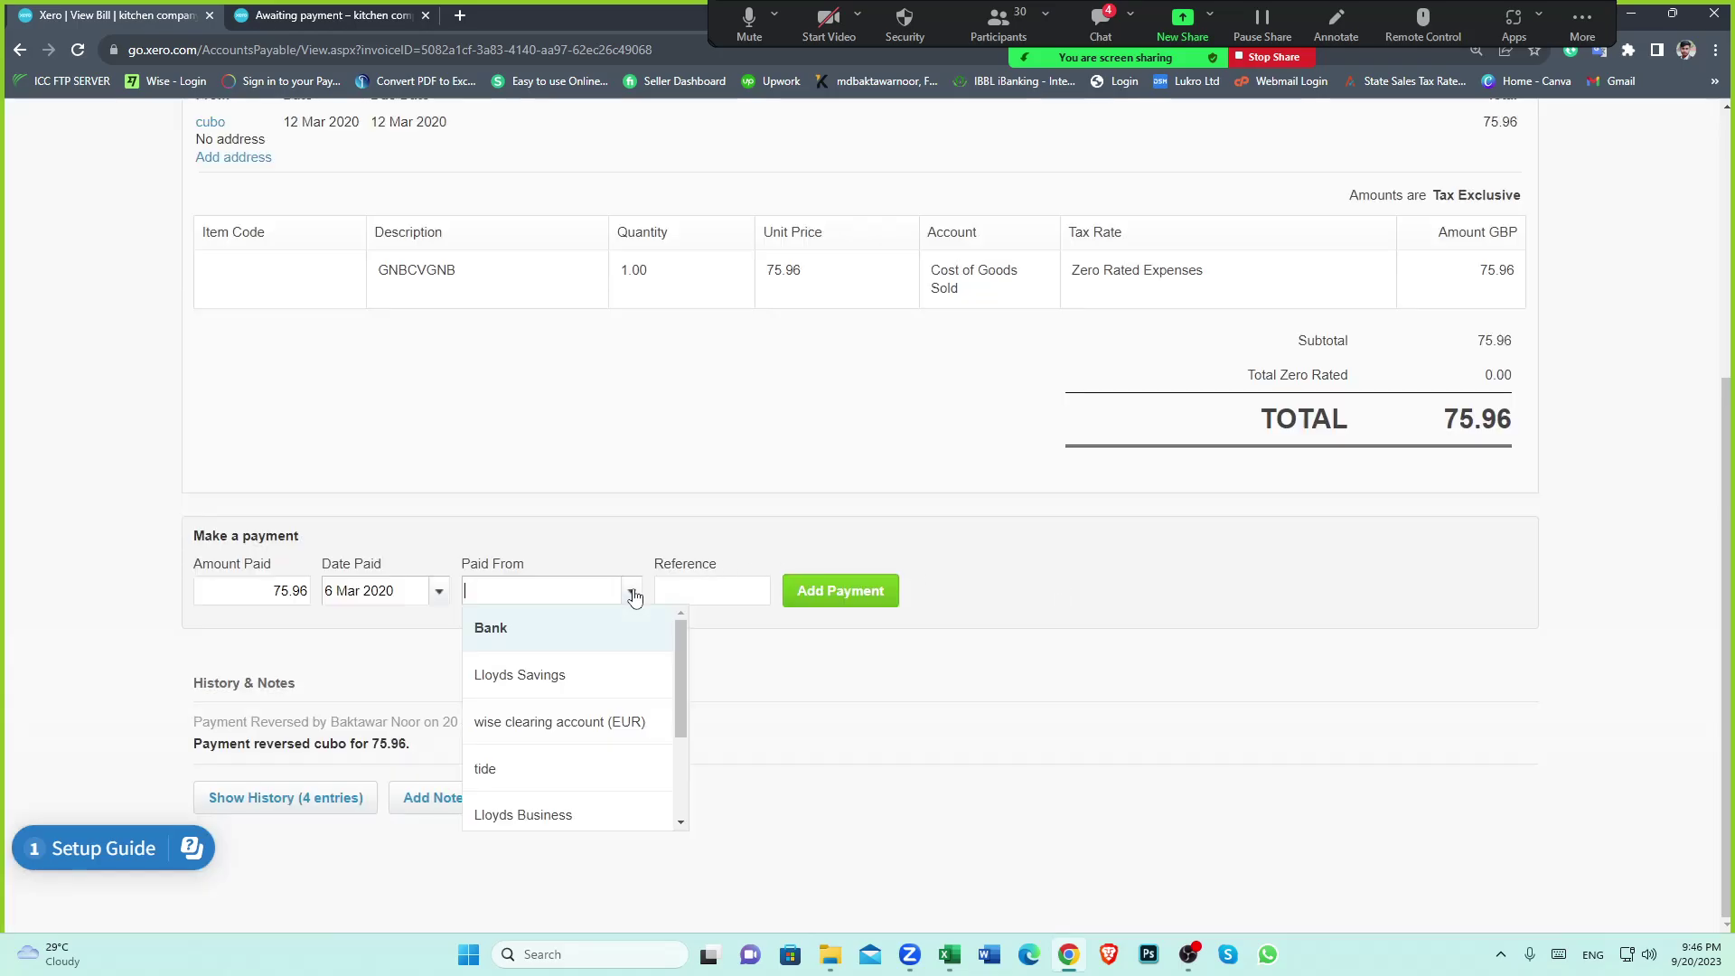
left_click(620, 720)
left_click(447, 610)
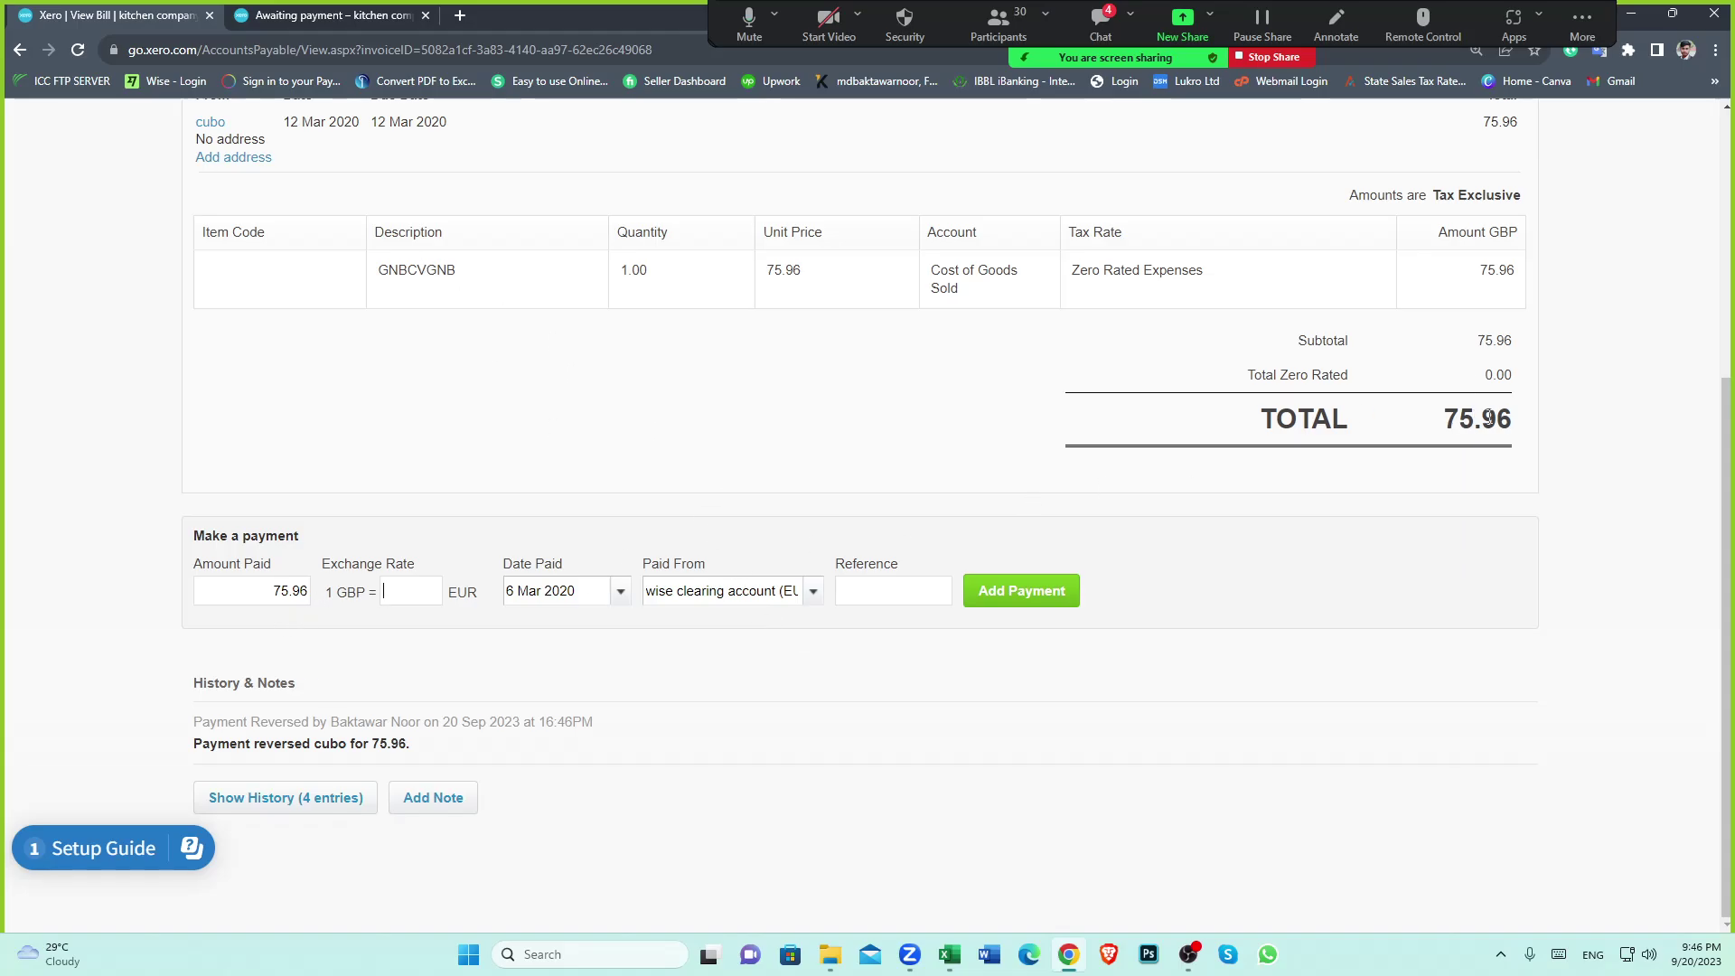
scroll(843, 469, "up", 1)
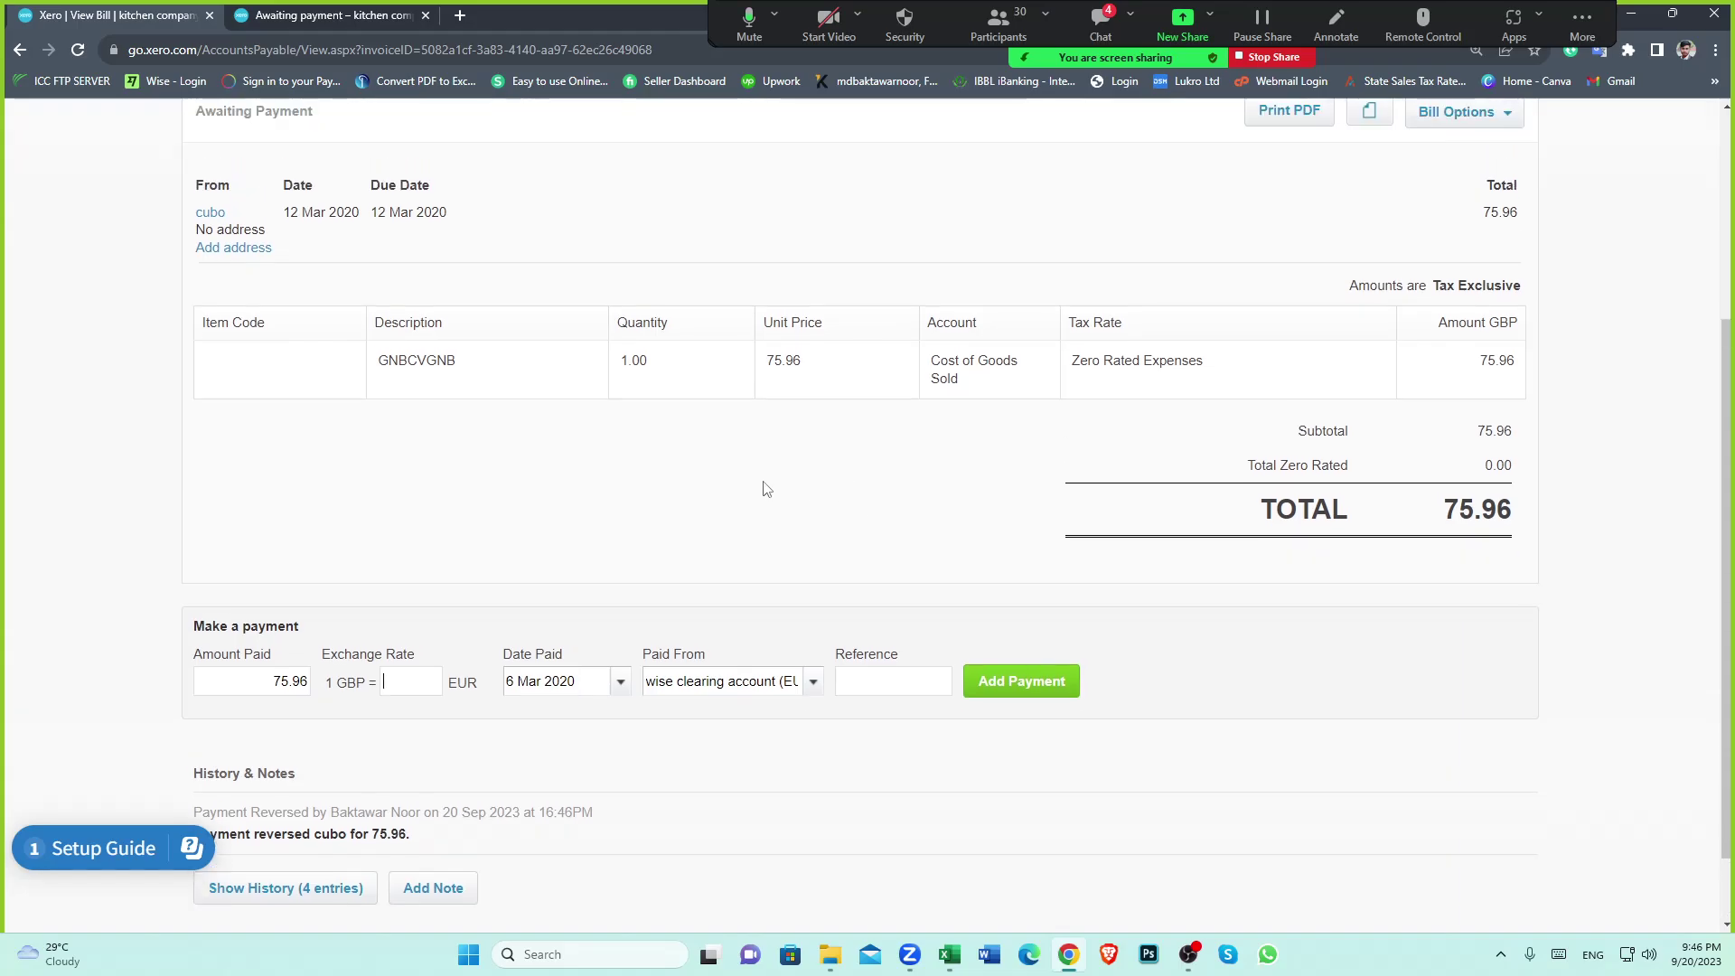
scroll(766, 488, "down", 1)
left_click(948, 954)
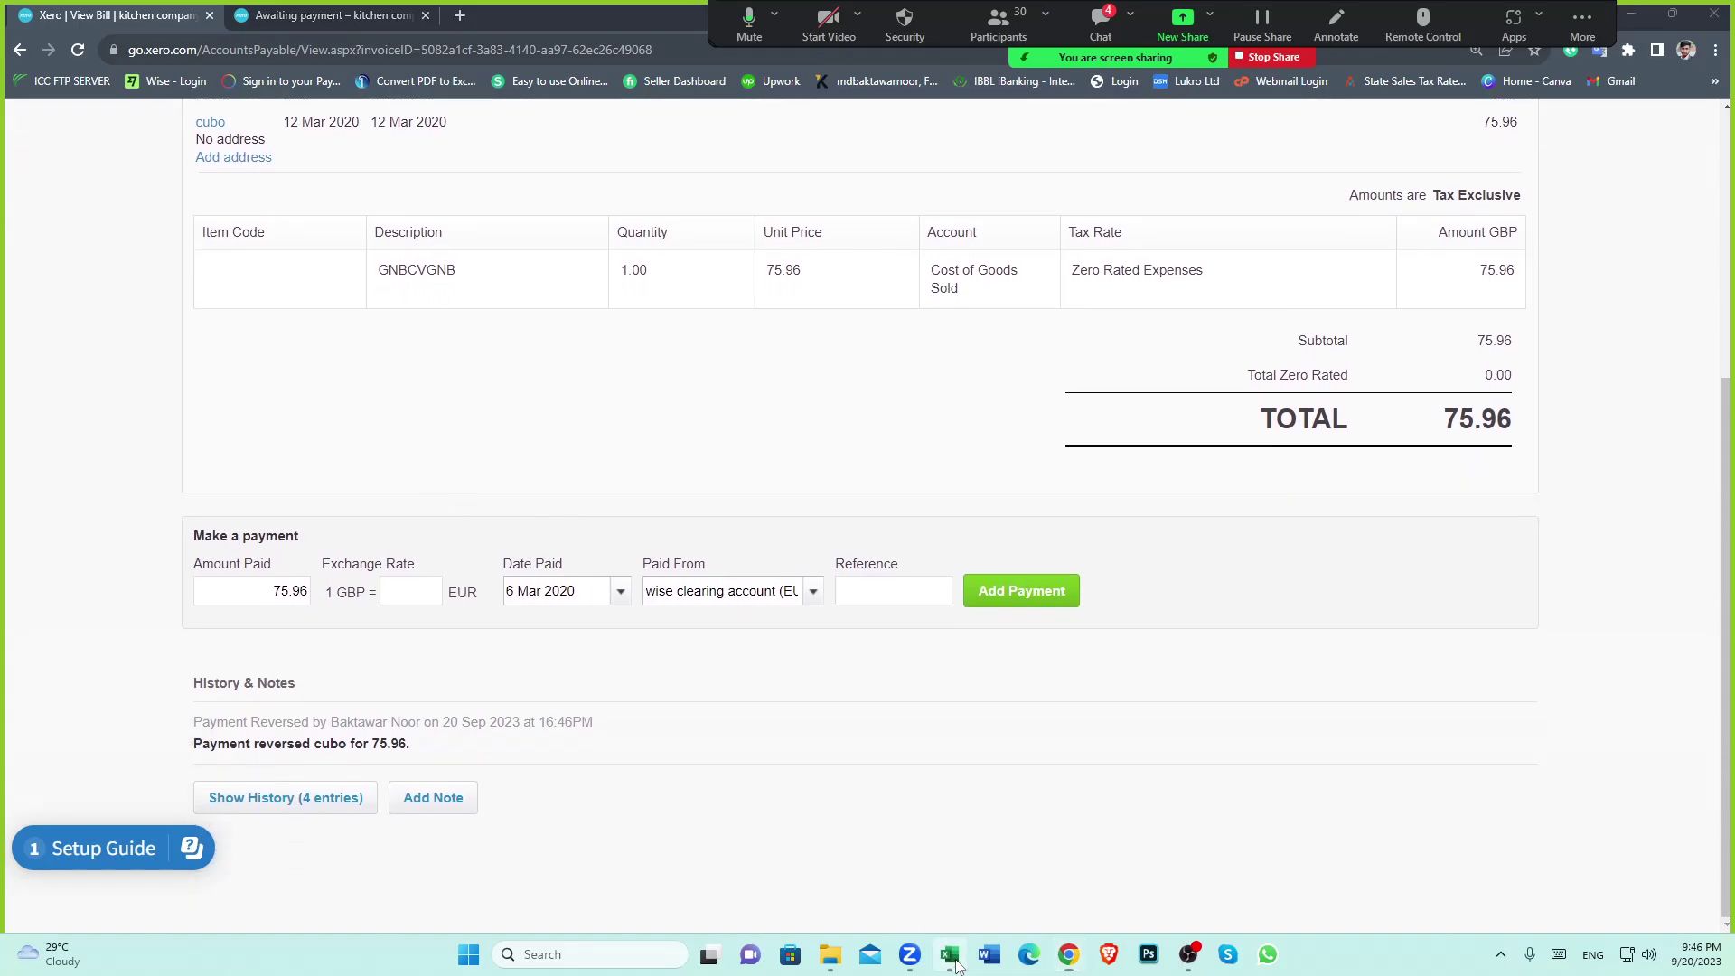
Calculate the exchange rate in H39 with =H34/K34, giving 0.851247312
left_click(739, 721)
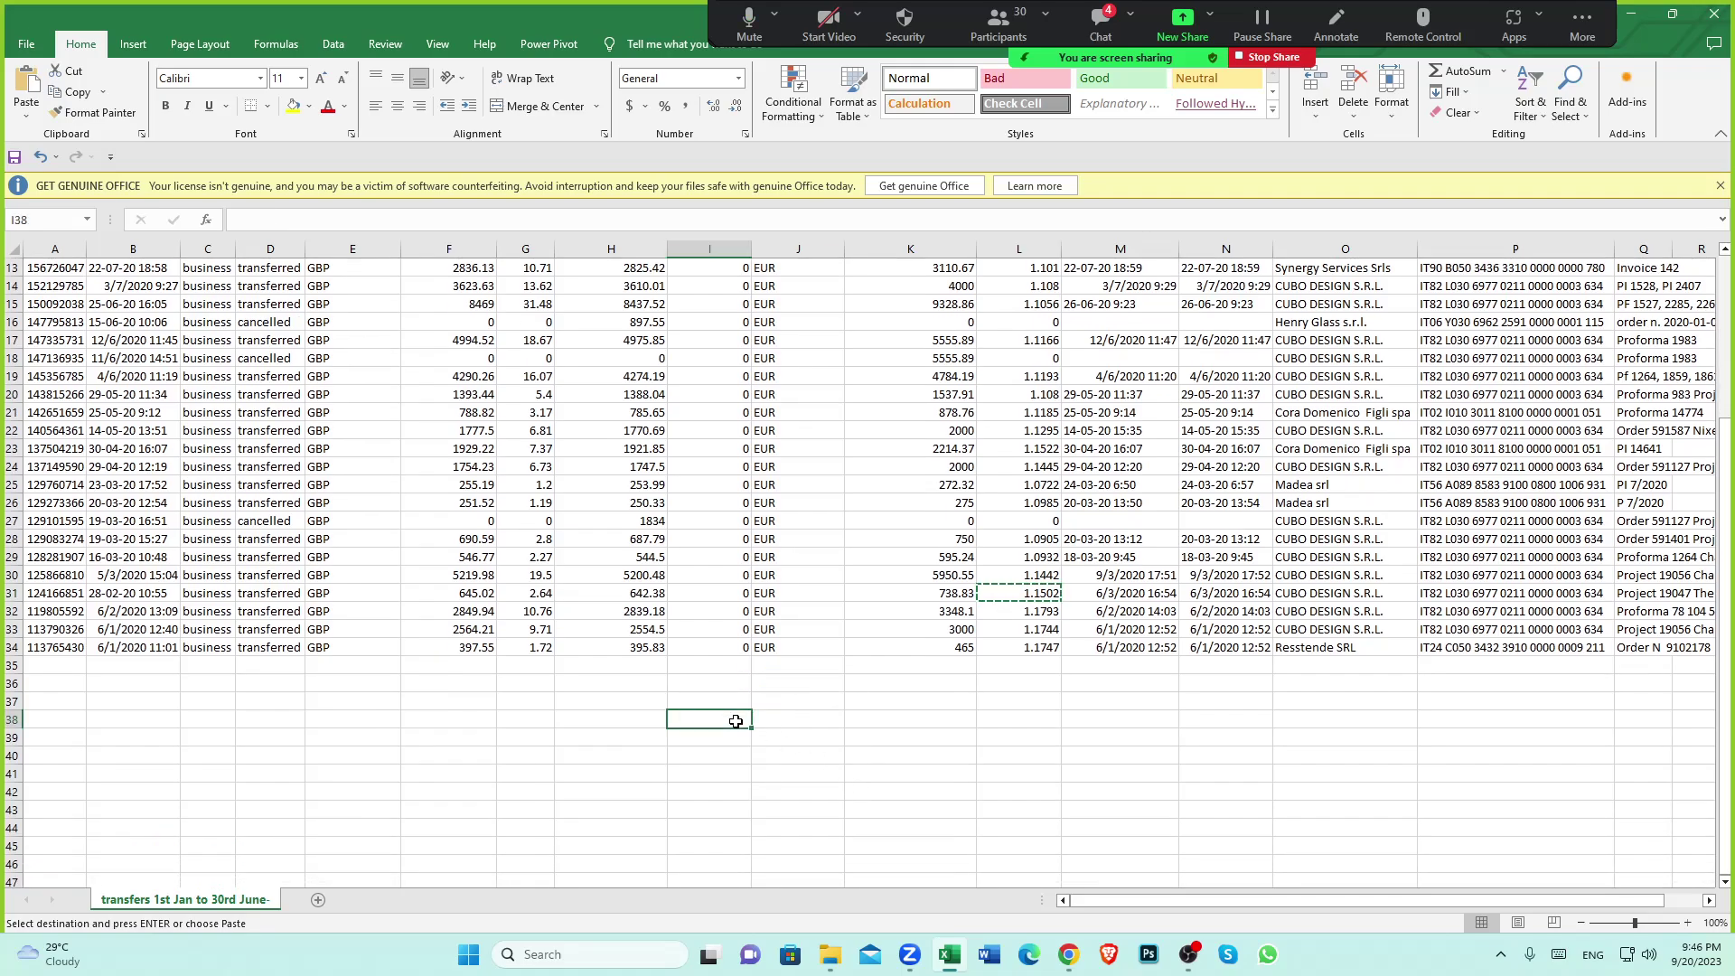
scroll(726, 716, "down", 2)
left_click(649, 538)
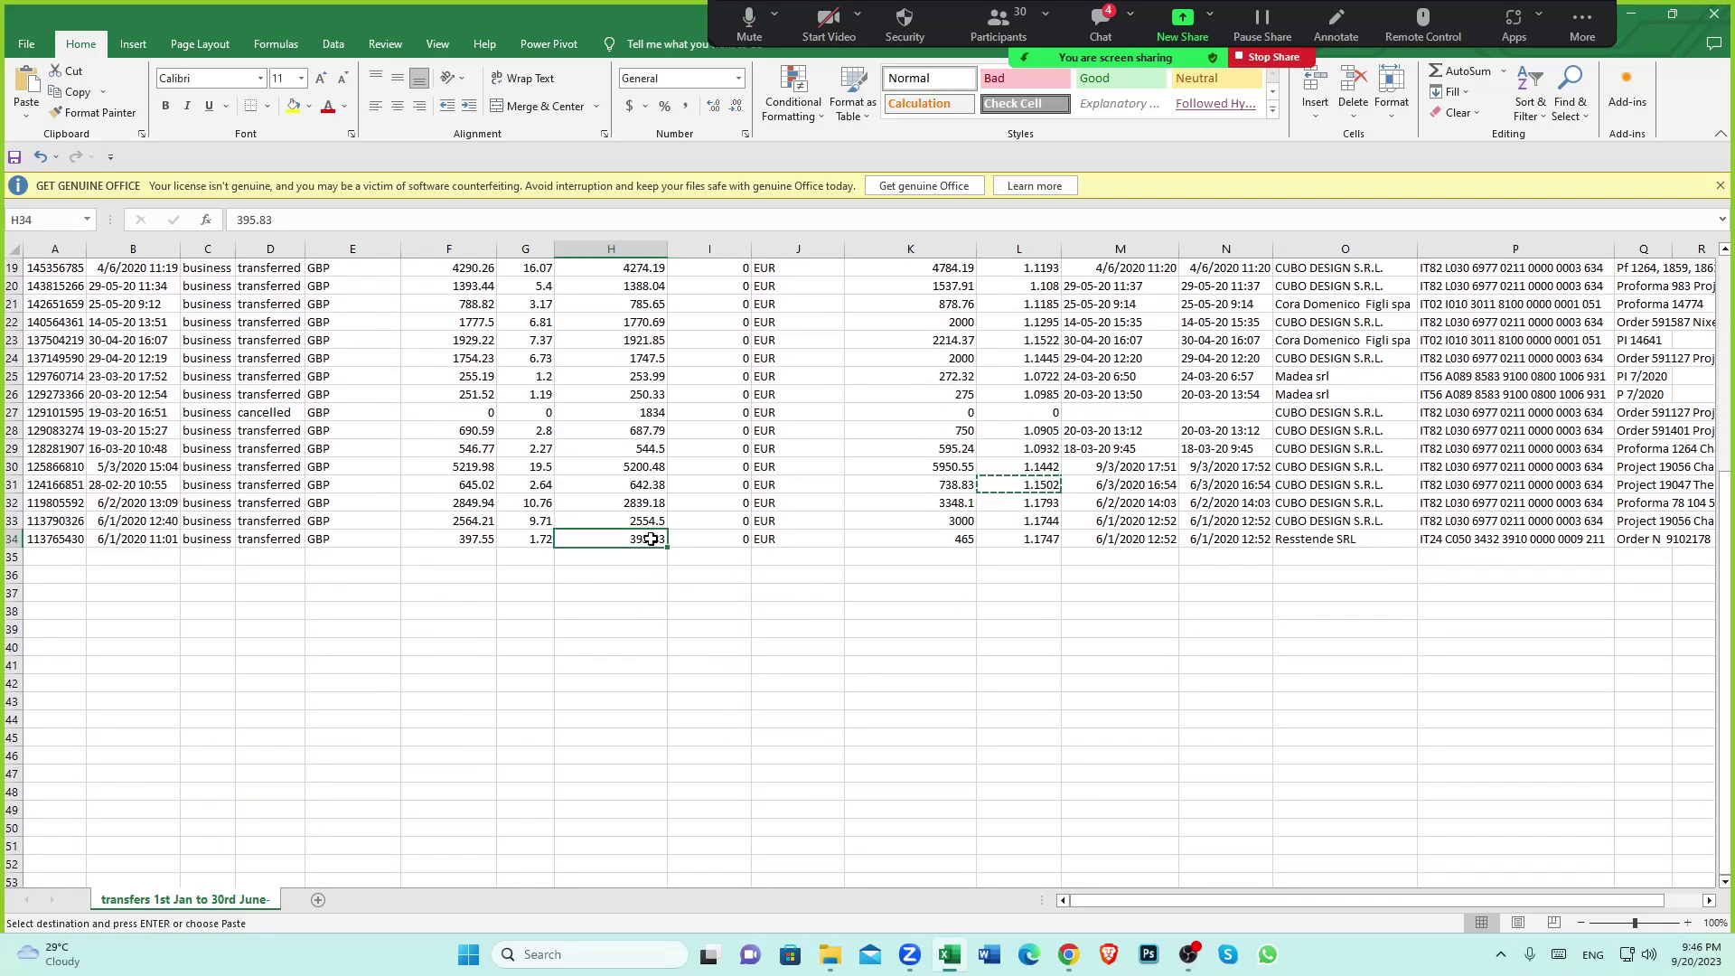
left_click(677, 647)
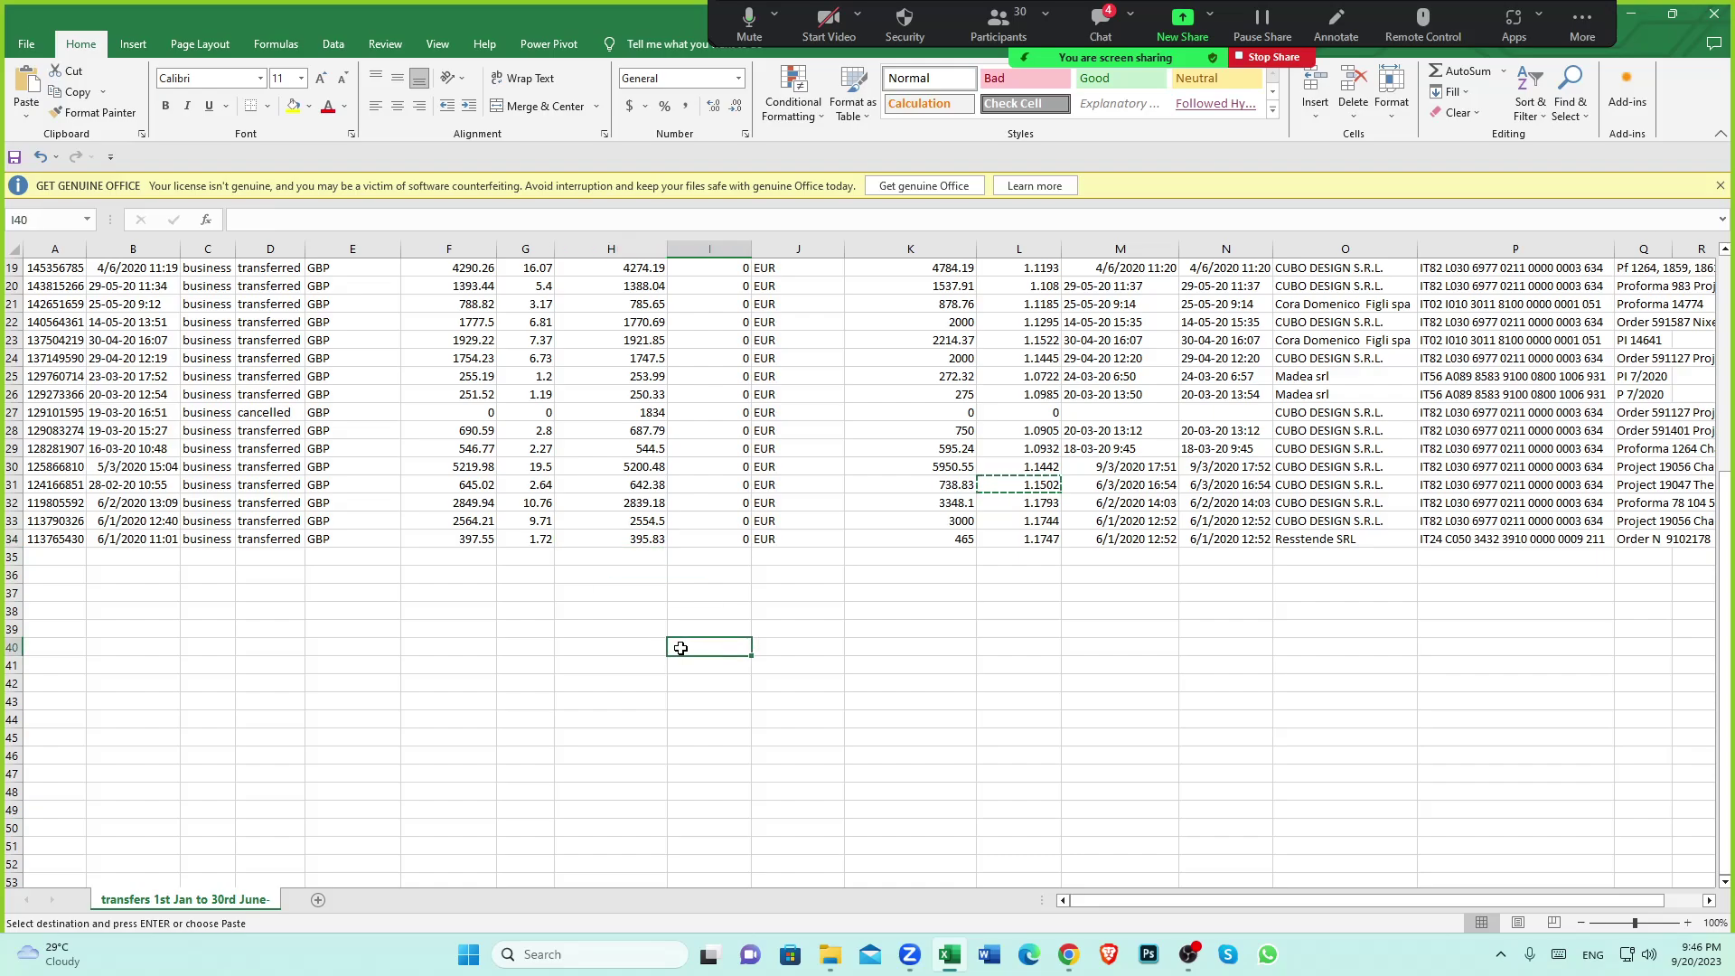
left_click(634, 627)
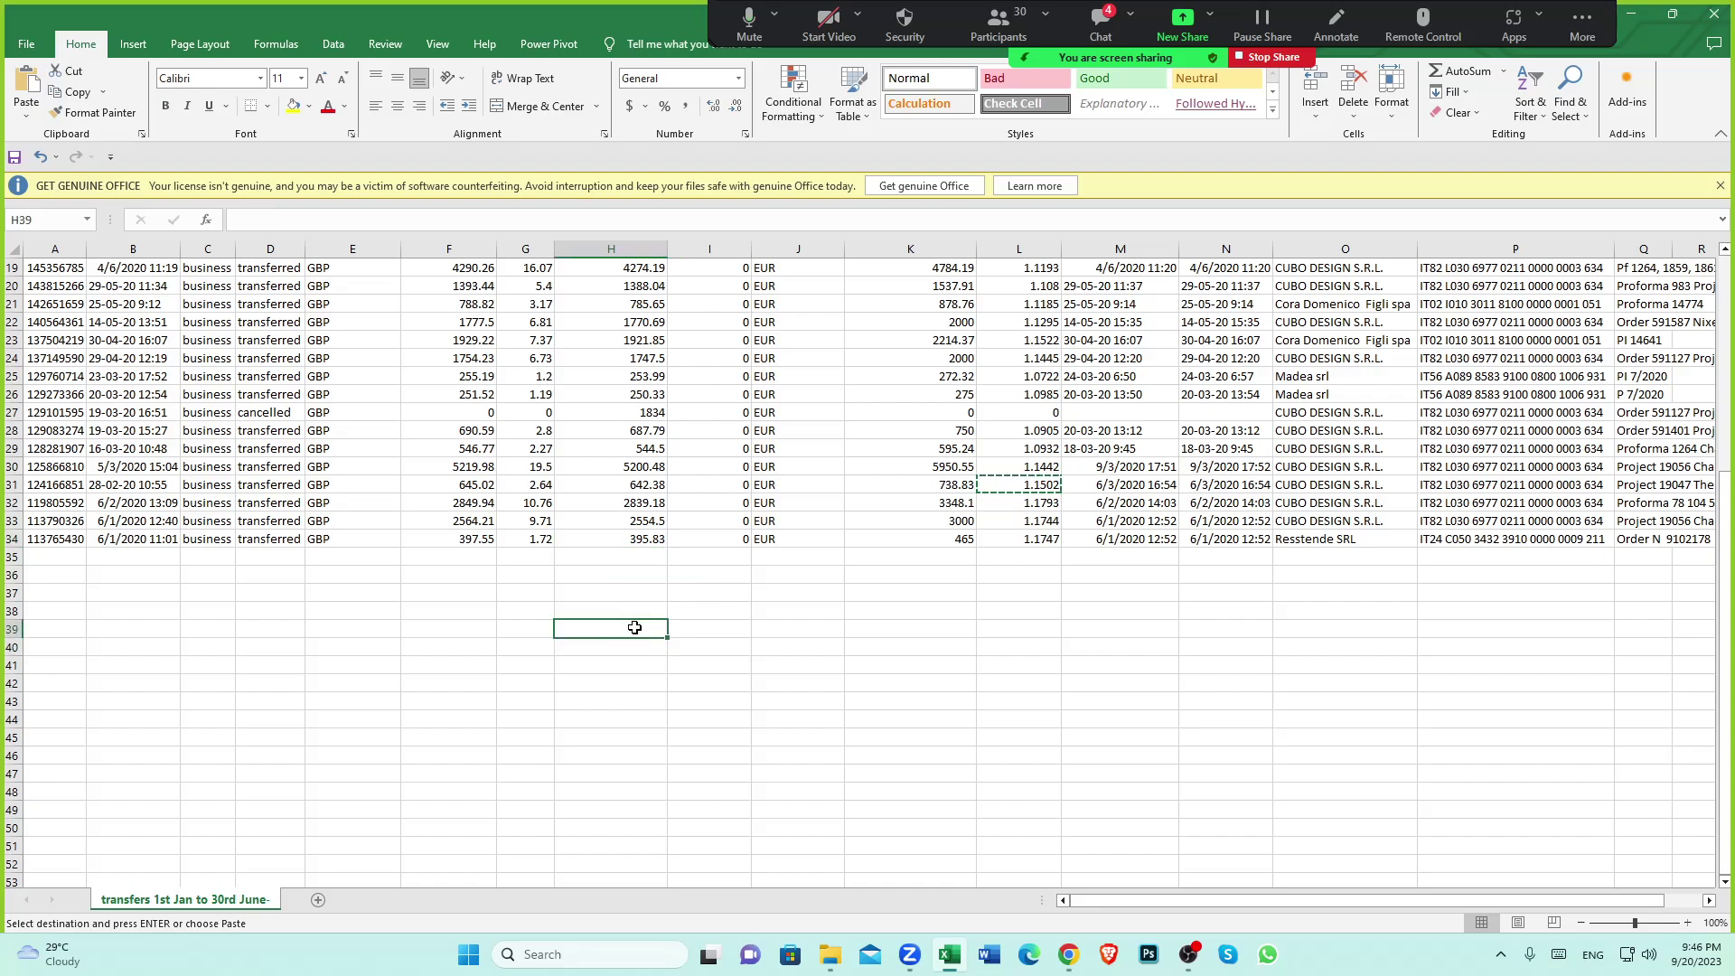
type("=")
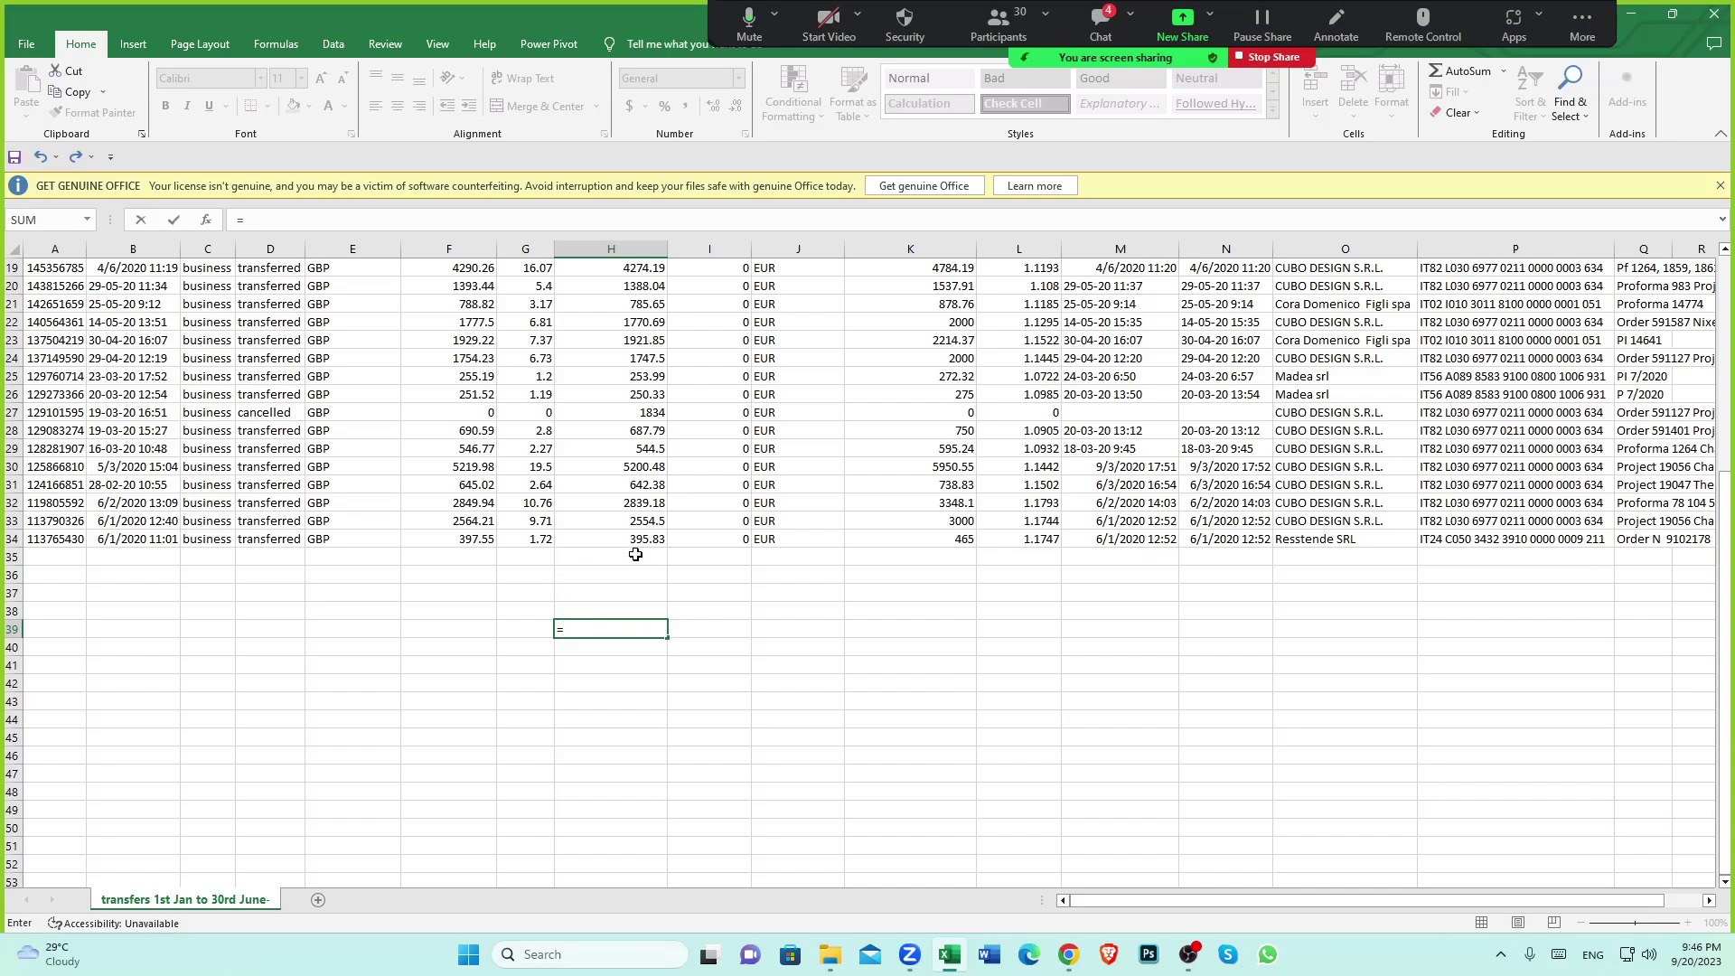
left_click(641, 539)
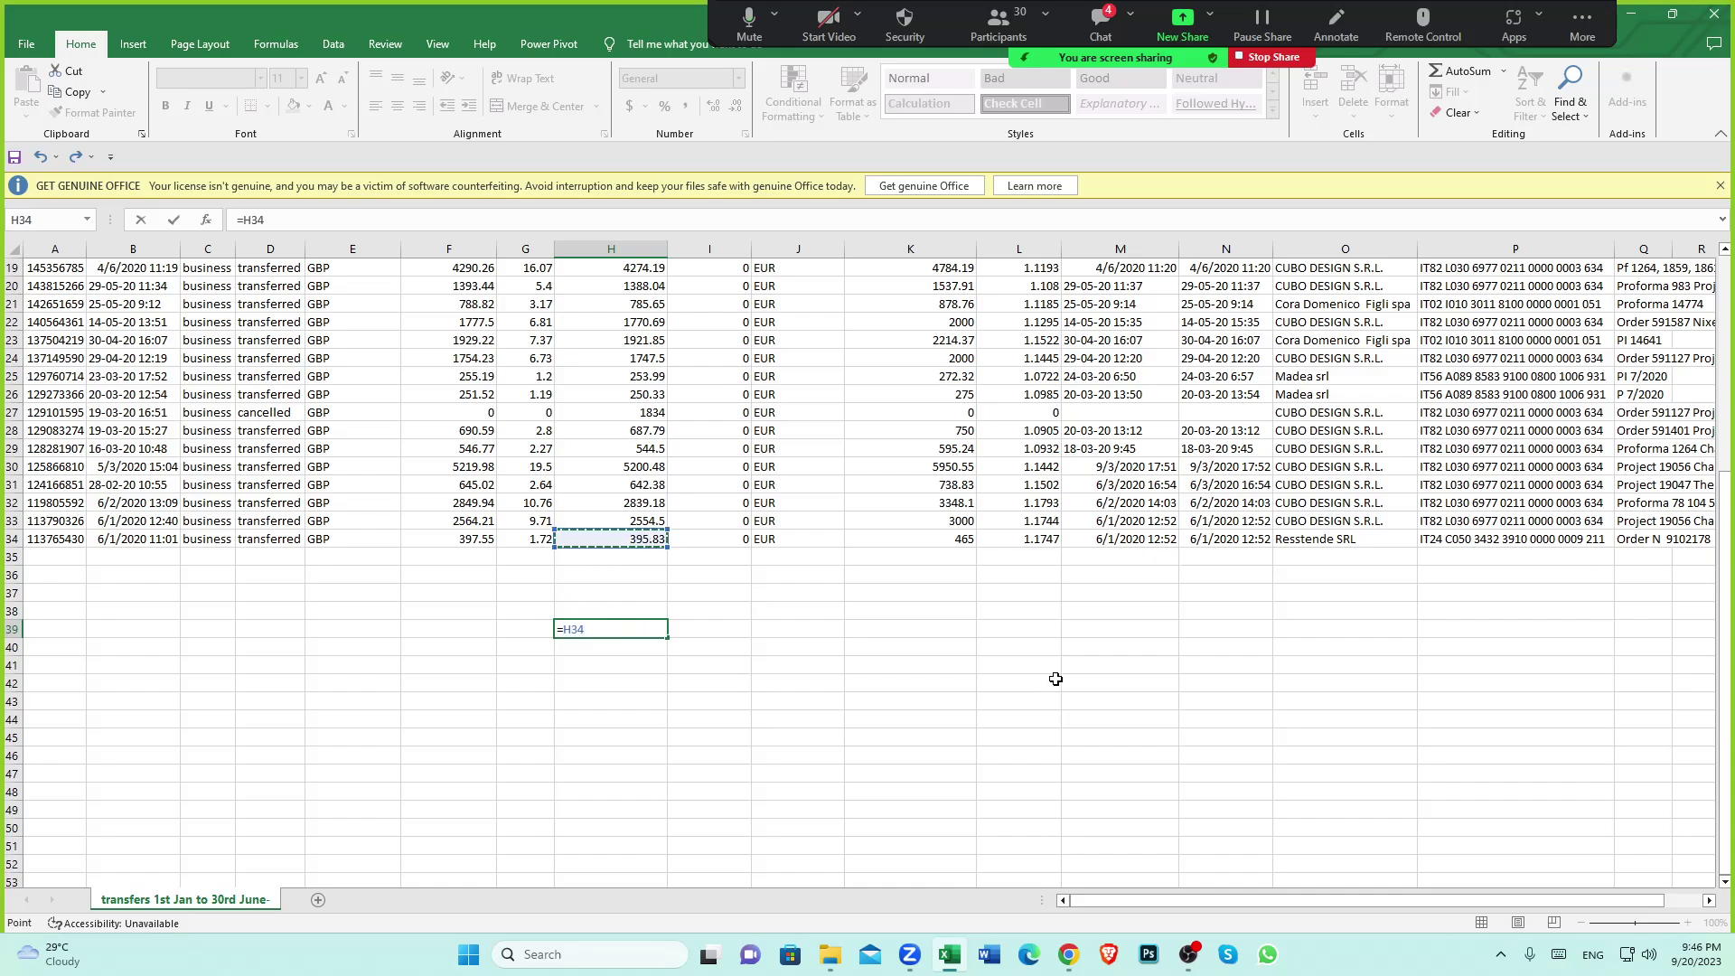
type("/")
left_click(961, 541)
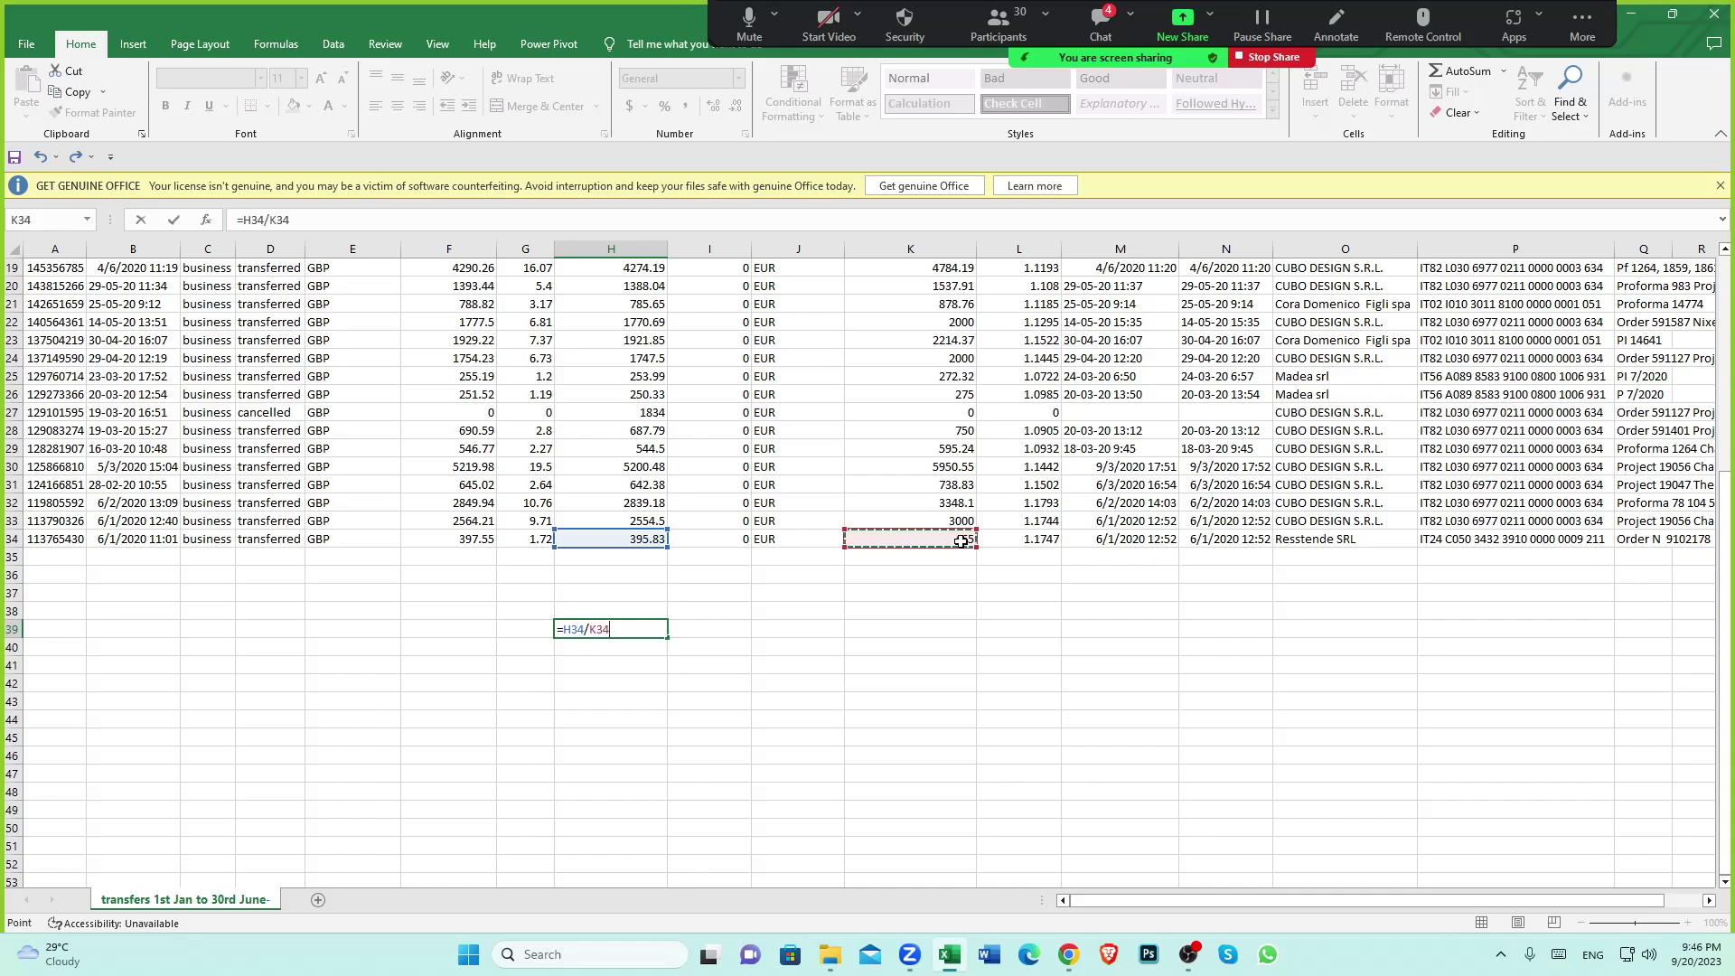
key("Return")
Paste the 0.851247 rate into Xero's Exchange Rate and record the cubo payment
left_click(616, 628)
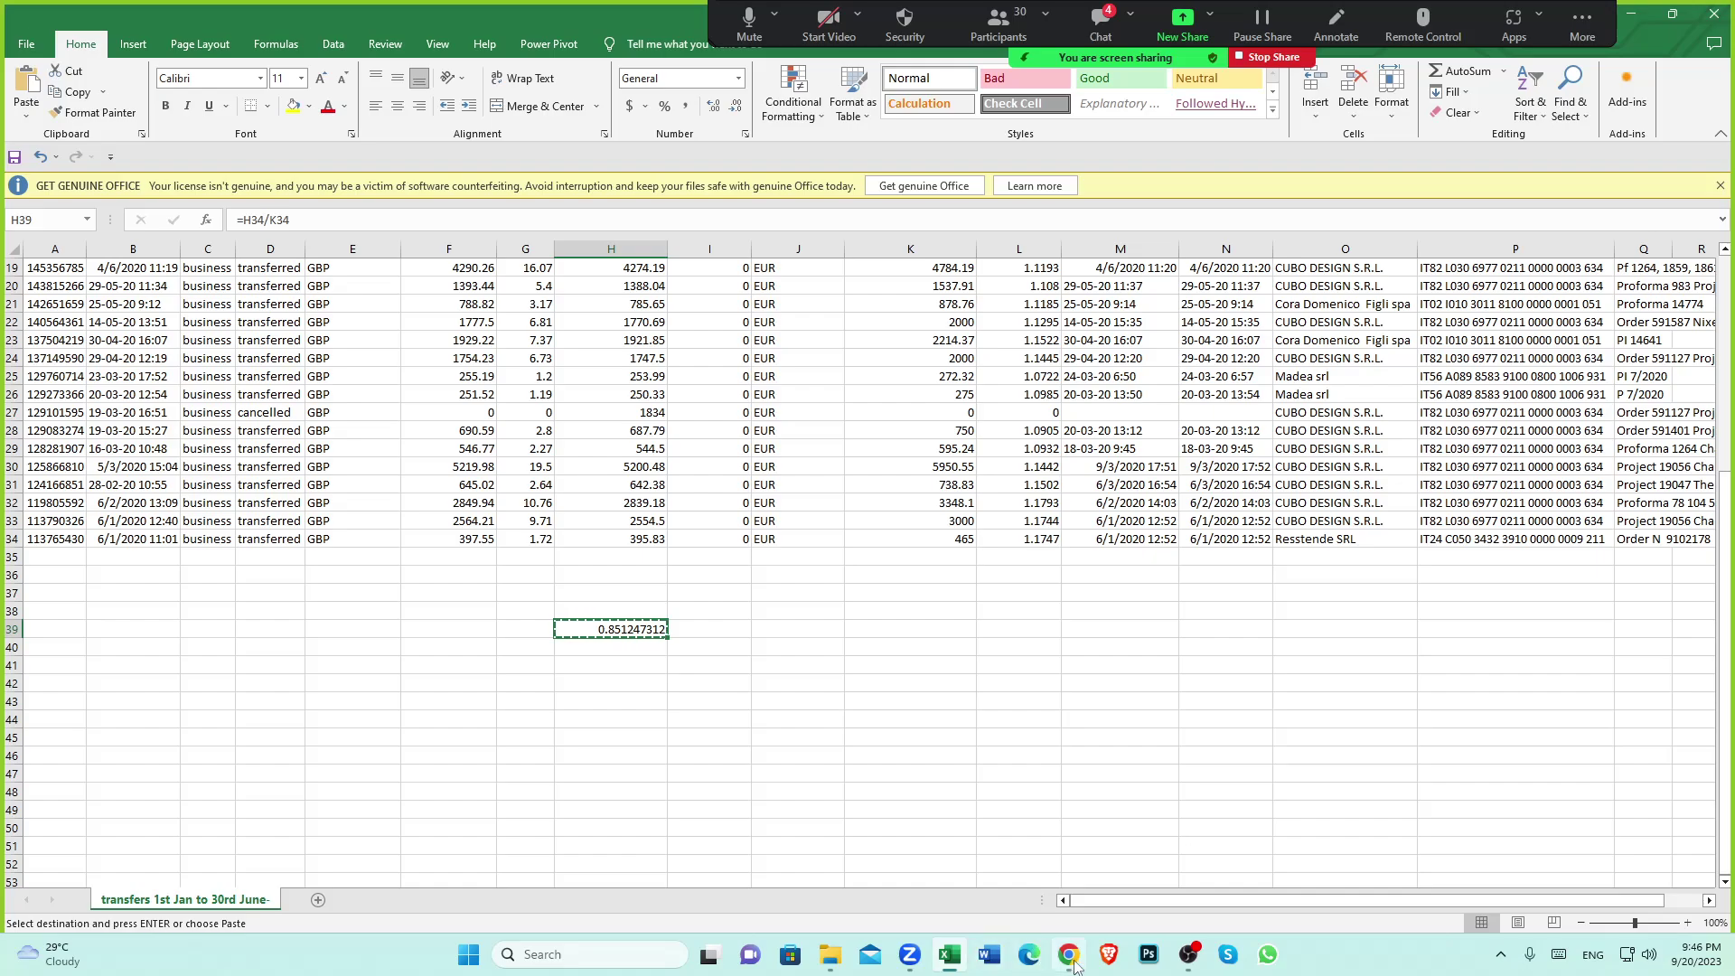
key("ctrl+c")
key("alt+Tab")
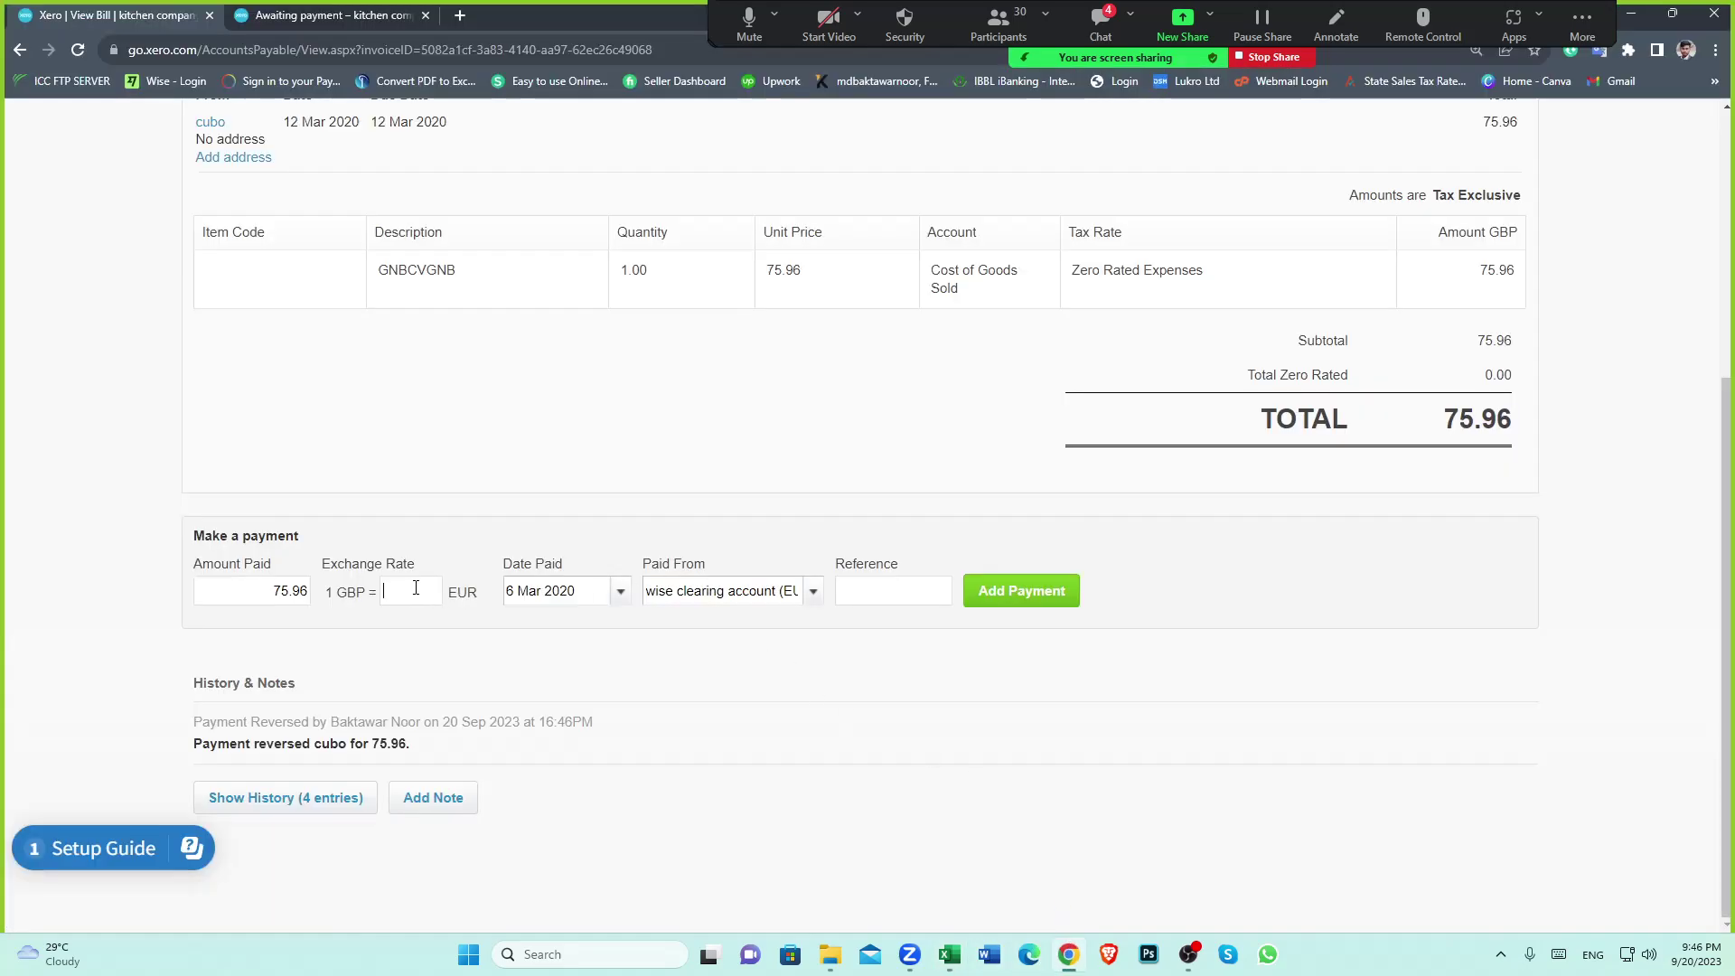
key("BackSpace")
key("BackSpace")
key("BackSpace")
left_click(1022, 601)
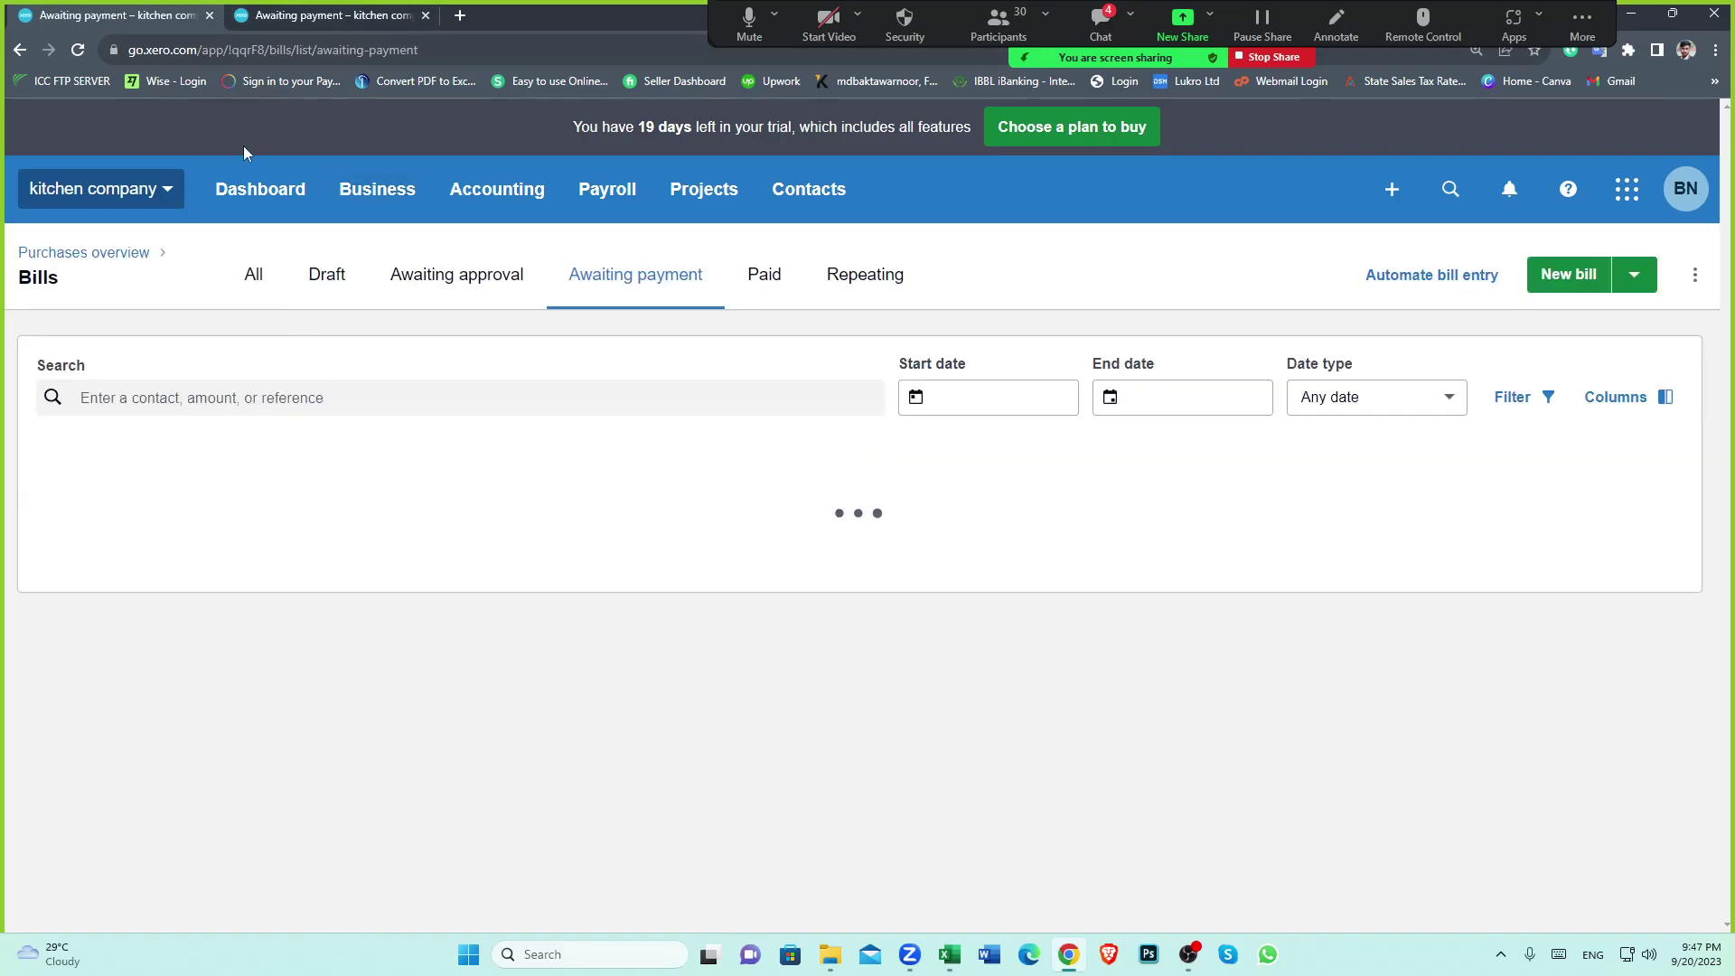
From the Dashboard, open the wise clearing account to see the 64.66 EUR cubo payment
left_click(268, 197)
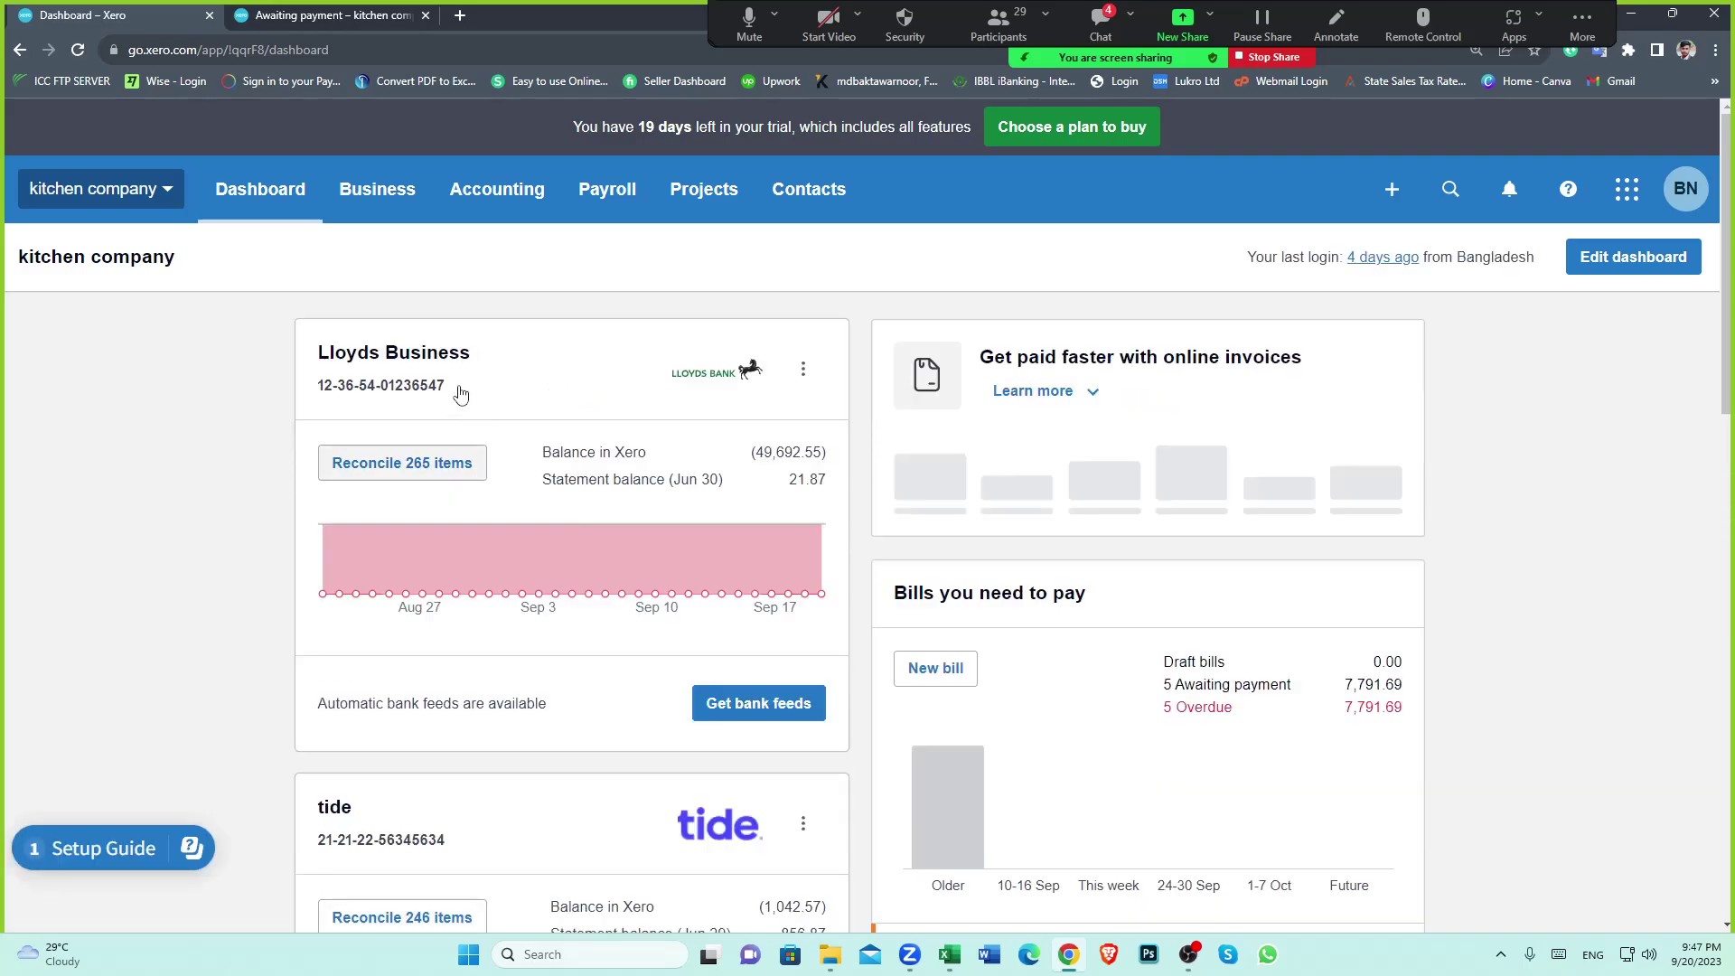
scroll(507, 737, "down", 12)
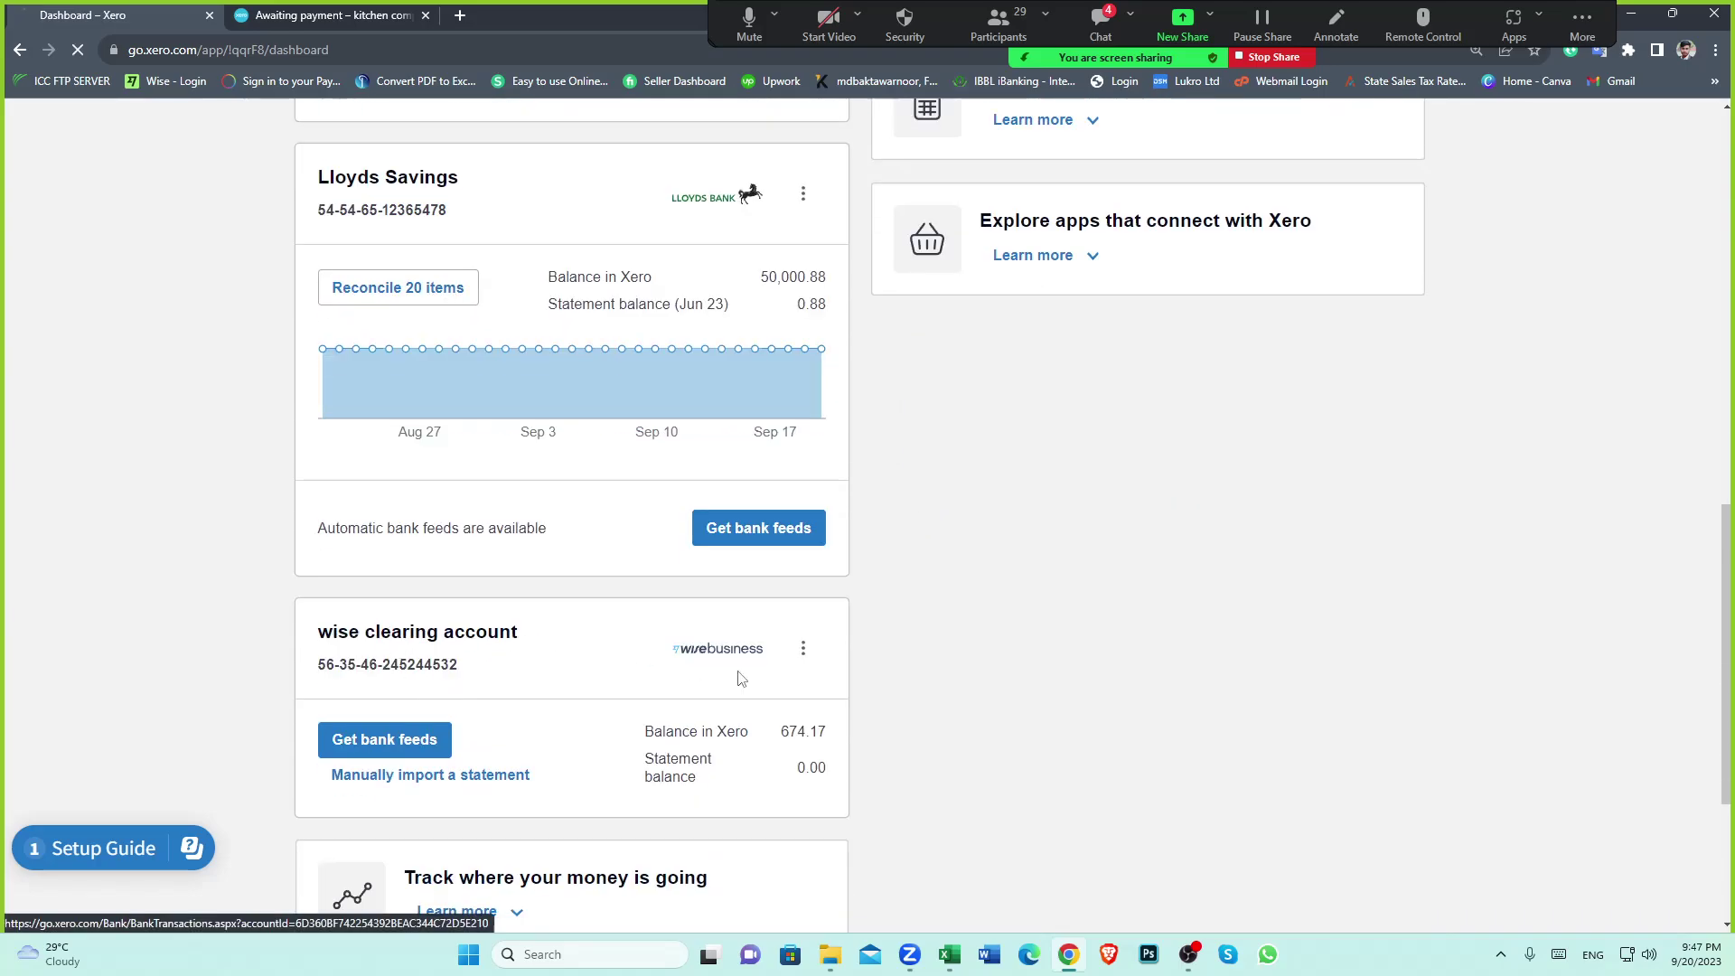
left_click(829, 692)
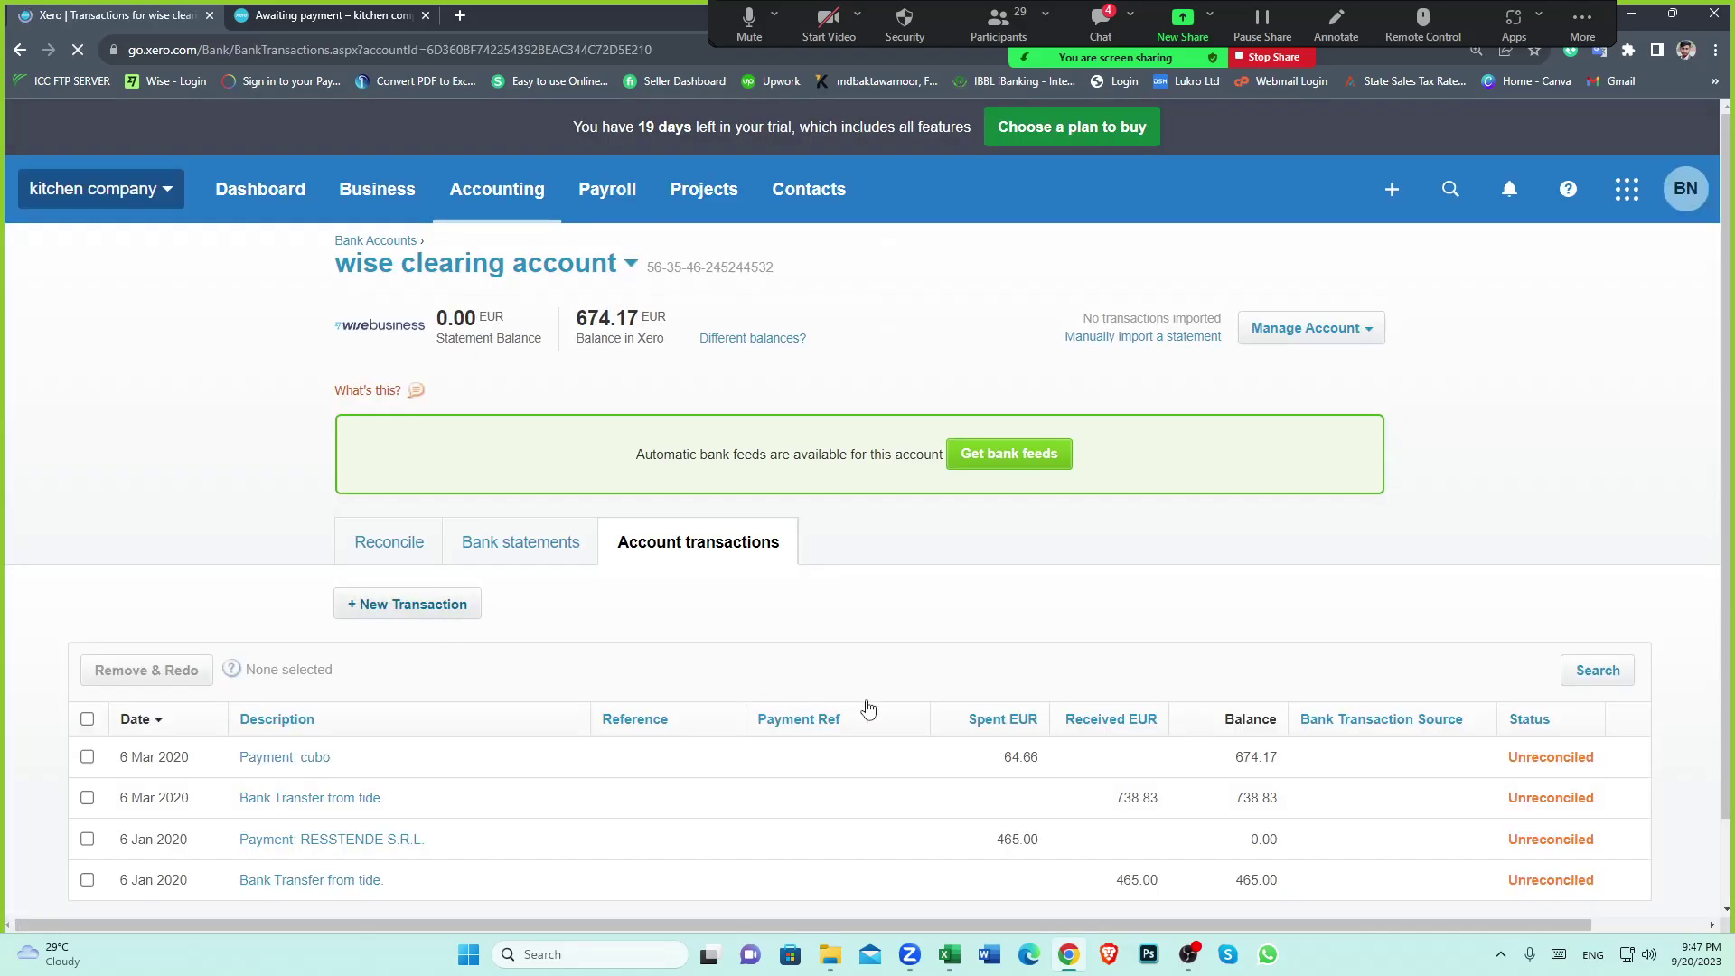
scroll(994, 731, "down", 1)
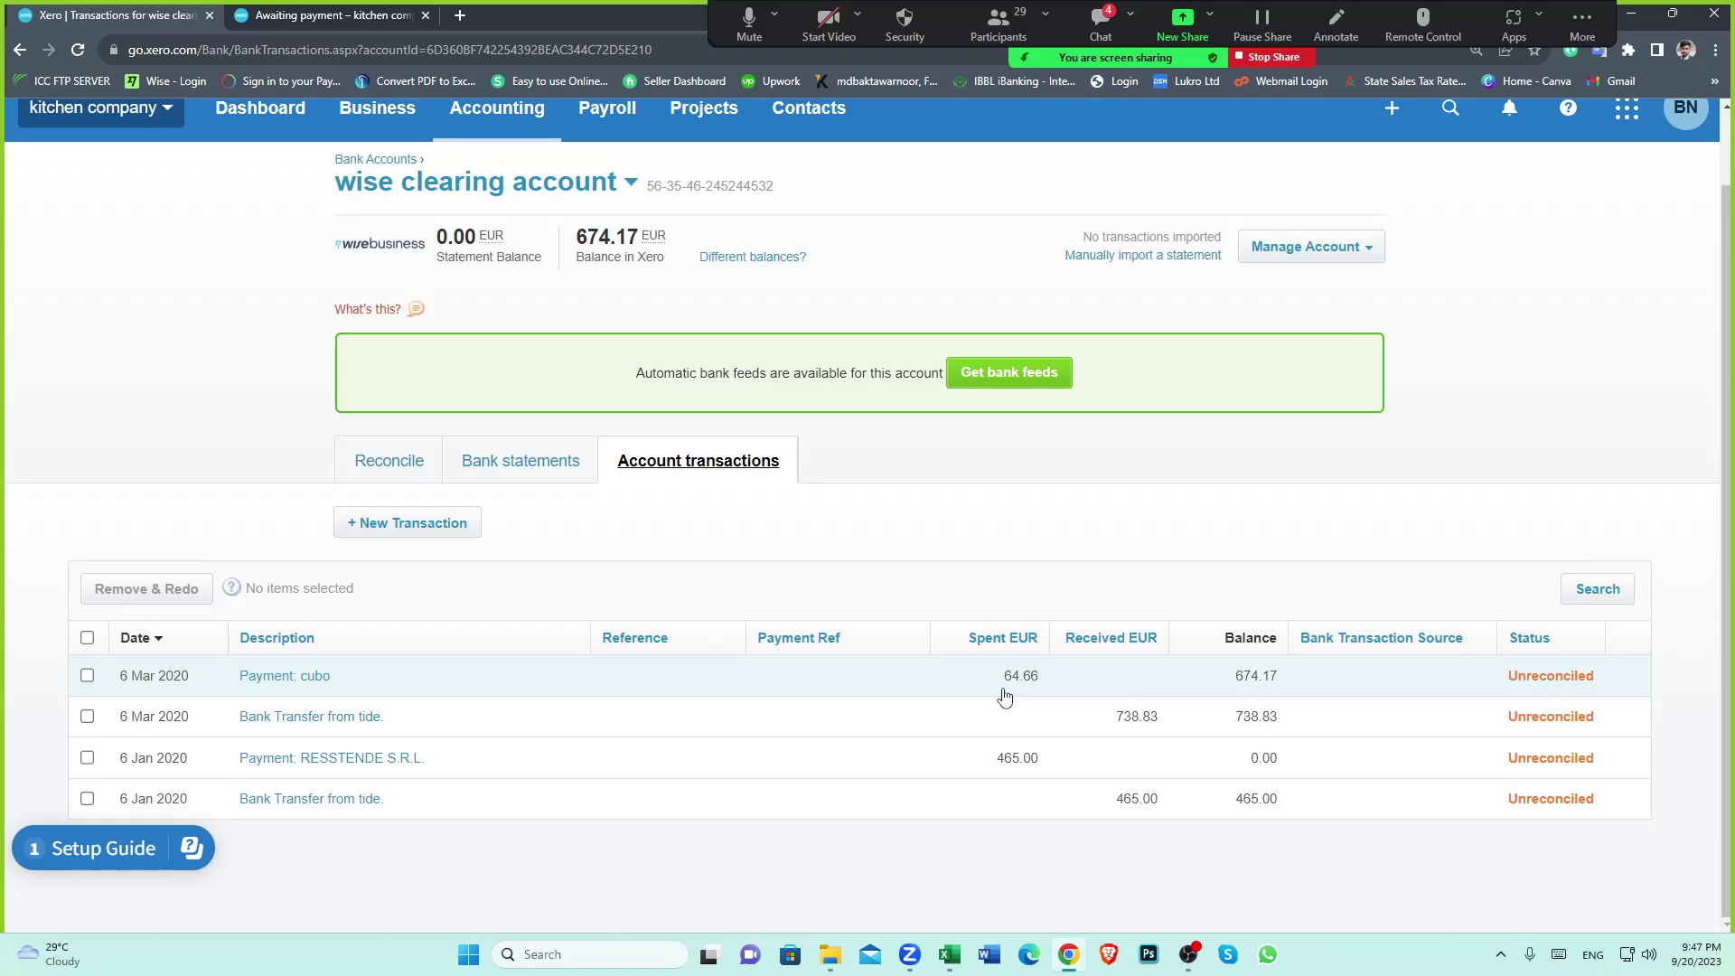
scroll(1021, 689, "up", 1)
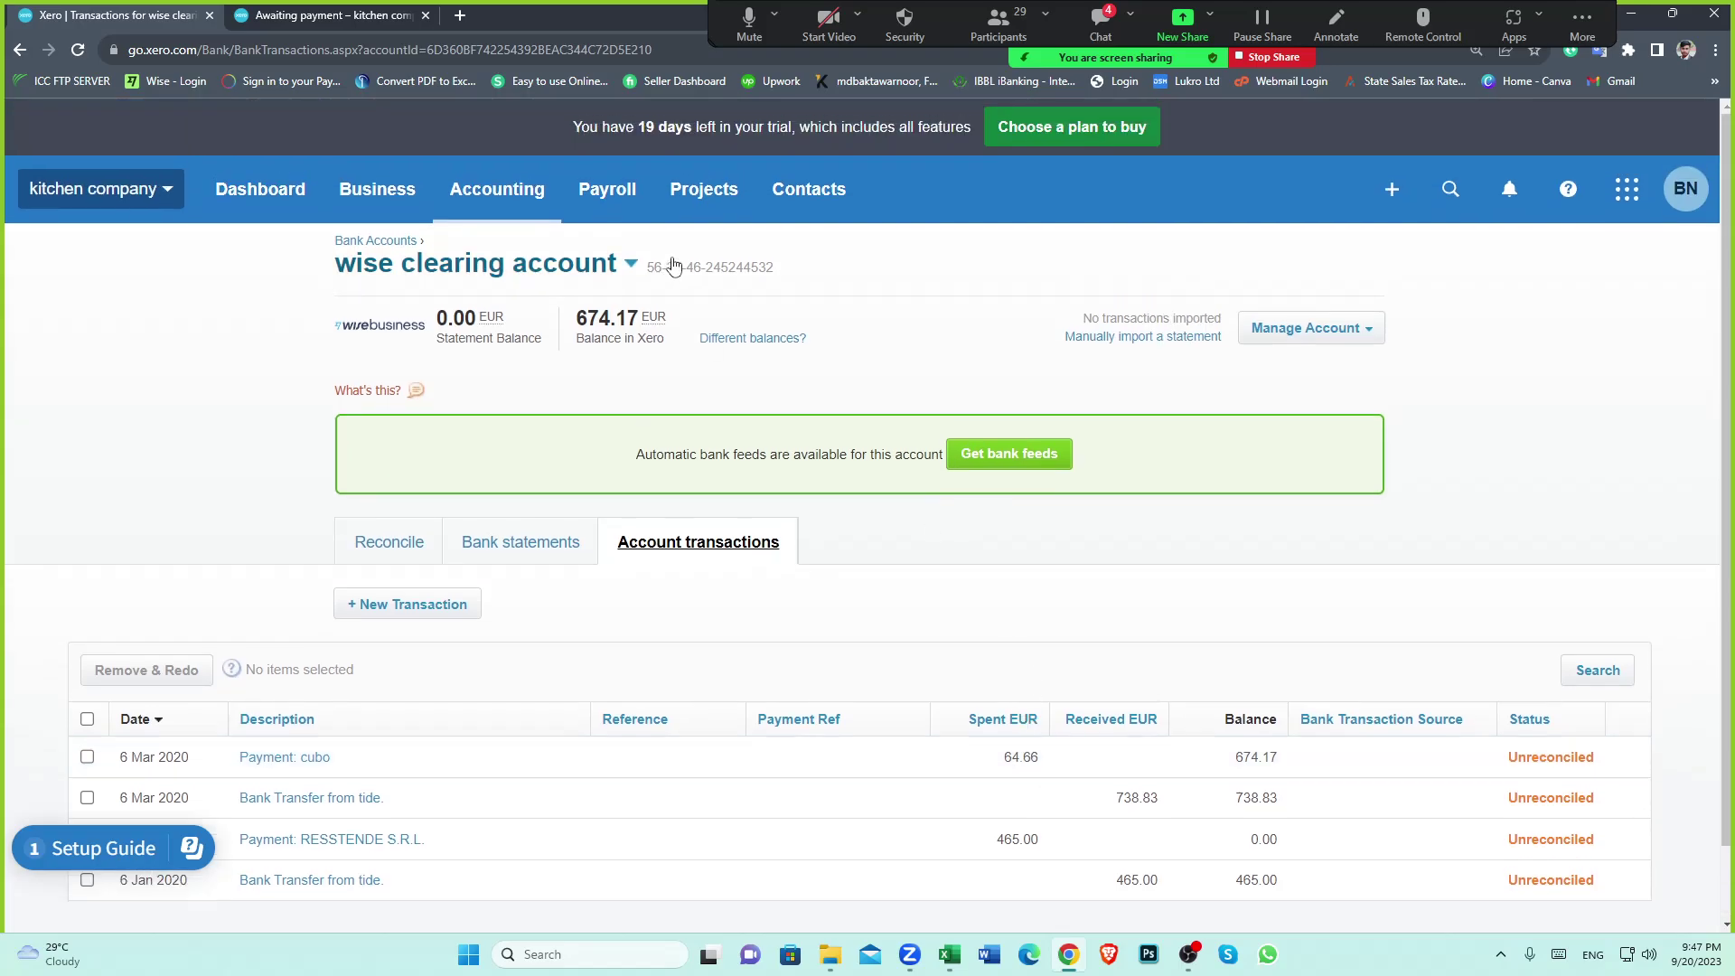
left_click(809, 209)
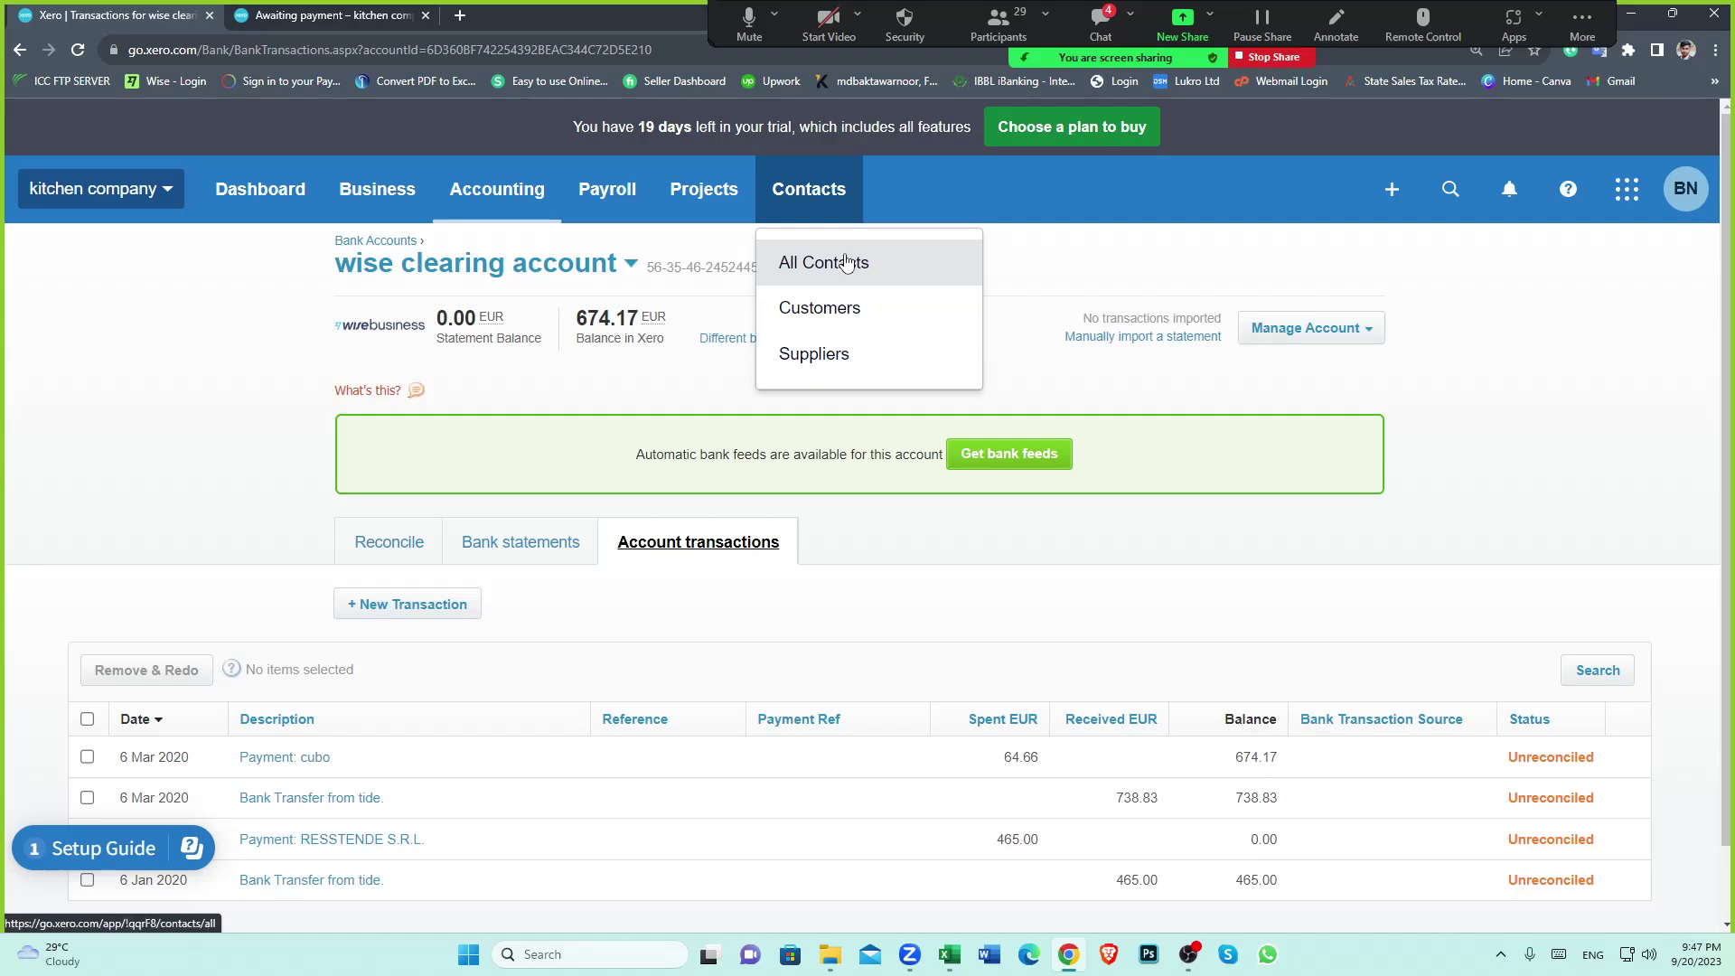
Go via All Contacts to cubo and open the paid 75.96 bill's 64.66 EUR payment
left_click(849, 262)
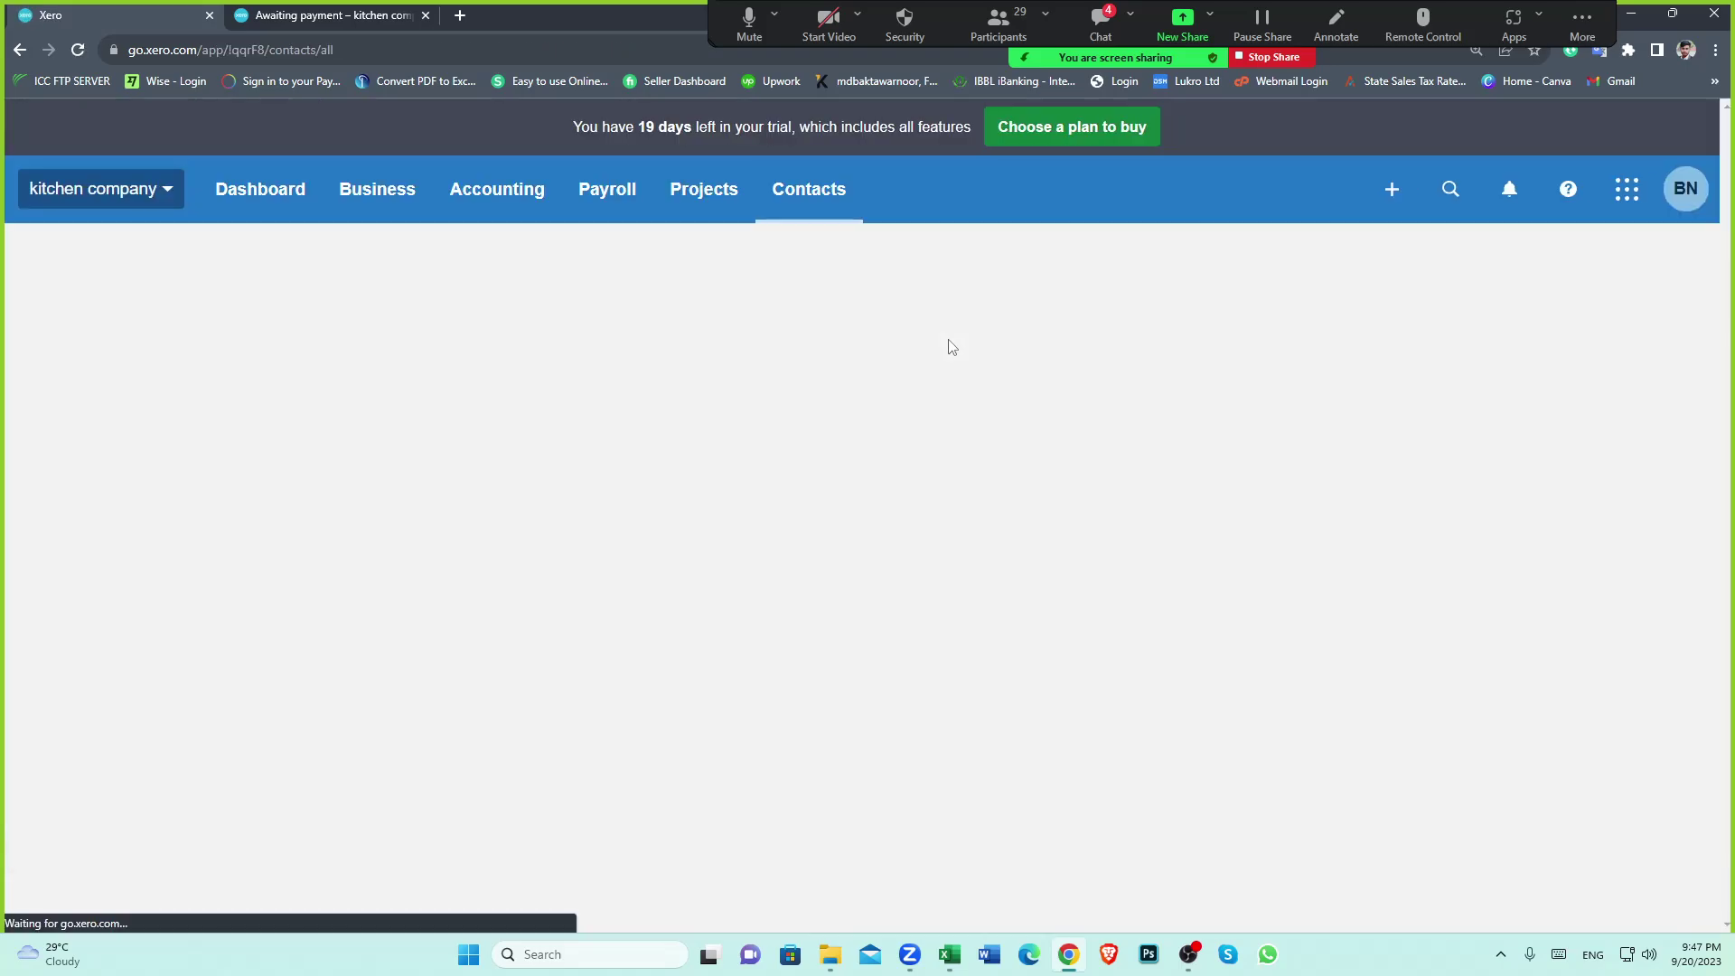
left_click(364, 12)
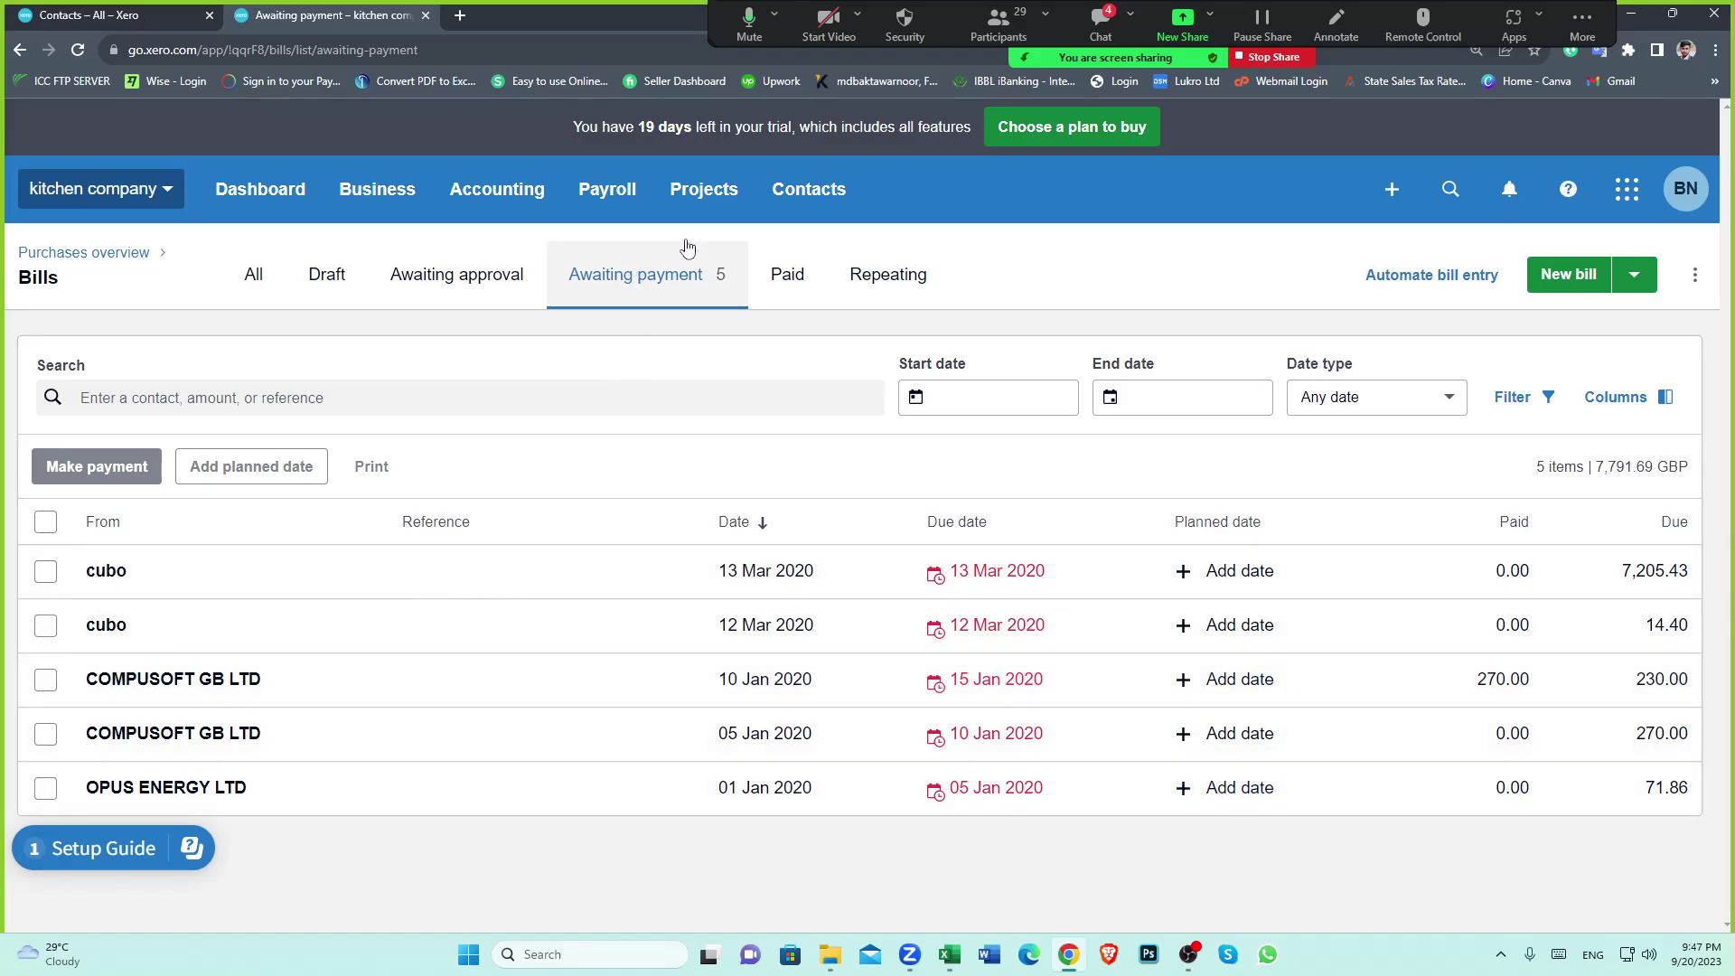
left_click(88, 10)
scroll(686, 470, "down", 7)
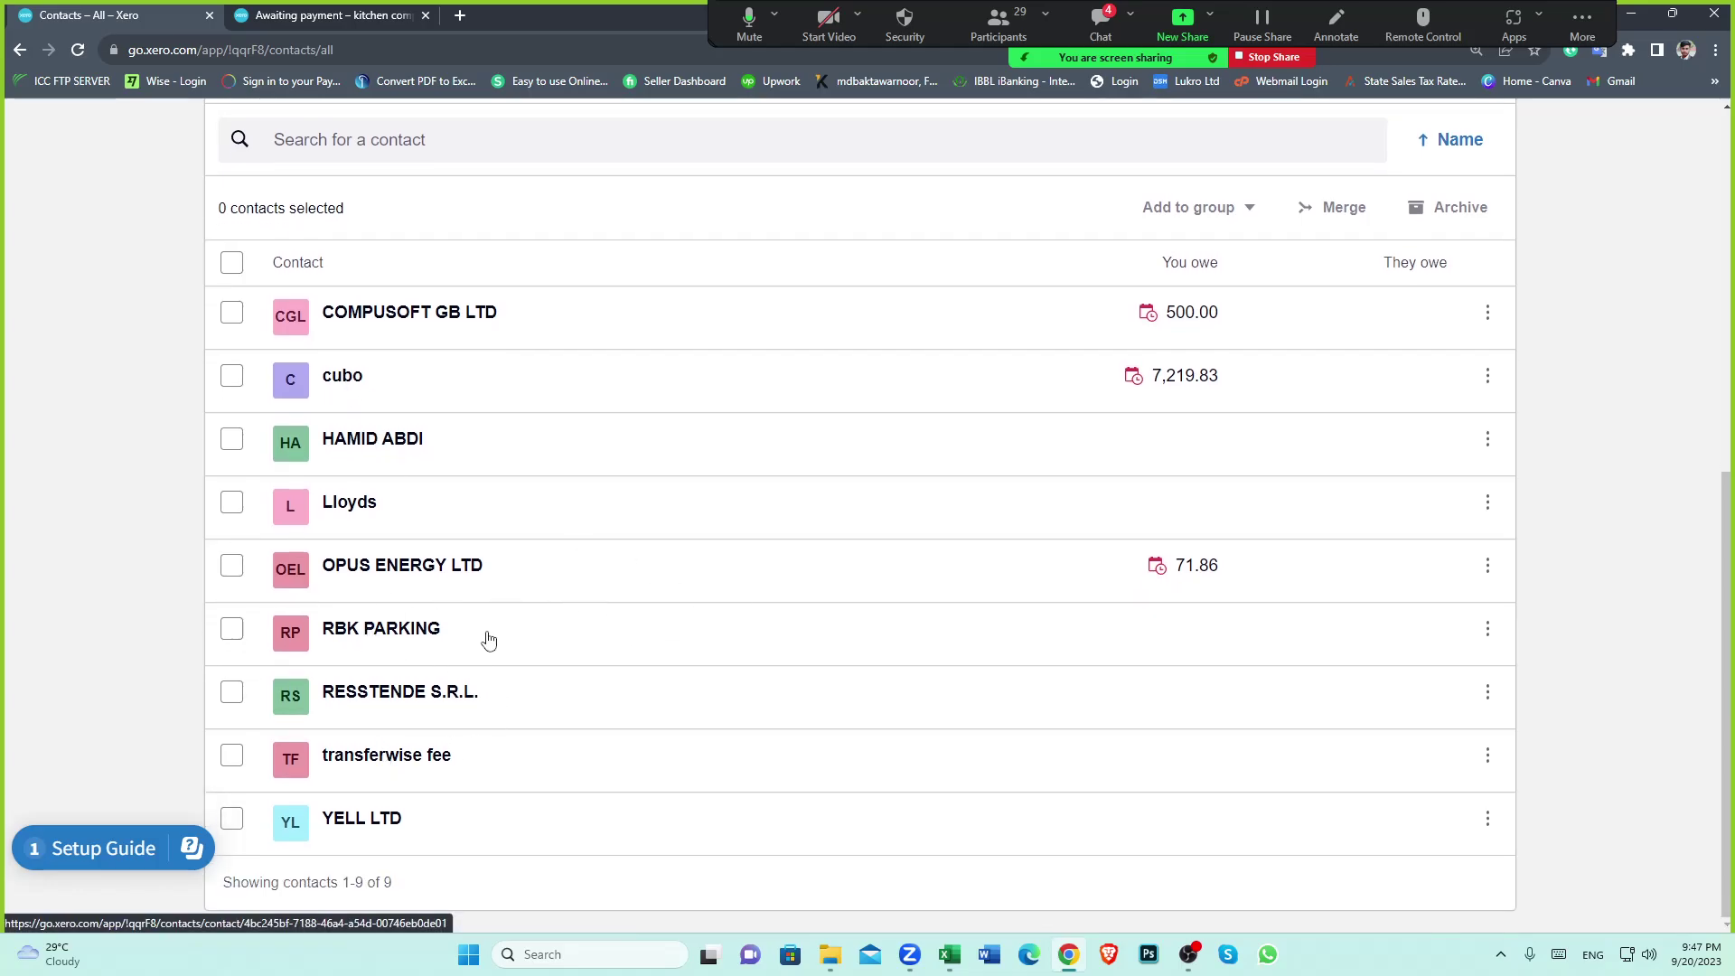
left_click(341, 372)
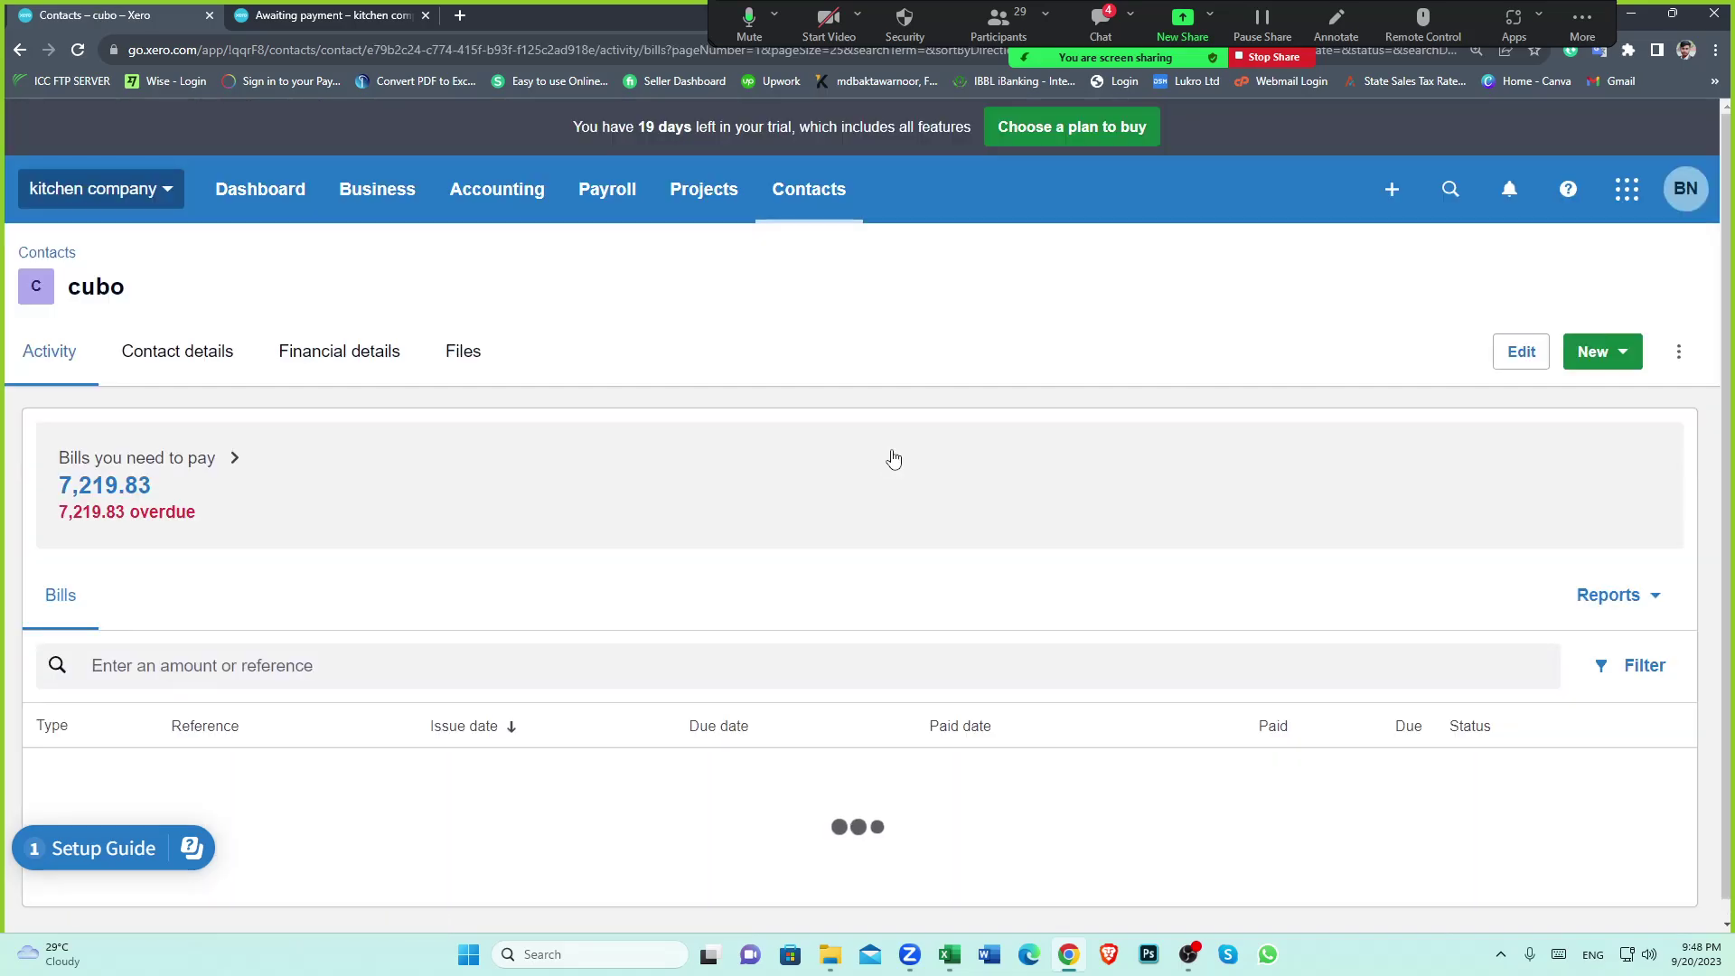
scroll(894, 488, "down", 3)
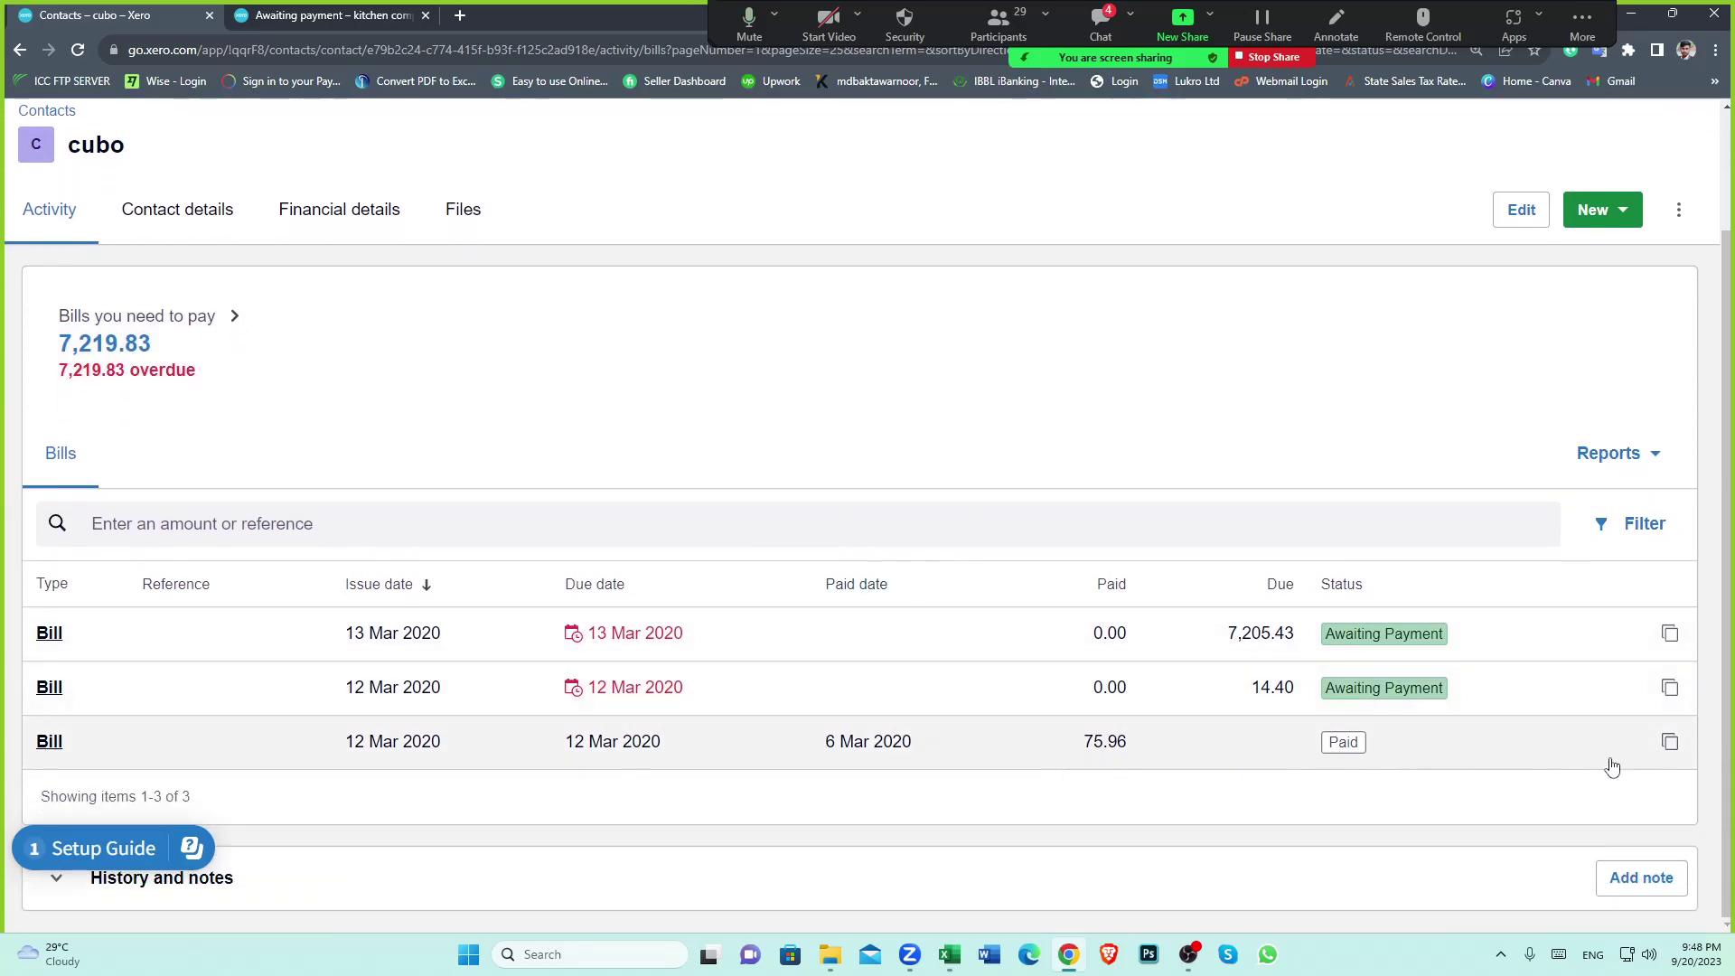
left_click(664, 734)
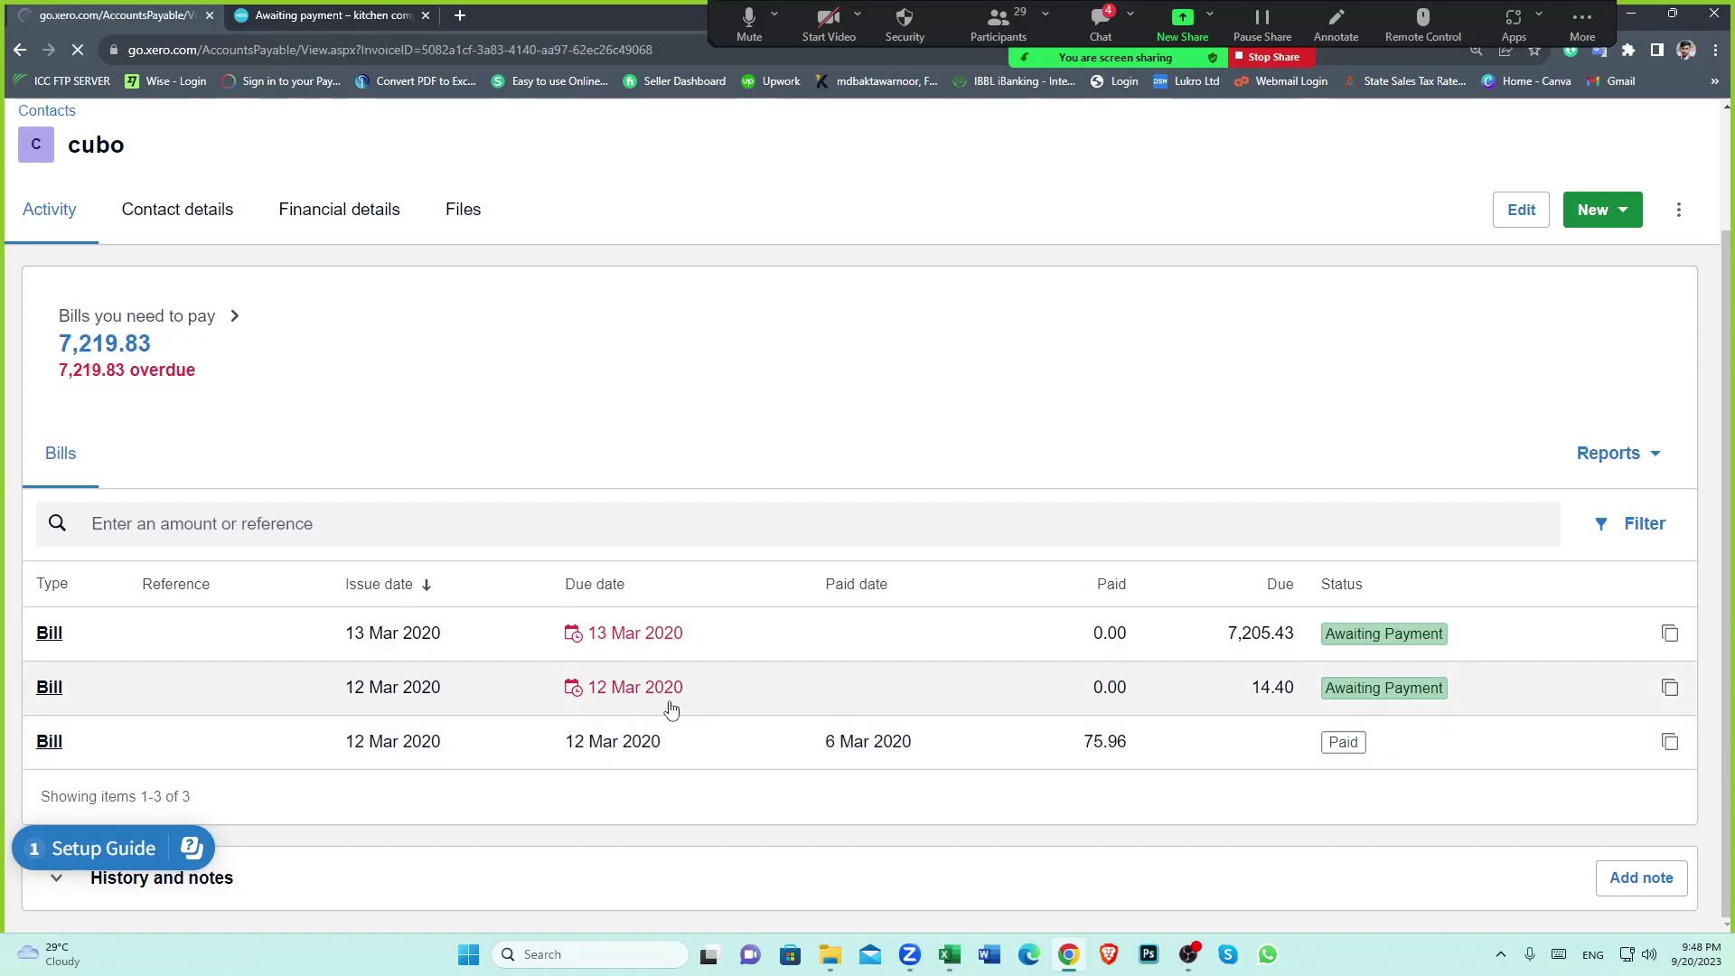
scroll(925, 670, "down", 1)
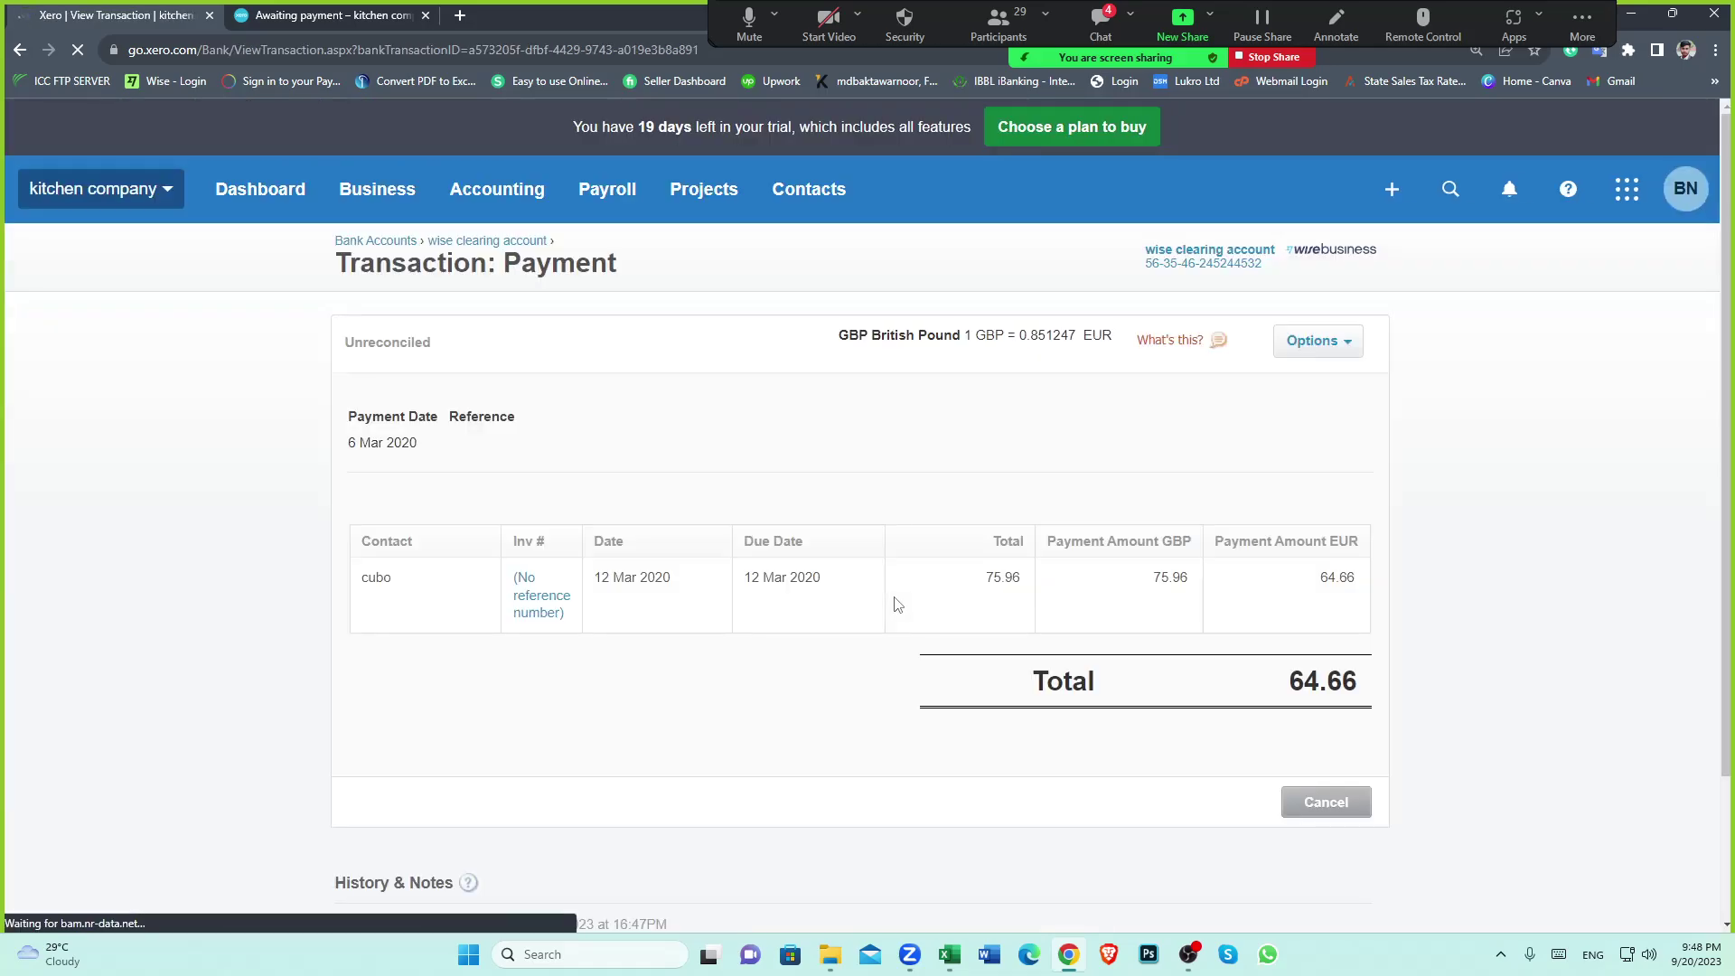
Reopen cubo's paid 12 Mar 2020 bill for 75.96 and note its amount is in GBP
scroll(867, 596, "down", 2)
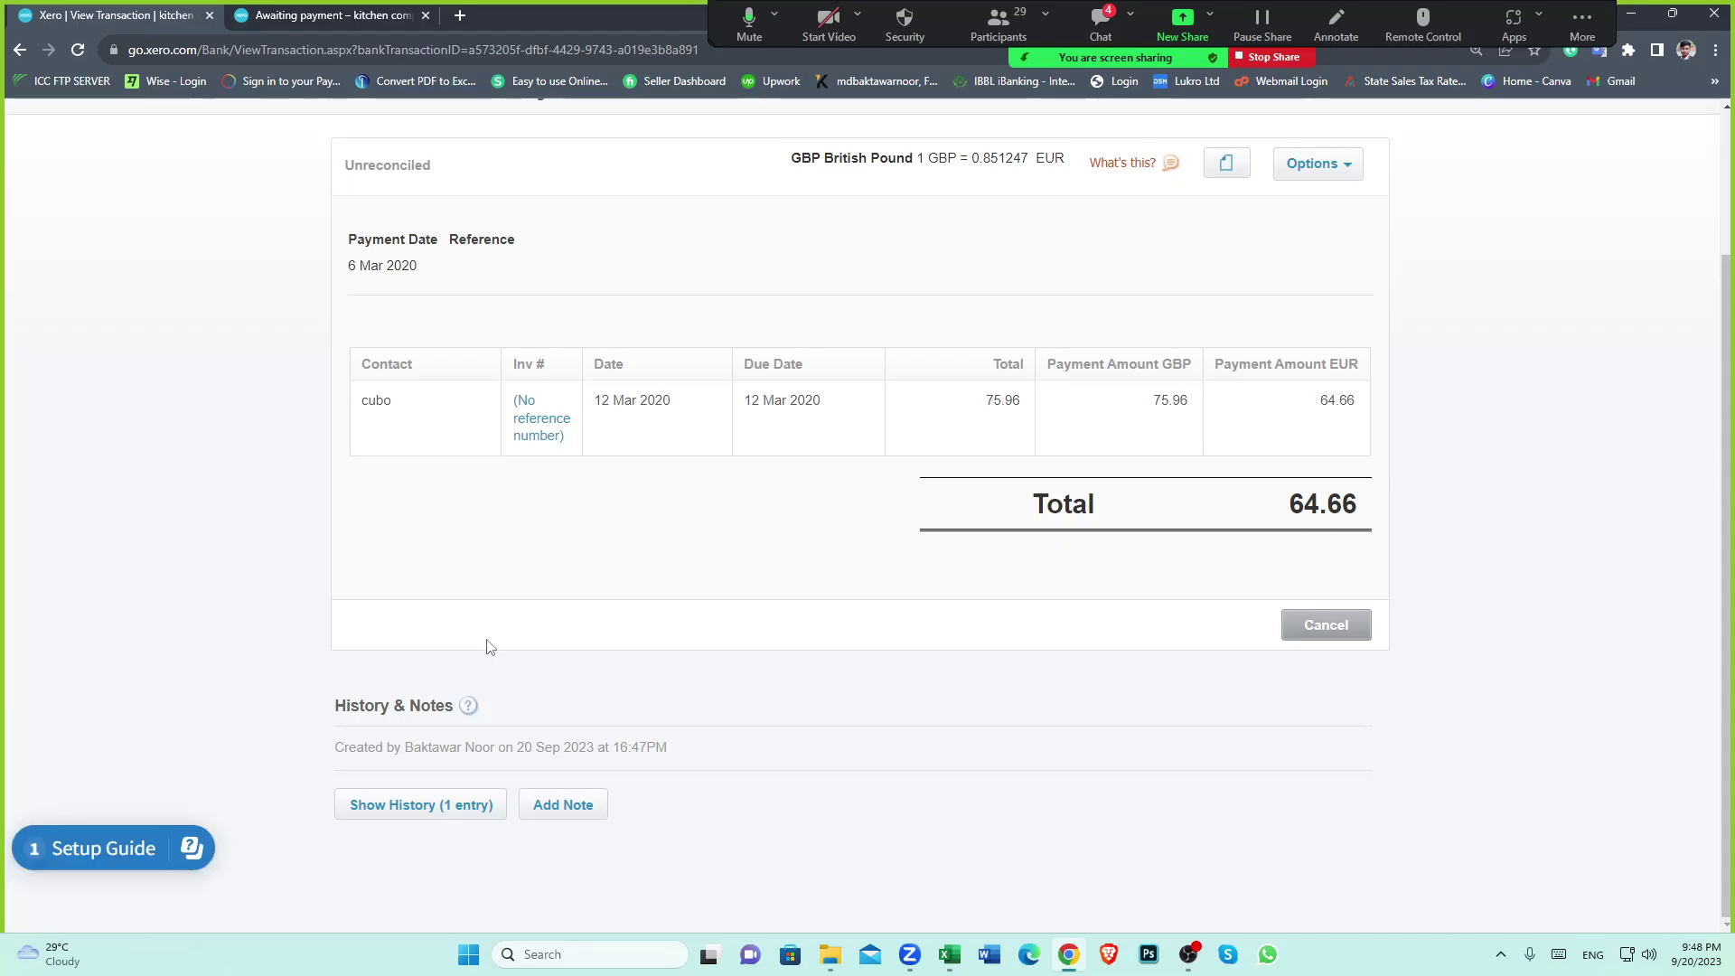
scroll(798, 581, "up", 2)
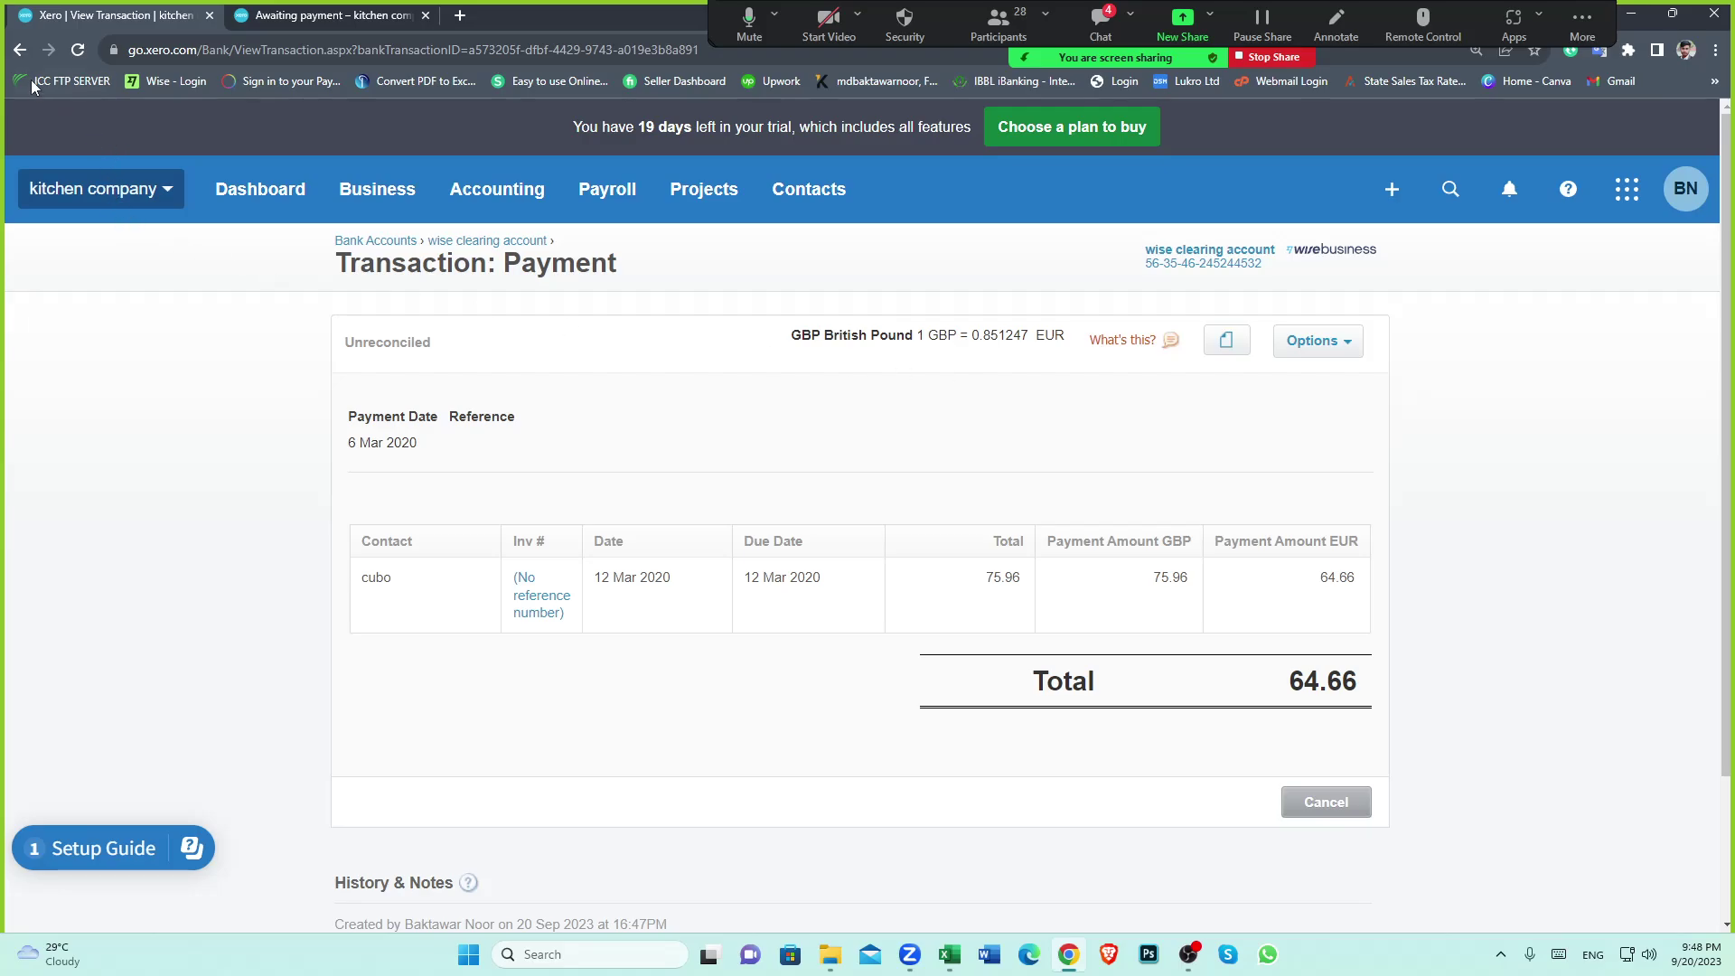
left_click(22, 51)
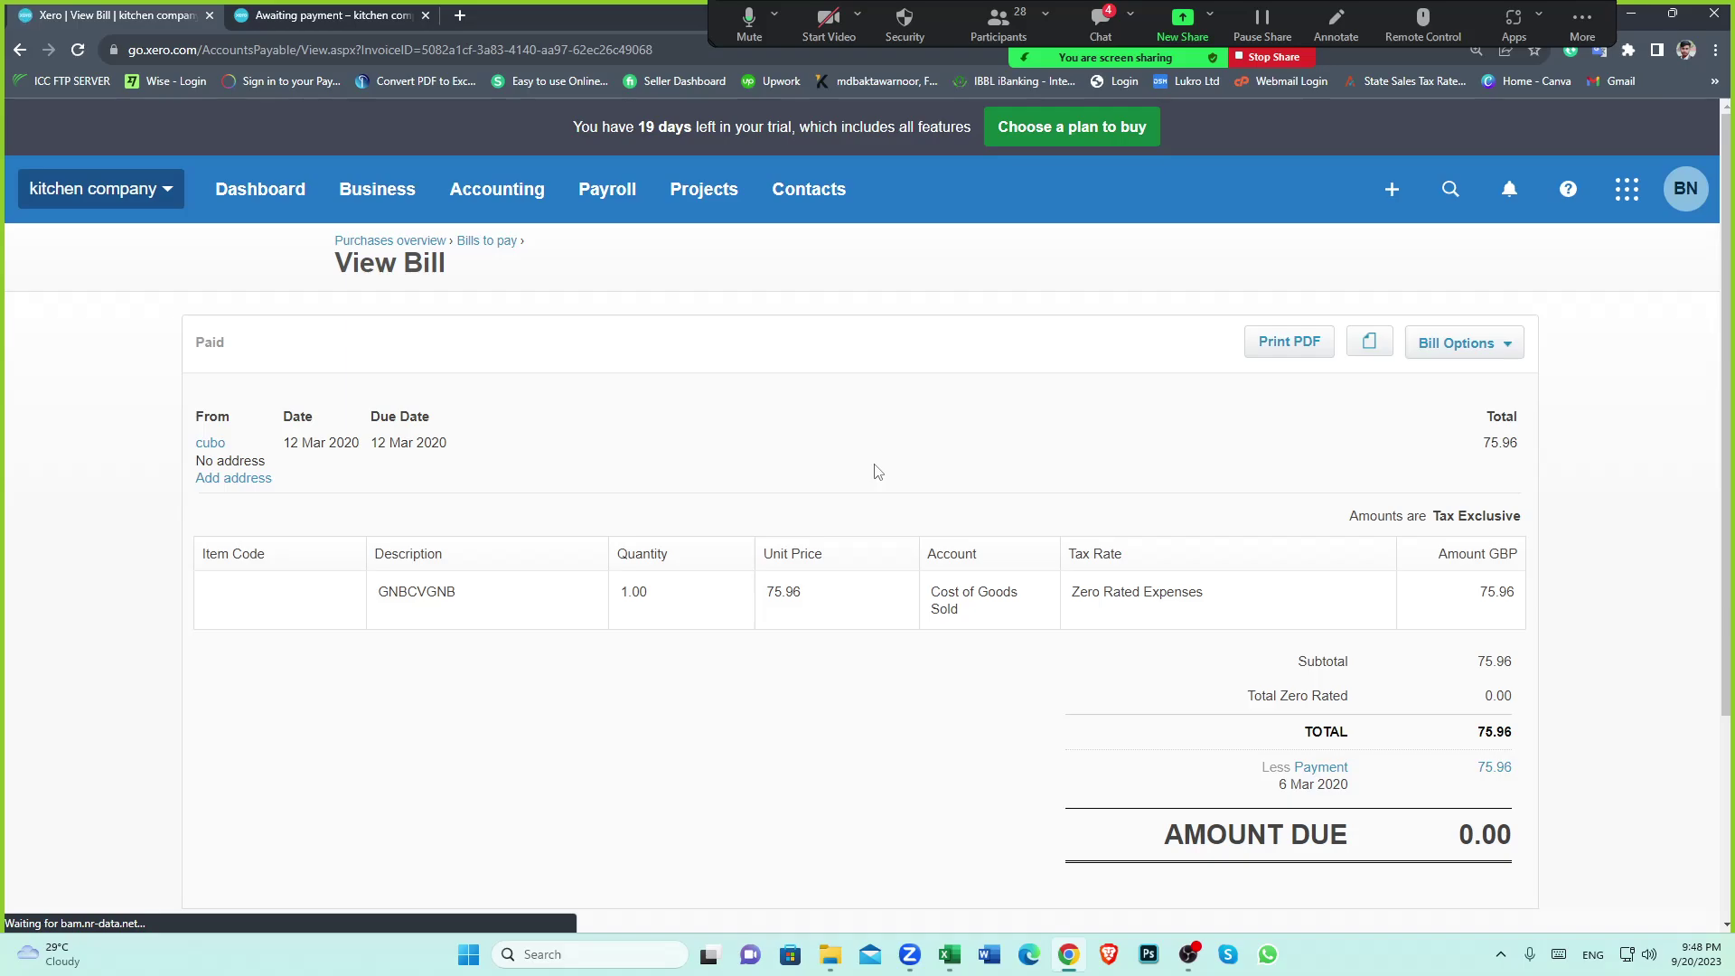
scroll(873, 471, "down", 2)
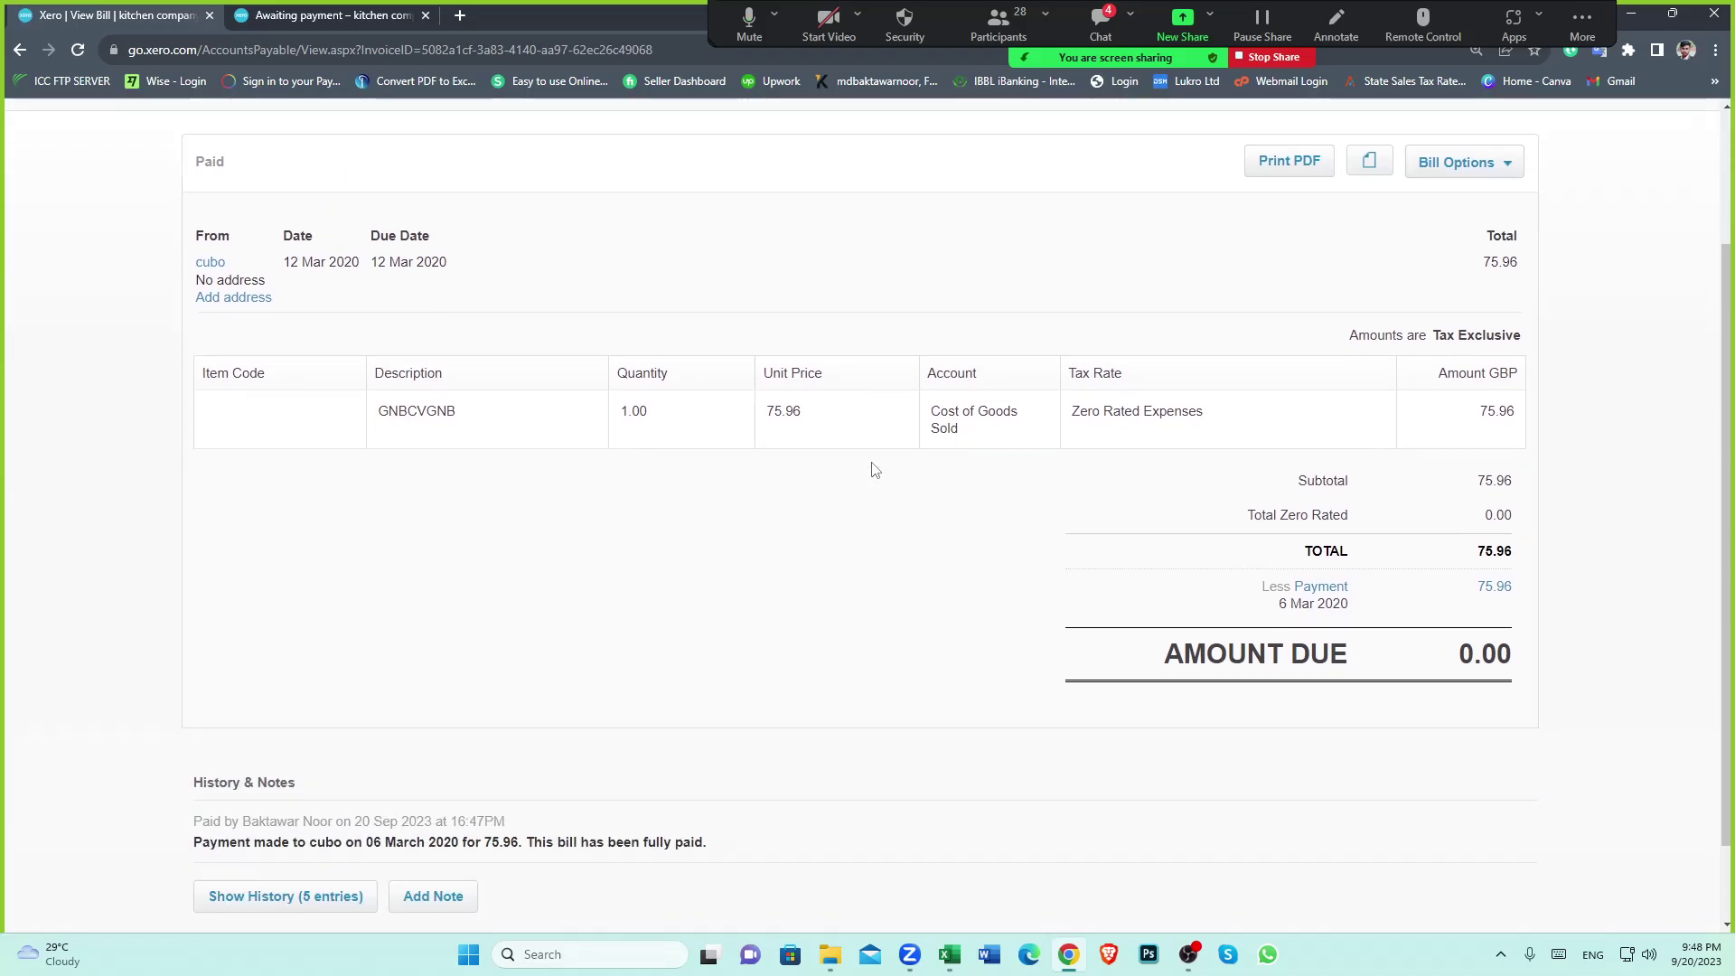
scroll(890, 452, "up", 2)
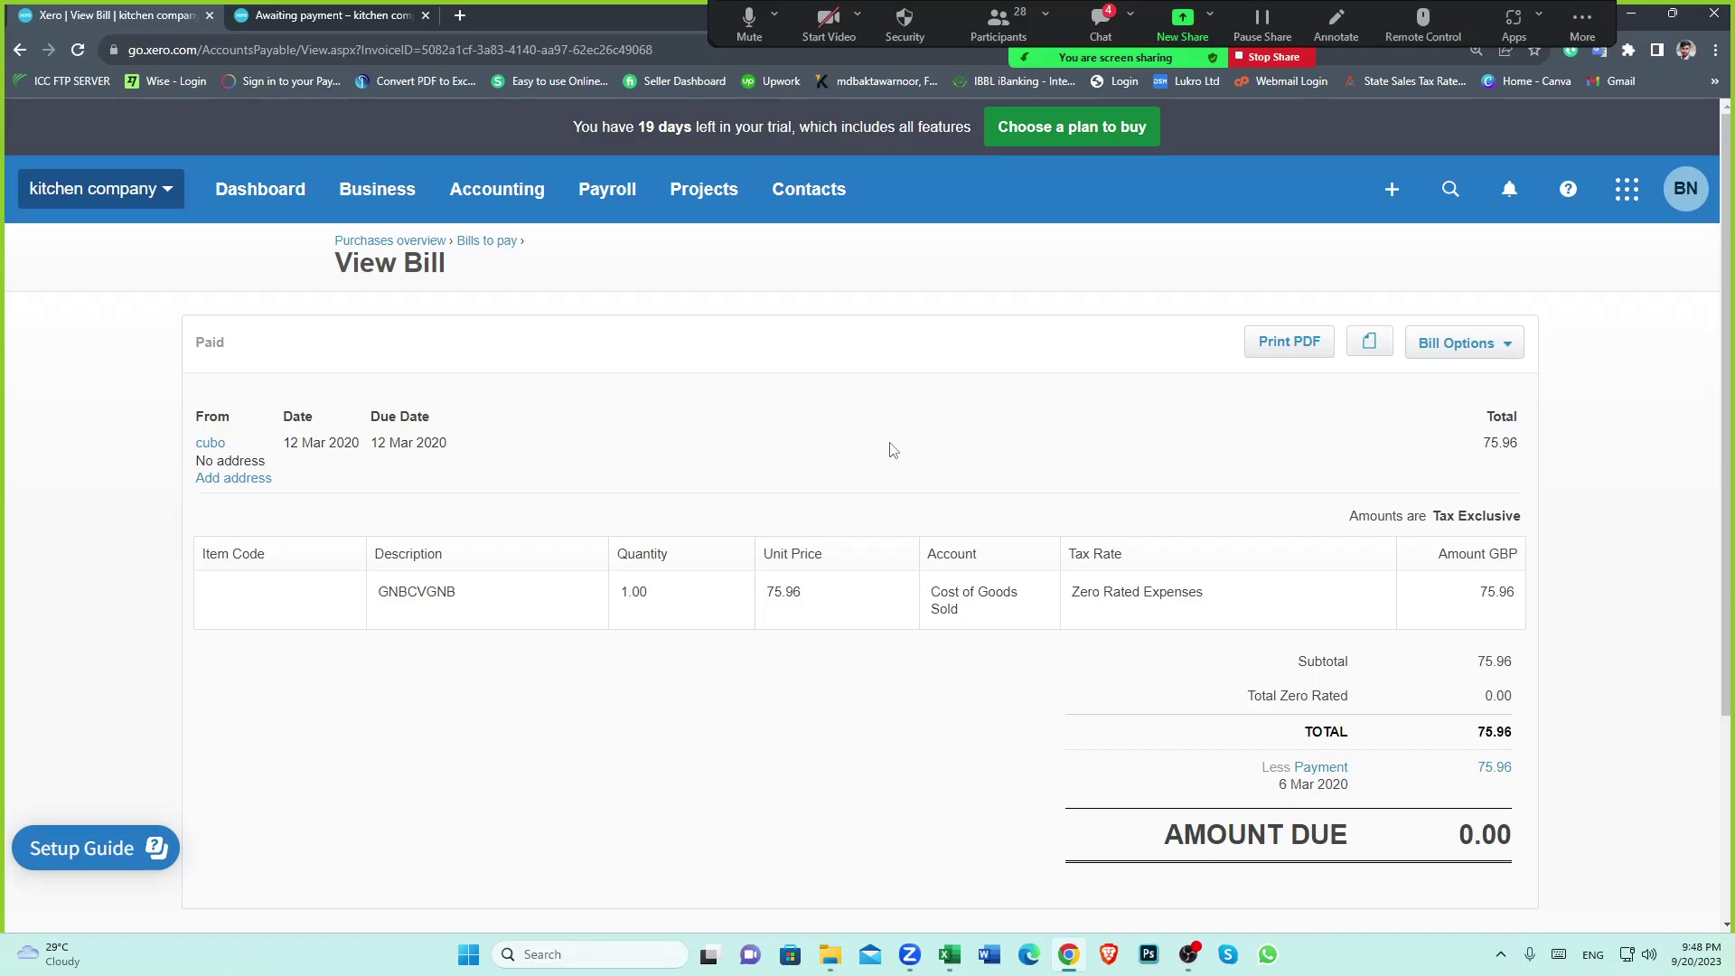
scroll(885, 451, "down", 3)
scroll(813, 470, "up", 3)
left_click(209, 449)
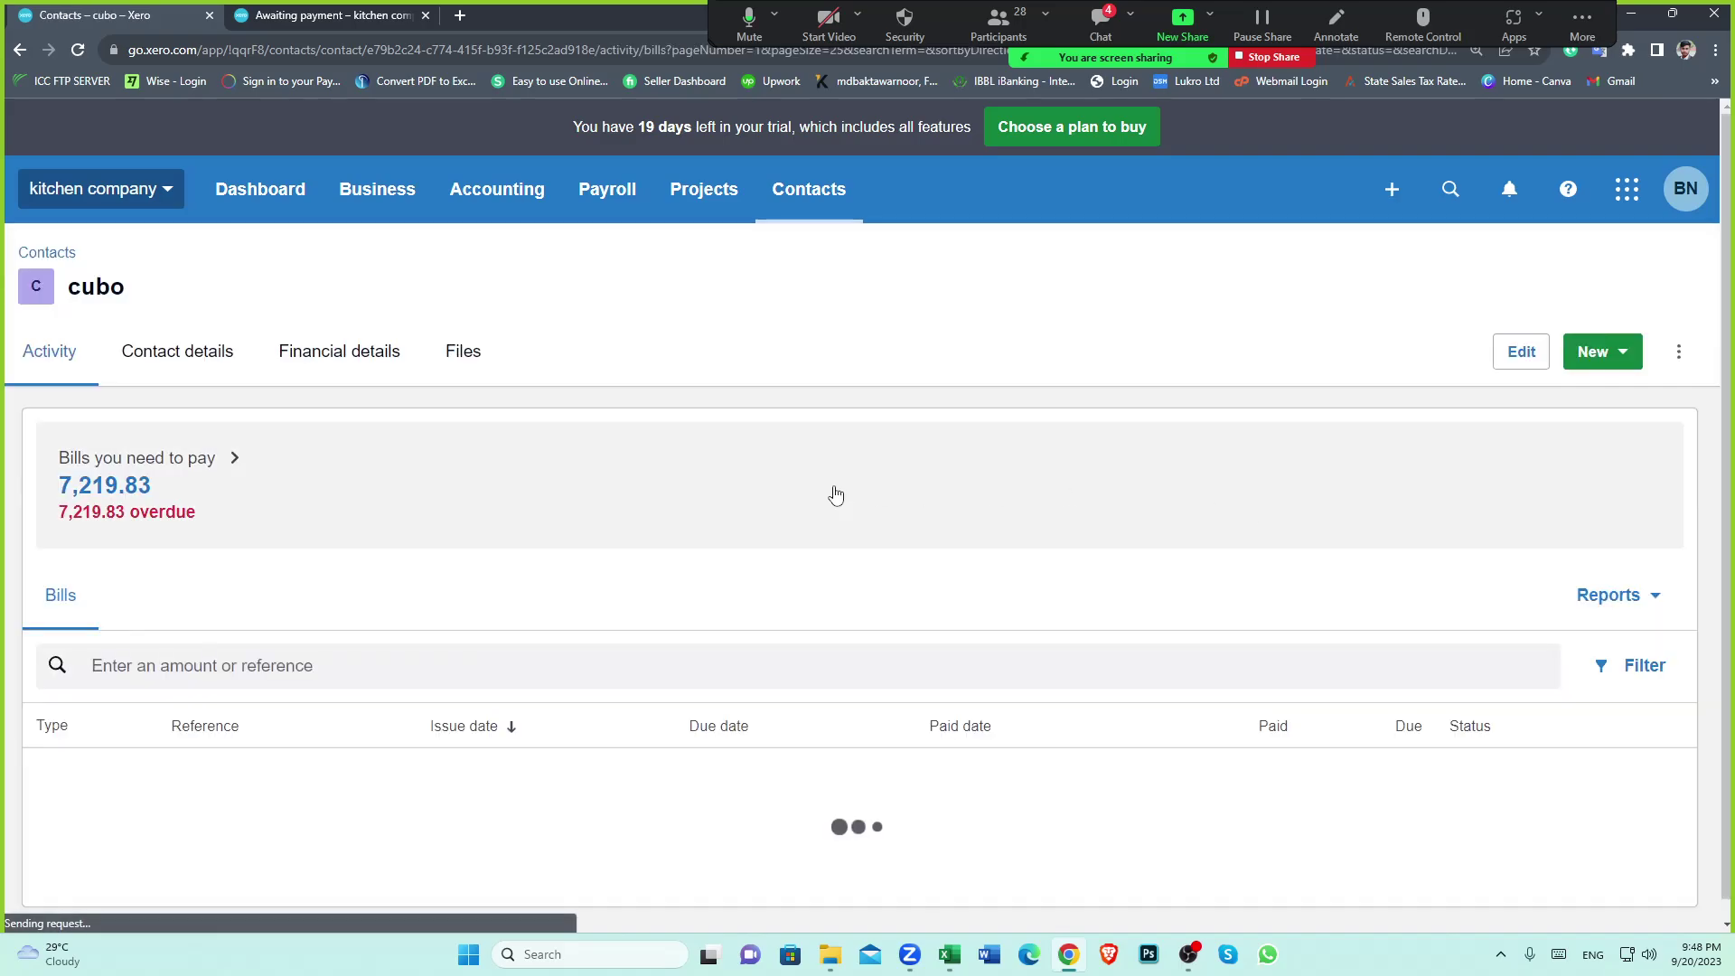
scroll(632, 542, "down", 1)
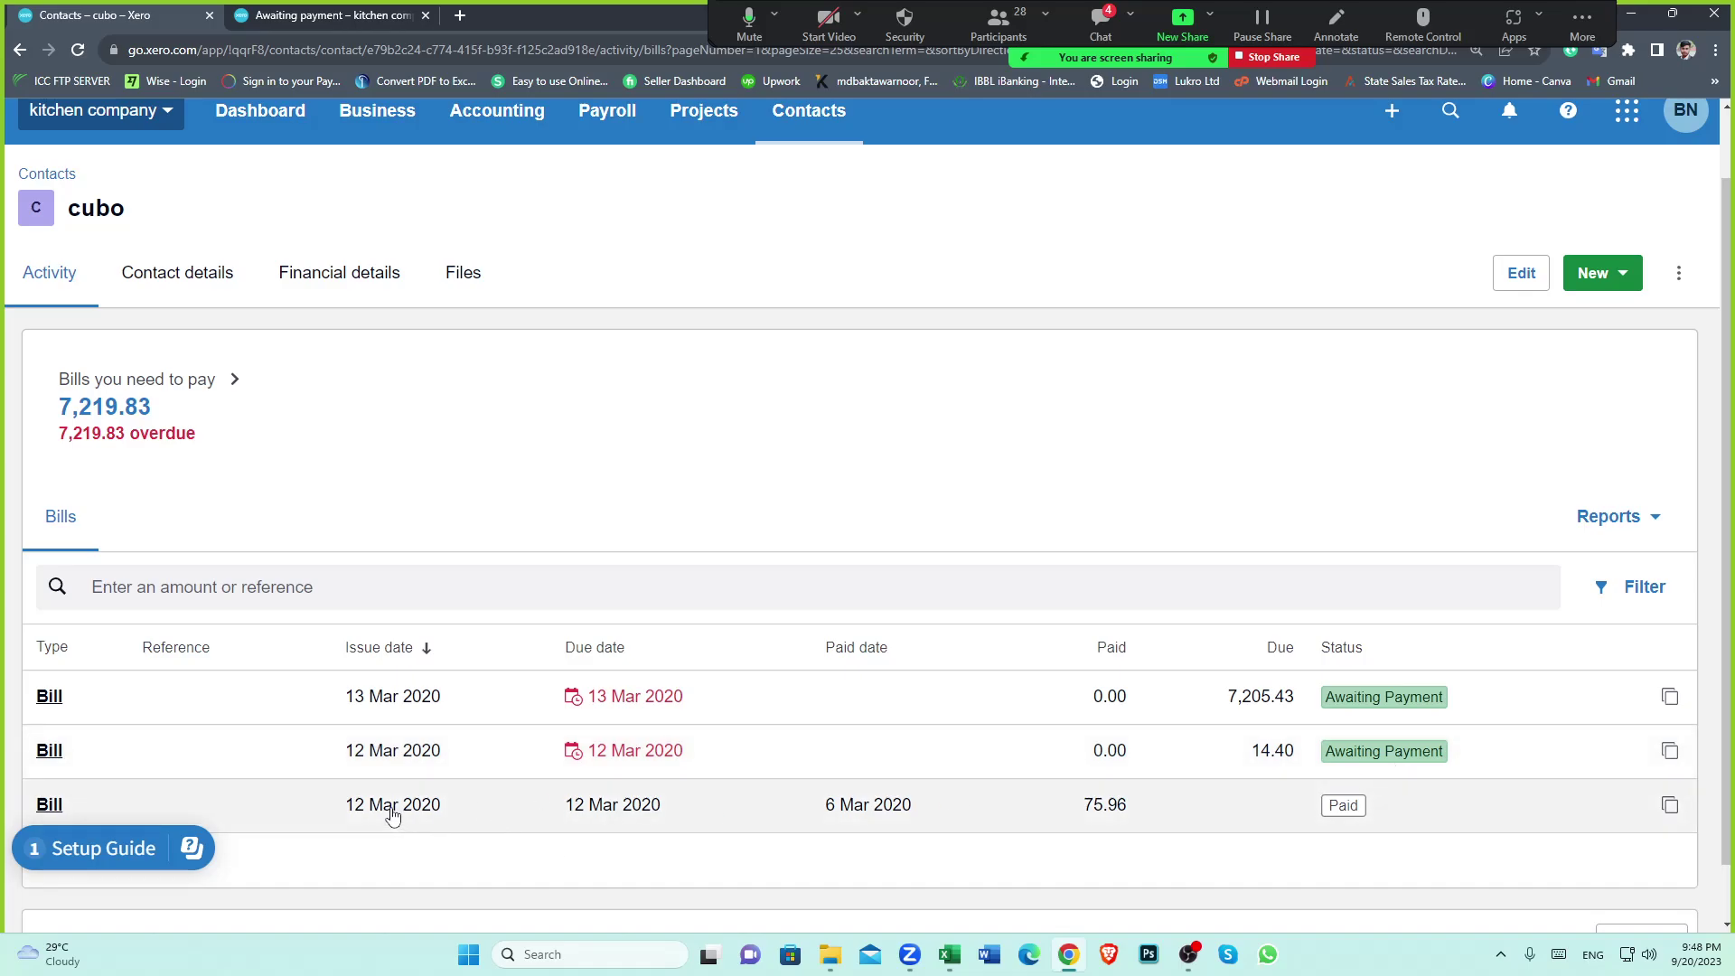
left_click(393, 813)
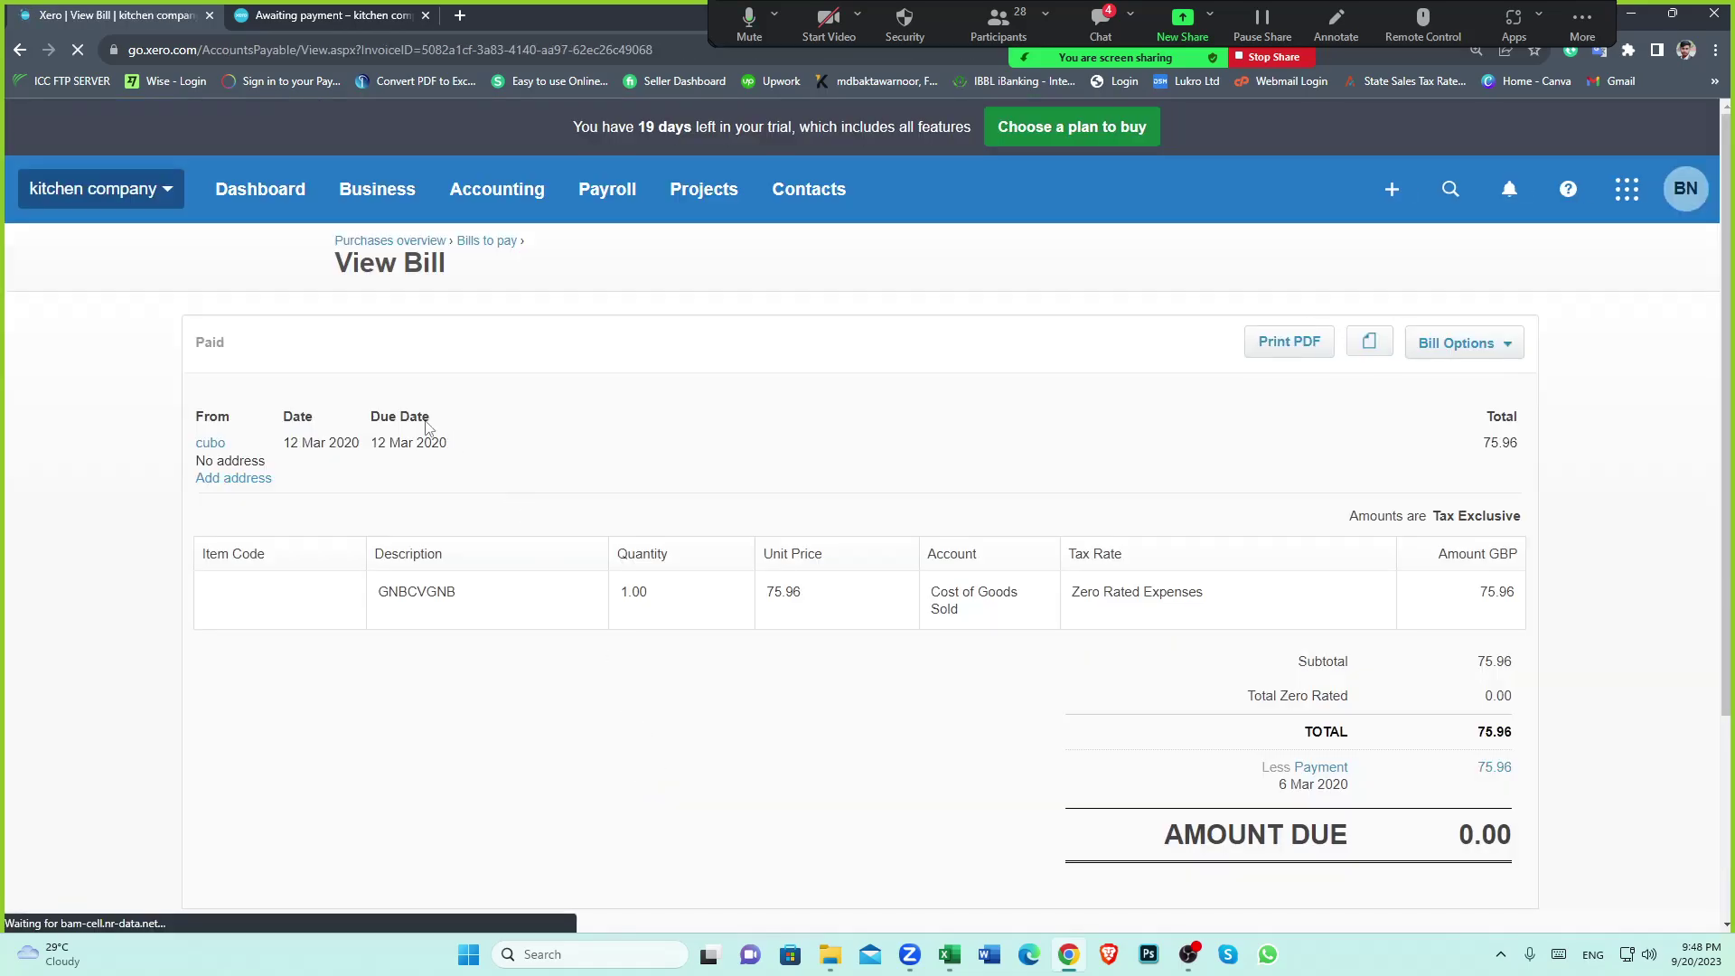
double_click(1500, 553)
left_click_drag(1490, 592, 1541, 594)
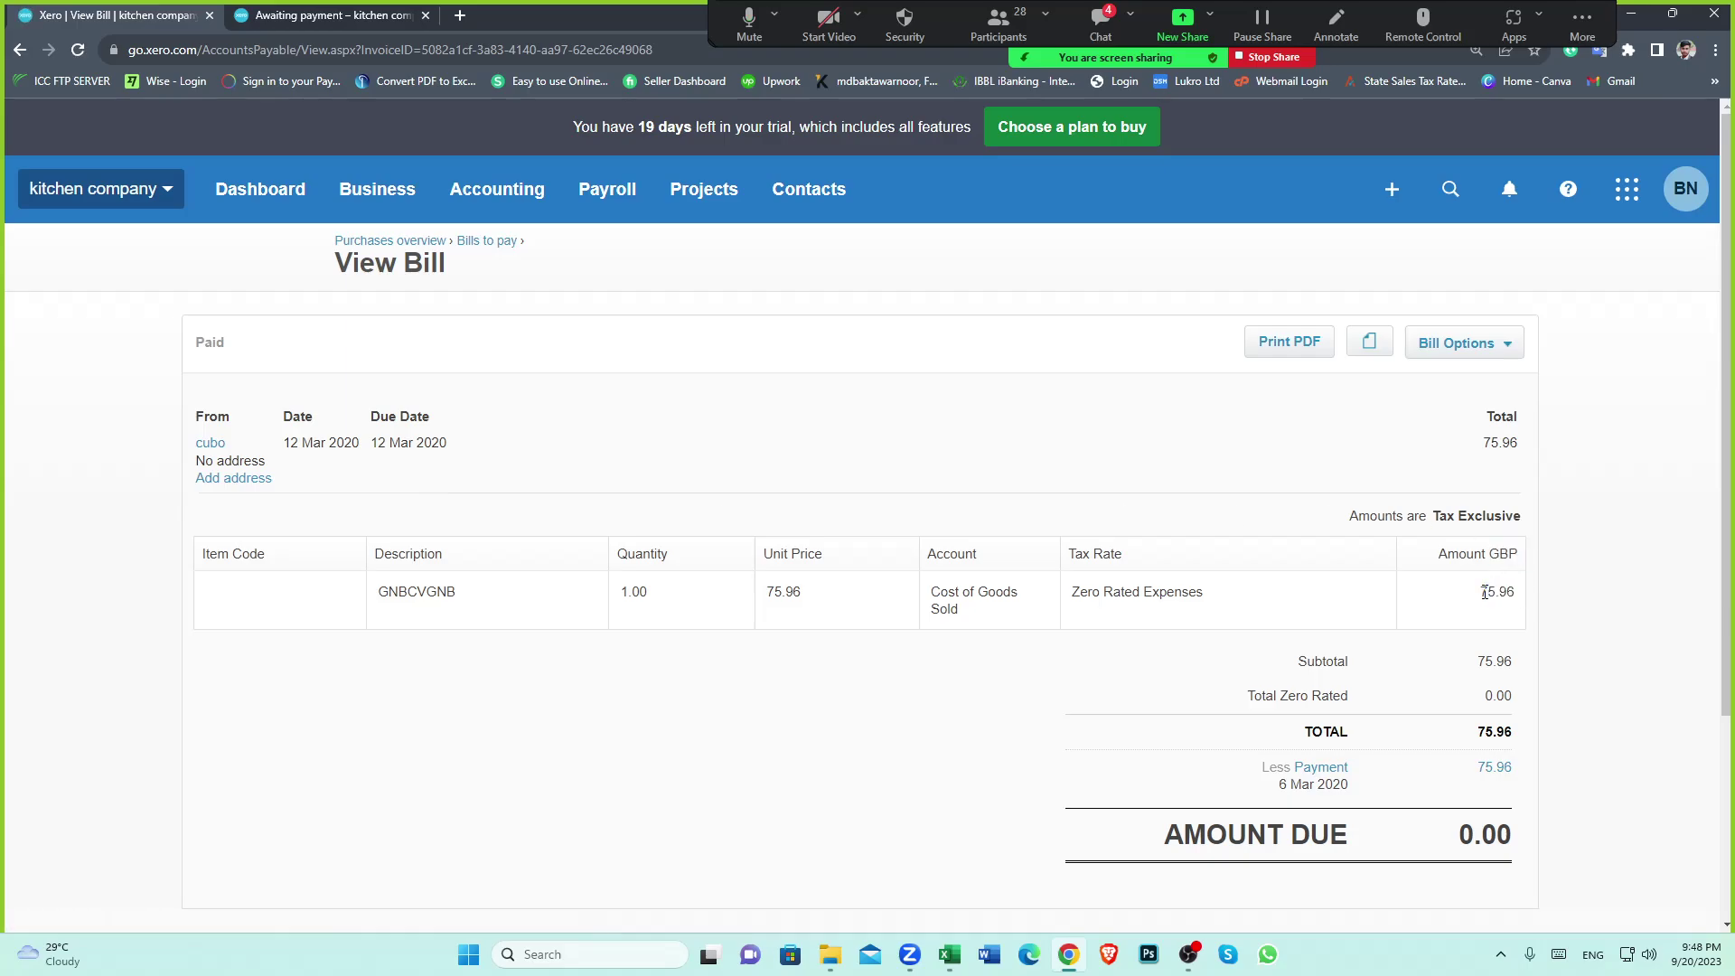
Remove the bill's 6 Mar 2020 payment with Remove & Redo, returning it to Awaiting Payment
left_click(1517, 360)
left_click(1430, 473)
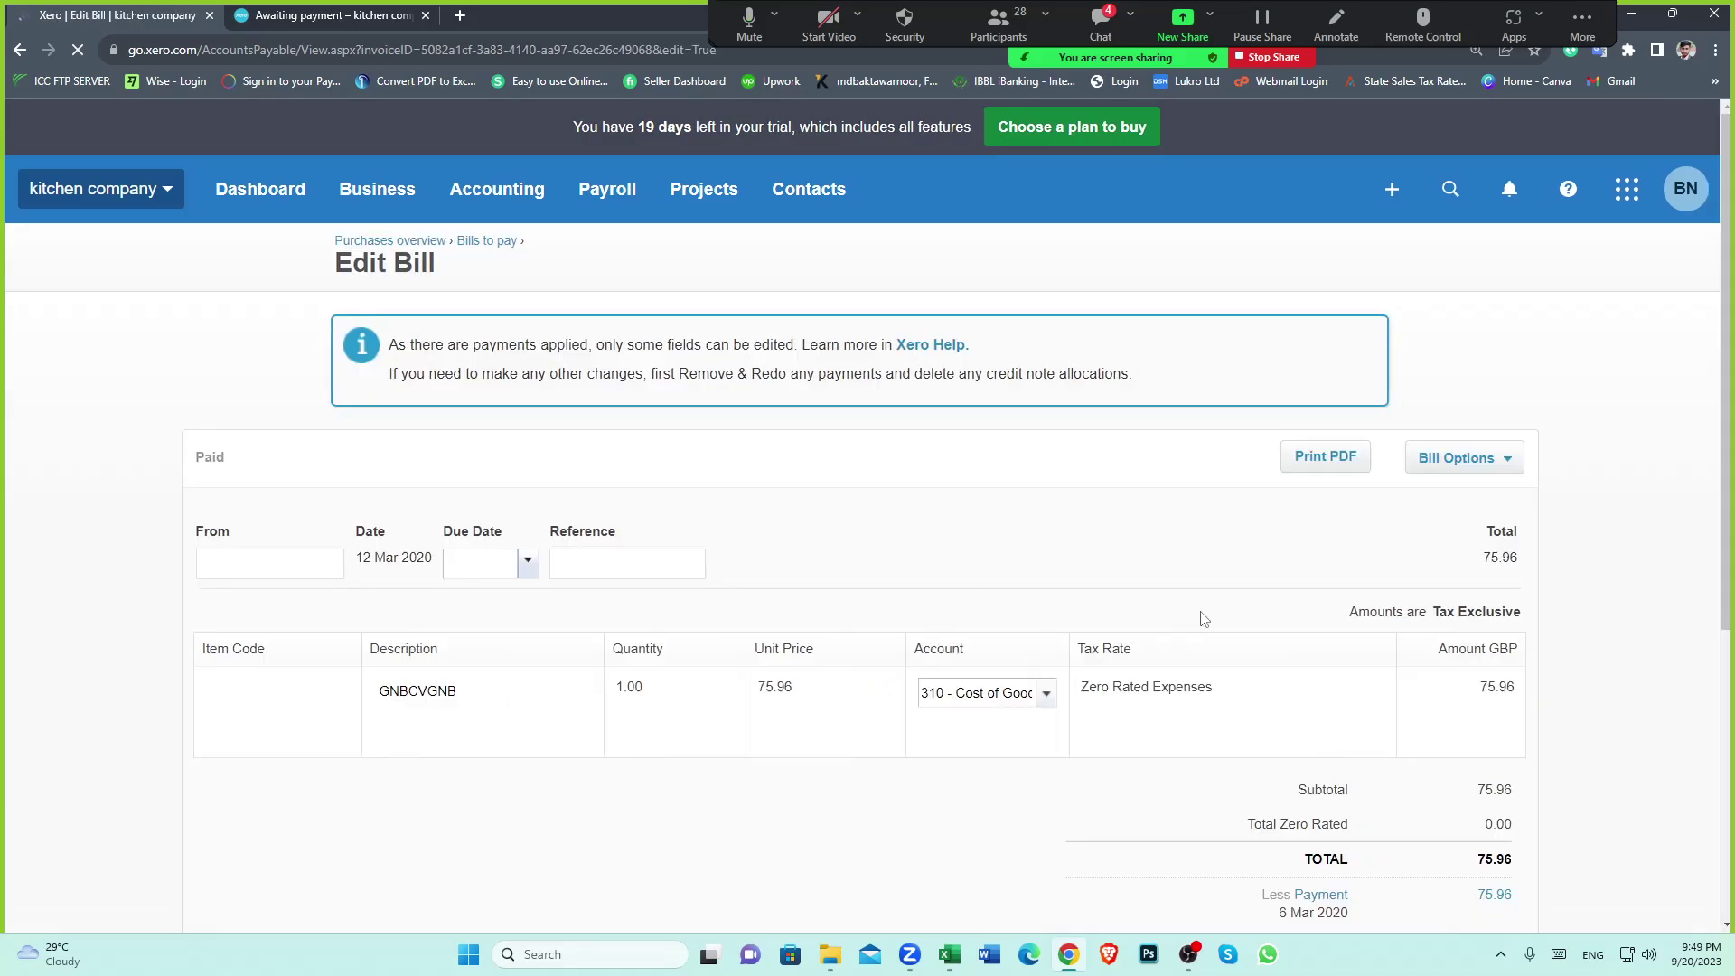
scroll(1351, 730, "down", 5)
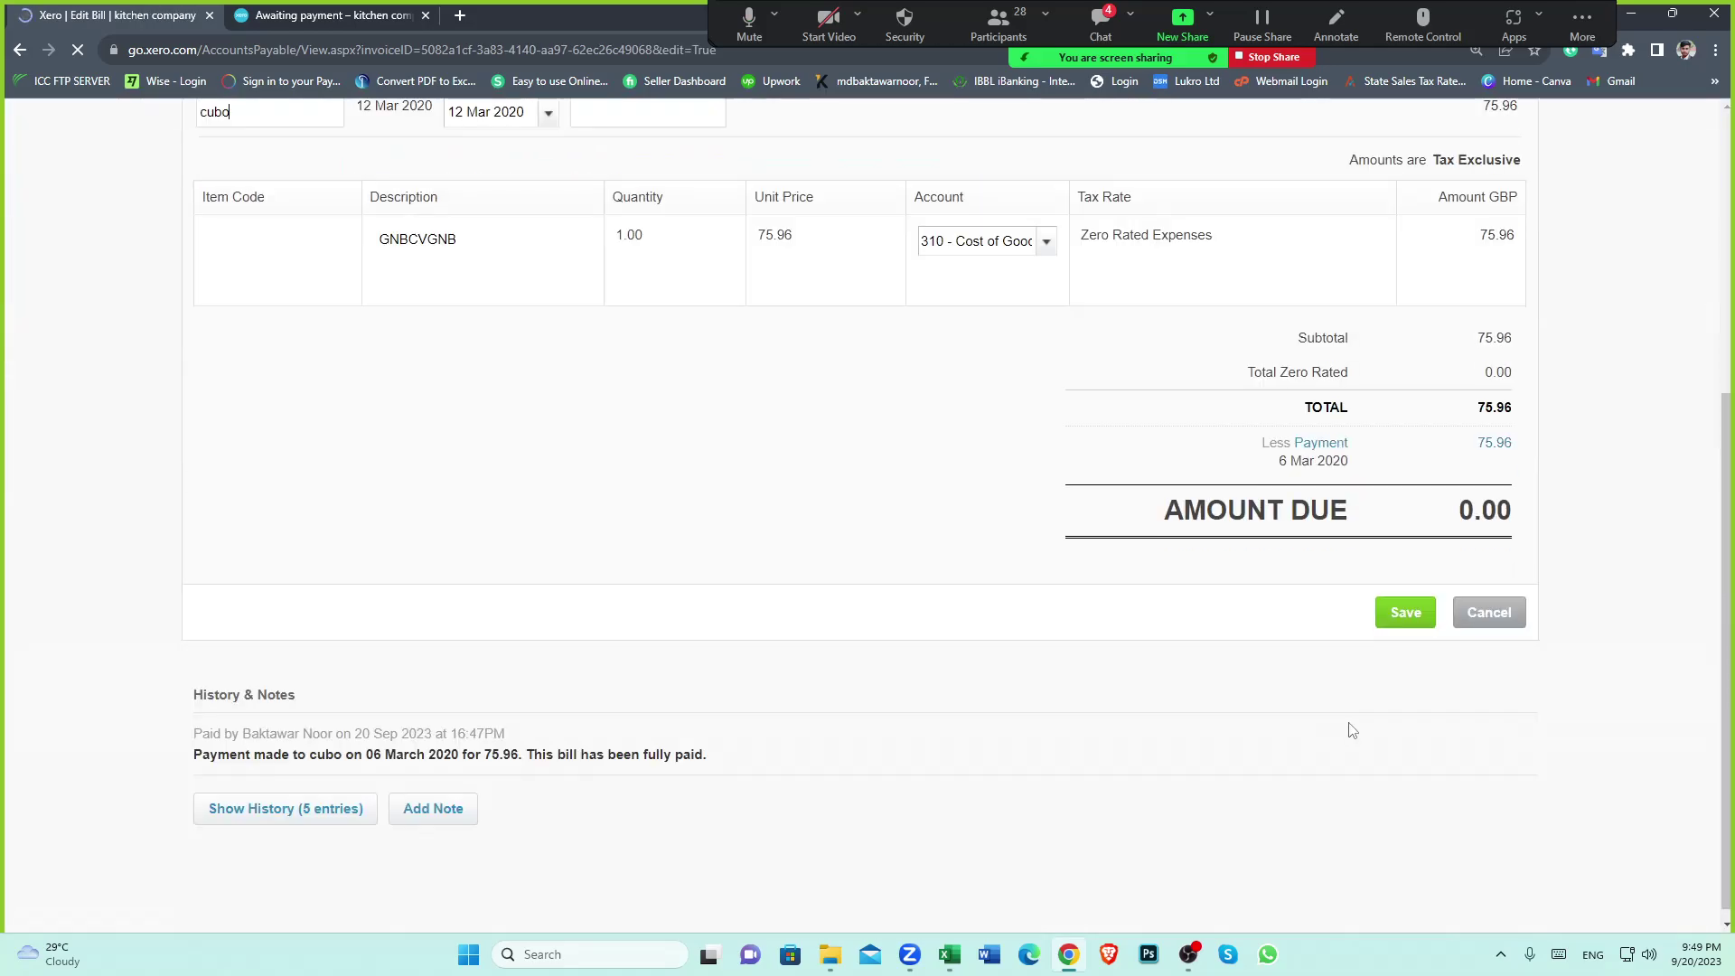
left_click(1318, 443)
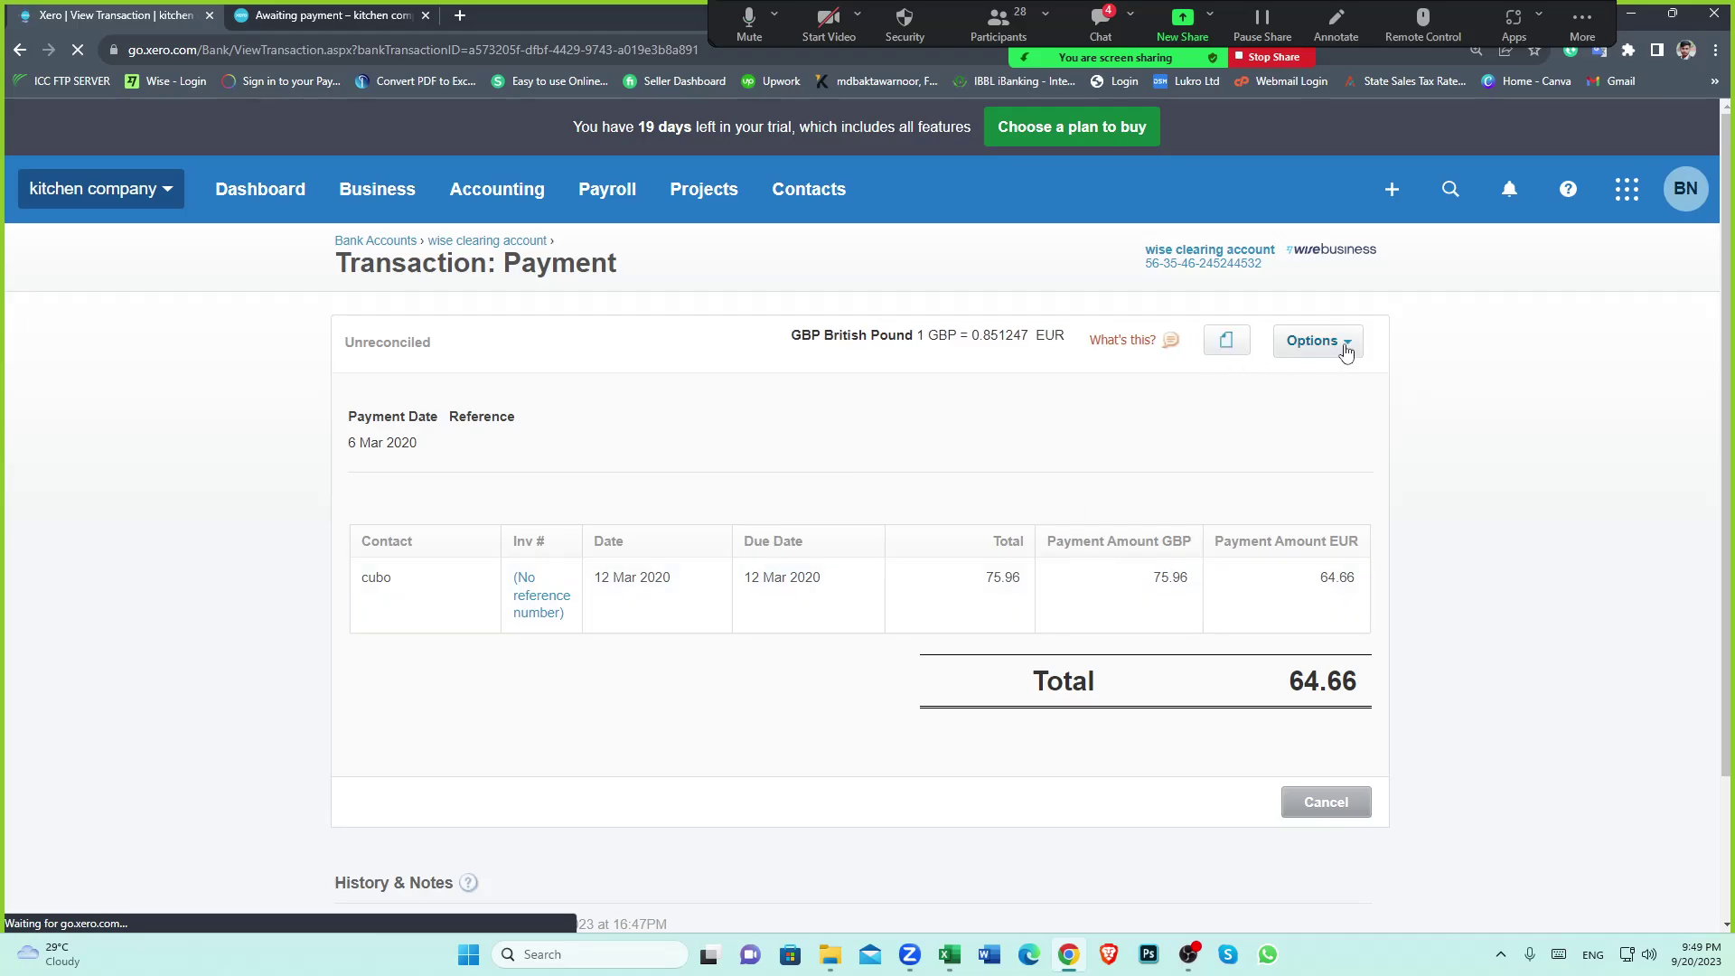
left_click(1345, 351)
left_click(1304, 511)
scroll(1231, 464, "down", 5)
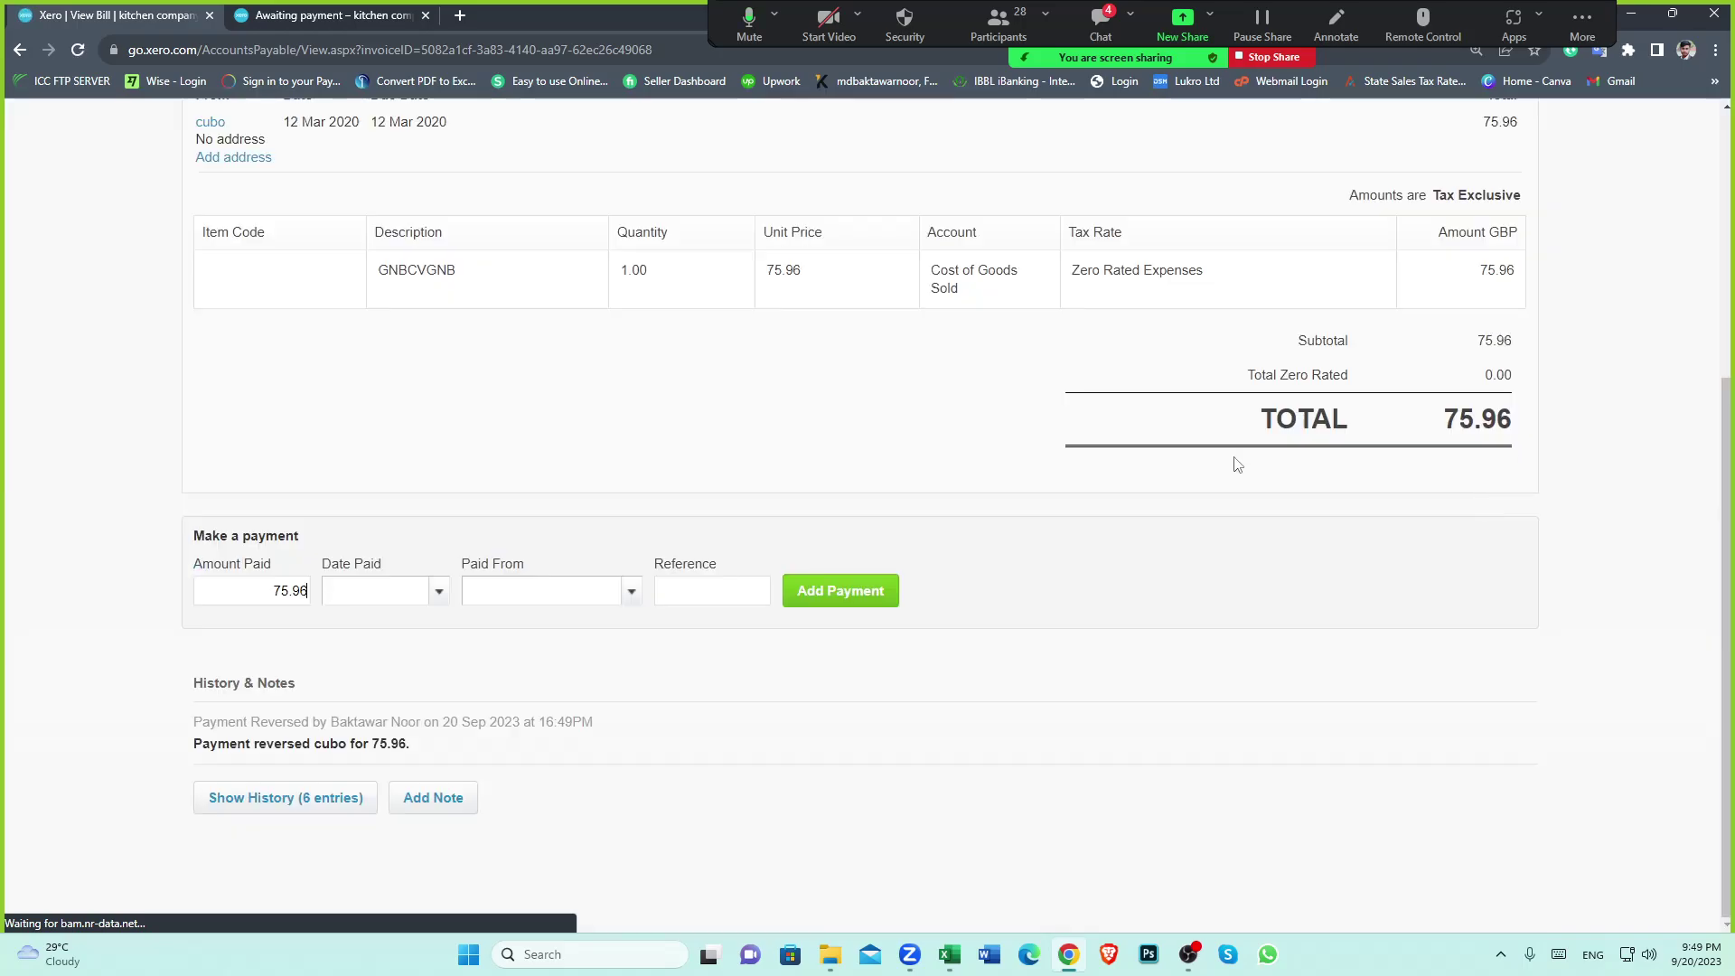
scroll(1267, 463, "up", 3)
left_click(1464, 428)
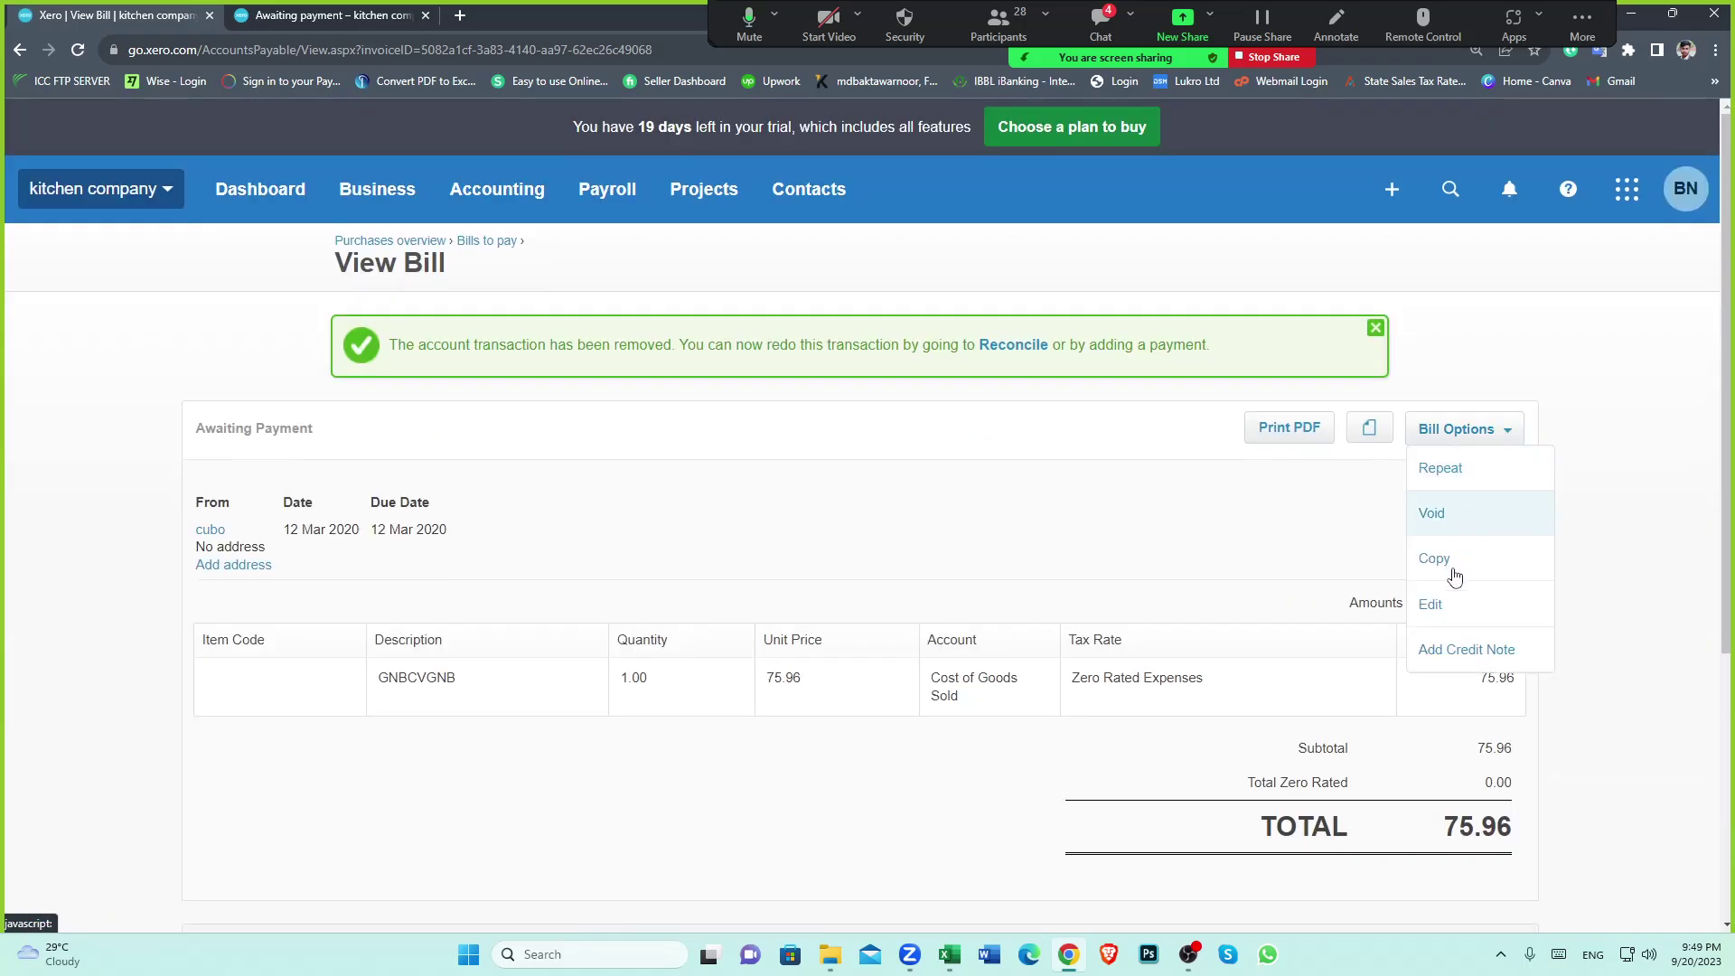
Edit the 75.96 bill to EUR Euro currency at 1.12598 and return to cubo's page
left_click(1435, 598)
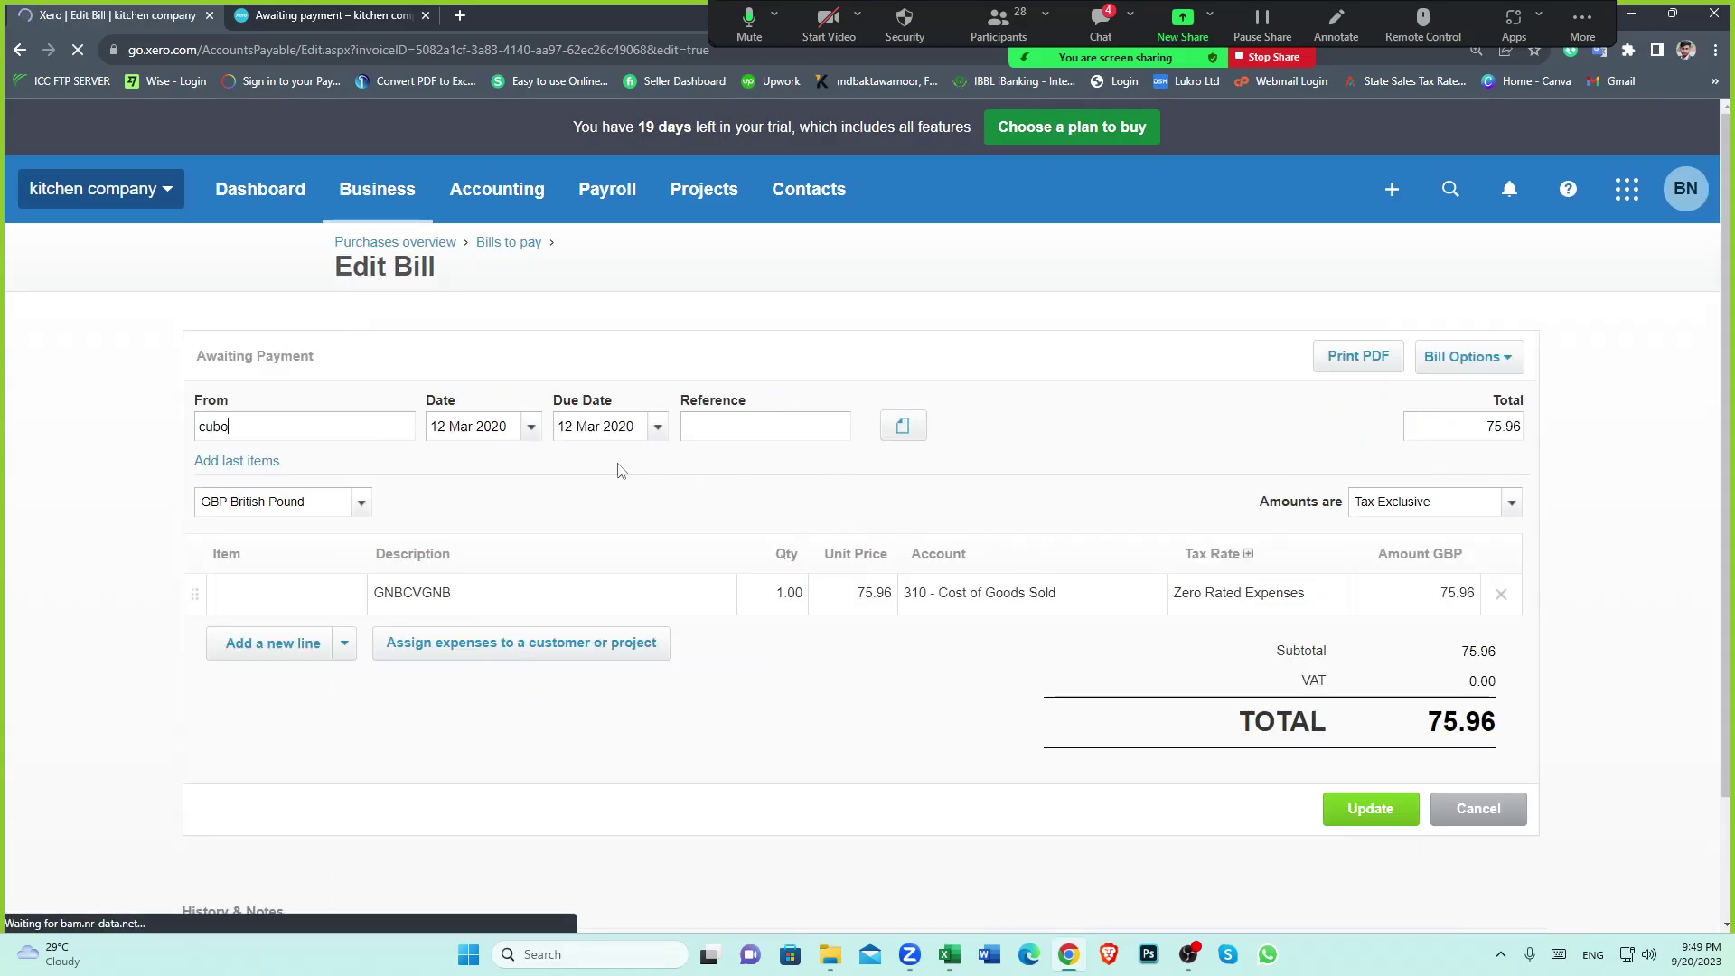
left_click(362, 501)
left_click(266, 582)
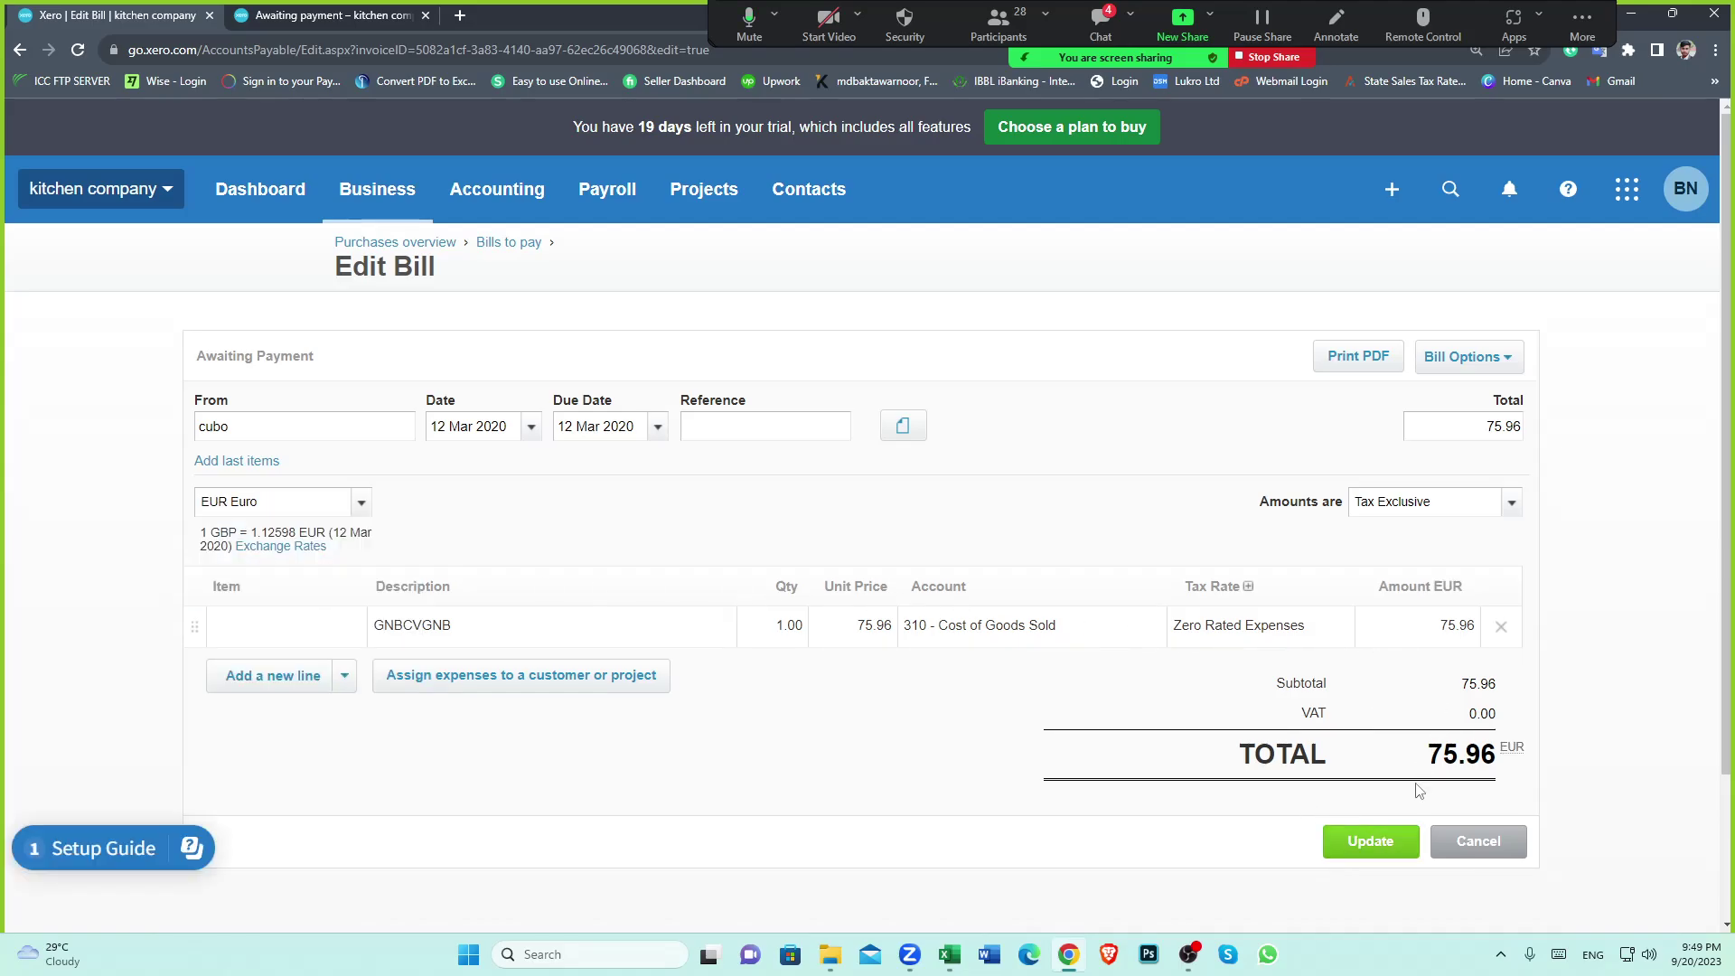
left_click(1368, 836)
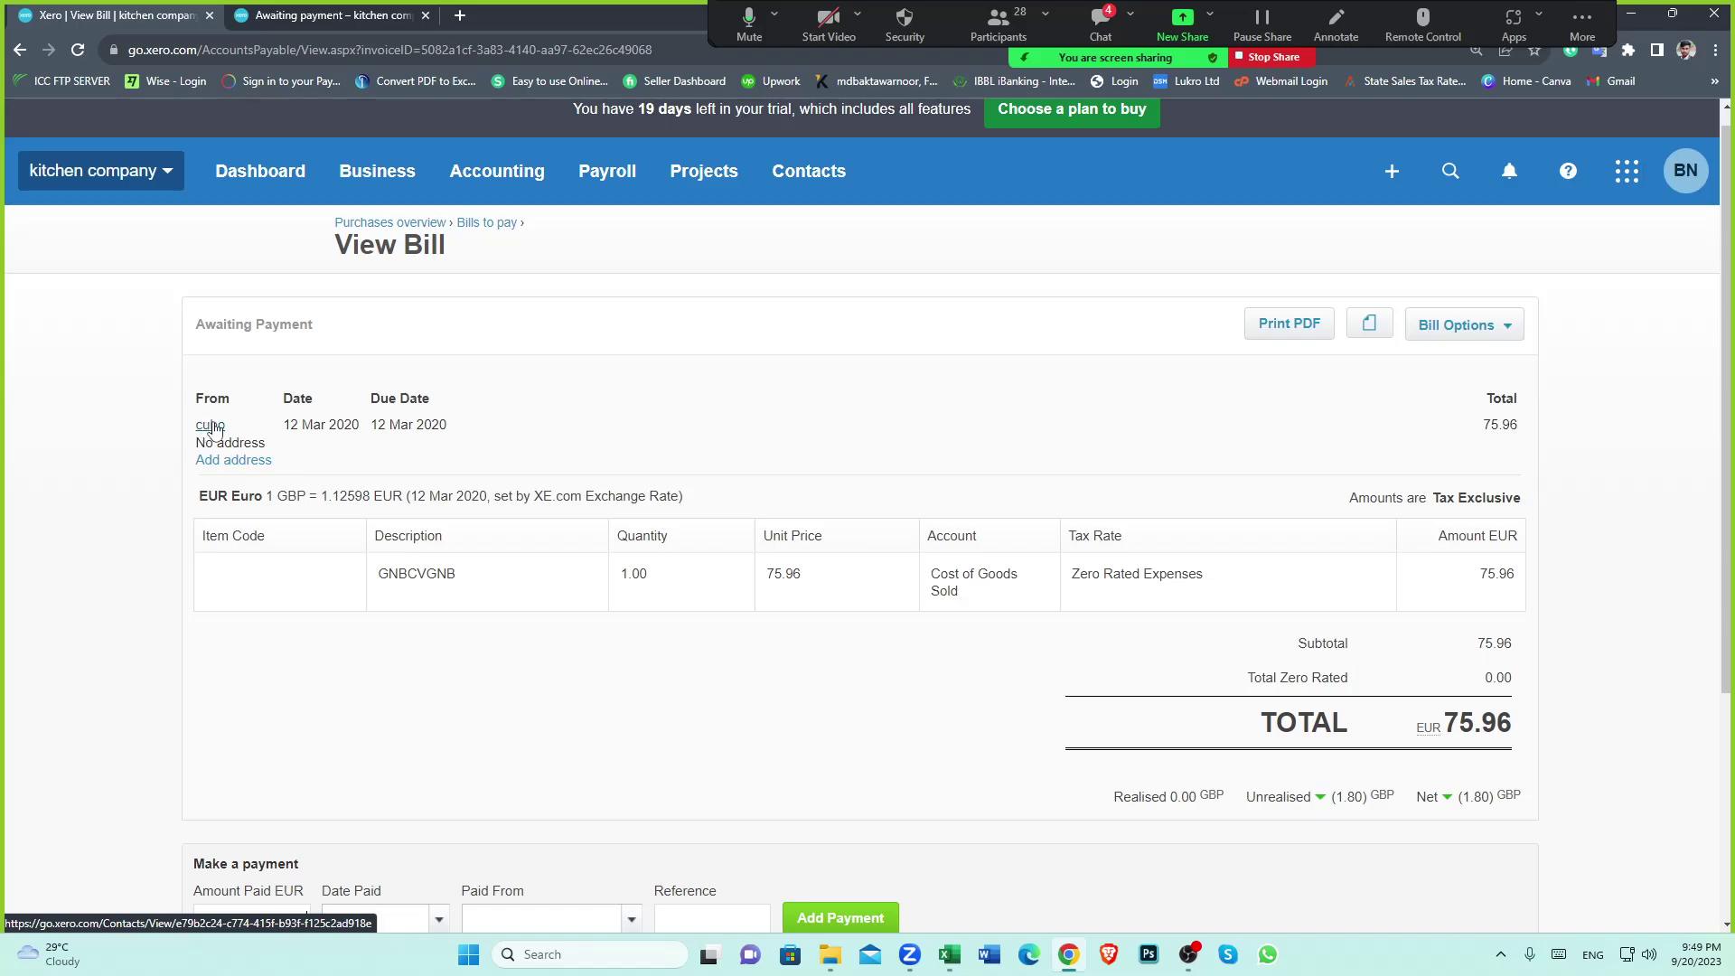
left_click(213, 427)
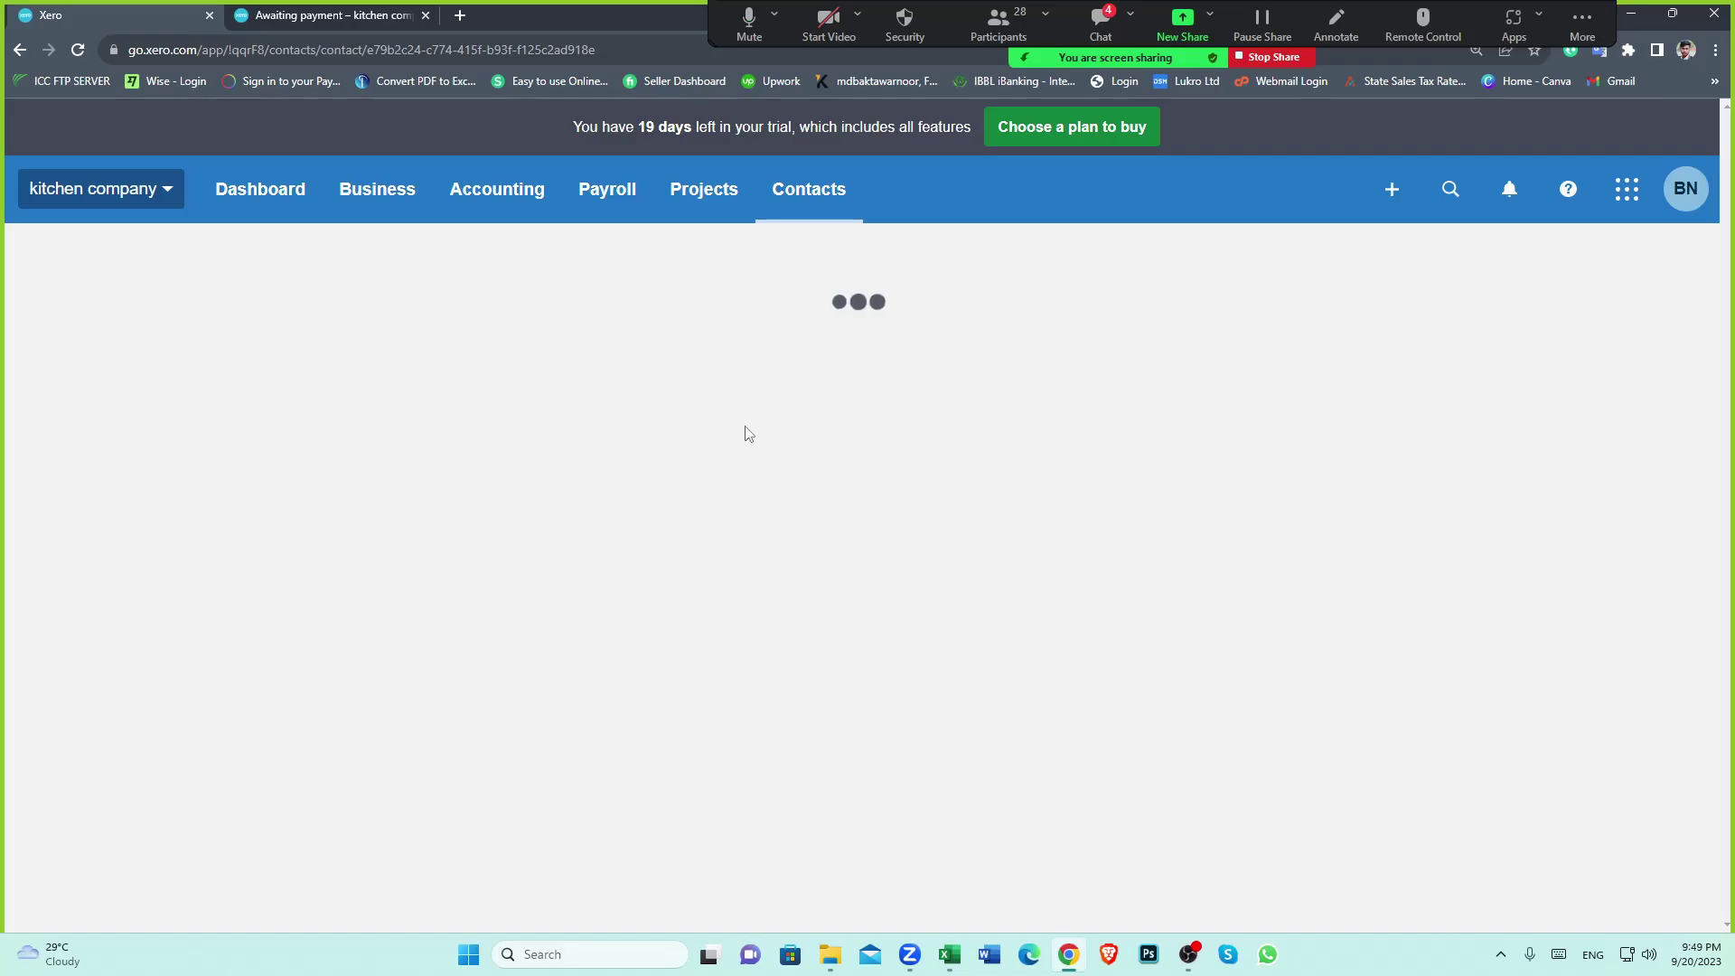
scroll(464, 501, "down", 1)
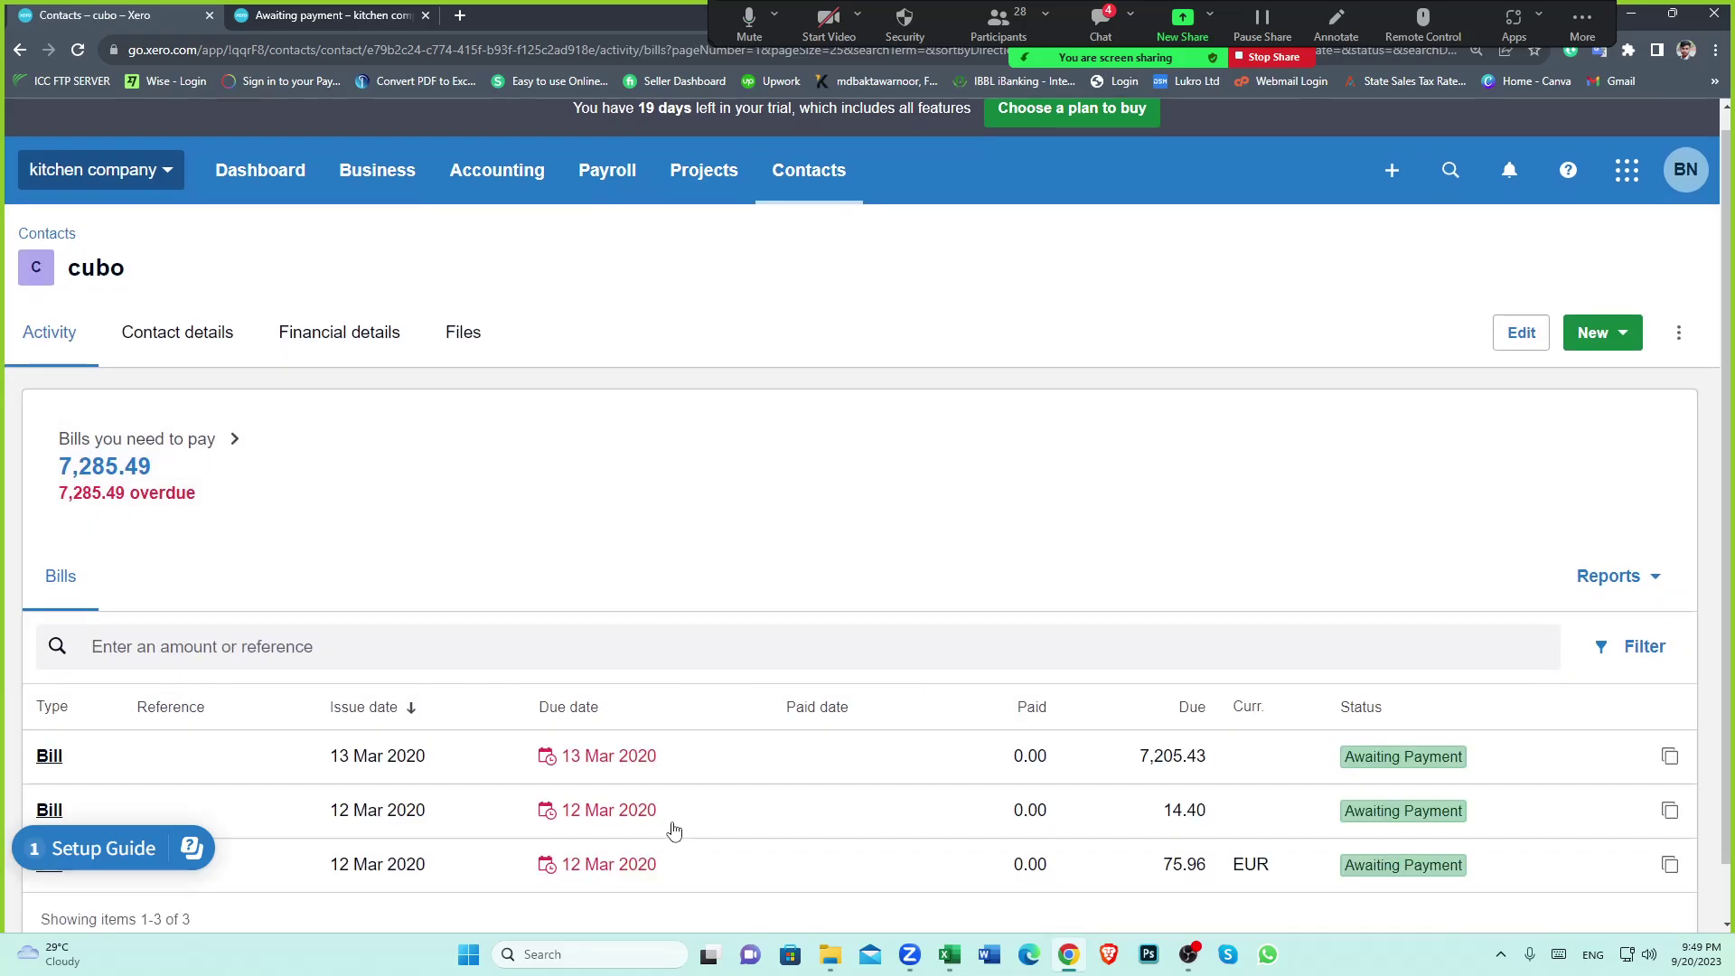
Edit the 14.40 VSDF bill to EUR Euro currency and return to cubo's contact page
left_click(933, 775)
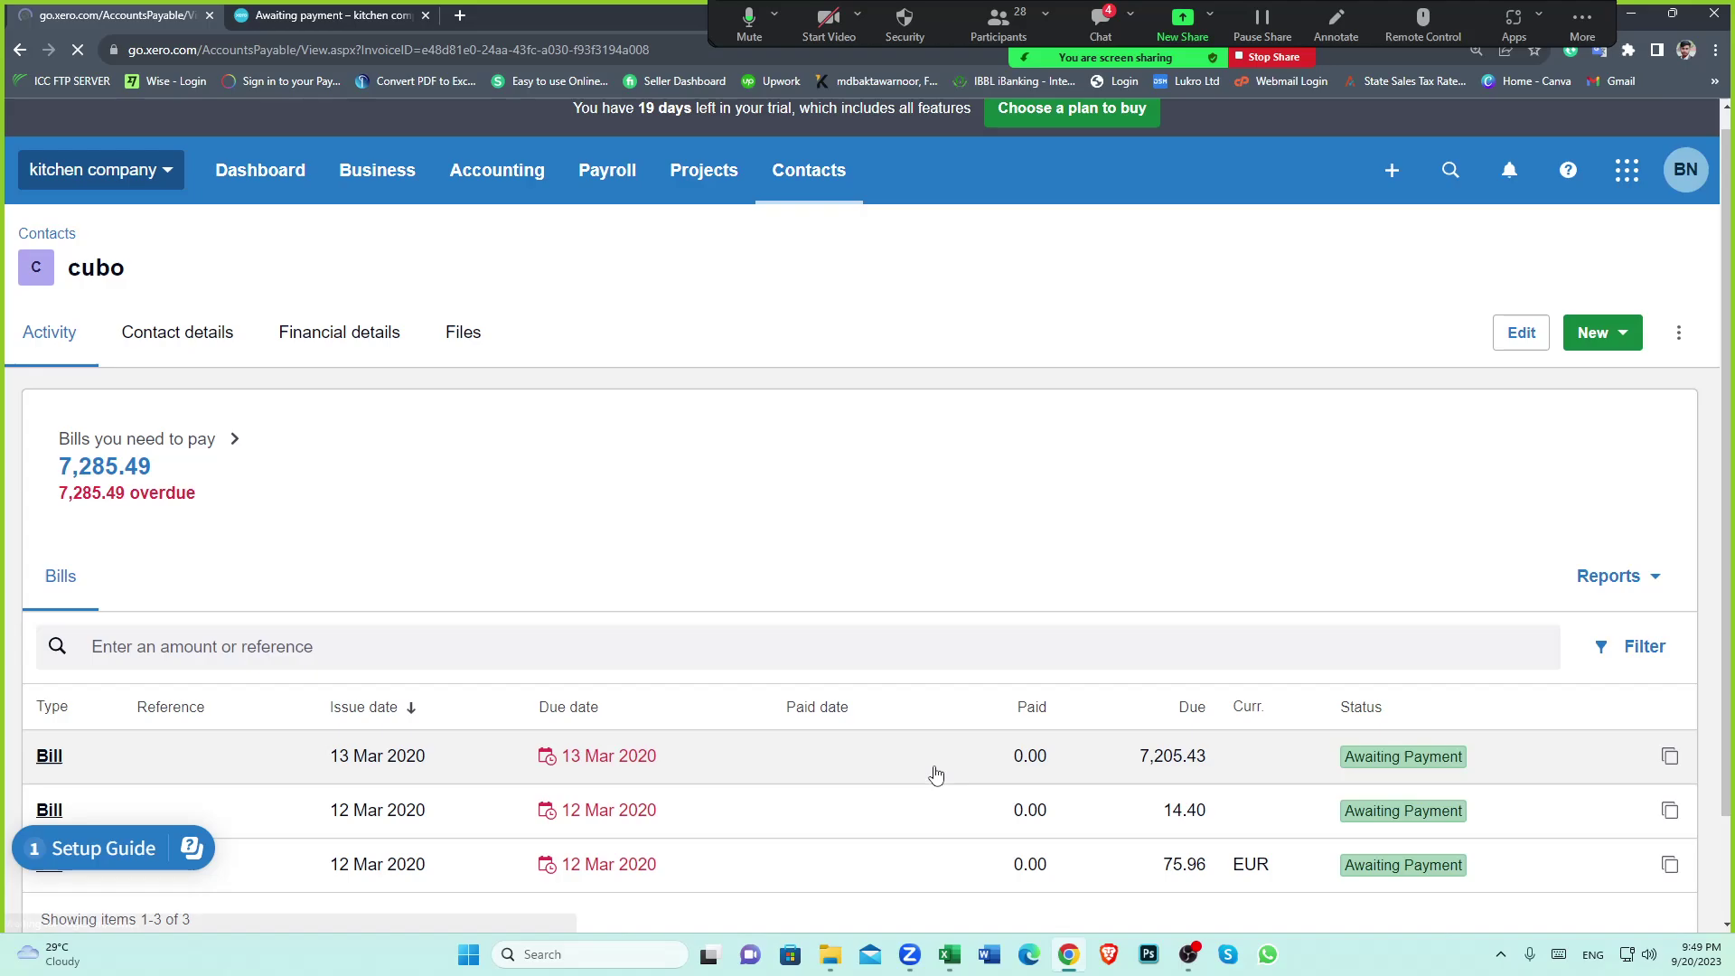
left_click(1459, 343)
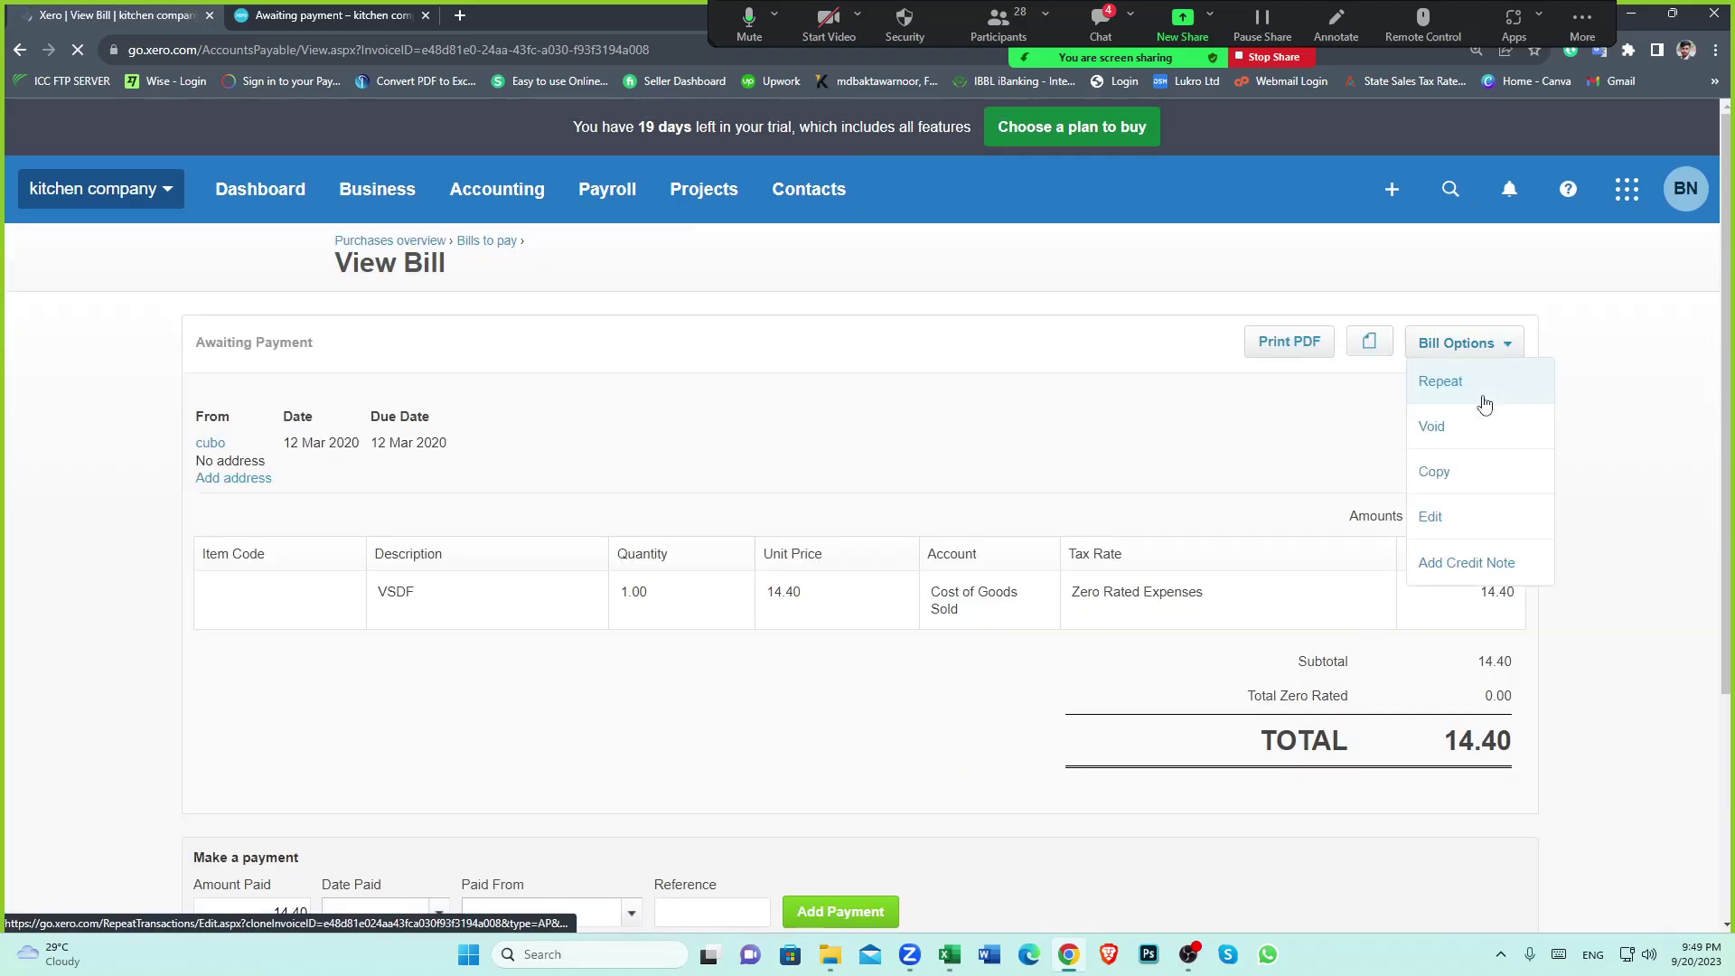
left_click(1447, 517)
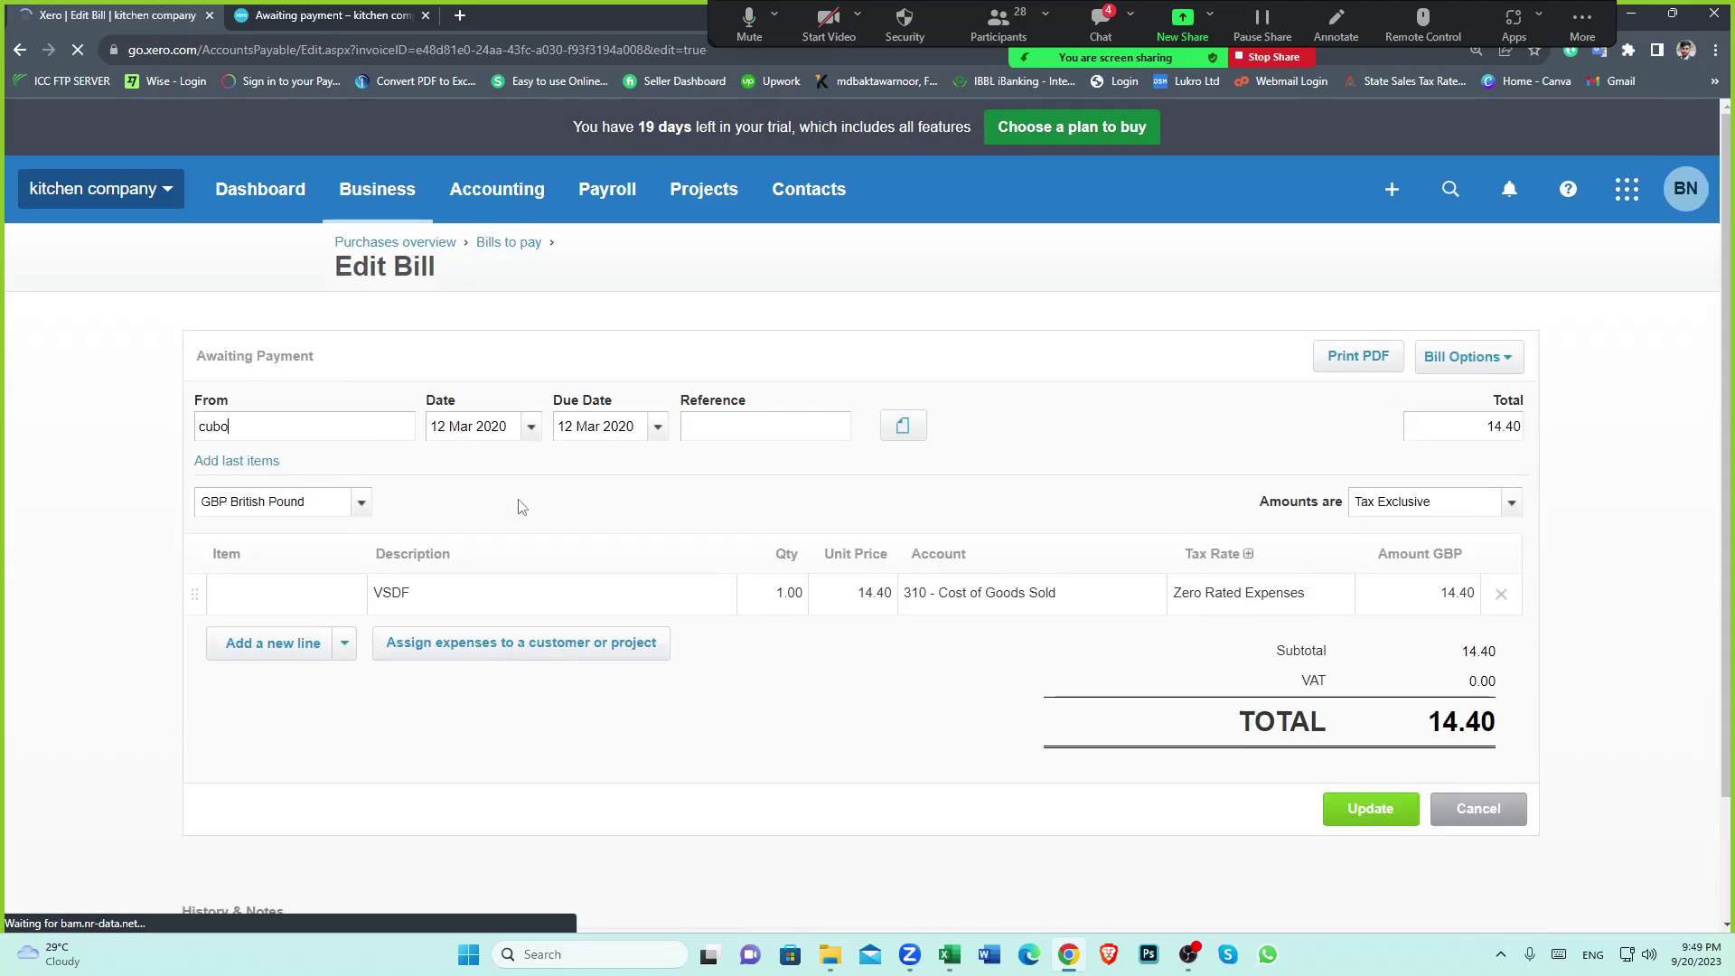
left_click(360, 503)
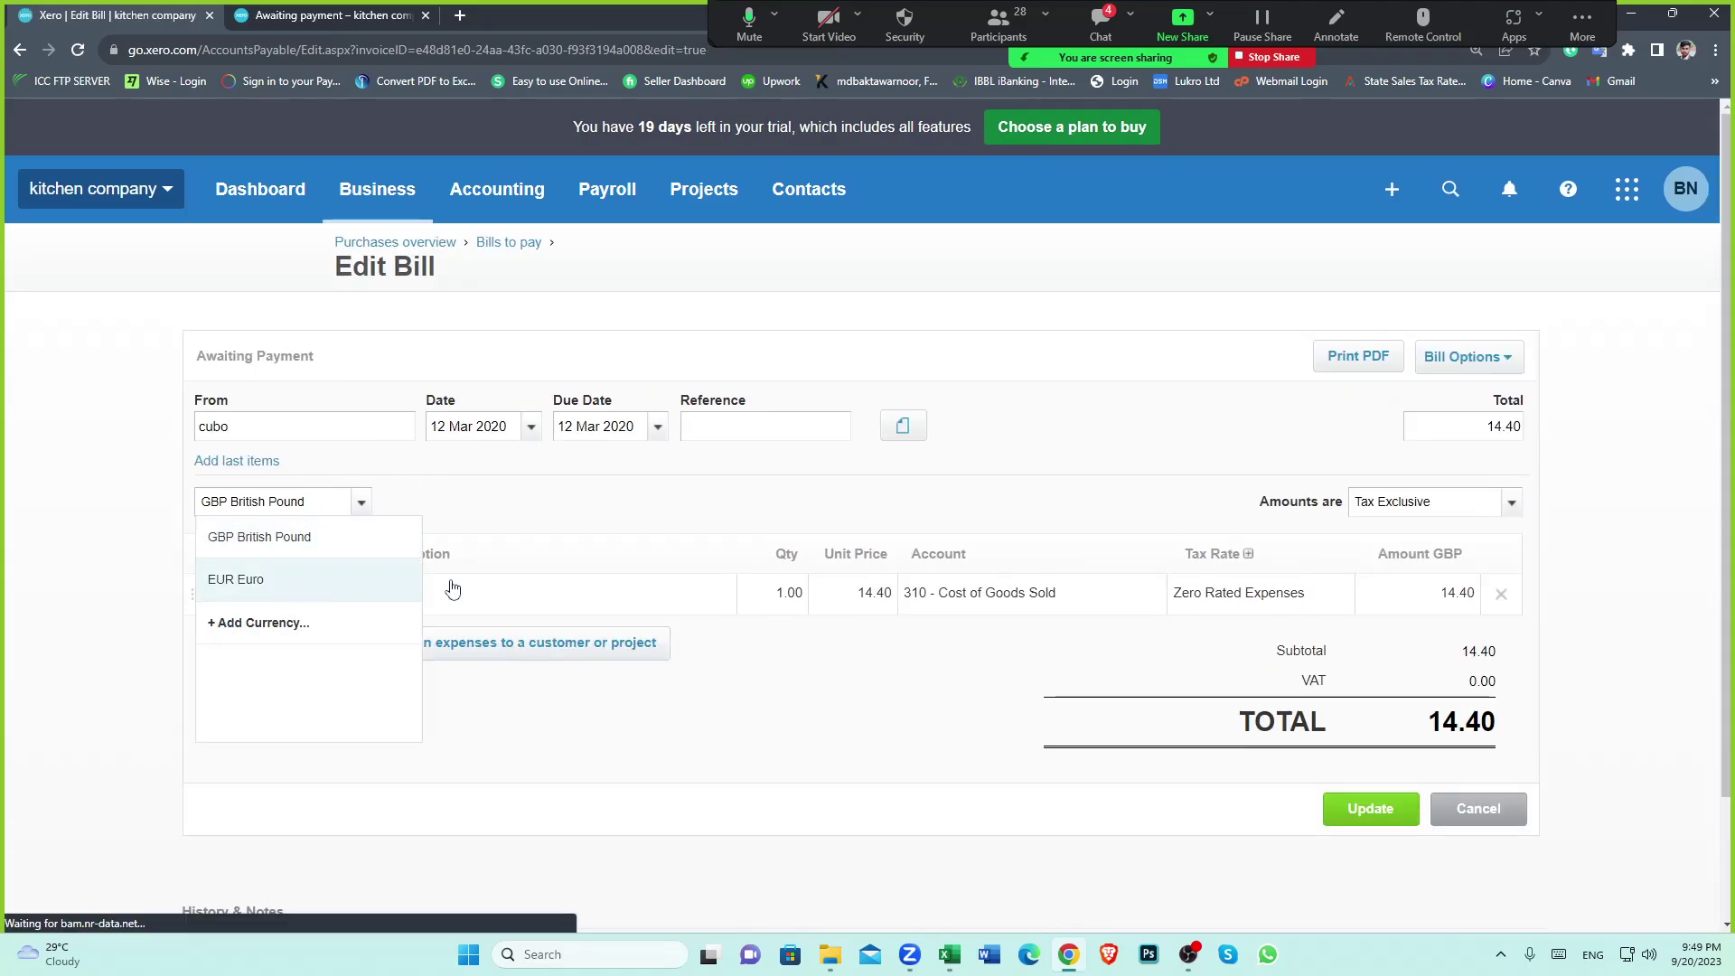
left_click(281, 578)
left_click(1361, 848)
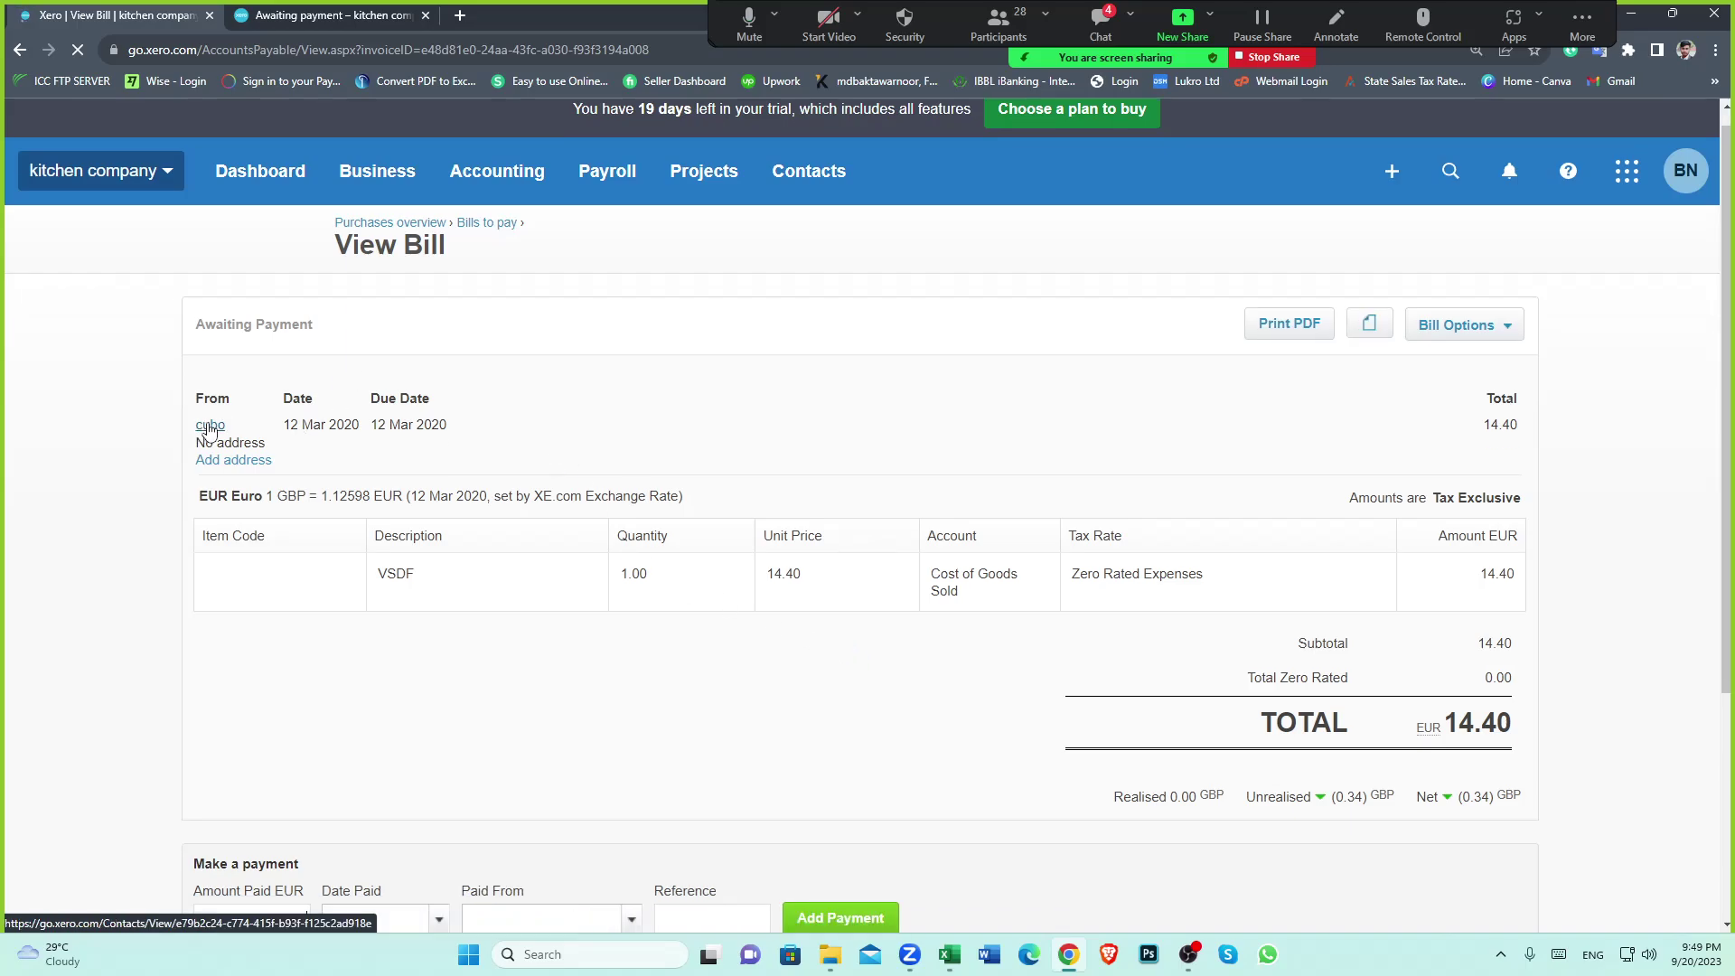
left_click(217, 424)
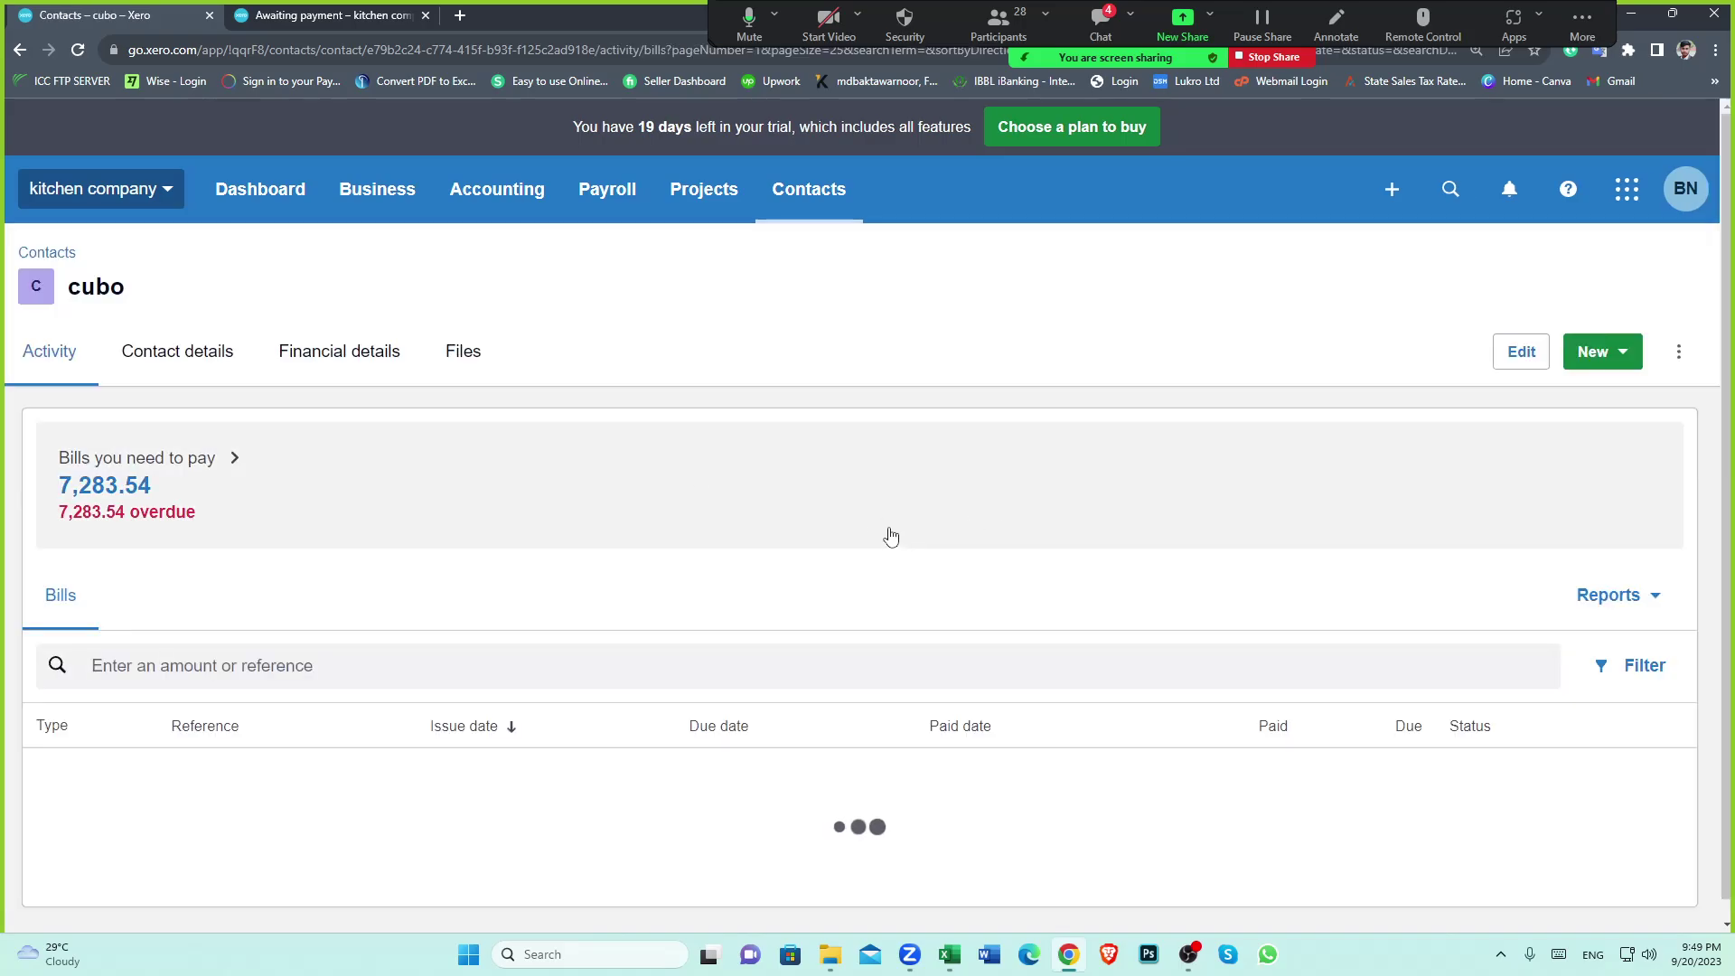
Change cubo's 13 Mar 2020 bill for 7,205.43 to EUR Euro, then go to the dashboard
left_click(757, 752)
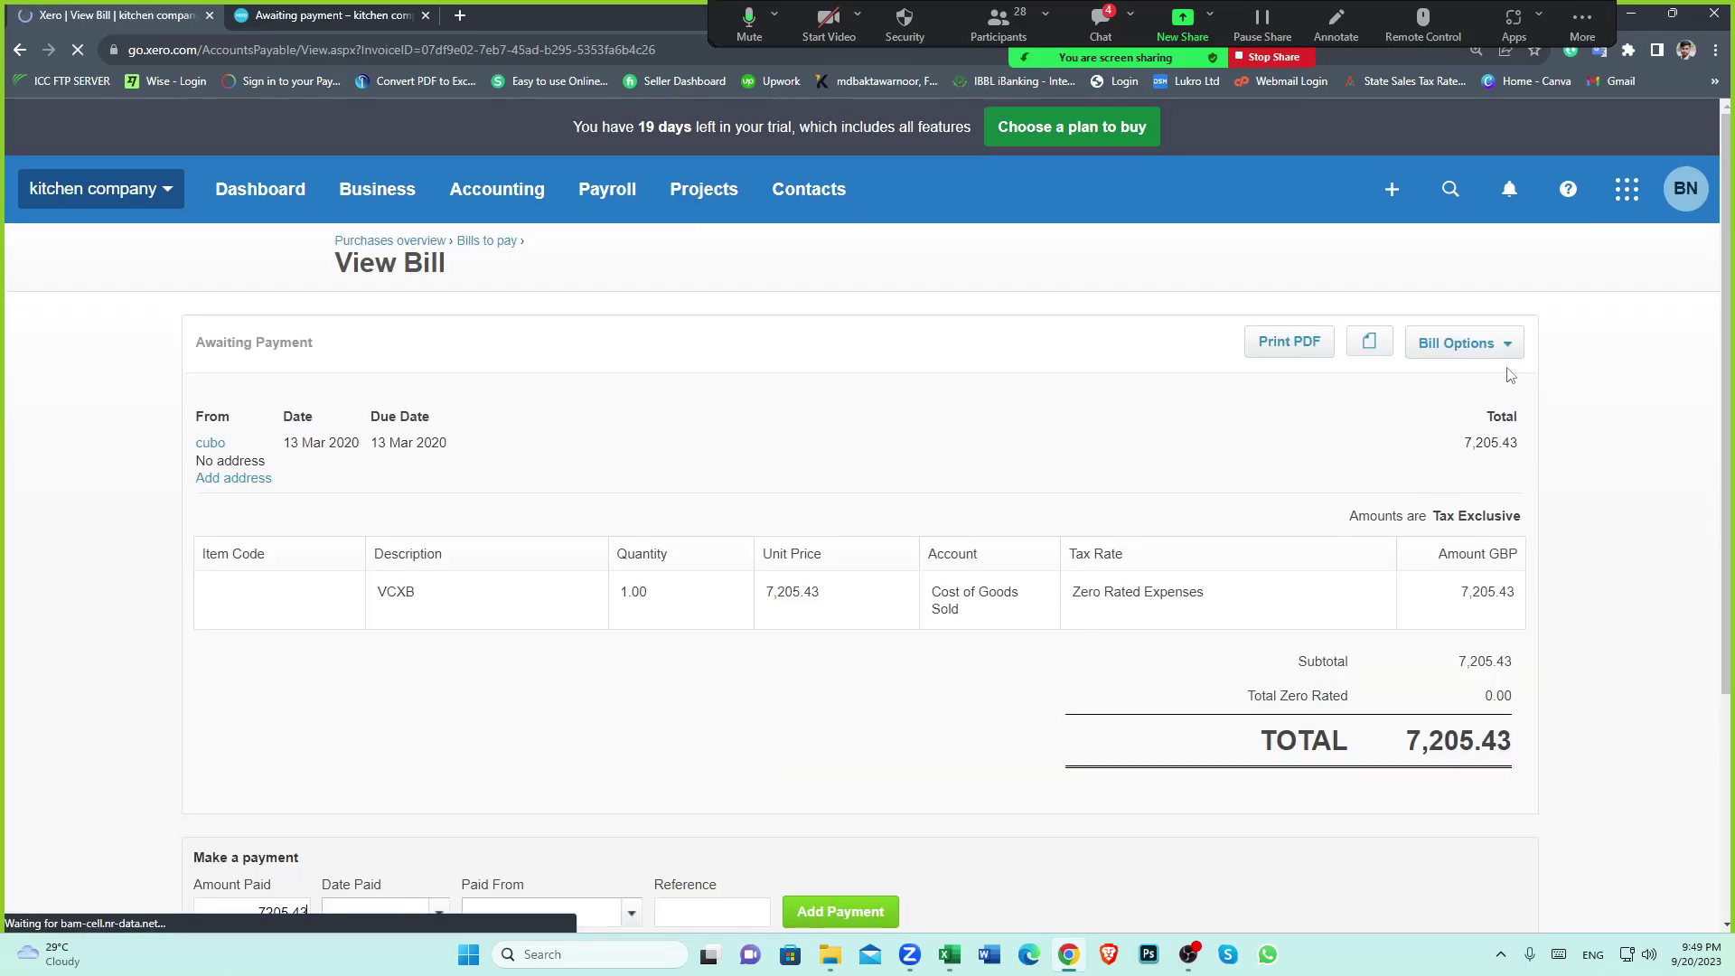
left_click(1503, 347)
left_click(1437, 520)
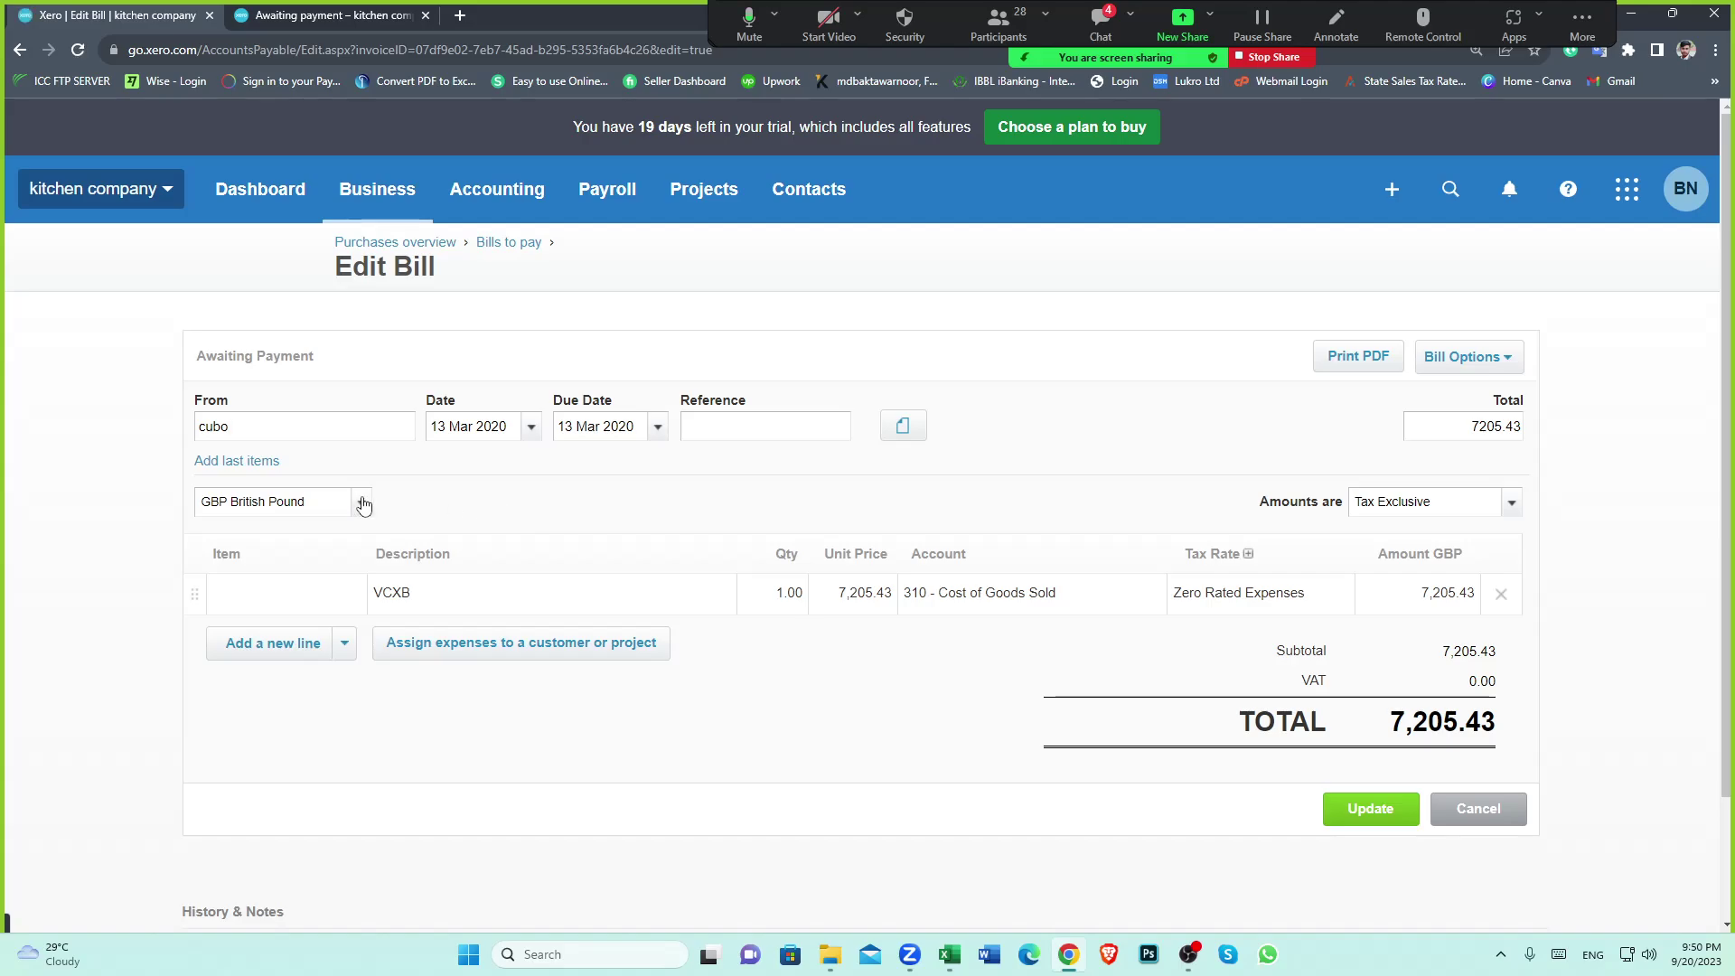
left_click(362, 504)
left_click(282, 571)
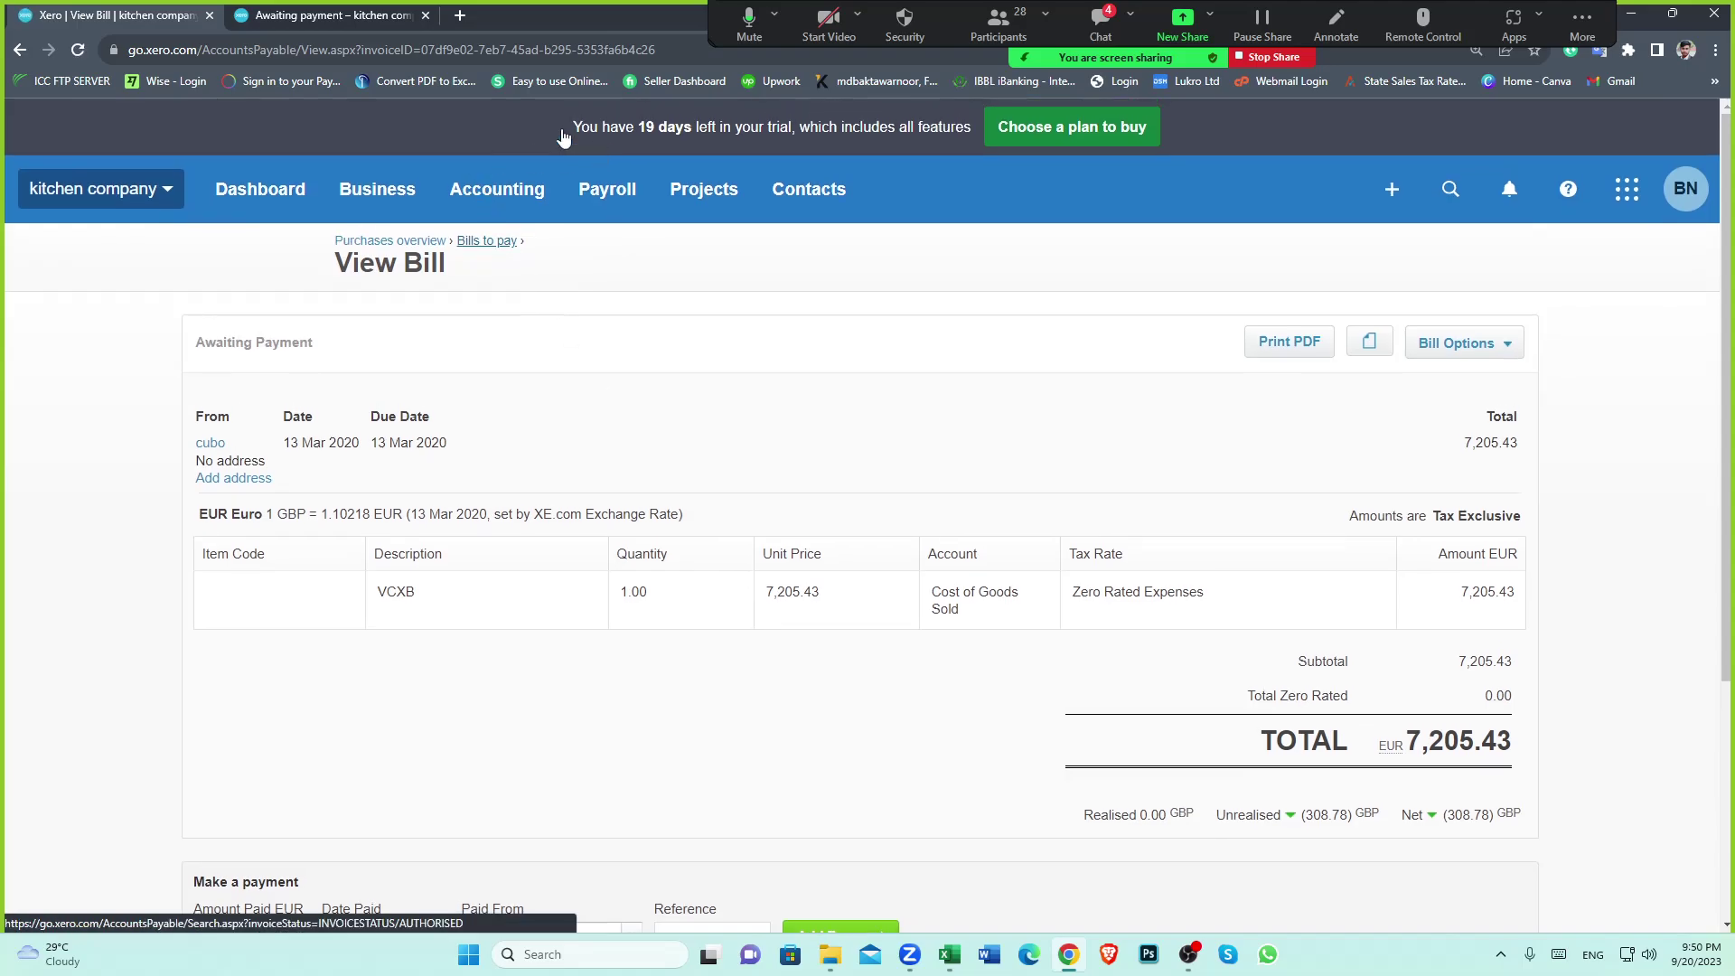
left_click(327, 11)
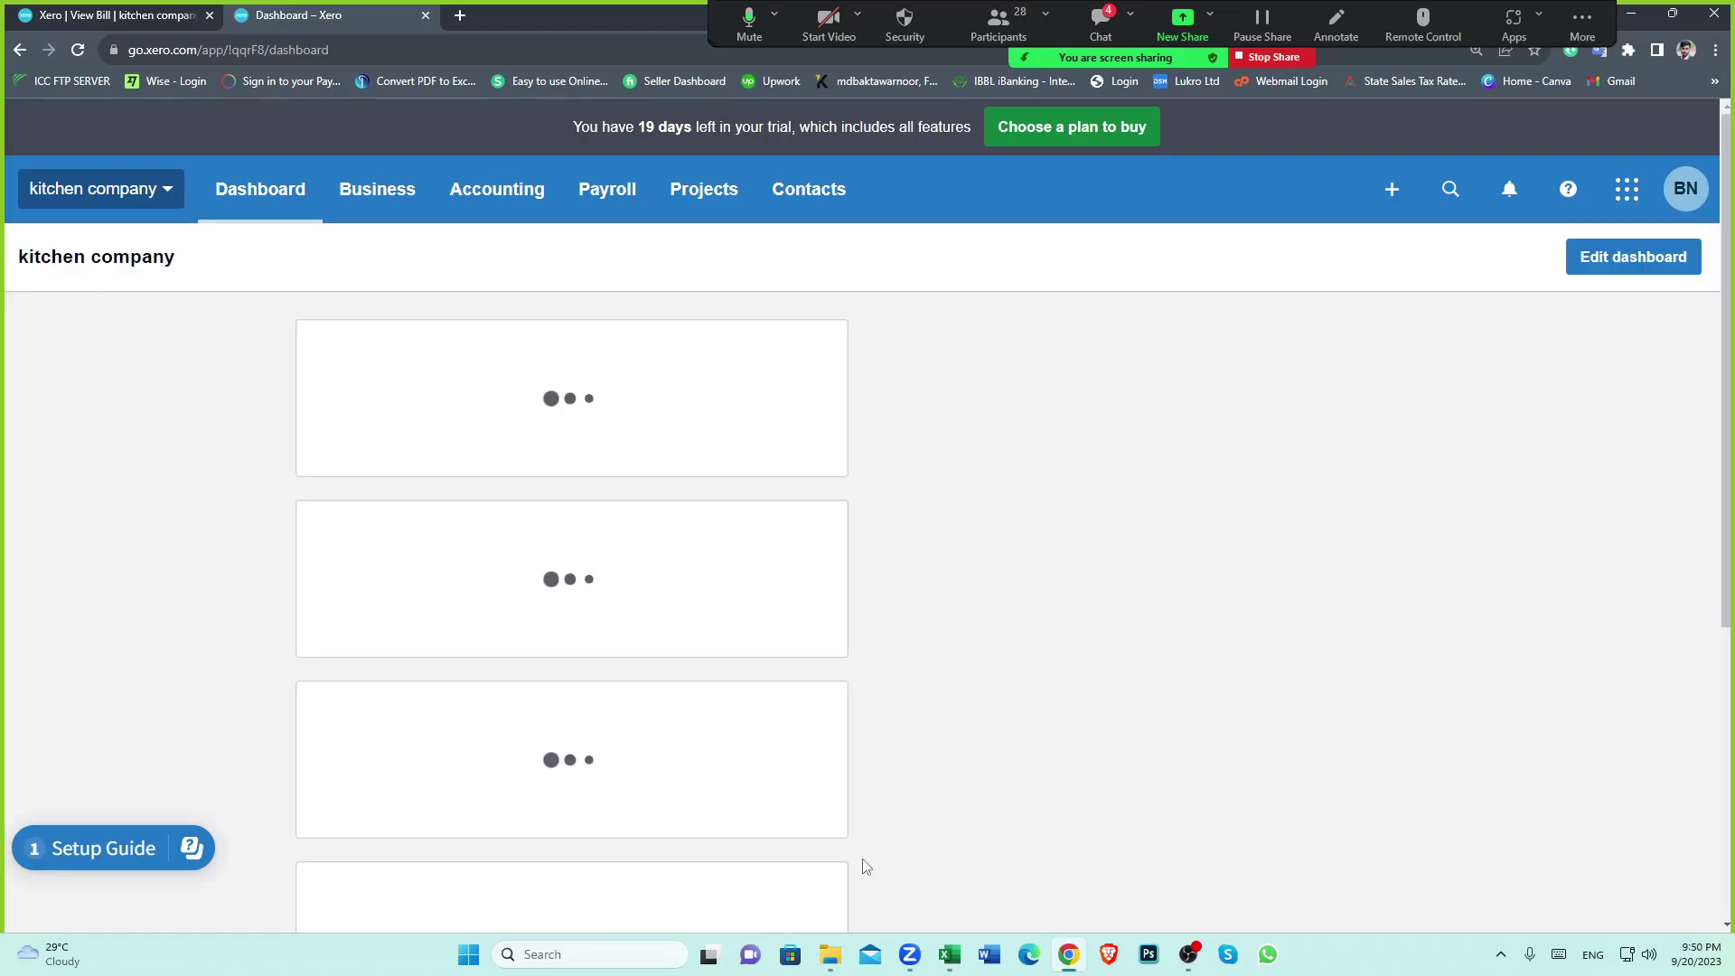
Check the 738.83 transfer in K31 and clear the rate calculation from H39, then return to Xero
left_click(949, 954)
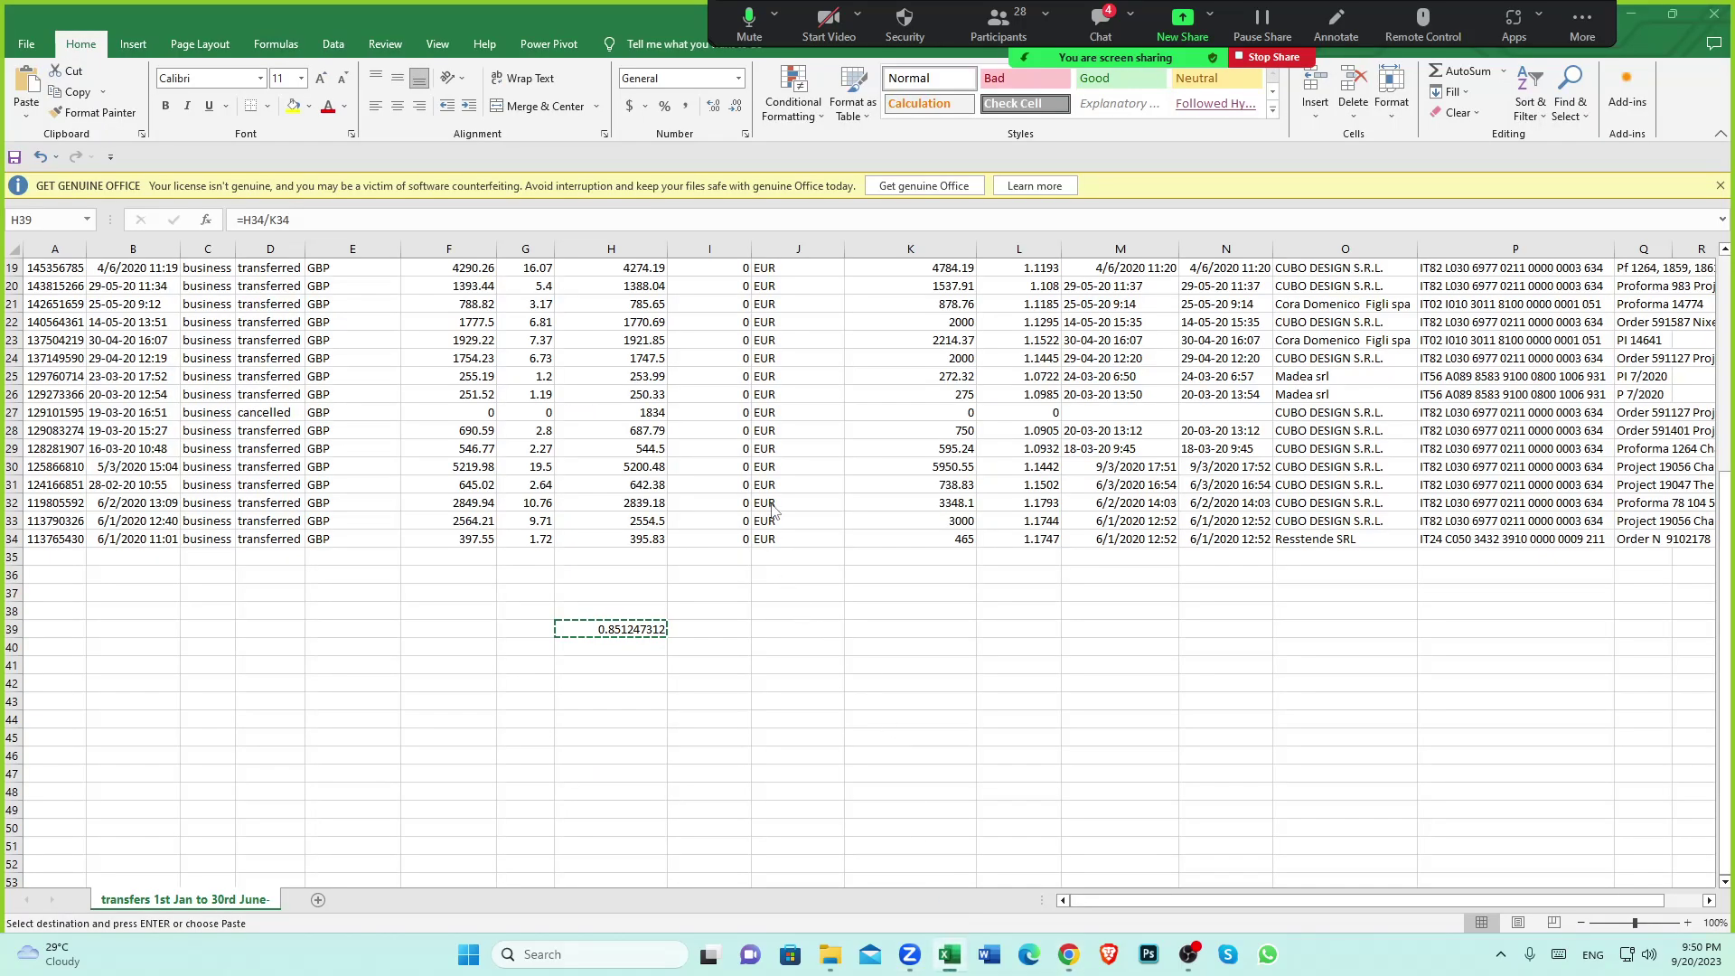
left_click(947, 488)
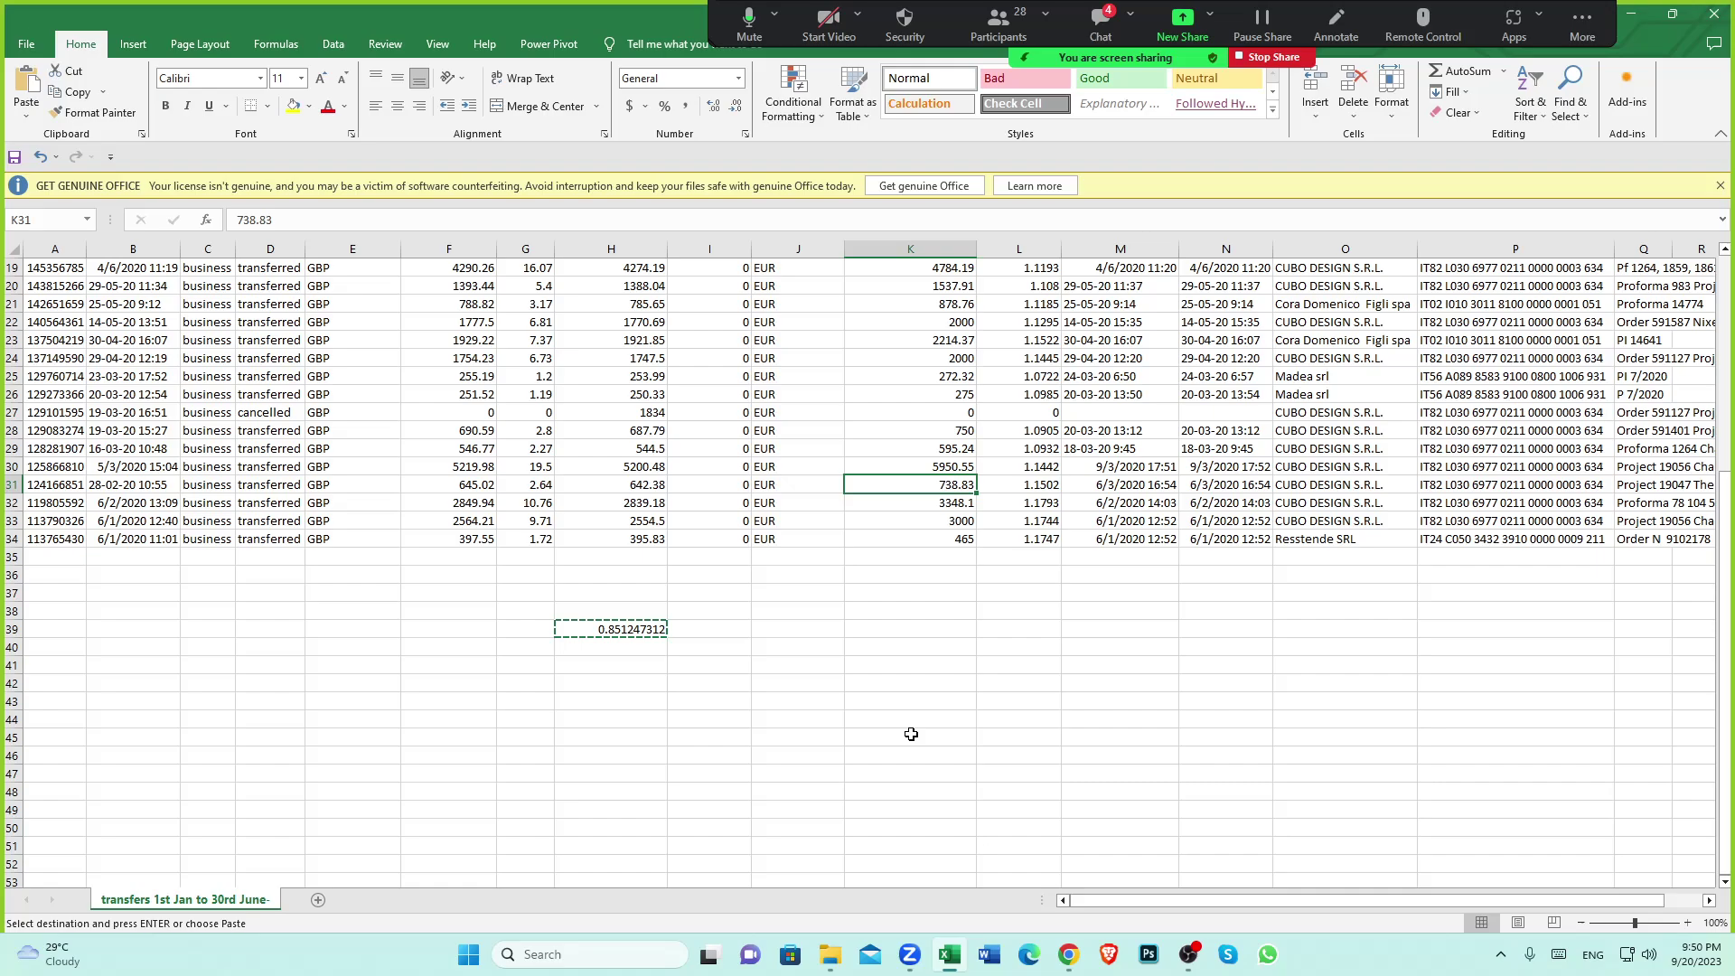
left_click(636, 631)
key("BackSpace")
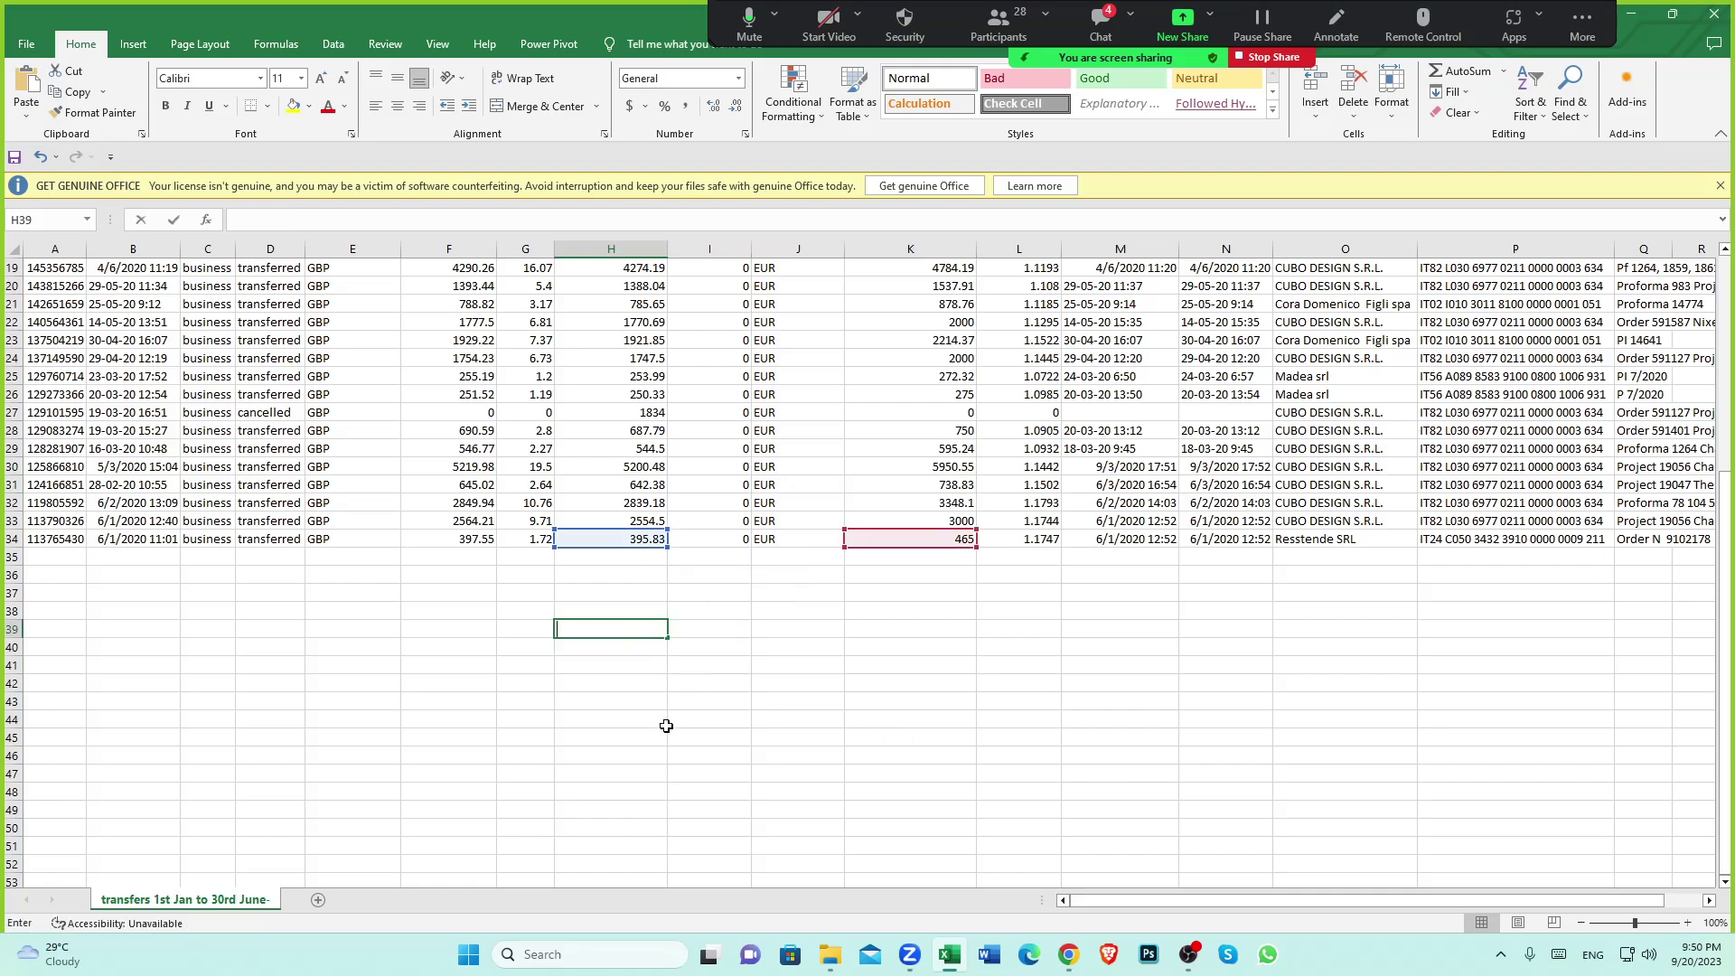
left_click(663, 723)
left_click(943, 486)
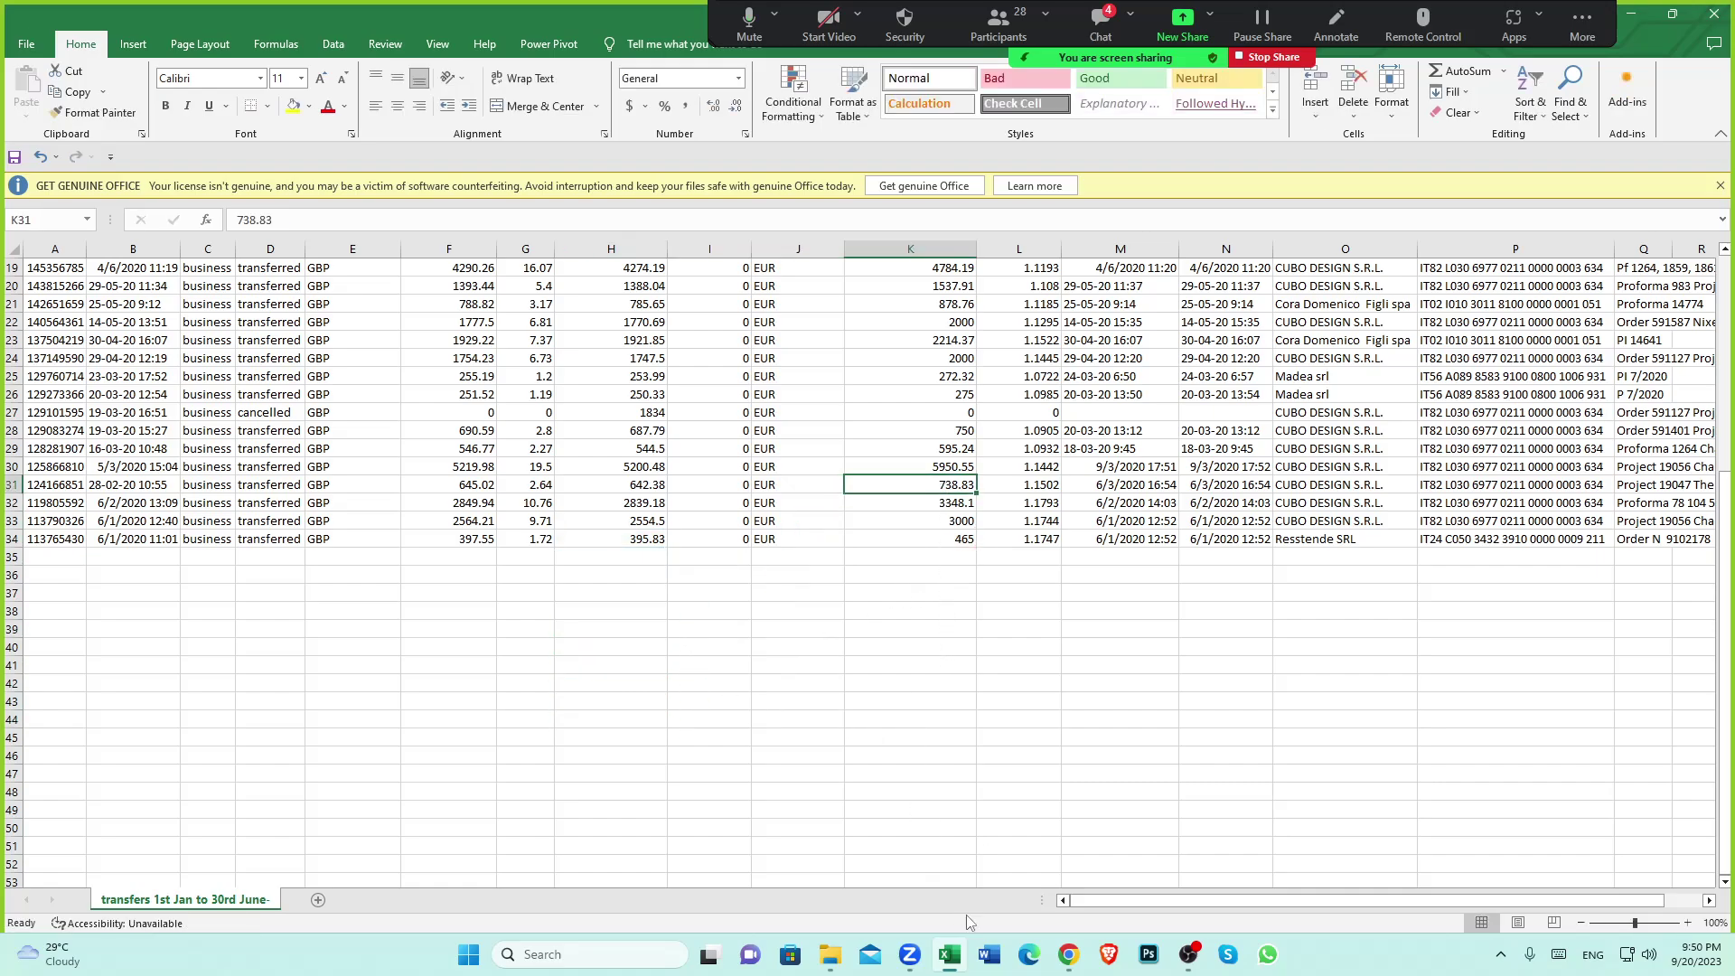
left_click(1069, 955)
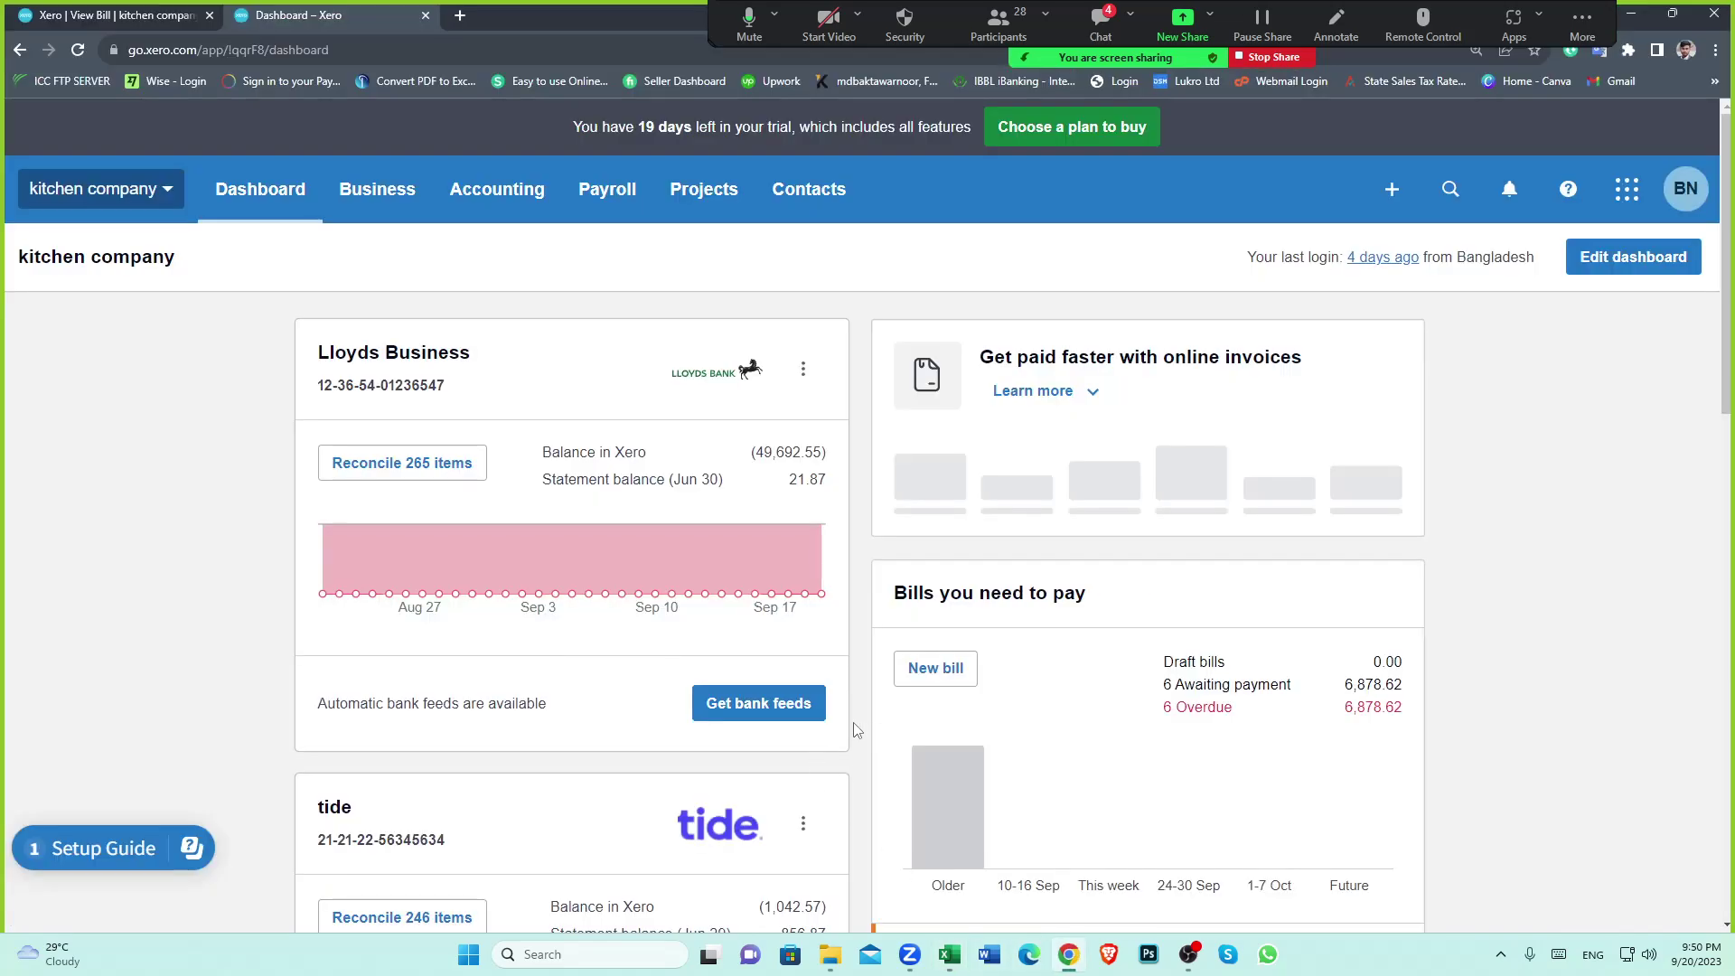
Look at the wise clearing account transactions, then open cubo's contact page and its bills list
scroll(856, 730, "down", 15)
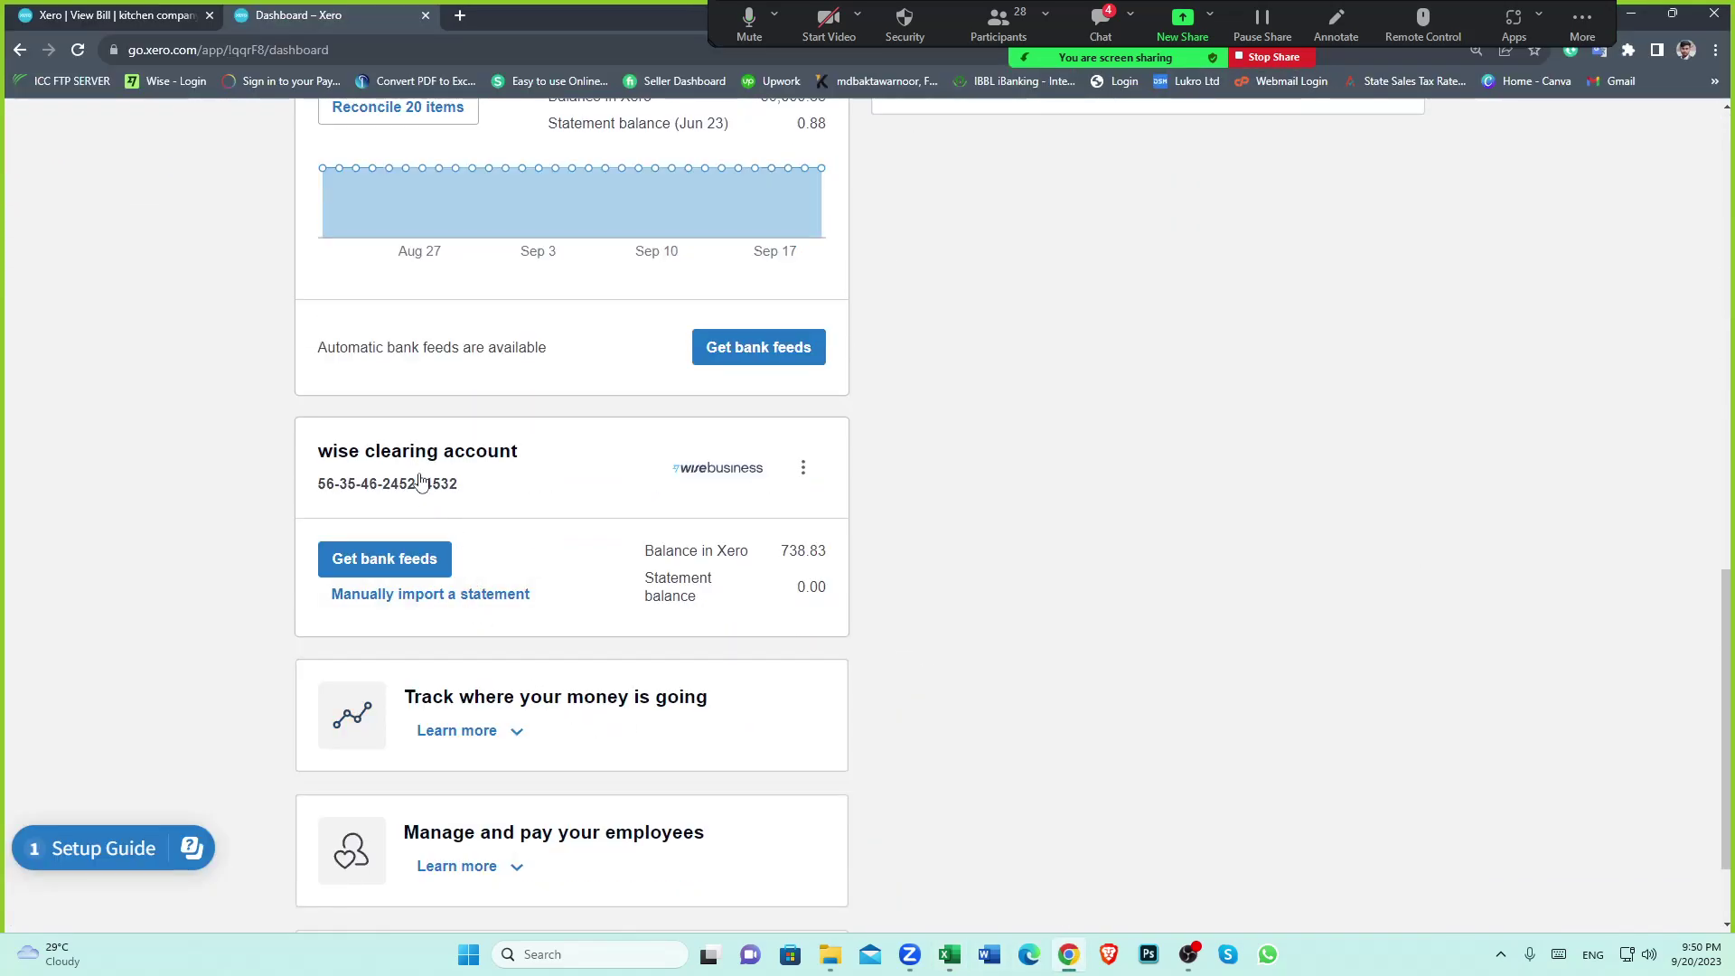
left_click(577, 484)
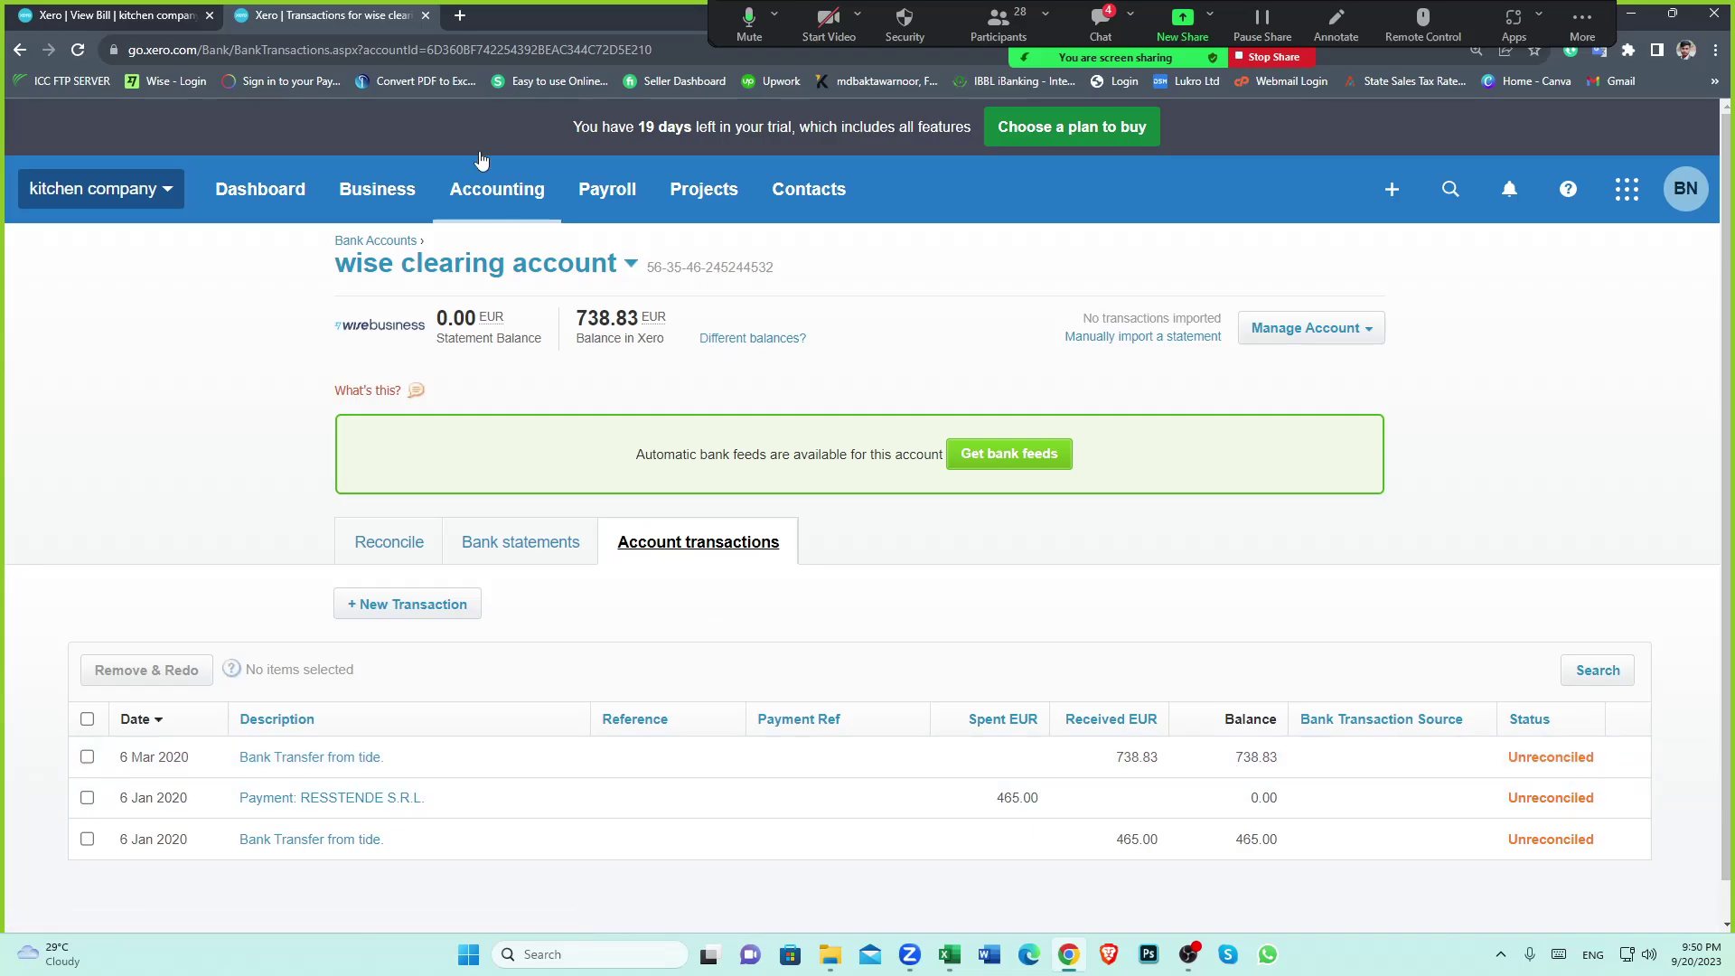
left_click(128, 13)
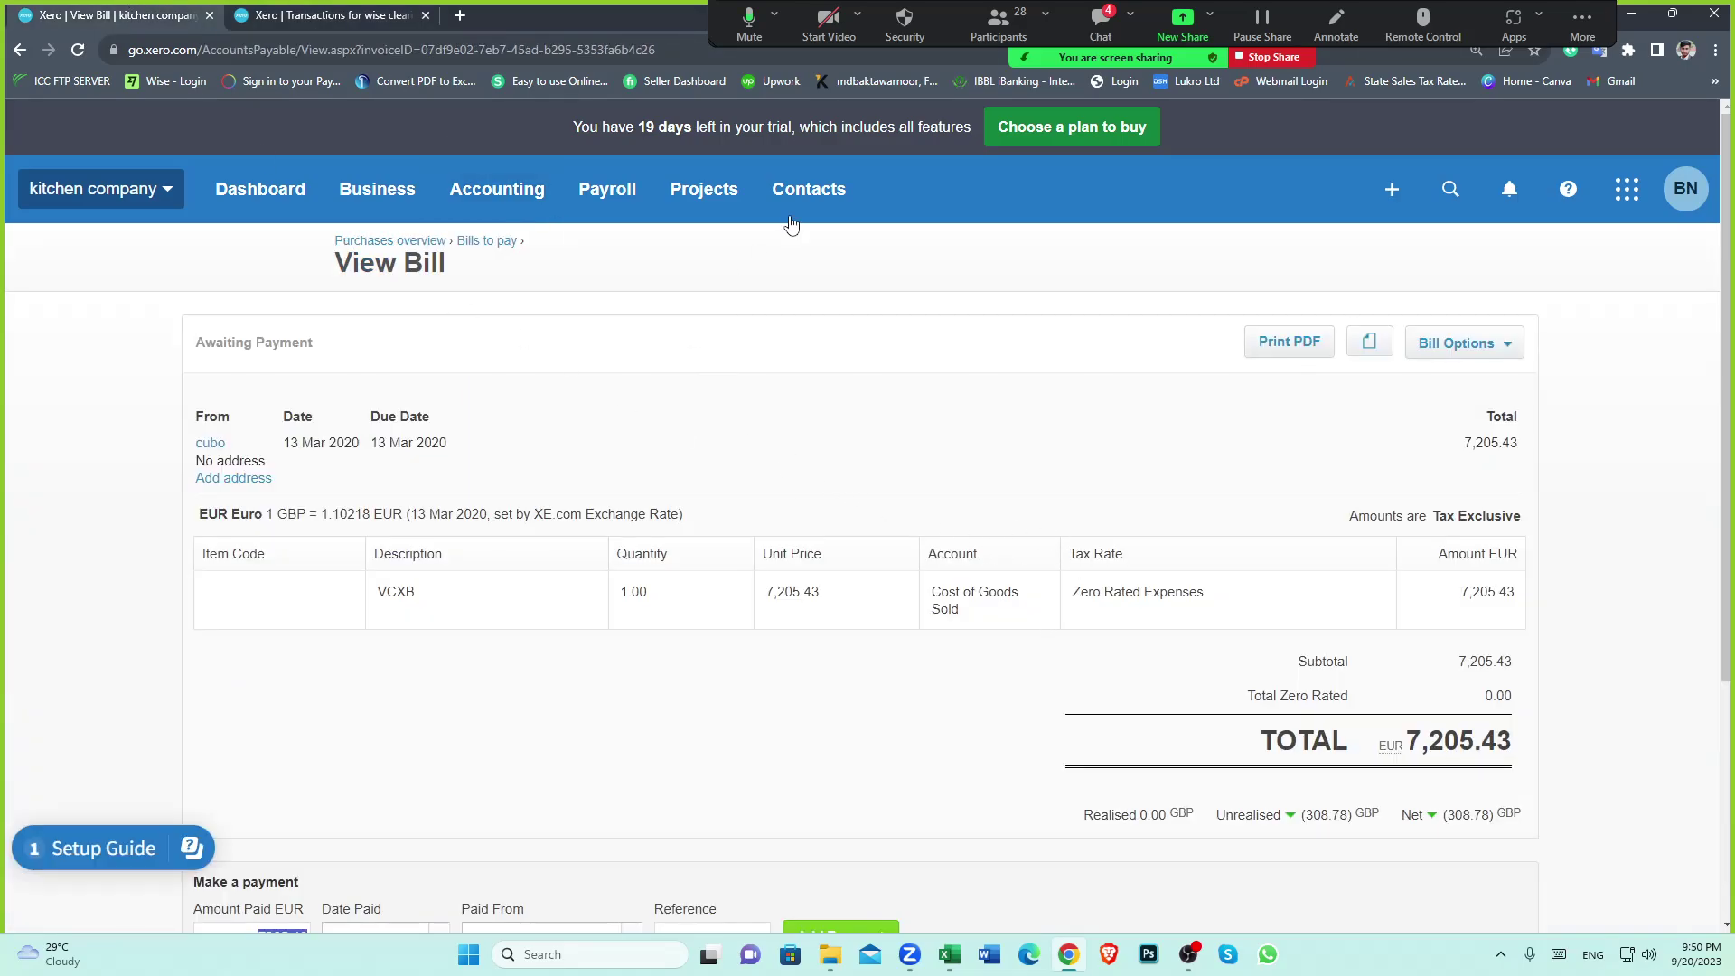
left_click(209, 443)
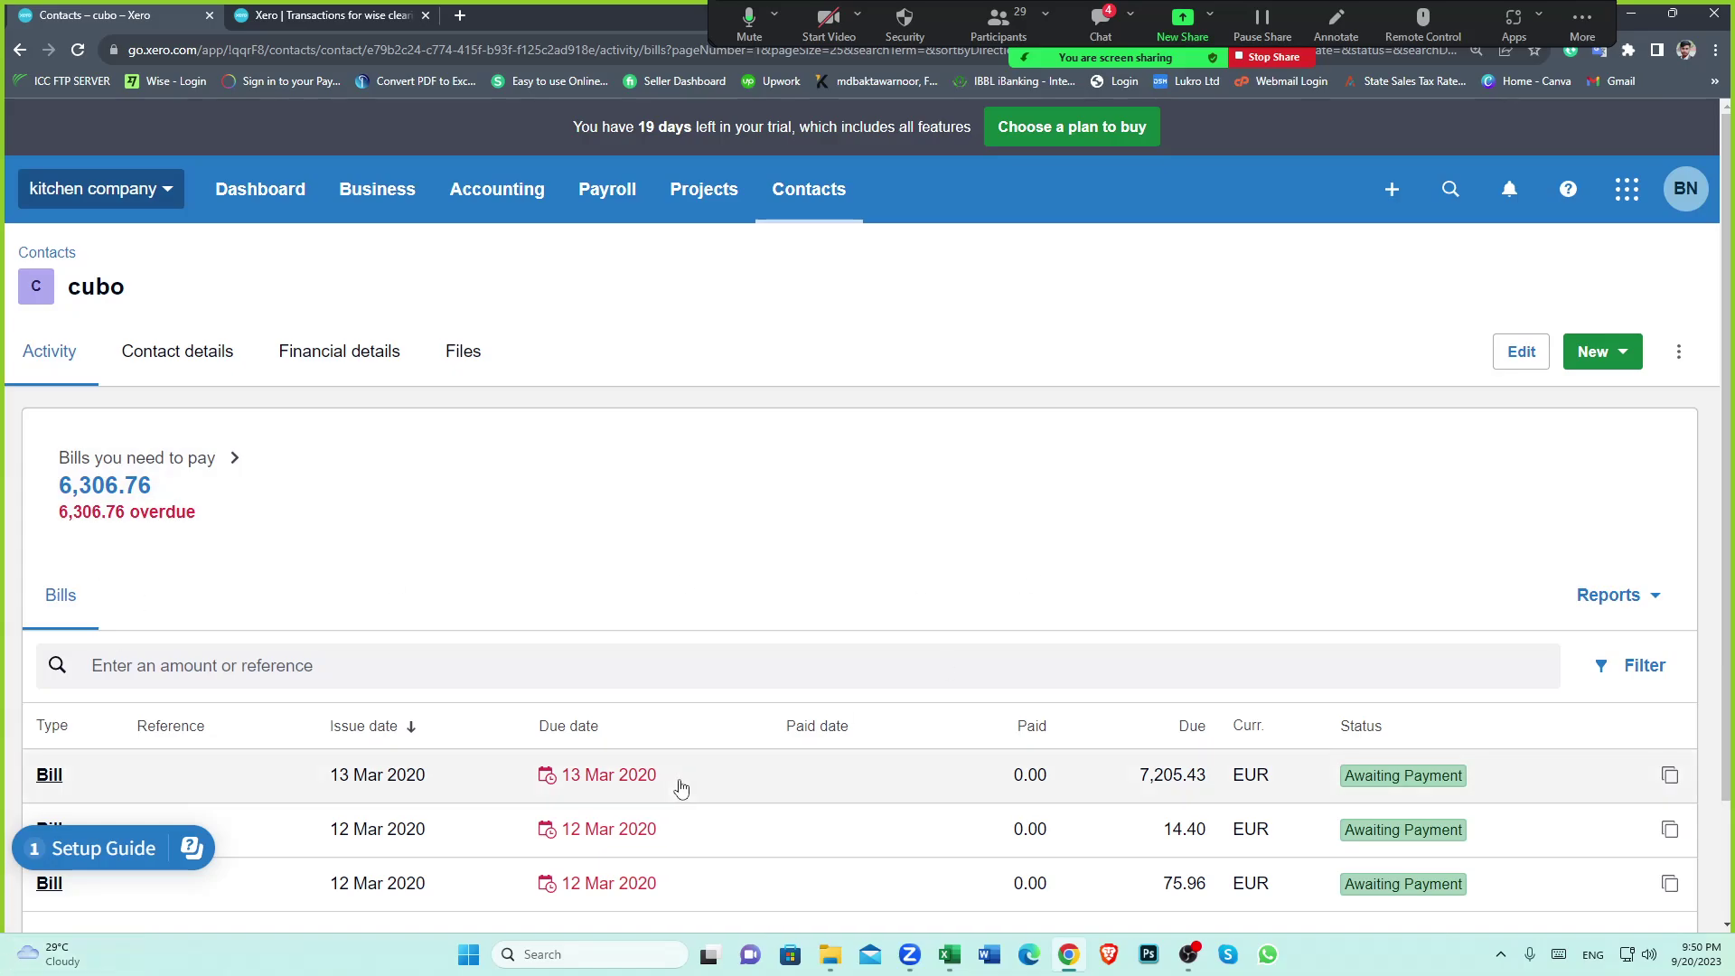
scroll(691, 777, "down", 2)
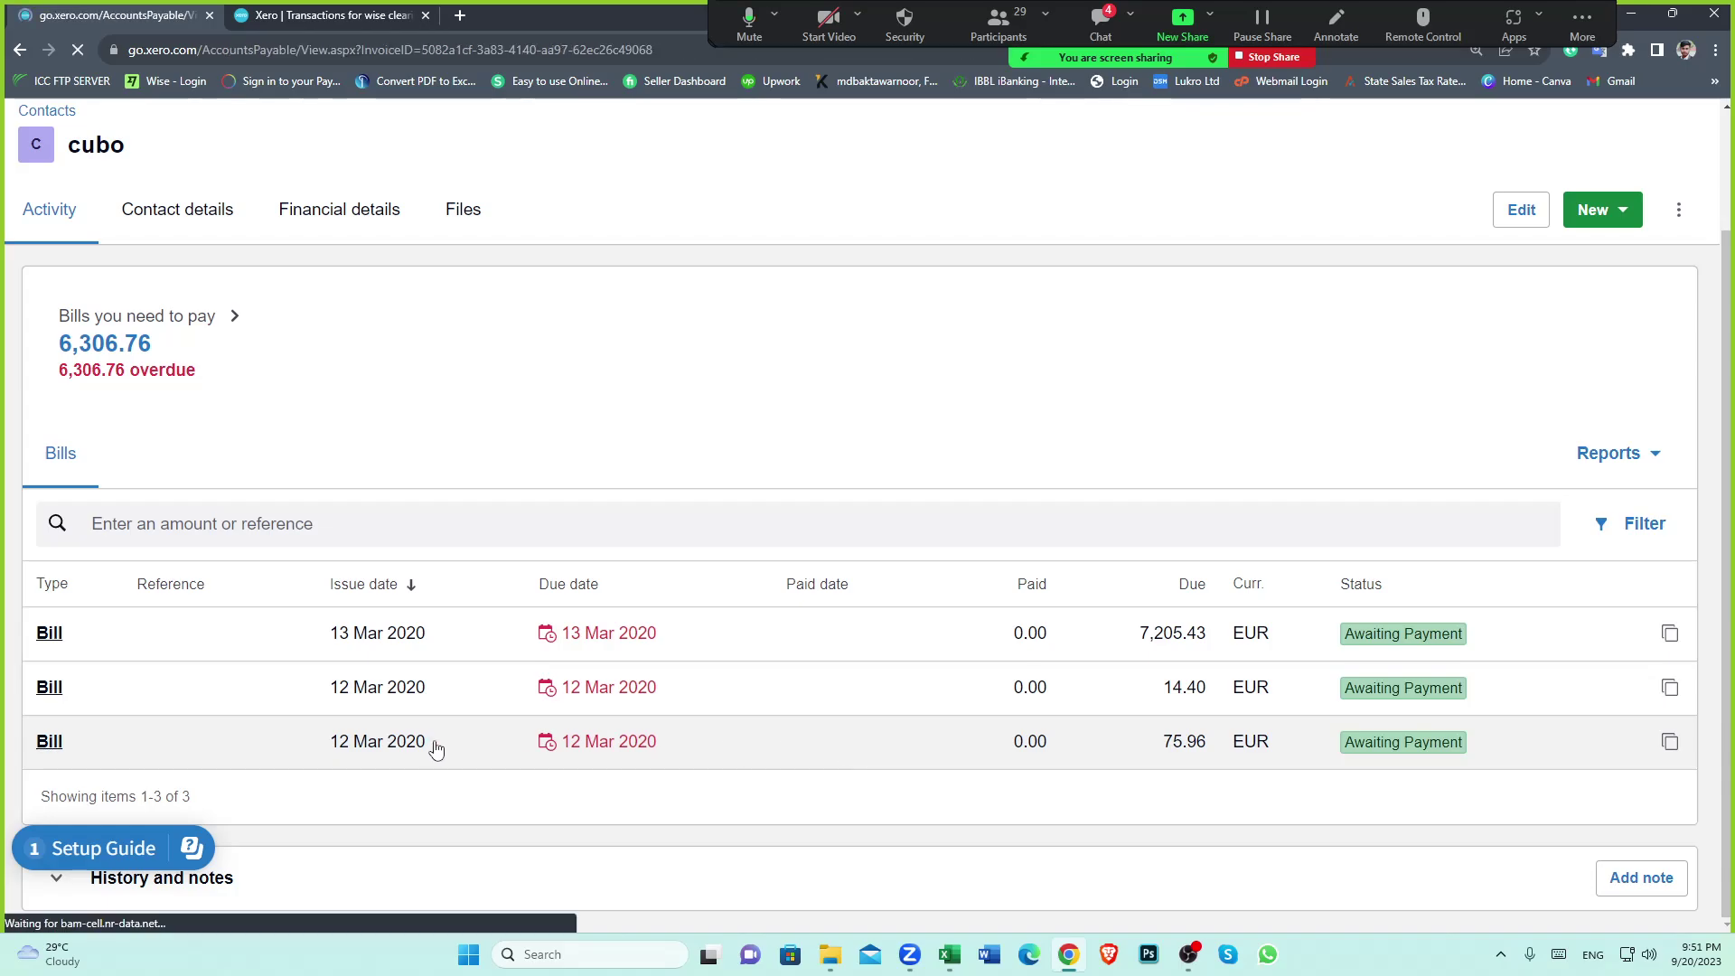
Pay the 75.96 EUR bill on 6 Mar 2020 from the wise clearing account (EUR), then view its transactions
scroll(988, 665, "down", 3)
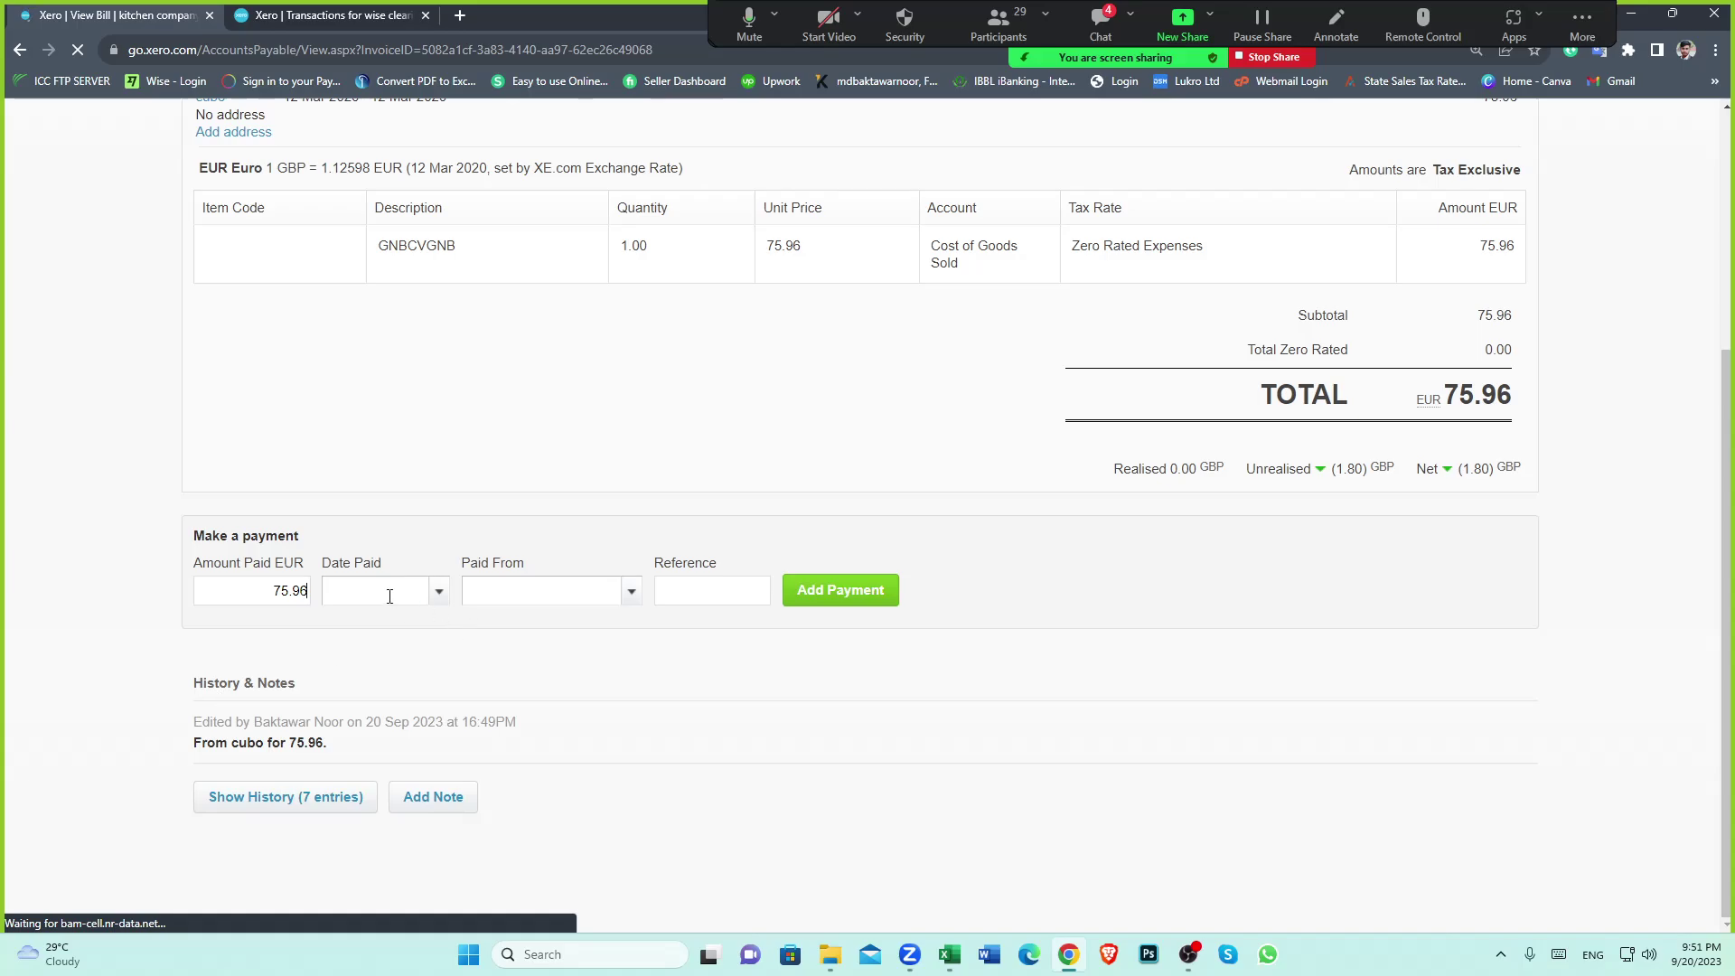
left_click(440, 593)
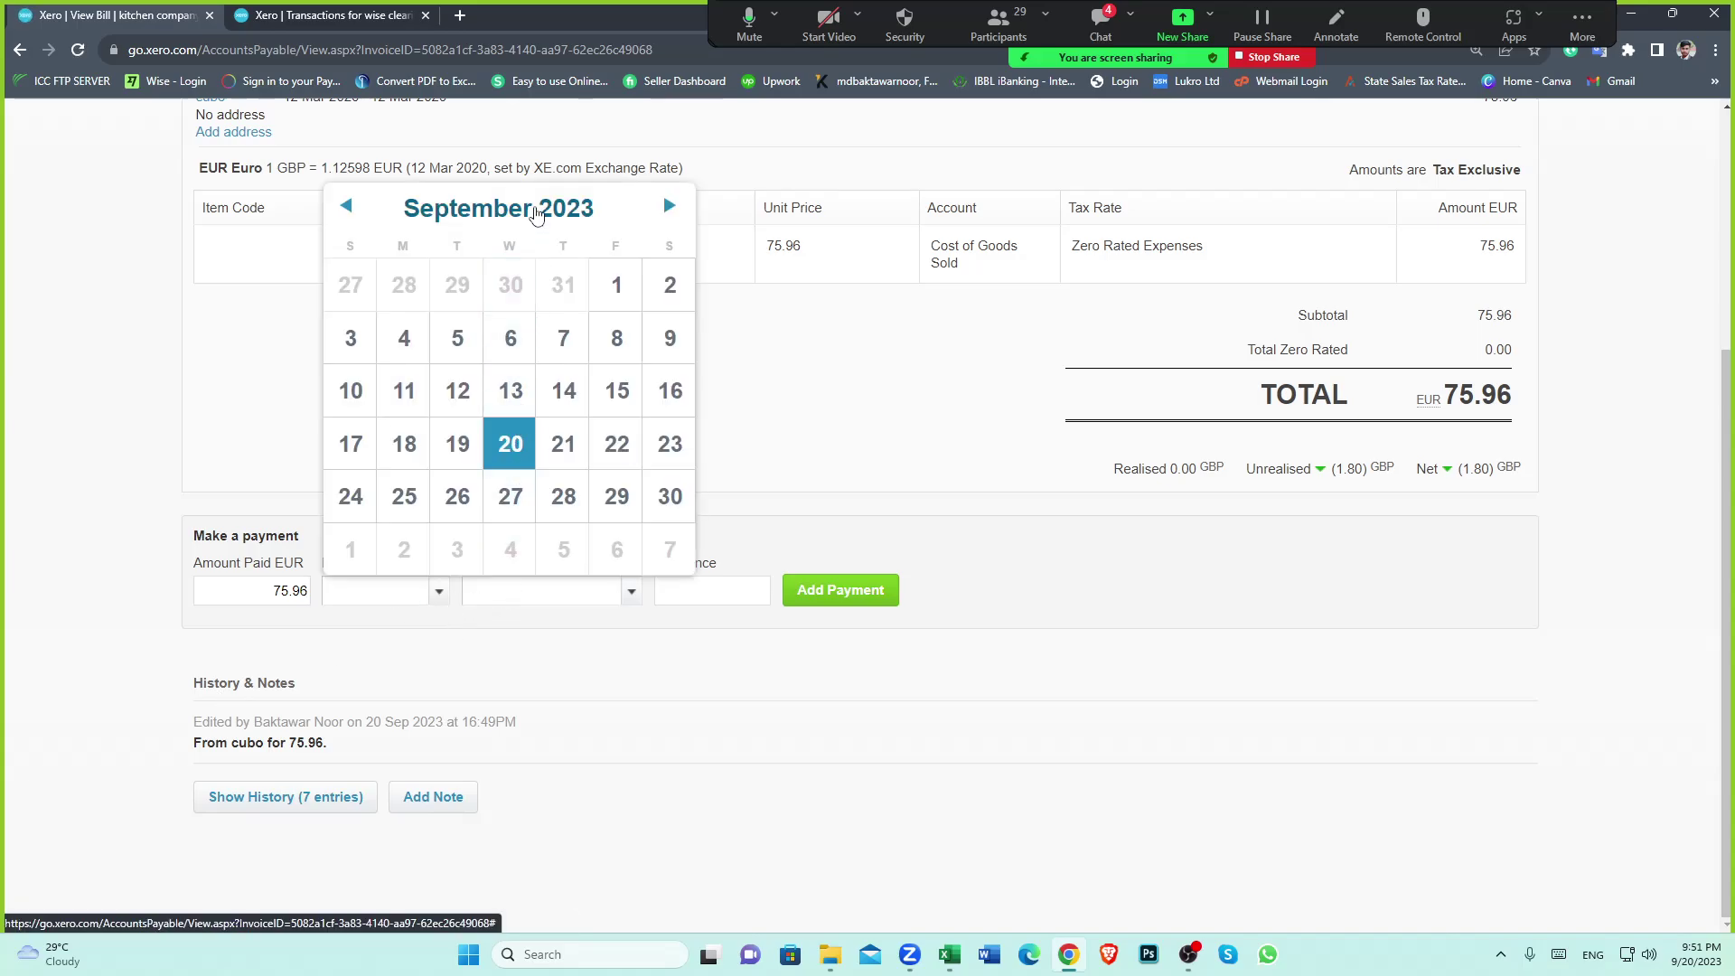
left_click(537, 211)
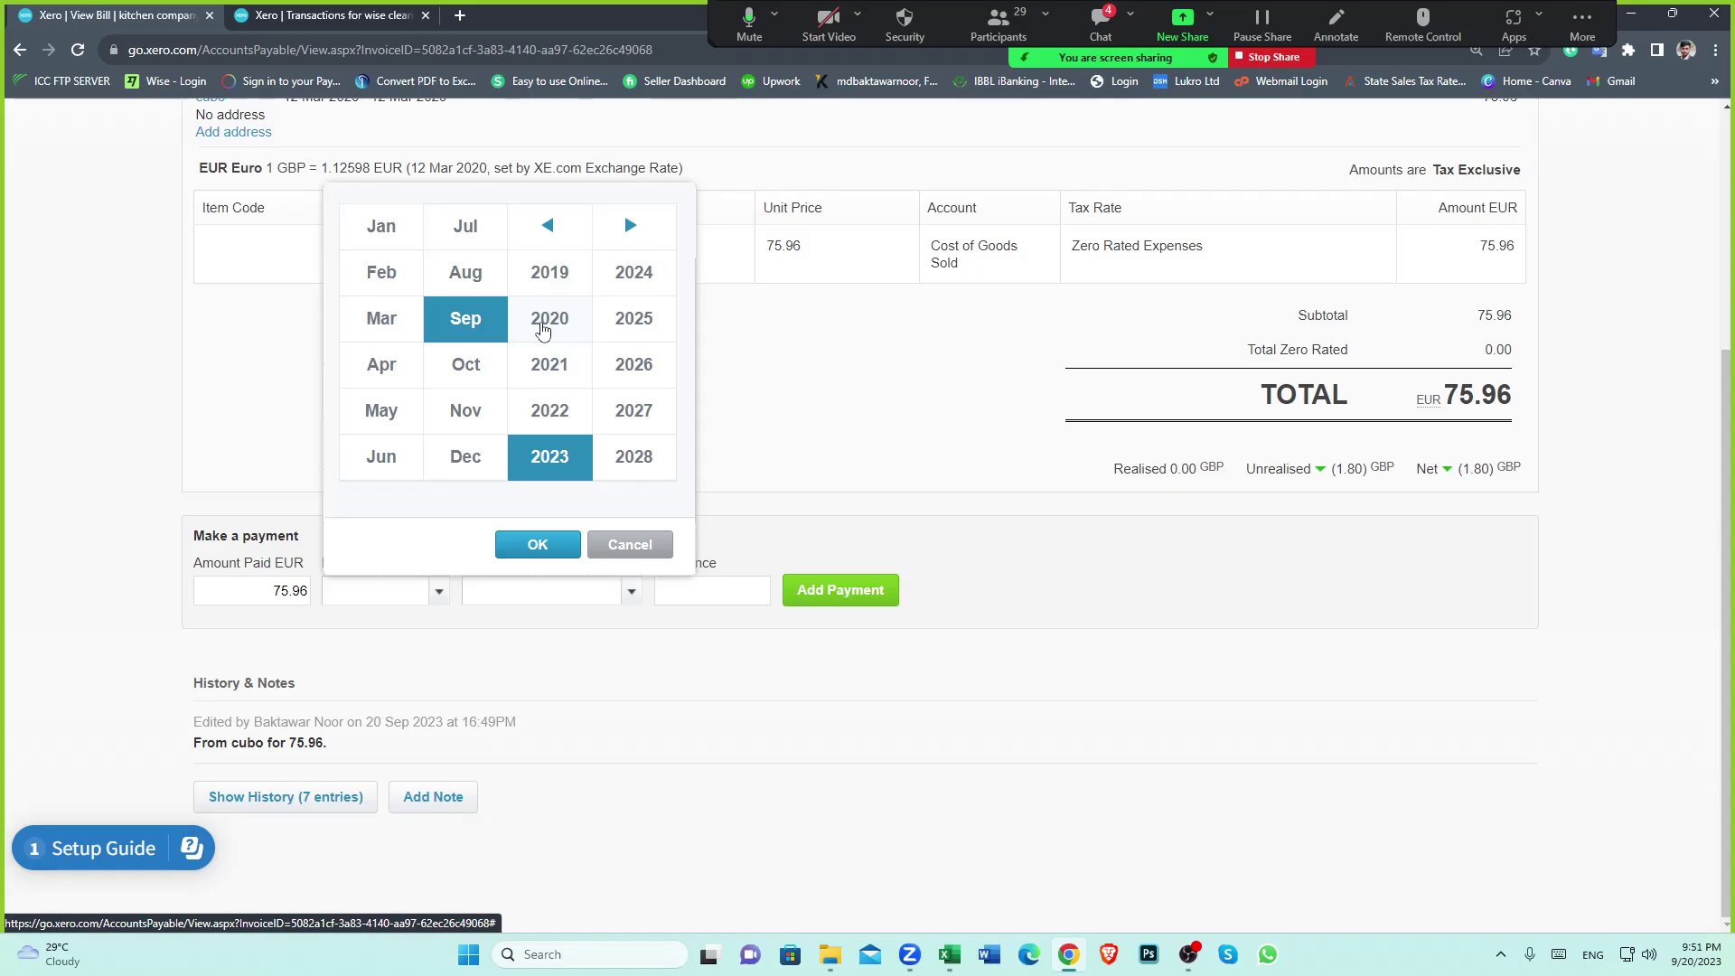
left_click(542, 331)
left_click(382, 321)
left_click(537, 544)
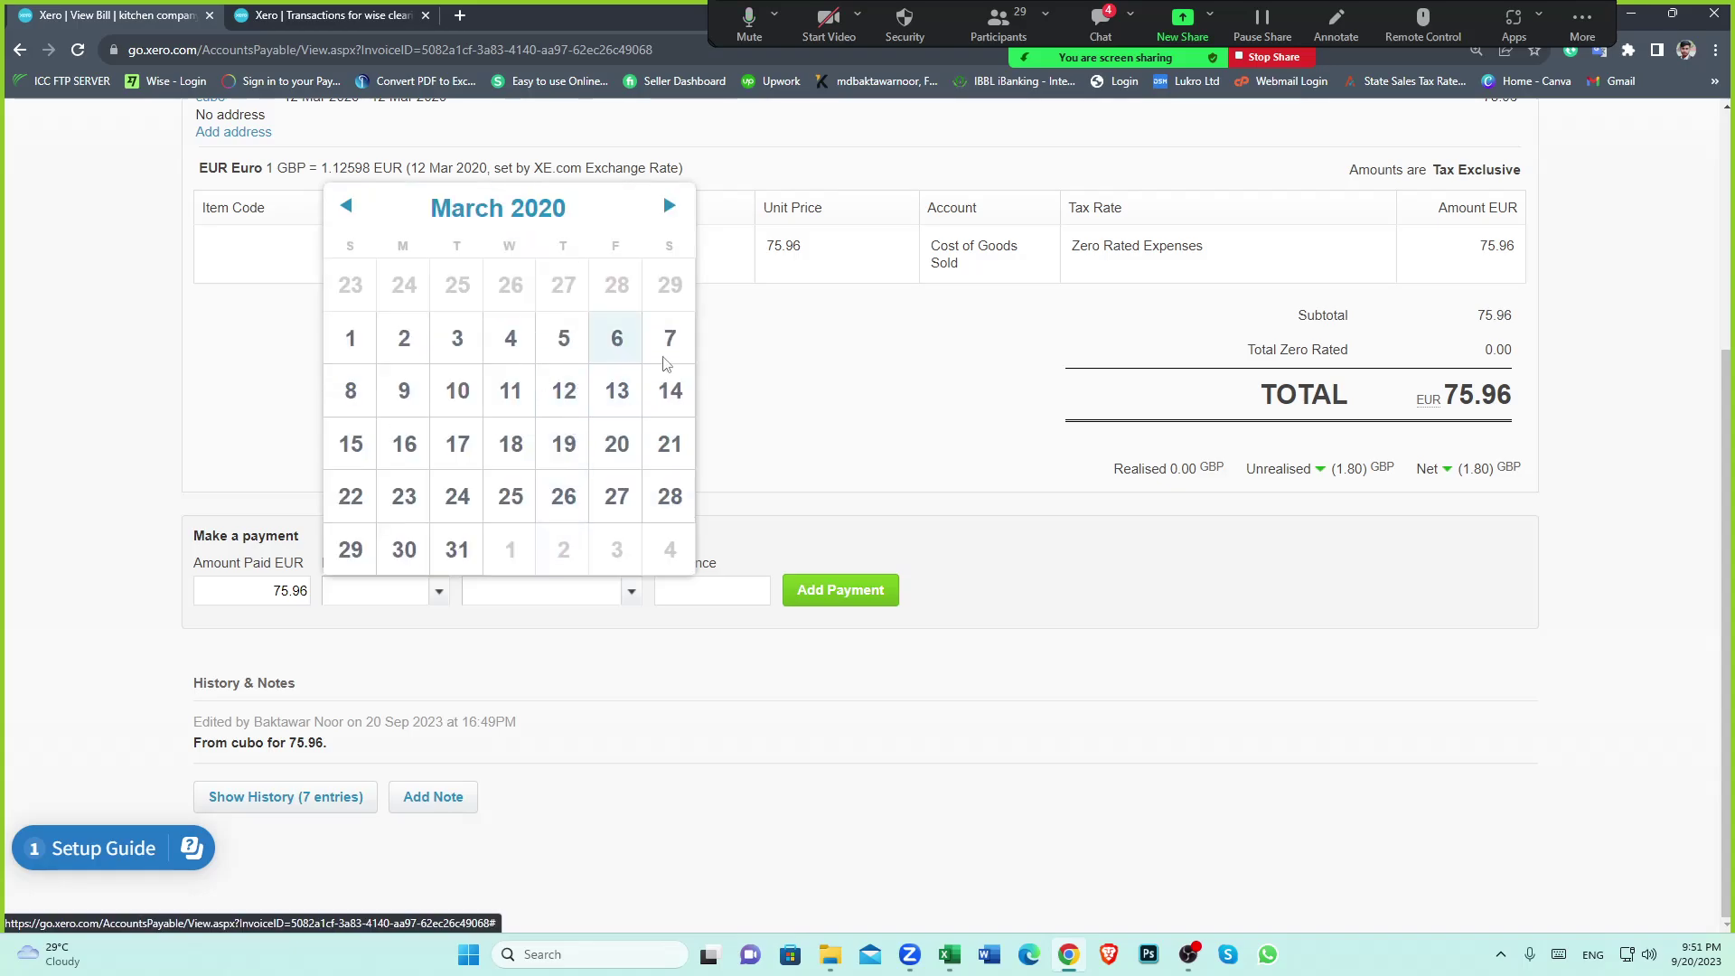
left_click(616, 337)
left_click(1057, 571)
left_click(638, 599)
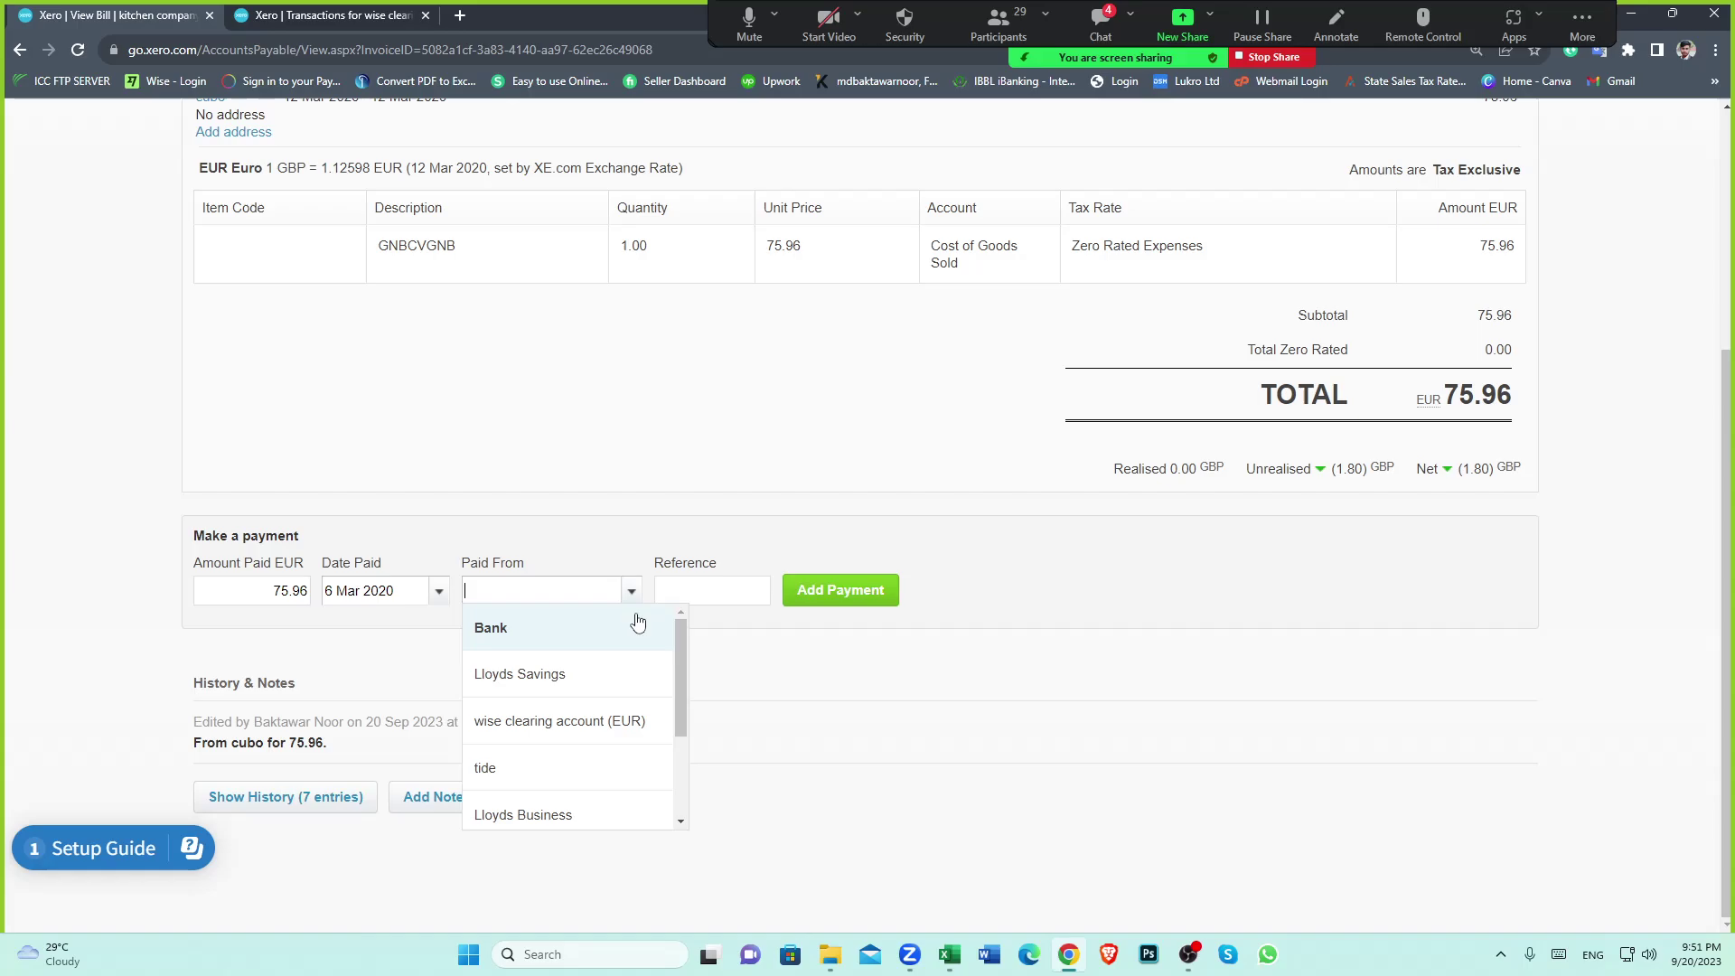
left_click(620, 728)
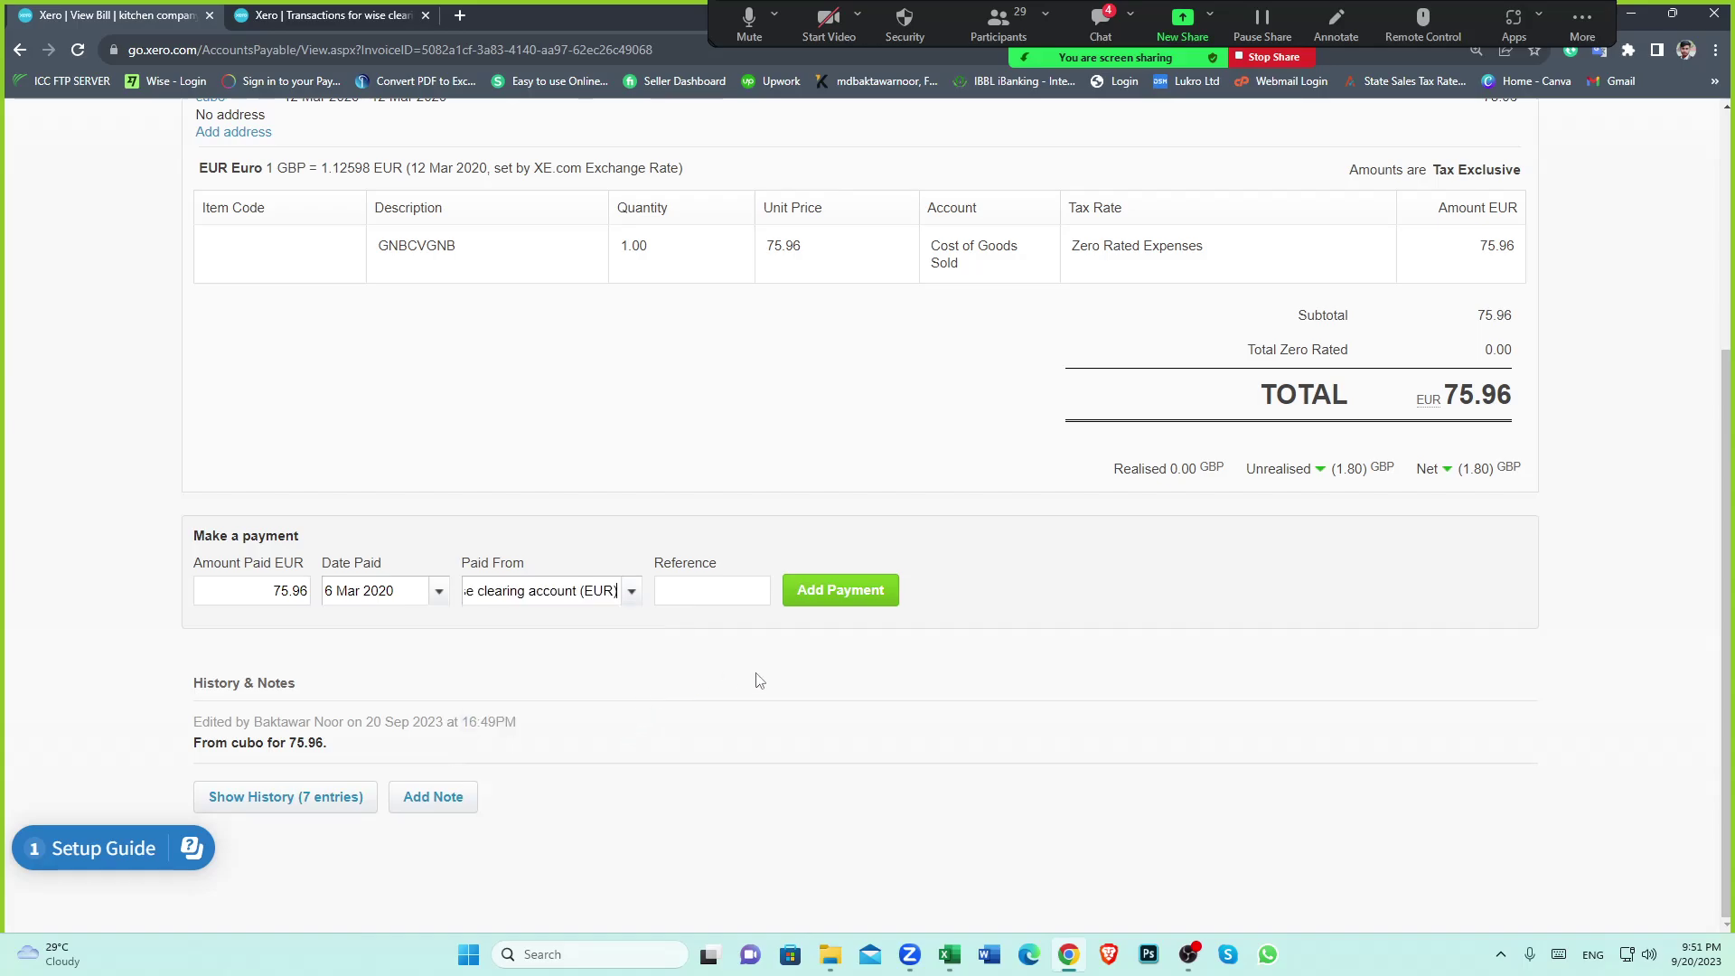
left_click(842, 591)
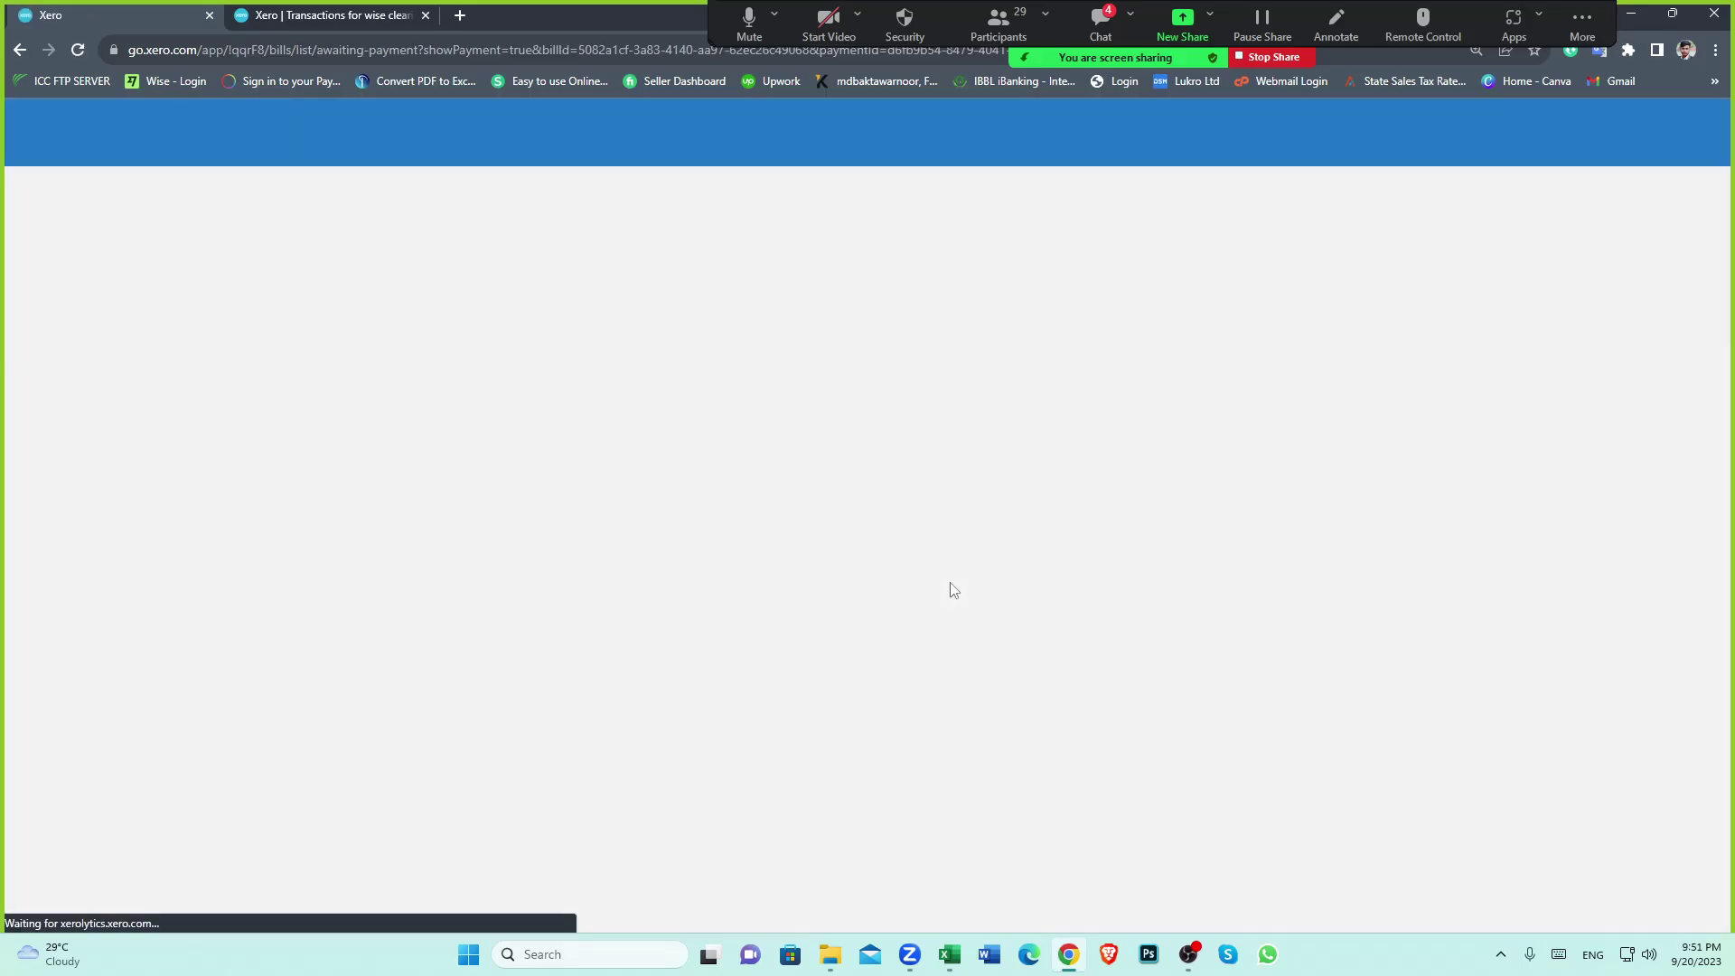
left_click(334, 16)
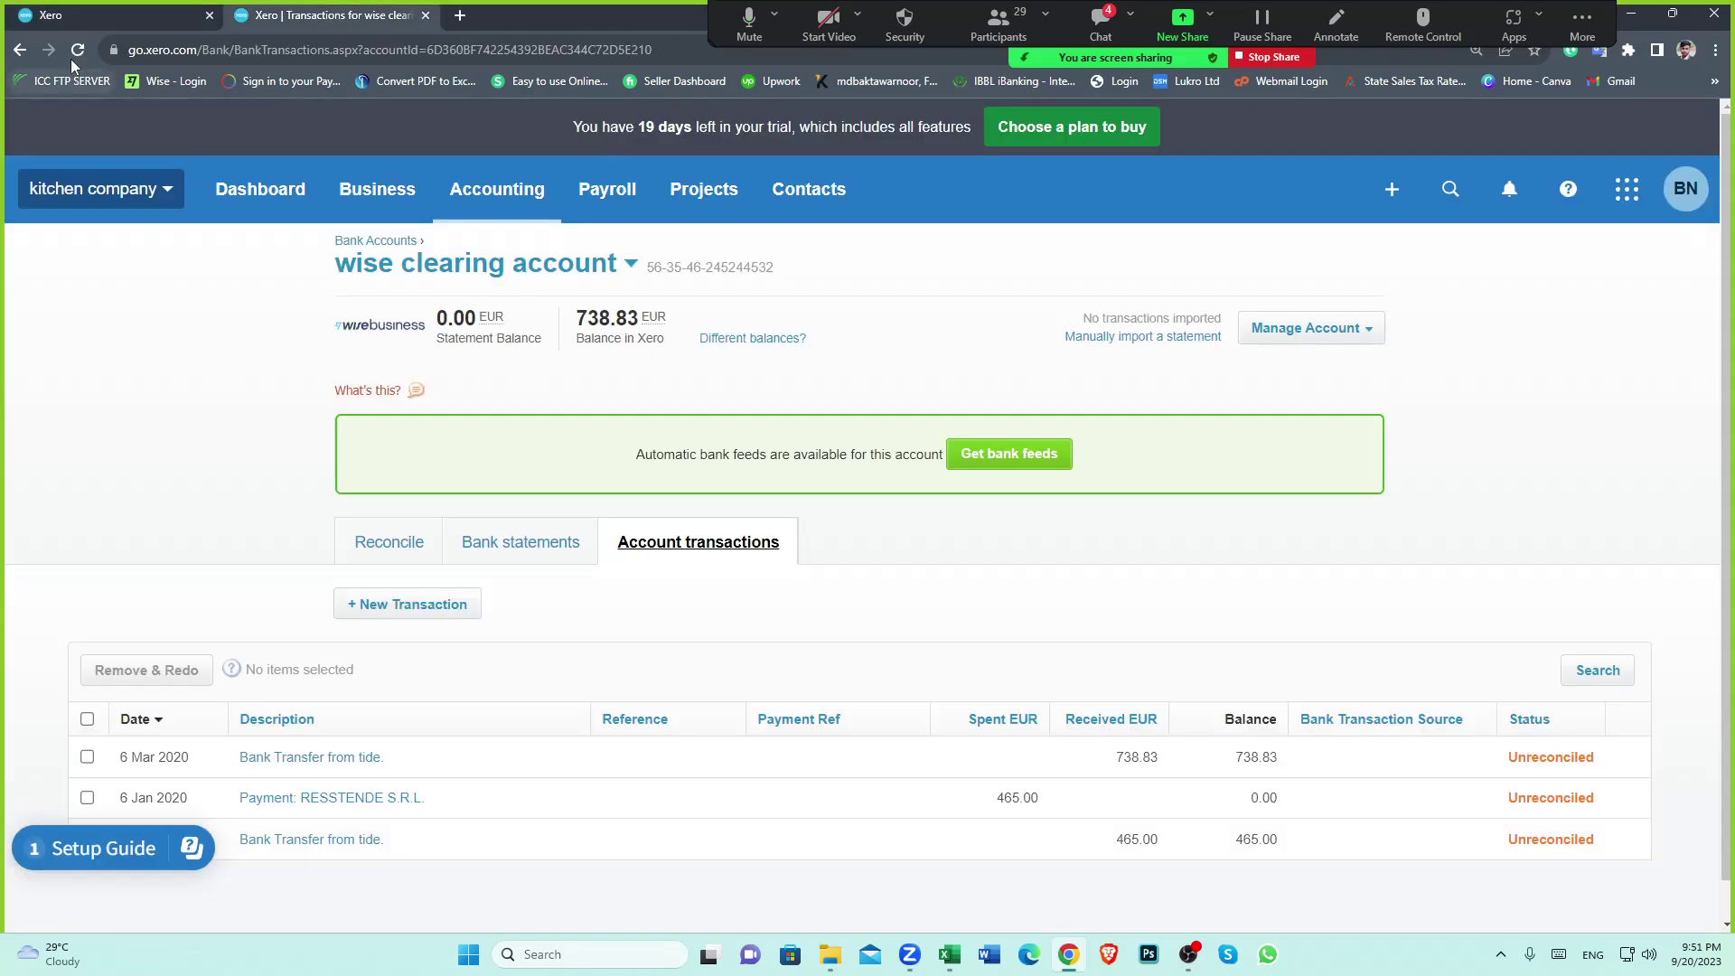
Check the 75.96 payment in the wise clearing account, then open cubo's 14.40 EUR bill from All Contacts
scroll(1305, 709, "down", 1)
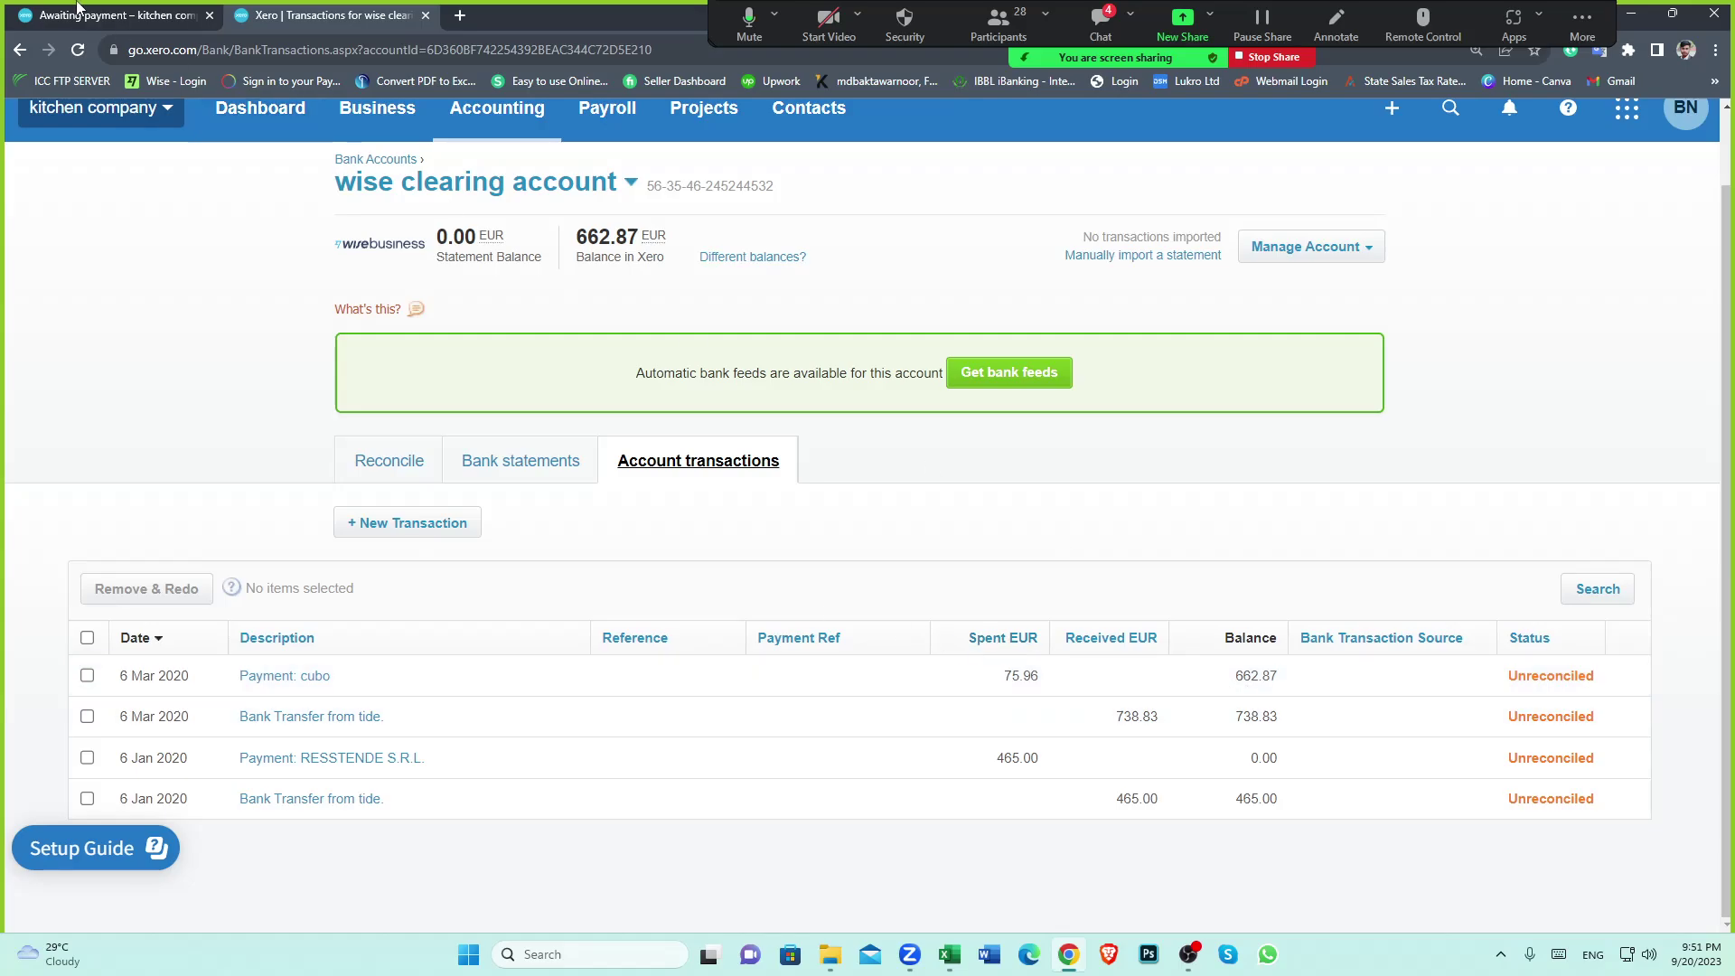
key("ctrl+Tab")
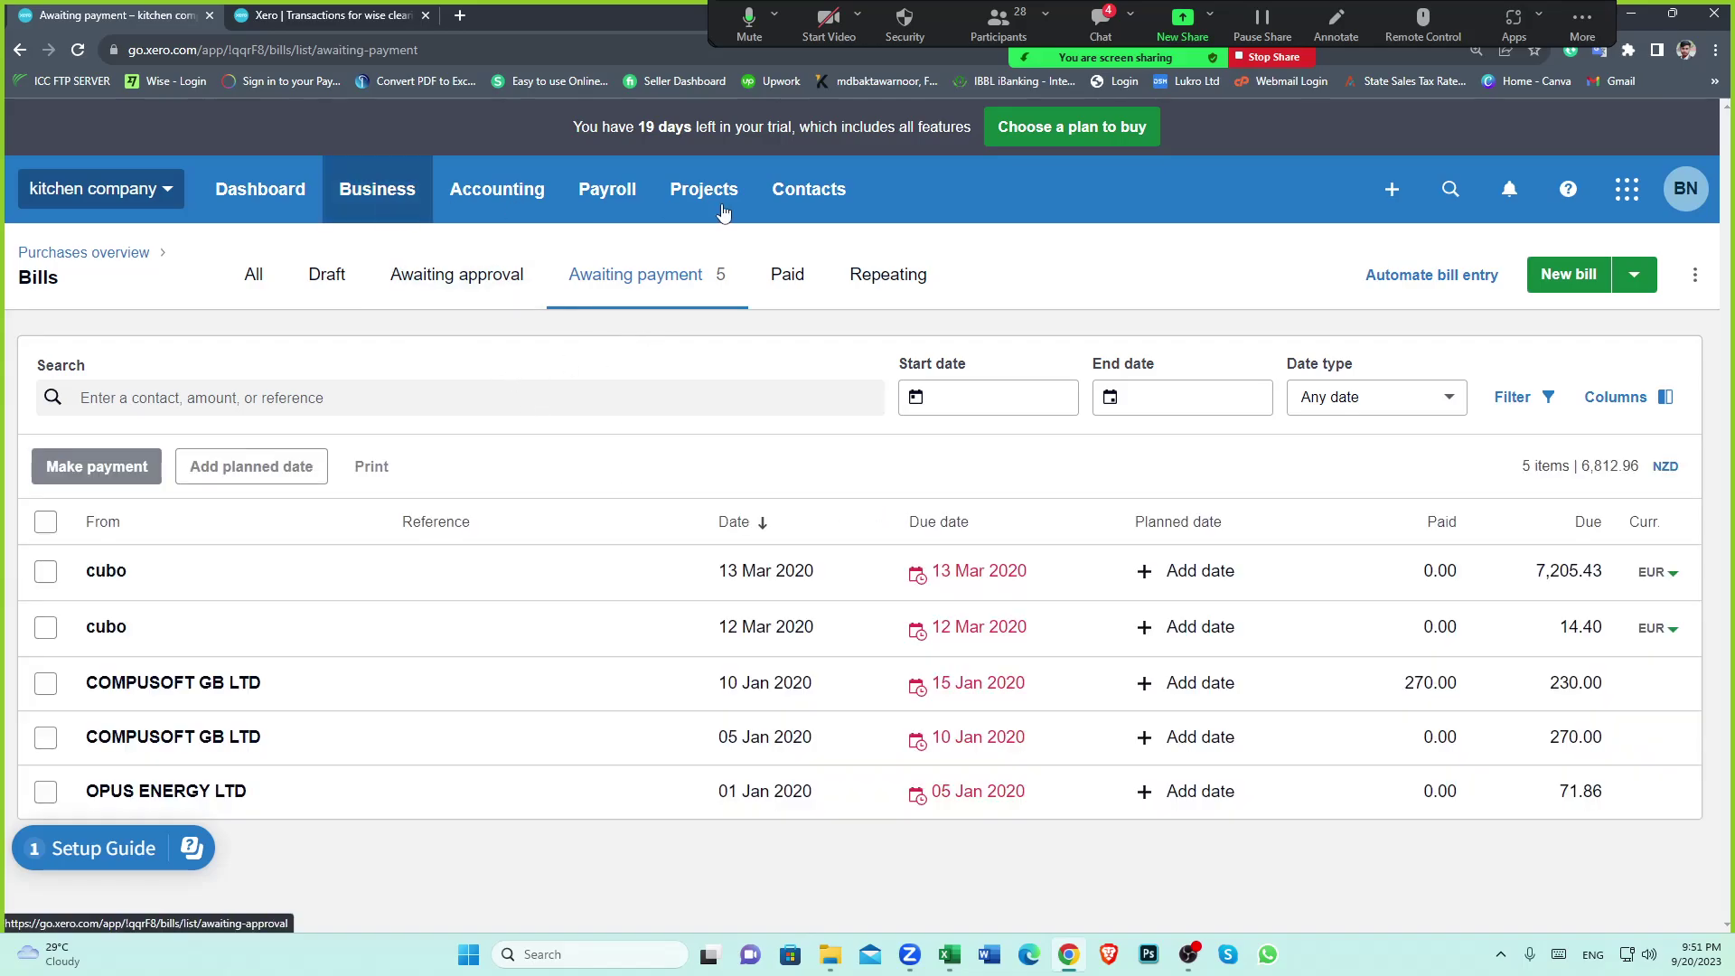
left_click(832, 171)
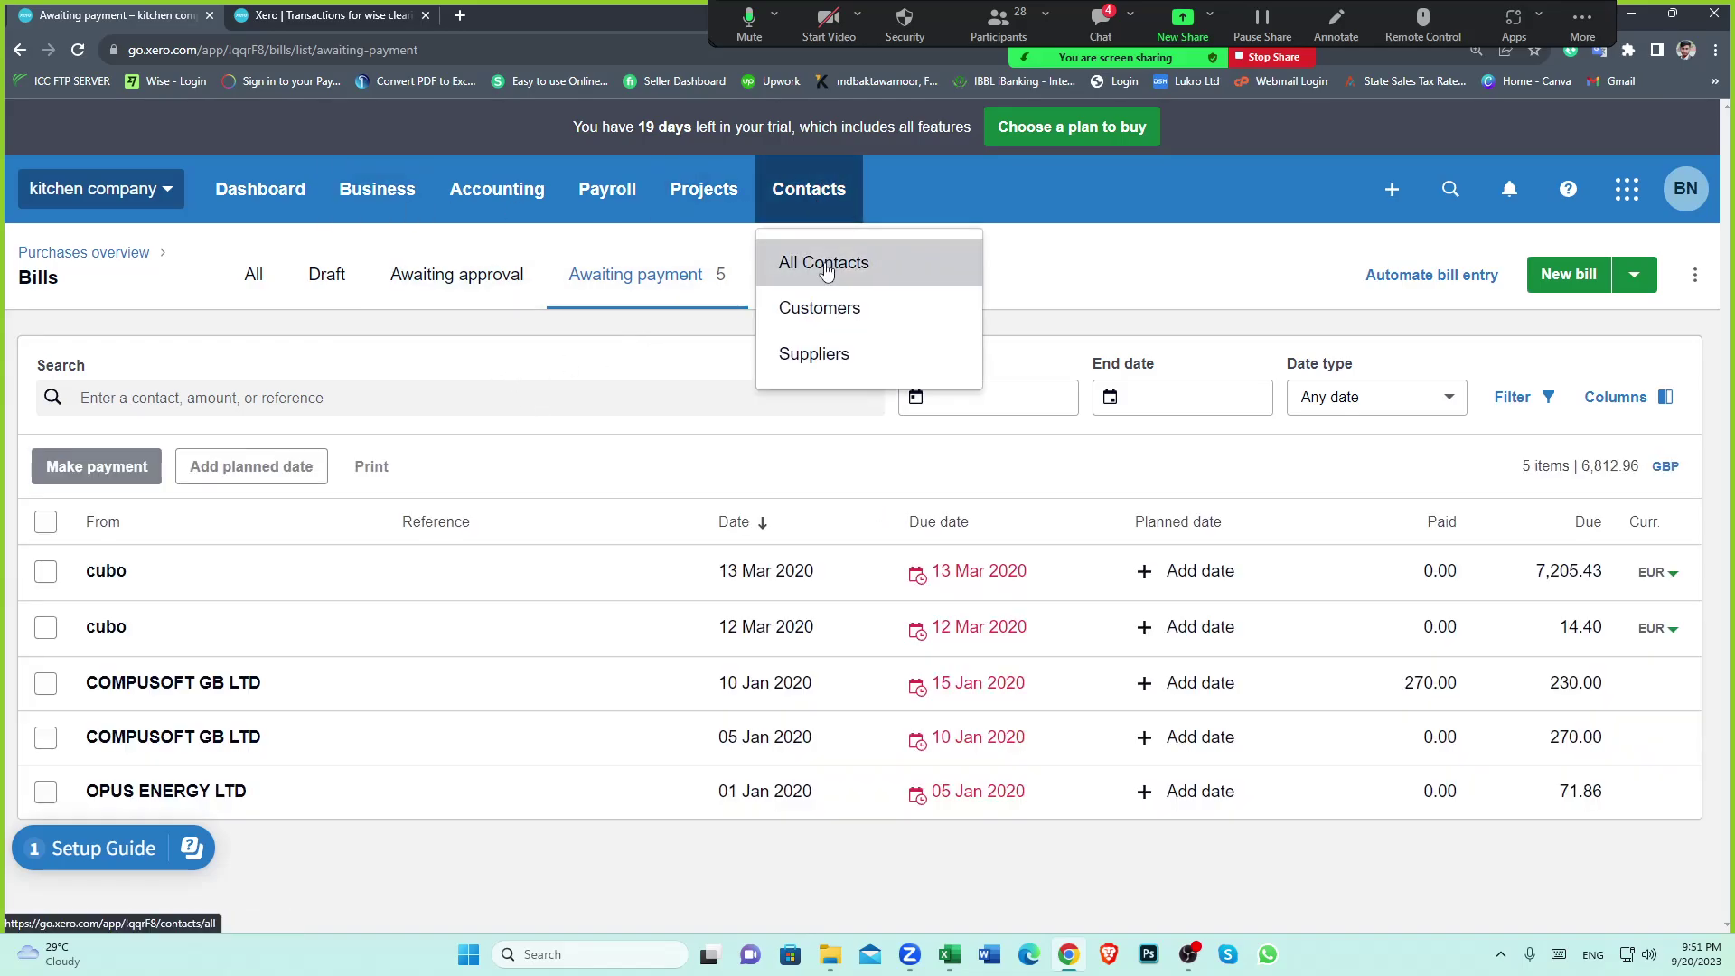
left_click(840, 260)
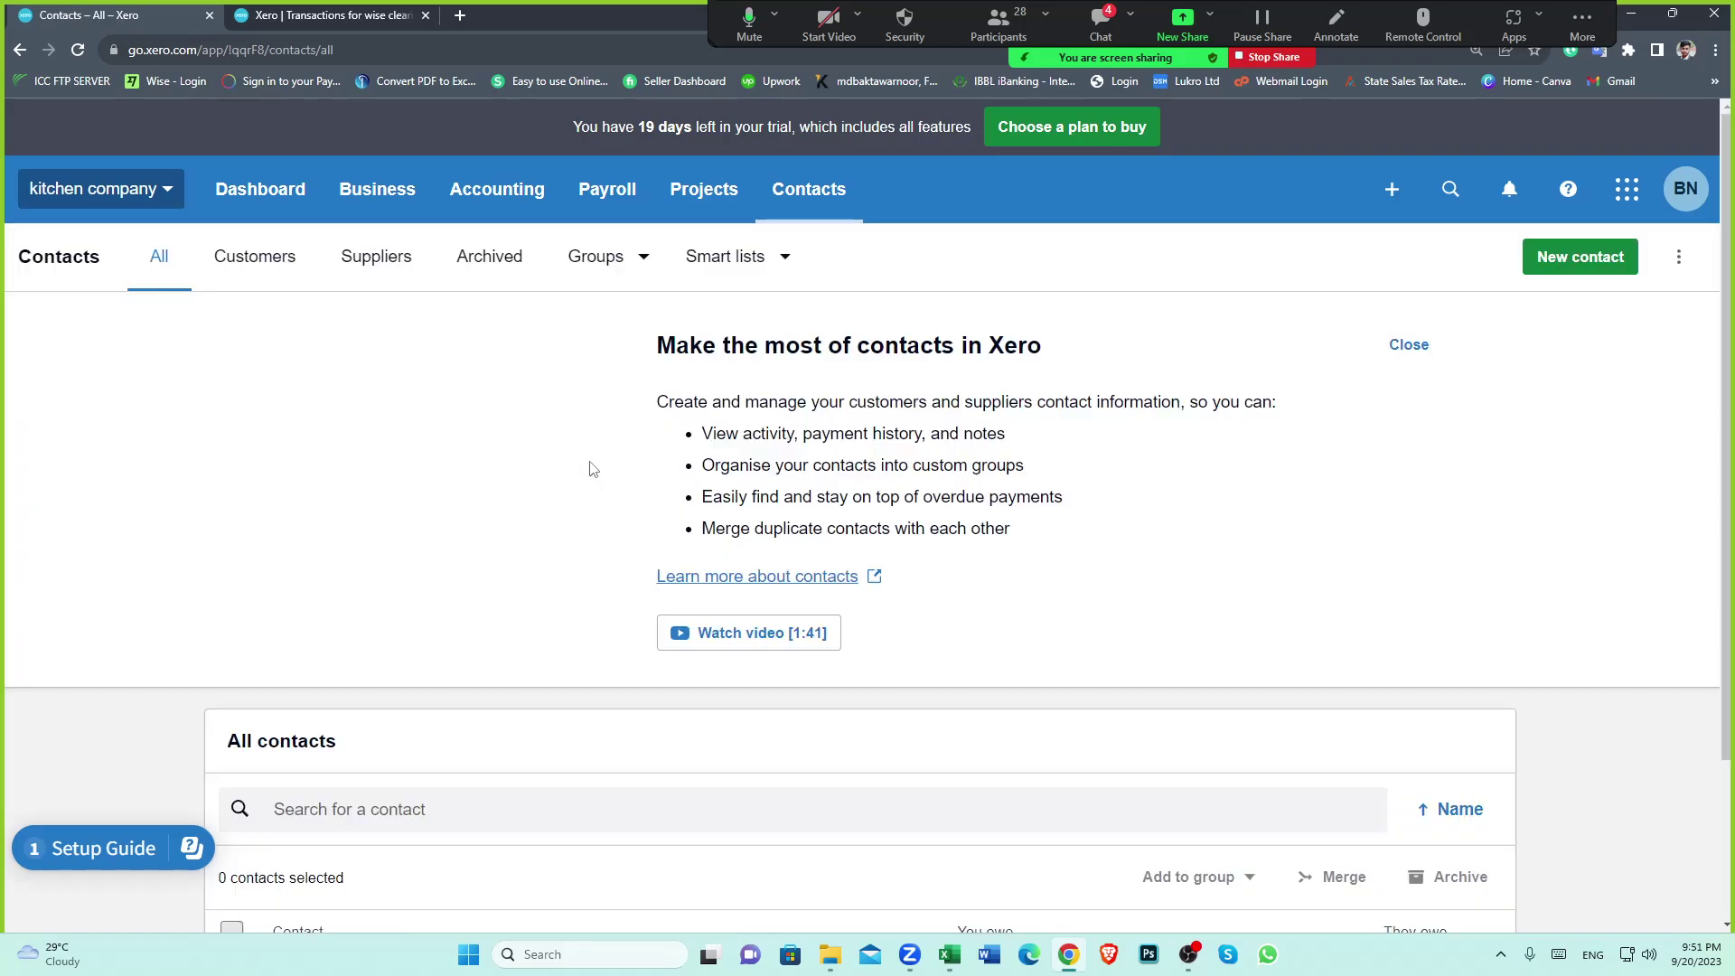
scroll(504, 775, "down", 6)
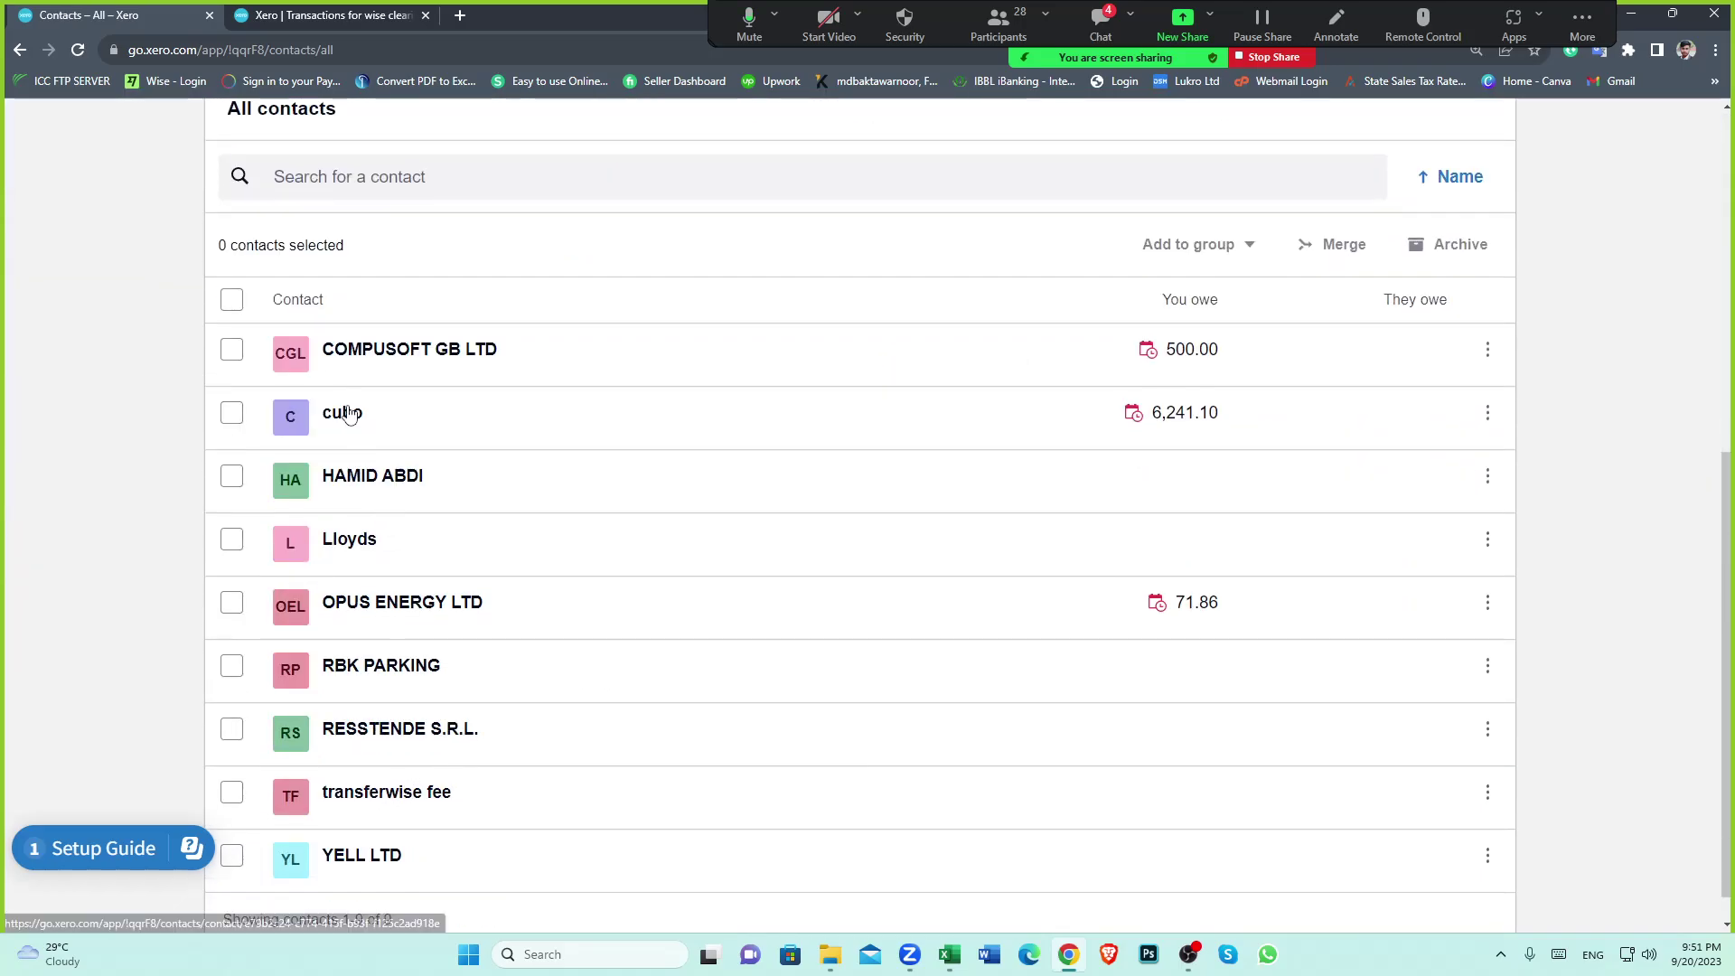
left_click(342, 412)
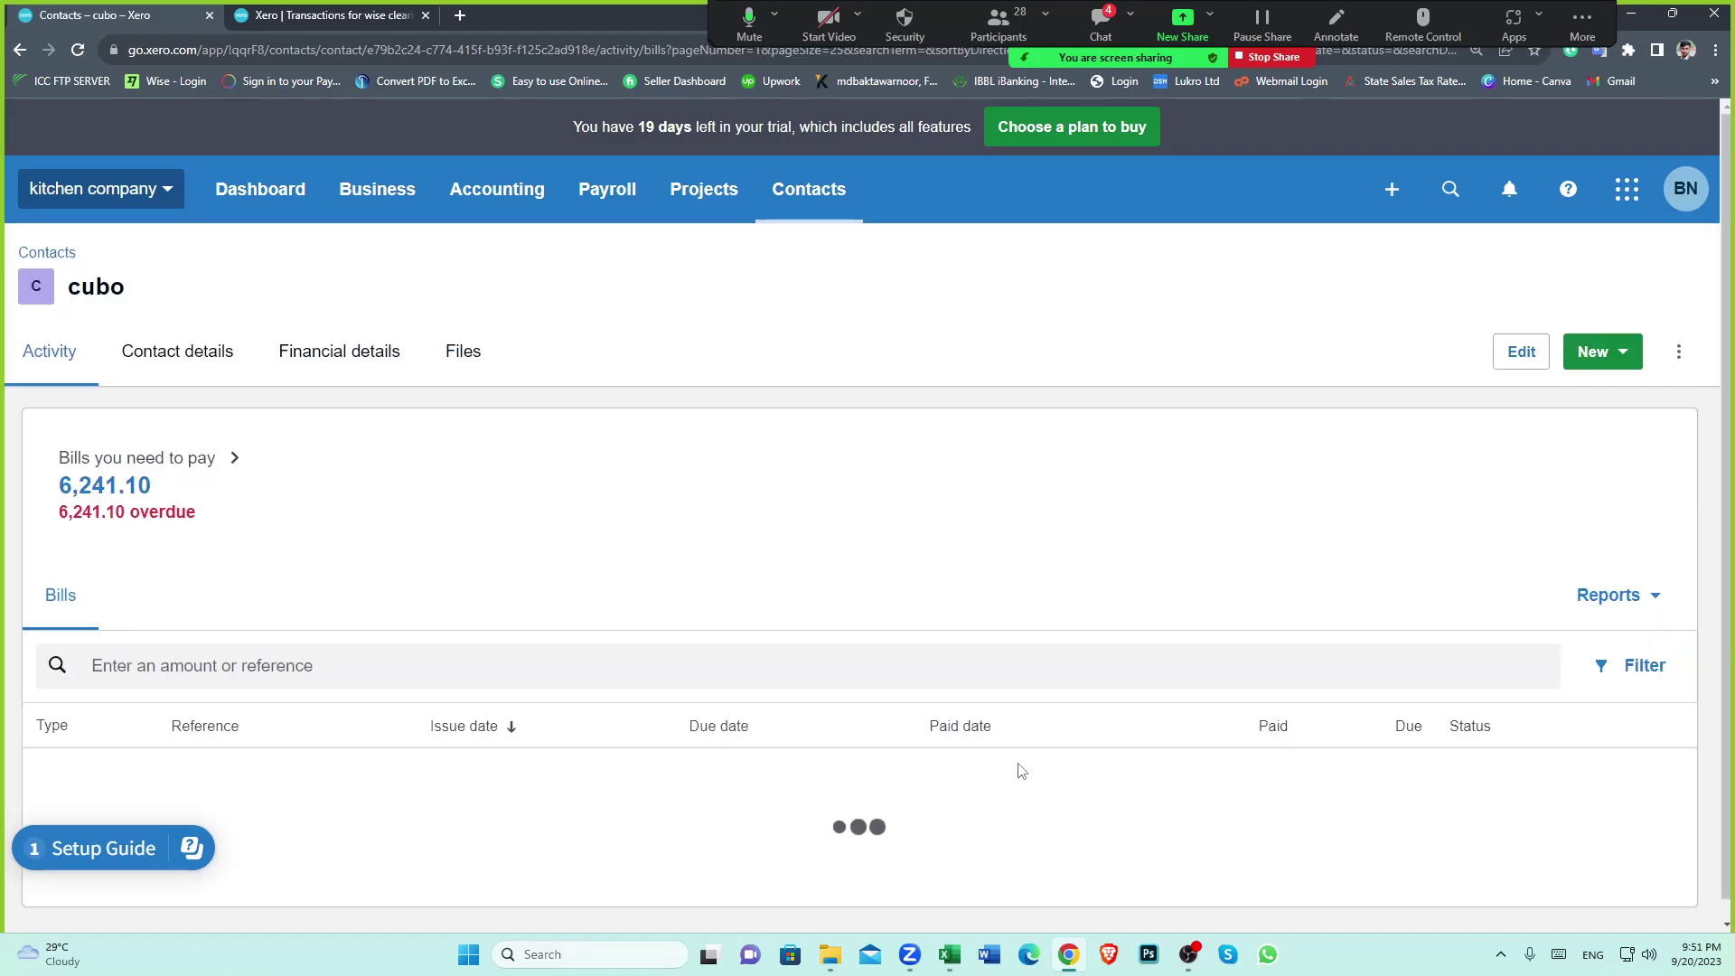
scroll(1018, 786, "down", 2)
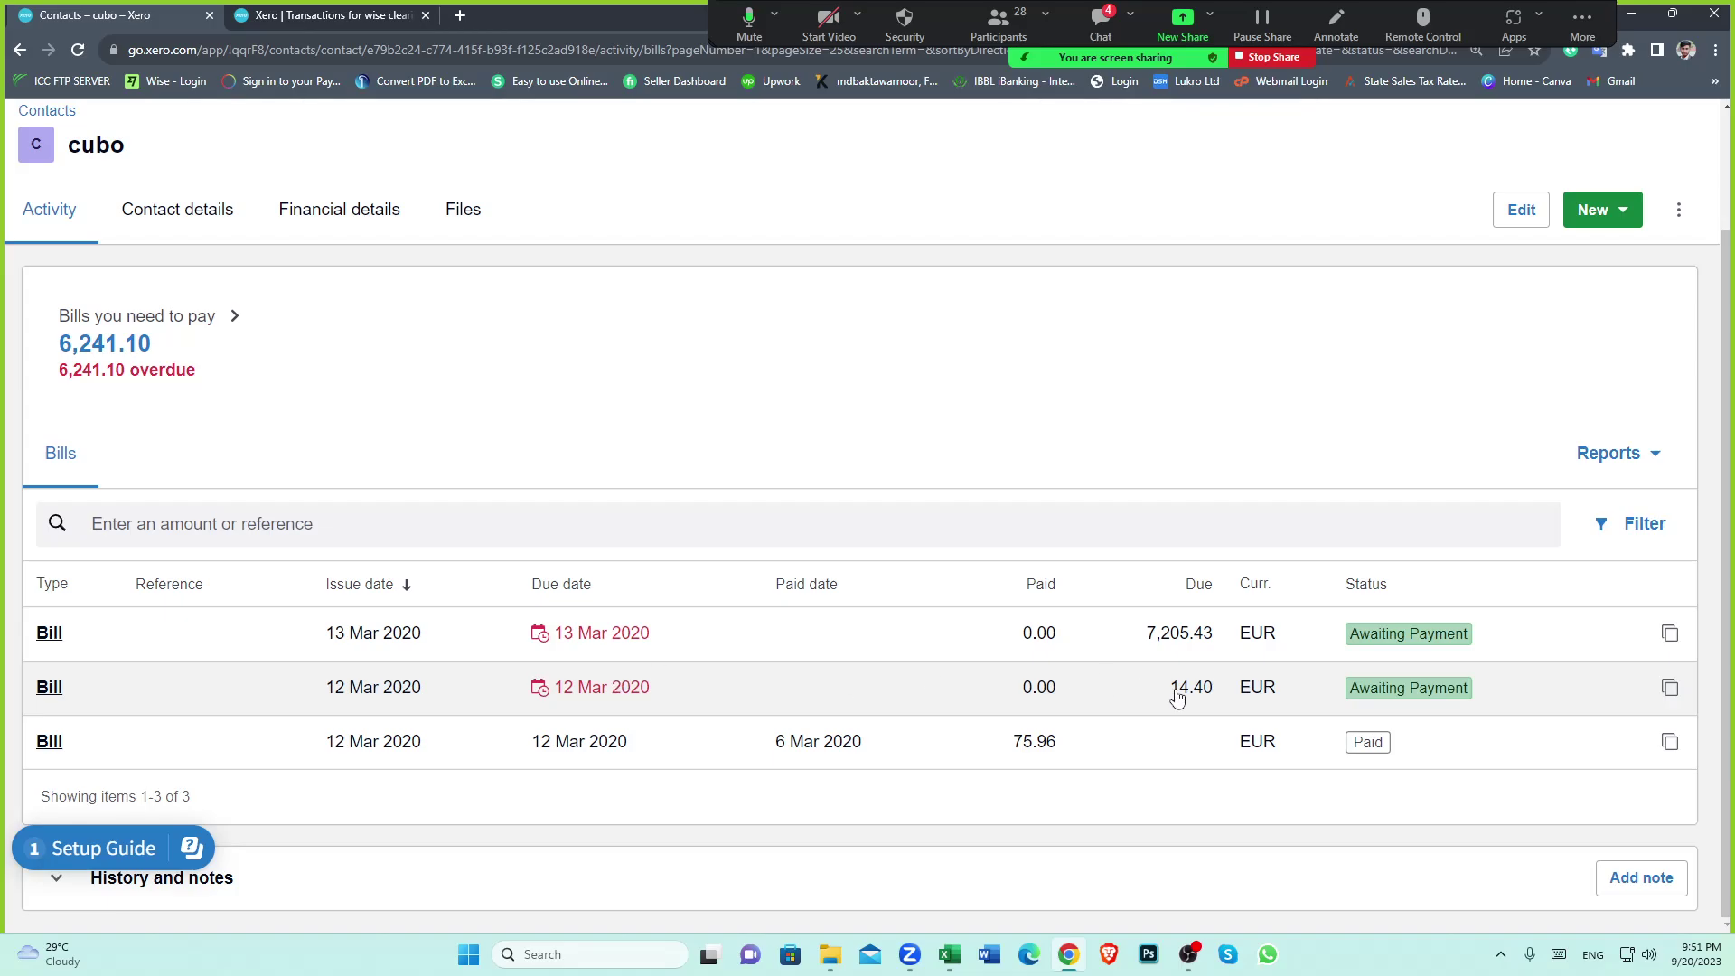
left_click(420, 689)
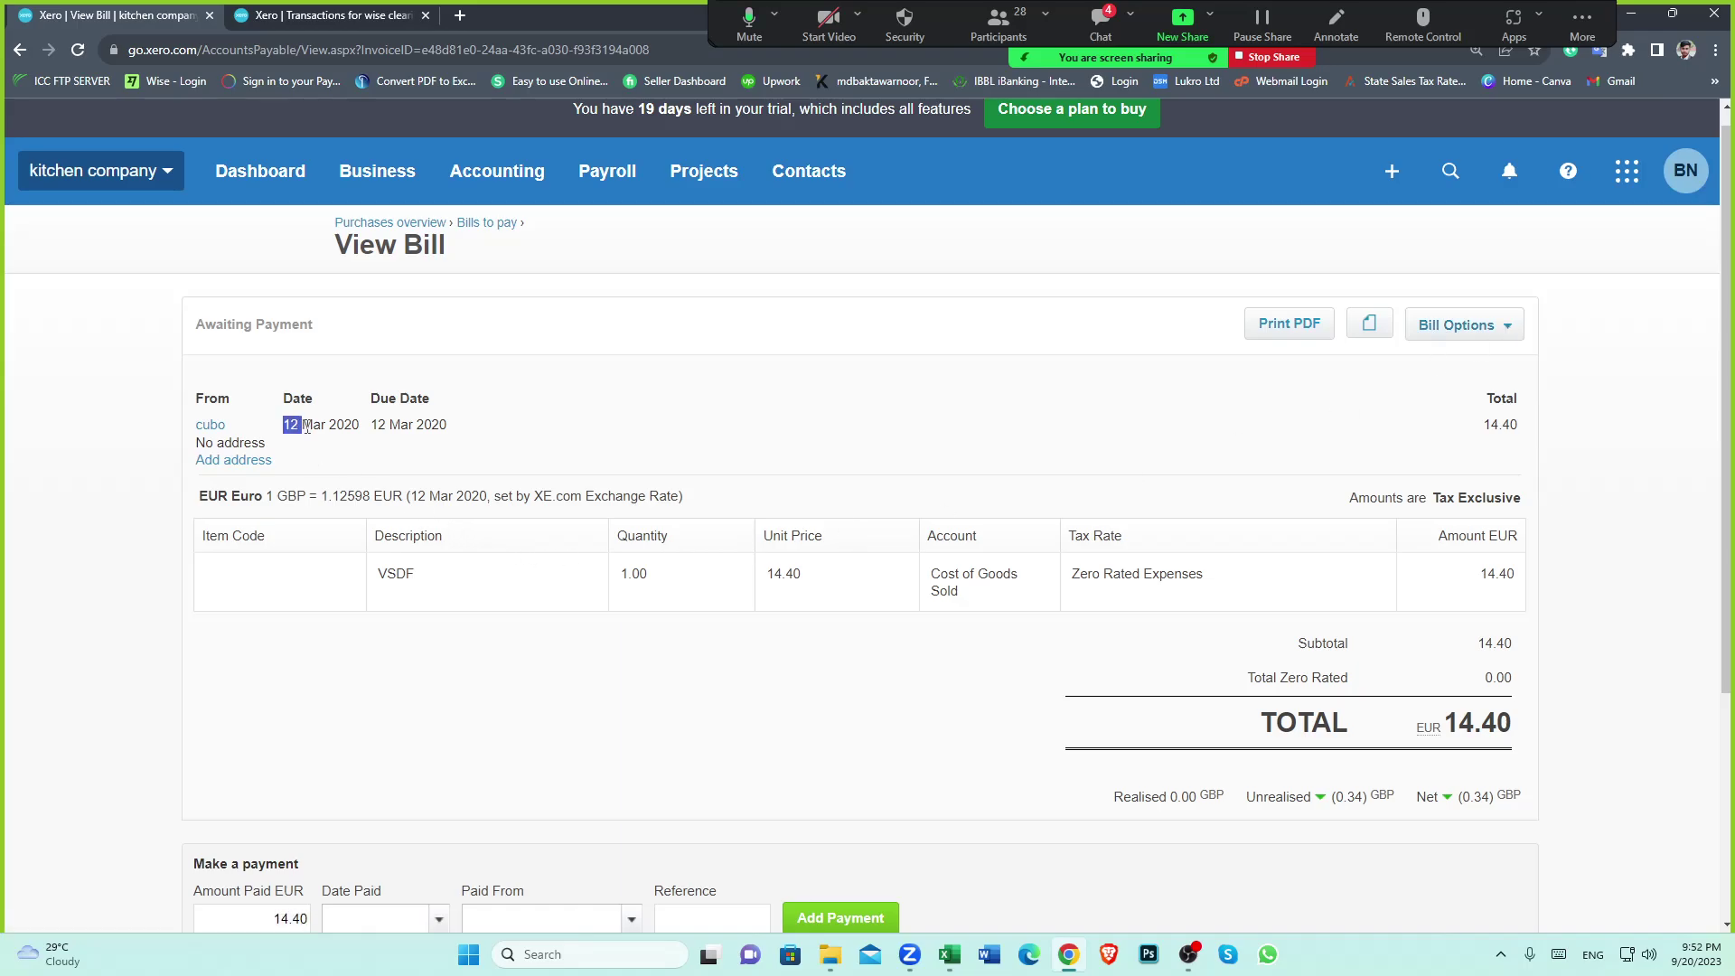
Add a payment dated 6 Mar 2020 from the wise clearing account (EUR) to the 14.40 bill
left_click(587, 490)
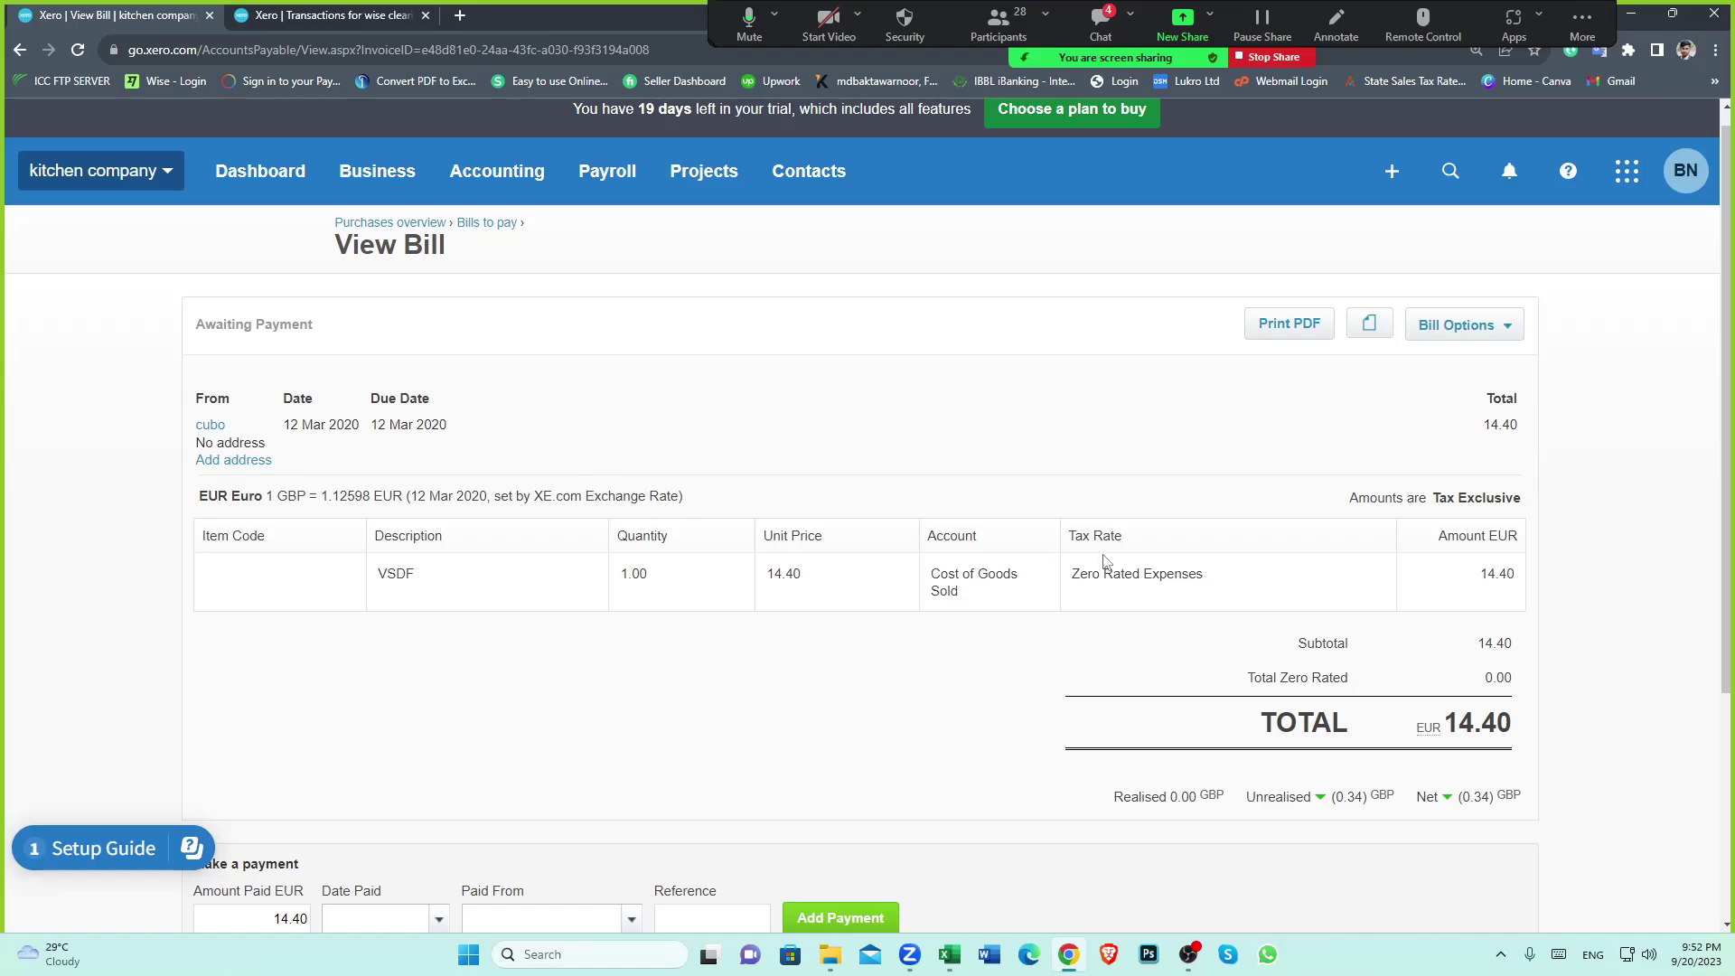
scroll(492, 795, "down", 4)
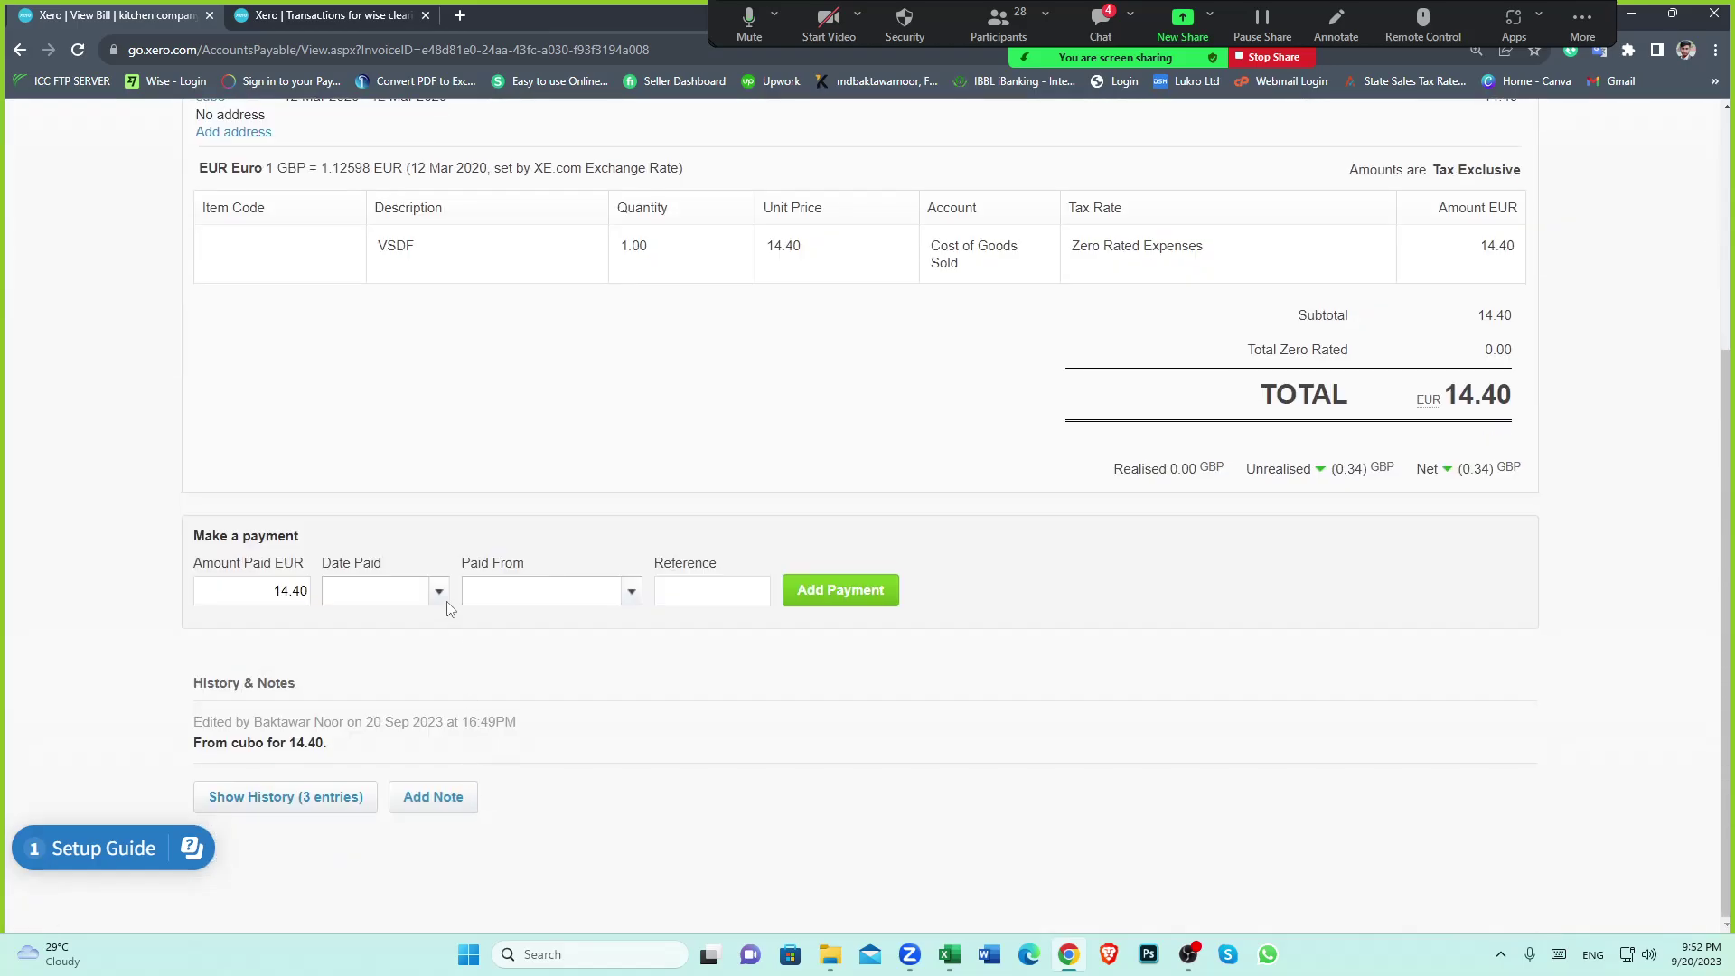
left_click(438, 591)
left_click(547, 224)
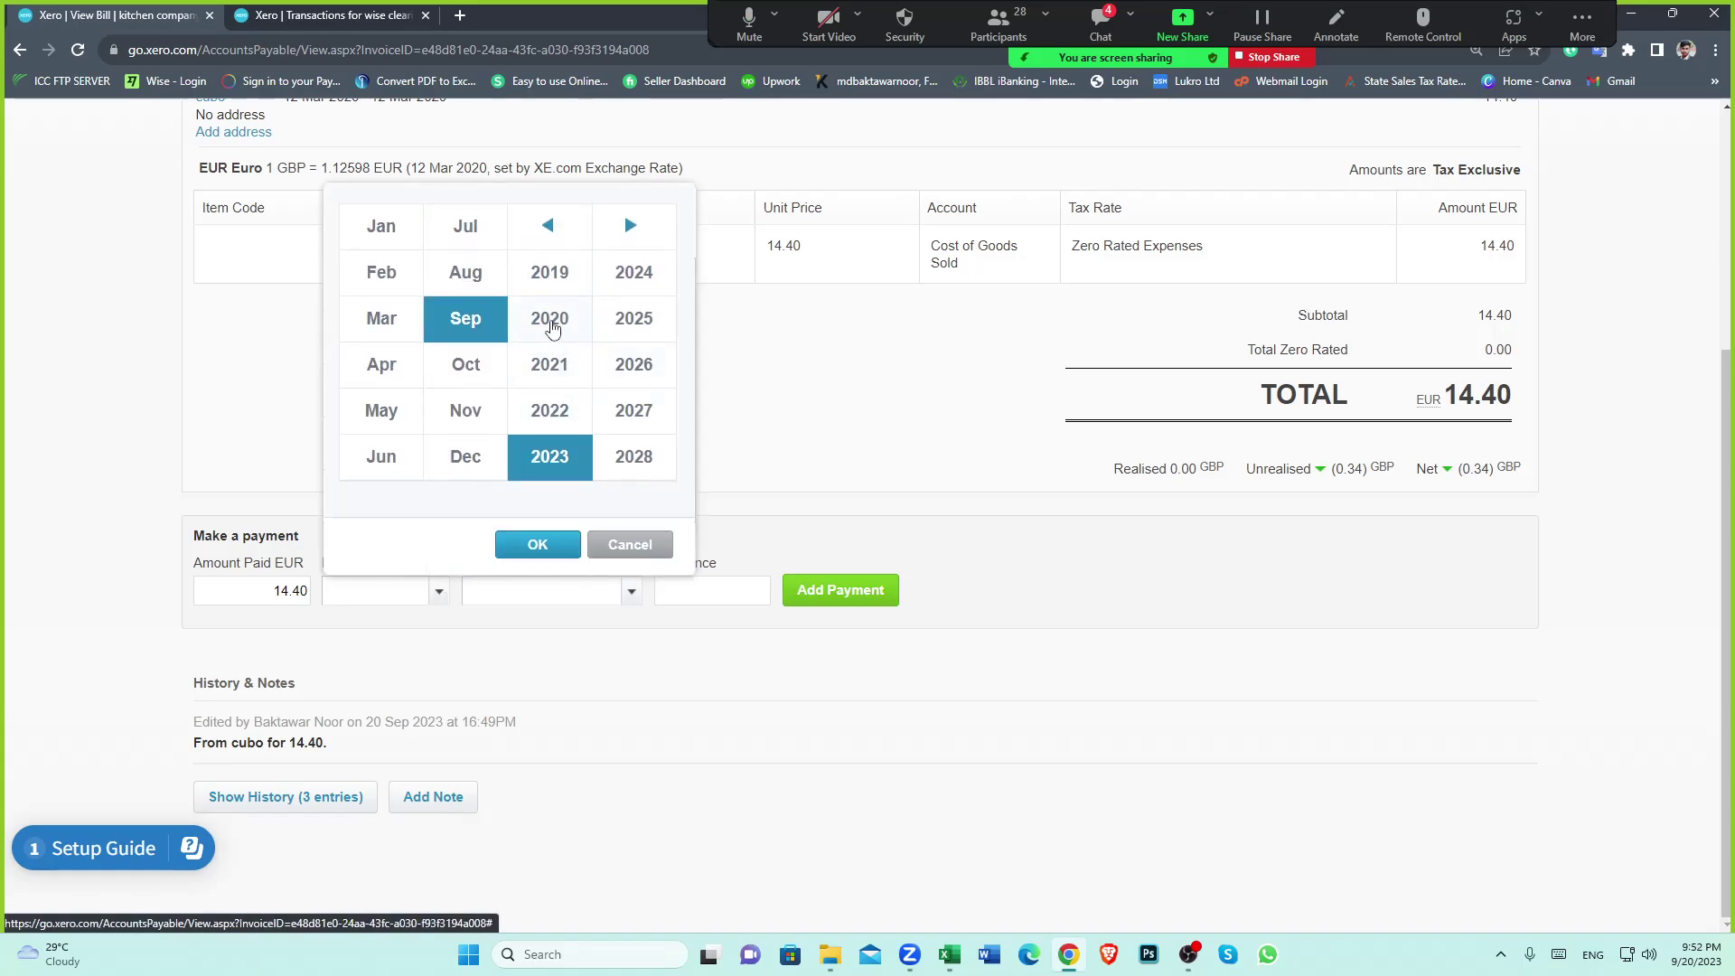
left_click(549, 318)
left_click(382, 318)
left_click(573, 533)
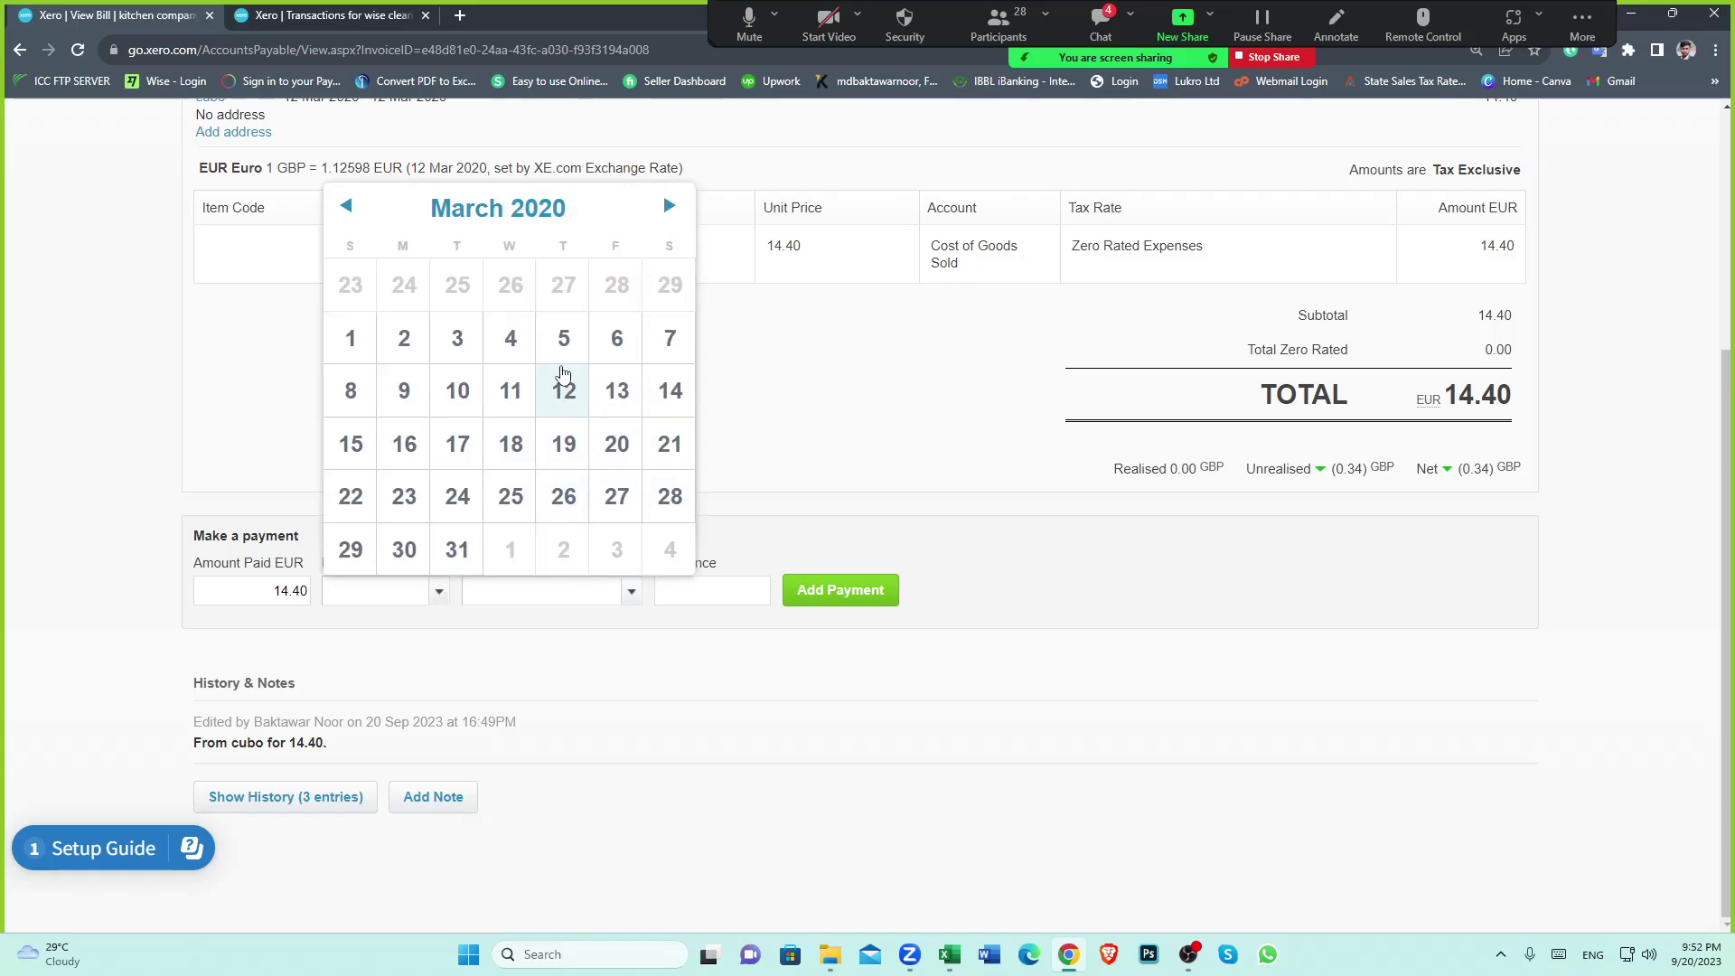
left_click(615, 337)
left_click(1059, 571)
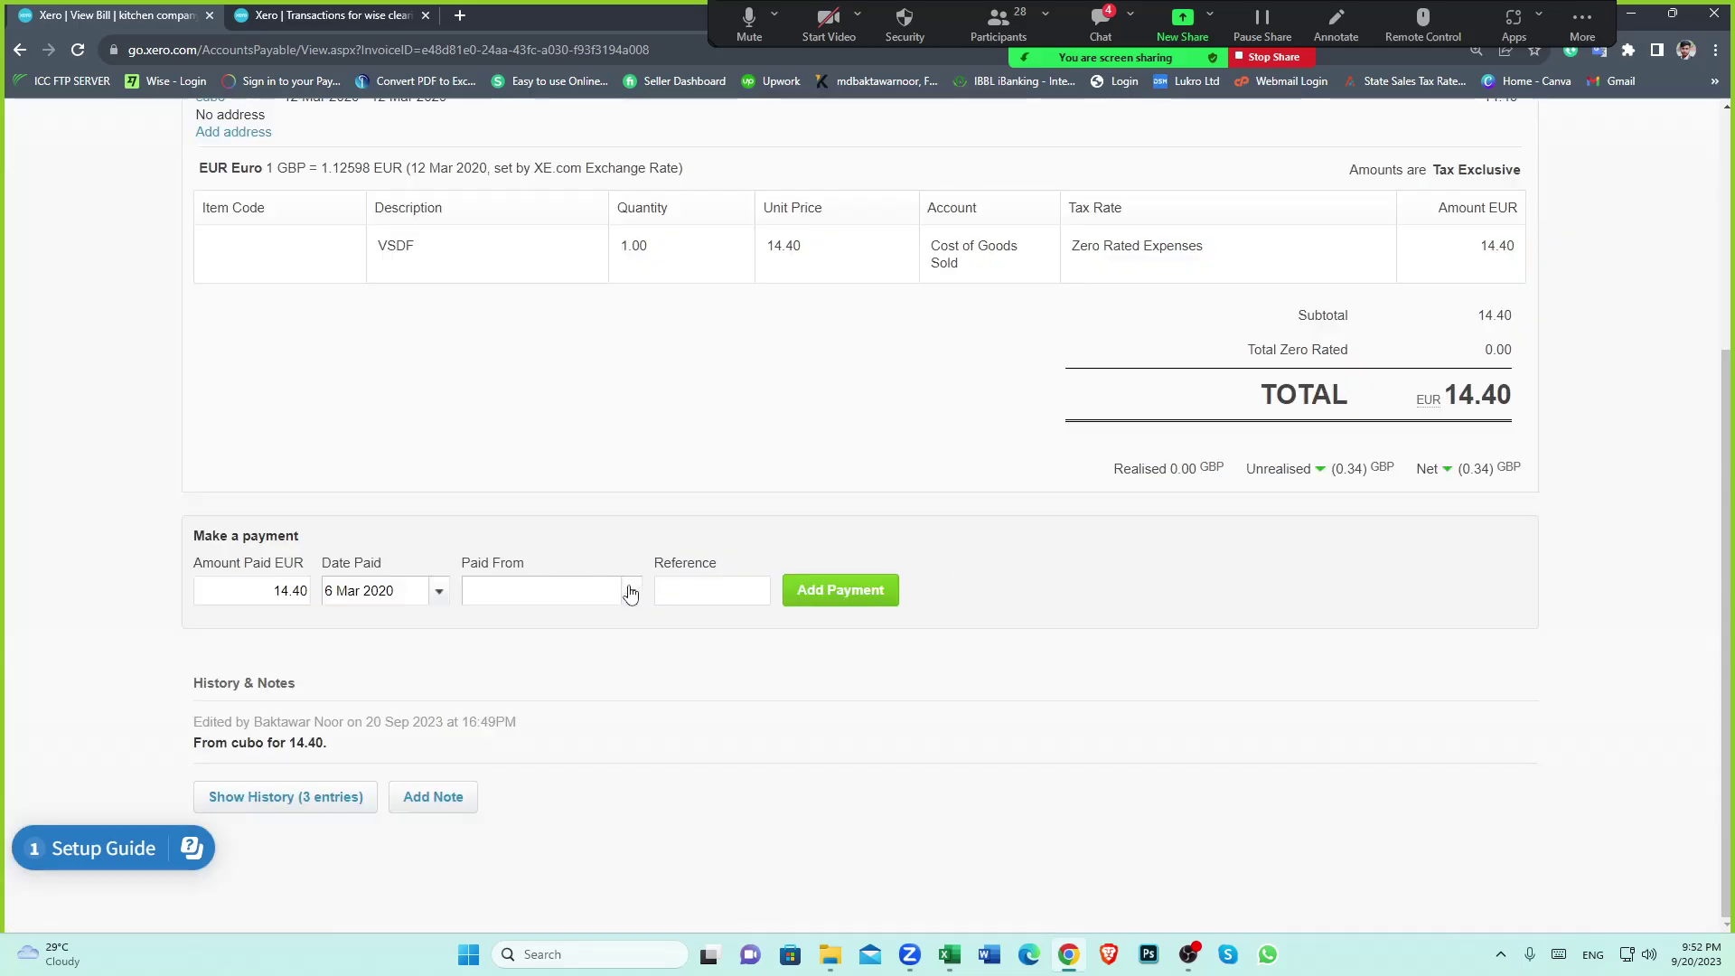
left_click(631, 591)
left_click(583, 716)
left_click(828, 600)
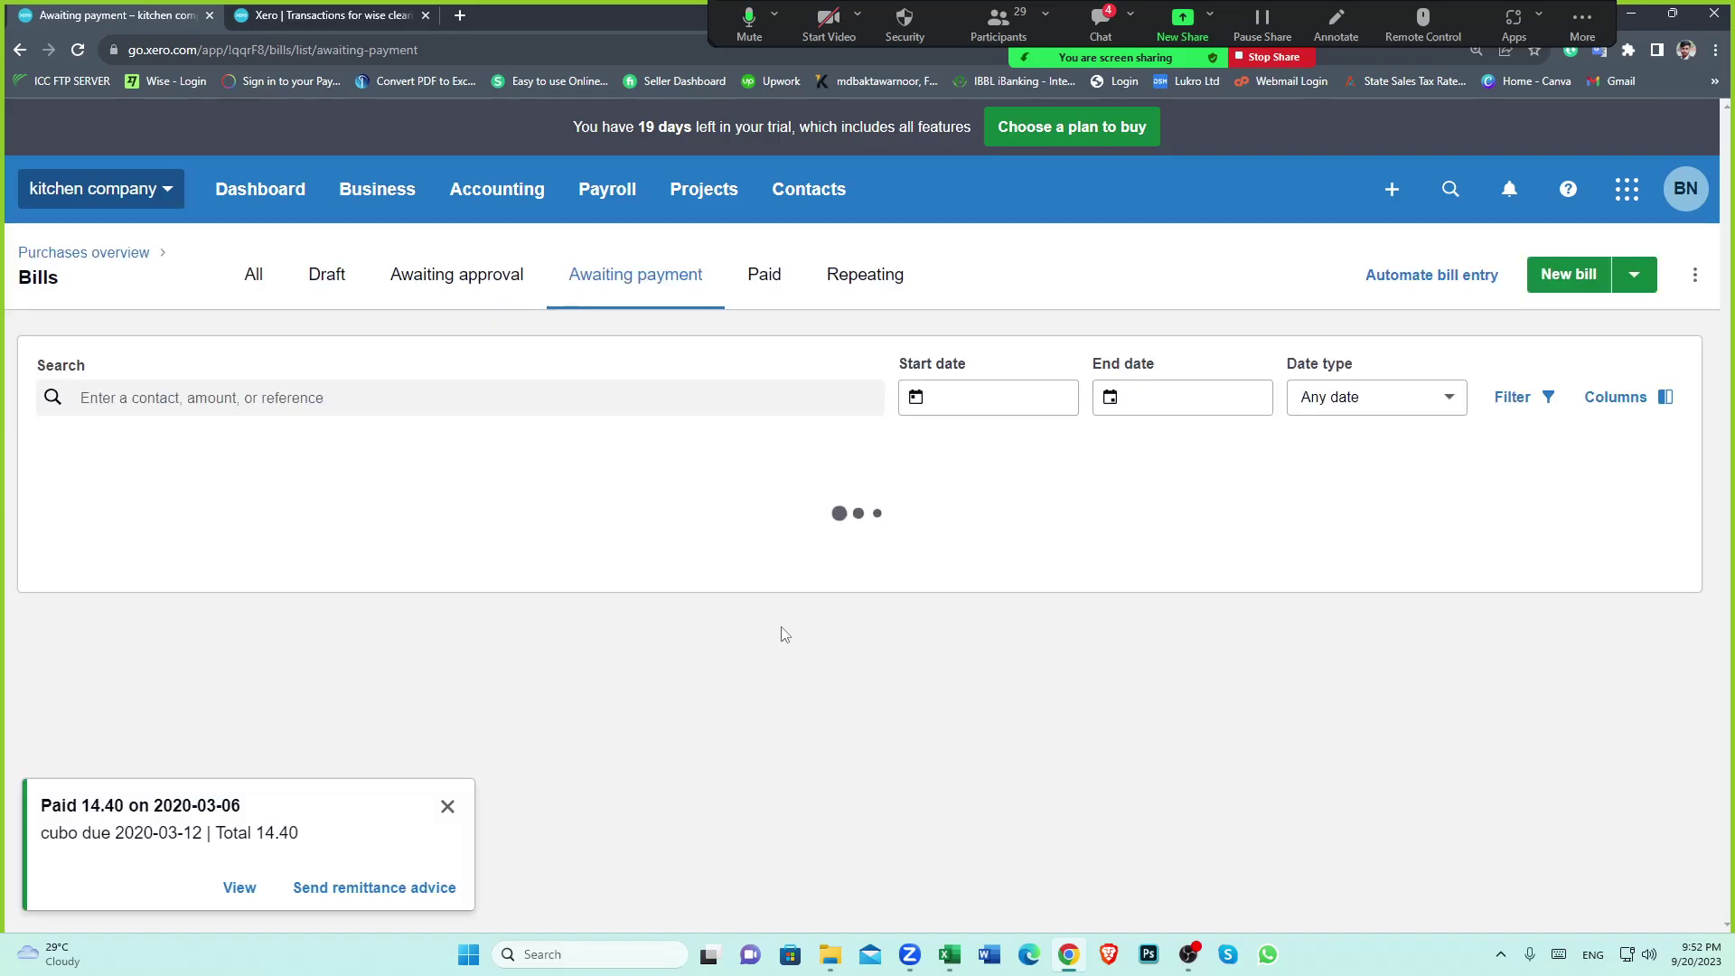
Dismiss the Paid 14.40 notice and review the wise clearing account transactions
left_click(449, 812)
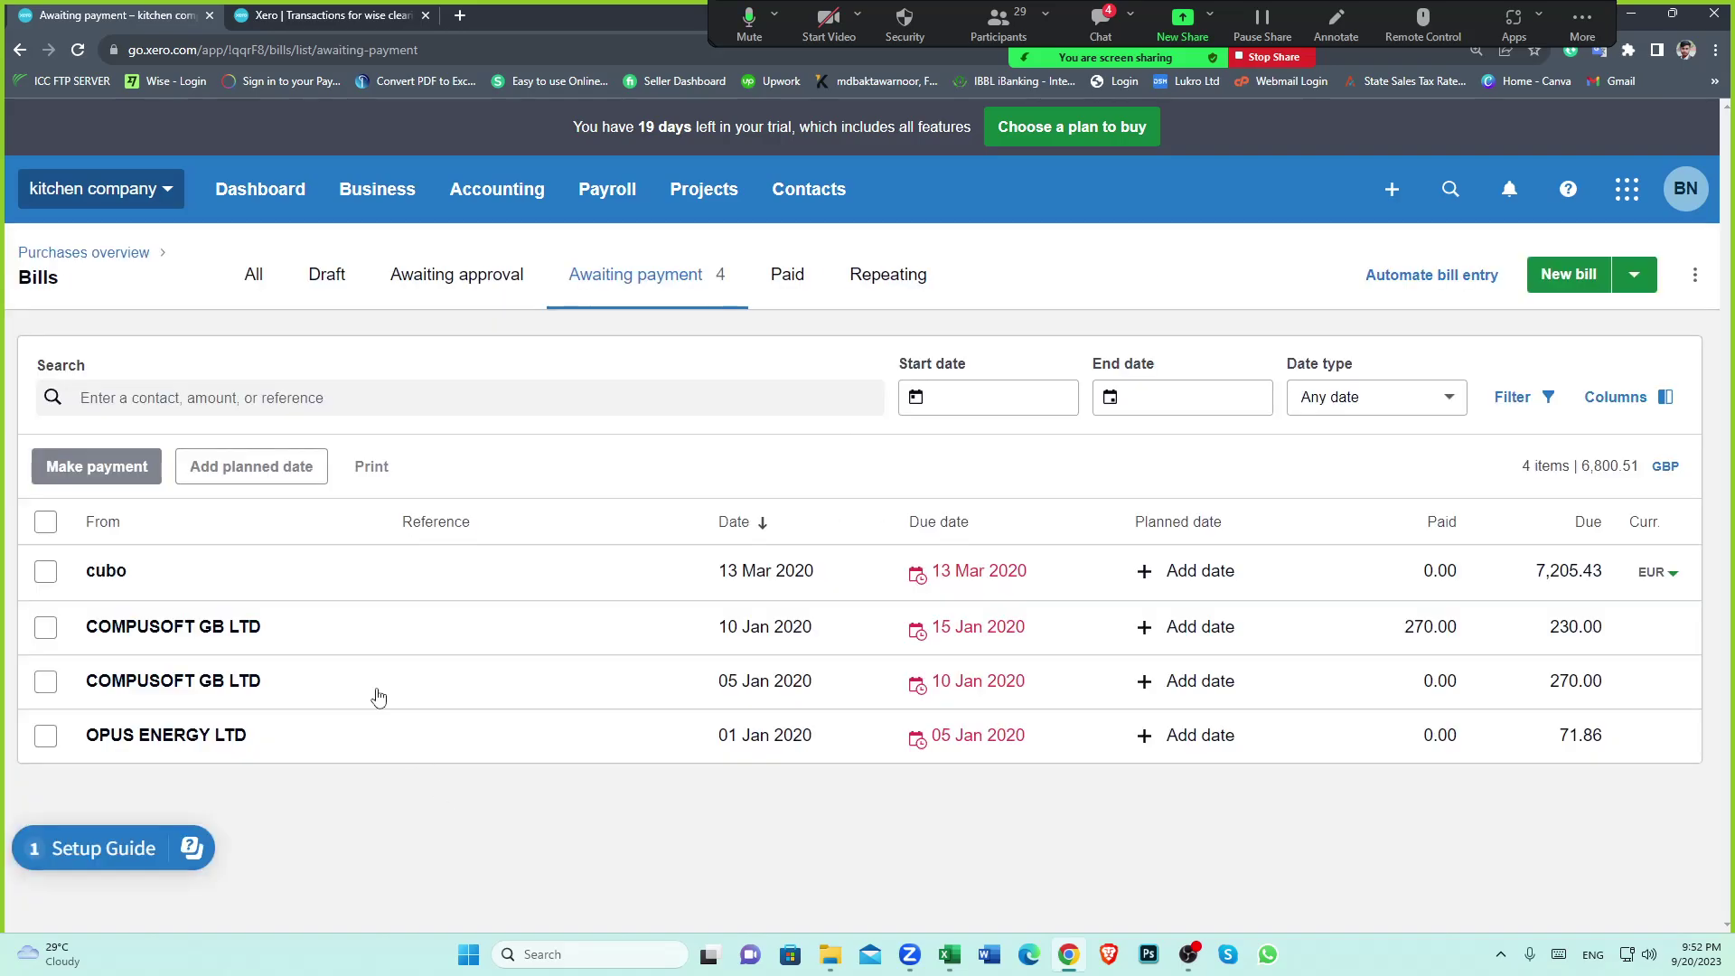
left_click(810, 197)
left_click(816, 264)
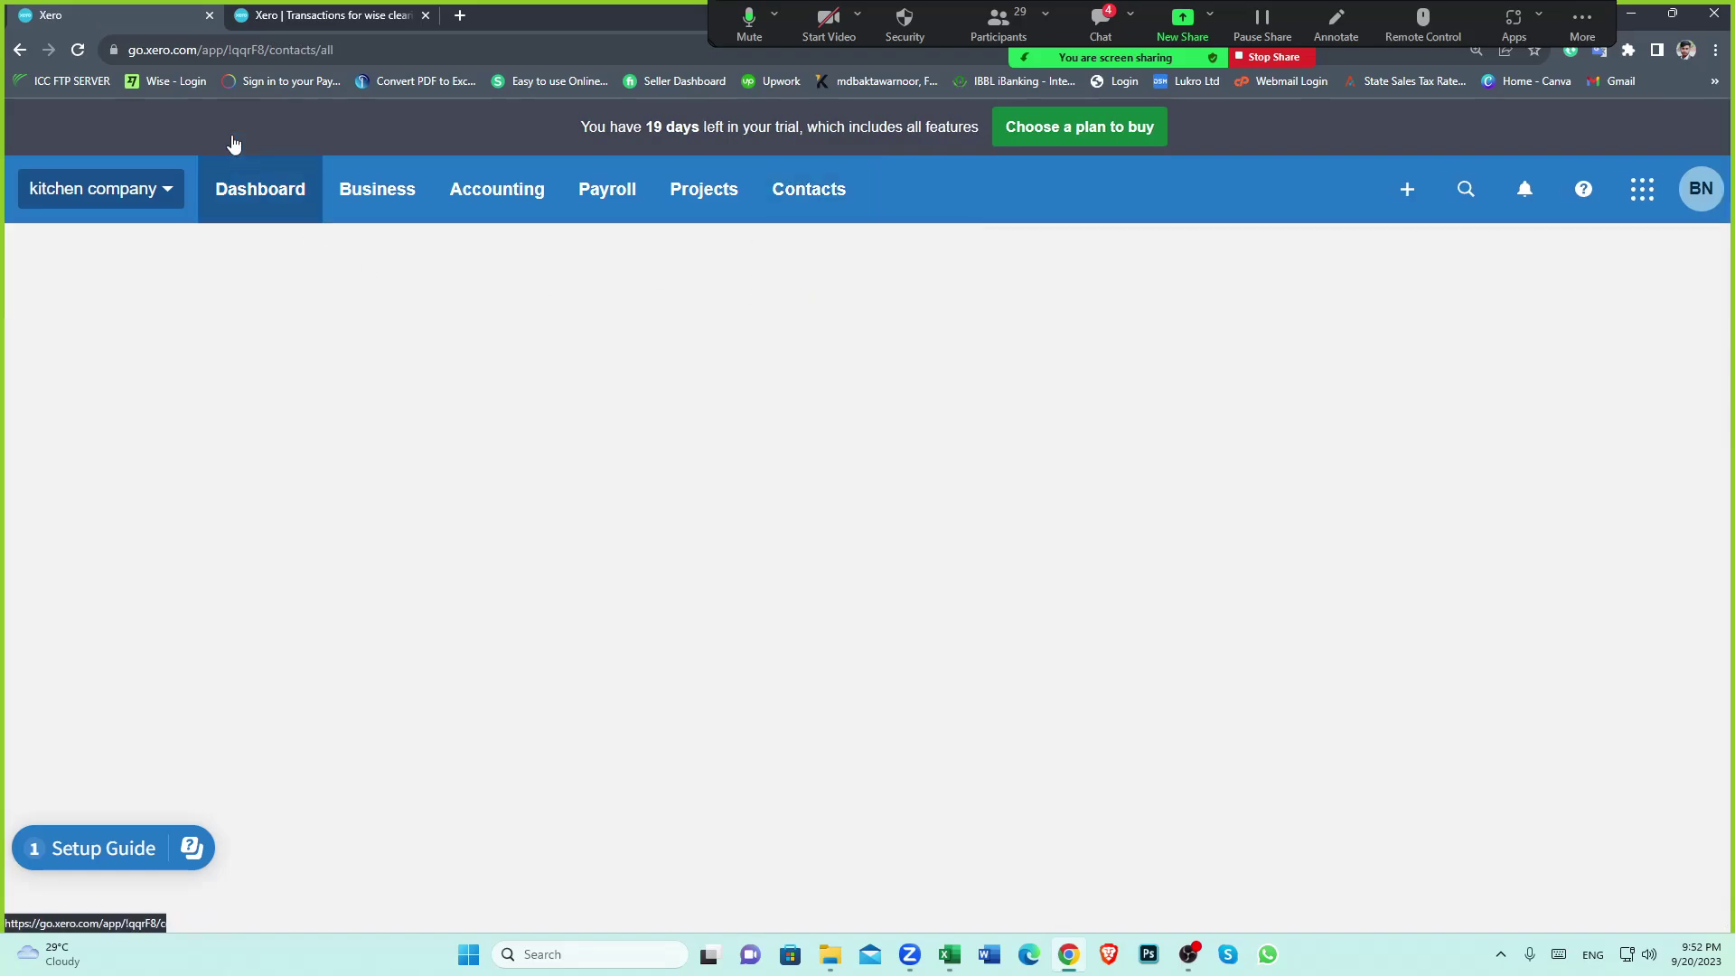
key("ctrl+Tab")
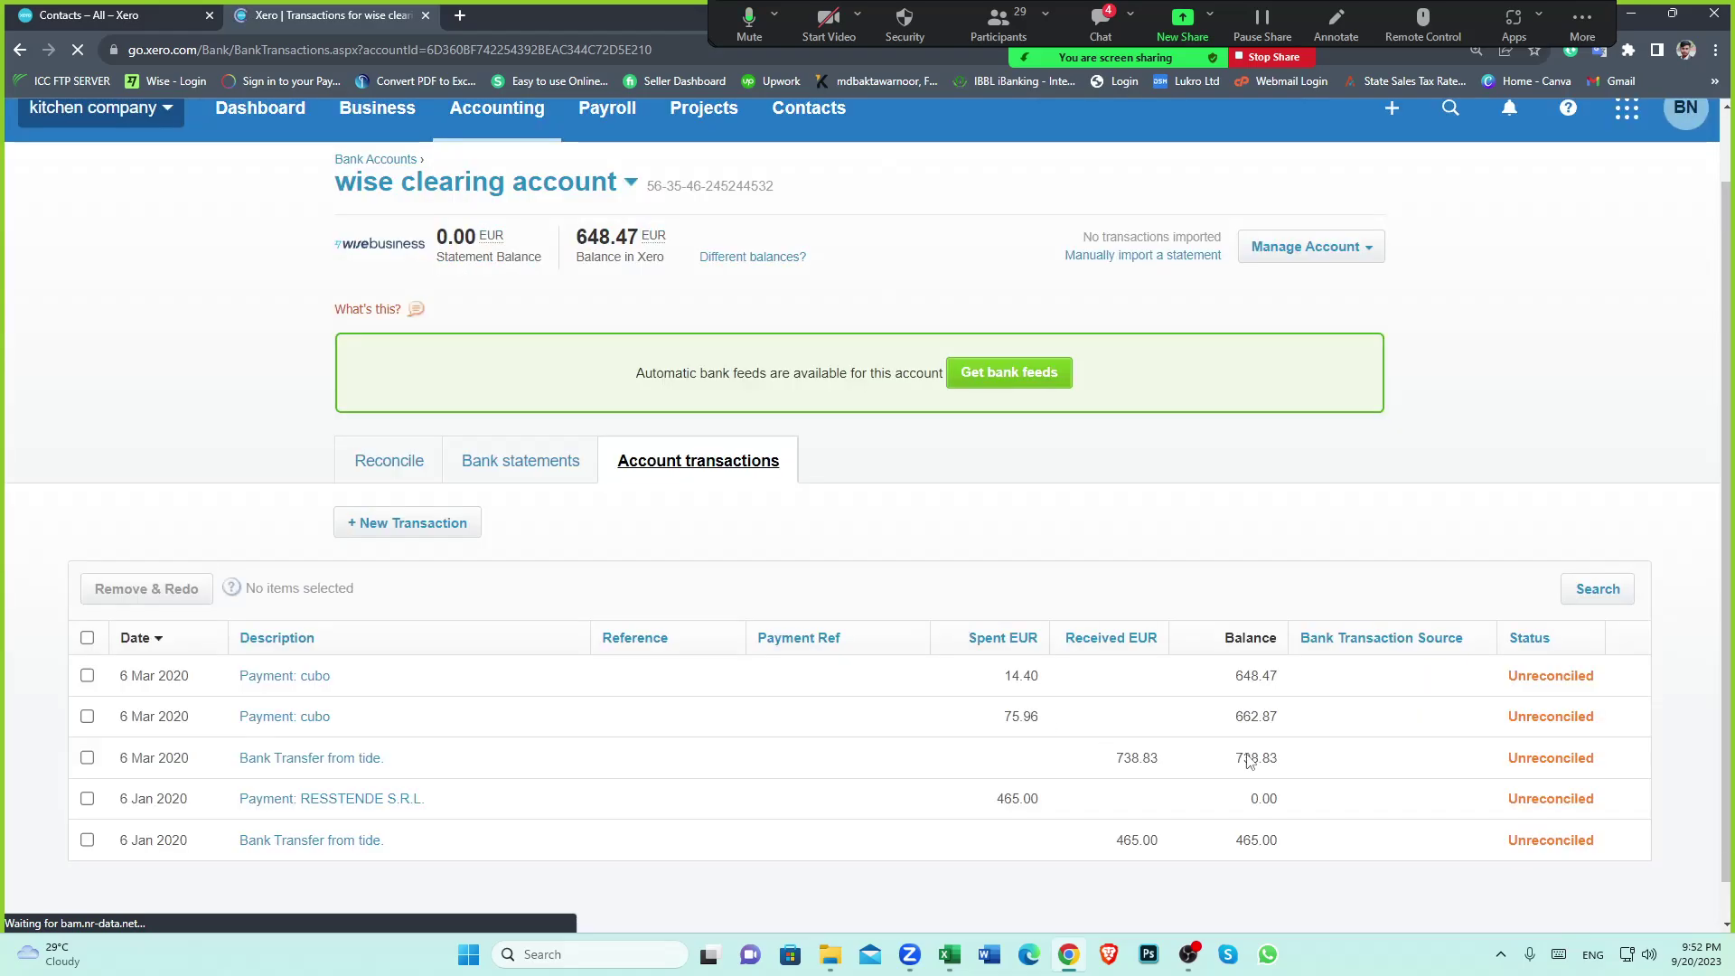
scroll(1243, 741, "down", 1)
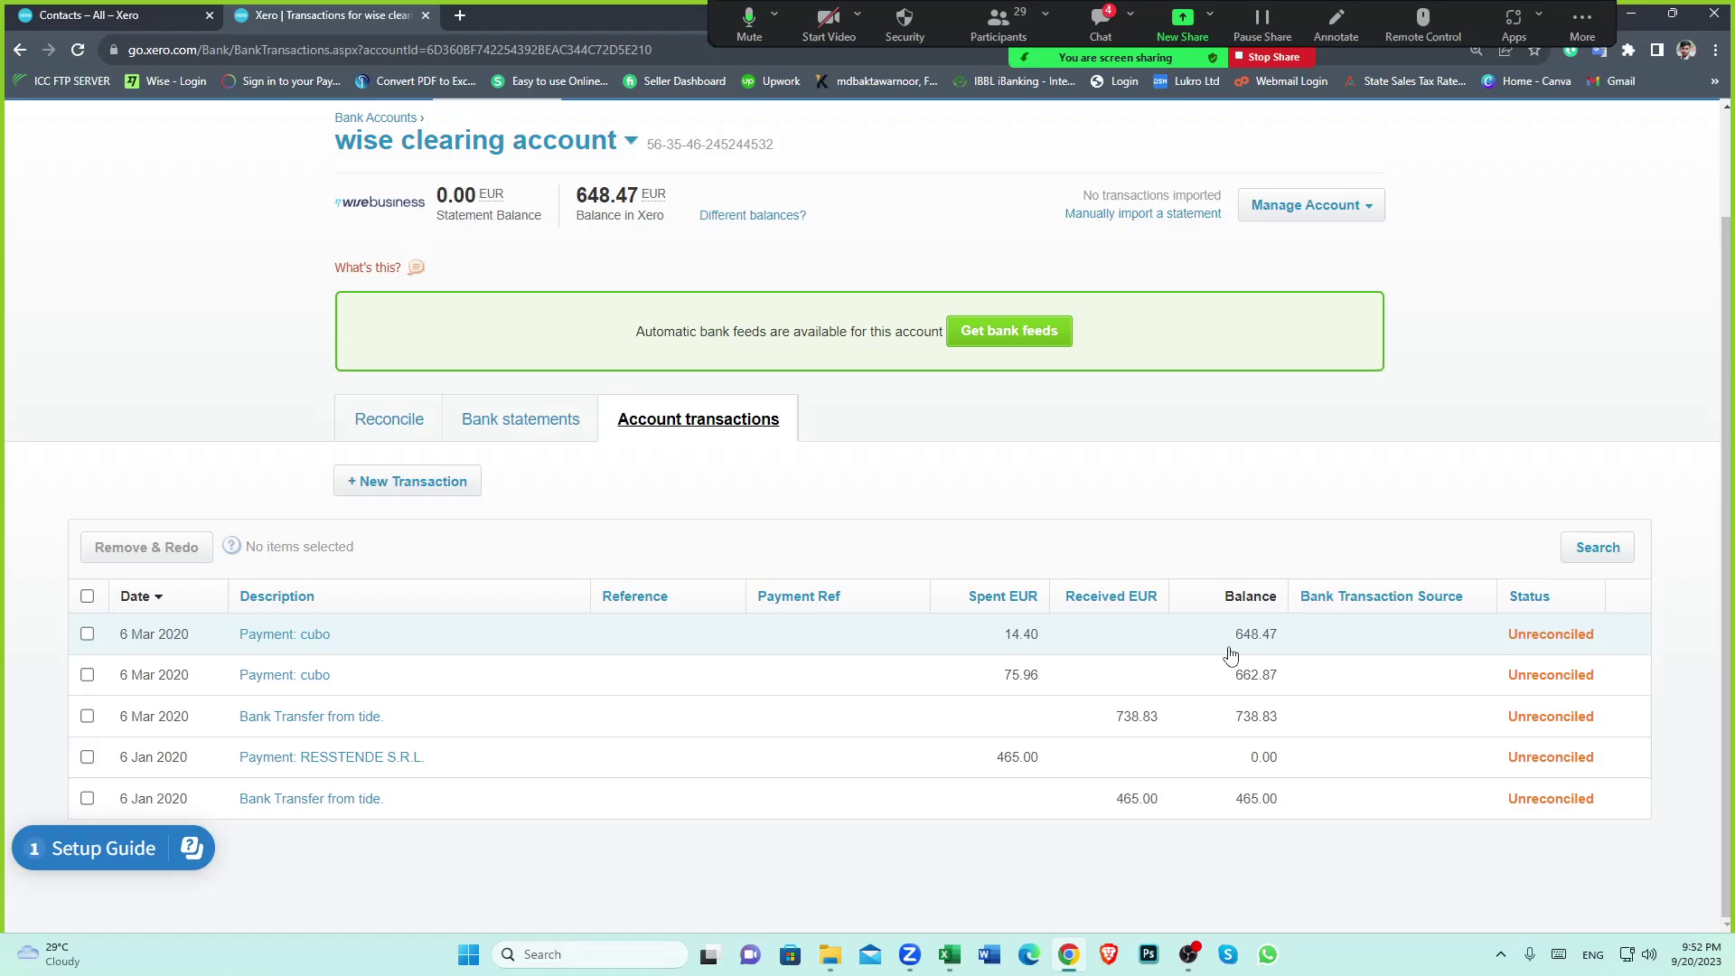
Open cubo's 13 Mar 2020 7,205.43 EUR bill from the cubo contact page
left_click(53, 12)
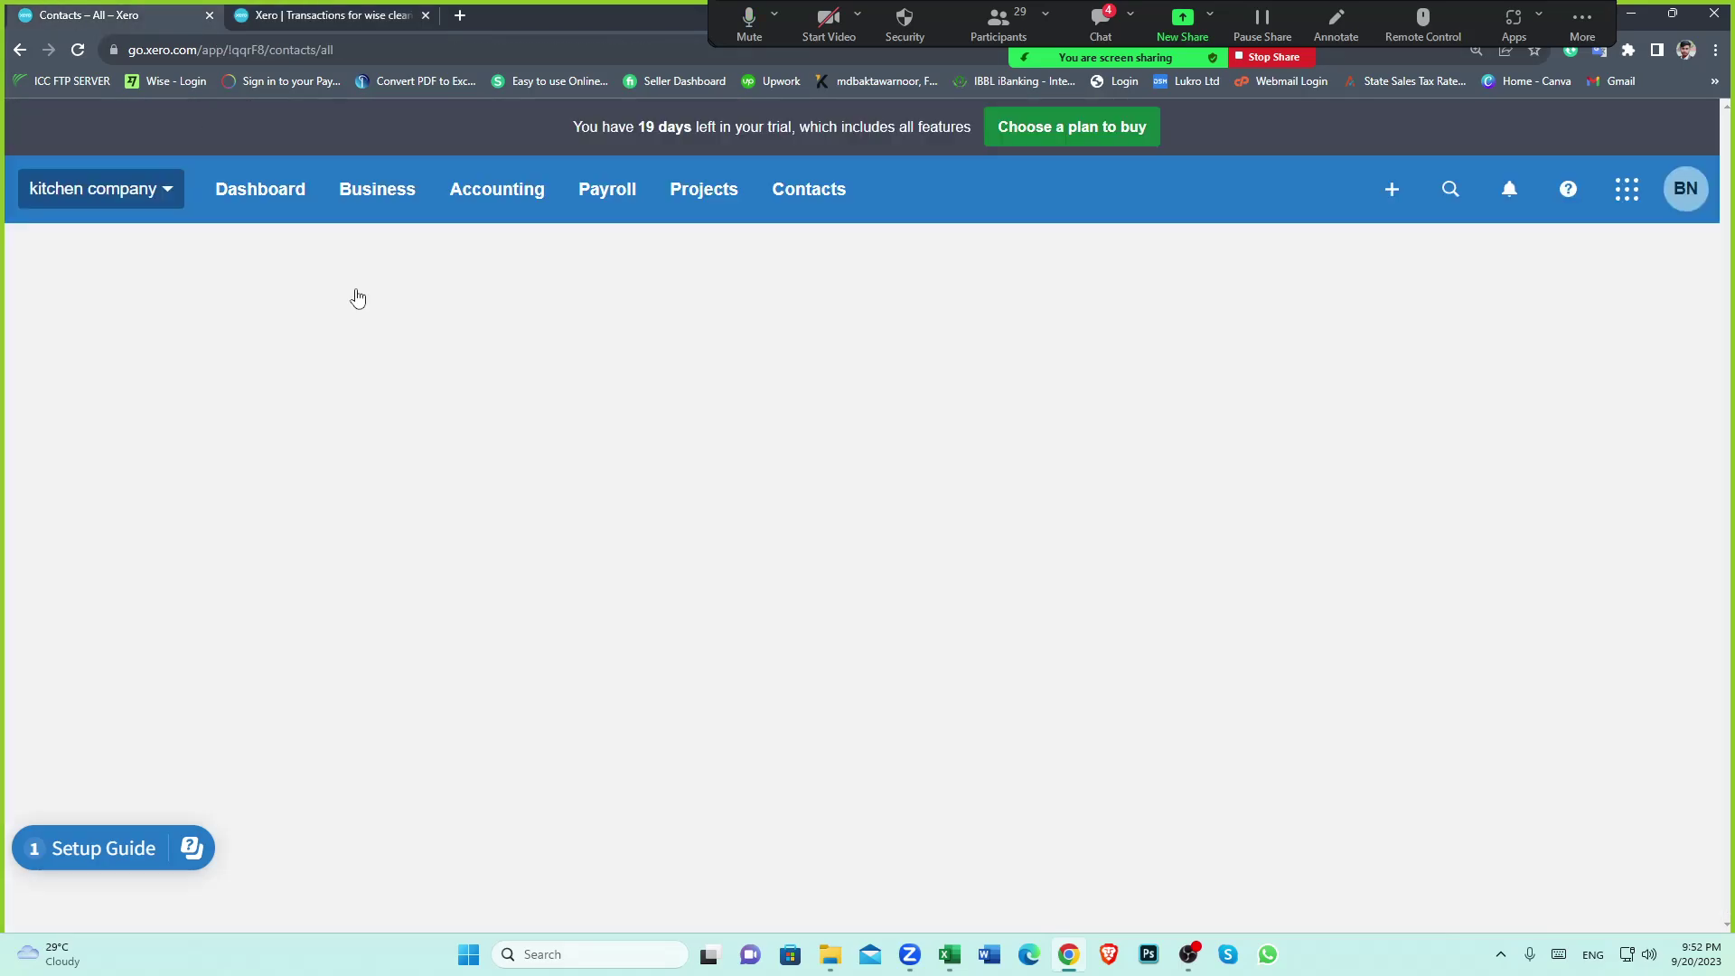
scroll(340, 533, "down", 6)
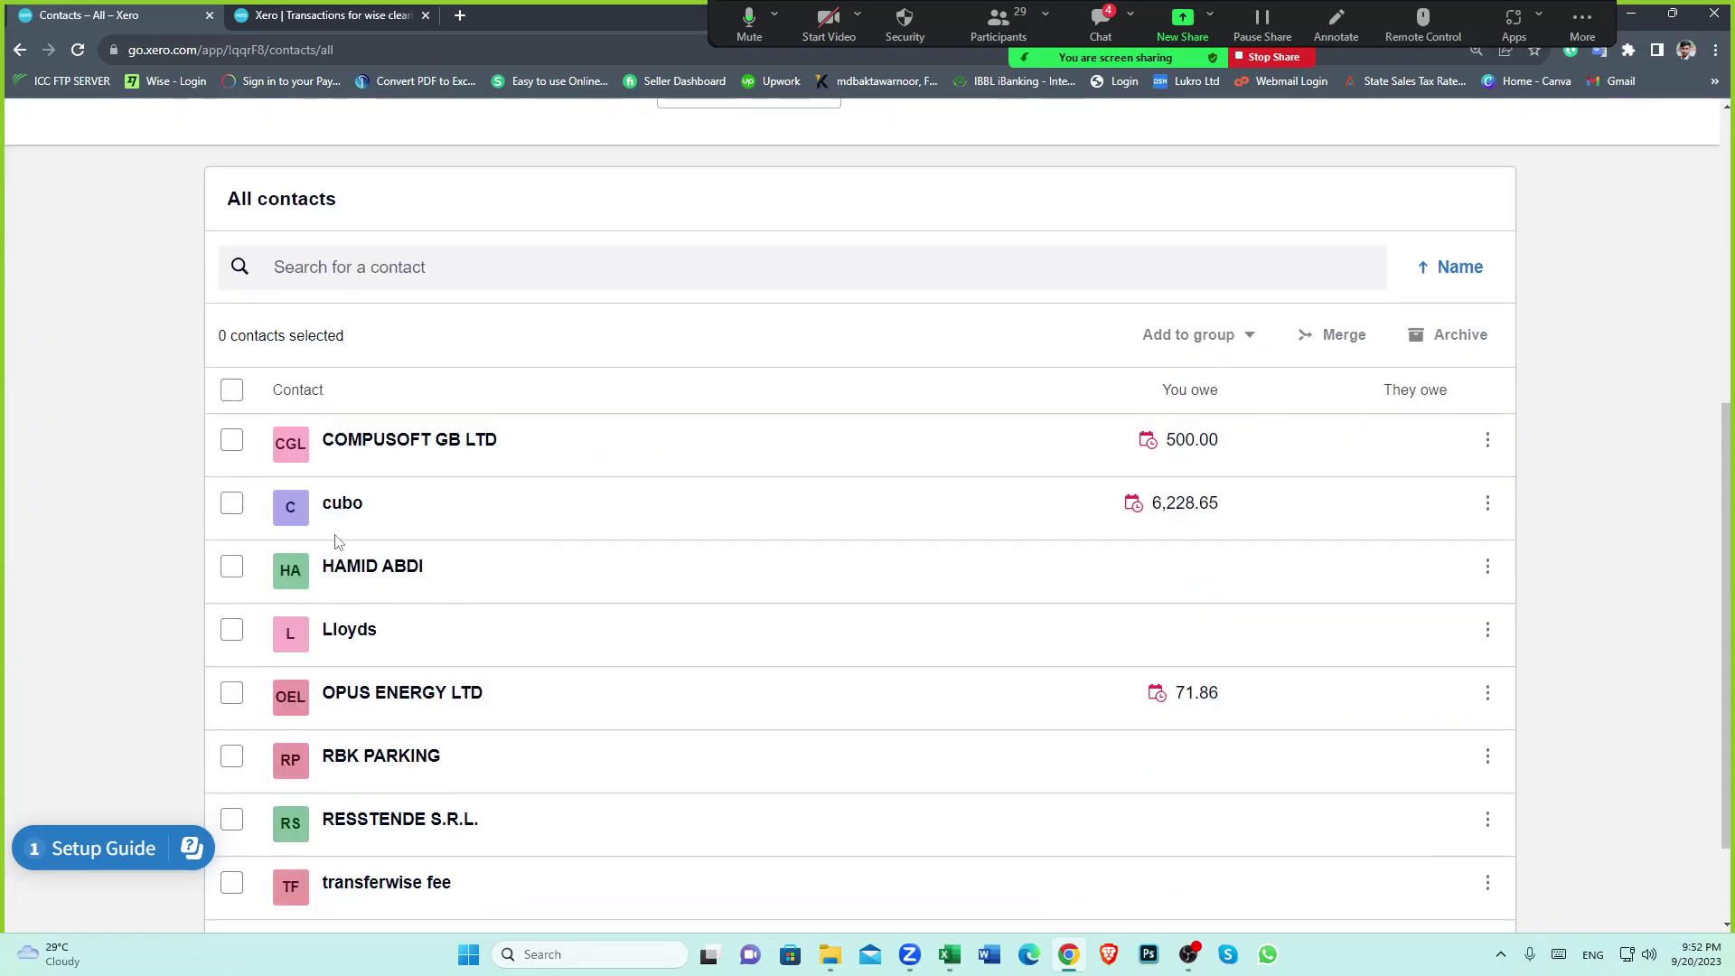
left_click(340, 511)
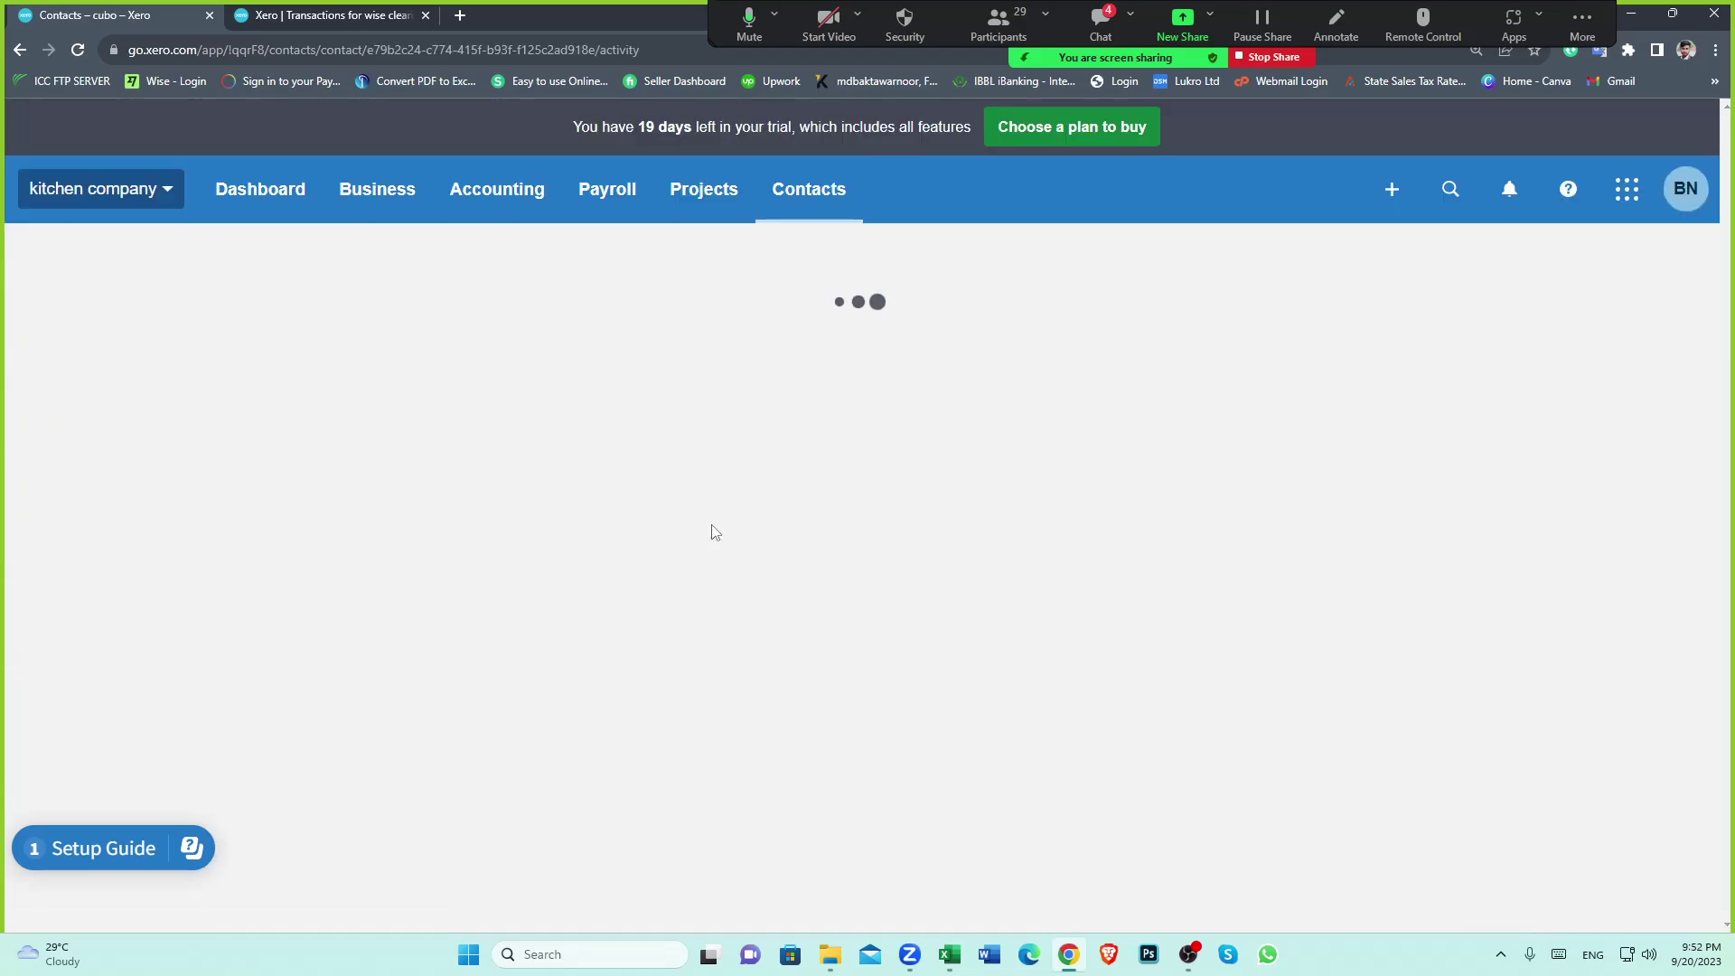
scroll(712, 538, "down", 2)
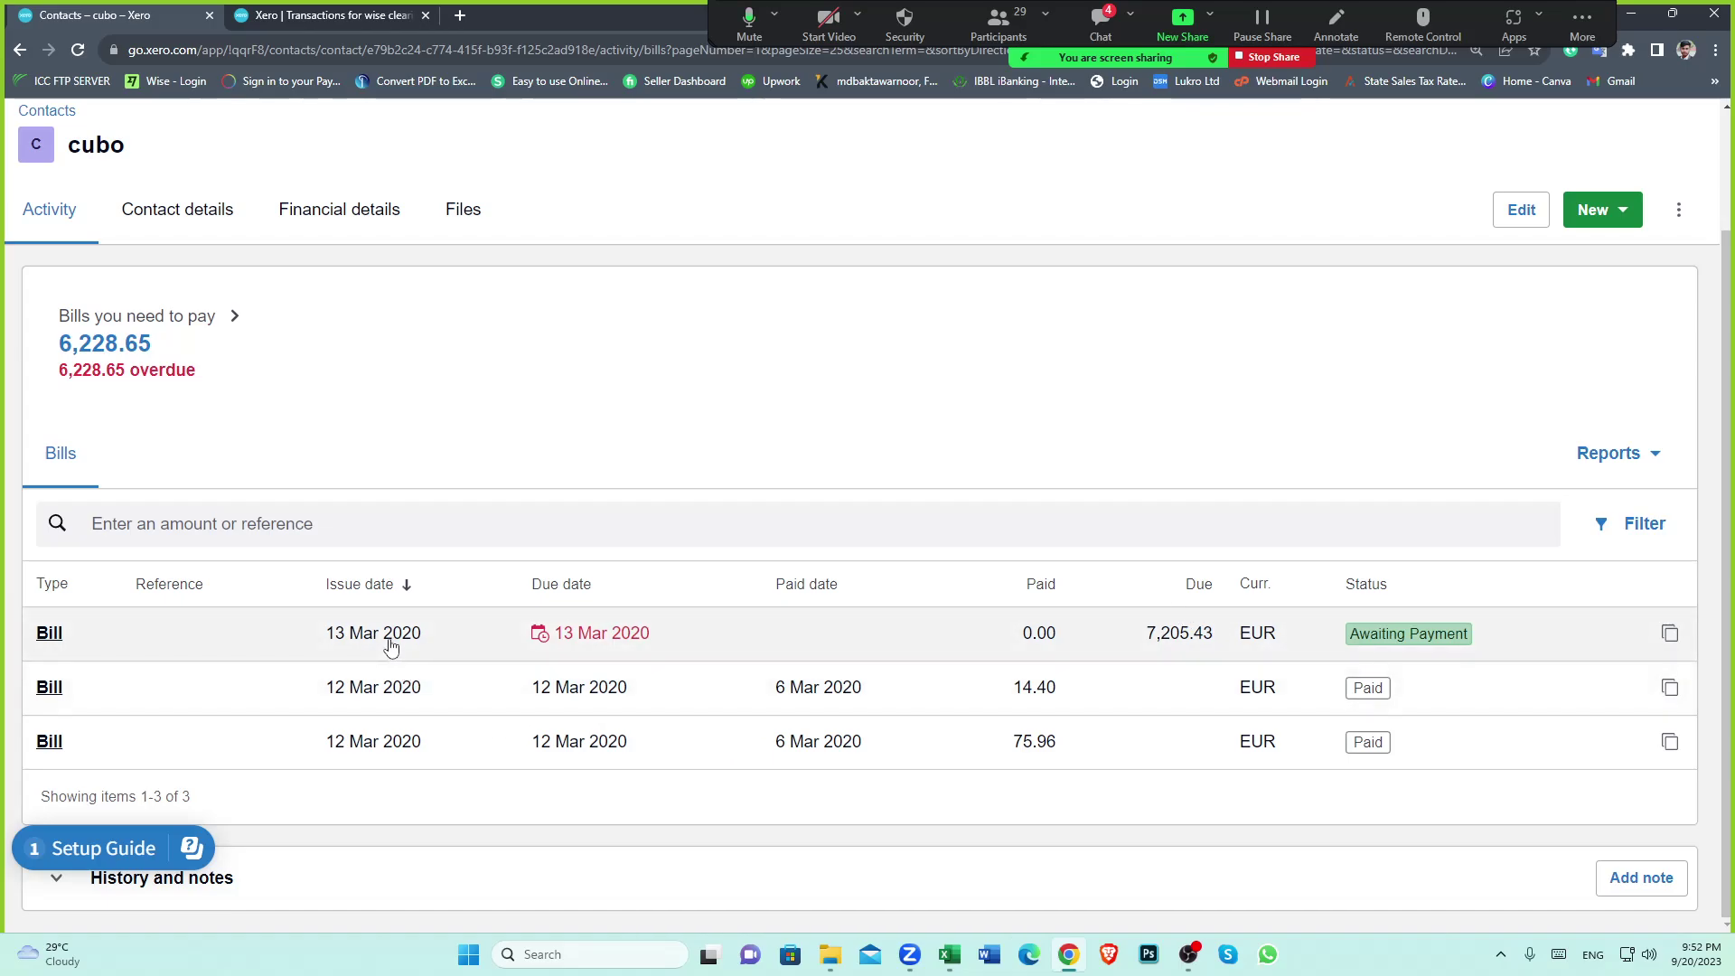
left_click(470, 642)
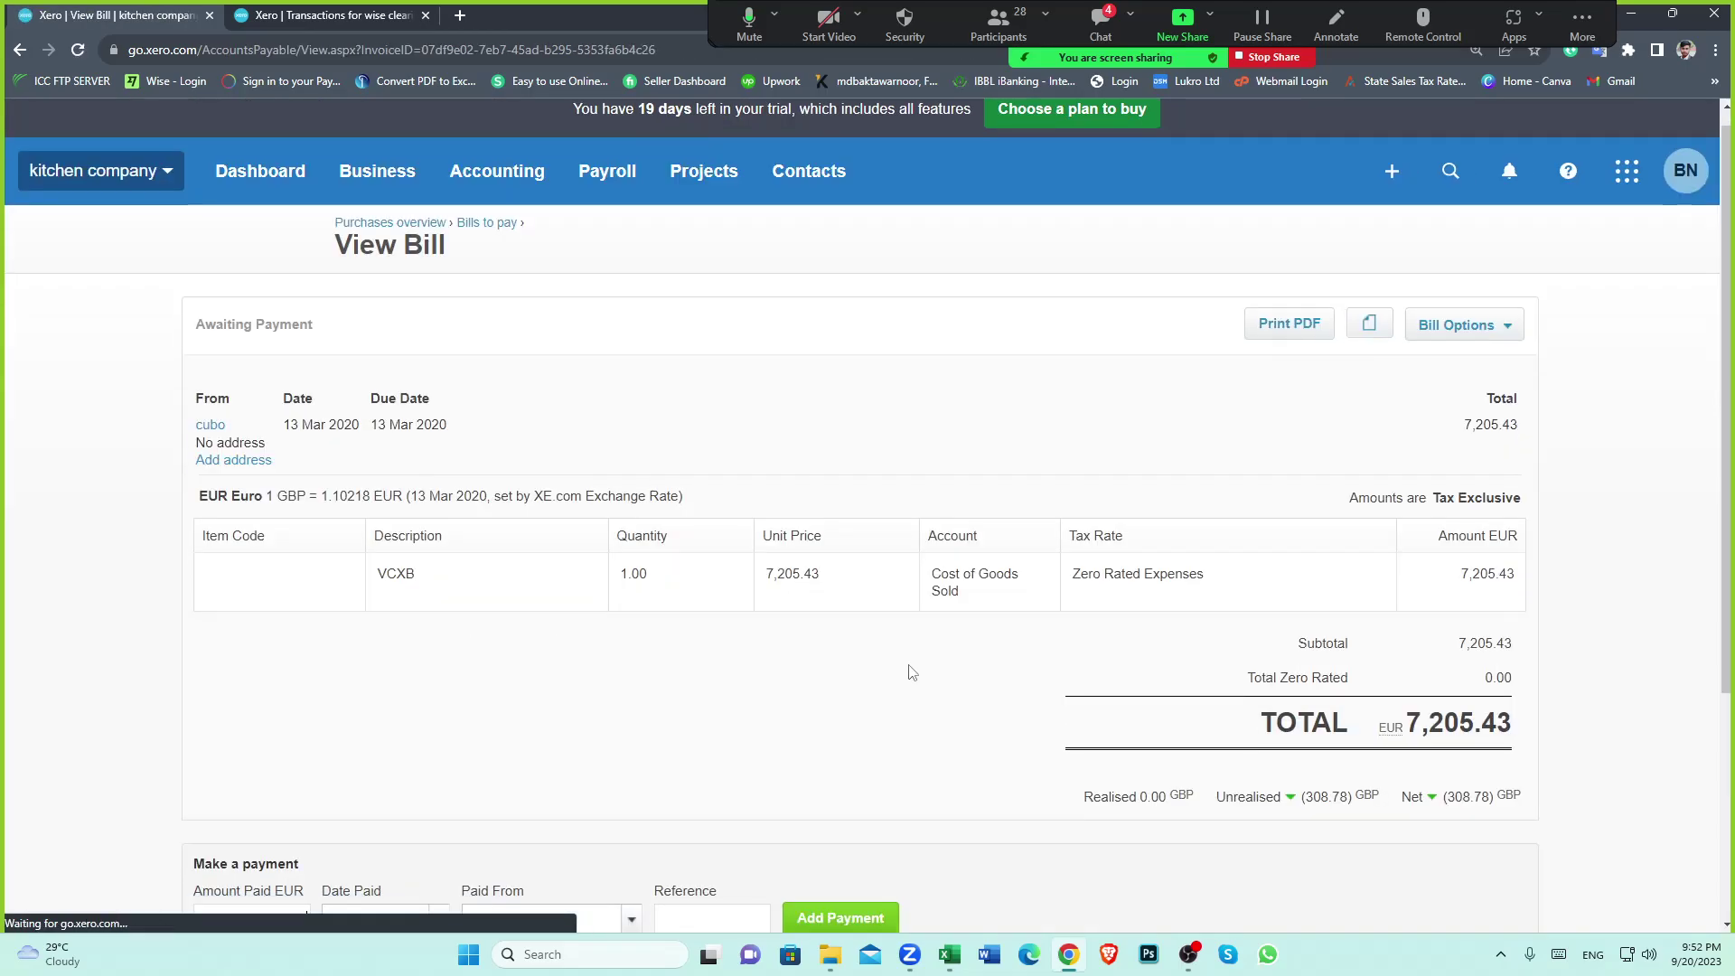
scroll(379, 693, "down", 3)
scroll(507, 709, "down", 1)
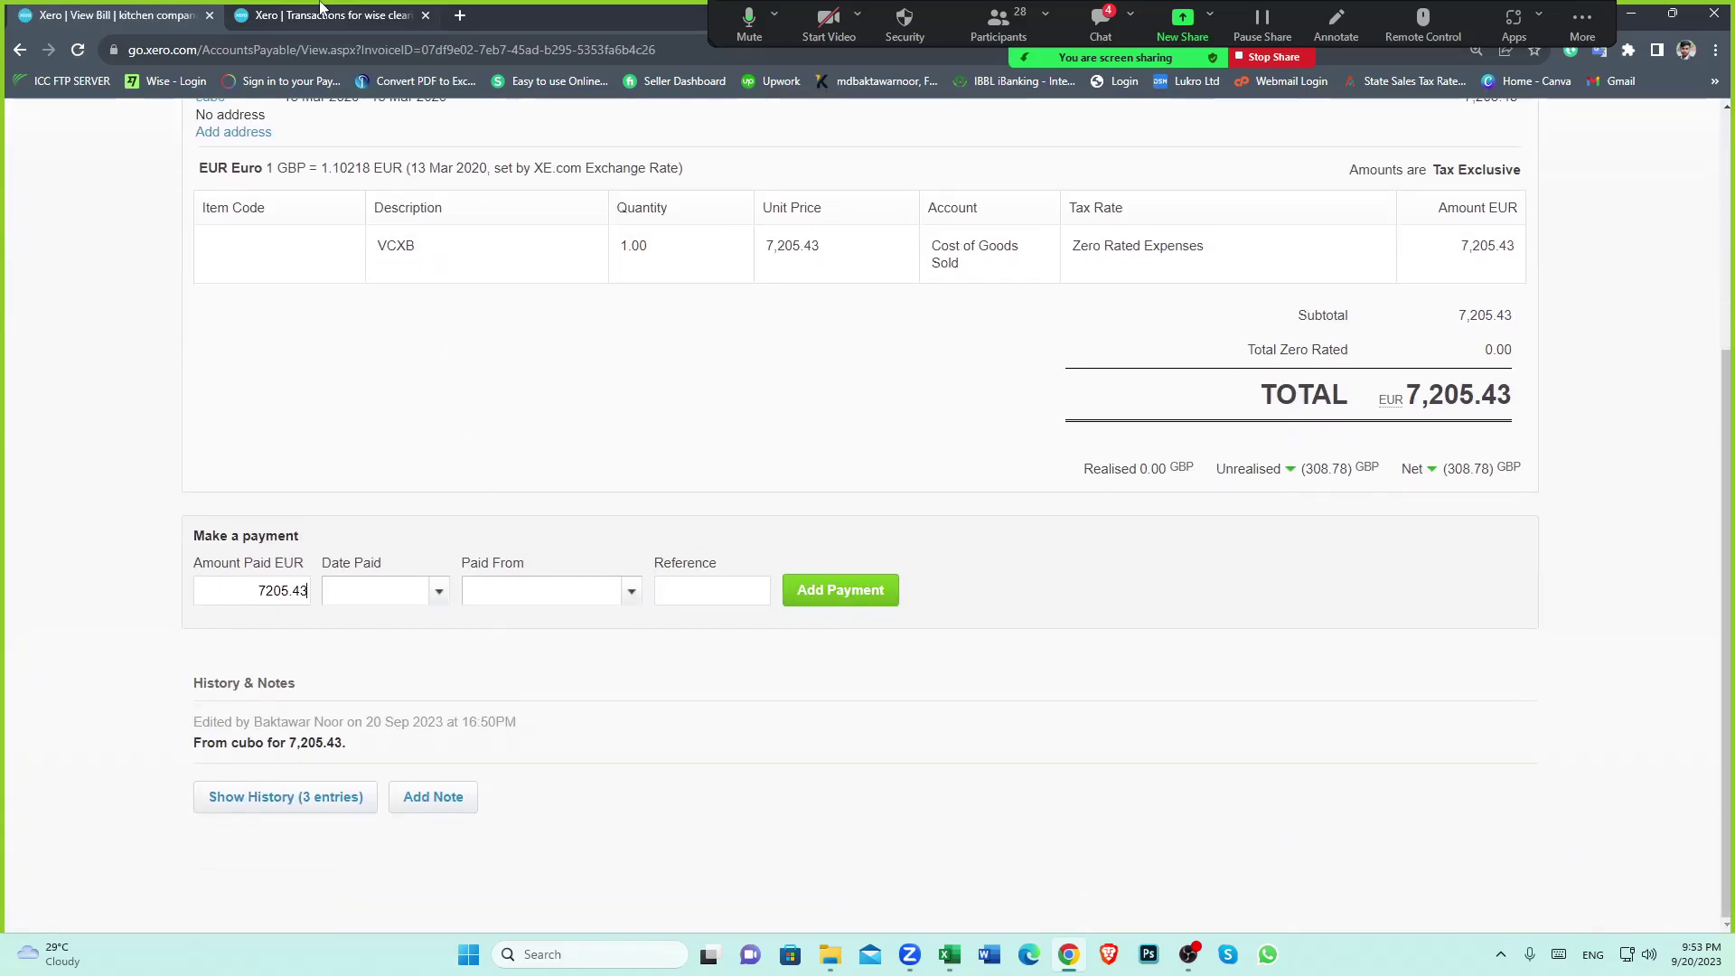
Check the wise clearing account balance and enter 648.47 as the payment amount
key("ctrl+Tab")
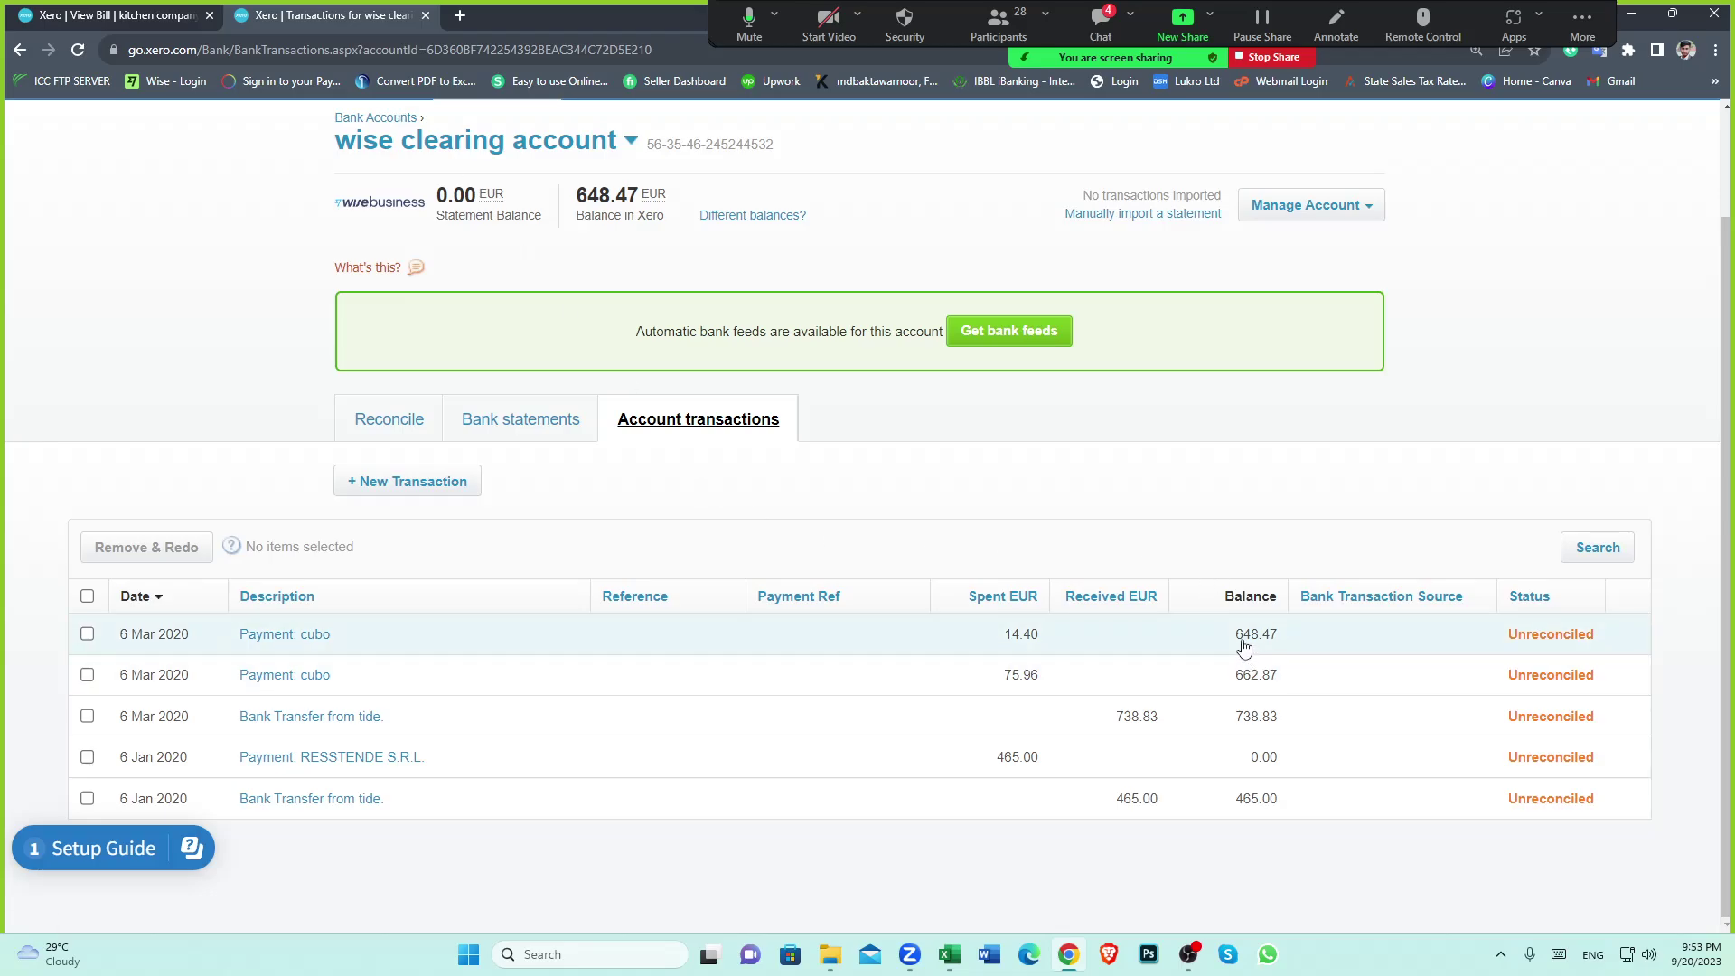
key("ctrl+Tab")
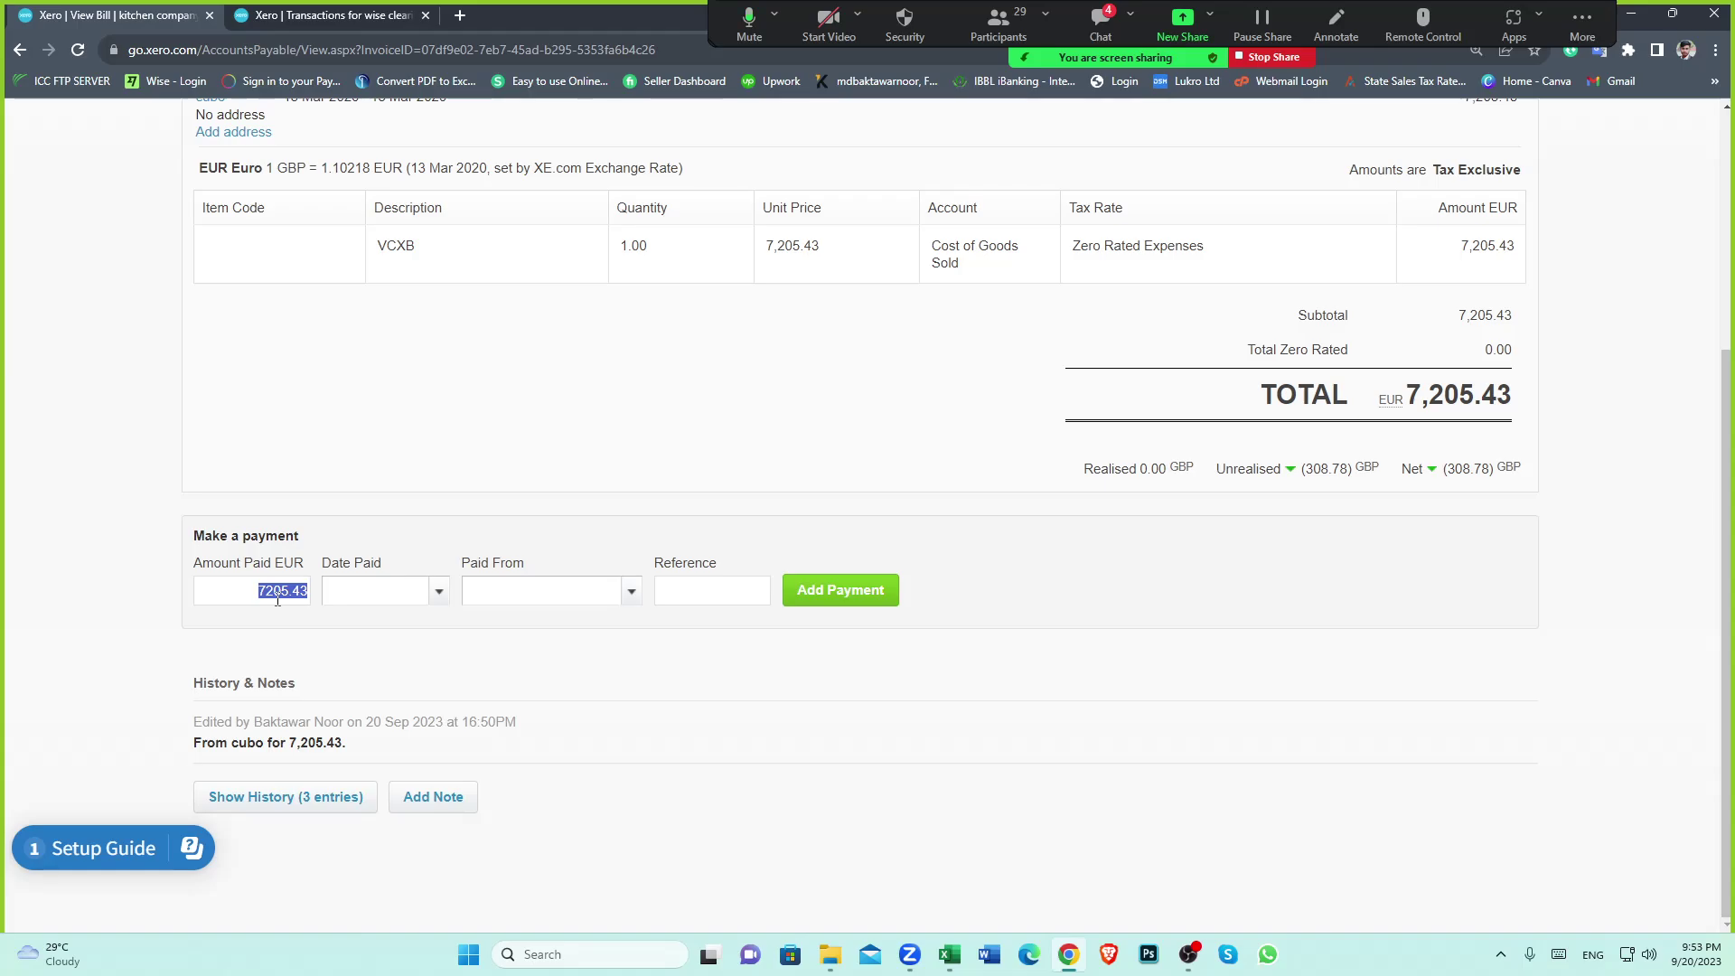
key("ctrl+Tab")
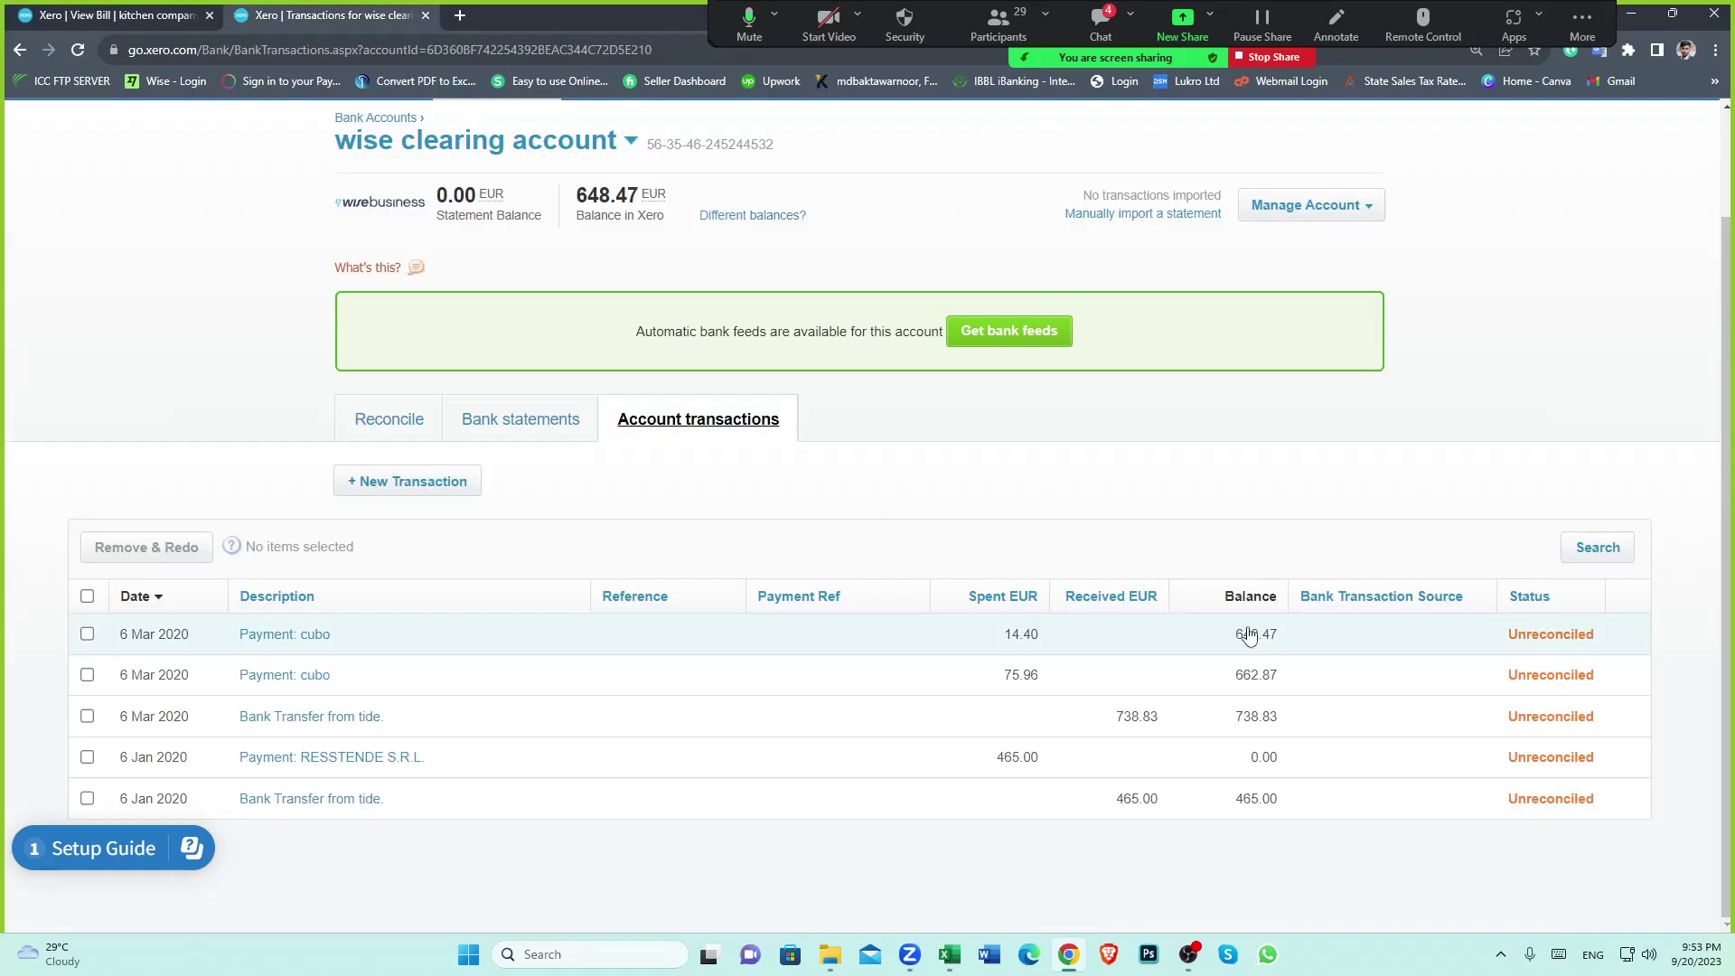
key("ctrl+Tab")
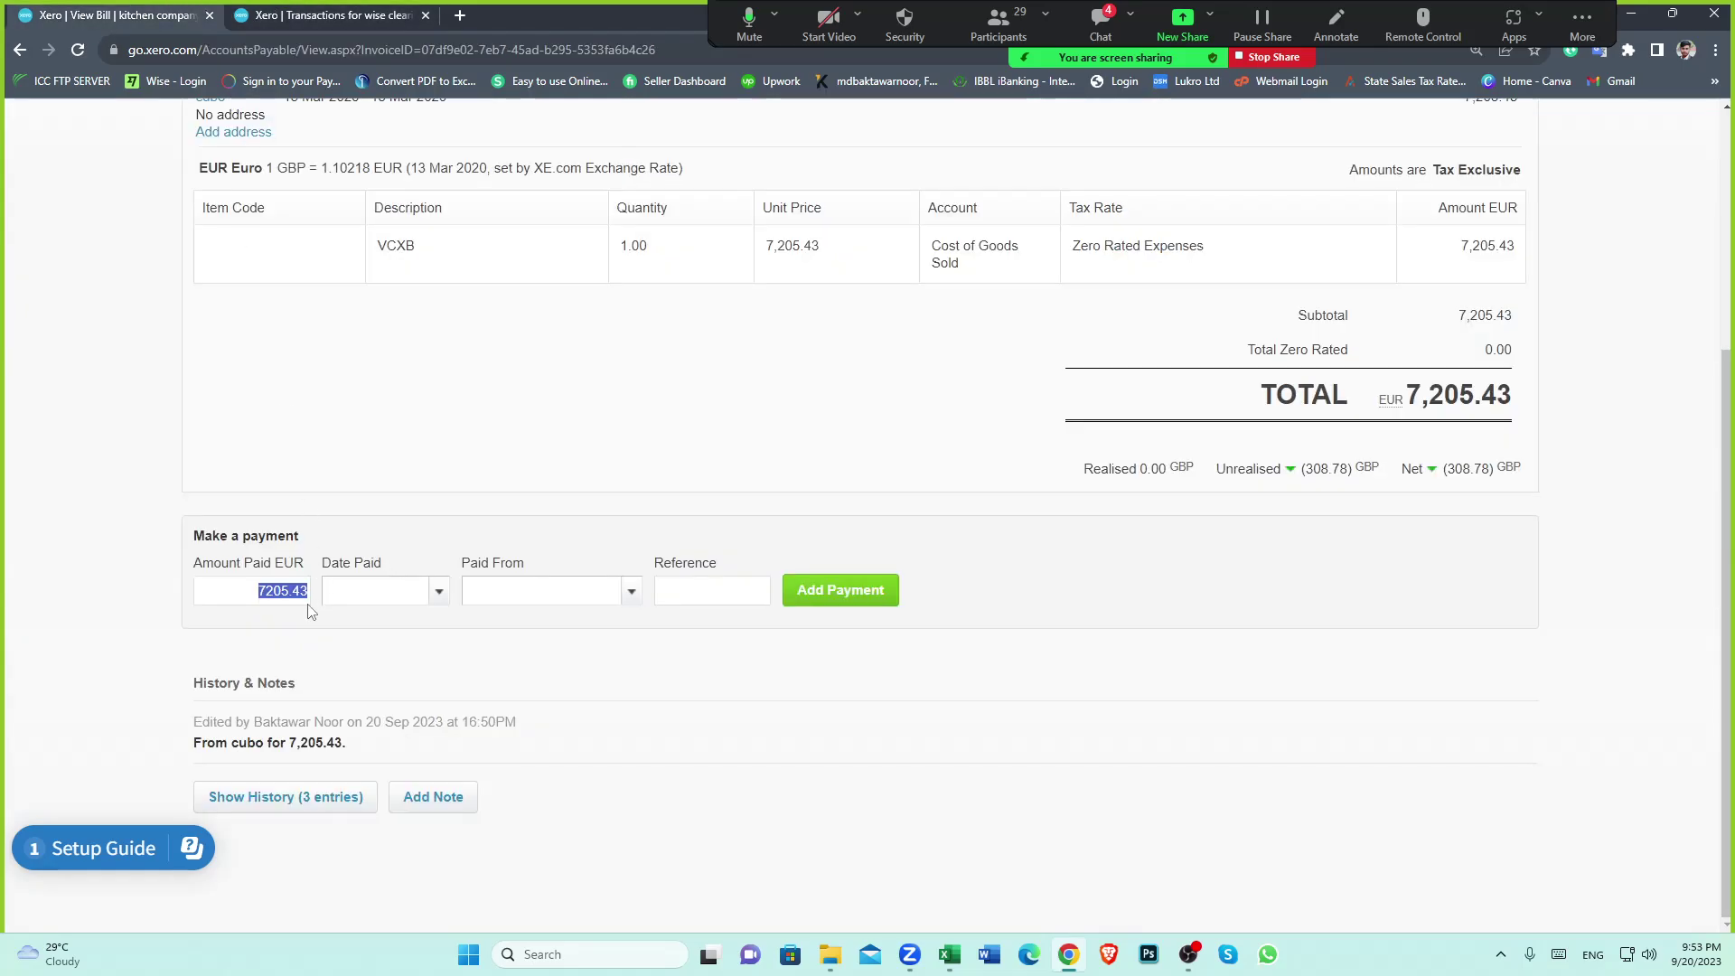
type("648.47")
Date the payment 6 Mar 2020, pay from wise clearing account (EUR), and refresh its transactions
left_click(439, 590)
left_click(506, 224)
left_click(553, 322)
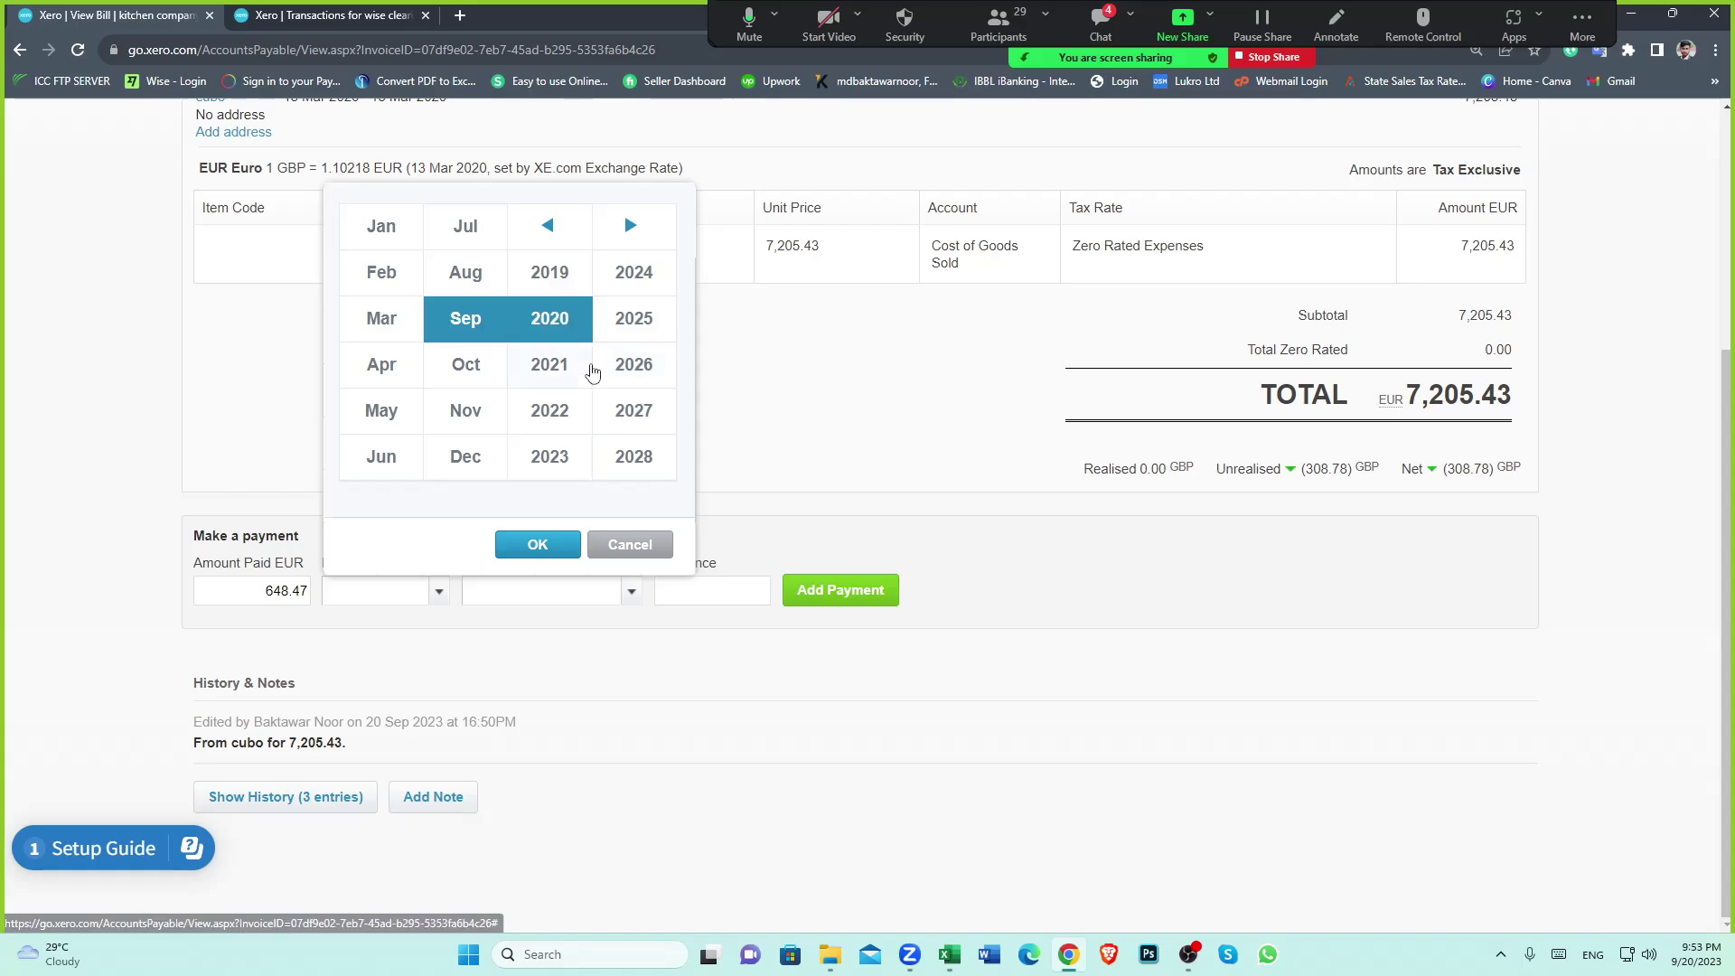
left_click(380, 320)
left_click(539, 548)
left_click(607, 352)
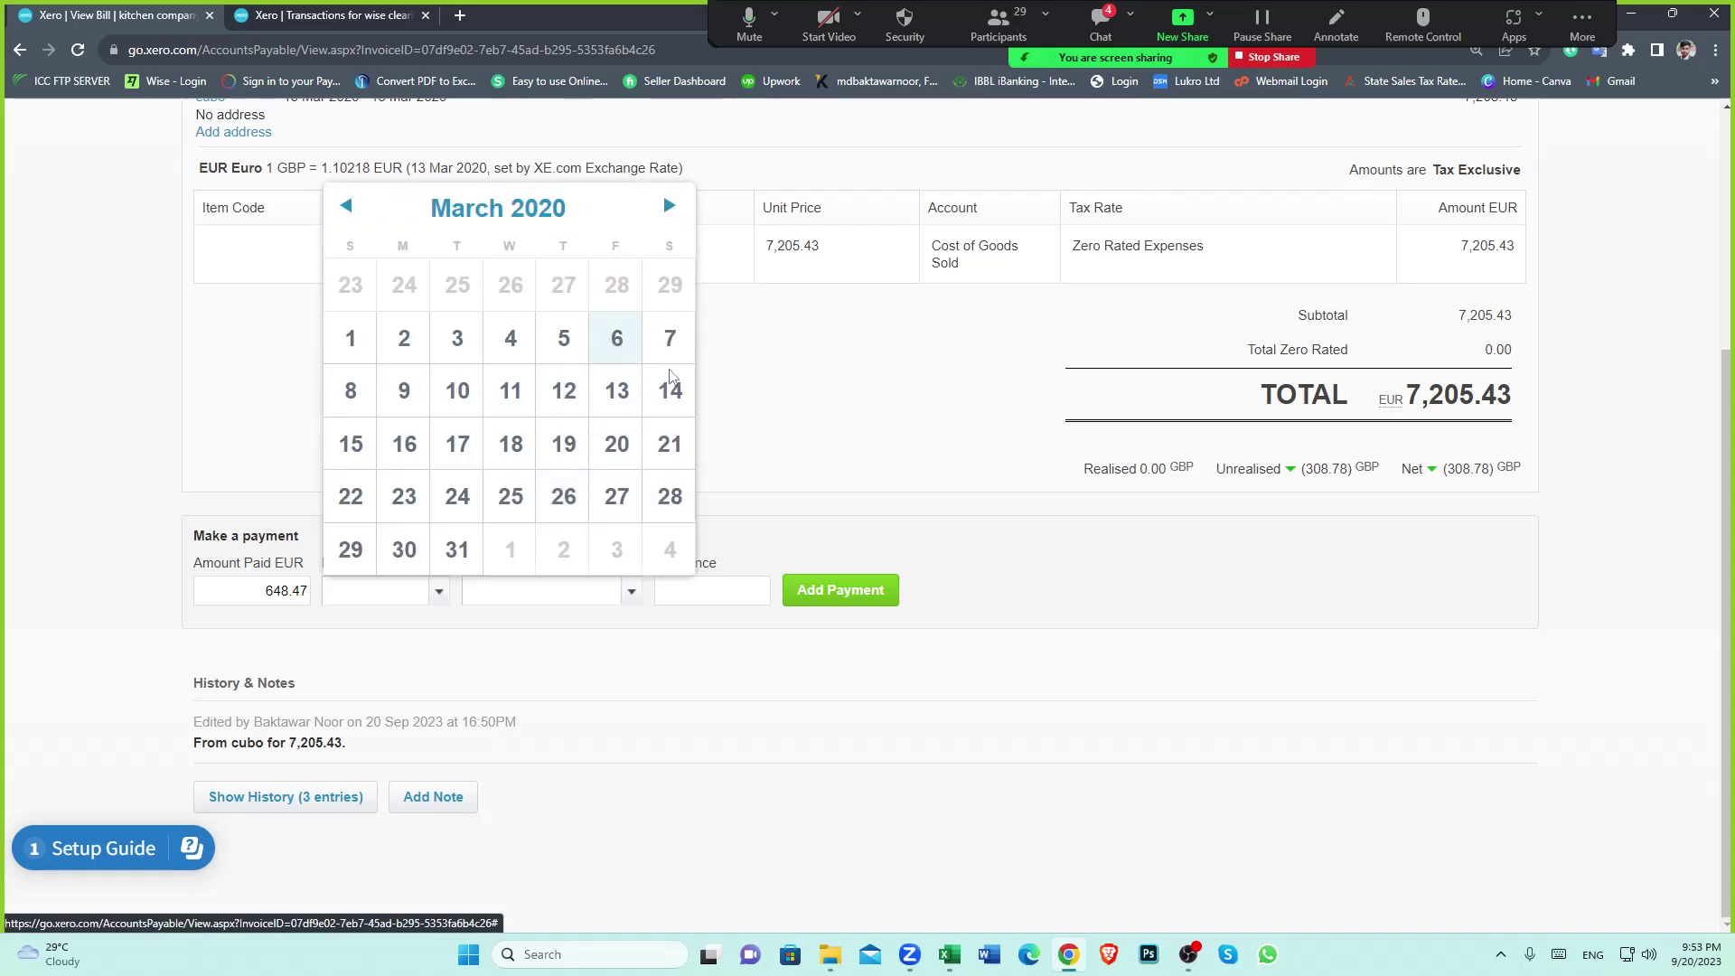
left_click(1059, 571)
left_click(631, 592)
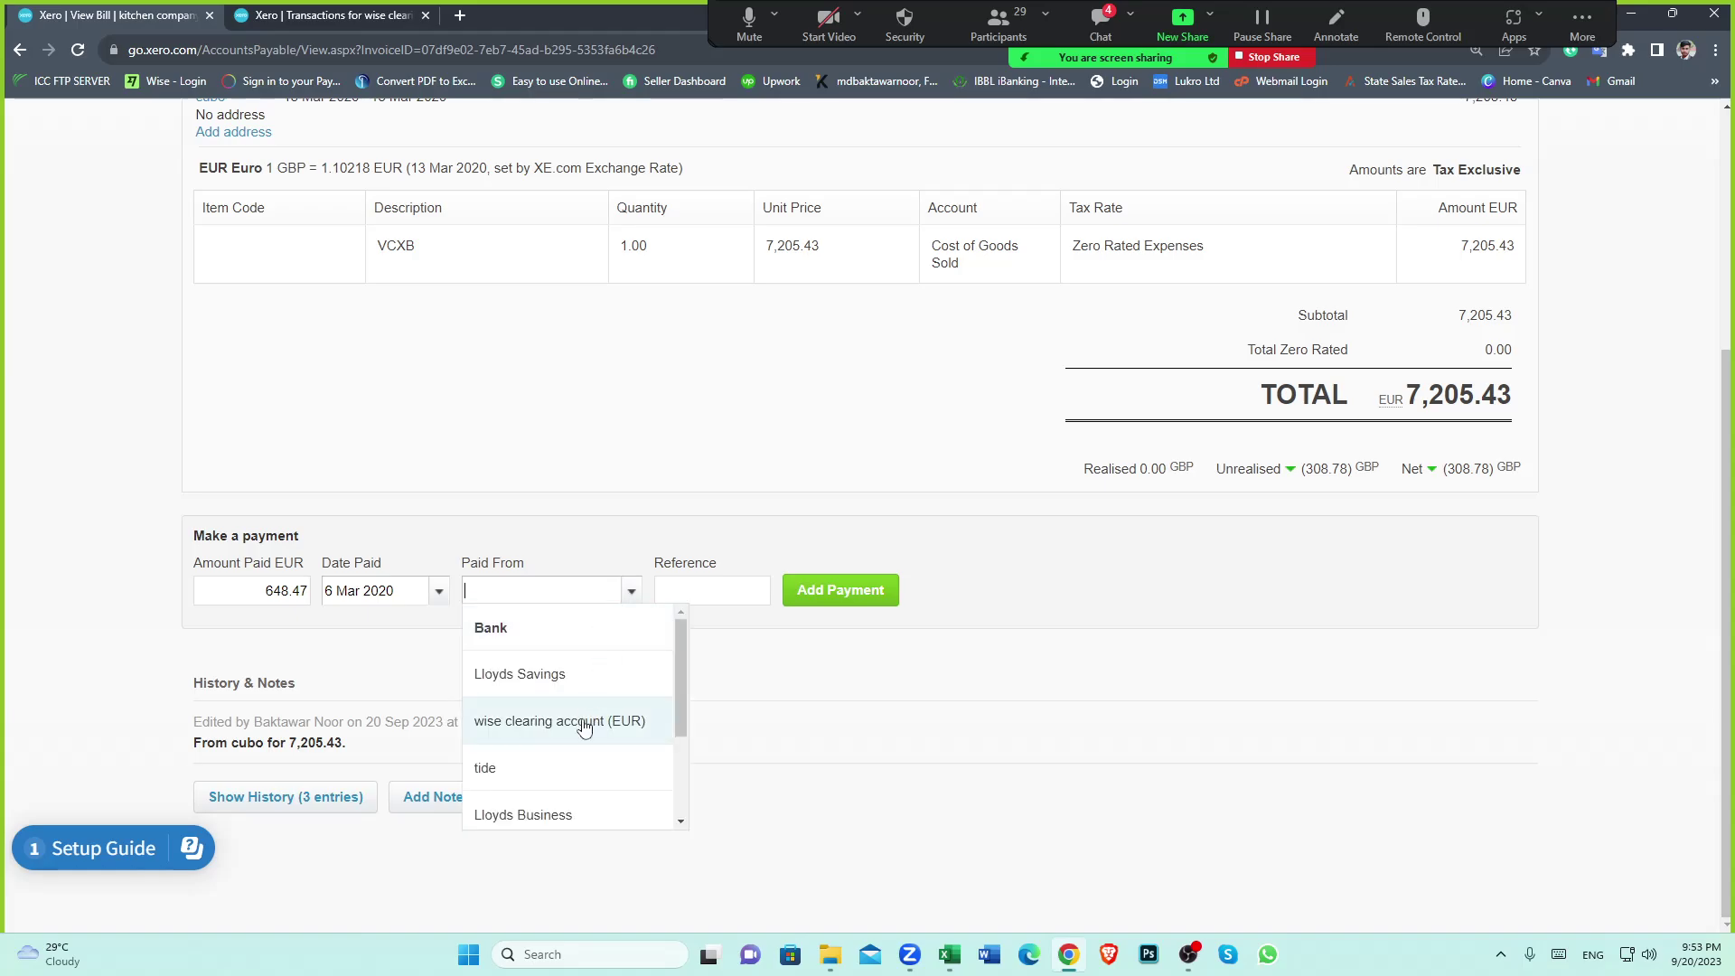
left_click(581, 722)
left_click(842, 592)
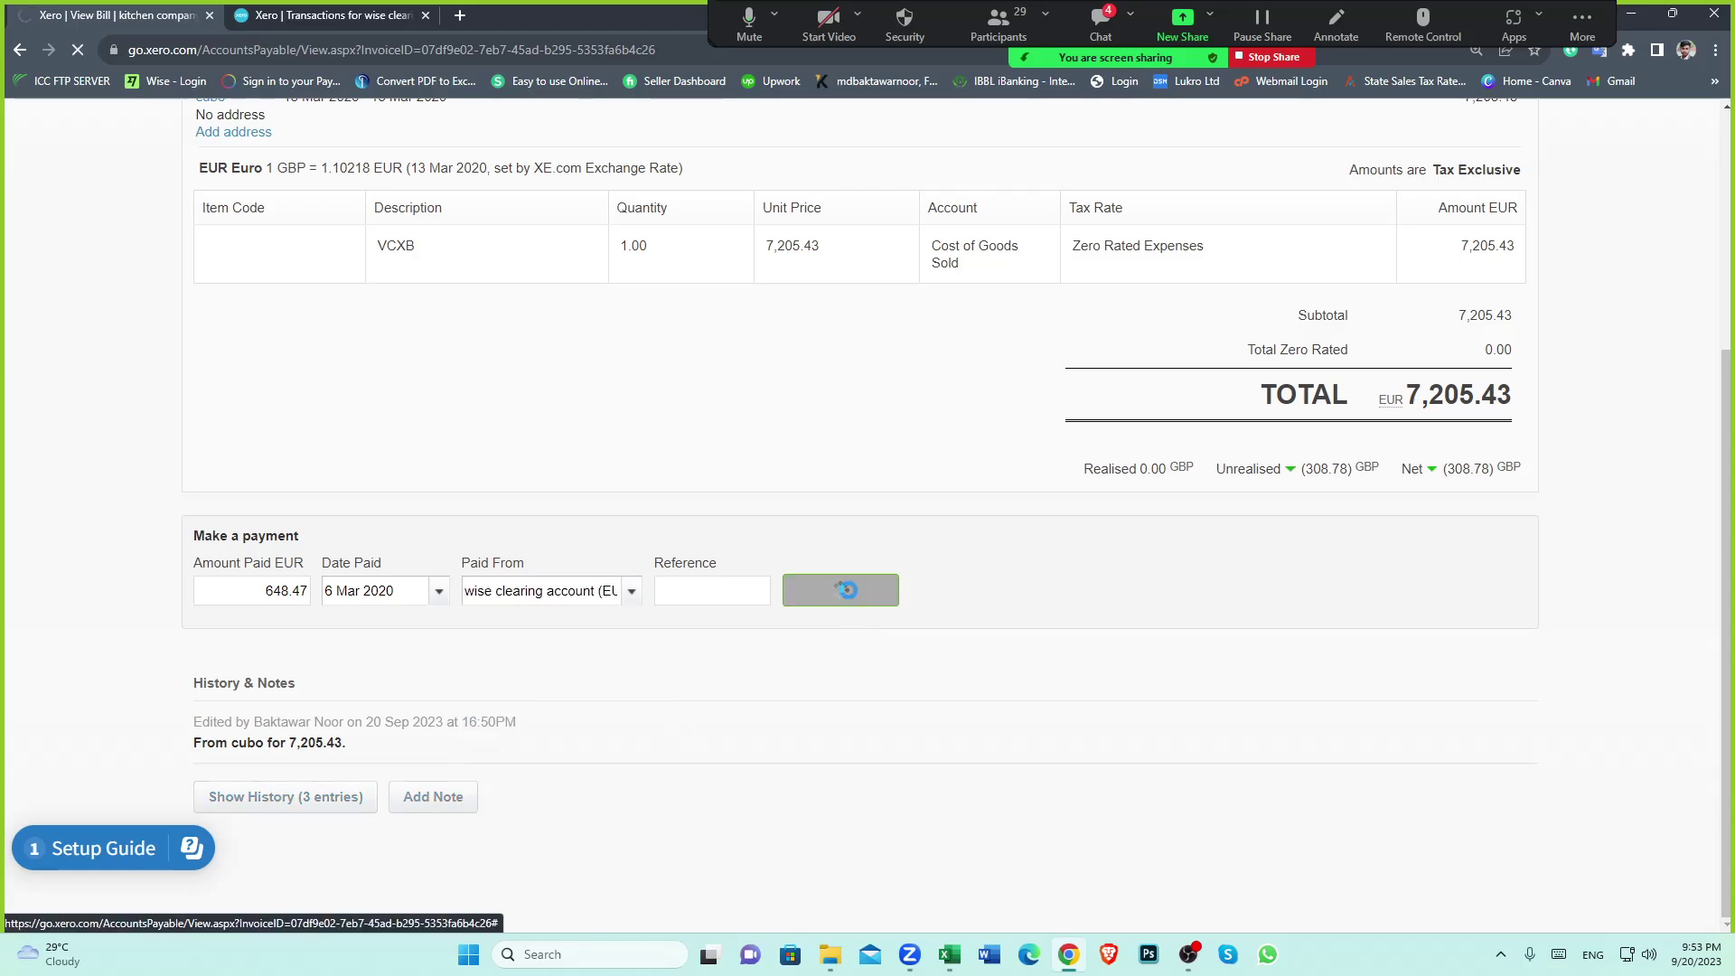
left_click(321, 16)
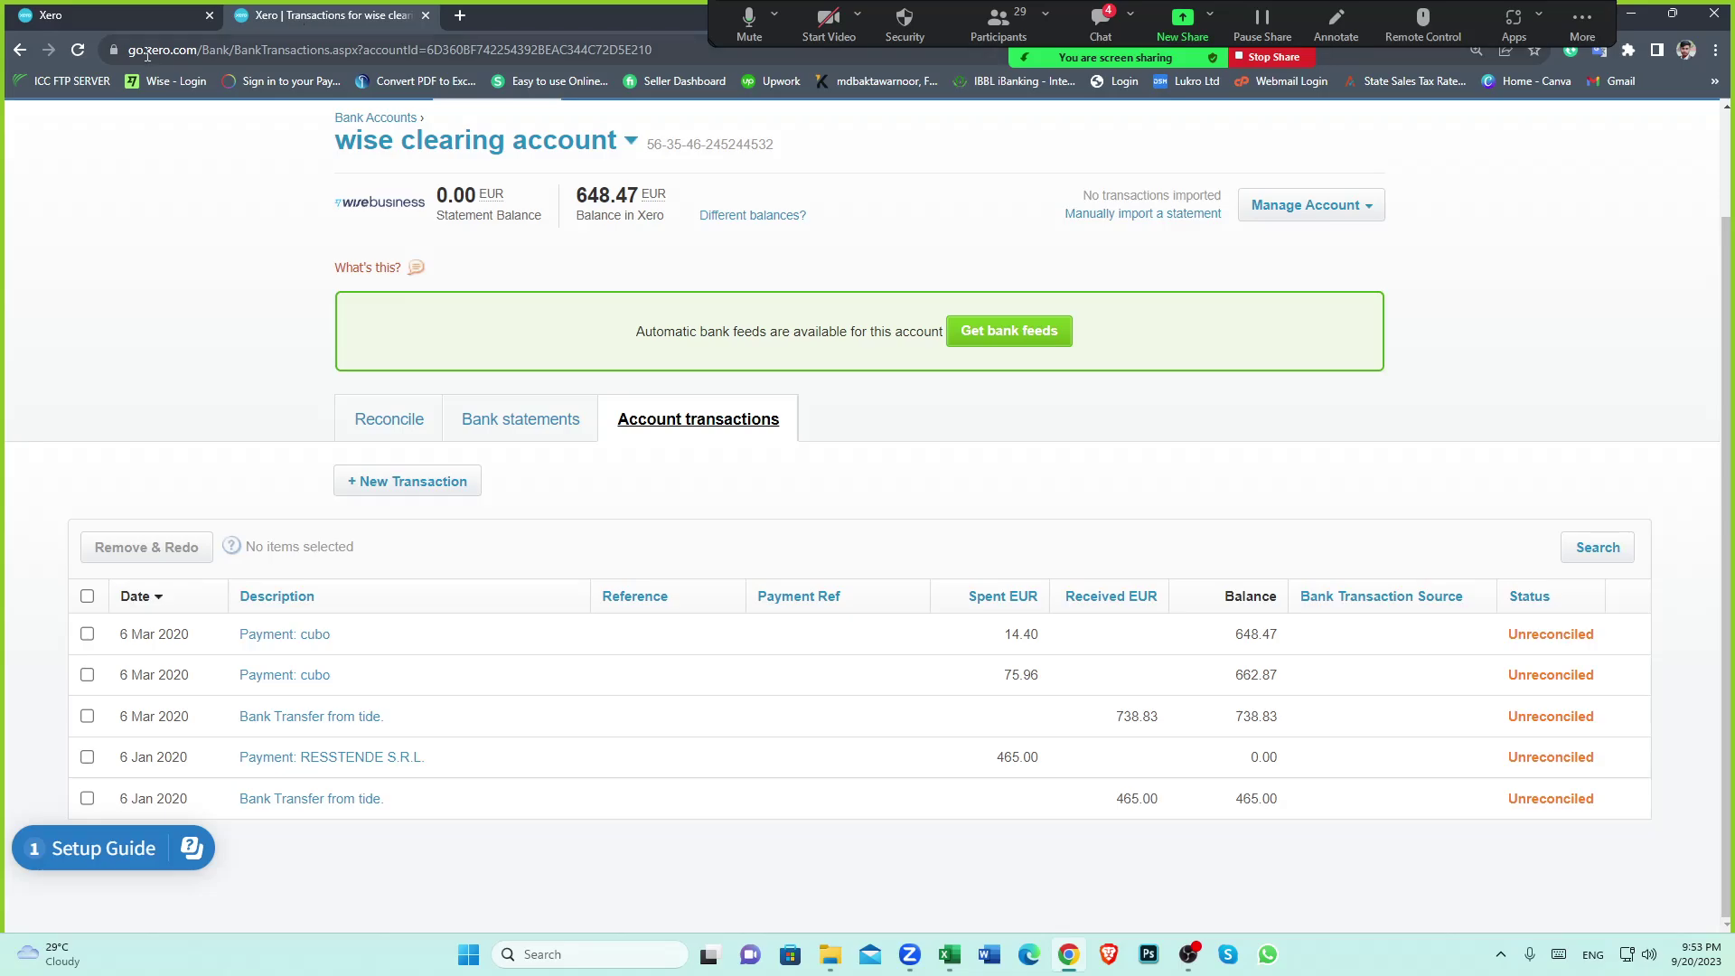
left_click(79, 50)
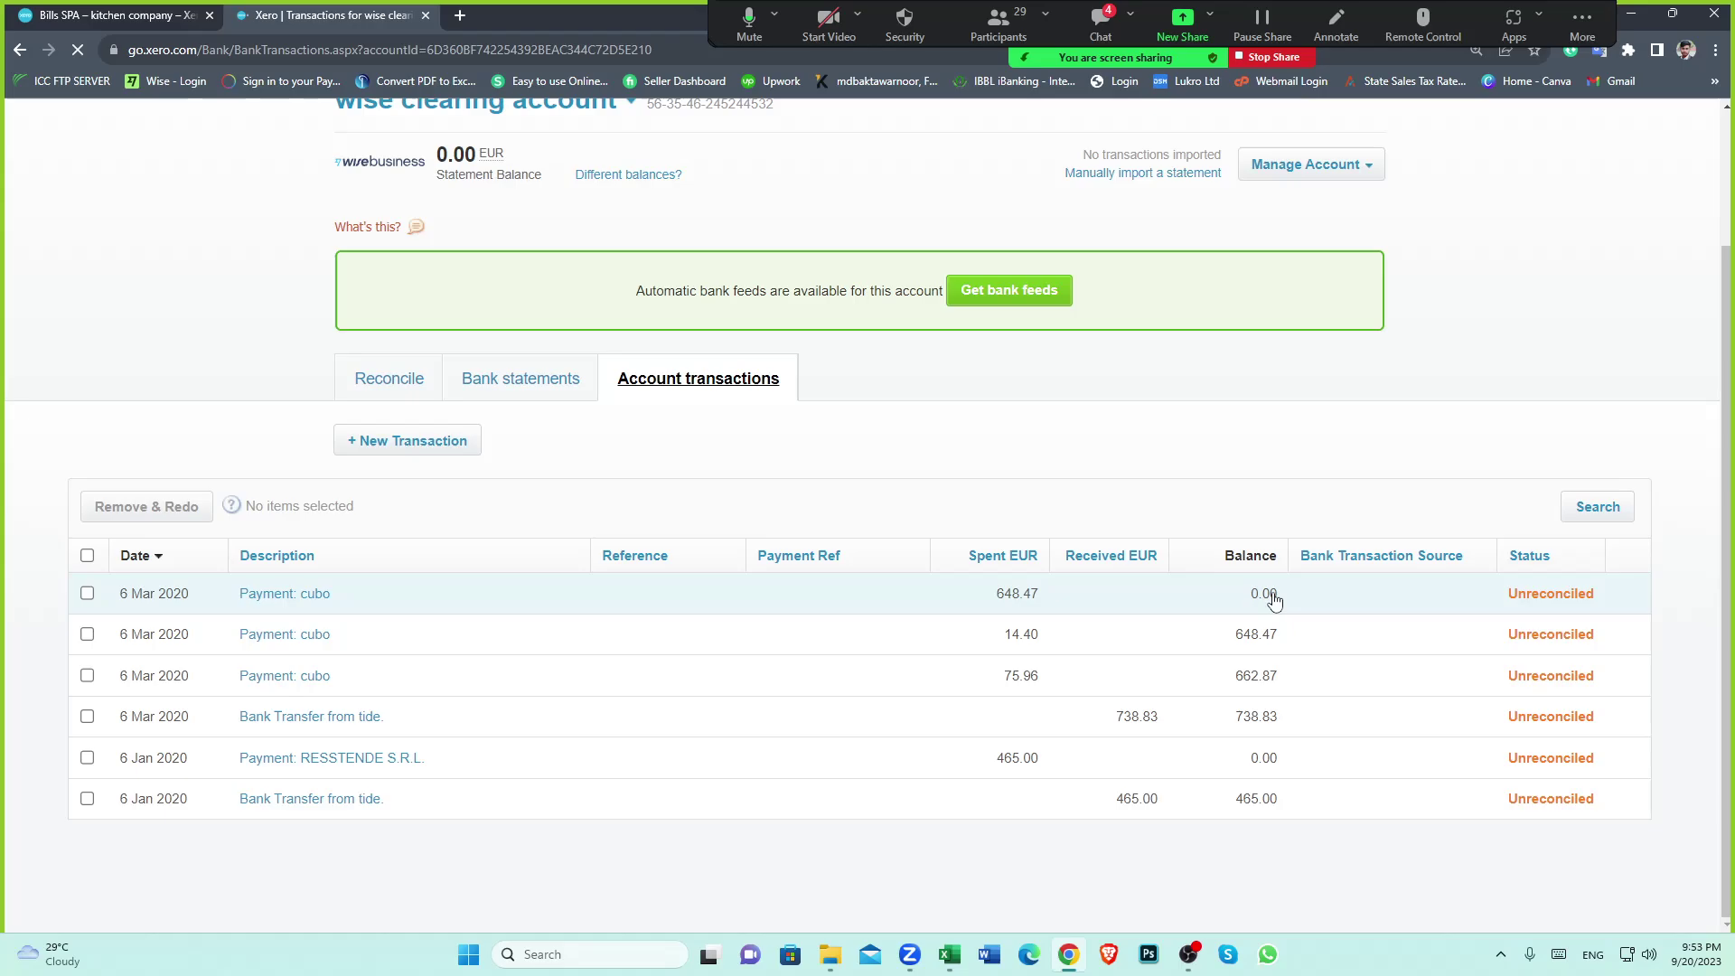
left_click(949, 954)
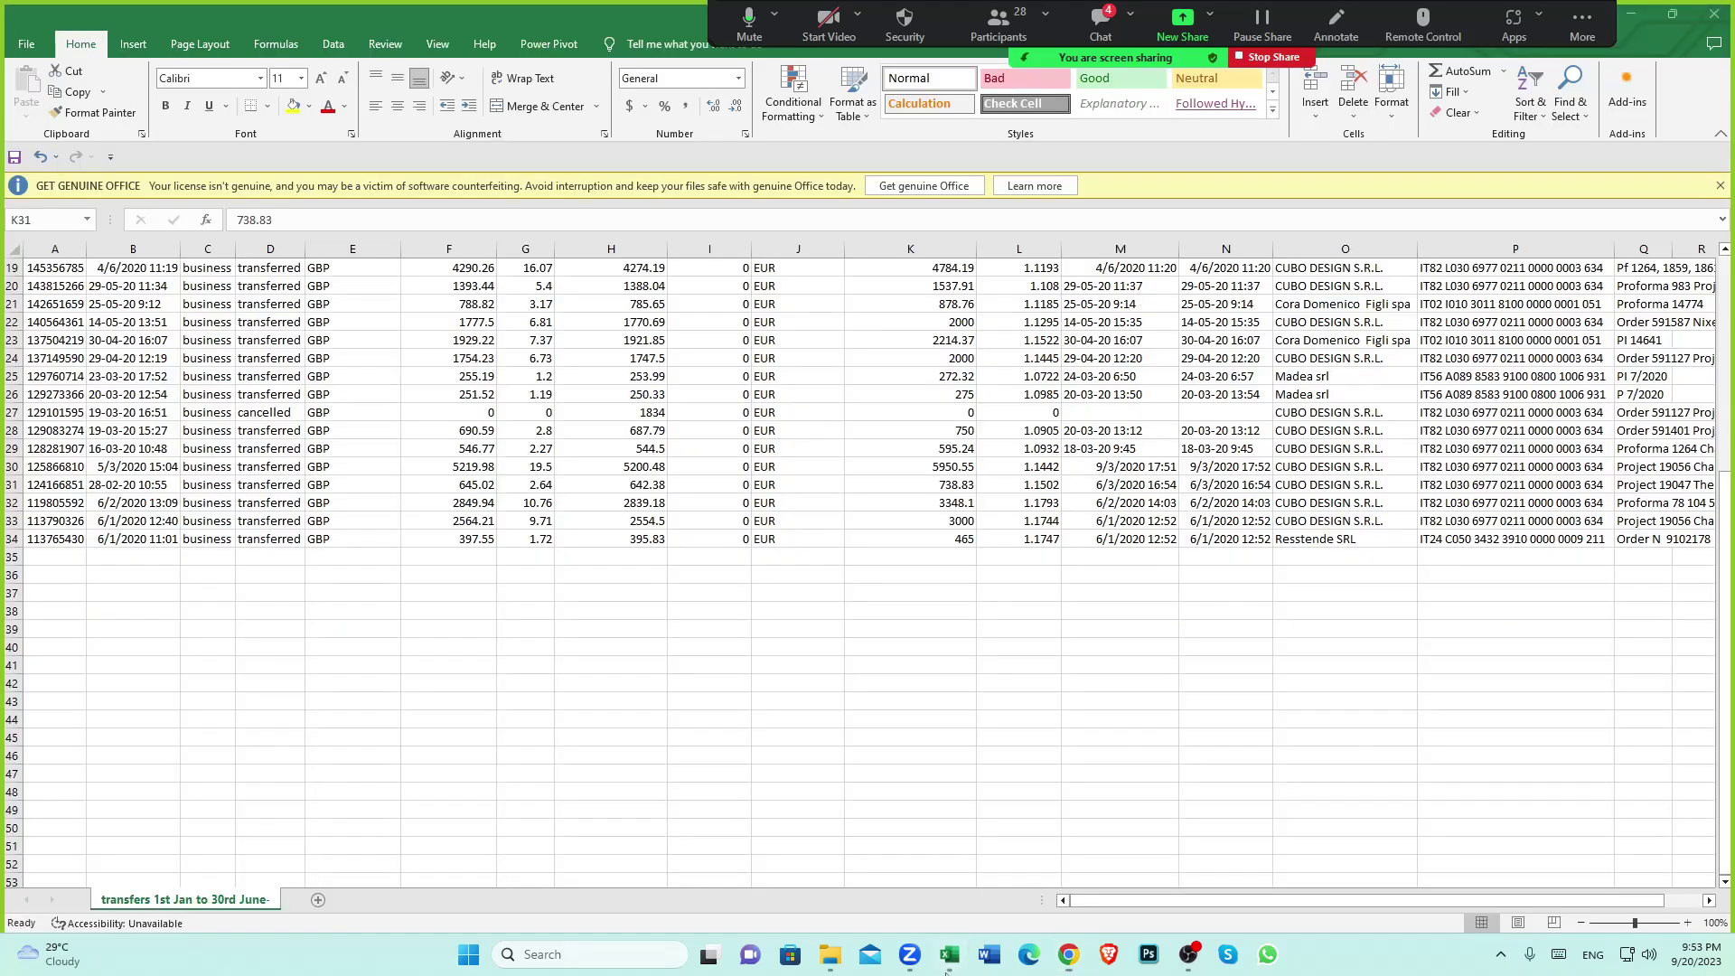
left_click(945, 468)
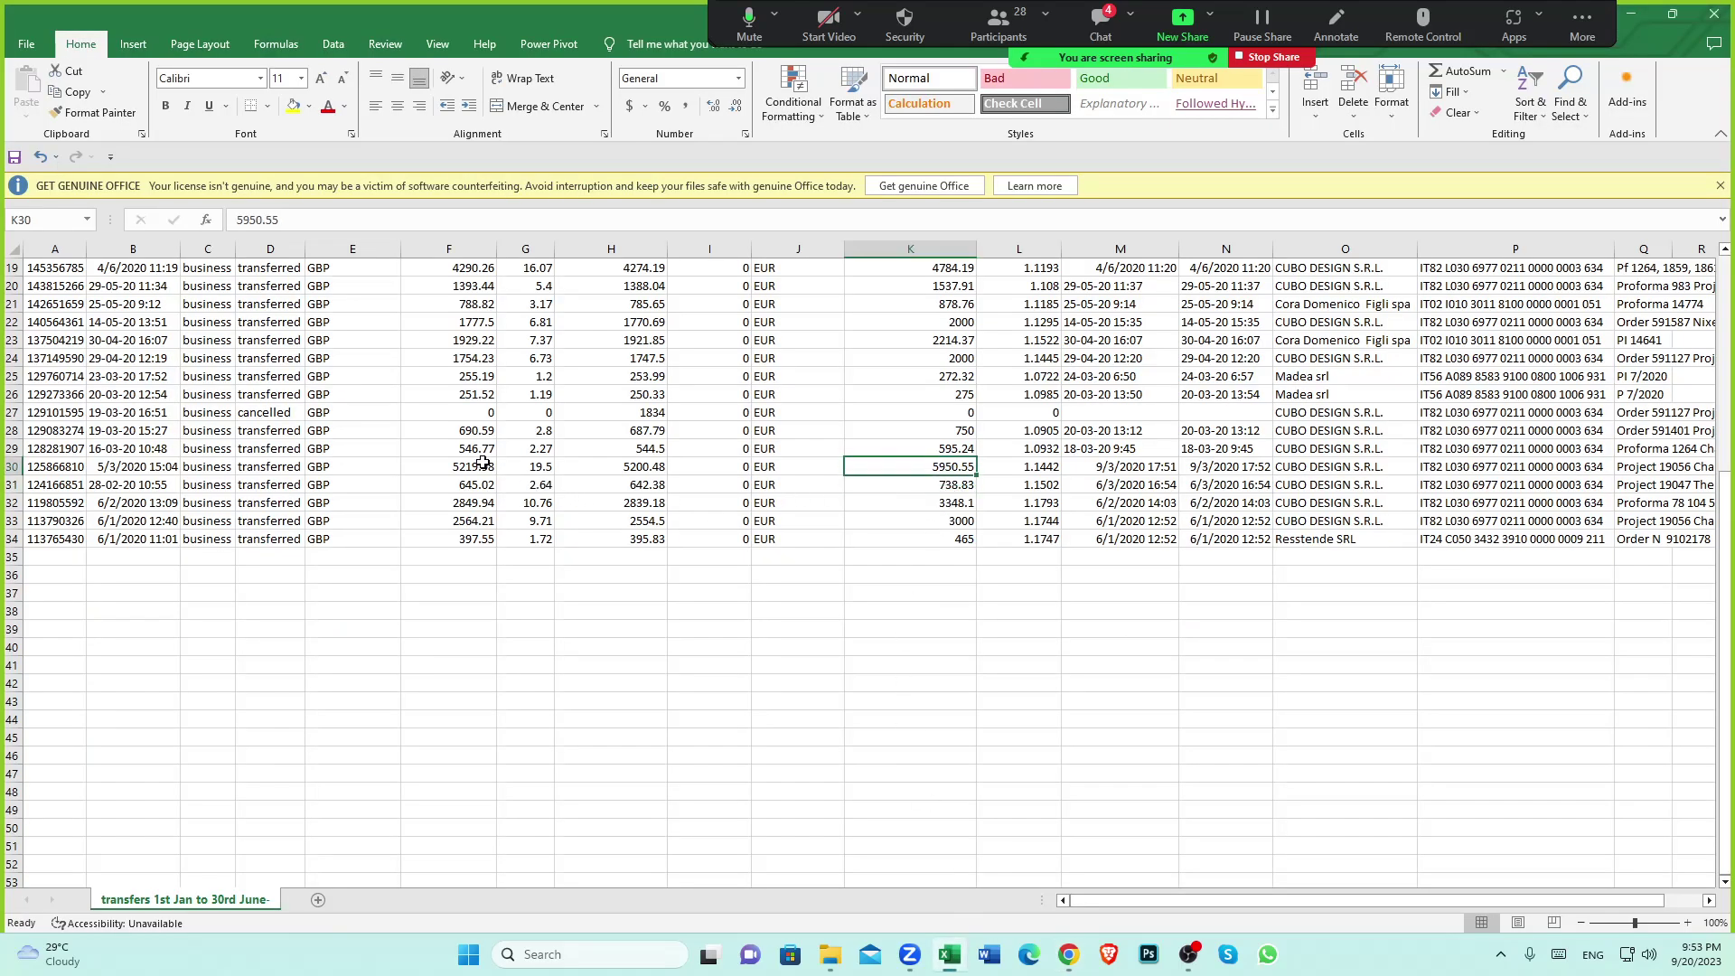
scroll(818, 497, "up", 2)
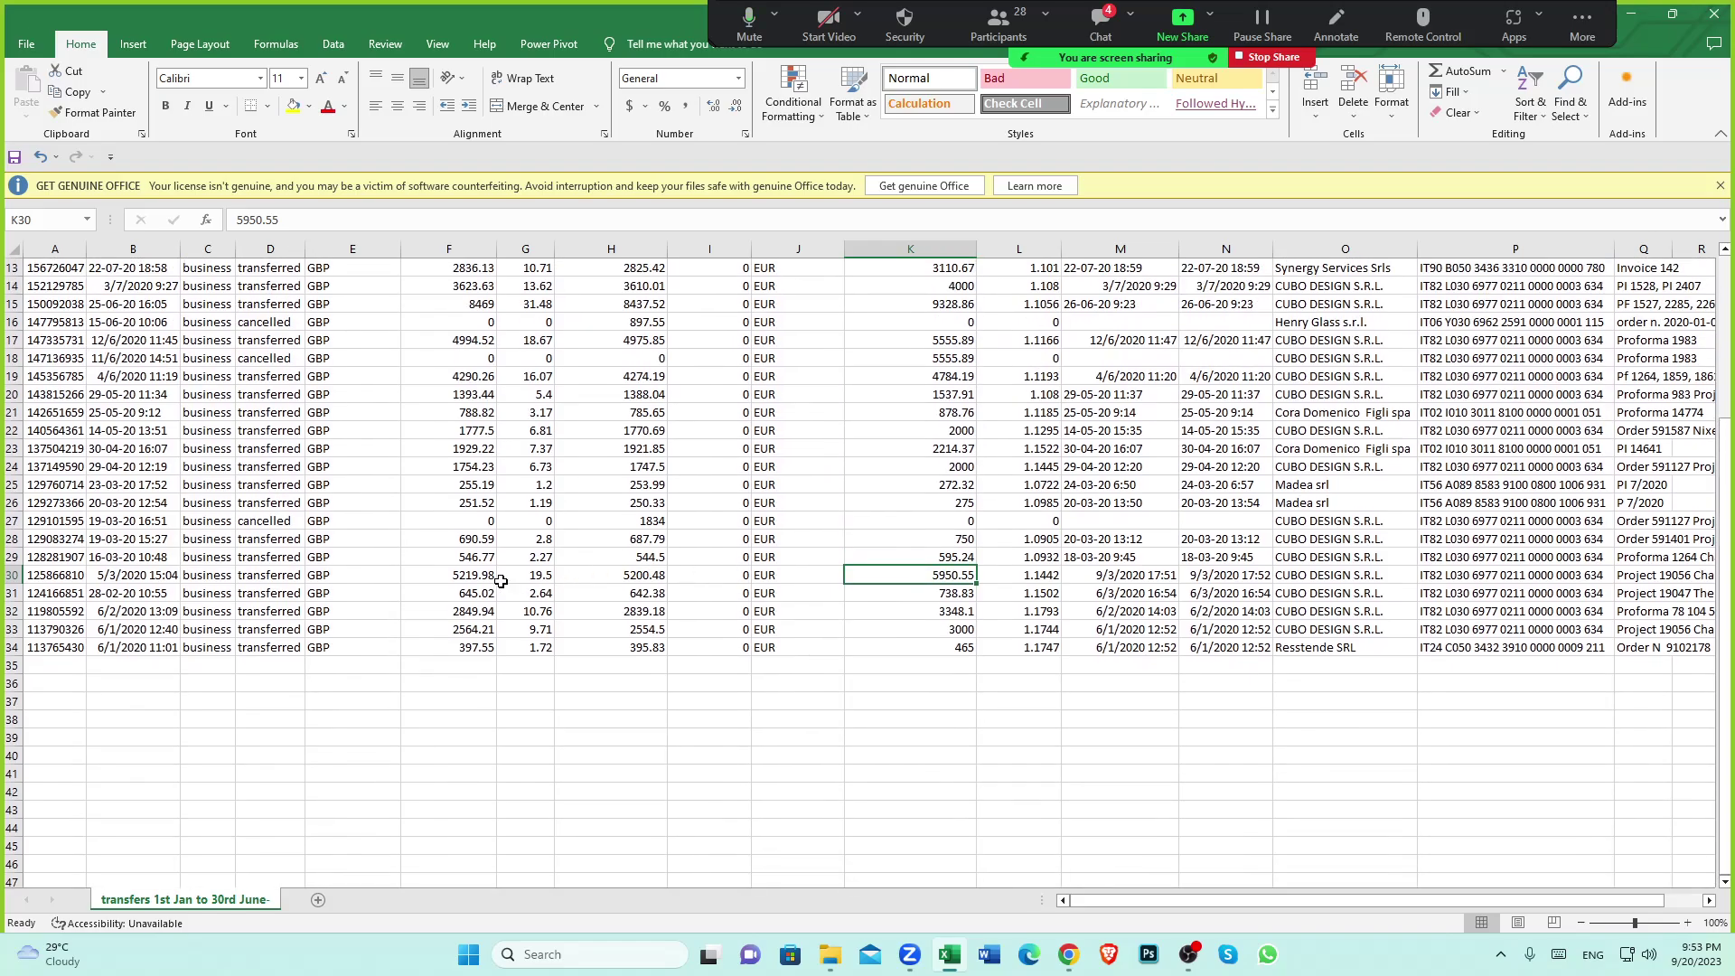
left_click(1318, 578)
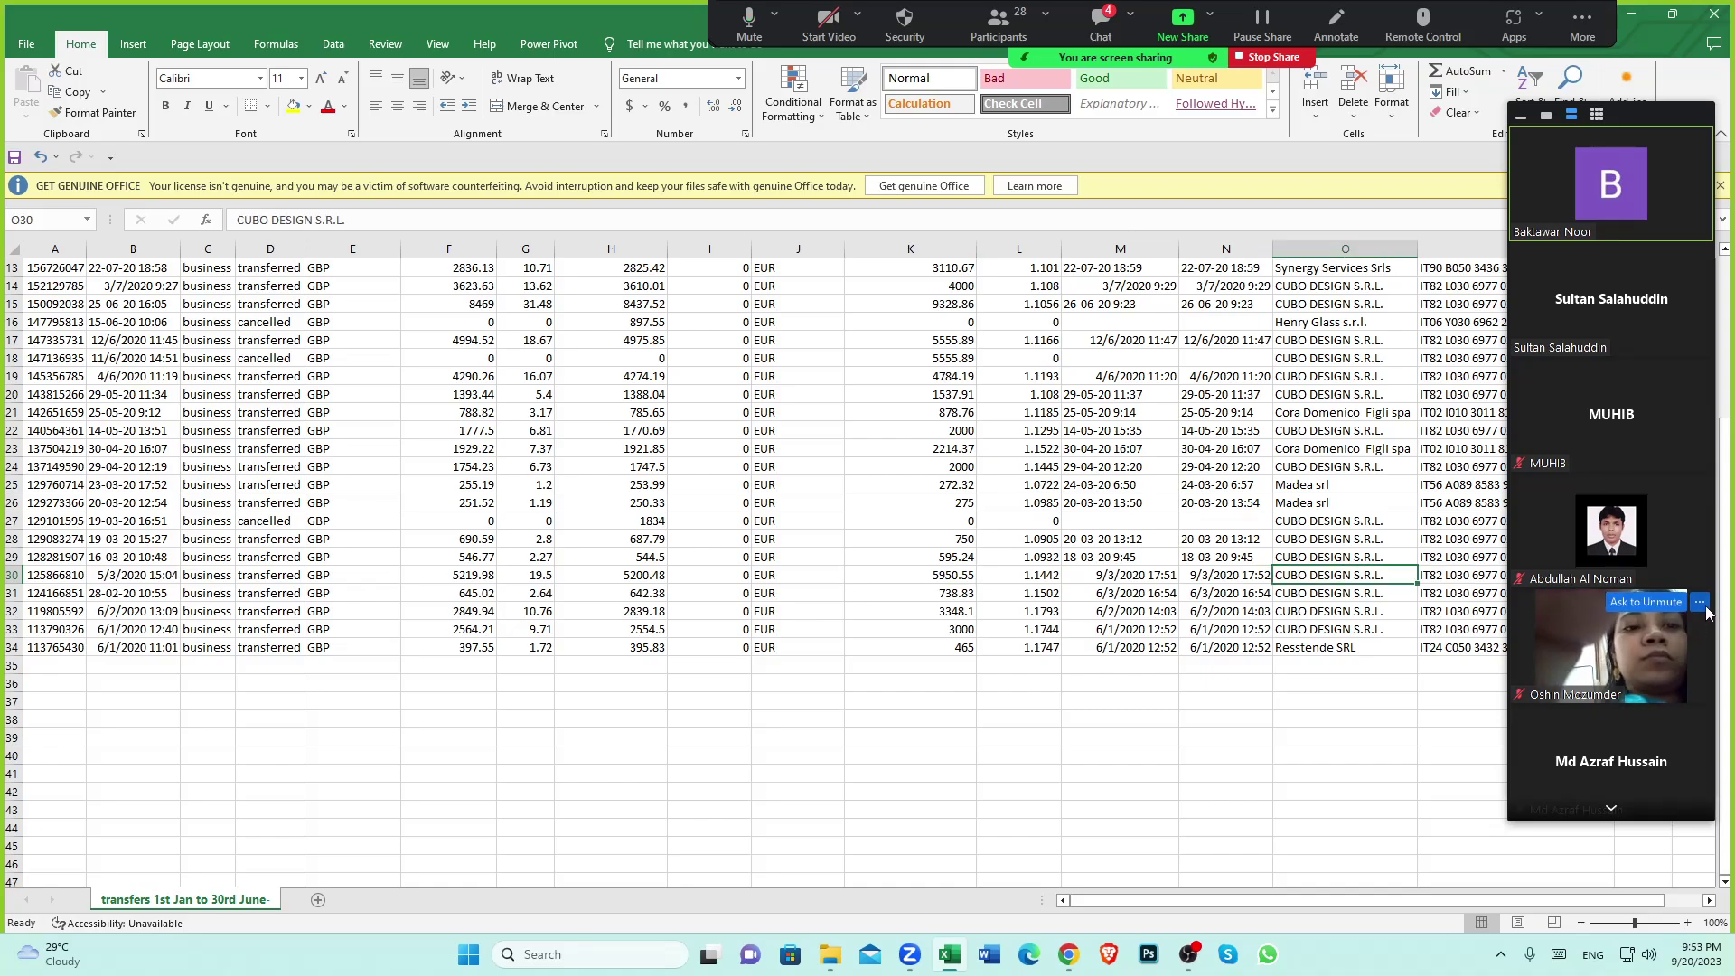
left_click(1699, 602)
left_click(1642, 637)
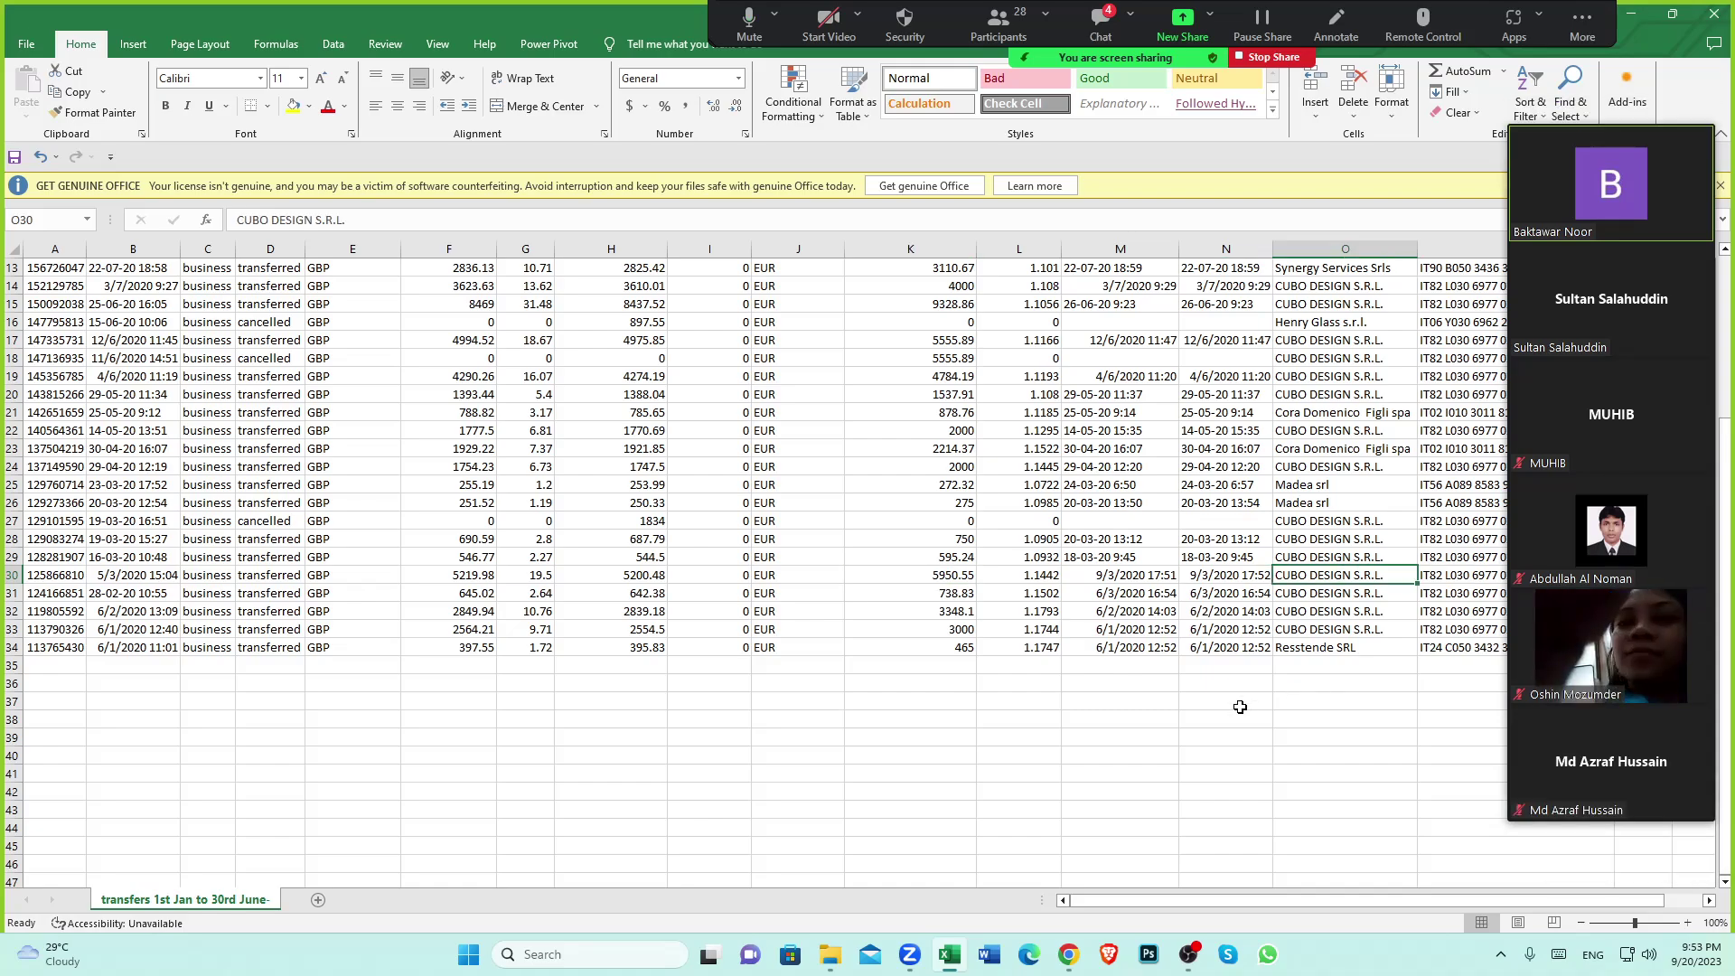
left_click(942, 578)
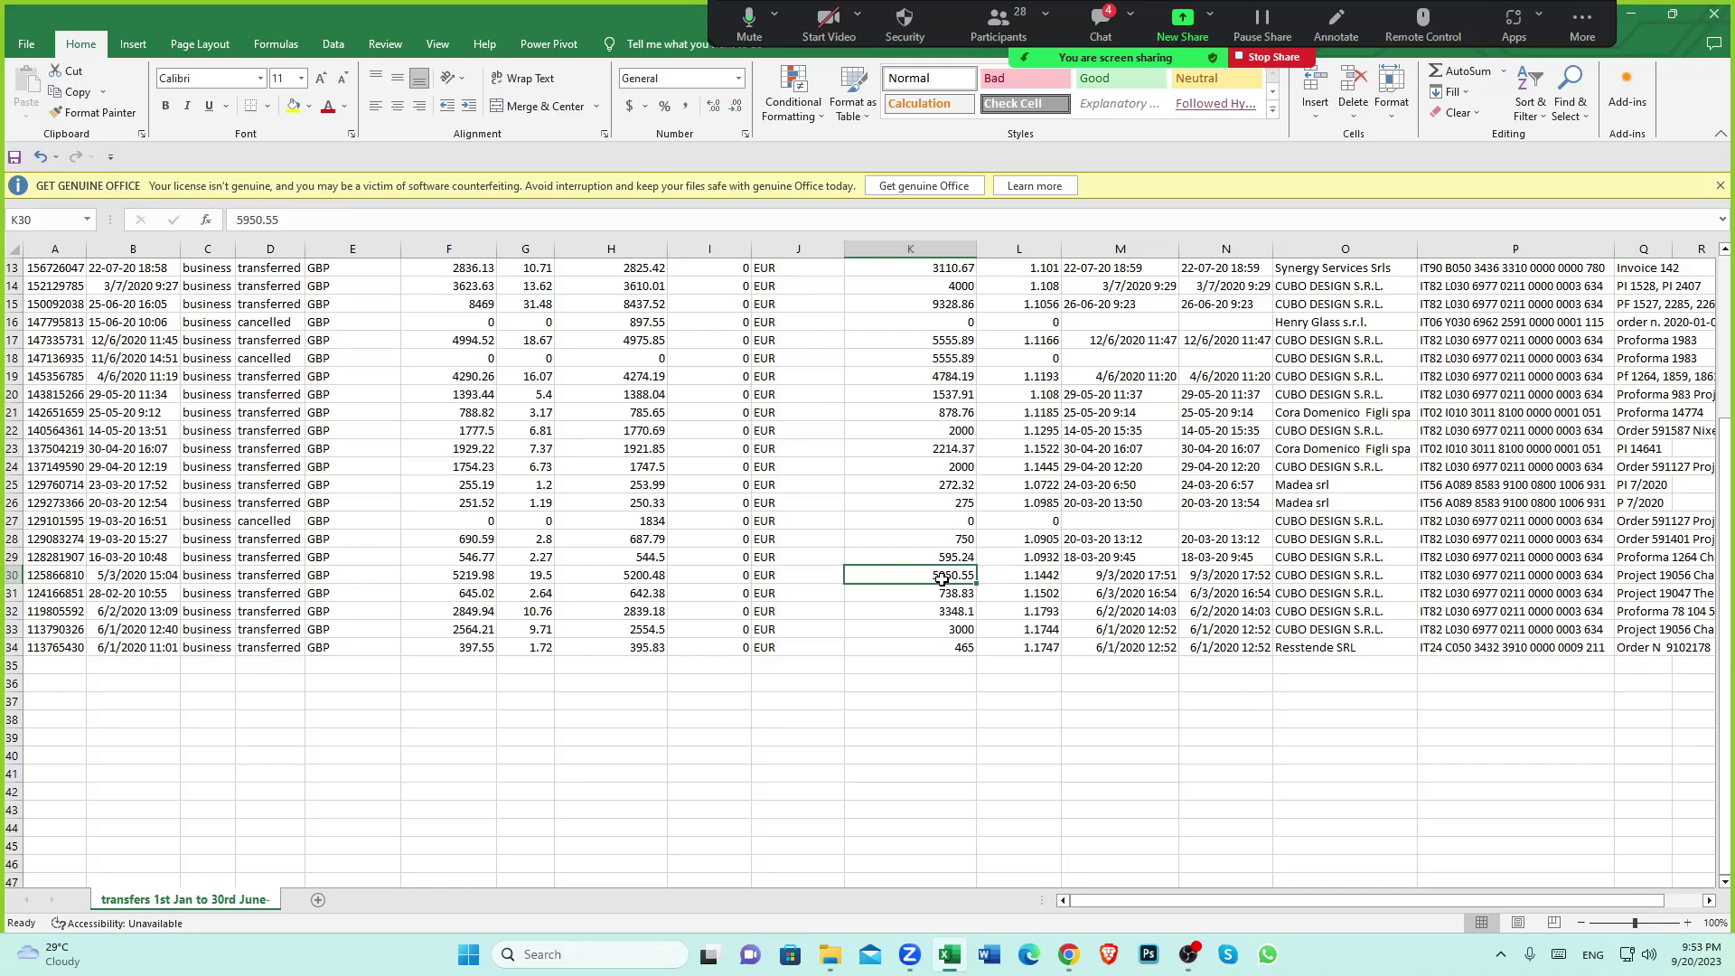
left_click(1075, 956)
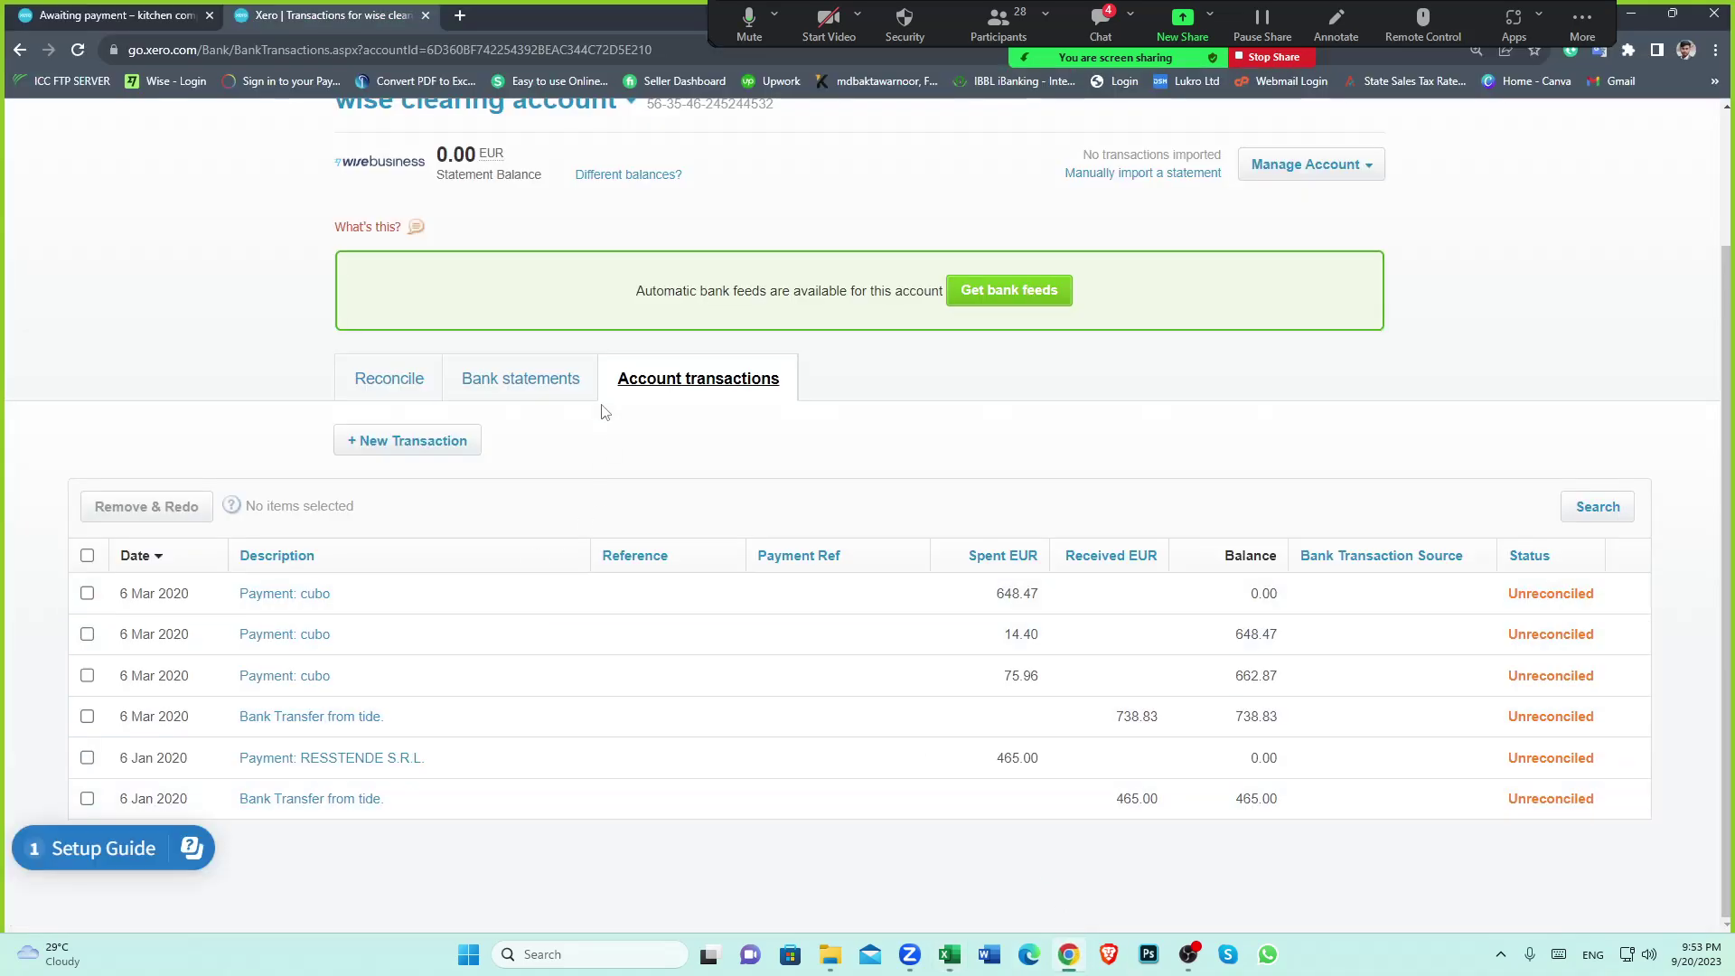
Reopen cubo's 13 Mar 2020 bill via All Contacts to check the 6,556.96 EUR balance, then return to Excel
scroll(438, 223, "up", 1)
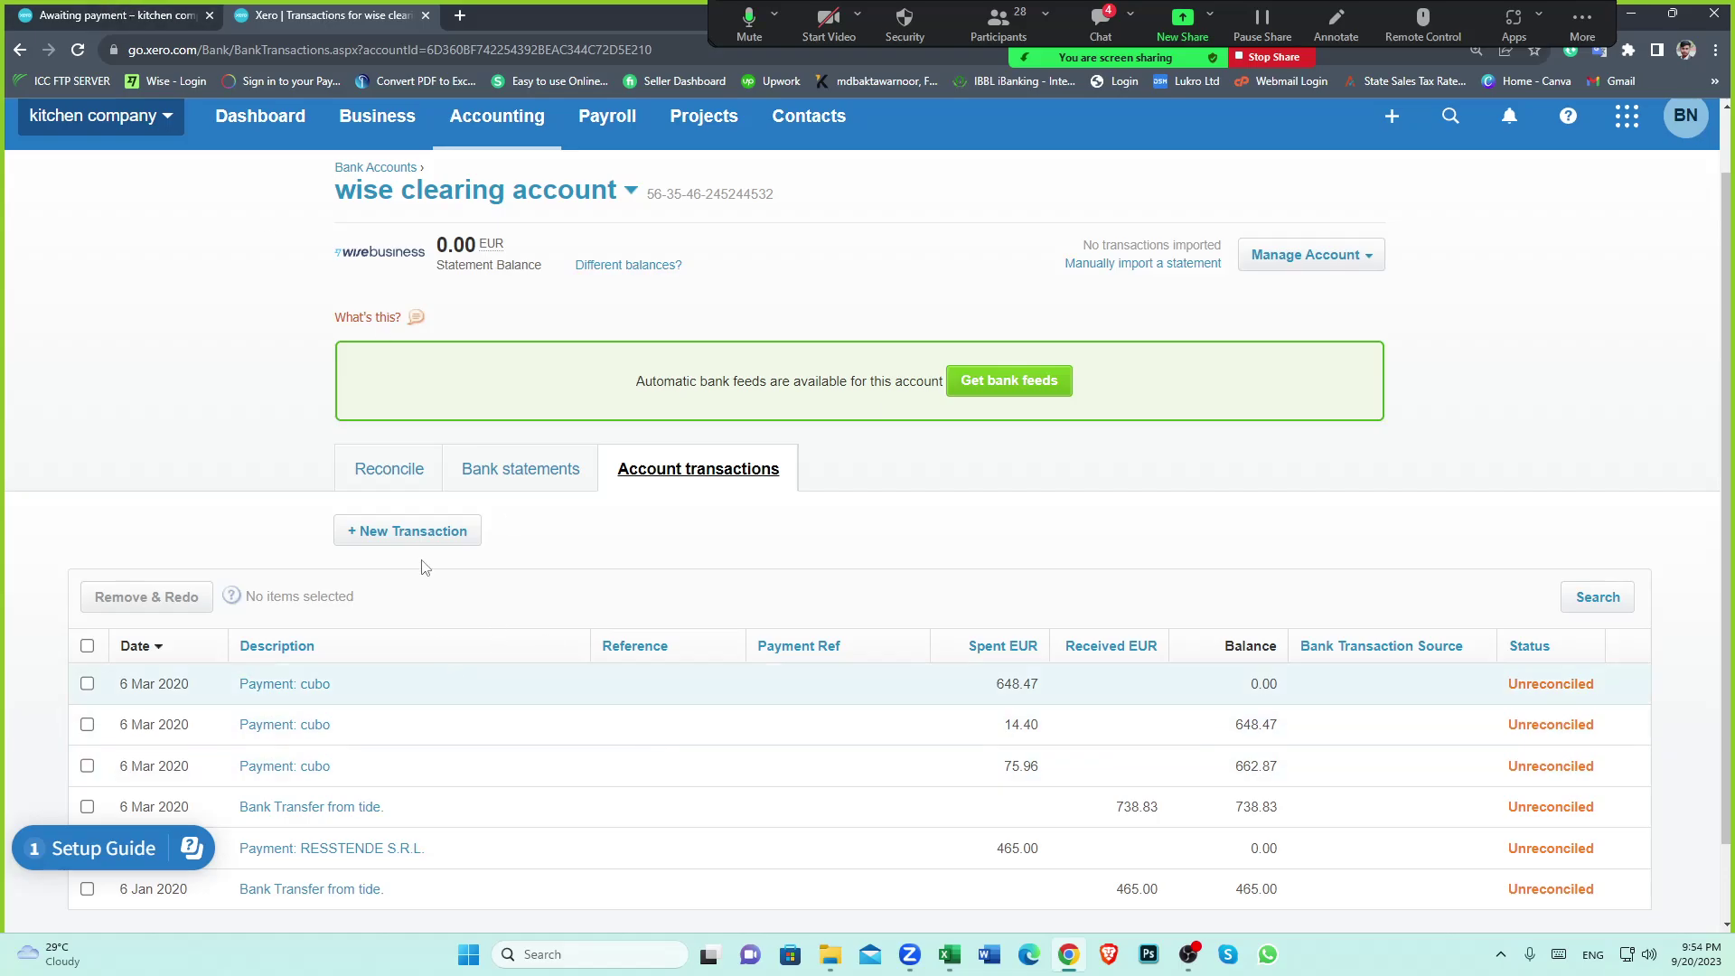
left_click(138, 8)
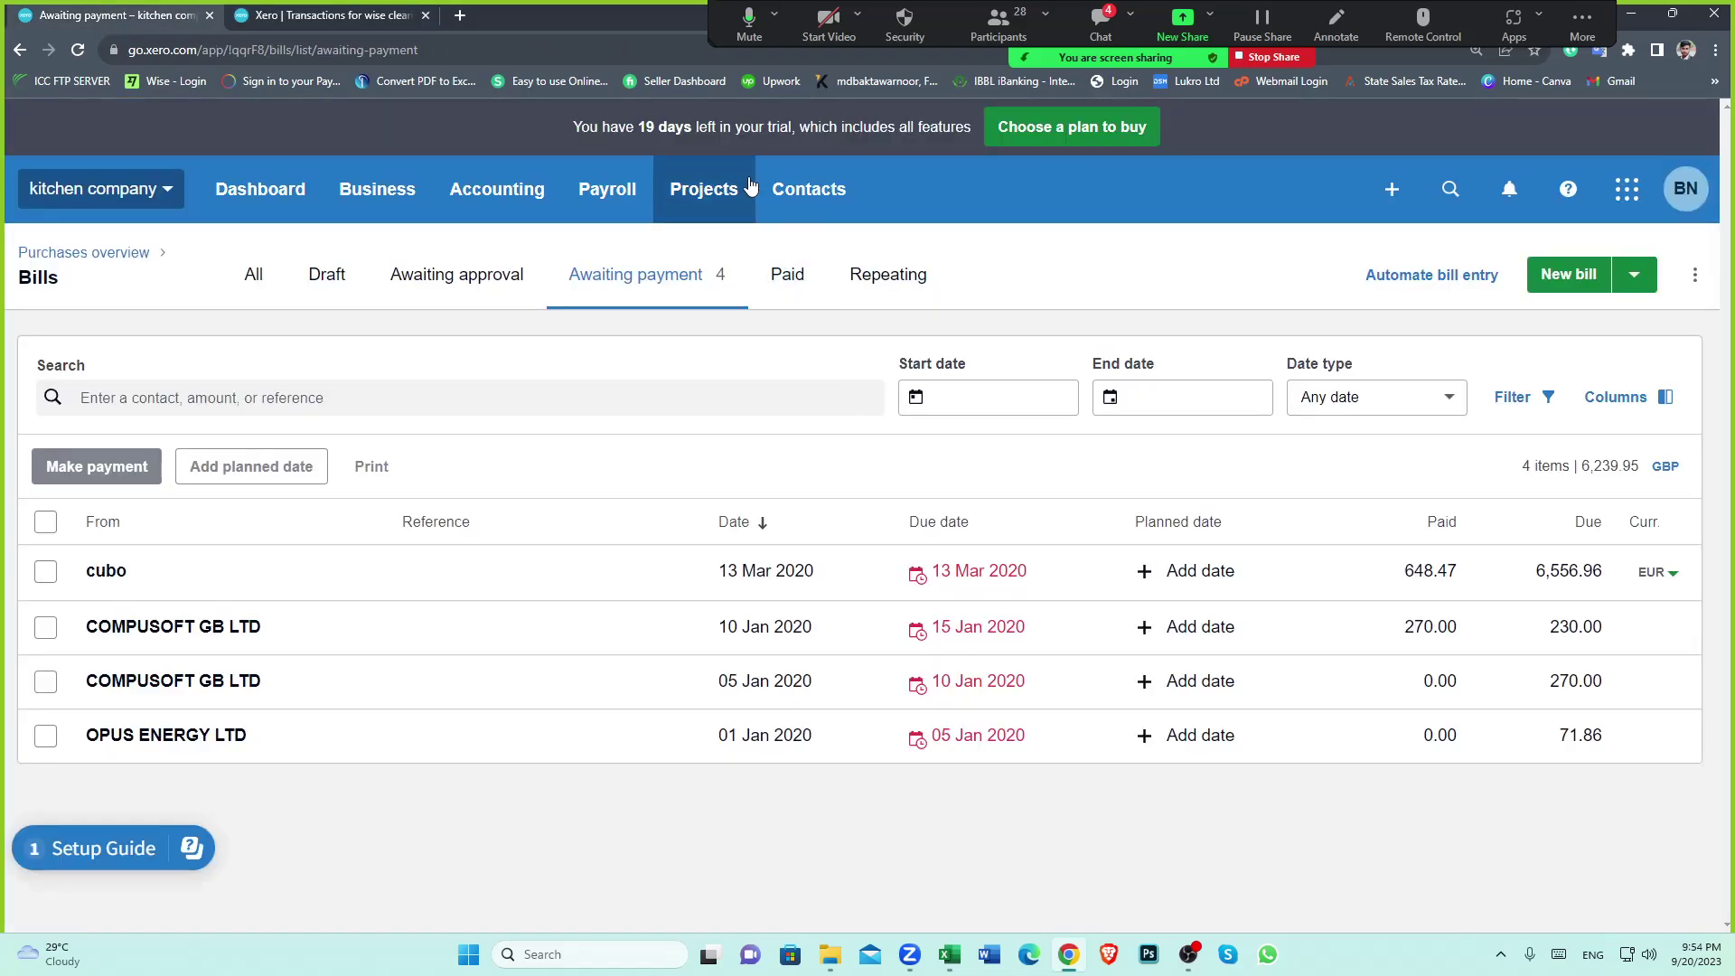
left_click(823, 197)
left_click(825, 271)
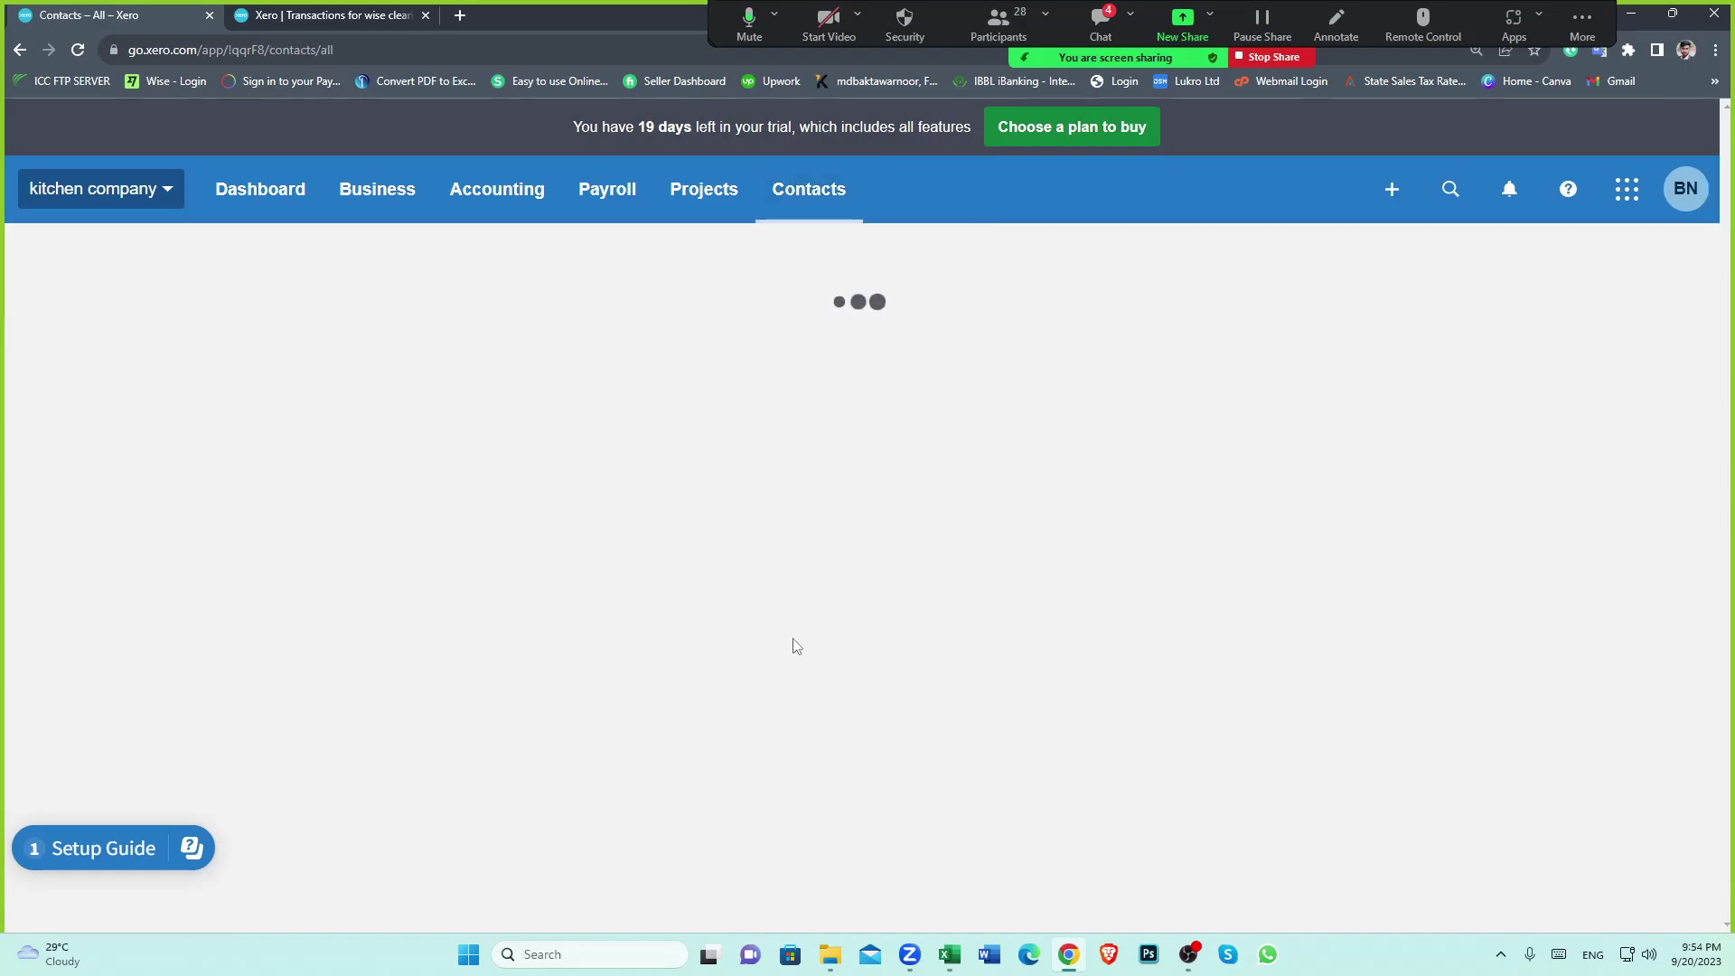
scroll(581, 744, "down", 5)
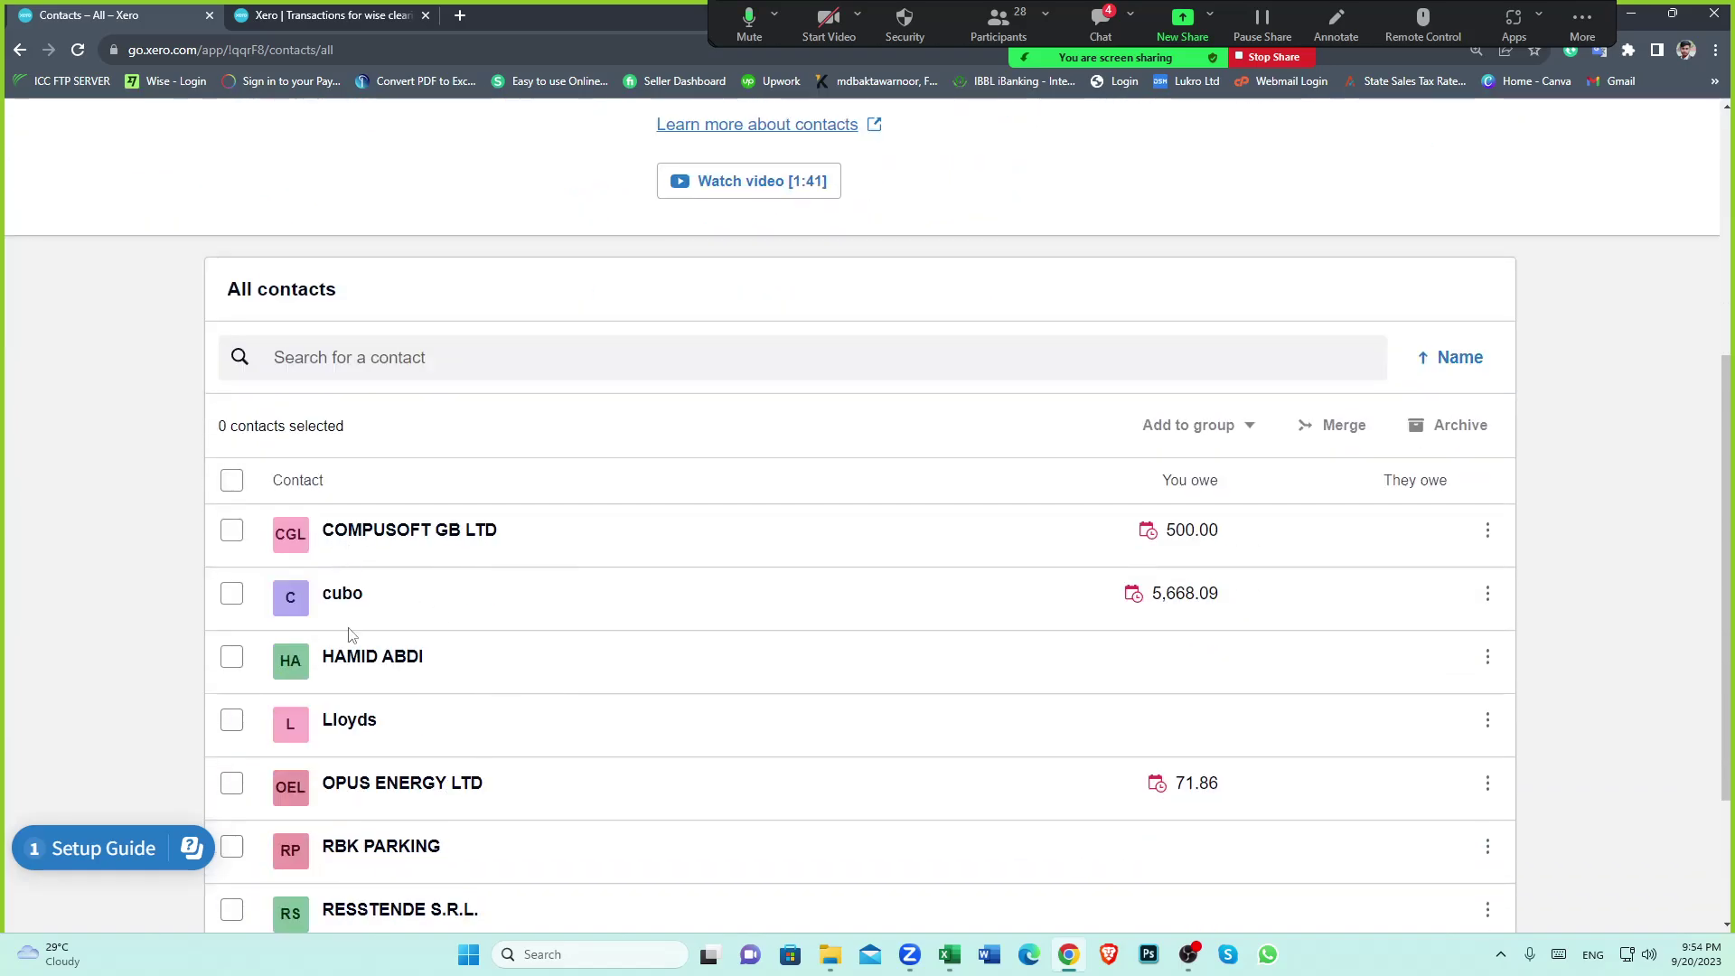
left_click(331, 600)
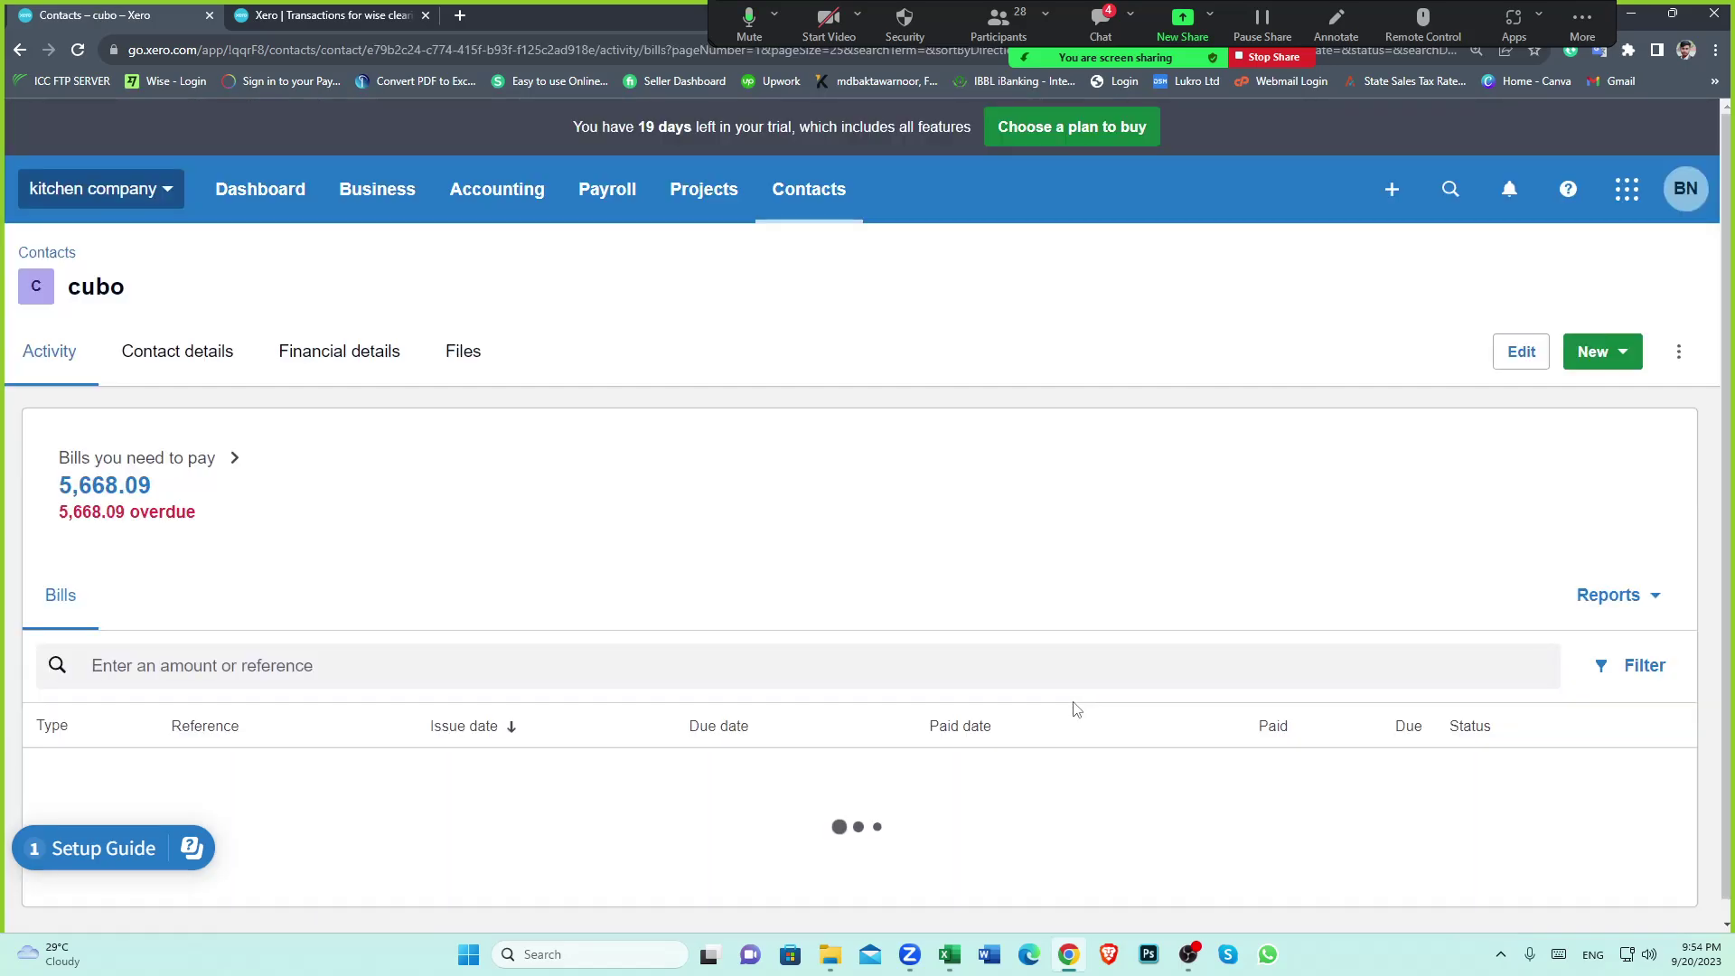
scroll(856, 742, "down", 1)
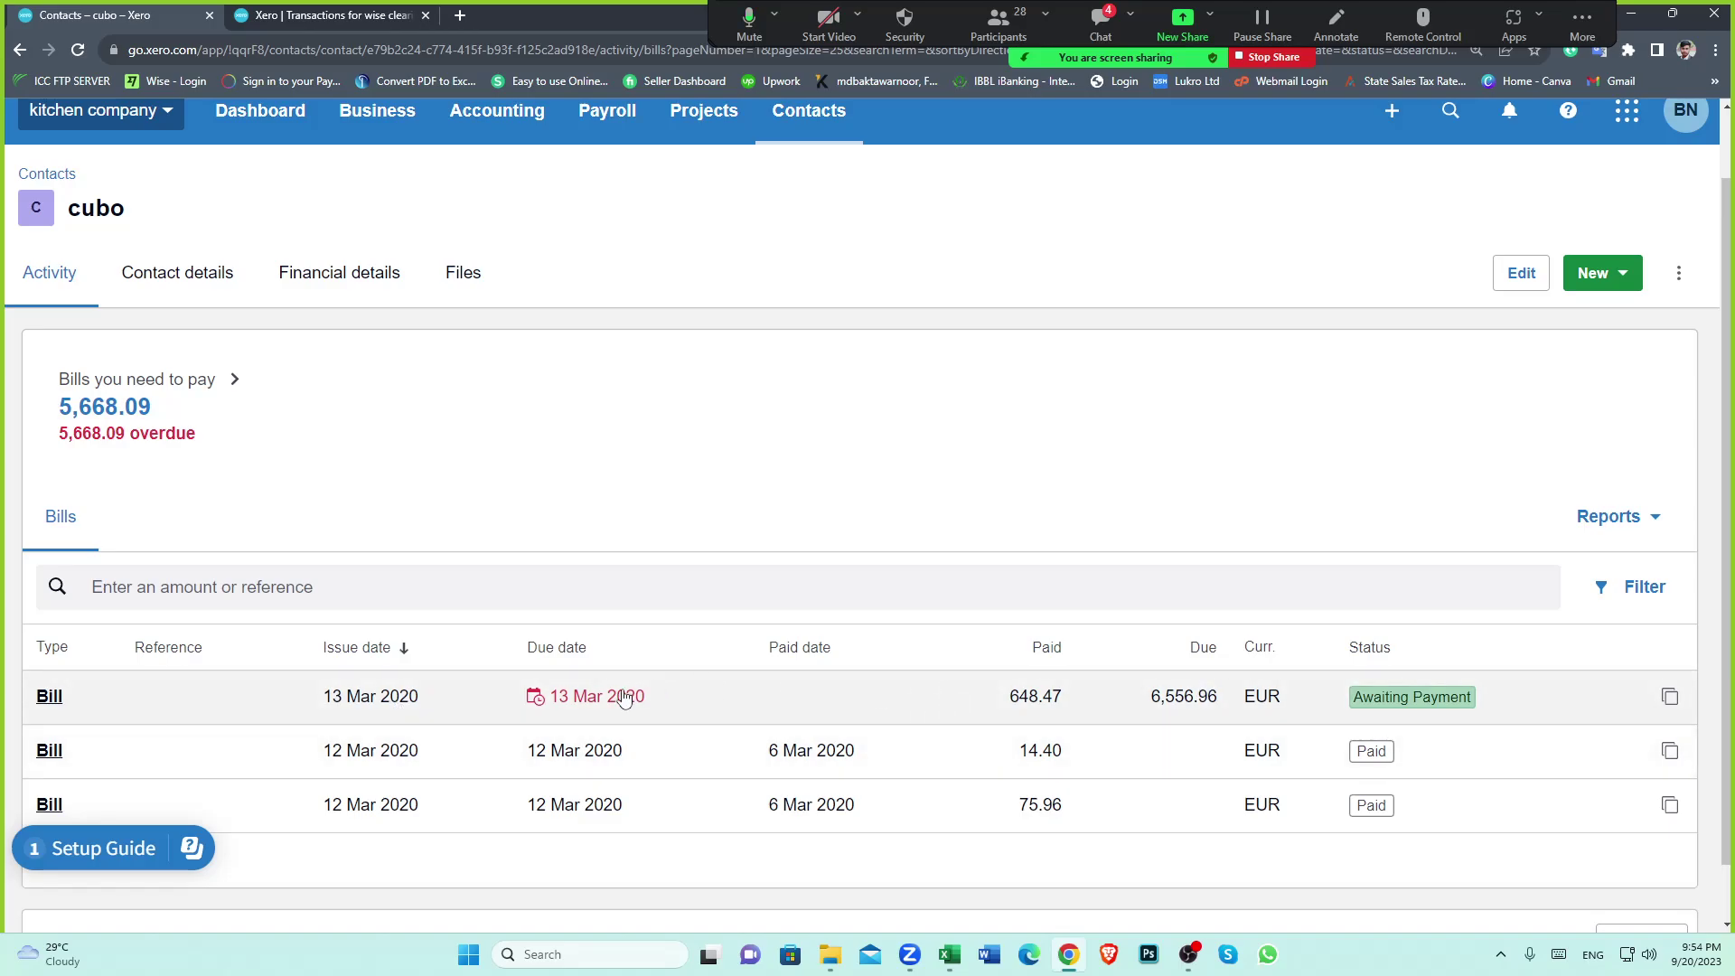
left_click(596, 702)
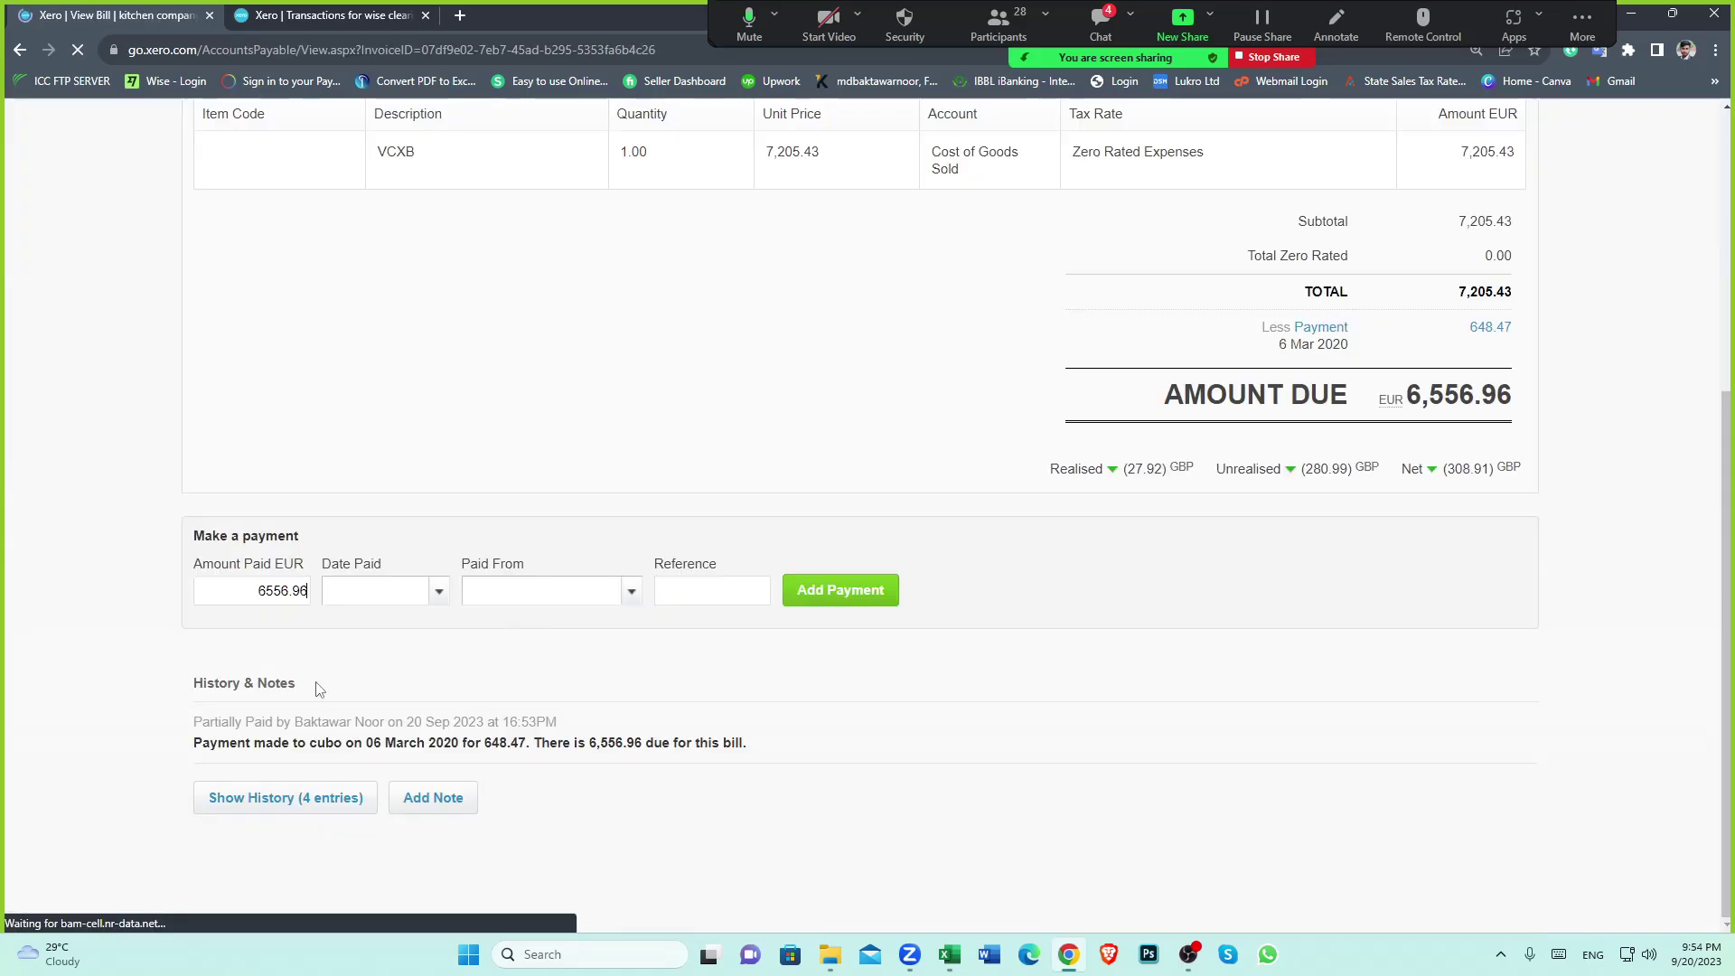
scroll(969, 672, "up", 5)
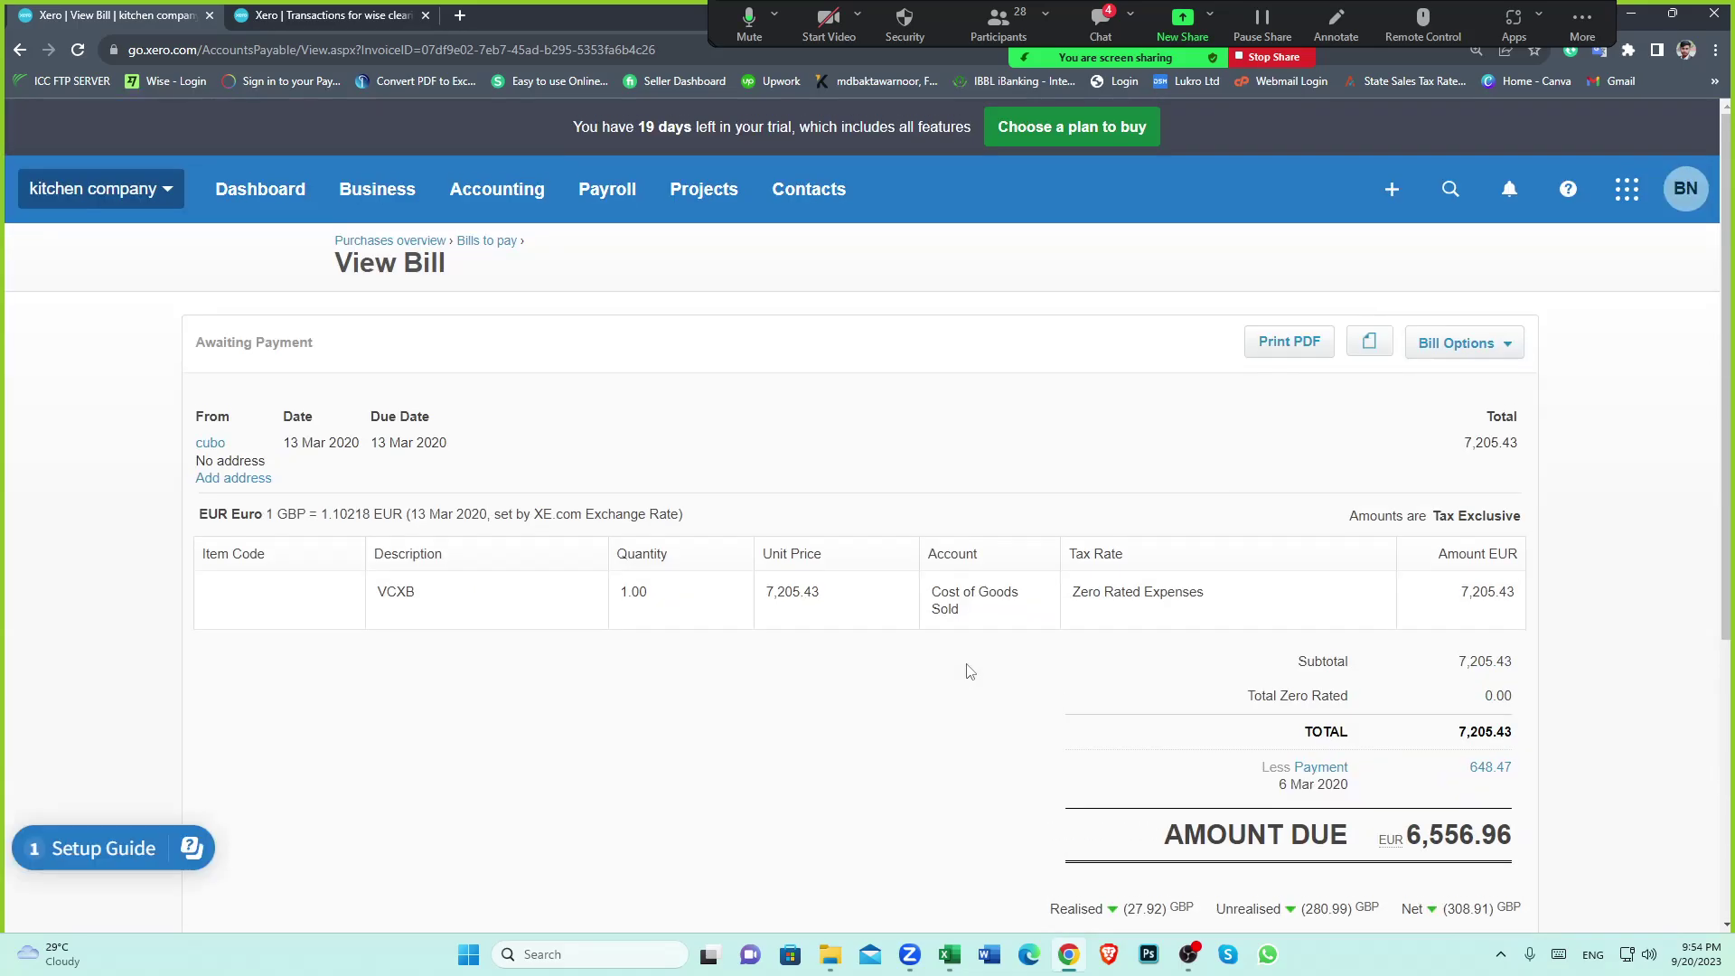
left_click(949, 956)
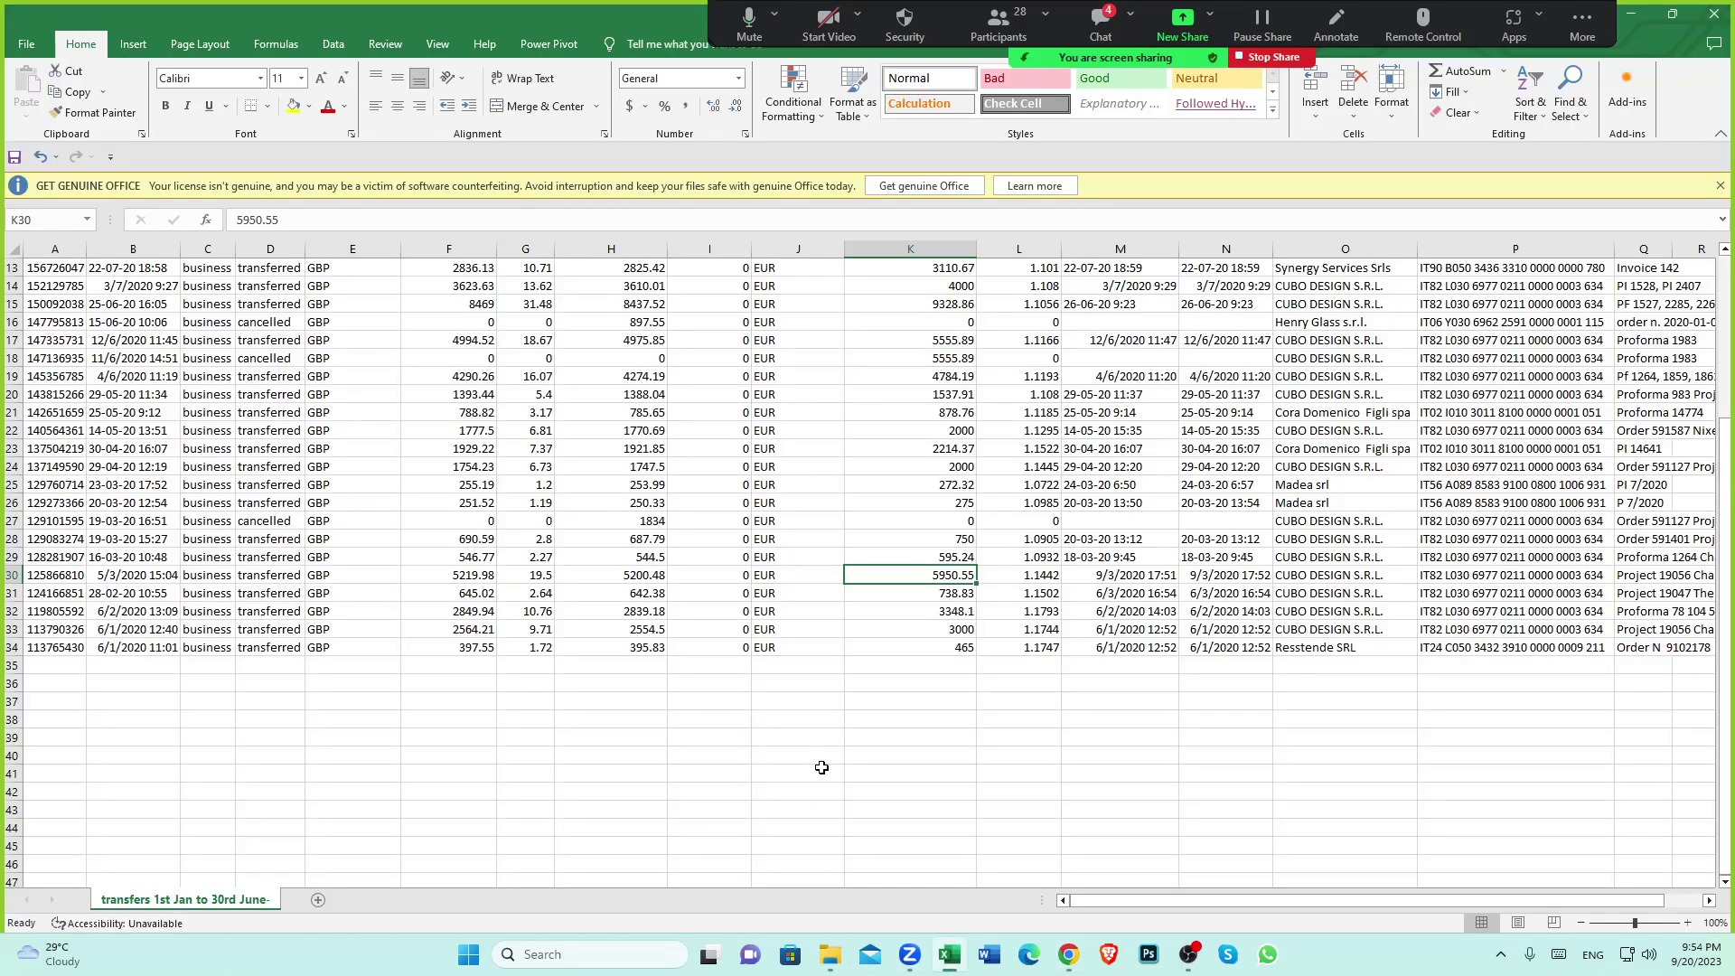
scroll(821, 767, "up", 1)
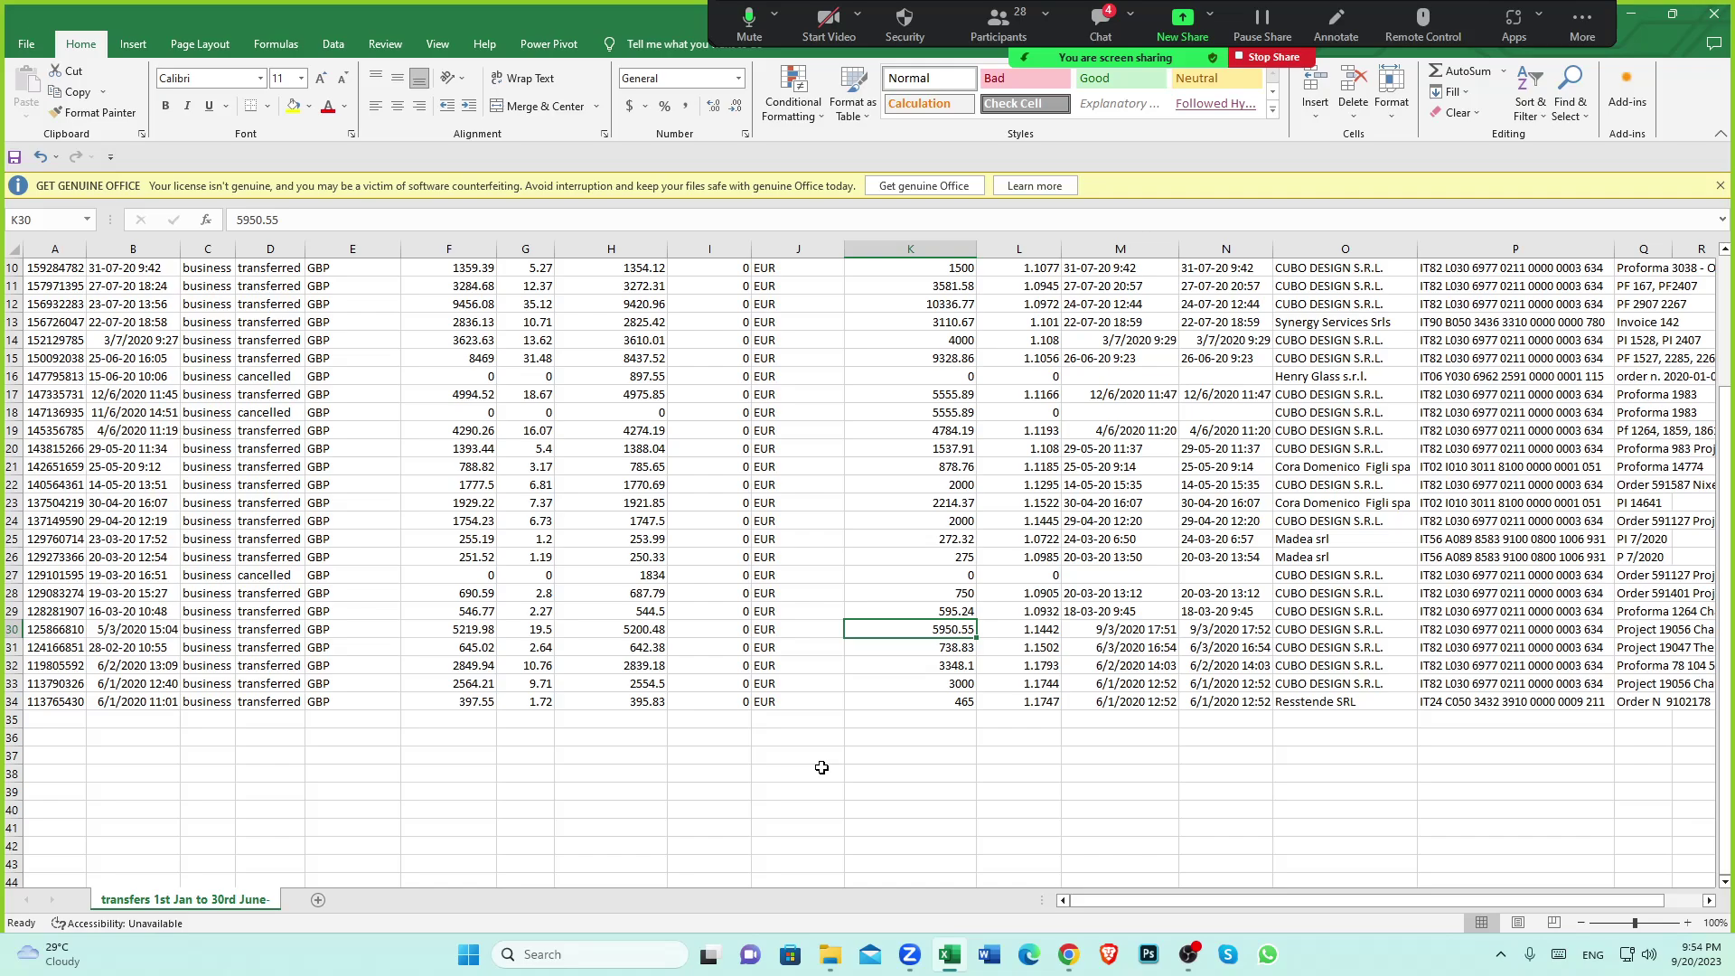
left_click(1315, 539)
left_click(1311, 561)
left_click(1307, 540)
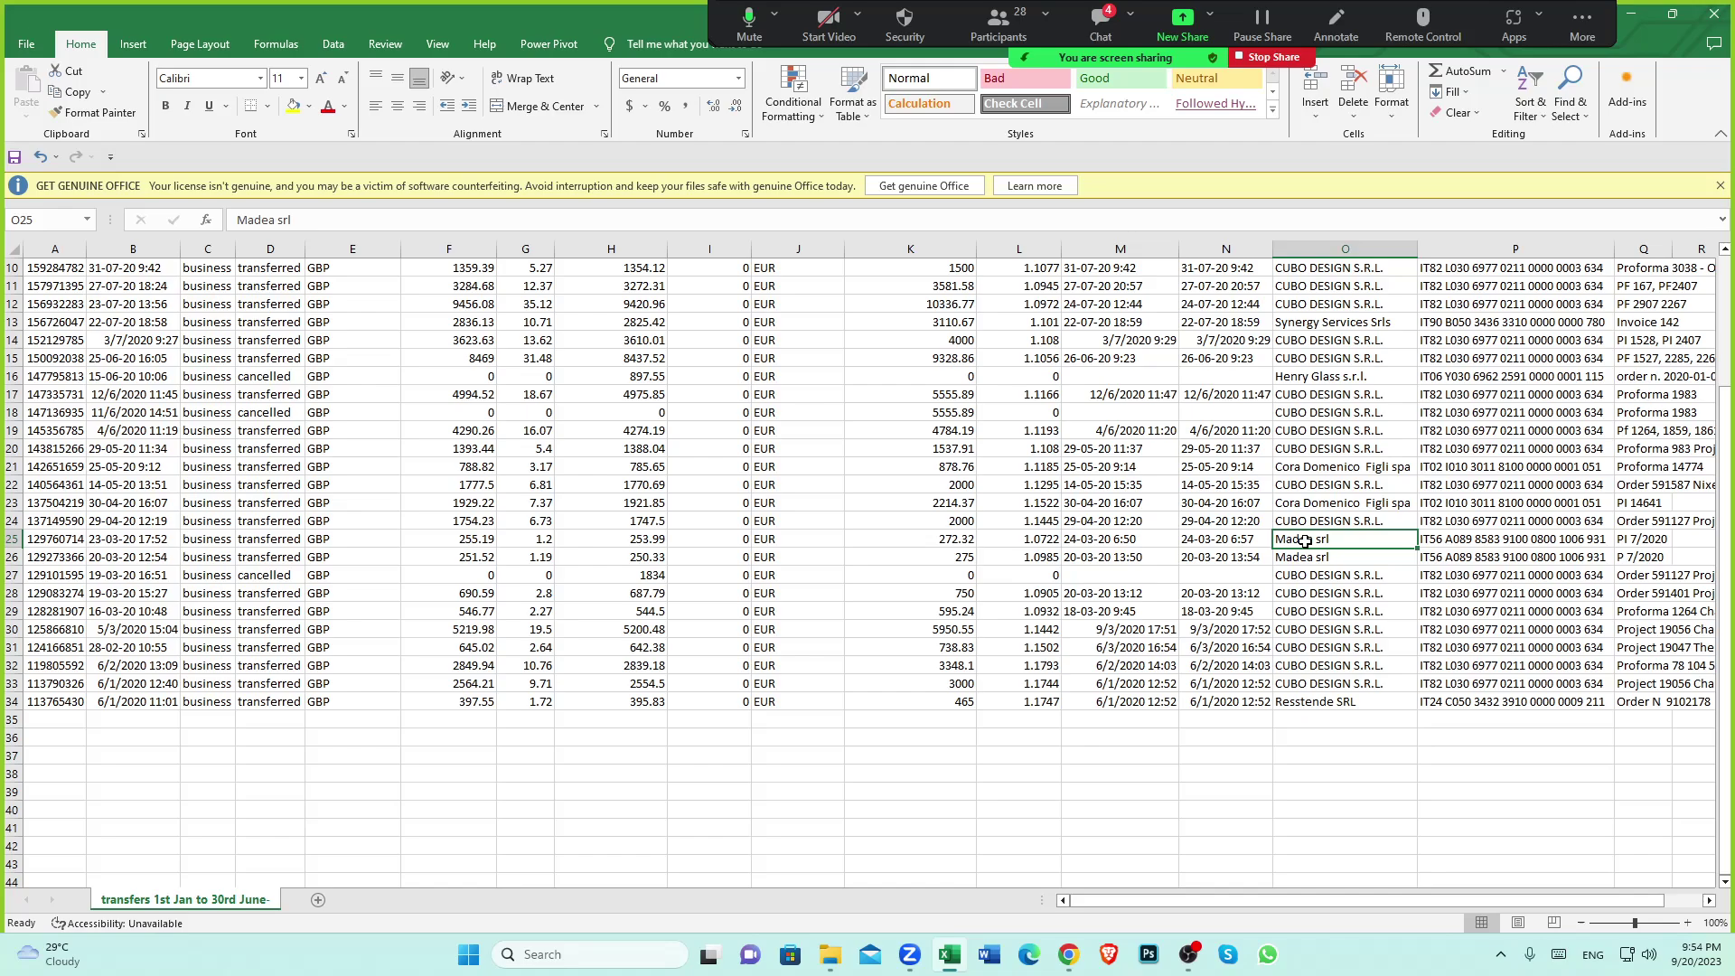
left_click(1308, 557)
left_click(1308, 540)
left_click(1312, 559)
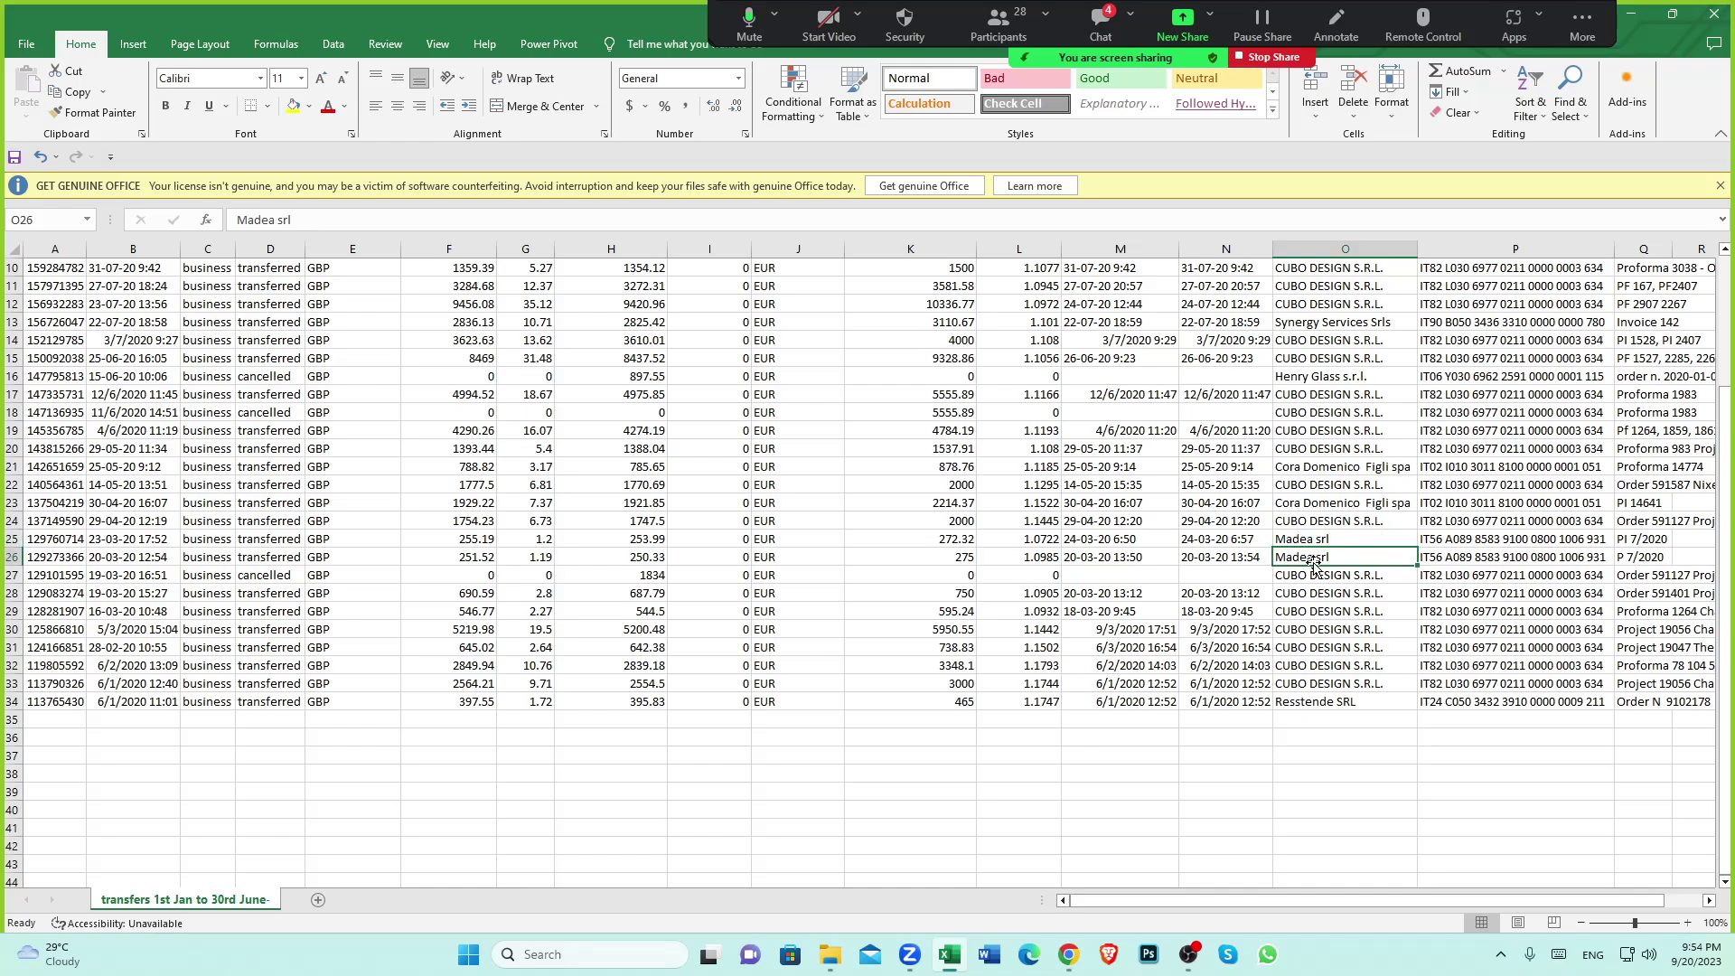
left_click(1311, 540)
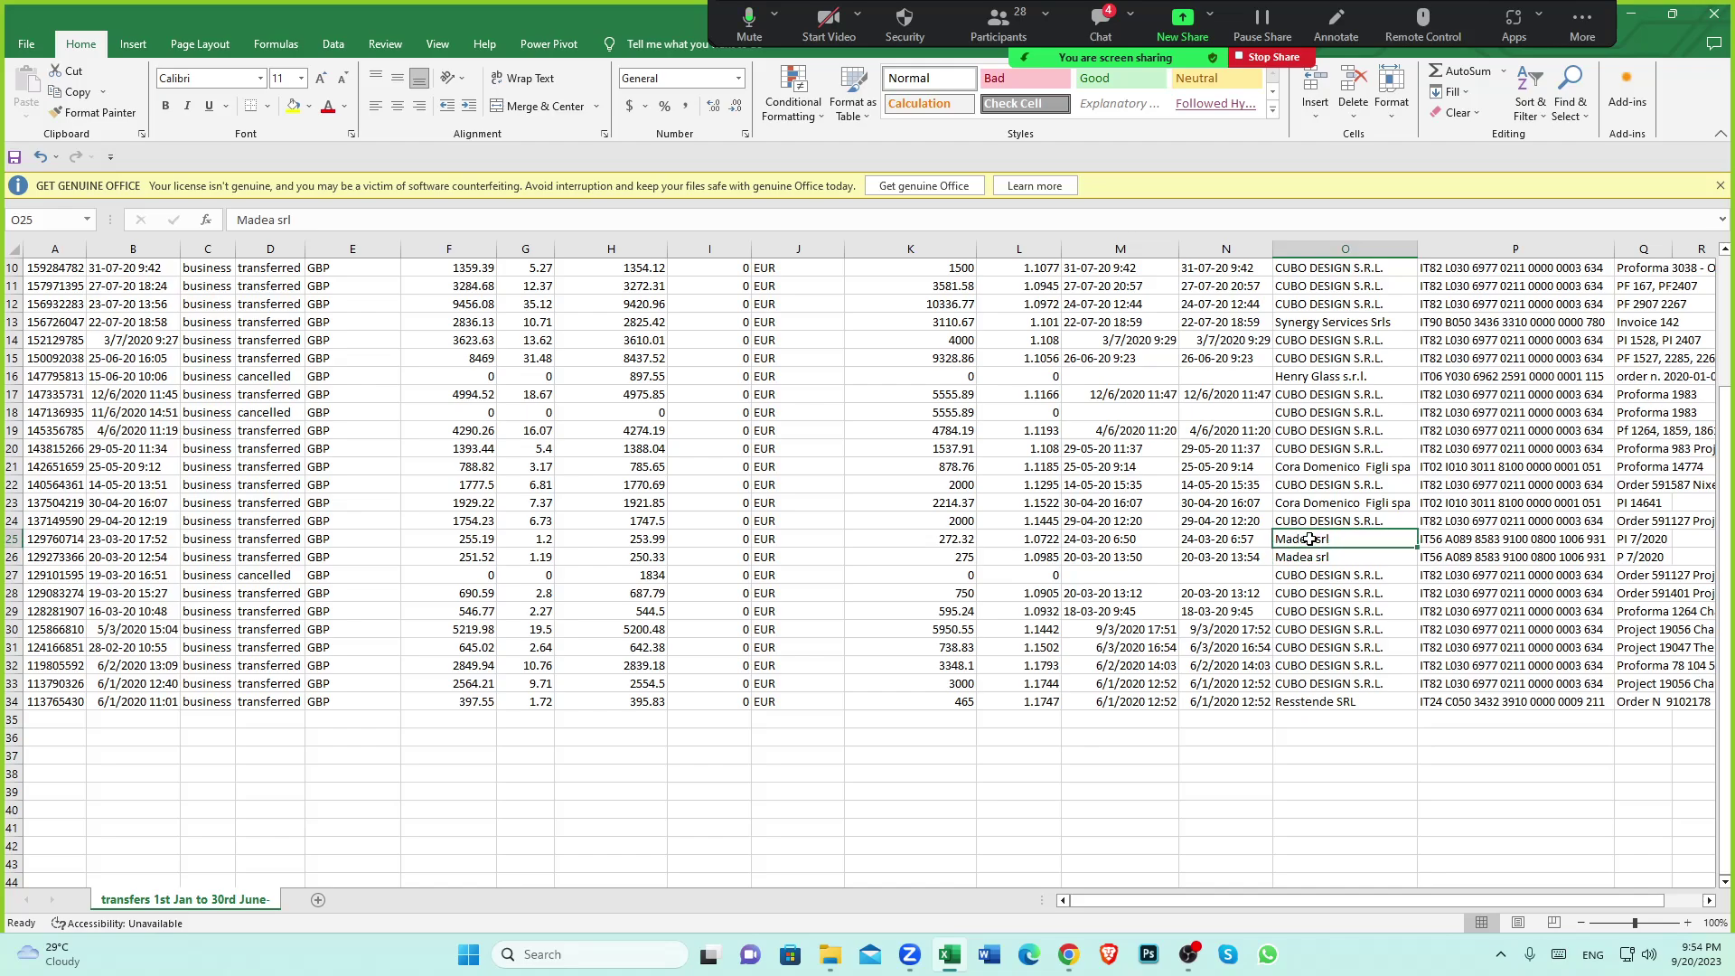
left_click(1294, 559)
left_click(1293, 542)
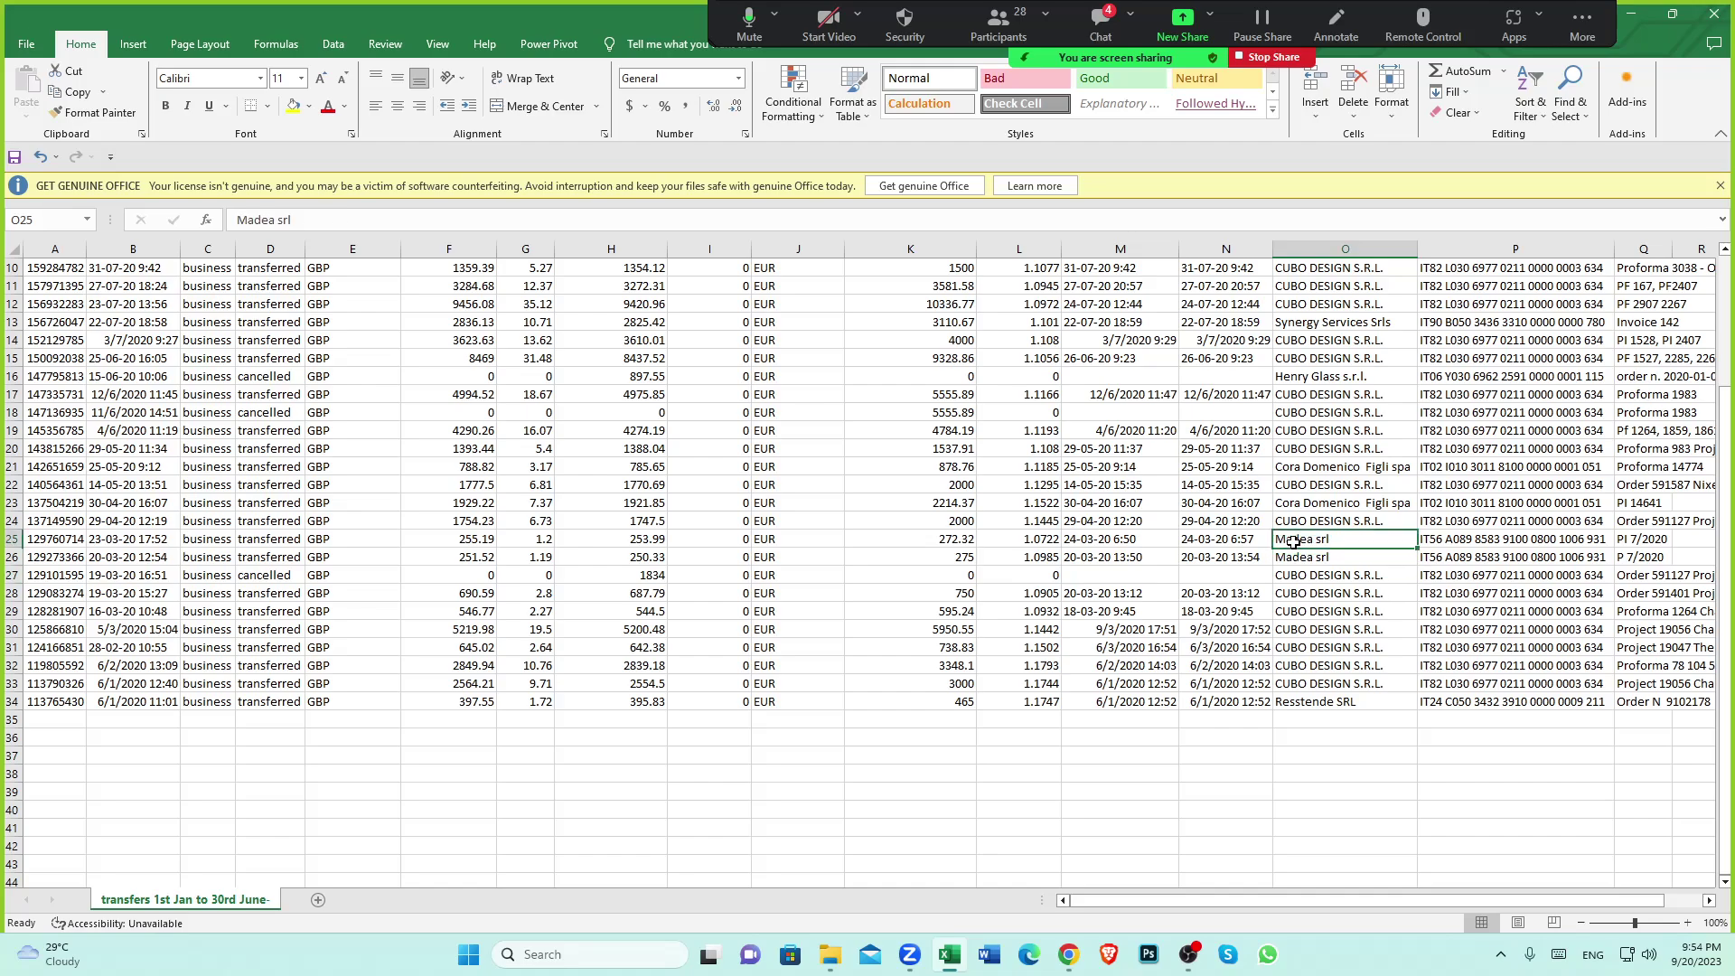
left_click(1312, 556)
left_click(944, 541)
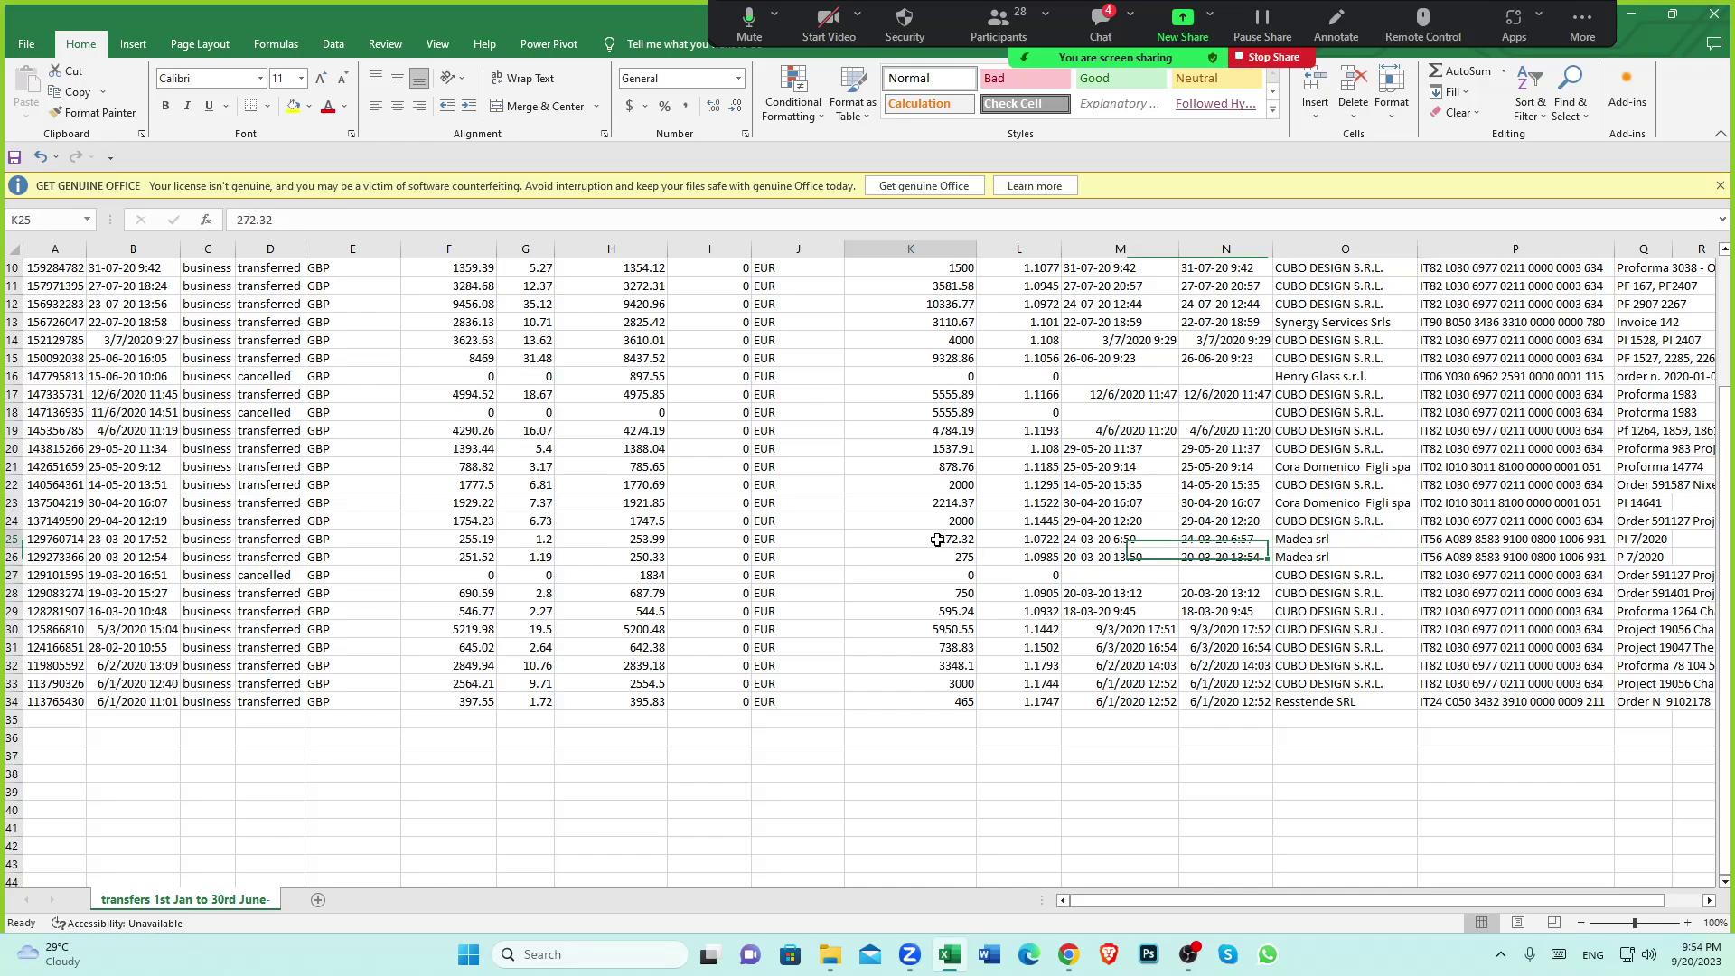
left_click(1295, 544)
left_click(1297, 558)
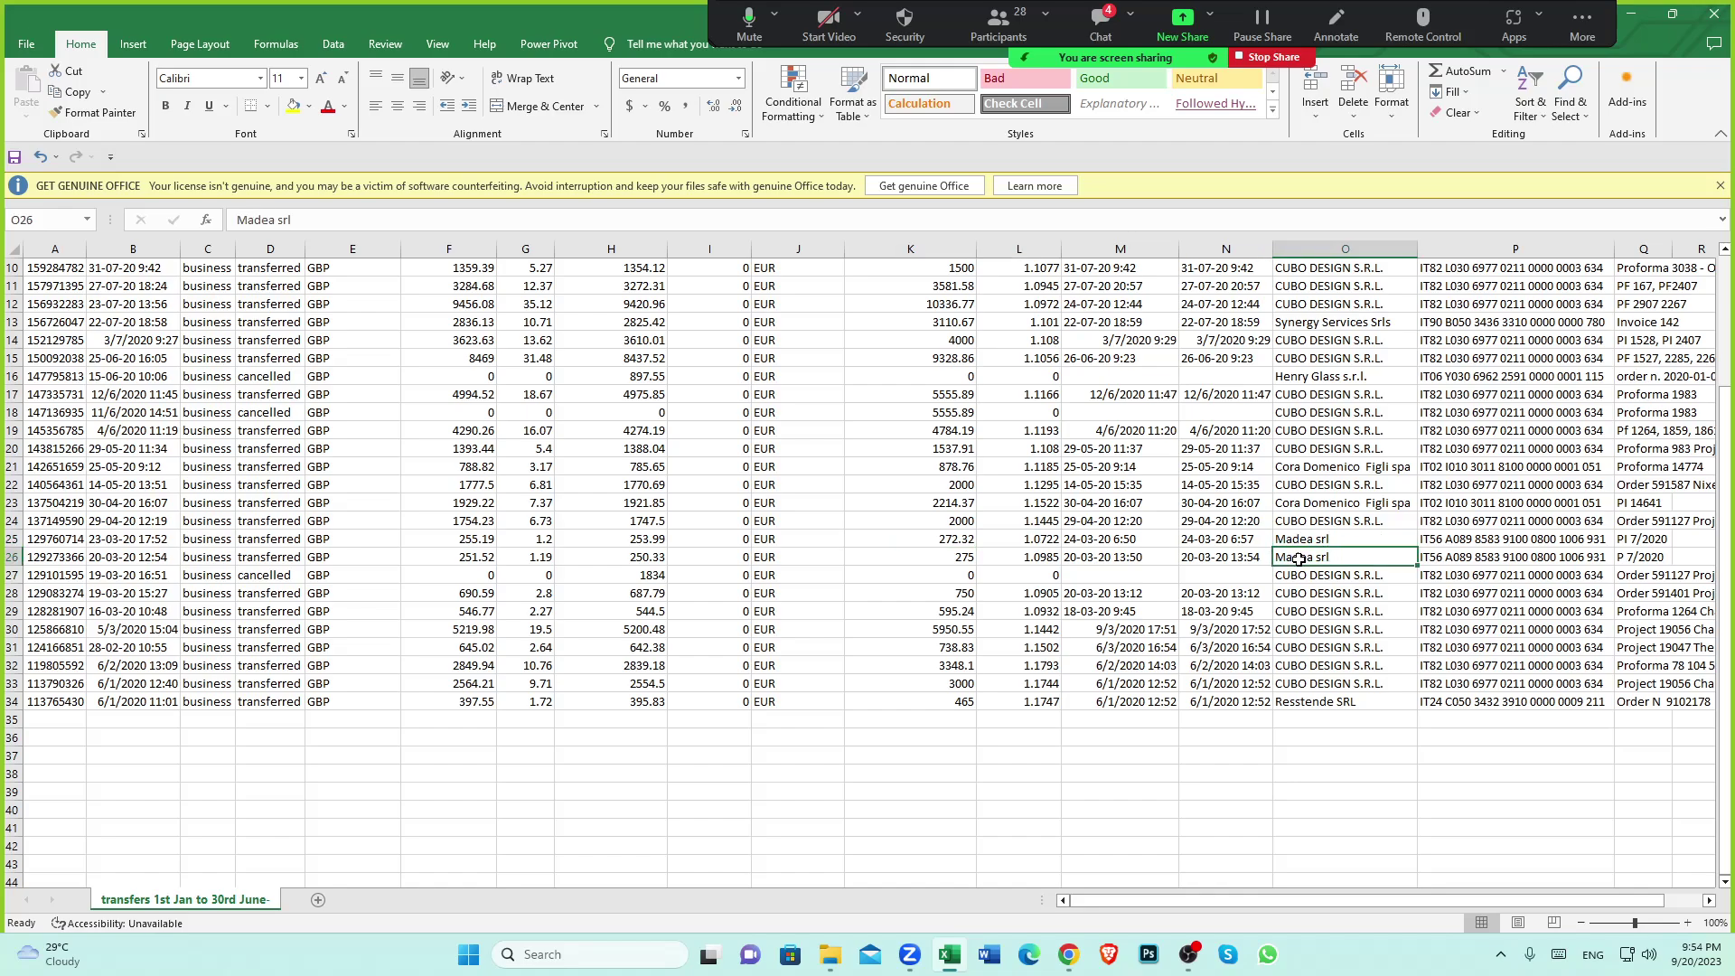
left_click(963, 558)
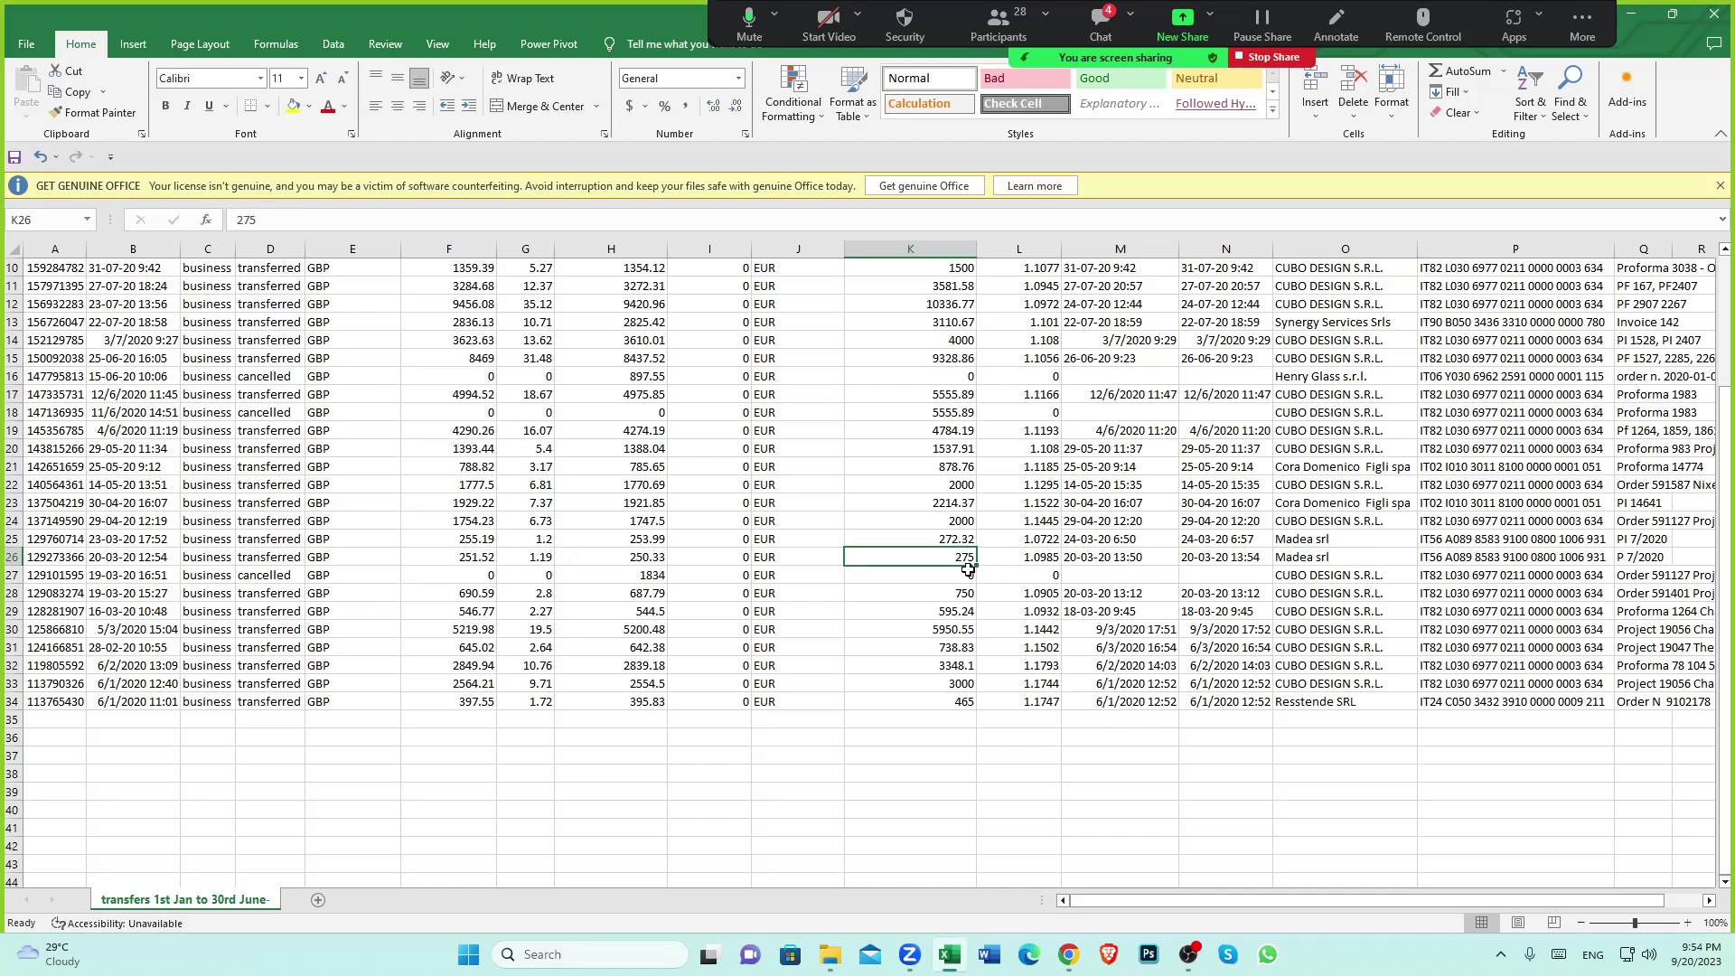
left_click(940, 538)
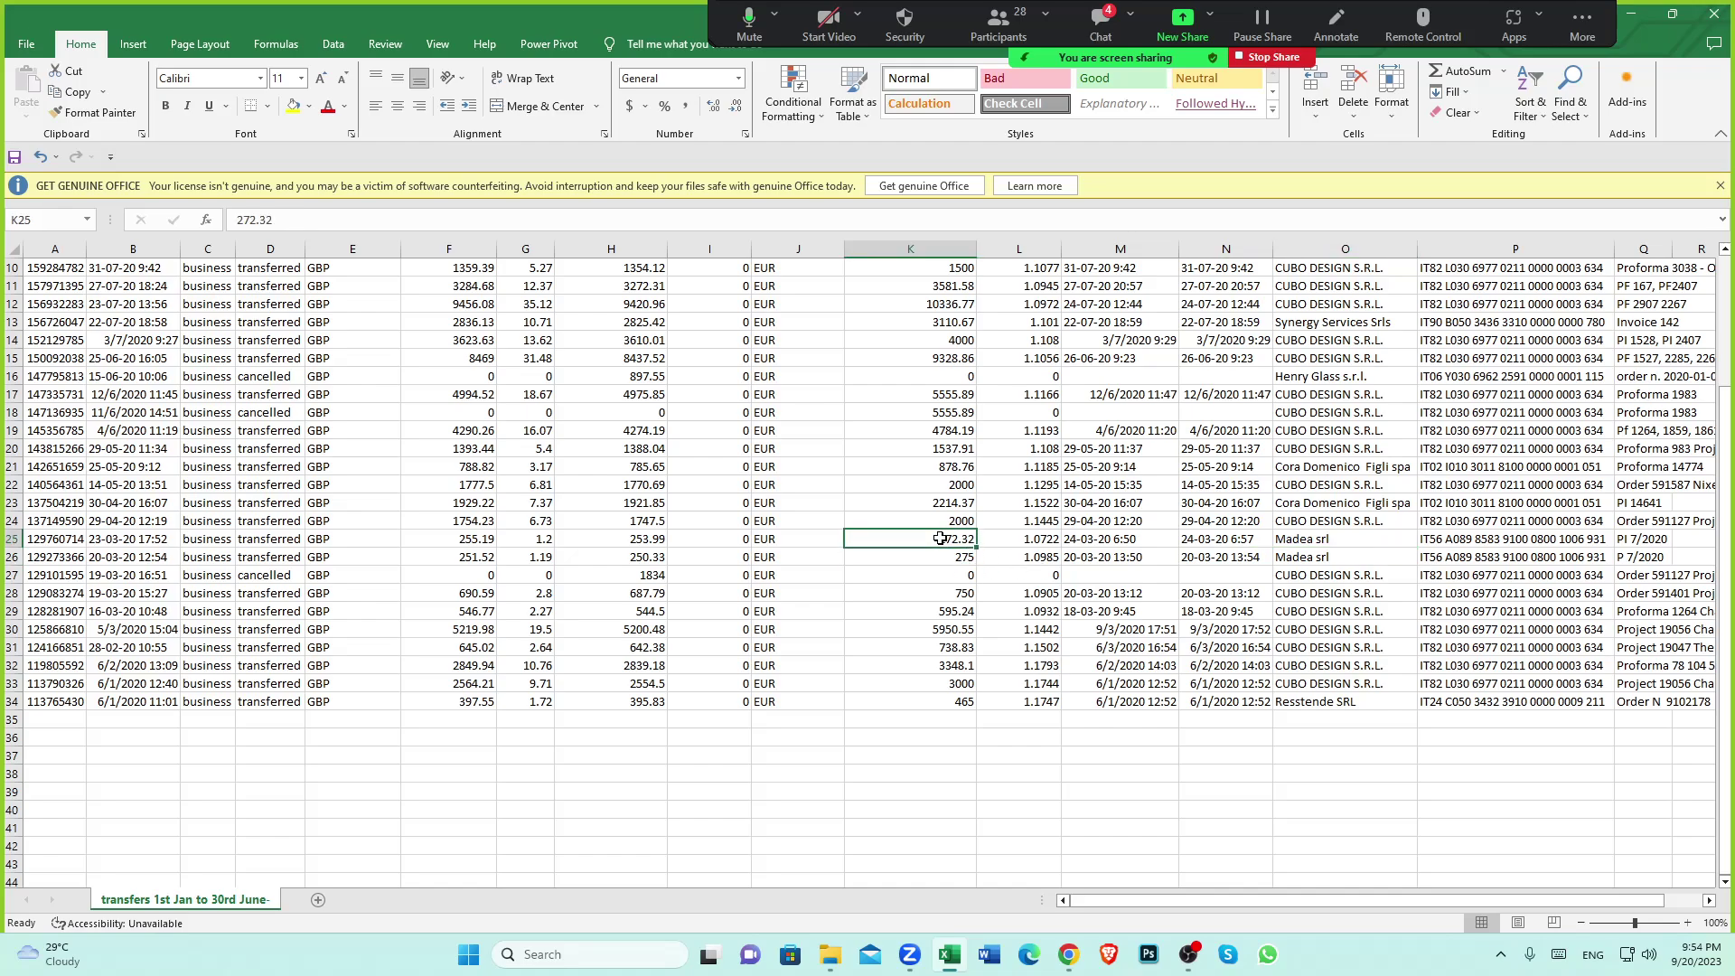
left_click(956, 557)
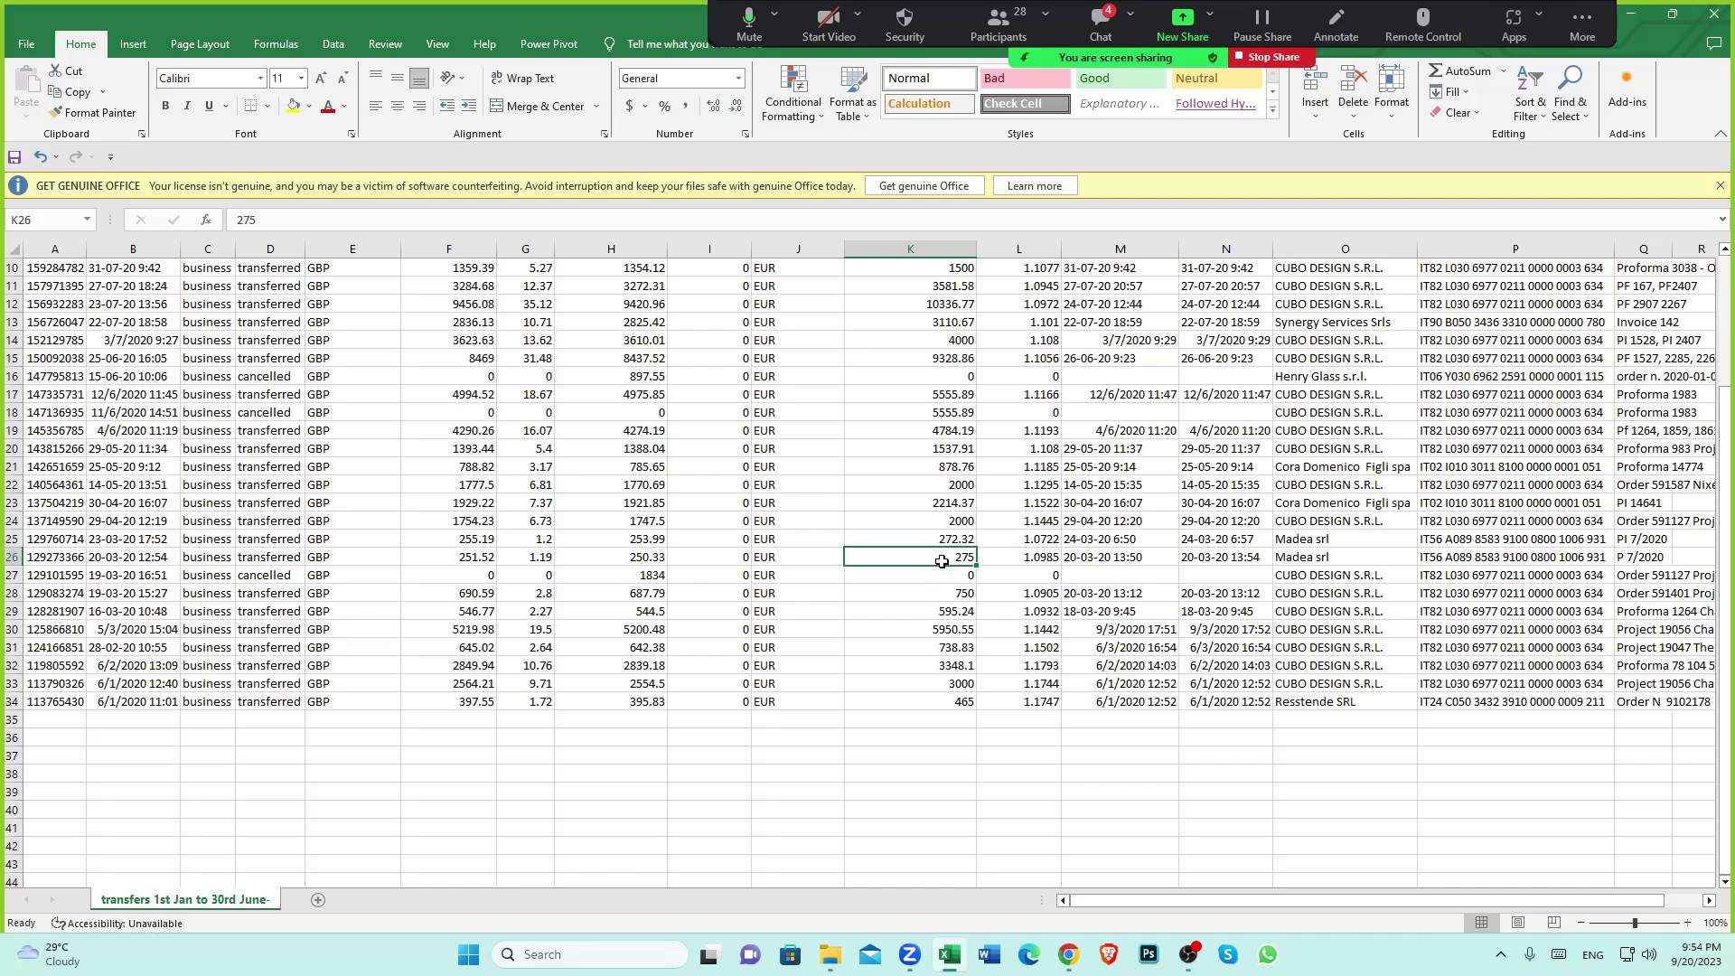
left_click(1335, 563)
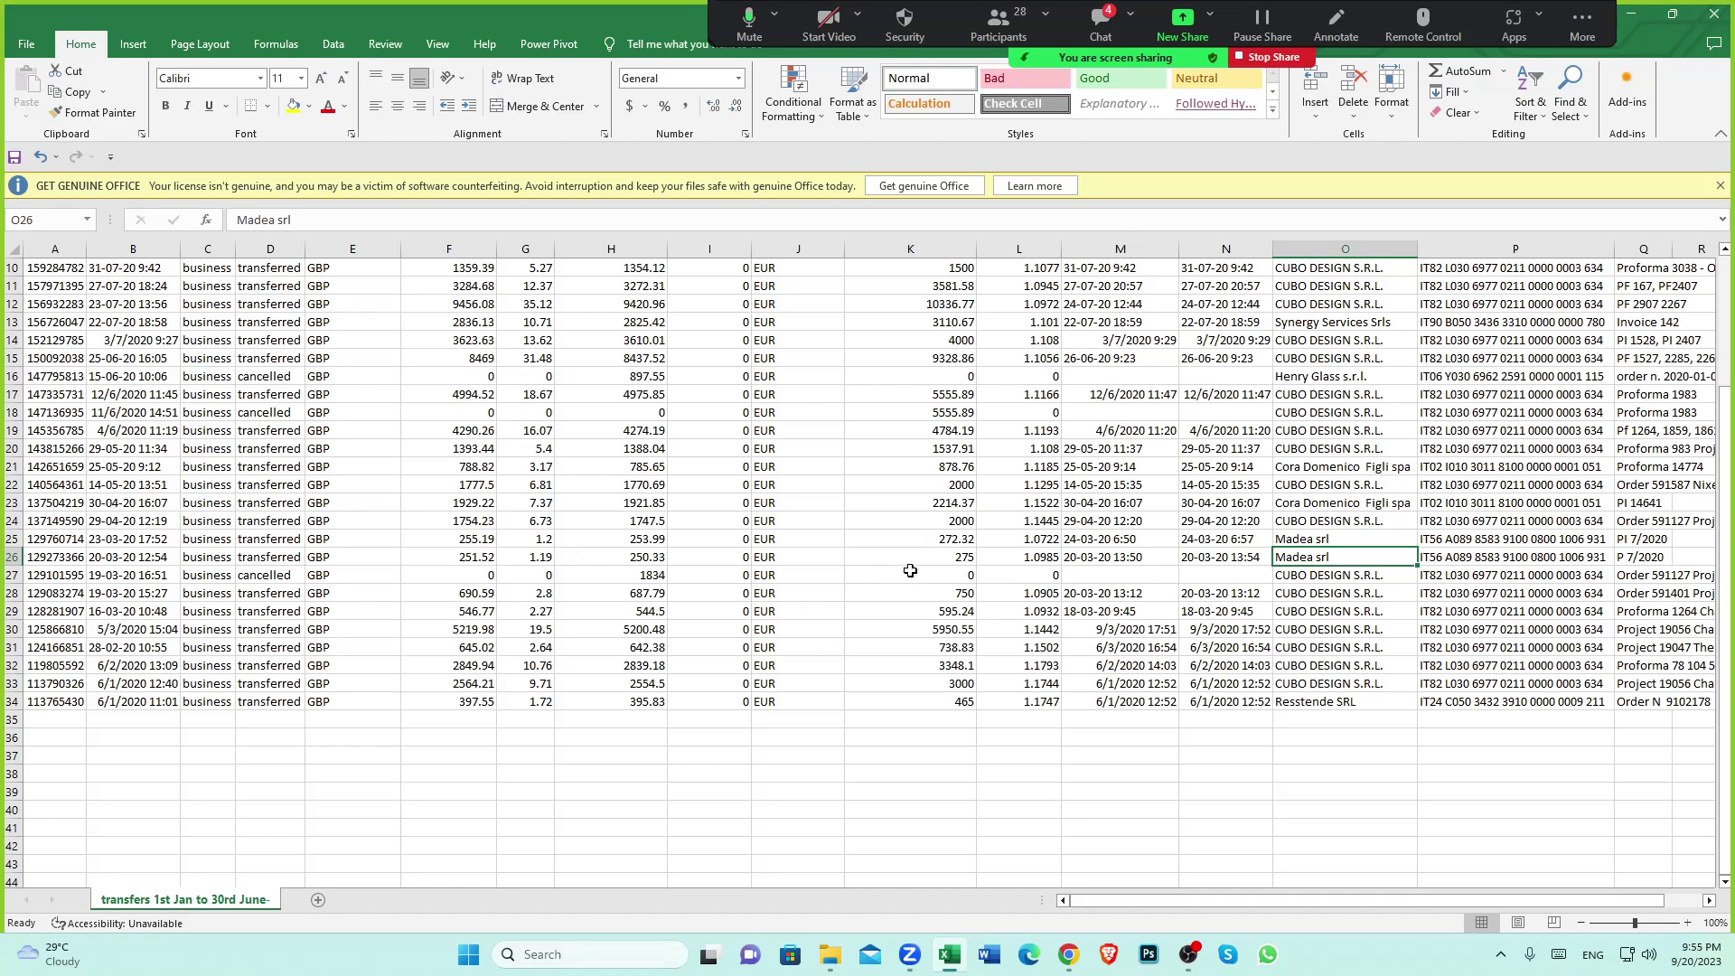
left_click(953, 556)
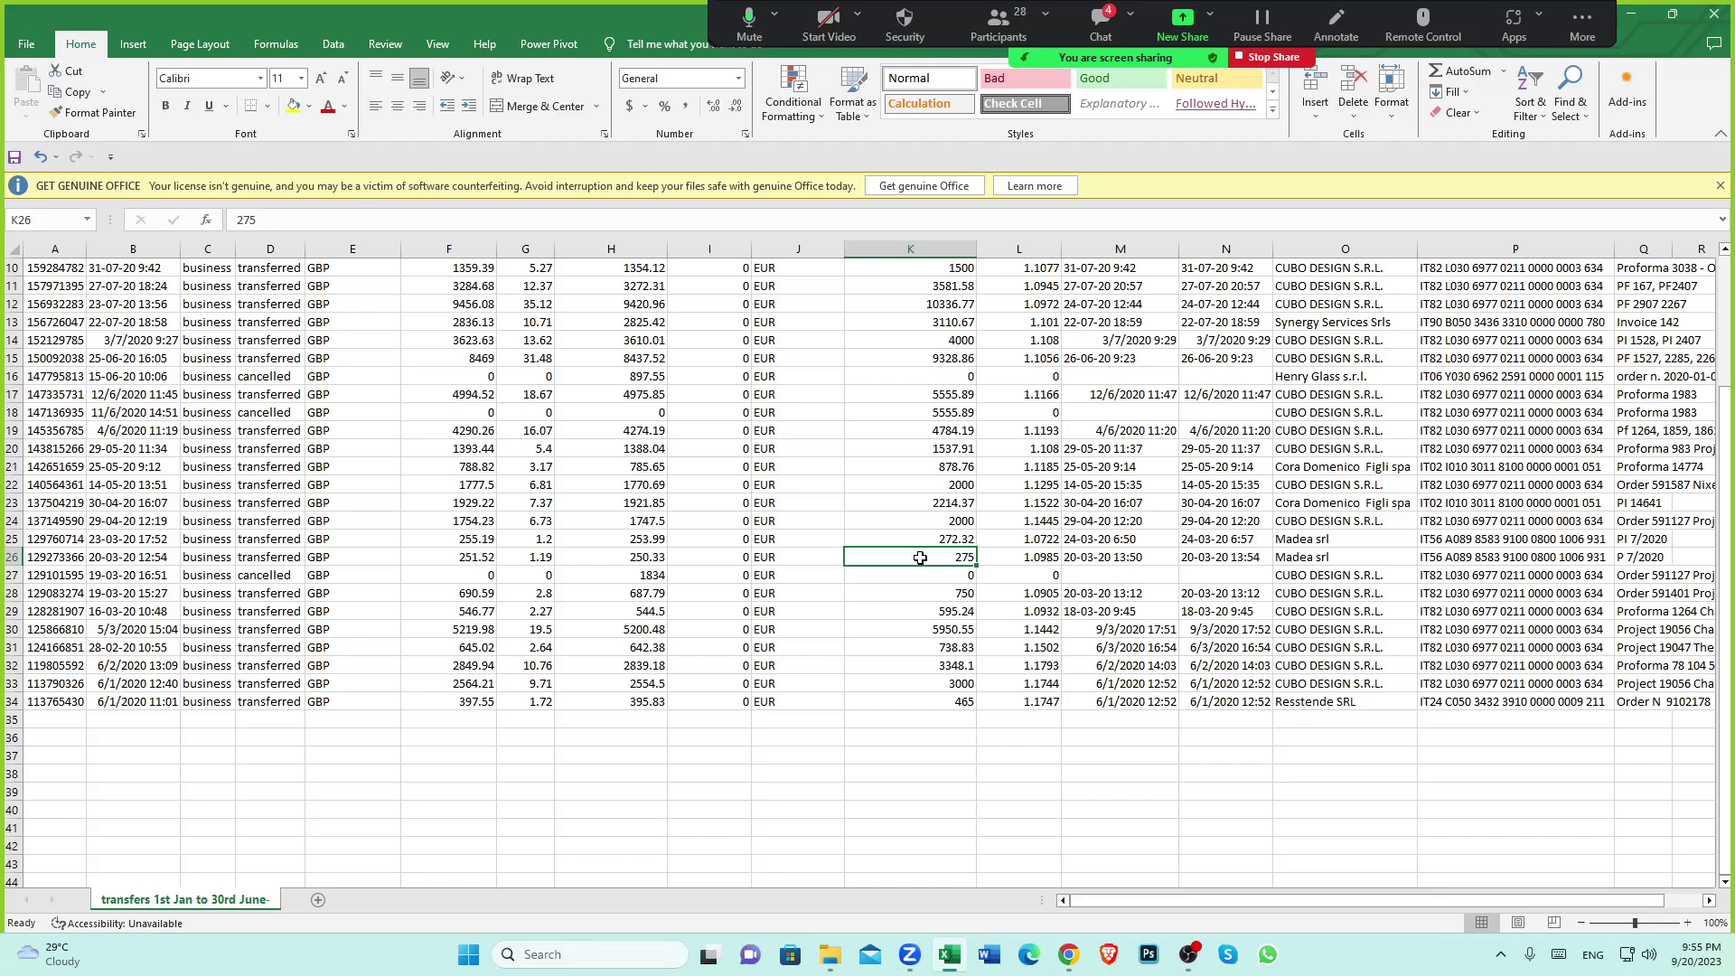
left_click(164, 560)
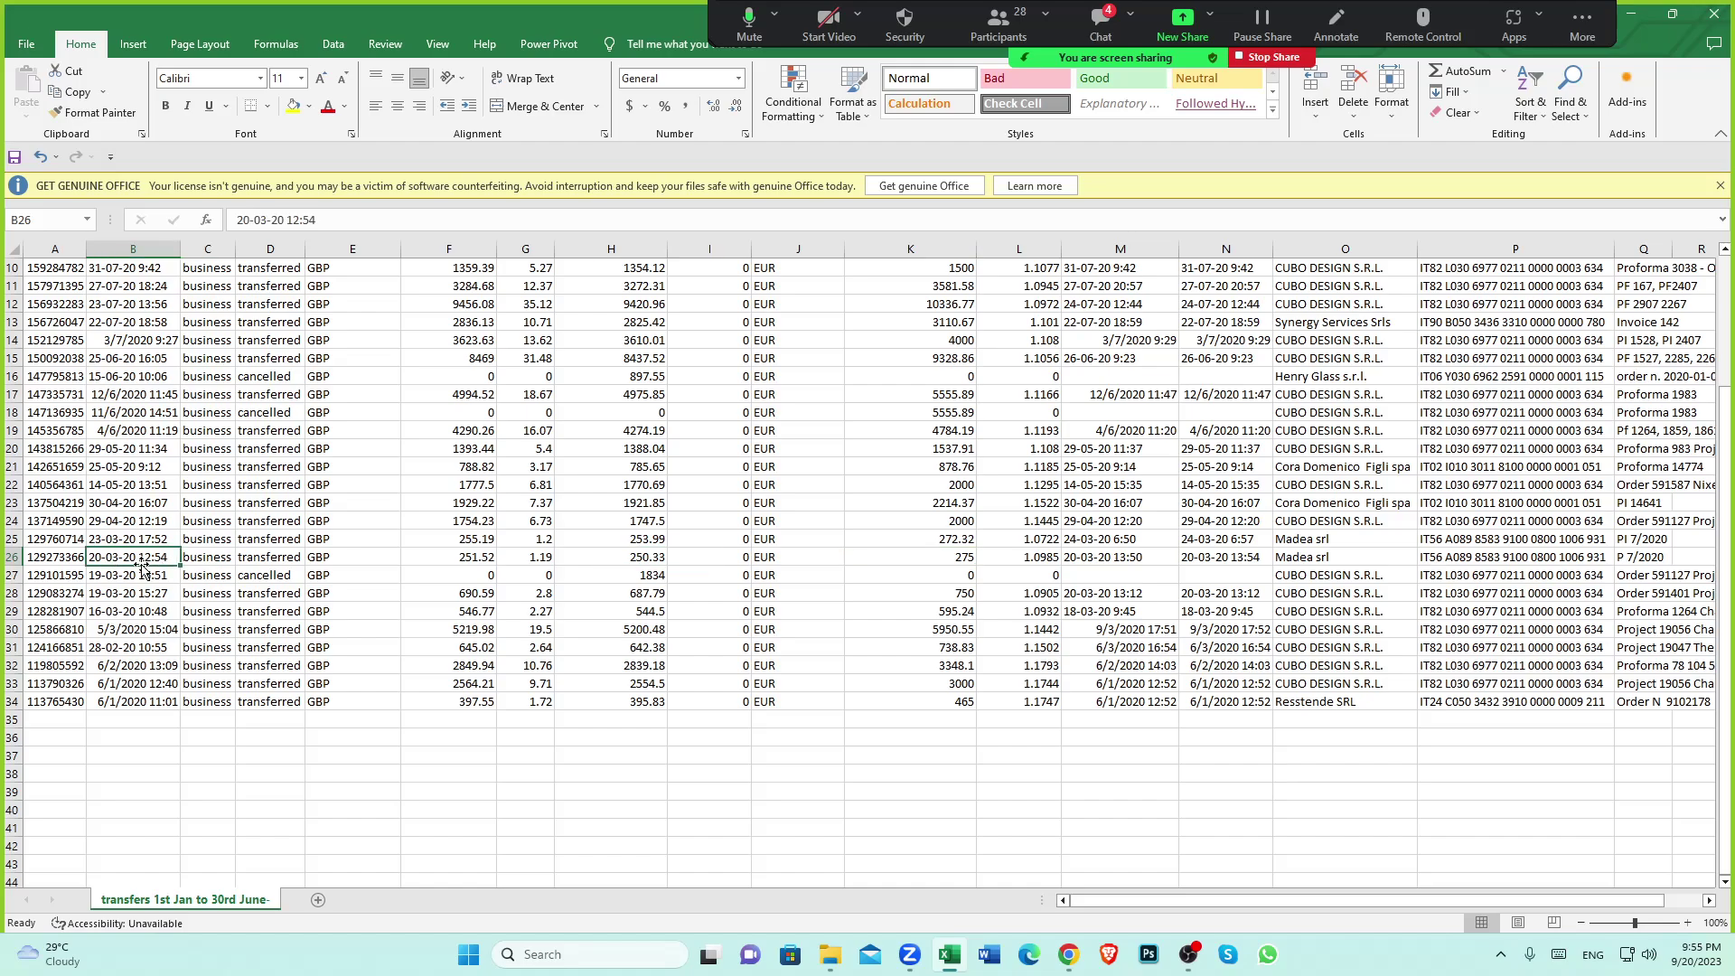
scroll(149, 564, "up", 3)
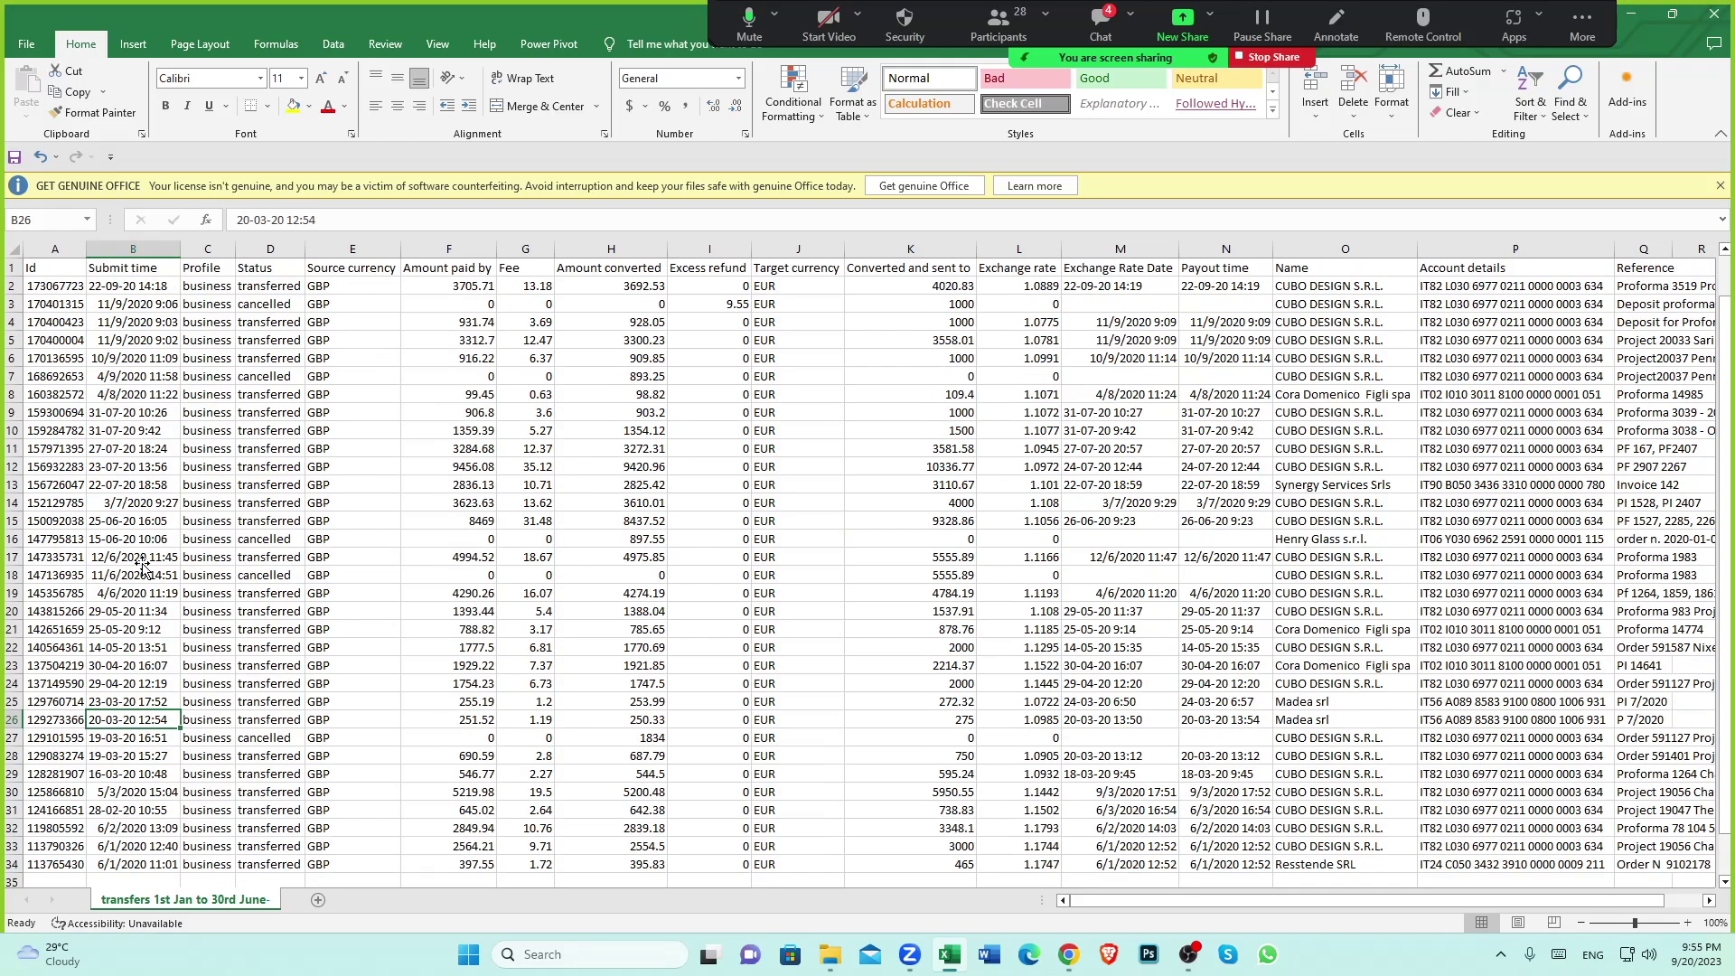
left_click(133, 269)
scroll(200, 561, "down", 5)
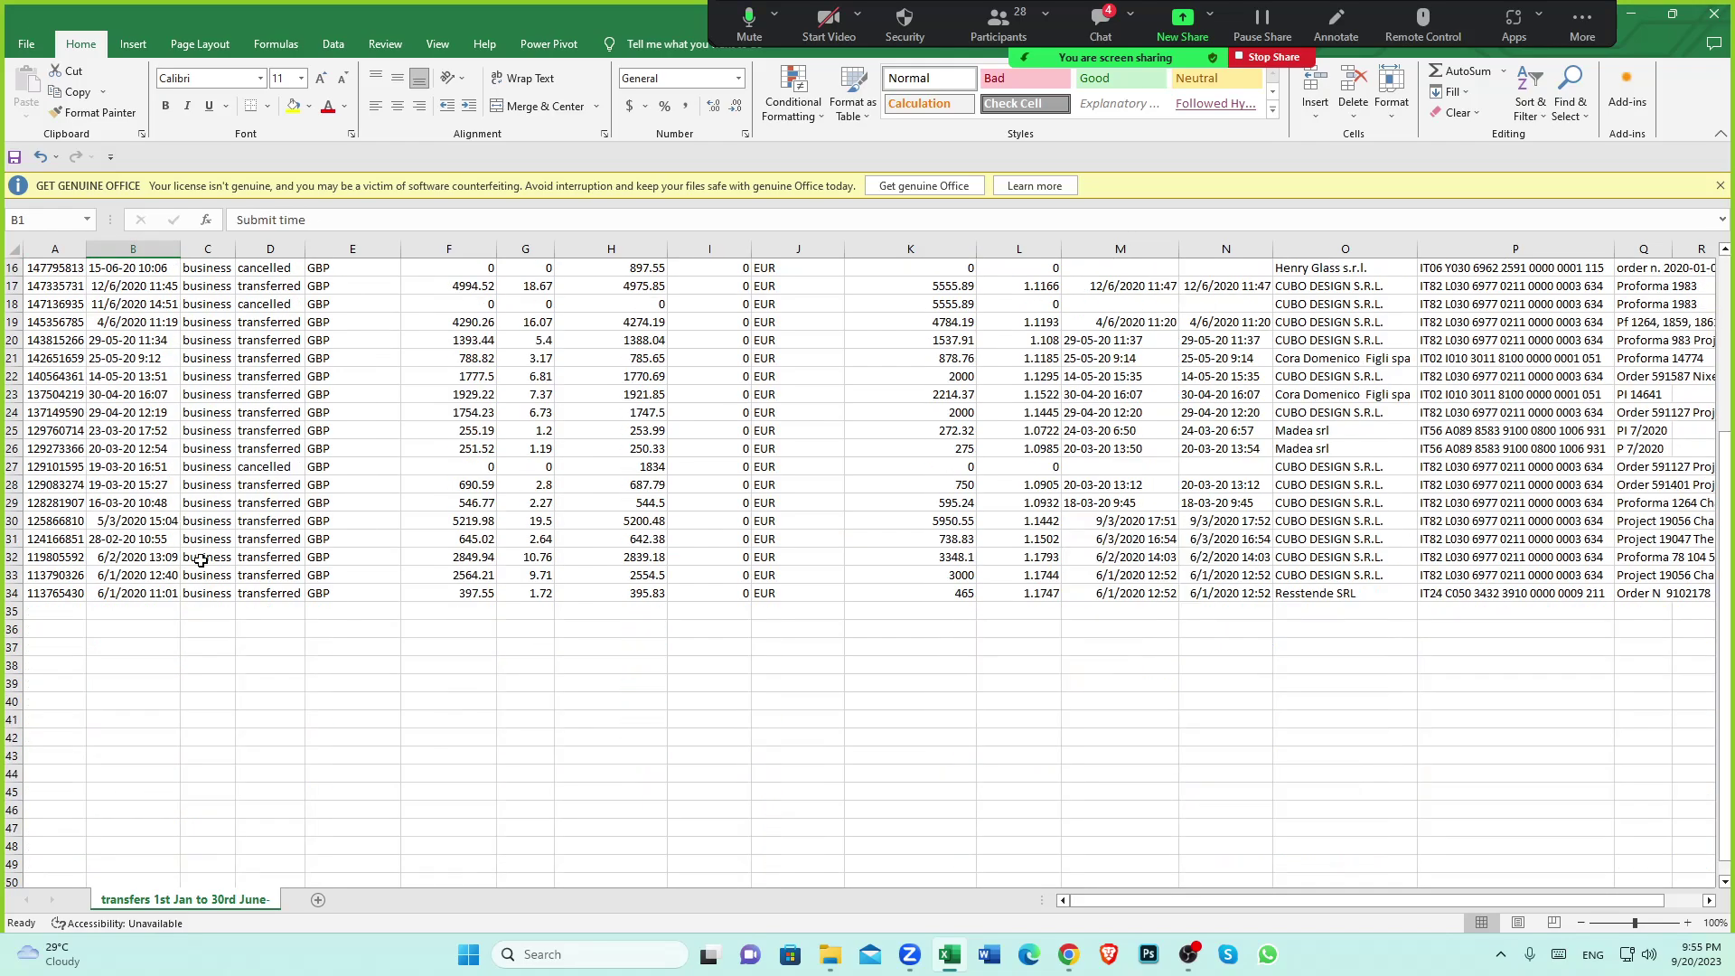
left_click(103, 449)
scroll(135, 465, "up", 1)
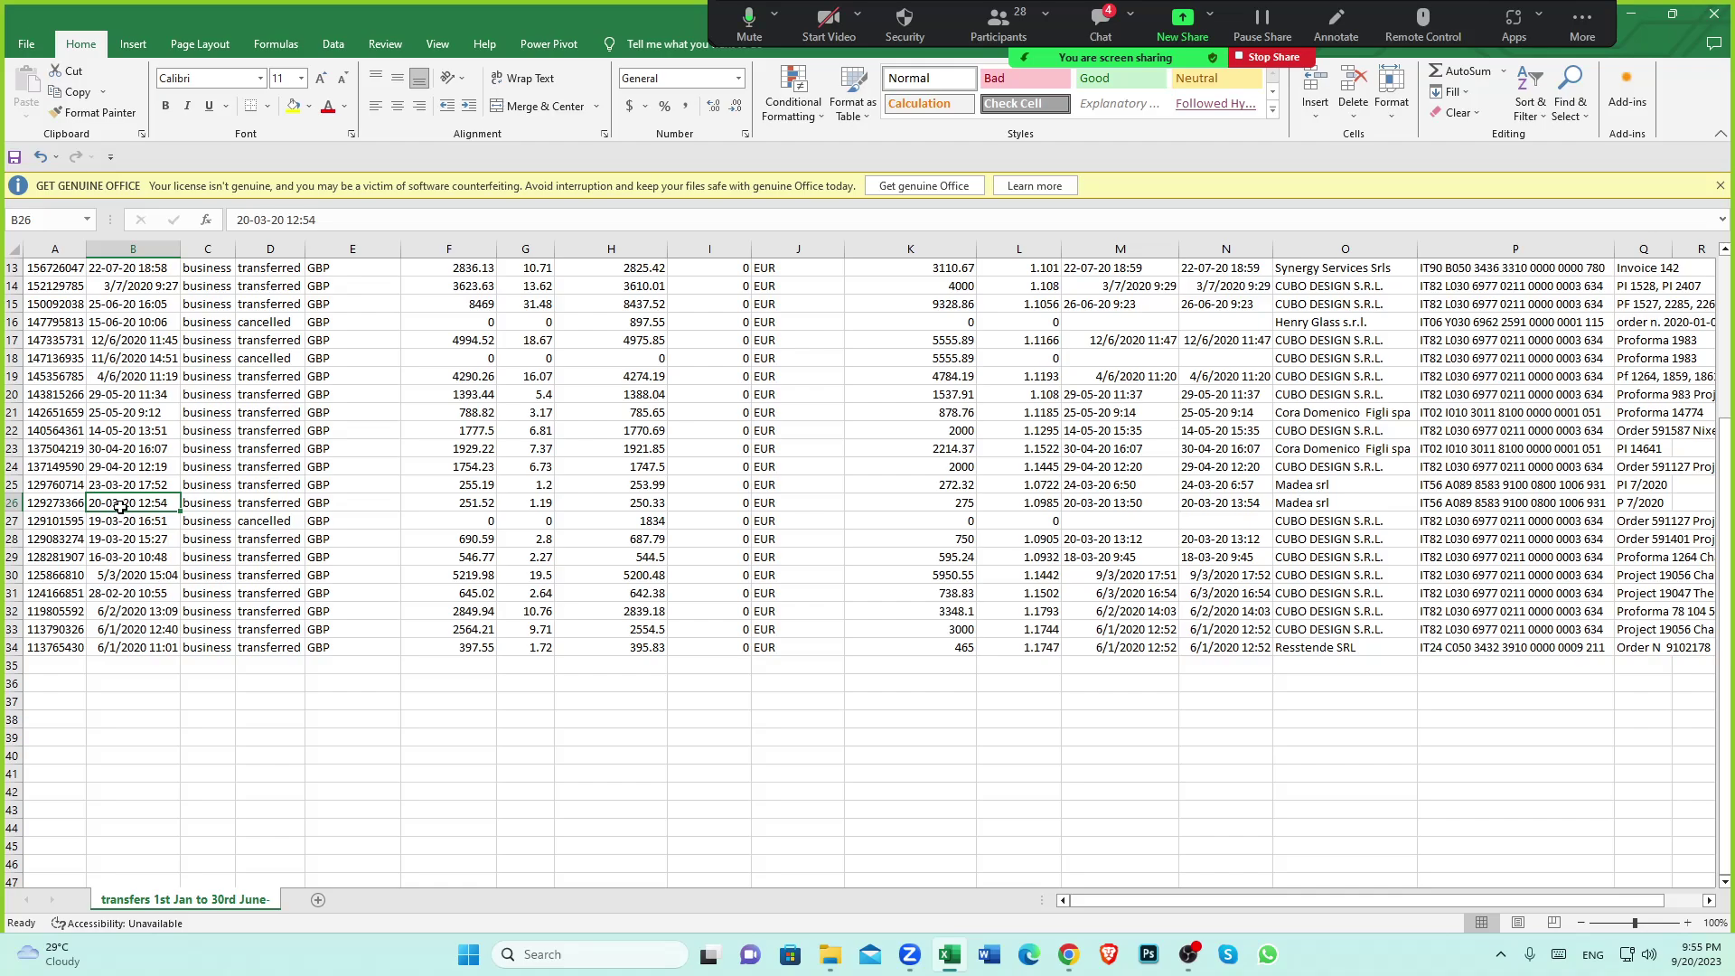
left_click(968, 508)
left_click(1313, 503)
left_click(1312, 486)
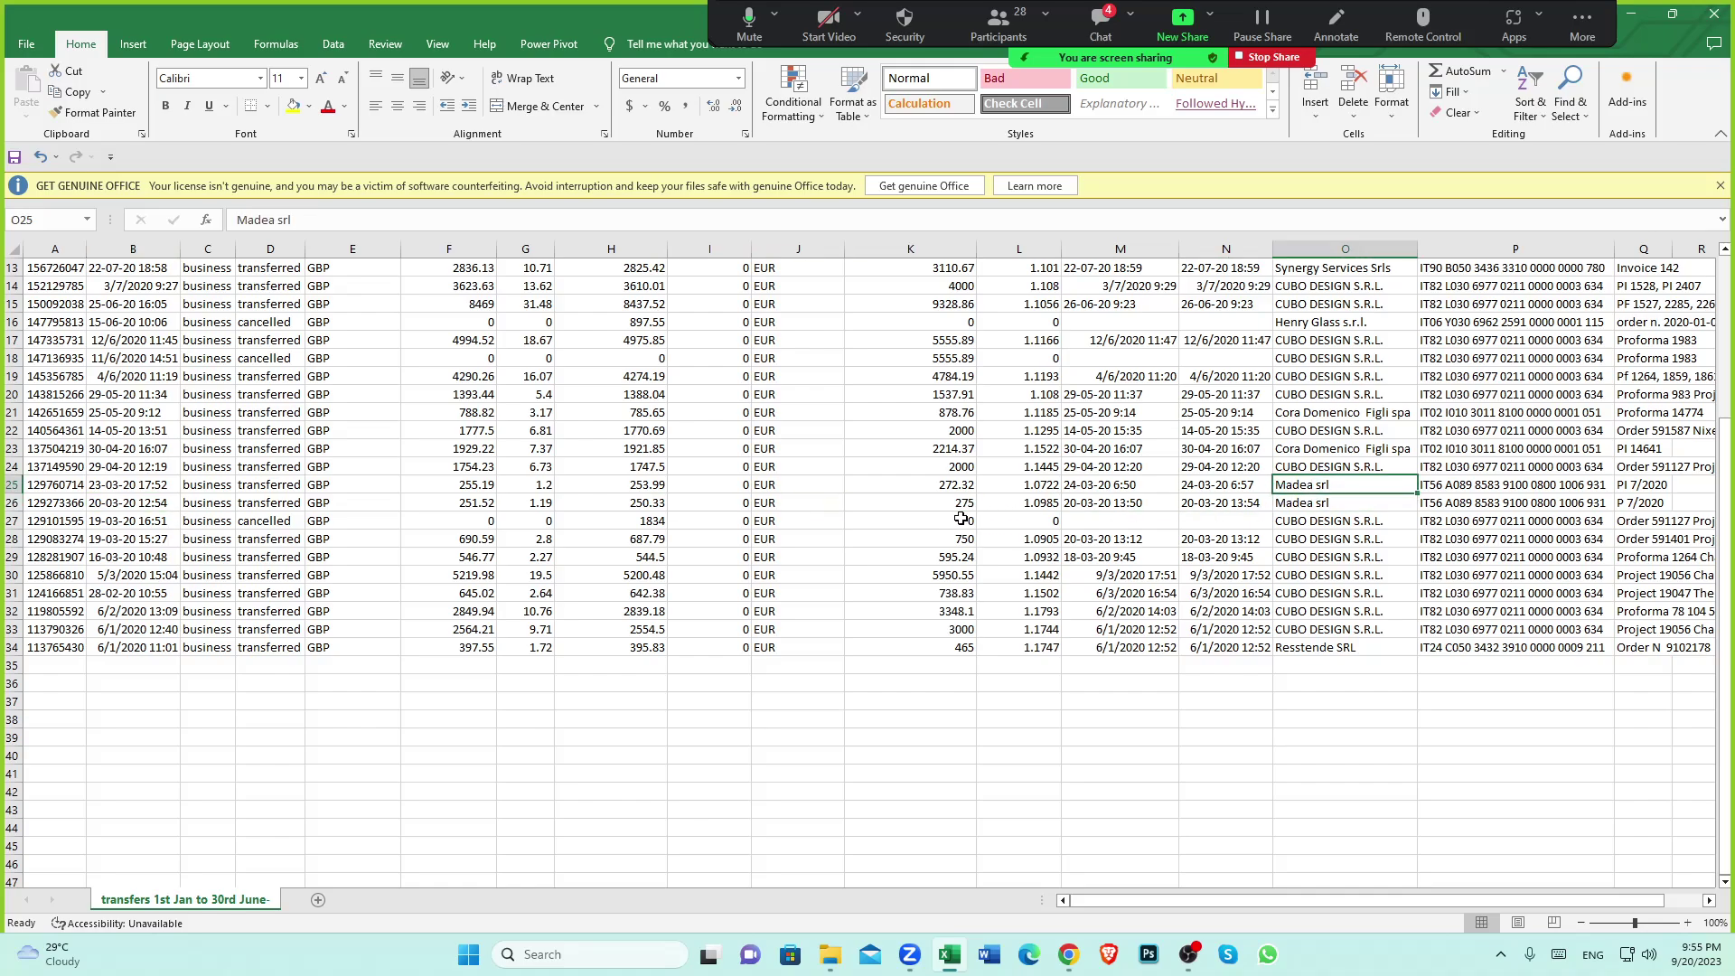
scroll(960, 518, "up", 1)
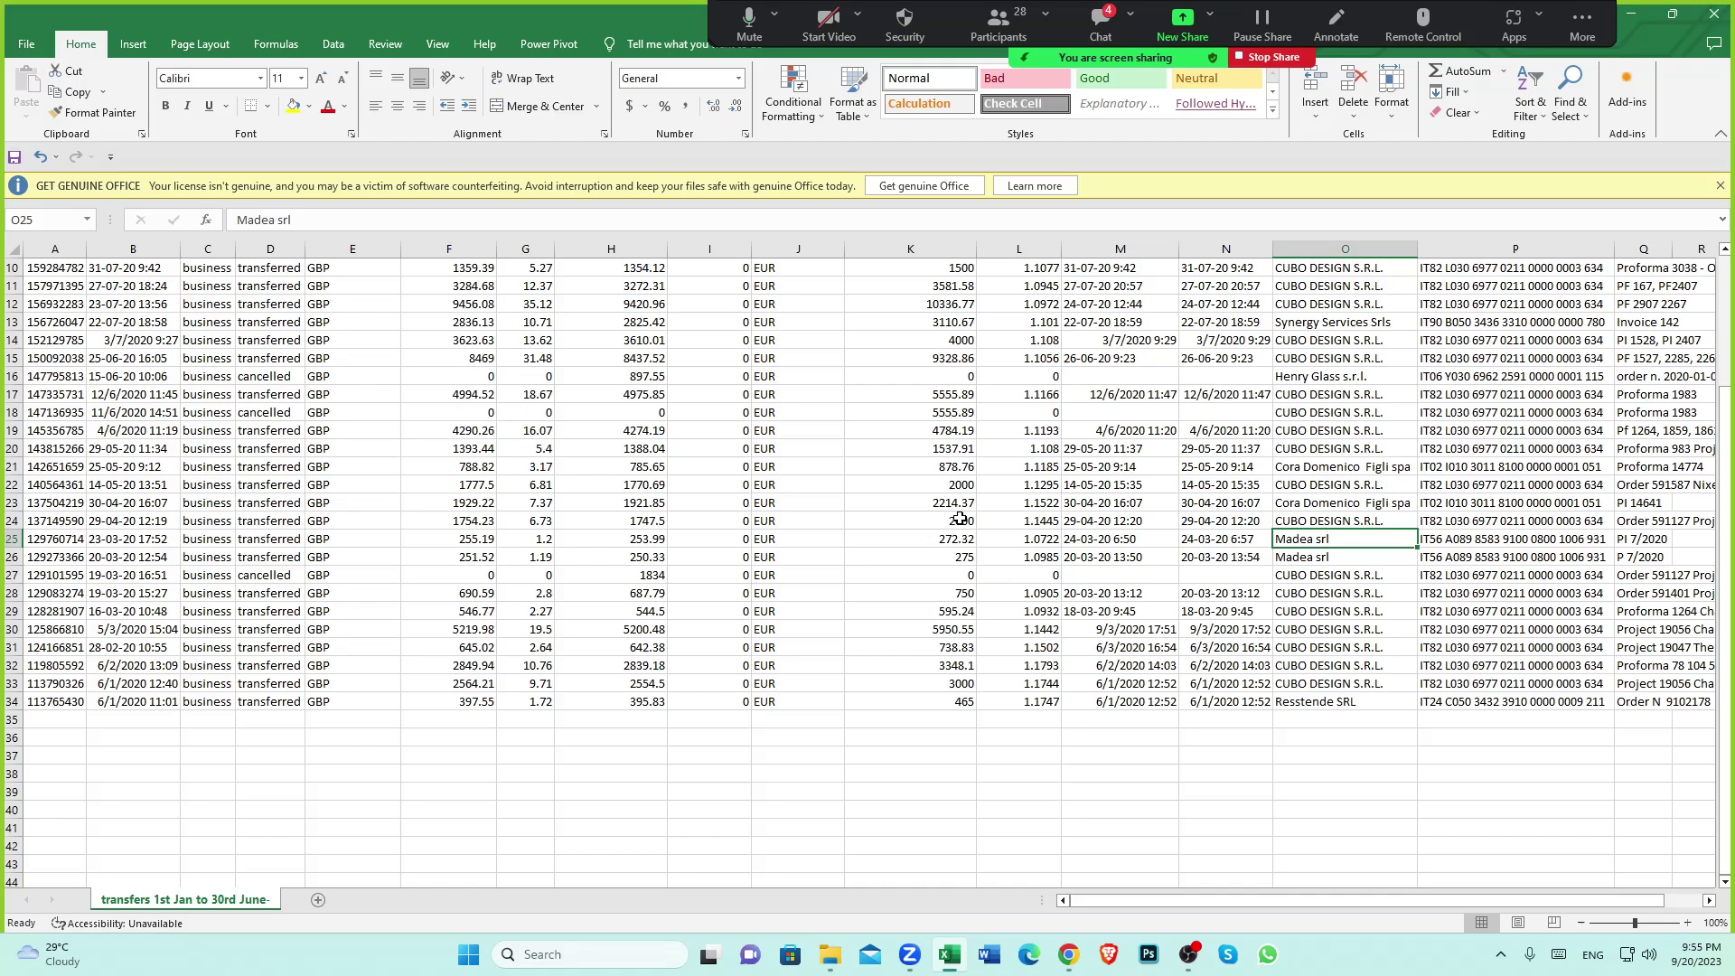
left_click(114, 468)
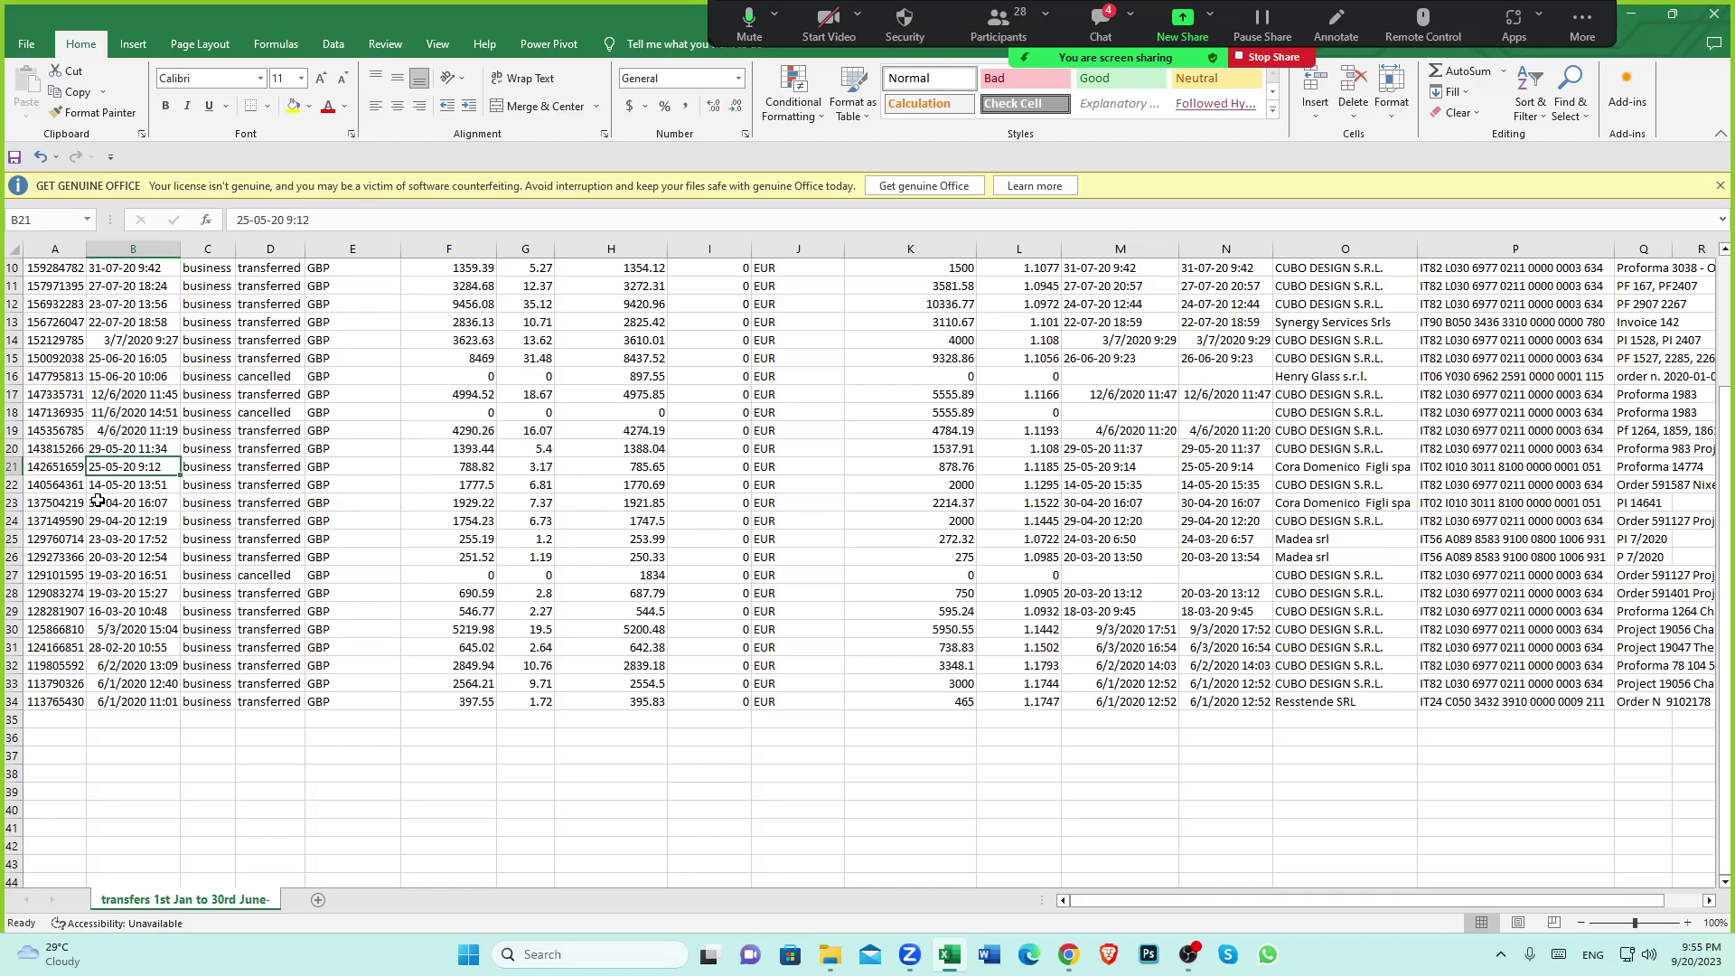
left_click(120, 432)
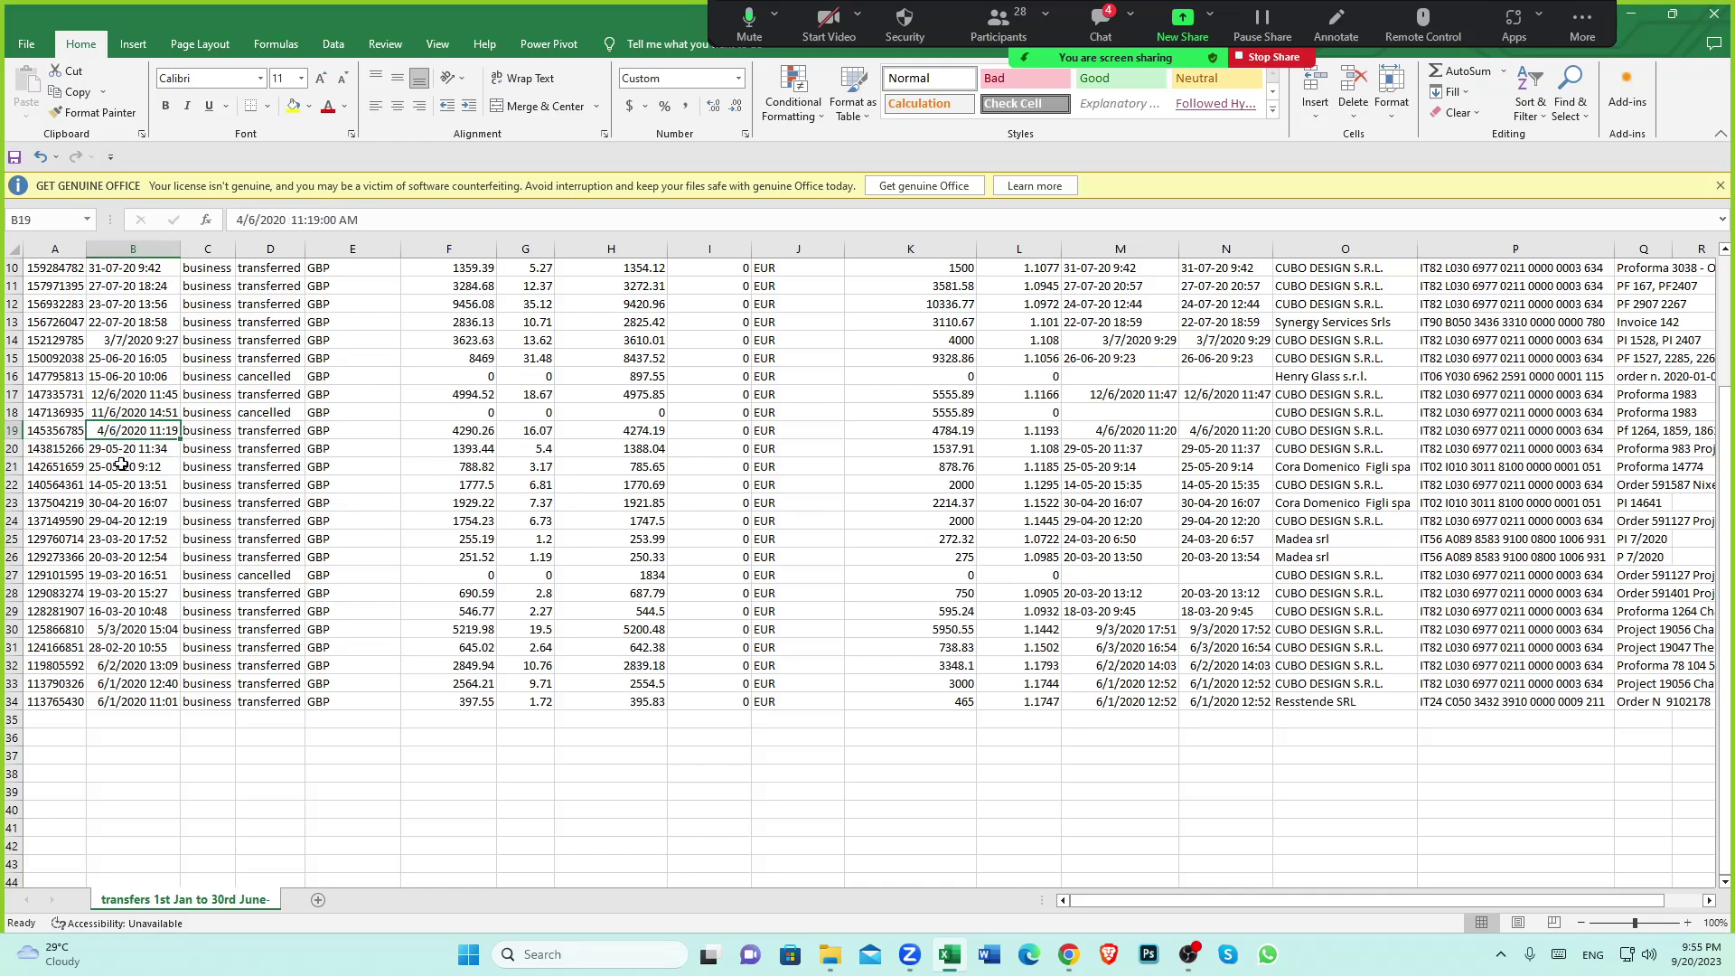
scroll(112, 378, "up", 1)
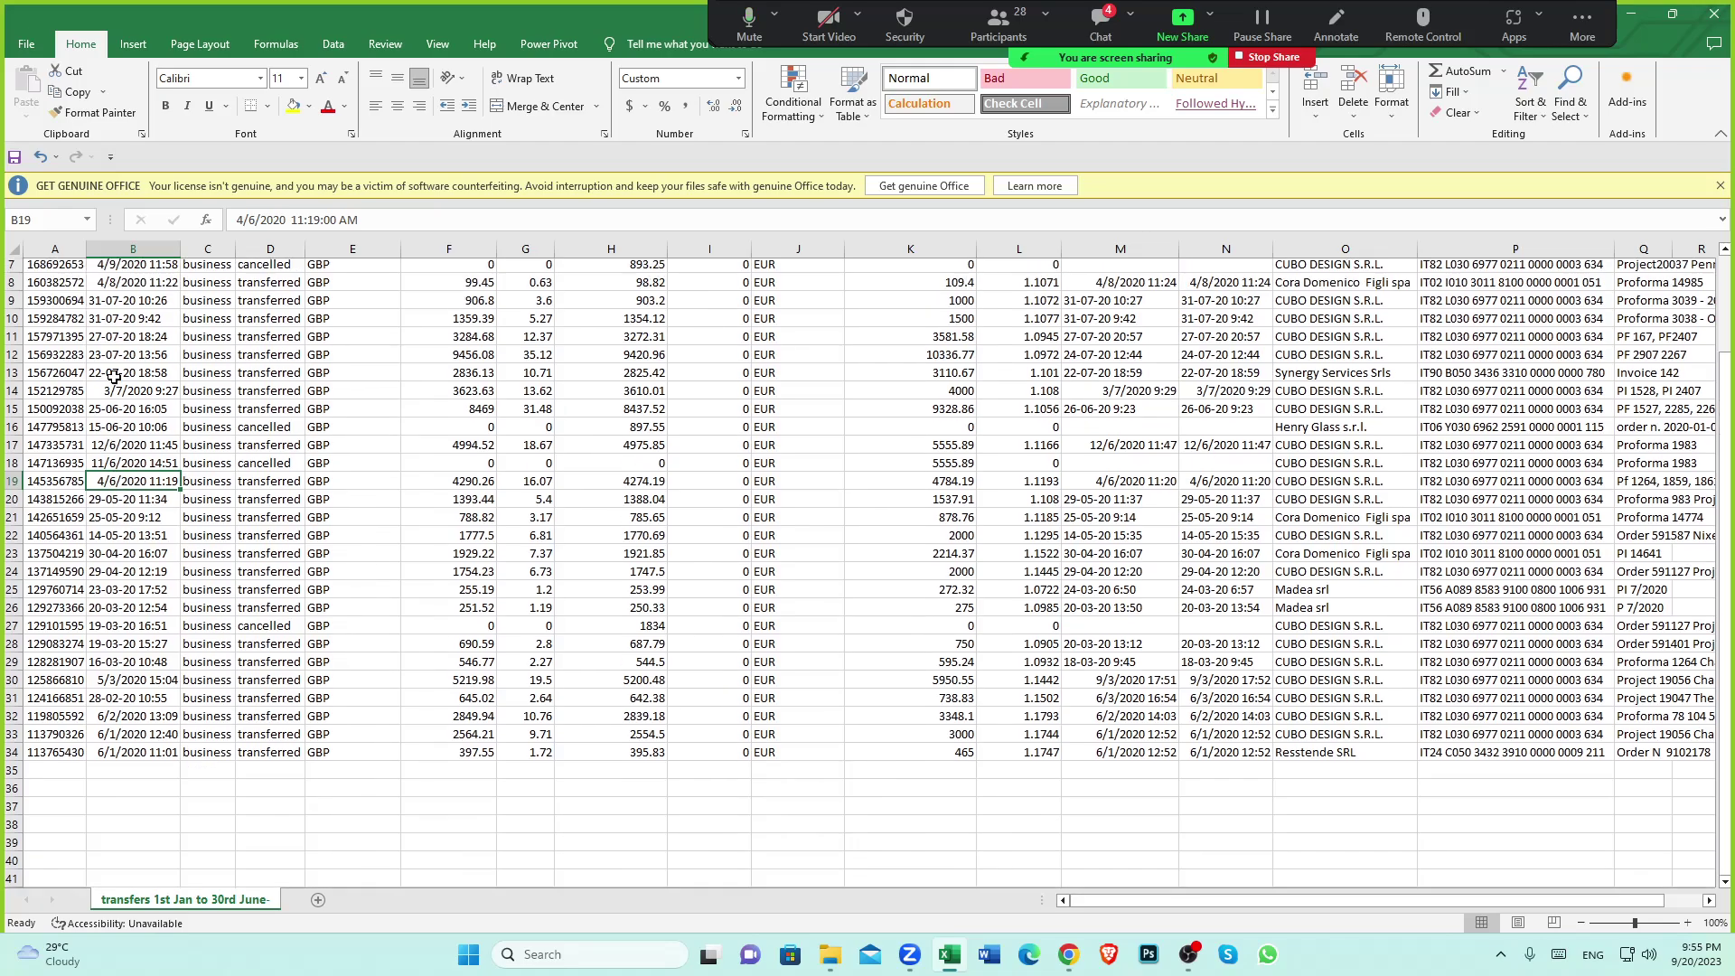
scroll(114, 377, "up", 1)
left_click(126, 466)
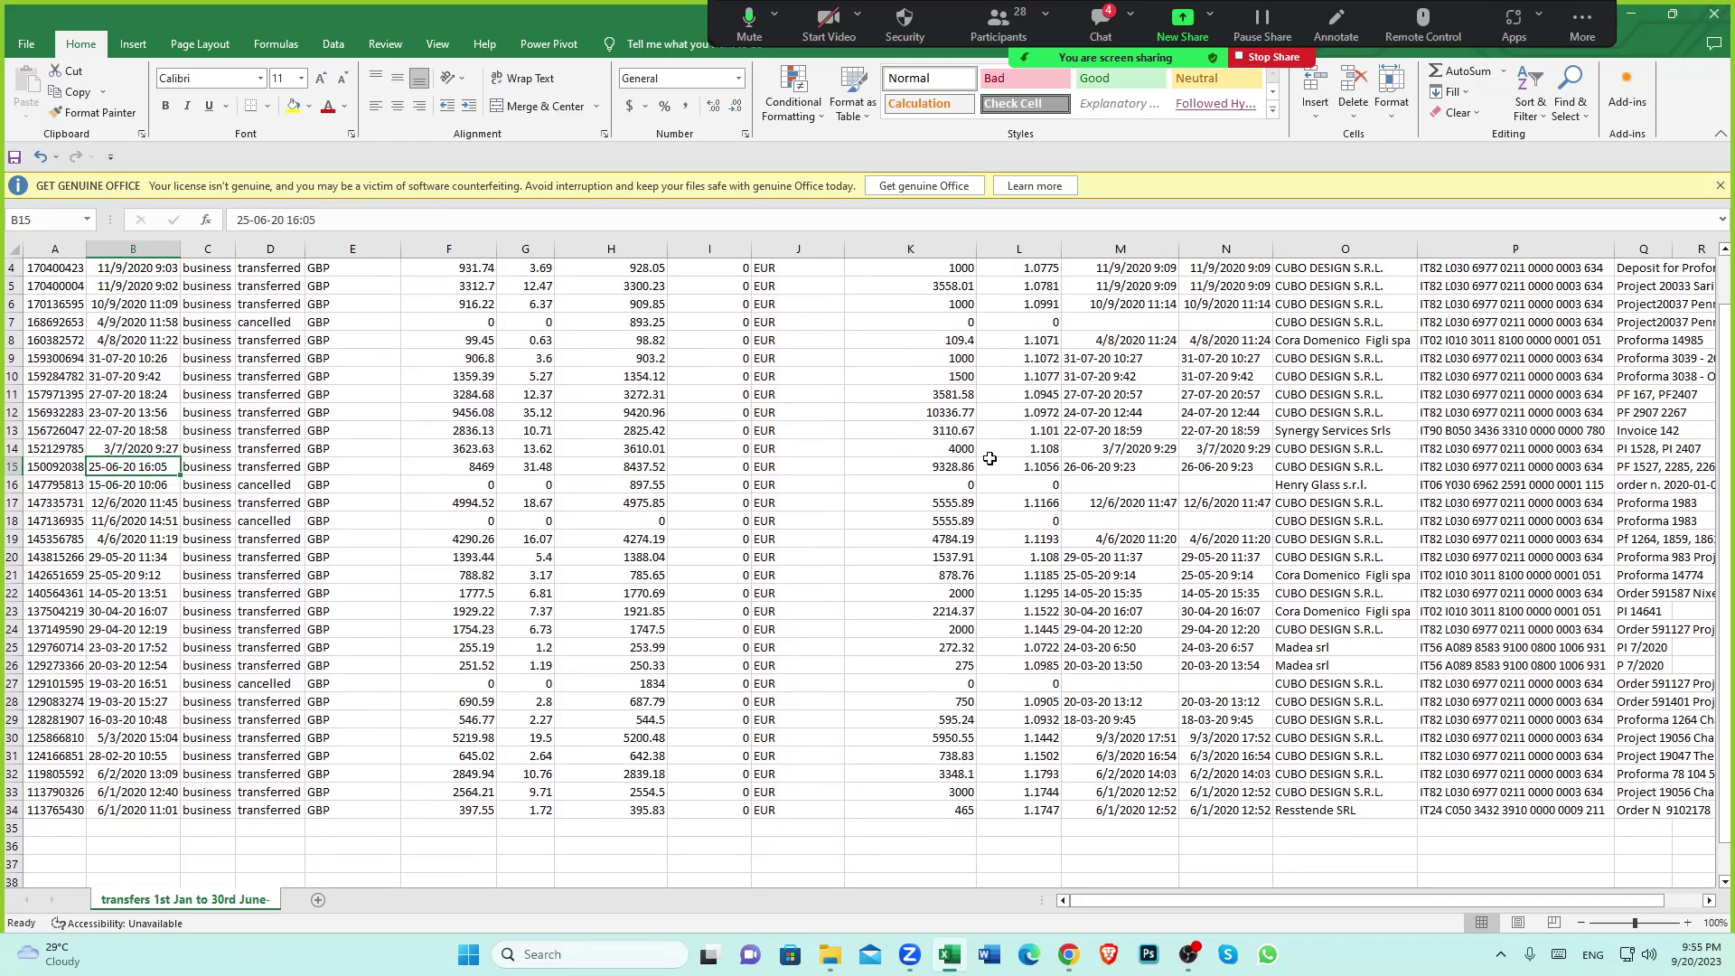
left_click(1297, 470)
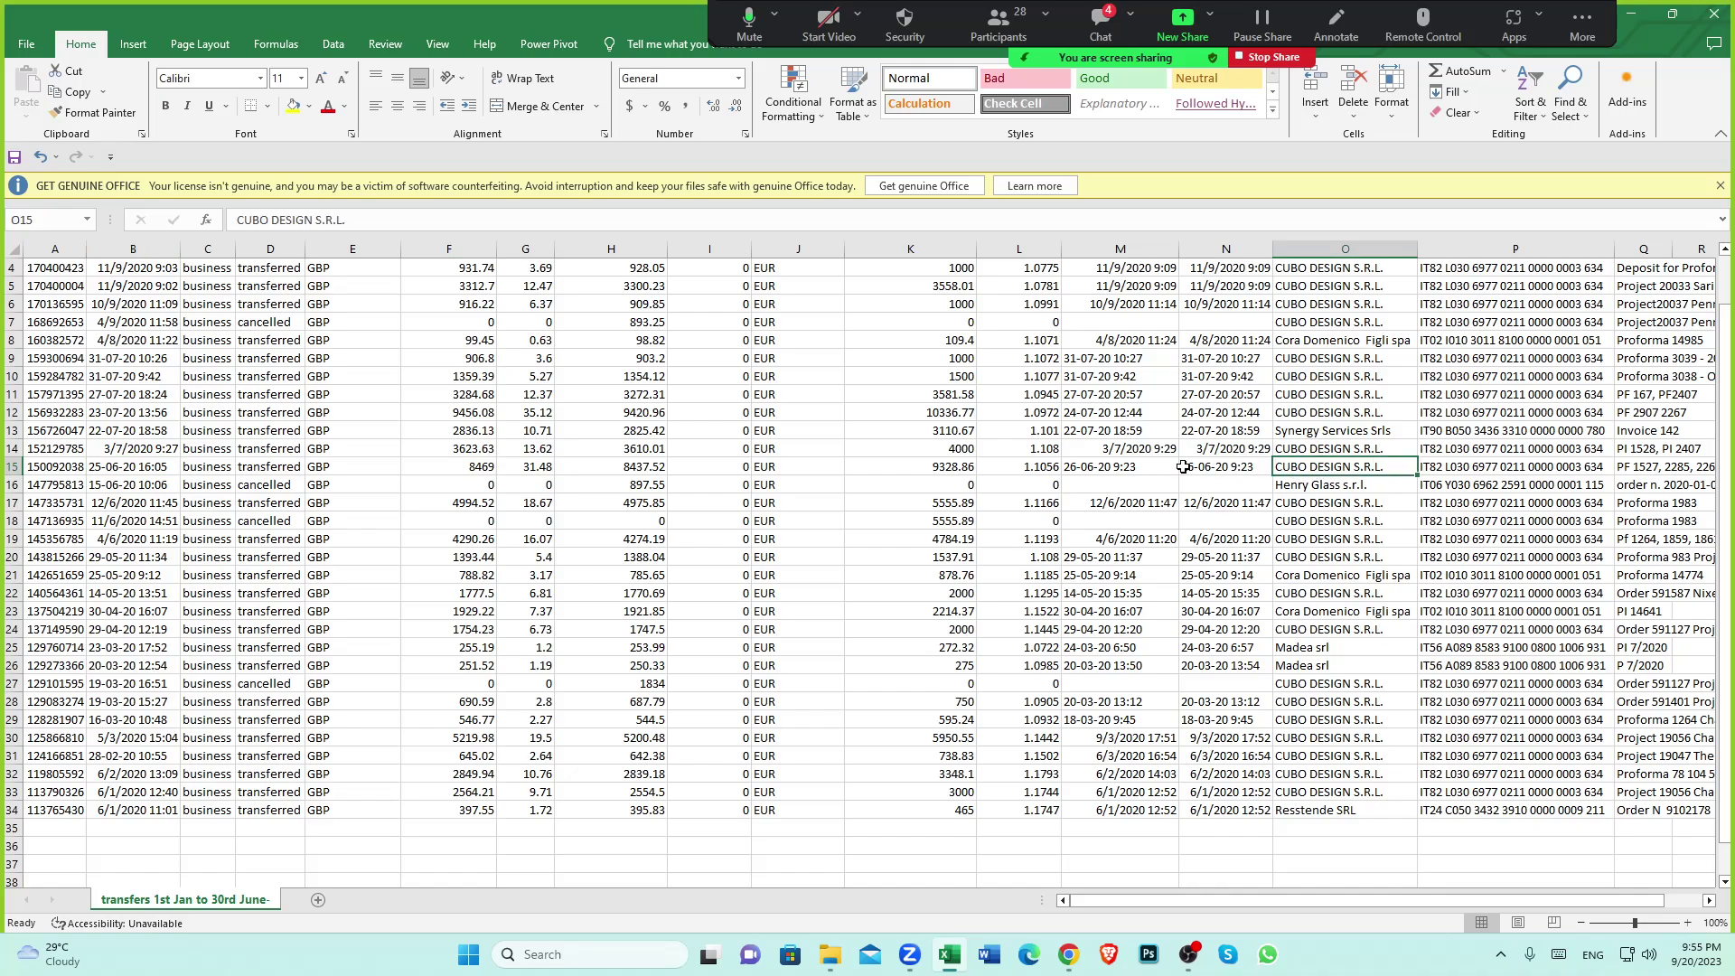
left_click(936, 469)
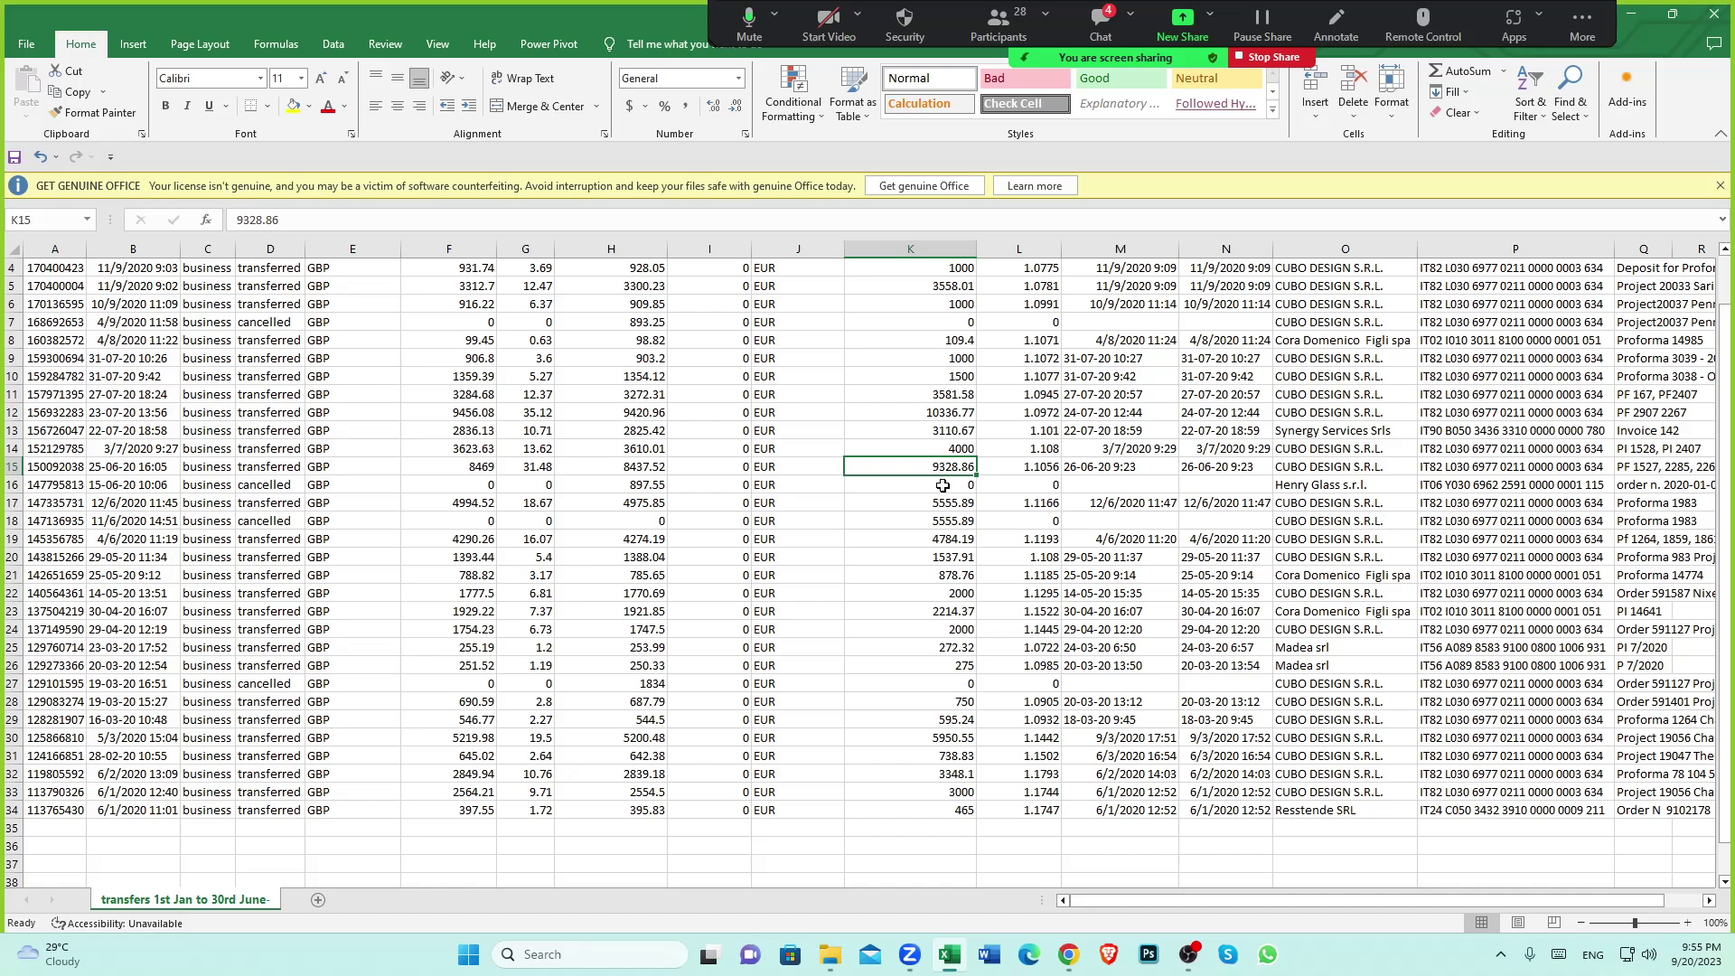
mouse_move(1063, 963)
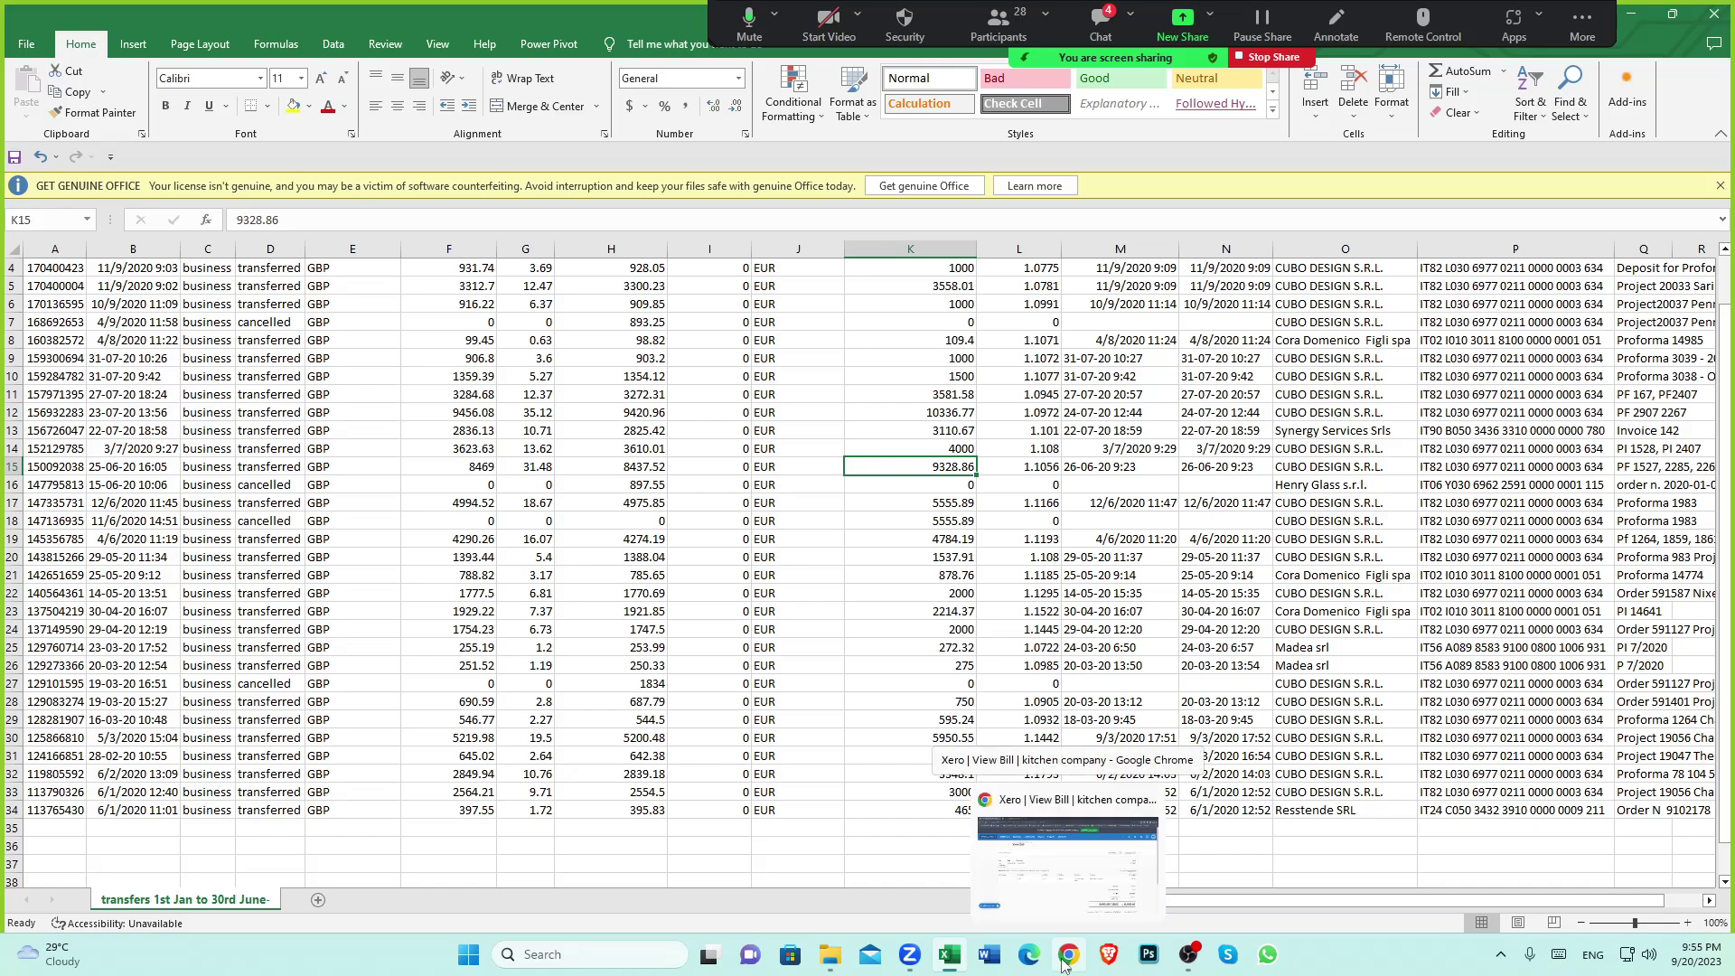
left_click(1078, 881)
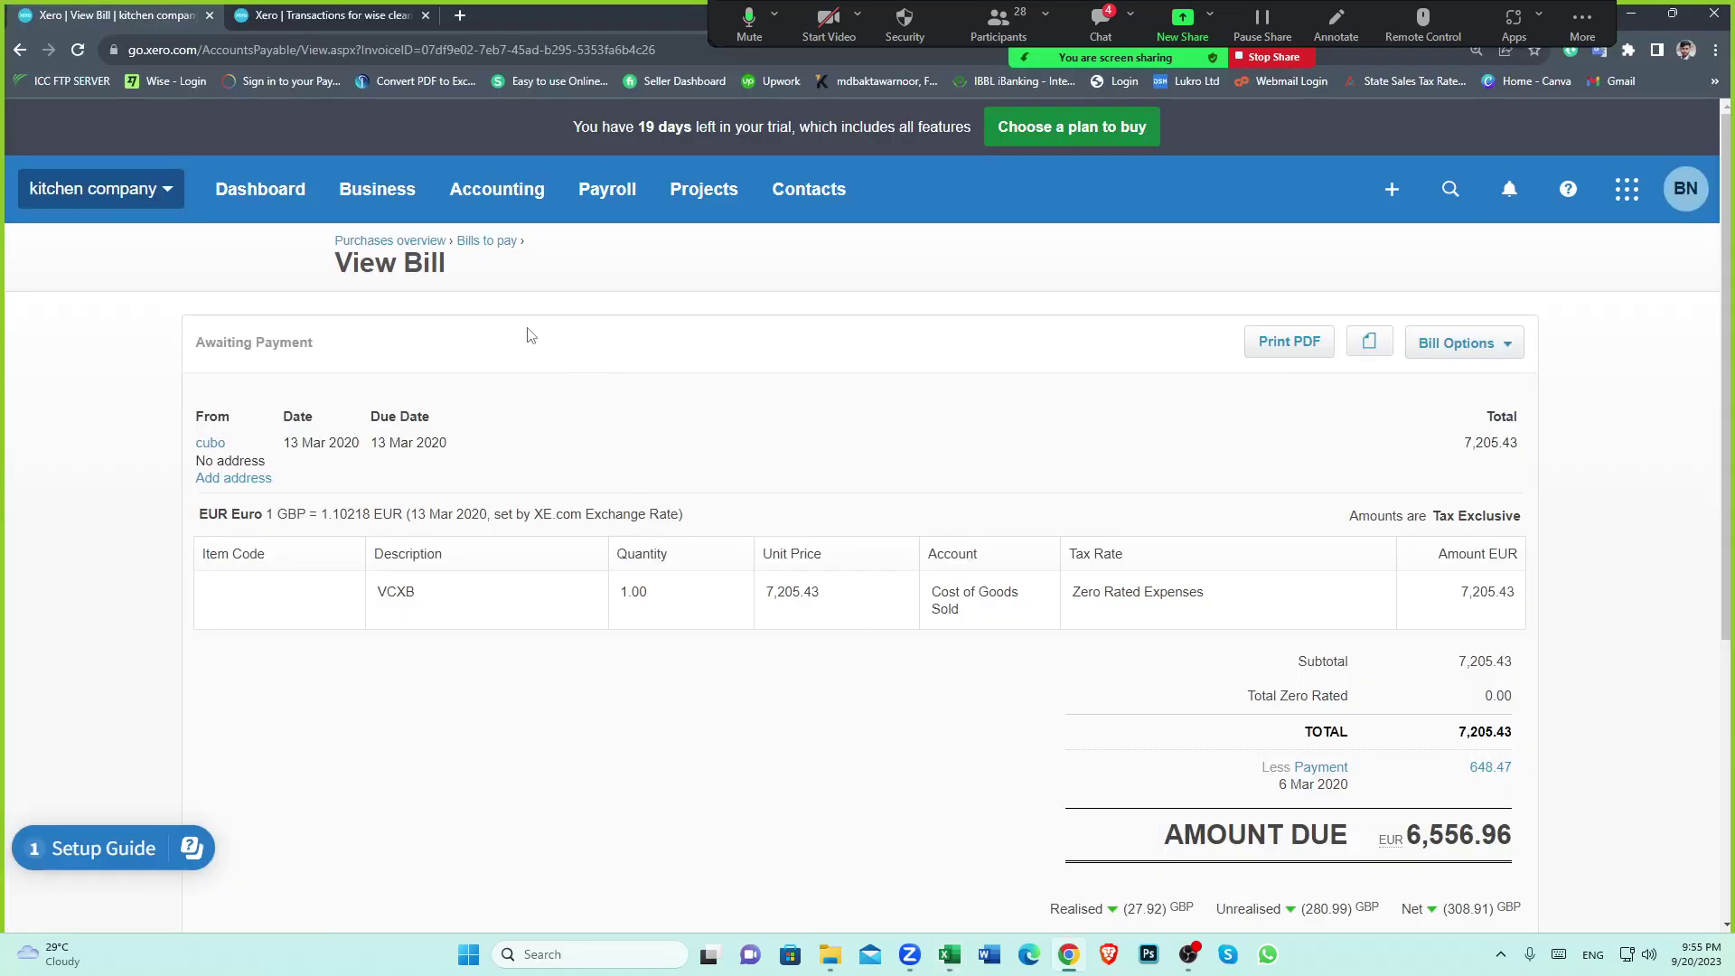
scroll(958, 586, "down", 2)
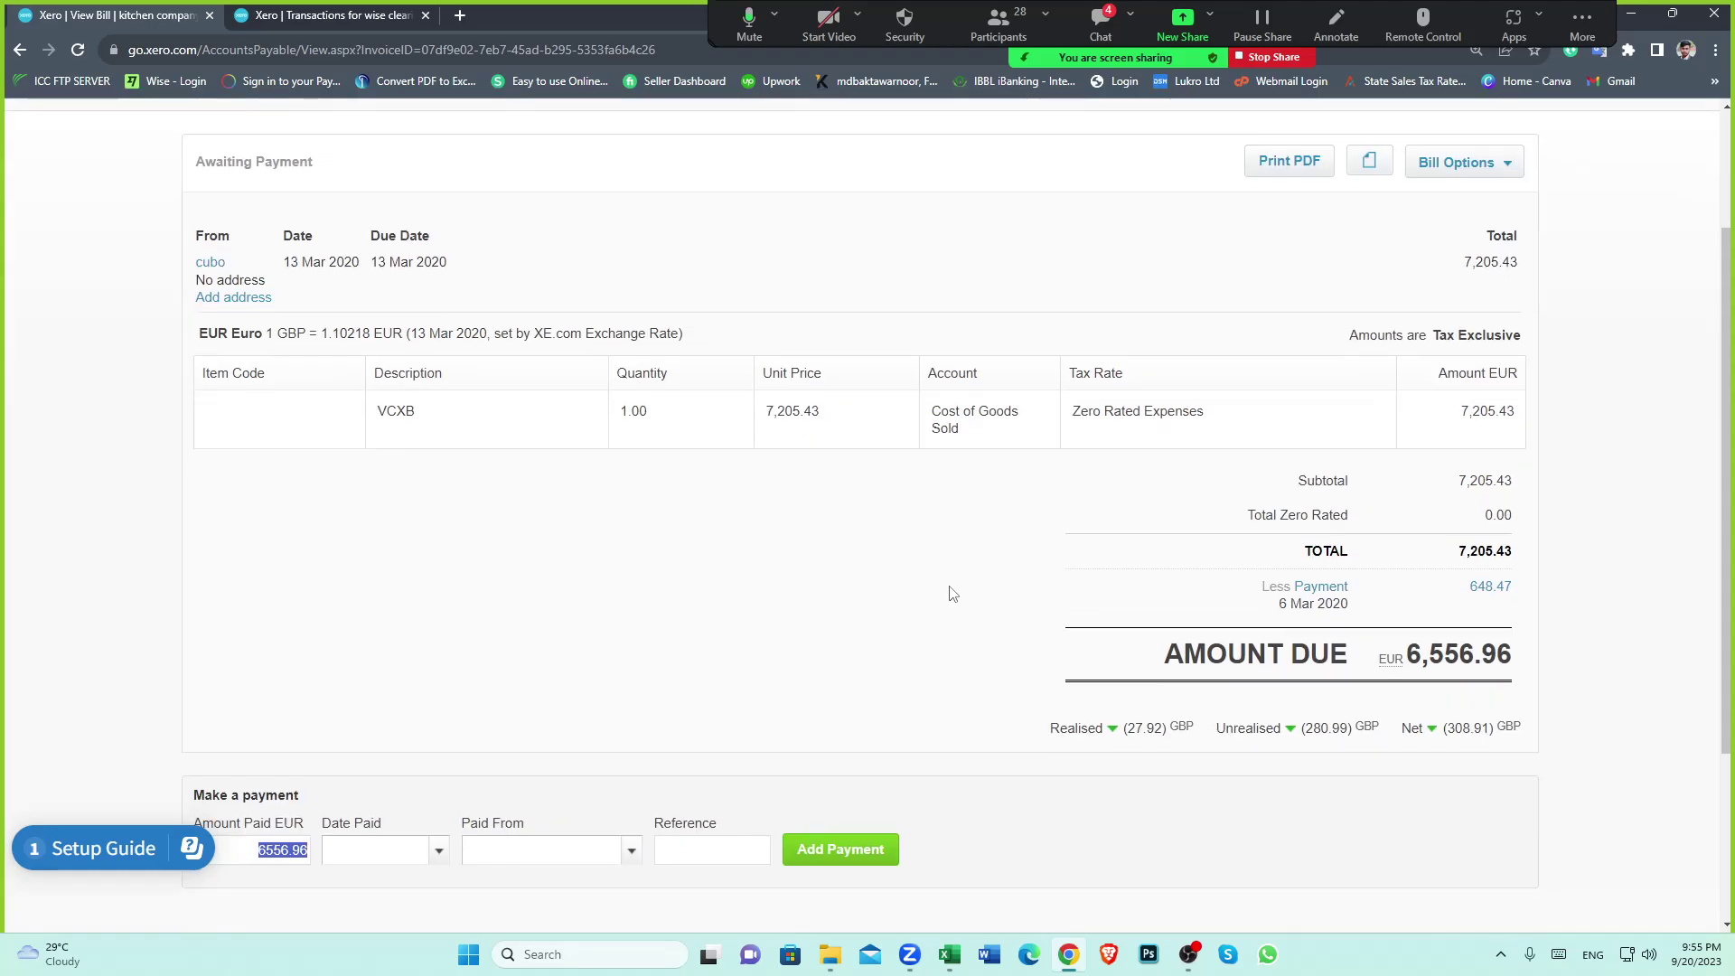
left_click(949, 956)
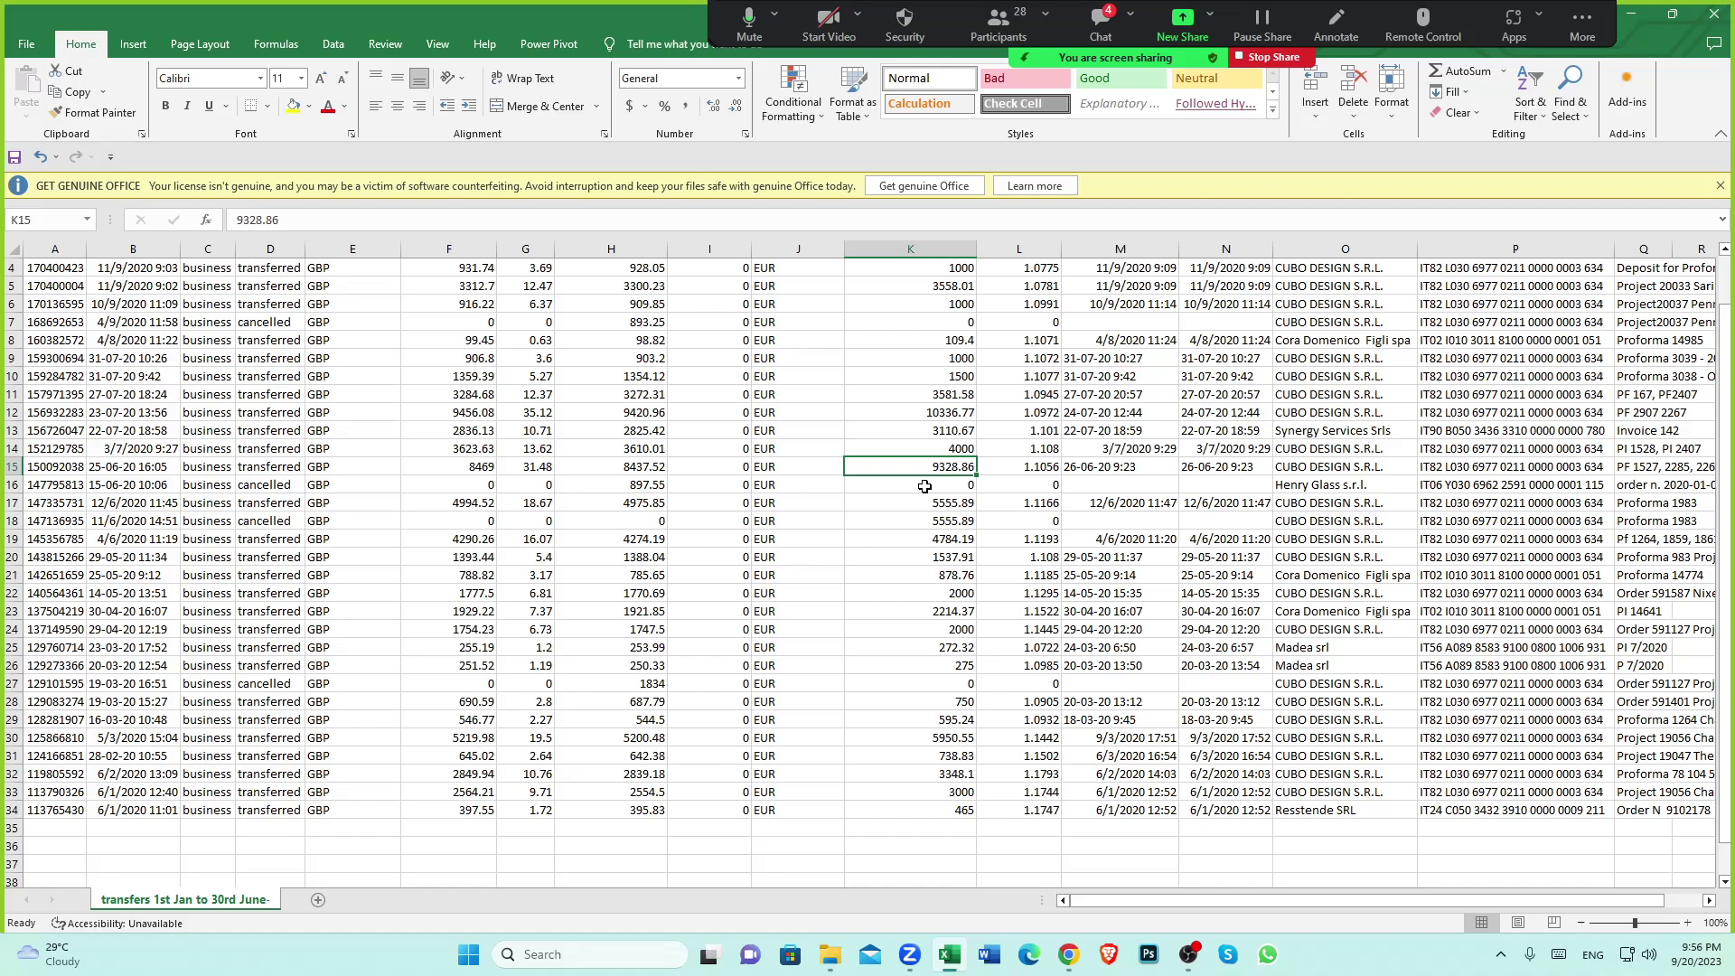
left_click(925, 485)
left_click(940, 468)
left_click(949, 487)
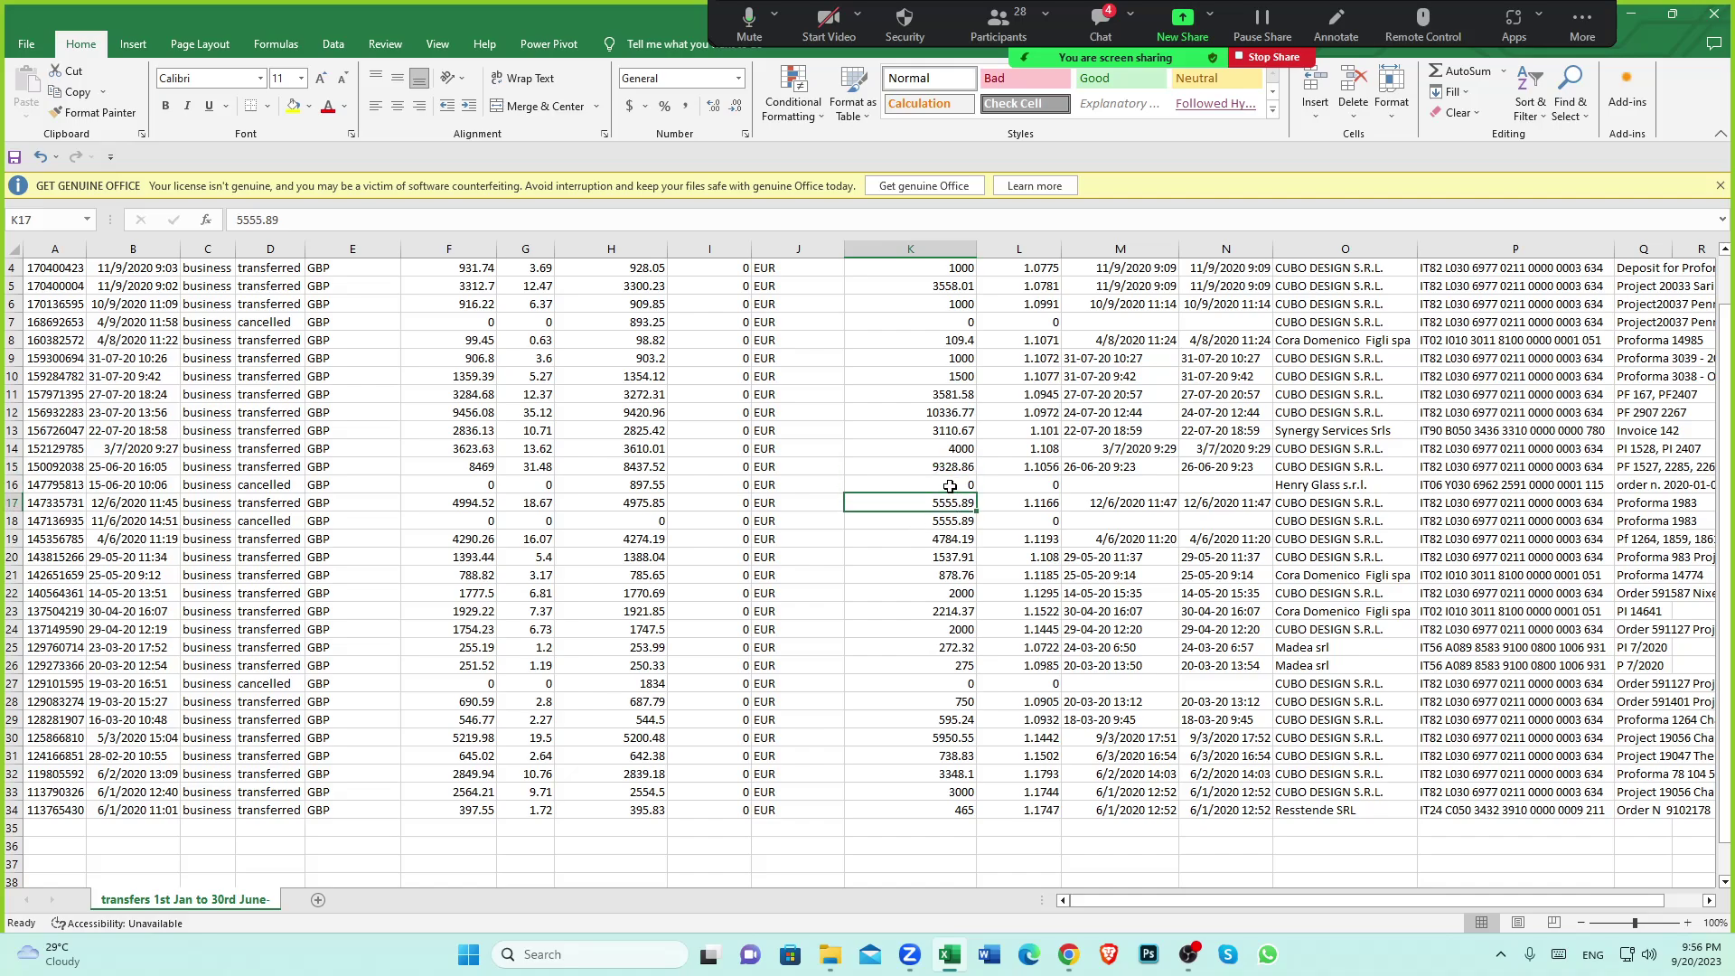
left_click(938, 468)
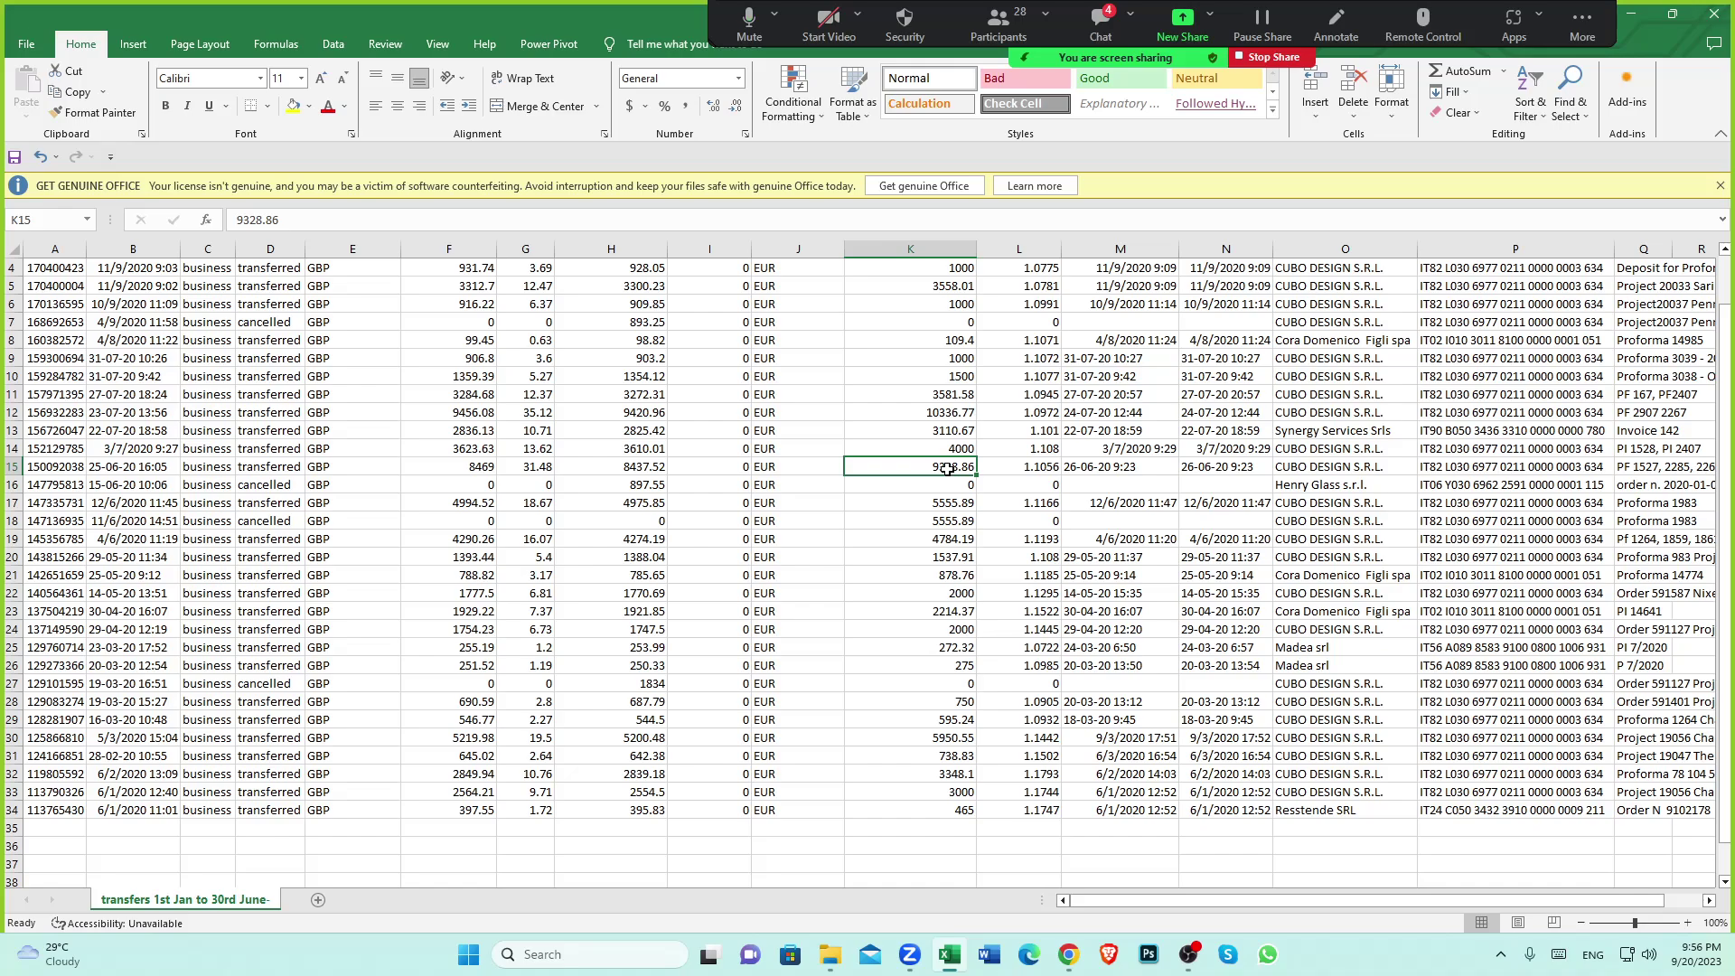
left_click_drag(929, 506, 934, 520)
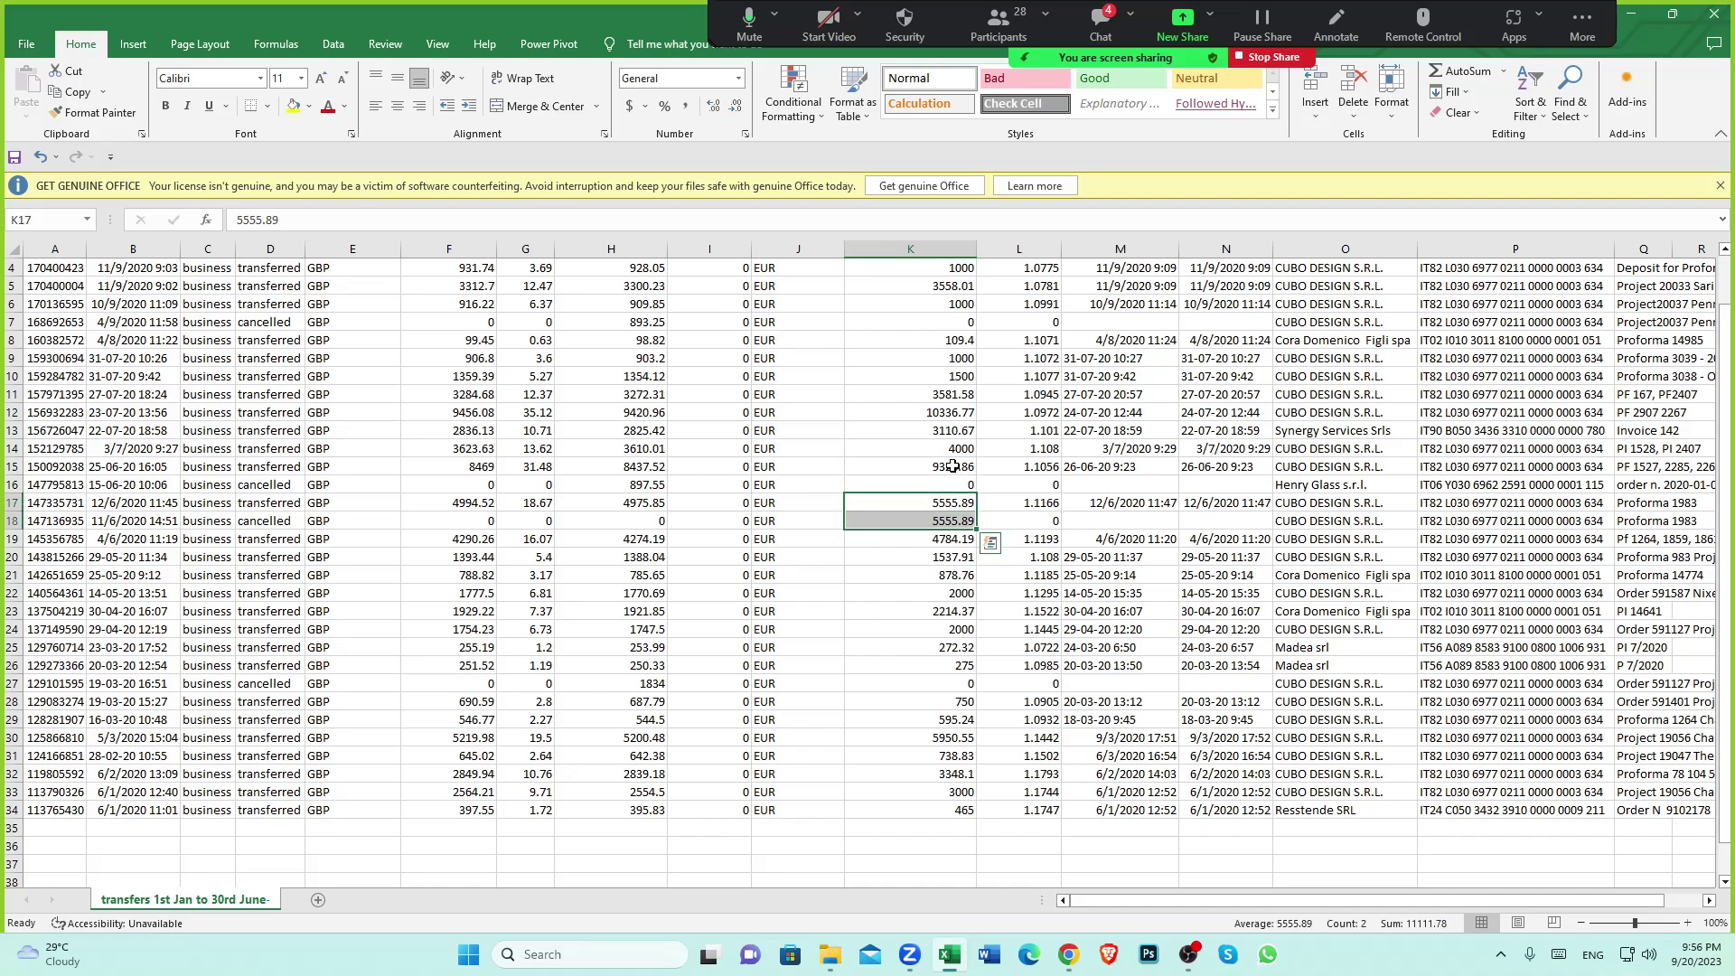
left_click(953, 466)
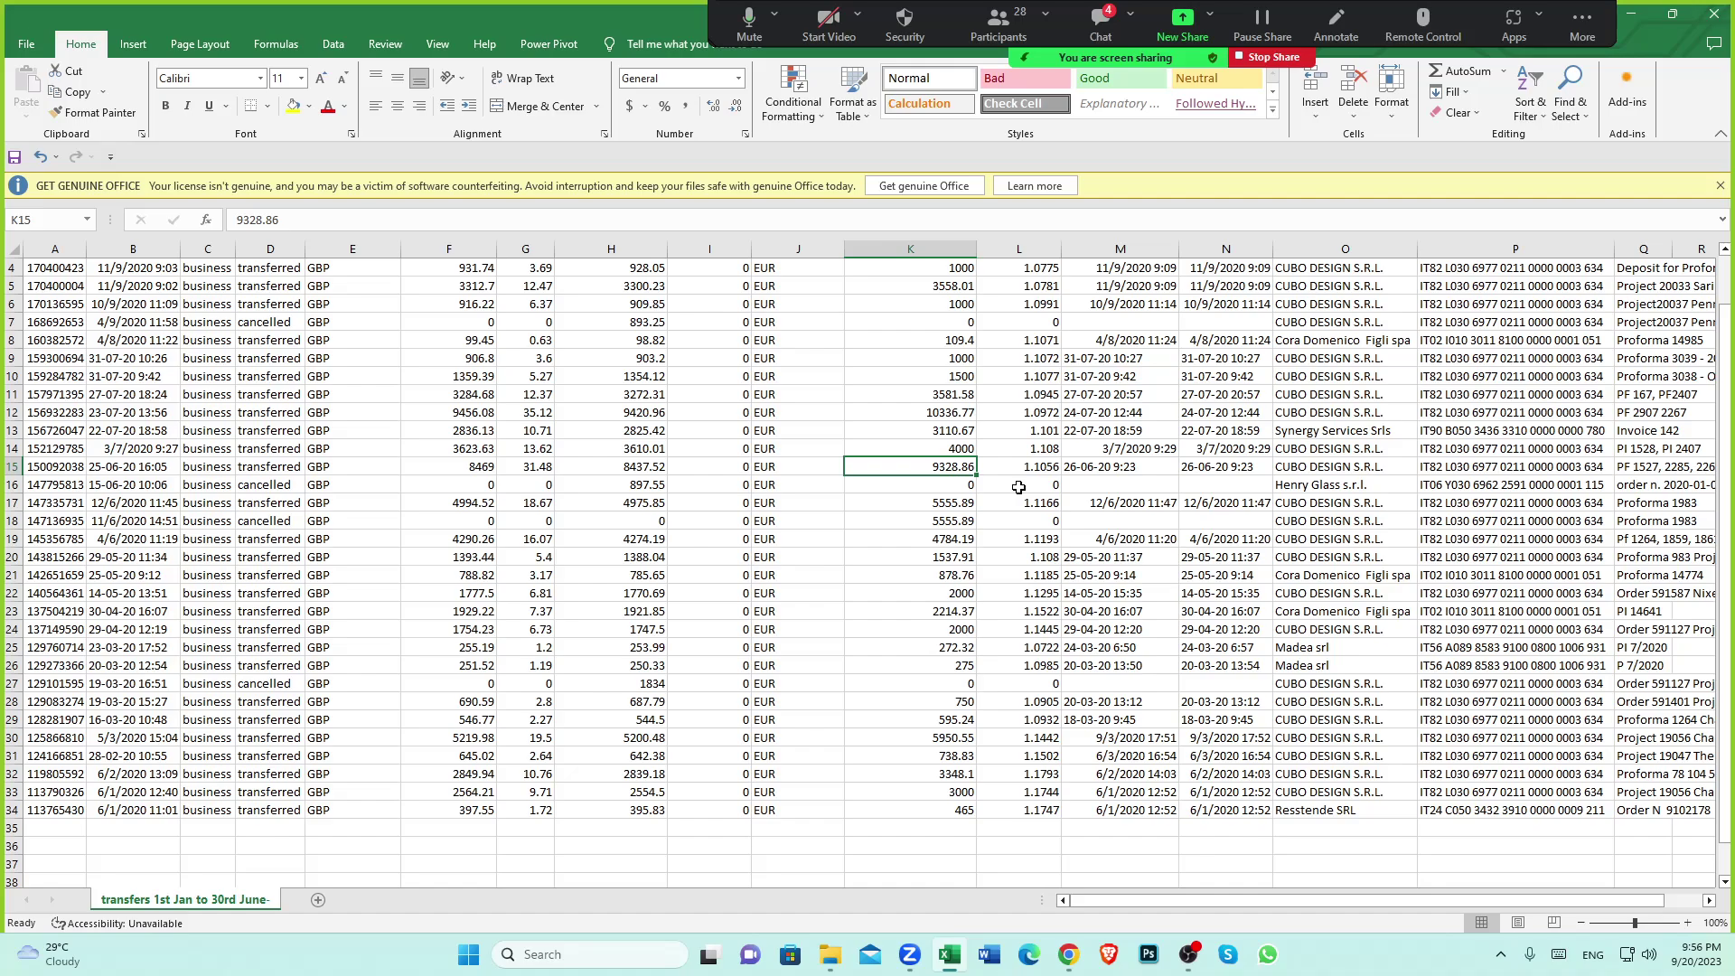
Review the cubo payments in the wise clearing account transactions, then return to the Wise transfers spreadsheet
left_click(1069, 954)
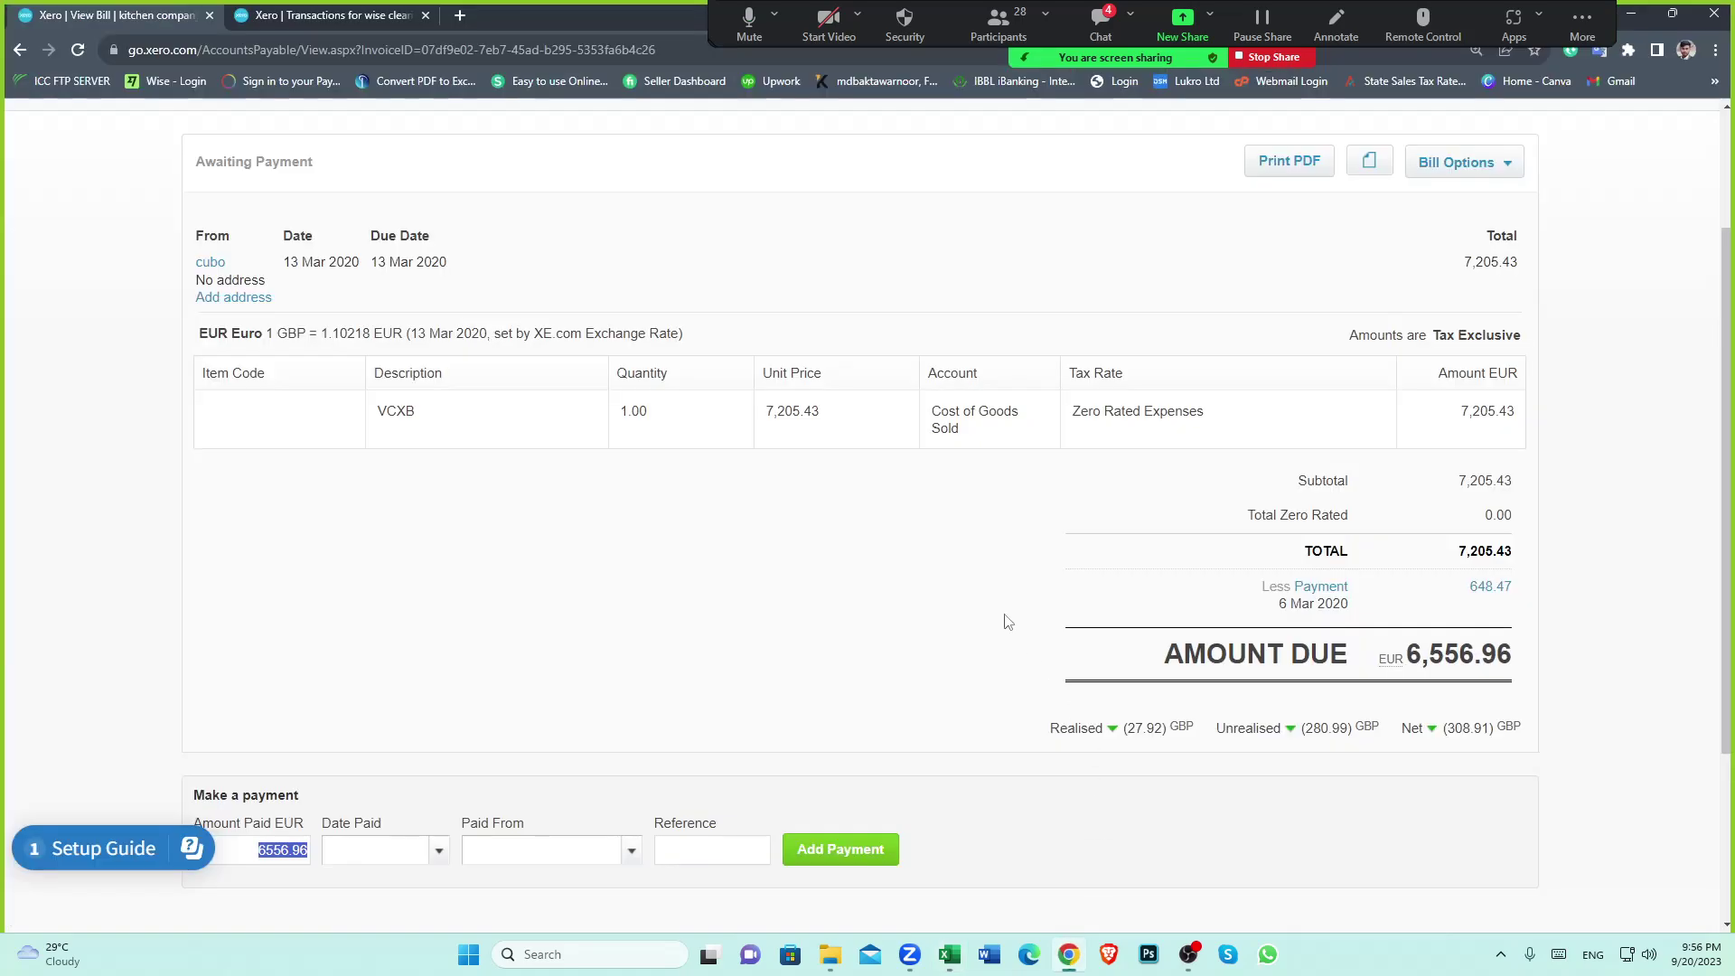
scroll(1007, 622, "up", 2)
left_click(255, 199)
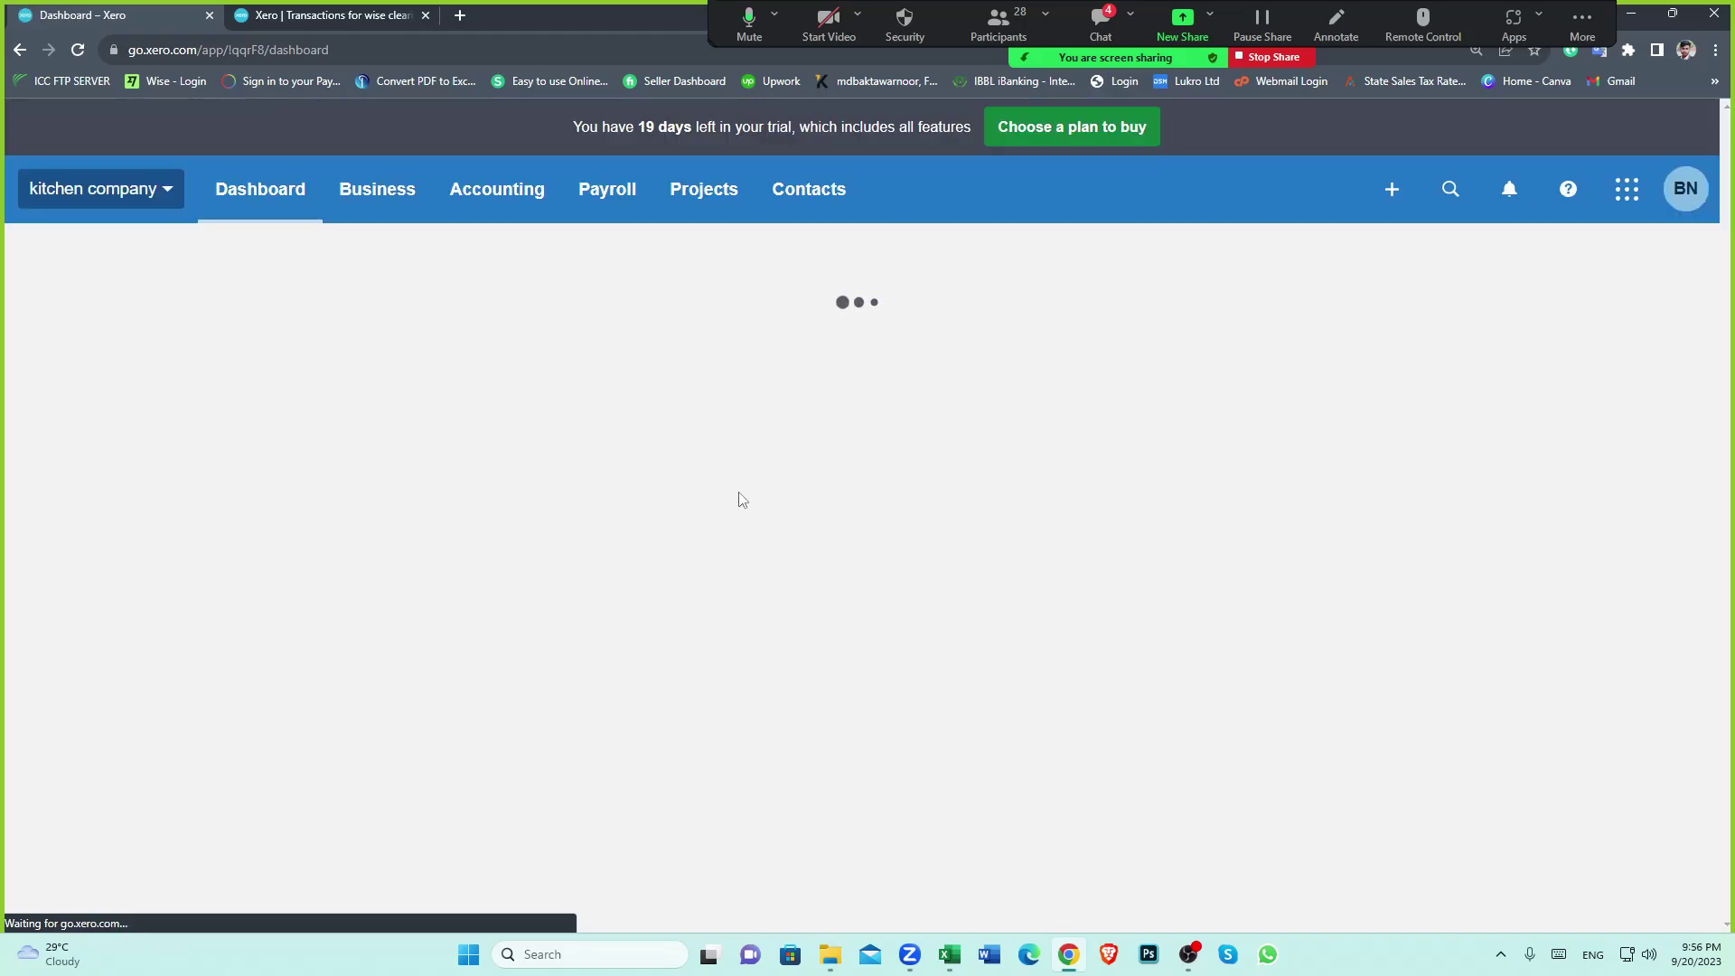
left_click(327, 14)
scroll(768, 453, "down", 2)
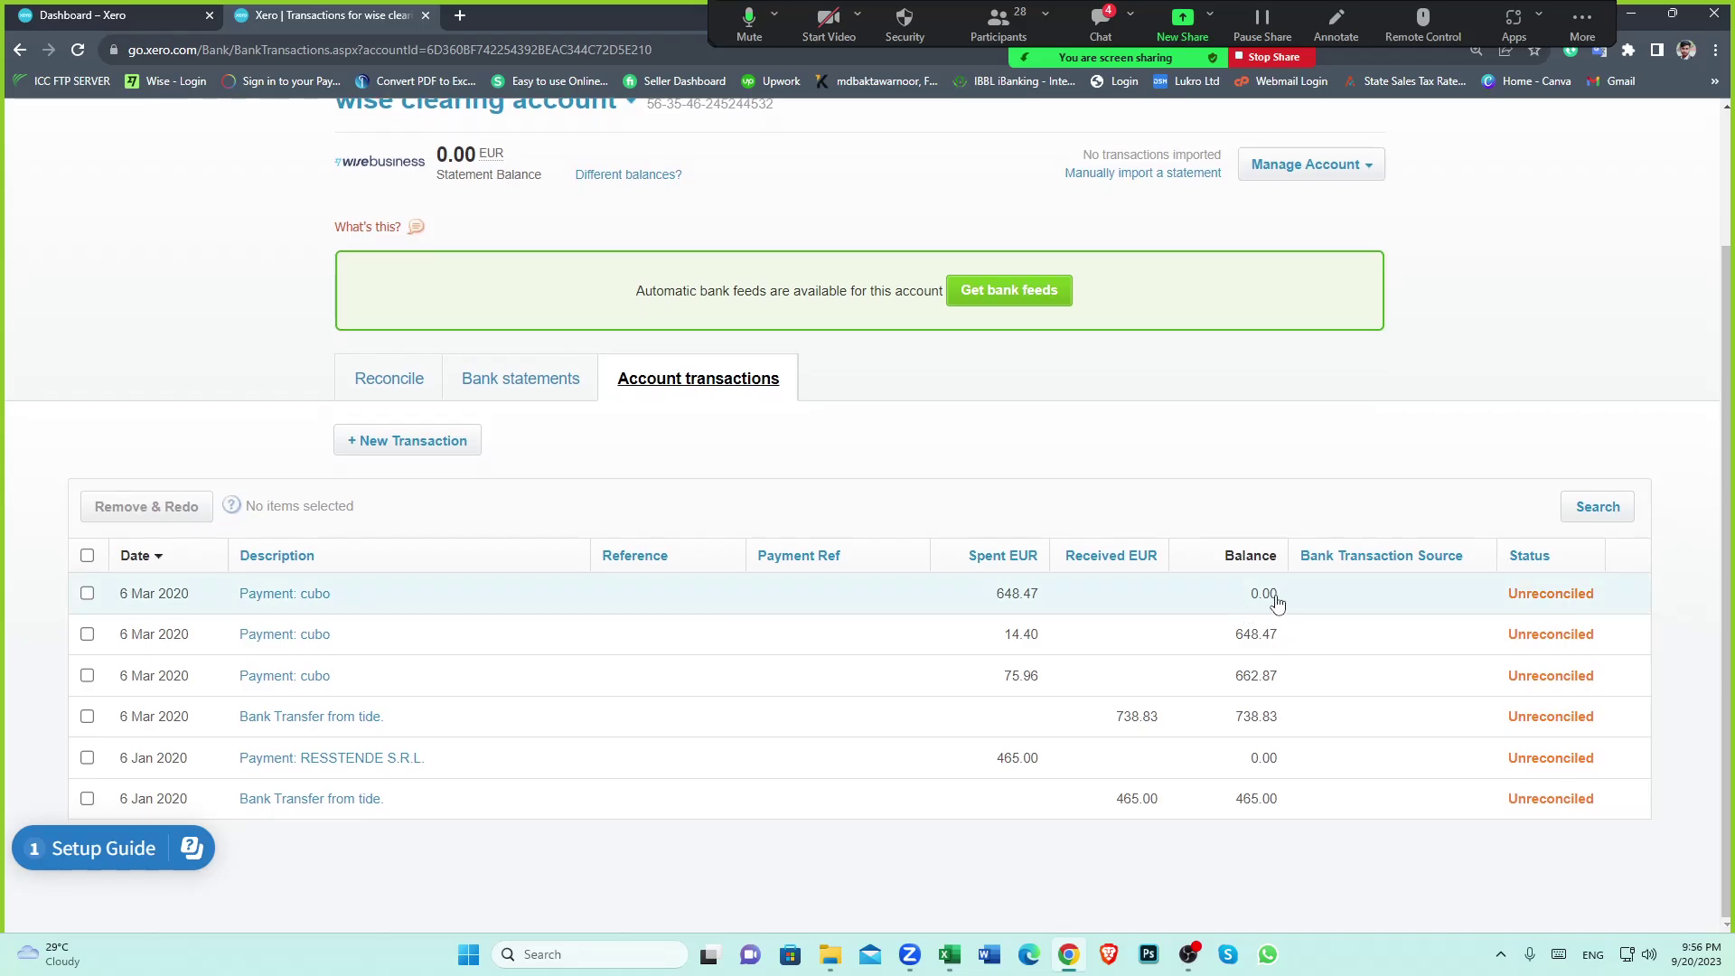
left_click(162, 14)
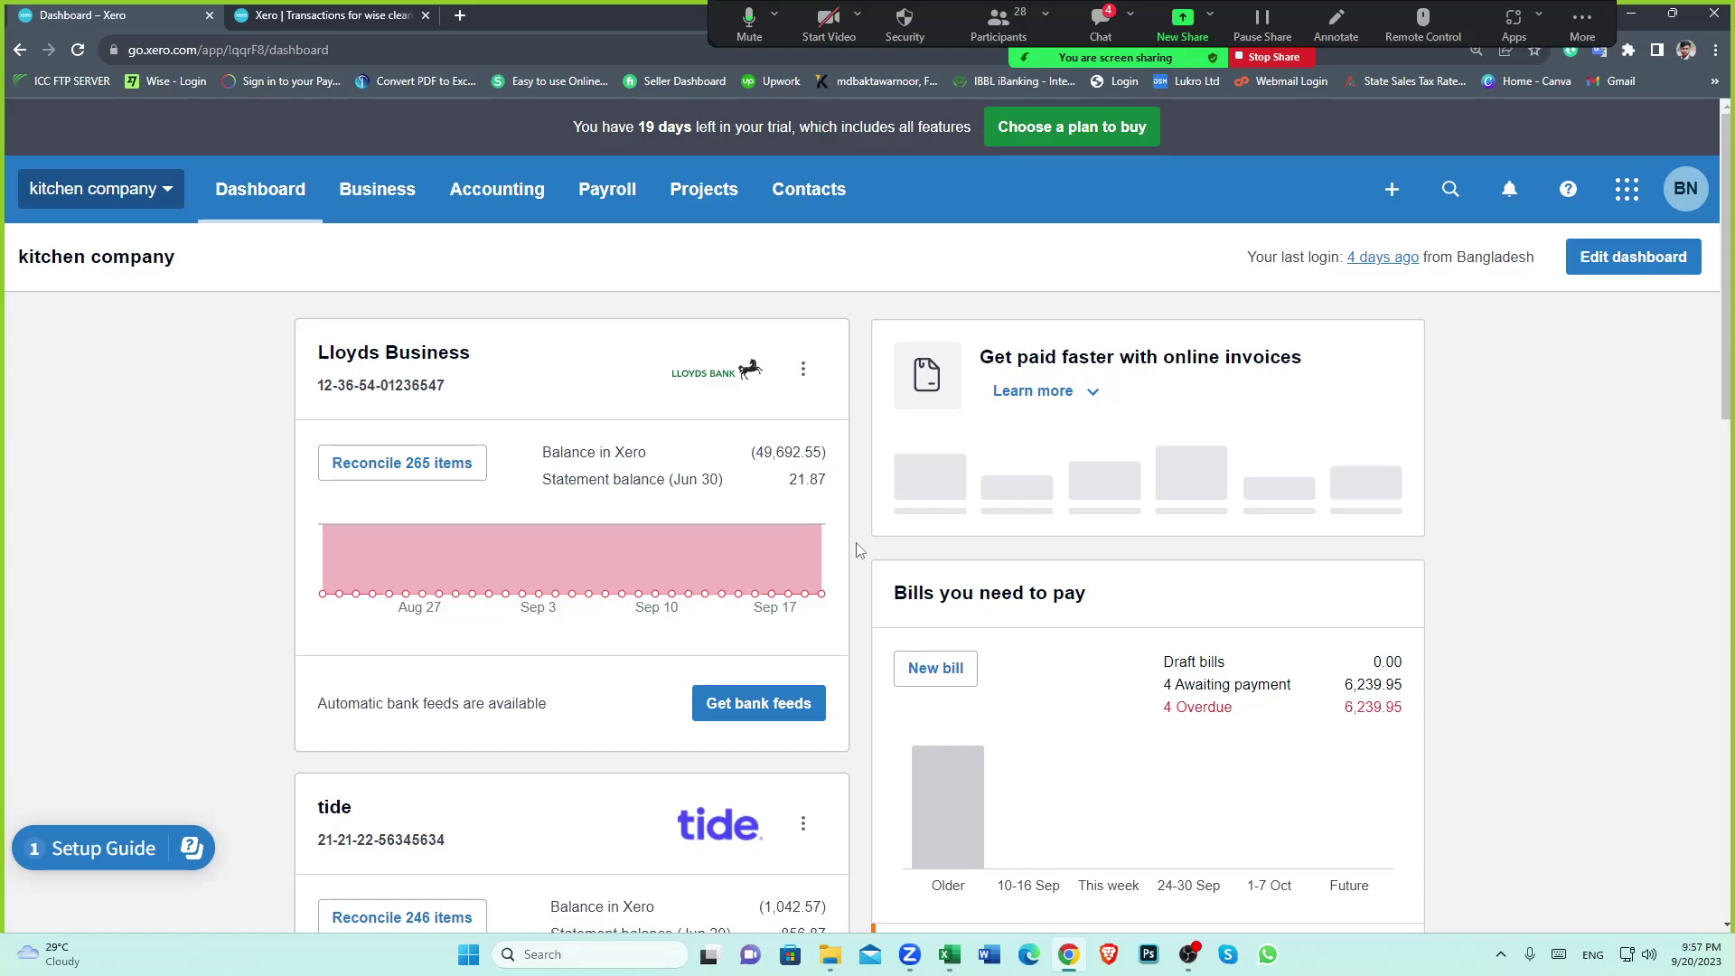
scroll(858, 551, "down", 2)
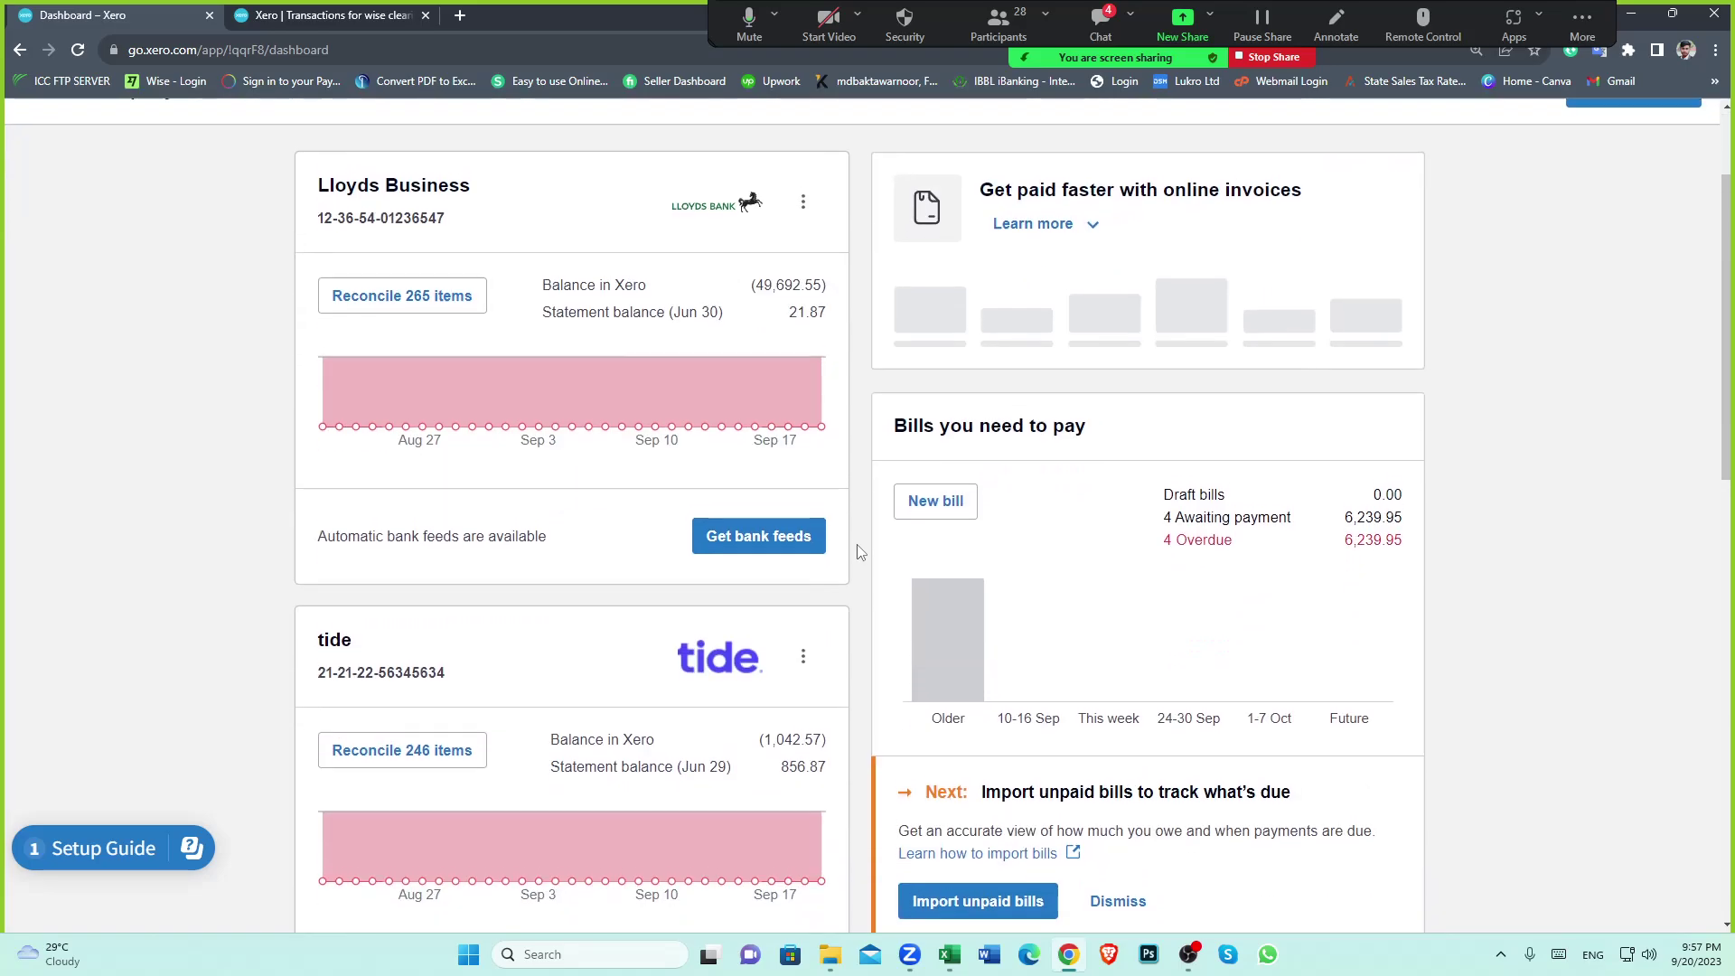
scroll(858, 551, "up", 2)
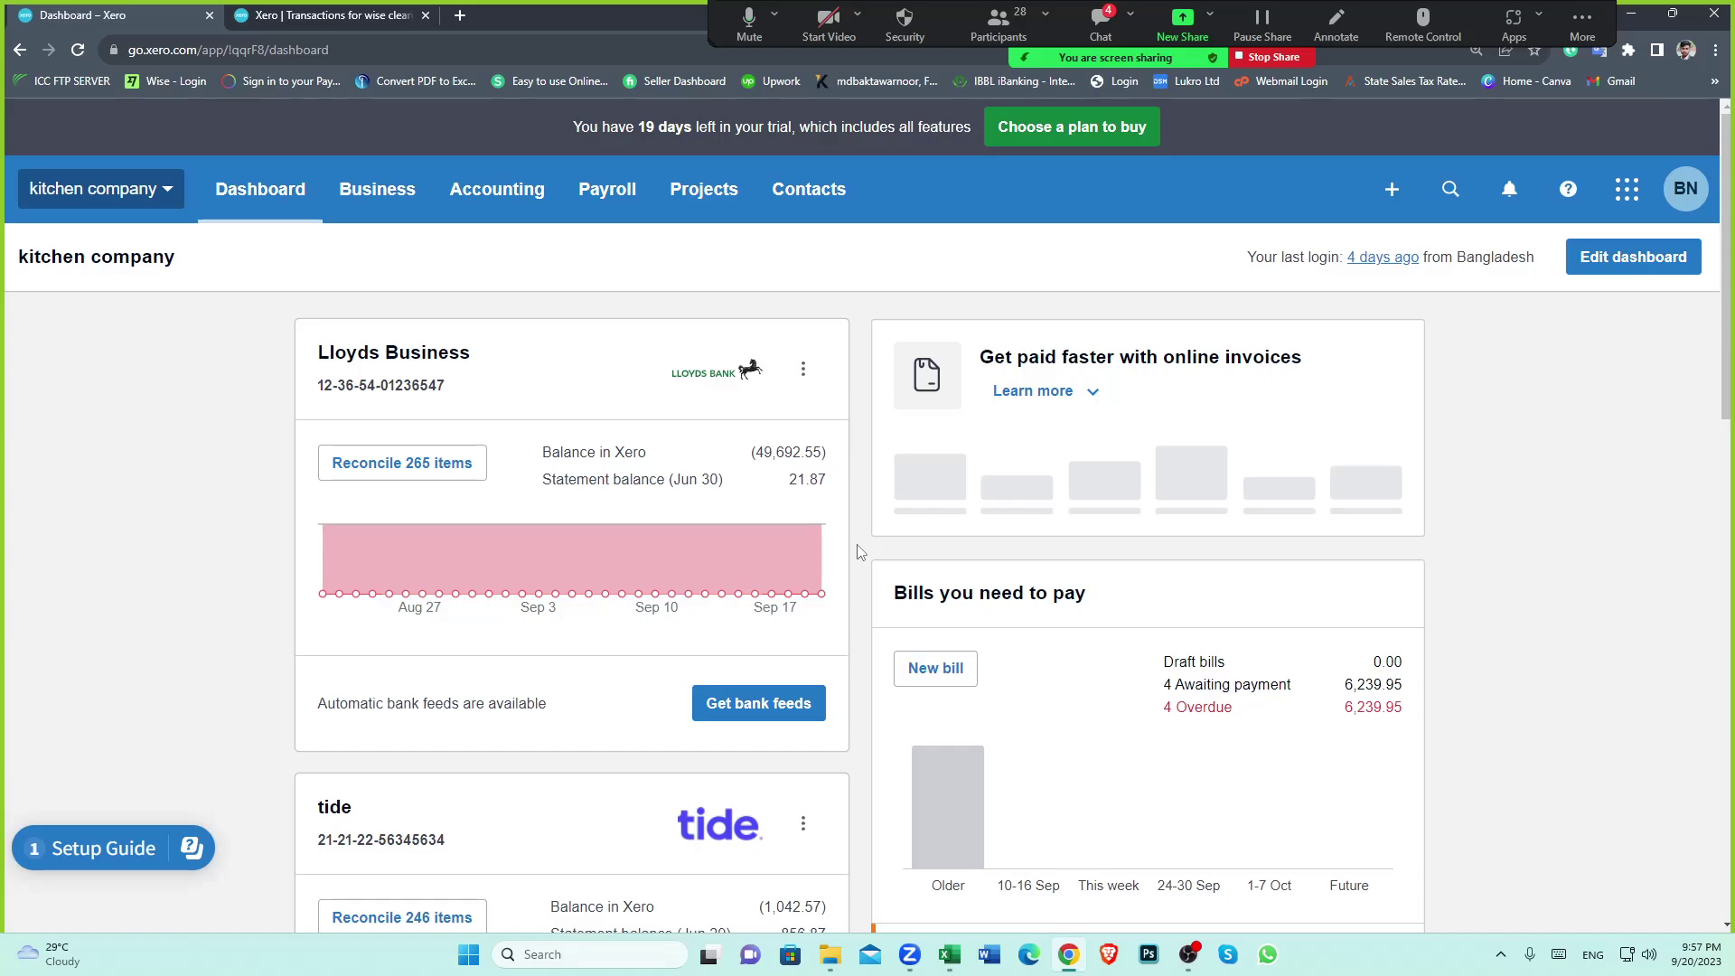
scroll(858, 551, "down", 2)
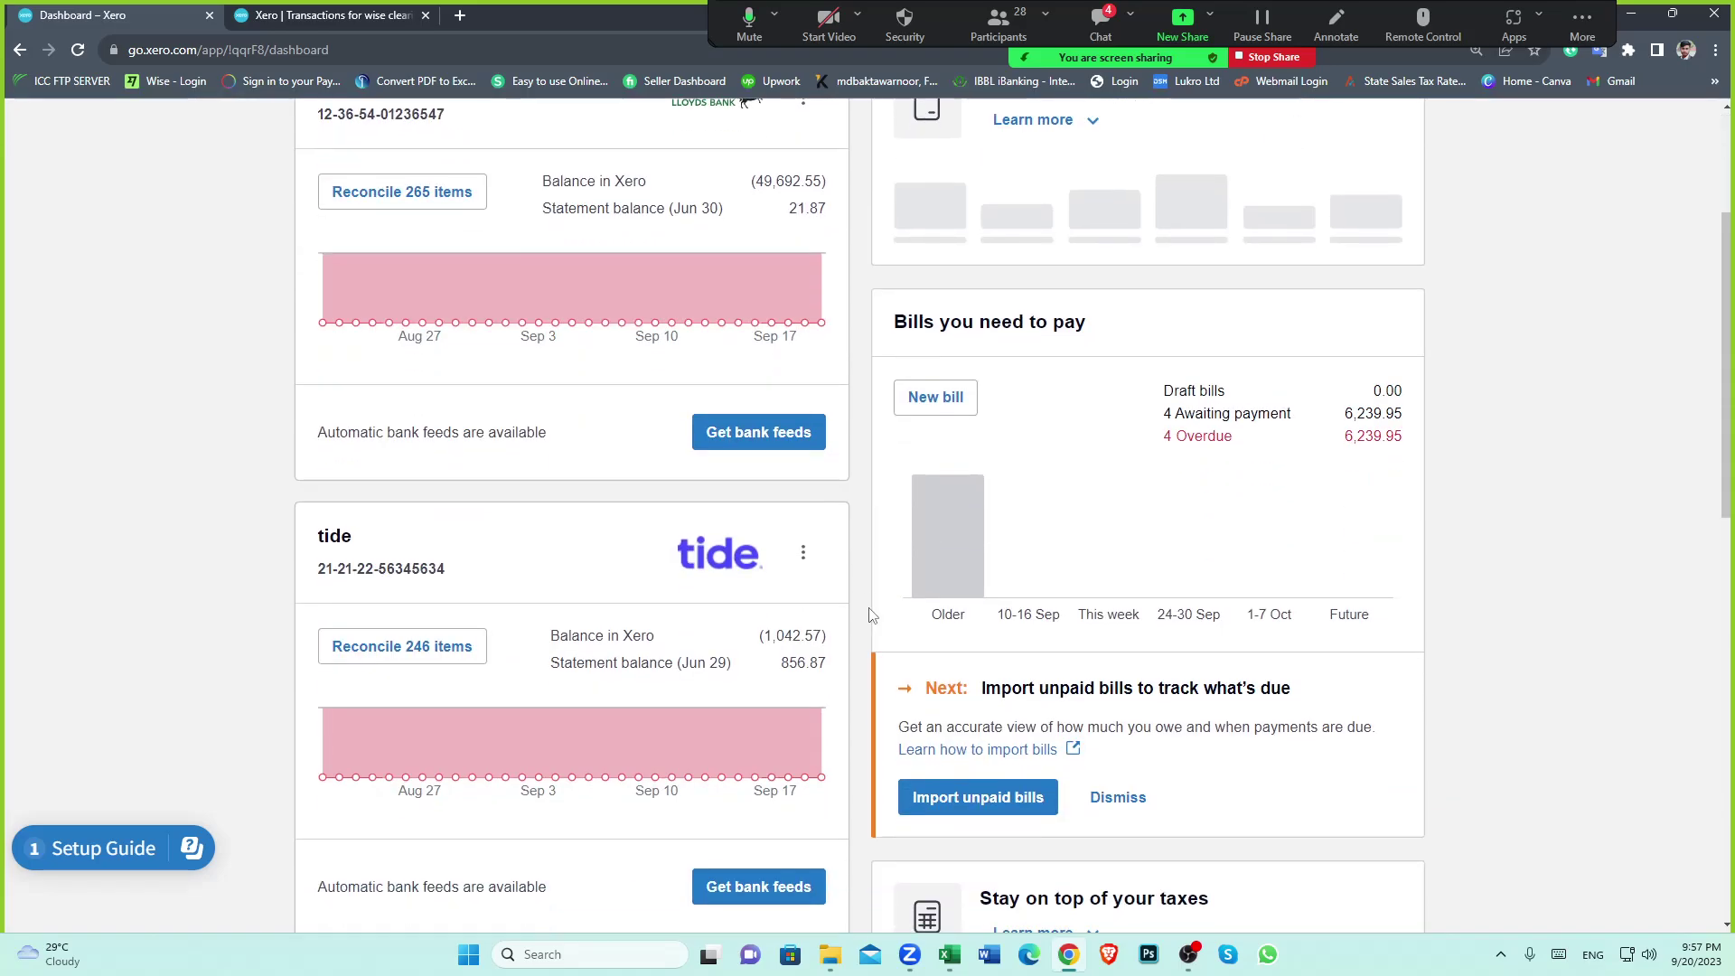
left_click(949, 954)
left_click(489, 807)
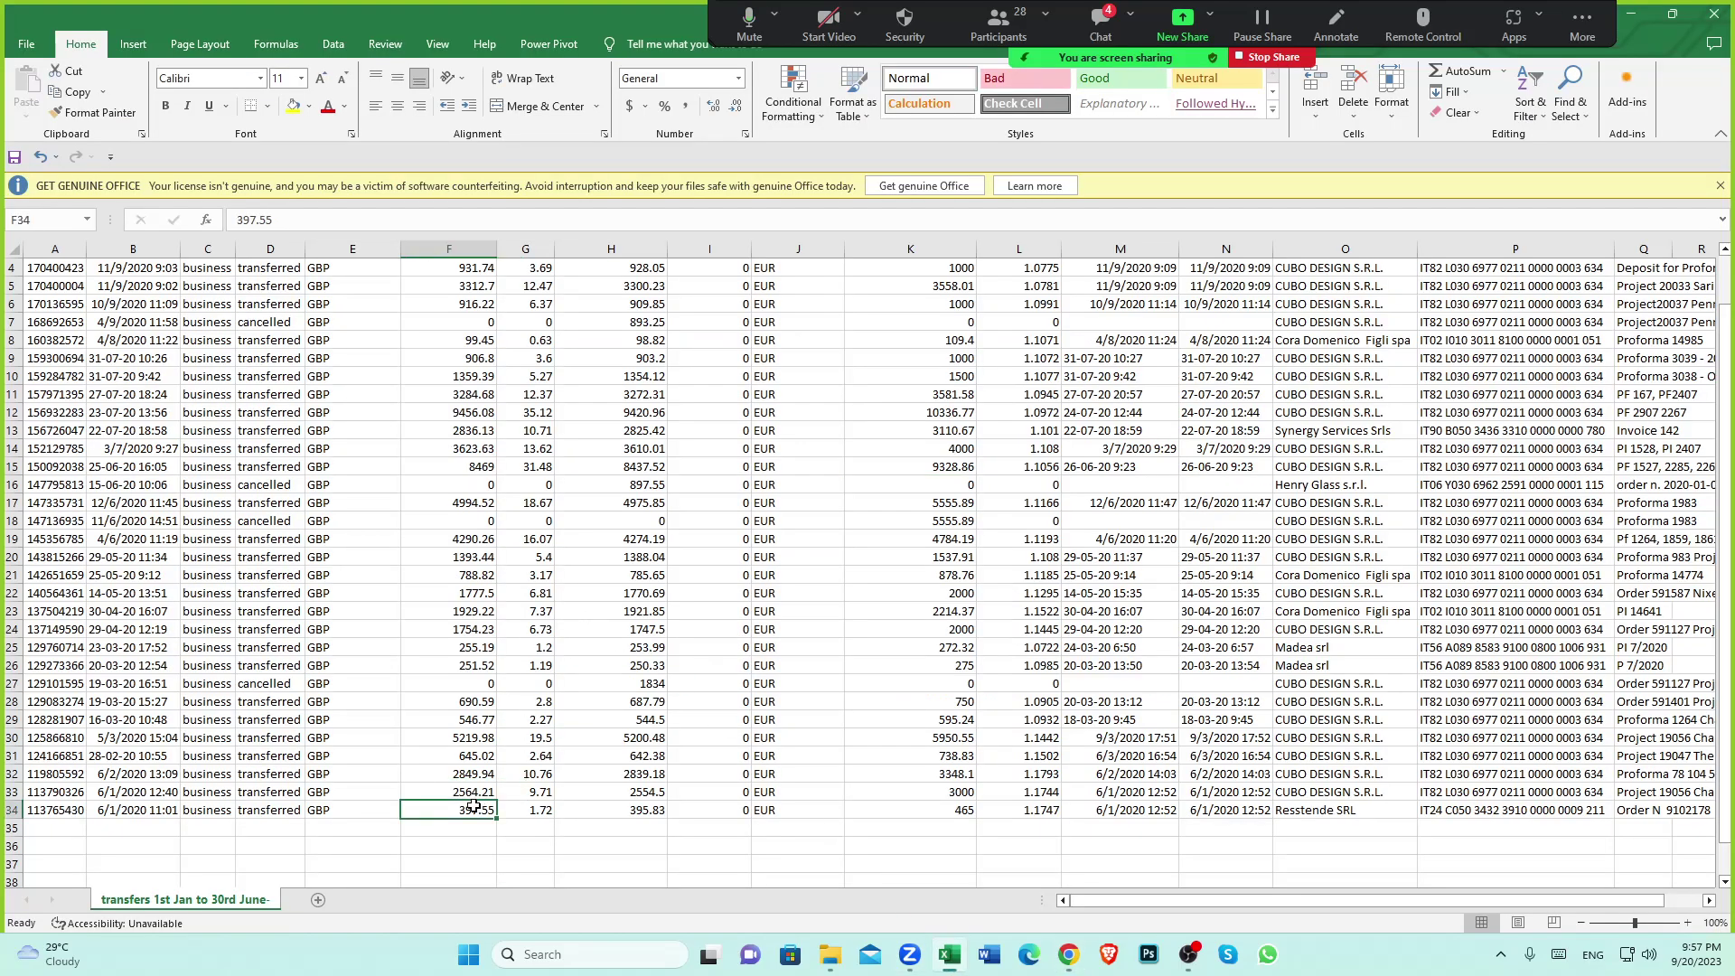
scroll(748, 736, "up", 1)
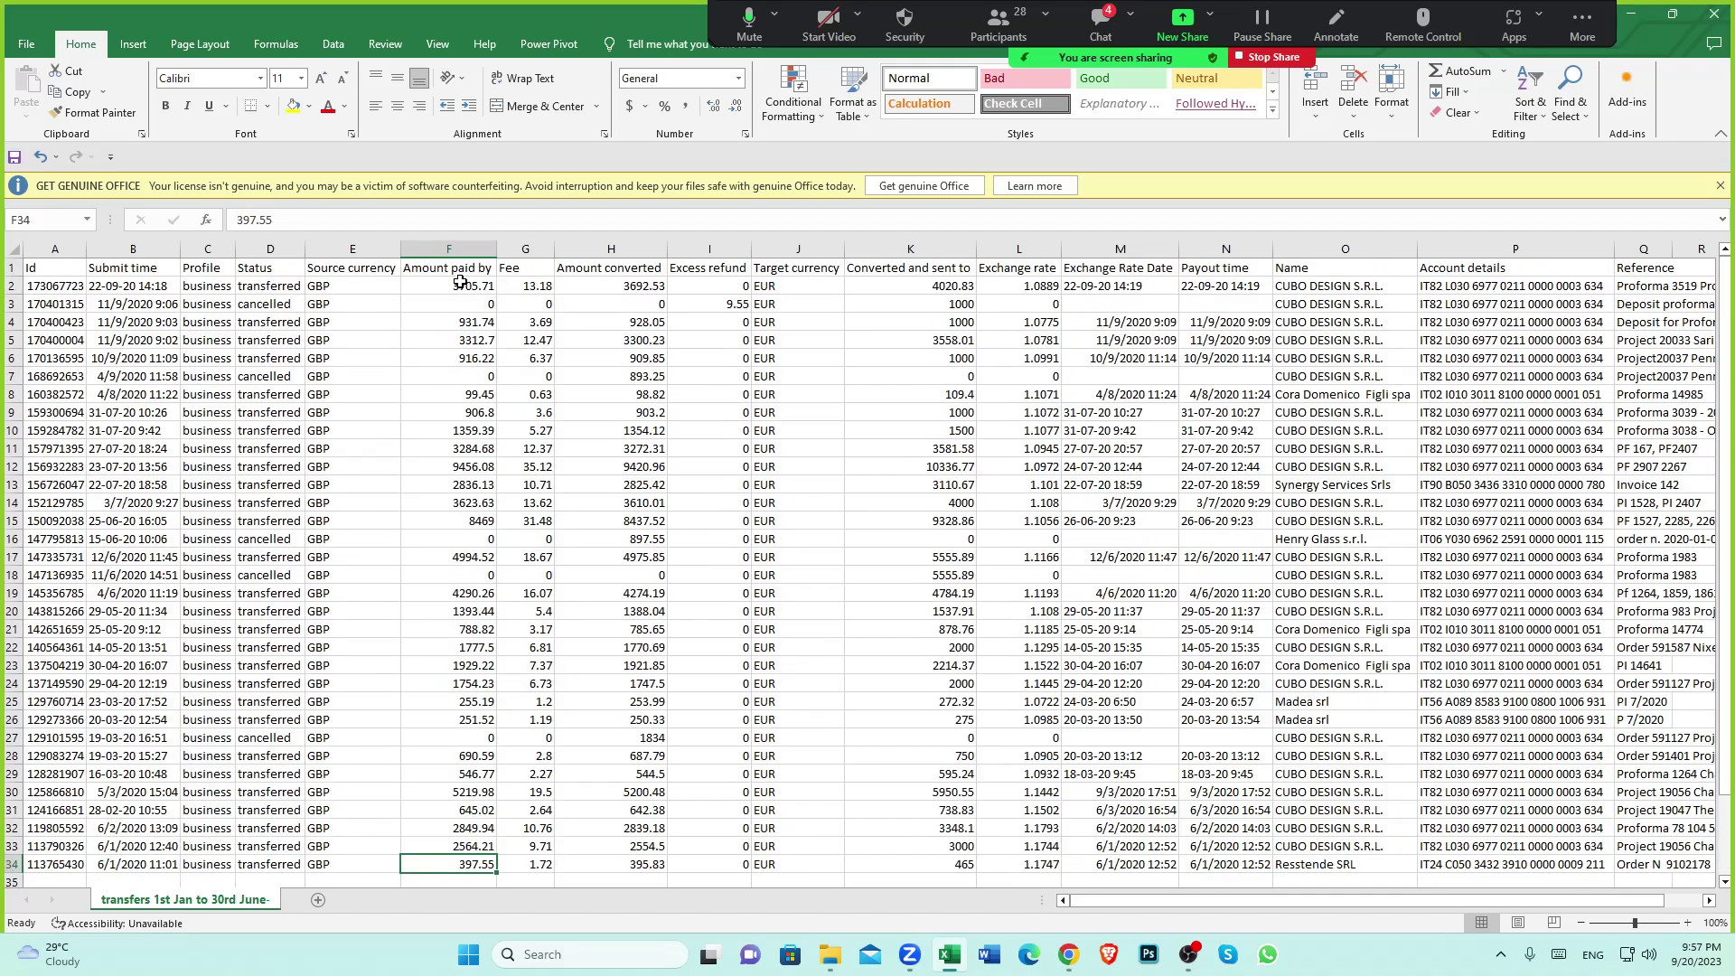
left_click(461, 283)
scroll(522, 590, "down", 1)
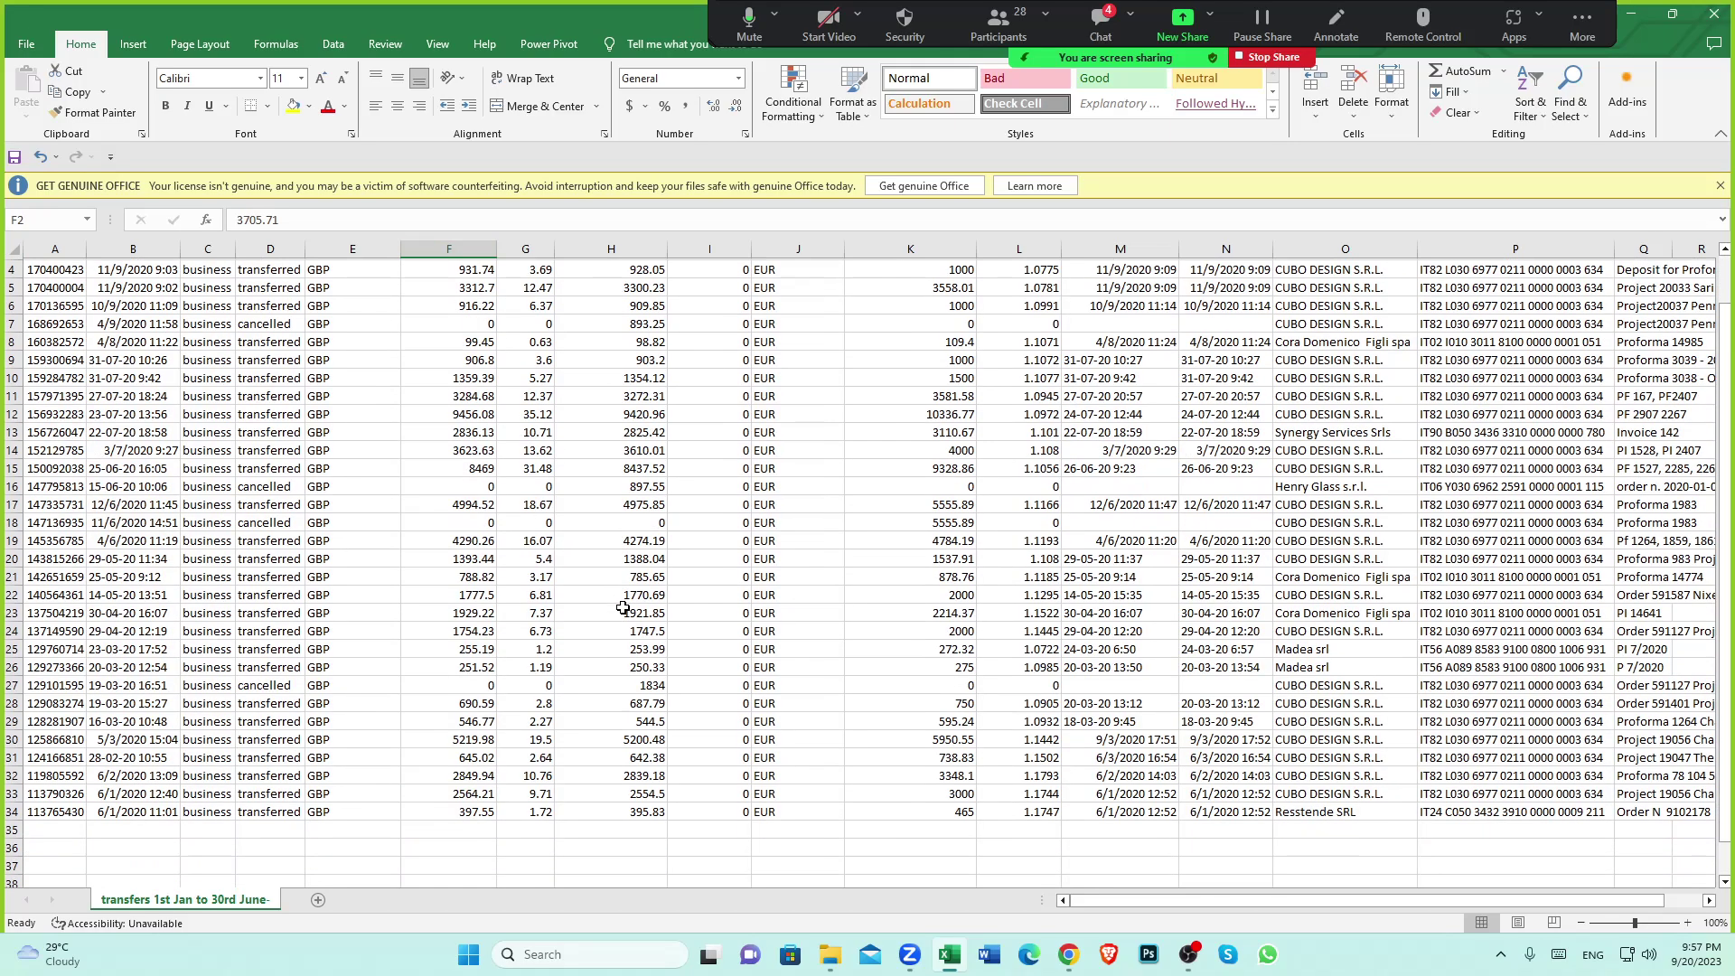
scroll(623, 608, "up", 2)
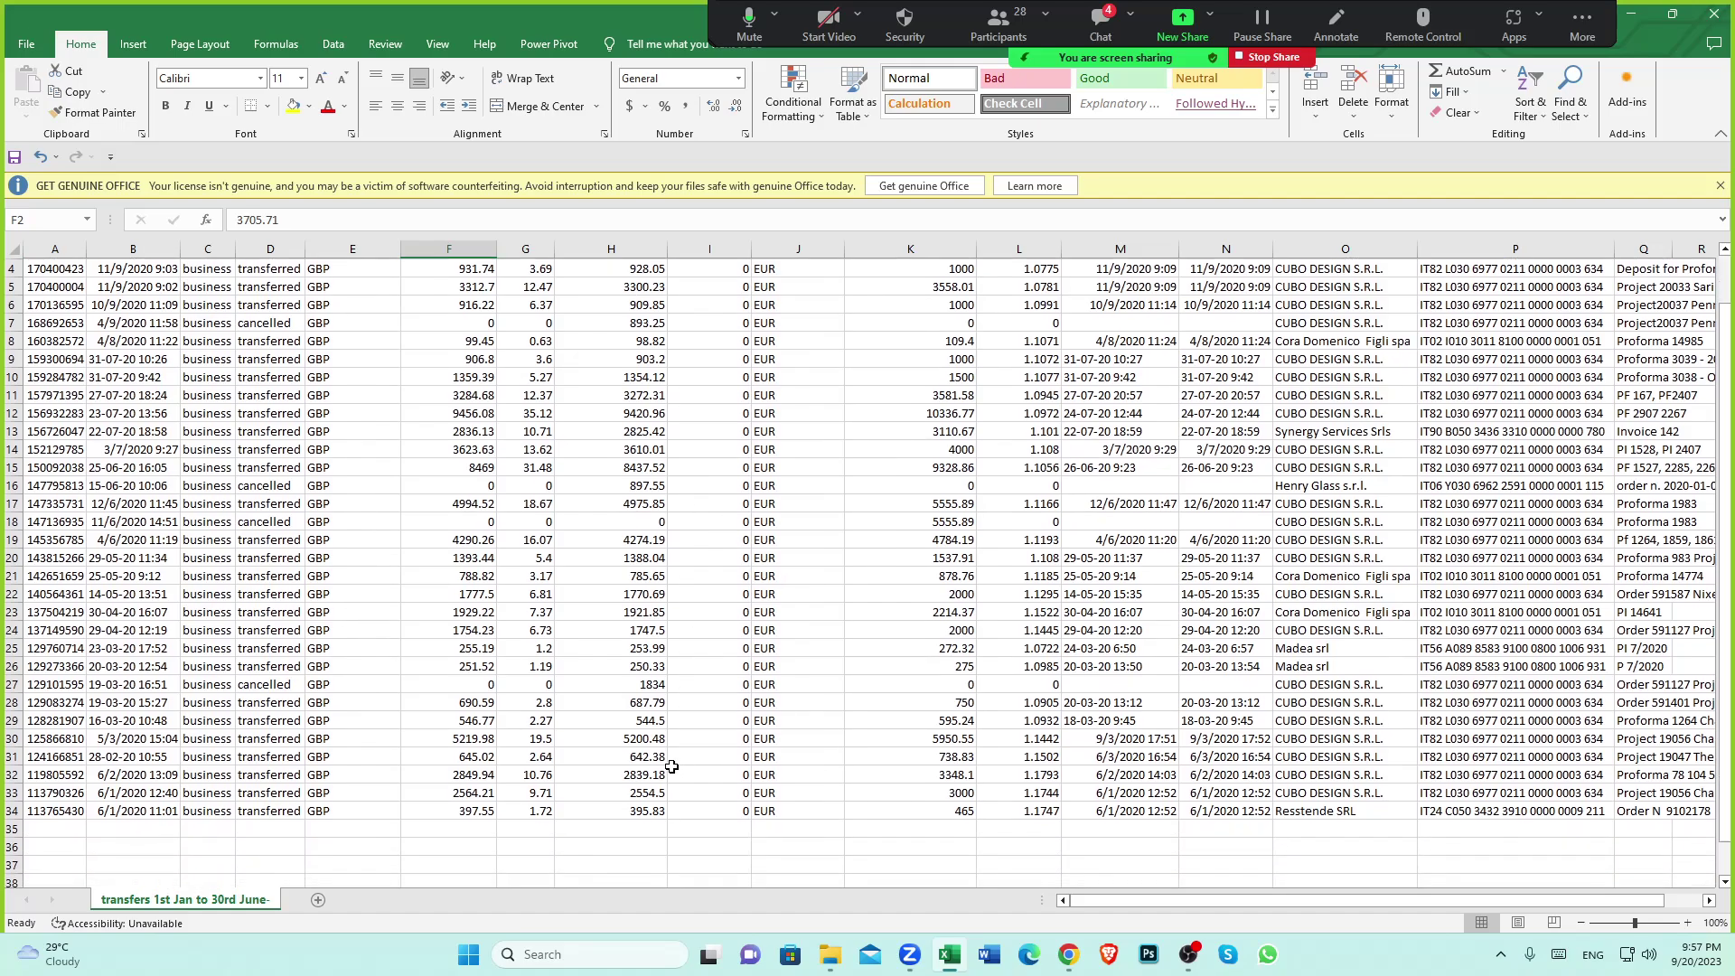
scroll(673, 768, "down", 1)
left_click(648, 806)
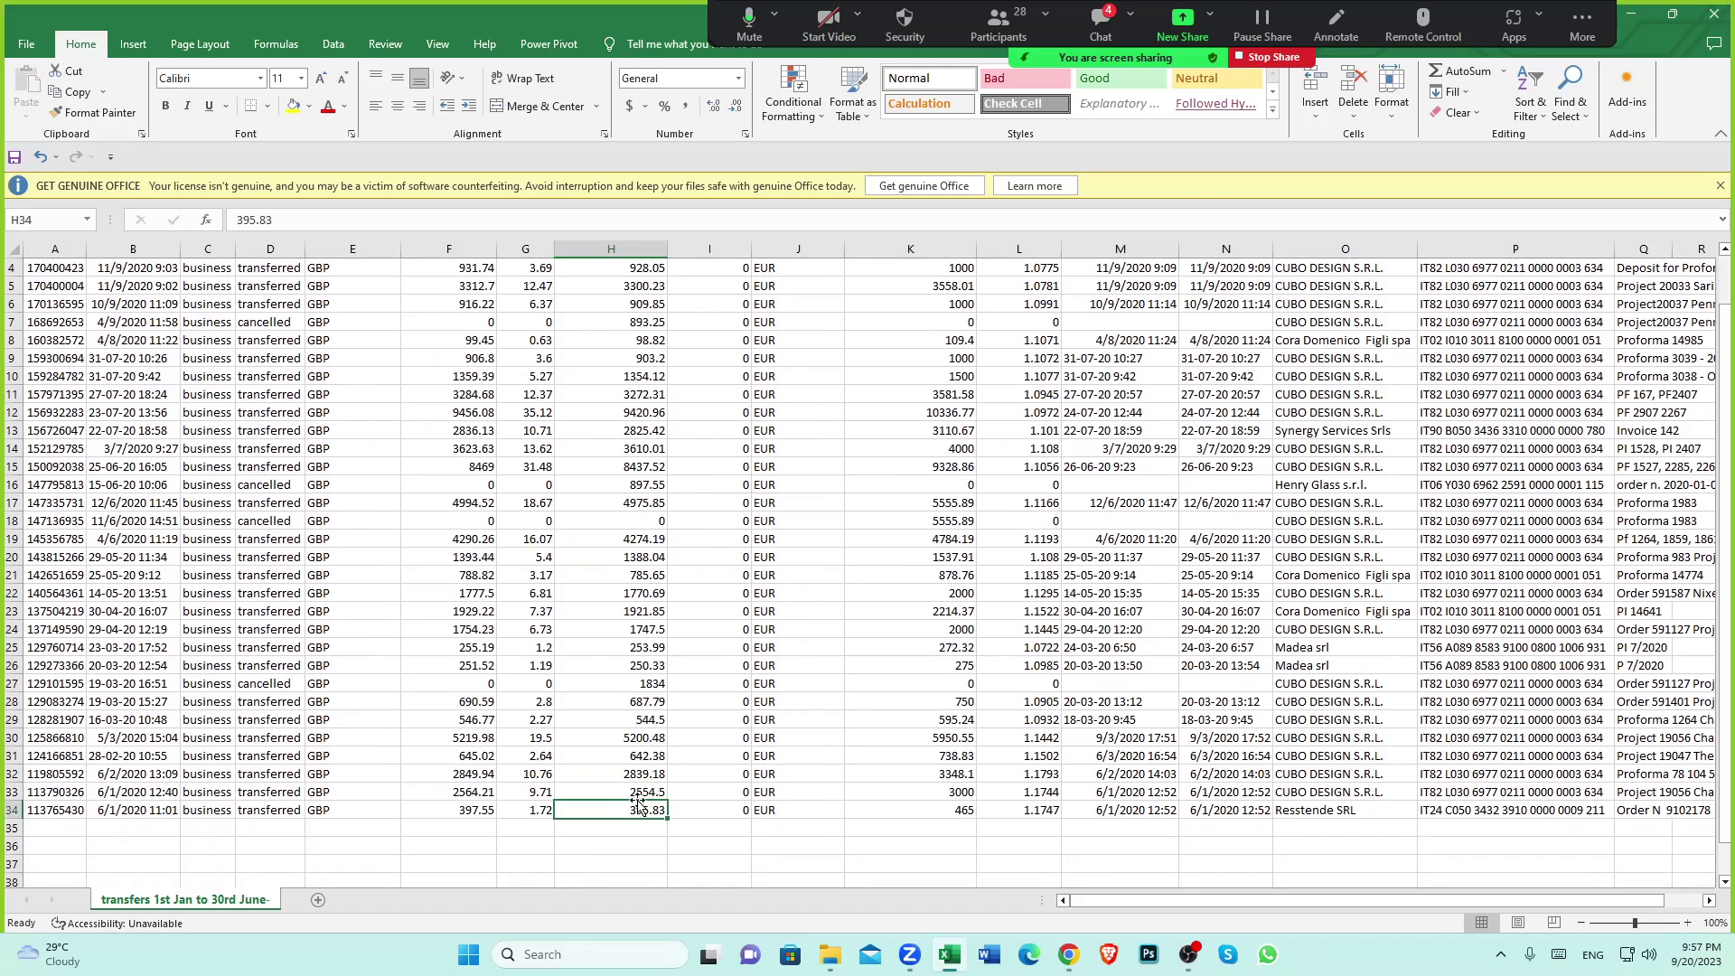
left_click(631, 792)
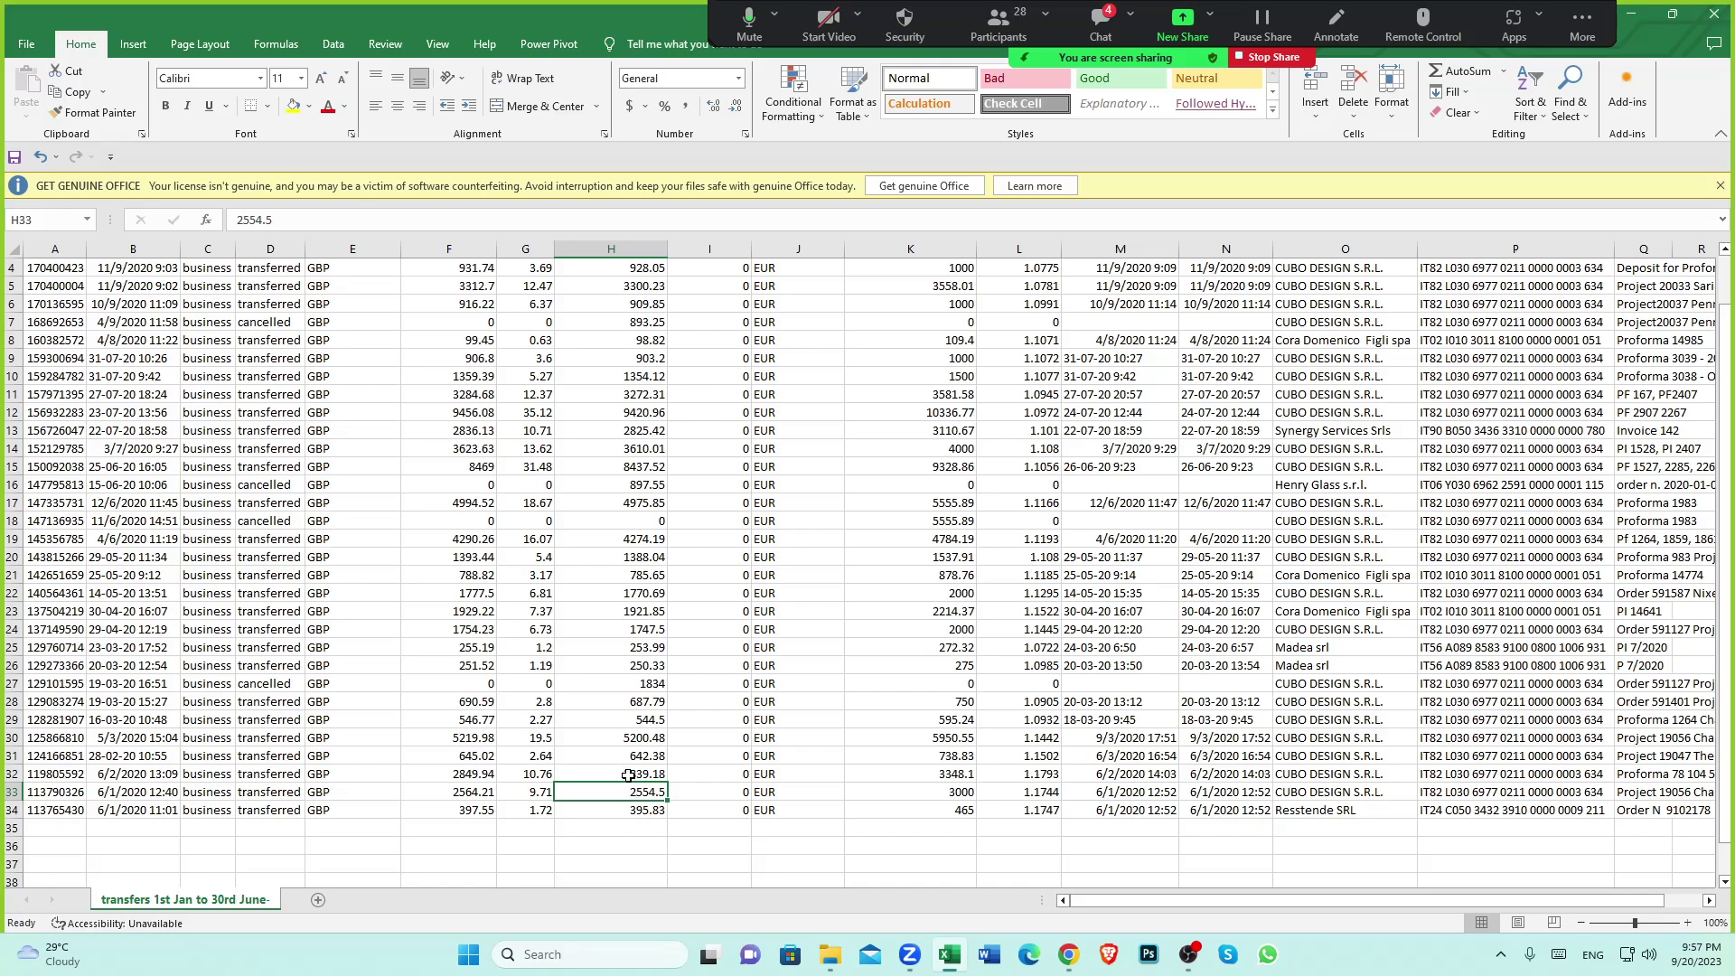
left_click(622, 773)
scroll(649, 686, "down", 3)
left_click(639, 657)
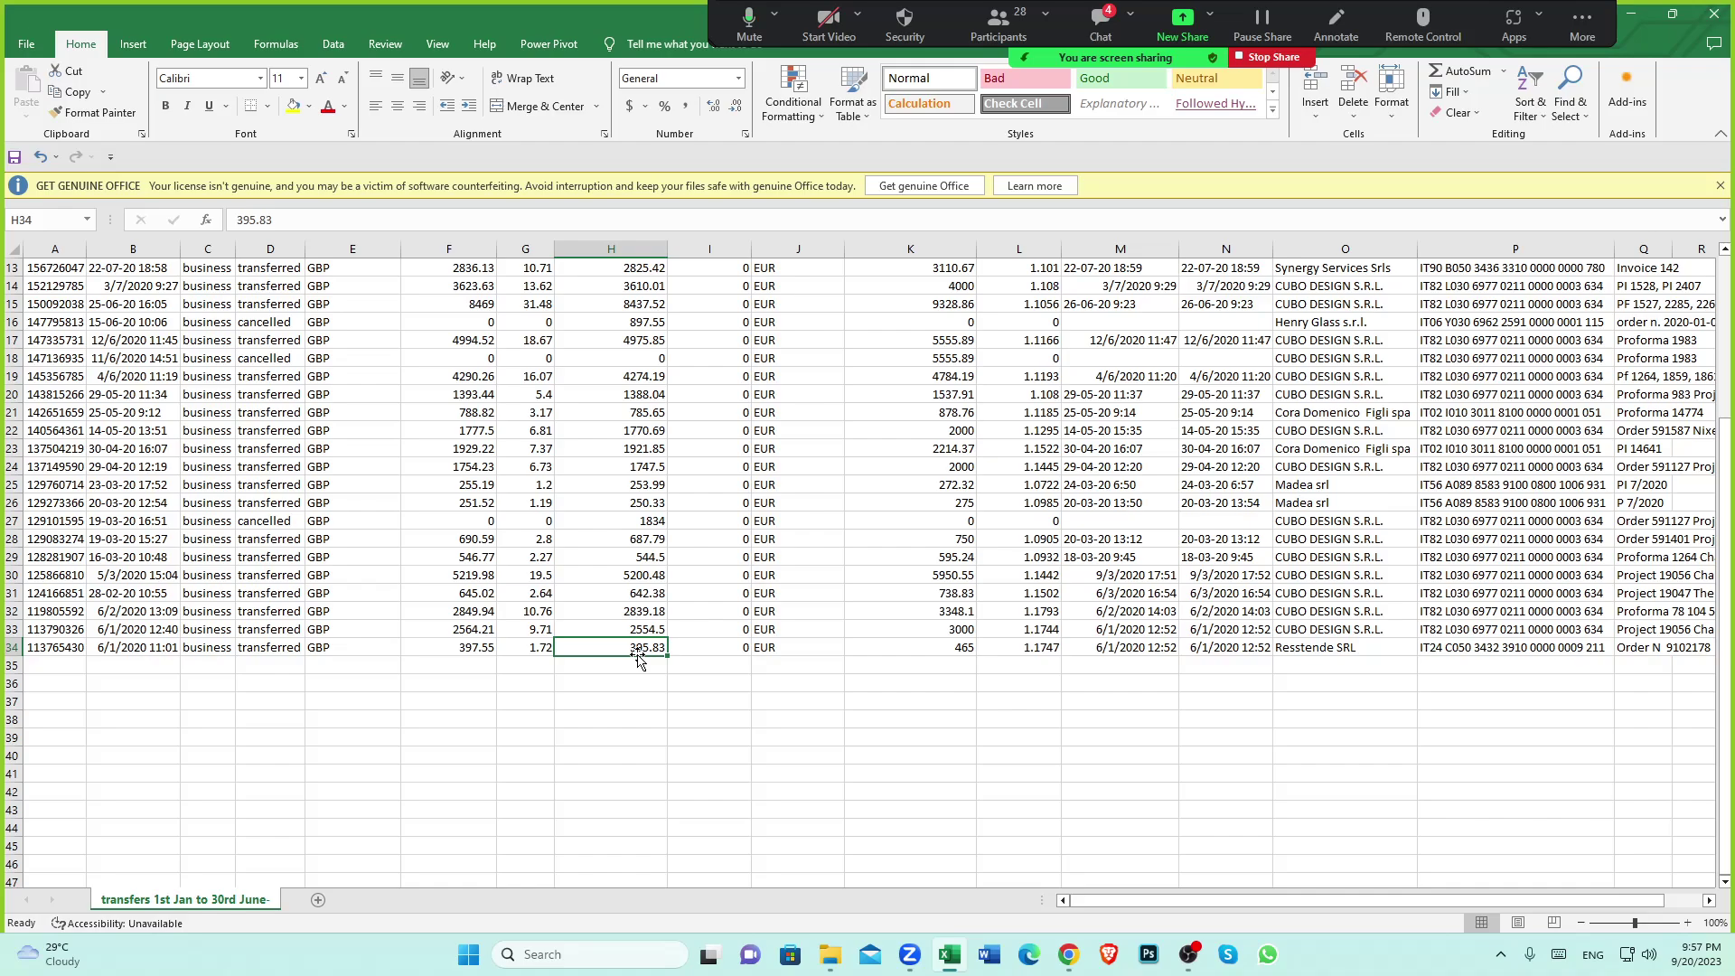
scroll(639, 657, "up", 4)
scroll(597, 645, "down", 3)
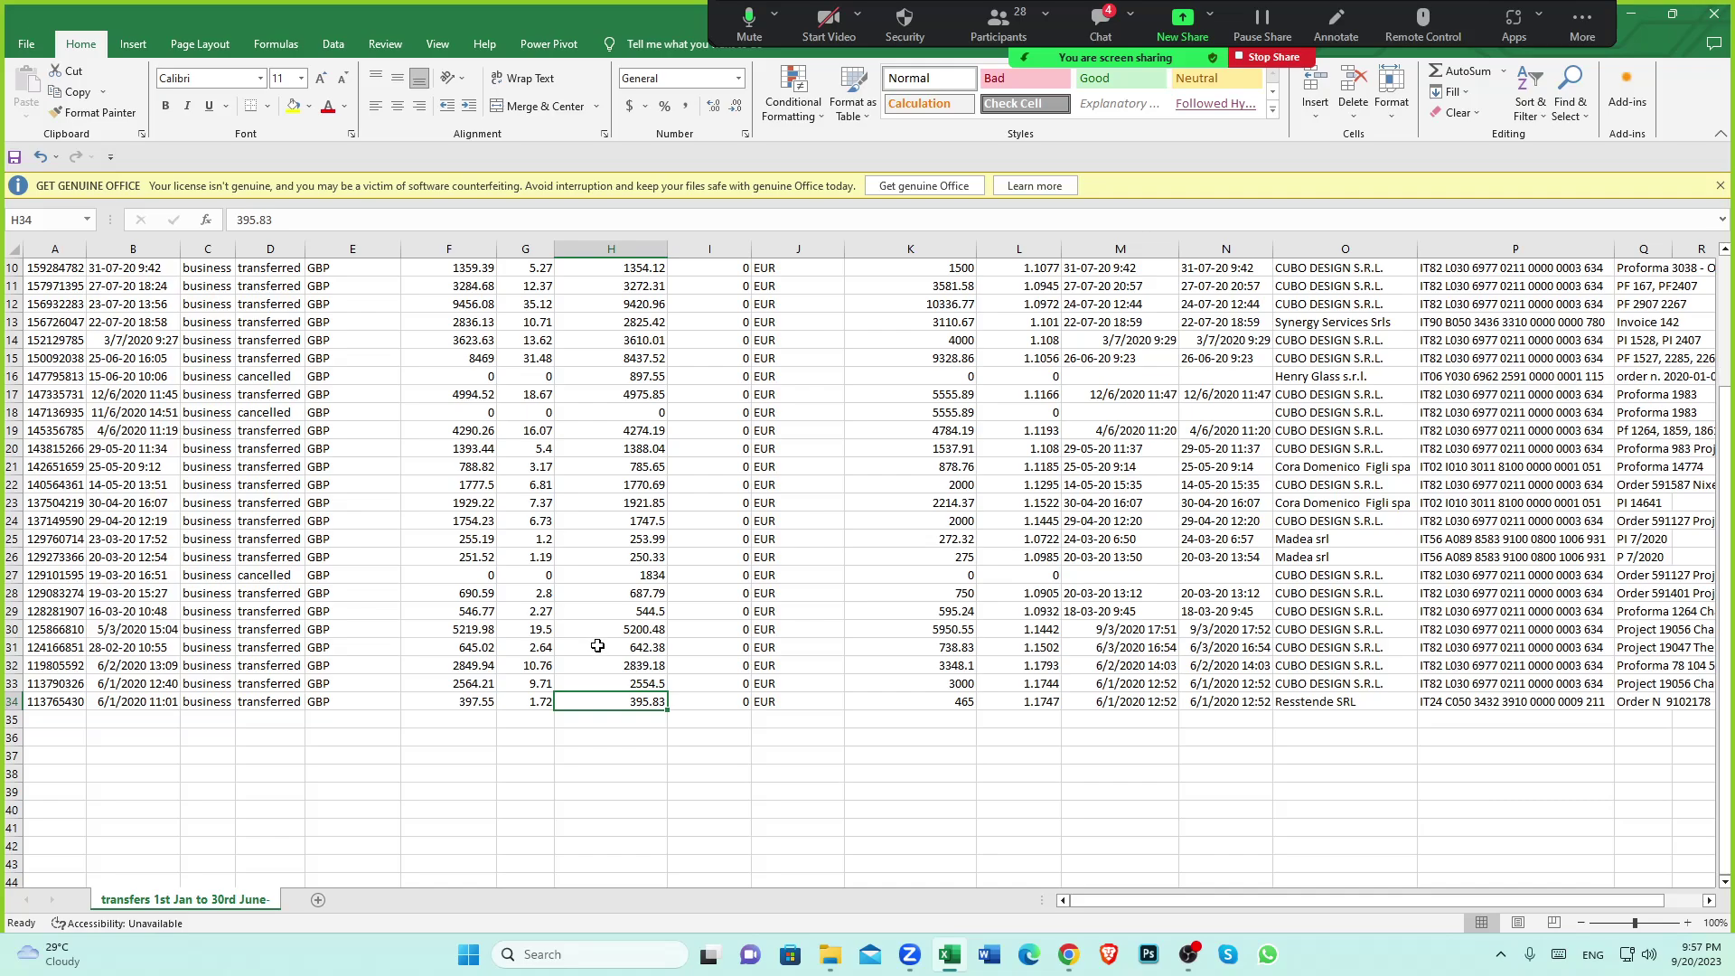
scroll(597, 645, "up", 3)
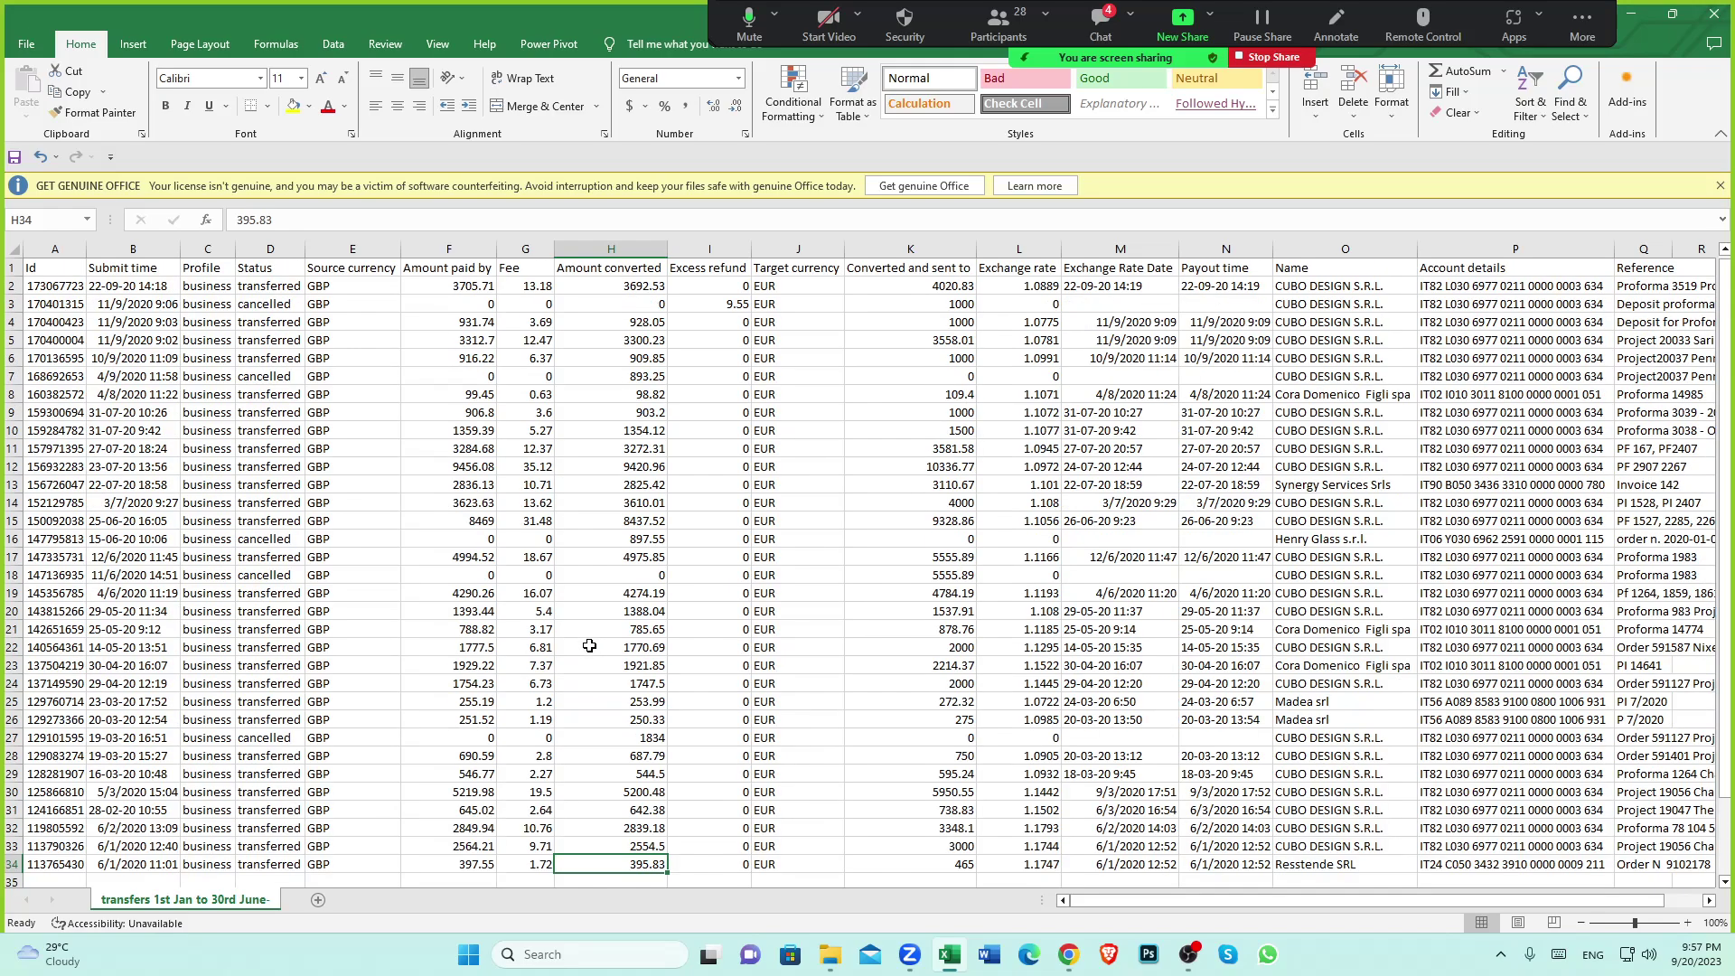
scroll(589, 645, "down", 3)
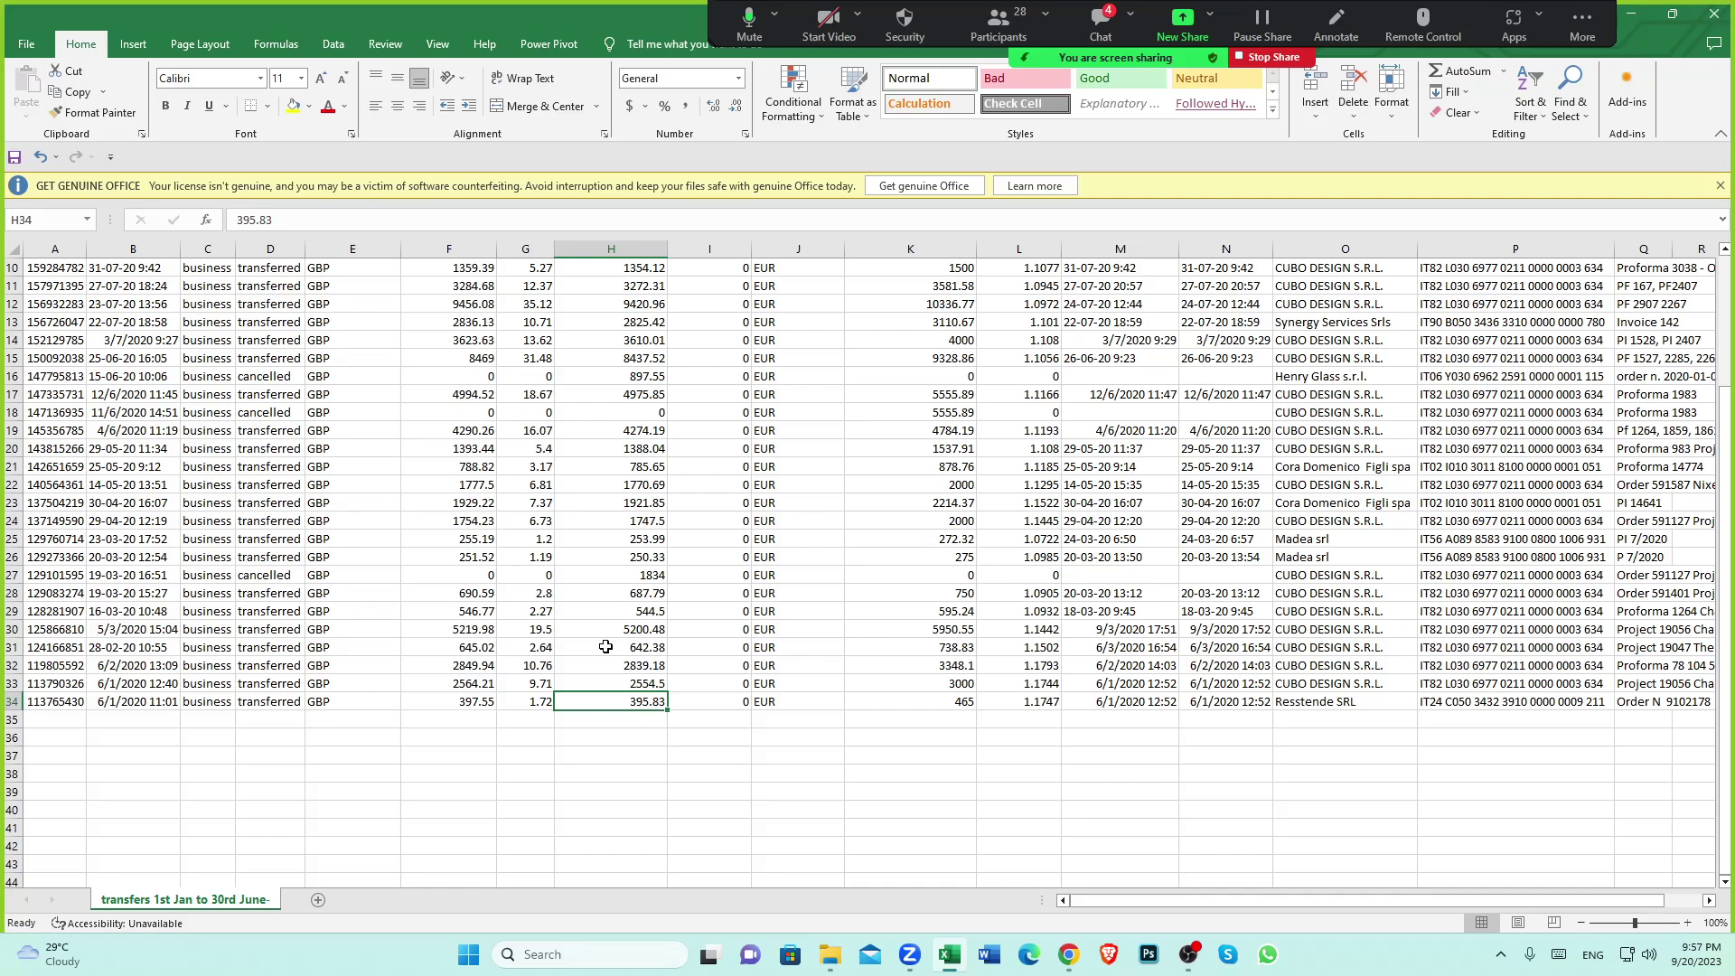
left_click(1068, 954)
scroll(636, 635, "down", 5)
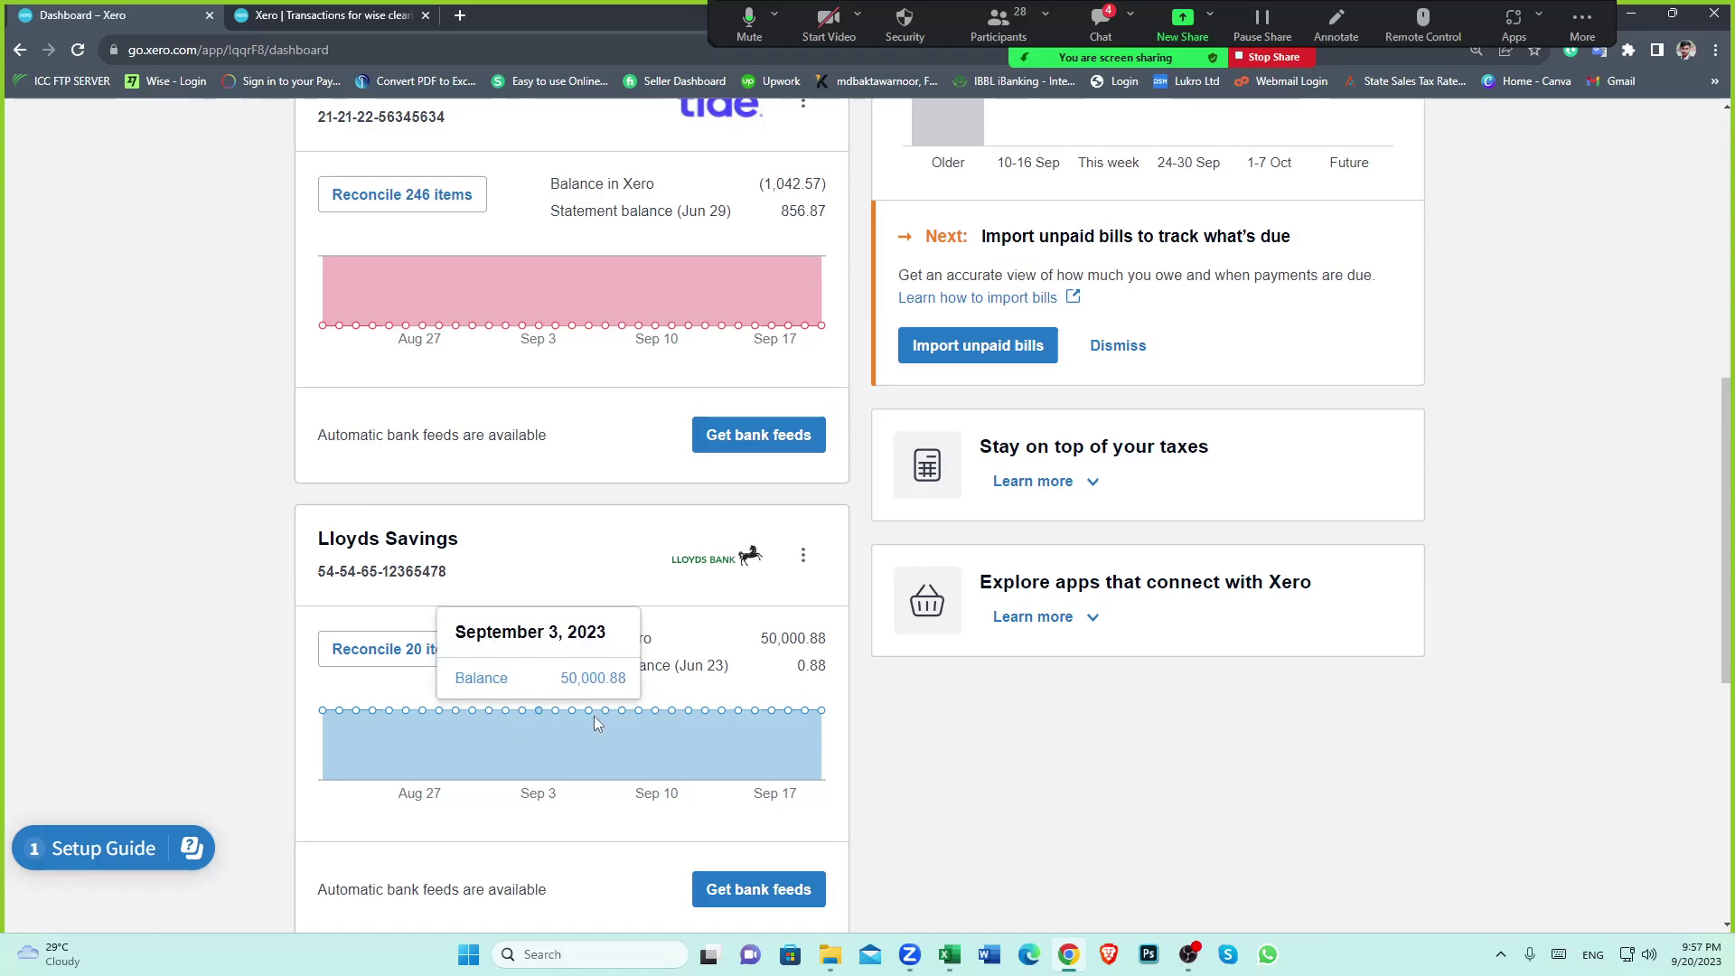
scroll(542, 687, "down", 4)
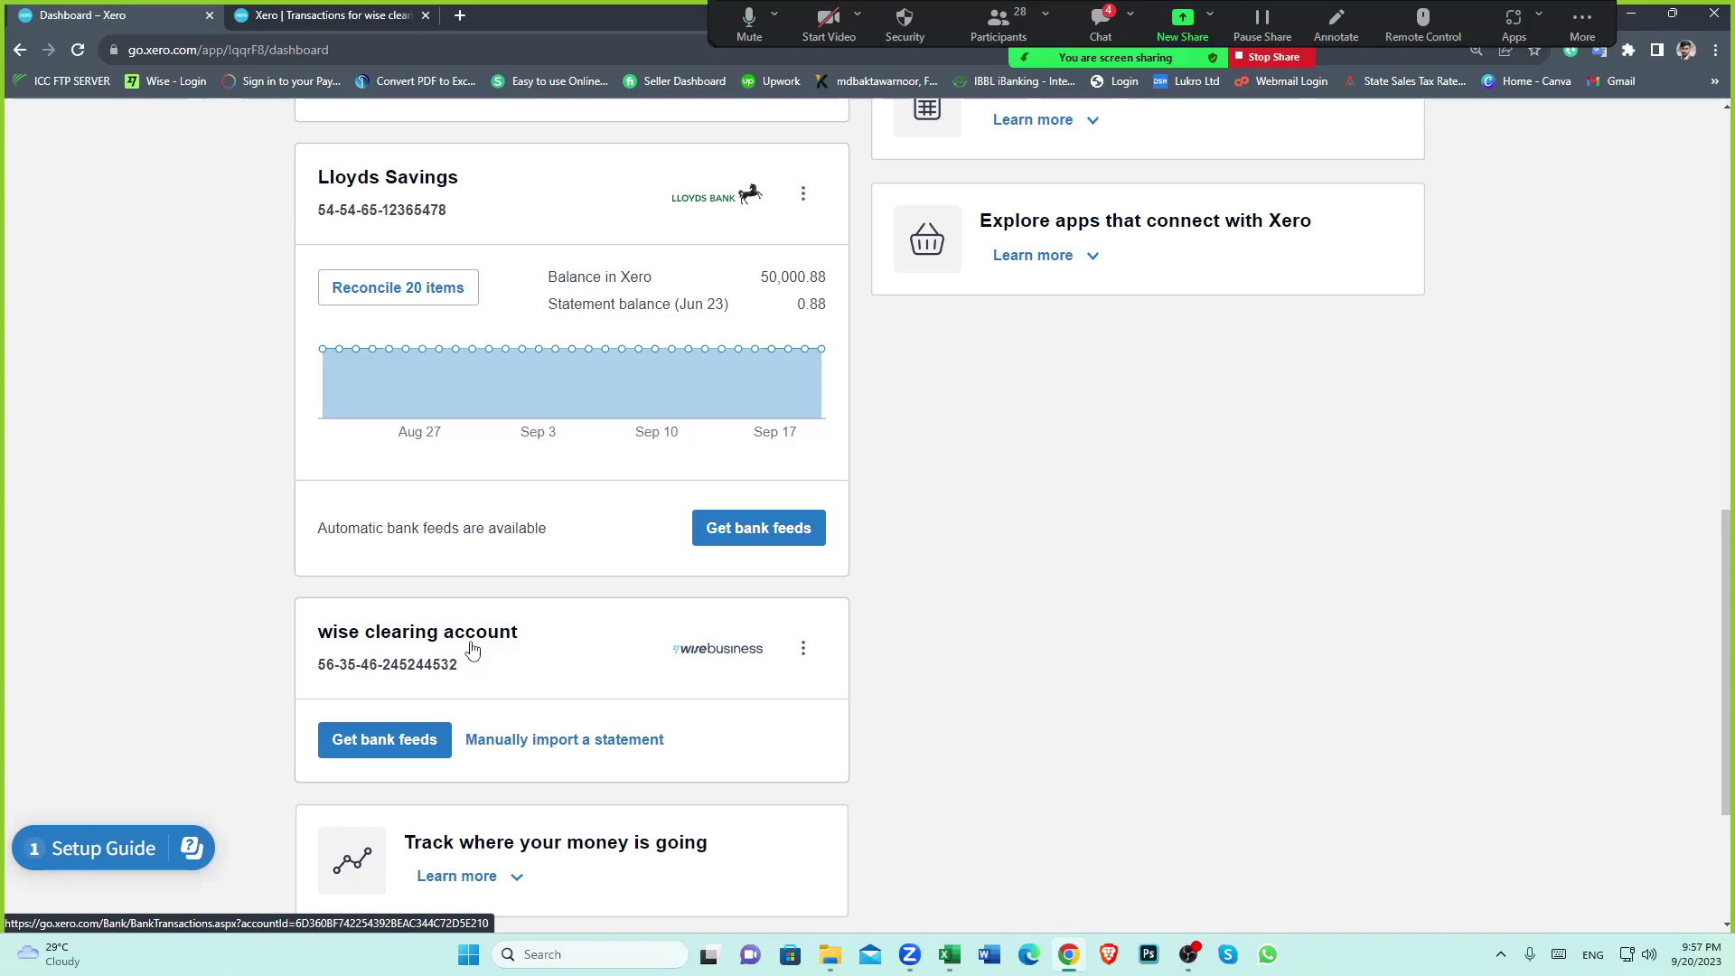
scroll(829, 638, "up", 10)
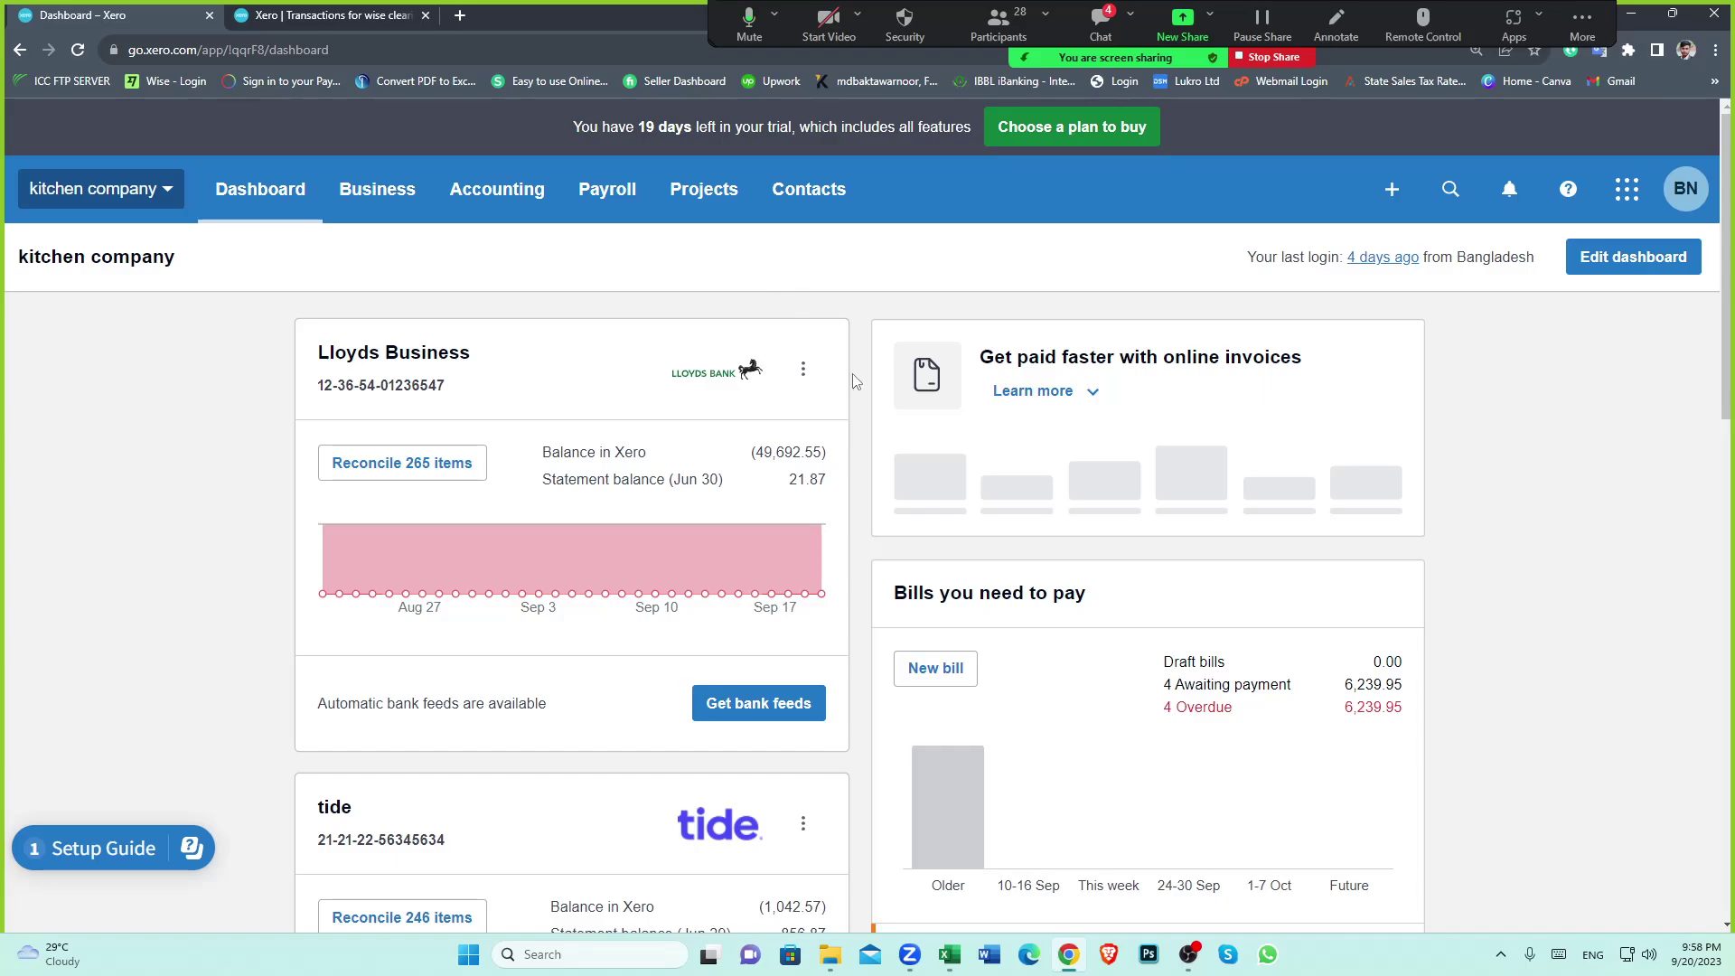
scroll(856, 380, "down", 1)
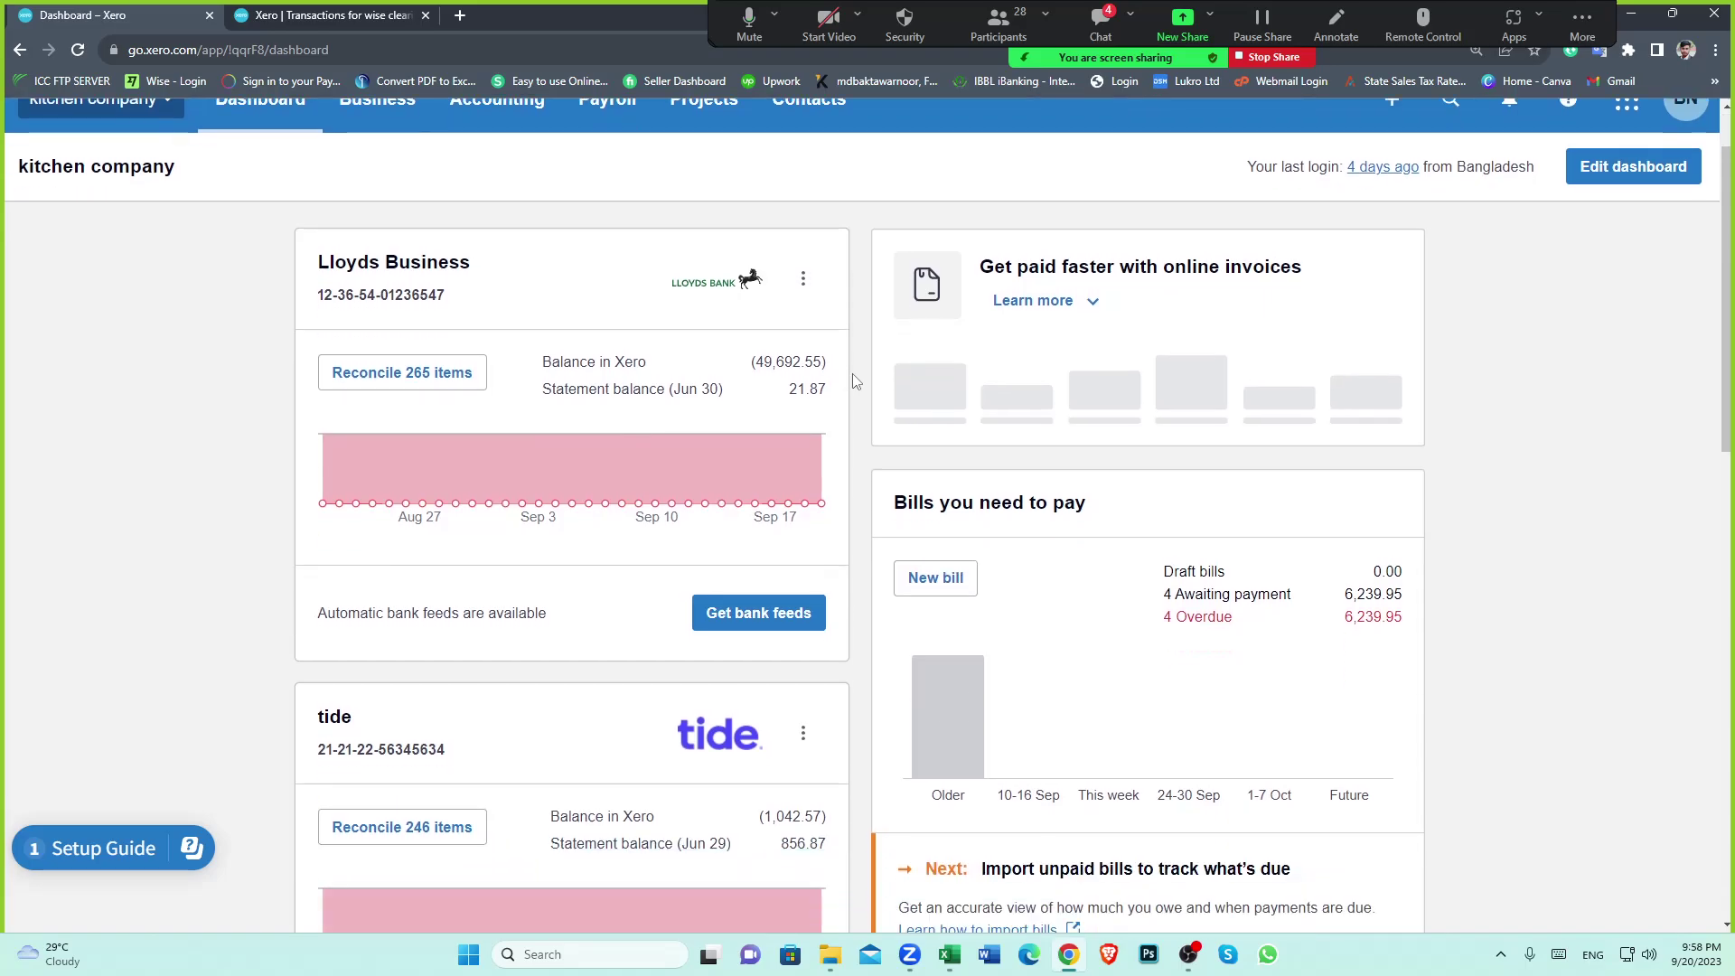
left_click(948, 955)
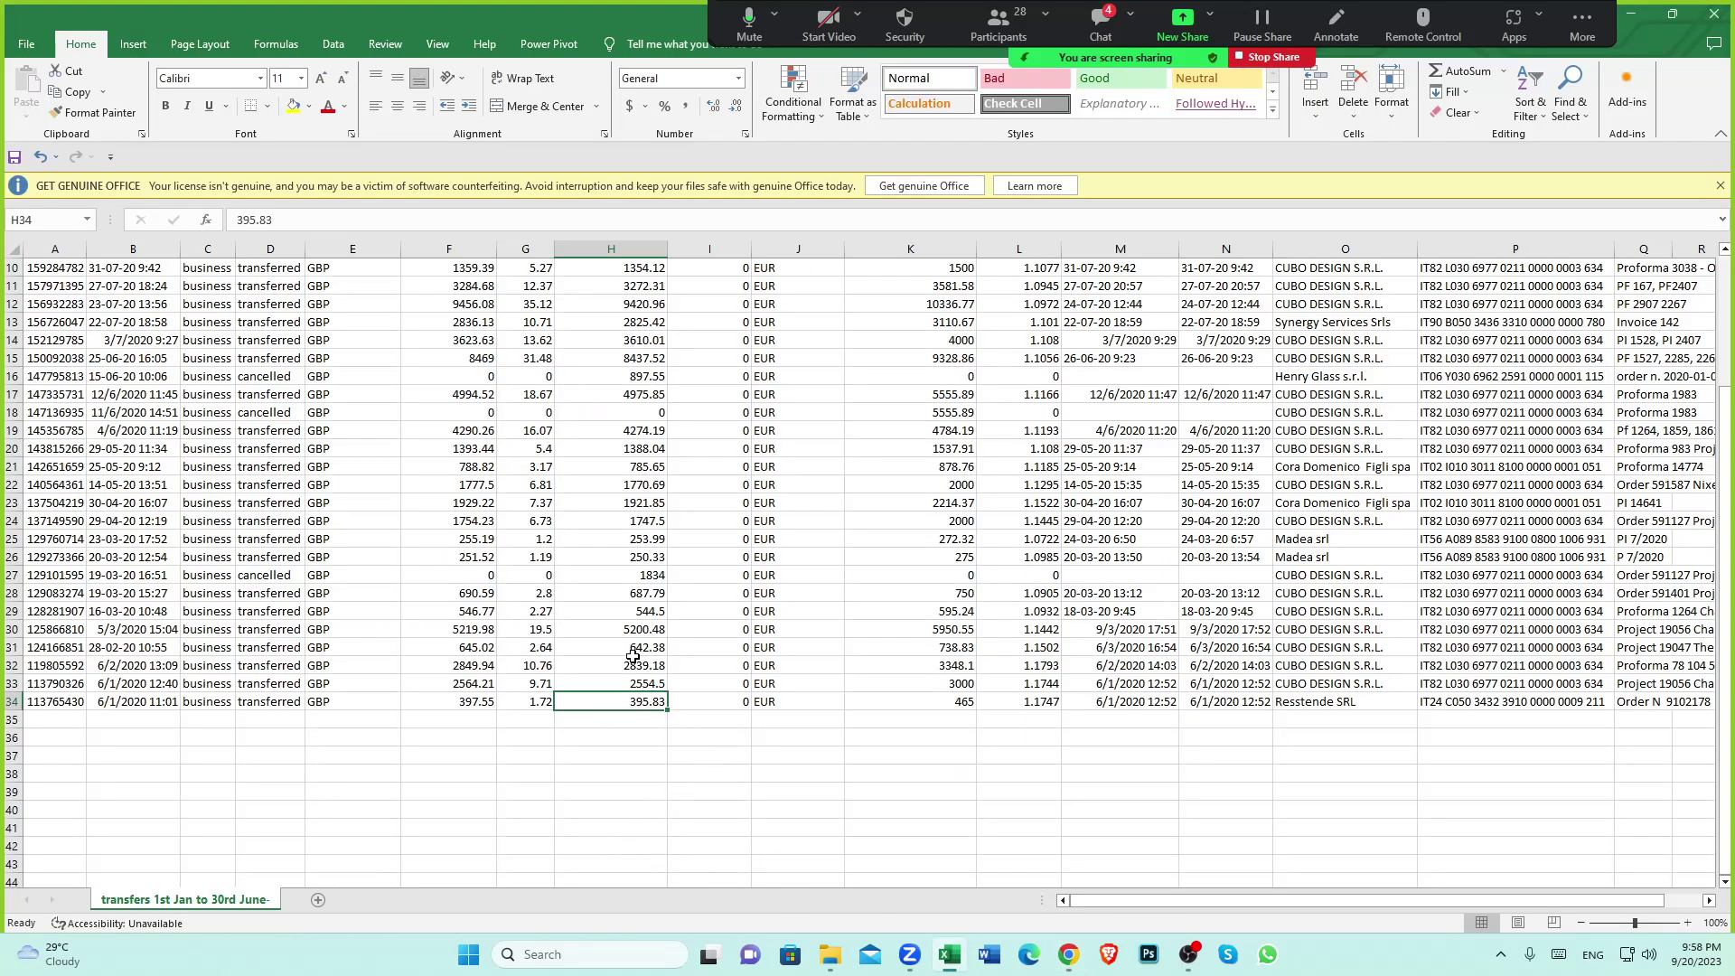
Review Wise transfer rows 15–34, checking row 15's submit time and row 34's amount paid
scroll(651, 477, "up", 1)
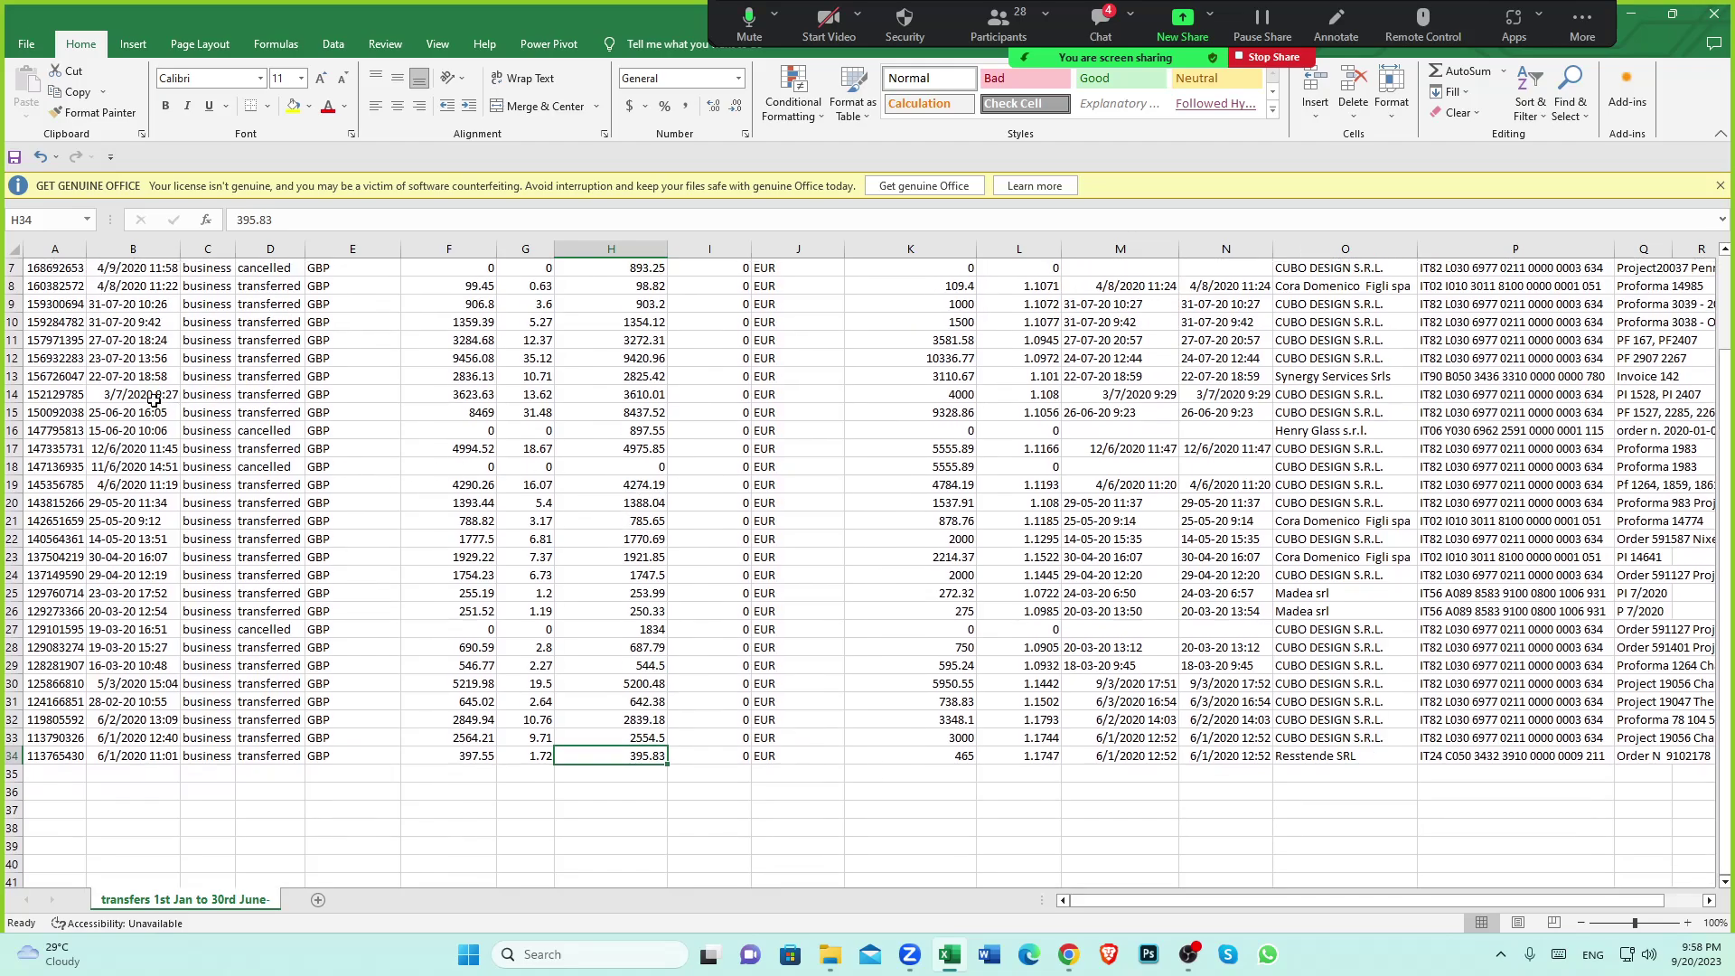
left_click_drag(14, 411, 56, 755)
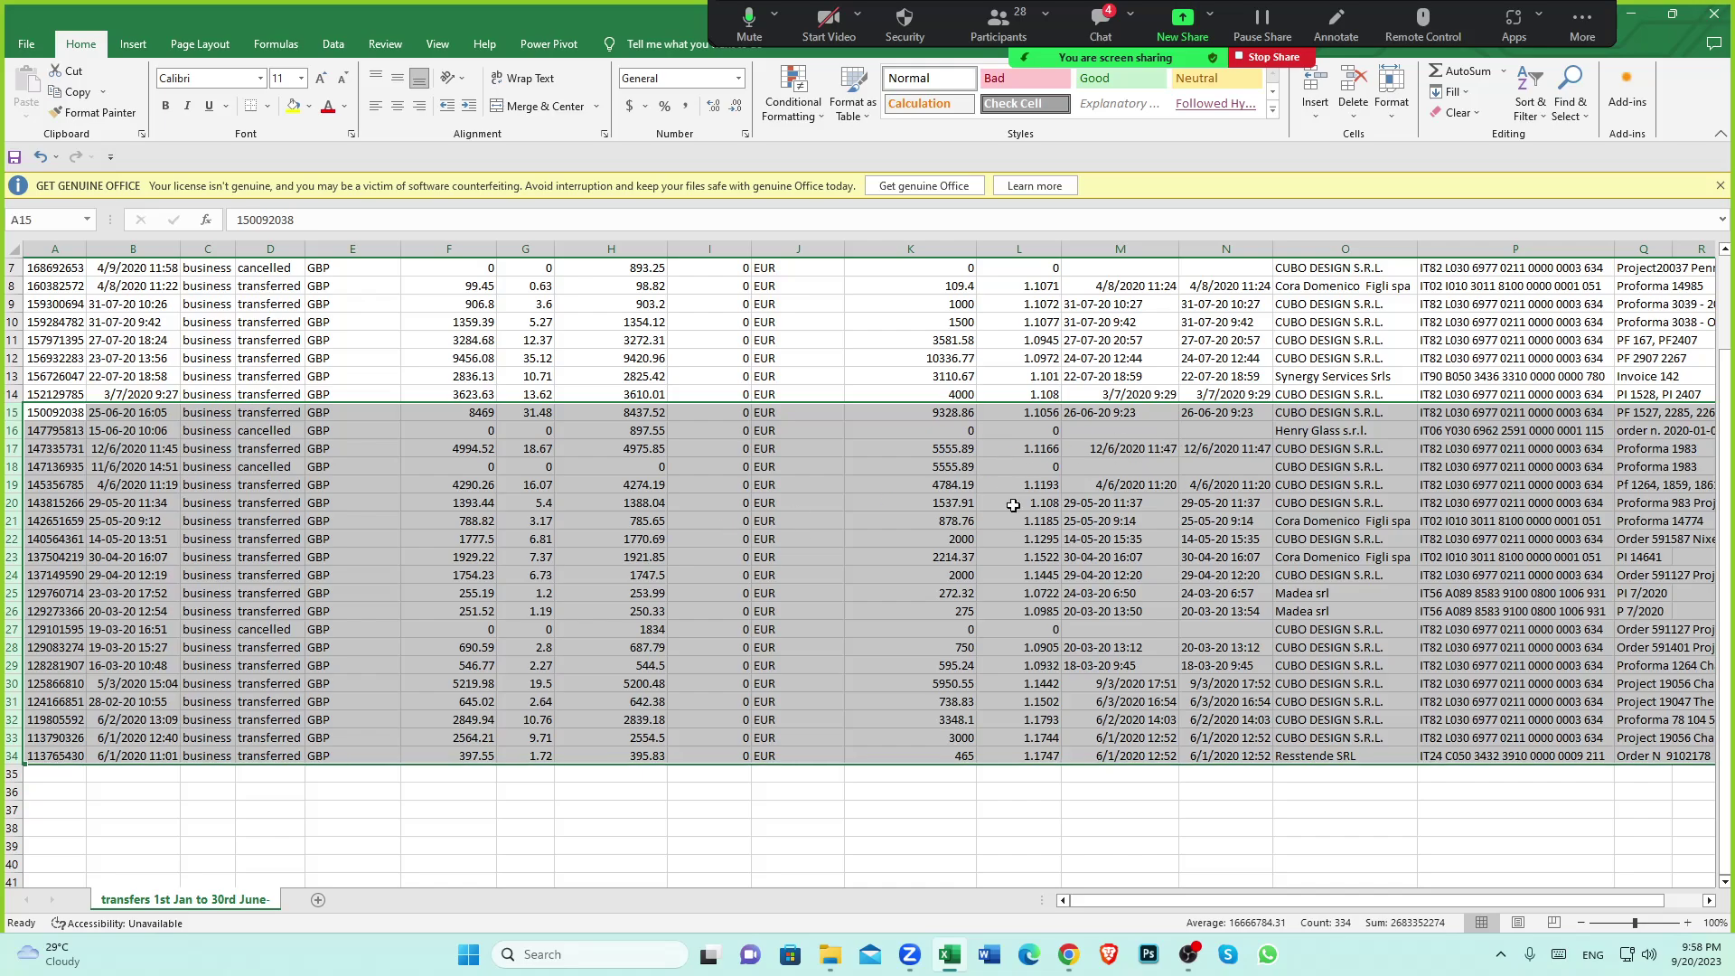
left_click(678, 485)
left_click(108, 411)
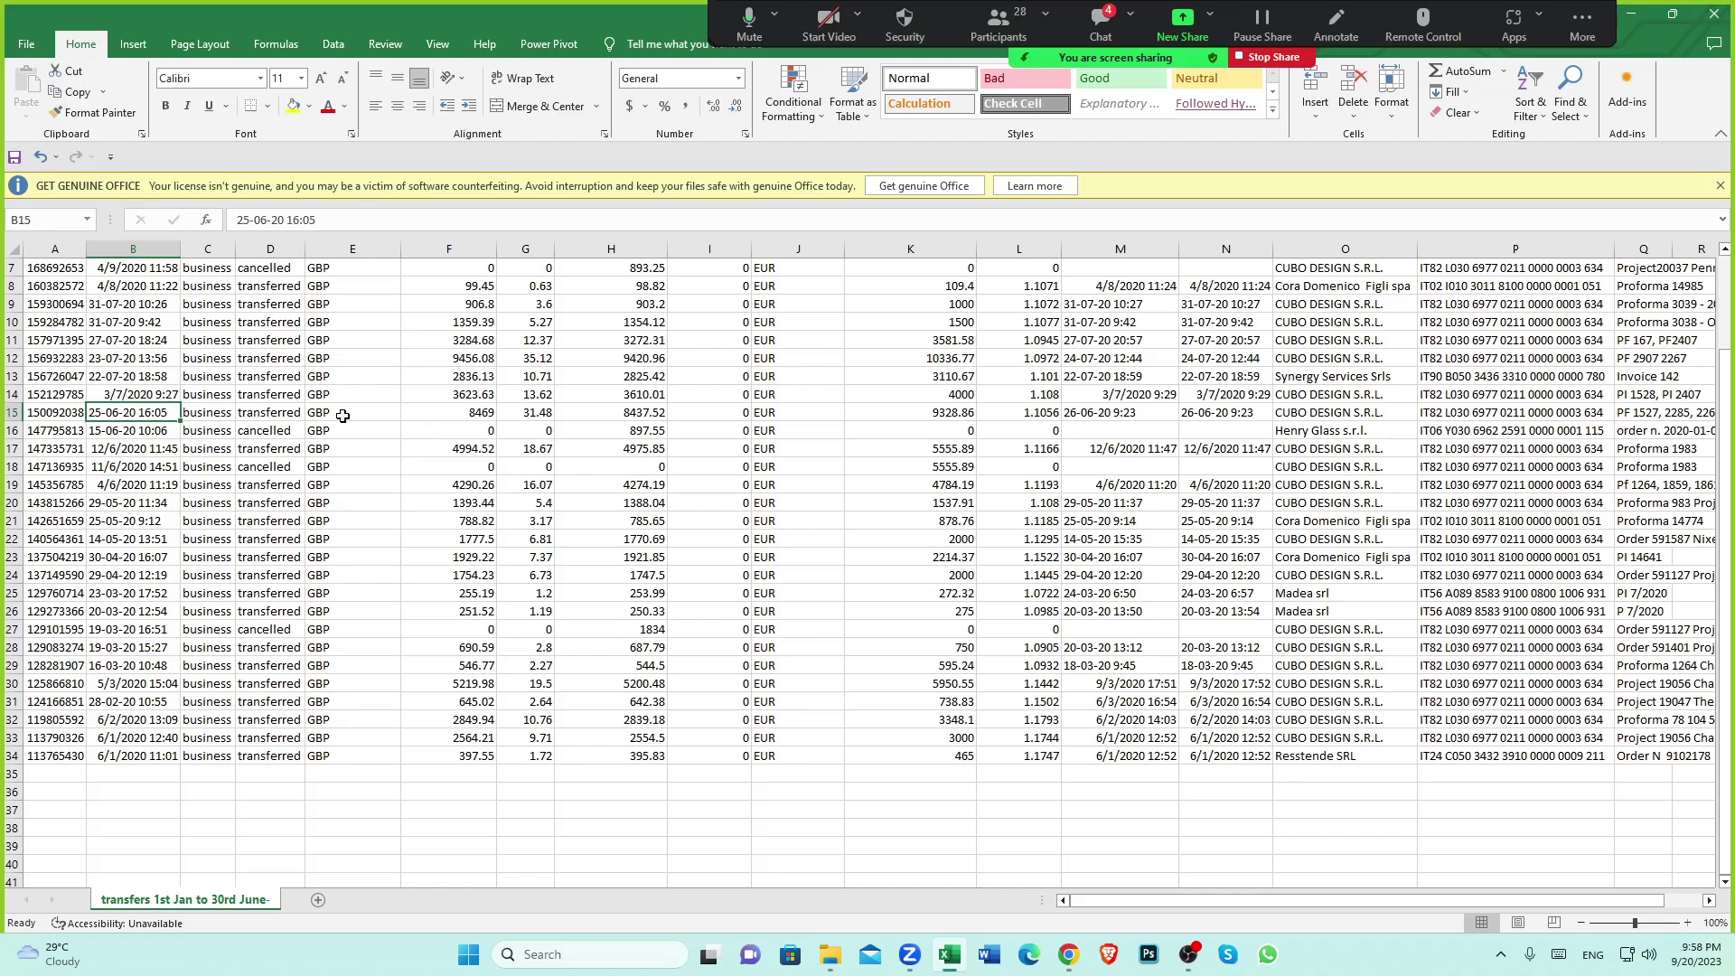
scroll(696, 644, "down", 2)
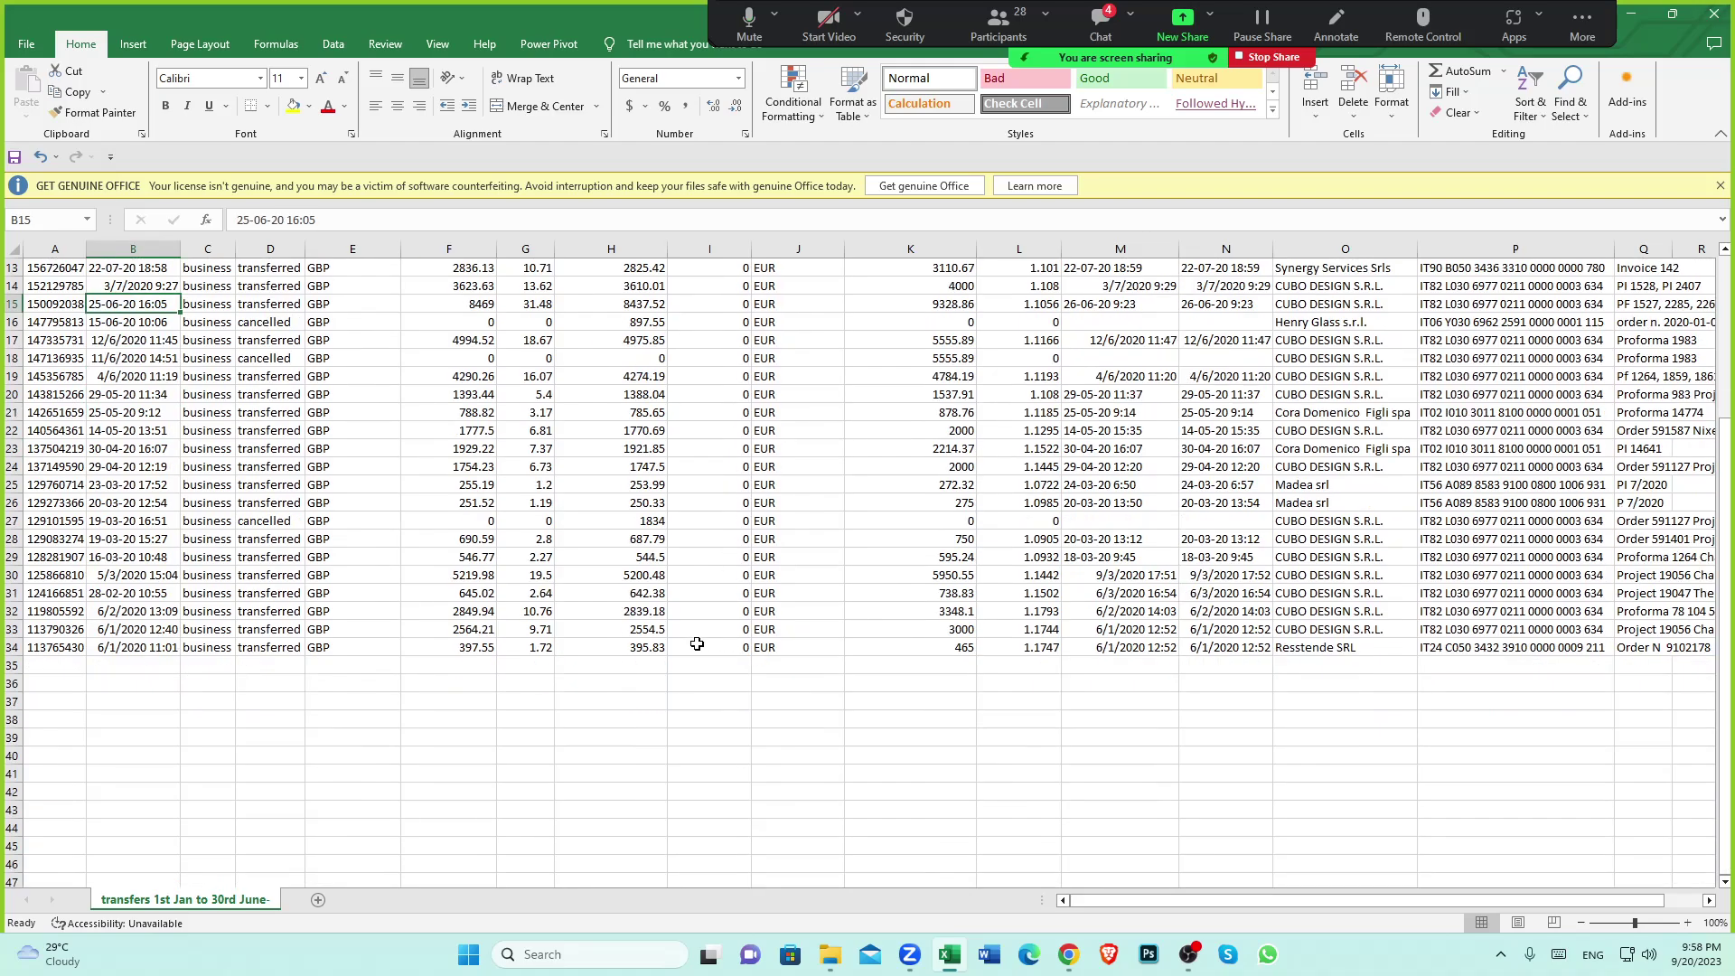
left_click(480, 649)
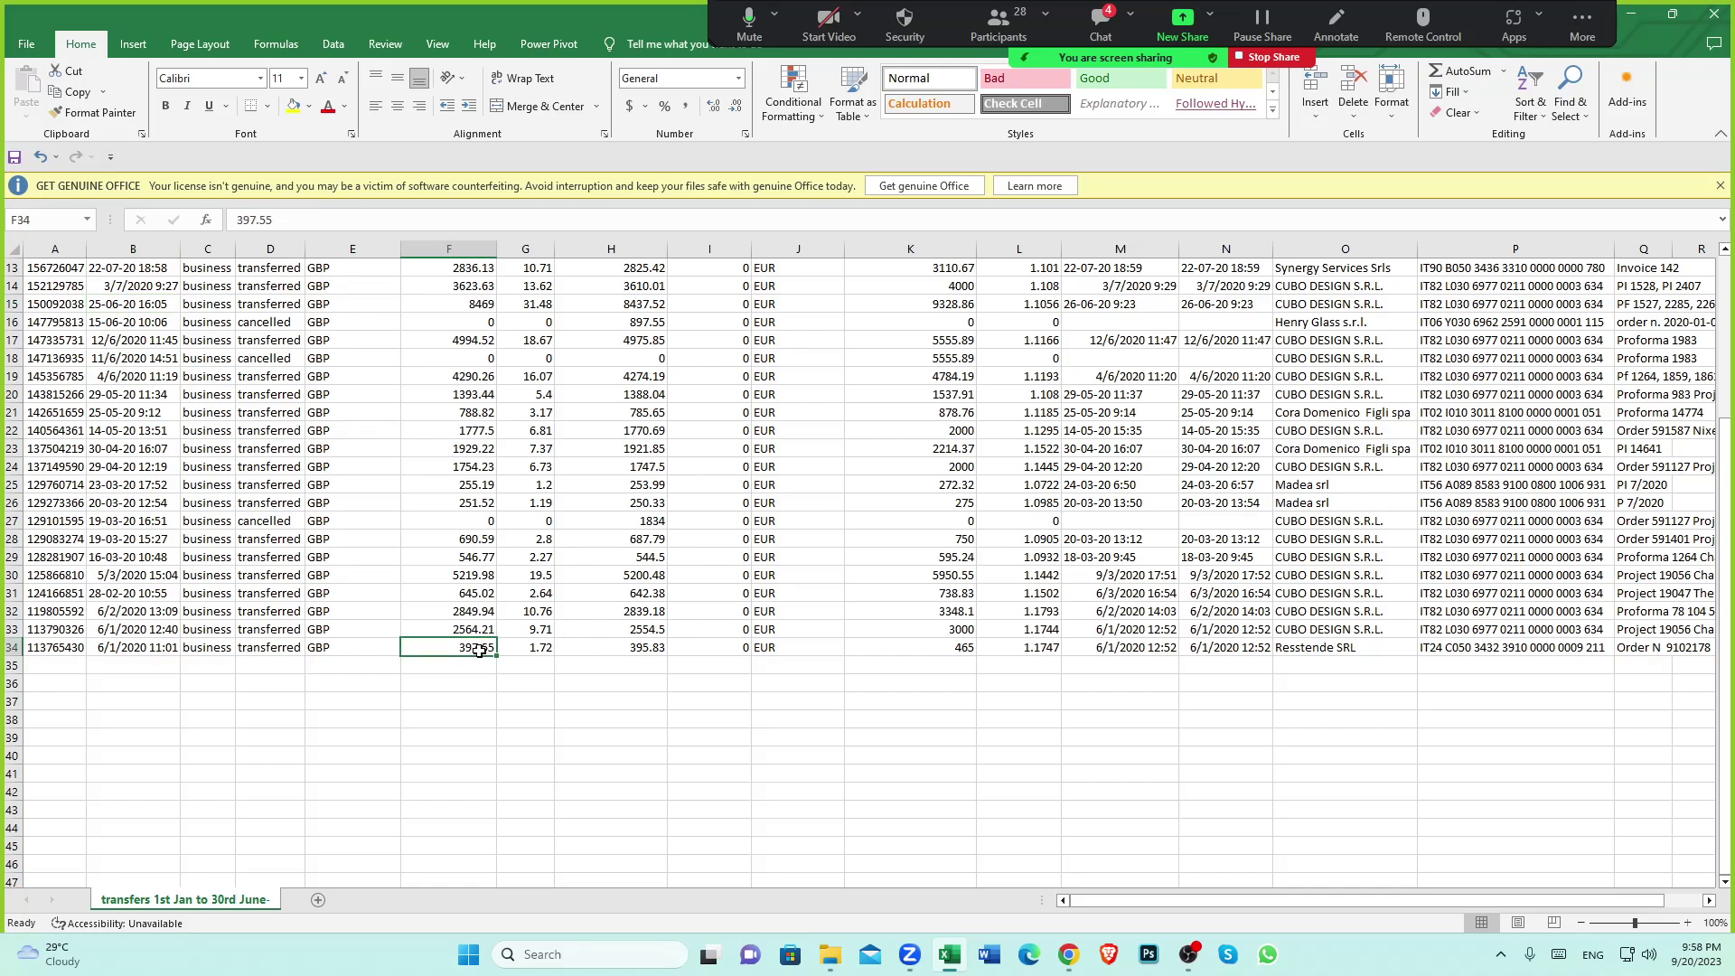
Check row 34 against the Amount paid by column, then open Lloyds Business in Xero
scroll(583, 682, "up", 4)
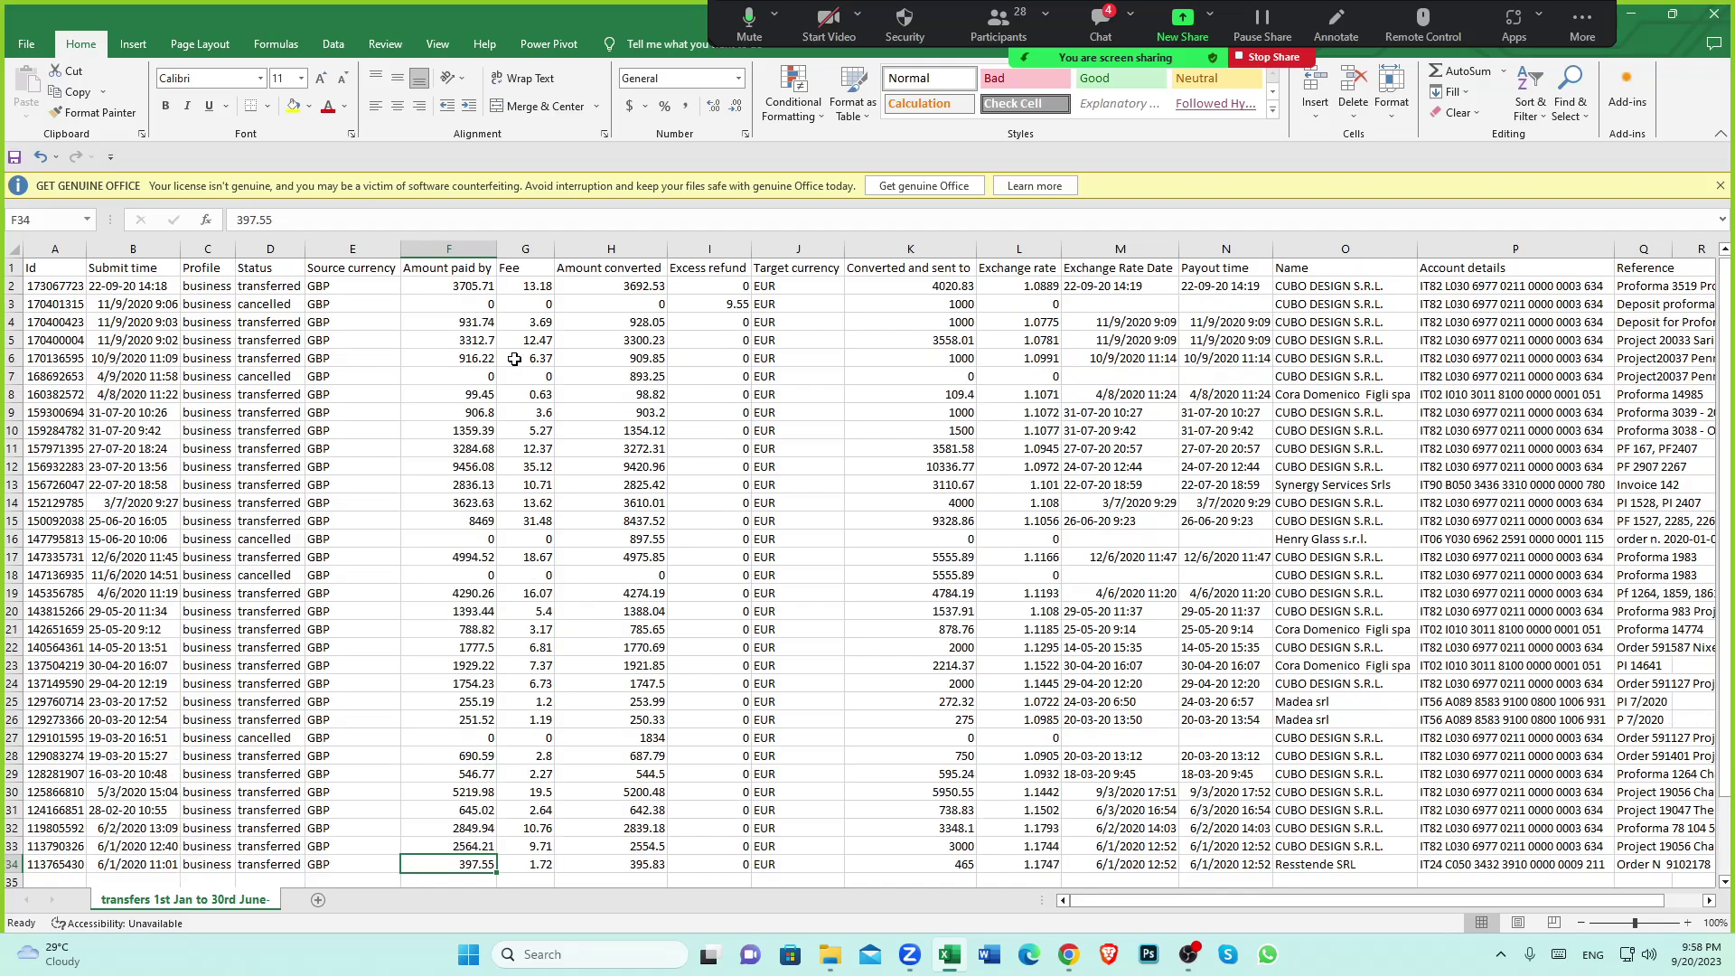
left_click(441, 271)
scroll(452, 361, "down", 5)
left_click(468, 591)
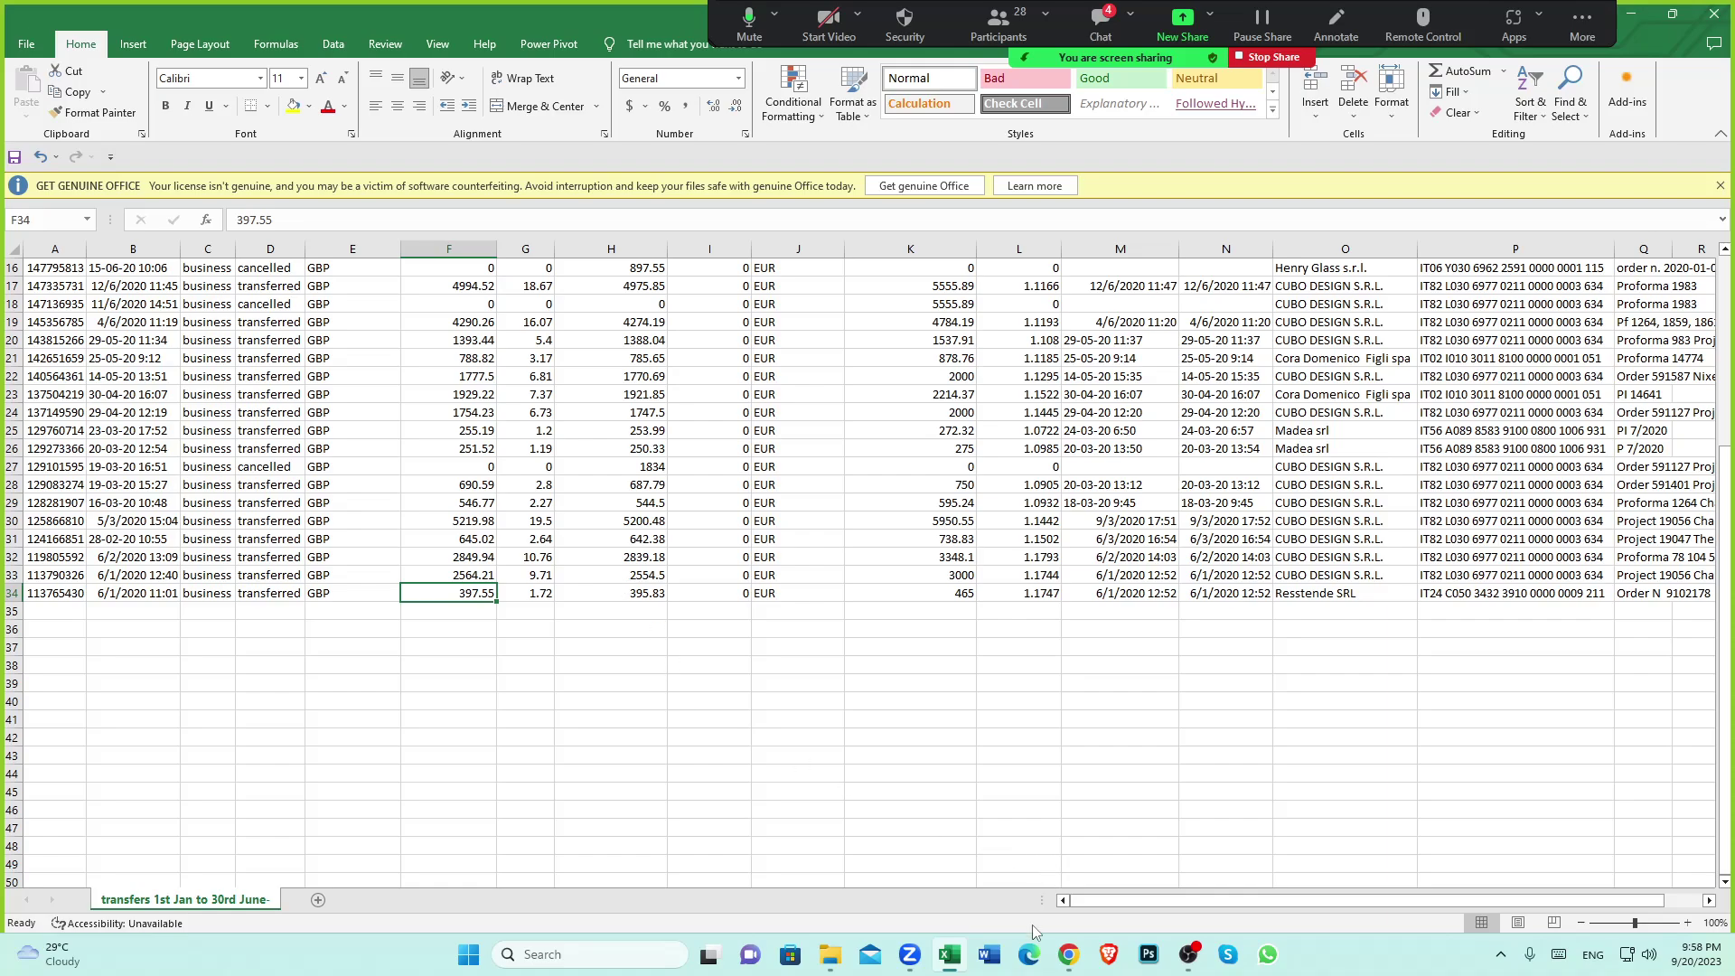
left_click(1068, 954)
left_click(372, 269)
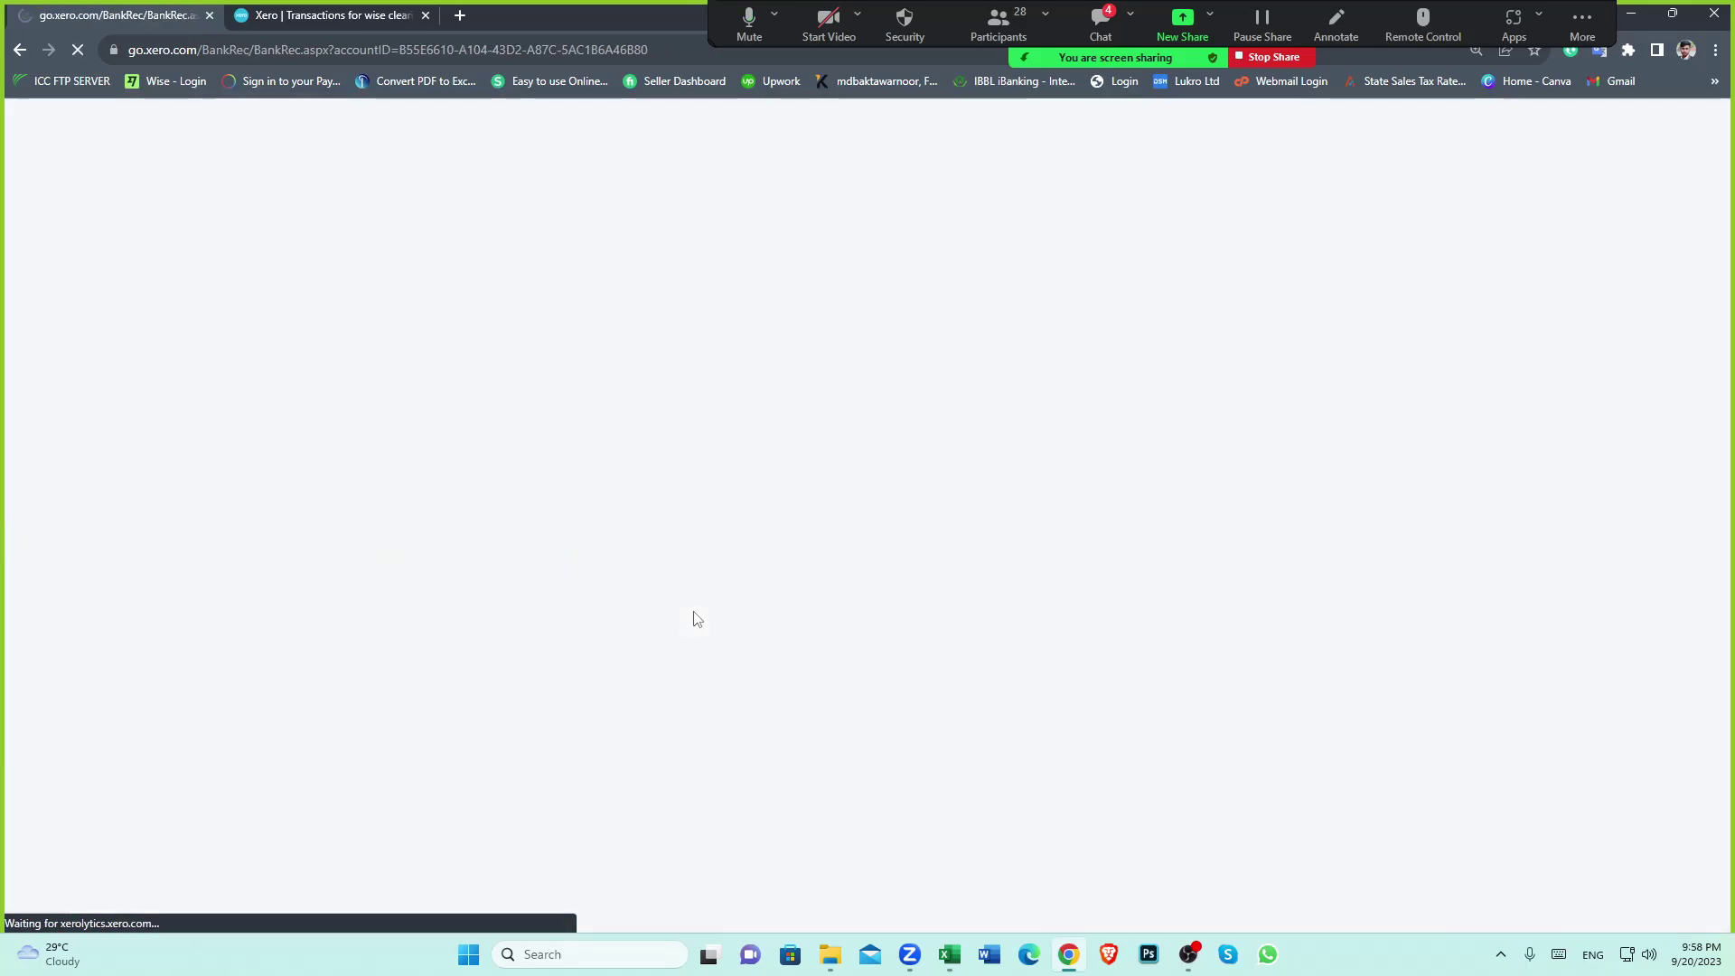
In the Wise sheet, check the last transfer: 397.55 GBP paid, converted to 465 euros
scroll(881, 618, "down", 3)
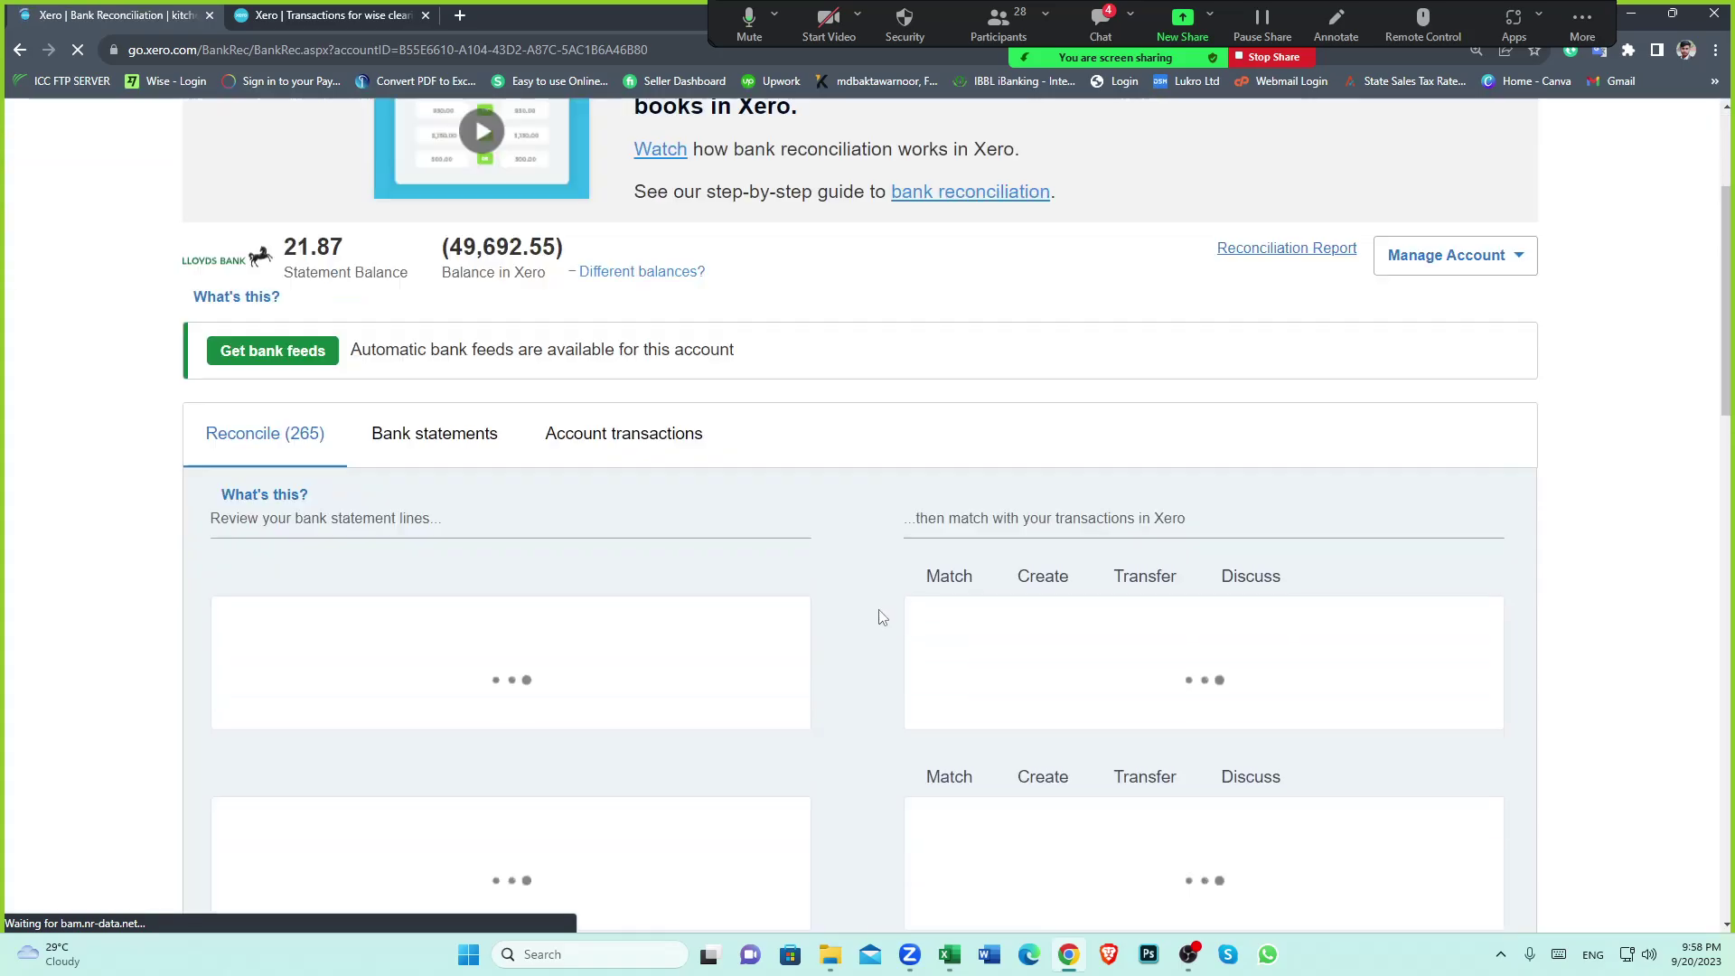
left_click(830, 954)
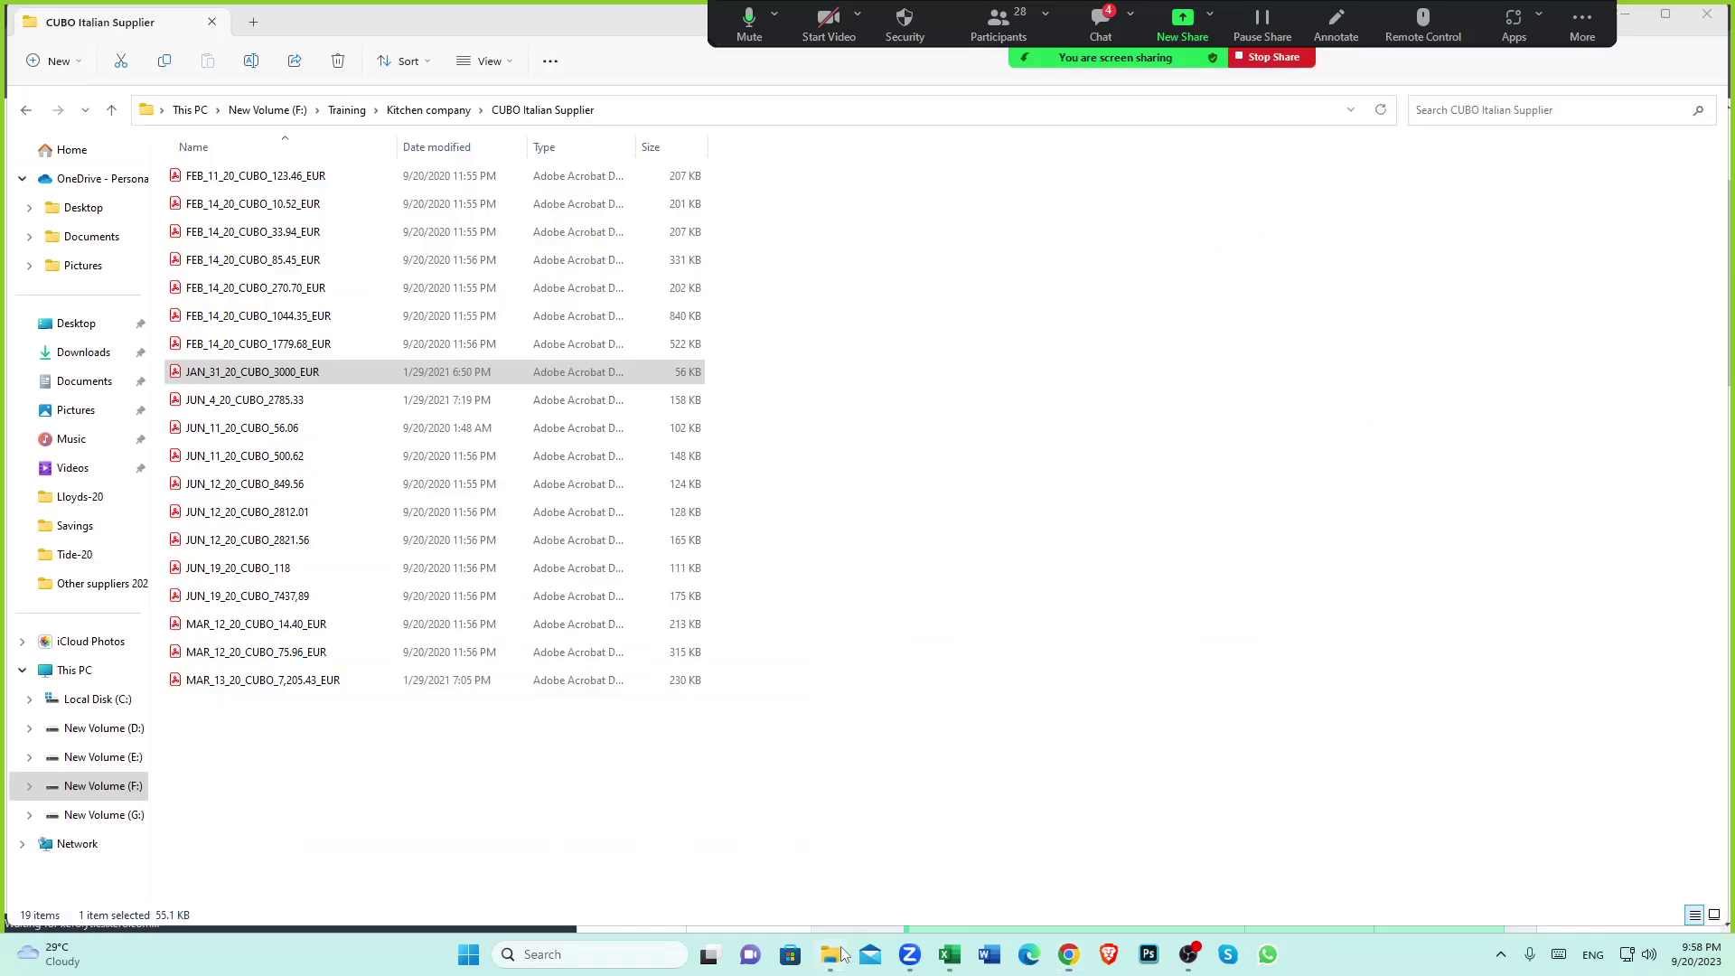
left_click(948, 954)
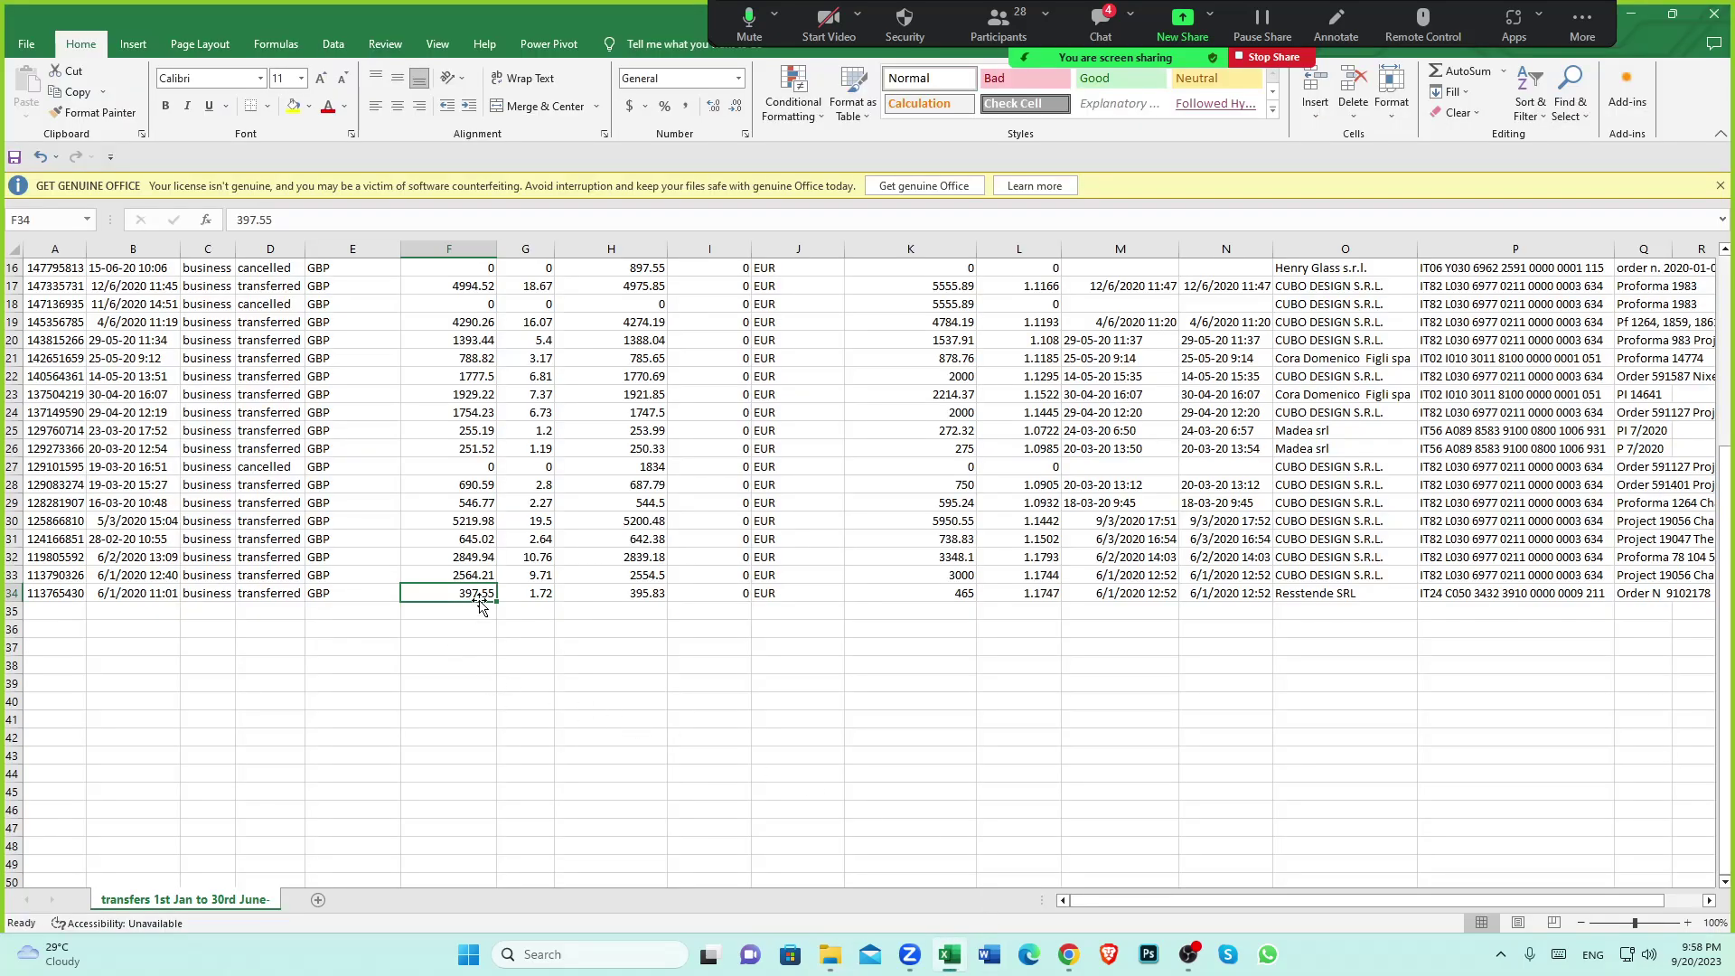
left_click(958, 593)
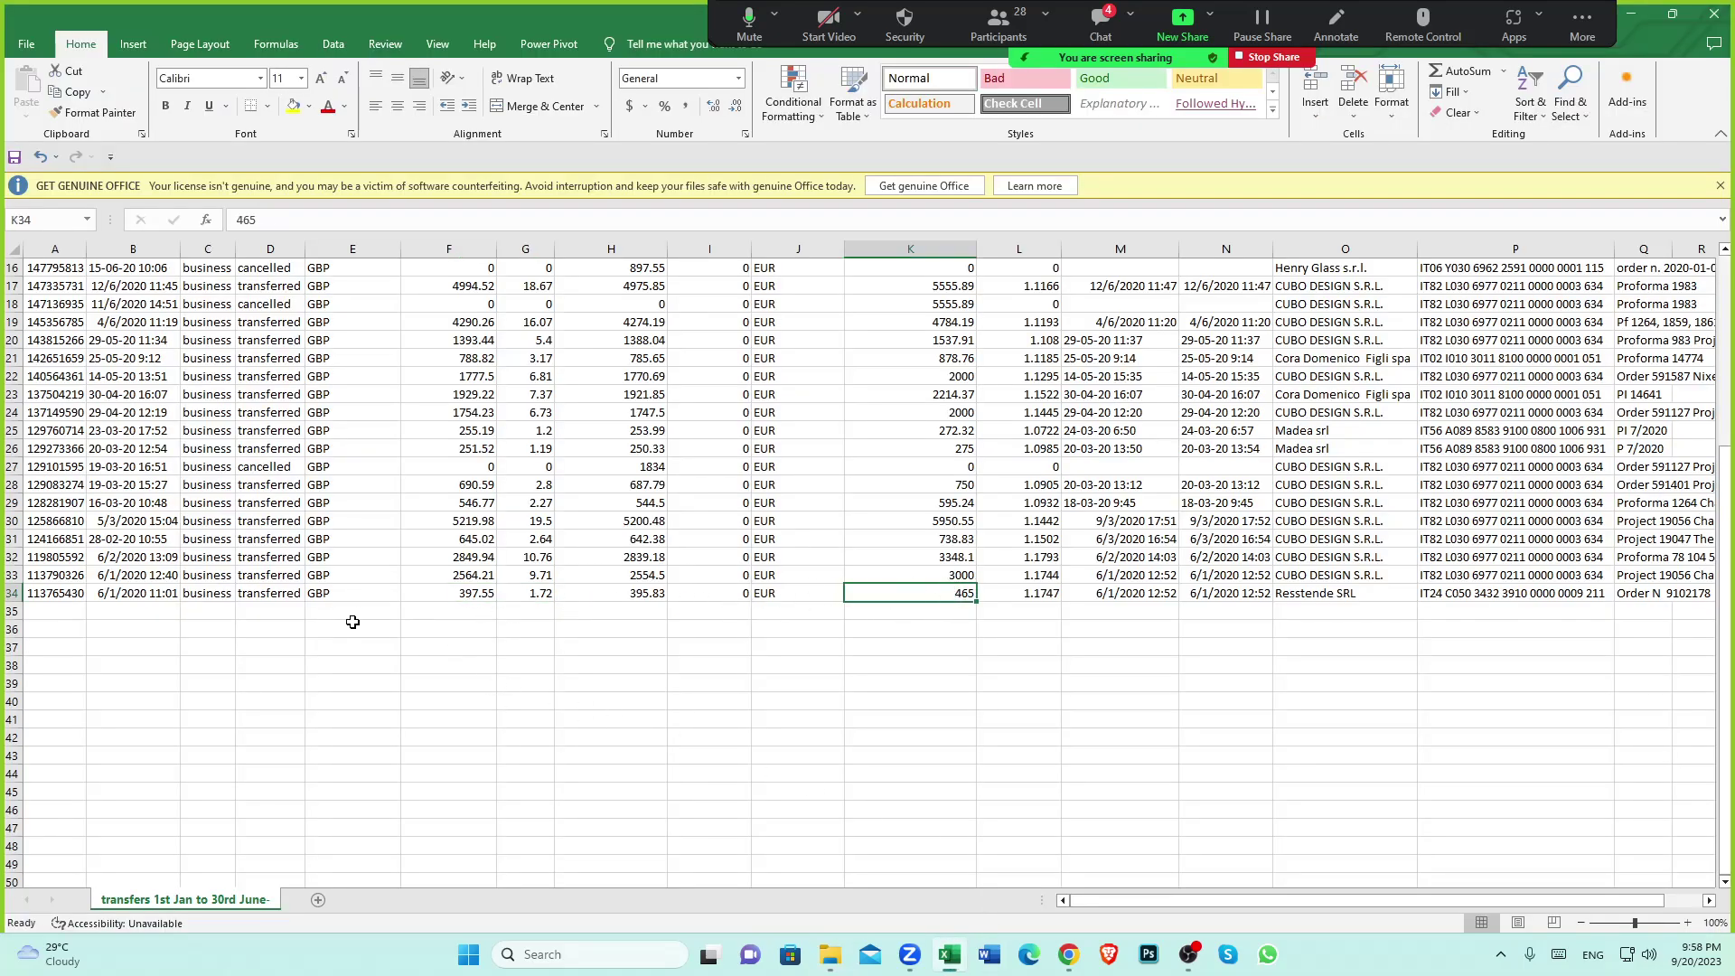
left_click(456, 591)
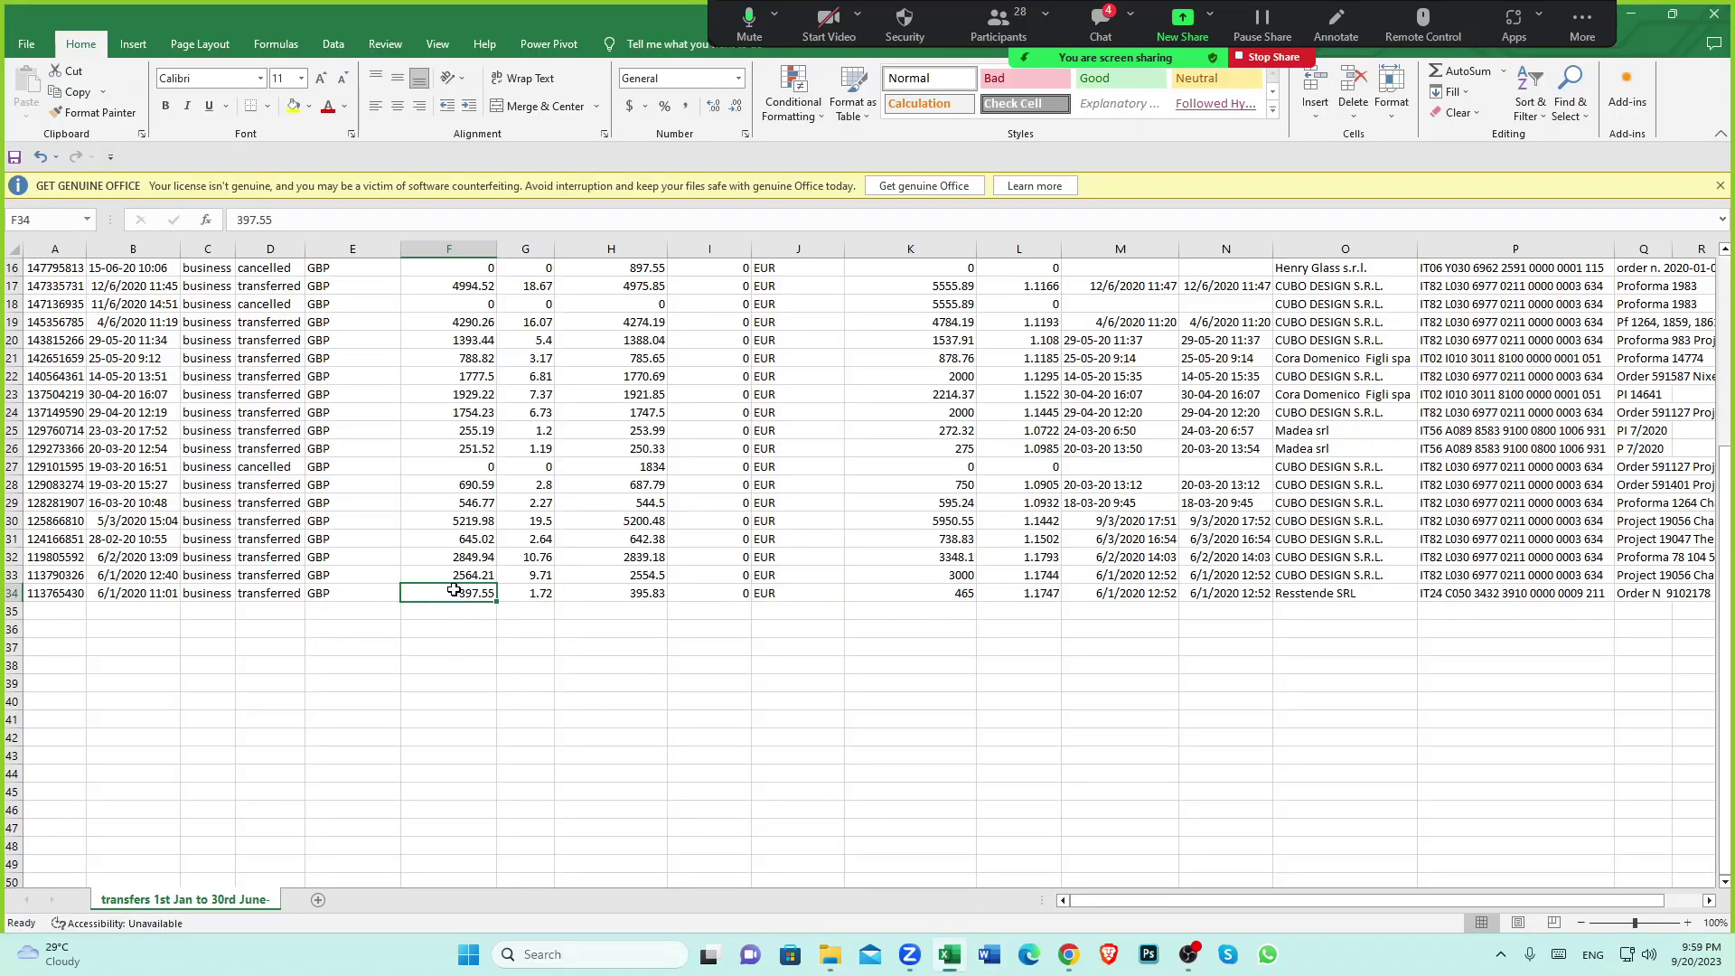
left_click(957, 592)
scroll(957, 587, "up", 5)
left_click(892, 269)
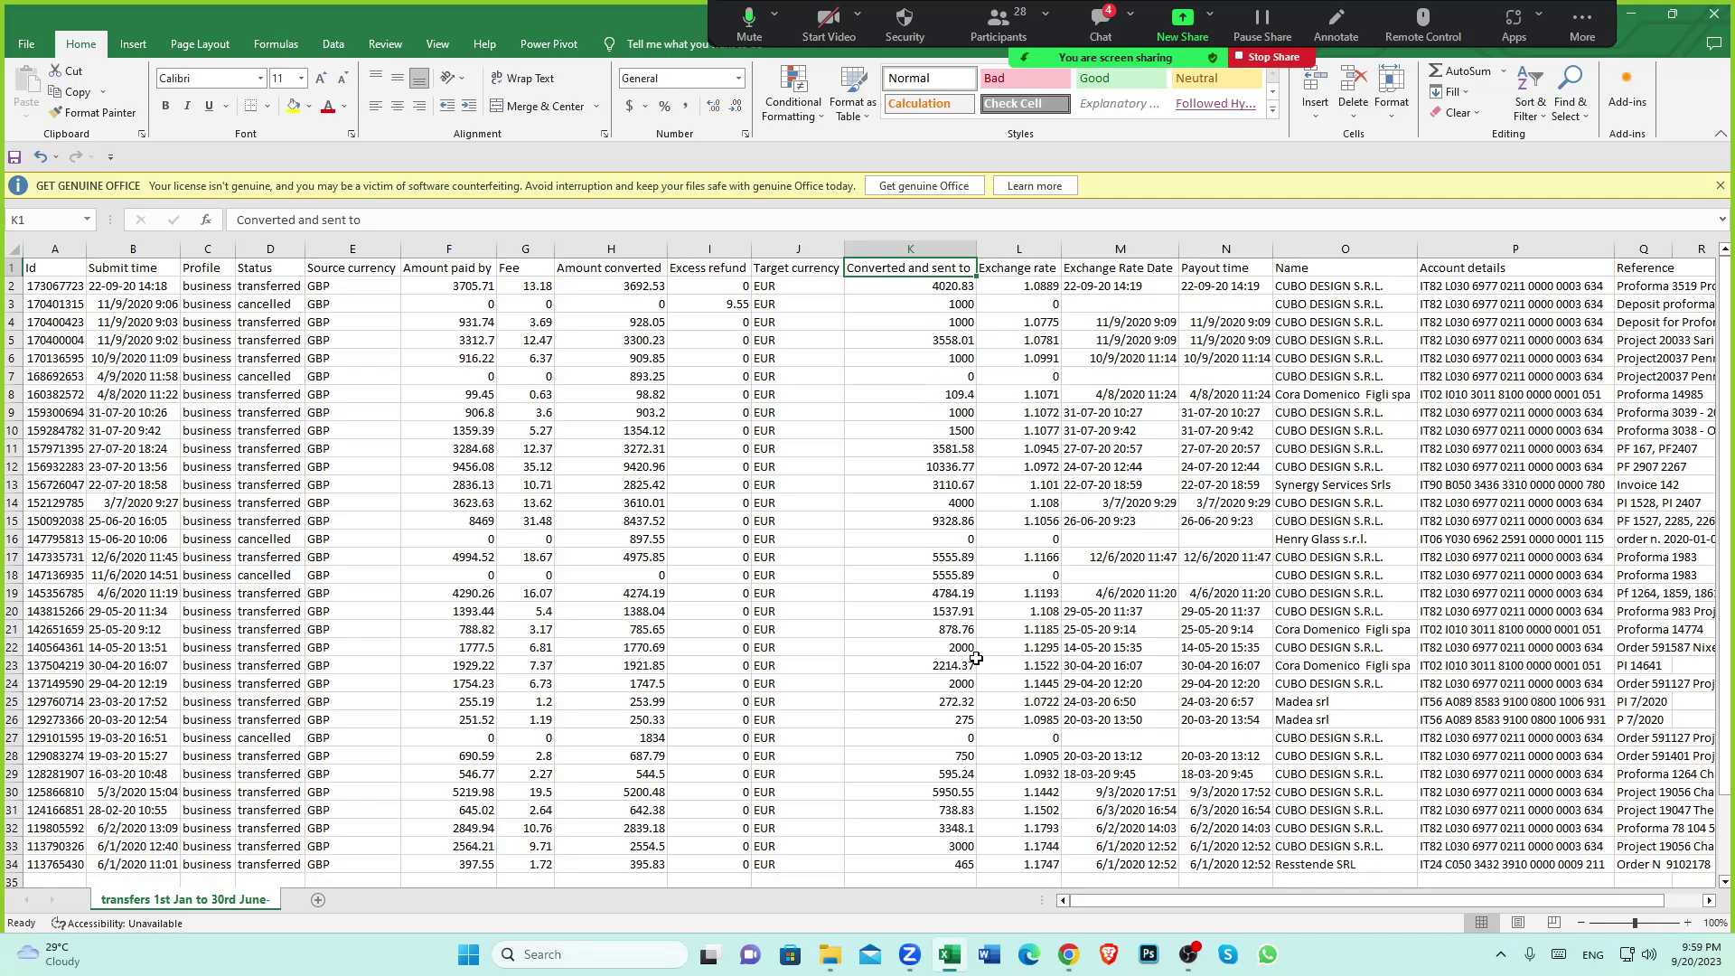
scroll(945, 533, "down", 4)
left_click(953, 643)
Confirm row 33's 3000 euro transfer, 9.71 fee and CUBO DESIGN S.R.L. payee, then return to Xero
left_click(946, 630)
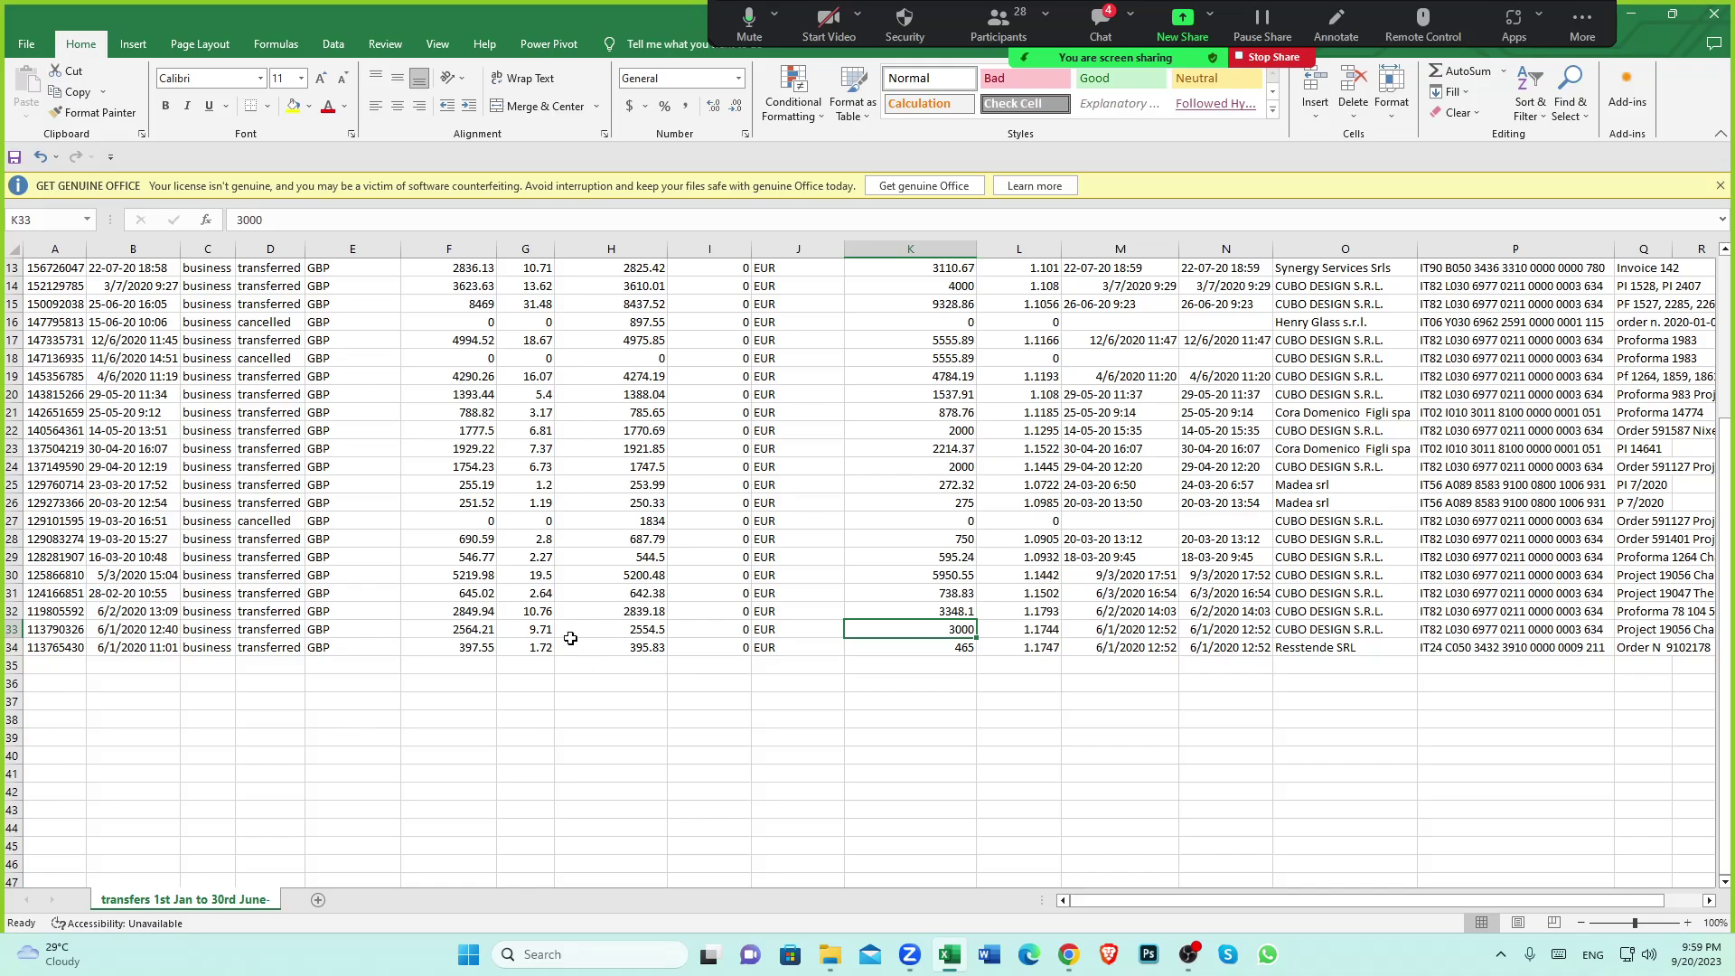
left_click(540, 631)
scroll(578, 434, "up", 4)
scroll(560, 309, "down", 4)
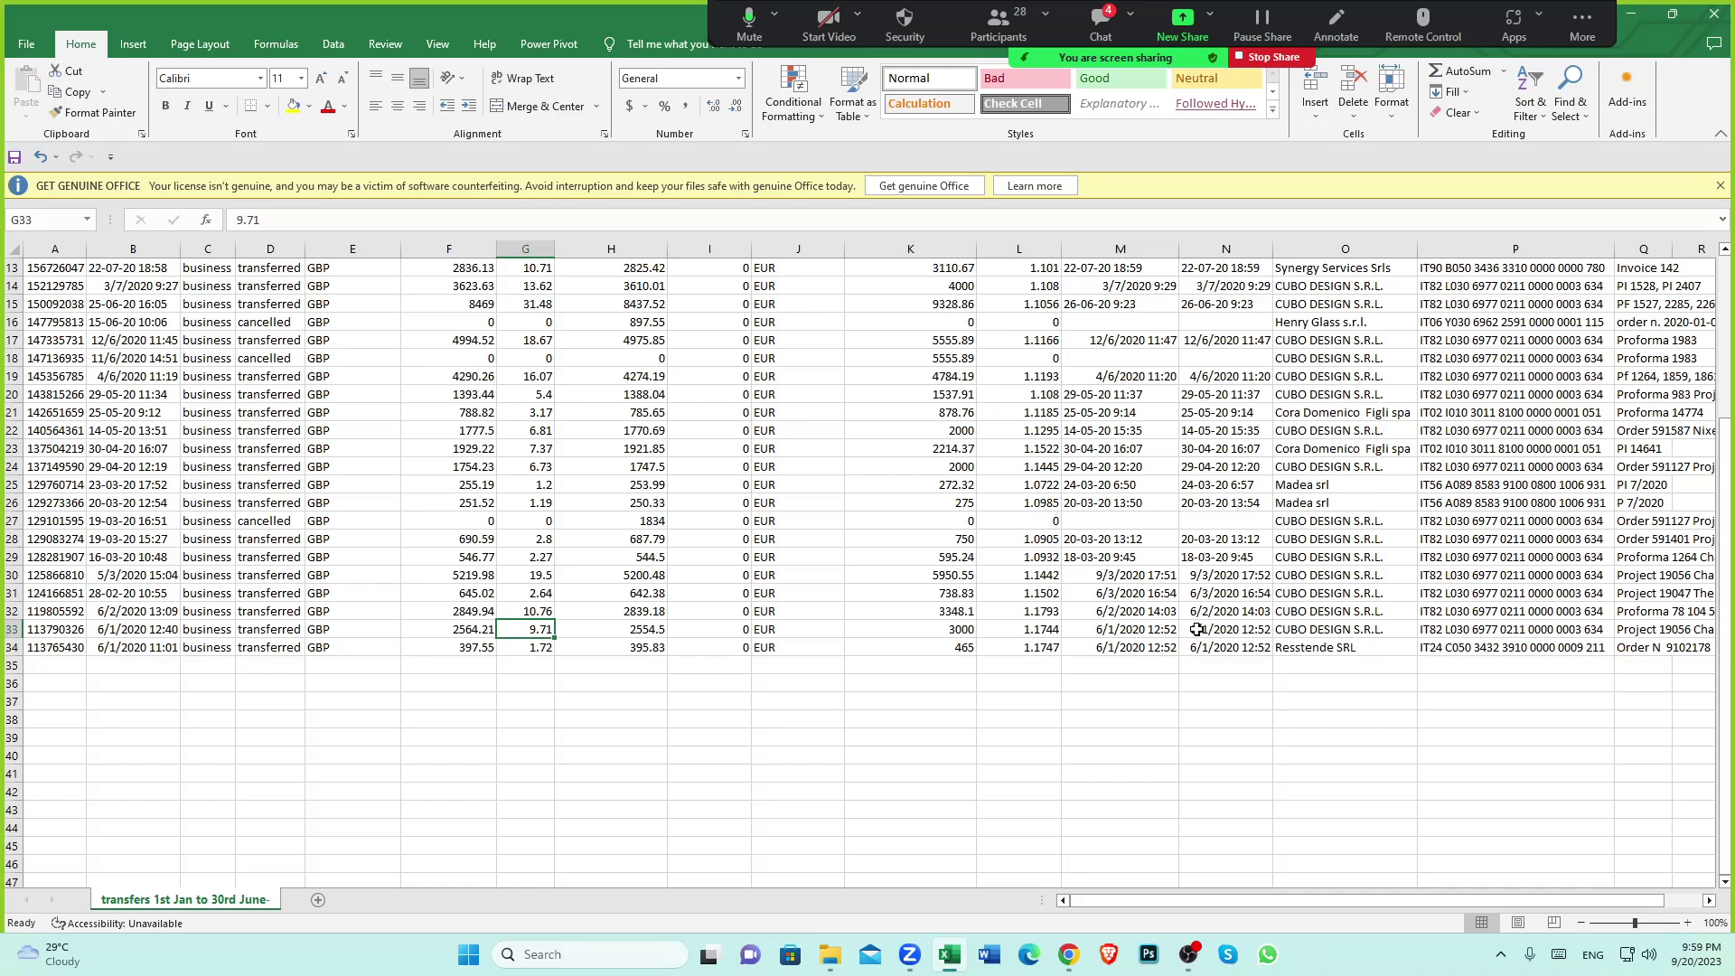
left_click(1342, 629)
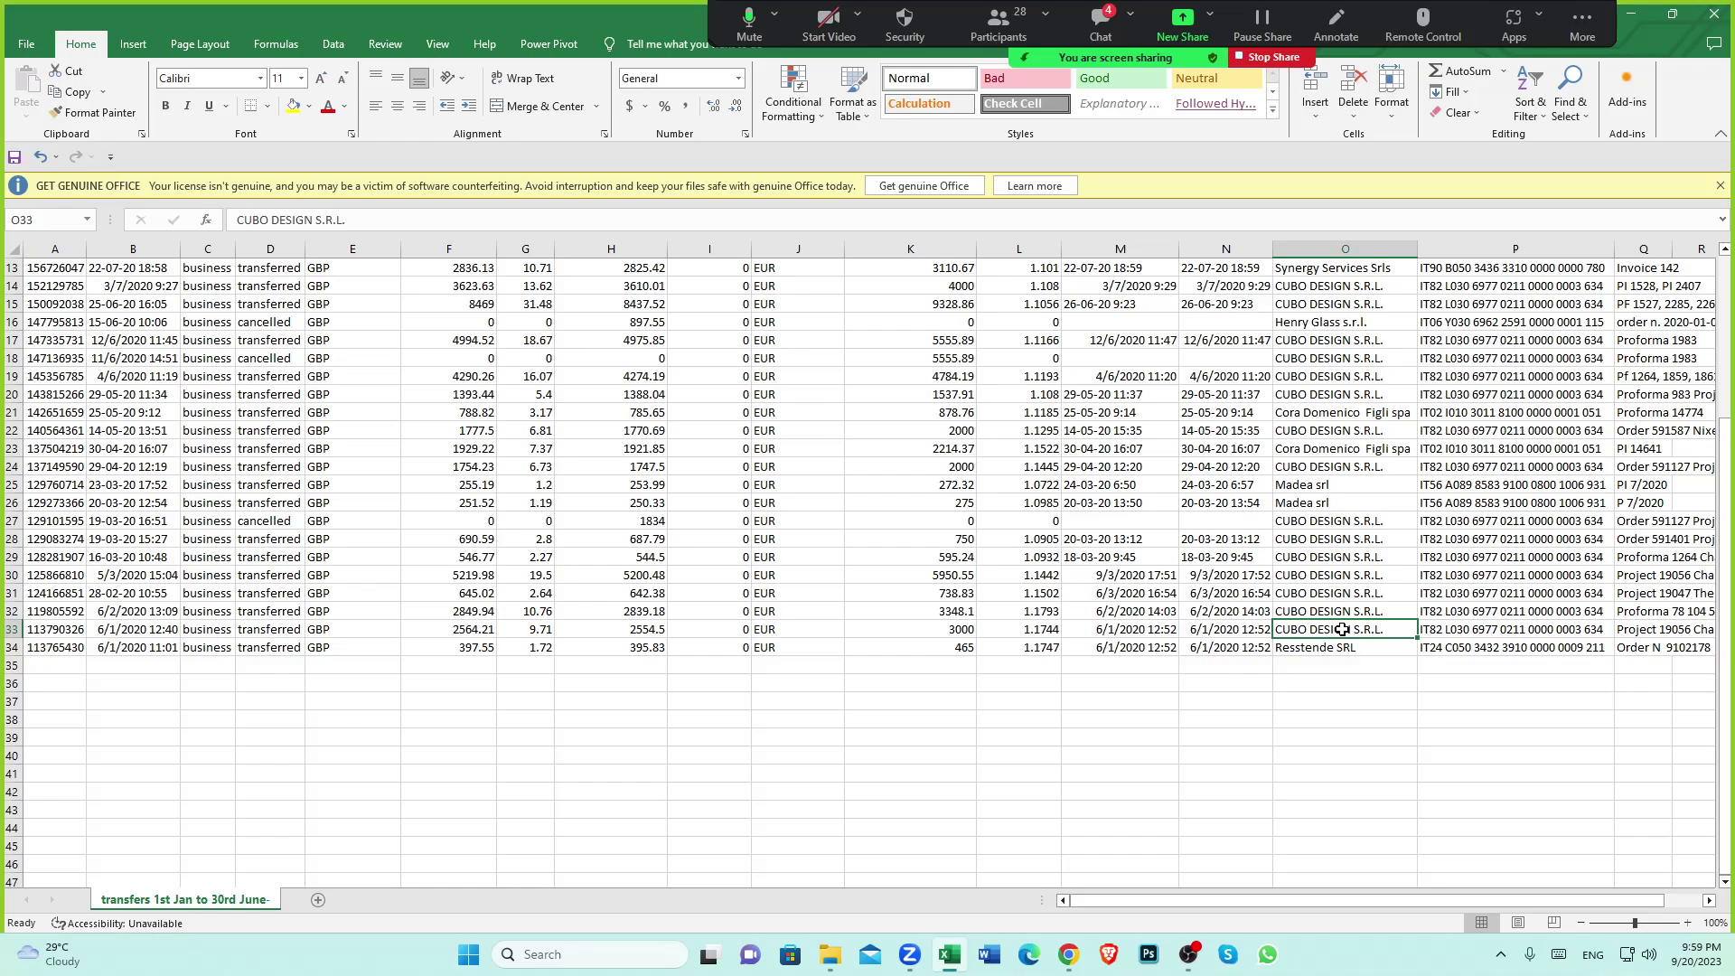
left_click(1318, 612)
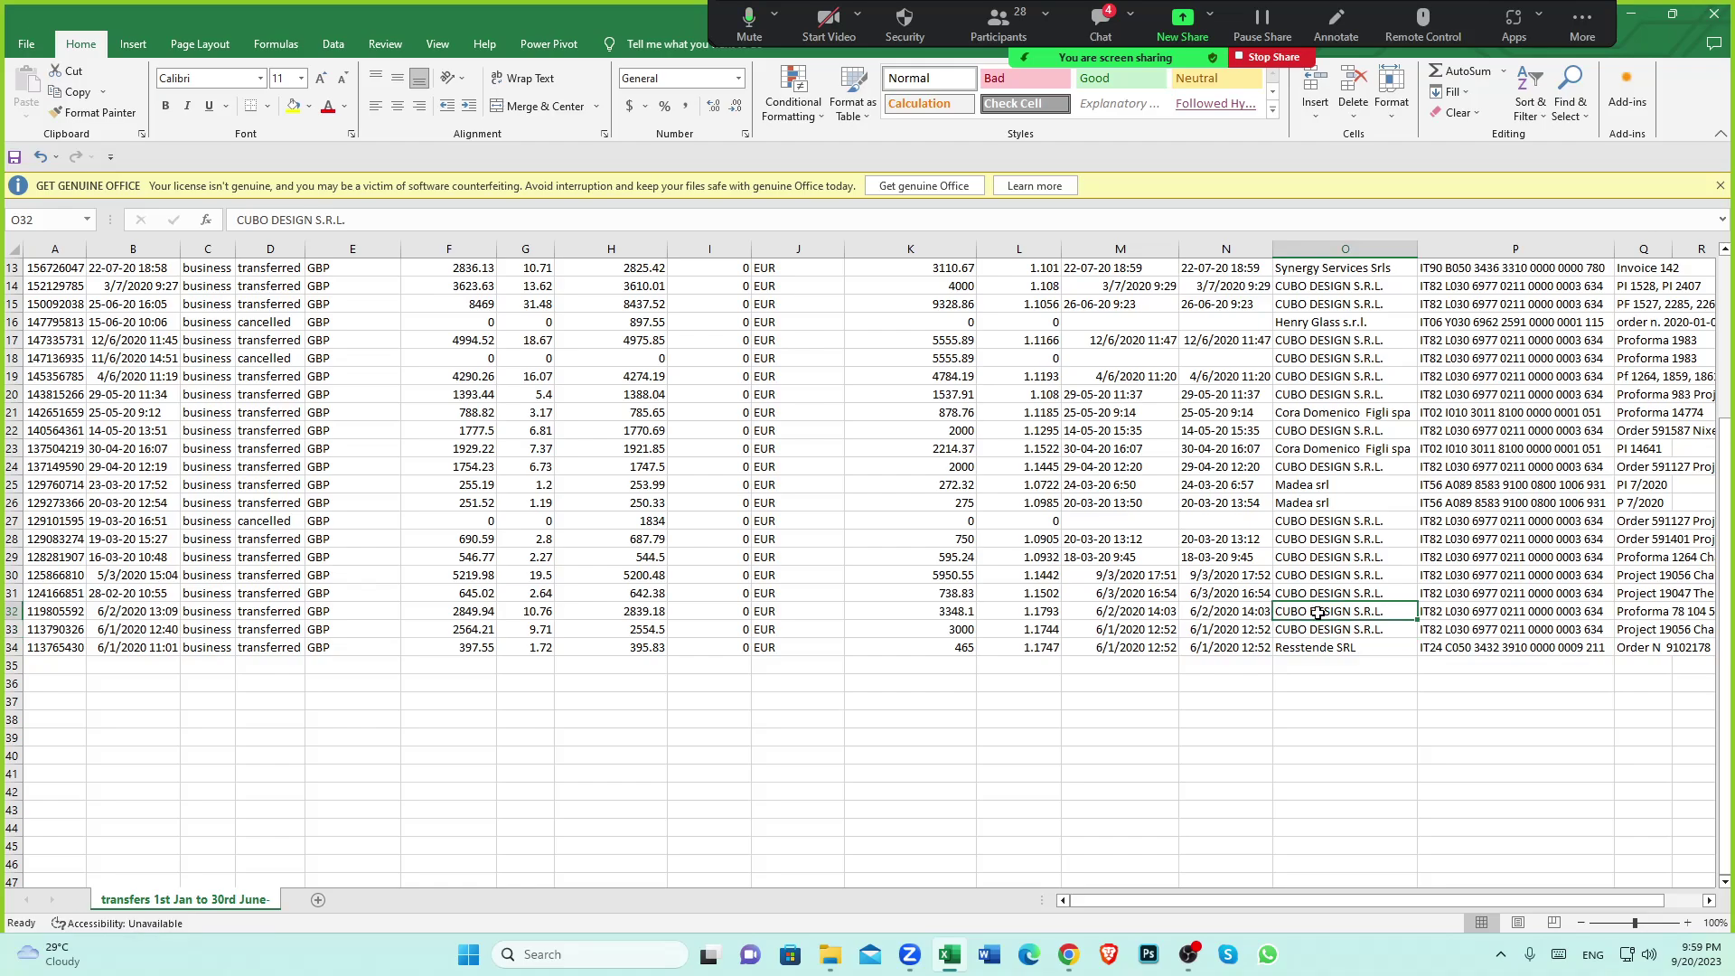
left_click(1327, 632)
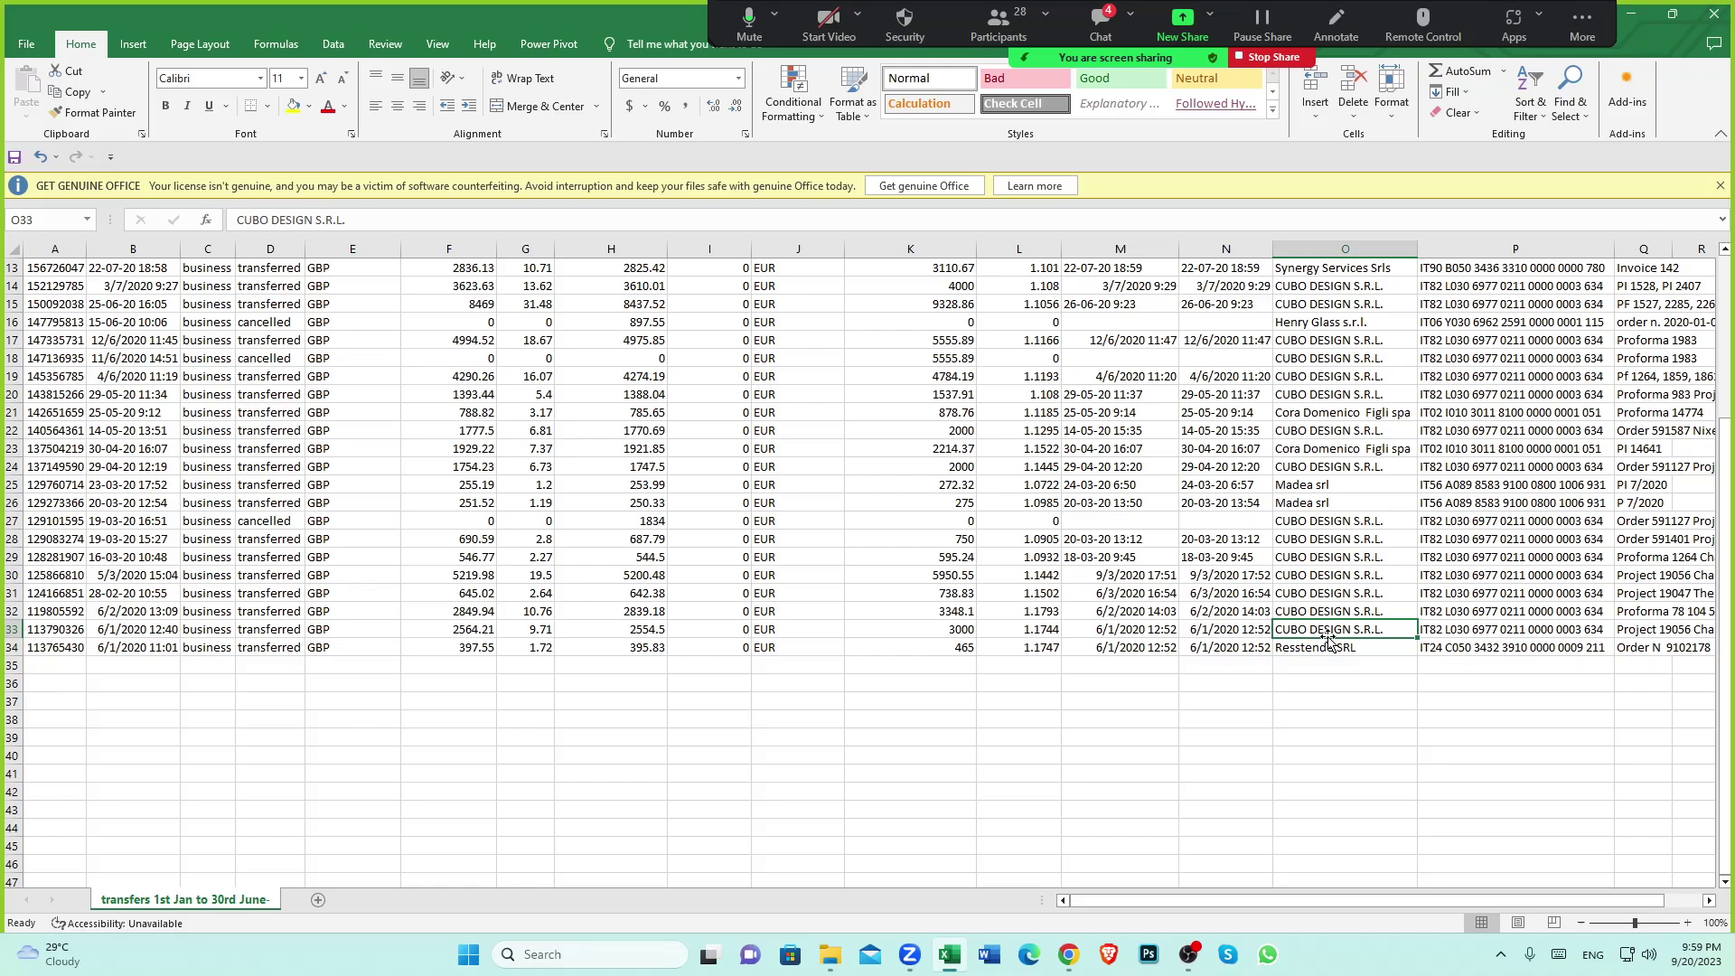
left_click(1069, 954)
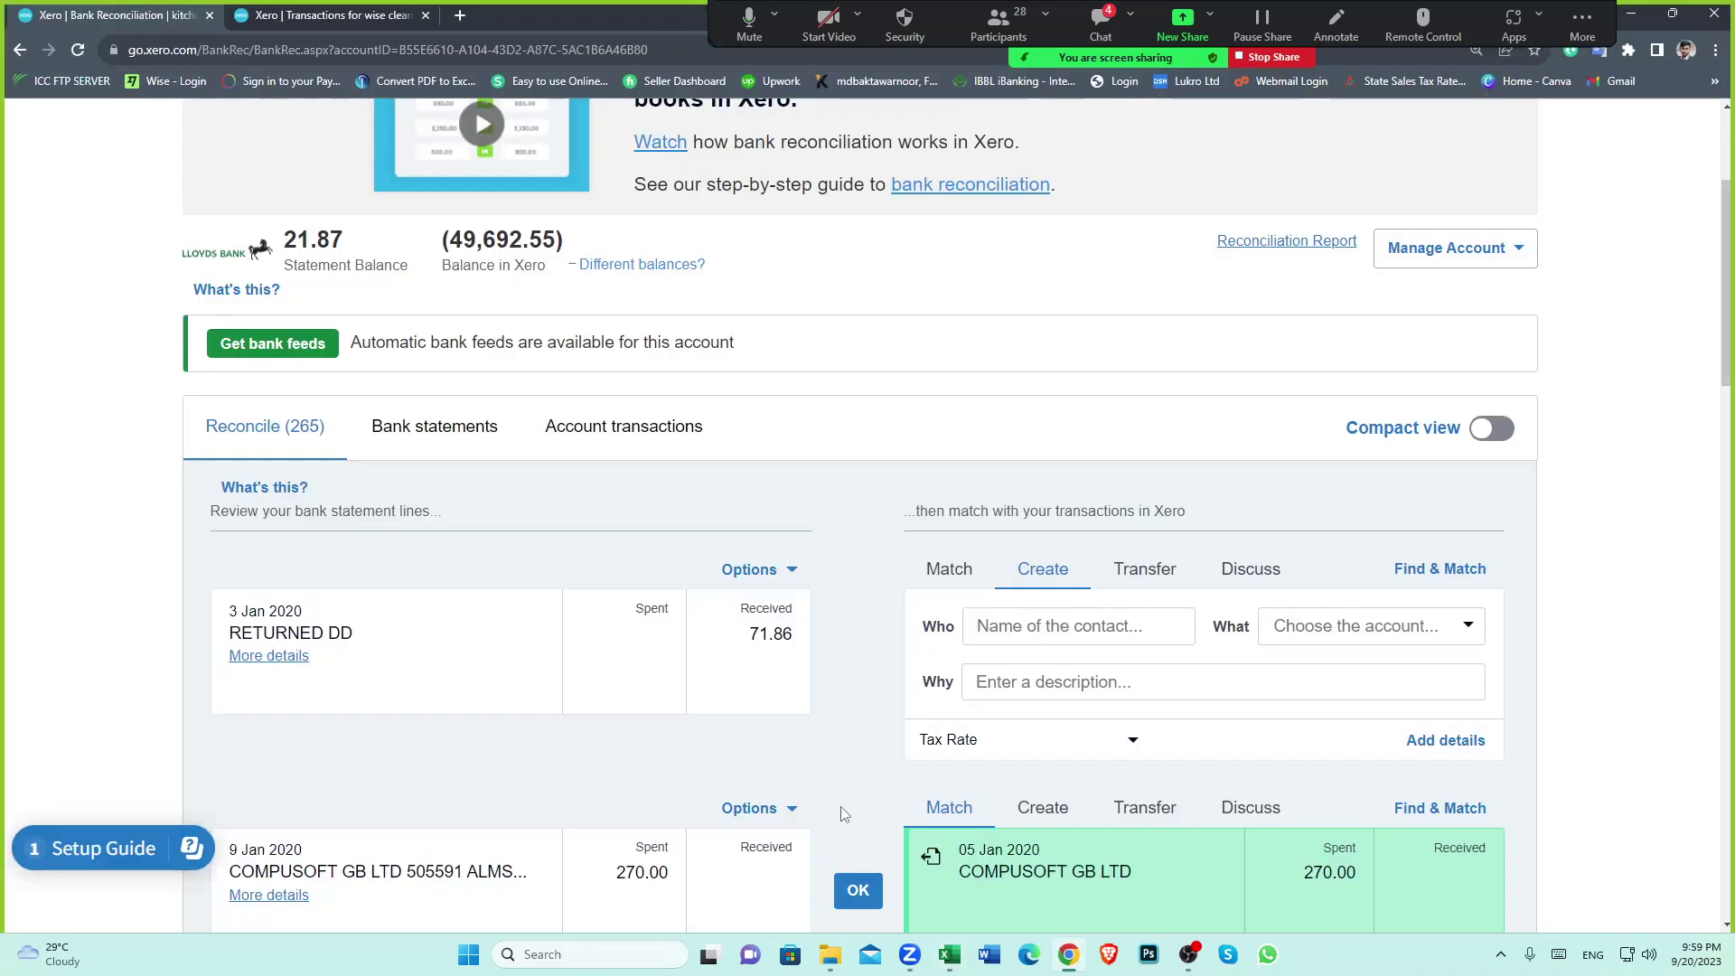
Scroll through the Lloyds Business bank reconciliation page
scroll(842, 813, "down", 1)
scroll(842, 814, "up", 1)
scroll(842, 813, "up", 1)
scroll(842, 813, "up", 2)
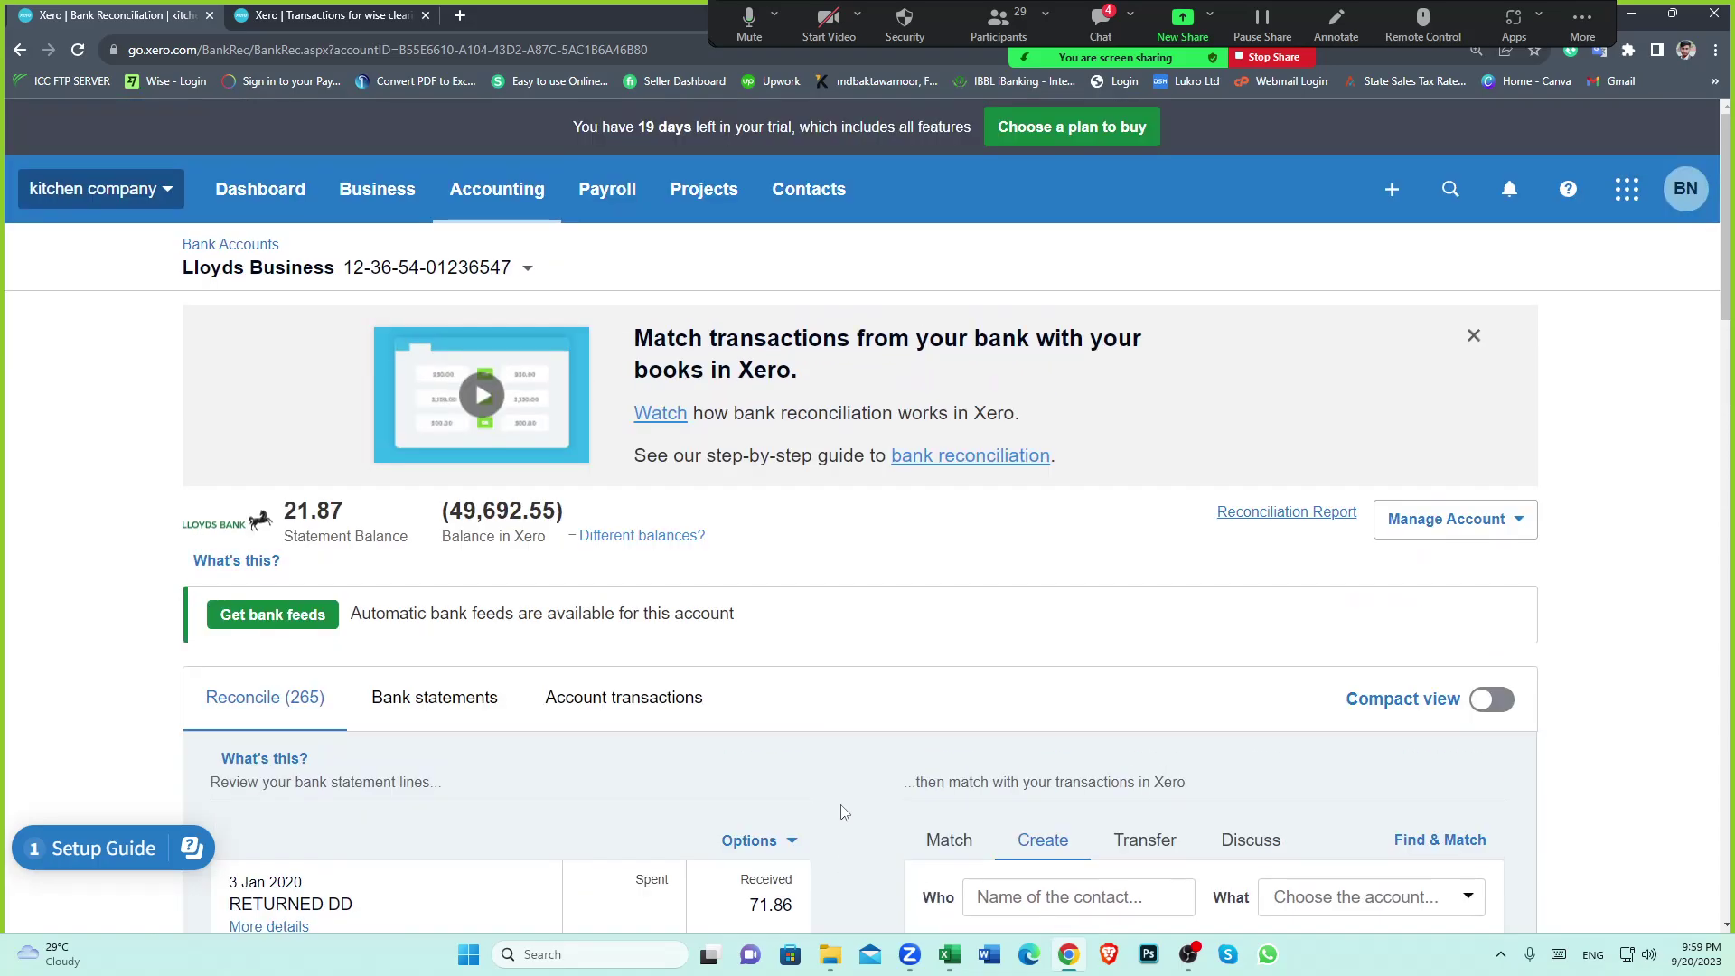
scroll(842, 813, "down", 2)
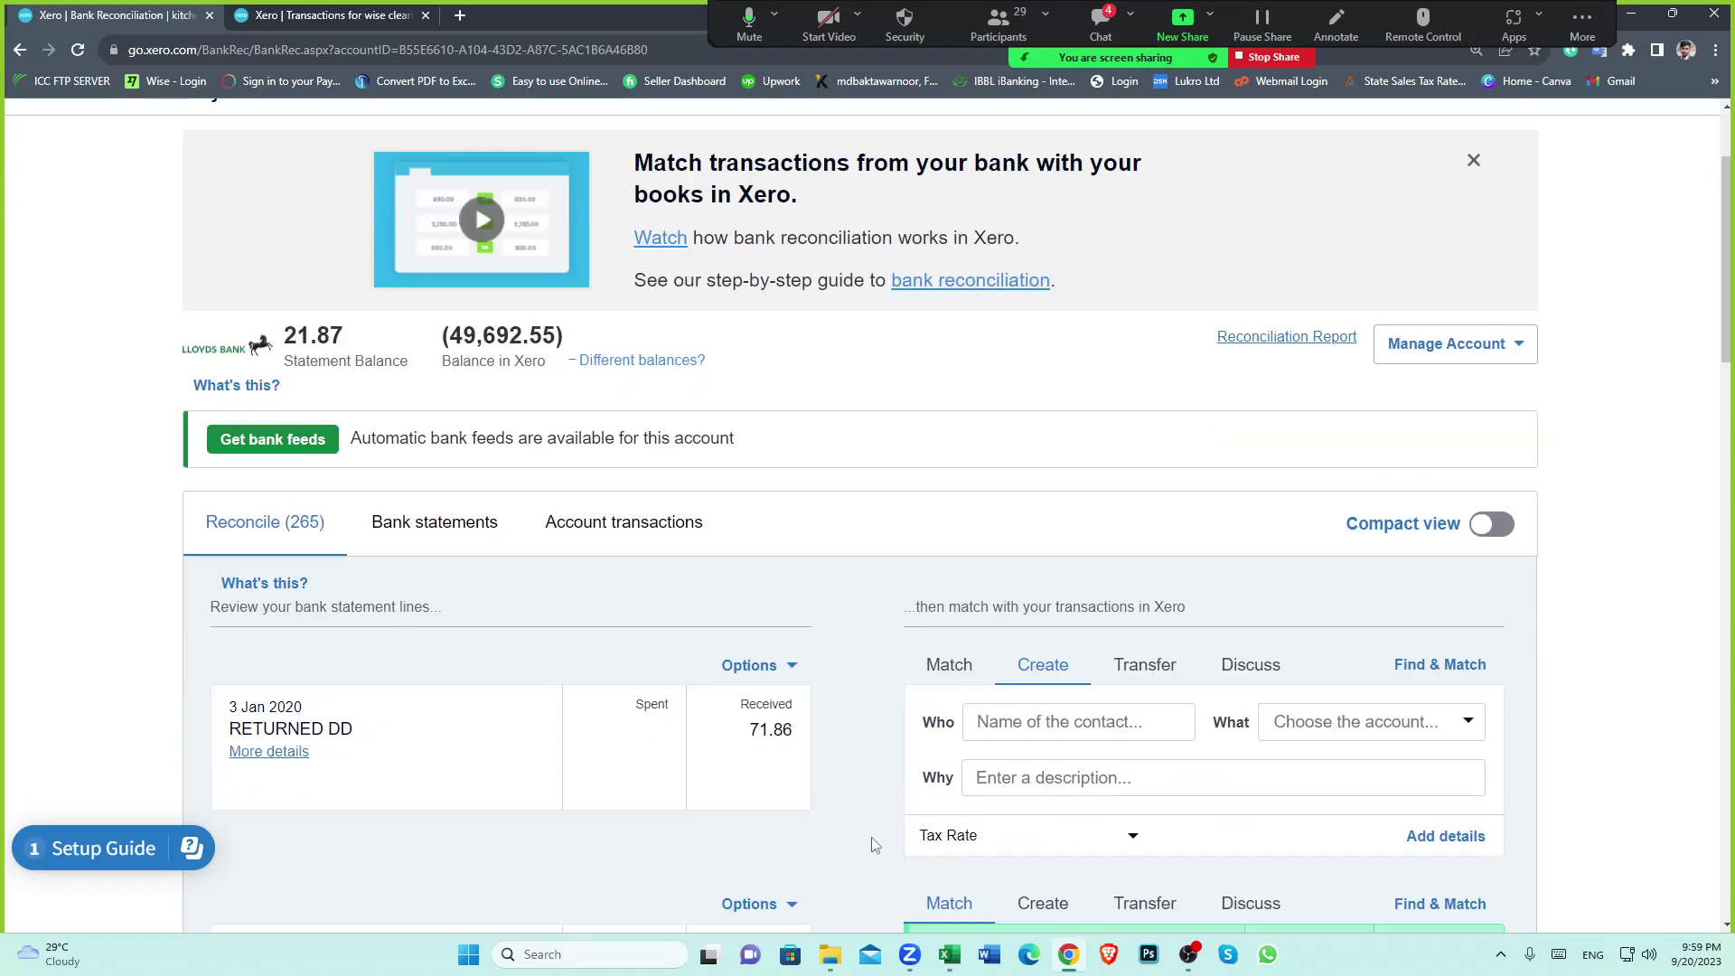
Glance at the transfers spreadsheet, return to reconciliation, then go to the kitchen company dashboard
mouse_move(950, 951)
left_click(912, 878)
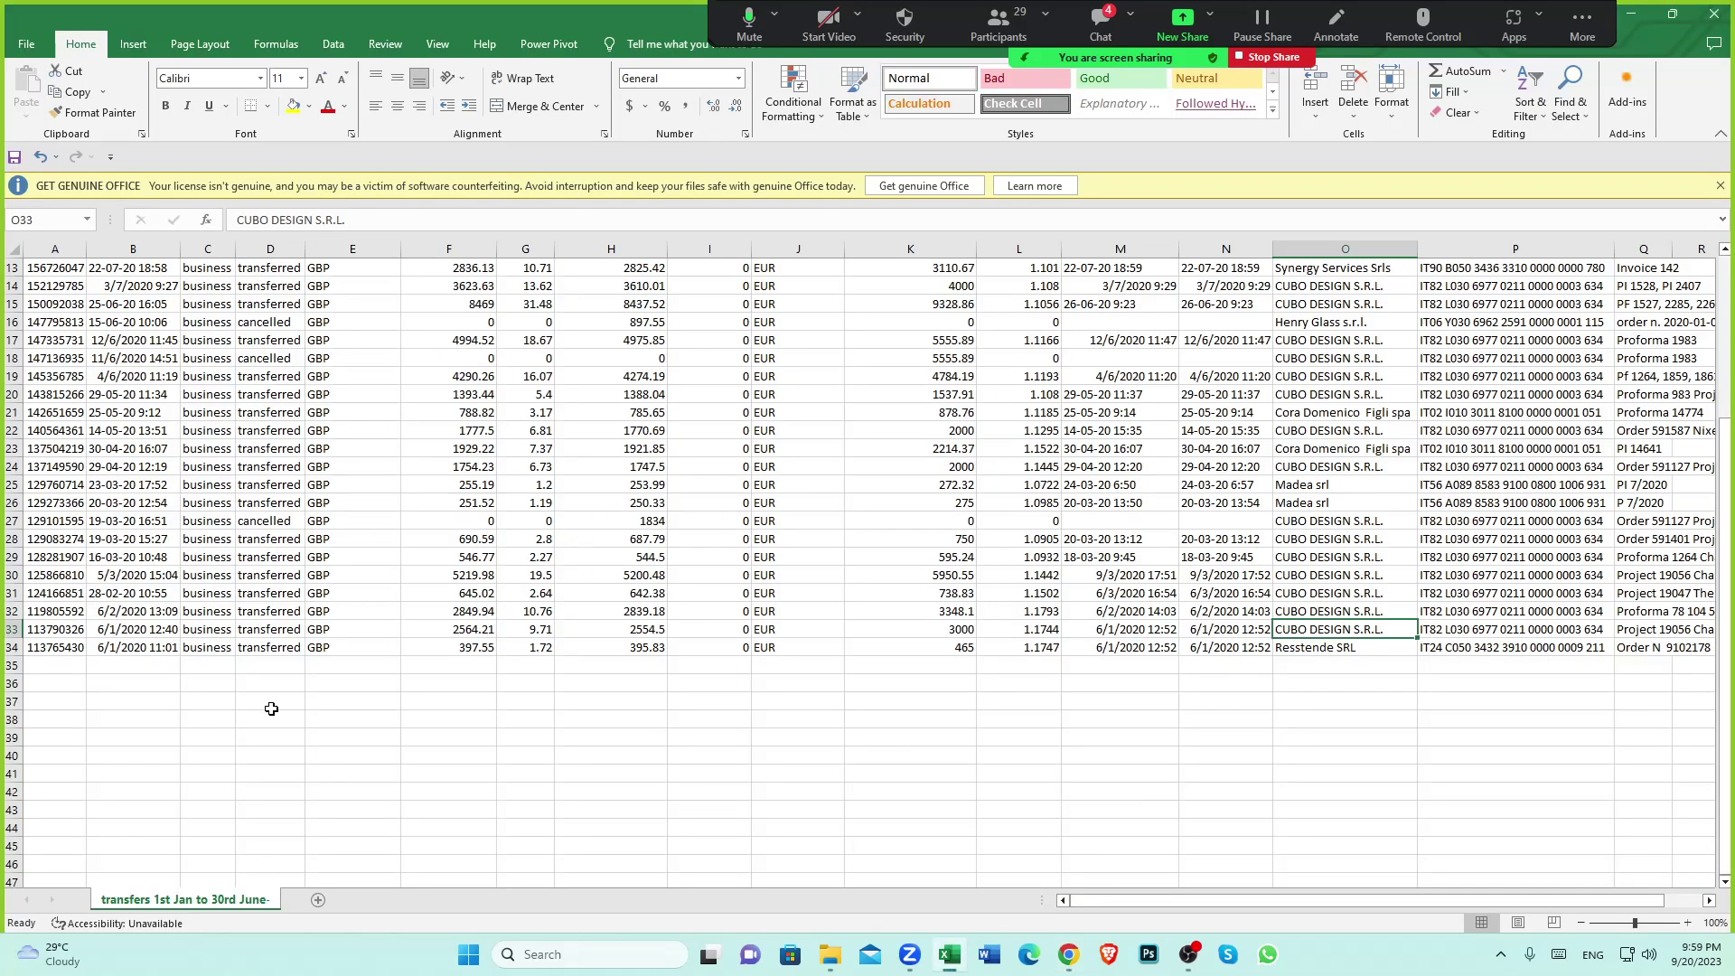
left_click(1068, 954)
scroll(788, 535, "up", 2)
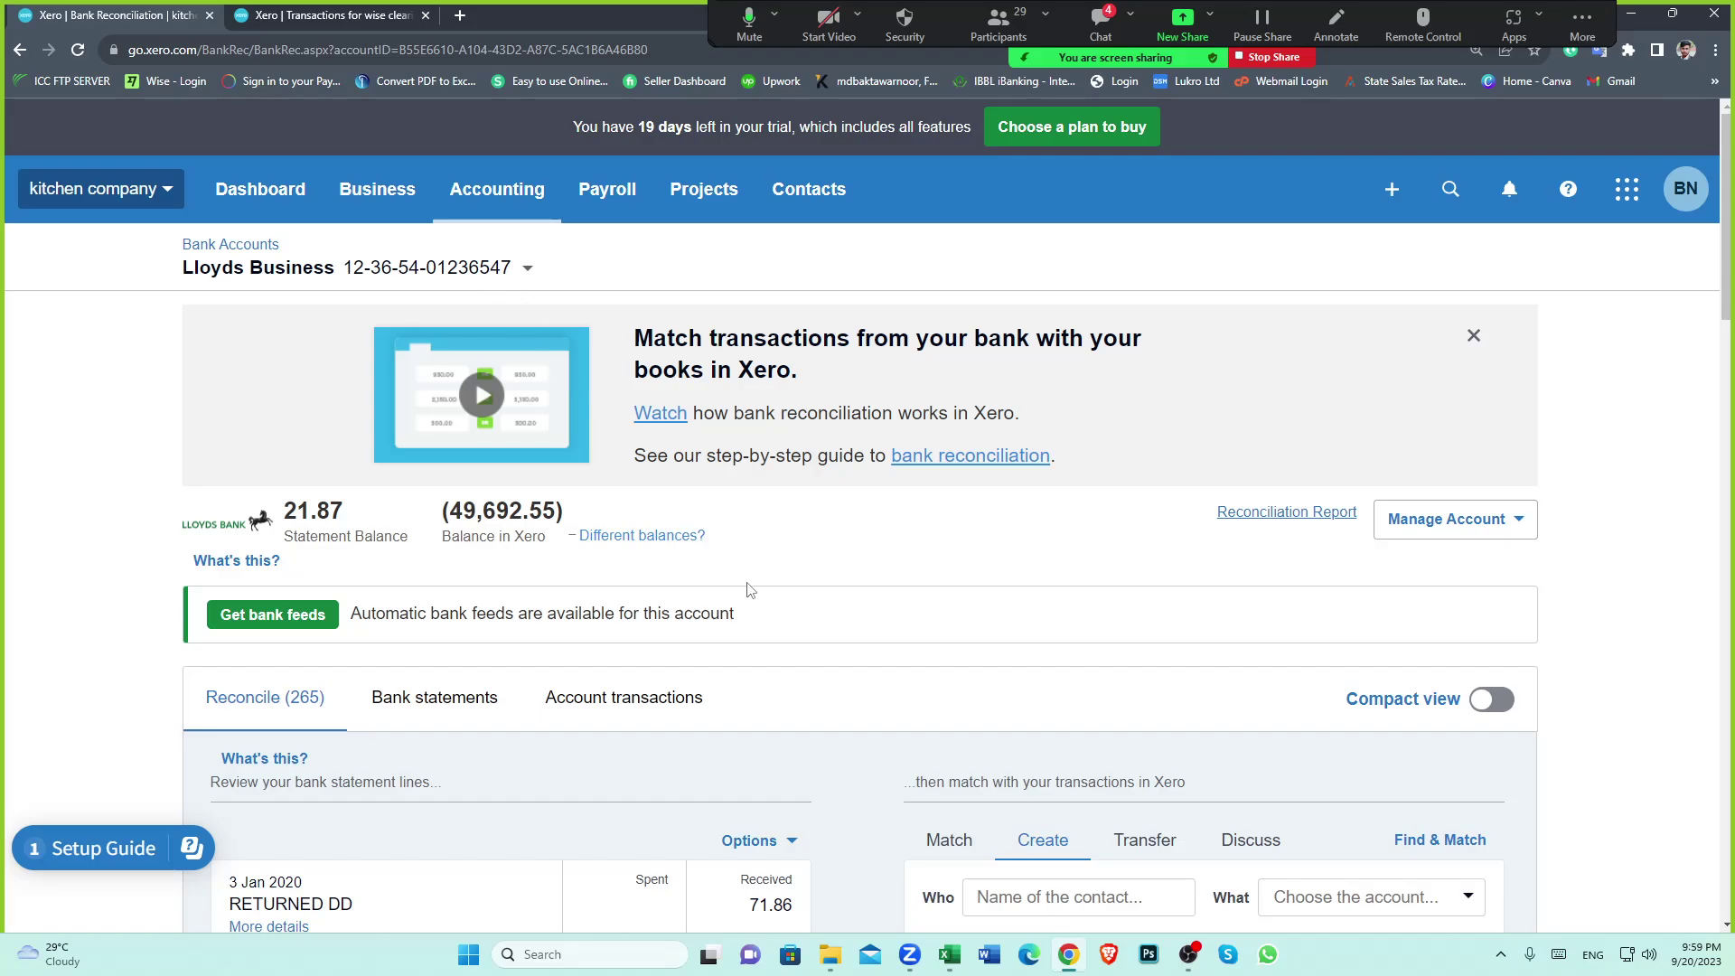
scroll(750, 589, "down", 1)
scroll(750, 589, "down", 1)
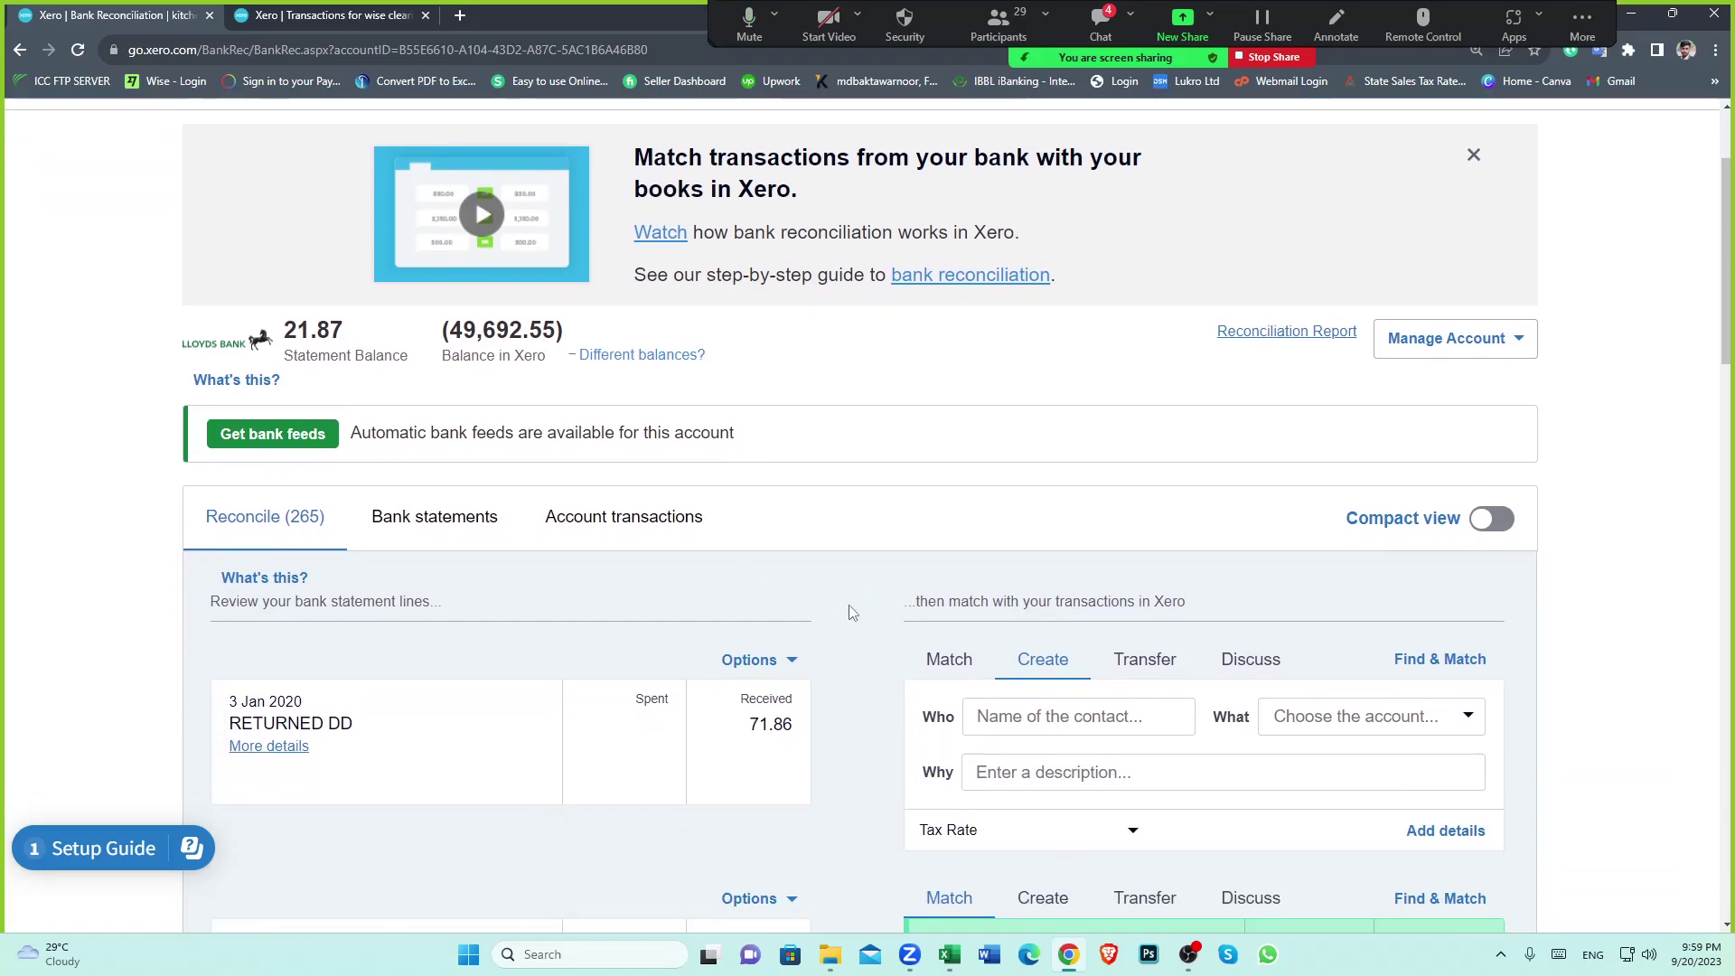
scroll(852, 608, "up", 2)
left_click(257, 194)
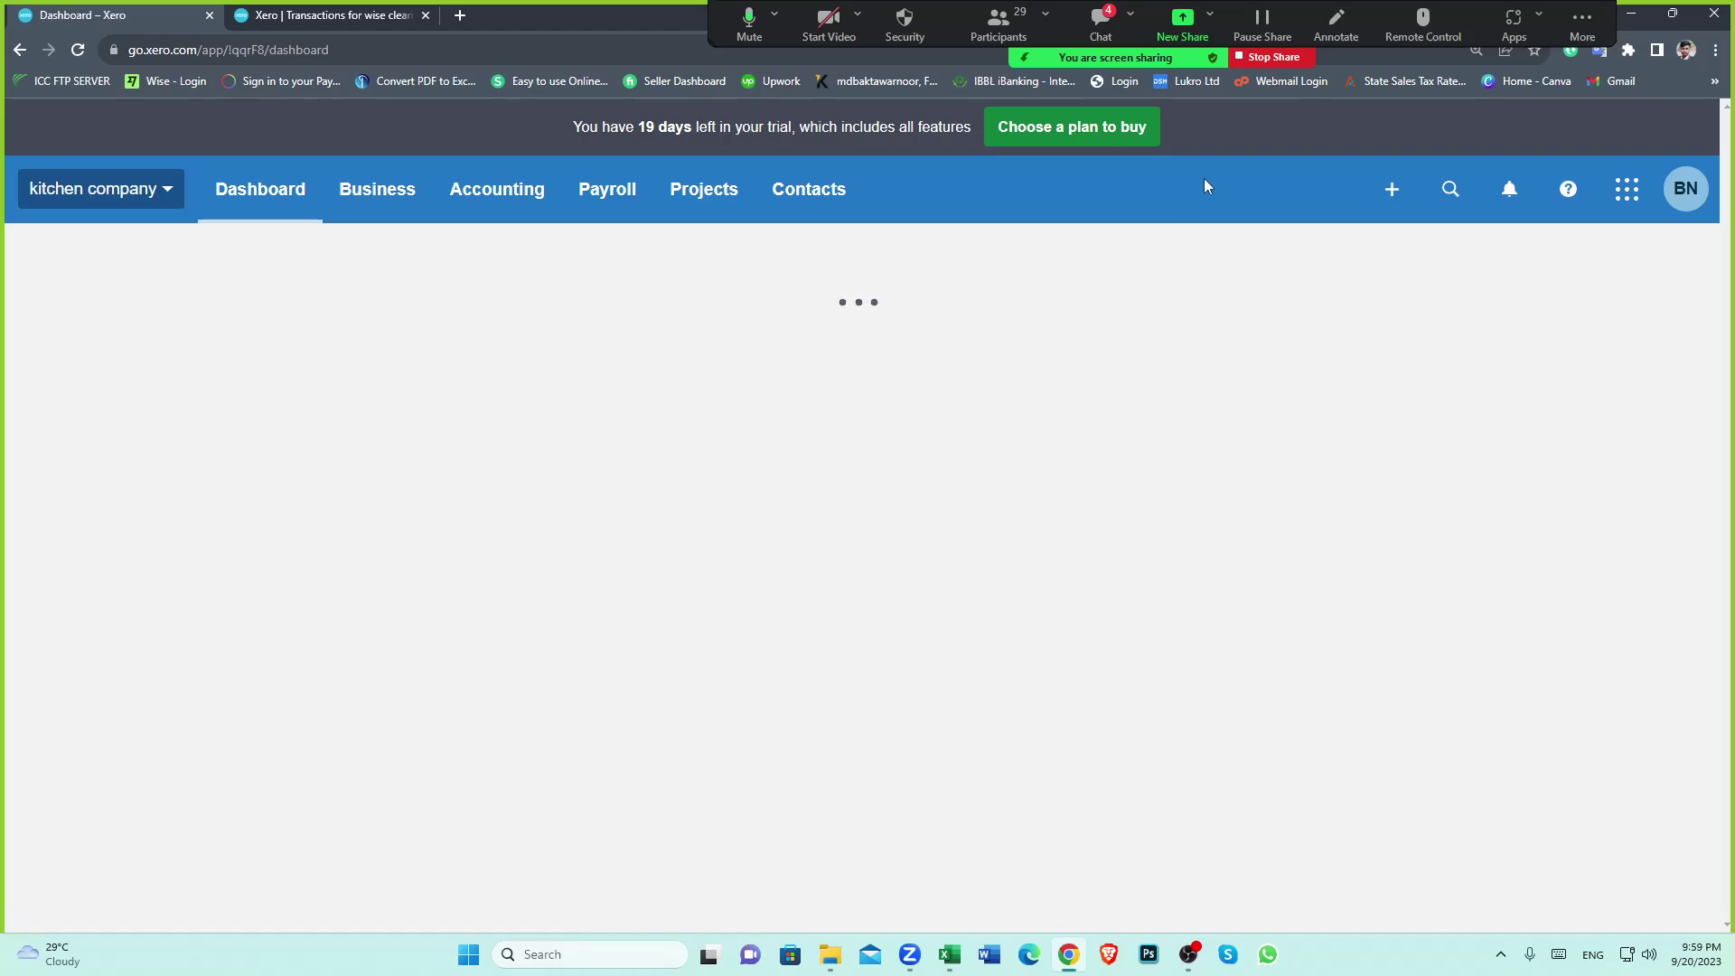
Stop the Zoom screen share, leaving the participant gallery over the Xero dashboard
left_click(1270, 56)
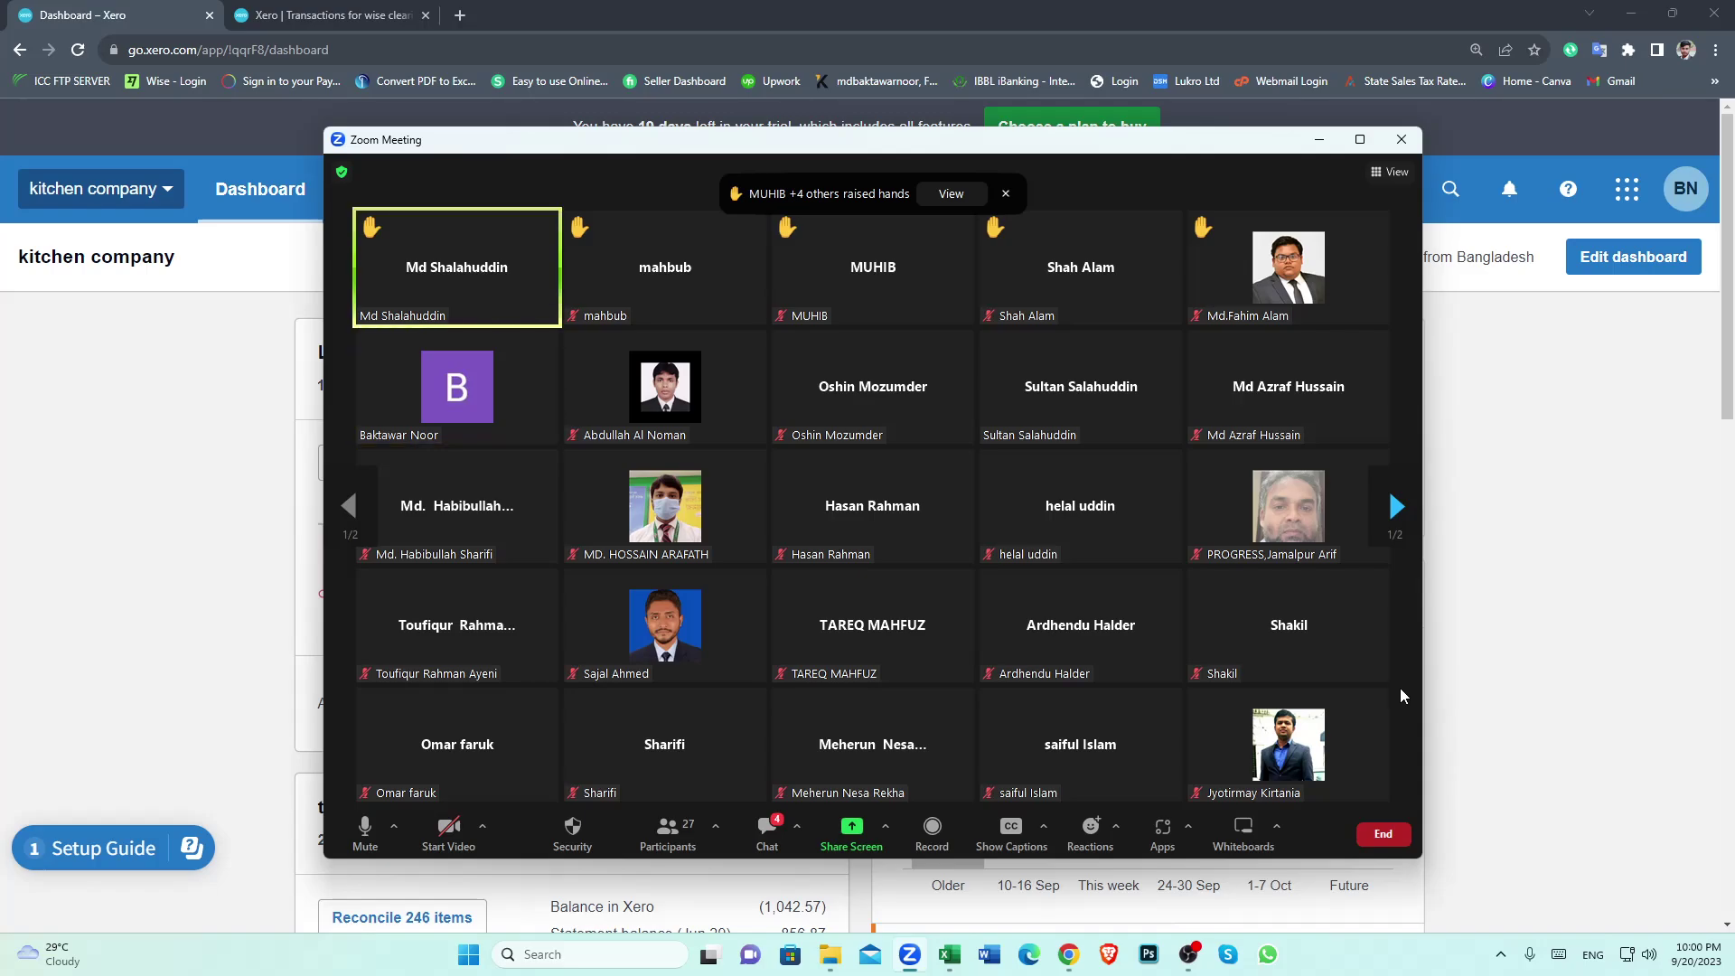
Resume Zoom screen sharing with the Wise transfers spreadsheet in Excel
left_click(854, 845)
left_click(1238, 608)
left_click(949, 956)
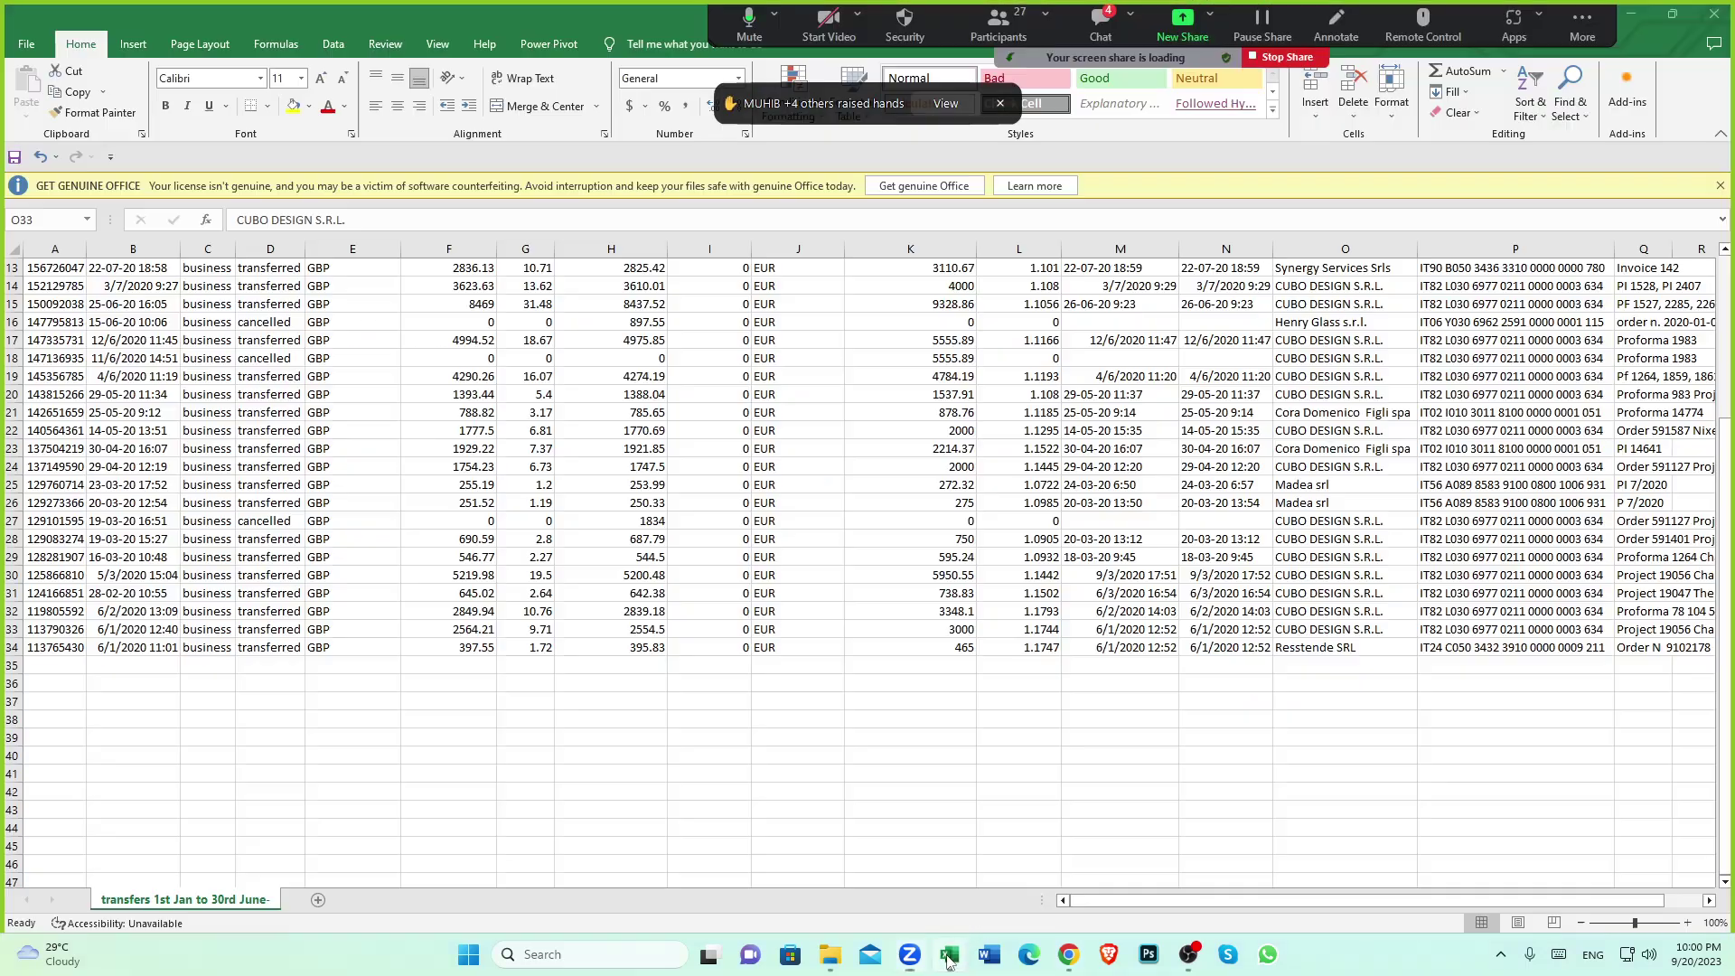
scroll(870, 720, "up", 4)
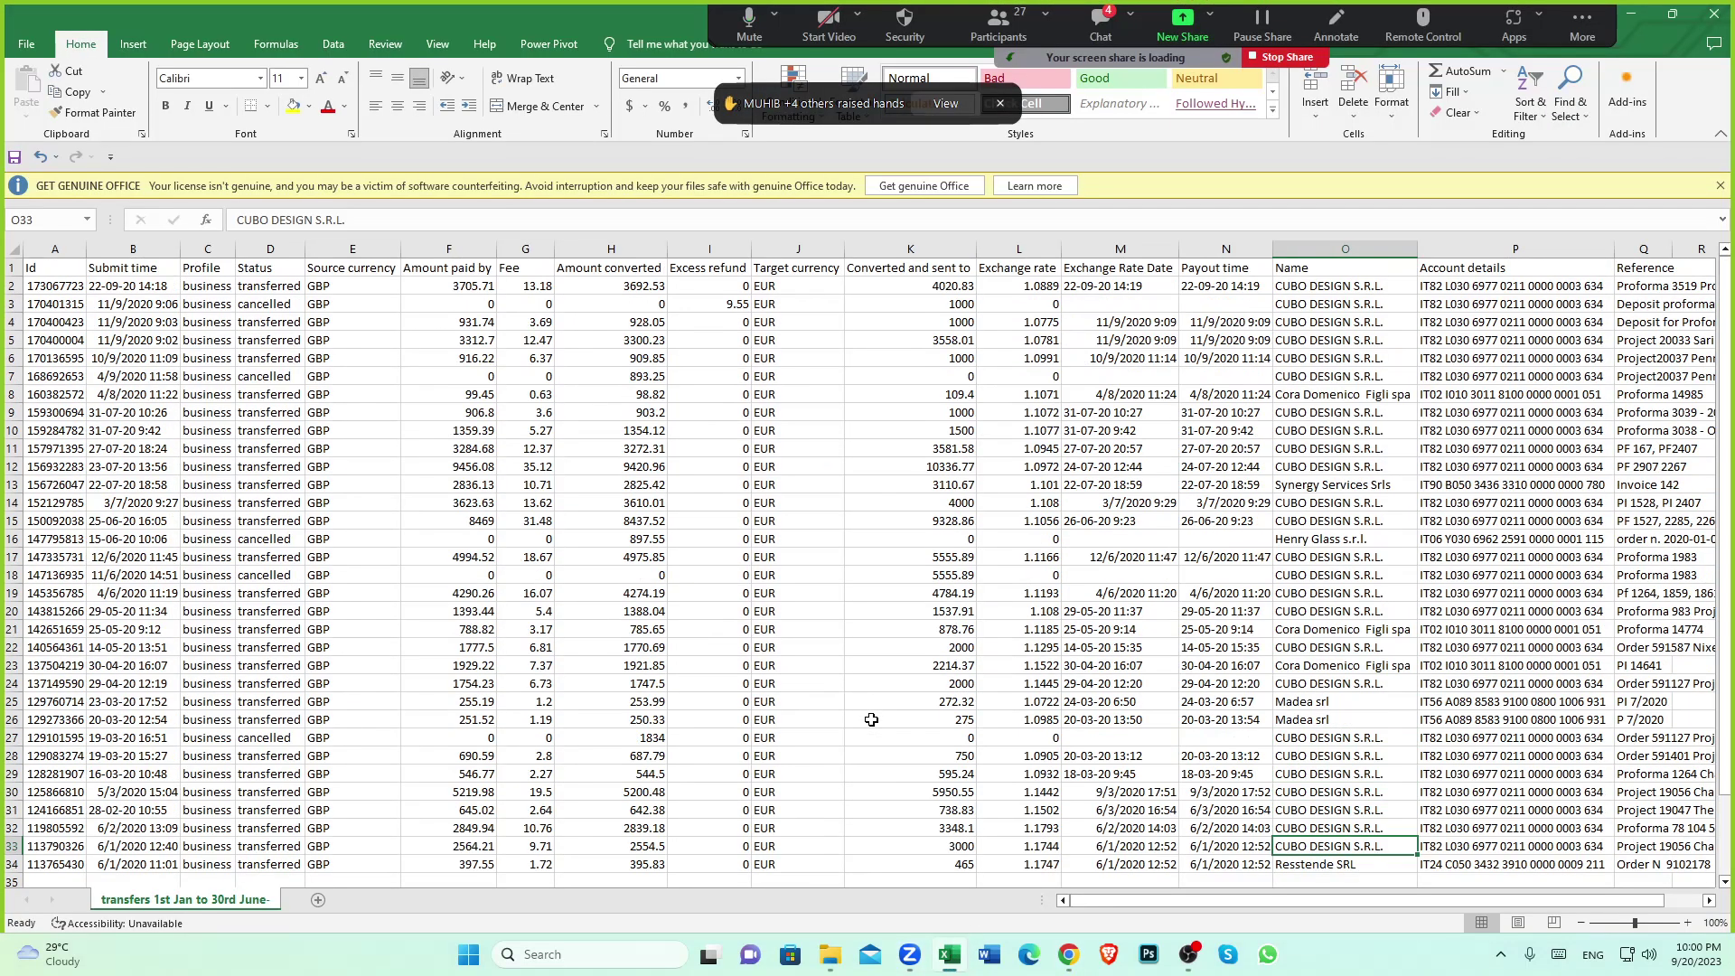
scroll(871, 720, "down", 2)
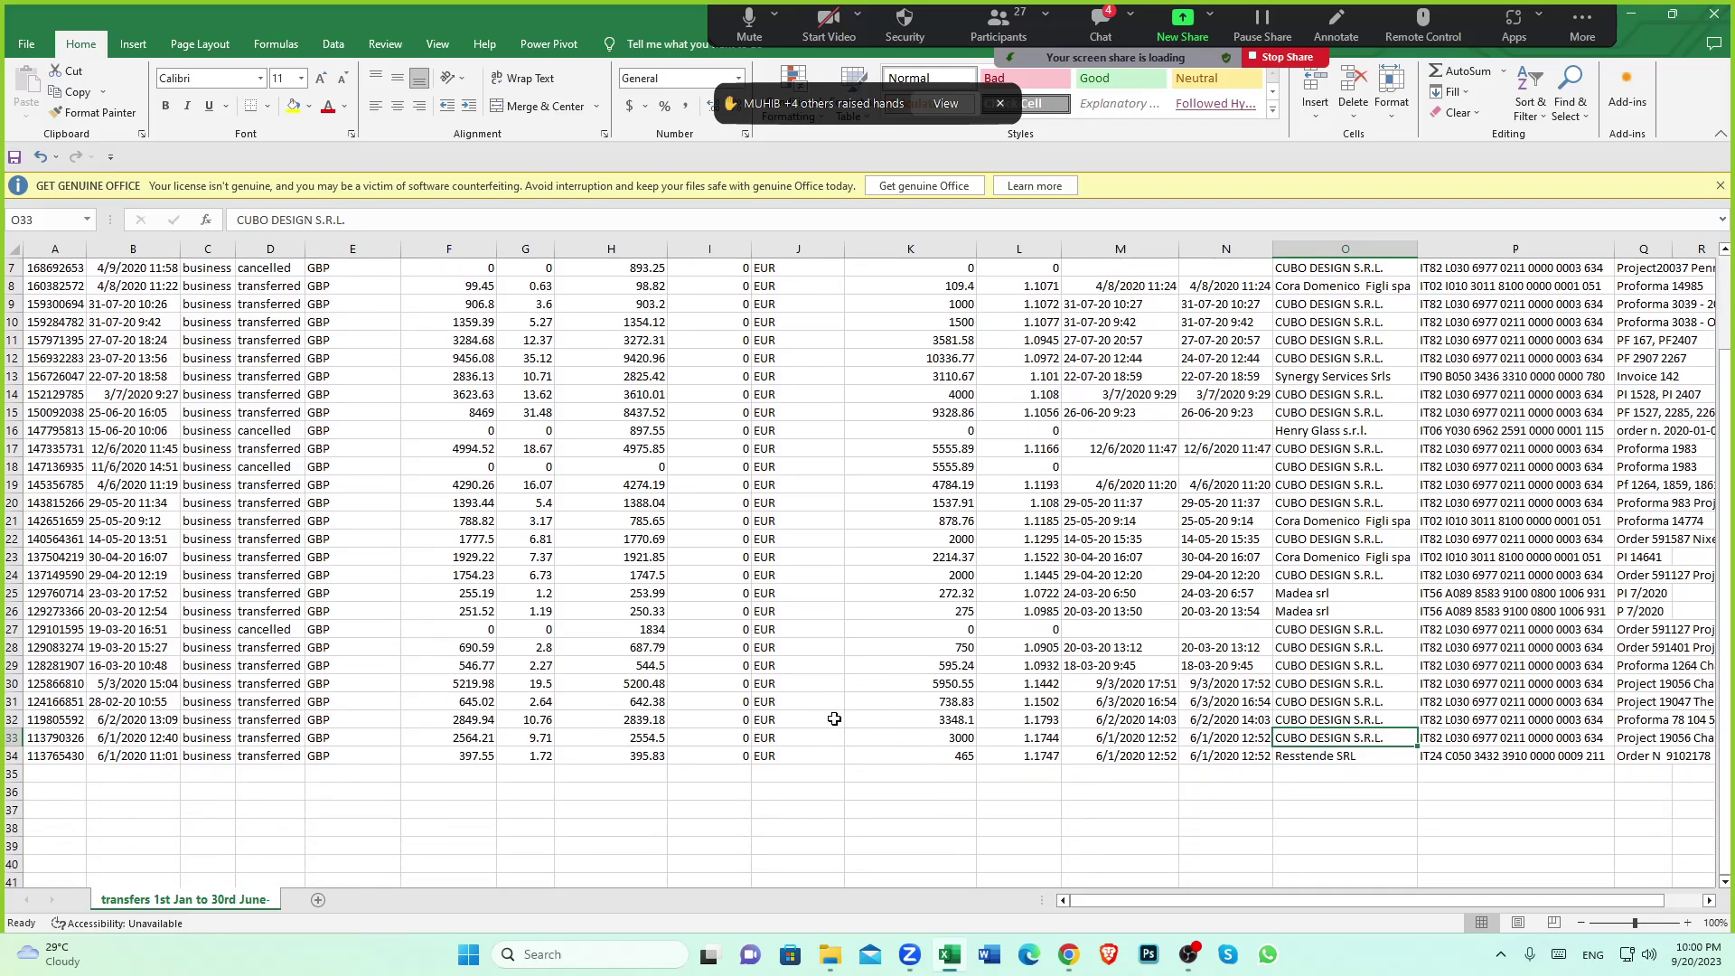
scroll(832, 718, "up", 2)
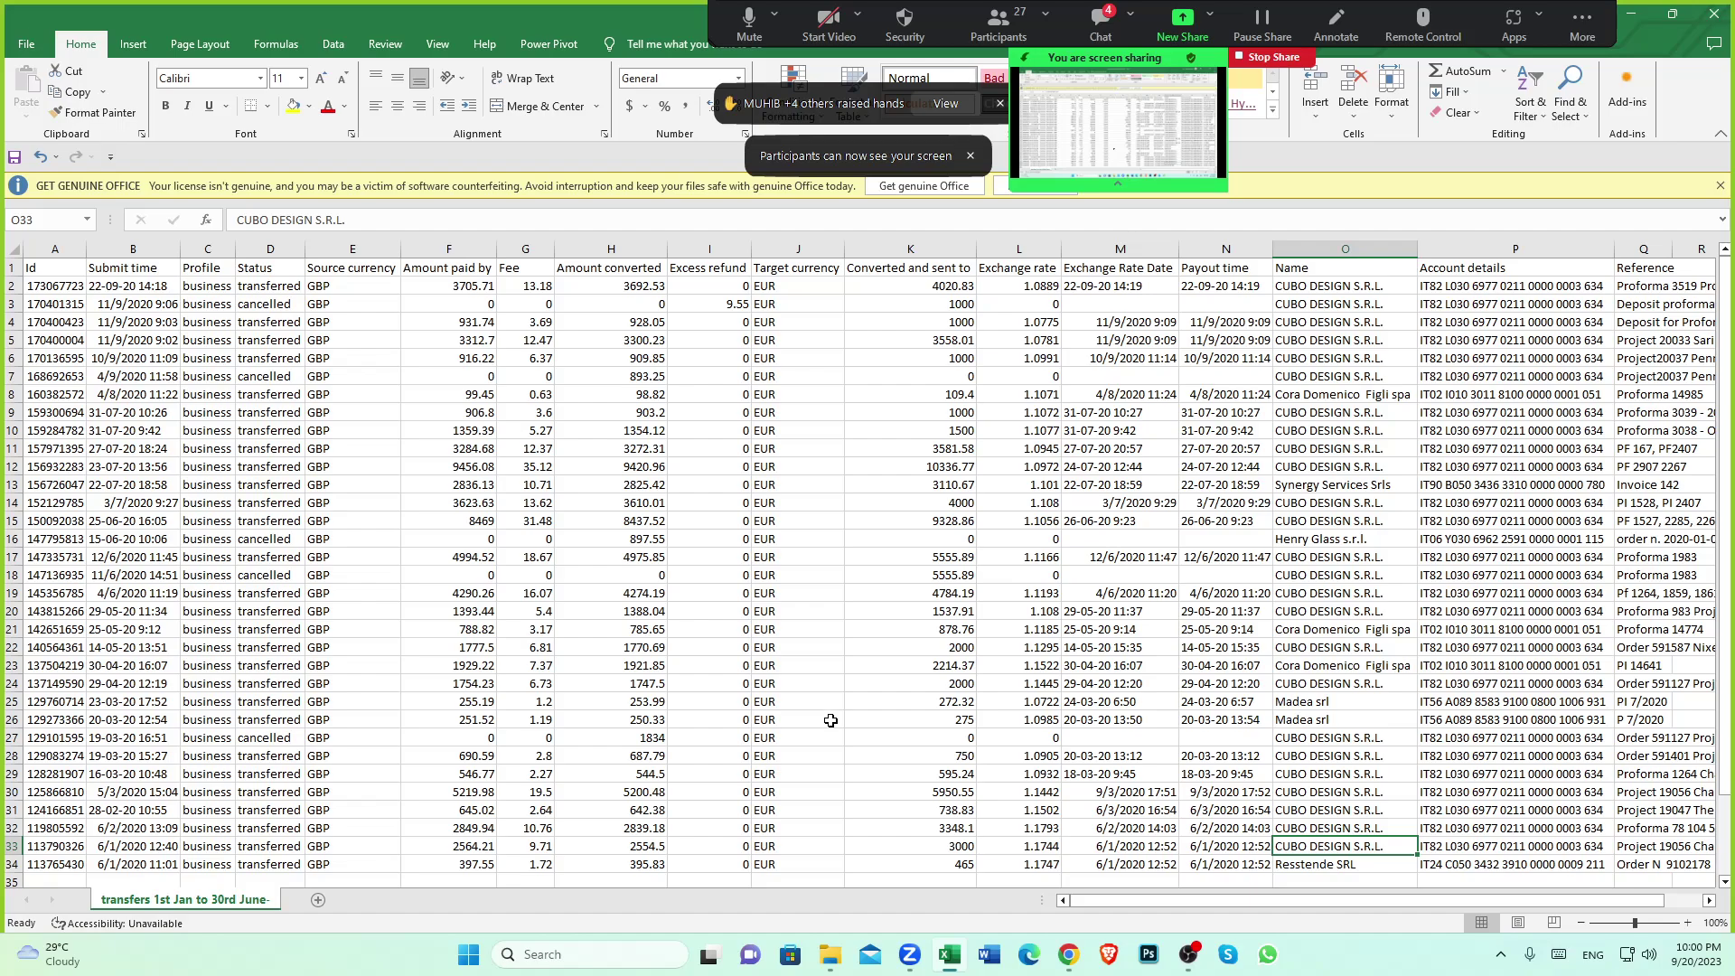
scroll(825, 720, "down", 1)
scroll(825, 720, "up", 1)
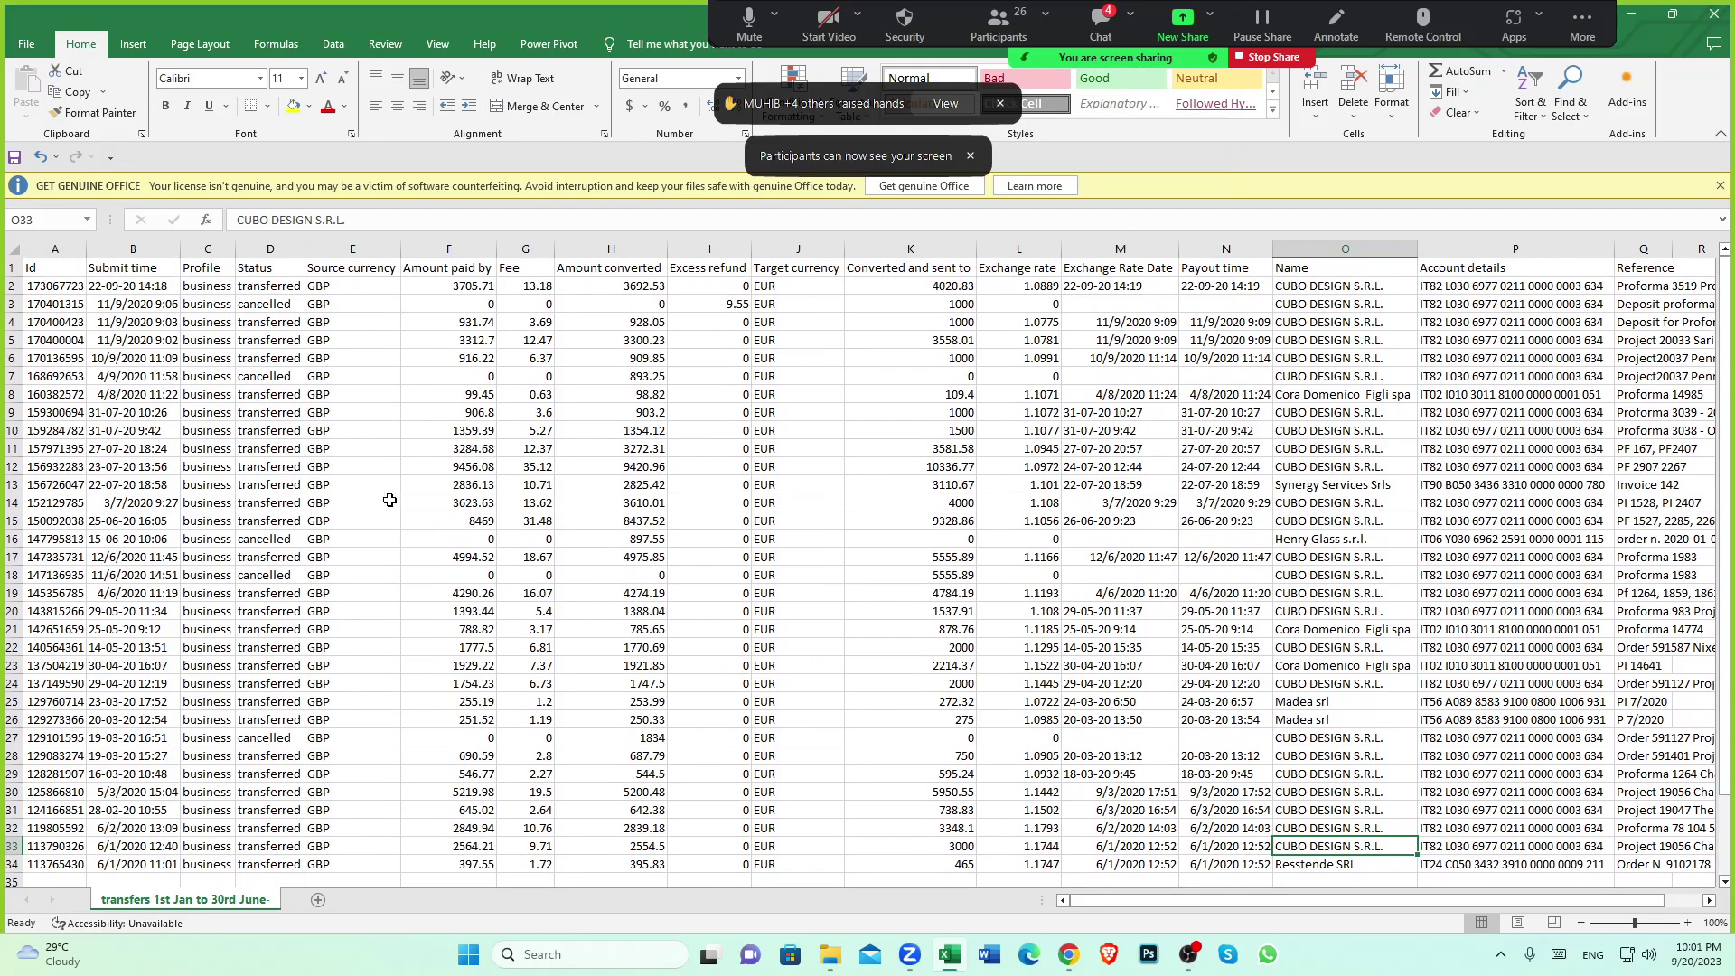
Check that row 27's transfer is cancelled with 0 euros converted
left_click(271, 737)
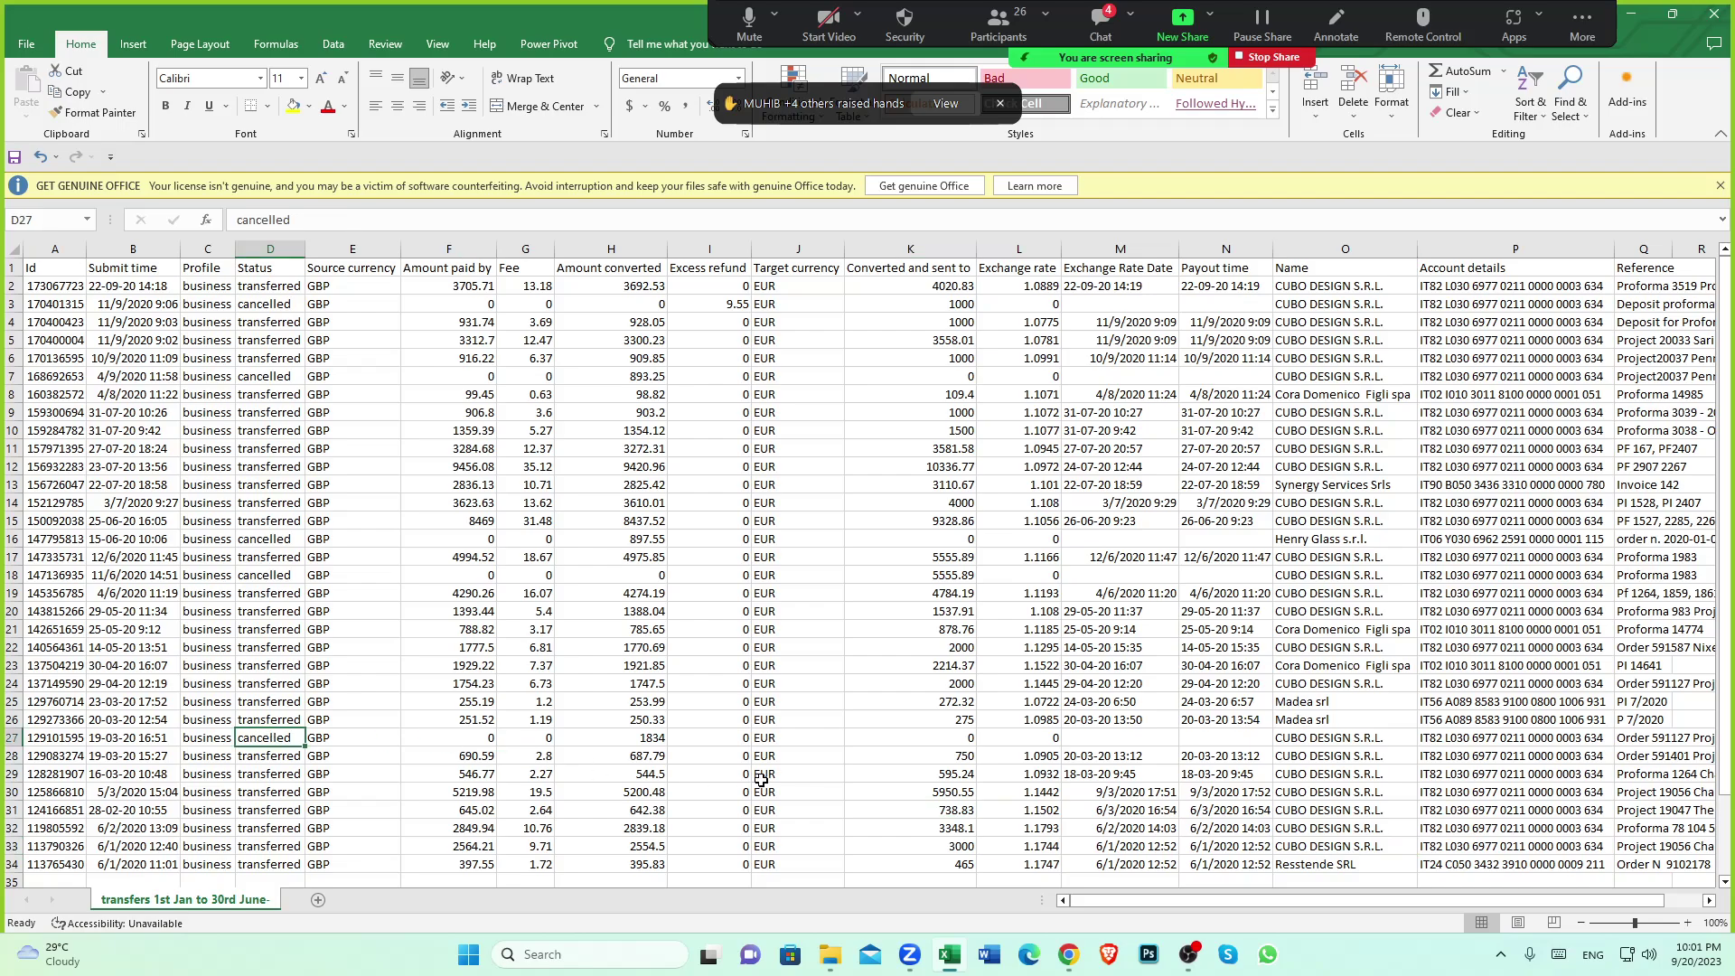
scroll(684, 757, "down", 2)
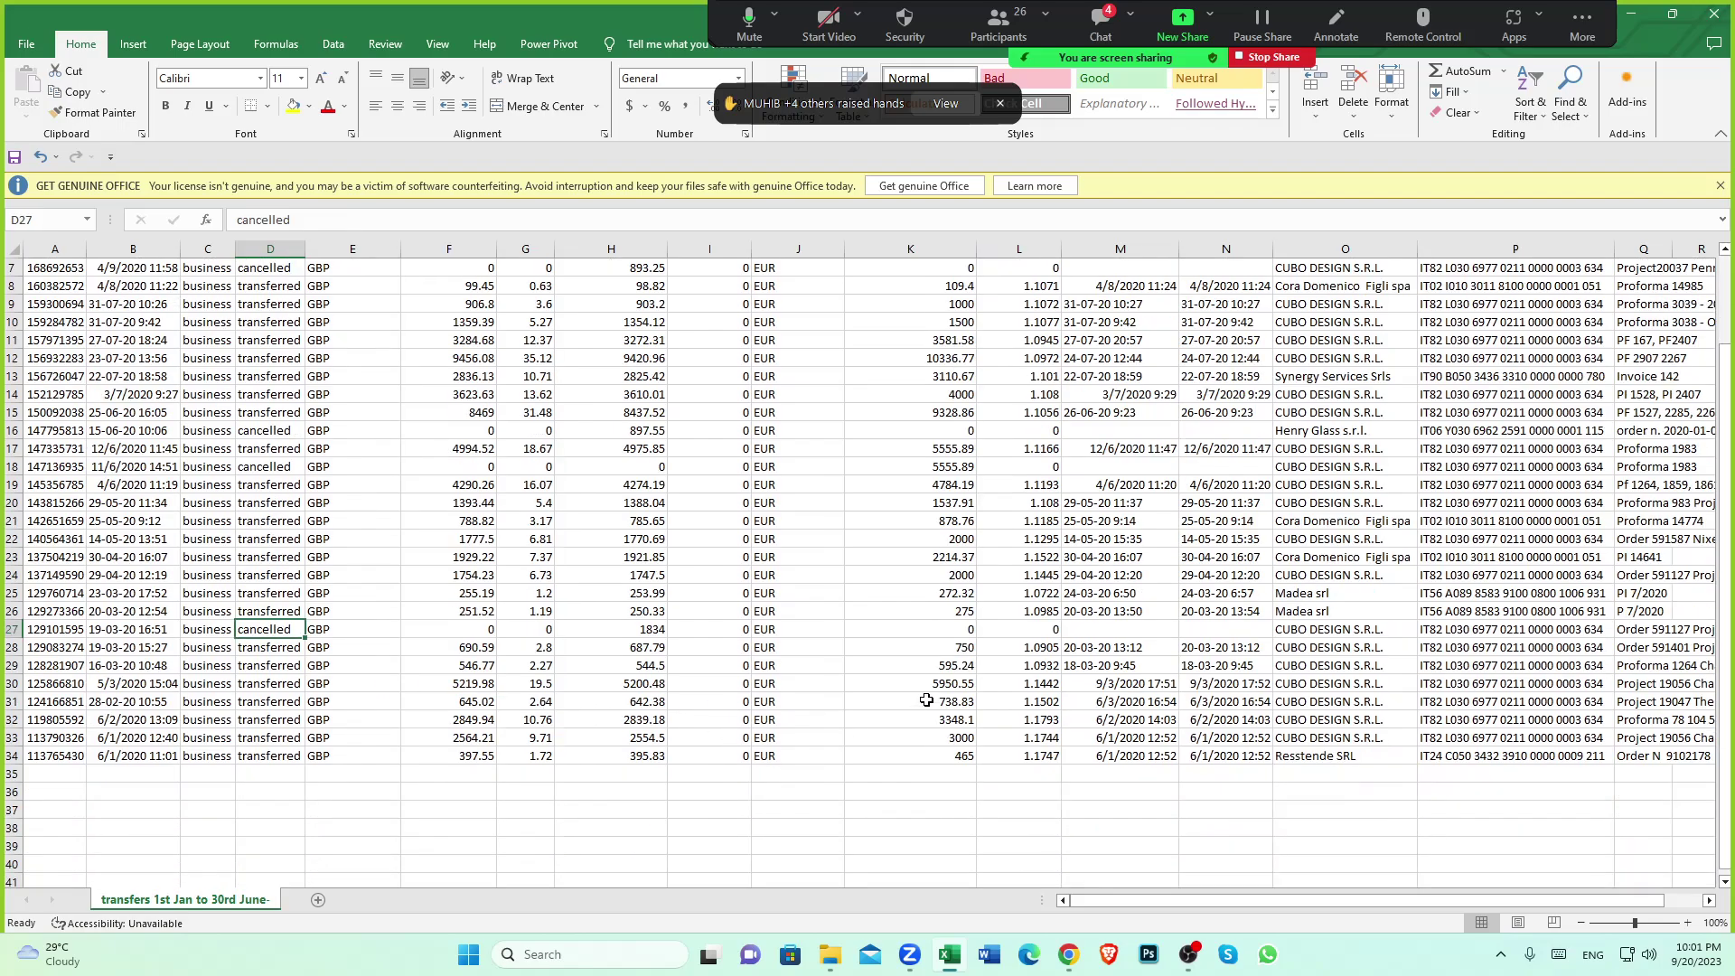
left_click(957, 634)
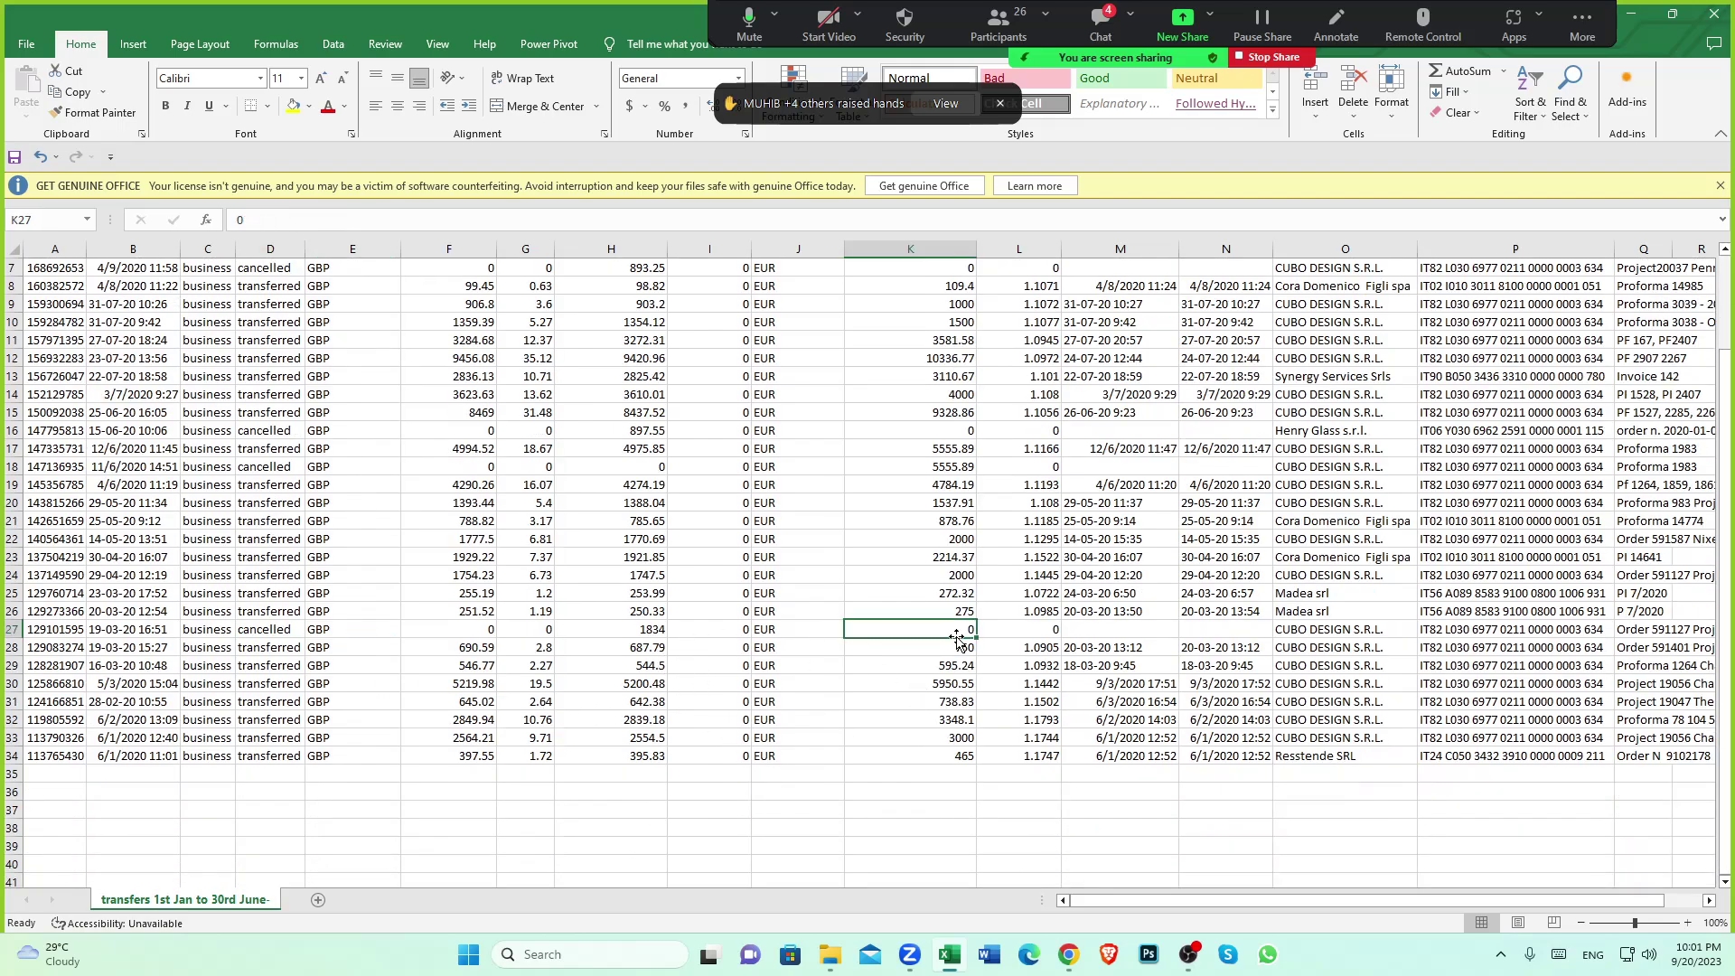
left_click(262, 633)
Compare the transferred status of row 20 and other rows, including row 33
scroll(299, 639, "up", 1)
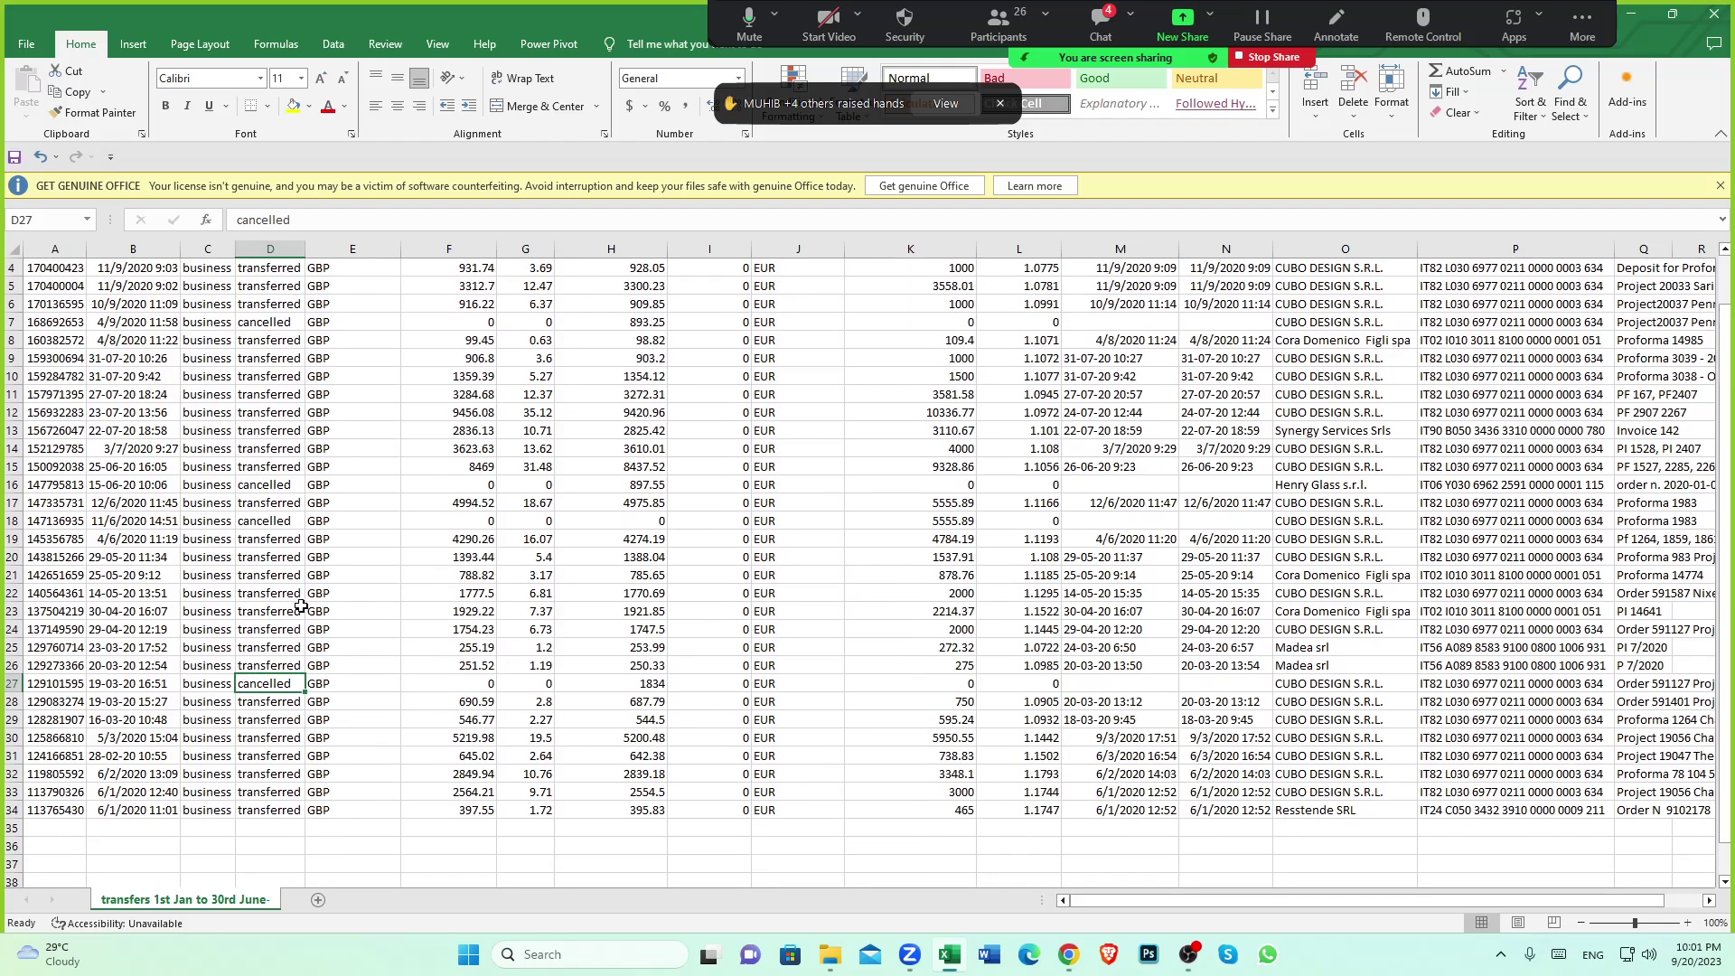
left_click(283, 520)
left_click(261, 556)
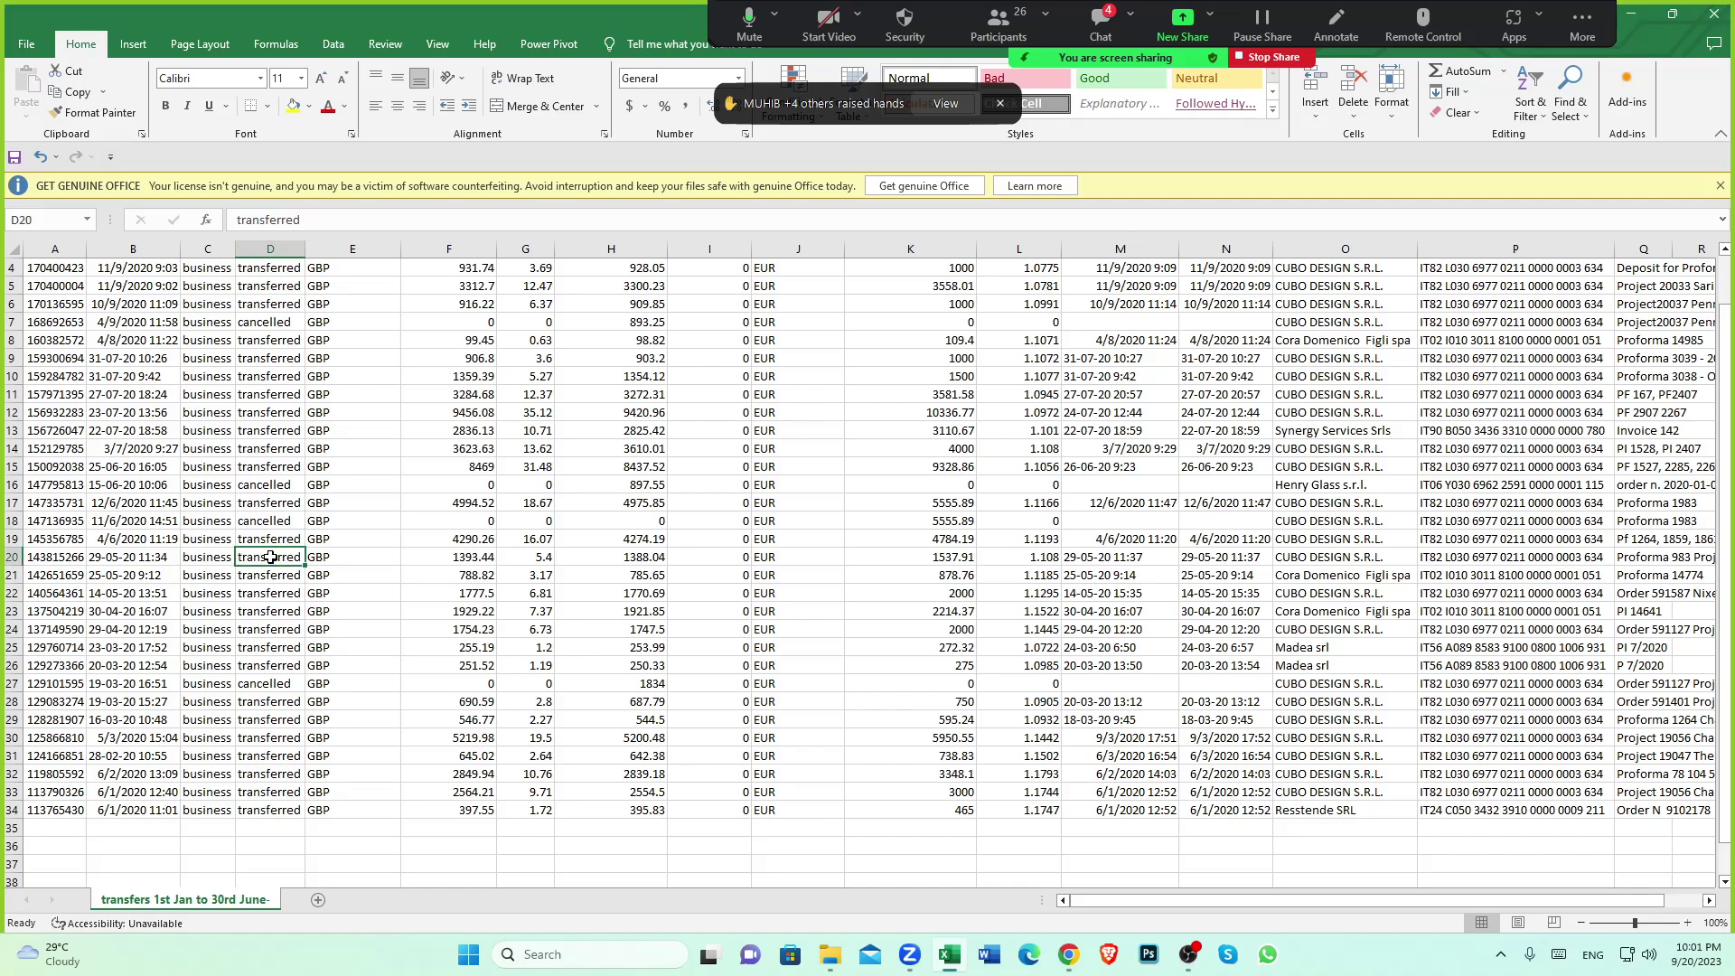
scroll(253, 666, "down", 2)
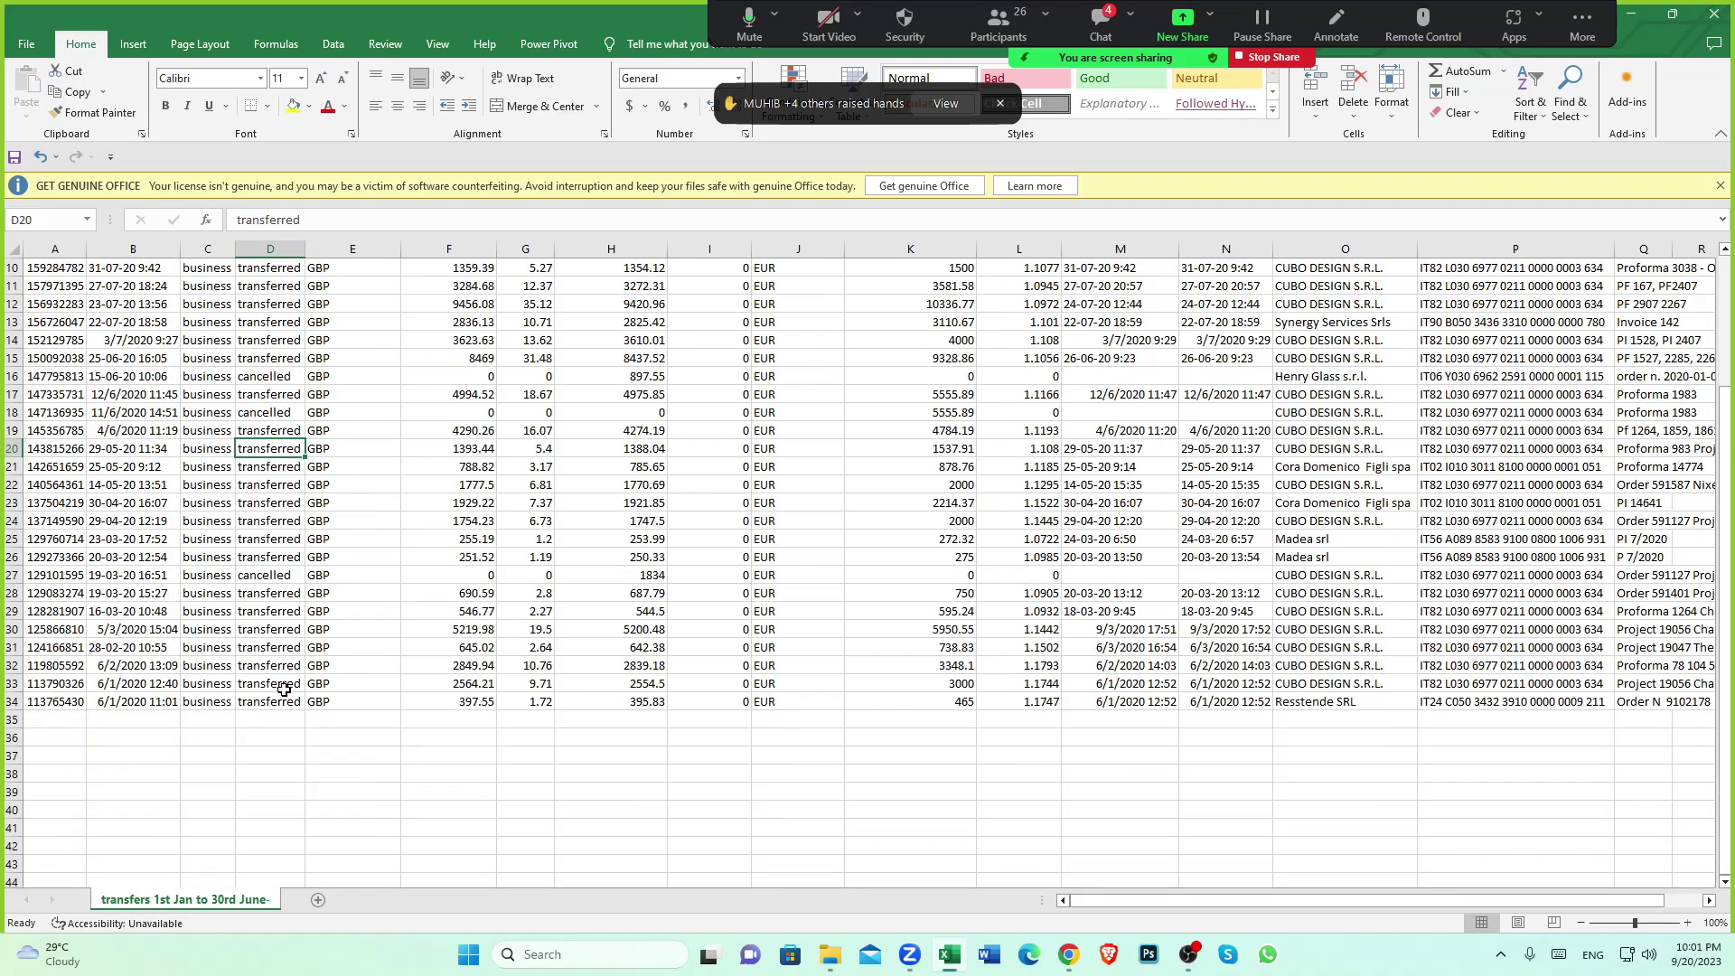
left_click(283, 688)
scroll(296, 694, "up", 2)
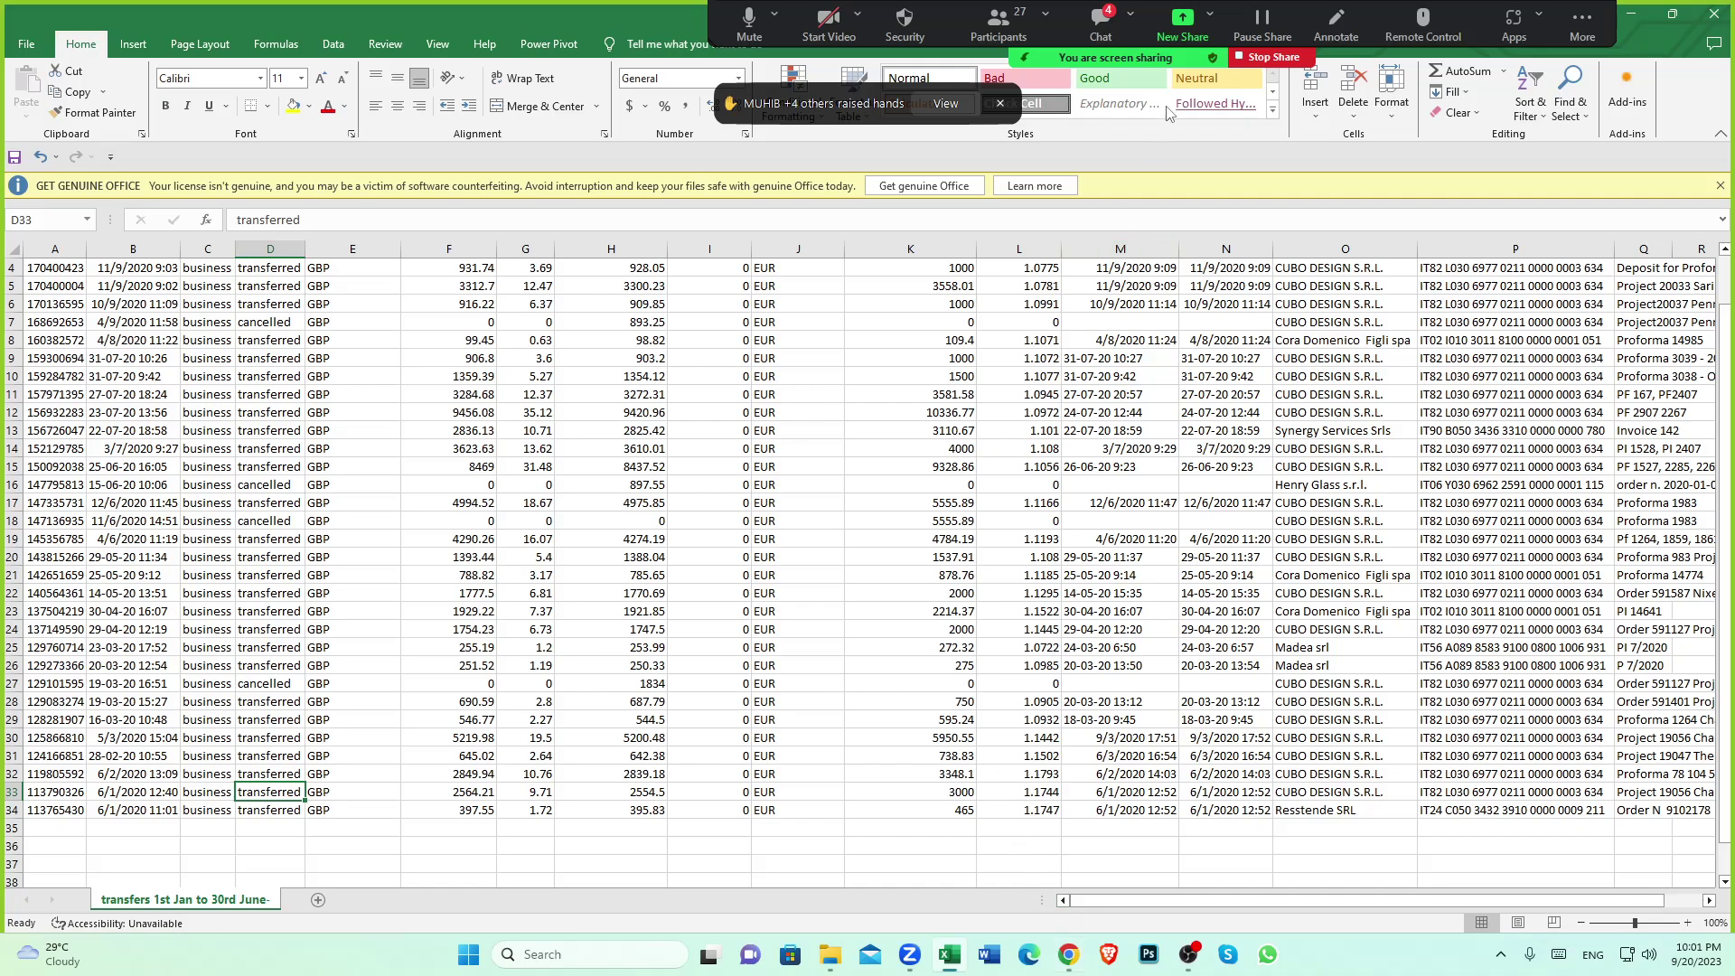
Lower a participant's raised hand in the meeting's participant list
left_click(997, 23)
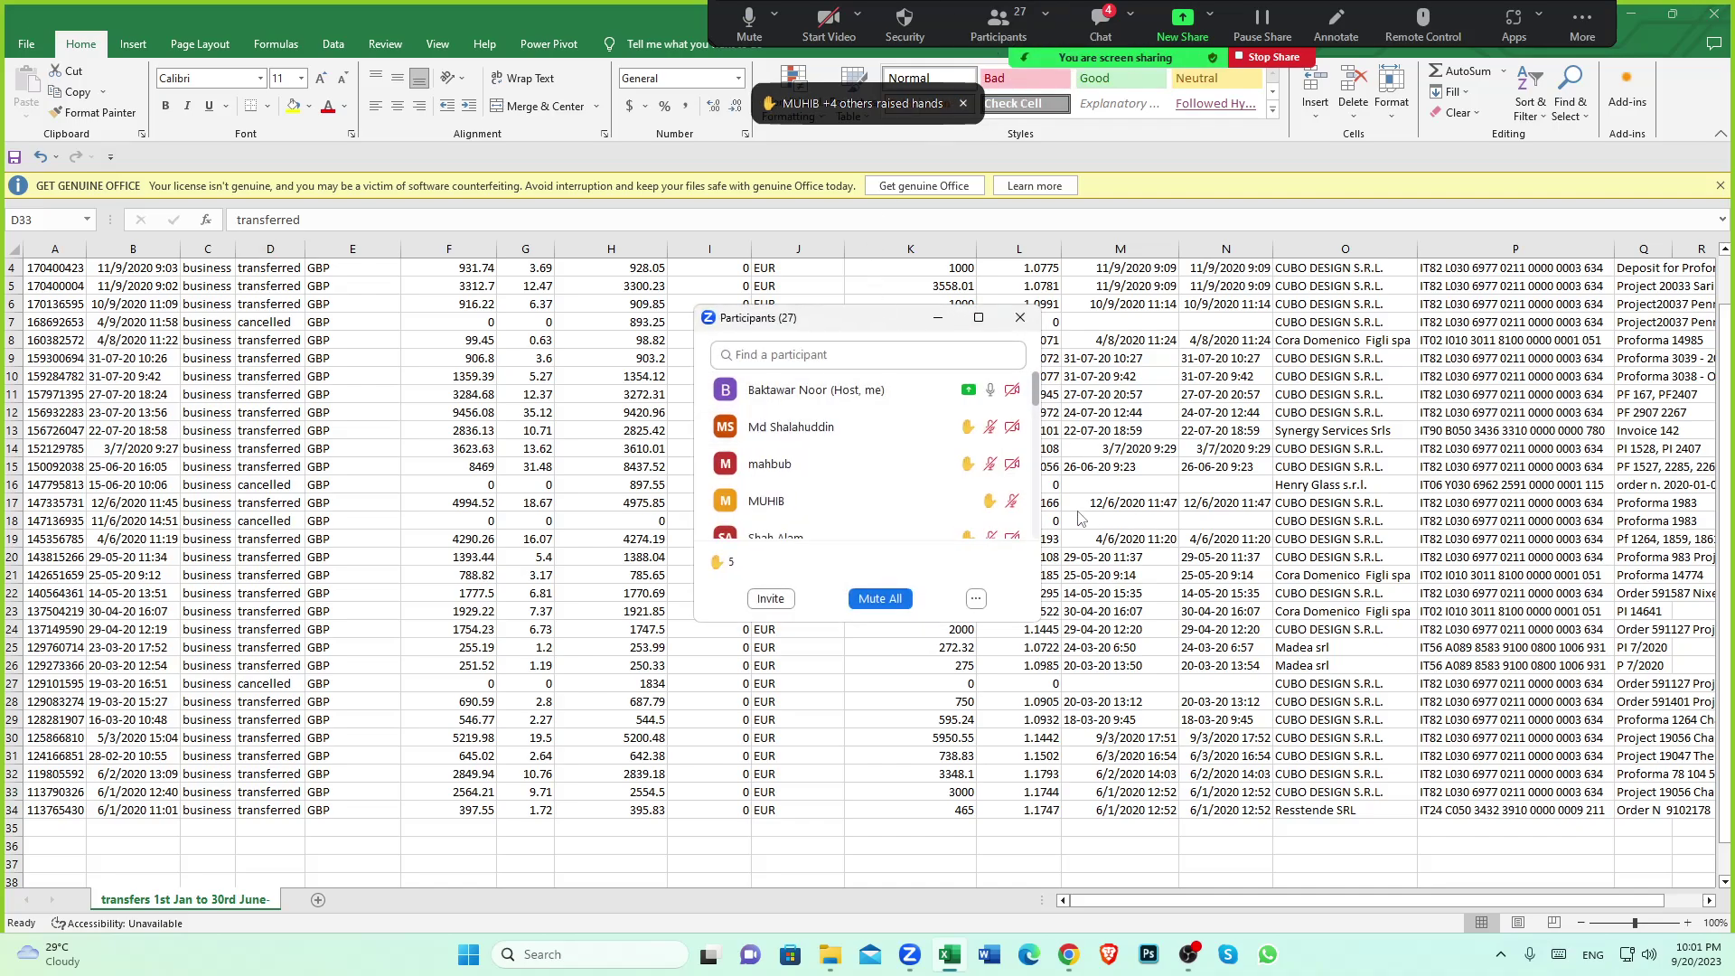
mouse_move(963, 439)
left_click(858, 428)
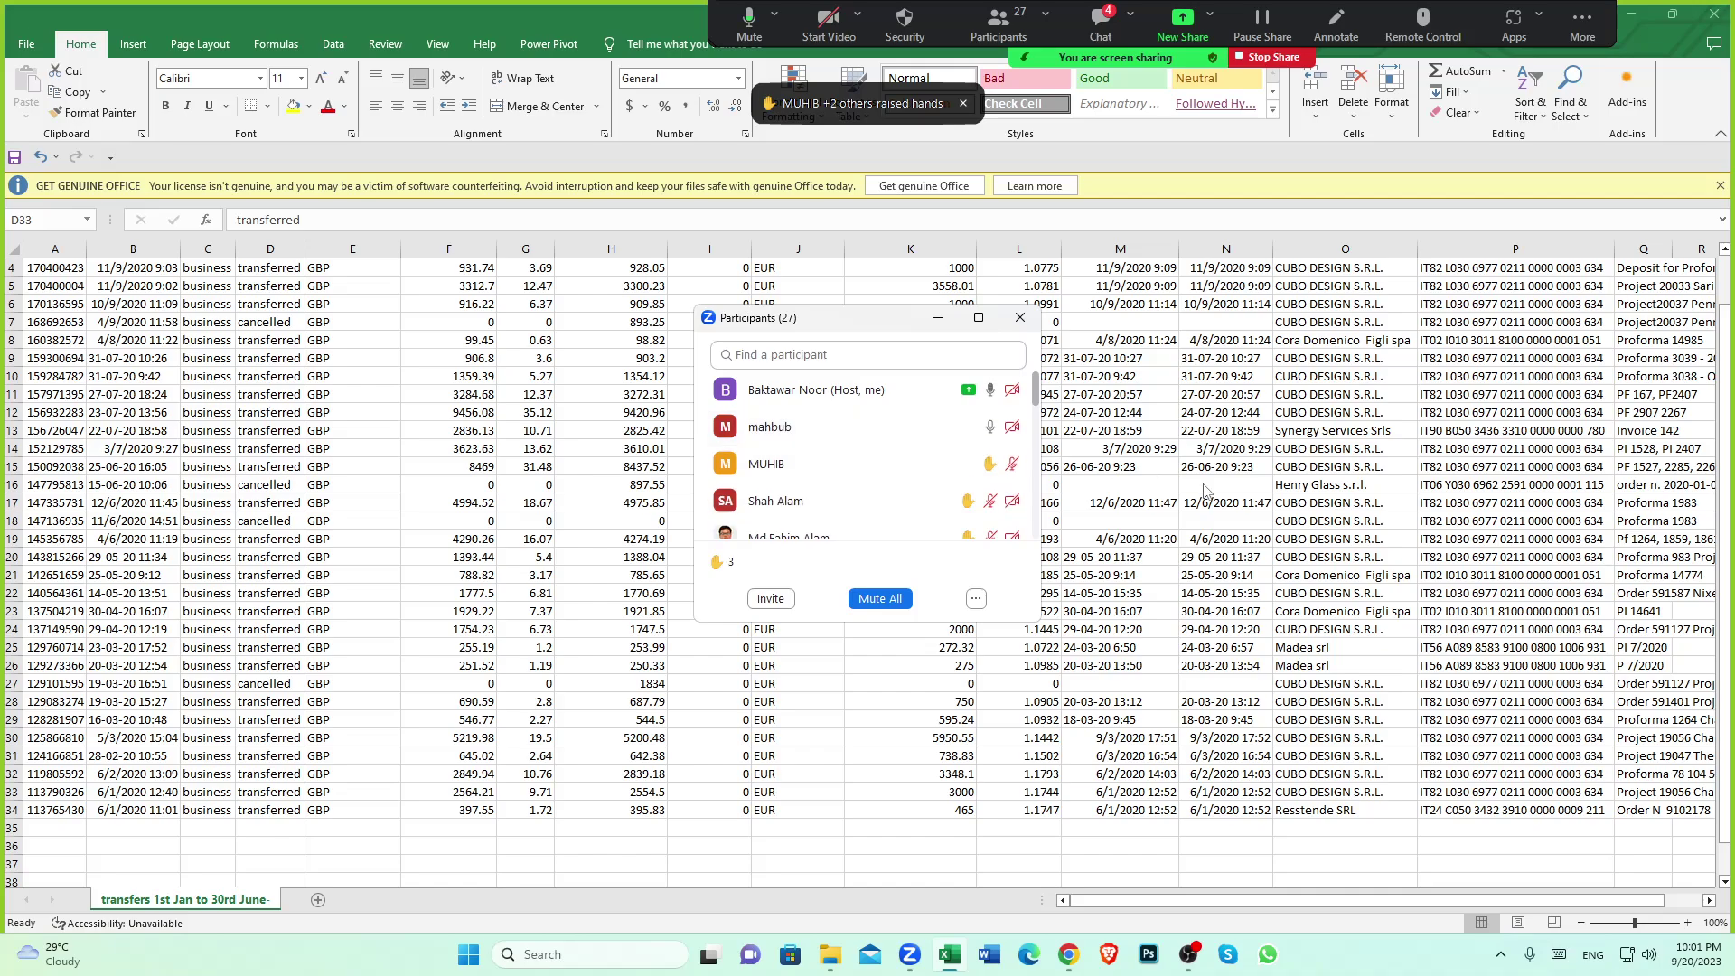
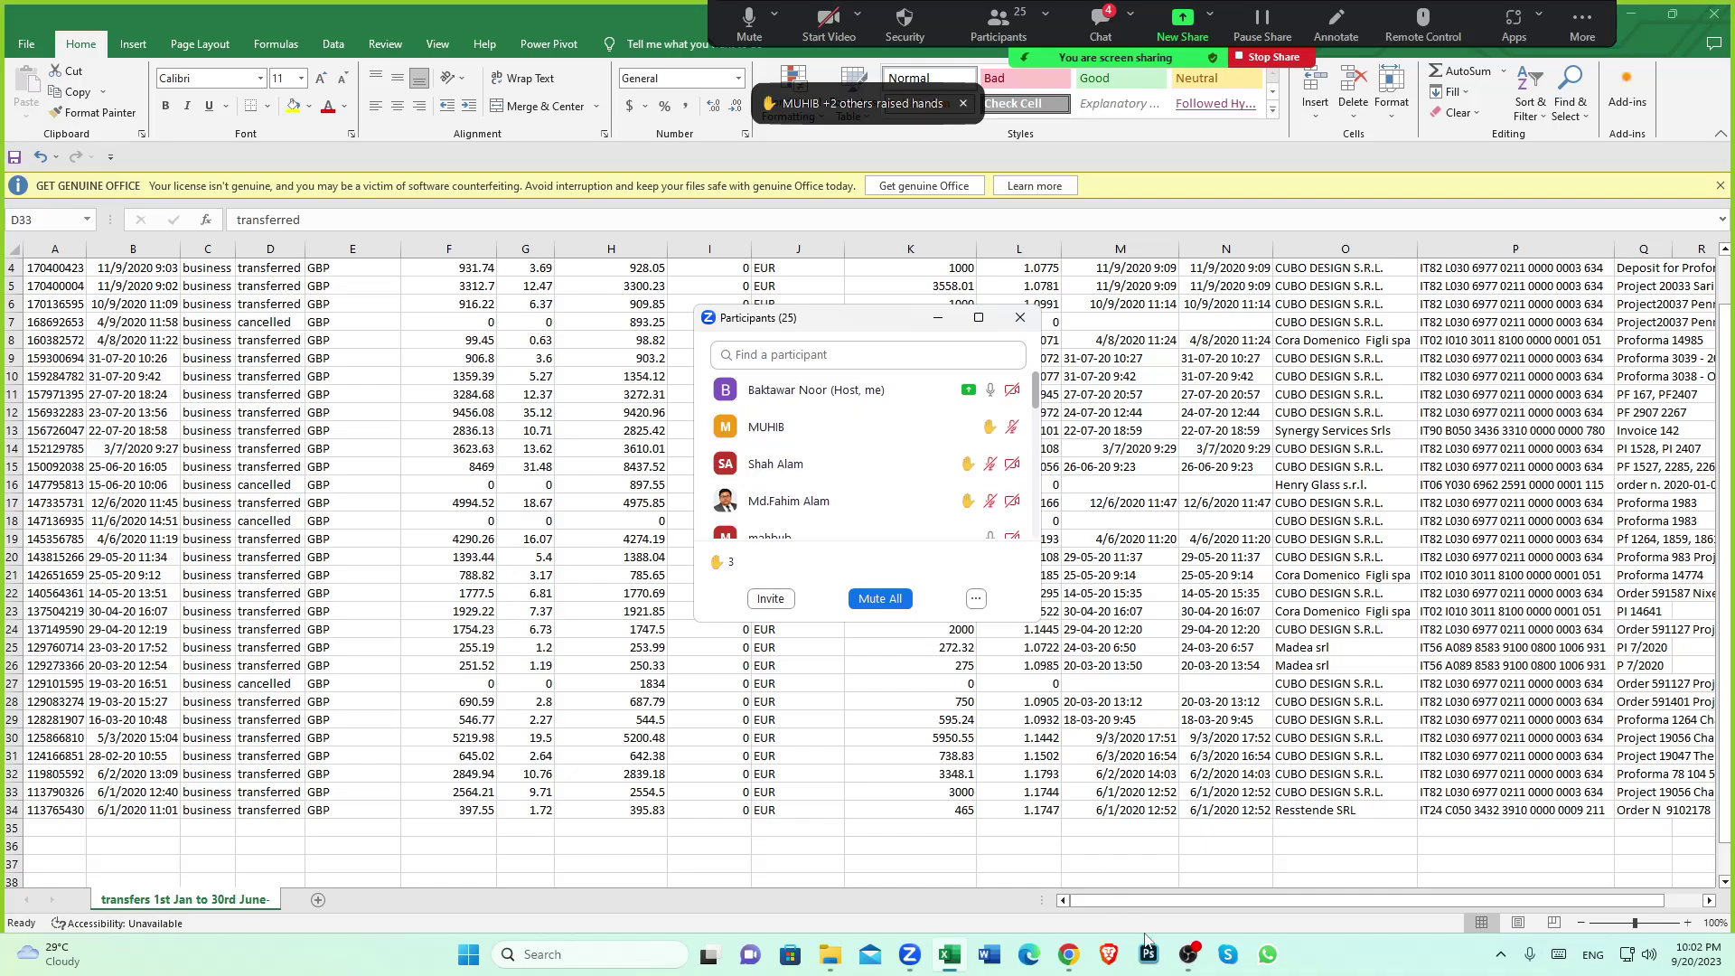
Open the Wise clearing account in Xero to list its six unreconciled January and March 2020 transactions
left_click(1068, 954)
scroll(531, 659, "down", 7)
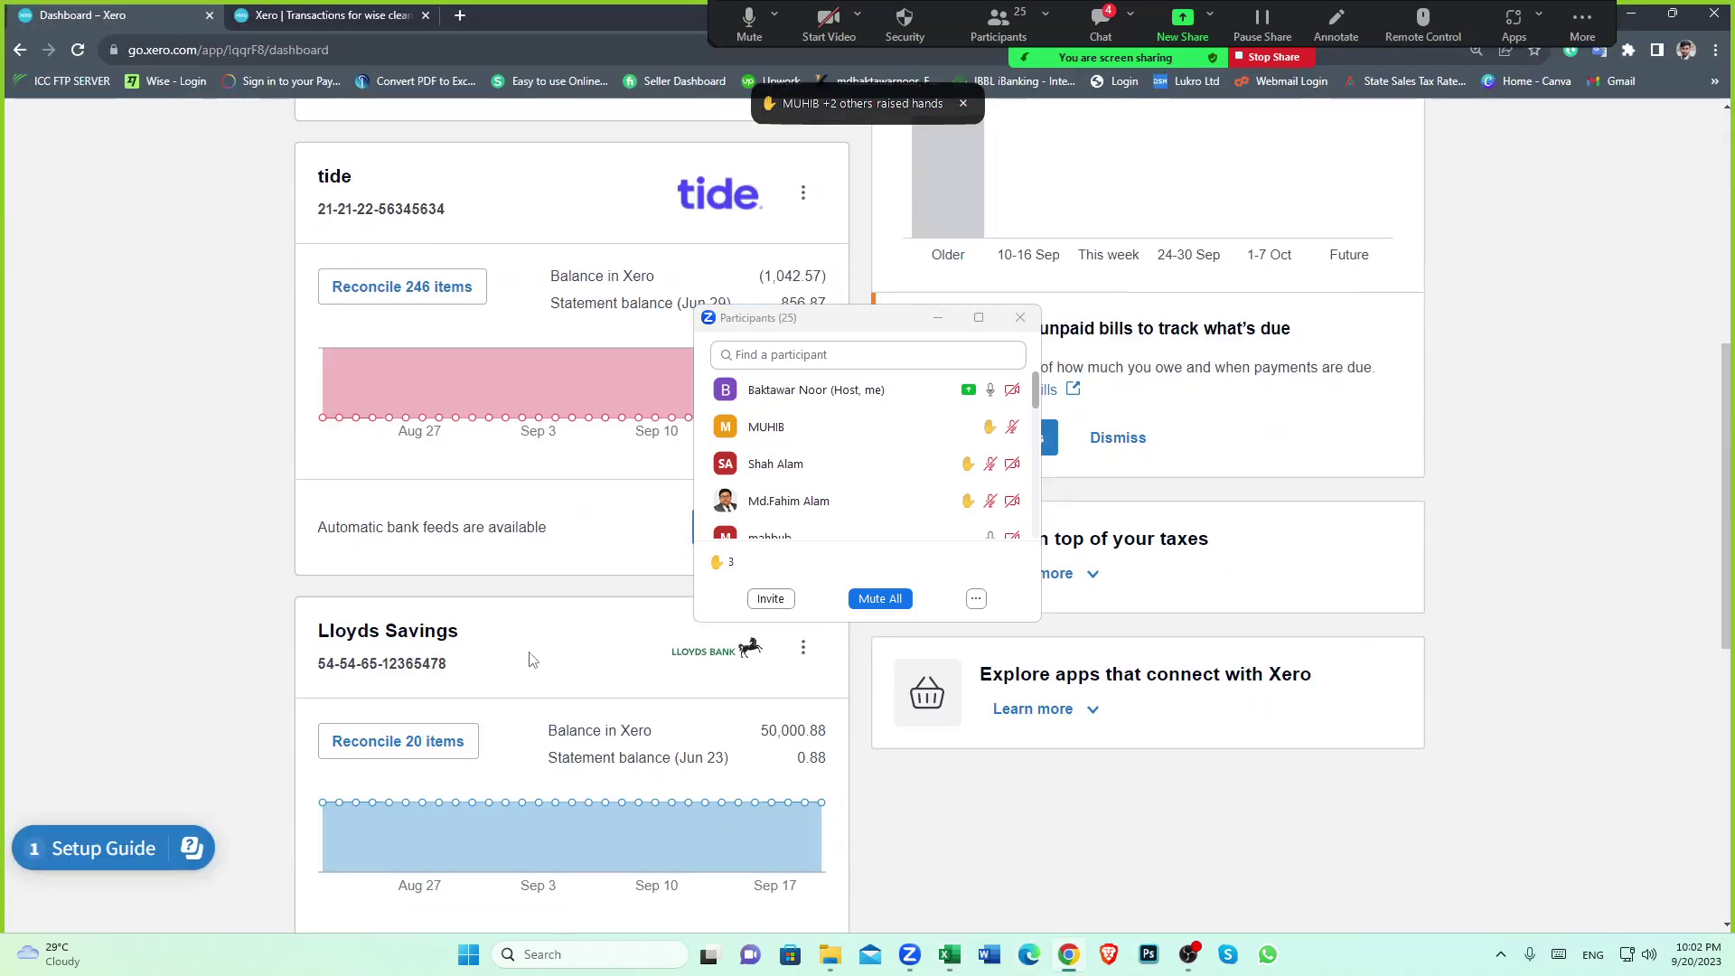
scroll(532, 659, "down", 4)
left_click(436, 723)
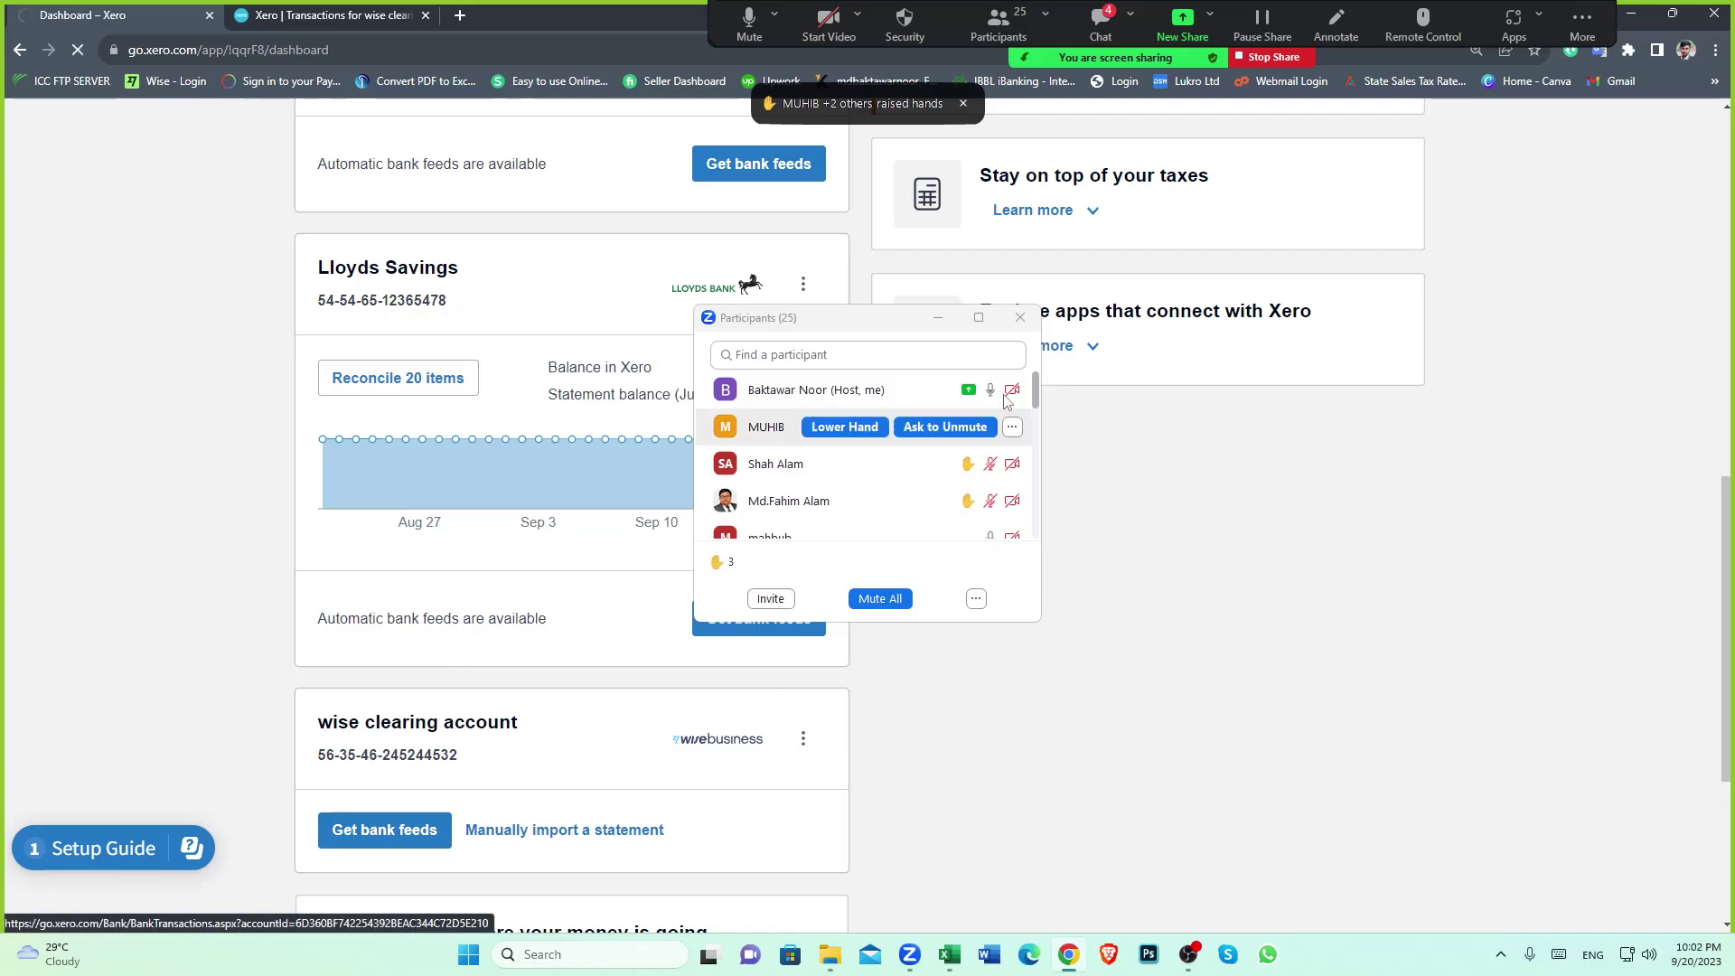
scroll(1071, 499, "down", 3)
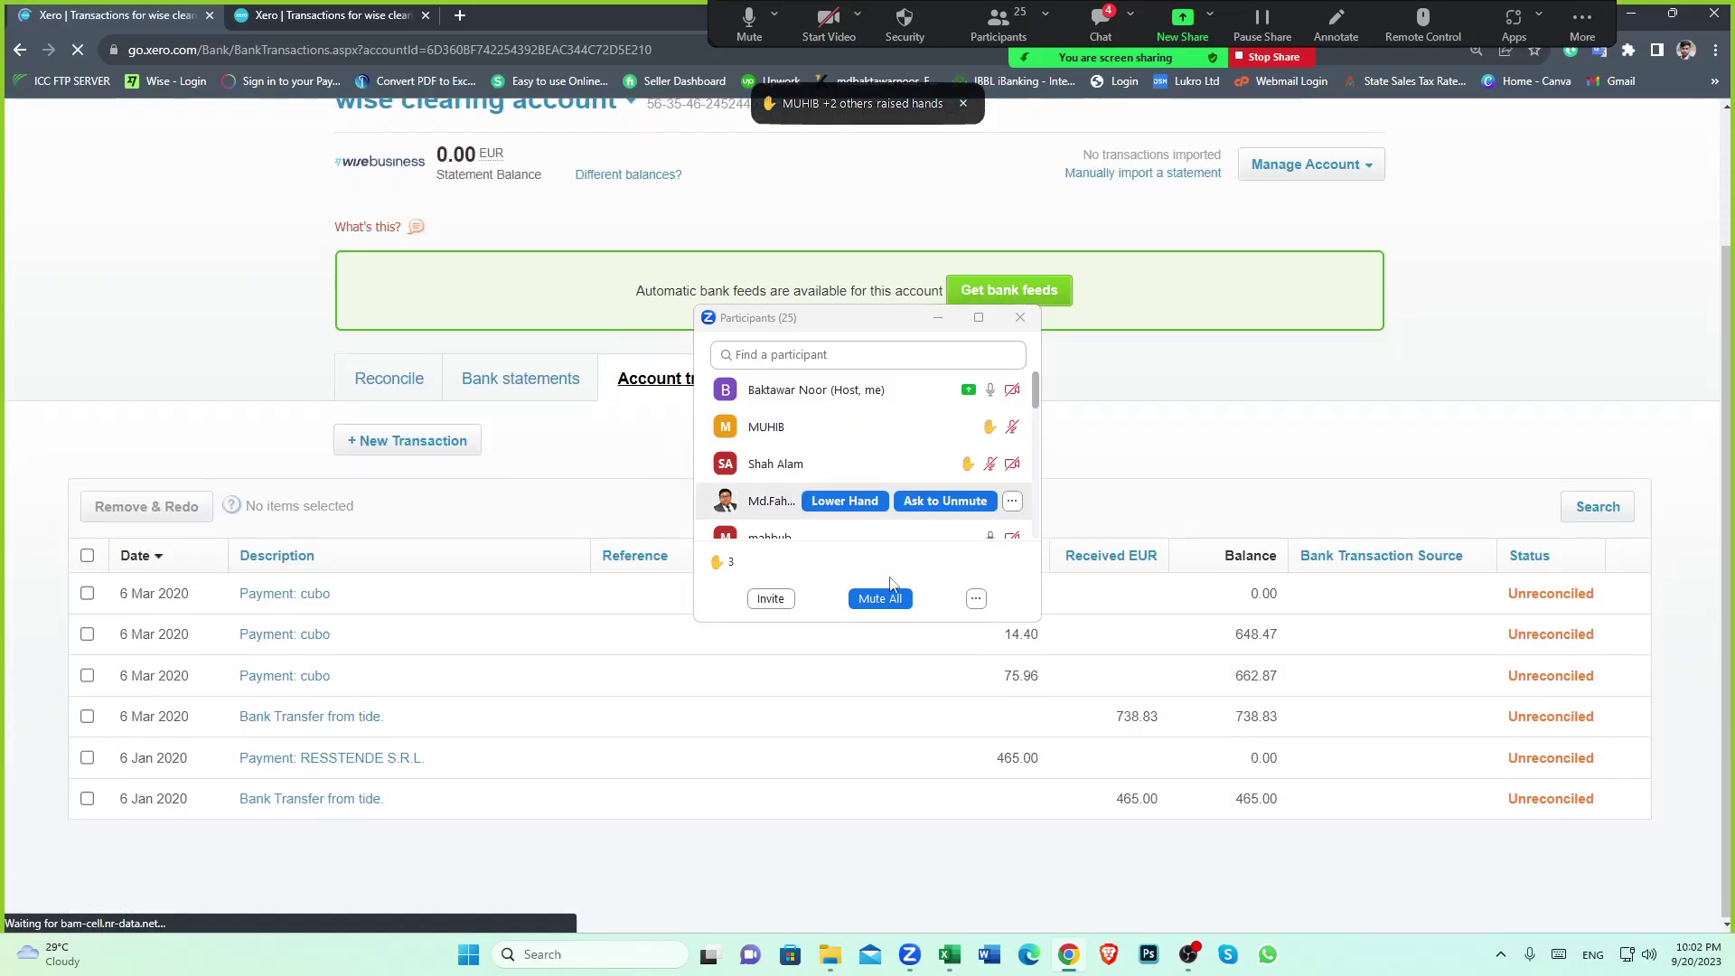
Return to the Wise transfers sheet and check the last transfer's converted amount
left_click(949, 954)
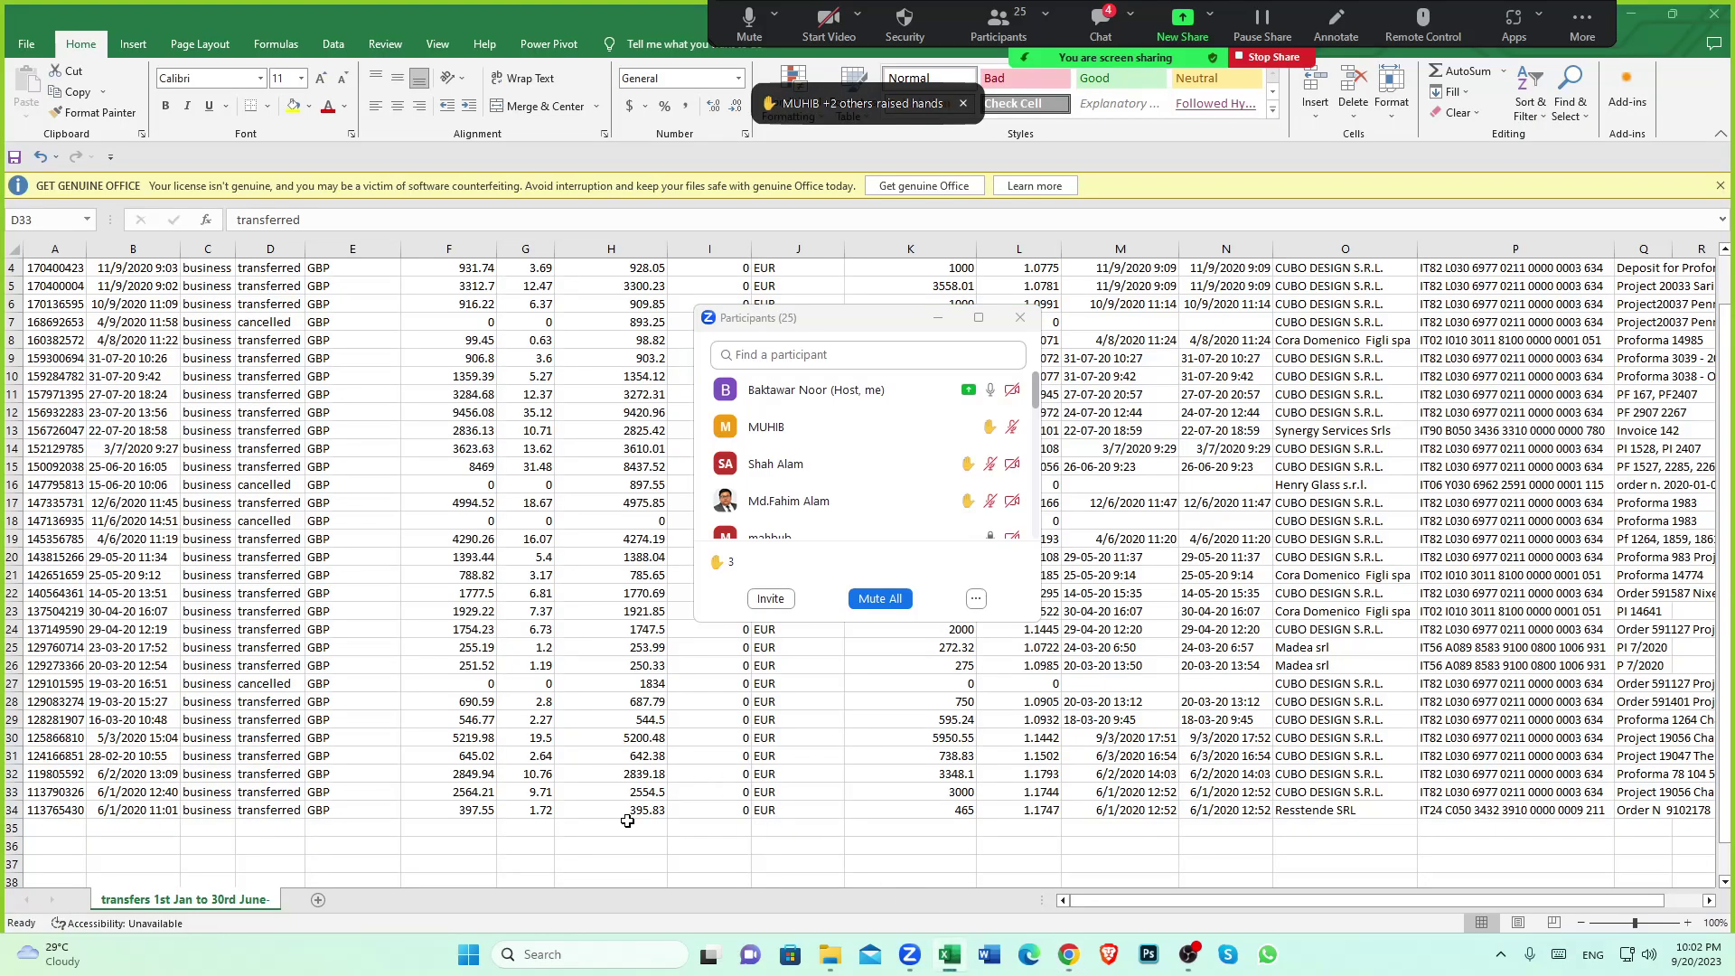
left_click(612, 811)
scroll(610, 735, "down", 2)
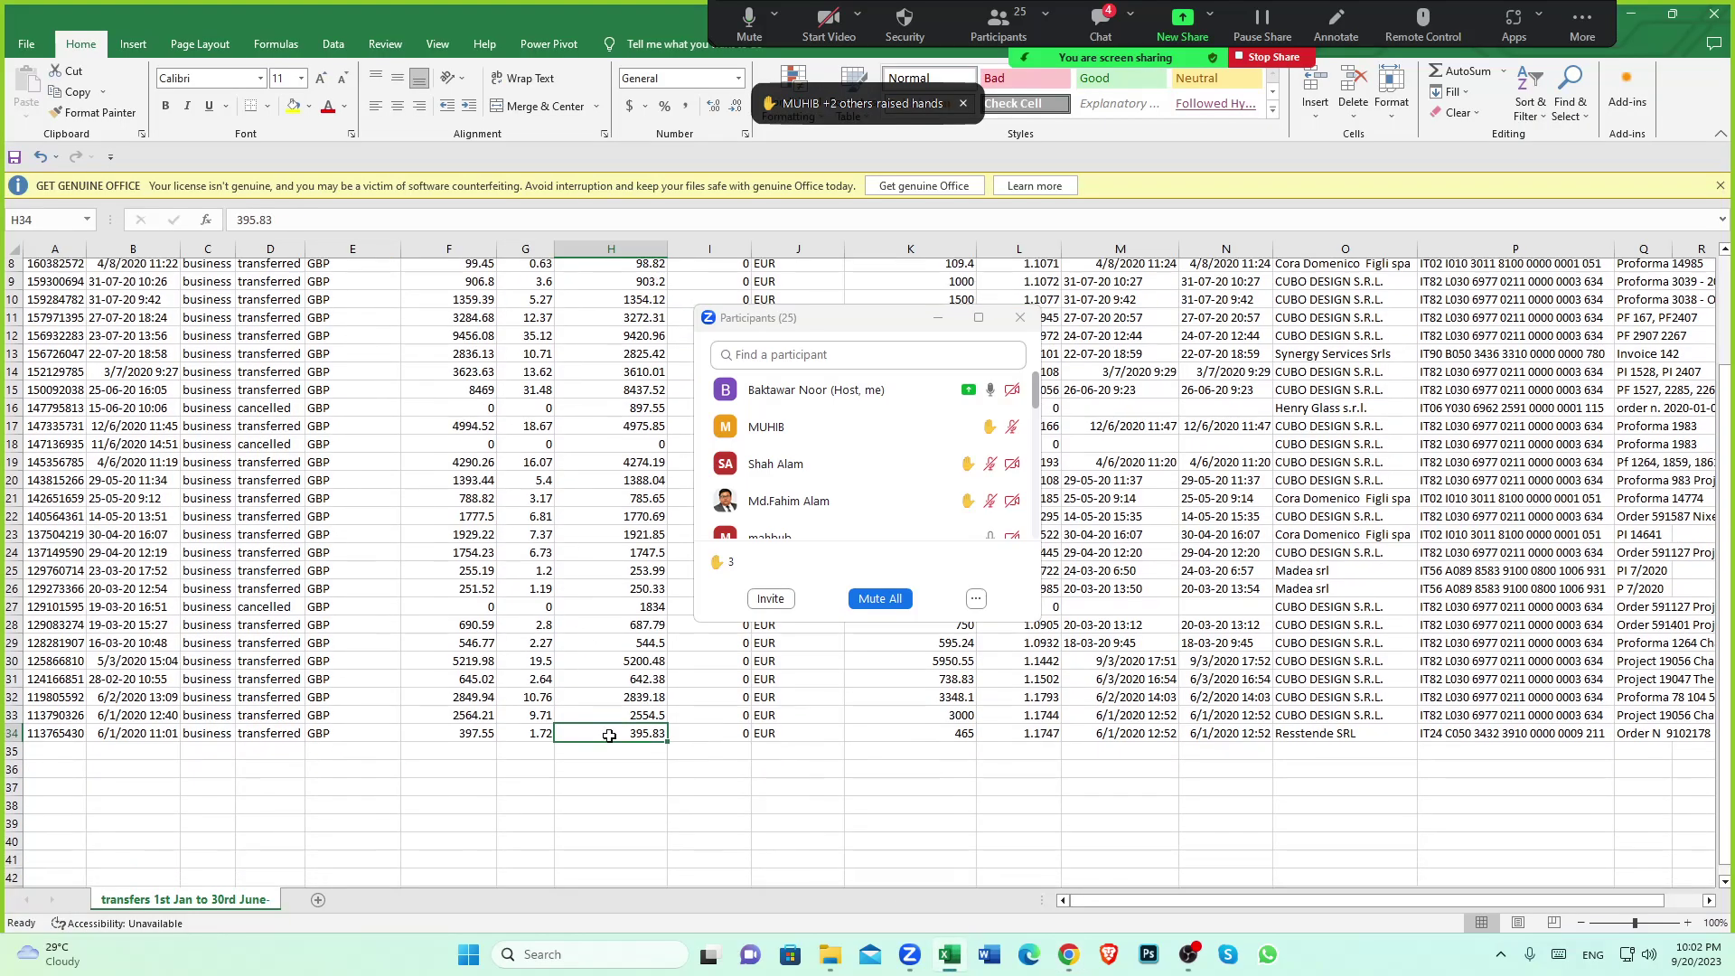
scroll(610, 736, "down", 4)
Close the participants list and read row 34's 397.55 paid, 1.72 fee and 395.83 converted
left_click(1020, 317)
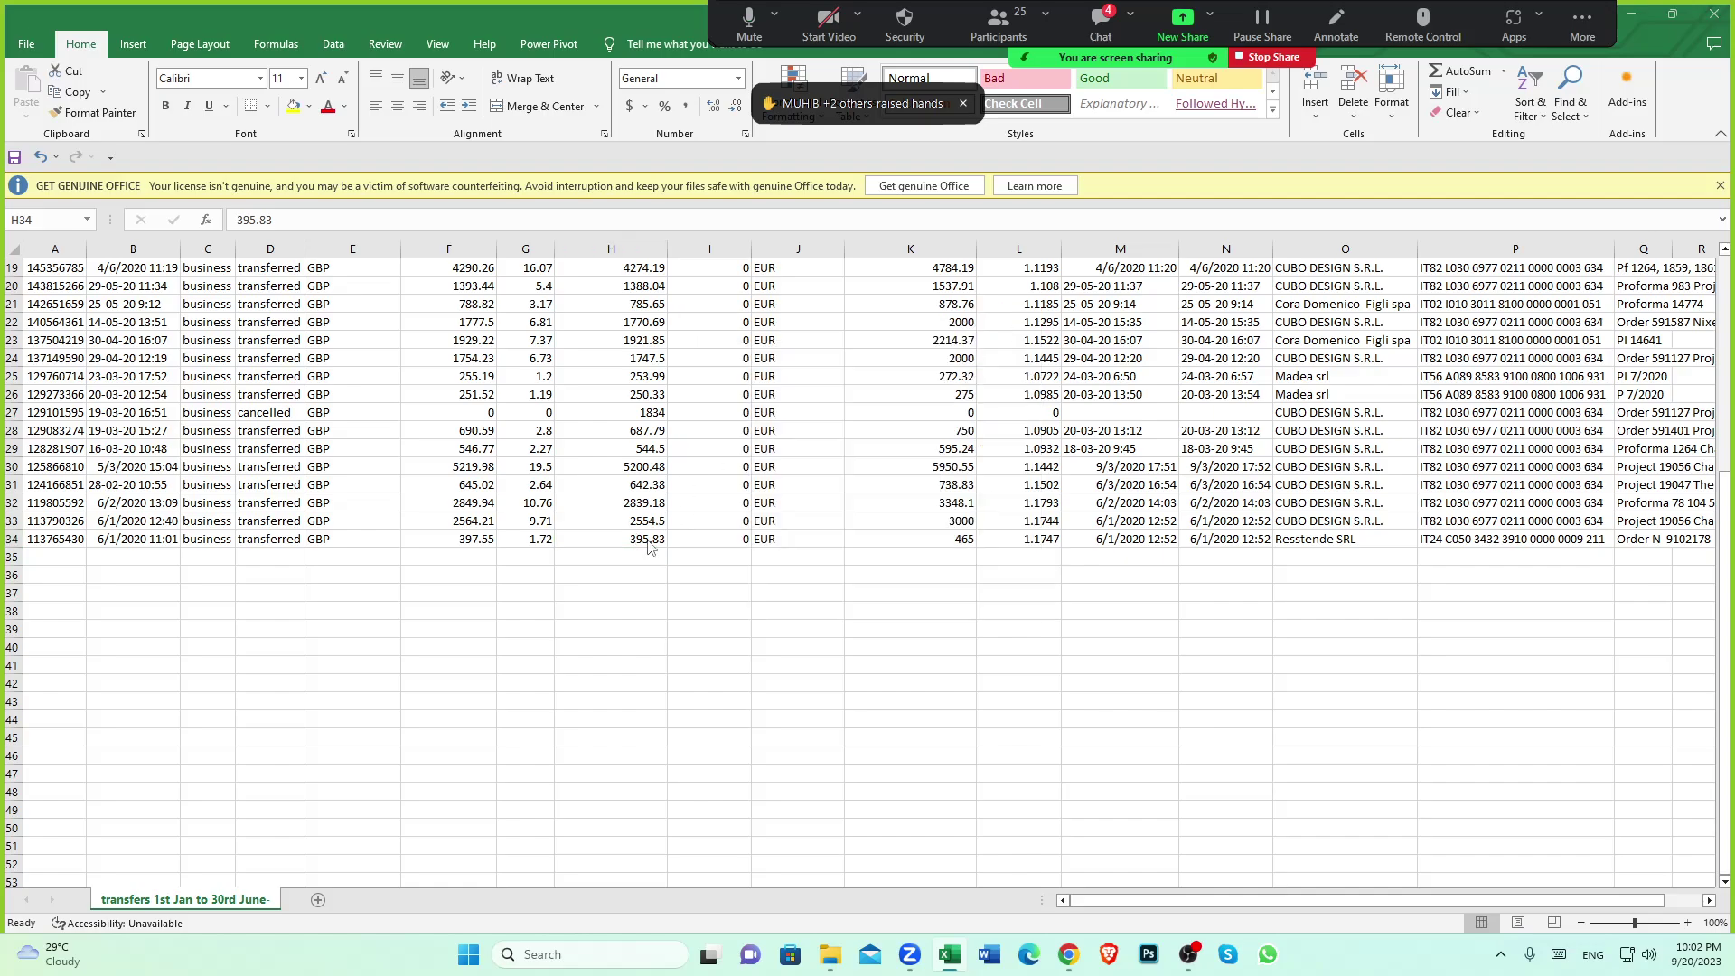
left_click(634, 542)
left_click(464, 542)
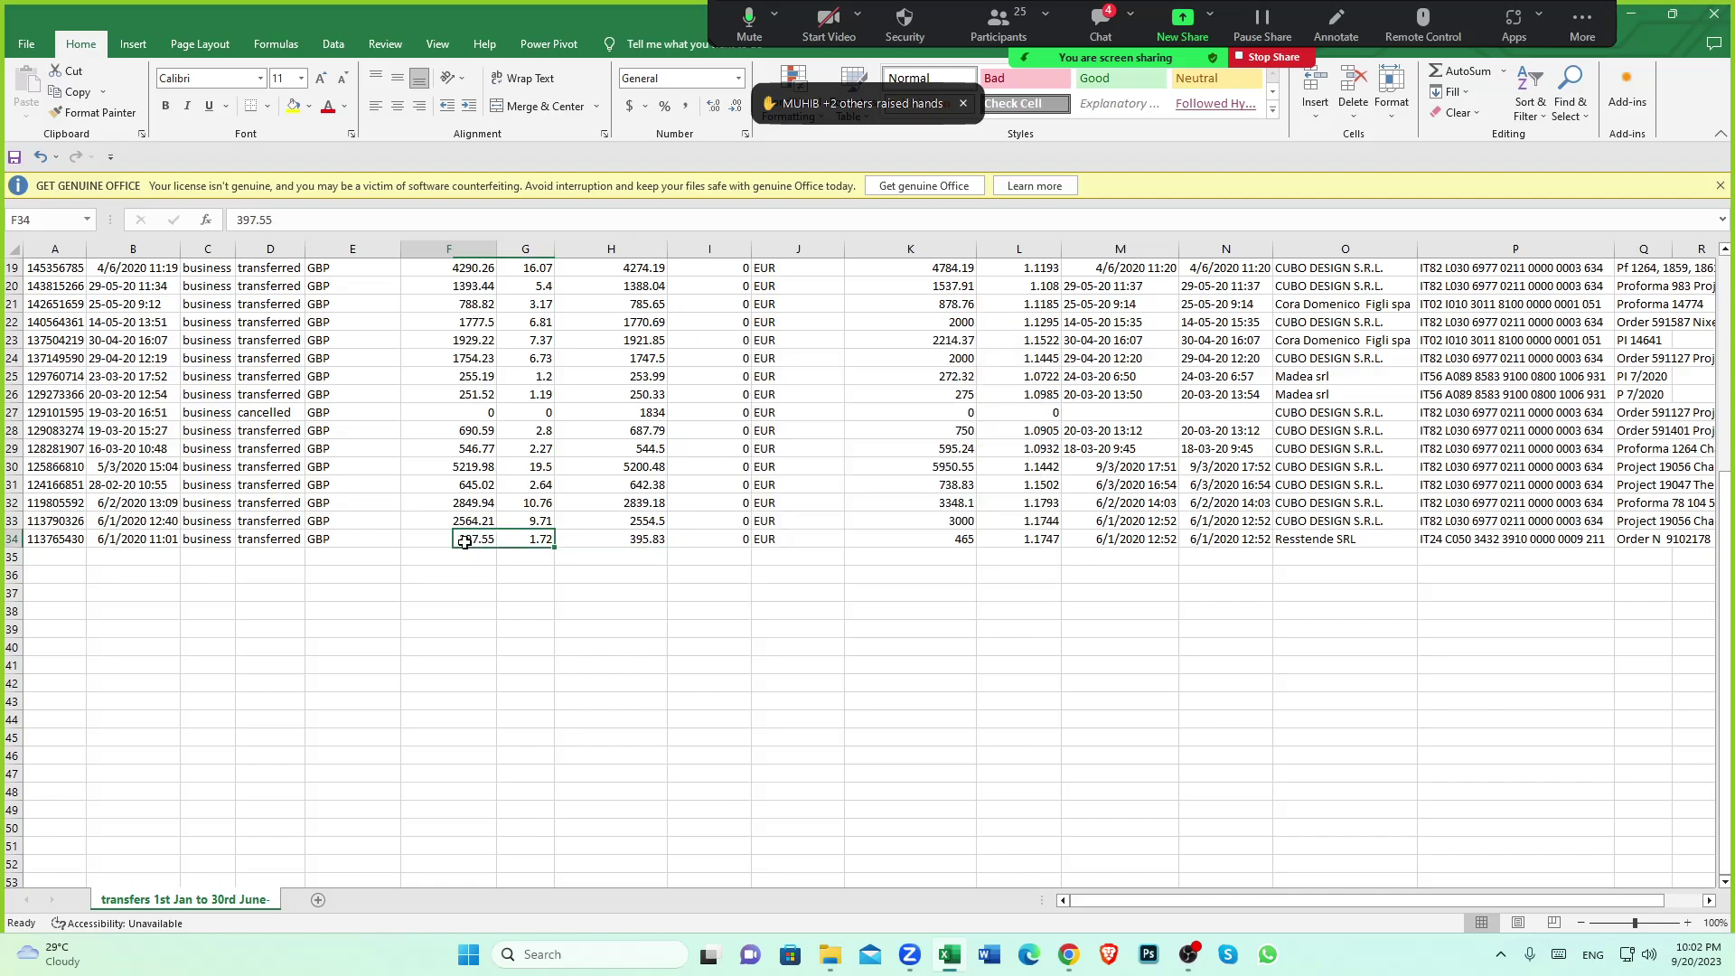
left_click(528, 542)
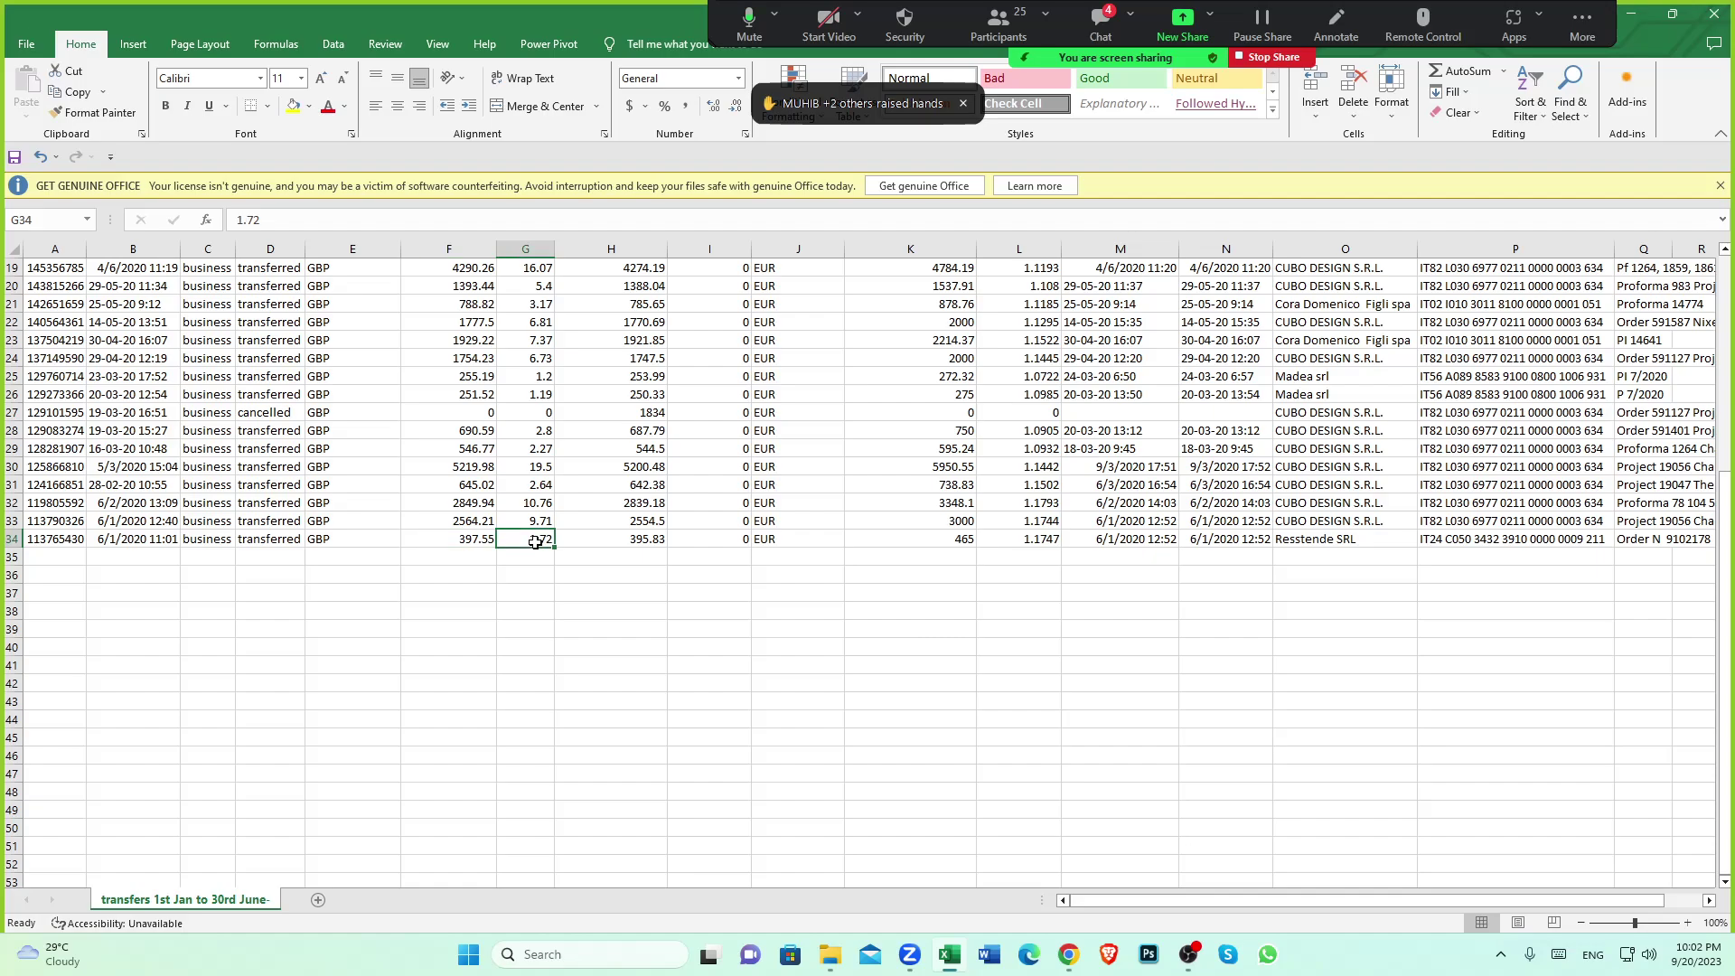
left_click(611, 542)
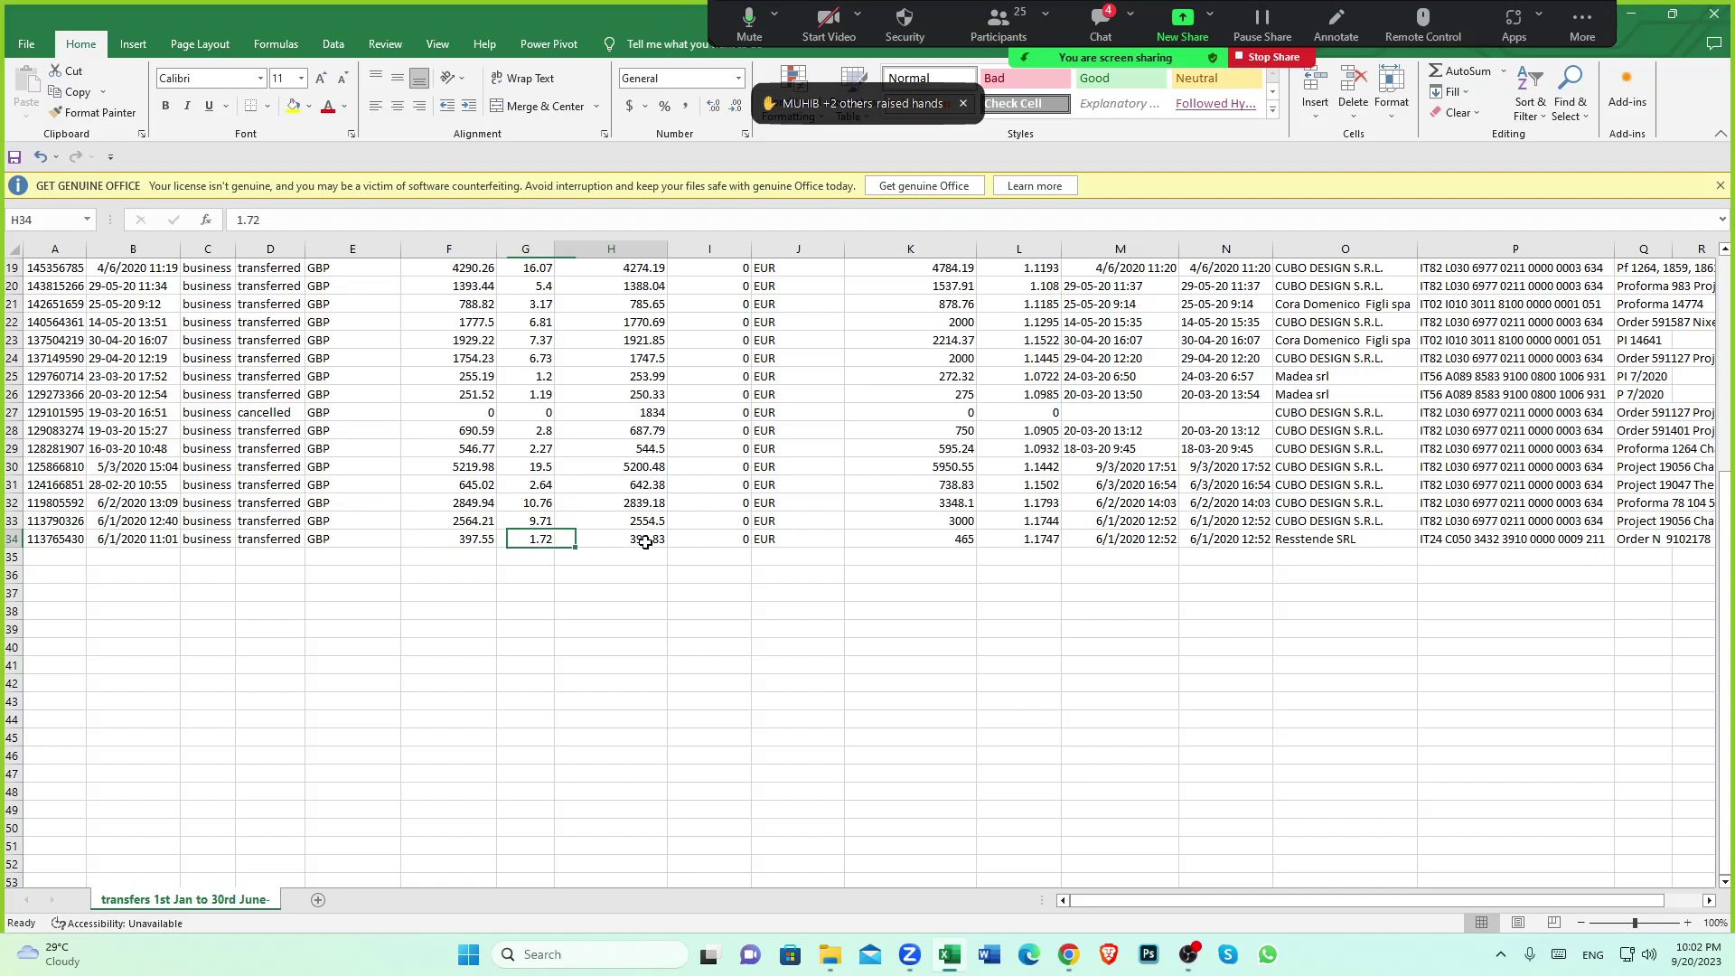
left_click(1061, 958)
Search for Wise and open wise.com to reach its currency calculator
left_click(462, 16)
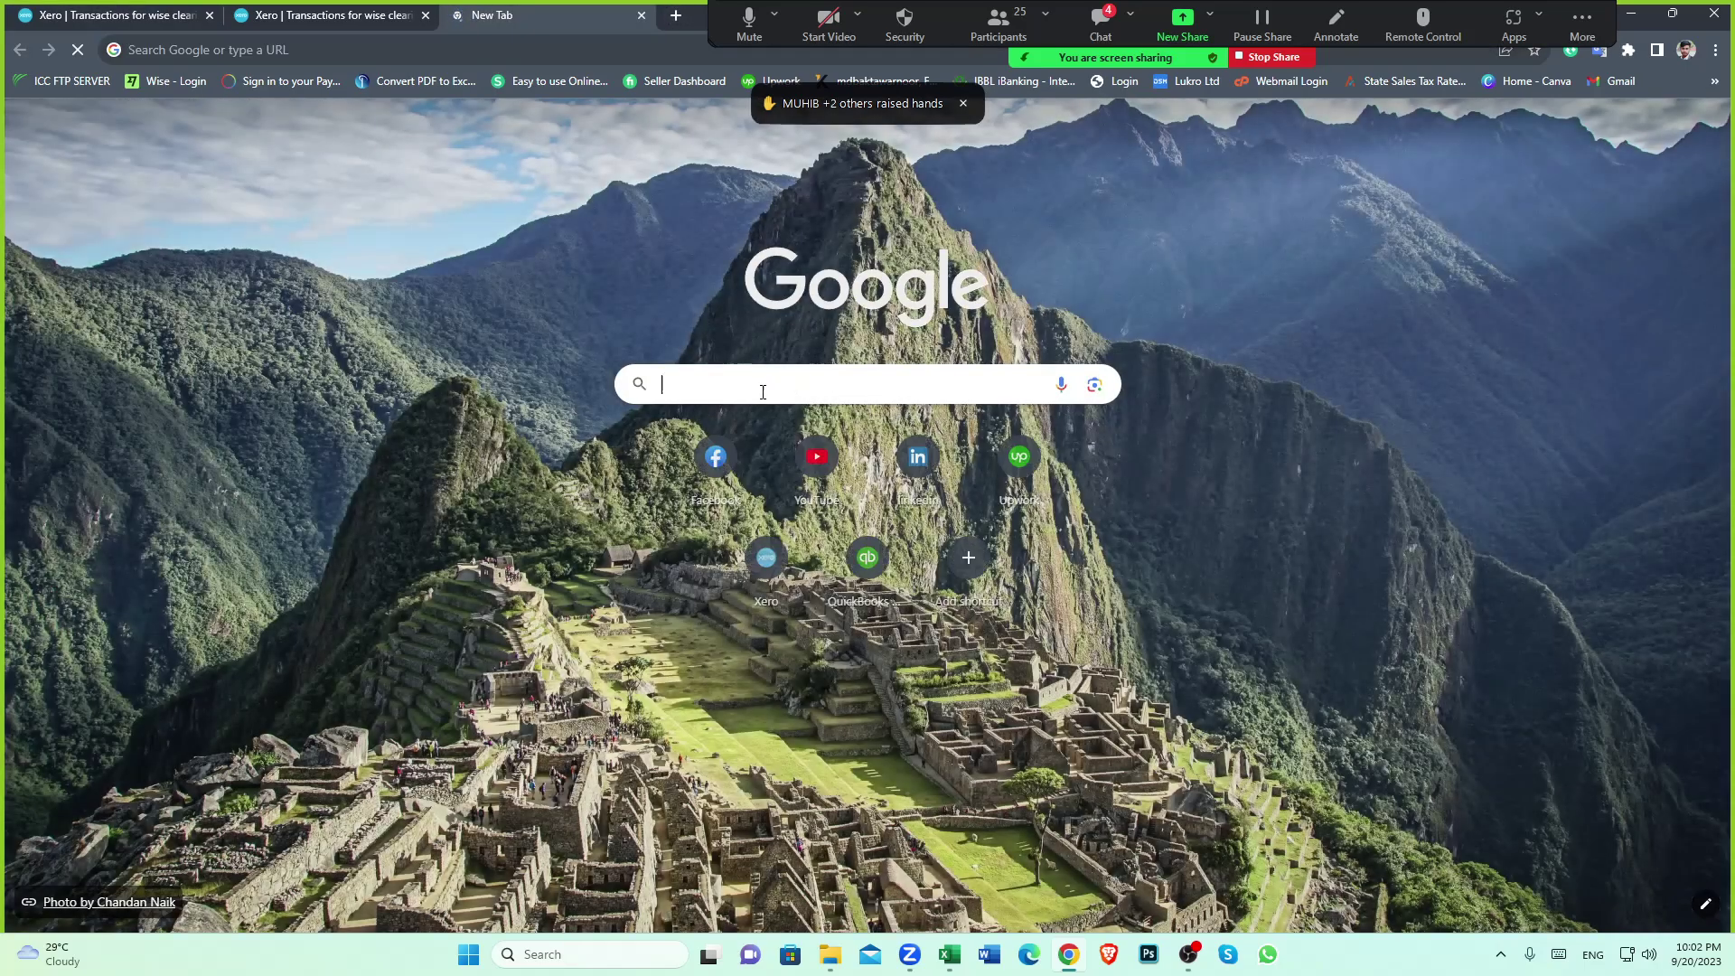
type("wise")
left_click(694, 424)
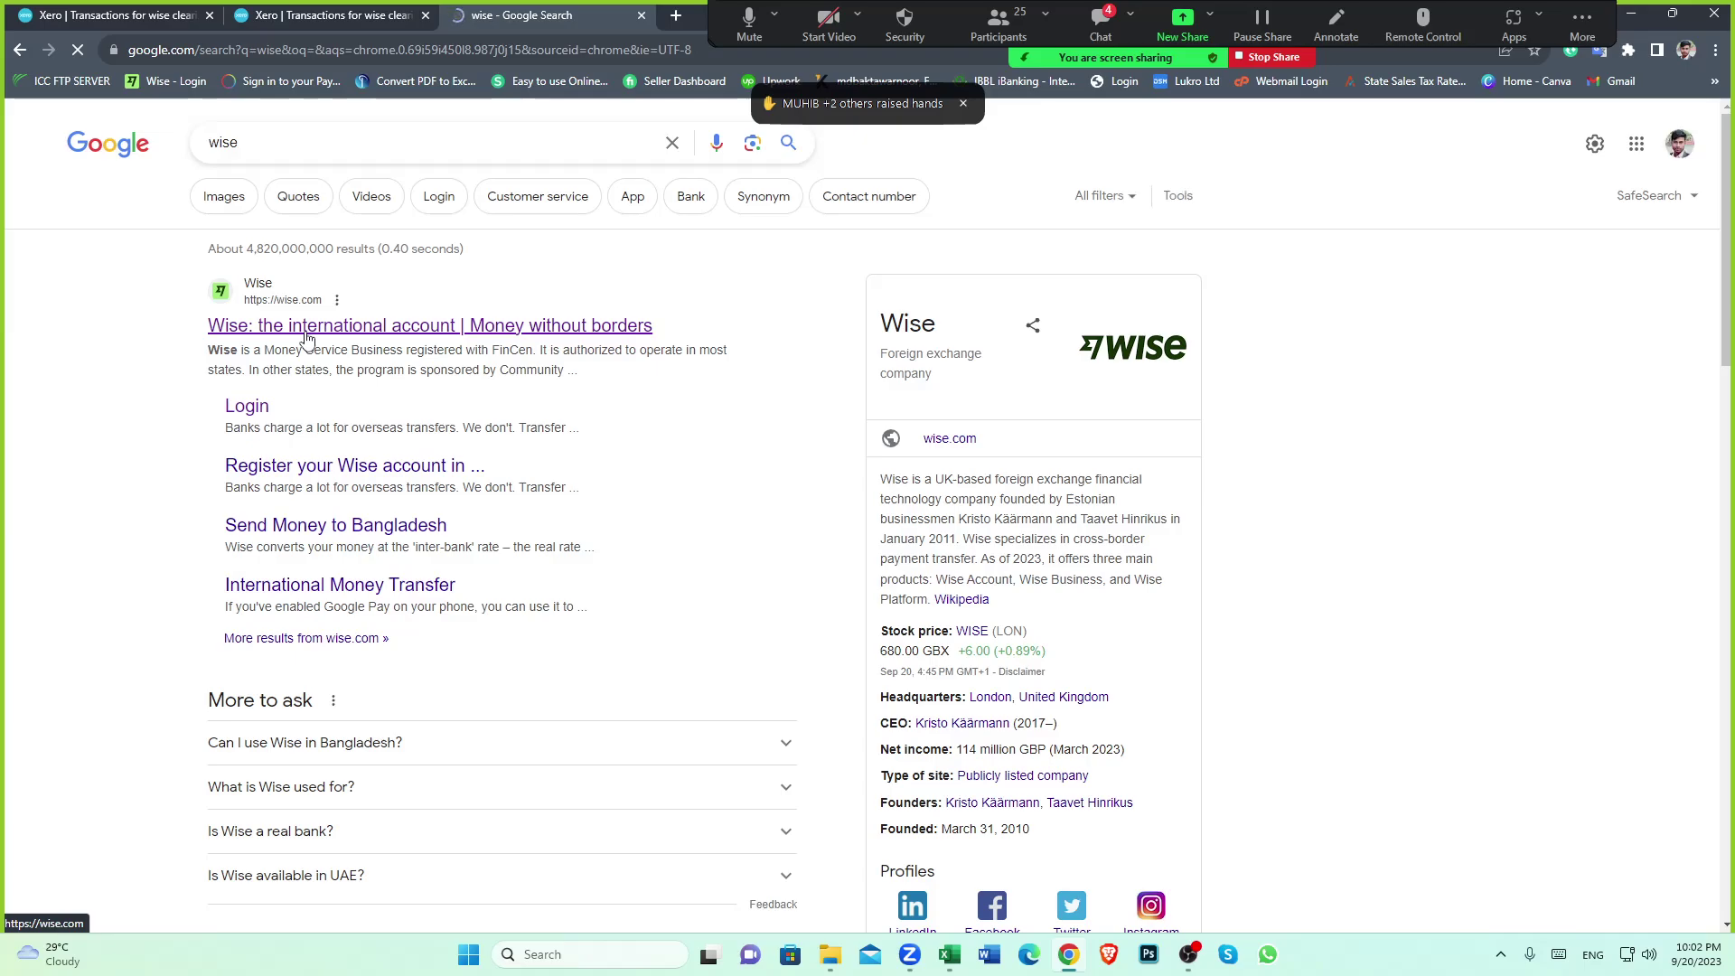
left_click(307, 336)
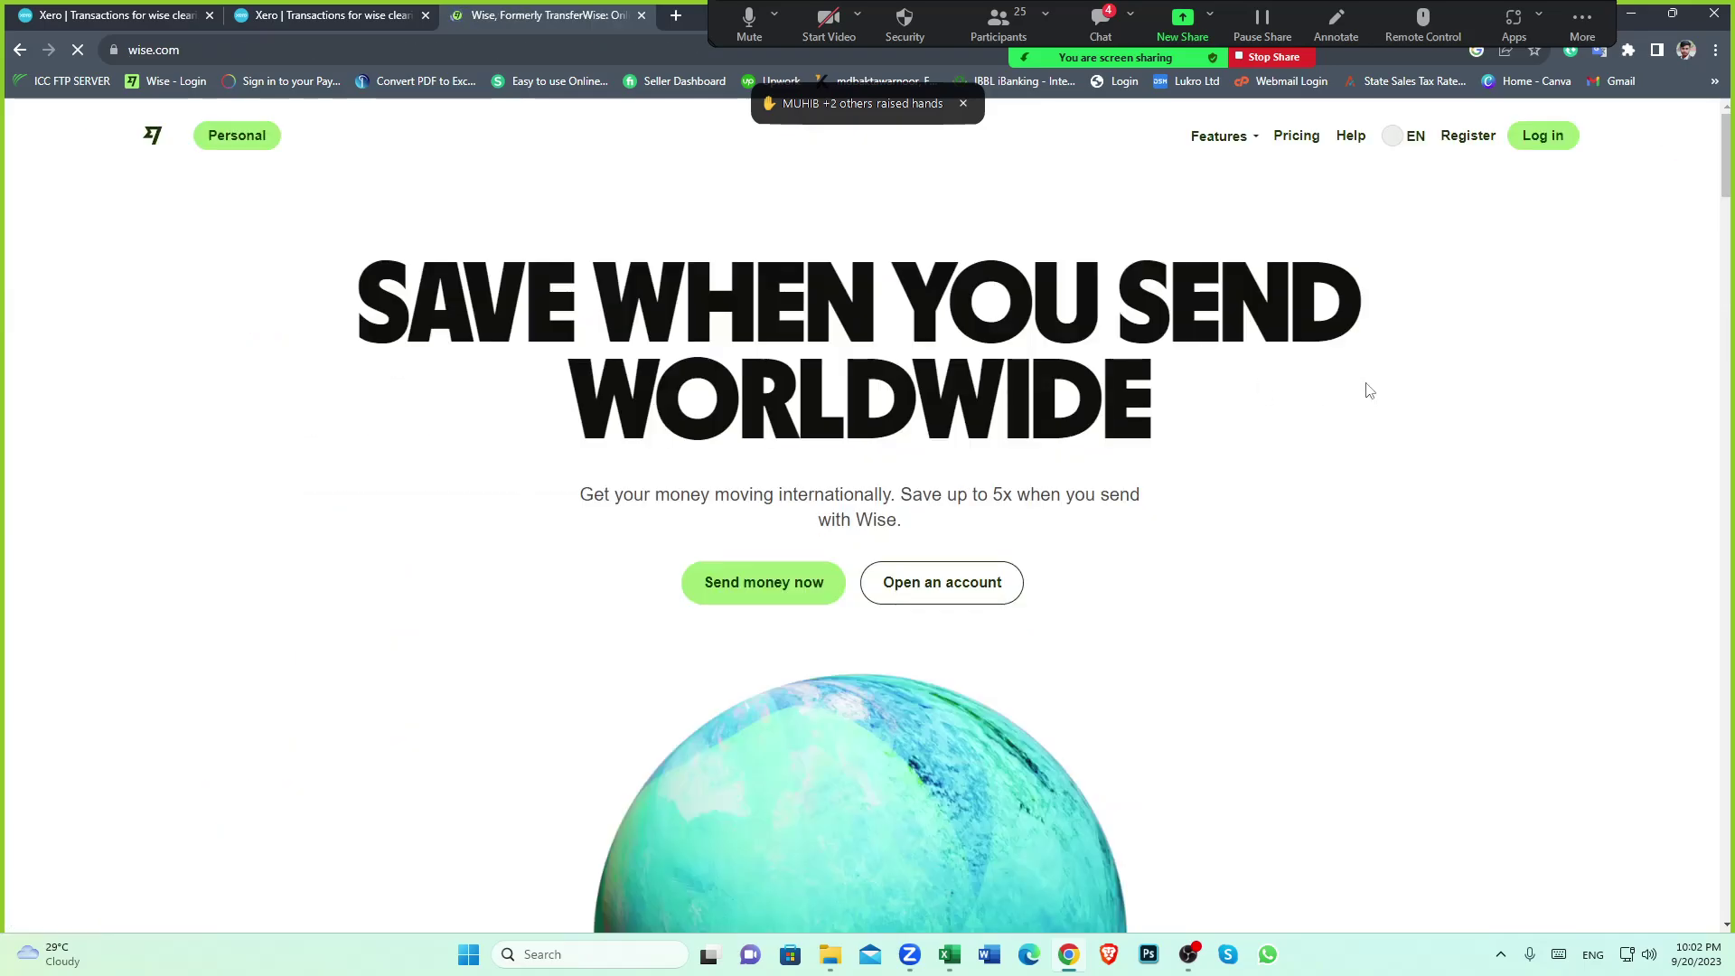
scroll(1368, 391, "down", 12)
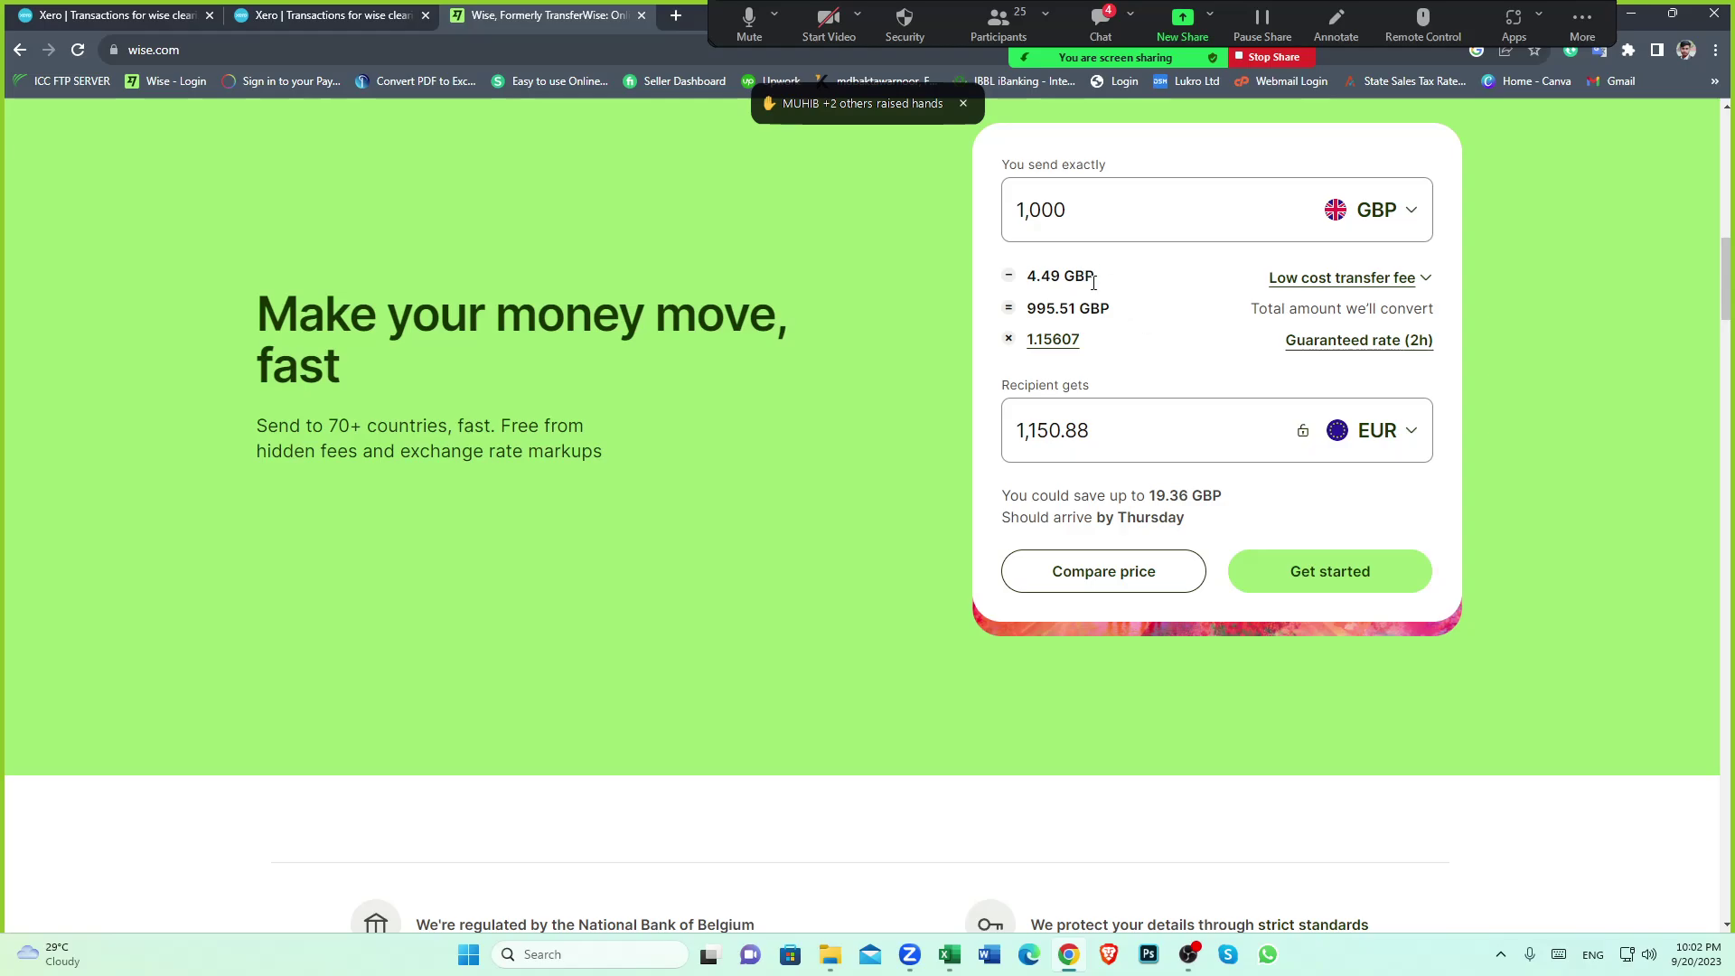
scroll(1143, 286, "up", 1)
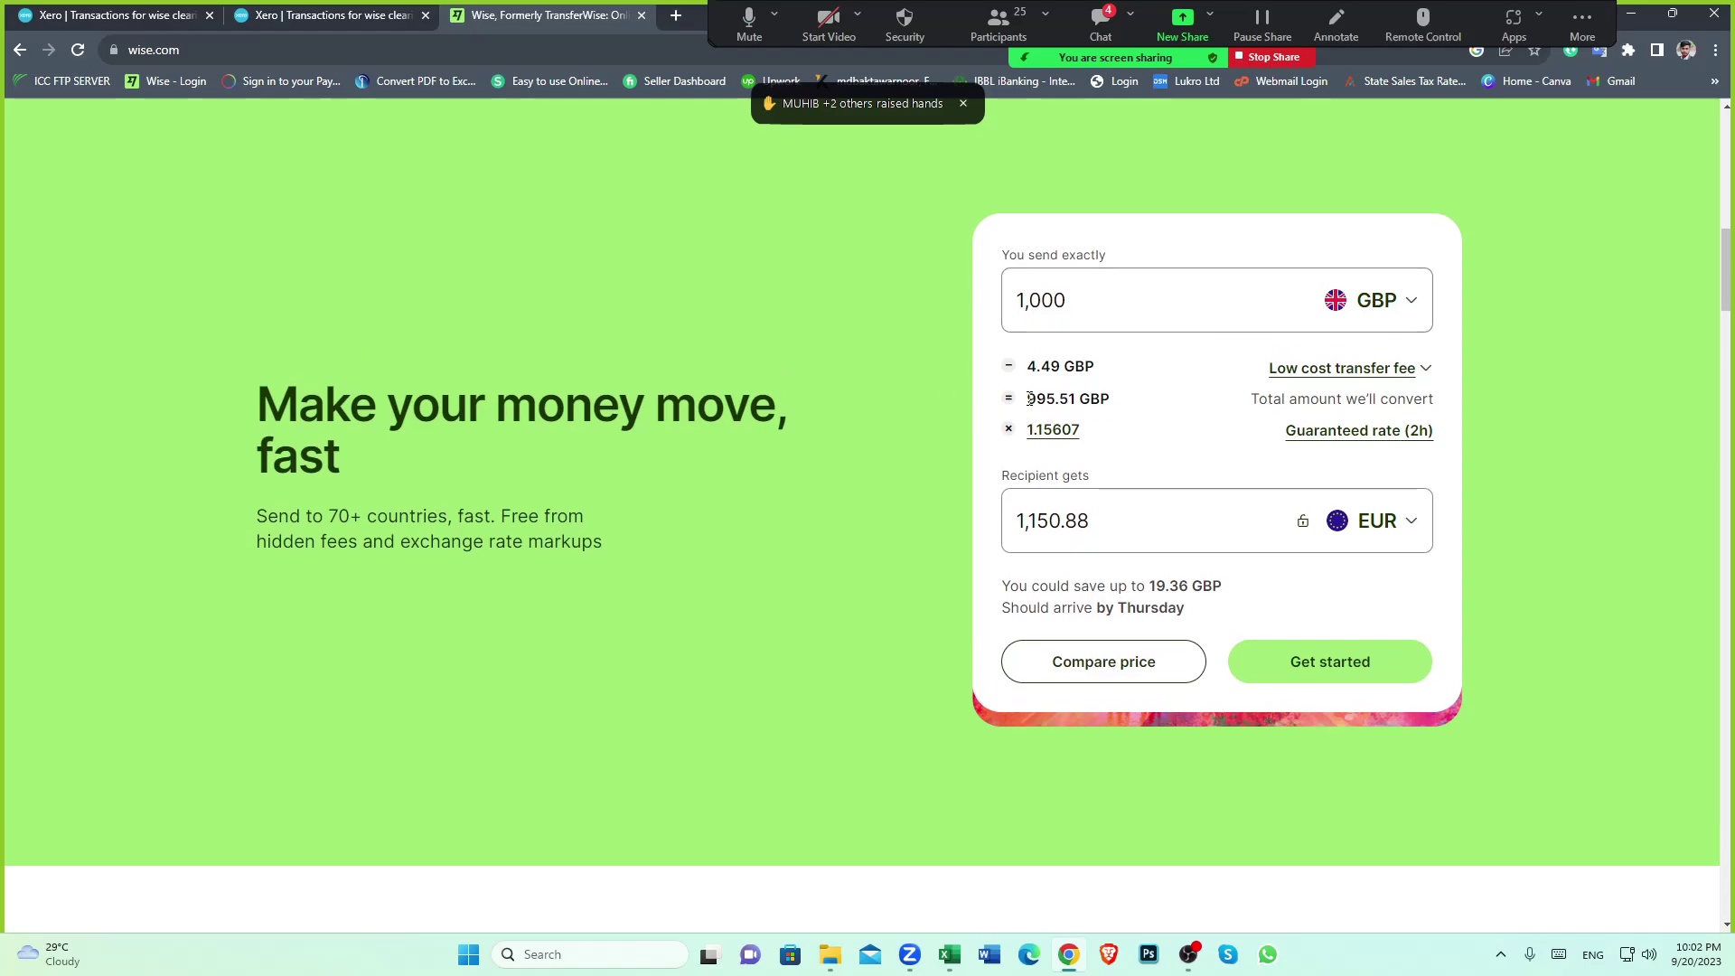
Mark 995.51 GBP in the Wise calculator to compare with the 4.49 GBP fee on 1,000 GBP
left_click_drag(1028, 398, 1079, 398)
left_click(921, 401)
left_click_drag(1028, 399, 965, 419)
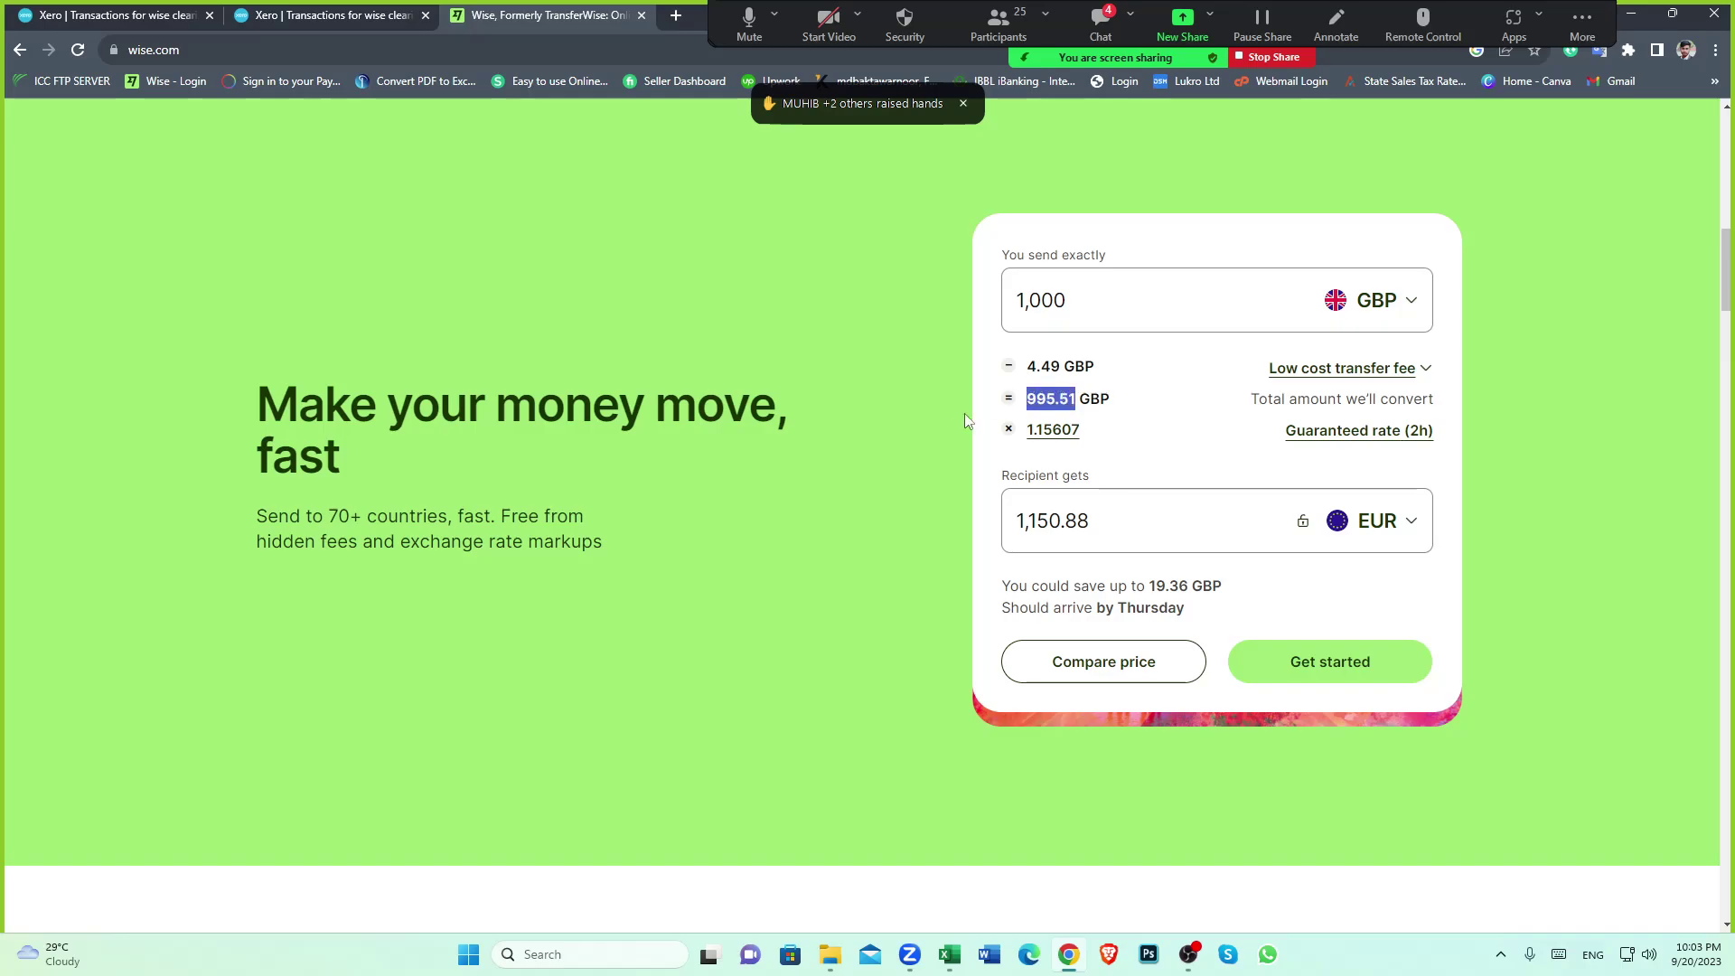
left_click(989, 513)
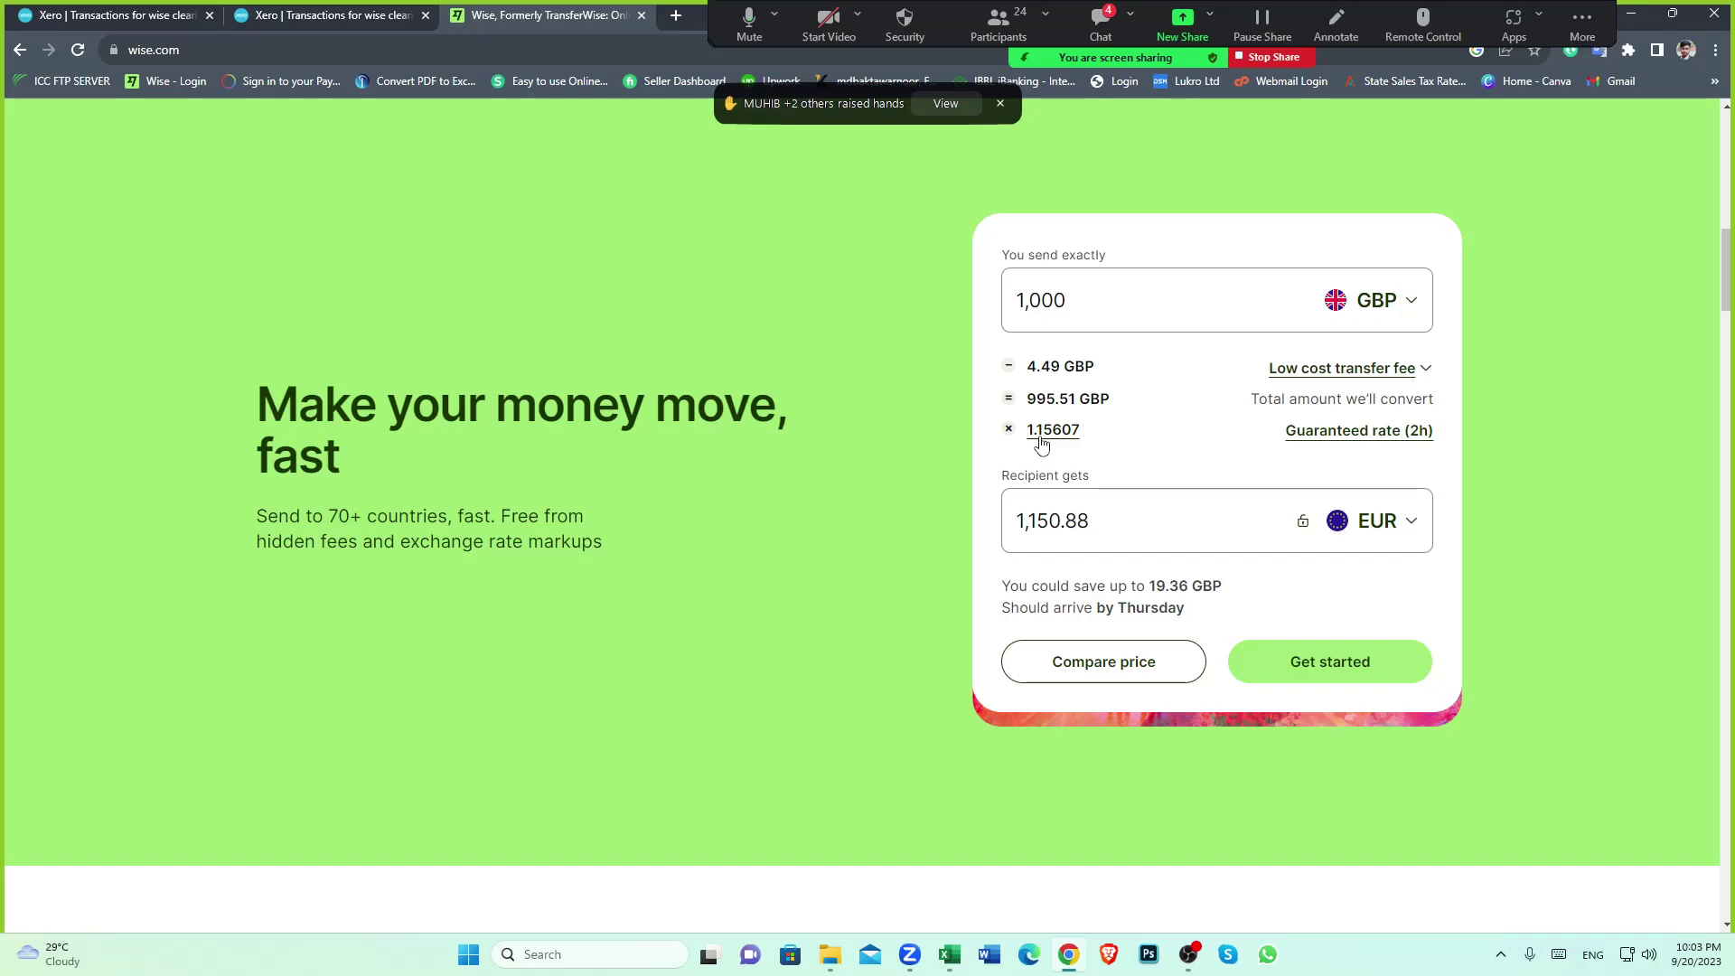
left_click(952, 959)
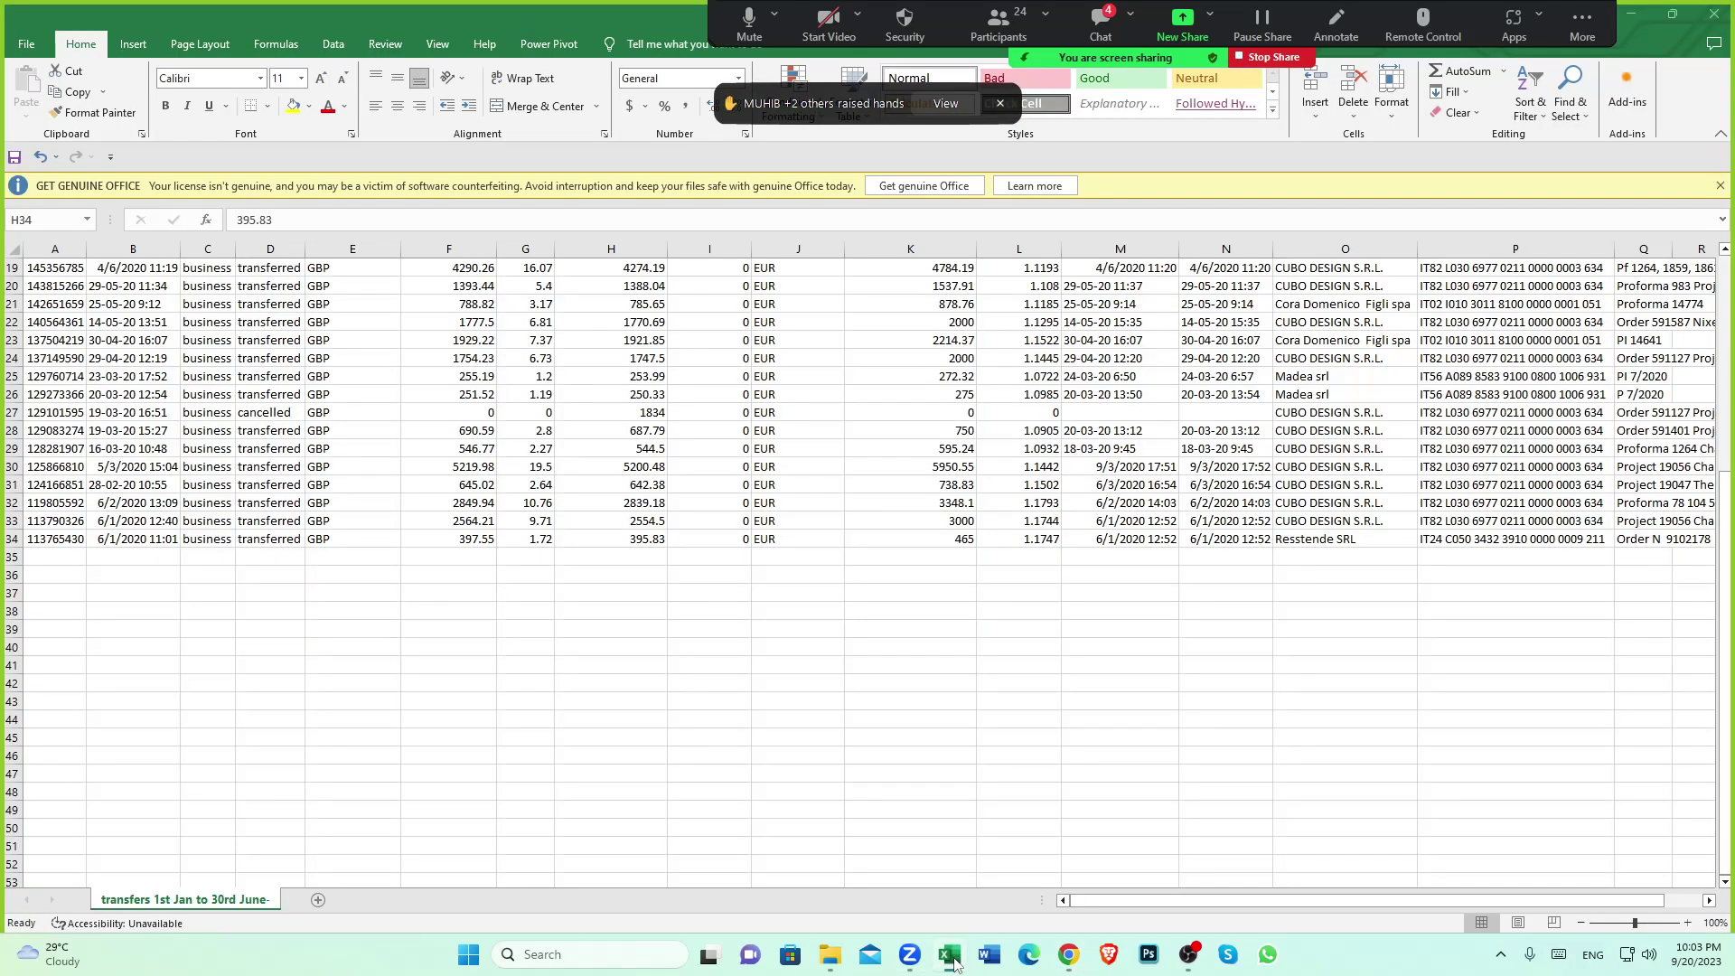
left_click(993, 23)
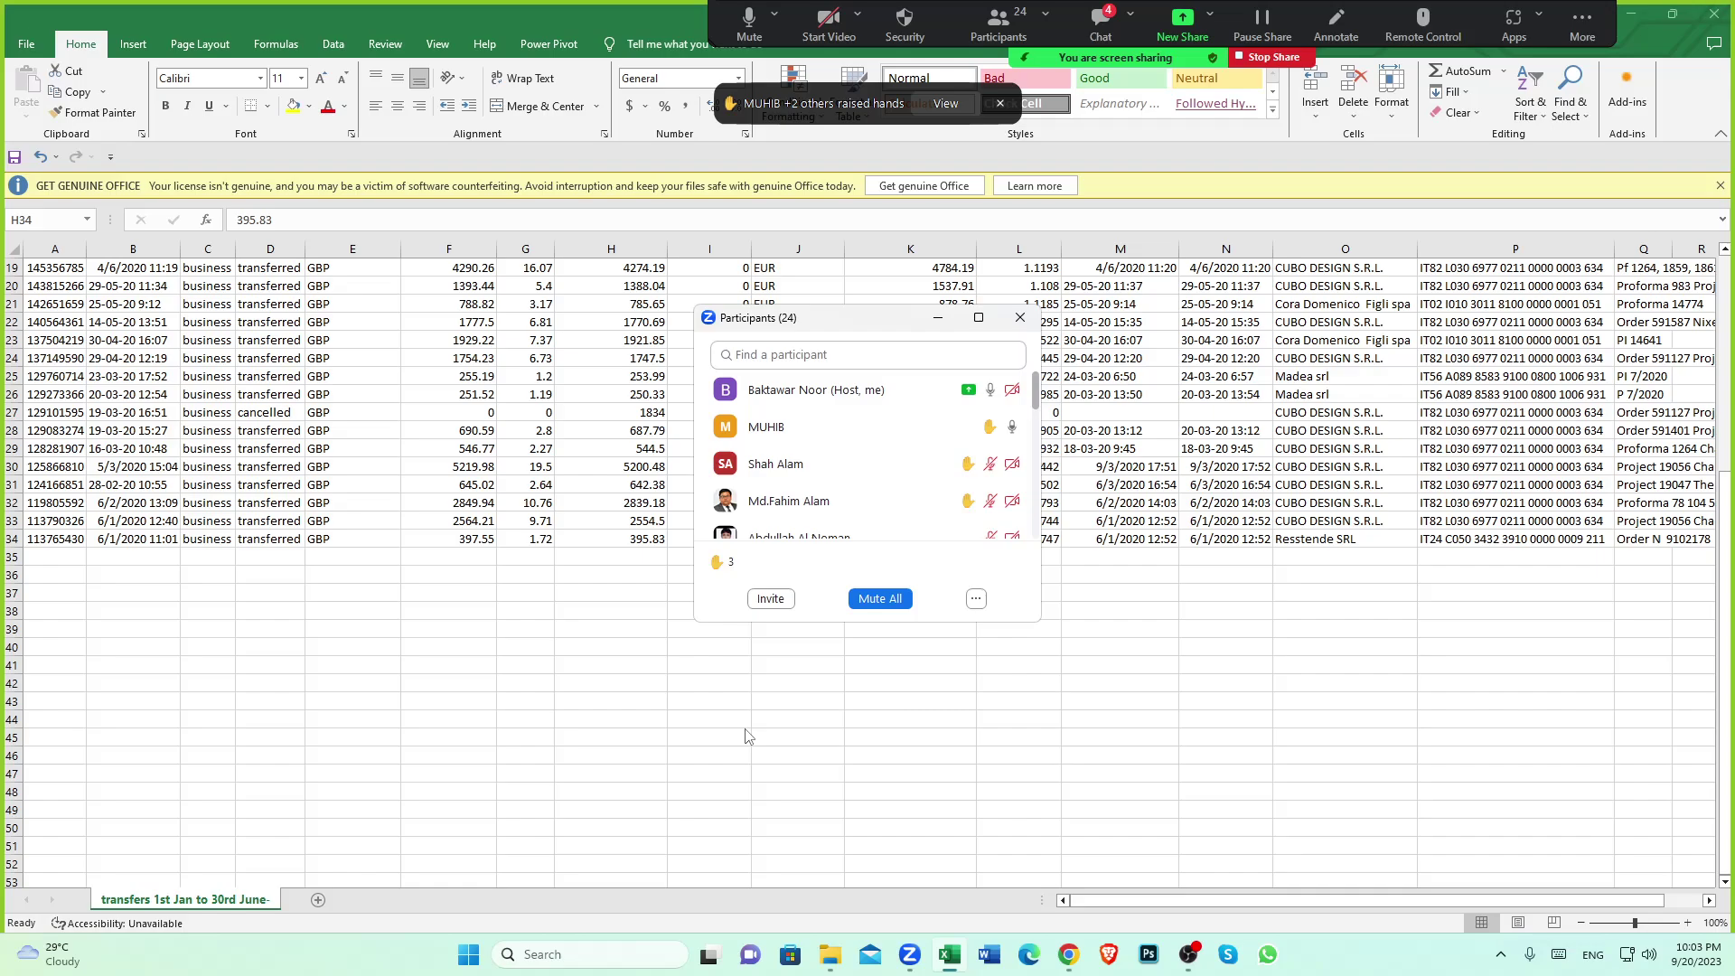
scroll(746, 735, "up", 2)
scroll(746, 735, "up", 1)
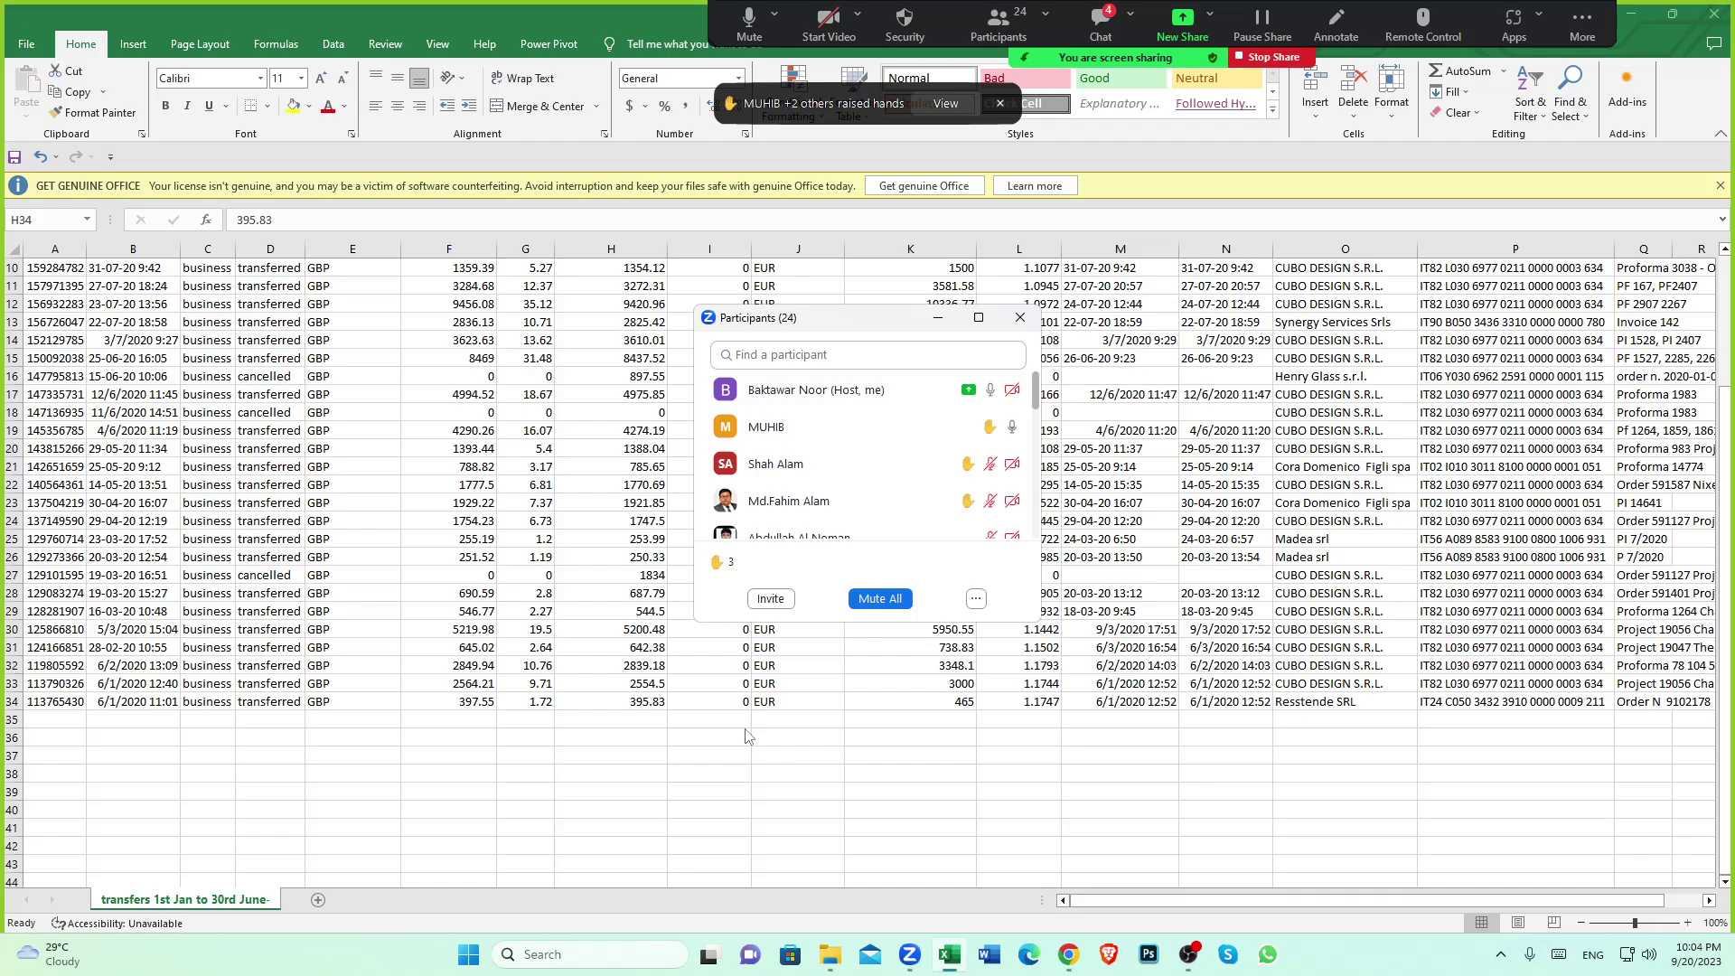
scroll(669, 730, "up", 1)
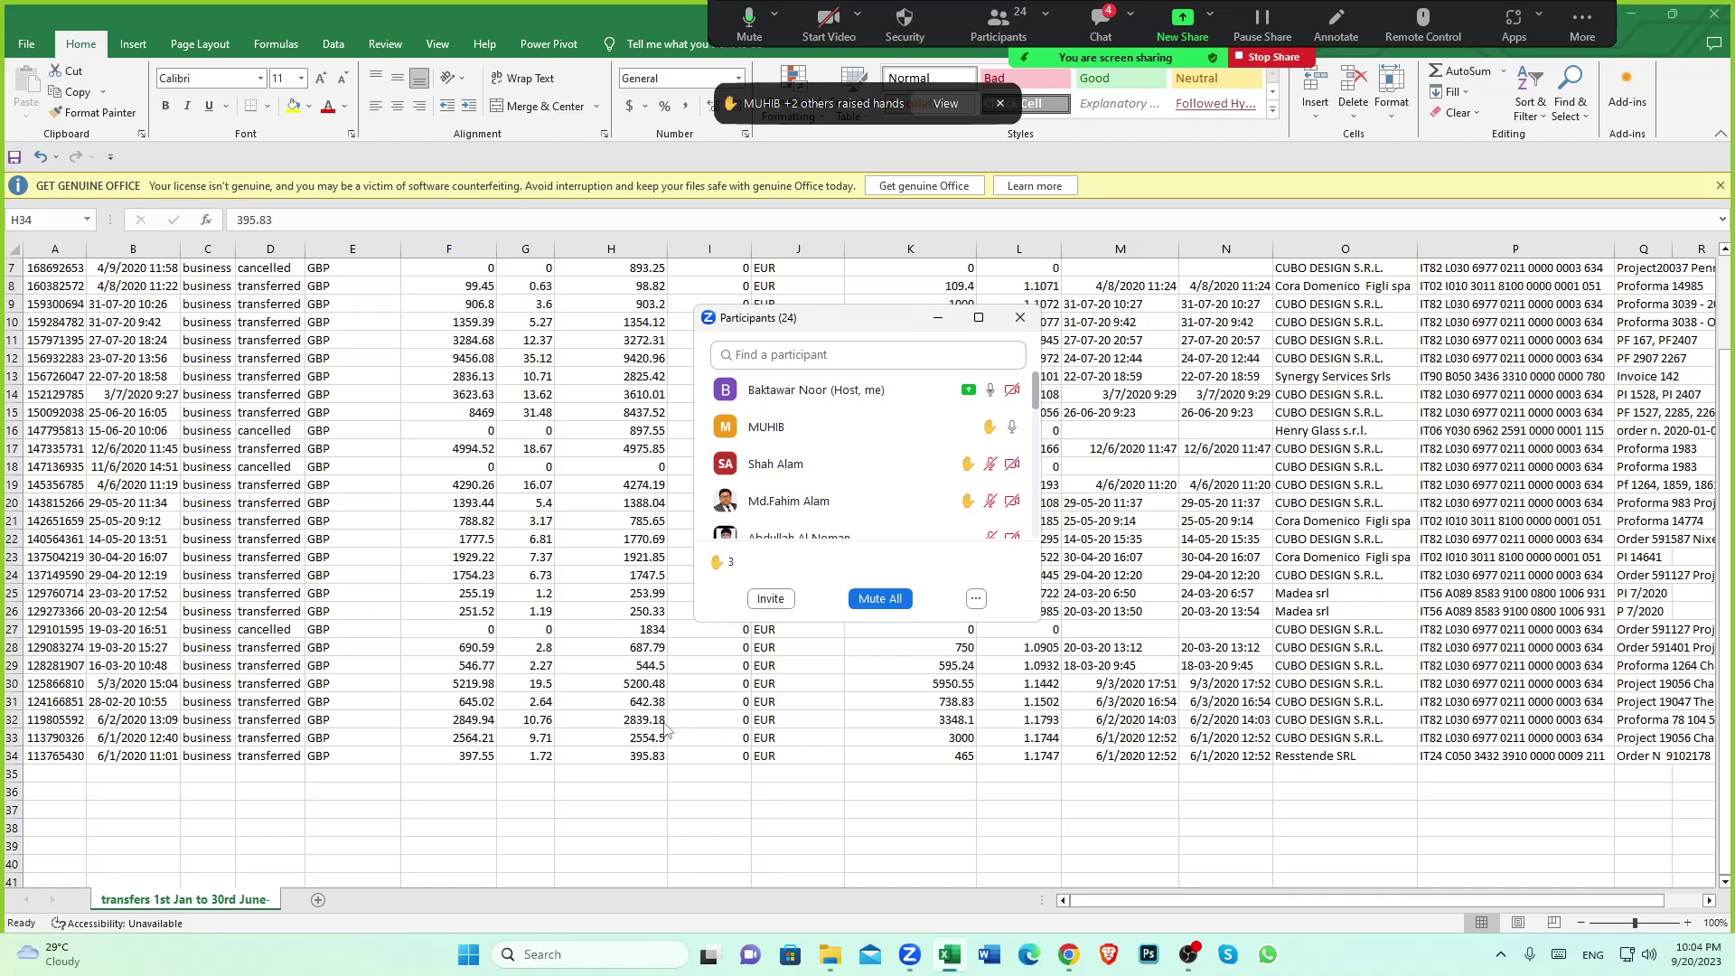
scroll(643, 728, "down", 2)
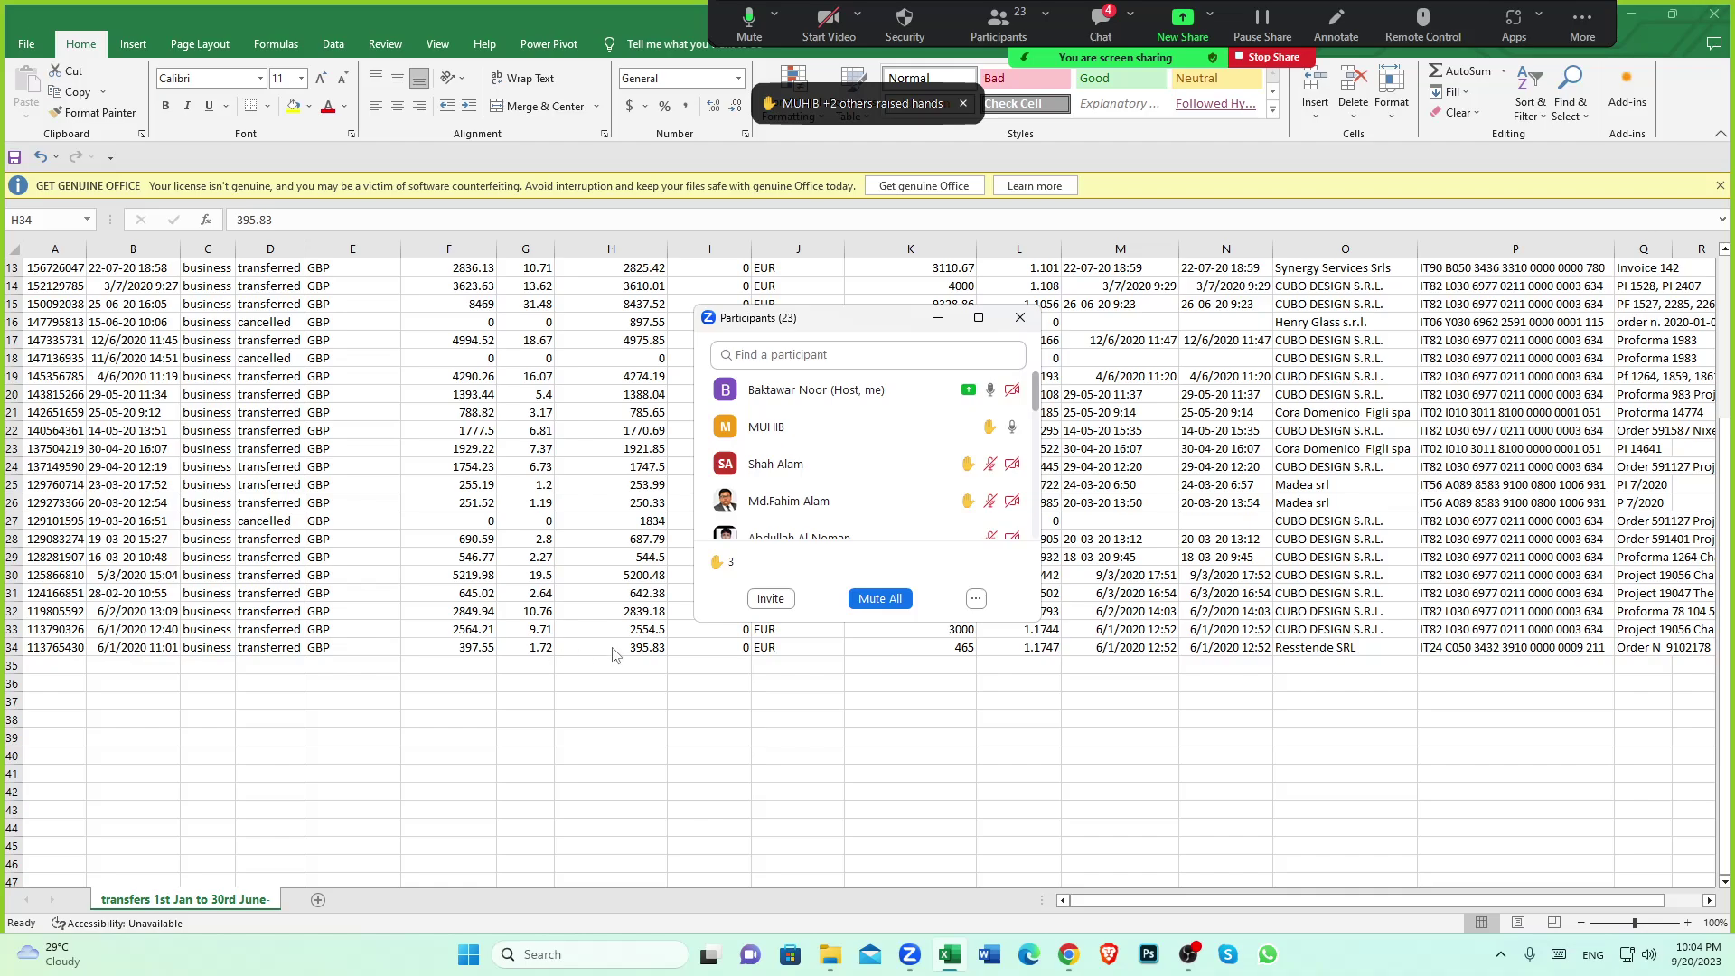
Recheck the last transfer's amount paid against its converted amount in the sheet
left_click(561, 652)
left_click(480, 643)
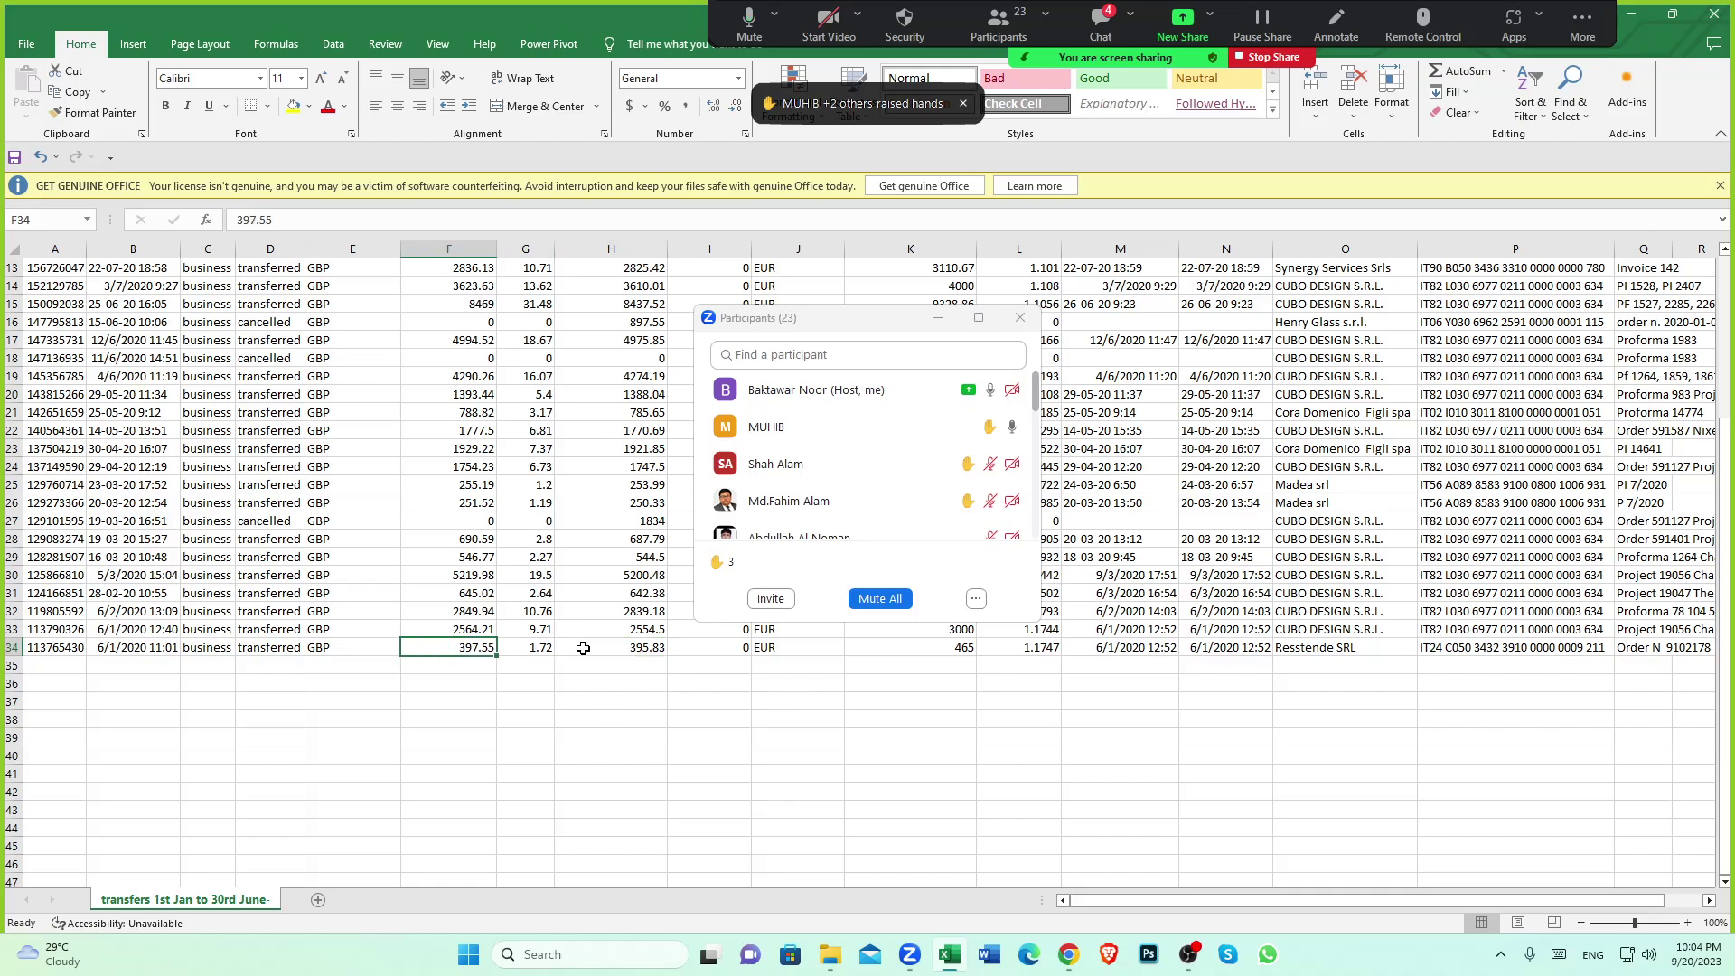
left_click(632, 649)
left_click(477, 651)
scroll(529, 660, "down", 1)
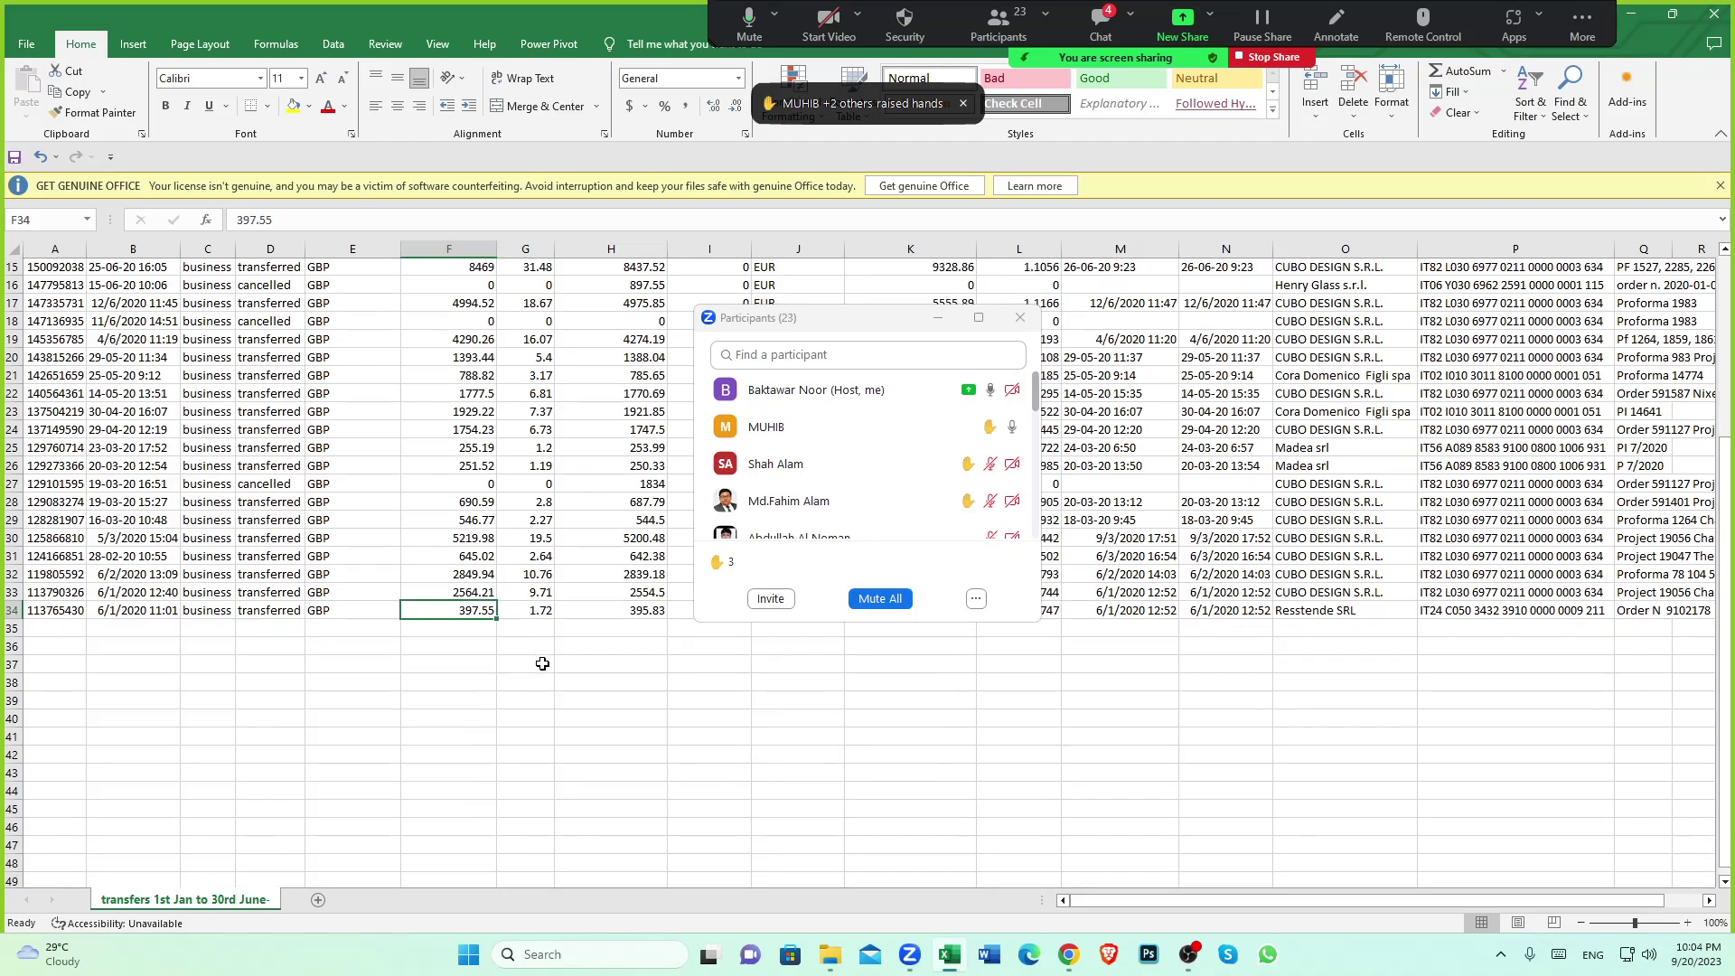
scroll(543, 664, "down", 1)
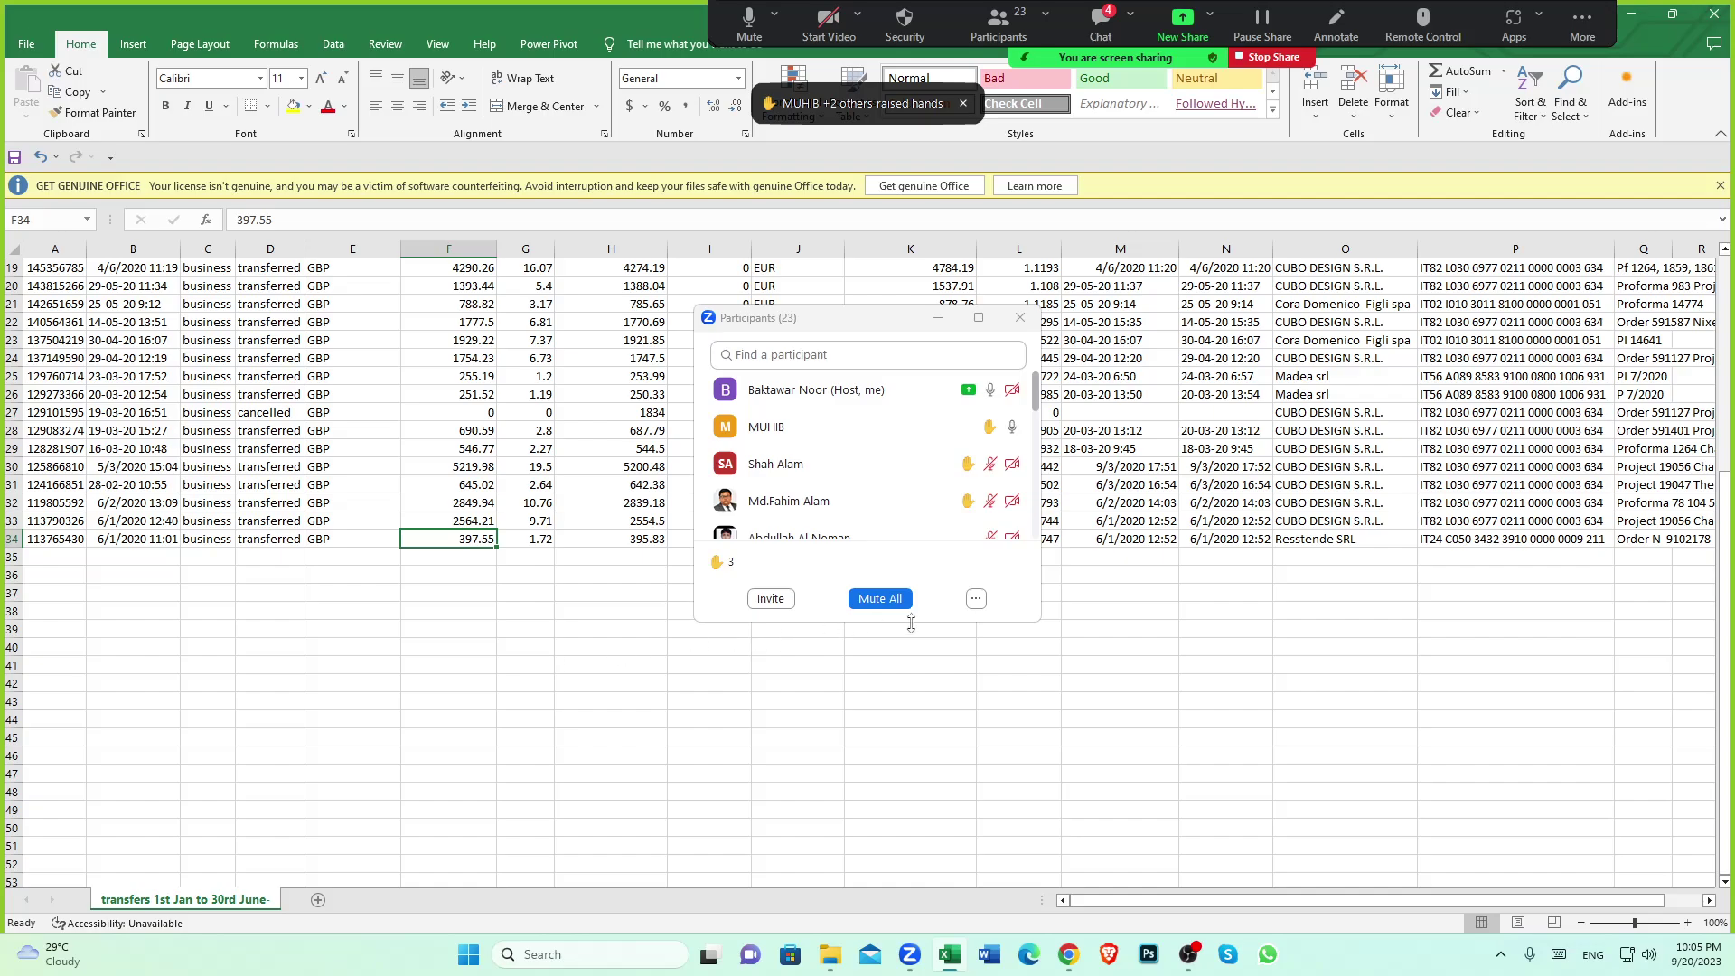
Lower two participants' raised hands in the Zoom participant list
mouse_move(988, 441)
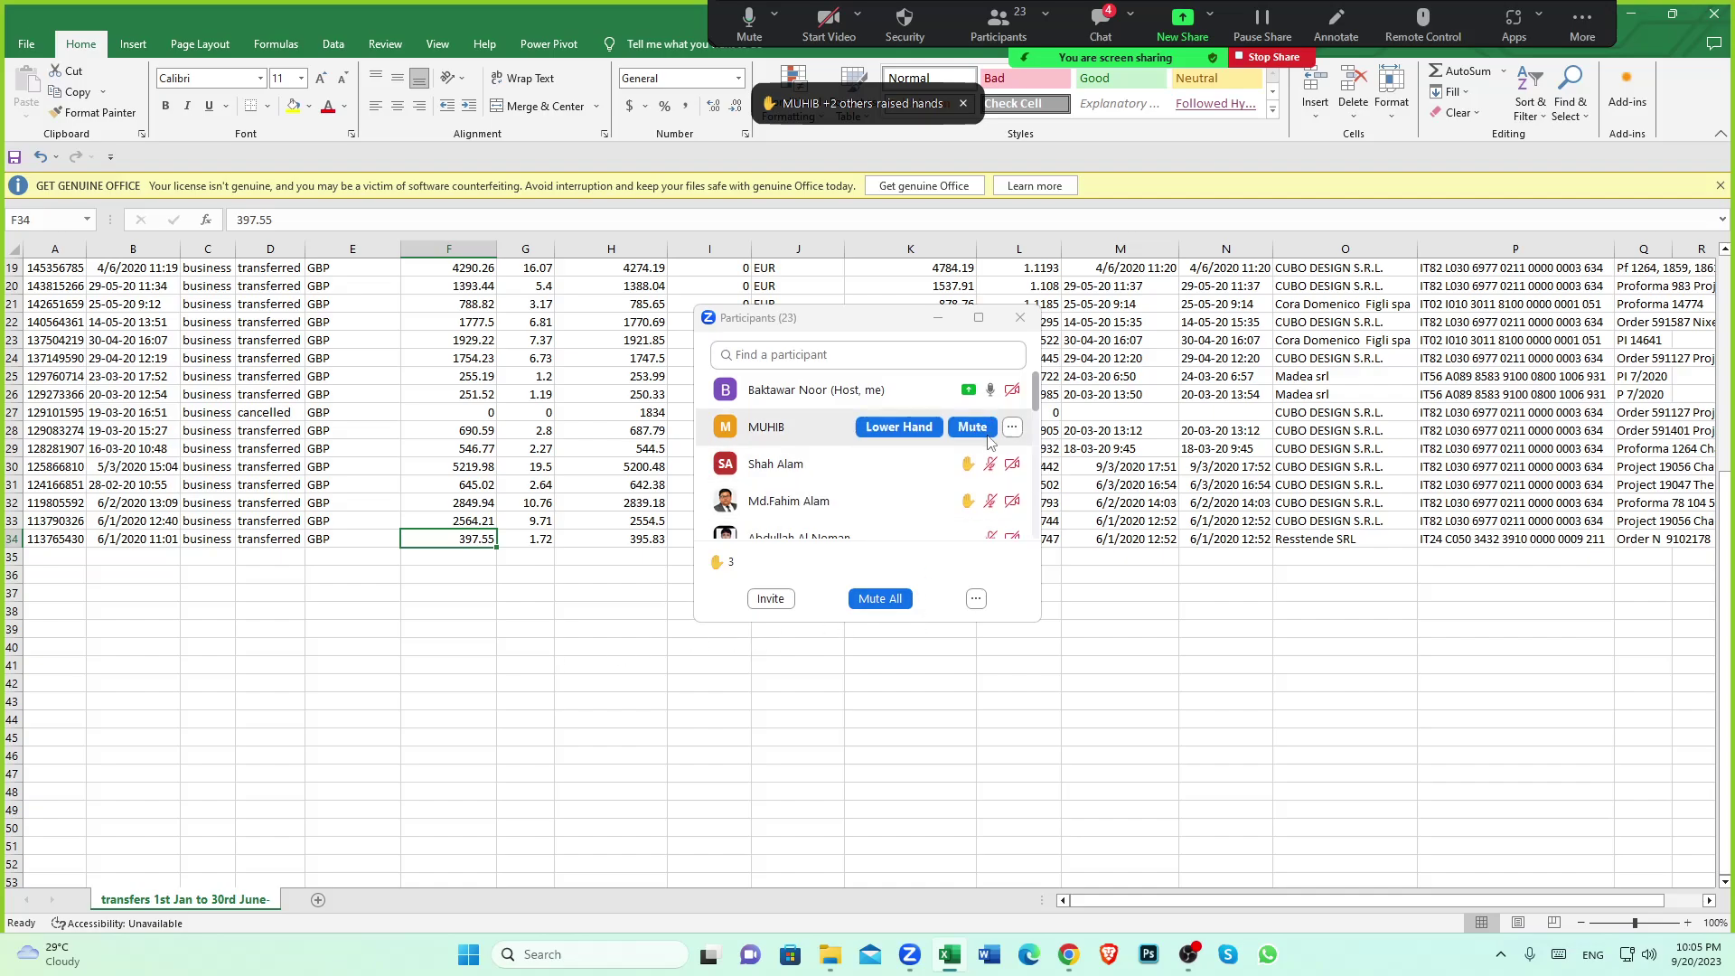
left_click(899, 427)
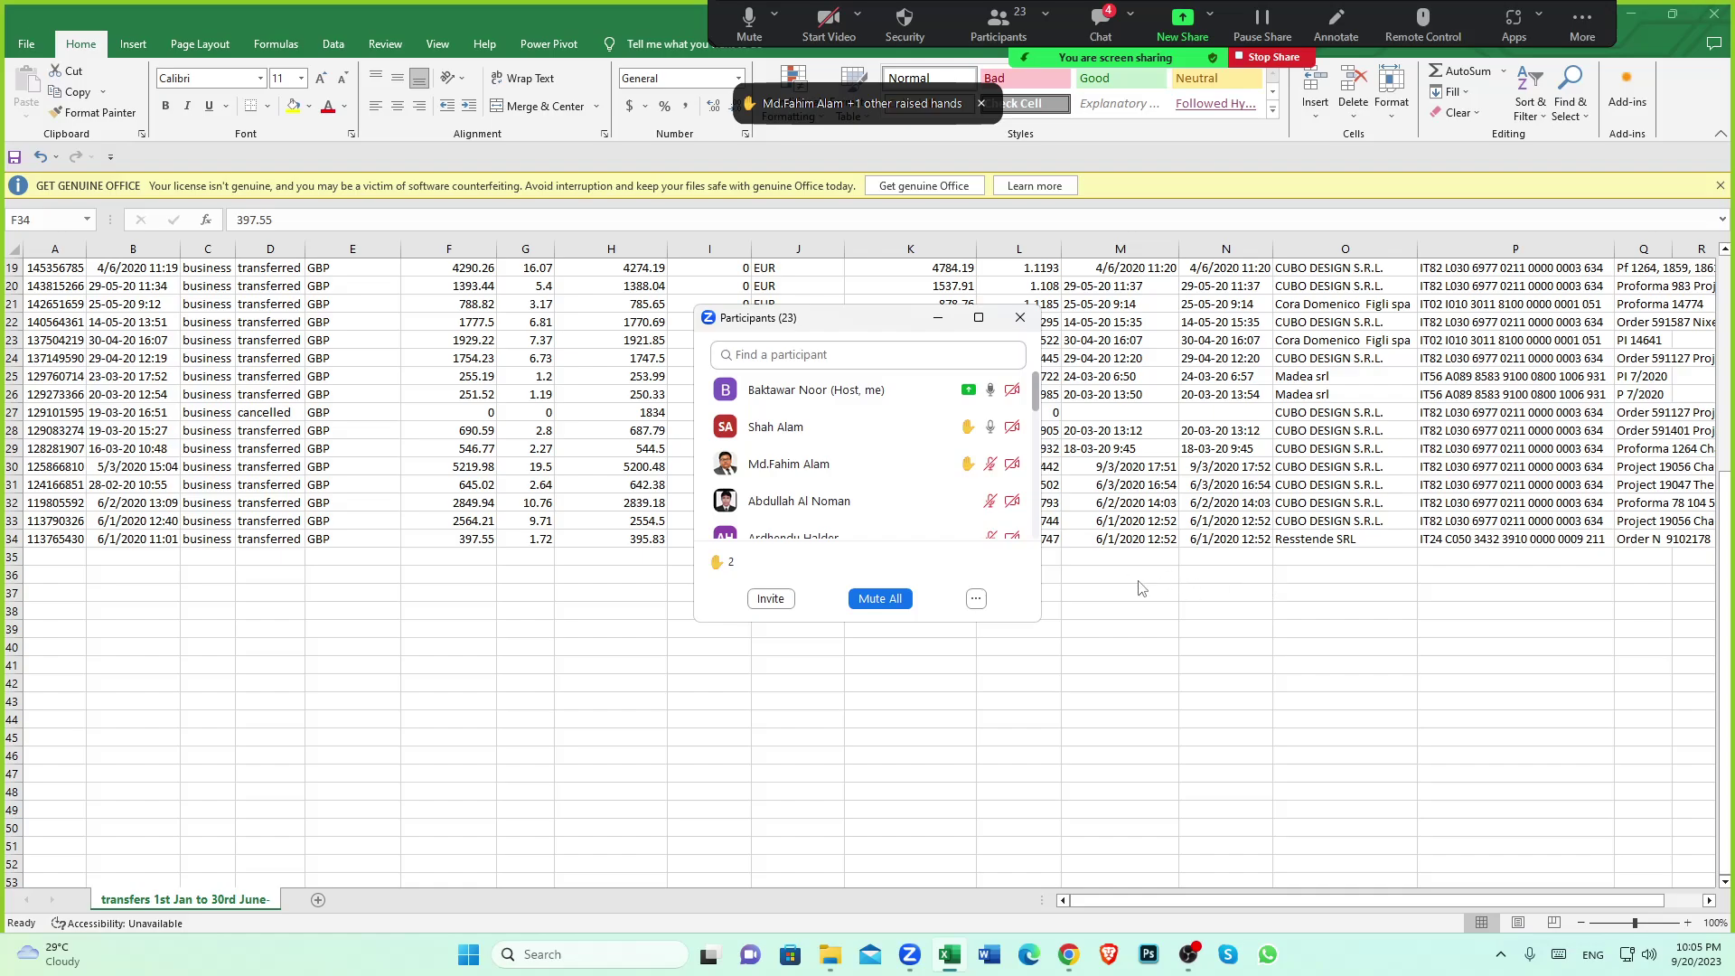
mouse_move(904, 430)
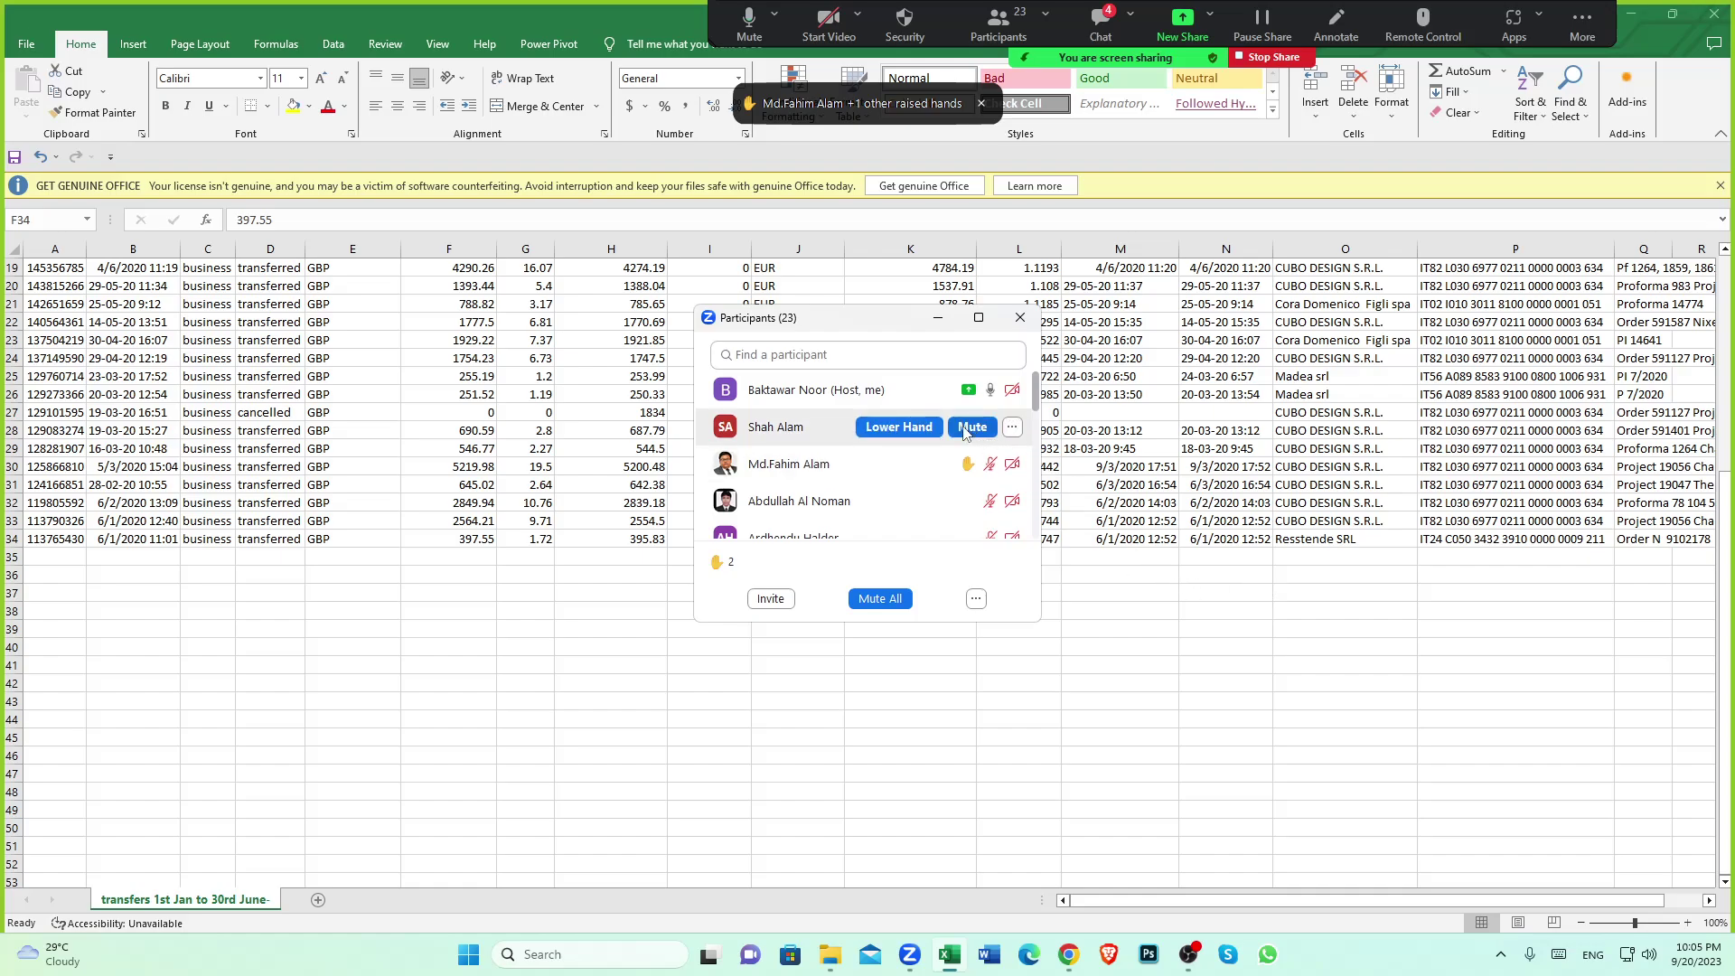
left_click(900, 428)
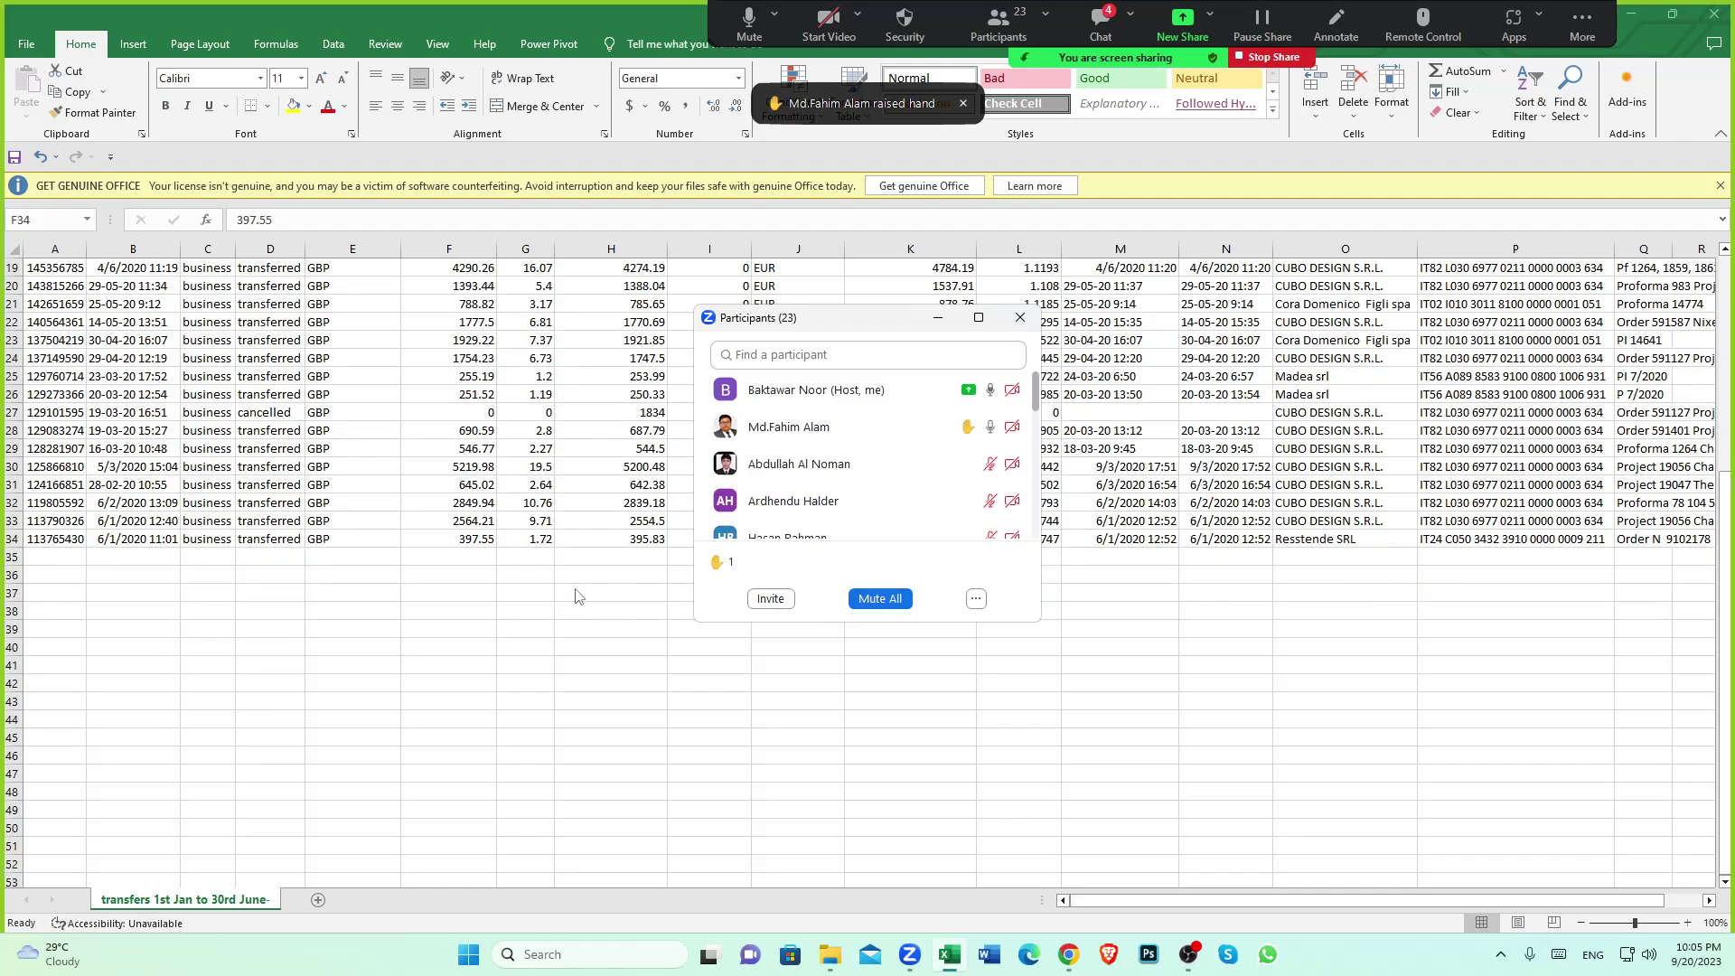
scroll(576, 596, "up", 6)
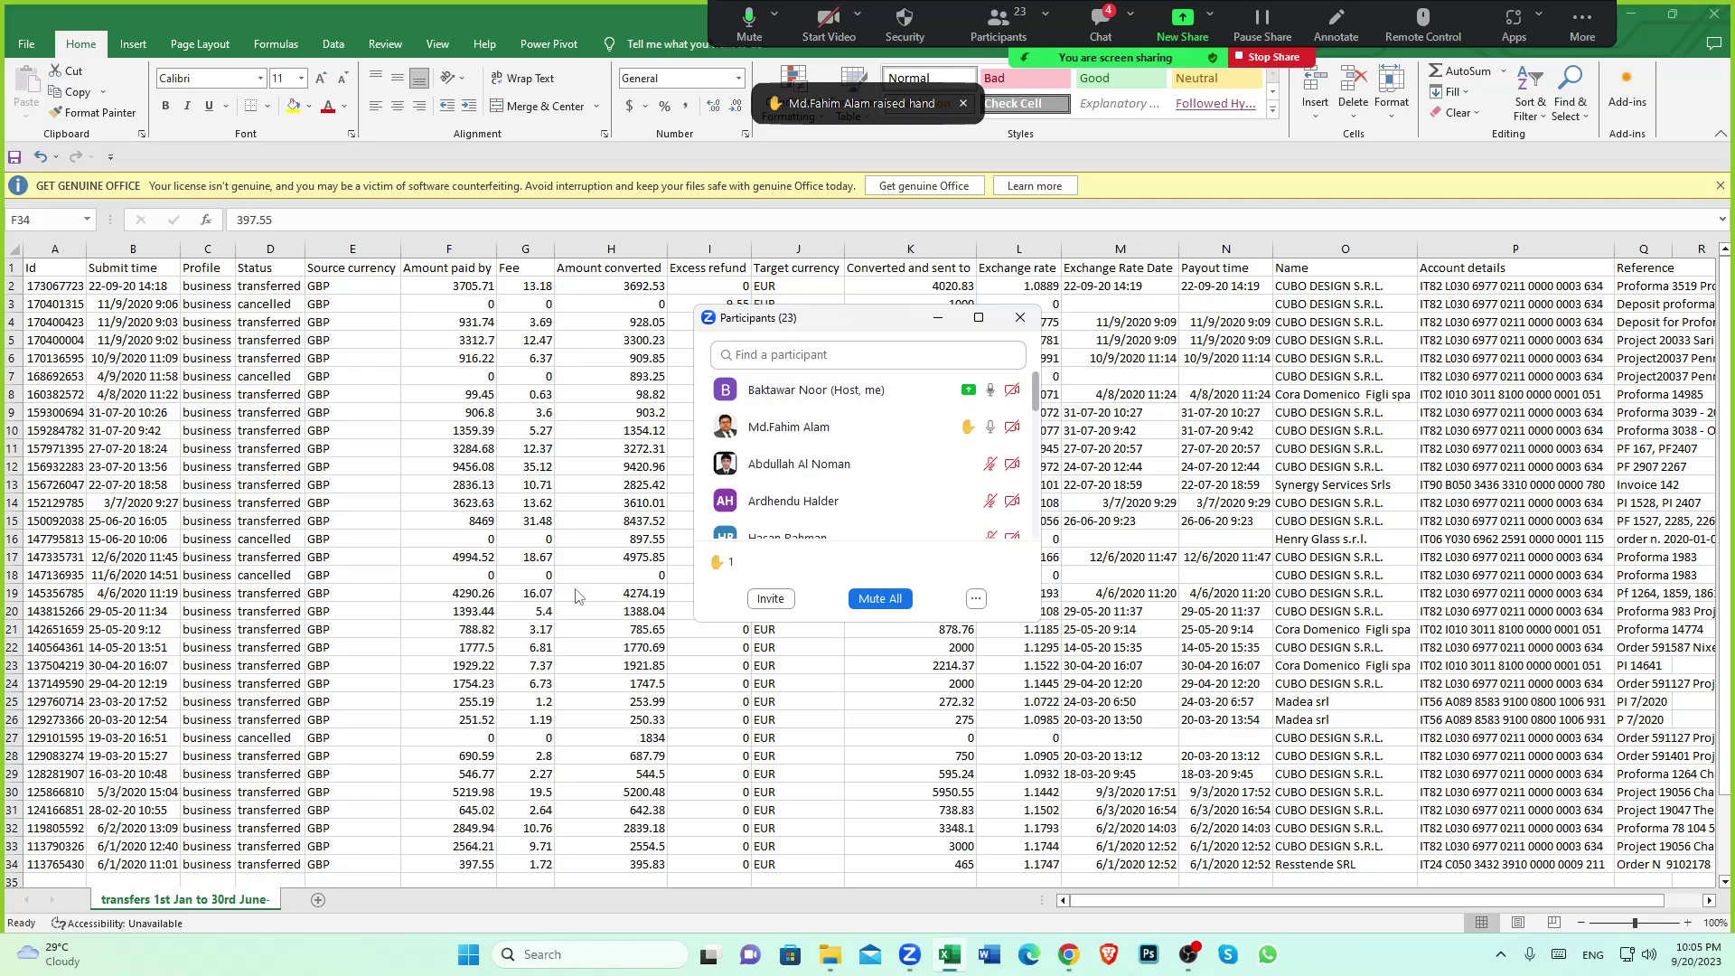
scroll(576, 595, "down", 4)
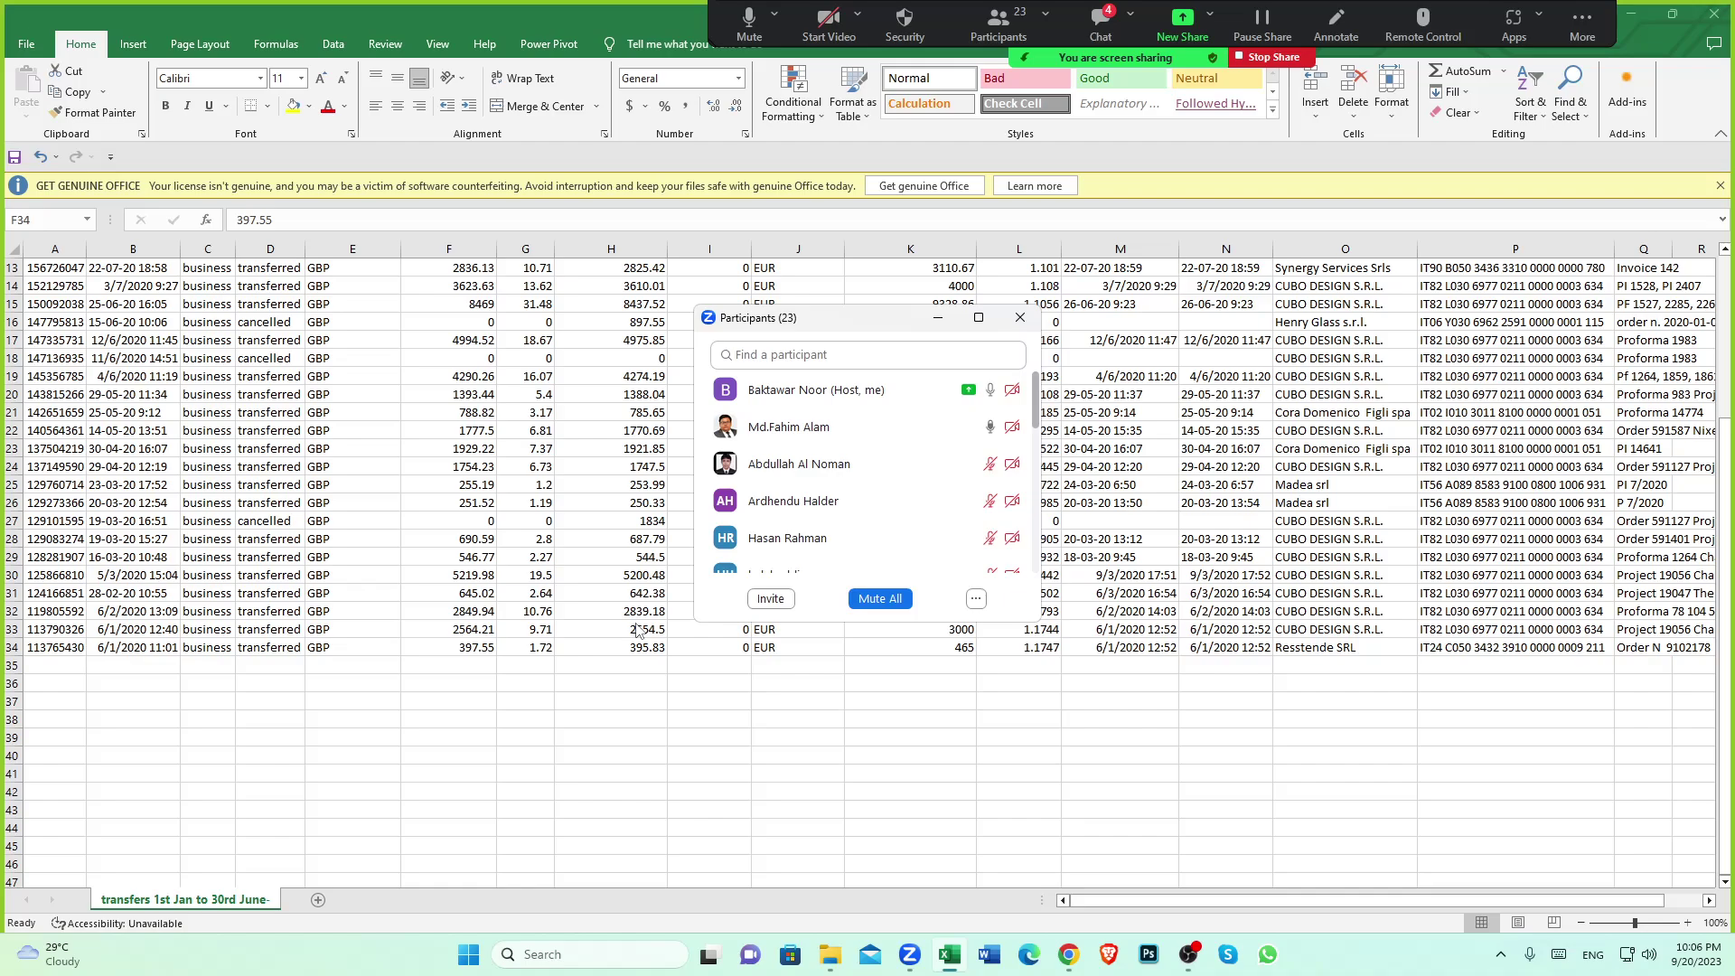
Bring the wise.com calculator showing 1,000 GBP and a 4.49 GBP fee back on screen
left_click(955, 694)
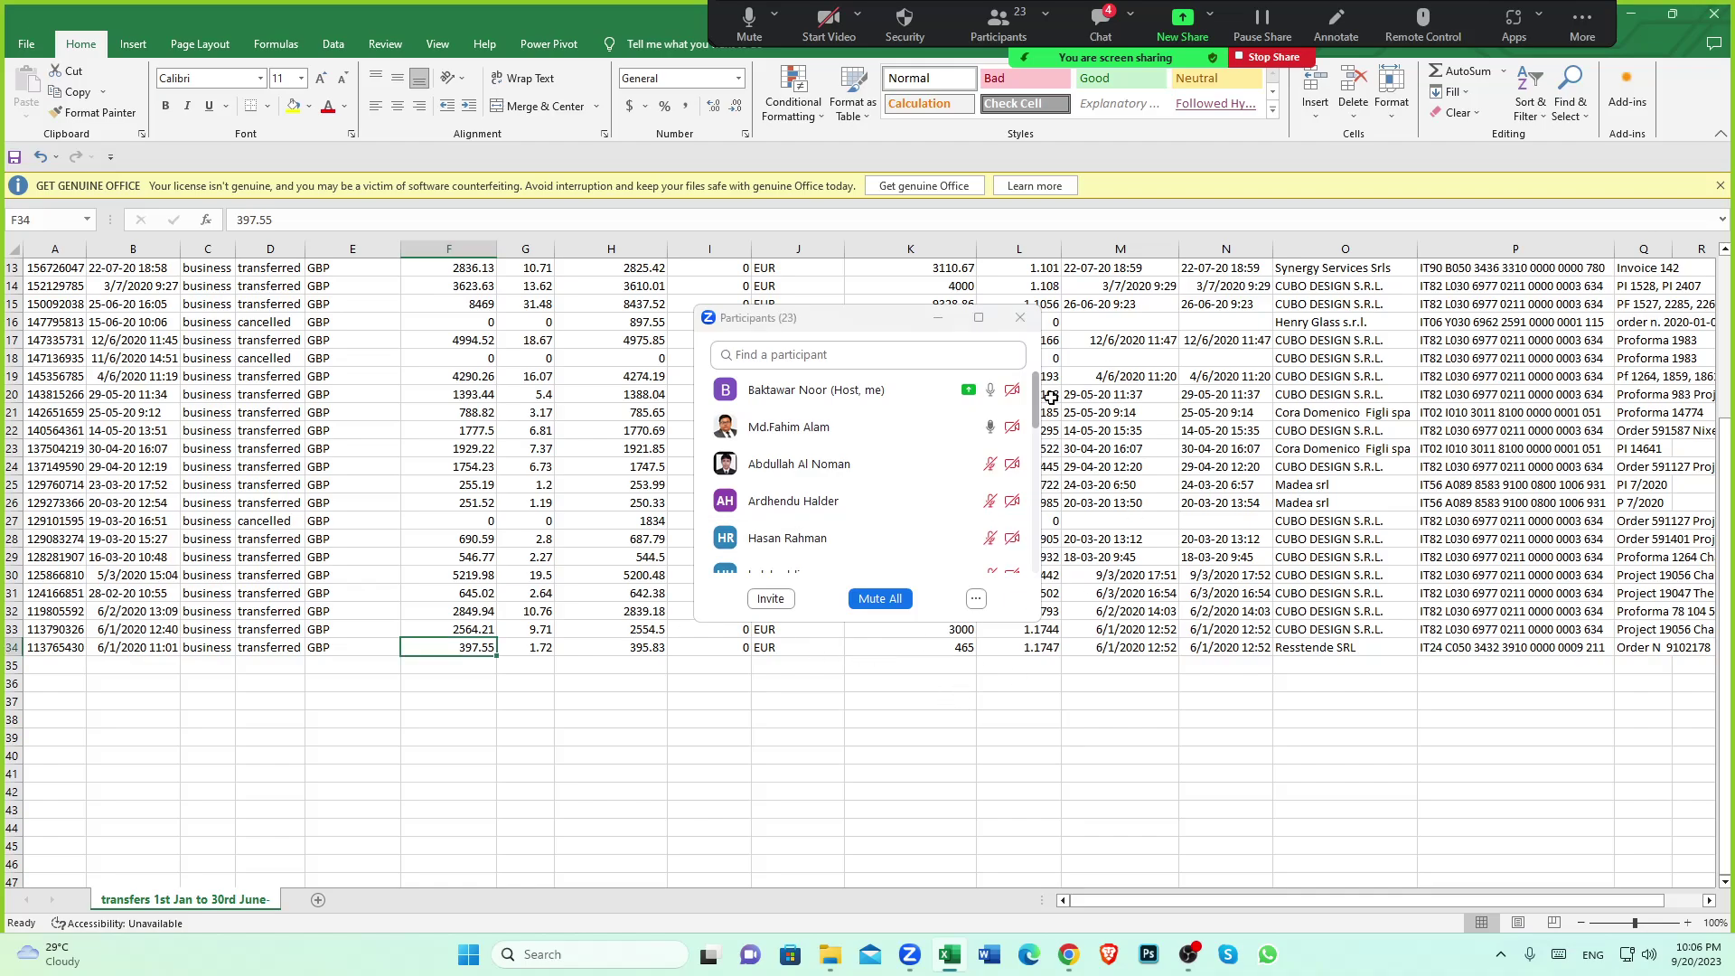
left_click(1020, 317)
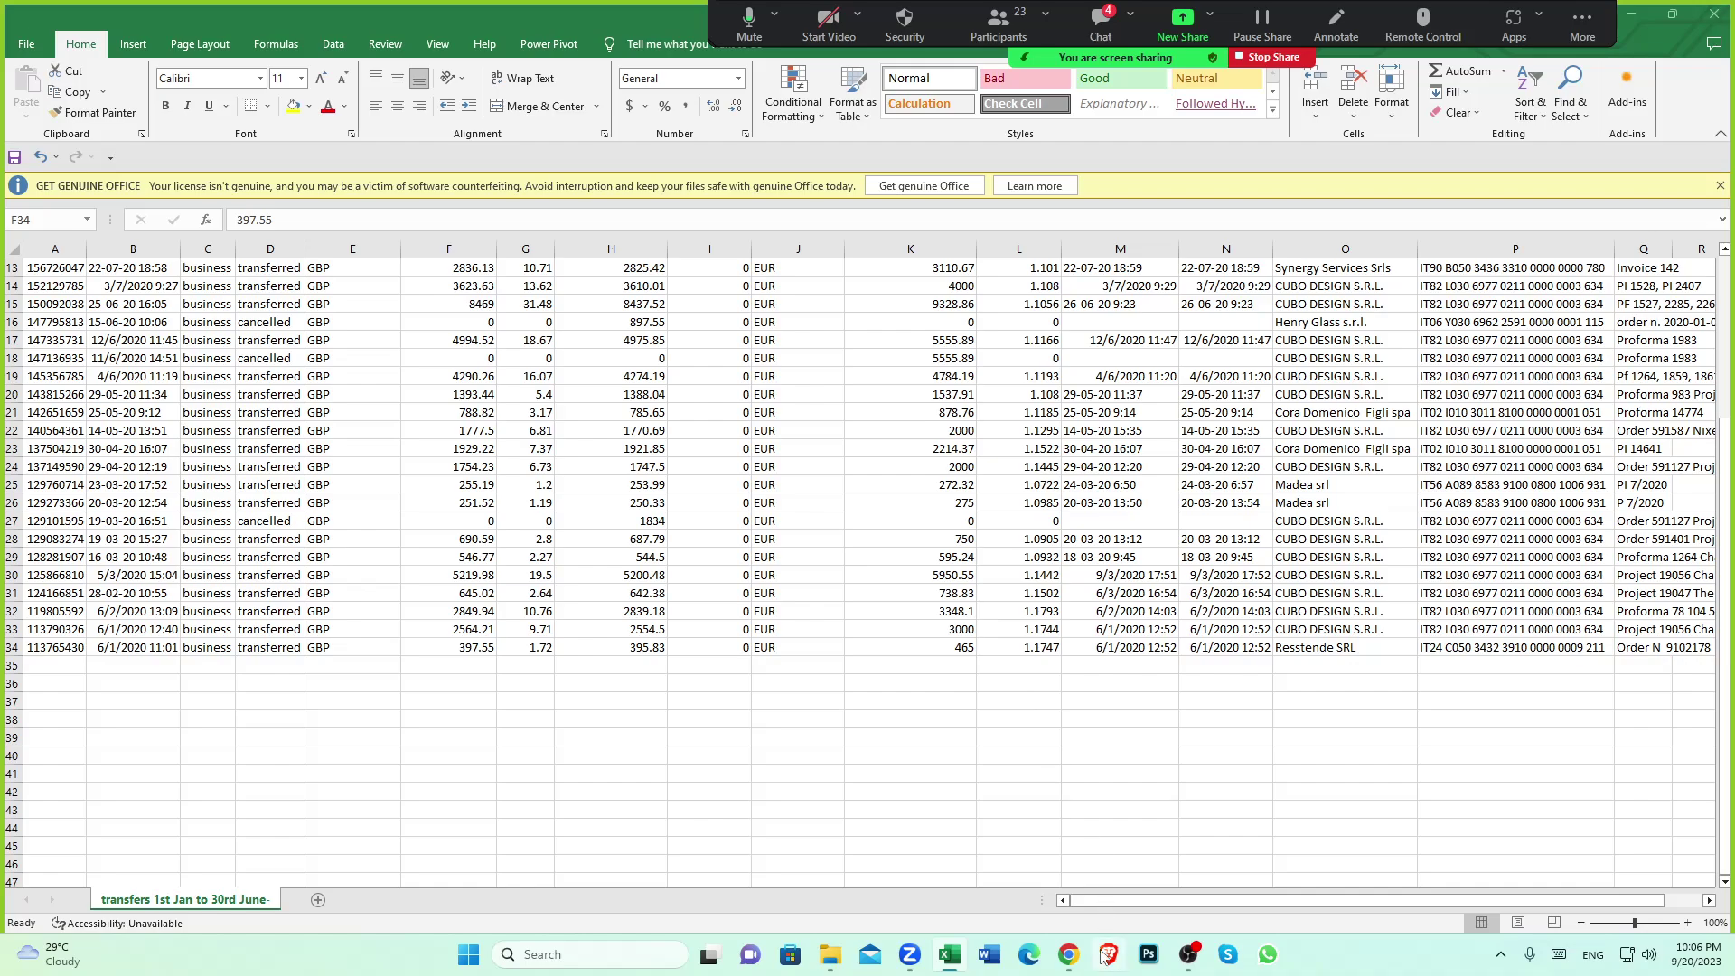
left_click(1072, 958)
scroll(482, 435, "up", 5)
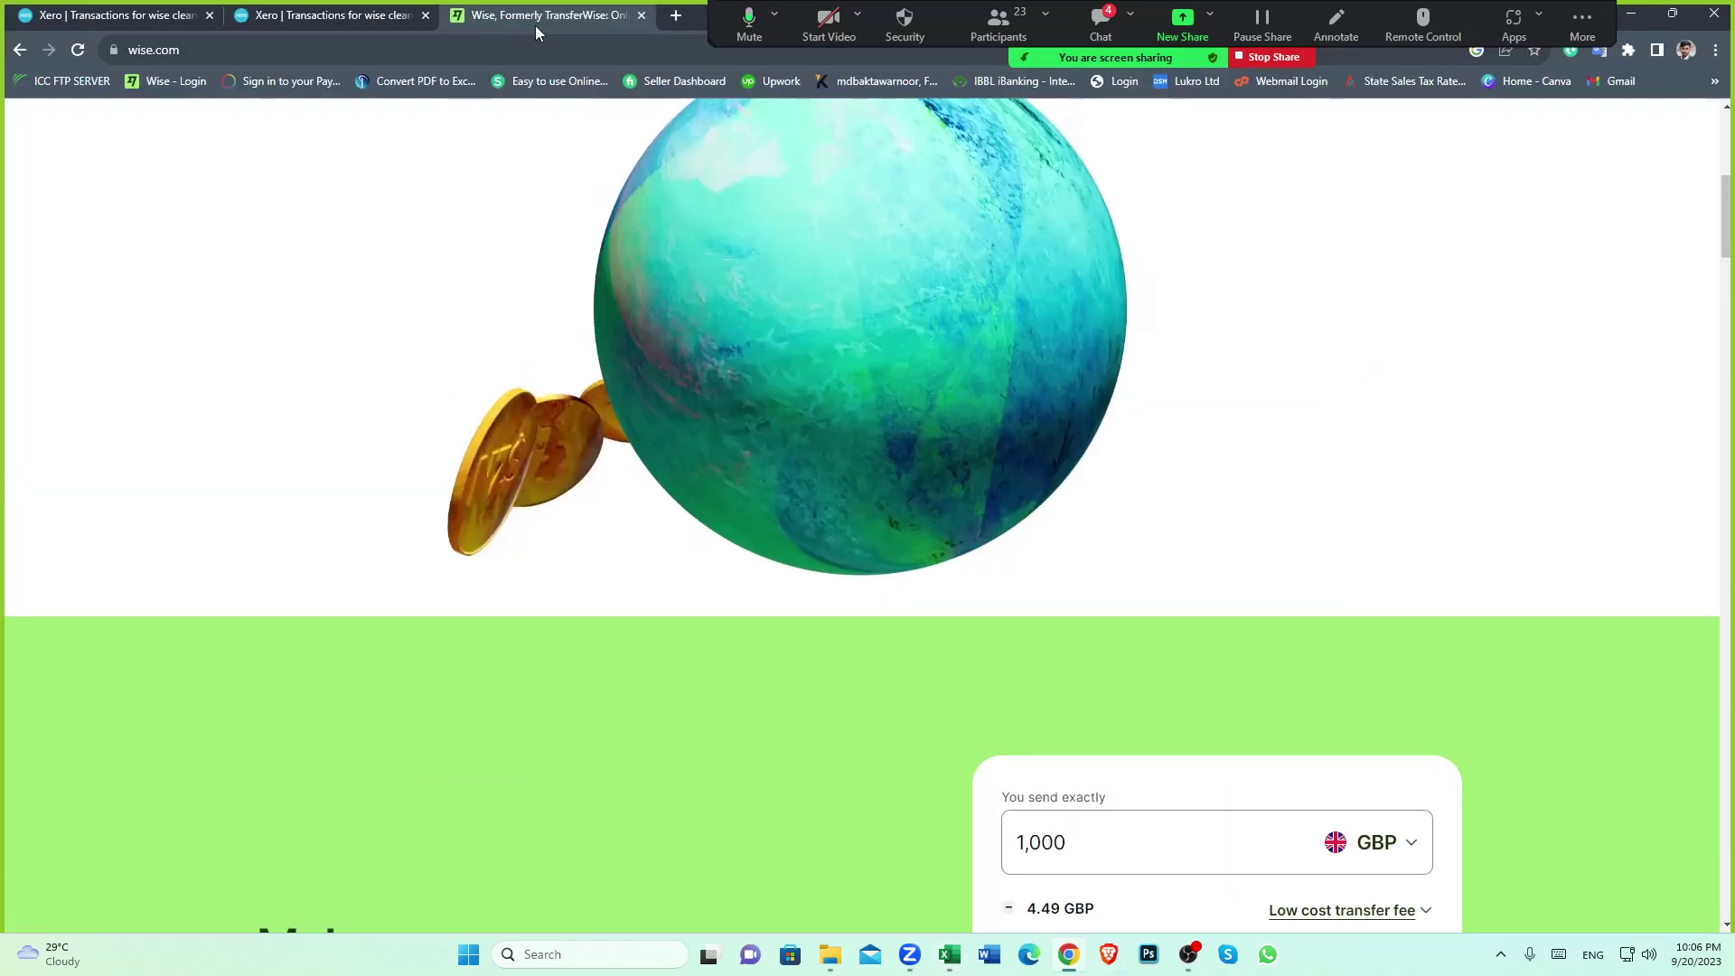
Close the Wise tab and open Investintech's PDF to Excel converter page from a bookmark
left_click(640, 15)
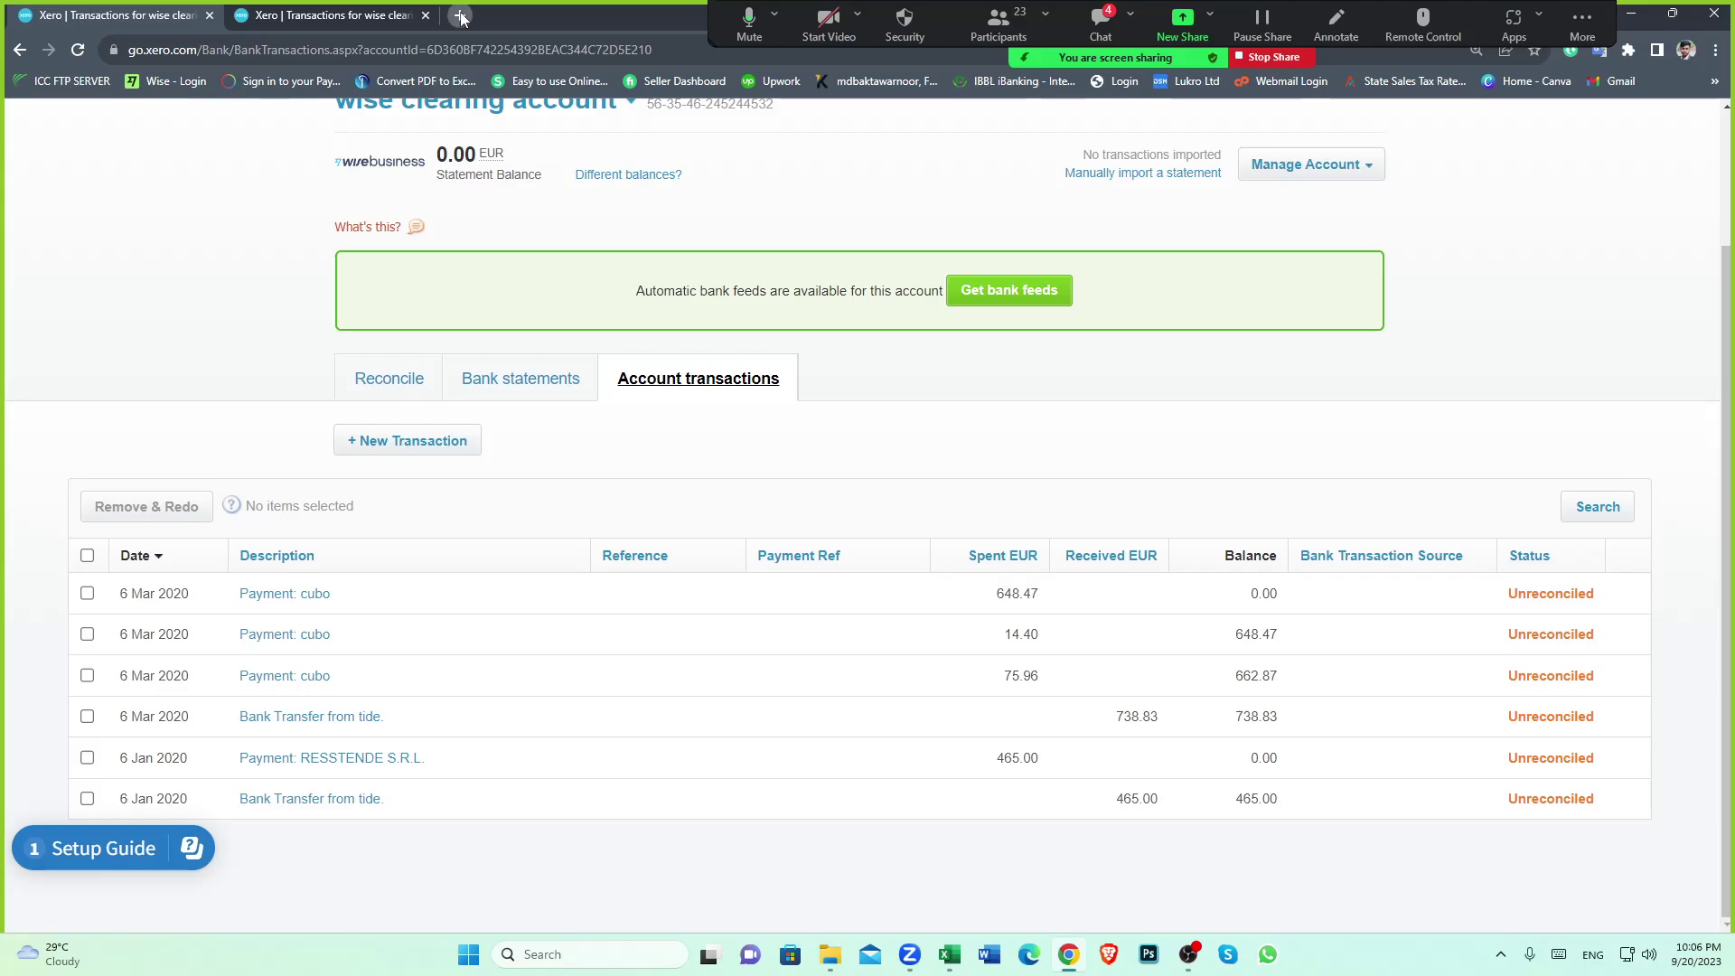
left_click(461, 16)
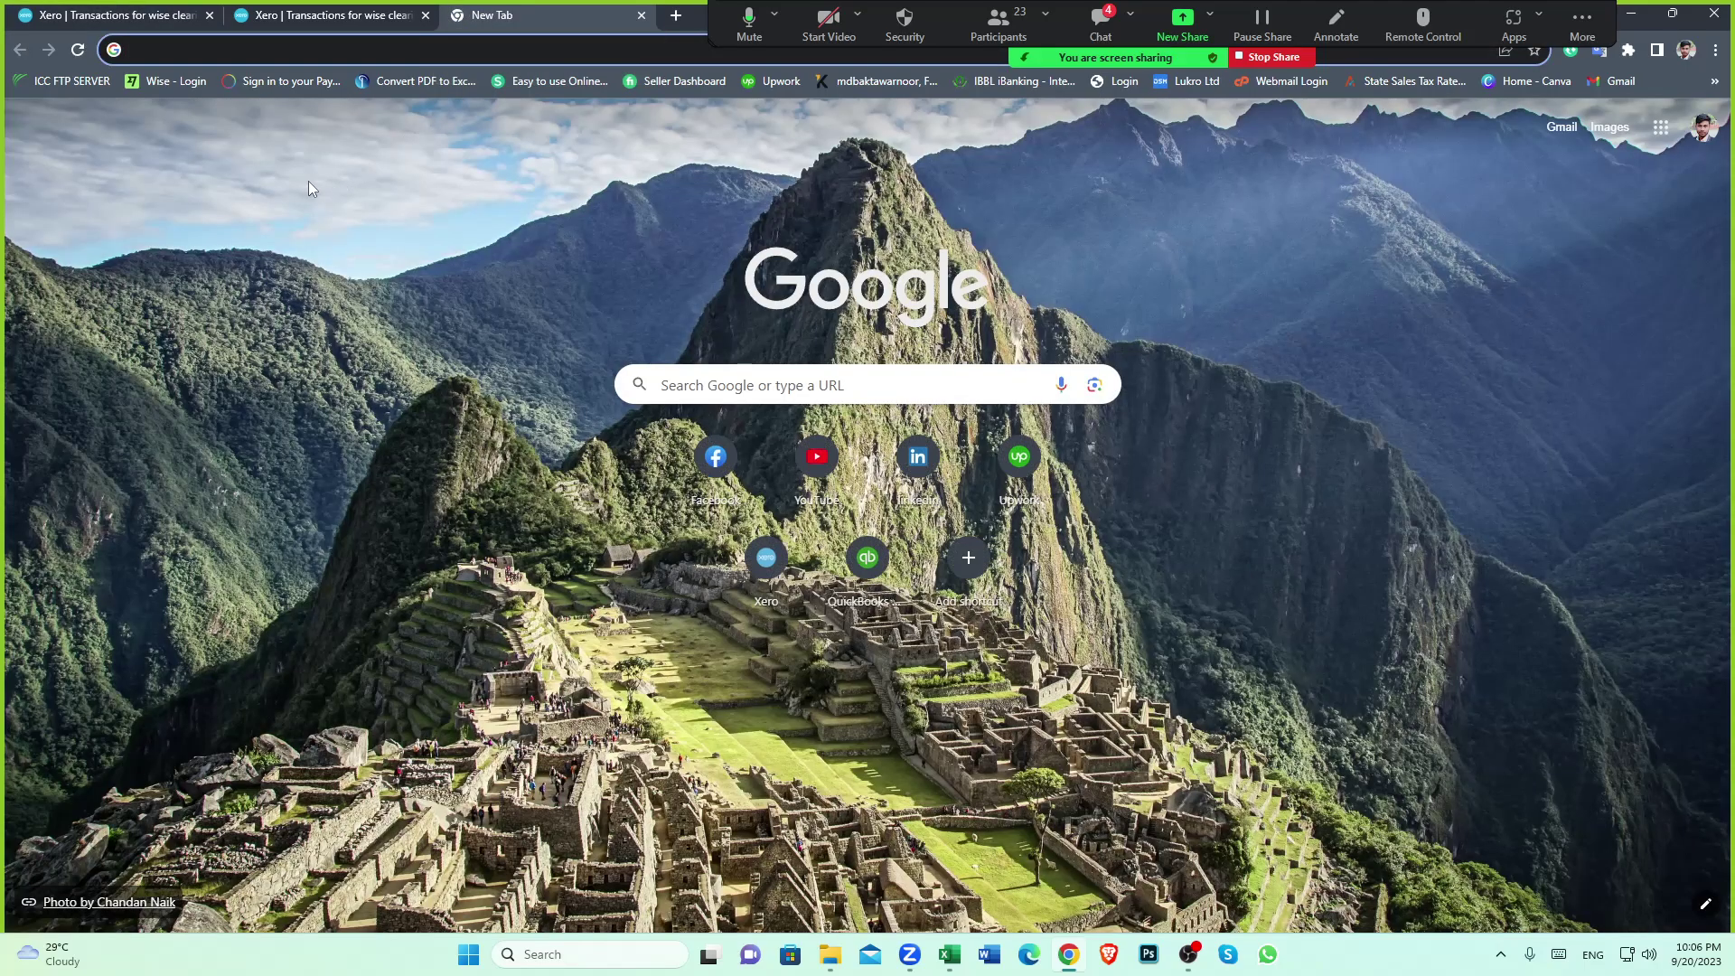
left_click(412, 90)
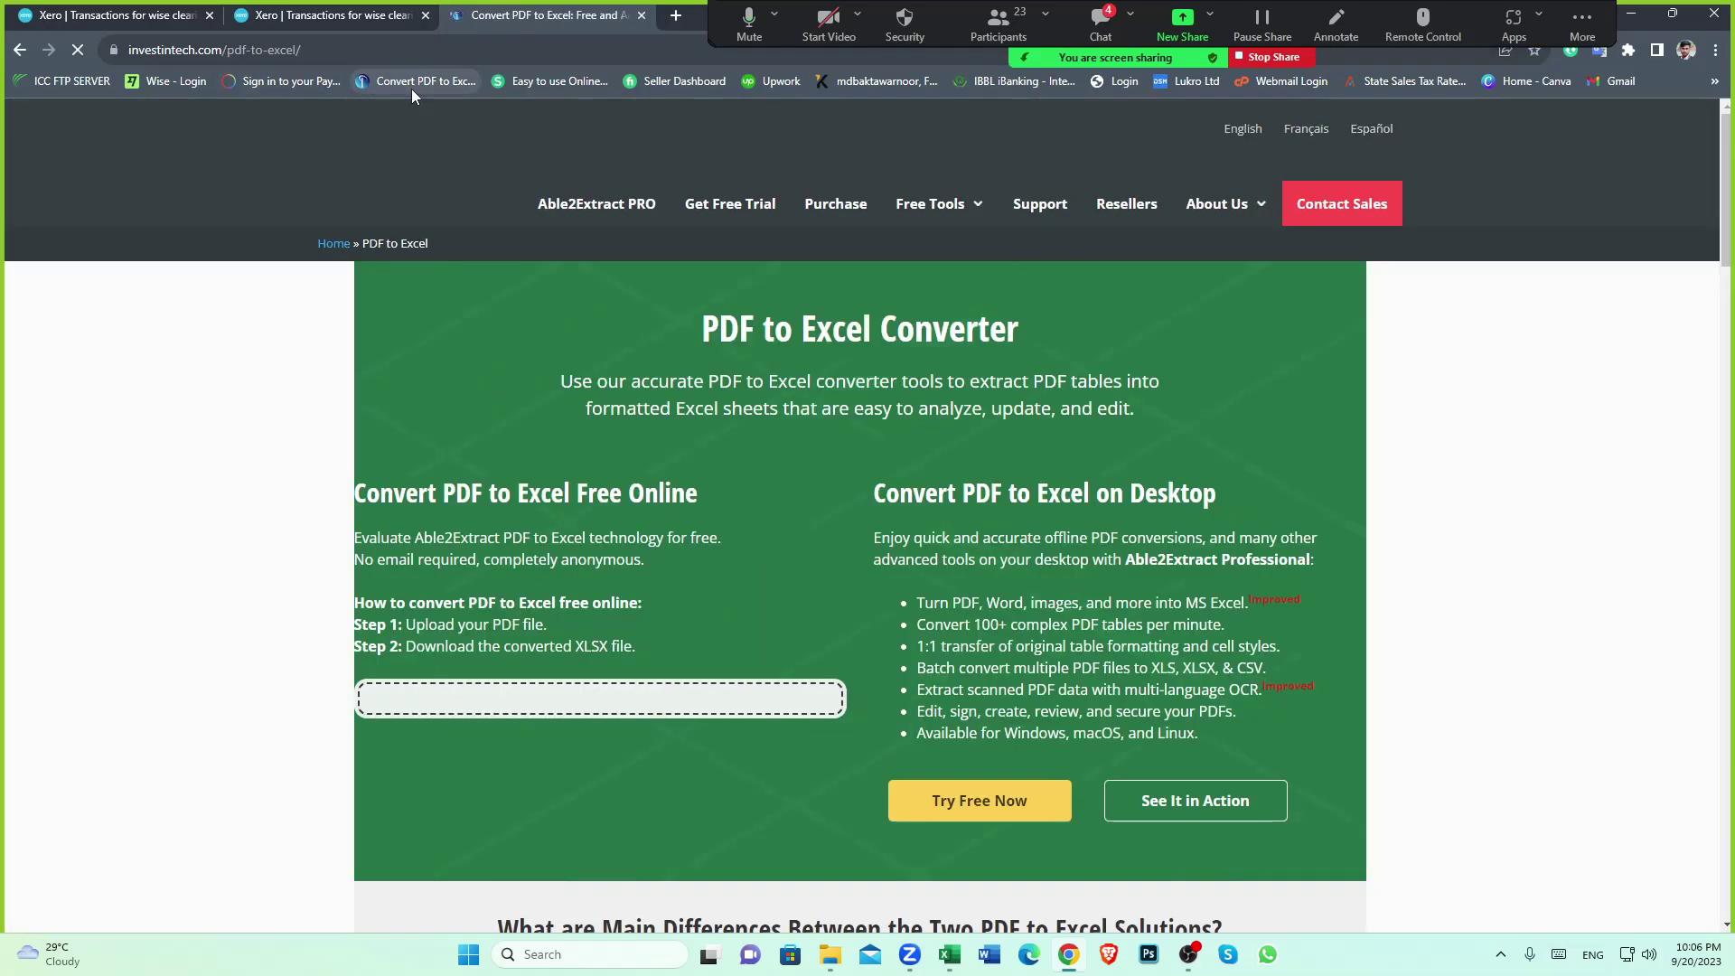
Scroll through the converter page, then close it to return to Xero
scroll(842, 426, "down", 2)
scroll(742, 394, "up", 2)
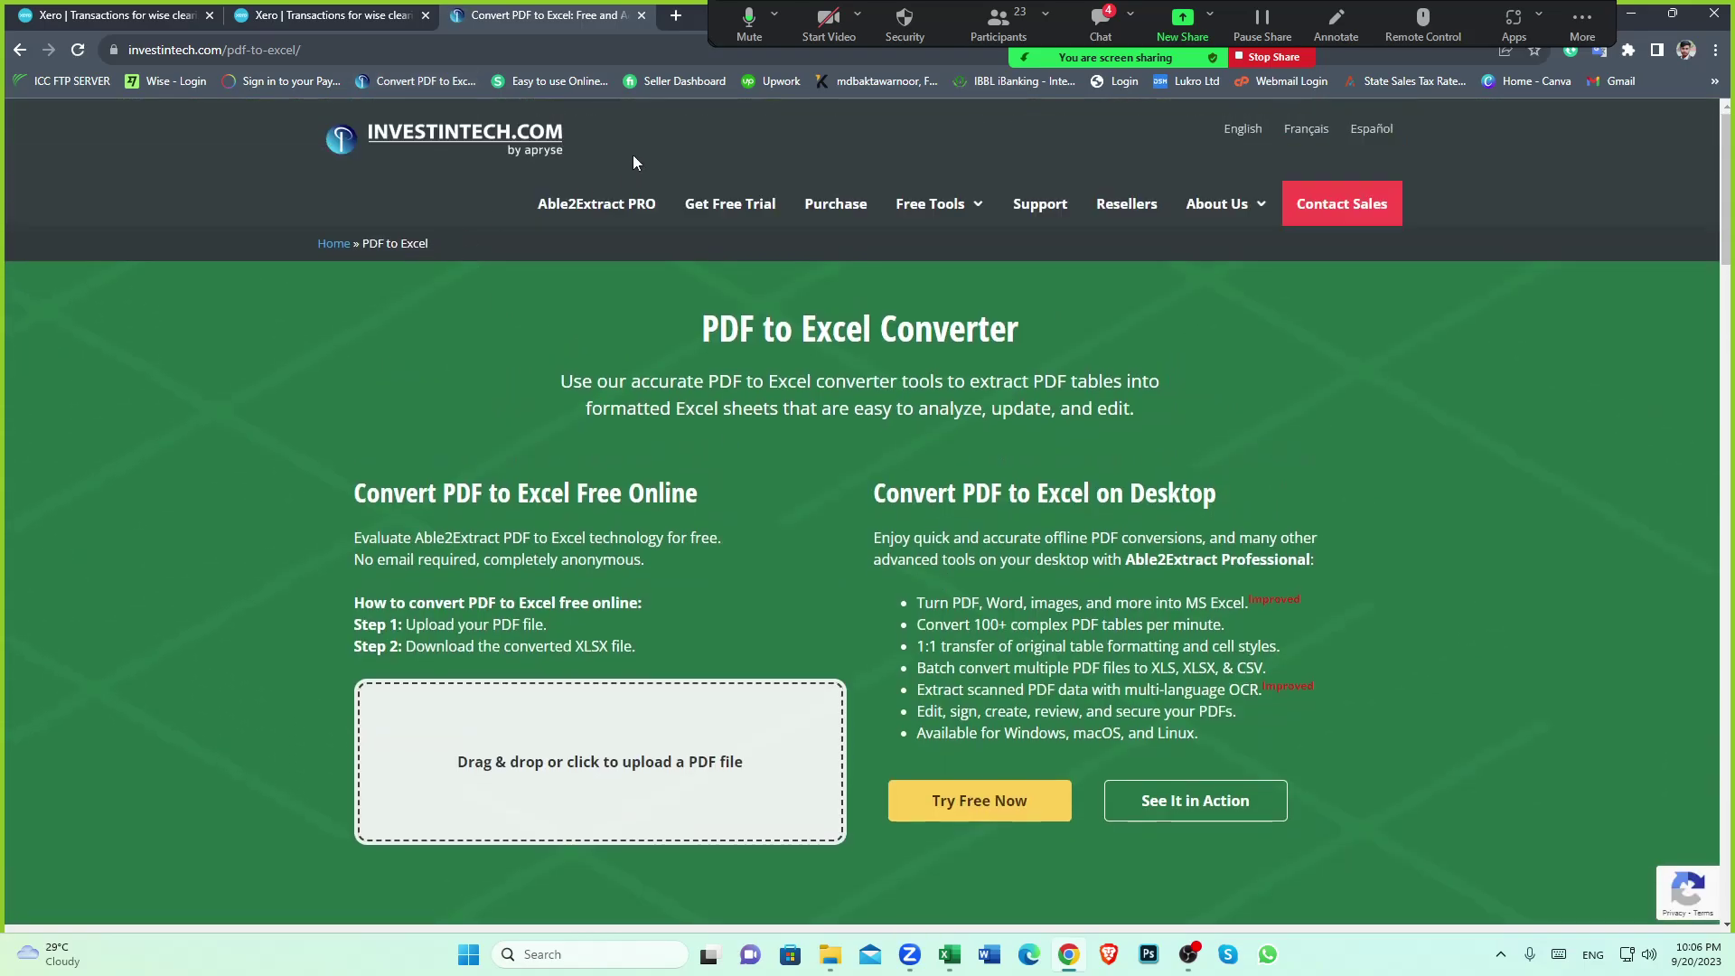
scroll(883, 519, "down", 2)
scroll(576, 408, "down", 2)
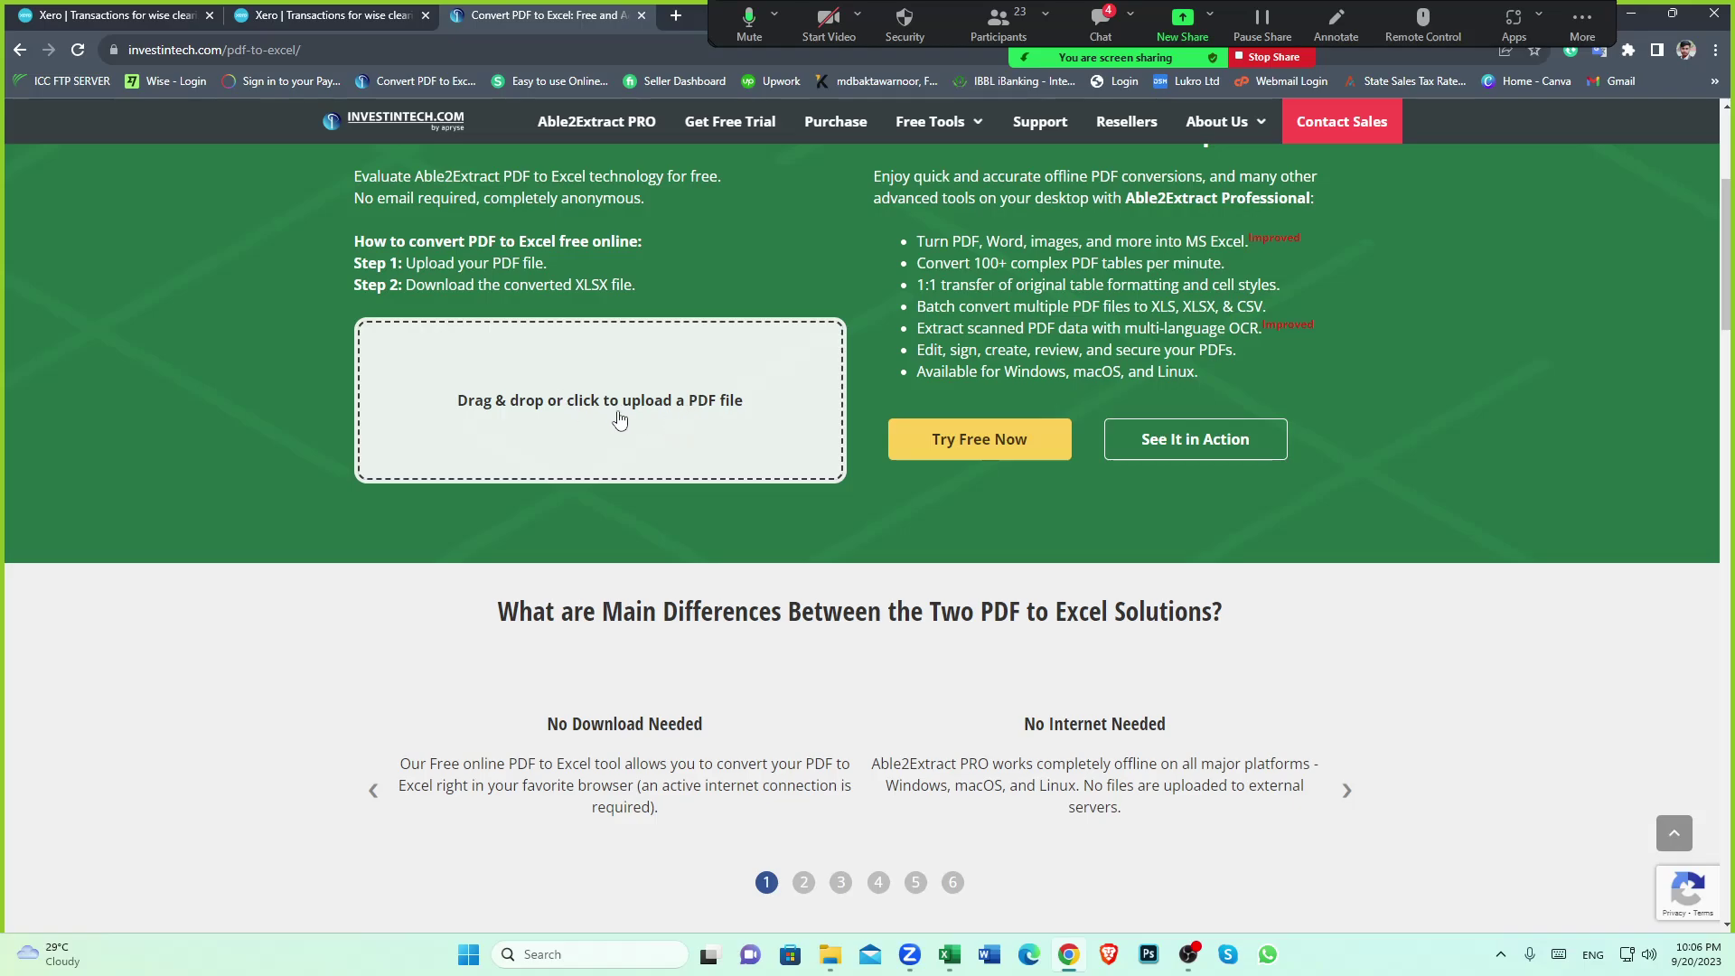
scroll(619, 420, "up", 3)
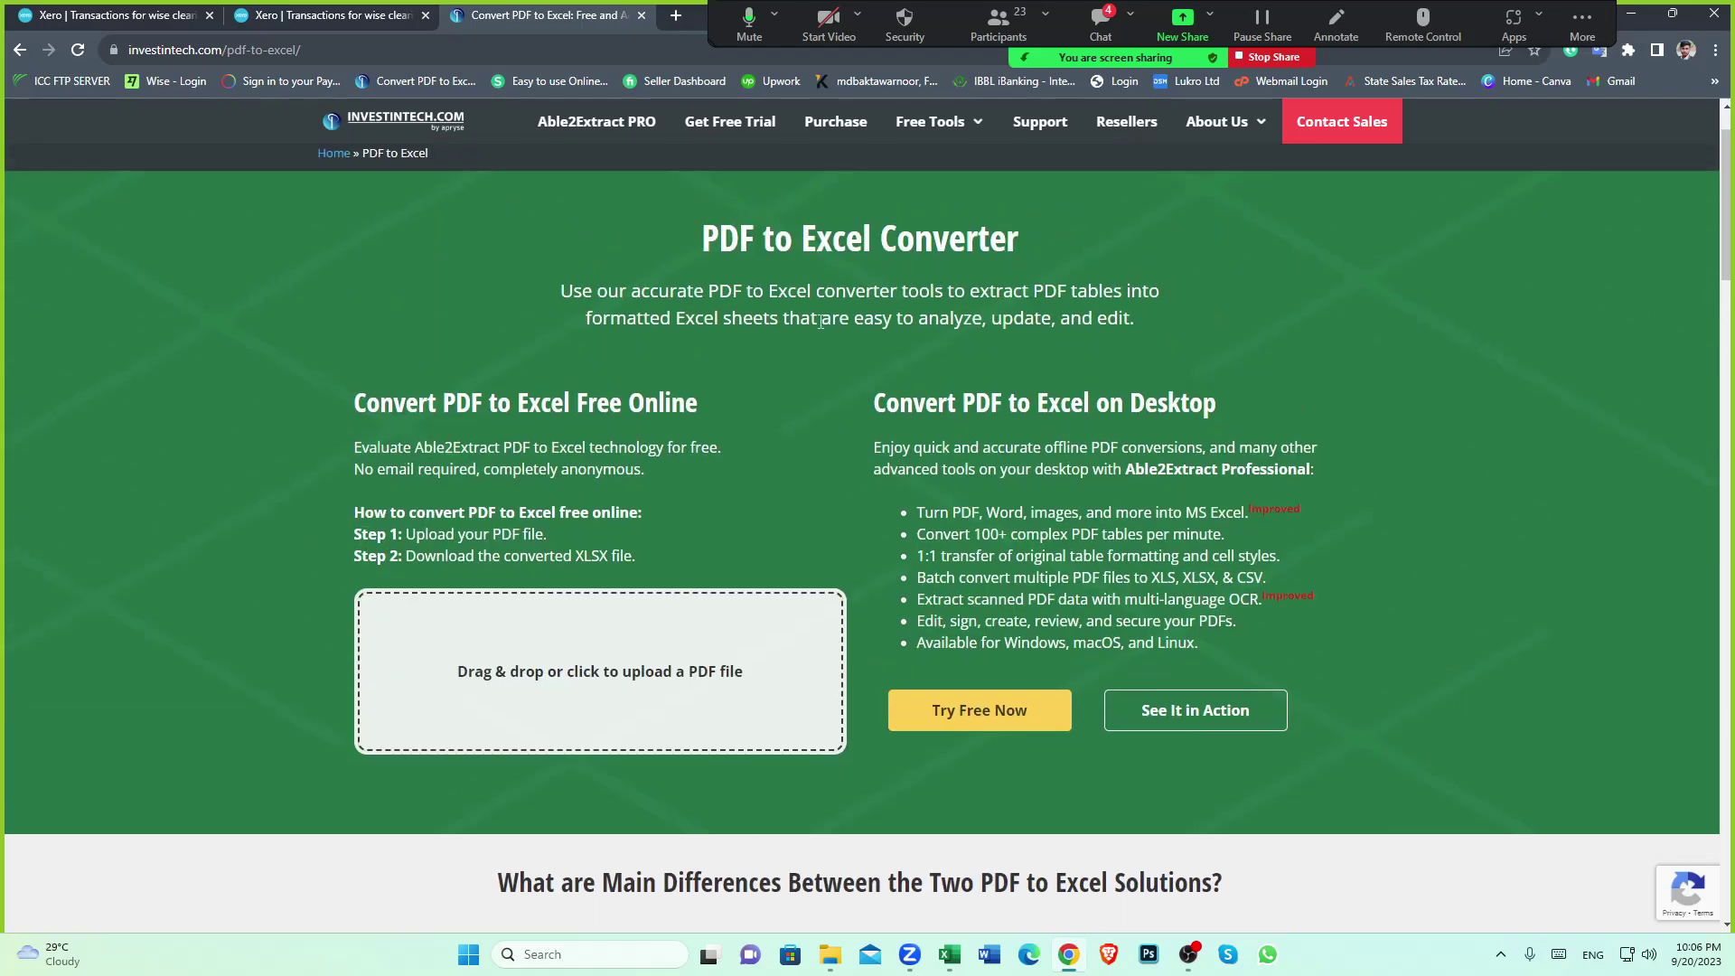
scroll(842, 523, "down", 3)
scroll(842, 523, "down", 1)
scroll(841, 523, "up", 4)
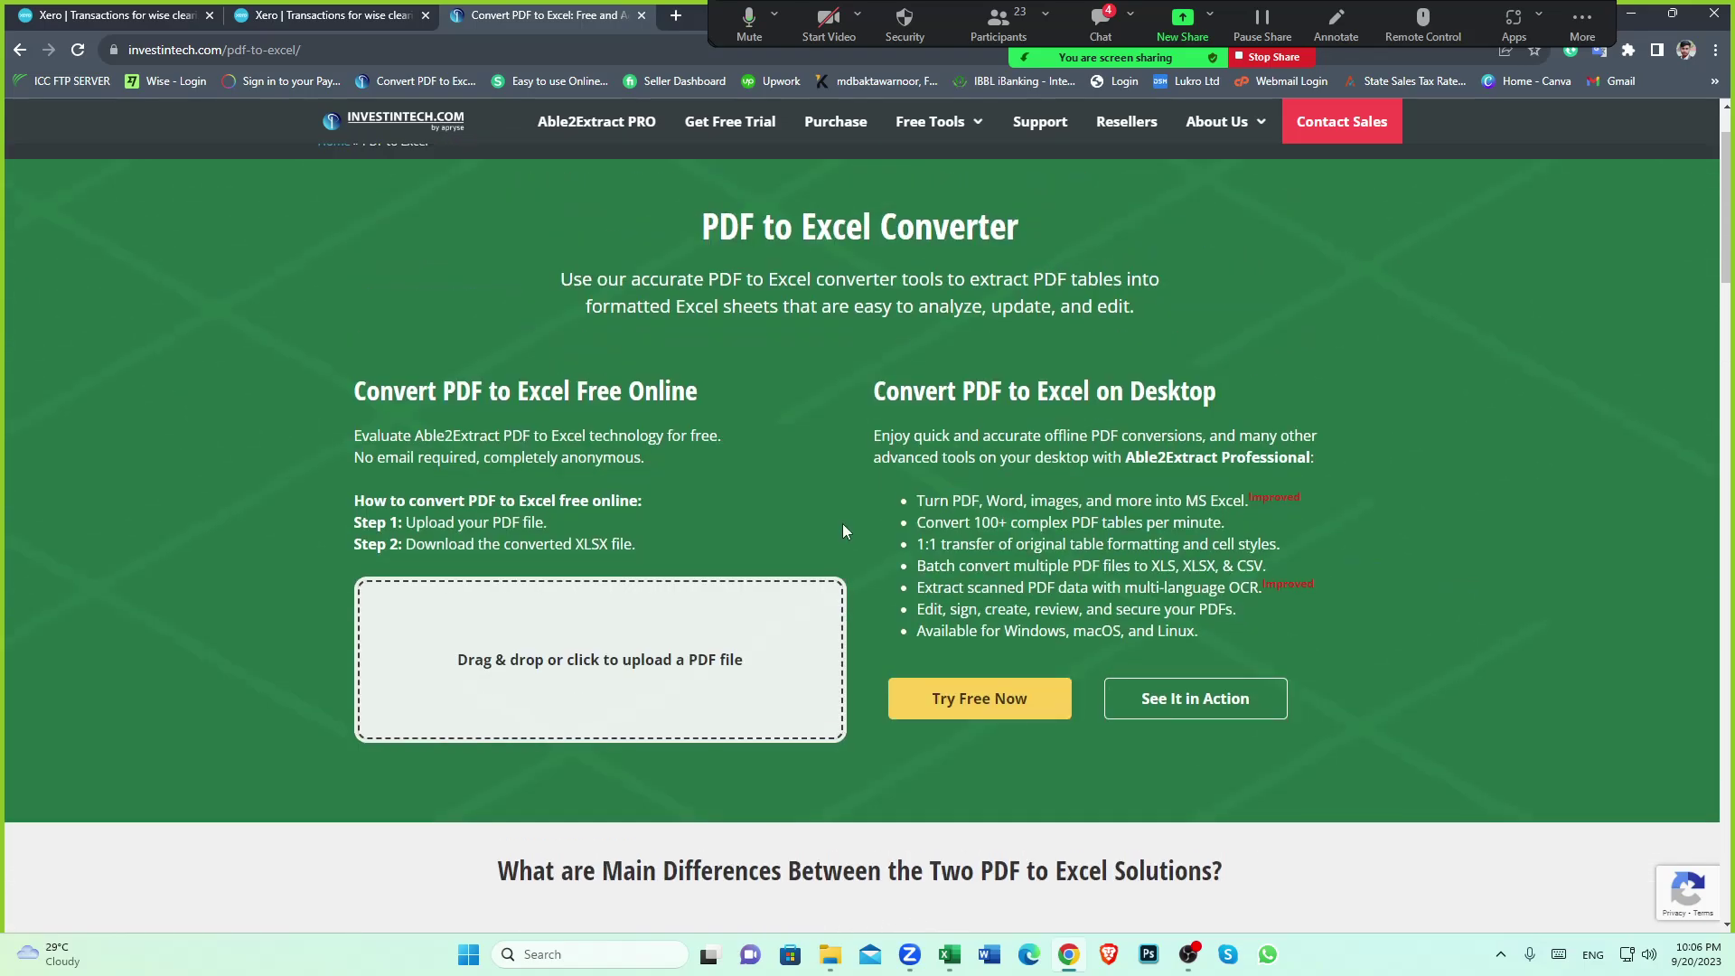
scroll(841, 523, "up", 2)
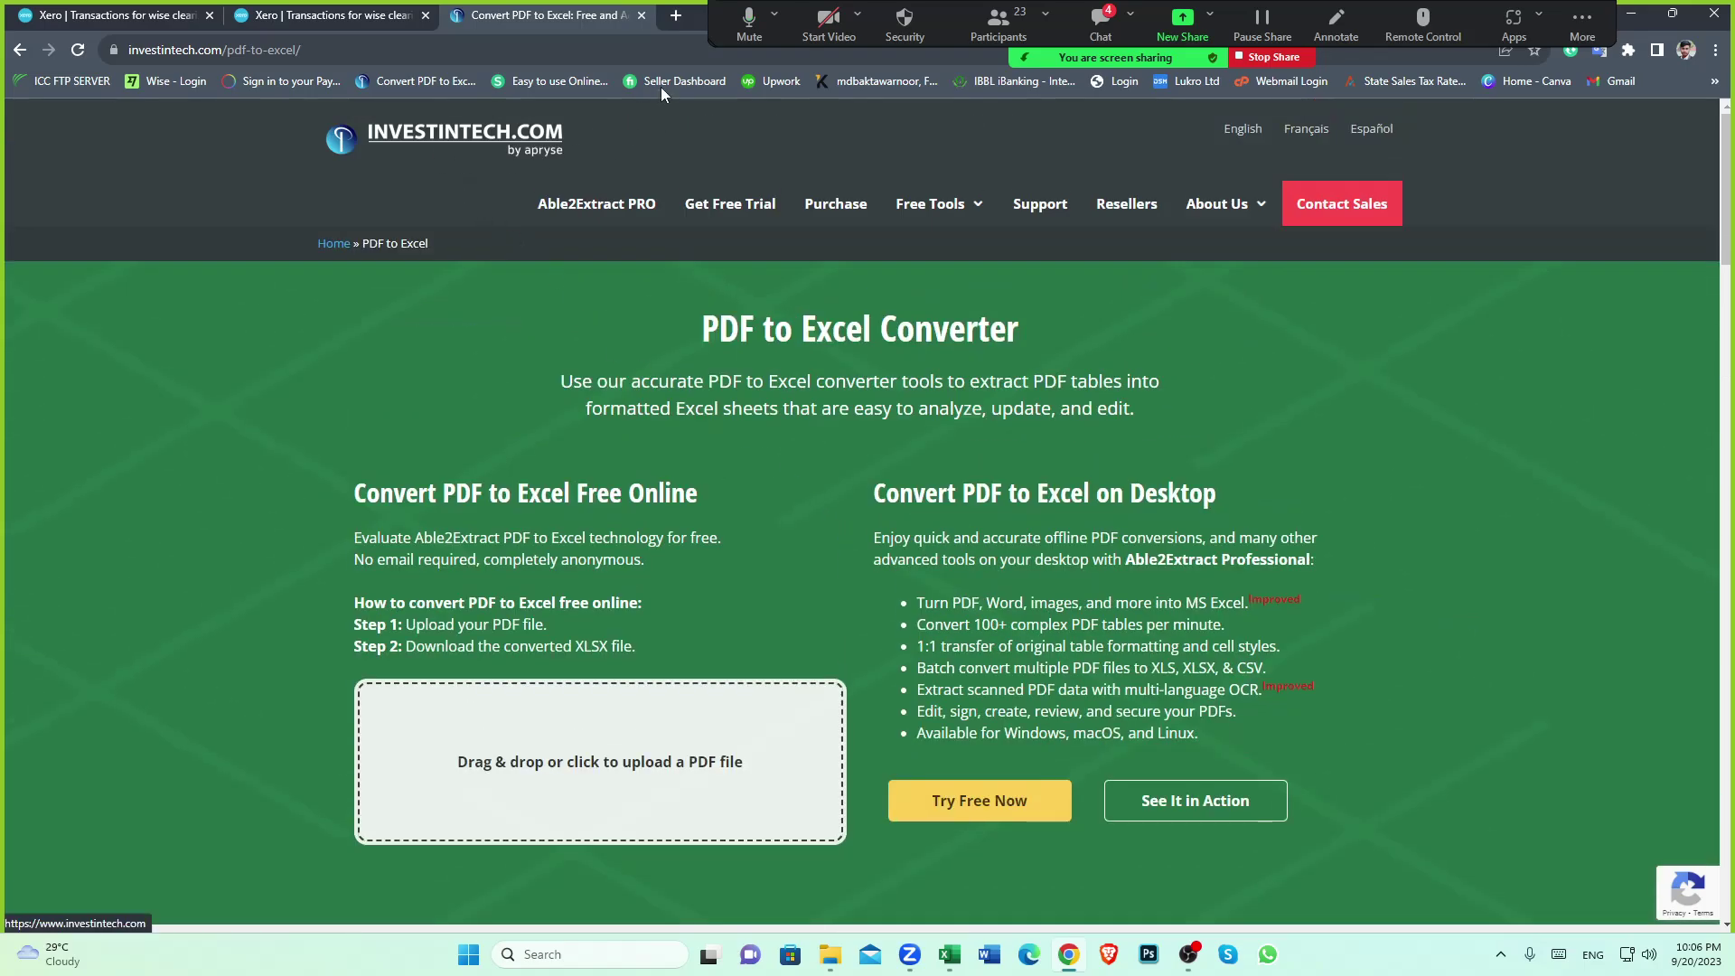
left_click(642, 15)
scroll(918, 841, "up", 3)
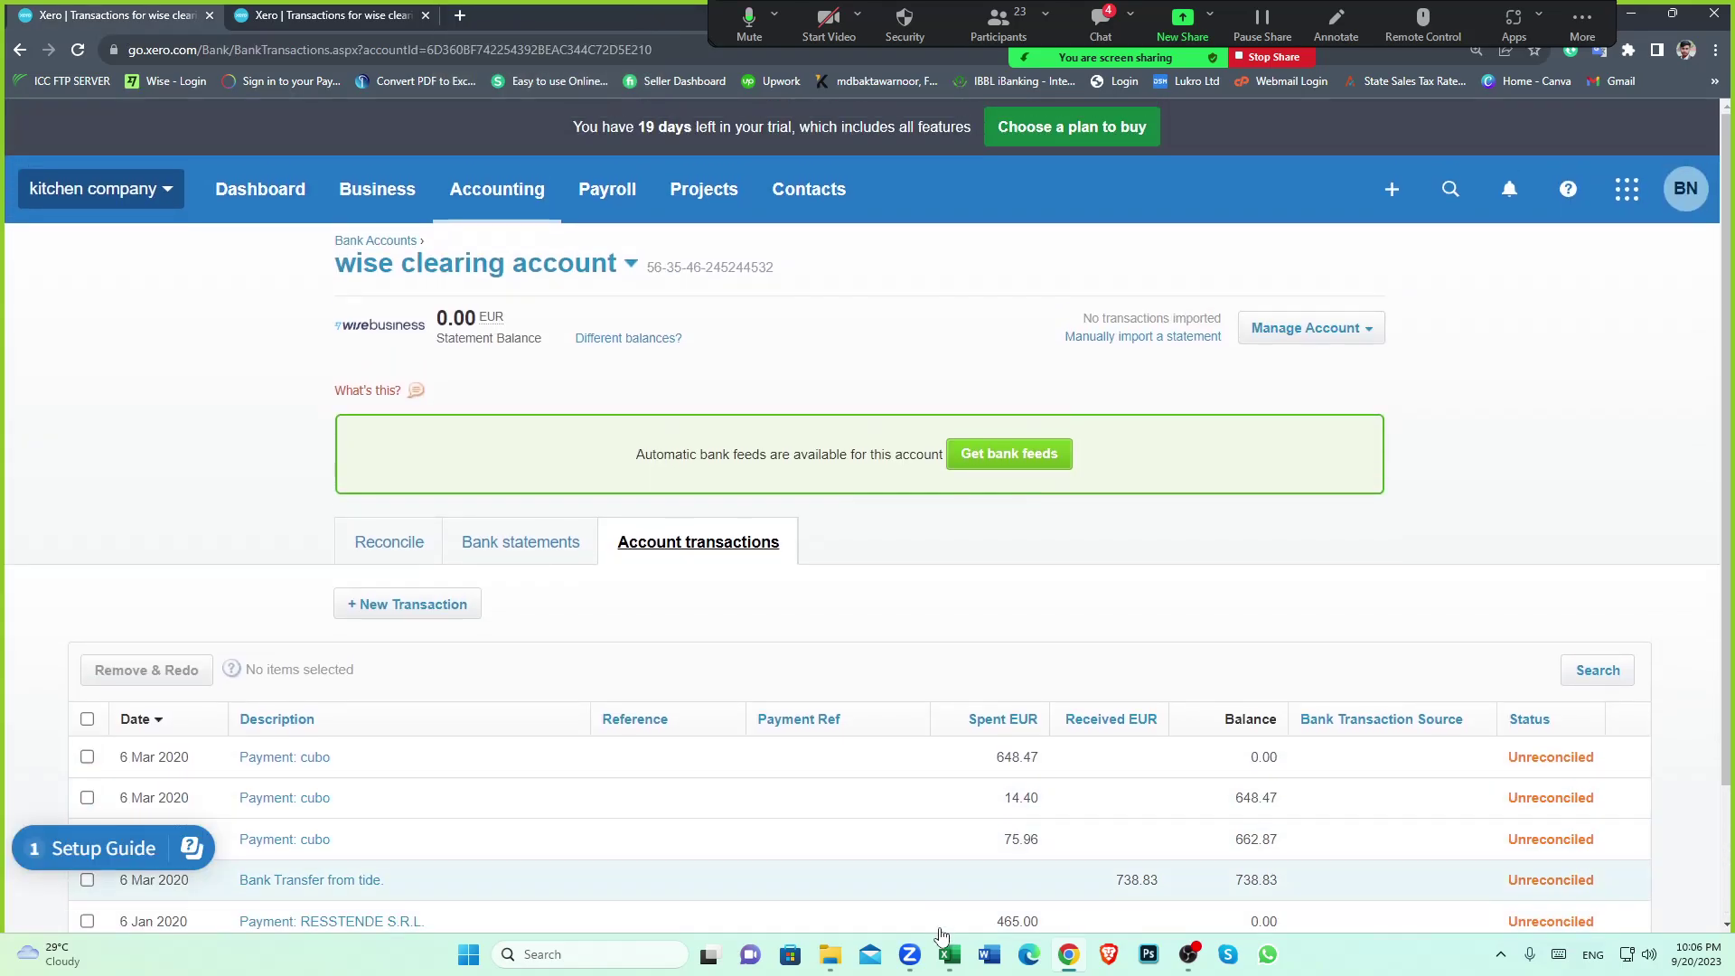
Bring the Wise transfers spreadsheet in front of Xero and scroll through its rows
mouse_move(947, 953)
left_click(912, 858)
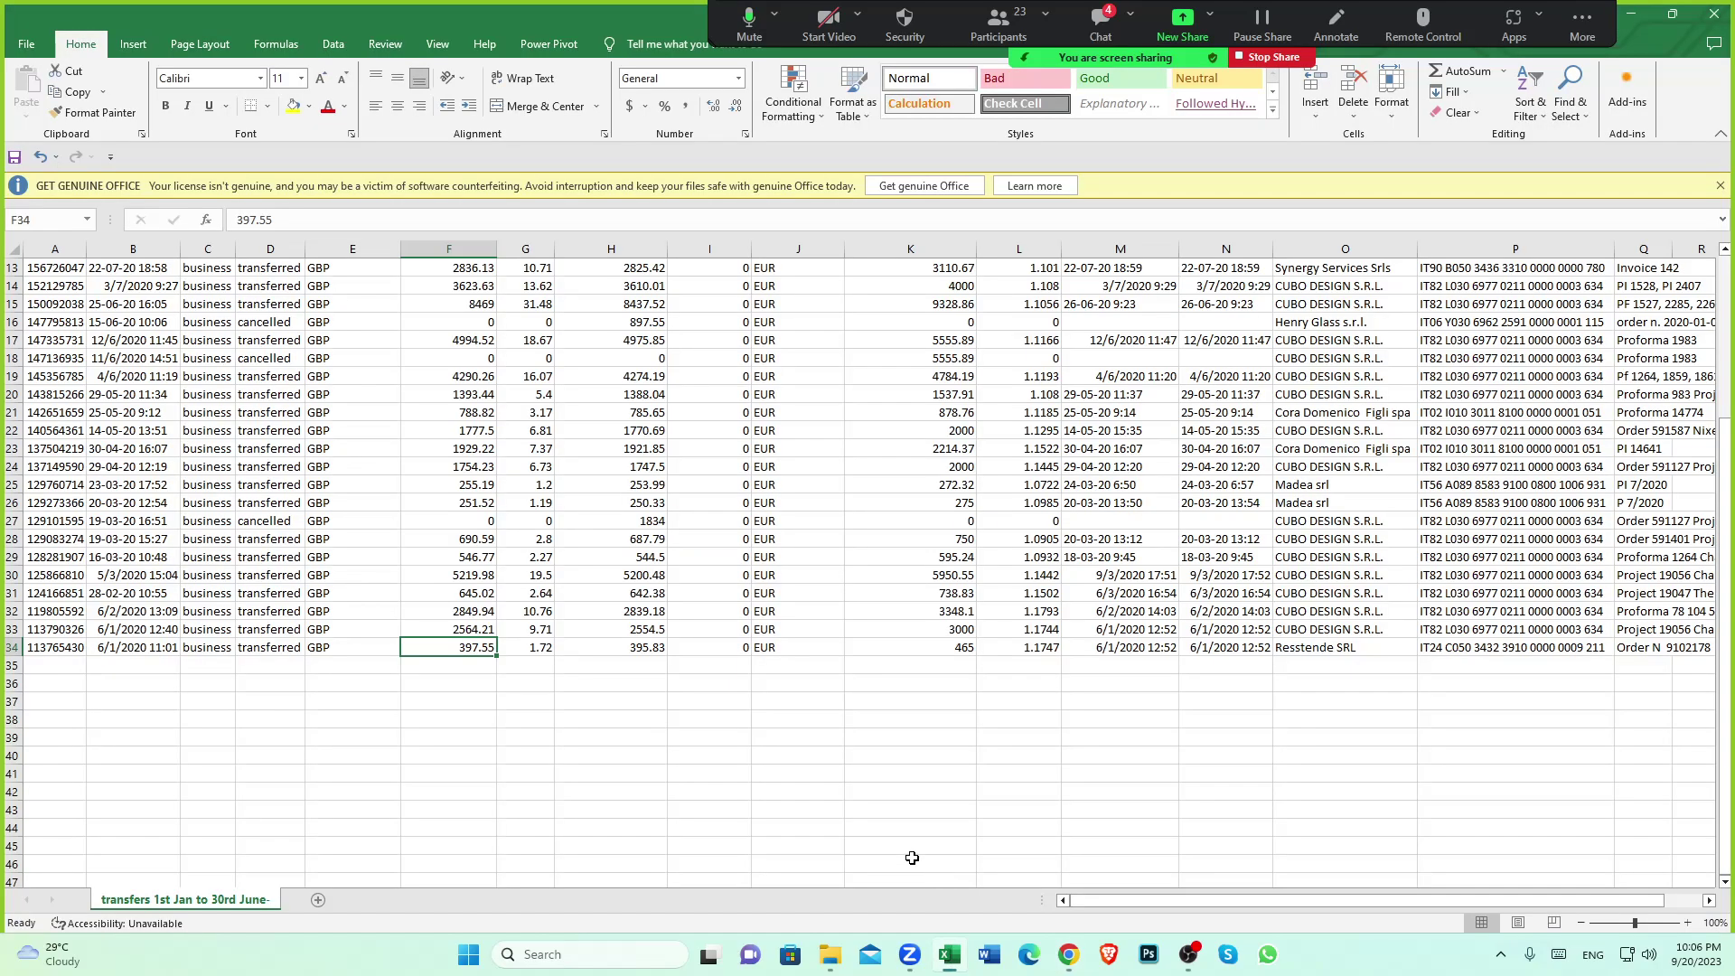
scroll(745, 672, "up", 4)
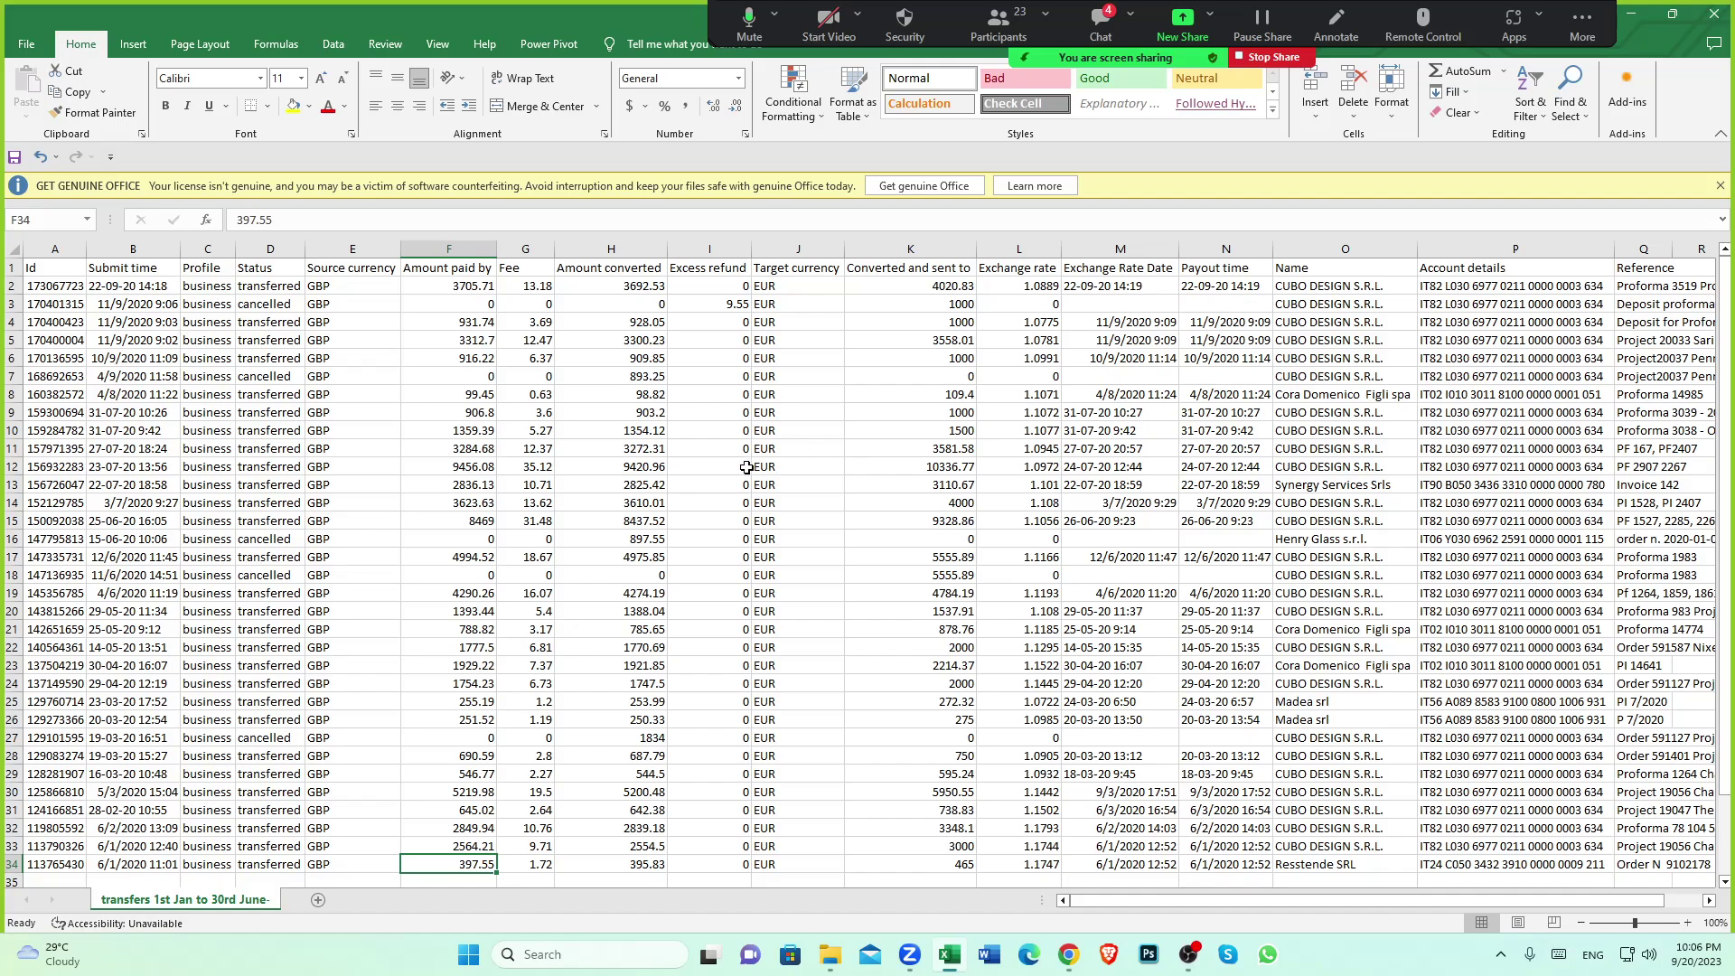
scroll(773, 502, "down", 3)
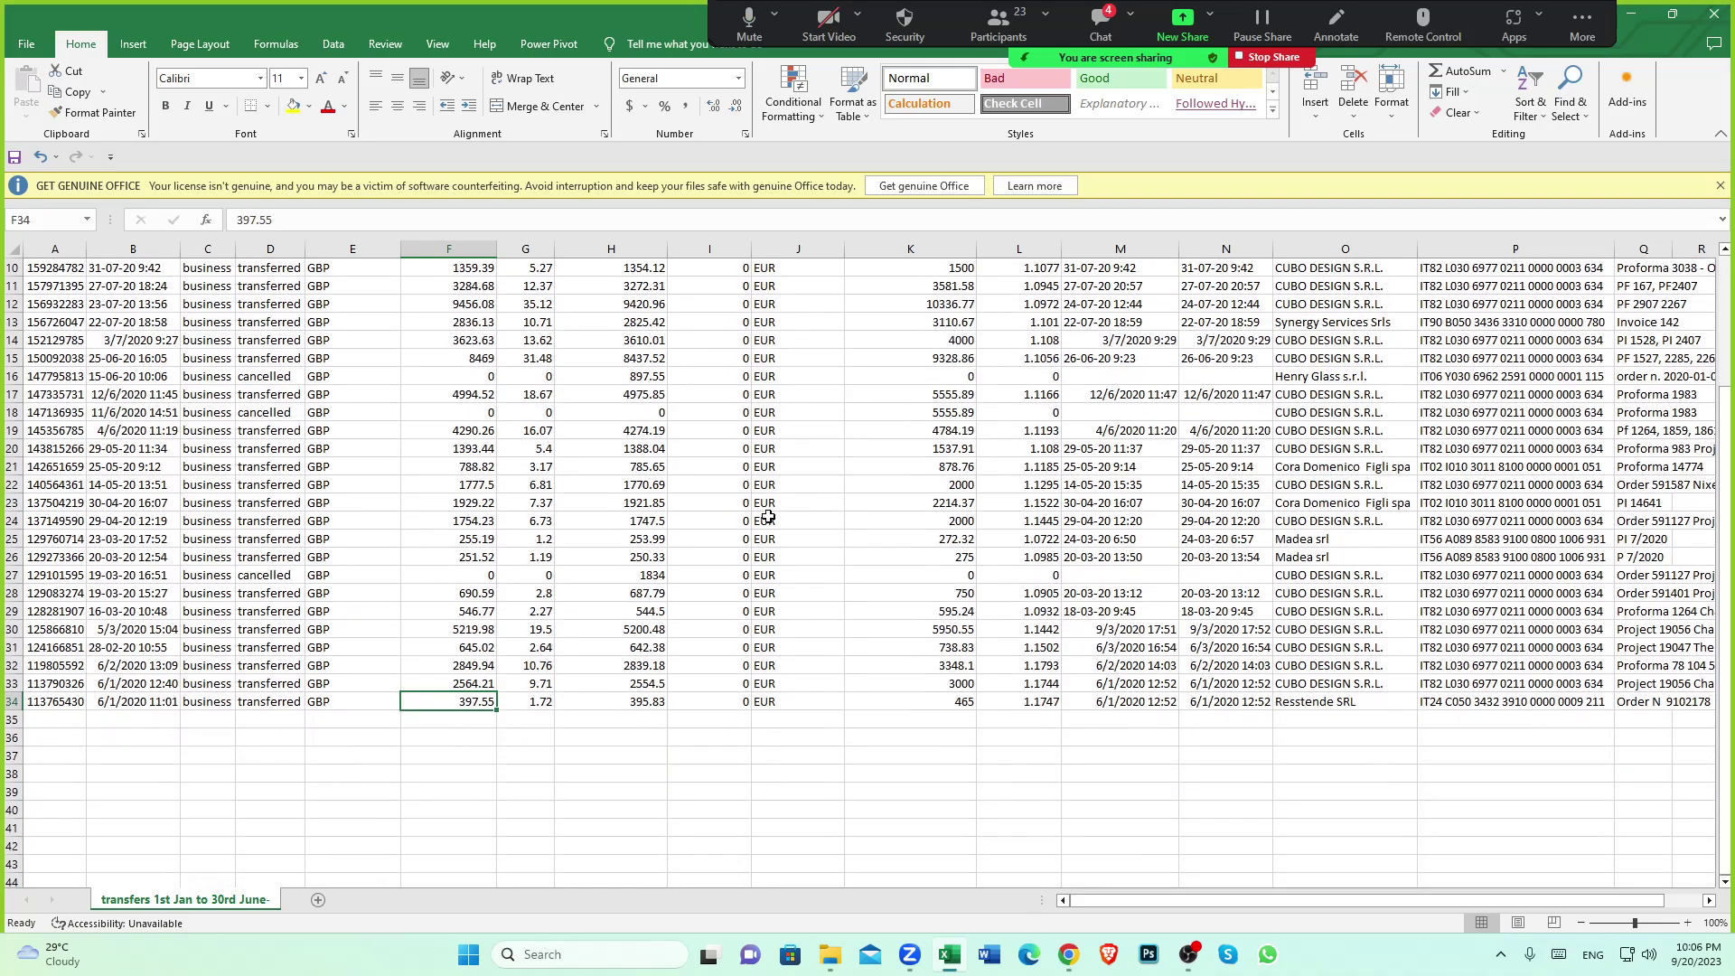
Open Zoom's participant list, look it over, and close it again
left_click(997, 26)
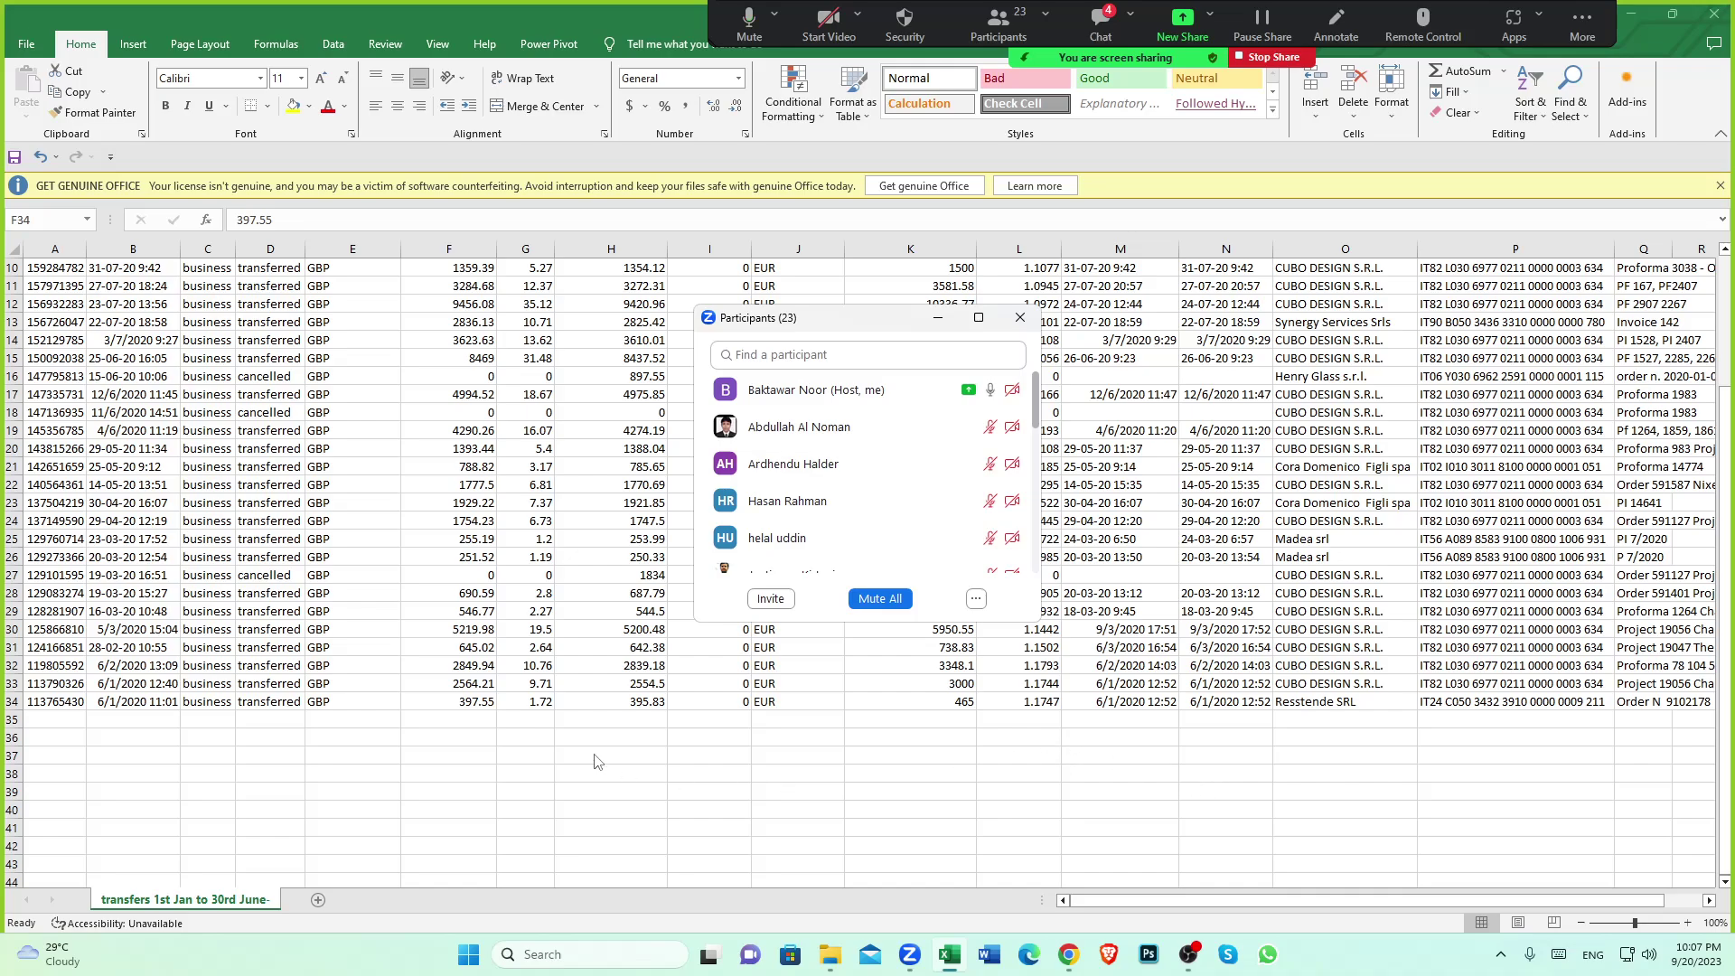
scroll(597, 761, "down", 1)
scroll(596, 761, "up", 1)
scroll(595, 761, "down", 1)
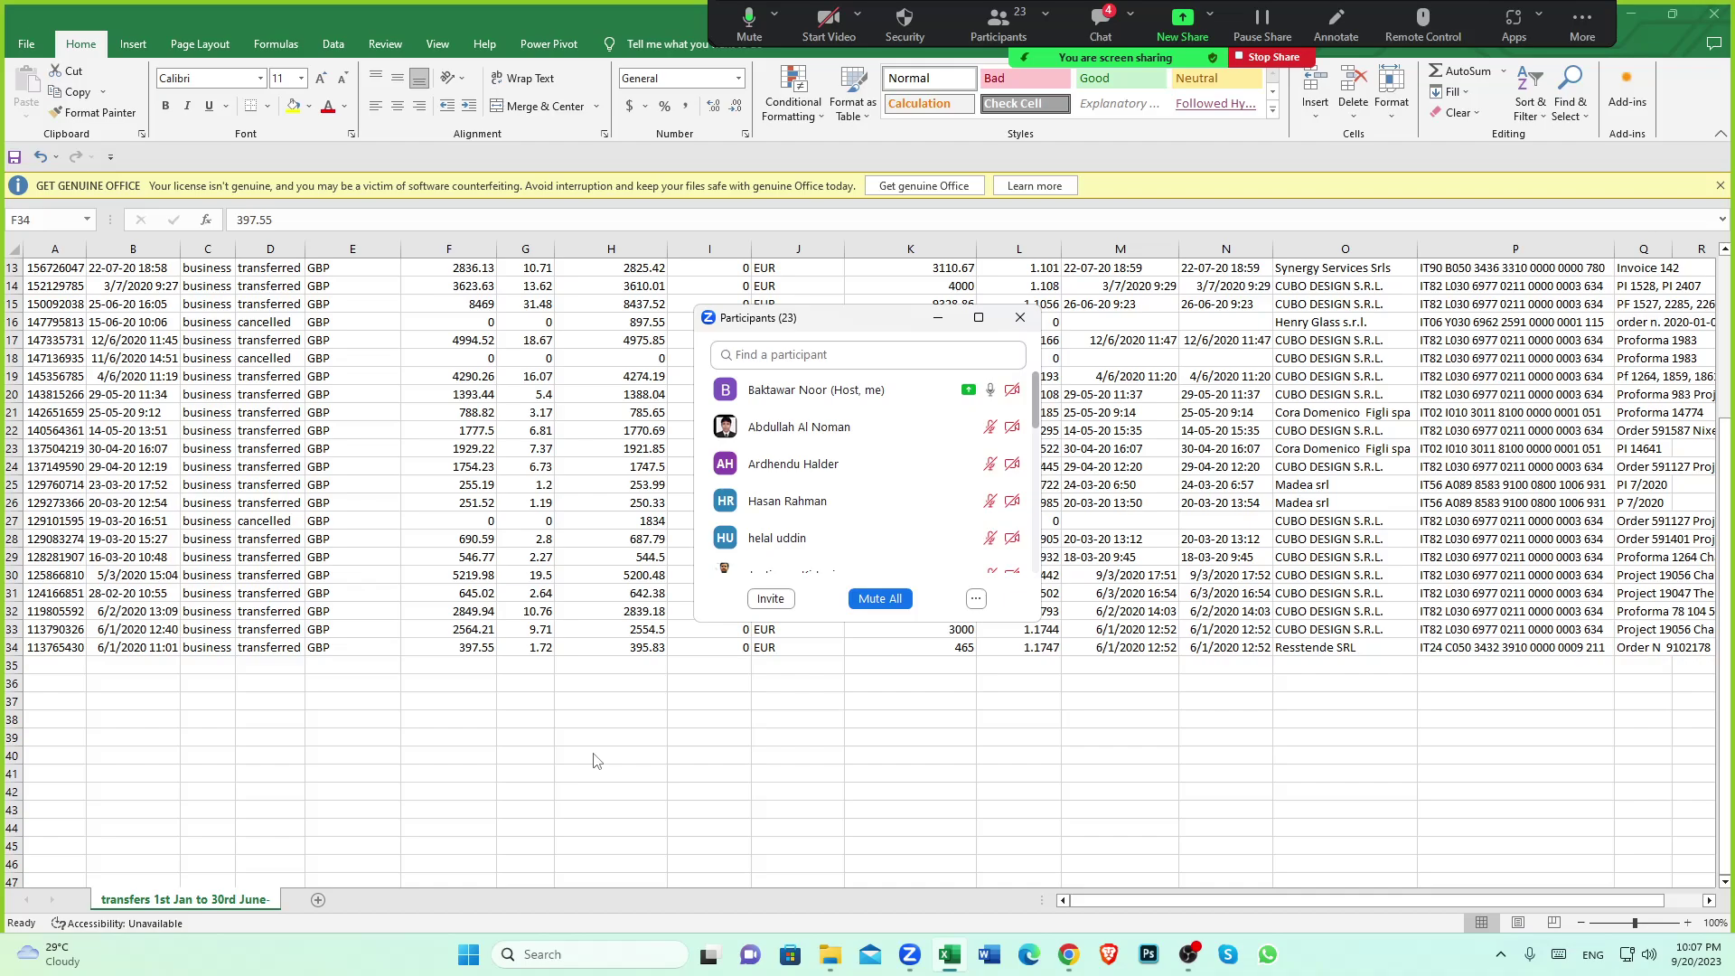
left_click(1019, 317)
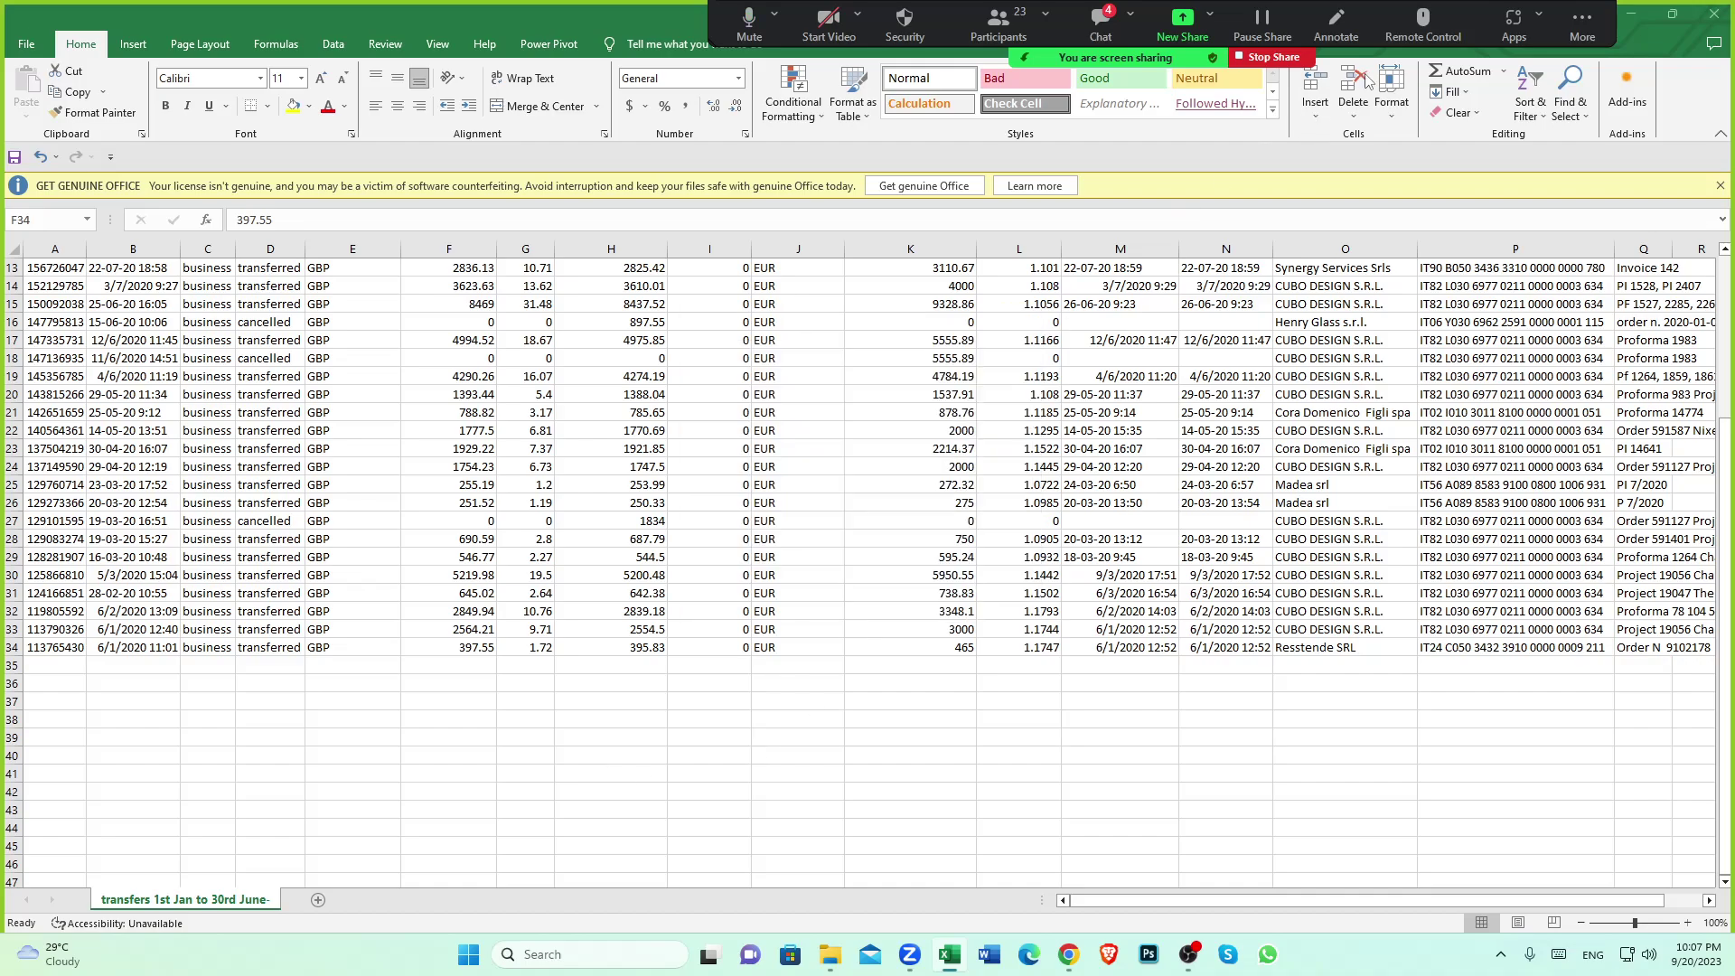
Stop sharing the screen in the Zoom meeting
left_click(1295, 61)
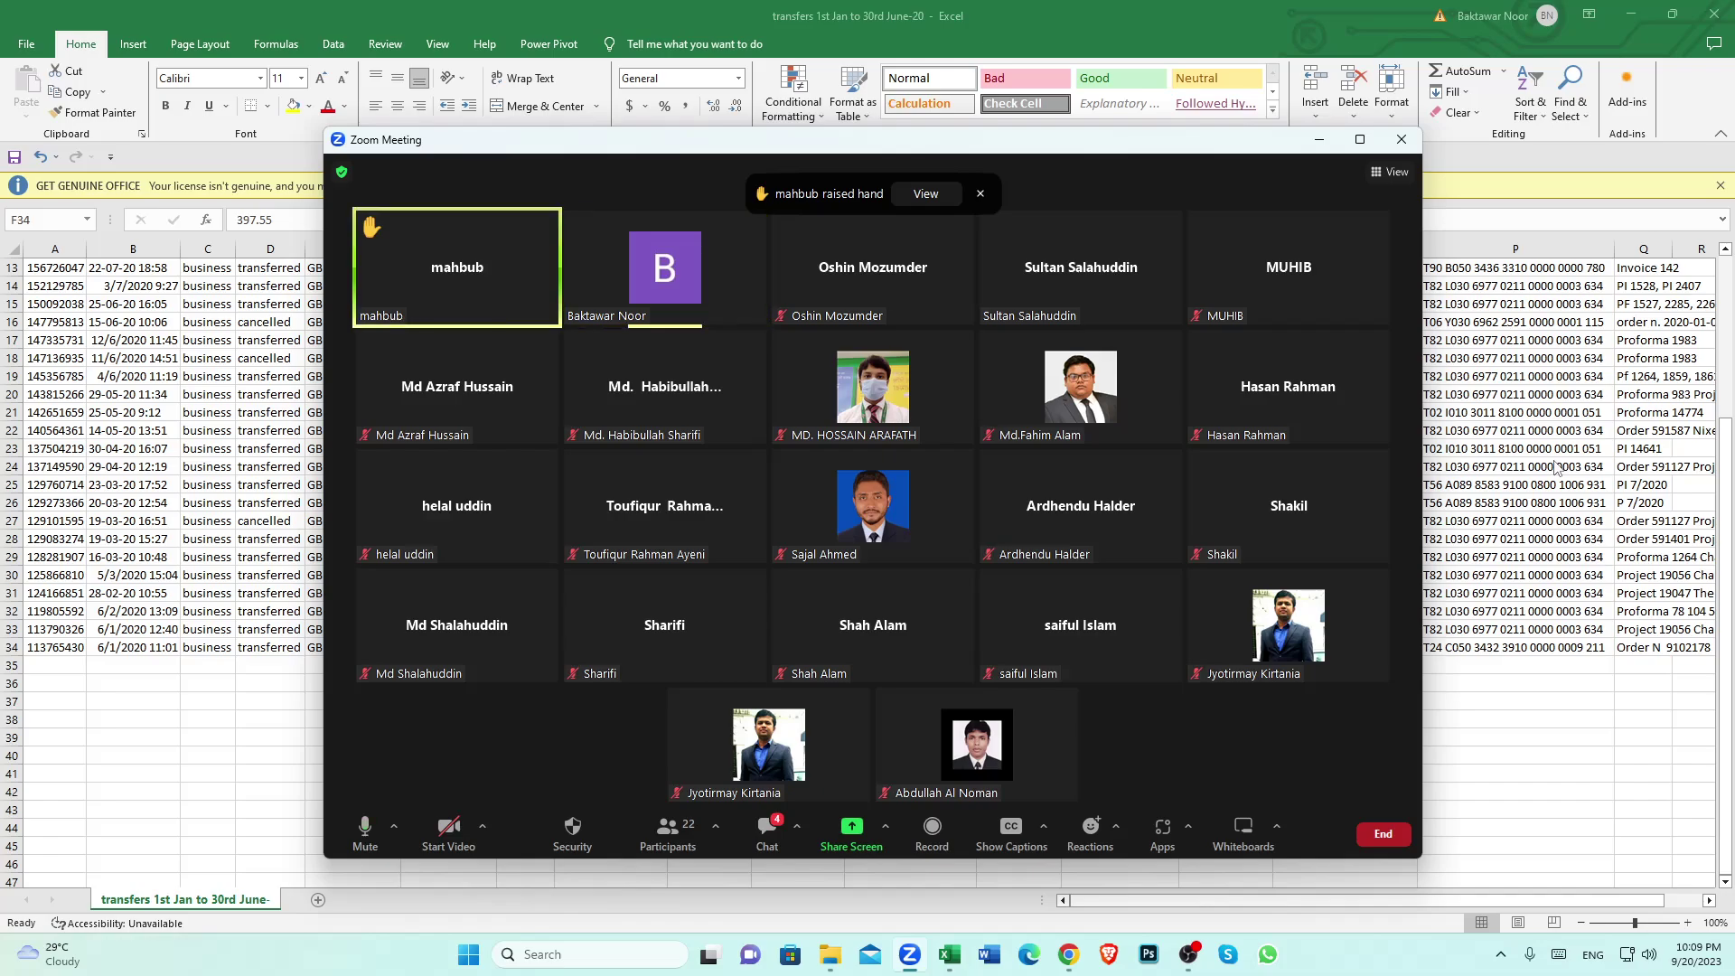
Dismiss the End Meeting popup and check row 30's 5219.98 paid and its EUR amount
left_click(1401, 139)
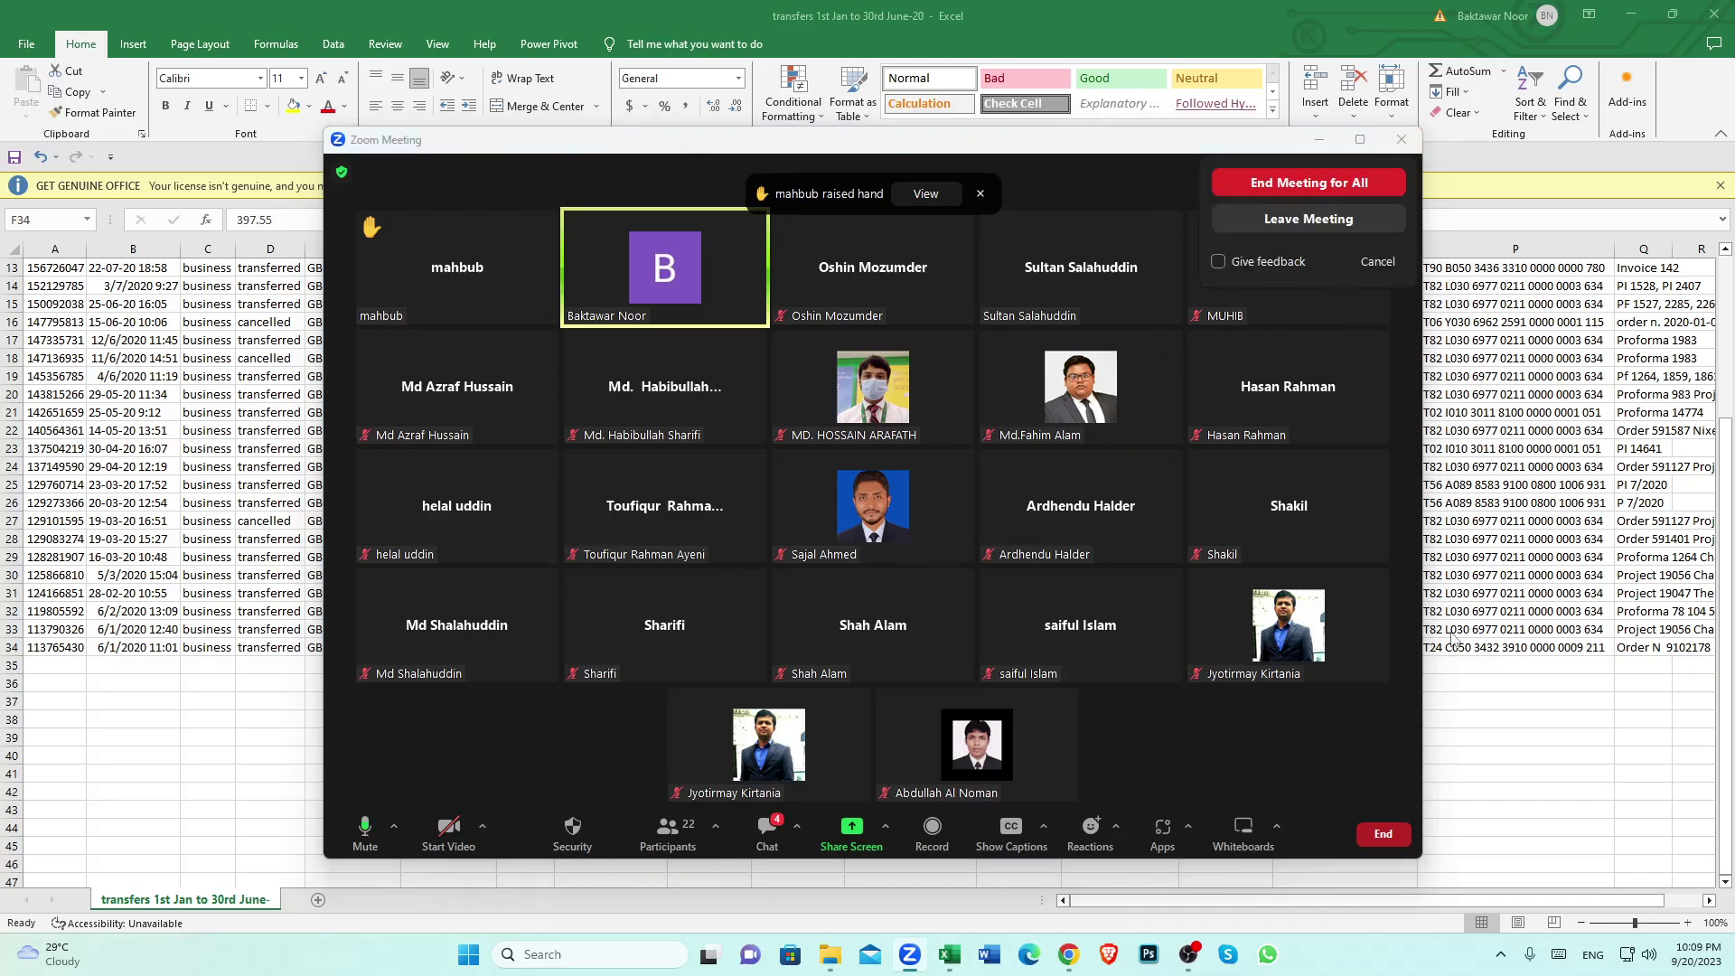
left_click(1450, 769)
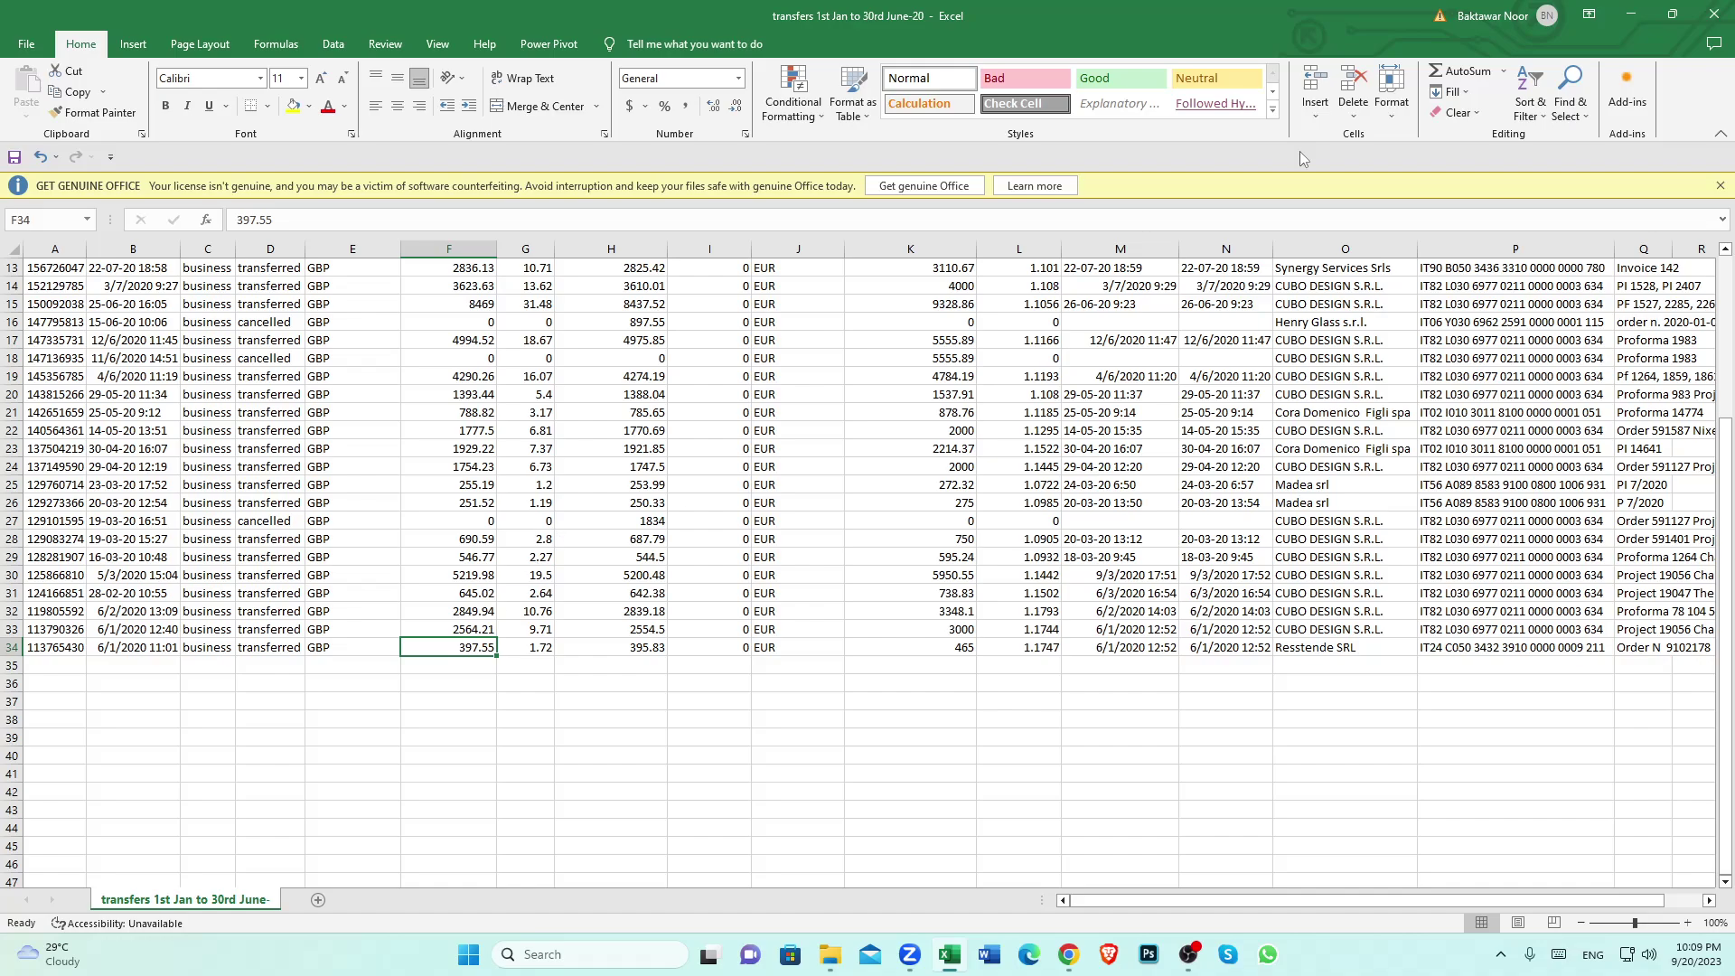
left_click(463, 578)
left_click(13, 576)
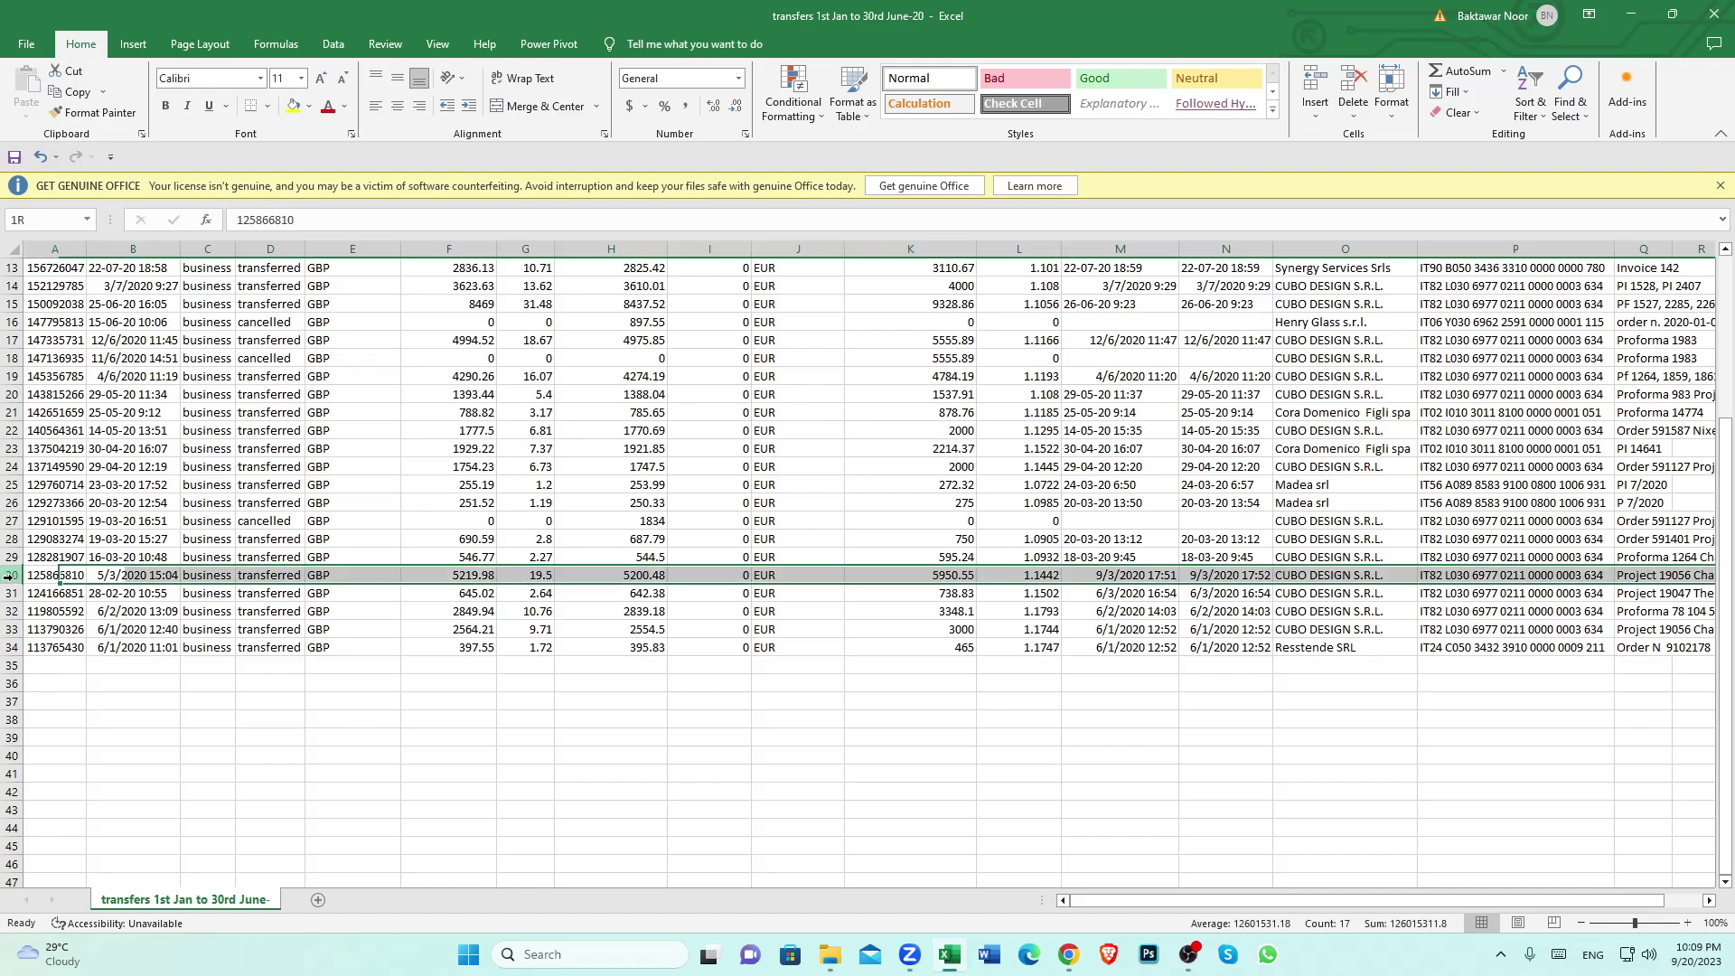
left_click(935, 576)
Read the column K EUR amounts 5950.55, 750, 595.24 and 9328.86
key("Return")
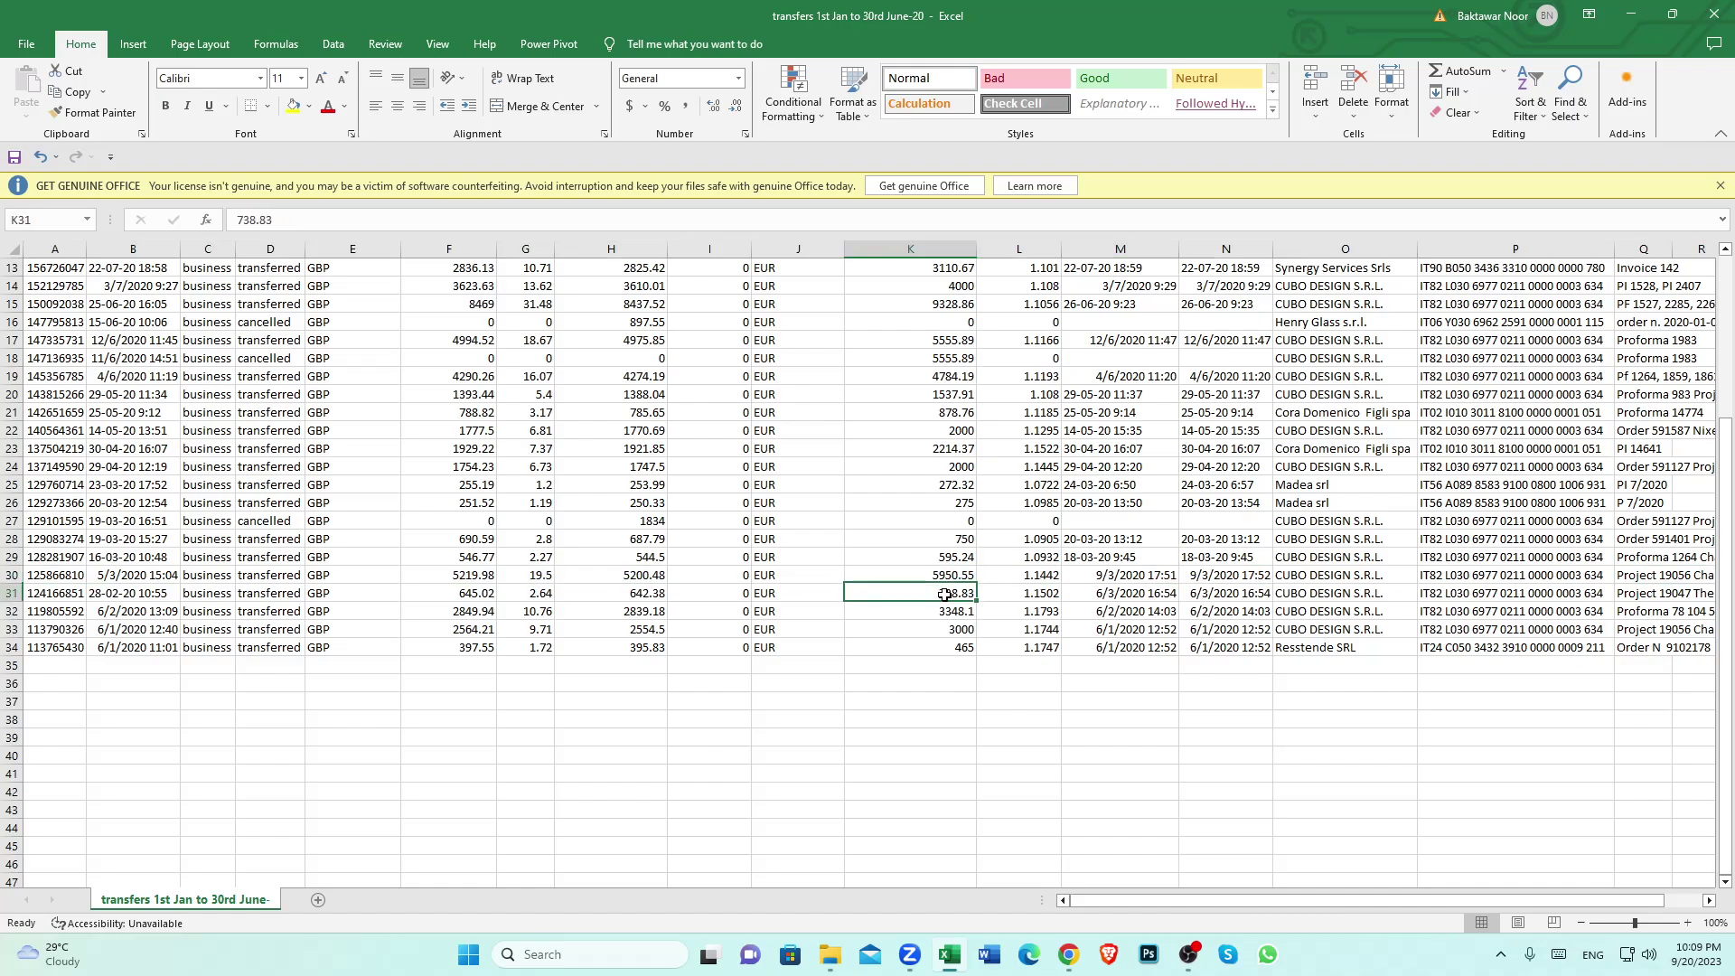
left_click(935, 576)
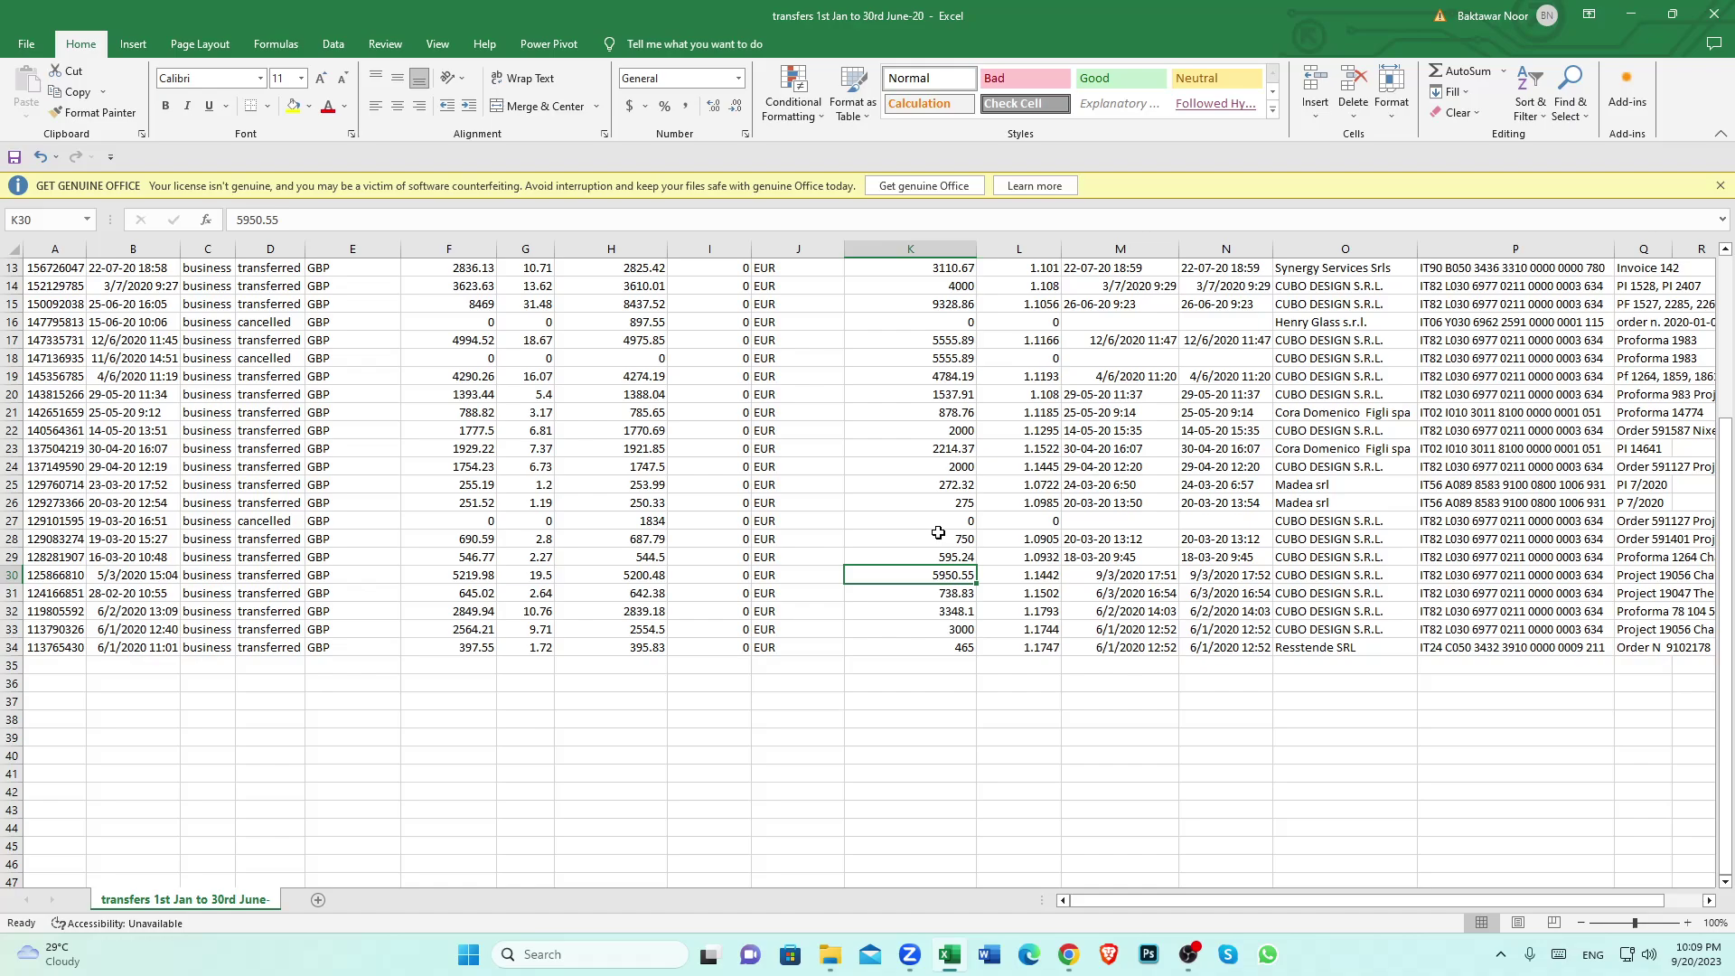
left_click(940, 540)
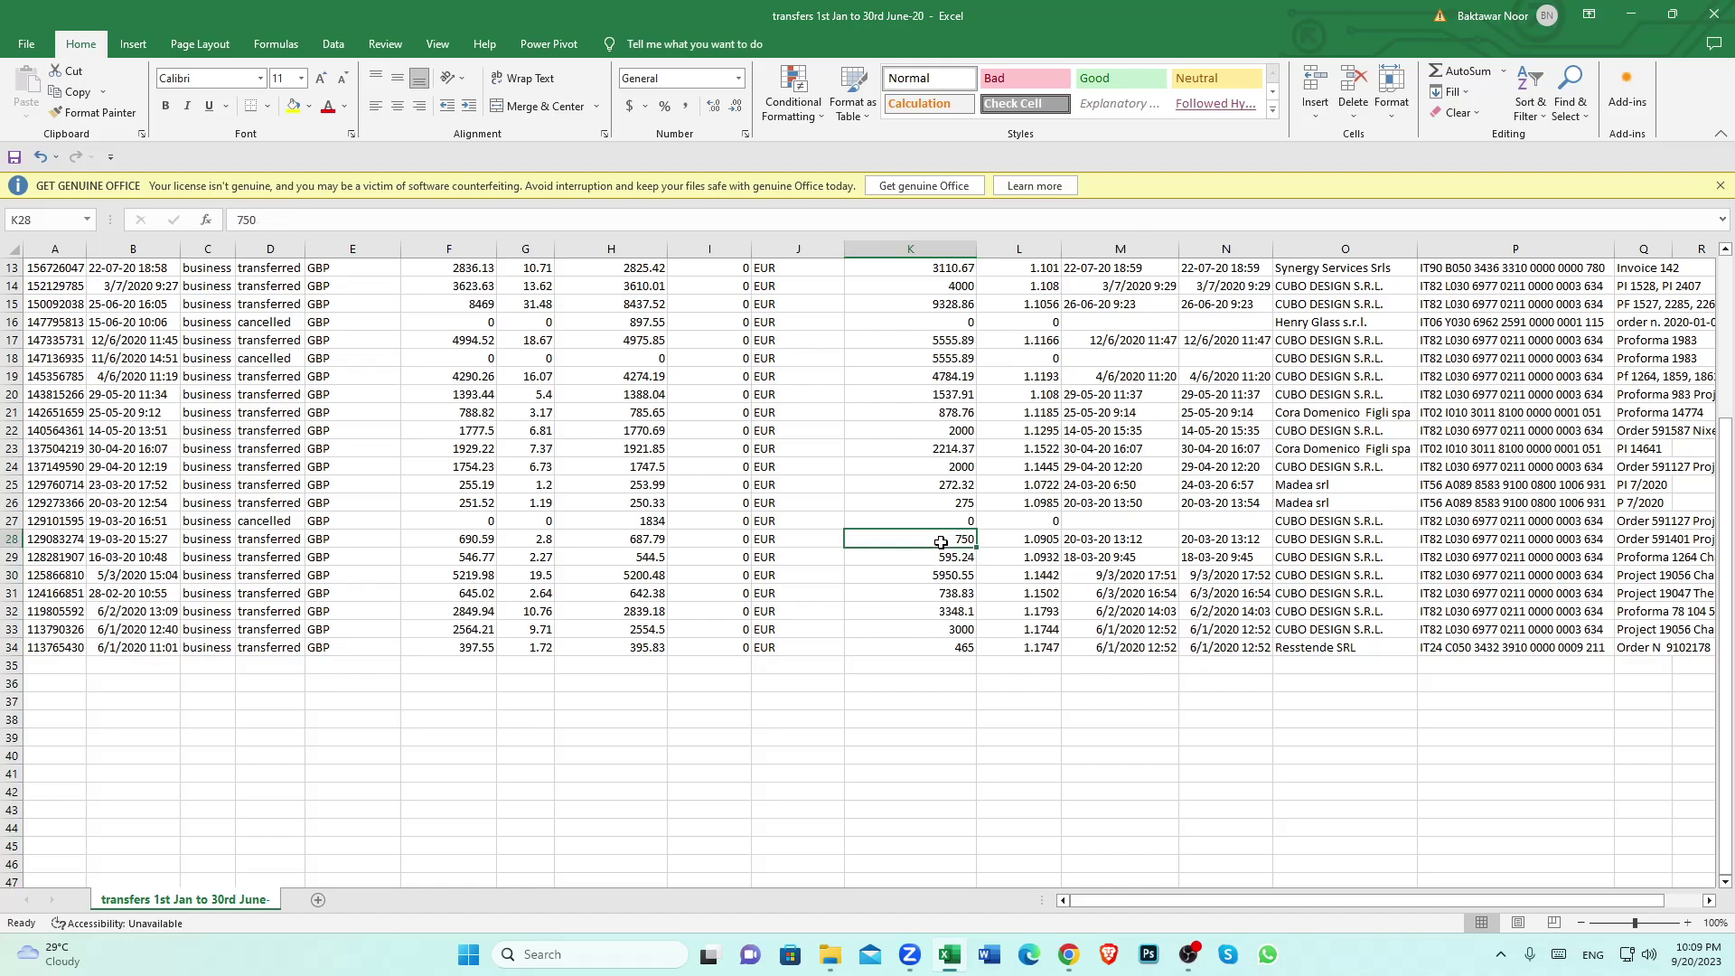
left_click(877, 592)
left_click(915, 556)
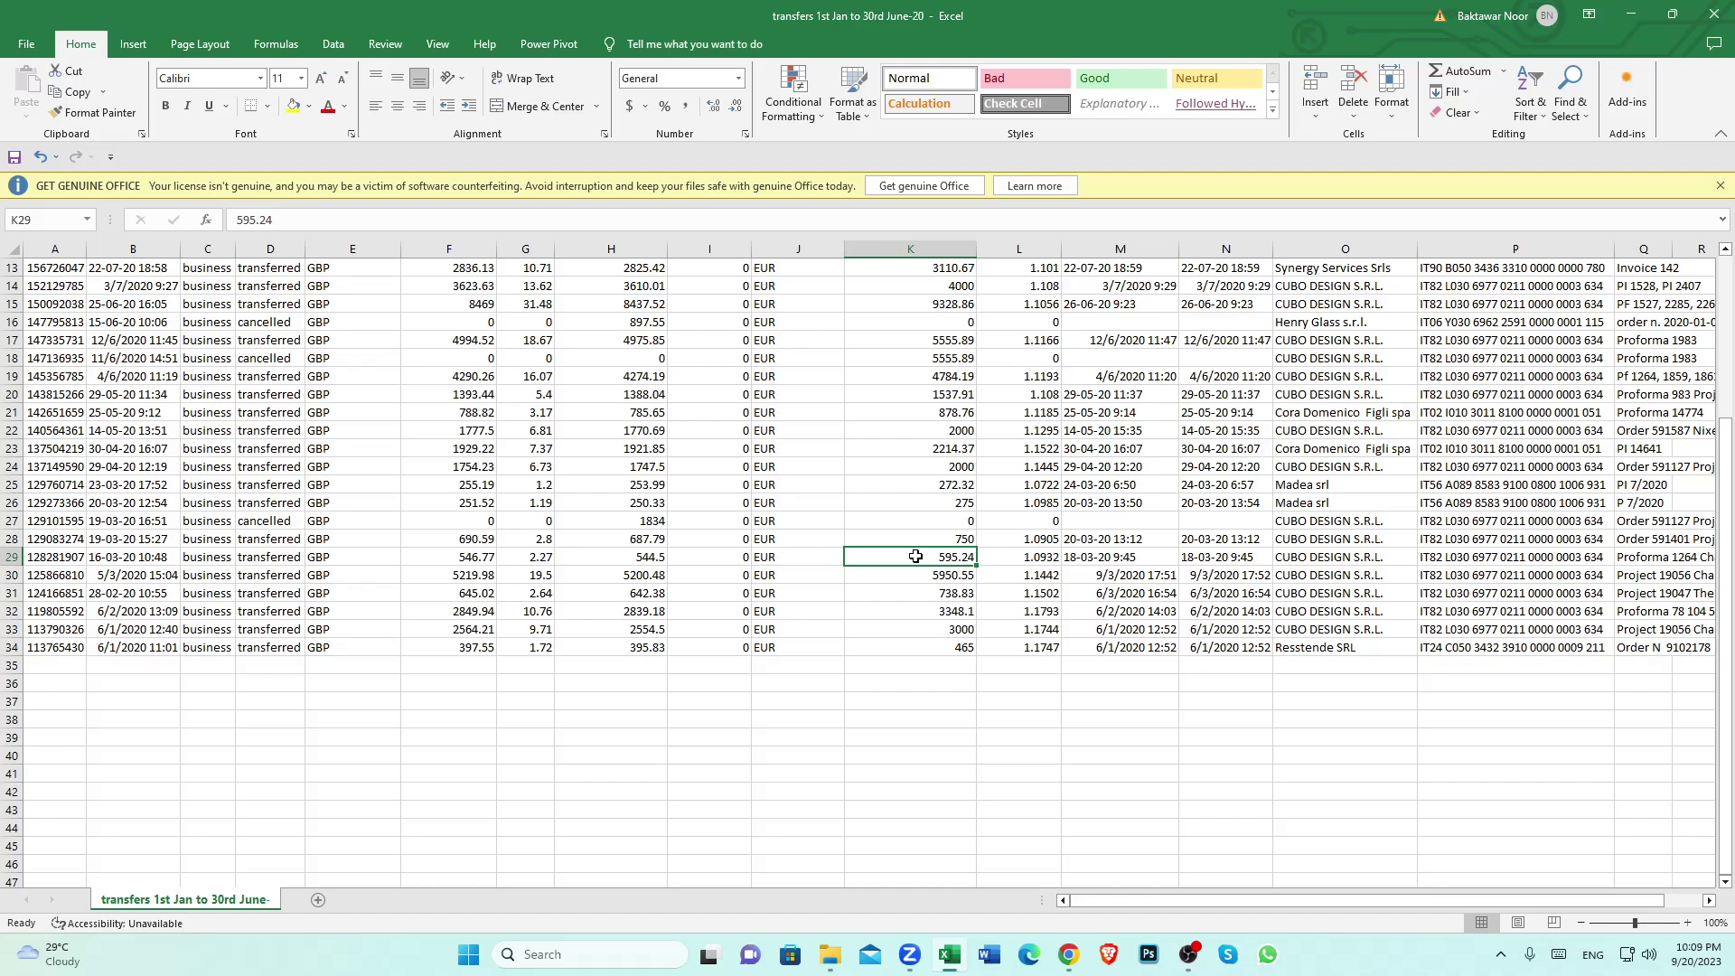
scroll(916, 556, "up", 1)
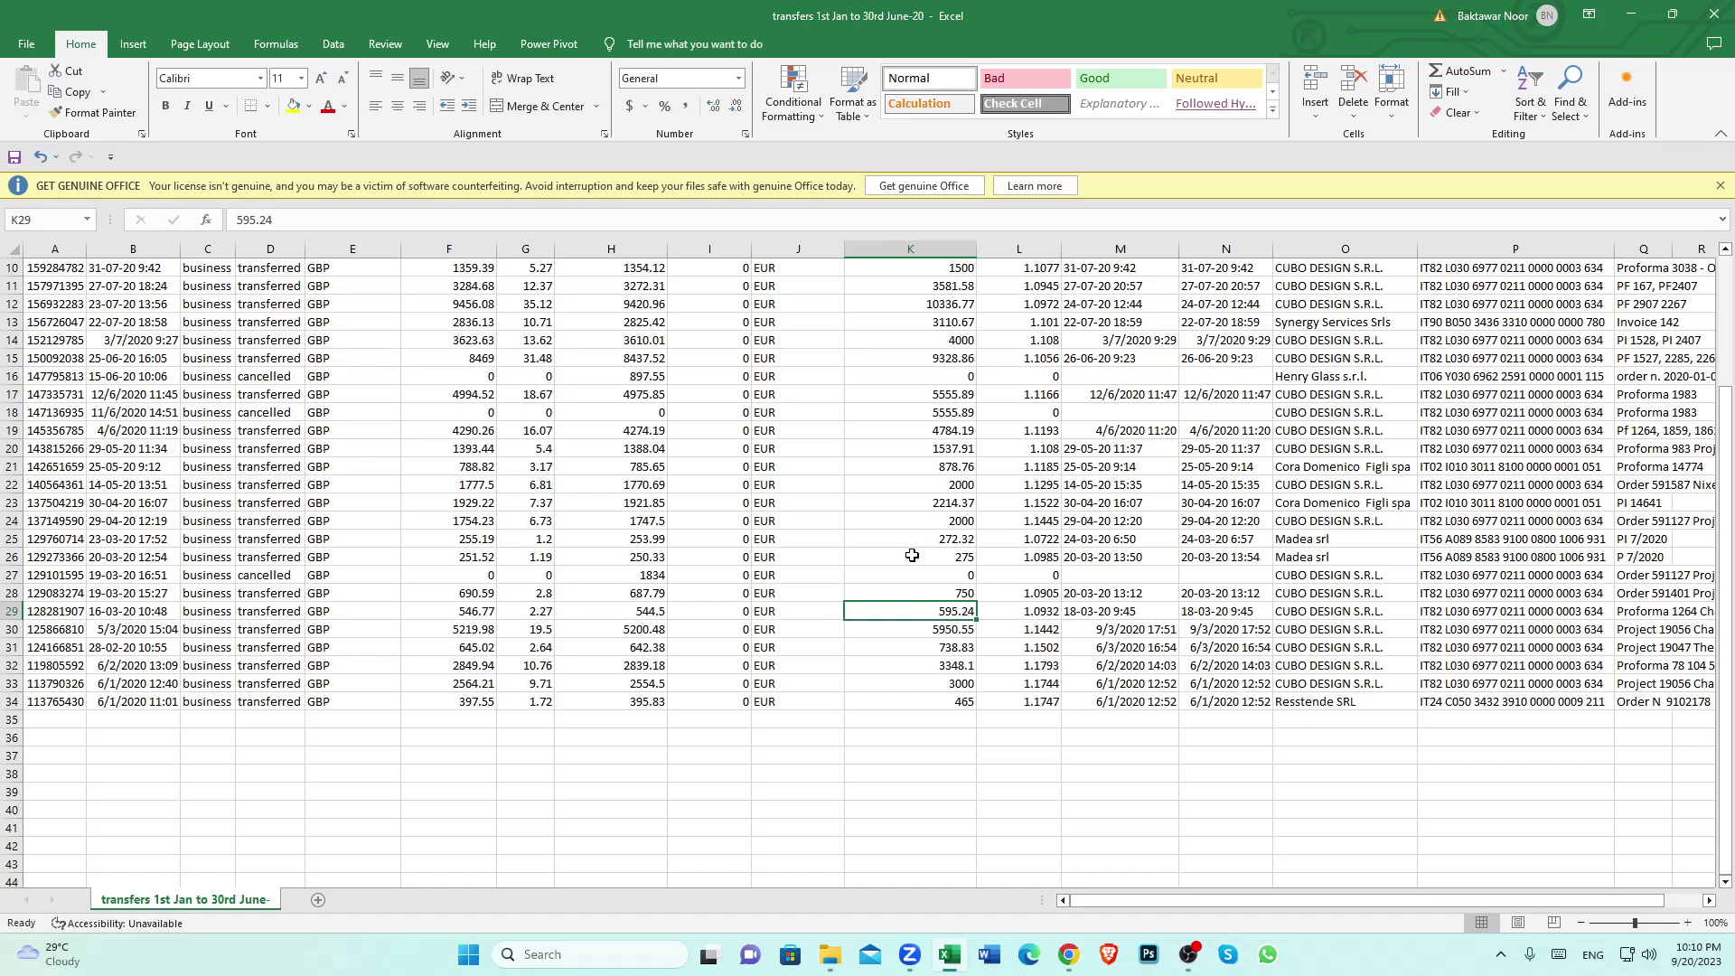
left_click(923, 358)
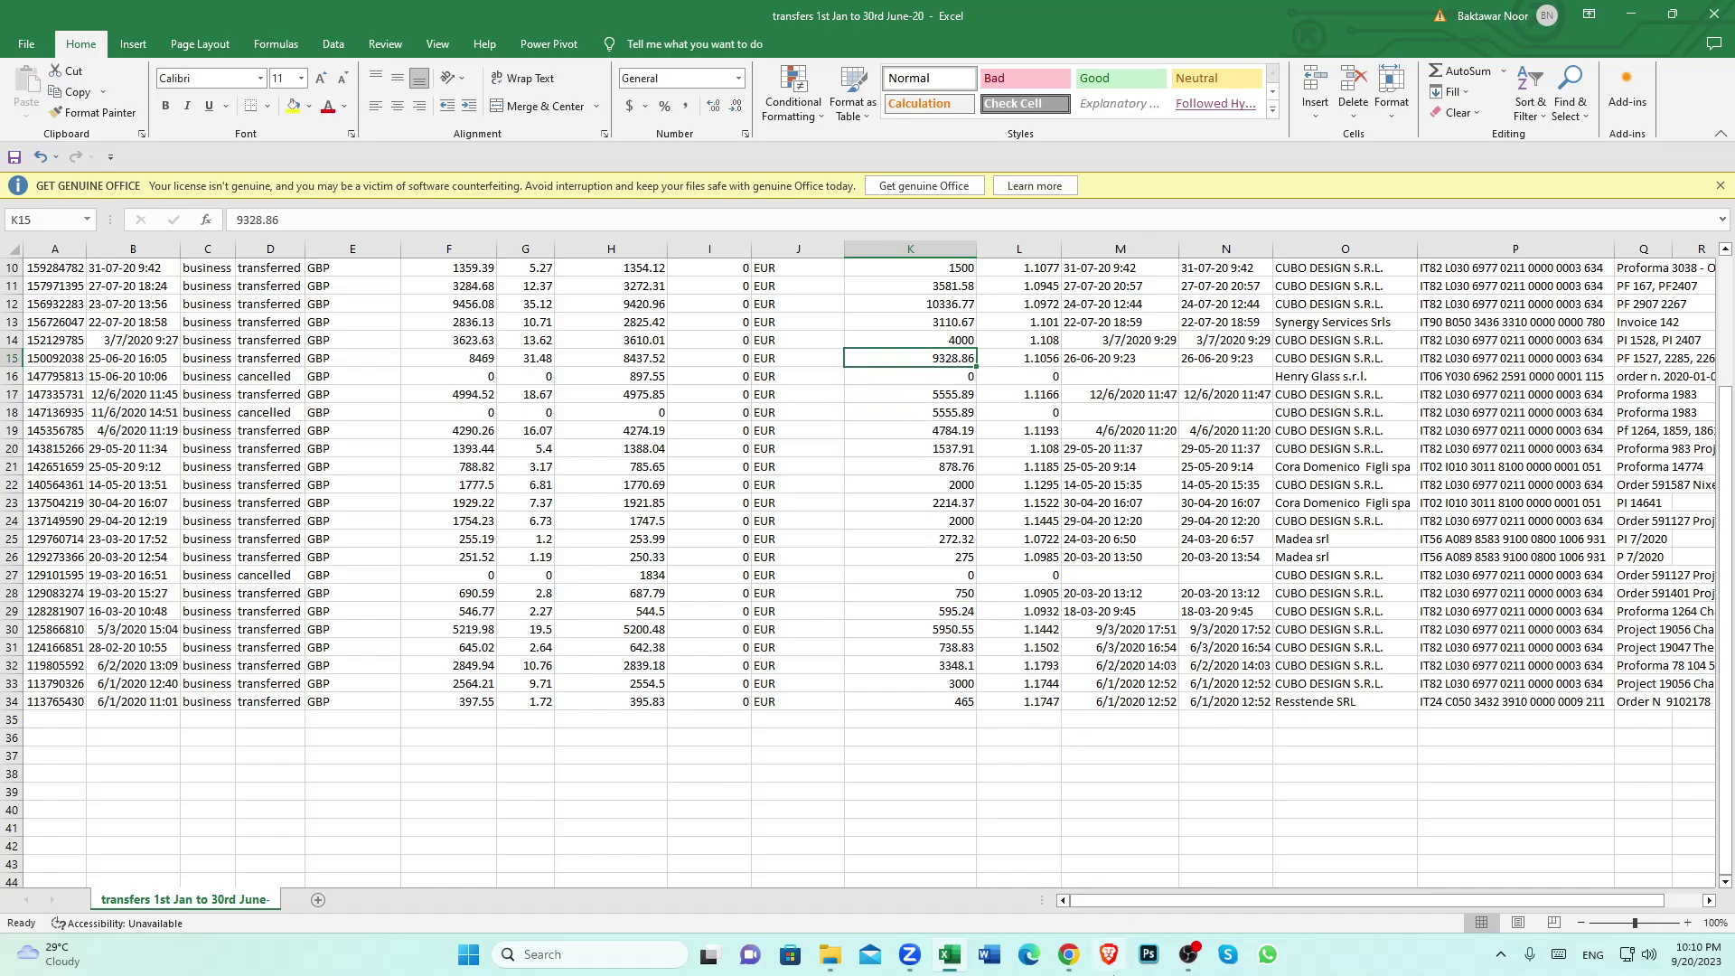
Bring up the Zoom window and choose End Meeting for All
left_click(908, 954)
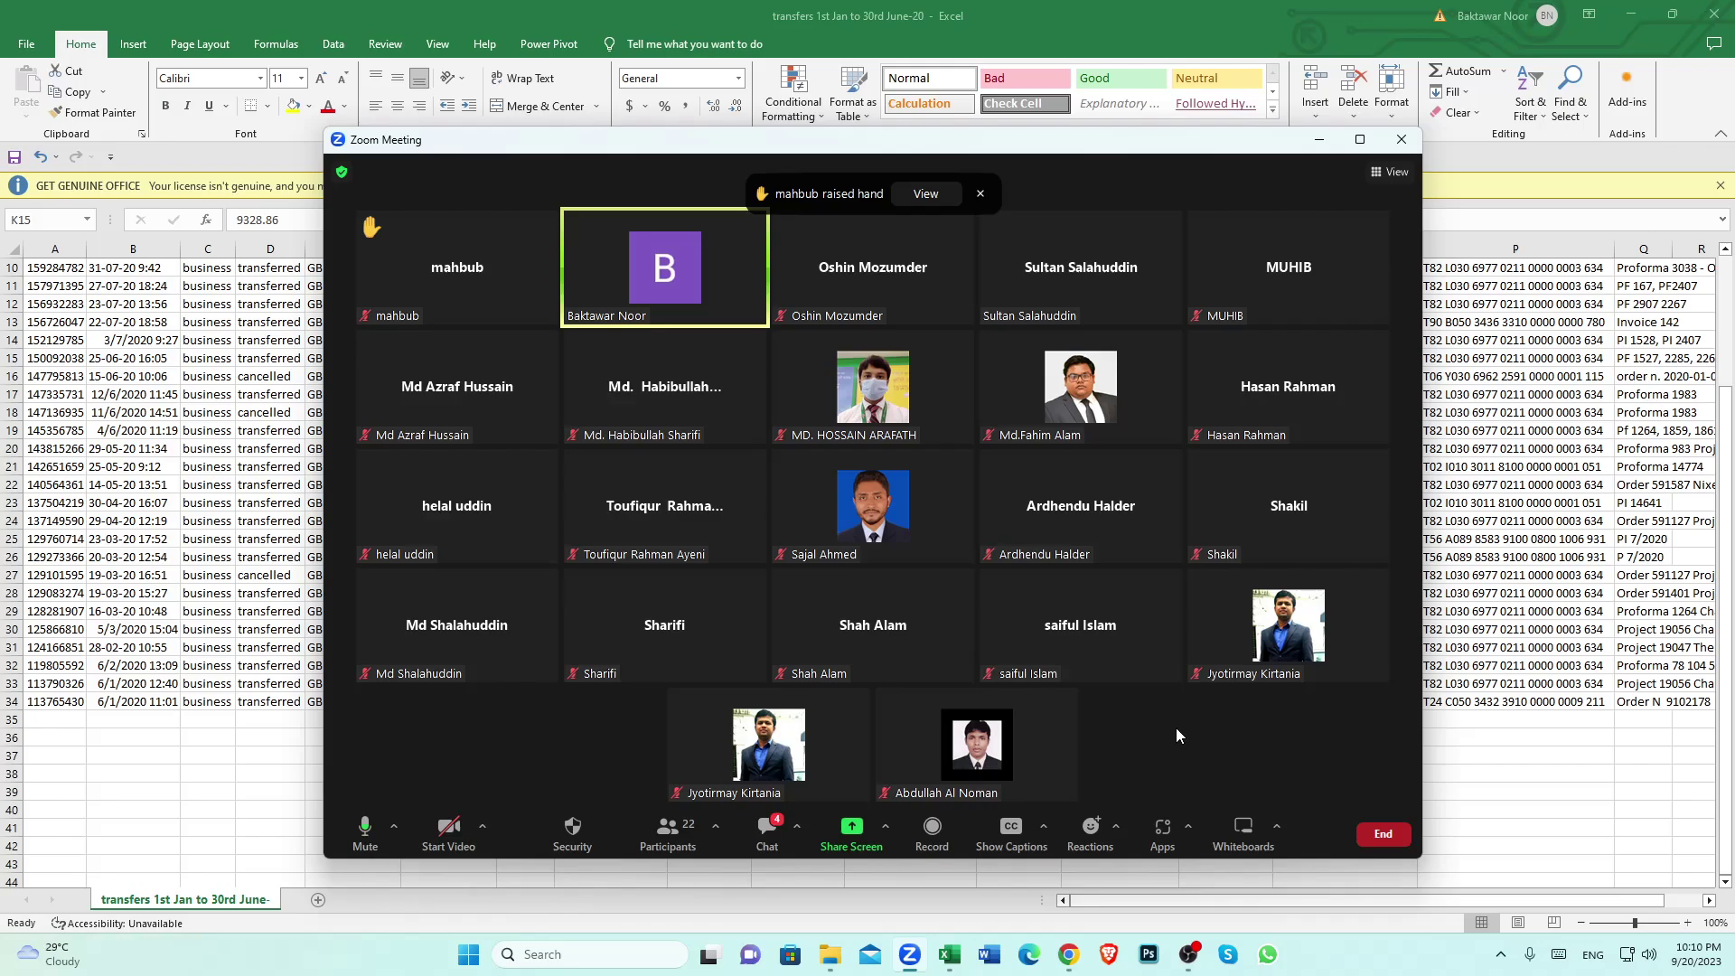
left_click(1382, 836)
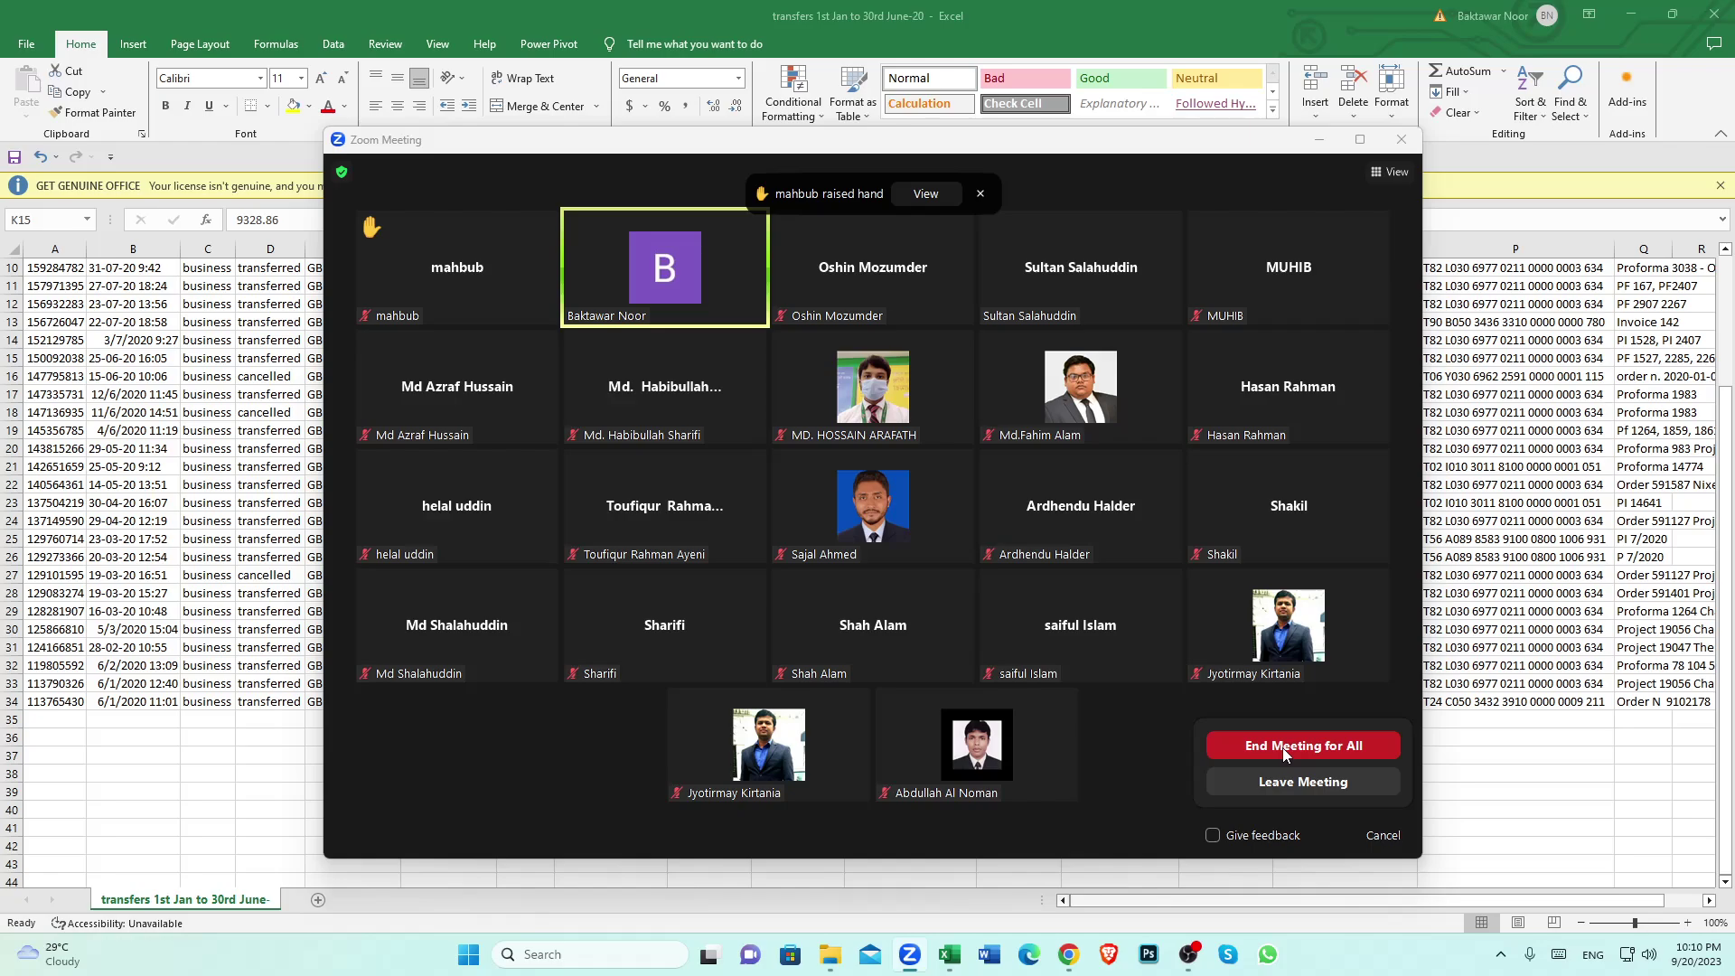
left_click(1282, 747)
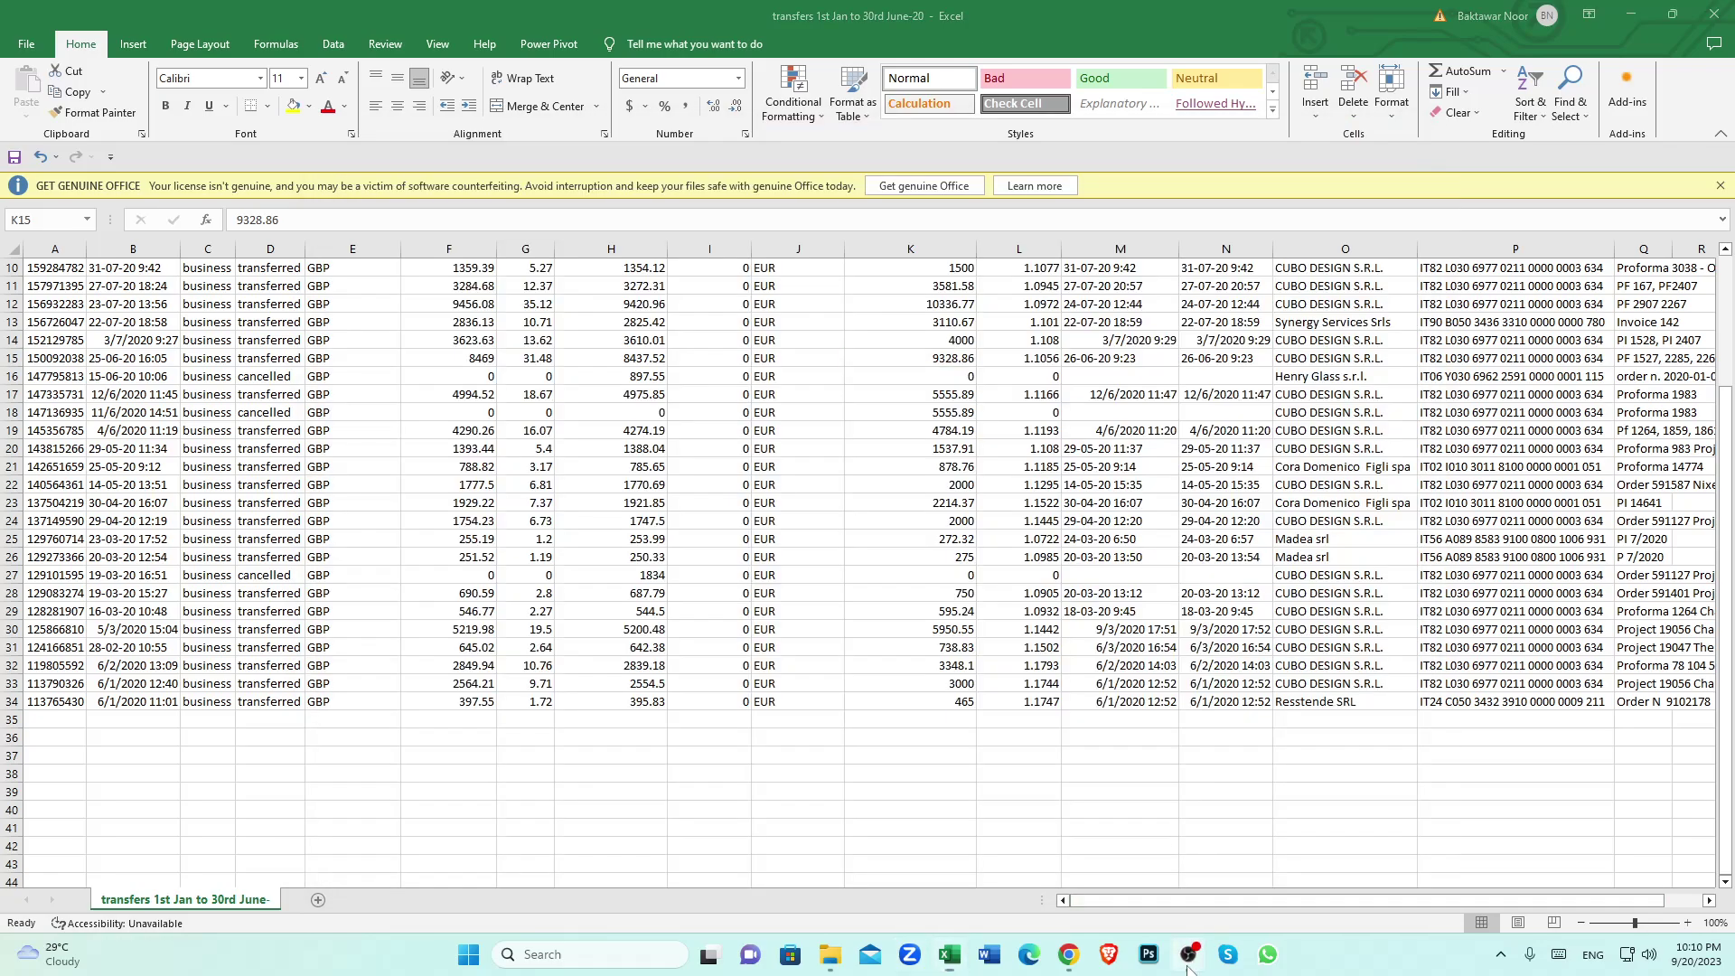